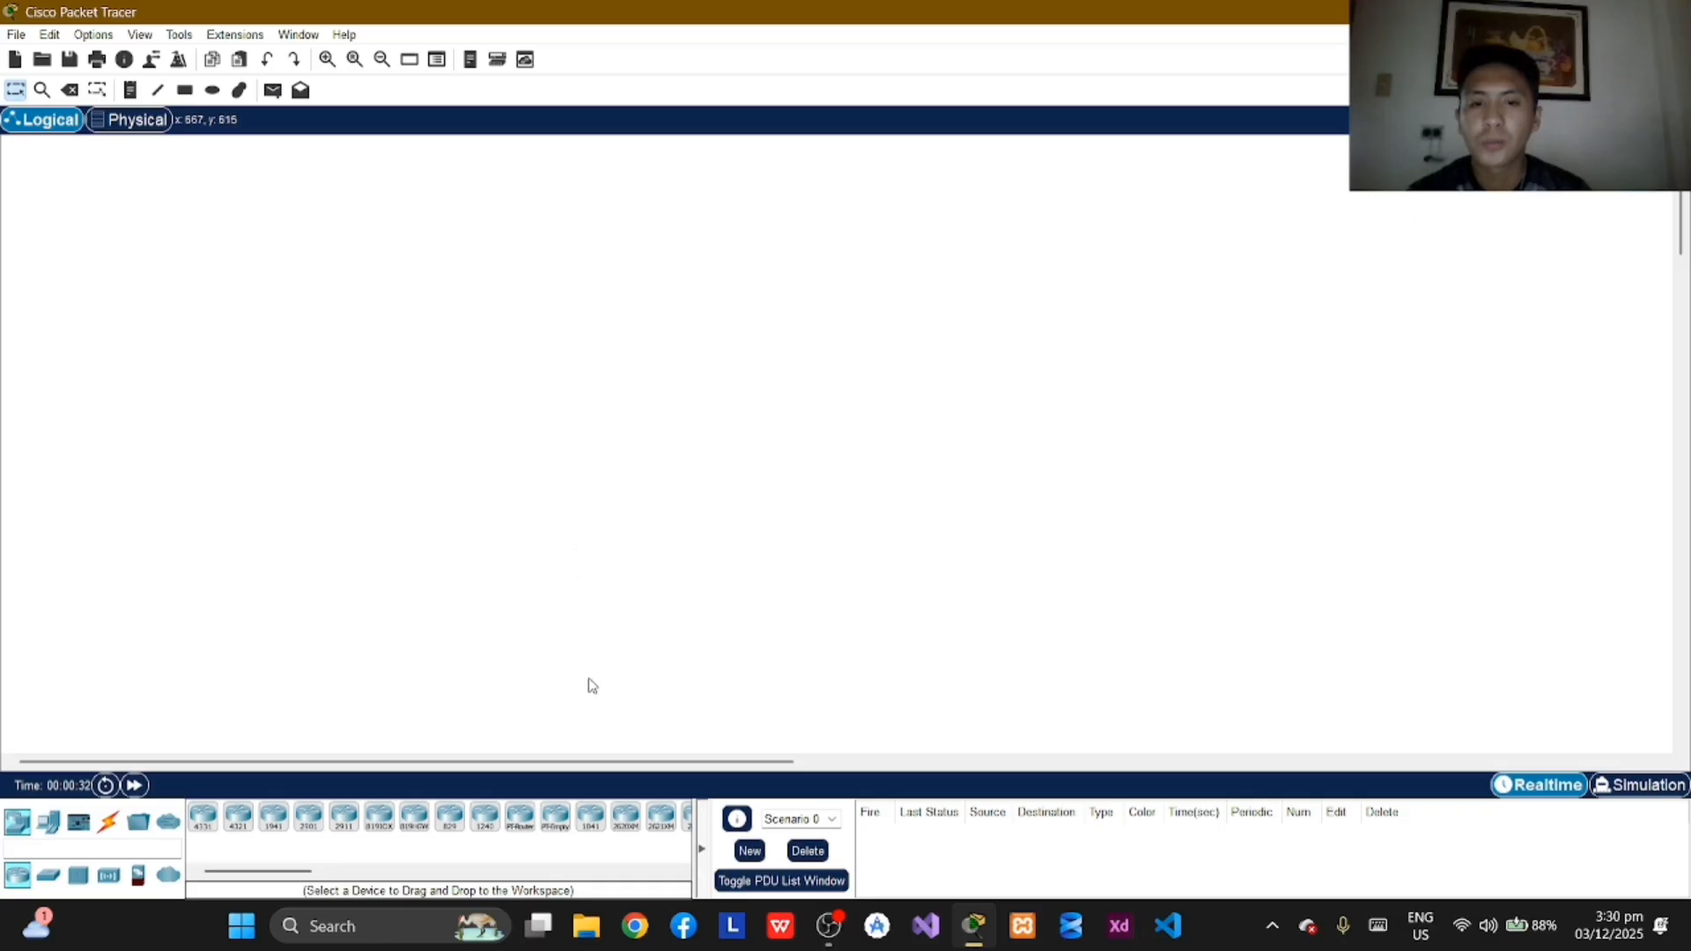
Step: Place two 2960-24TT switches side by side in the middle of the workspace and align them in one row
{"action": "left_click_drag", "start_coordinate": [55, 885], "coordinate": [581, 483]}
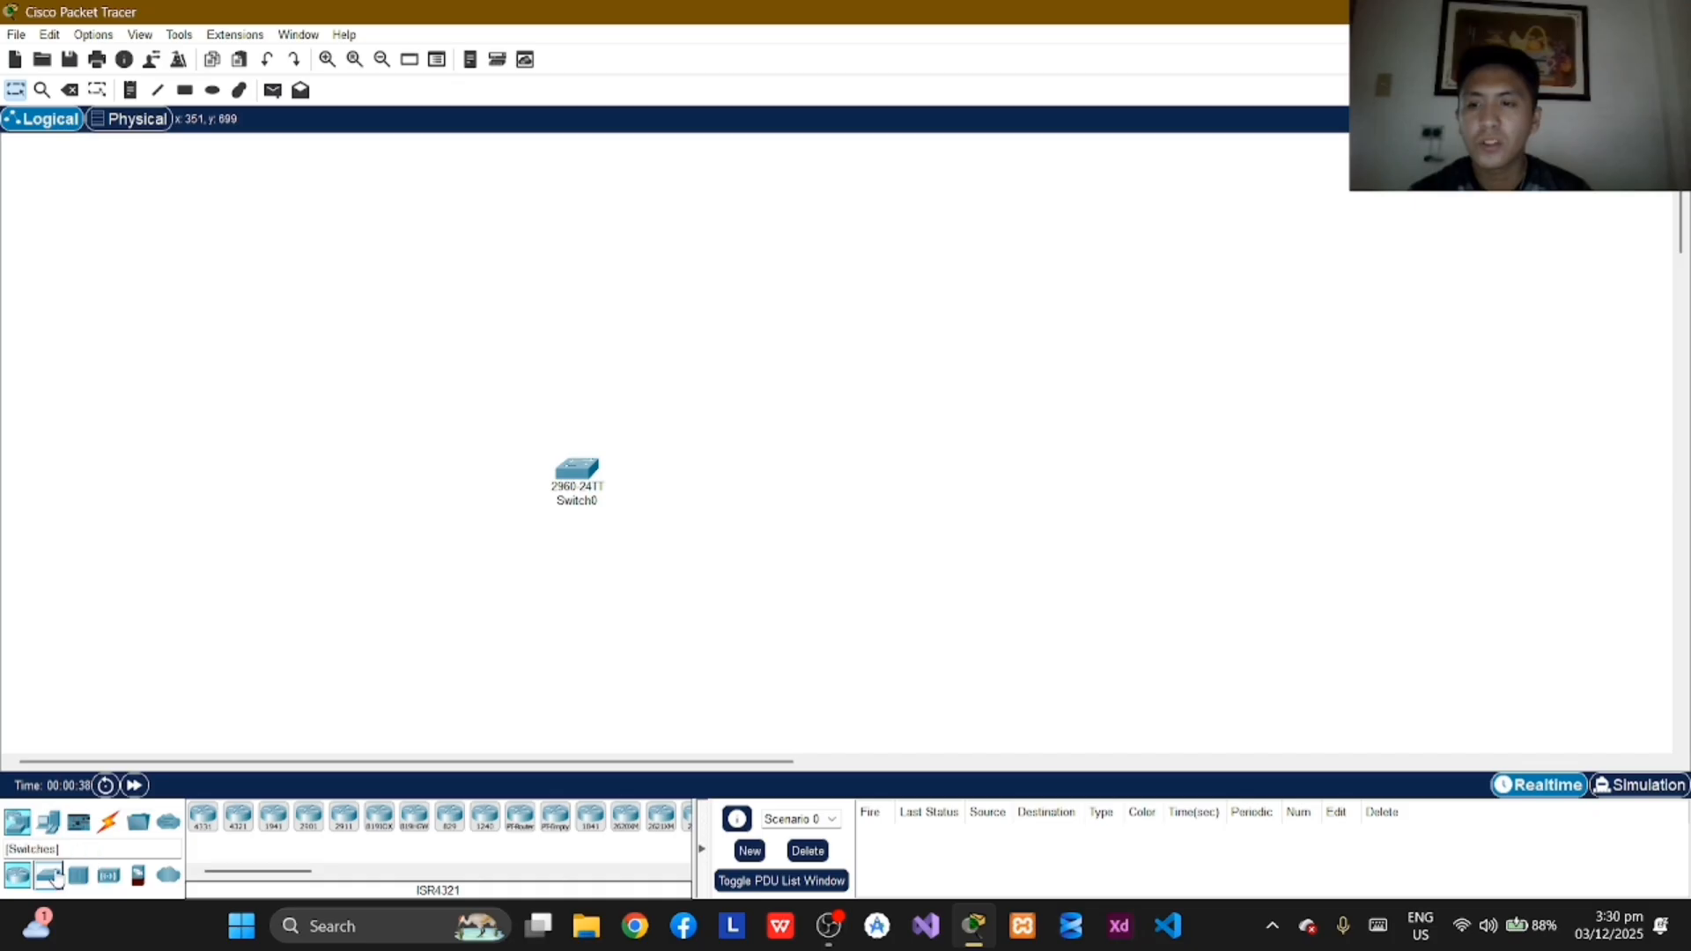
{"action": "left_click_drag", "start_coordinate": [48, 874], "coordinate": [849, 490]}
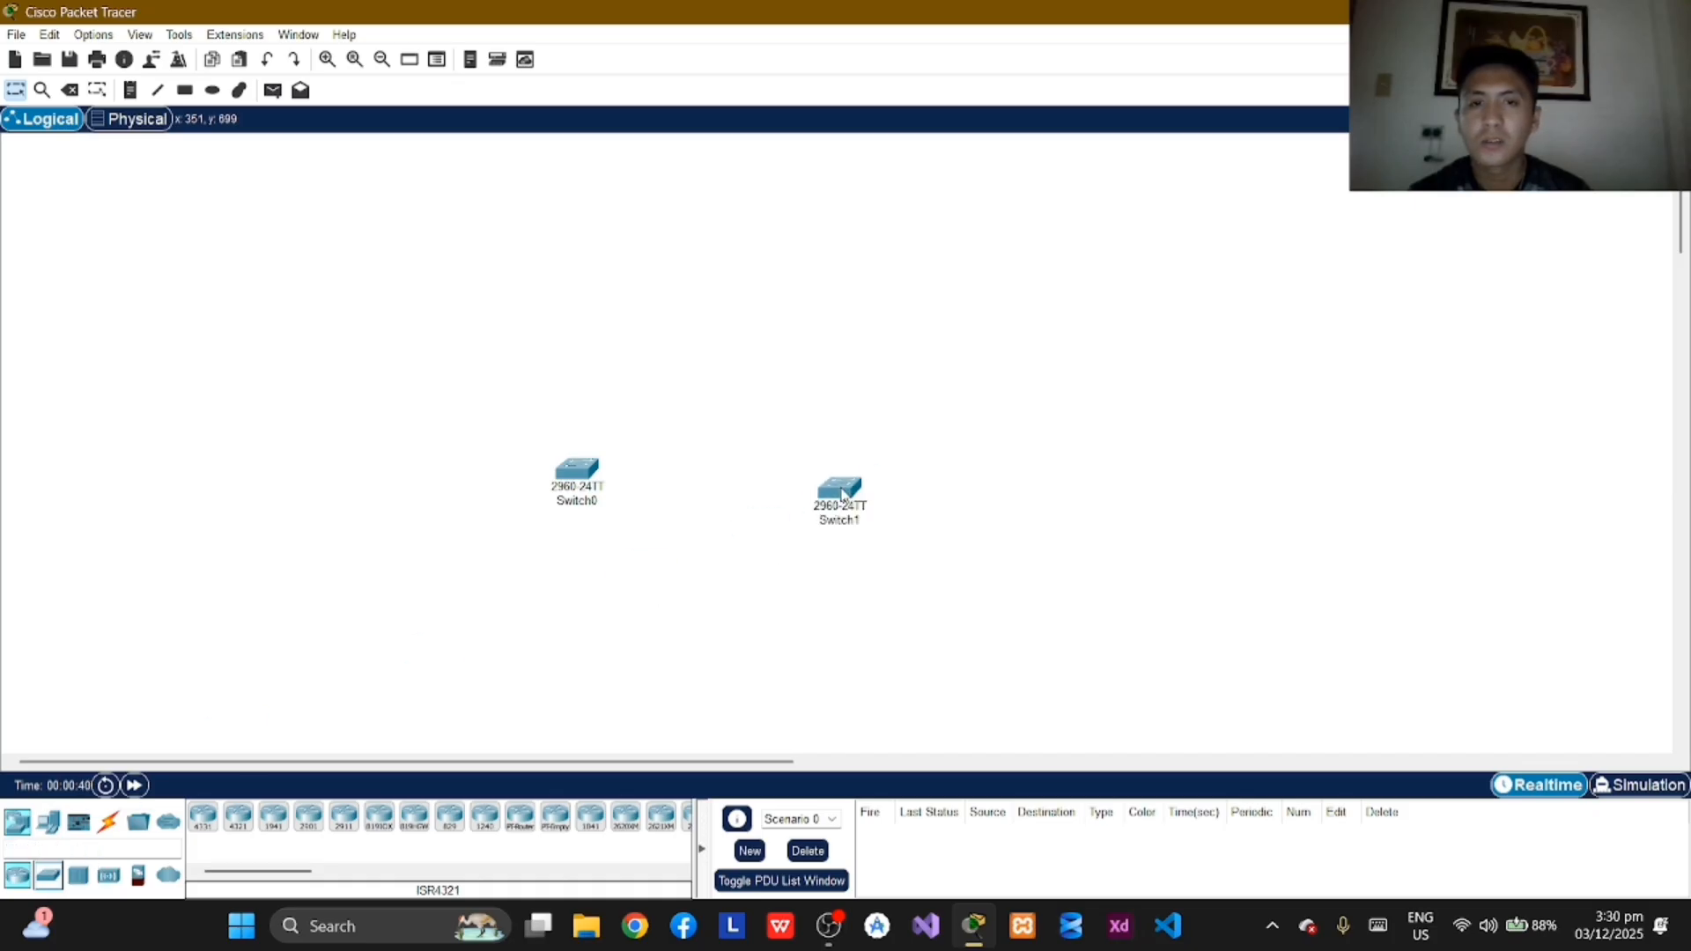
{"action": "left_click_drag", "start_coordinate": [590, 487], "coordinate": [592, 478]}
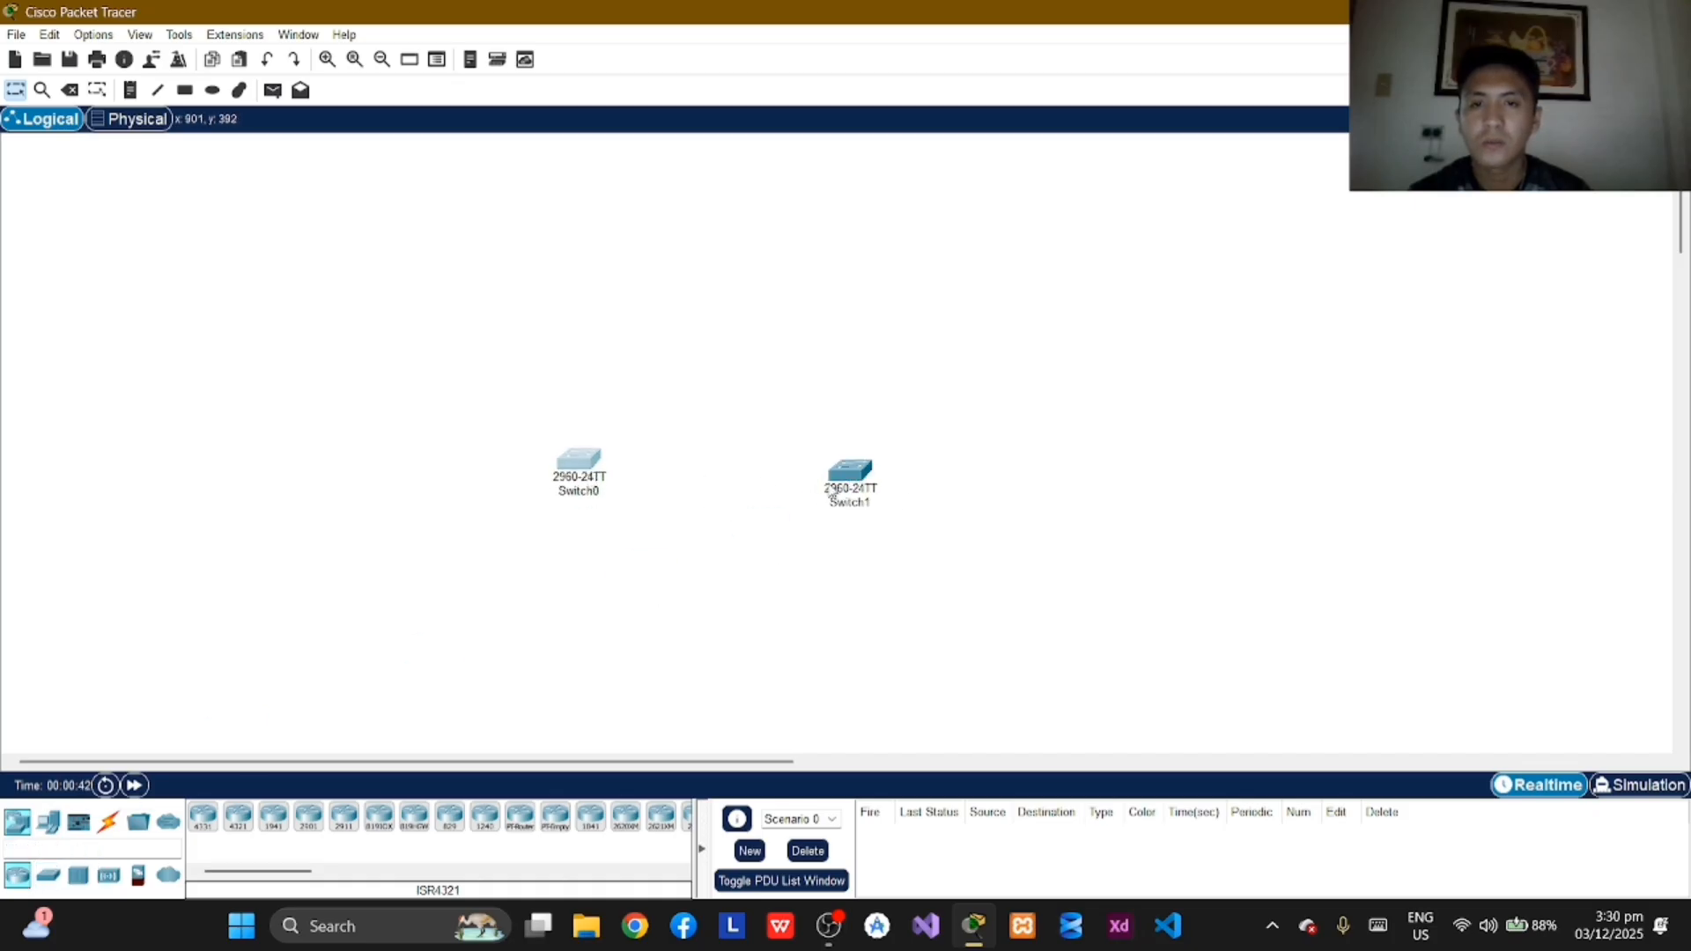
{"action": "left_click_drag", "start_coordinate": [876, 499], "coordinate": [883, 490]}
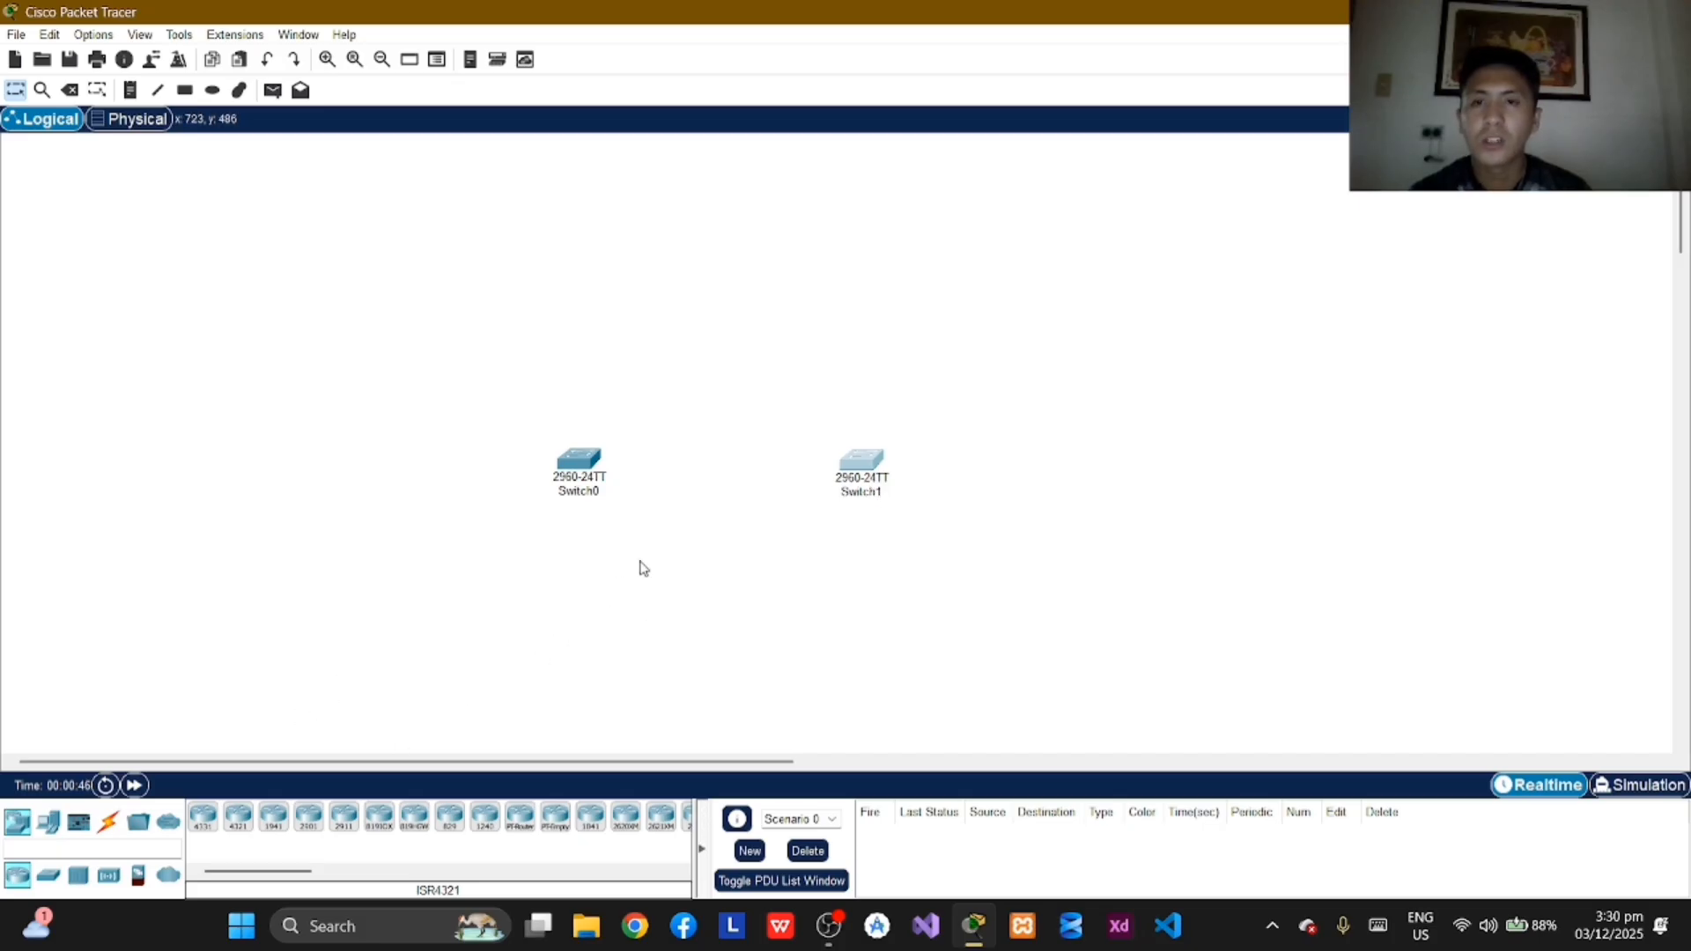
{"action": "left_click_drag", "start_coordinate": [589, 490], "coordinate": [593, 490]}
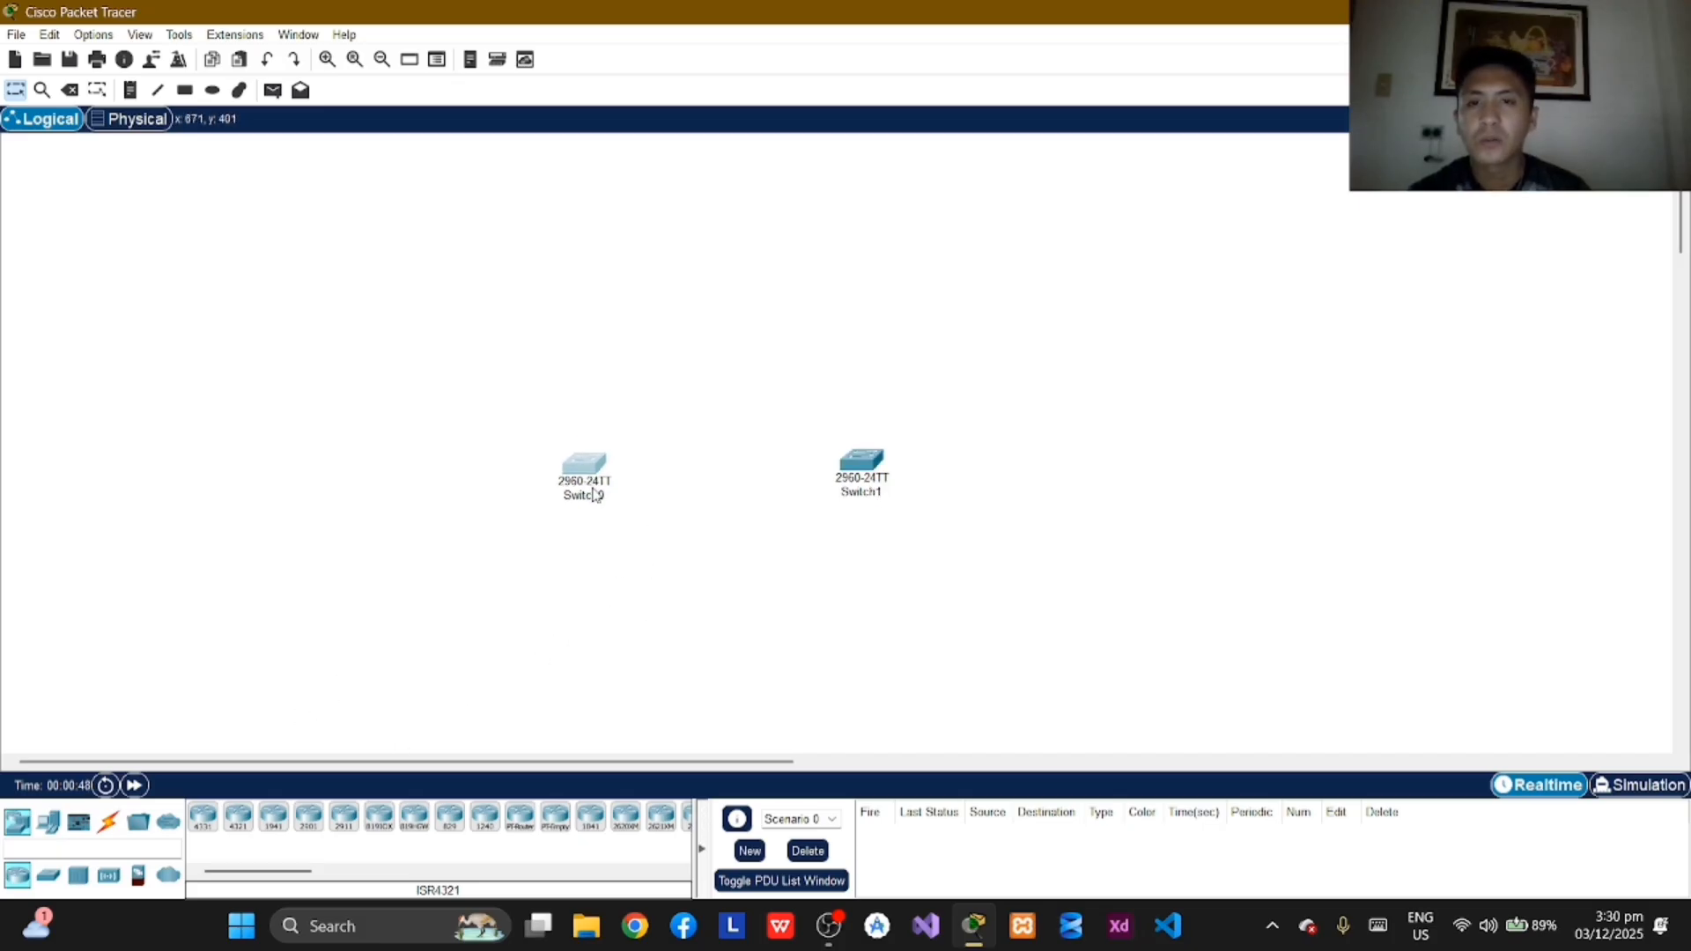
Step: Add one PC and three laptops in a tight cluster above Switch0
{"action": "mouse_move", "coordinate": [48, 821]}
{"action": "left_mouse_down"}
{"action": "mouse_move", "coordinate": [291, 602]}
{"action": "mouse_move", "coordinate": [174, 687]}
{"action": "mouse_move", "coordinate": [62, 823]}
{"action": "left_mouse_up"}
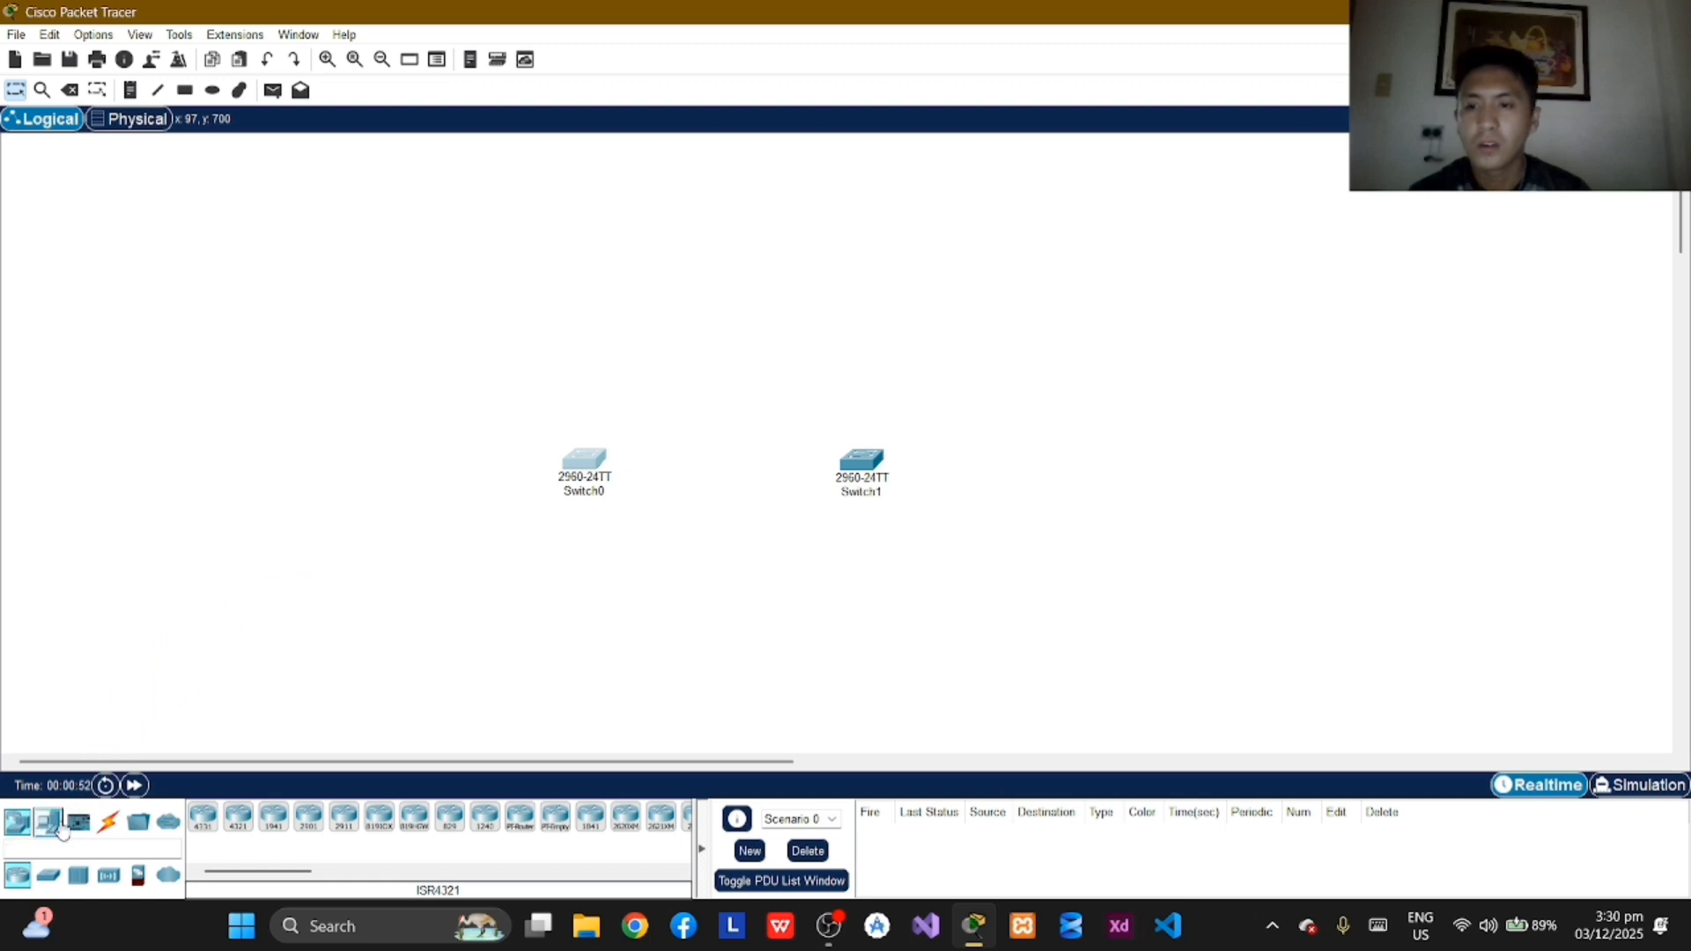
{"action": "left_click", "coordinate": [55, 822]}
{"action": "left_click_drag", "start_coordinate": [204, 818], "coordinate": [599, 270]}
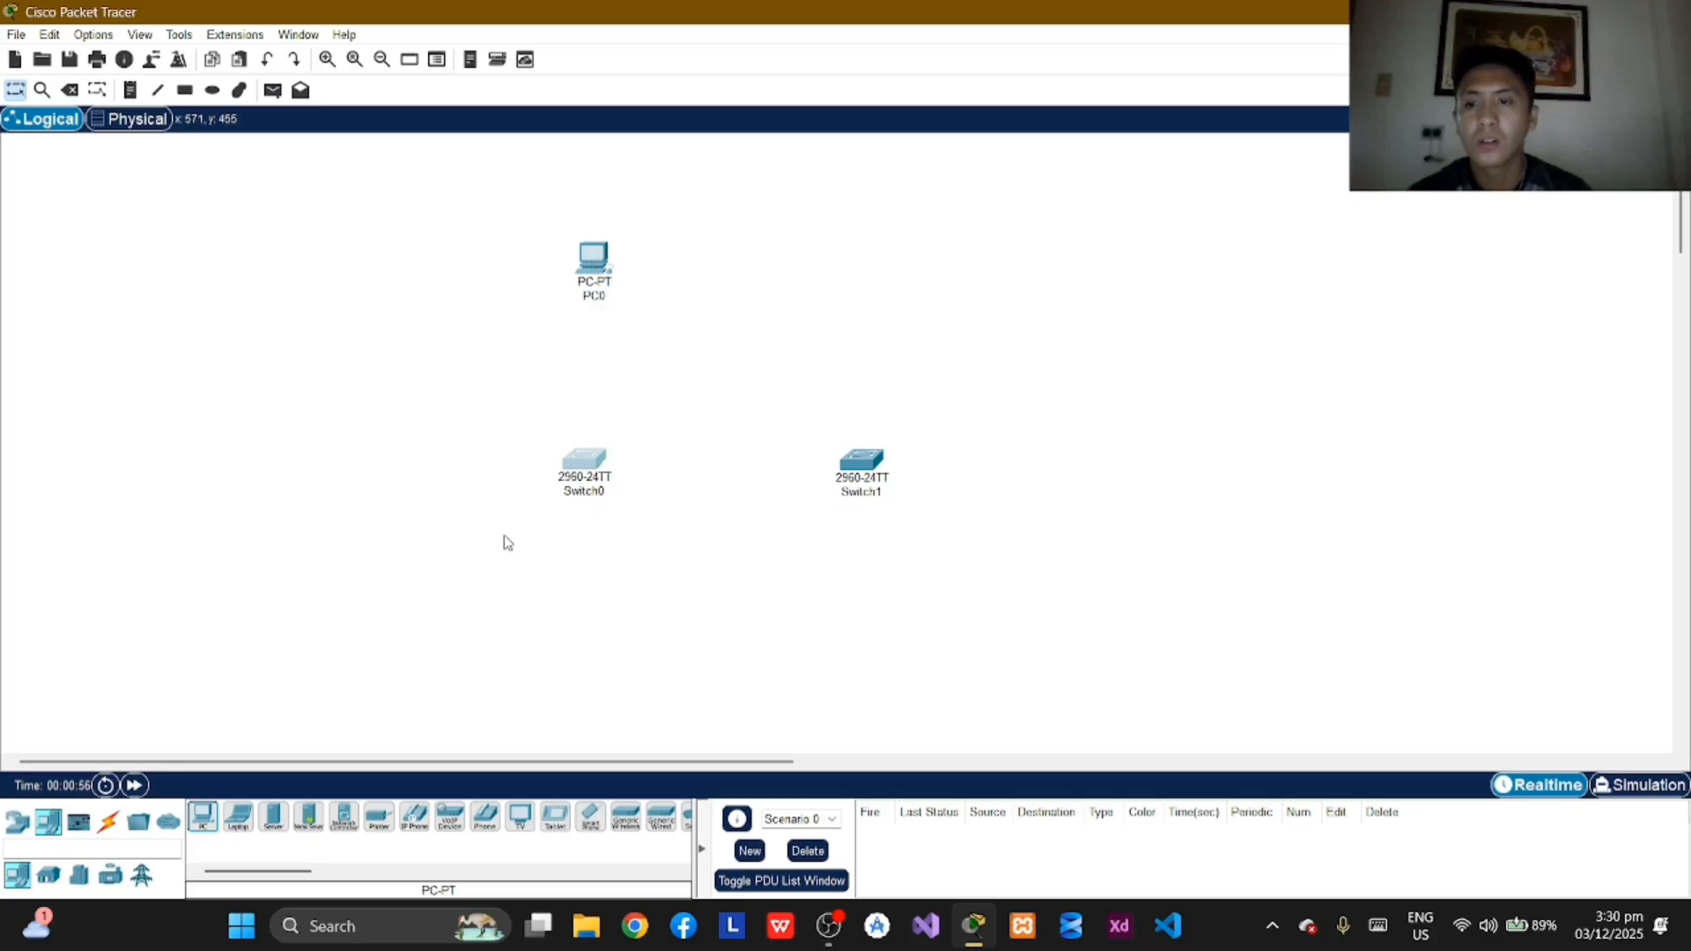
{"action": "left_click_drag", "start_coordinate": [238, 817], "coordinate": [539, 279]}
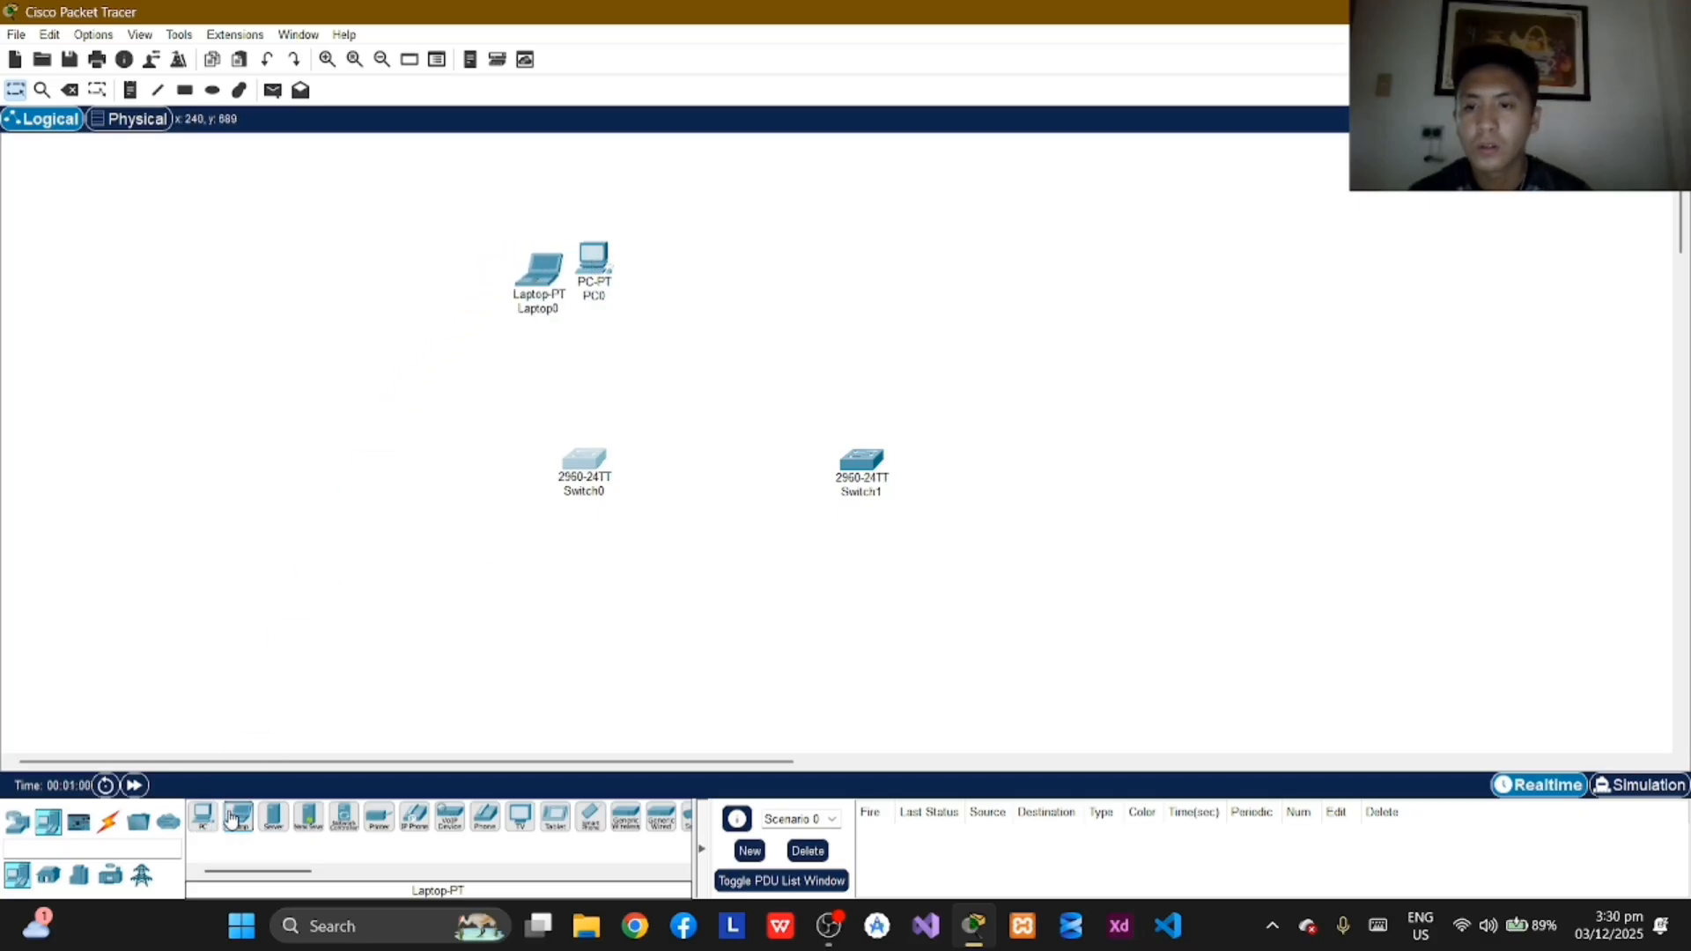
{"action": "left_click_drag", "start_coordinate": [236, 817], "coordinate": [558, 348]}
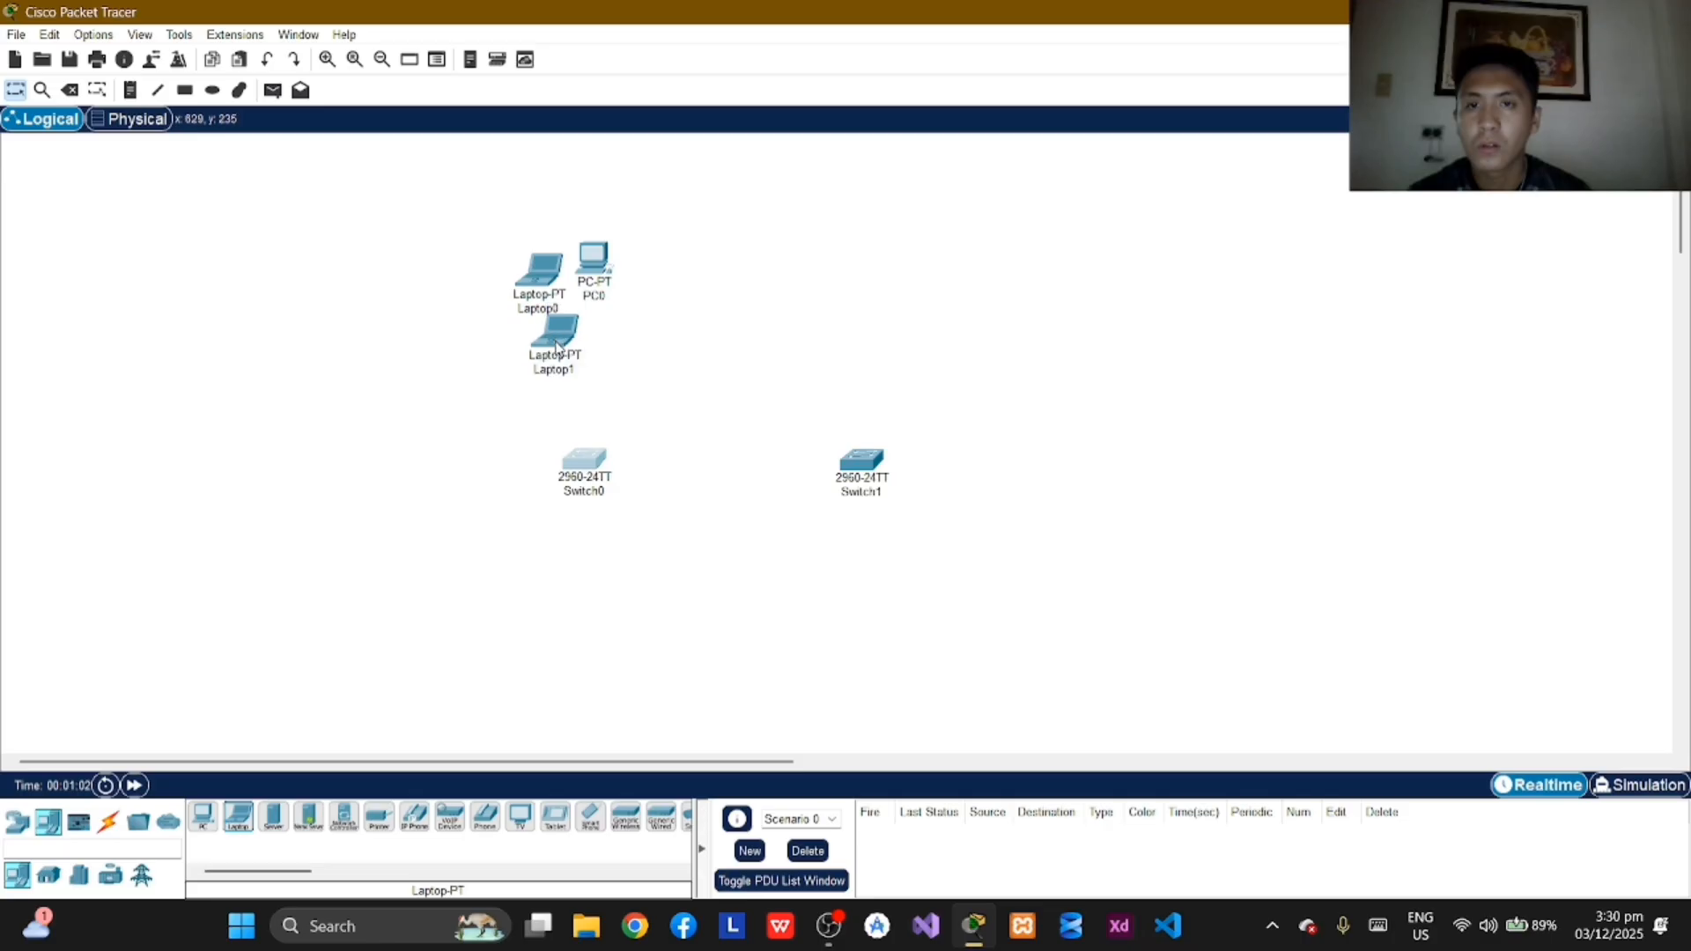
{"action": "left_click_drag", "start_coordinate": [237, 818], "coordinate": [610, 339]}
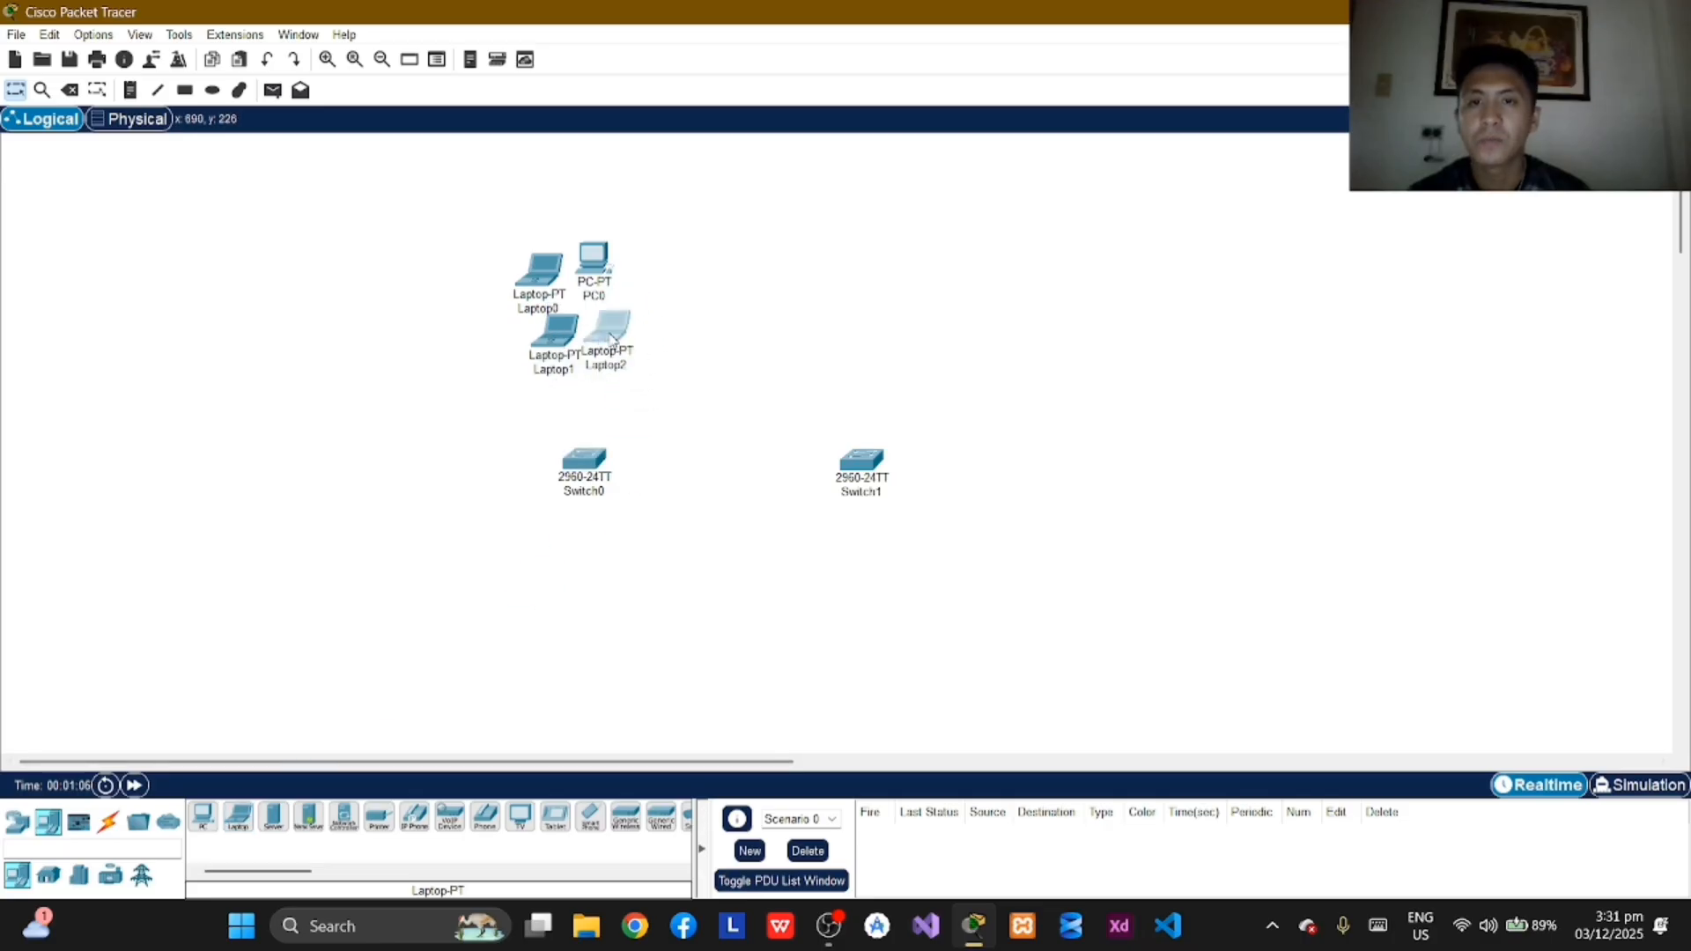
Step: Draw an unfilled ellipse with a black outline around the PC and three laptops above Switch0
{"action": "left_click", "coordinate": [213, 90]}
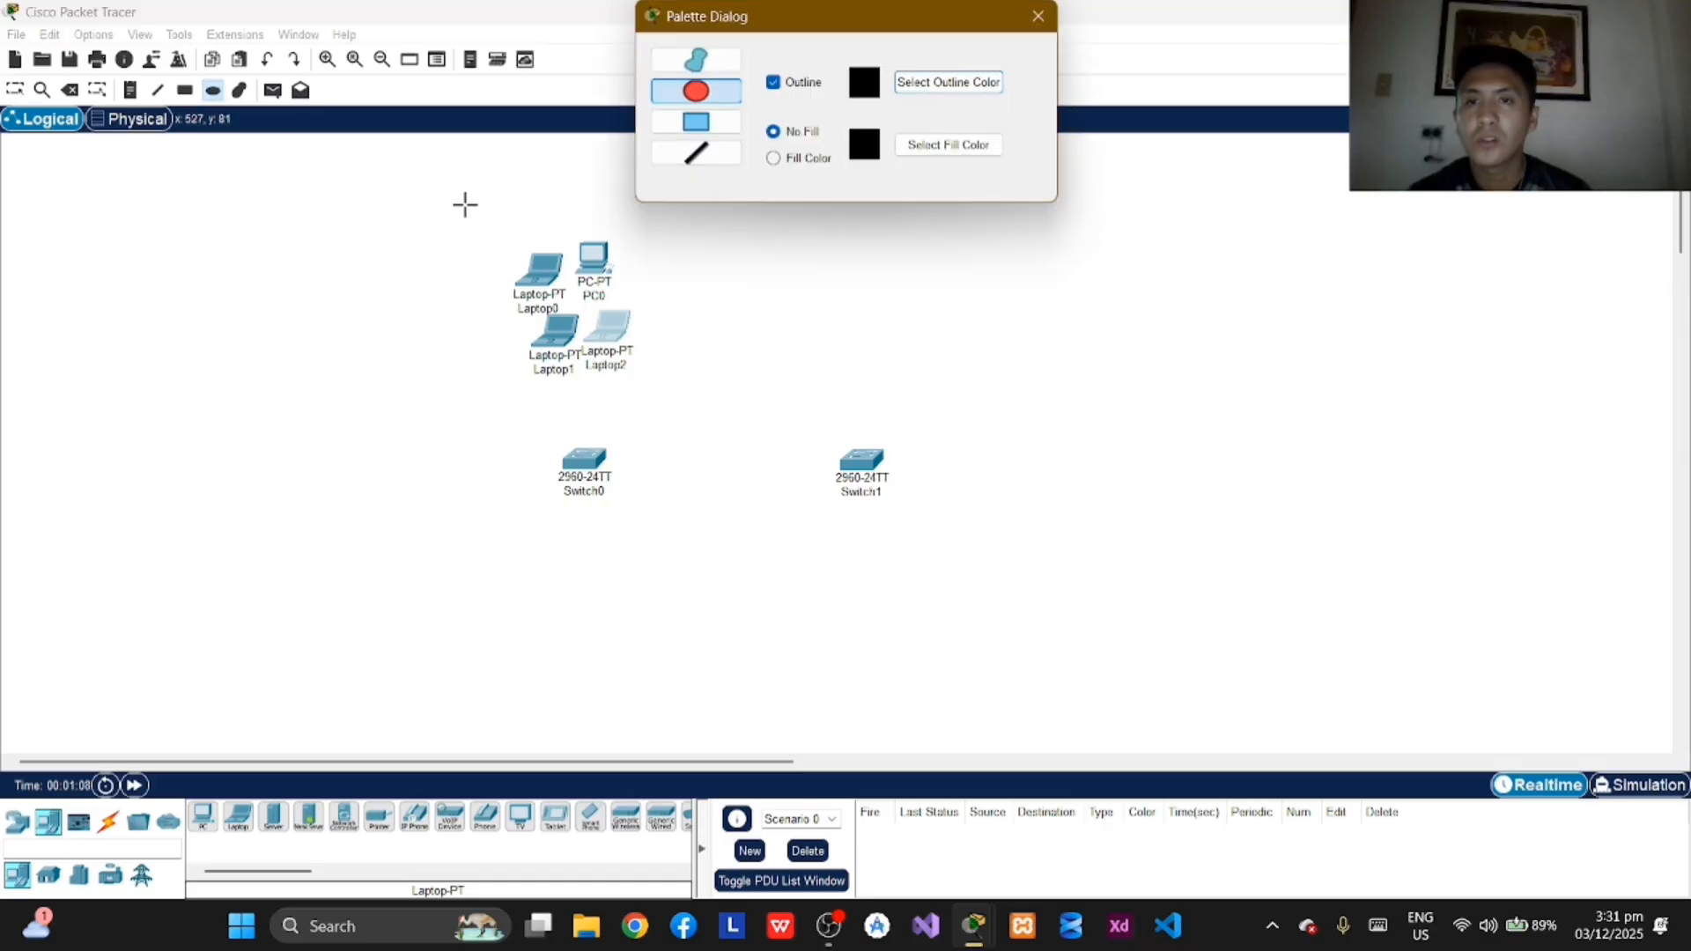
{"action": "left_click_drag", "start_coordinate": [433, 207], "coordinate": [710, 397]}
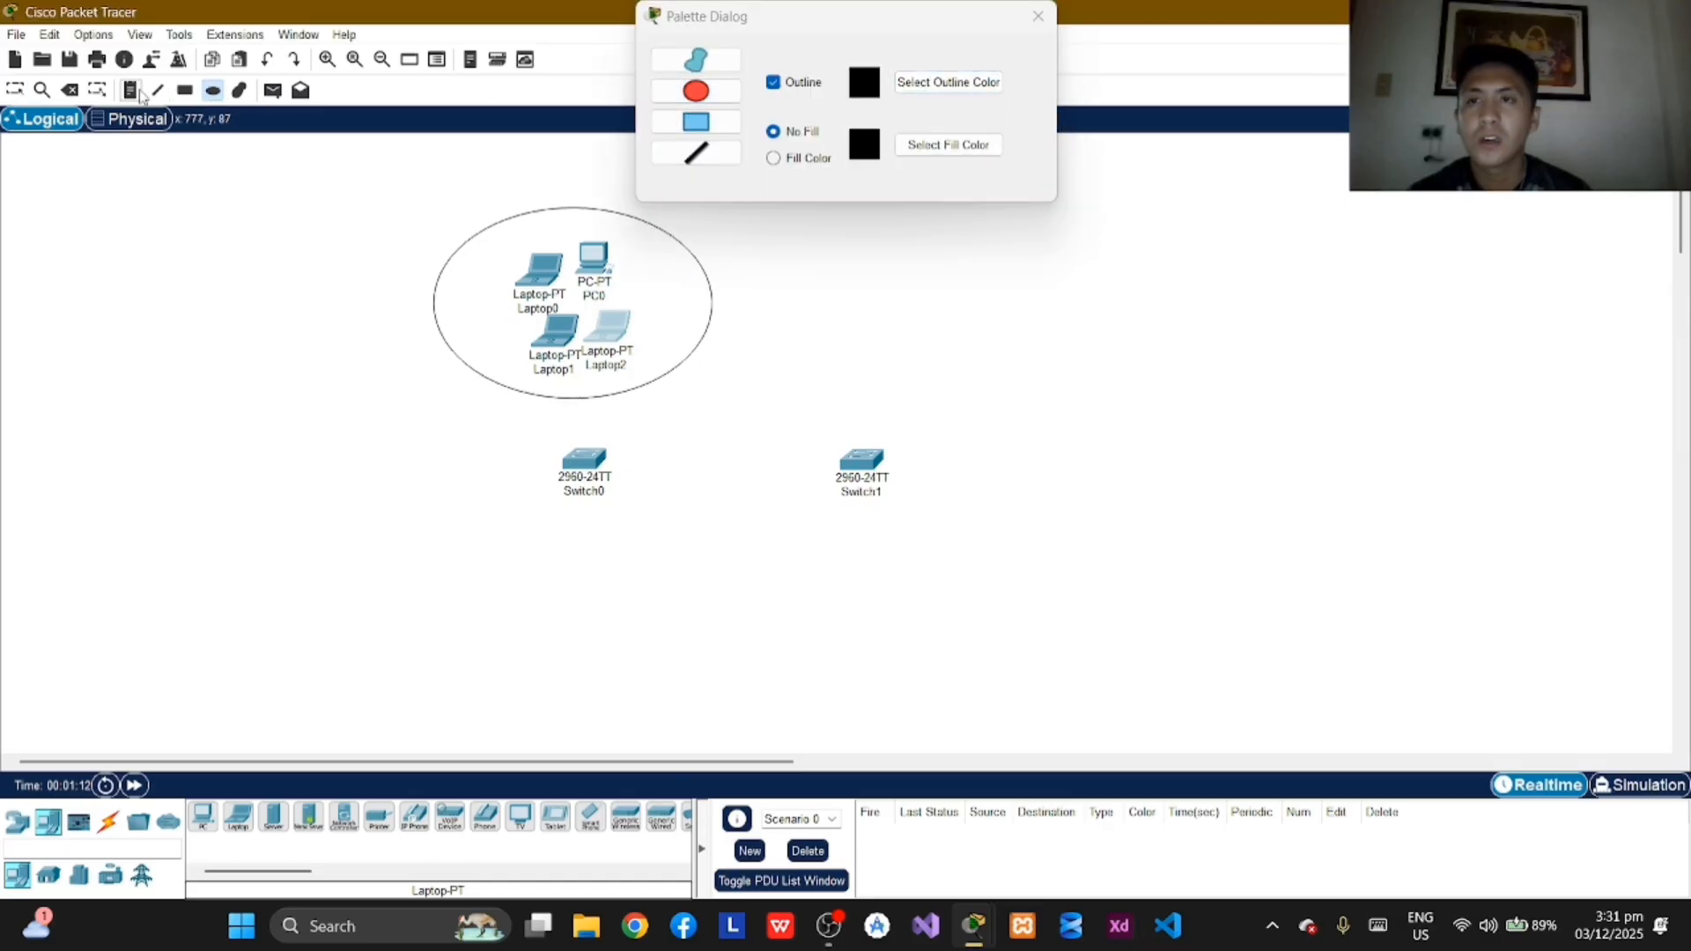
{"action": "left_click", "coordinate": [1039, 16]}
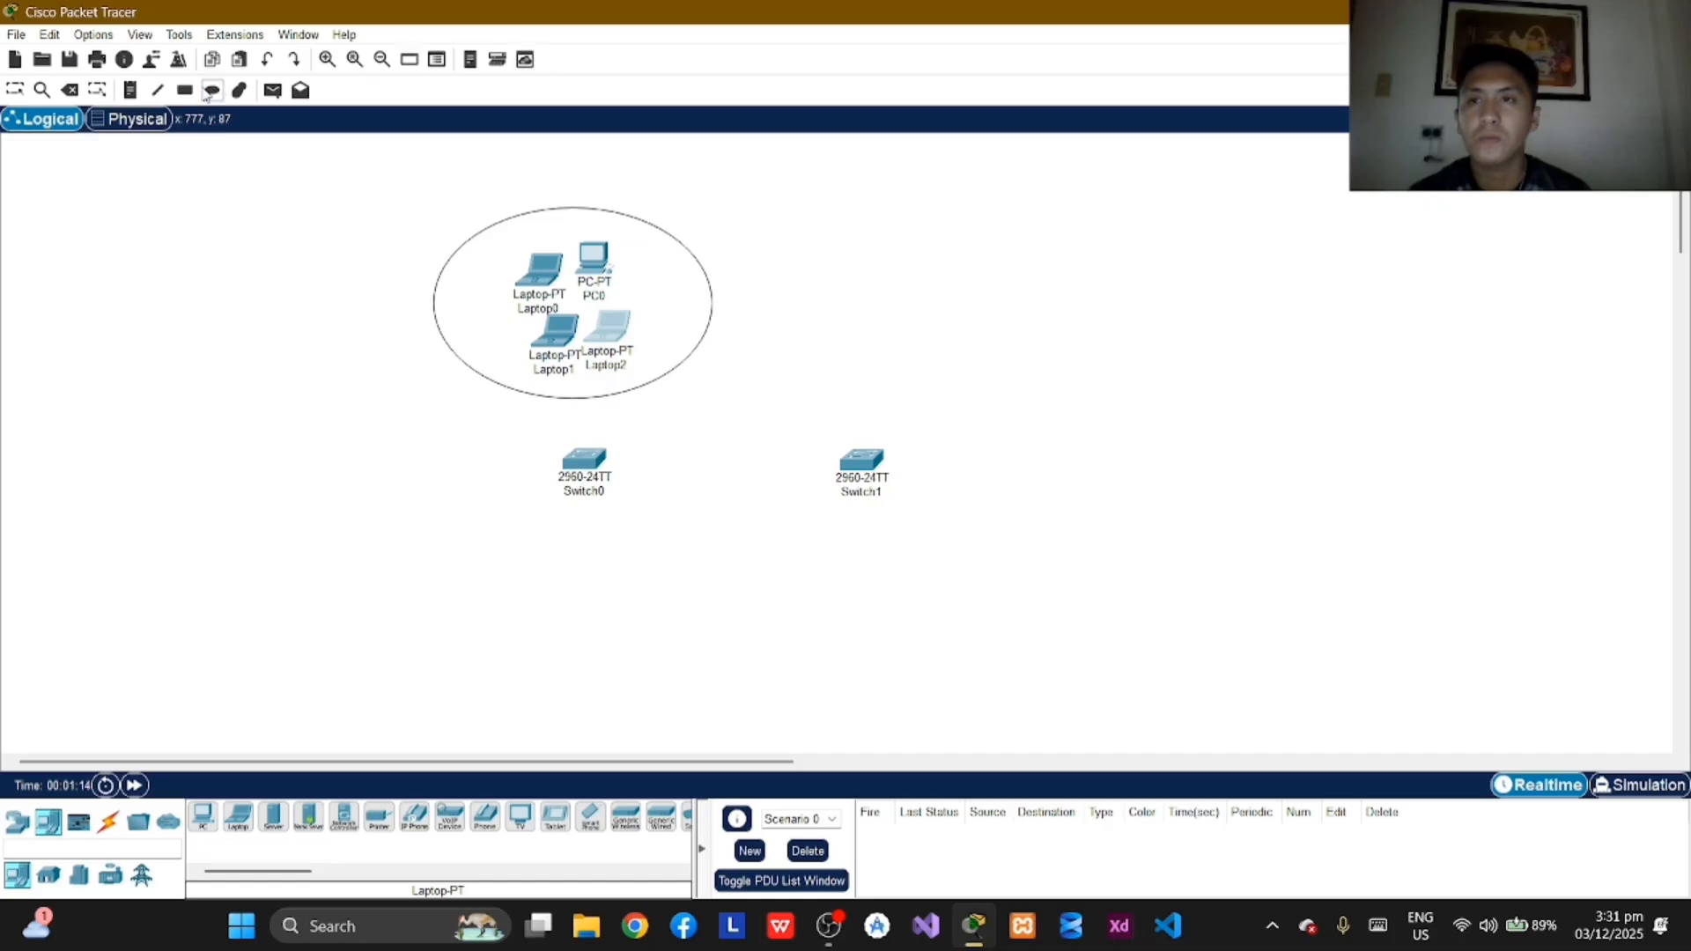
Step: Label the ellipse above Switch0 "vlan 10 - HM" and position the note at its upper edge
{"action": "left_click", "coordinate": [523, 220]}
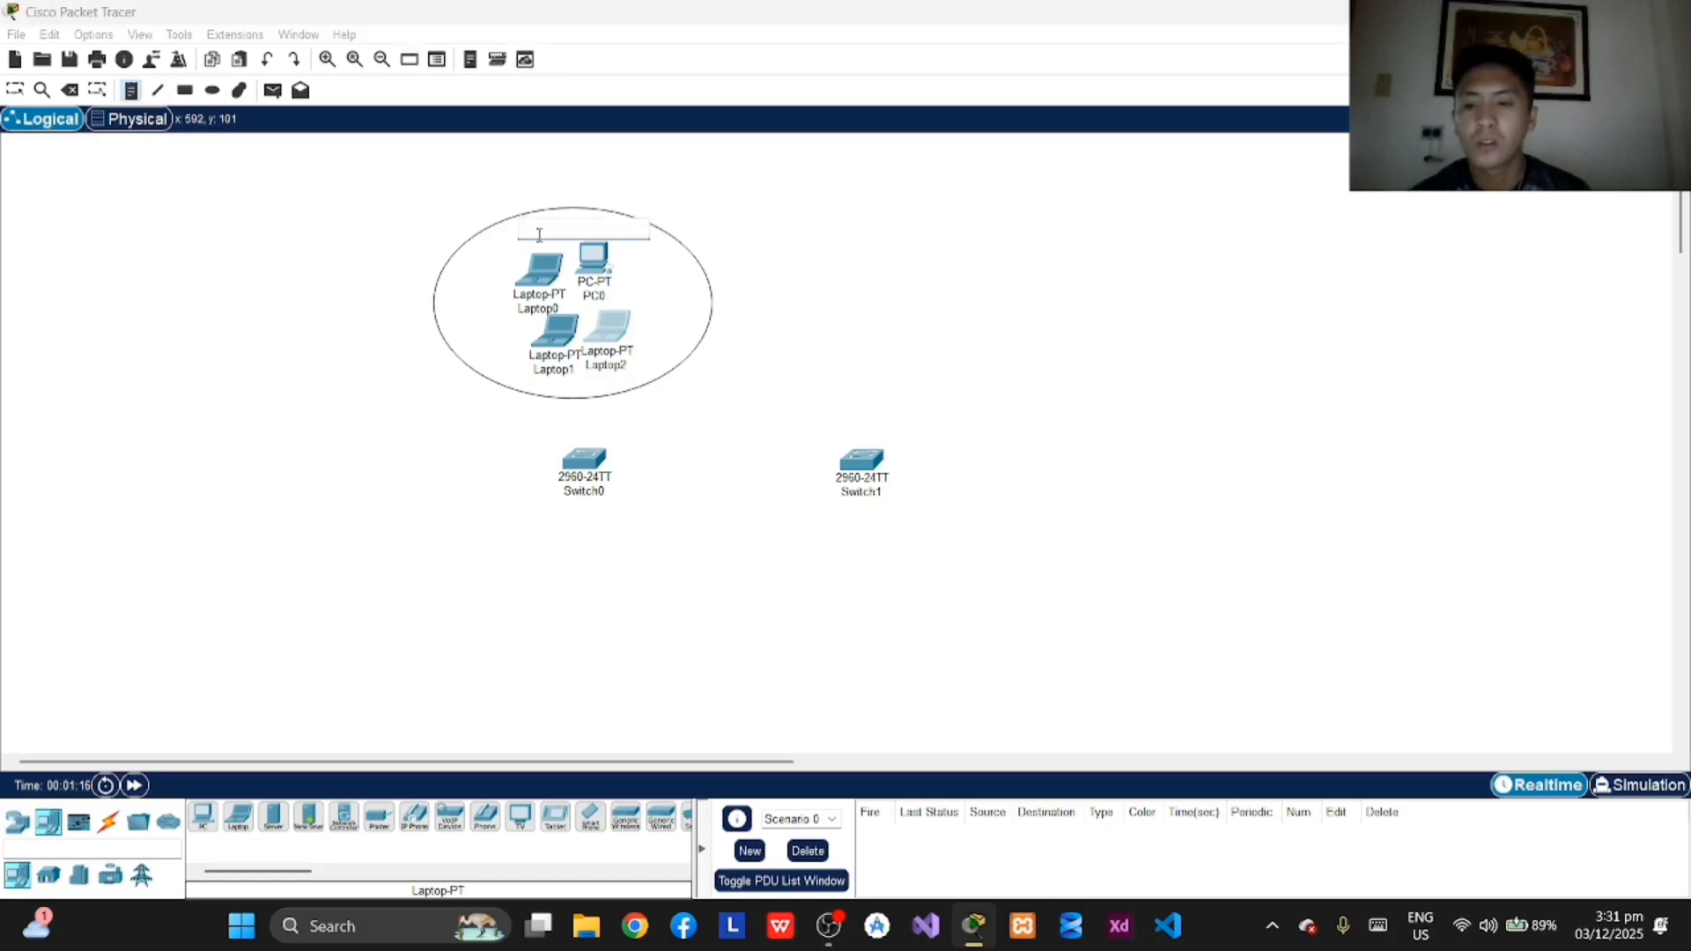
{"action": "type", "text": "va"}
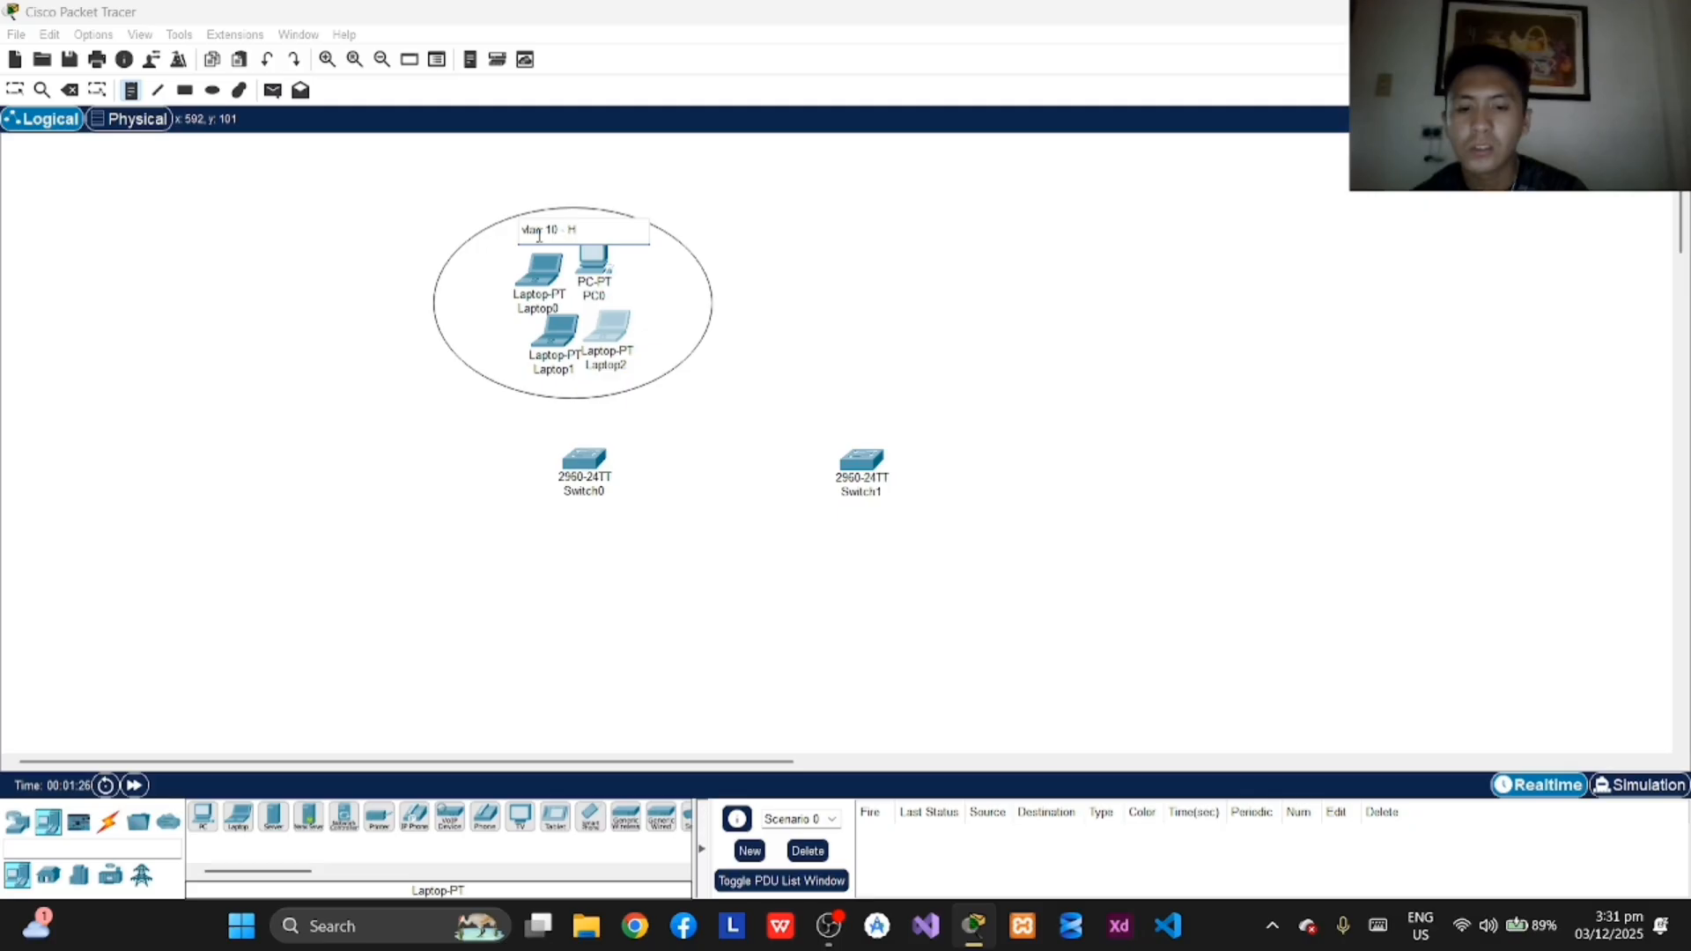
{"action": "left_click", "coordinate": [23, 91]}
{"action": "left_click", "coordinate": [574, 236]}
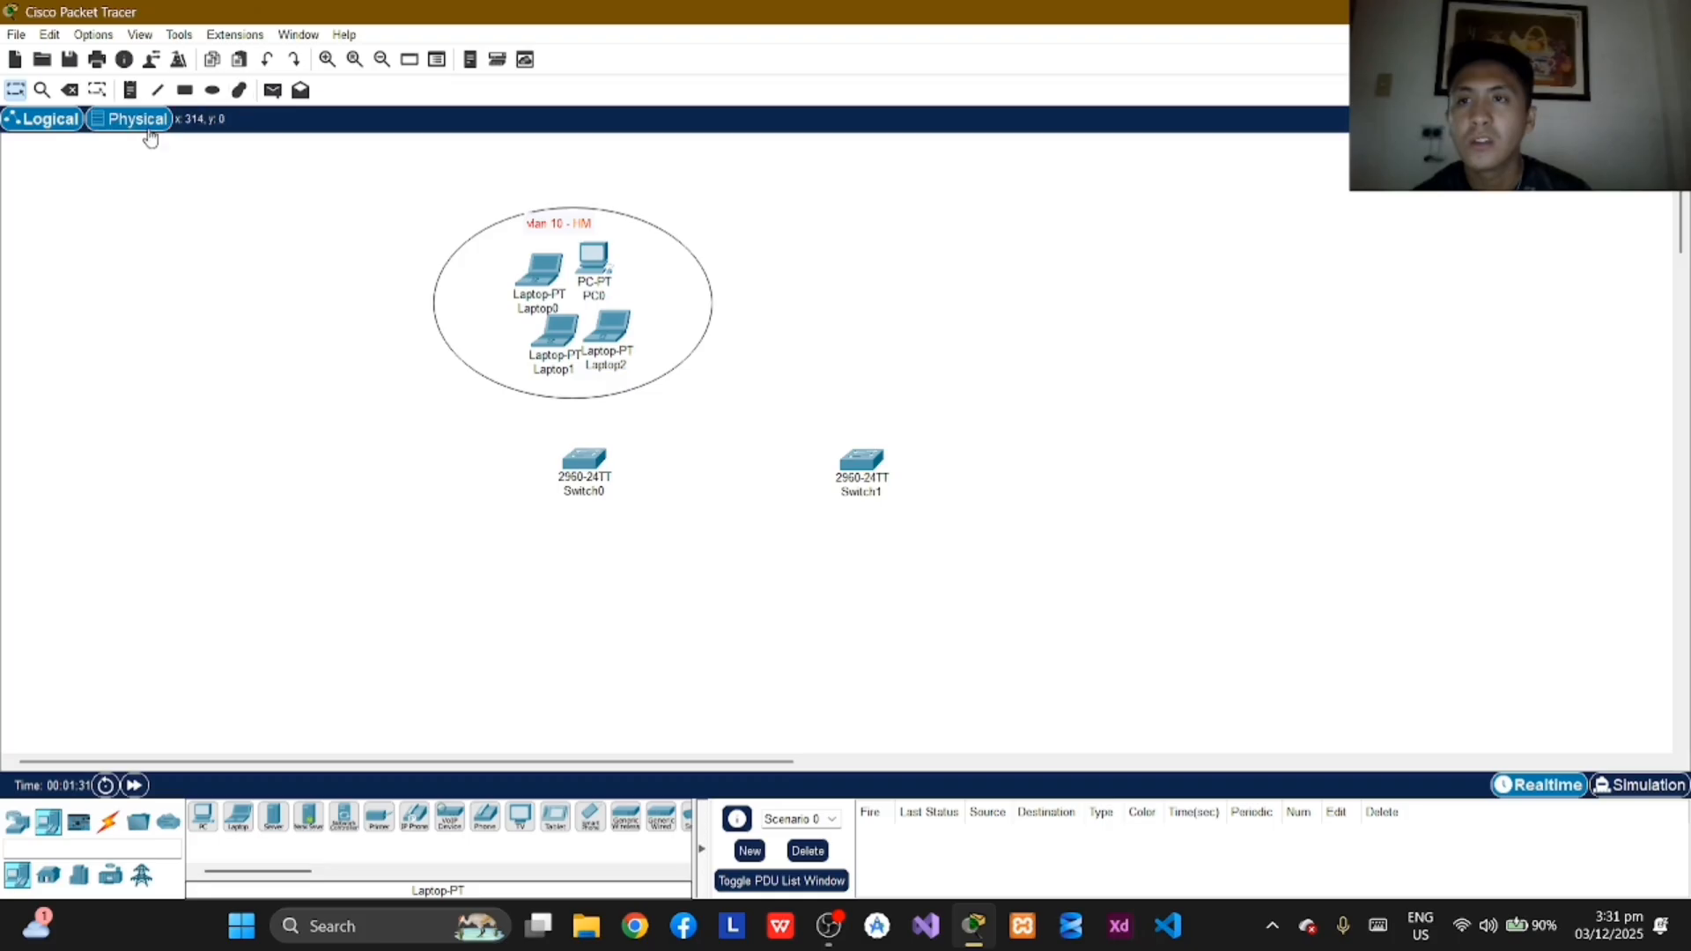
Step: Place seven laptops to the left of Switch0, with four in an upper row and three in a lower row
{"action": "left_click", "coordinate": [239, 818]}
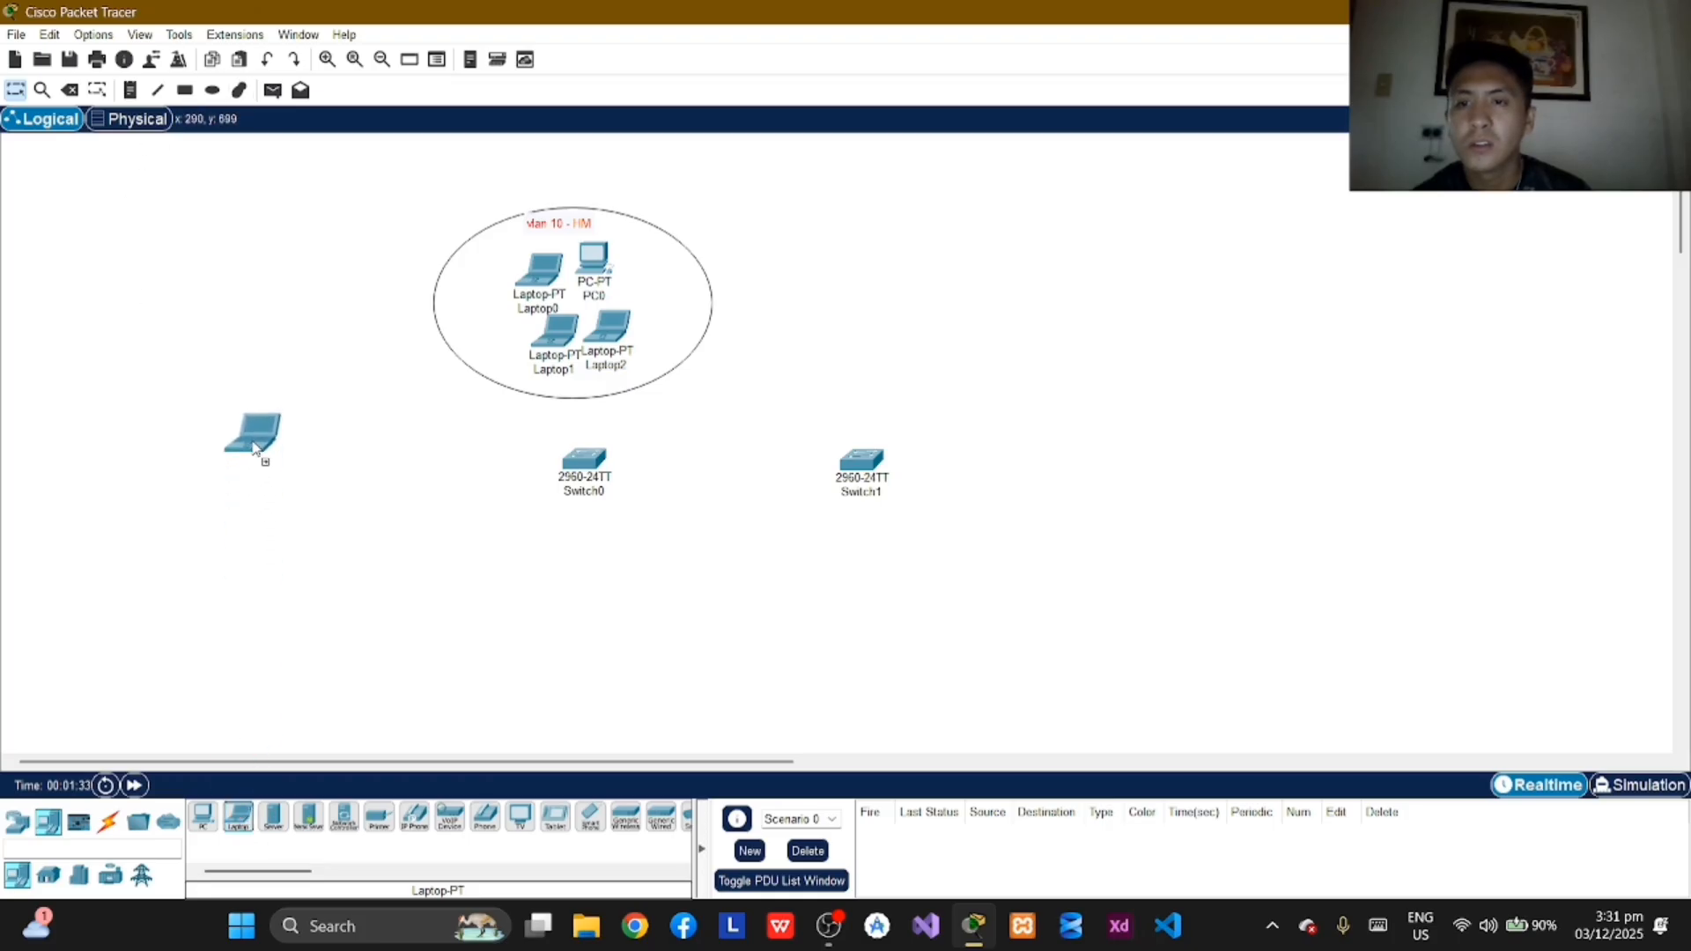
{"action": "left_click", "coordinate": [225, 451]}
{"action": "left_click", "coordinate": [239, 817]}
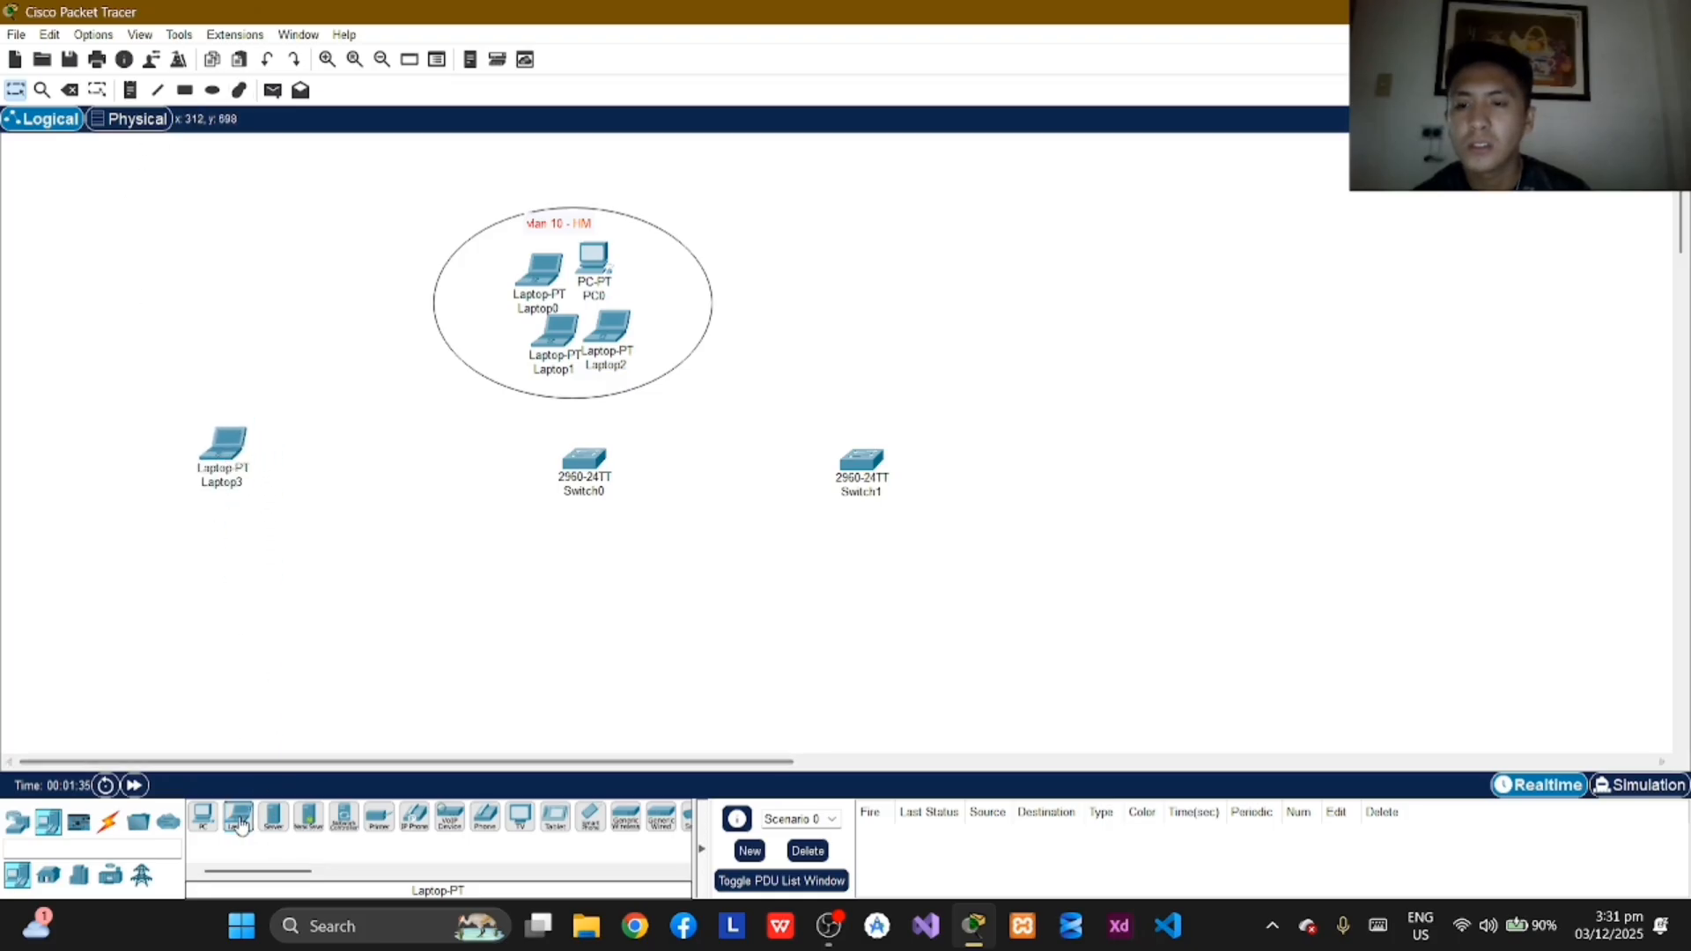
{"action": "left_click", "coordinate": [282, 465]}
{"action": "left_click", "coordinate": [239, 817]}
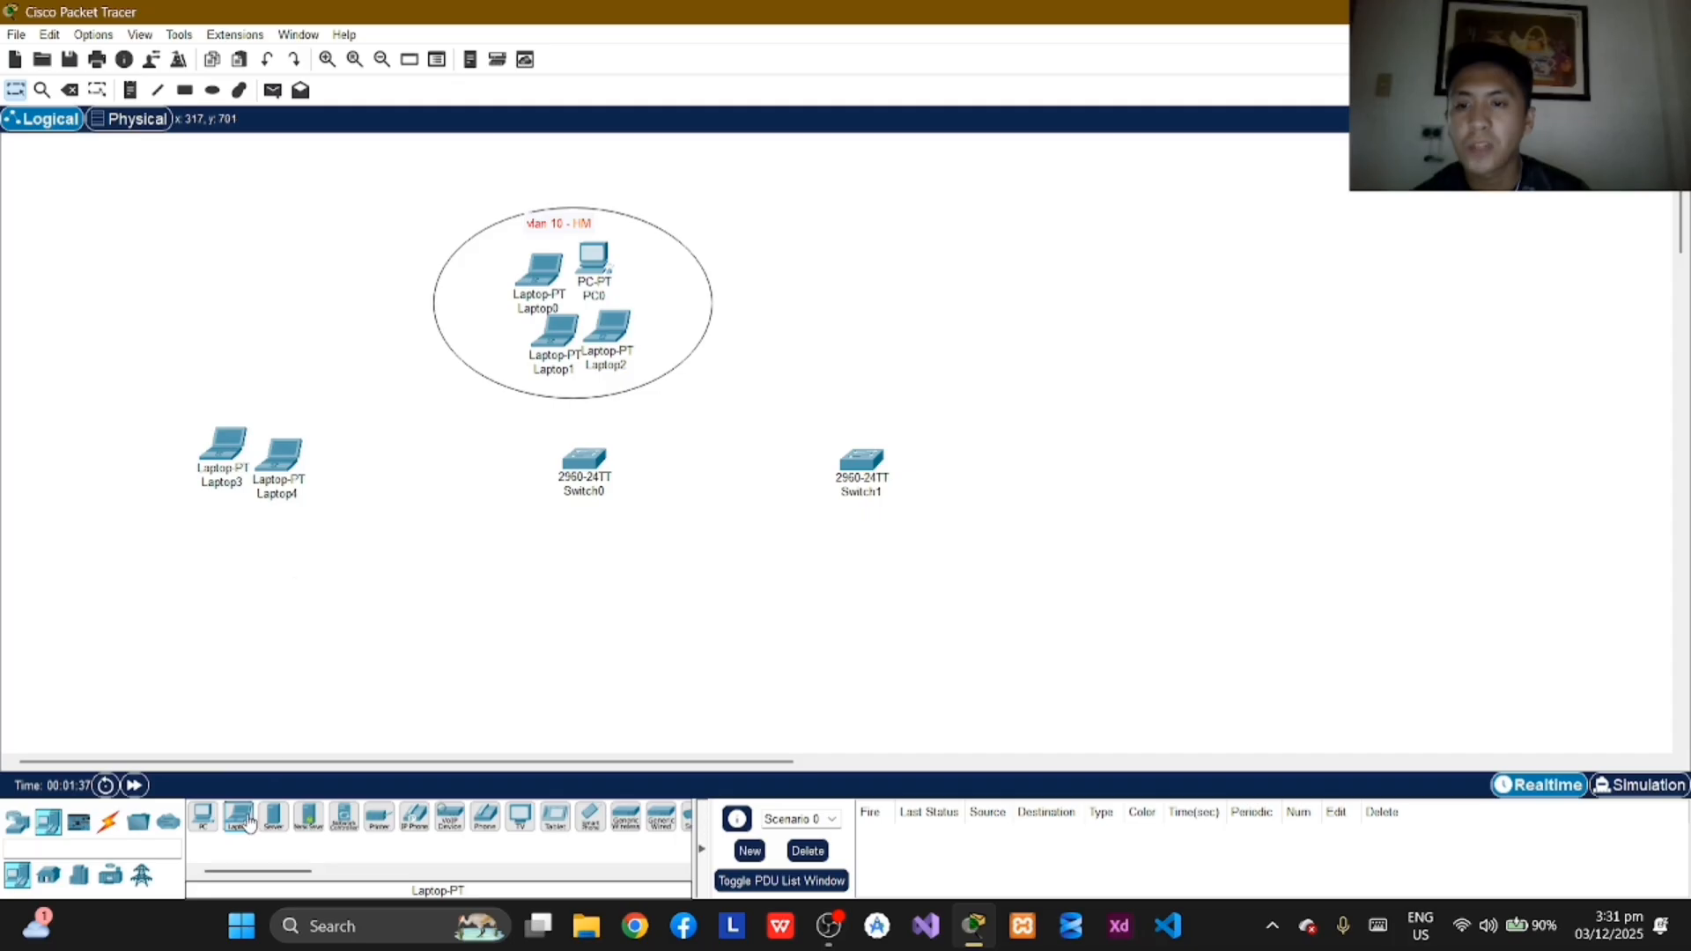
{"action": "left_click", "coordinate": [342, 465]}
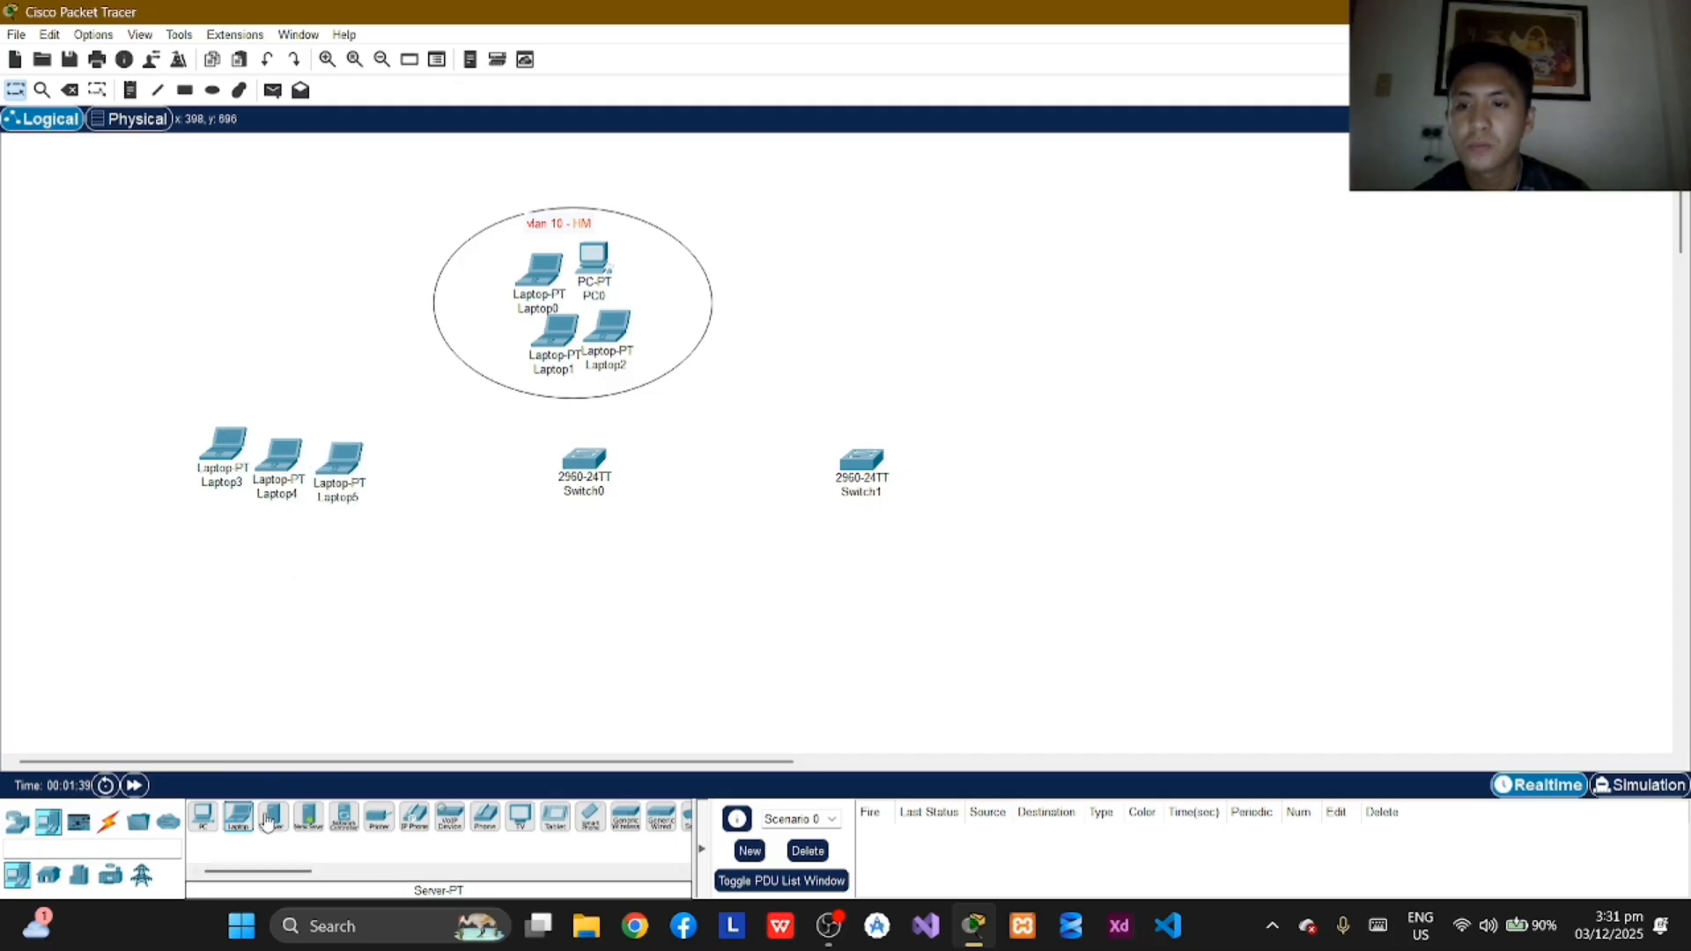
{"action": "left_click_drag", "start_coordinate": [242, 823], "coordinate": [397, 463]}
{"action": "left_click_drag", "start_coordinate": [338, 467], "coordinate": [391, 435]}
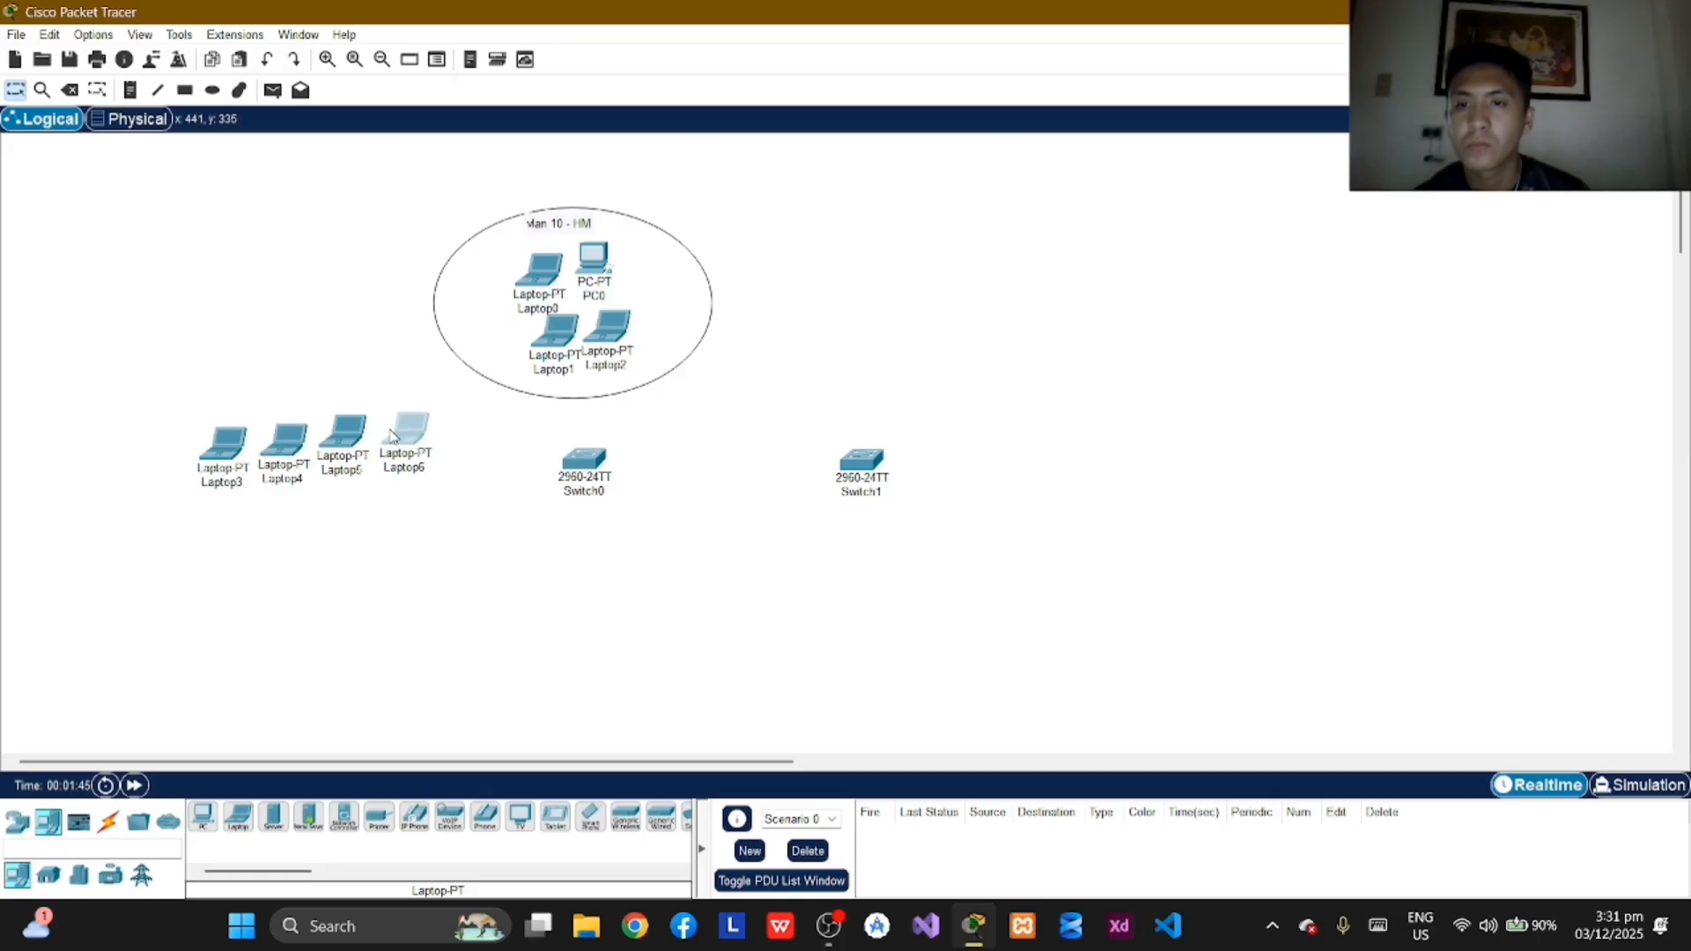
{"action": "left_click_drag", "start_coordinate": [238, 817], "coordinate": [262, 547]}
{"action": "left_click_drag", "start_coordinate": [246, 832], "coordinate": [317, 551]}
{"action": "left_click_drag", "start_coordinate": [258, 819], "coordinate": [381, 539]}
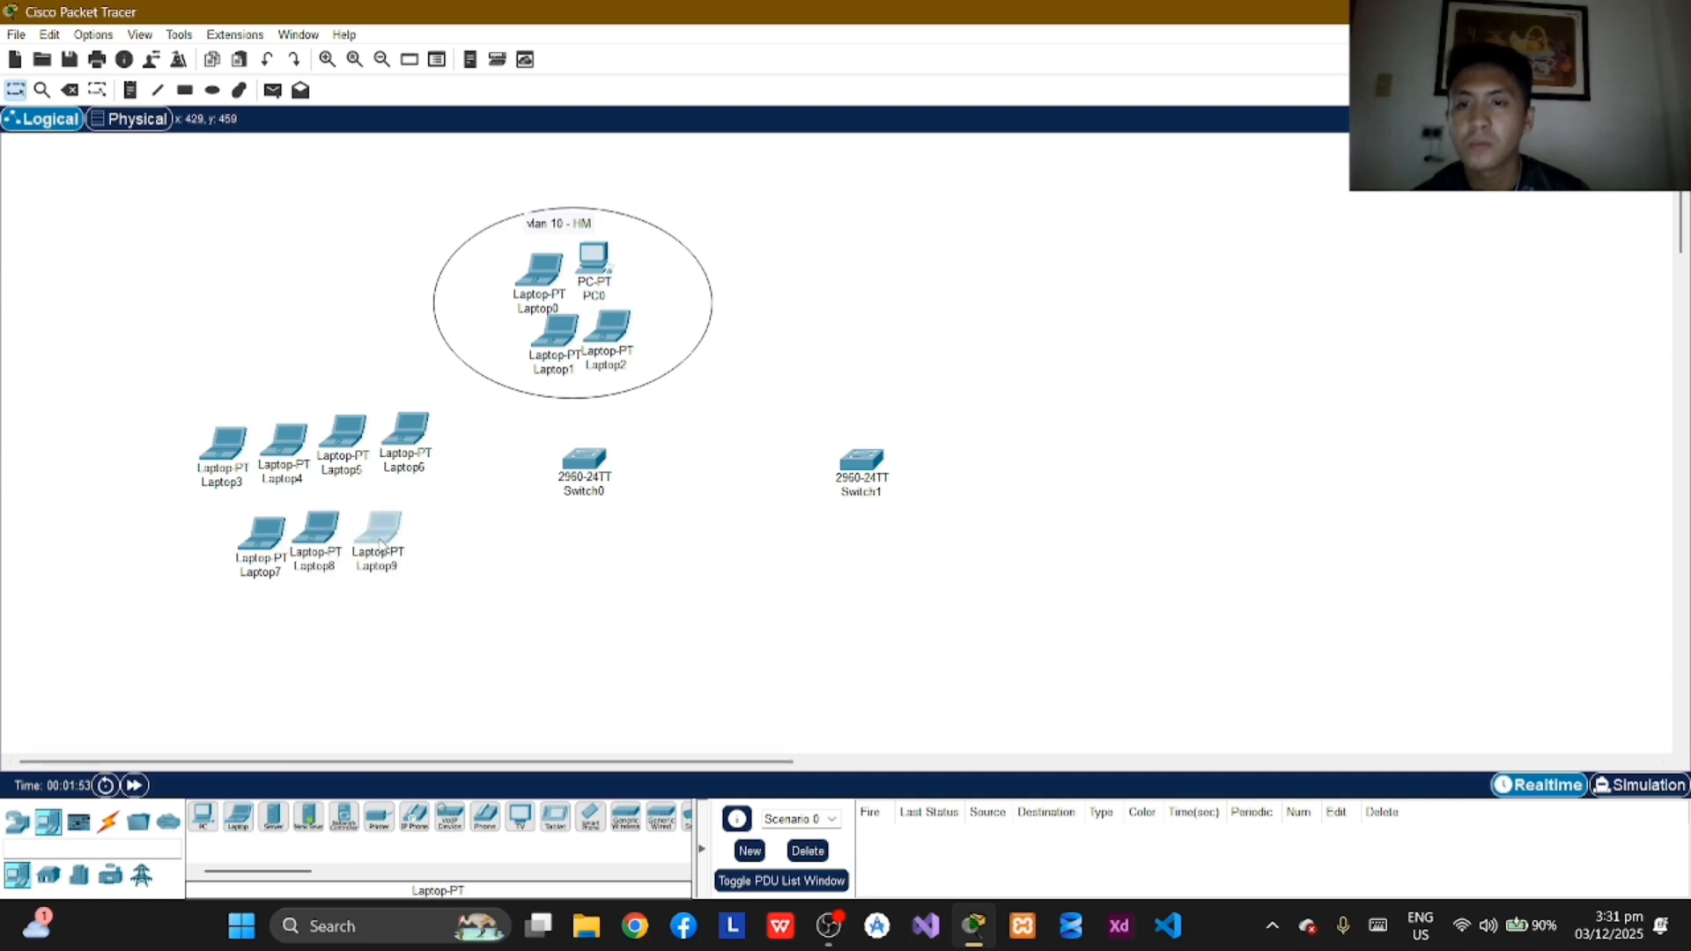
Step: Draw an unfilled ellipse with a black outline around the seven laptops left of Switch0
{"action": "left_click", "coordinate": [212, 90]}
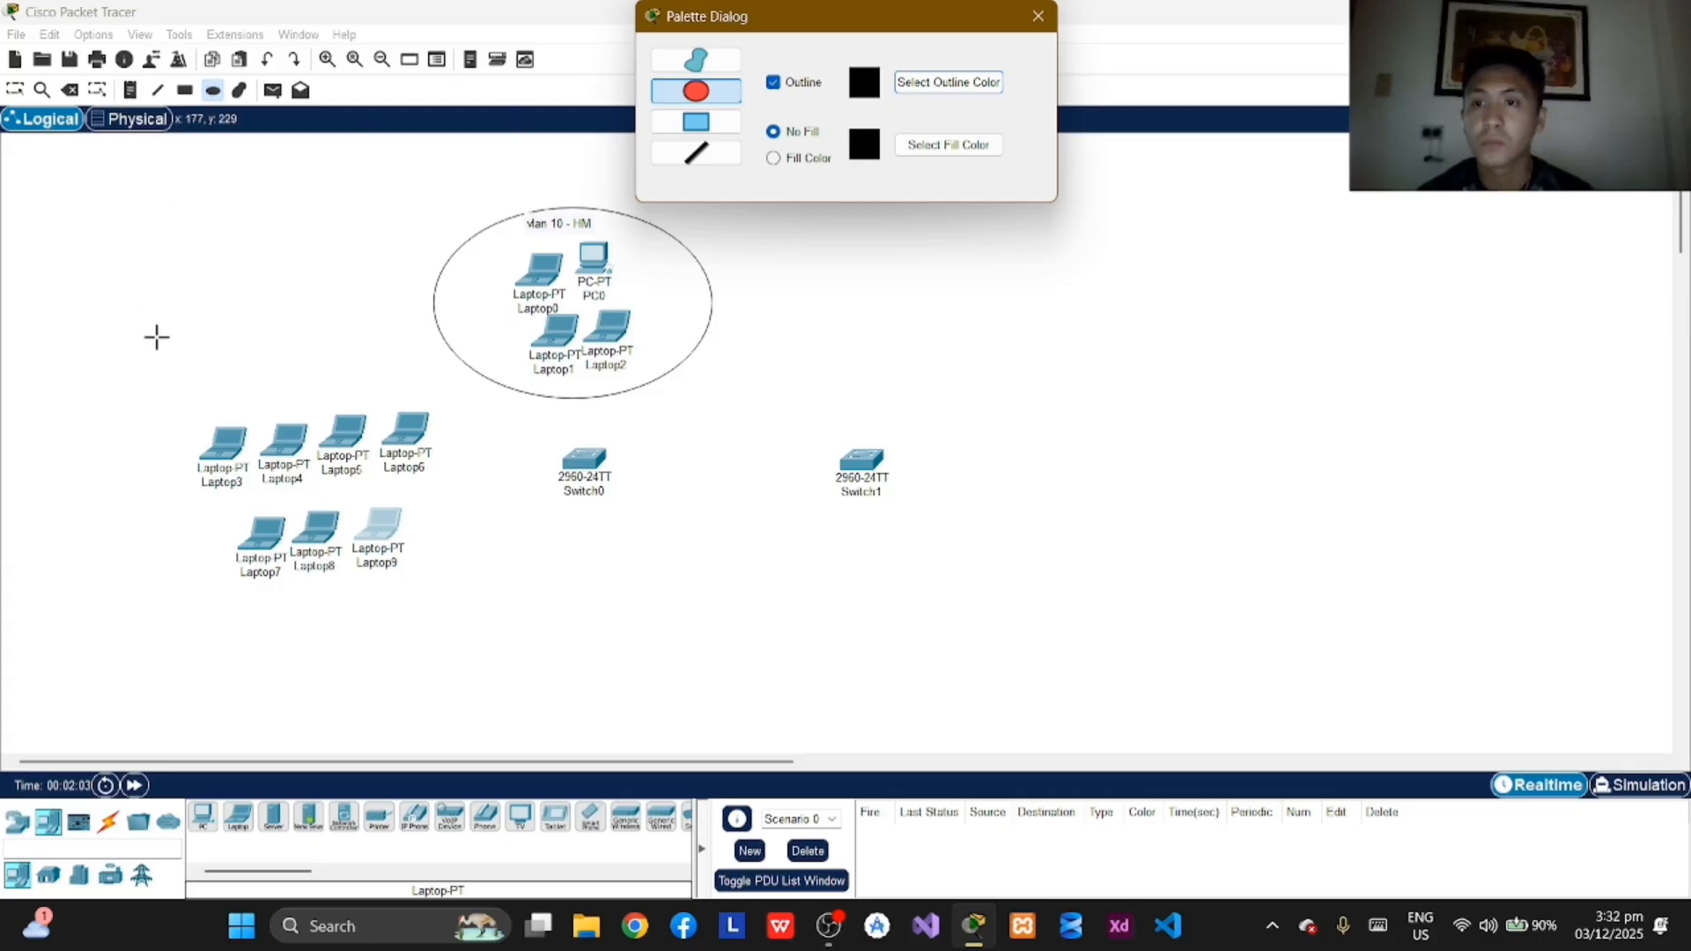
{"action": "left_click_drag", "start_coordinate": [155, 374], "coordinate": [490, 598]}
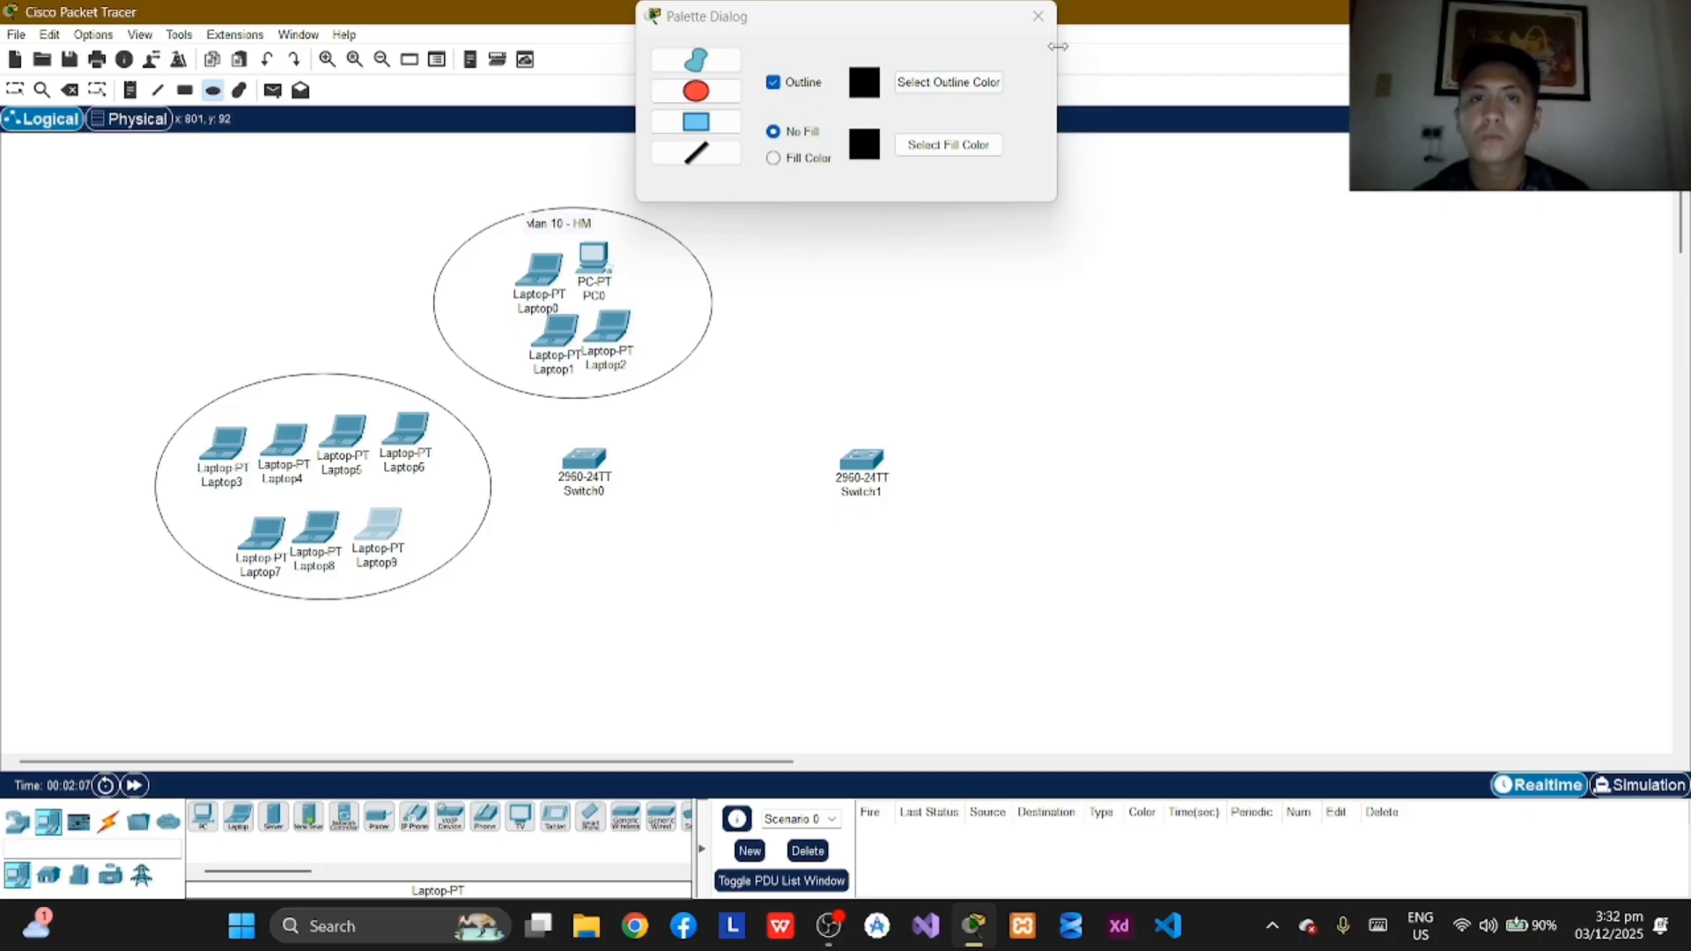
{"action": "left_click", "coordinate": [1038, 16]}
Step: Label the ellipse around the seven laptops "vlan 20 - CIT" and center the note near its upper edge
{"action": "left_click", "coordinate": [130, 90]}
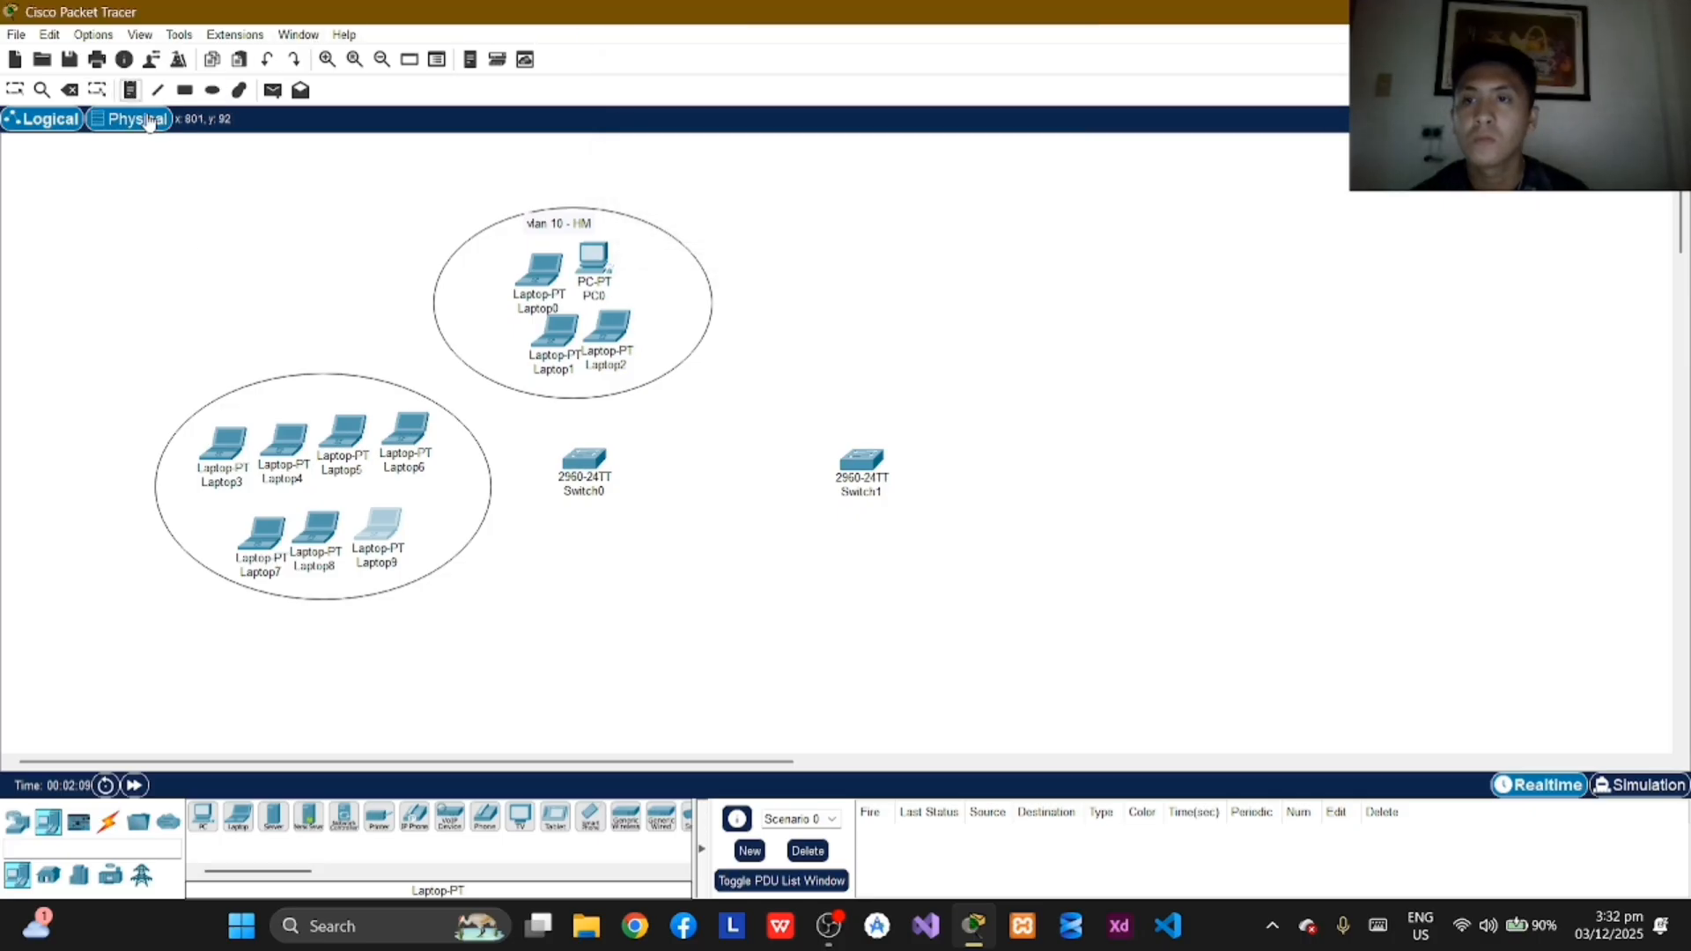
{"action": "left_click", "coordinate": [271, 401]}
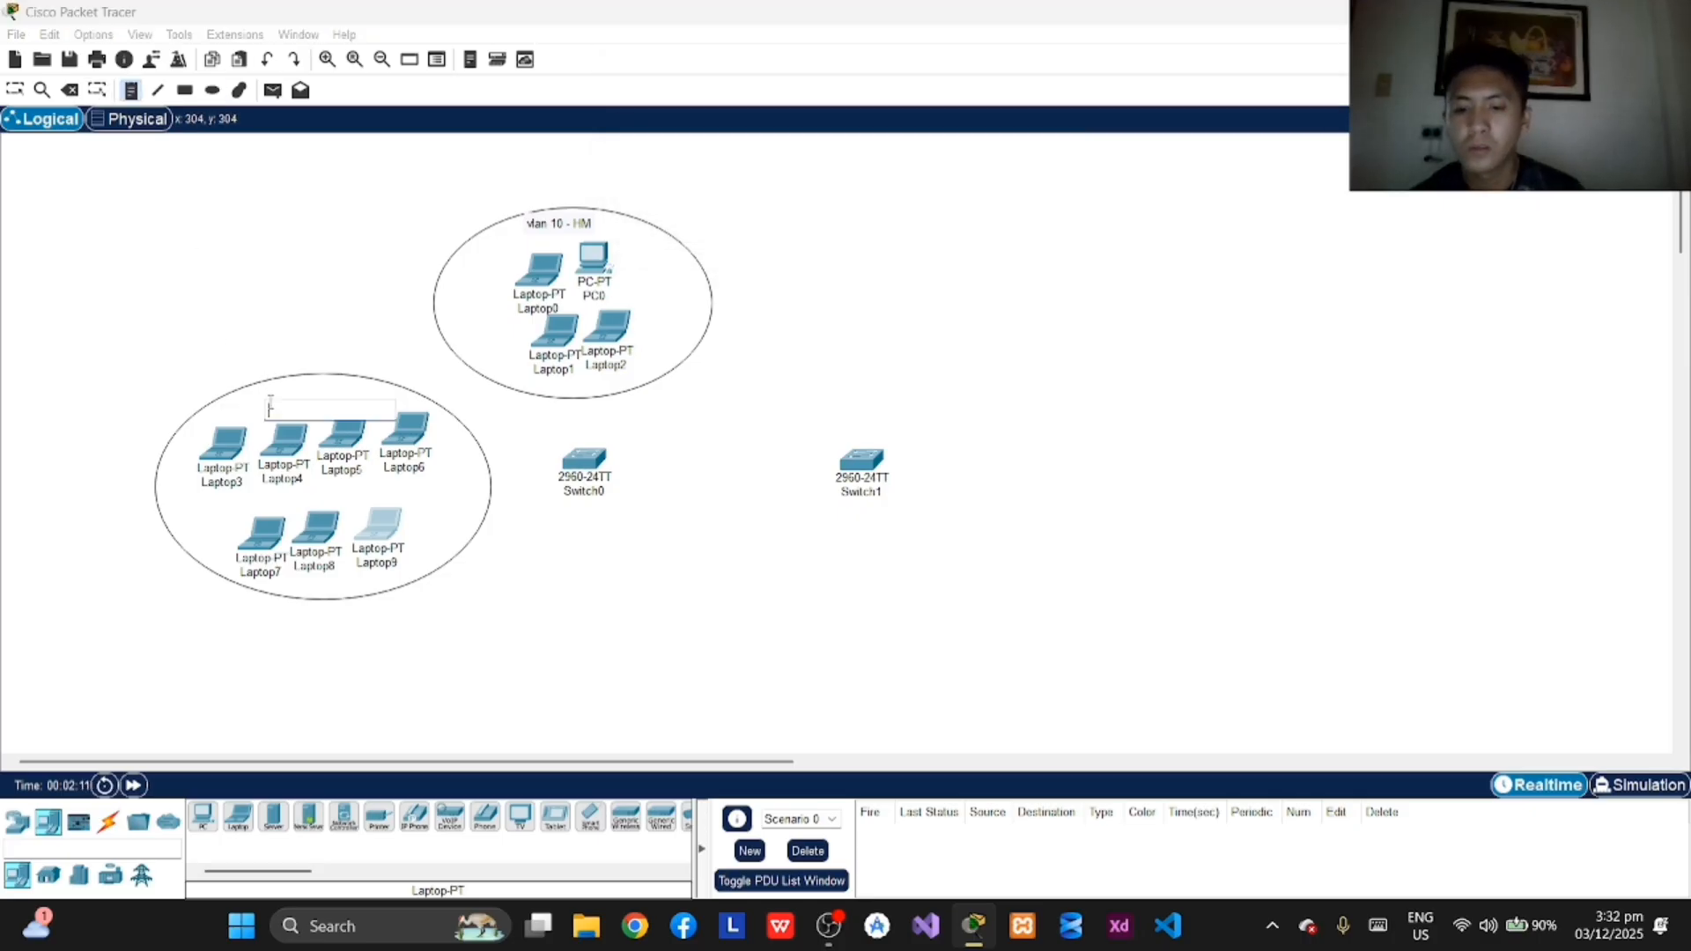
{"action": "type", "text": "Vlan 20 - CIT"}
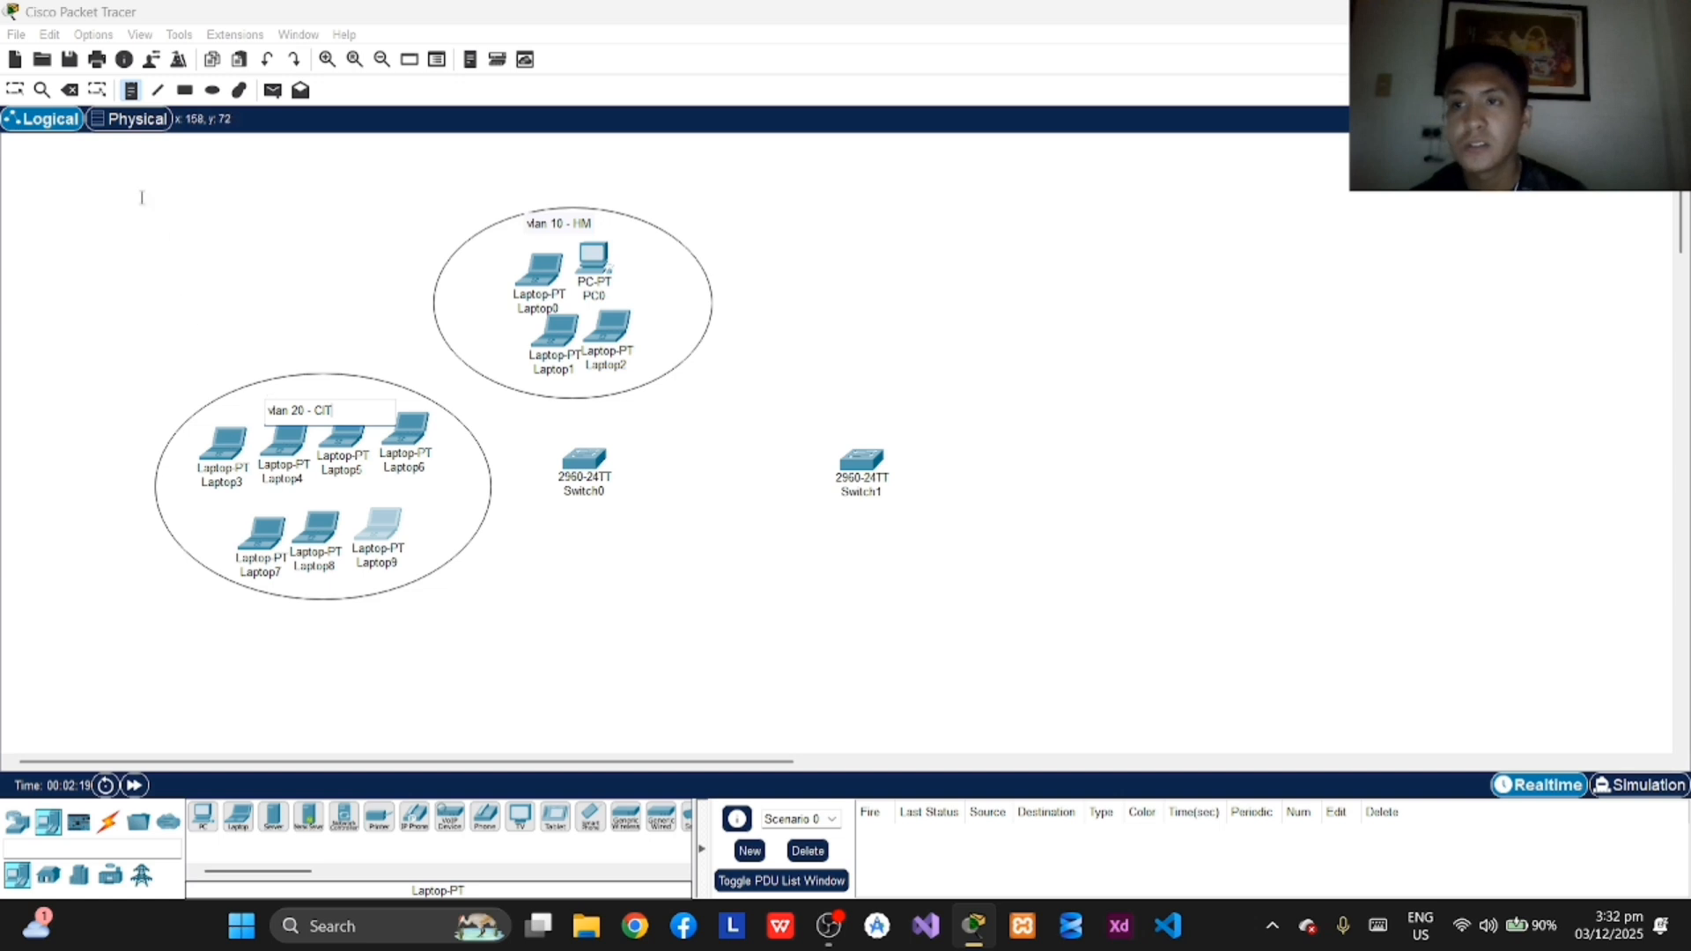
{"action": "left_click", "coordinate": [21, 93]}
{"action": "left_click_drag", "start_coordinate": [322, 415], "coordinate": [336, 398]}
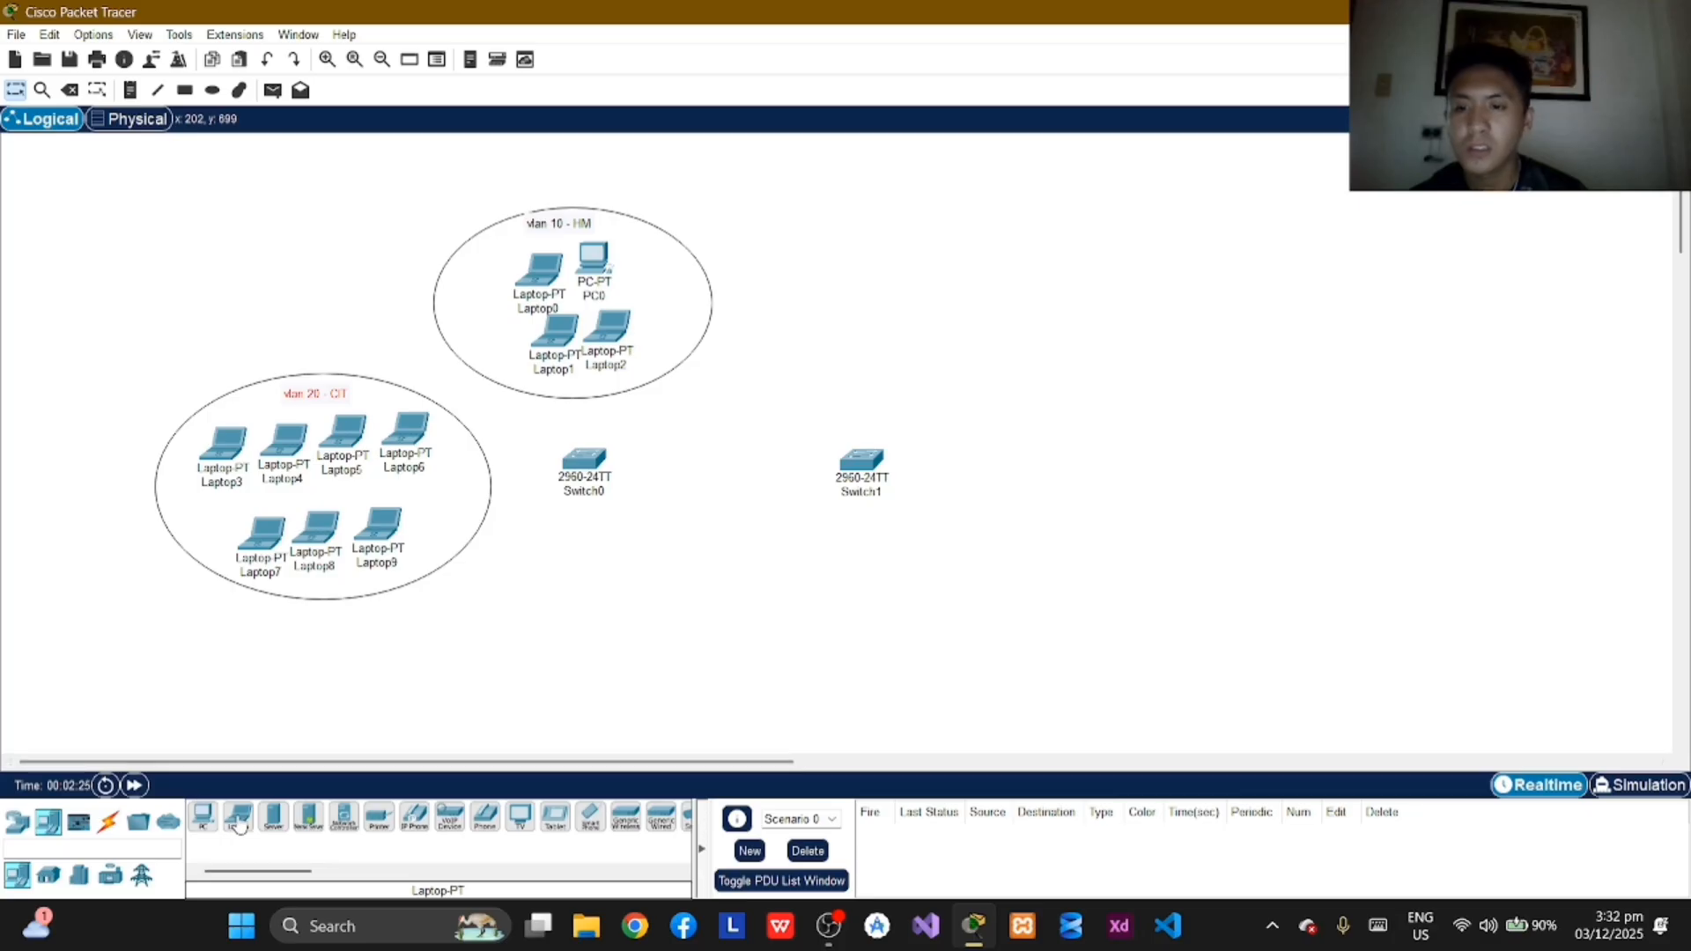
Step: Place six laptops below Switch0 in two rows of three
{"action": "left_click_drag", "start_coordinate": [237, 817], "coordinate": [523, 621]}
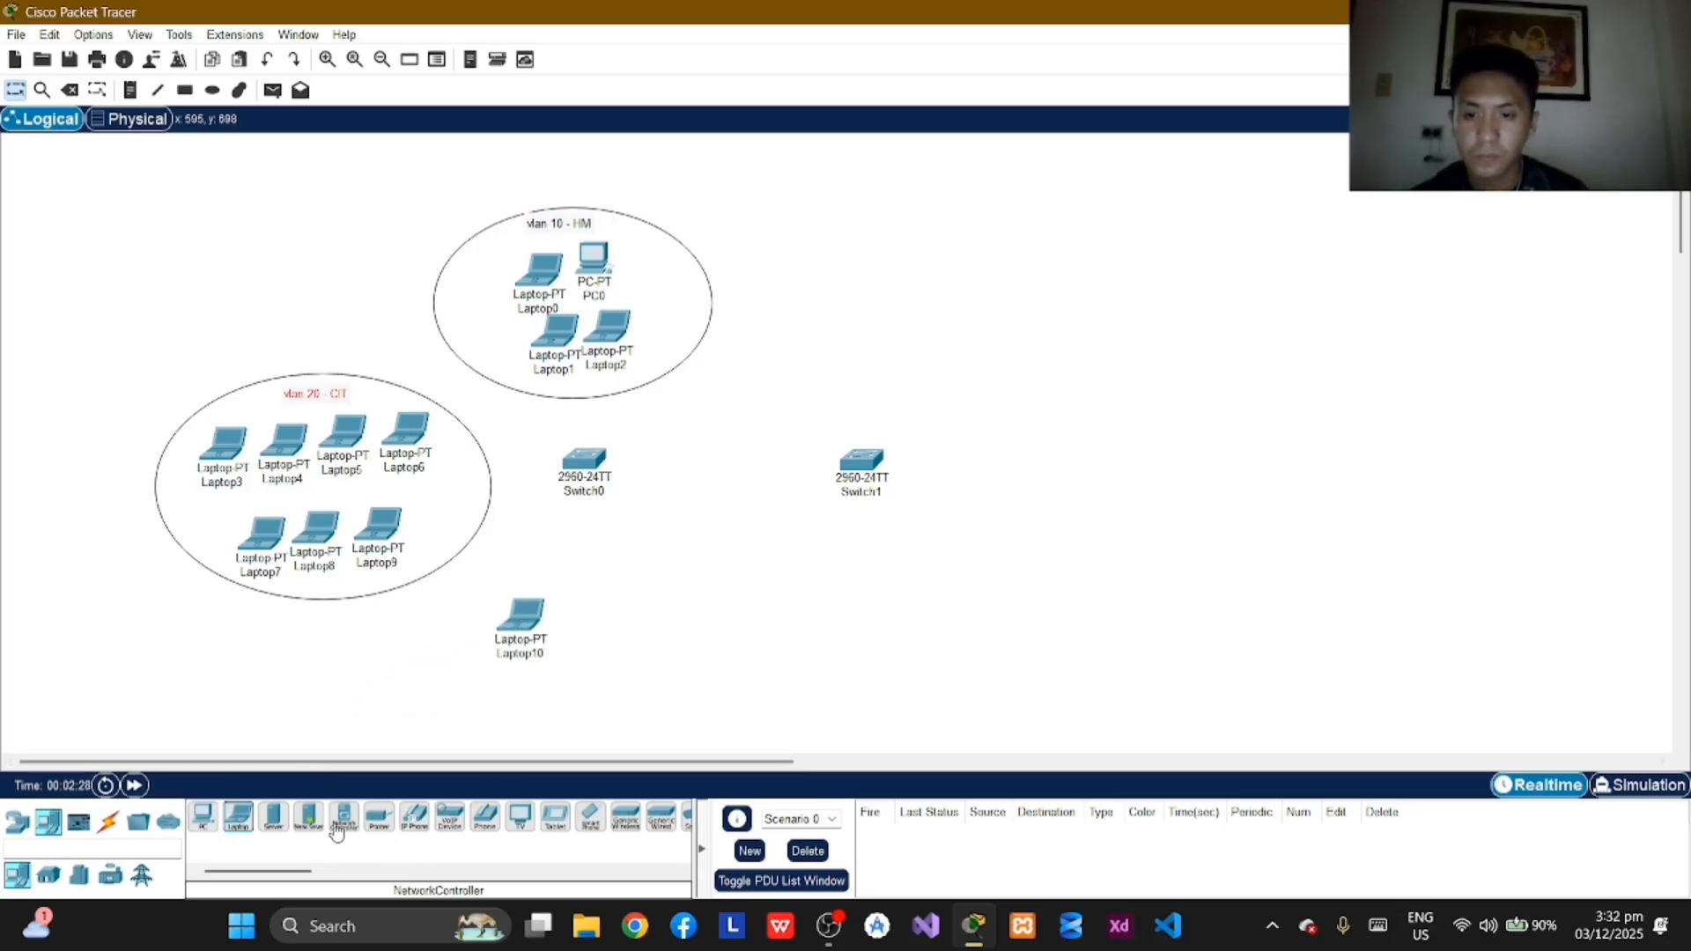
{"action": "left_click_drag", "start_coordinate": [238, 817], "coordinate": [578, 636]}
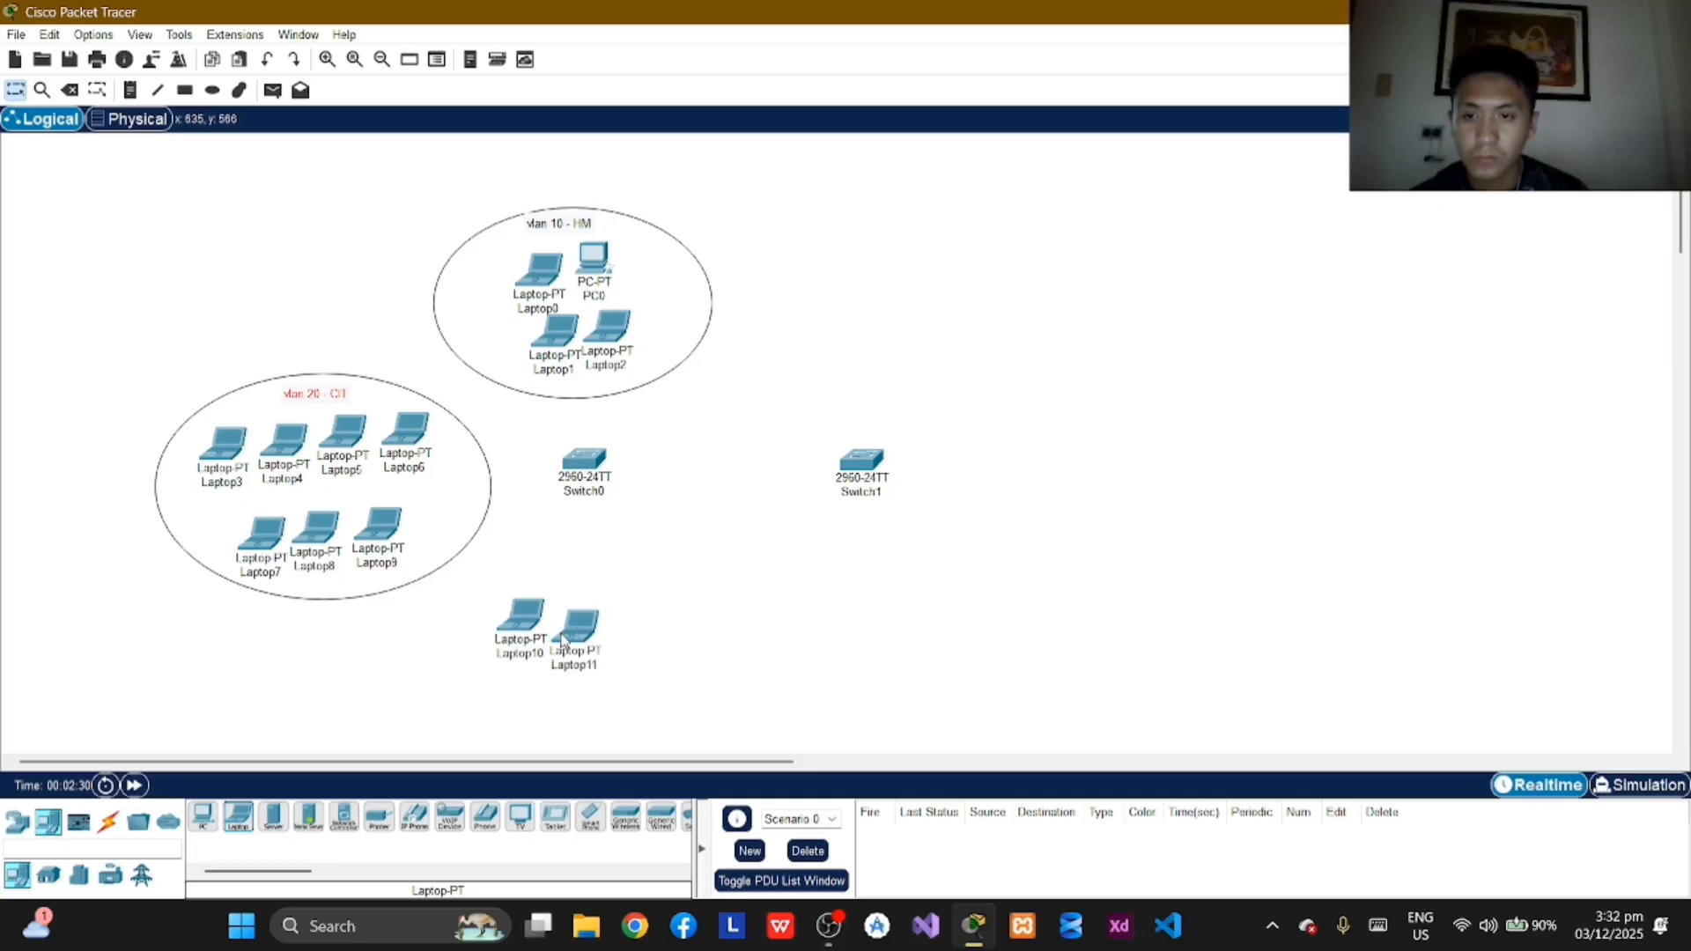
{"action": "left_click_drag", "start_coordinate": [240, 821], "coordinate": [621, 622]}
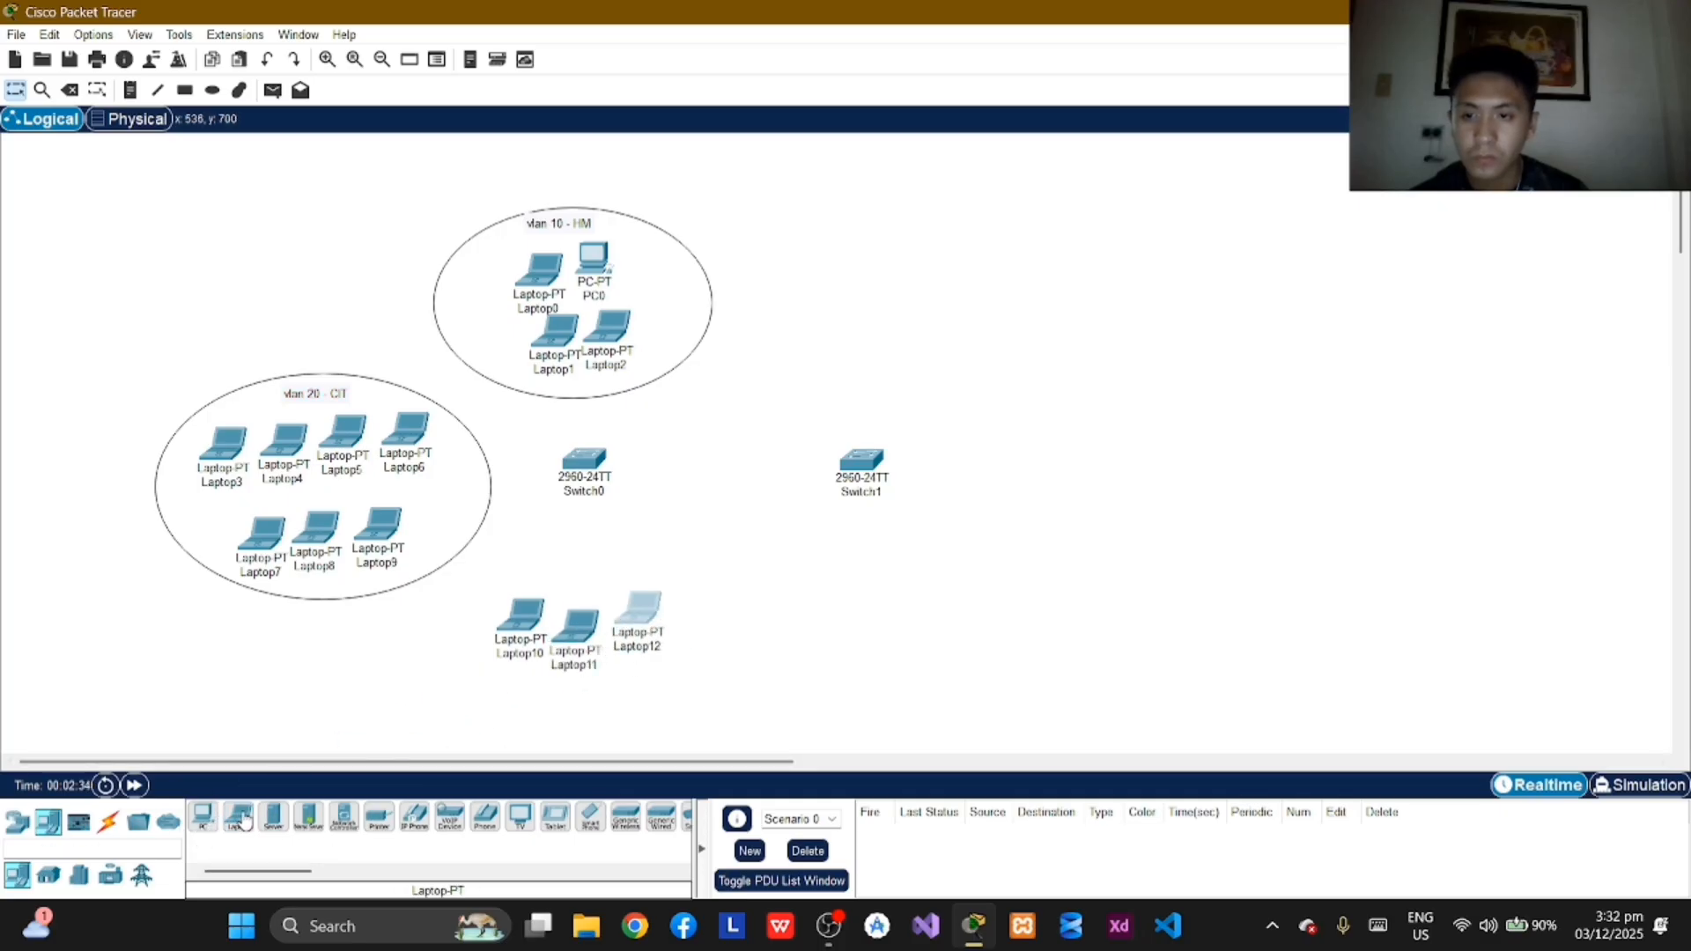
{"action": "left_click_drag", "start_coordinate": [246, 821], "coordinate": [518, 705]}
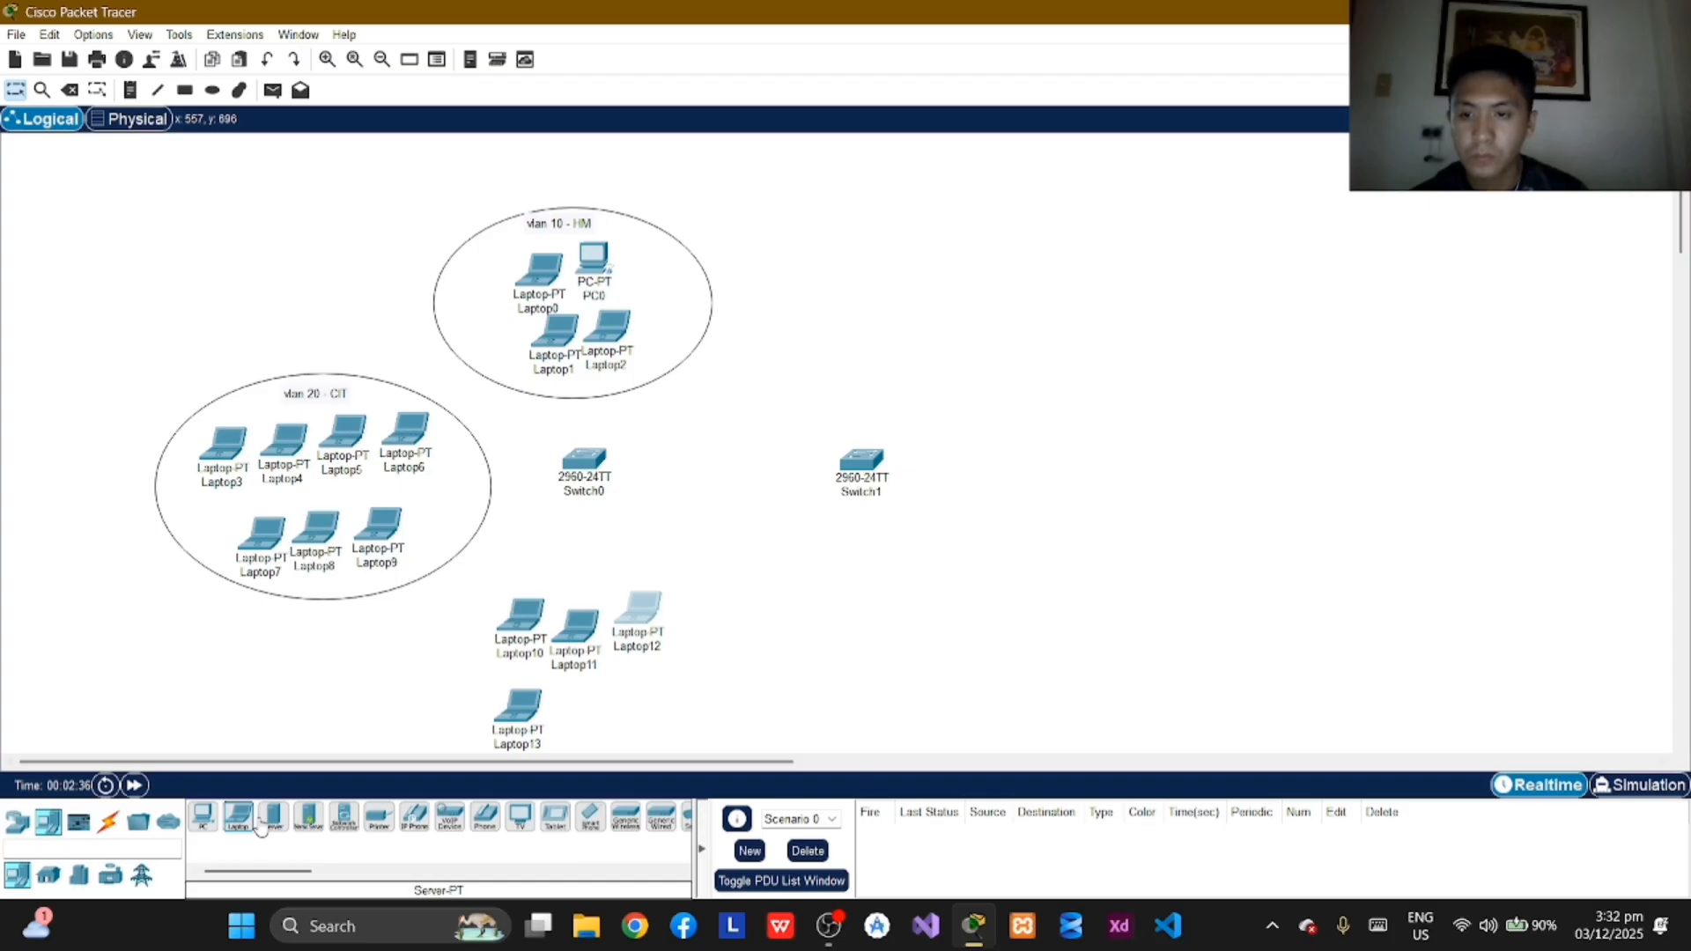
{"action": "left_click_drag", "start_coordinate": [251, 823], "coordinate": [571, 707]}
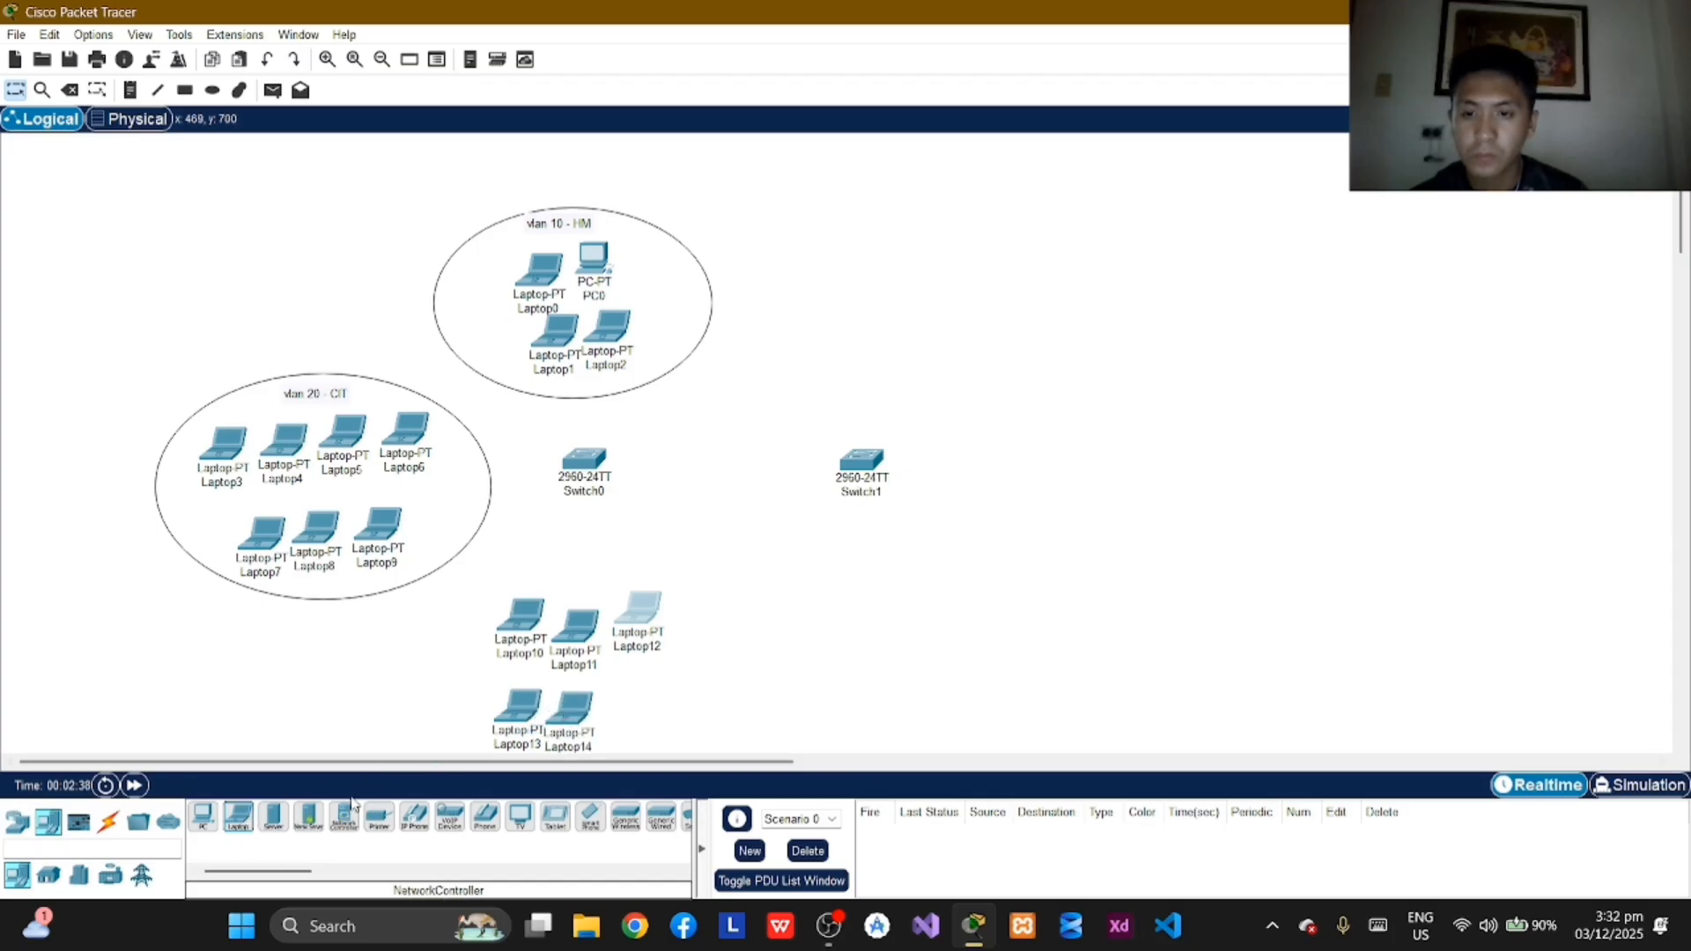
{"action": "left_click_drag", "start_coordinate": [246, 823], "coordinate": [634, 715]}
Step: Draw an unfilled ellipse with a black outline around the six laptops below Switch0
{"action": "scroll", "coordinate": [637, 667], "scroll_direction": "down", "scroll_amount": 1}
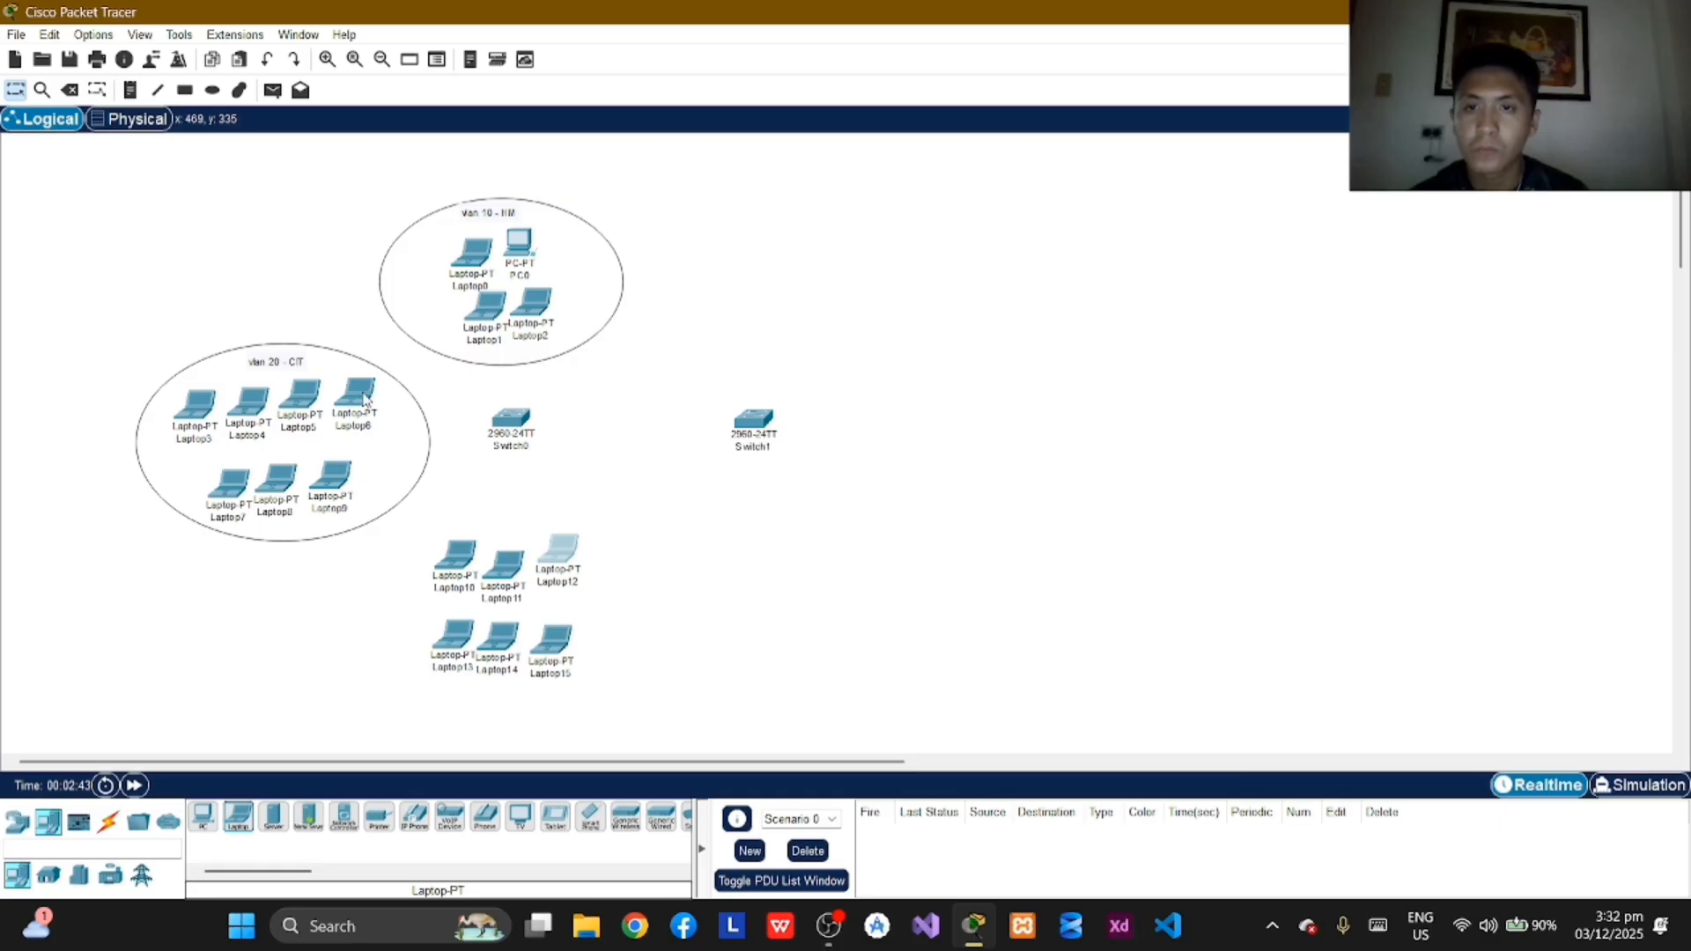
{"action": "left_click", "coordinate": [213, 90]}
{"action": "left_click_drag", "start_coordinate": [420, 500], "coordinate": [611, 714]}
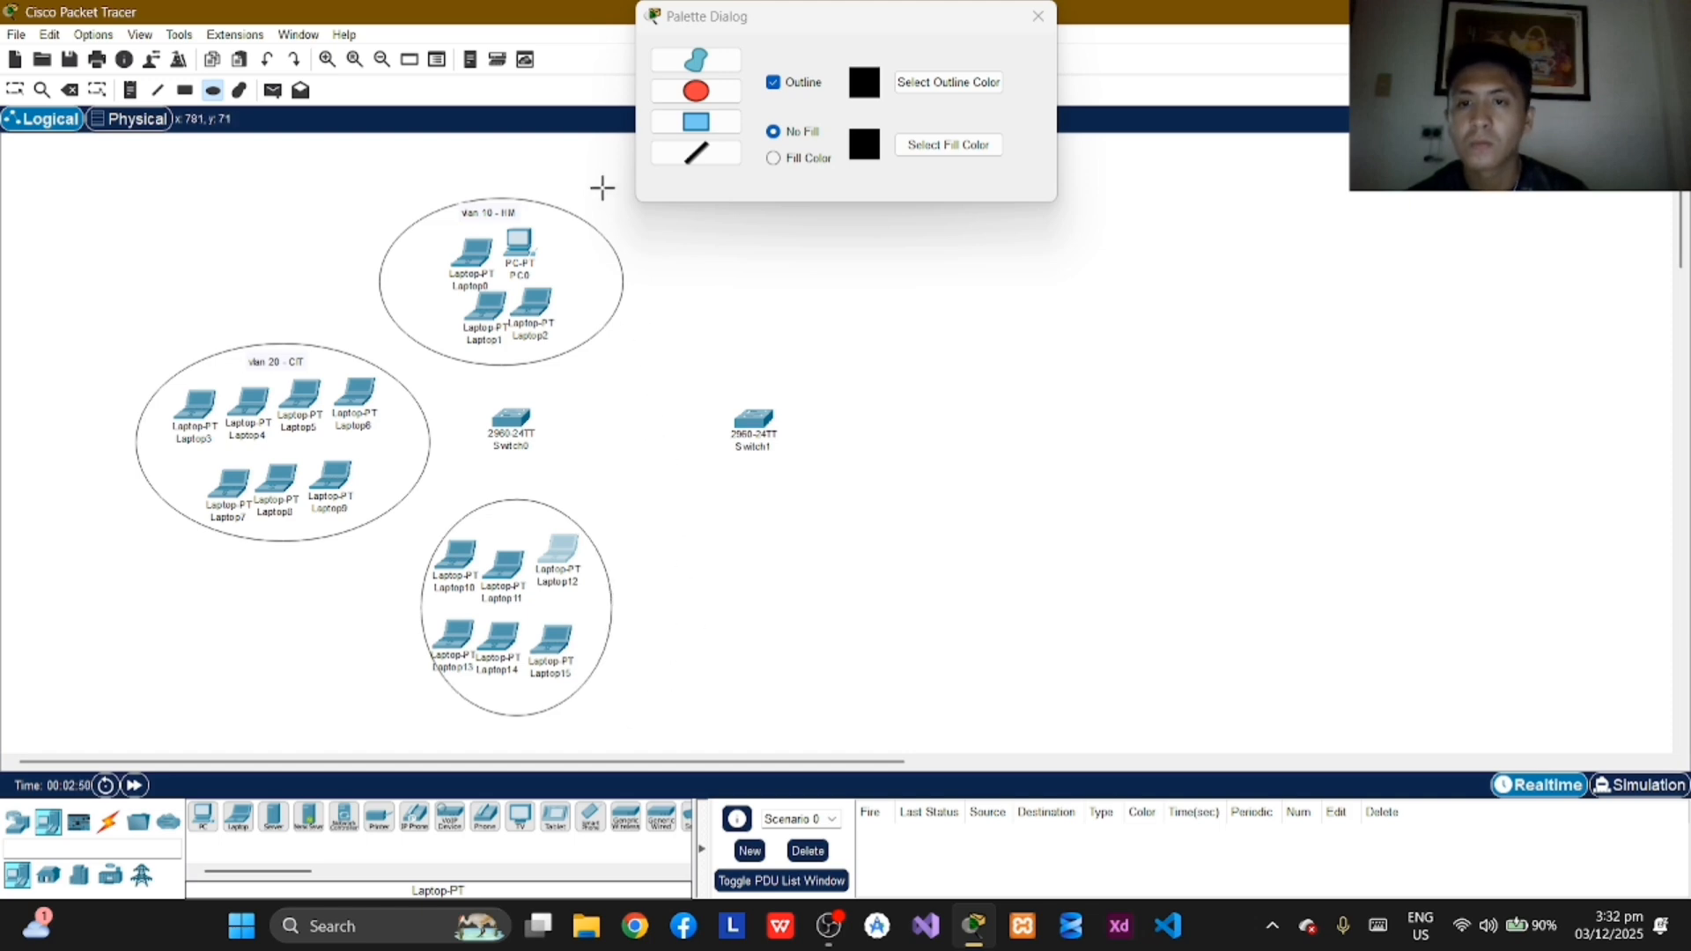
Step: Label the ellipse around the six laptops below Switch0 "vlan 30 - CABA" and position the note near its upper edge
{"action": "left_click", "coordinate": [1039, 16]}
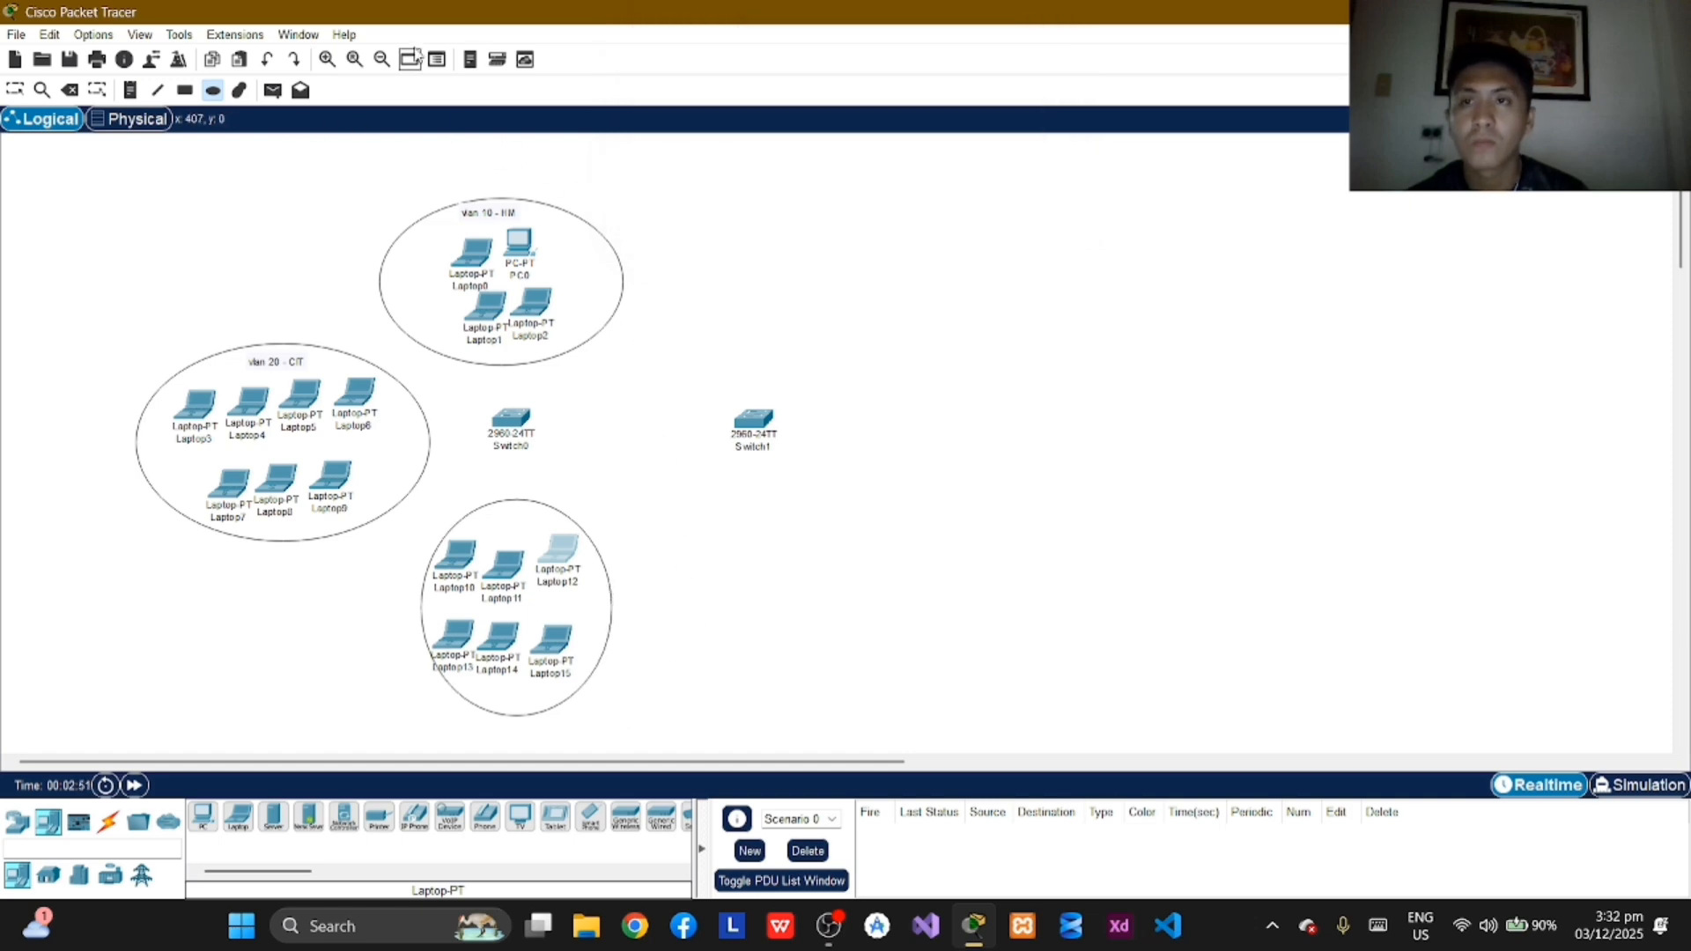
{"action": "left_click", "coordinate": [130, 90]}
{"action": "left_click", "coordinate": [480, 523]}
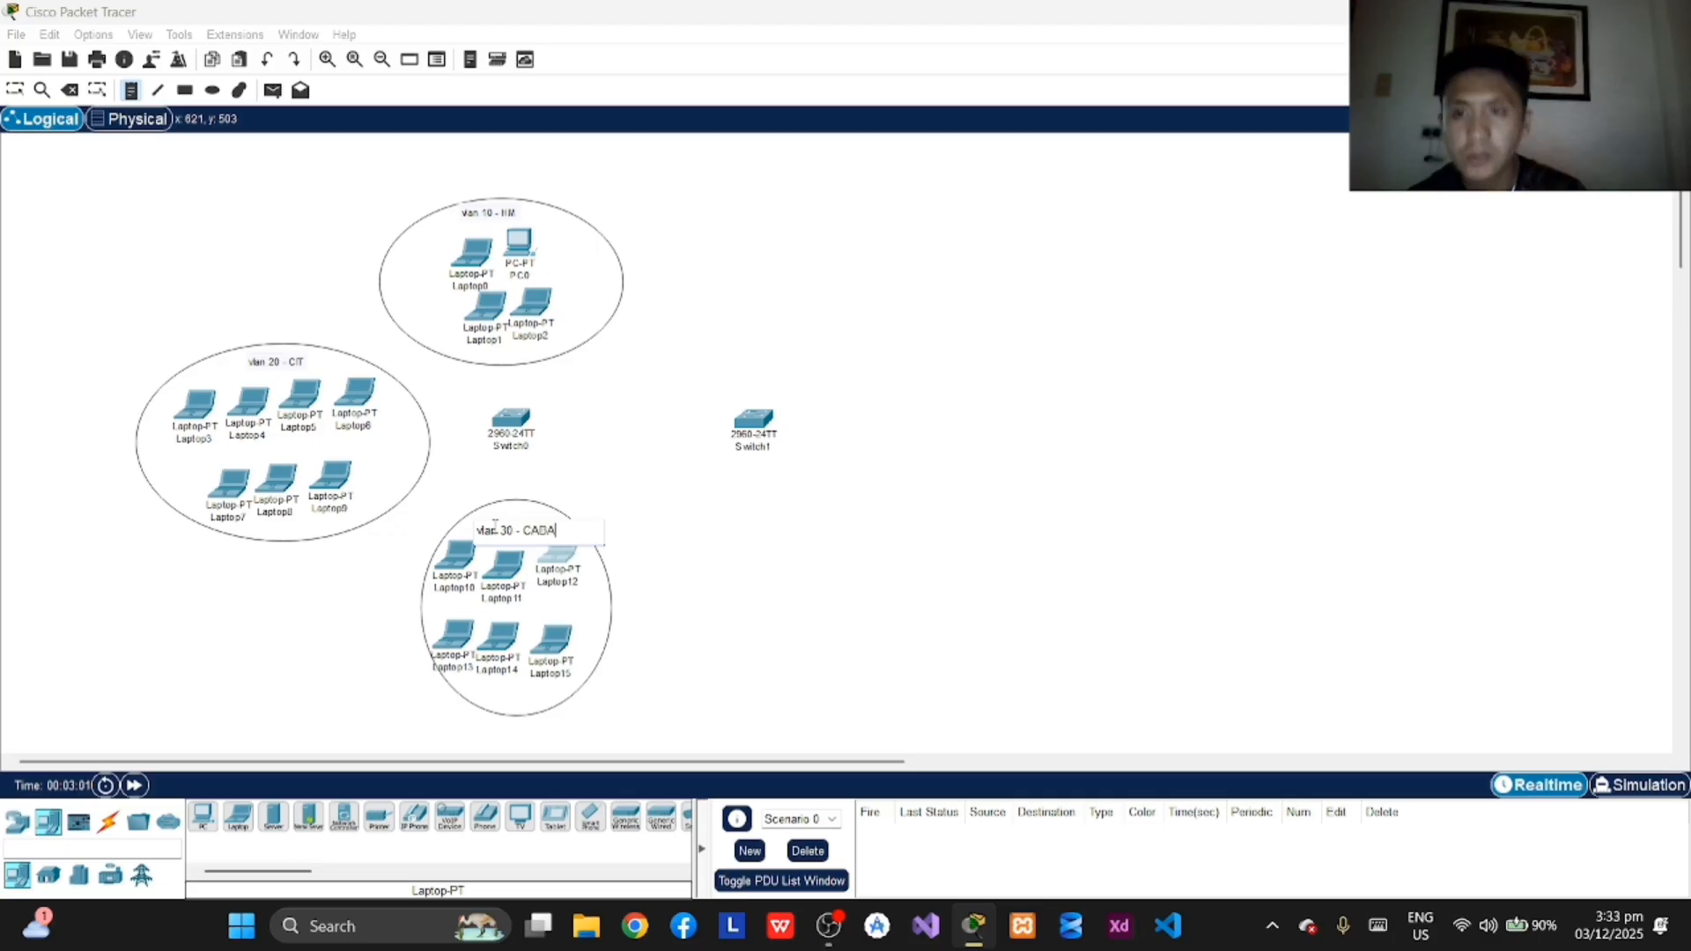
{"action": "left_click", "coordinate": [15, 90]}
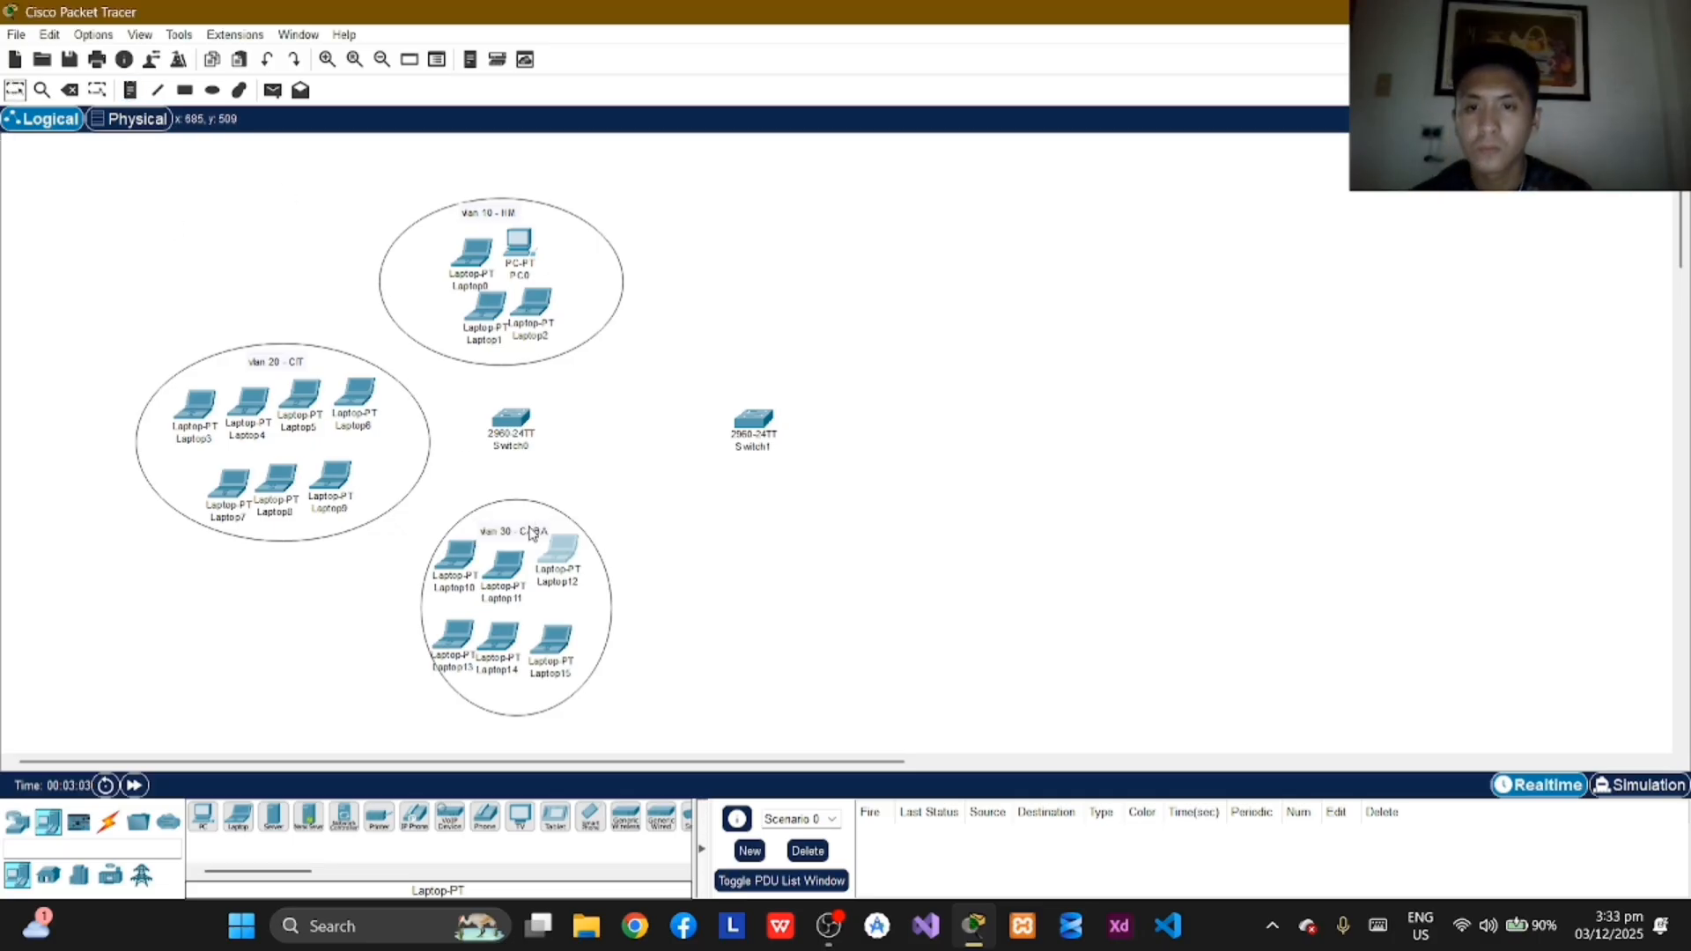
{"action": "left_click_drag", "start_coordinate": [532, 533], "coordinate": [522, 539]}
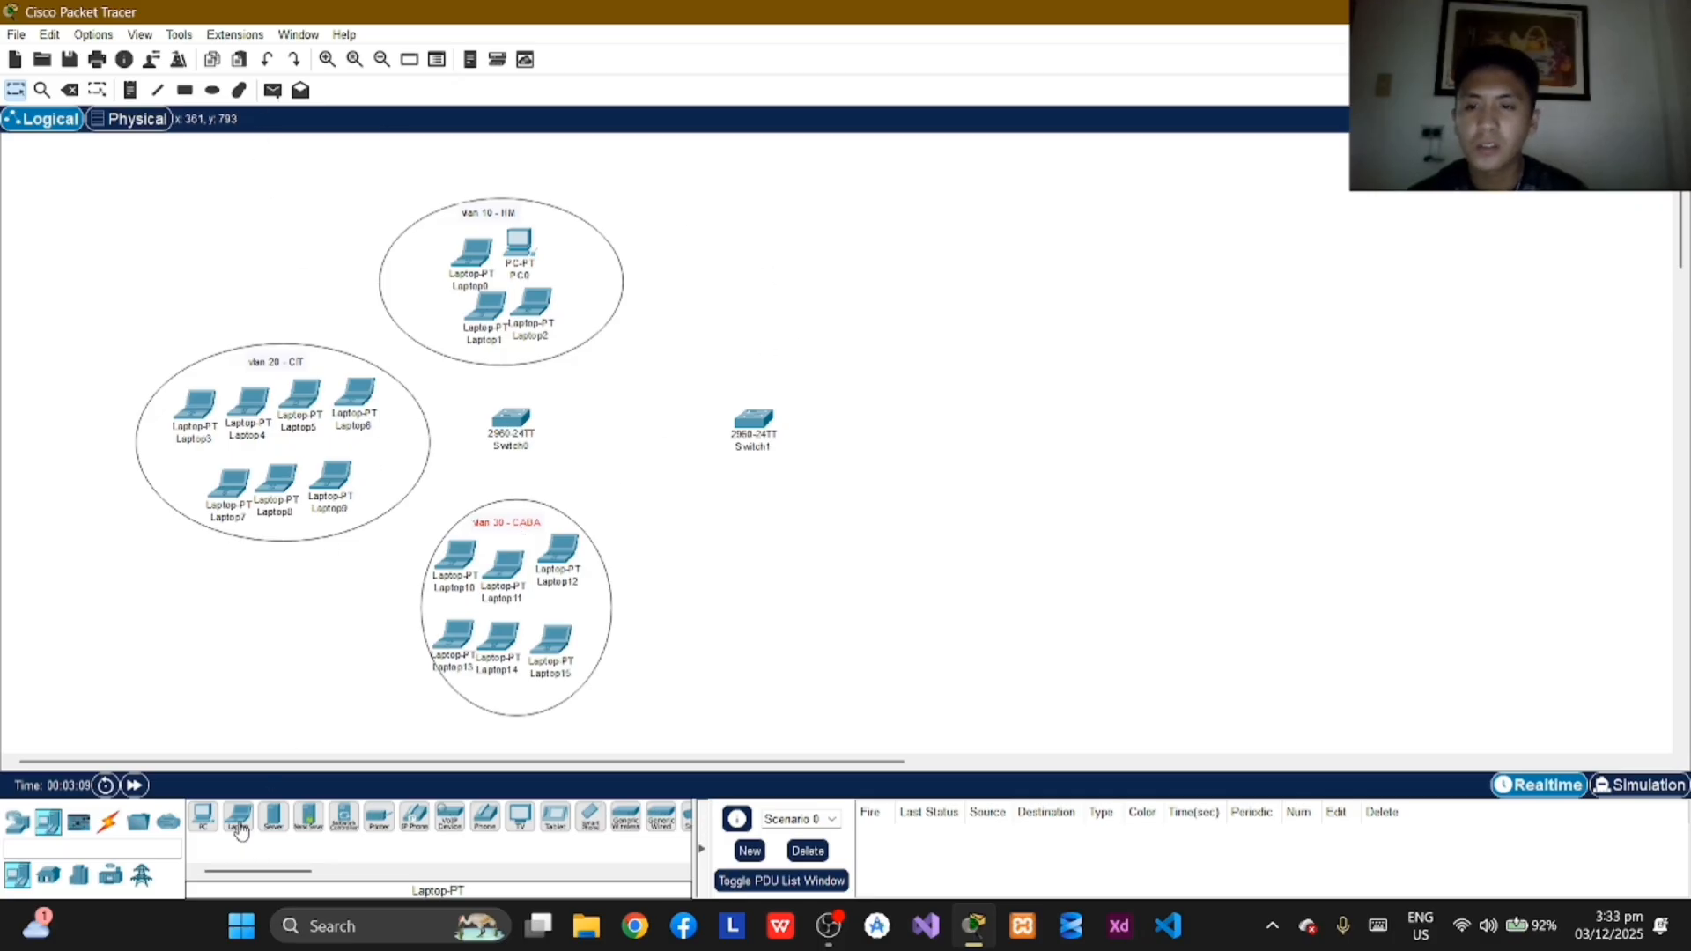
Step: Place five laptops above and to the right of Switch1, three in the upper row and two in the lower
{"action": "left_click_drag", "start_coordinate": [240, 832], "coordinate": [822, 249]}
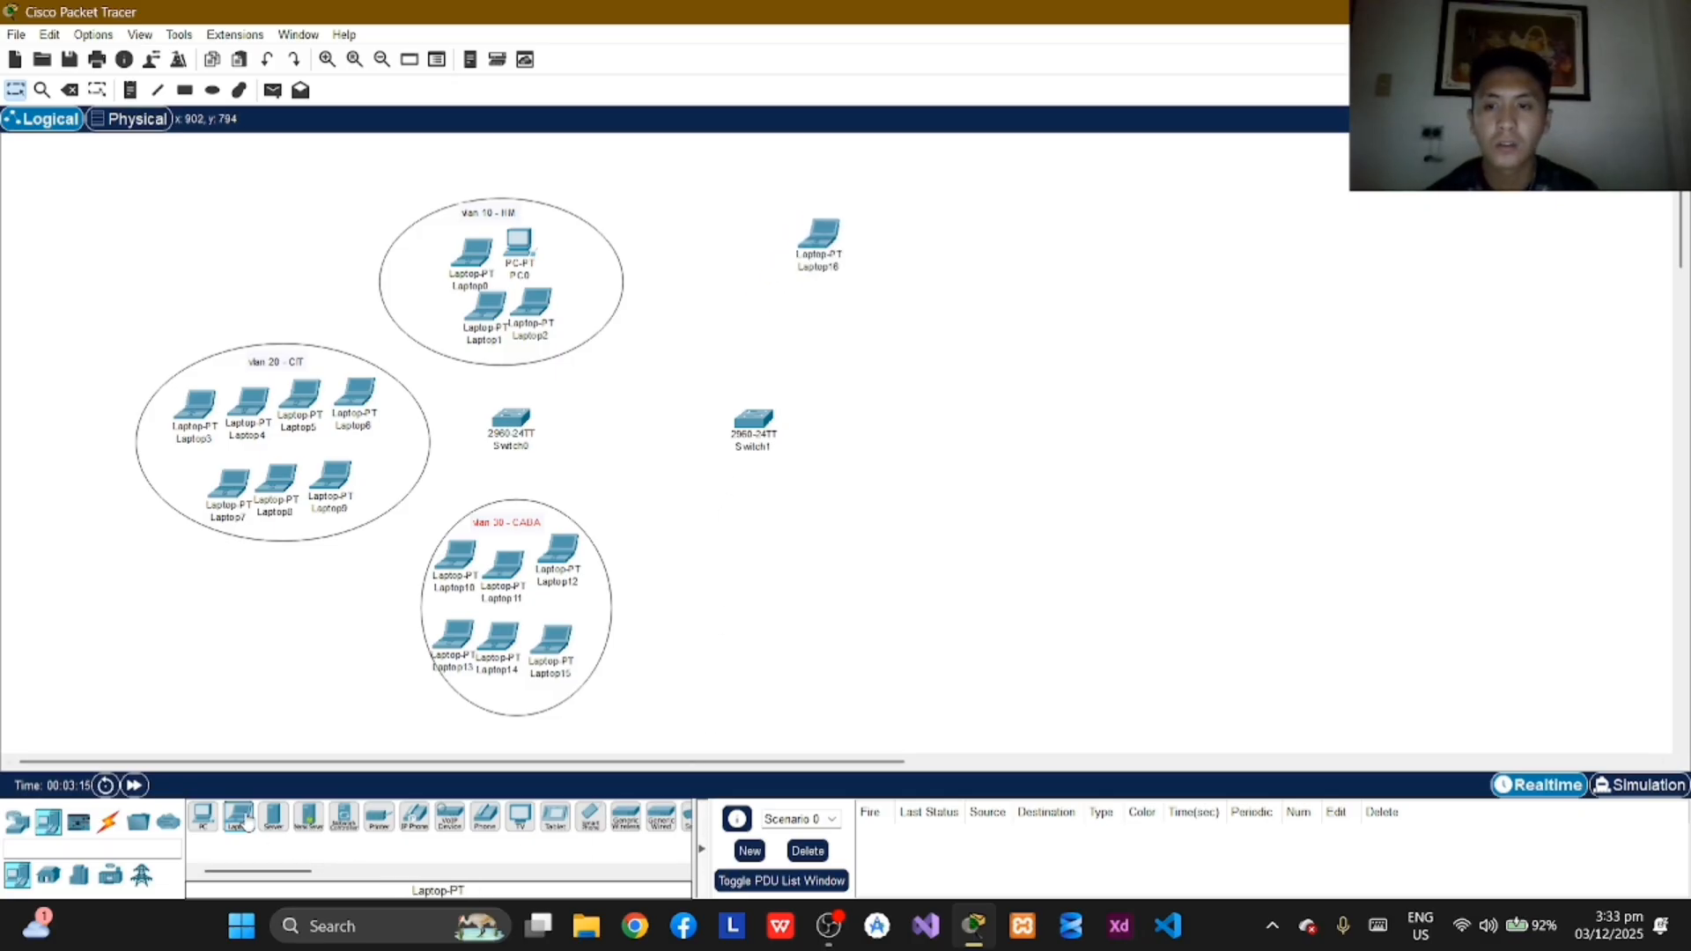
{"action": "left_click_drag", "start_coordinate": [243, 823], "coordinate": [861, 251]}
{"action": "mouse_move", "coordinate": [828, 253]}
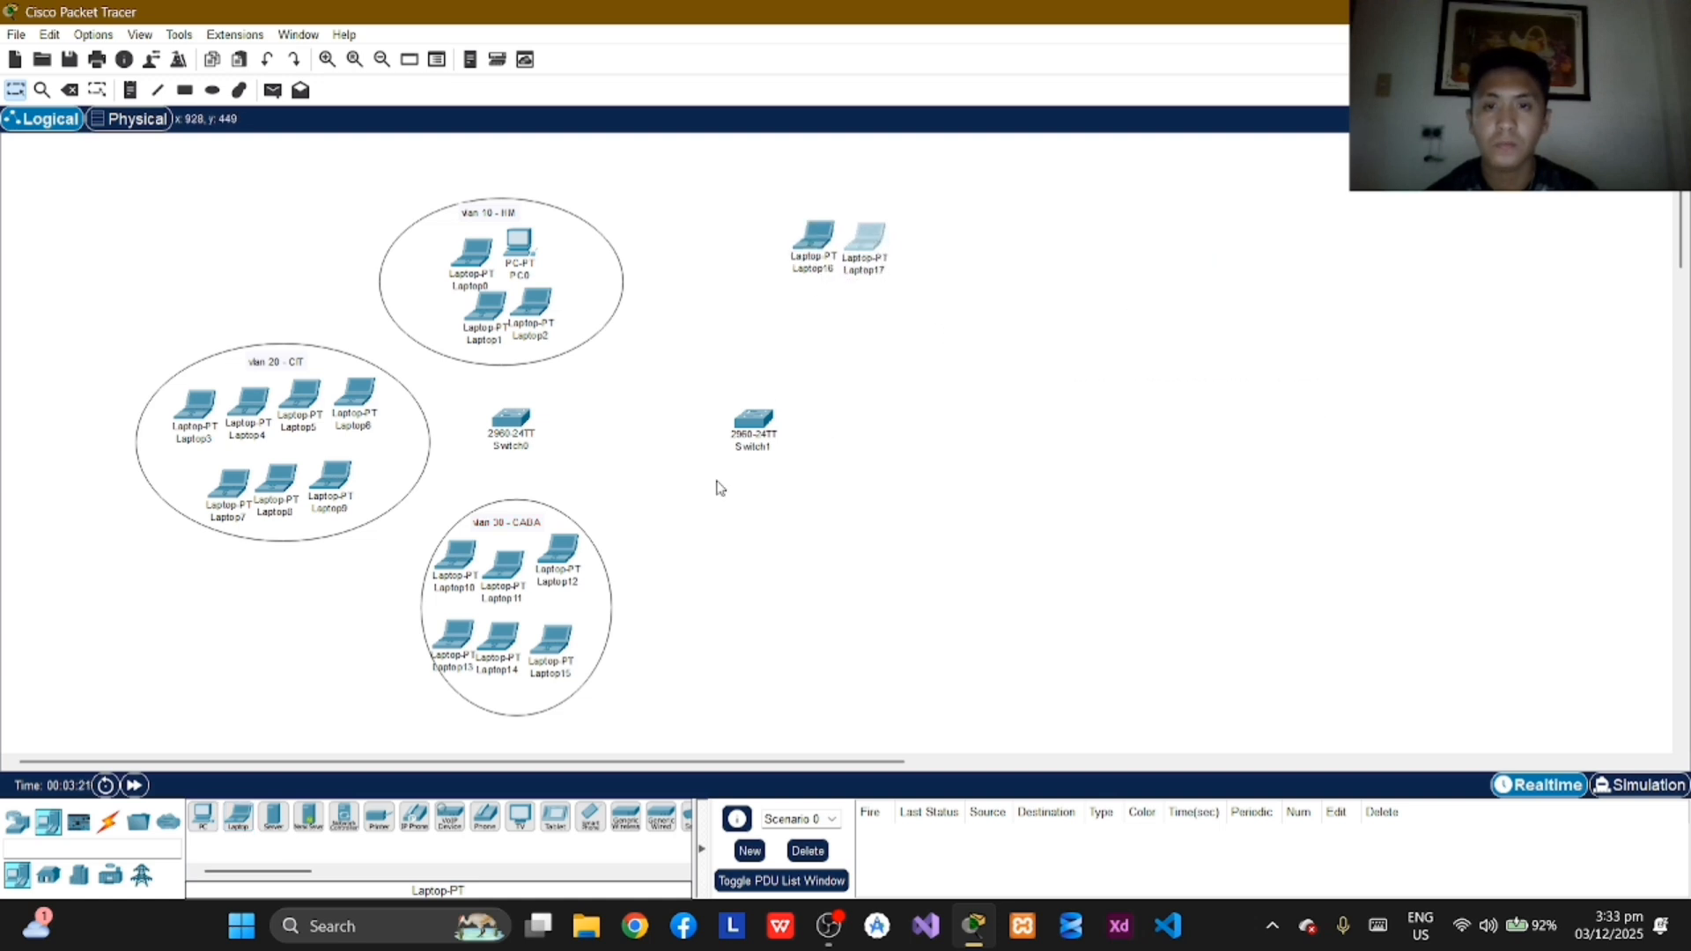
{"action": "left_click_drag", "start_coordinate": [237, 817], "coordinate": [925, 255]}
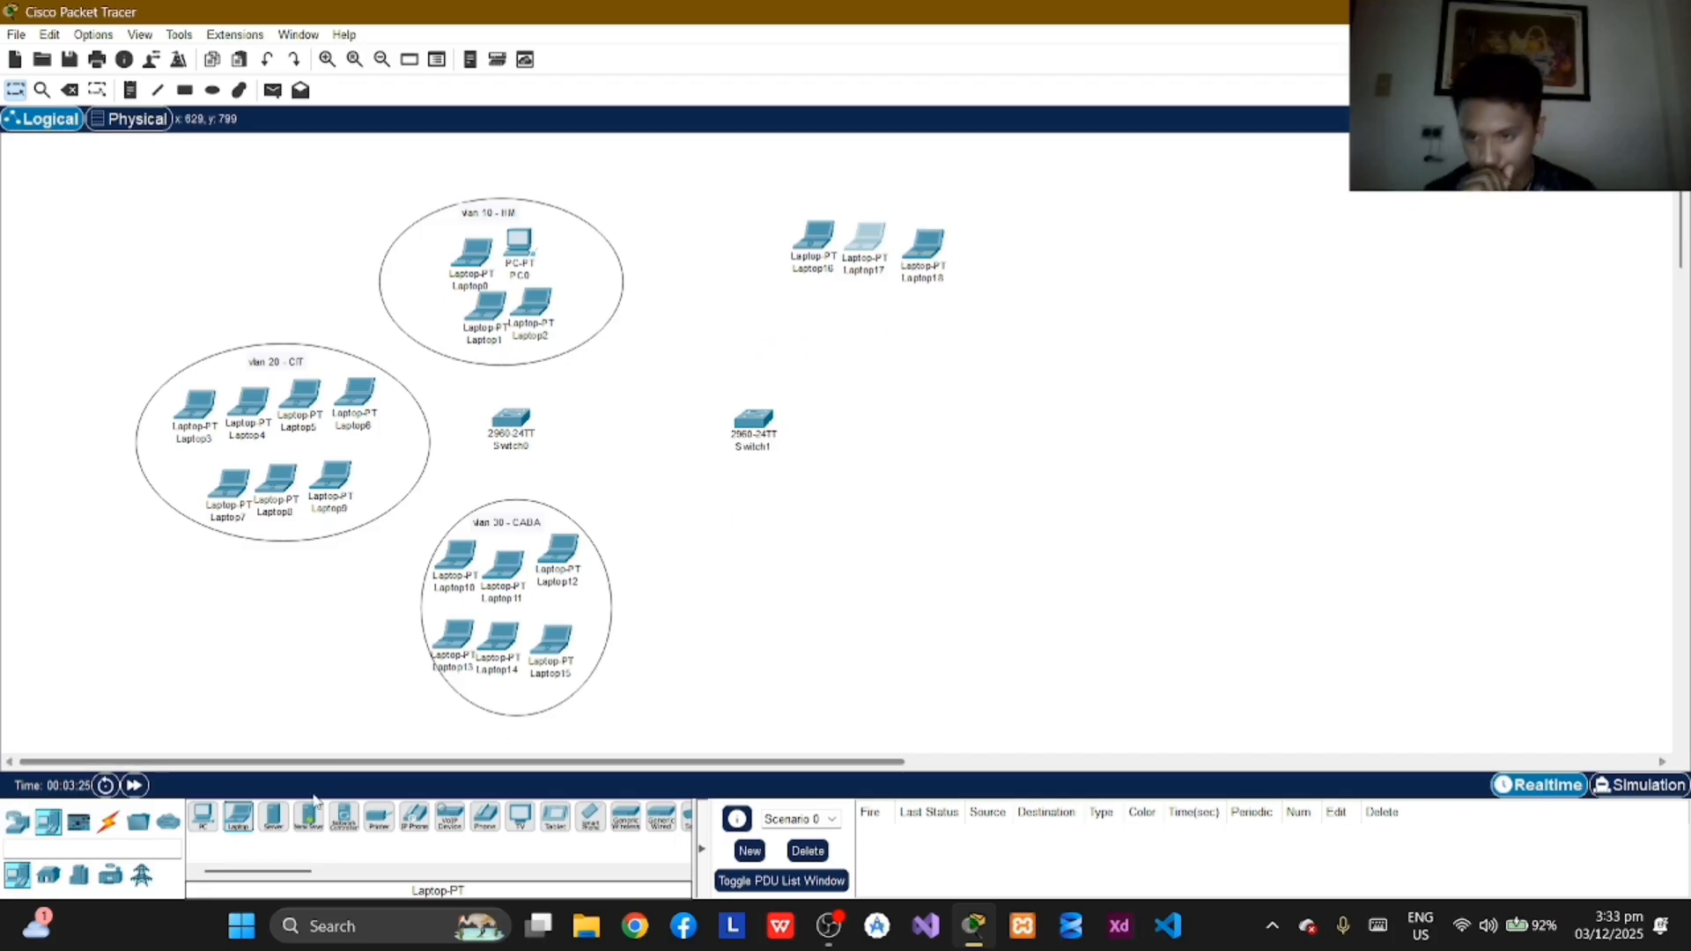
{"action": "left_click_drag", "start_coordinate": [238, 817], "coordinate": [838, 317]}
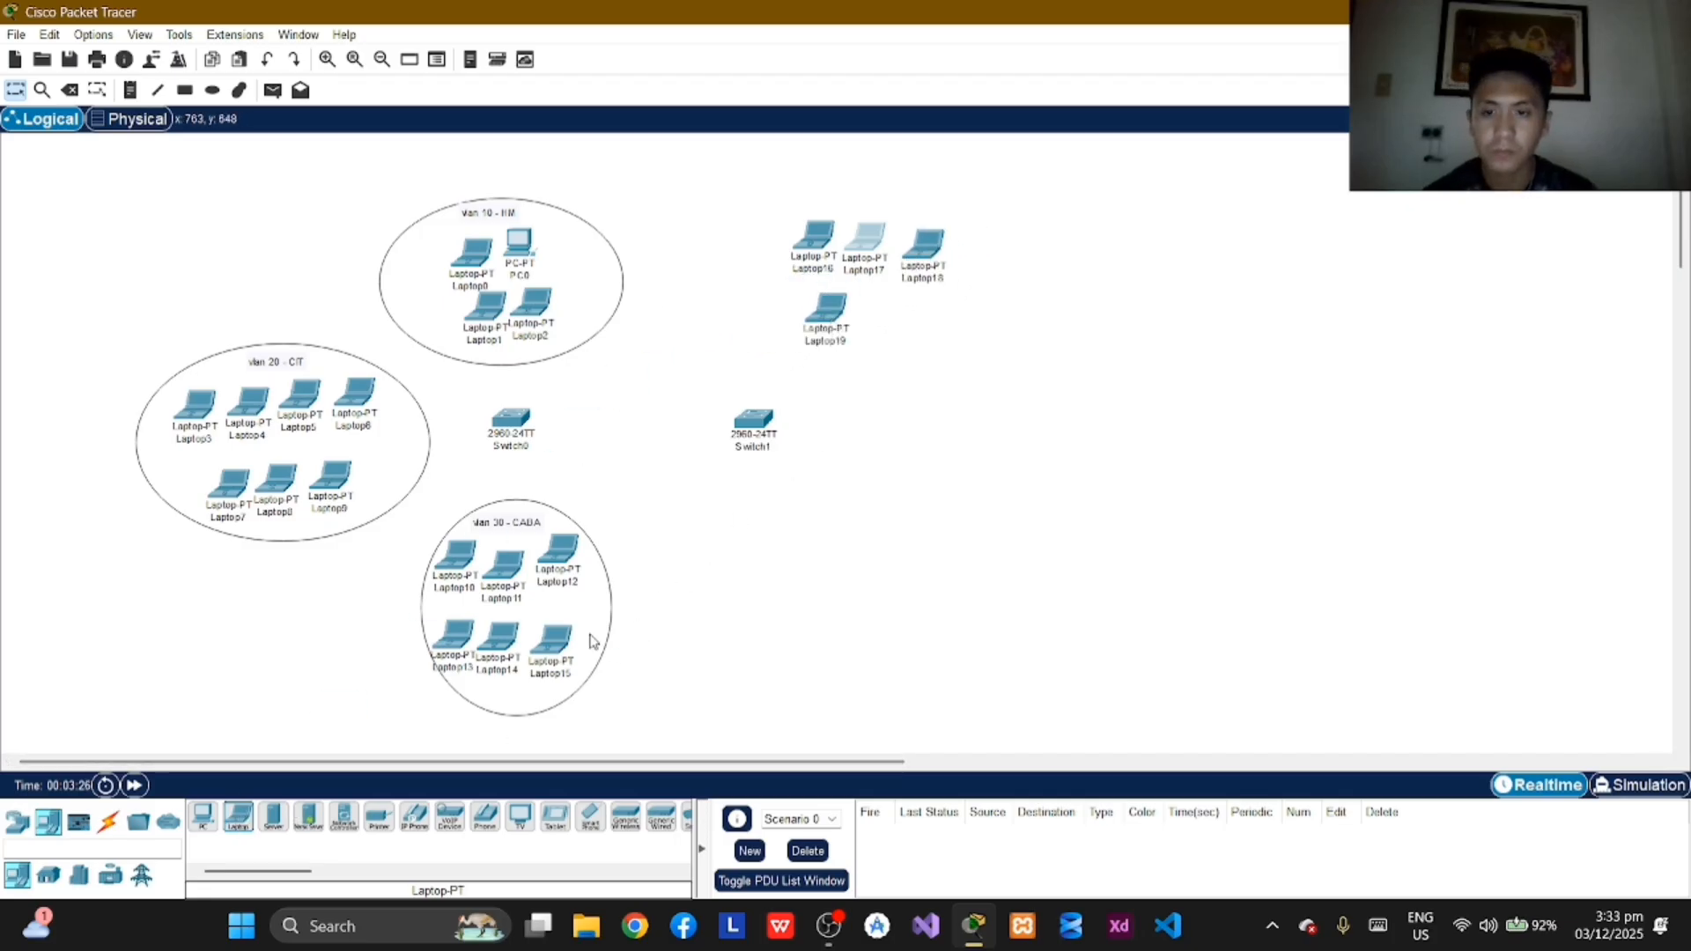
{"action": "left_click_drag", "start_coordinate": [238, 816], "coordinate": [883, 319]}
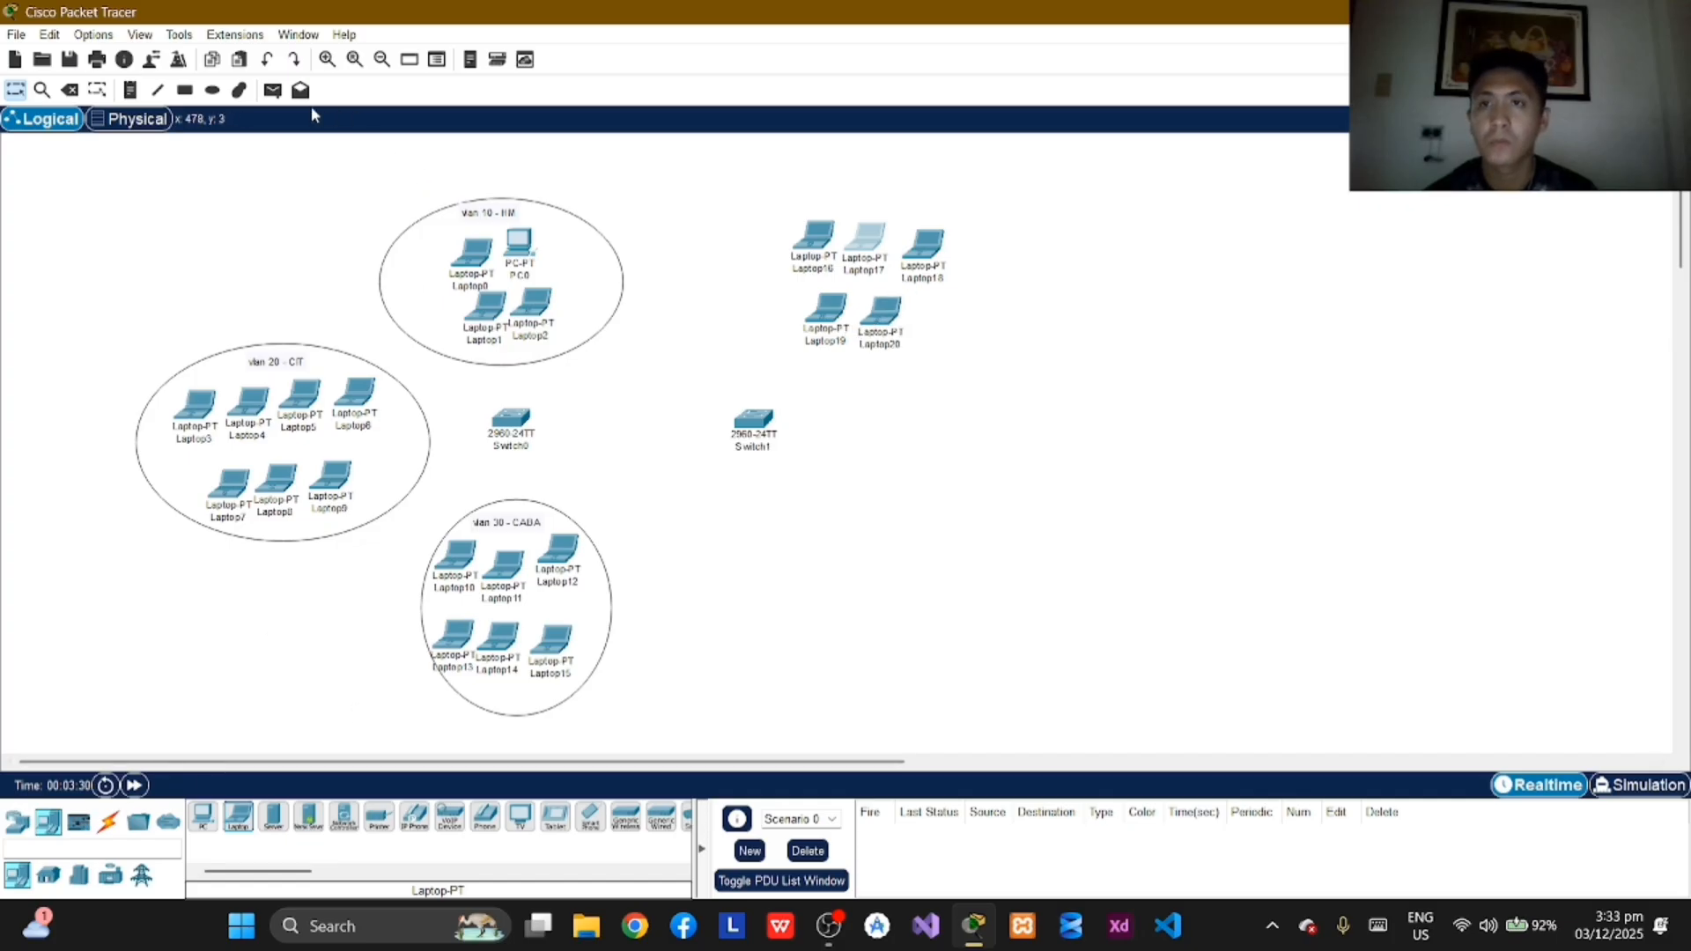
Step: Draw an unfilled ellipse with a black outline around the five laptops above Switch1
{"action": "left_click", "coordinate": [211, 90]}
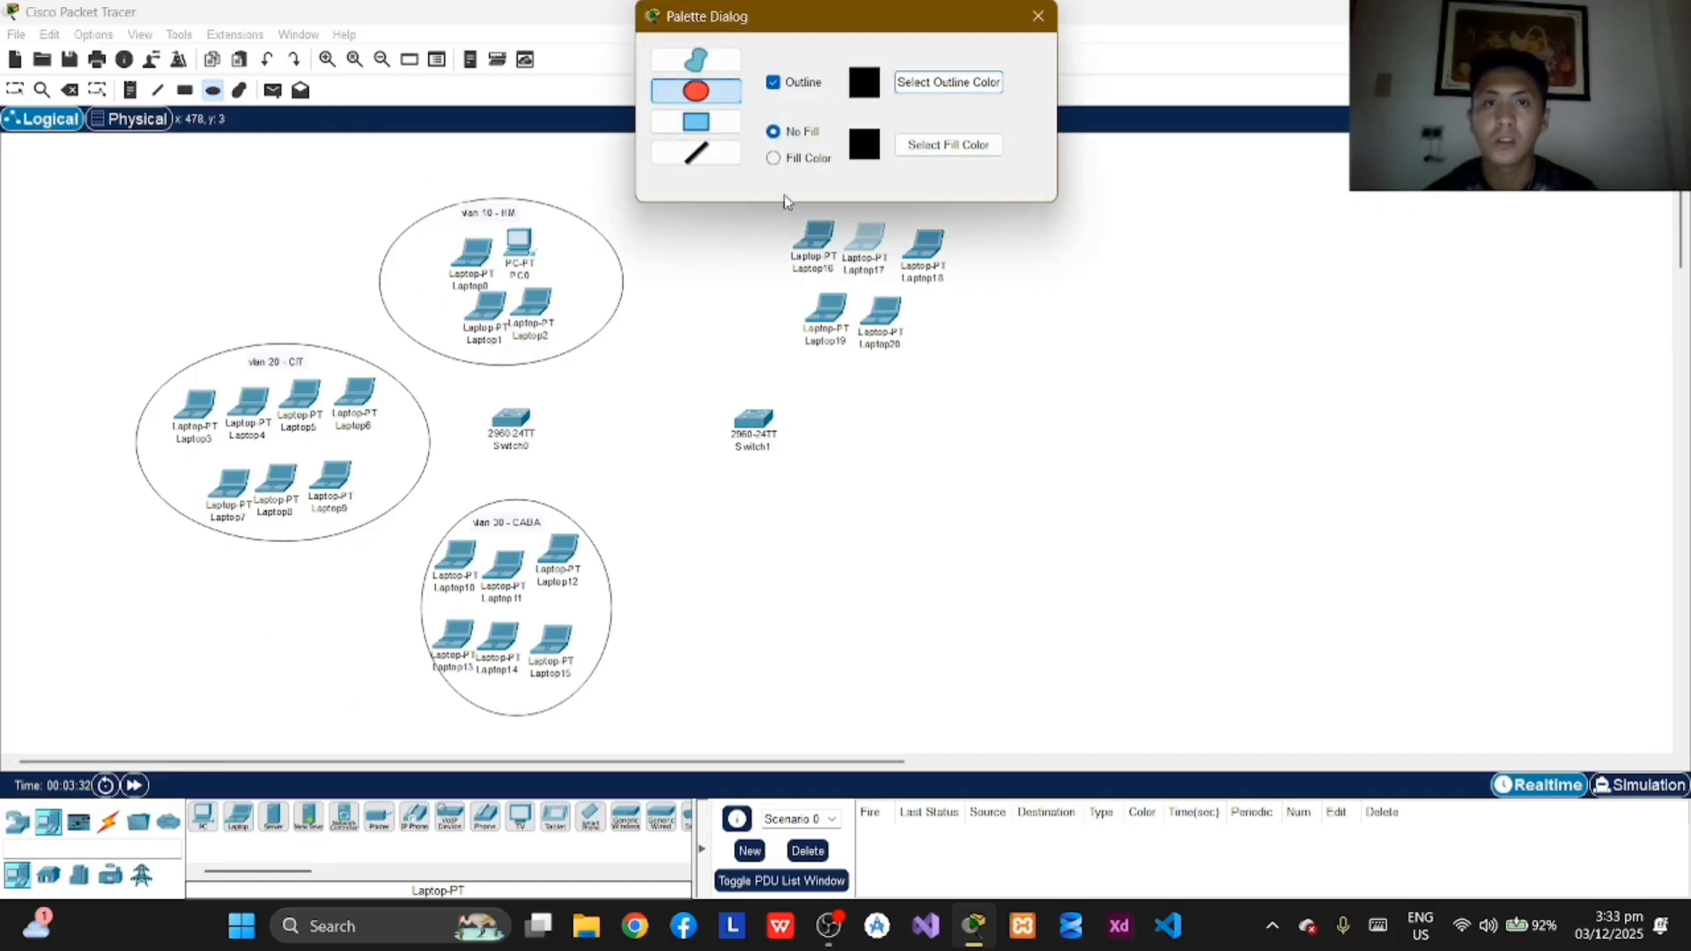
{"action": "left_click_drag", "start_coordinate": [971, 26], "coordinate": [498, 28]}
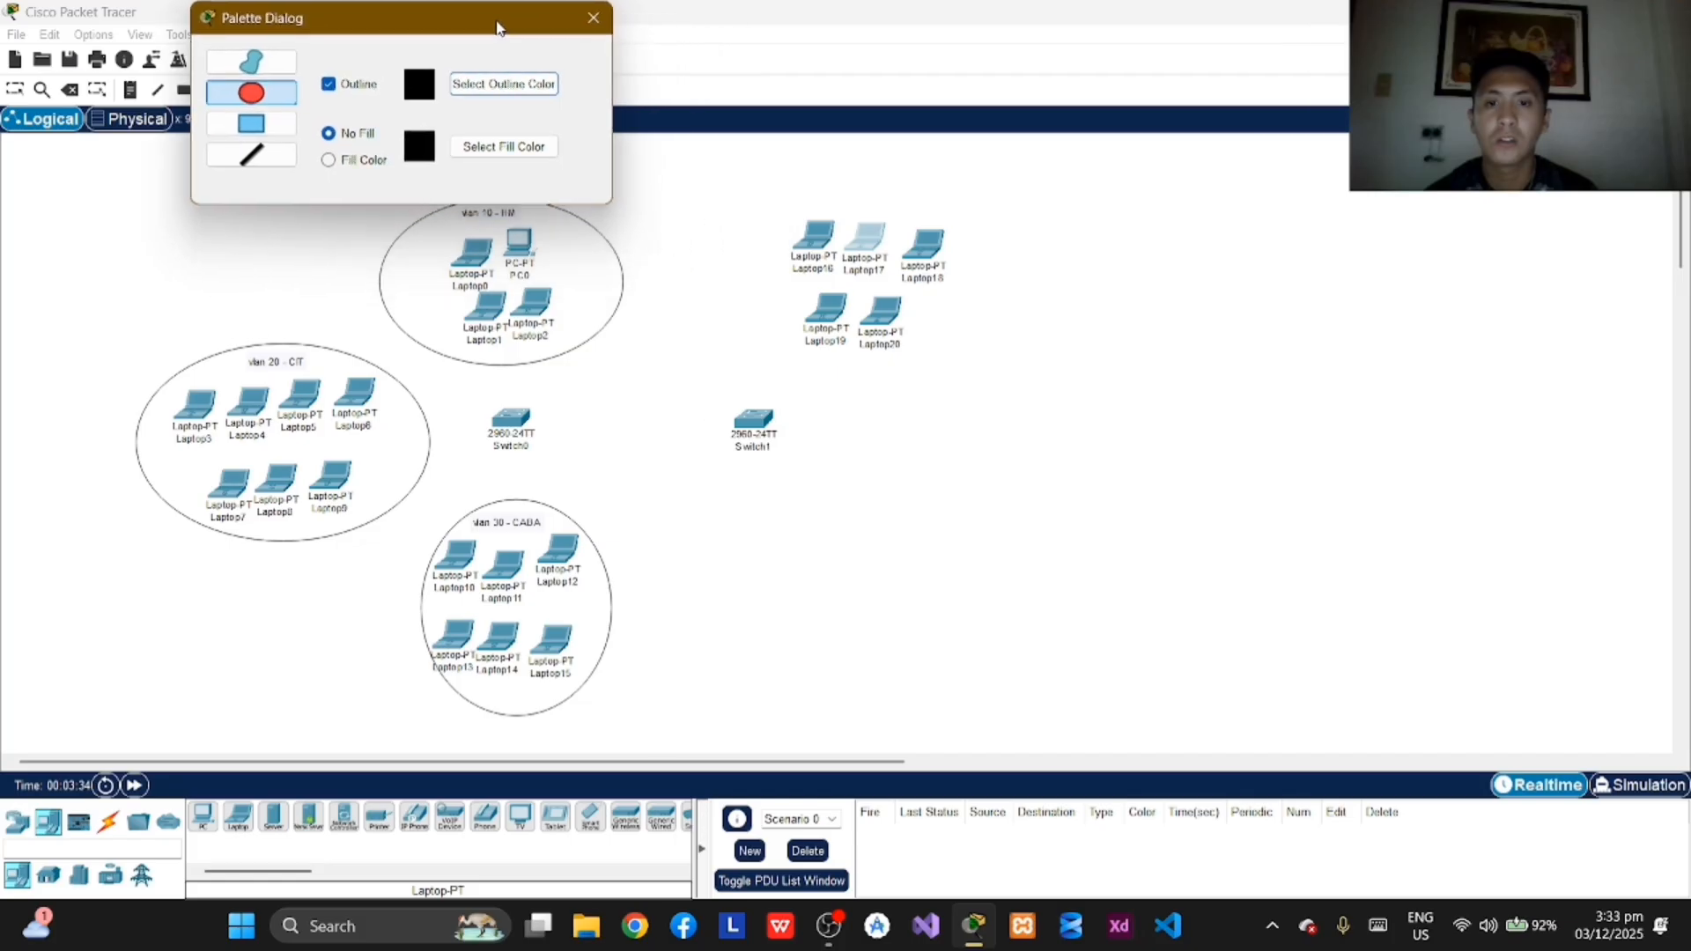
{"action": "mouse_move", "coordinate": [755, 176]}
{"action": "left_mouse_down"}
{"action": "mouse_move", "coordinate": [1001, 325]}
{"action": "mouse_move", "coordinate": [990, 374]}
{"action": "left_mouse_up"}
{"action": "left_click", "coordinate": [593, 17]}
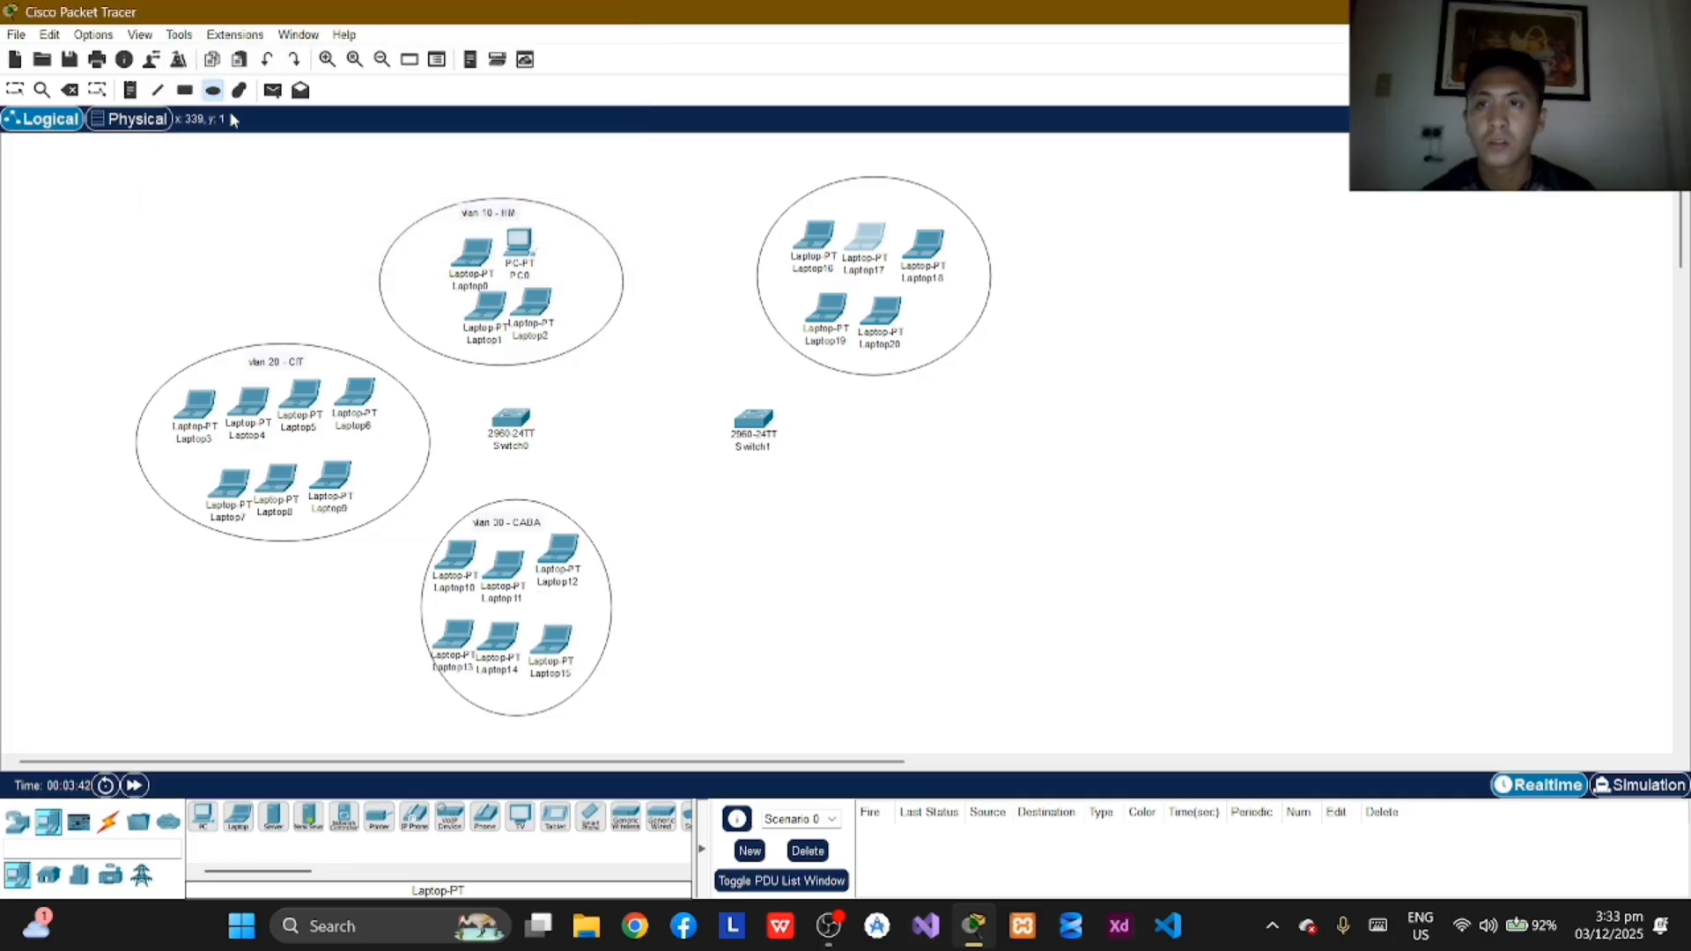
Step: Label the ellipse around the five laptops above Switch1 "vlan 10 - HM" near its upper edge
{"action": "left_click", "coordinate": [132, 91]}
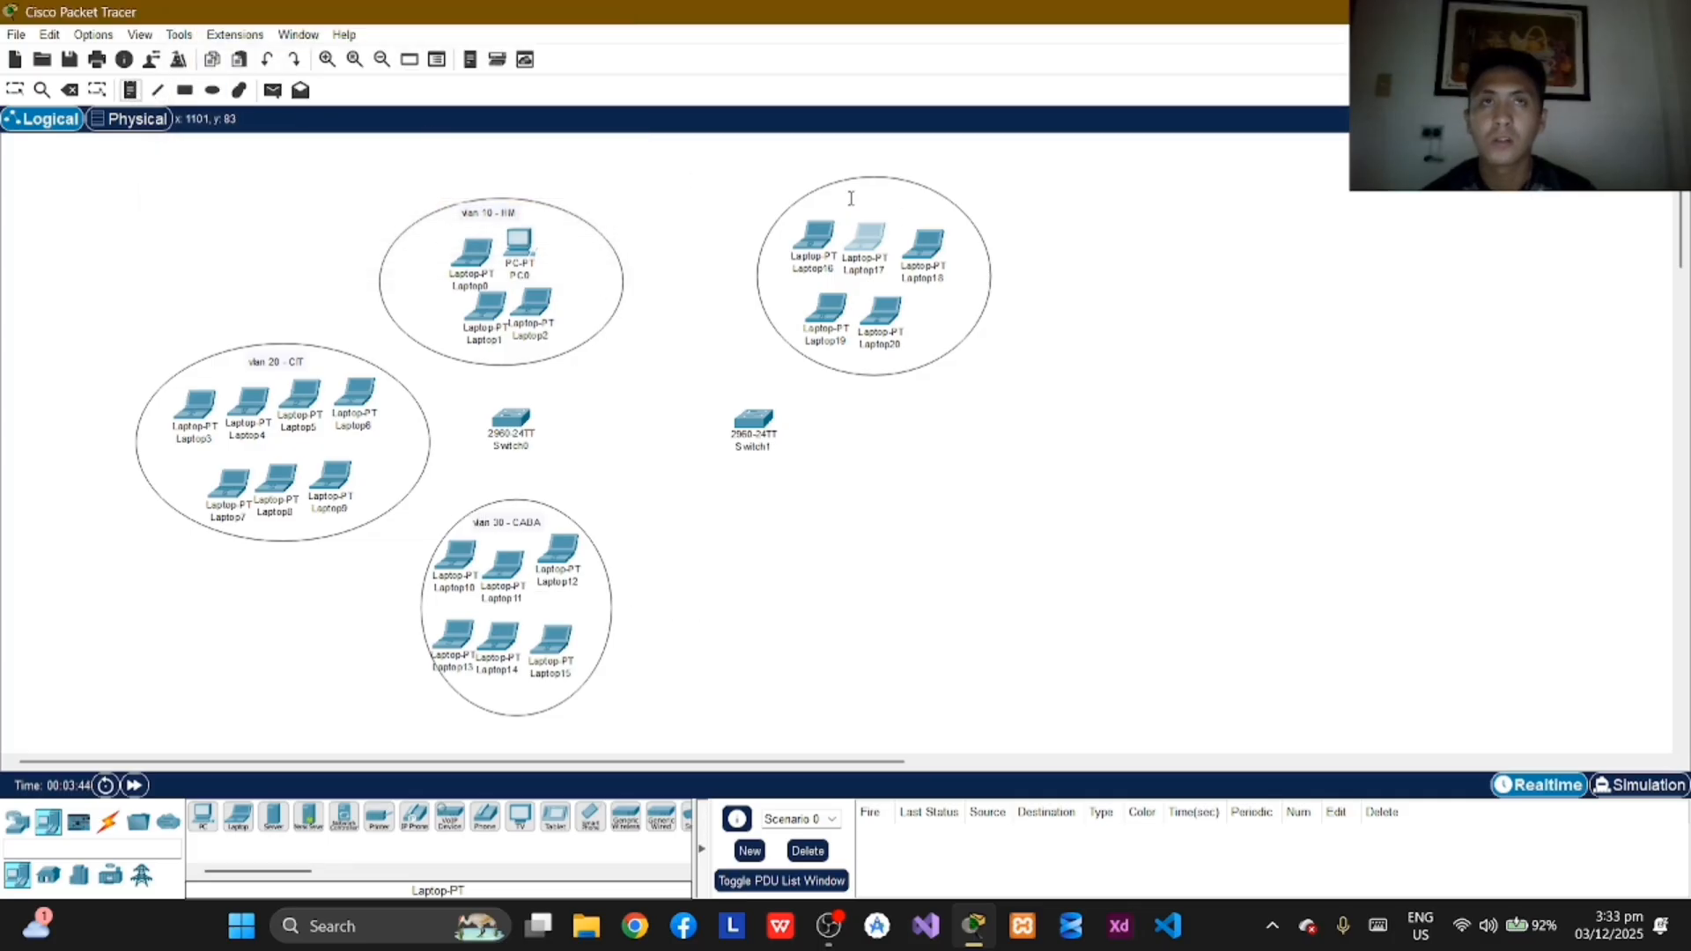
{"action": "left_click", "coordinate": [851, 198]}
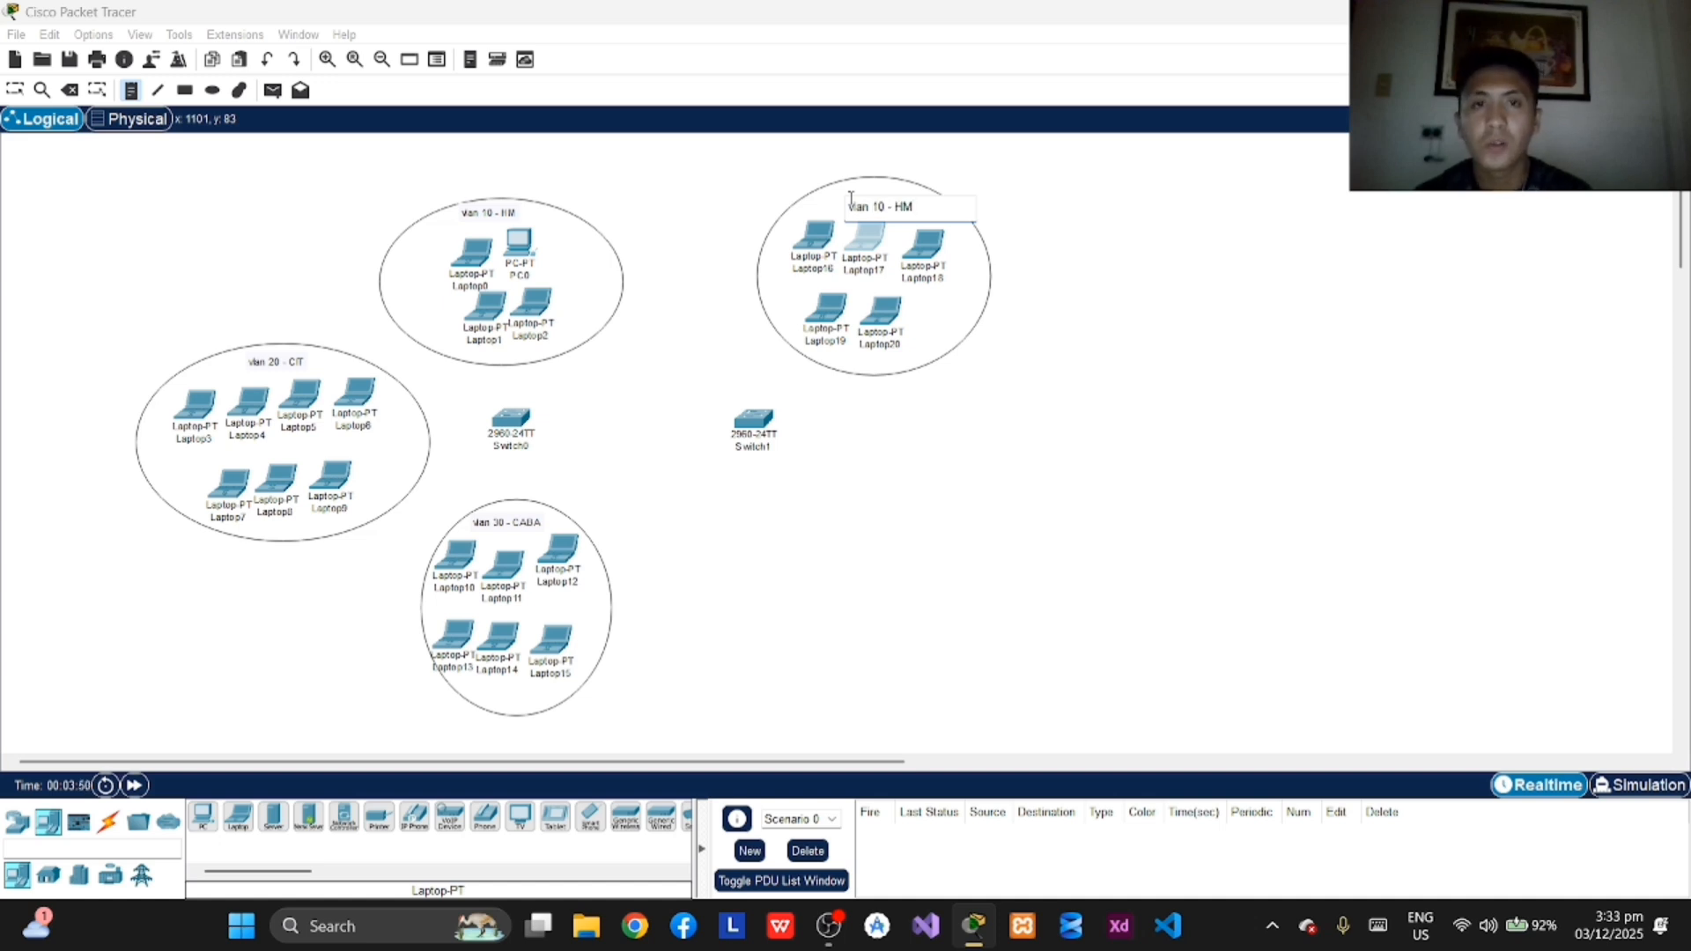
{"action": "left_click", "coordinate": [22, 93]}
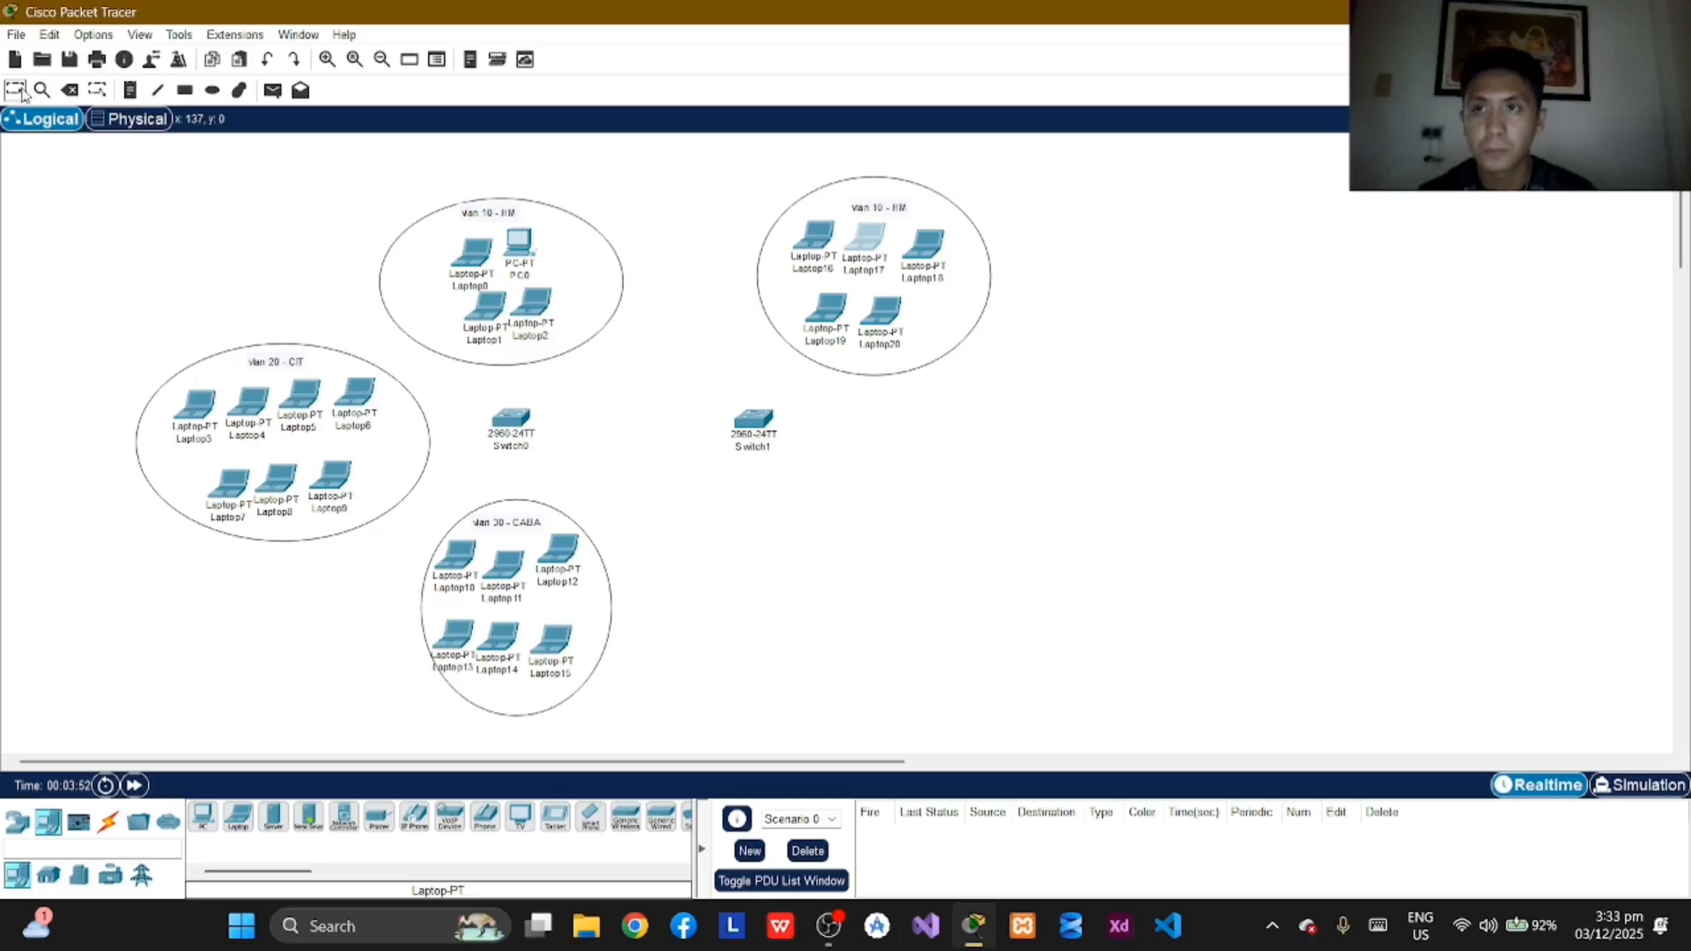
{"action": "key", "text": "alt+Tab"}
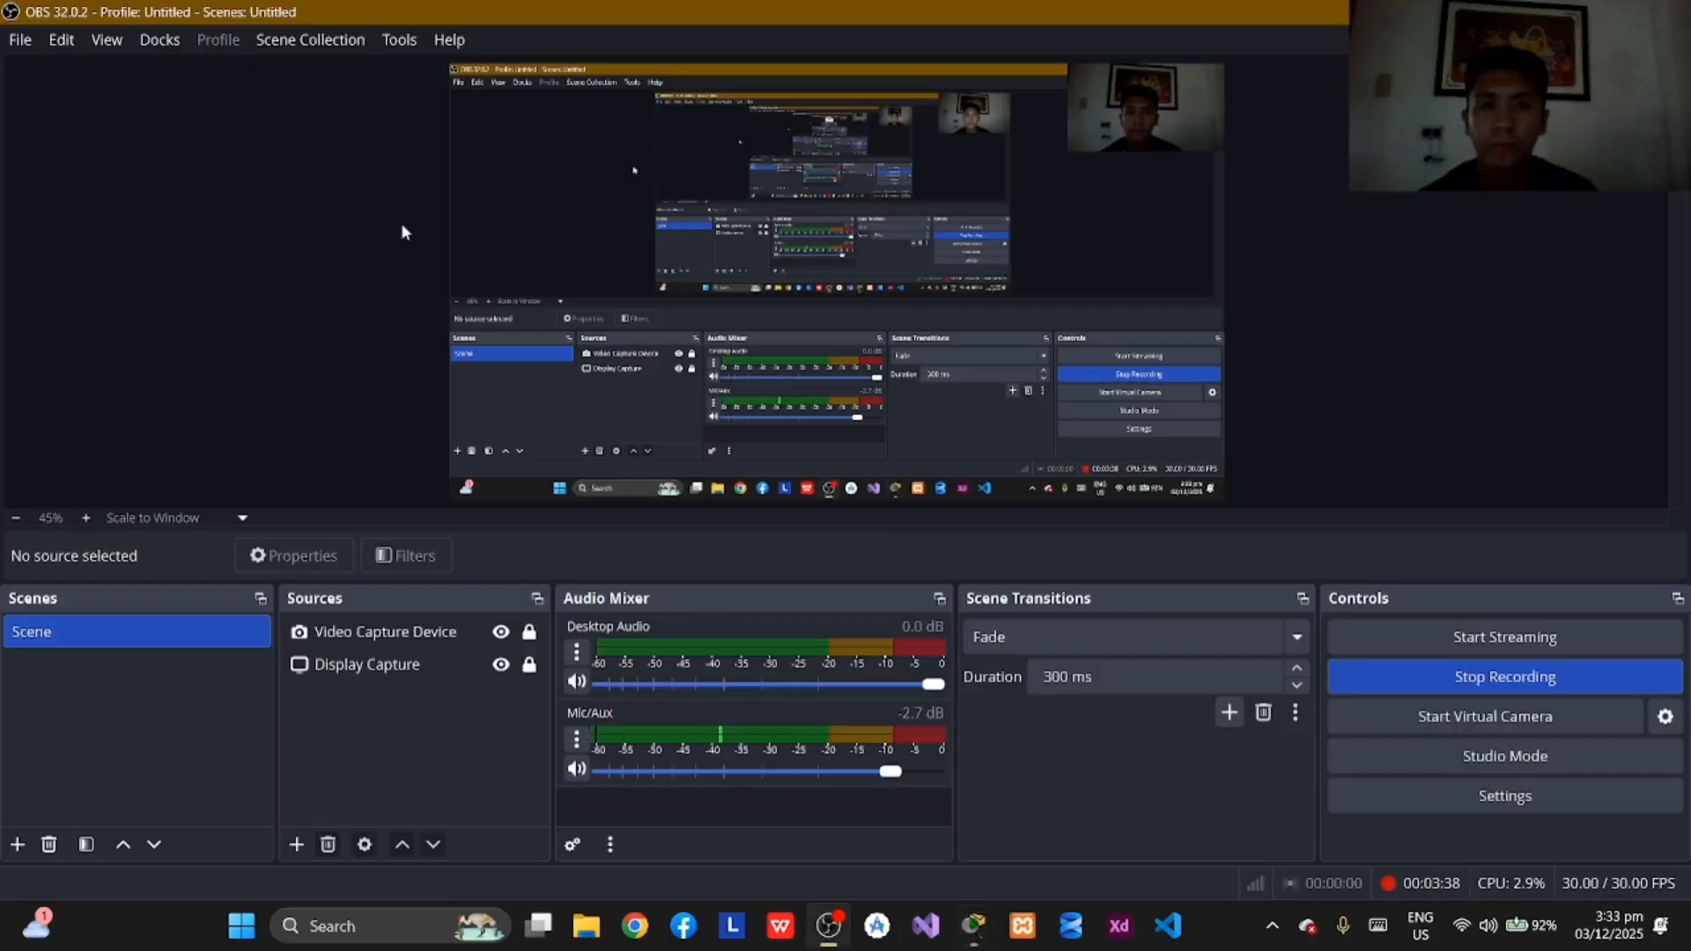
{"action": "key", "text": "alt+Tab"}
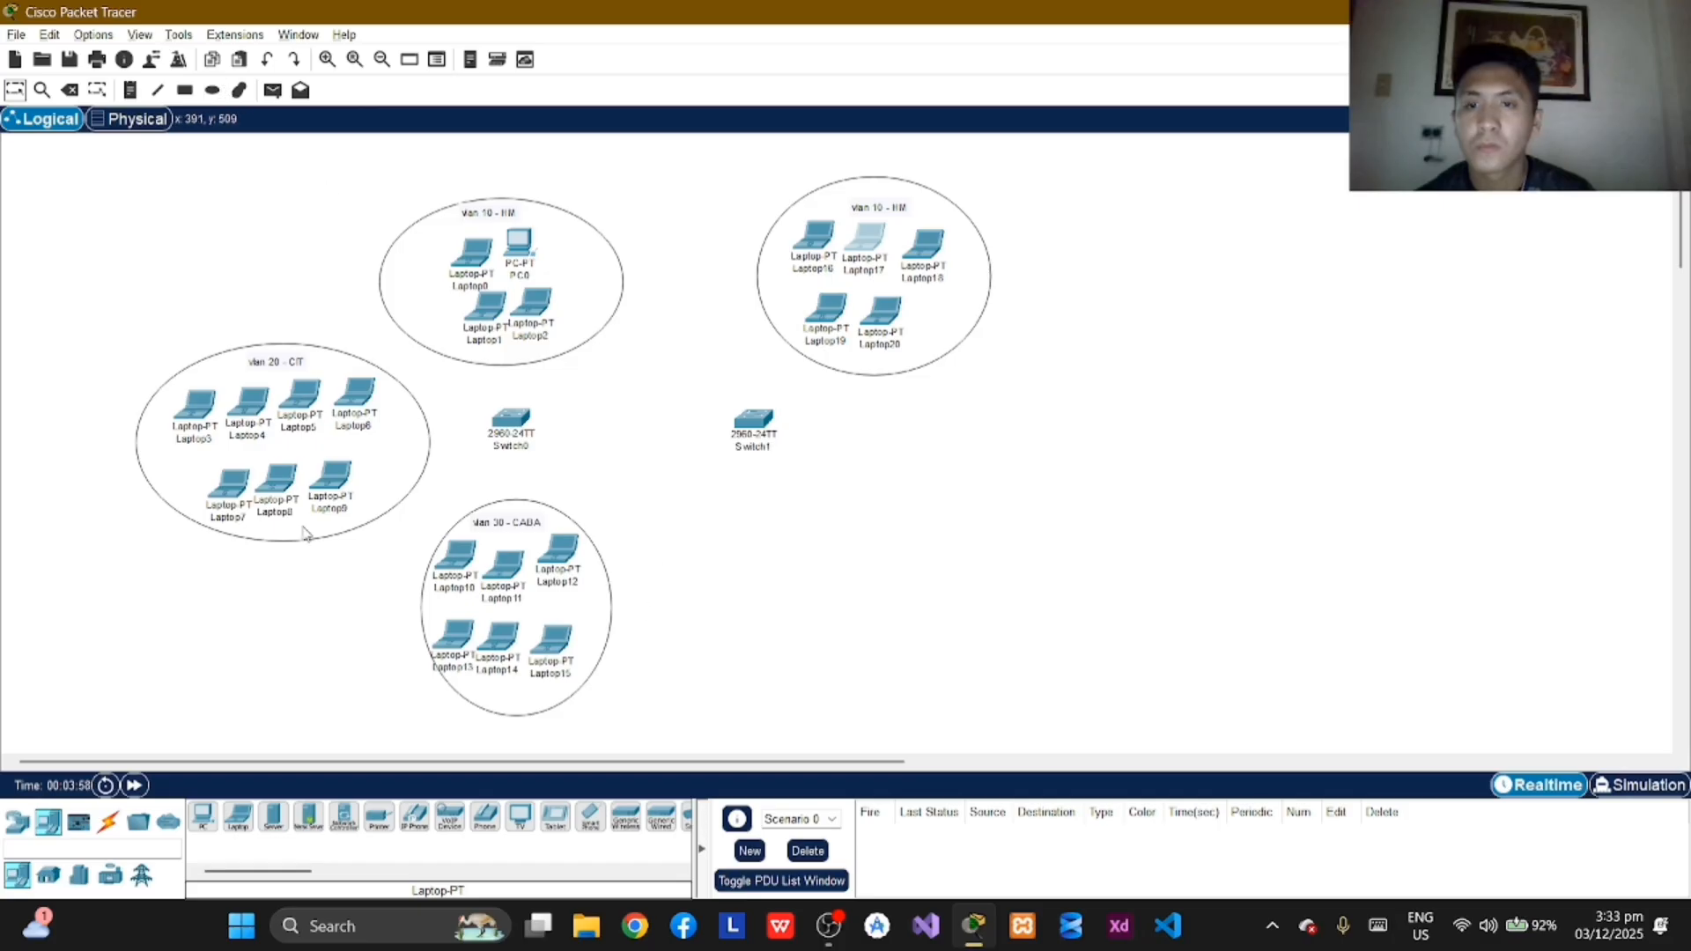
Step: Place a row of four laptops to the right of Switch1
{"action": "left_click", "coordinate": [237, 817]}
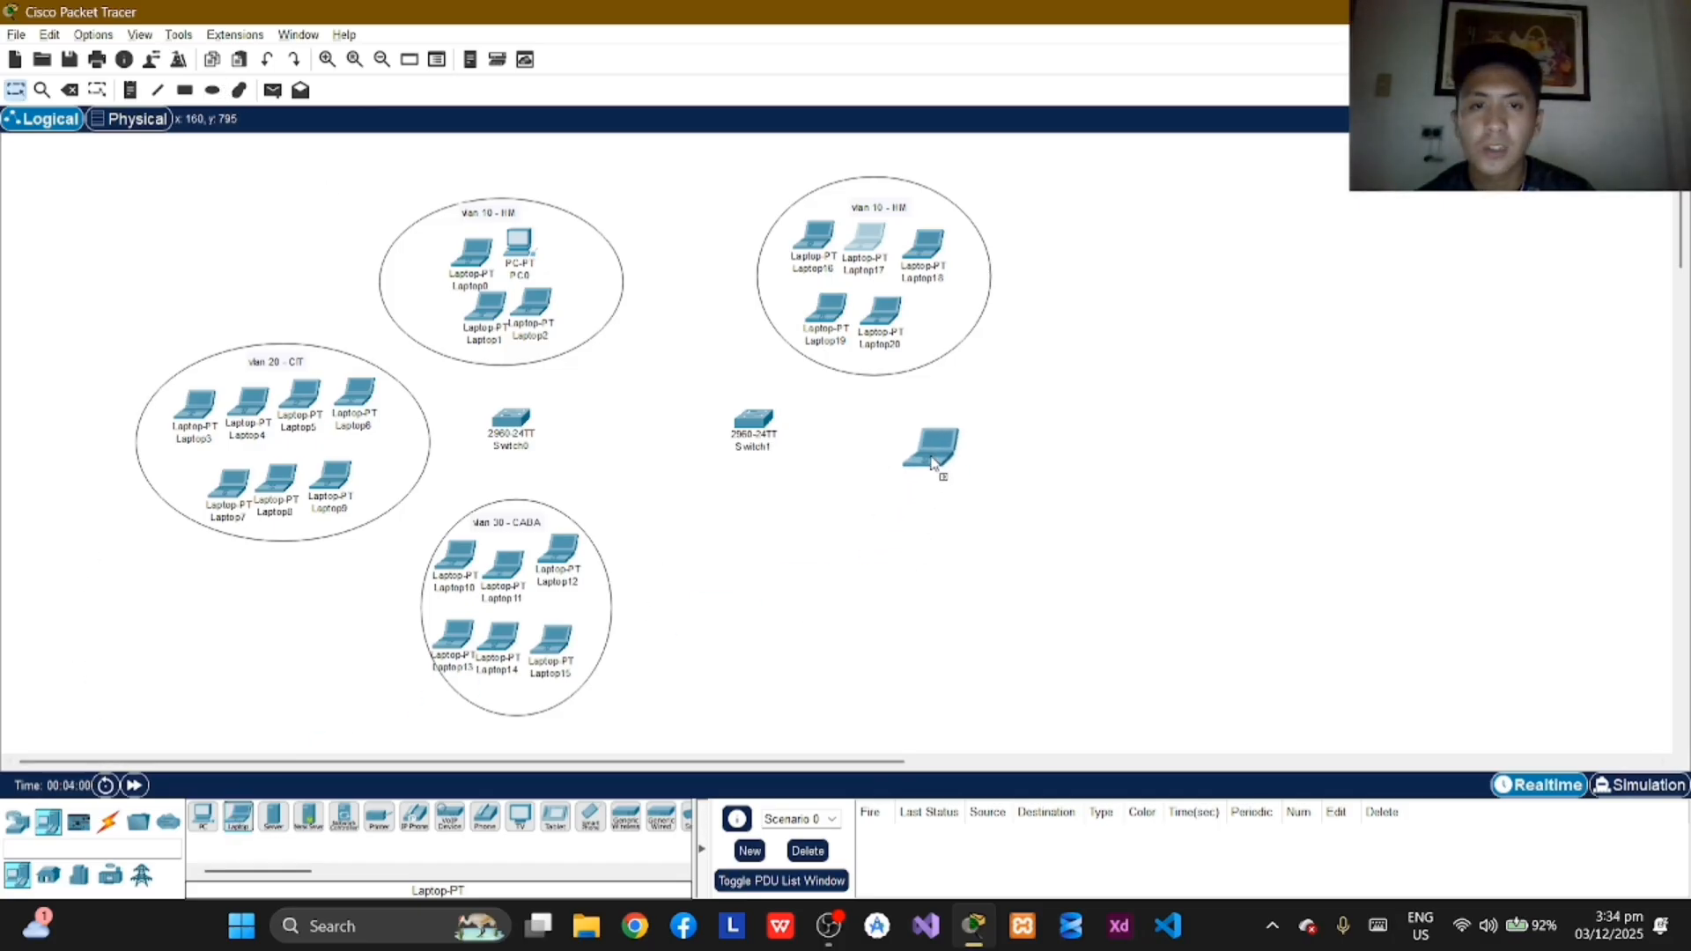
{"action": "left_click", "coordinate": [951, 441]}
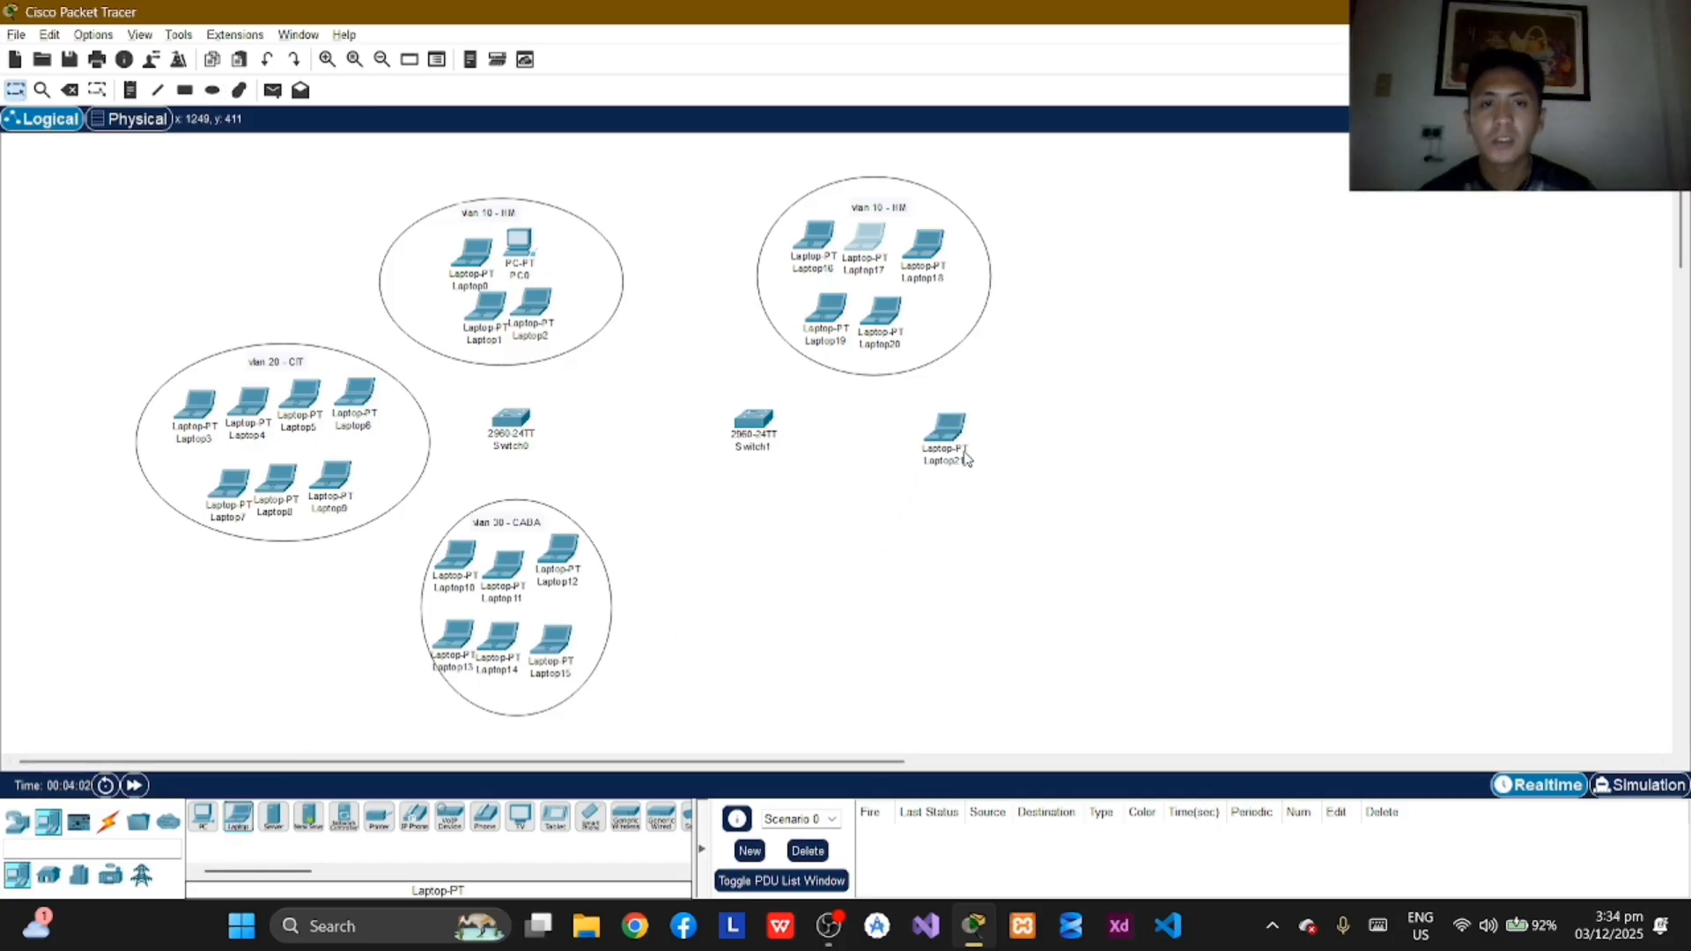
{"action": "left_click", "coordinate": [238, 818]}
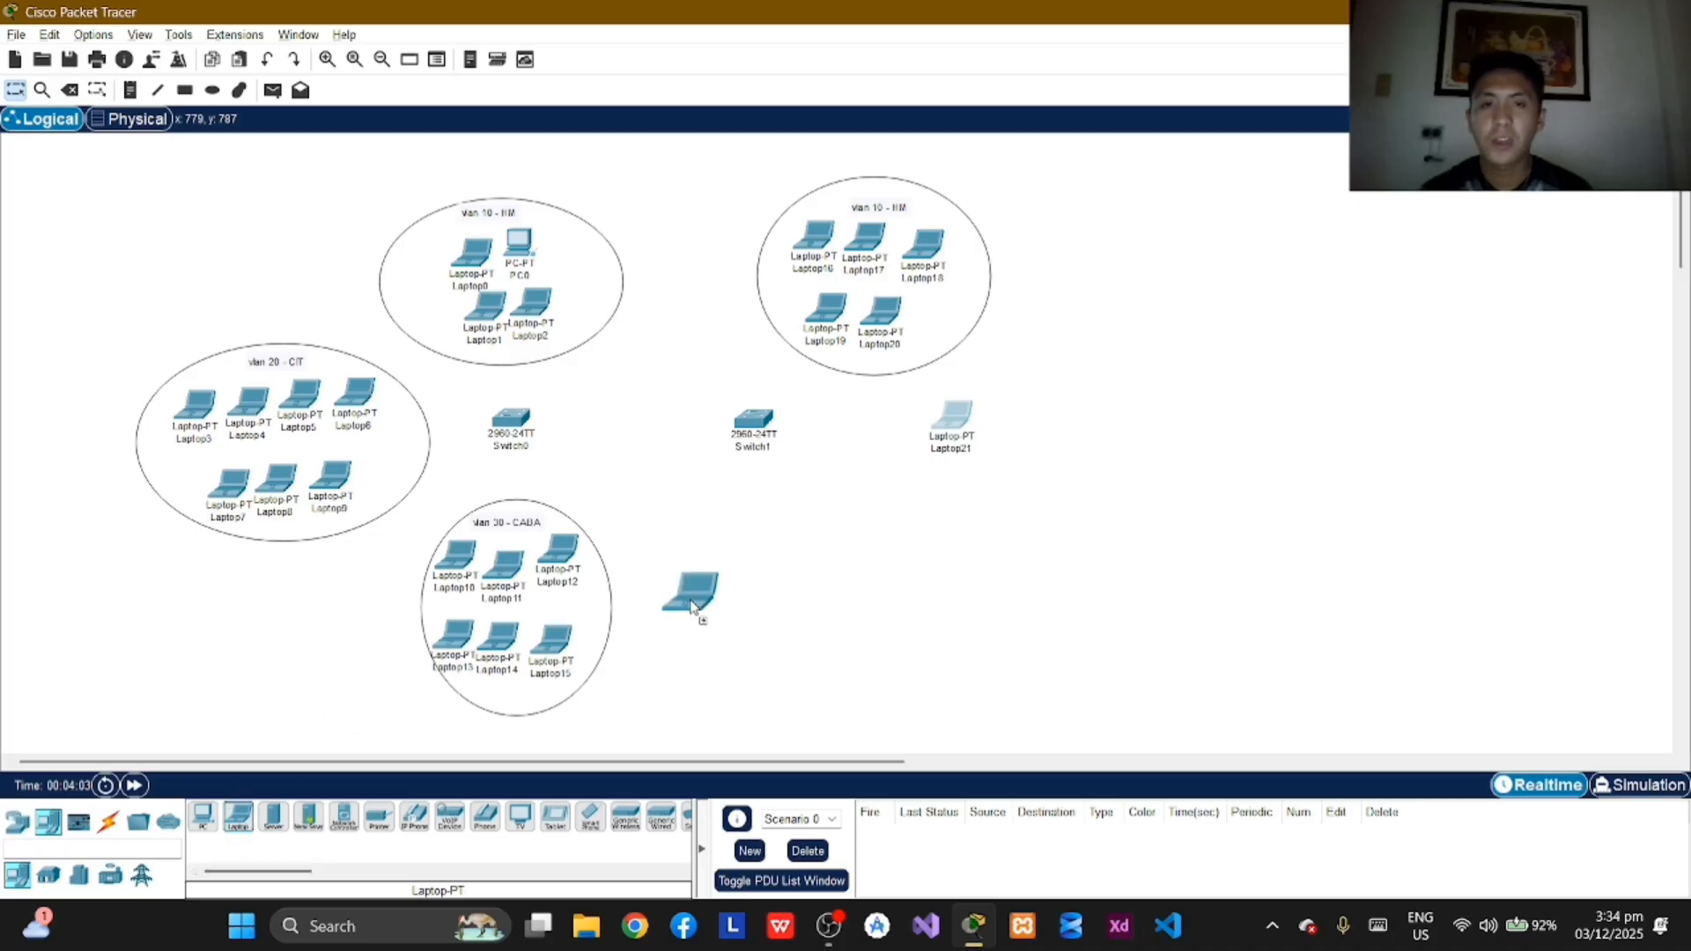
{"action": "left_click", "coordinate": [1007, 440]}
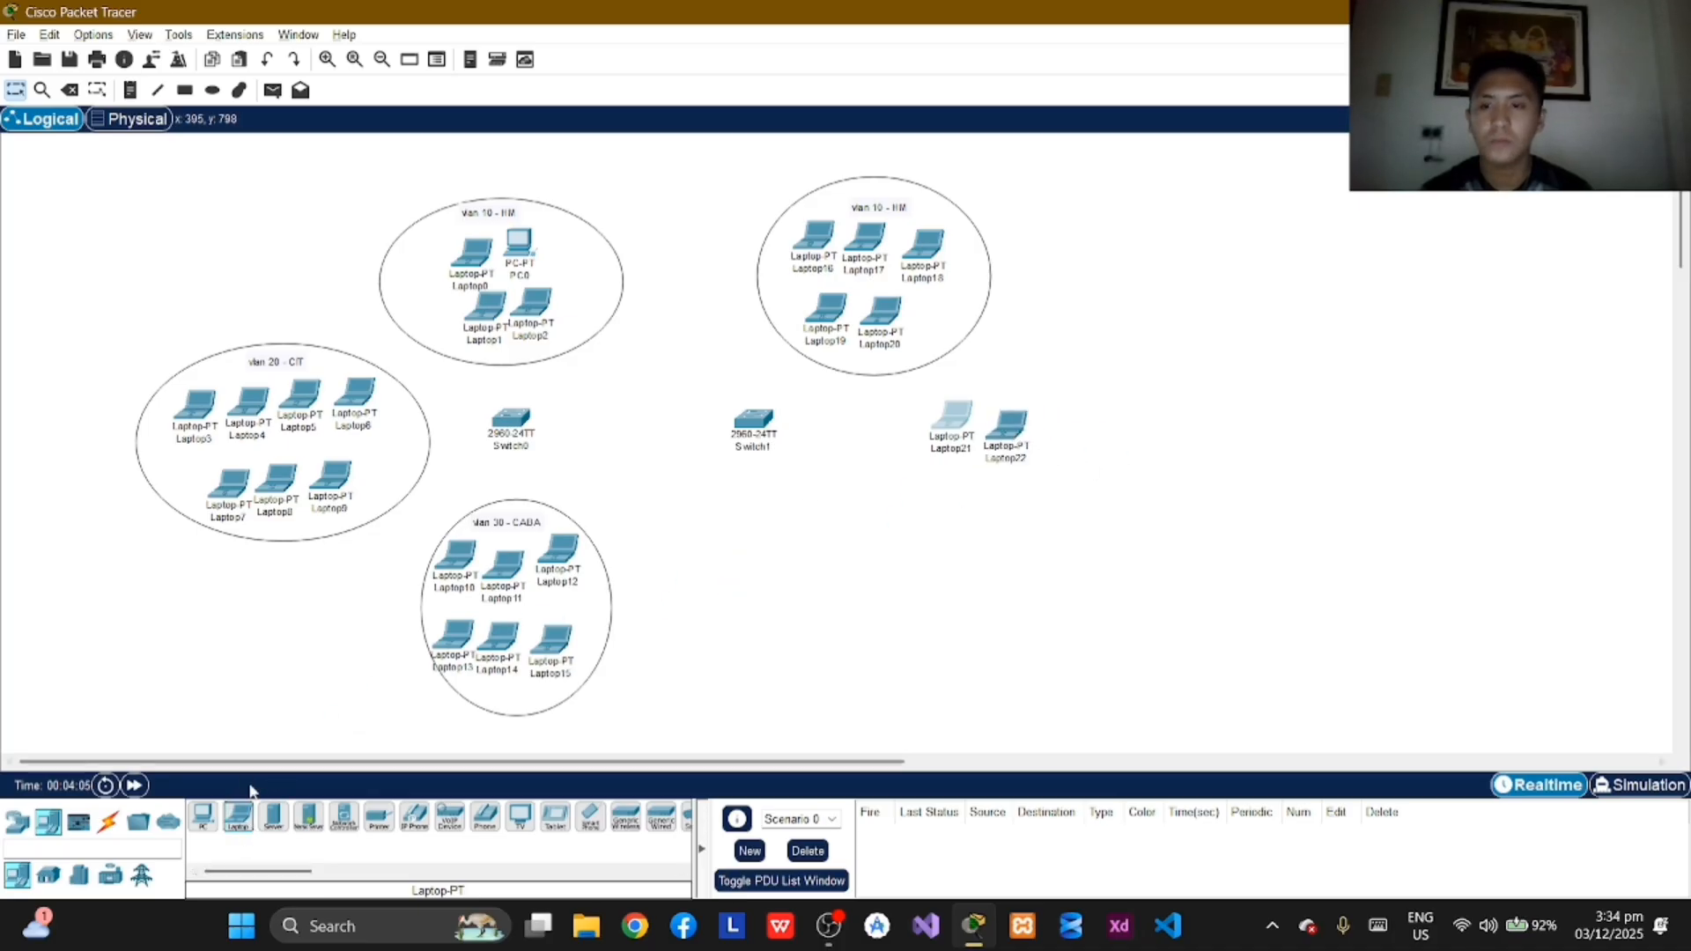
{"action": "left_click", "coordinate": [238, 817]}
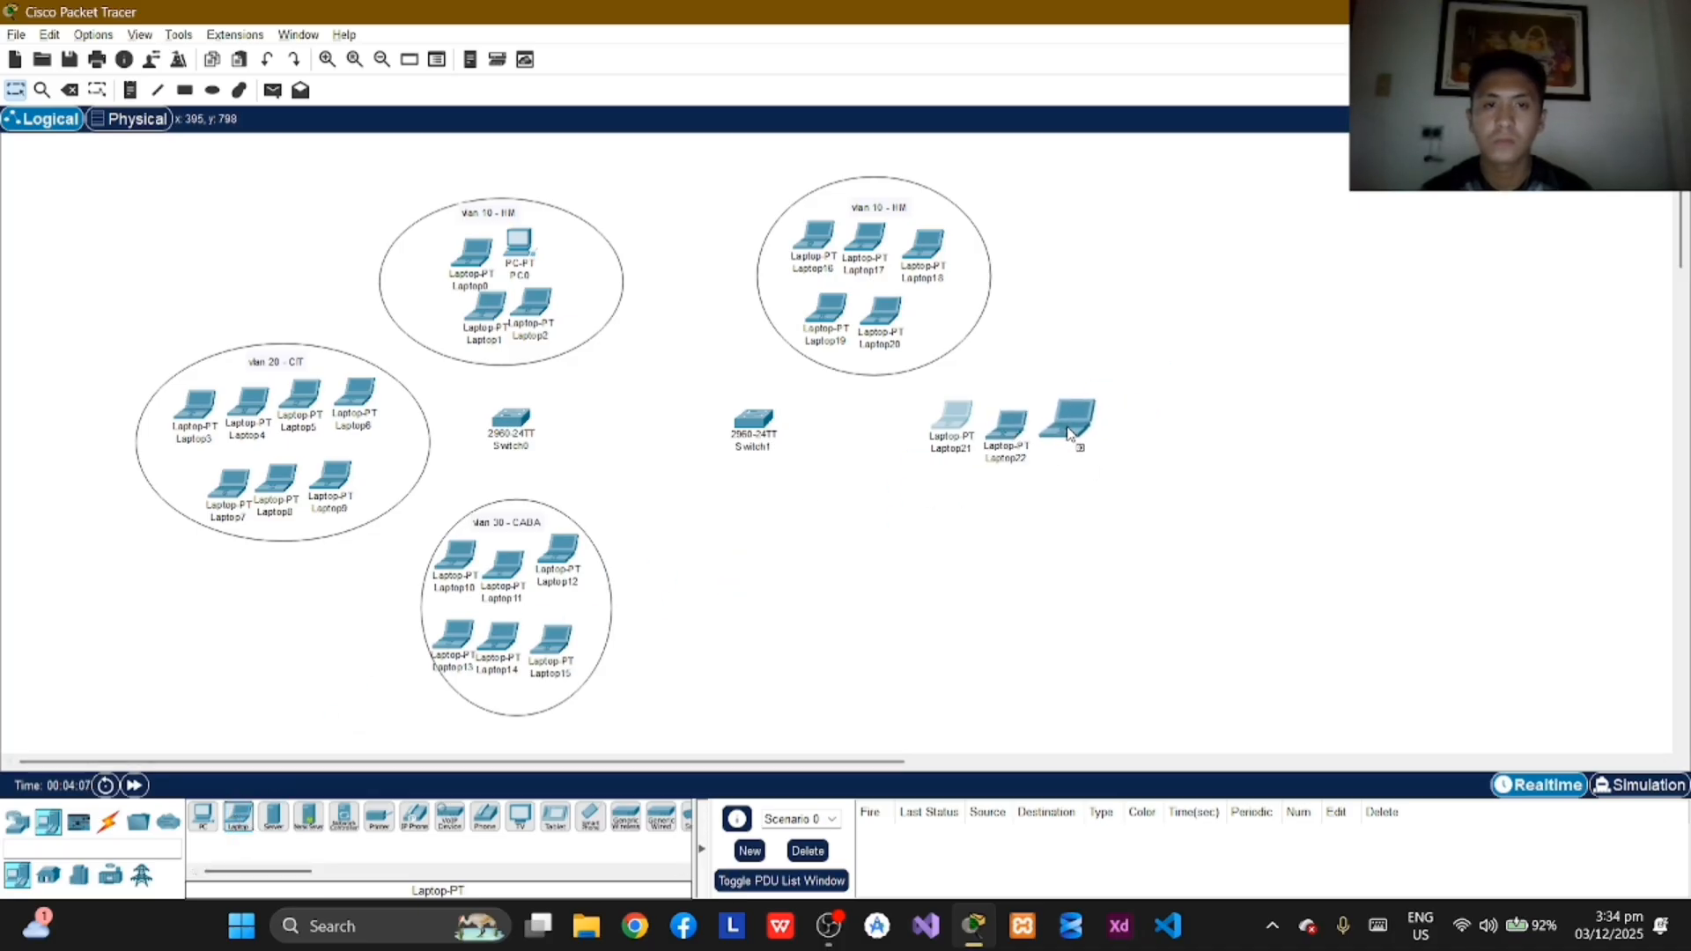
{"action": "left_click", "coordinate": [1063, 432]}
{"action": "left_click", "coordinate": [230, 823]}
{"action": "left_click", "coordinate": [1120, 430]}
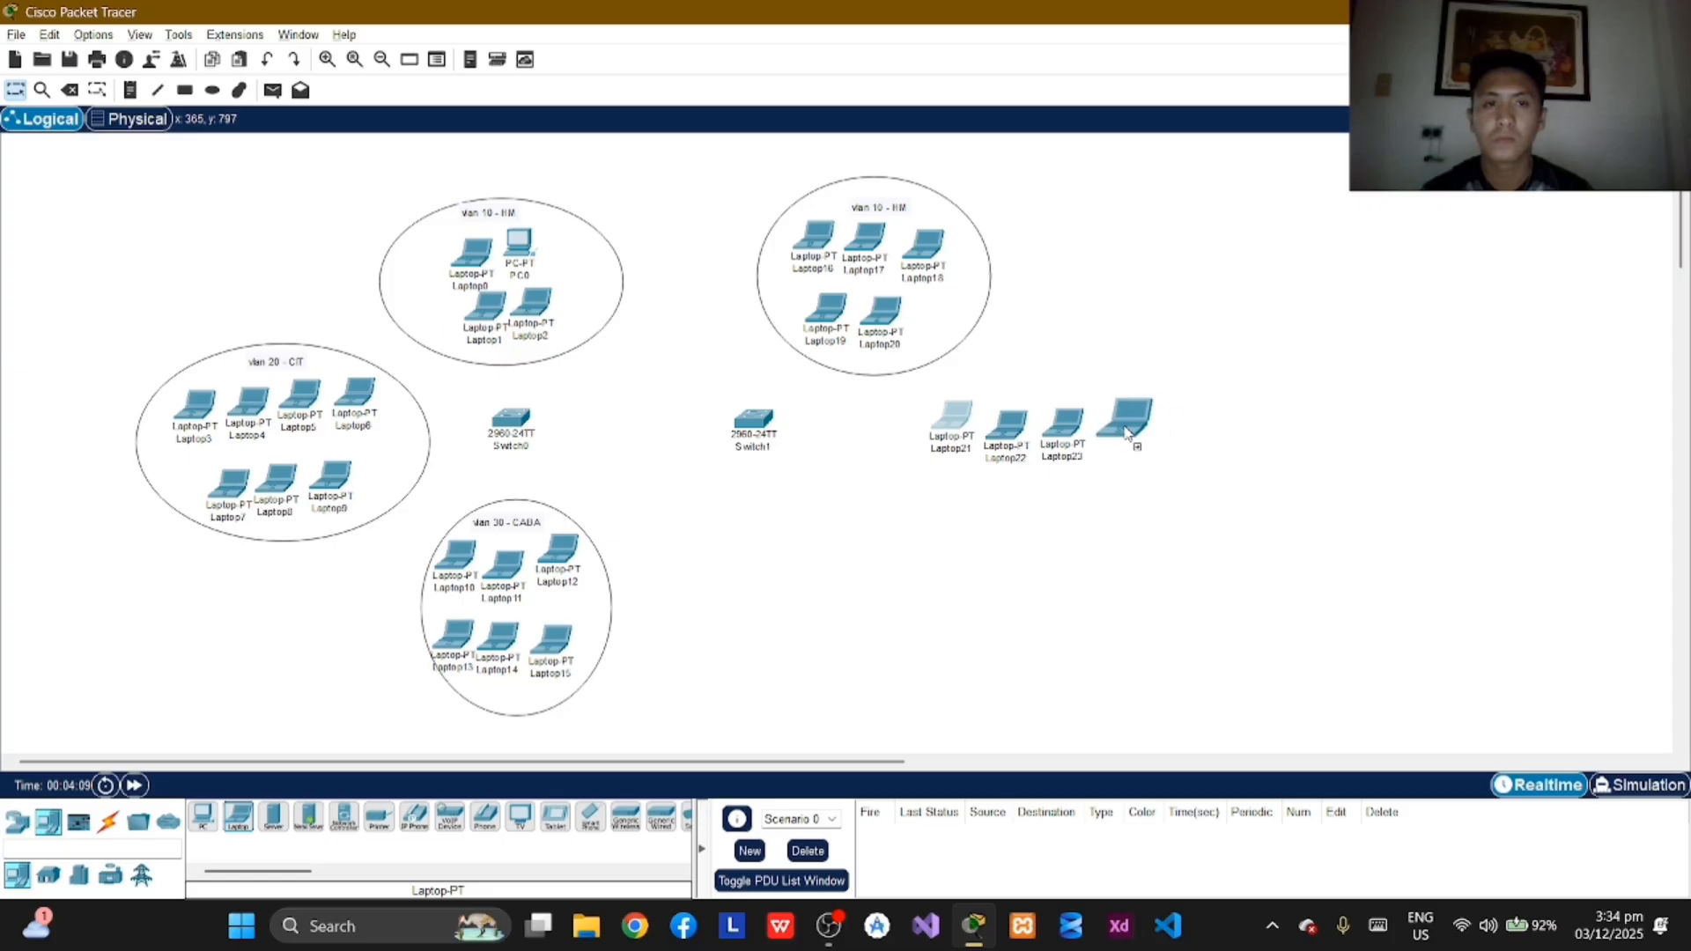
Step: Add a second row of four laptops beneath the row right of Switch1 and align them closer to it
{"action": "left_click", "coordinate": [238, 819]}
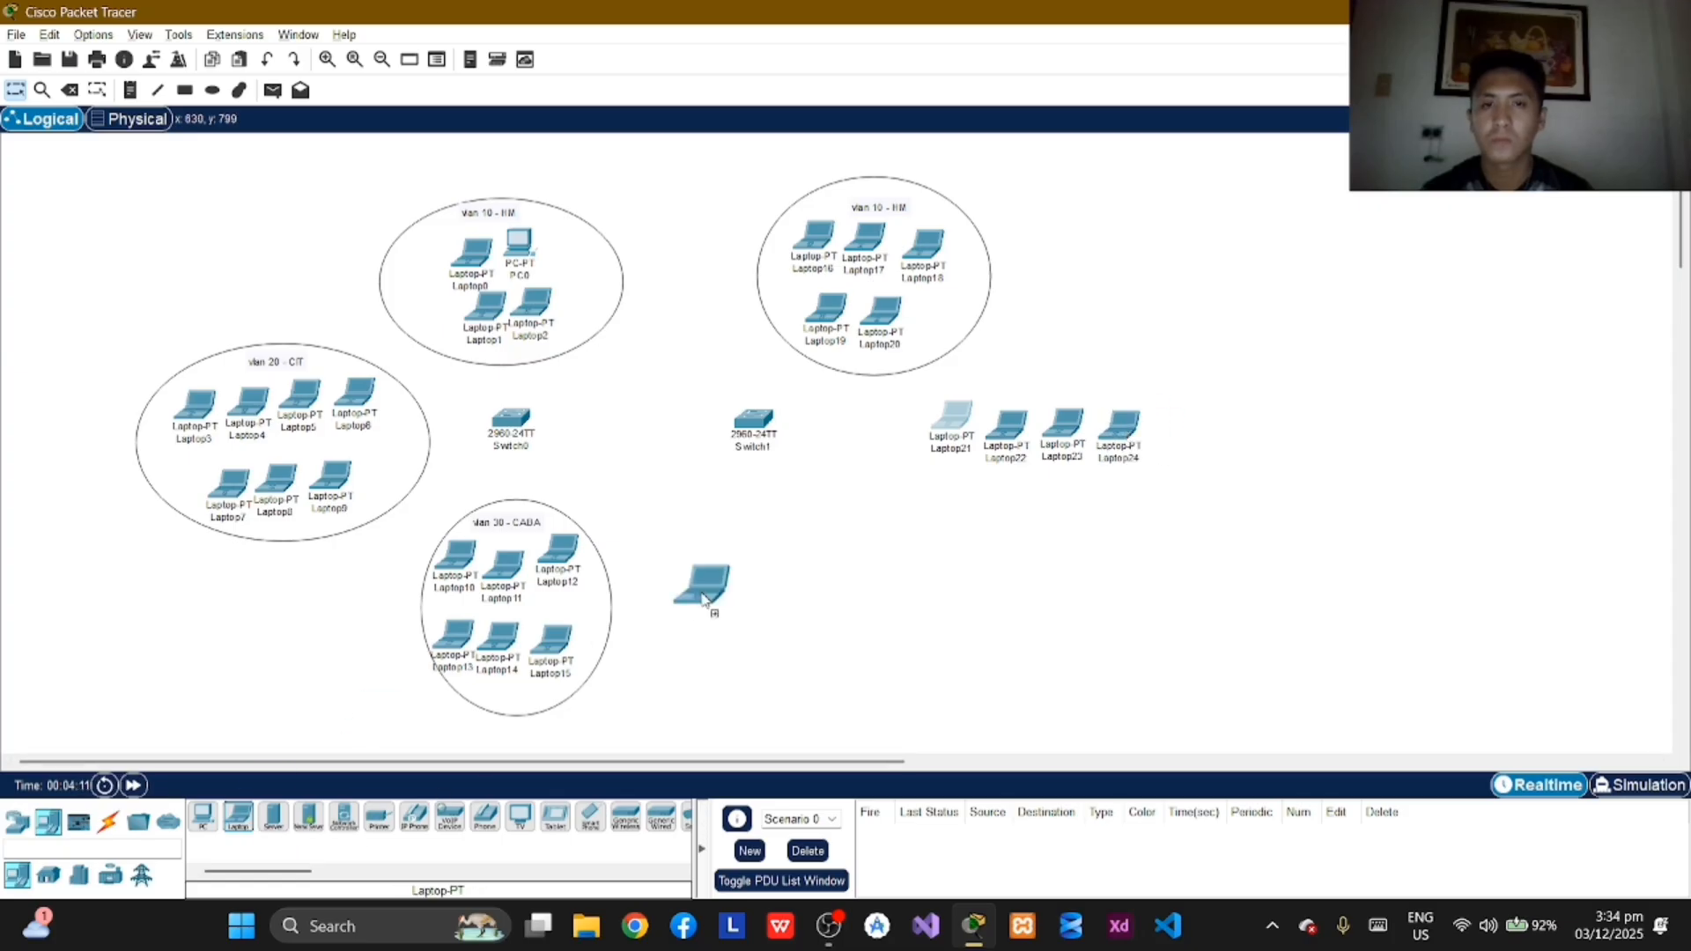
{"action": "left_click", "coordinate": [922, 511]}
{"action": "left_click", "coordinate": [236, 817]}
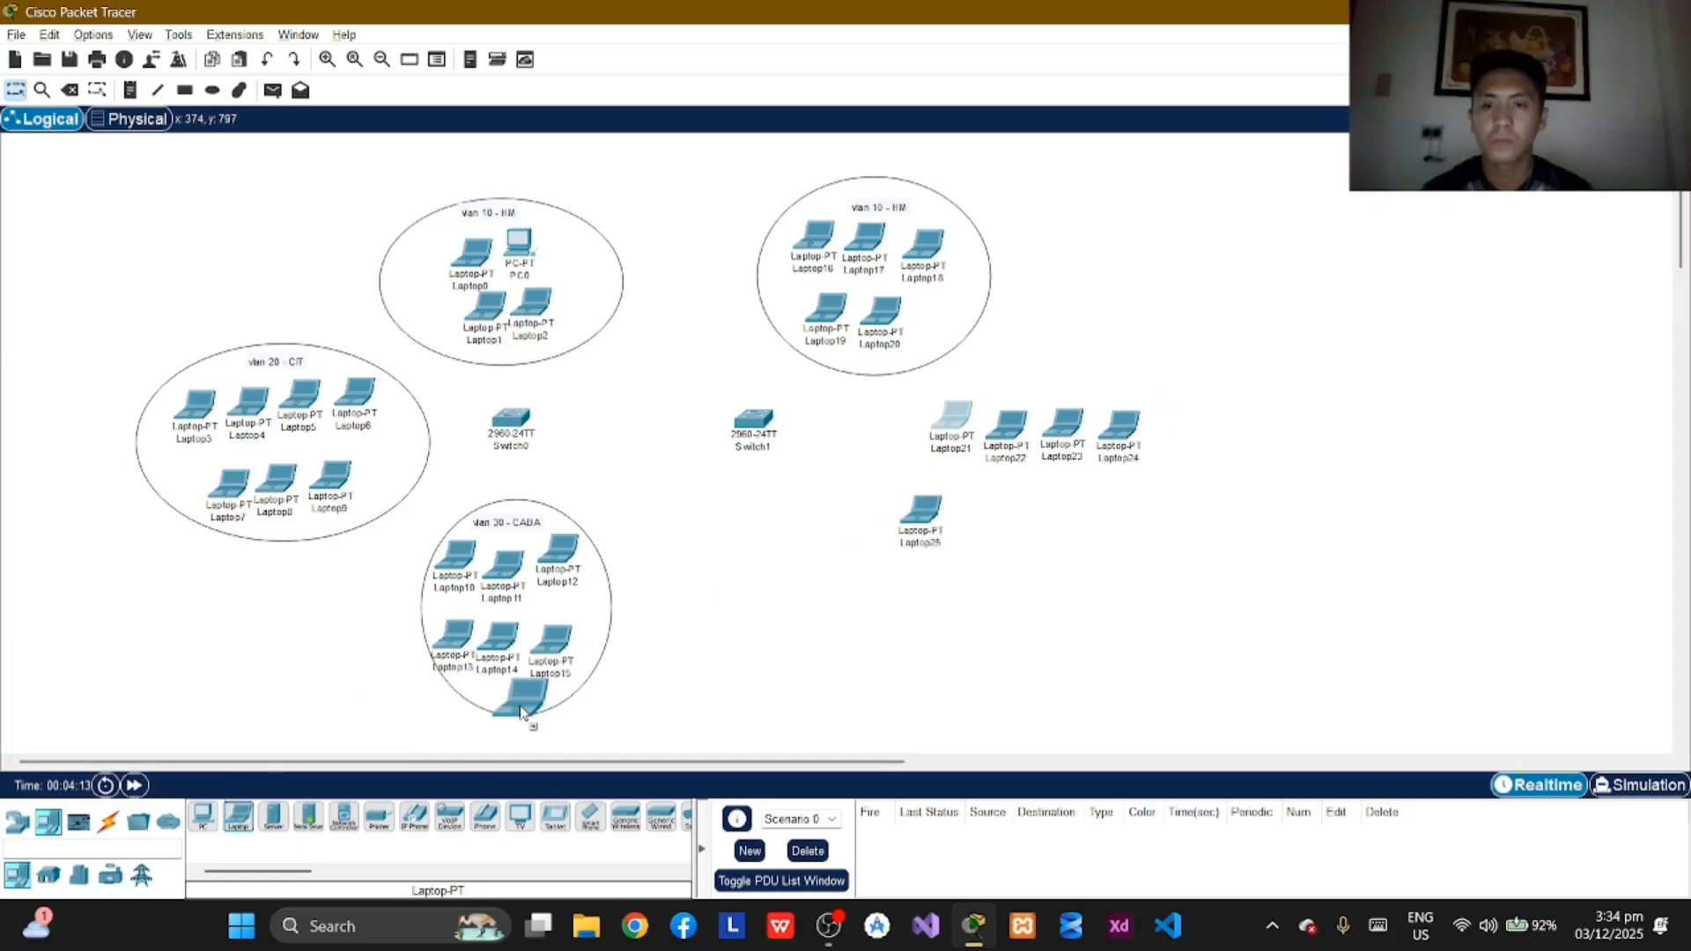
{"action": "left_click", "coordinate": [977, 513]}
{"action": "left_click", "coordinate": [238, 818]}
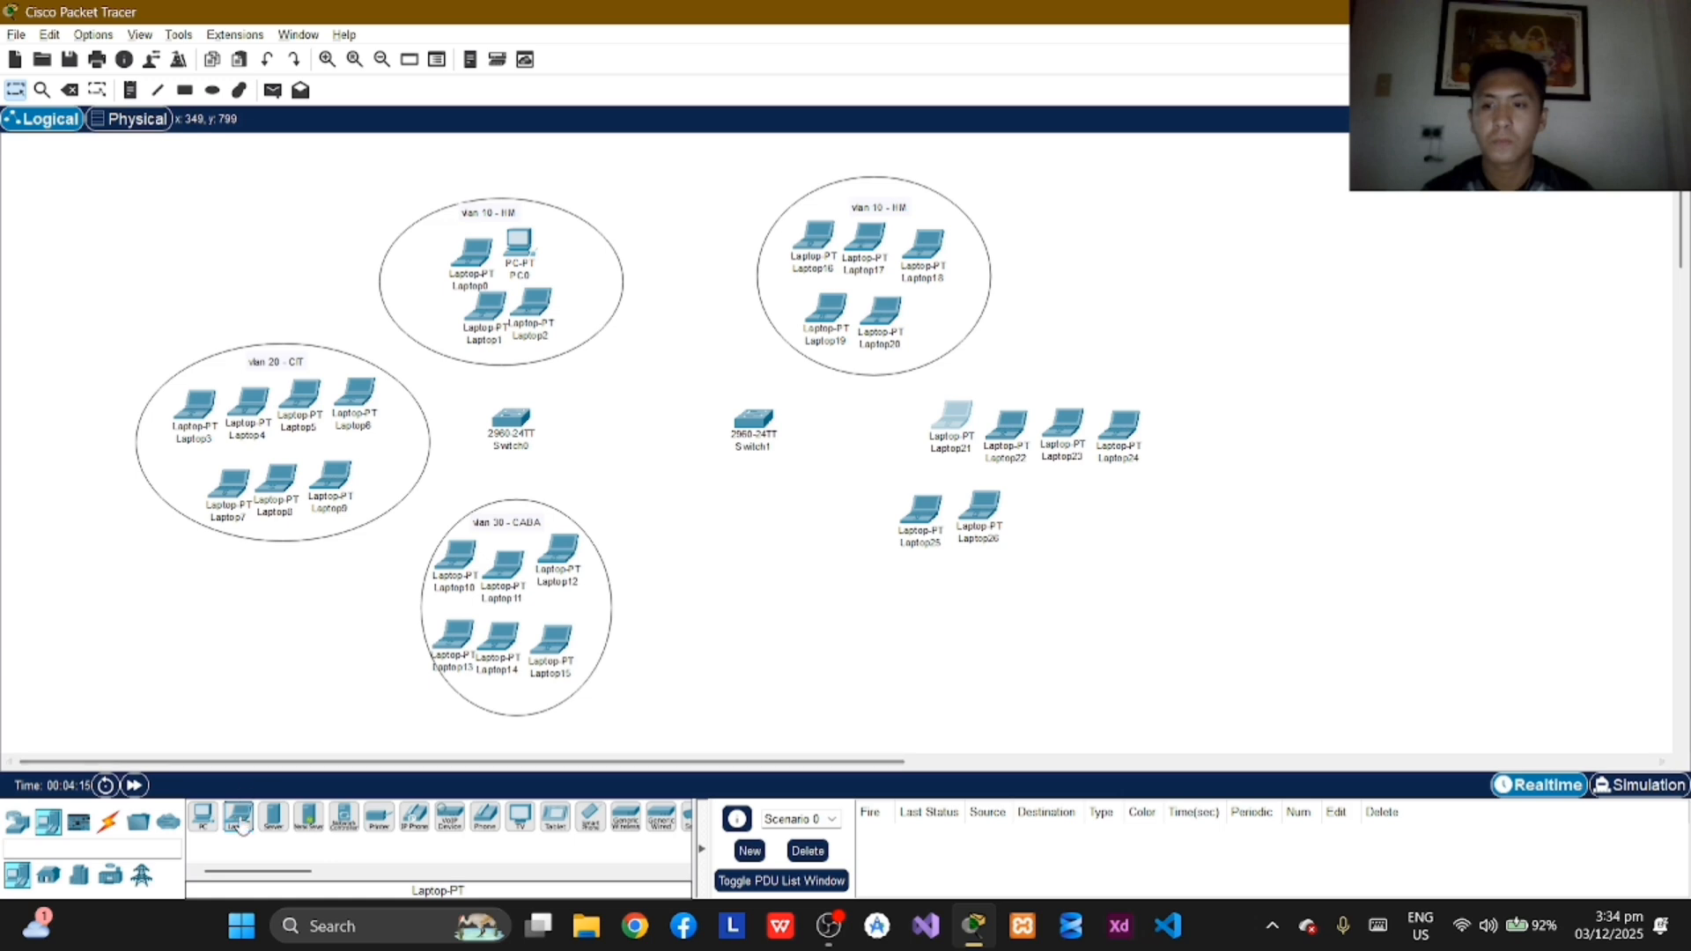
{"action": "left_click", "coordinate": [1048, 503]}
{"action": "left_click_drag", "start_coordinate": [998, 524], "coordinate": [933, 486]}
{"action": "left_click", "coordinate": [238, 818]}
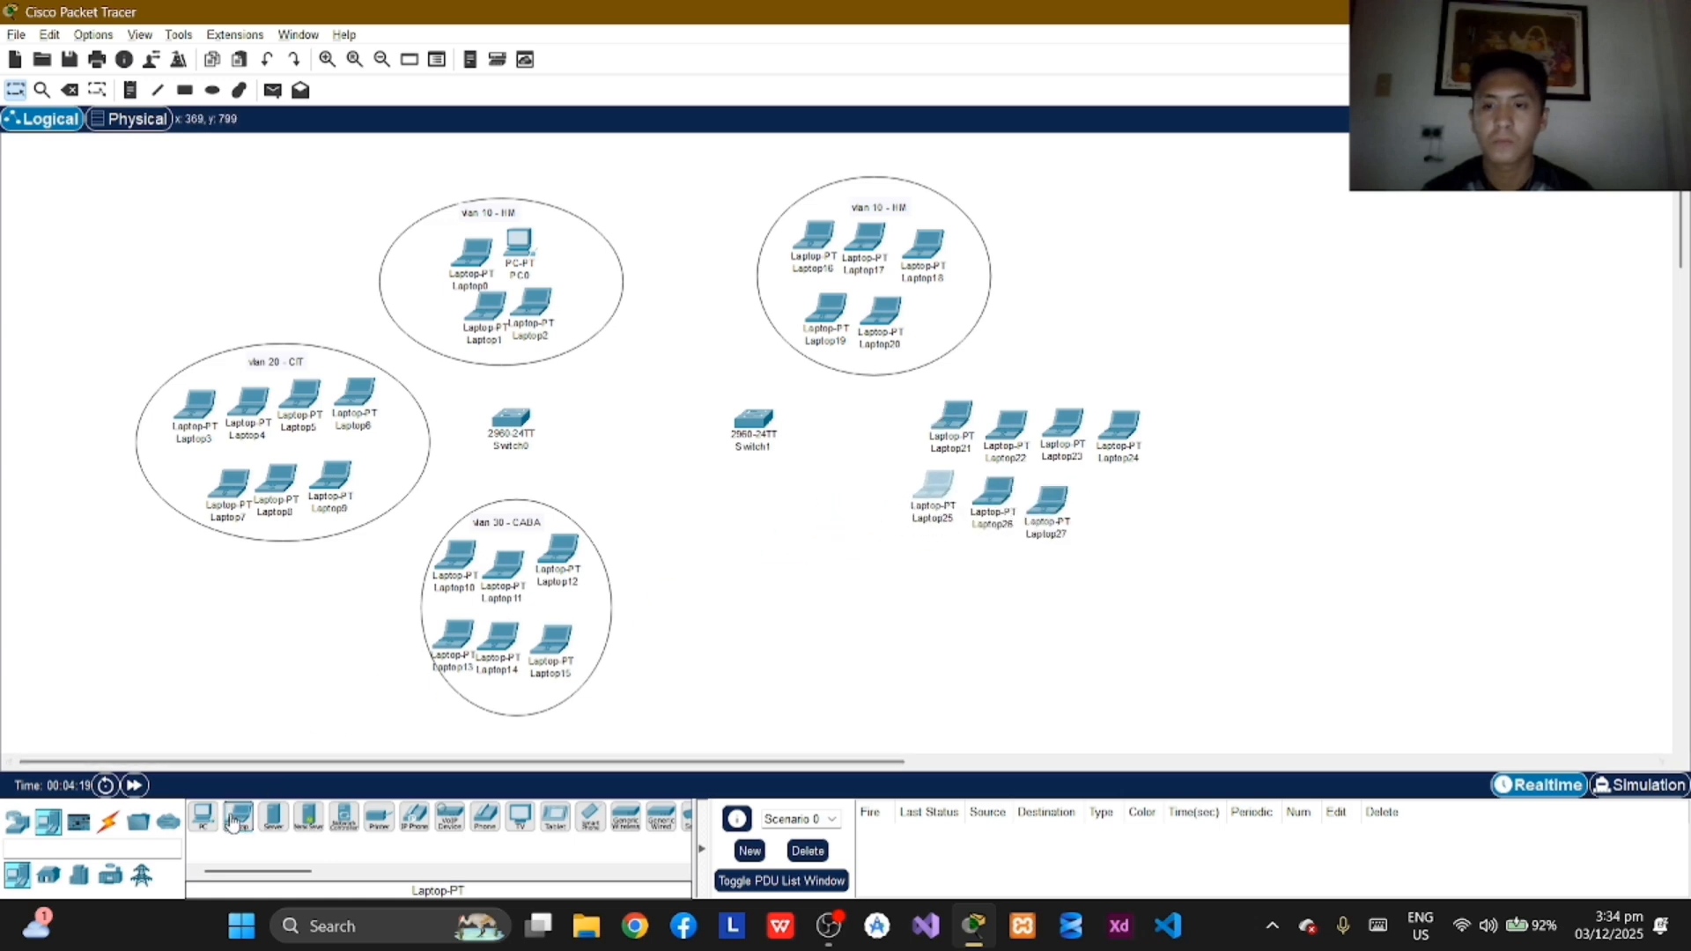
{"action": "left_click", "coordinate": [1109, 513]}
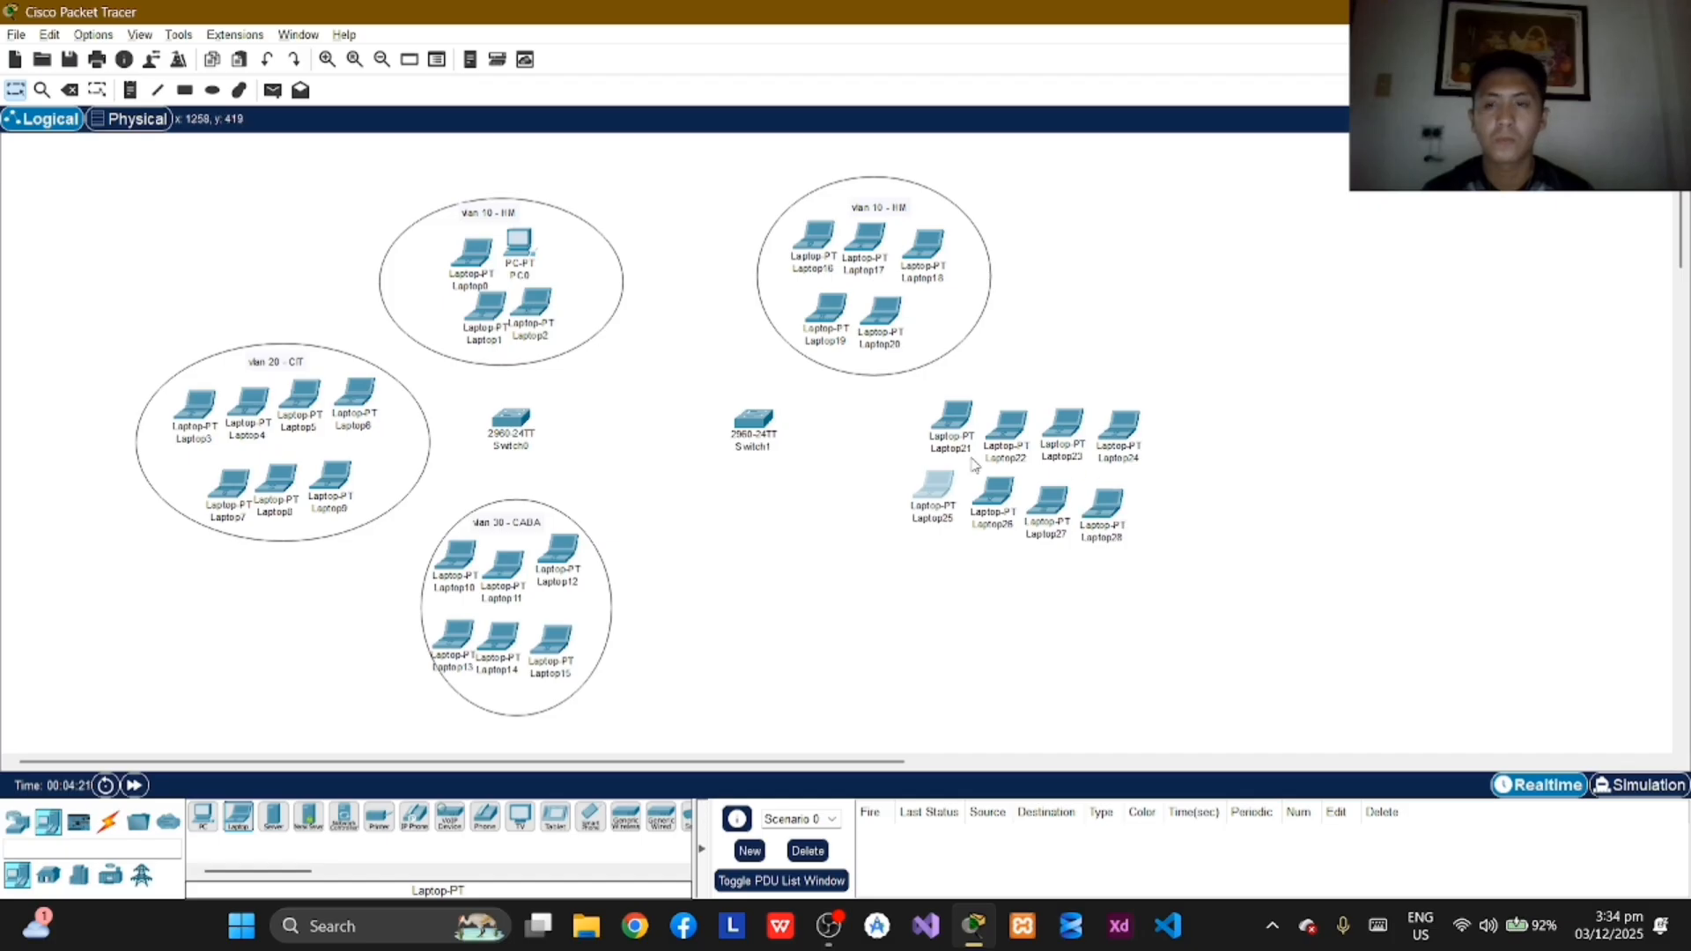
Step: Draw an unfilled ellipse with a black outline around the eight laptops right of Switch1
{"action": "left_click", "coordinate": [212, 91]}
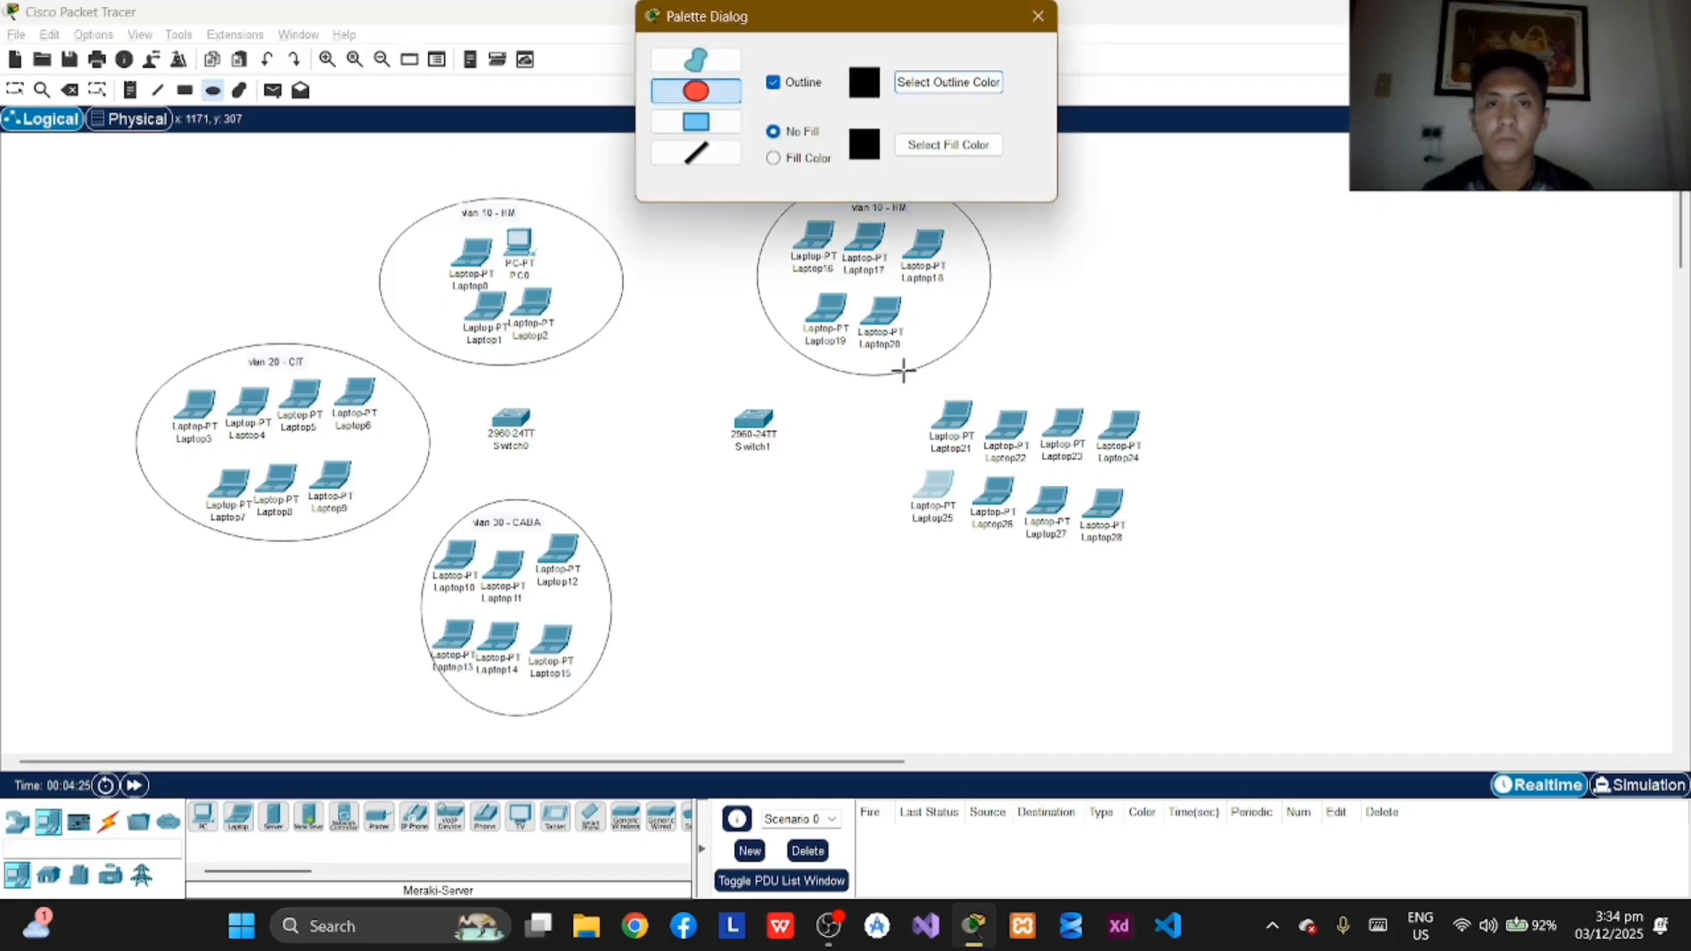
{"action": "left_click_drag", "start_coordinate": [903, 371], "coordinate": [1179, 548]}
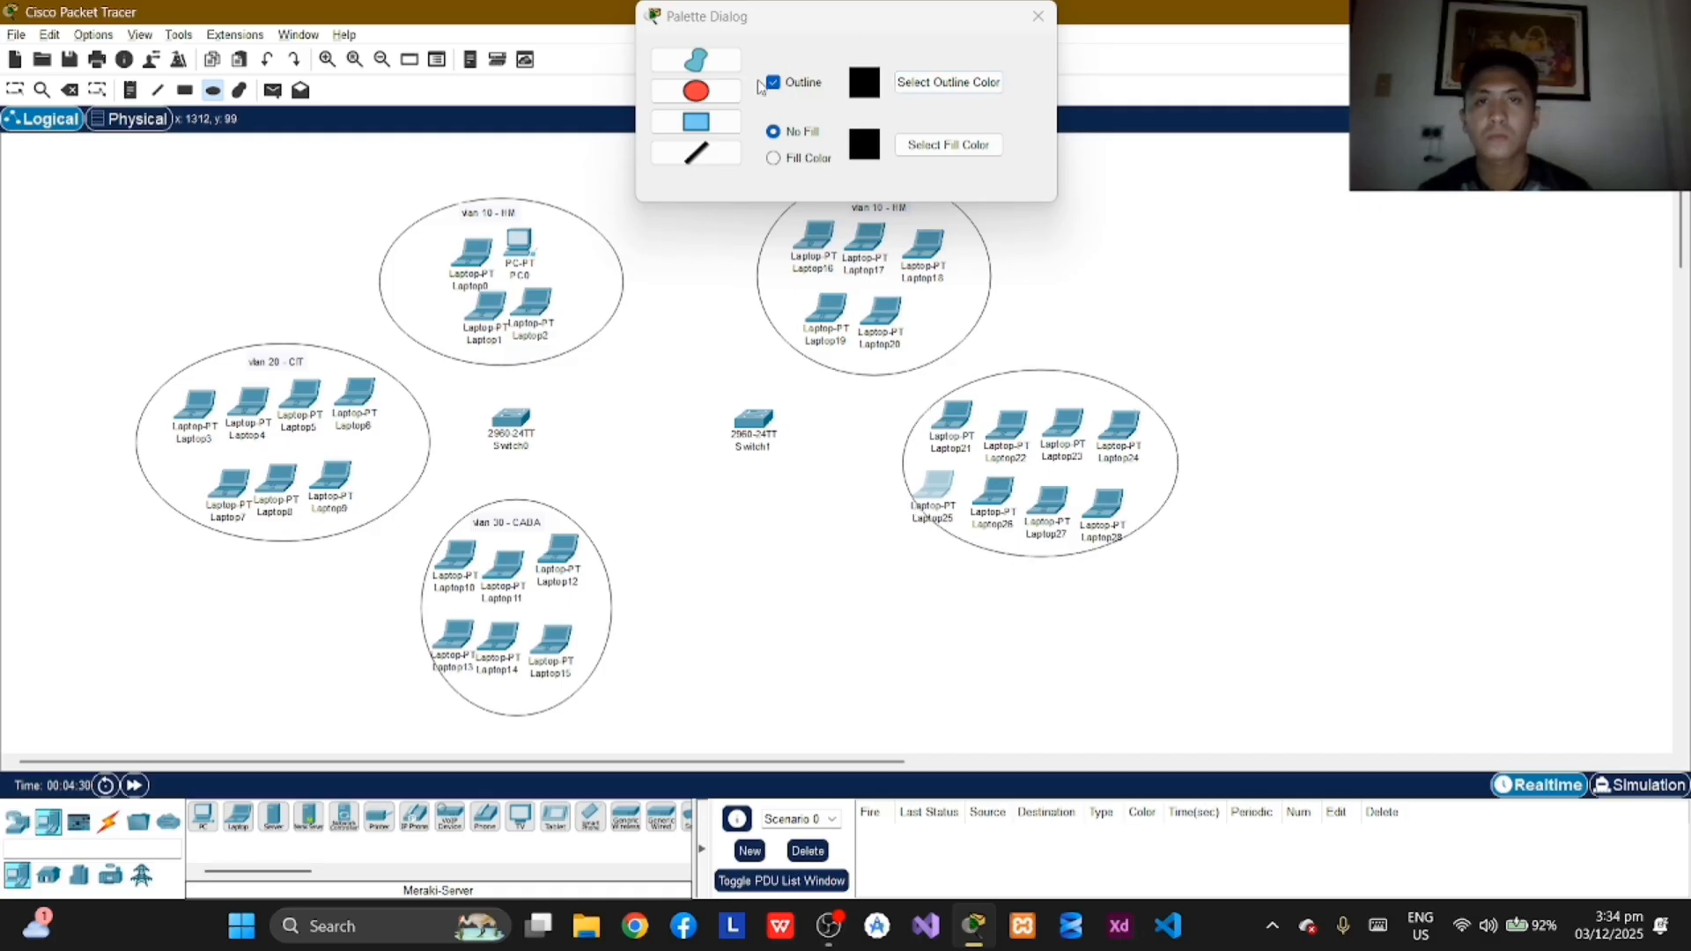
{"action": "left_click", "coordinate": [1038, 16]}
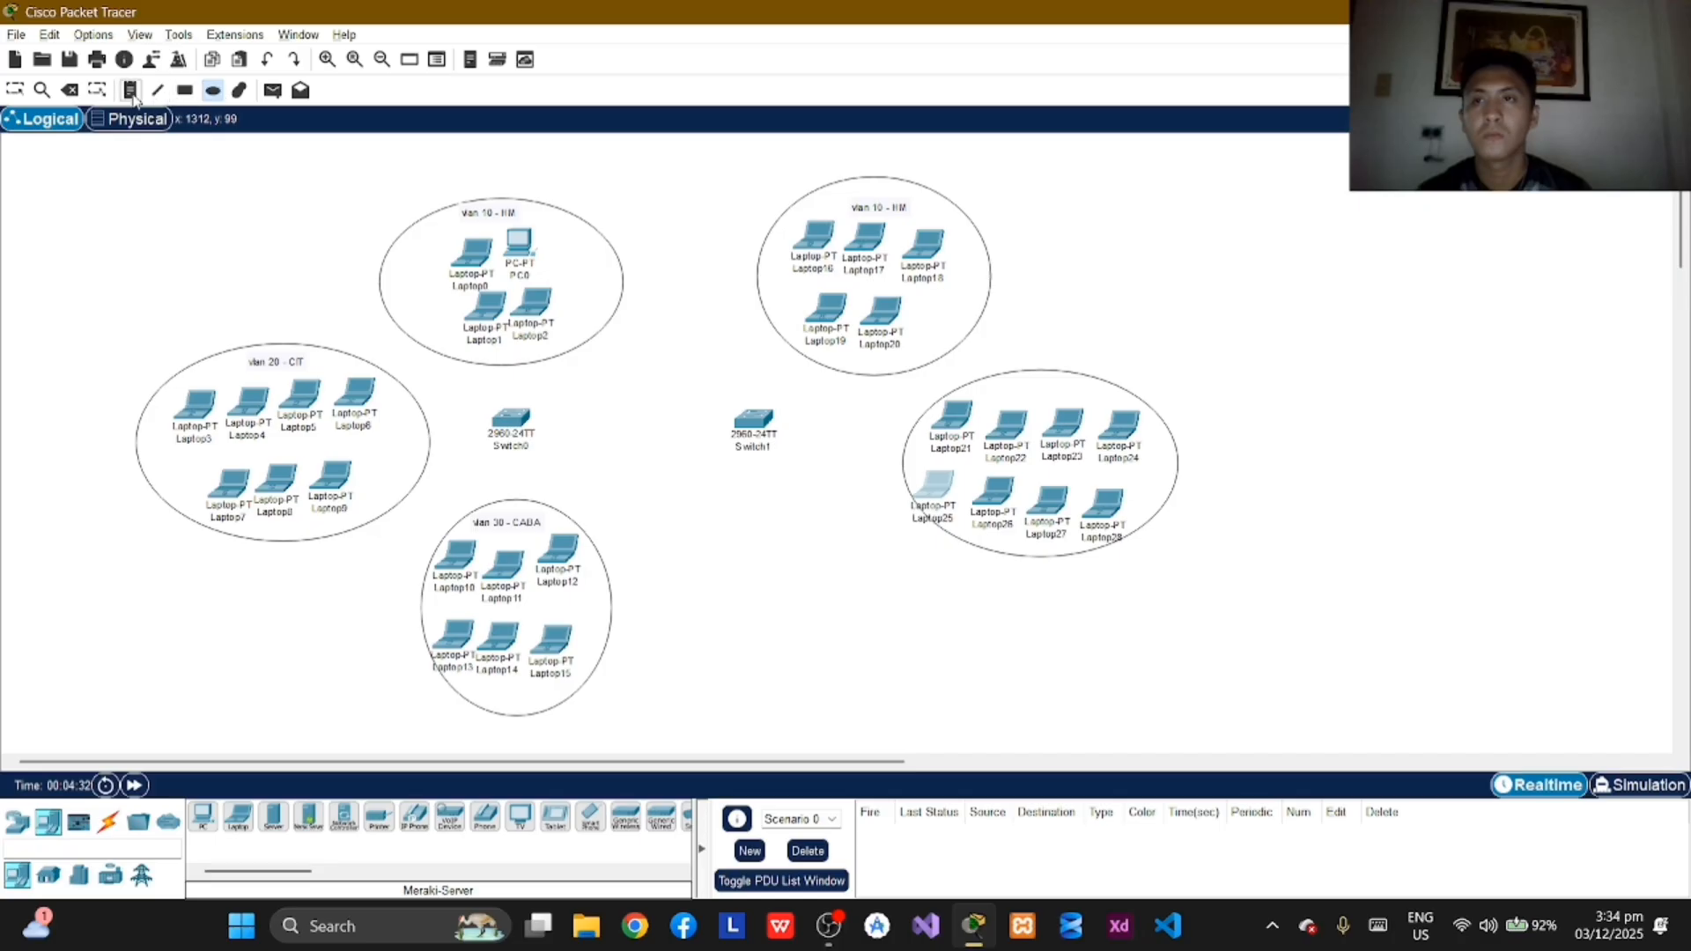
Step: Label the ellipse around the eight laptops right of Switch1 "vlan 20 - CIT" near its upper edge
{"action": "left_click", "coordinate": [1001, 388]}
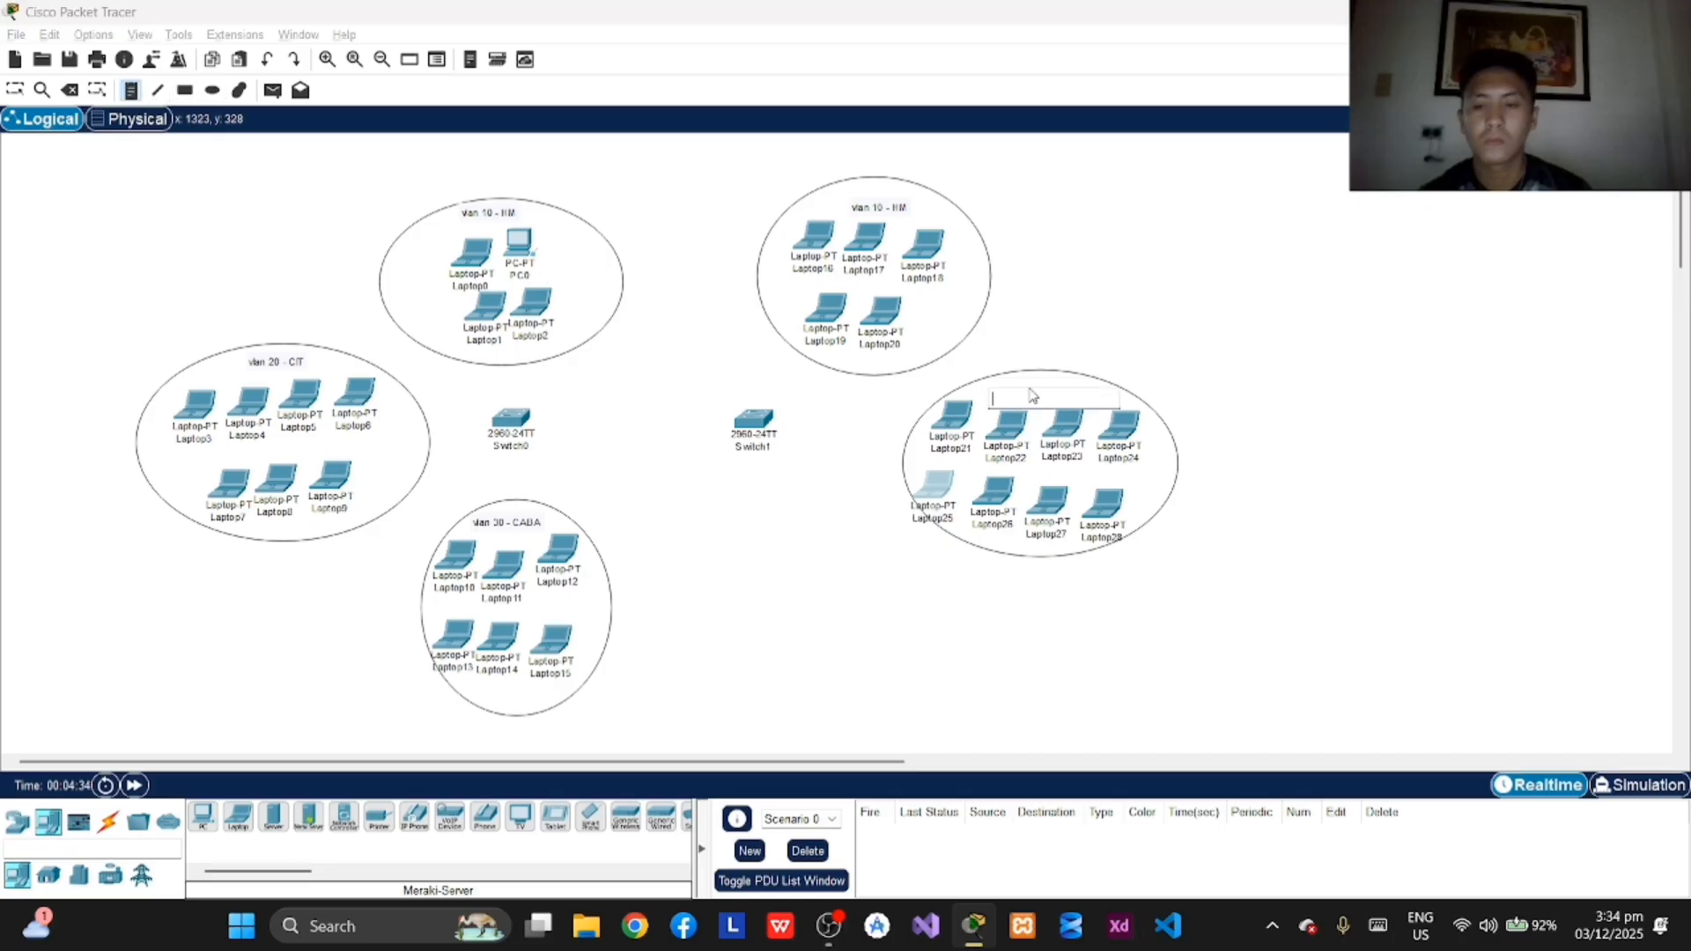
{"action": "type", "text": "vlan 20"}
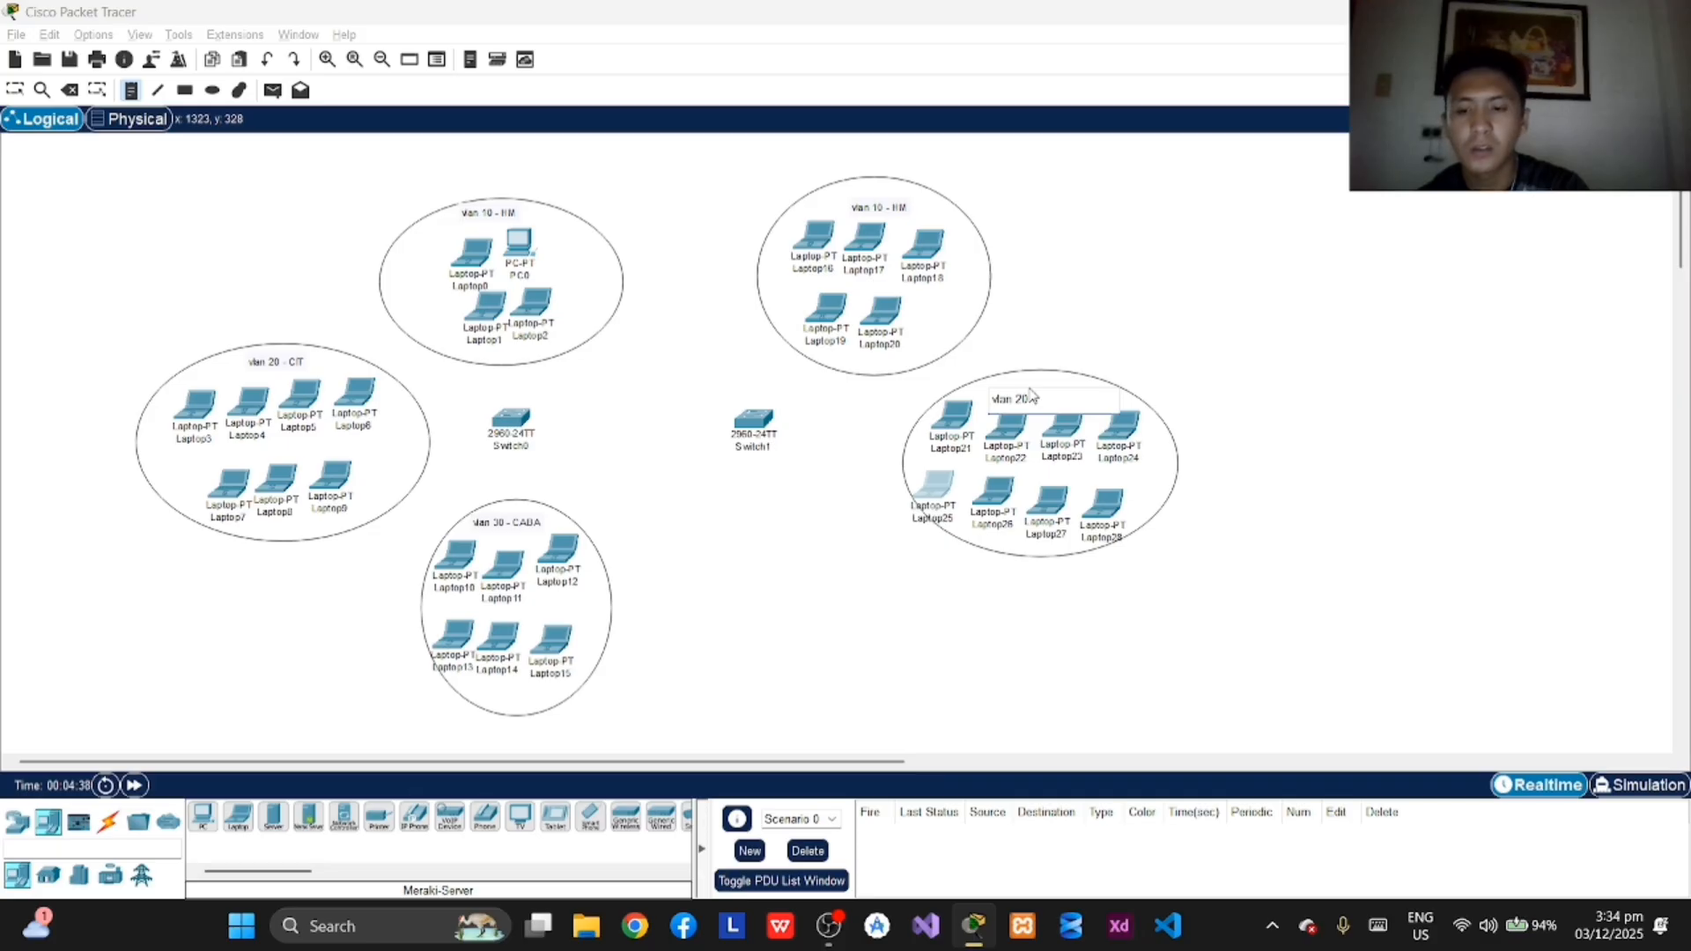
{"action": "type", "text": " - C"}
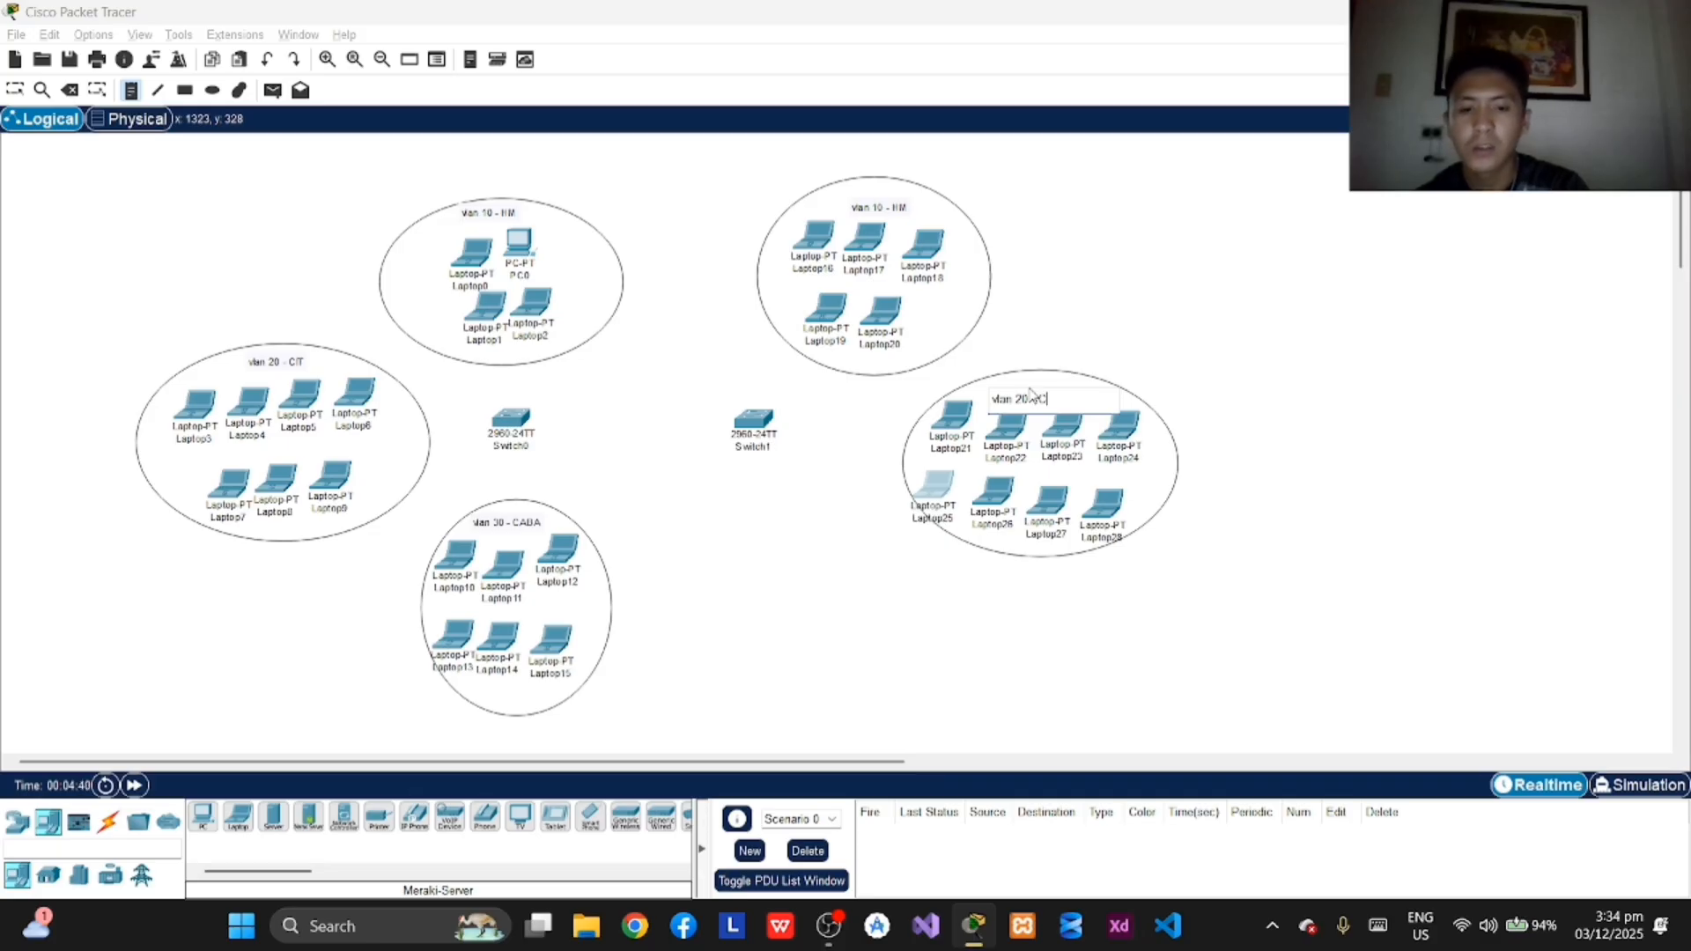
{"action": "type", "text": "IT"}
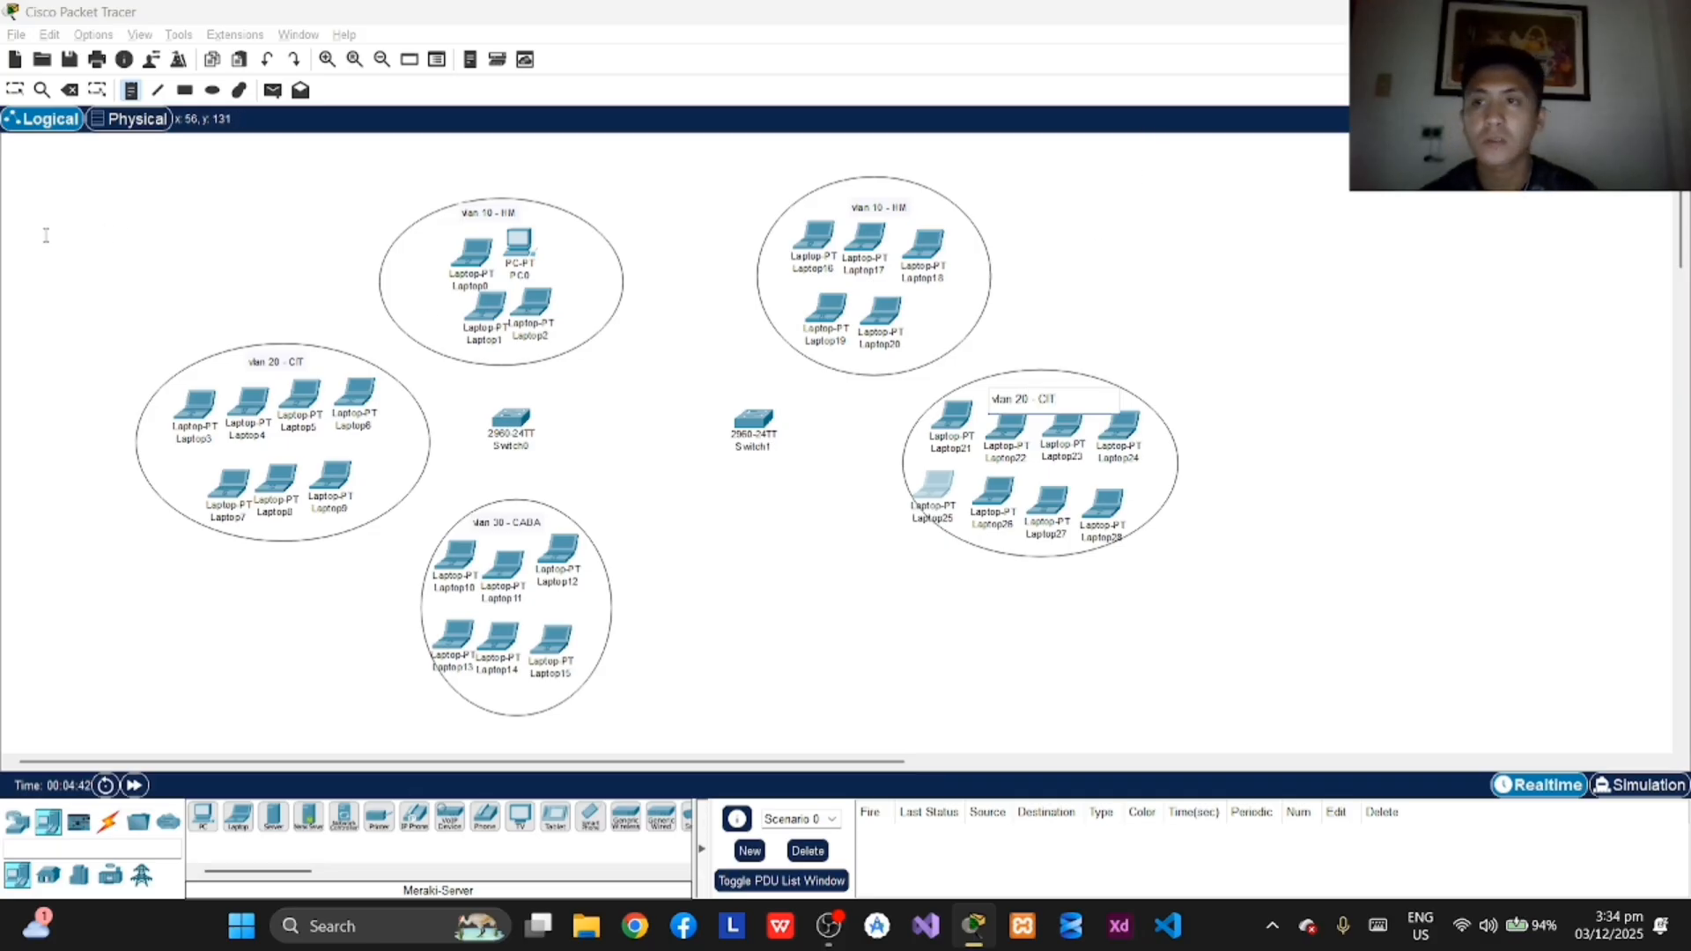
Step: Move the "vlan 20 - CIT" label to the upper middle of the ellipse to the right of Switch1
{"action": "left_click", "coordinate": [16, 90]}
{"action": "left_click_drag", "start_coordinate": [1026, 404], "coordinate": [1049, 393]}
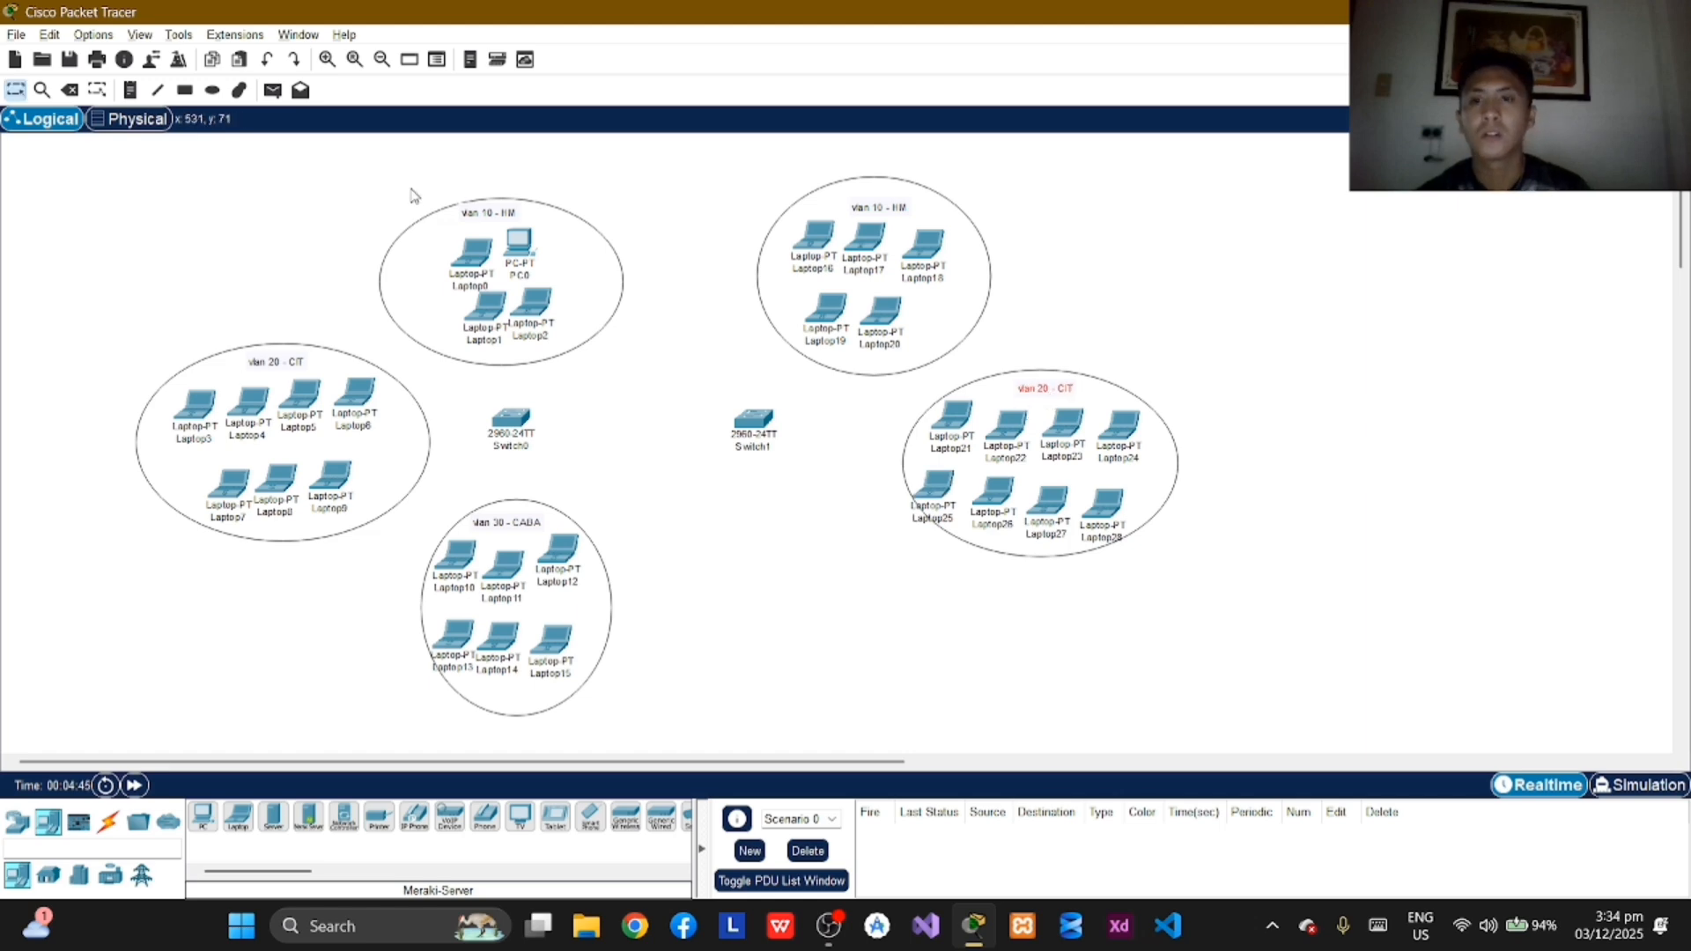
{"action": "left_click", "coordinate": [212, 90]}
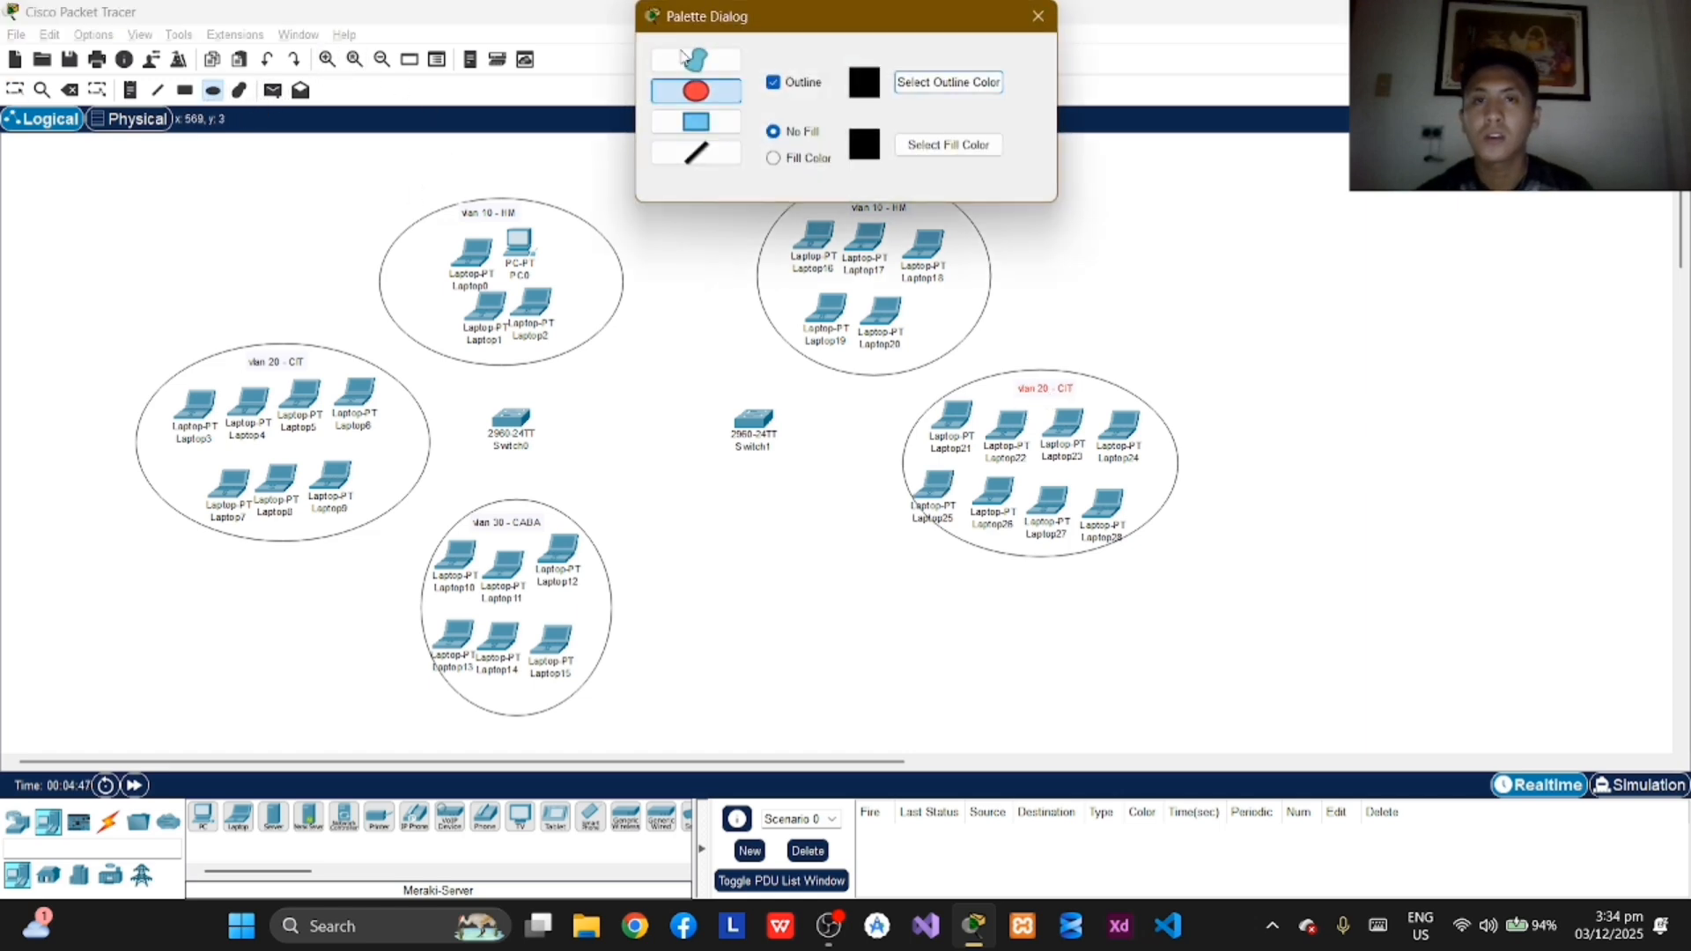
{"action": "left_click", "coordinate": [1040, 16]}
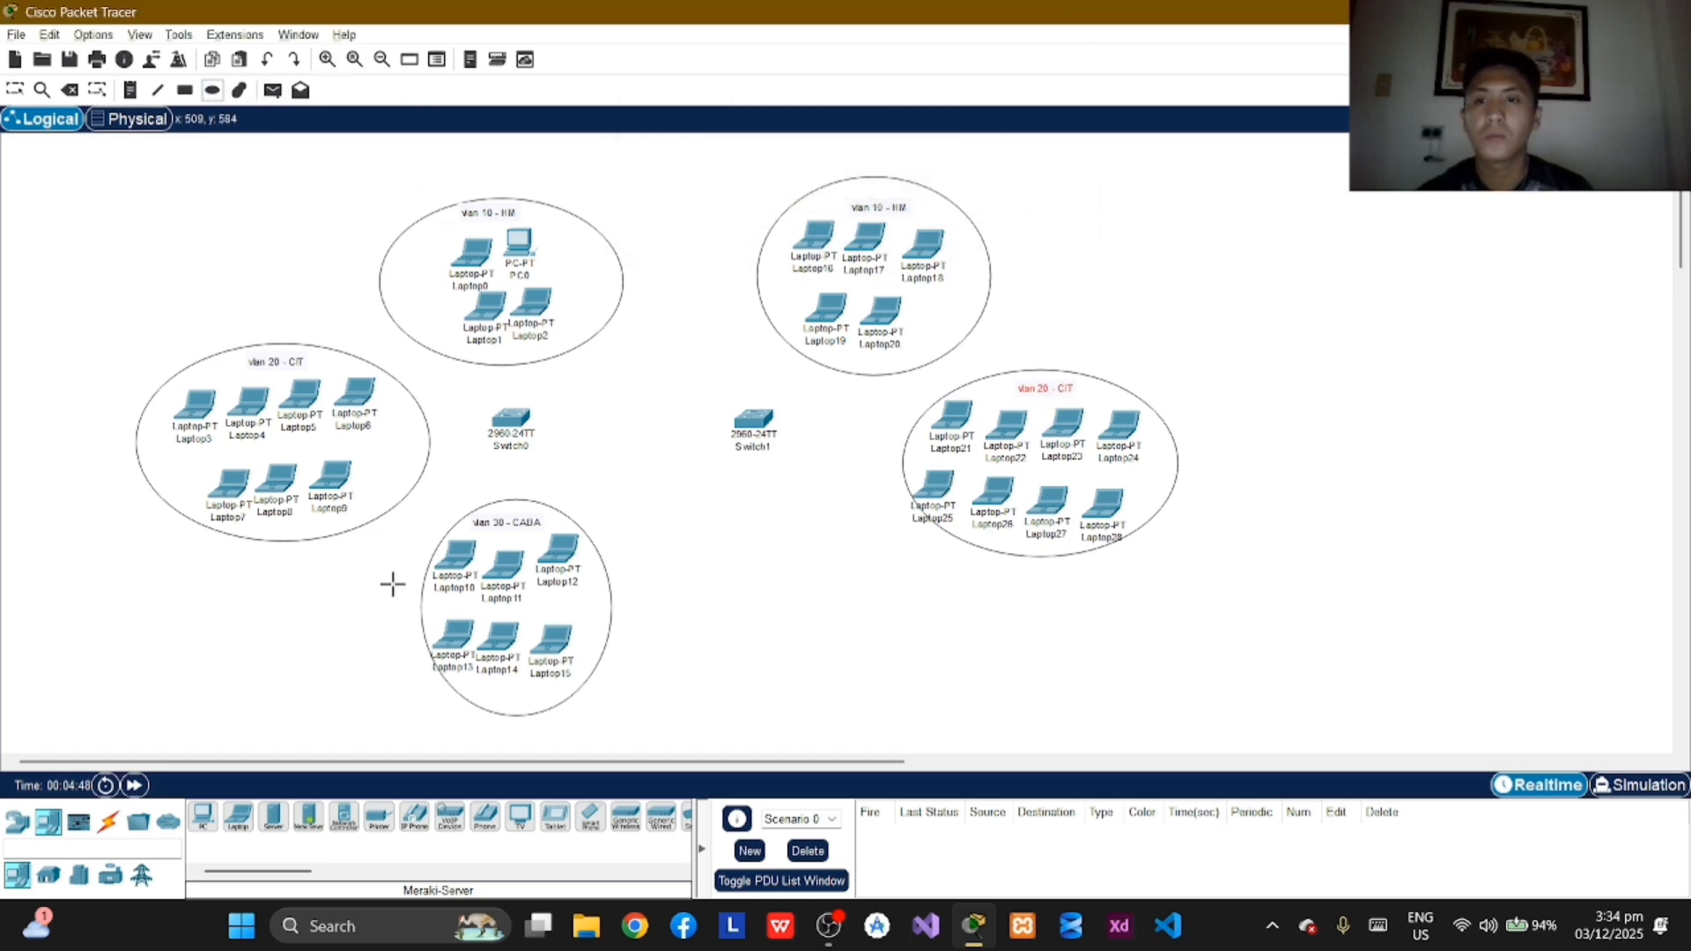
Step: Place three laptops below Switch1, two side by side and one beneath the first
{"action": "left_click", "coordinate": [240, 828]}
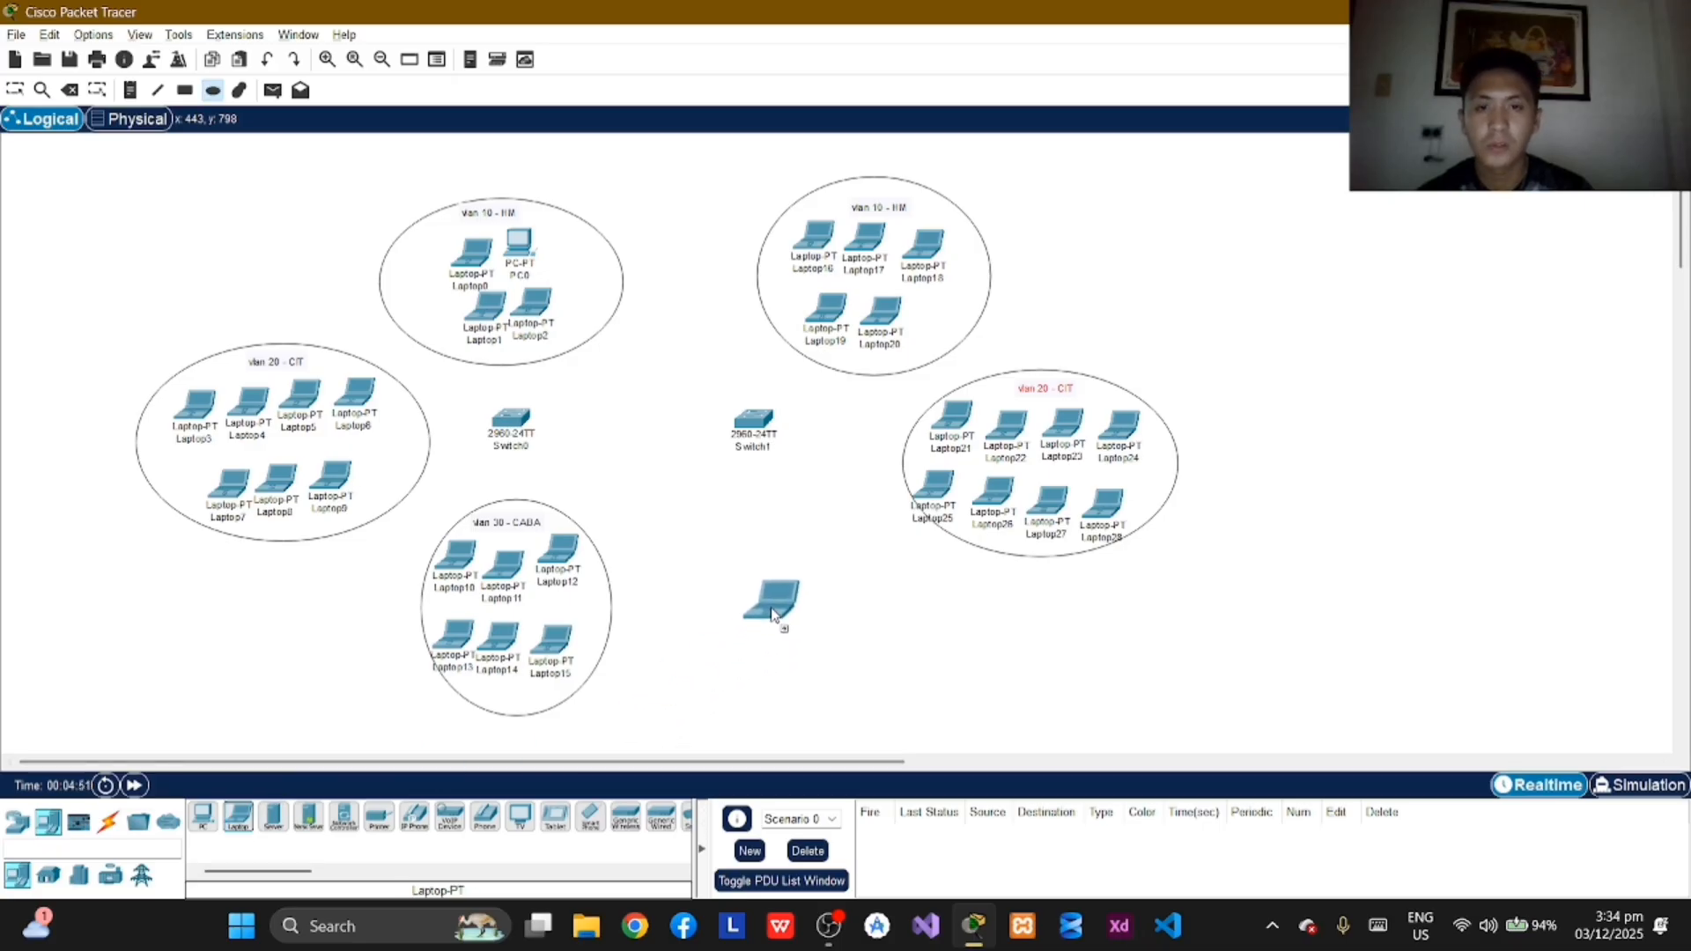
{"action": "left_click", "coordinate": [772, 634]}
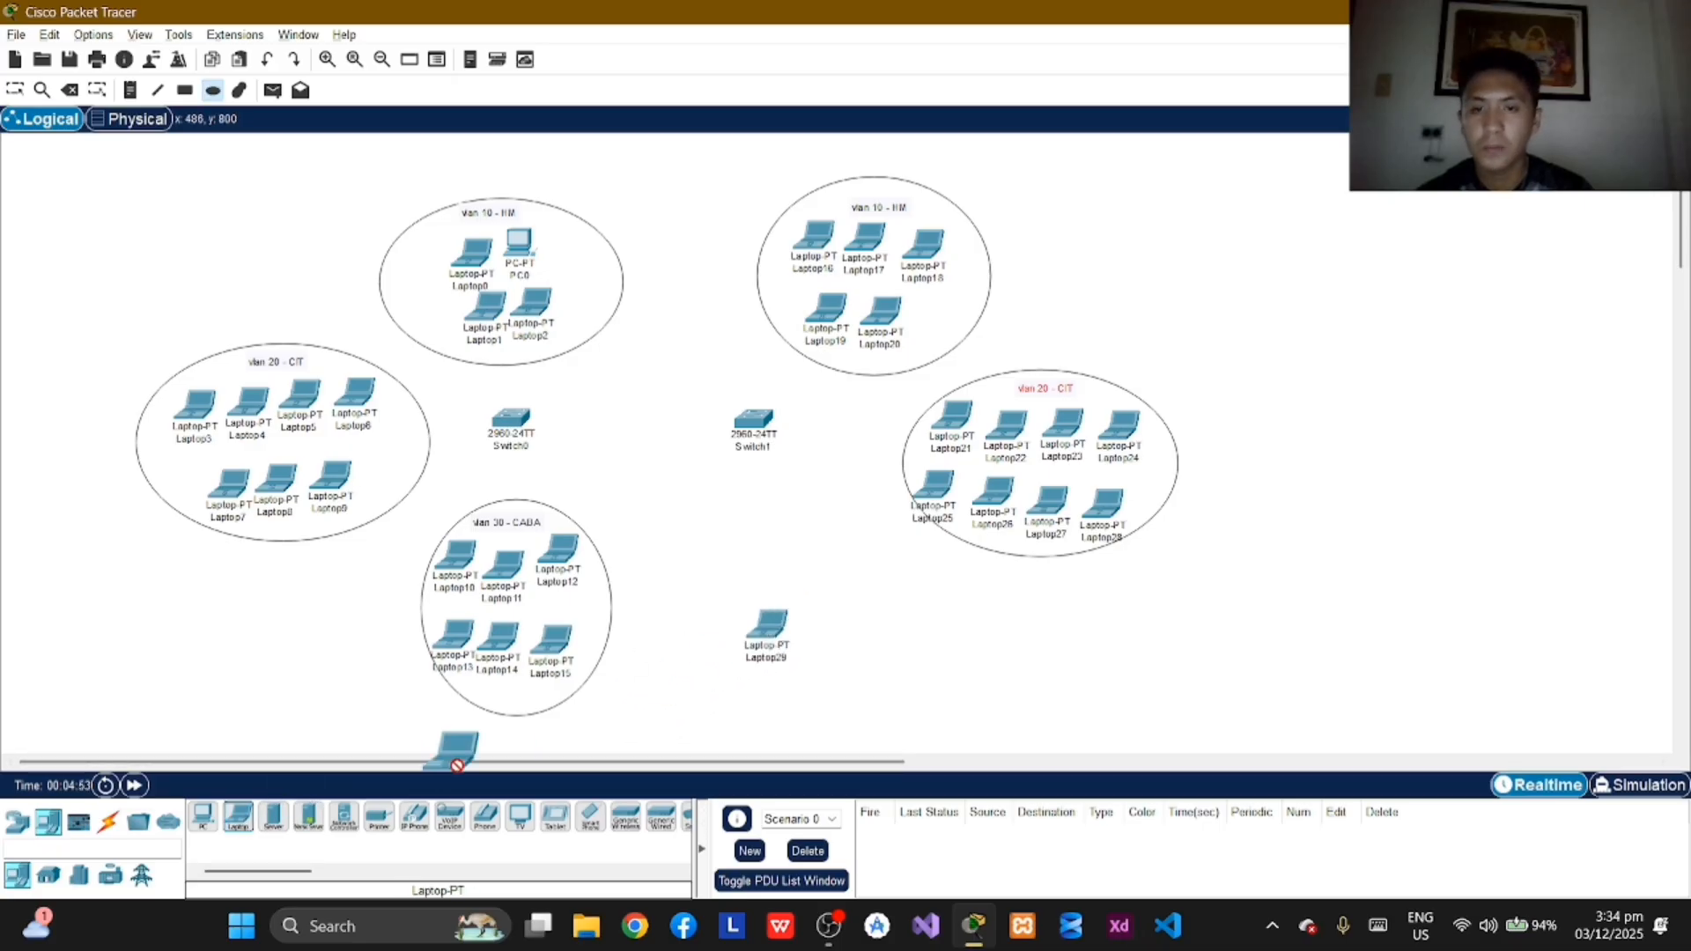
{"action": "left_click", "coordinate": [819, 633]}
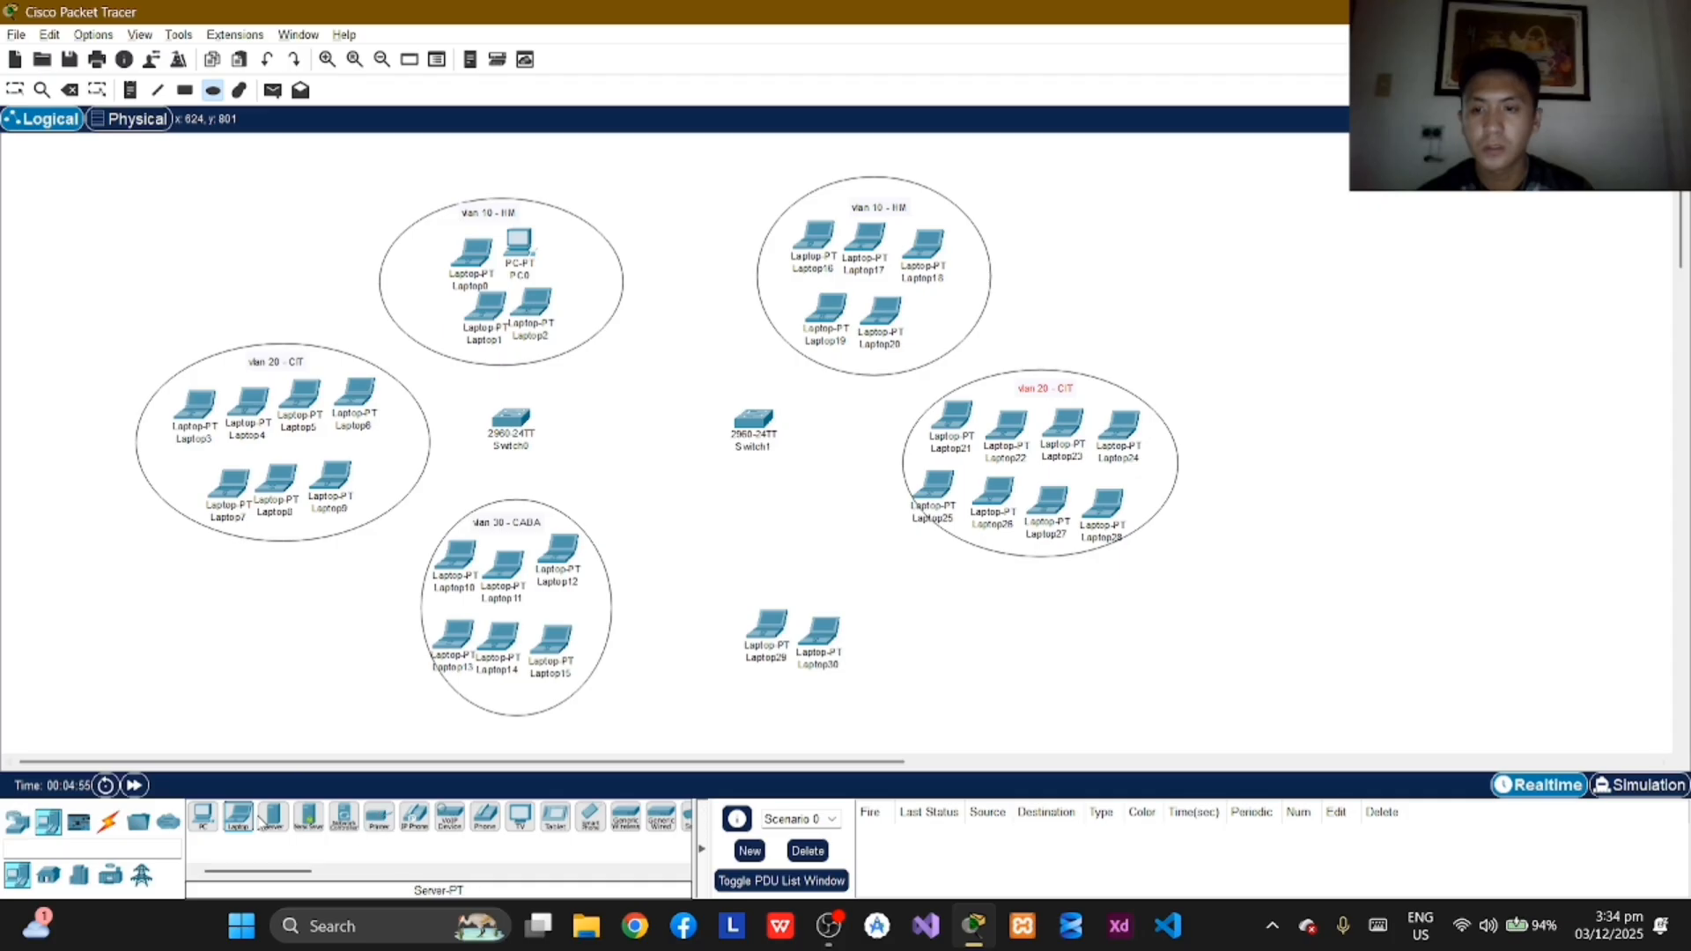
{"action": "left_click", "coordinate": [762, 700]}
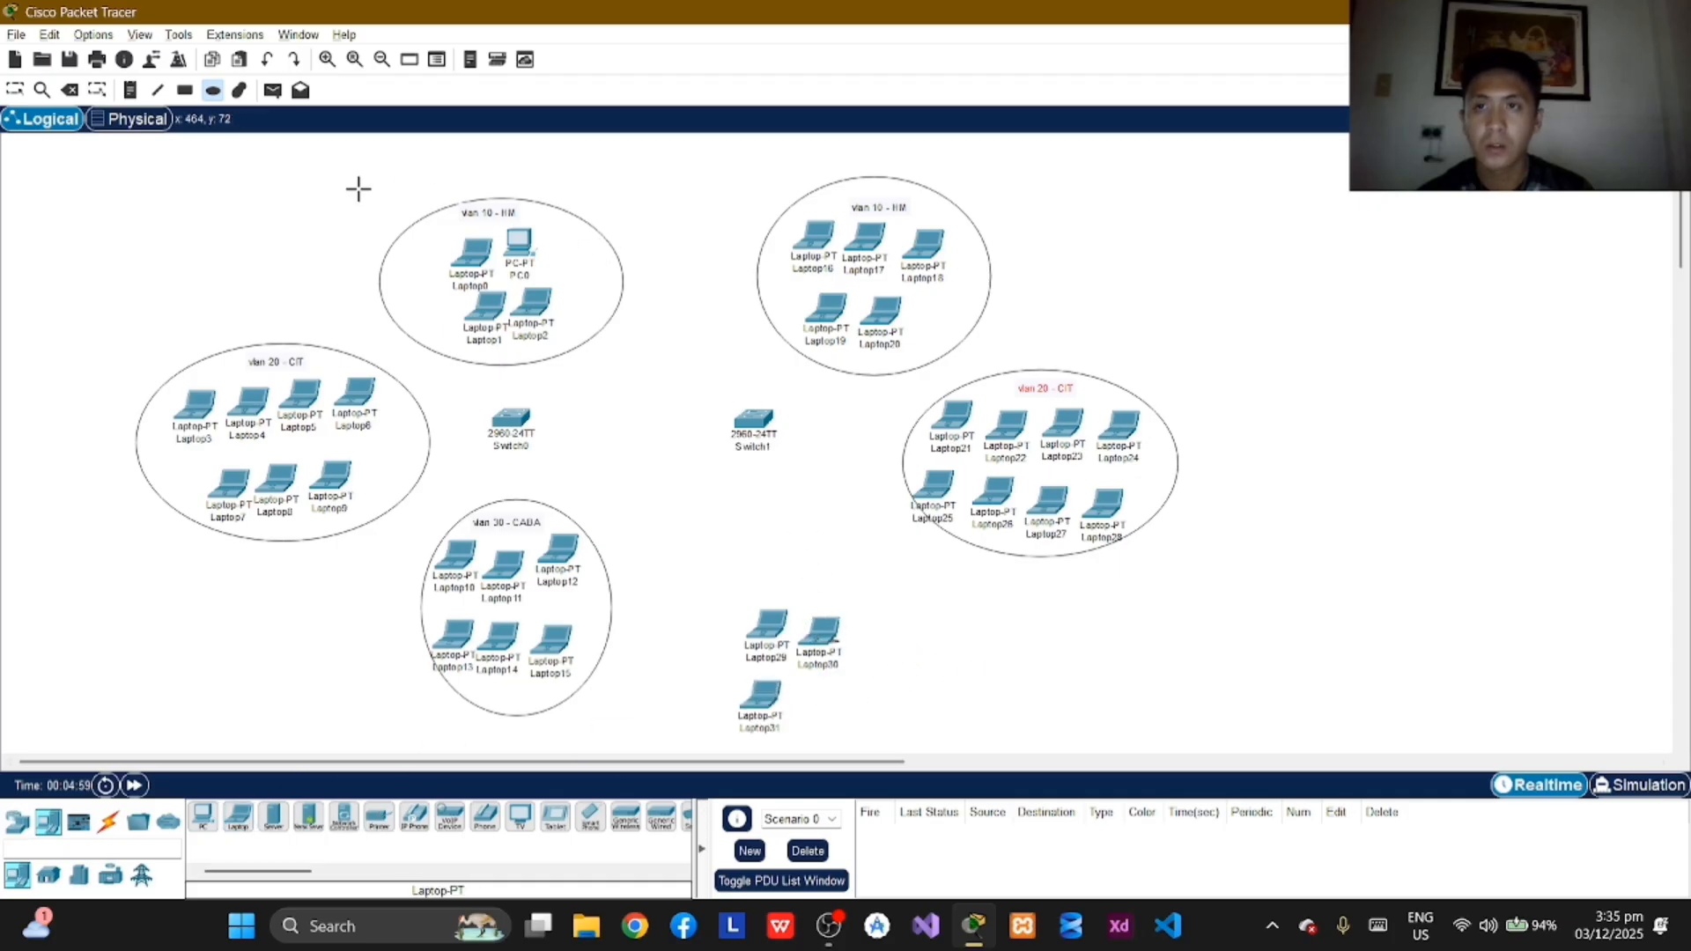
Step: Move the three laptops below Switch1 up closer to the switch, keeping two in a row and one underneath
{"action": "left_click", "coordinate": [17, 95]}
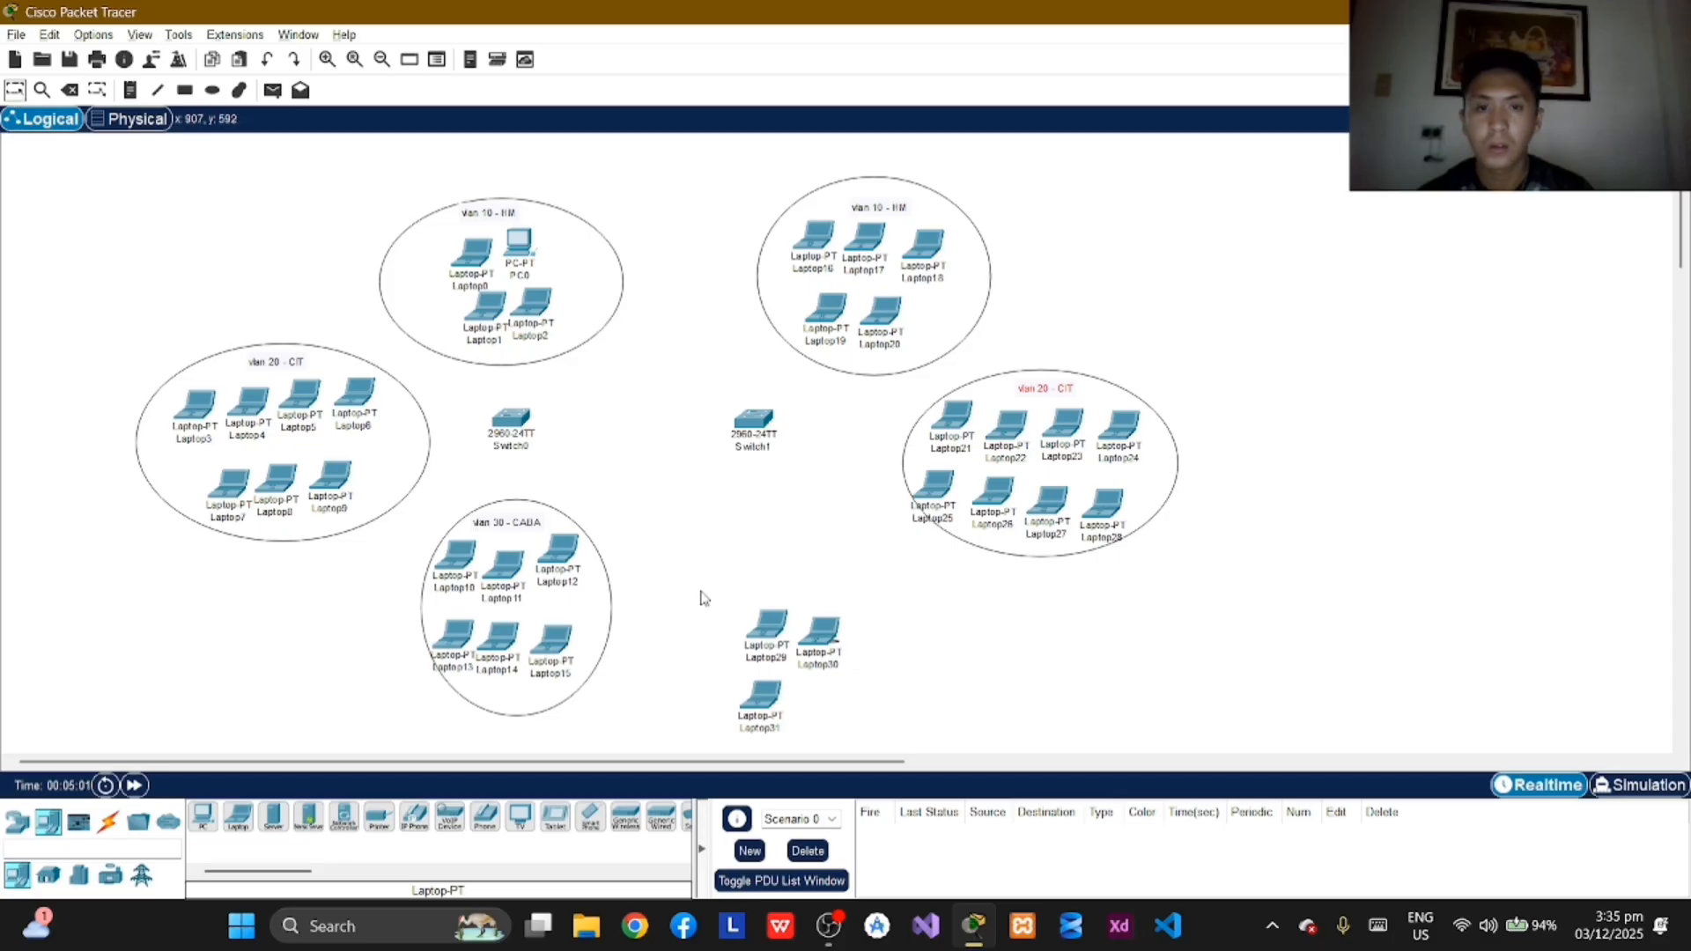
{"action": "left_click_drag", "start_coordinate": [819, 631], "coordinate": [782, 592]}
{"action": "left_click_drag", "start_coordinate": [766, 716], "coordinate": [781, 679]}
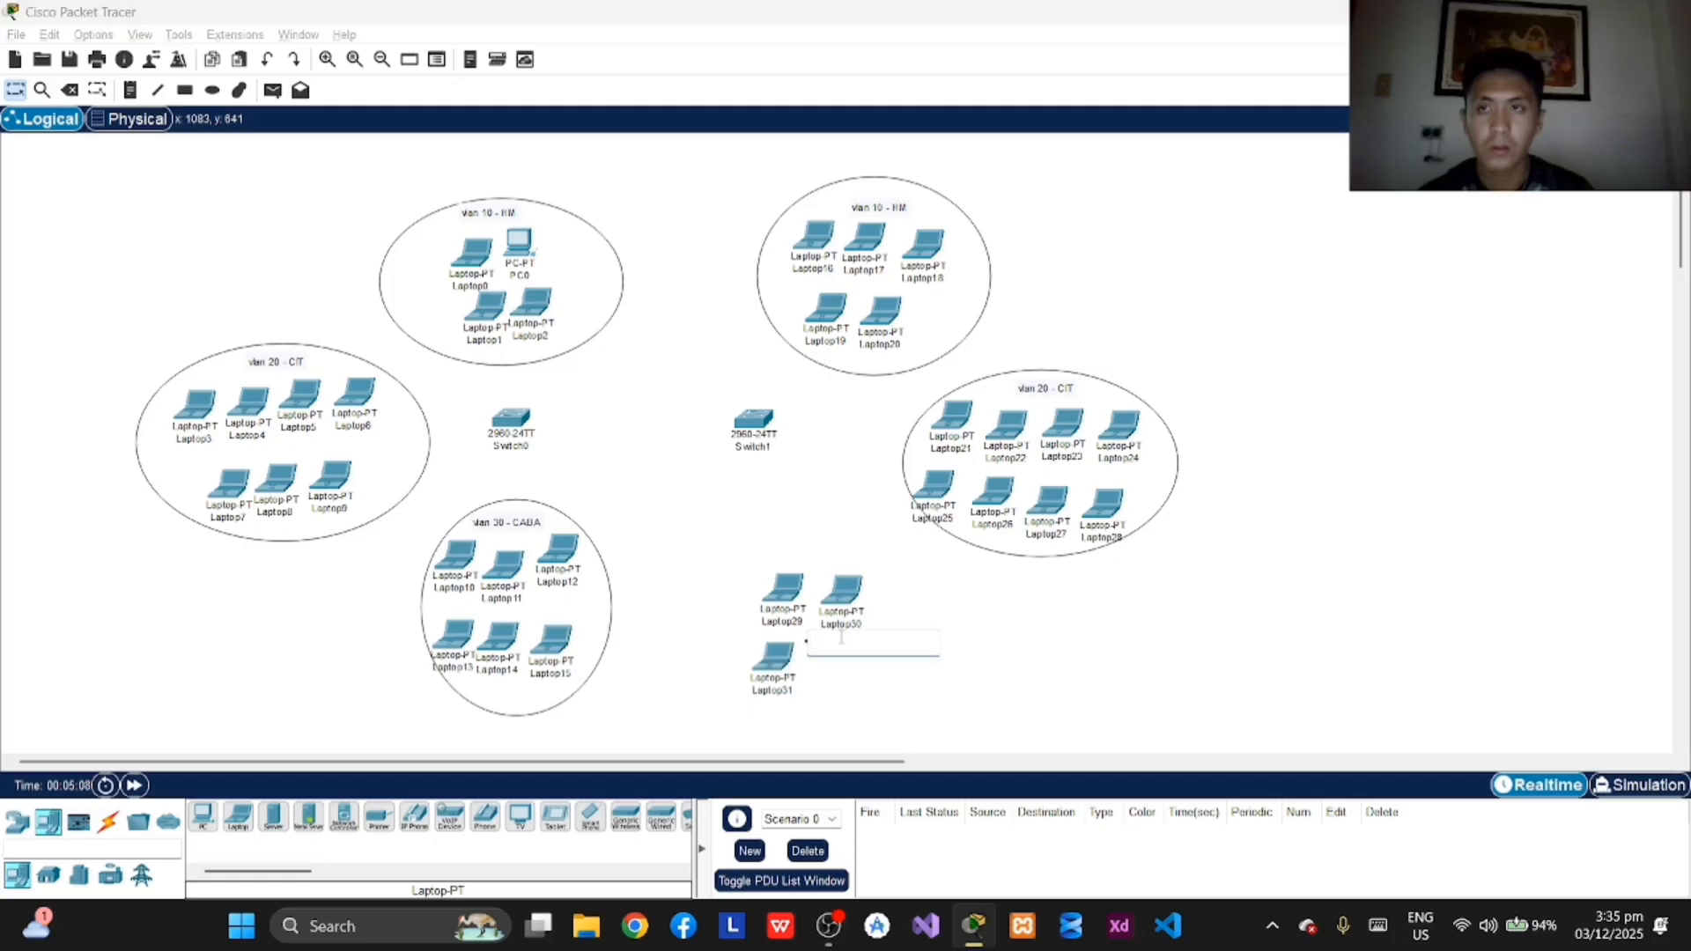
Step: Delete the stray note beside the laptops below Switch1 and add a fourth laptop to complete the two-by-two group
{"action": "left_click", "coordinate": [70, 90]}
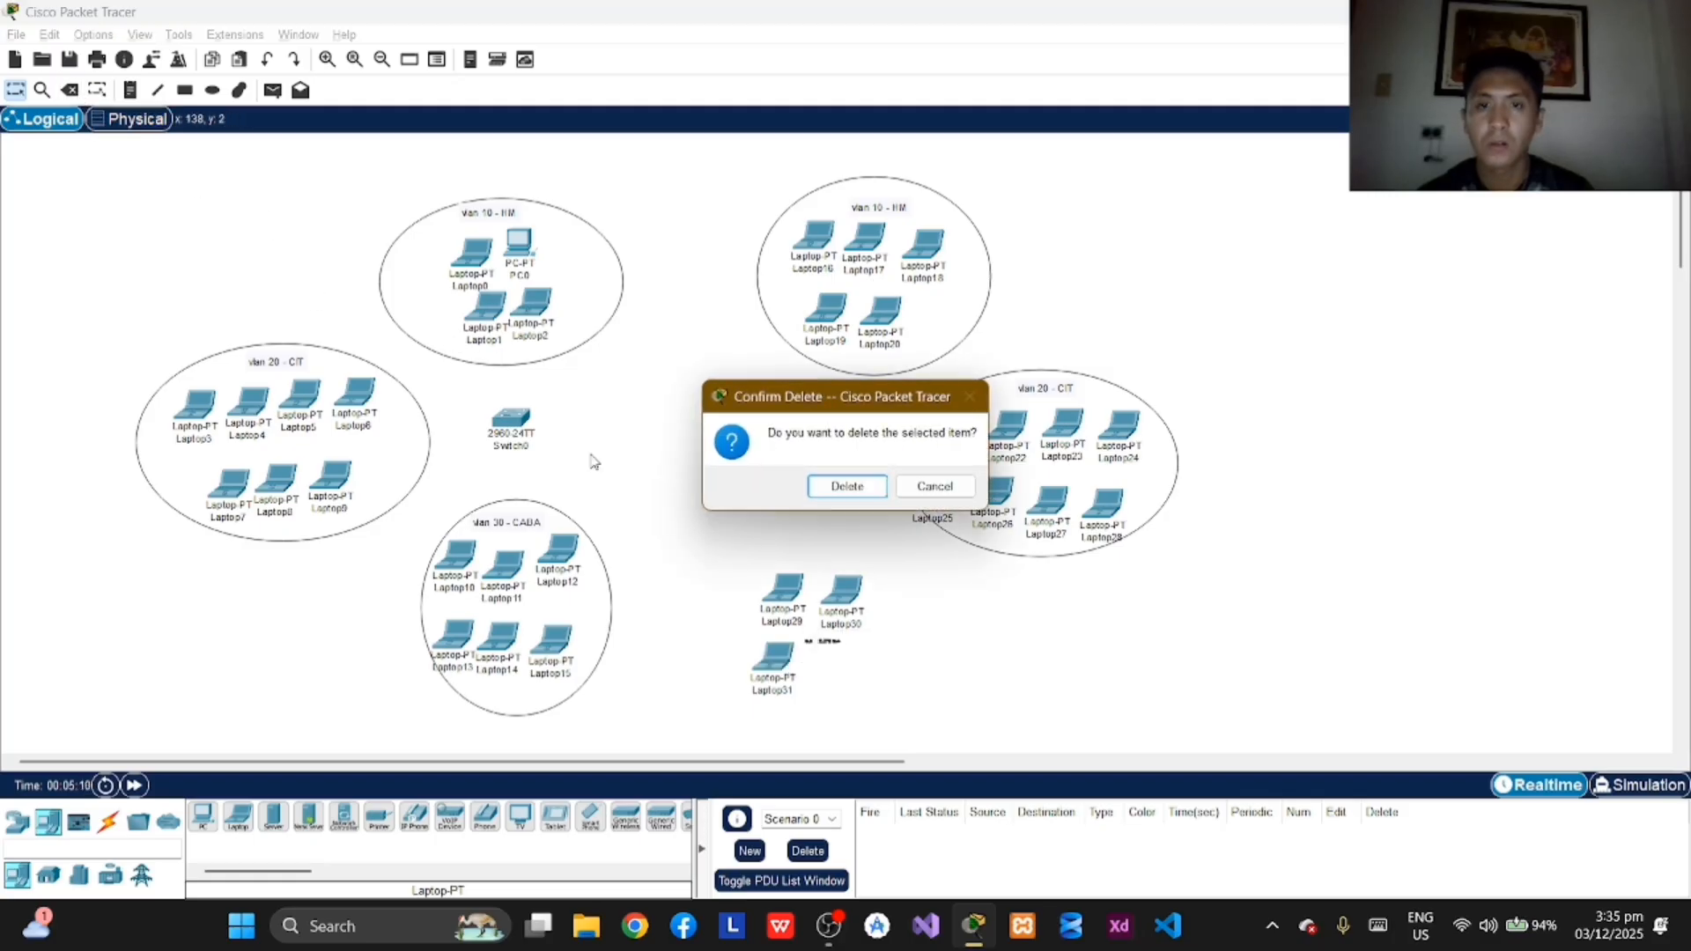
{"action": "left_click", "coordinate": [856, 485]}
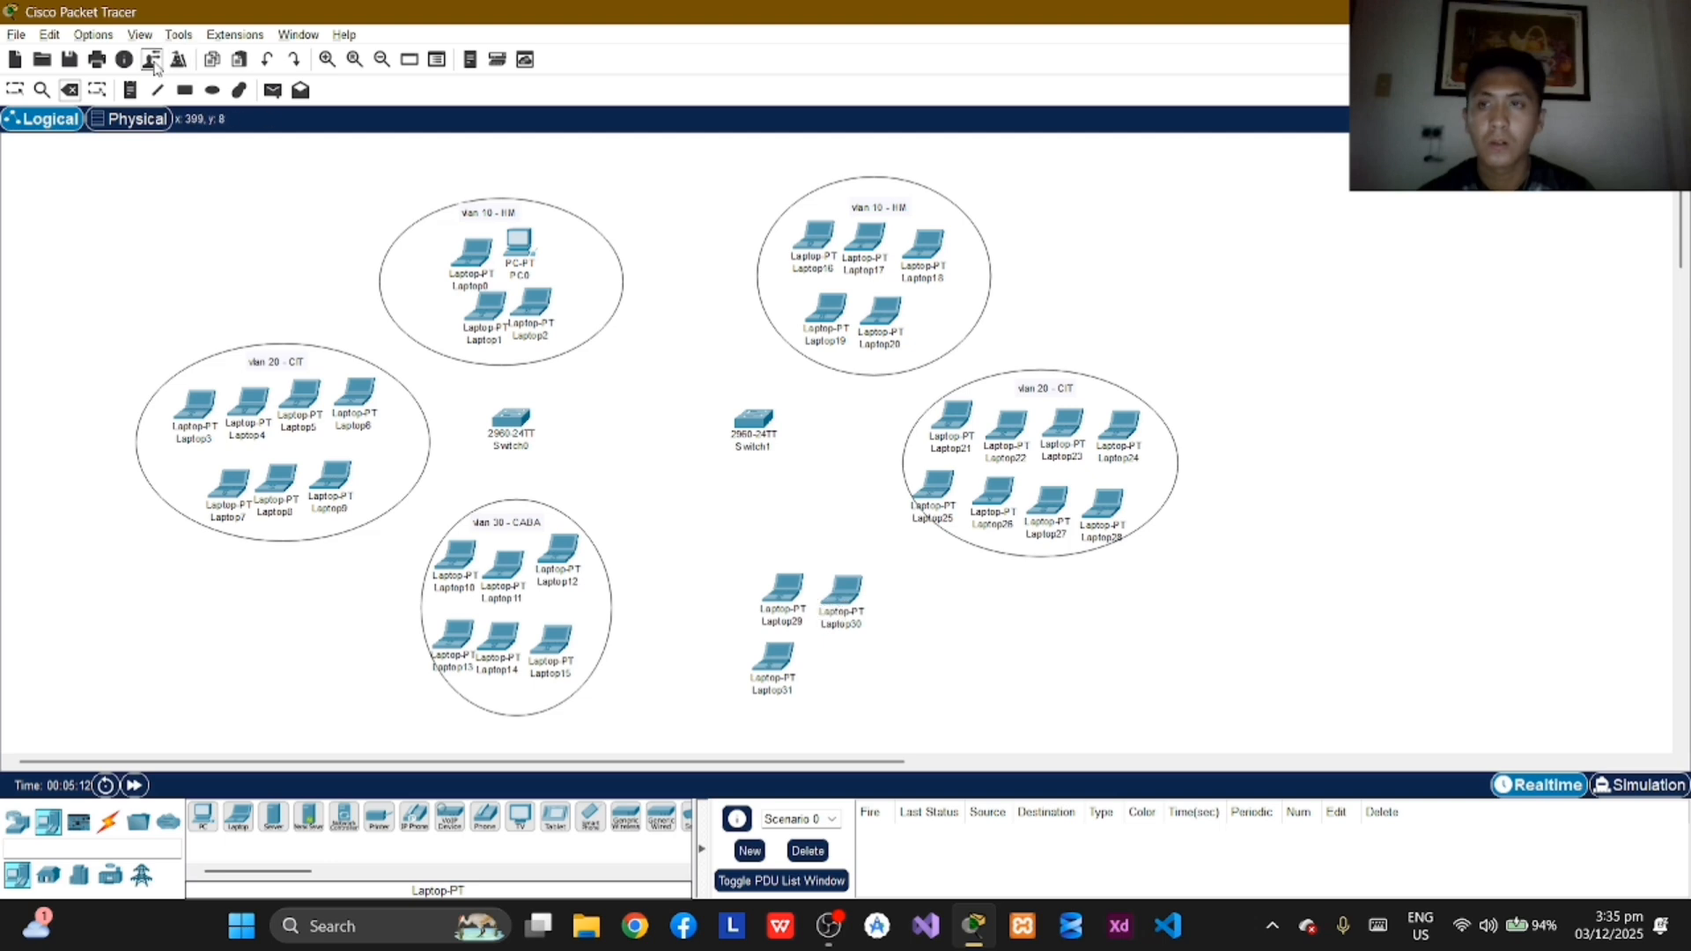
{"action": "left_click", "coordinate": [16, 90]}
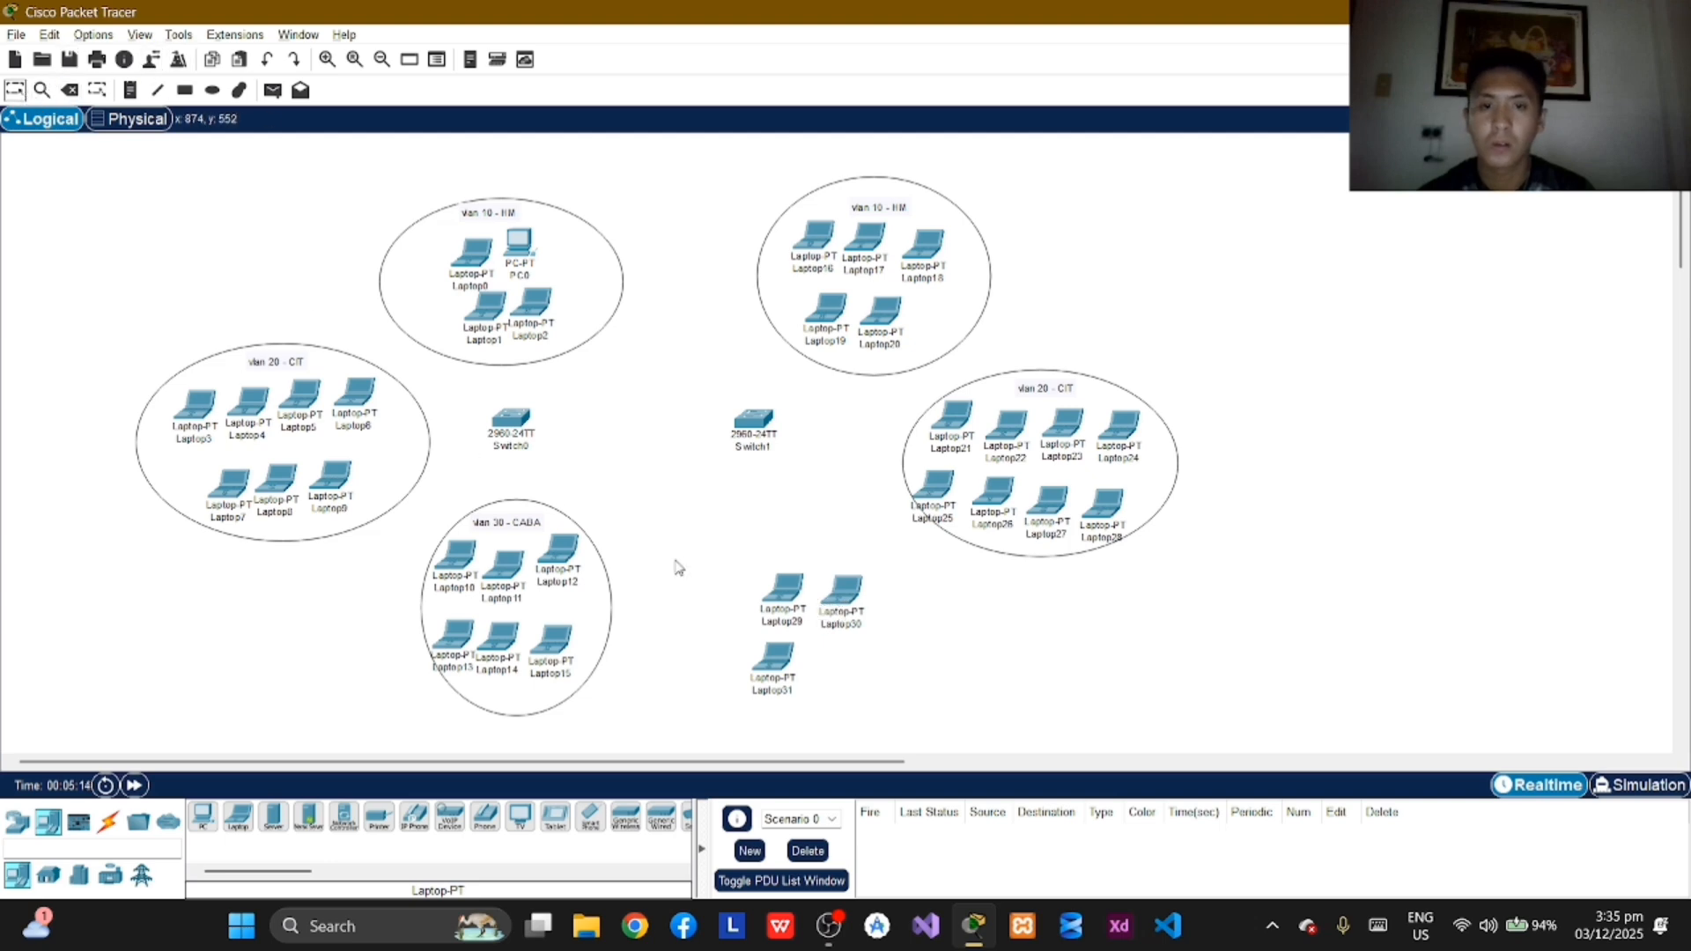
{"action": "left_click_drag", "start_coordinate": [238, 819], "coordinate": [838, 679]}
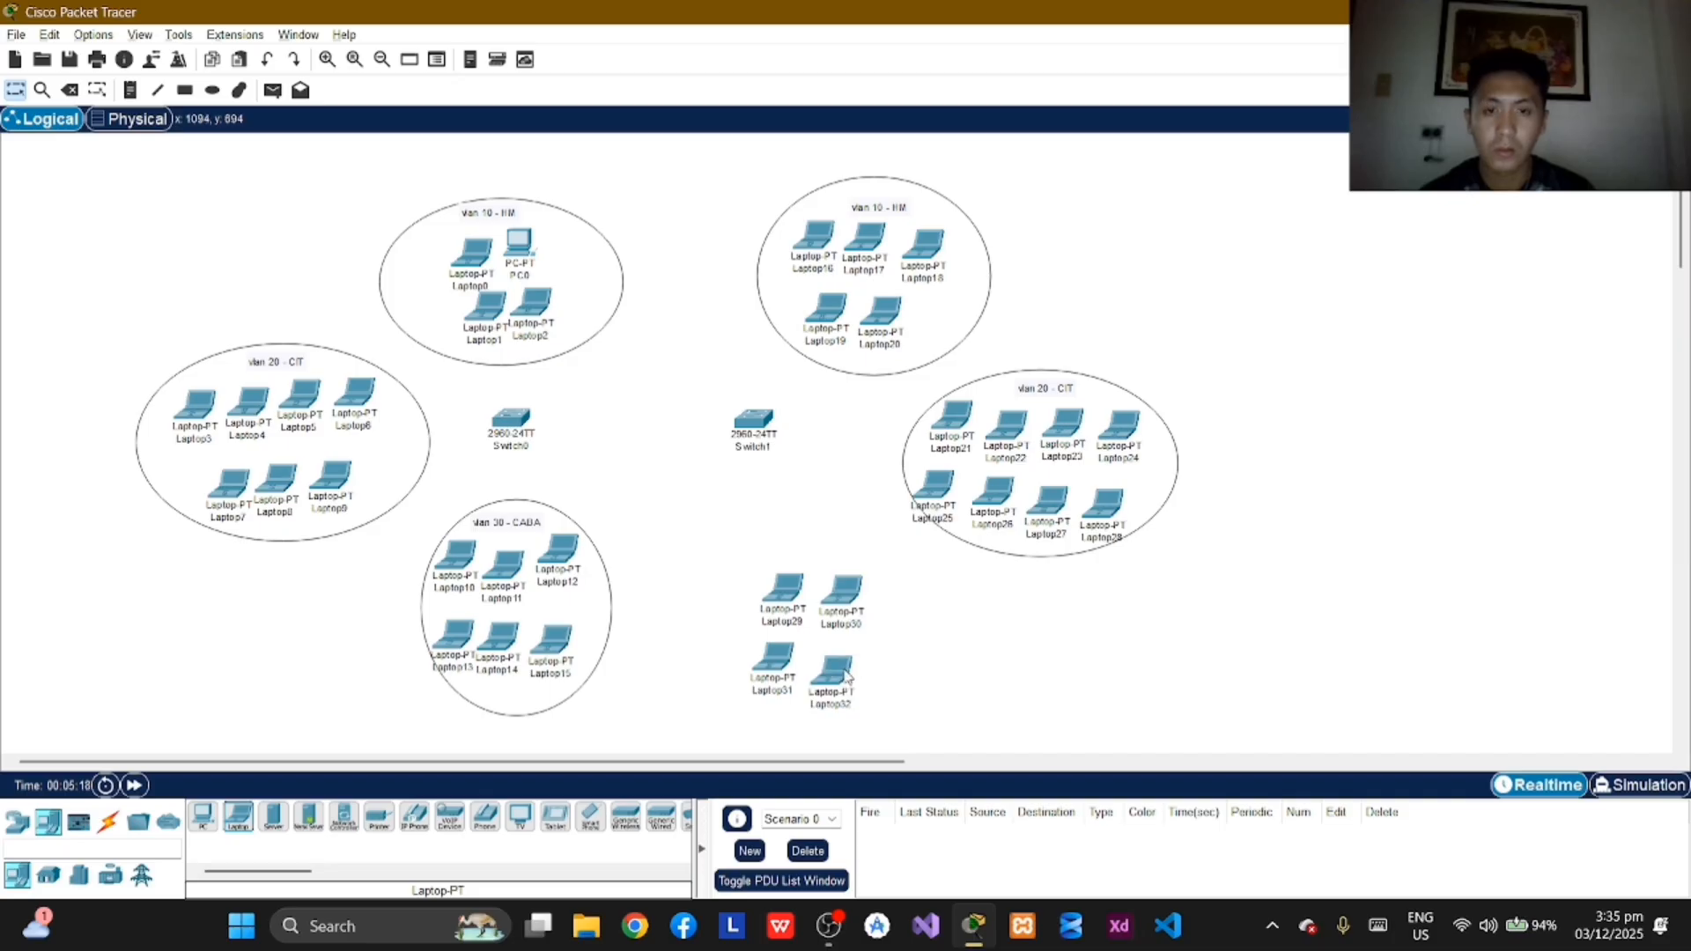
Step: Draw an unfilled ellipse with a black outline around the four laptops below Switch1
{"action": "left_click", "coordinate": [212, 90]}
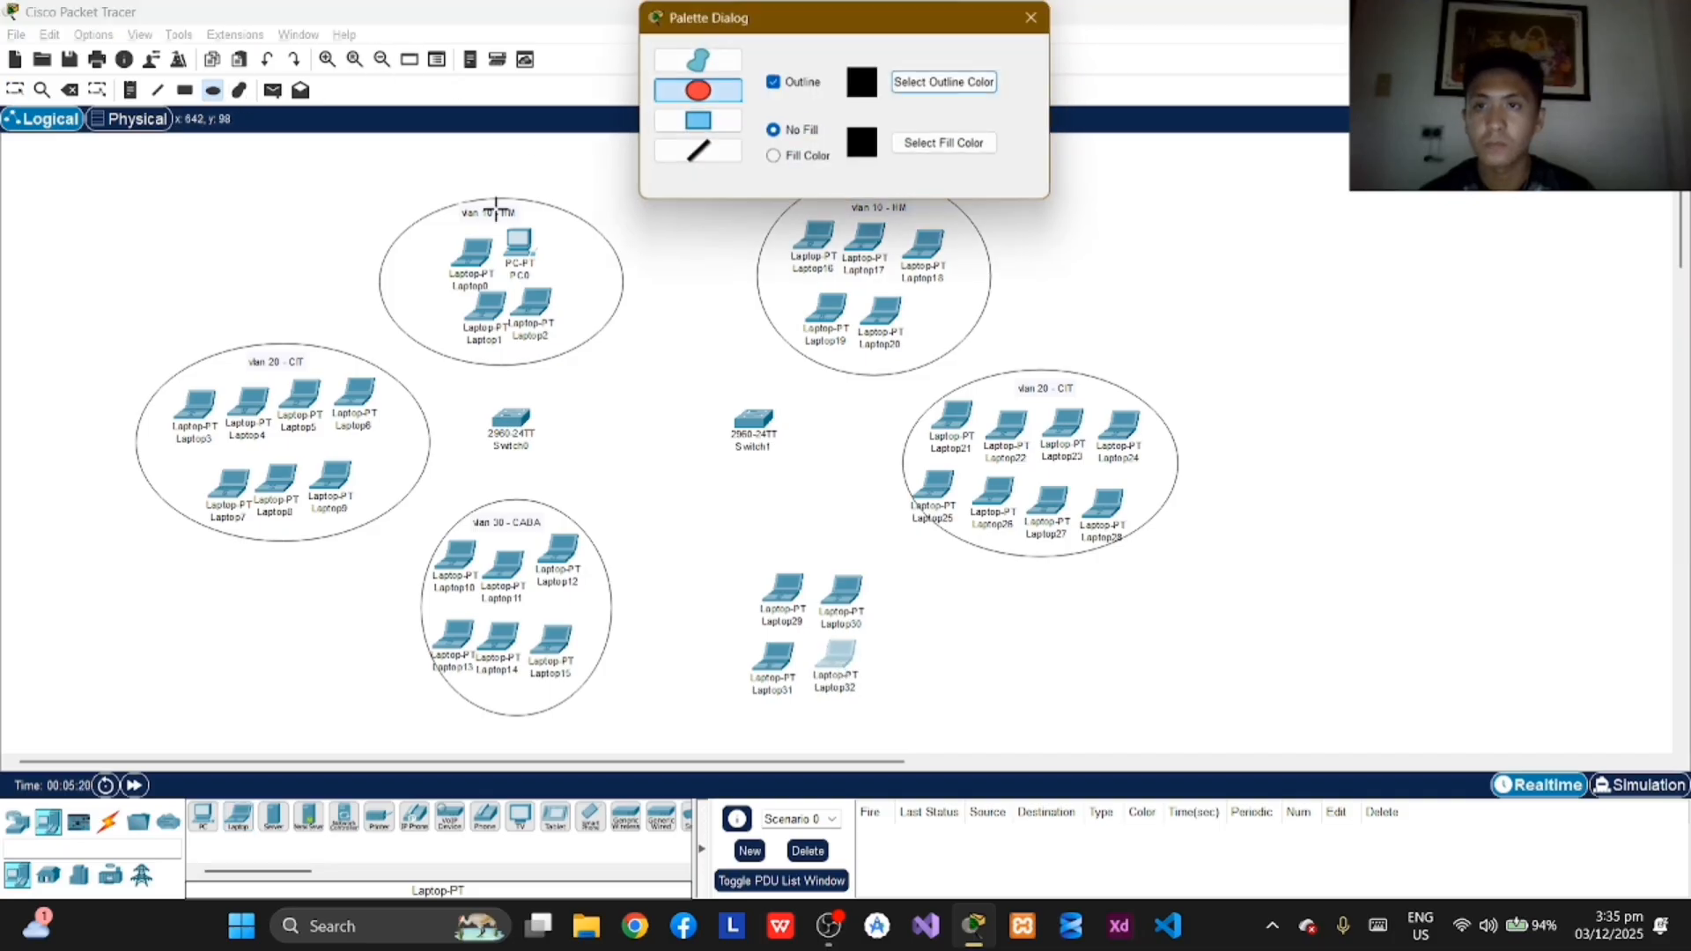
{"action": "mouse_move", "coordinate": [701, 539]}
{"action": "left_mouse_down"}
{"action": "mouse_move", "coordinate": [916, 716]}
{"action": "mouse_move", "coordinate": [914, 667]}
{"action": "left_mouse_up"}
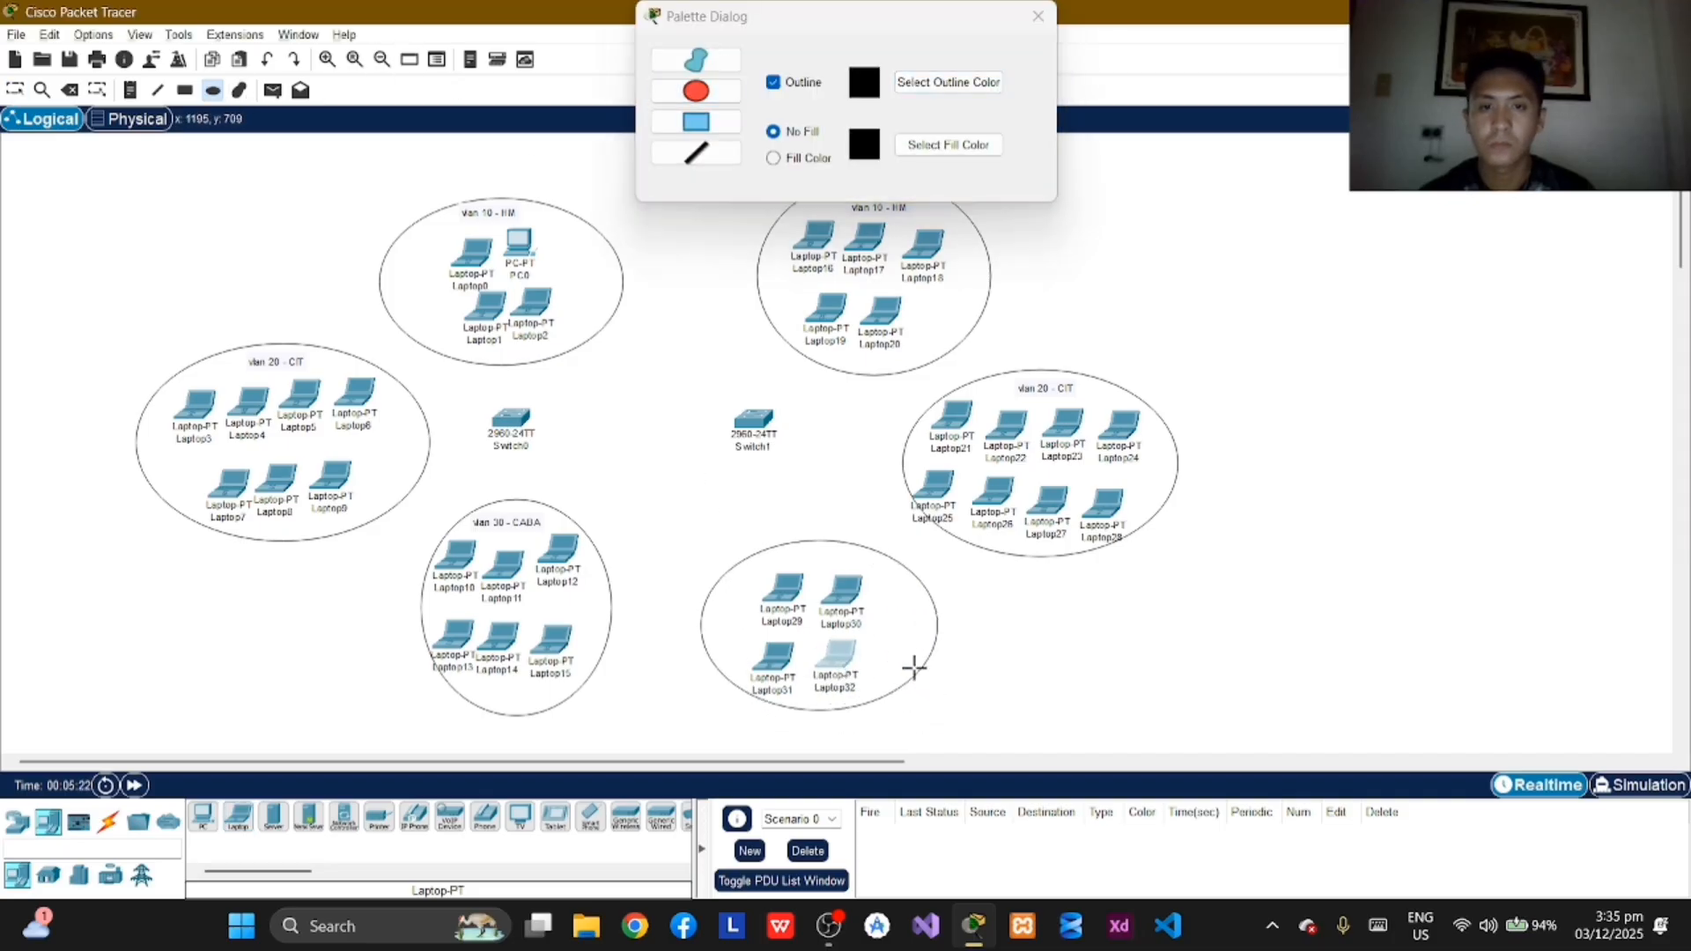
{"action": "left_click", "coordinate": [1039, 16]}
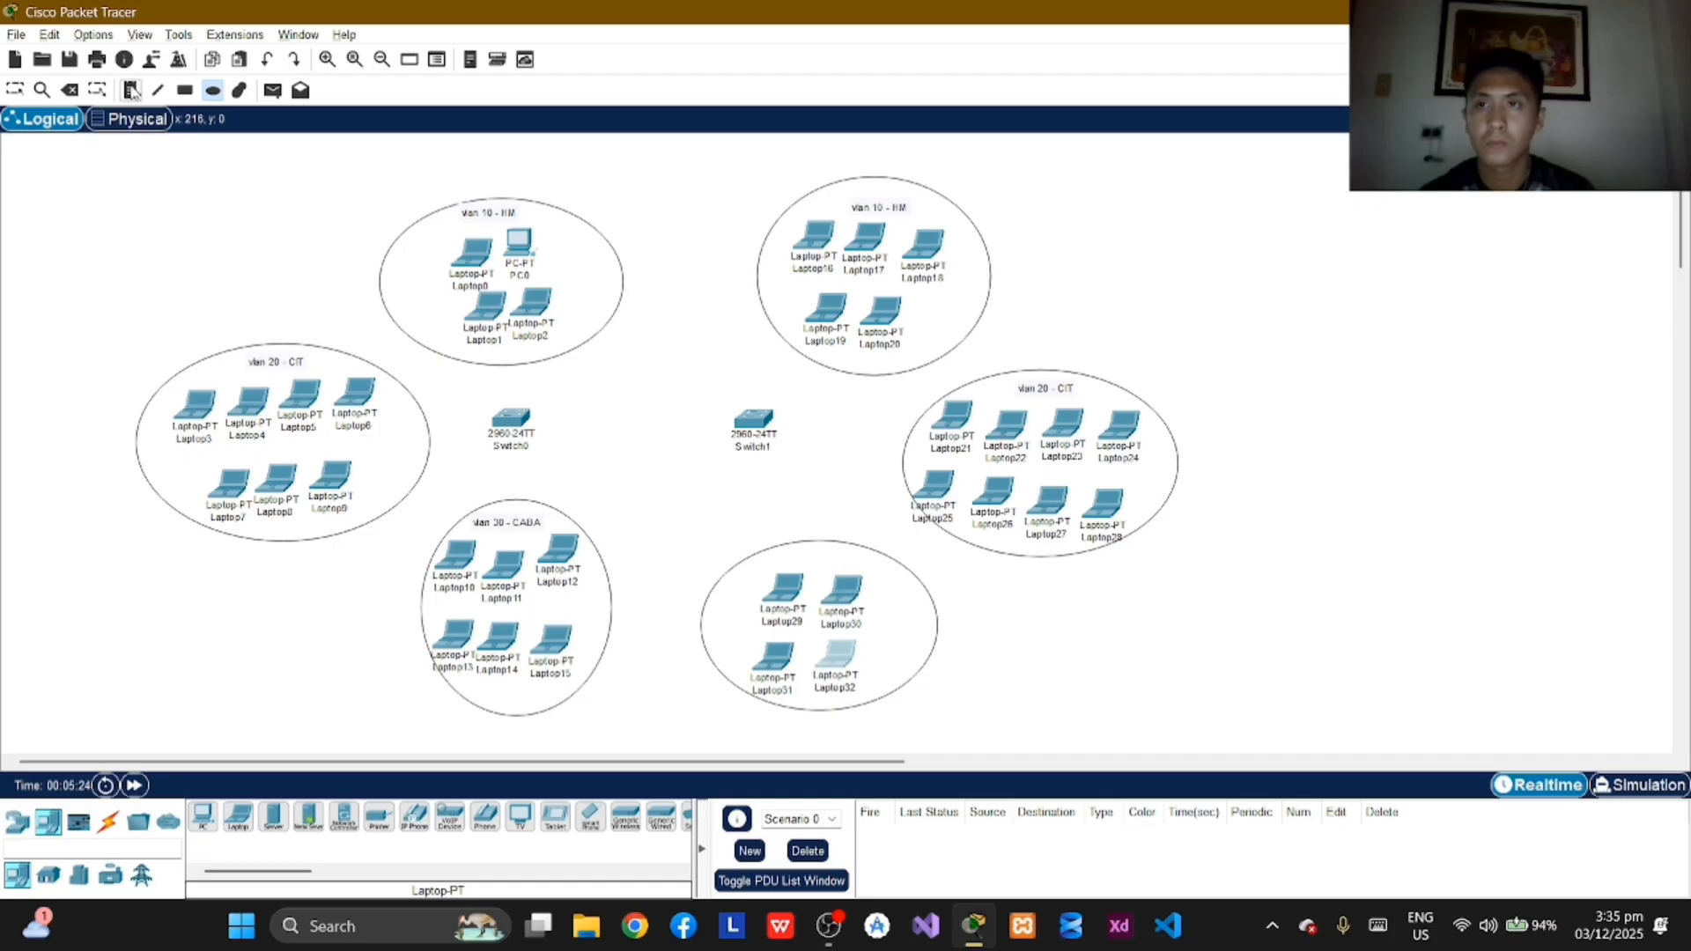
Step: Label the ellipse around the four laptops below Switch1 "vlan 30 - CABA" near its upper edge
{"action": "left_click", "coordinate": [787, 556]}
{"action": "type", "text": "V"}
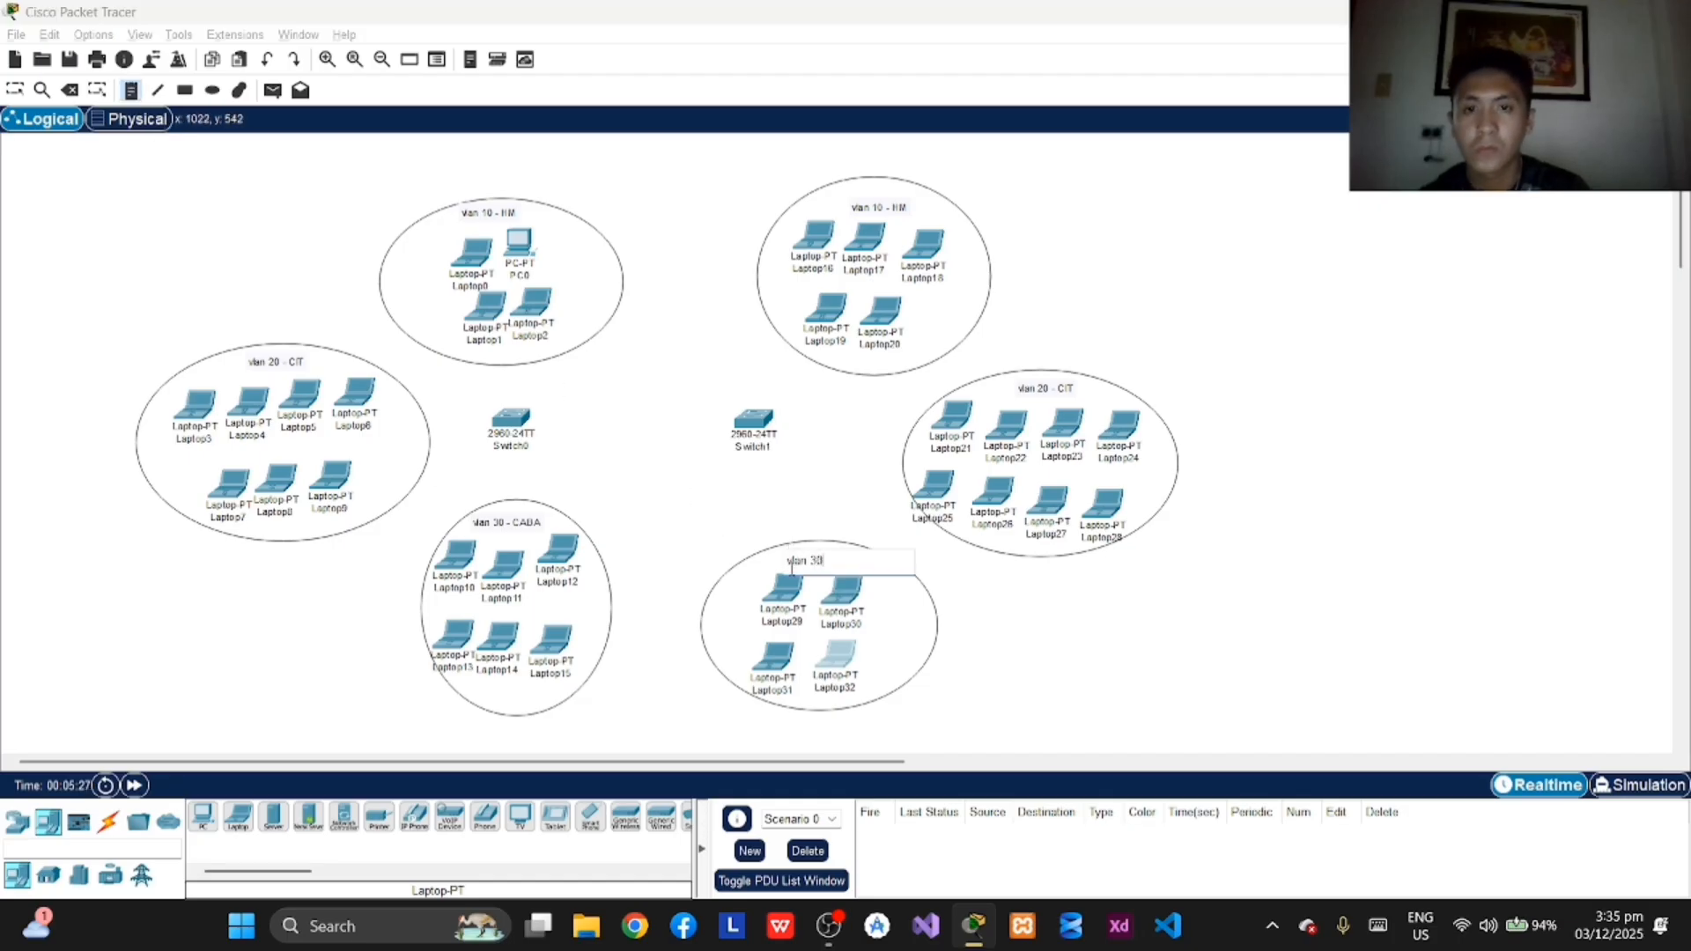
{"action": "type", "text": "lan 30"}
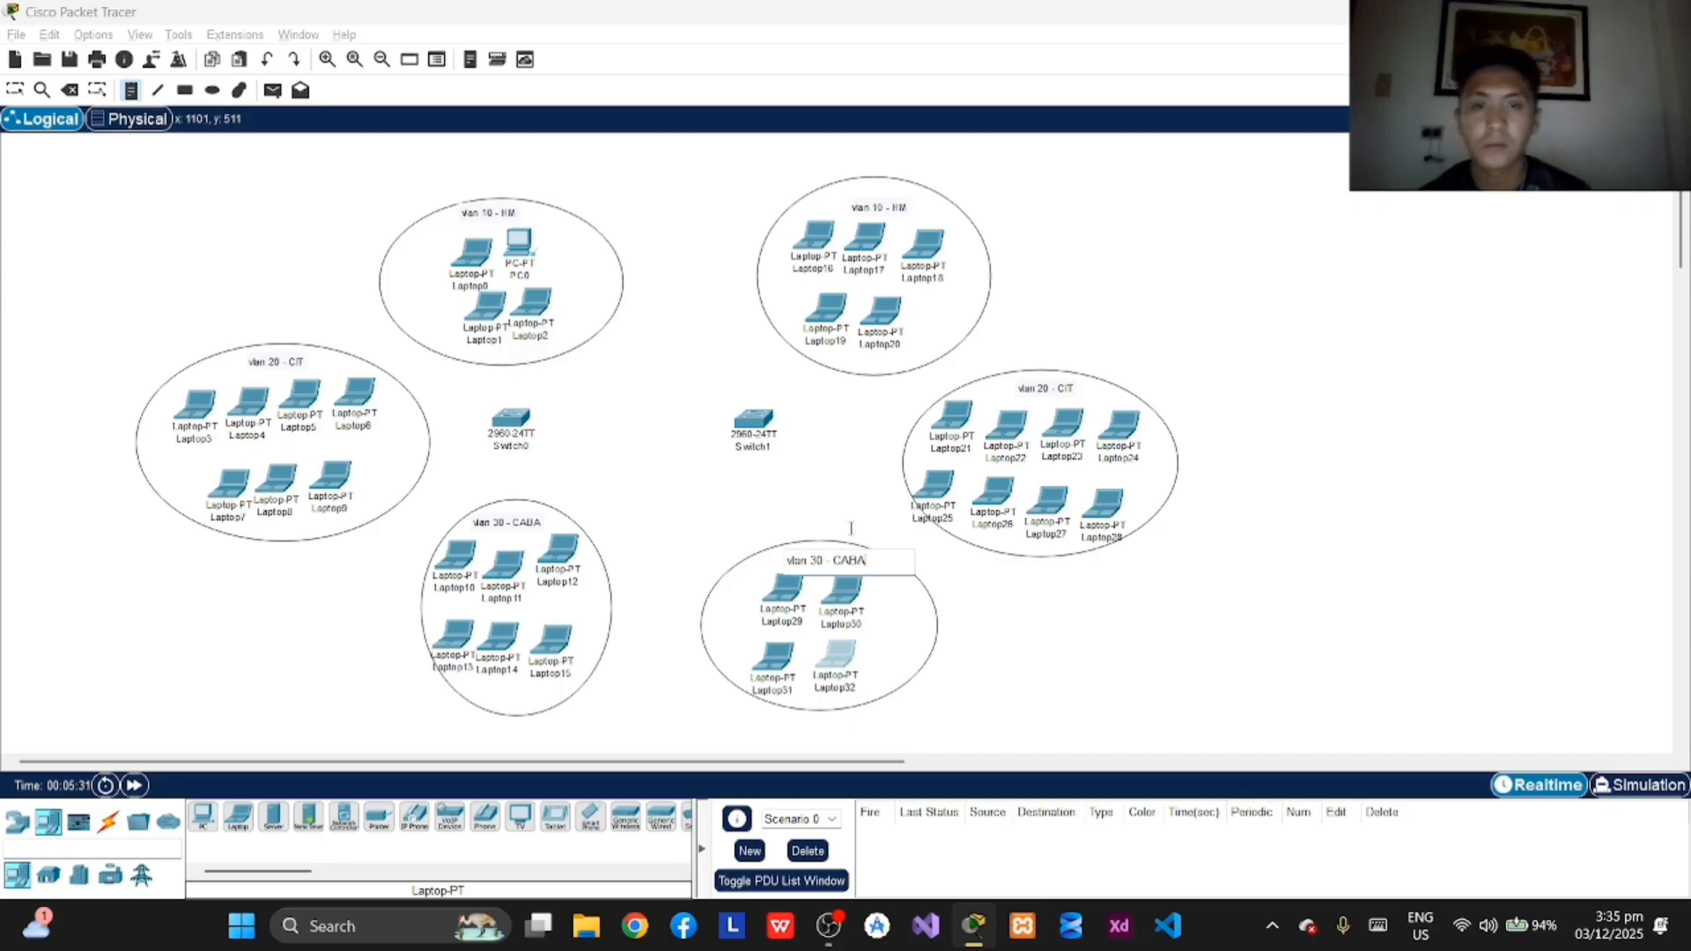
{"action": "left_click", "coordinate": [520, 357]}
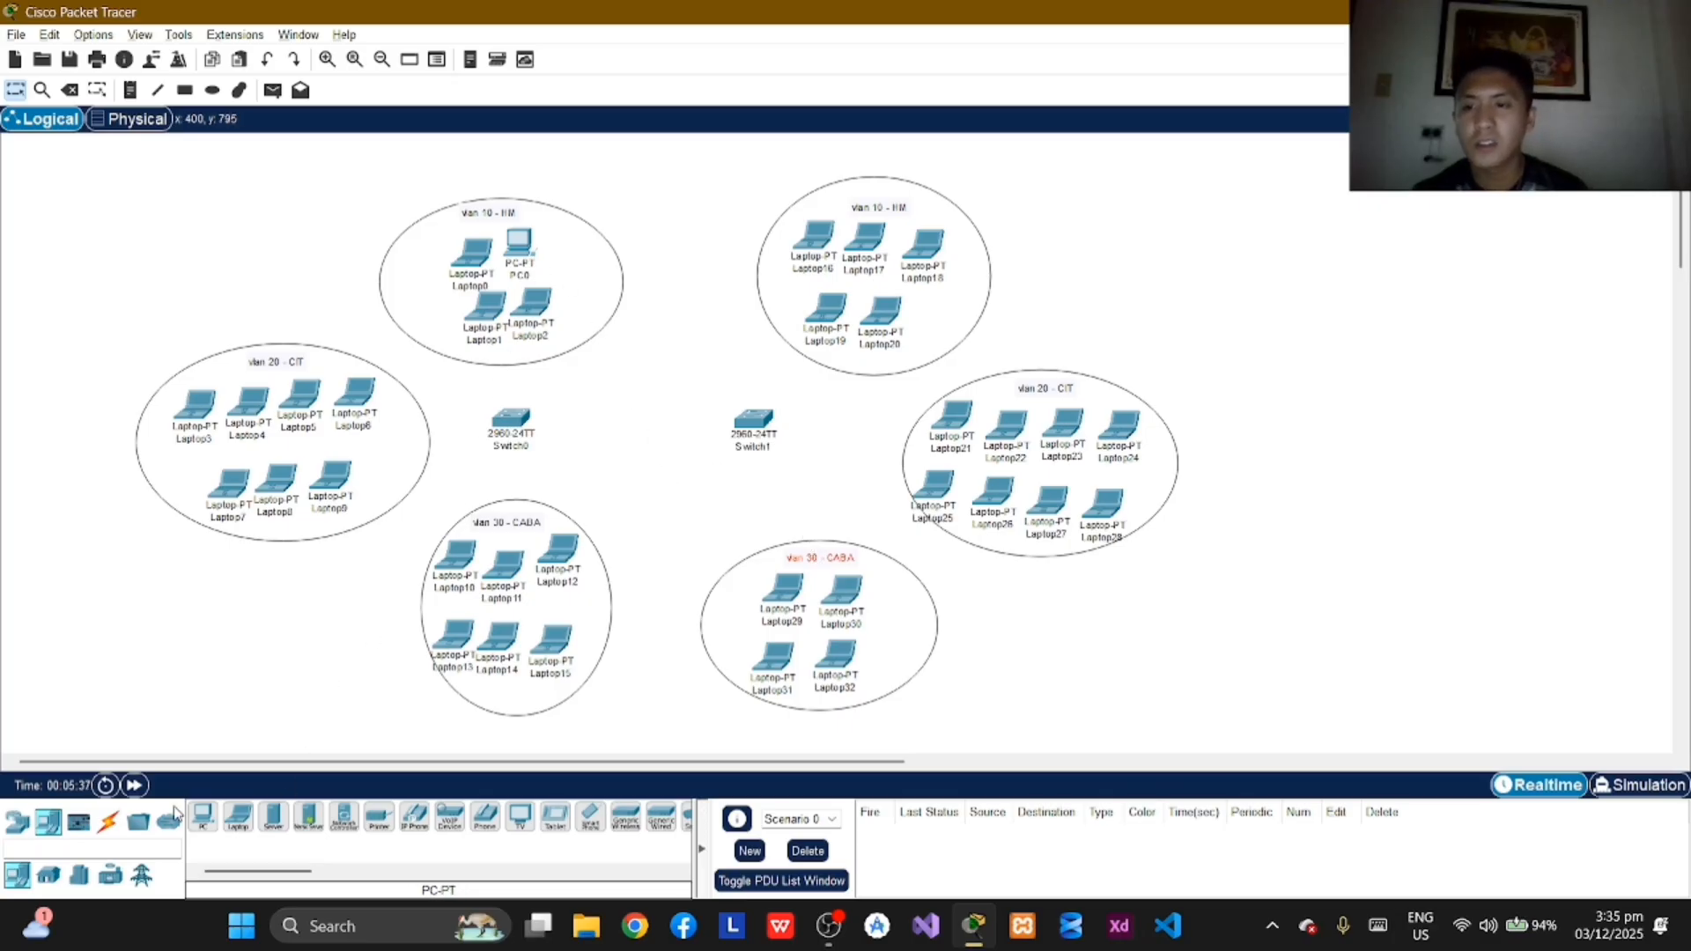
Step: Connect PC0's FastEthernet0 port to FastEthernet0/1 on Switch0 with a copper straight-through cable
{"action": "left_click", "coordinate": [107, 826]}
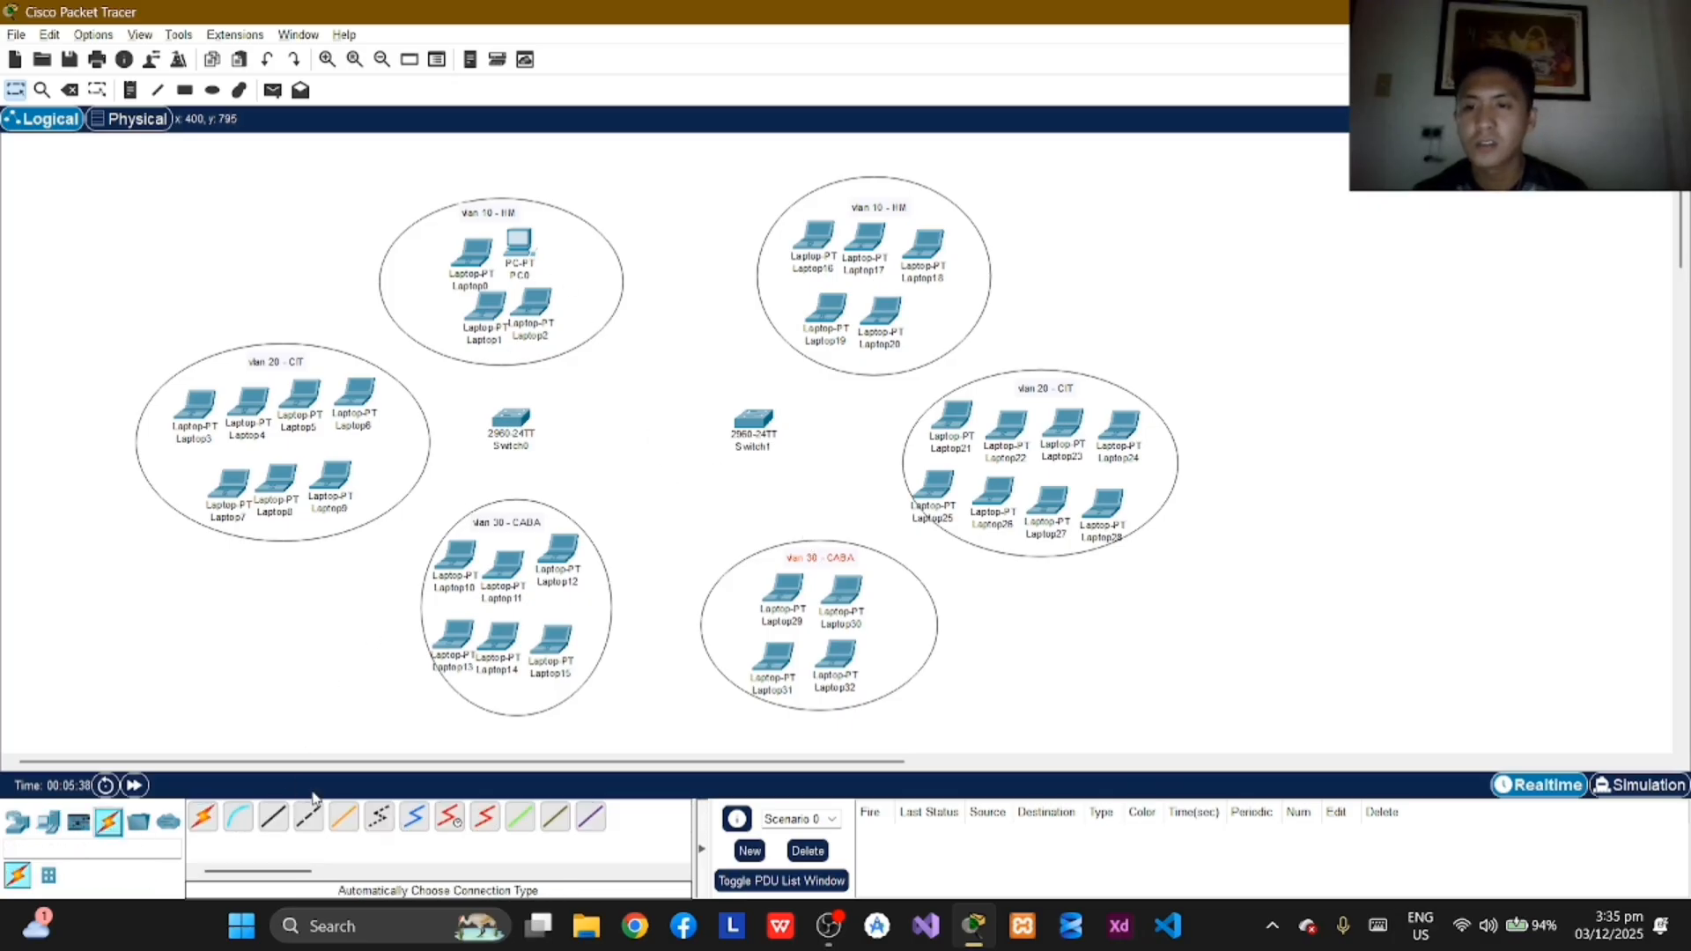
{"action": "left_click", "coordinate": [274, 821]}
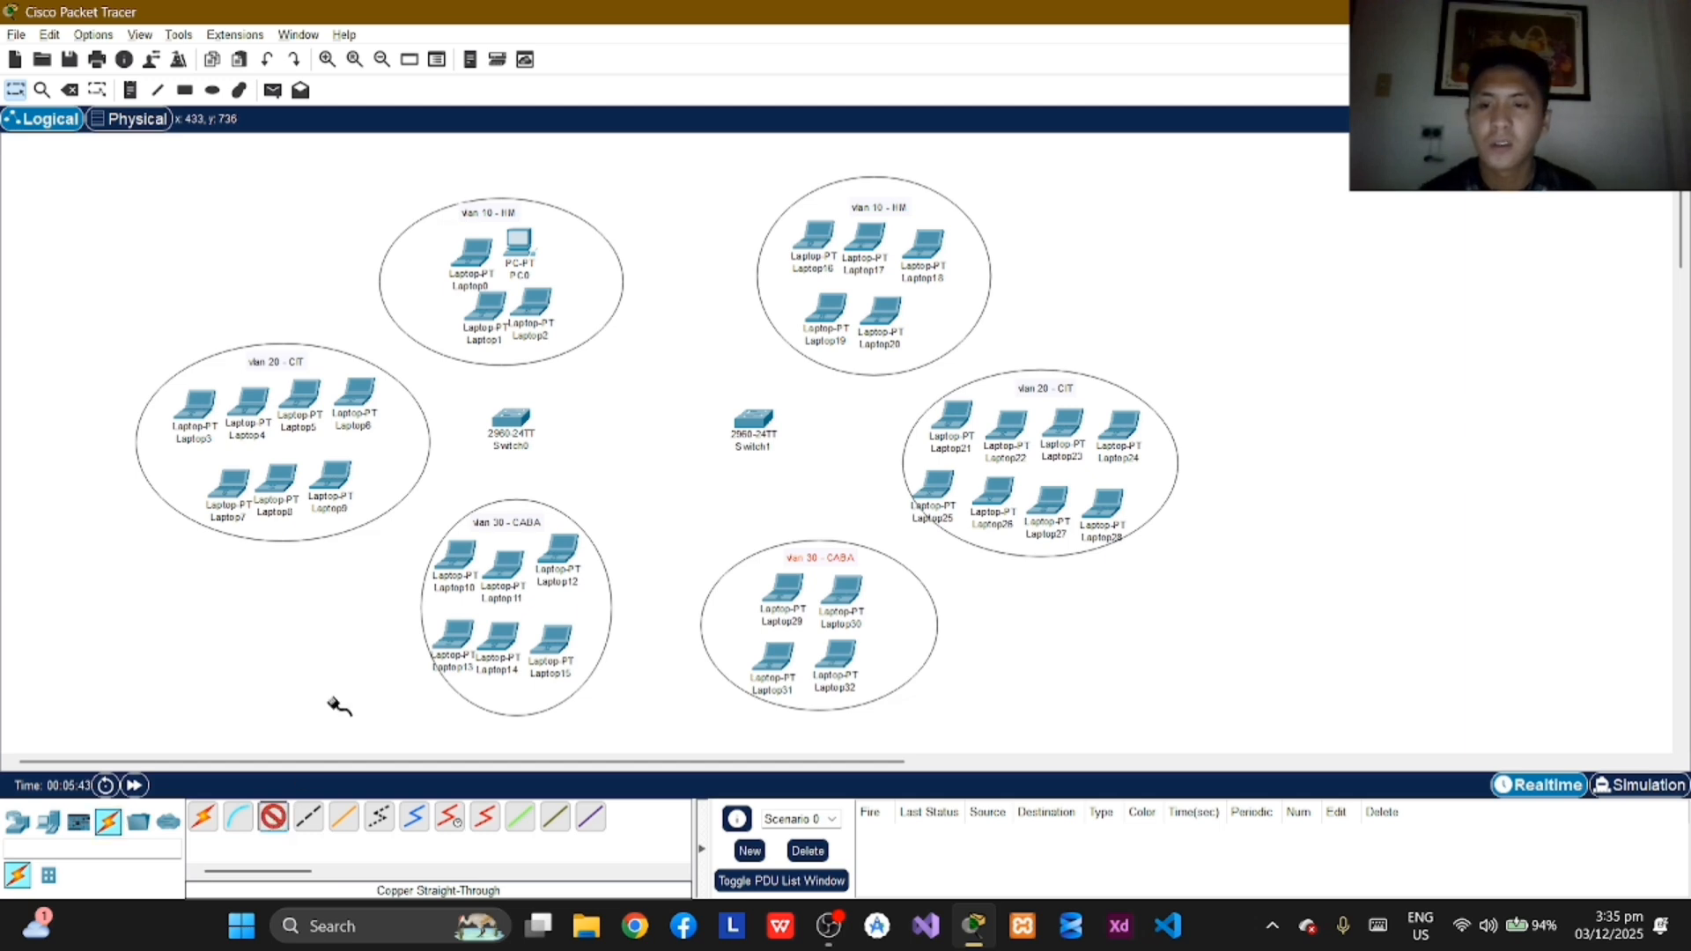
{"action": "left_click", "coordinate": [528, 244]}
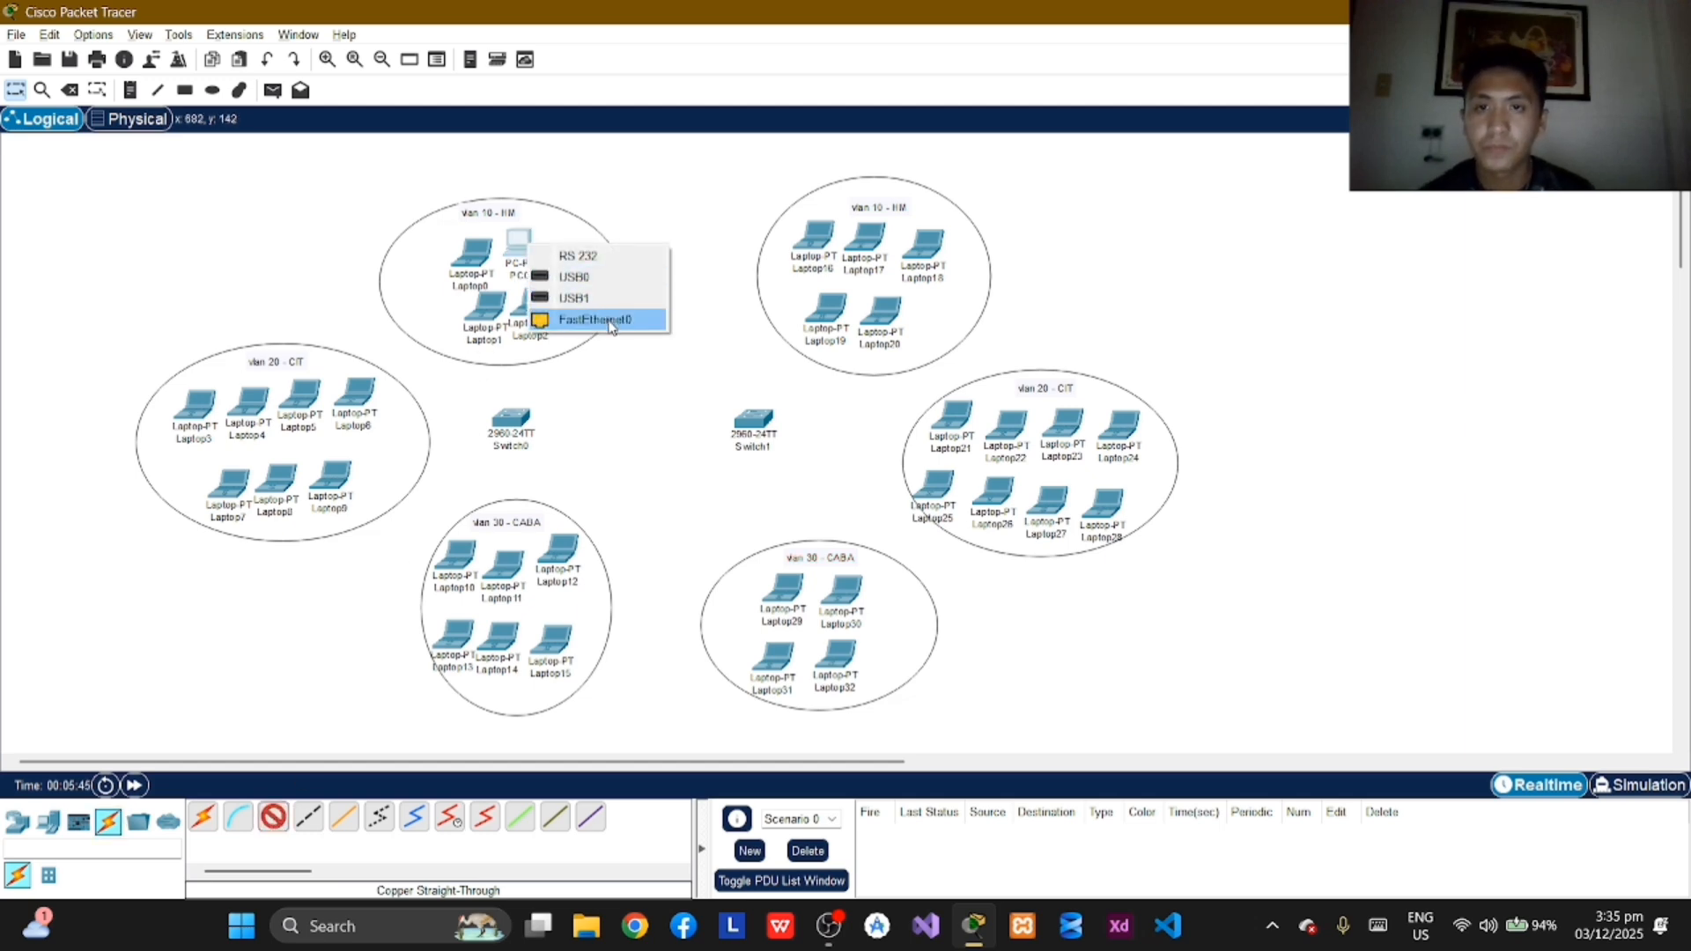
{"action": "left_click", "coordinate": [604, 319]}
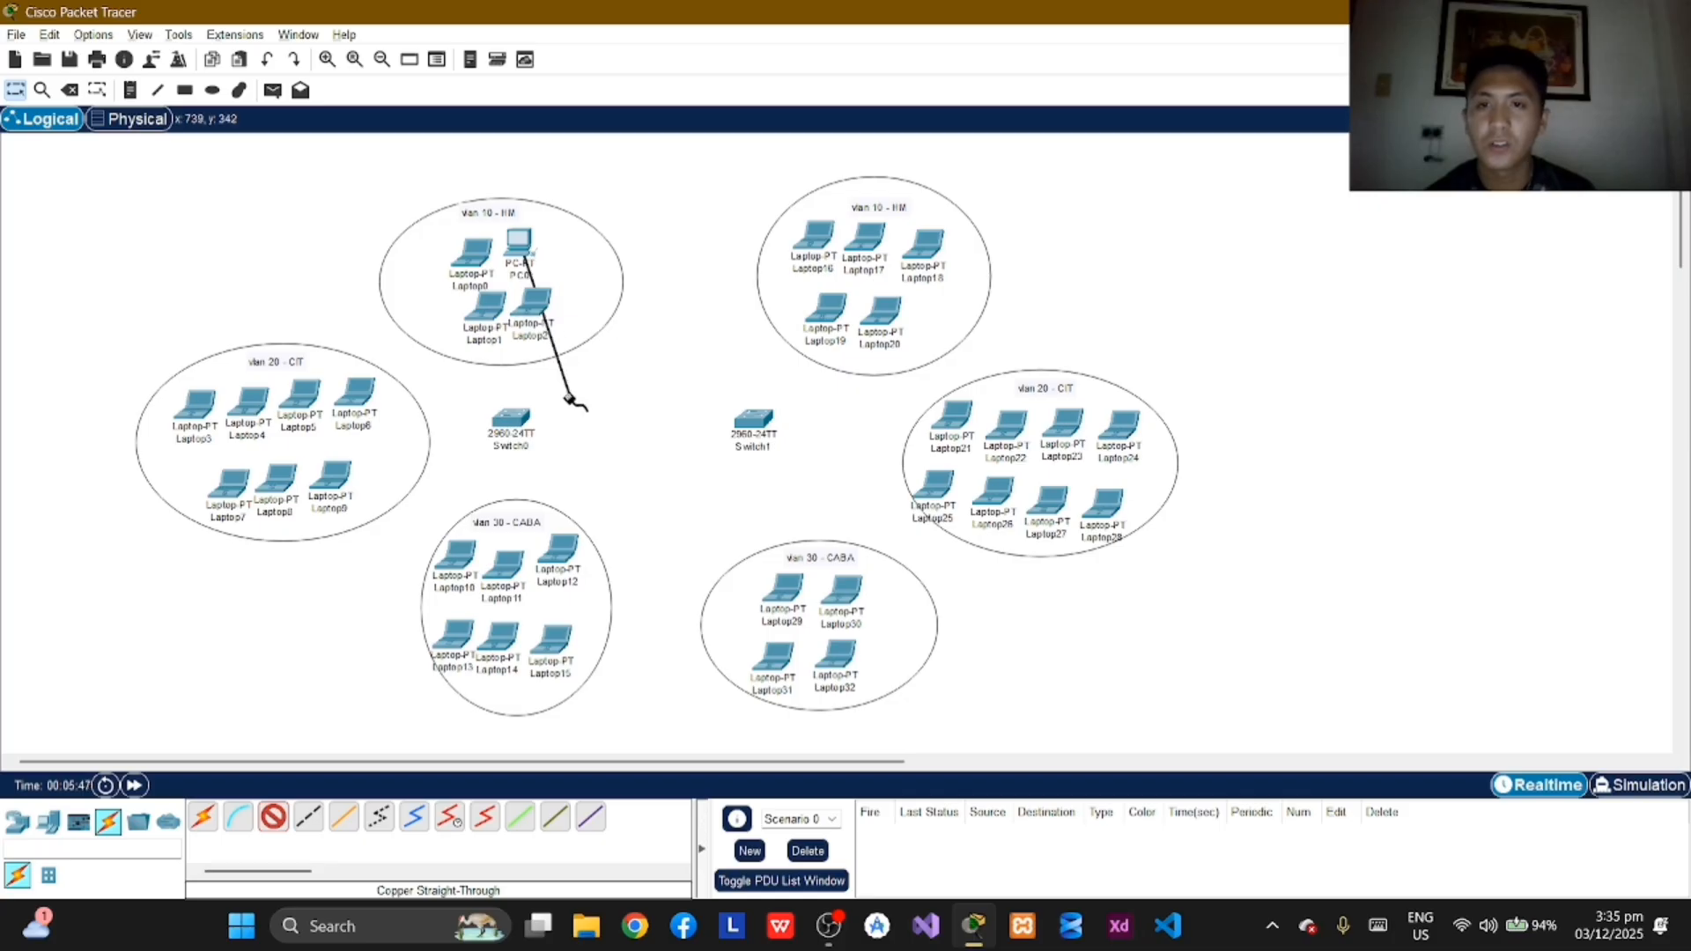
{"action": "left_click", "coordinate": [525, 425]}
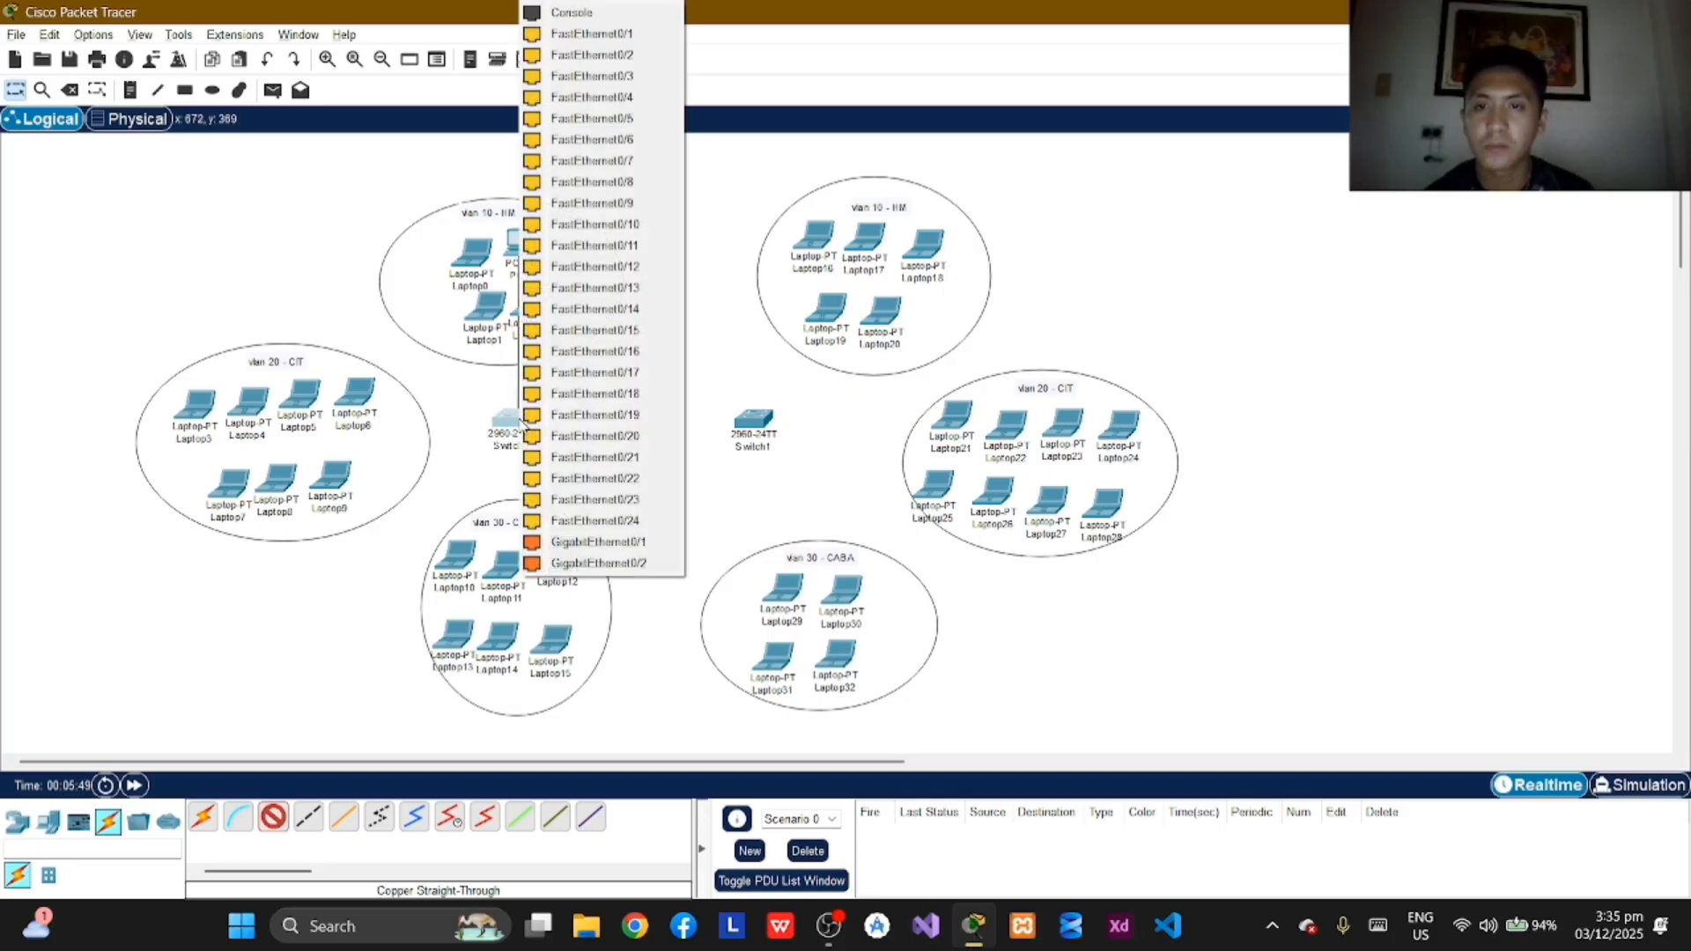
{"action": "left_click", "coordinate": [615, 35]}
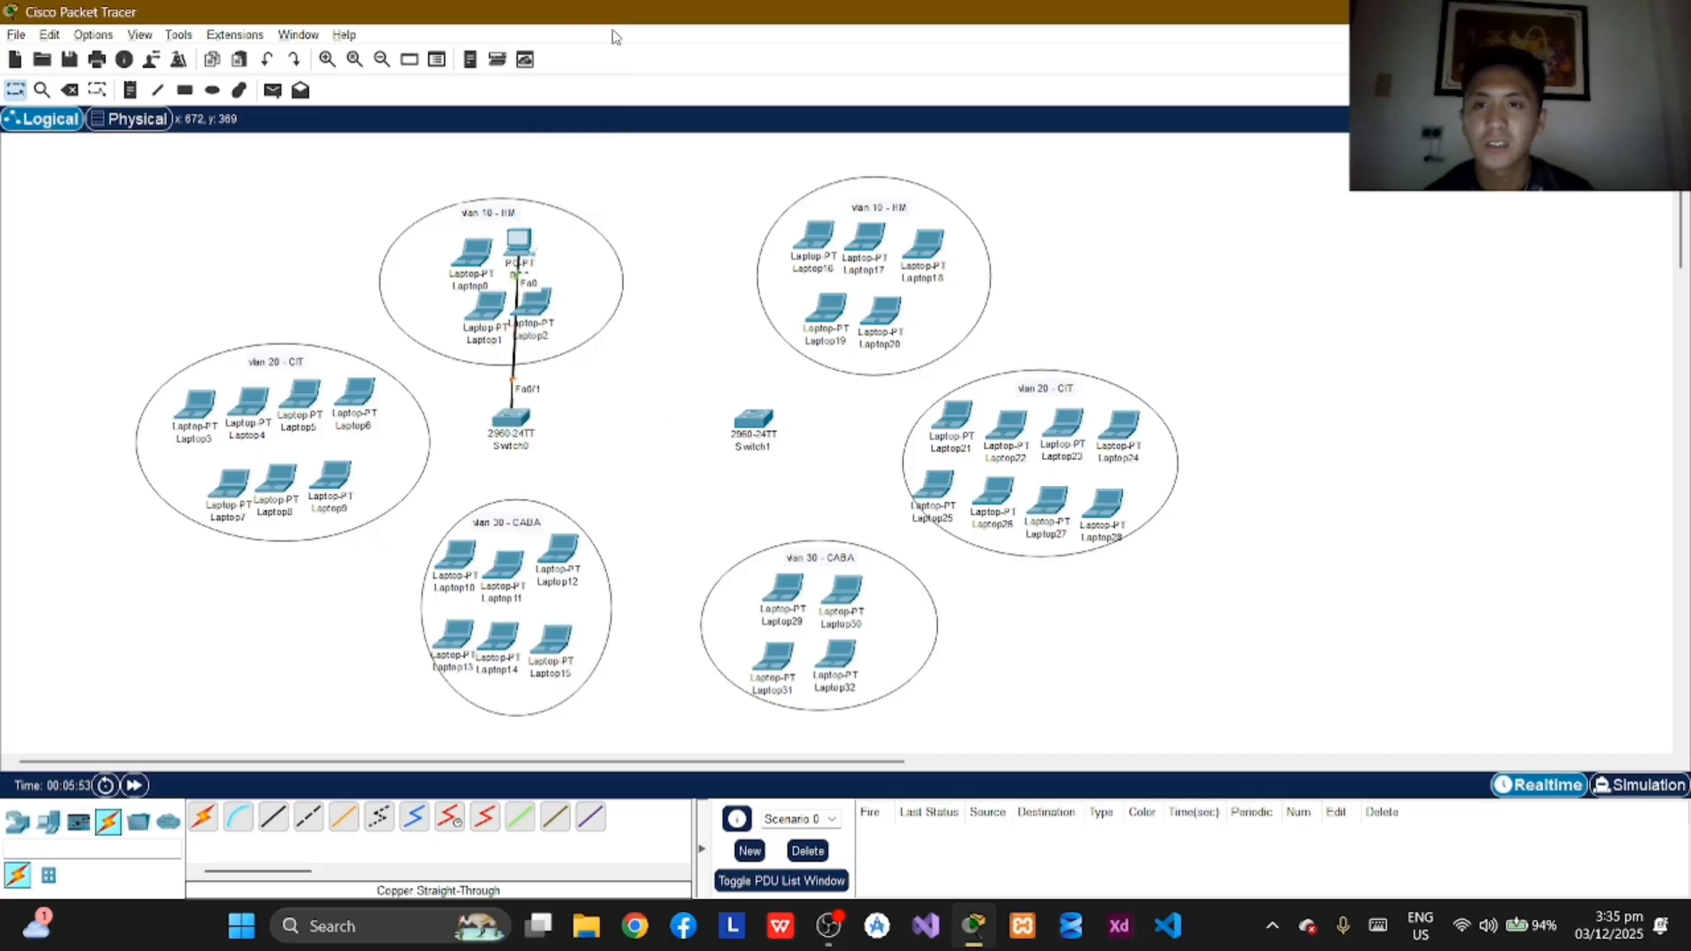
Step: Connect Laptop0's FastEthernet0 port to FastEthernet0/2 on Switch0 with a copper straight-through cable
{"action": "left_click", "coordinate": [276, 821]}
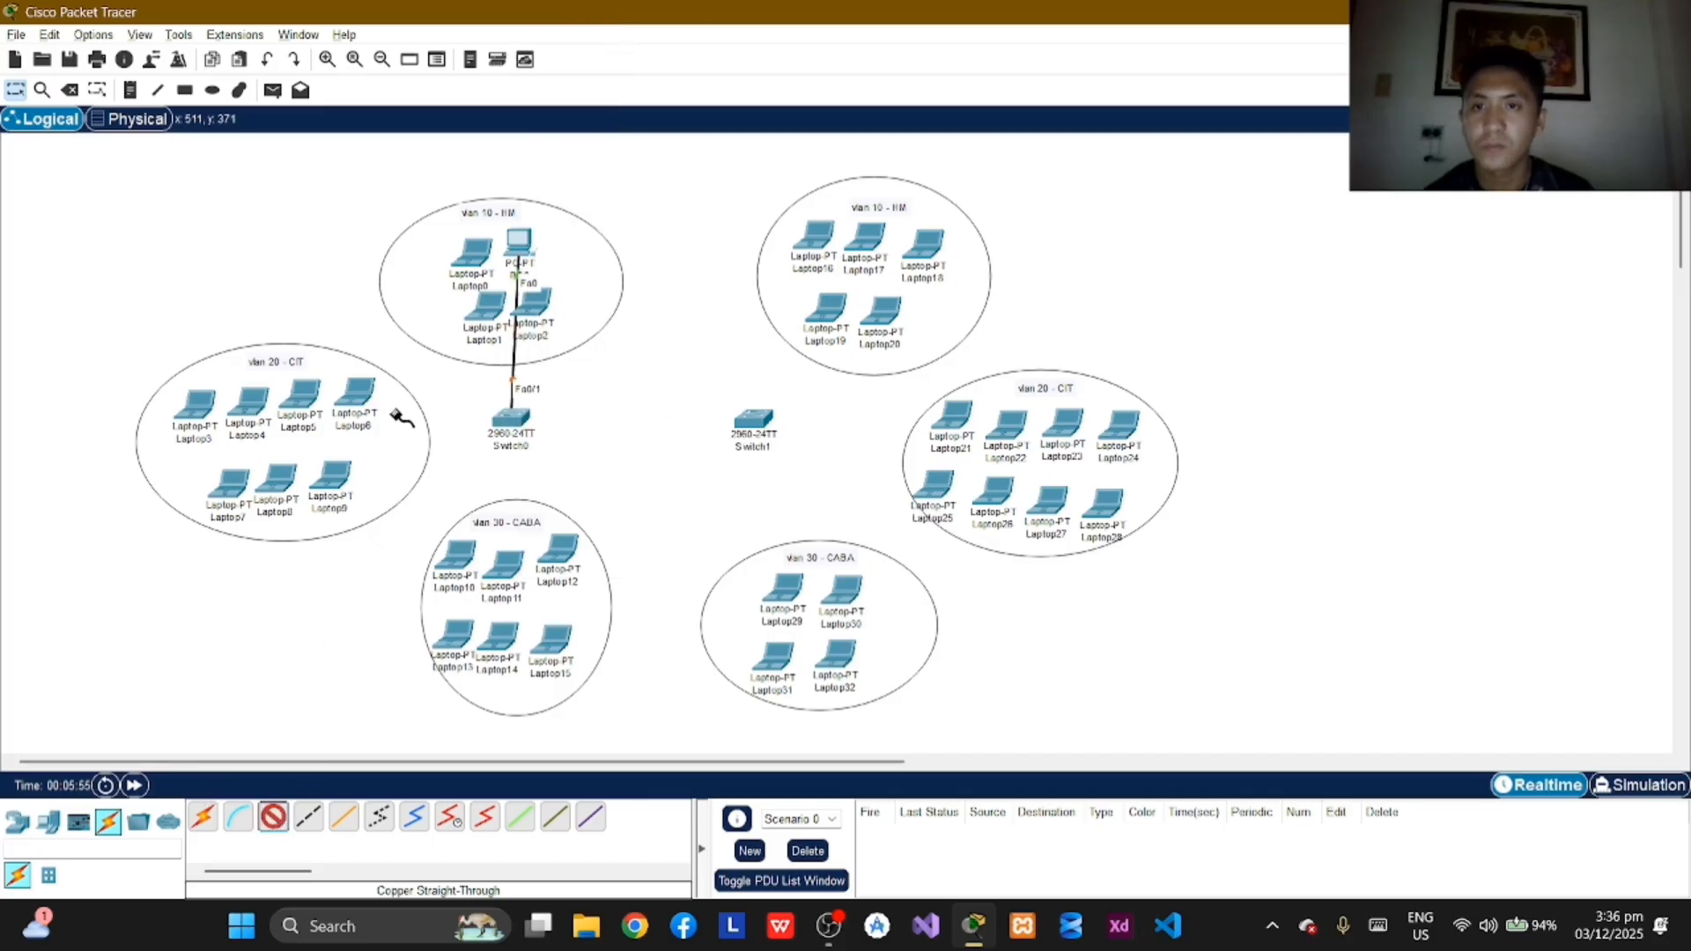
{"action": "left_click", "coordinate": [477, 270]}
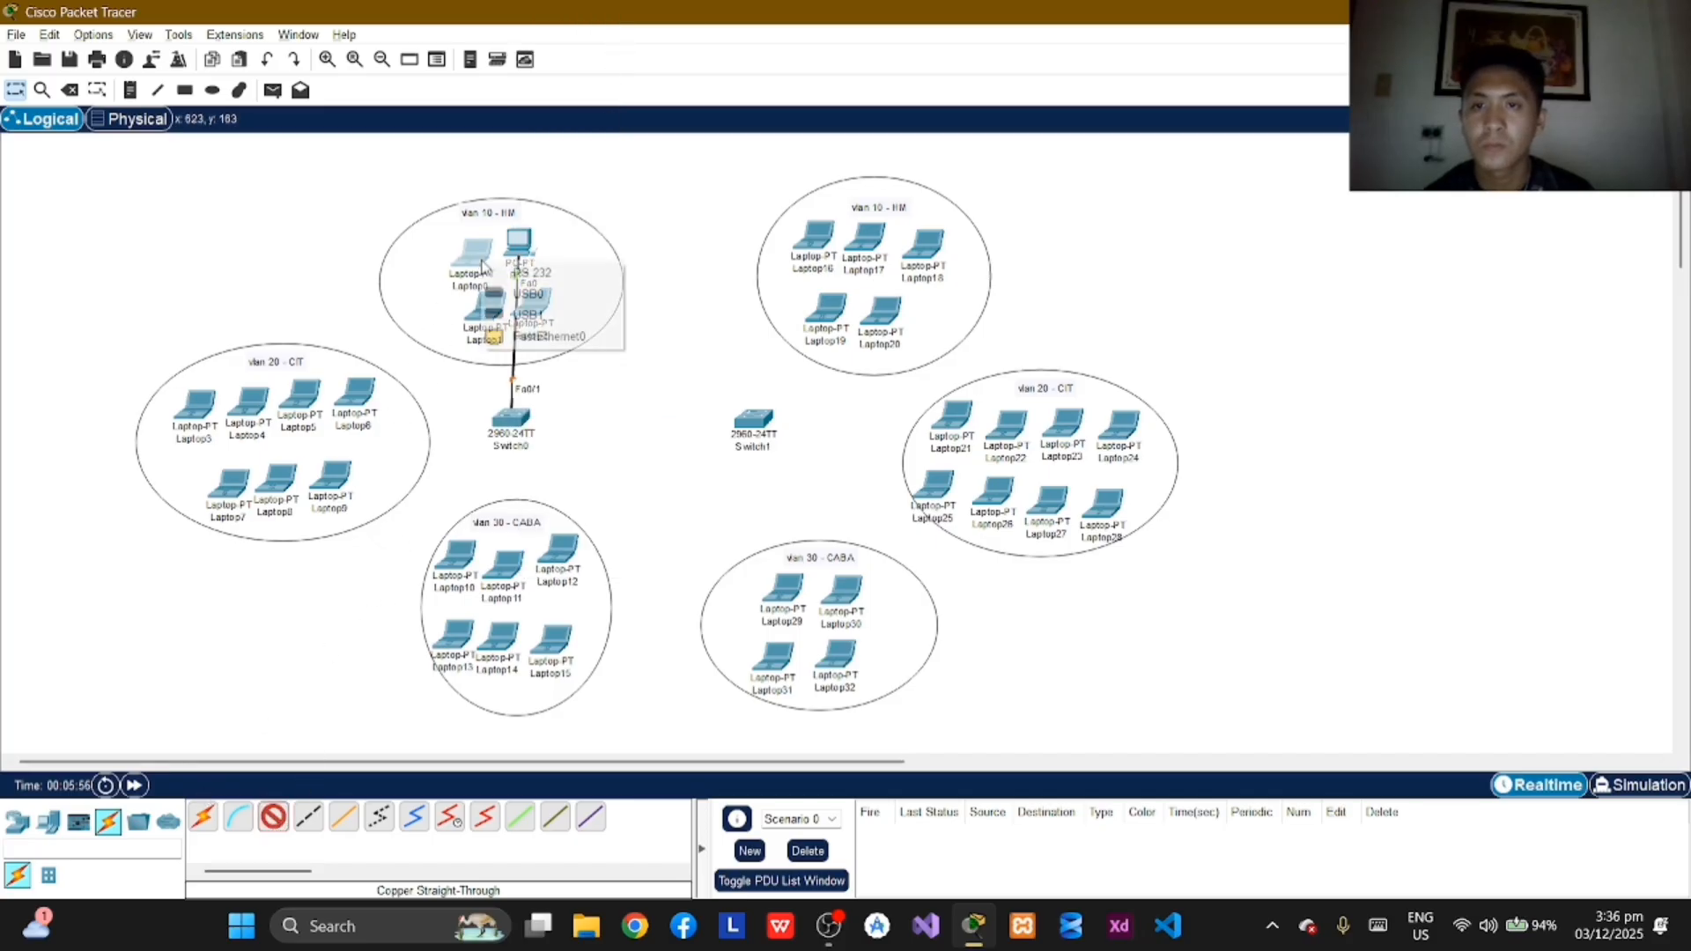
{"action": "left_click", "coordinate": [546, 337]}
{"action": "left_click", "coordinate": [512, 410]}
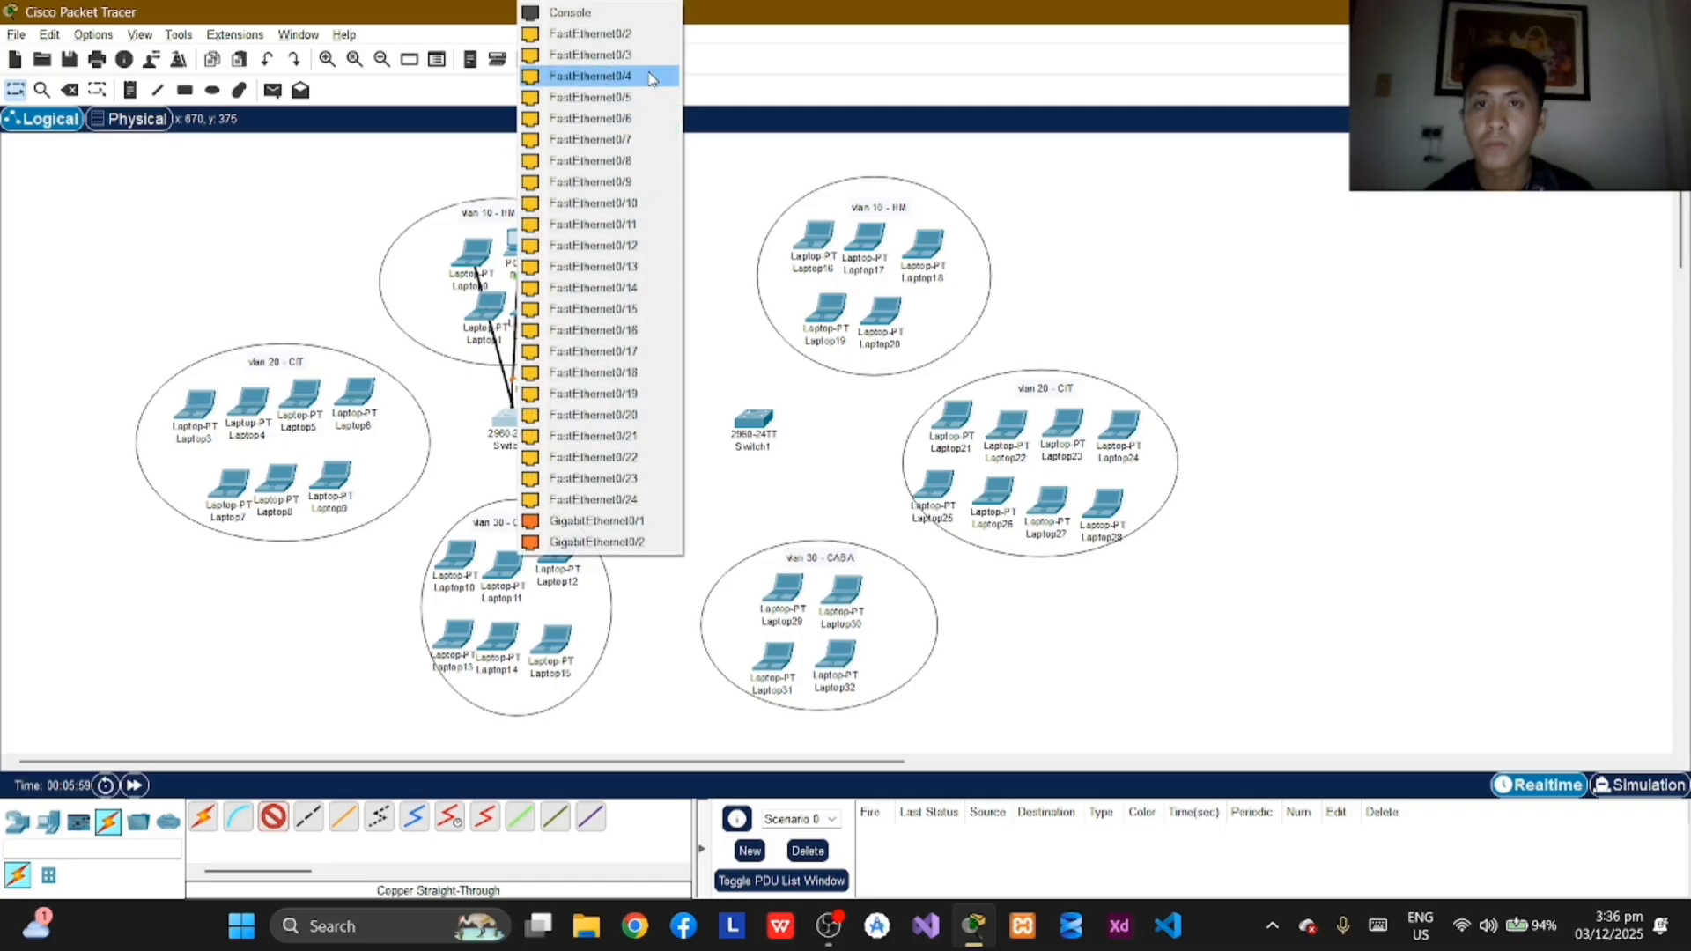
{"action": "left_click", "coordinate": [627, 55]}
Step: Connect Laptop1's FastEthernet0 port to FastEthernet0/3 on Switch0 with a copper straight-through cable
{"action": "left_click", "coordinate": [273, 818]}
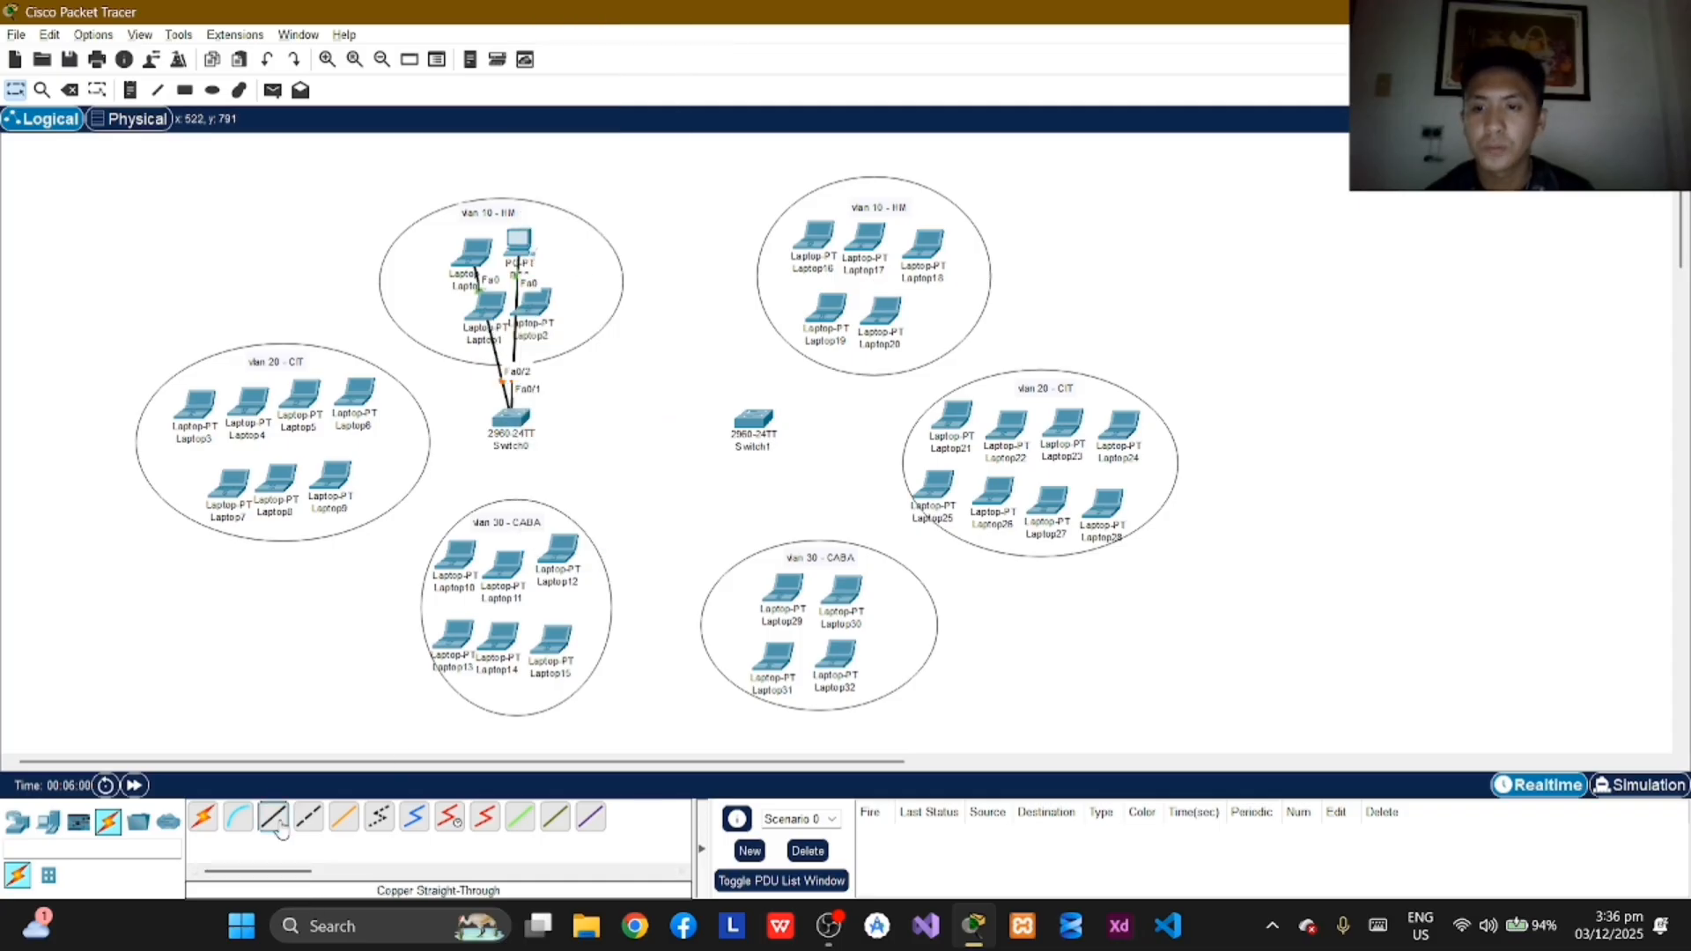
{"action": "left_click", "coordinate": [481, 311]}
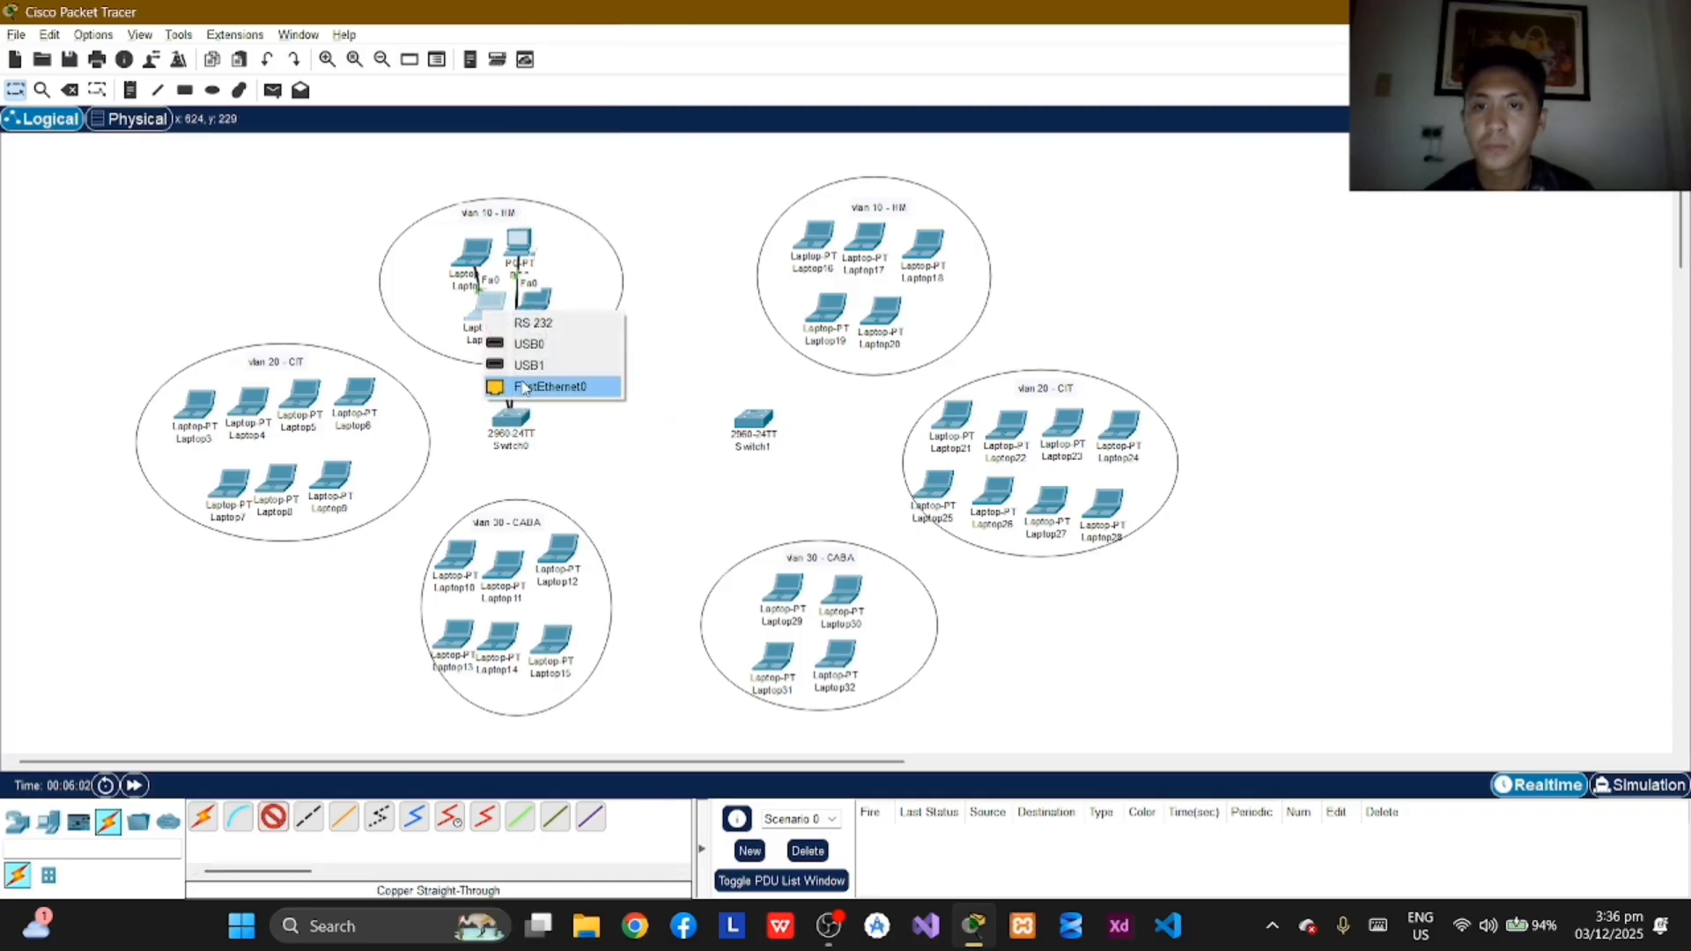
{"action": "left_click", "coordinate": [546, 385]}
{"action": "left_click", "coordinate": [520, 430]}
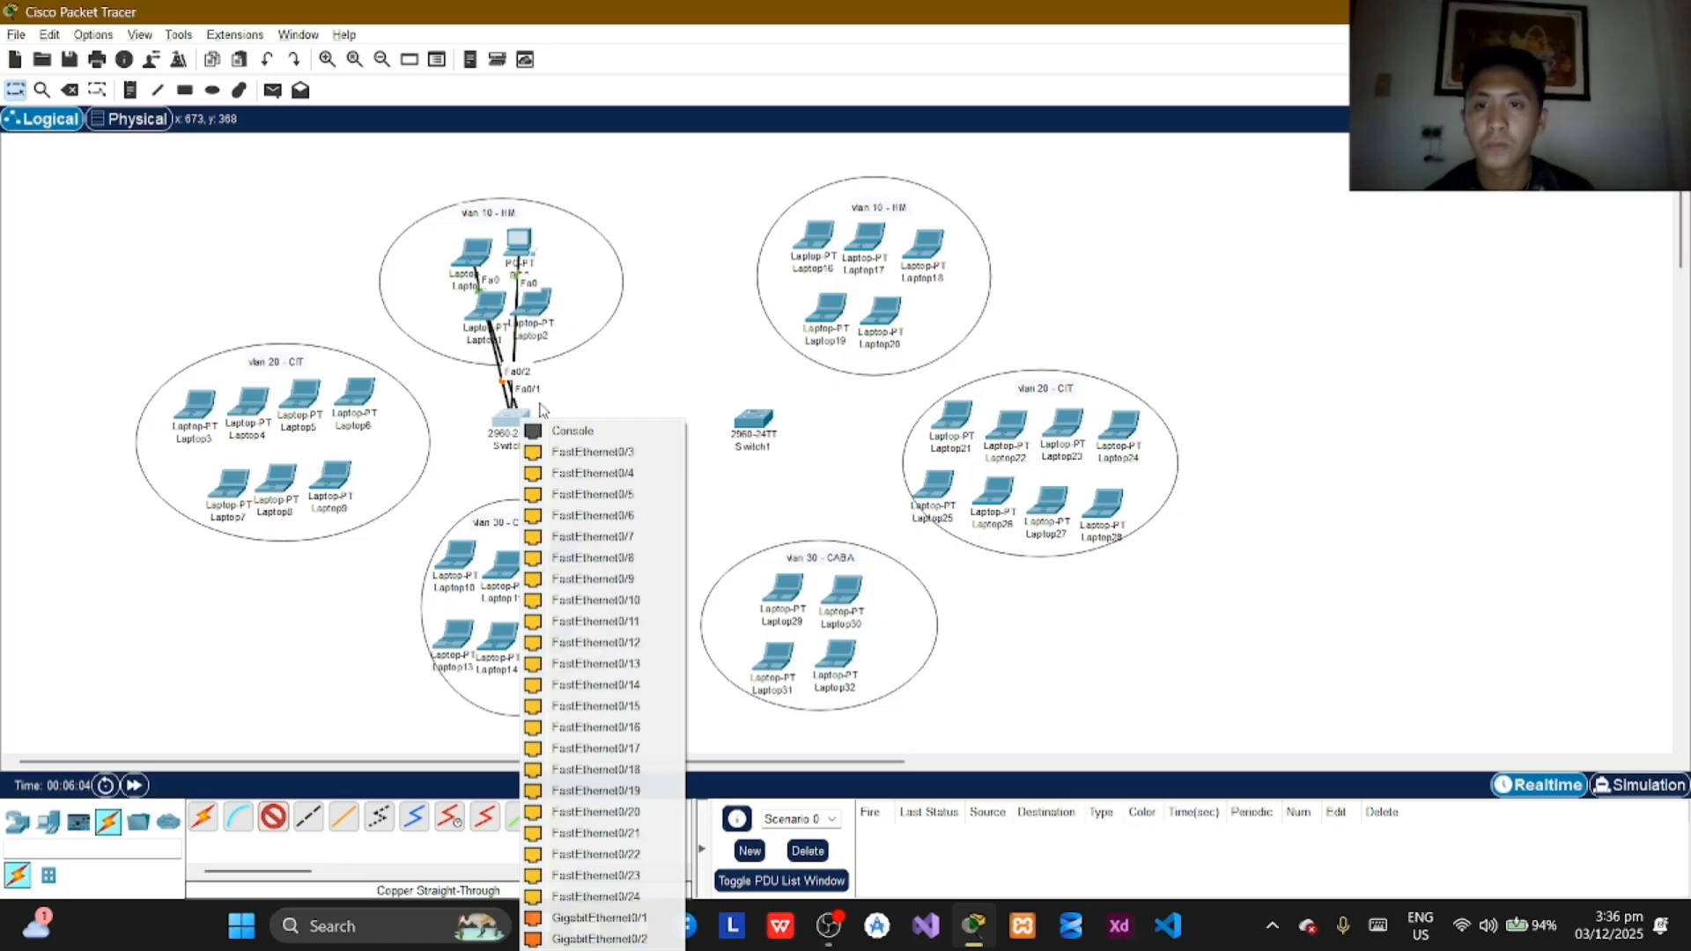
{"action": "left_click", "coordinate": [615, 461]}
Step: Connect Laptop2's FastEthernet0 port to FastEthernet0/4 on Switch0 with a copper straight-through cable
{"action": "left_click", "coordinate": [273, 818]}
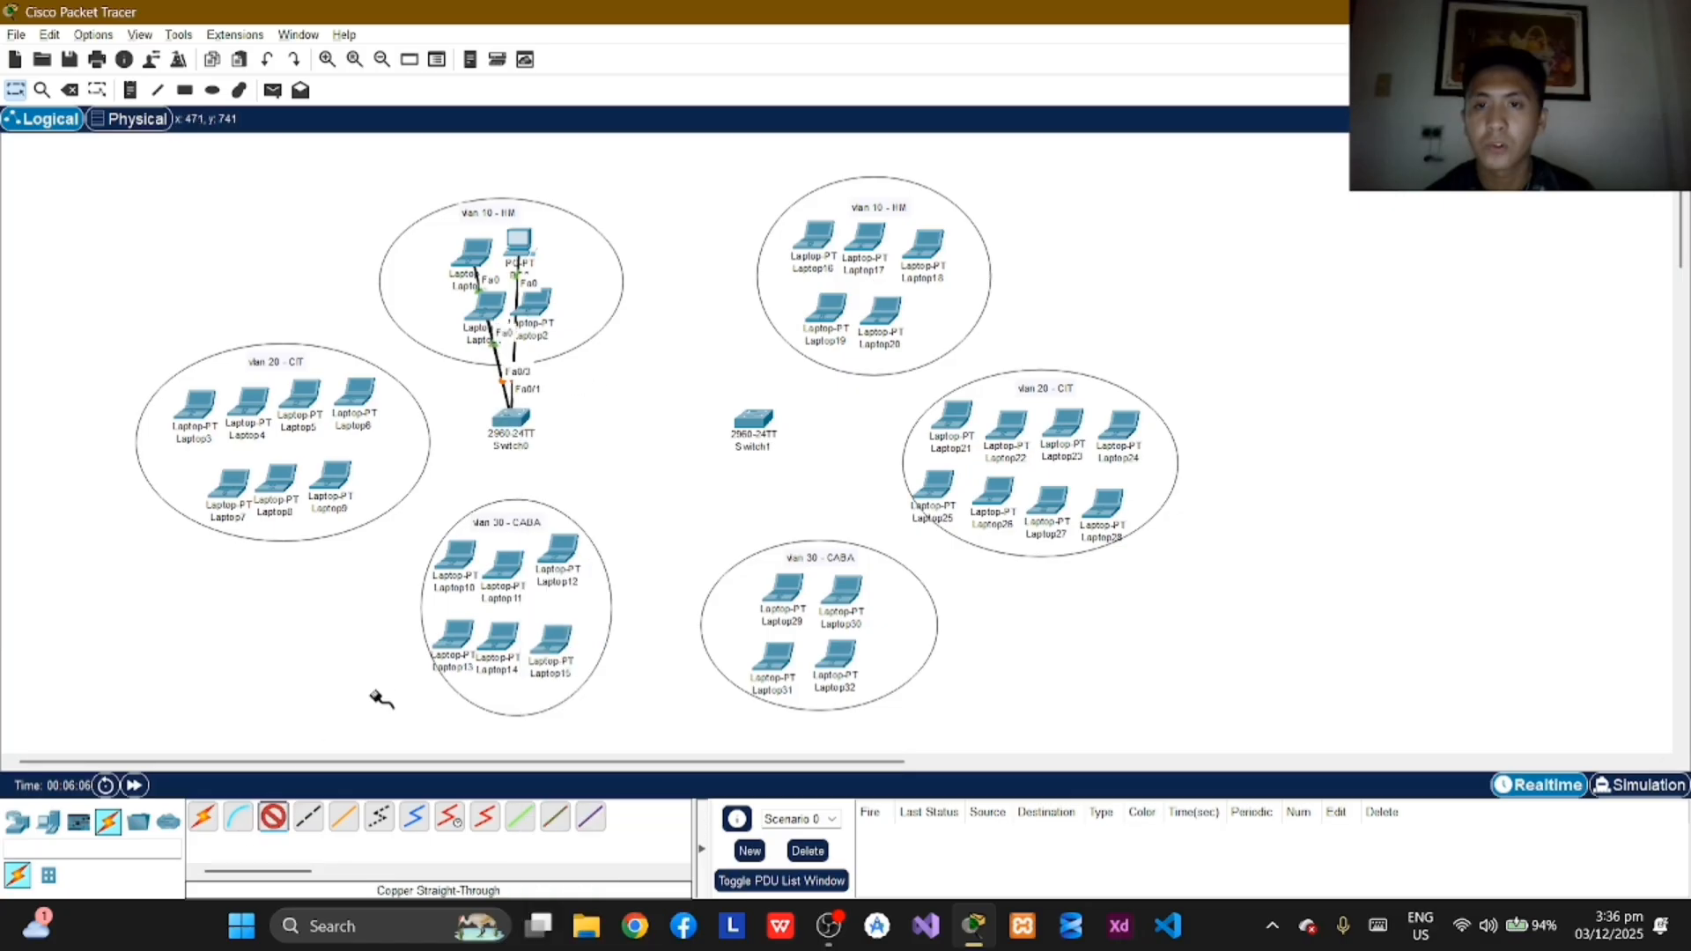
{"action": "left_click", "coordinate": [541, 309]}
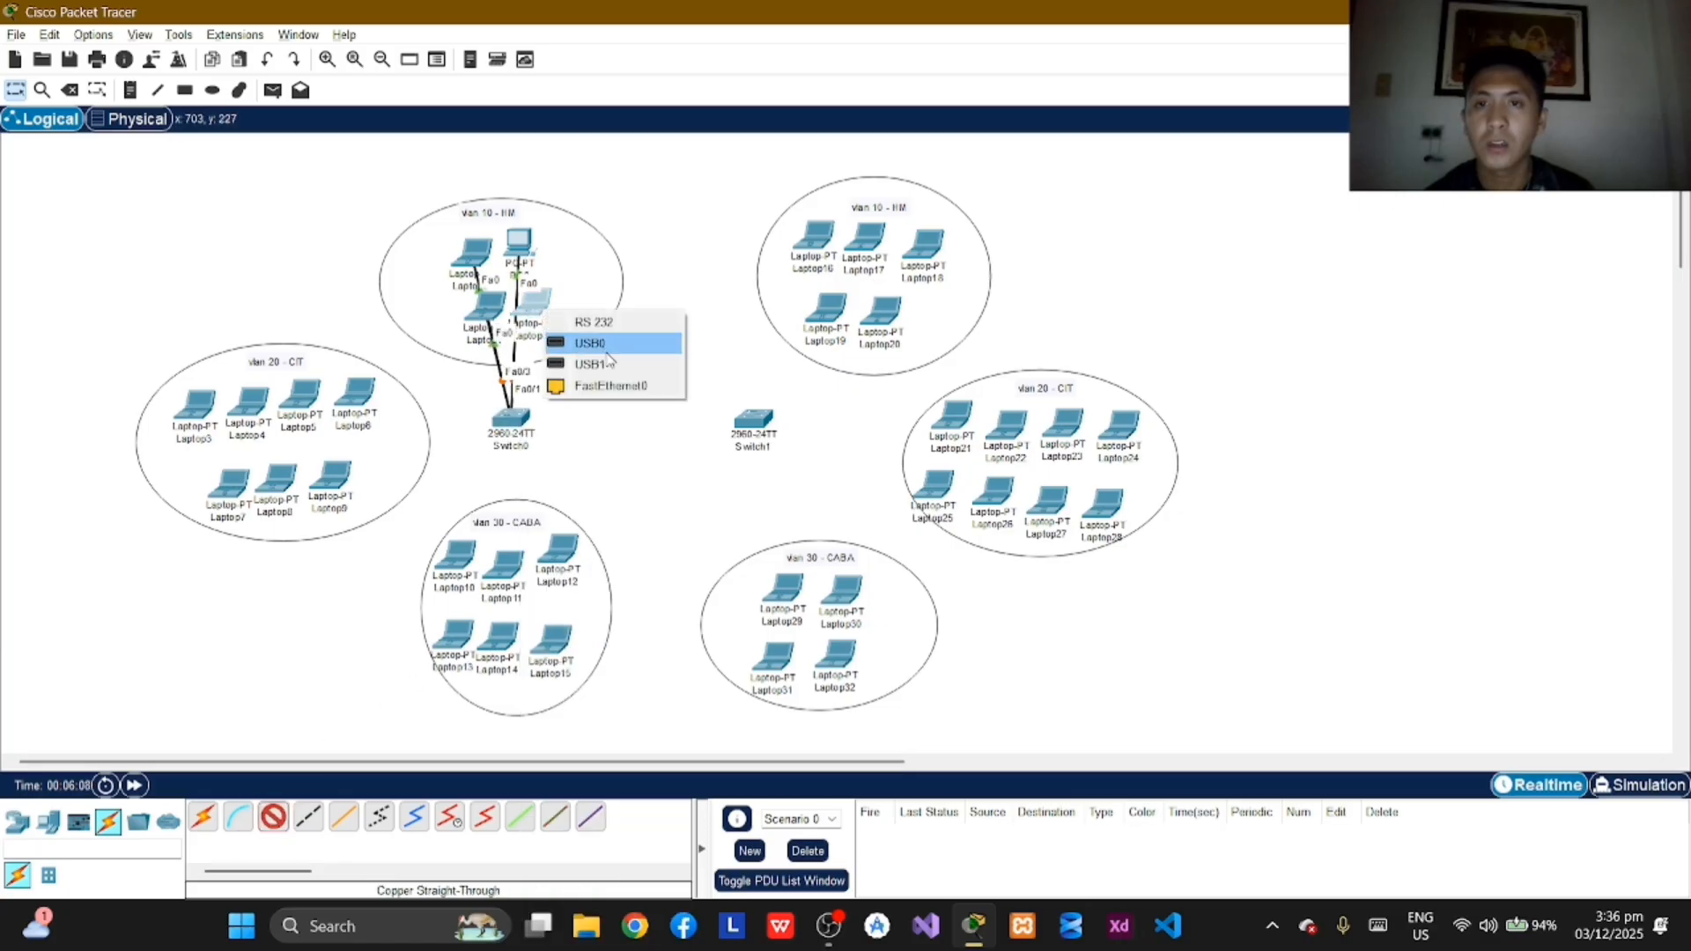
{"action": "left_click", "coordinate": [583, 344]}
{"action": "left_click", "coordinate": [512, 420]}
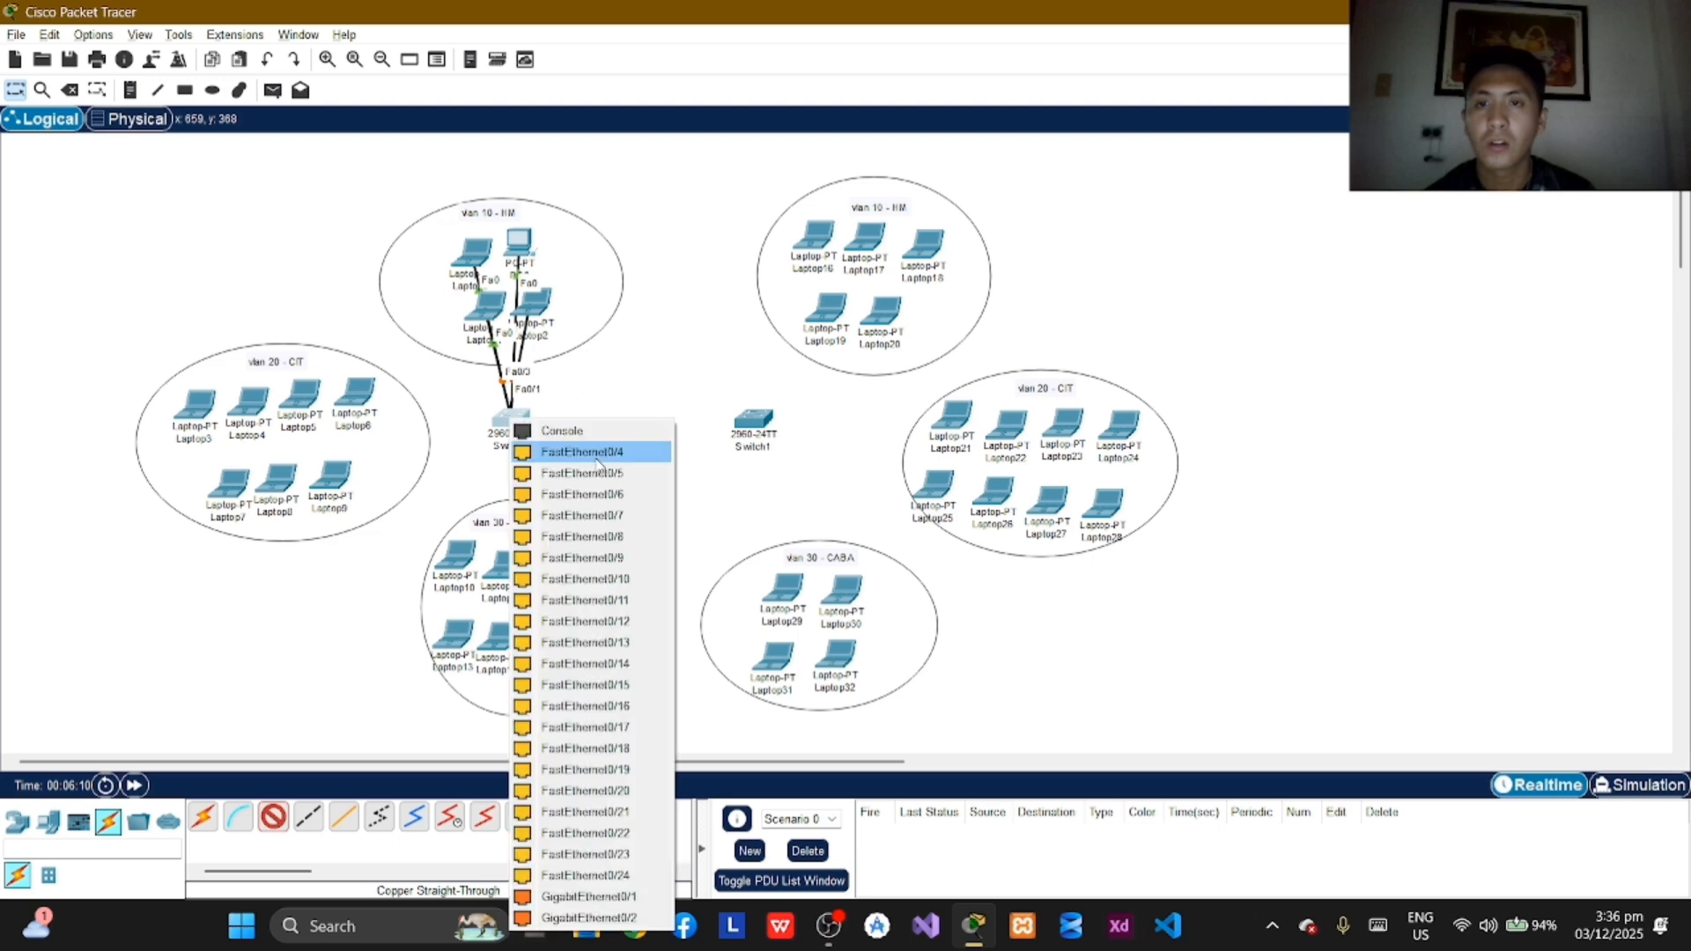
{"action": "left_click", "coordinate": [596, 454]}
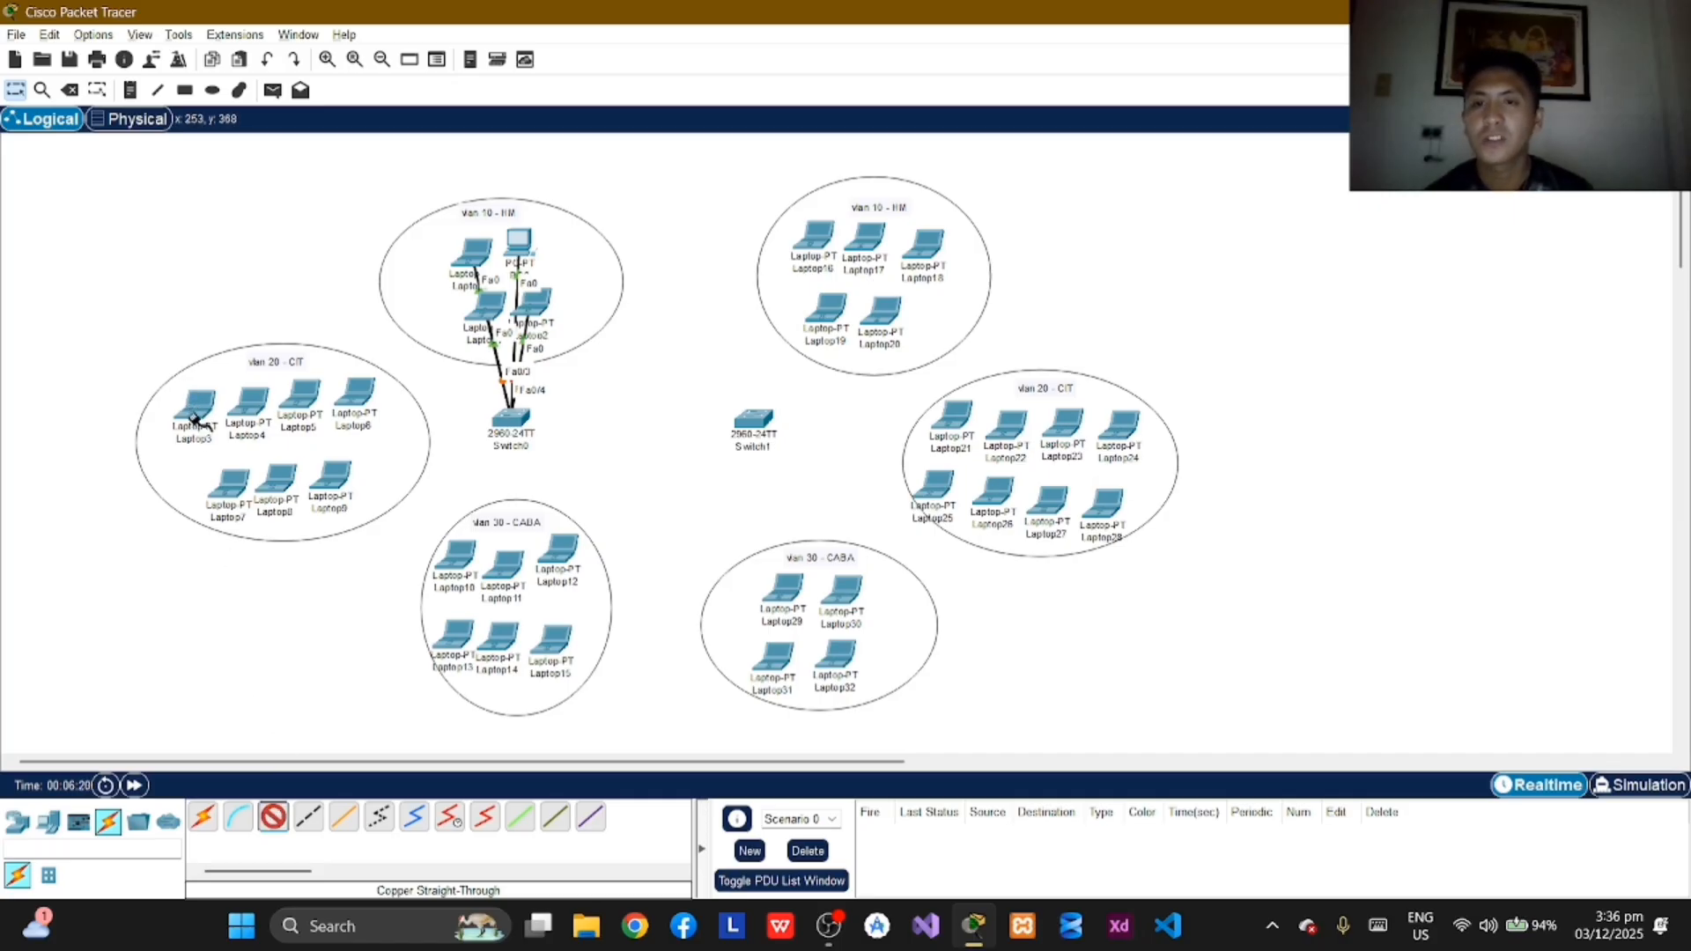
Step: Connect Laptop3's FastEthernet0 port to FastEthernet0/7 on Switch0 with a copper straight-through cable
{"action": "left_click", "coordinate": [196, 421]}
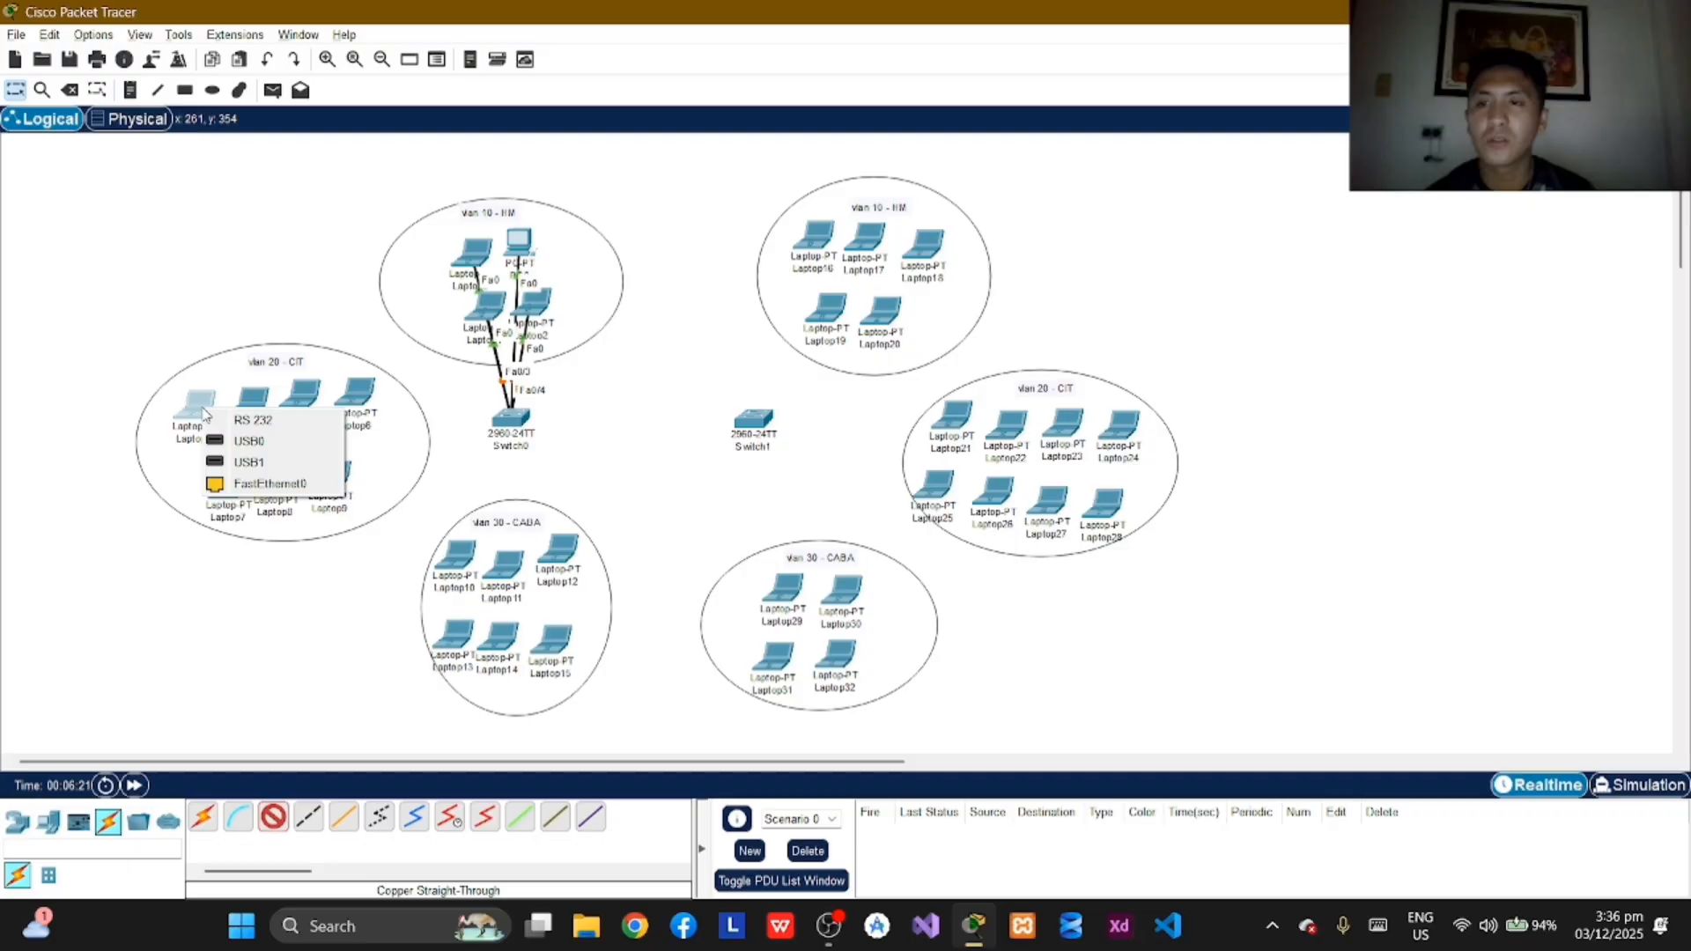
{"action": "left_click", "coordinate": [257, 483]}
{"action": "left_click", "coordinate": [195, 421]}
{"action": "left_click", "coordinate": [260, 500]}
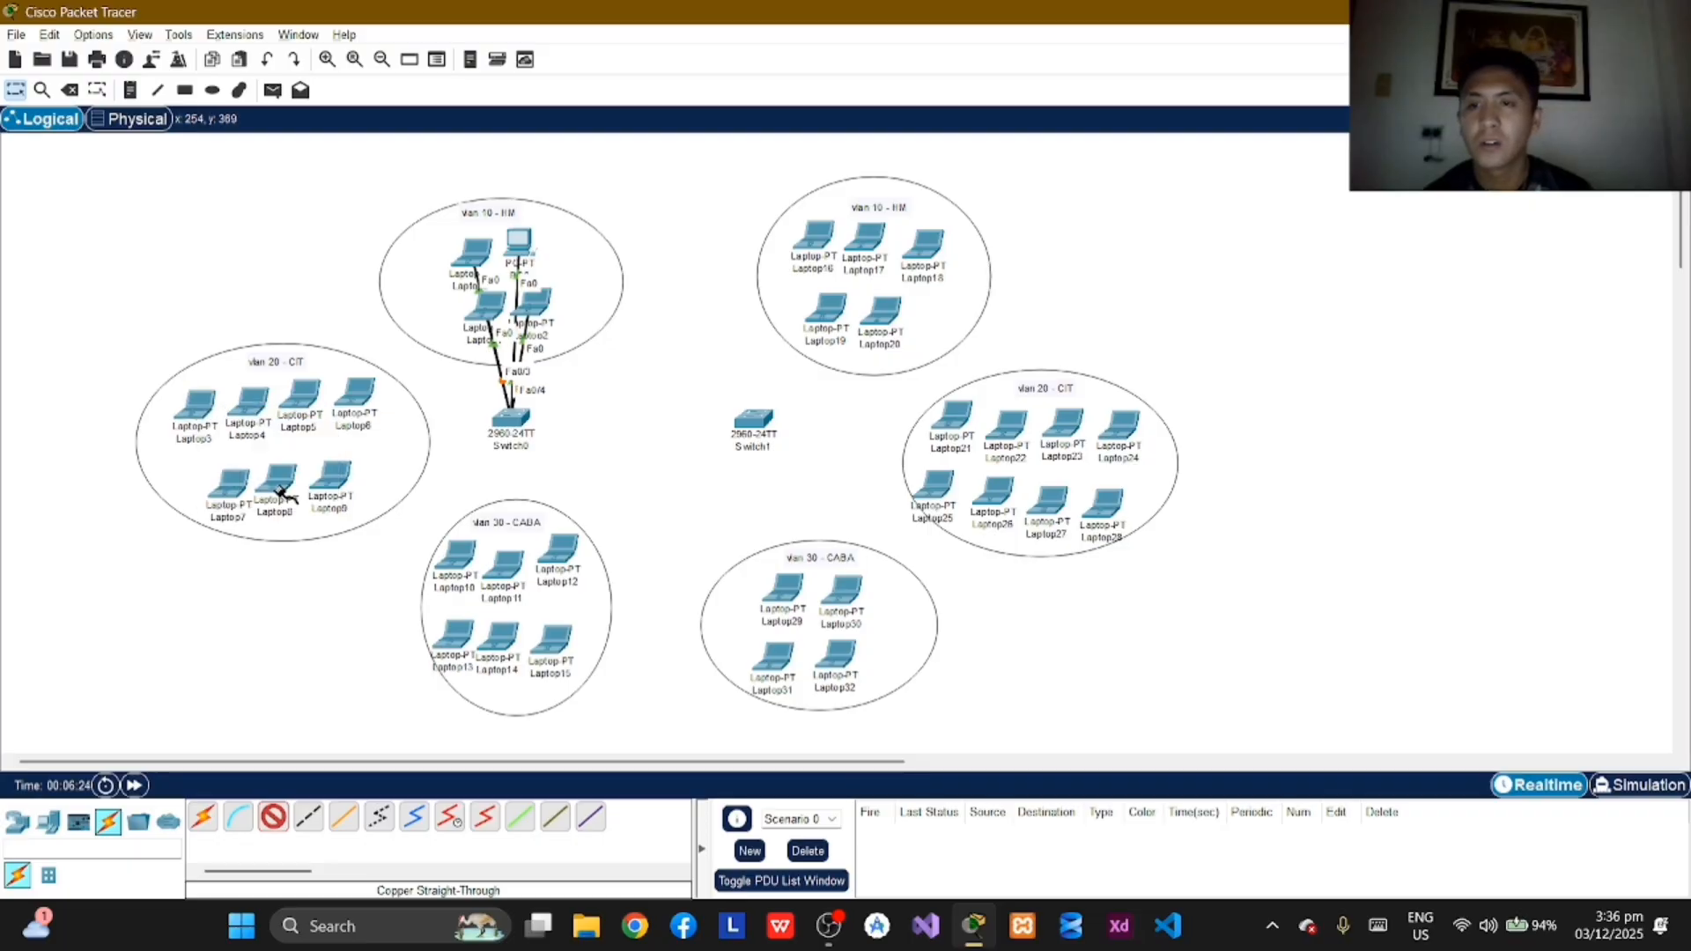
{"action": "left_click", "coordinate": [510, 420]}
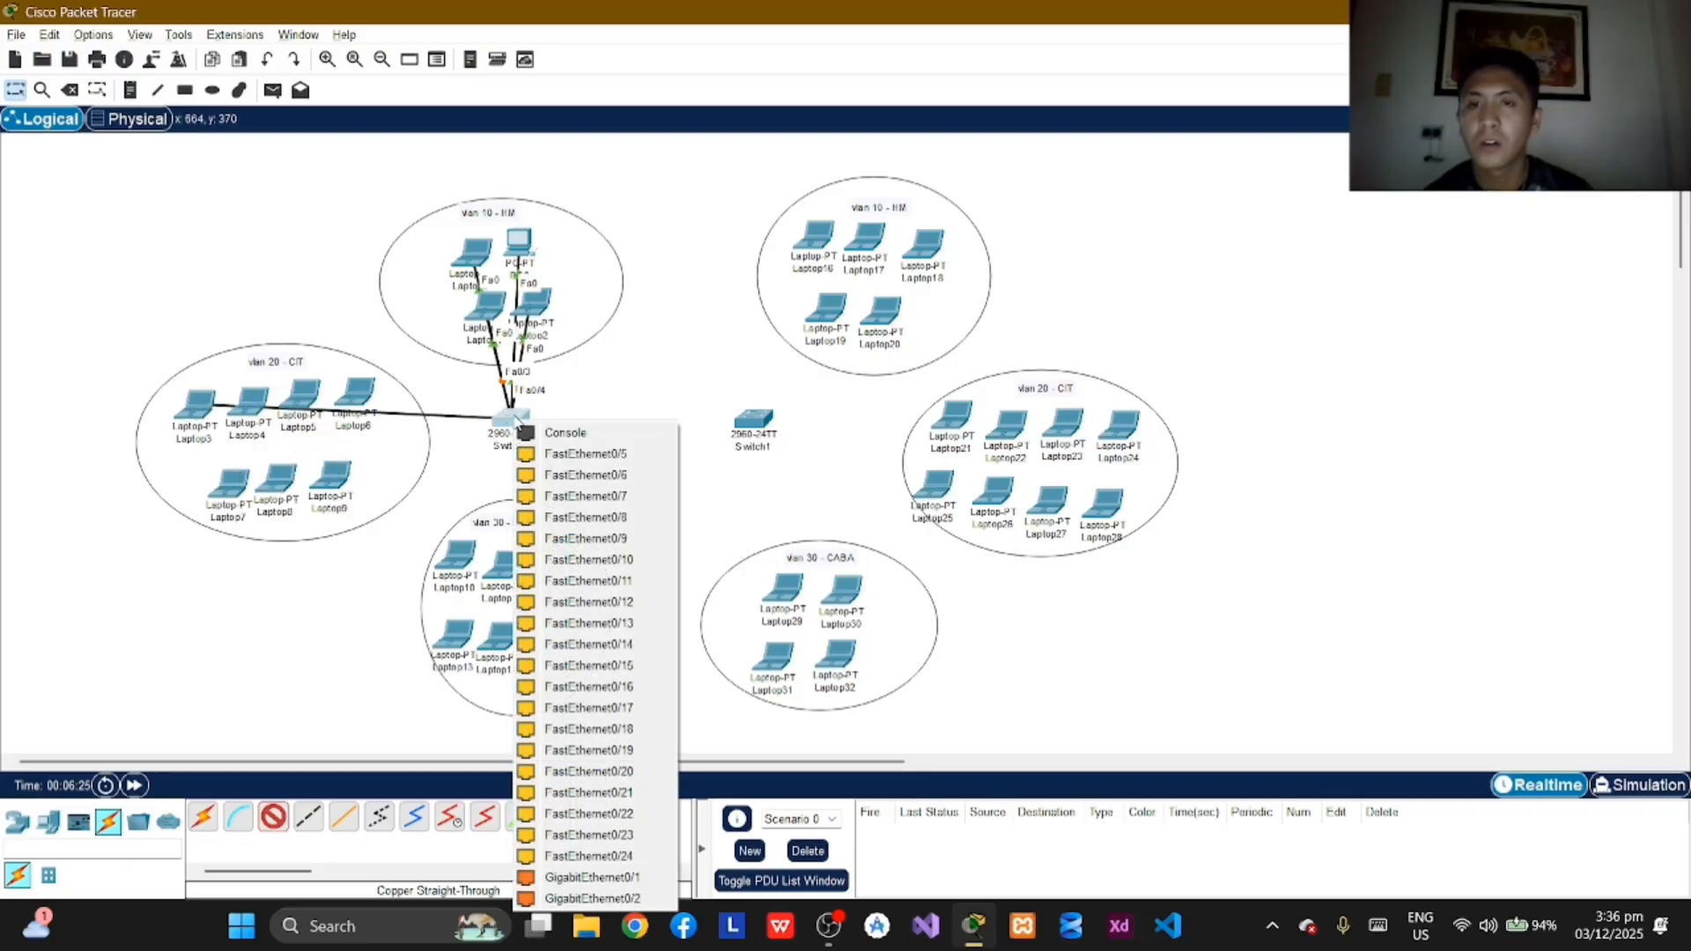
{"action": "left_click", "coordinate": [587, 495]}
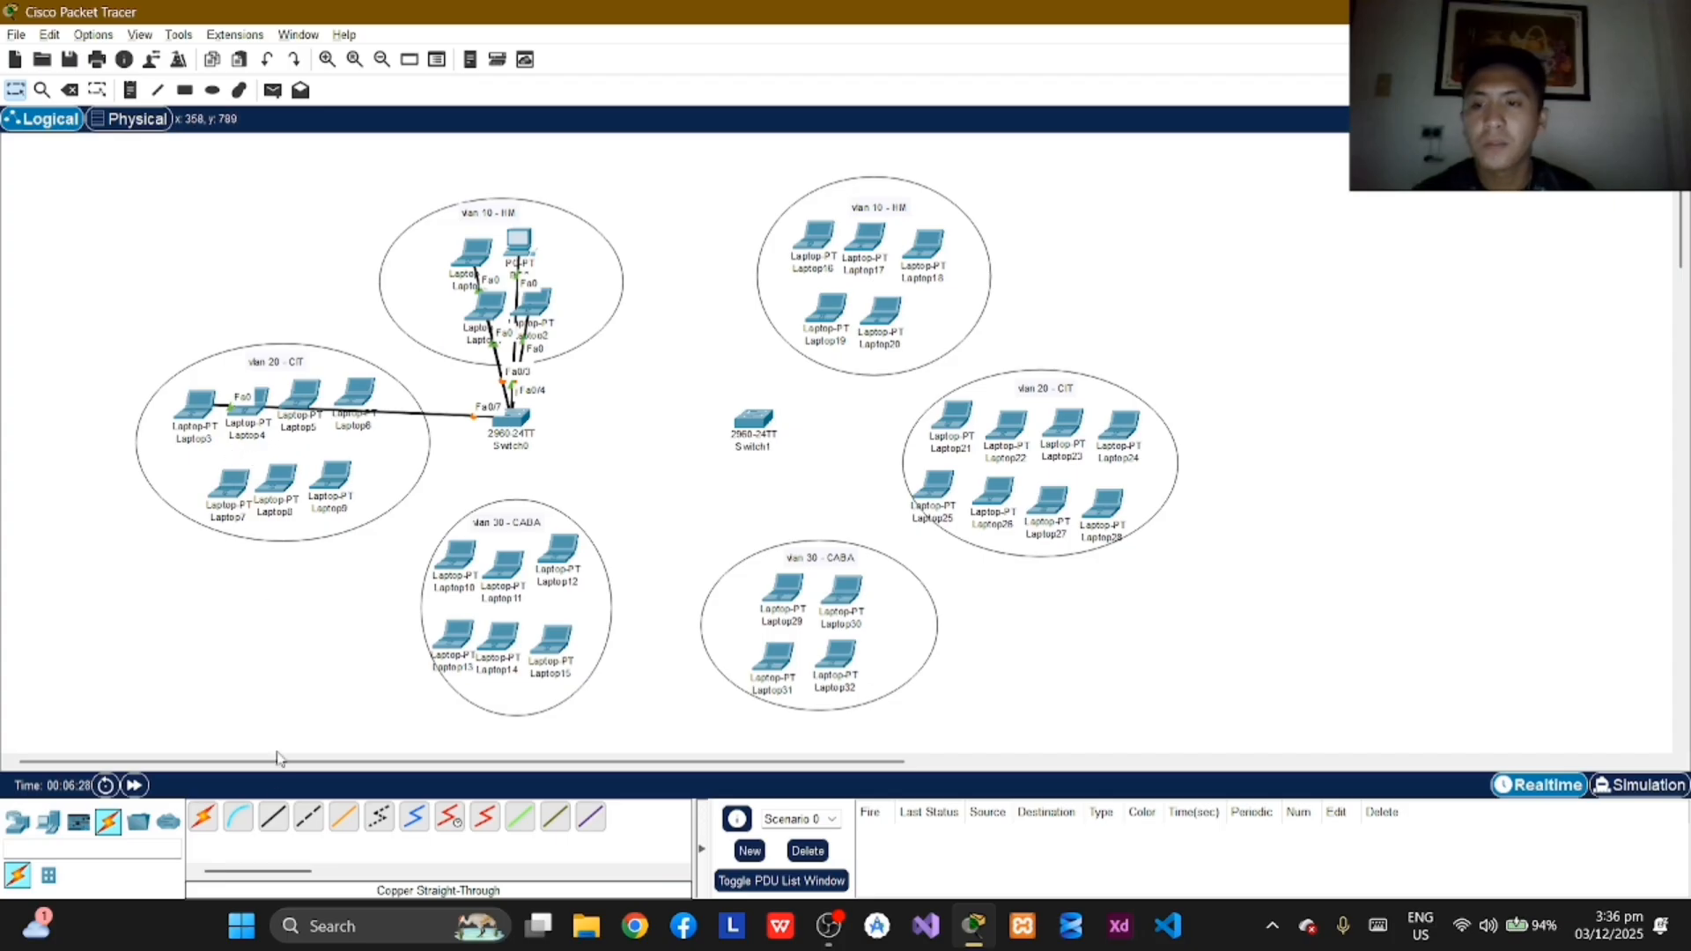
Step: Connect Laptop4's FastEthernet0 port to FastEthernet0/8 on Switch0 with a copper straight-through cable
{"action": "left_click", "coordinate": [273, 817]}
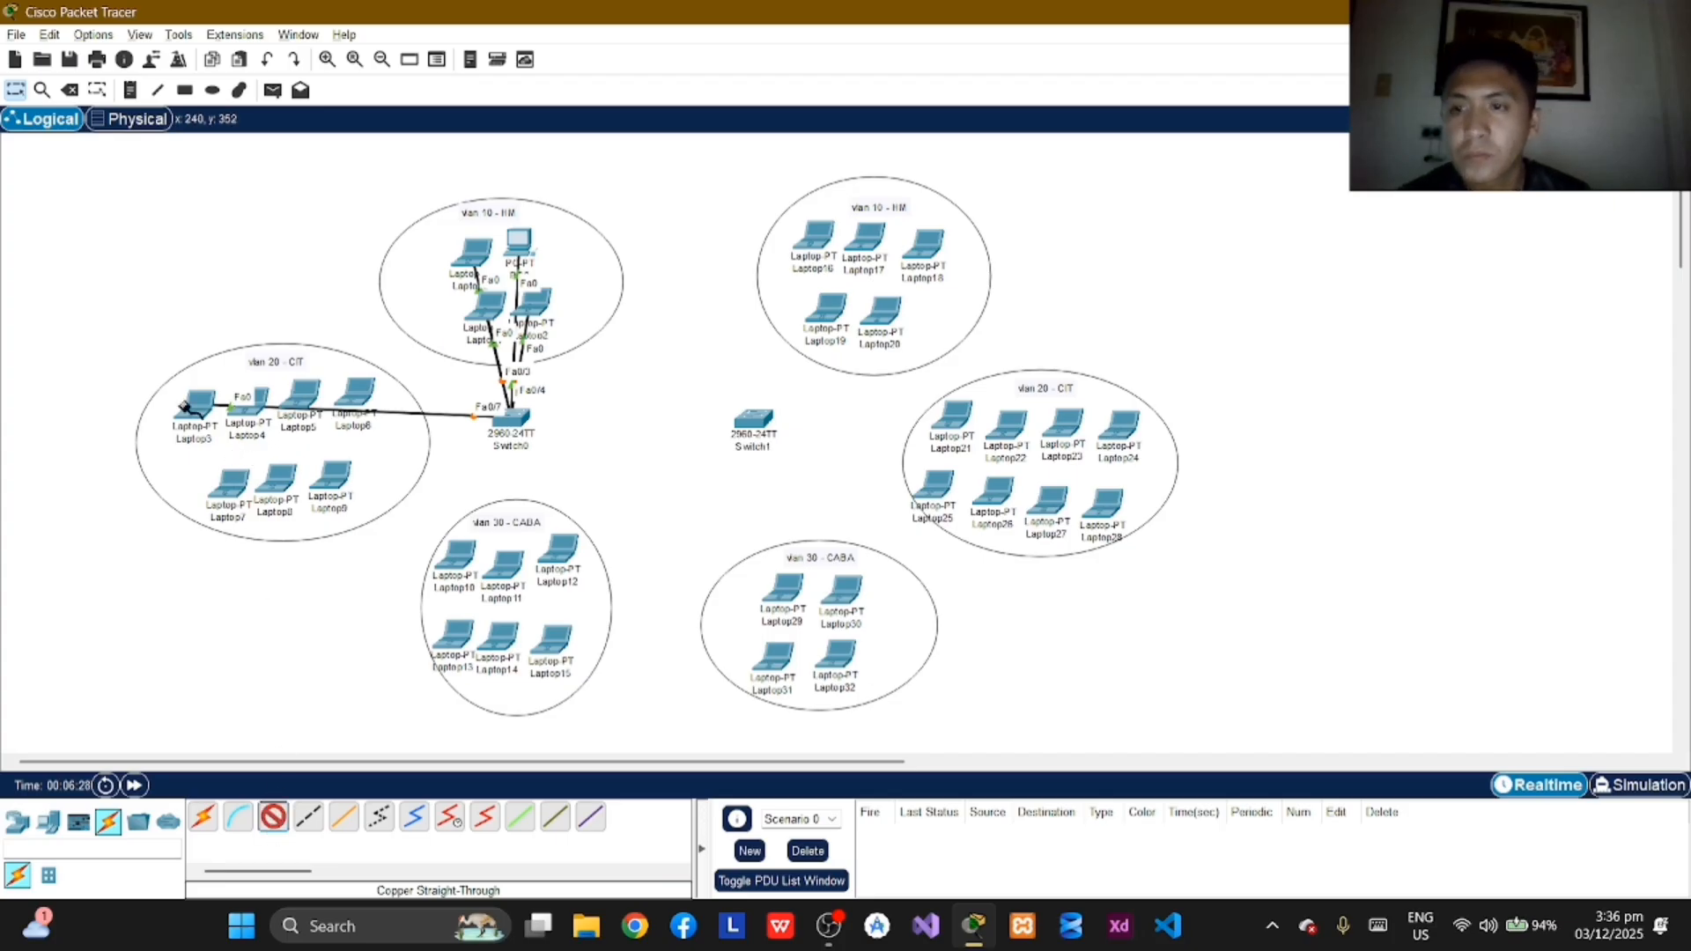
{"action": "left_click", "coordinate": [245, 416]}
{"action": "left_click", "coordinate": [325, 486]}
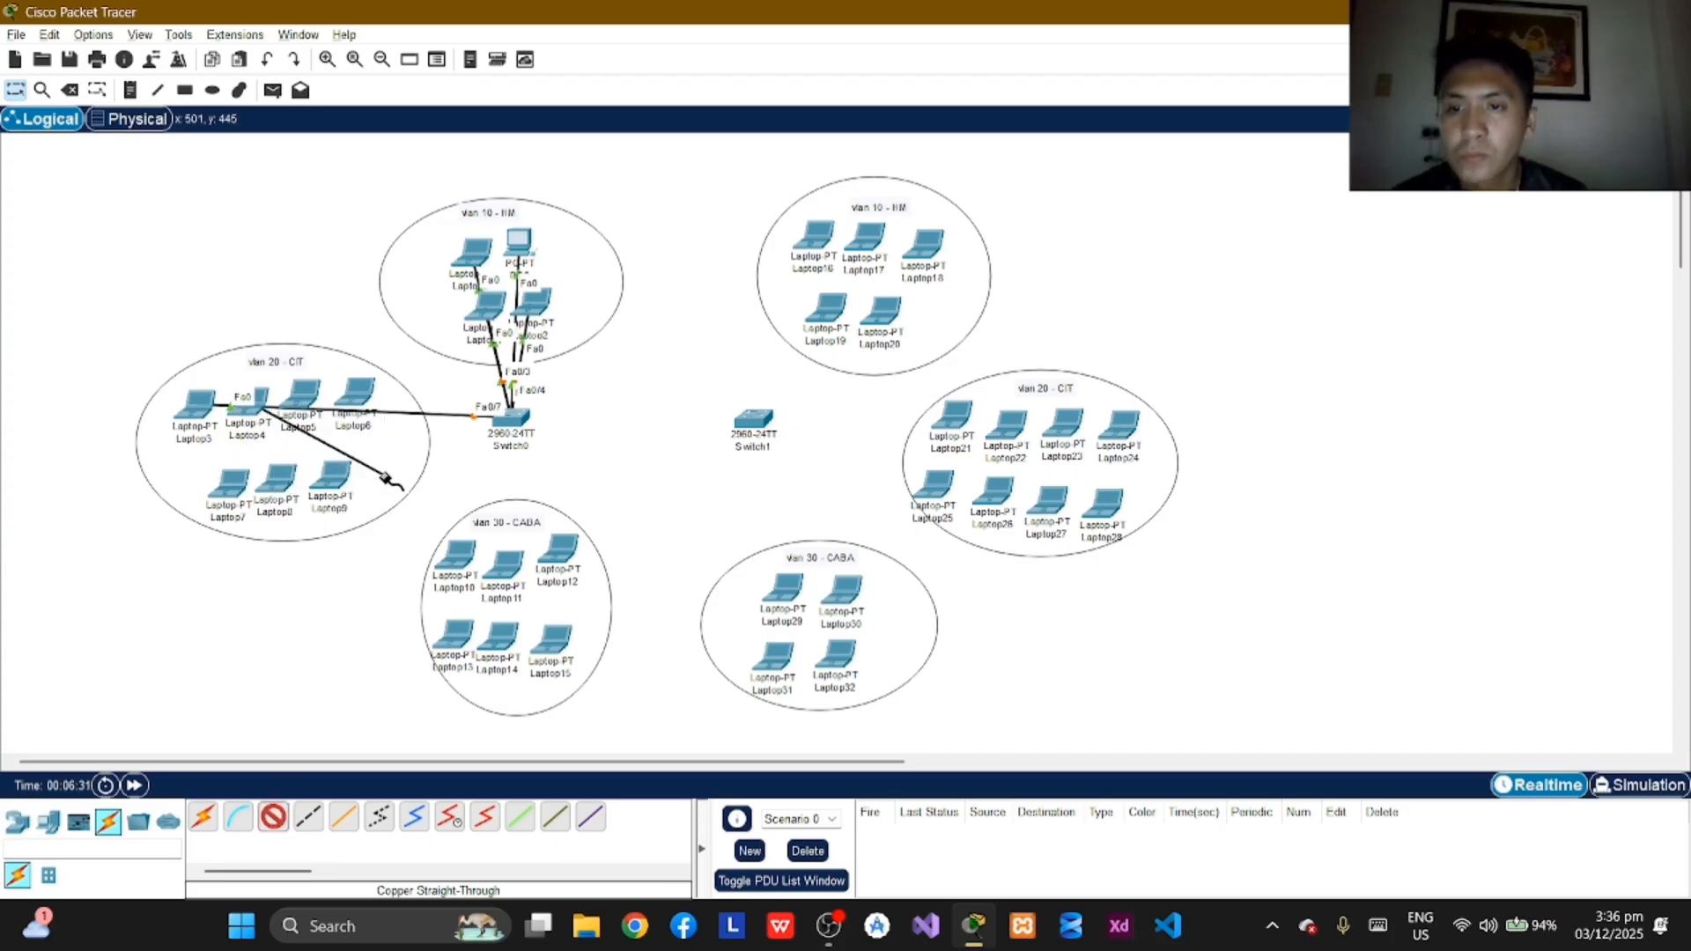
{"action": "left_click", "coordinate": [509, 423]}
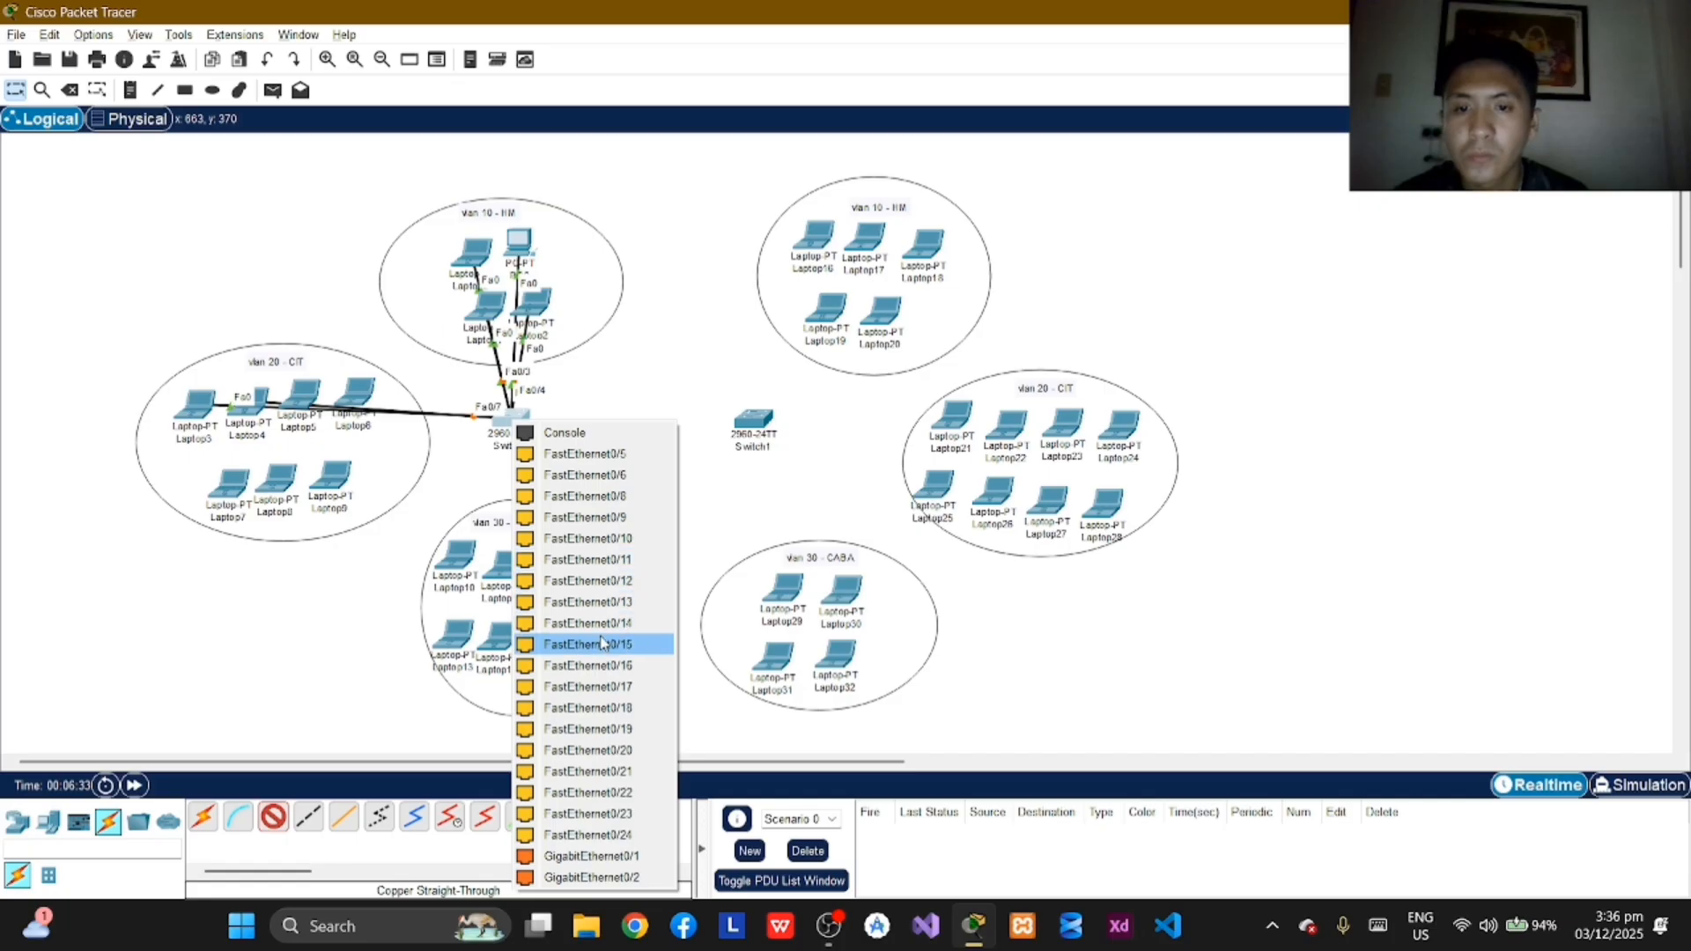
{"action": "left_click", "coordinate": [597, 497]}
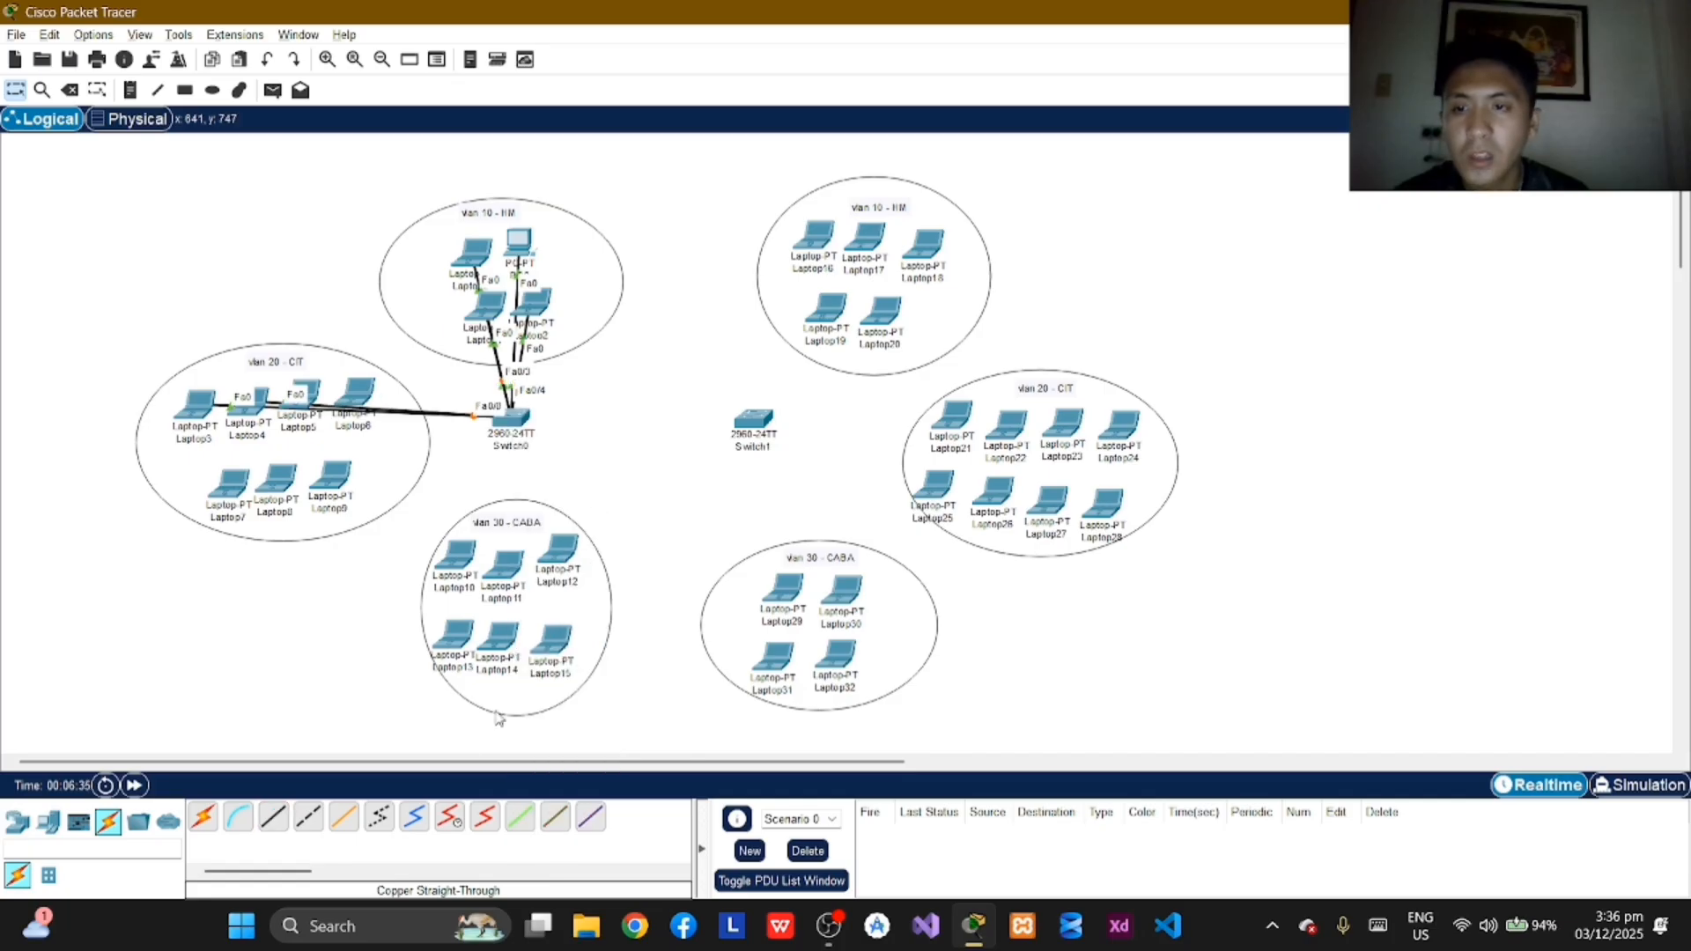
Step: Connect Laptop5's FastEthernet0 port to FastEthernet0/9 on Switch0 with a copper straight-through cable
{"action": "left_click", "coordinate": [269, 820]}
{"action": "left_click", "coordinate": [306, 392]}
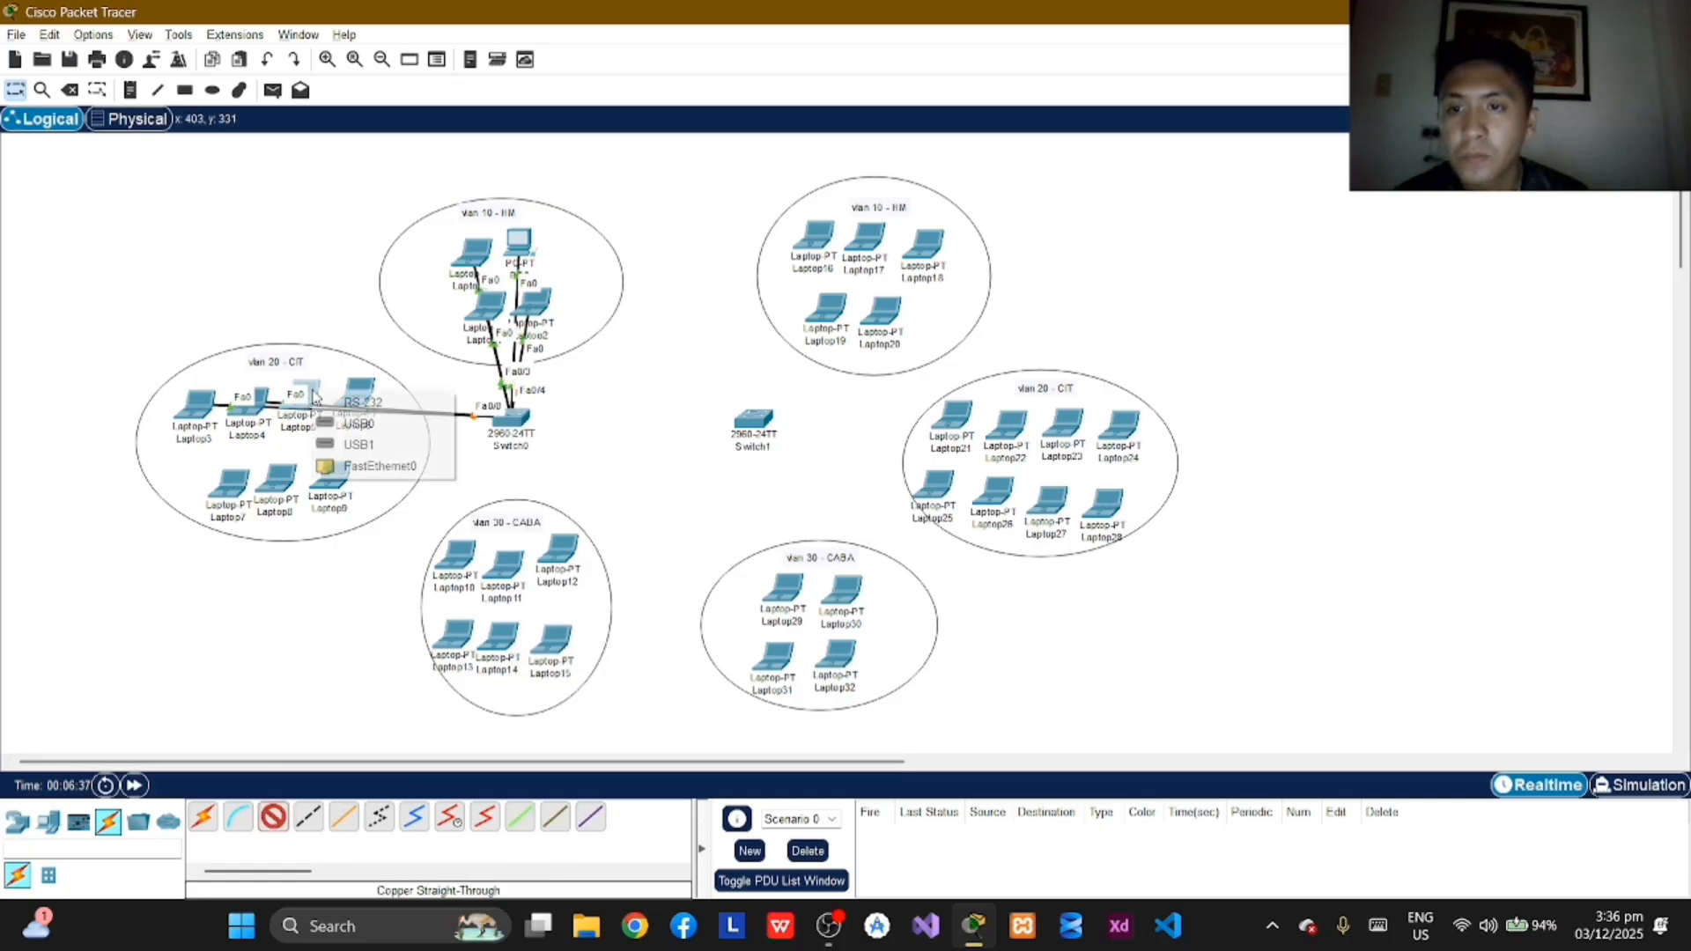
{"action": "left_click", "coordinate": [375, 463]}
{"action": "left_click", "coordinate": [508, 421]}
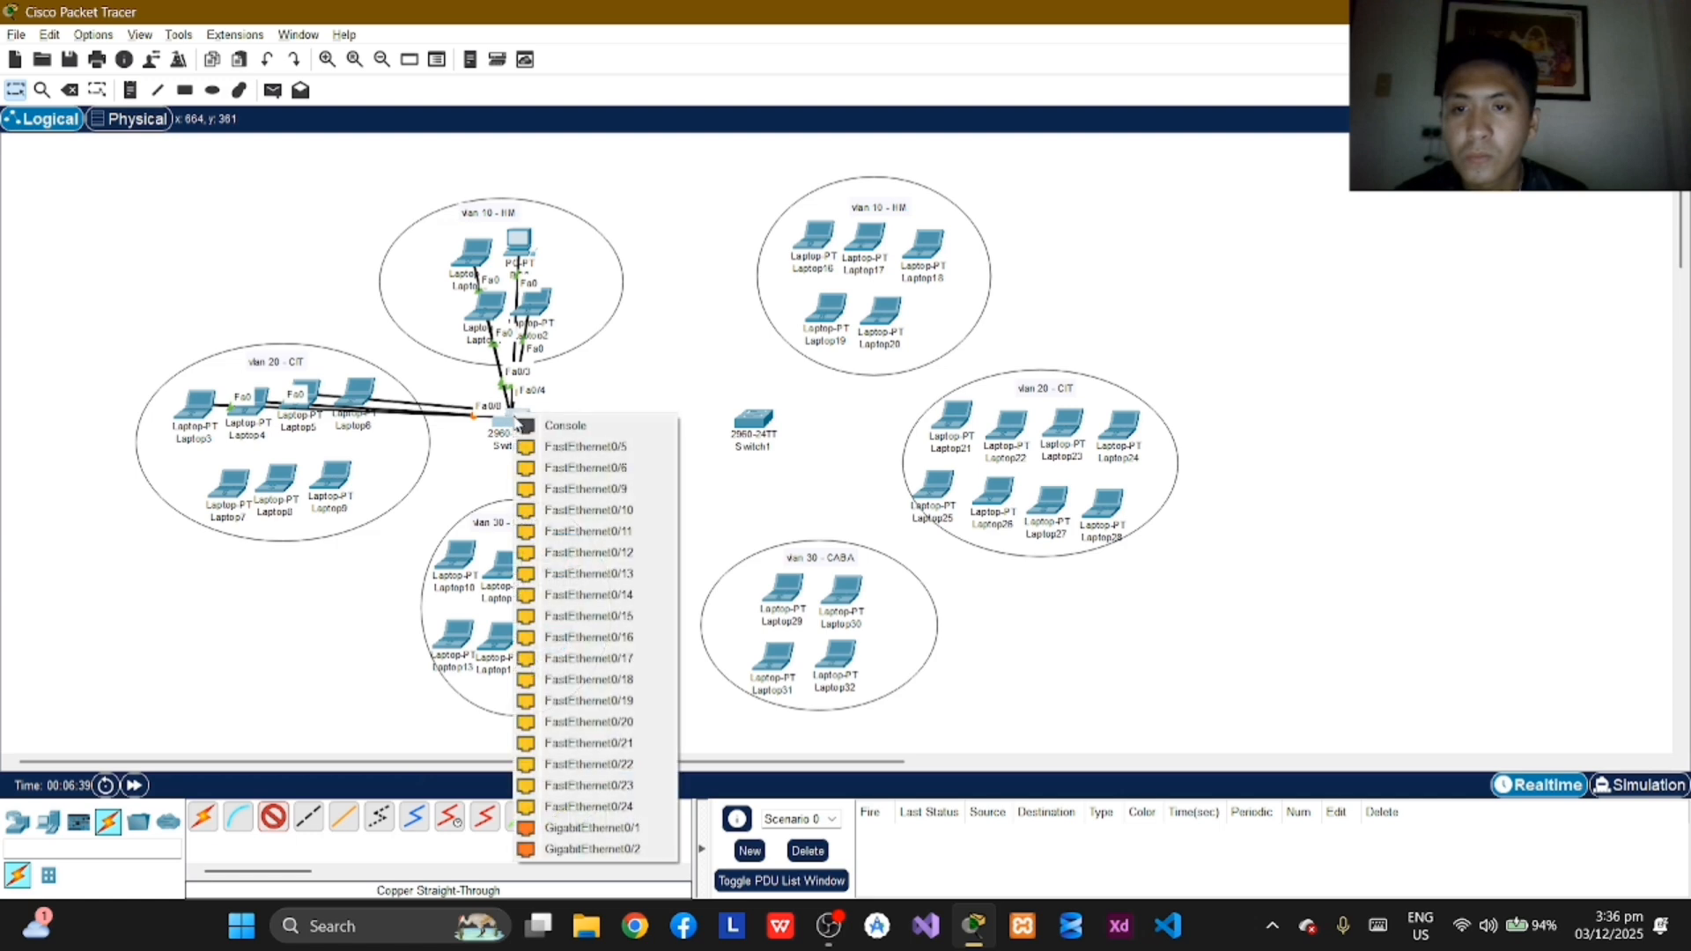
{"action": "left_click", "coordinate": [580, 487]}
Step: Connect Laptop6's FastEthernet0 port to FastEthernet0/10 on Switch0 with a copper straight-through cable
{"action": "left_click", "coordinate": [273, 818]}
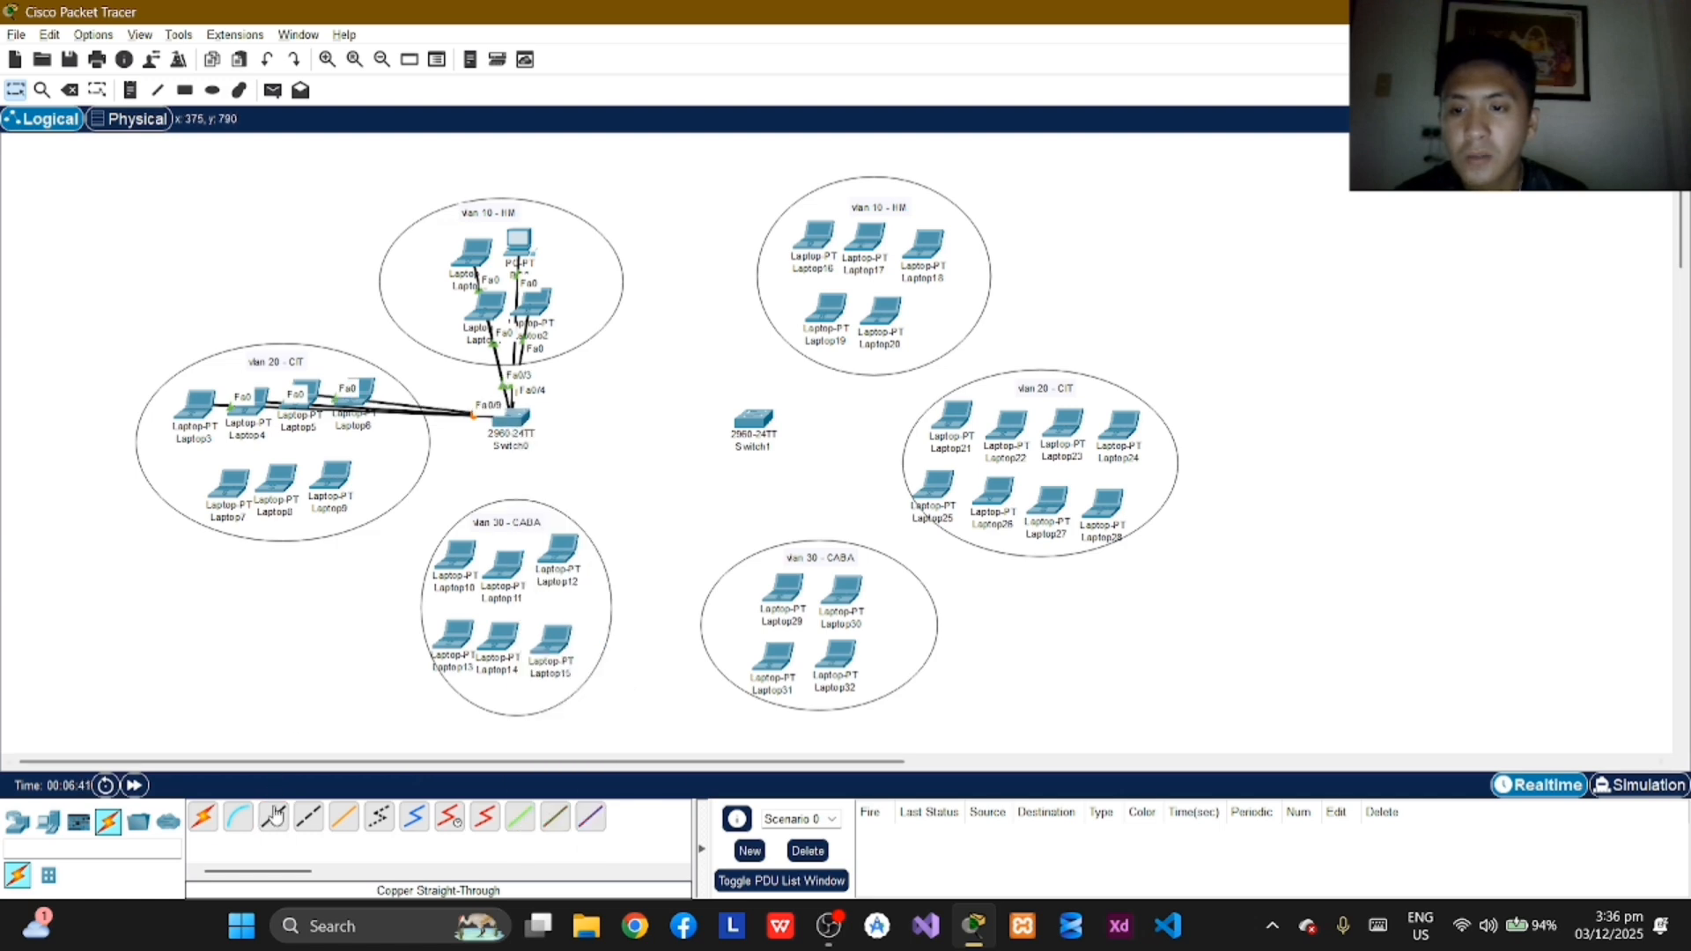
{"action": "left_click", "coordinate": [369, 393]}
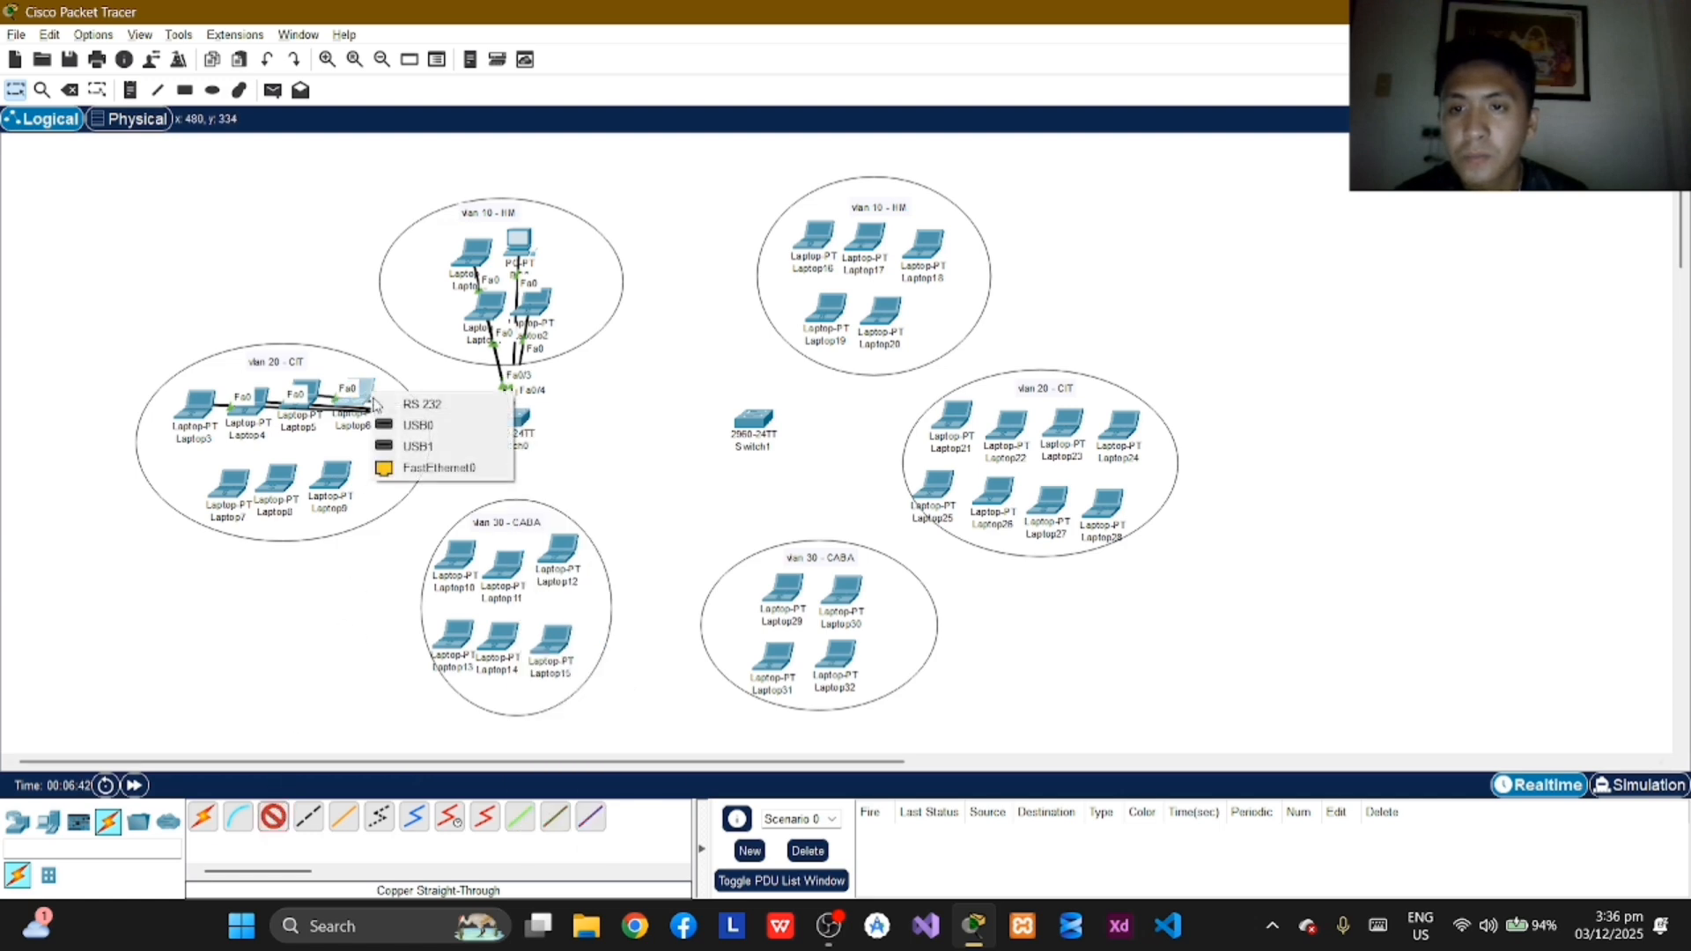
{"action": "left_click", "coordinate": [446, 467]}
{"action": "left_click", "coordinate": [511, 415]}
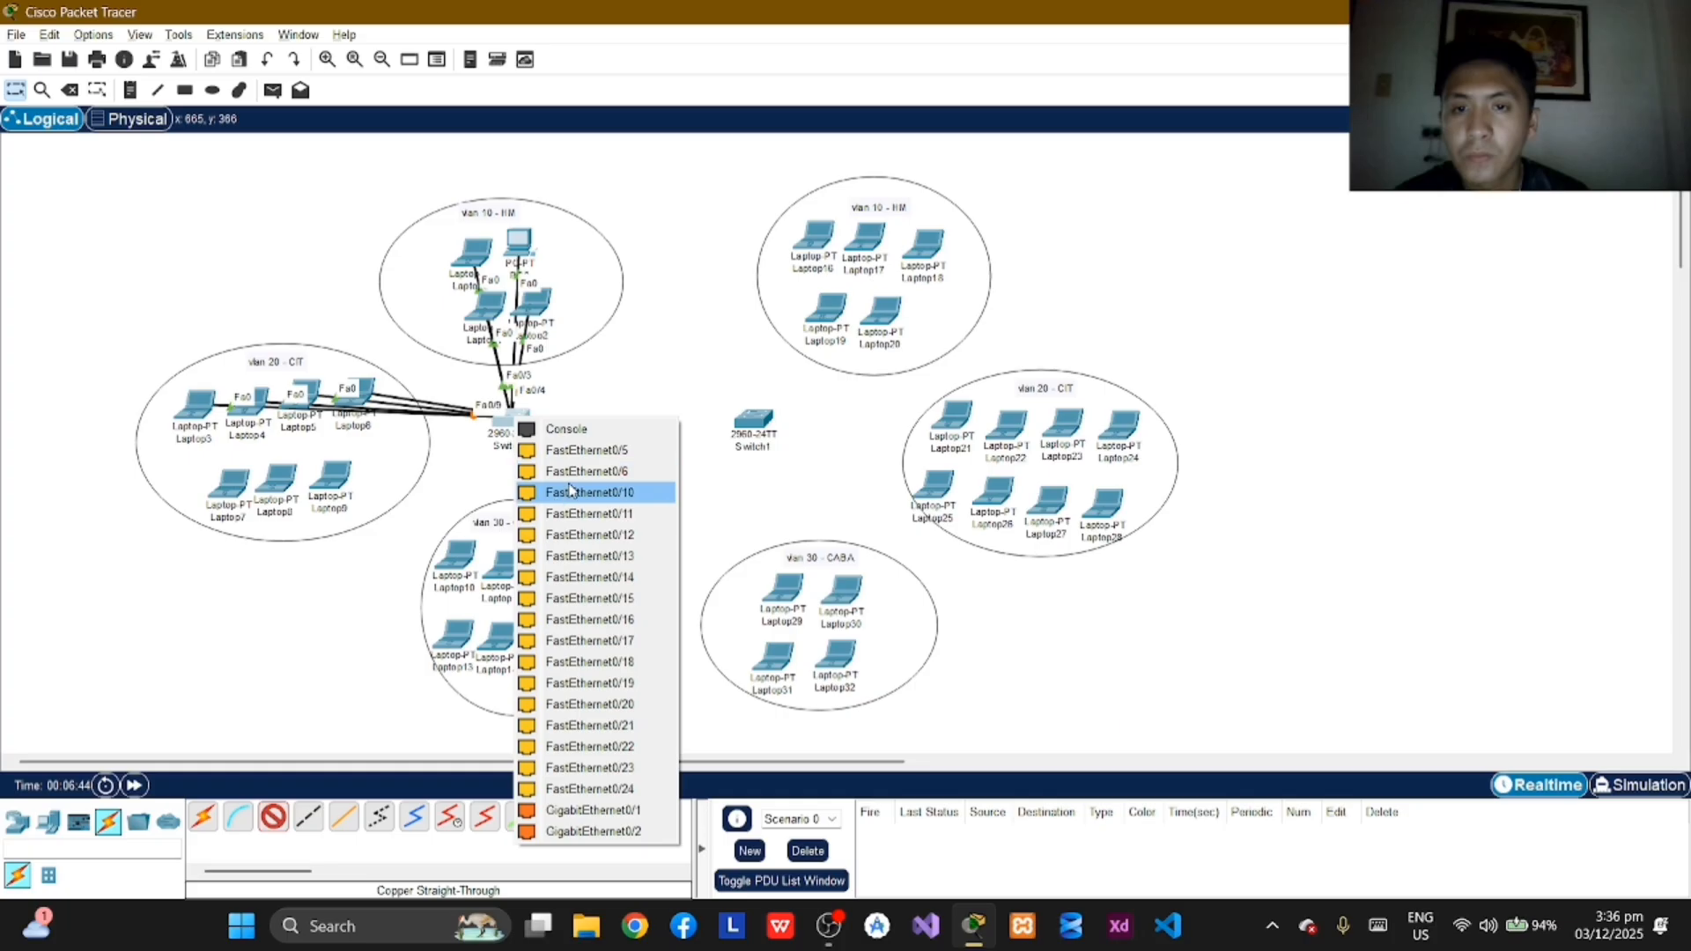
{"action": "left_click", "coordinate": [571, 491]}
Step: Connect Laptop7's FastEthernet0 port to FastEthernet0/11 on Switch0 with a copper straight-through cable
{"action": "left_click", "coordinate": [273, 818]}
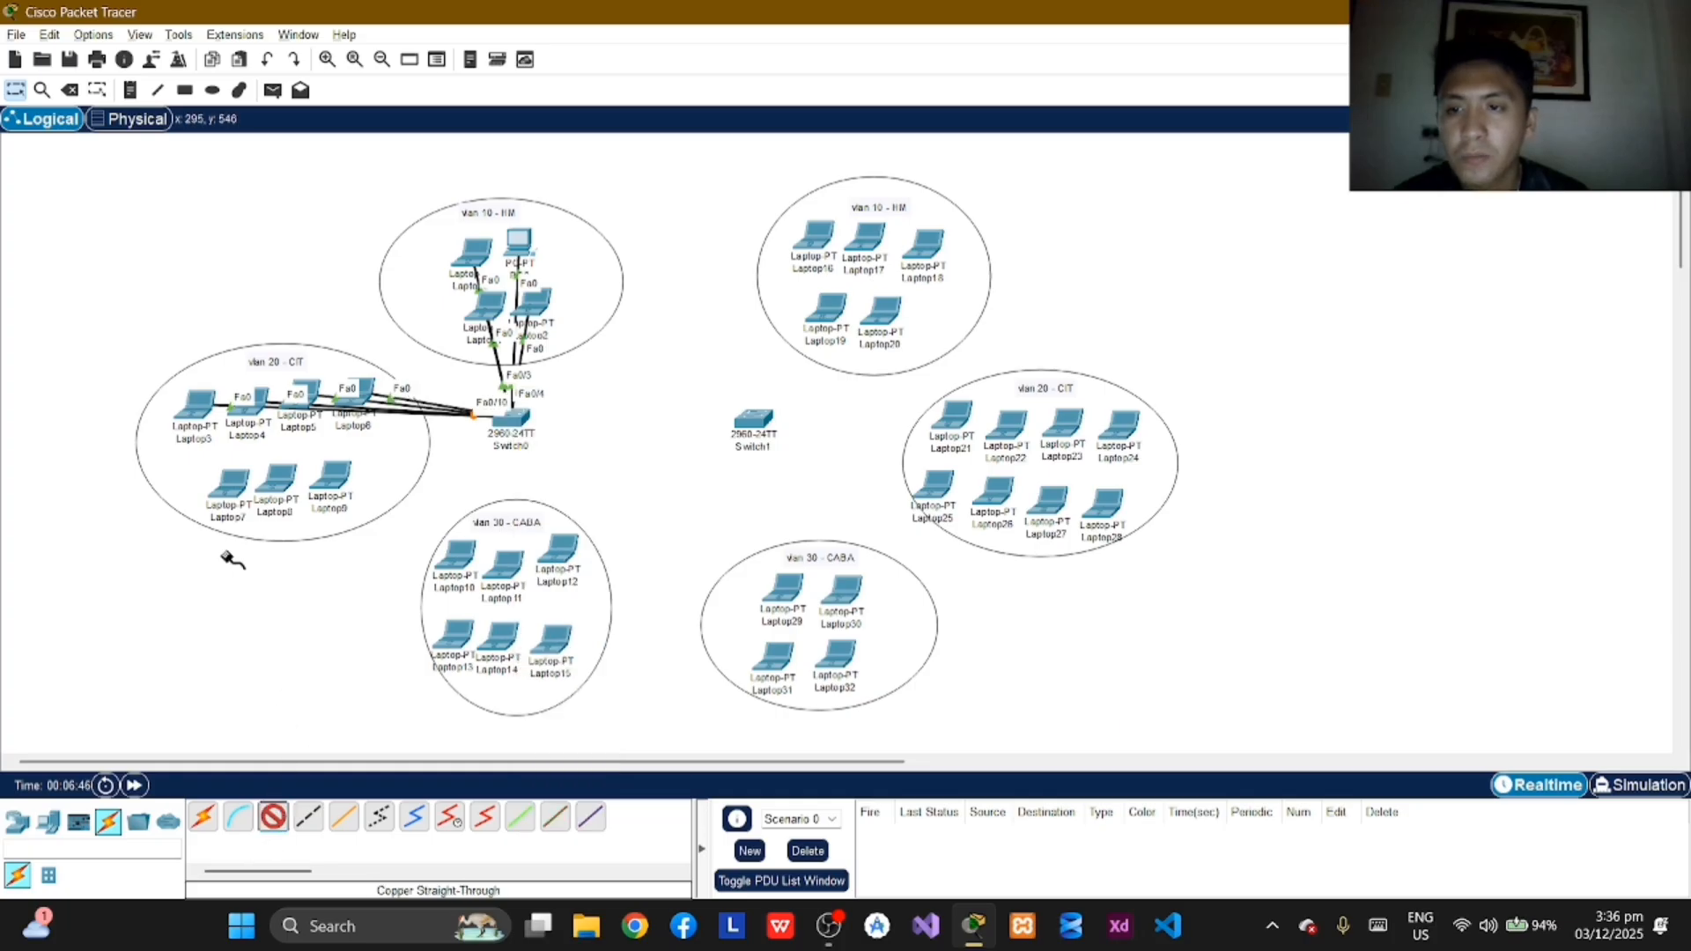
{"action": "left_click", "coordinate": [230, 483]}
{"action": "left_click", "coordinate": [329, 571]}
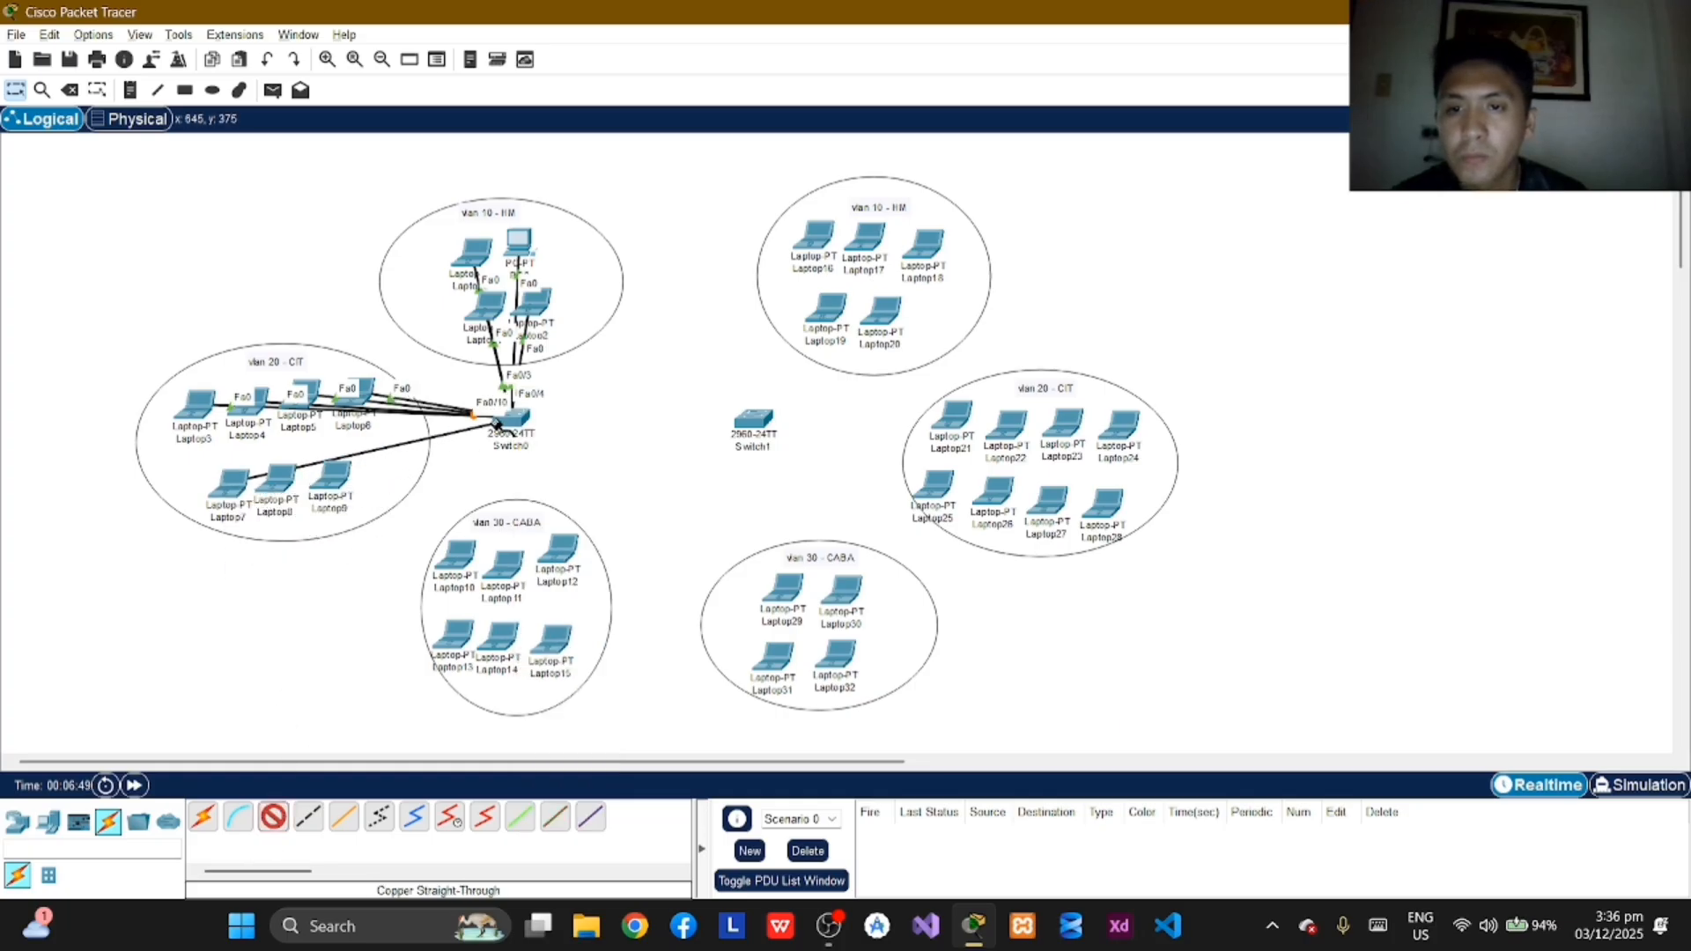
{"action": "left_click", "coordinate": [511, 417]}
{"action": "left_click", "coordinate": [583, 498]}
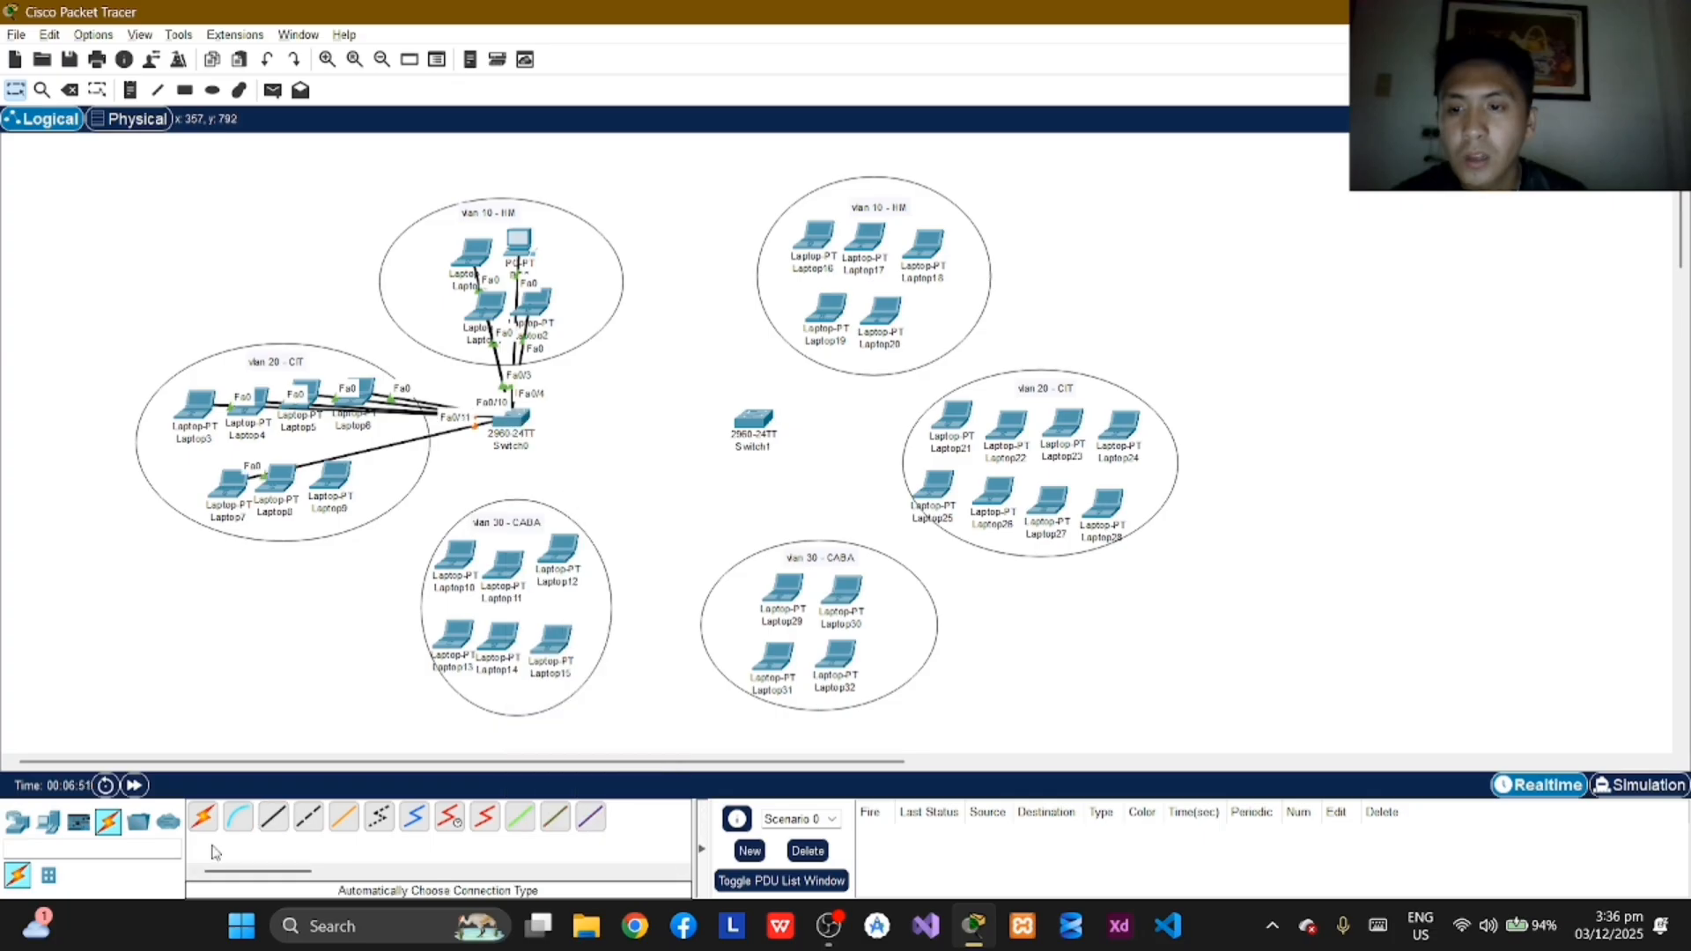
Step: Connect Laptop8's FastEthernet0 port to FastEthernet0/6 on Switch0 with a copper straight-through cable
{"action": "left_click", "coordinate": [274, 483]}
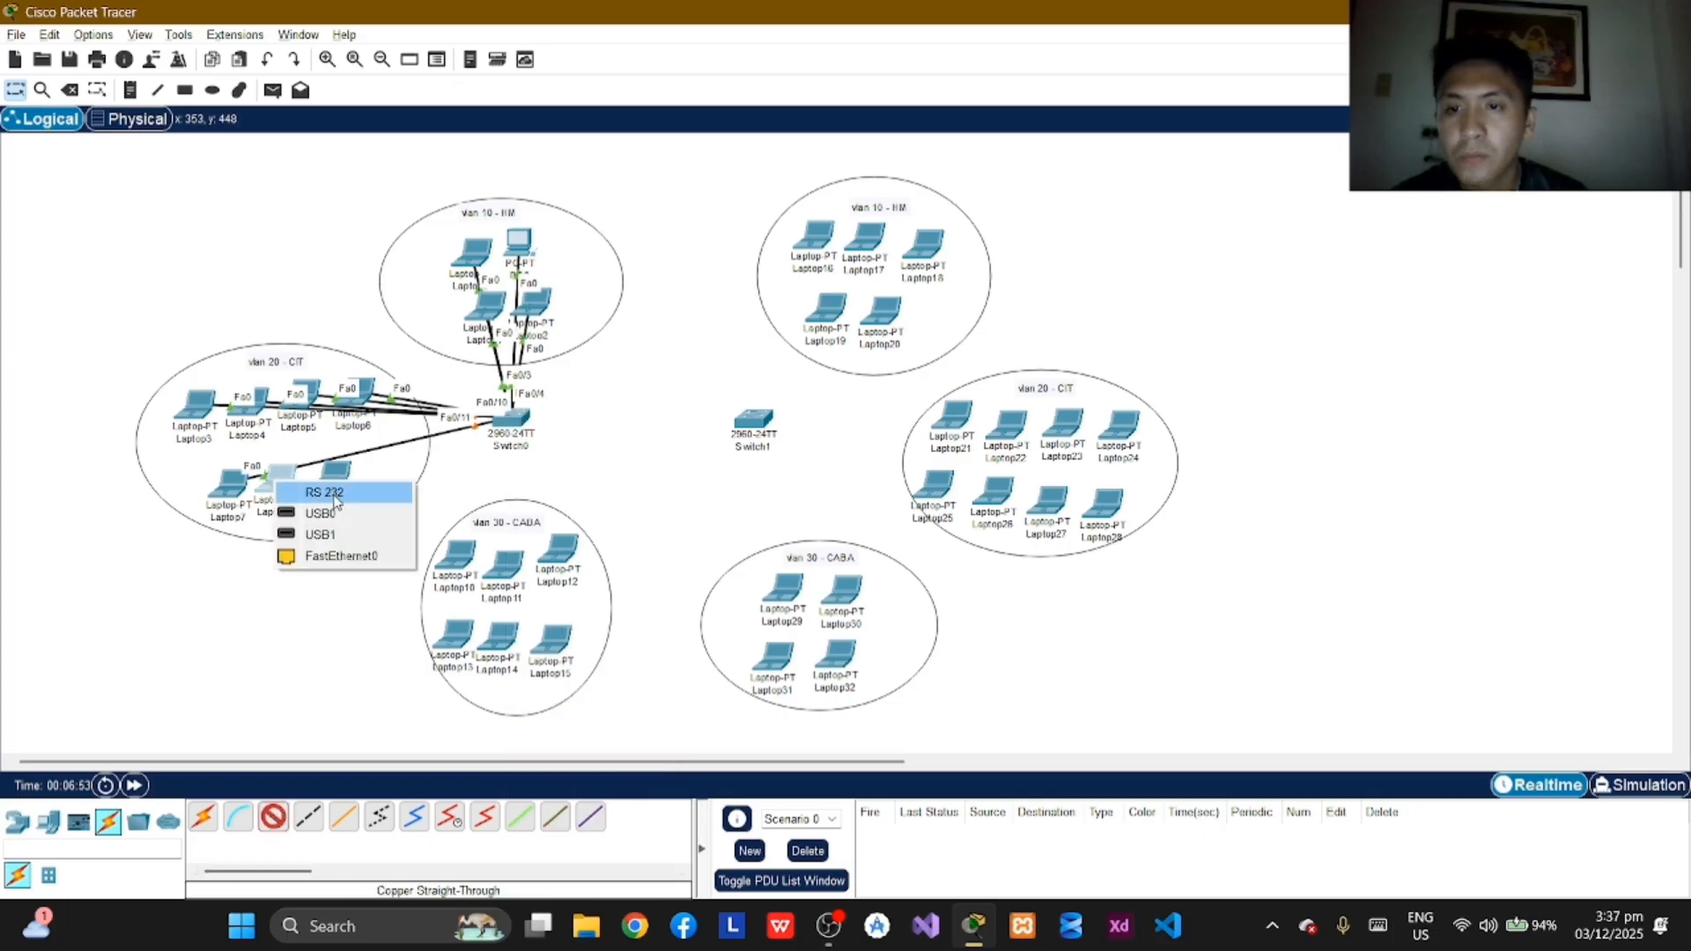
{"action": "left_click", "coordinate": [347, 552]}
{"action": "left_click", "coordinate": [509, 423]}
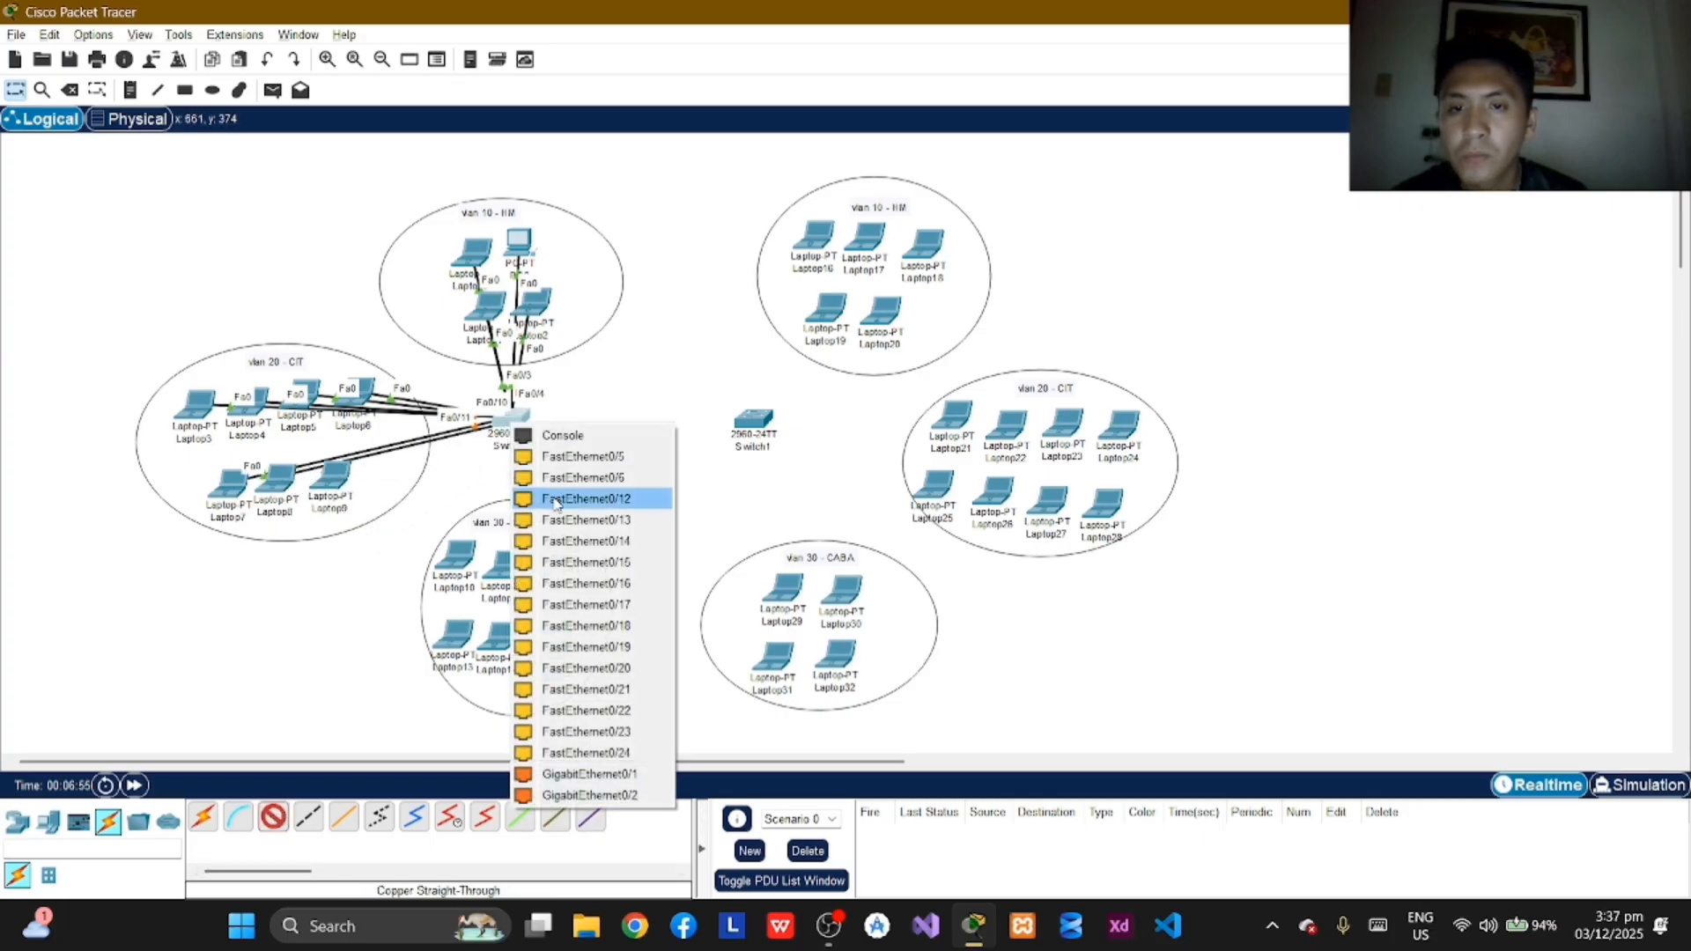
{"action": "left_click", "coordinate": [553, 499]}
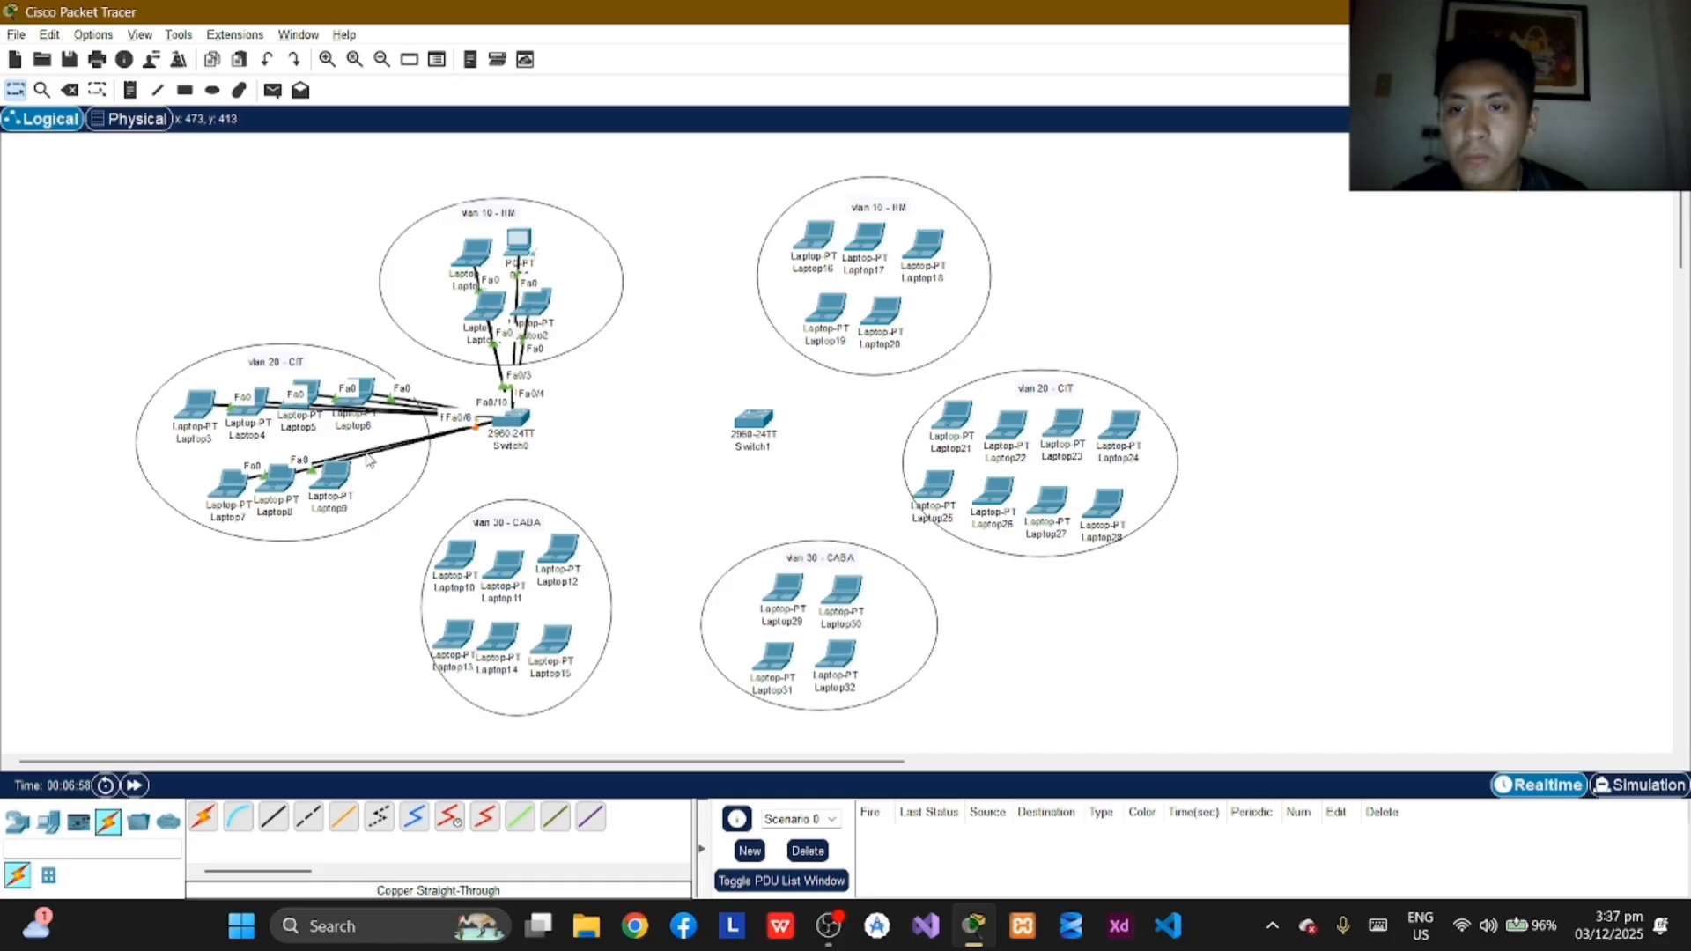
{"action": "left_click", "coordinate": [339, 490]}
{"action": "left_click", "coordinate": [408, 555]}
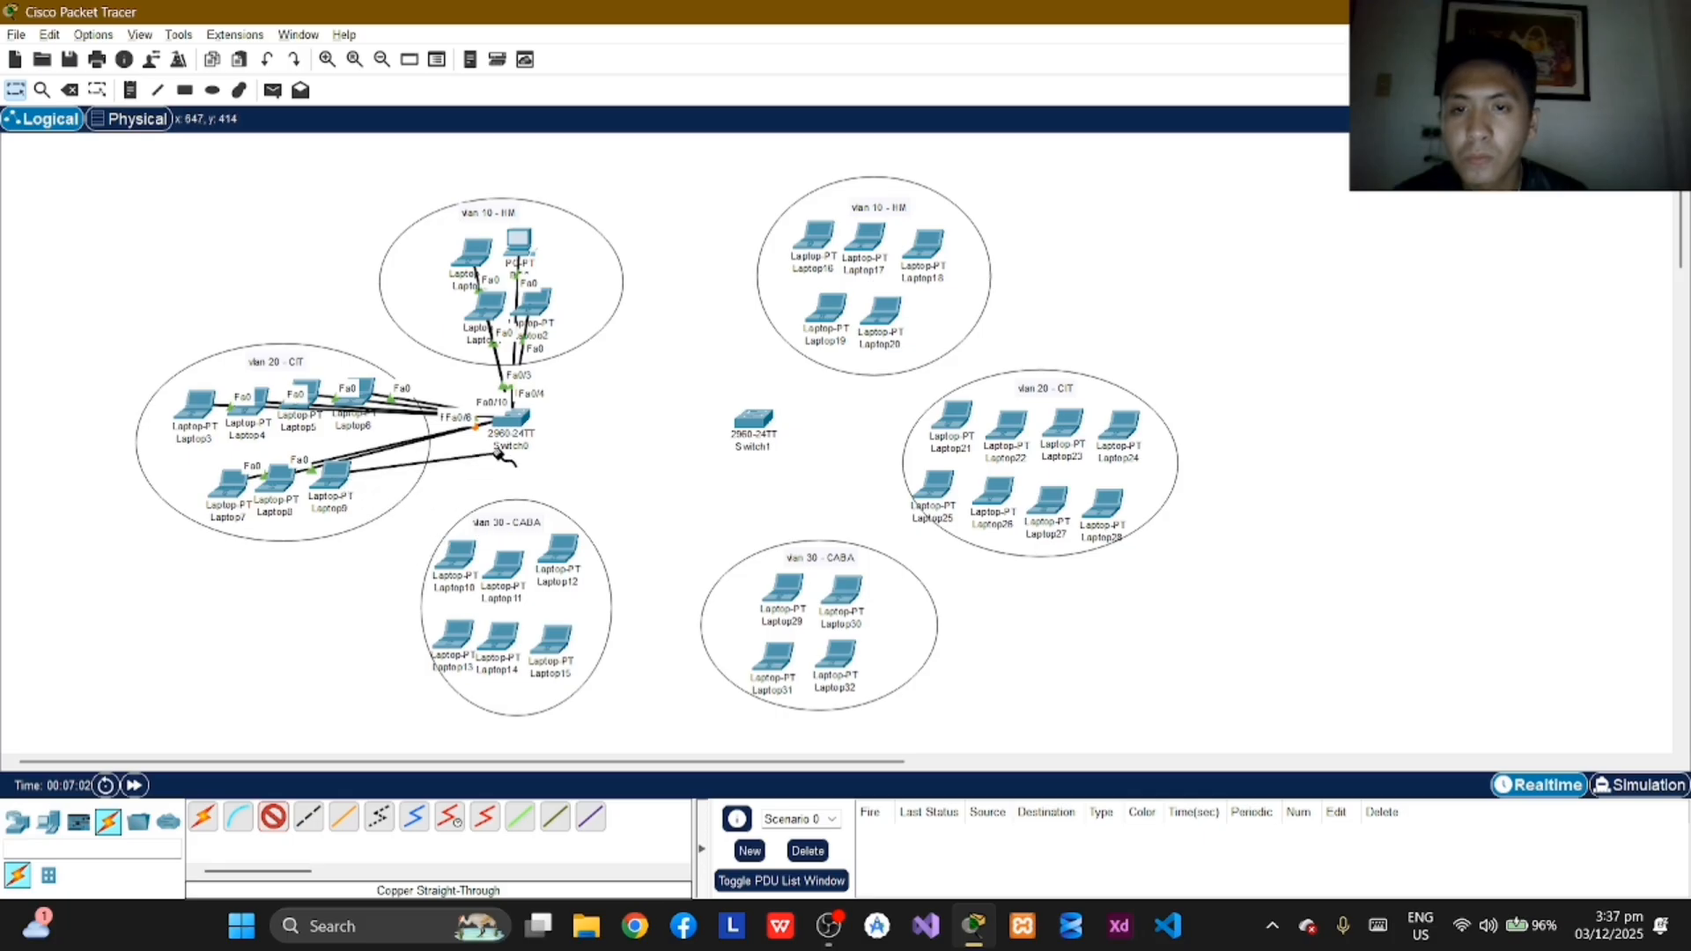
{"action": "left_click", "coordinate": [512, 418]}
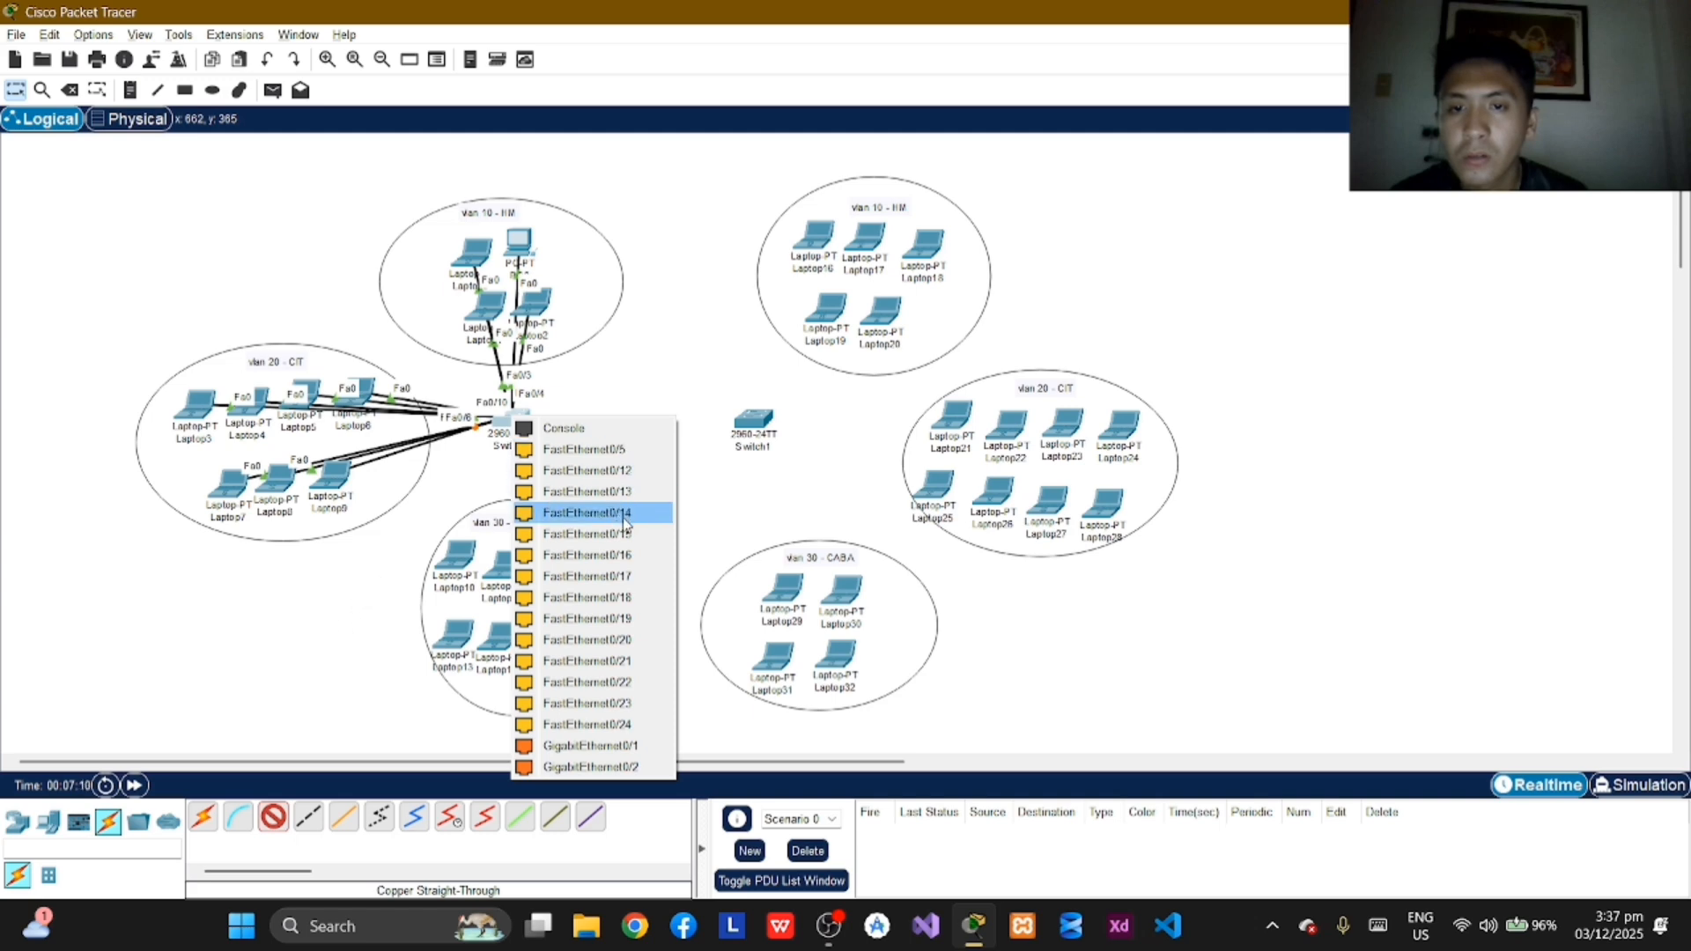
{"action": "left_click", "coordinate": [347, 597]}
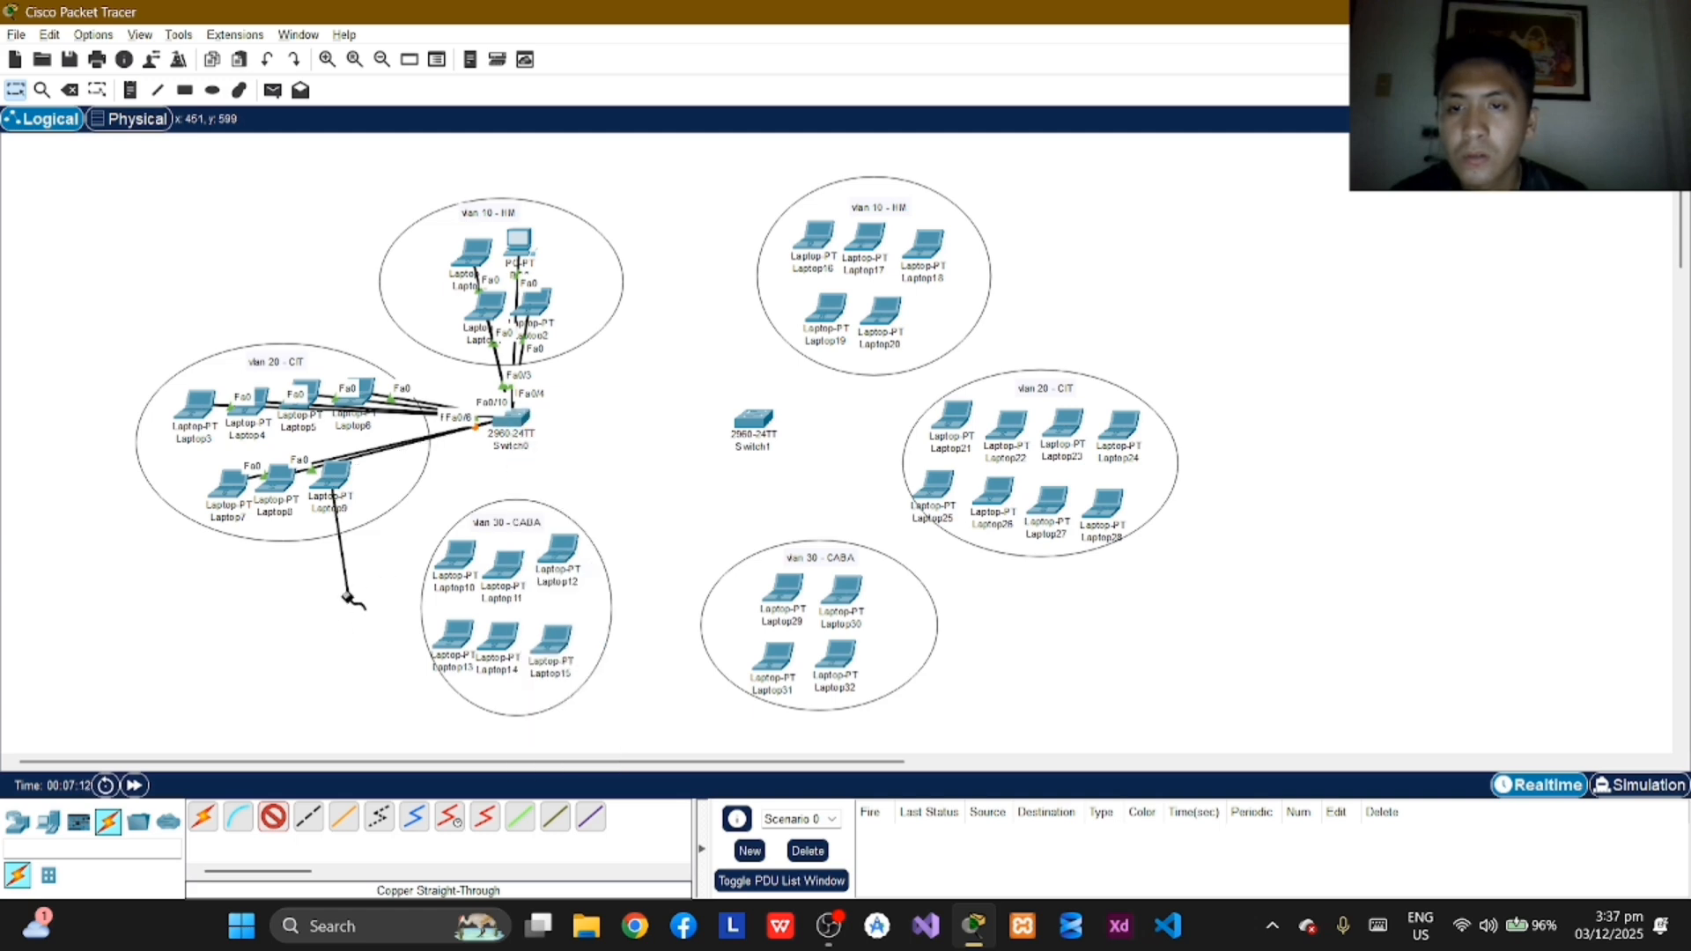
{"action": "left_click", "coordinate": [275, 819]}
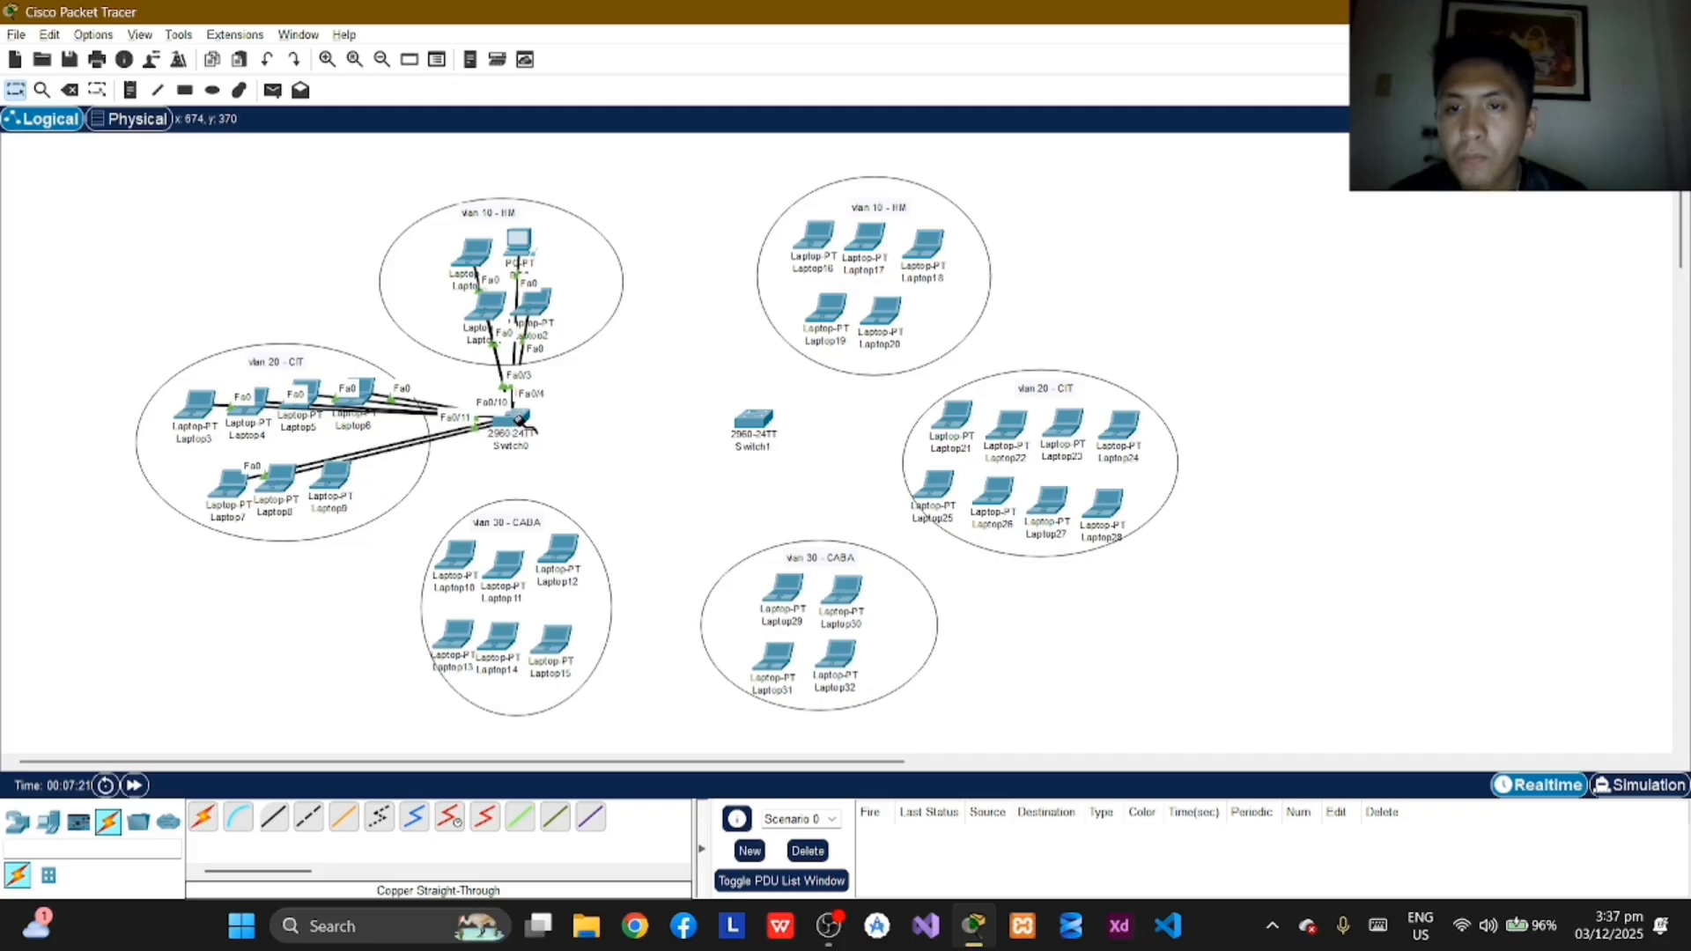
Step: Delete the cable between Laptop8 and FastEthernet0/6 on Switch0
{"action": "left_click", "coordinate": [286, 469]}
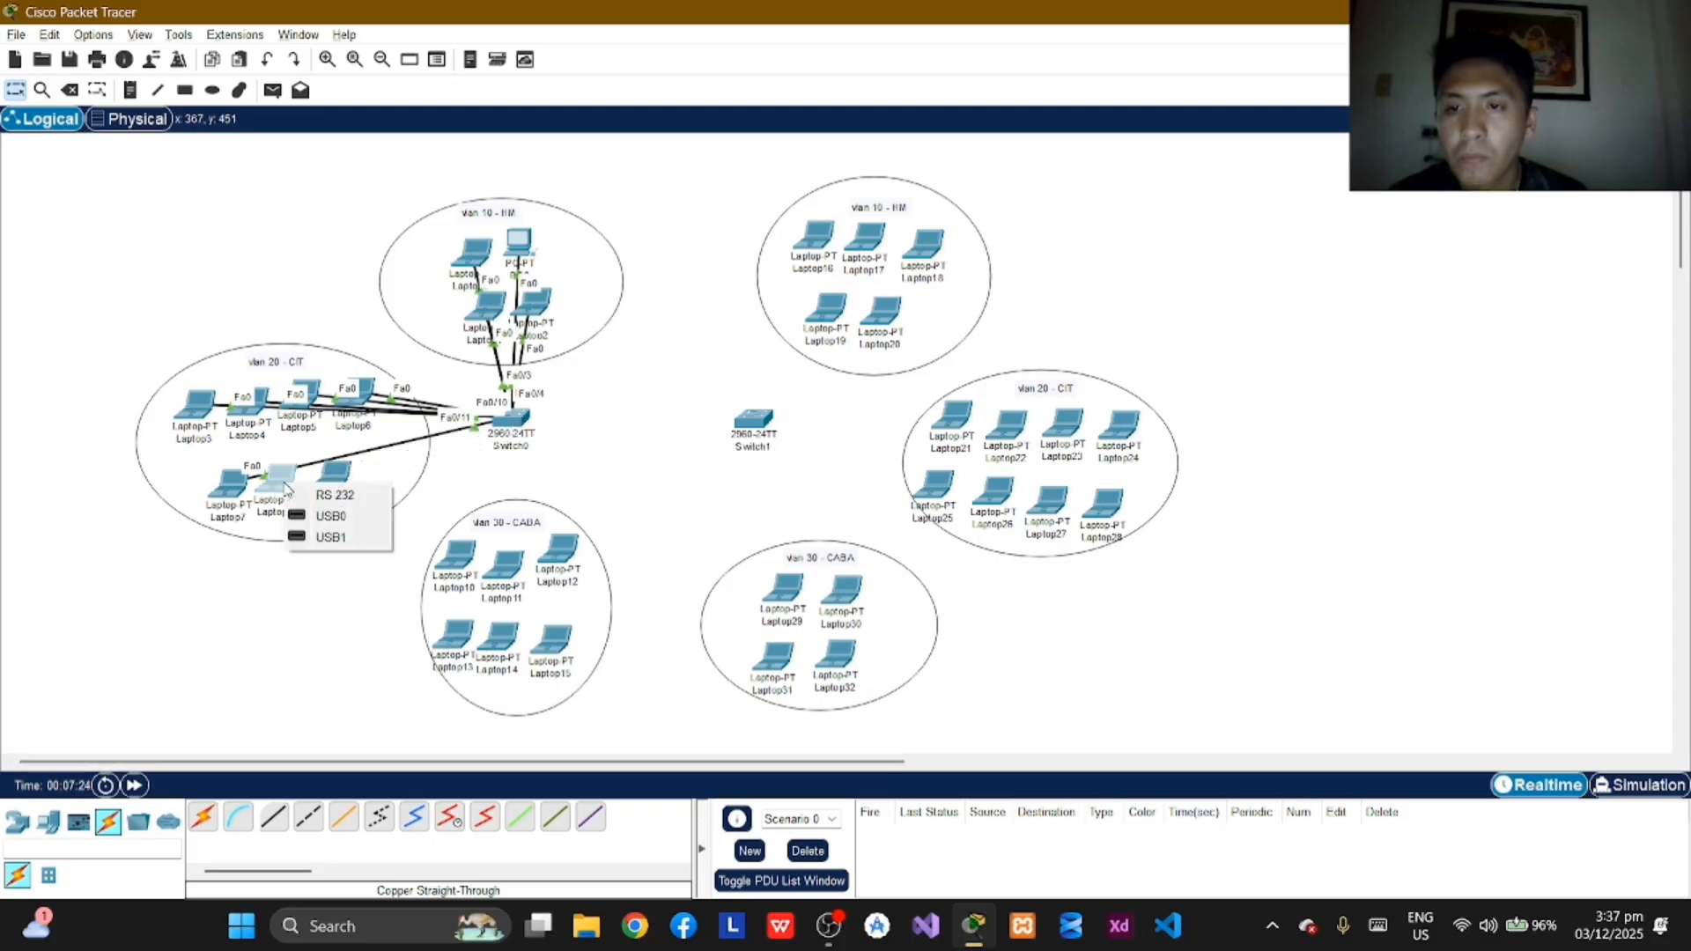
{"action": "left_click", "coordinate": [352, 574]}
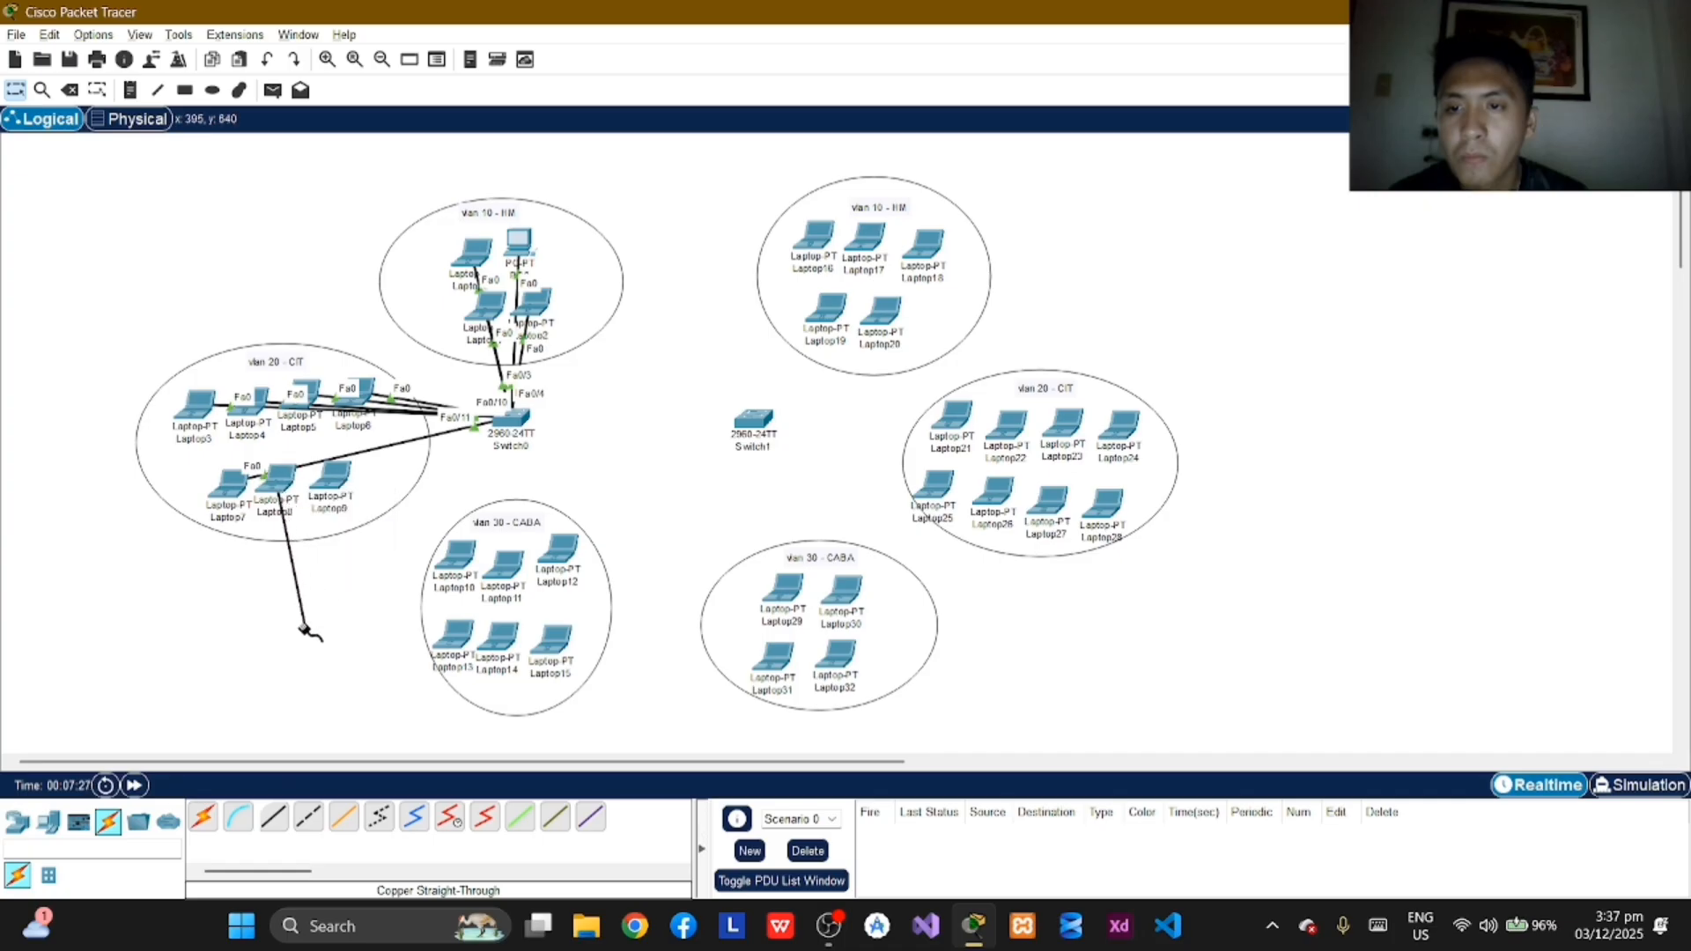
{"action": "left_click", "coordinate": [72, 91]}
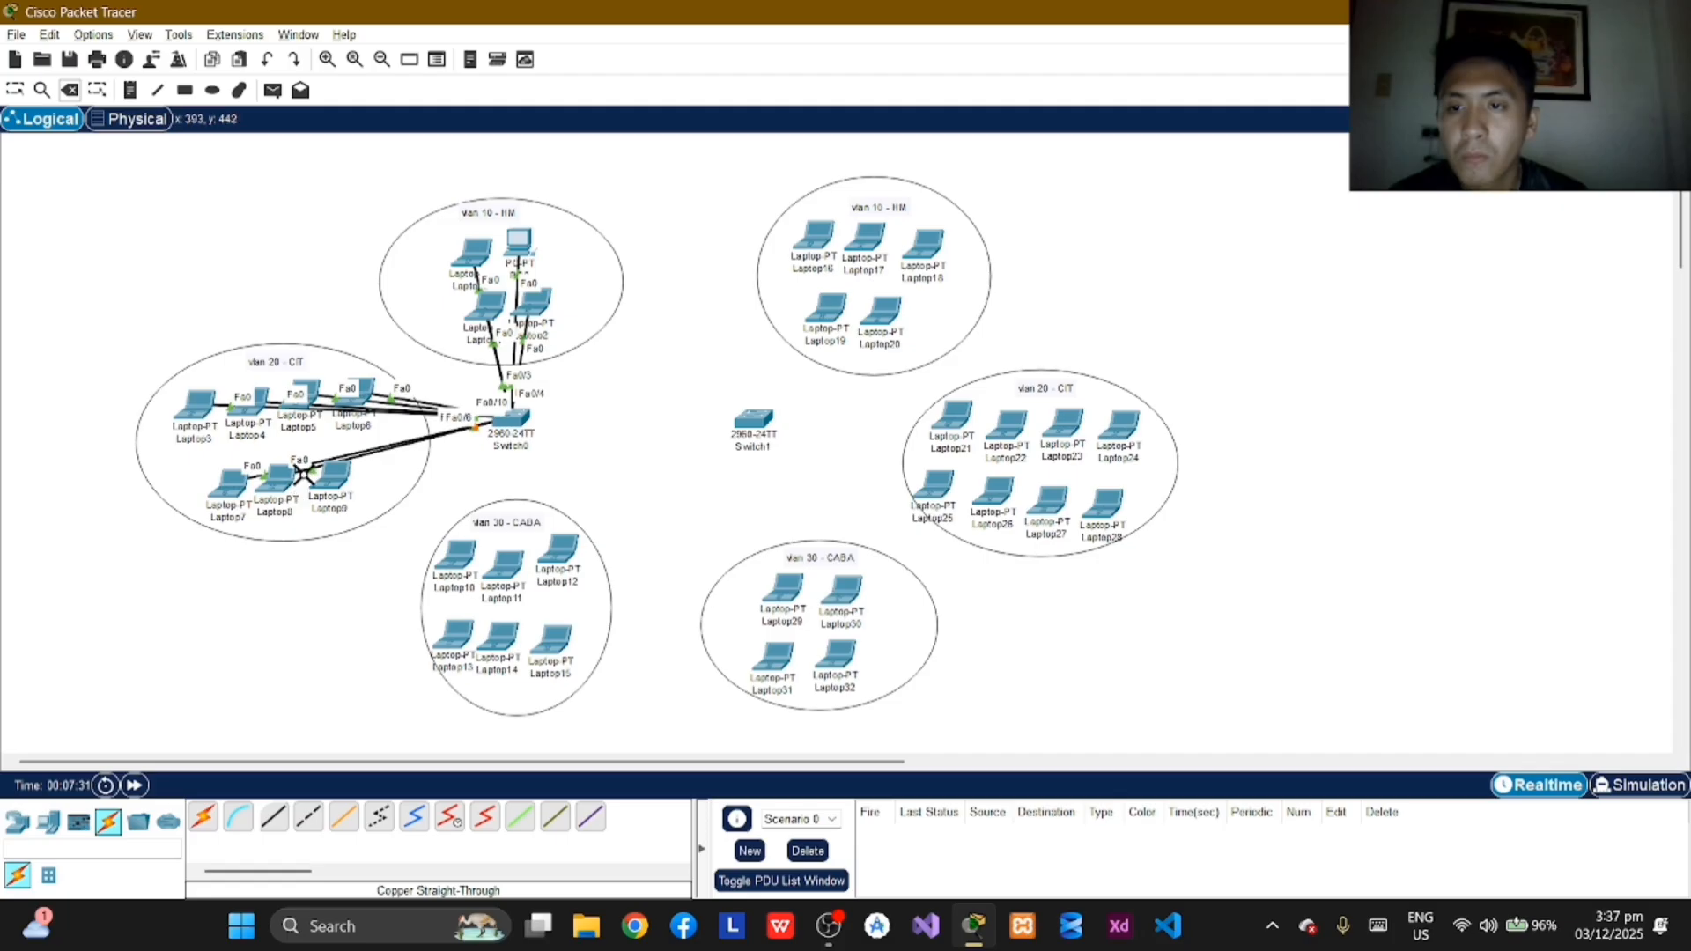
{"action": "left_click", "coordinate": [304, 469]}
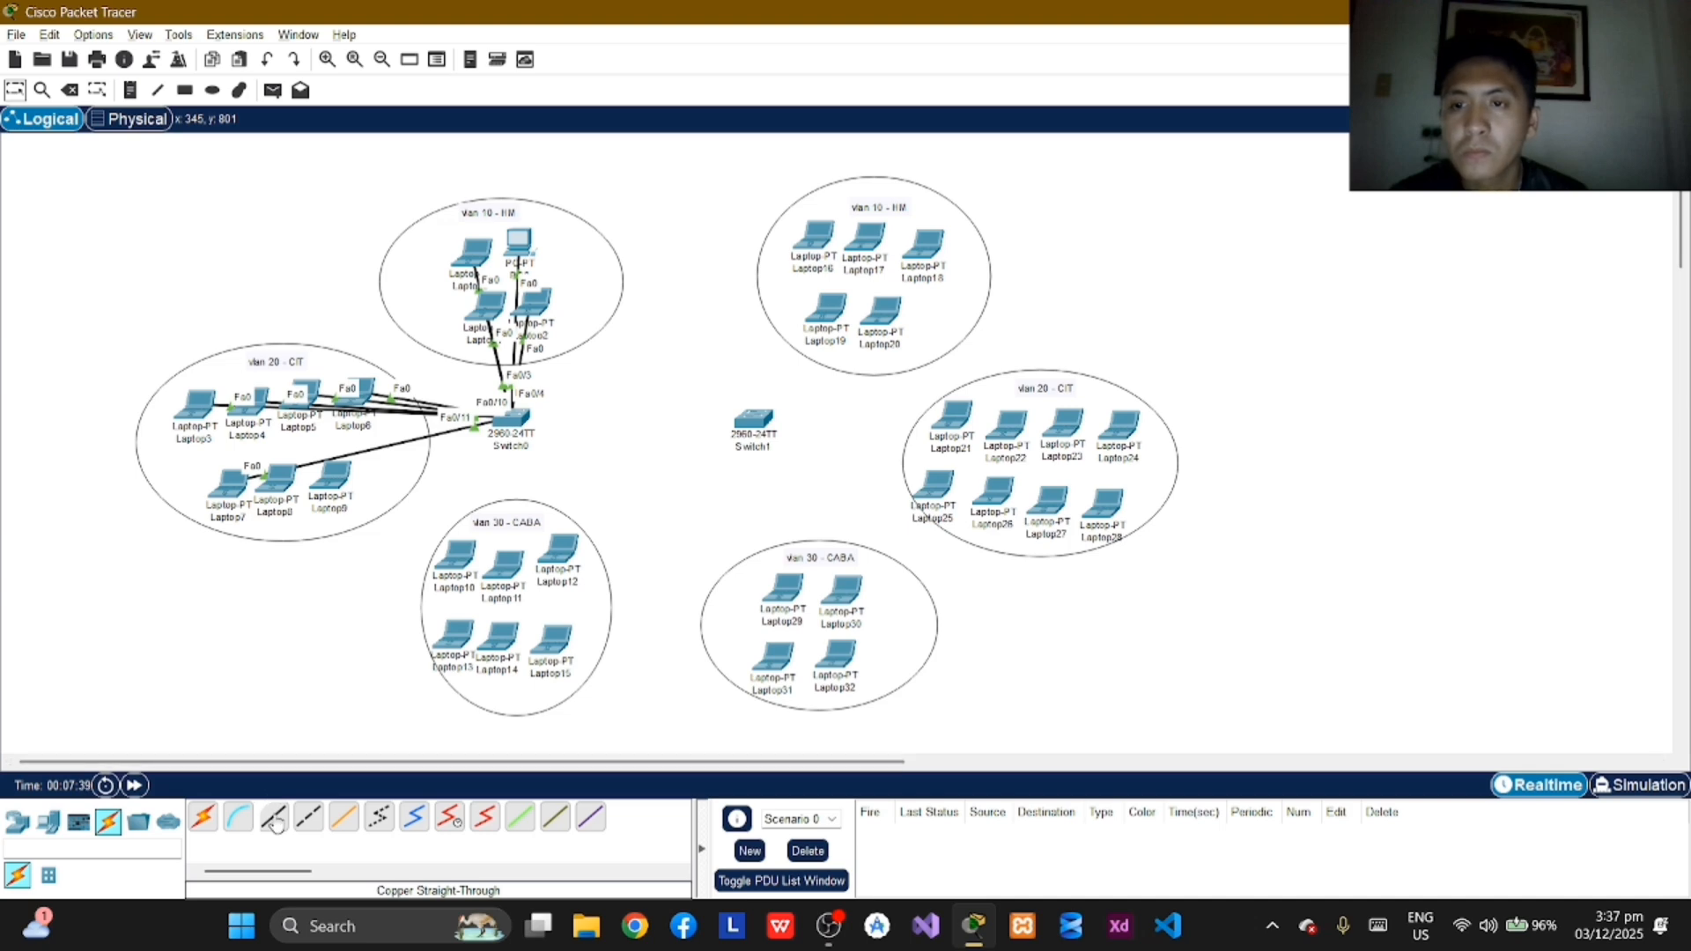
Step: Connect Laptop8's FastEthernet0 port to FastEthernet0/12 on Switch0 with a copper straight-through cable
{"action": "left_click", "coordinate": [274, 821]}
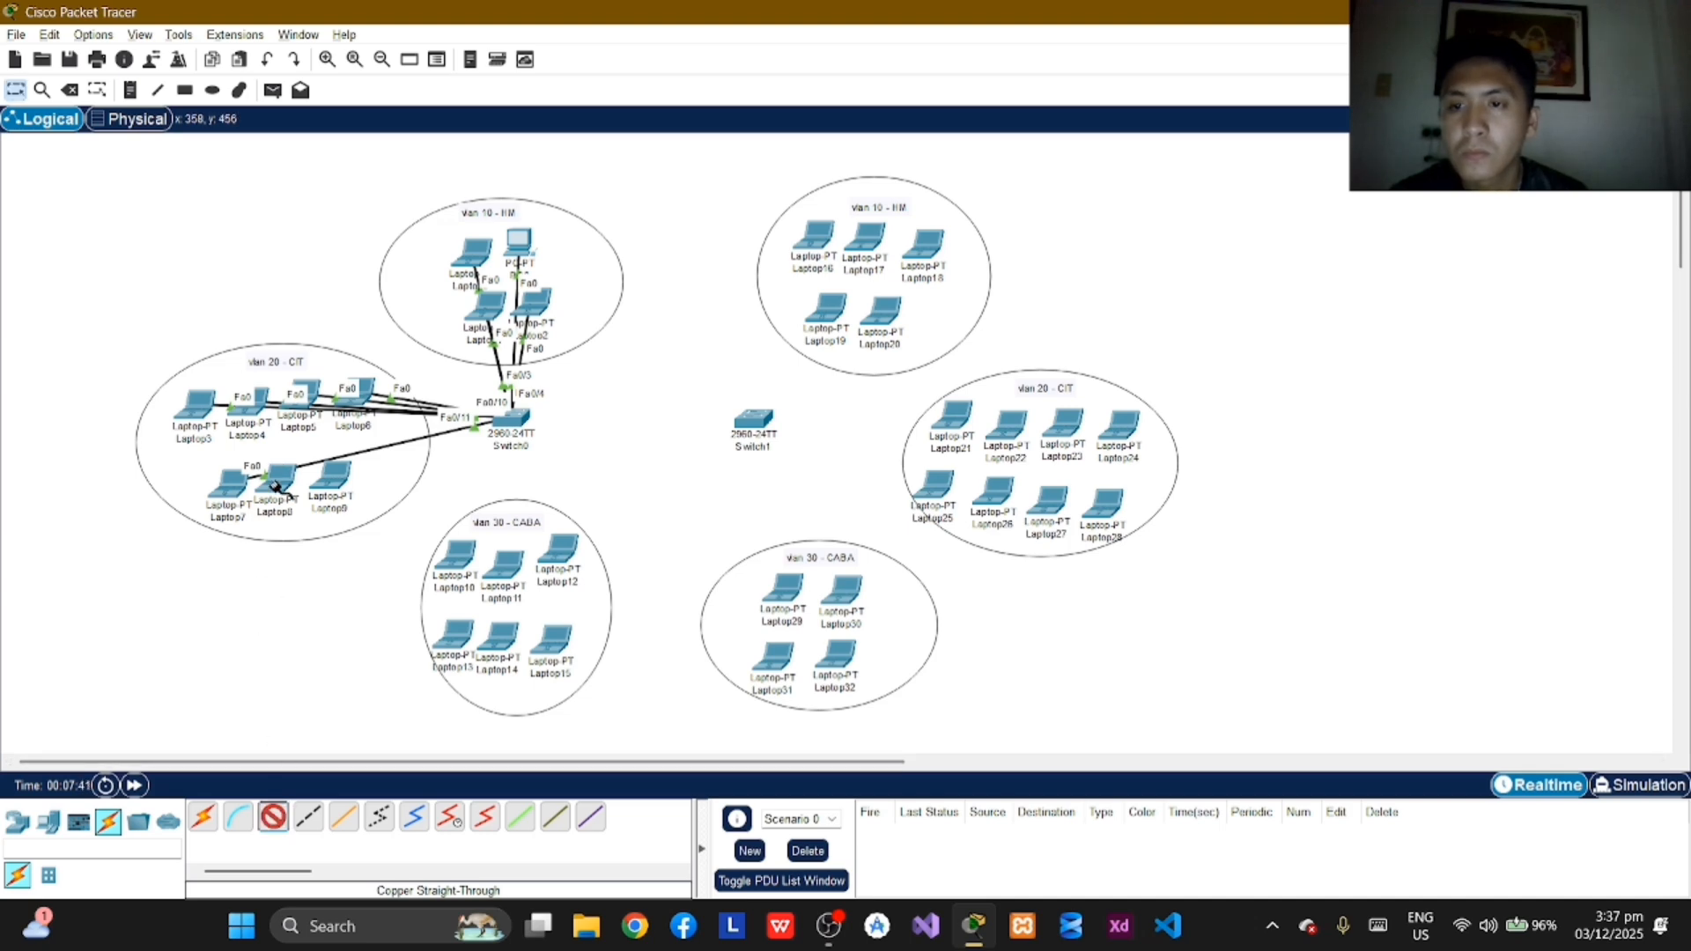
{"action": "mouse_move", "coordinate": [275, 486]}
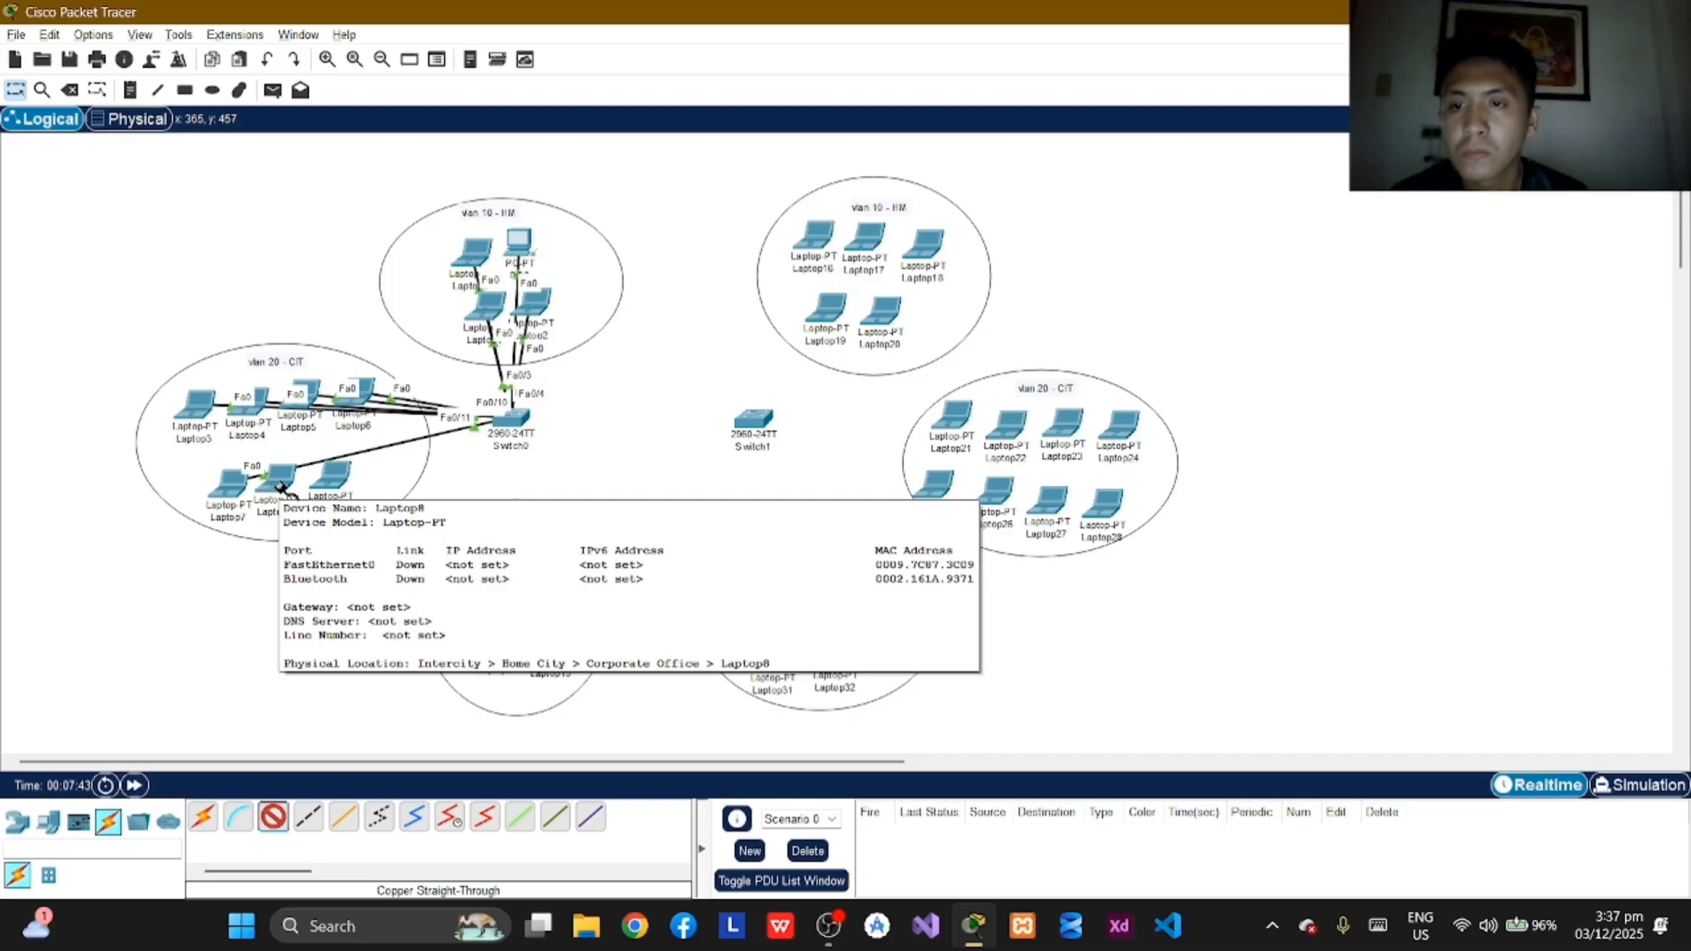
{"action": "left_click", "coordinate": [280, 487]}
{"action": "left_click", "coordinate": [361, 564]}
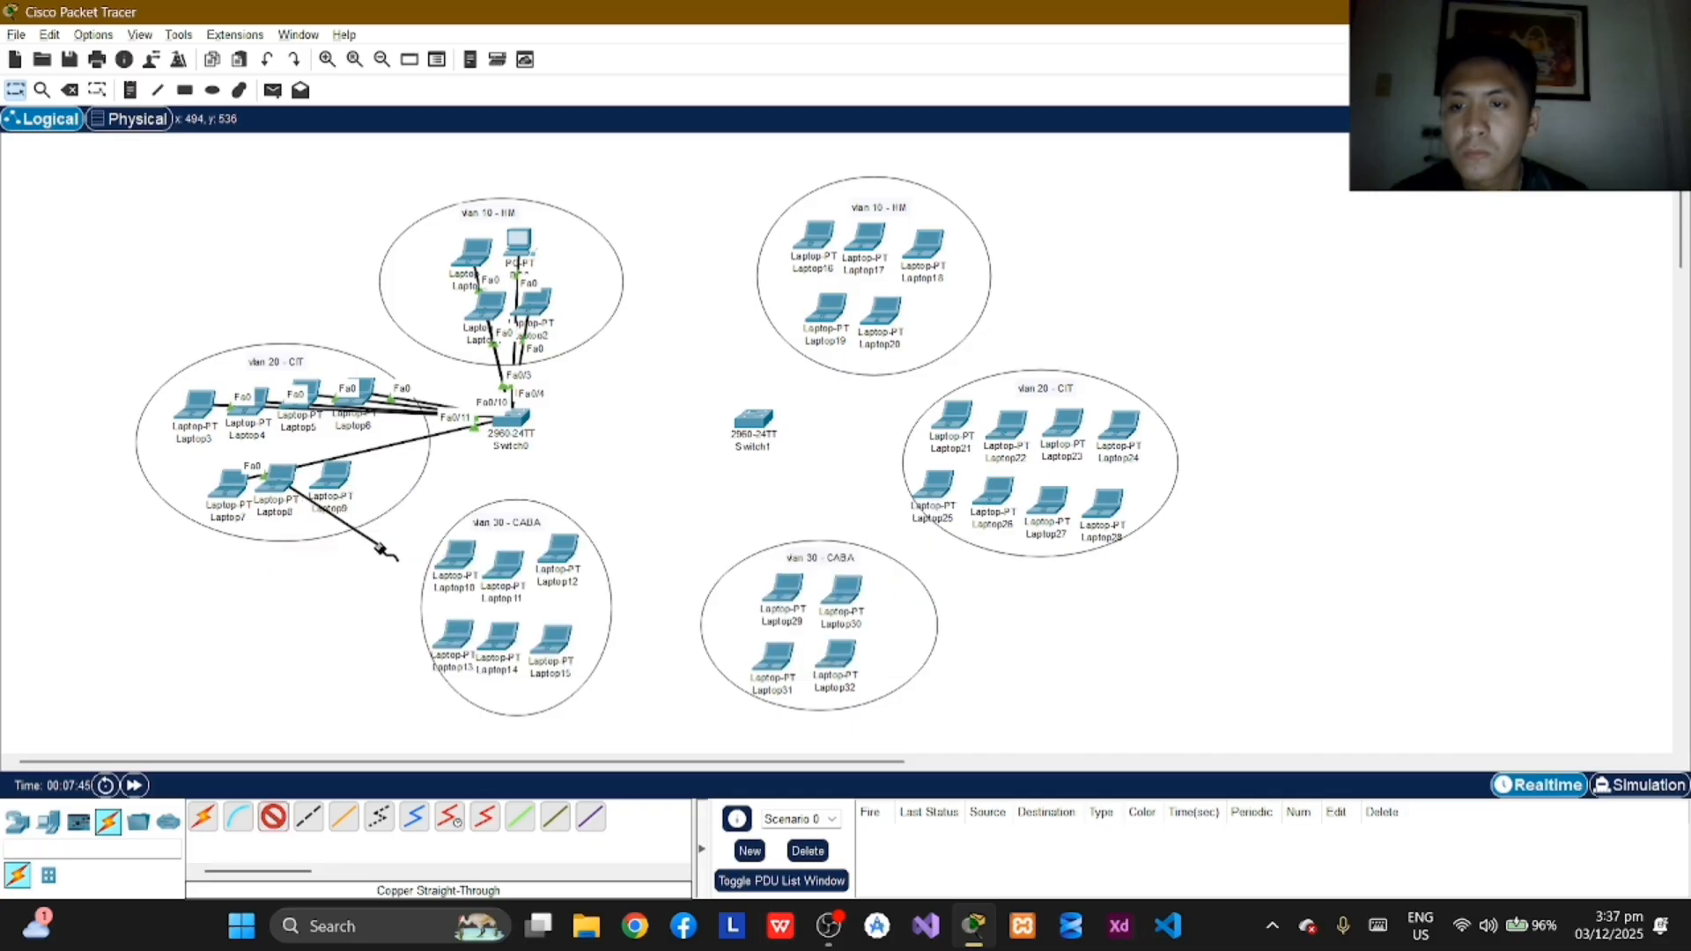
{"action": "left_click", "coordinate": [526, 422]}
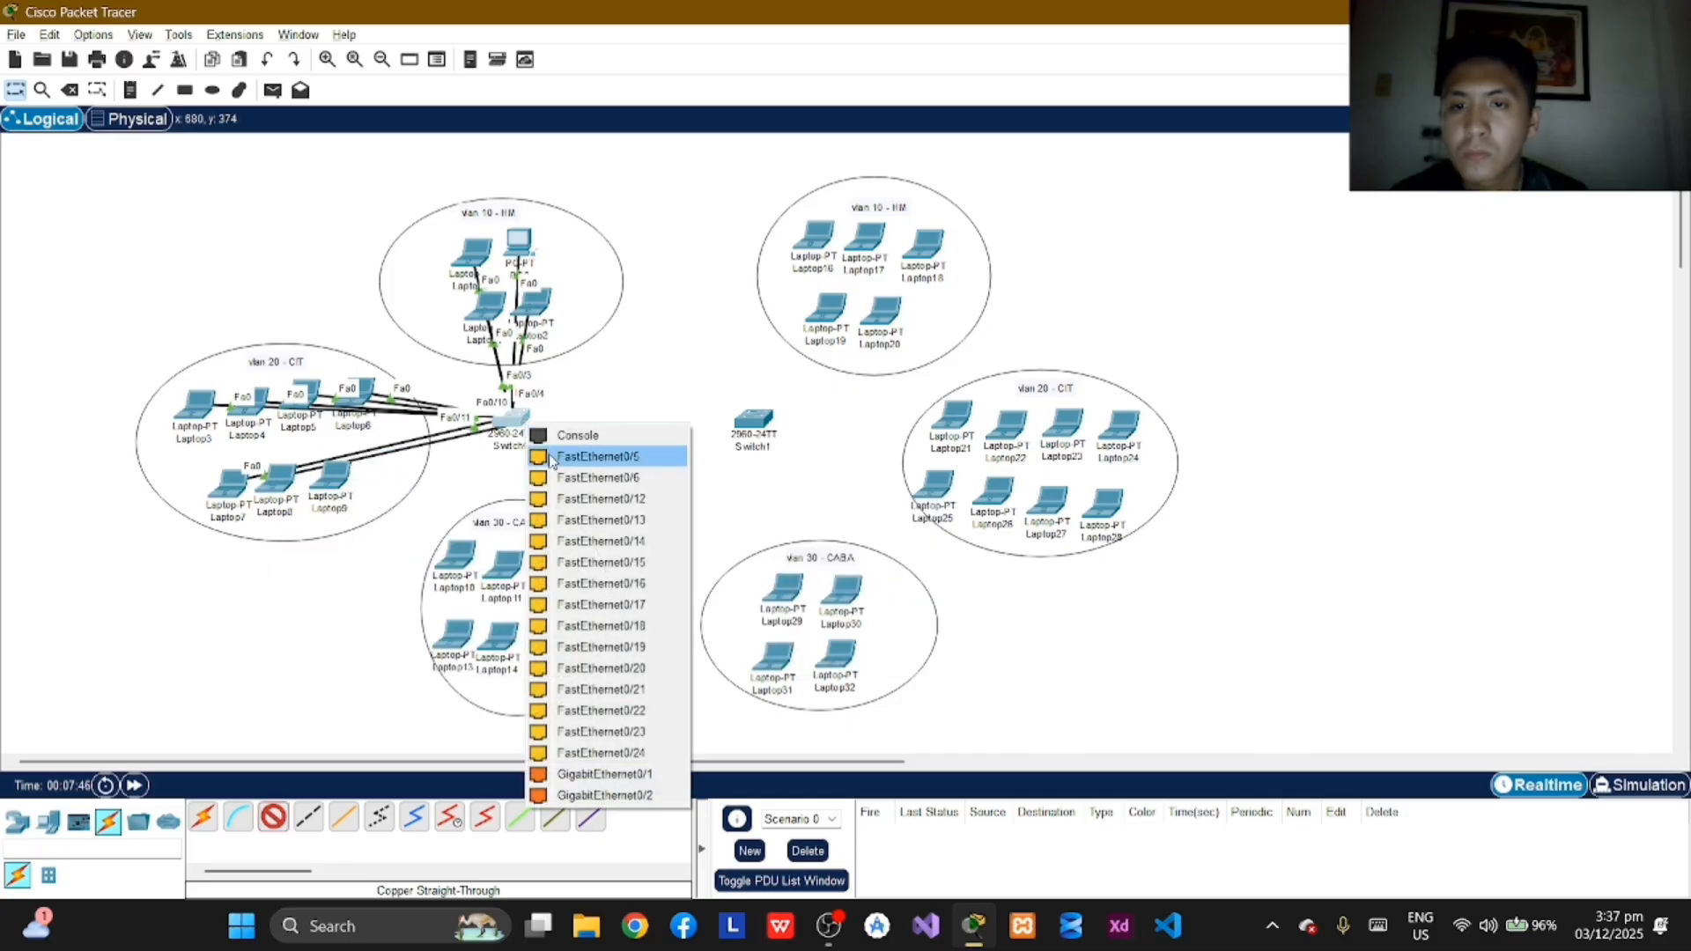
{"action": "left_click", "coordinate": [602, 499]}
Step: Connect Laptop9's FastEthernet0 port to FastEthernet0/13 on Switch0 with a copper straight-through cable
{"action": "left_click", "coordinate": [273, 818]}
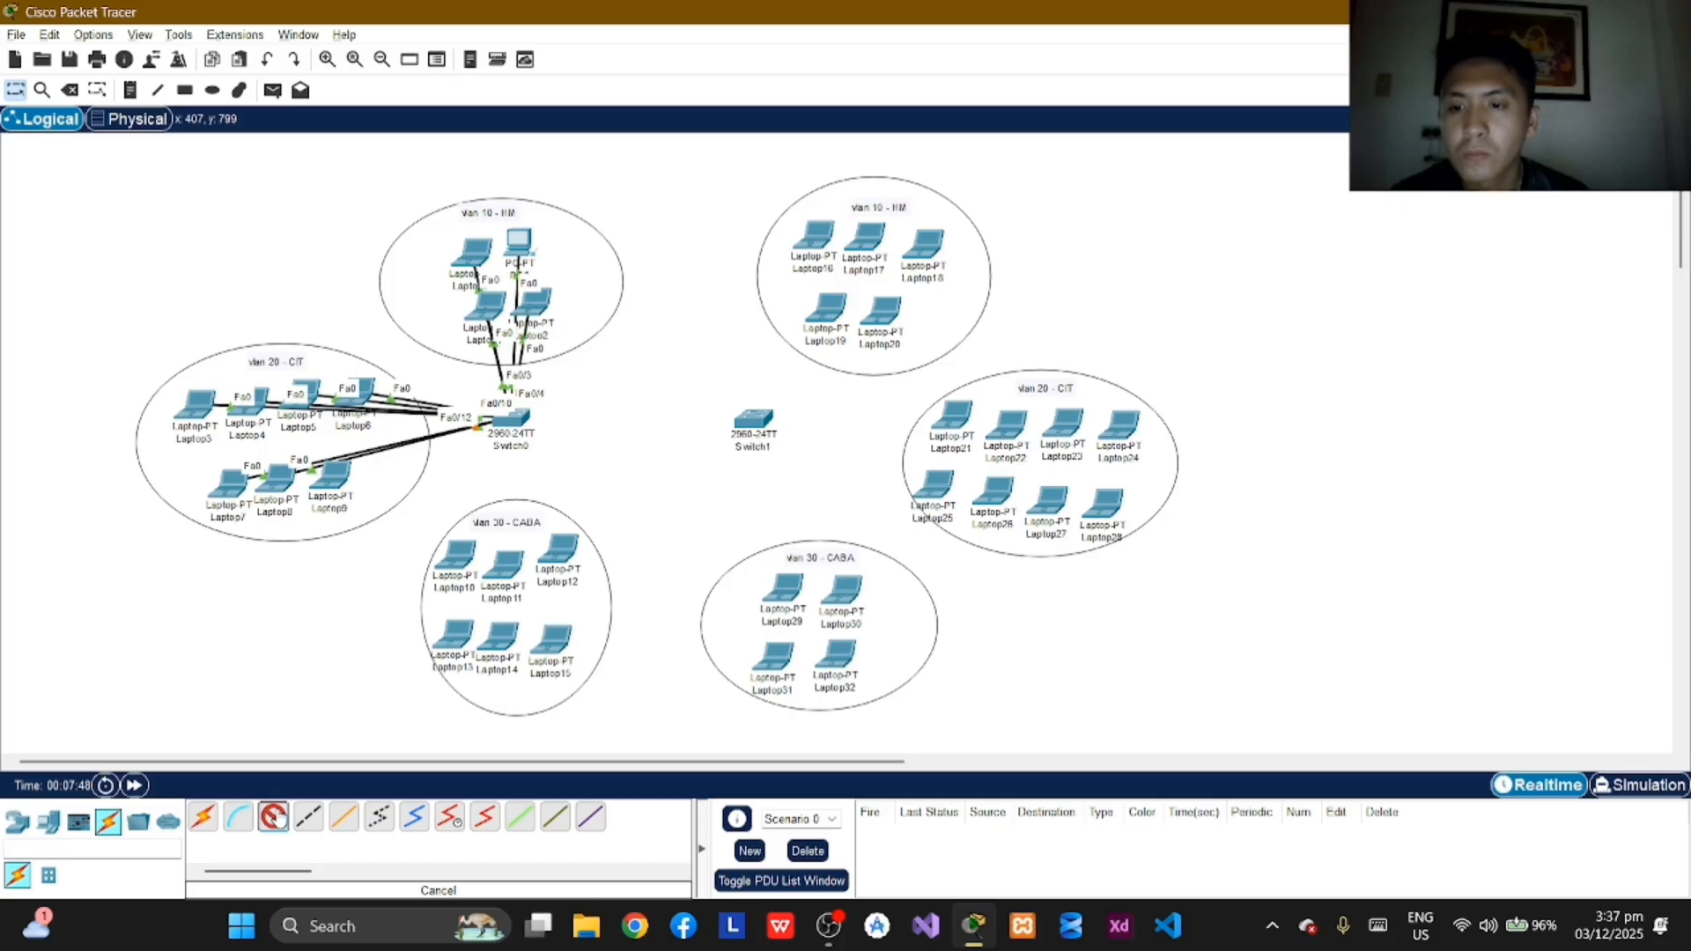
{"action": "left_click", "coordinate": [339, 490]}
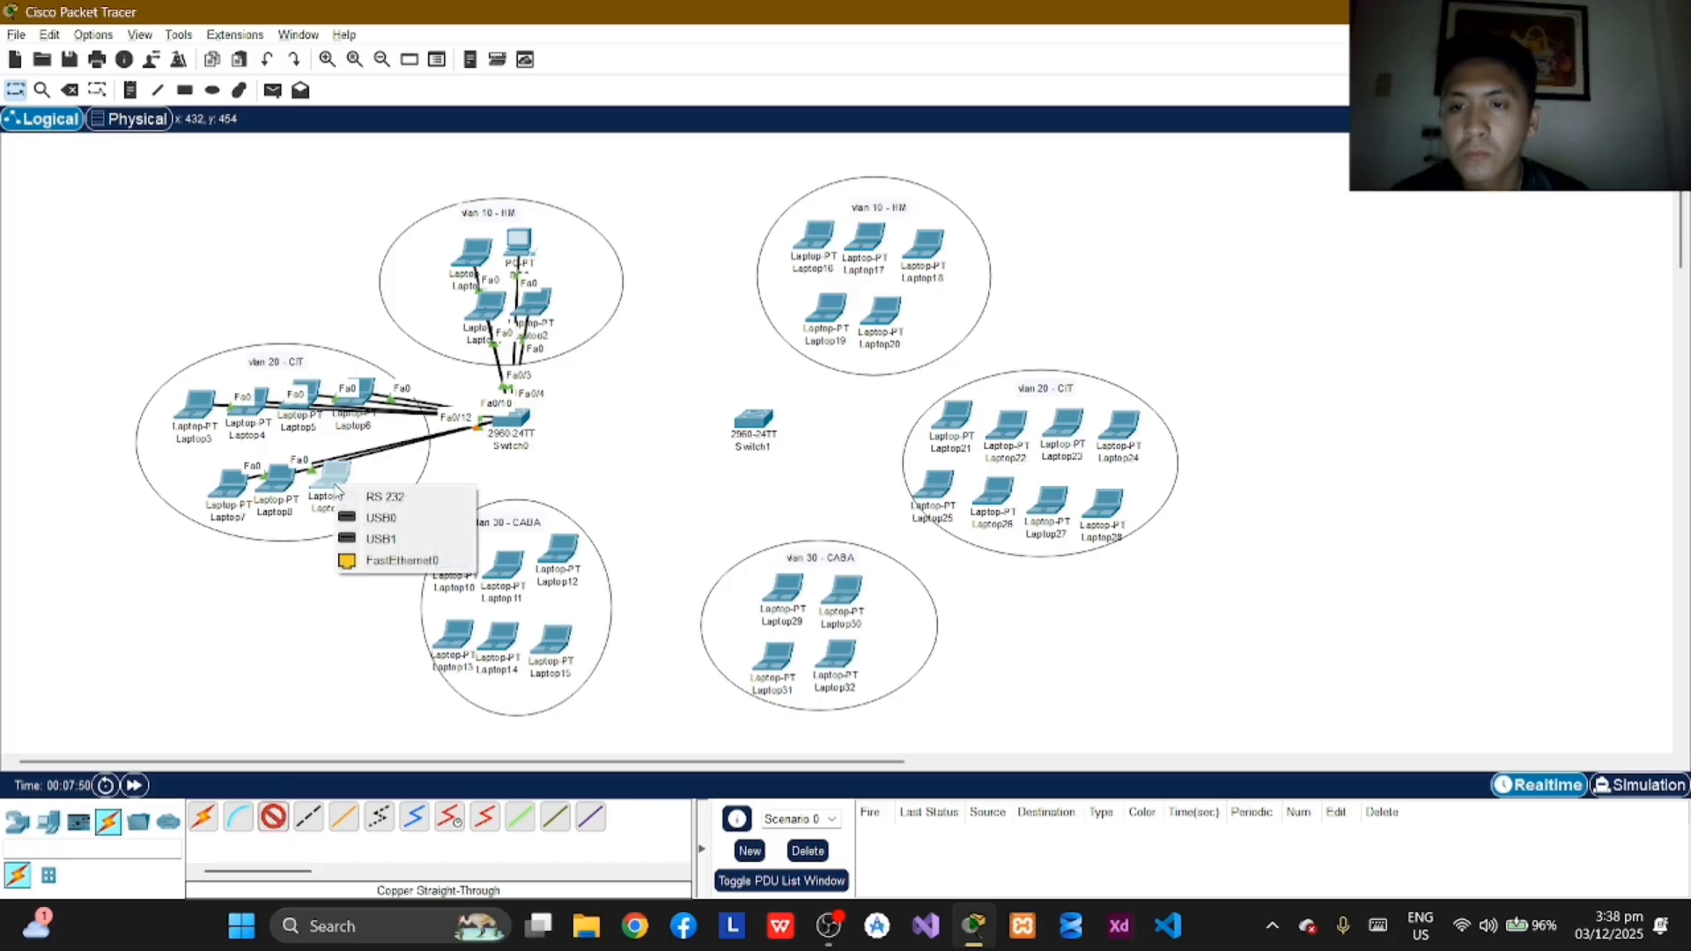
{"action": "left_click", "coordinate": [410, 559]}
{"action": "left_click", "coordinate": [513, 421]}
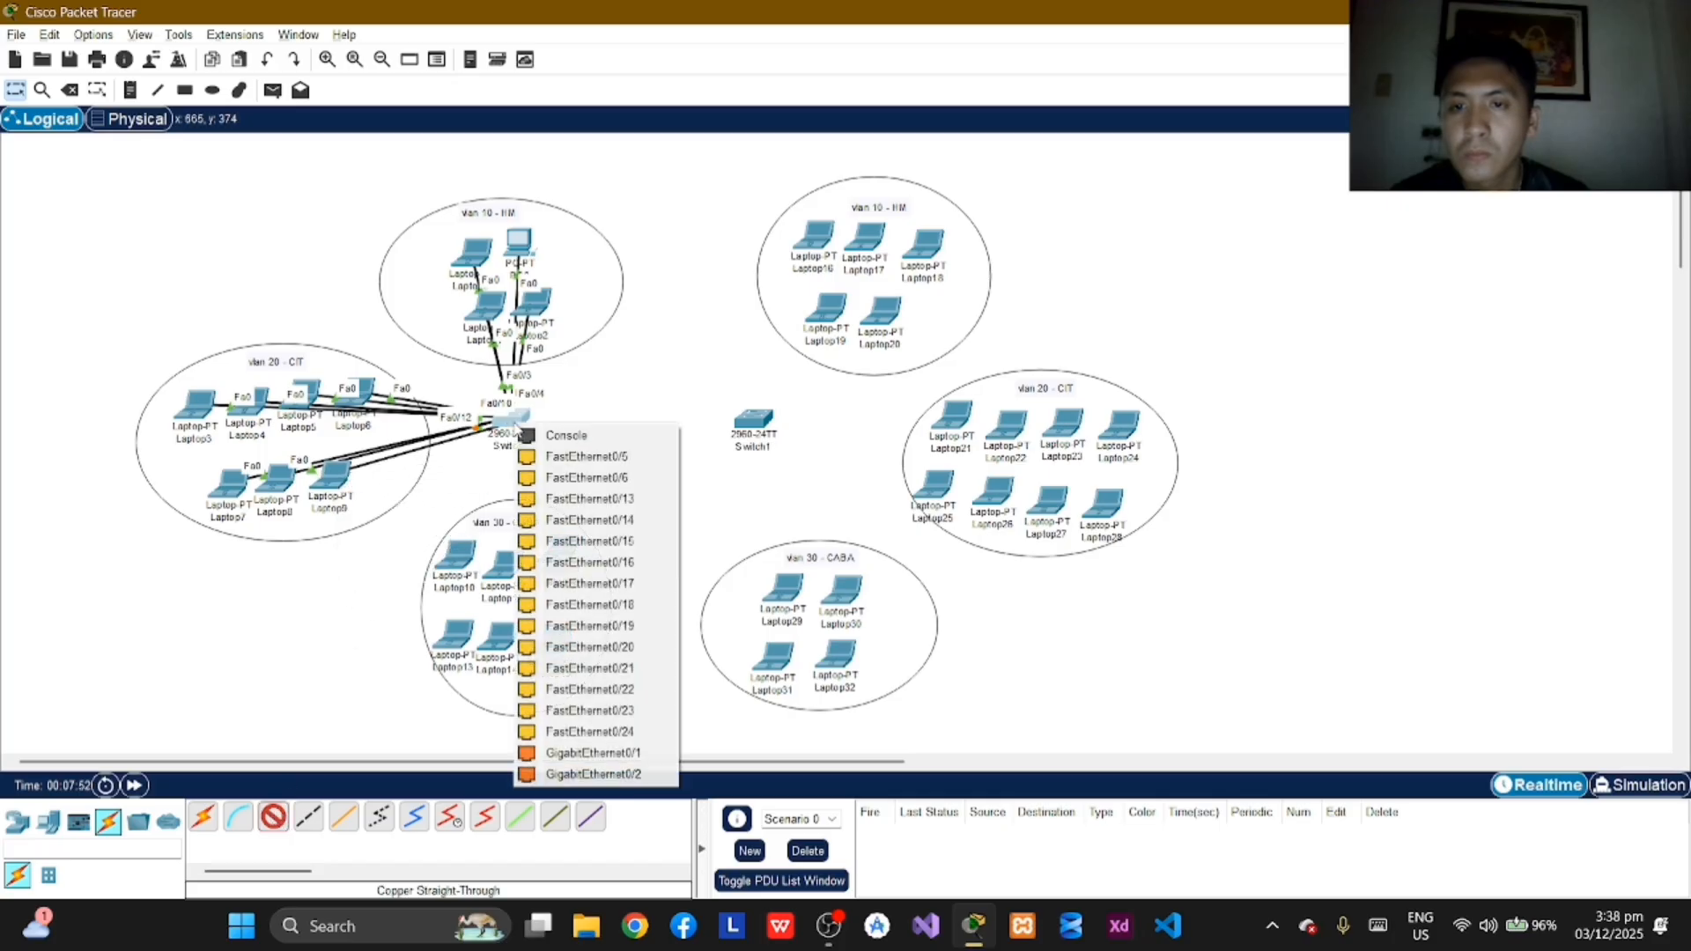
{"action": "left_click", "coordinate": [590, 498]}
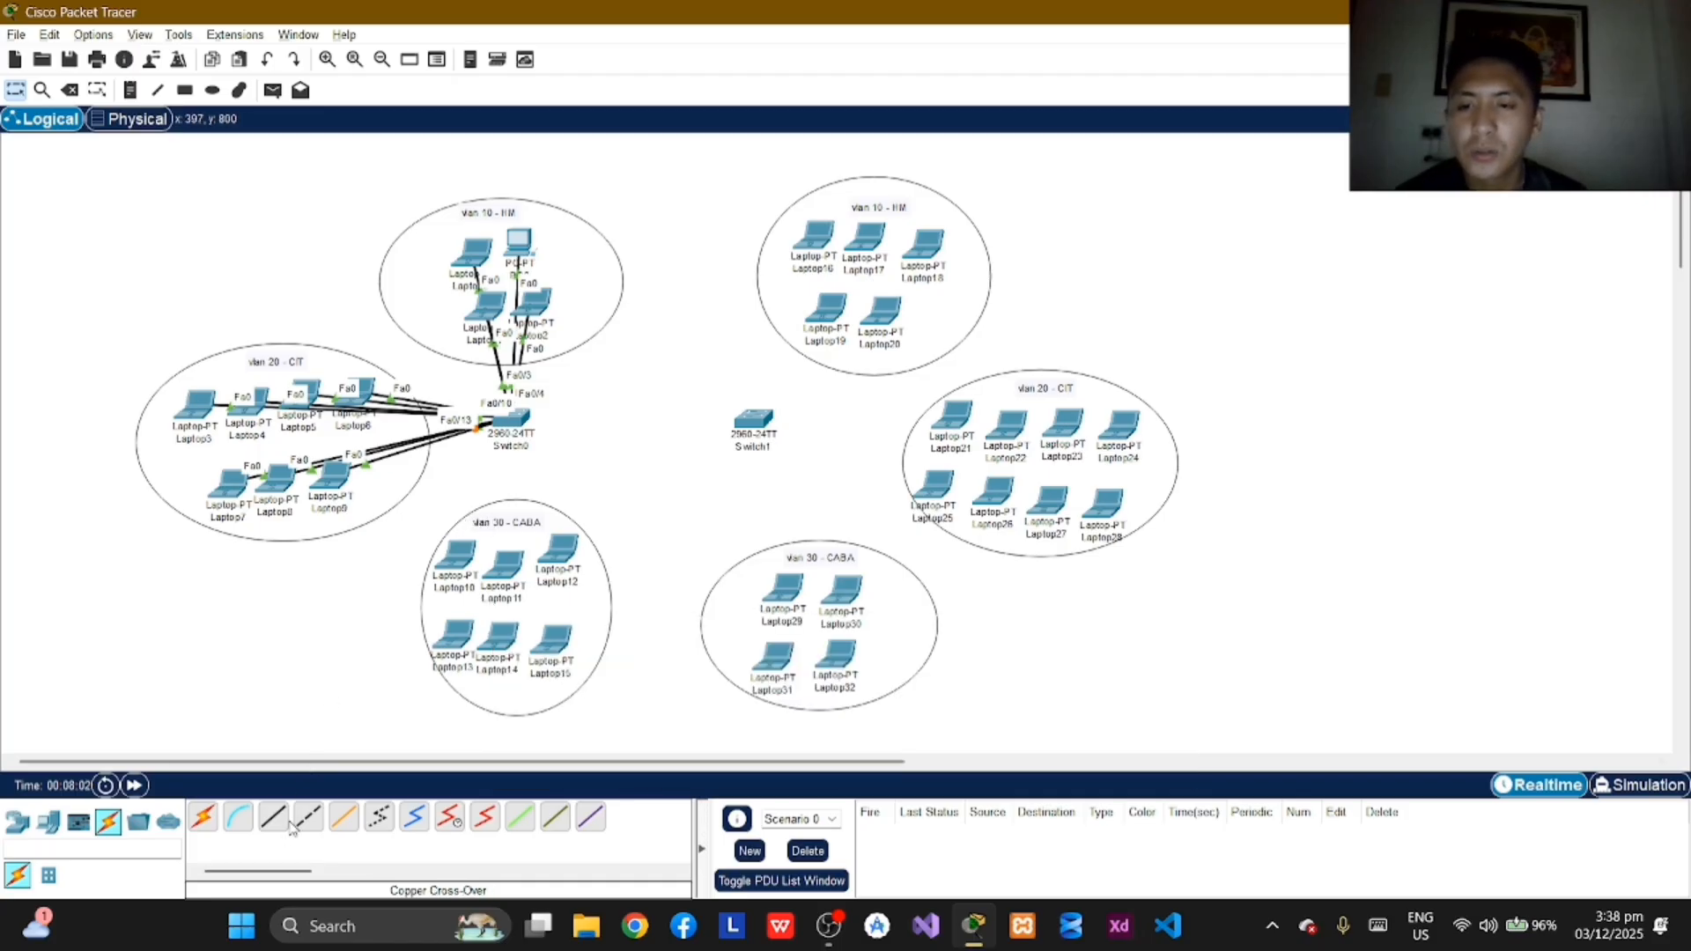
{"action": "left_click", "coordinate": [457, 557]}
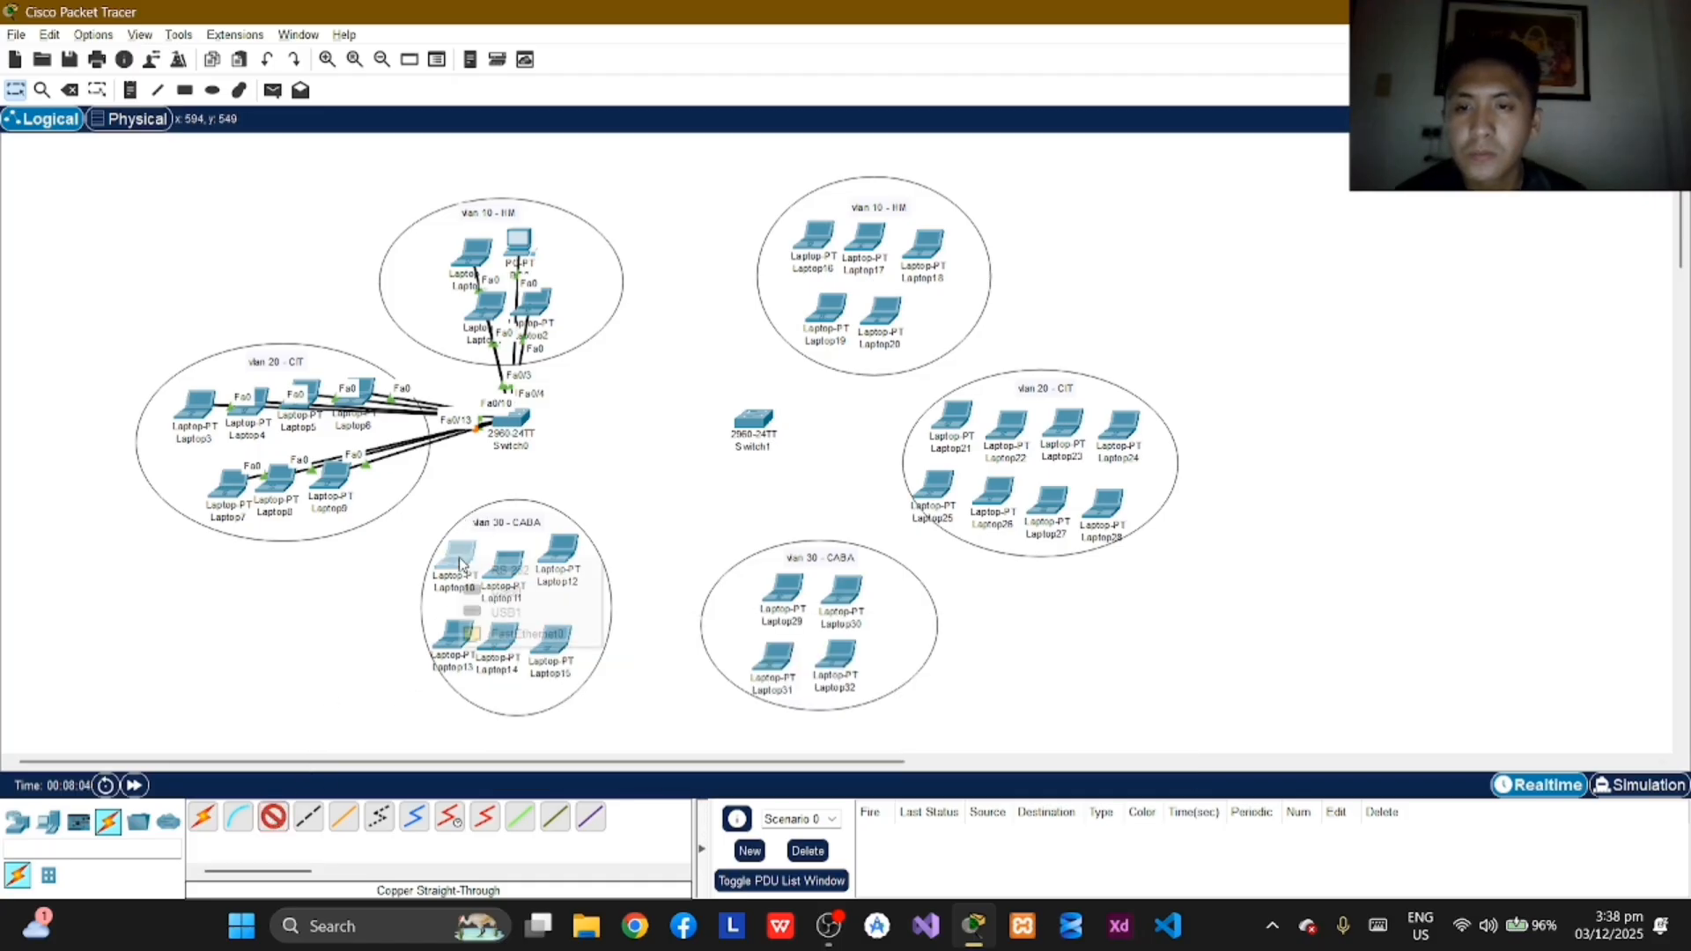
{"action": "left_click", "coordinate": [532, 629]}
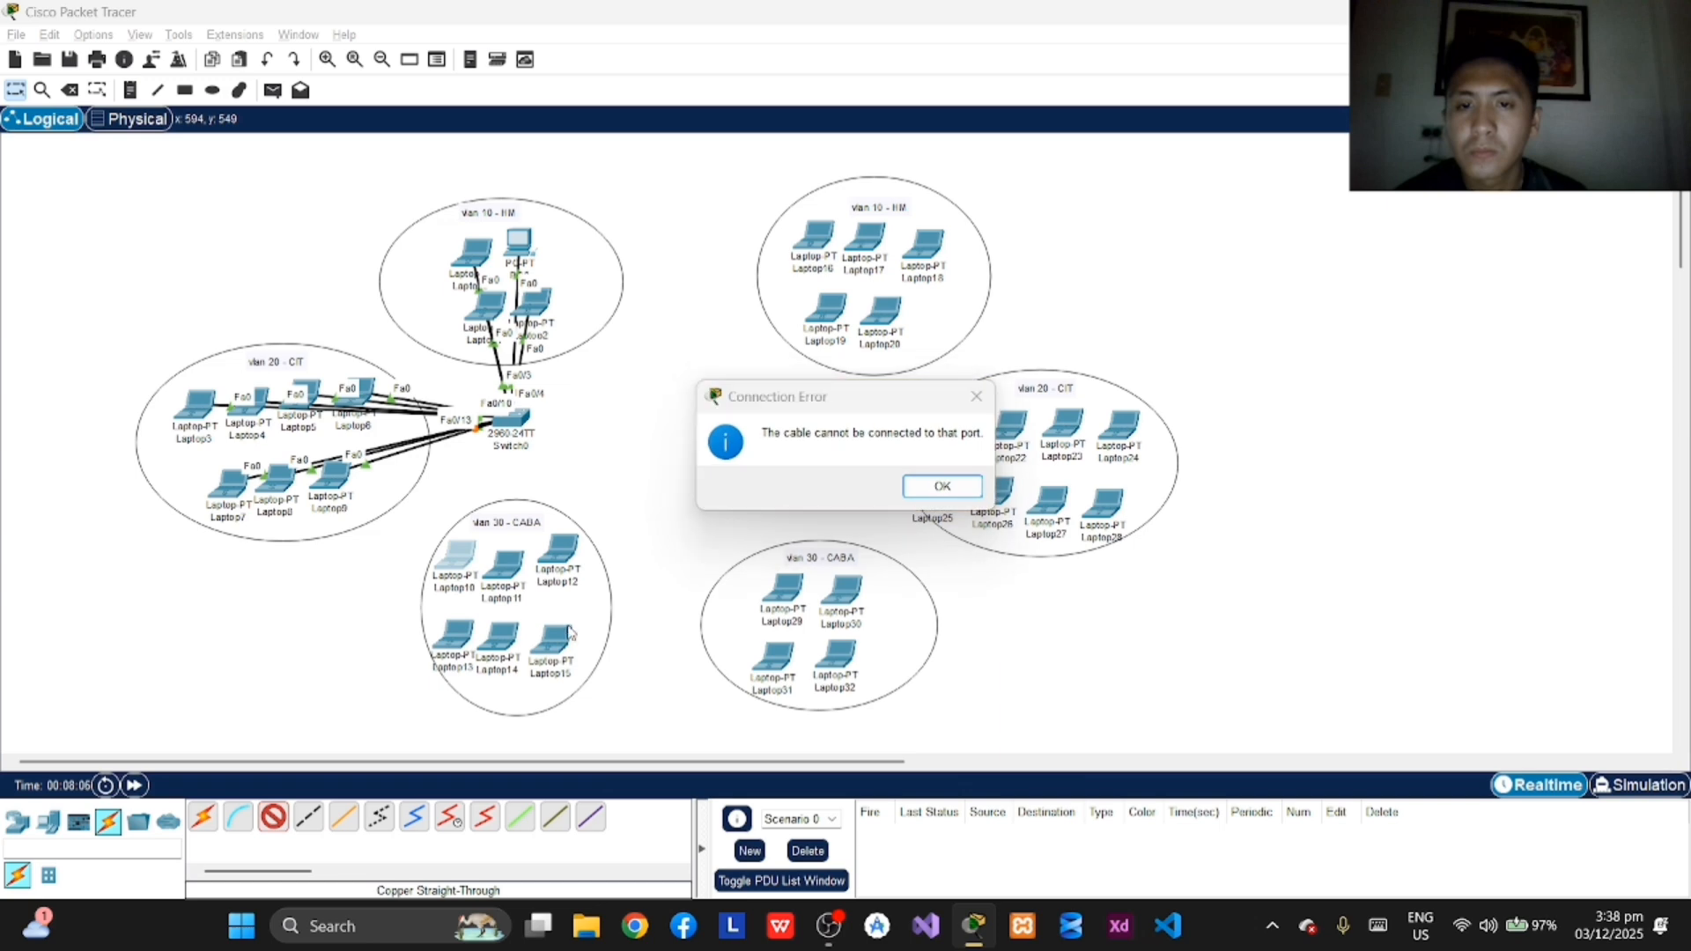
{"action": "left_click", "coordinate": [971, 398]}
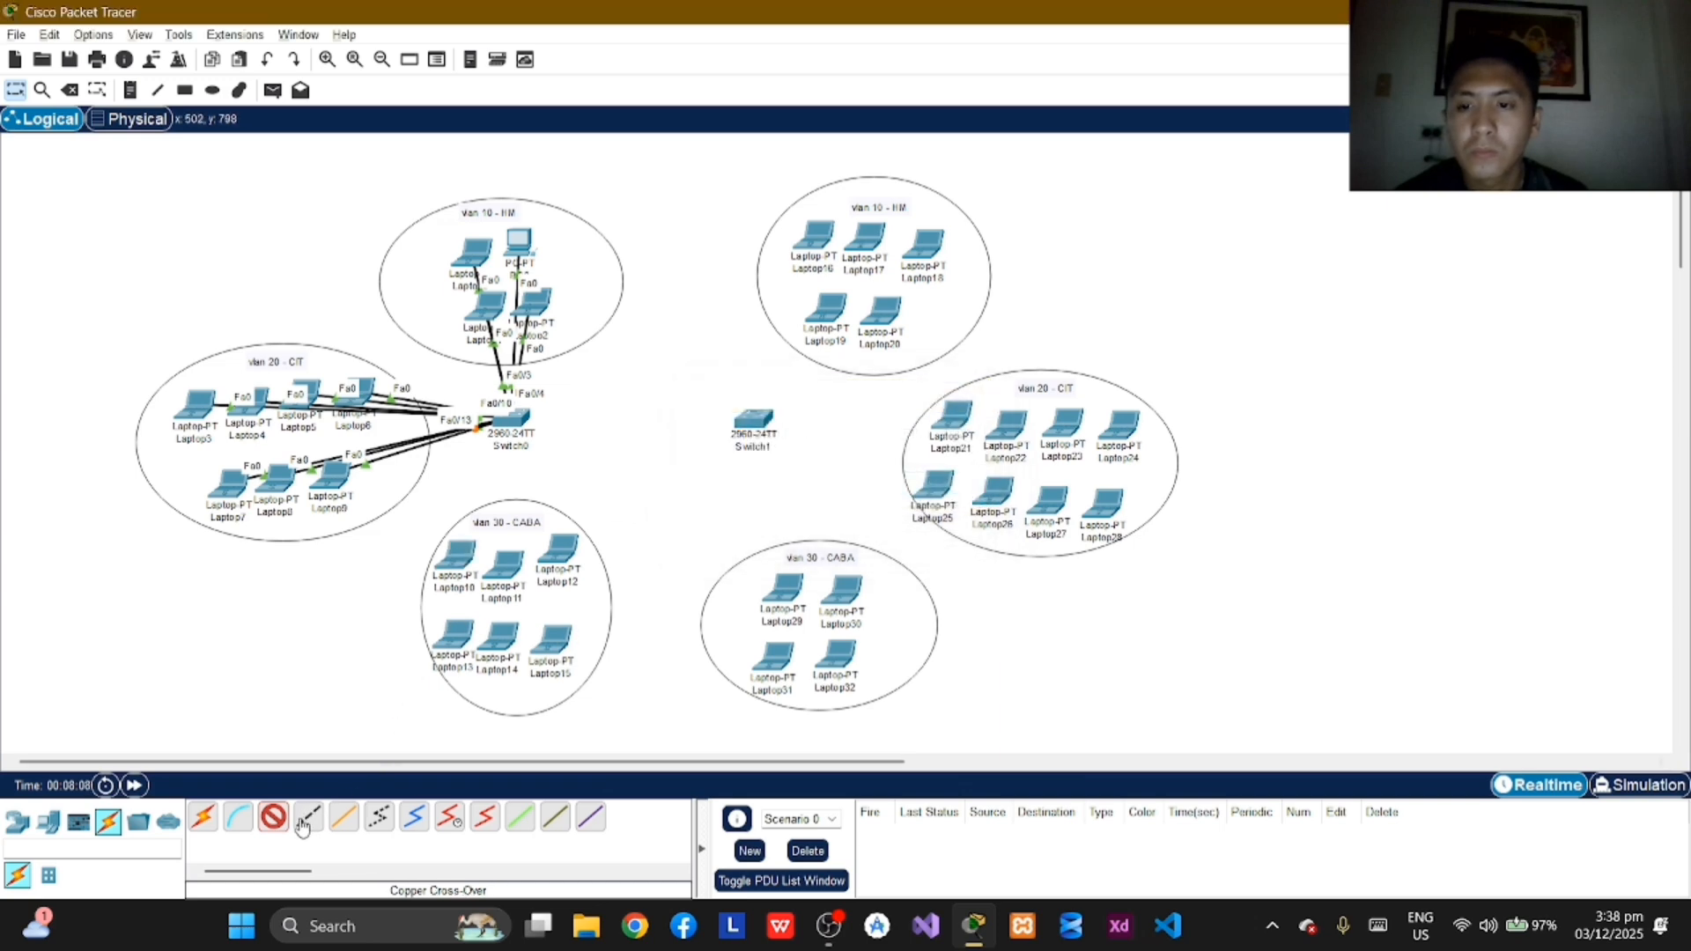
Step: Connect Laptop10's FastEthernet0 port to FastEthernet0/16 on Switch0 with a copper straight-through cable
{"action": "left_click", "coordinate": [457, 564]}
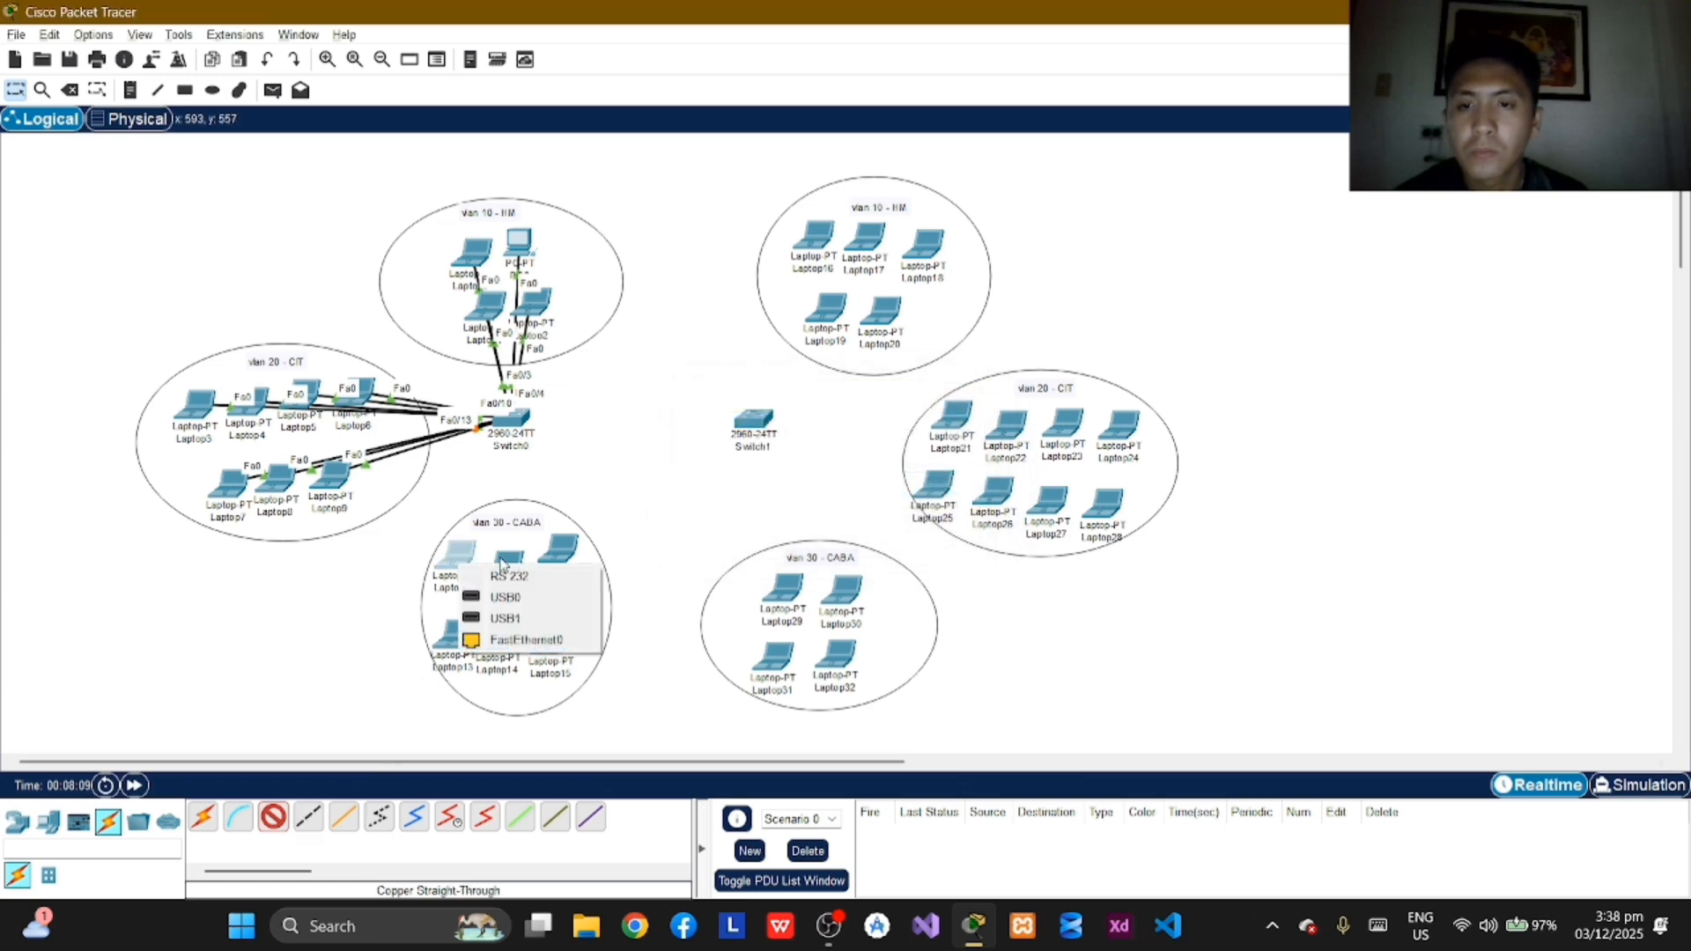
{"action": "left_click", "coordinate": [527, 642]}
{"action": "left_click", "coordinate": [520, 416]}
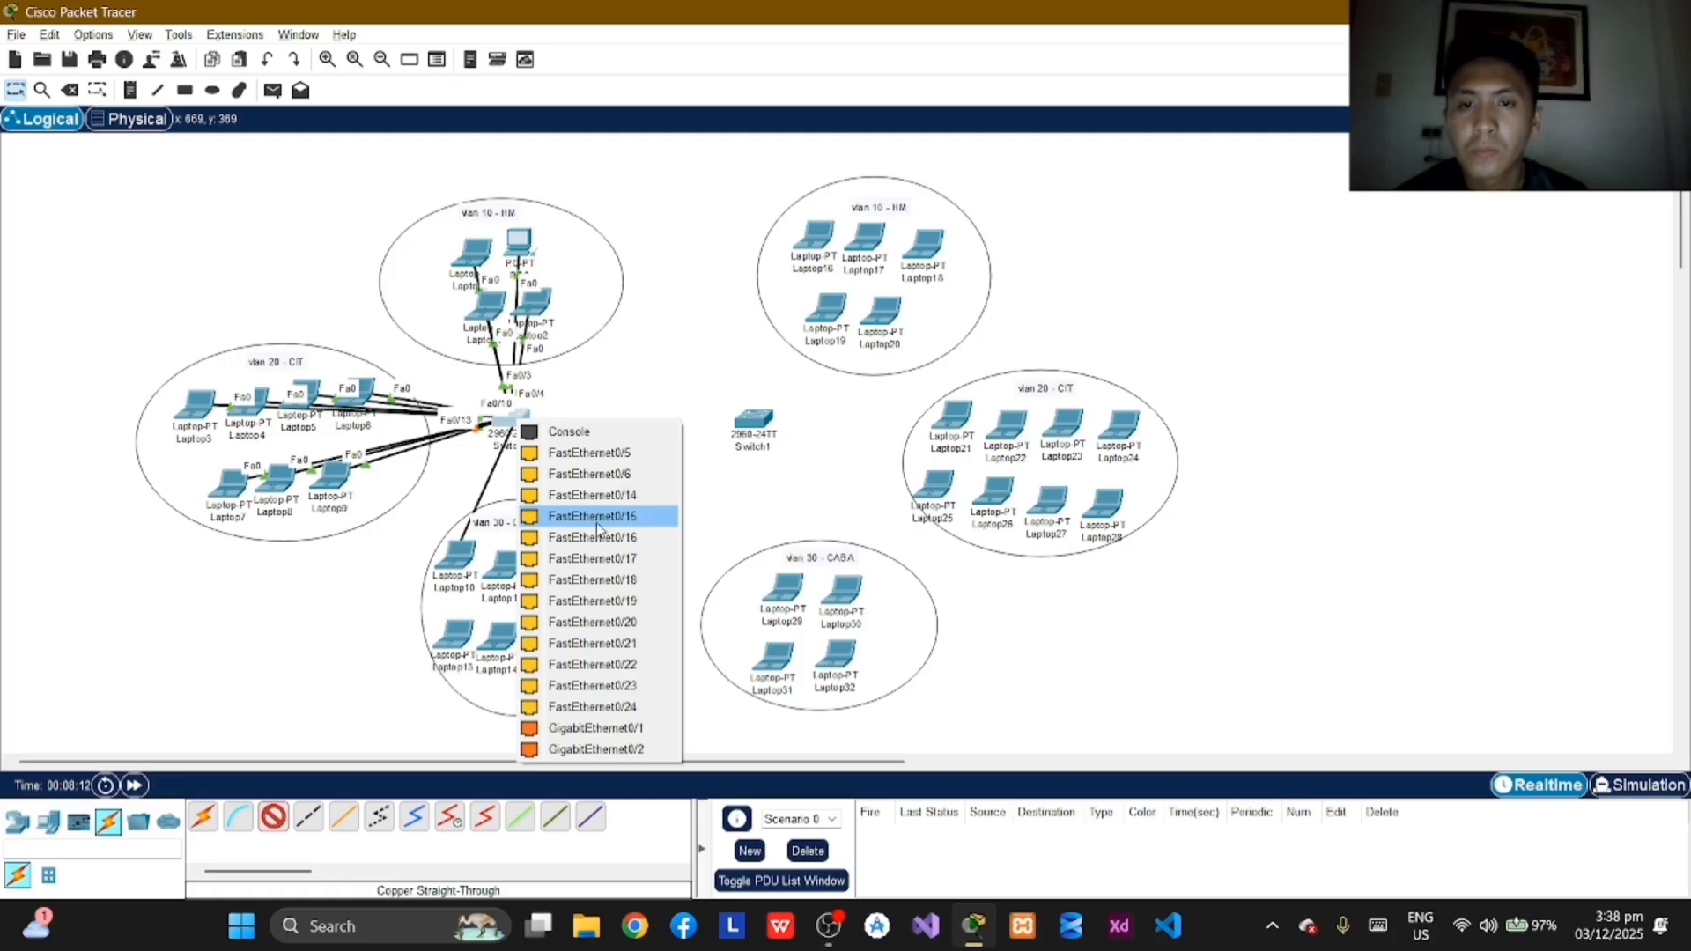
{"action": "left_click", "coordinate": [577, 535]}
{"action": "left_click", "coordinate": [268, 821]}
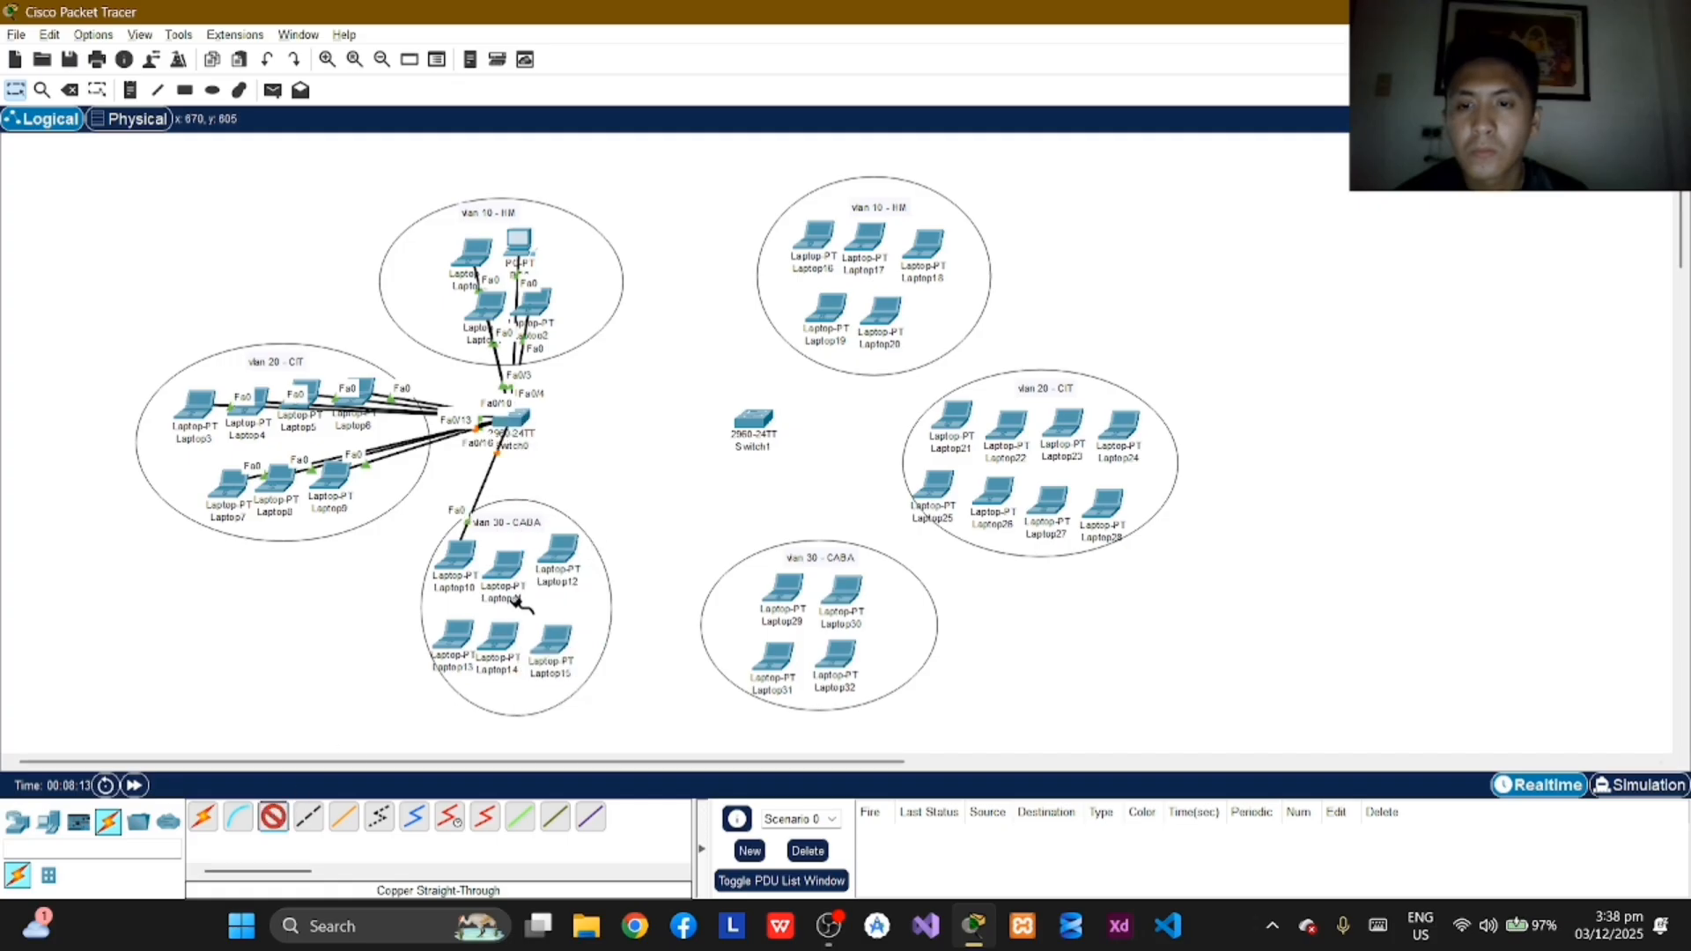
{"action": "left_click", "coordinate": [510, 574]}
{"action": "left_click", "coordinate": [555, 650]}
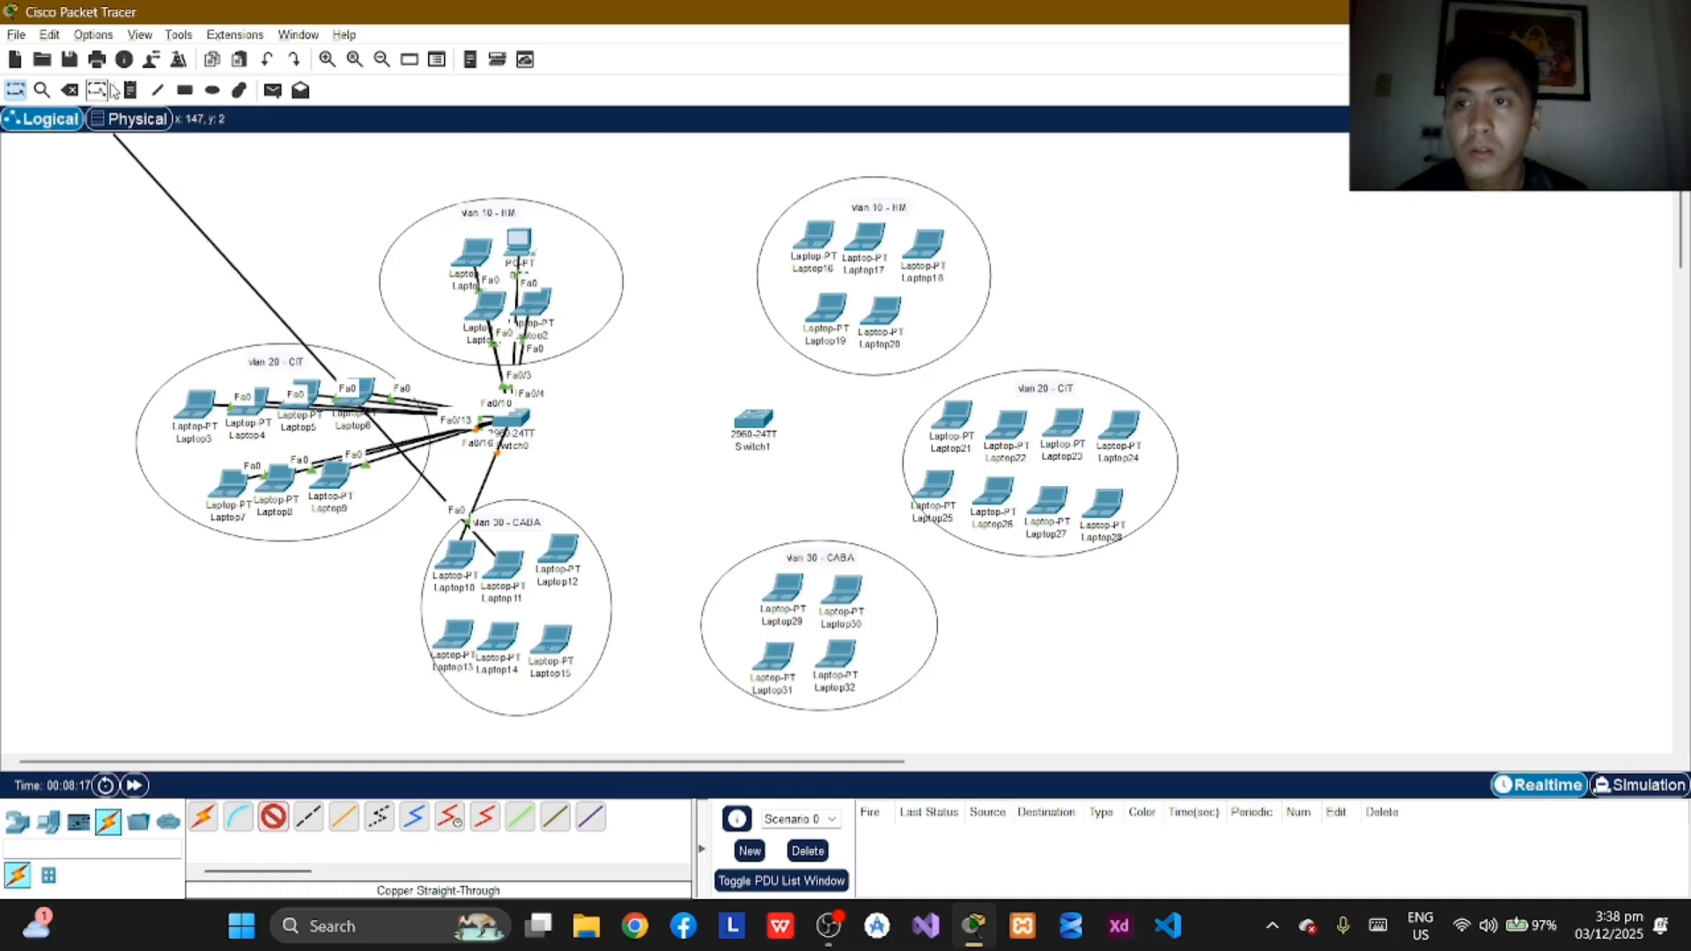
{"action": "left_click", "coordinate": [72, 92]}
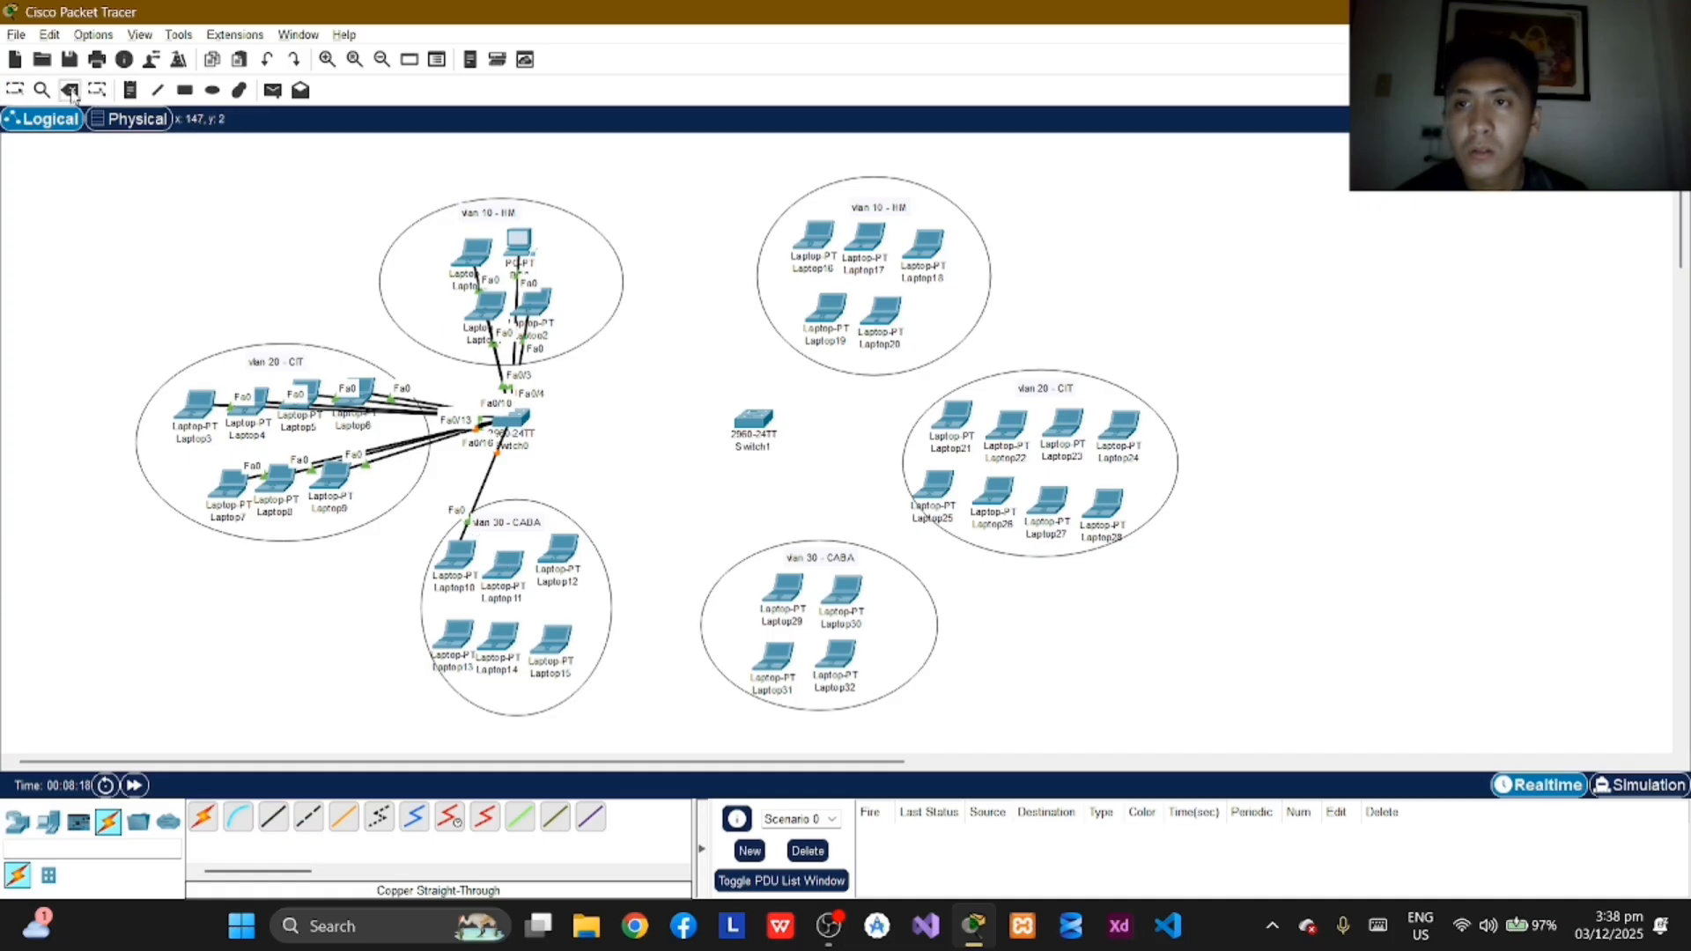
Step: Connect Laptop11's FastEthernet0 port to FastEthernet0/17 on Switch0 with a copper straight-through cable
{"action": "left_click", "coordinate": [274, 820]}
{"action": "left_click", "coordinate": [509, 572]}
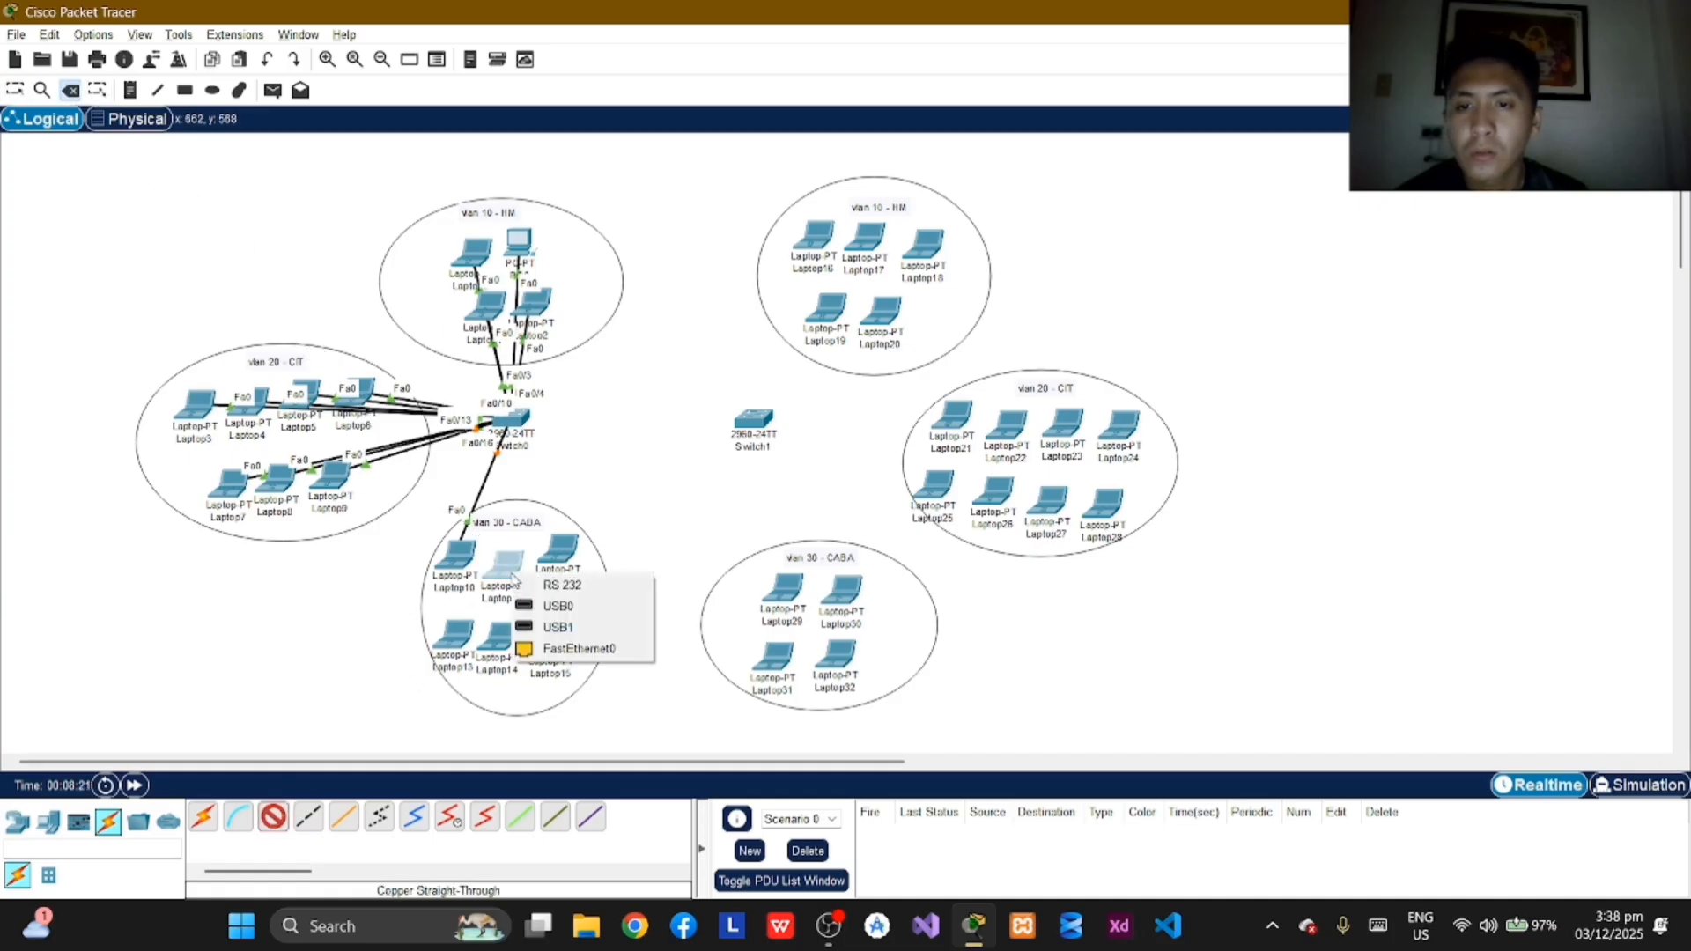
{"action": "left_click", "coordinate": [578, 647]}
{"action": "left_click", "coordinate": [526, 430]}
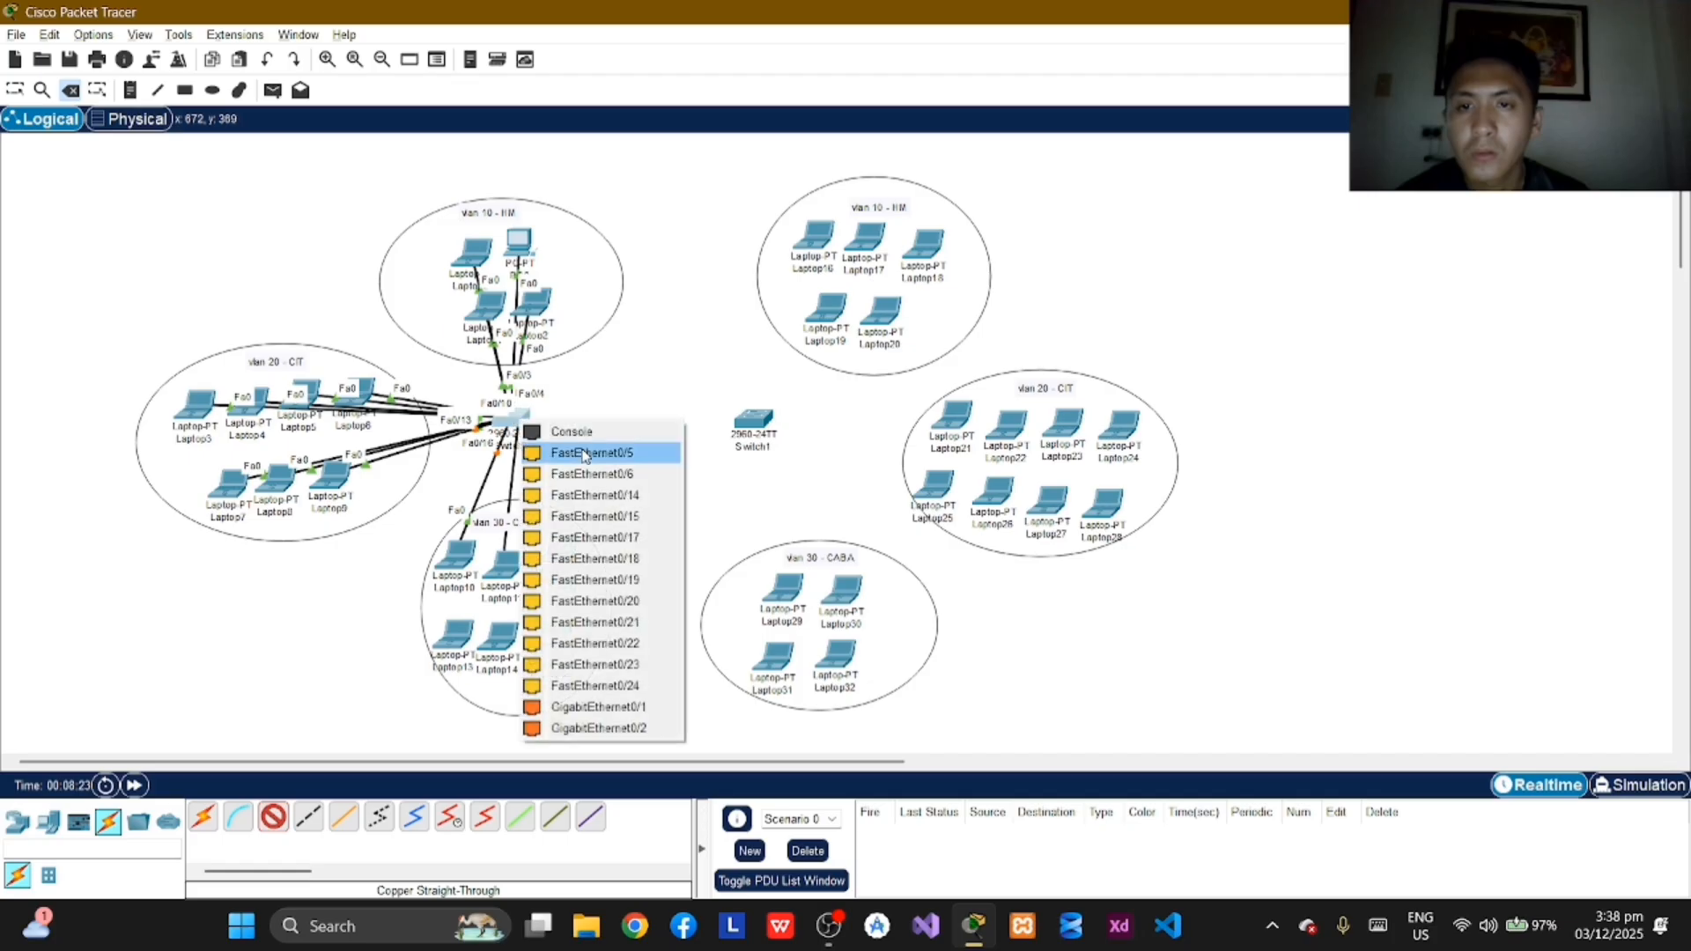
{"action": "left_click", "coordinate": [607, 535]}
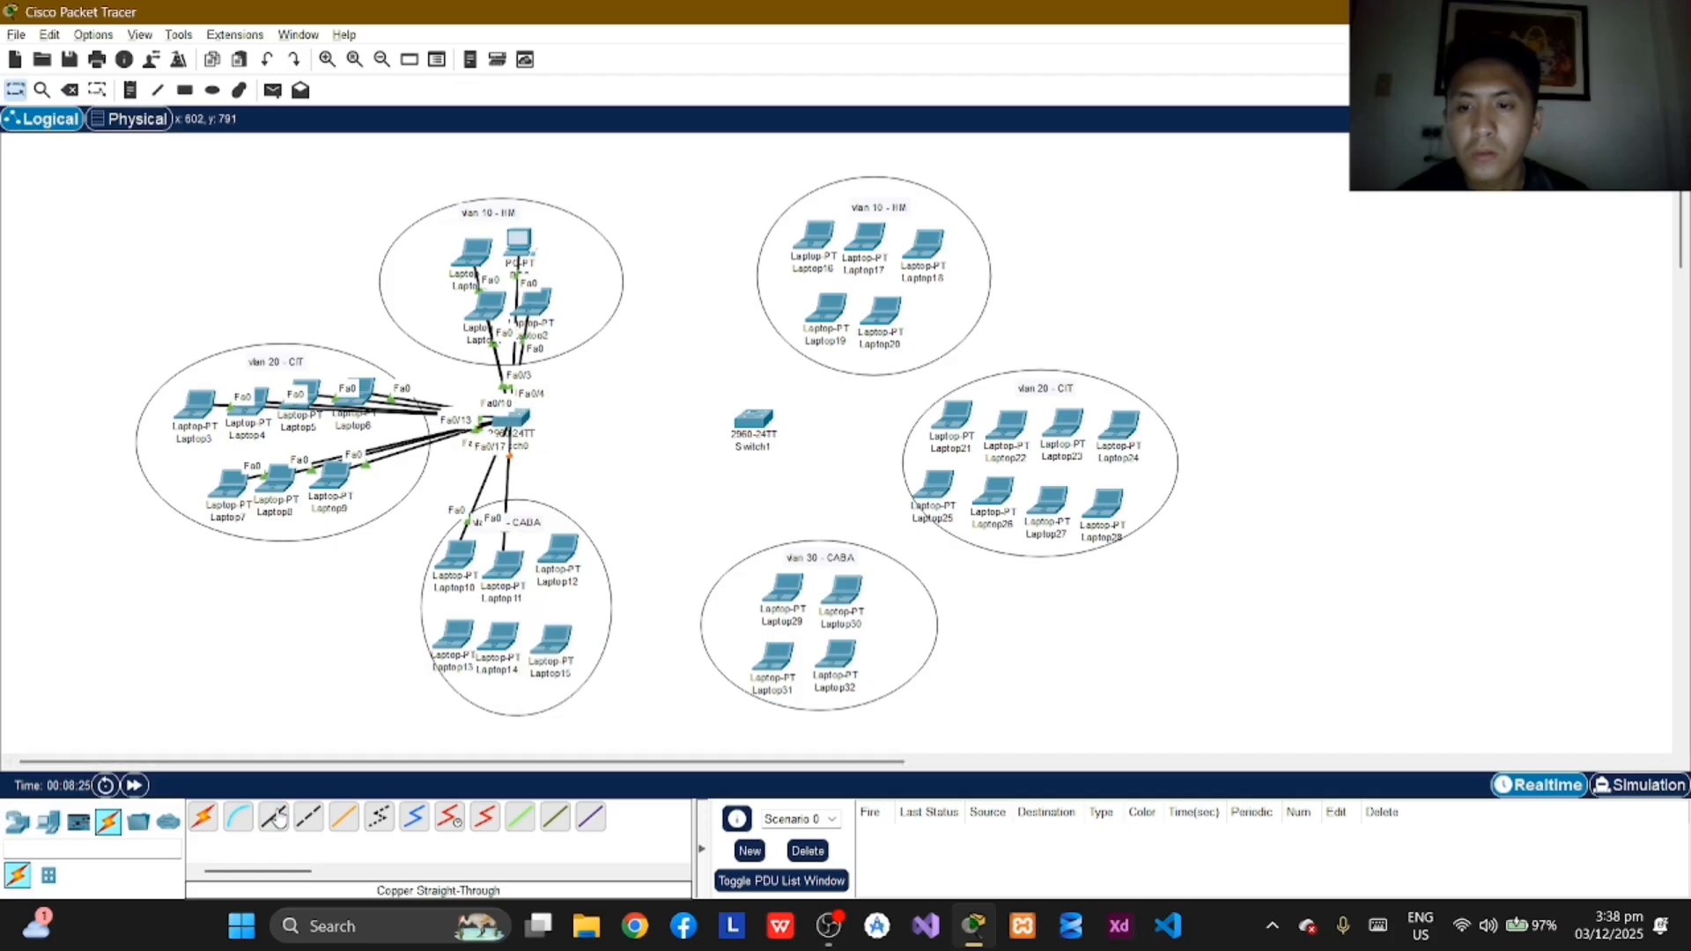
Step: Connect Laptop12's FastEthernet0 port to FastEthernet0/18 on Switch0 with a copper straight-through cable
{"action": "left_click", "coordinate": [557, 553]}
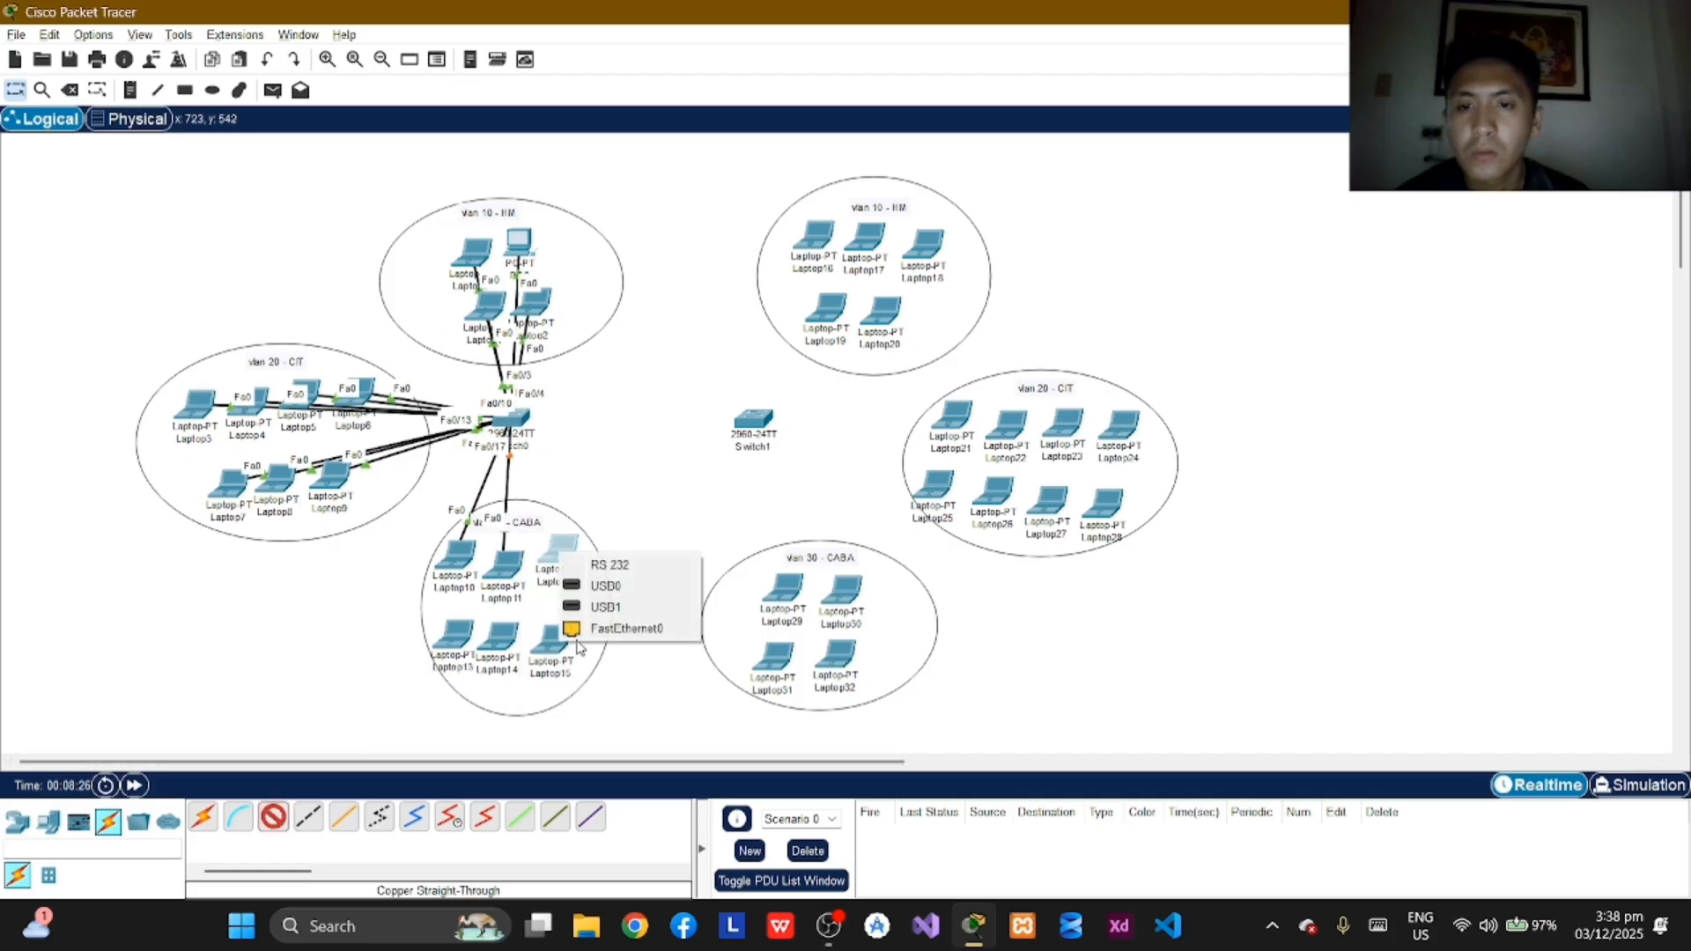
{"action": "left_click", "coordinate": [617, 623]}
{"action": "left_click", "coordinate": [525, 421]}
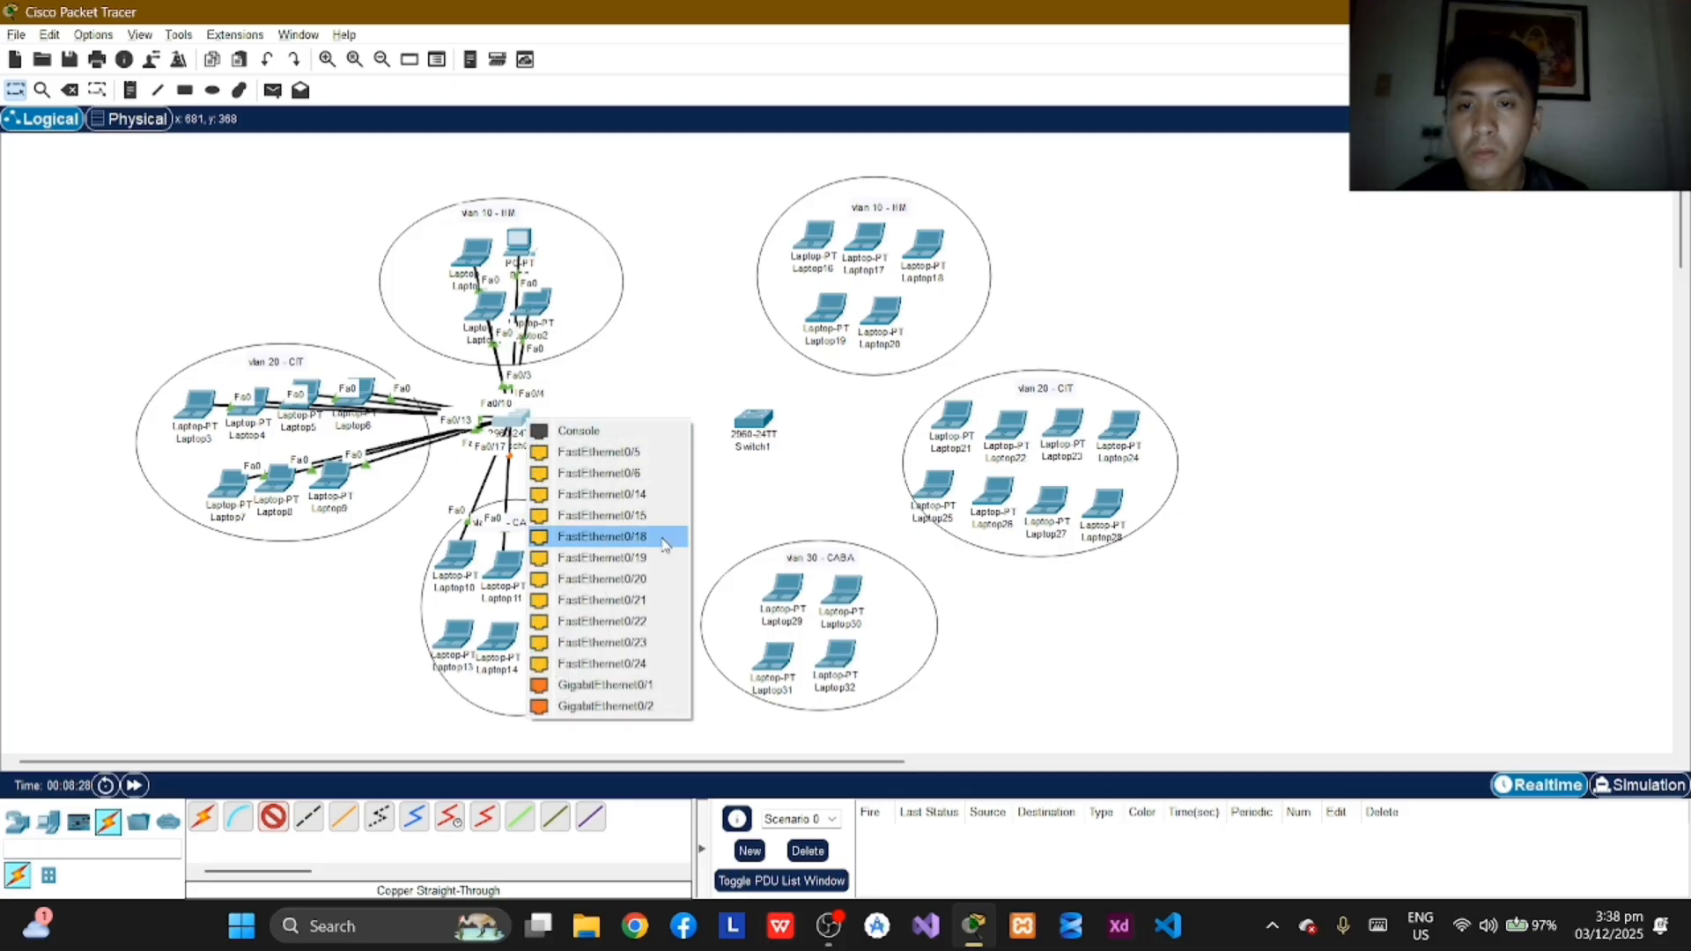
{"action": "left_click", "coordinate": [656, 538]}
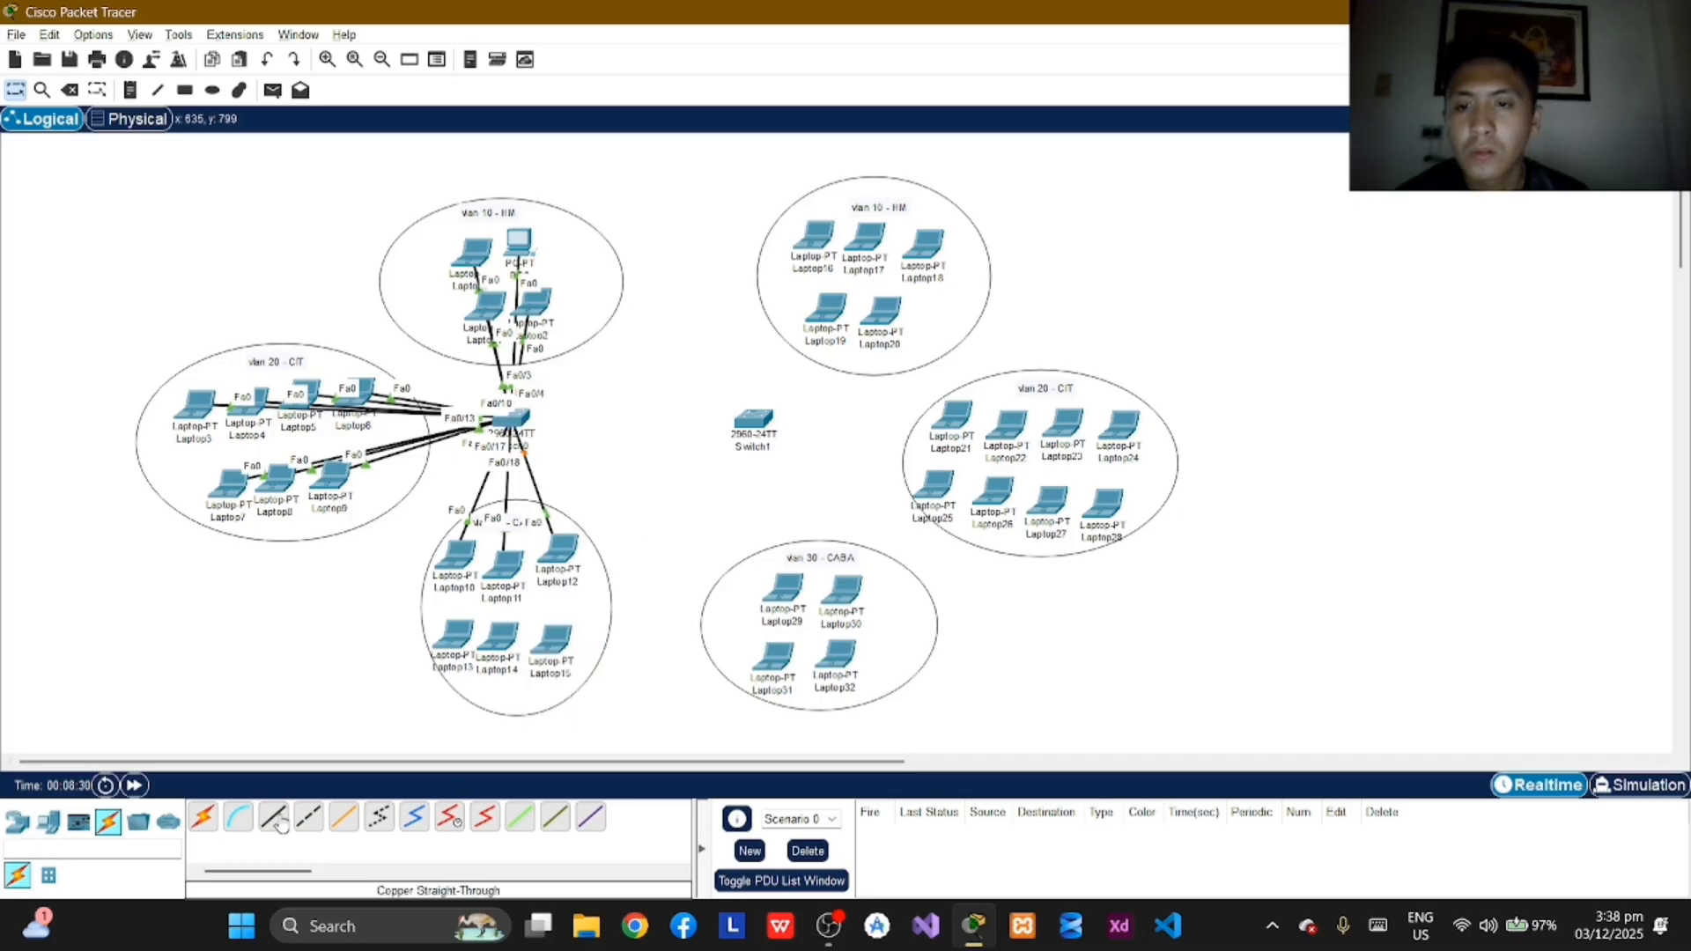
Step: Connect Laptop13's FastEthernet0 port to FastEthernet0/19 on Switch0 with a copper straight-through cable
{"action": "left_click", "coordinate": [309, 816]}
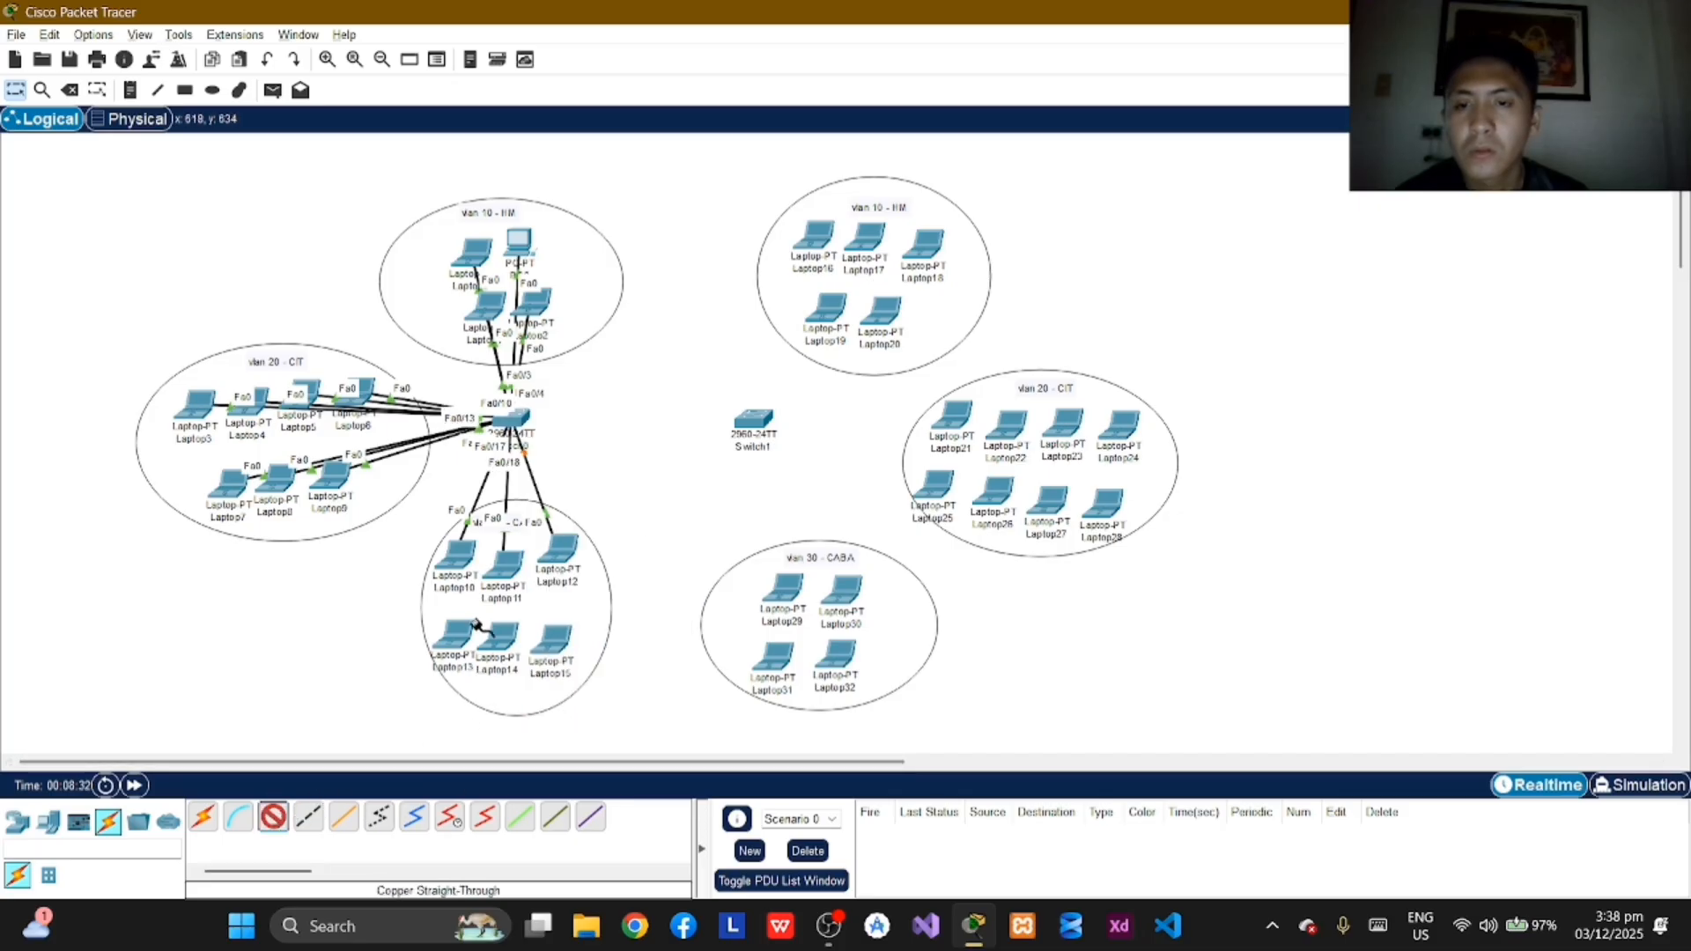
{"action": "left_click", "coordinate": [473, 646]}
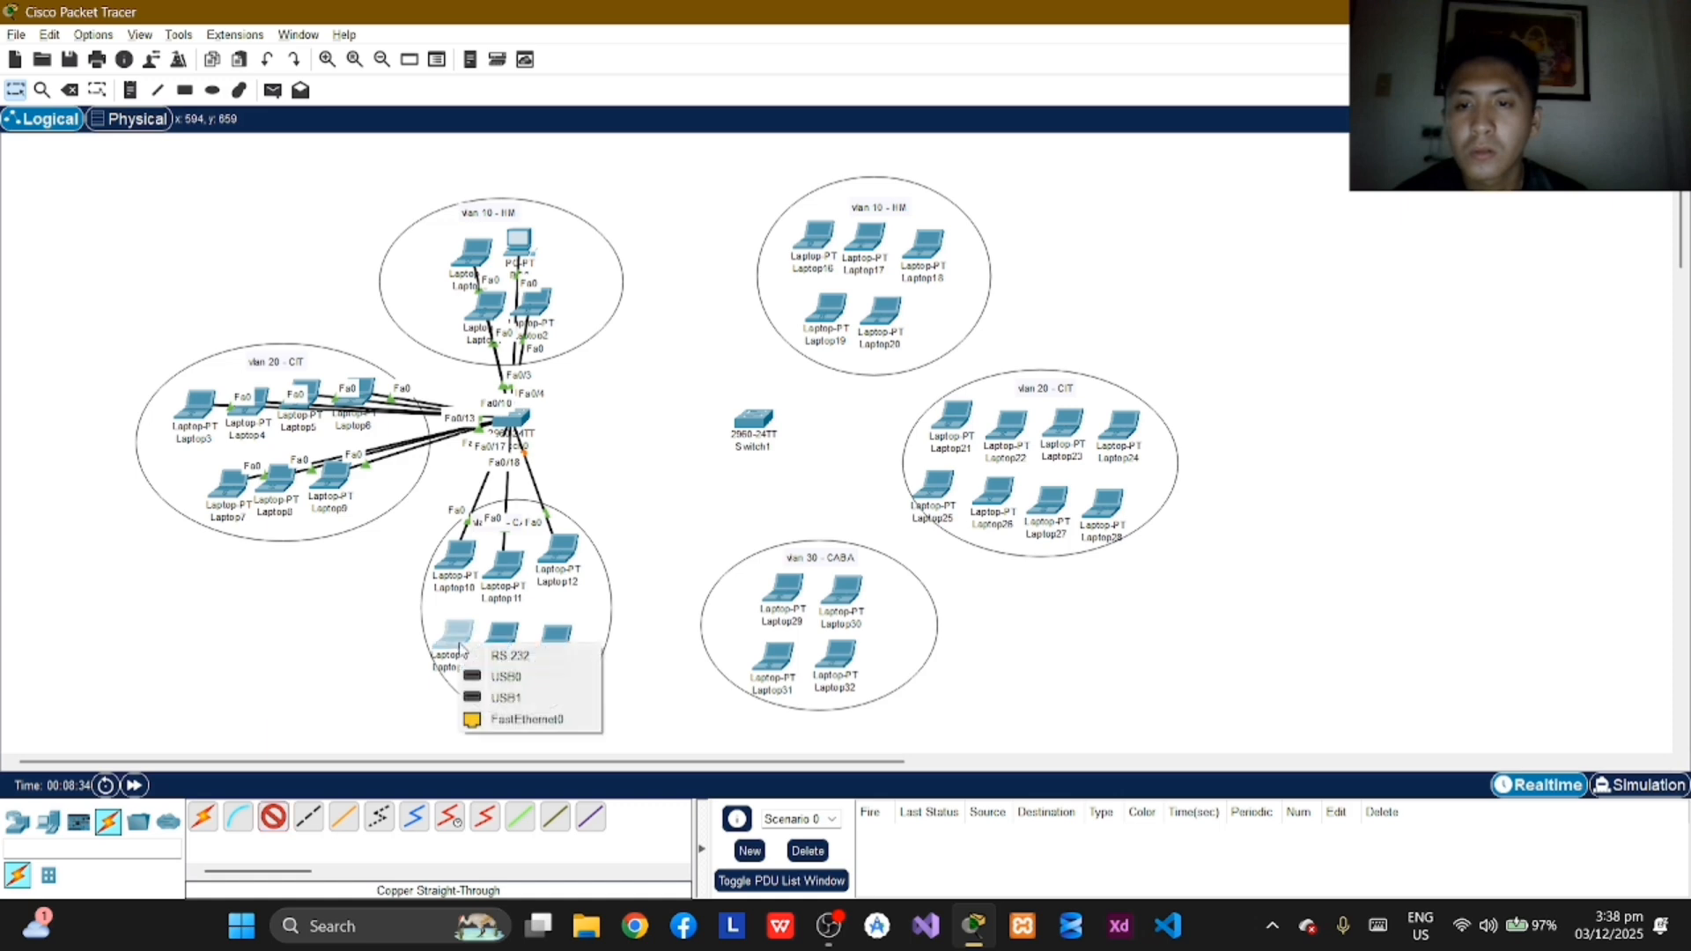
{"action": "left_click", "coordinate": [483, 718]}
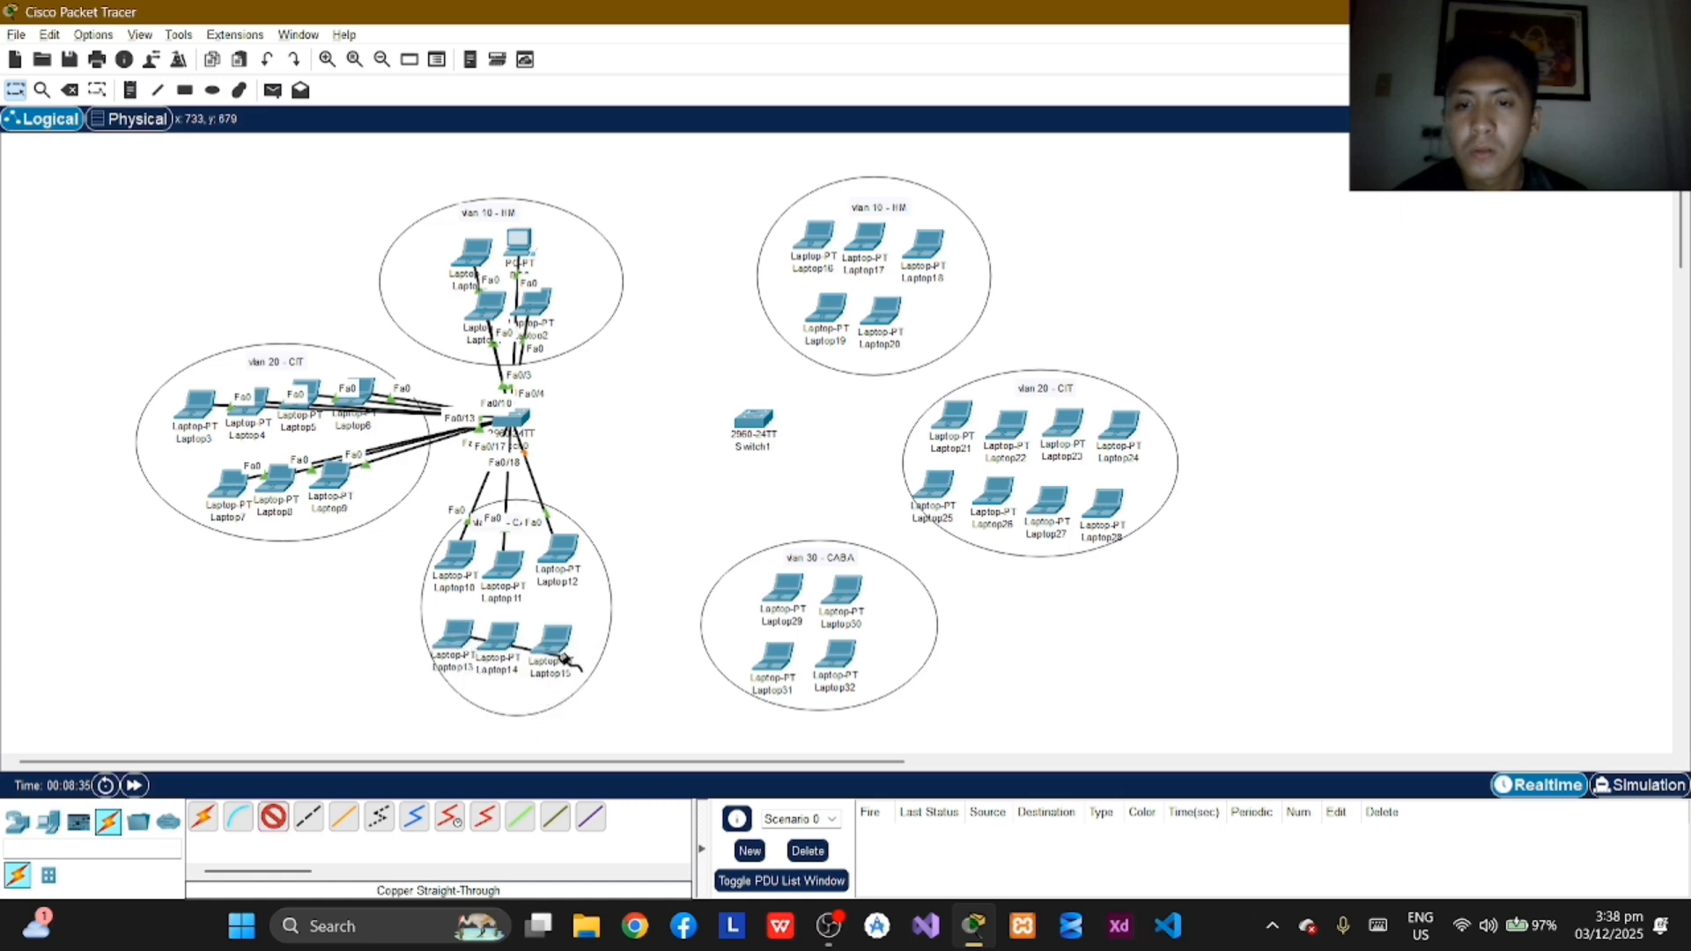
{"action": "left_click", "coordinate": [513, 418]}
{"action": "left_click", "coordinate": [628, 535]}
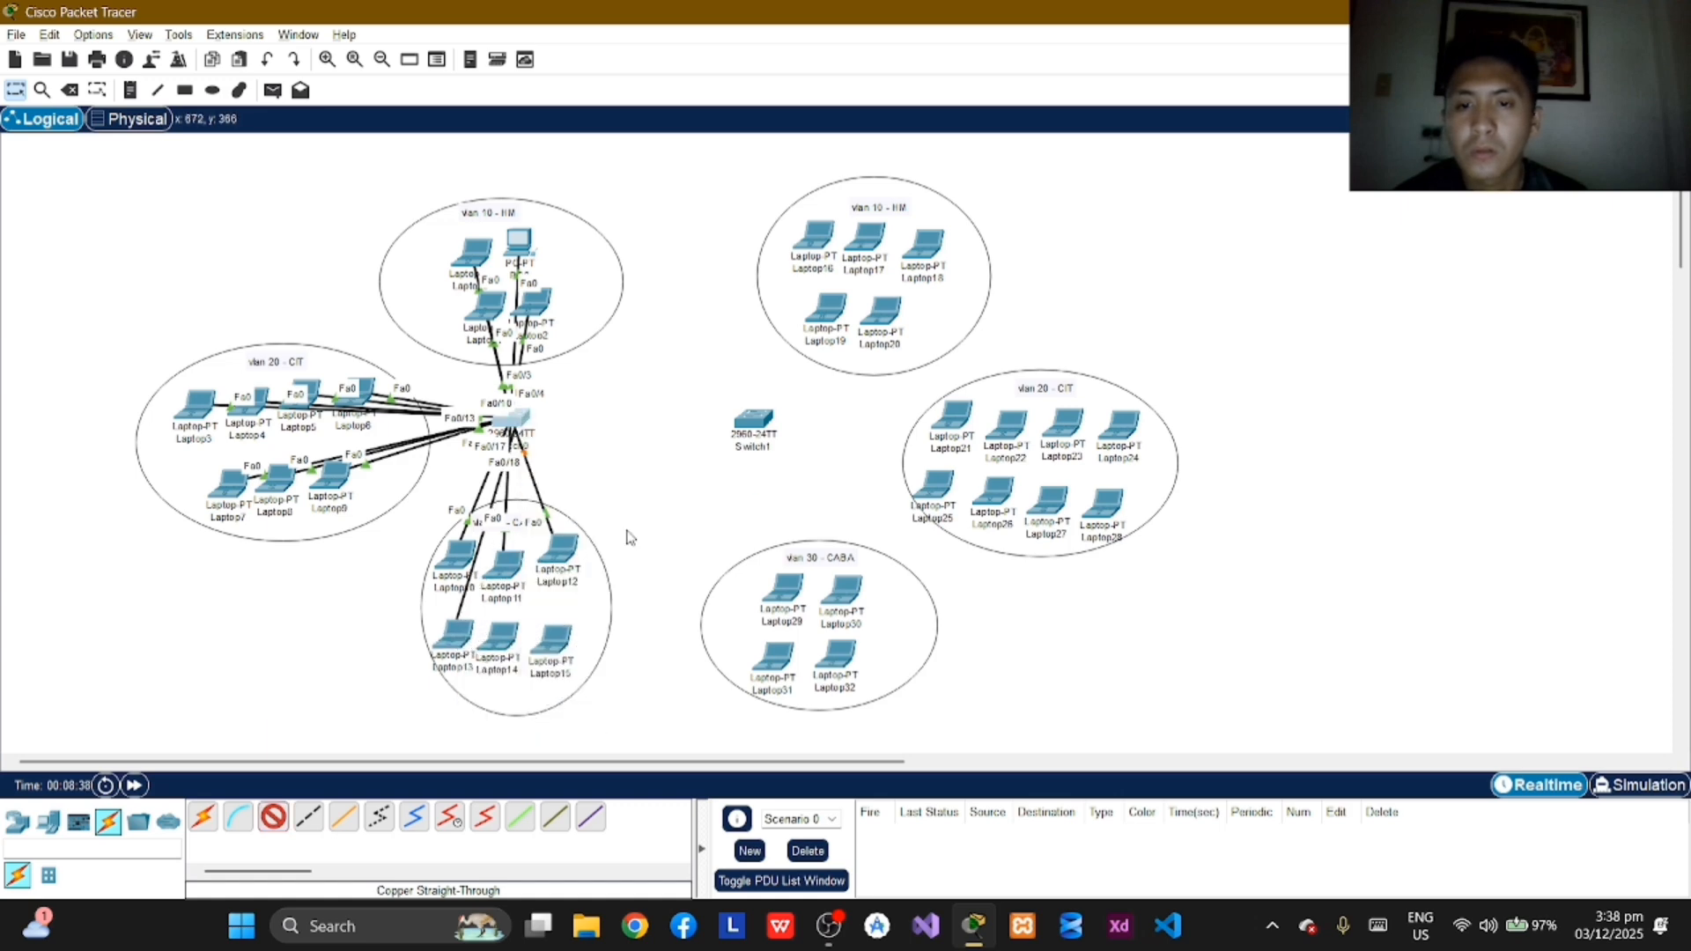
Step: Connect Laptop14's FastEthernet0 port to FastEthernet0/20 on Switch0 with a copper straight-through cable
{"action": "left_click", "coordinate": [490, 647]}
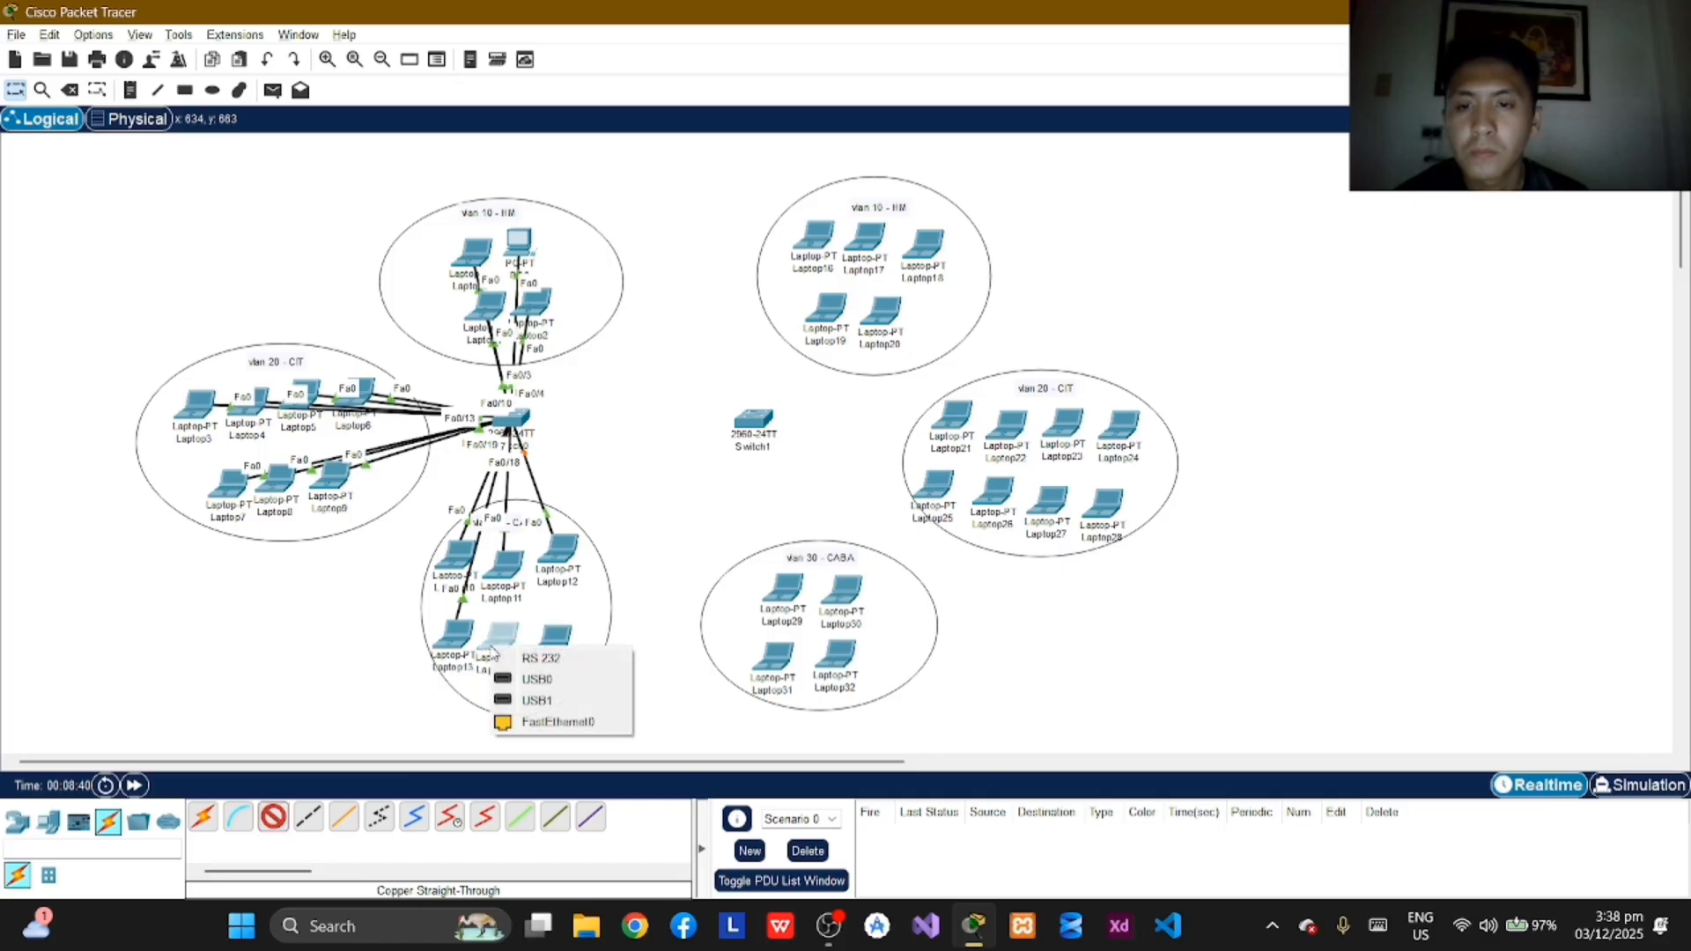
{"action": "left_click", "coordinate": [520, 718]}
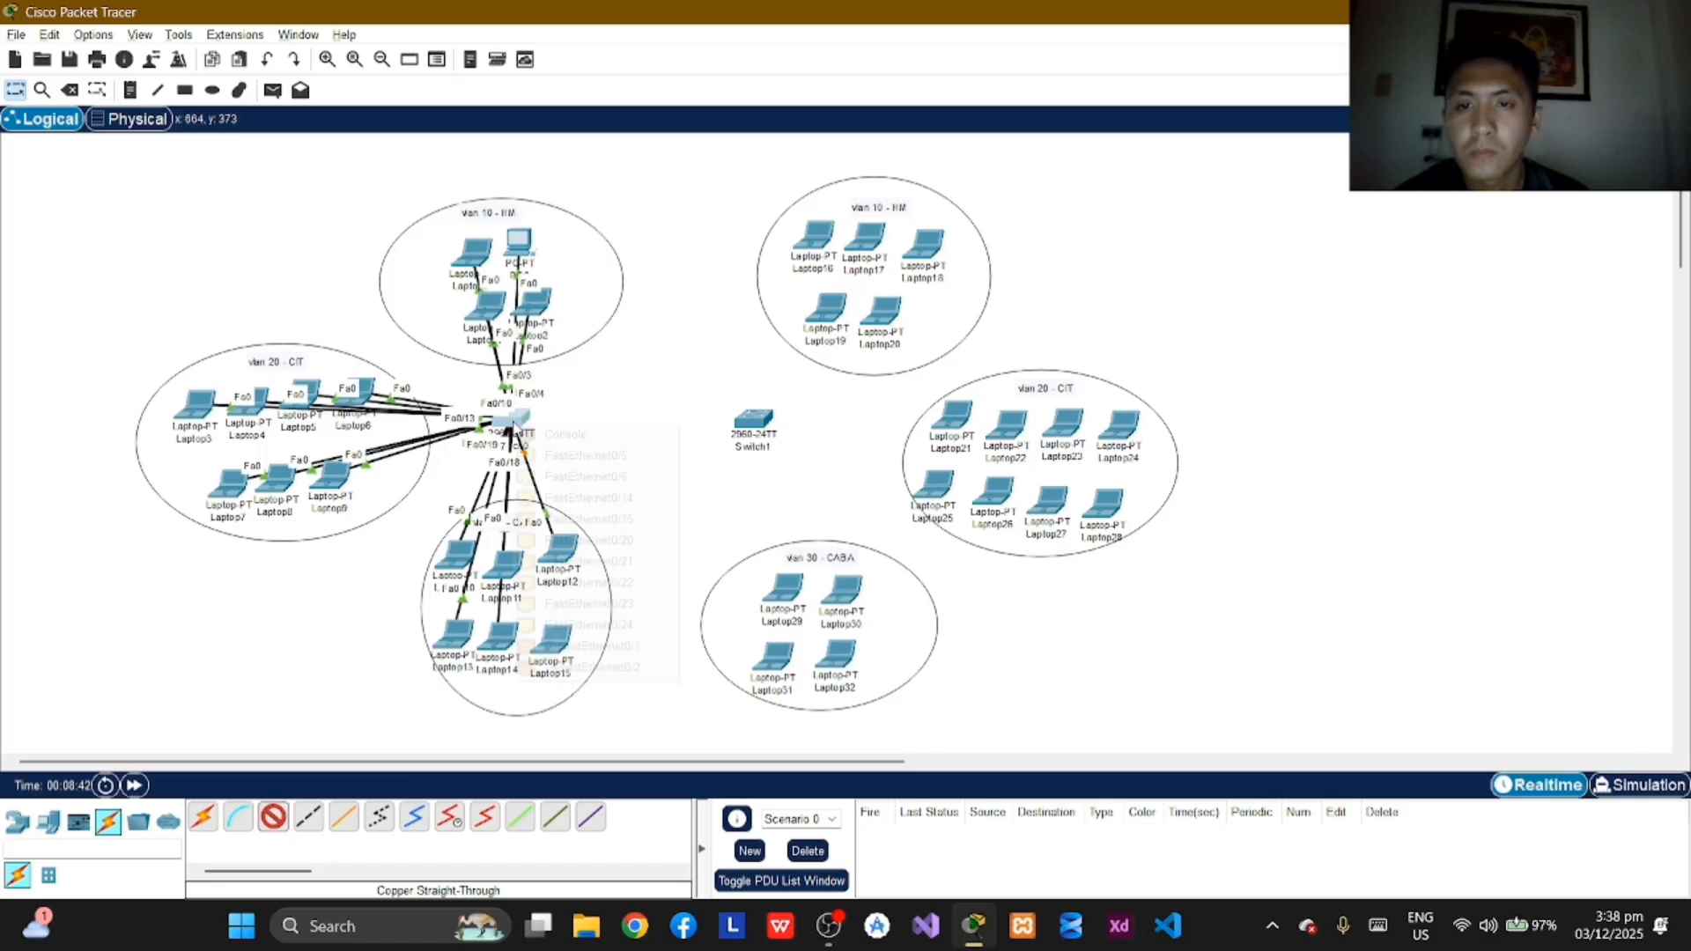
{"action": "left_click", "coordinate": [514, 420]}
{"action": "left_click", "coordinate": [629, 540]}
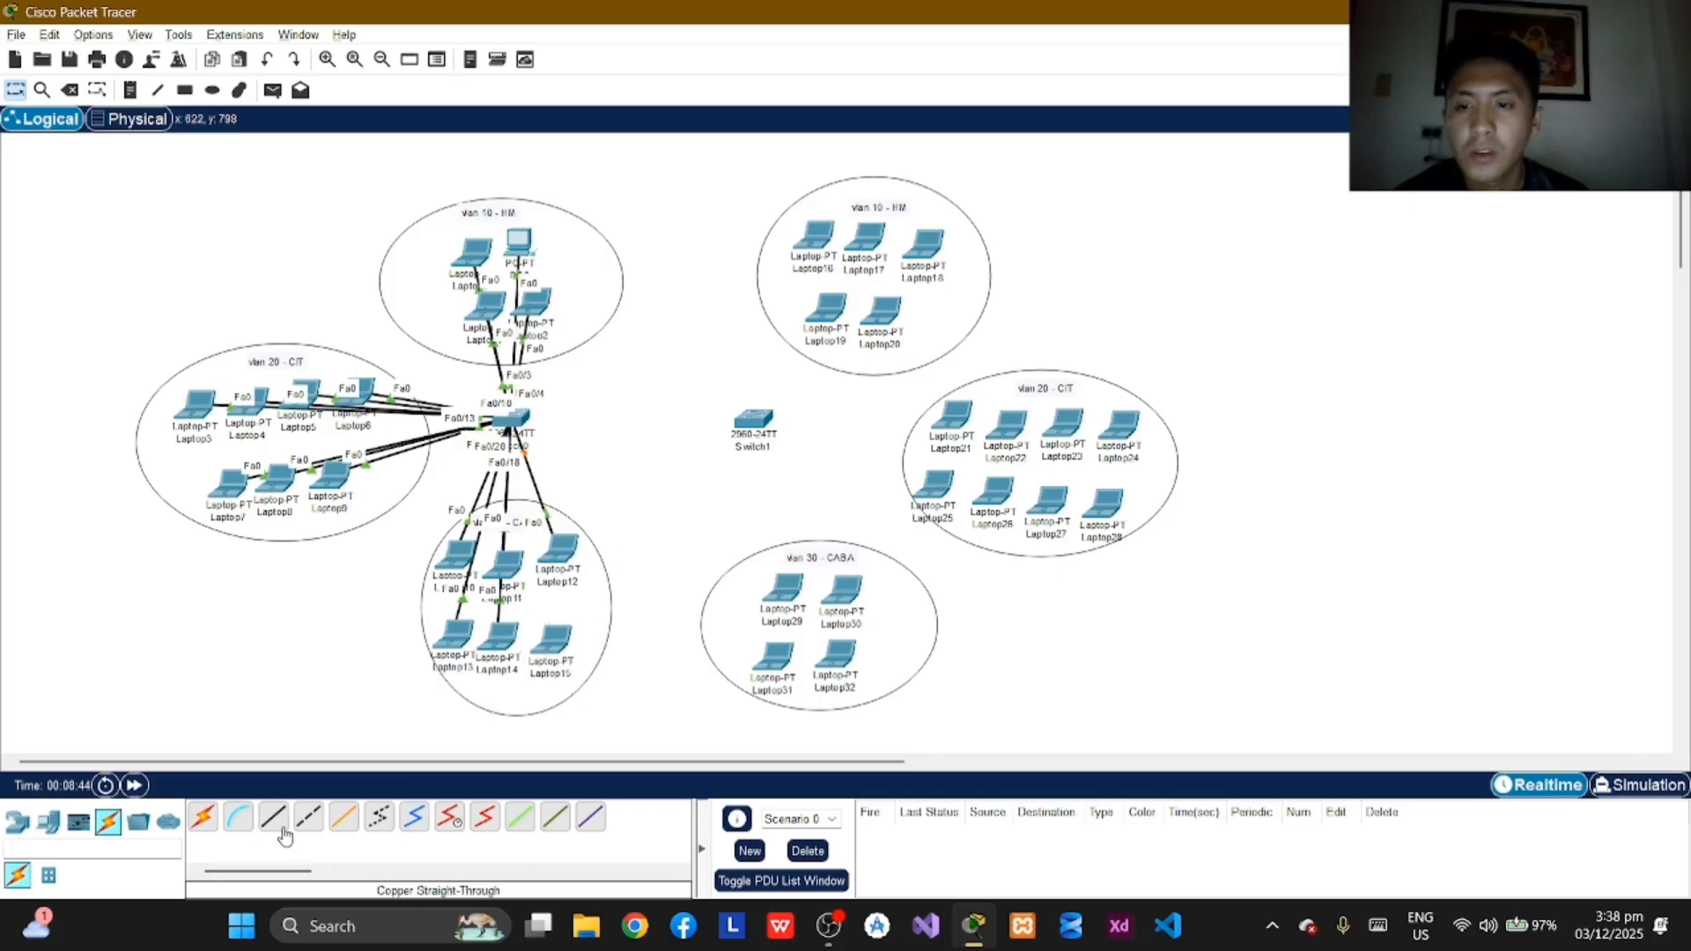
Step: Connect Laptop15's FastEthernet0 port to FastEthernet0/21 on Switch0 with a copper straight-through cable
{"action": "left_click", "coordinate": [559, 651]}
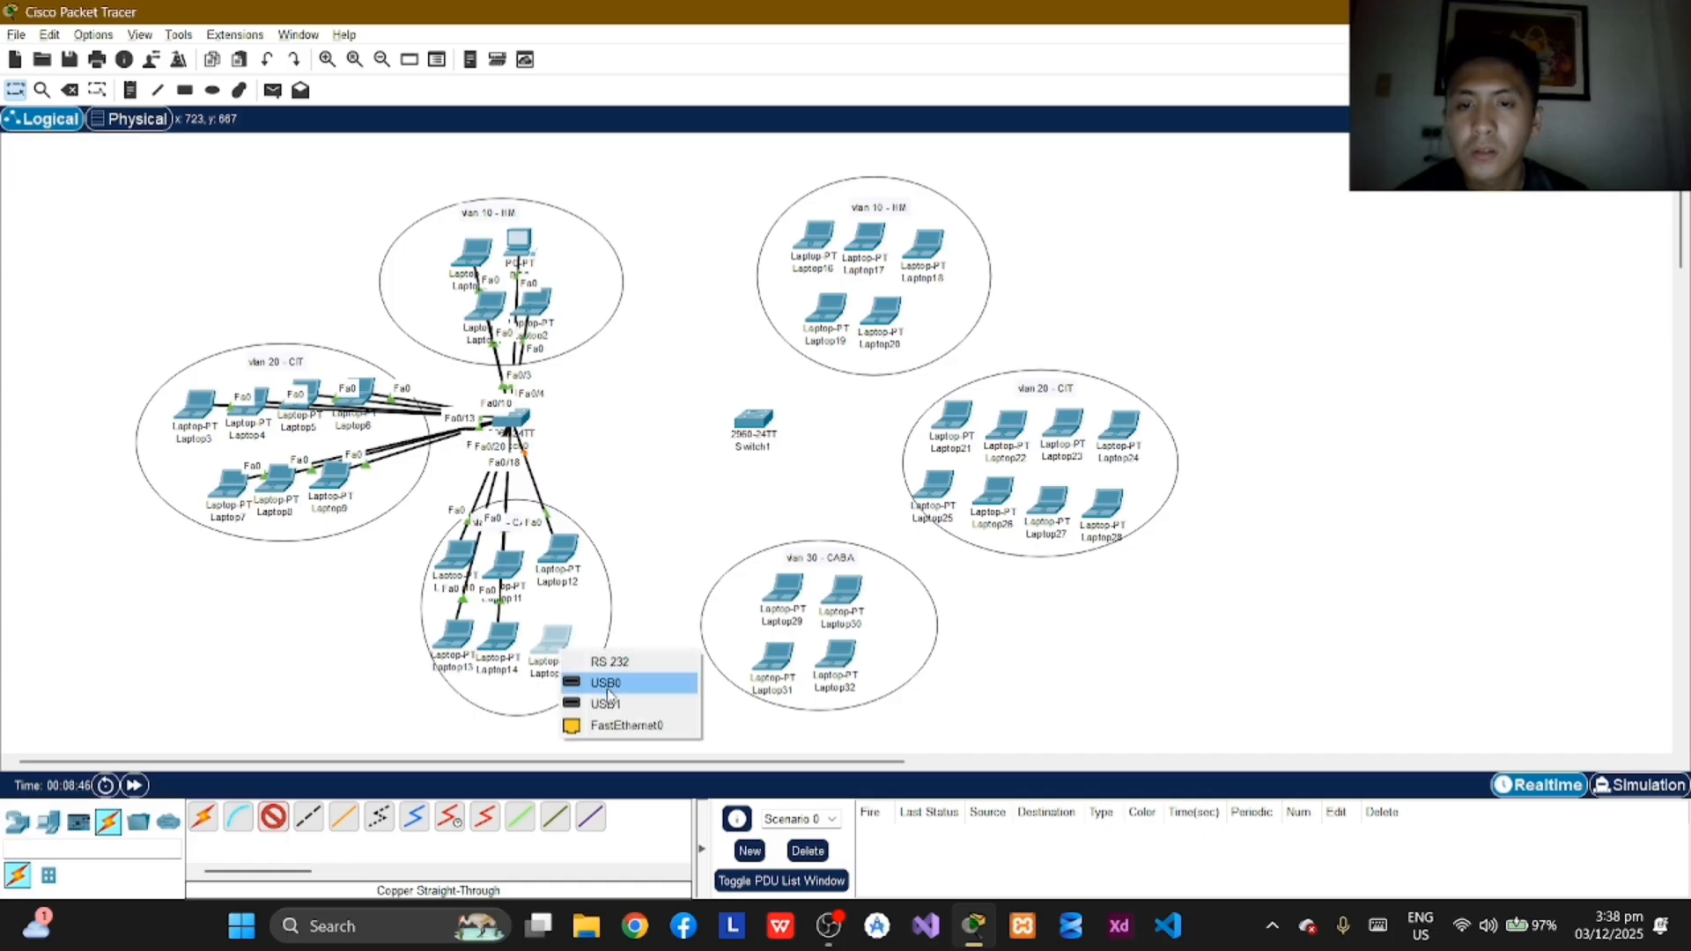
{"action": "left_click", "coordinate": [621, 725]}
{"action": "left_click", "coordinate": [519, 422]}
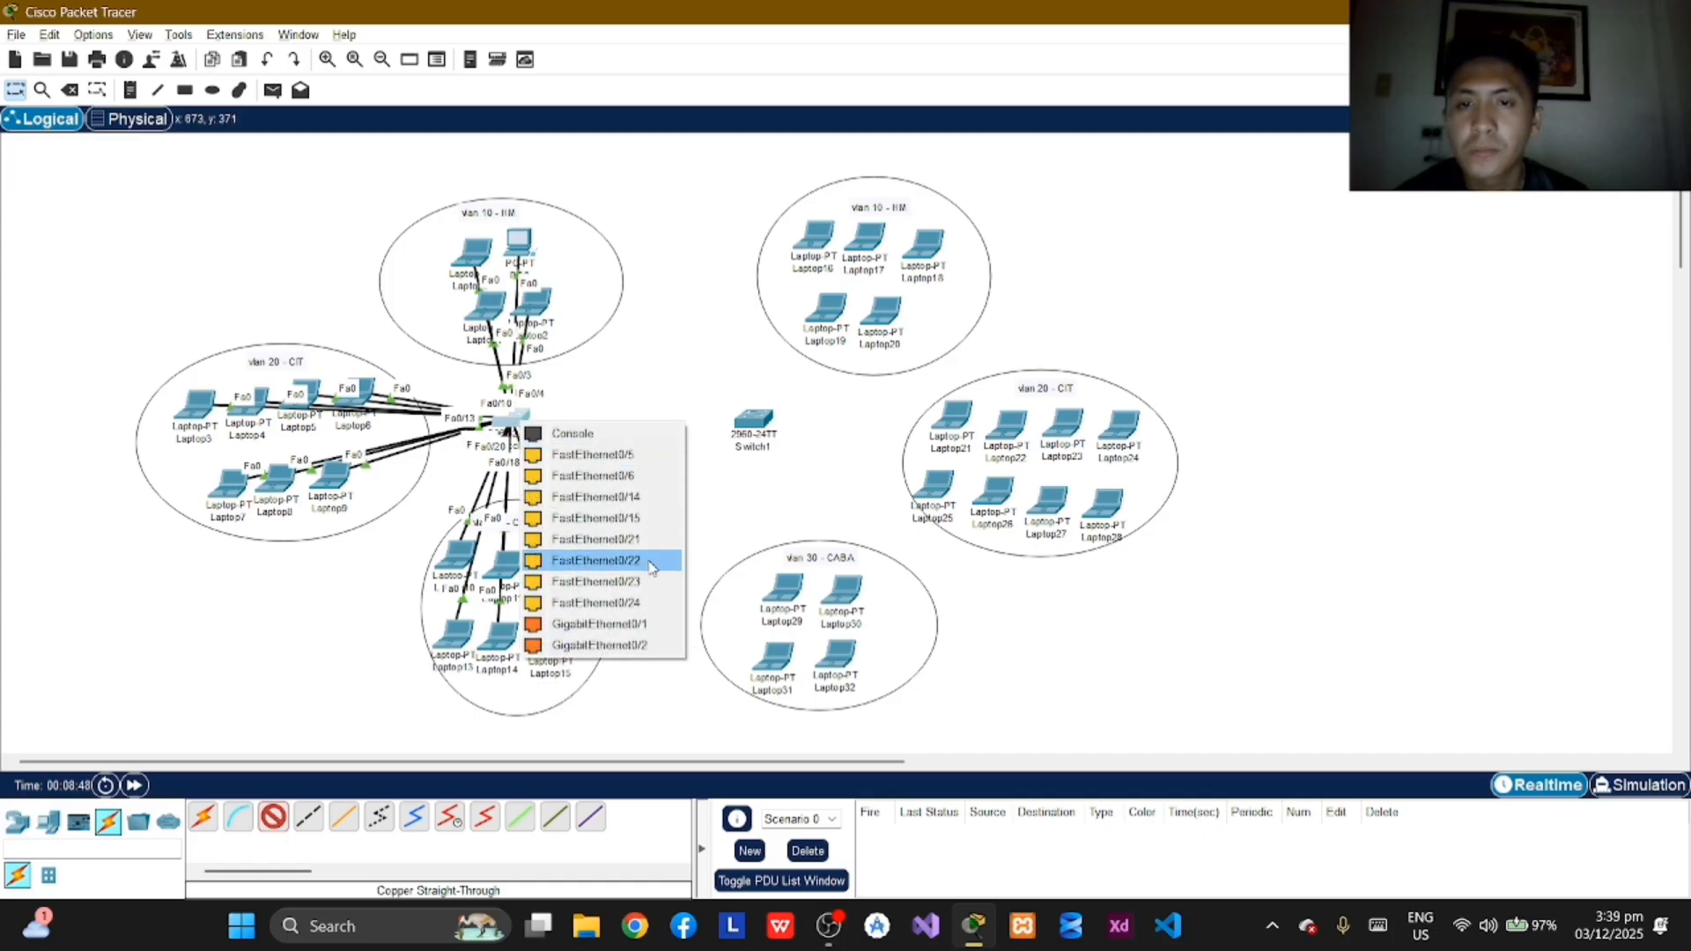
{"action": "left_click", "coordinate": [646, 548]}
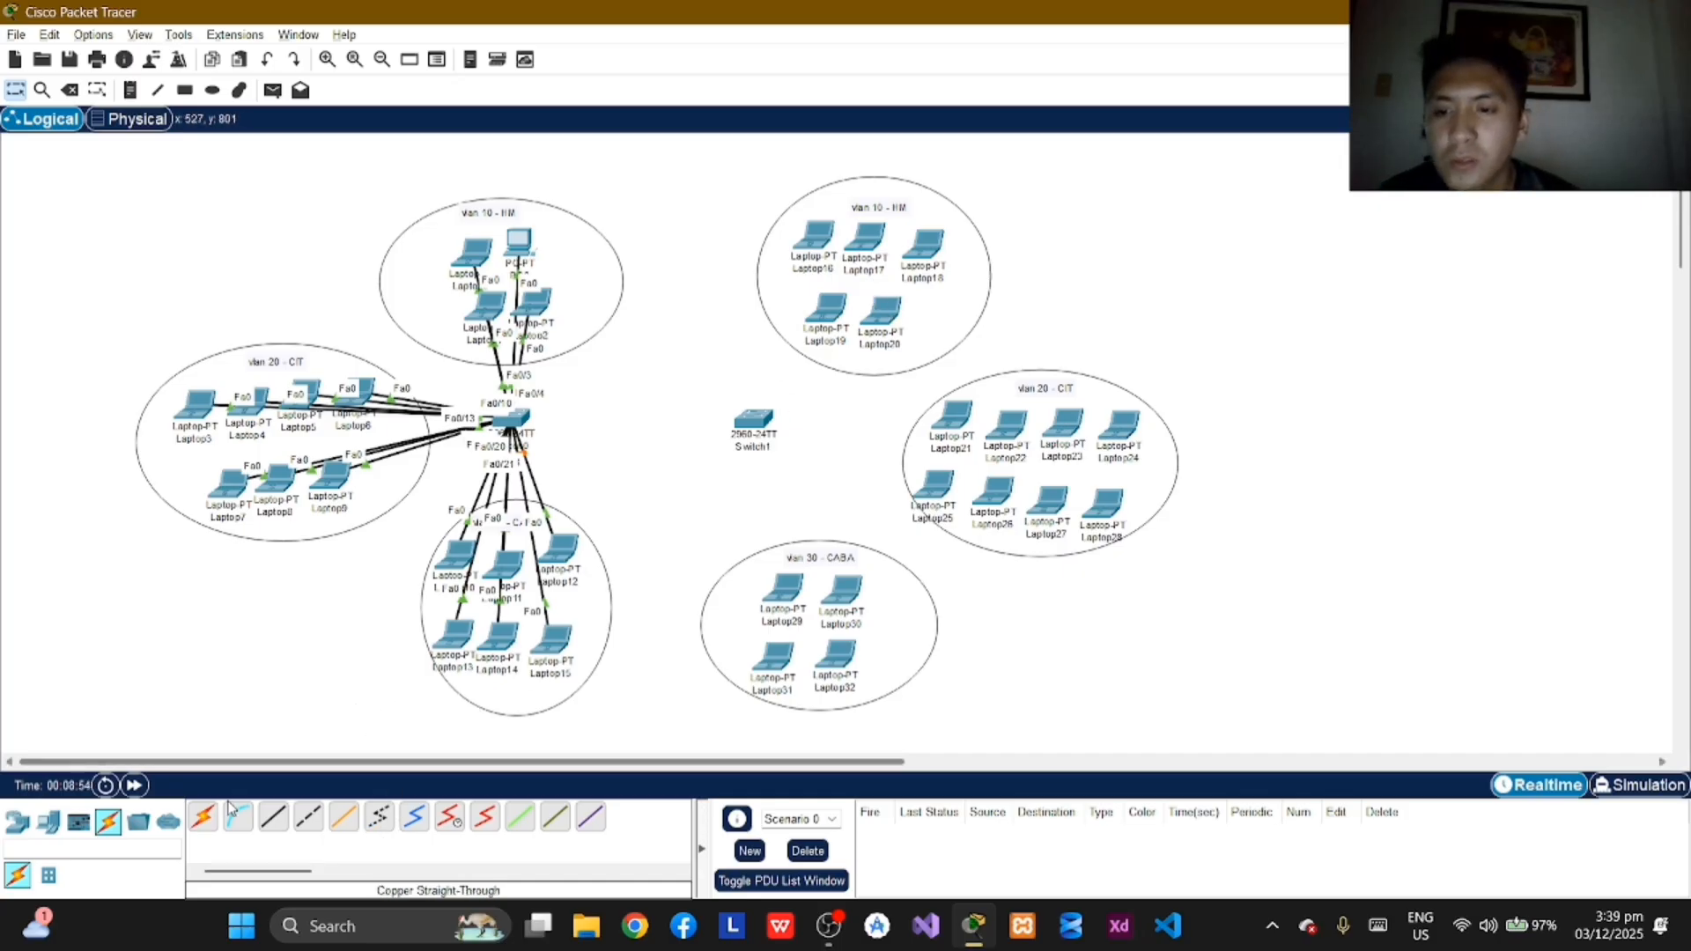
Step: Connect Laptop16's FastEthernet0 port to FastEthernet0/1 on Switch1 with a copper straight-through cable
{"action": "left_click", "coordinate": [272, 819]}
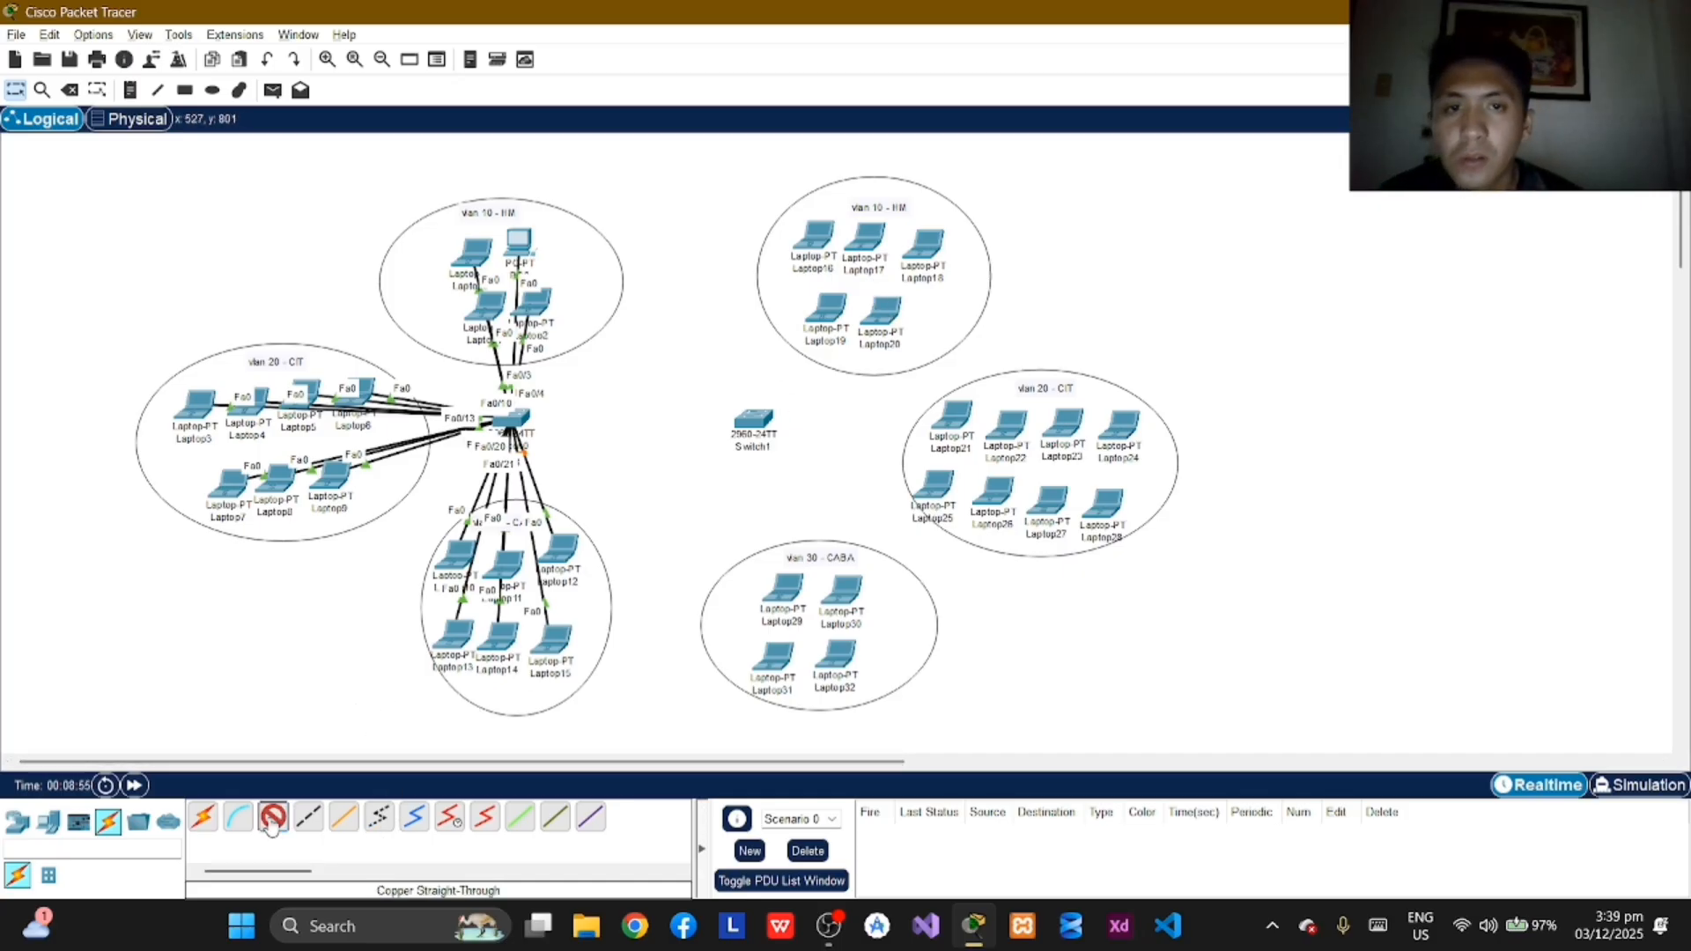
{"action": "left_click", "coordinate": [818, 238]}
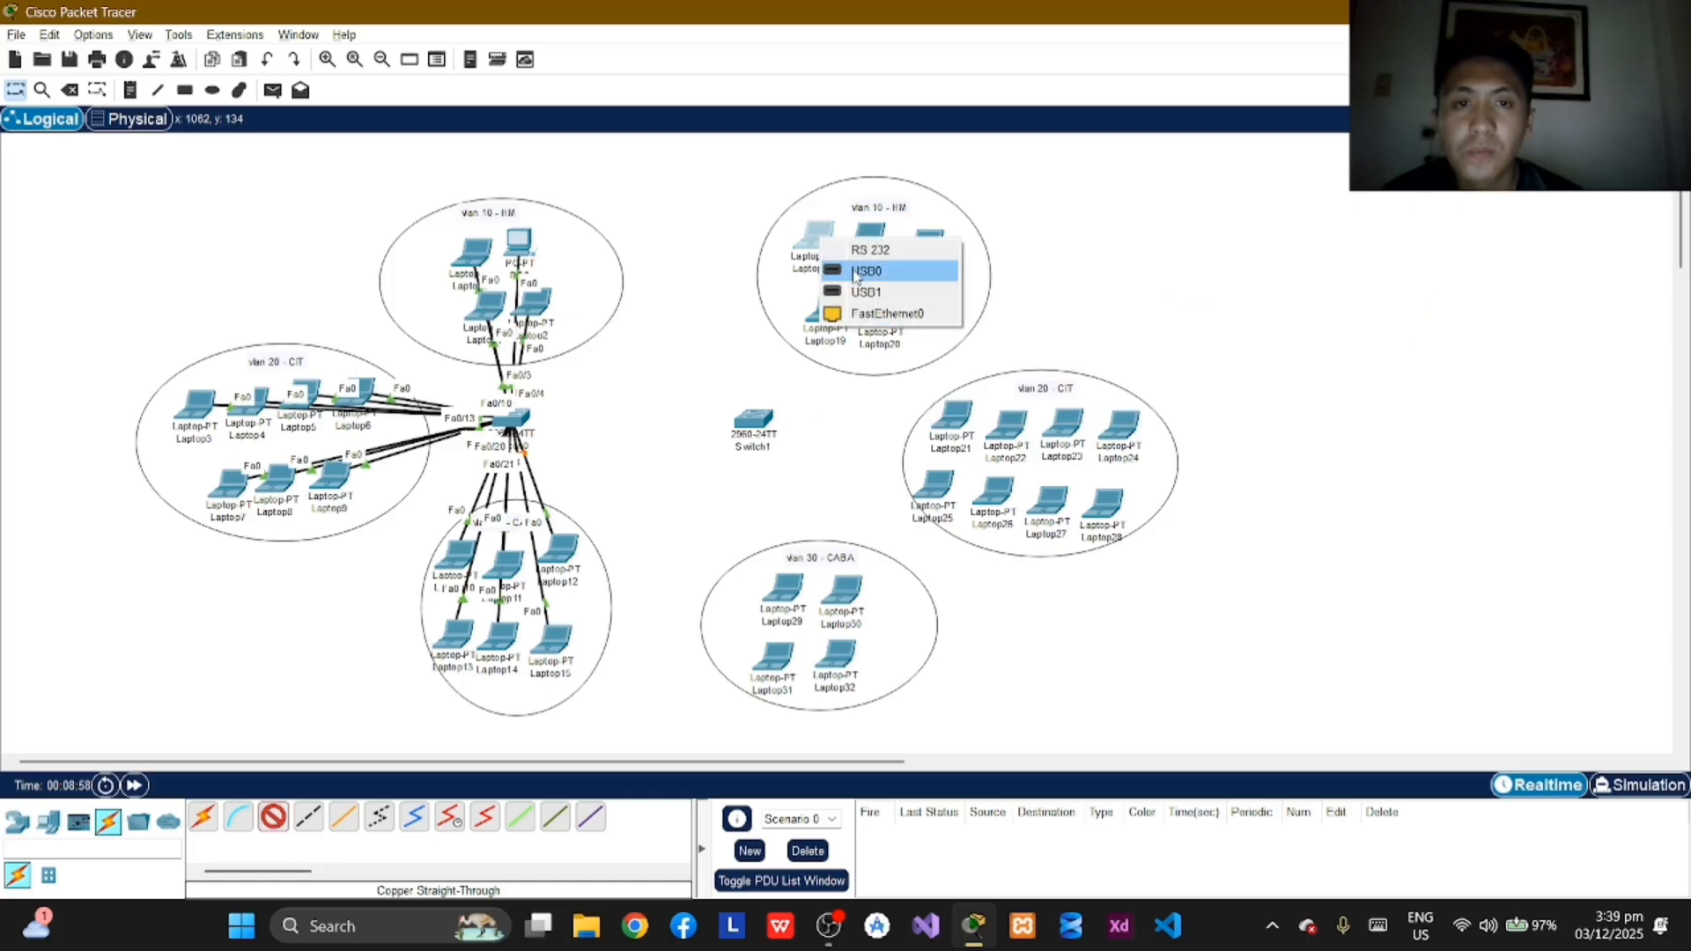
{"action": "left_click", "coordinate": [883, 314]}
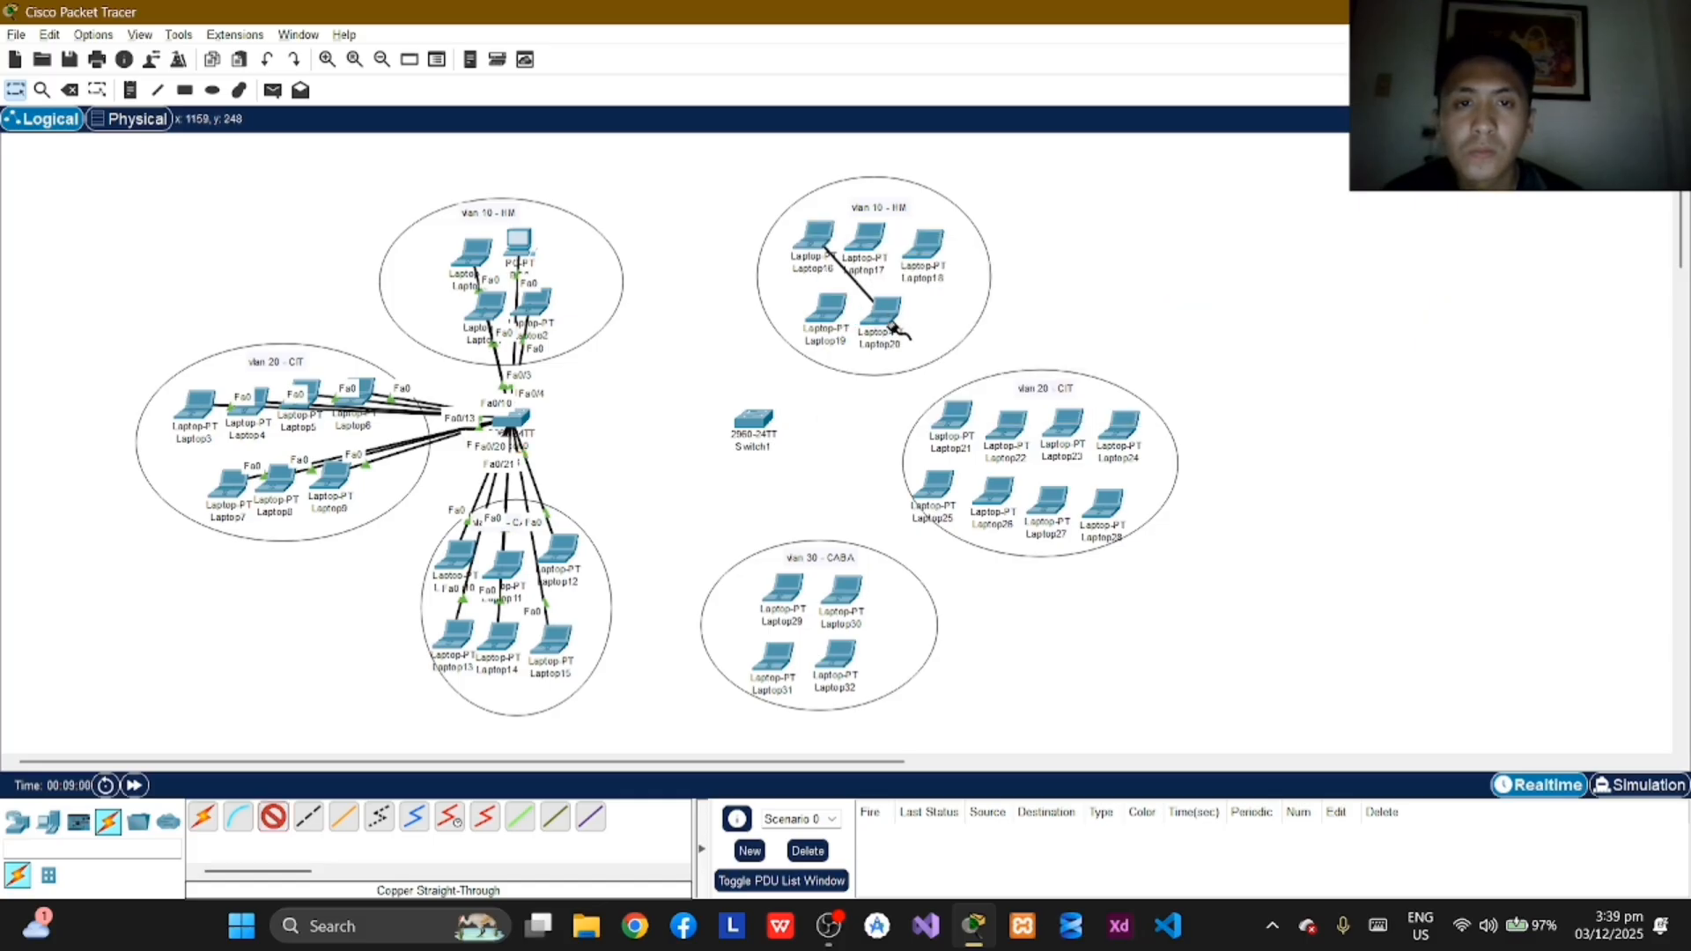
{"action": "left_click", "coordinate": [753, 419]}
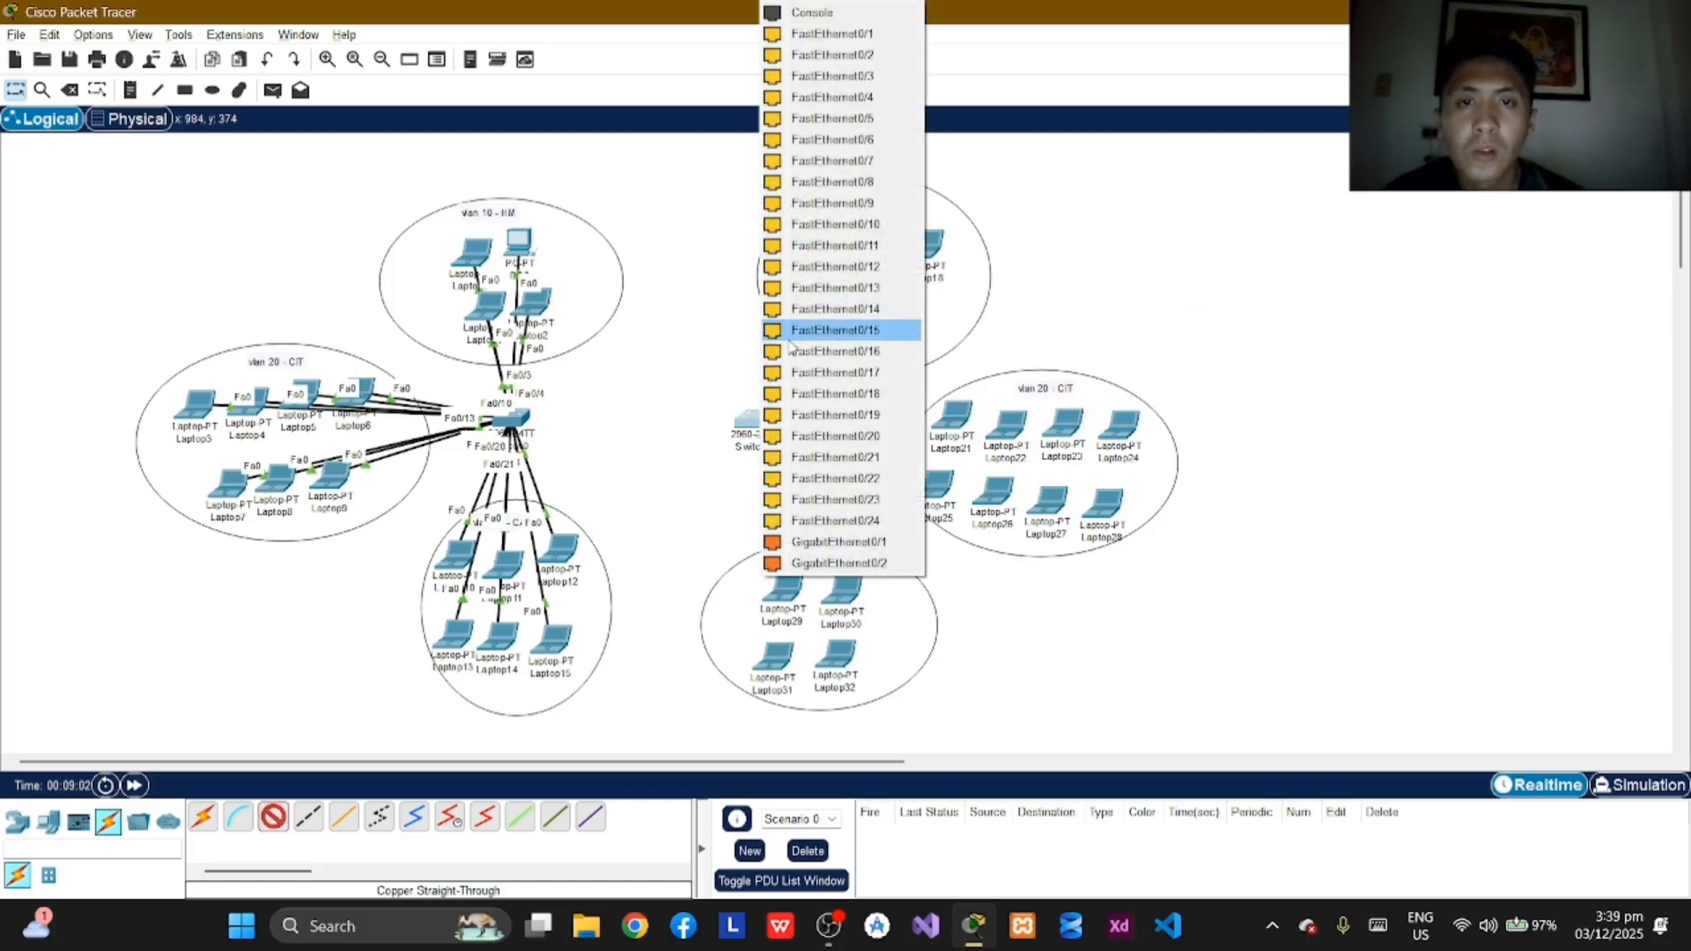
{"action": "left_click", "coordinate": [832, 34]}
Step: Connect Laptop17's FastEthernet0 port to FastEthernet0/2 on Switch1 with a copper straight-through cable
{"action": "left_click", "coordinate": [273, 818]}
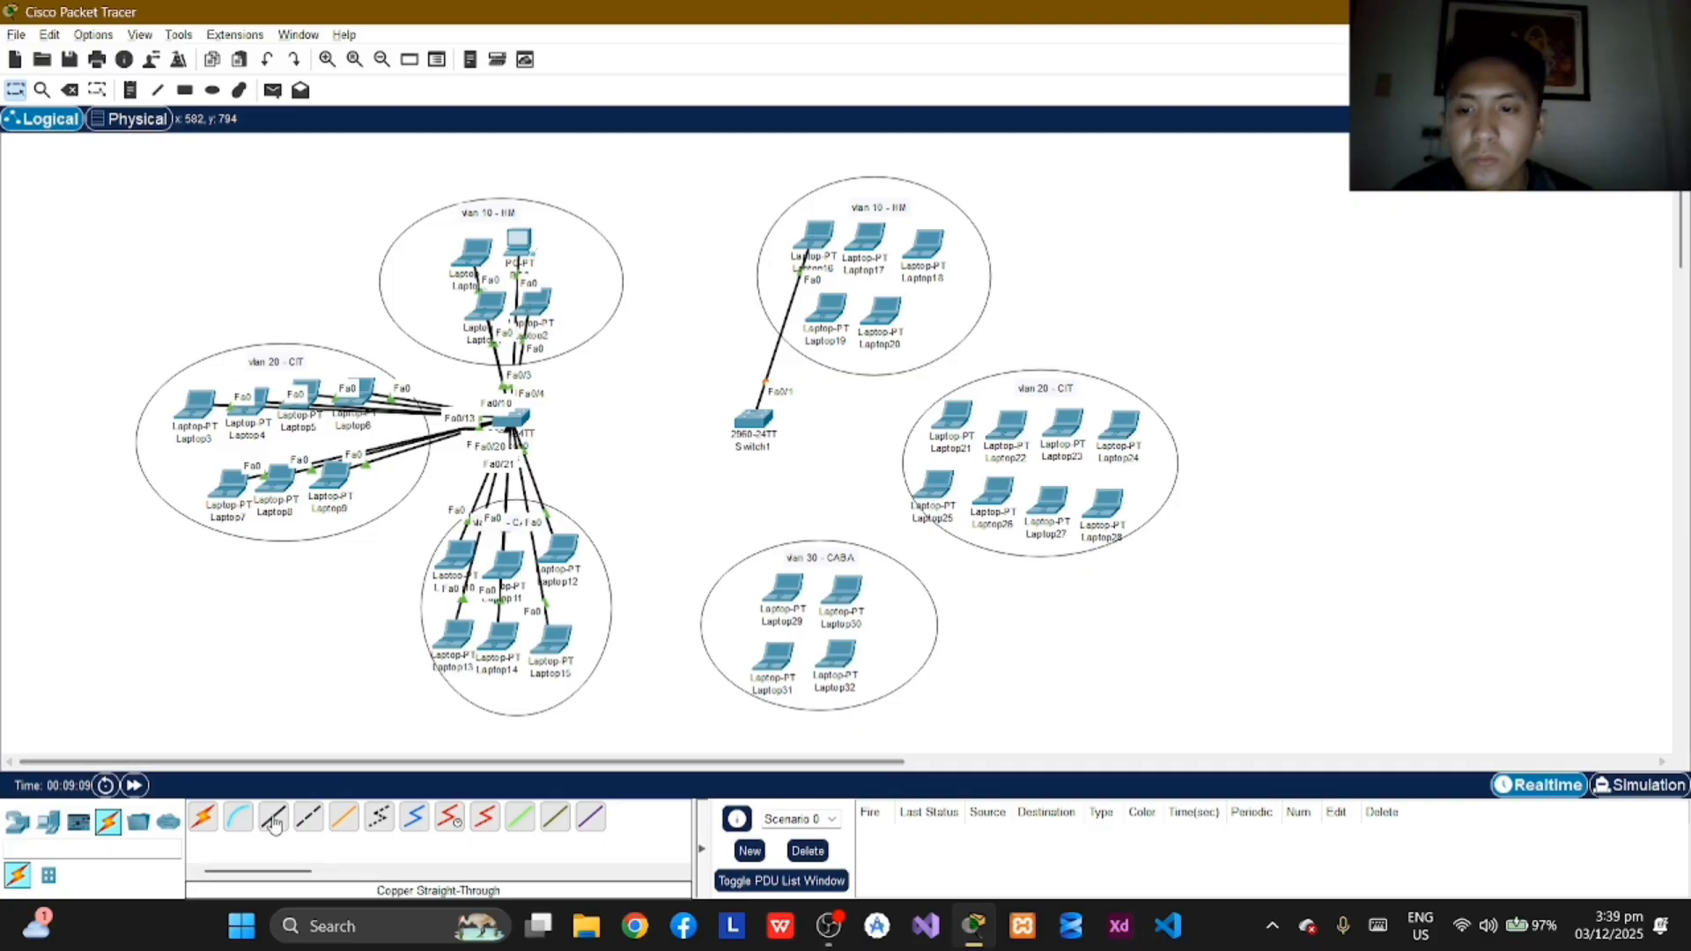
{"action": "left_click", "coordinate": [875, 246]}
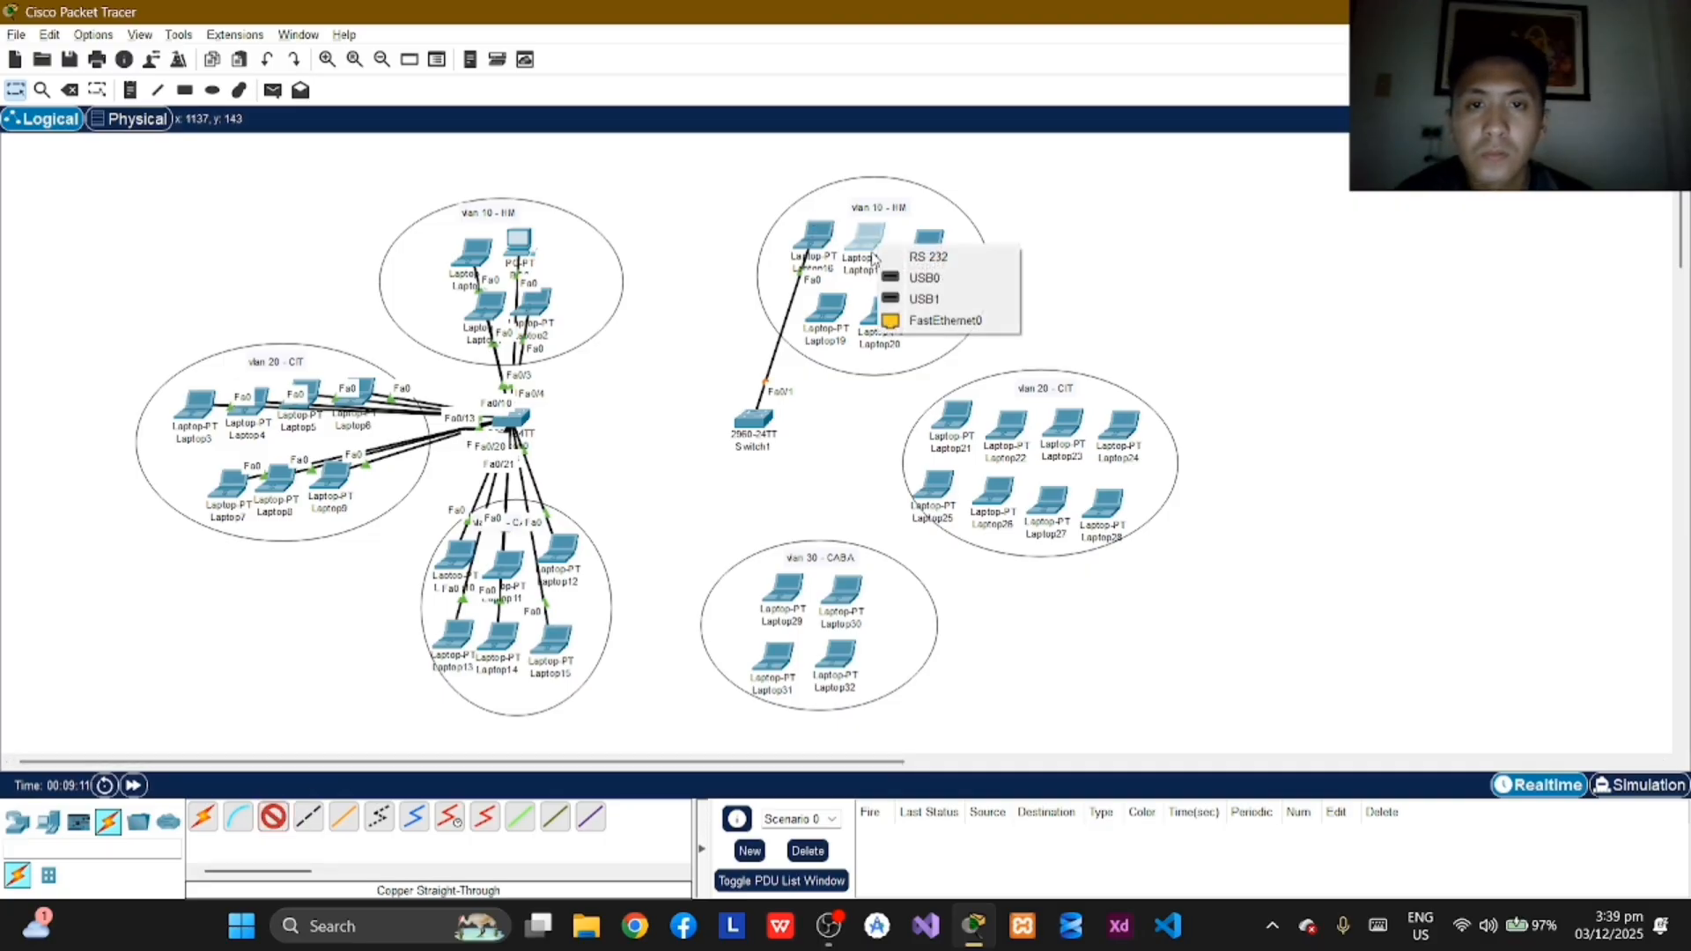
{"action": "left_click", "coordinate": [947, 317]}
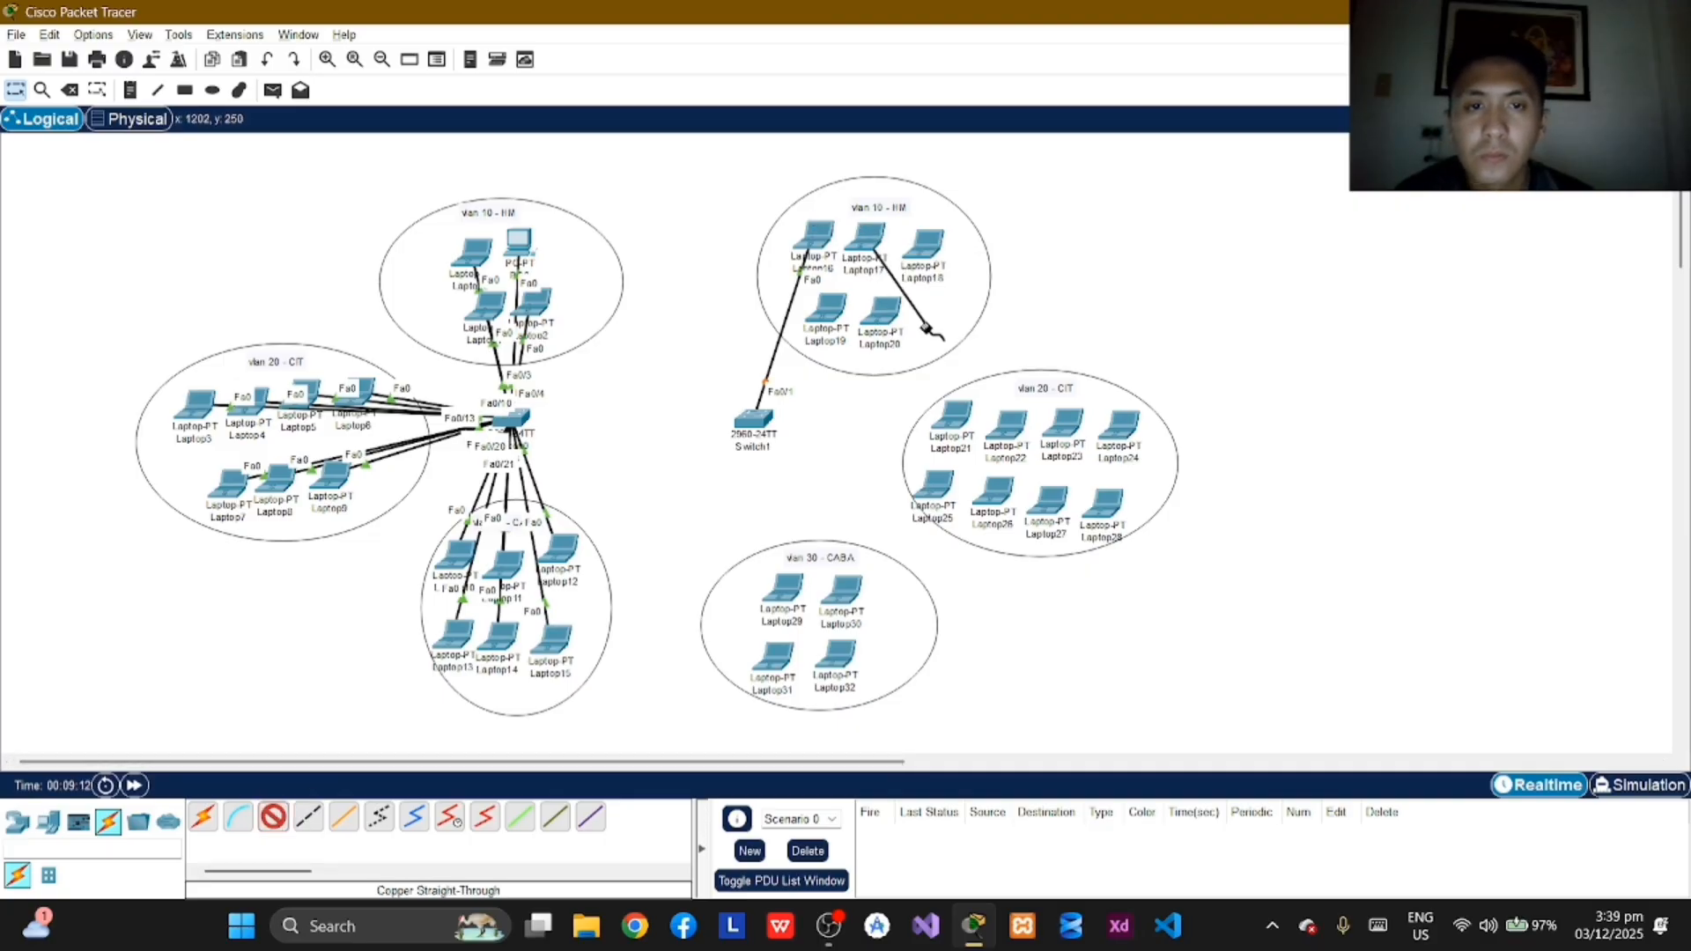
{"action": "left_click", "coordinate": [754, 416]}
{"action": "left_click", "coordinate": [862, 35]}
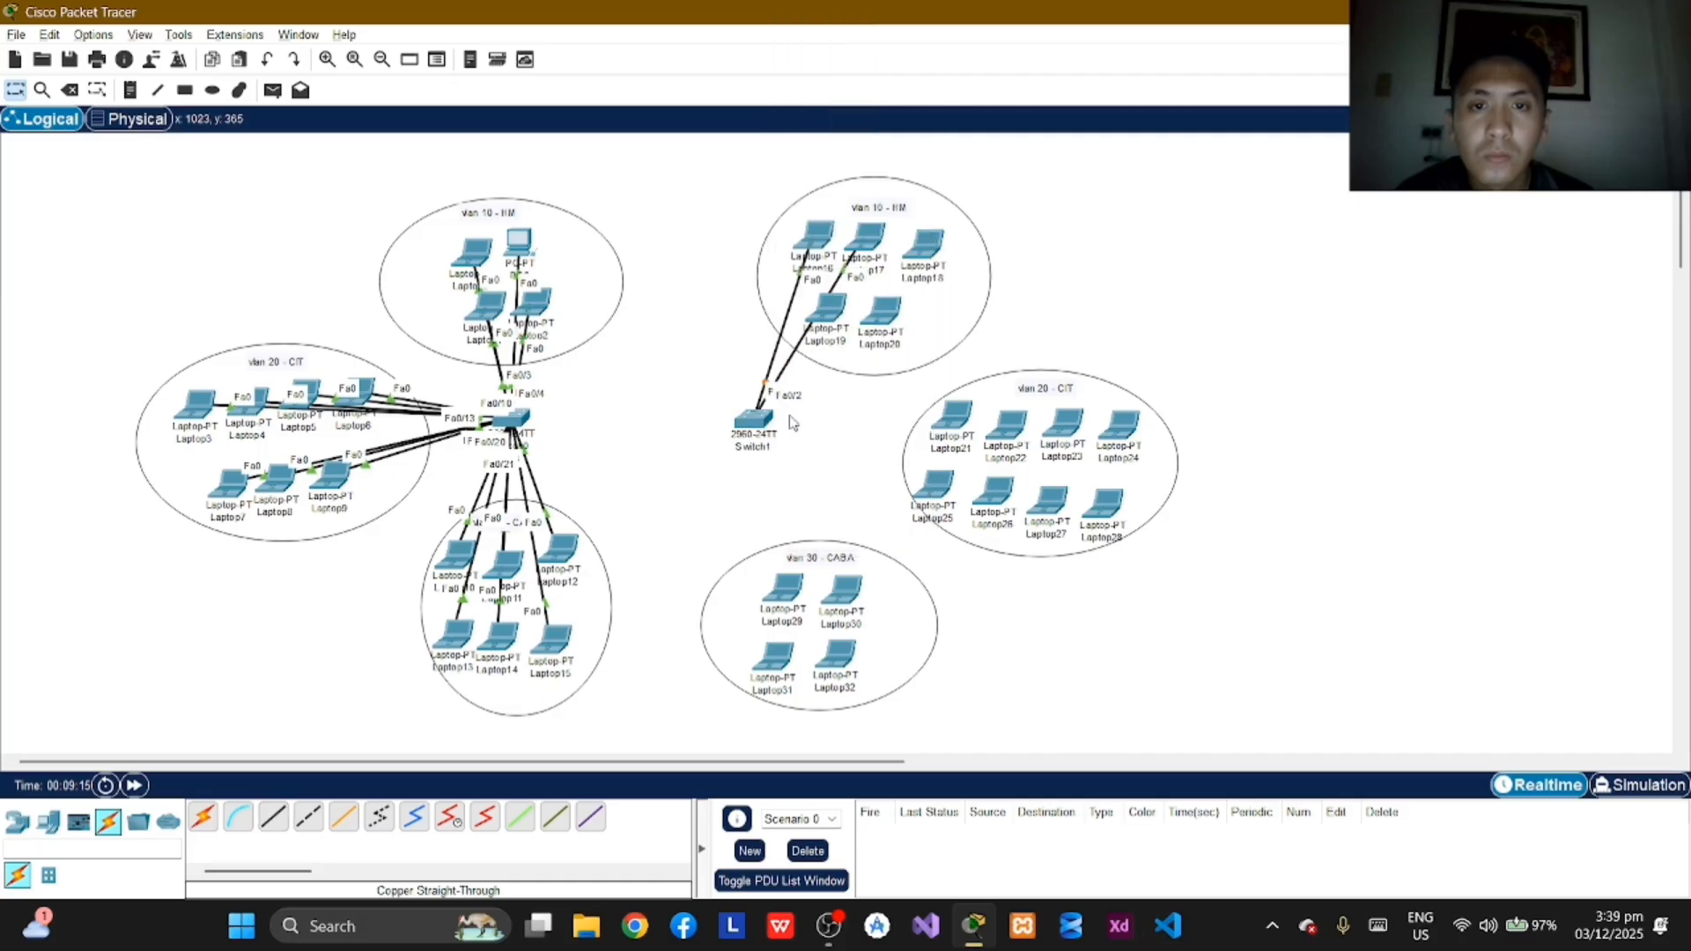
Step: Connect Laptop18's FastEthernet0 port to FastEthernet0/3 on Switch1 with a copper straight-through cable
{"action": "left_click", "coordinate": [920, 254]}
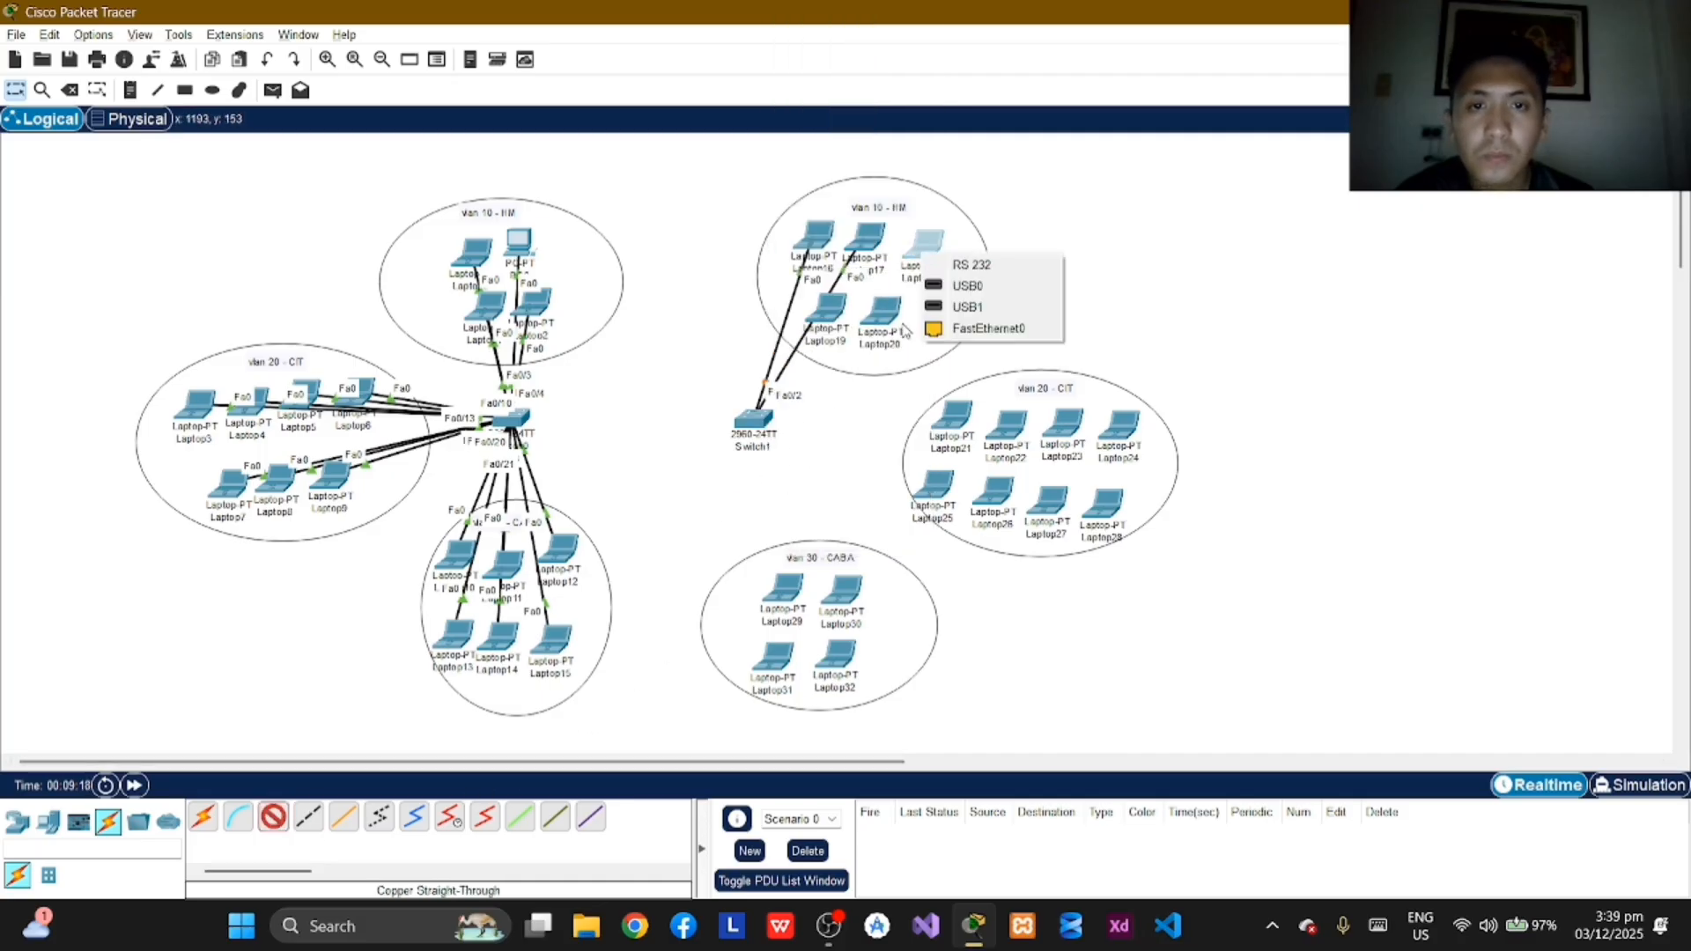
{"action": "left_click", "coordinate": [963, 330]}
{"action": "left_click", "coordinate": [753, 416]}
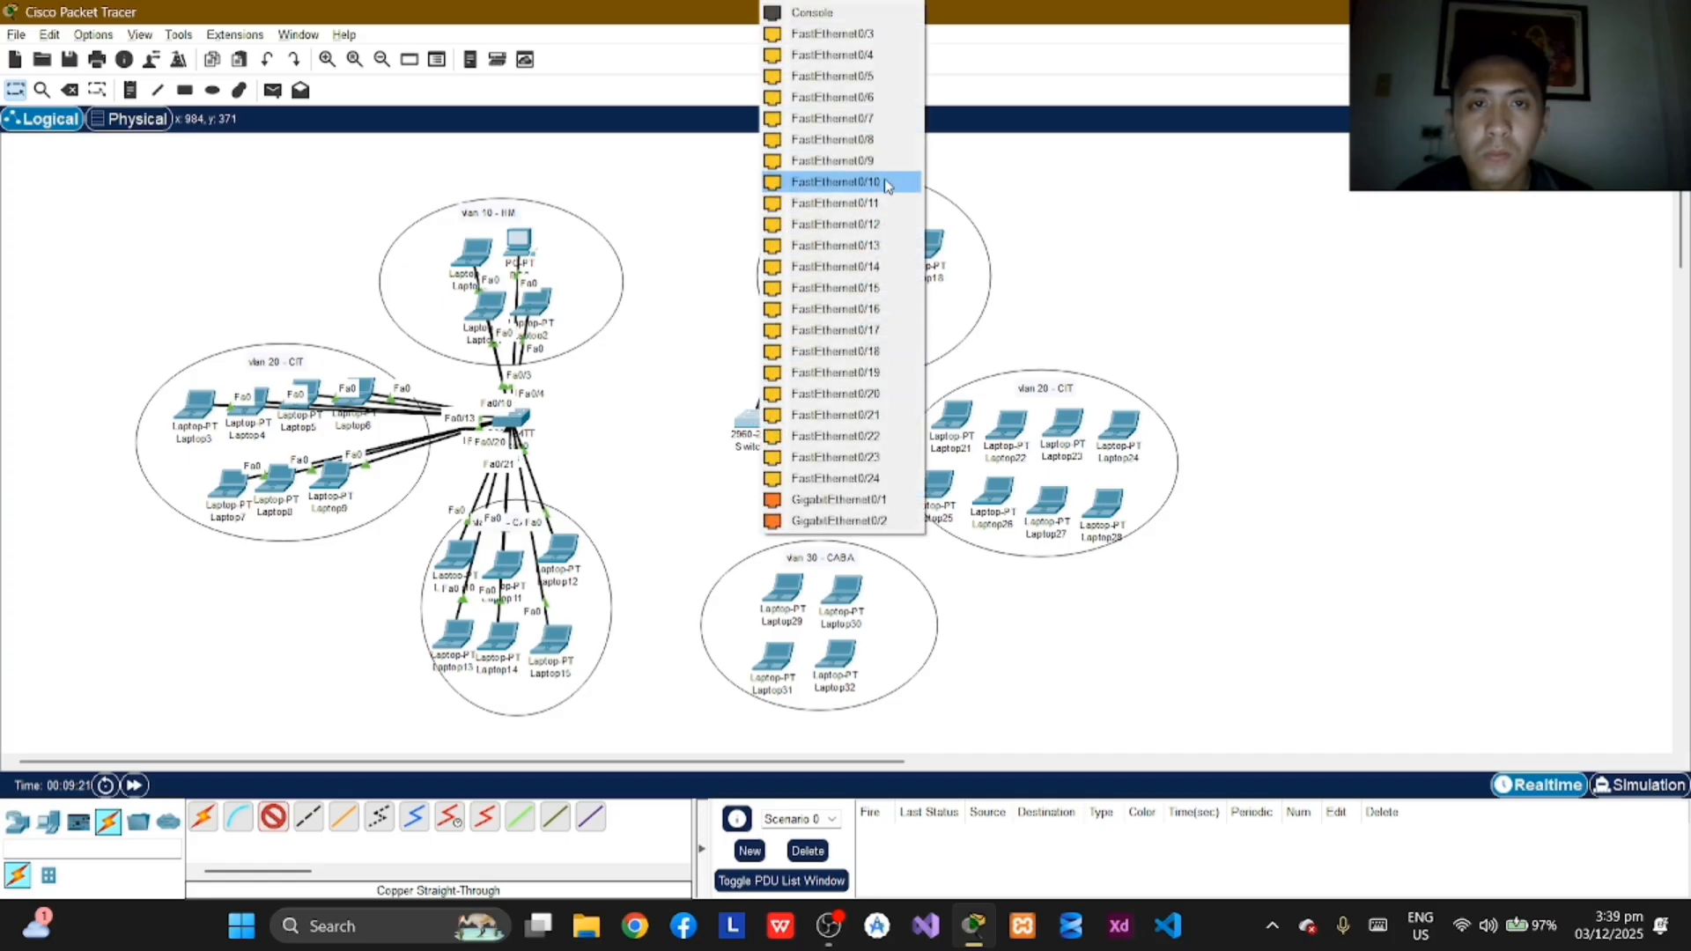
{"action": "left_click", "coordinate": [877, 35]}
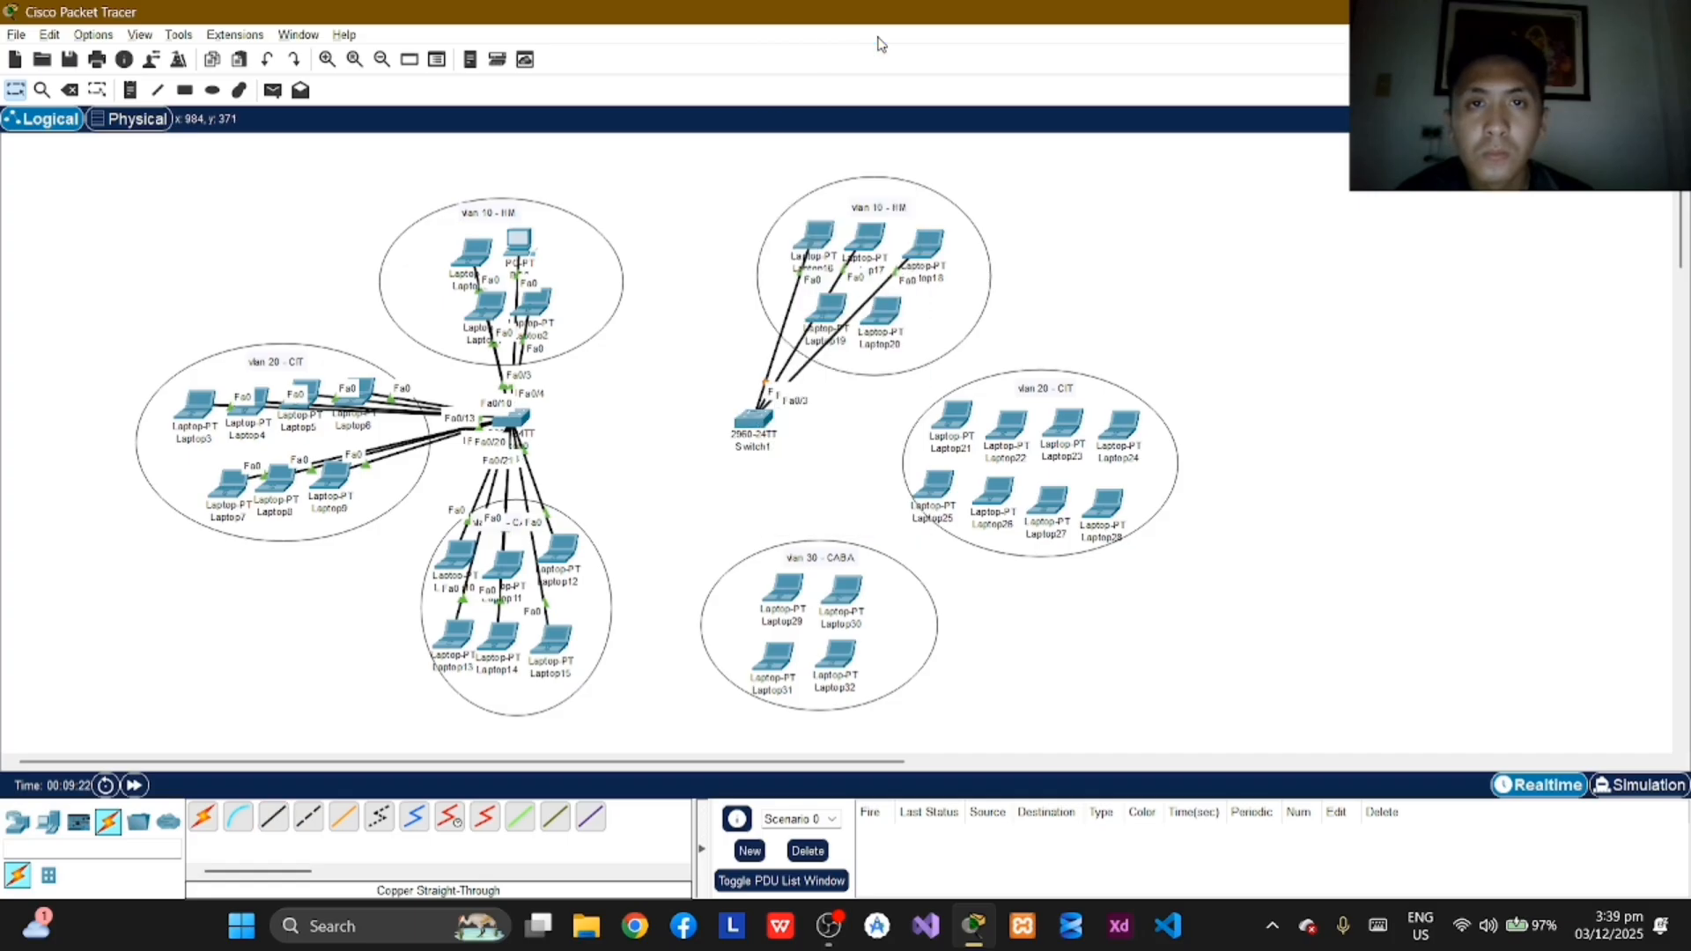
Step: Connect Laptop19's FastEthernet0 port to FastEthernet0/4 on Switch1 with a copper straight-through cable
{"action": "left_click", "coordinate": [274, 821]}
{"action": "left_click", "coordinate": [859, 321]}
{"action": "left_click", "coordinate": [872, 382]}
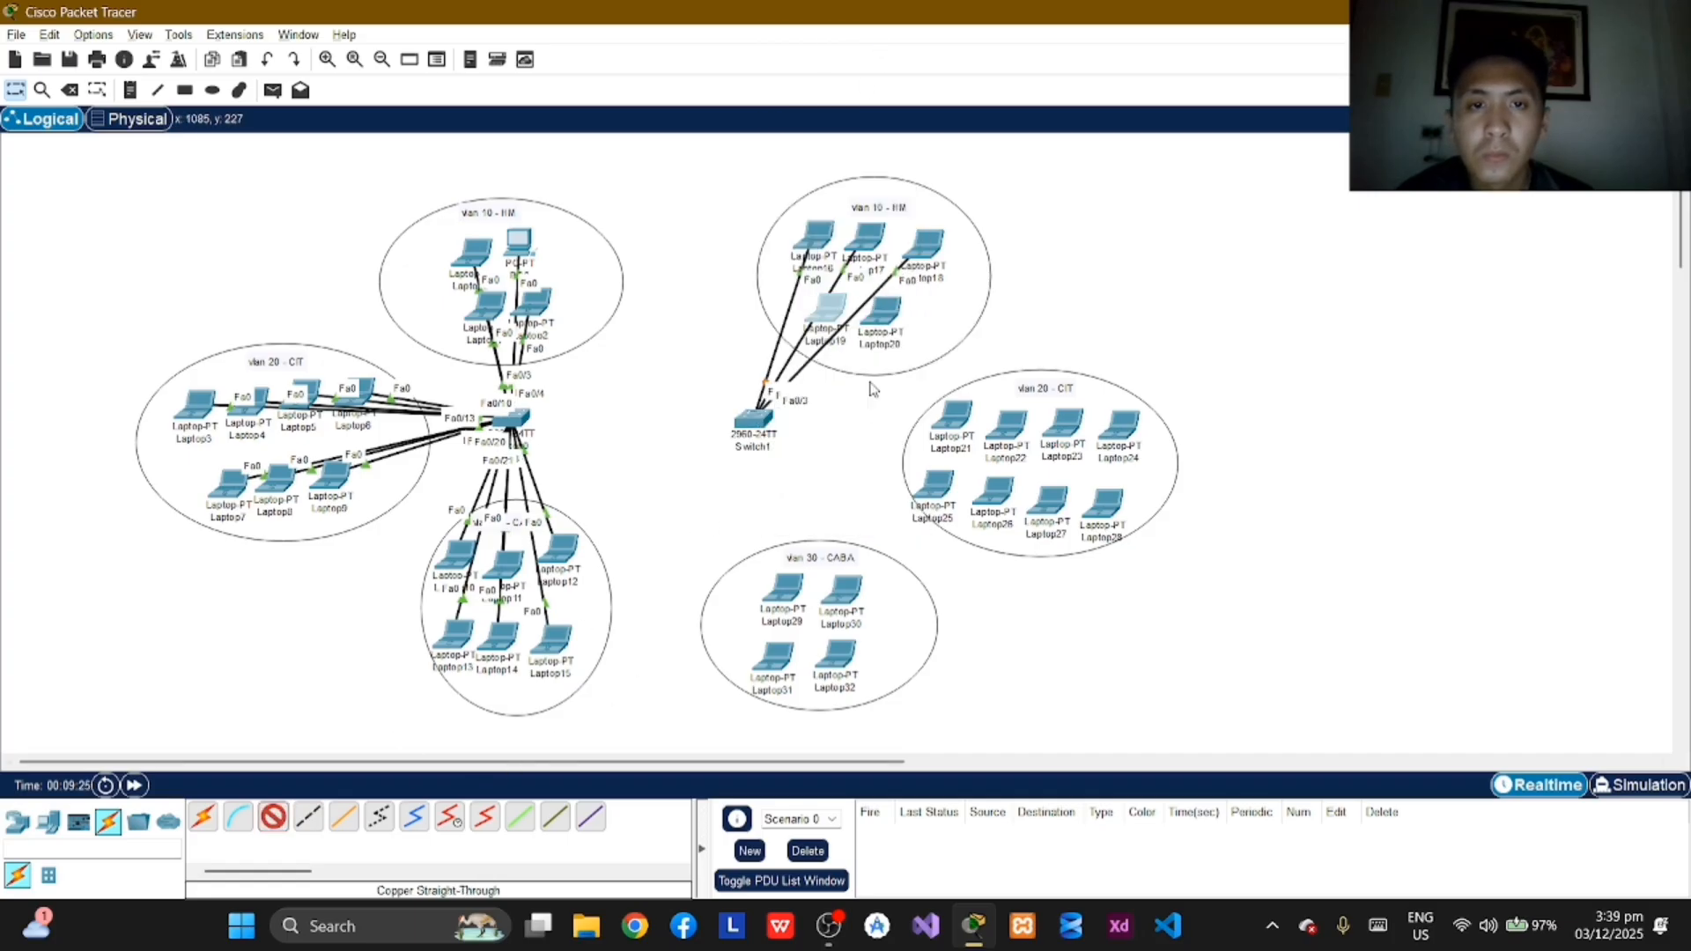
{"action": "left_click", "coordinate": [762, 423]}
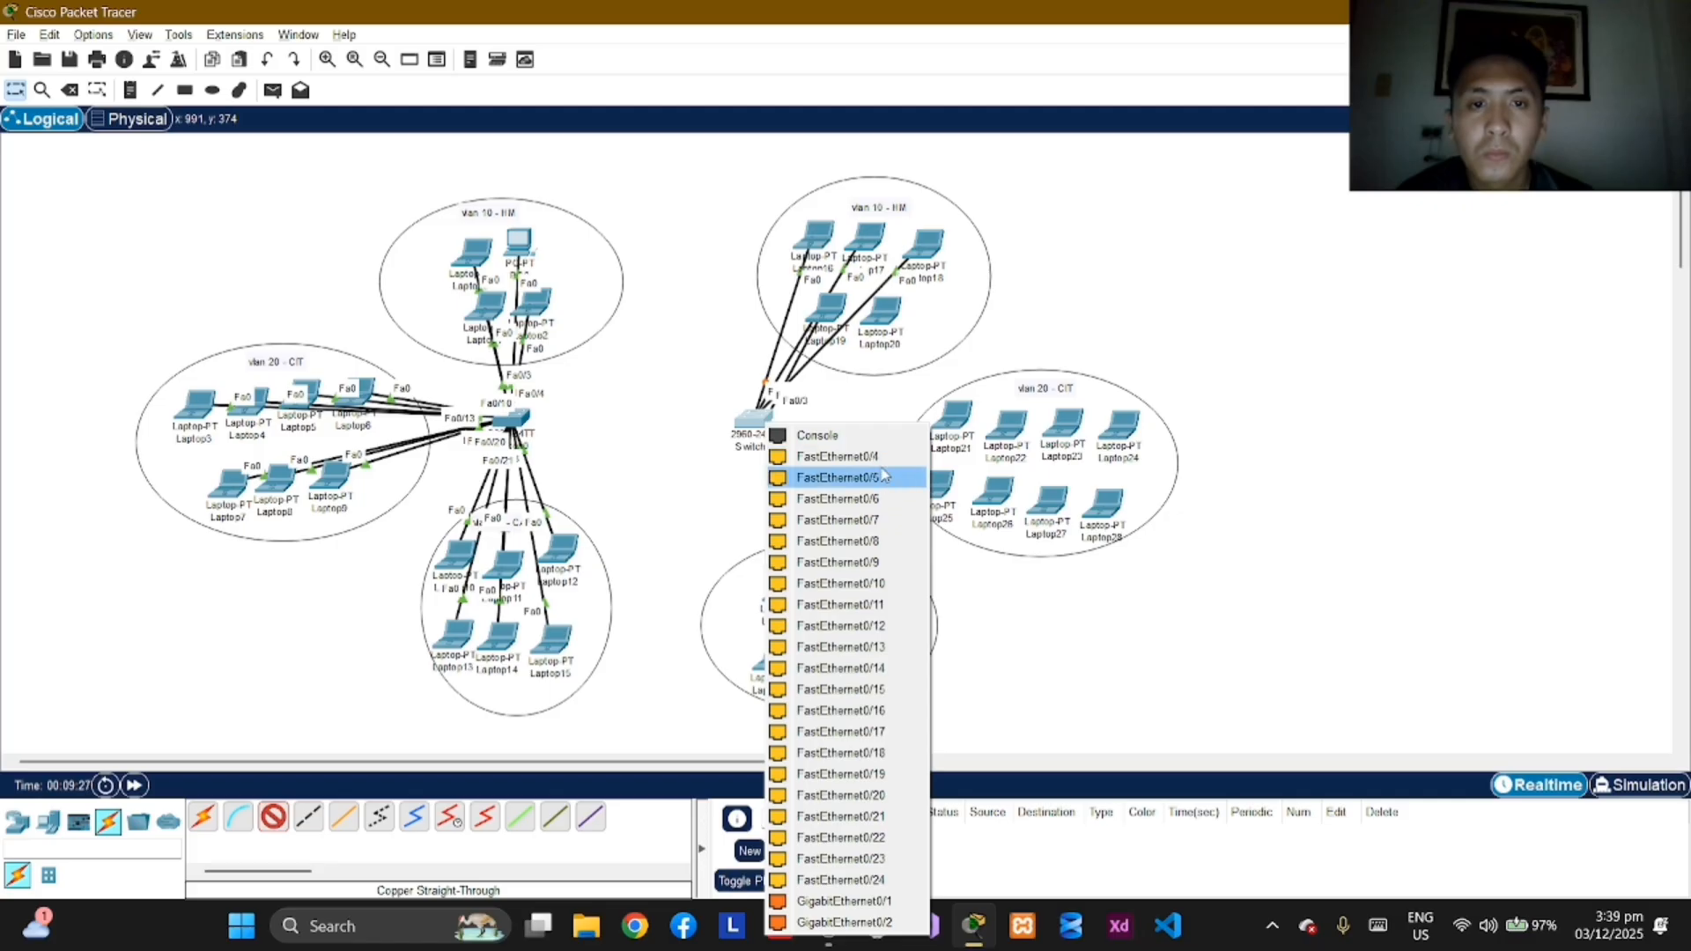
{"action": "left_click", "coordinate": [818, 498]}
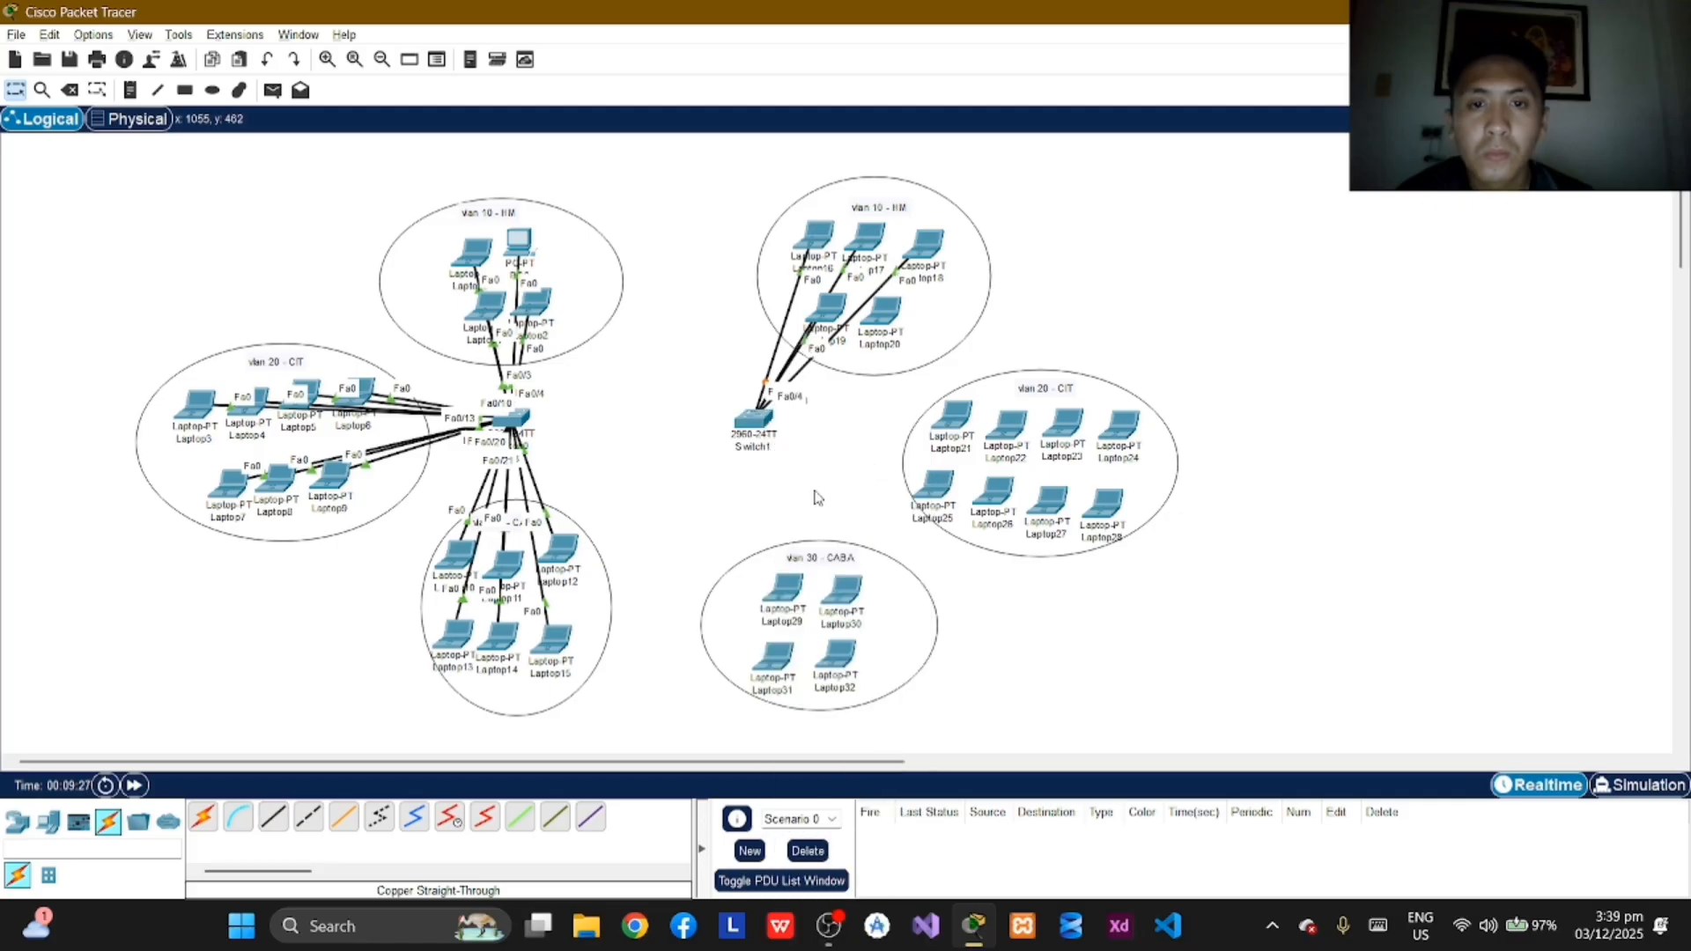
Step: Connect Laptop20's FastEthernet0 port to FastEthernet0/5 on Switch1 with a copper straight-through cable
{"action": "left_click", "coordinate": [874, 336]}
{"action": "left_click", "coordinate": [916, 394]}
{"action": "left_click", "coordinate": [763, 423]}
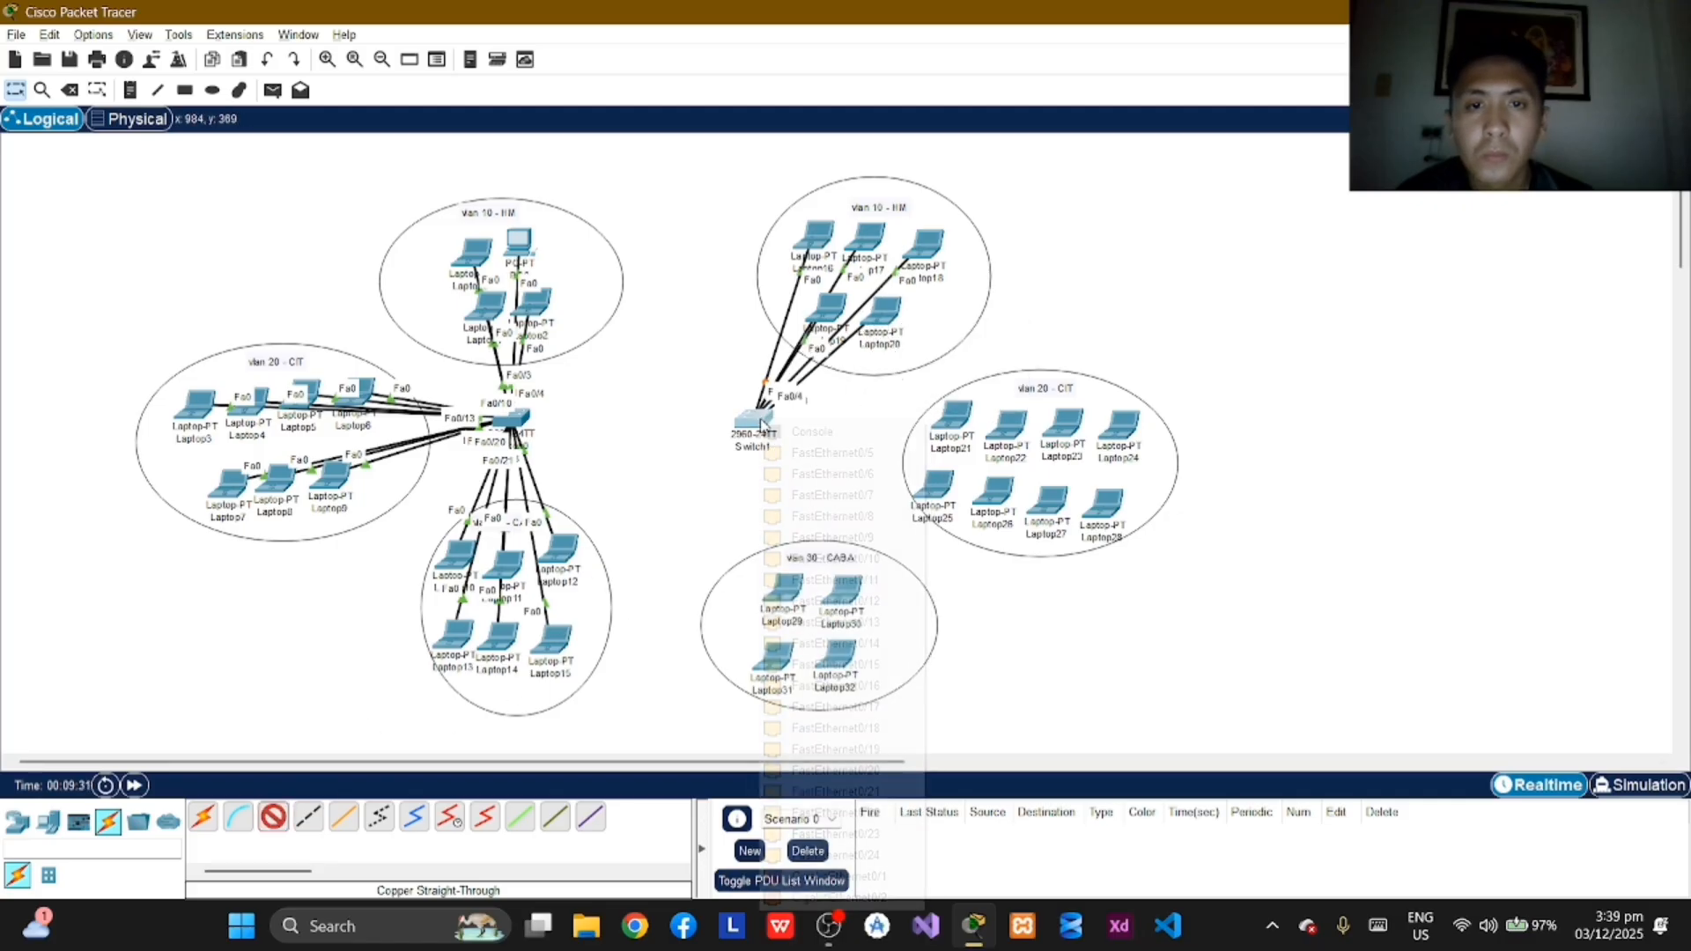
{"action": "left_click", "coordinate": [820, 452]}
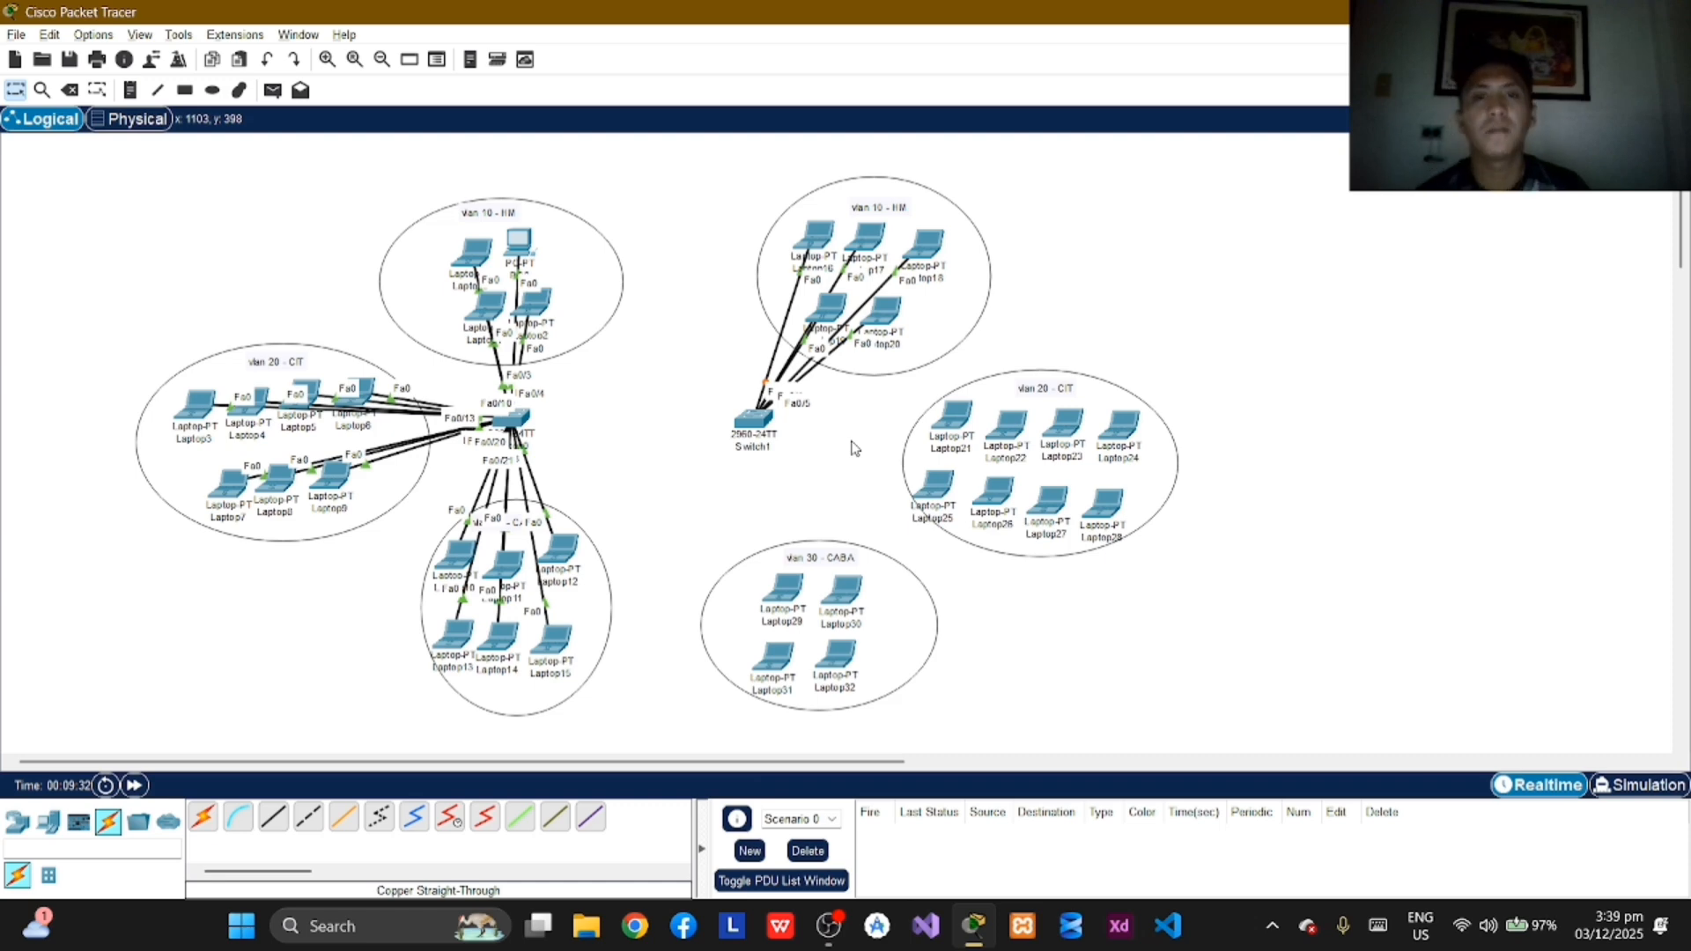
Step: Connect Laptop21's FastEthernet0 port to FastEthernet0/7 on Switch1 with a copper straight-through cable
{"action": "left_click", "coordinate": [272, 822]}
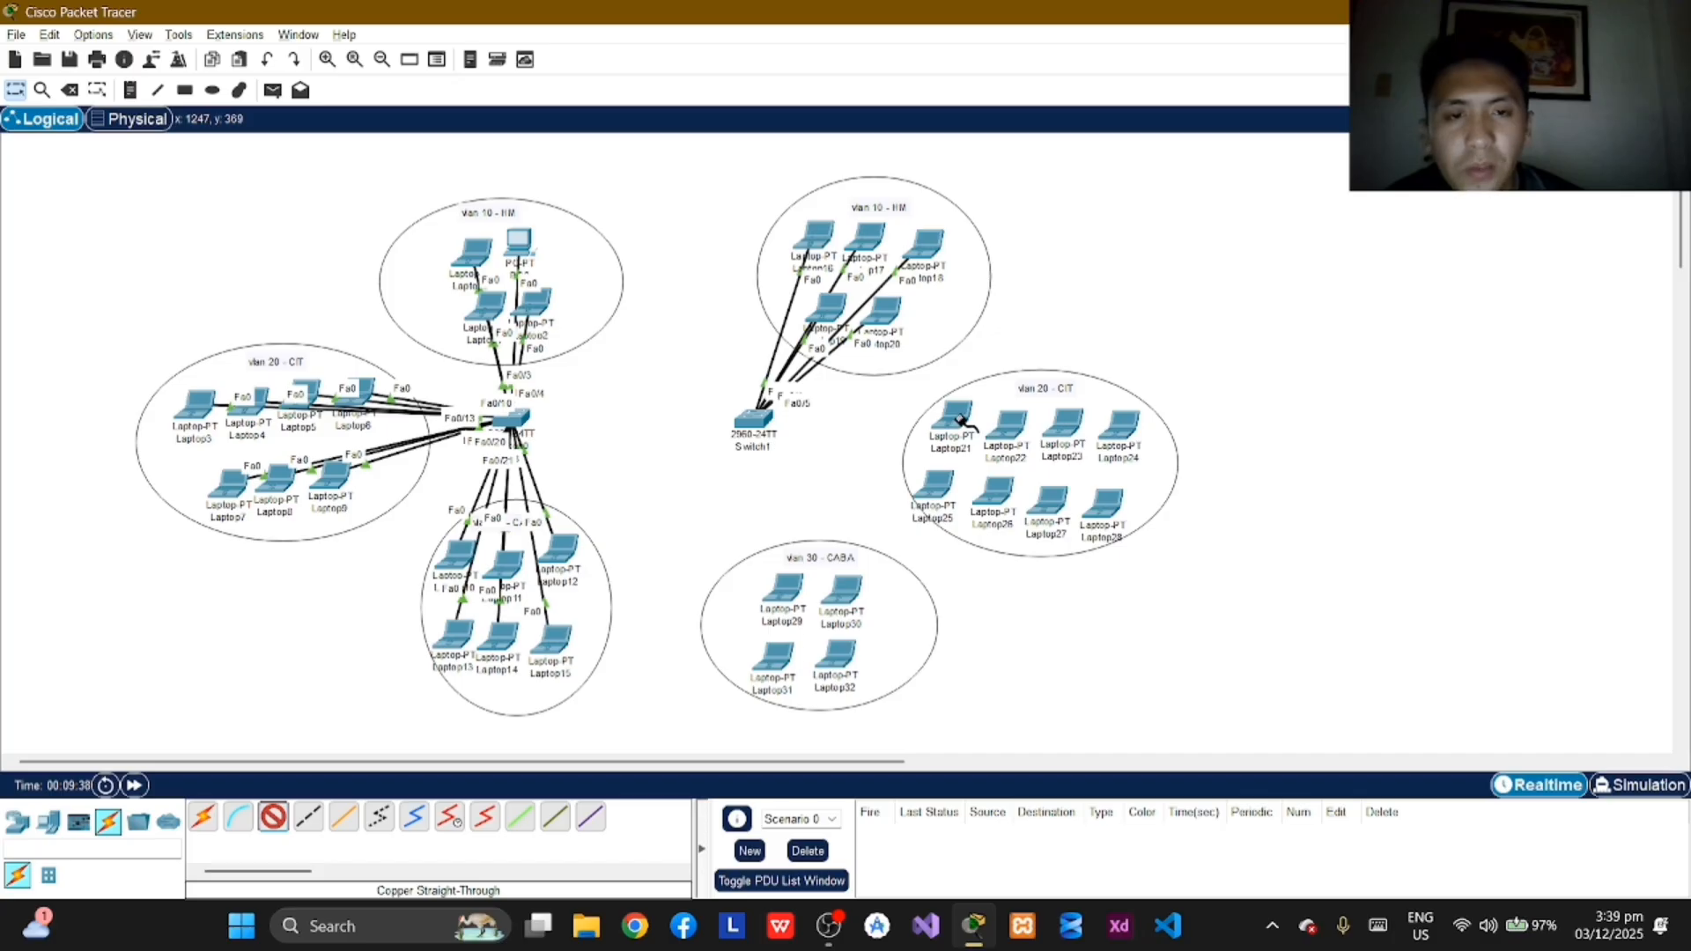
{"action": "left_click", "coordinate": [960, 420]}
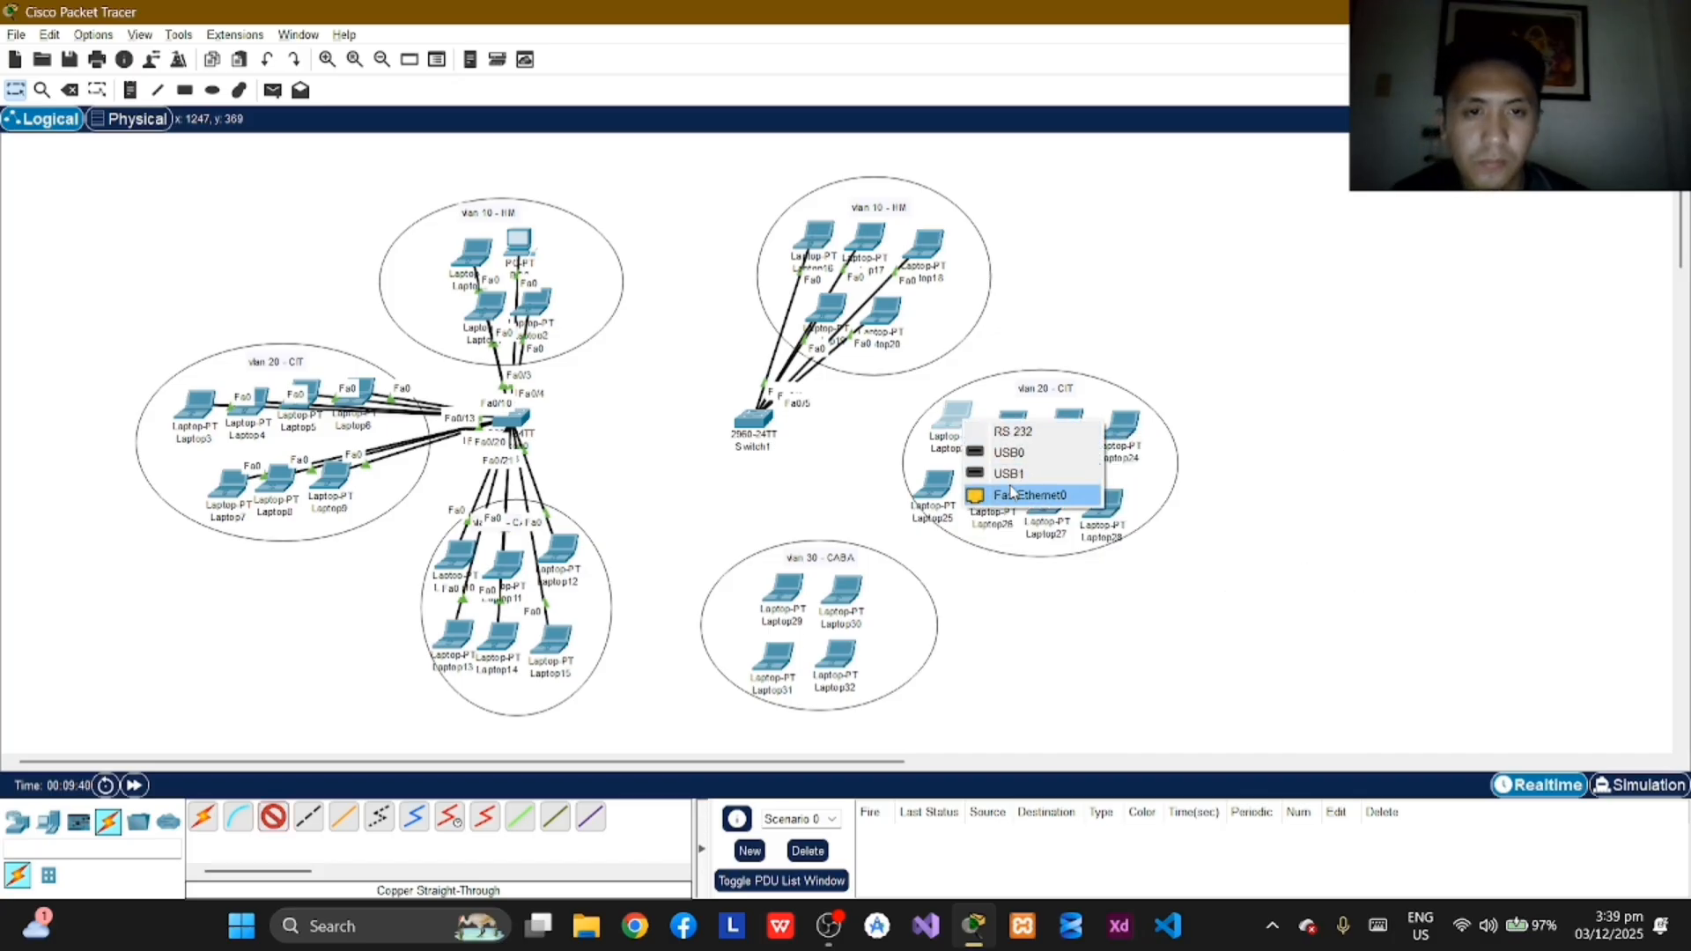
{"action": "left_click", "coordinate": [1013, 494]}
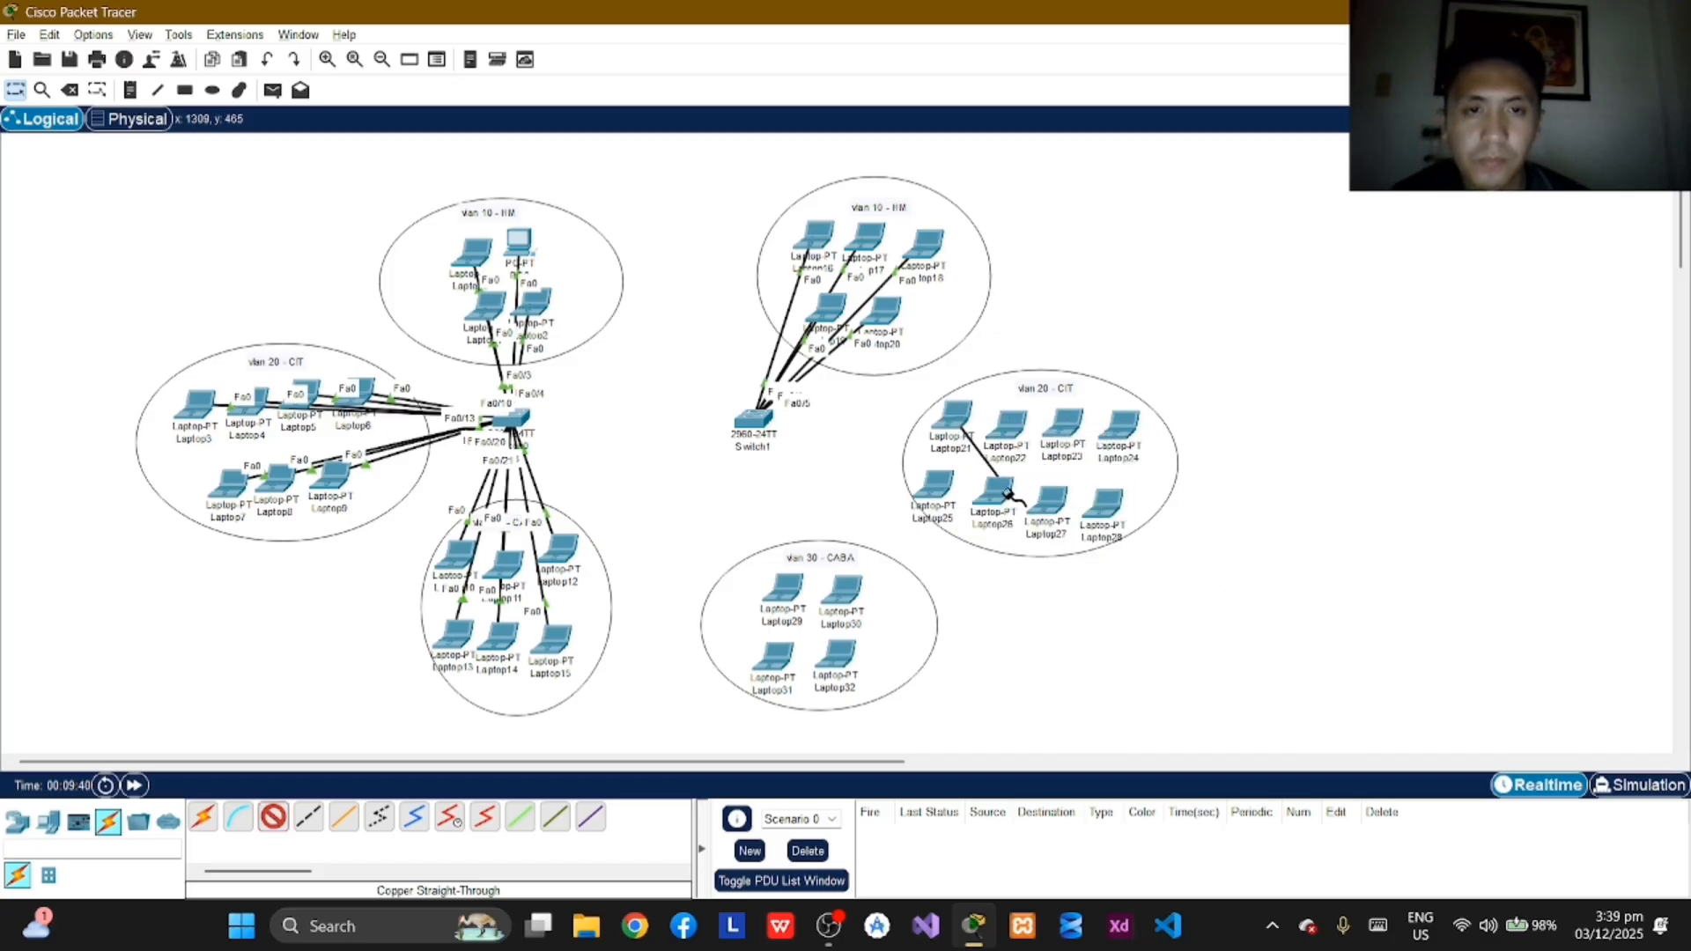
{"action": "left_click", "coordinate": [751, 418]}
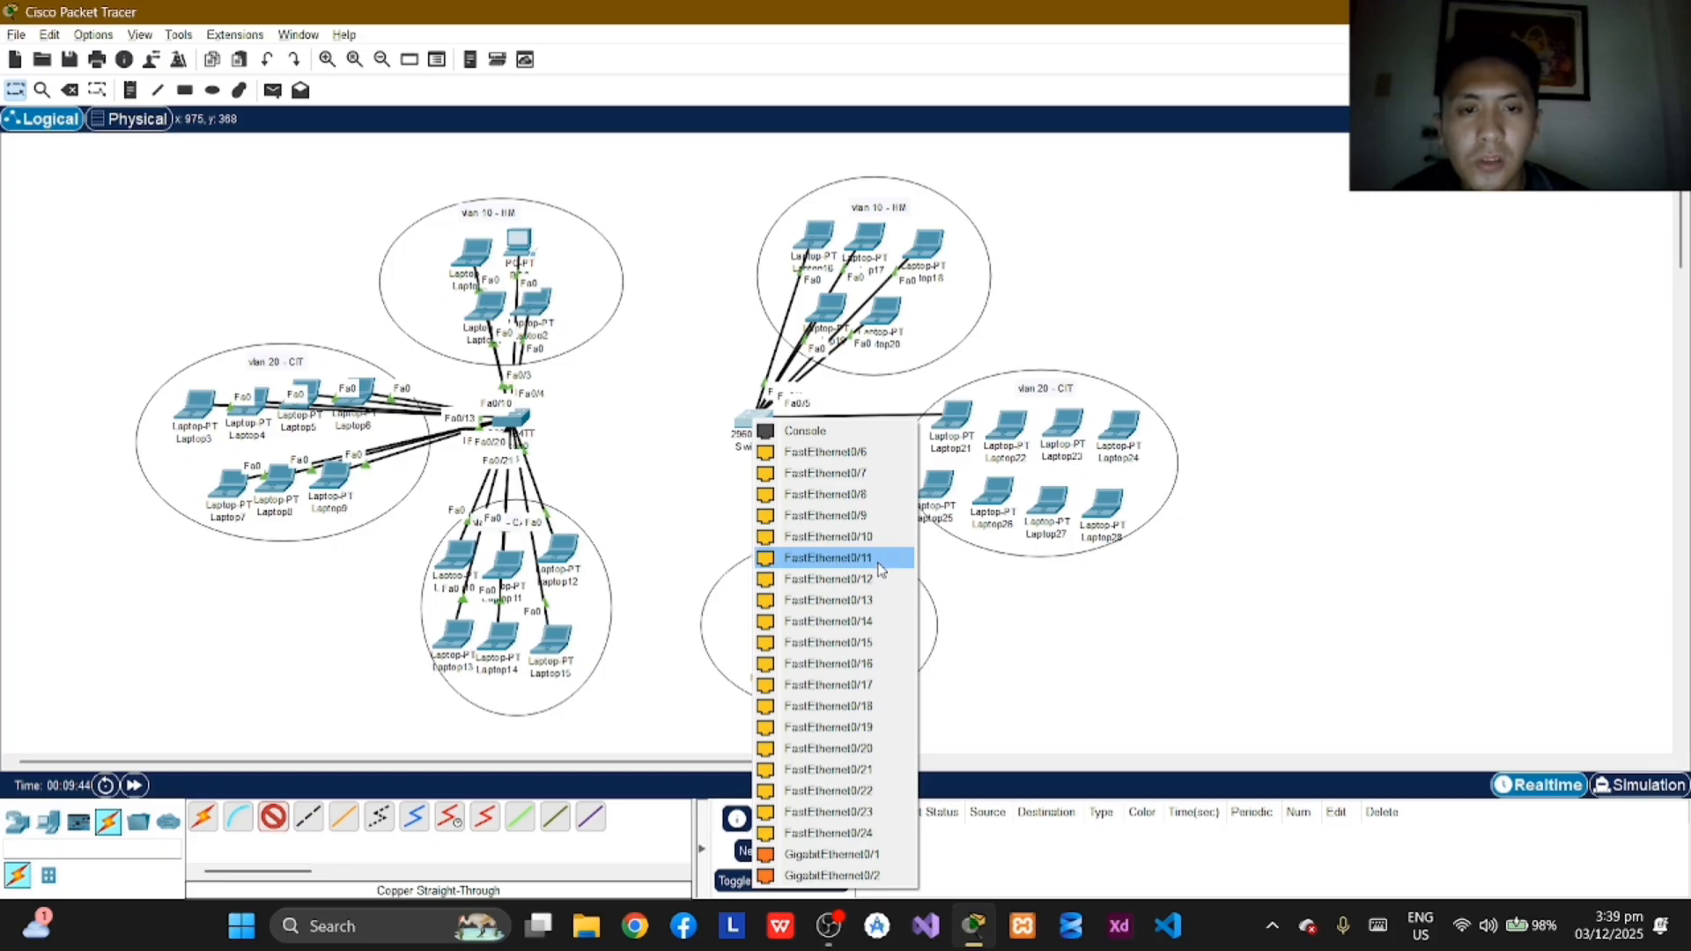
{"action": "left_click", "coordinate": [866, 476]}
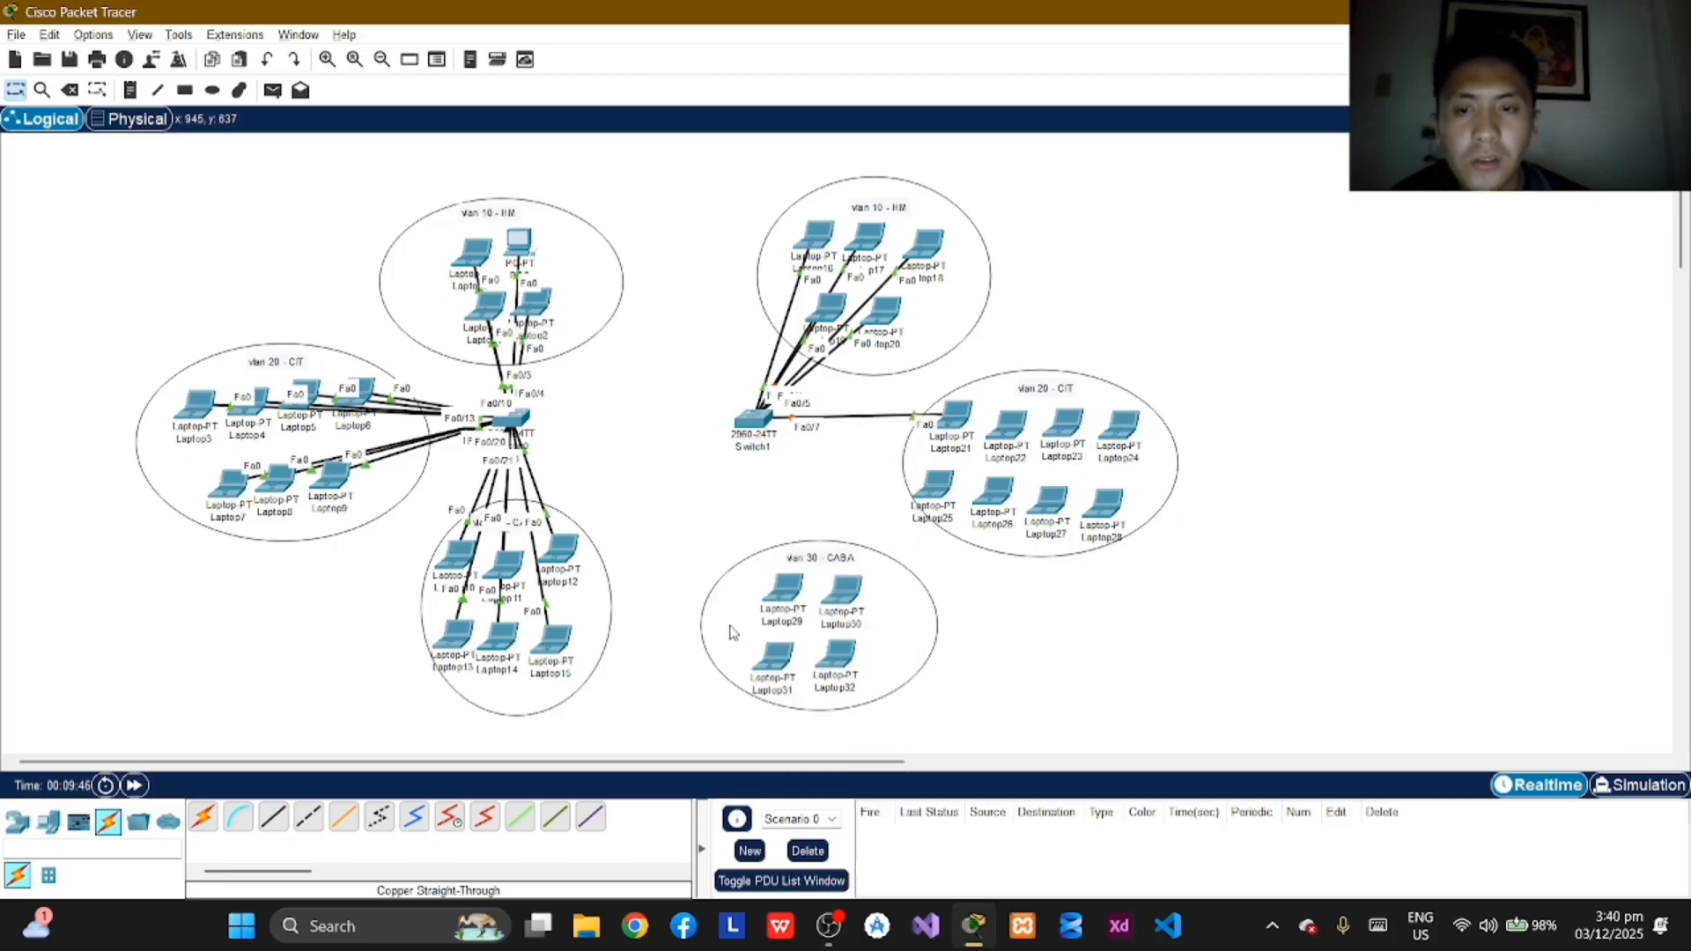
Step: Connect Laptop22's FastEthernet0 port to FastEthernet0/8 on Switch1 with a copper straight-through cable
{"action": "left_click", "coordinate": [1011, 431]}
{"action": "left_click", "coordinate": [1092, 503]}
{"action": "left_click", "coordinate": [763, 429]}
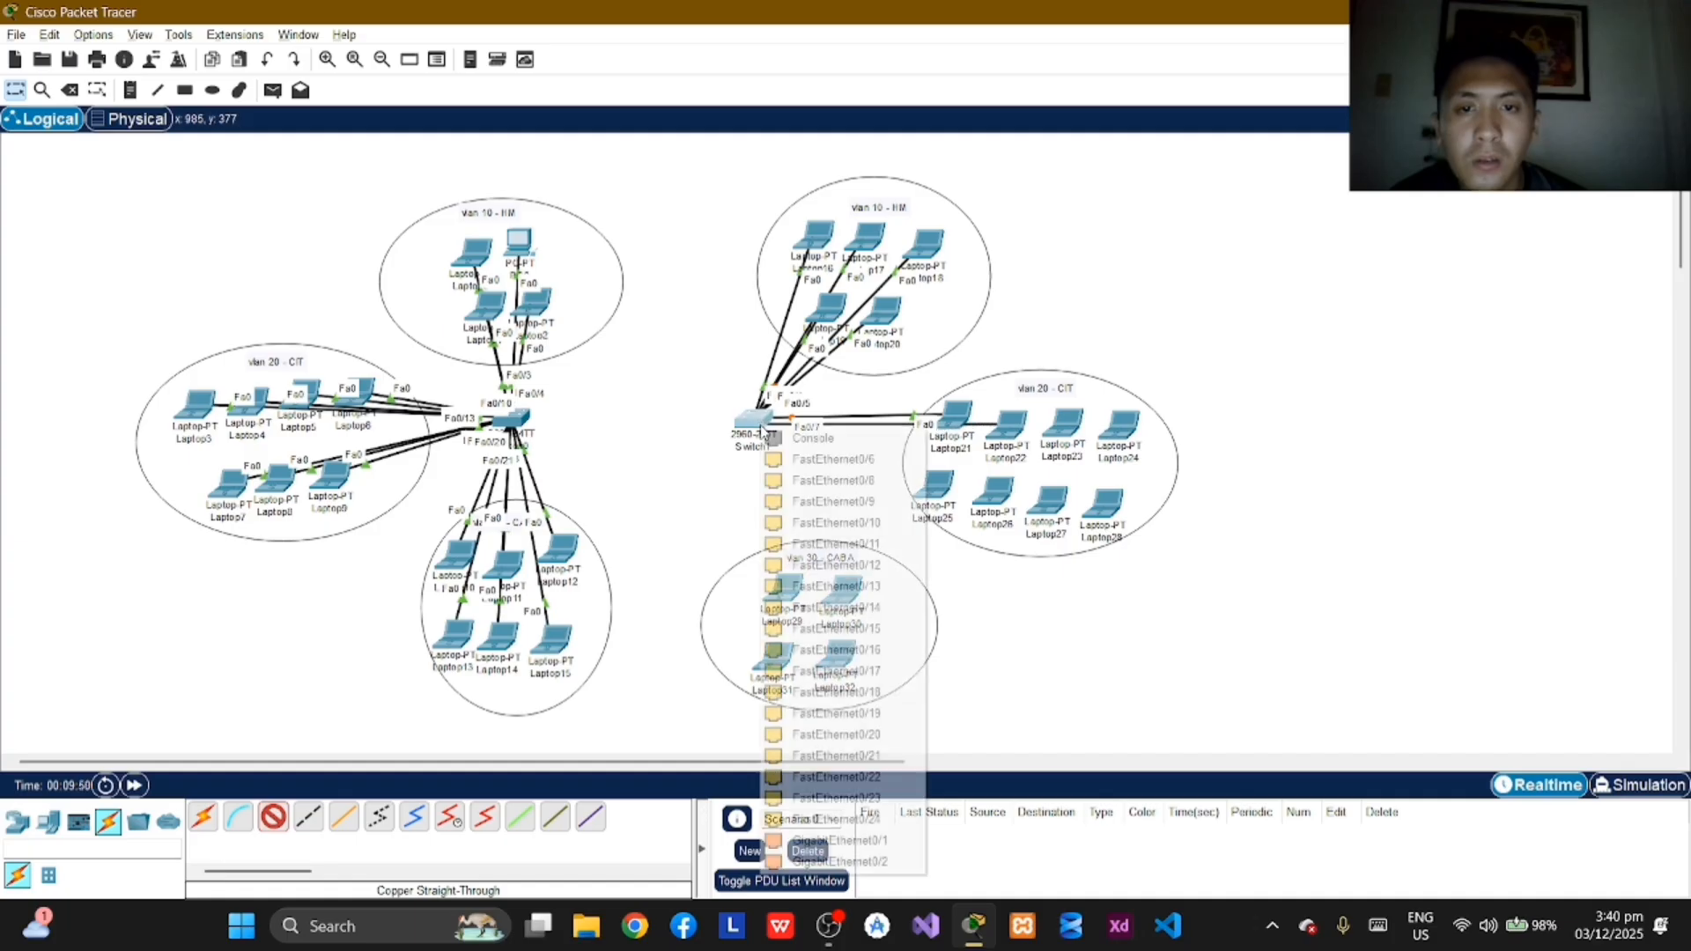
{"action": "left_click", "coordinate": [859, 482]}
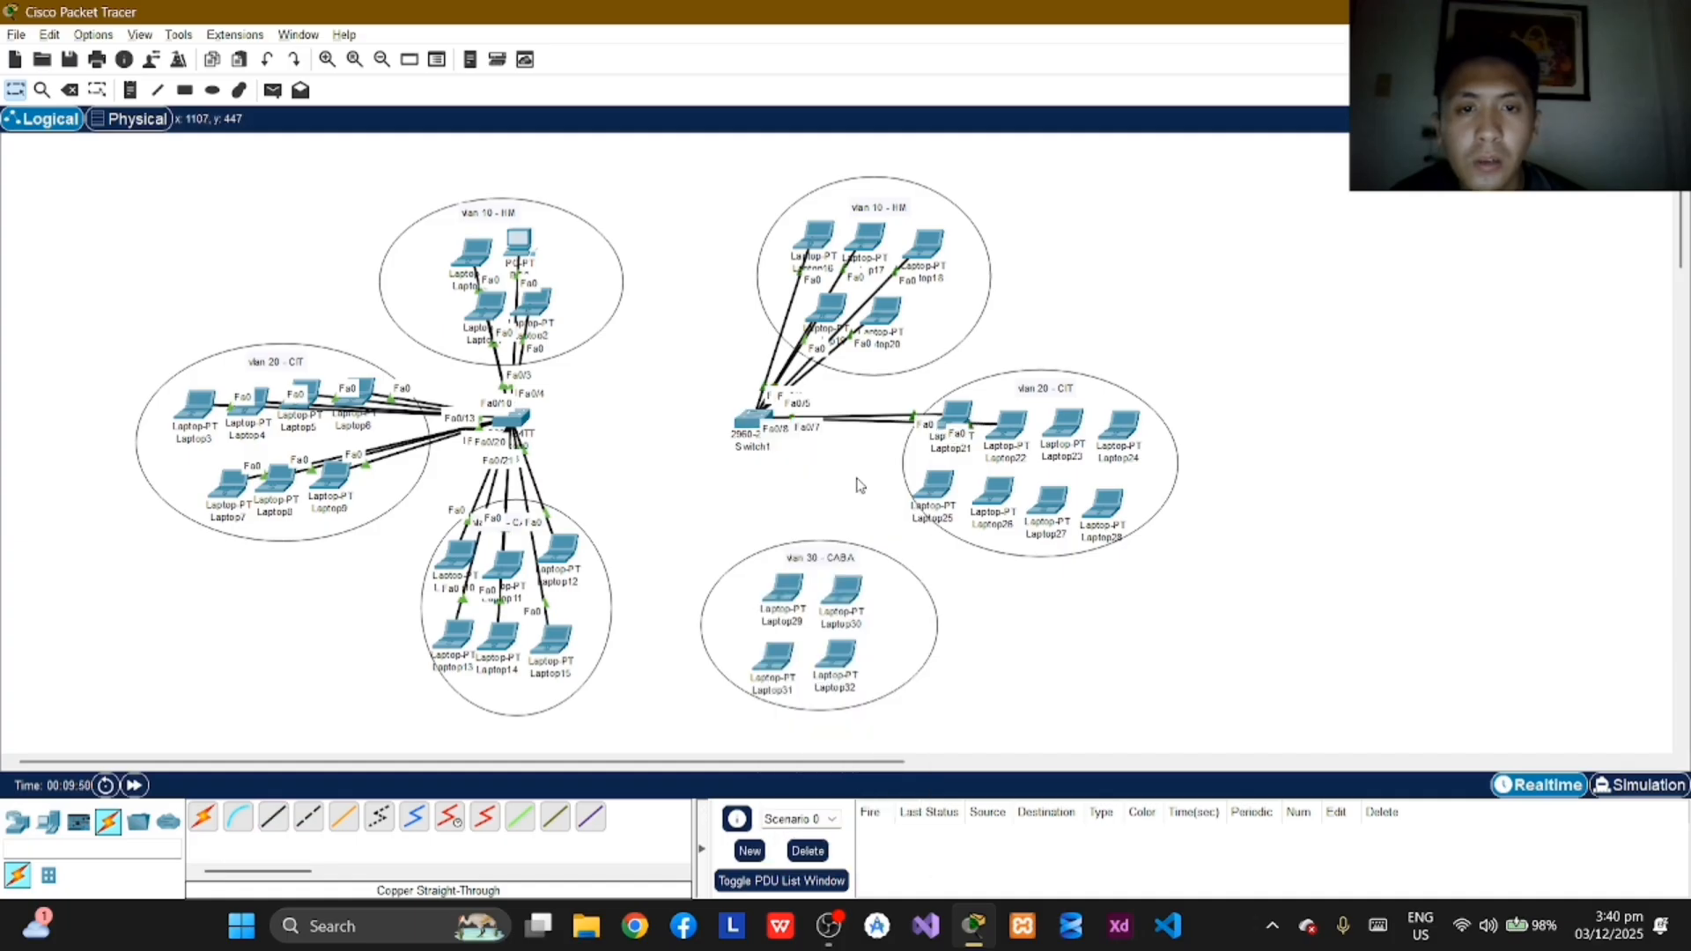
Step: Connect Laptop23's FastEthernet0 port to FastEthernet0/9 on Switch1 with a copper straight-through cable
{"action": "left_click", "coordinate": [273, 818]}
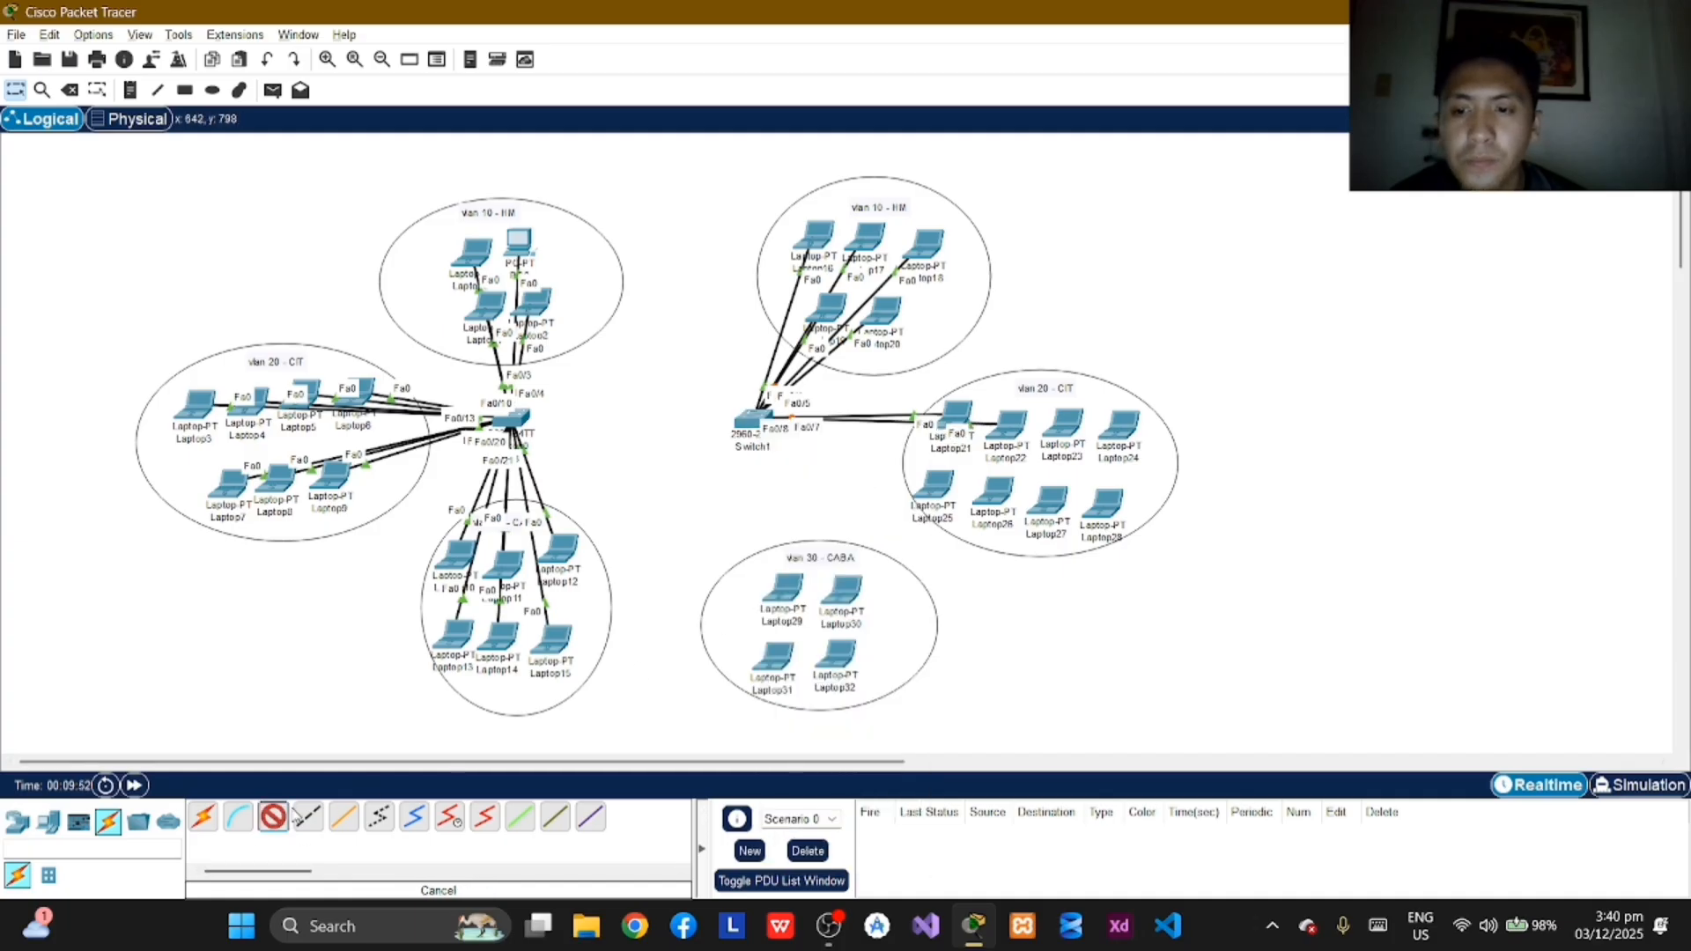
{"action": "left_click", "coordinate": [1070, 429]}
{"action": "left_click", "coordinate": [1145, 499]}
{"action": "left_click", "coordinate": [753, 423]}
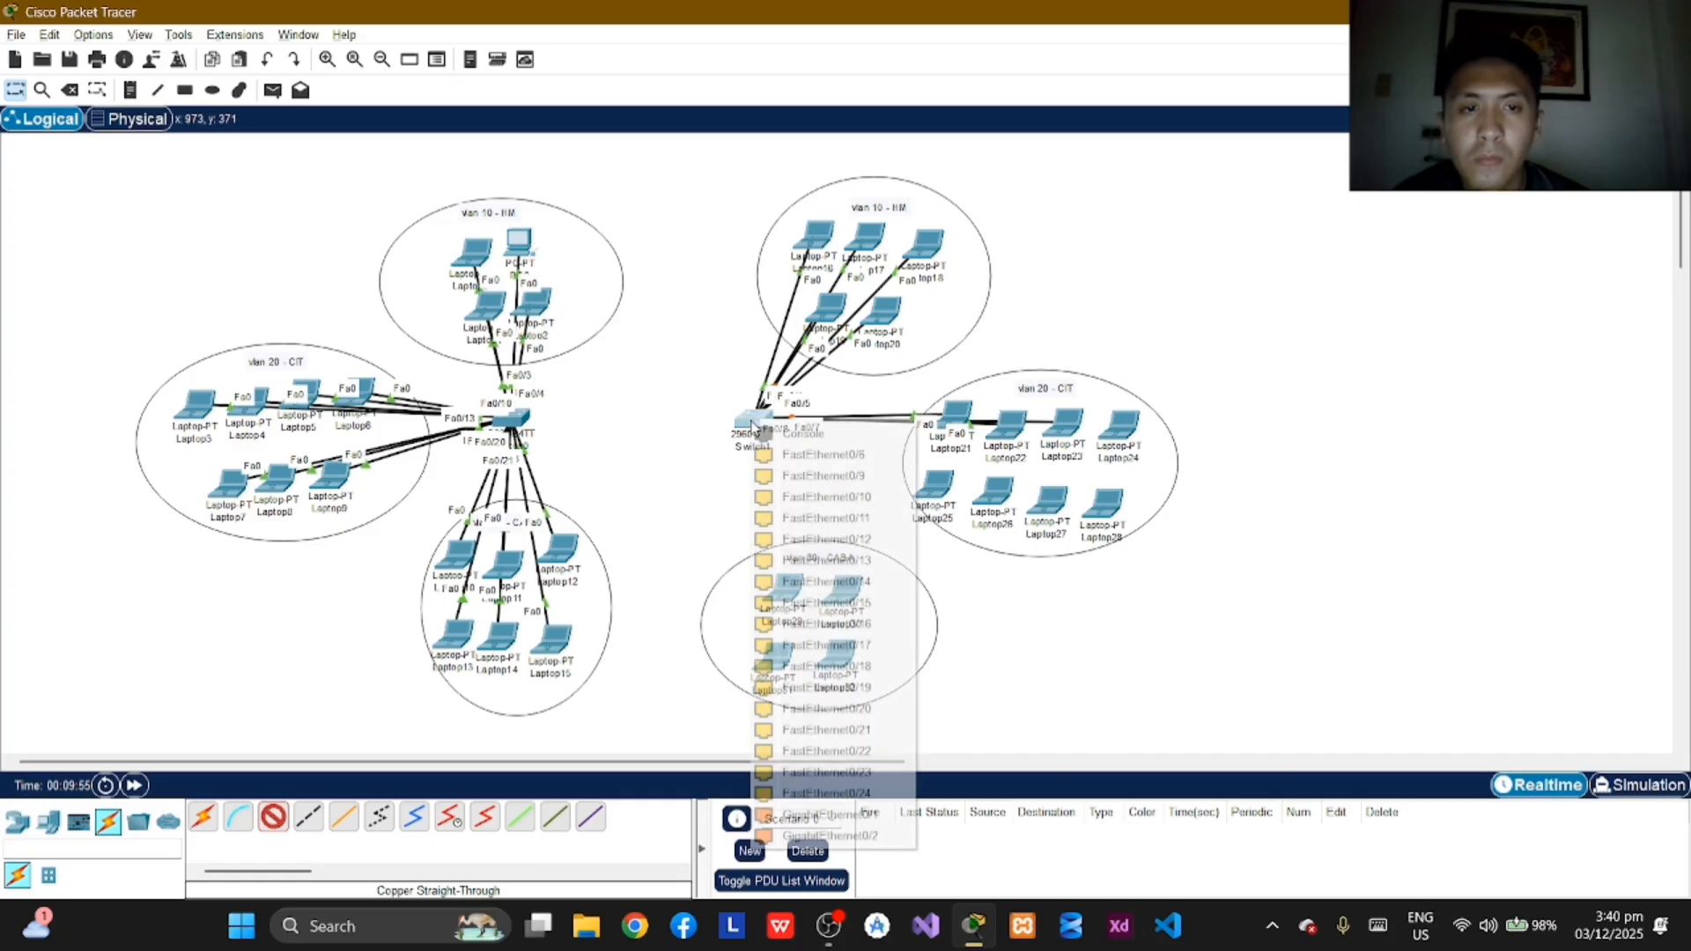
{"action": "left_click", "coordinate": [867, 480]}
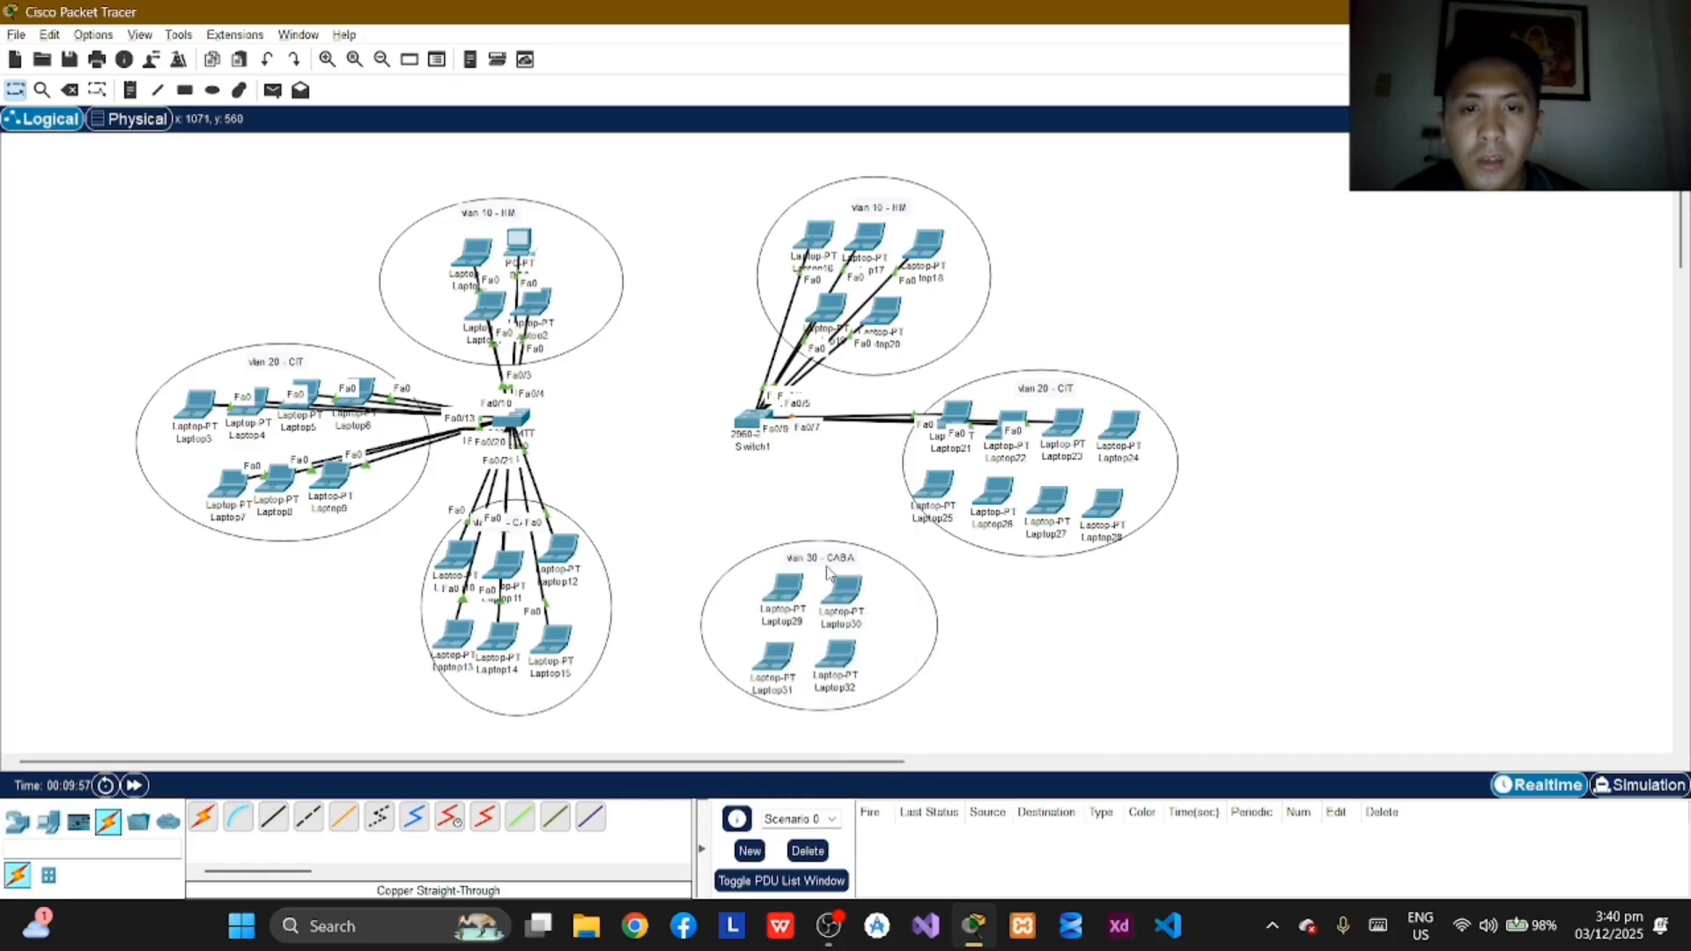
Step: Connect Laptop24's FastEthernet0 port to FastEthernet0/10 on Switch1 with a copper straight-through cable
{"action": "left_click", "coordinate": [273, 818]}
{"action": "left_click", "coordinate": [1133, 432]}
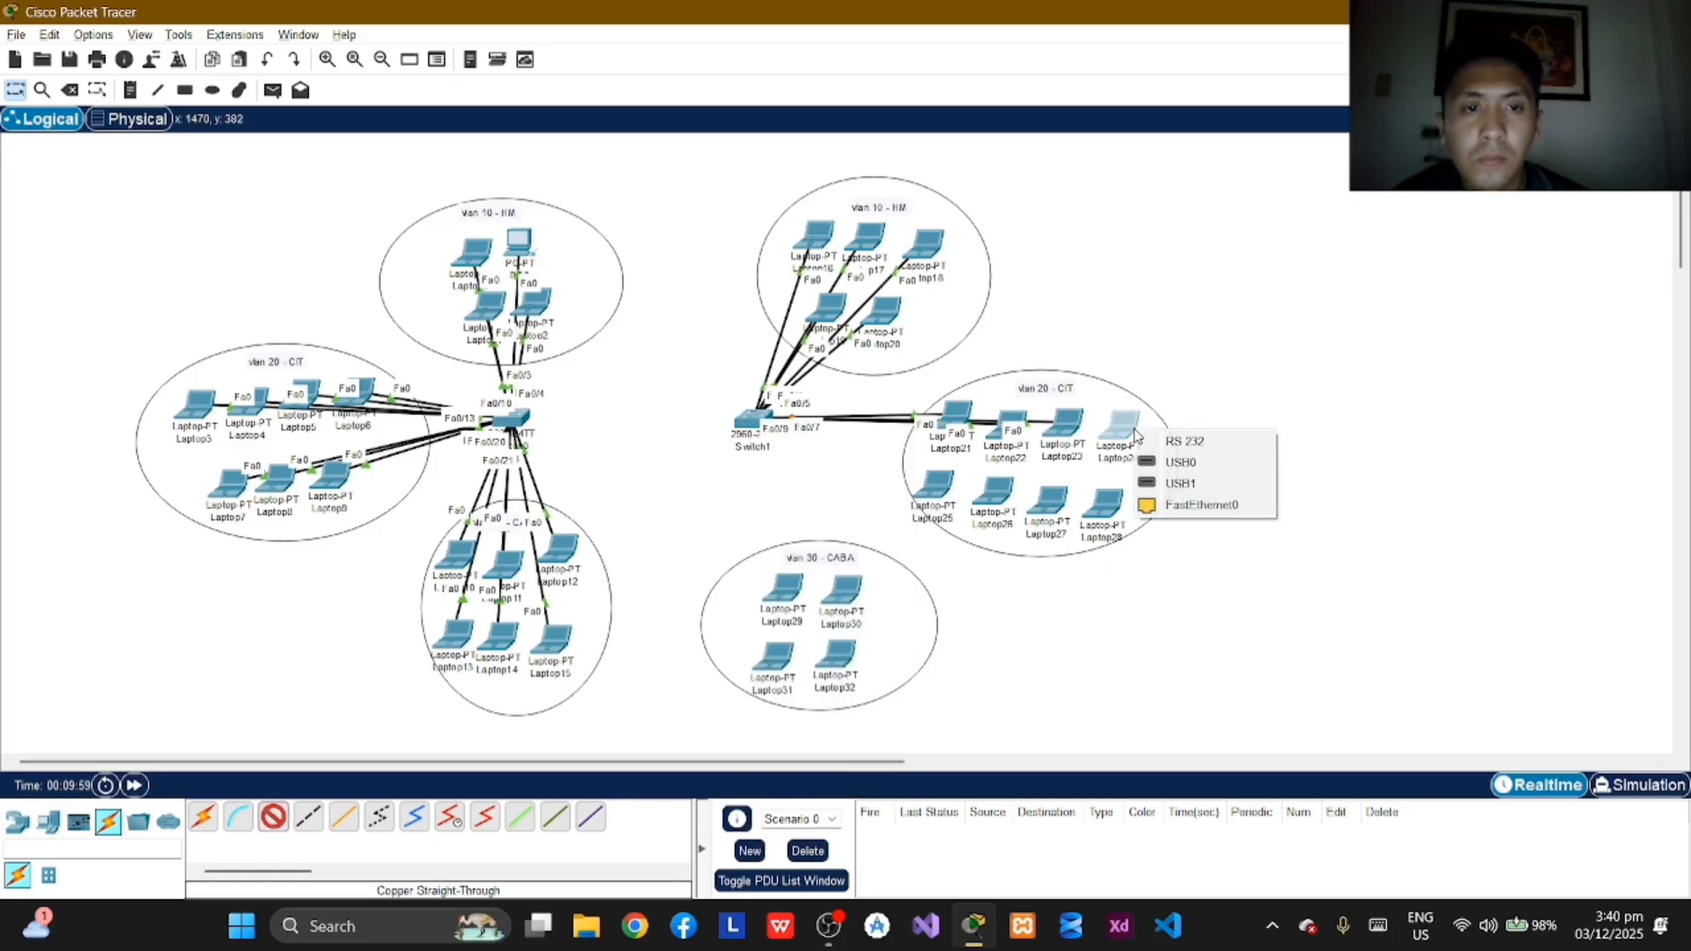
{"action": "left_click", "coordinate": [1171, 505]}
{"action": "left_click", "coordinate": [756, 421]}
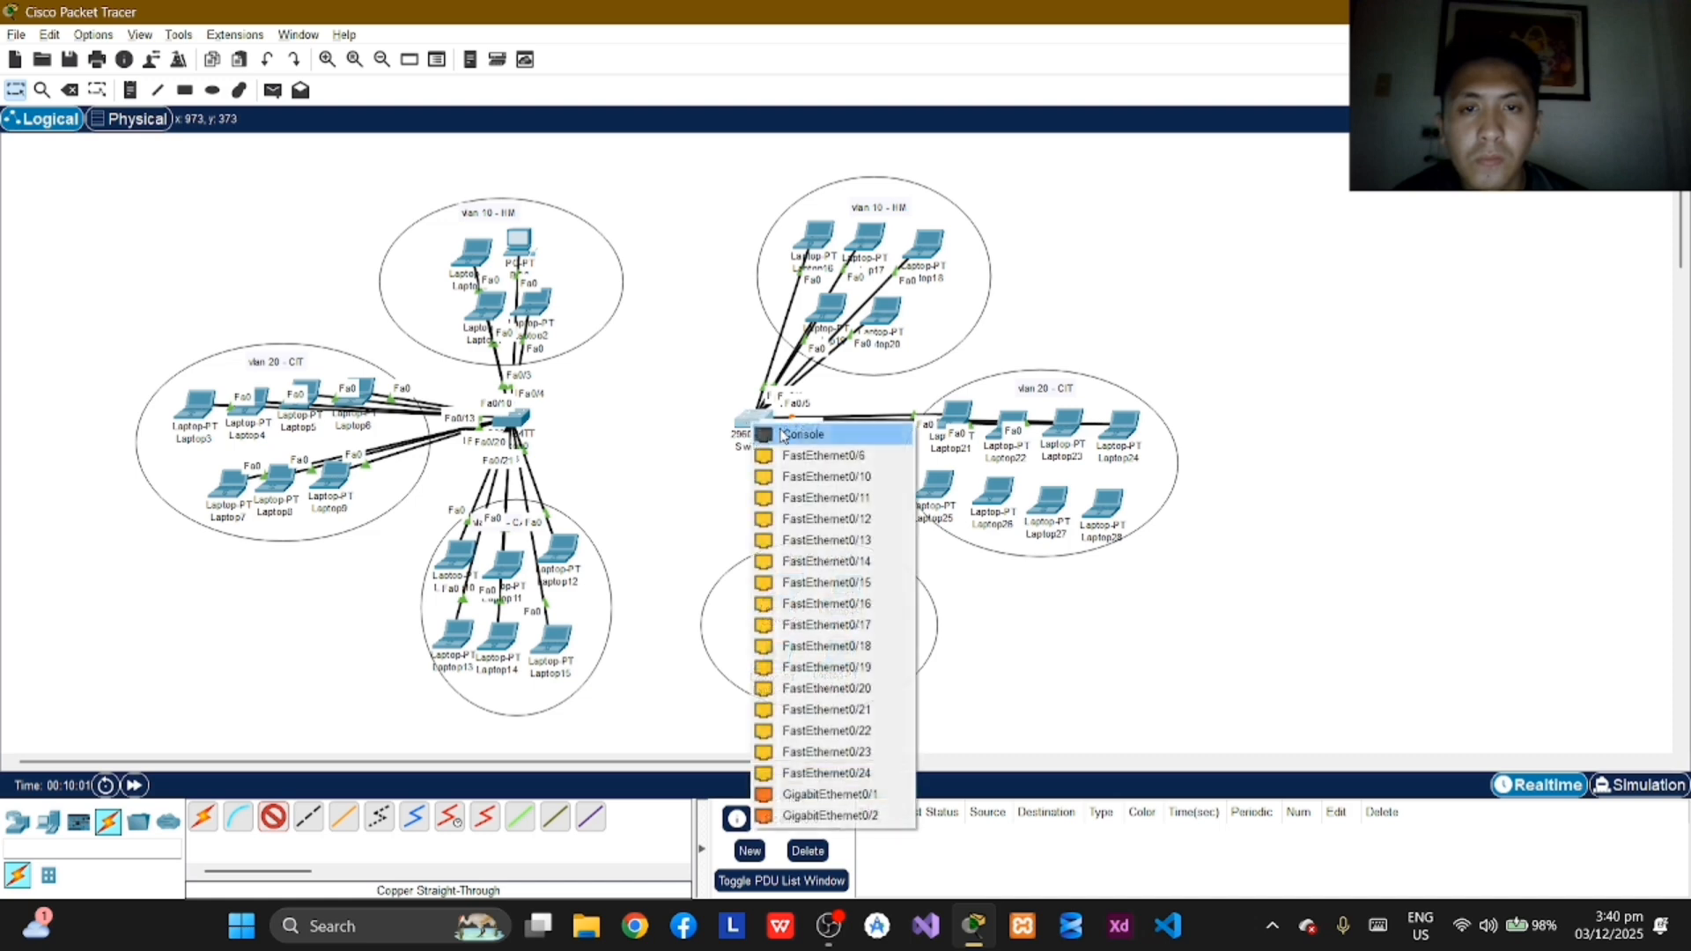
{"action": "left_click", "coordinate": [824, 455]}
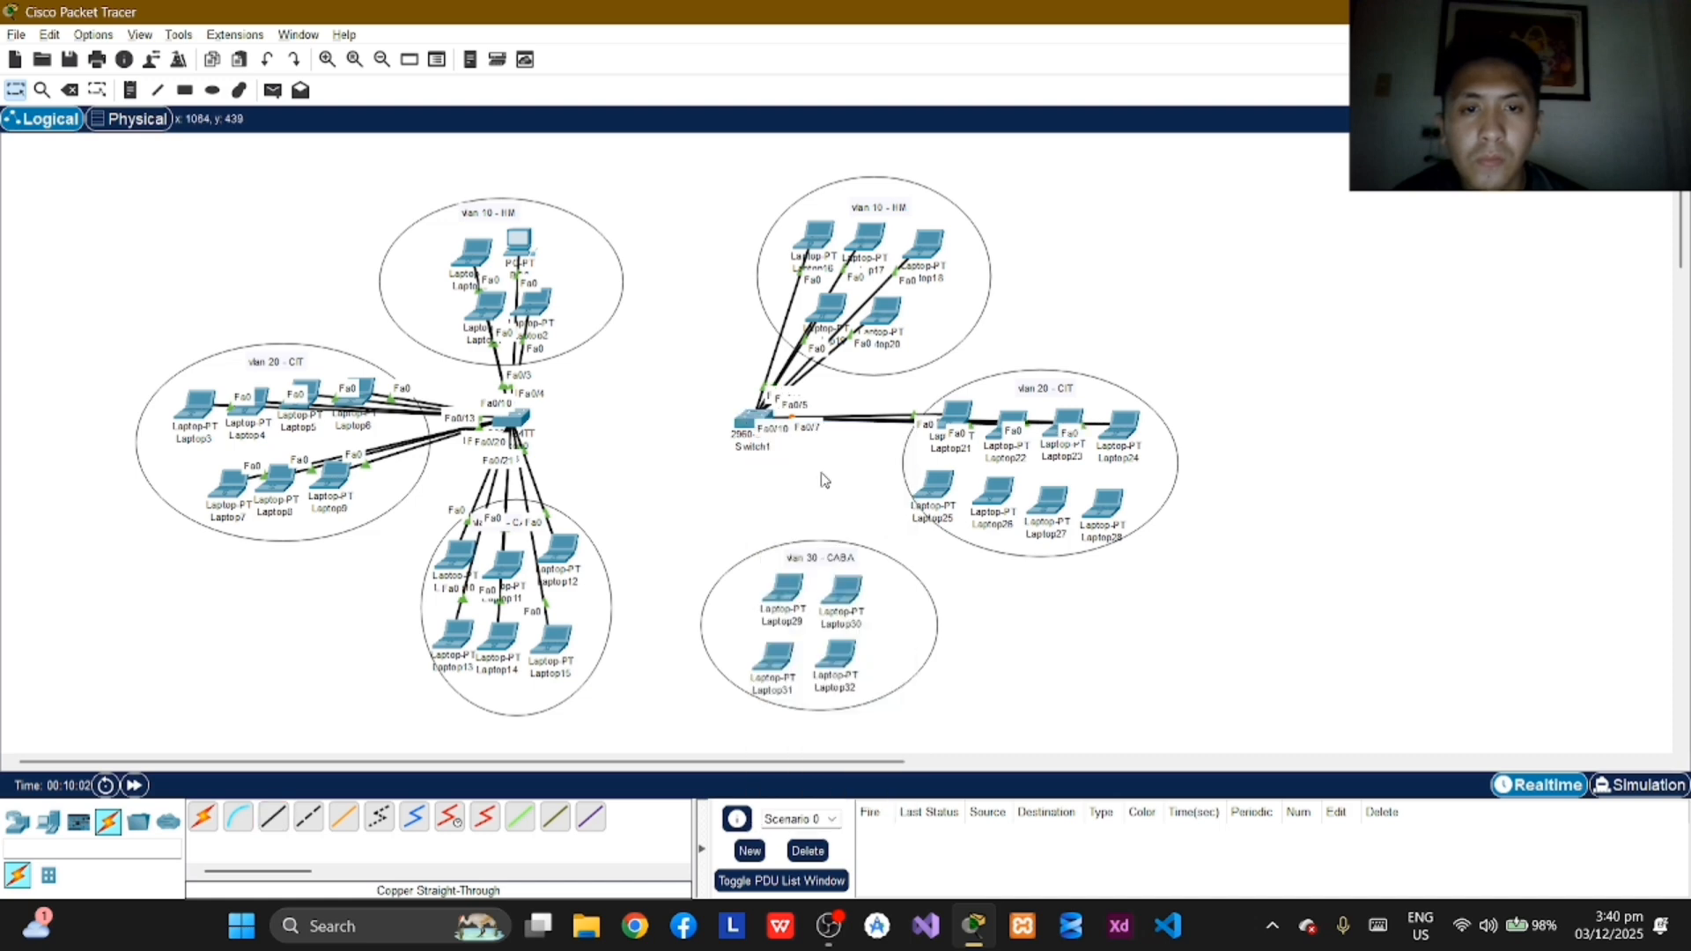
Step: Connect Laptop25's FastEthernet0 port to FastEthernet0/11 on Switch1 with a copper straight-through cable
{"action": "left_click", "coordinate": [272, 818]}
{"action": "left_click", "coordinate": [944, 490]}
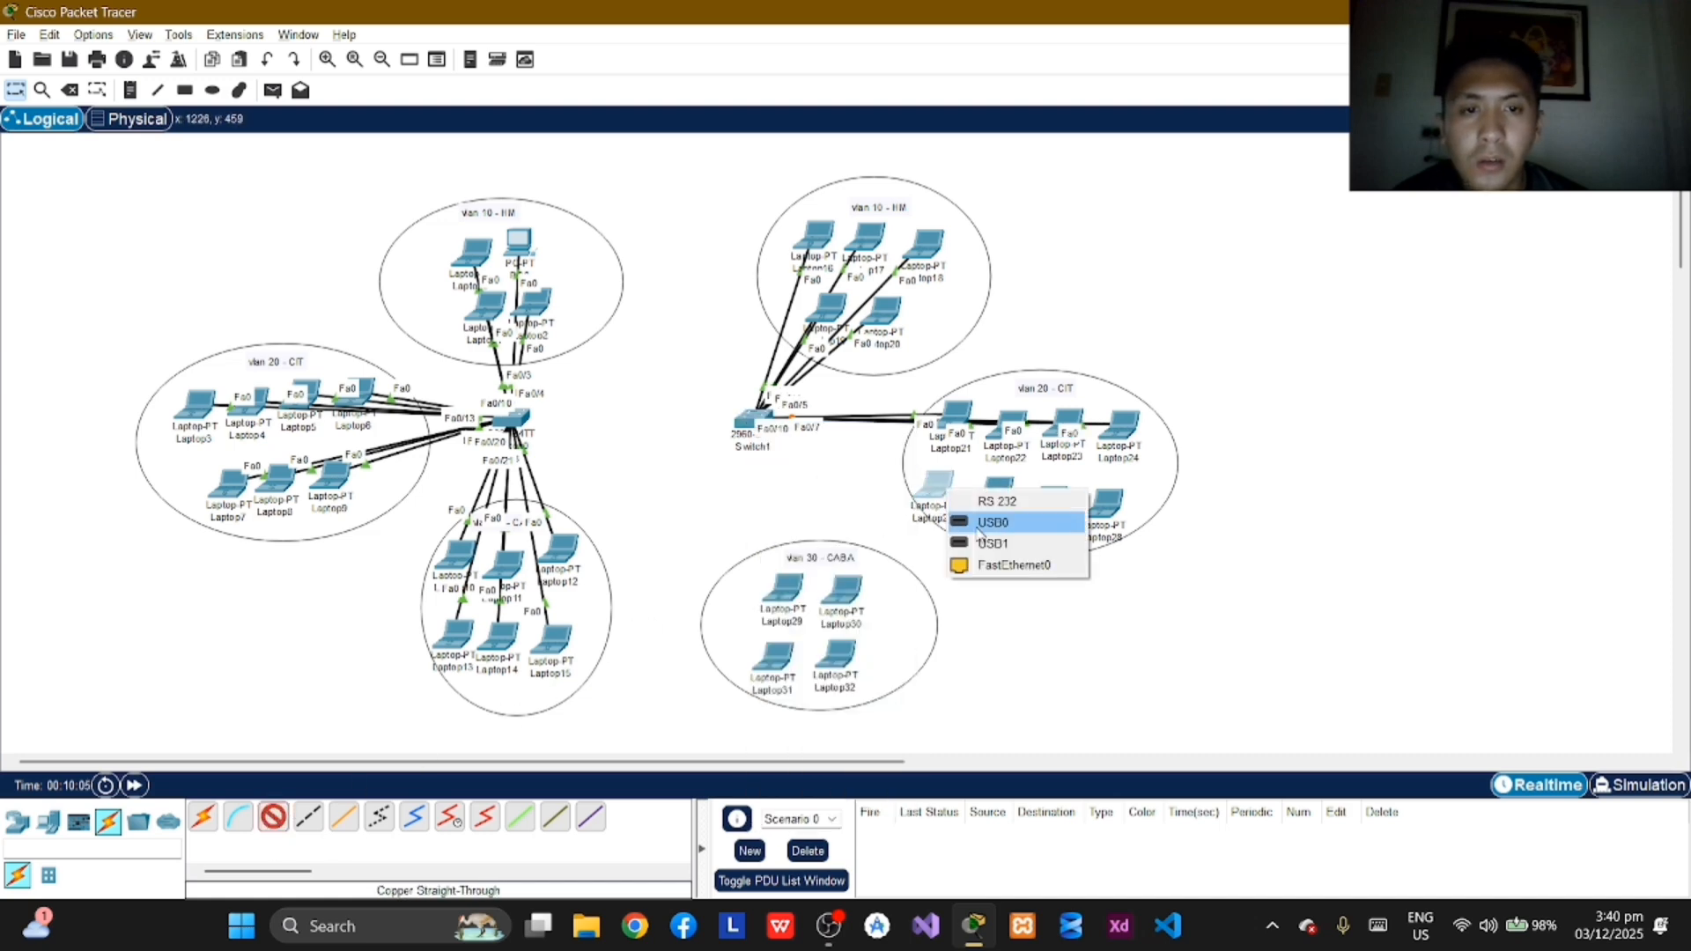
{"action": "left_click", "coordinate": [995, 558]}
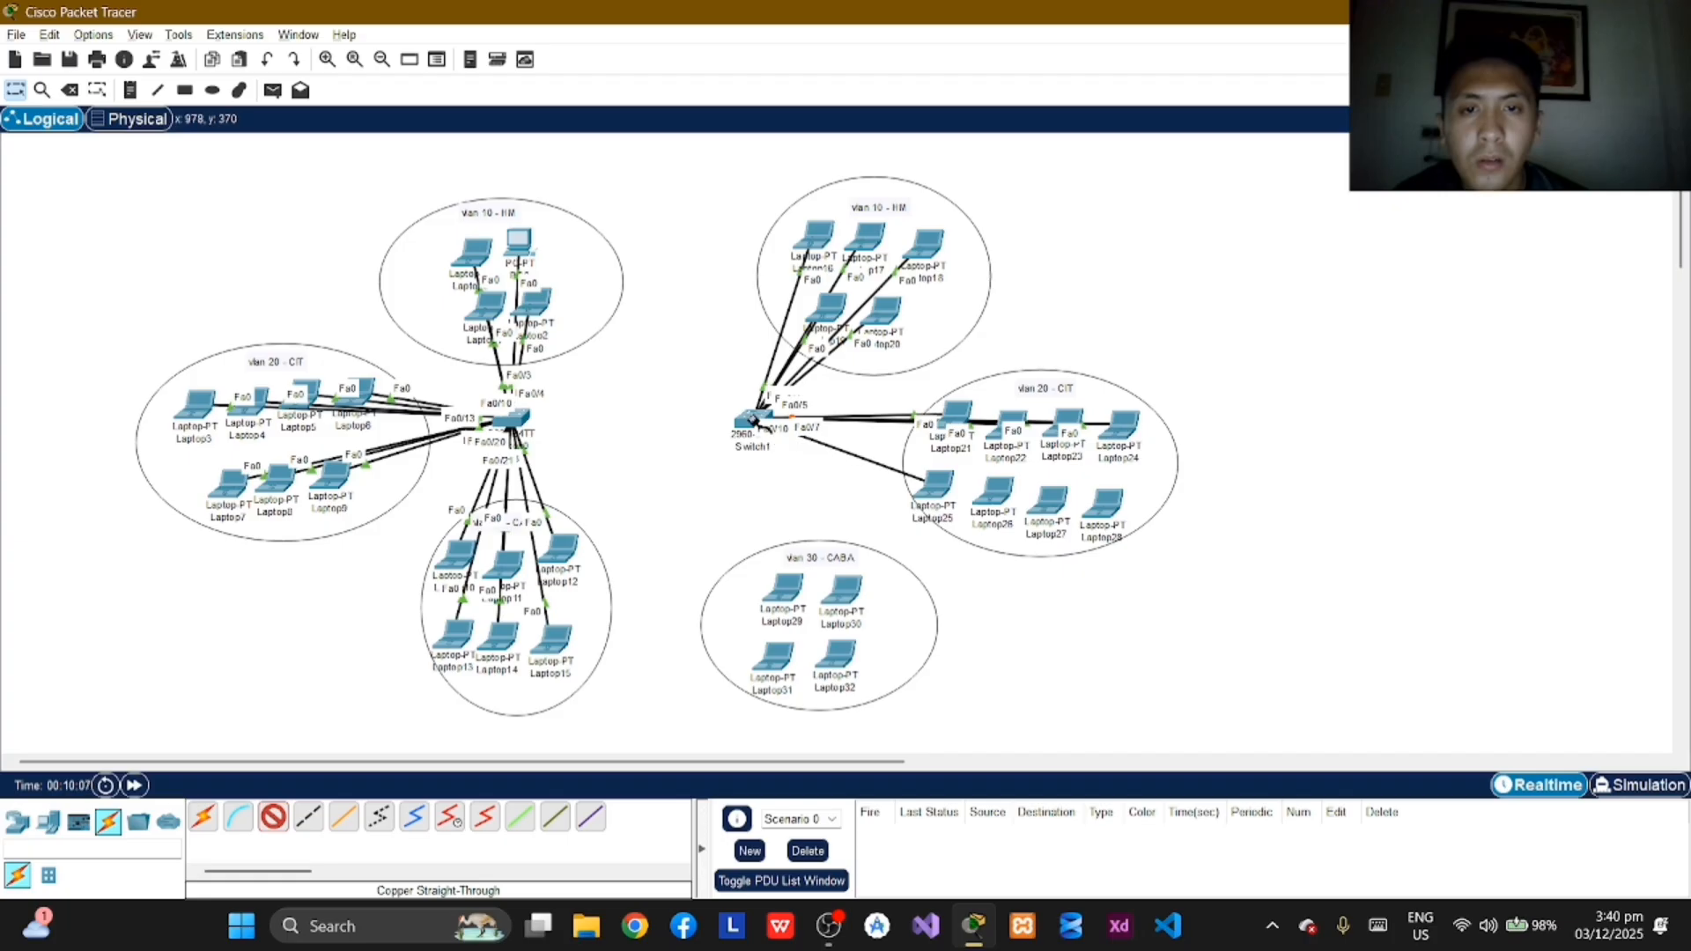
{"action": "left_click", "coordinate": [754, 421]}
{"action": "left_click", "coordinate": [837, 475]}
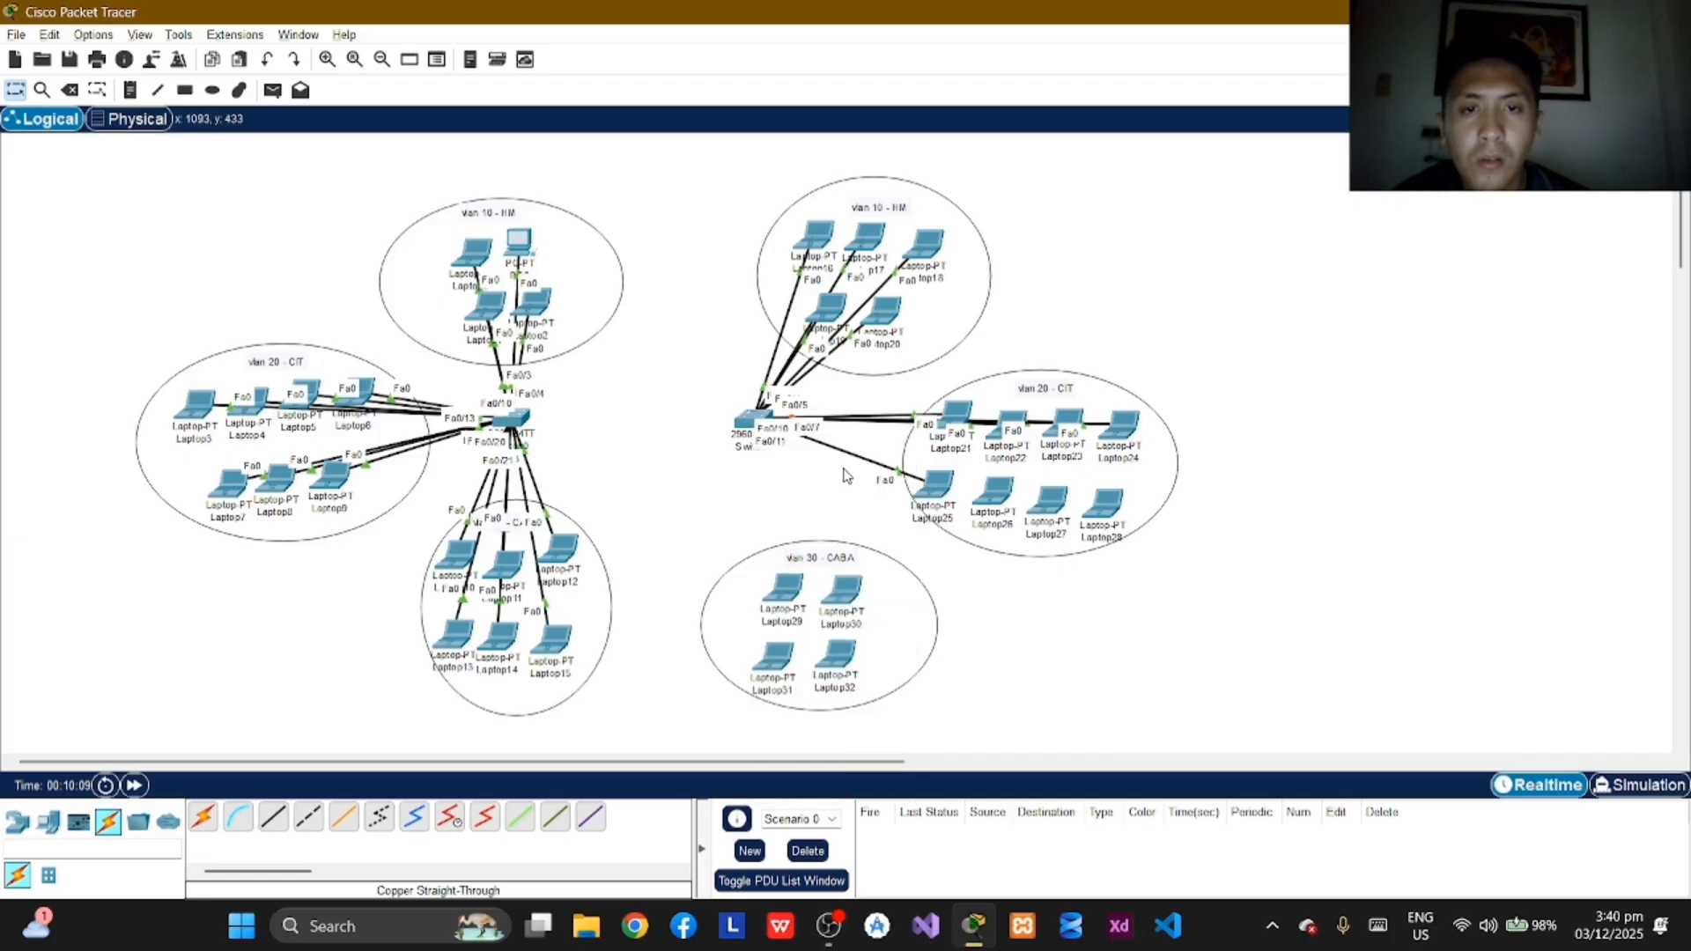
Step: Connect Laptop26's FastEthernet0 port to FastEthernet0/12 on Switch1 with a copper straight-through cable
{"action": "left_click", "coordinate": [273, 817]}
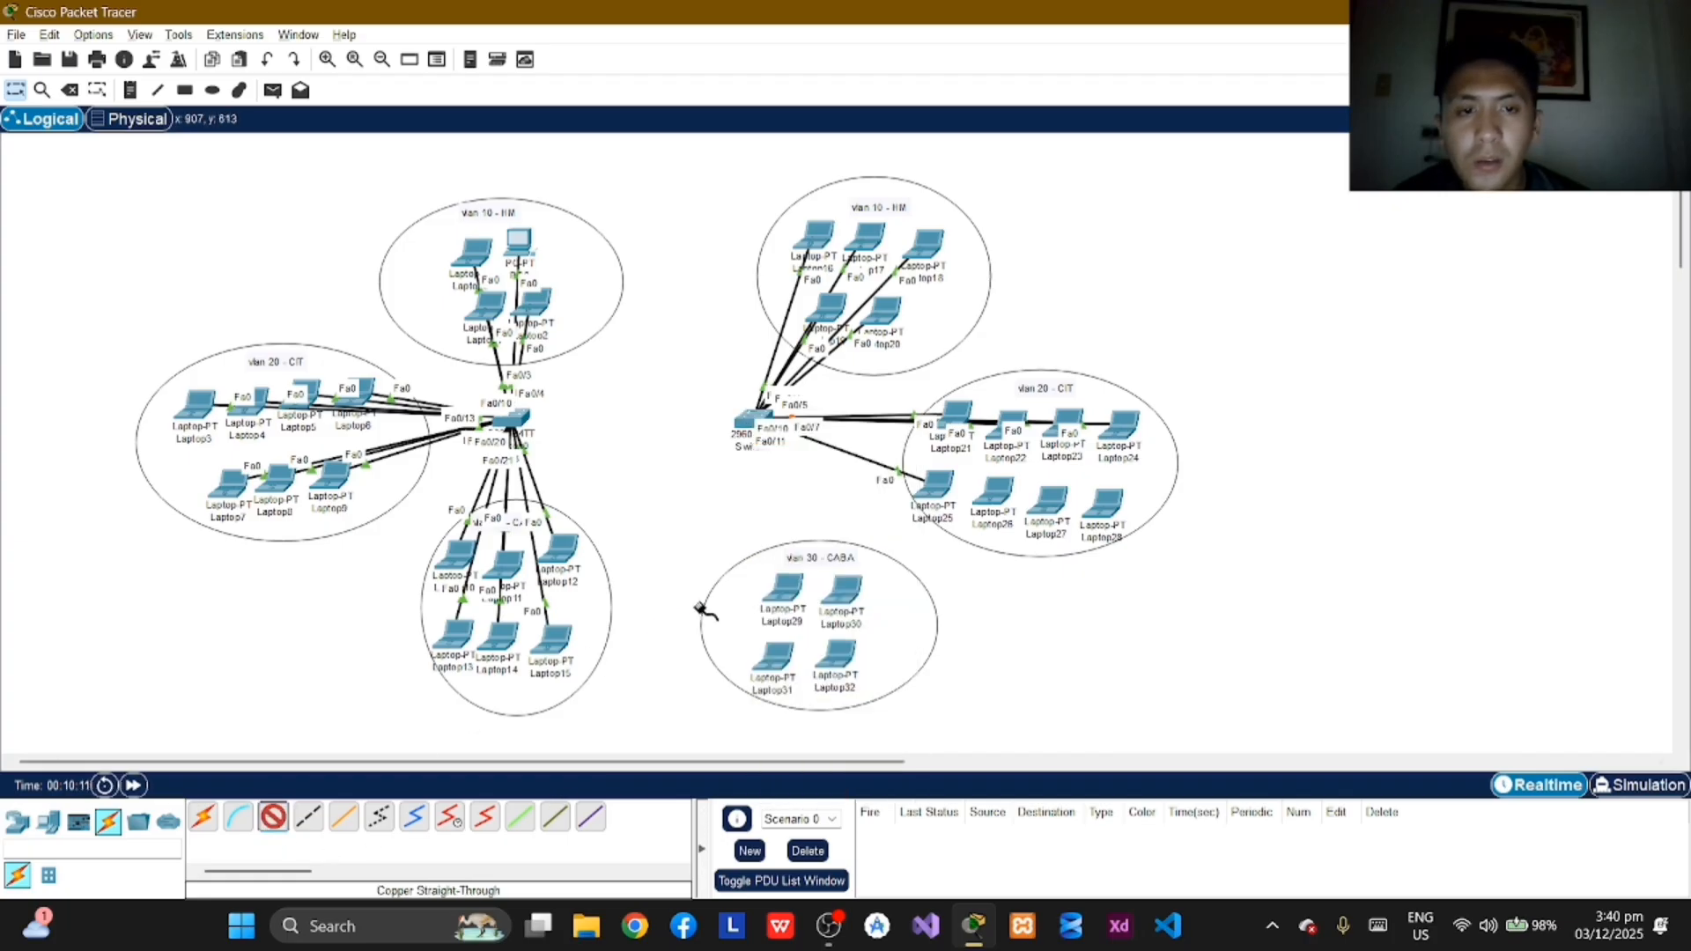
{"action": "left_click", "coordinate": [993, 489]}
{"action": "left_click", "coordinate": [1067, 563]}
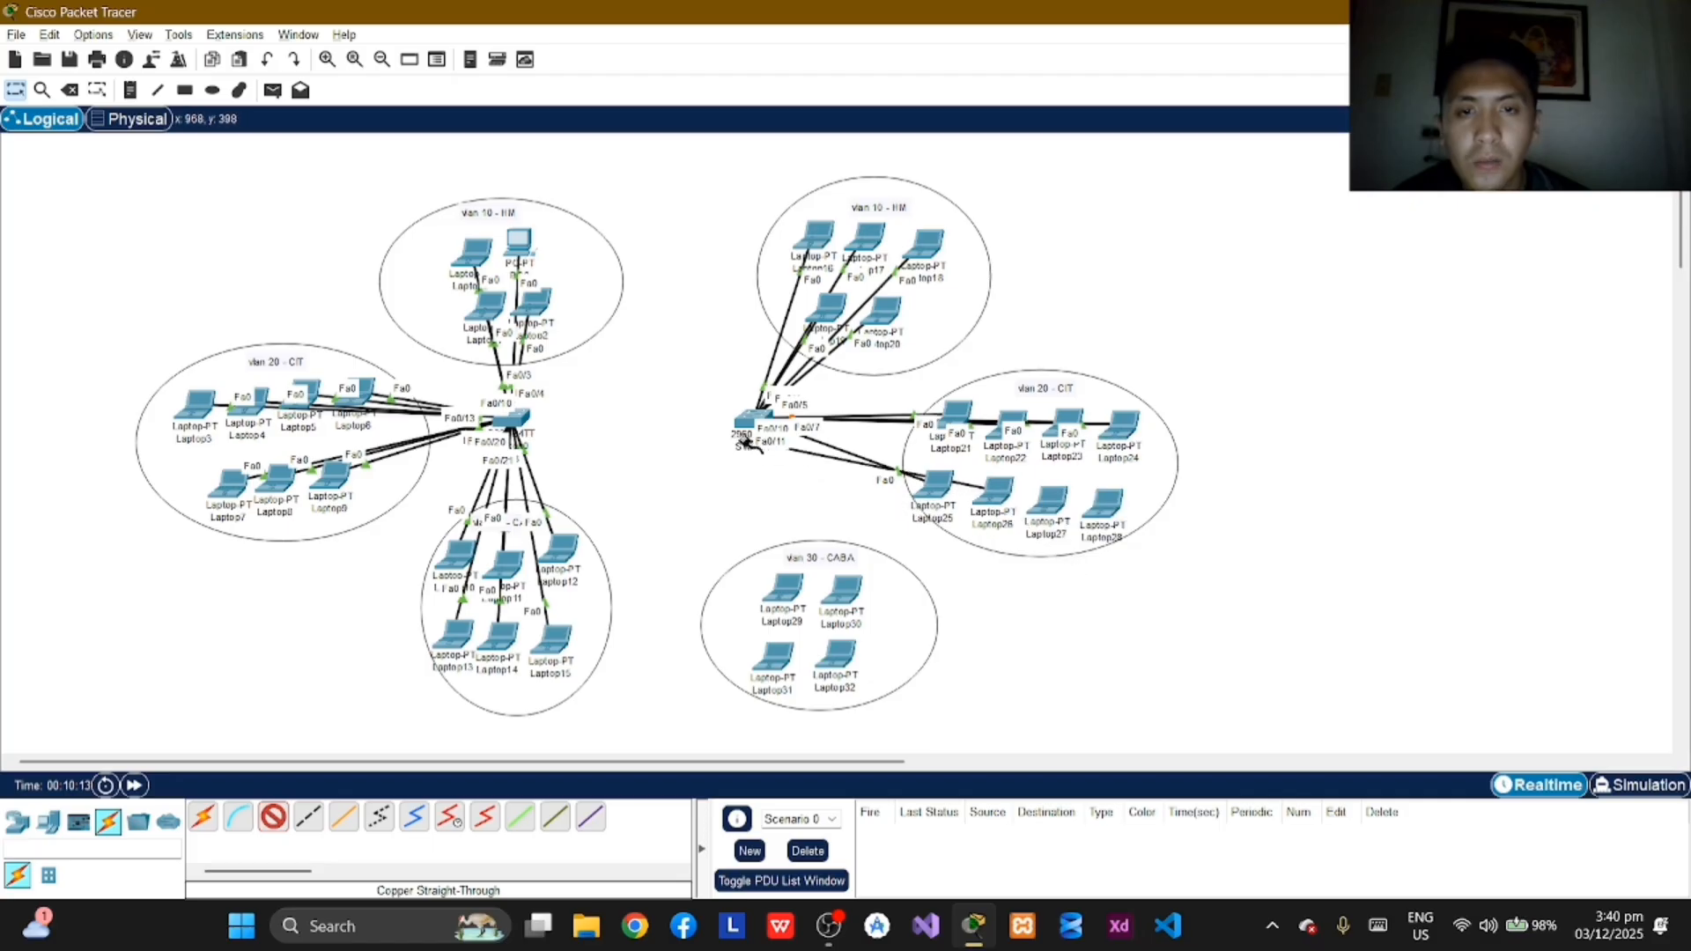
{"action": "left_click", "coordinate": [750, 421]}
{"action": "left_click", "coordinate": [872, 481]}
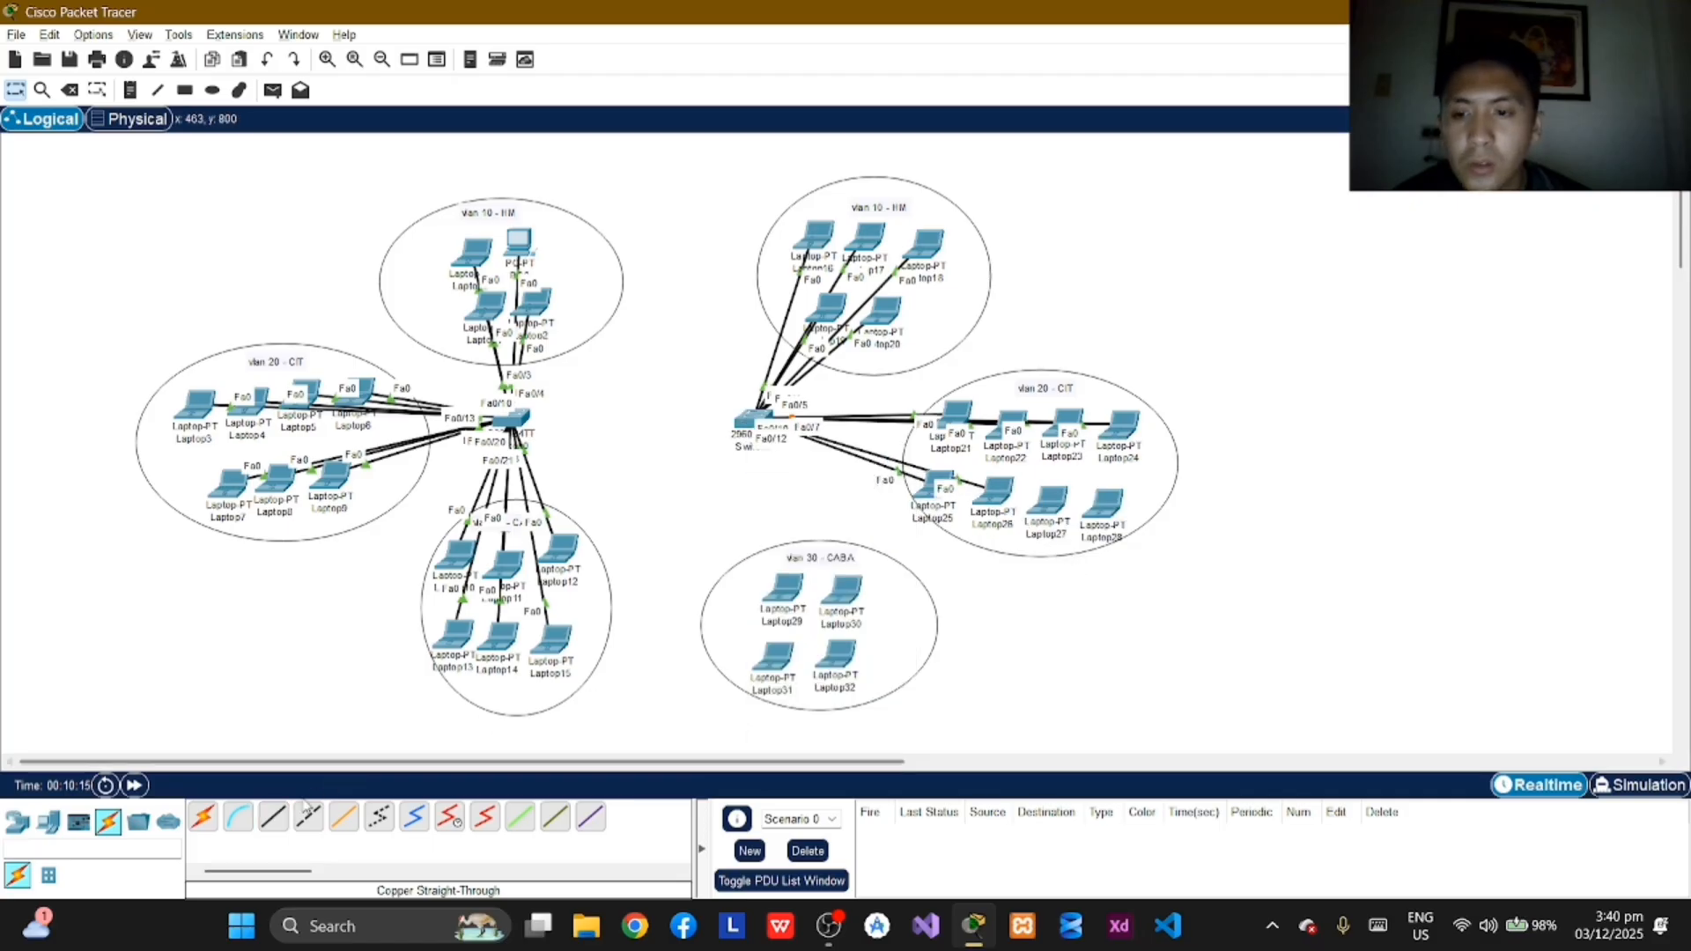
Step: Connect Laptop27's FastEthernet0 port to FastEthernet0/13 on Switch1 with a copper straight-through cable
{"action": "left_click", "coordinate": [273, 817]}
{"action": "left_click", "coordinate": [1057, 503]}
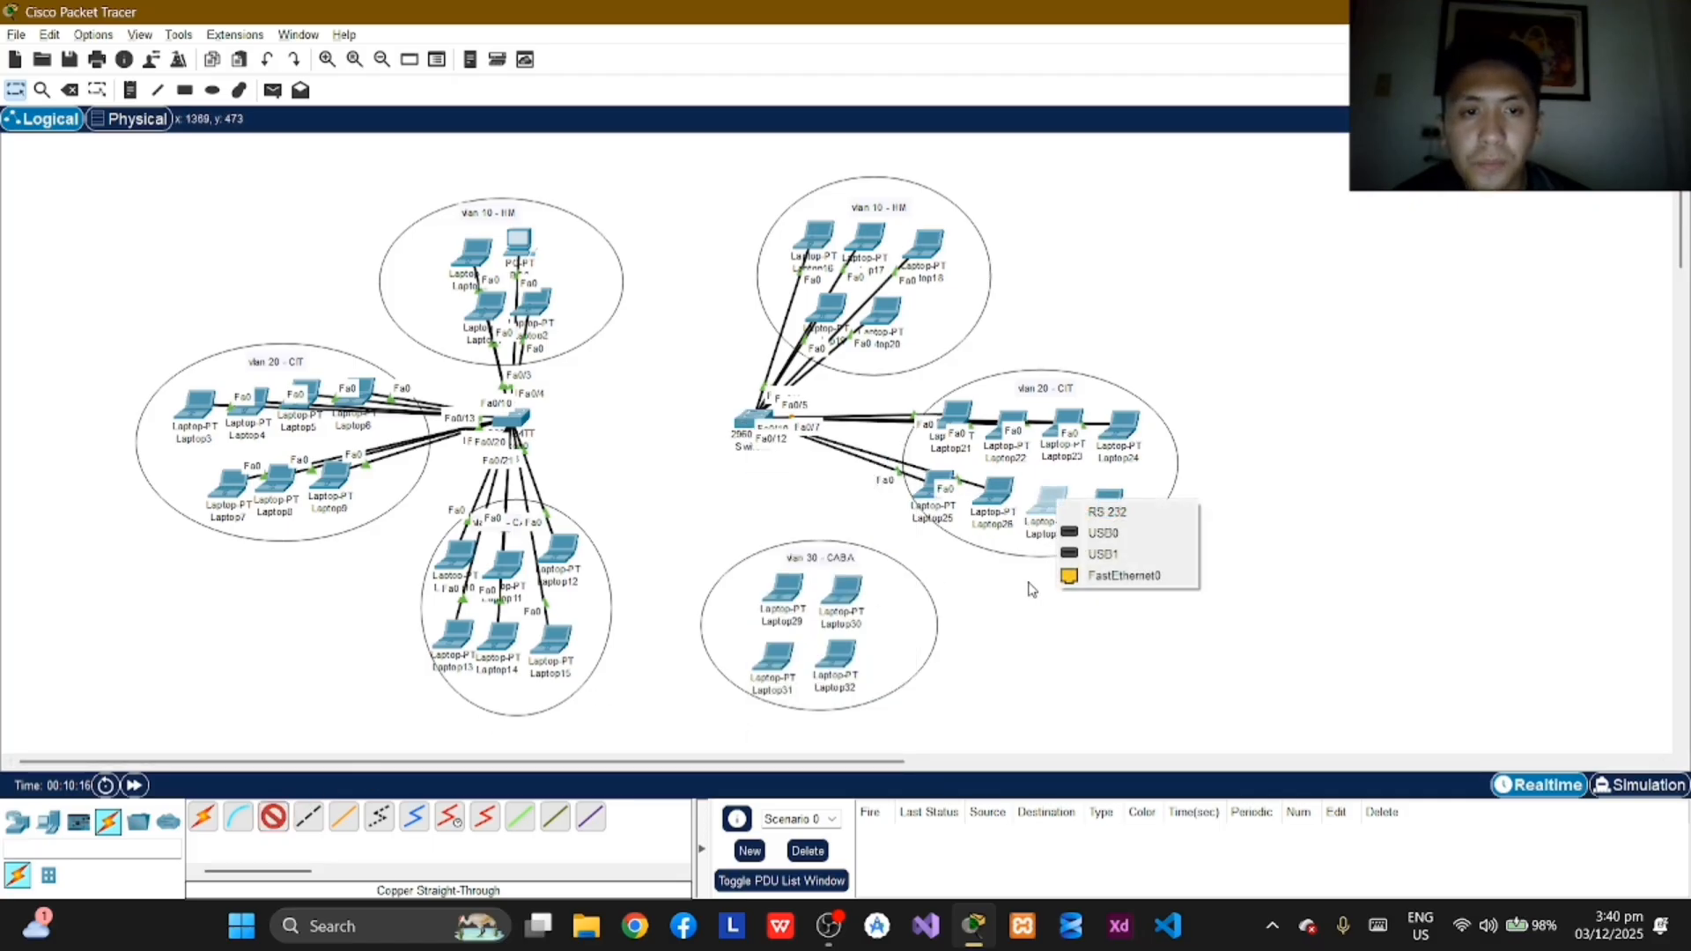
{"action": "left_click", "coordinate": [1106, 571]}
{"action": "left_click", "coordinate": [750, 421]}
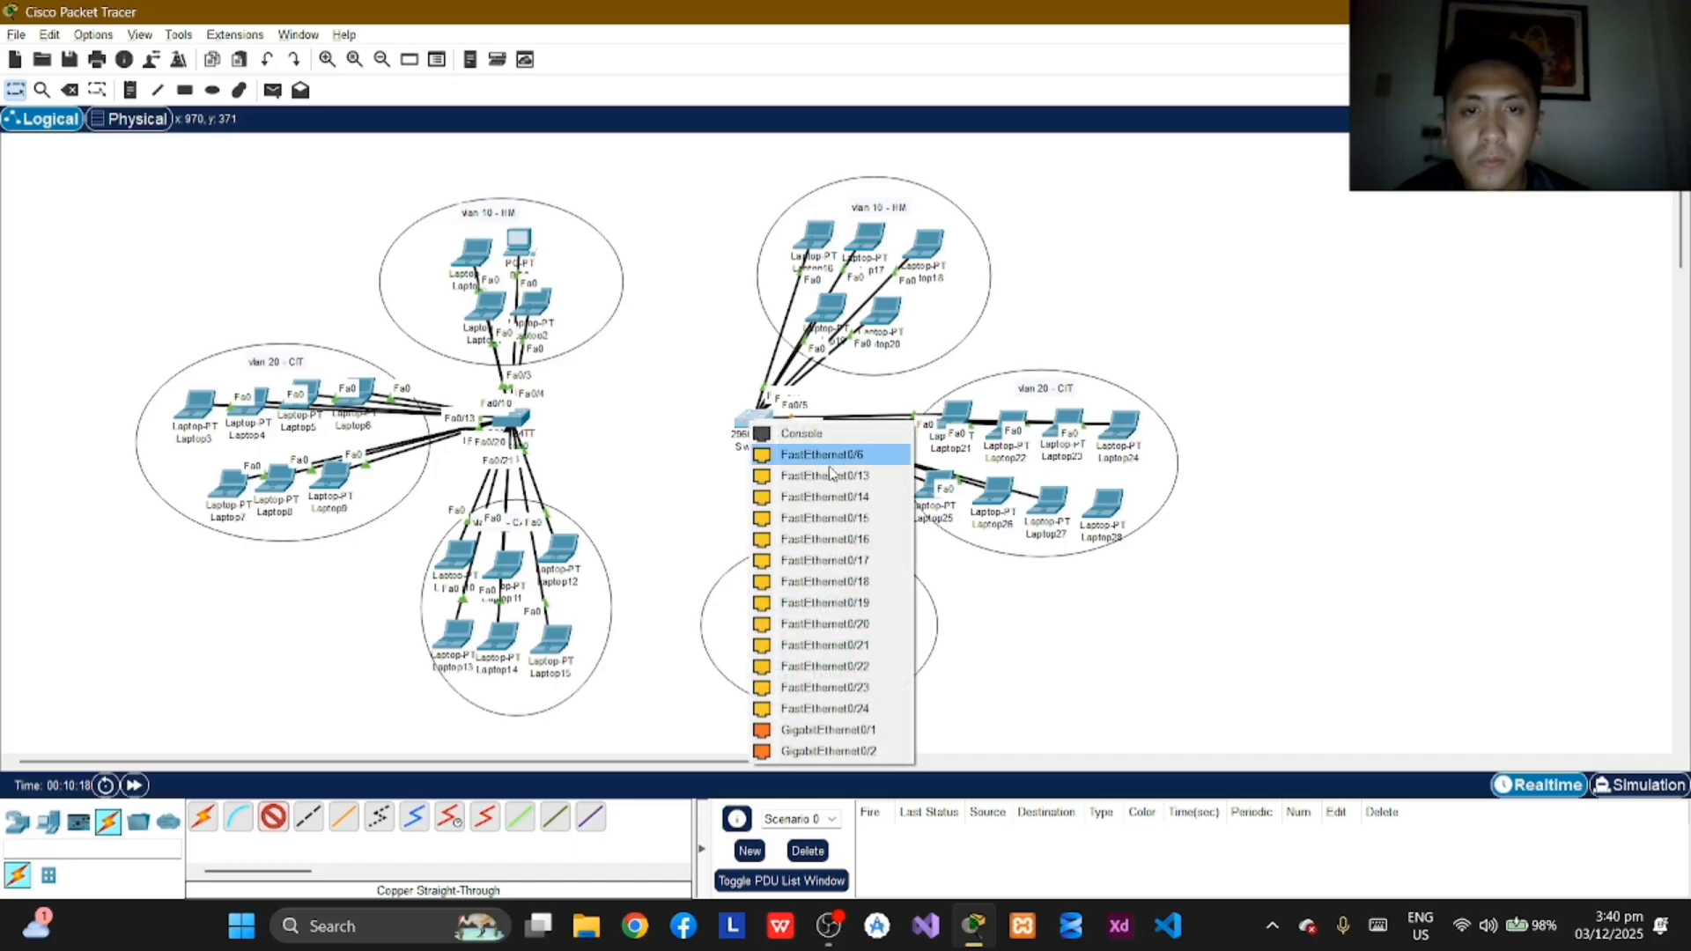
{"action": "left_click", "coordinate": [849, 486]}
Step: Connect Laptop28's FastEthernet0 port to FastEthernet0/14 on Switch1 with a copper straight-through cable
{"action": "left_click", "coordinate": [273, 817]}
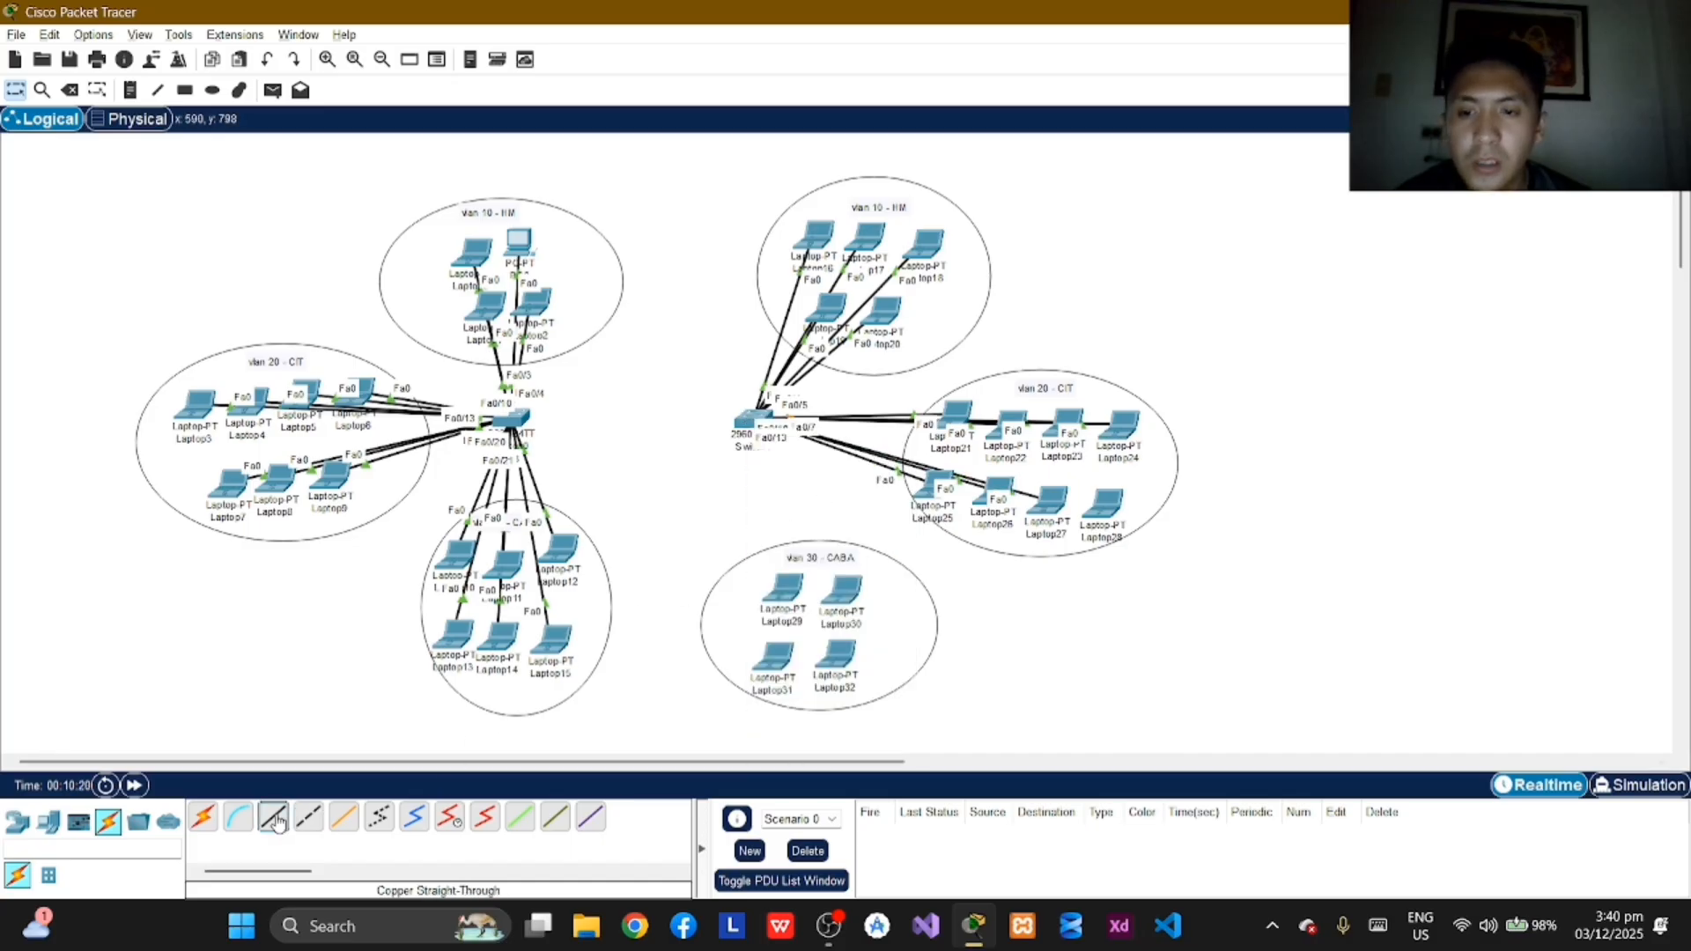
{"action": "left_click", "coordinate": [1115, 515]}
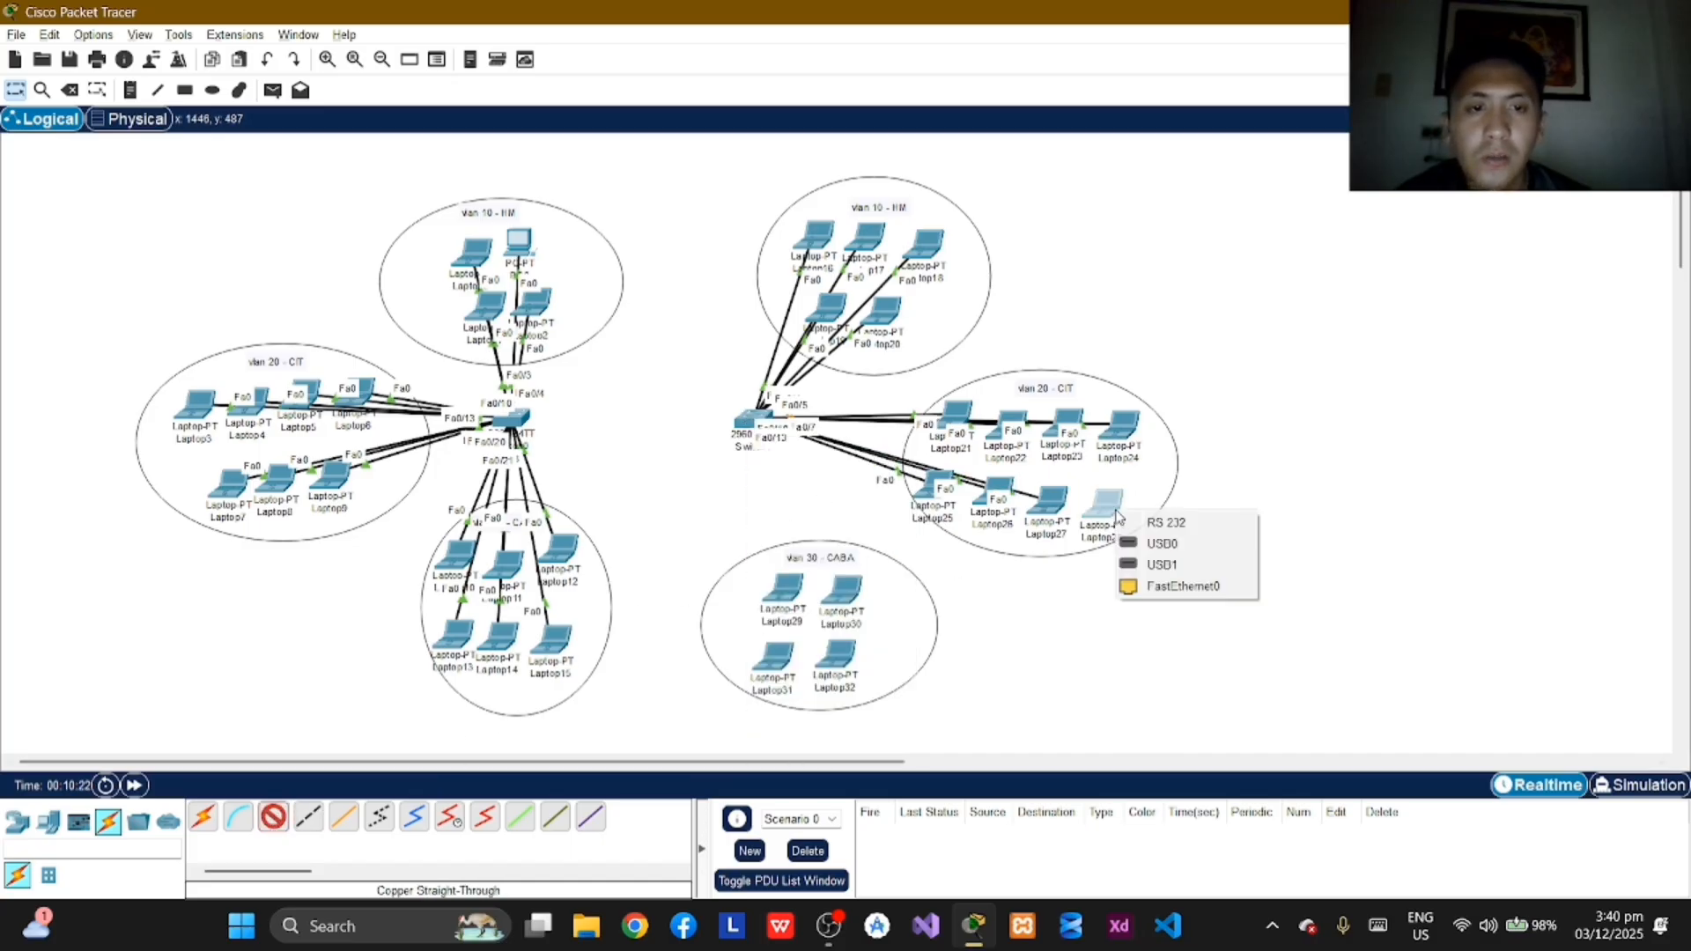
{"action": "left_click", "coordinate": [1176, 585]}
{"action": "left_click", "coordinate": [745, 421]}
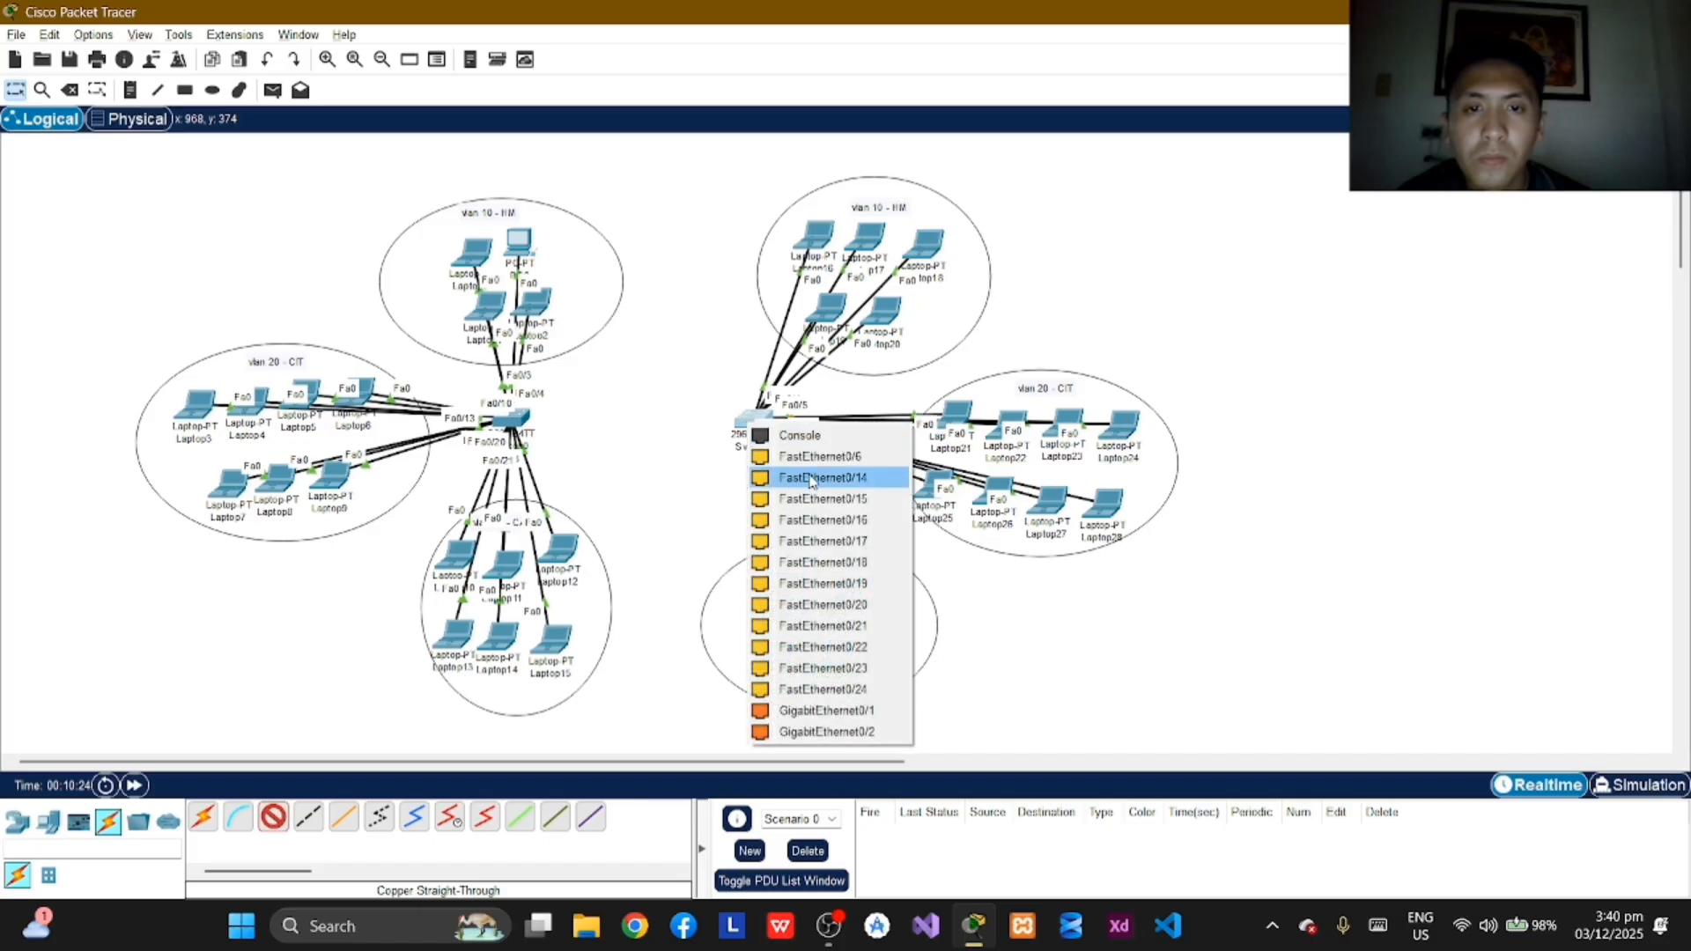
{"action": "left_click", "coordinate": [825, 481]}
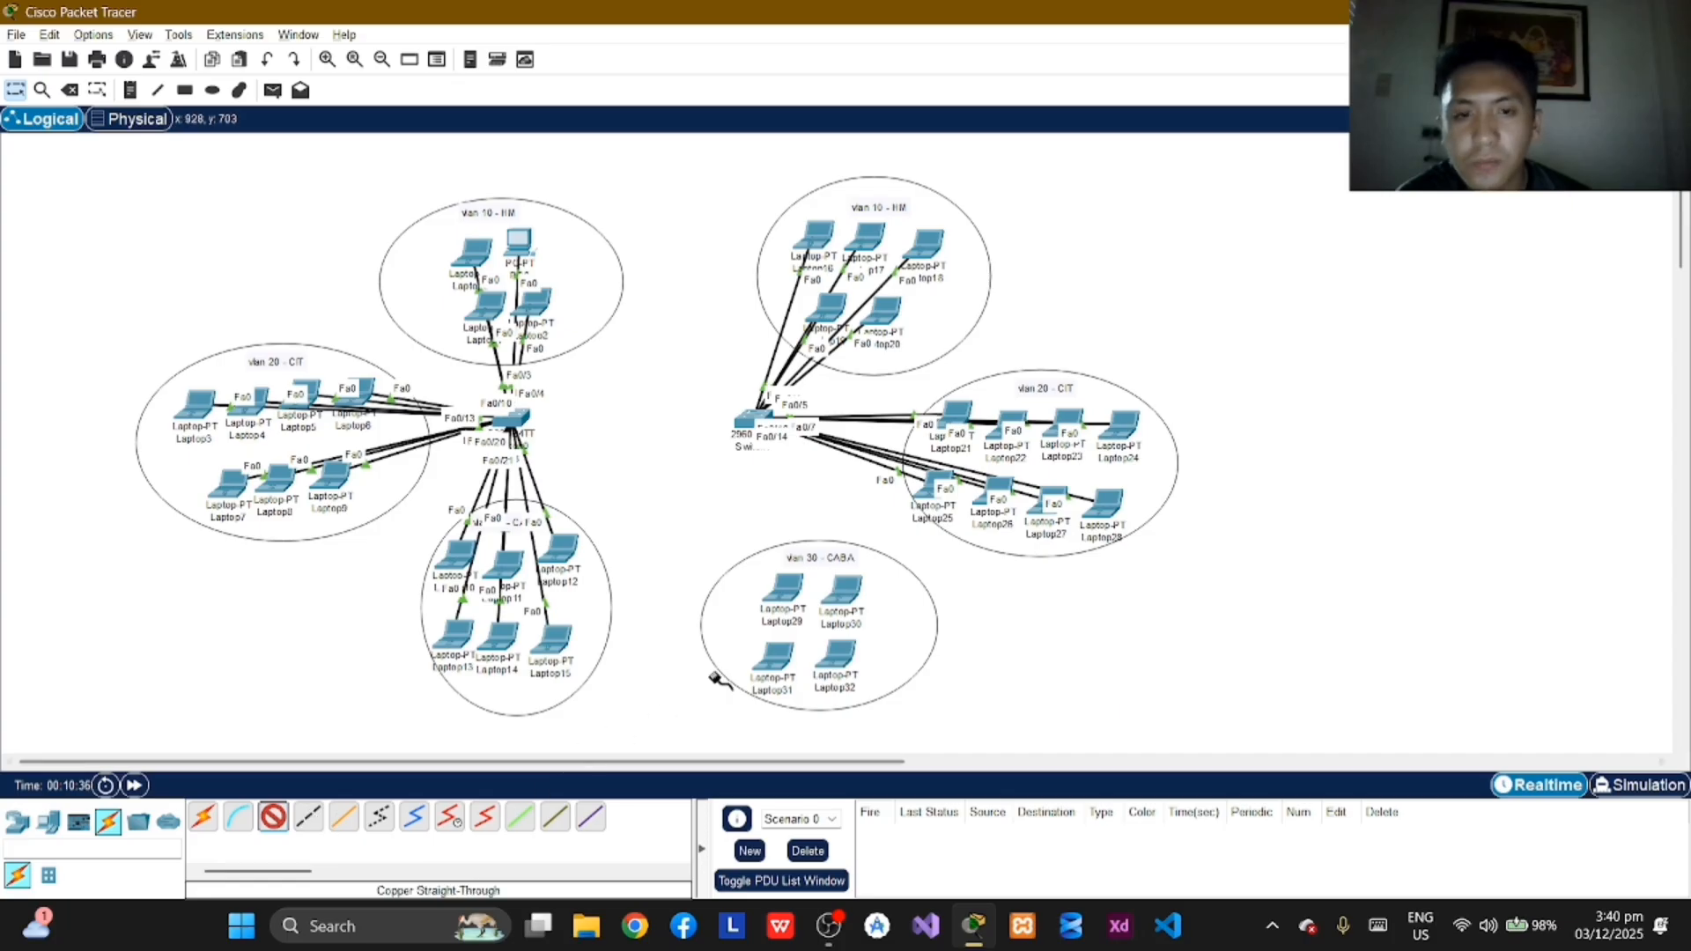
Step: Connect Laptop29's FastEthernet0 port to FastEthernet0/16 on Switch1 with a copper straight-through cable
{"action": "left_click", "coordinate": [781, 592]}
{"action": "left_click", "coordinate": [836, 671]}
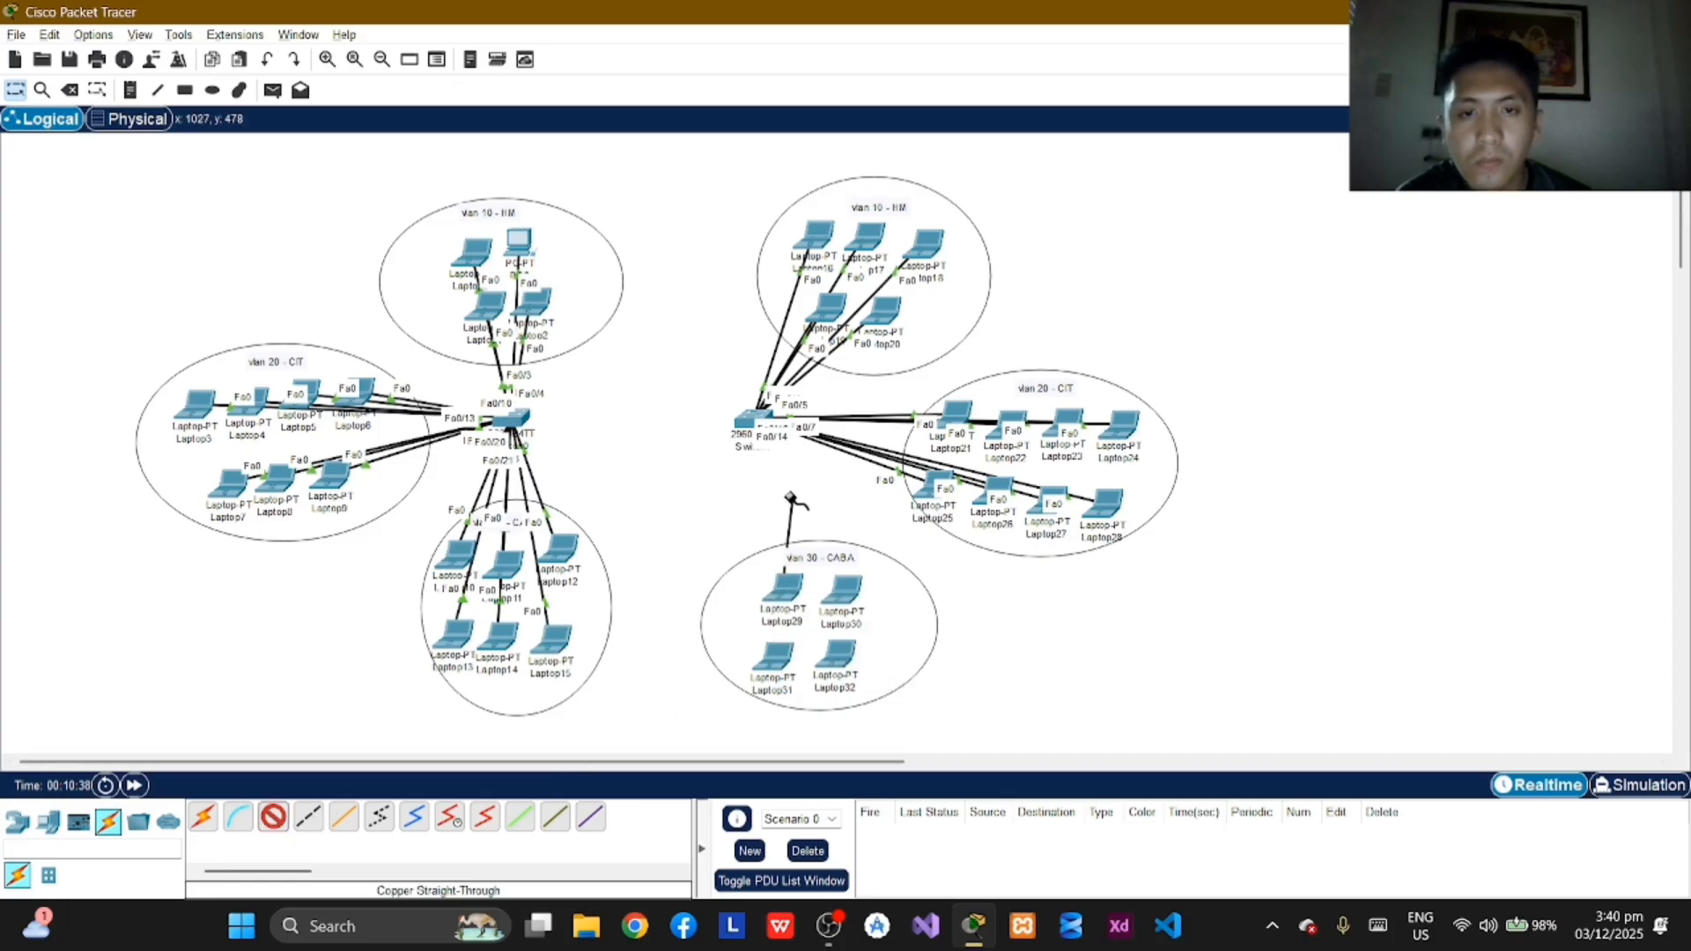
{"action": "left_click", "coordinate": [755, 418]}
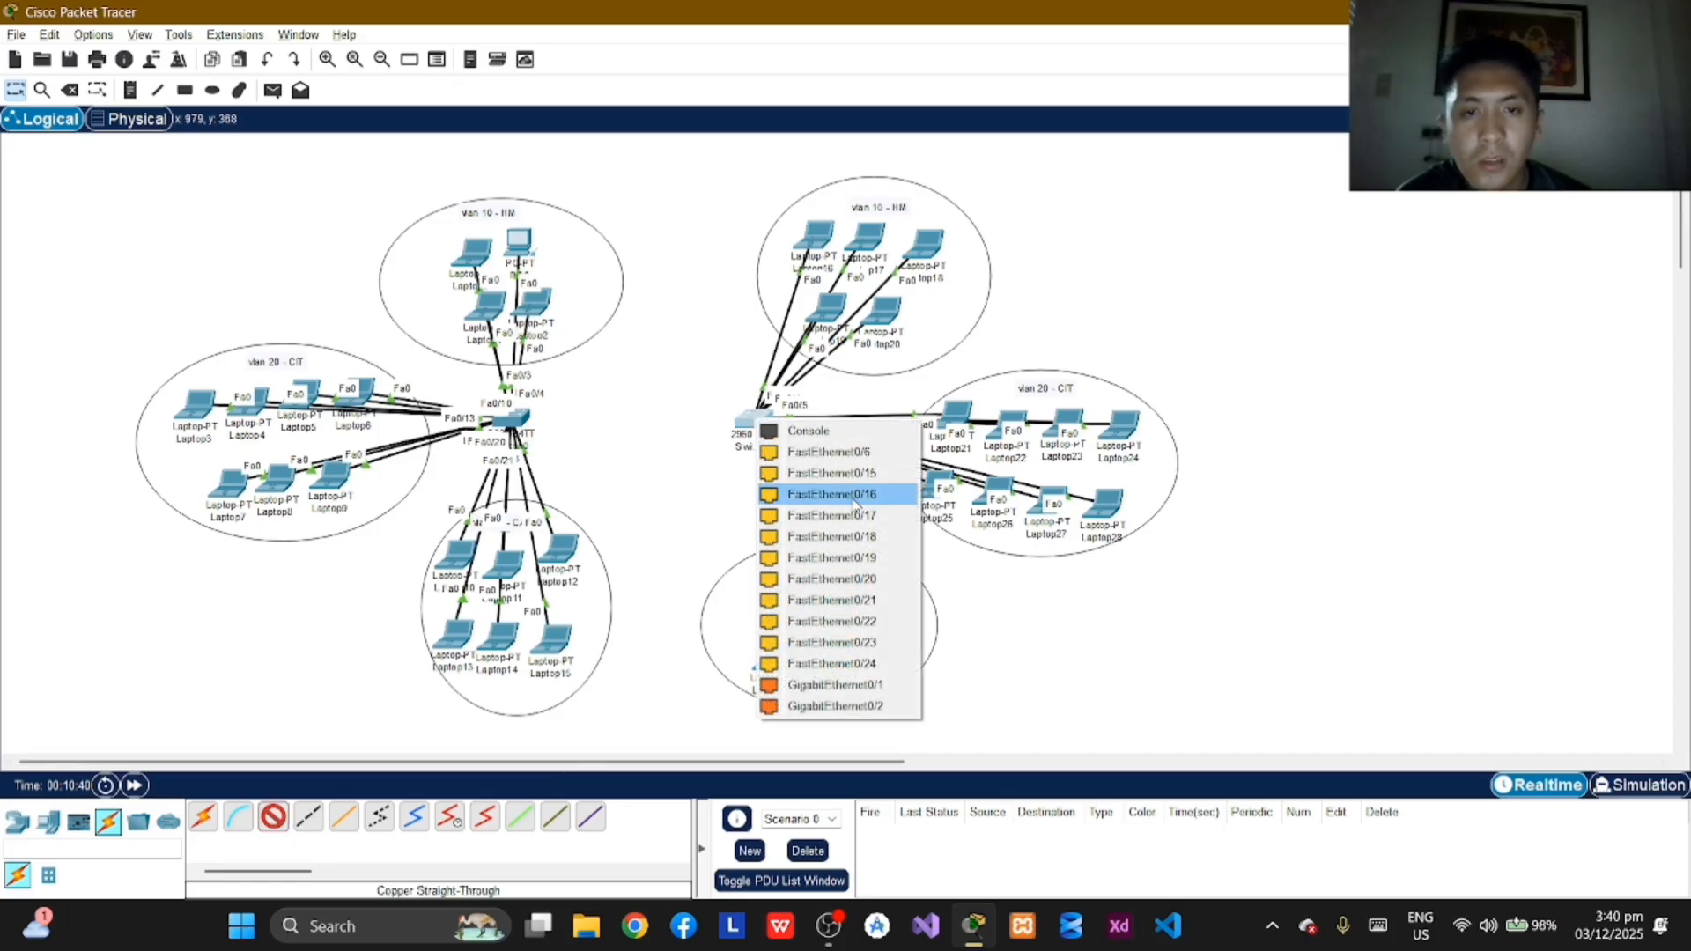
{"action": "left_click", "coordinate": [852, 498]}
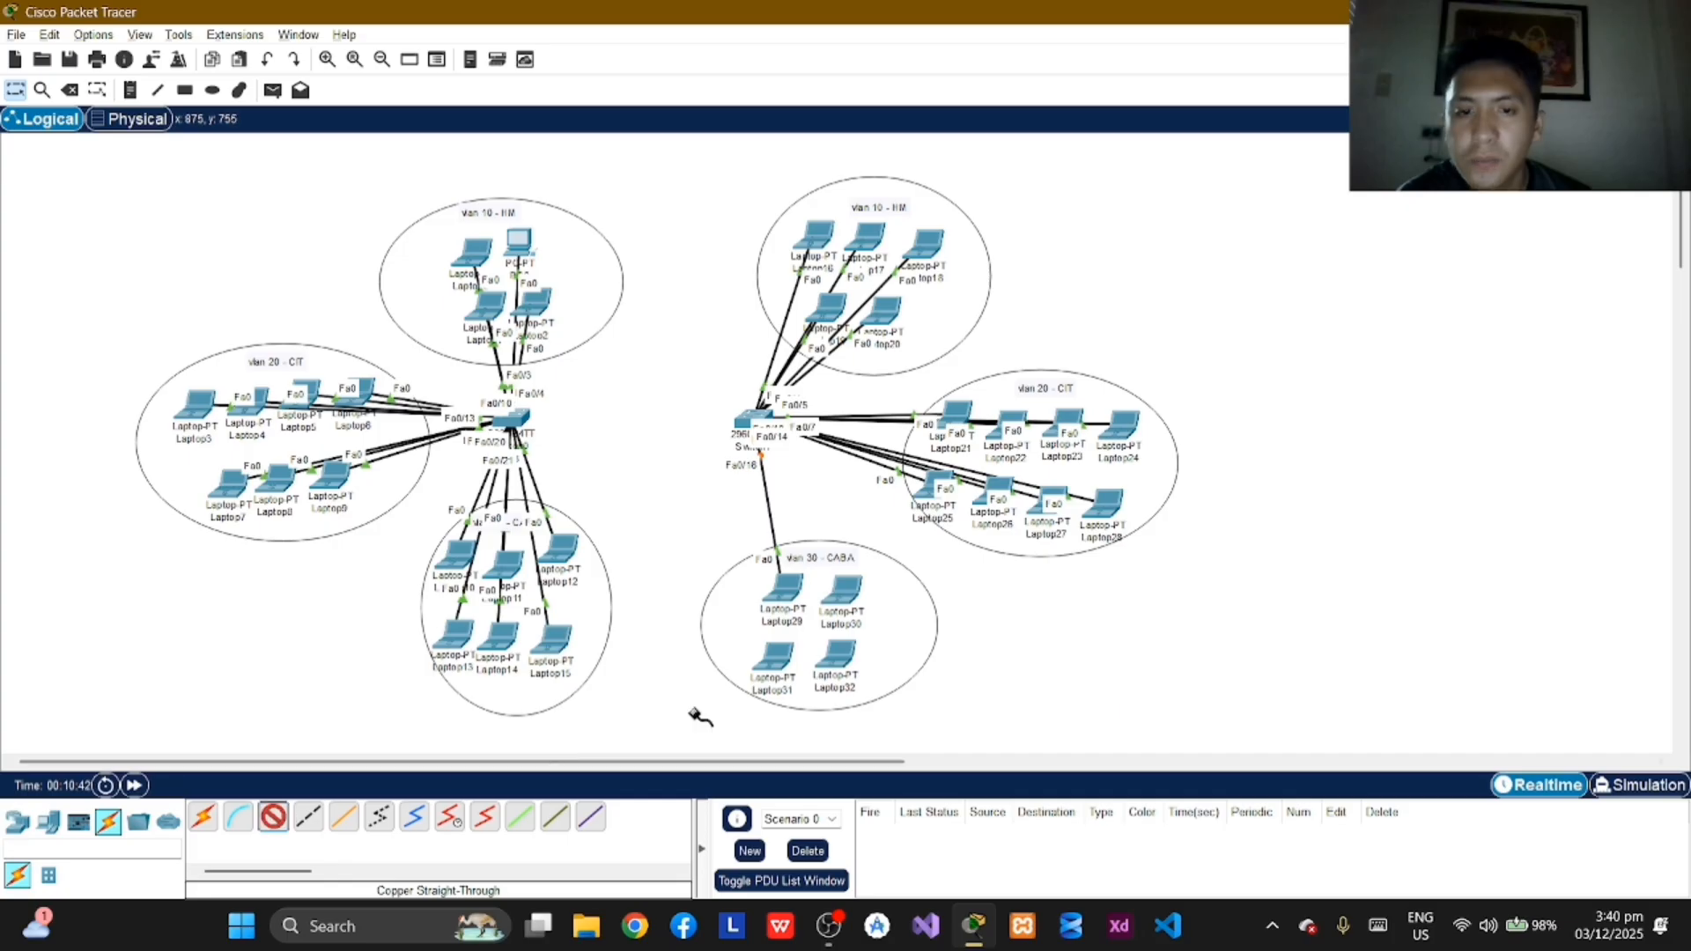
Step: Connect Laptop30's FastEthernet0 port to FastEthernet0/17 on Switch1 with a copper straight-through cable
{"action": "left_click", "coordinate": [846, 593]}
{"action": "left_click", "coordinate": [881, 664]}
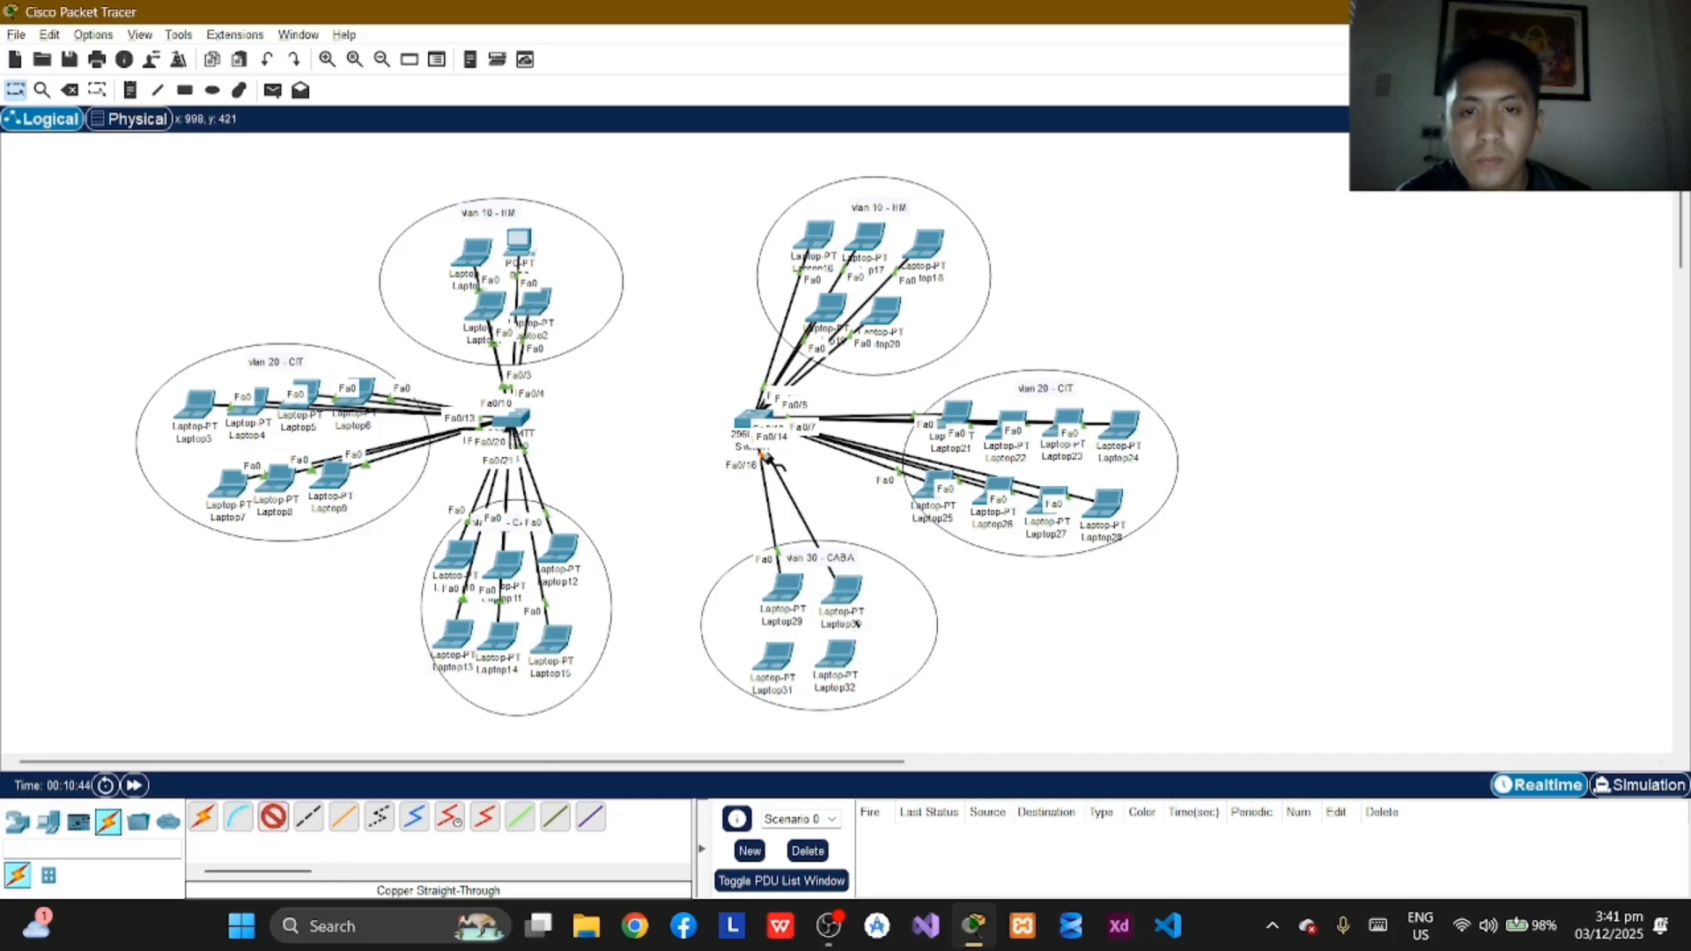
{"action": "left_click", "coordinate": [756, 423]}
{"action": "left_click", "coordinate": [823, 493]}
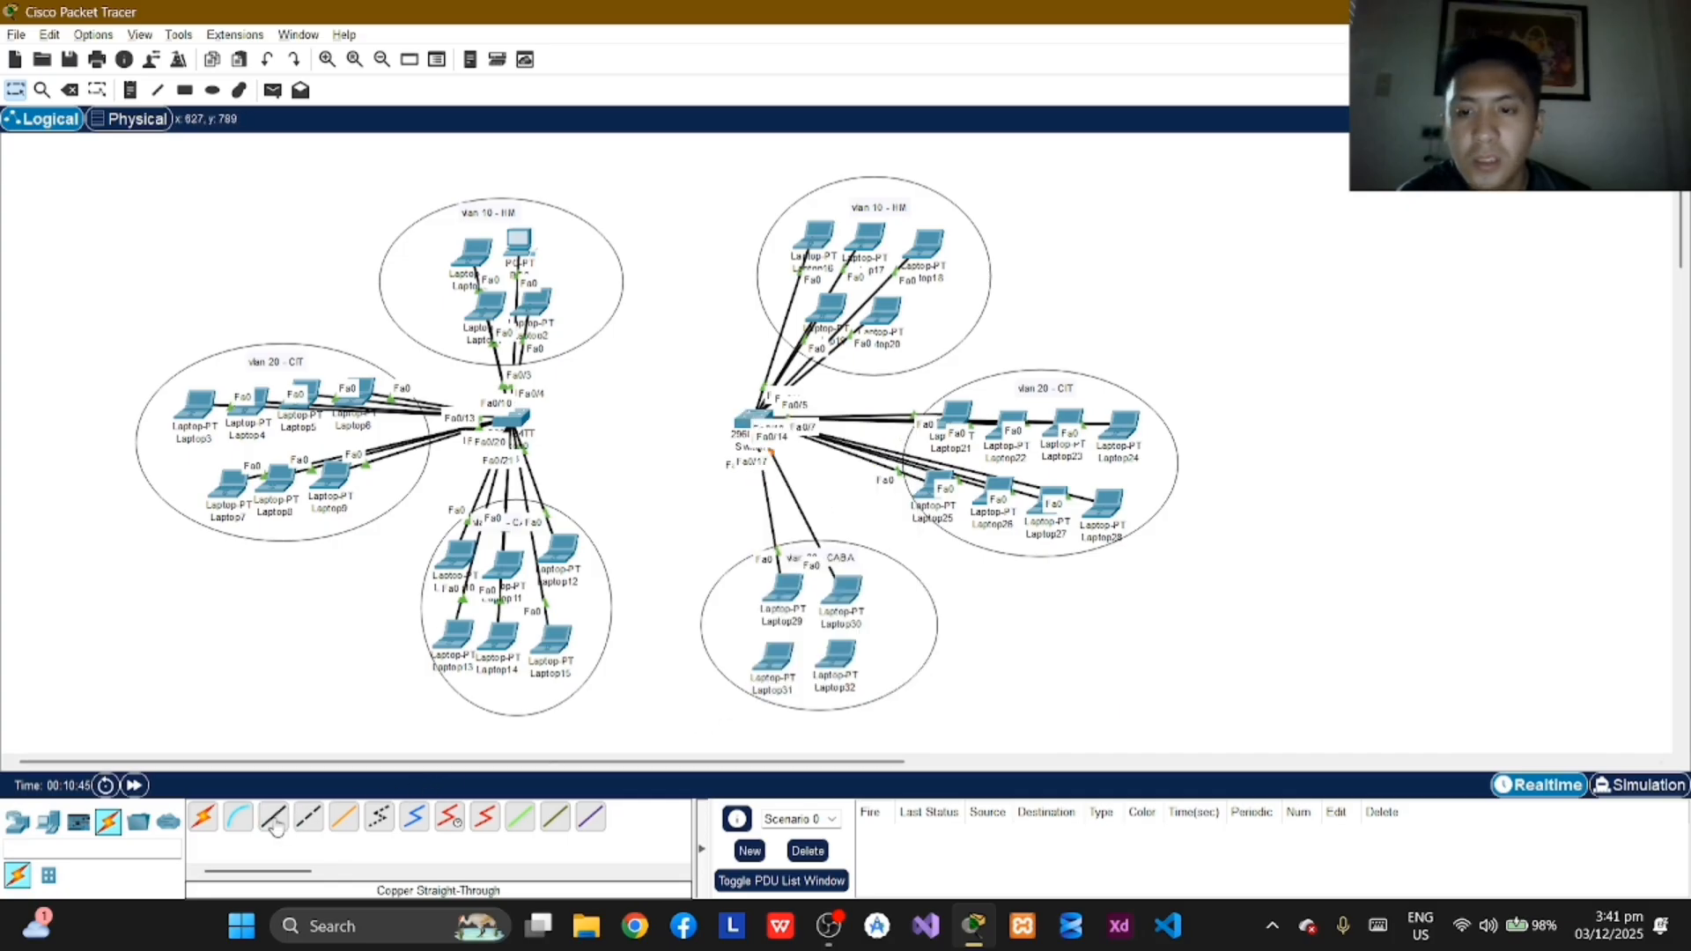
Step: Connect Laptop31's FastEthernet0 port to FastEthernet0/18 on Switch1 with a copper straight-through cable
{"action": "left_click", "coordinate": [777, 665]}
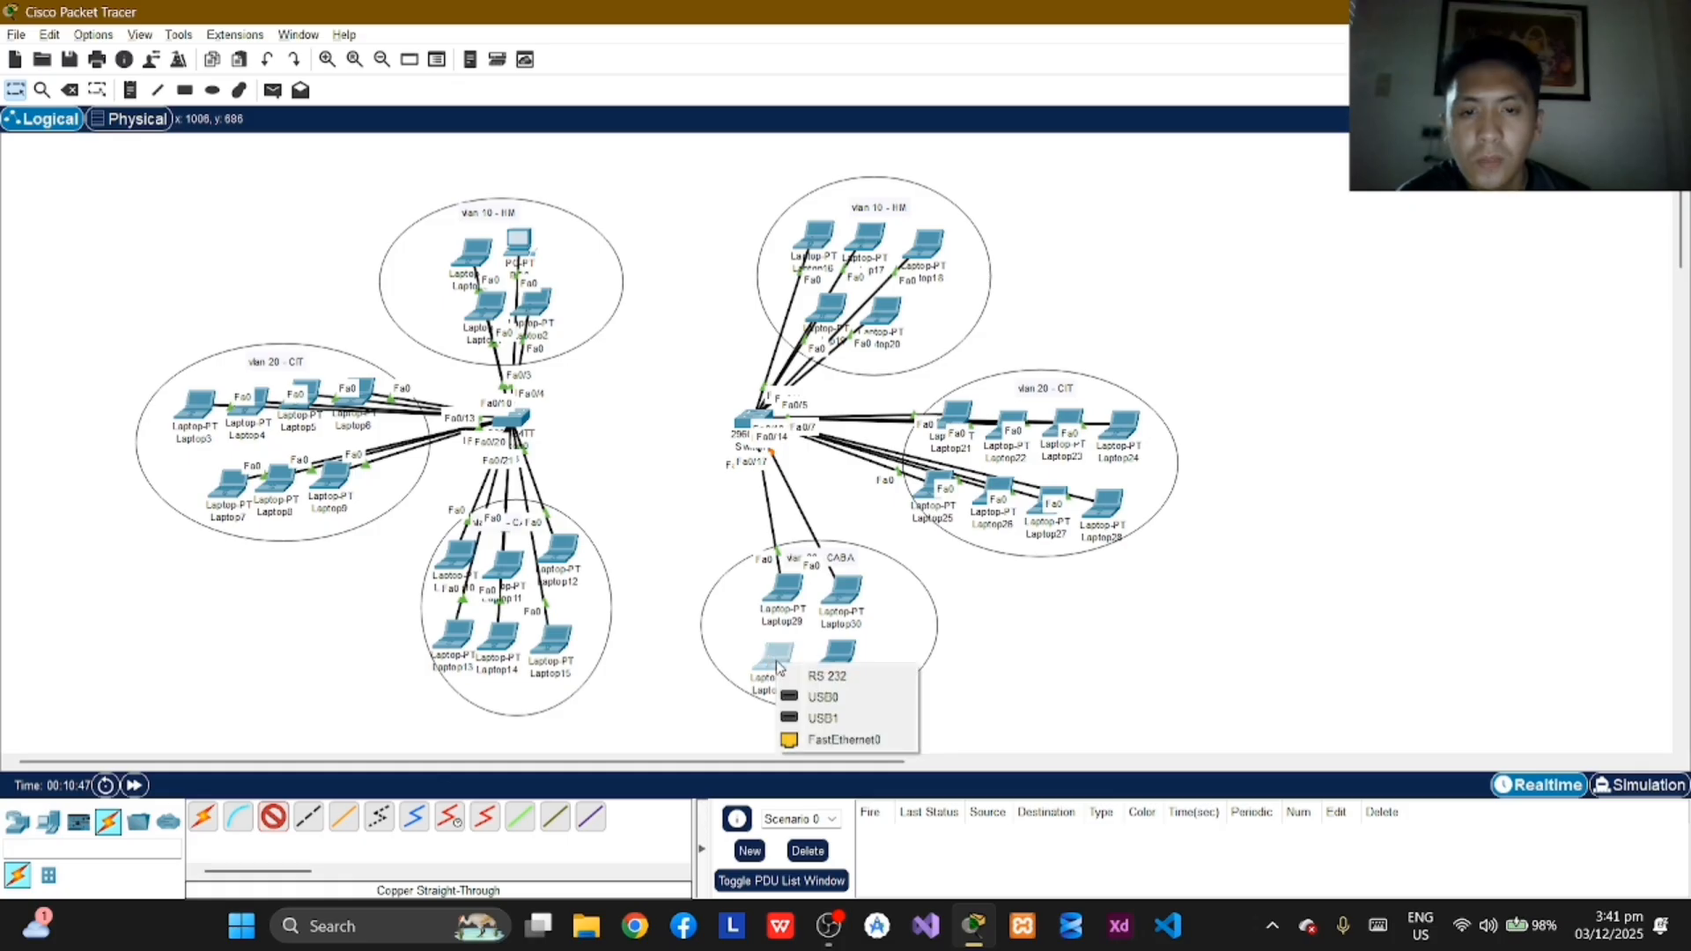
{"action": "left_click", "coordinate": [832, 740]}
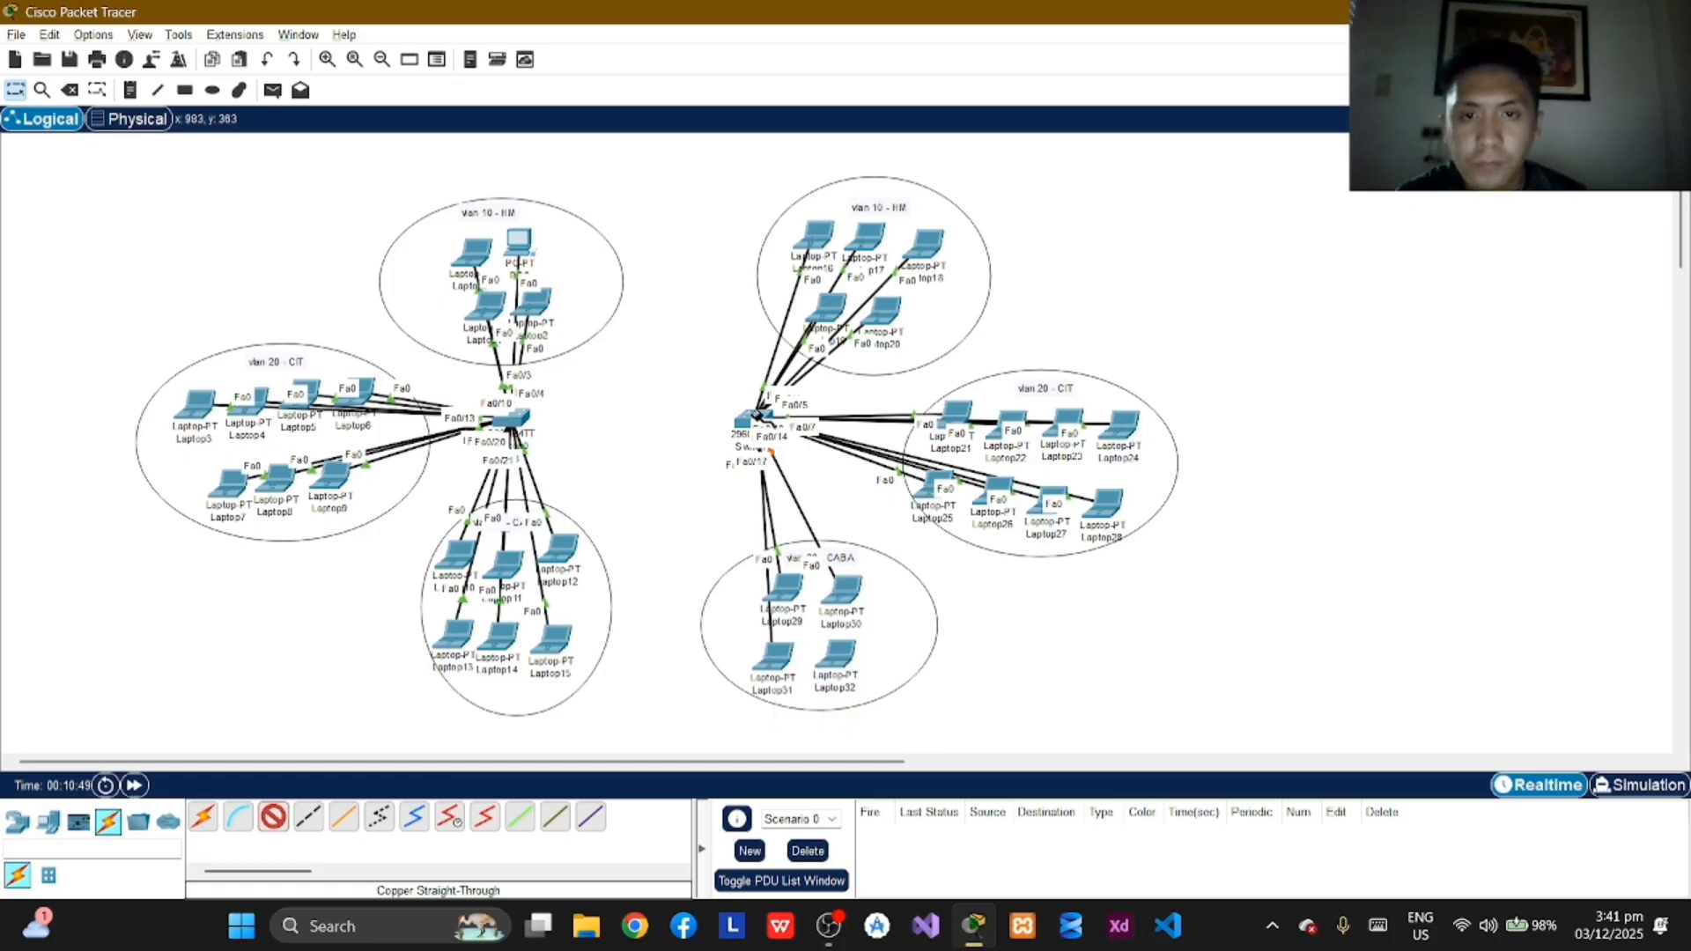
{"action": "left_click", "coordinate": [759, 420]}
{"action": "left_click", "coordinate": [806, 471]}
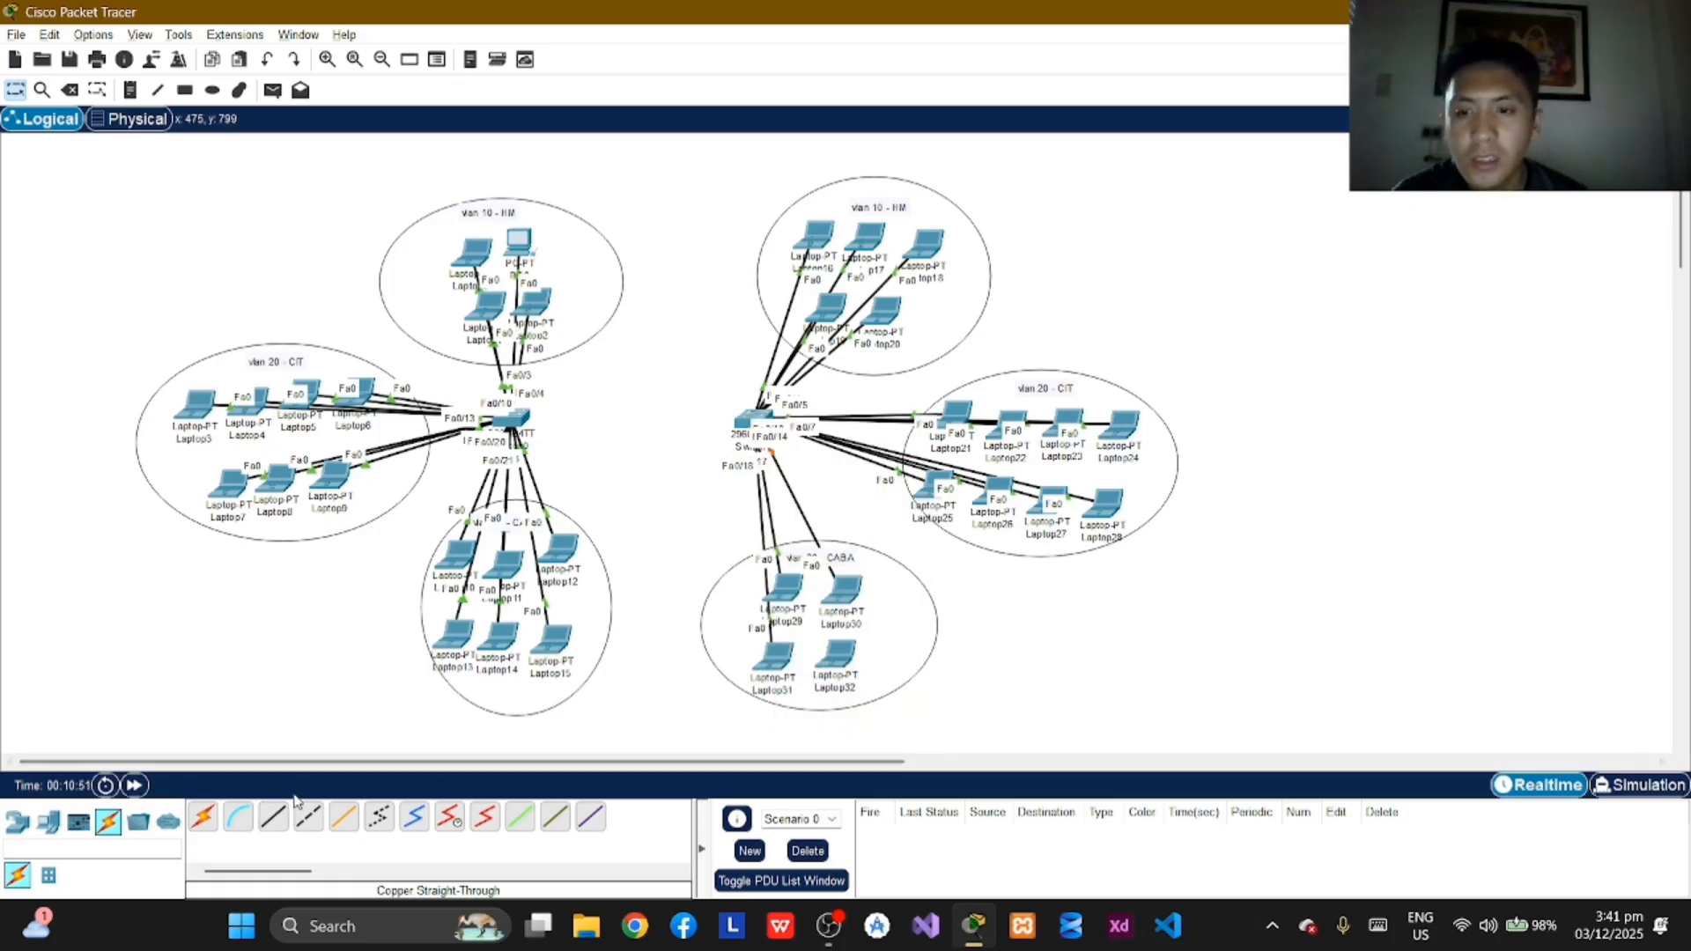
Step: Connect Laptop32's FastEthernet0 port to FastEthernet0/19 on Switch1 with a copper straight-through cable
{"action": "left_click", "coordinate": [308, 818]}
{"action": "left_click", "coordinate": [832, 656]}
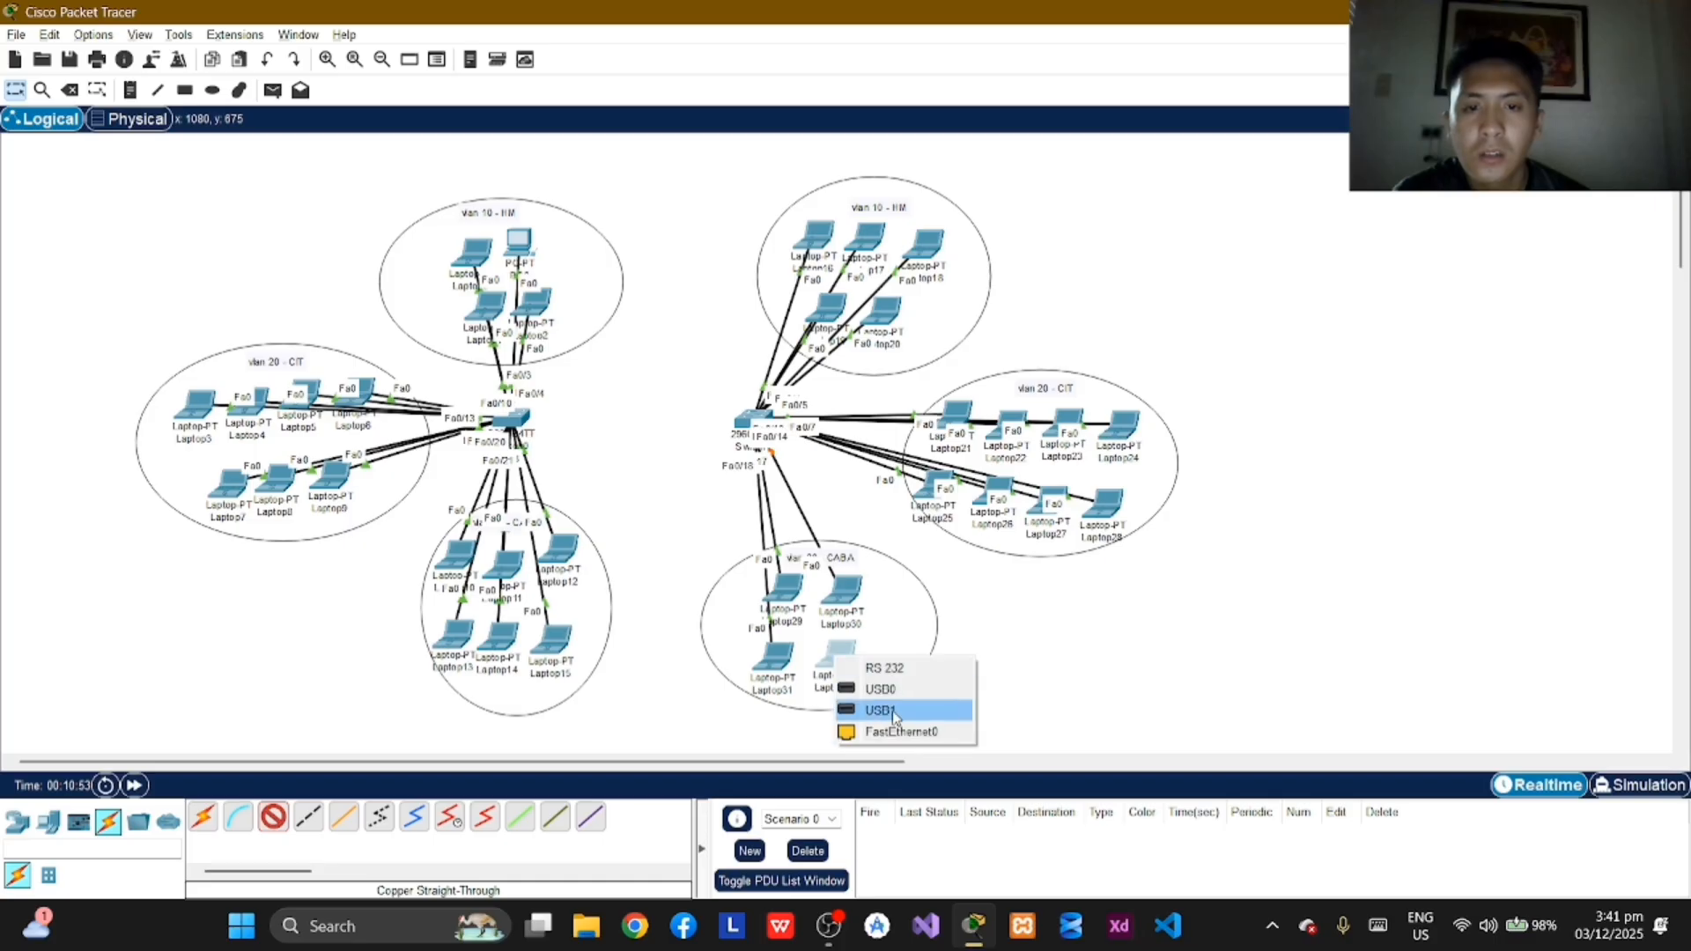
{"action": "left_click", "coordinate": [898, 731]}
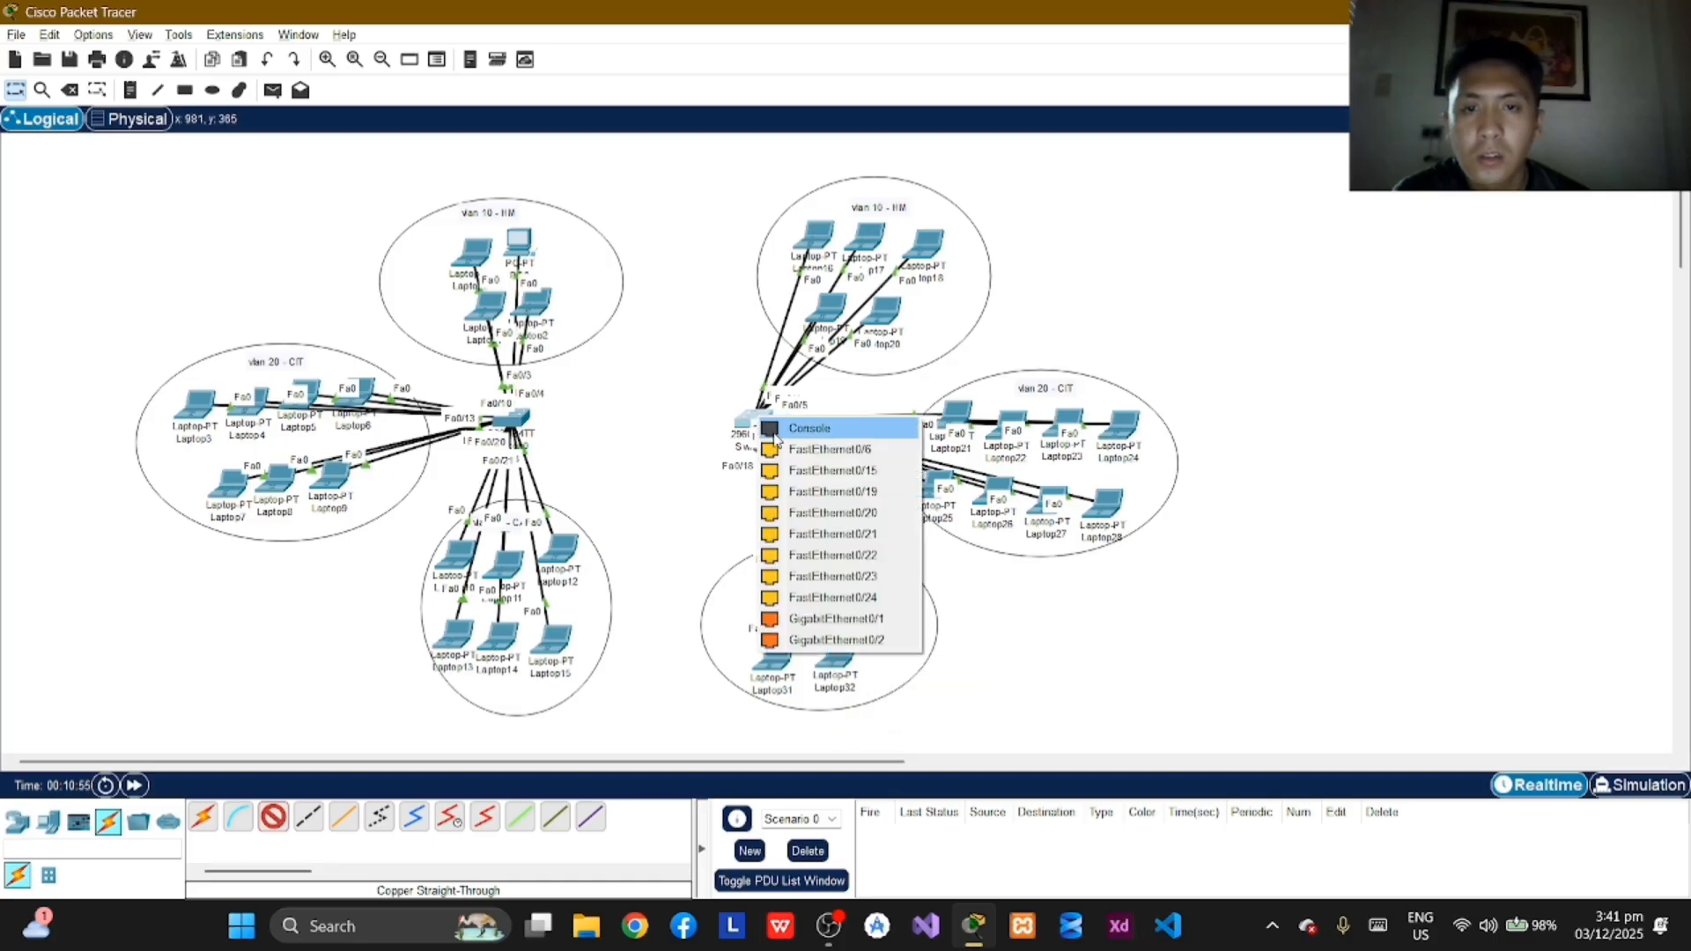
{"action": "left_click", "coordinate": [757, 420]}
{"action": "left_click", "coordinate": [829, 493]}
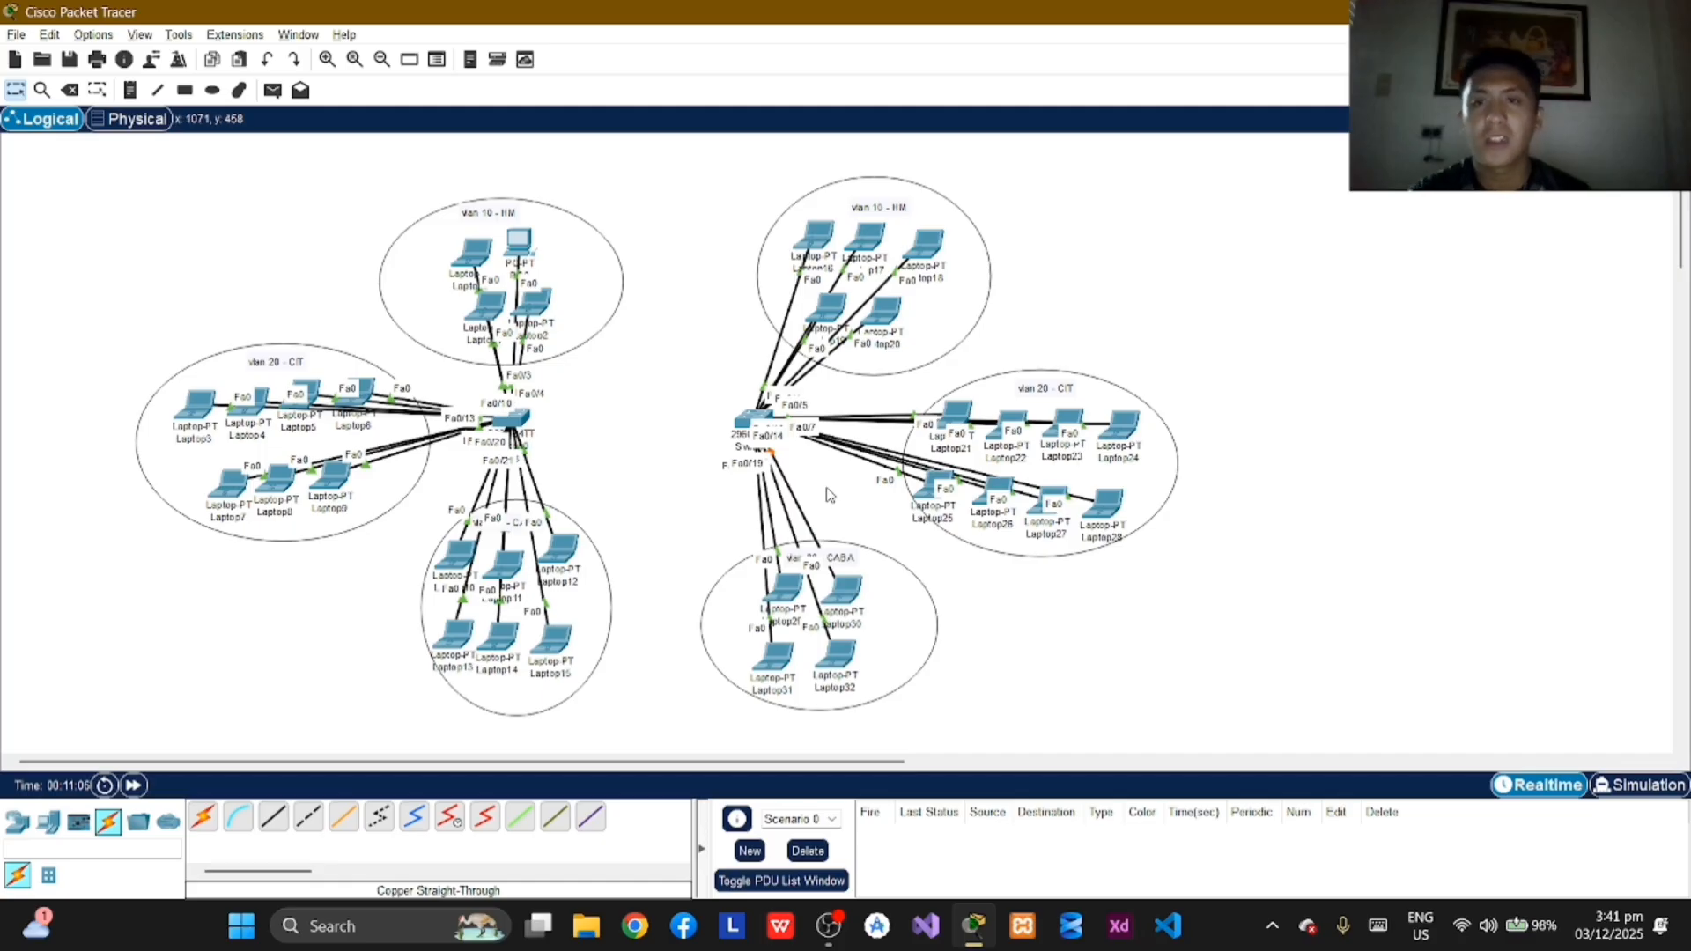
Step: Assign PC0 in VLAN 10 the static IPv4 address 10.0.1.1 with subnet mask 255.0.0.0 and close its window
{"action": "left_click", "coordinate": [518, 241]}
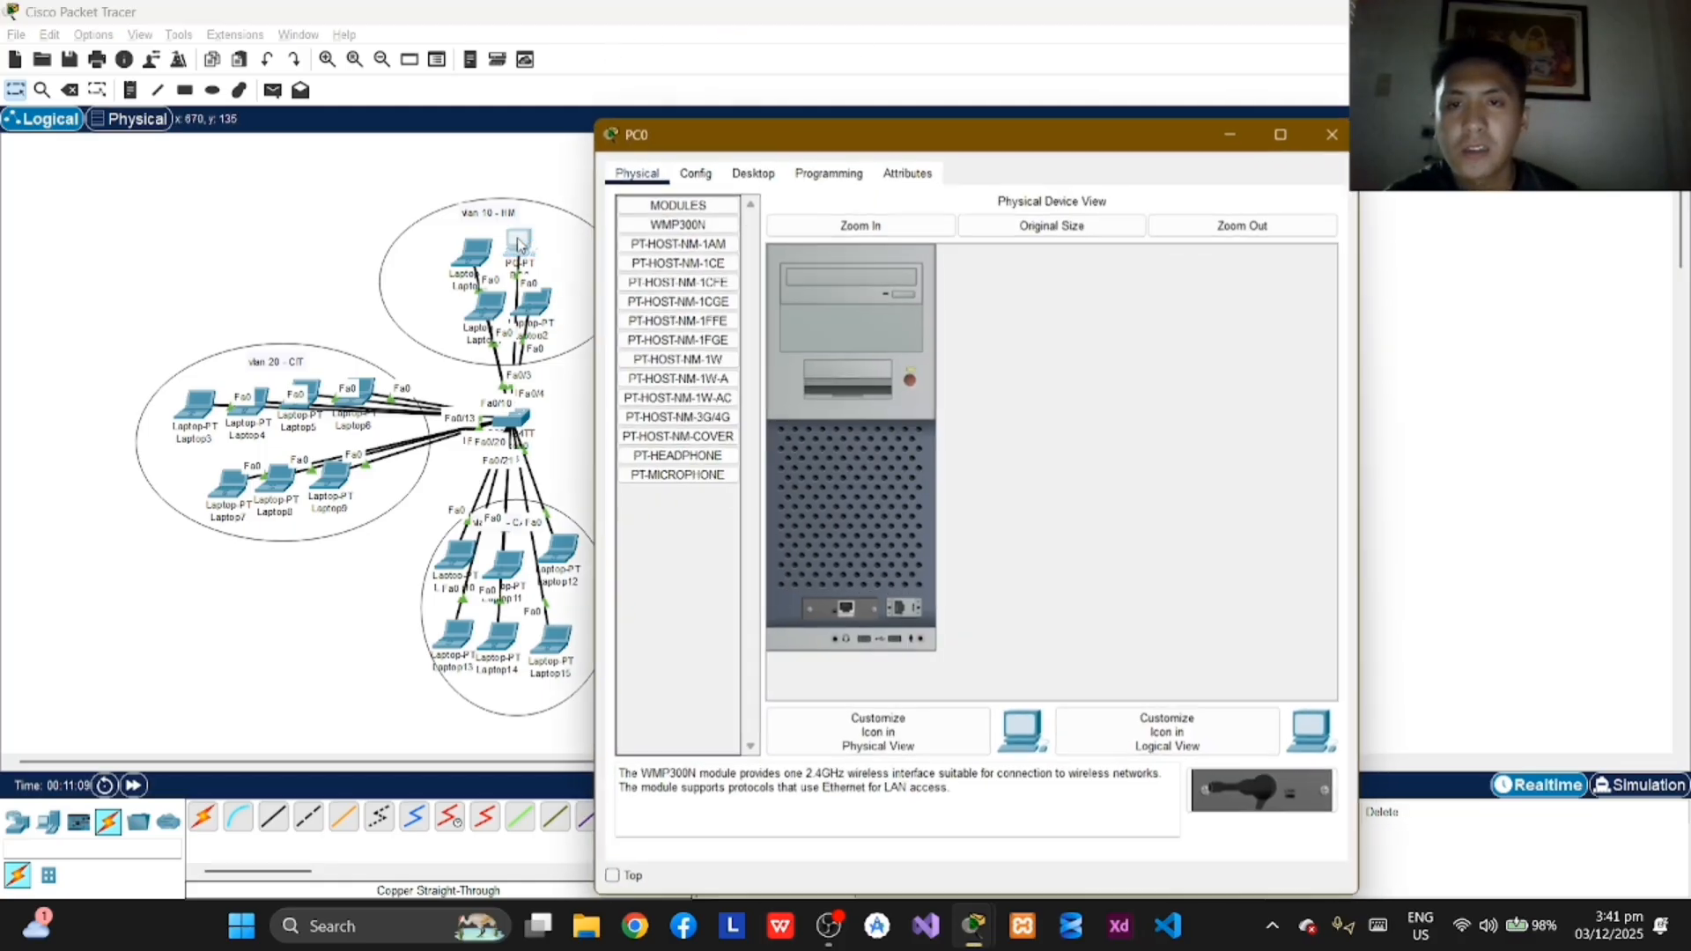
{"action": "left_click", "coordinate": [709, 173]}
{"action": "left_click", "coordinate": [734, 170]}
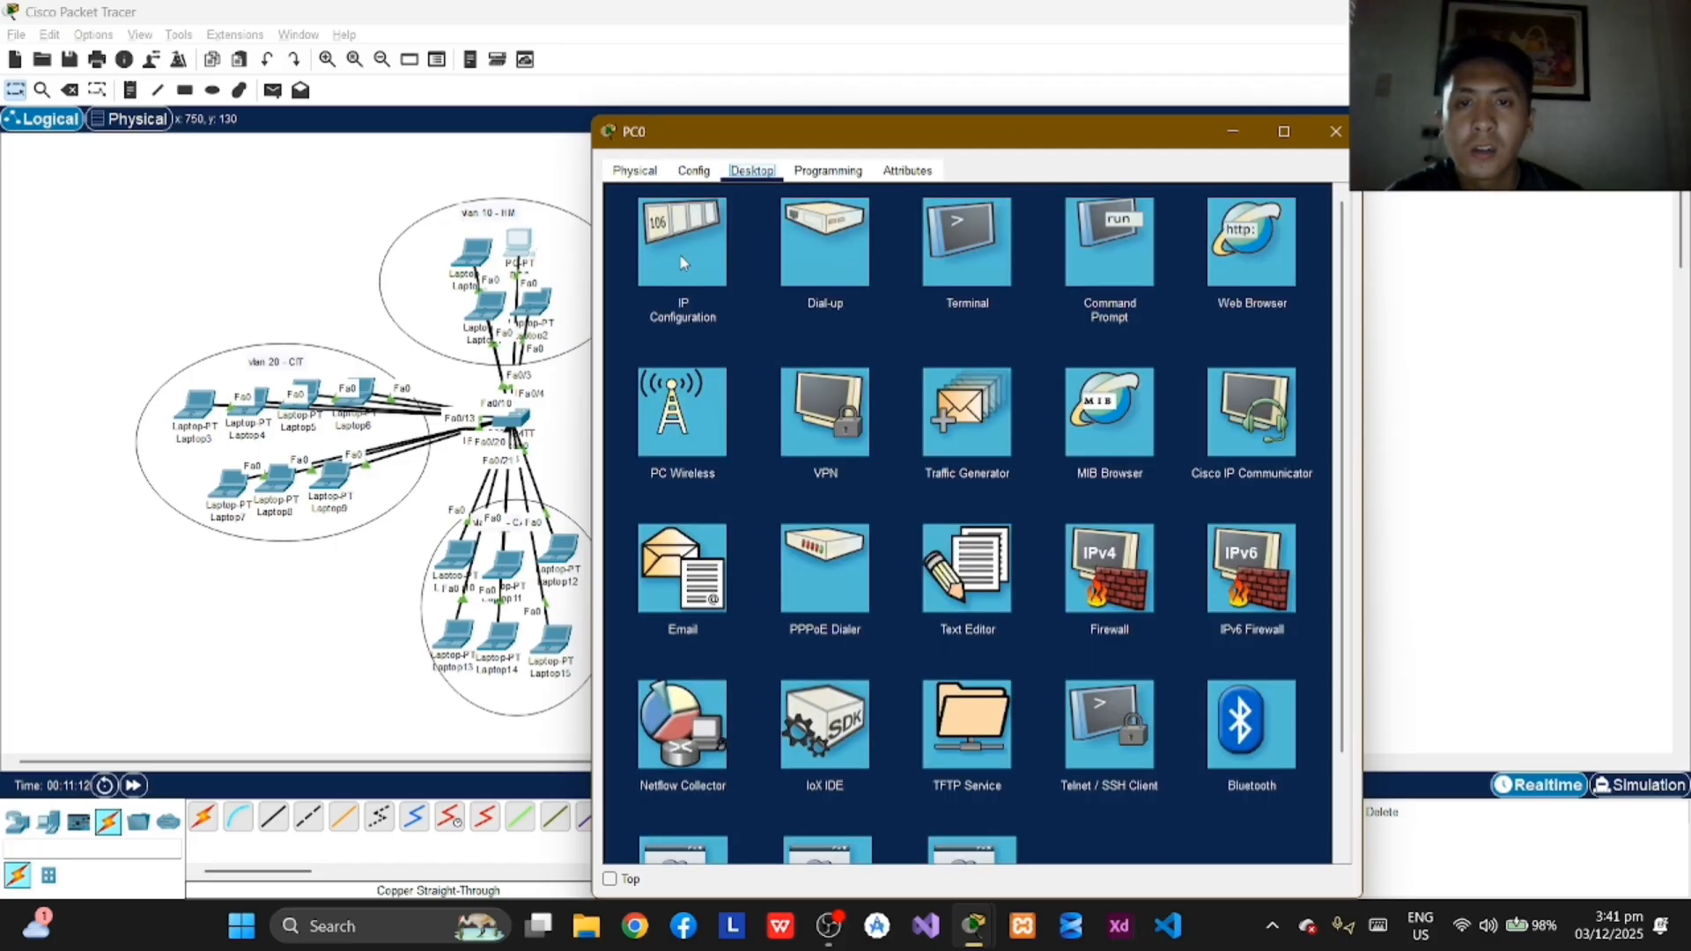
{"action": "left_click", "coordinate": [686, 264]}
{"action": "left_click", "coordinate": [960, 301]}
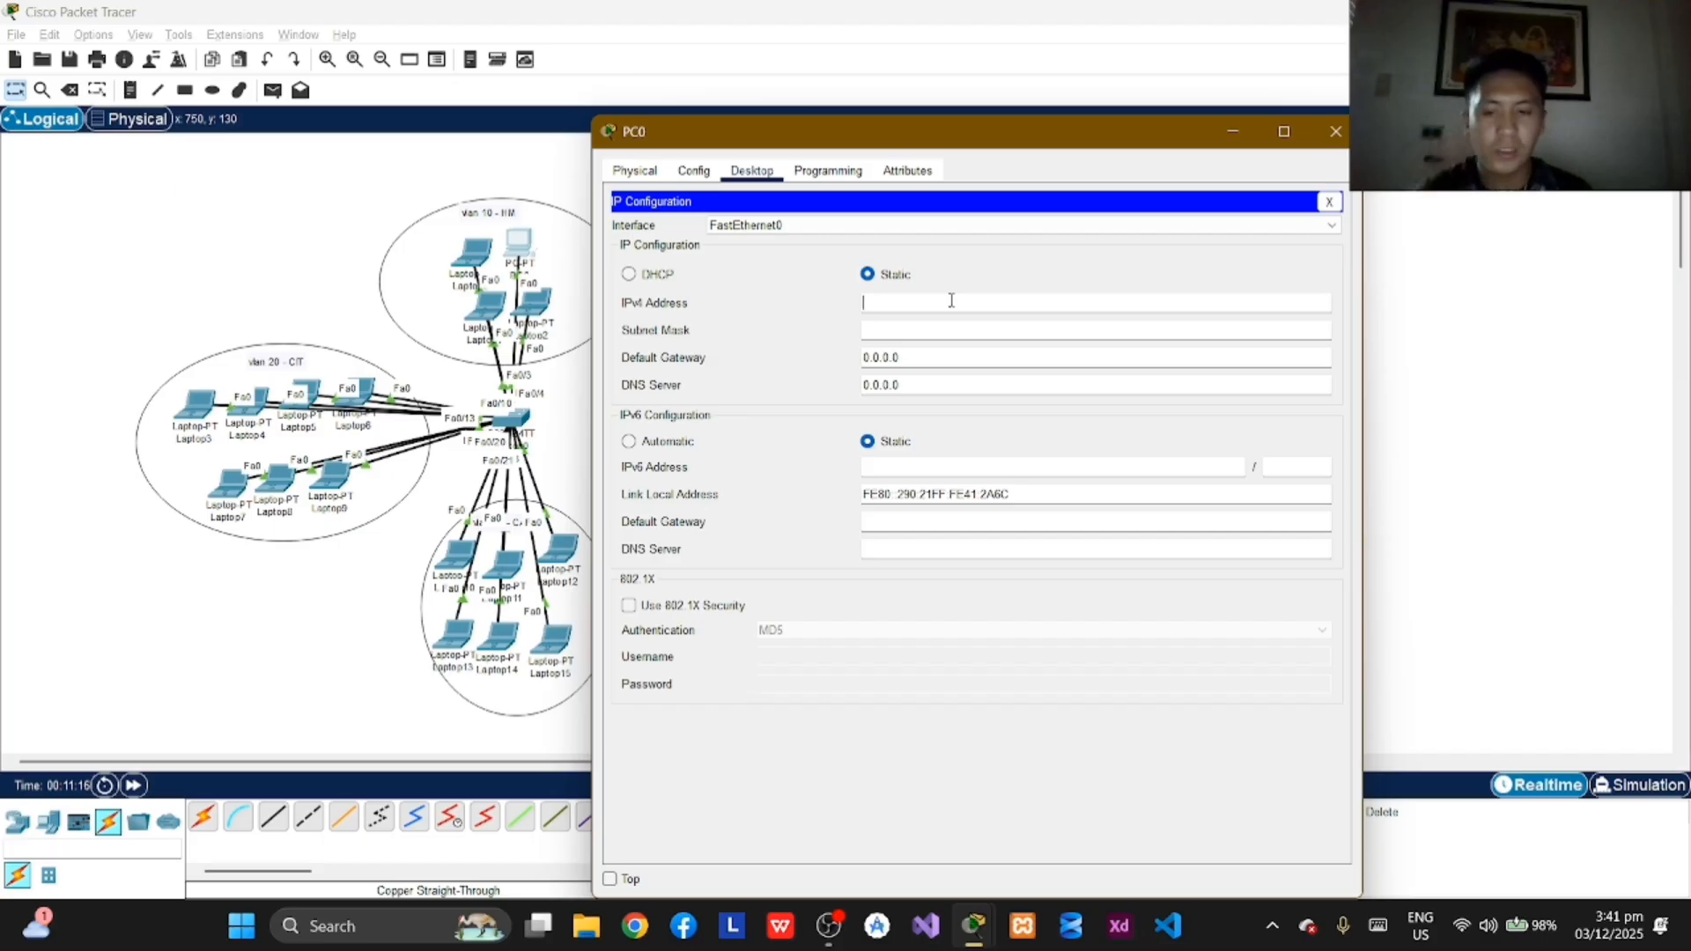
{"action": "type", "text": "10.0"}
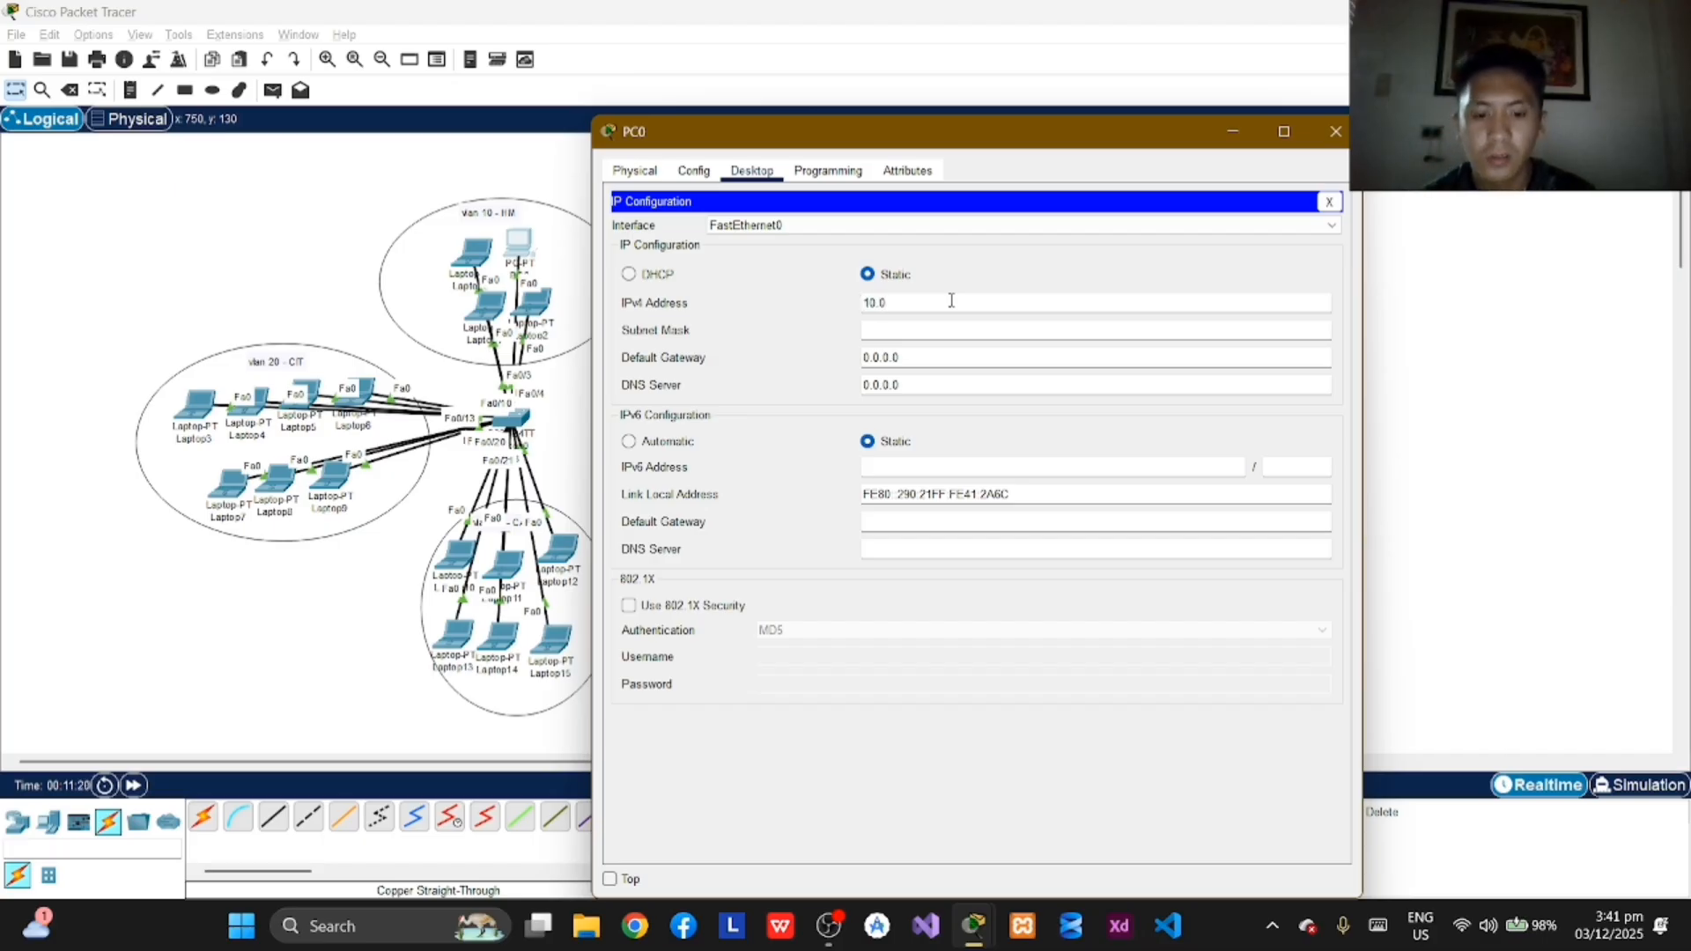
{"action": "type", "text": ".1.1"}
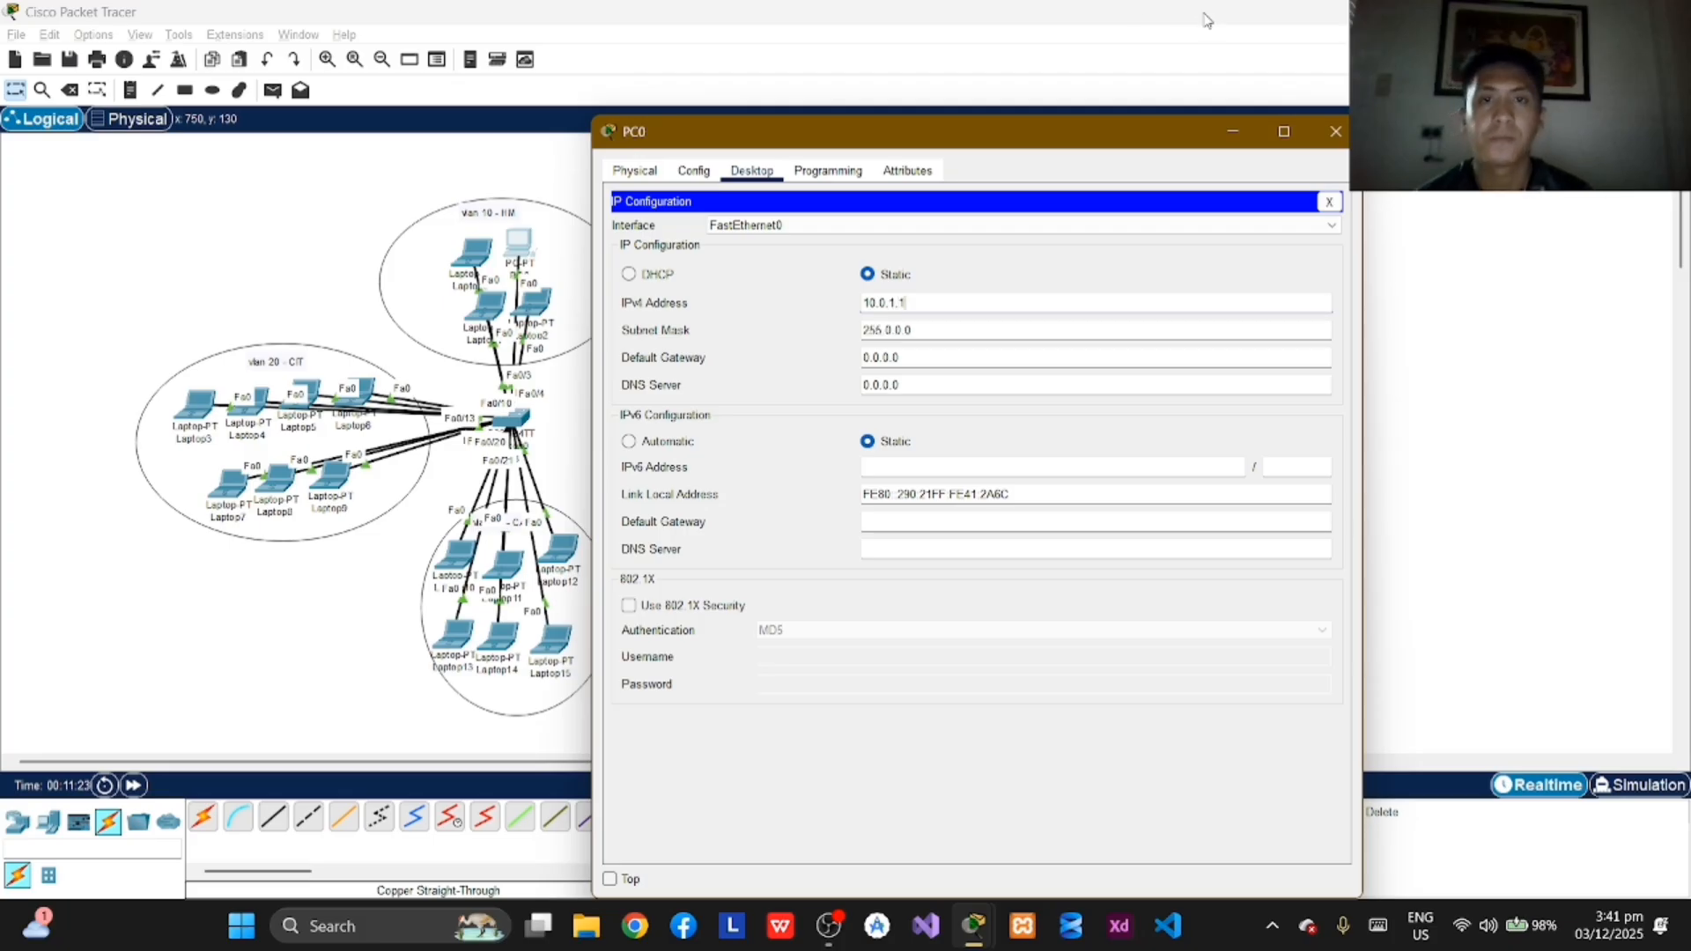
{"action": "left_click", "coordinate": [1333, 133]}
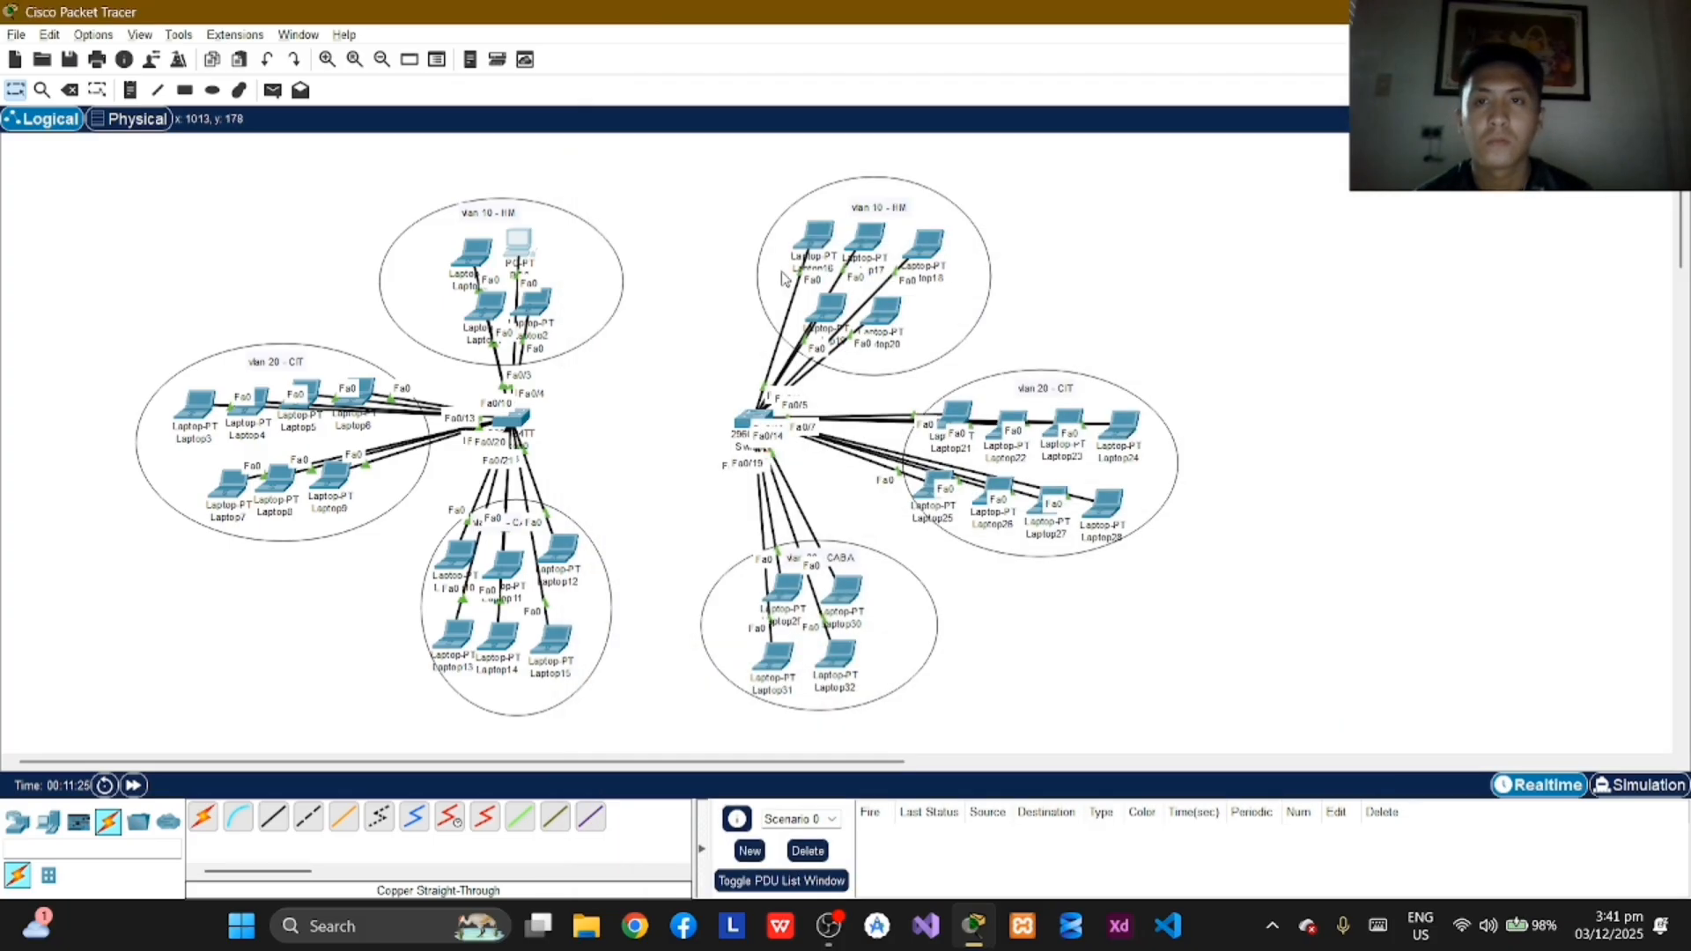
Step: Assign Laptop0 in VLAN 10 the static IPv4 address 10.0.1.2 with subnet mask 255.0.0.0 and close its window
{"action": "left_click", "coordinate": [474, 258]}
{"action": "left_click", "coordinate": [751, 229]}
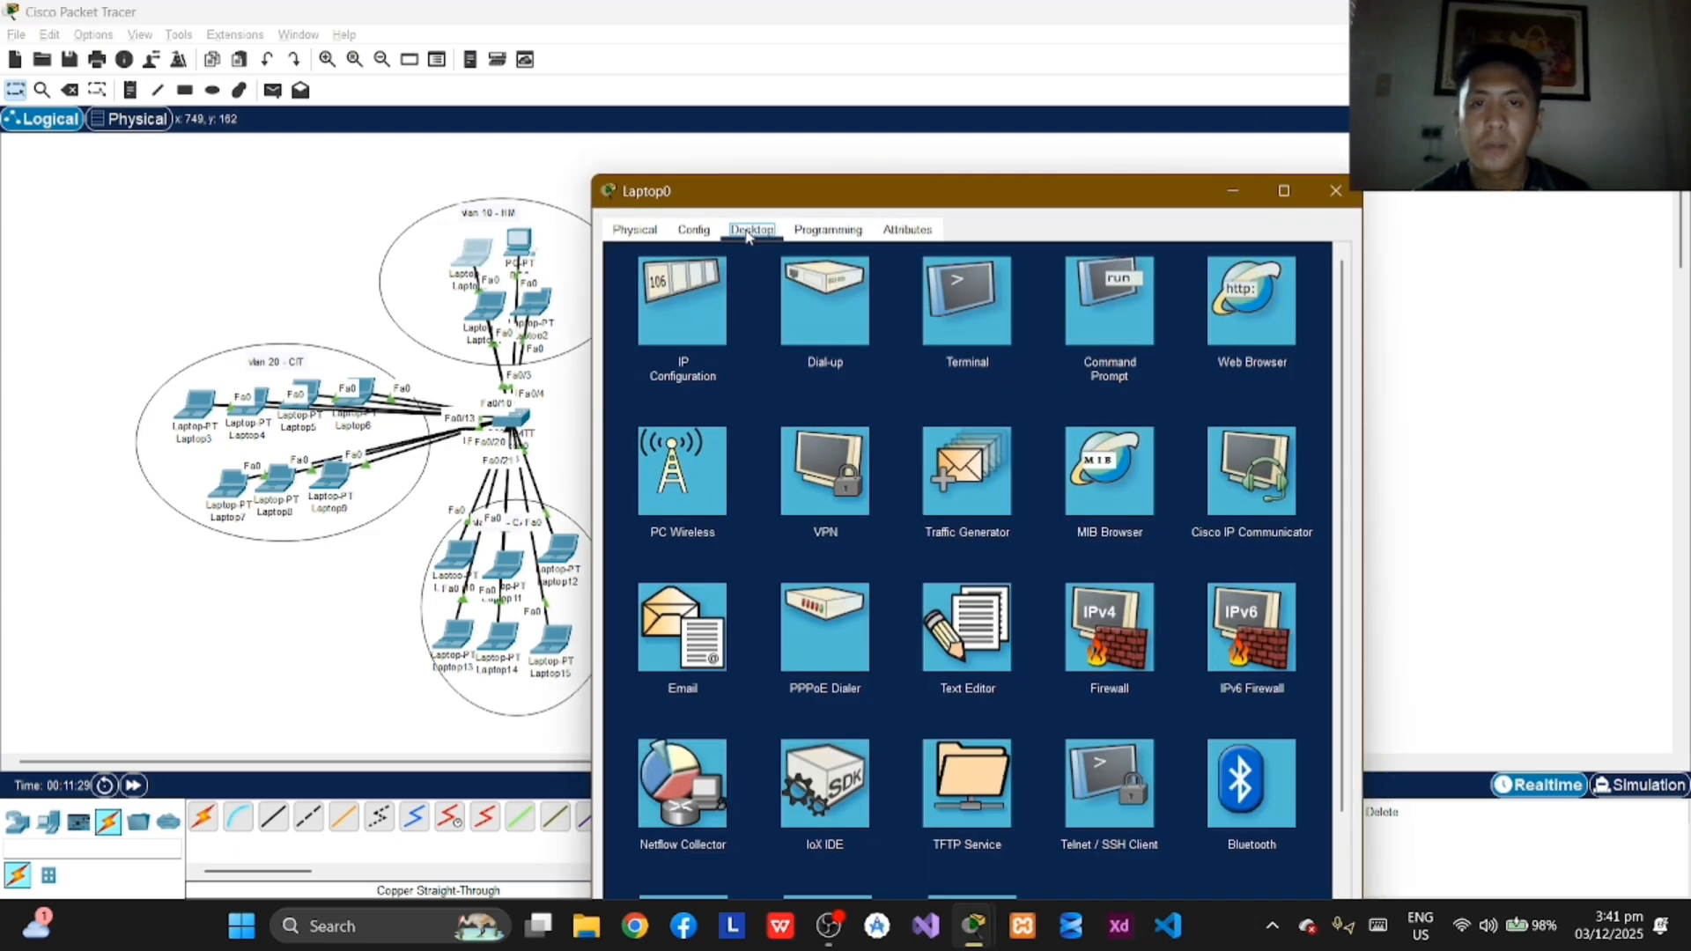
{"action": "left_click", "coordinate": [667, 333]}
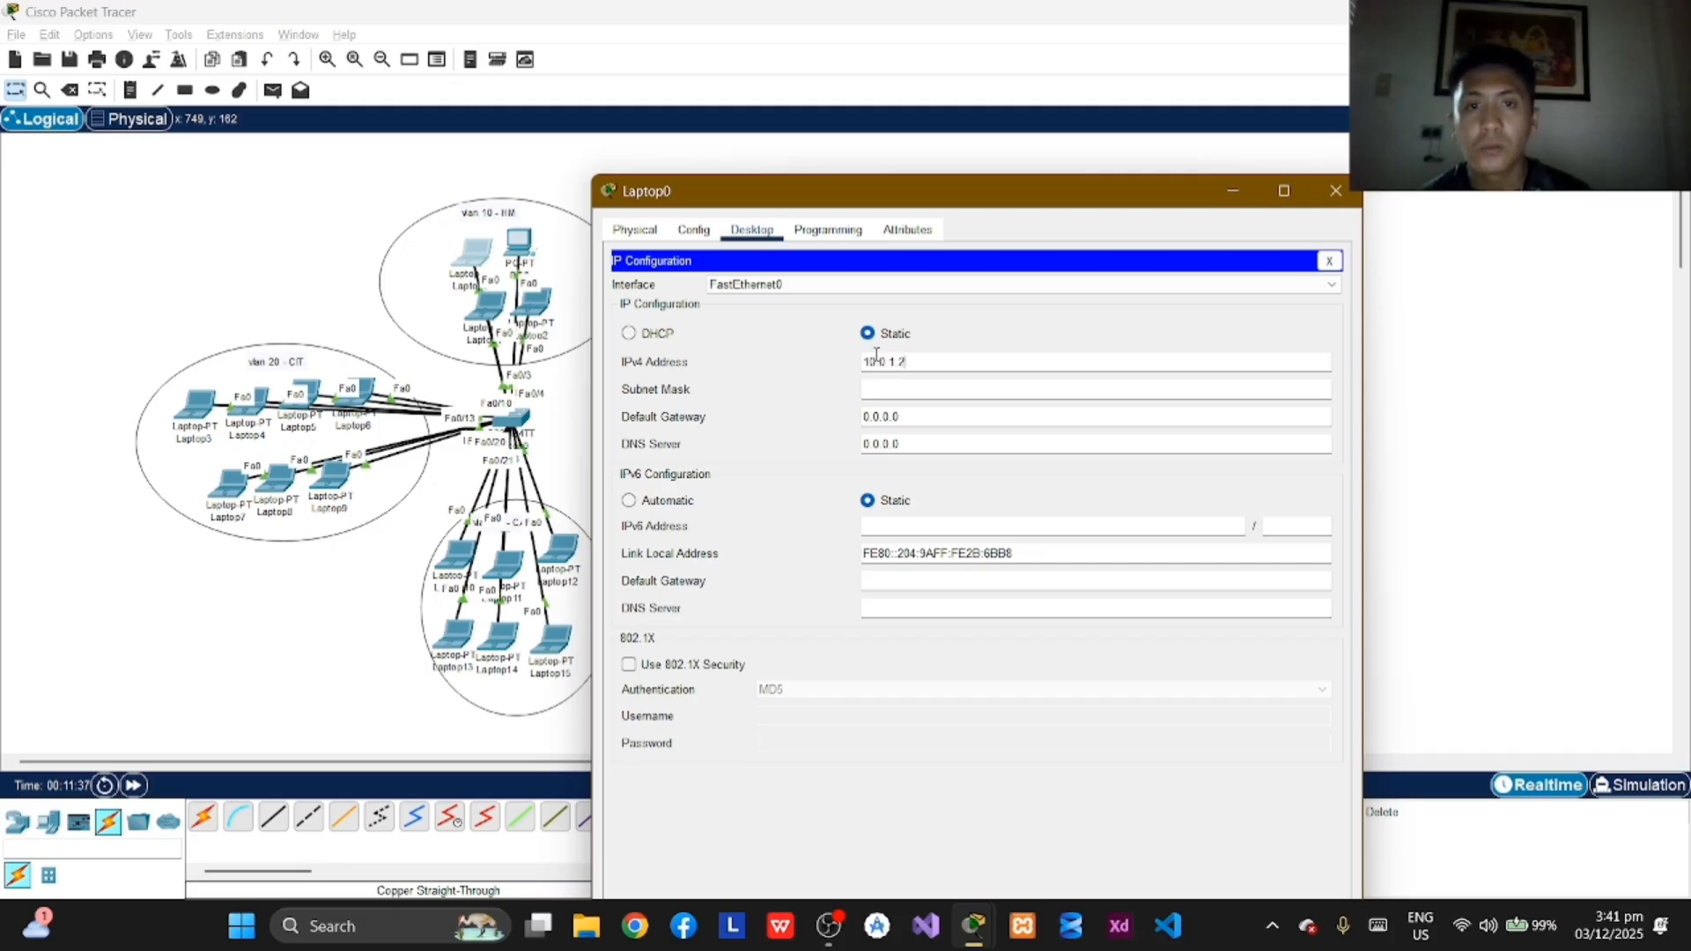
{"action": "type", "text": "10.0.1.2"}
{"action": "key", "text": "Tab"}
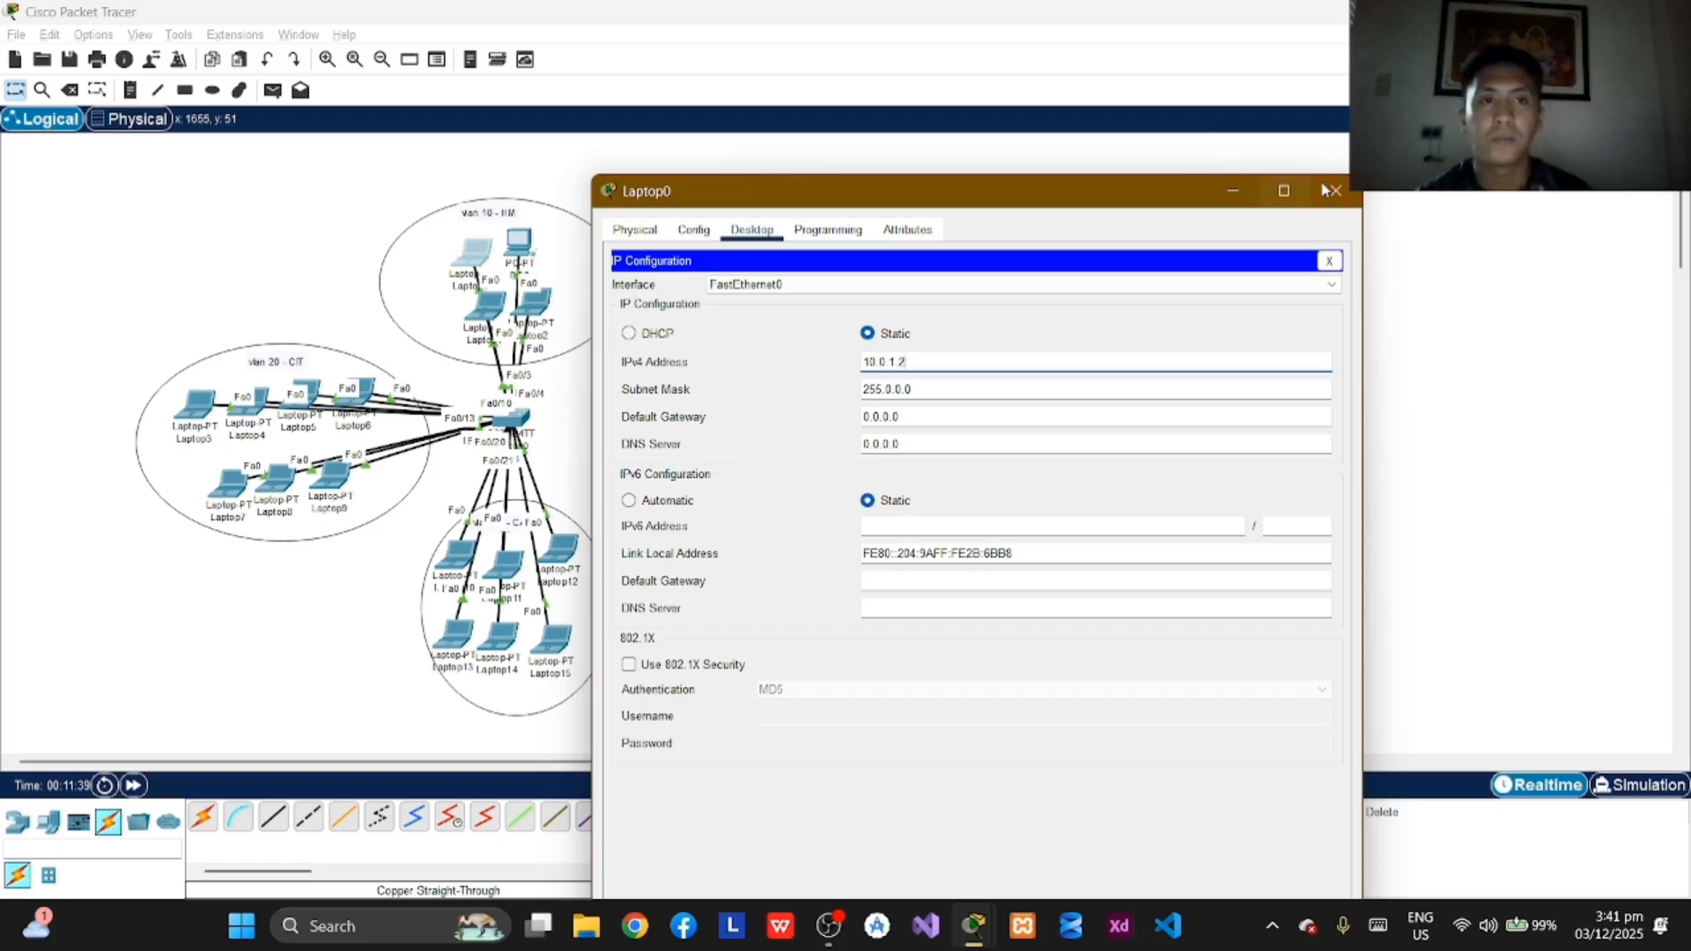
{"action": "left_click", "coordinate": [1334, 190]}
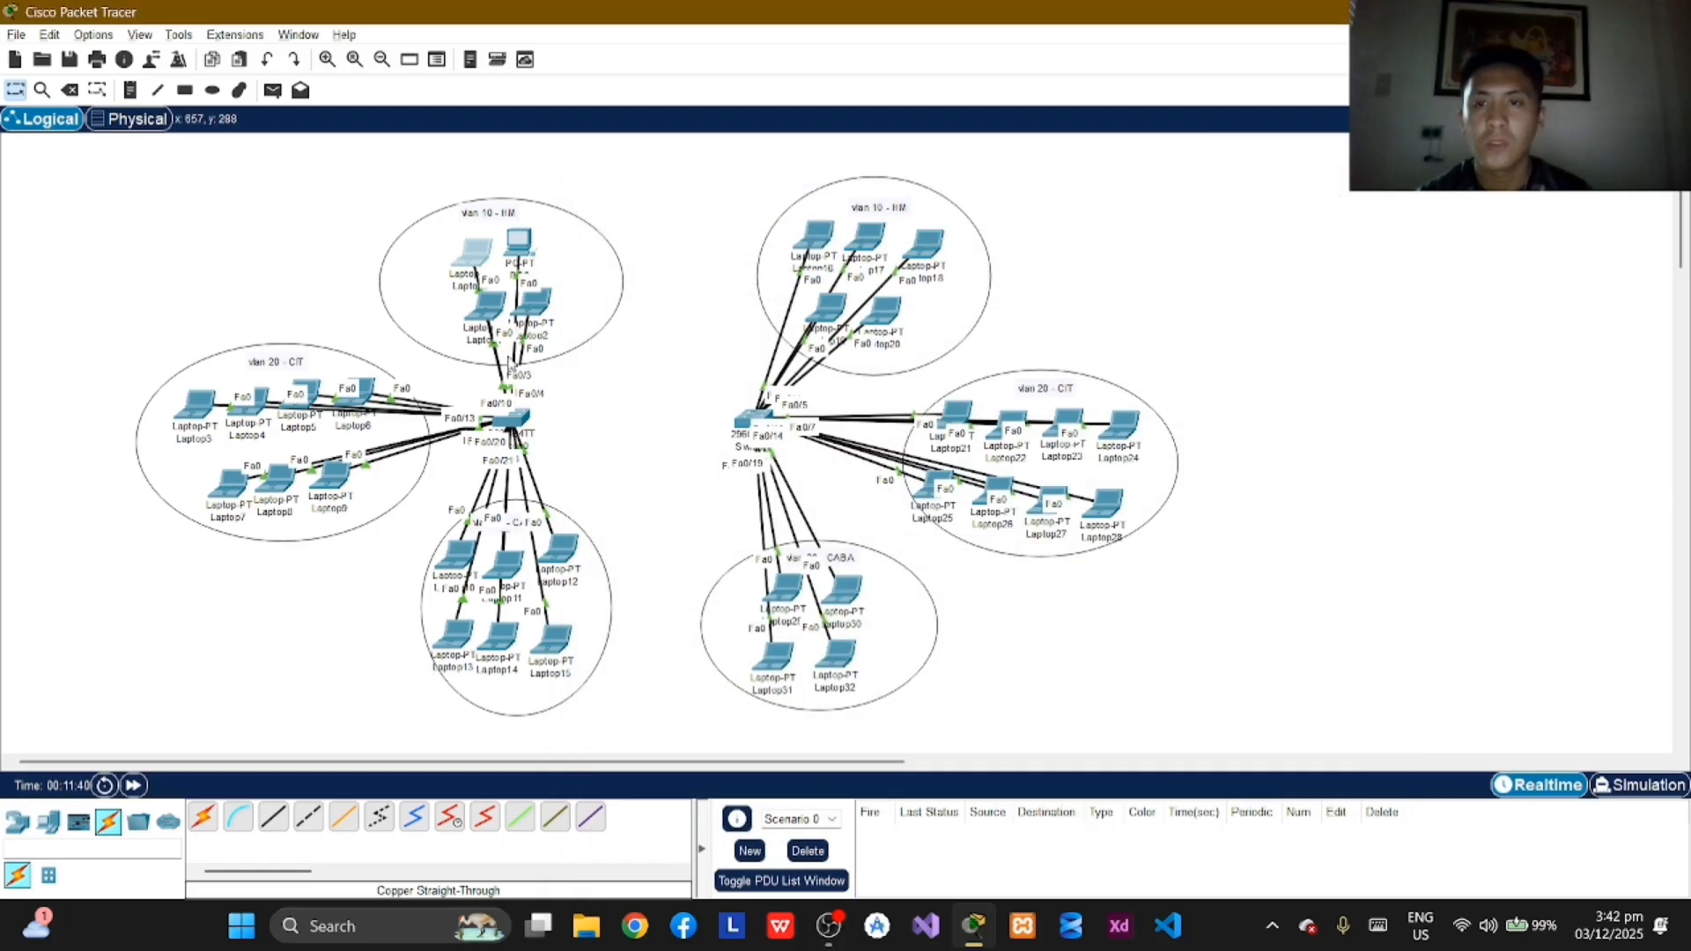
Step: Assign Laptop1 in VLAN 10 the static IPv4 address 10.0.1.3 with subnet mask 255.0.0.0 and close its window
{"action": "left_click", "coordinate": [483, 309]}
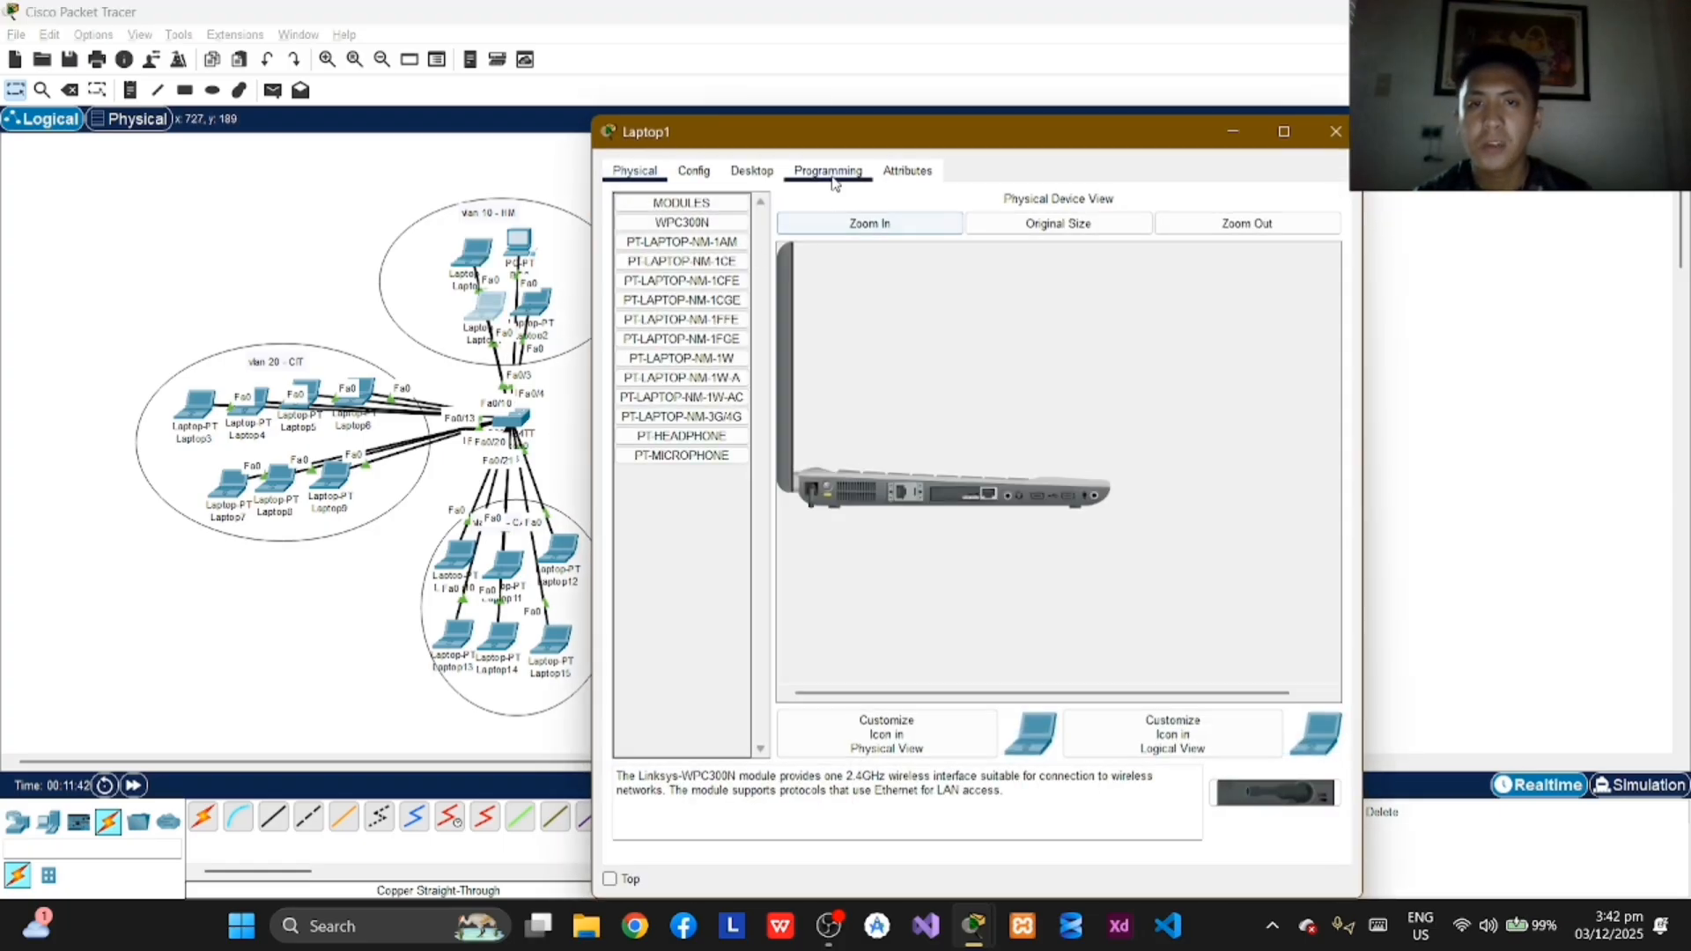
{"action": "left_click", "coordinate": [752, 171]}
{"action": "left_click", "coordinate": [685, 256]}
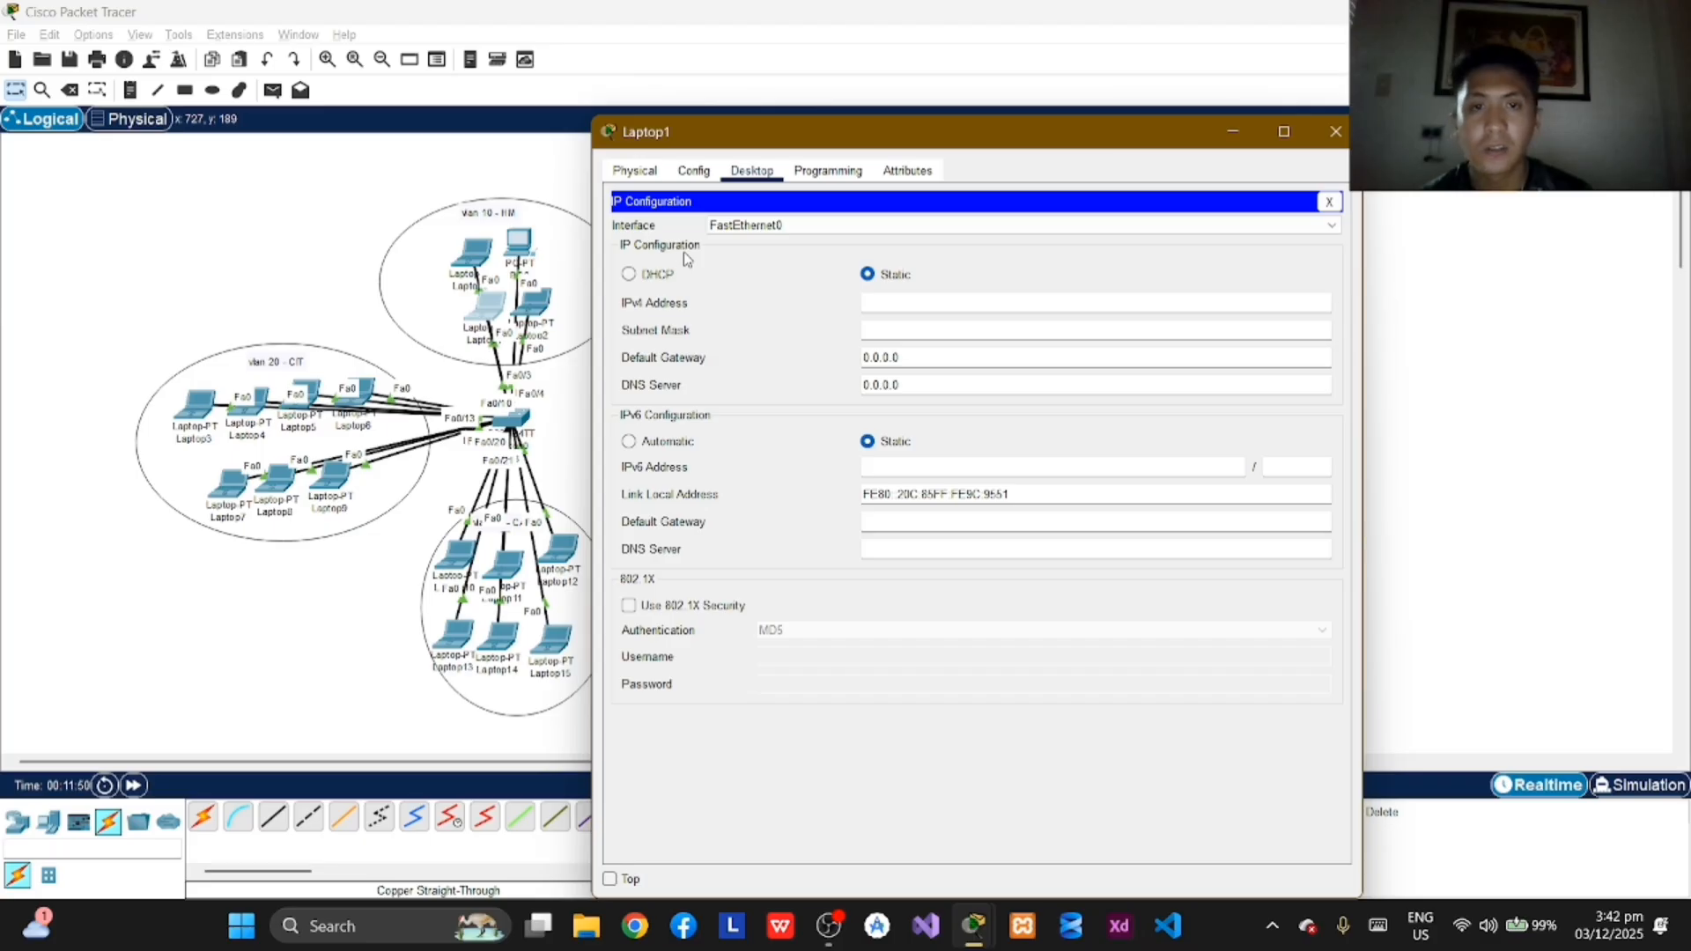
{"action": "left_click", "coordinate": [889, 301]}
{"action": "type", "text": "10"}
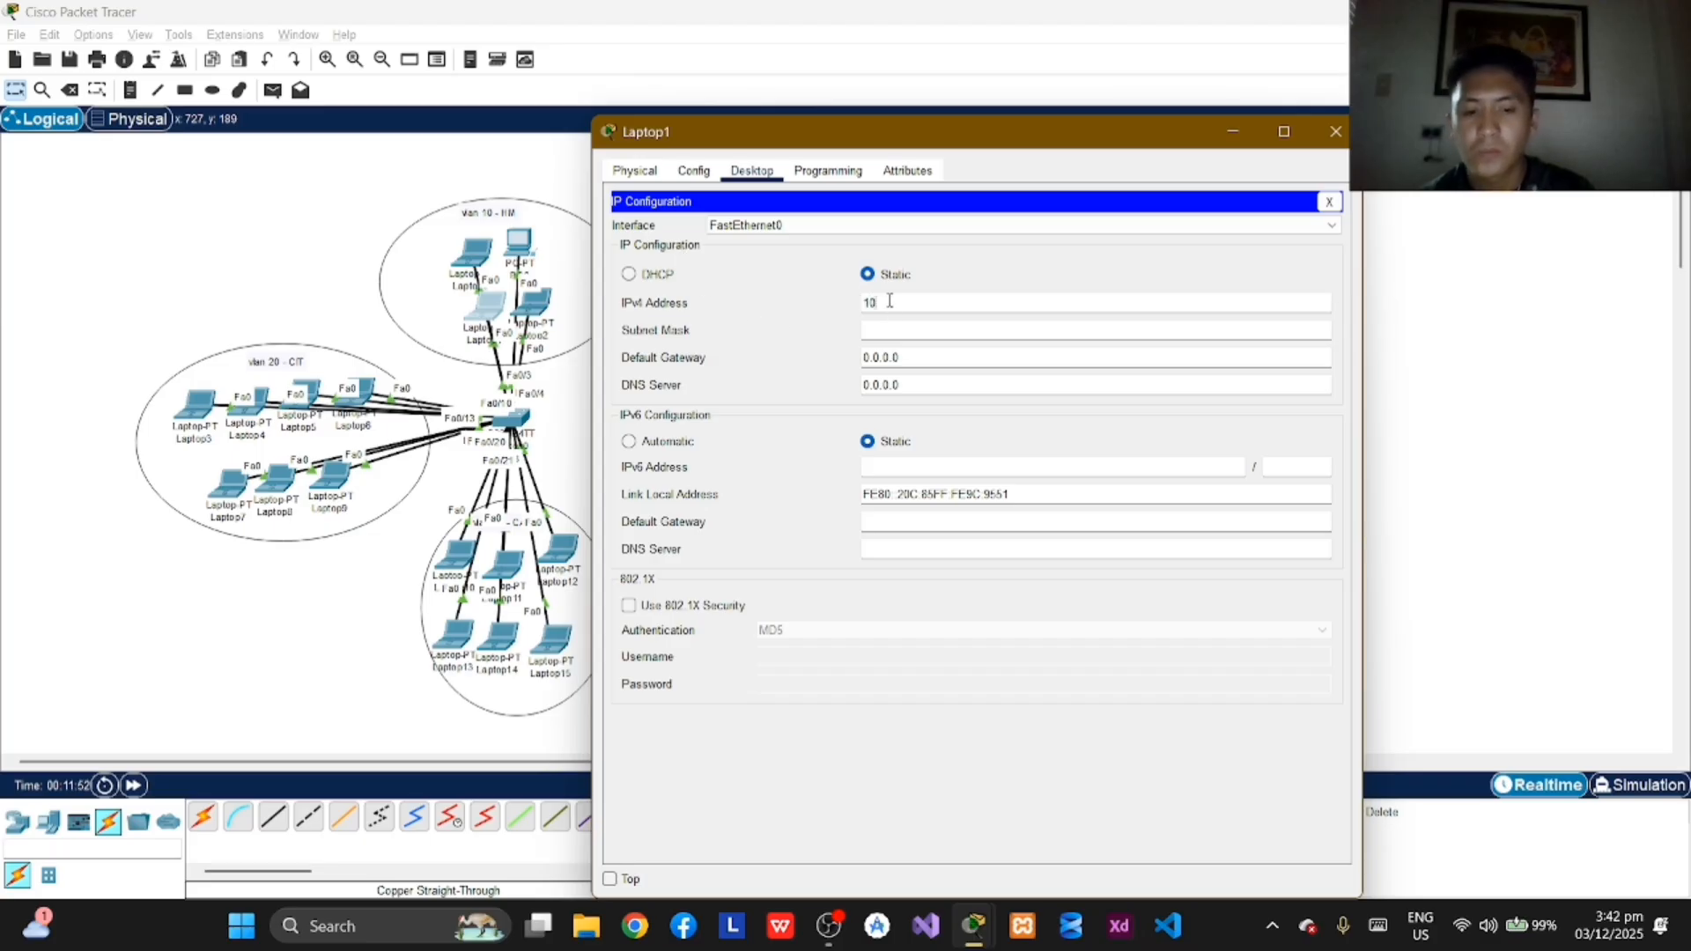
{"action": "type", "text": ".0."}
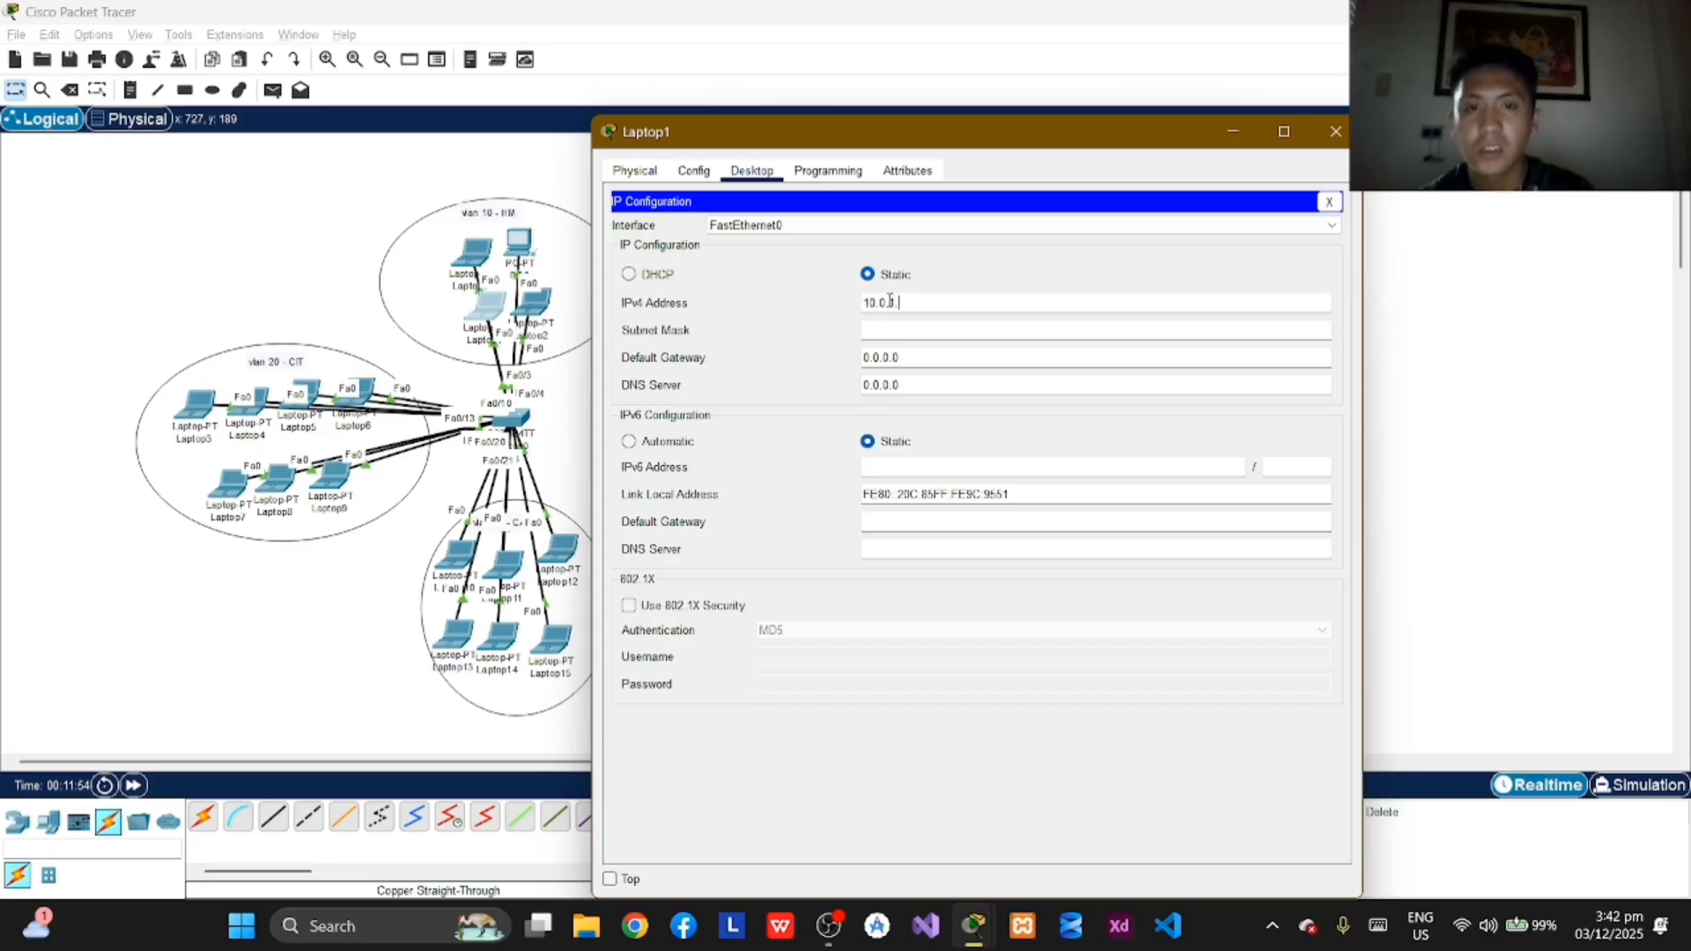
{"action": "type", "text": "1.3"}
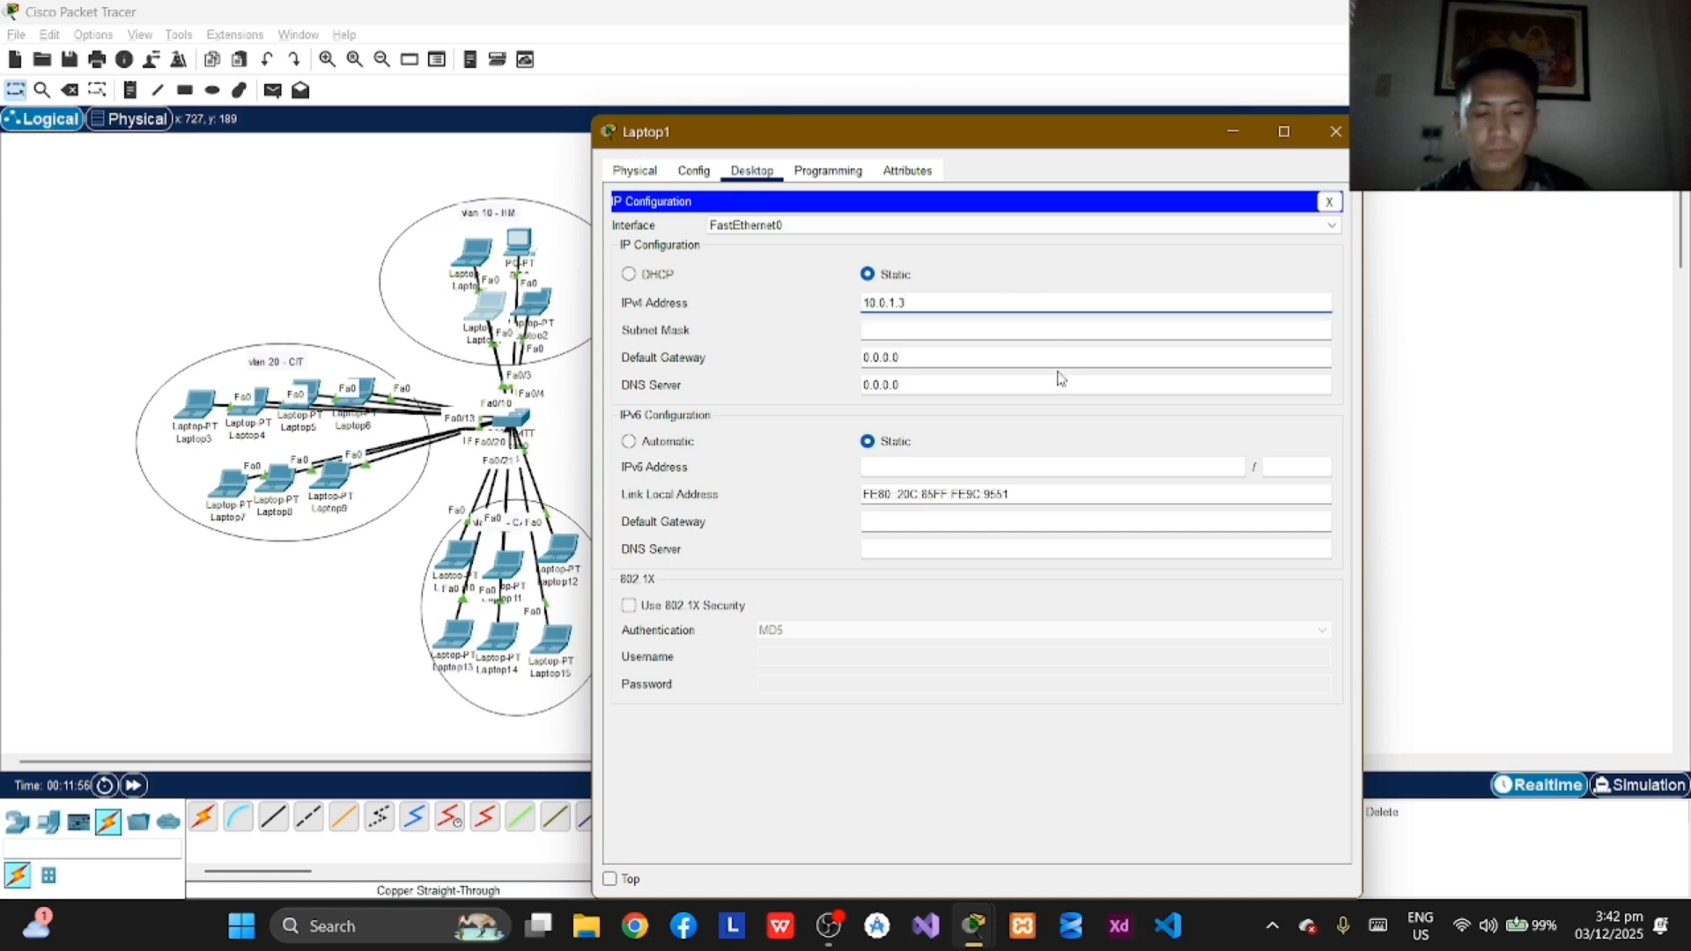
{"action": "left_click", "coordinate": [1054, 323]}
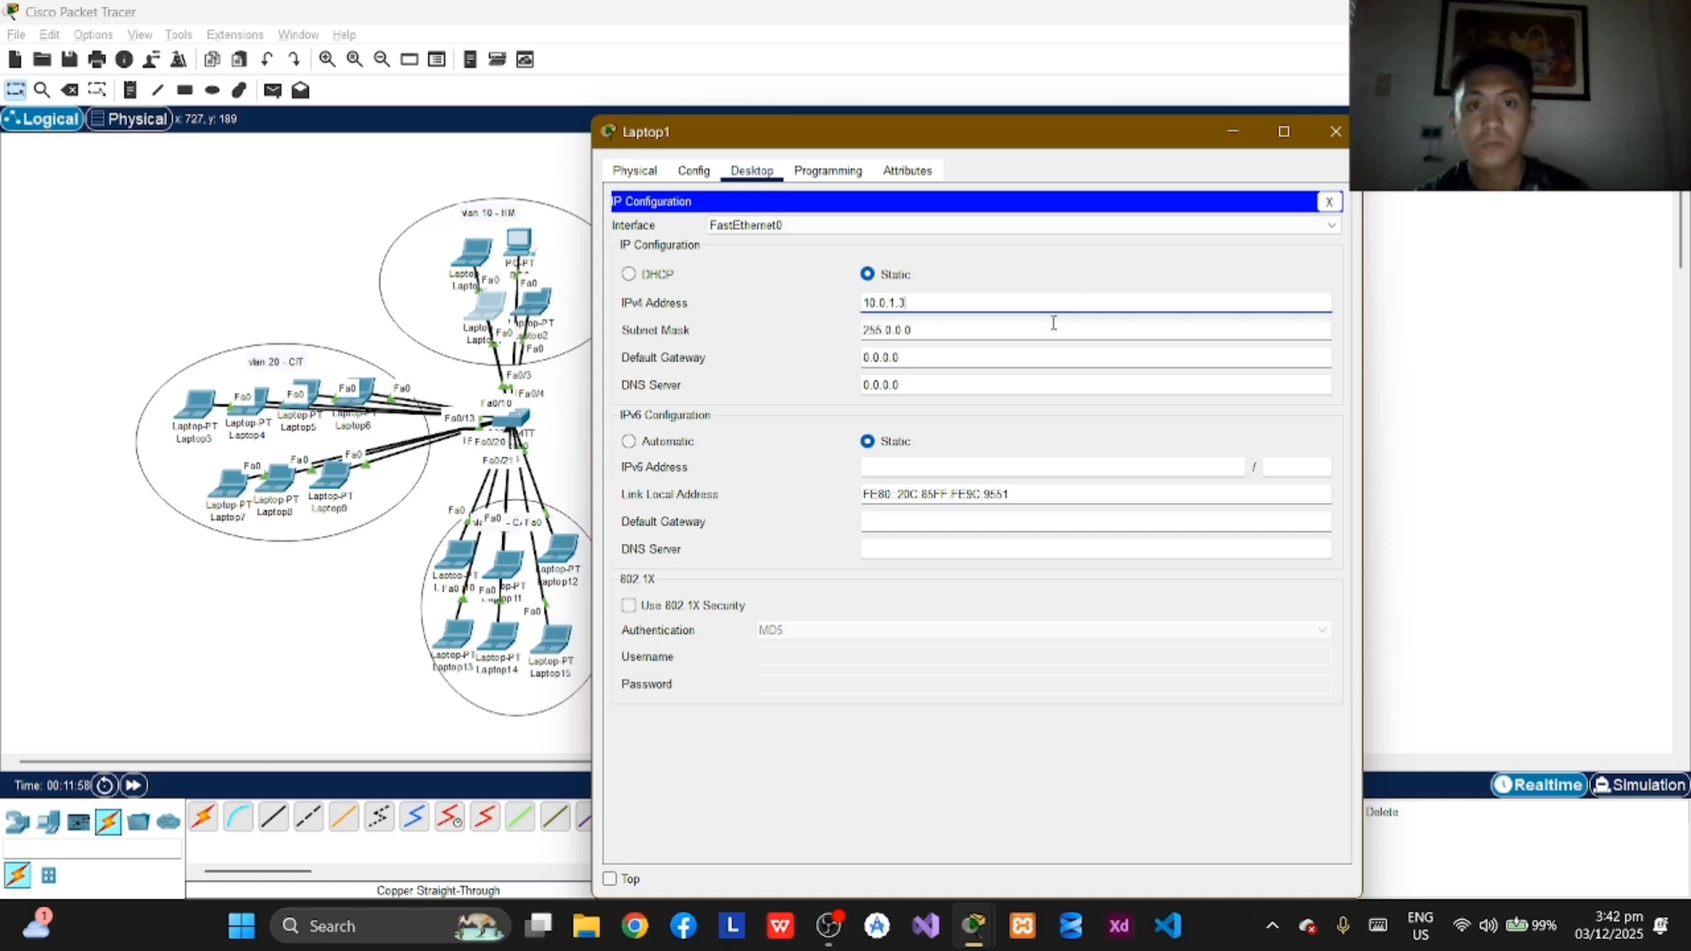
{"action": "left_click", "coordinate": [1336, 132]}
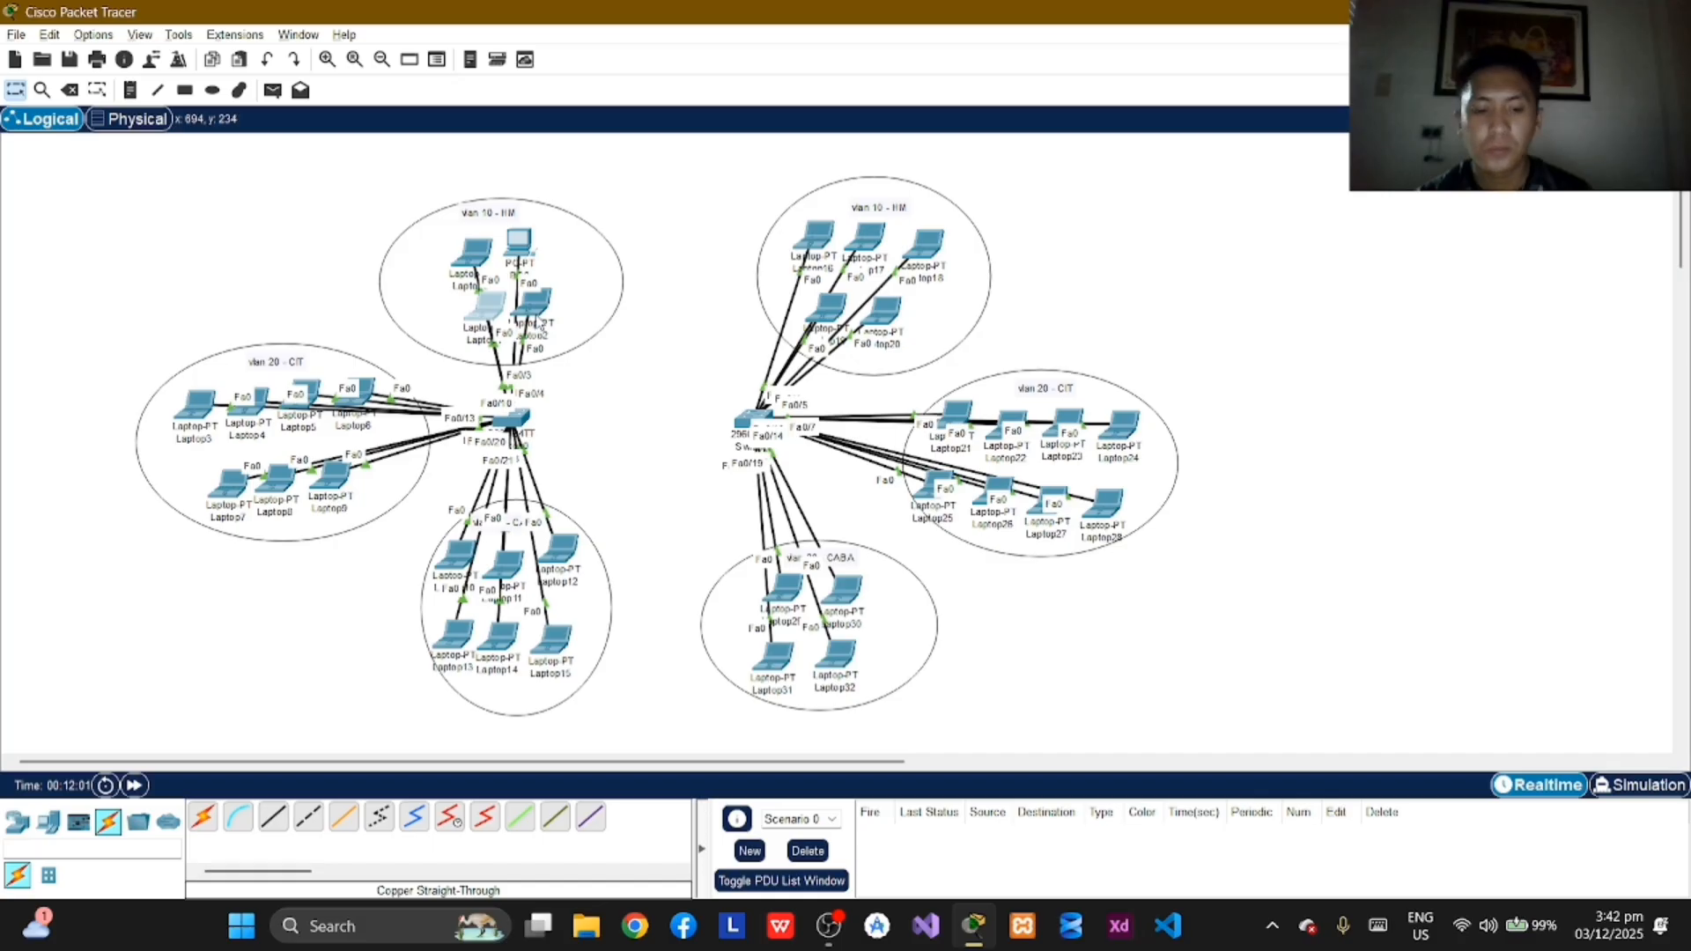
Step: Assign Laptop2 in VLAN 10 the static IPv4 address 10.0.1.4 with subnet mask 255.0.0.0 and close its window
{"action": "left_click", "coordinate": [534, 307]}
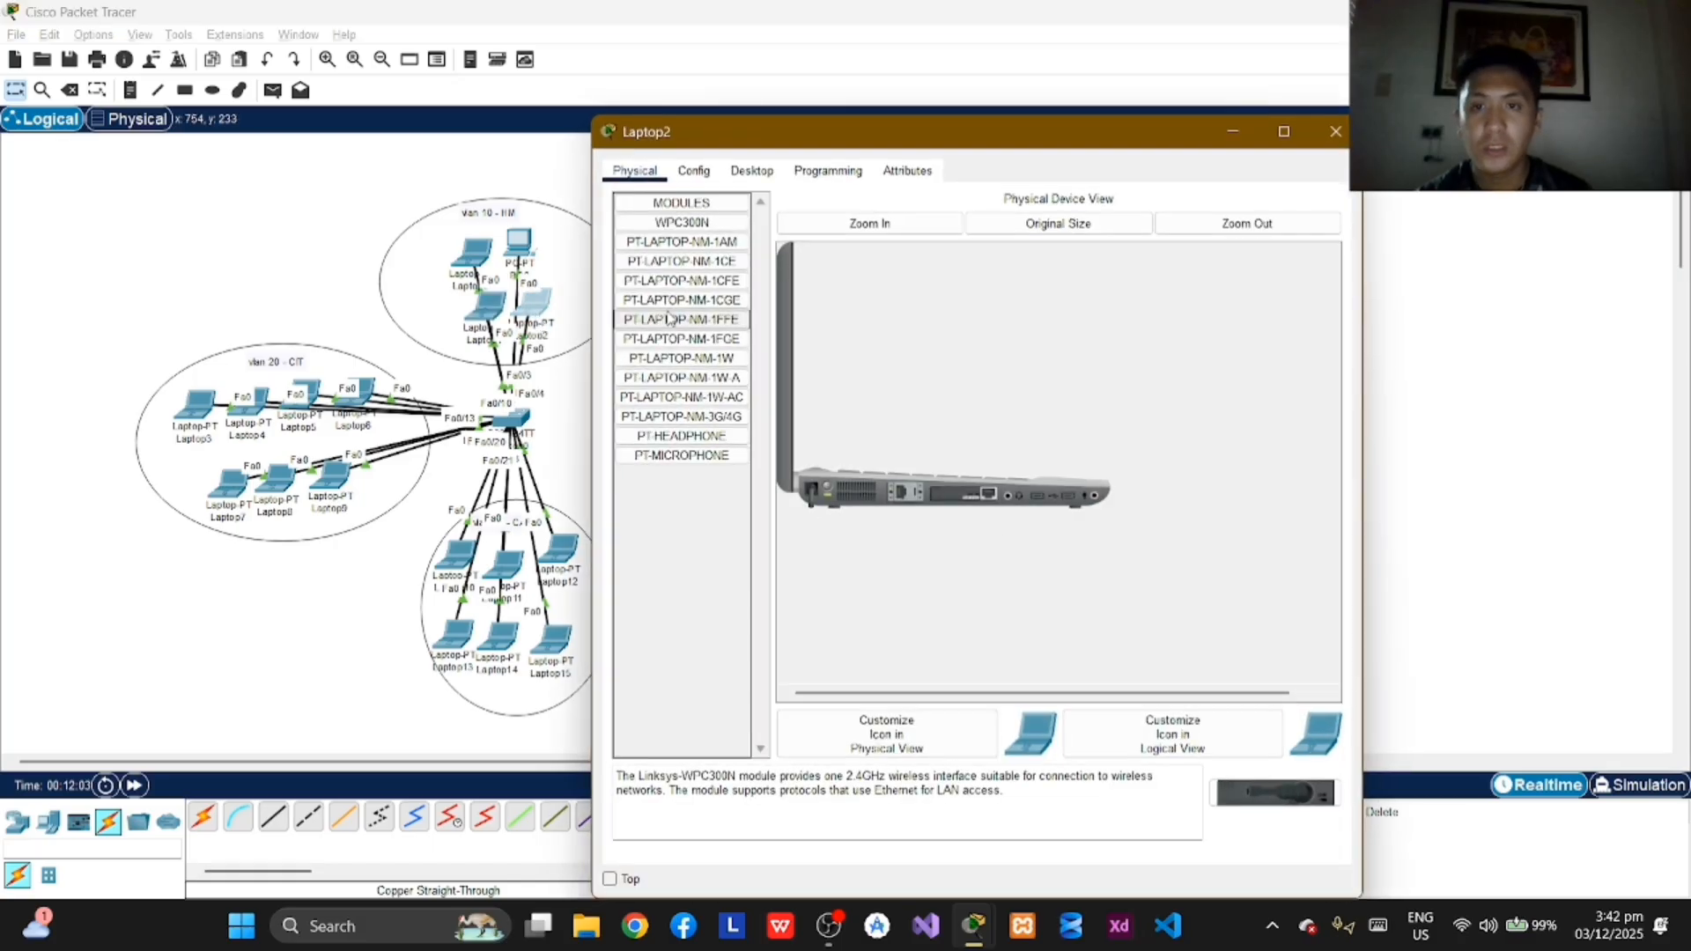
{"action": "left_click", "coordinate": [749, 172]}
{"action": "left_click", "coordinate": [700, 251]}
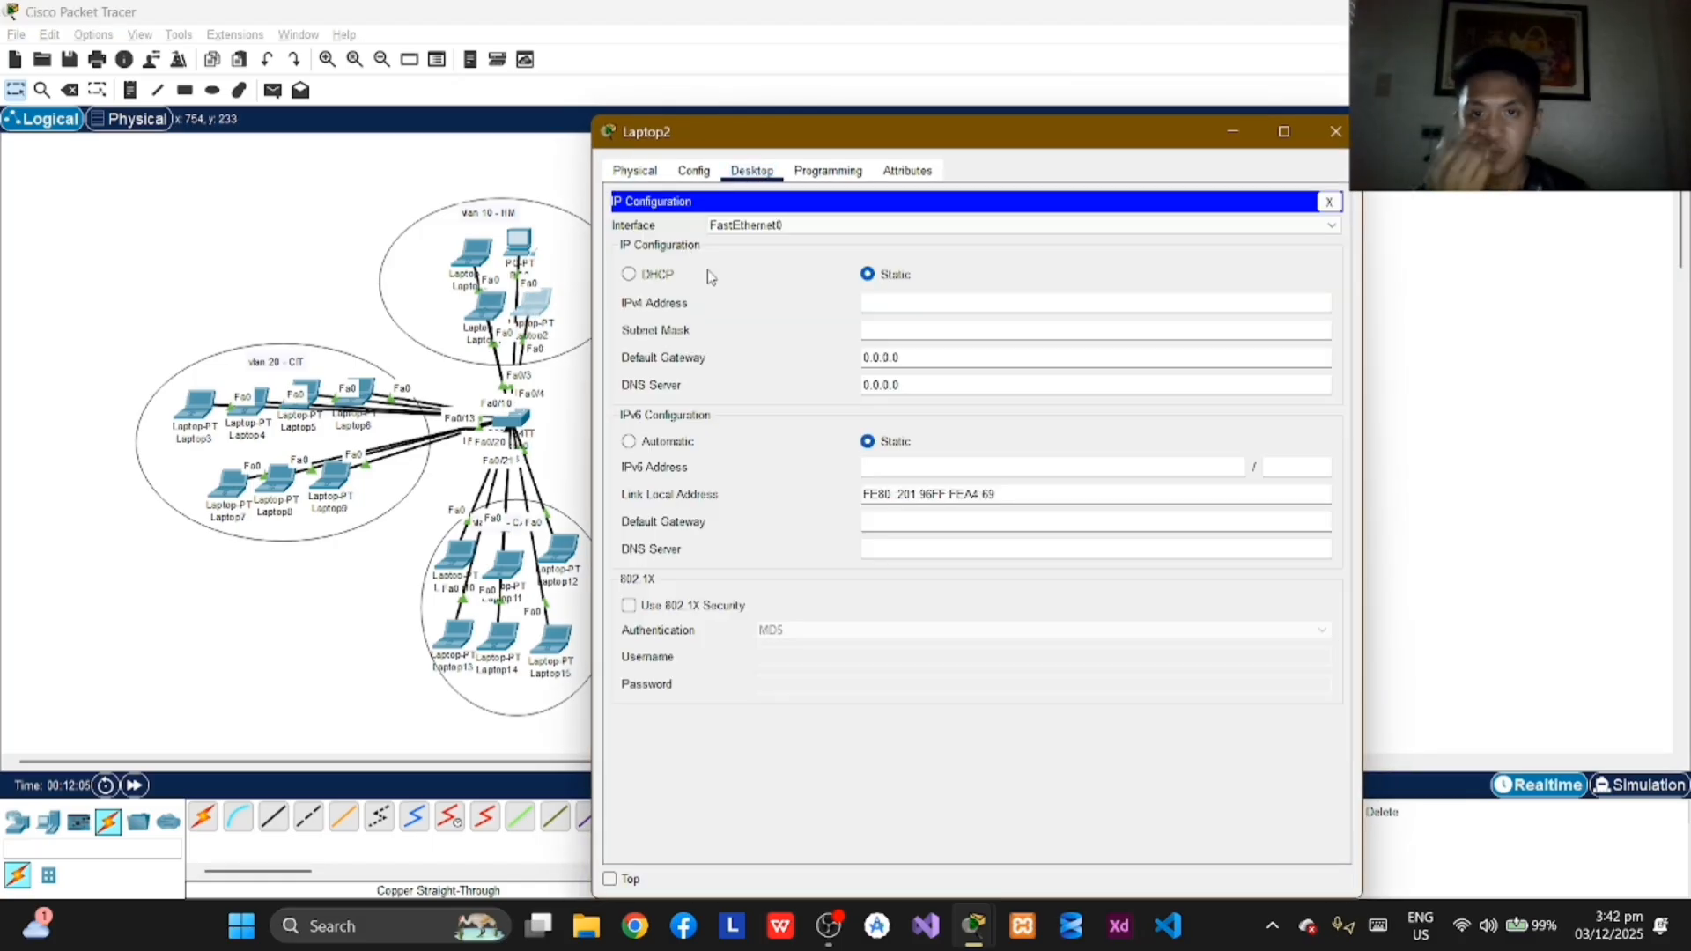
{"action": "left_click", "coordinate": [889, 304]}
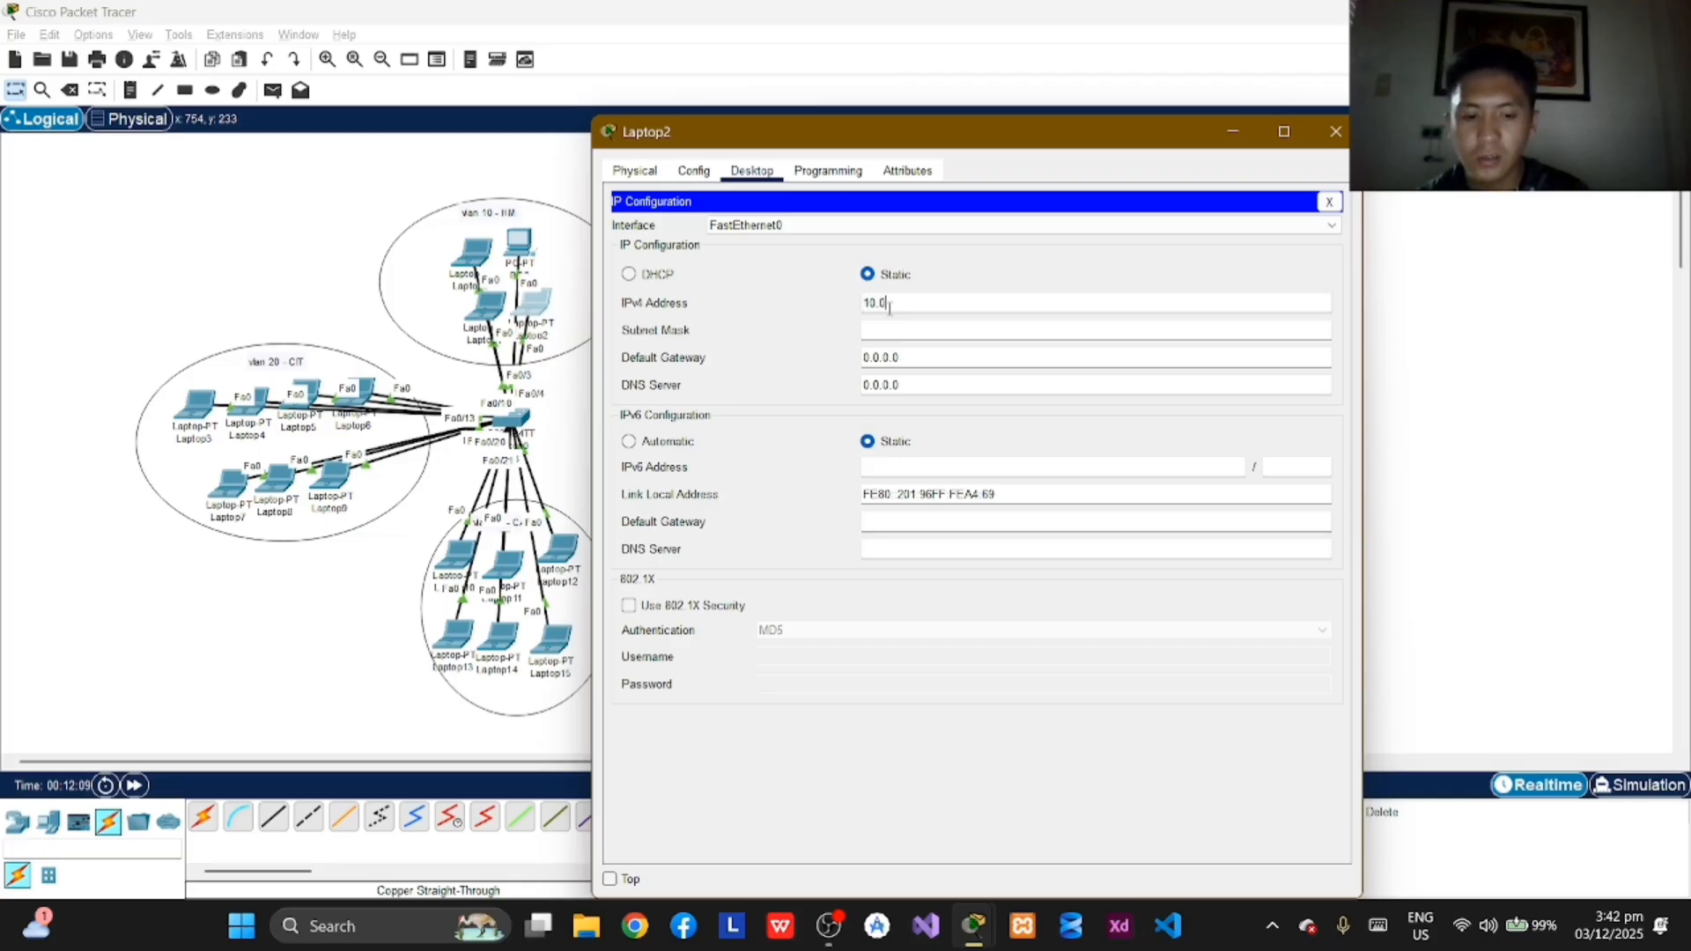
{"action": "type", "text": "10.0.1.4"}
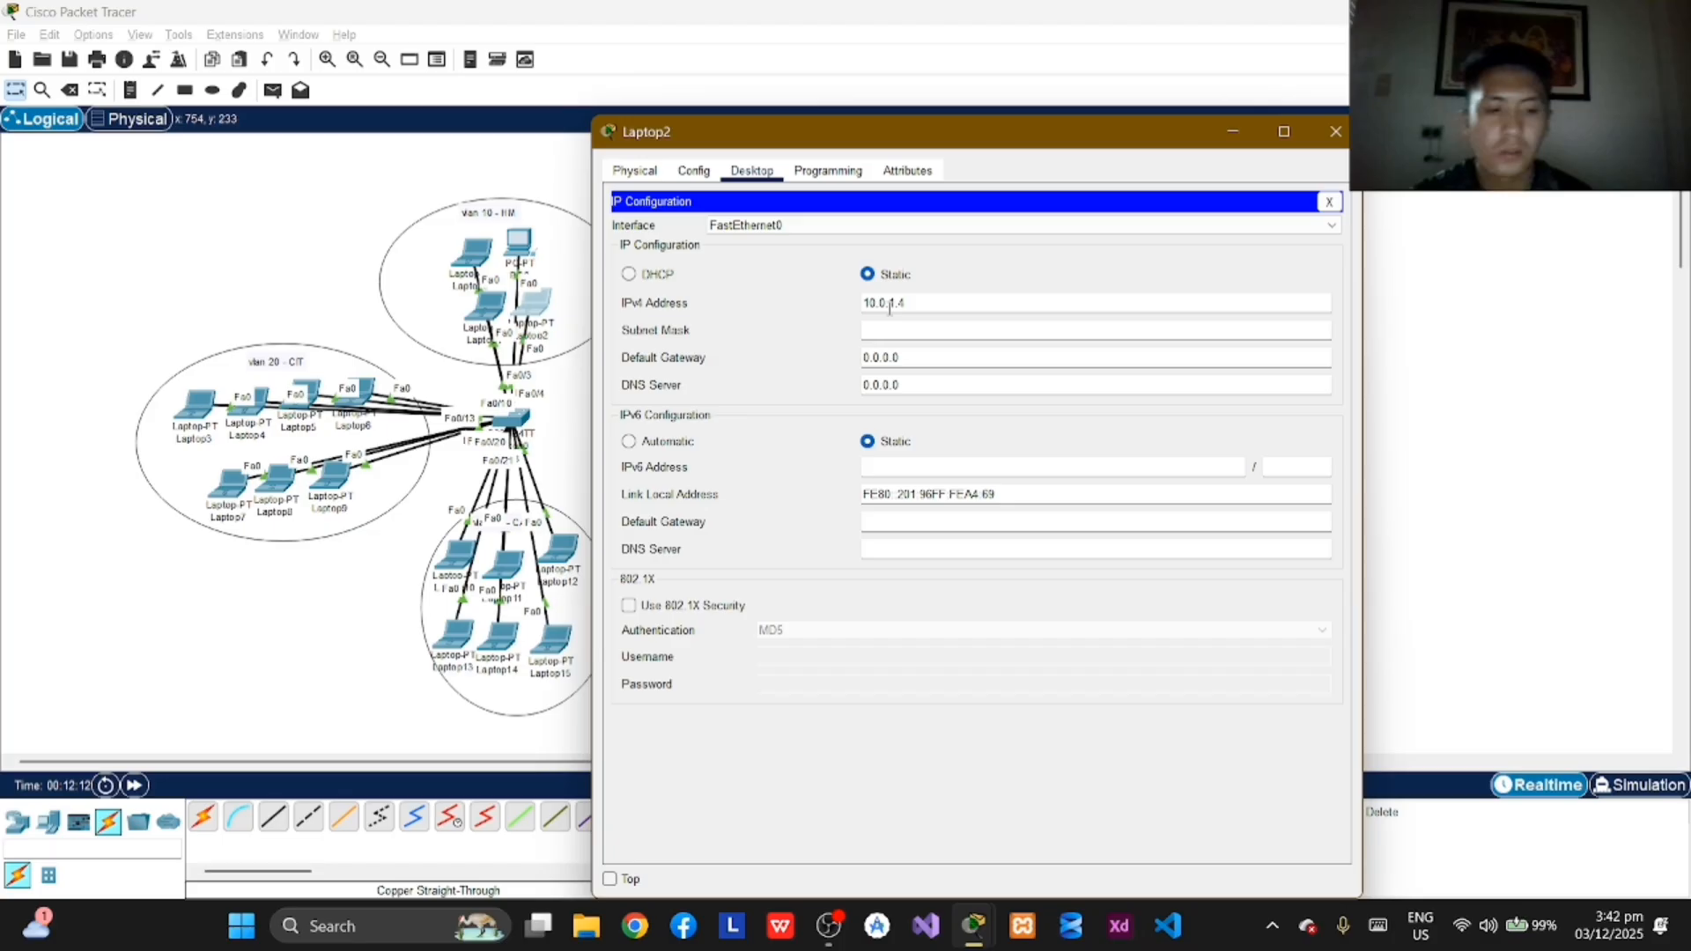
{"action": "key", "text": "Return"}
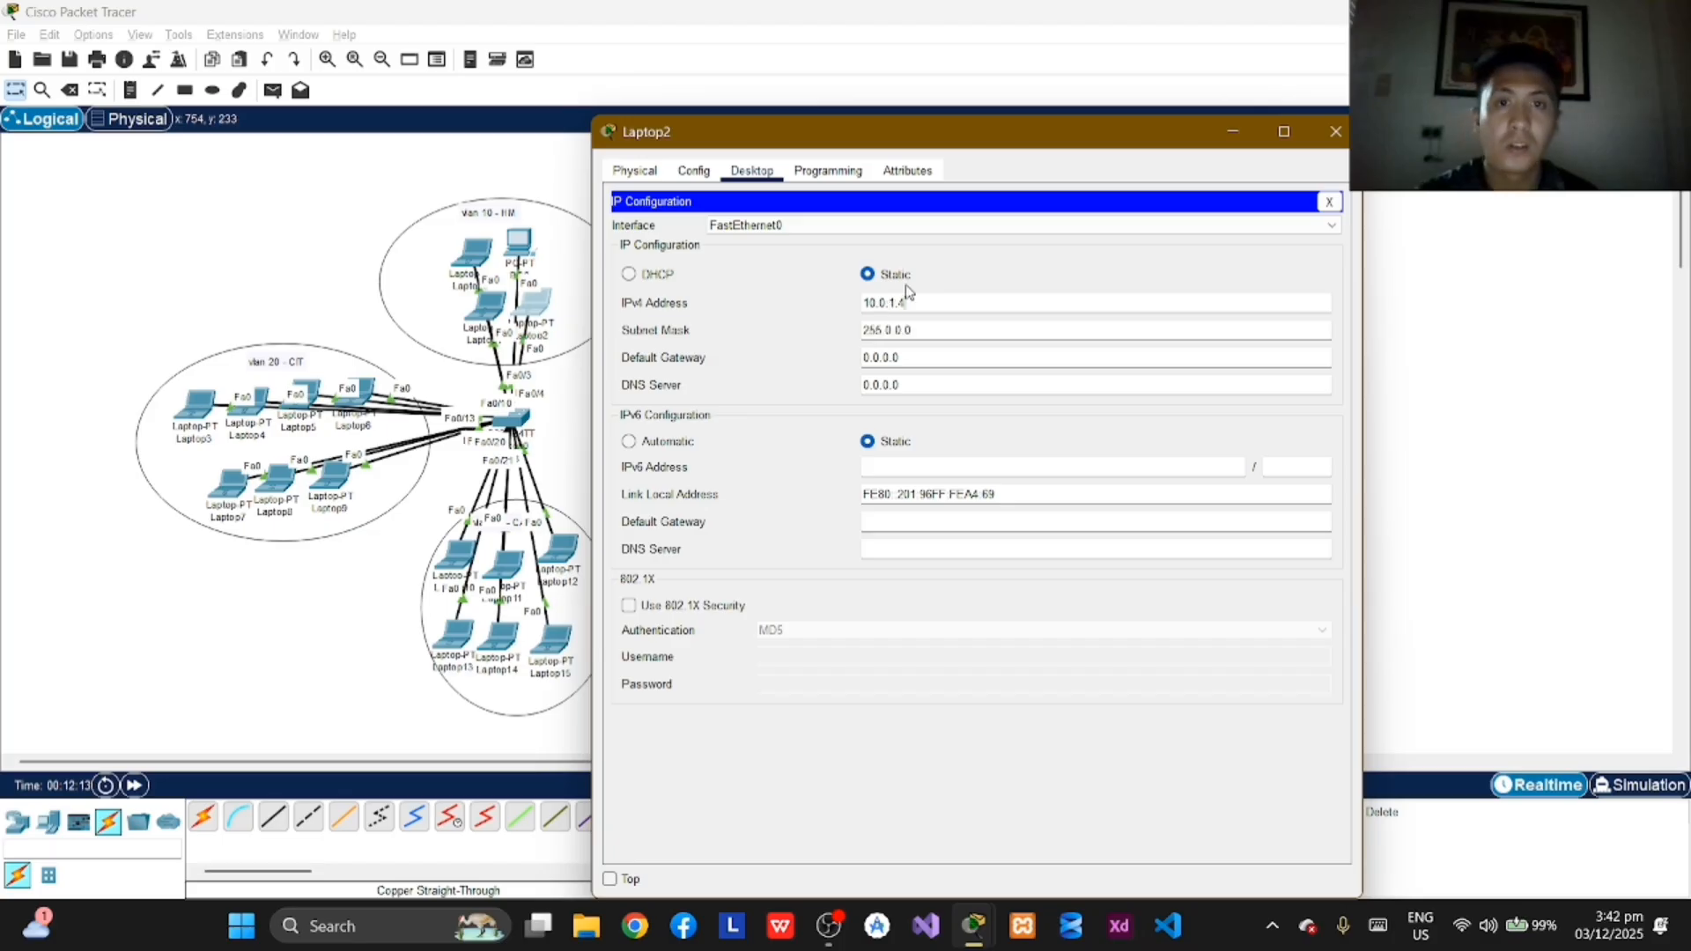
{"action": "left_click", "coordinate": [1334, 133]}
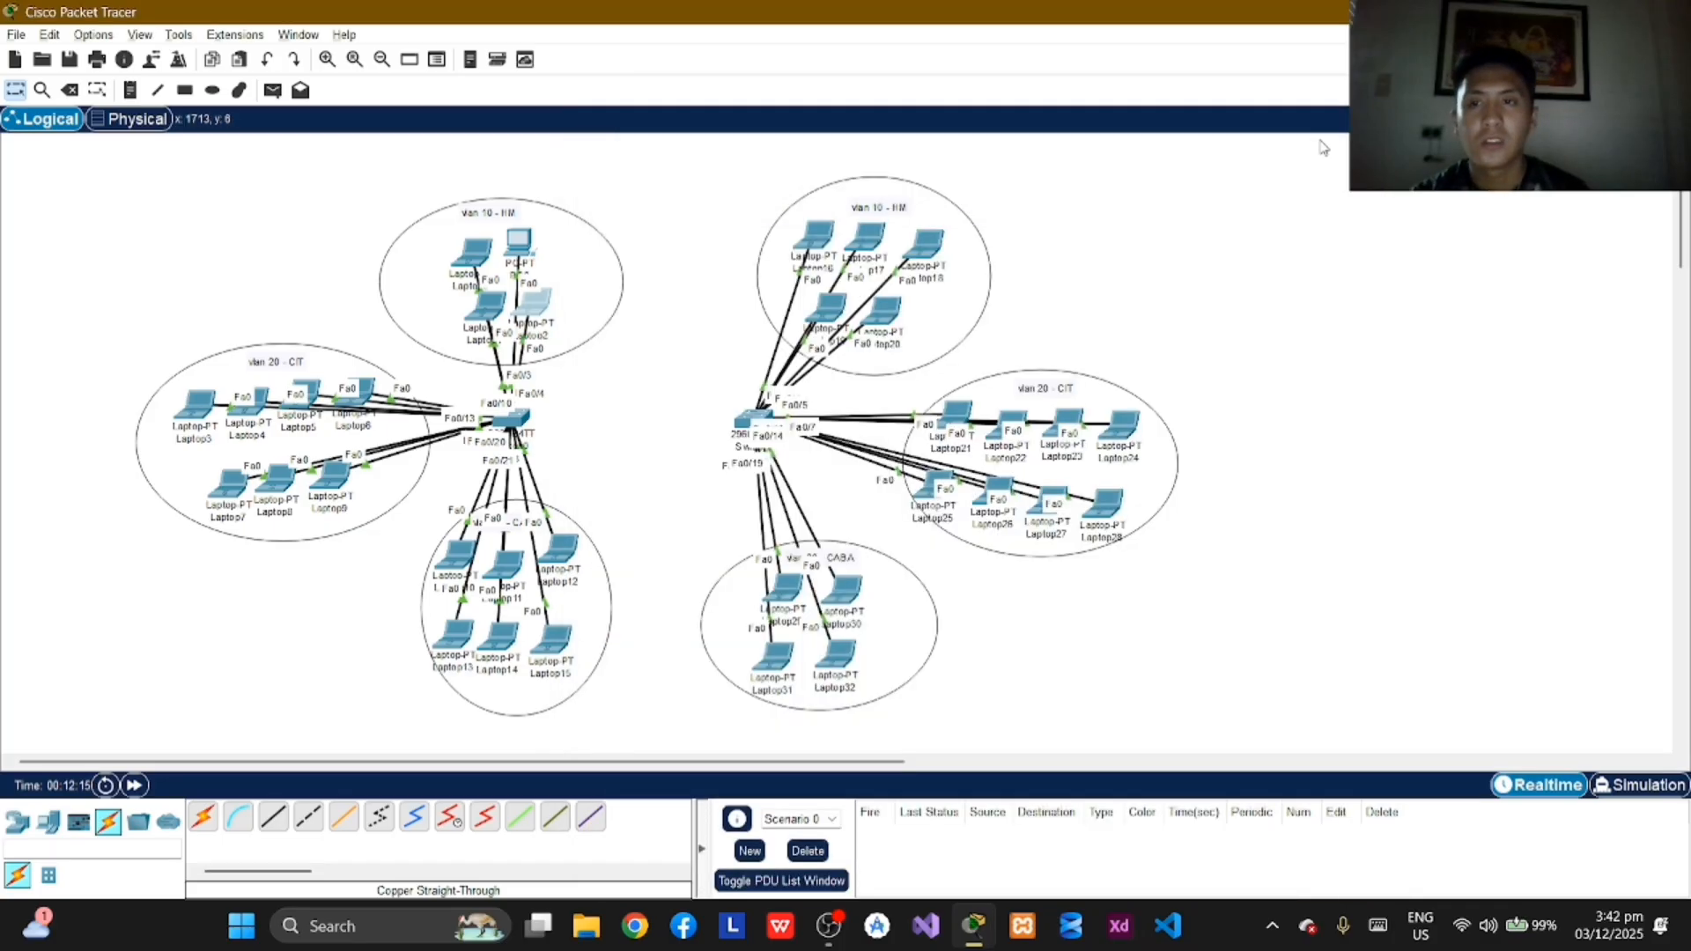
Step: Assign Laptop3 in VLAN 20 the static IPv4 address 172.16.0.2 with subnet mask 255.255.0.0 and close its window
{"action": "left_click", "coordinate": [198, 421]}
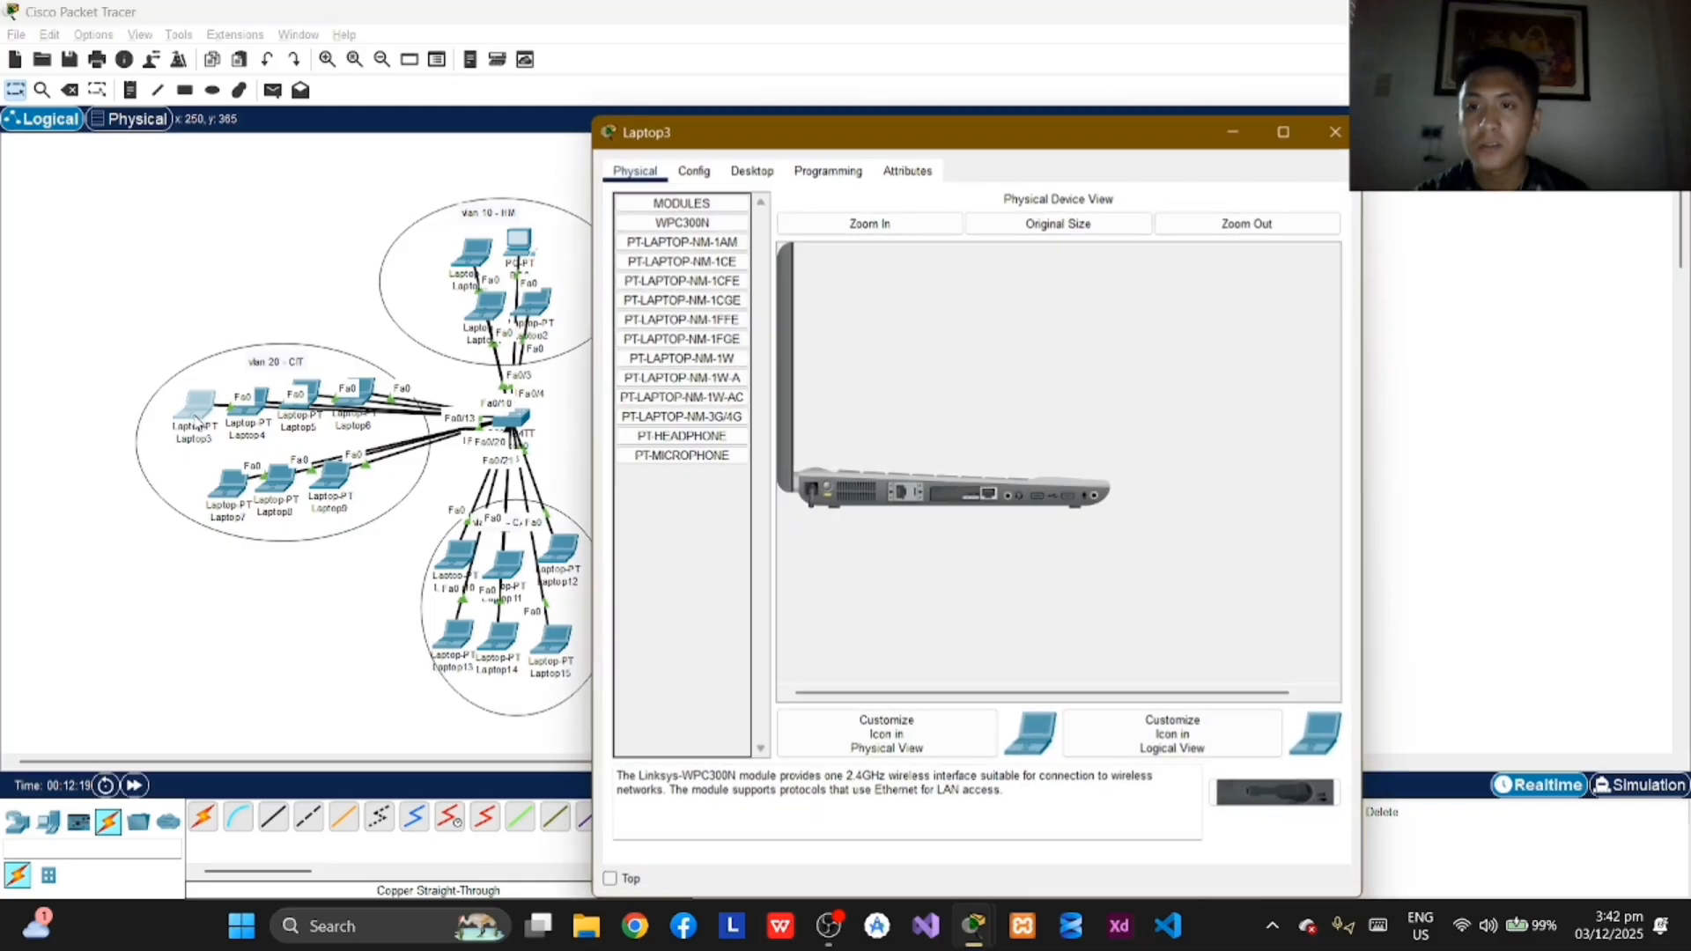
{"action": "left_click", "coordinate": [771, 173]}
{"action": "left_click", "coordinate": [680, 264]}
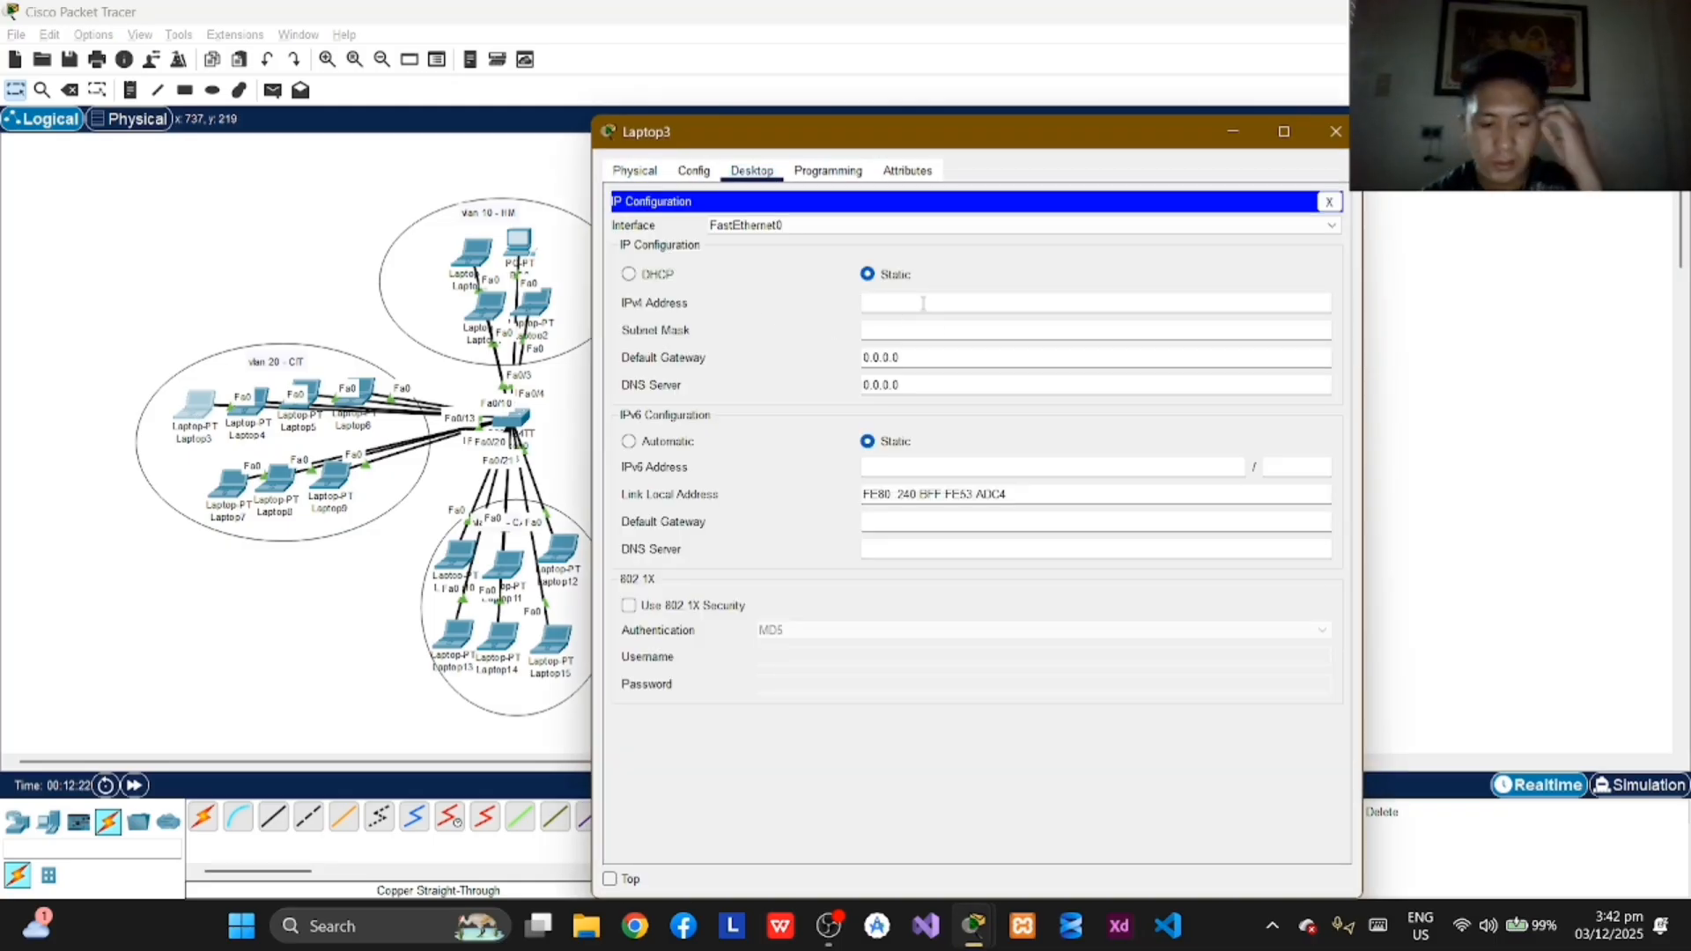
{"action": "type", "text": "172.16"}
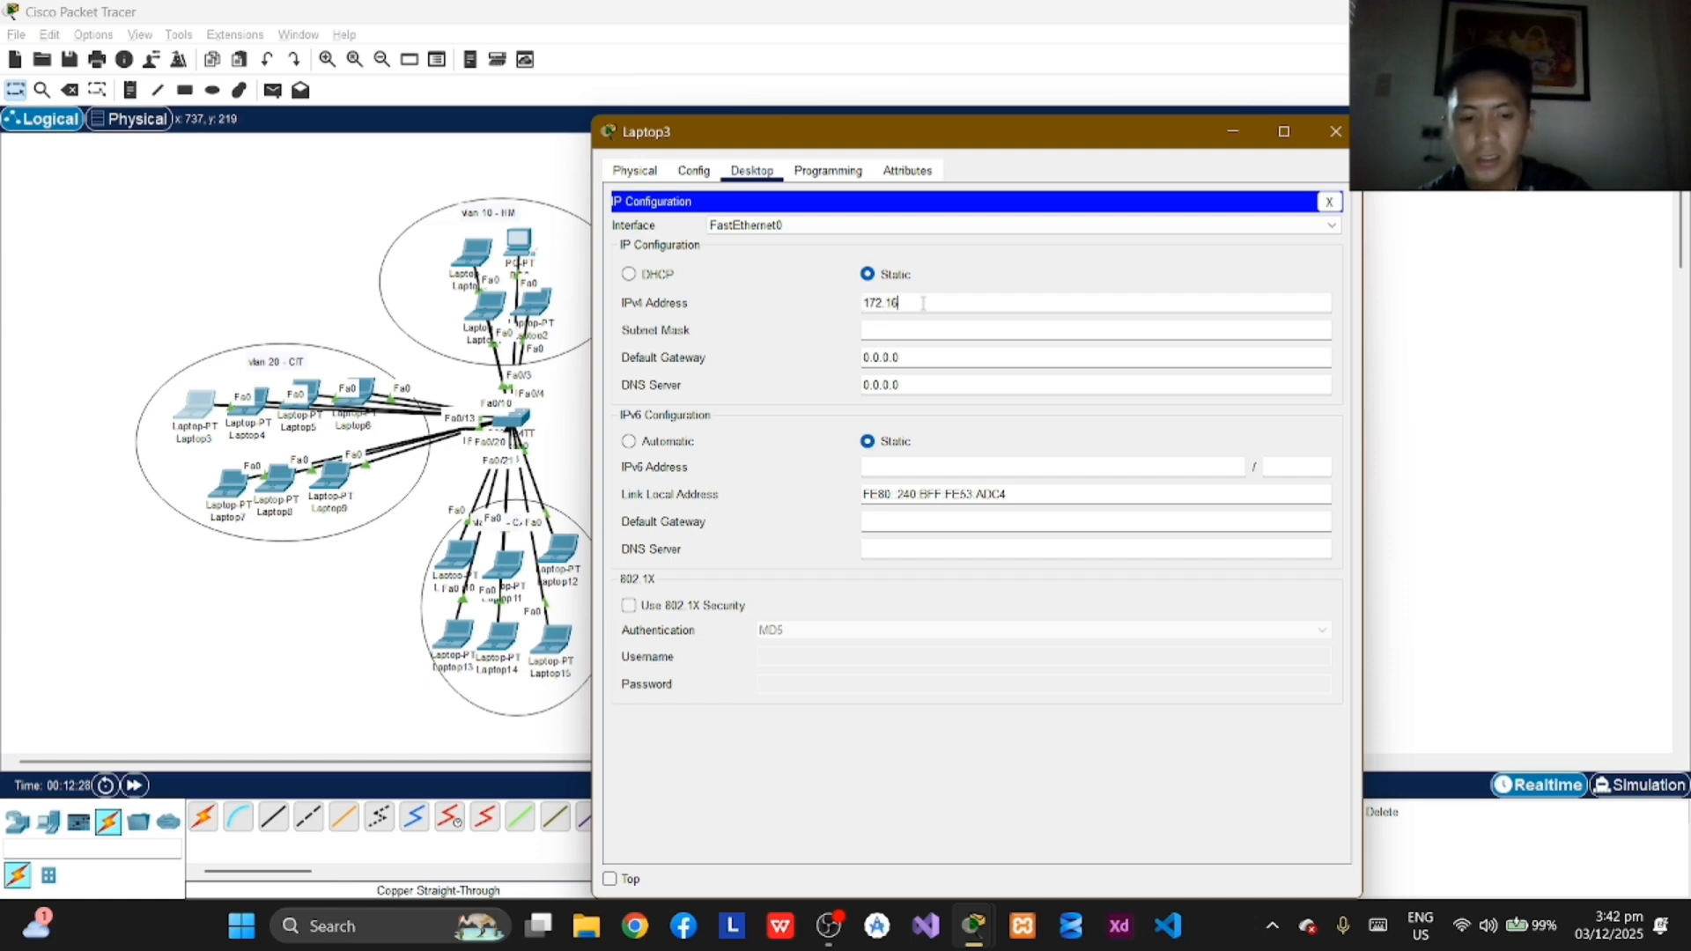
{"action": "type", "text": ".0."}
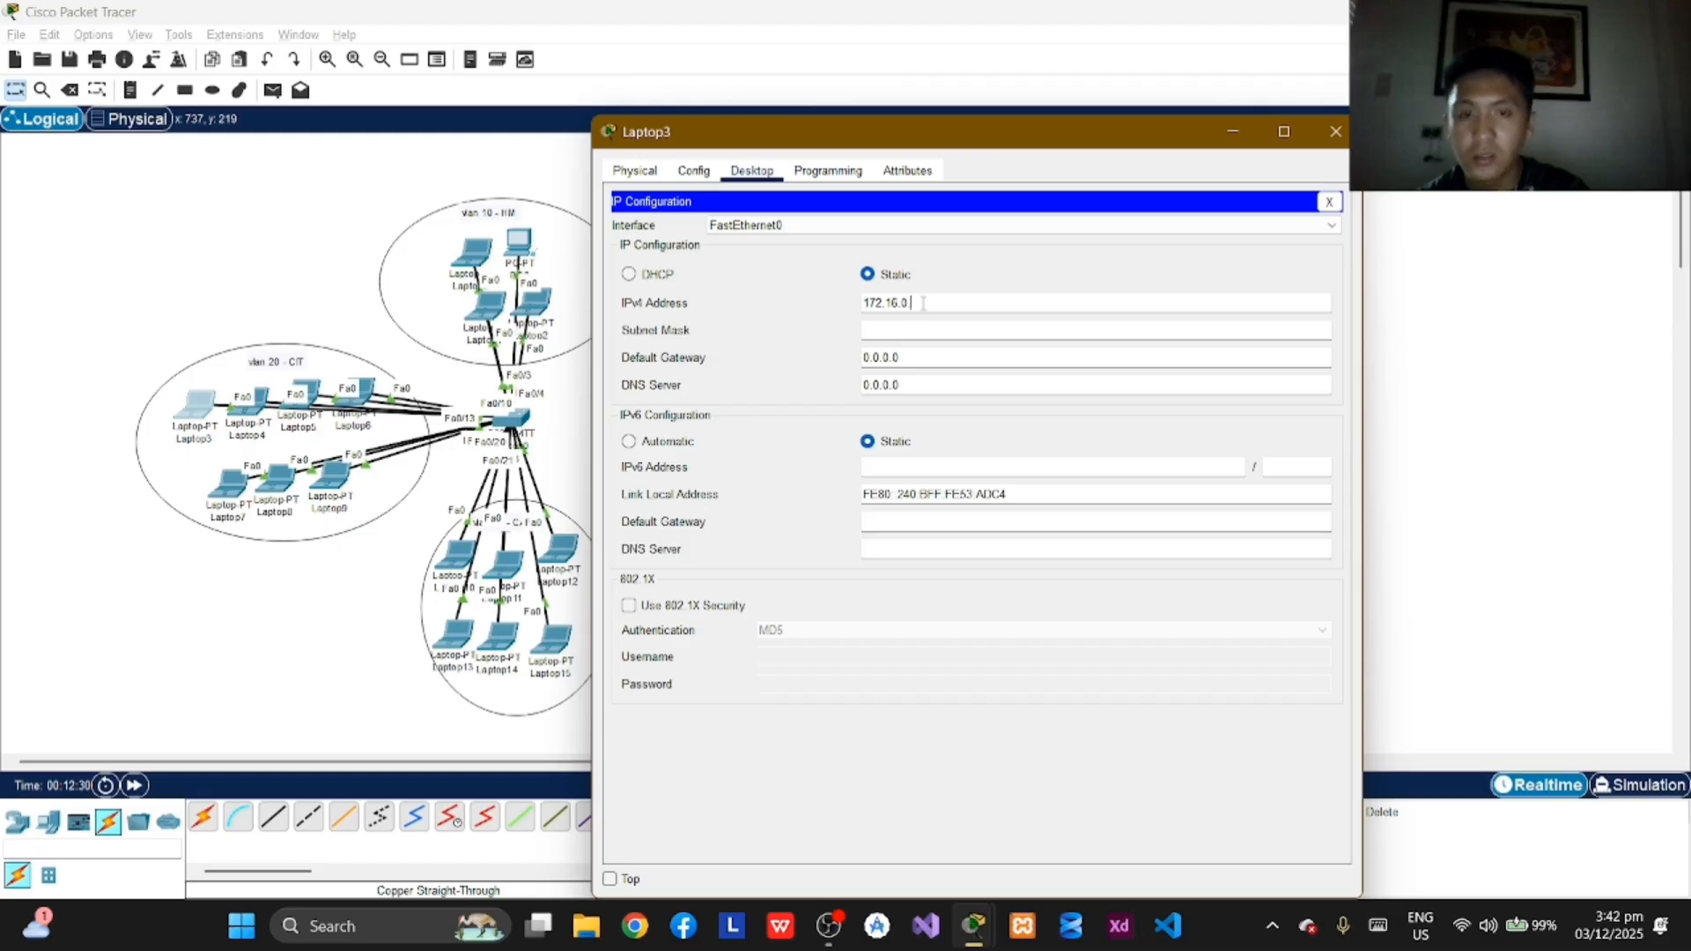
{"action": "type", "text": "2"}
{"action": "key", "text": "Return"}
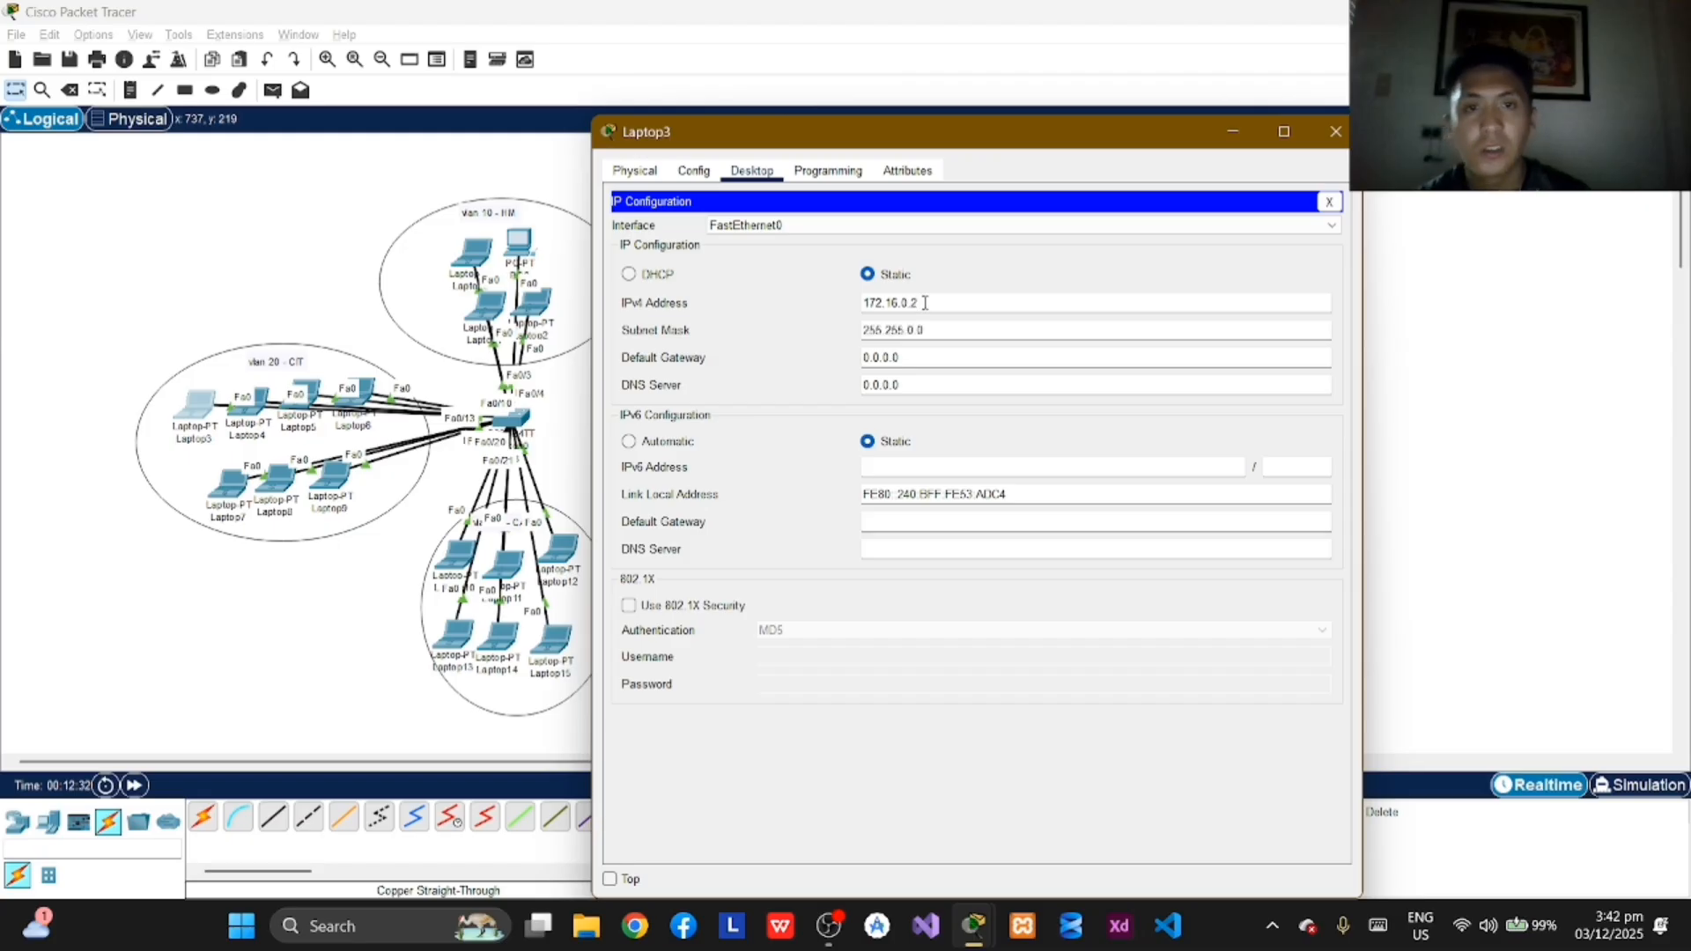
{"action": "left_click", "coordinate": [1334, 127]}
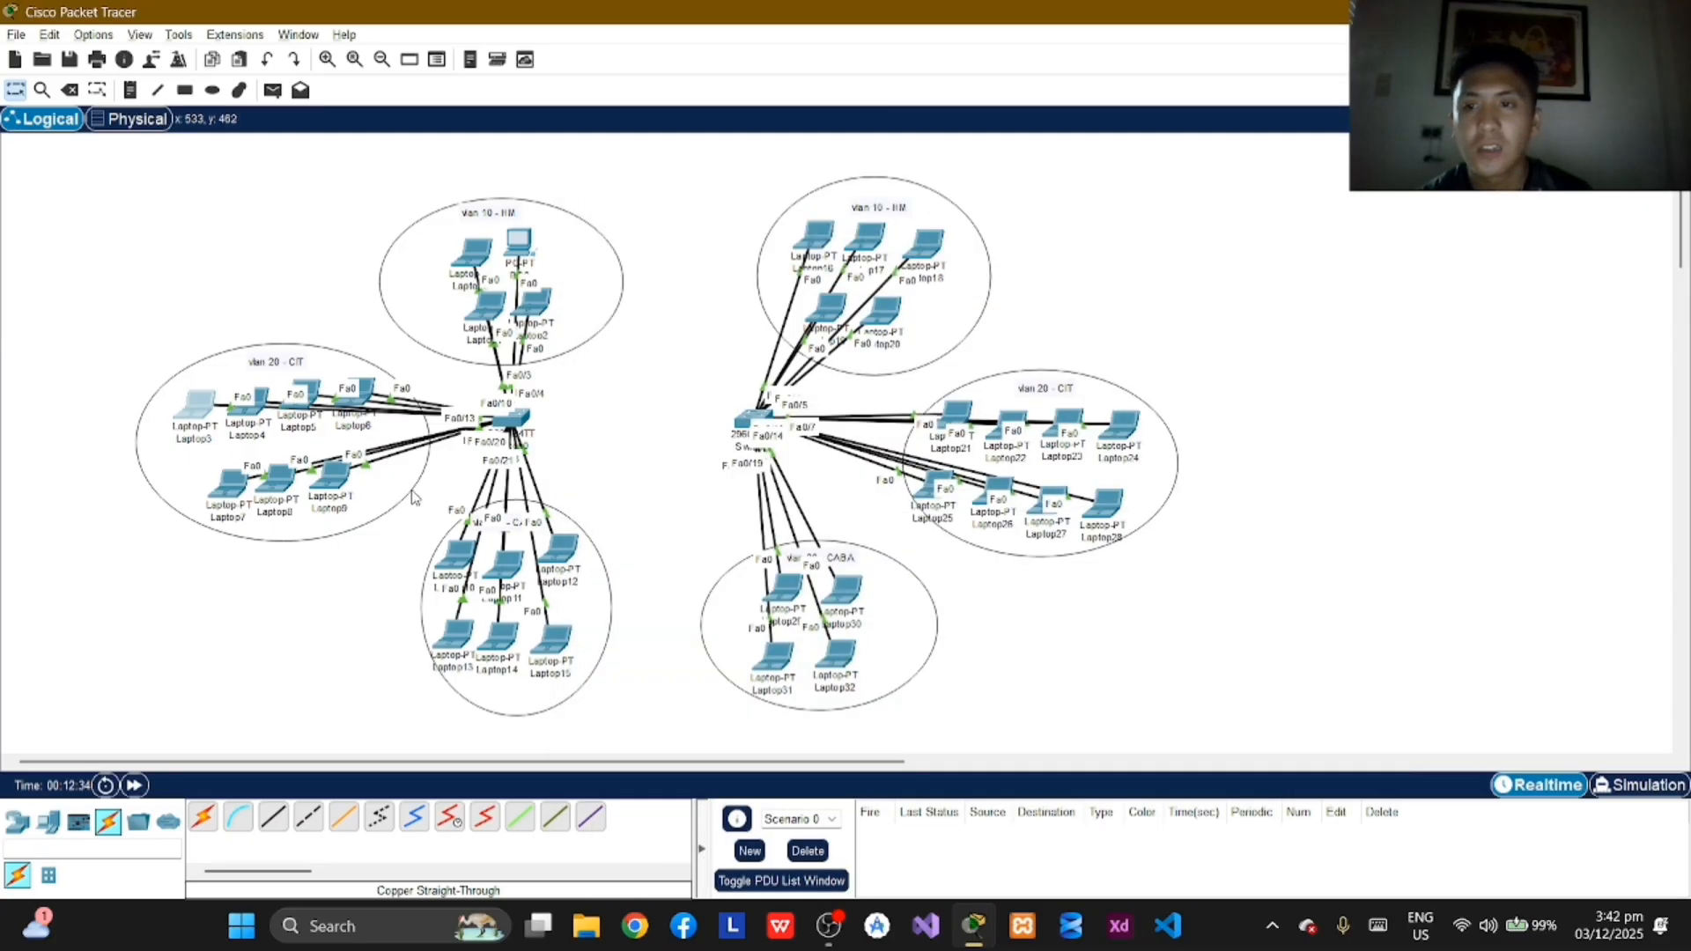
Step: Try to assign Laptop4 in VLAN 20 the static IPv4 address 172.16.0.2
{"action": "left_click", "coordinate": [249, 410]}
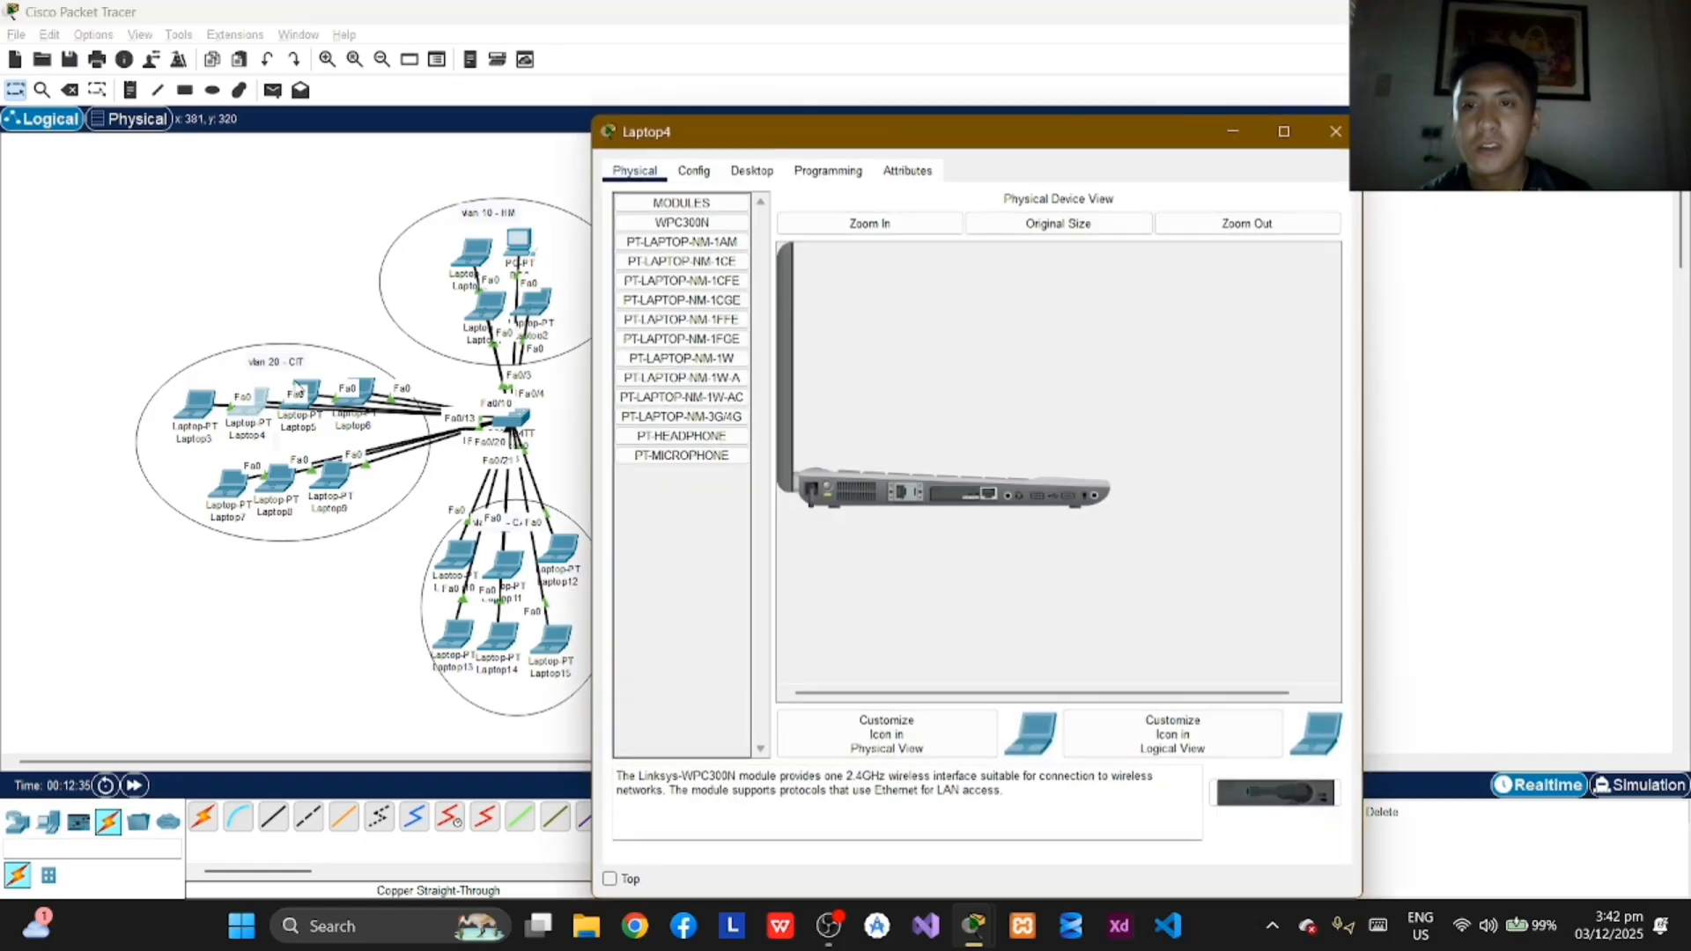
{"action": "left_click", "coordinate": [753, 173]}
{"action": "left_click", "coordinate": [659, 250]}
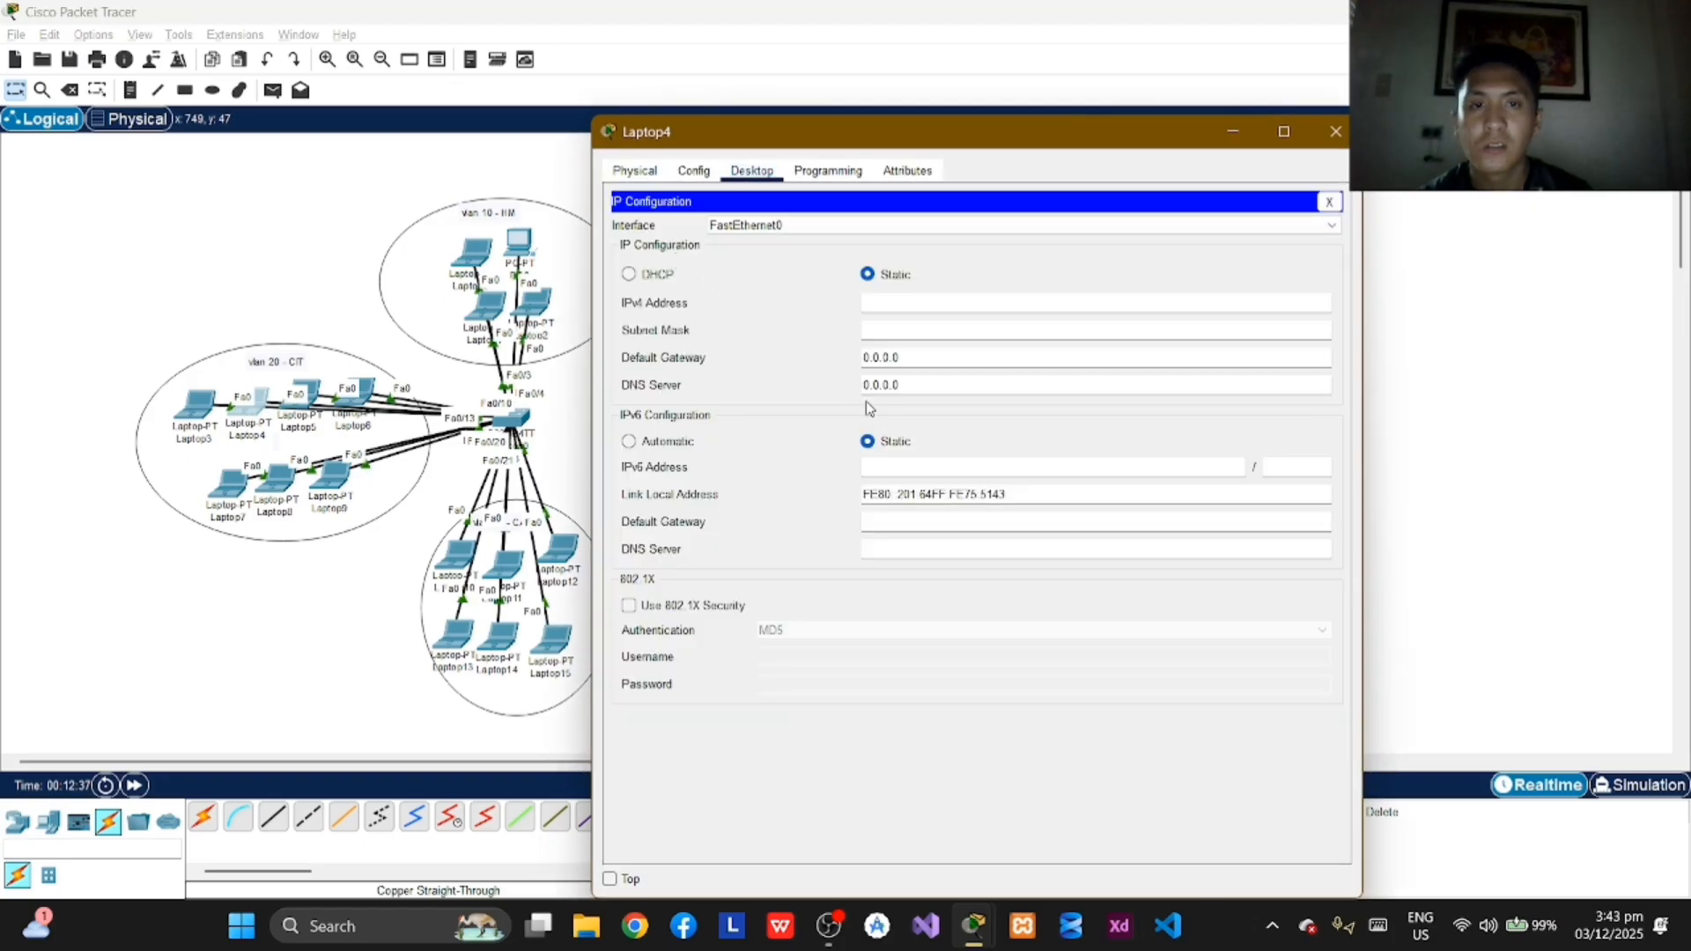
{"action": "left_click", "coordinate": [902, 302]}
{"action": "type", "text": "172.16.0.2"}
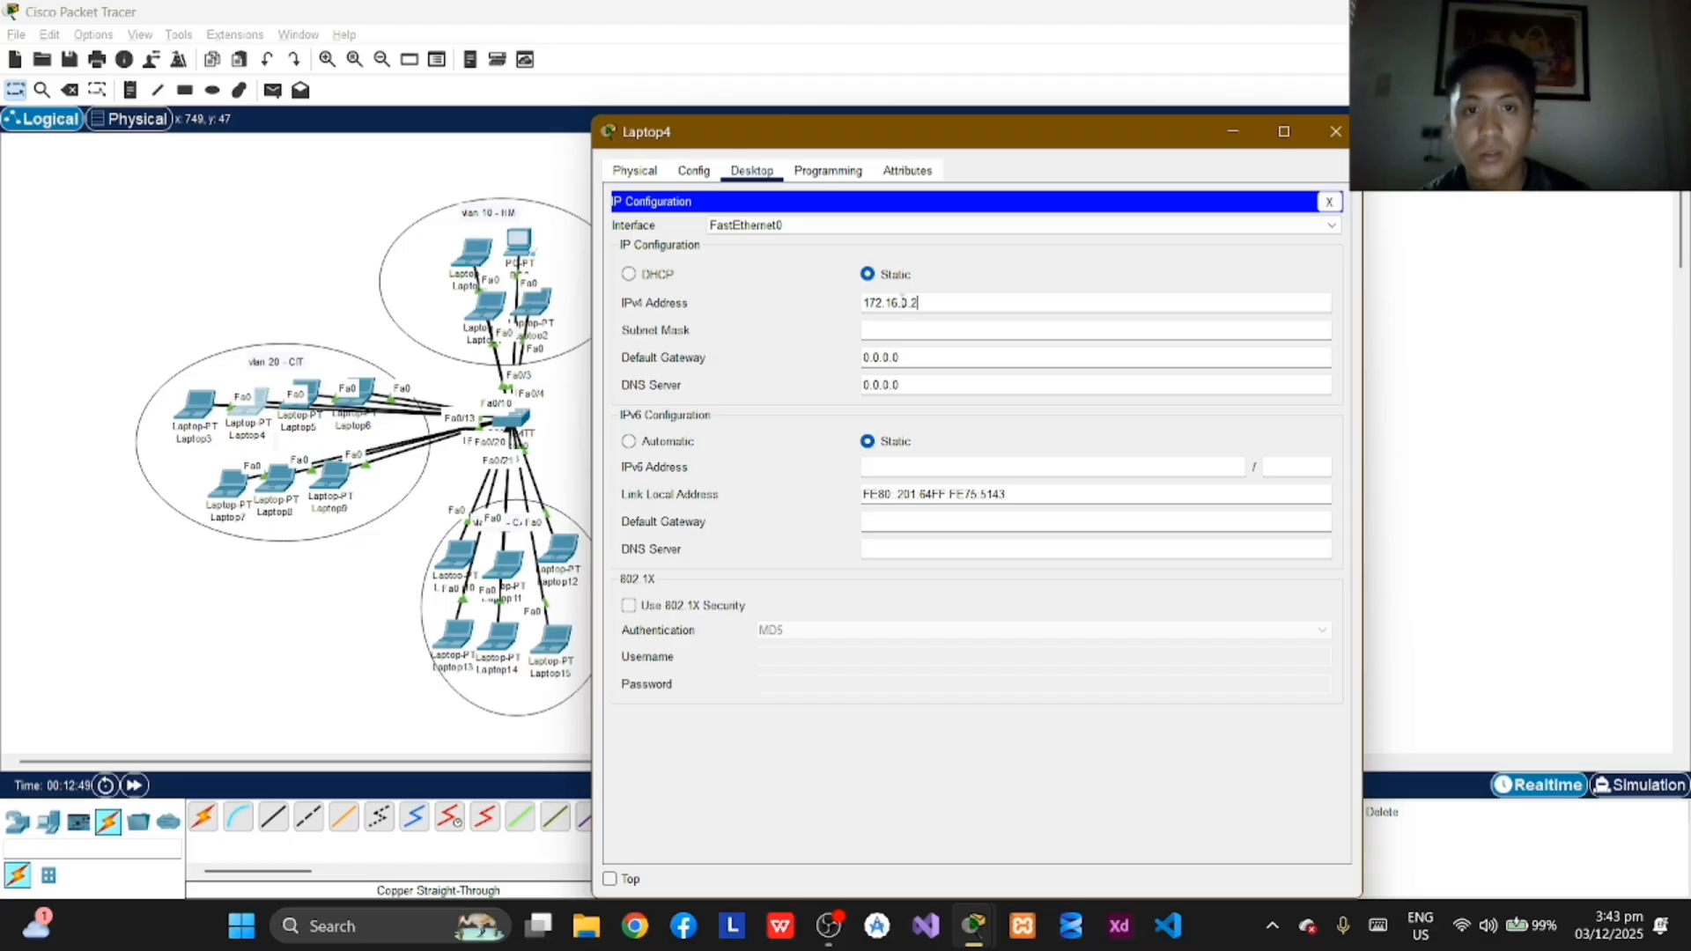
{"action": "key", "text": "Return"}
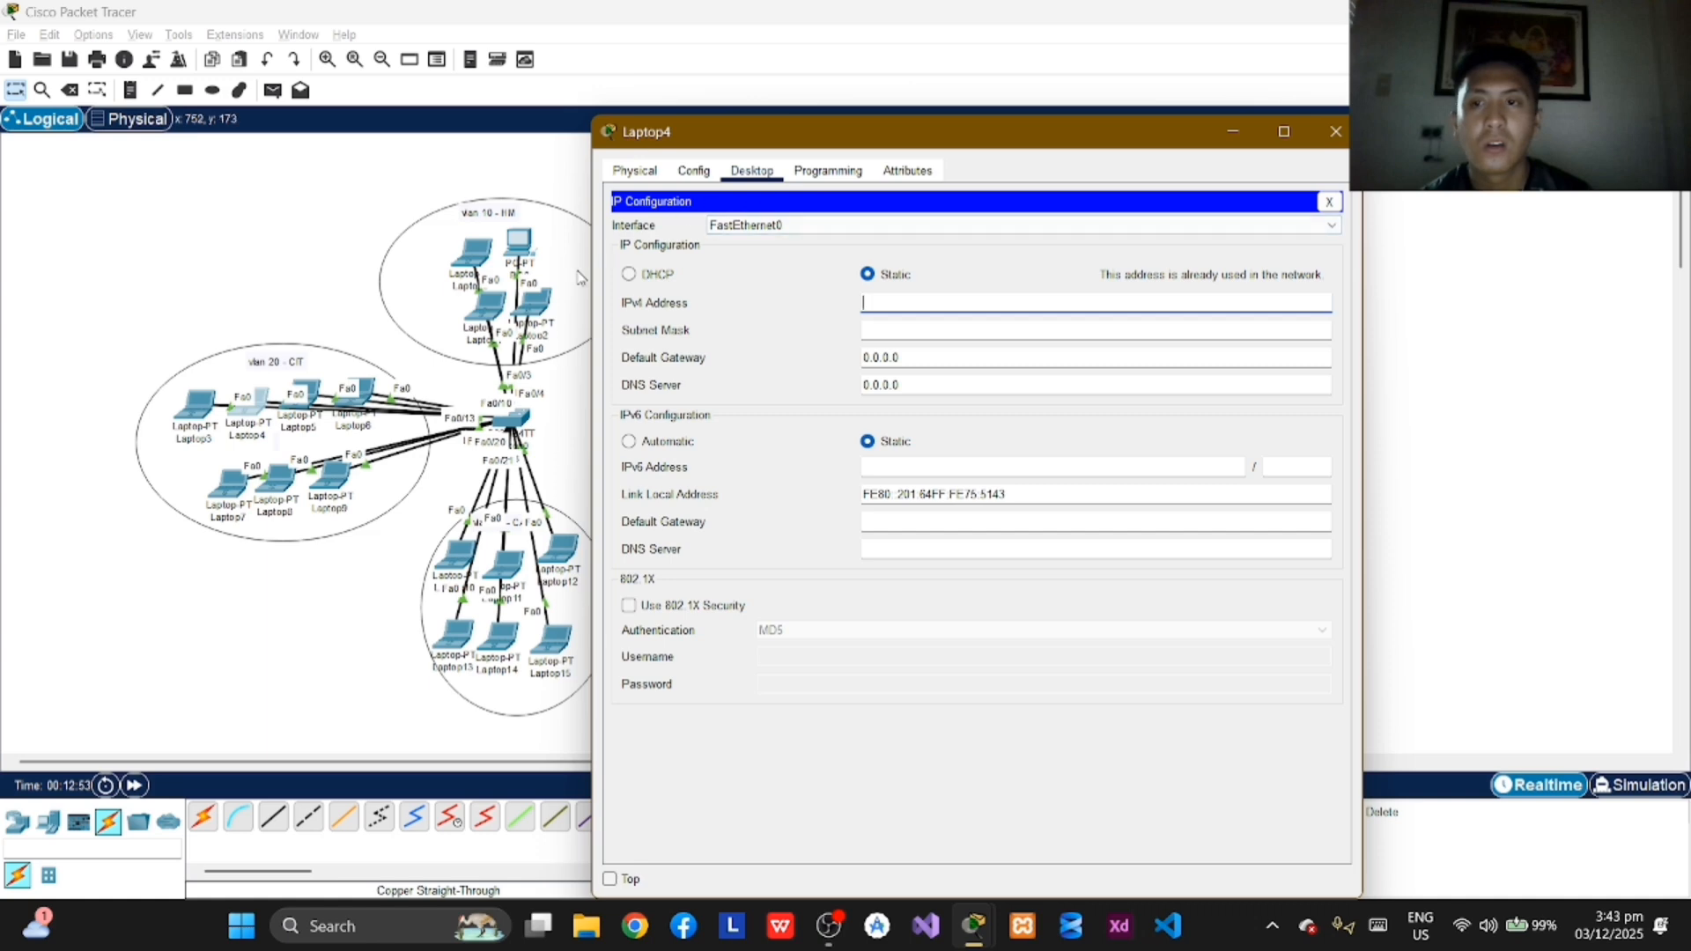
Step: Change Laptop3's static IPv4 address in VLAN 20 to 172.16.0.1 and close its window
{"action": "left_click", "coordinate": [195, 407]}
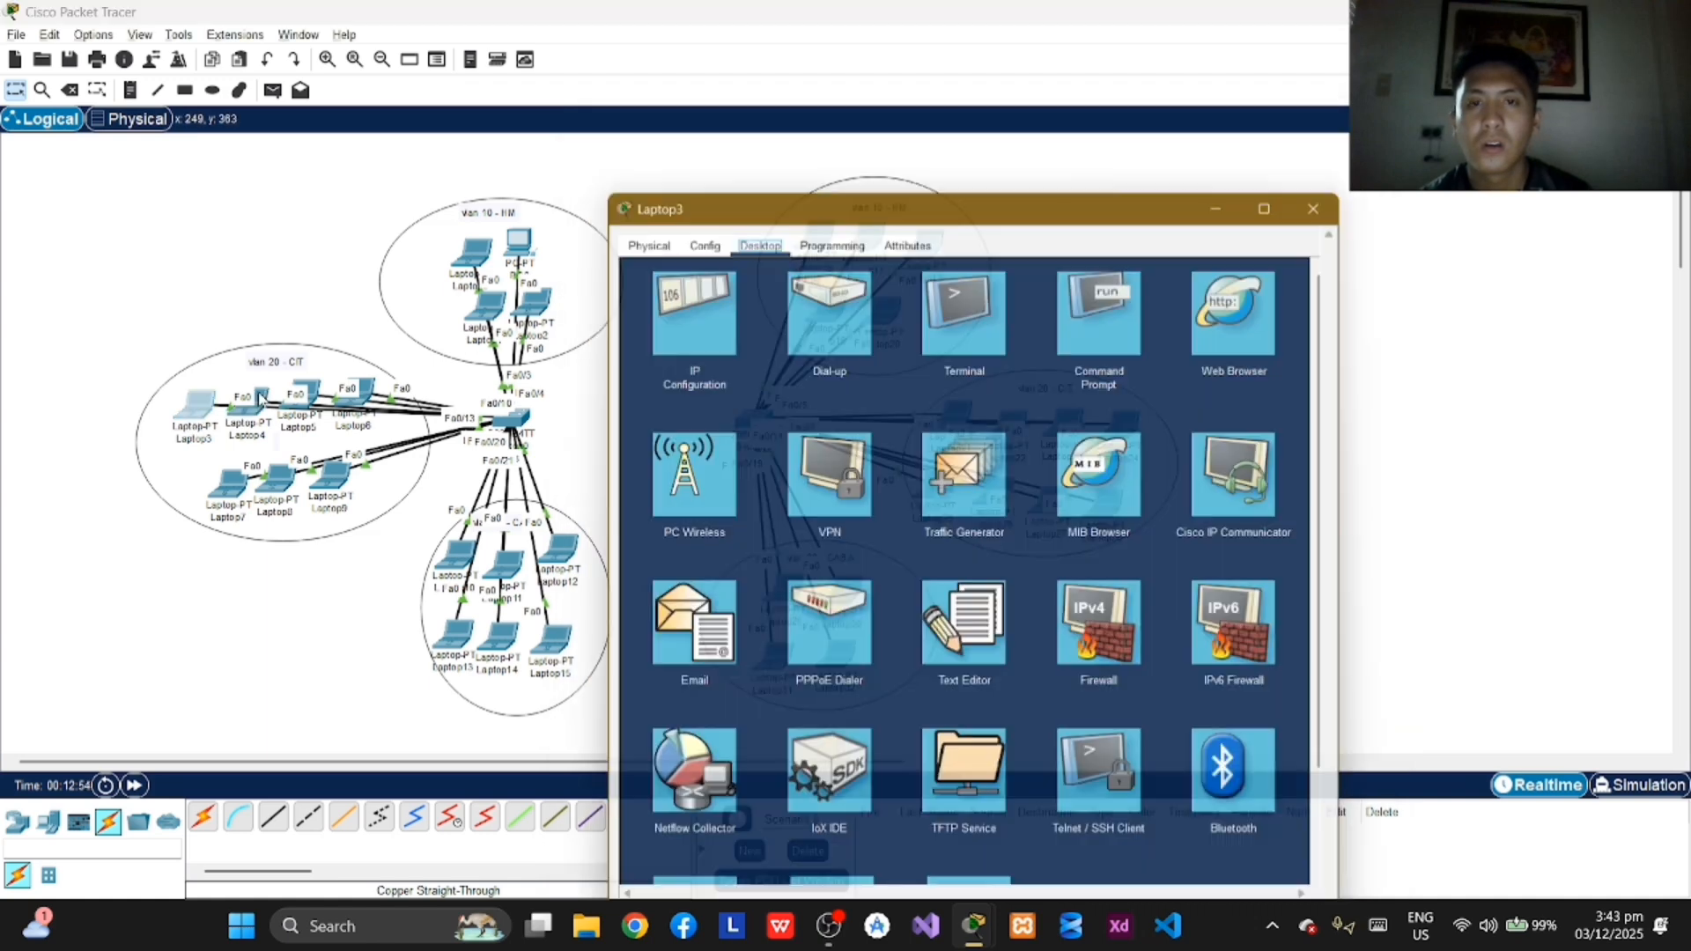
{"action": "left_click", "coordinate": [679, 278]}
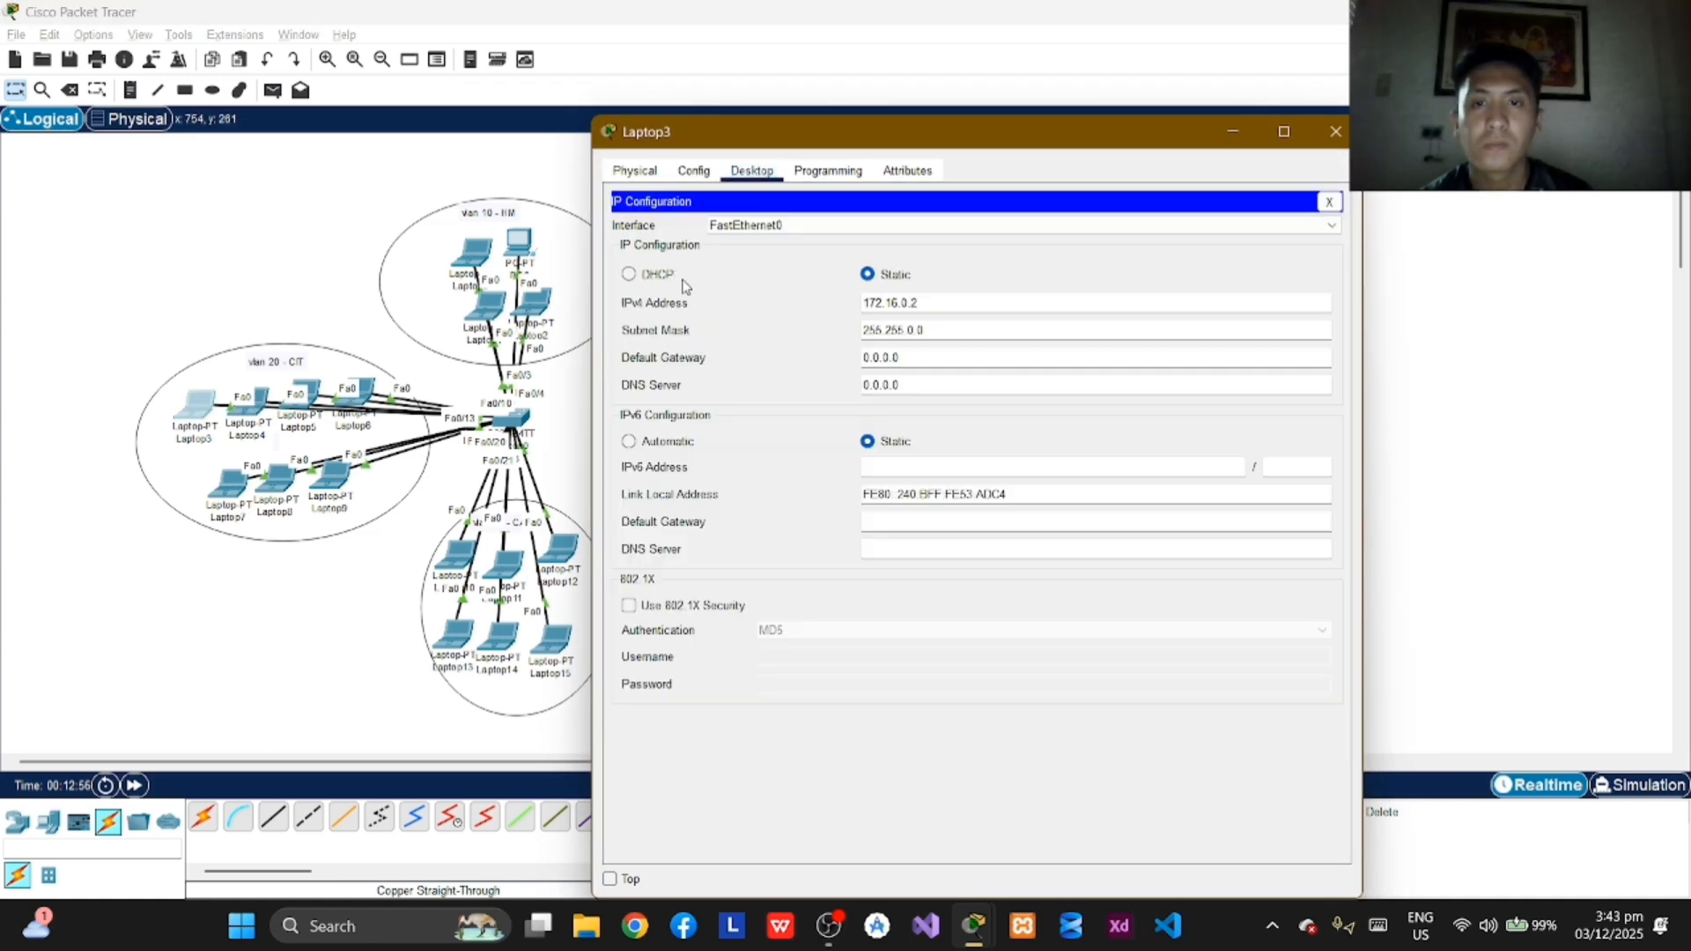
{"action": "left_click", "coordinate": [924, 303]}
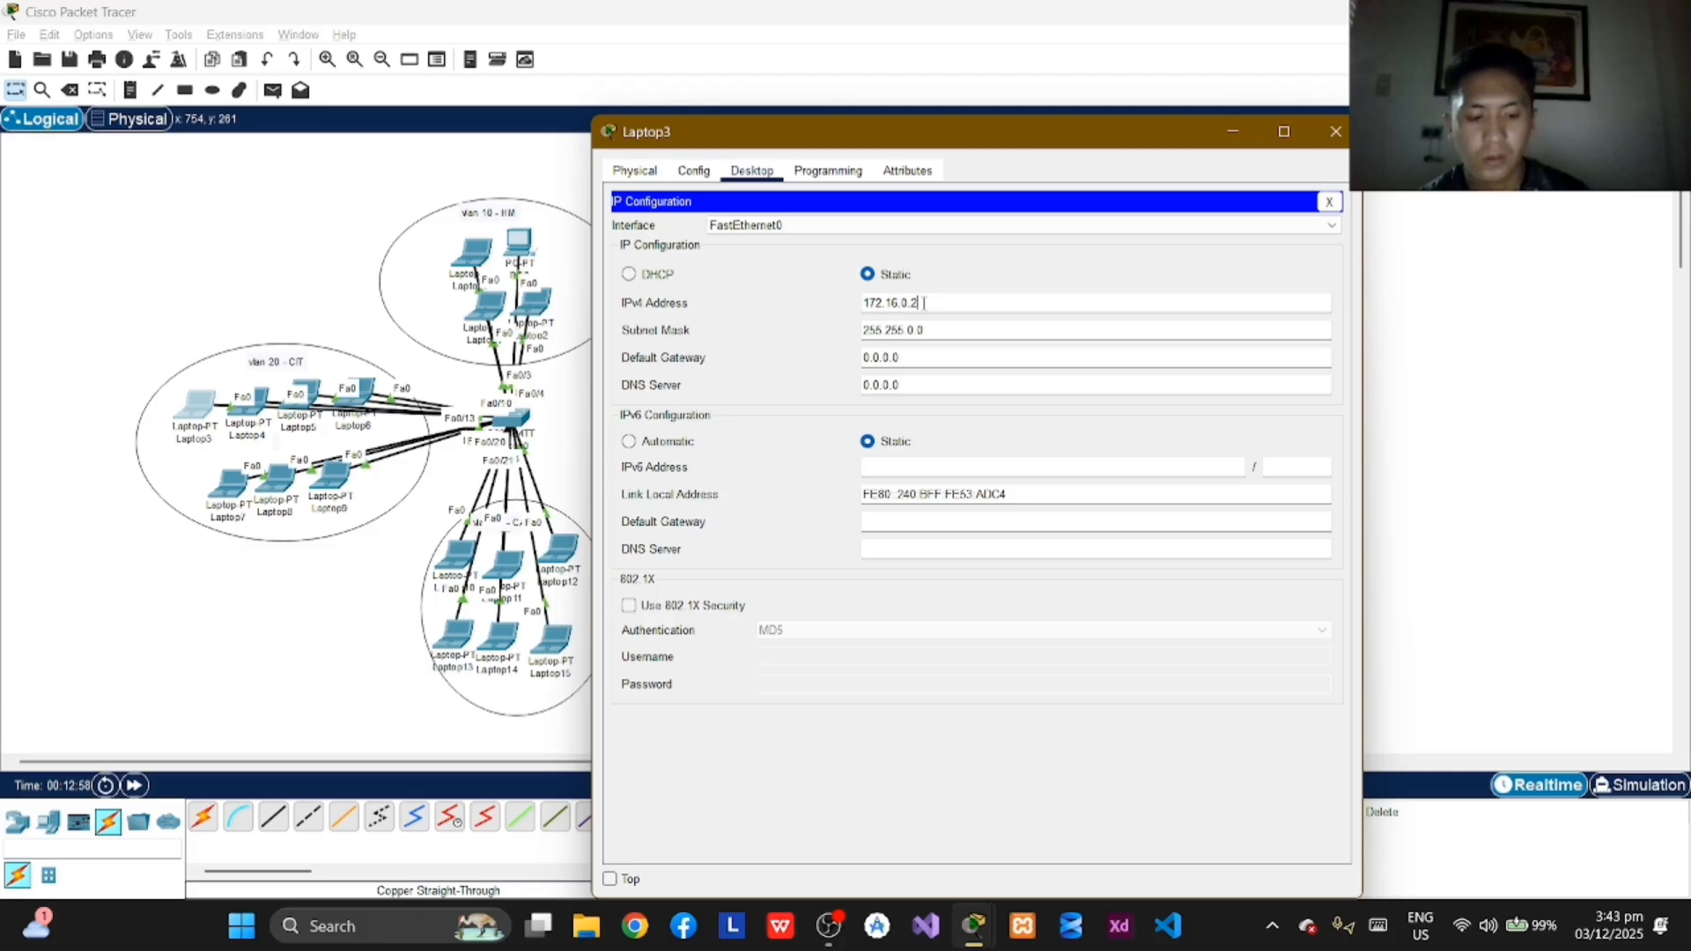
{"action": "key", "text": "BackSpace"}
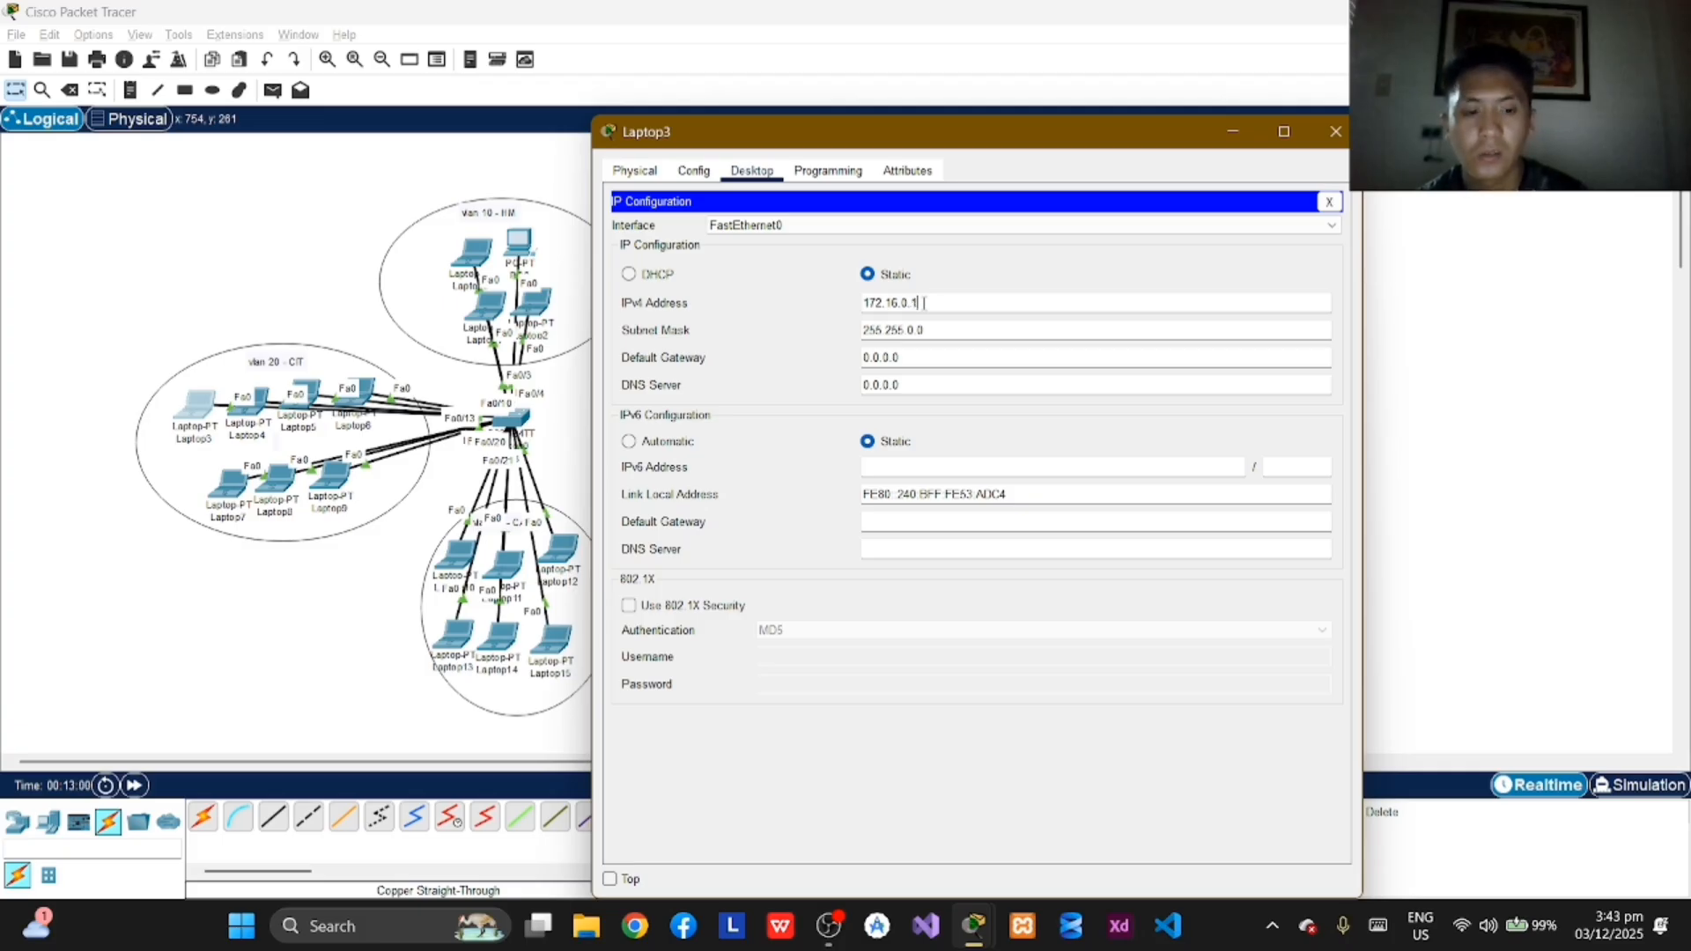
{"action": "left_click", "coordinate": [1334, 131]}
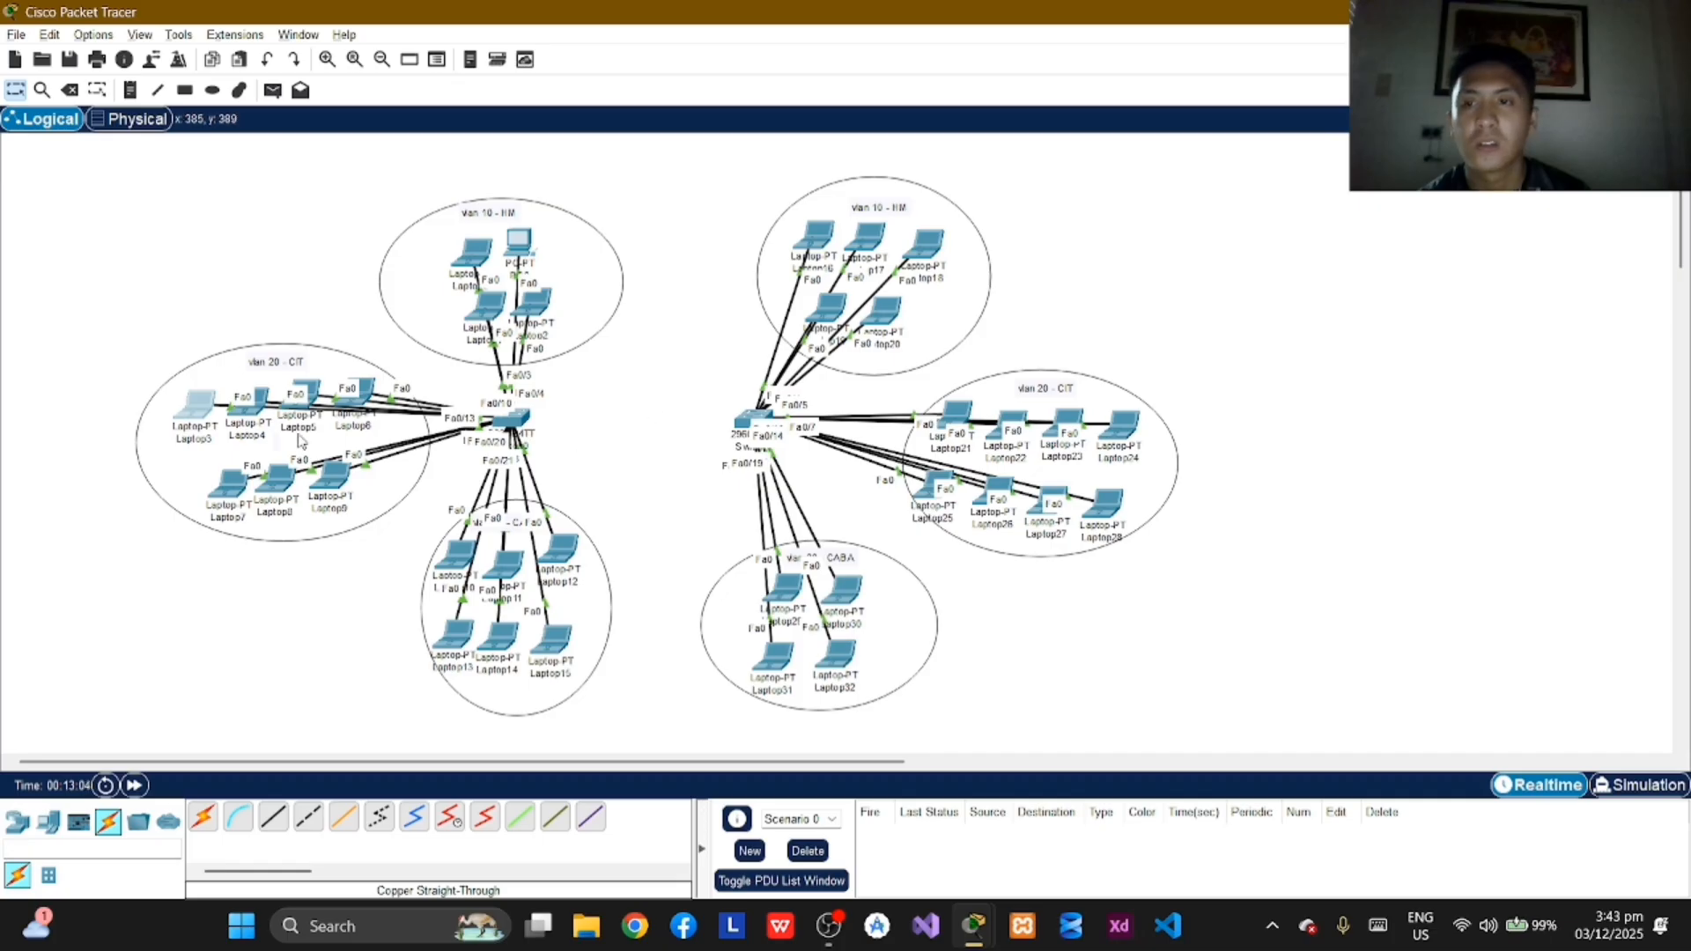
Step: Assign Laptop4 in VLAN 20 the static IPv4 address 172.16.0.2 with subnet mask 255.255.0.0 and close its window
{"action": "left_click", "coordinate": [248, 404]}
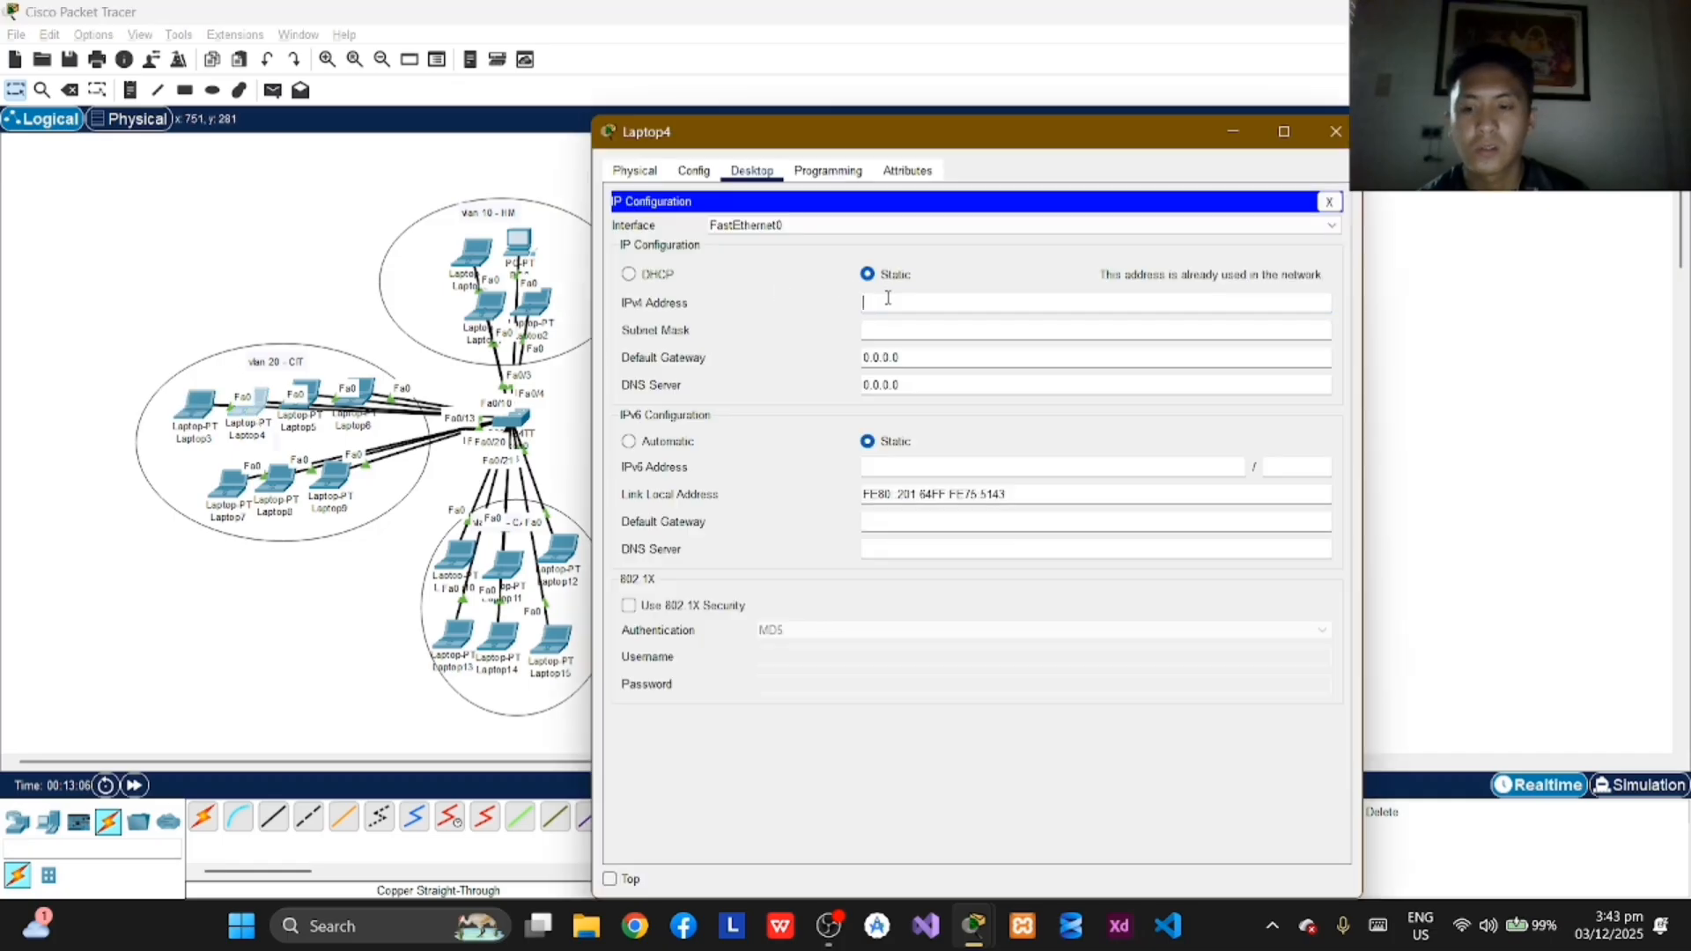
{"action": "type", "text": "172"}
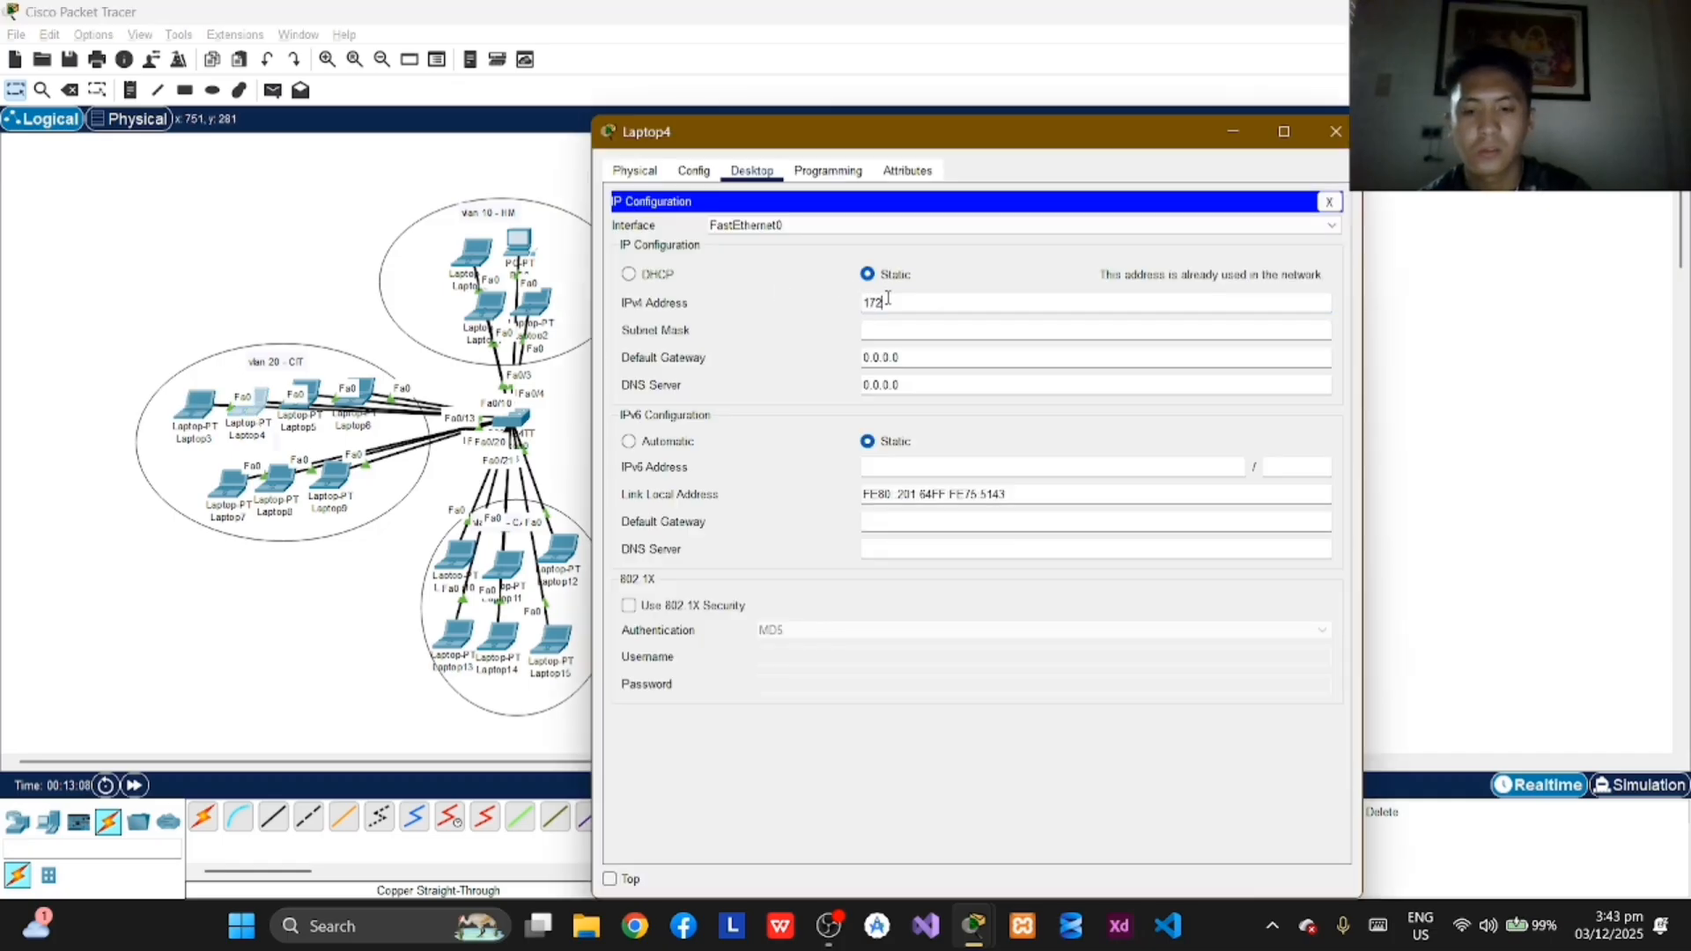
{"action": "type", "text": ".16.0."}
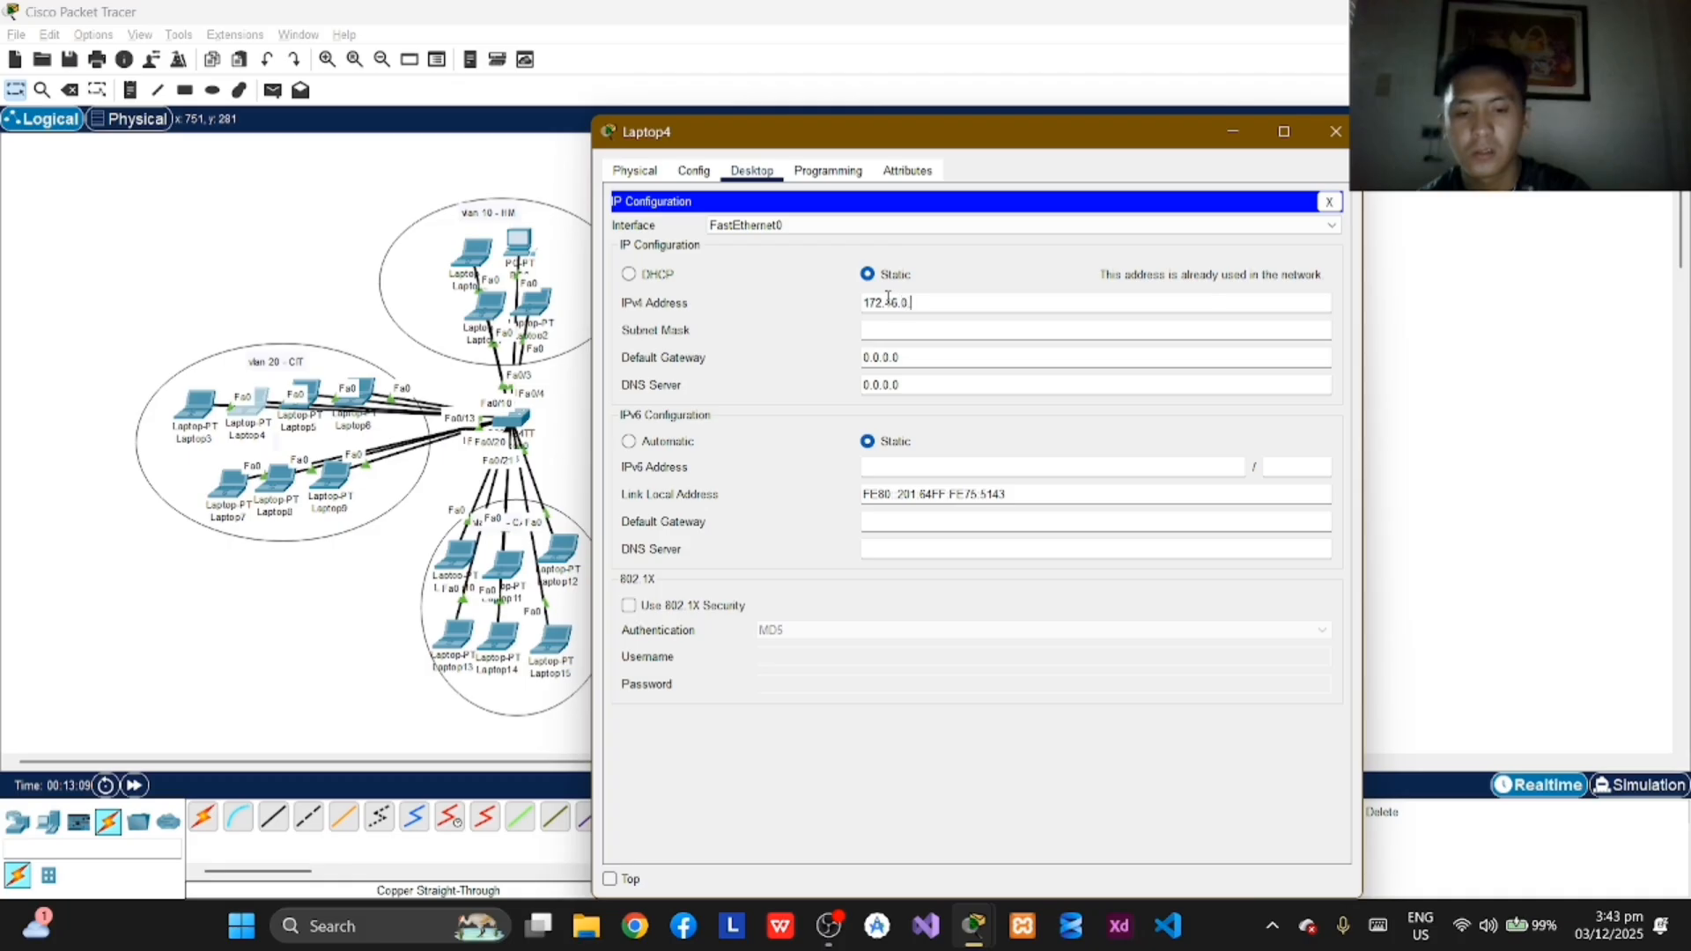
{"action": "type", "text": "2"}
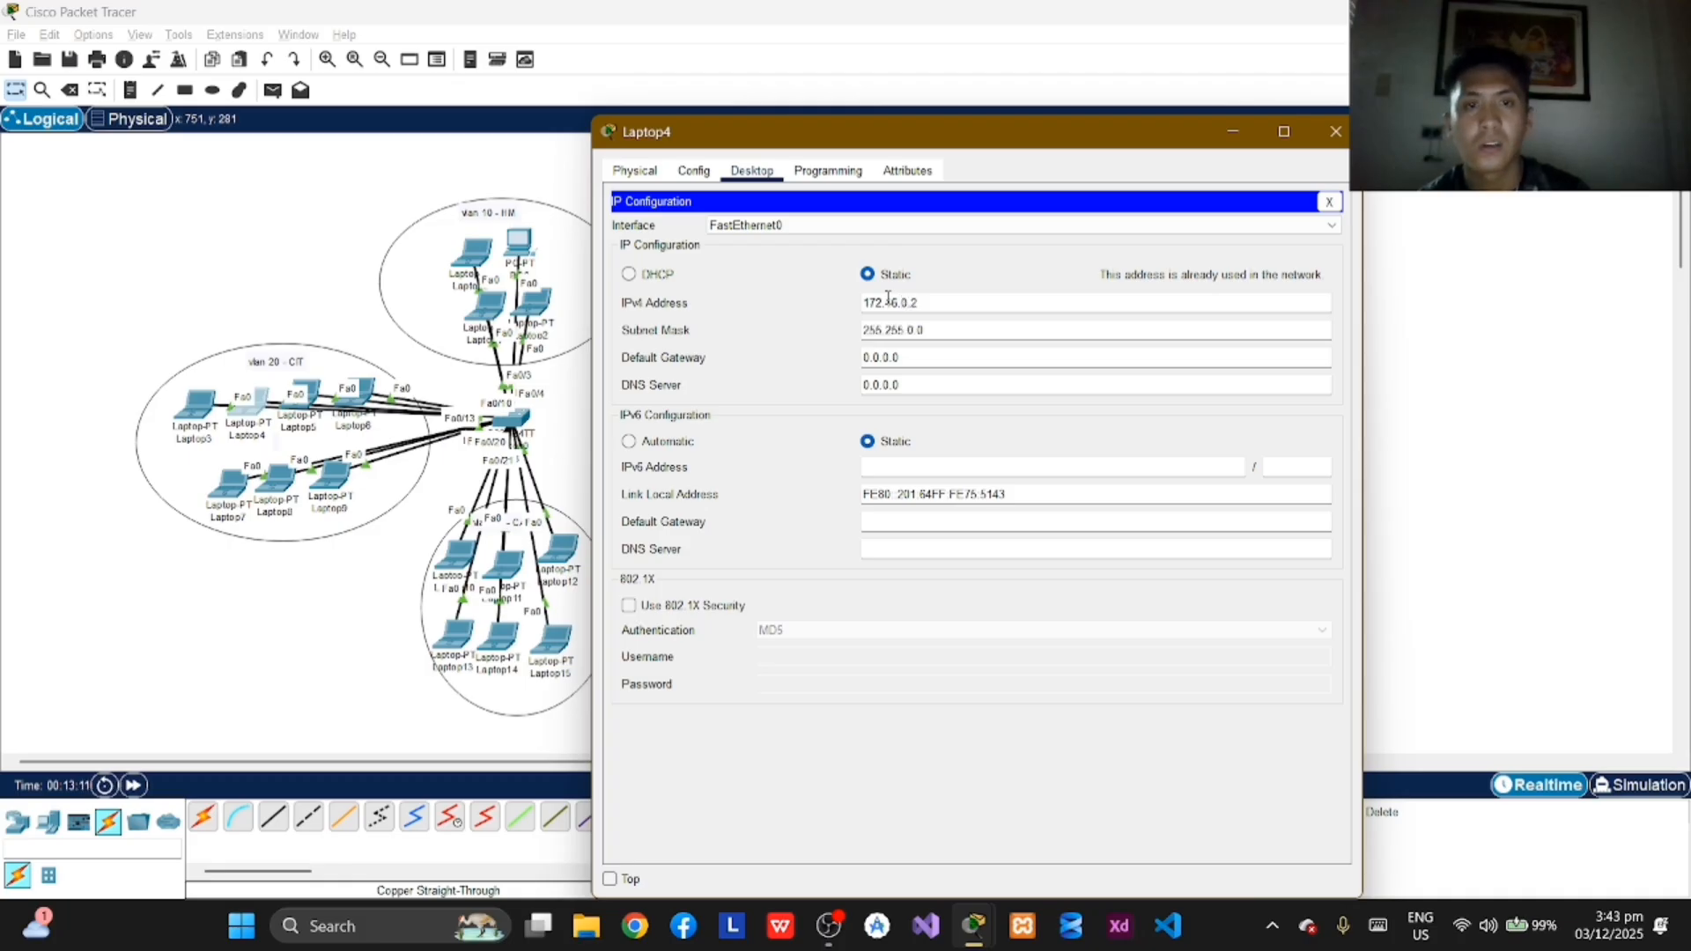
{"action": "left_click", "coordinate": [916, 302]}
{"action": "left_click", "coordinate": [1343, 139]}
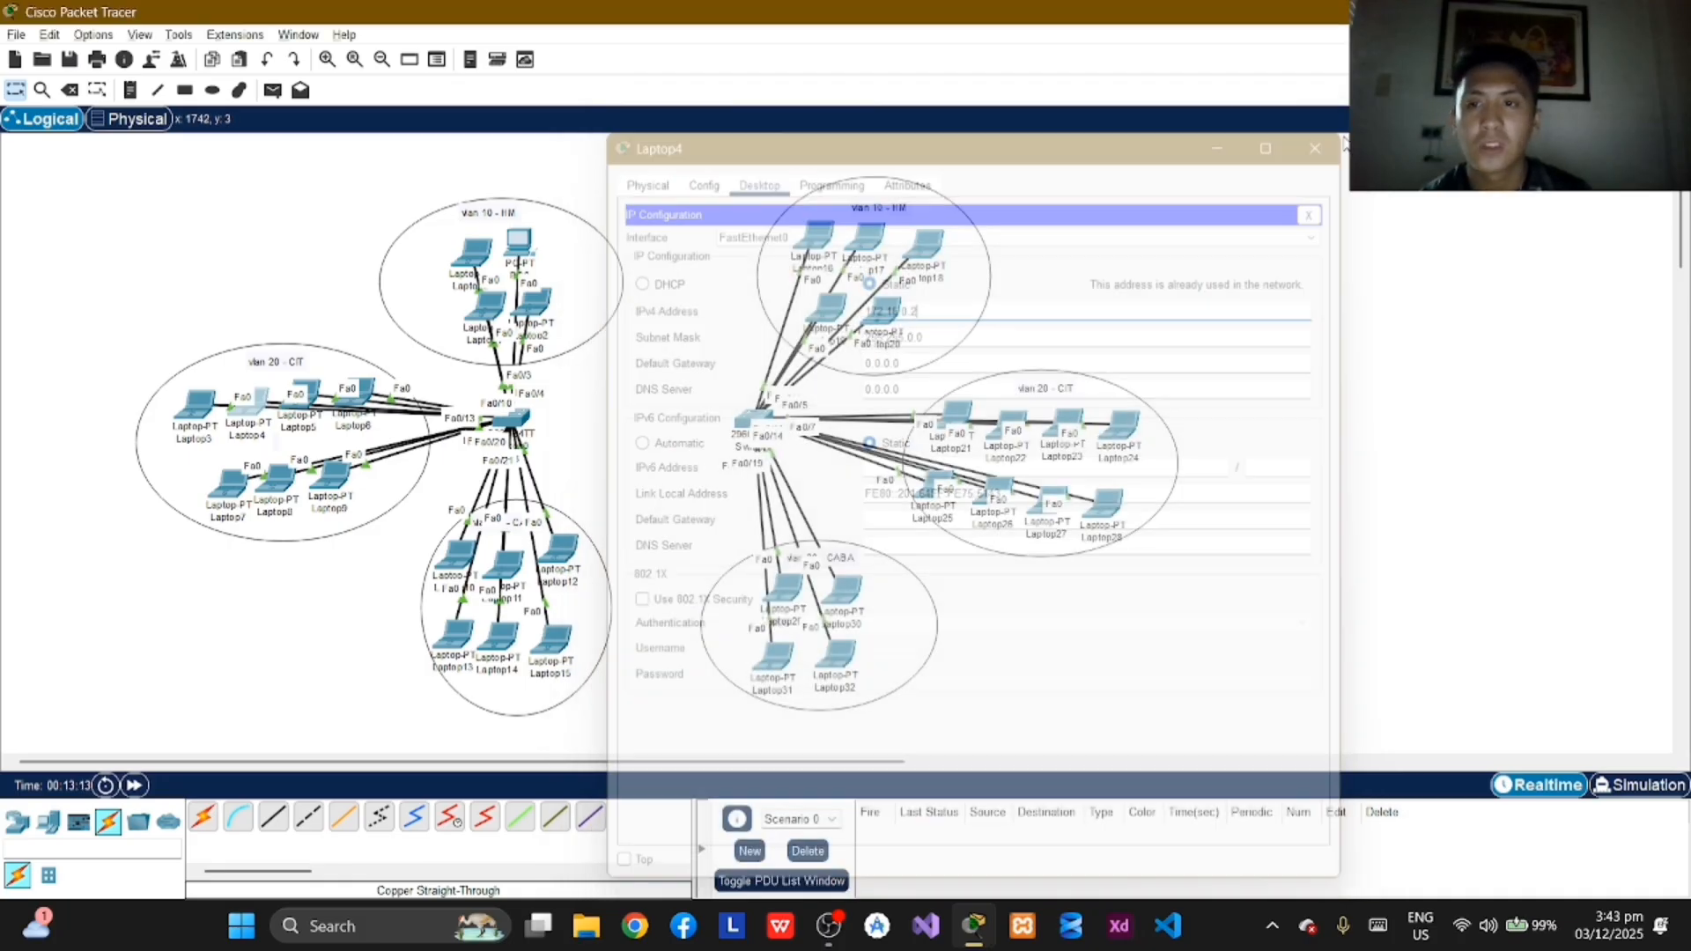
Step: Assign Laptop5 in VLAN 20 the static IPv4 address 172.16.0.3 with subnet mask 255.255.0.0 and close its window
{"action": "left_click", "coordinate": [317, 399]}
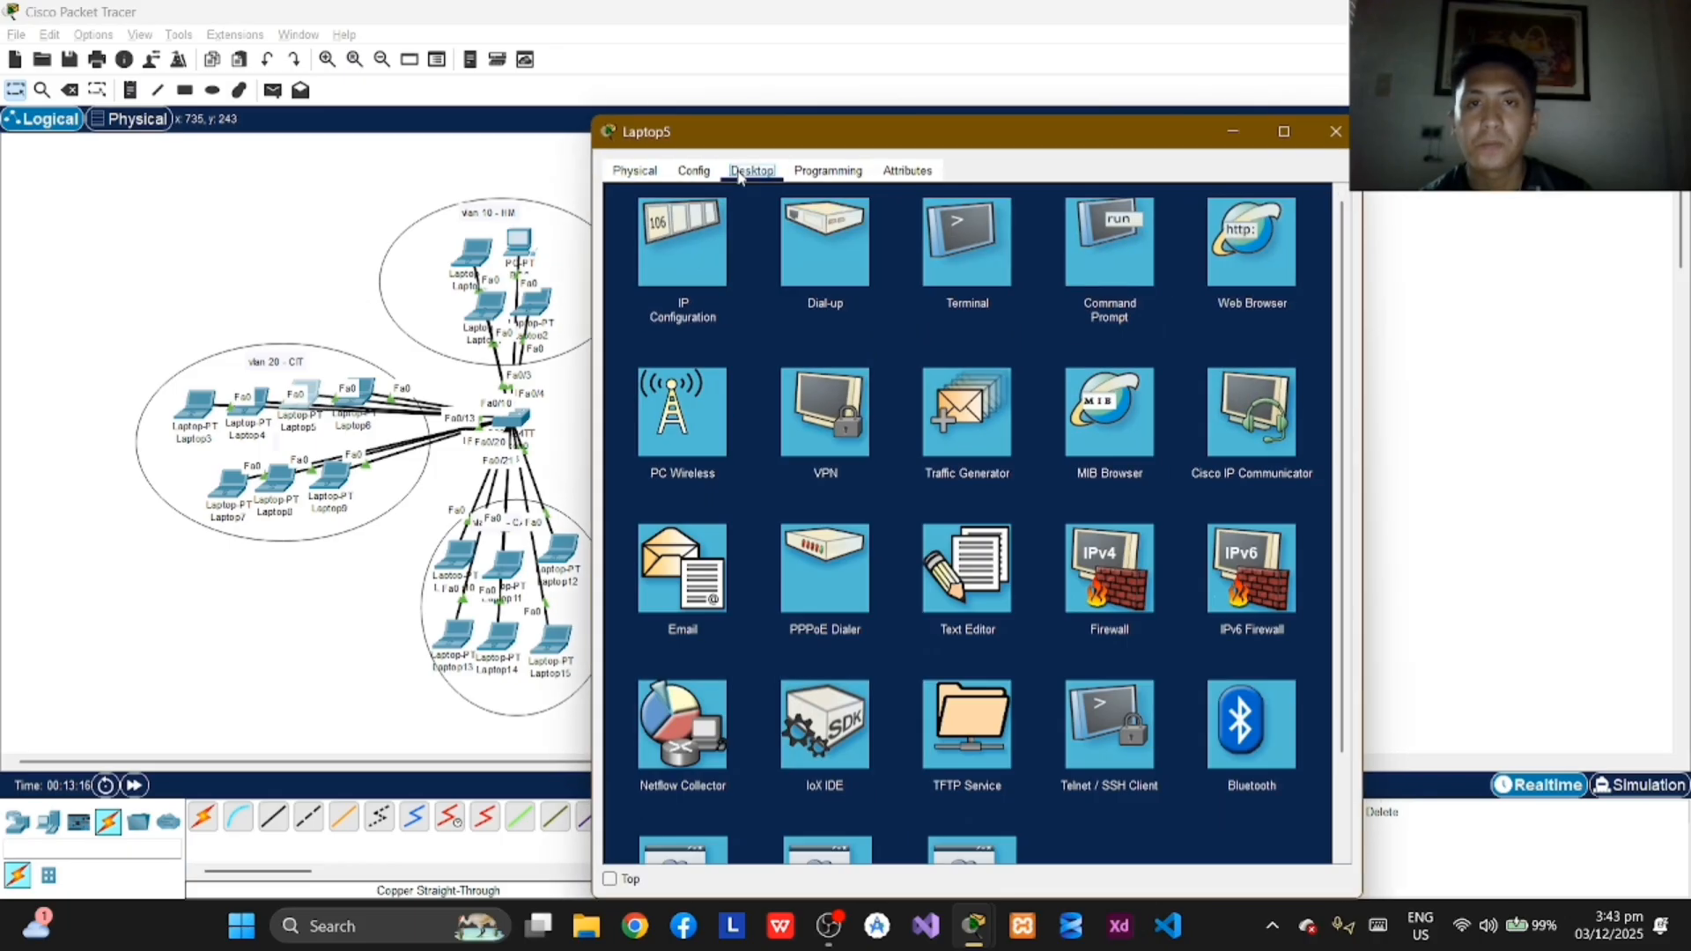
{"action": "left_click", "coordinate": [751, 170]}
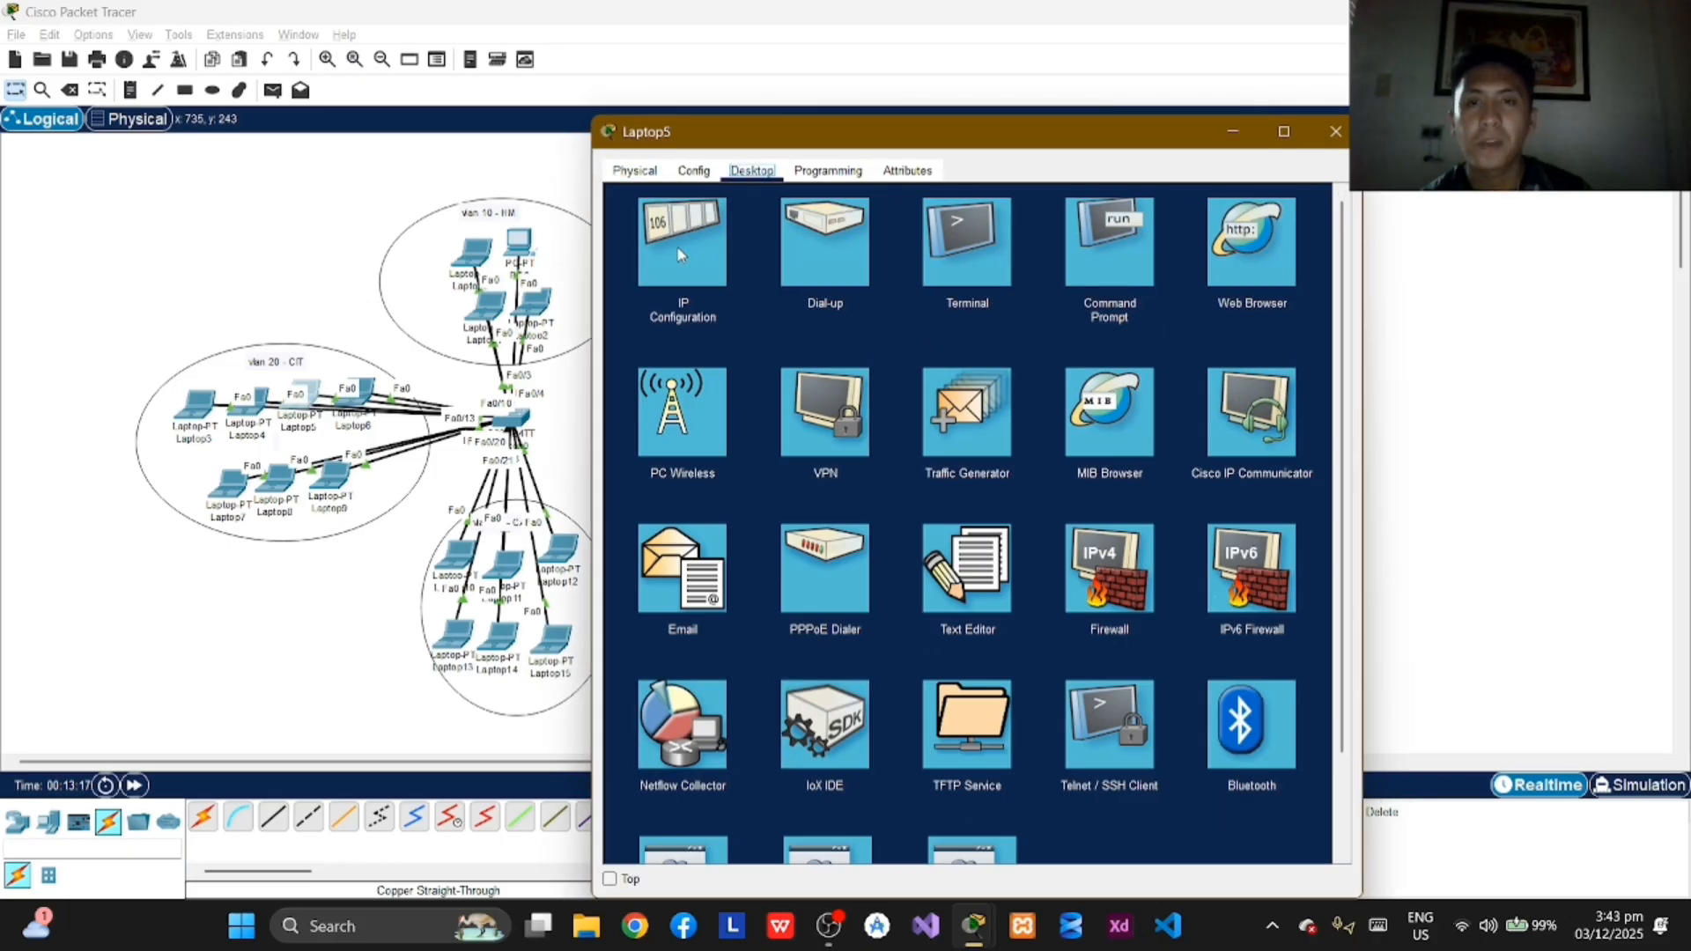
{"action": "left_click", "coordinate": [680, 251]}
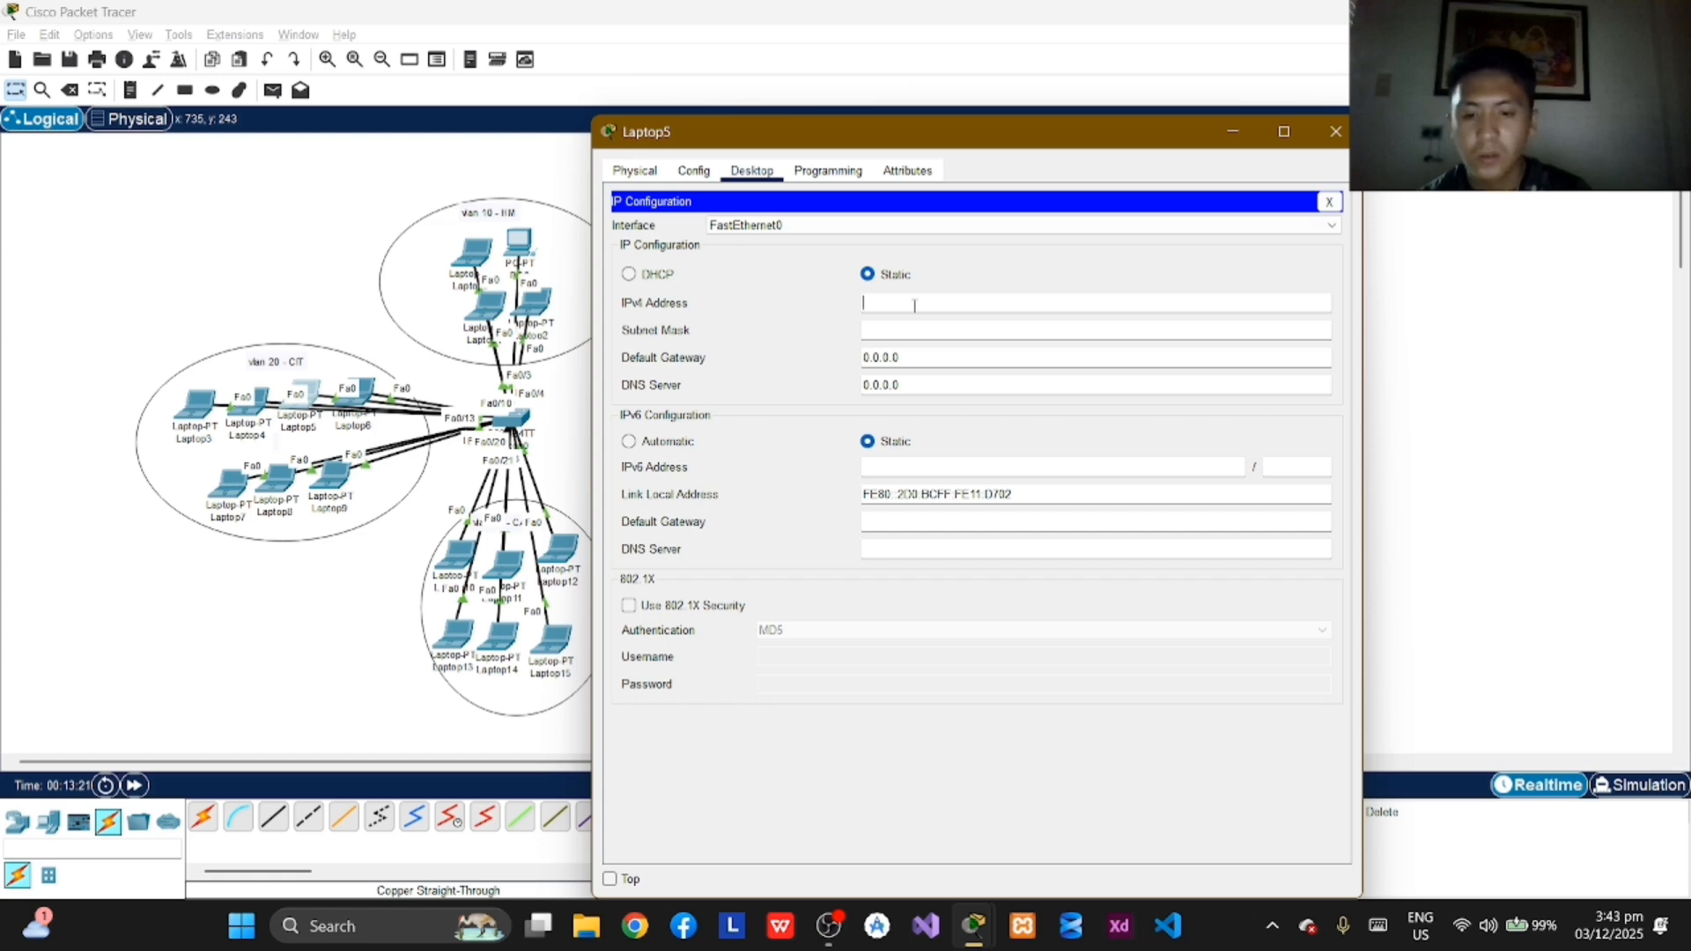
{"action": "type", "text": "172.16.0.3"}
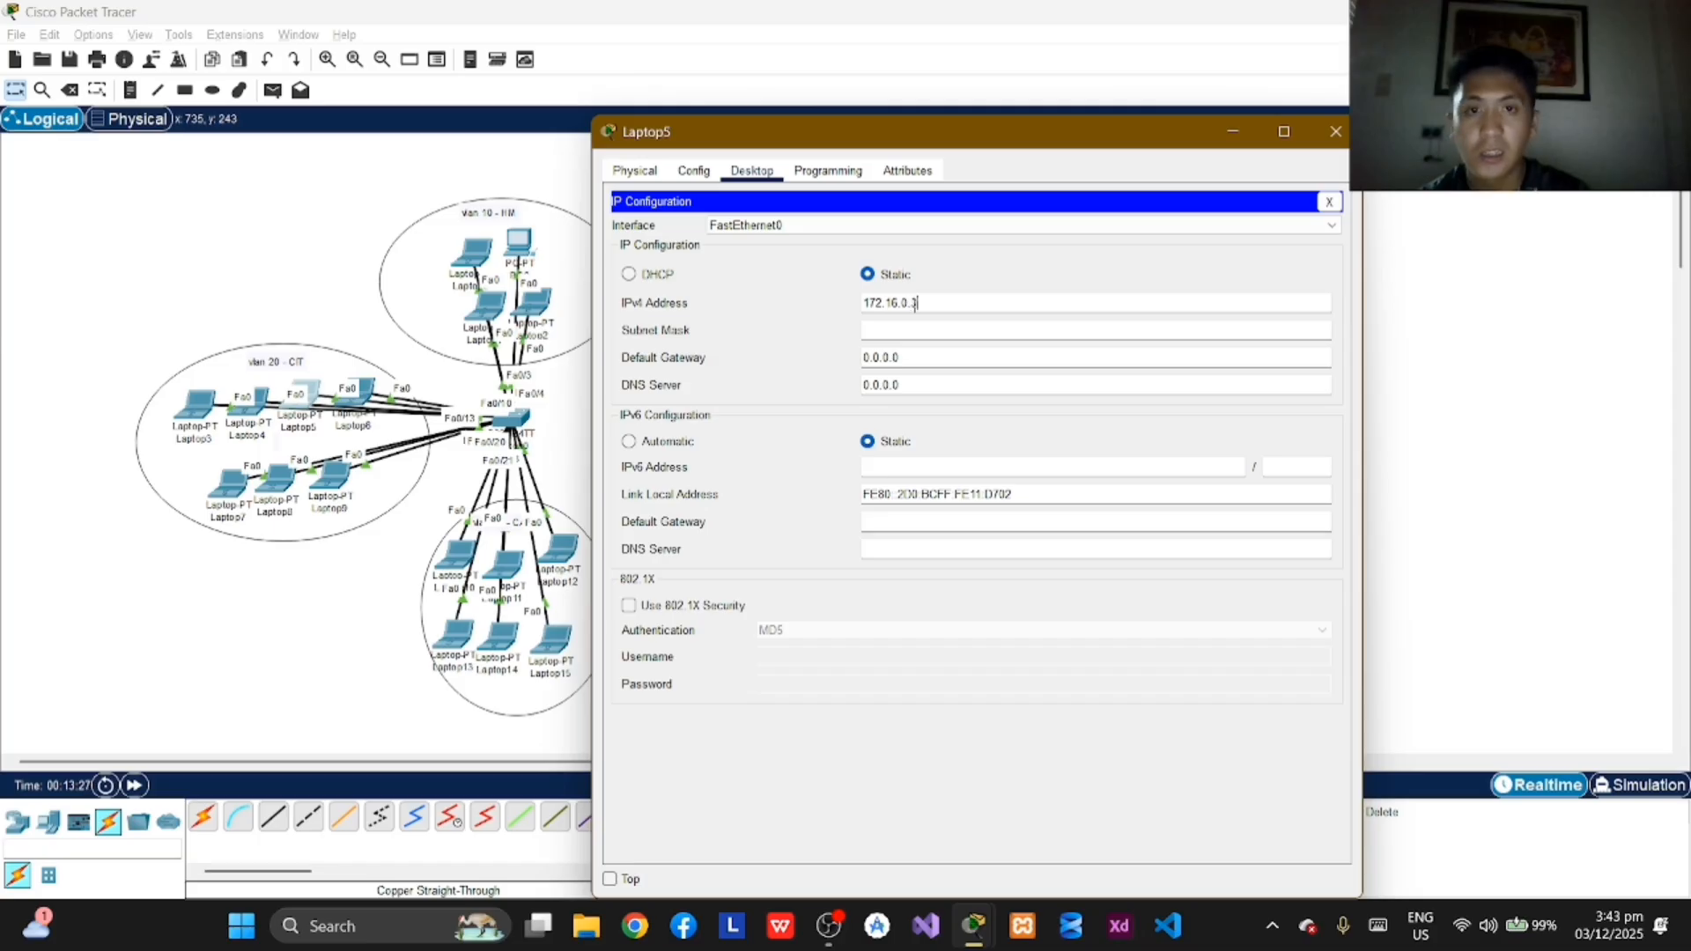
{"action": "left_click", "coordinate": [1331, 135]}
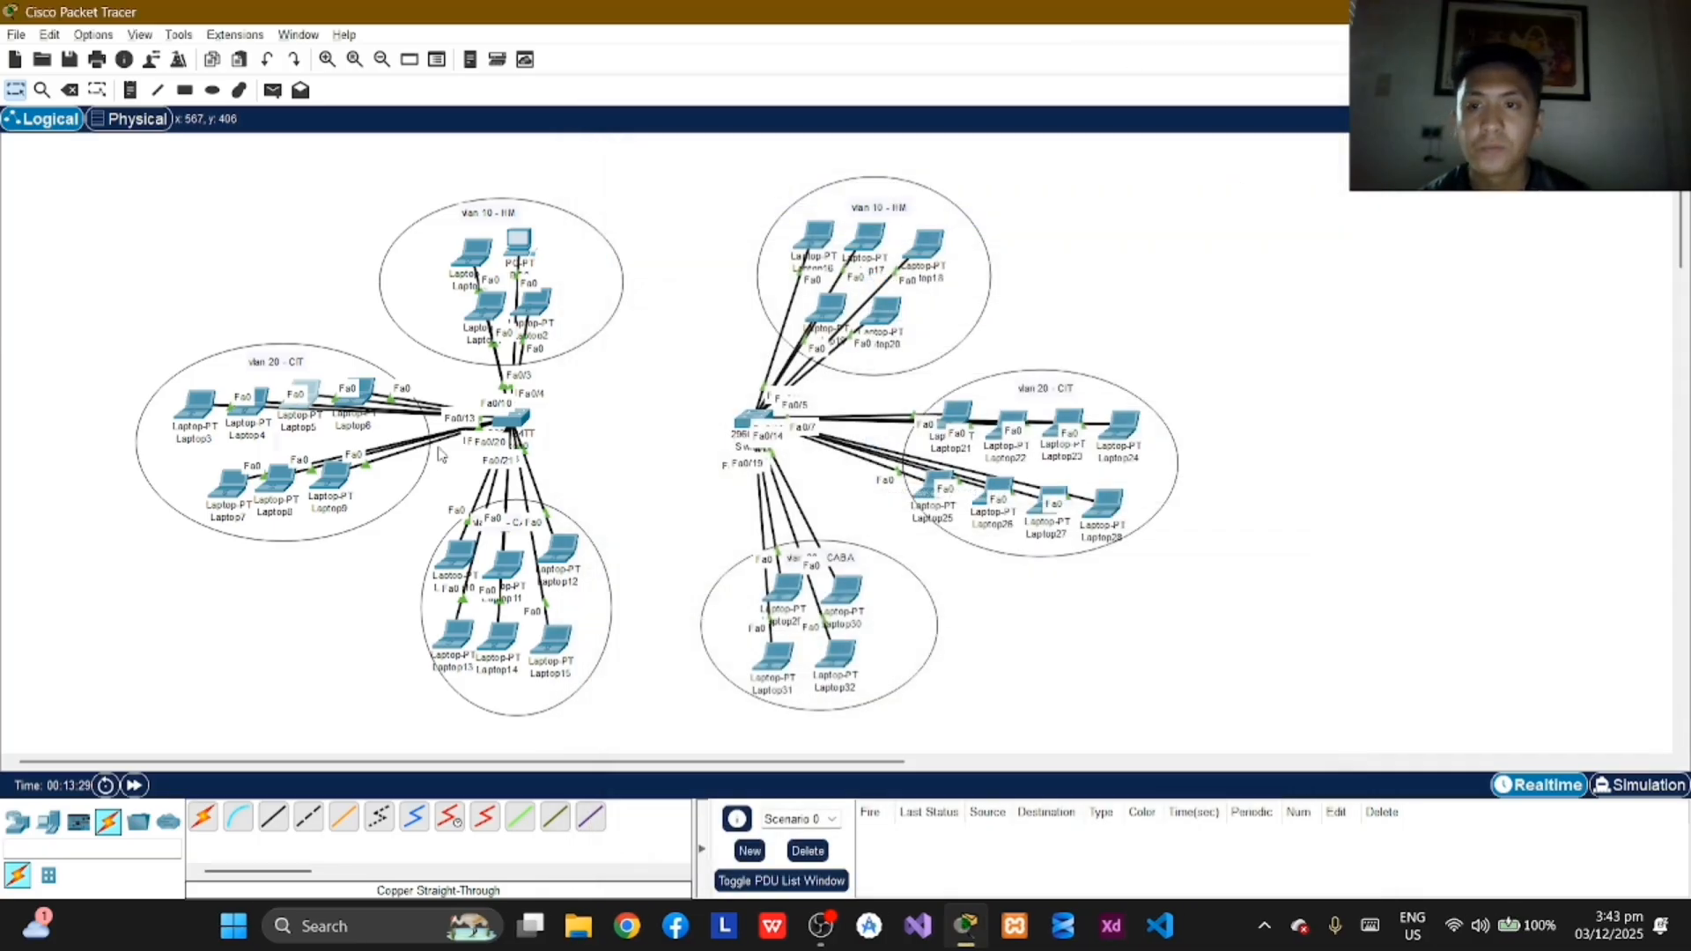
Step: Try to assign Laptop6 in VLAN 20 the static IPv4 address 172.16.0.4
{"action": "left_click", "coordinate": [359, 392]}
{"action": "left_click", "coordinate": [752, 171]}
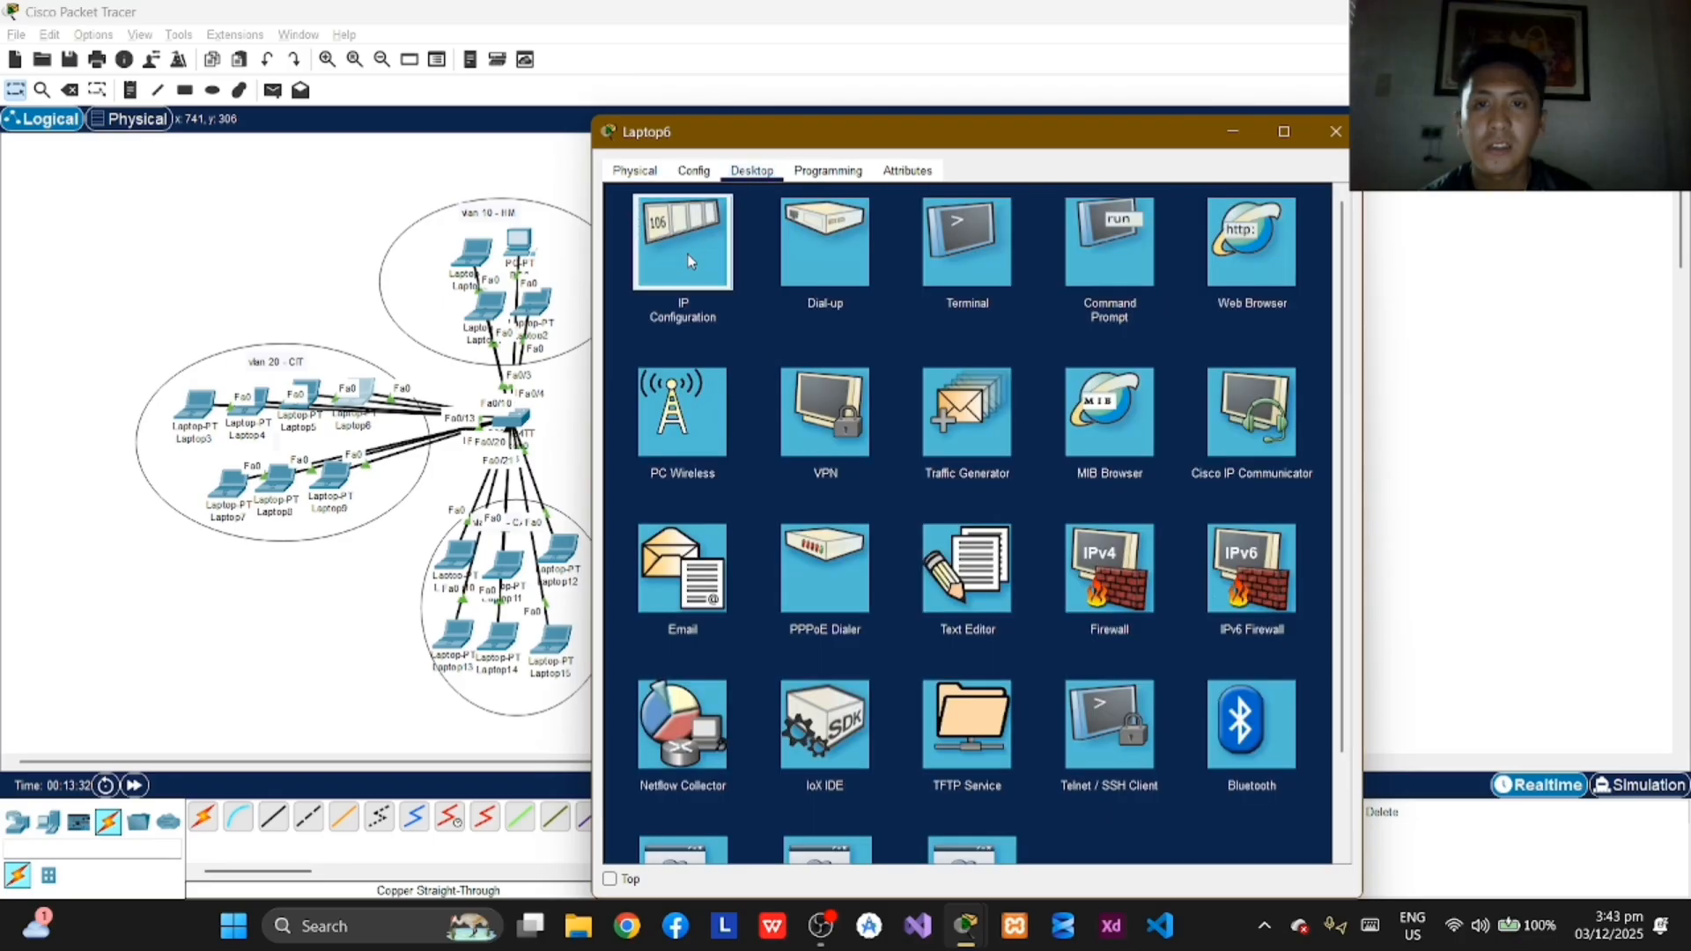
{"action": "left_click", "coordinate": [686, 255]}
{"action": "left_click", "coordinate": [883, 303]}
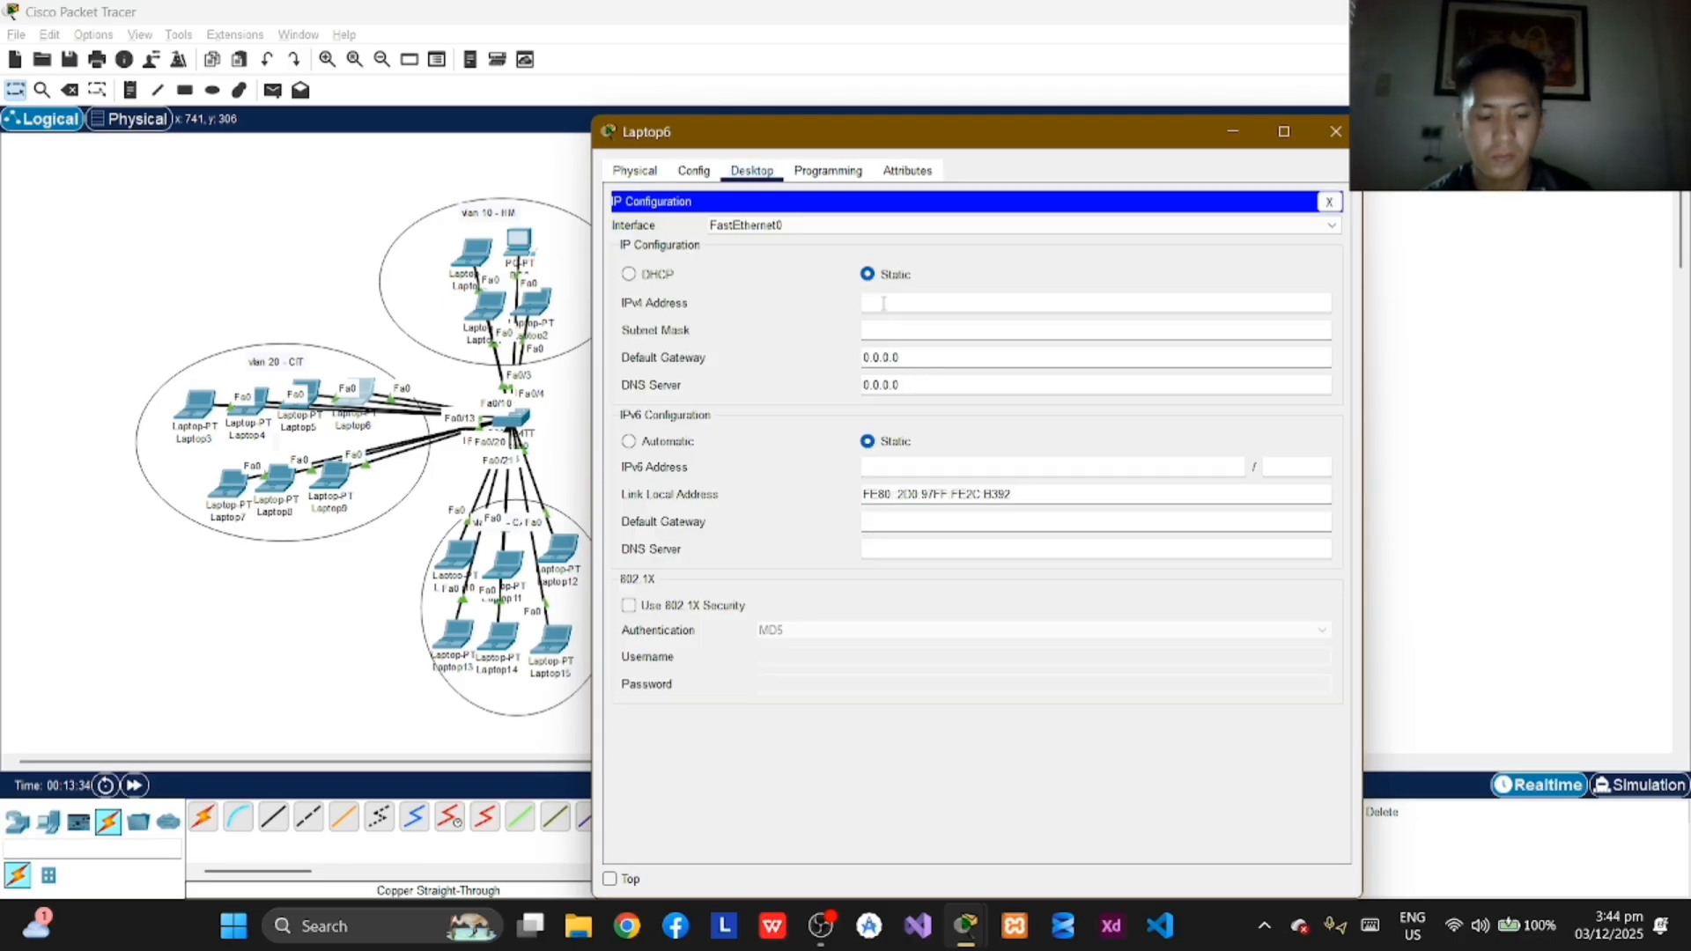
{"action": "type", "text": "172."}
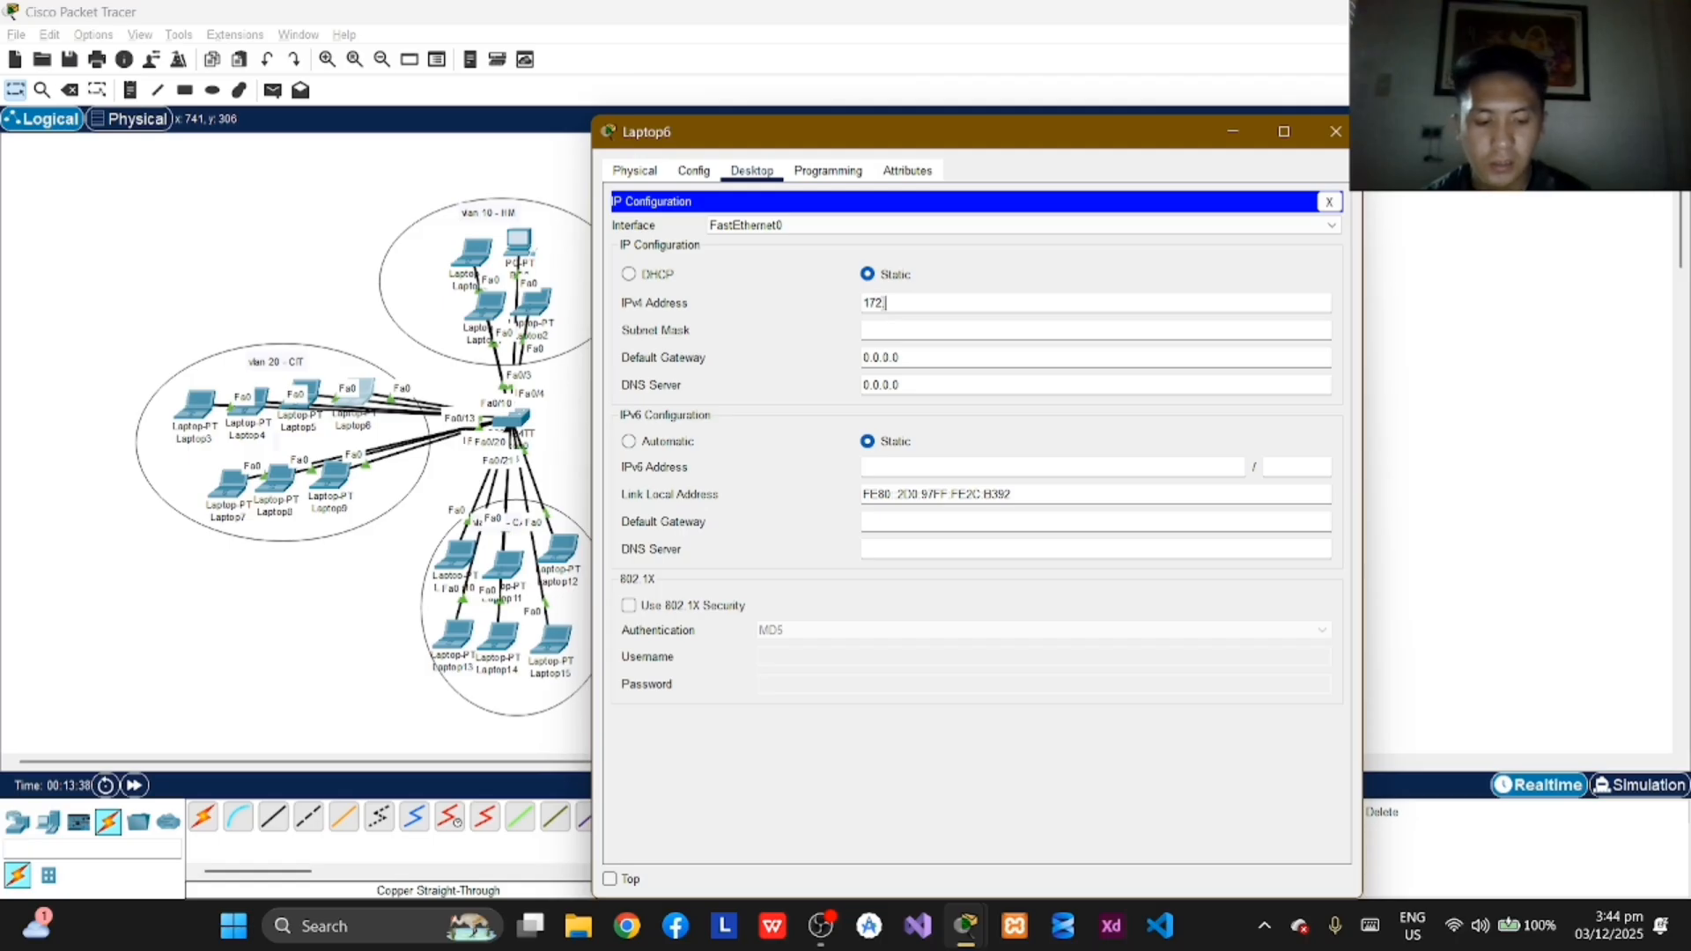
{"action": "type", "text": "16..0.4"}
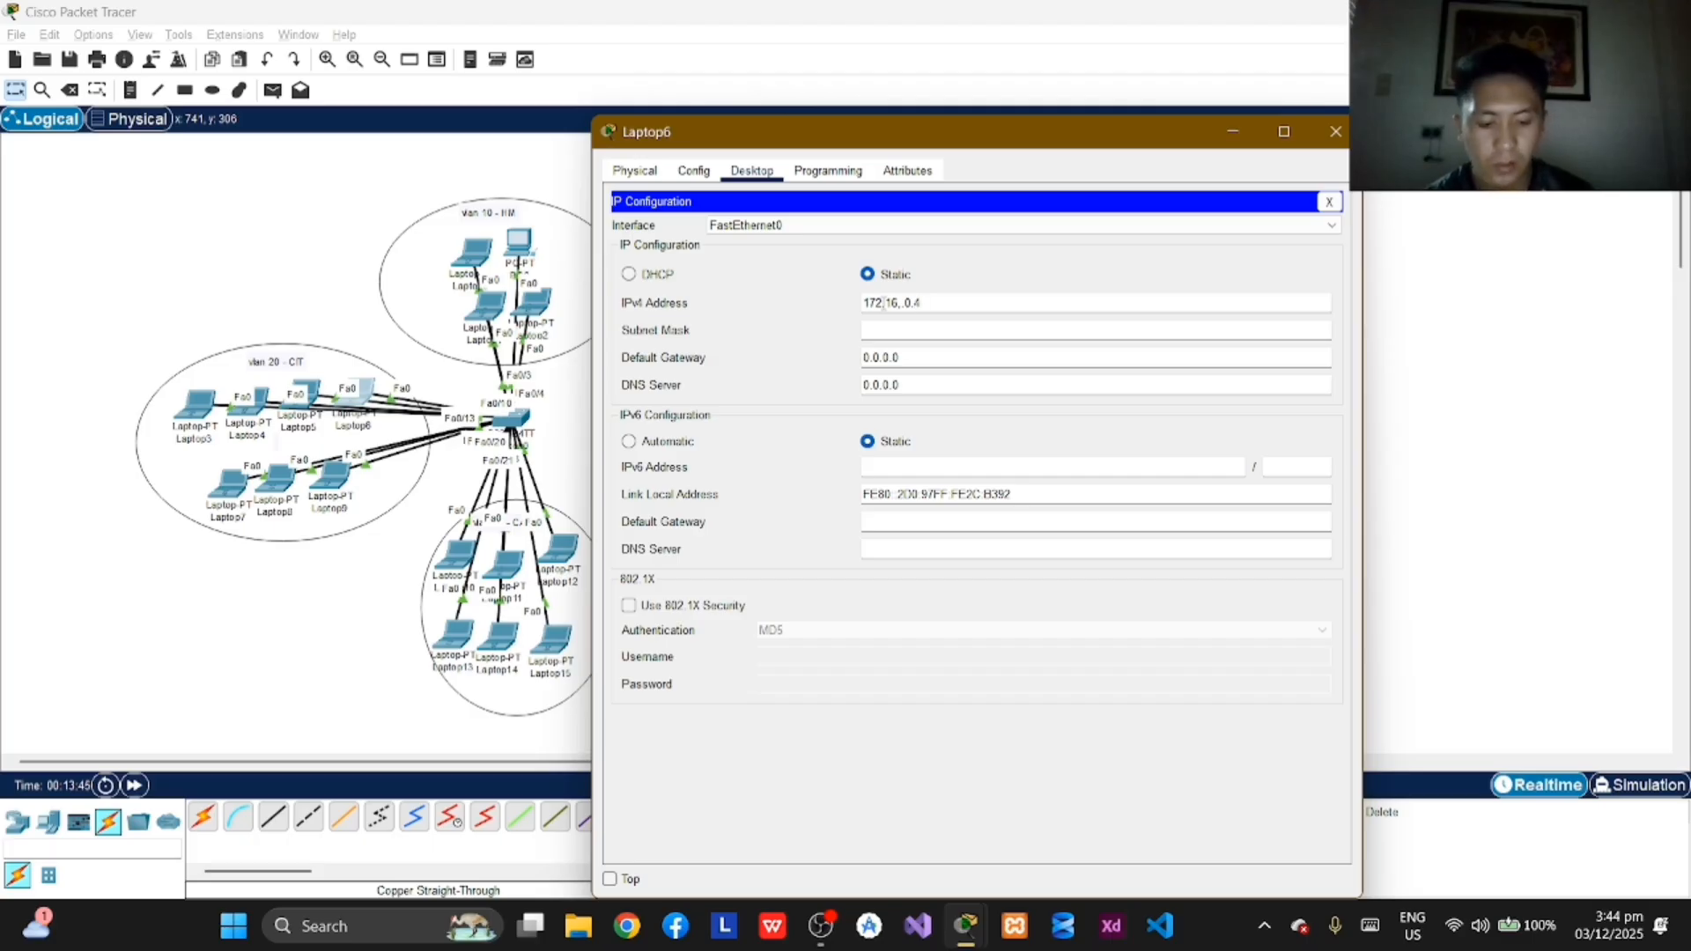
{"action": "key", "text": "Return"}
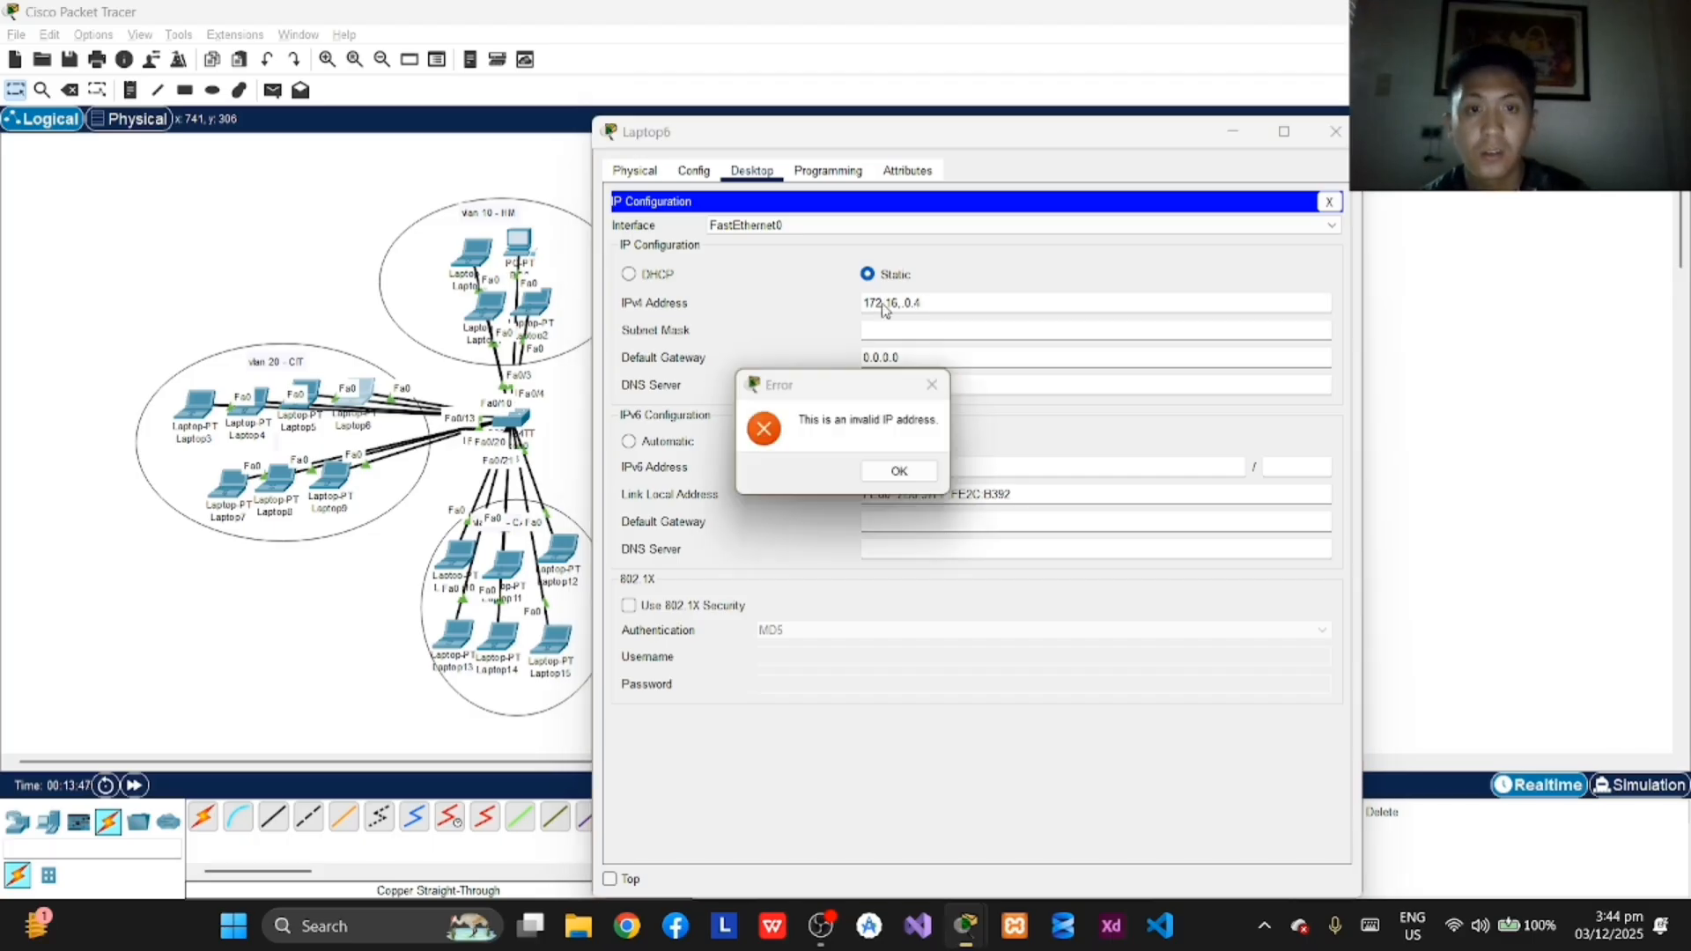
{"action": "left_click", "coordinate": [899, 473]}
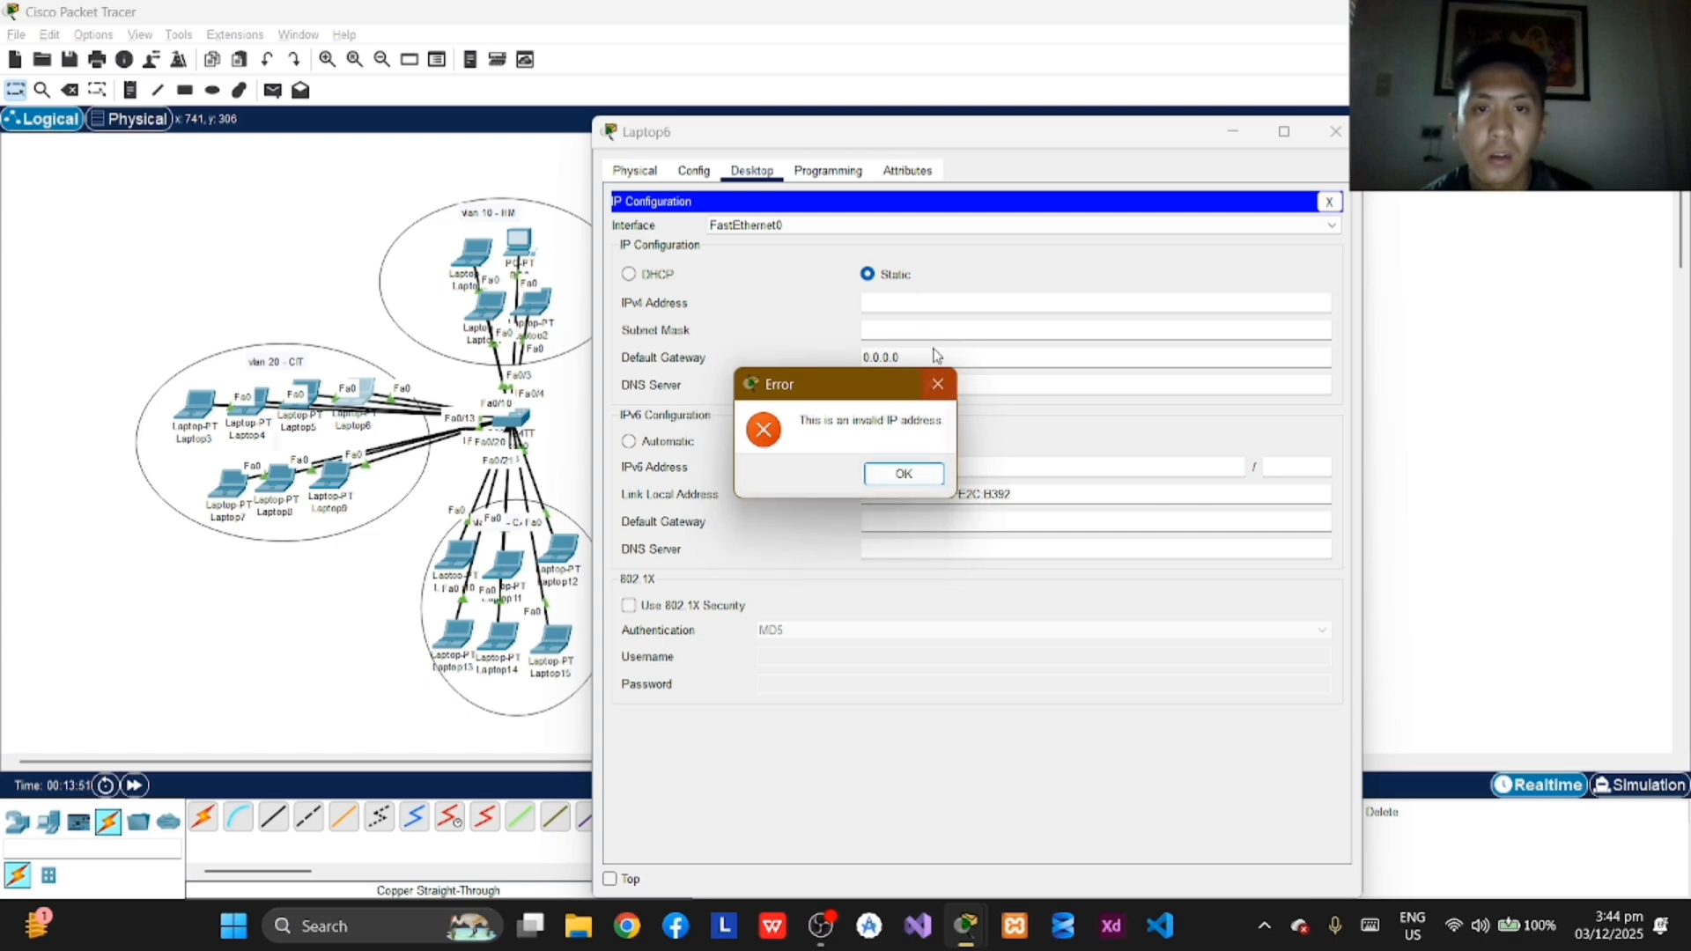
{"action": "left_click", "coordinate": [939, 385]}
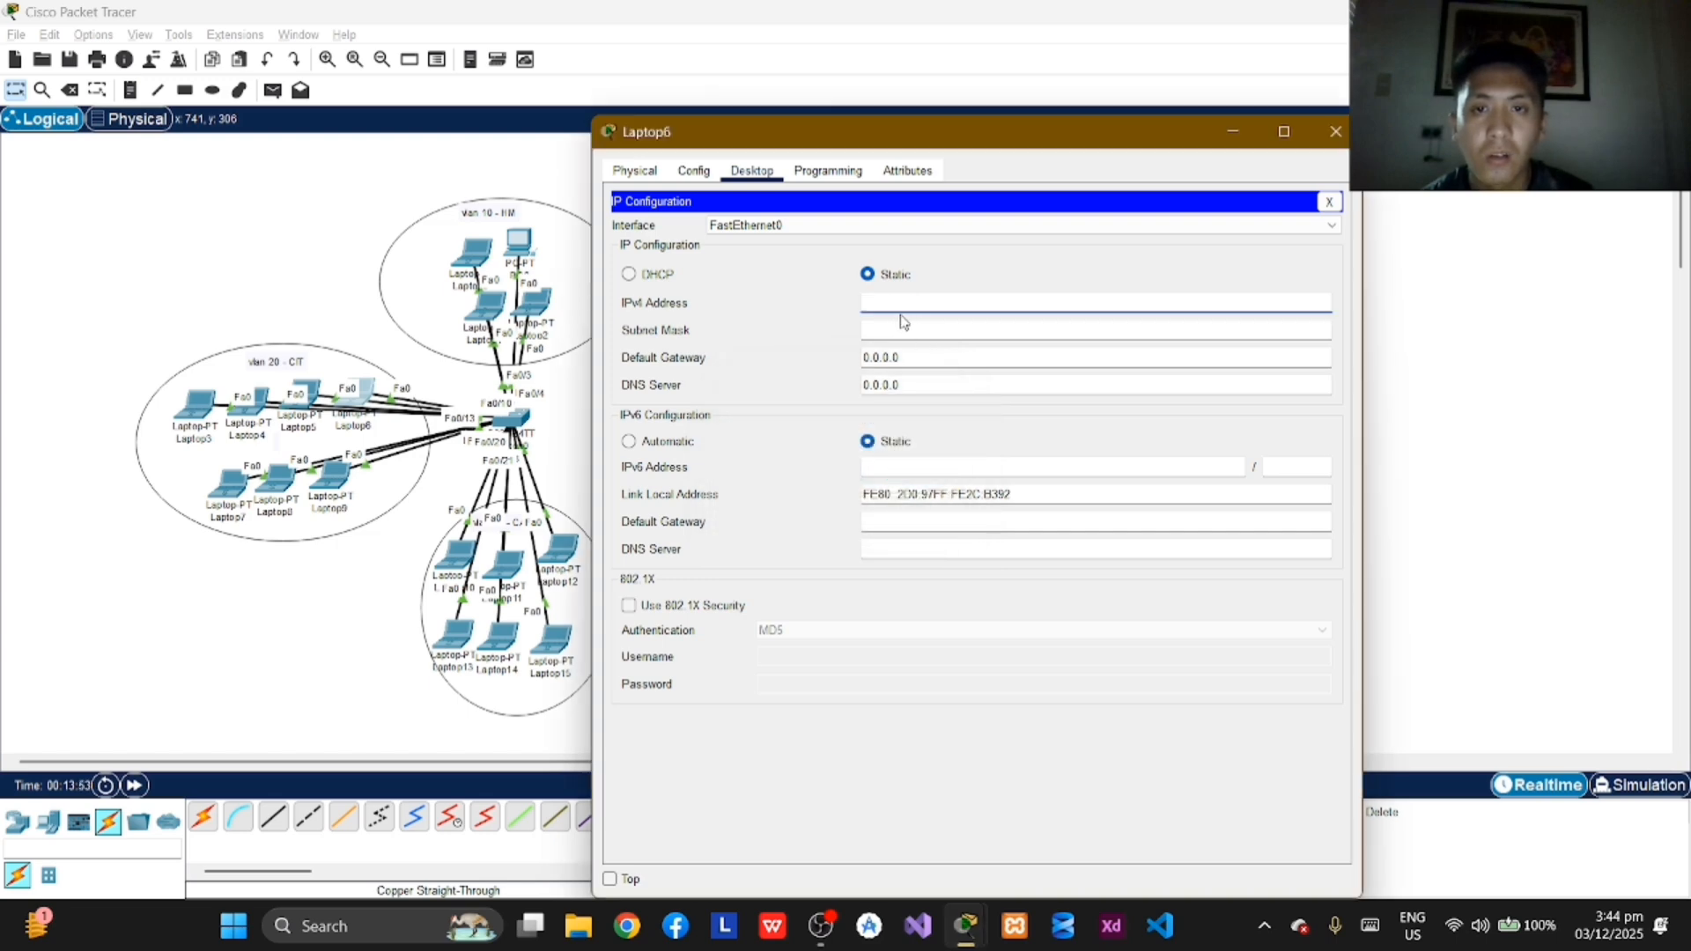
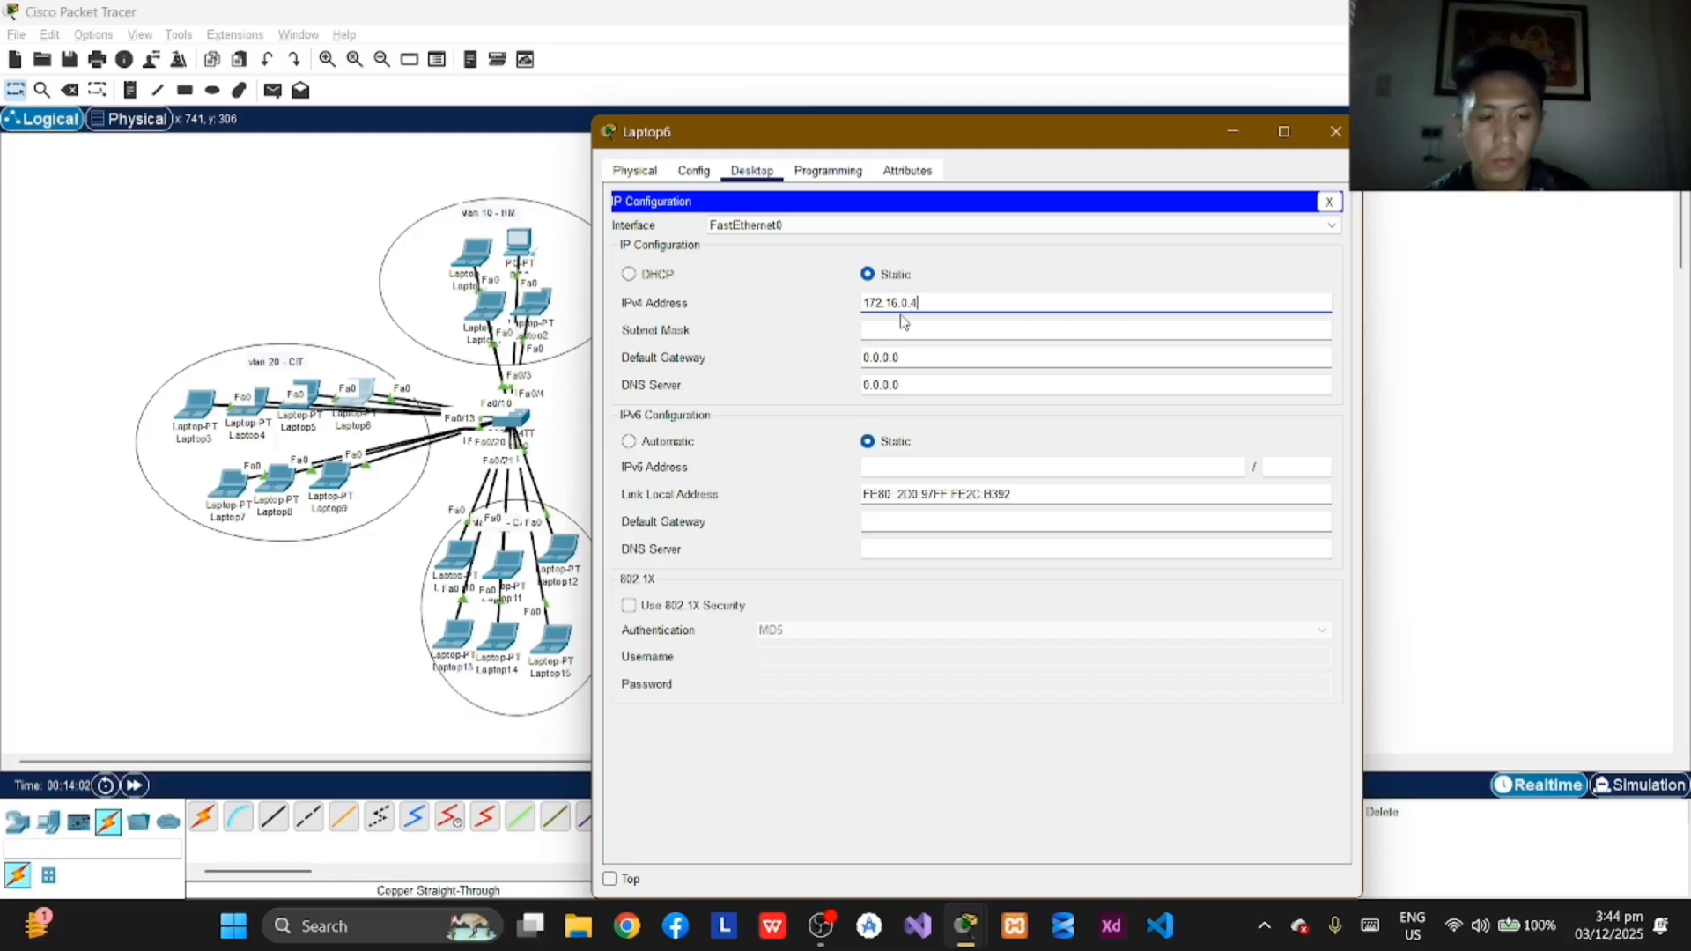
Step: Apply subnet mask 255.255.0.0 to Laptop6 in VLAN 20 and close its window
{"action": "left_click", "coordinate": [902, 322]}
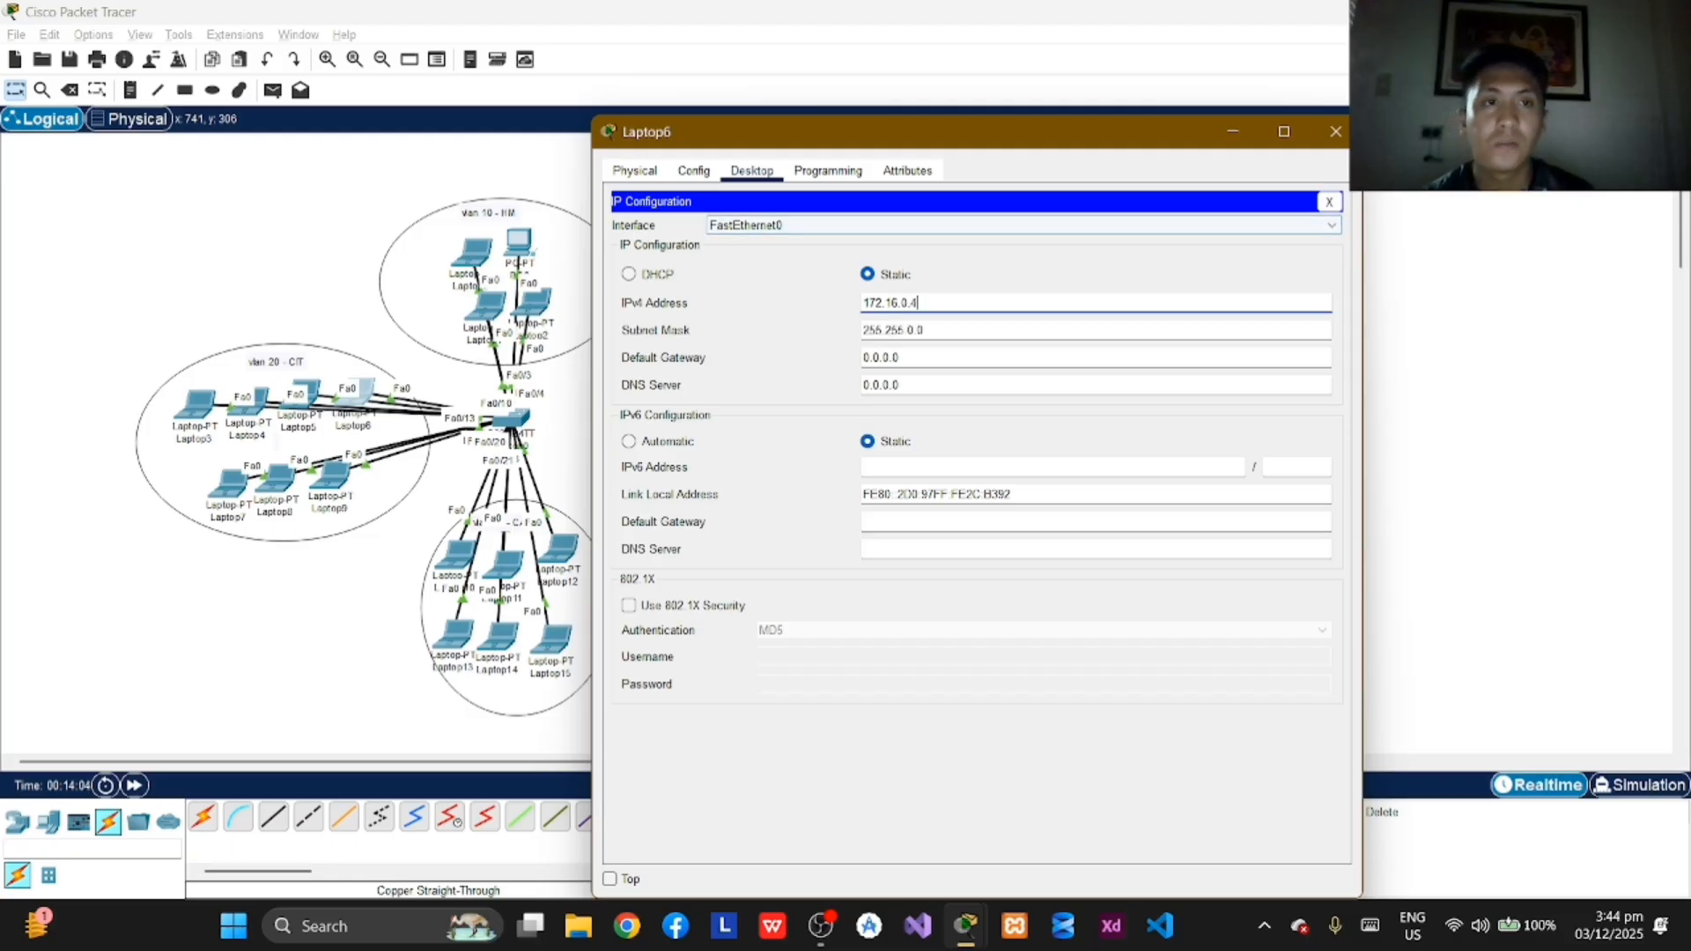
{"action": "left_click", "coordinate": [1336, 132]}
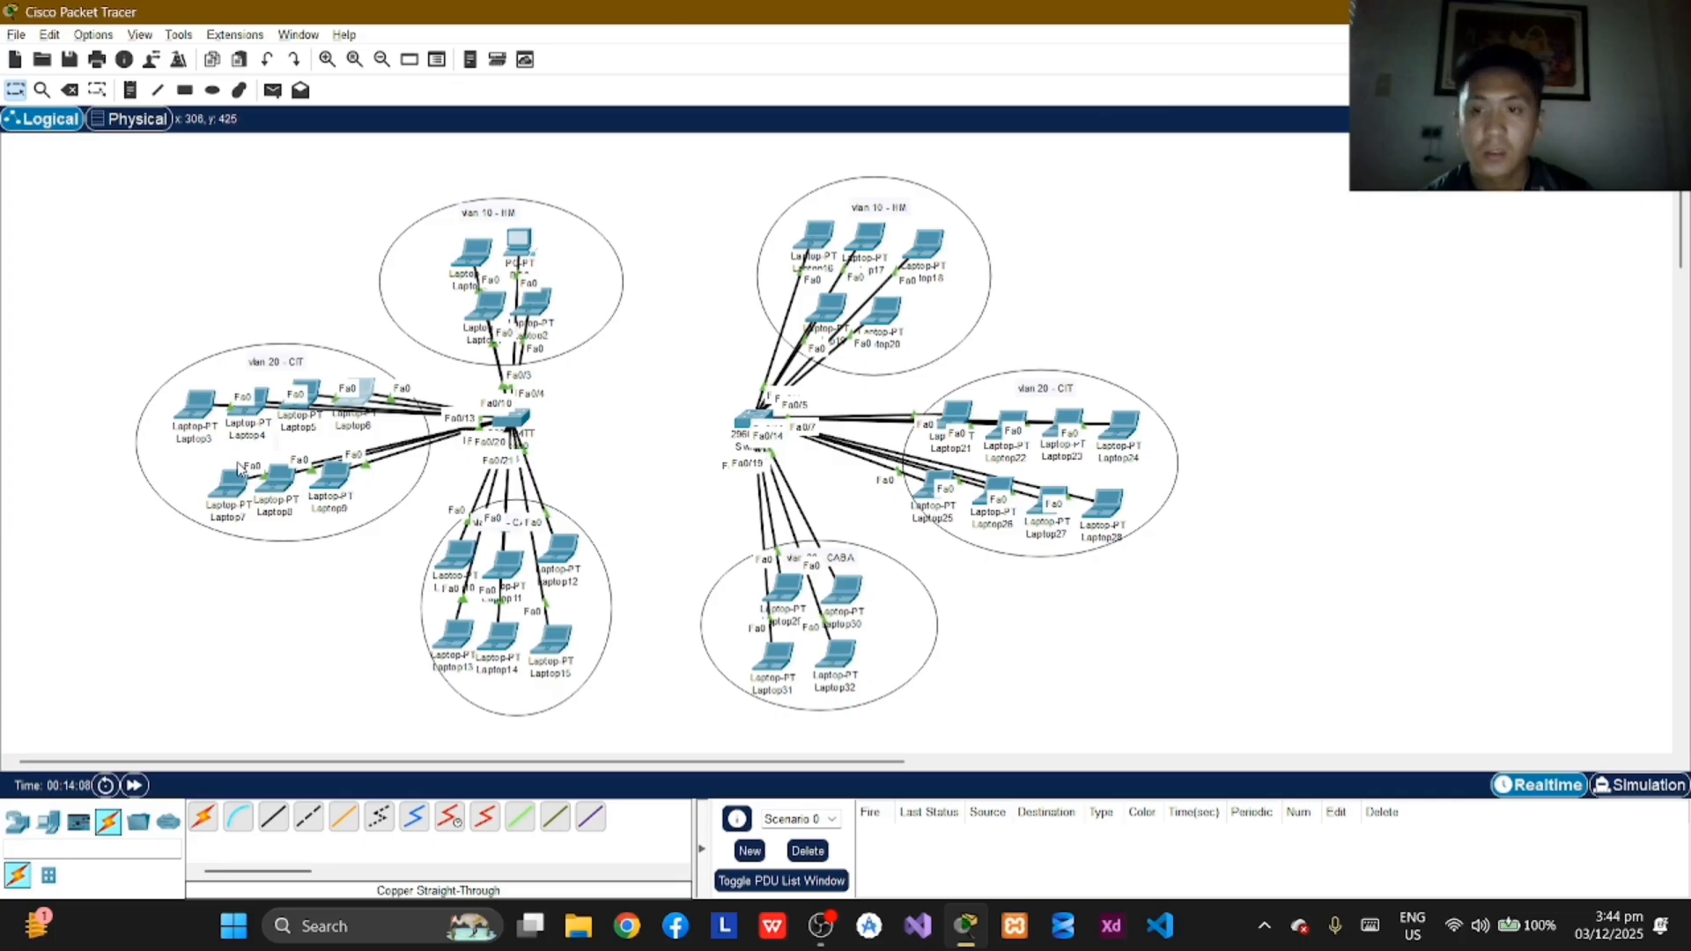
Step: Assign Laptop7 in VLAN 20 the static IPv4 address 172.16.0.5 with subnet mask 255.255.0.0 and close its window
{"action": "left_click", "coordinate": [222, 490]}
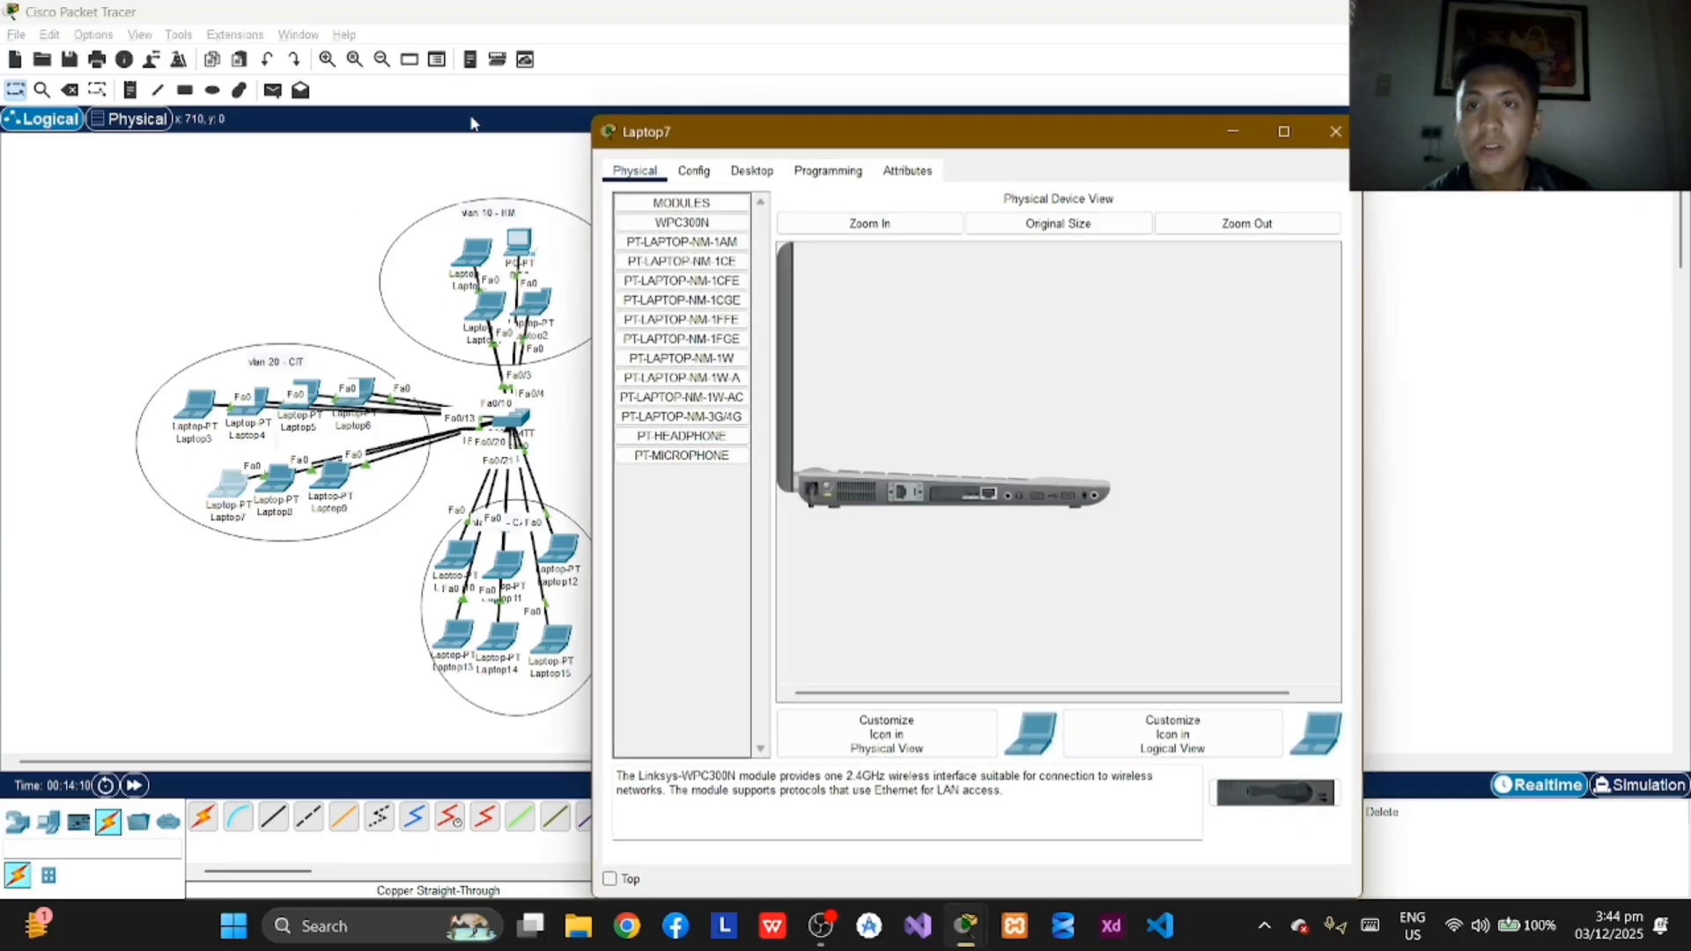
{"action": "left_click", "coordinate": [752, 171]}
{"action": "left_click", "coordinate": [680, 254]}
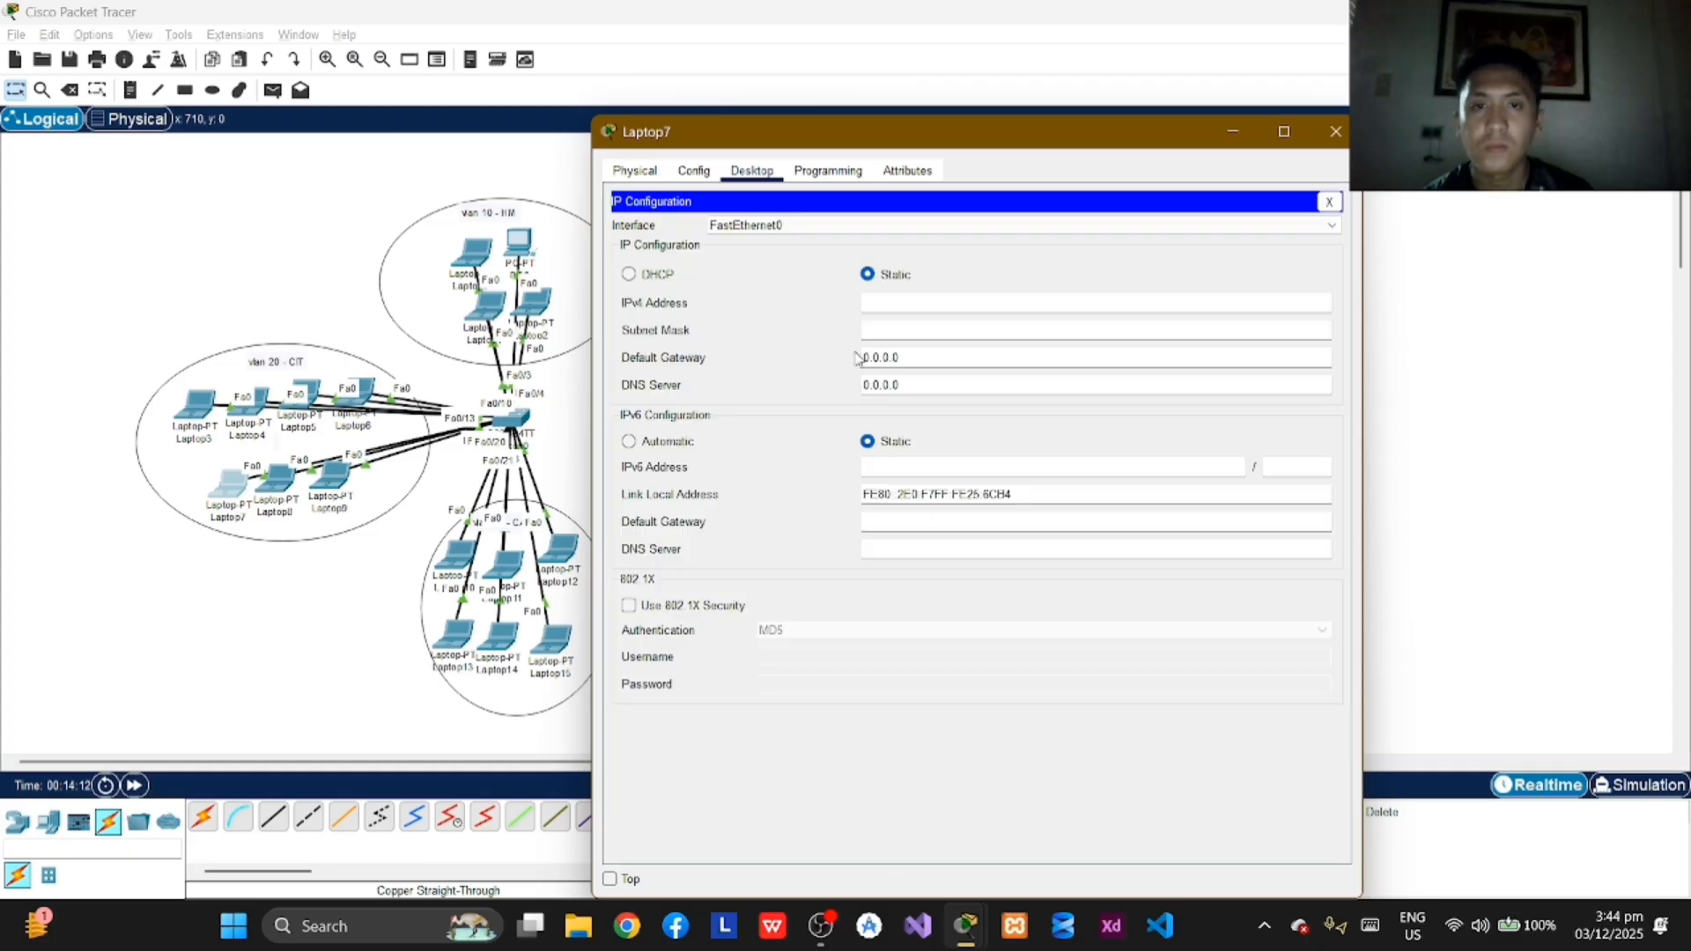
{"action": "left_click", "coordinate": [912, 301]}
{"action": "type", "text": "172.16.0."}
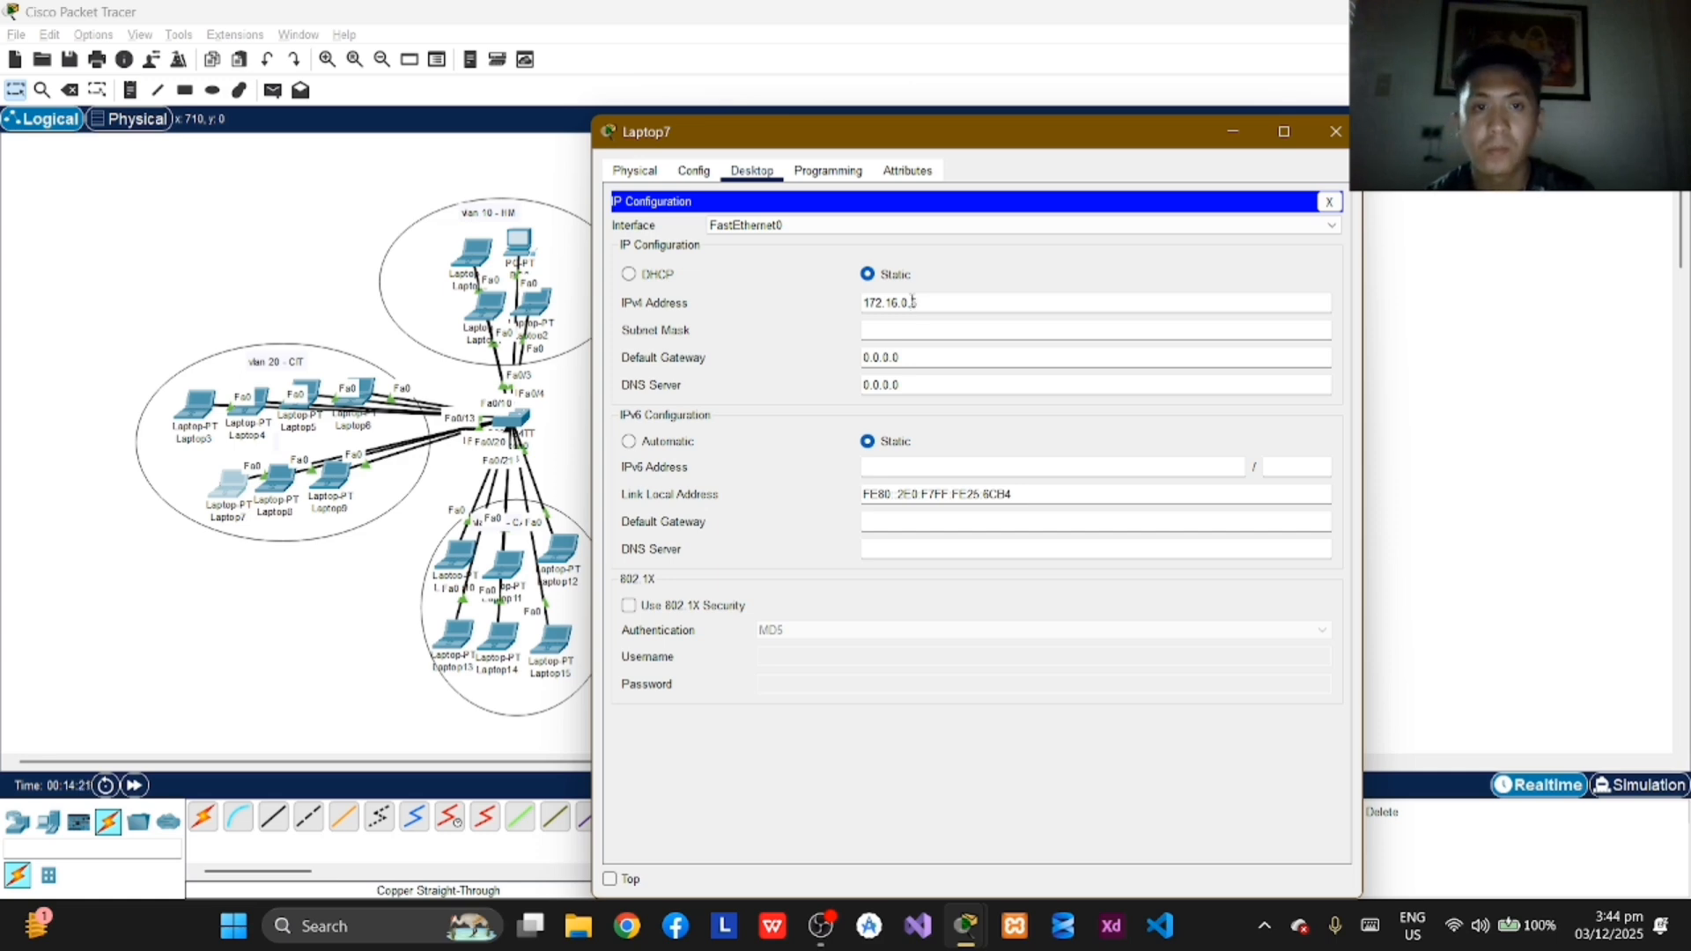
{"action": "key", "text": "Return"}
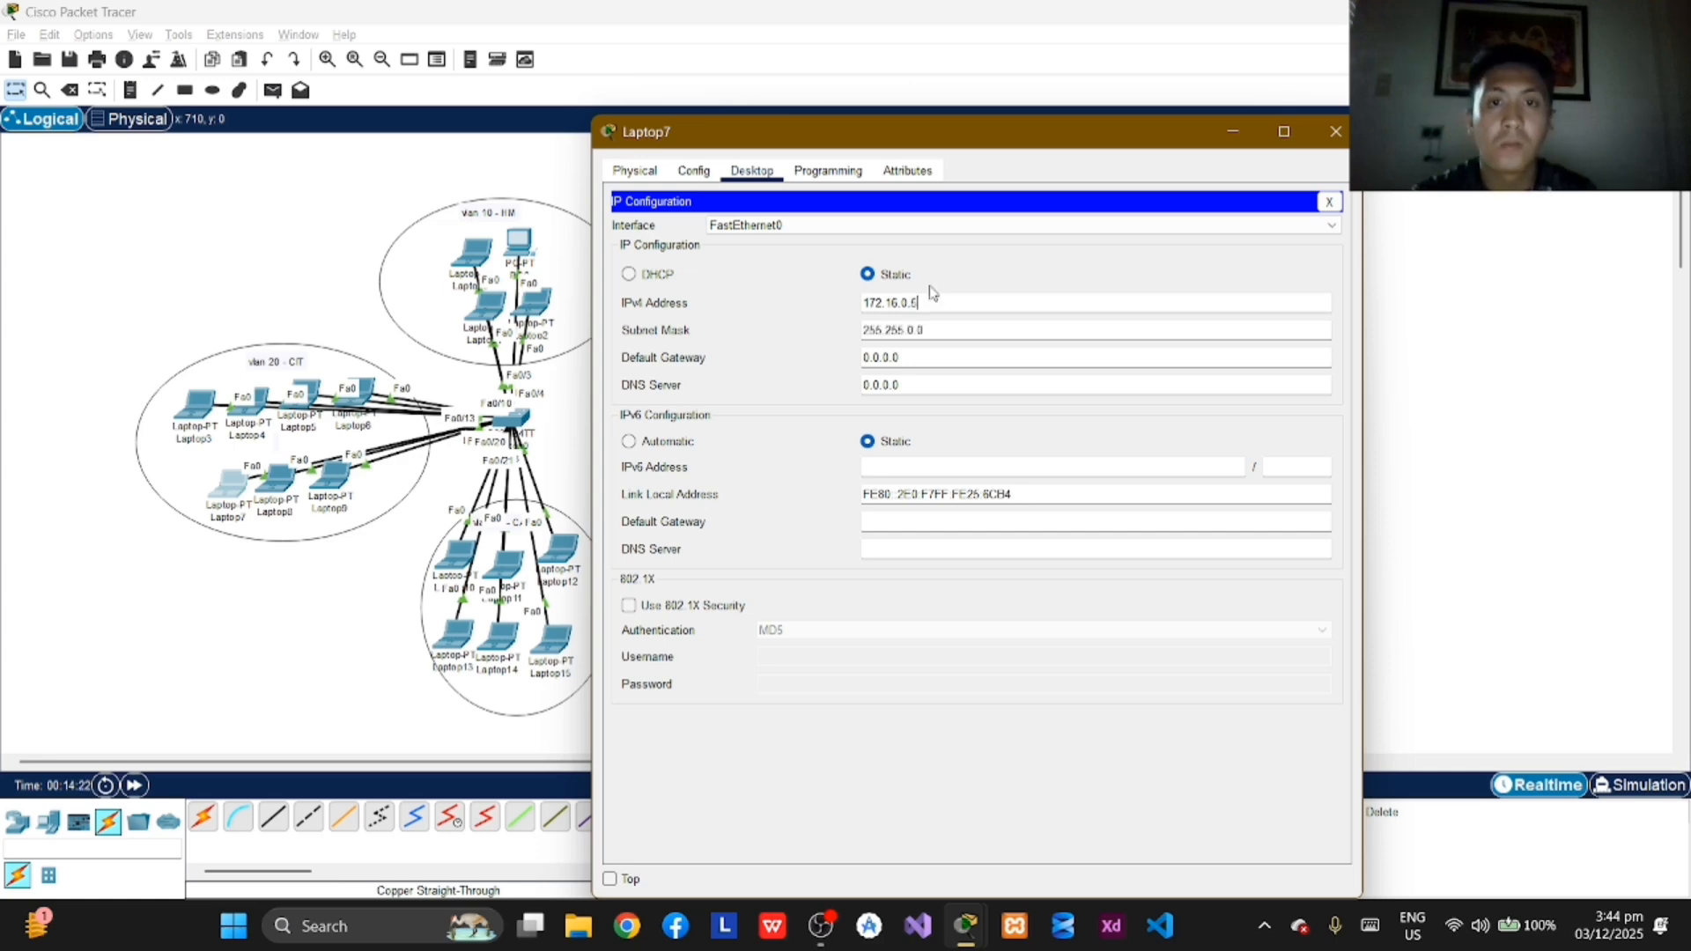
{"action": "left_click", "coordinate": [1332, 133]}
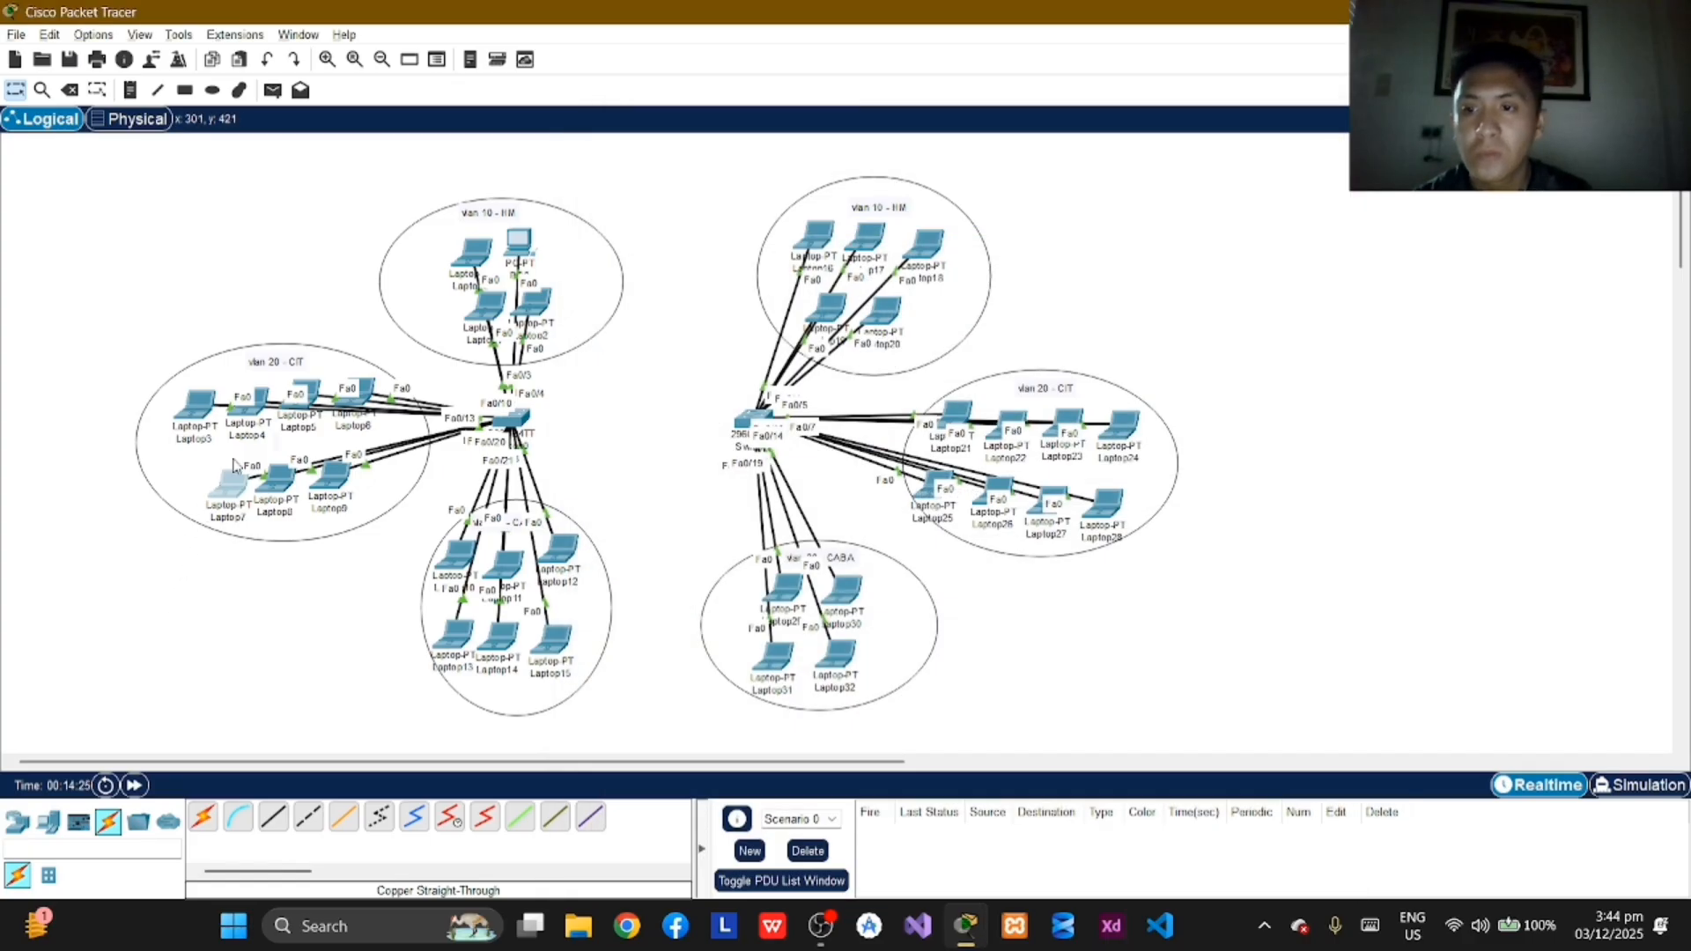
Step: Check the IP configuration of Laptop6 in VLAN 20 and close its window
{"action": "left_click", "coordinate": [371, 393]}
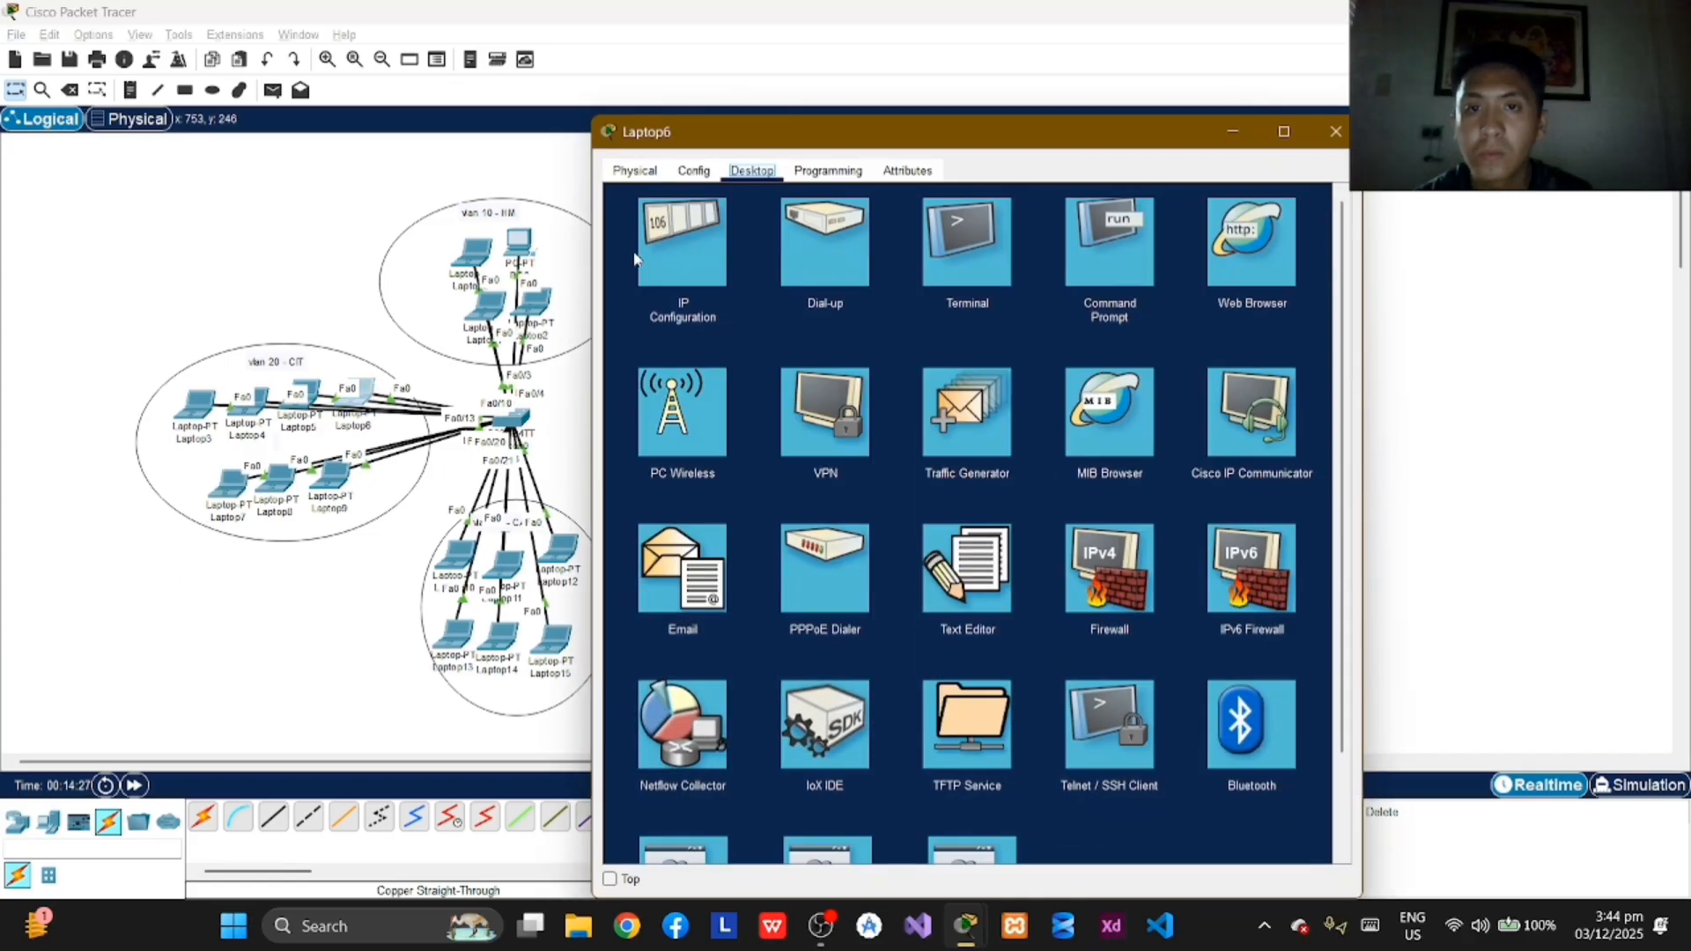
{"action": "left_click", "coordinate": [674, 286]}
{"action": "left_click", "coordinate": [1336, 131]}
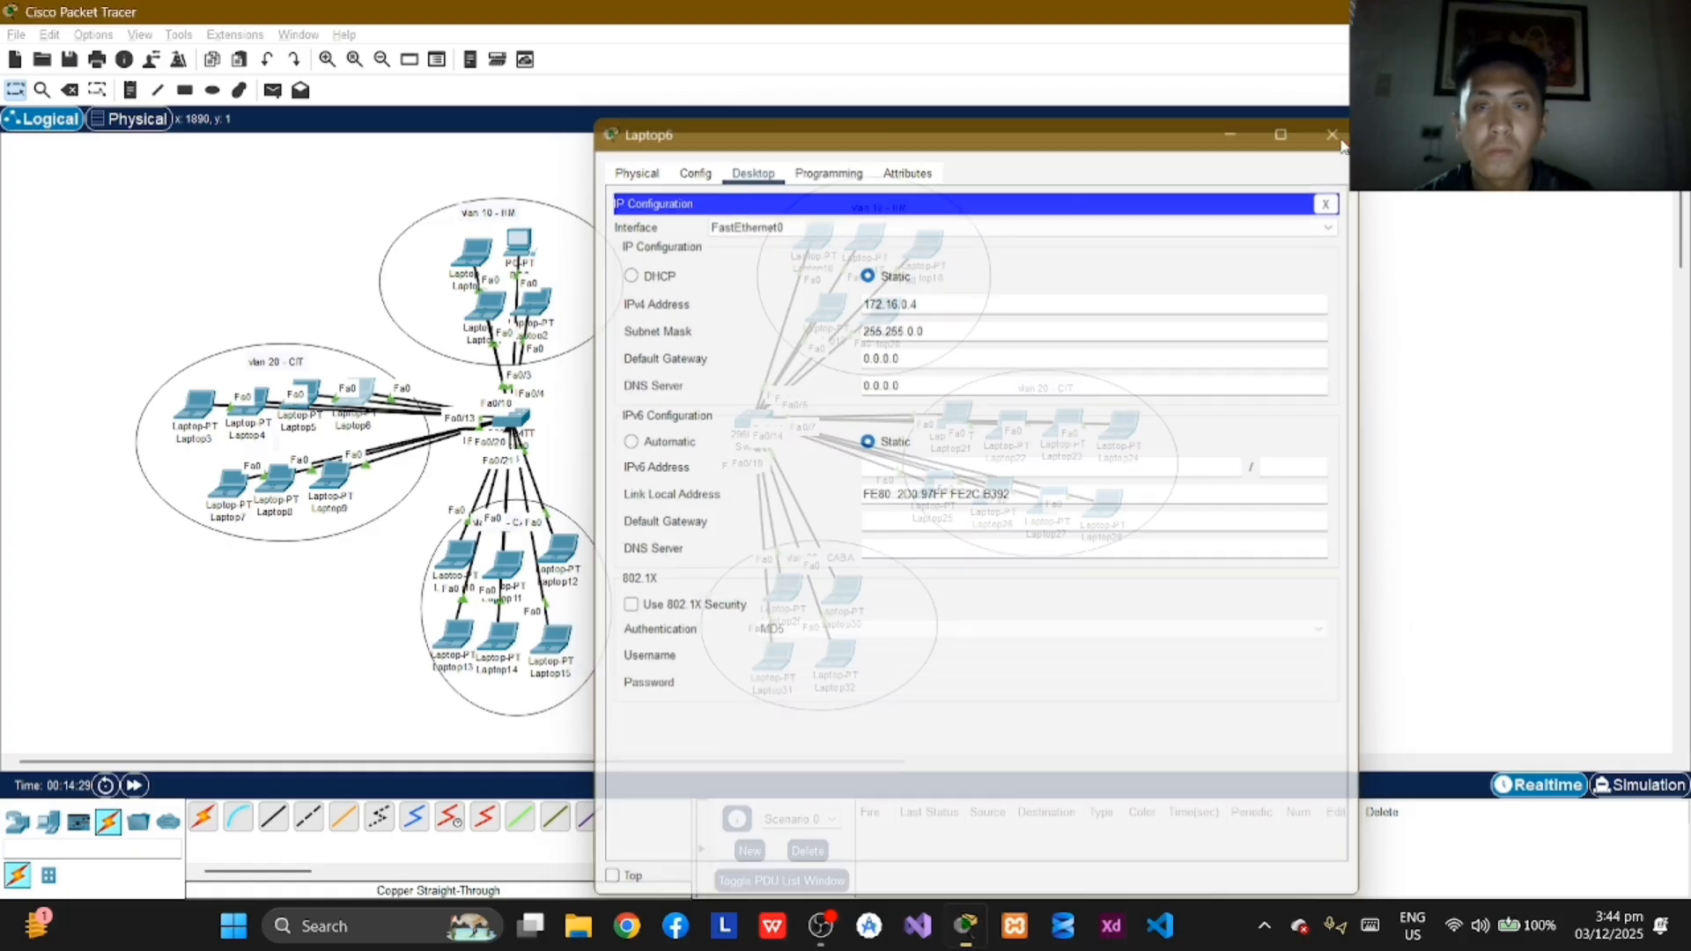
Step: Assign Laptop8 in VLAN 20 the static IPv4 address 172.16.0.6 with subnet mask 255.255.0.0 and close its window
{"action": "left_click", "coordinate": [276, 480]}
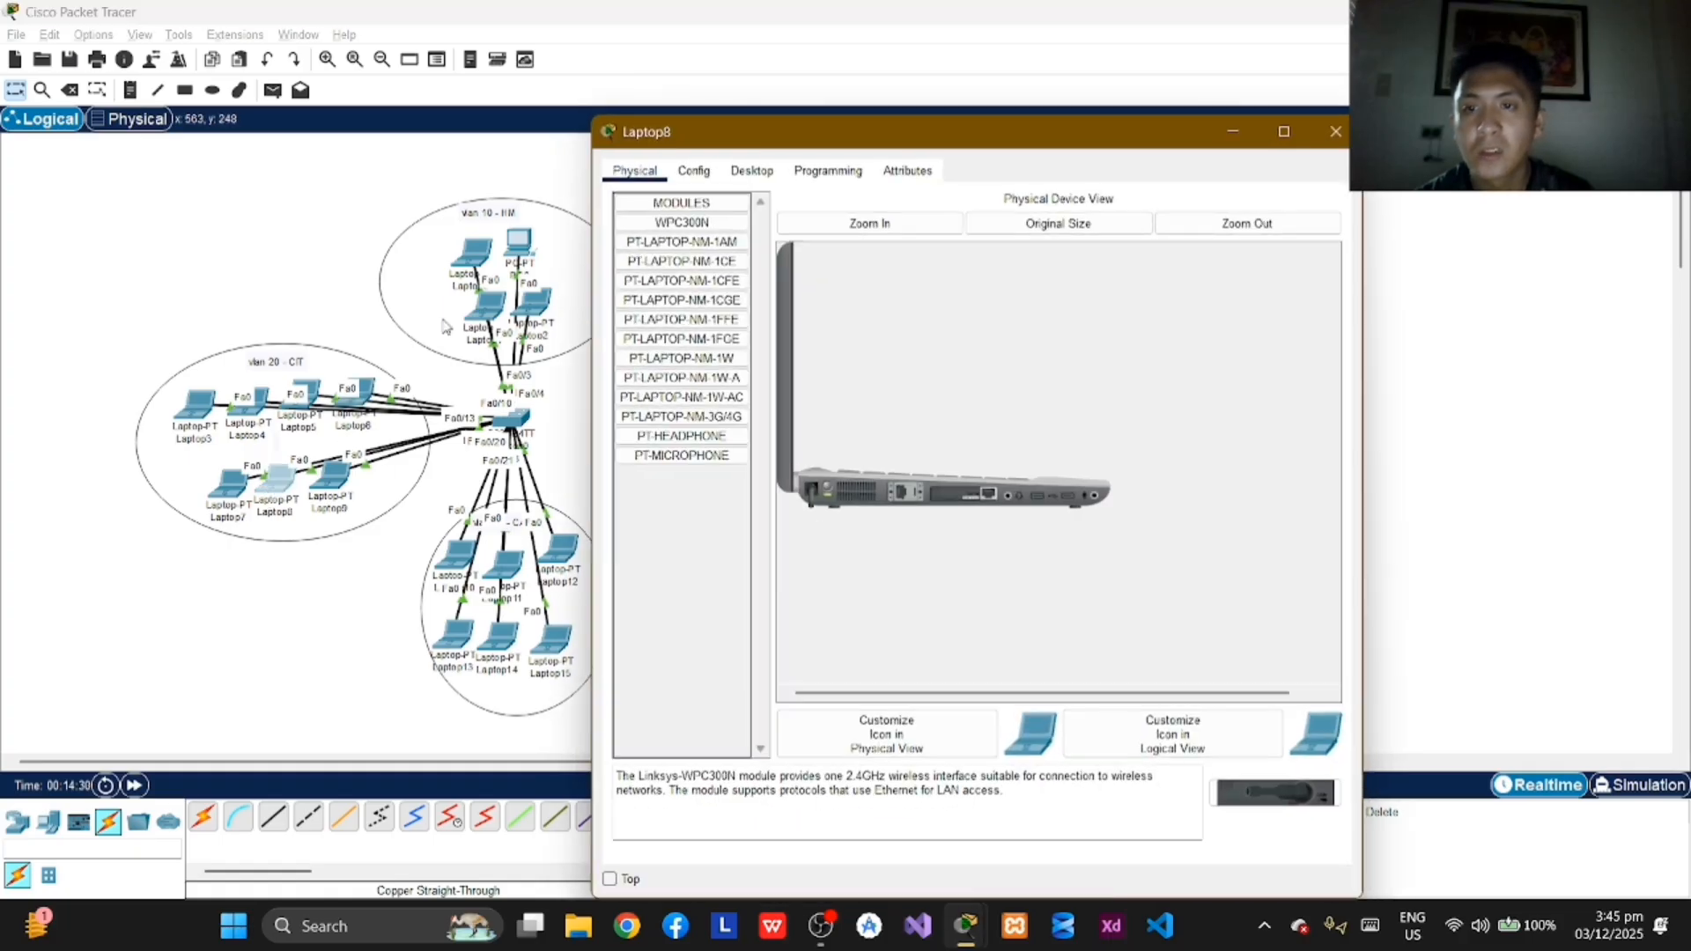
{"action": "left_click", "coordinate": [751, 170]}
{"action": "left_click", "coordinate": [662, 275]}
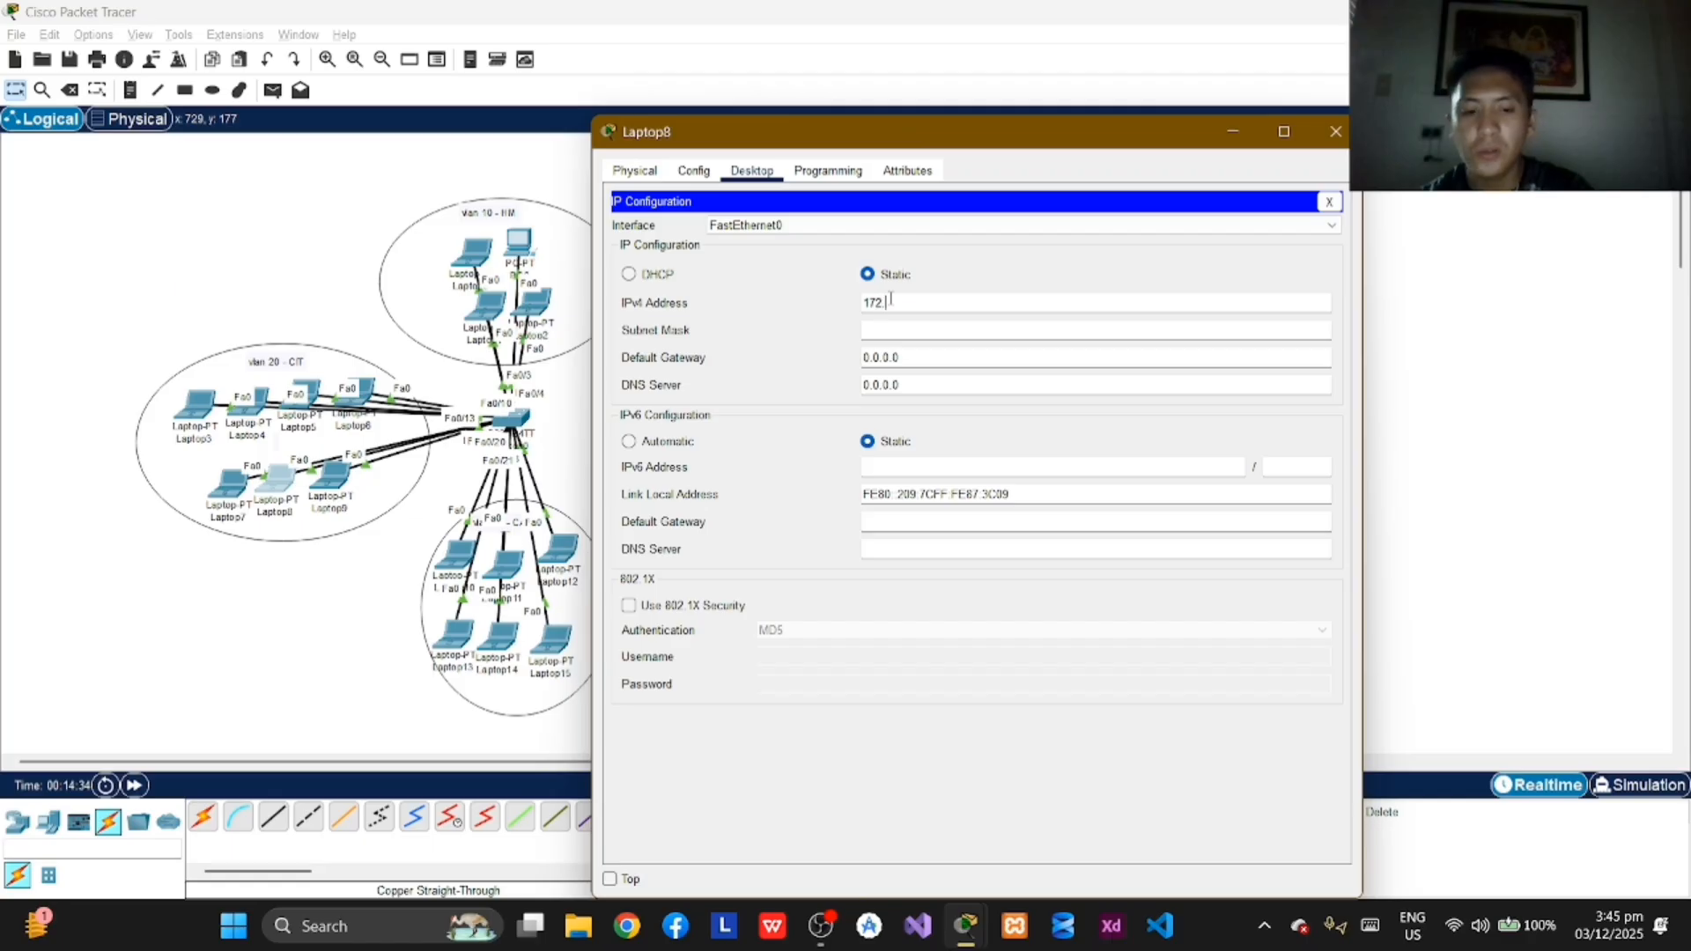
{"action": "type", "text": "172.16.0."}
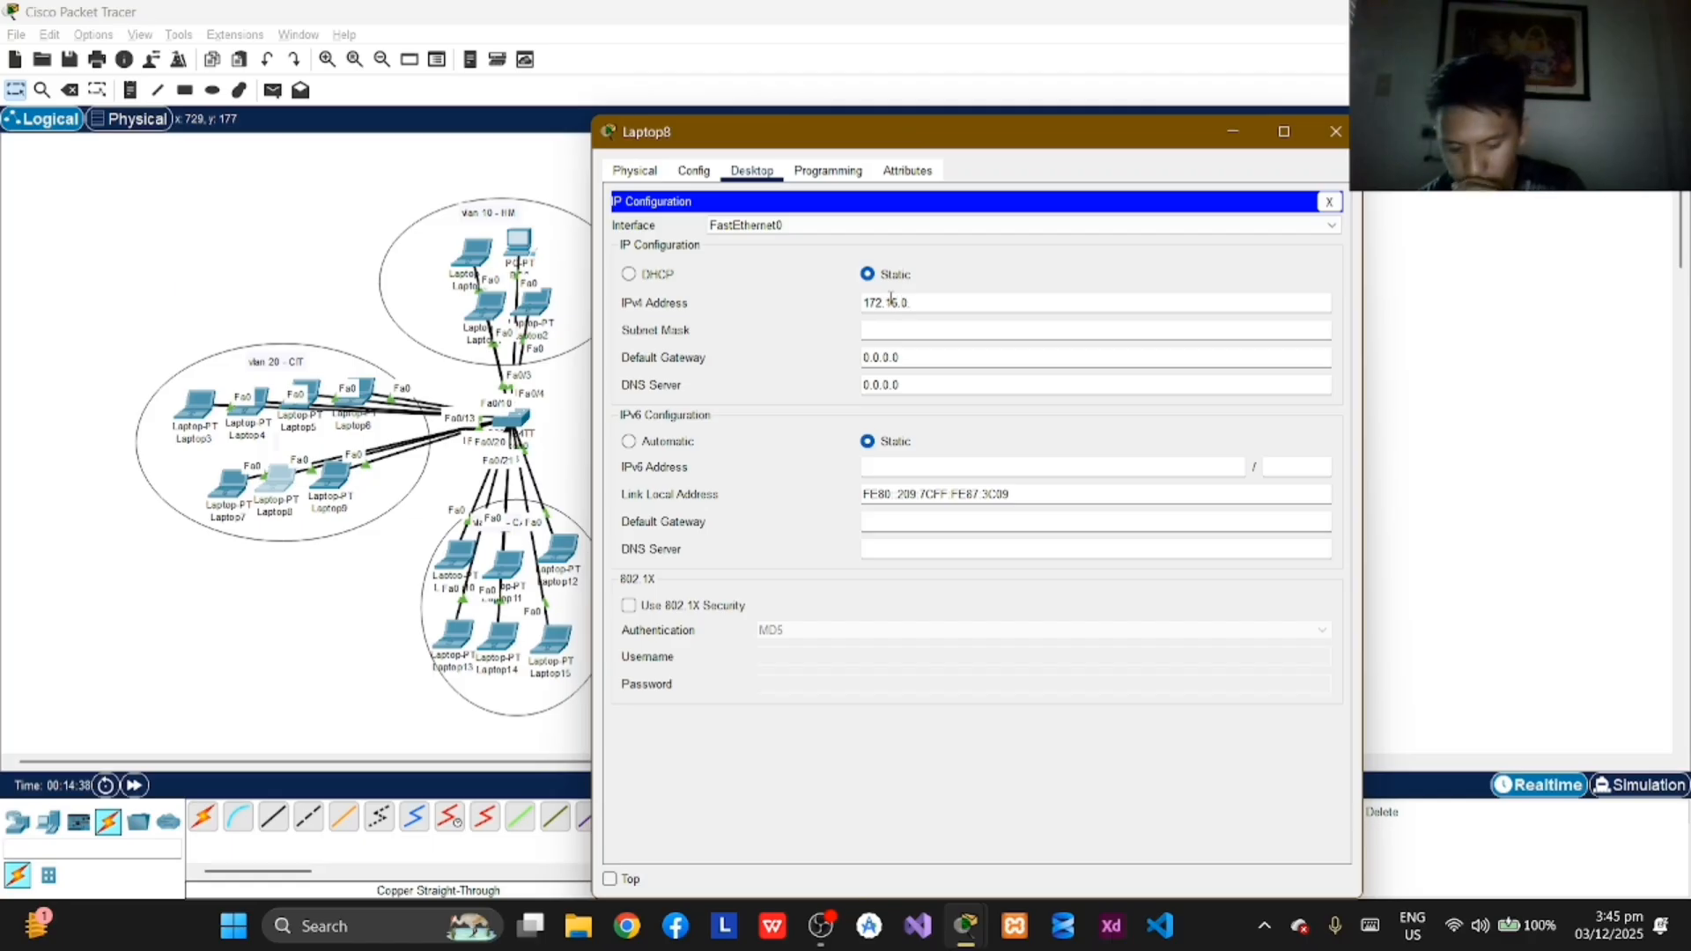
{"action": "type", "text": "6"}
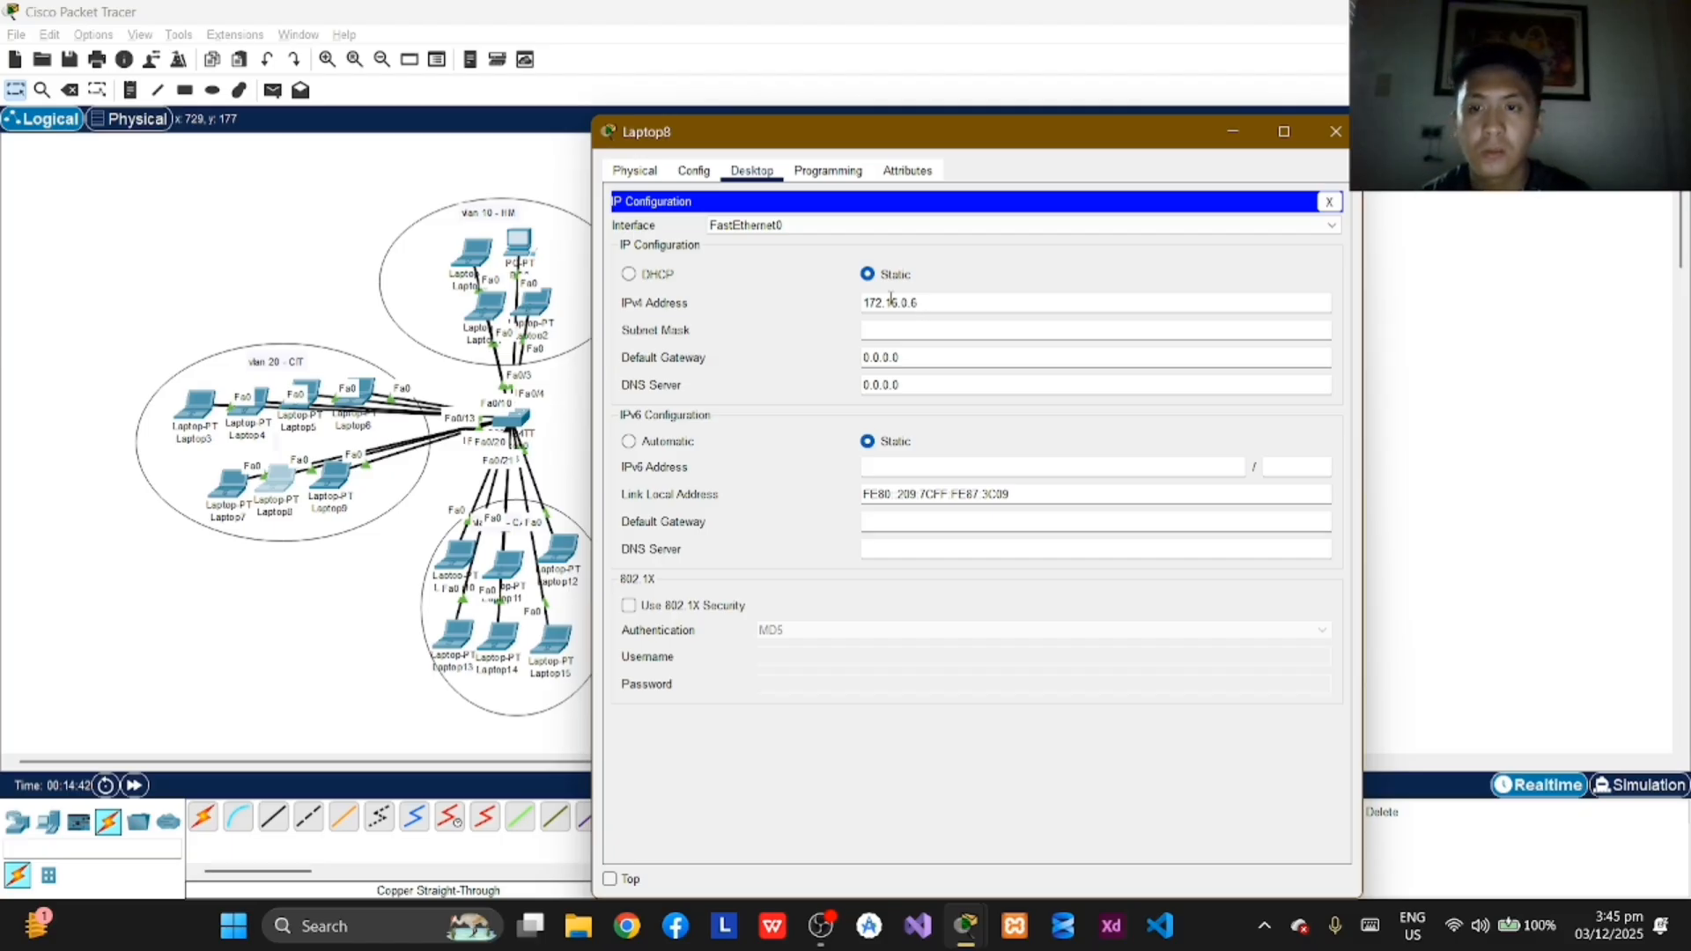
{"action": "key", "text": "Return"}
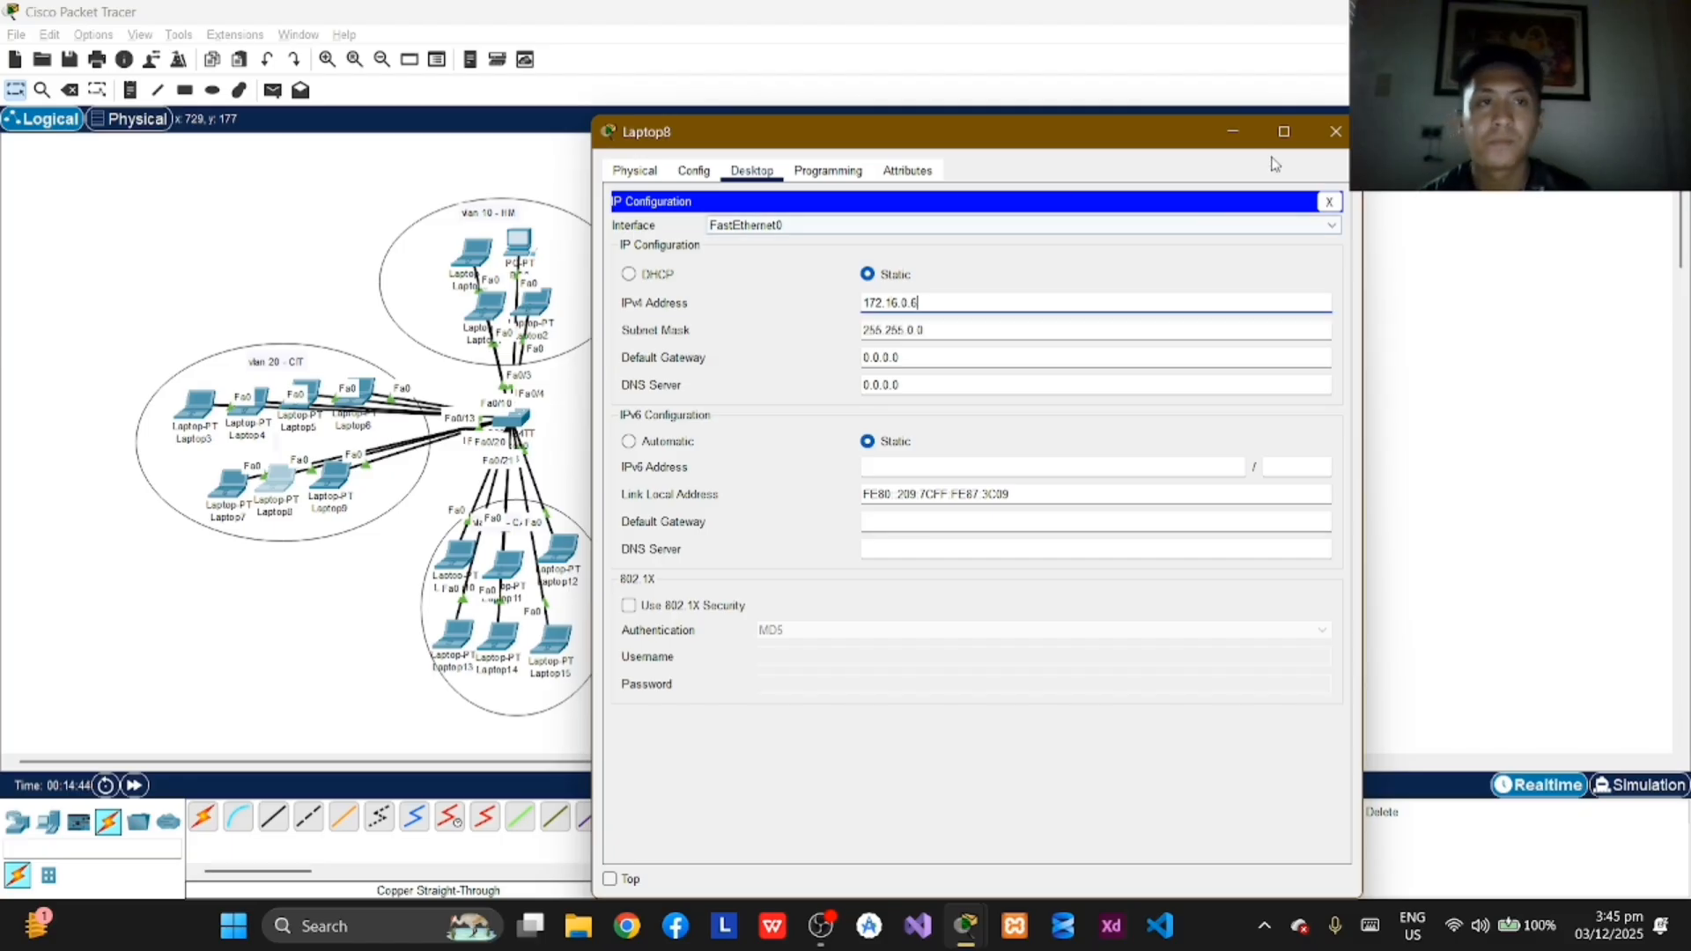
{"action": "left_click", "coordinate": [1336, 131]}
Step: Assign Laptop9 in VLAN 20 the static IPv4 address 172.16.0.7 with subnet mask 255.255.0.0 and close its window
{"action": "left_click", "coordinate": [338, 490]}
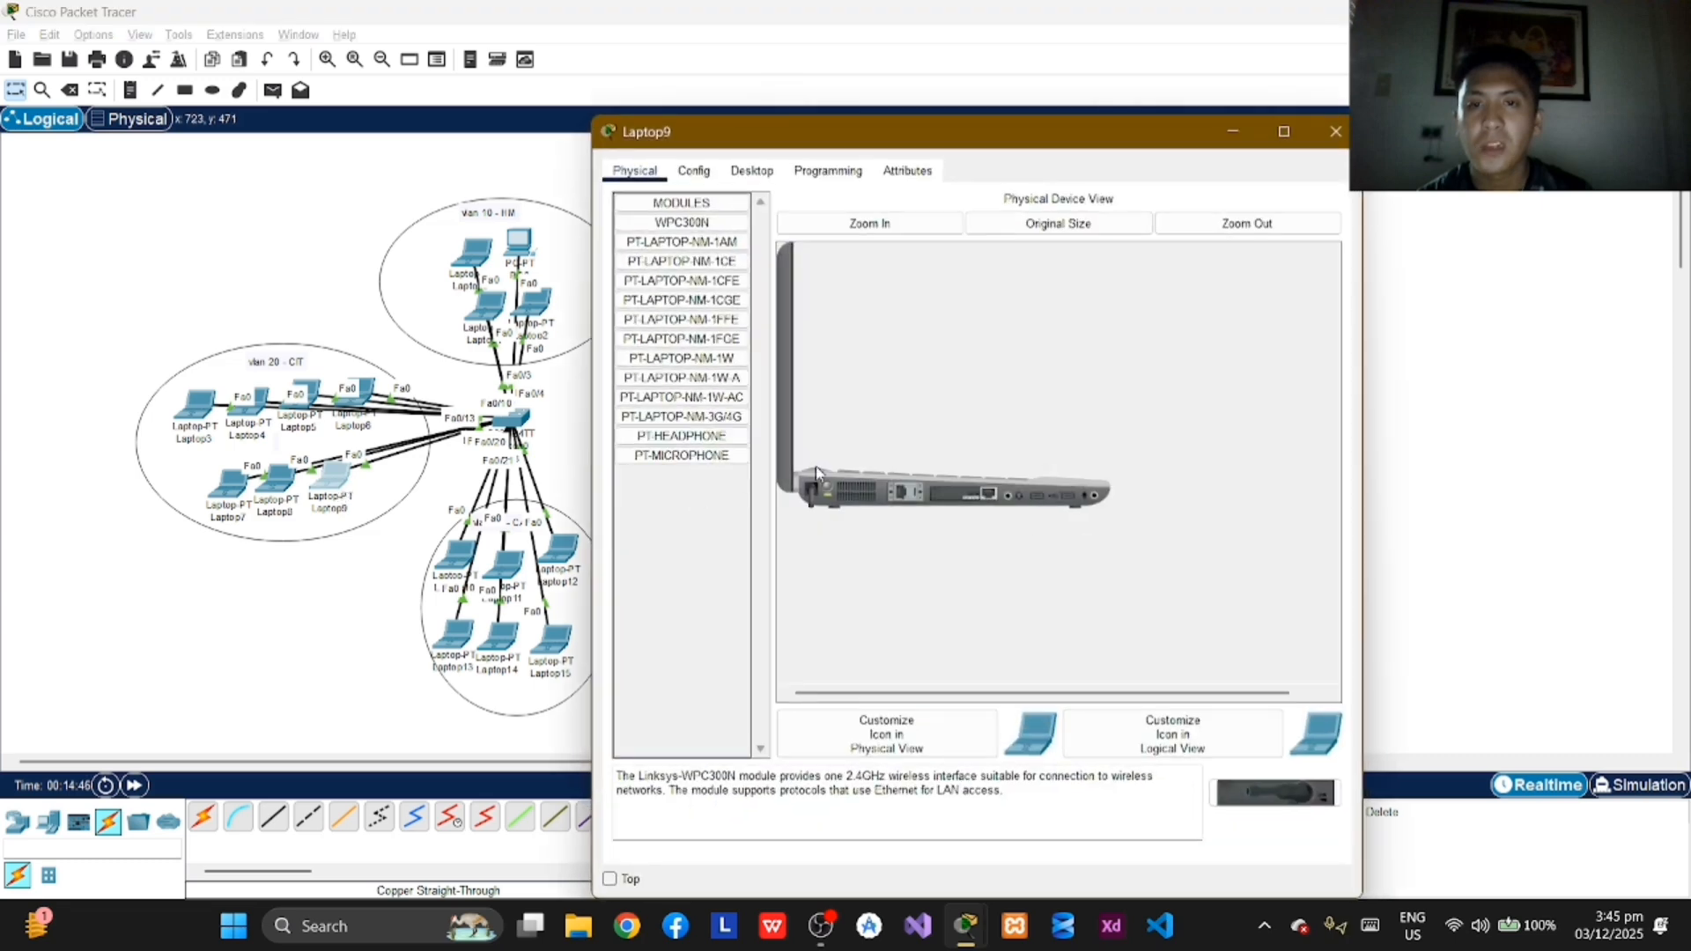
{"action": "left_click", "coordinate": [751, 171]}
{"action": "left_click", "coordinate": [671, 257]}
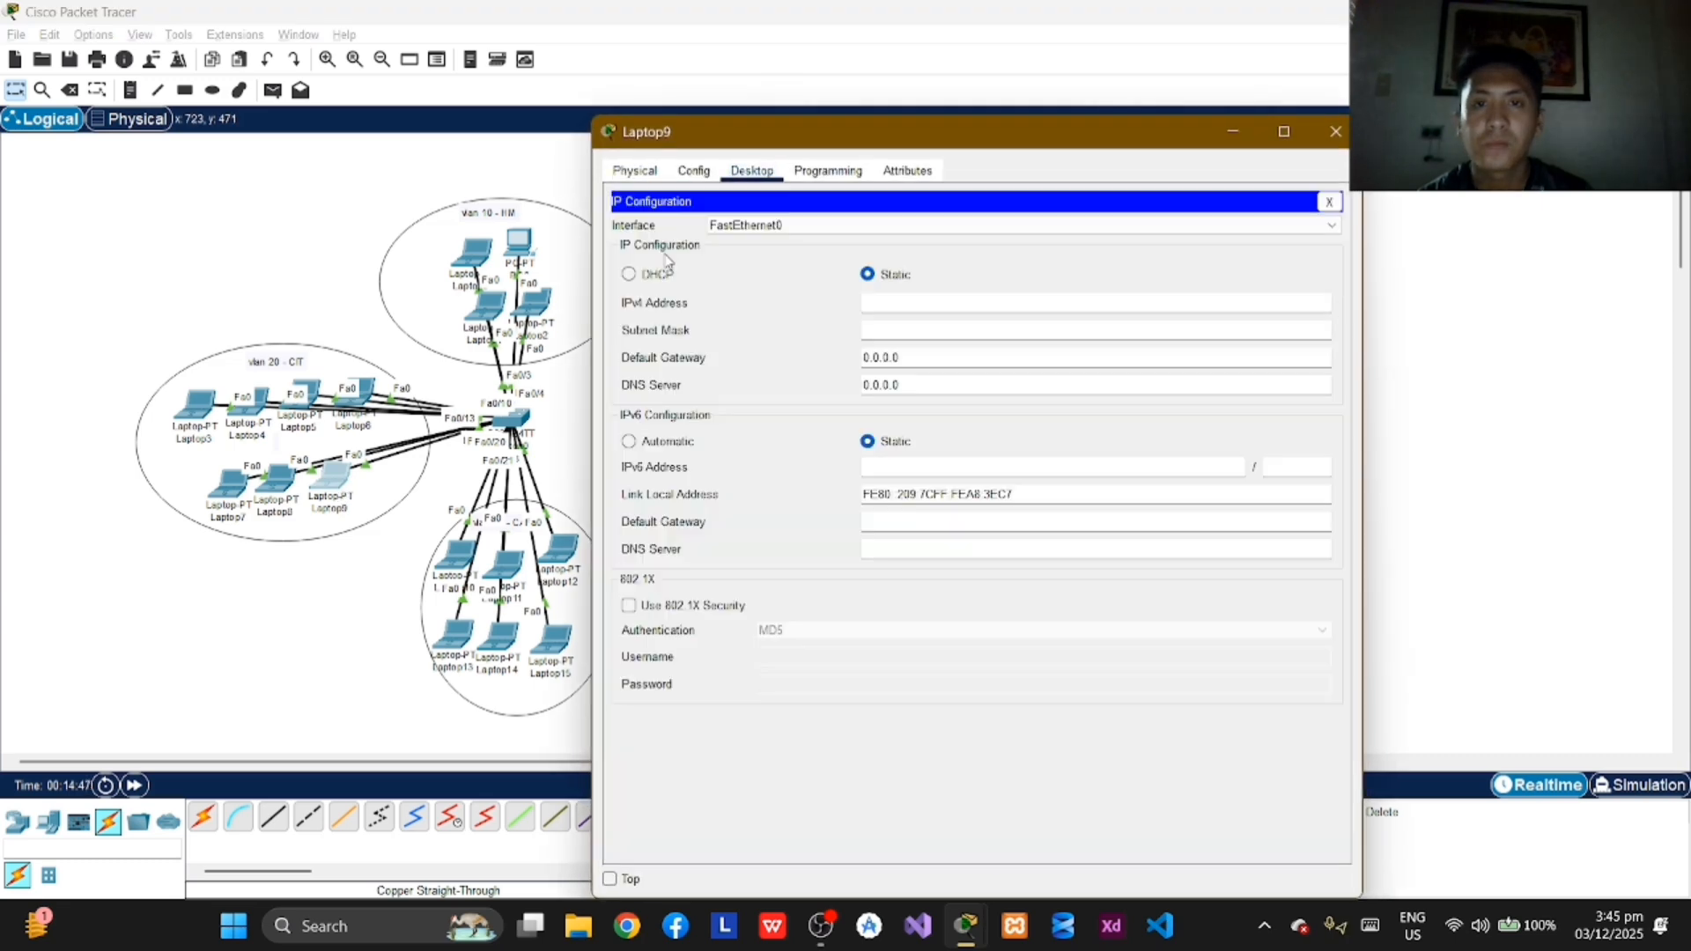
{"action": "left_click", "coordinate": [899, 303]}
{"action": "type", "text": "172.16.0.7"}
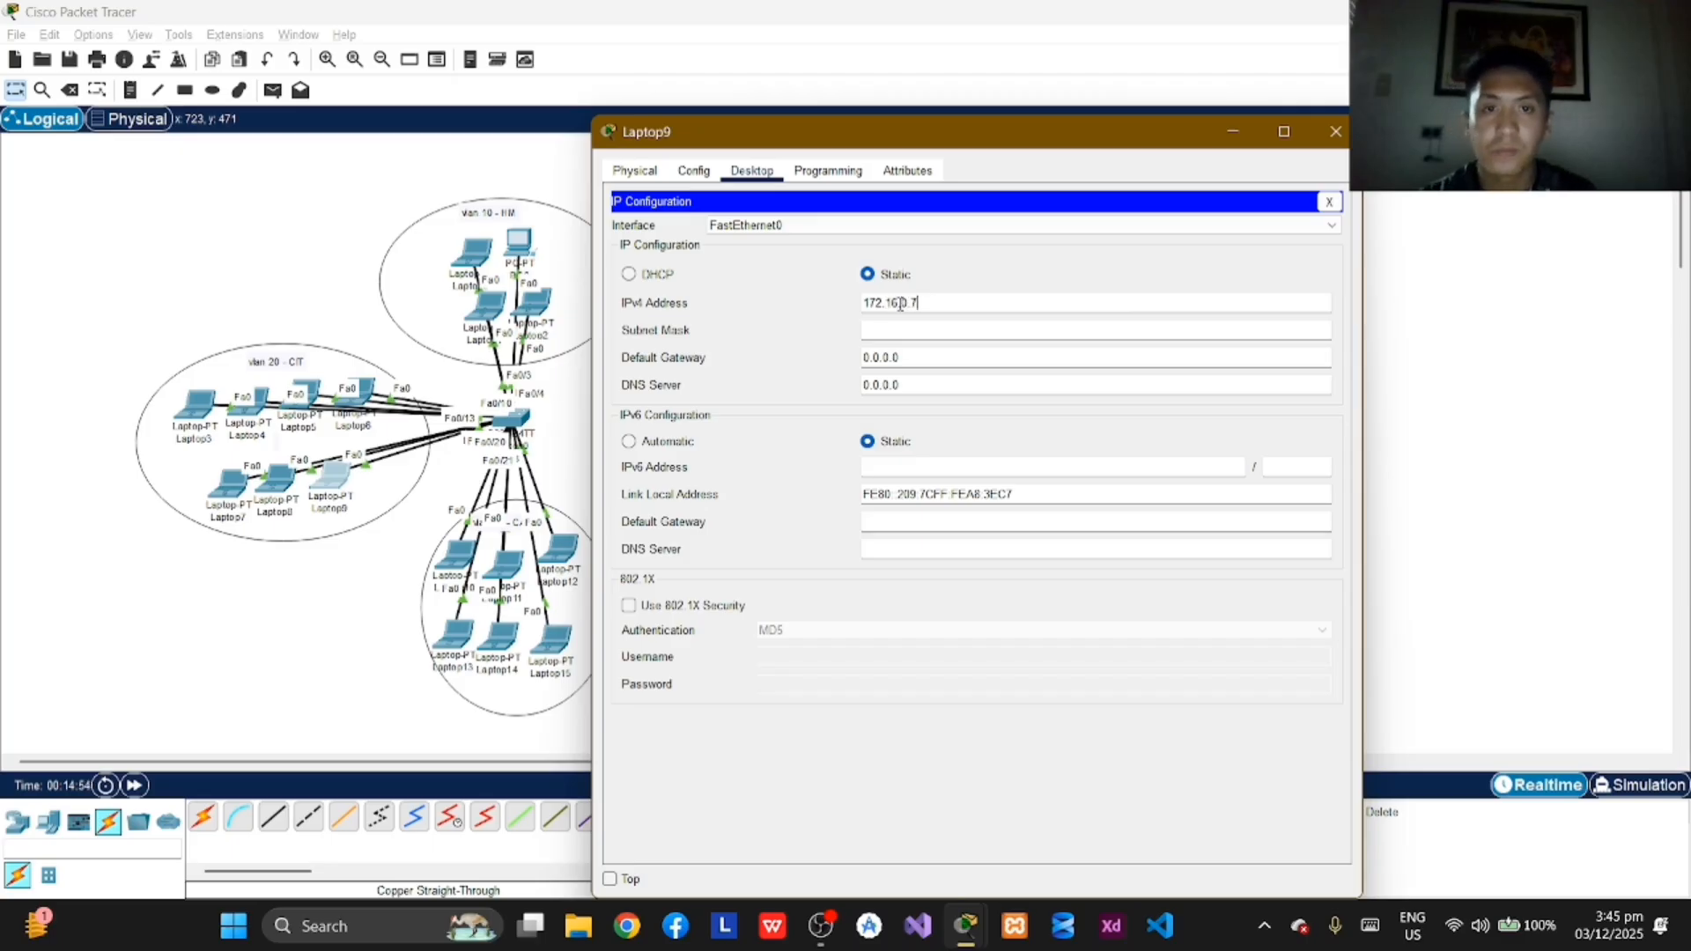
{"action": "key", "text": "Tab"}
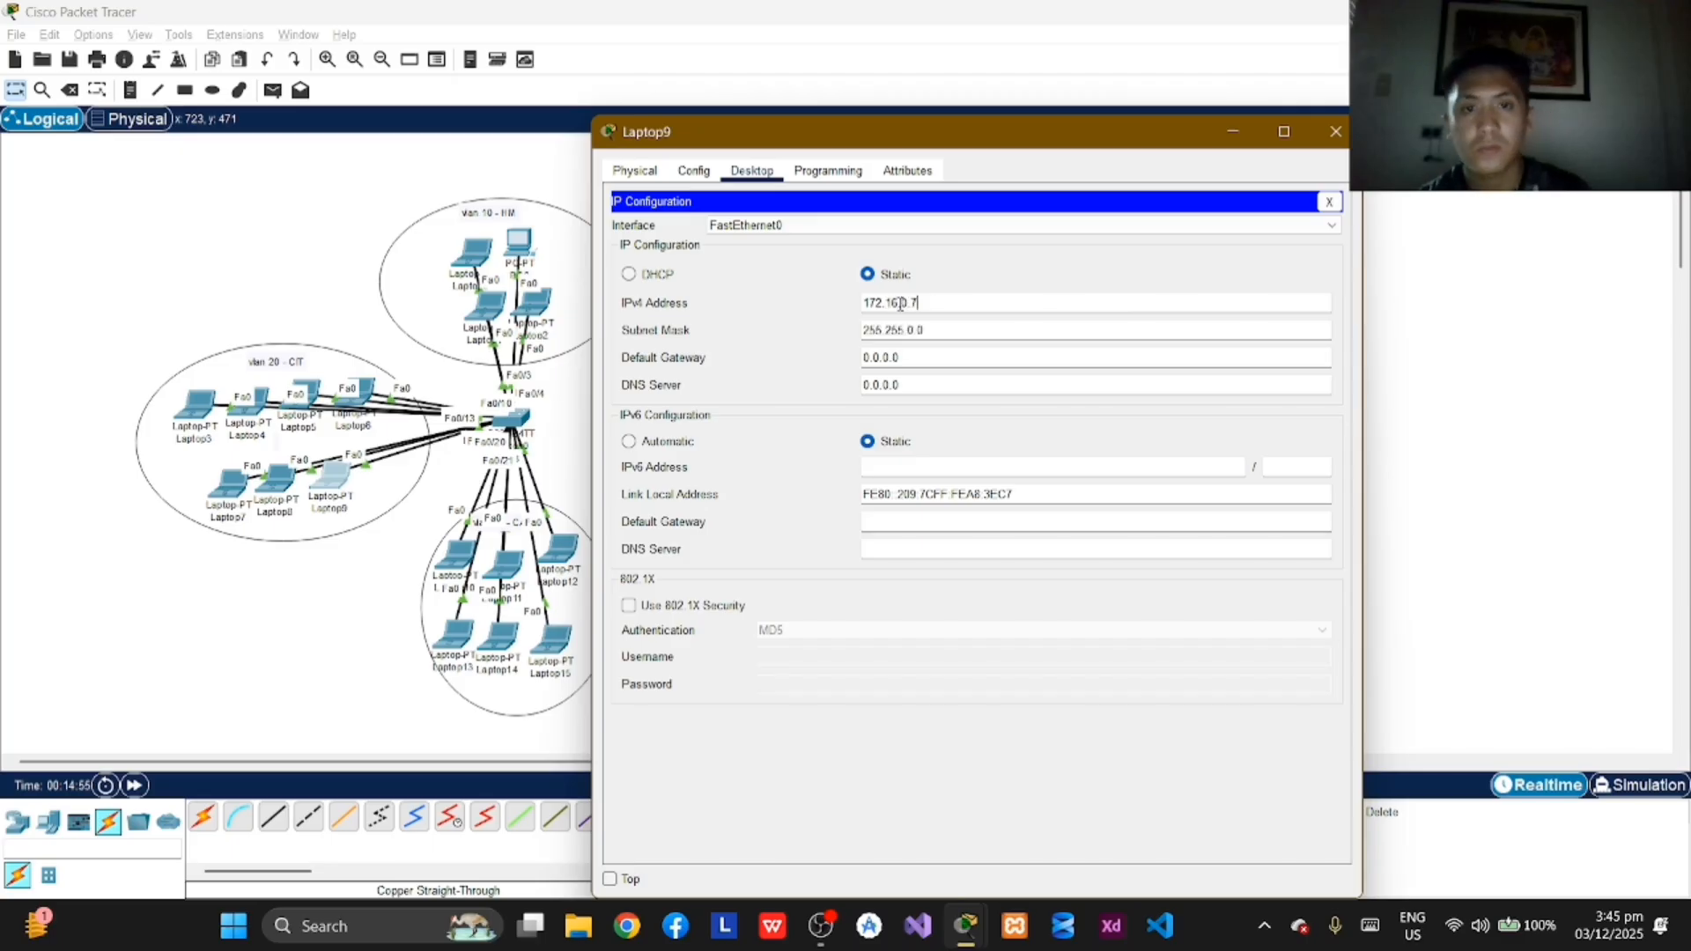
{"action": "left_click", "coordinate": [1336, 143]}
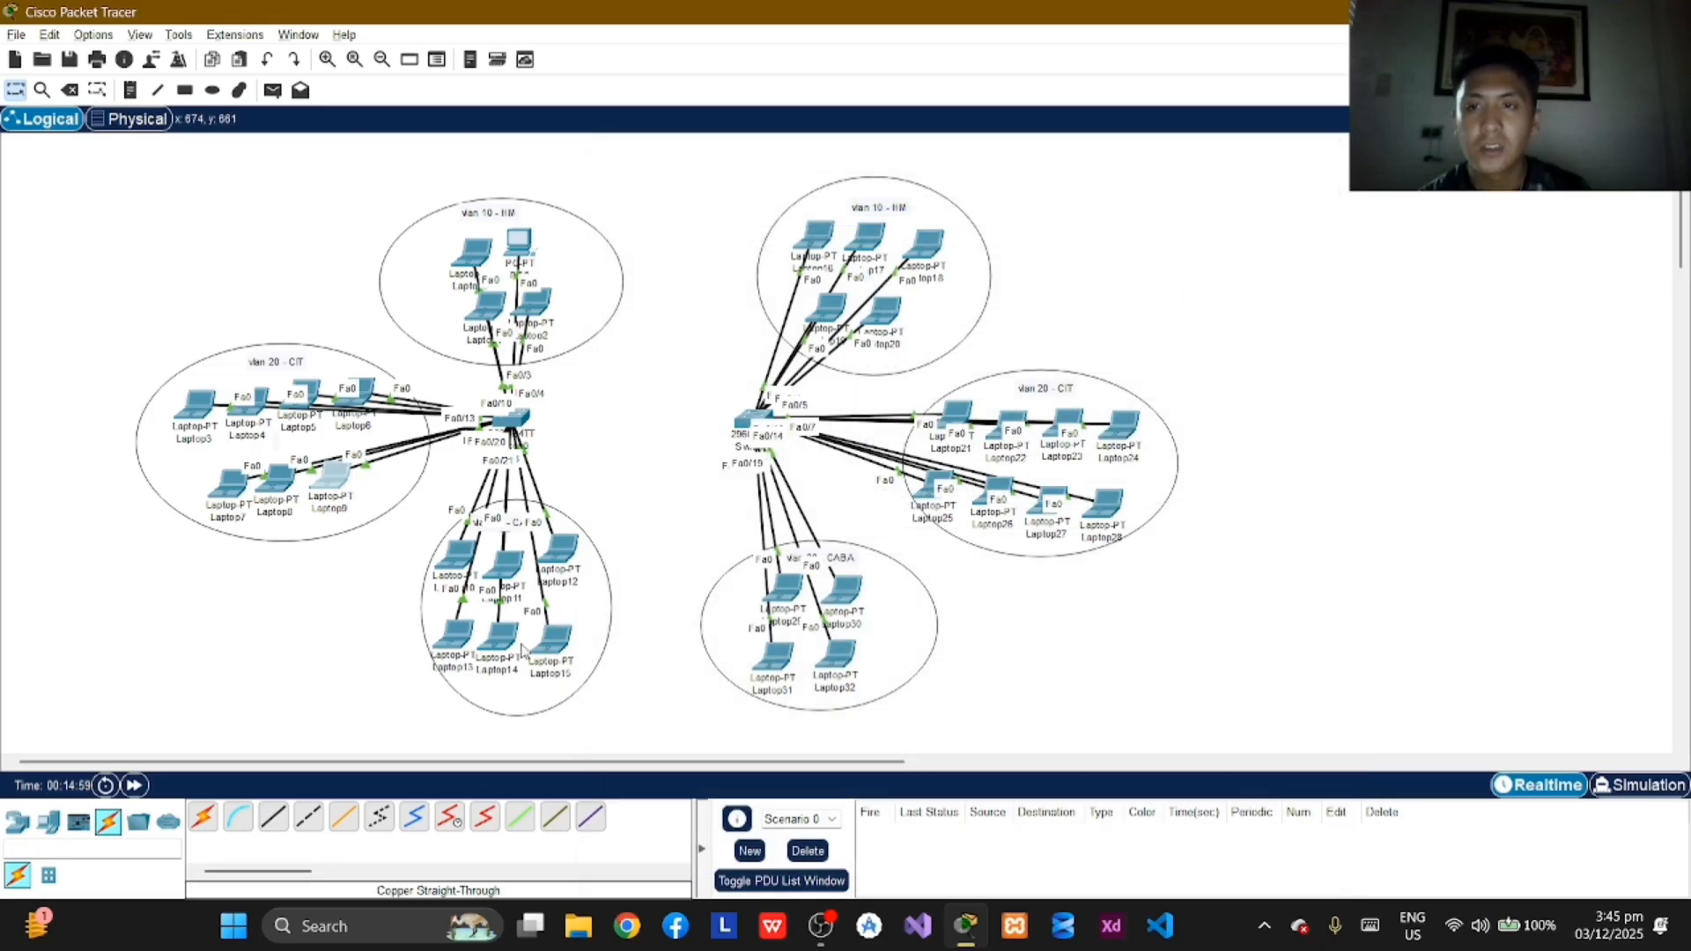
Step: Assign Laptop10 in VLAN 30 the static IPv4 address 192.168.2.1 with subnet mask 255.255.255.0 and close its window
{"action": "left_click", "coordinate": [454, 560]}
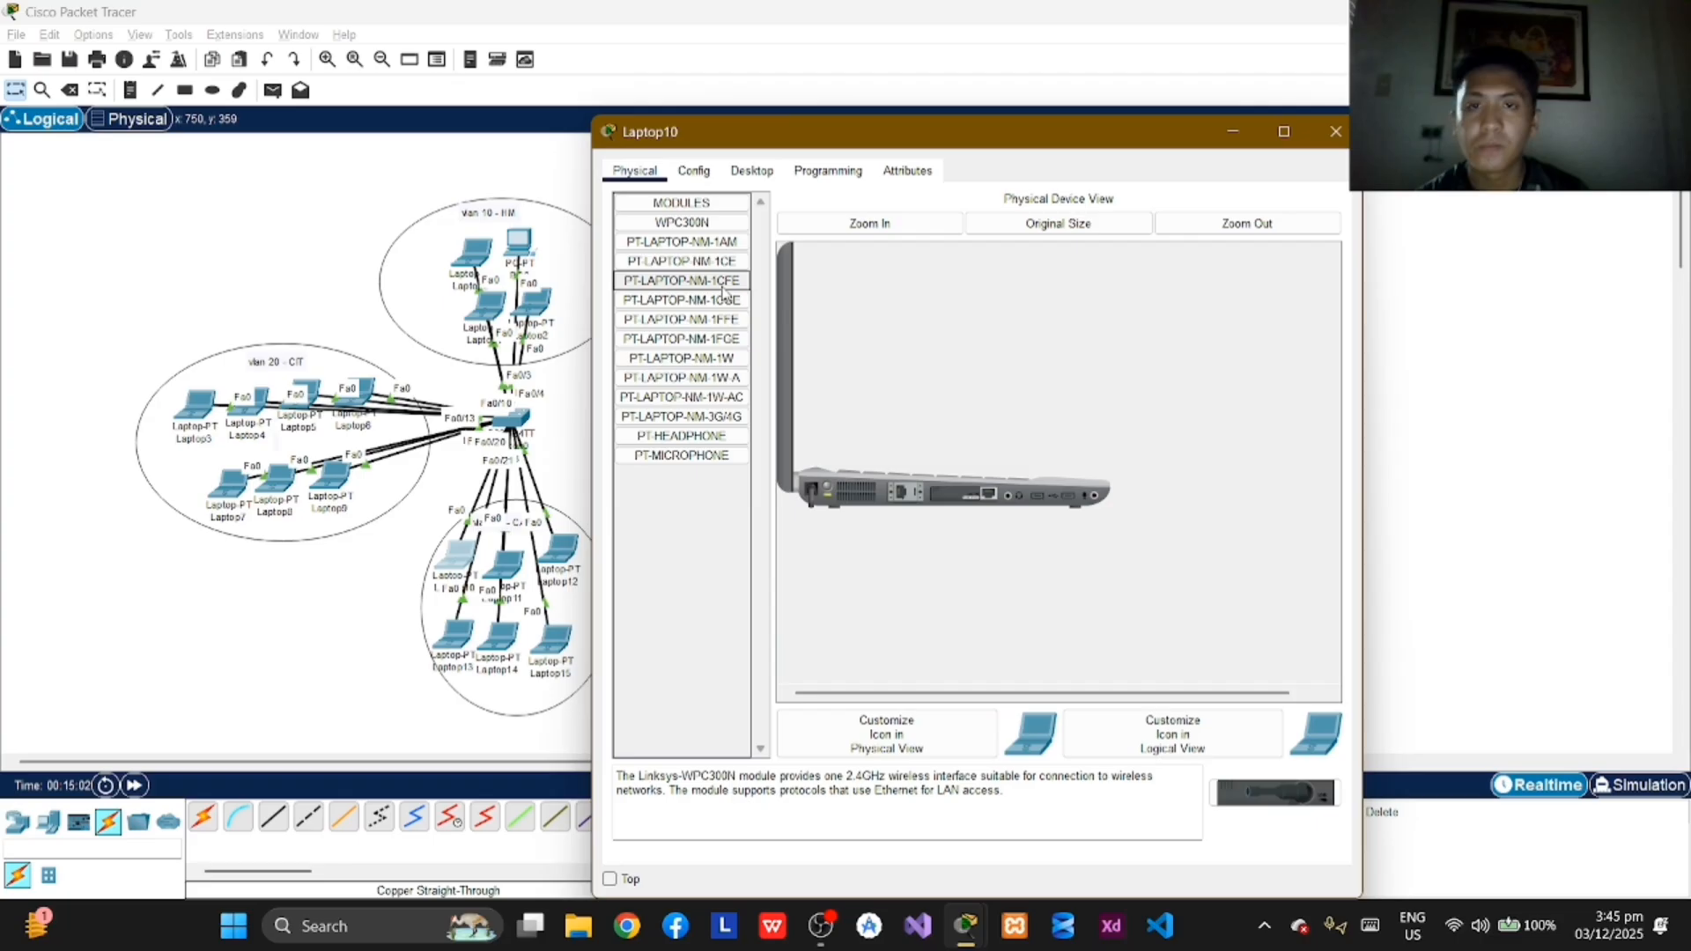
{"action": "left_click", "coordinate": [752, 170]}
{"action": "left_click", "coordinate": [689, 310]}
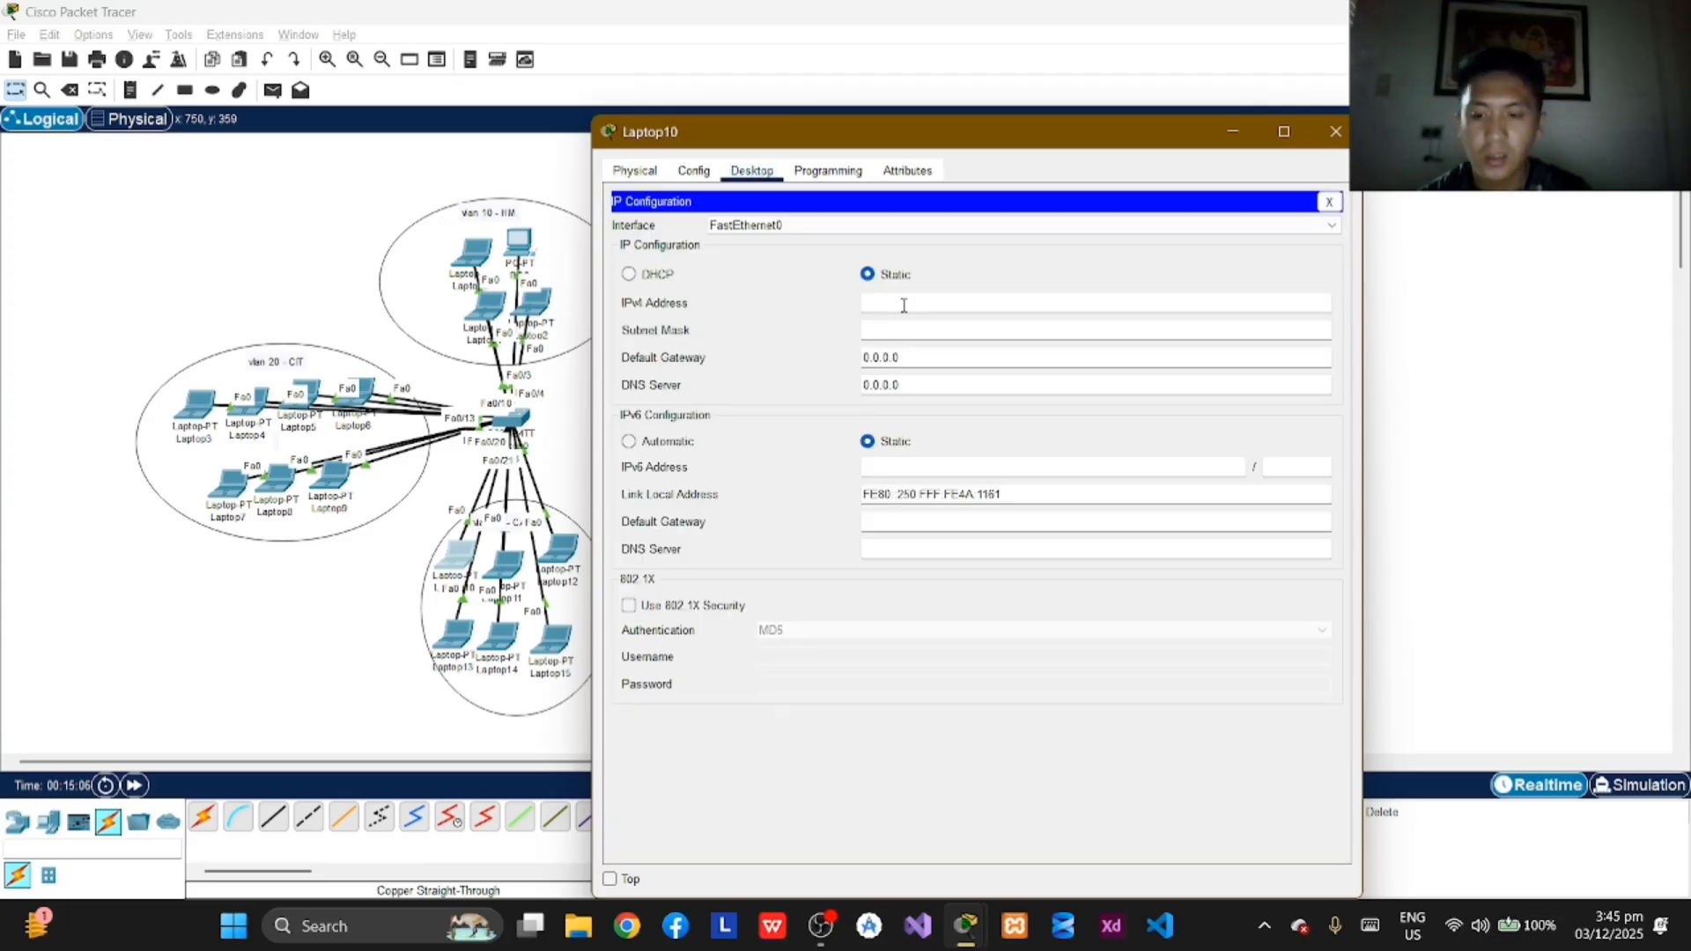
{"action": "type", "text": "192.168"}
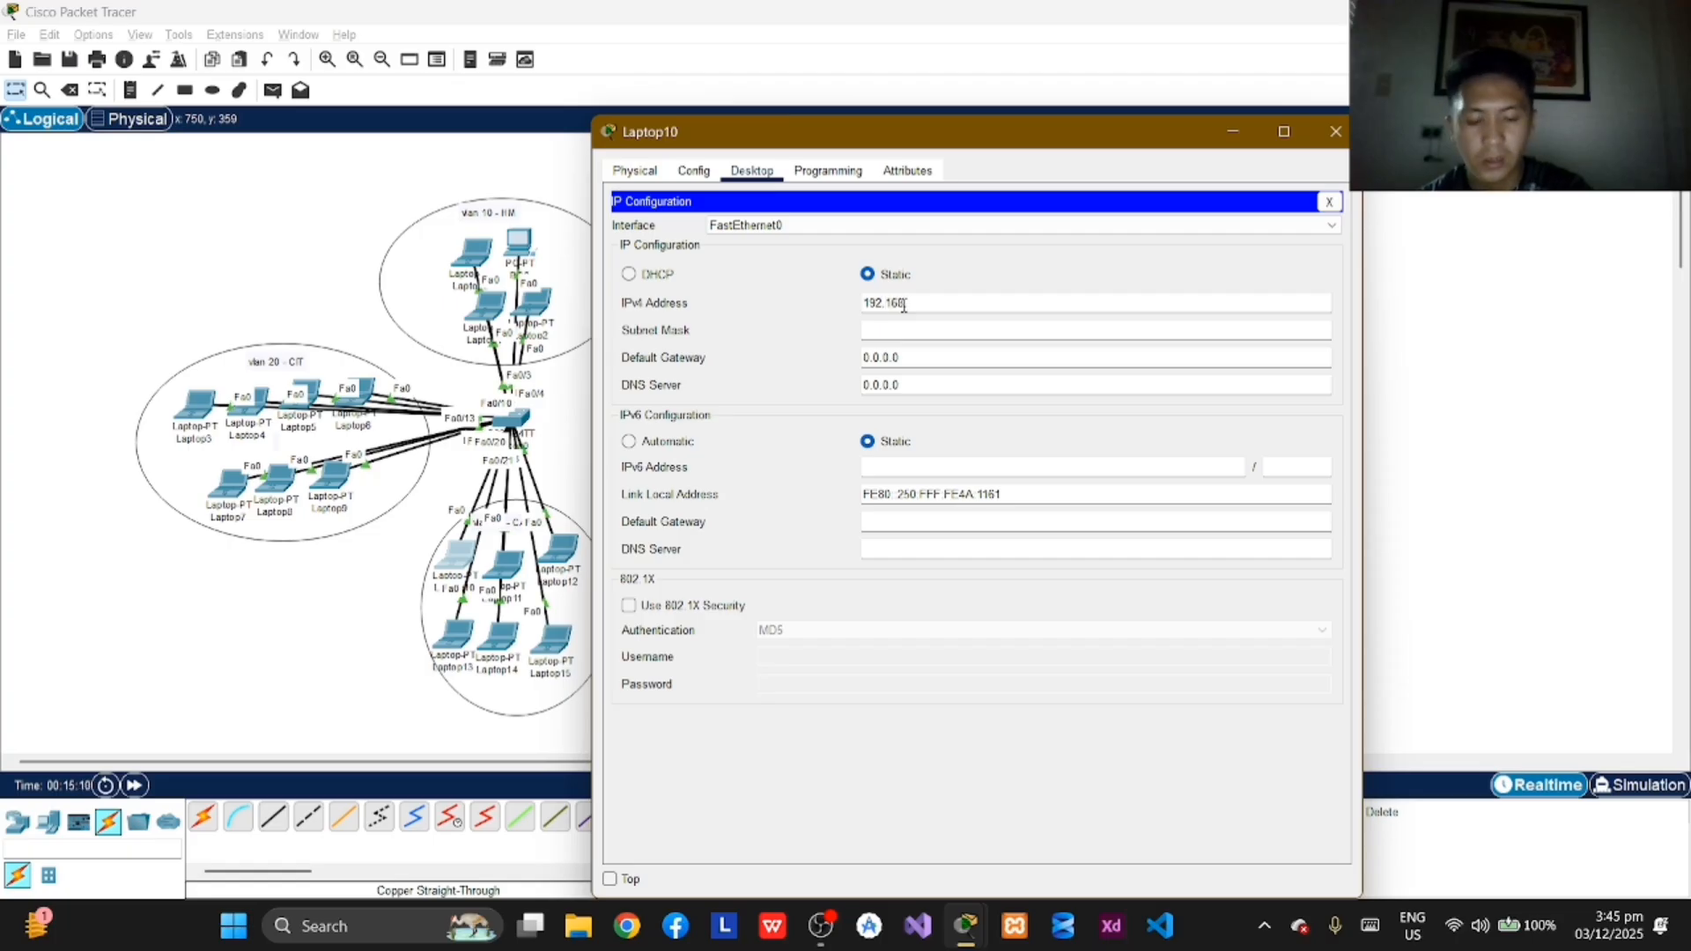
{"action": "type", "text": ".2.1"}
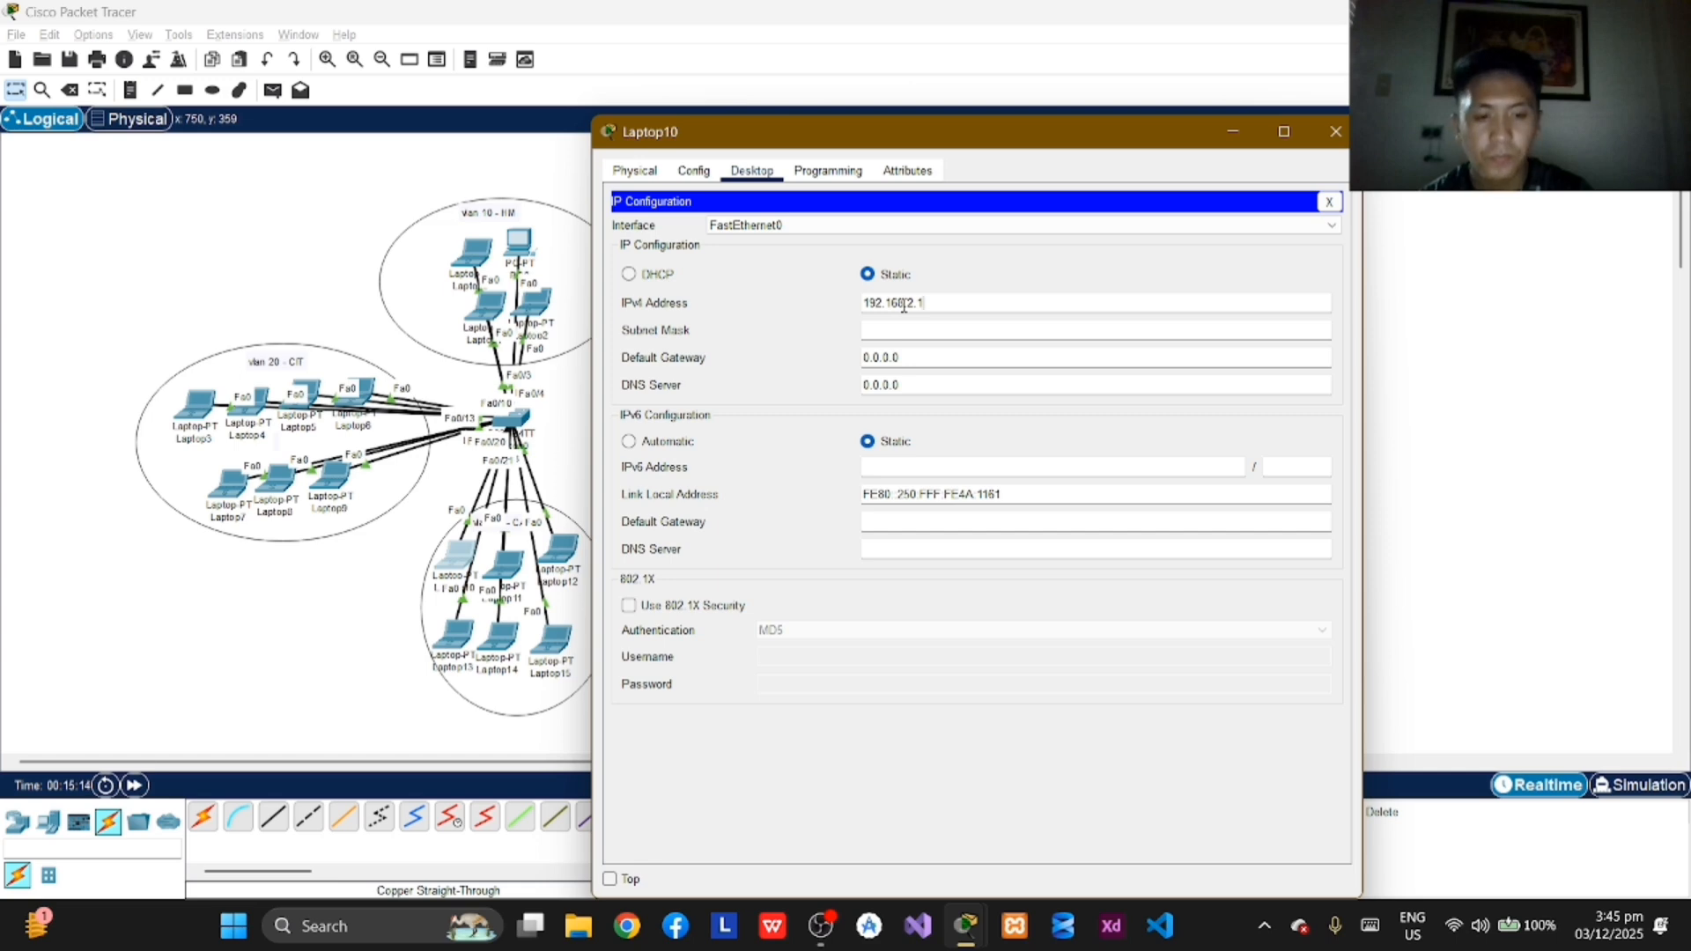
{"action": "key", "text": "Tab"}
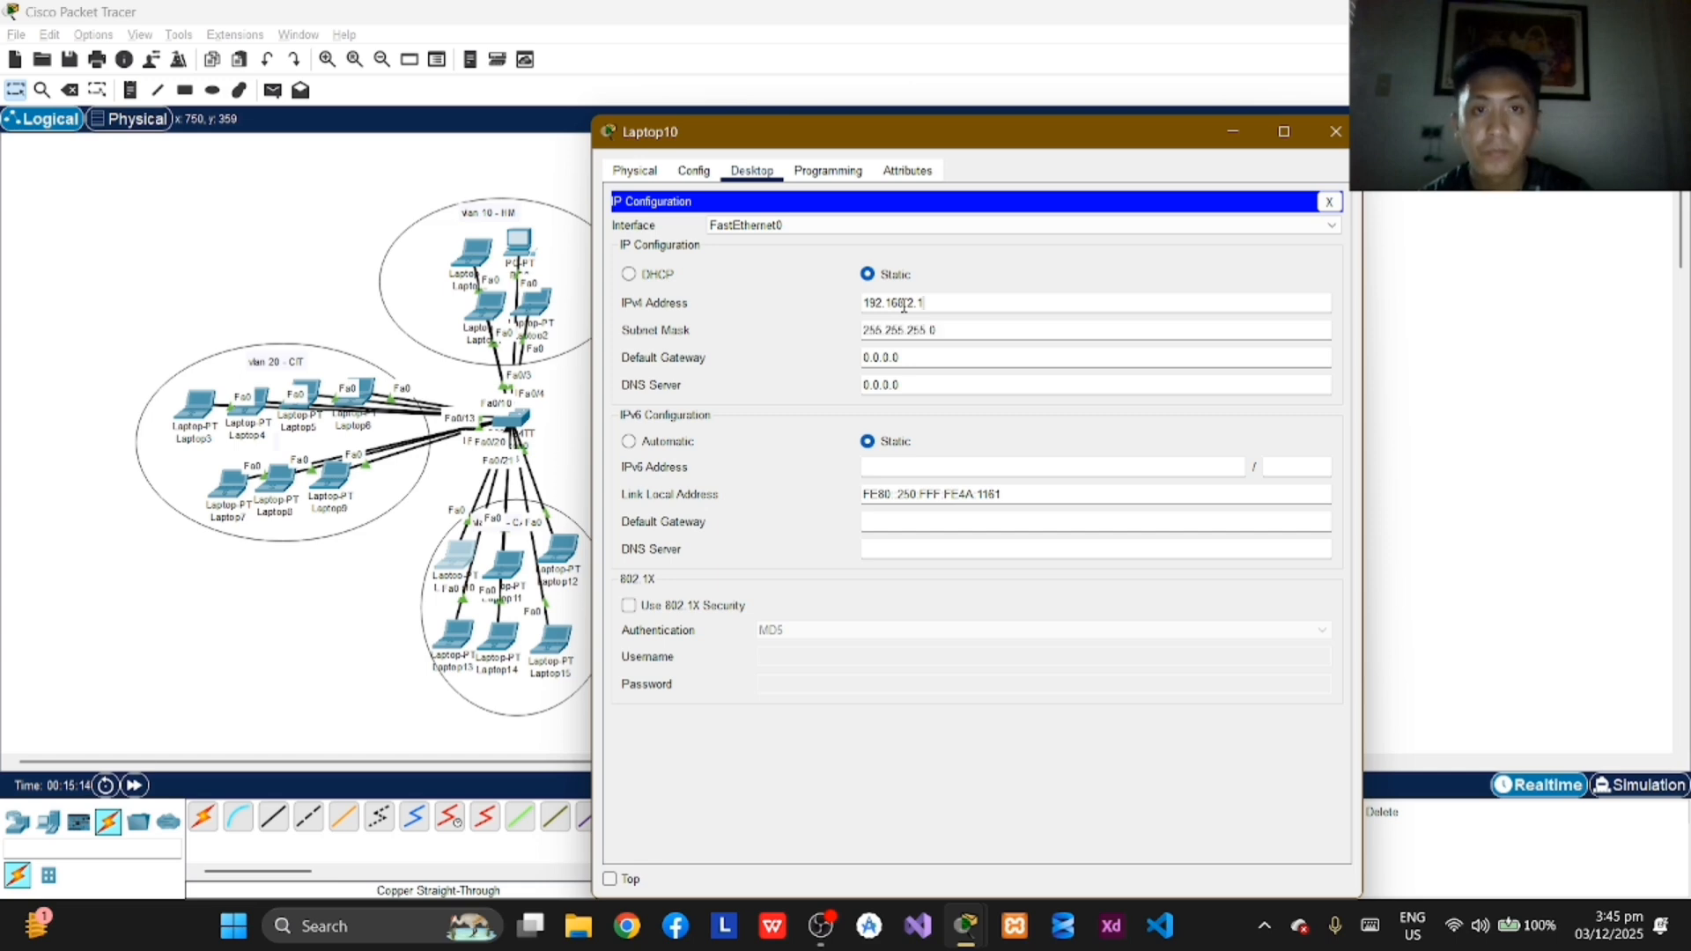
{"action": "left_click", "coordinate": [1330, 131]}
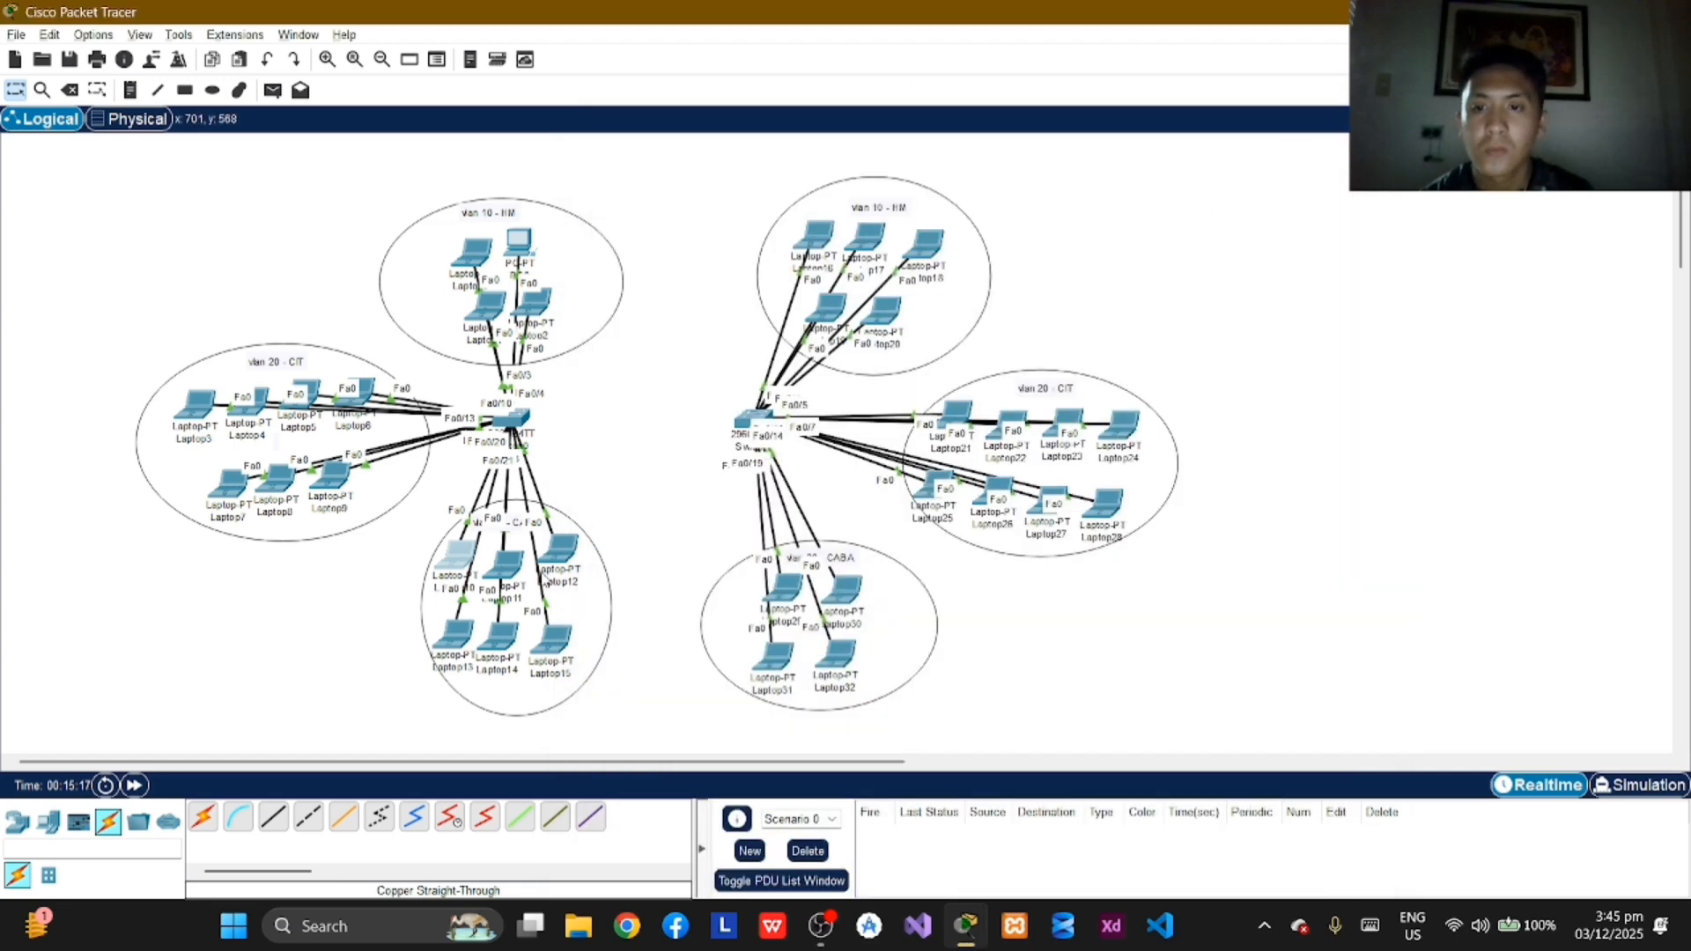
Step: Assign Laptop11 in VLAN 30 the static IPv4 address 192.168.2.2 with subnet mask 255.255.255.0 and close its window
{"action": "left_click", "coordinate": [506, 568]}
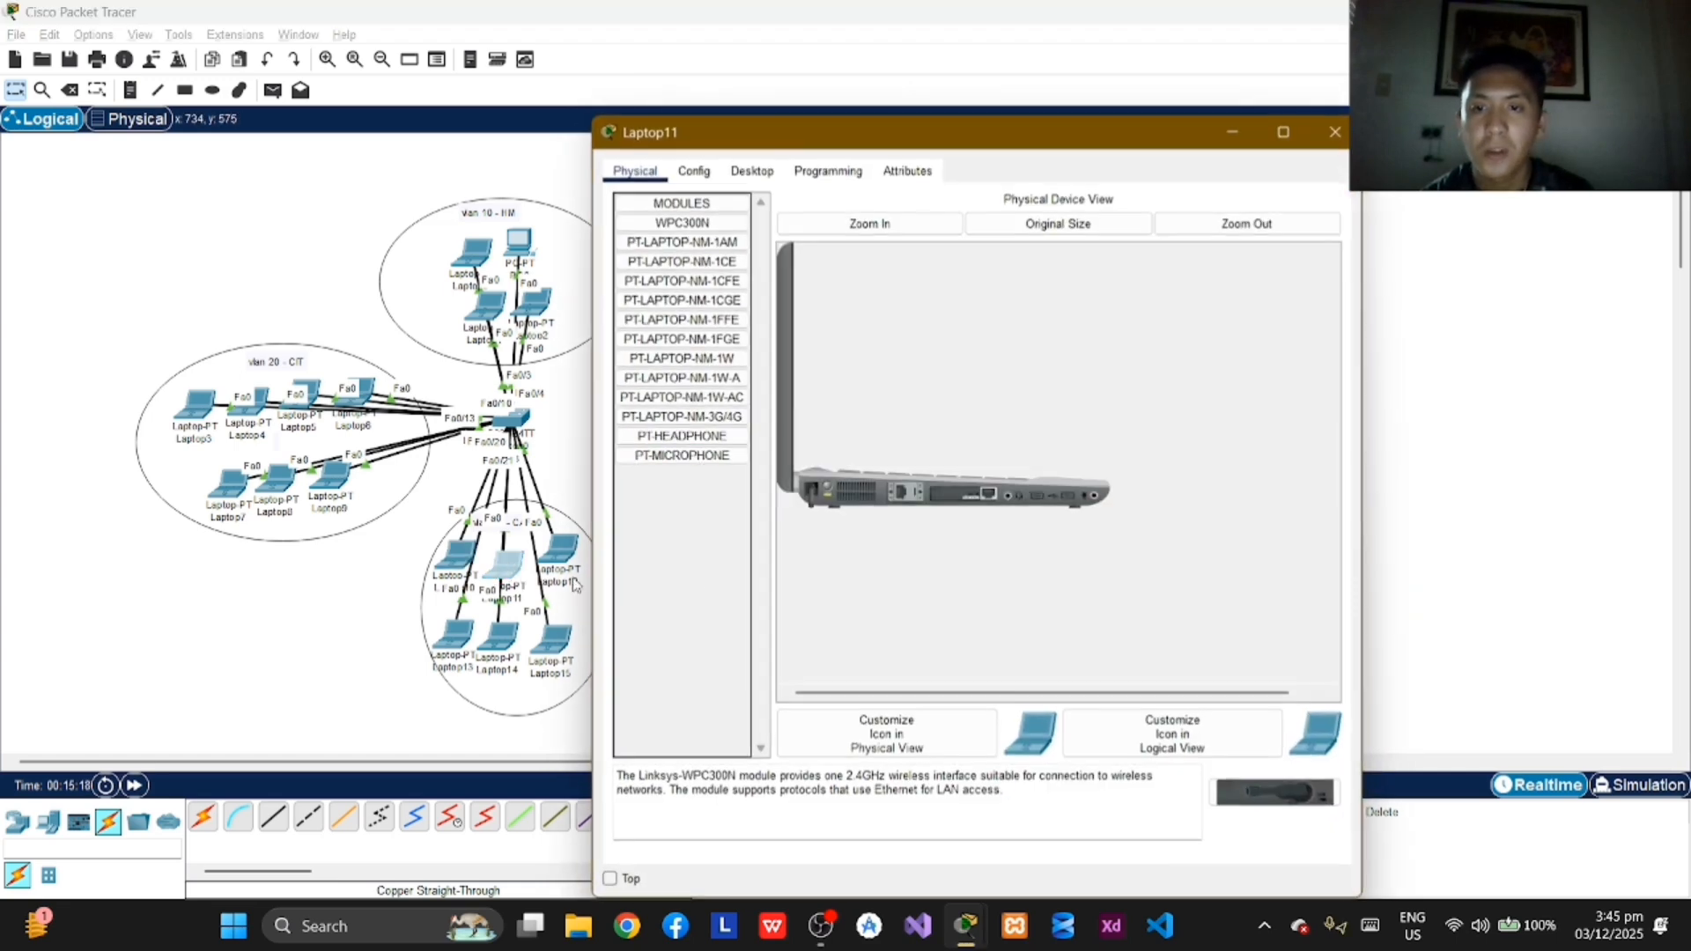
{"action": "left_click", "coordinate": [744, 172]}
{"action": "left_click", "coordinate": [683, 257]}
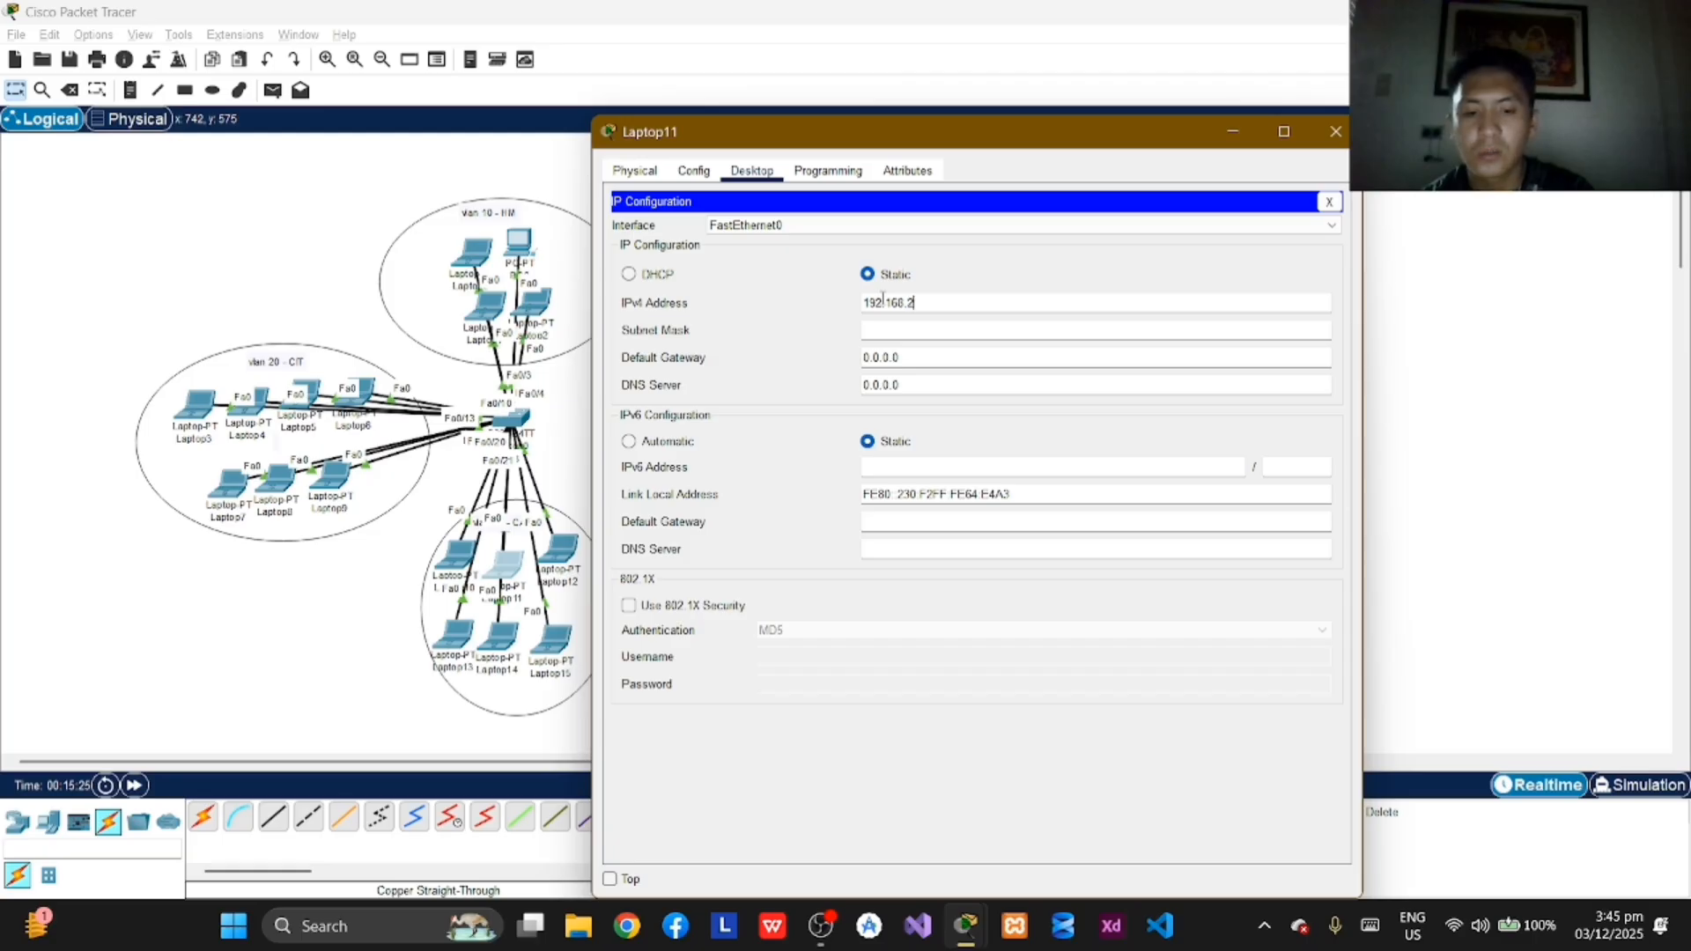
{"action": "key", "text": "Tab"}
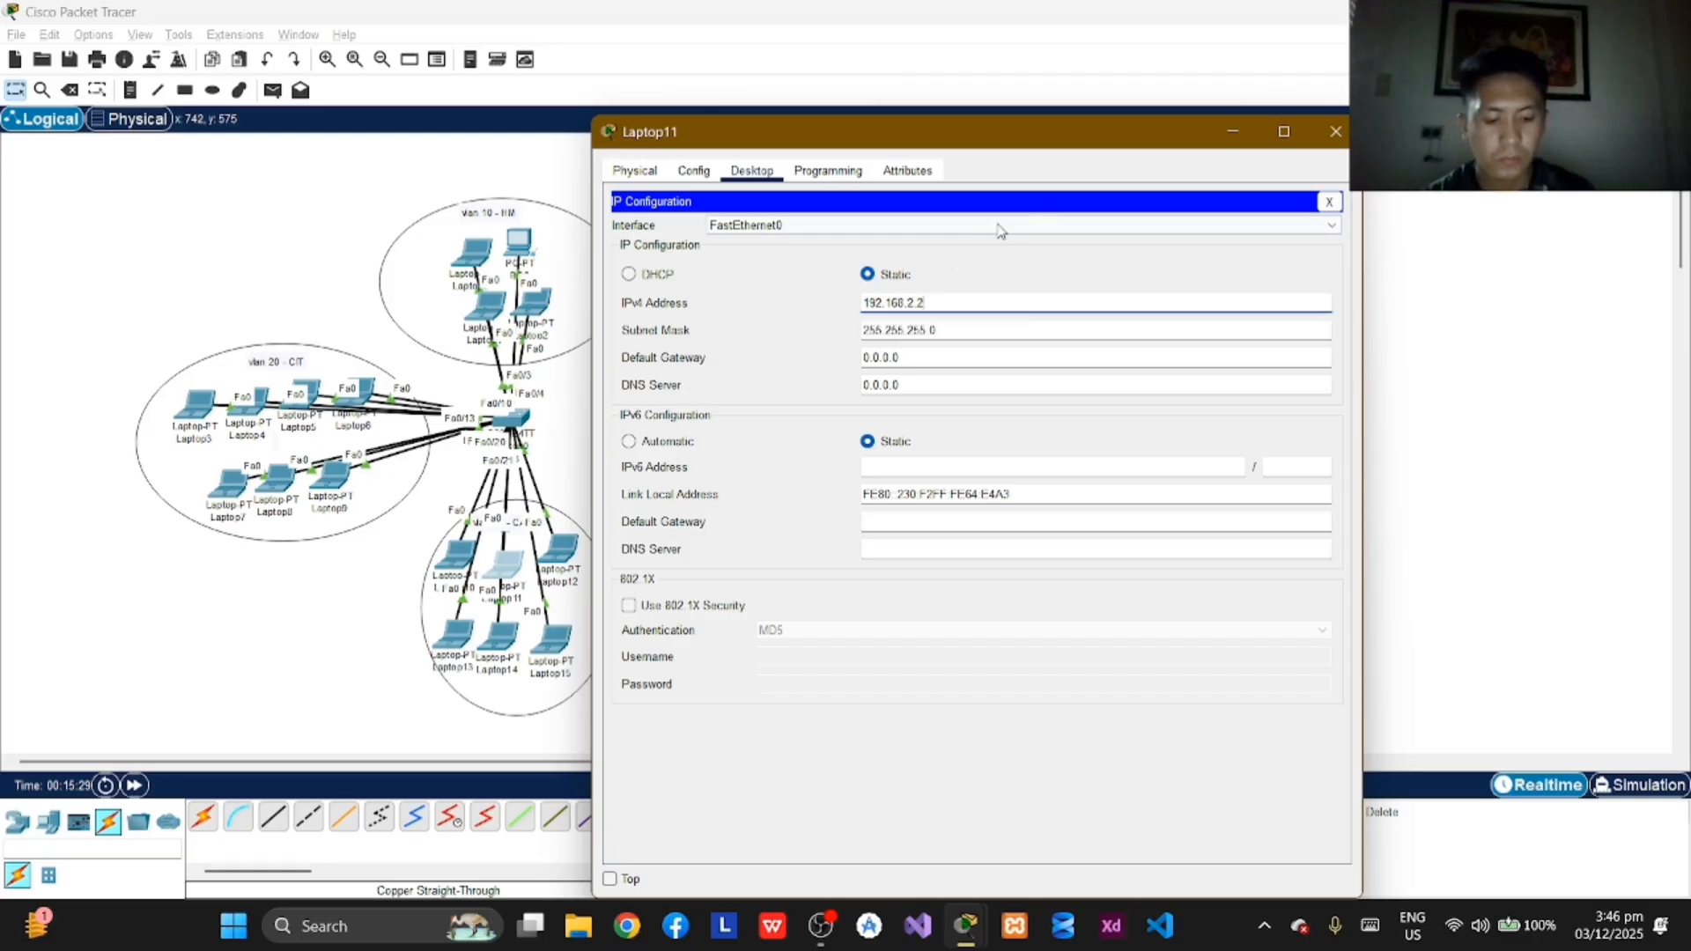
{"action": "left_click", "coordinate": [1330, 130]}
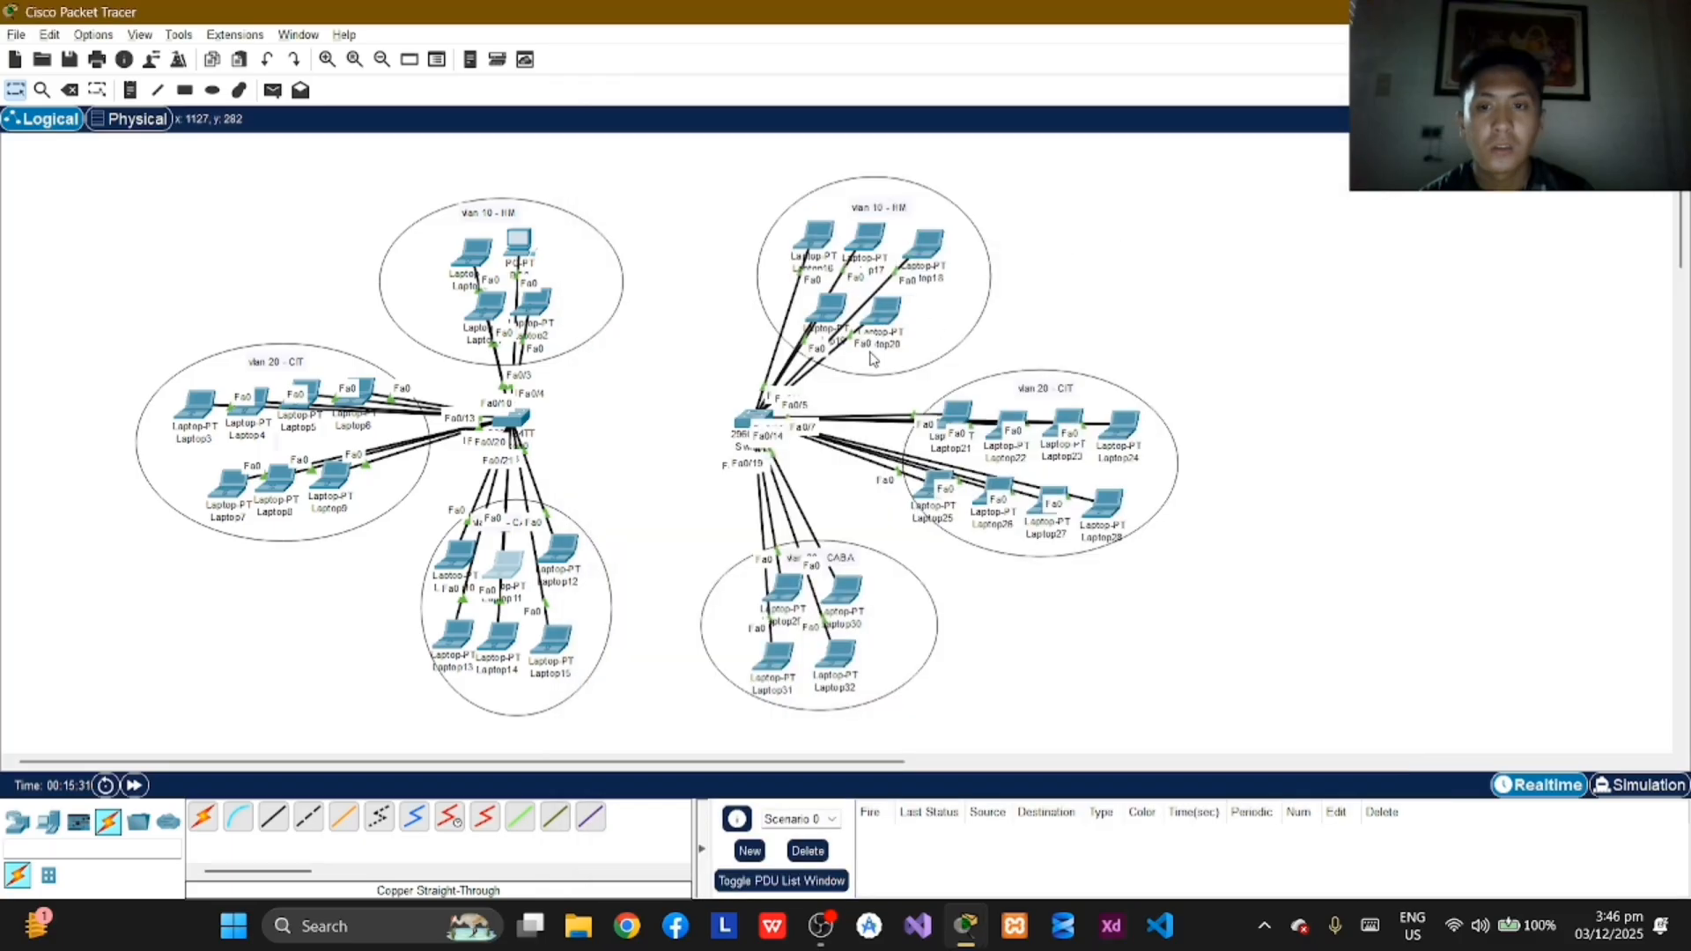
Step: Assign Laptop12 in VLAN 30 the static IPv4 address 192.168.2.3 with subnet mask 255.255.255.0 and close its window
{"action": "left_click", "coordinate": [560, 550]}
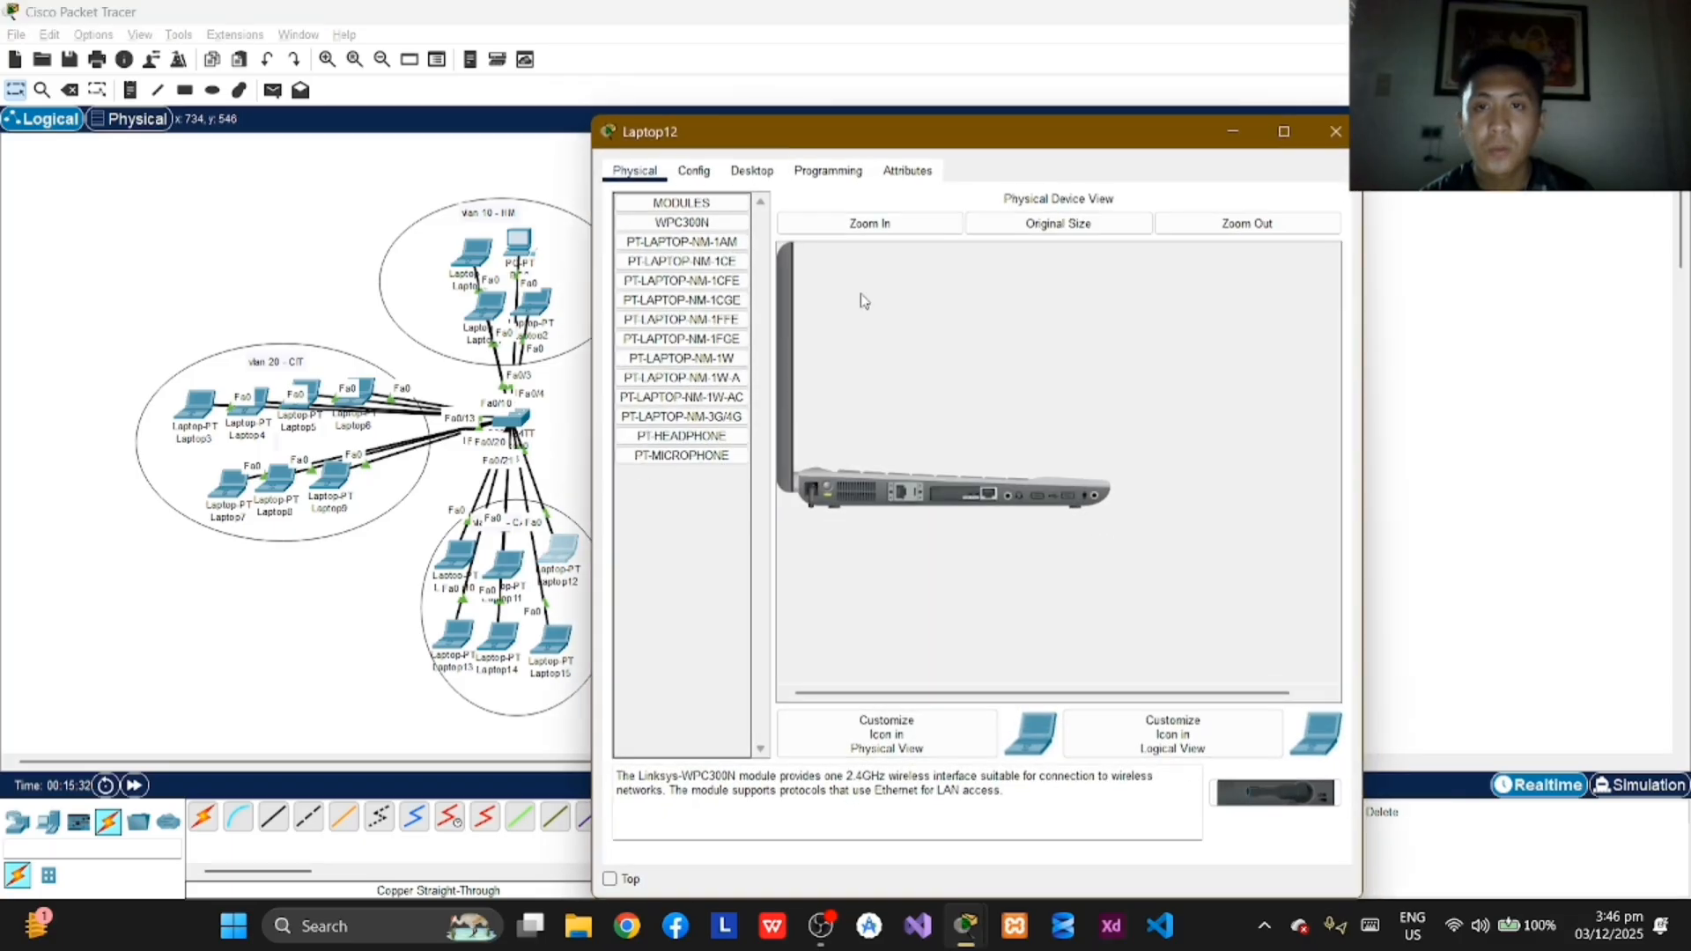
{"action": "left_click", "coordinate": [752, 170]}
{"action": "left_click", "coordinate": [688, 243]}
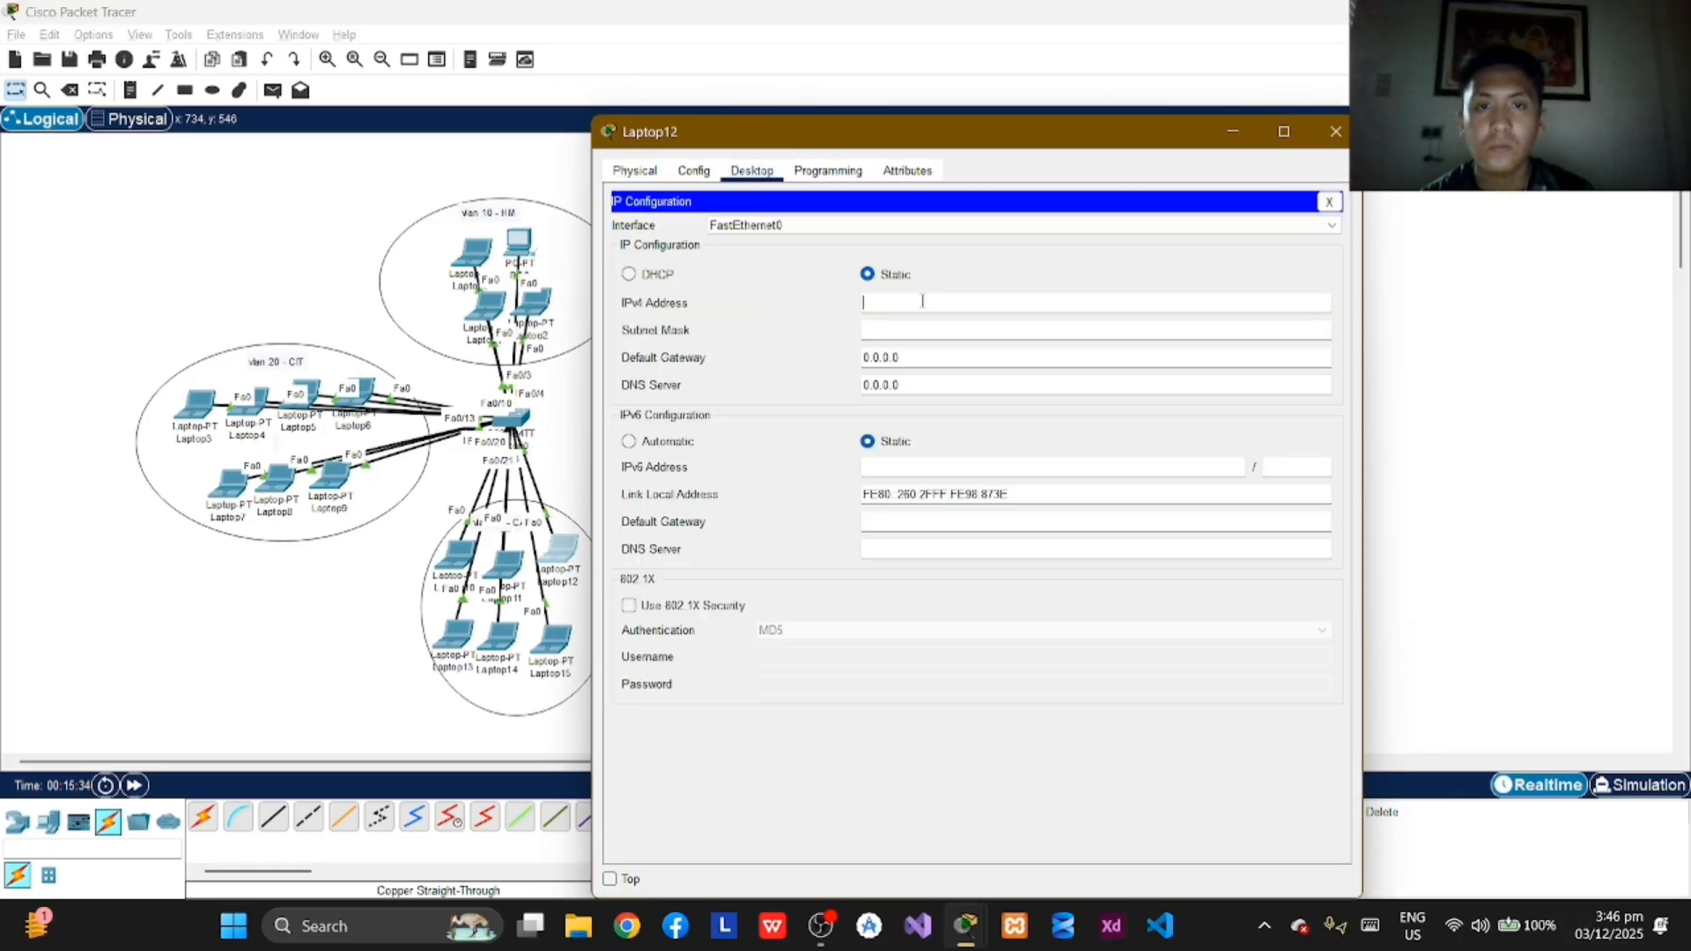
{"action": "type", "text": "17"}
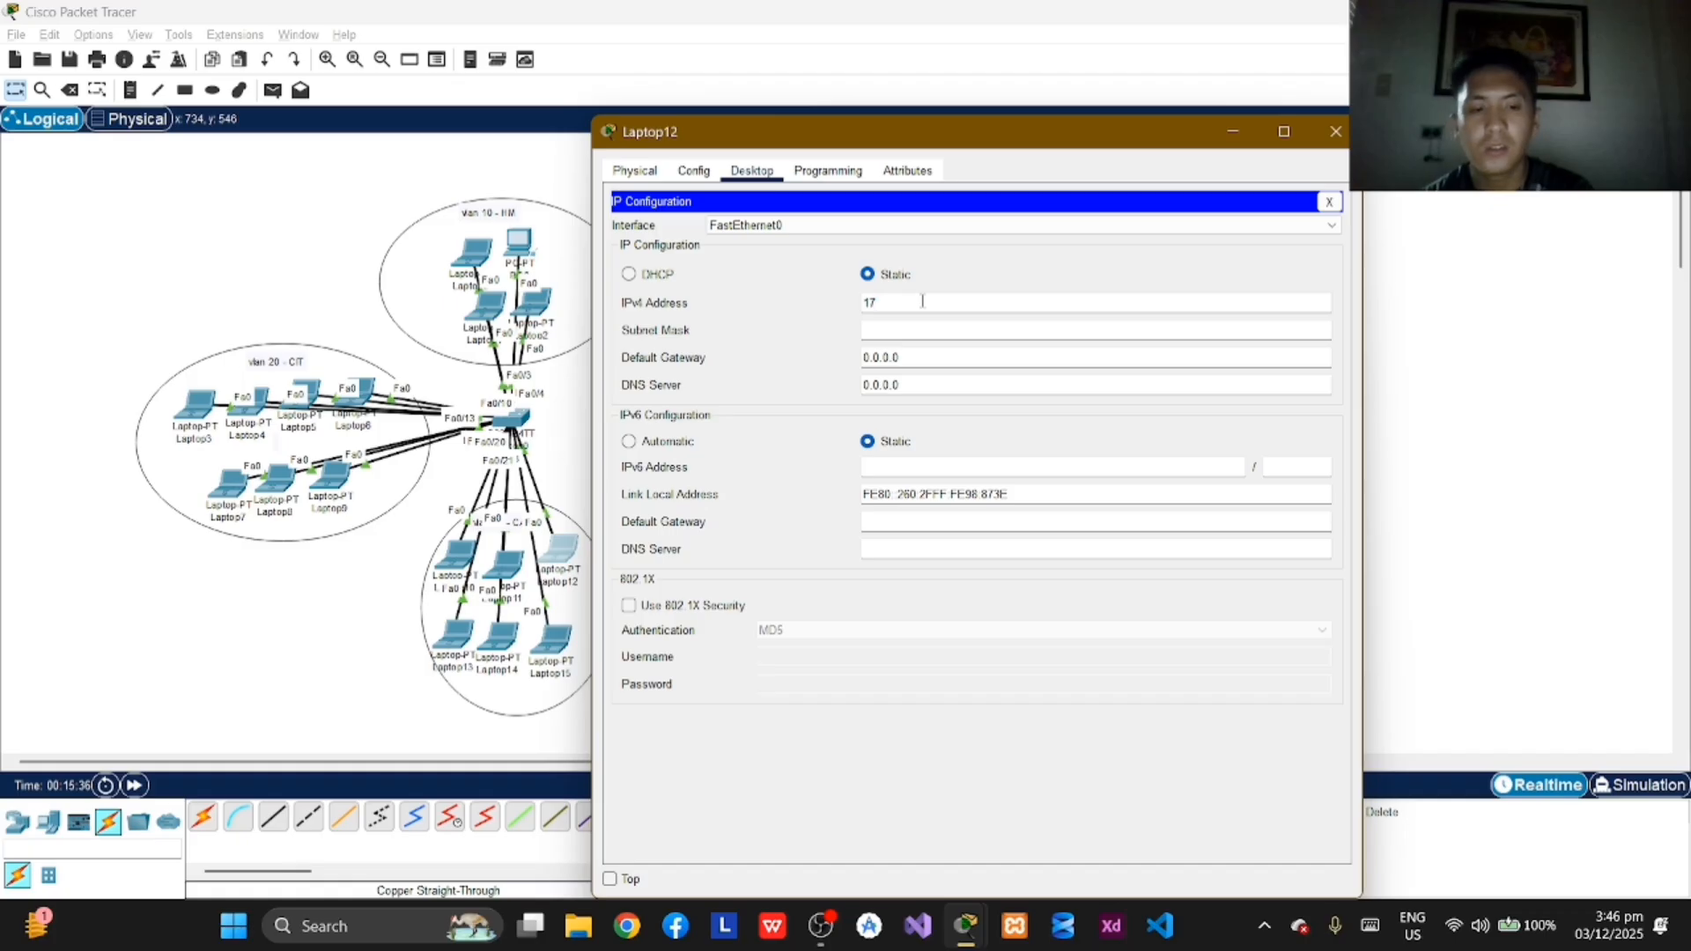
{"action": "key", "text": "BackSpace"}
{"action": "key", "text": "BackSpace"}
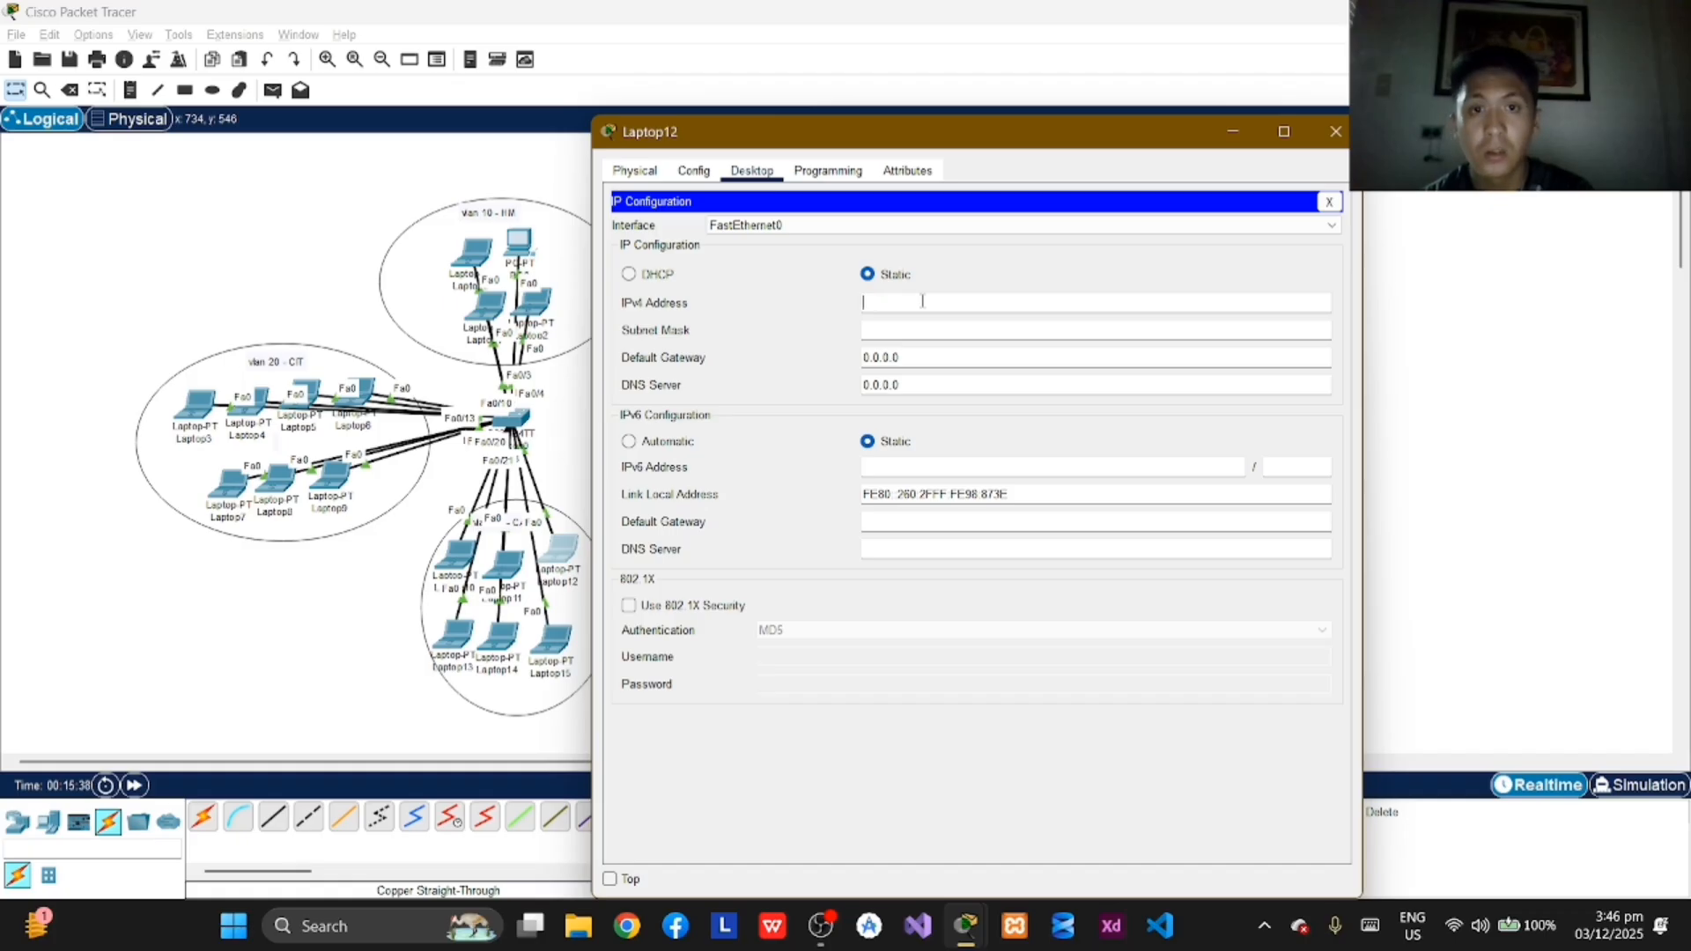
{"action": "type", "text": "192."}
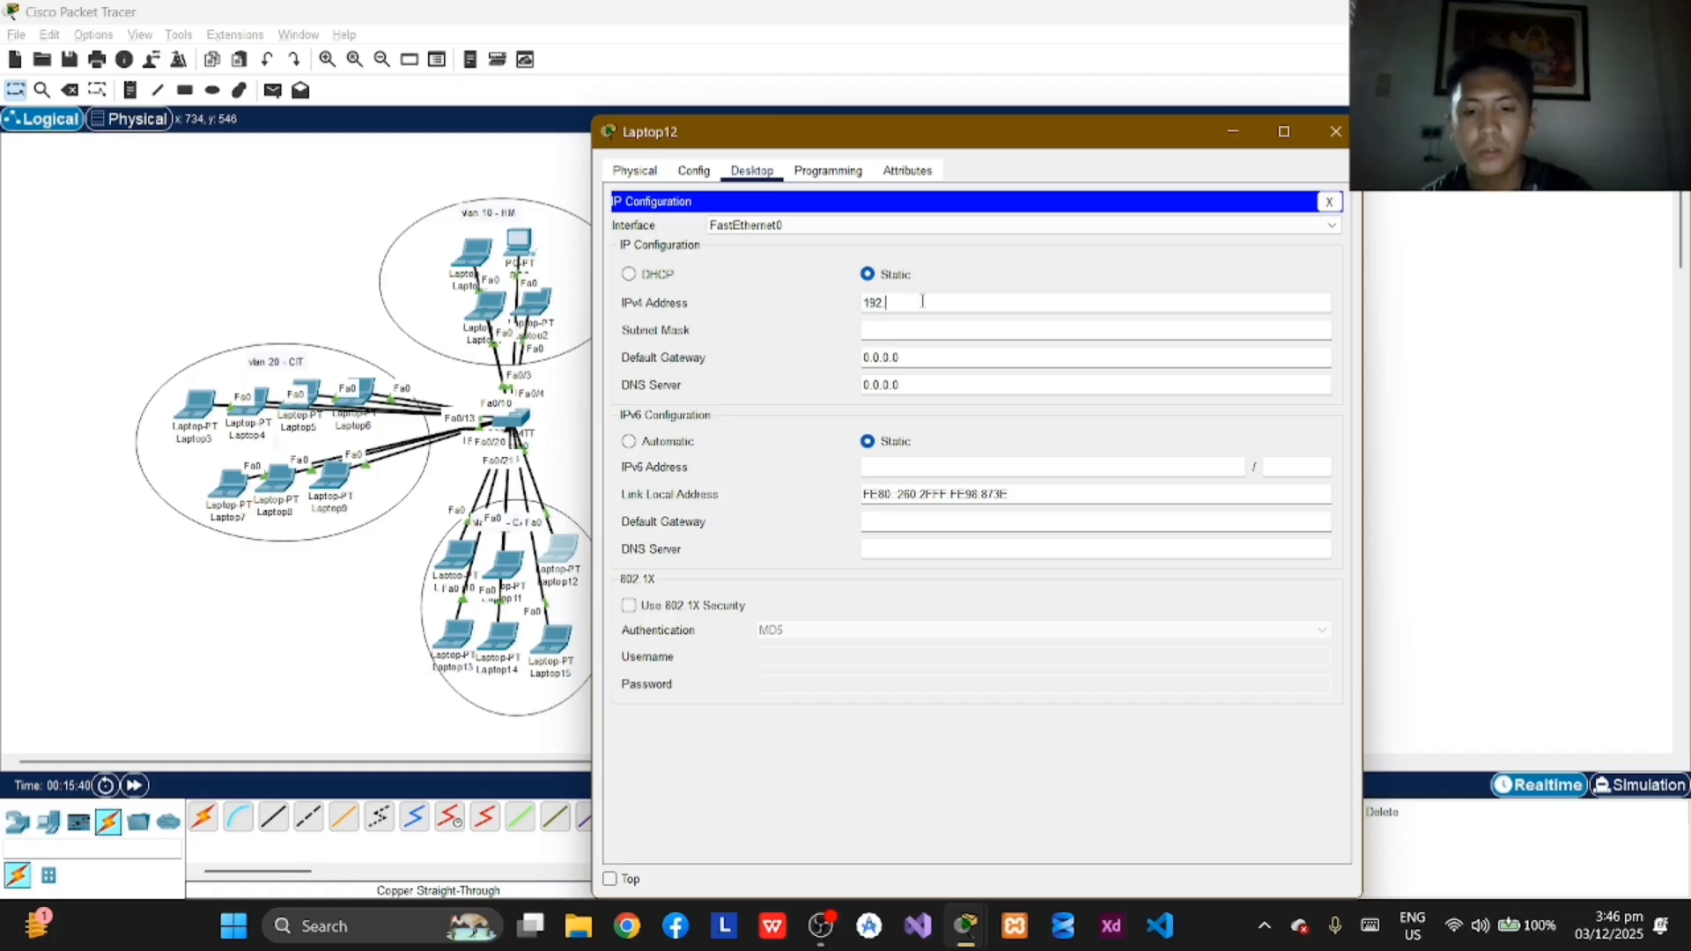
{"action": "type", "text": "168"}
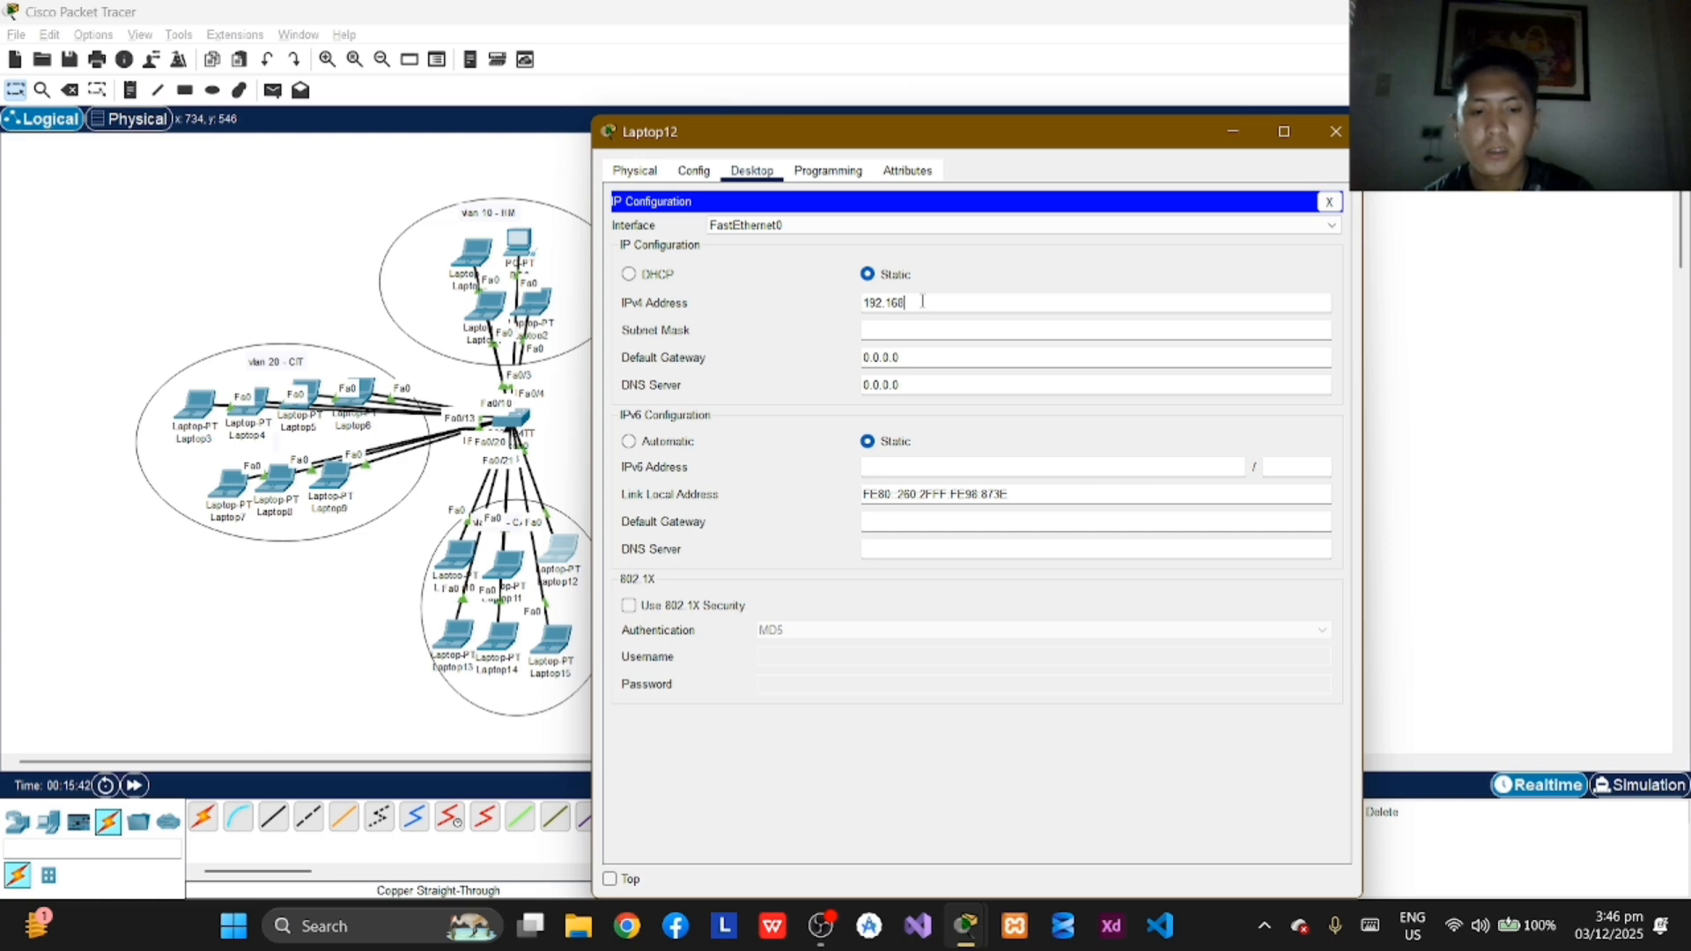
{"action": "type", "text": ".2.3"}
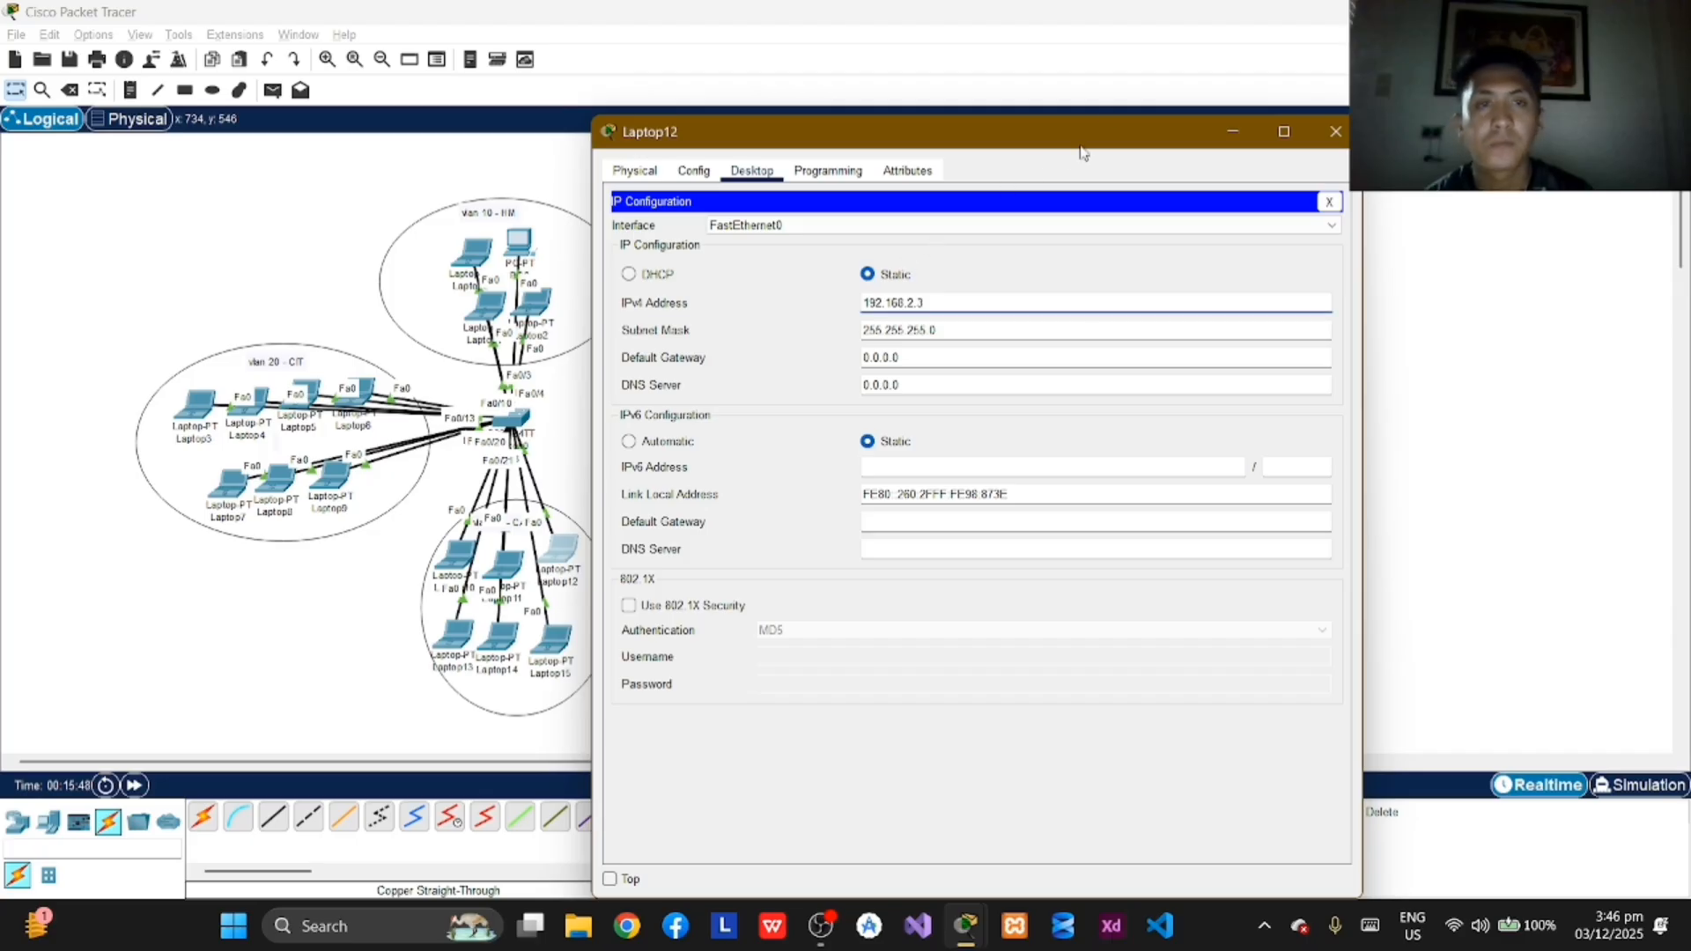
{"action": "left_click", "coordinate": [1336, 129]}
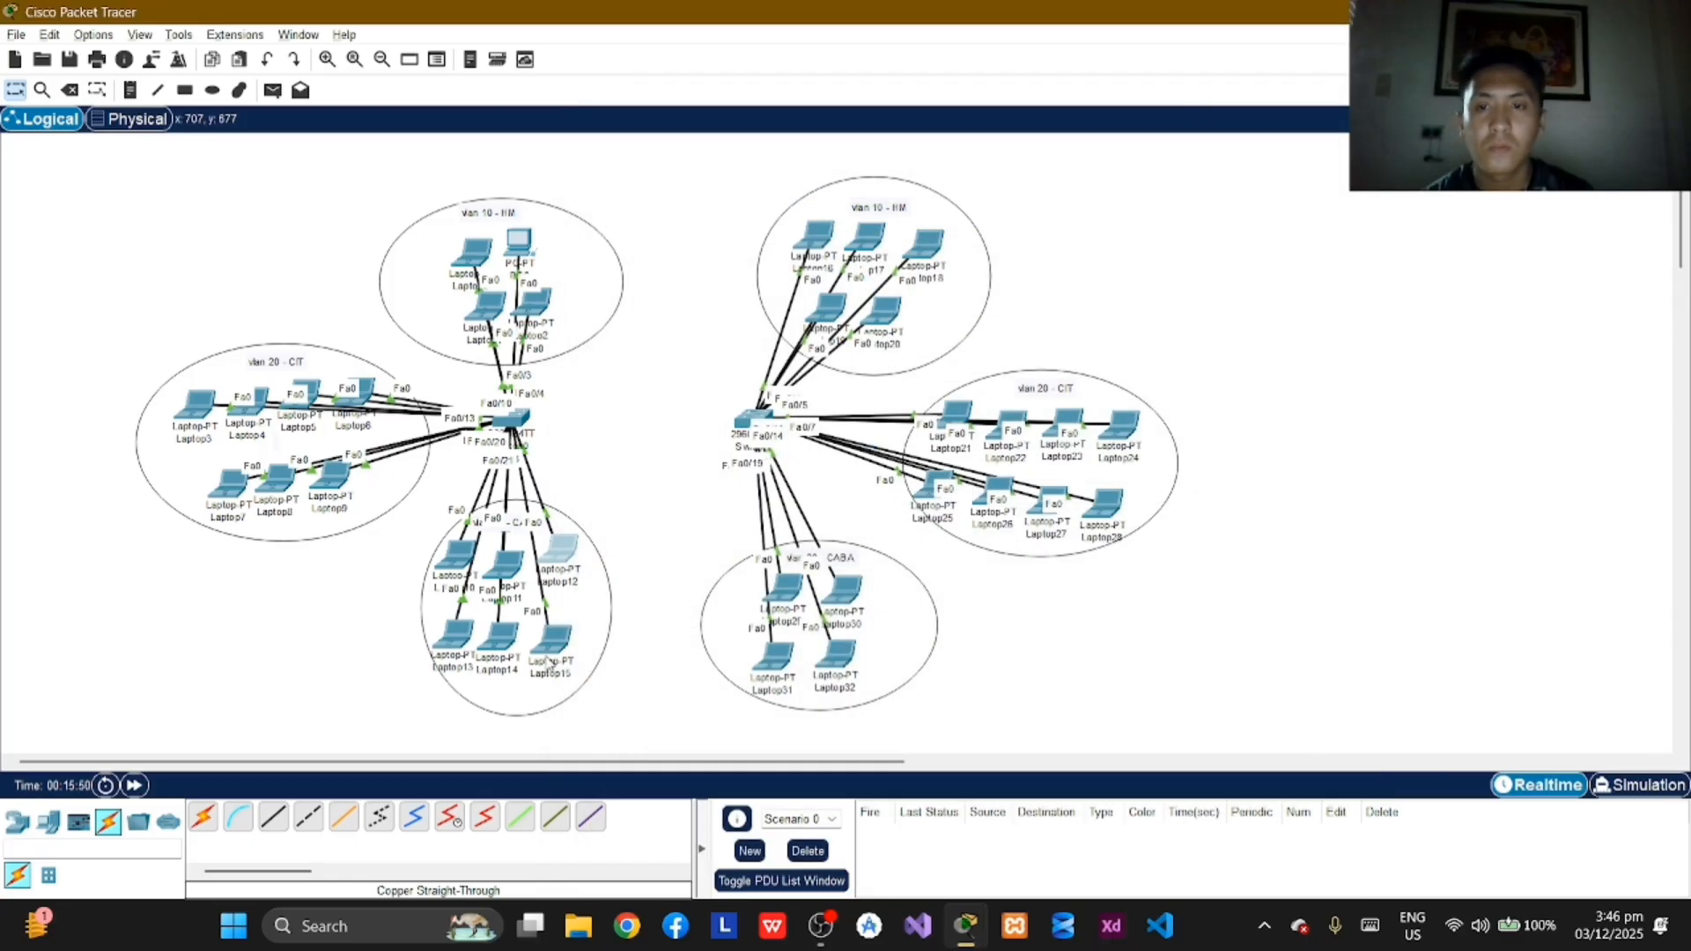
Step: Assign Laptop13 in VLAN 30 the static IPv4 address 192.168.2.4 with subnet mask 255.255.255.0 and close its window
{"action": "mouse_move", "coordinate": [457, 655]}
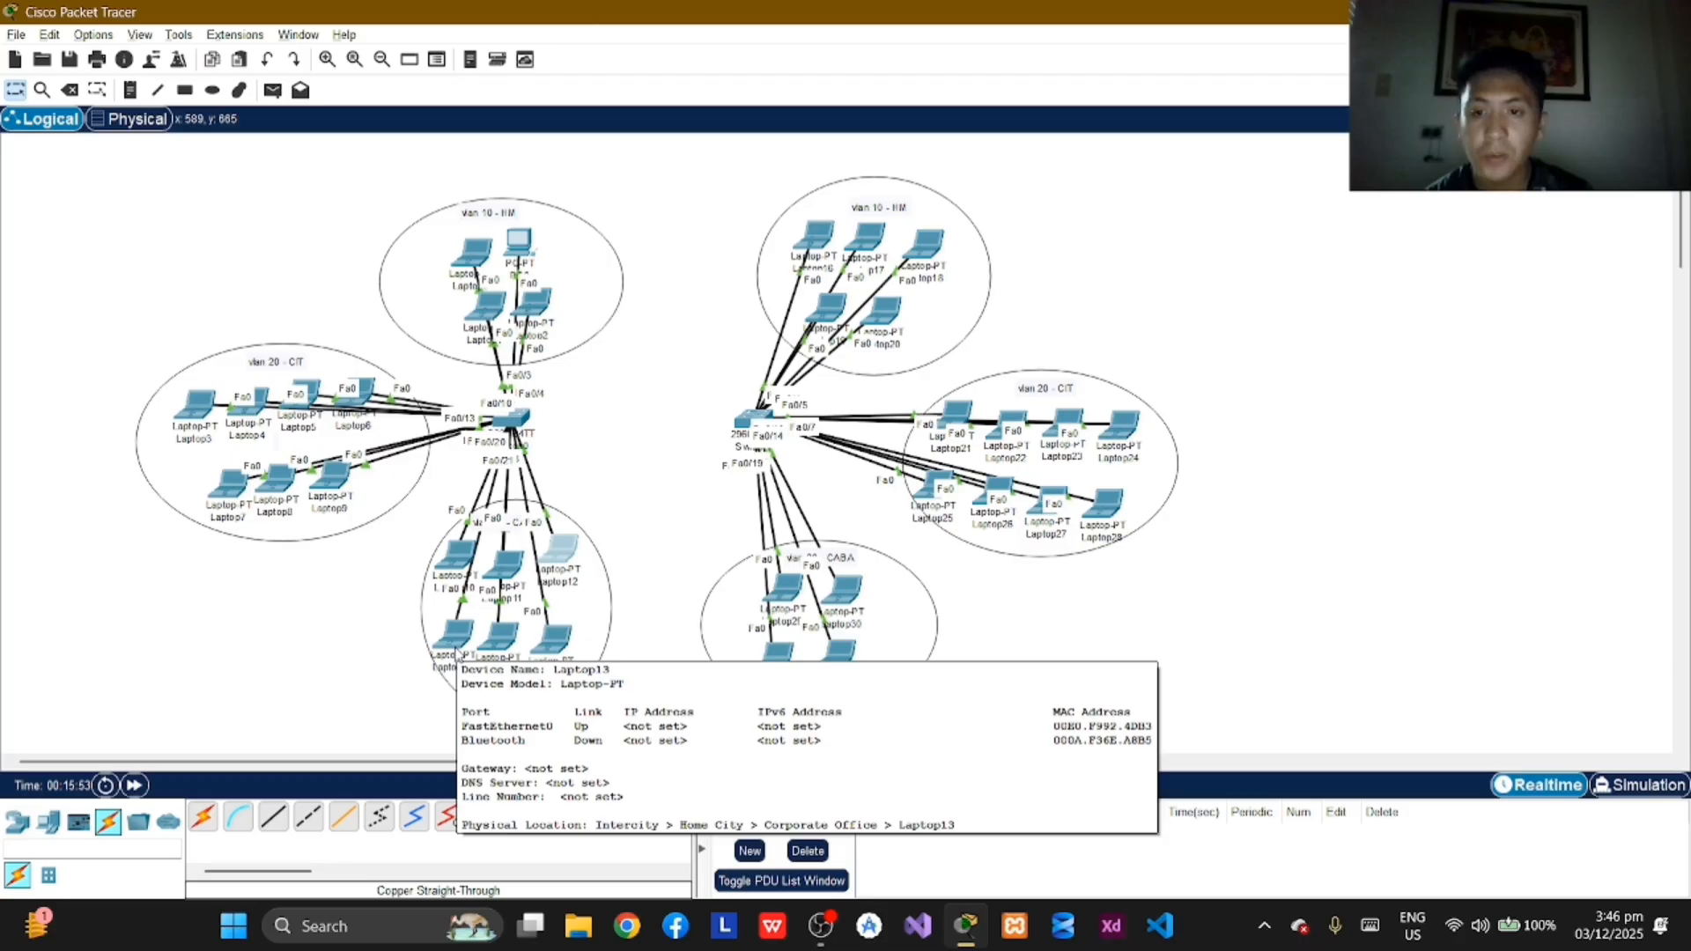
{"action": "left_click", "coordinate": [457, 654]}
{"action": "left_click", "coordinate": [751, 170]}
{"action": "left_click", "coordinate": [679, 324]}
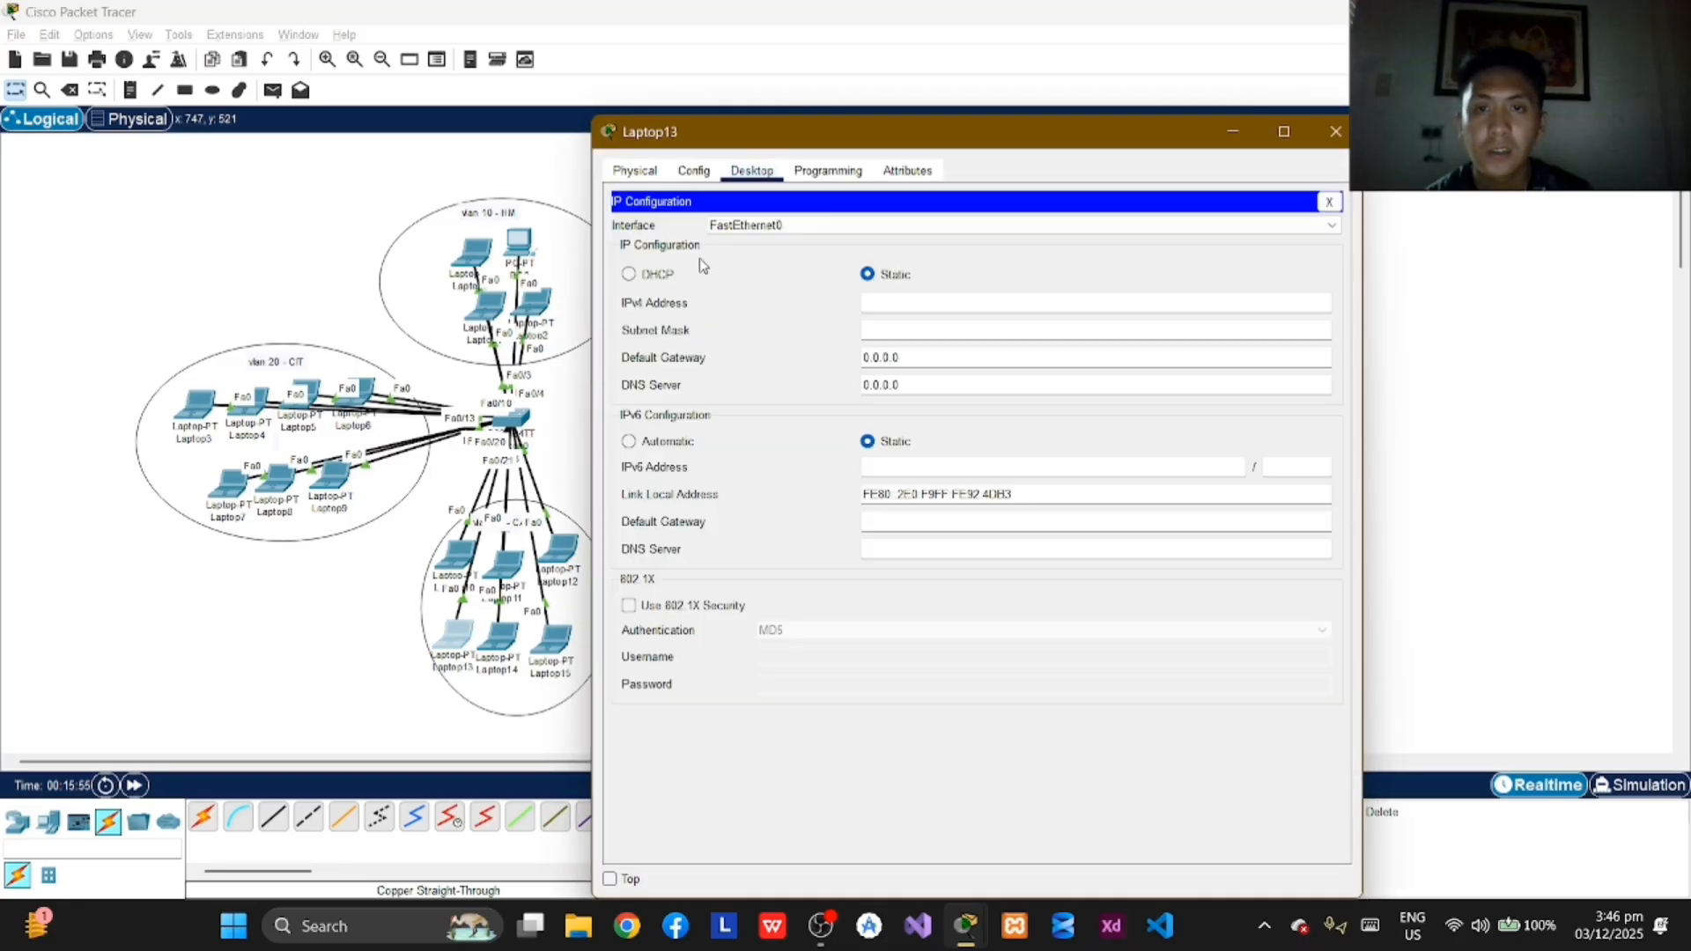
{"action": "left_click", "coordinate": [909, 304]}
{"action": "type", "text": "19"}
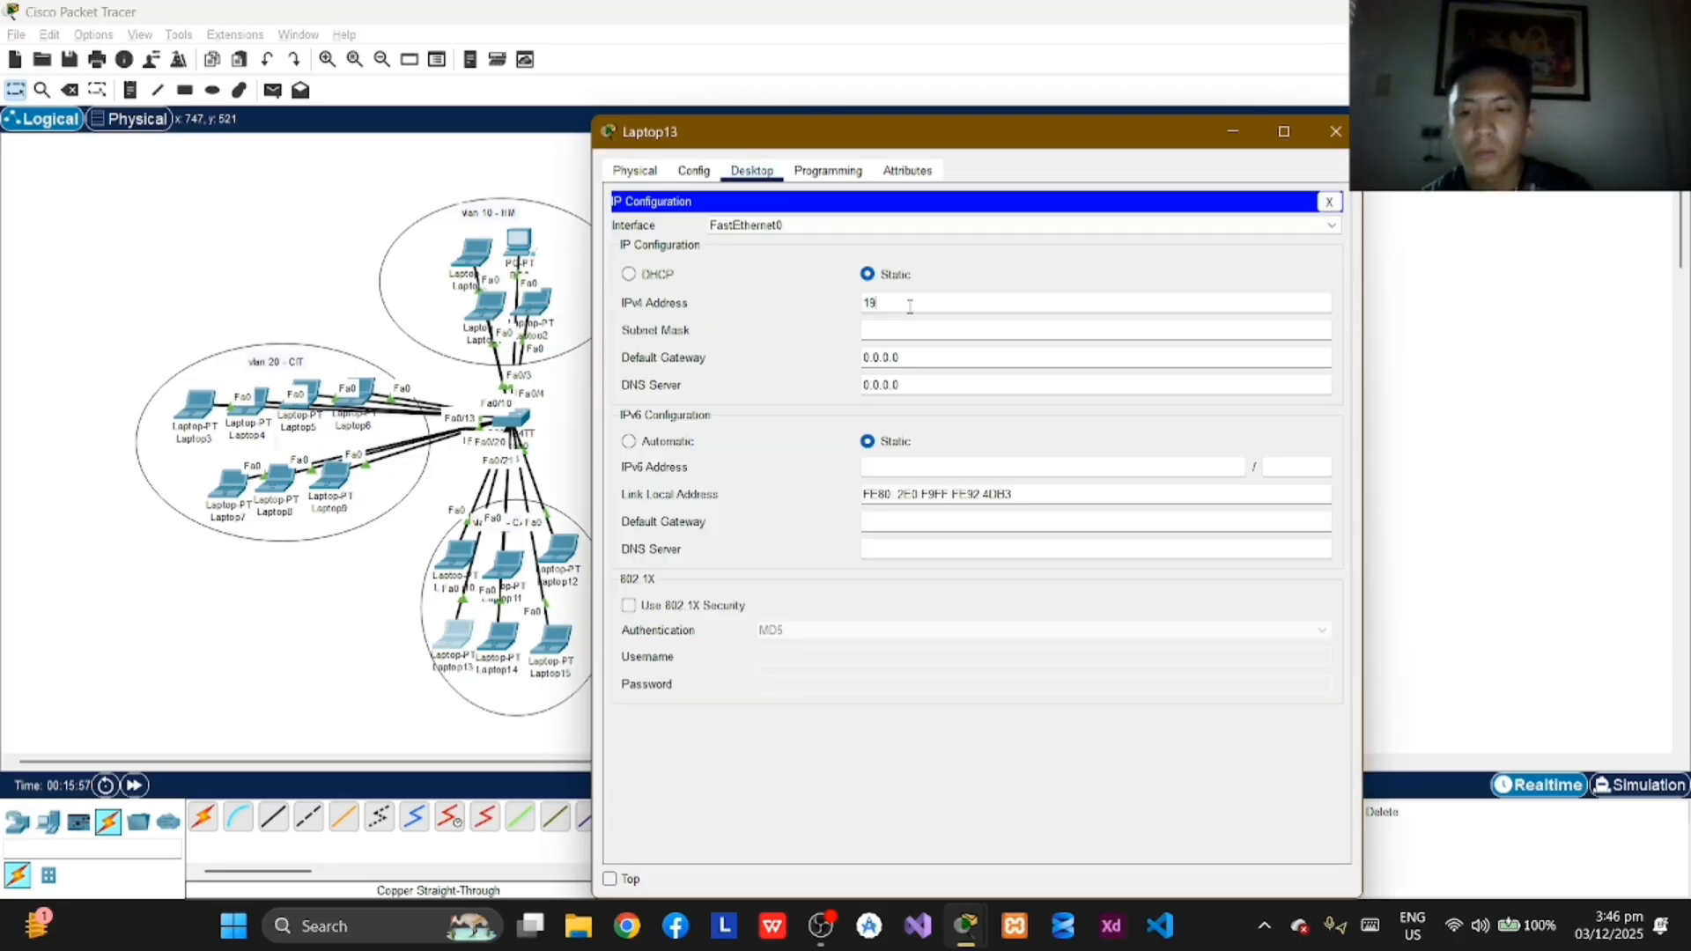
{"action": "type", "text": "2.168"}
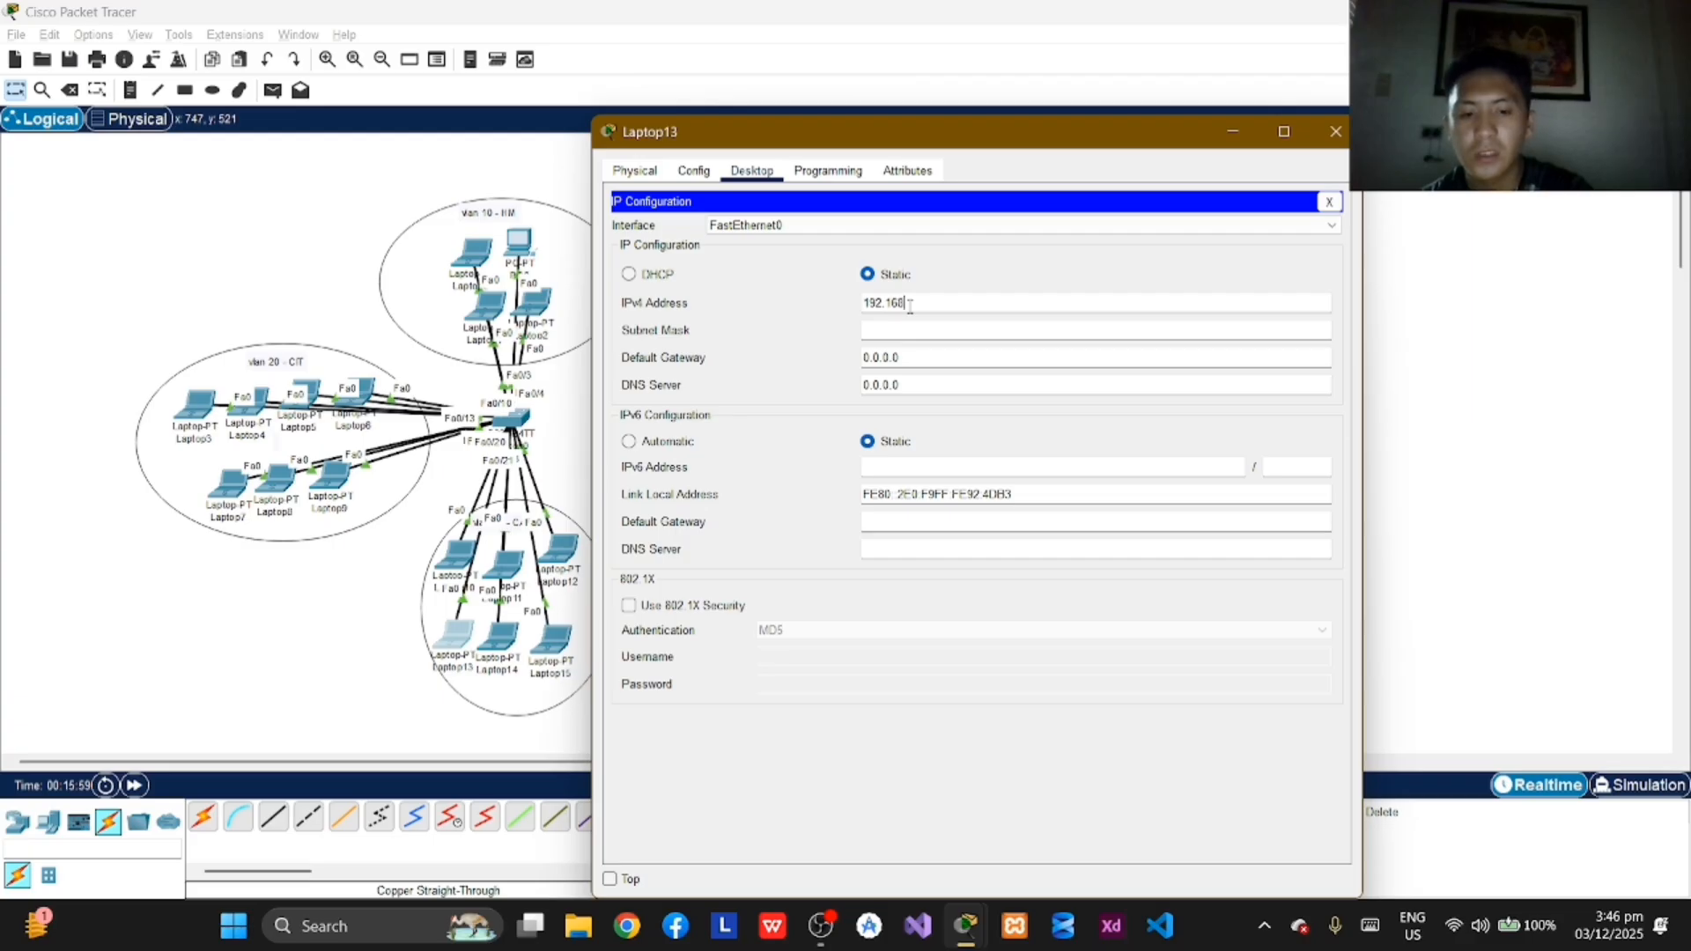
{"action": "type", "text": ".2."}
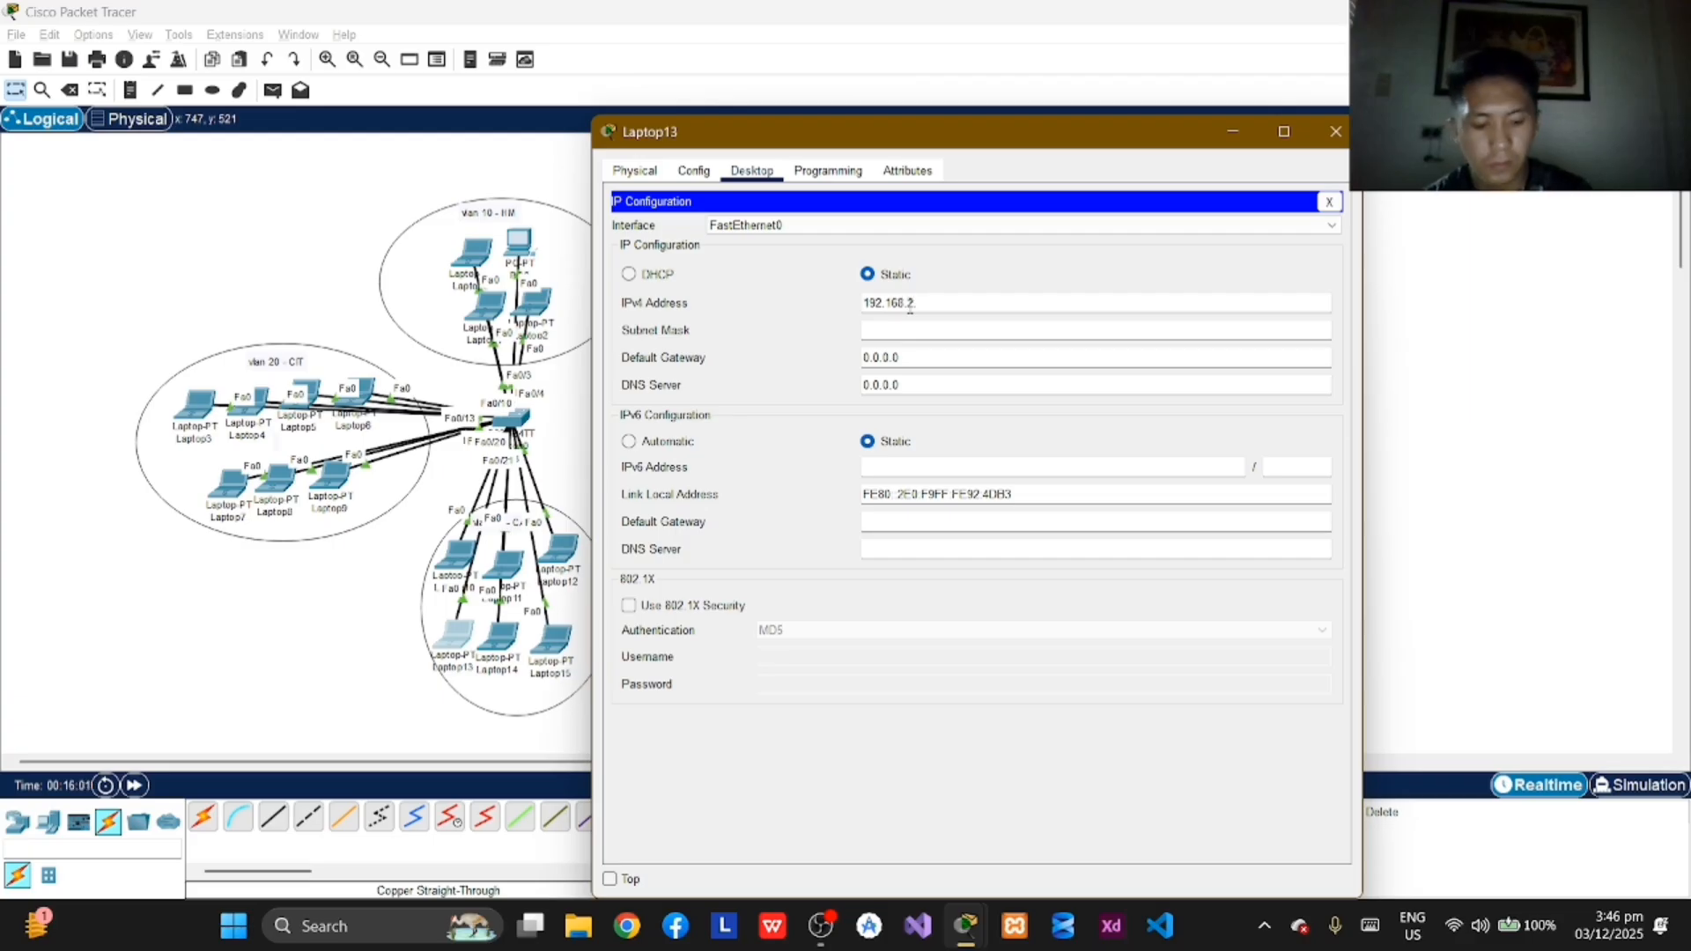
{"action": "type", "text": "4"}
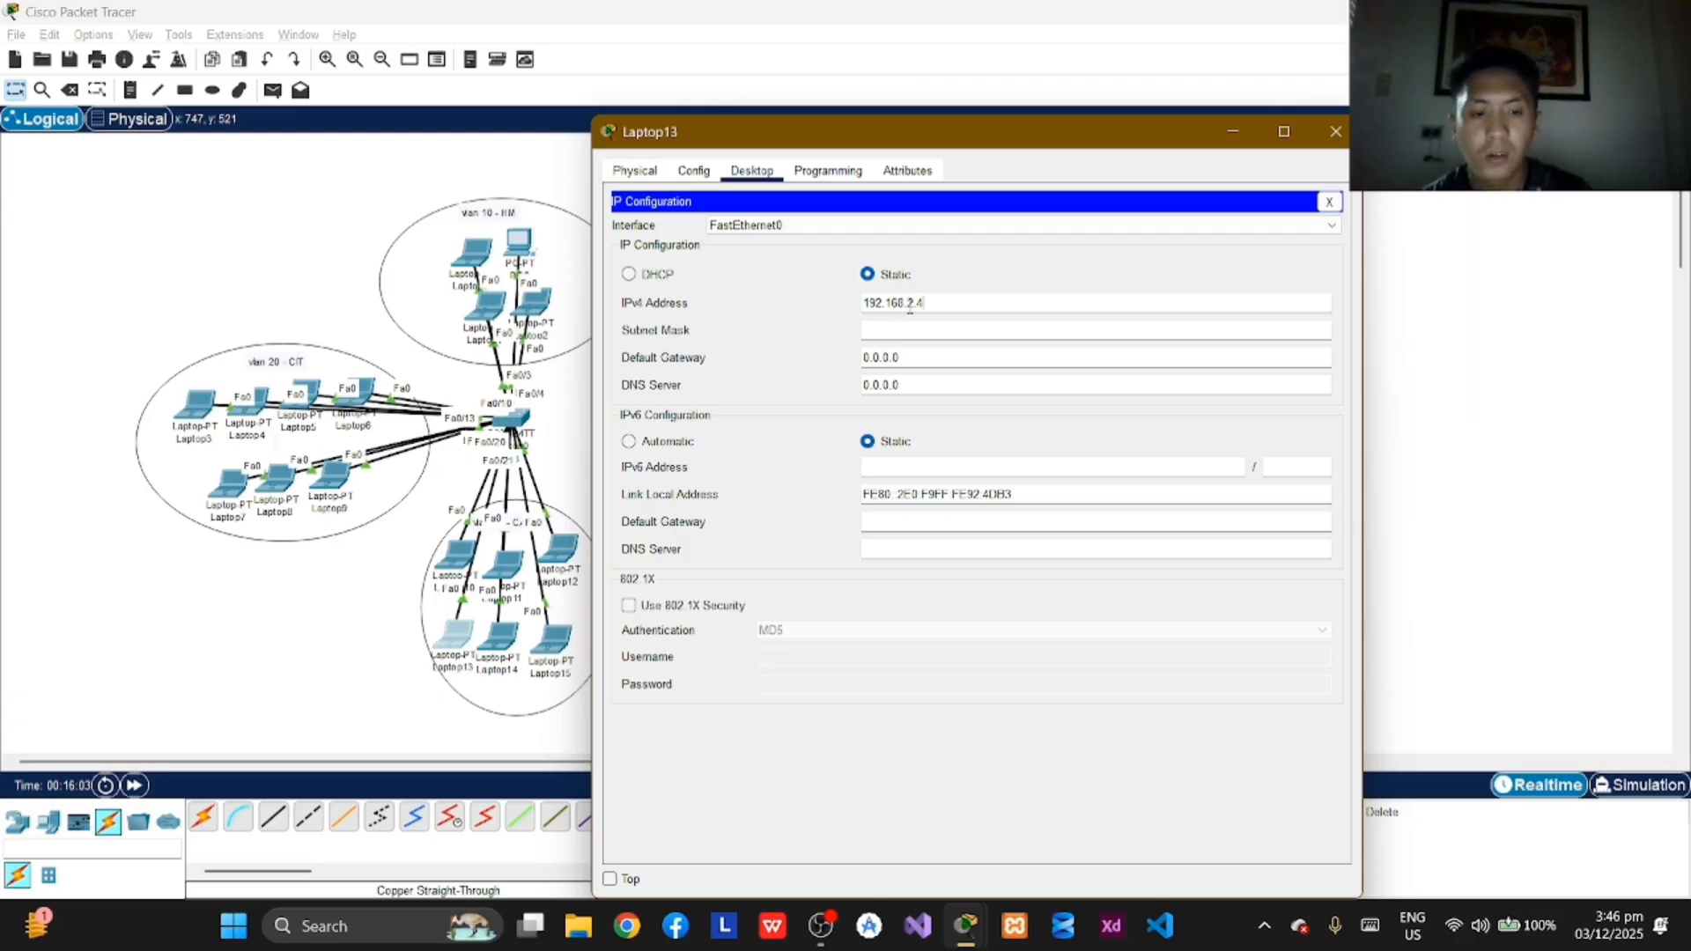
{"action": "key", "text": "Return"}
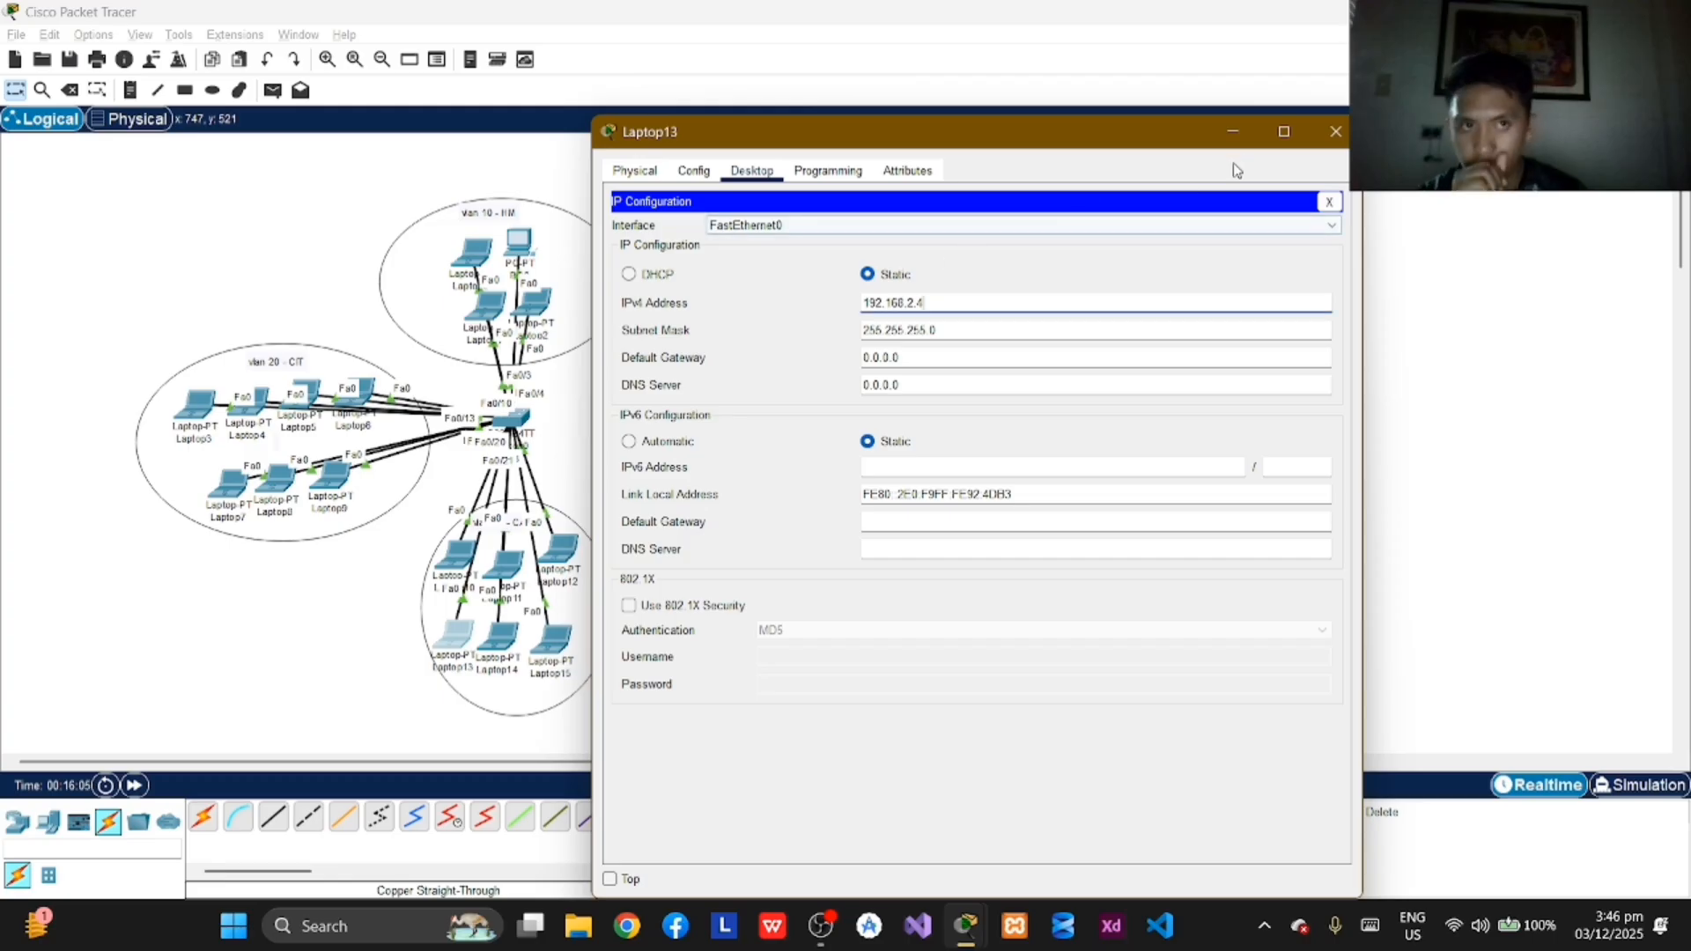
{"action": "left_click", "coordinate": [1337, 131]}
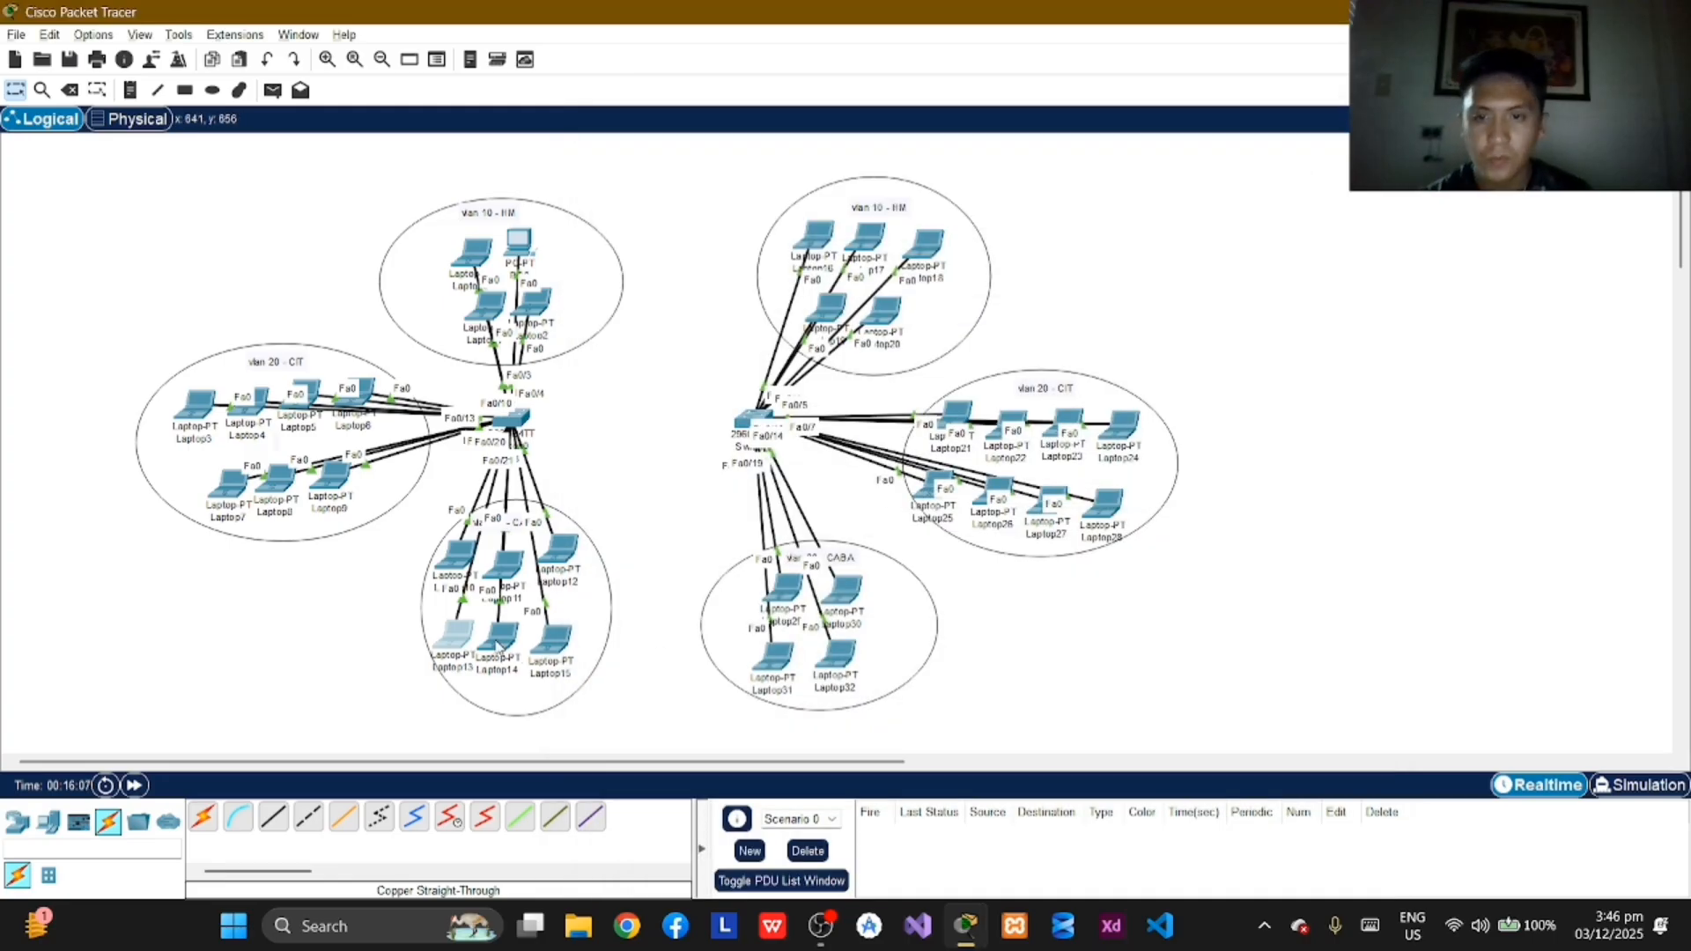
Step: Assign Laptop14 in VLAN 30 the static IPv4 address 192.168.2.5 with subnet mask 255.255.255.0 and close its window
{"action": "left_click", "coordinate": [499, 640]}
{"action": "left_click", "coordinate": [752, 170]}
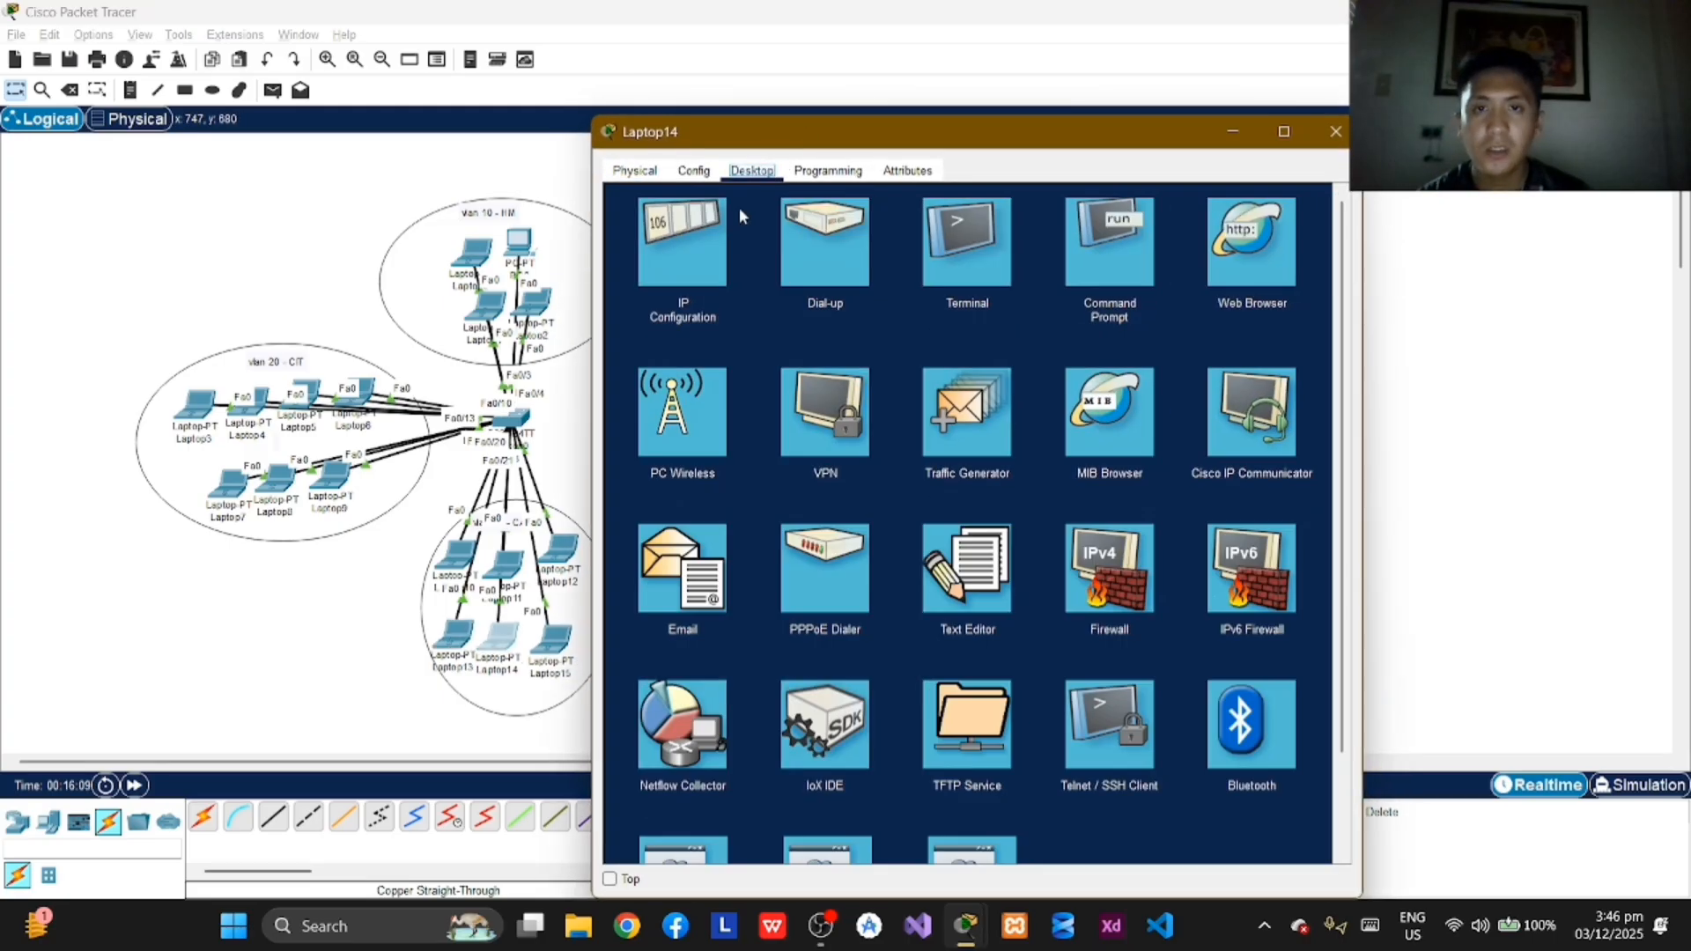
{"action": "left_click", "coordinate": [680, 261]}
{"action": "left_click", "coordinate": [910, 300]}
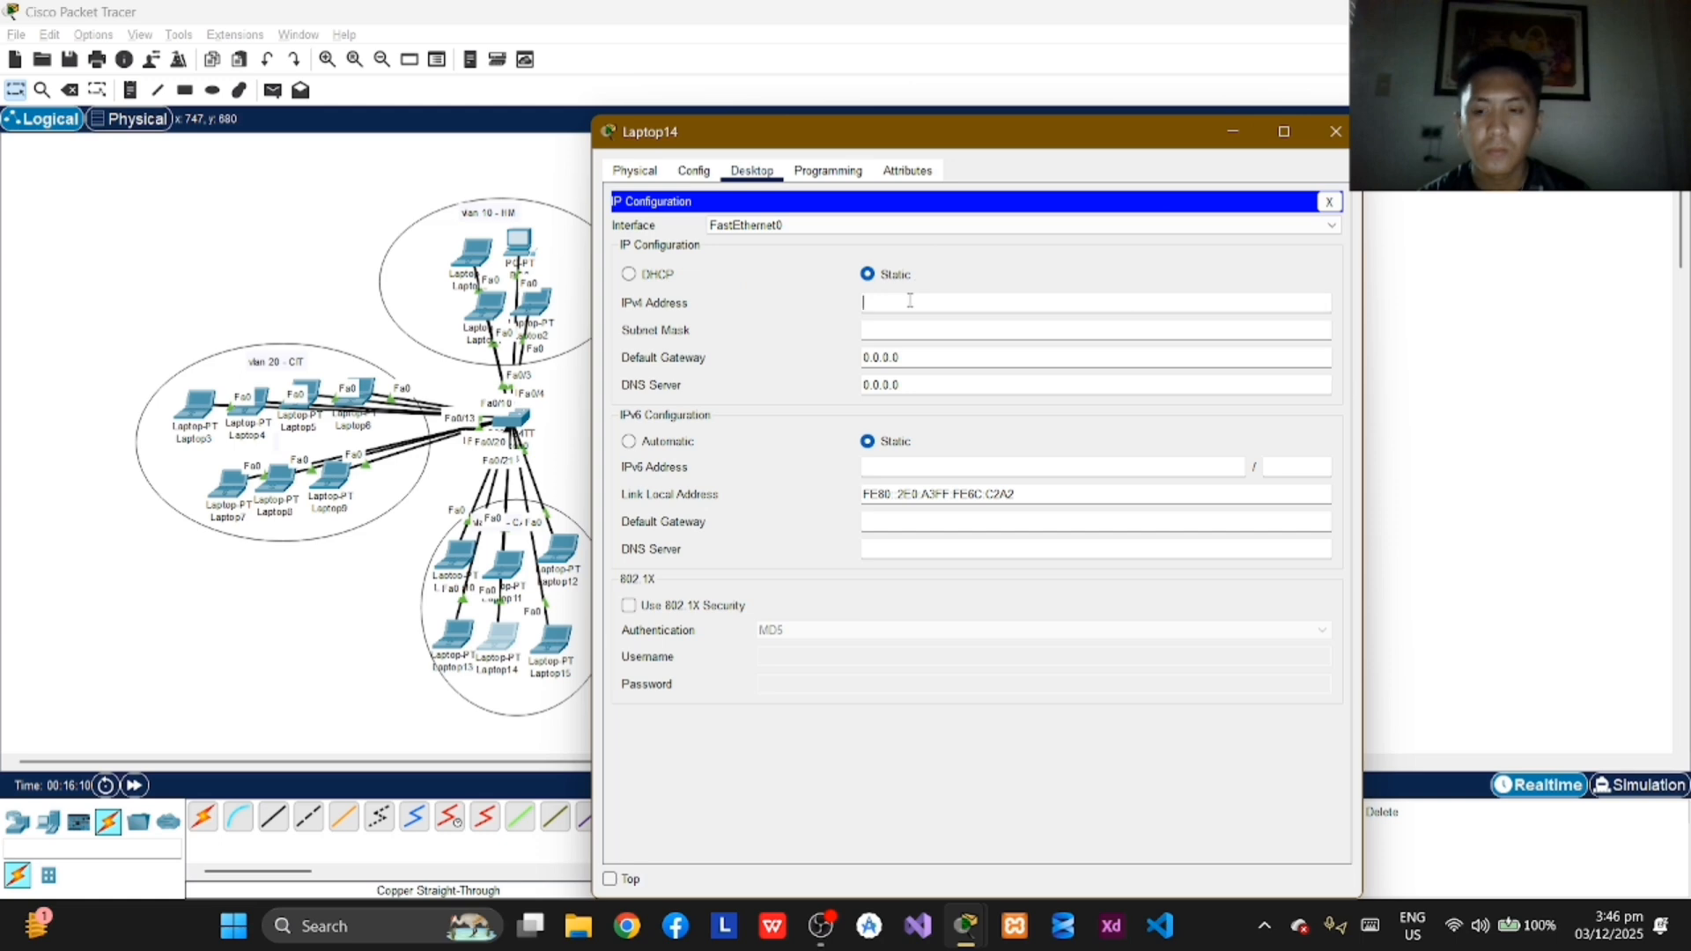
{"action": "type", "text": "192"}
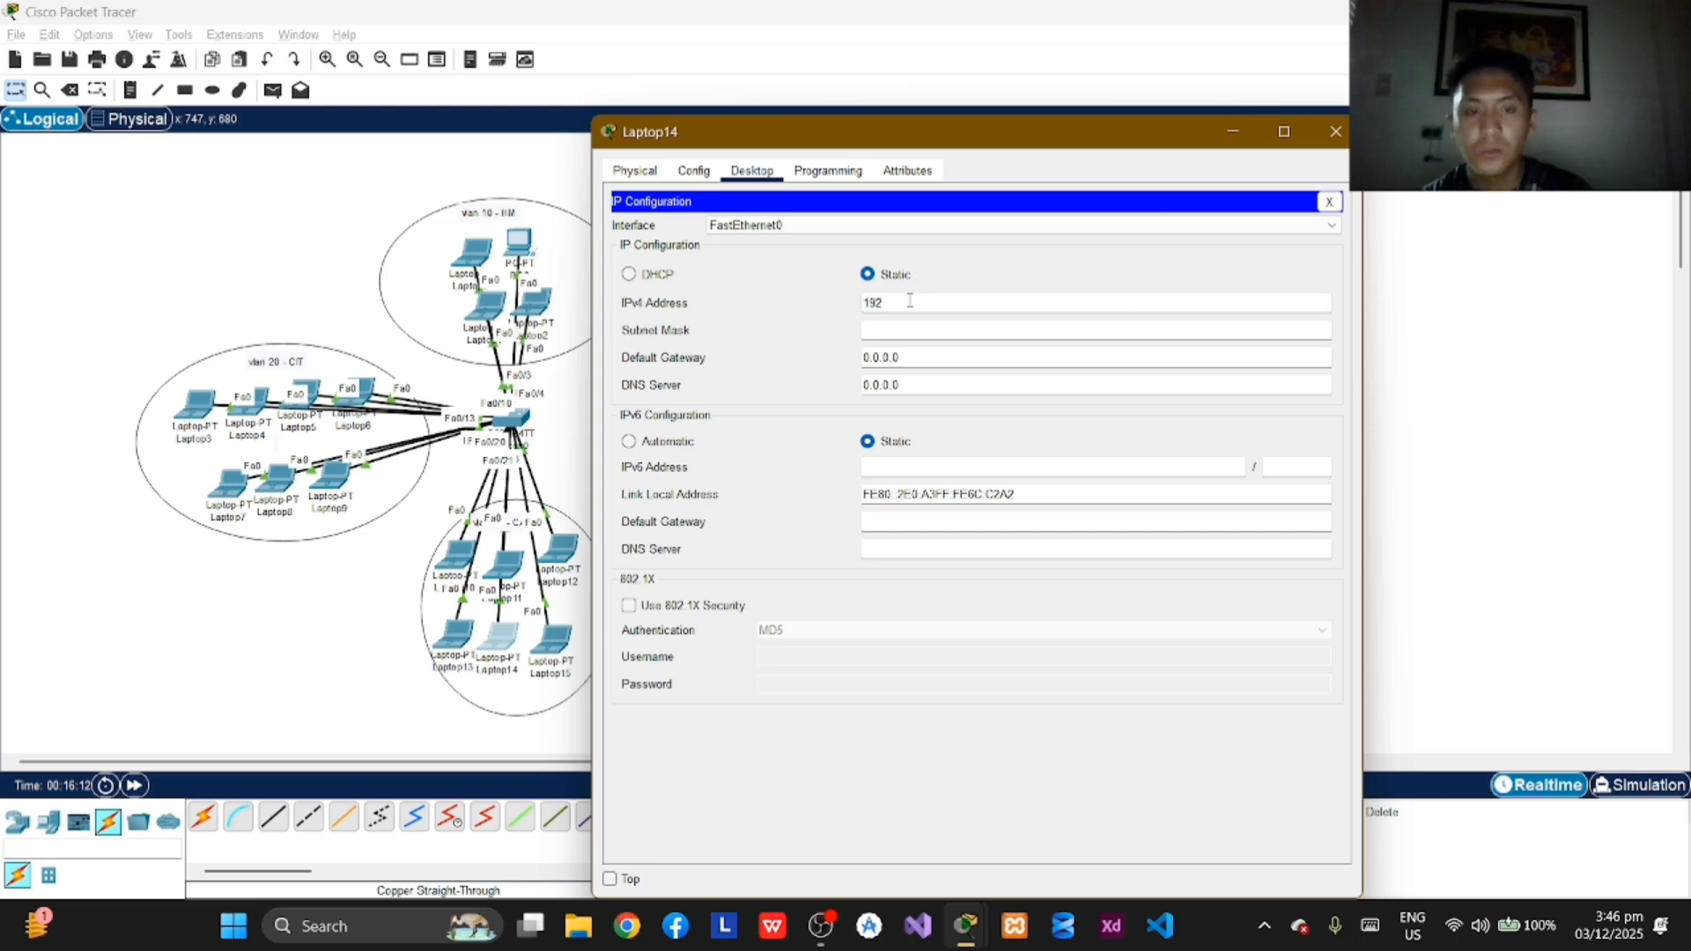
{"action": "type", "text": ".168."}
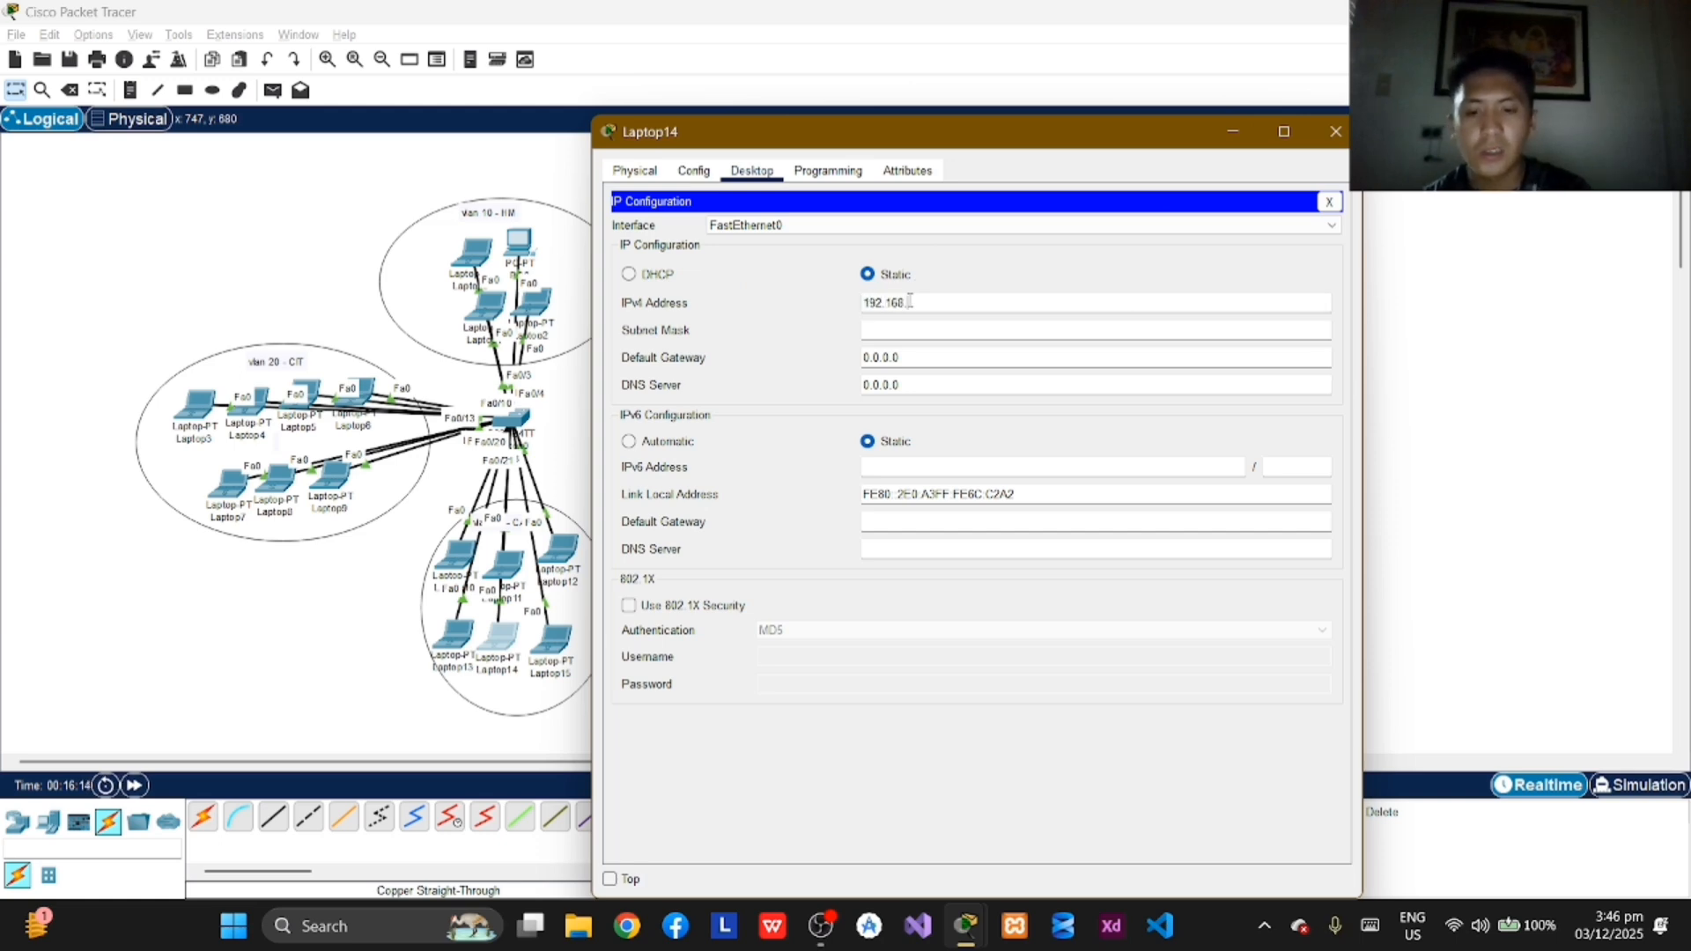
{"action": "type", "text": "2."}
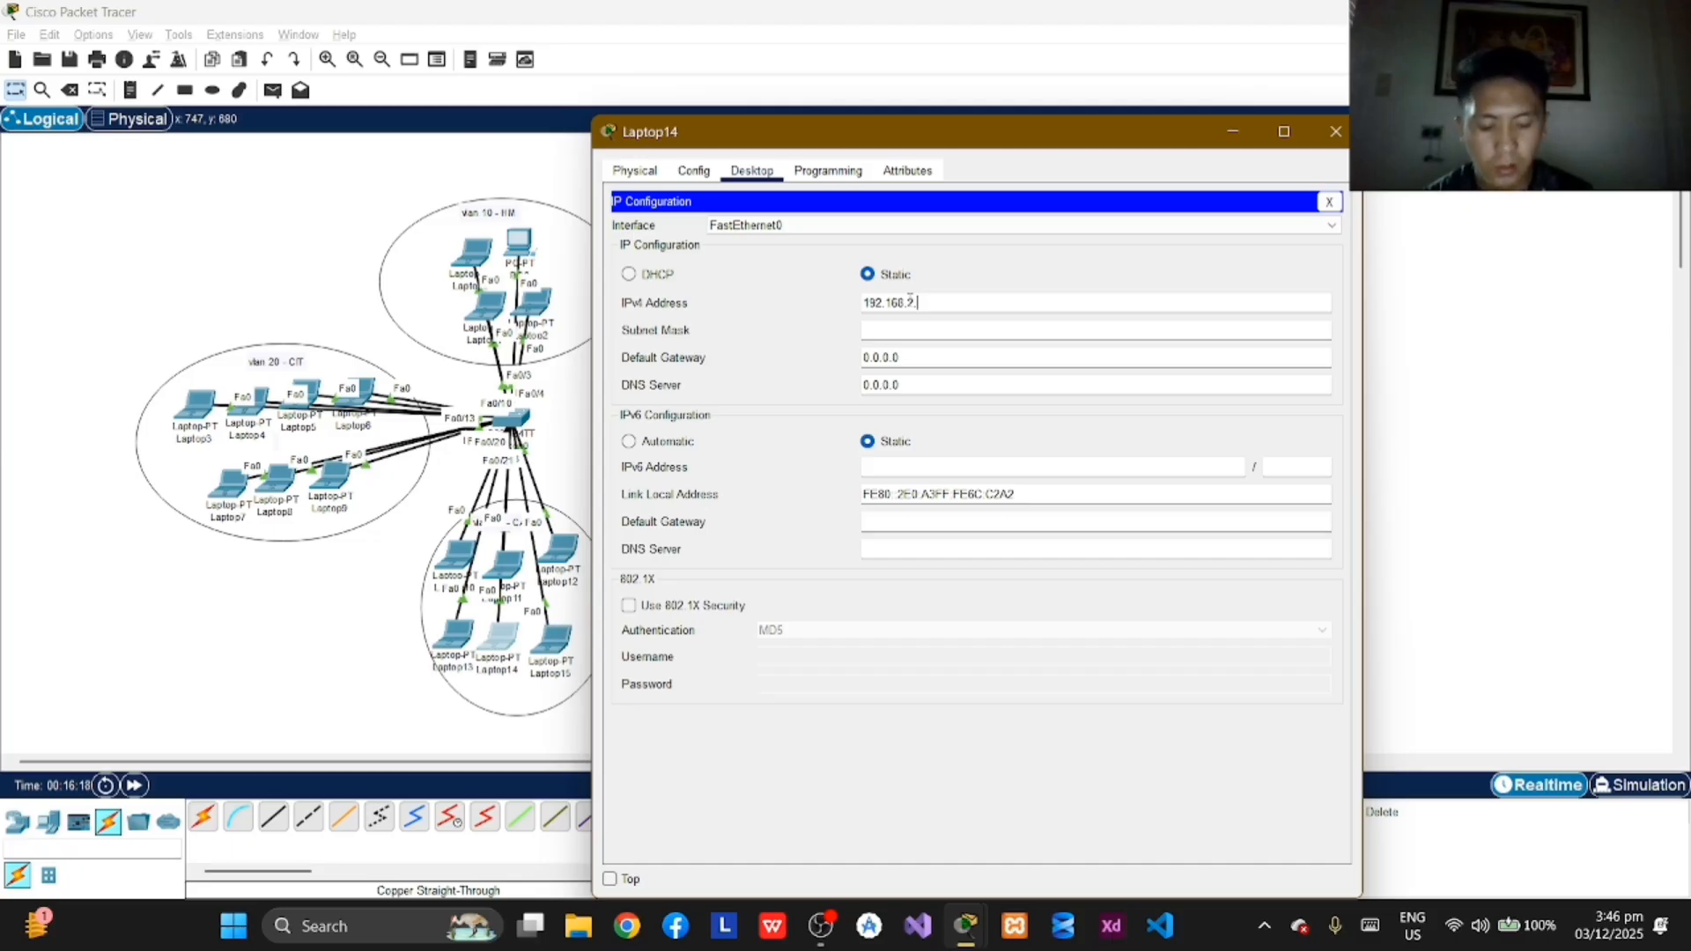
{"action": "type", "text": "5"}
{"action": "key", "text": "Tab"}
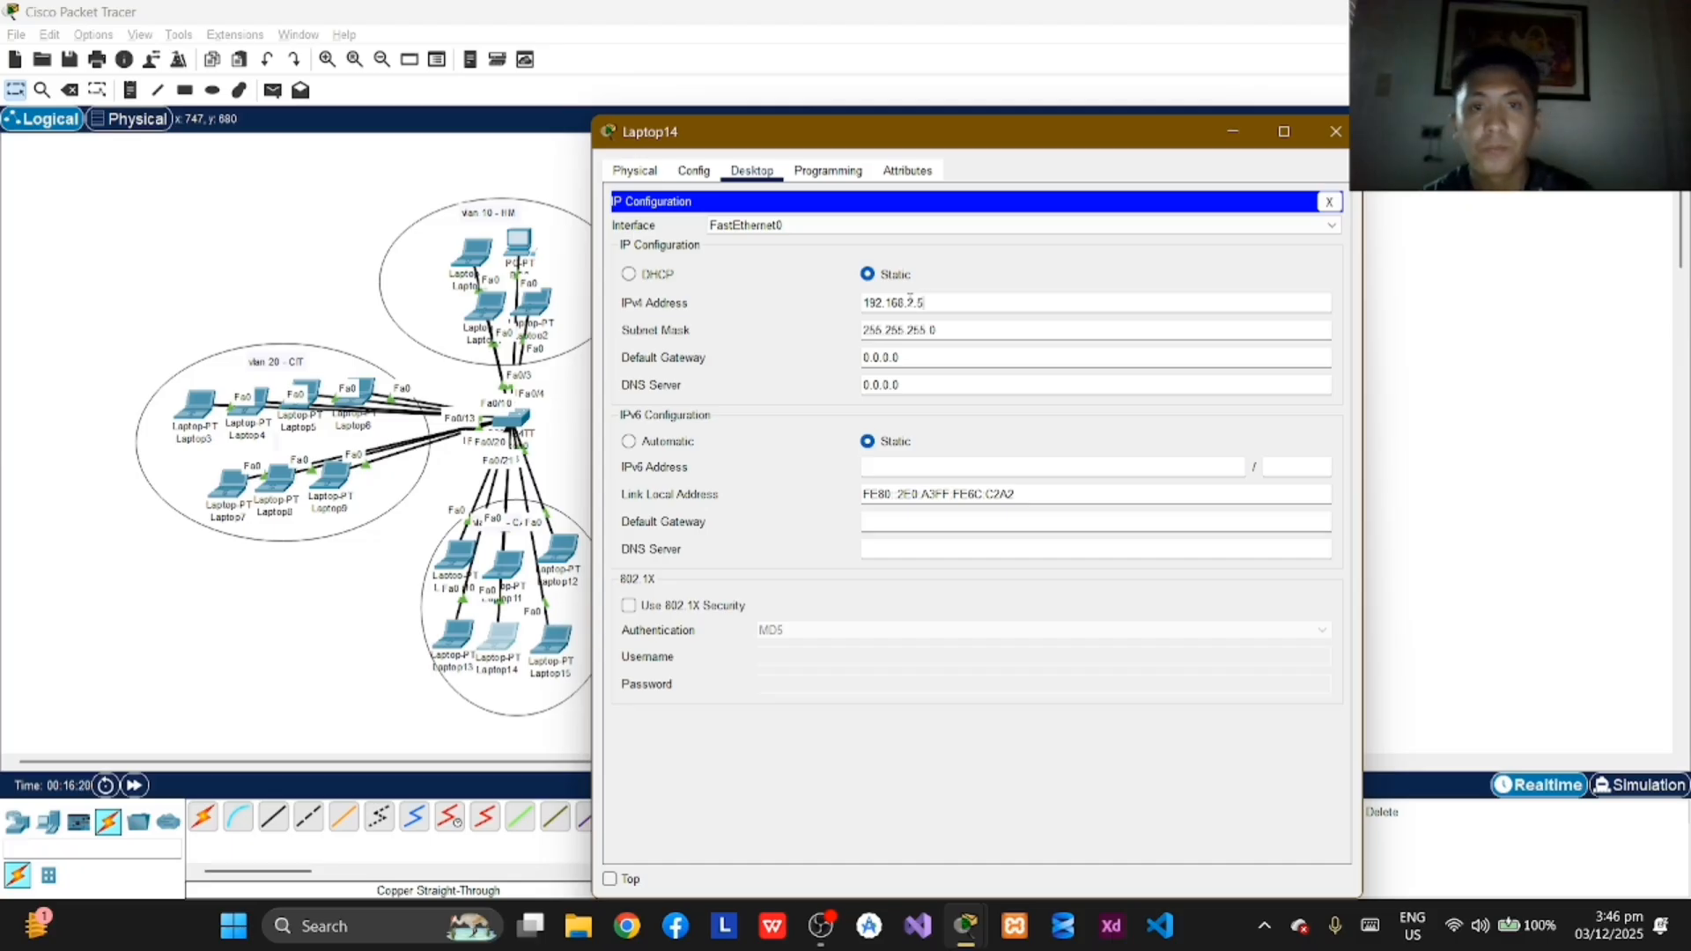
{"action": "left_click", "coordinate": [1335, 131]}
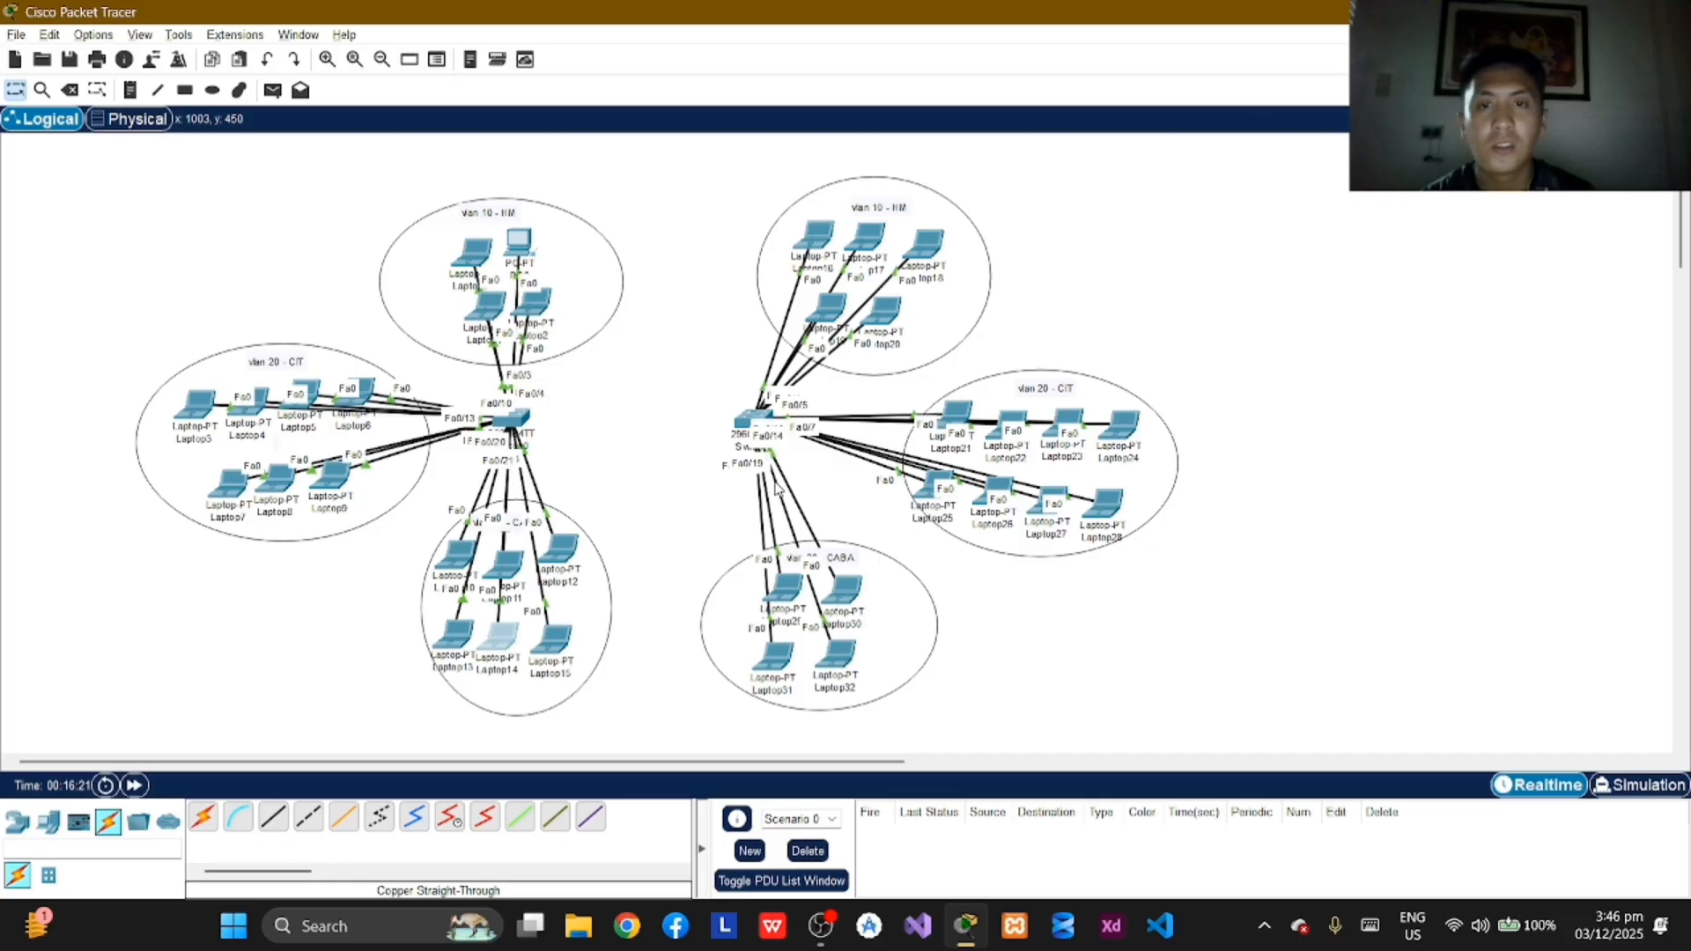
Step: Assign Laptop15 in VLAN 30 the static IPv4 address 192.168.2.6 with subnet mask 255.255.255.0 and close its window
{"action": "left_click", "coordinate": [555, 652]}
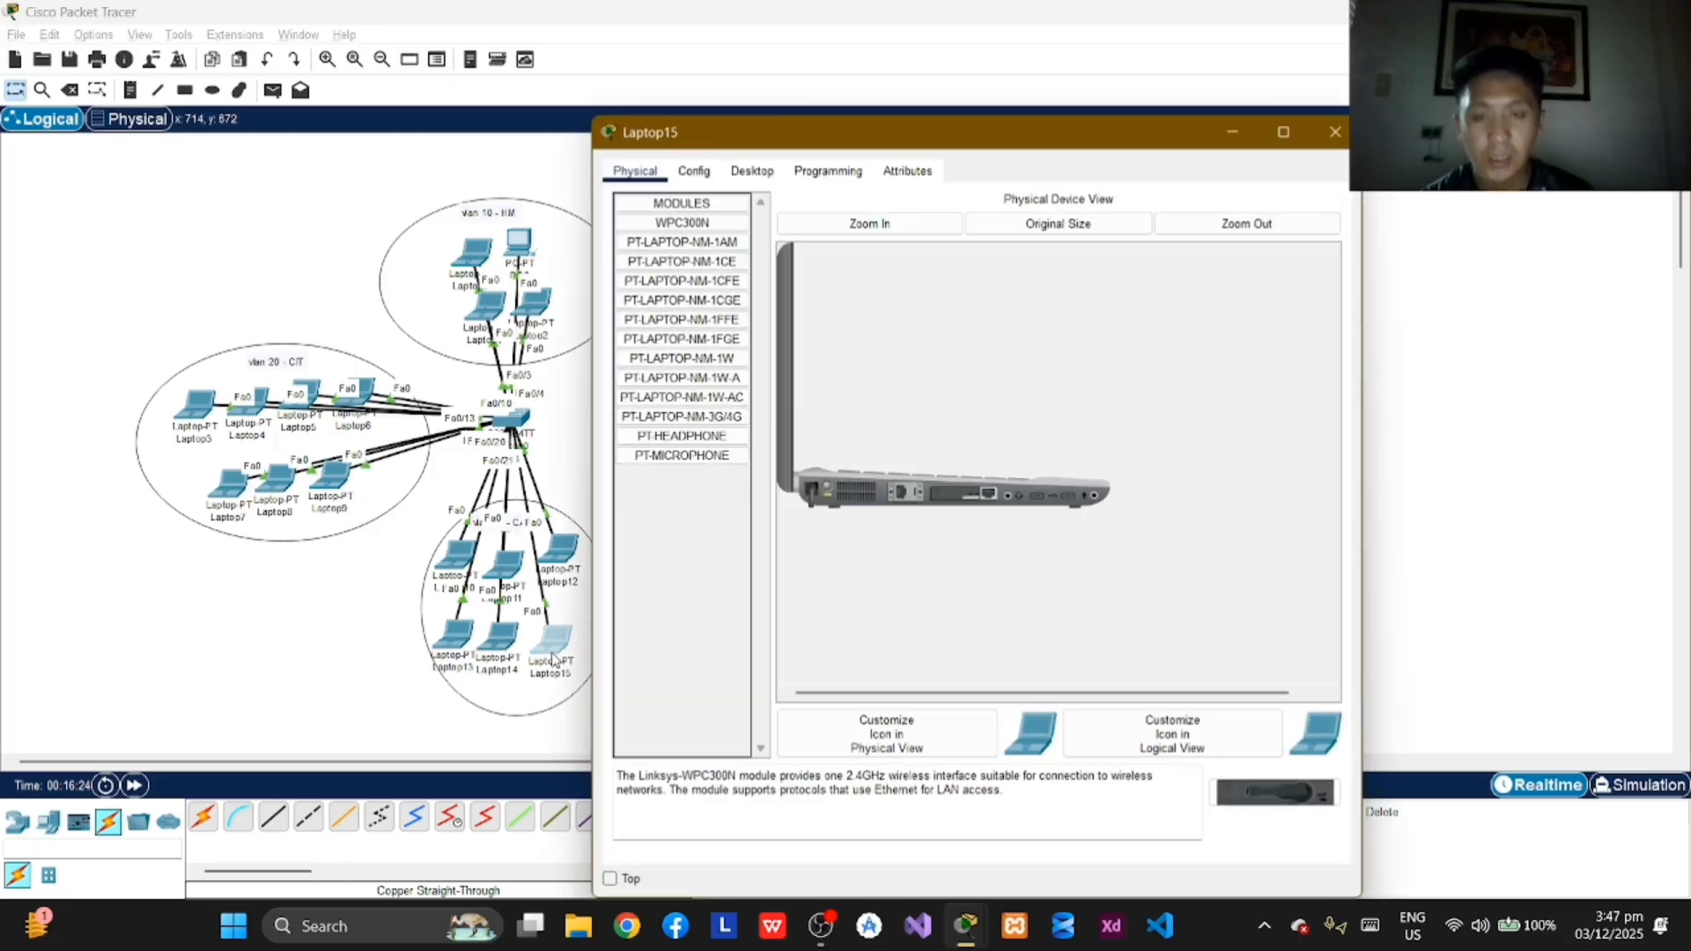
{"action": "left_click", "coordinate": [751, 171]}
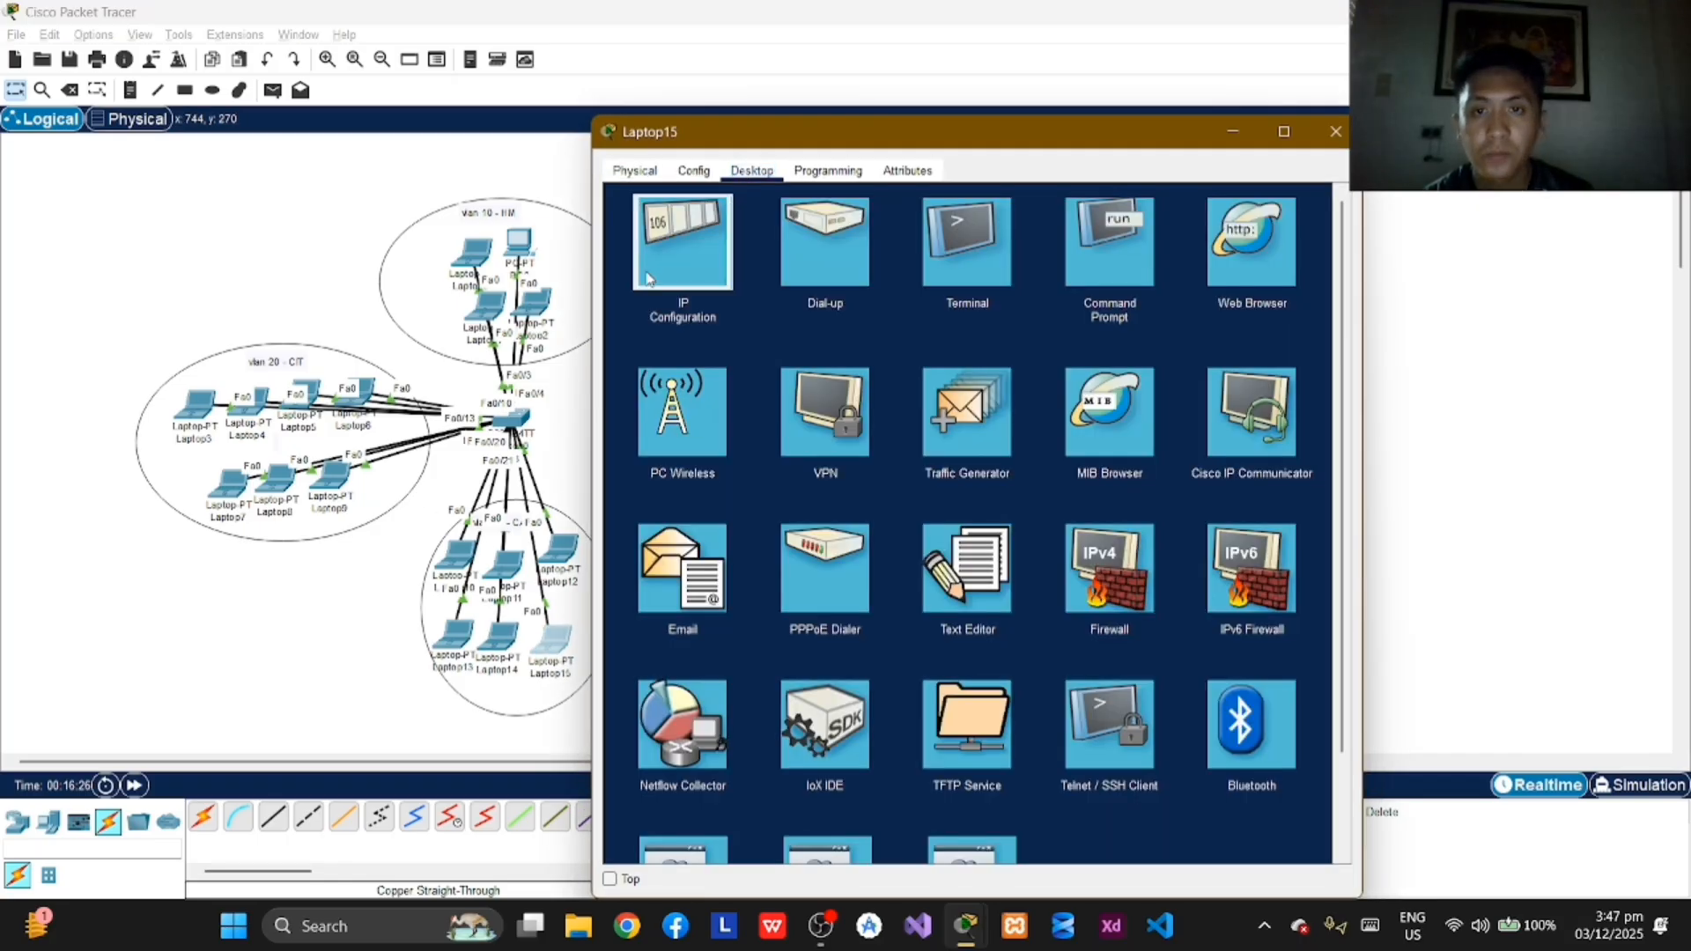
{"action": "left_click", "coordinate": [648, 279]}
{"action": "left_click", "coordinate": [908, 304]}
{"action": "type", "text": "19"}
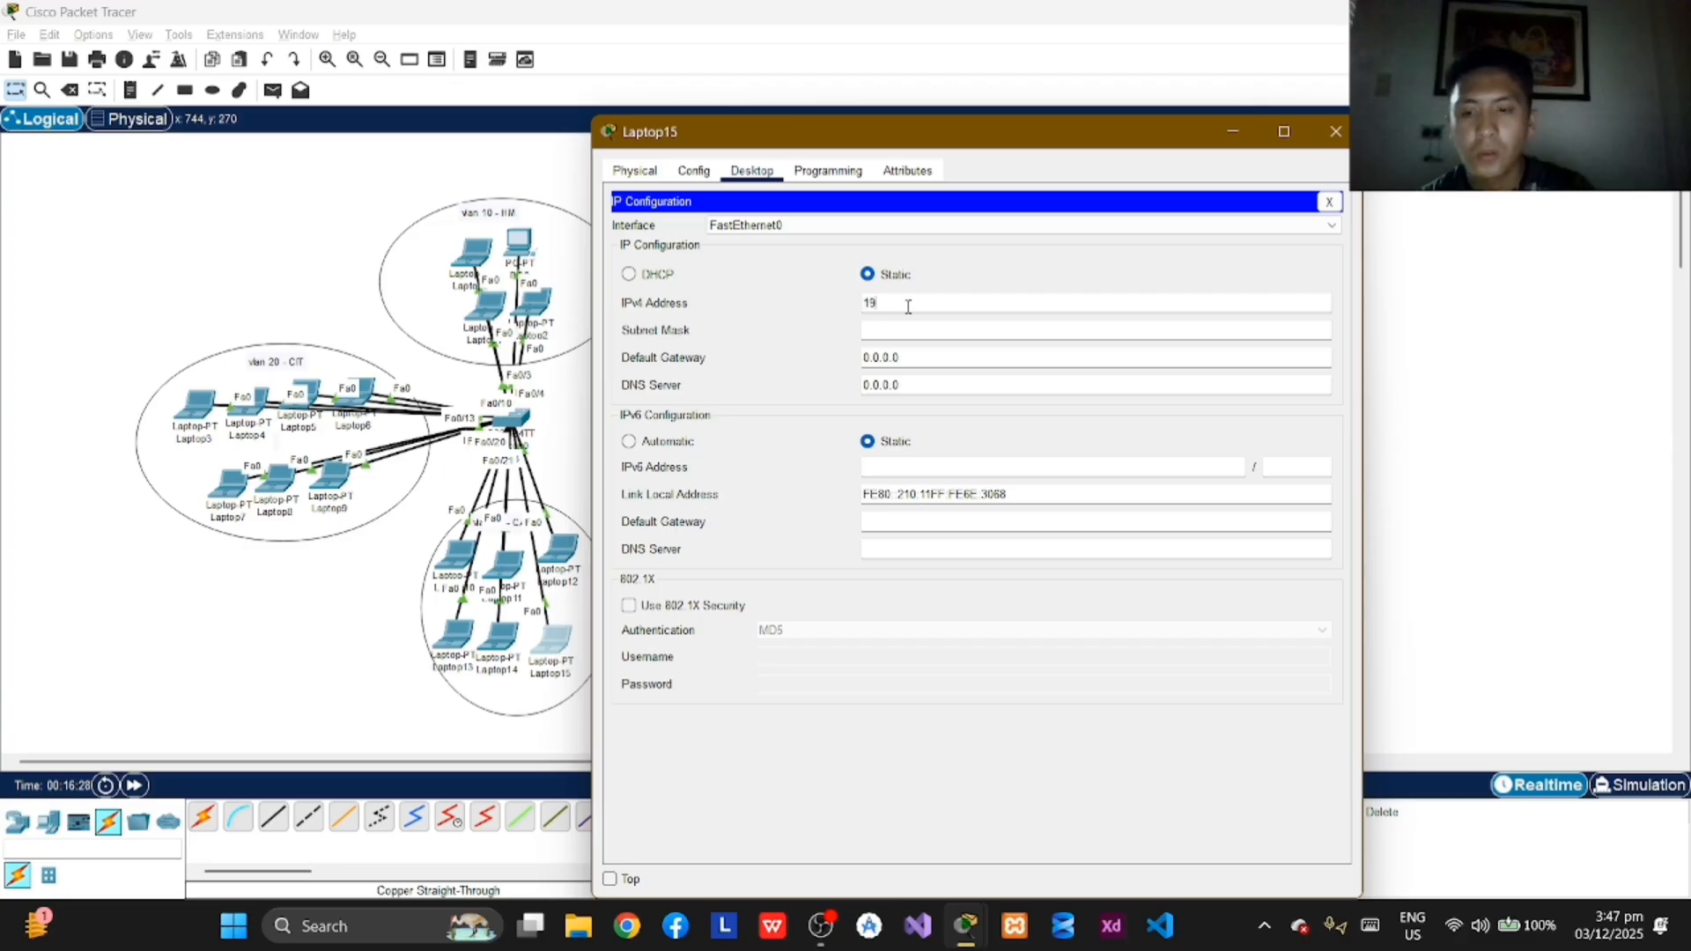
{"action": "type", "text": "2.16"}
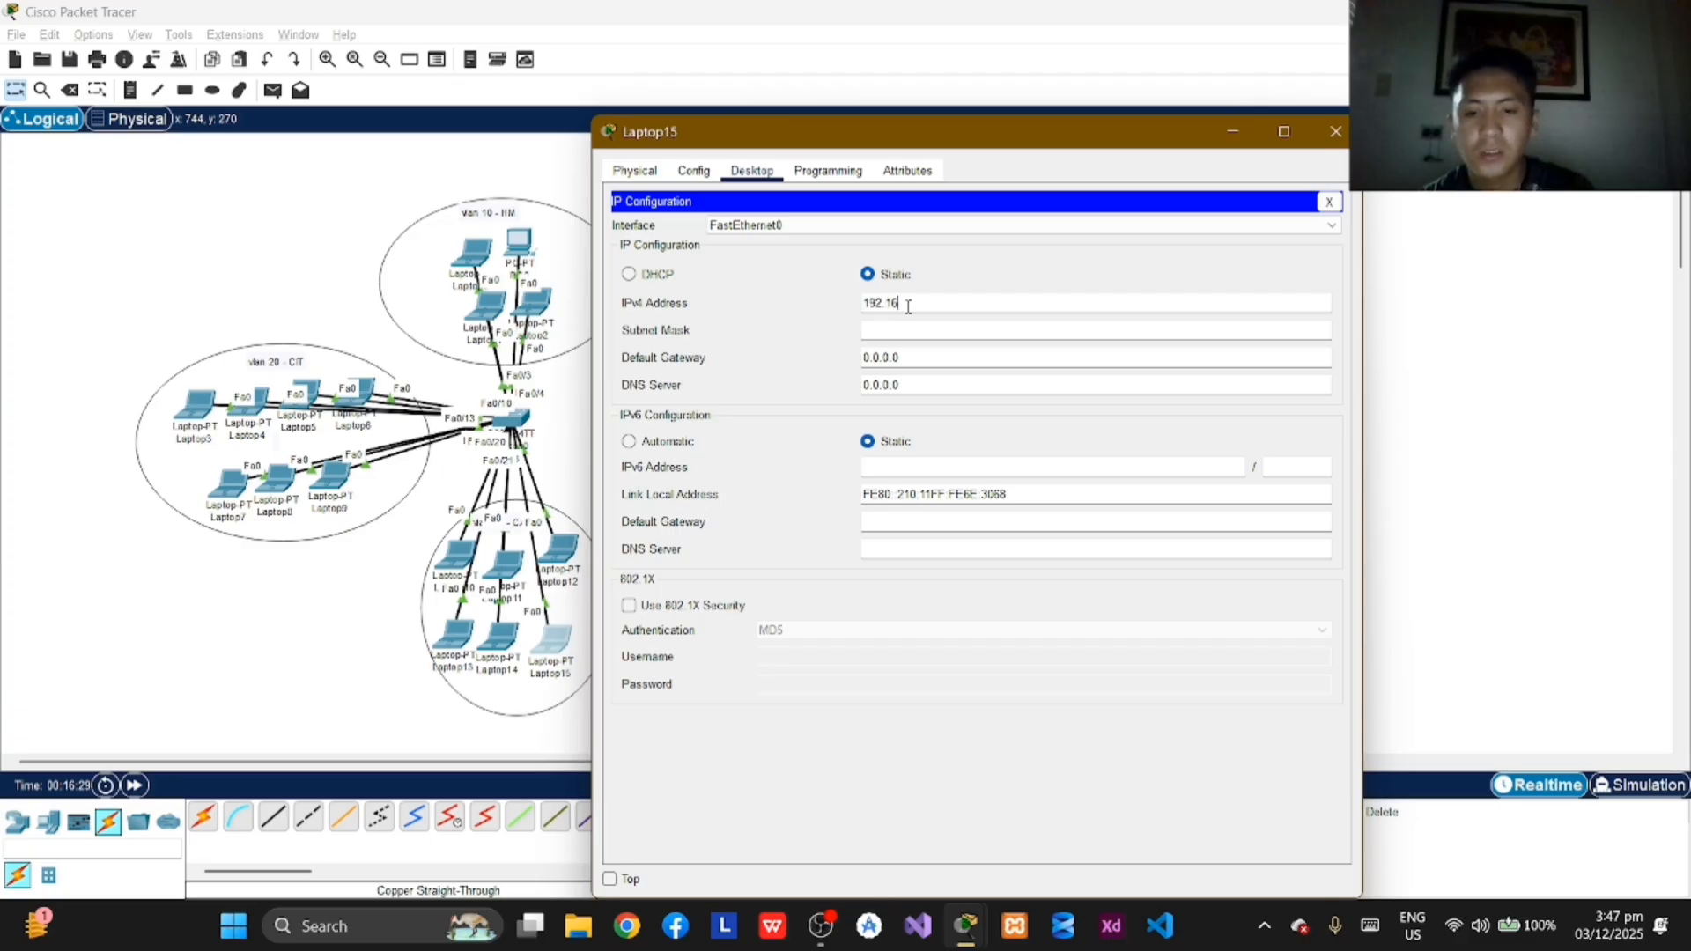
{"action": "type", "text": "8.2"}
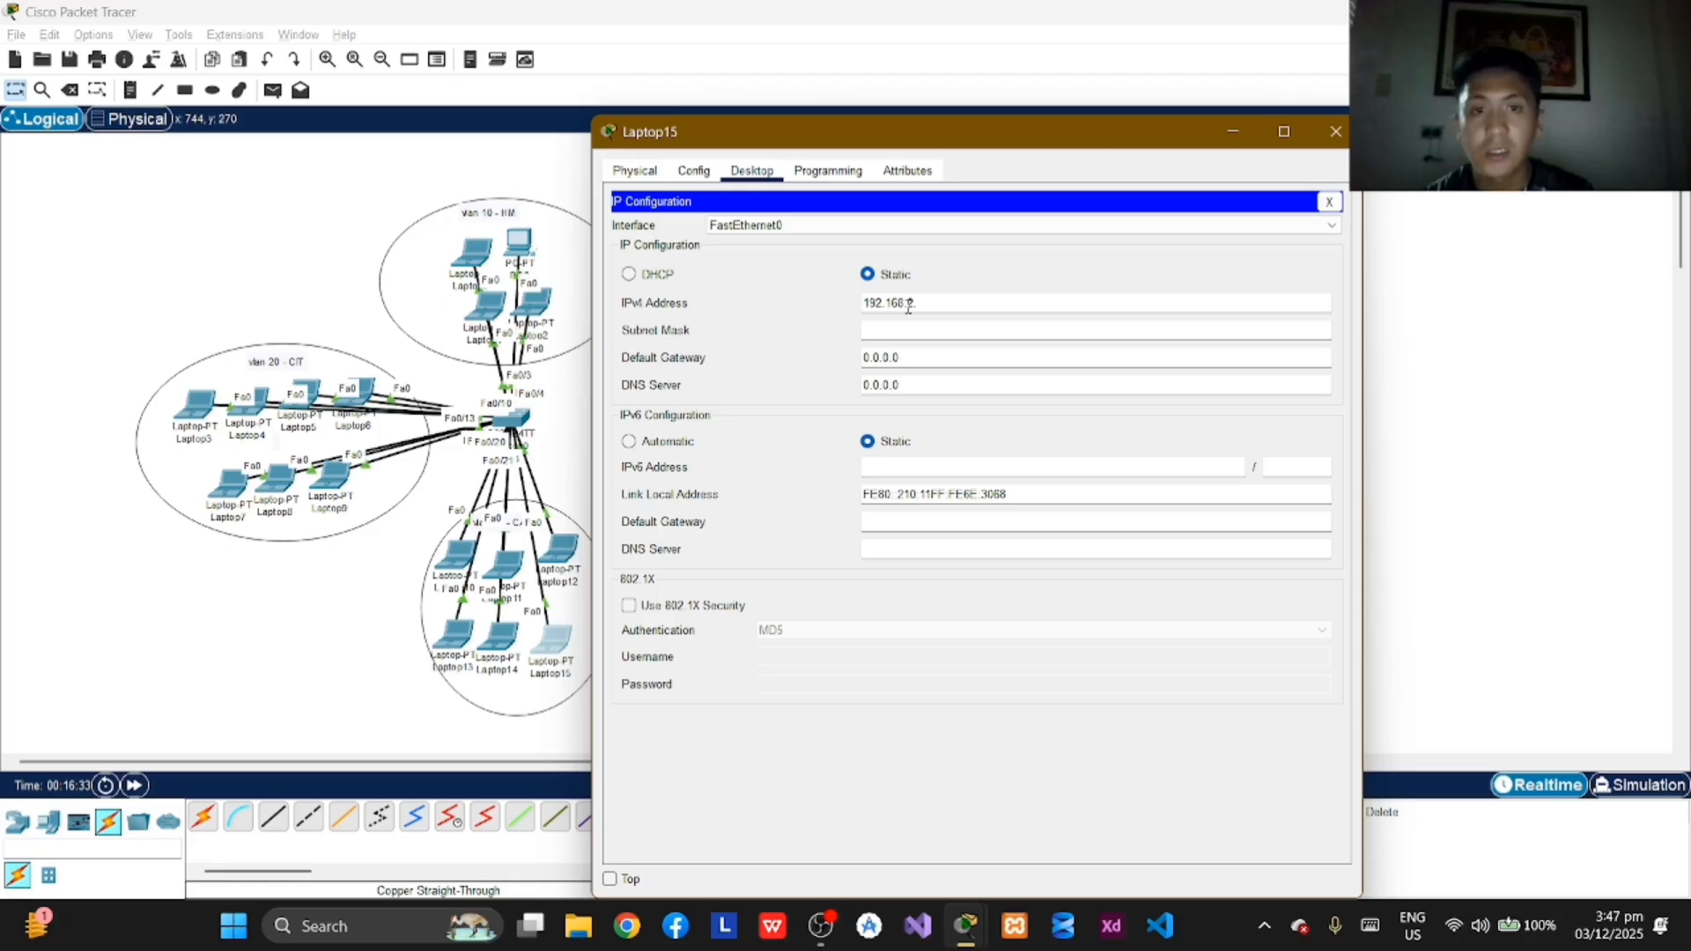
{"action": "type", "text": ".6"}
{"action": "left_click", "coordinate": [1095, 357]}
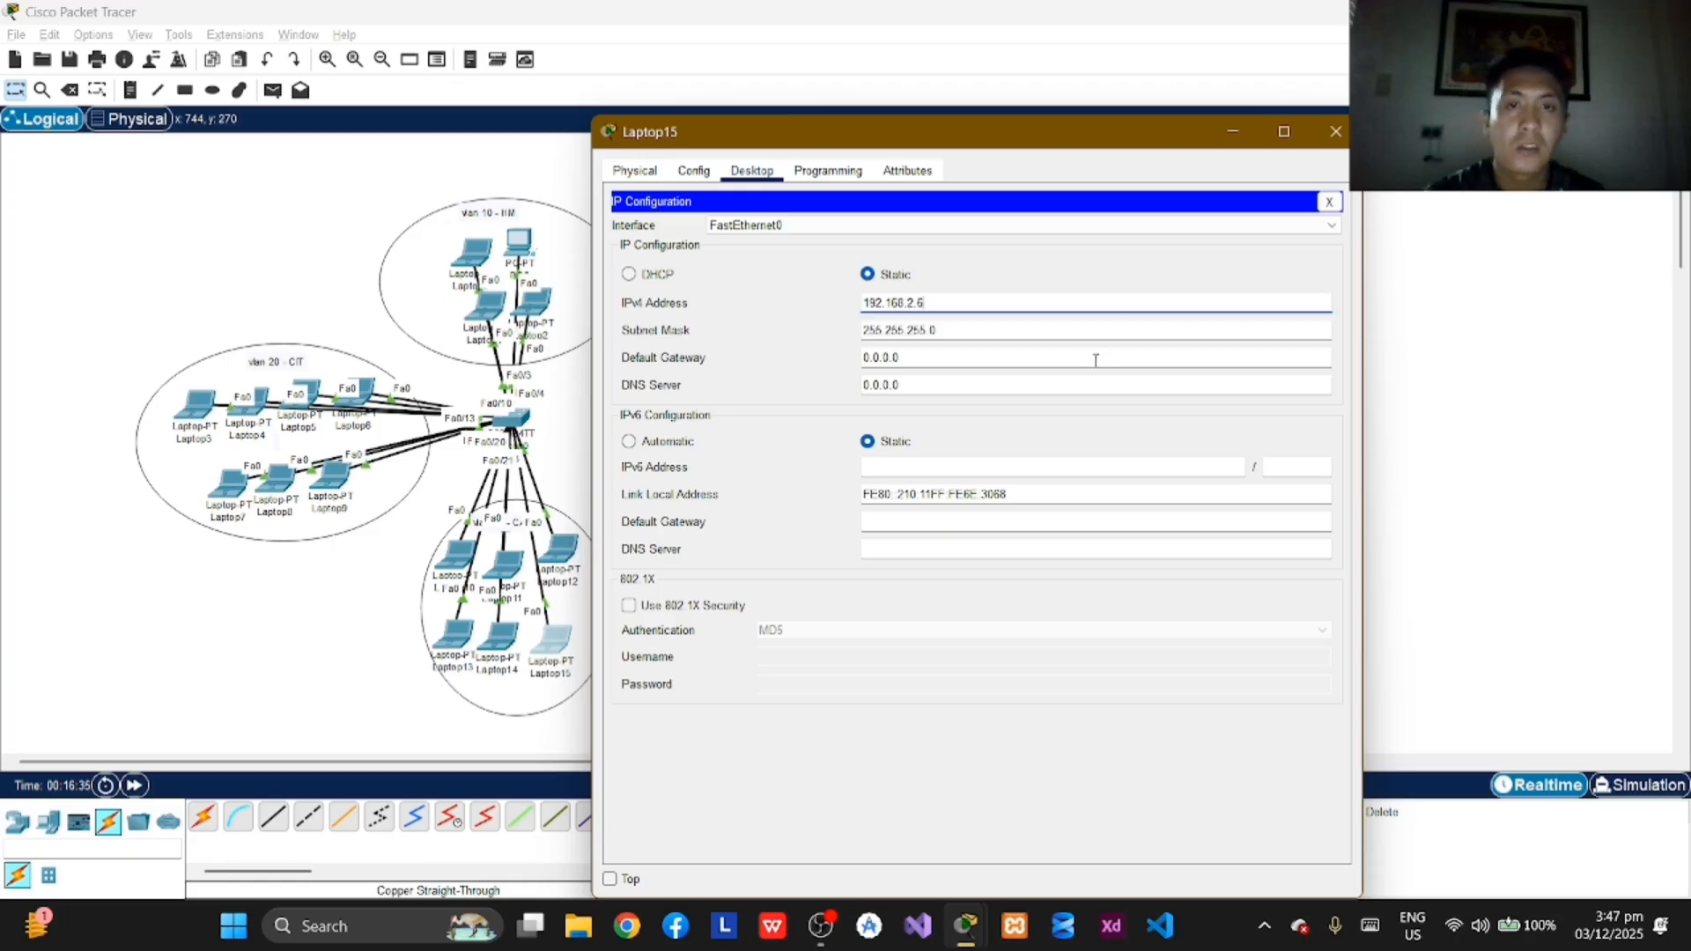
{"action": "left_click", "coordinate": [1336, 132]}
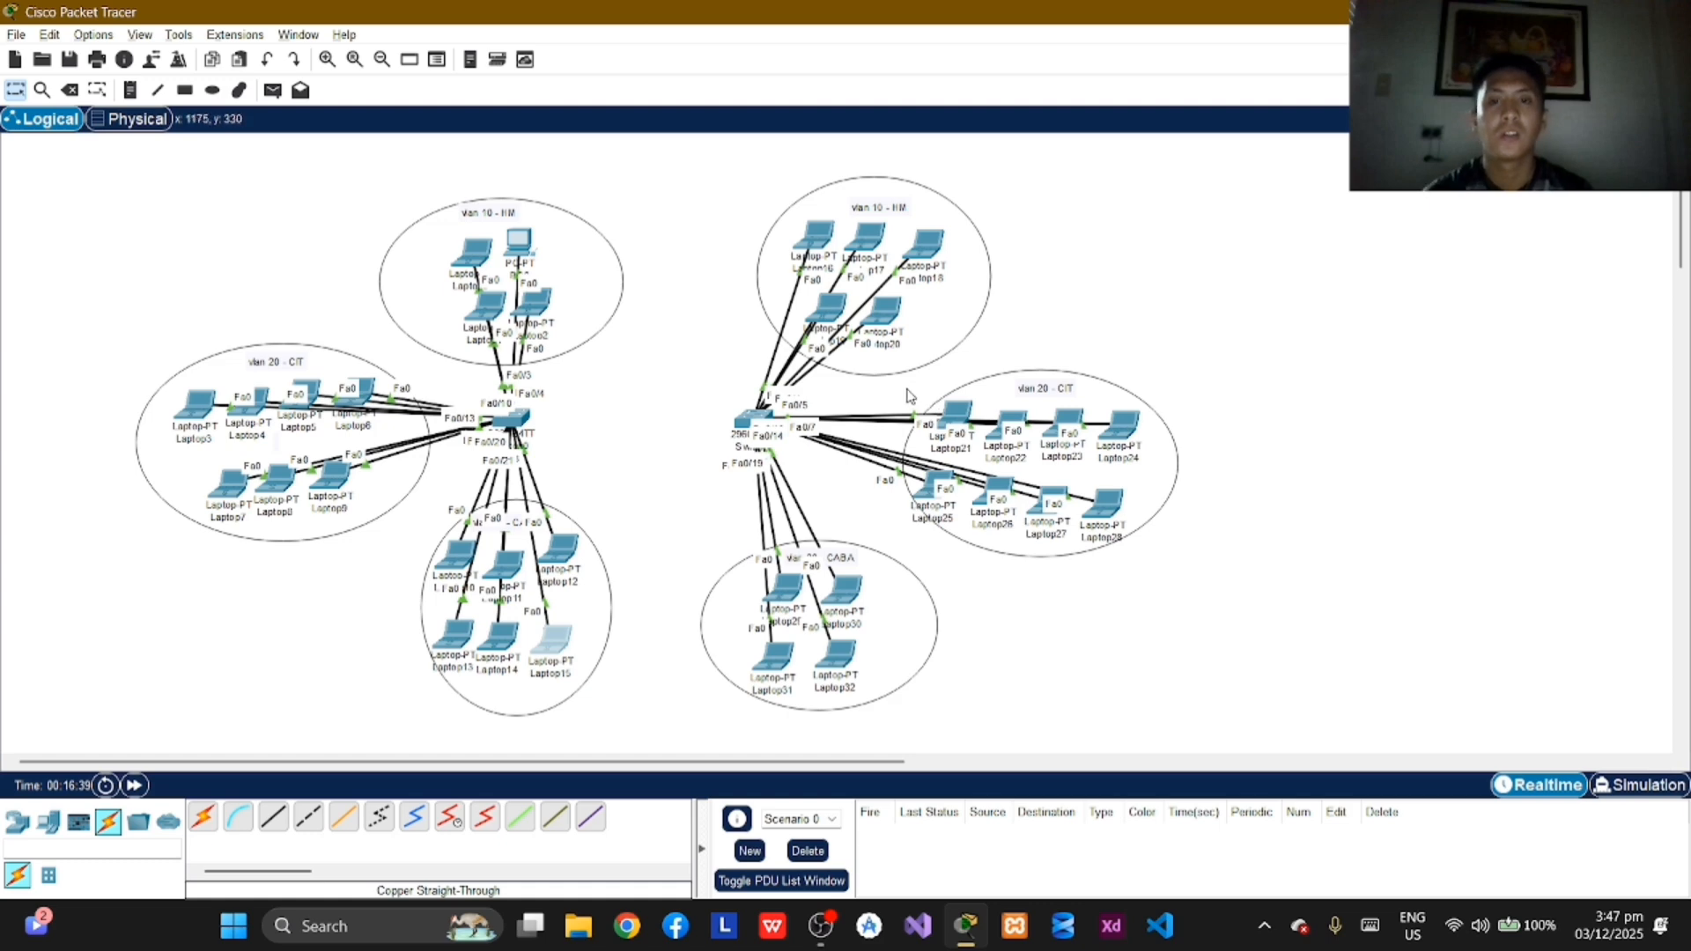
Step: Reopen Laptop15's IP configuration to check its address settings, and close its window
{"action": "left_click", "coordinate": [555, 648]}
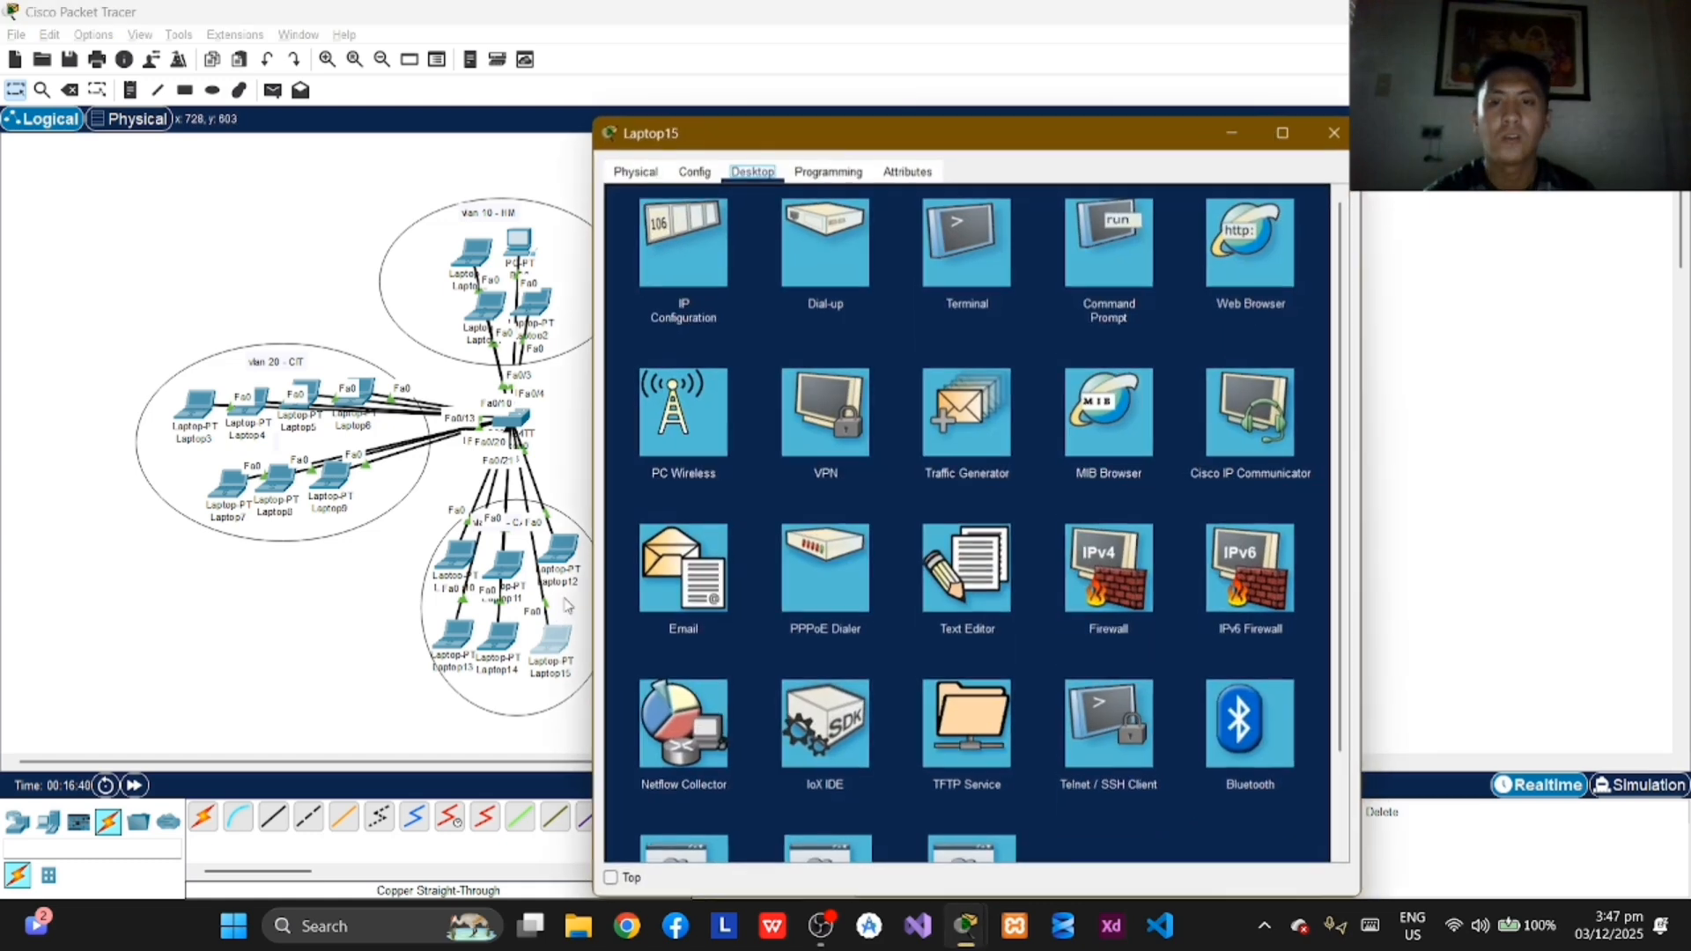
{"action": "left_click", "coordinate": [695, 250]}
{"action": "left_click", "coordinate": [1336, 132]}
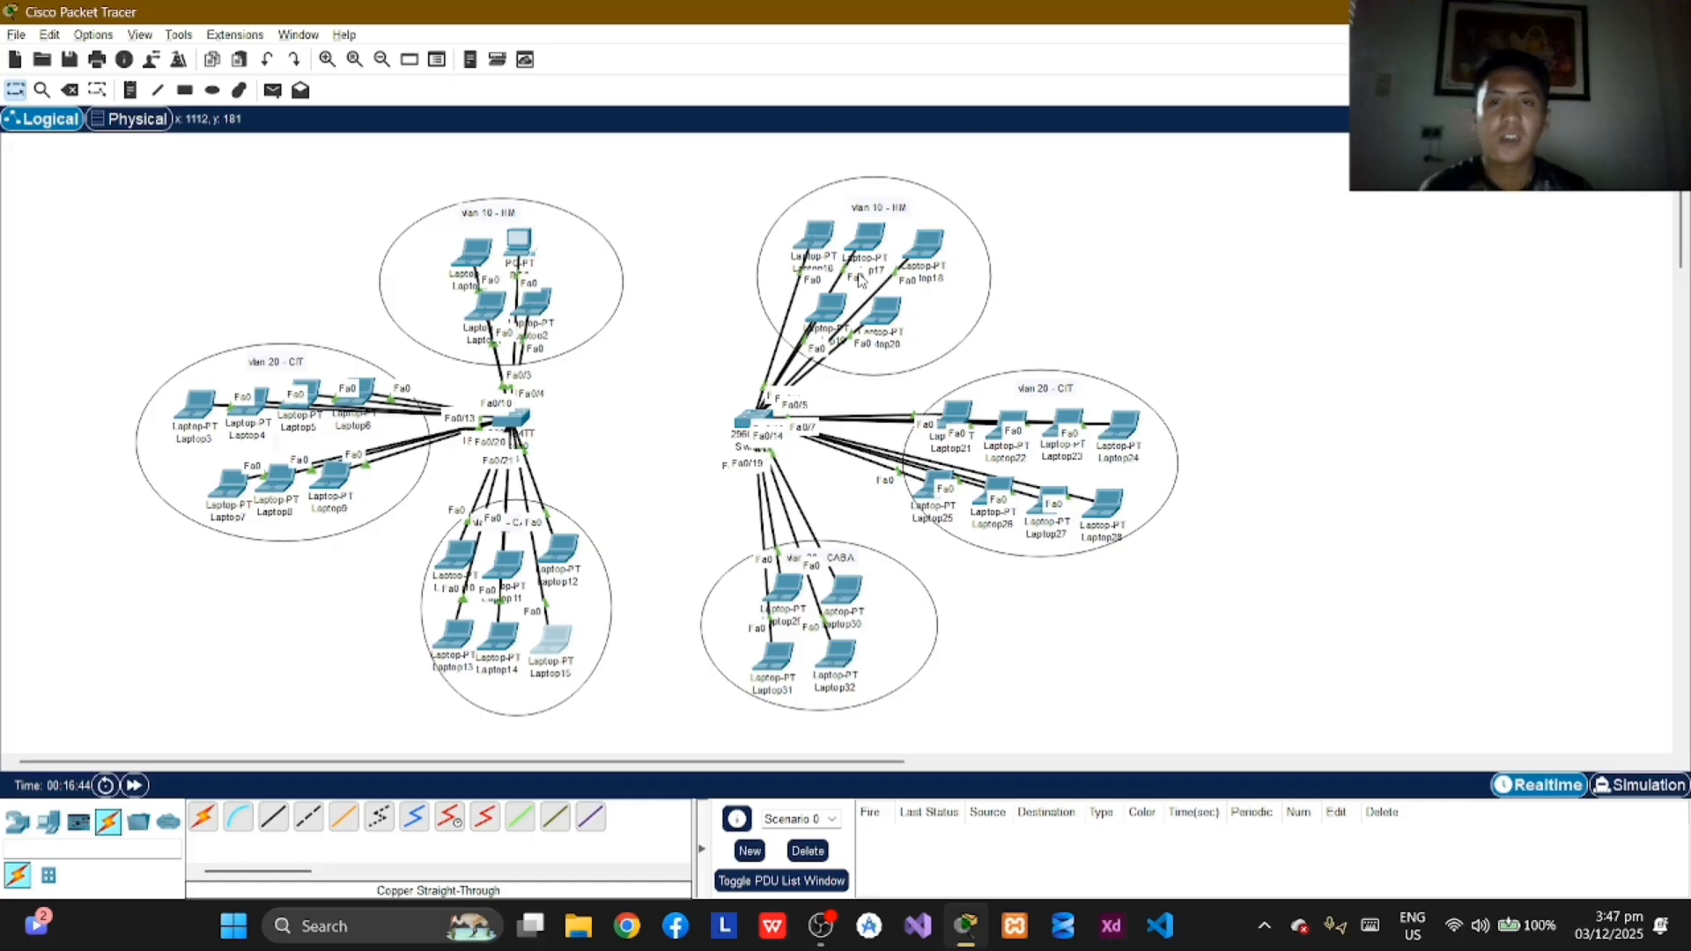
Step: Assign Laptop16 in the second switch's VLAN 10 the static IPv4 address 10.0.1.5 with the default subnet mask and close its window
{"action": "left_click", "coordinate": [826, 244]}
{"action": "left_click", "coordinate": [750, 170]}
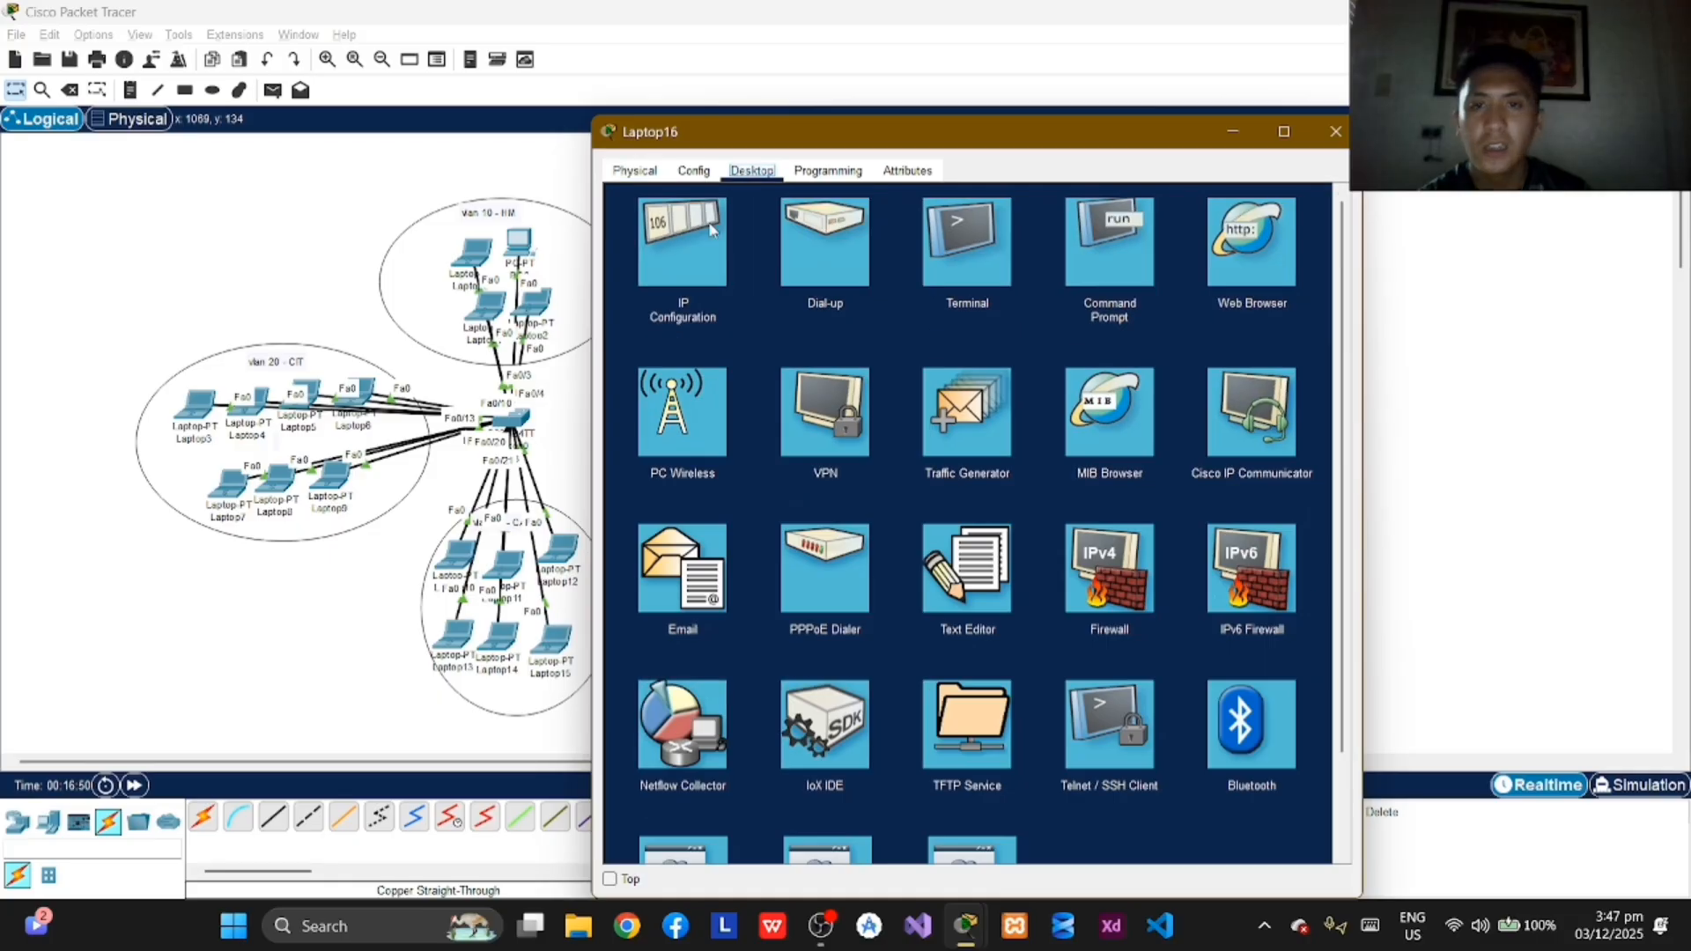
{"action": "left_click", "coordinate": [710, 234]}
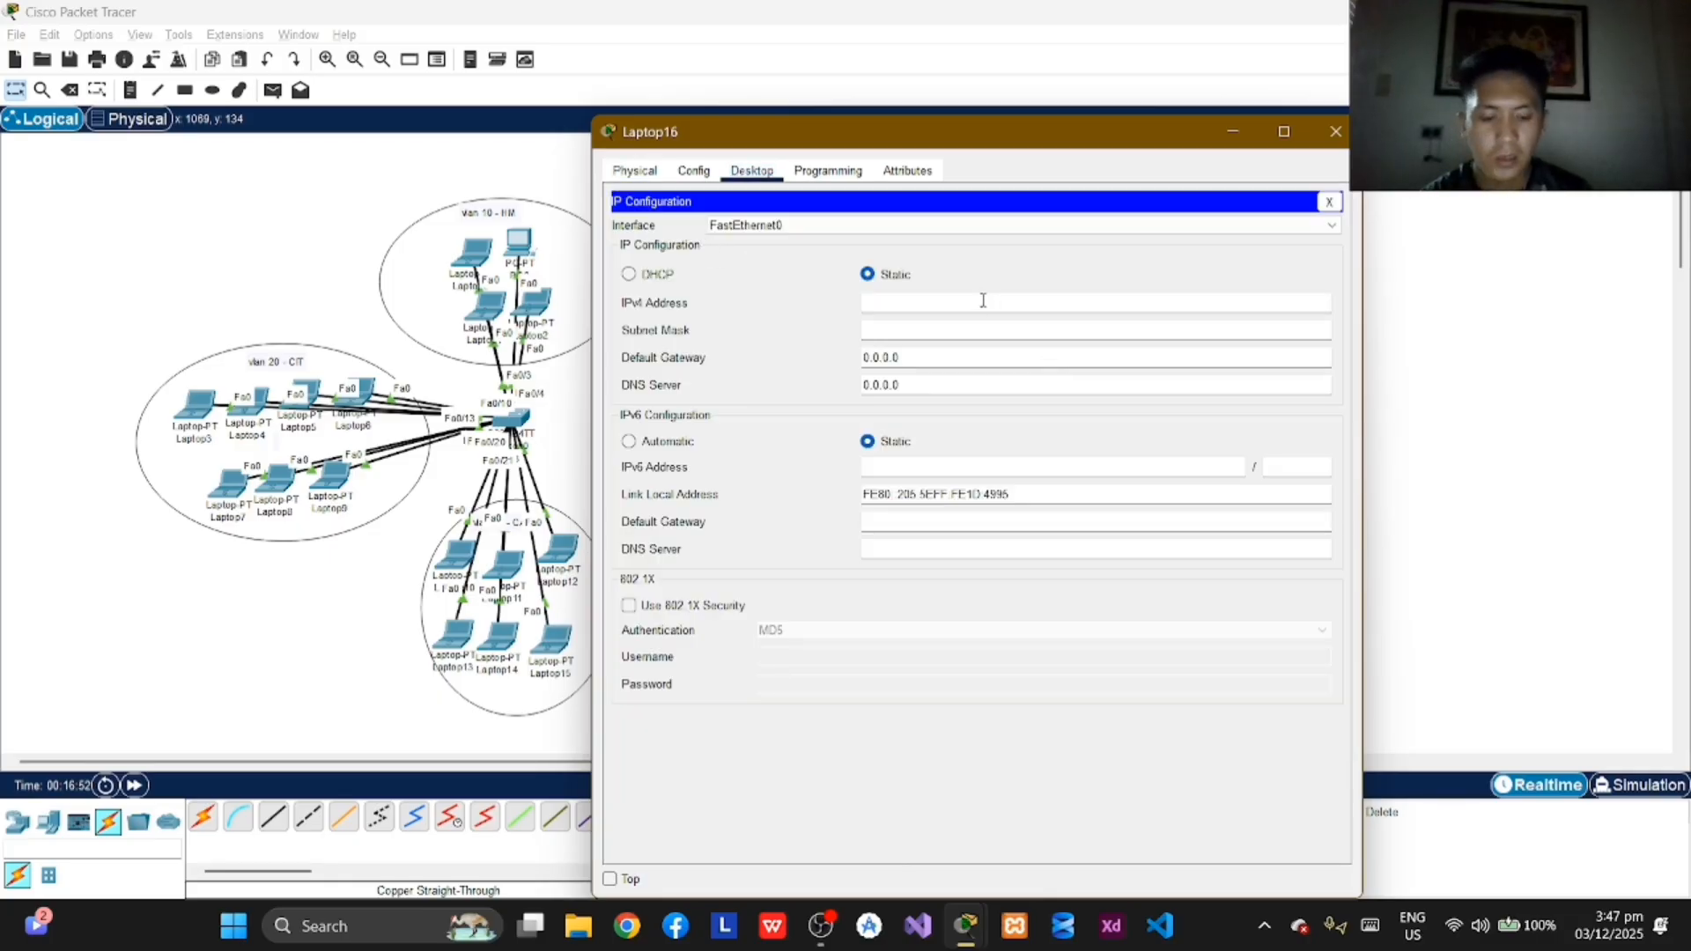
{"action": "left_click", "coordinate": [983, 300]}
{"action": "type", "text": "10.0.1.5"}
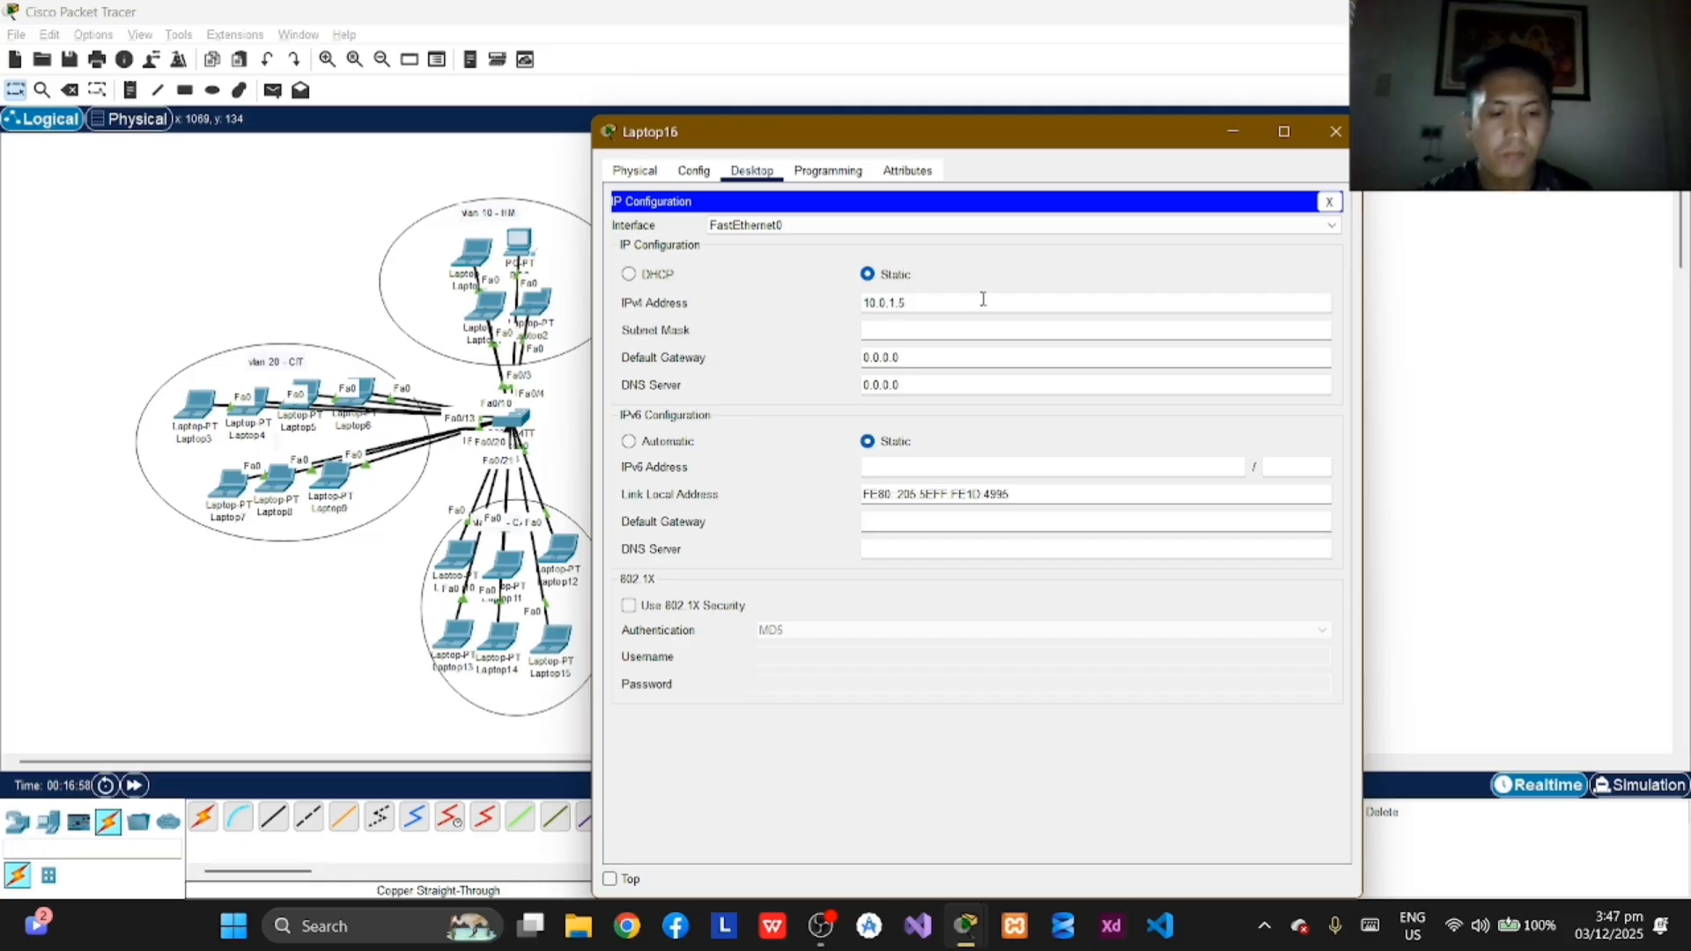
{"action": "key", "text": "Tab"}
{"action": "left_click", "coordinate": [1335, 132]}
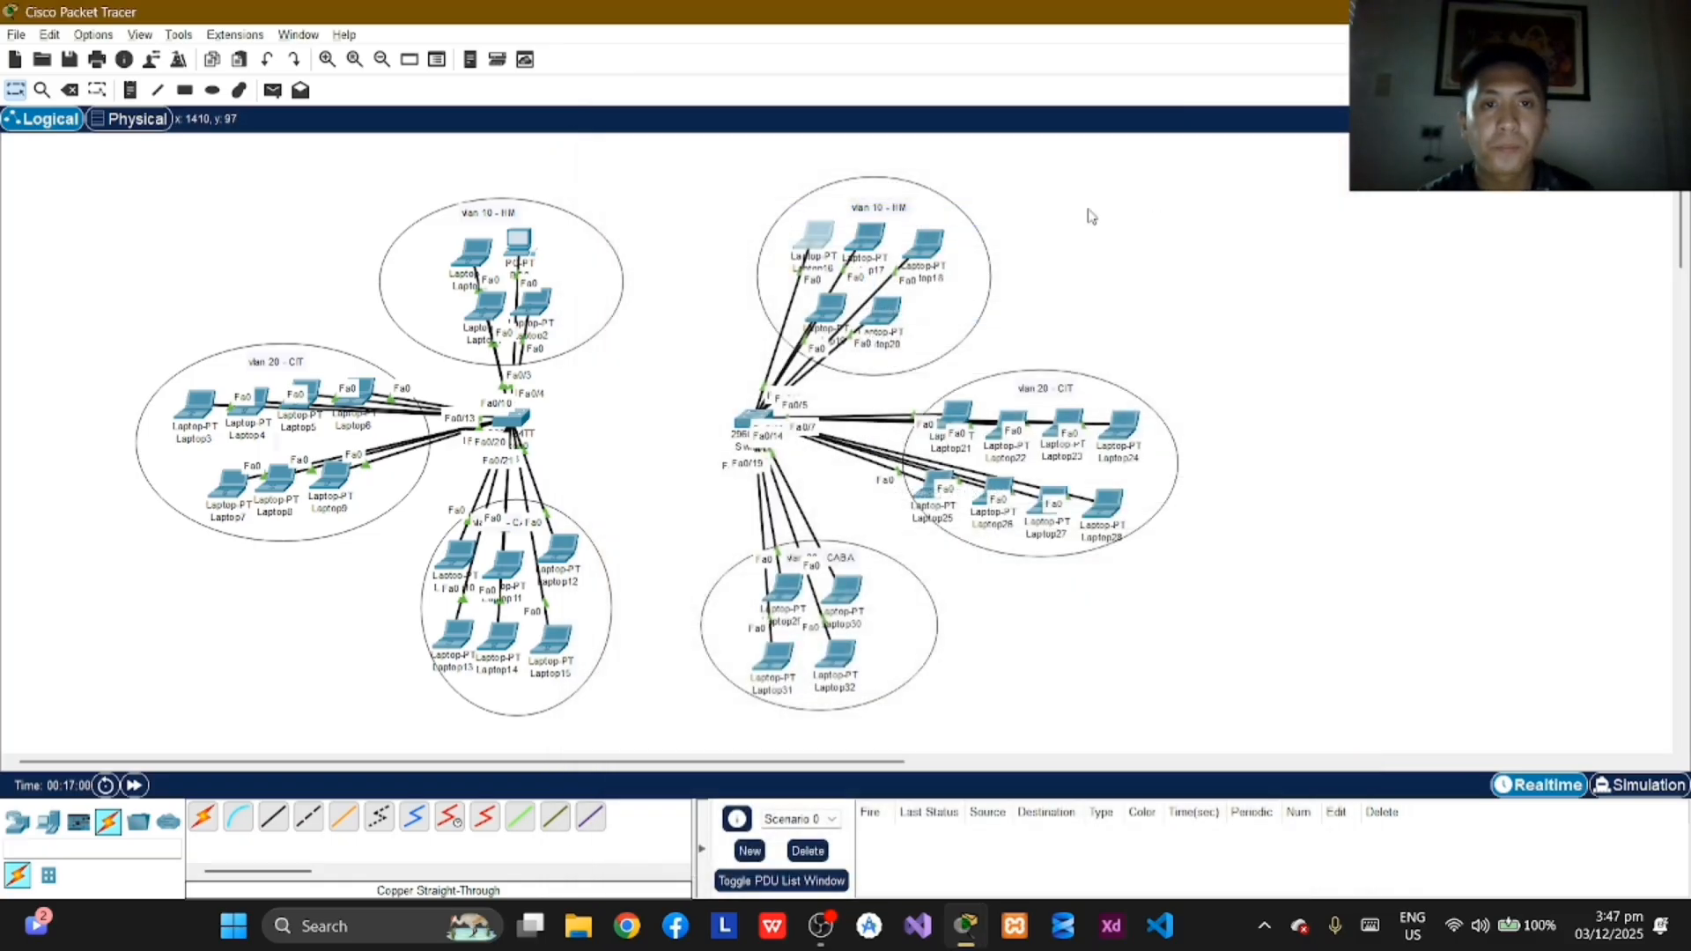
Step: Assign Laptop17 in VLAN 10 the static IPv4 address 10.0.1.6 with subnet mask 255.0.0.0 and close its window
{"action": "left_click", "coordinate": [867, 236]}
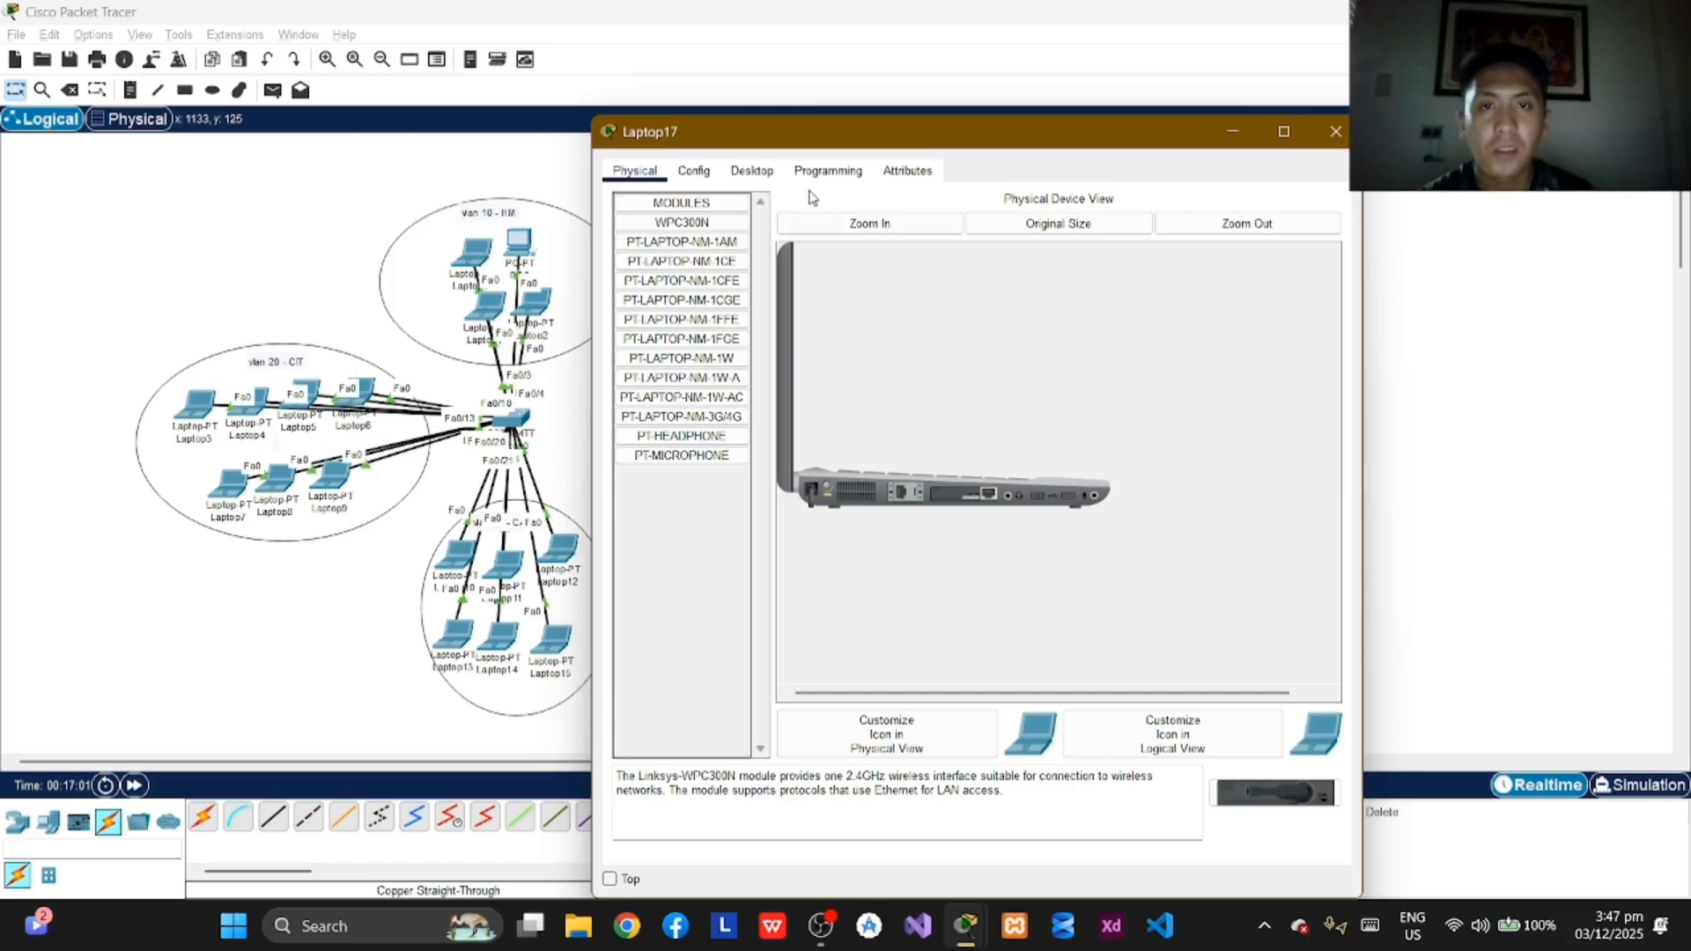
{"action": "left_click", "coordinate": [751, 170]}
{"action": "left_click", "coordinate": [694, 254]}
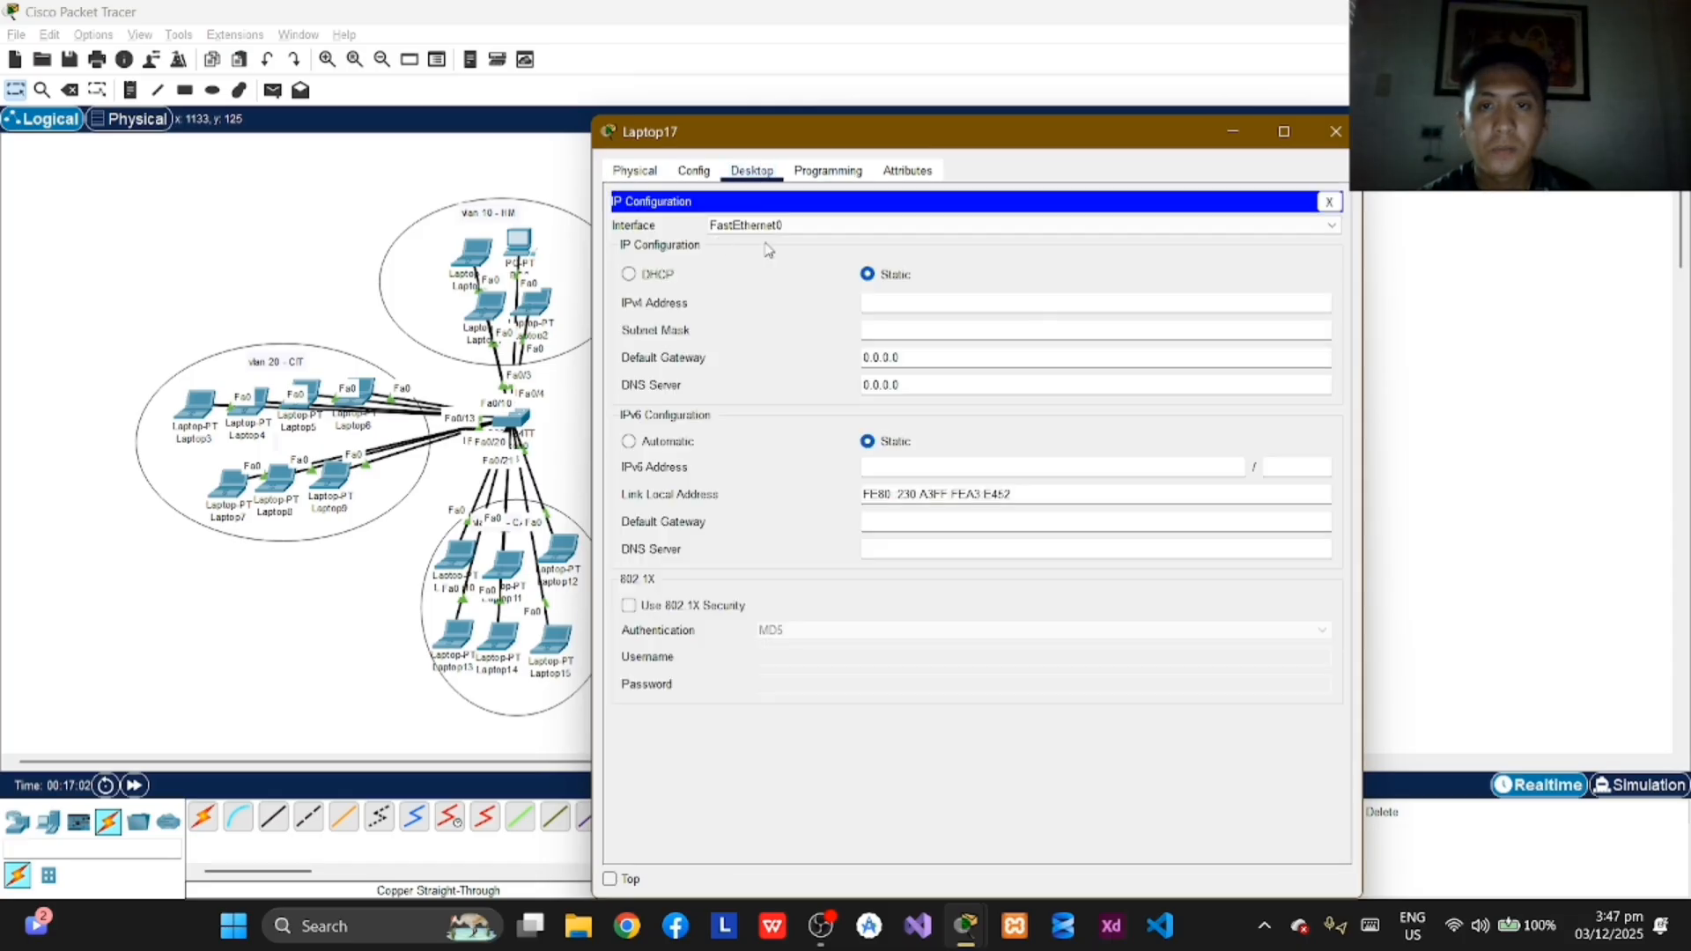
{"action": "left_click", "coordinate": [898, 300]}
{"action": "type", "text": "10.0"}
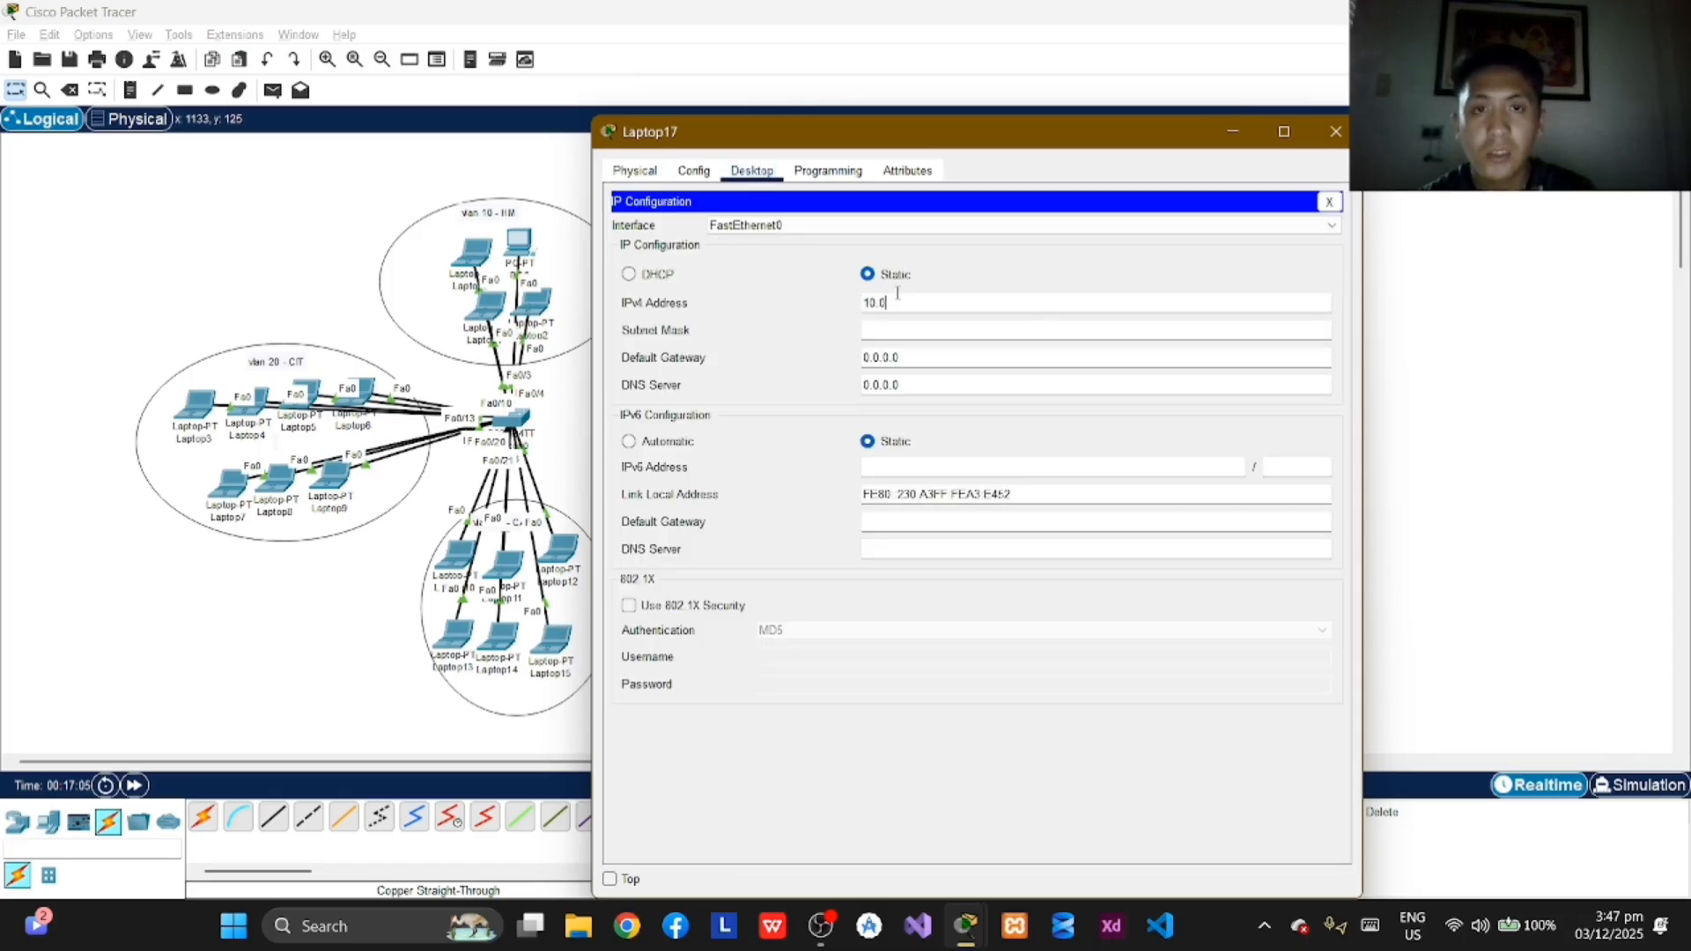
{"action": "type", "text": ".1.6"}
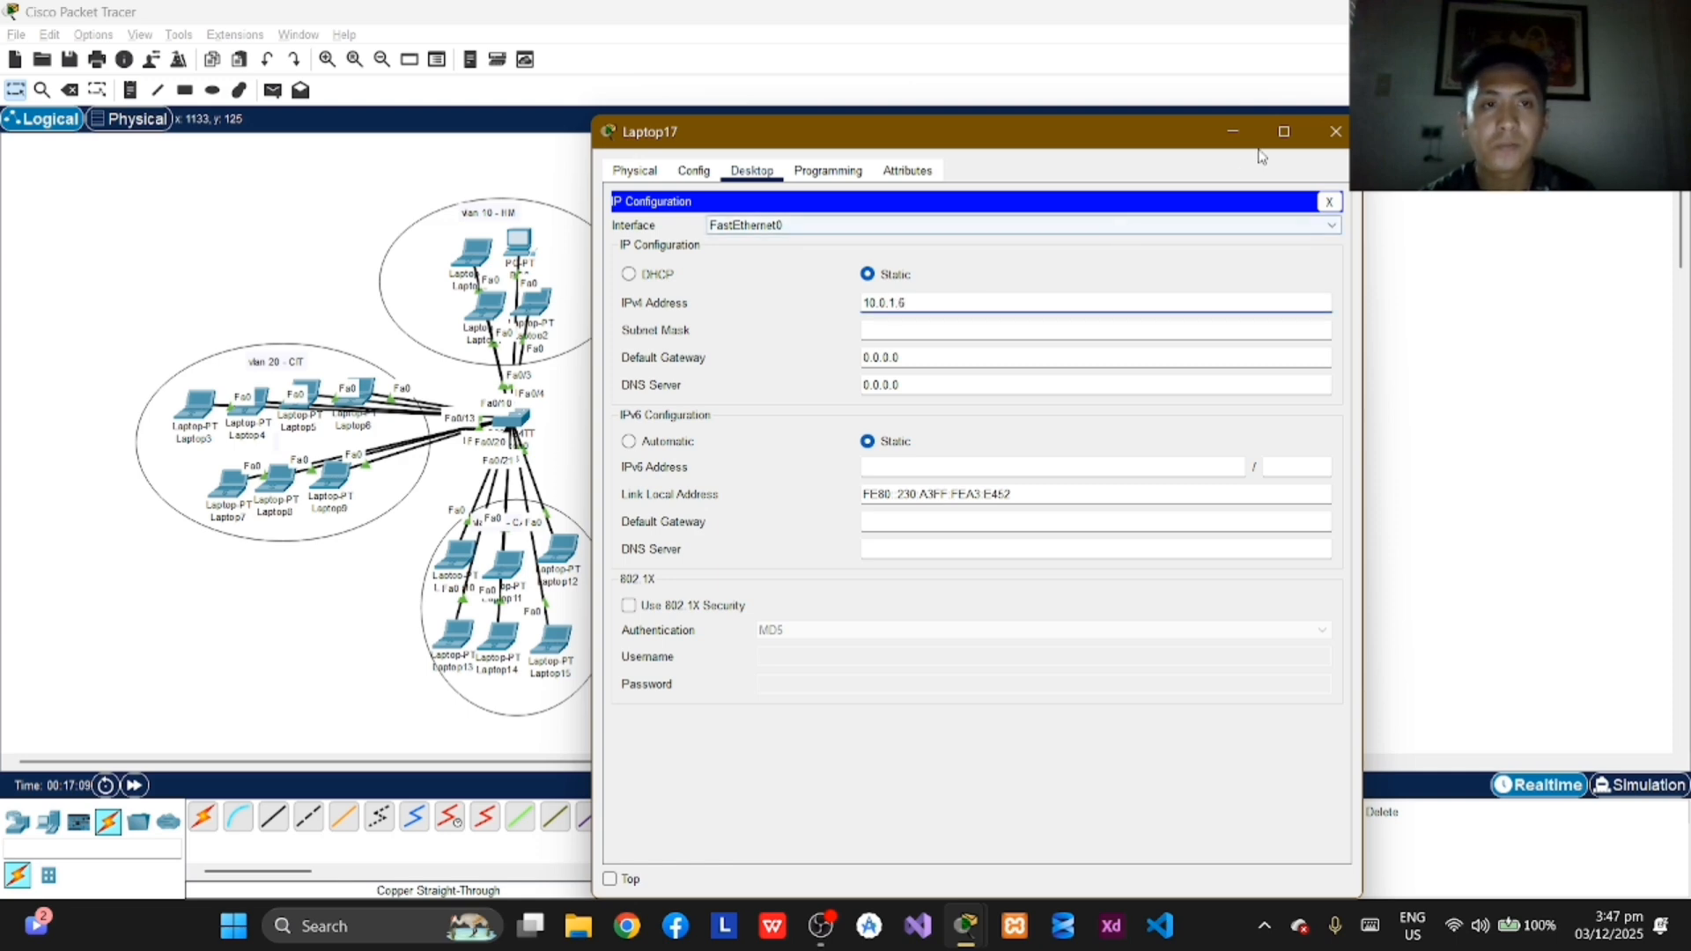
{"action": "key", "text": "Return"}
{"action": "left_click", "coordinate": [1336, 131]}
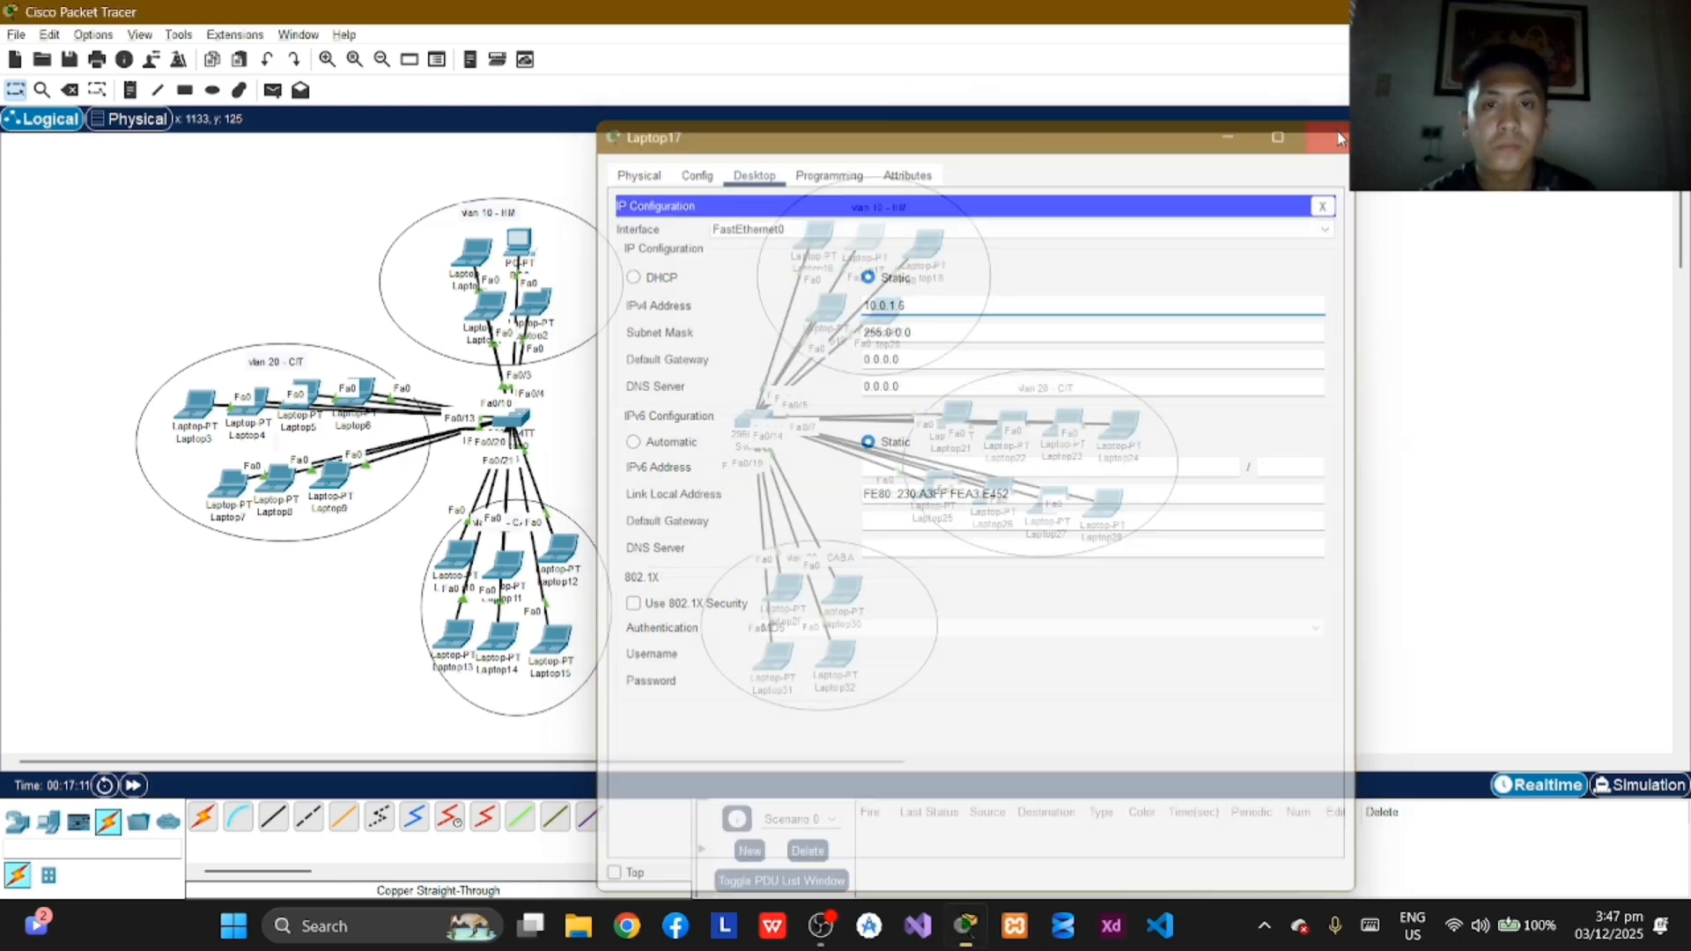
Step: Assign Laptop18 in VLAN 10 the static IPv4 address 10.0.1.7 with subnet mask 255.0.0.0 and close its window
{"action": "left_click", "coordinate": [861, 236]}
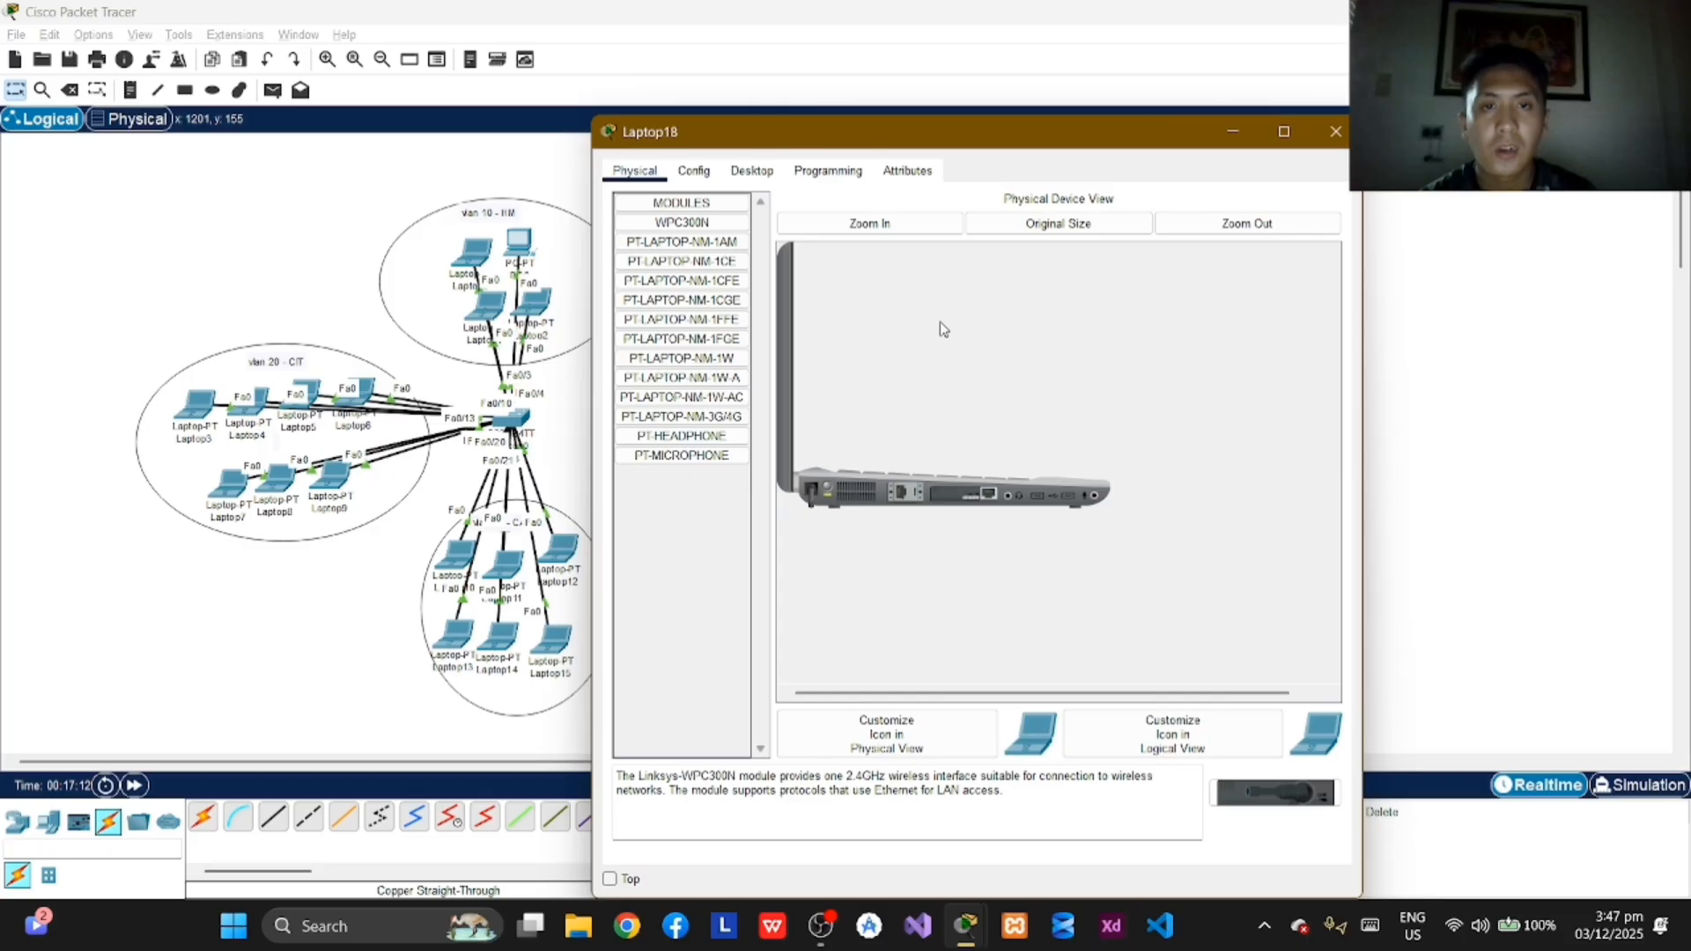
{"action": "left_click", "coordinate": [751, 170]}
{"action": "left_click", "coordinate": [683, 251]}
{"action": "left_click", "coordinate": [900, 301]}
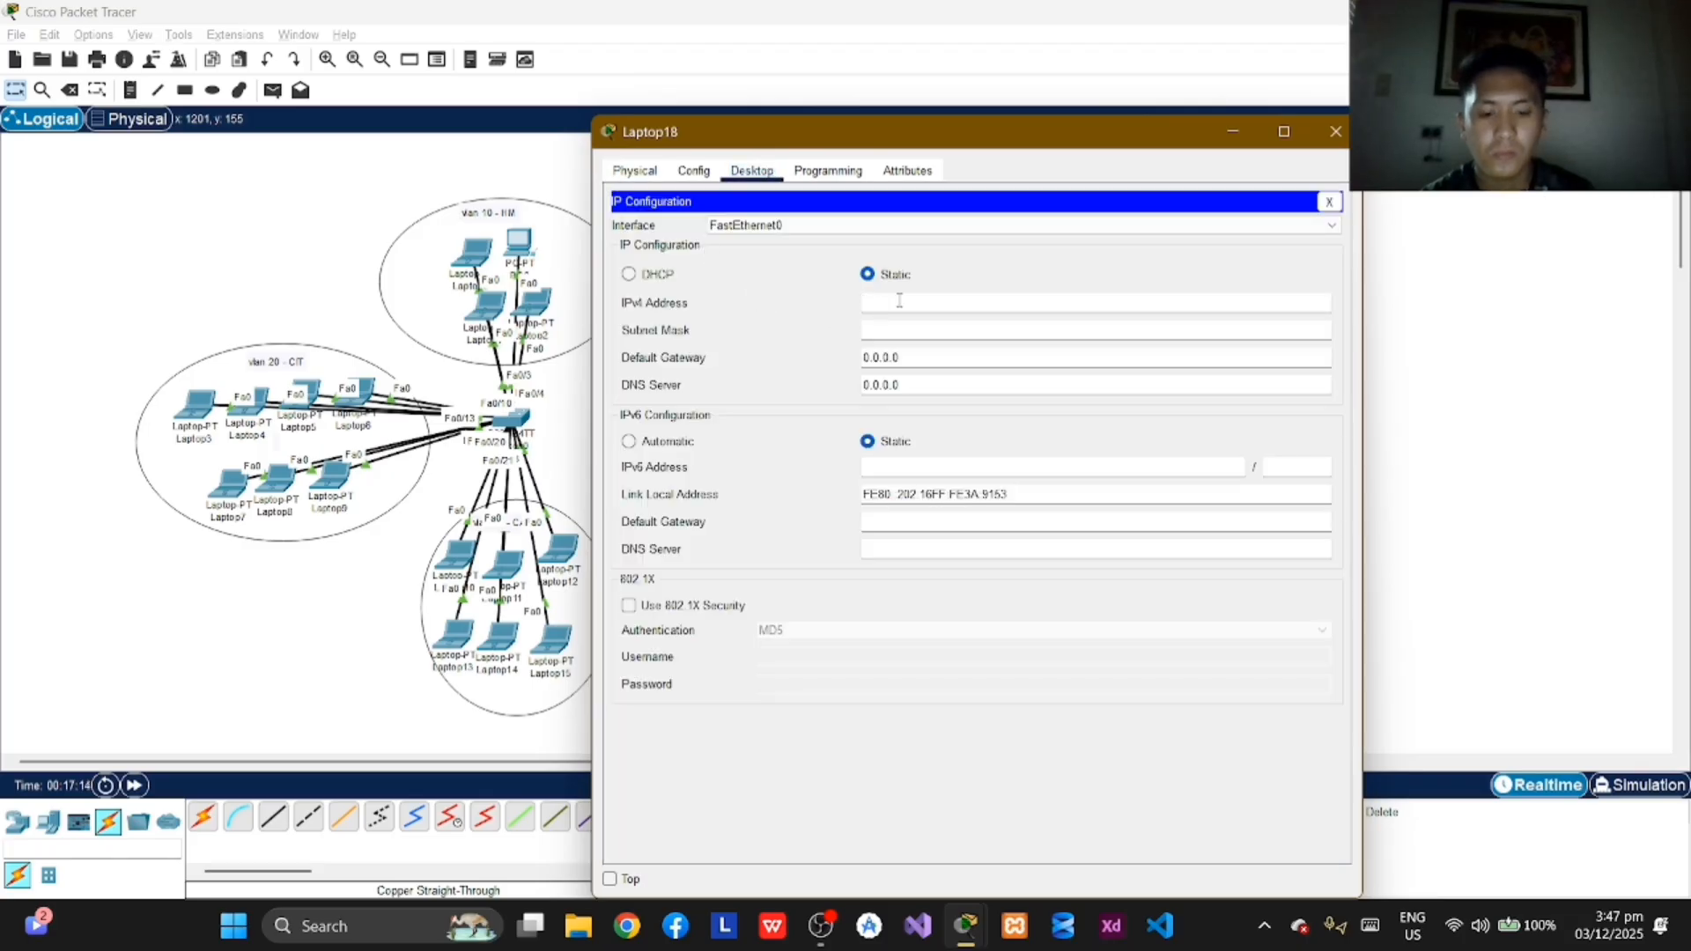
{"action": "type", "text": "1"}
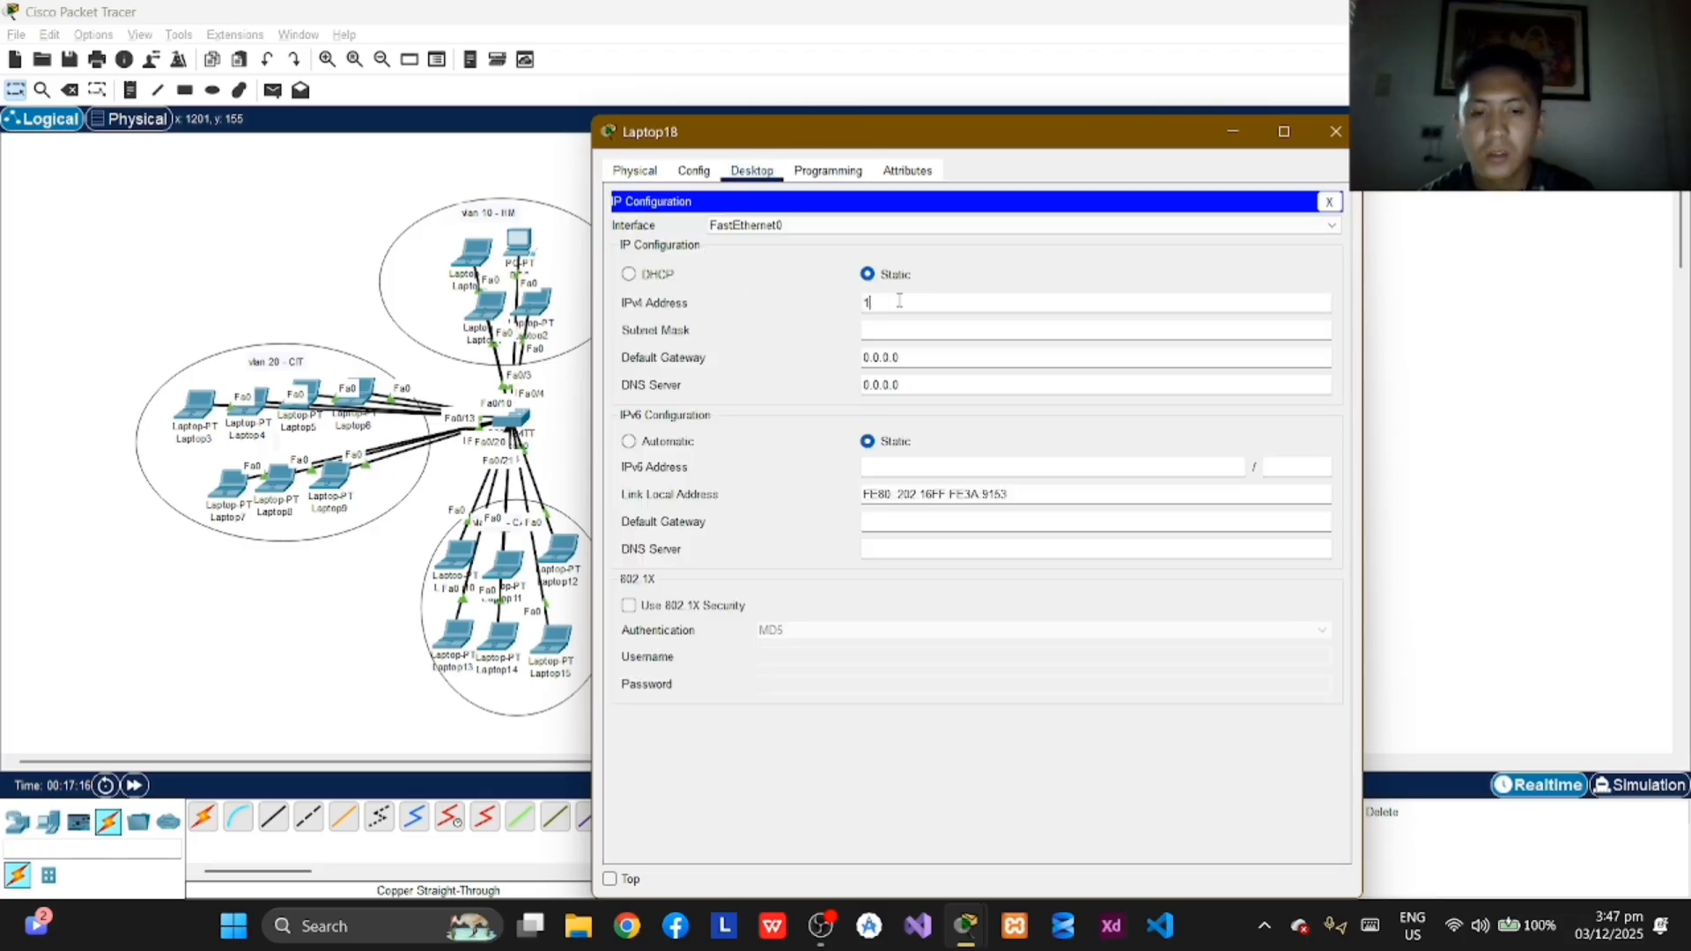
{"action": "type", "text": "0.0.1"}
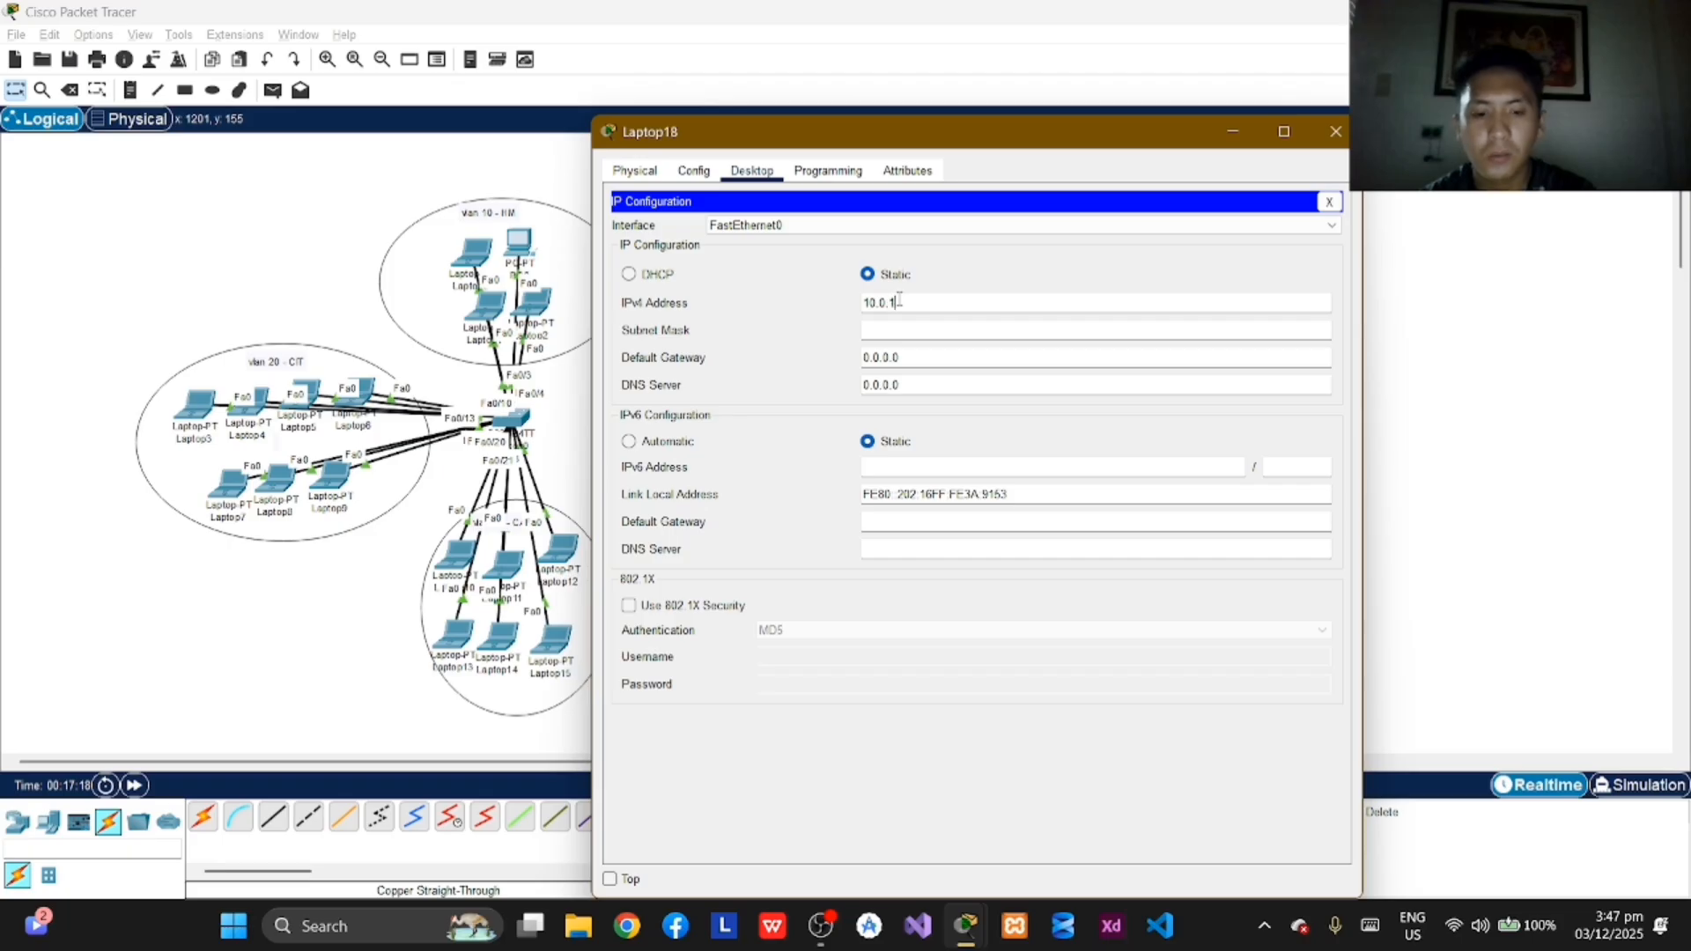
{"action": "type", "text": ".7"}
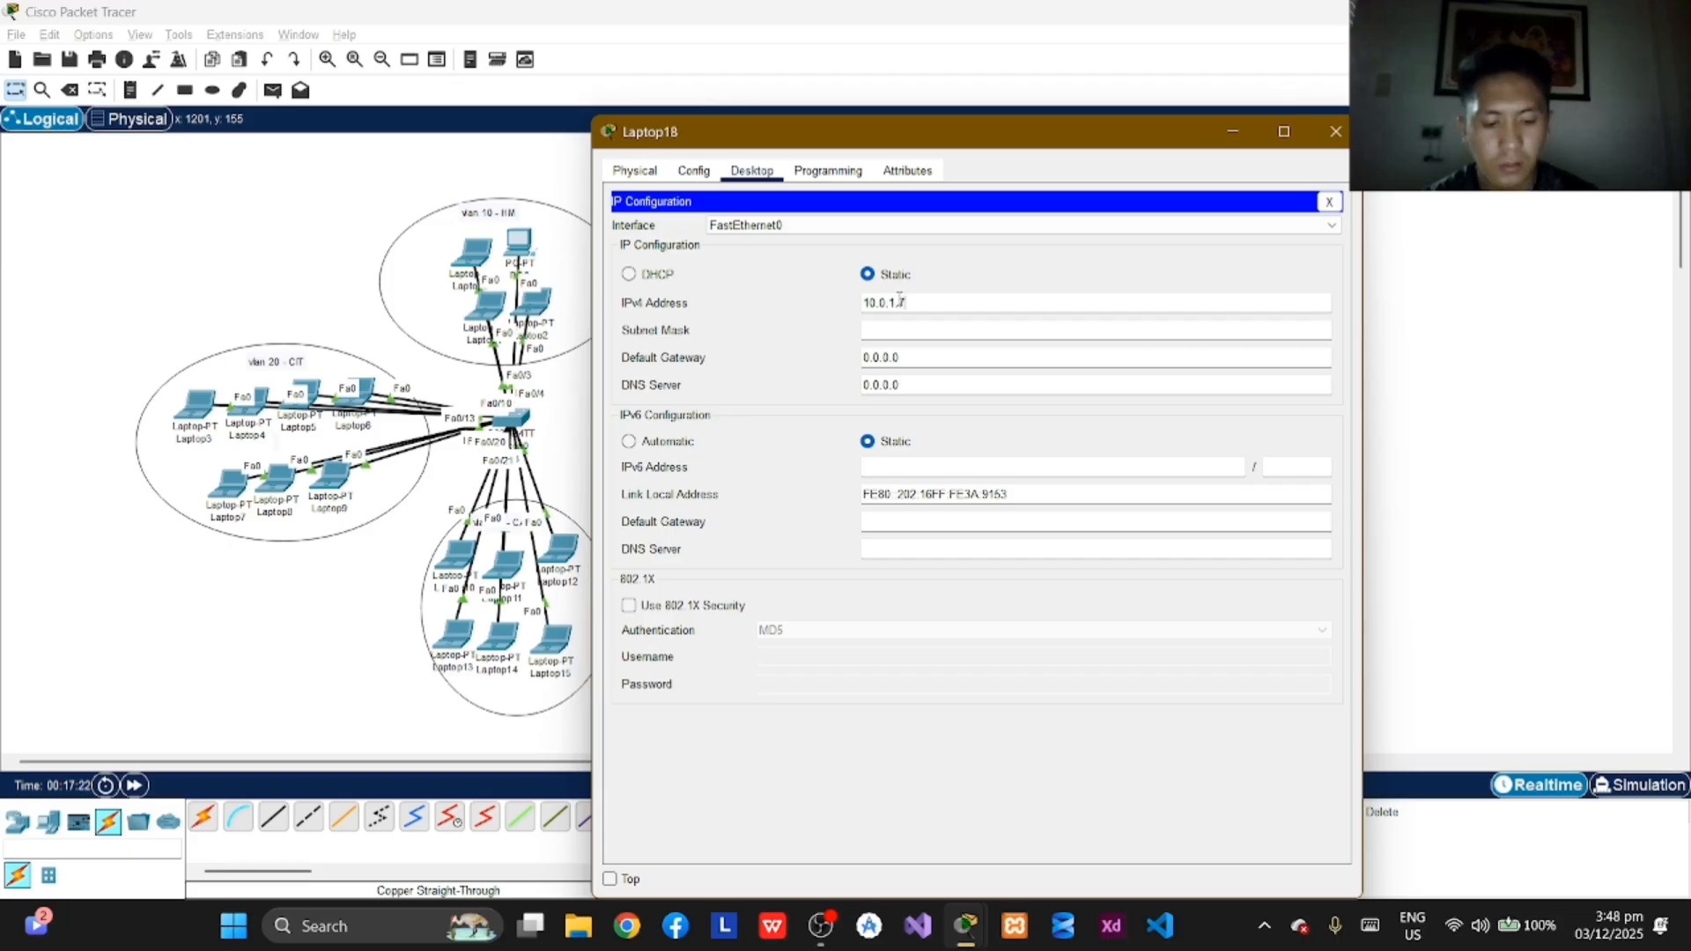
{"action": "key", "text": "Tab"}
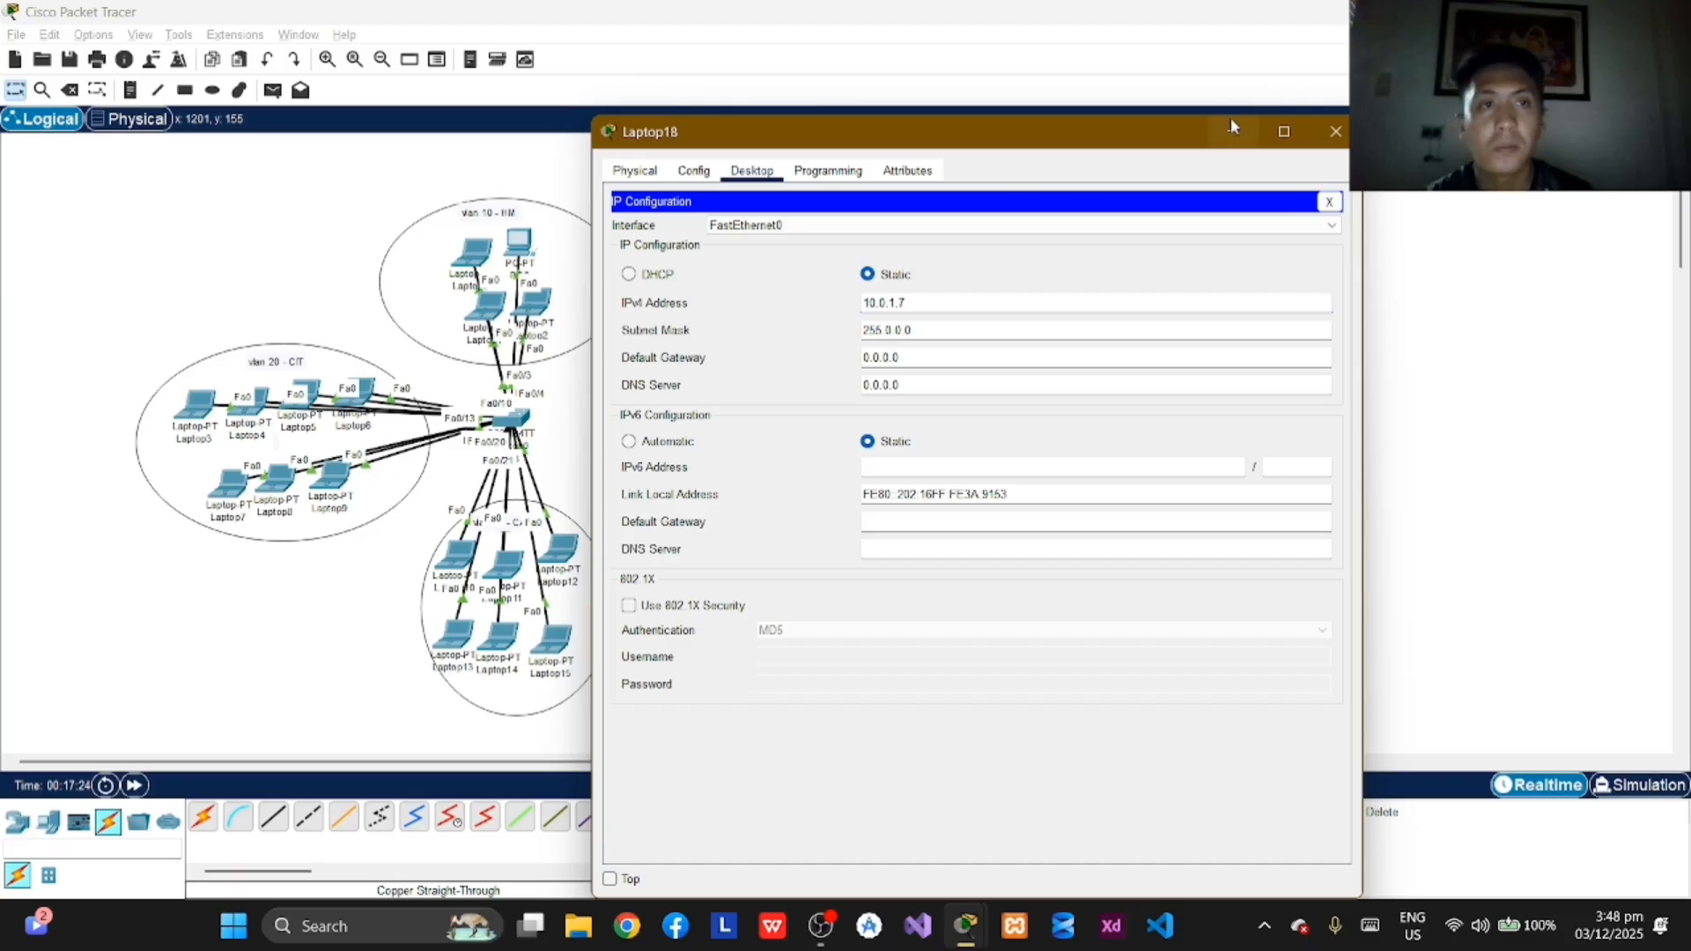
{"action": "left_click", "coordinate": [1338, 137]}
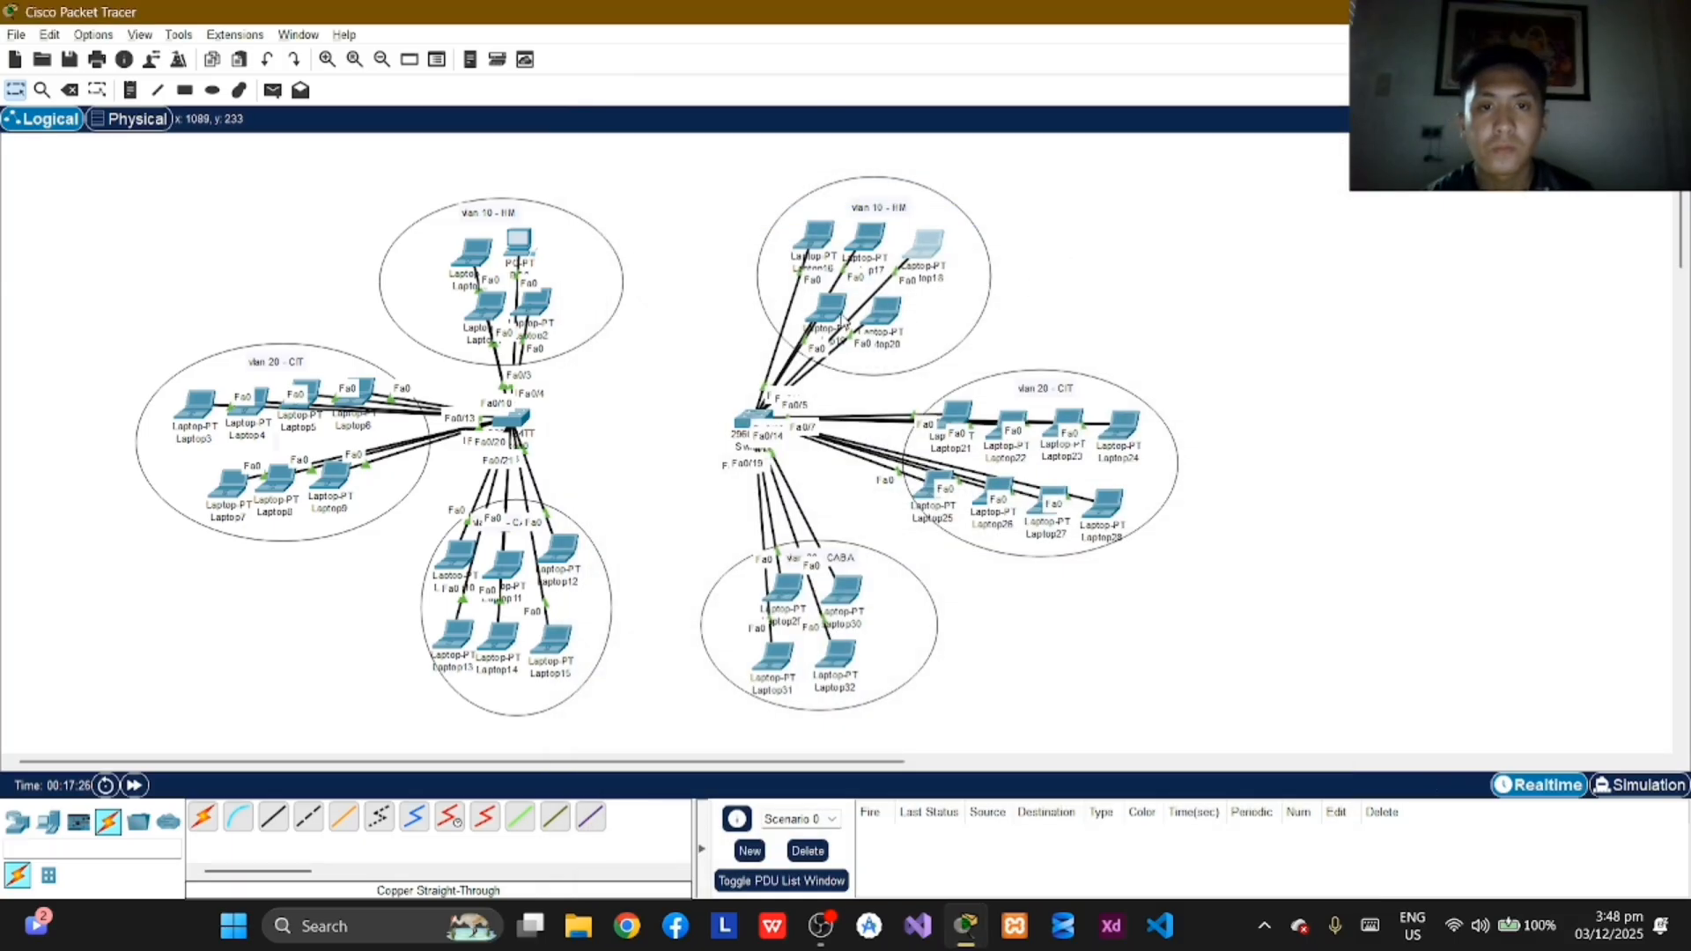
Step: Assign Laptop19 in VLAN 10 the static IPv4 address 10.0.1.8 with subnet mask 255.0.0.0 and close its window
{"action": "left_click", "coordinate": [833, 306]}
{"action": "left_click", "coordinate": [755, 176]}
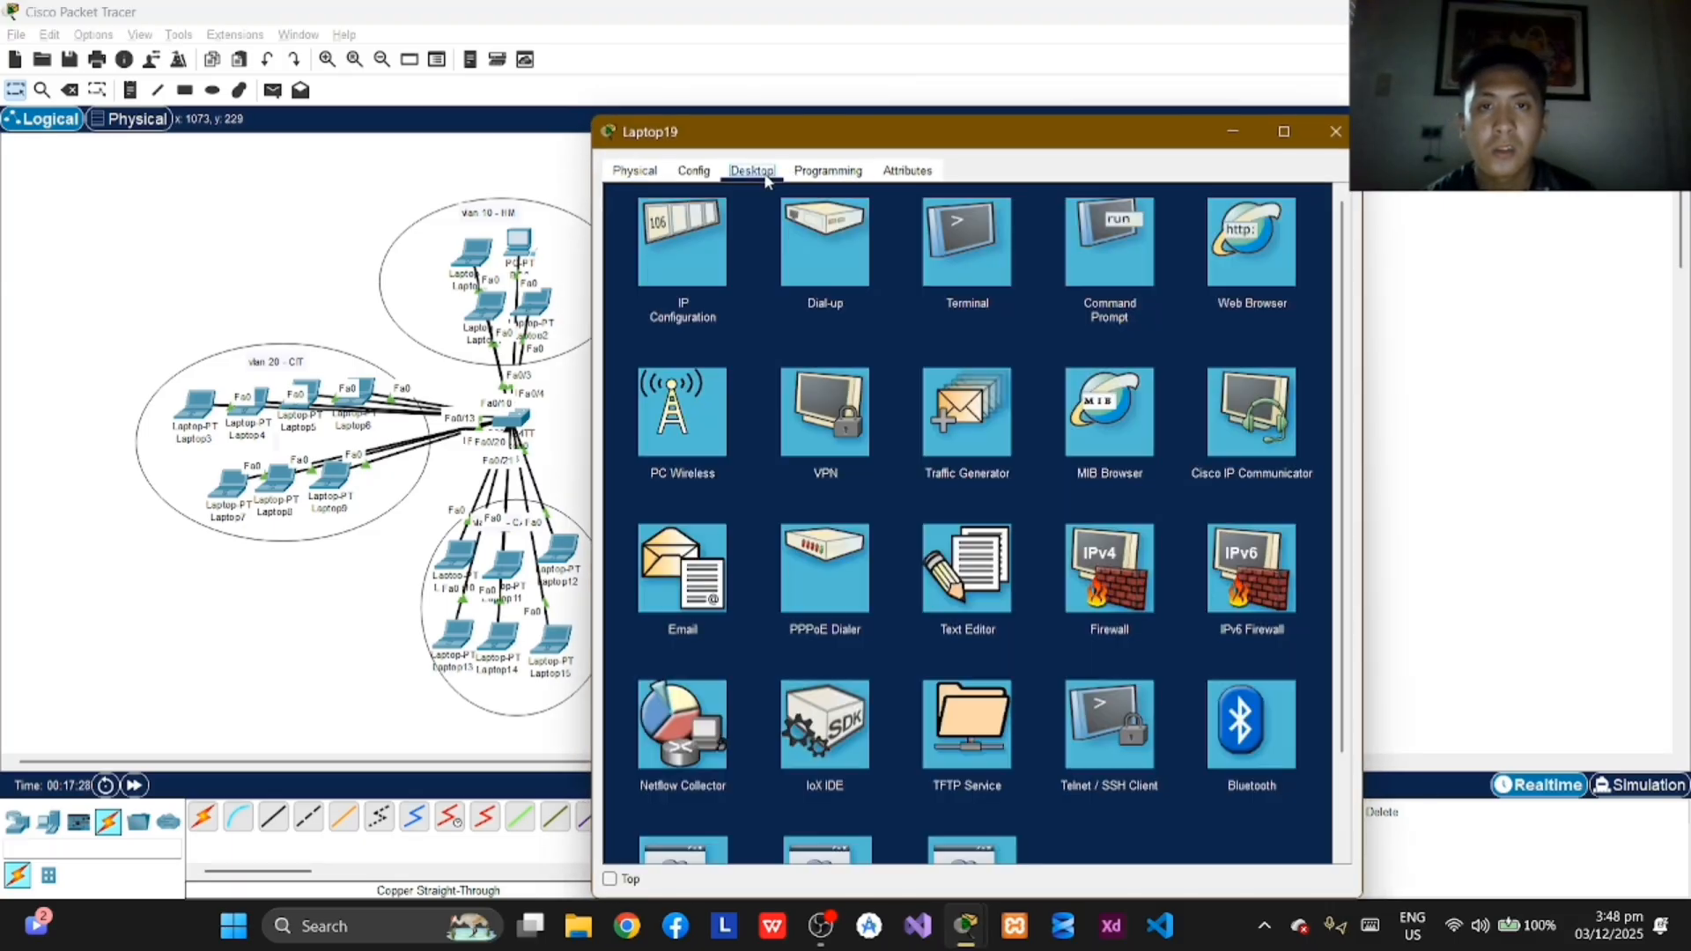
{"action": "left_click", "coordinate": [691, 251]}
{"action": "left_click", "coordinate": [972, 299]}
{"action": "type", "text": "10."}
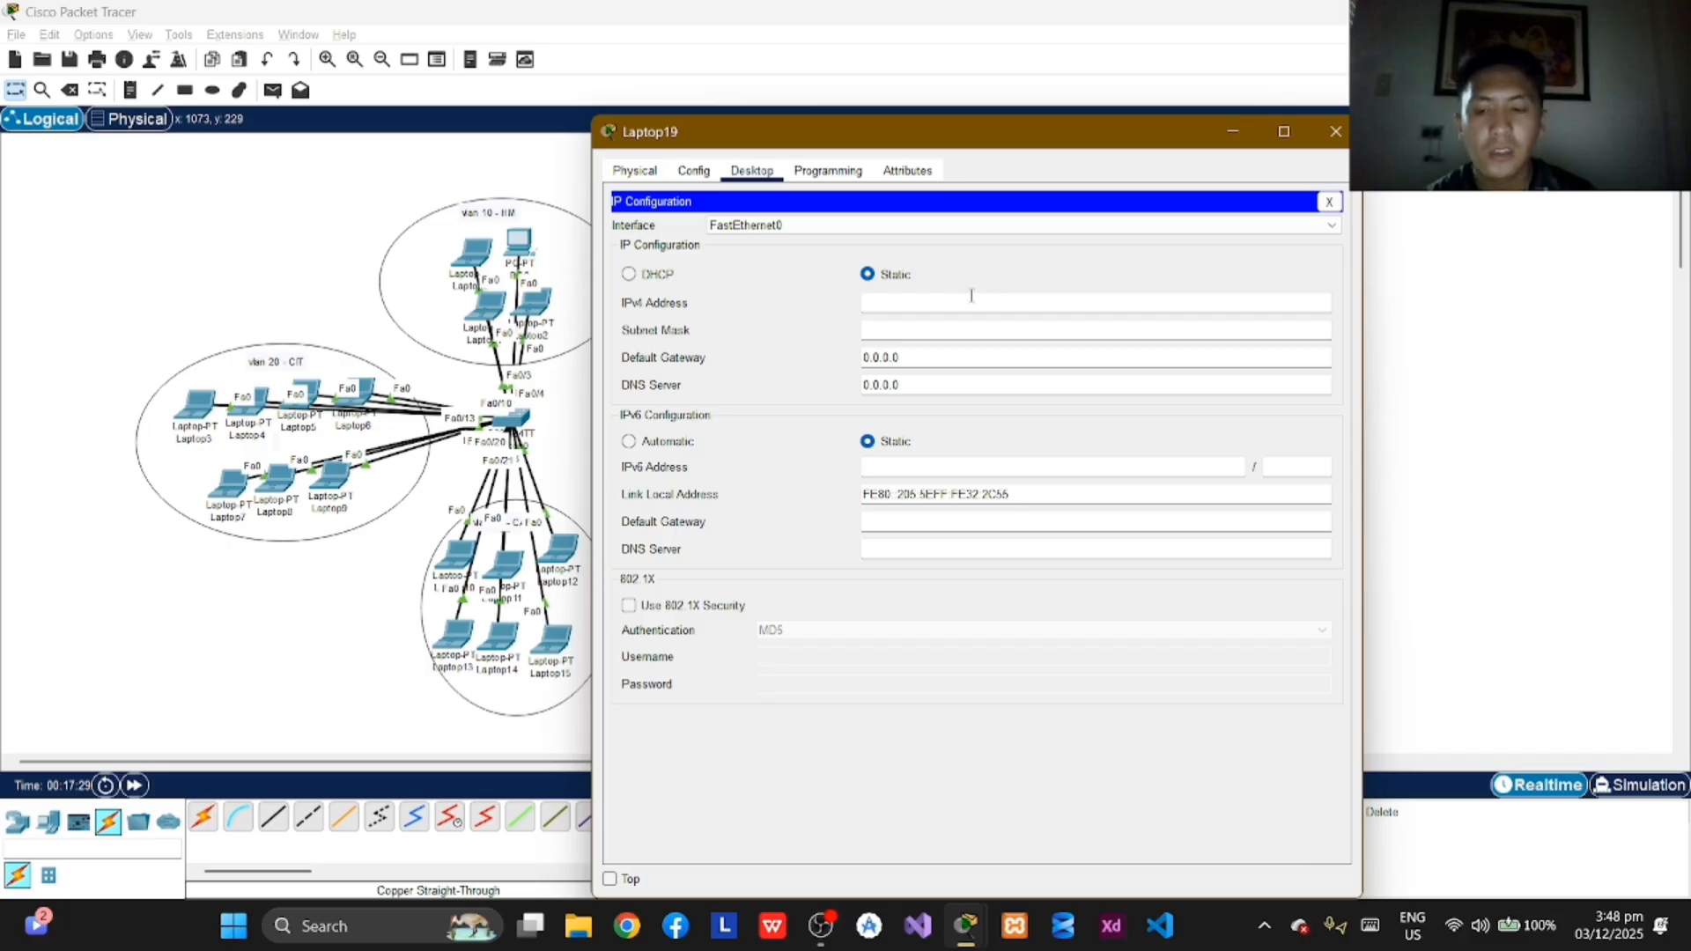
{"action": "type", "text": "0.1"}
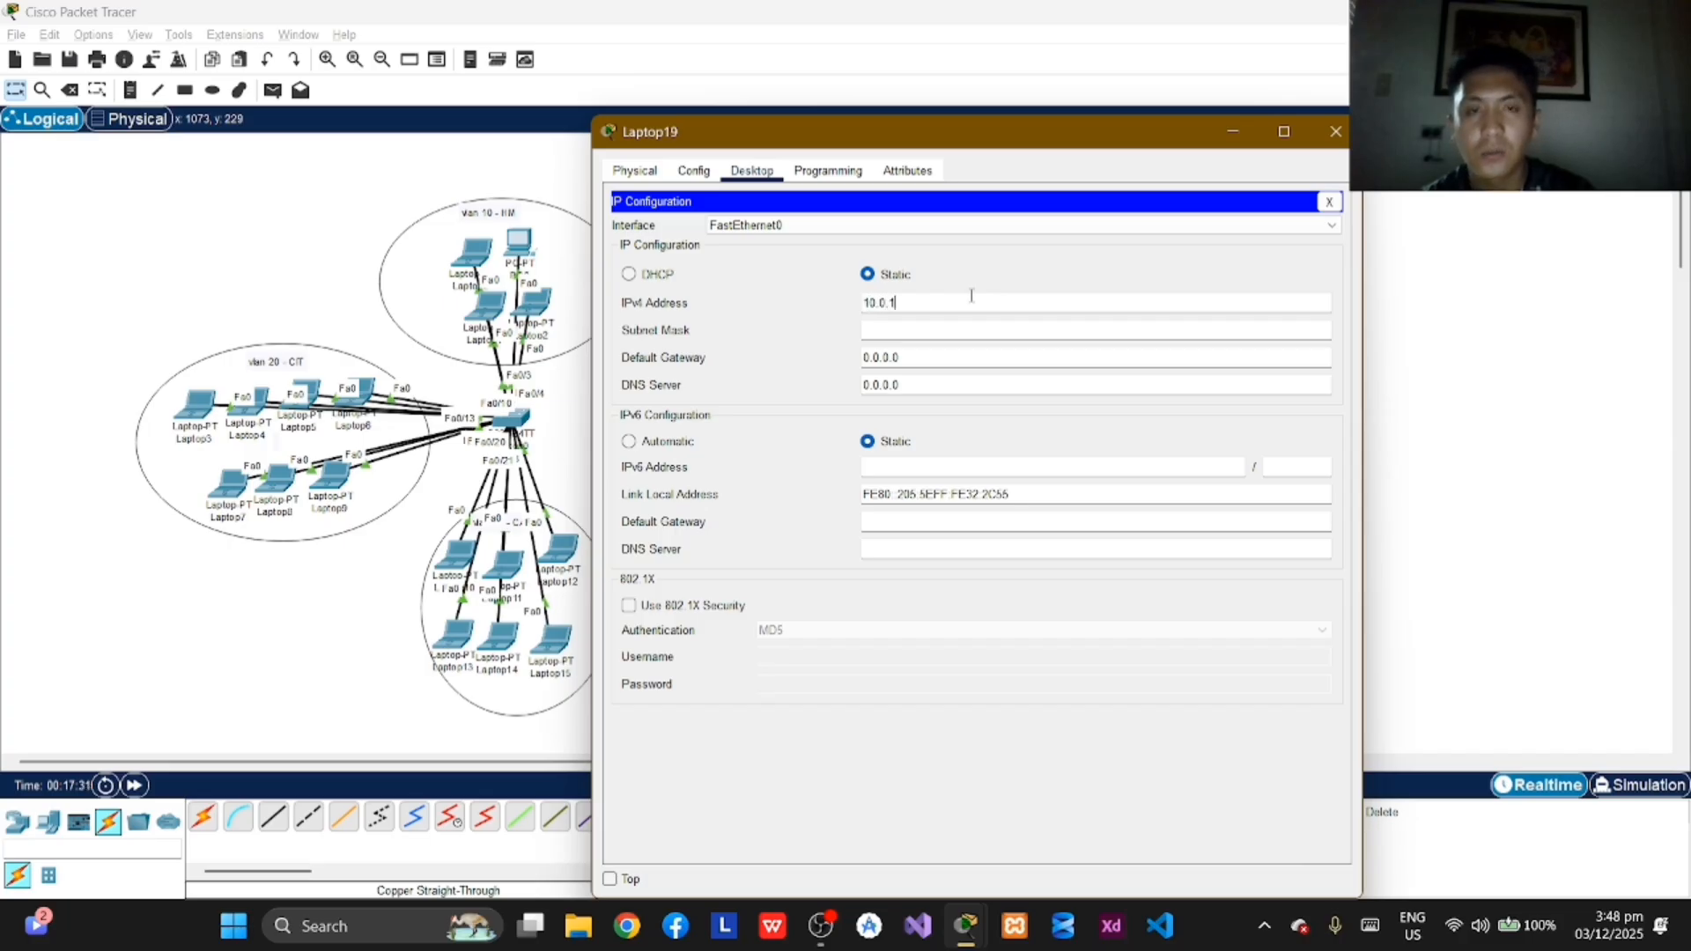
{"action": "type", "text": "."}
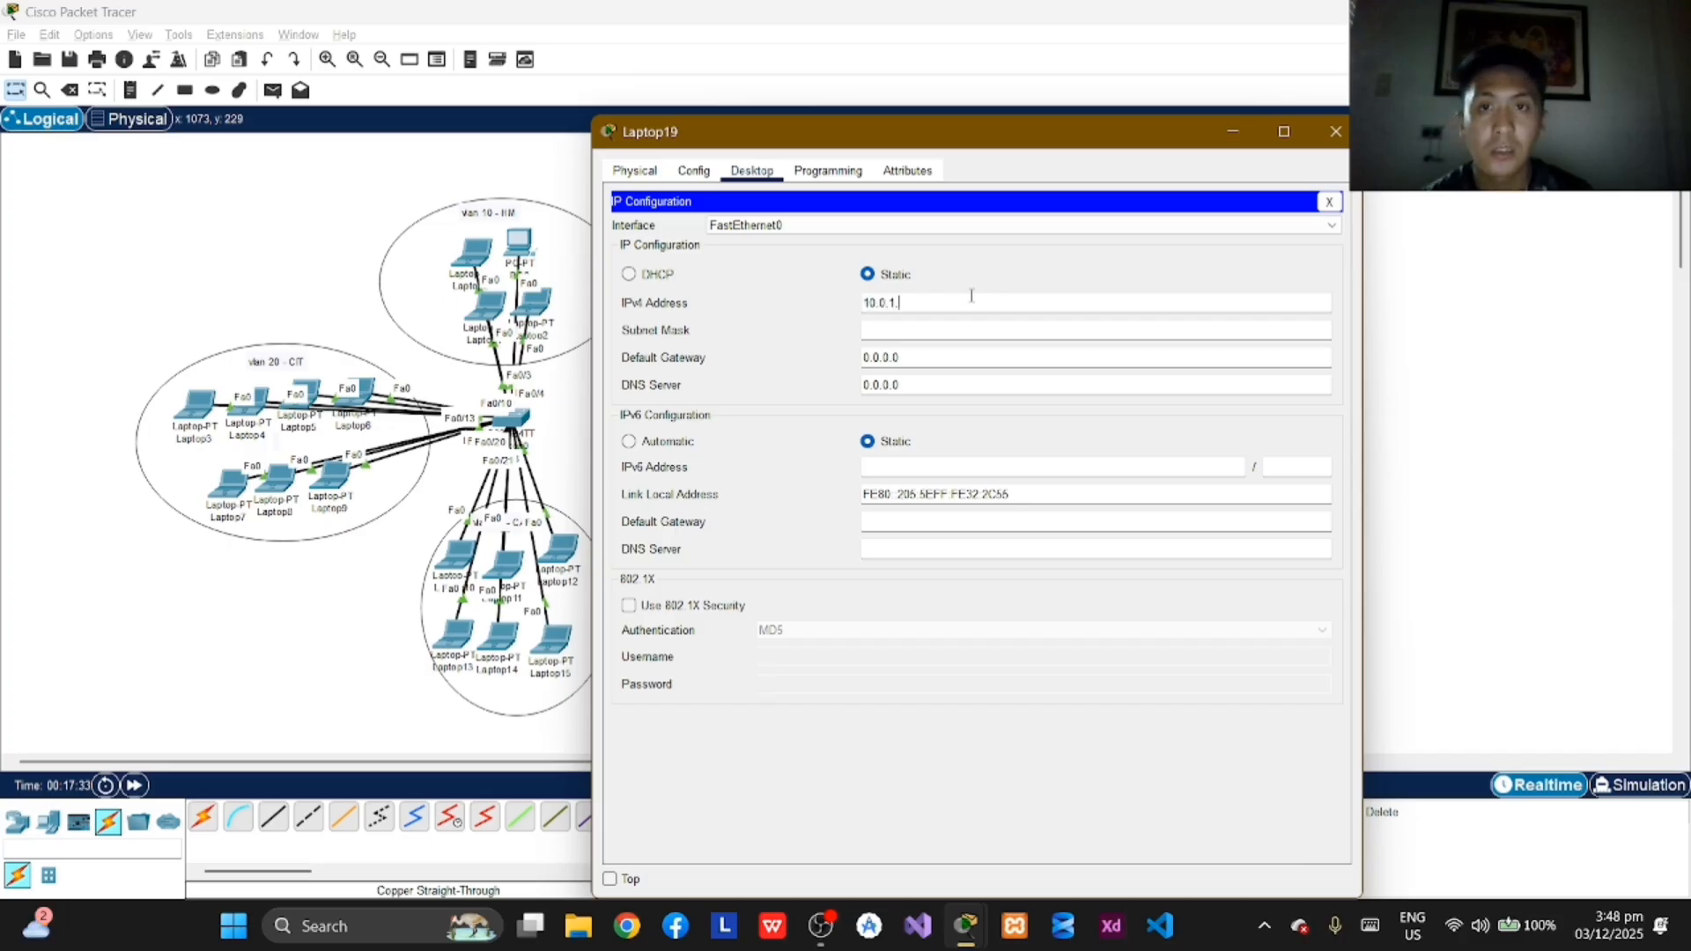
{"action": "type", "text": "8"}
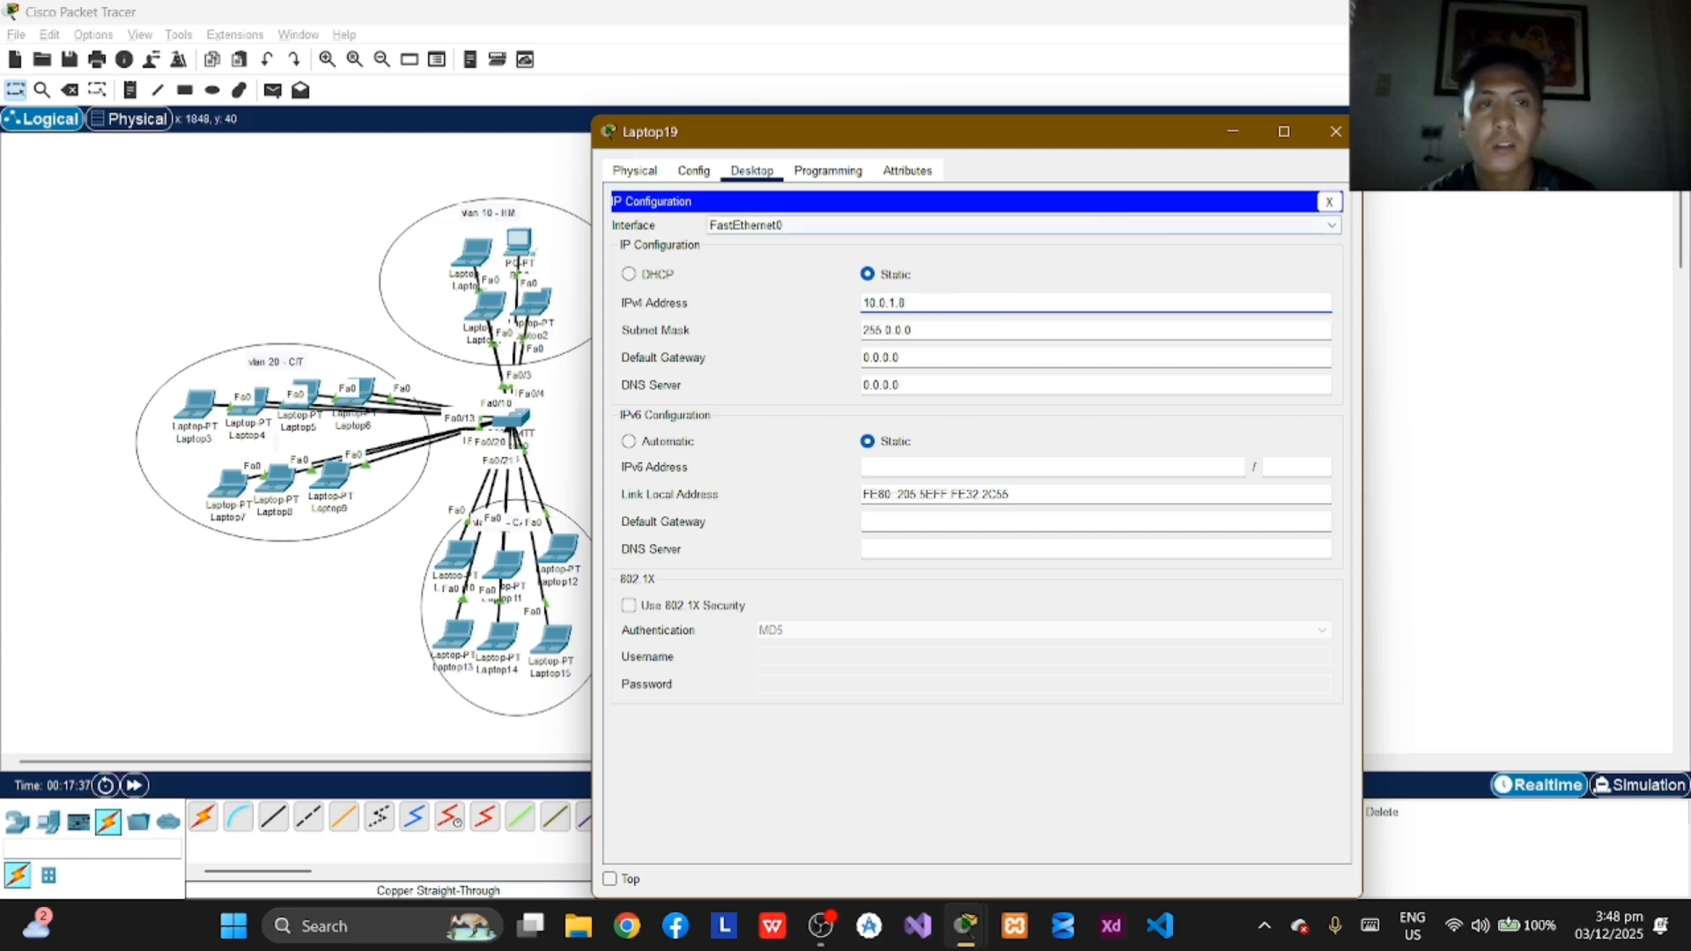
{"action": "left_click", "coordinate": [1336, 131]}
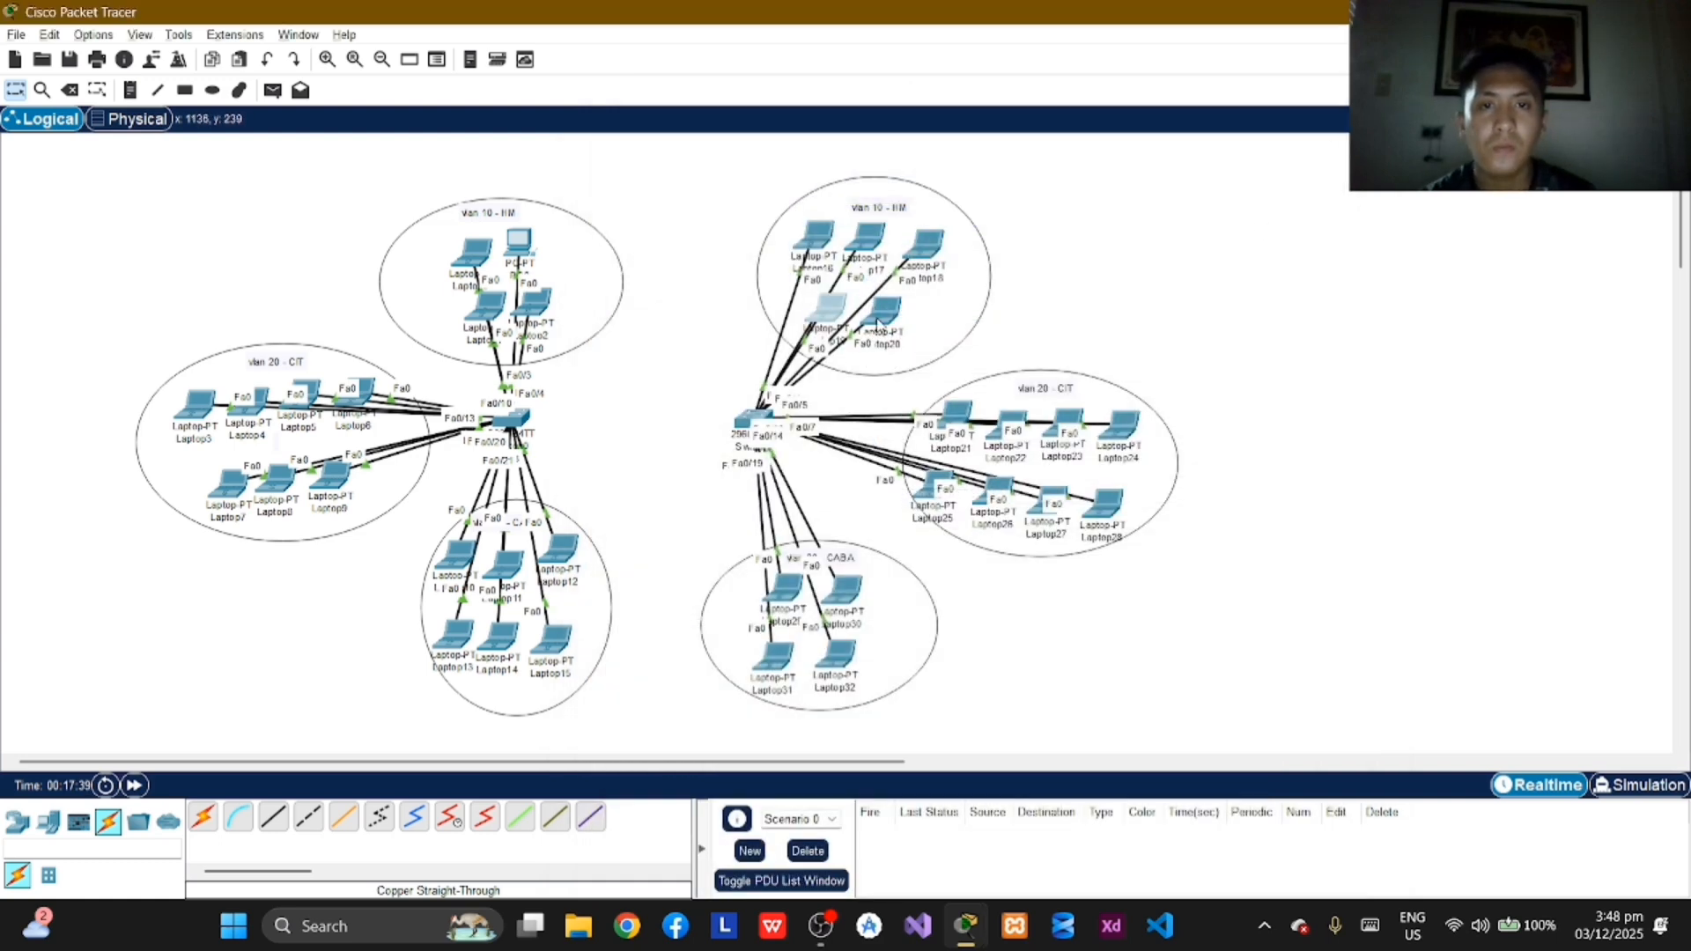
Step: Assign Laptop20 in VLAN 10 the static IPv4 address 10.0.1.9 with the default subnet mask and close its window
{"action": "left_click", "coordinate": [881, 315]}
{"action": "left_click", "coordinate": [749, 172]}
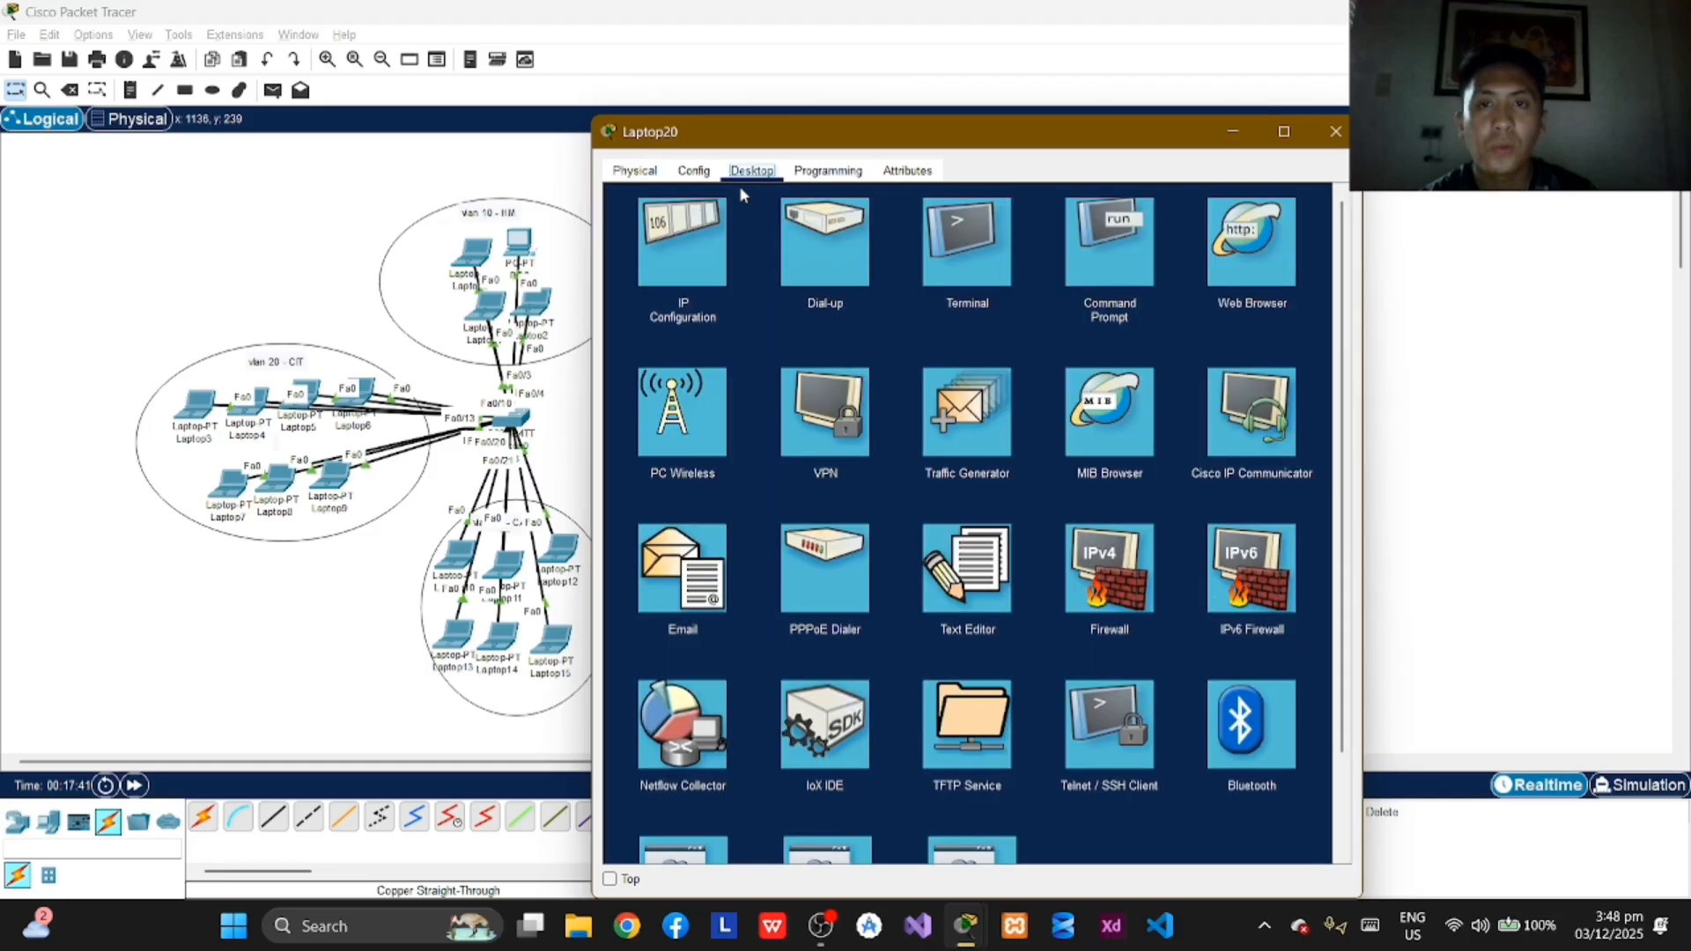
{"action": "left_click", "coordinate": [727, 270]}
{"action": "left_click", "coordinate": [916, 305]}
{"action": "type", "text": "1"}
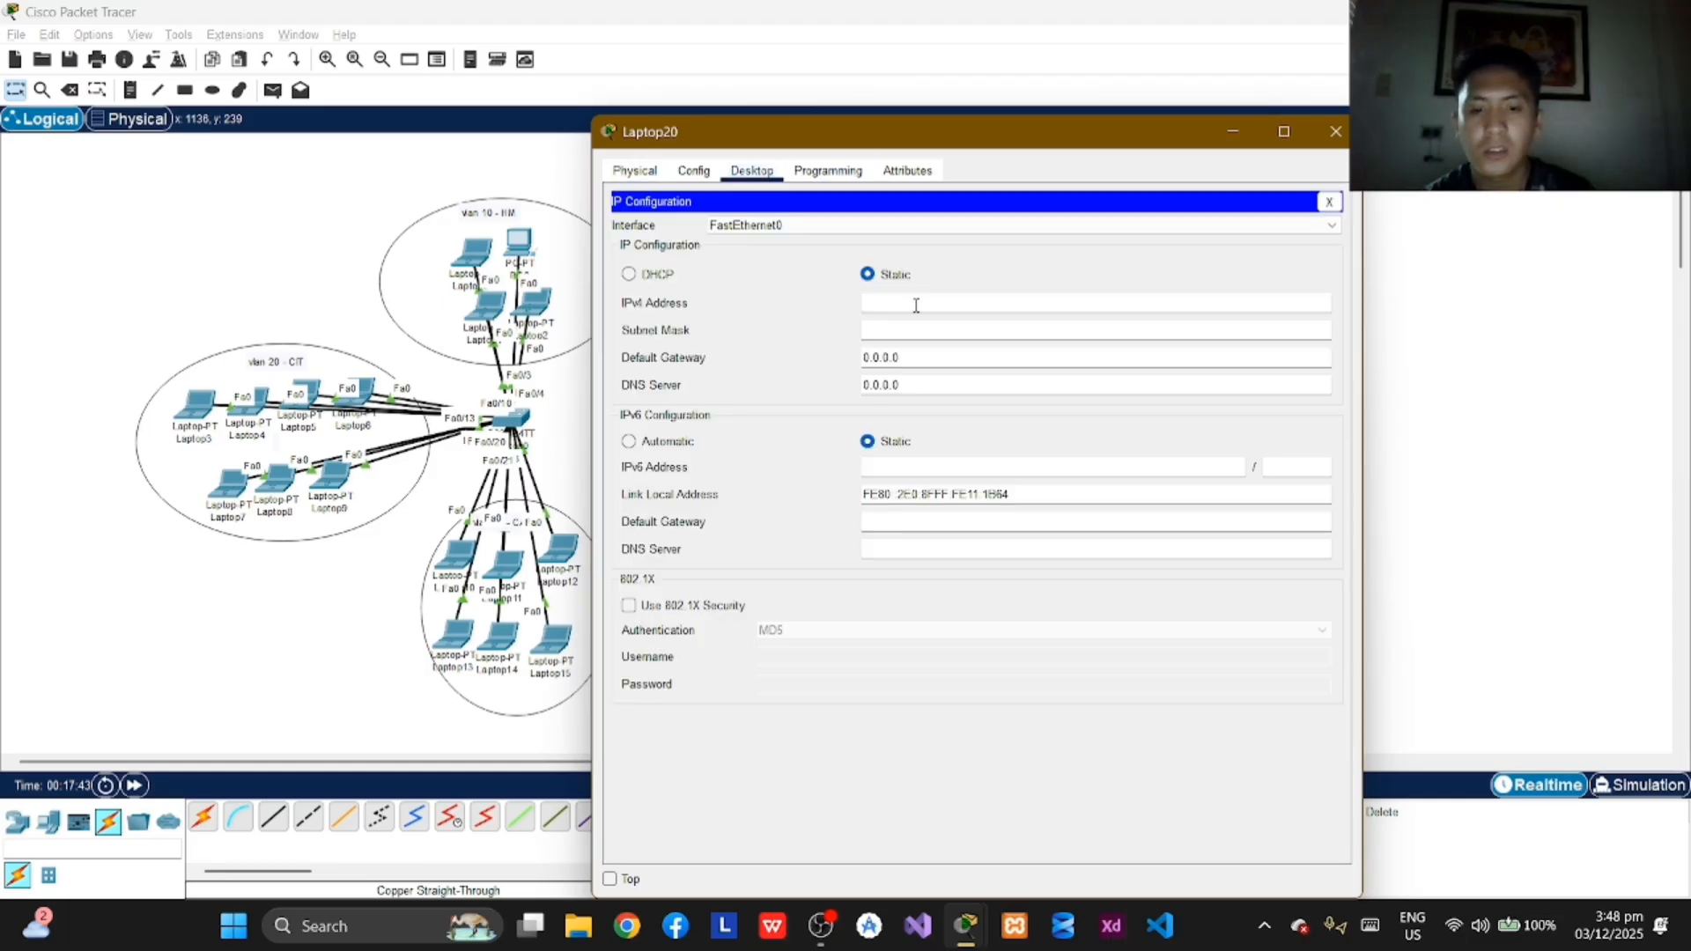
{"action": "type", "text": "0.0.1."}
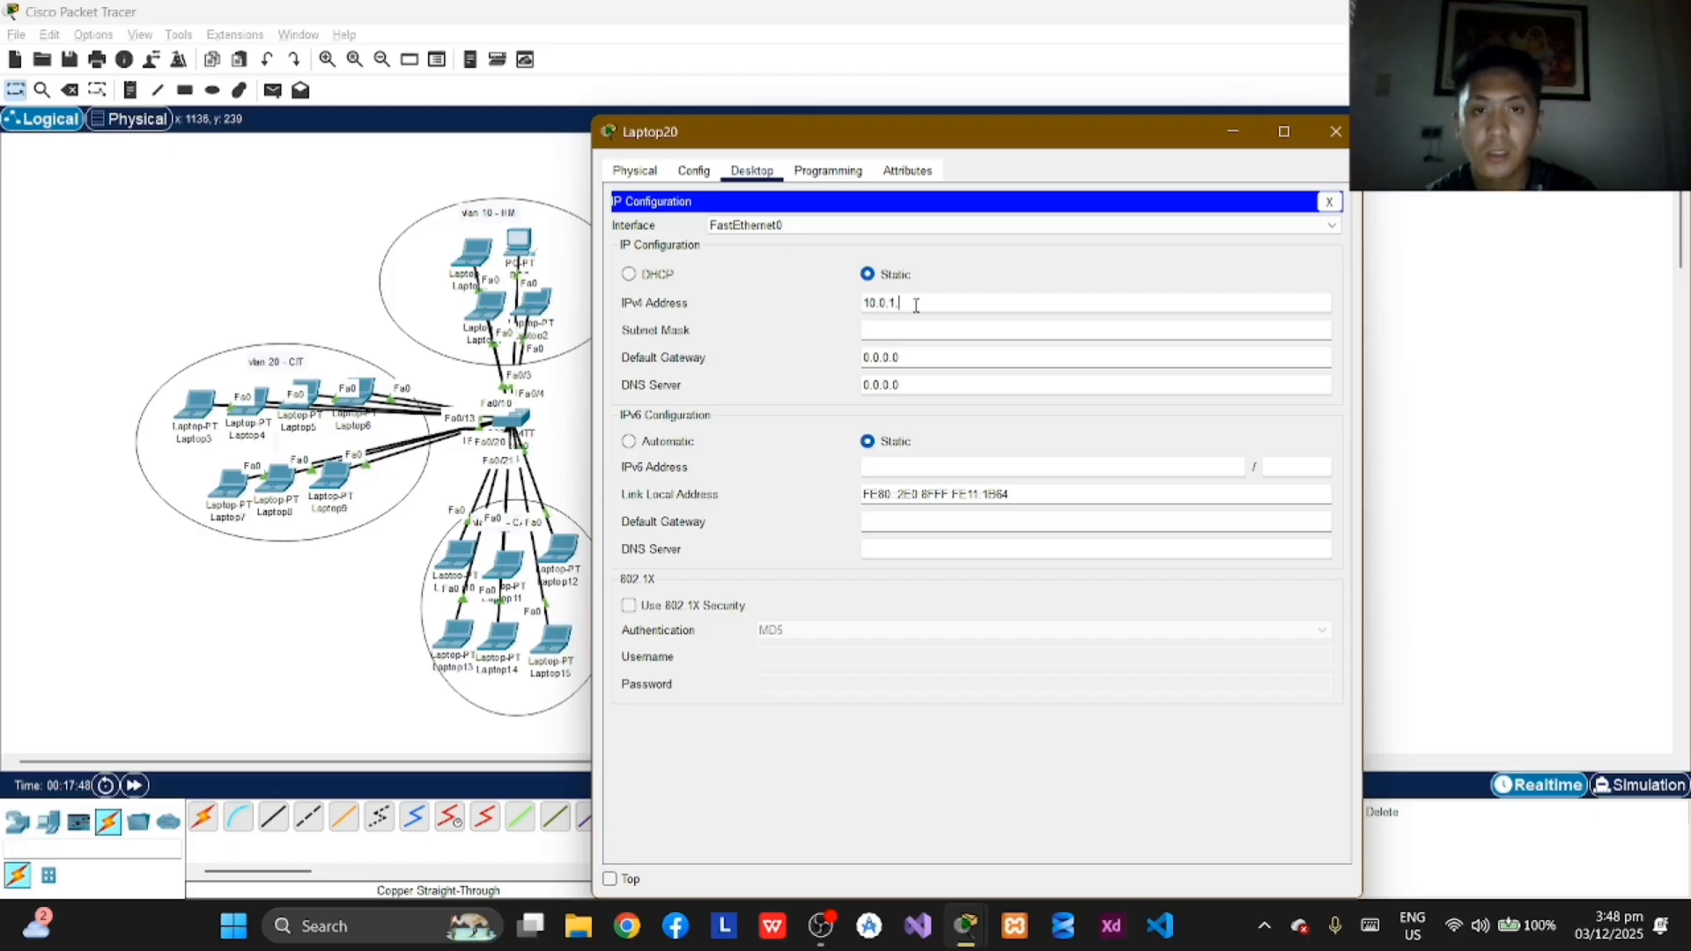
{"action": "type", "text": "9"}
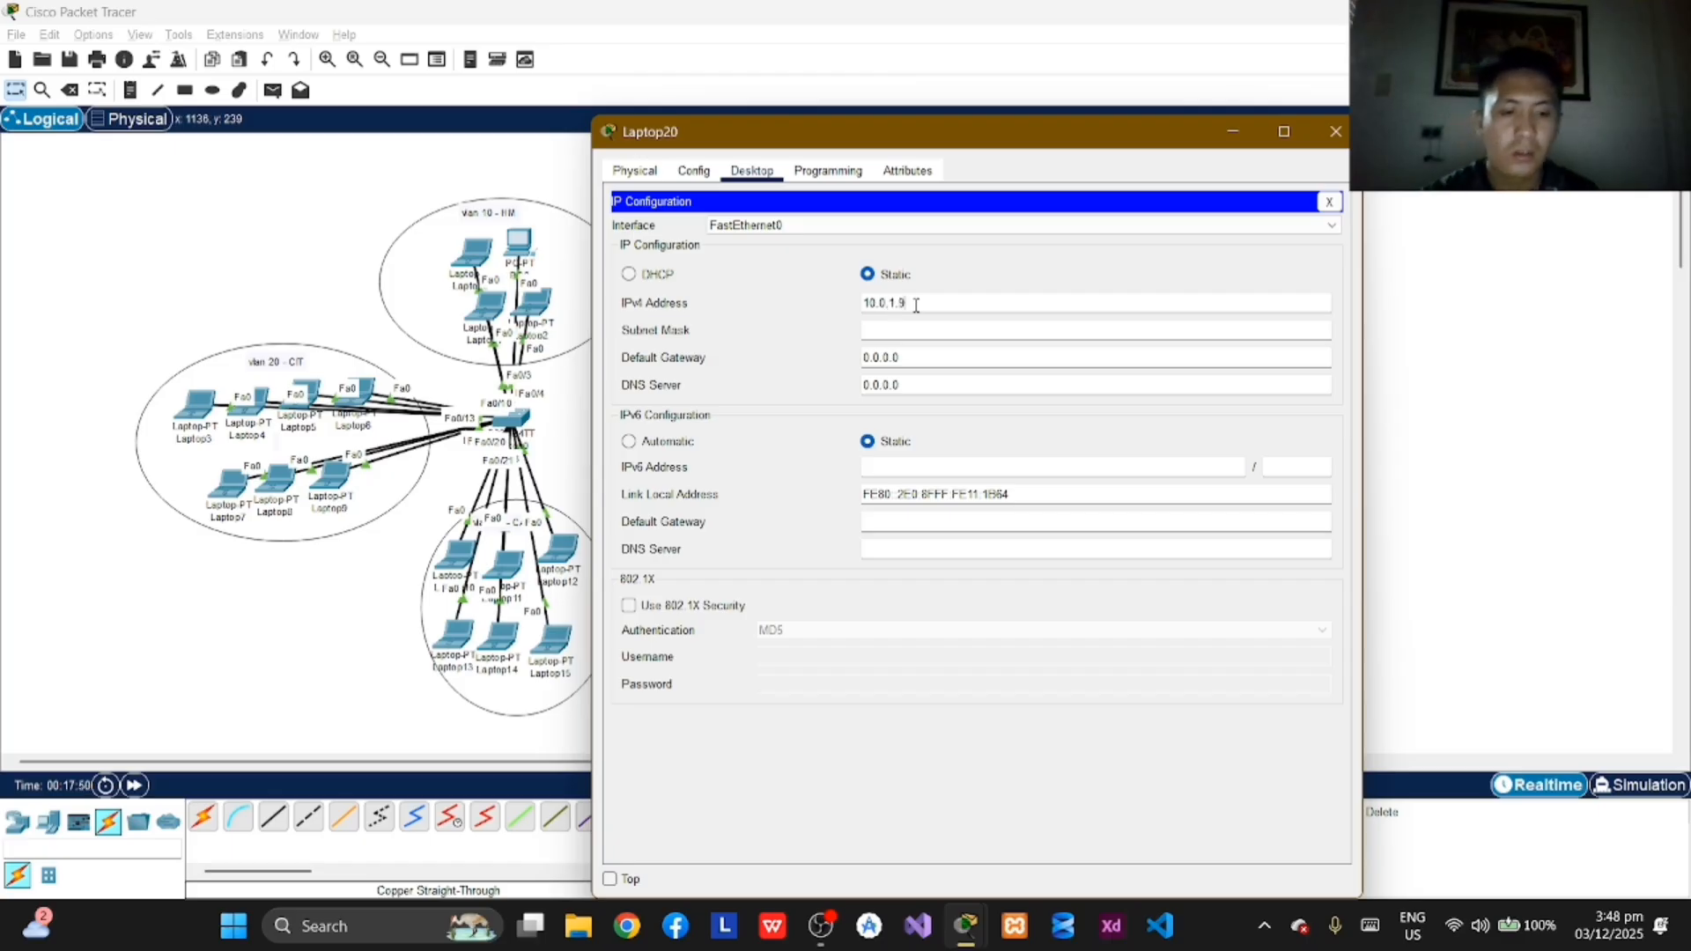
{"action": "key", "text": "Return"}
{"action": "left_click", "coordinate": [1332, 134]}
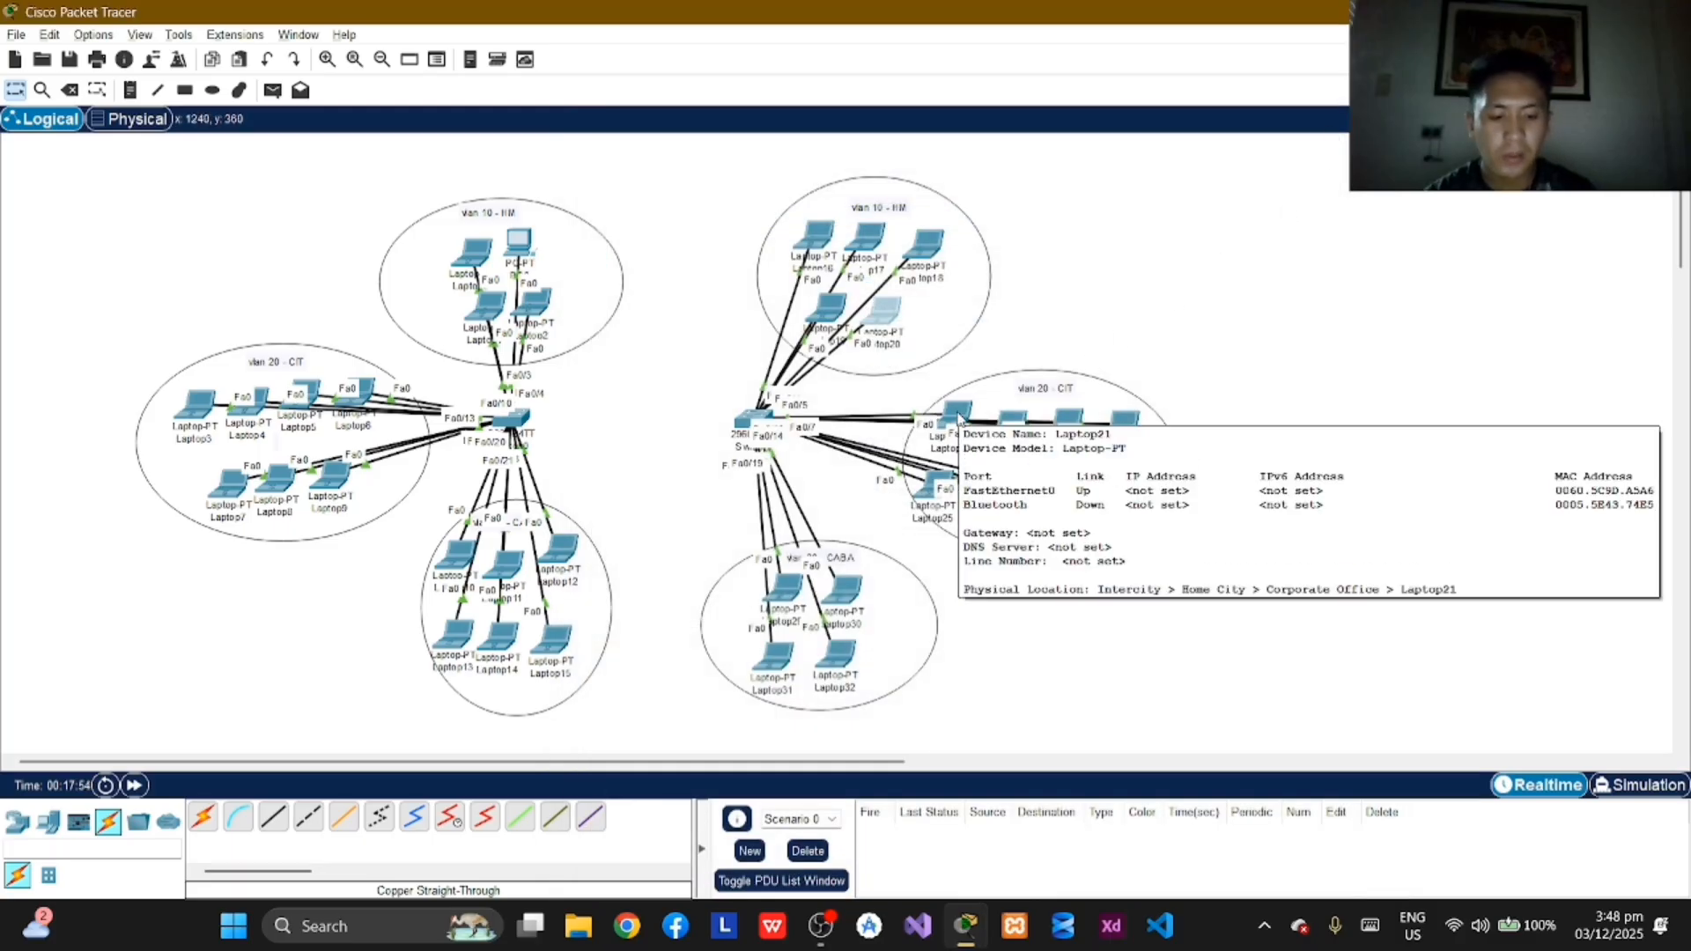
Step: Assign Laptop21 in the second switch's VLAN 20 the static IPv4 address 172.16.0.8 with subnet mask 255.255.0.0 and close its window
{"action": "left_click", "coordinate": [959, 417]}
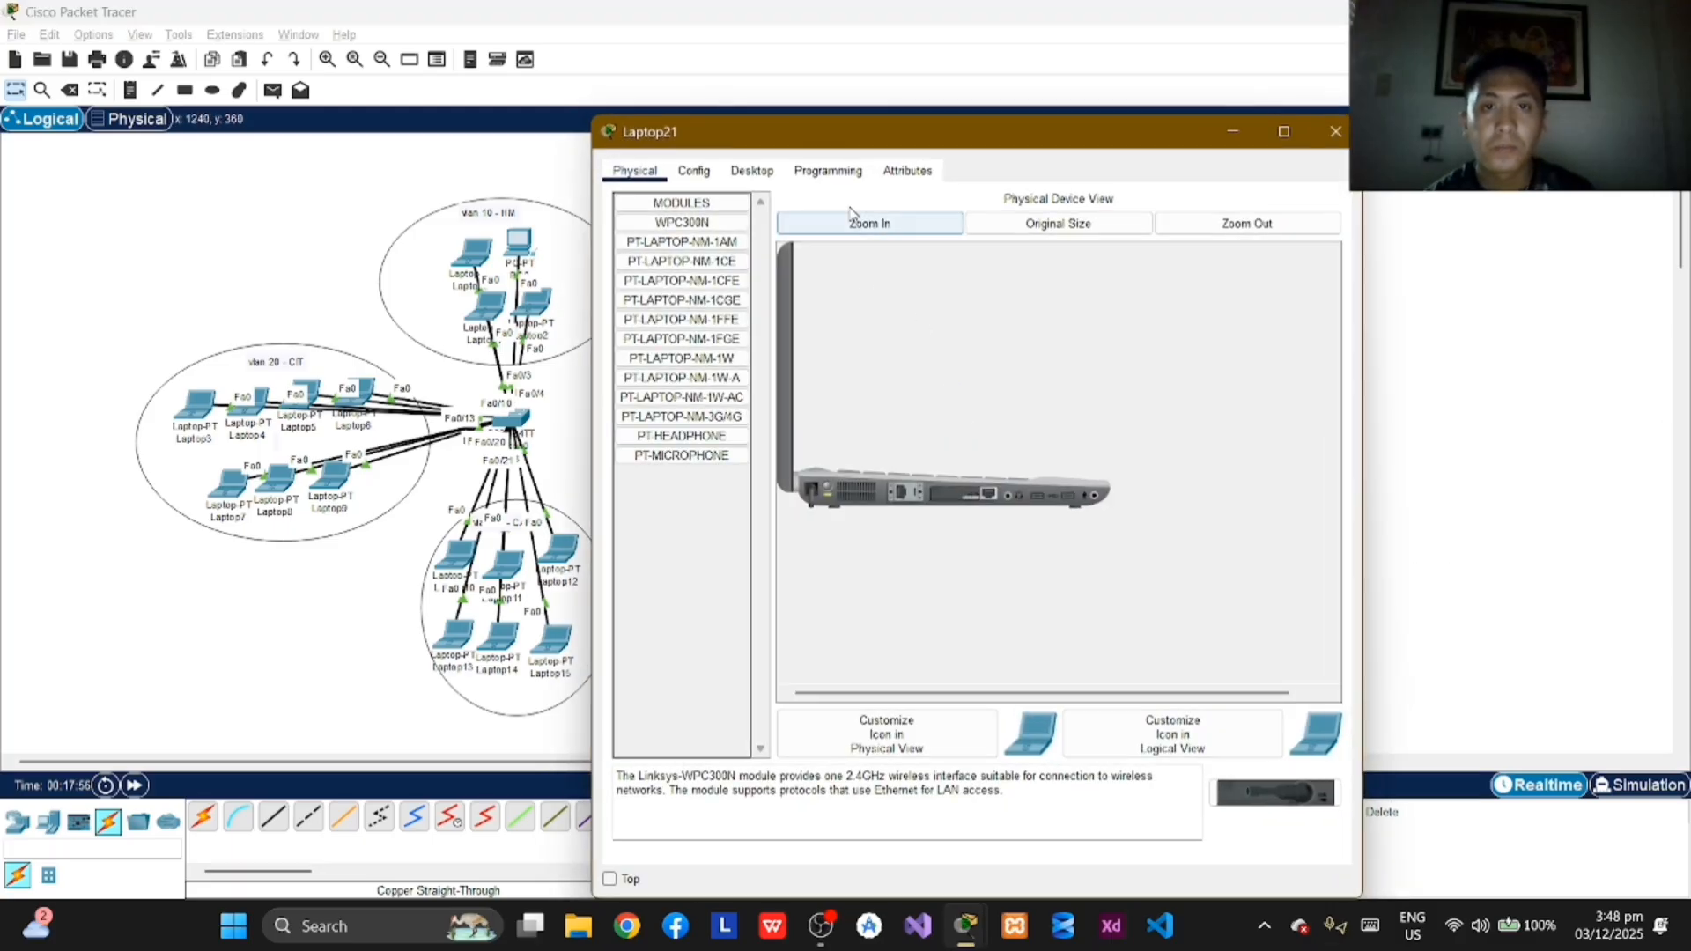
{"action": "left_click", "coordinate": [751, 171]}
{"action": "left_click", "coordinate": [701, 234]}
{"action": "left_click", "coordinate": [925, 302]}
{"action": "type", "text": "1"}
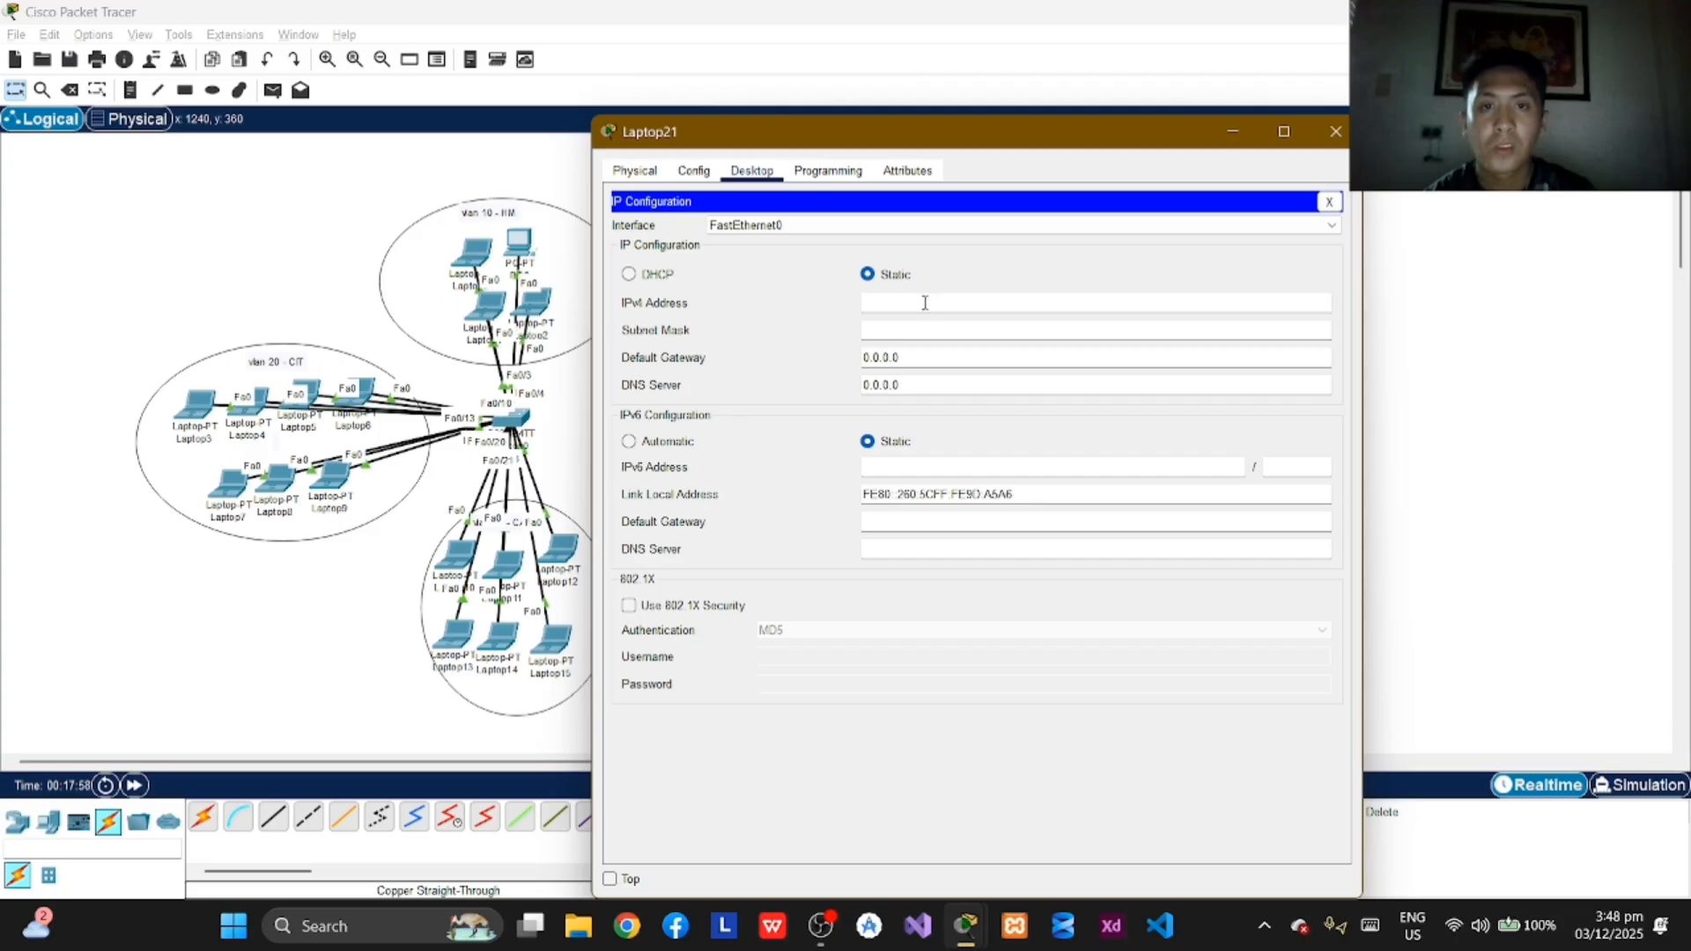
{"action": "type", "text": "72.16"}
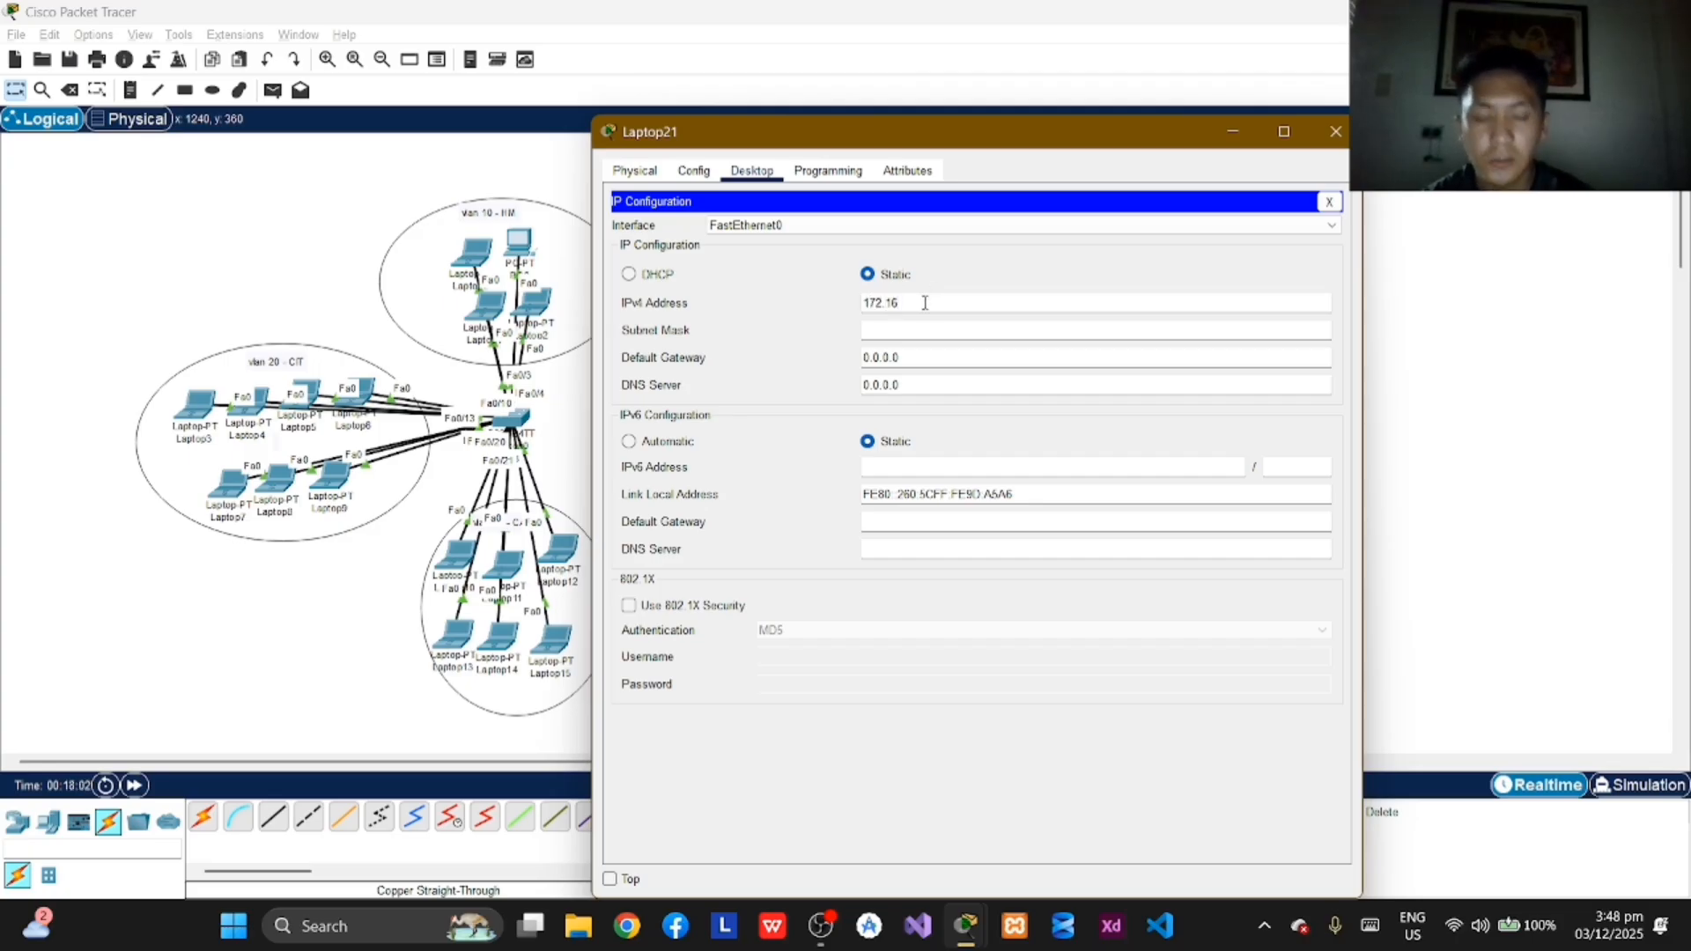
{"action": "type", "text": ".0.8"}
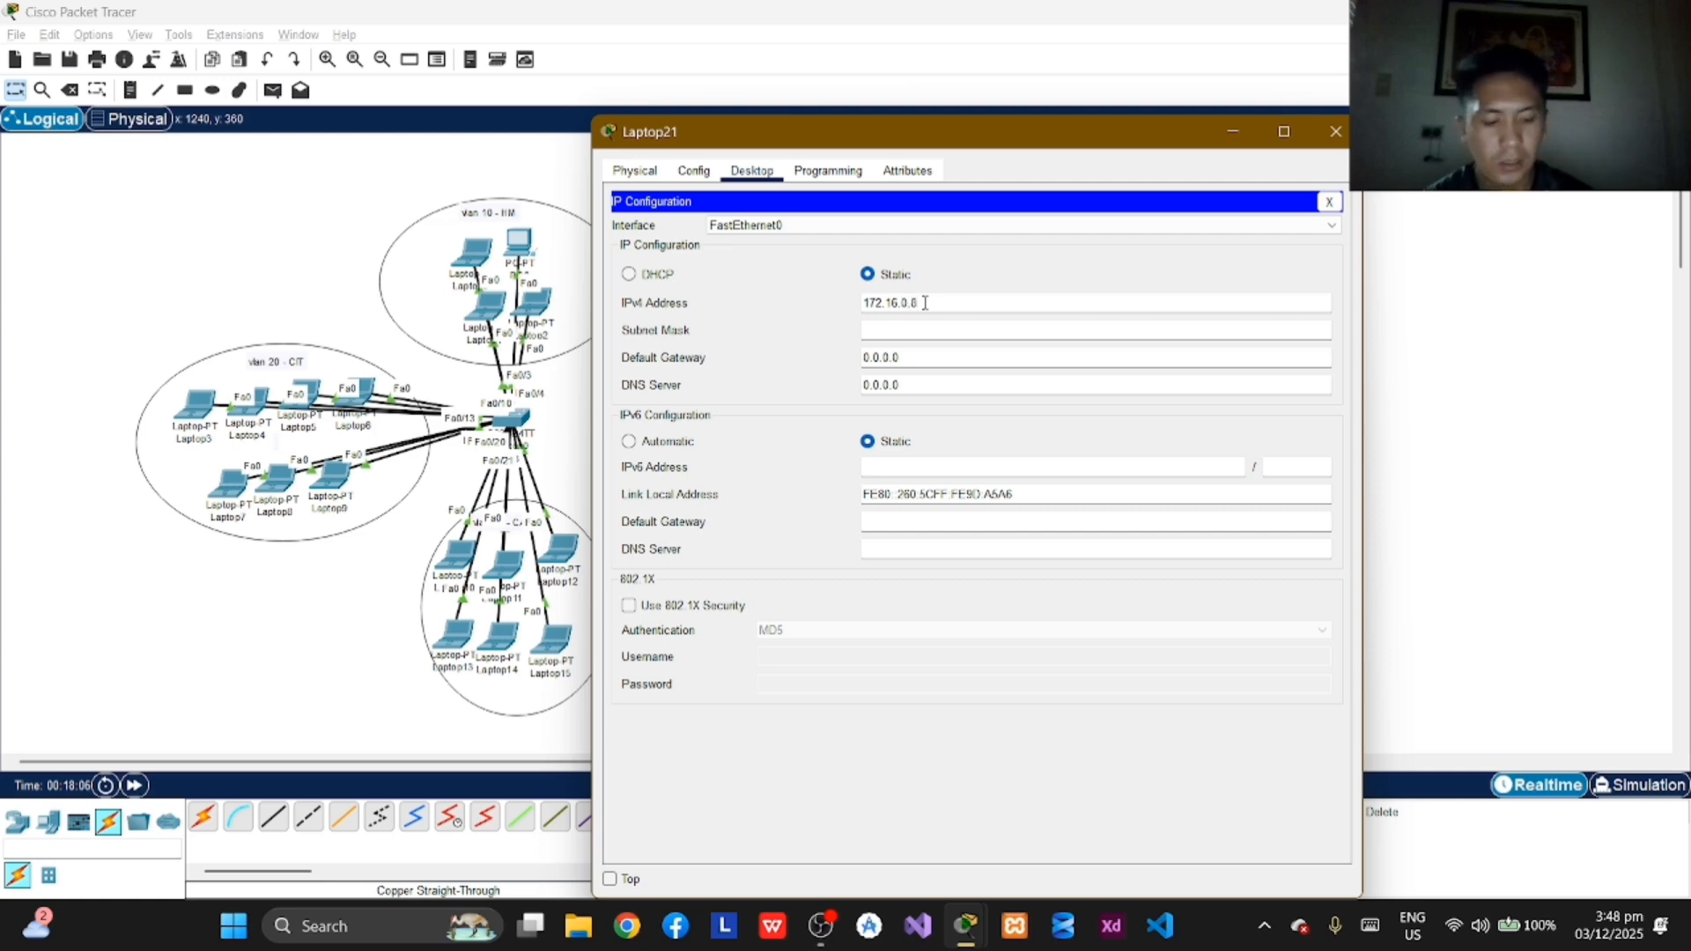
{"action": "key", "text": "Return"}
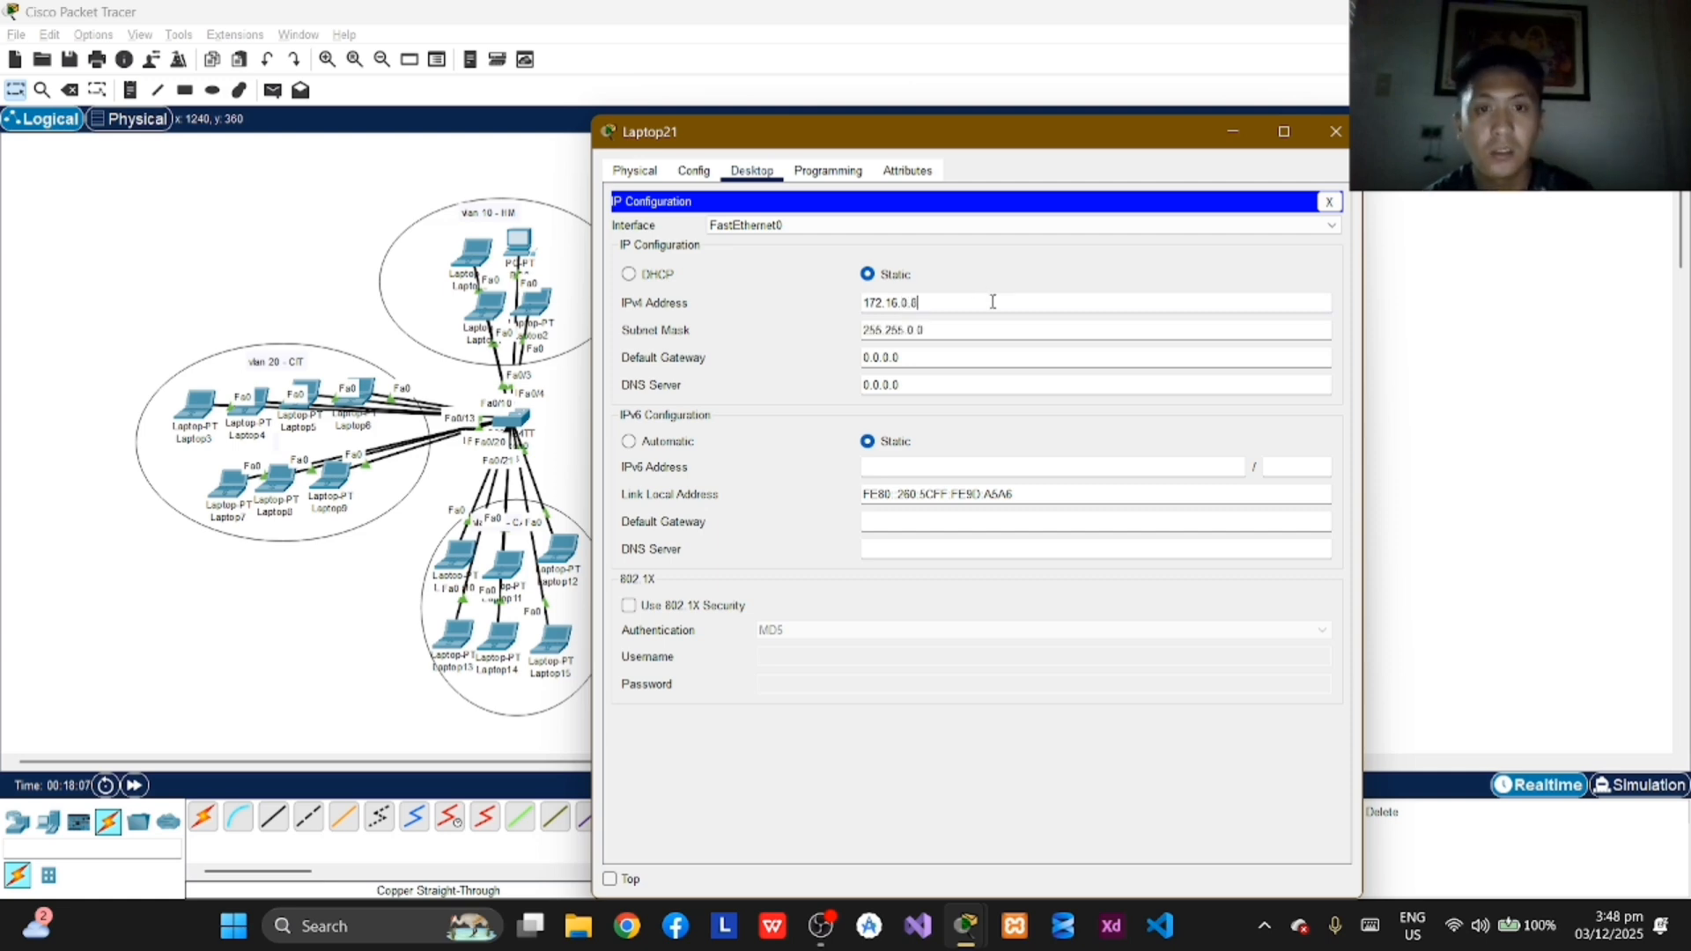
{"action": "left_click", "coordinate": [1336, 132]}
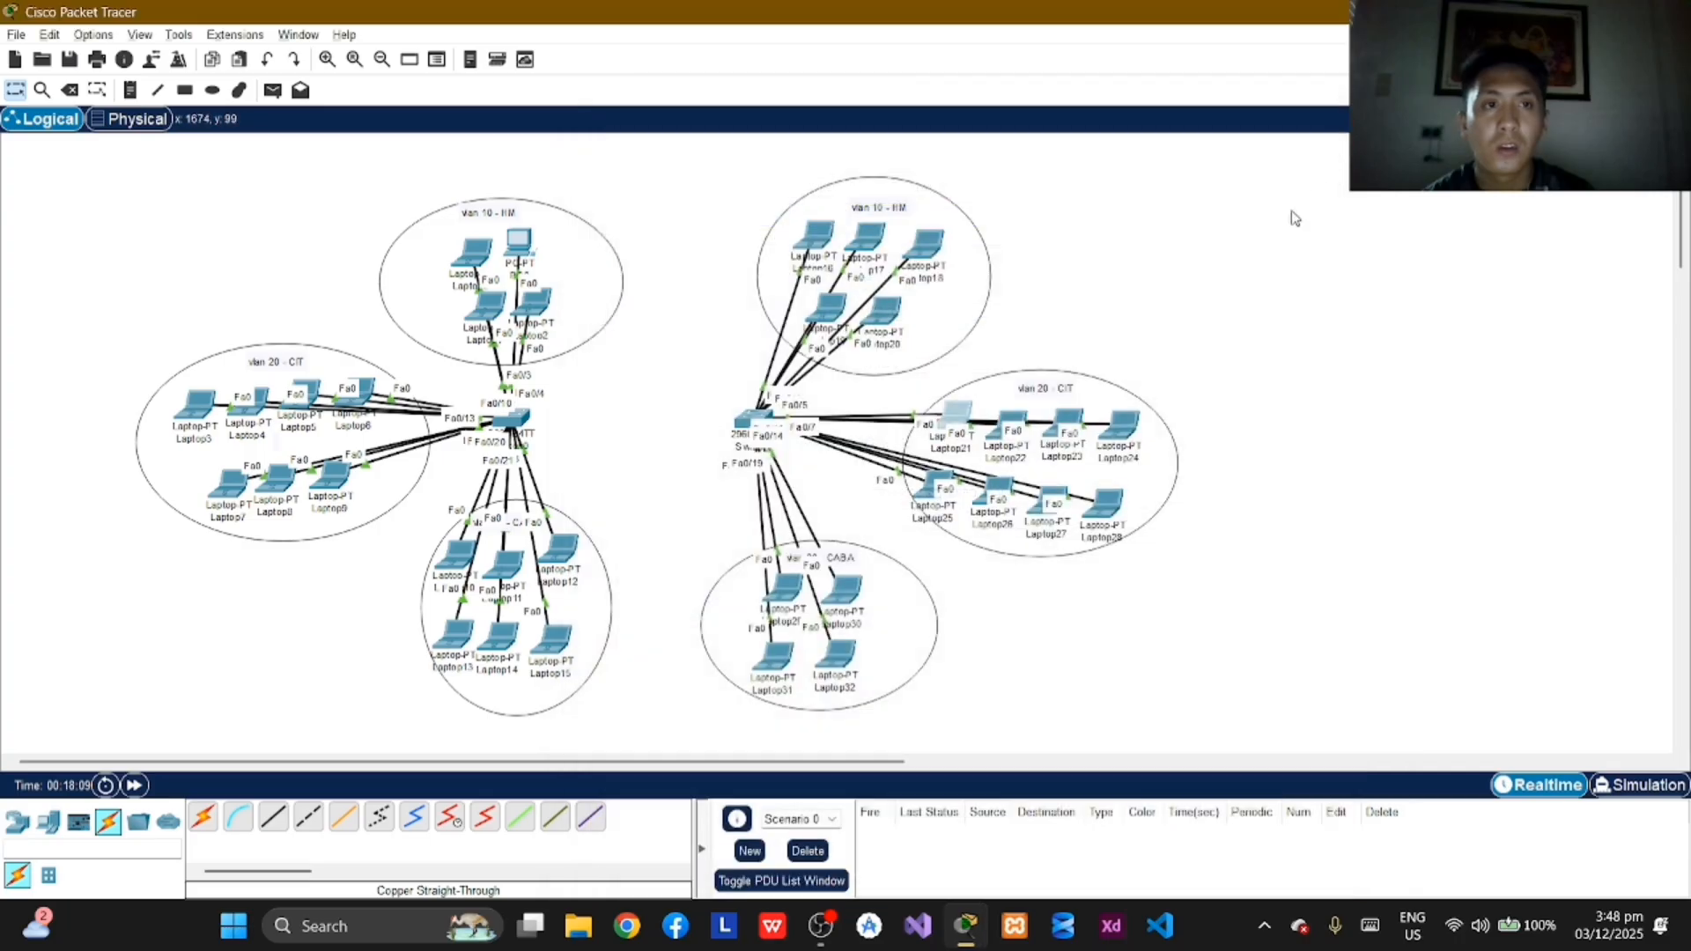
Step: Assign Laptop22 in the second switch's VLAN 20 the static IPv4 address 172.16.0.9 with subnet mask 255.255.0.0 and close its window
{"action": "left_click", "coordinate": [1013, 428]}
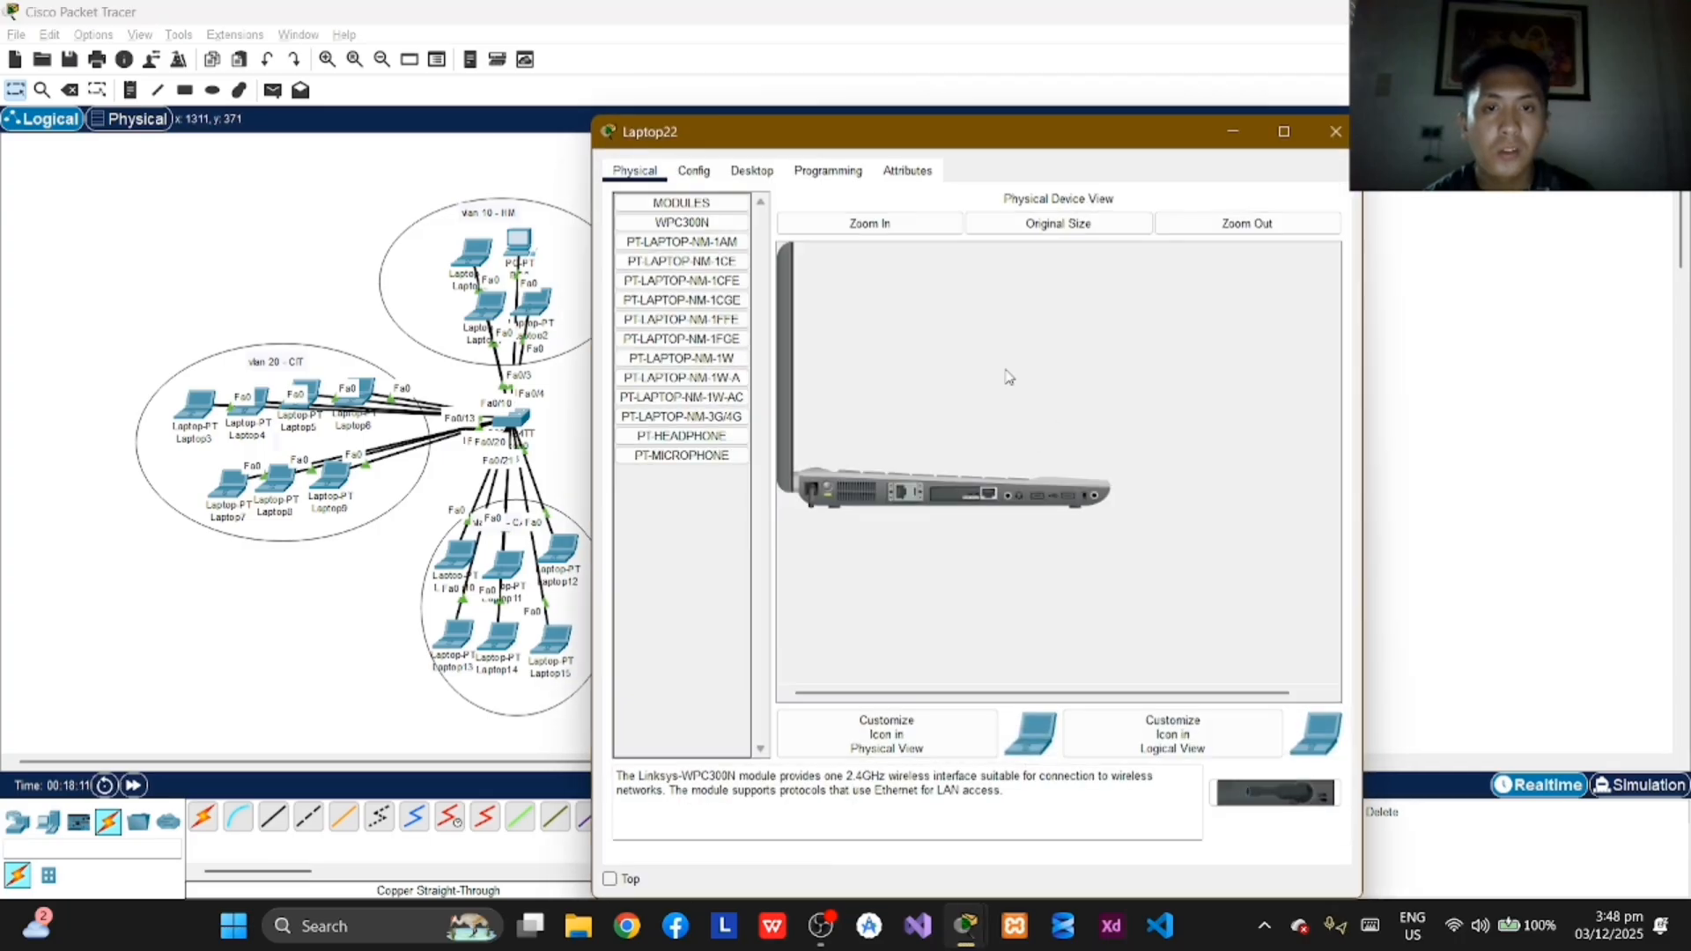
{"action": "left_click", "coordinate": [752, 170]}
{"action": "left_click", "coordinate": [736, 225]}
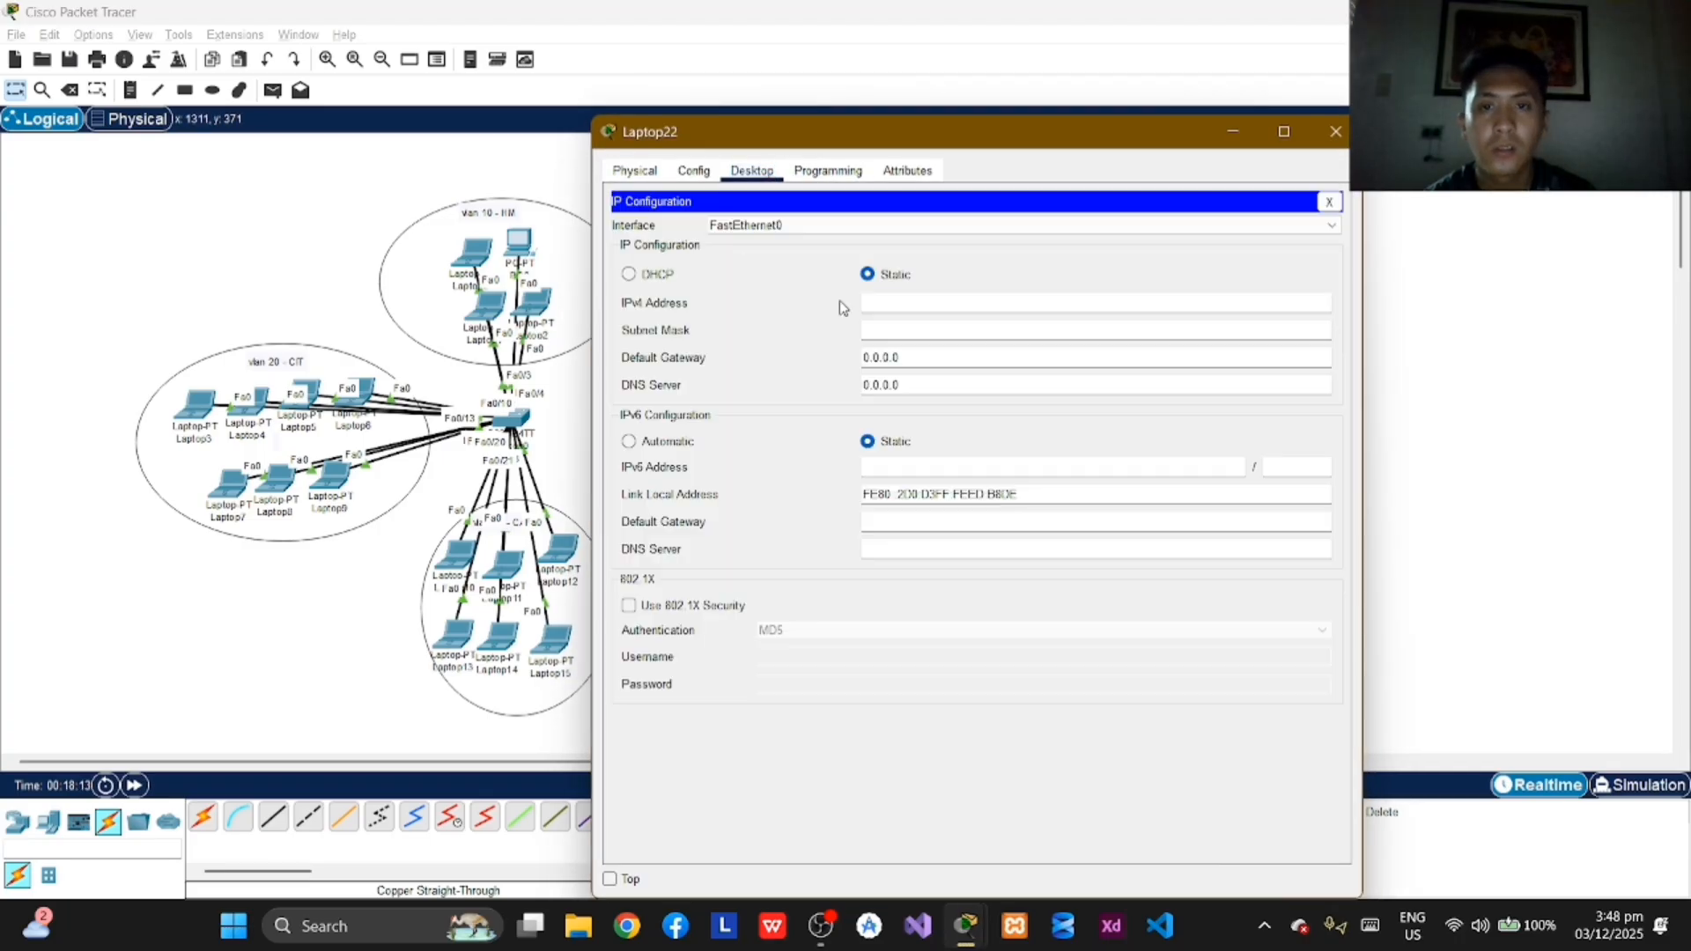
{"action": "left_click", "coordinate": [950, 304]}
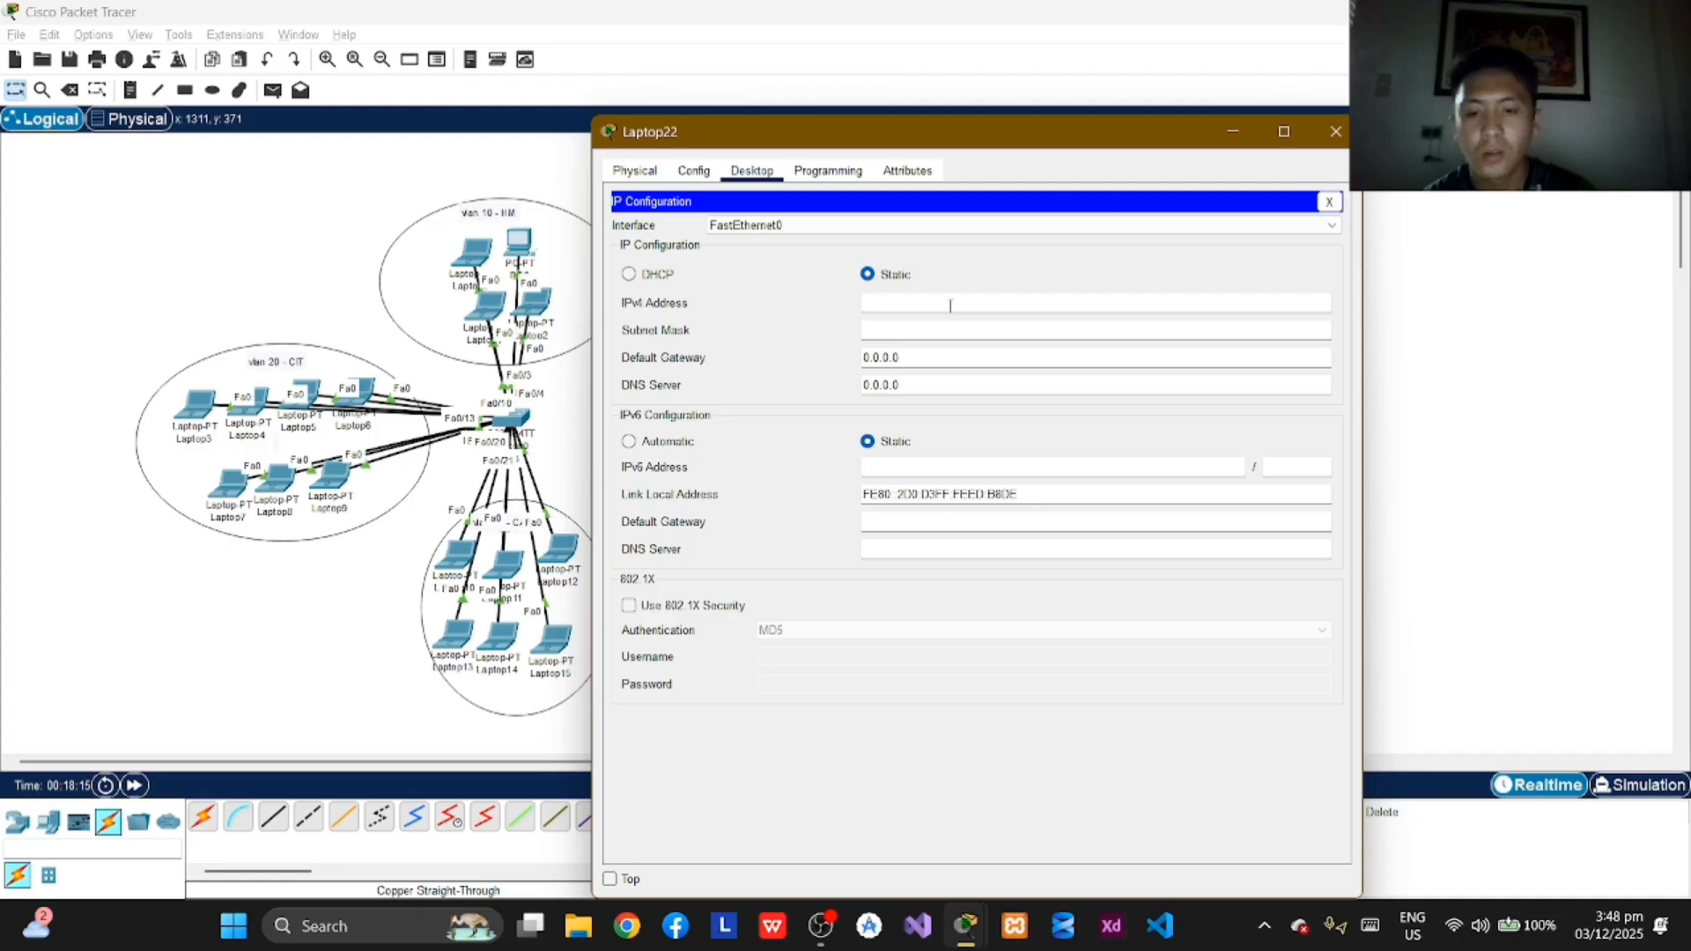
{"action": "type", "text": "172.16."}
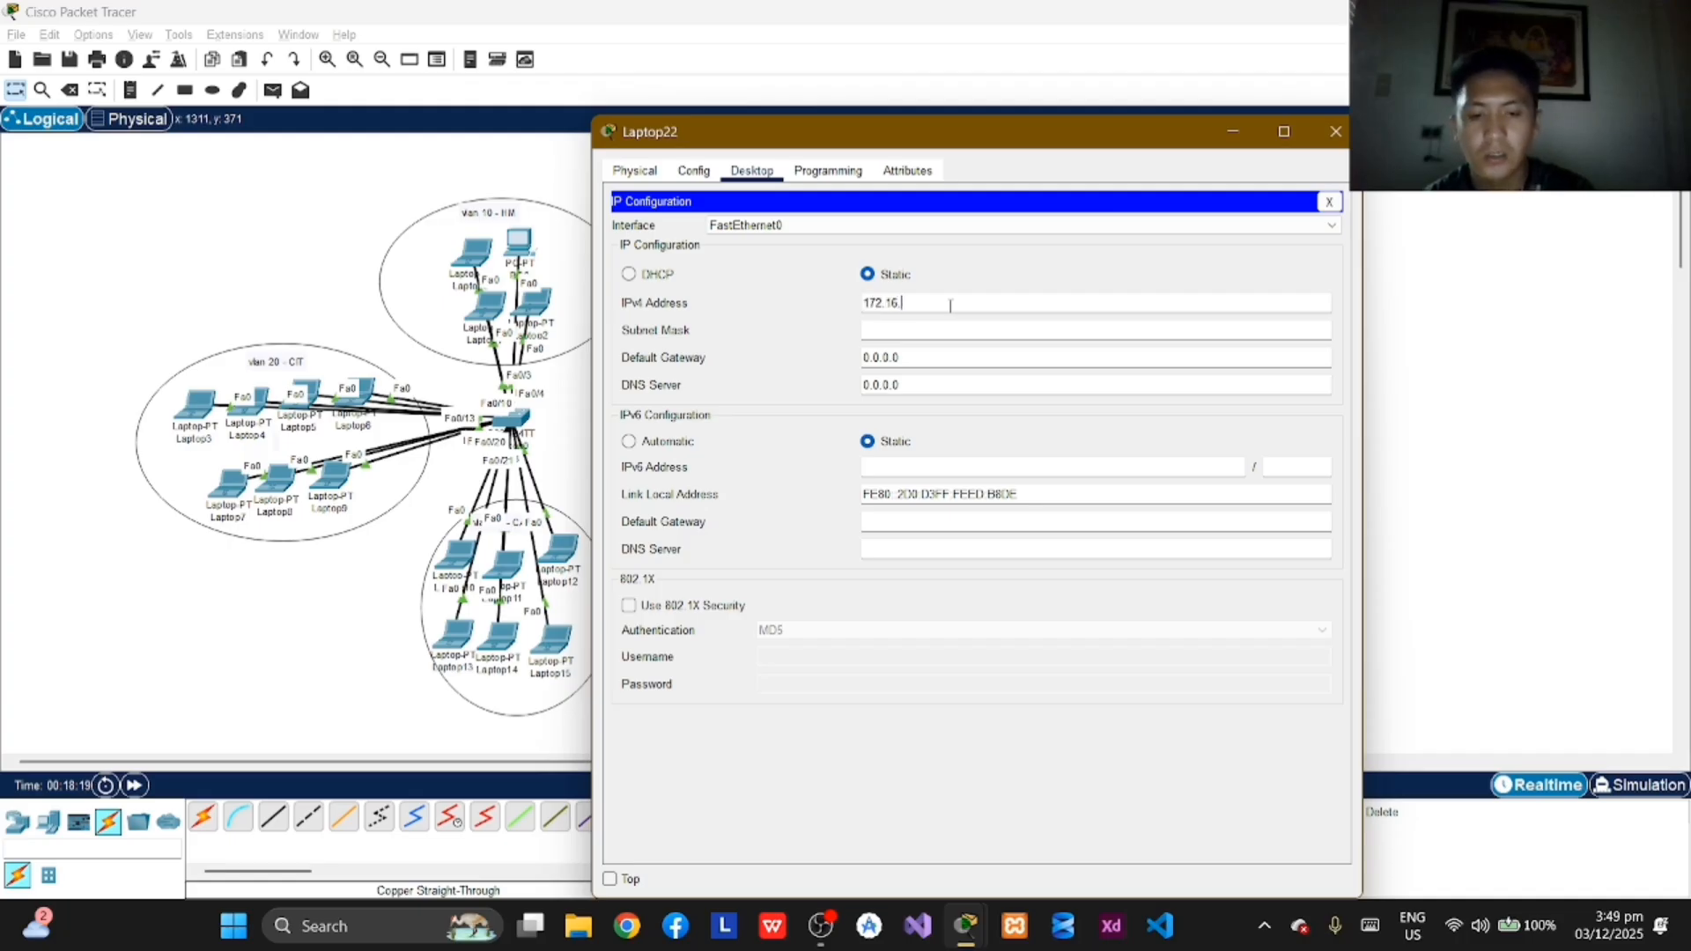
{"action": "type", "text": "0.9"}
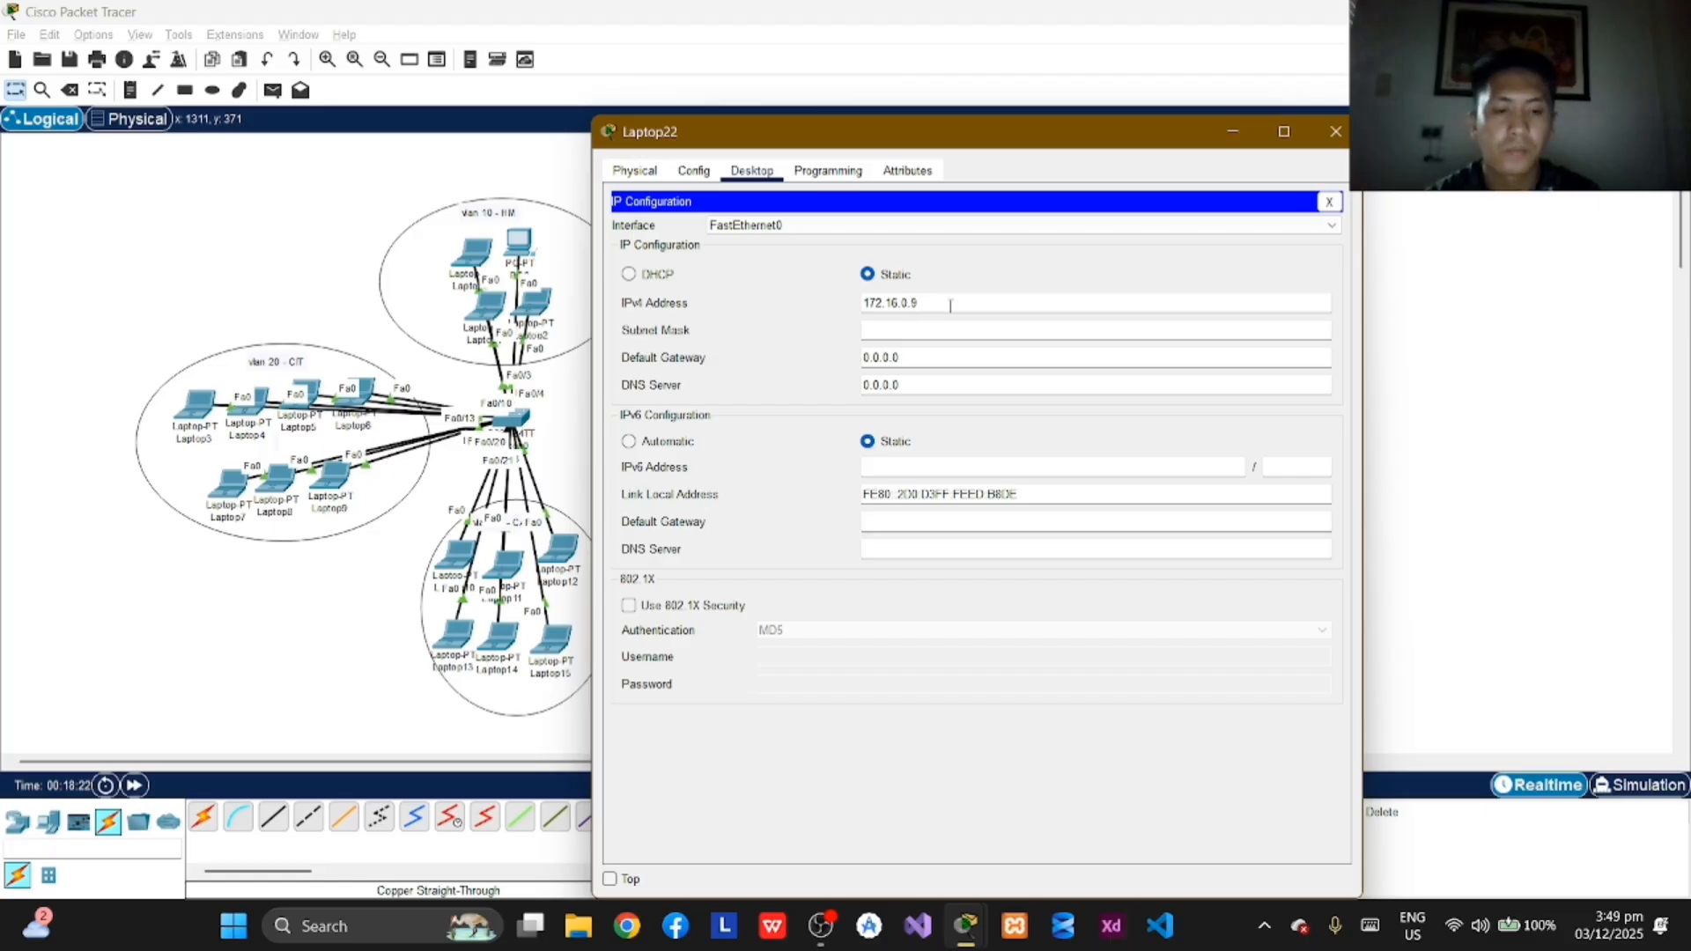
{"action": "key", "text": "Return"}
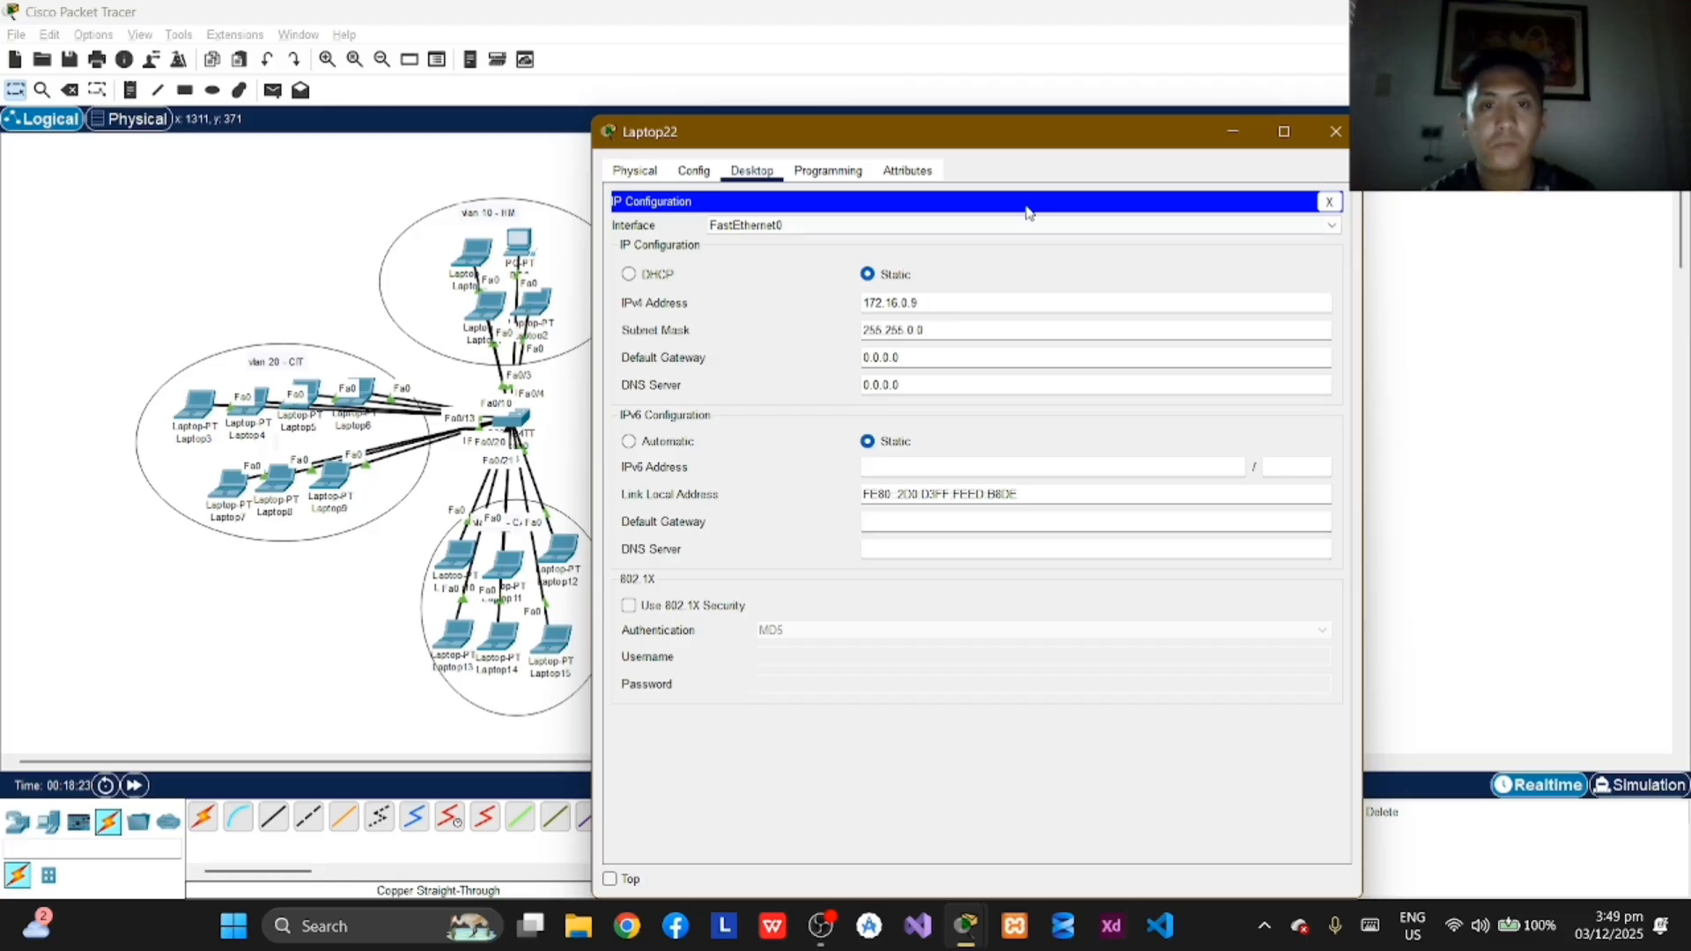
{"action": "left_click", "coordinate": [1338, 137]}
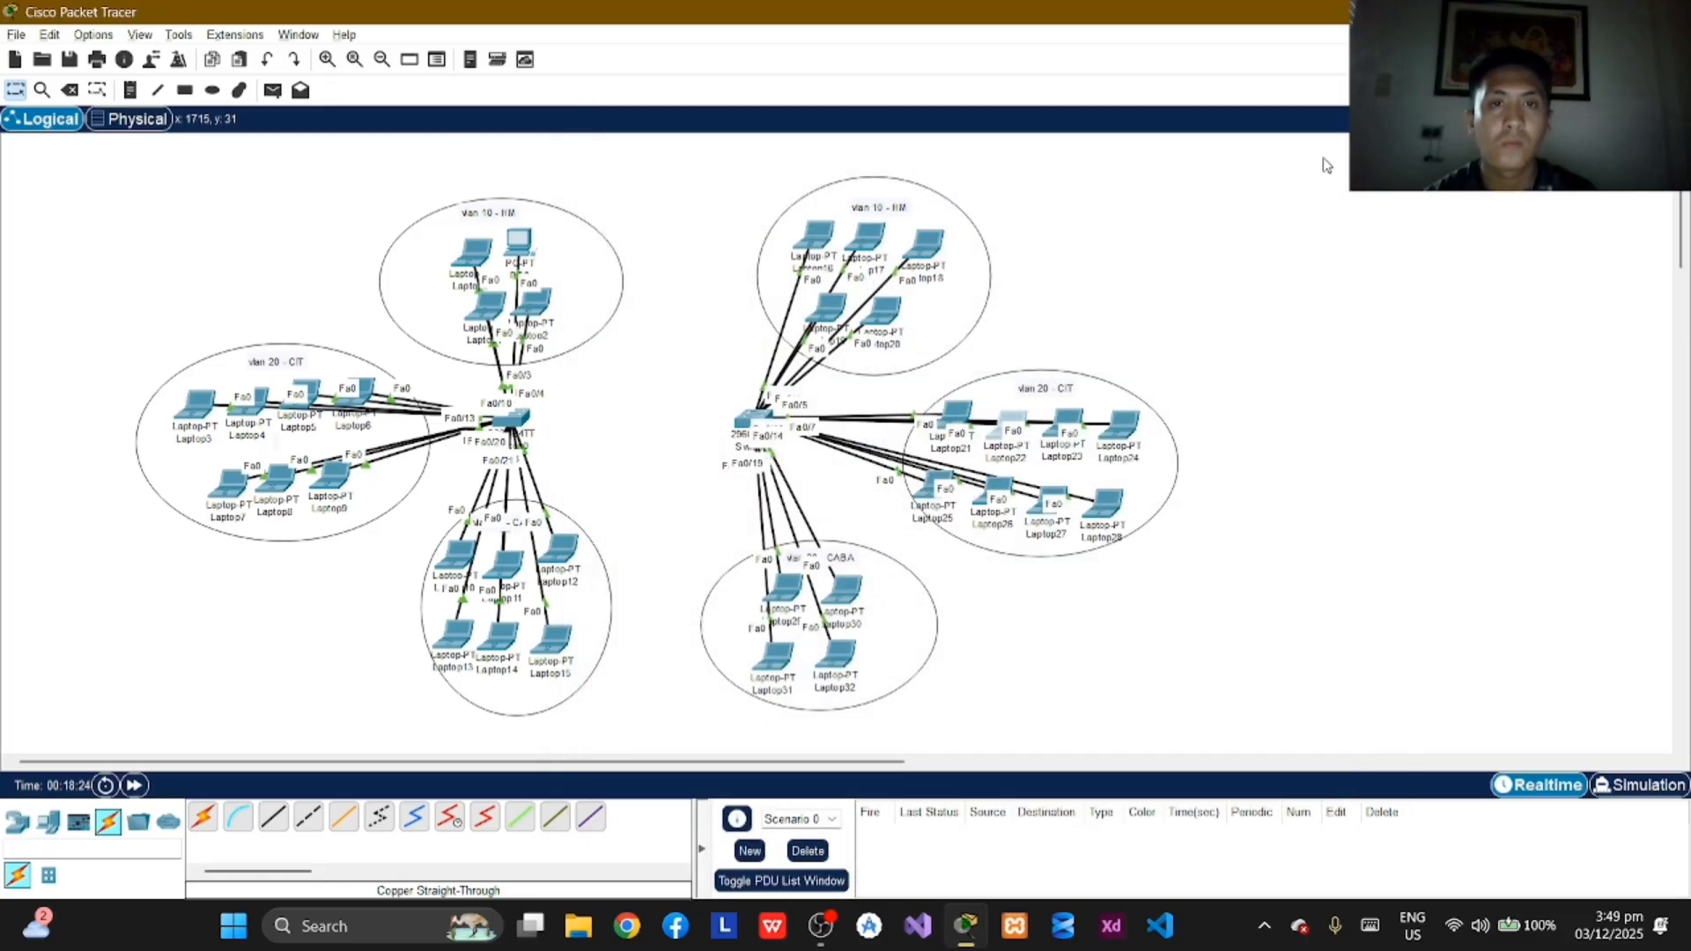
Step: Assign Laptop23 in VLAN 20 the static IPv4 address 172.16.0.10 with subnet mask 255.255.0.0 and close its window
{"action": "left_click", "coordinate": [1078, 418]}
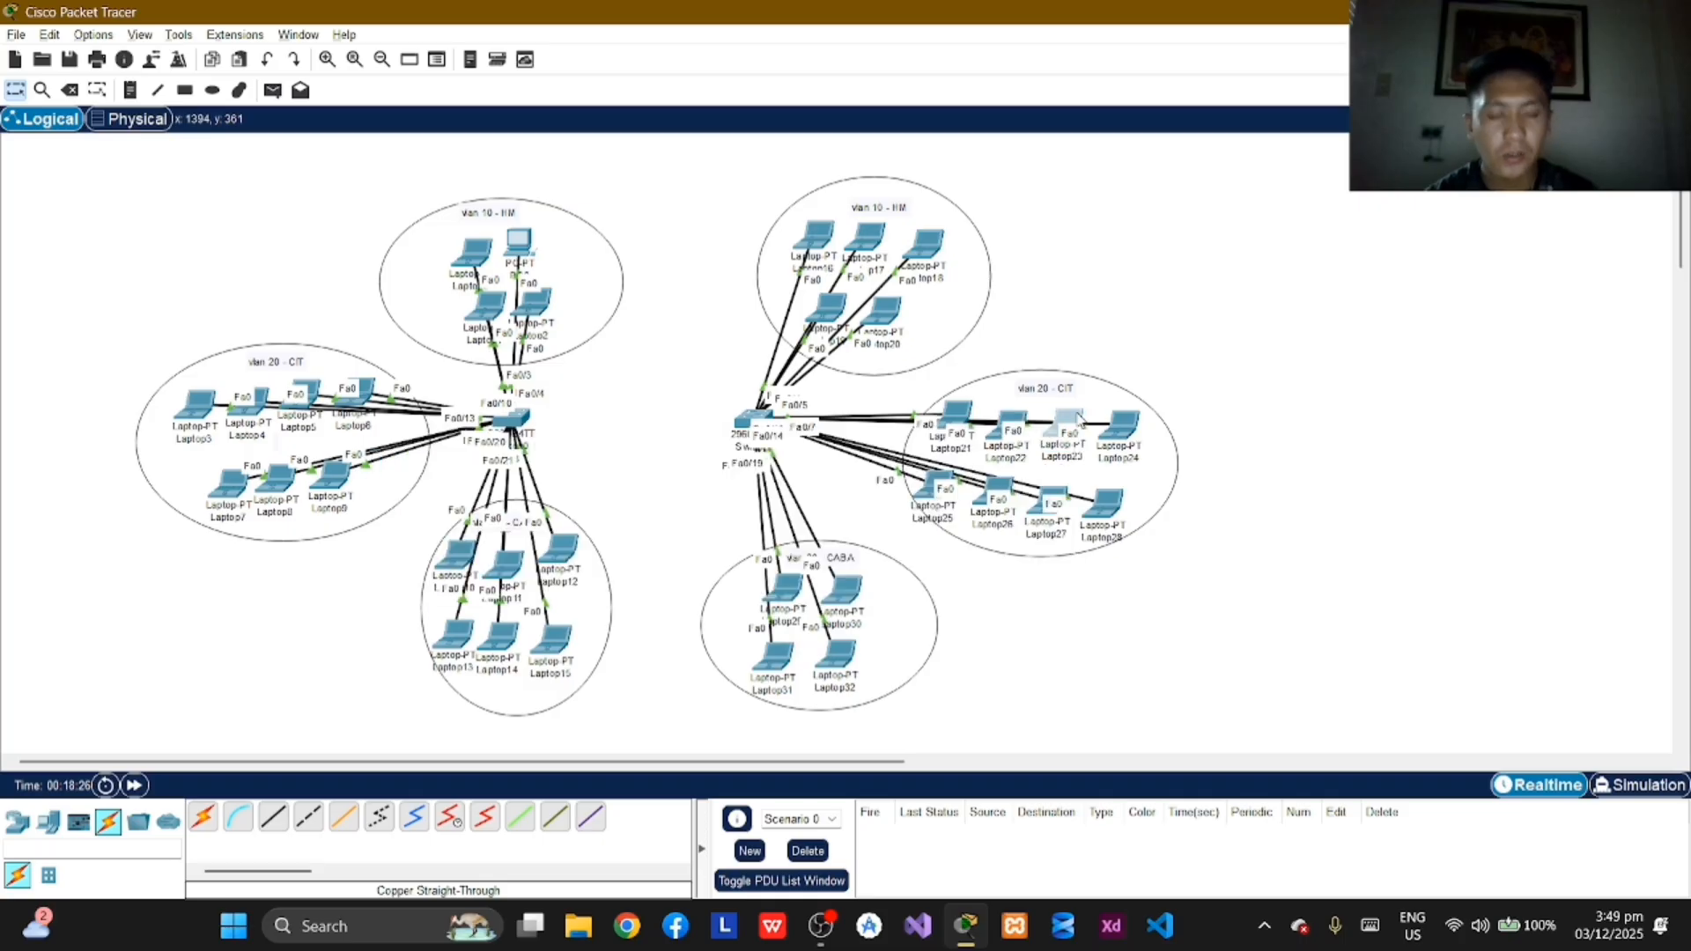
{"action": "left_click", "coordinate": [755, 173]}
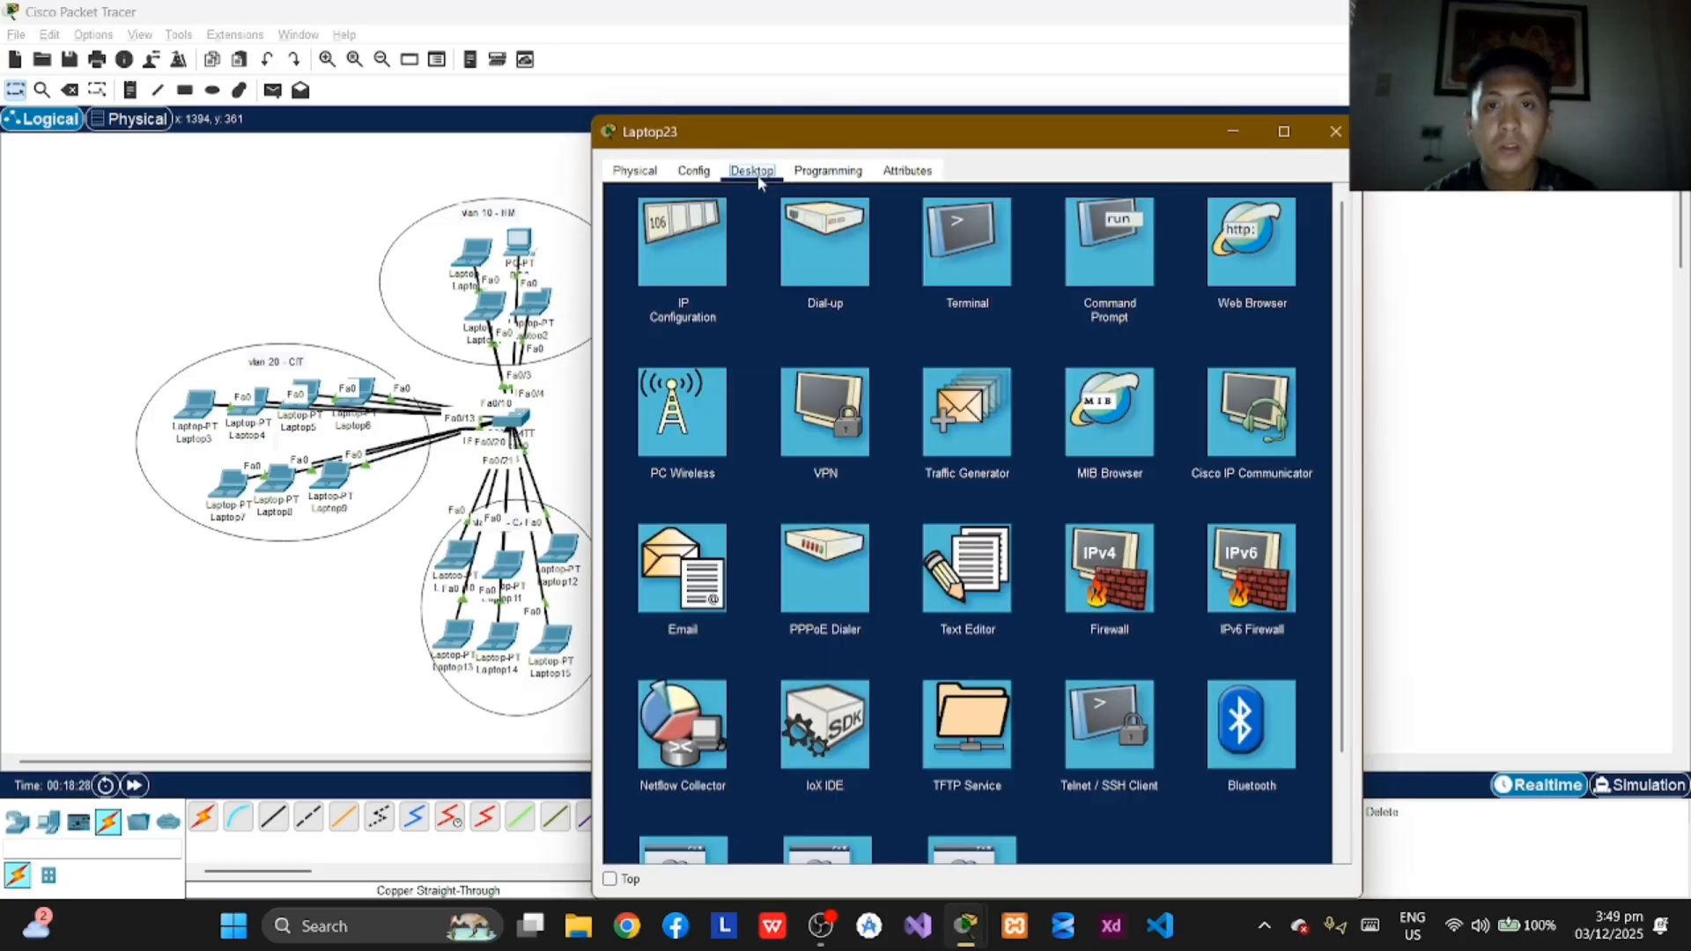
{"action": "left_click", "coordinate": [683, 245]}
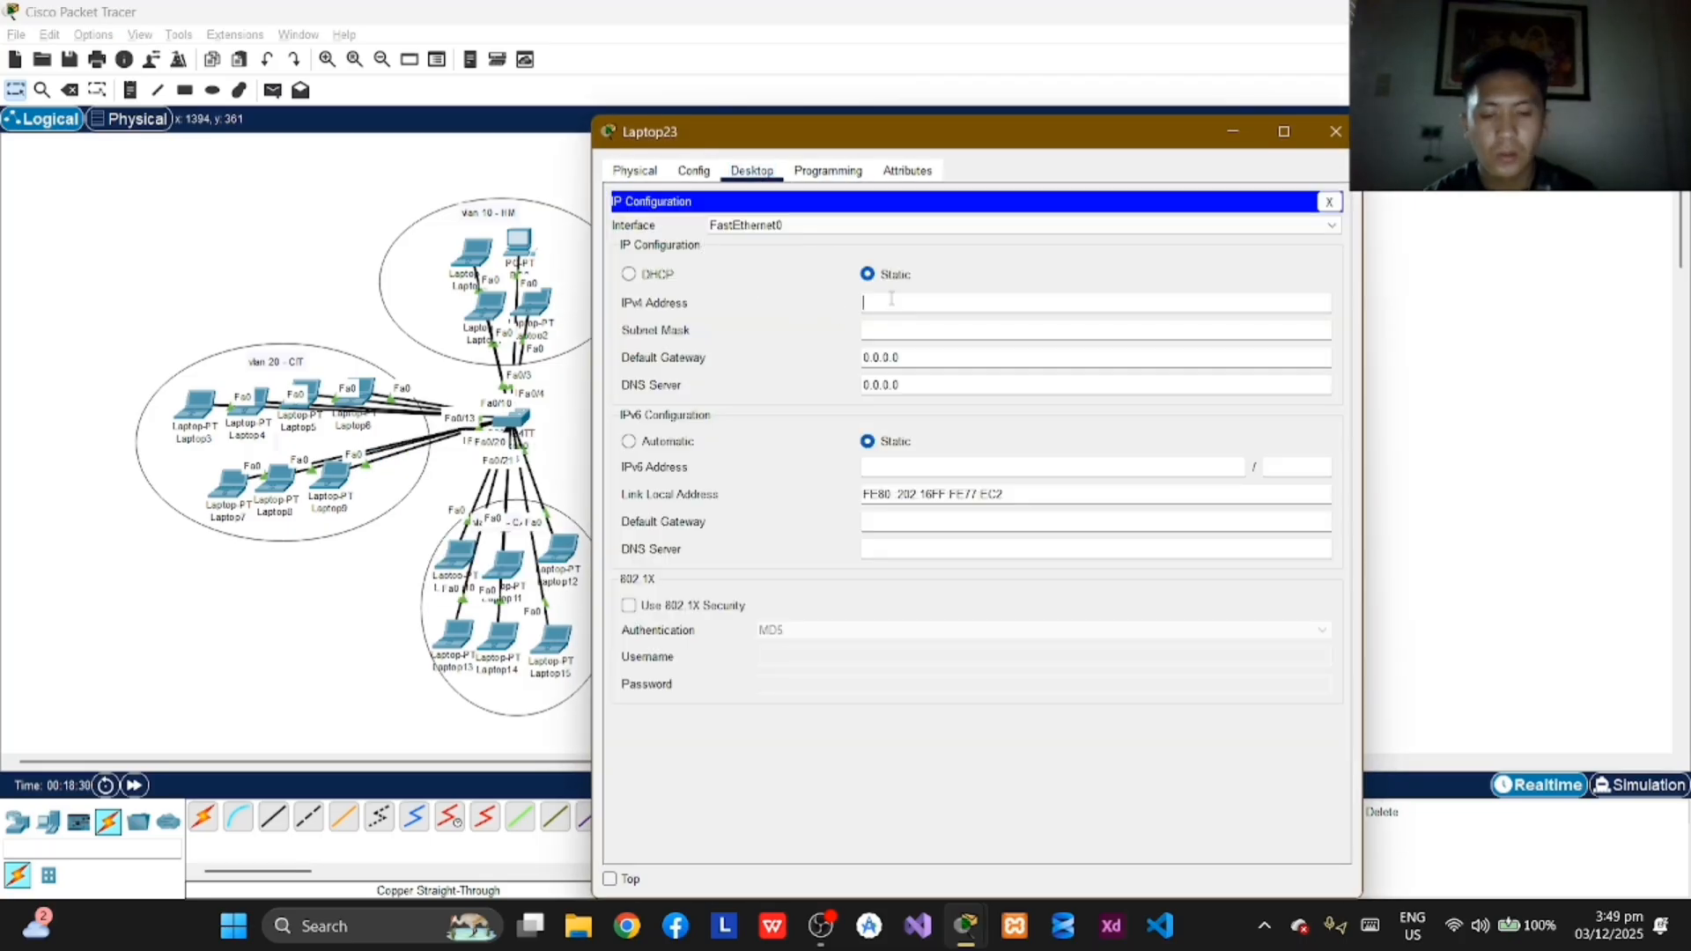
{"action": "left_click", "coordinate": [892, 299]}
{"action": "type", "text": "172.16.0."}
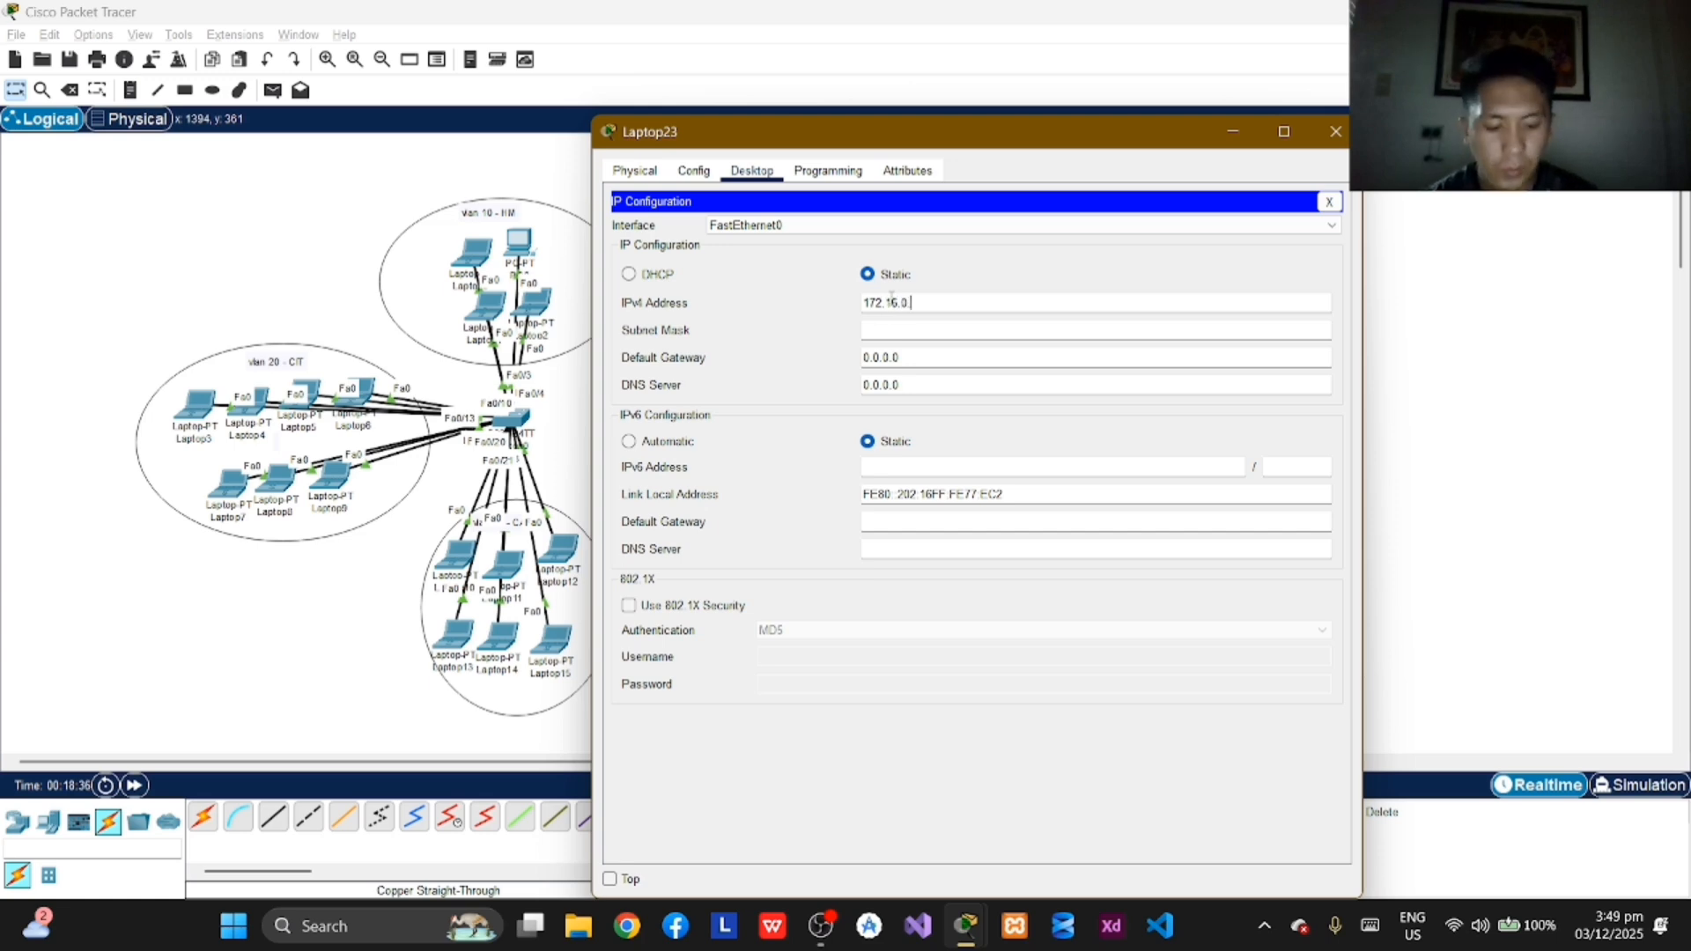
{"action": "type", "text": "10"}
{"action": "key", "text": "Tab"}
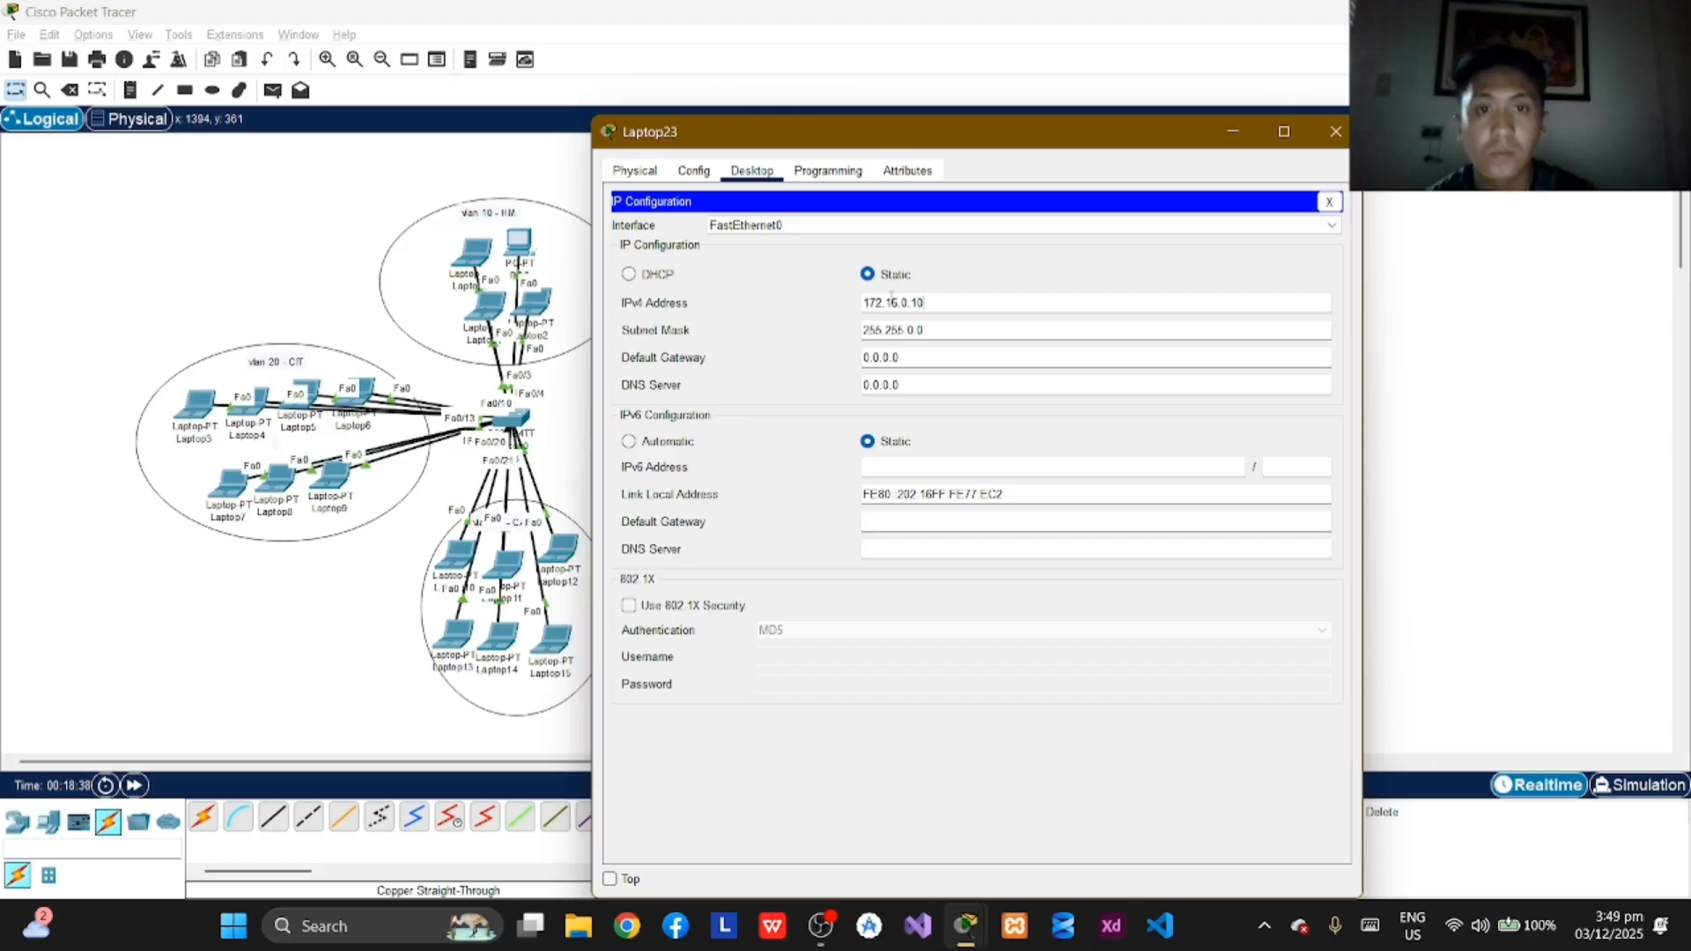
{"action": "left_click", "coordinate": [1335, 131]}
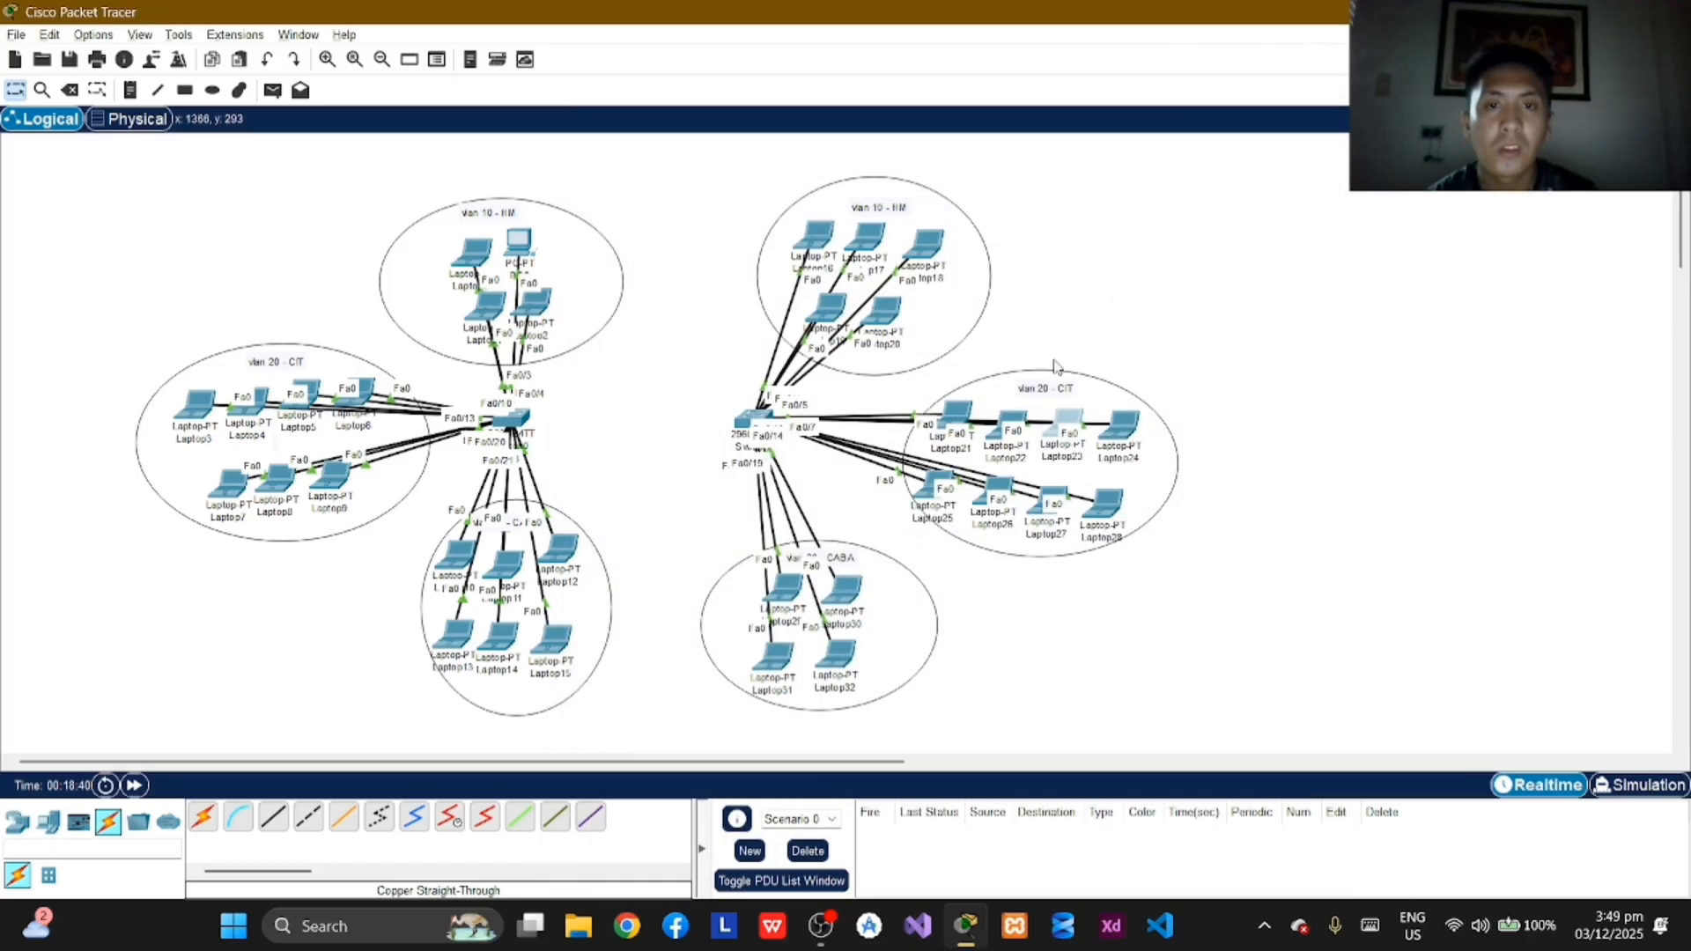
Step: Assign Laptop24 in VLAN 20 the static IPv4 address 172.16.0.11 with subnet mask 255.255.0.0 and close its window
{"action": "left_click", "coordinate": [1129, 429]}
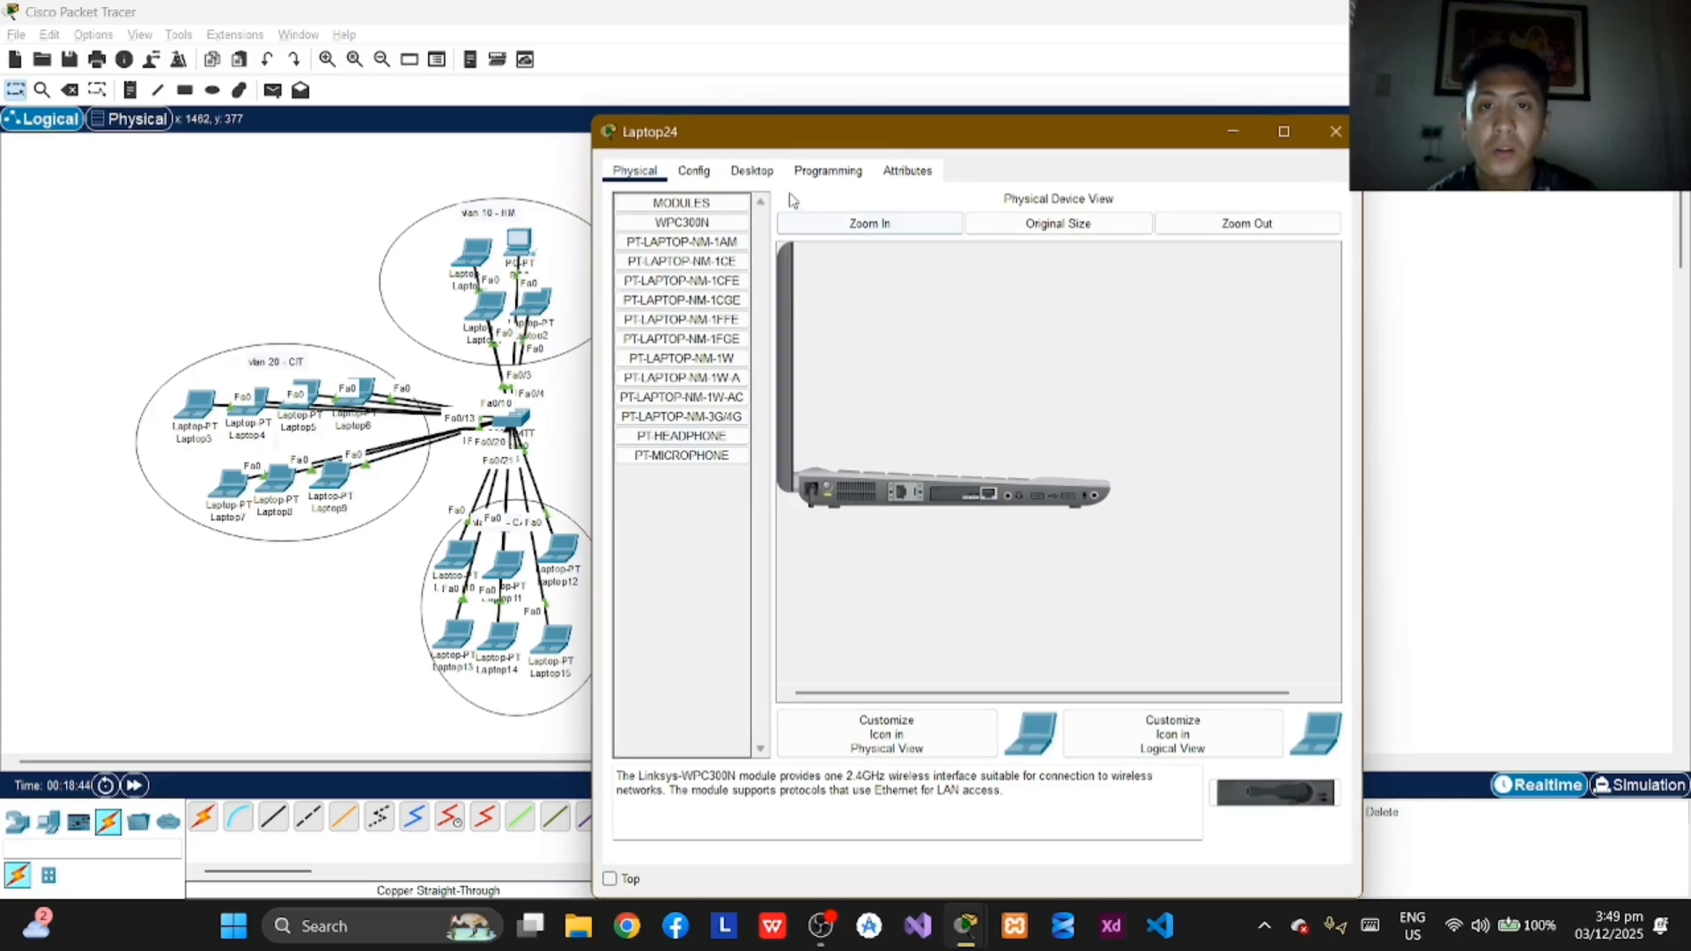
{"action": "left_click", "coordinate": [753, 170]}
{"action": "left_click", "coordinate": [683, 243]}
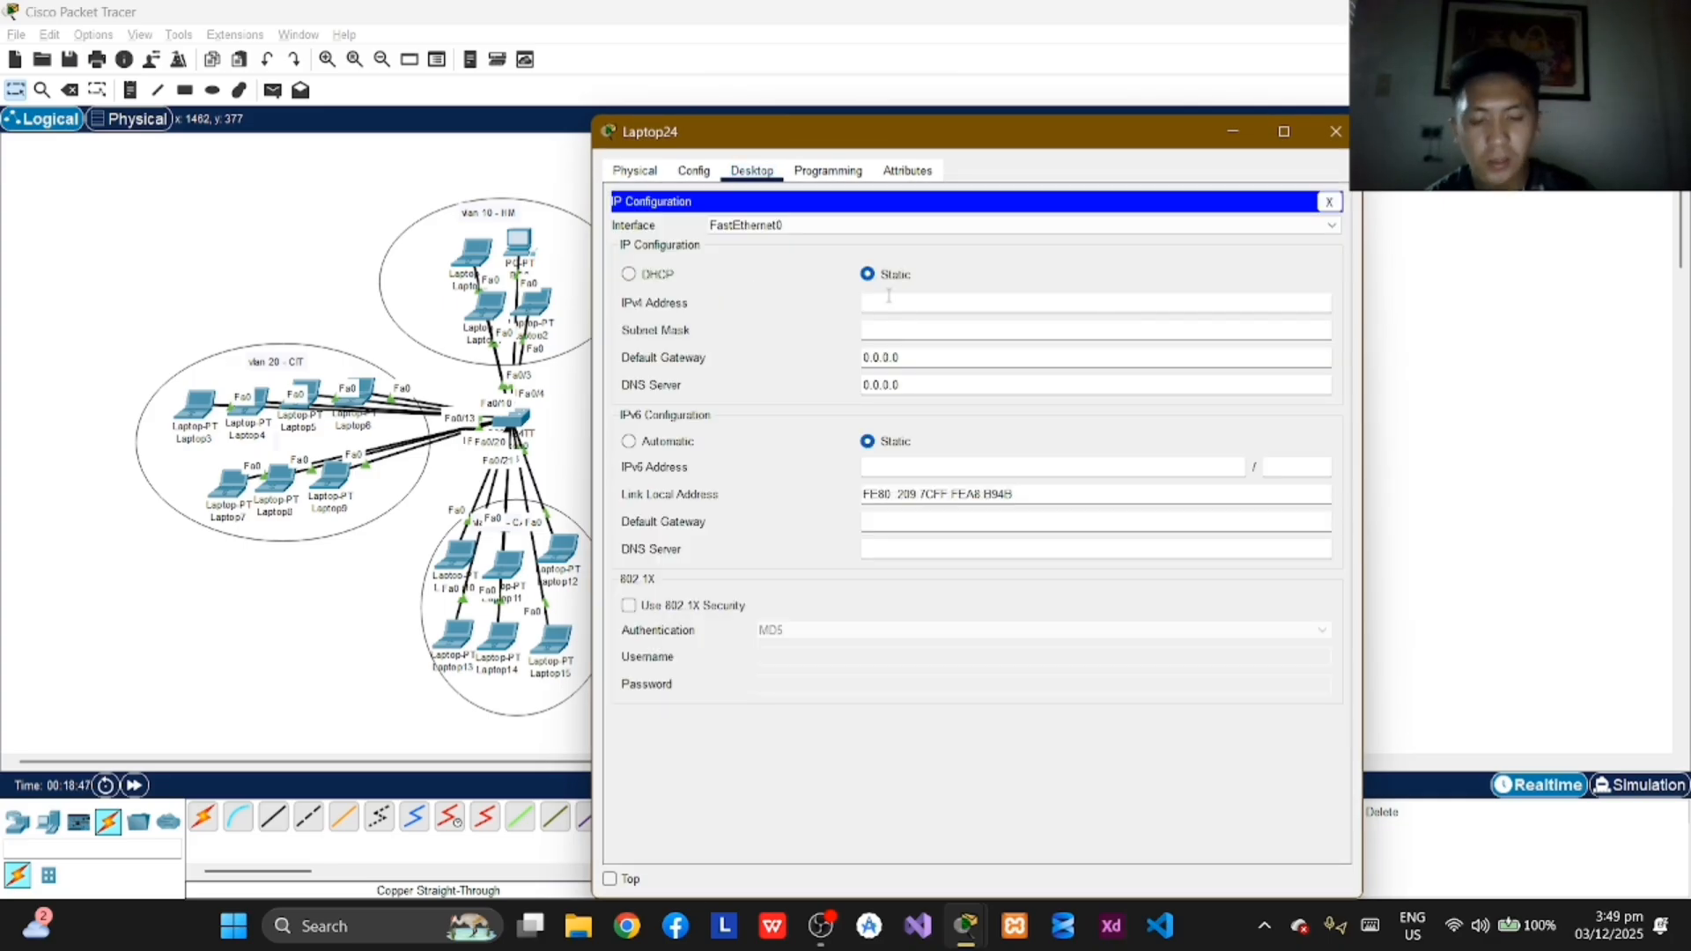
{"action": "left_click", "coordinate": [888, 299]}
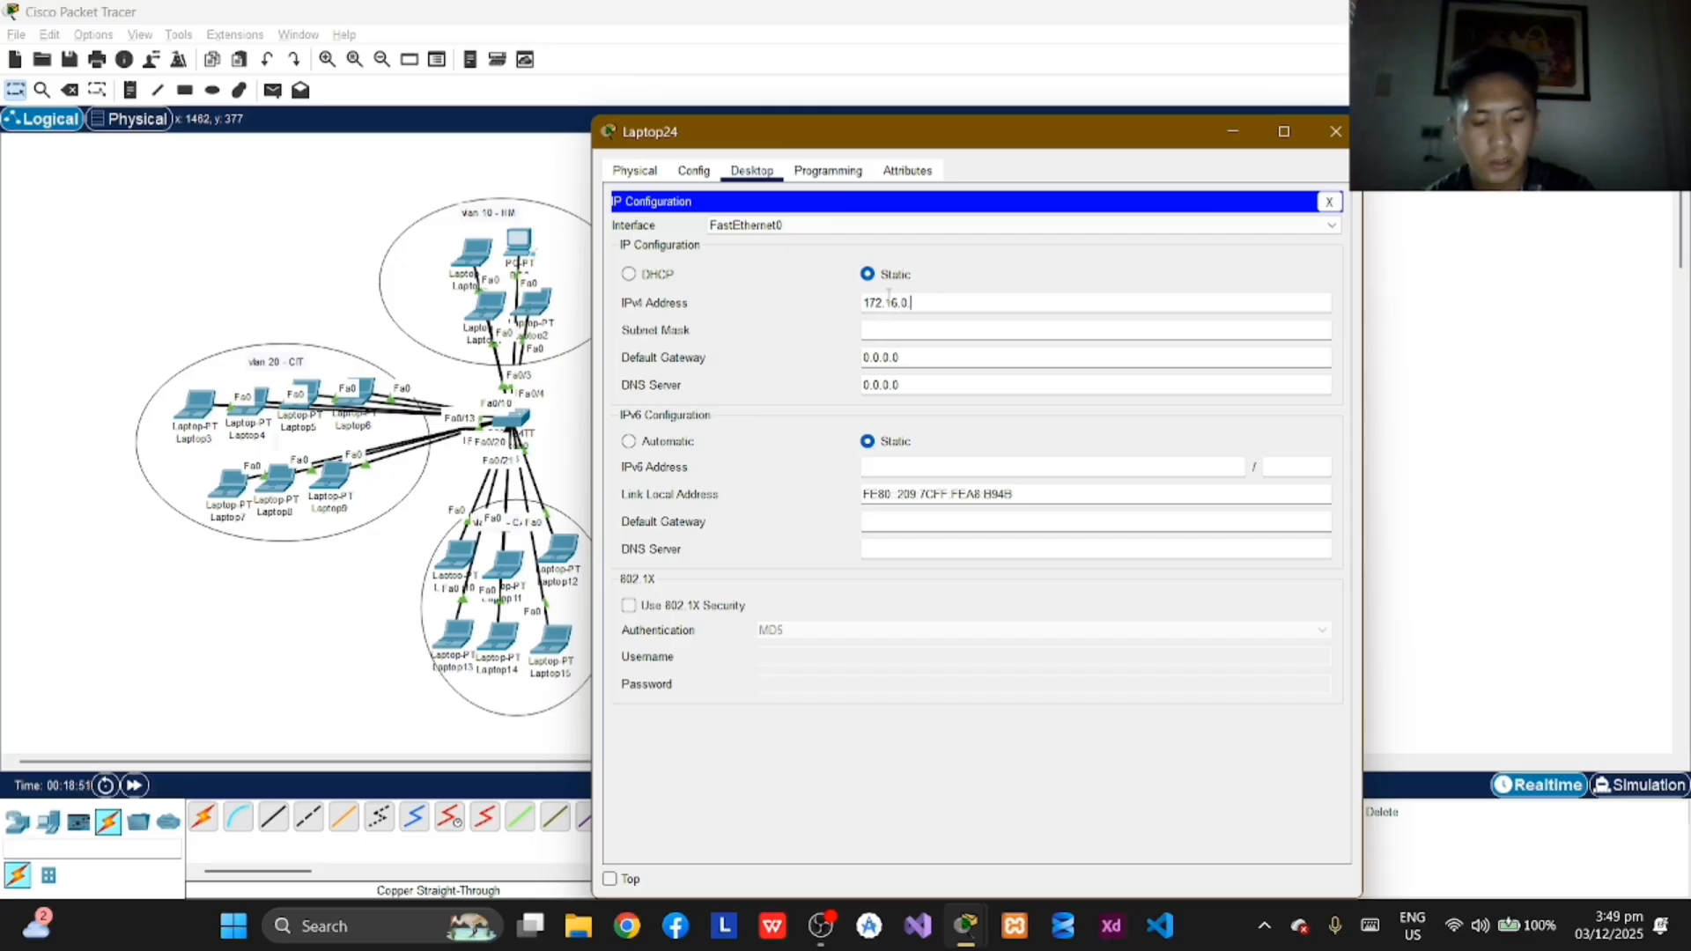
{"action": "key", "text": "Tab"}
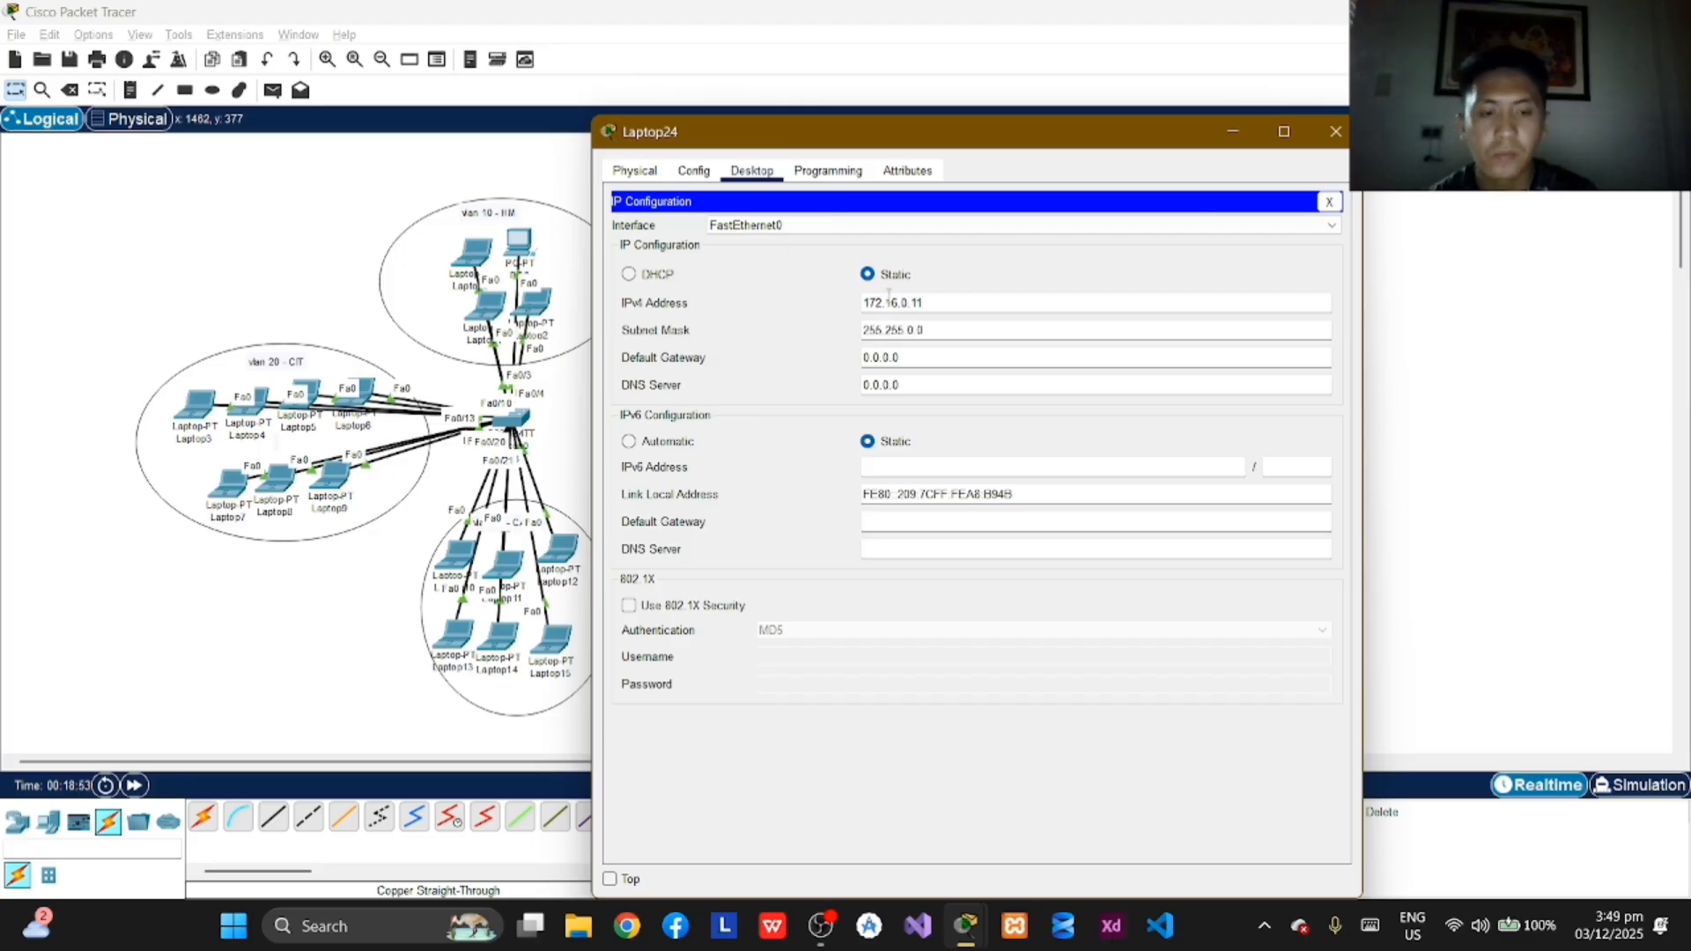
{"action": "left_click", "coordinate": [1336, 131]}
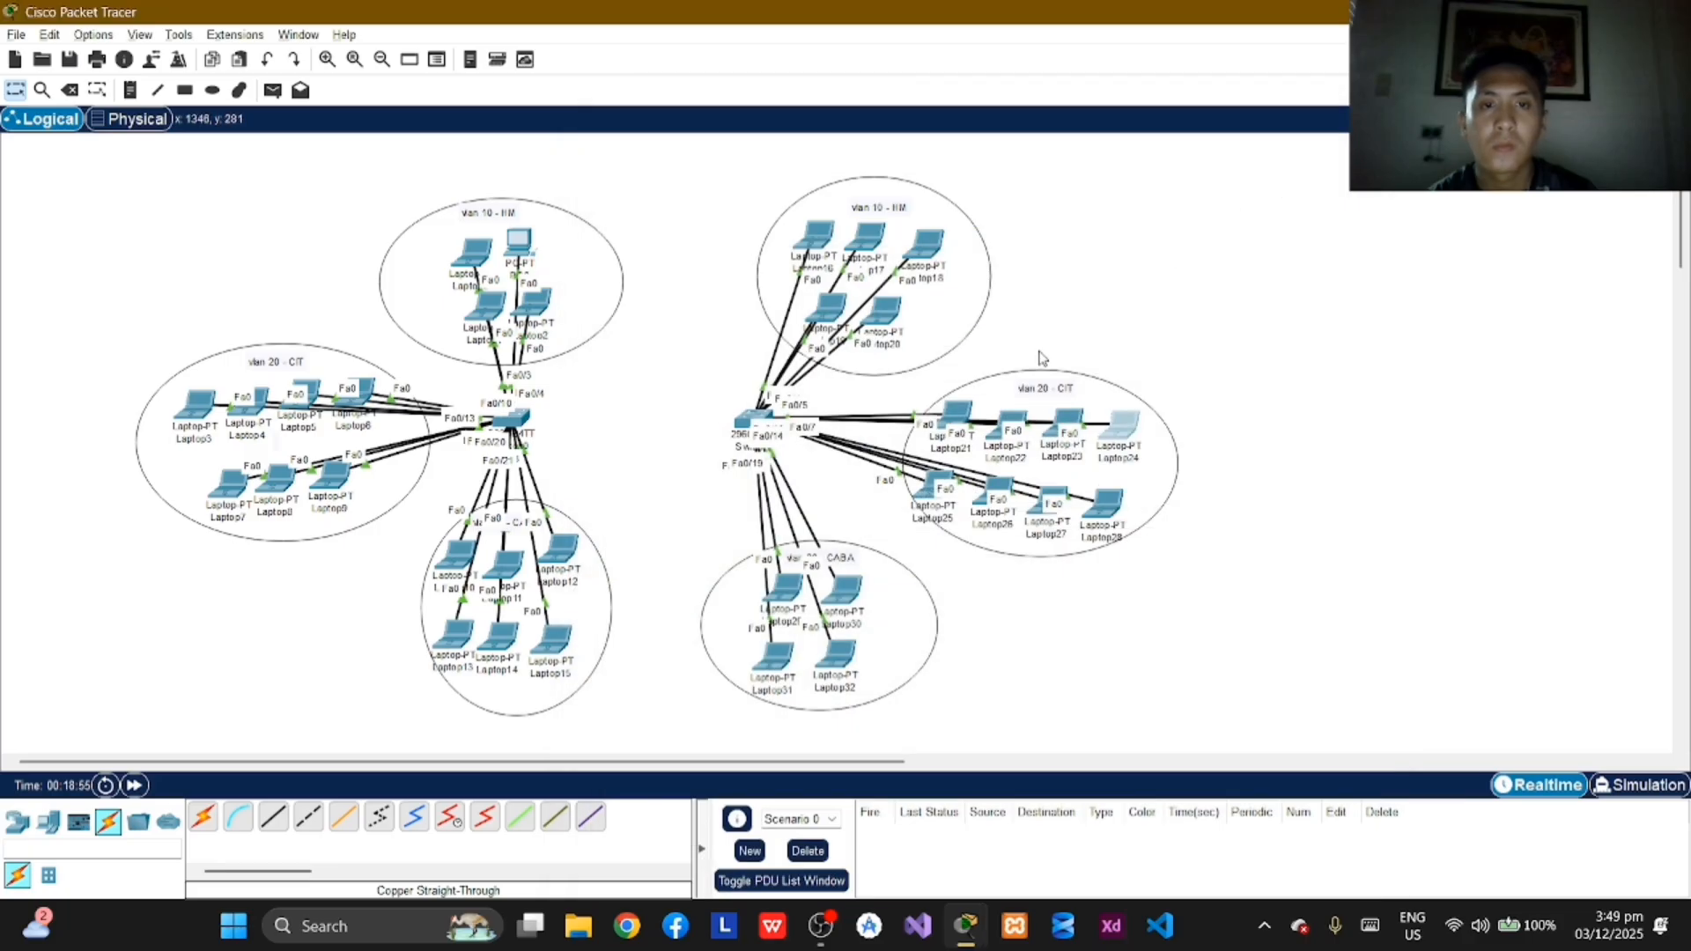
Step: Assign Laptop25 in VLAN 20 the static IPv4 address 172.16.0.12 with the default subnet mask and close its window
{"action": "left_click", "coordinate": [854, 346]}
{"action": "left_click", "coordinate": [752, 170]}
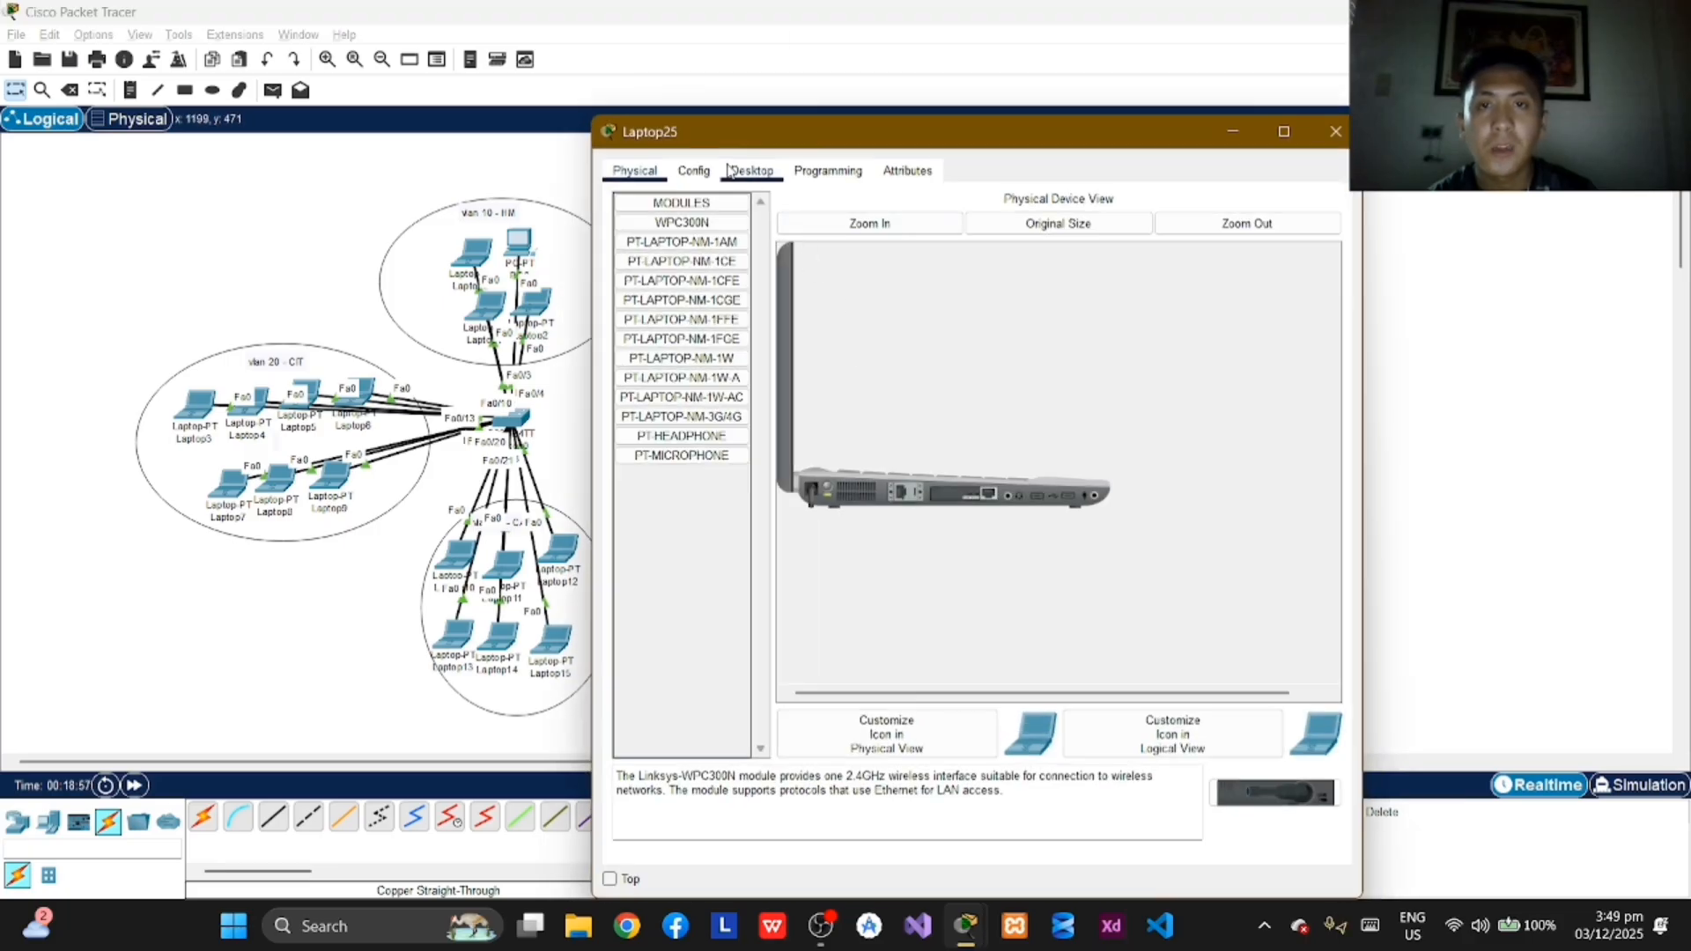
{"action": "left_click", "coordinate": [684, 239]}
{"action": "left_click", "coordinate": [889, 306]}
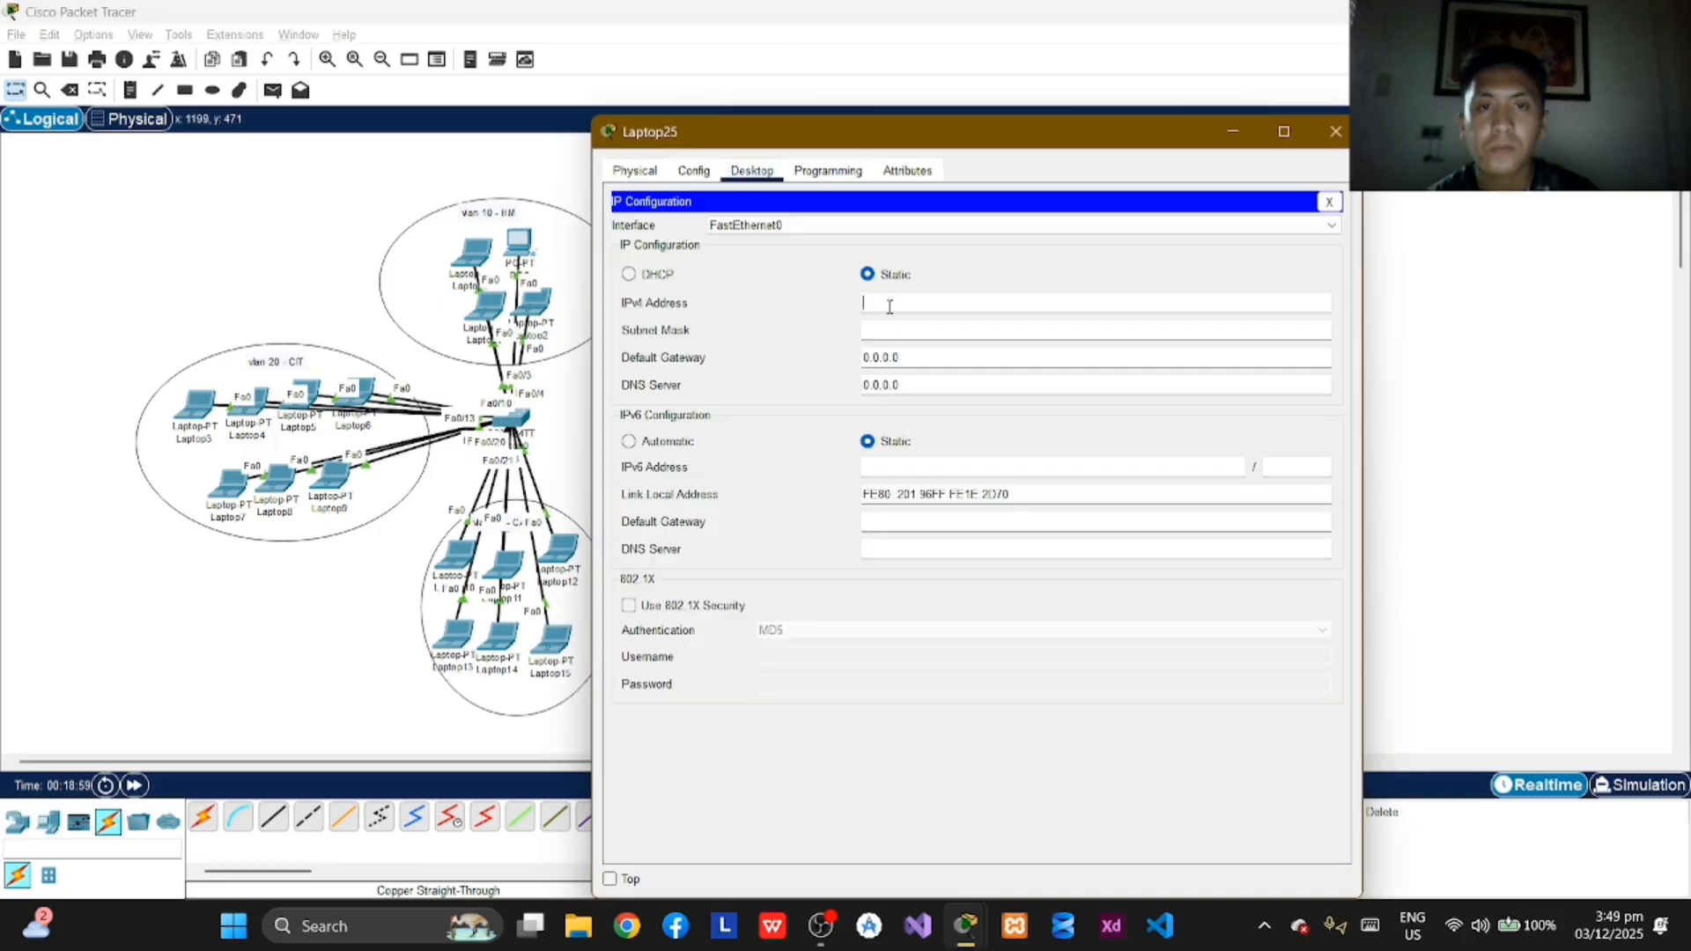
{"action": "type", "text": "172.1"}
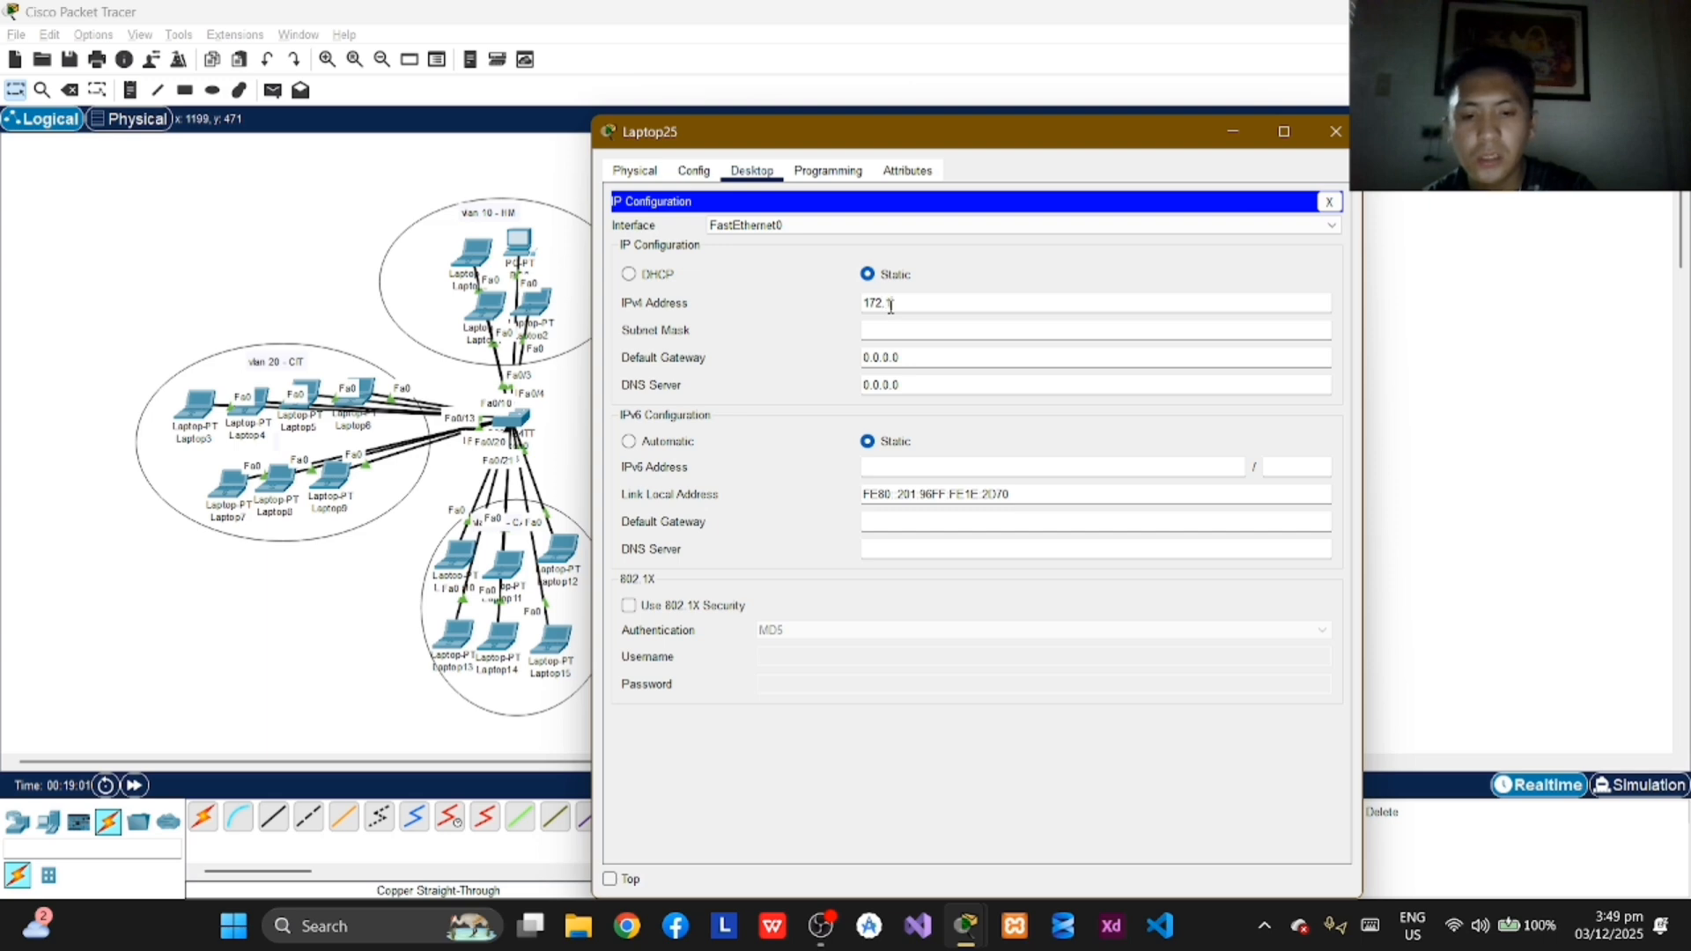
{"action": "type", "text": "6.0.12"}
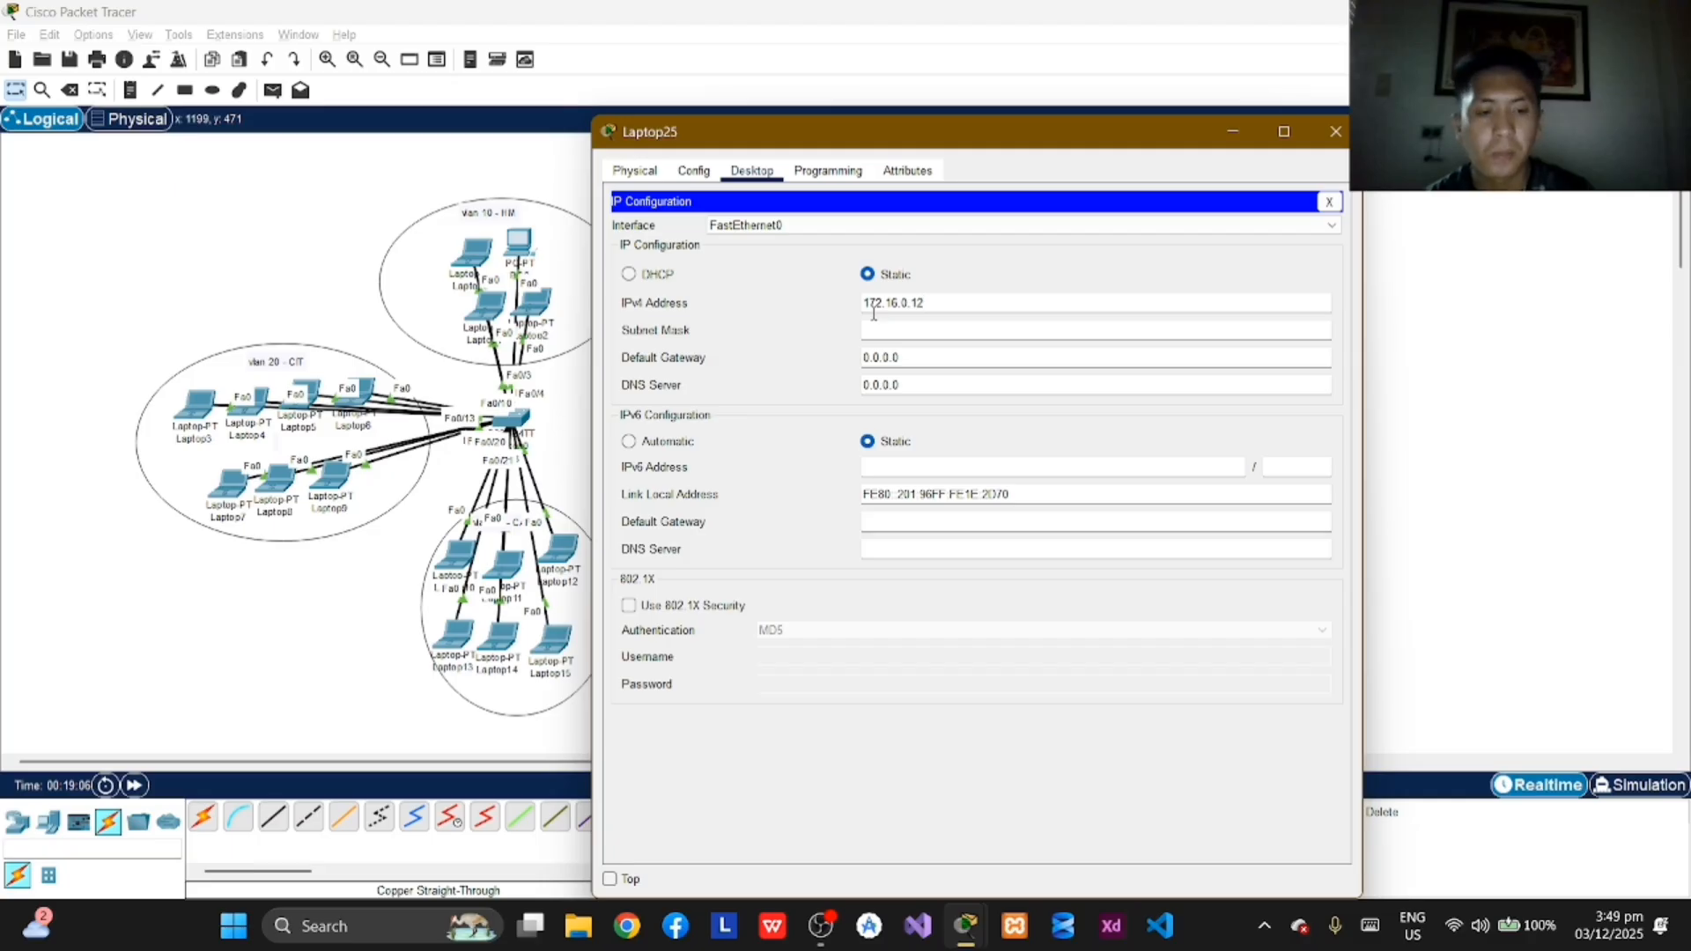
{"action": "key", "text": "Return"}
{"action": "left_click", "coordinate": [1328, 140]}
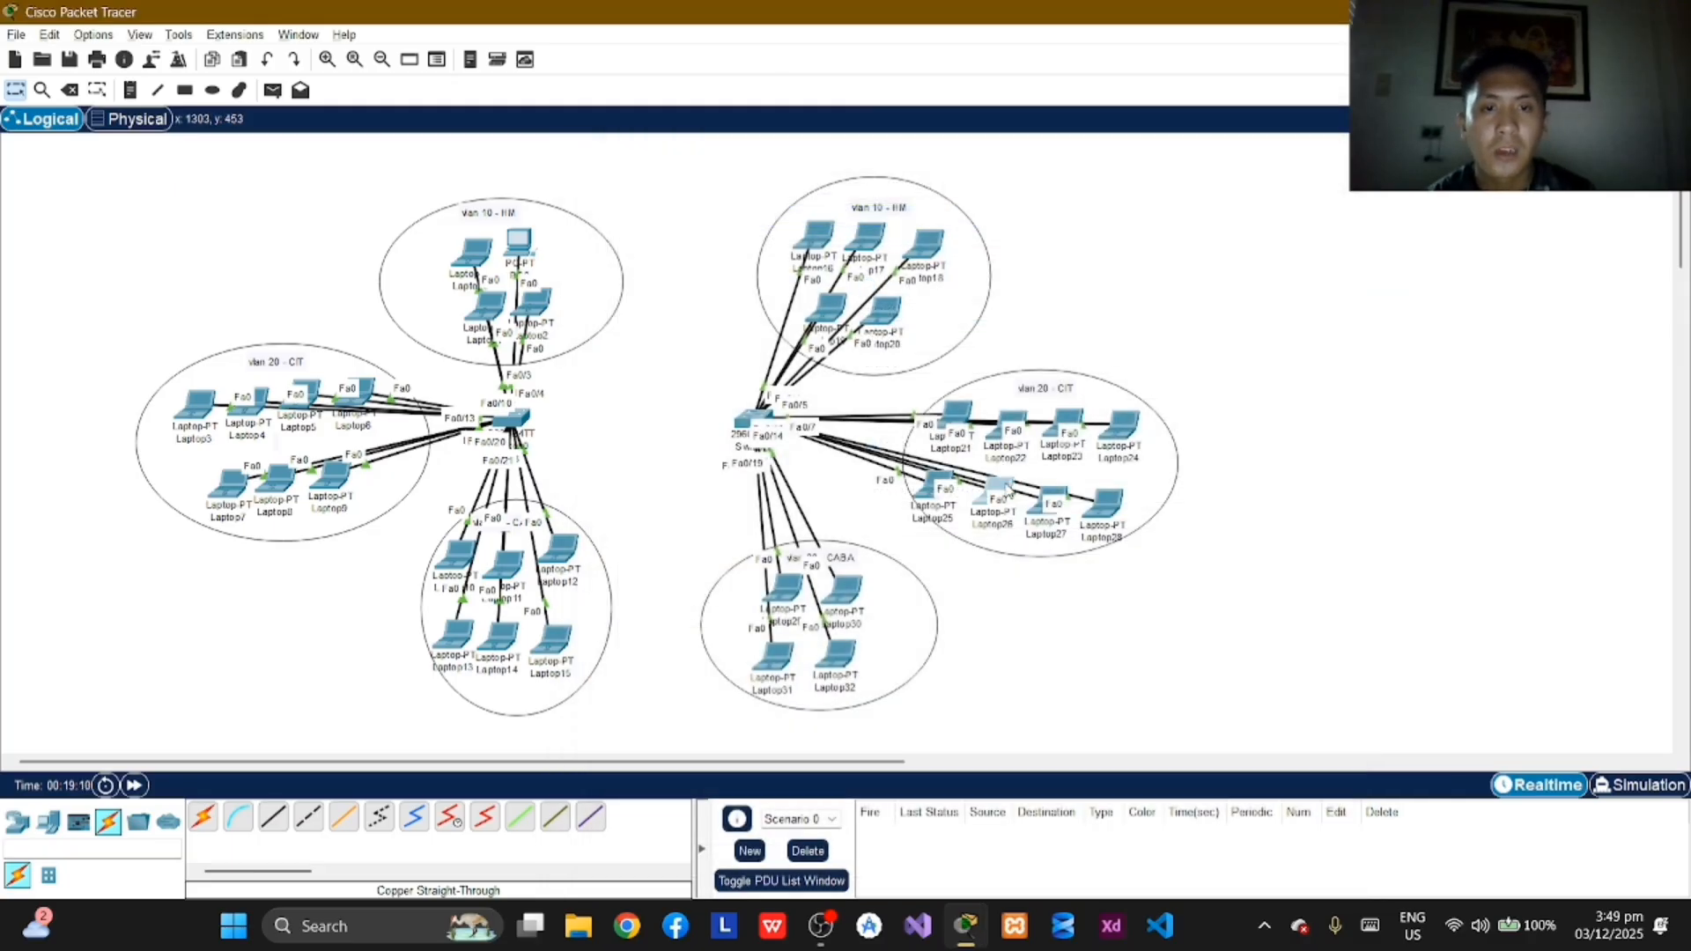
Step: Assign Laptop26 in VLAN 20 the static IPv4 address 172.16.0.13 with subnet mask 255.255.0.0 and close its window
{"action": "left_click", "coordinate": [1006, 487]}
{"action": "left_click", "coordinate": [752, 170]}
{"action": "left_click", "coordinate": [687, 255]}
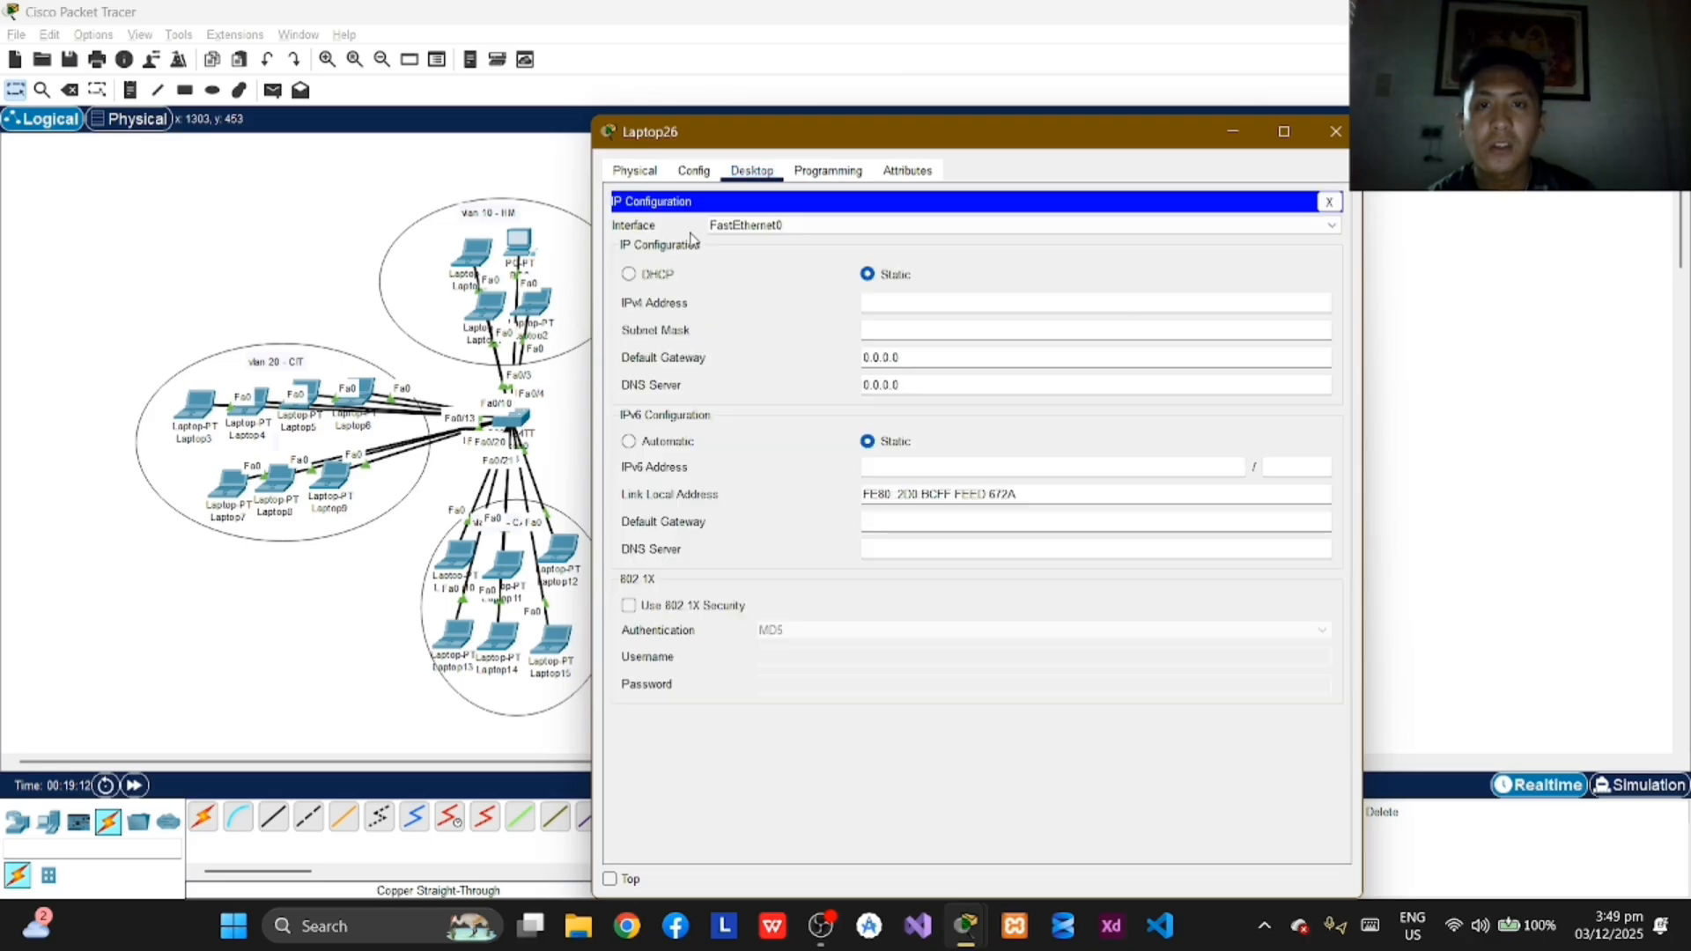
{"action": "left_click", "coordinate": [896, 302]}
{"action": "type", "text": "172.16.0"}
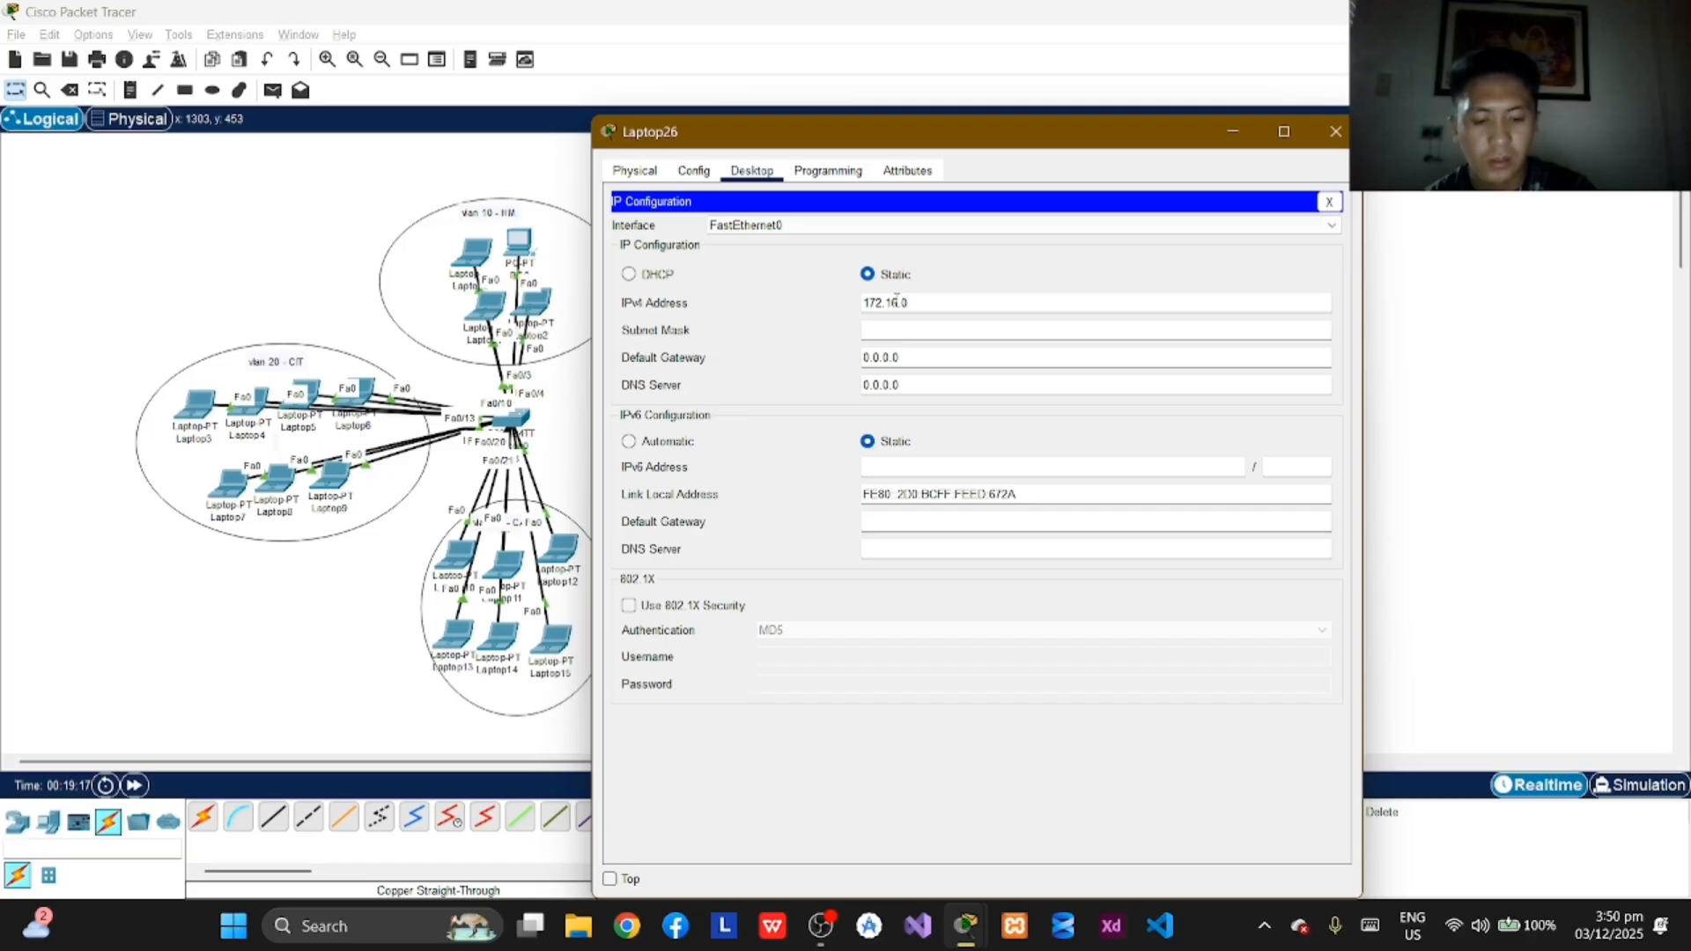
{"action": "type", "text": "."}
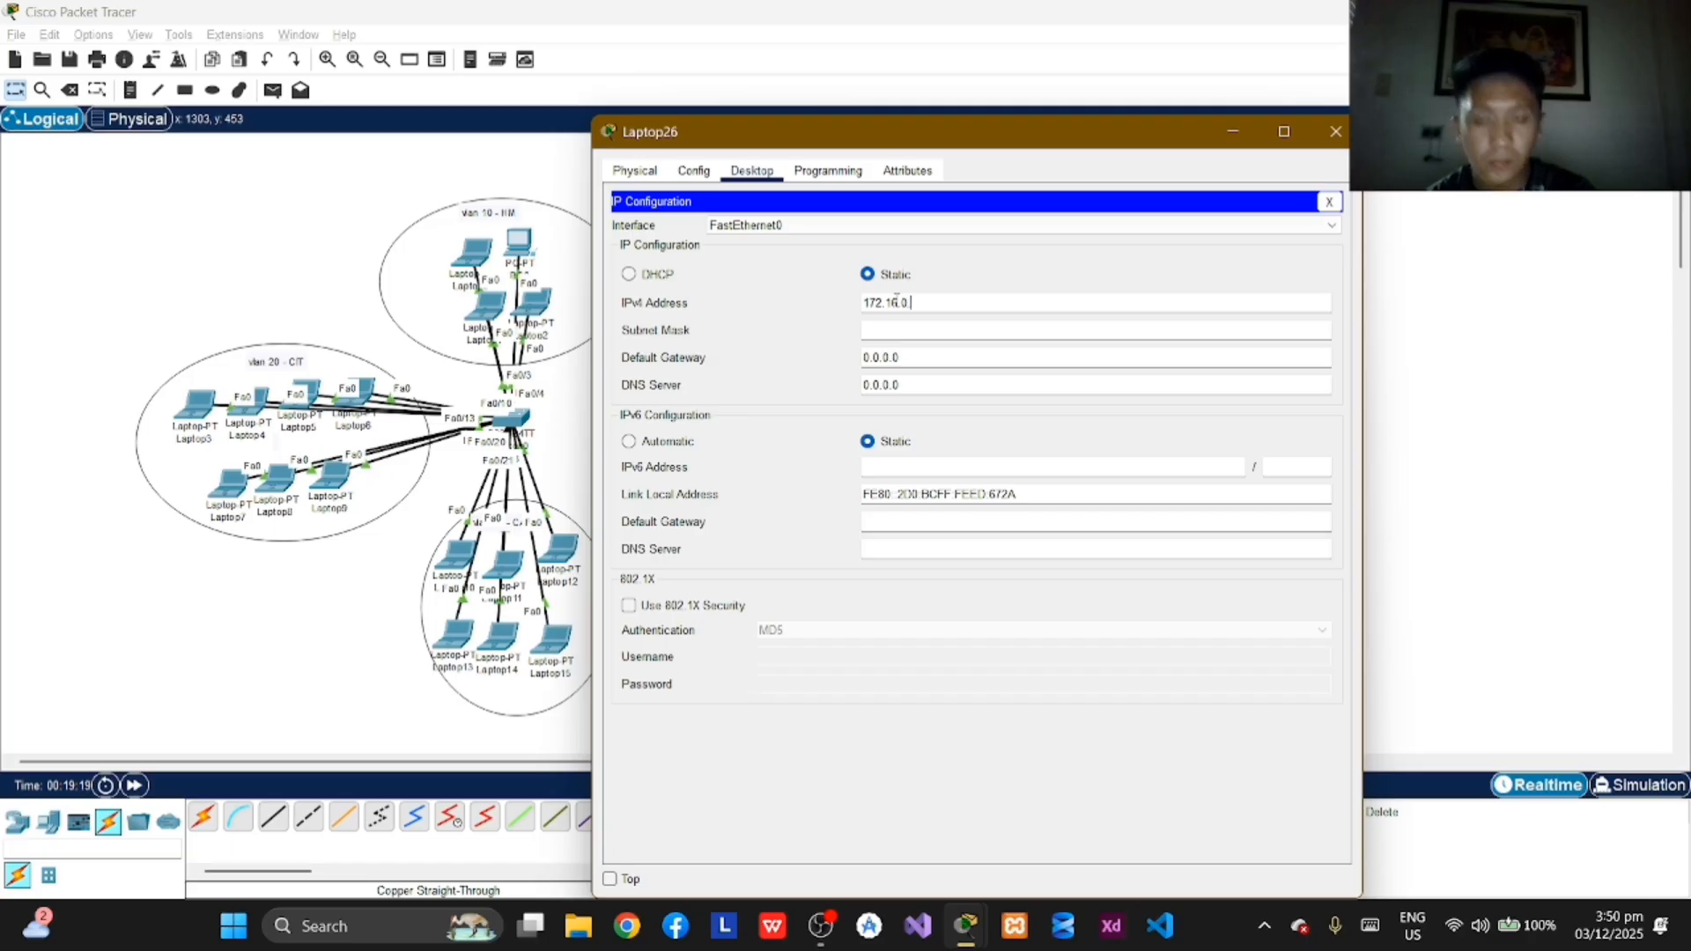
{"action": "type", "text": "13"}
{"action": "key", "text": "Return"}
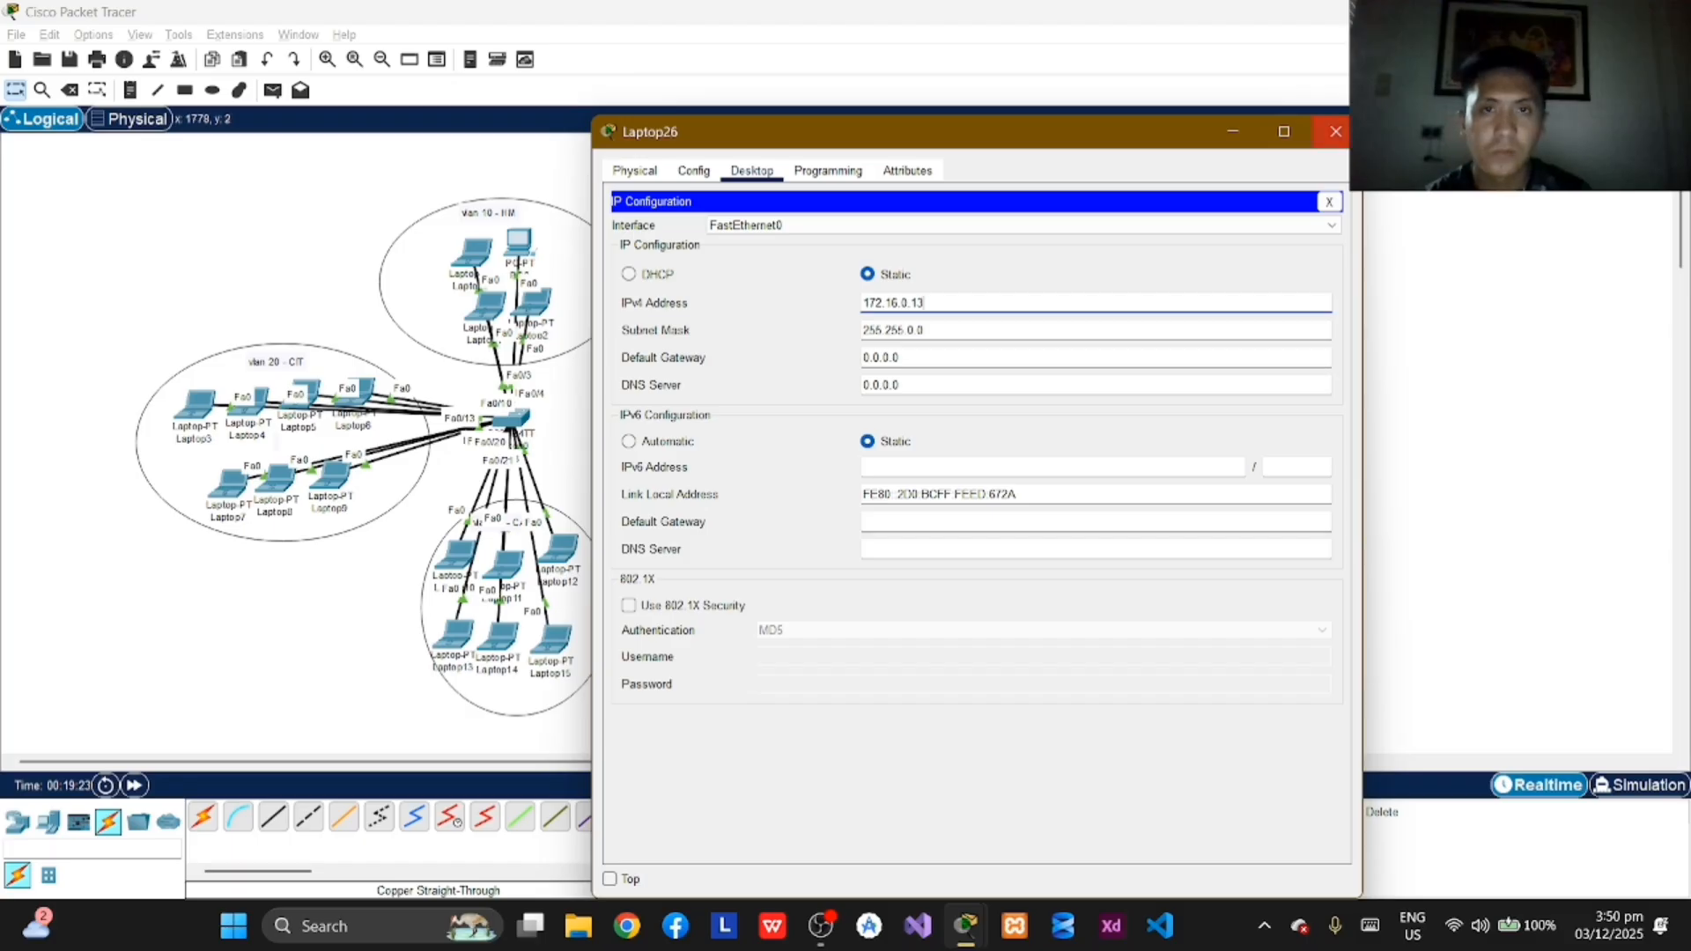
{"action": "left_click", "coordinate": [1336, 131]}
Step: Assign Laptop27 in VLAN 20 the static IPv4 address 172.16.0.14 with subnet mask 255.255.0.0 and close its window
{"action": "left_click", "coordinate": [1040, 516]}
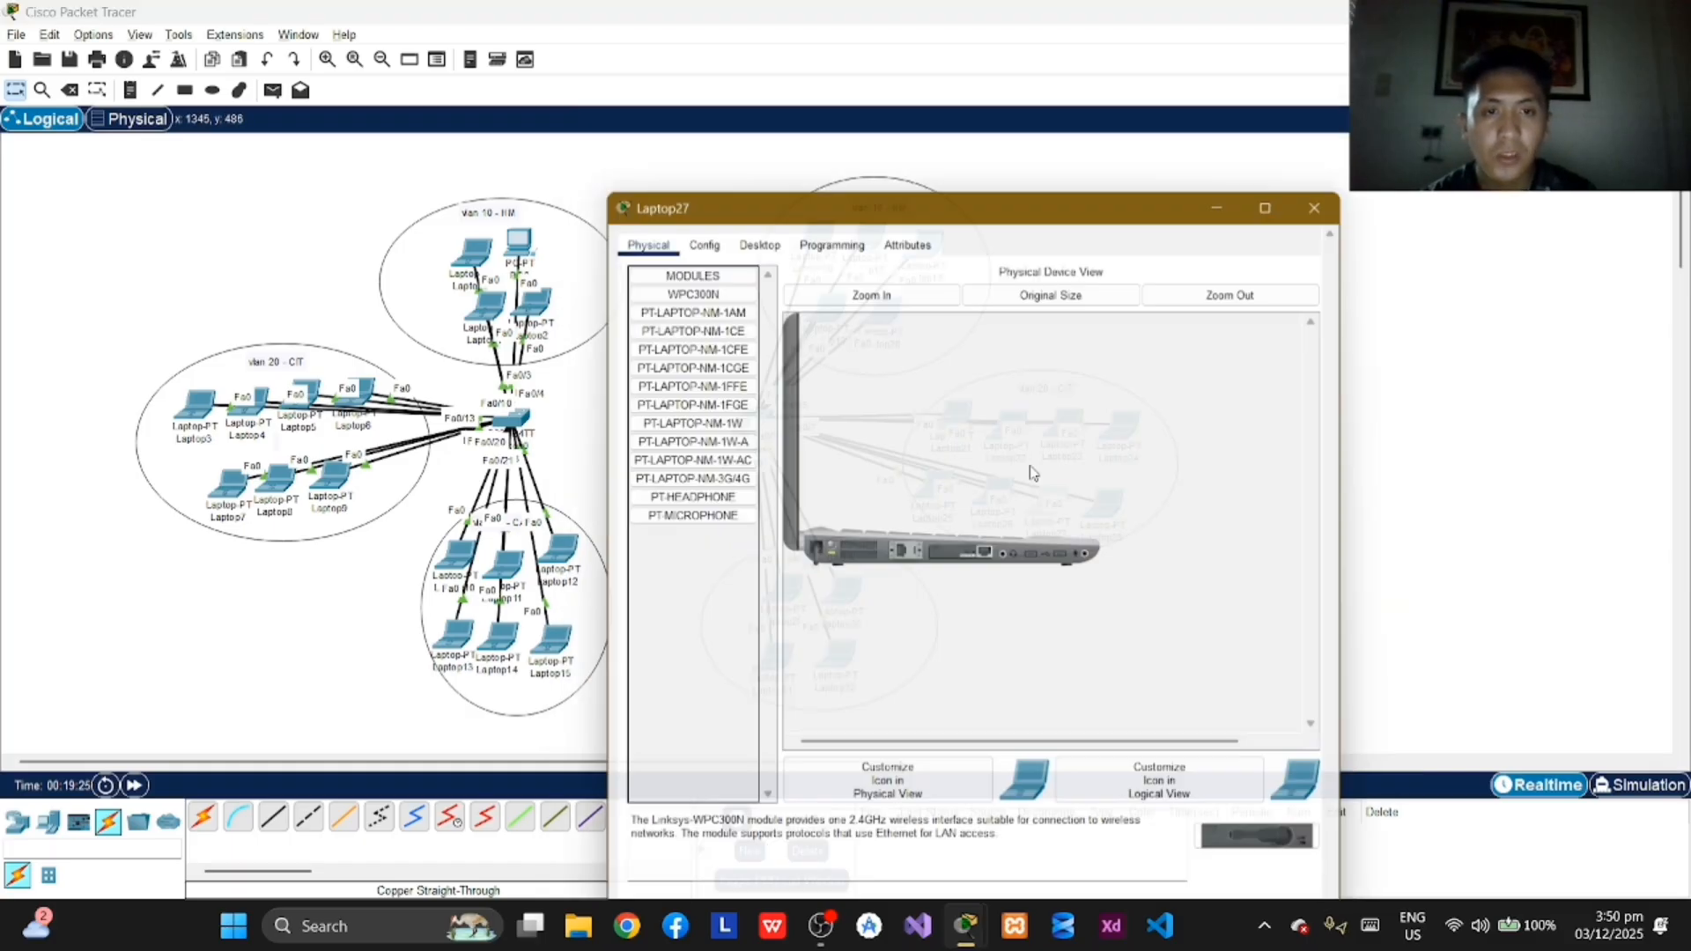
{"action": "left_click", "coordinate": [754, 171]}
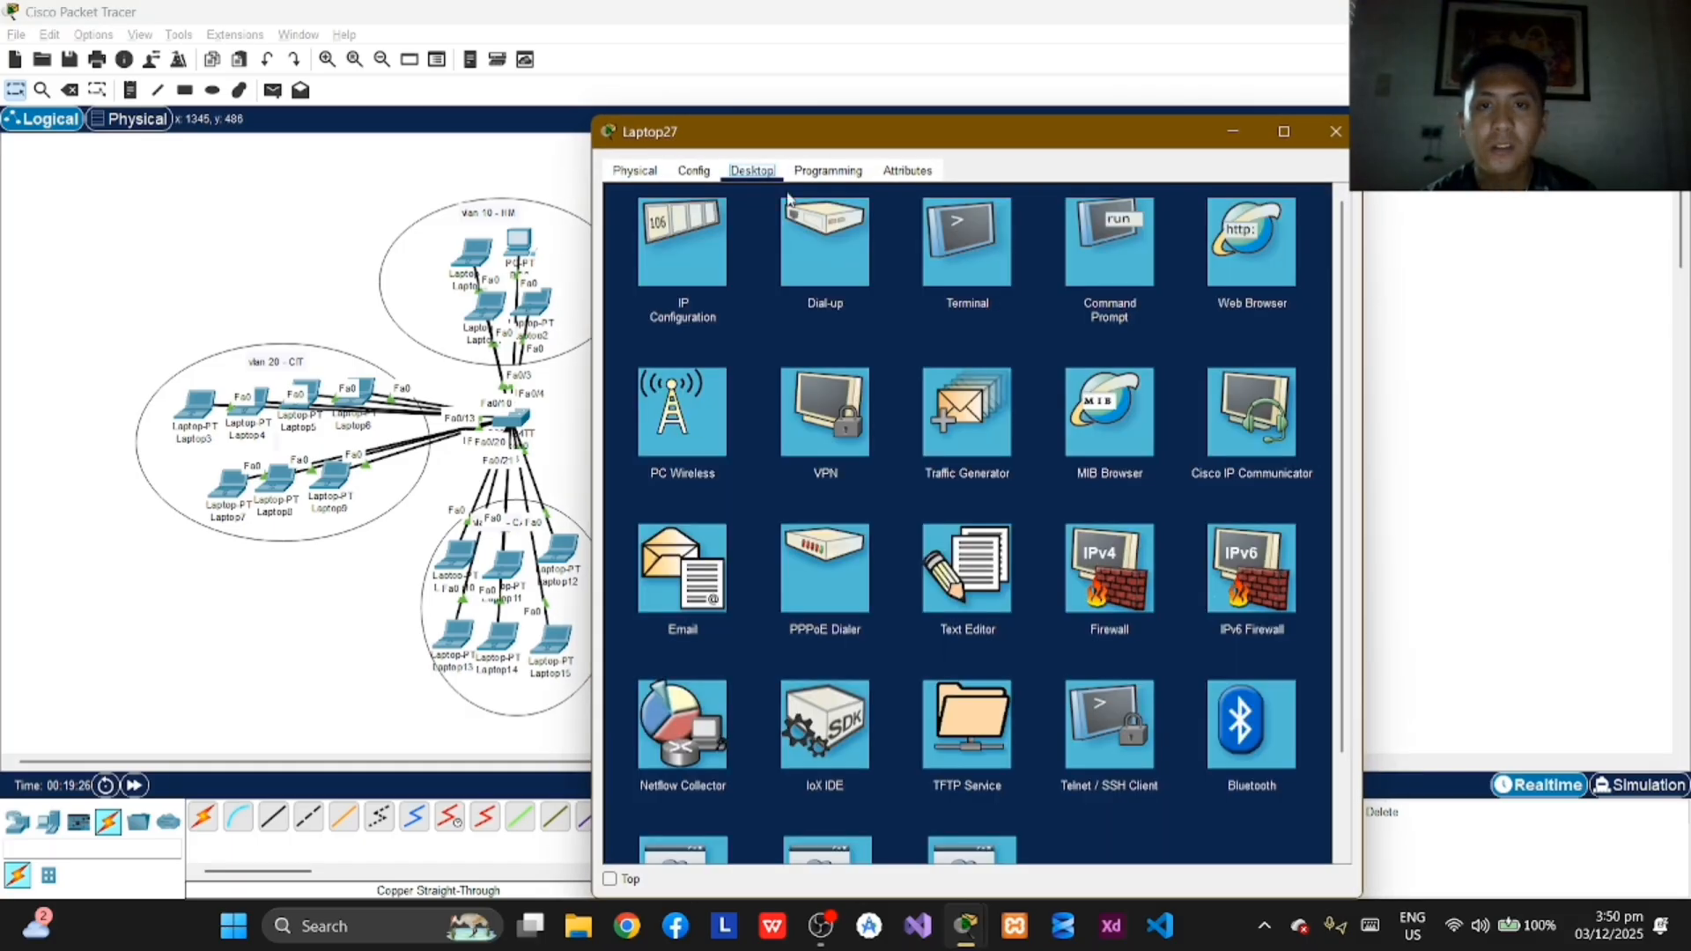
{"action": "left_click", "coordinate": [728, 264]}
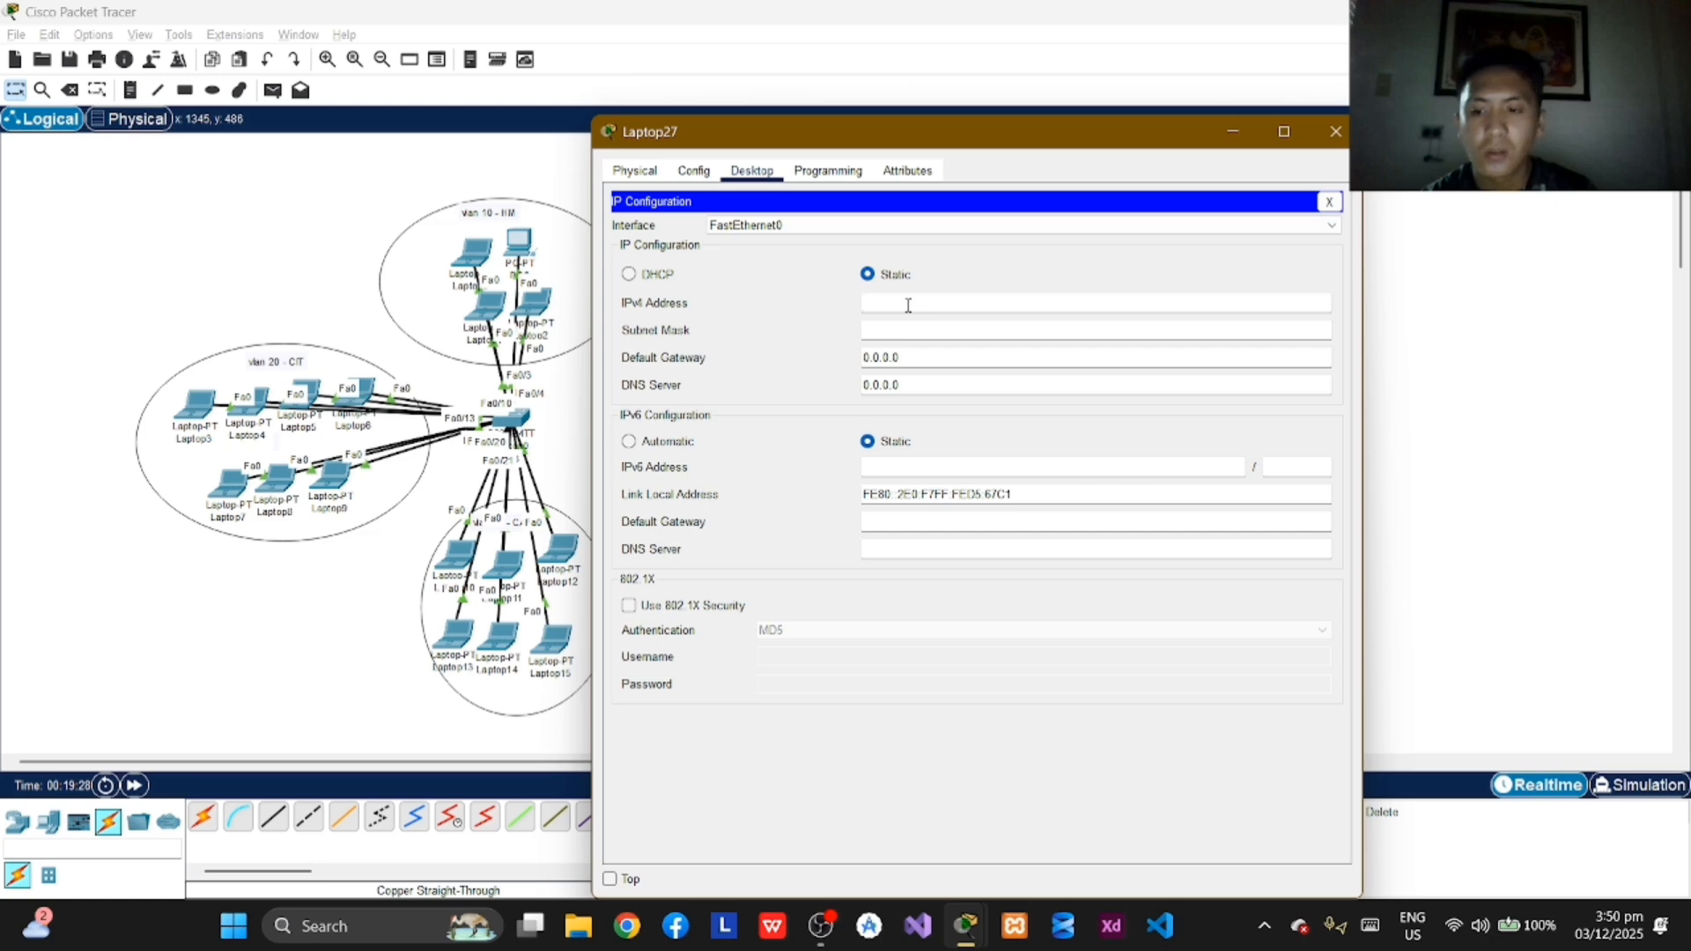
{"action": "left_click", "coordinate": [908, 306]}
{"action": "type", "text": "172.16.0.14"}
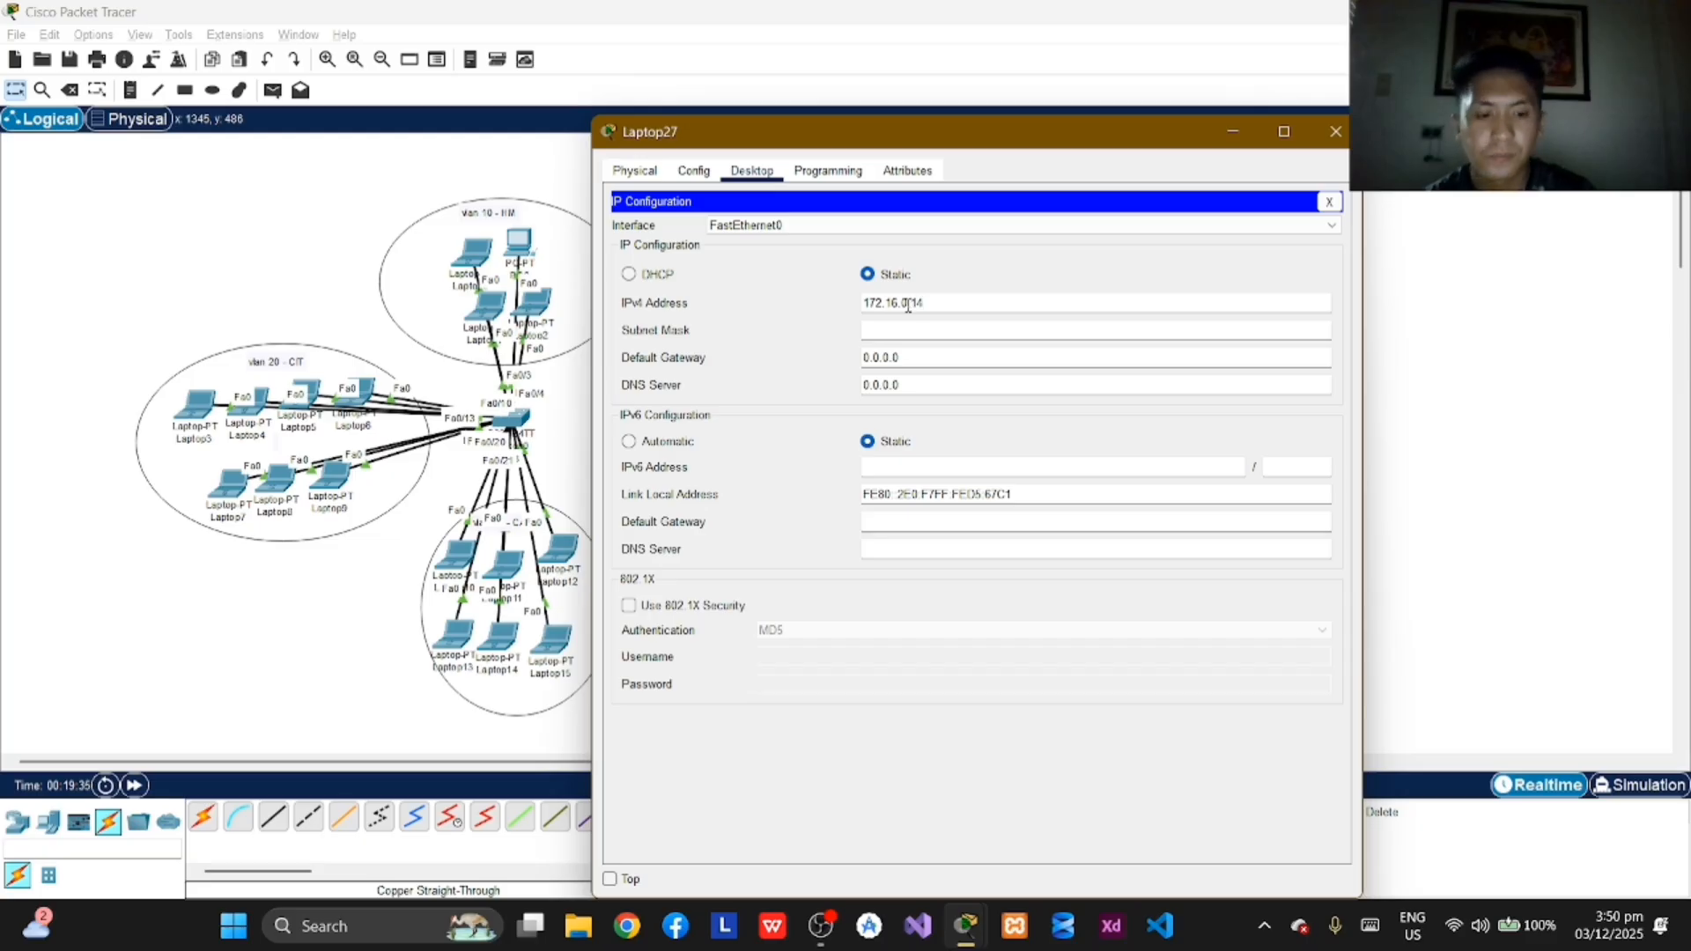
{"action": "key", "text": "Tab"}
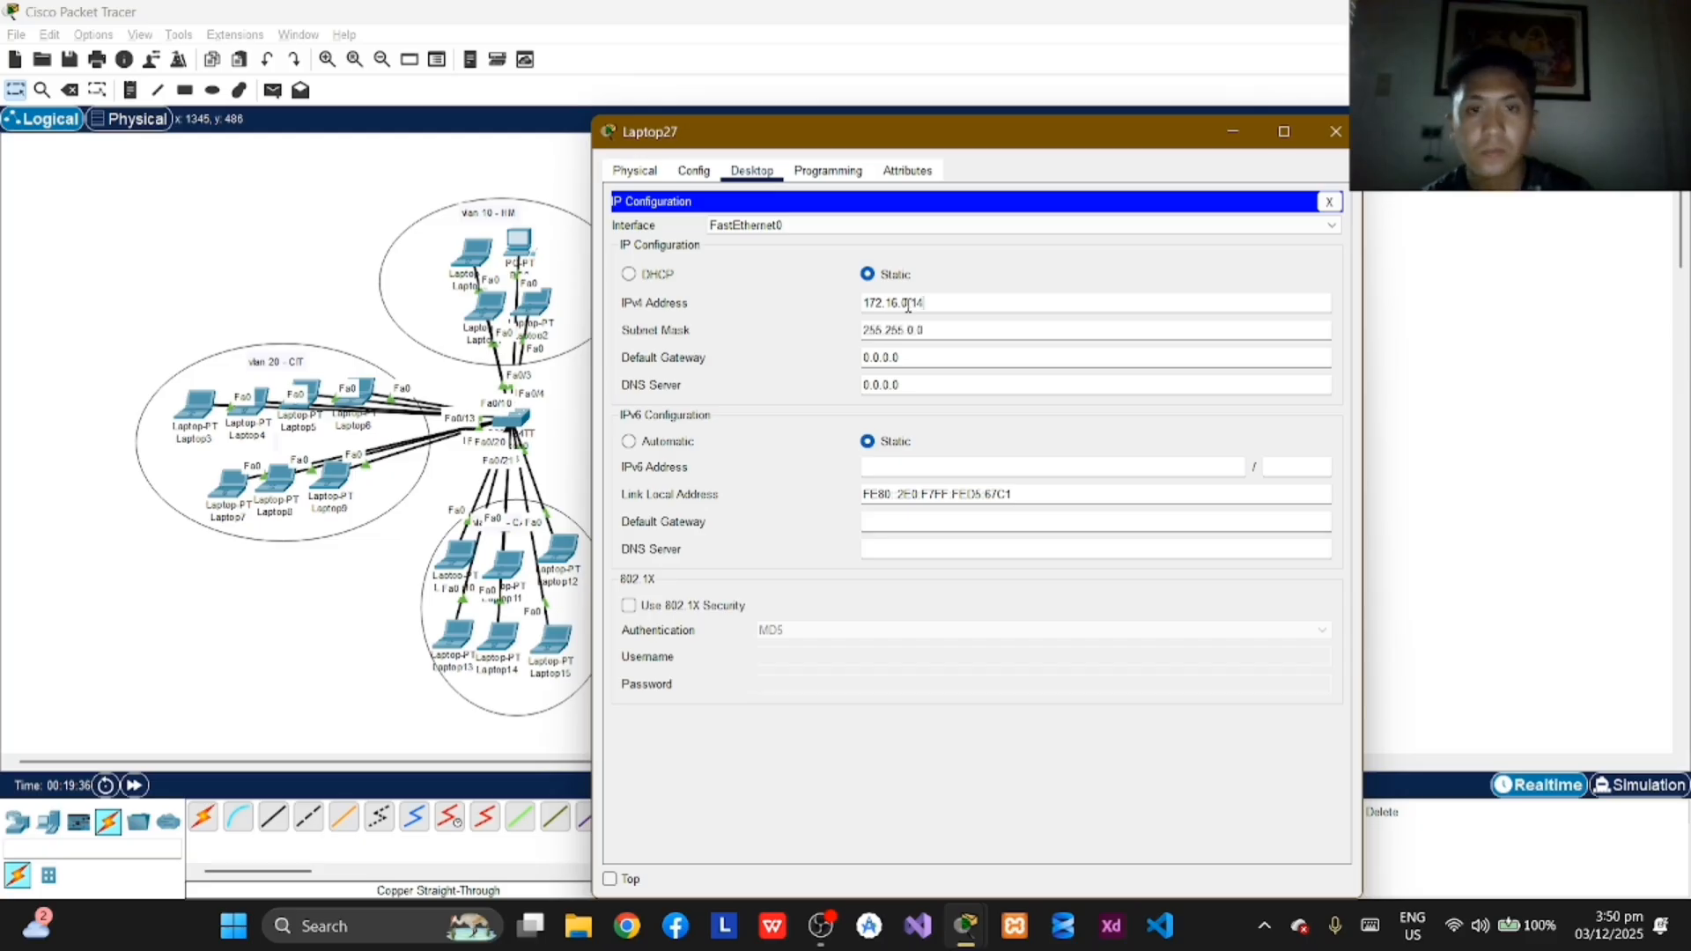
{"action": "left_click", "coordinate": [1335, 131]}
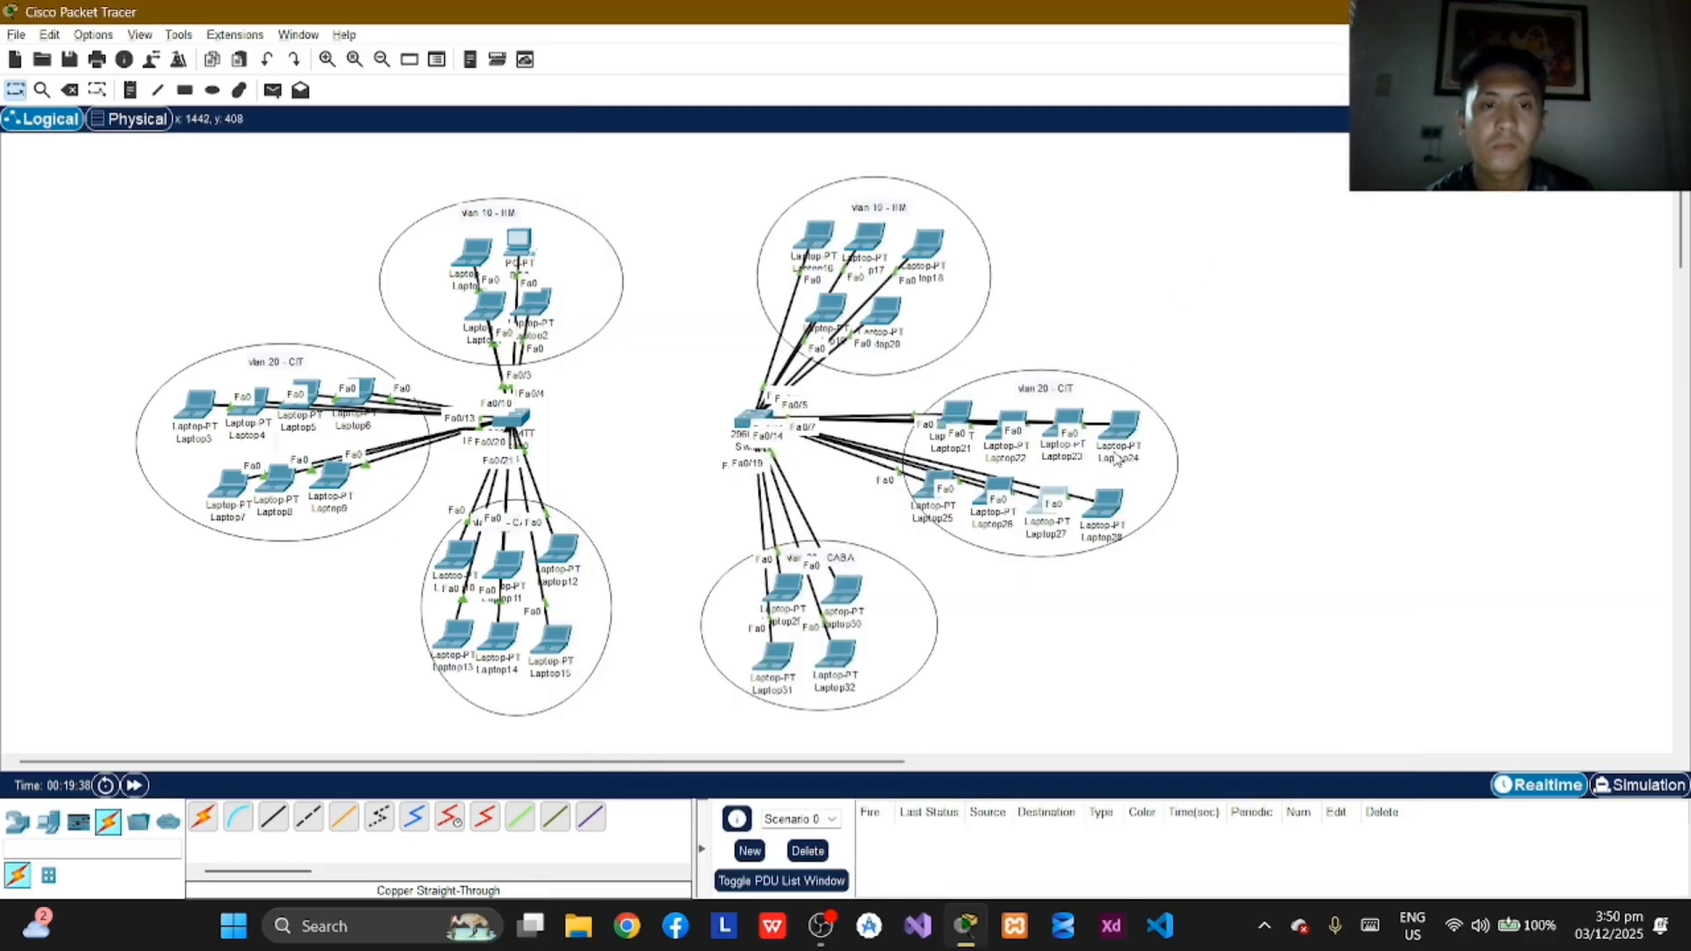
Step: Assign Laptop28 in VLAN 20 the static IPv4 address 172.16.0.15 with subnet mask 255.255.0.0 and close its window
{"action": "left_click", "coordinate": [1112, 509]}
{"action": "left_click", "coordinate": [751, 170]}
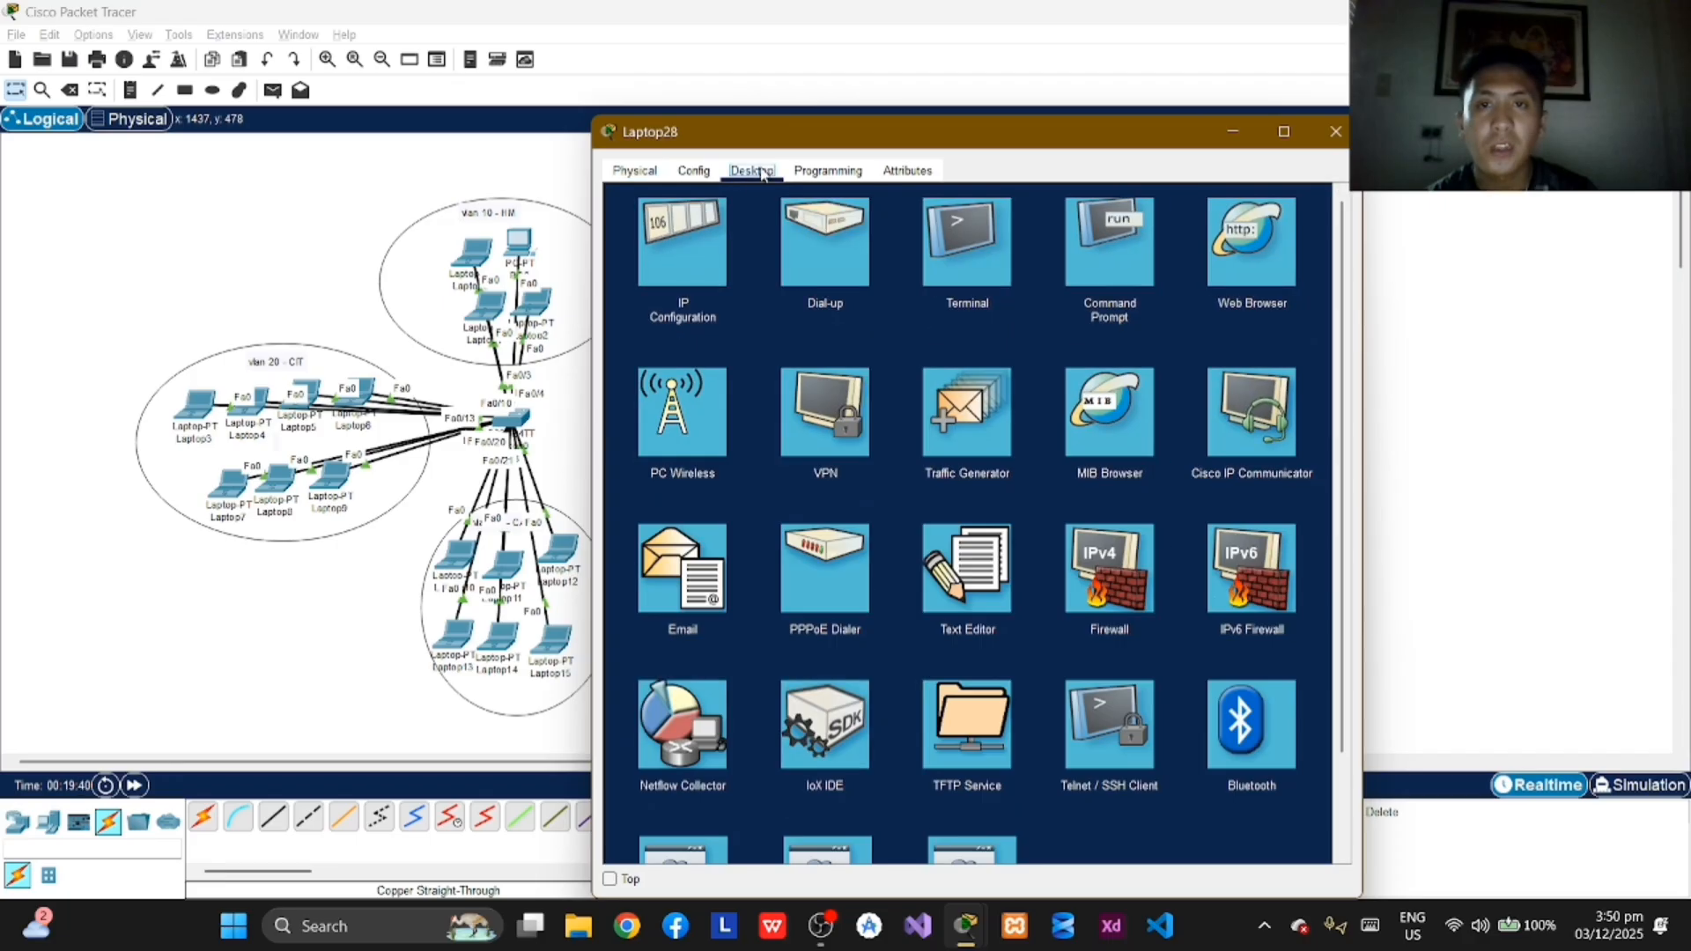
{"action": "left_click", "coordinate": [682, 245]}
{"action": "left_click", "coordinate": [909, 299]}
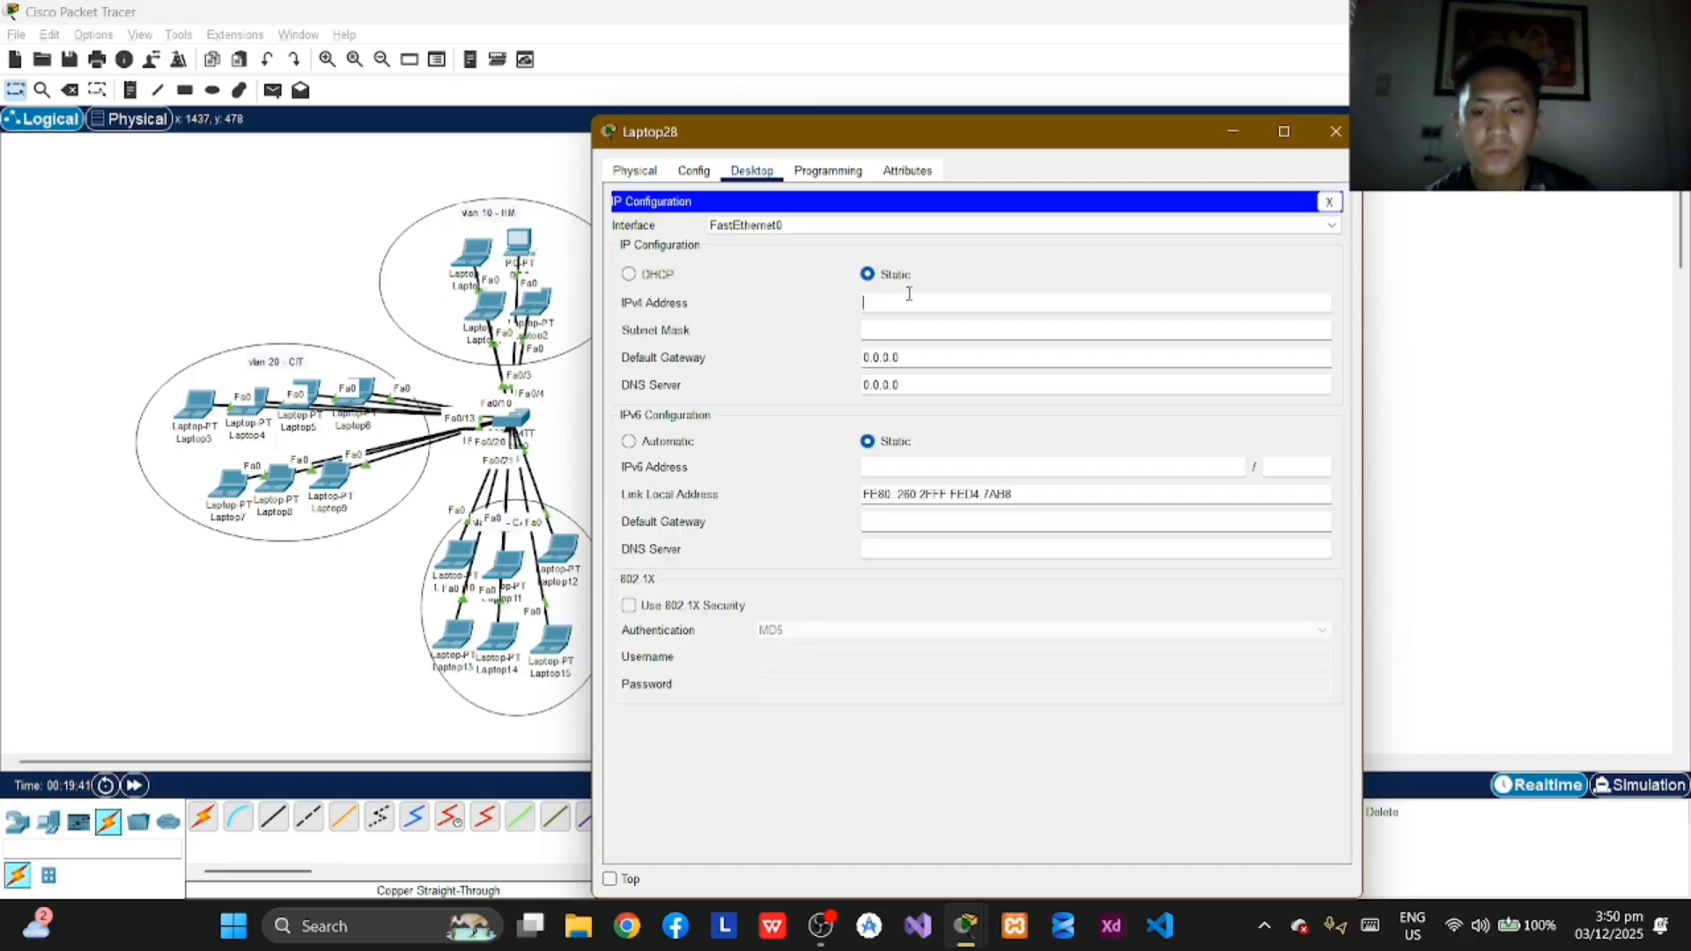
{"action": "type", "text": "172"}
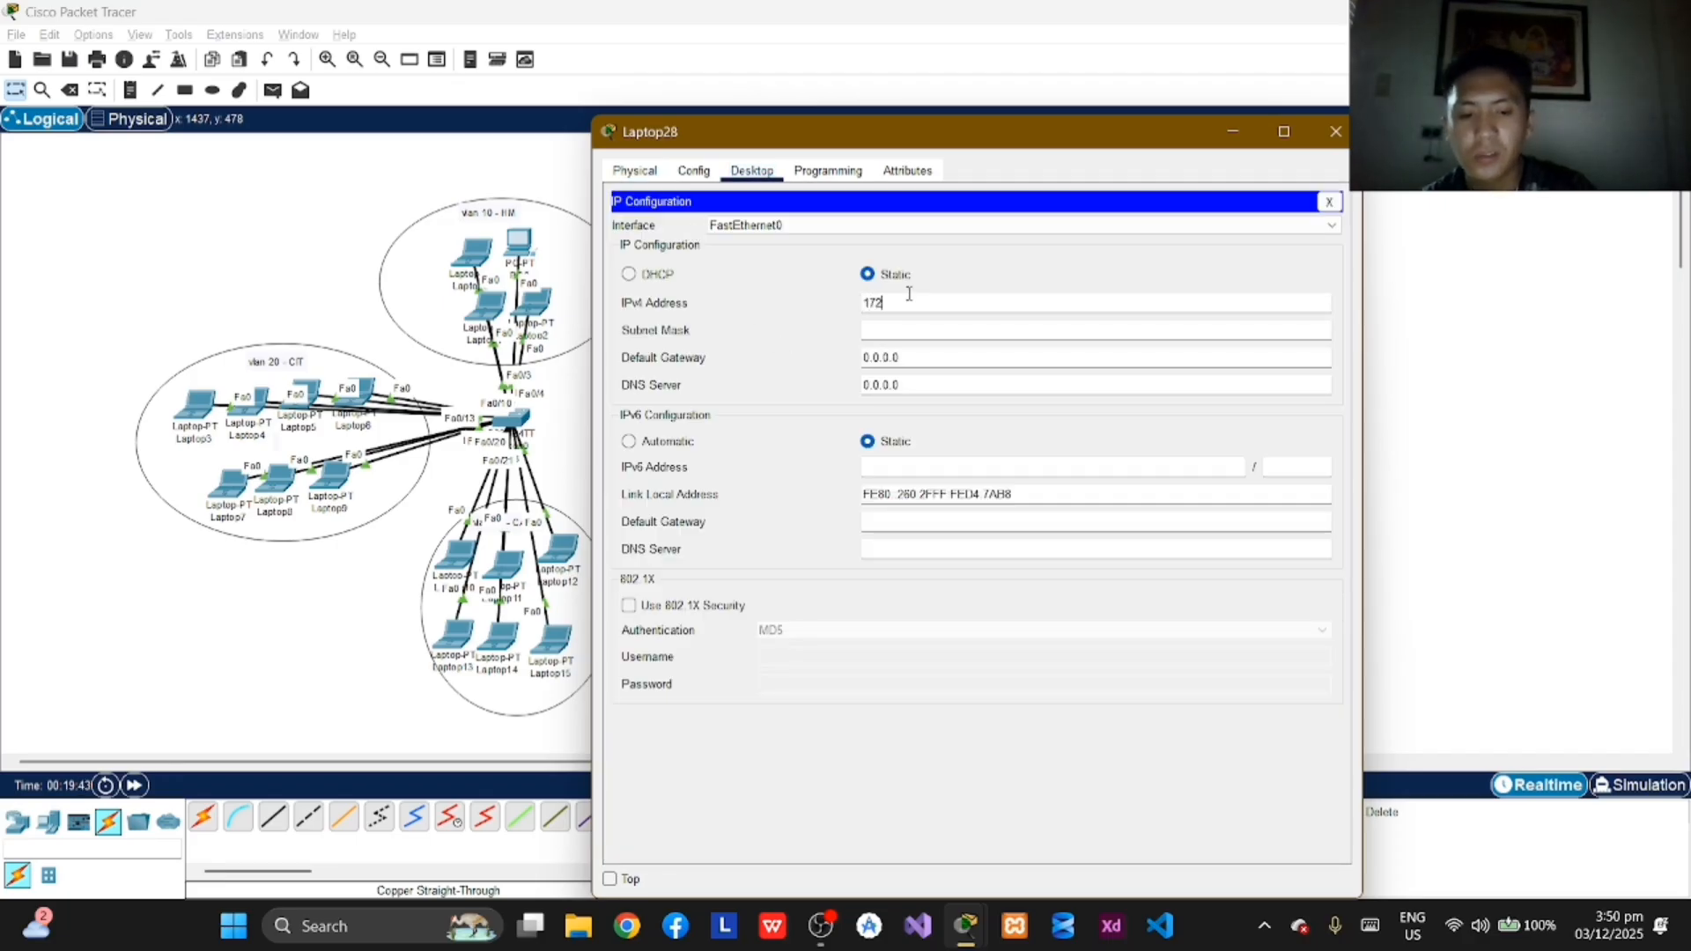
{"action": "type", "text": ".16.0"}
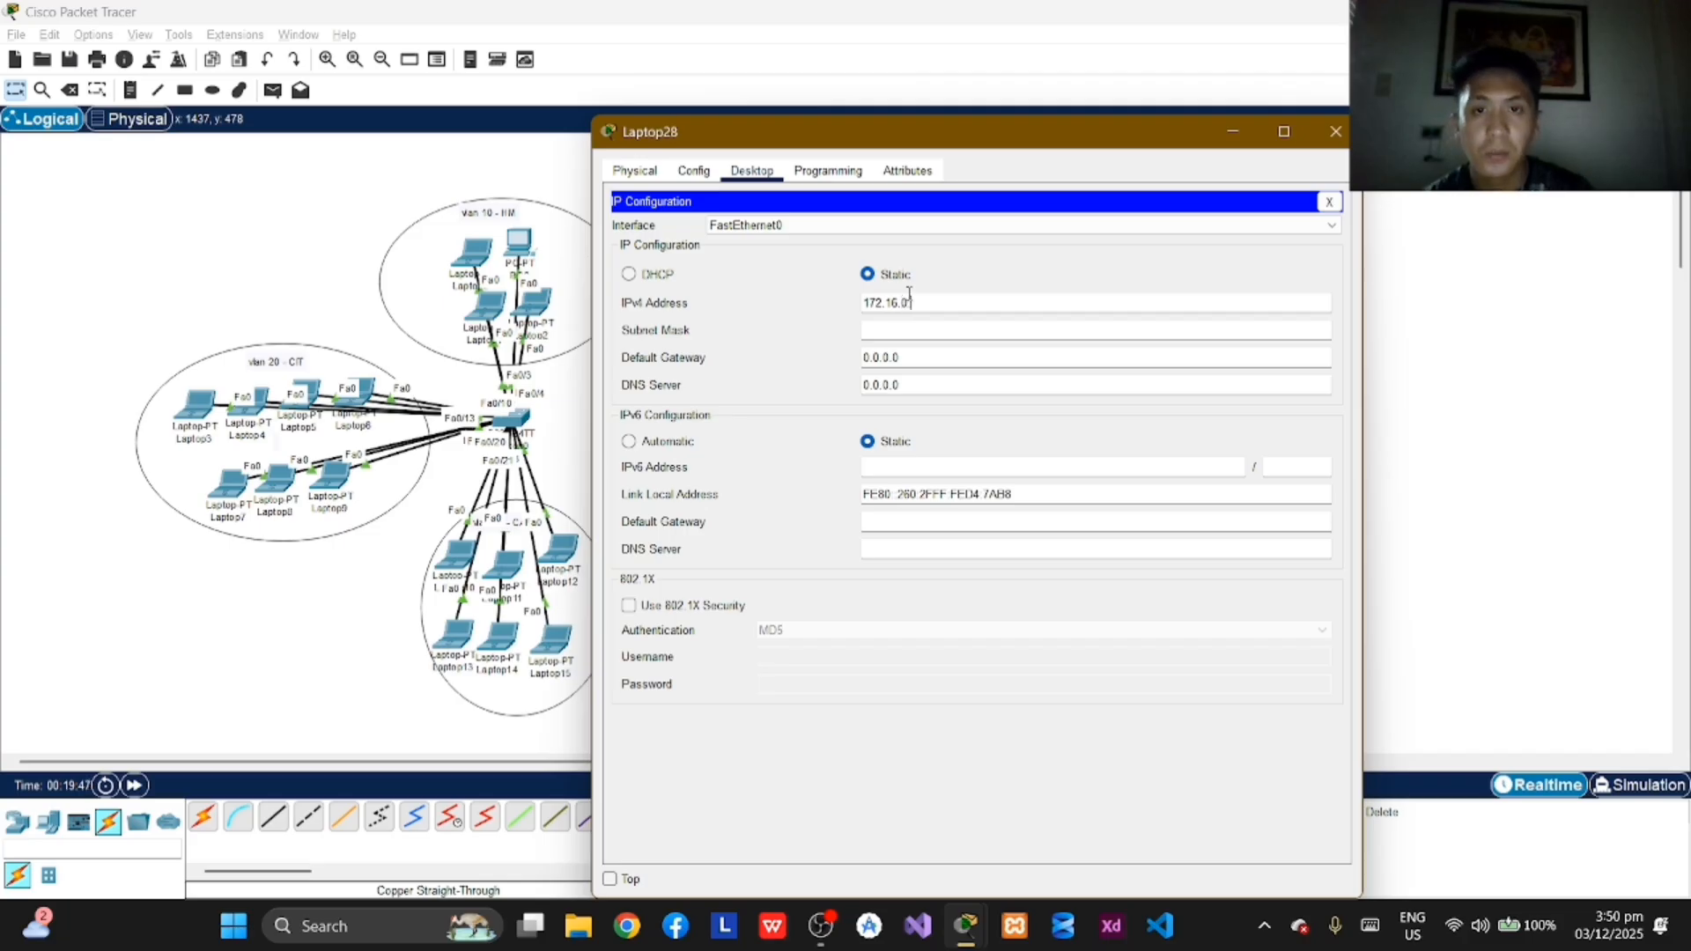
{"action": "type", "text": ".15"}
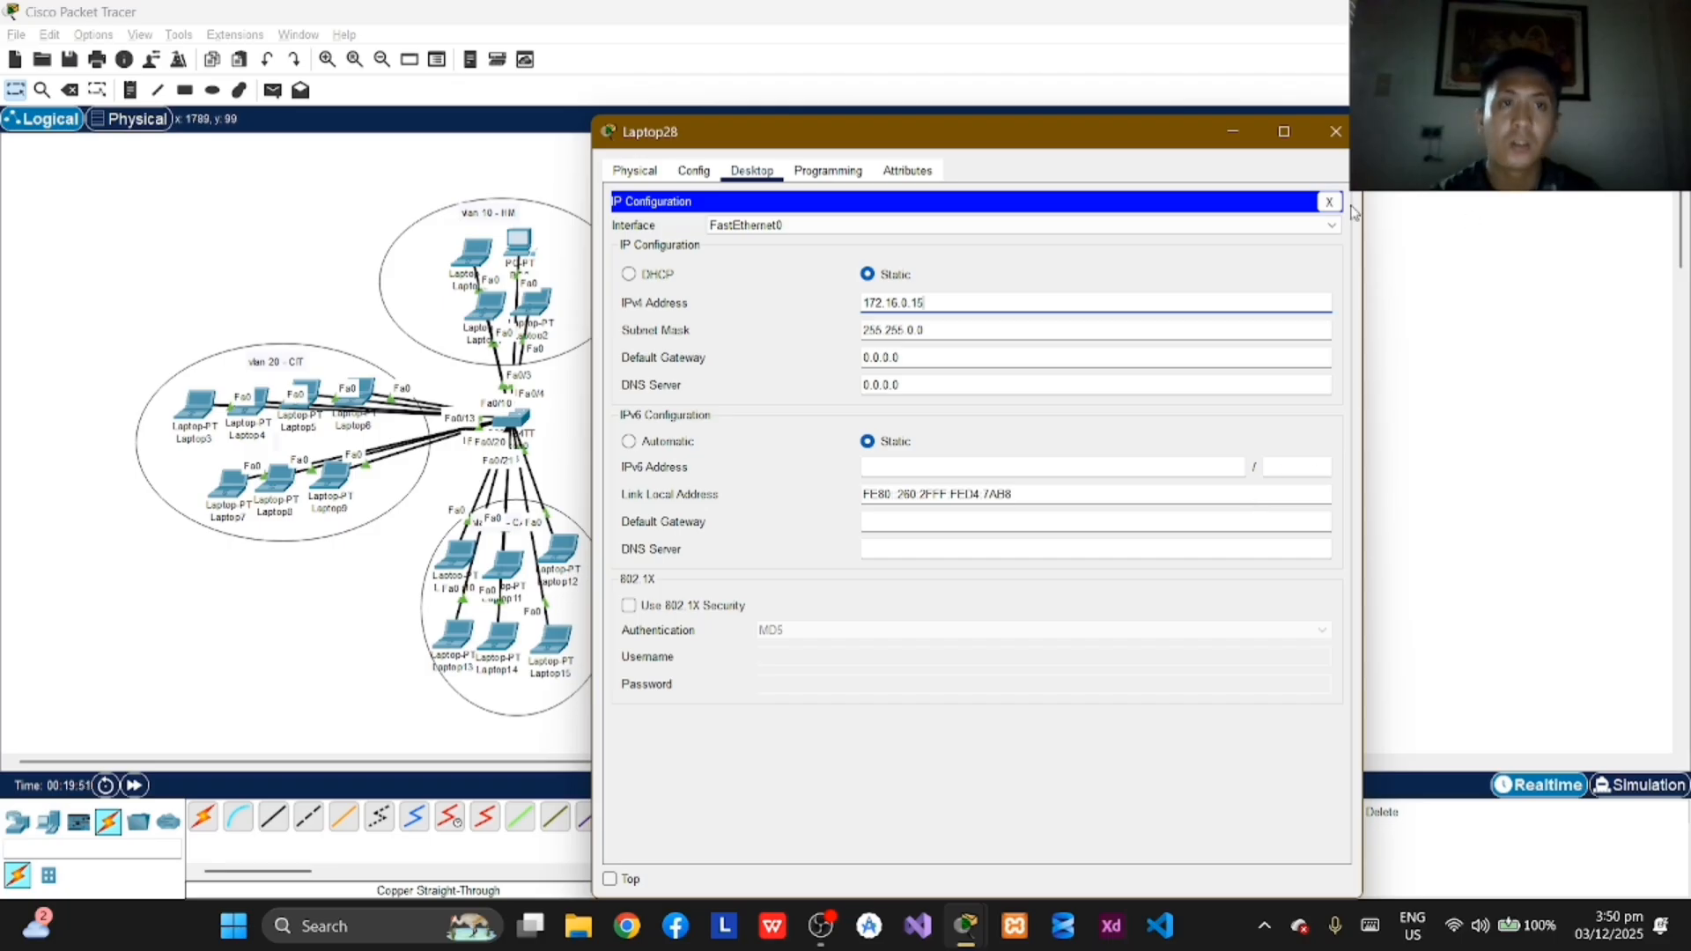
{"action": "left_click", "coordinate": [1335, 131]}
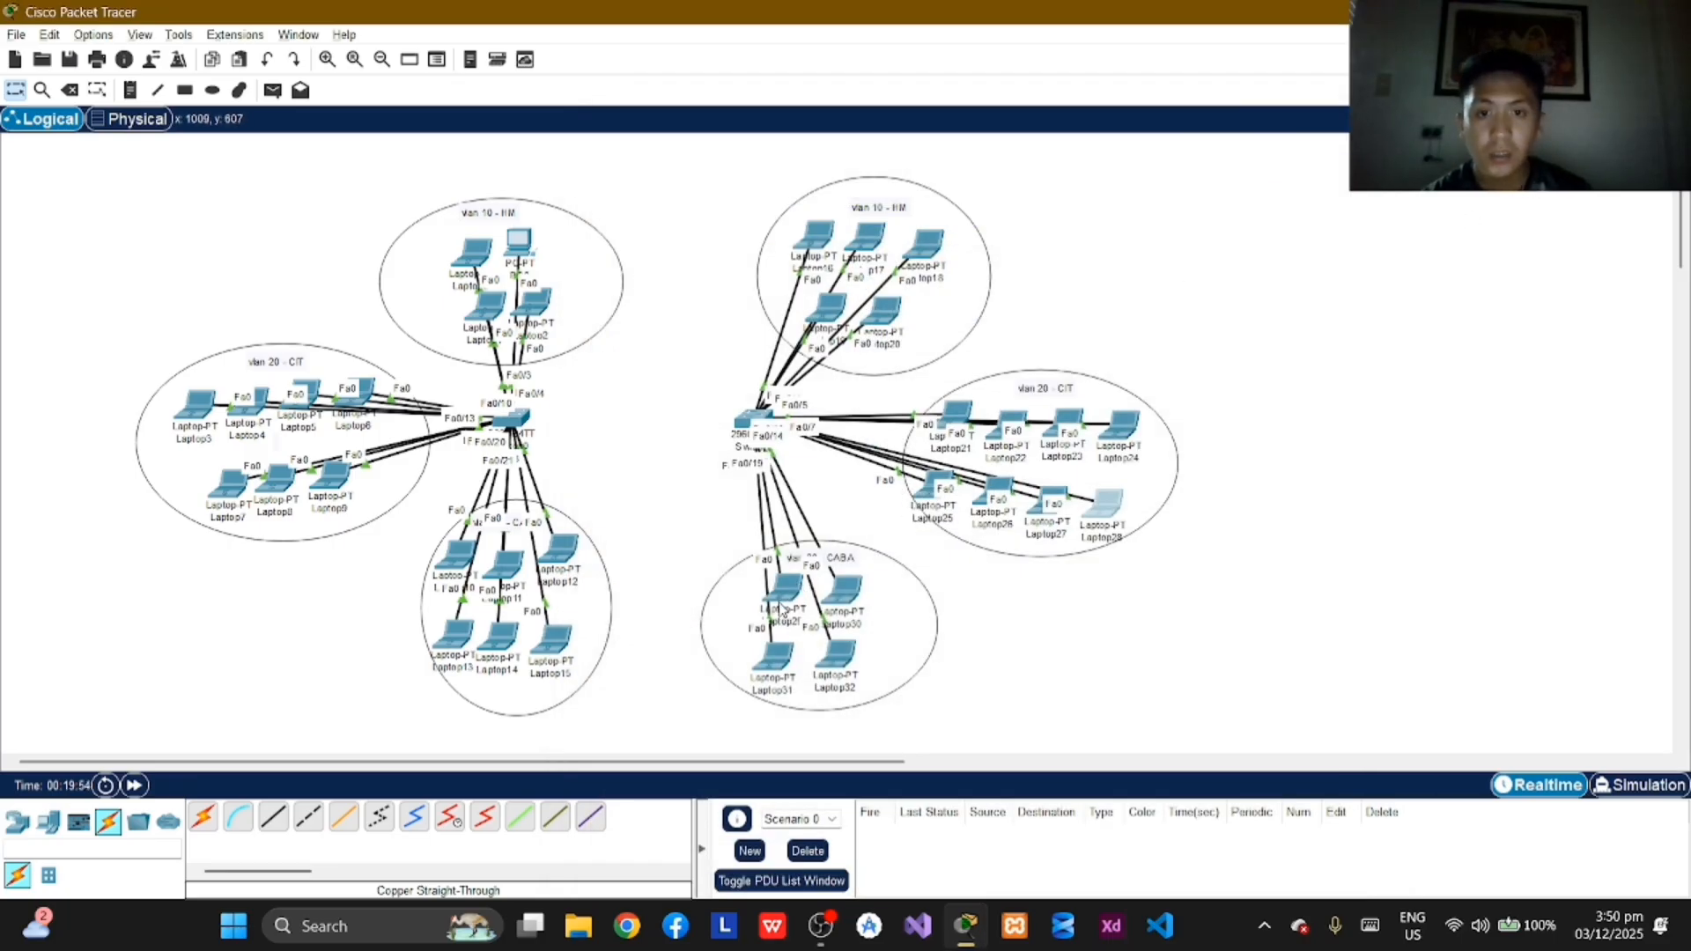
Step: Assign Laptop29 in VLAN 30 the static IPv4 address 192.168.2.7 with the default subnet mask and close its window
{"action": "left_click", "coordinate": [782, 607]}
{"action": "left_click", "coordinate": [751, 170]}
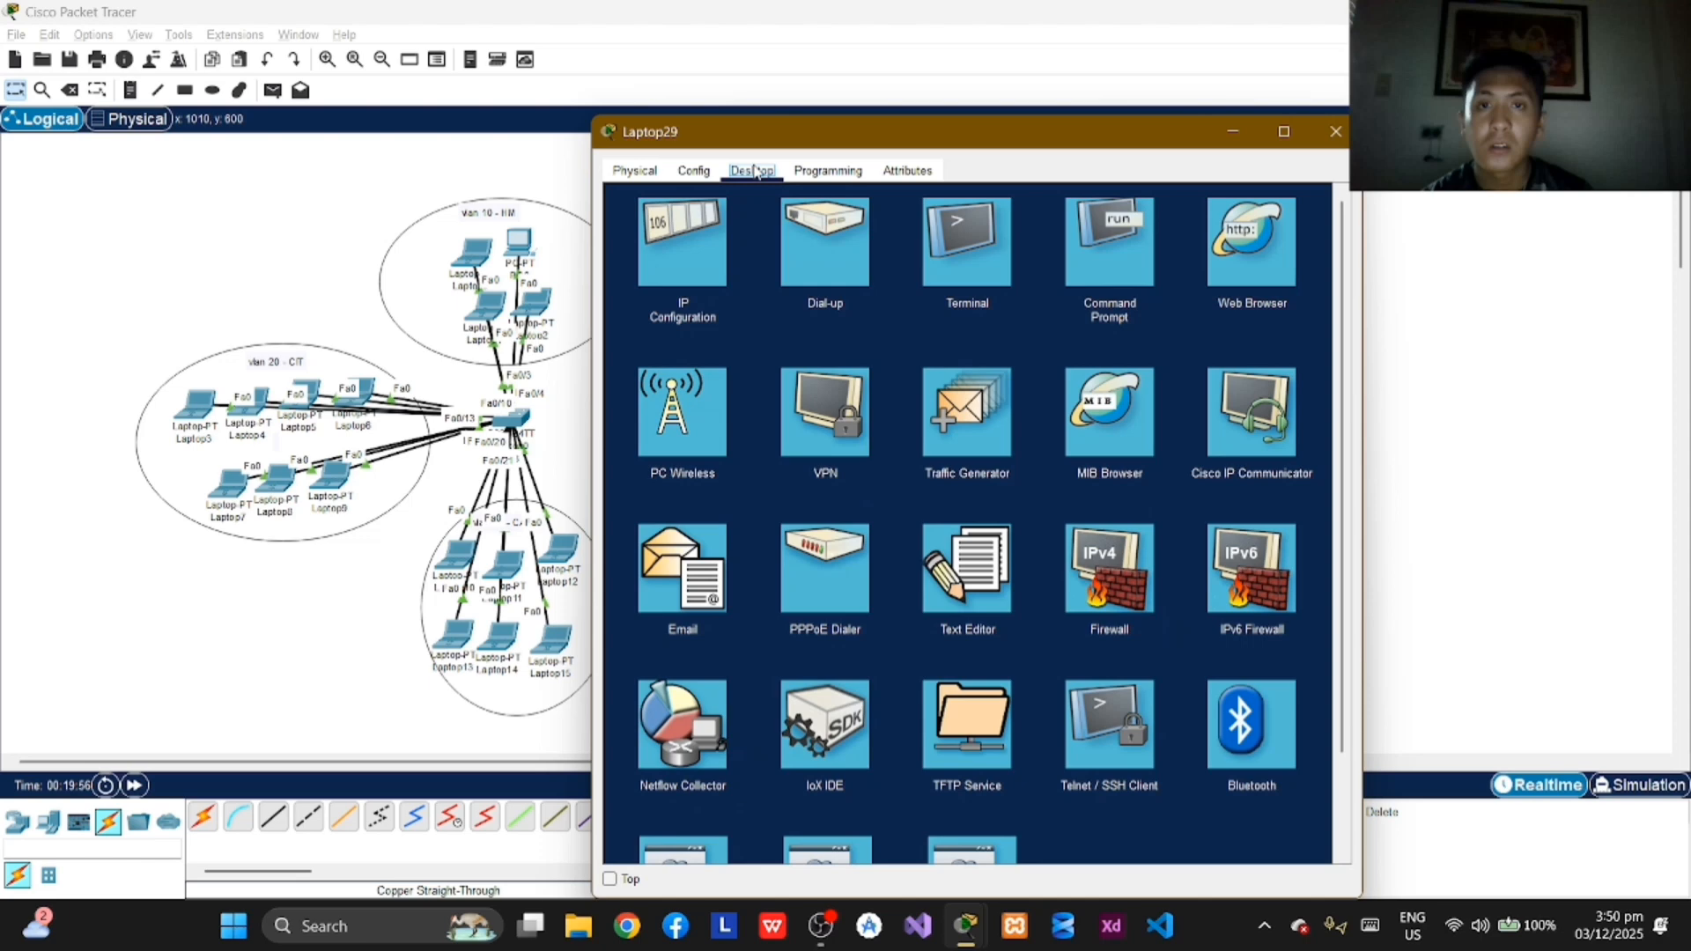
{"action": "left_click", "coordinate": [675, 280]}
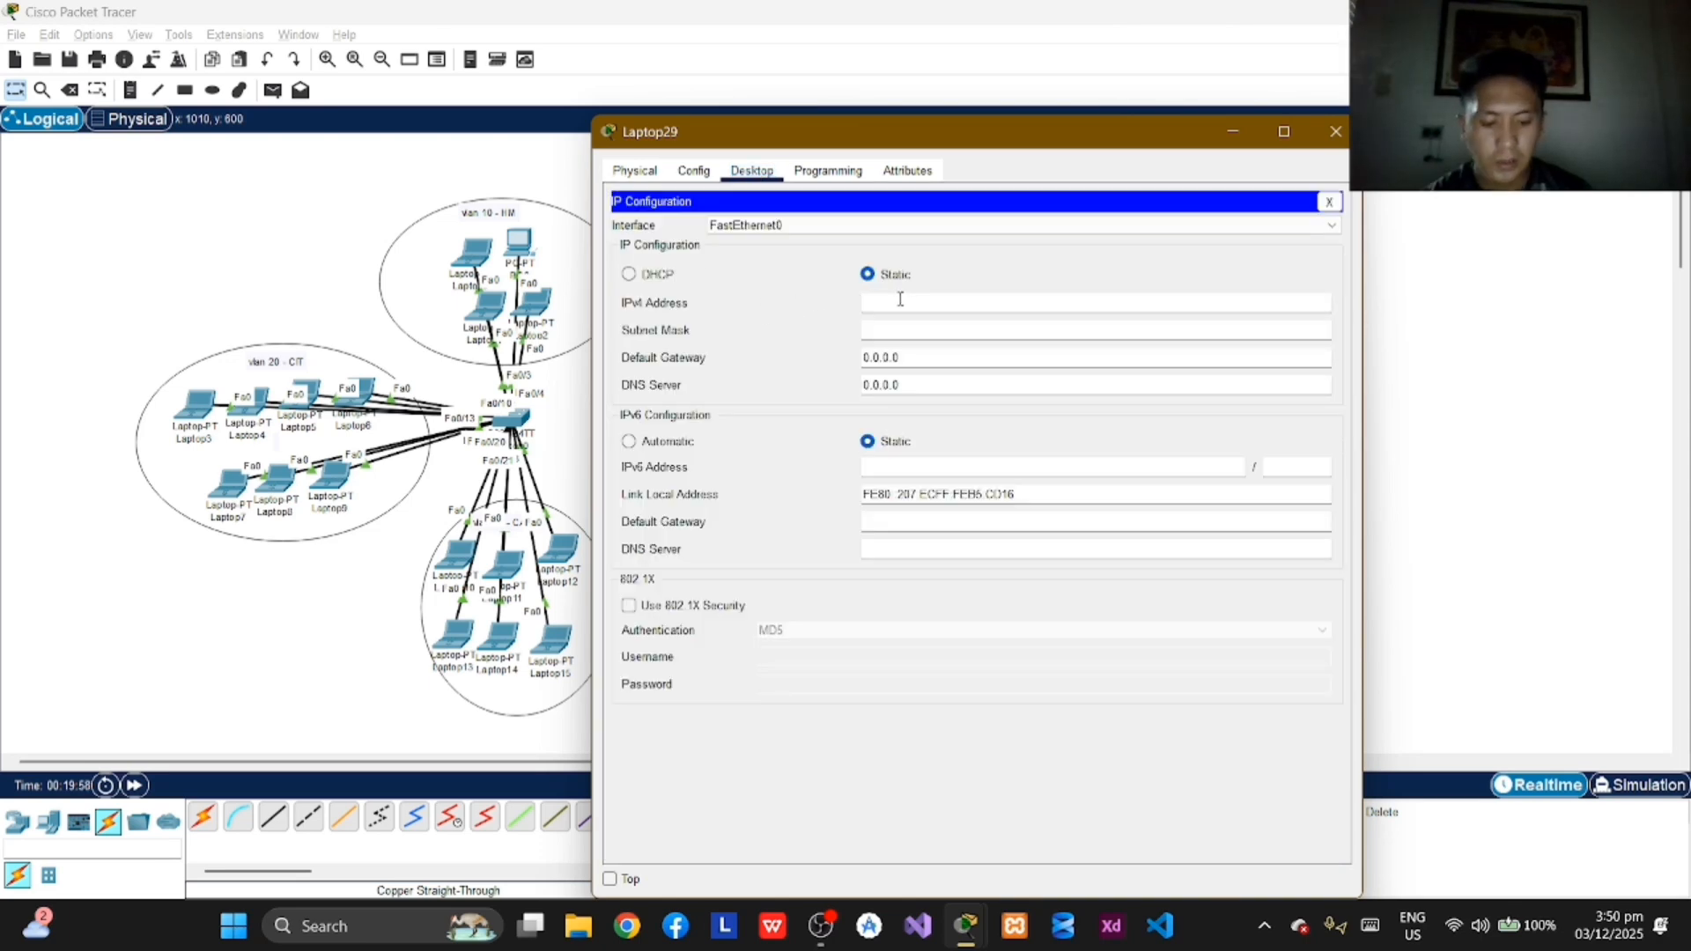
{"action": "type", "text": "192.1"}
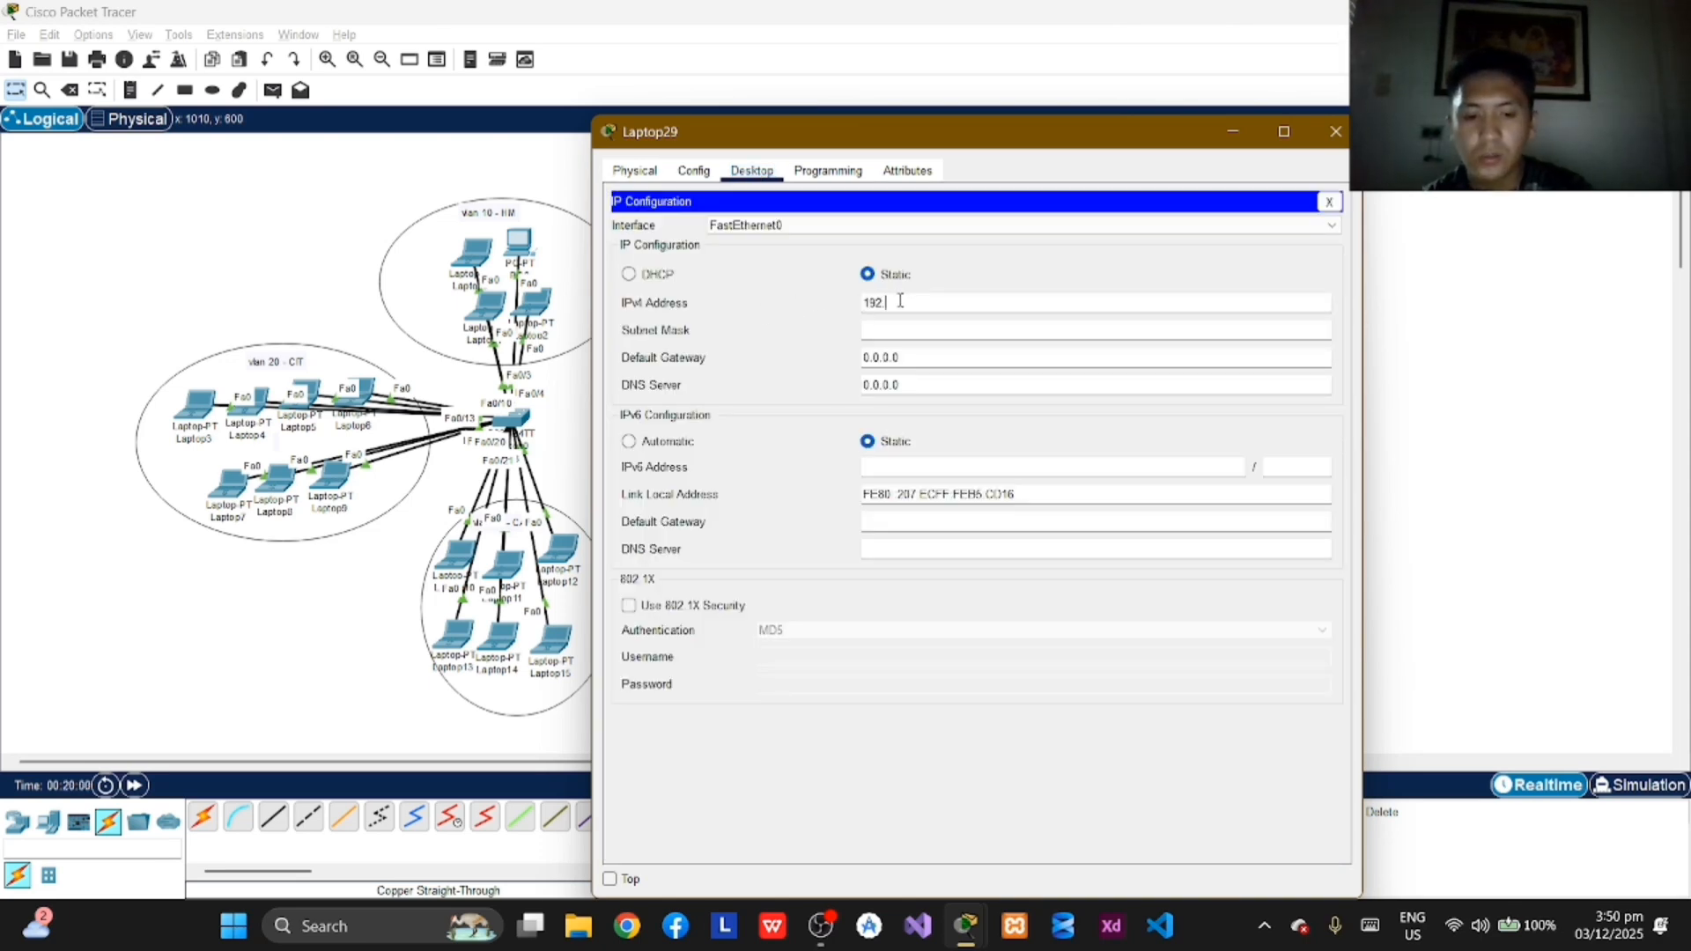
{"action": "type", "text": "68"}
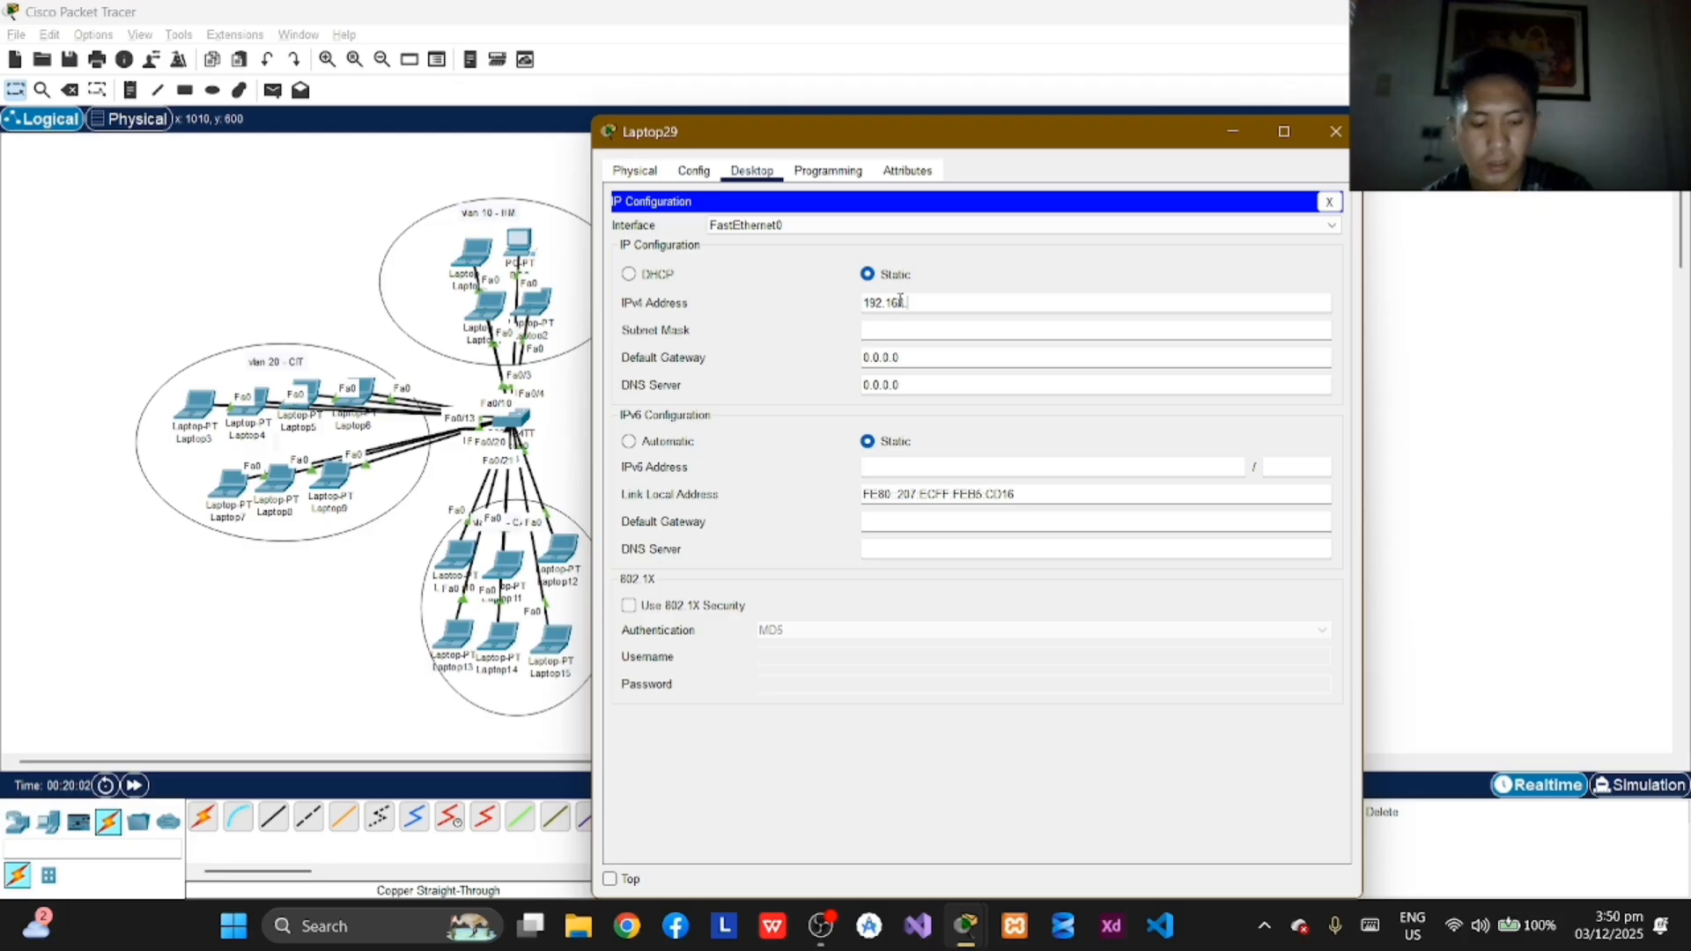
{"action": "type", "text": ".2.7"}
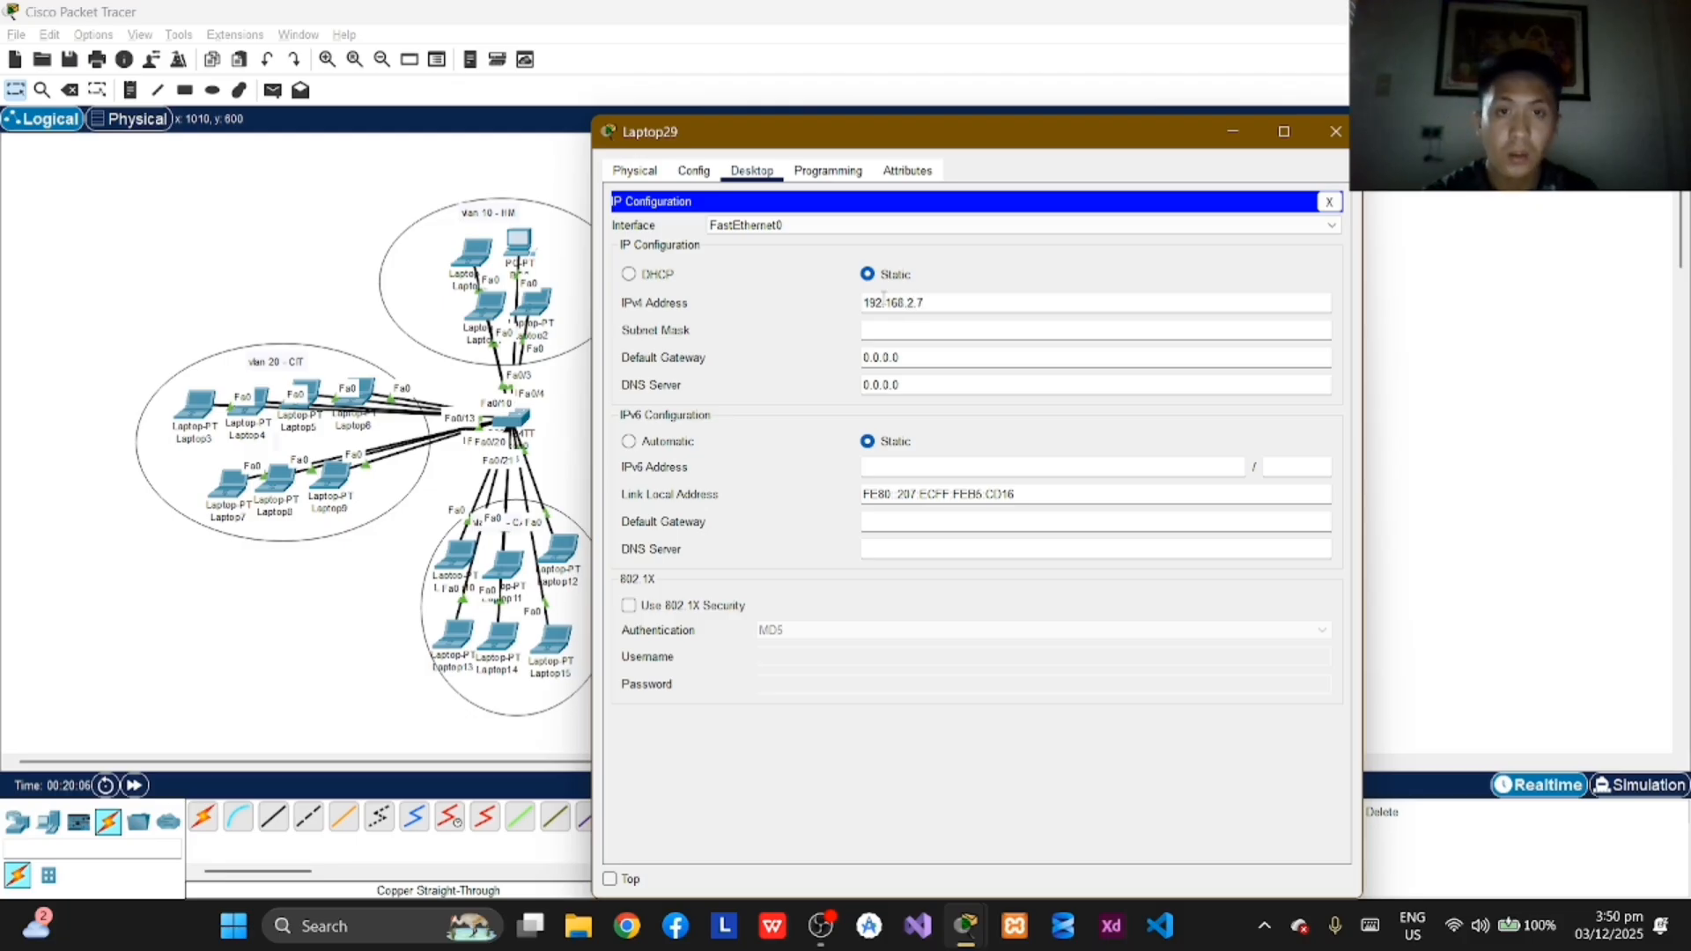
{"action": "key", "text": "Tab"}
{"action": "left_click", "coordinate": [1335, 131]}
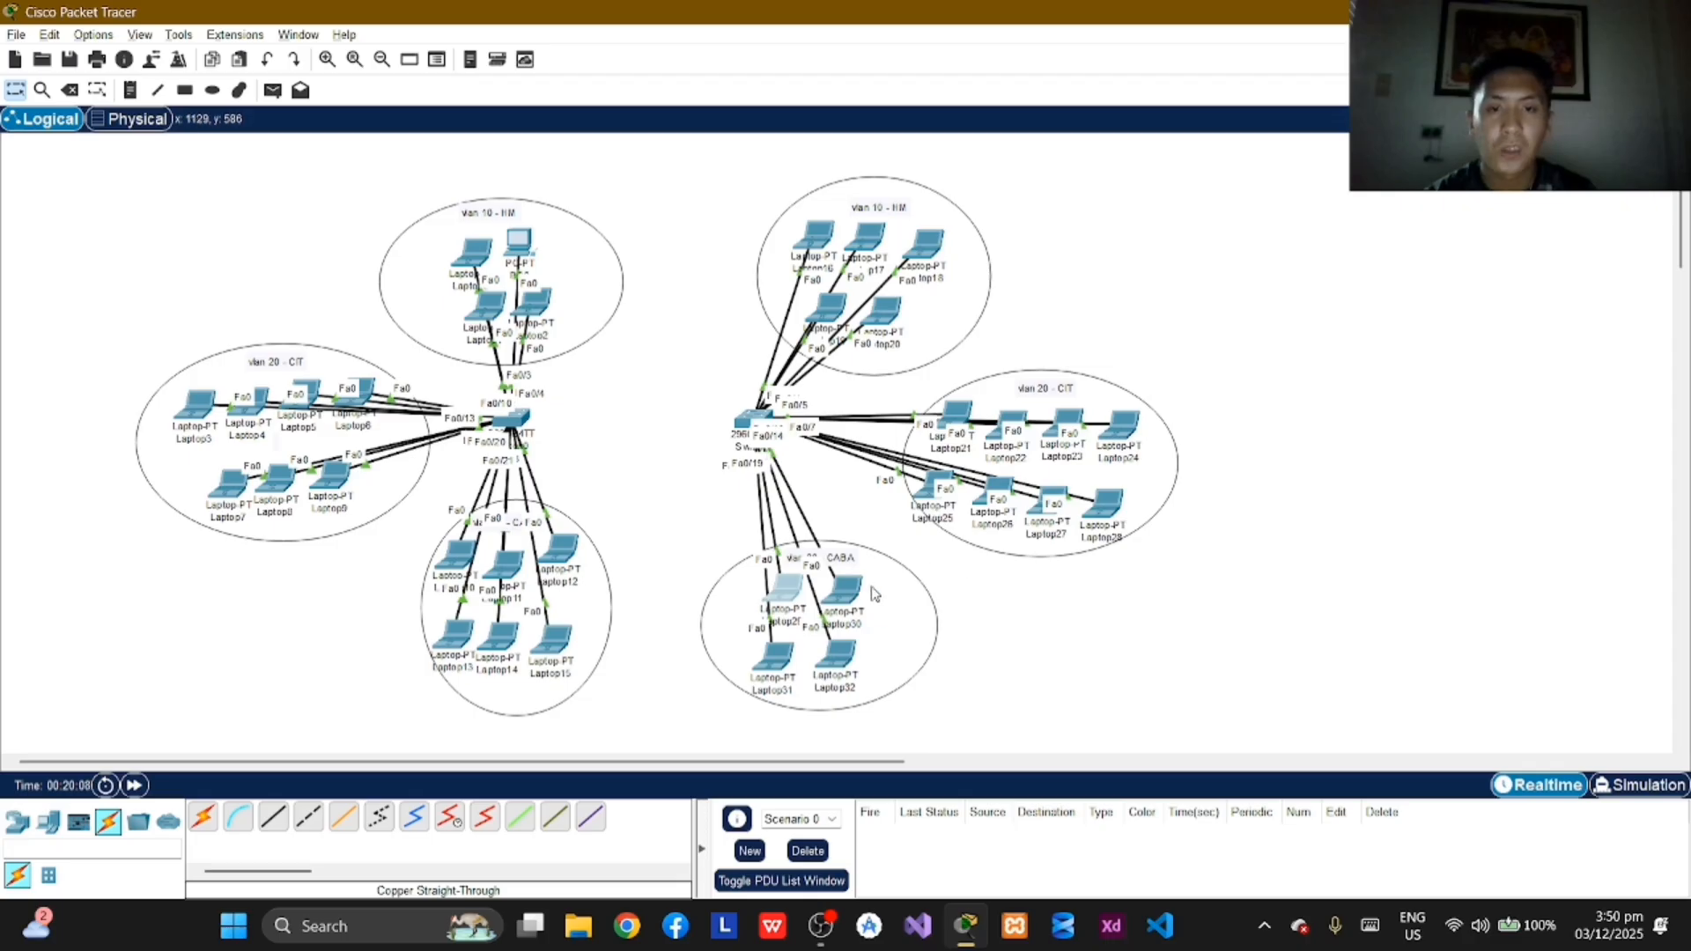
Step: Assign Laptop30 in VLAN 30 the static IPv4 address 192.168.2.8 with the default subnet mask and close its window
{"action": "left_click", "coordinate": [843, 591]}
{"action": "left_click", "coordinate": [742, 172]}
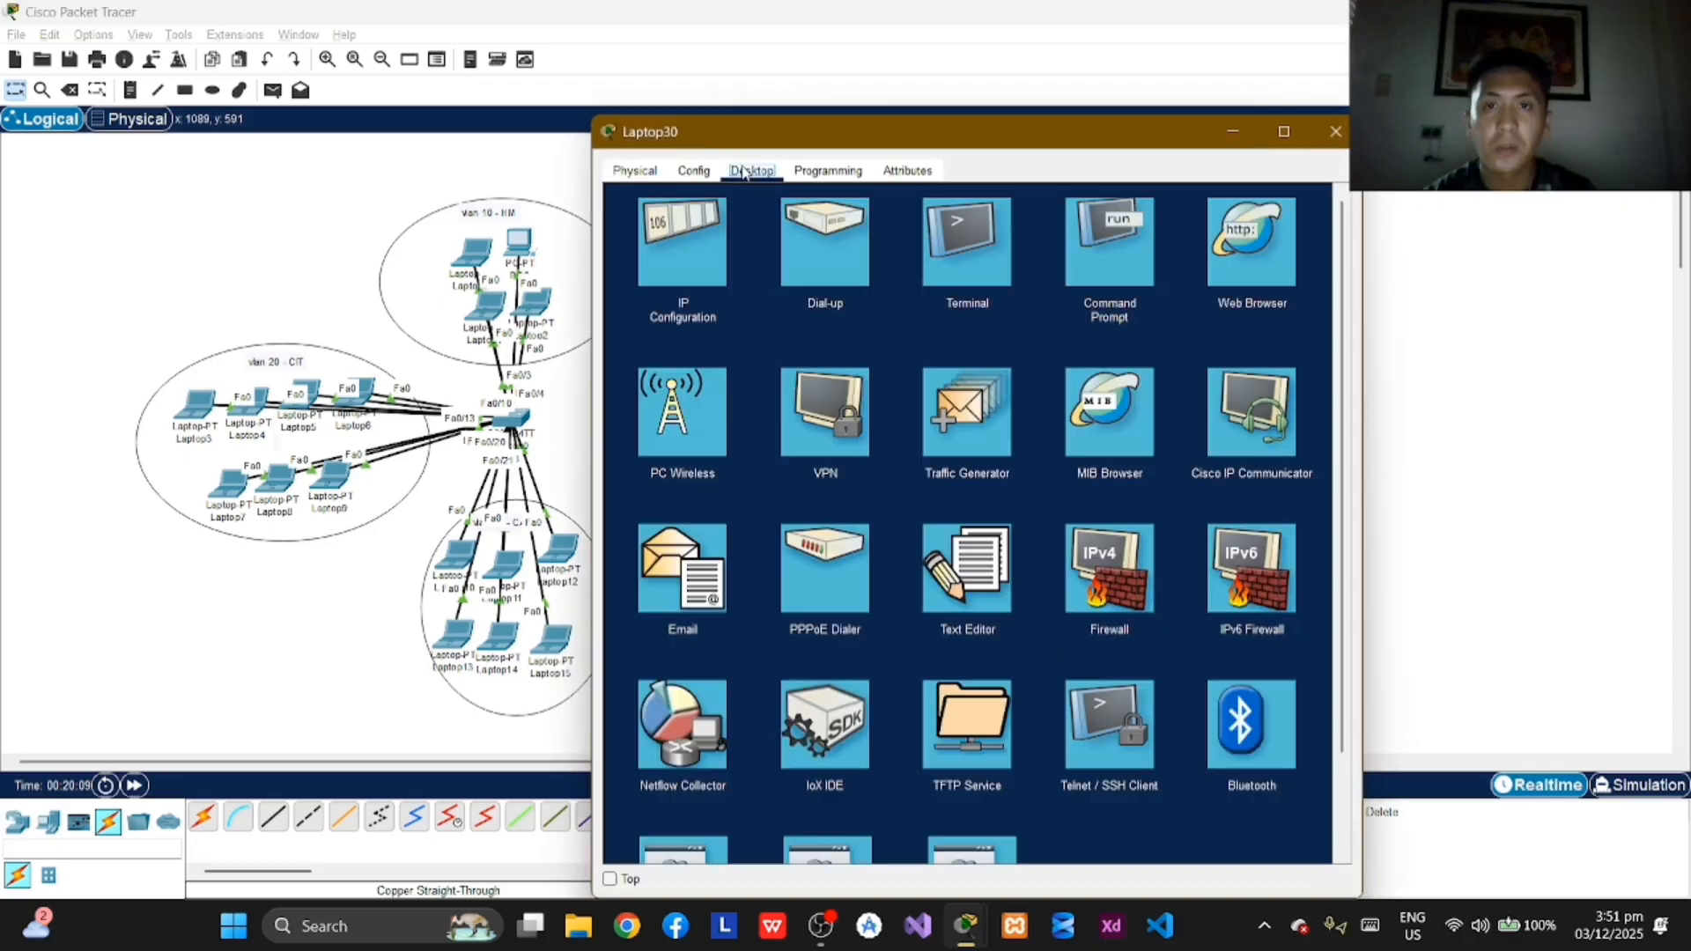
{"action": "left_click", "coordinate": [687, 242]}
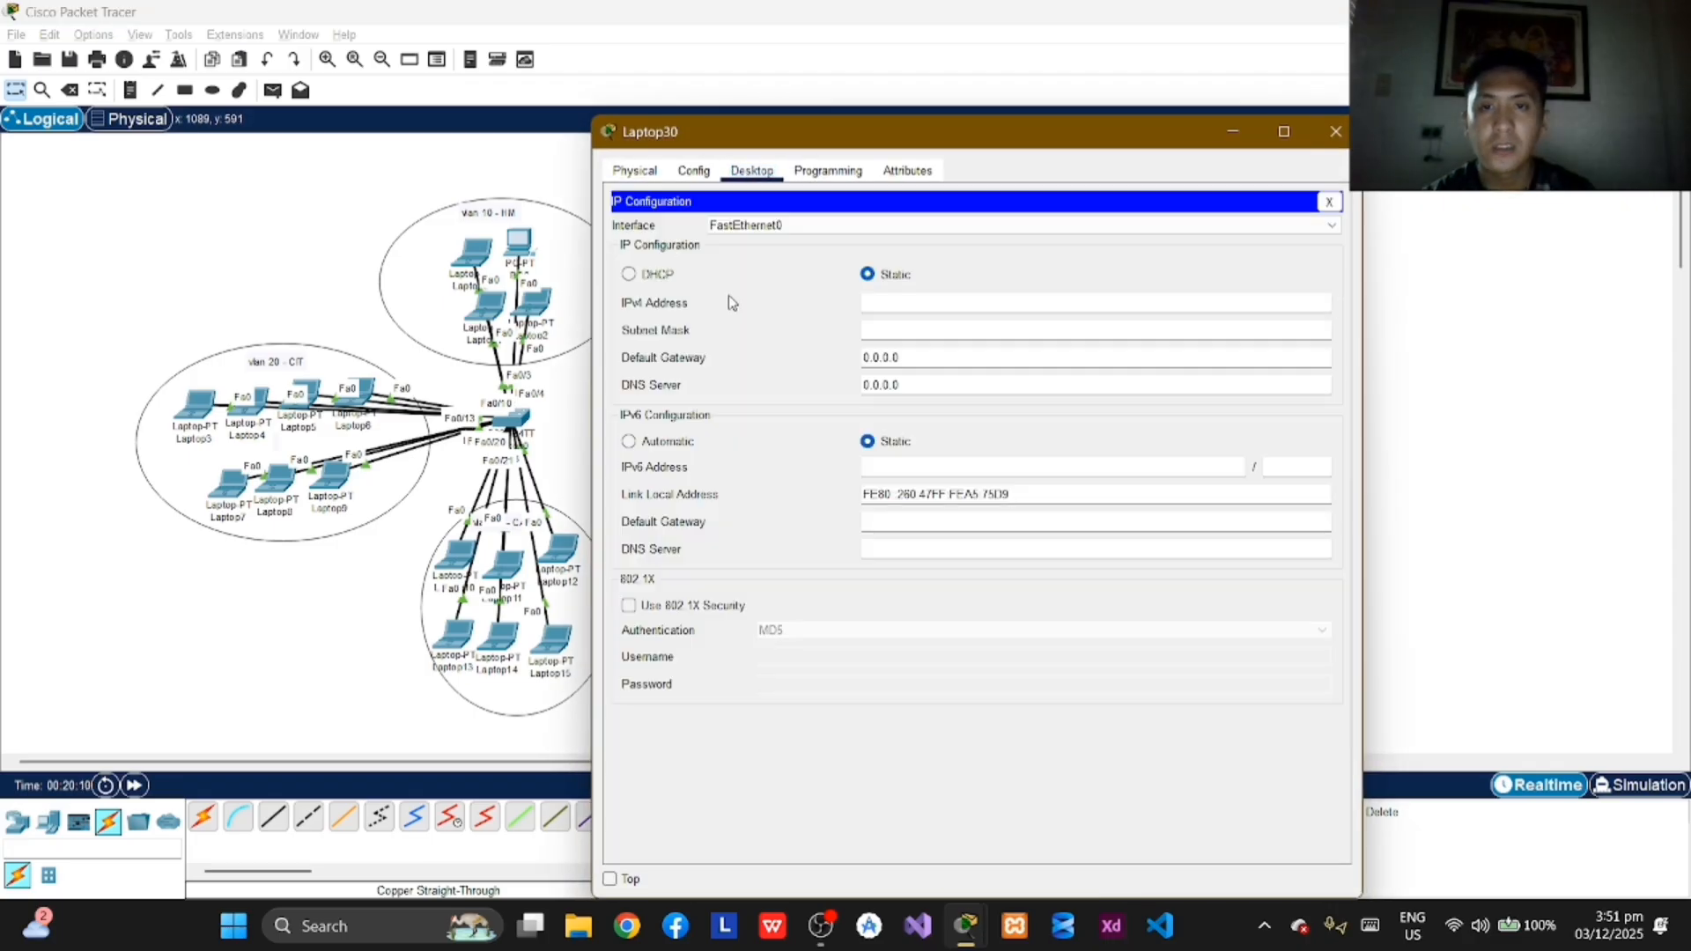
{"action": "left_click", "coordinate": [905, 304]}
{"action": "type", "text": "192.1"}
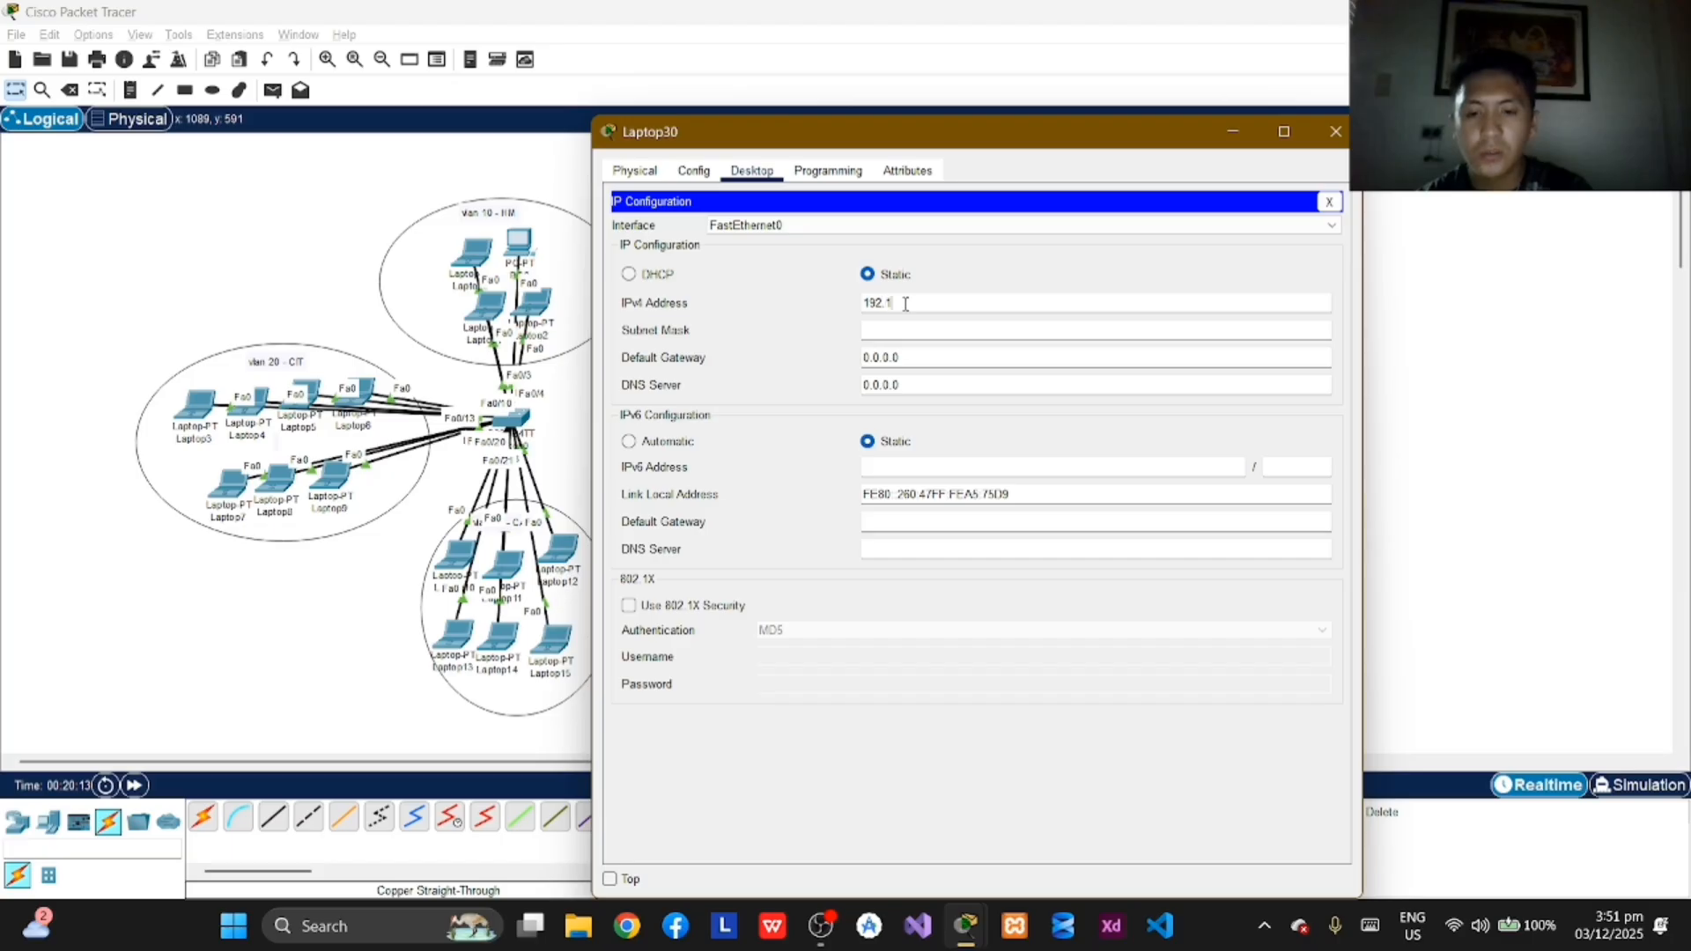
{"action": "type", "text": "68"}
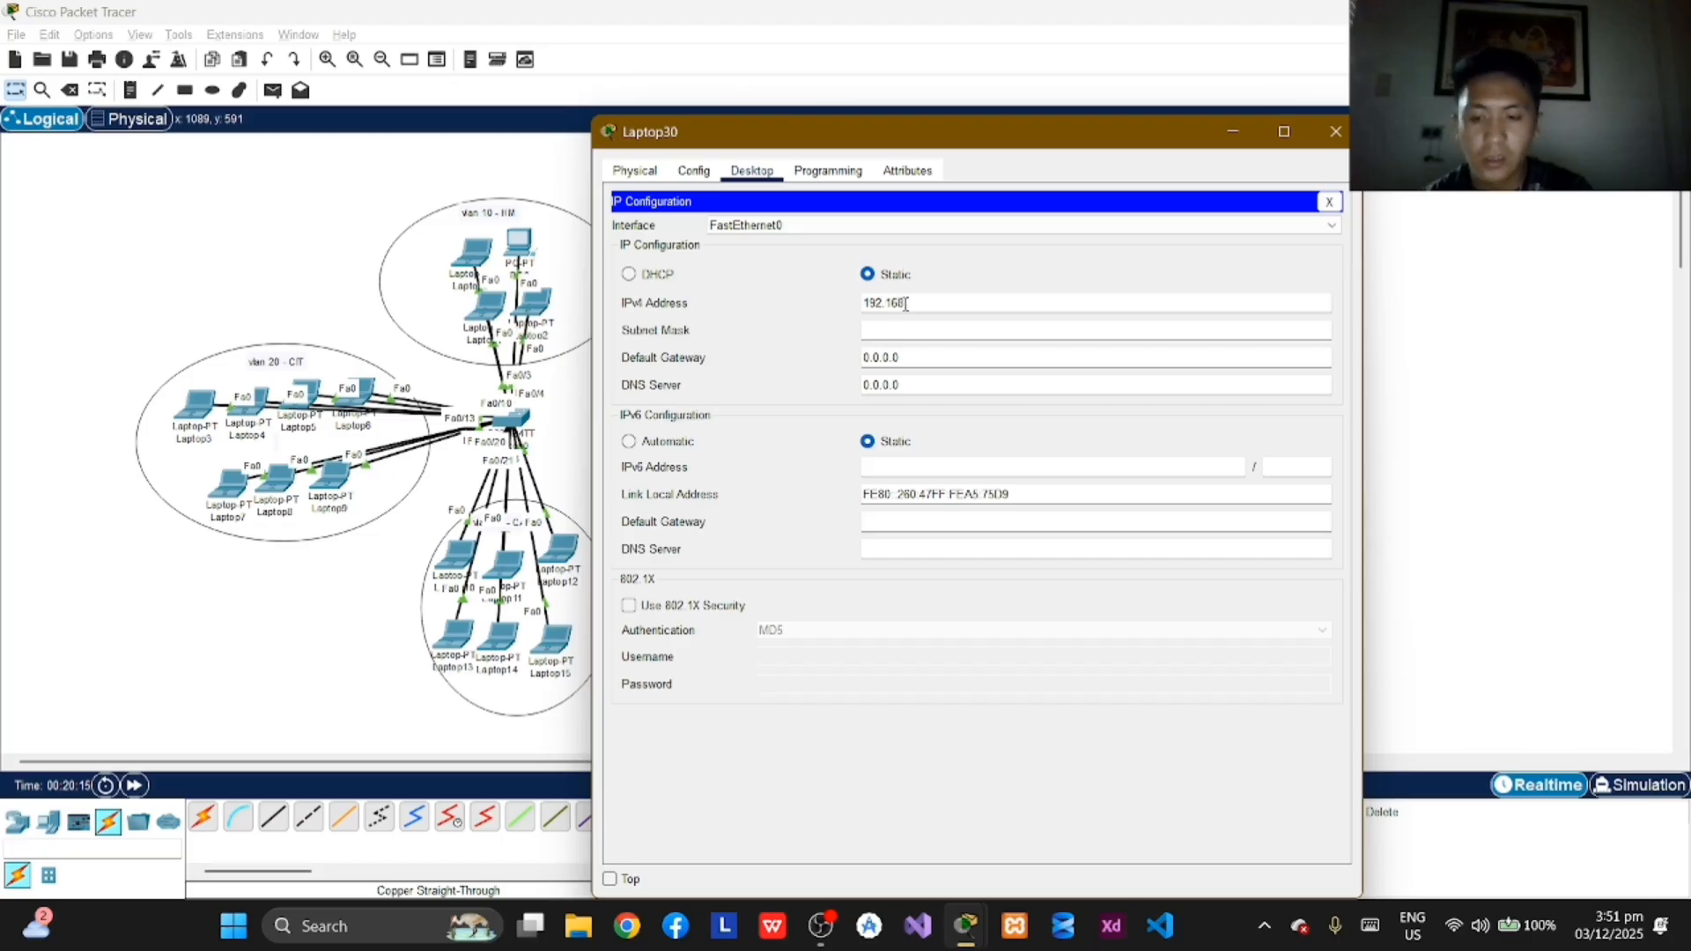
{"action": "type", "text": ".2.8"}
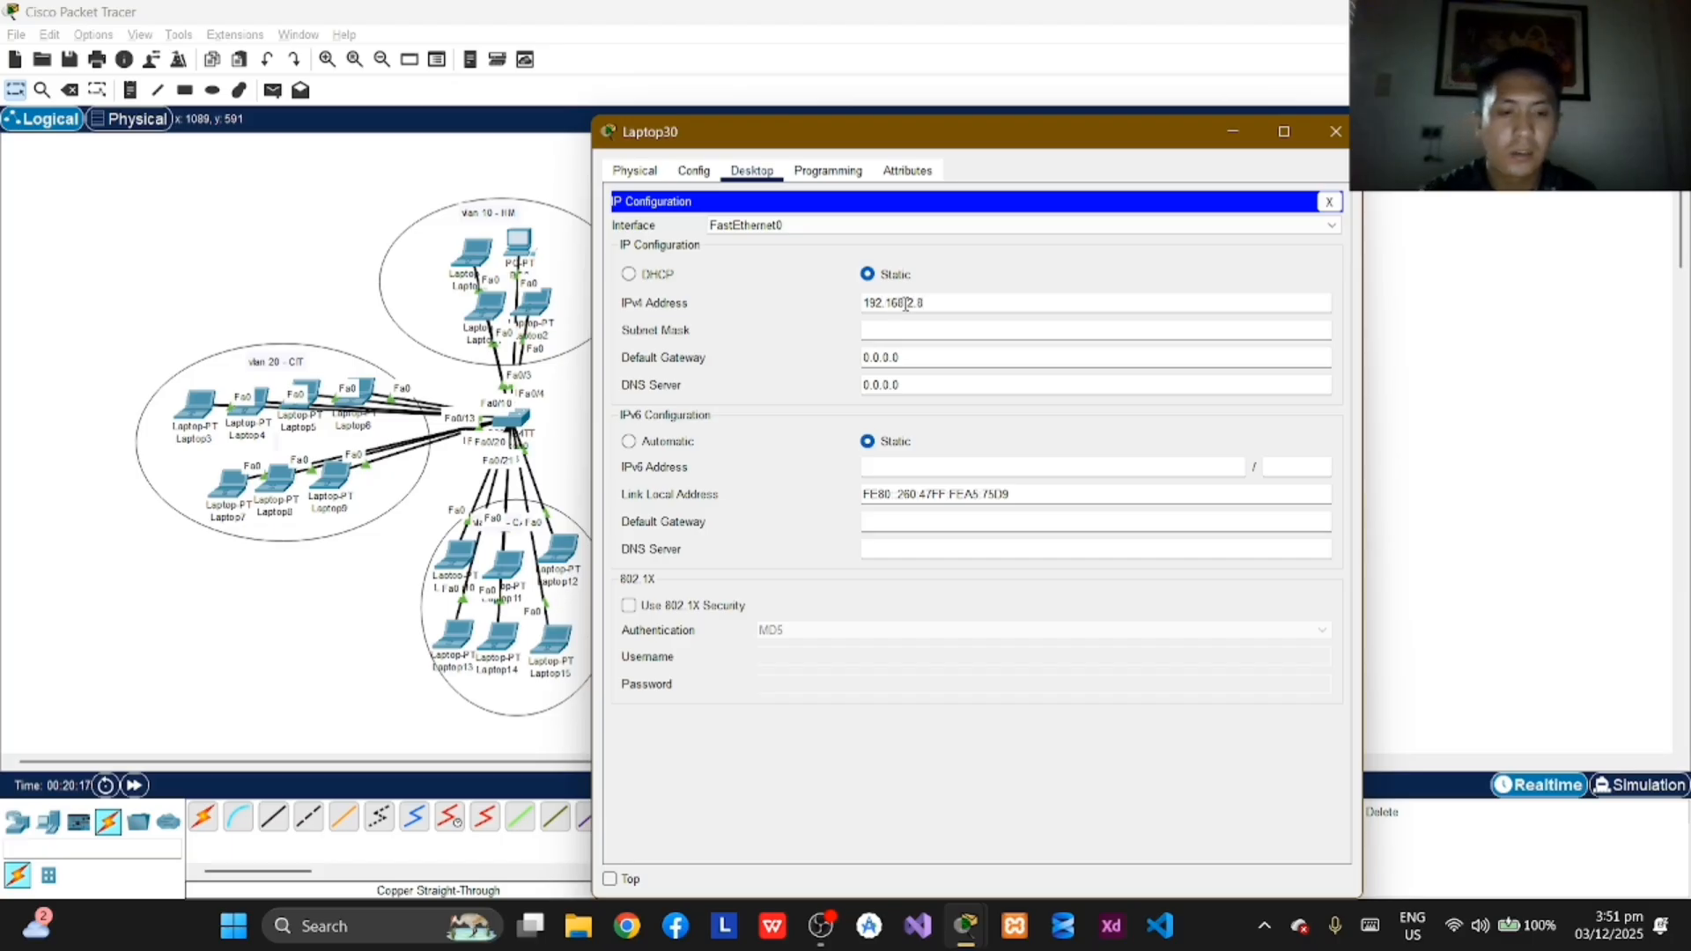
{"action": "key", "text": "Return"}
{"action": "left_click", "coordinate": [1330, 134]}
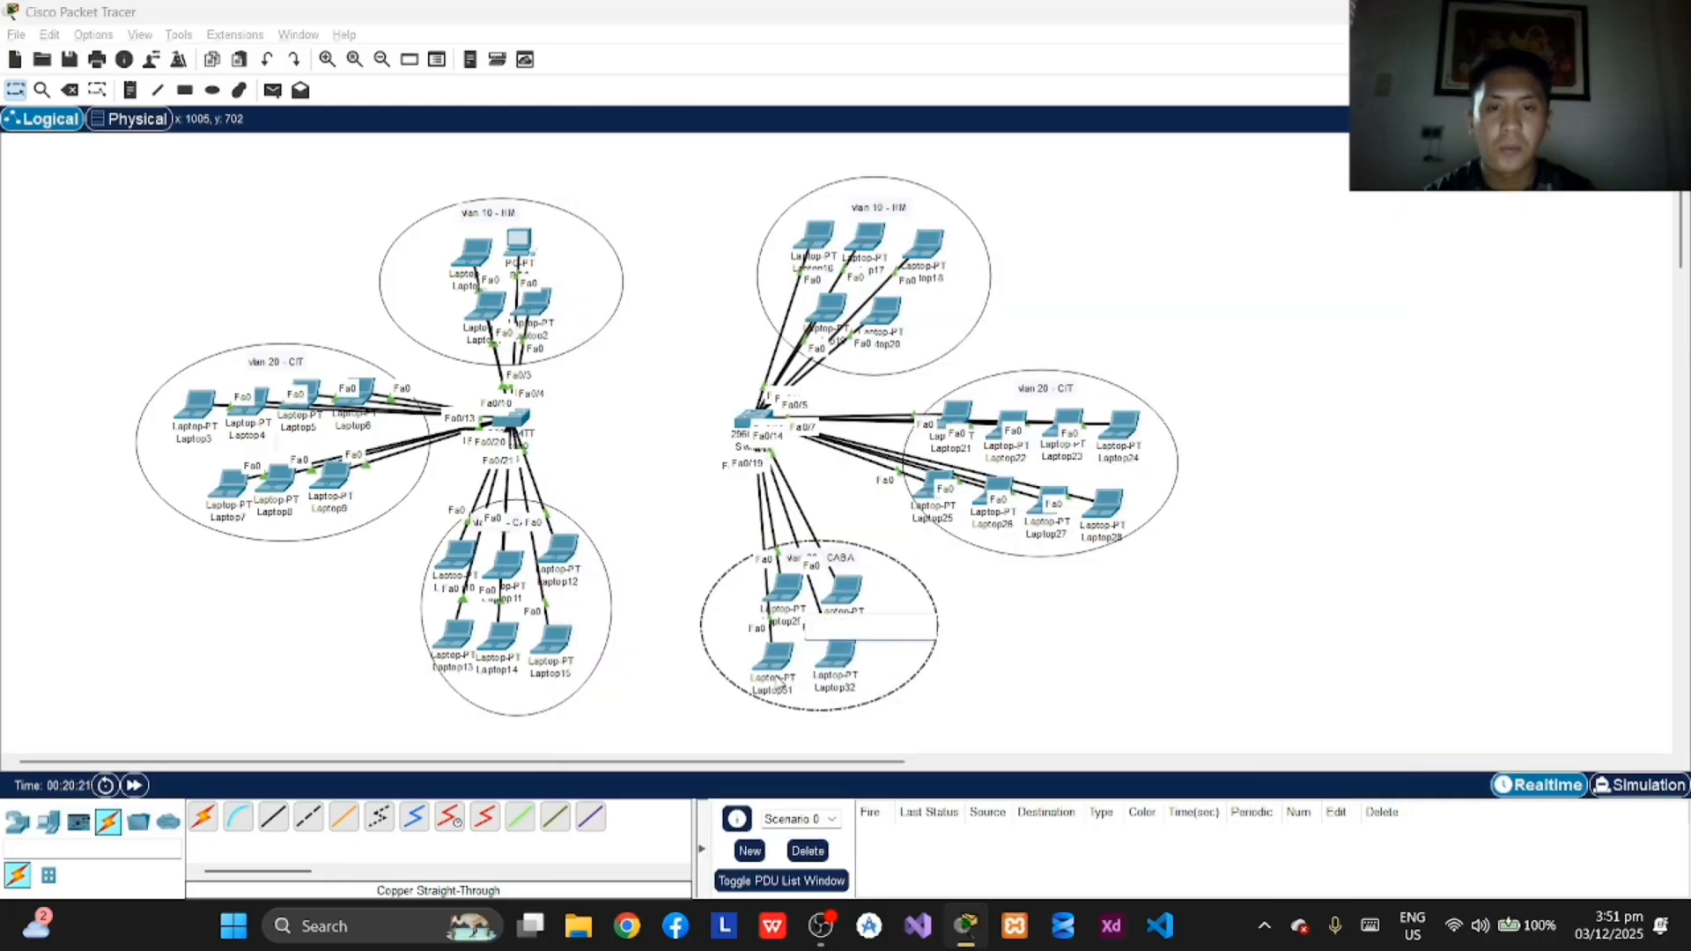
Step: Assign Laptop31 in VLAN 30 the static IPv4 address 192.168.2.9 with subnet mask 255.255.255.0 and close its window
{"action": "left_click", "coordinate": [777, 676]}
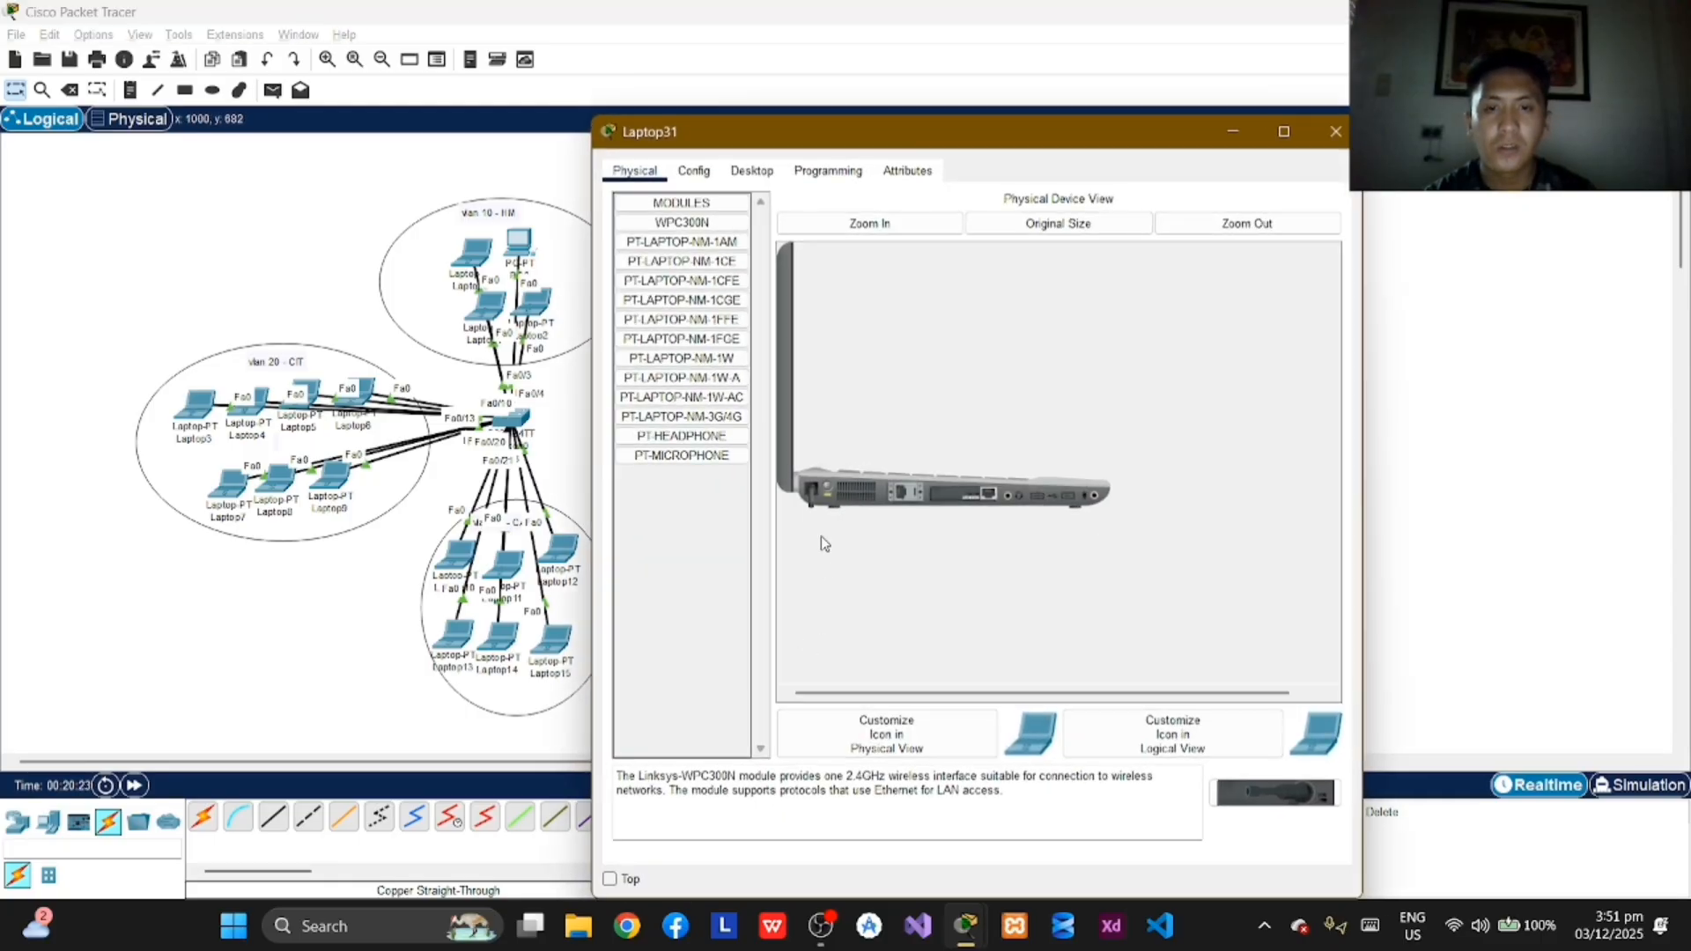
{"action": "left_click", "coordinate": [752, 170]}
{"action": "left_click", "coordinate": [684, 245]}
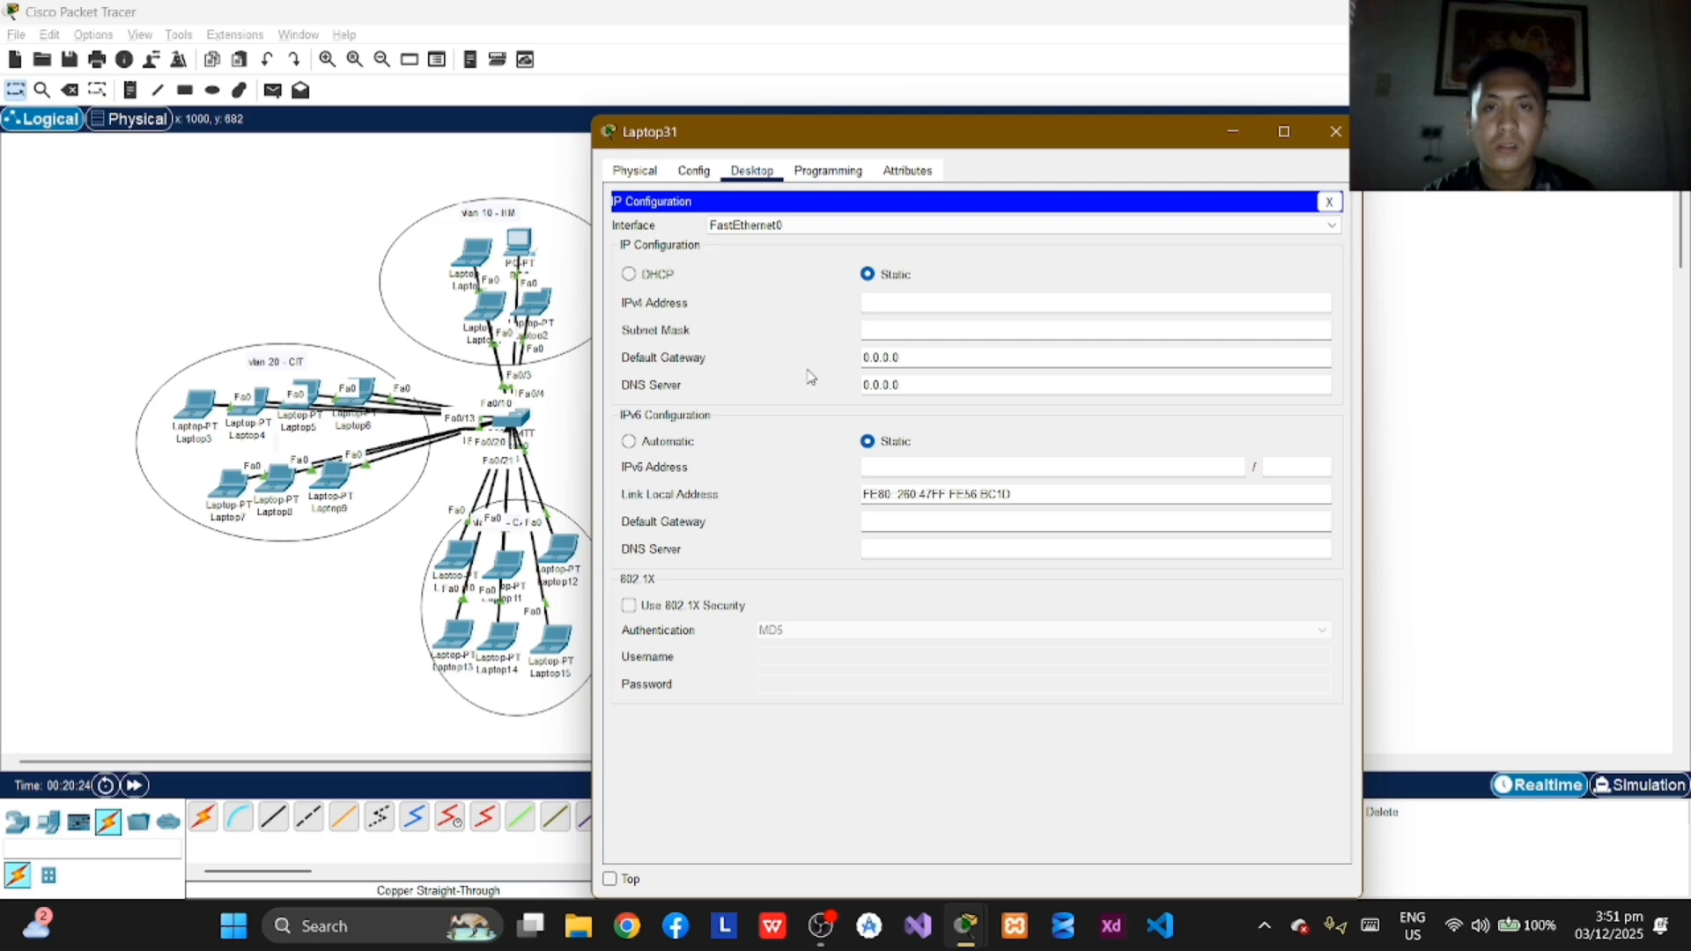
{"action": "left_click", "coordinate": [923, 302]}
{"action": "type", "text": "192.168"}
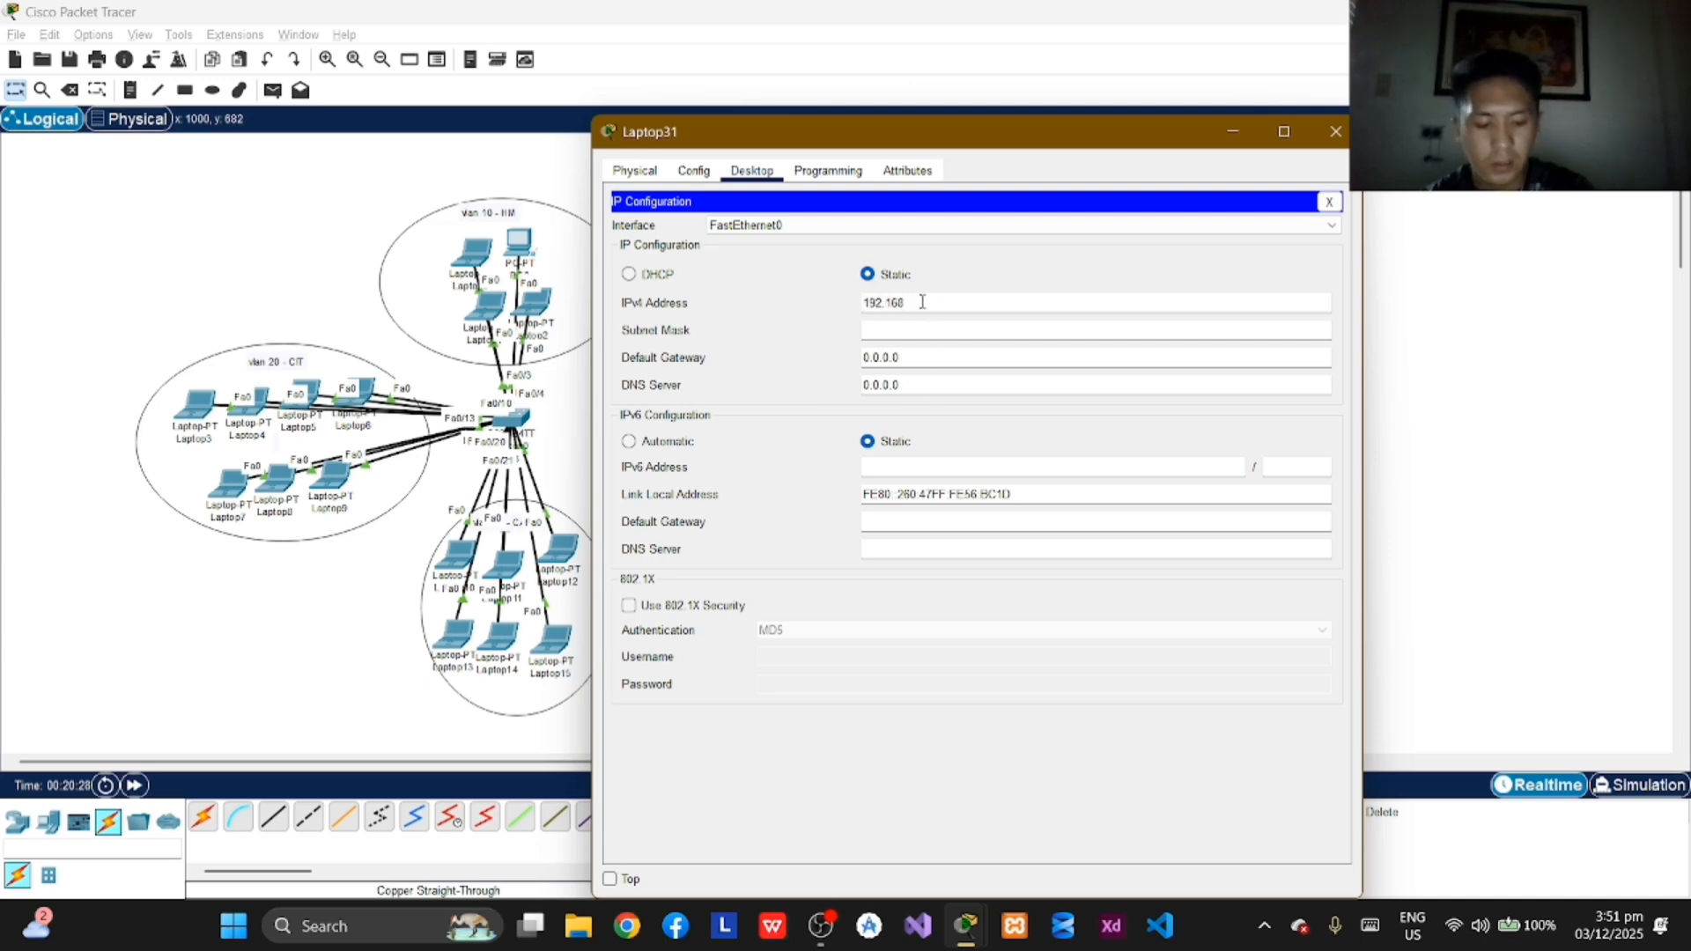
{"action": "type", "text": ".2"}
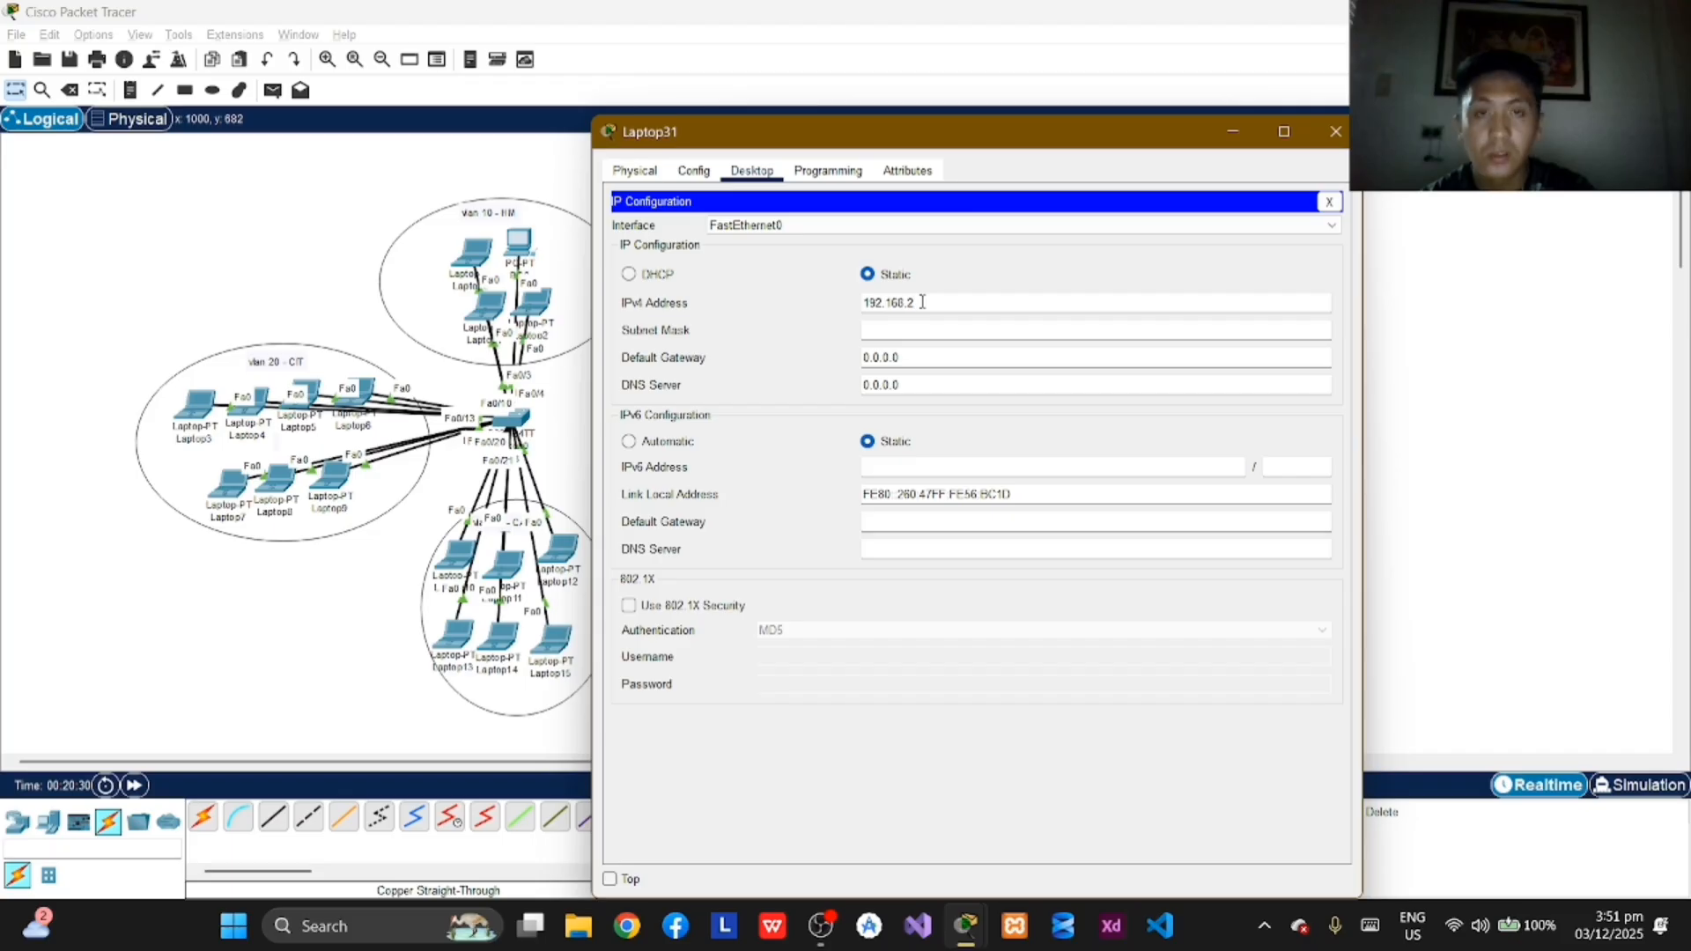
{"action": "type", "text": "."}
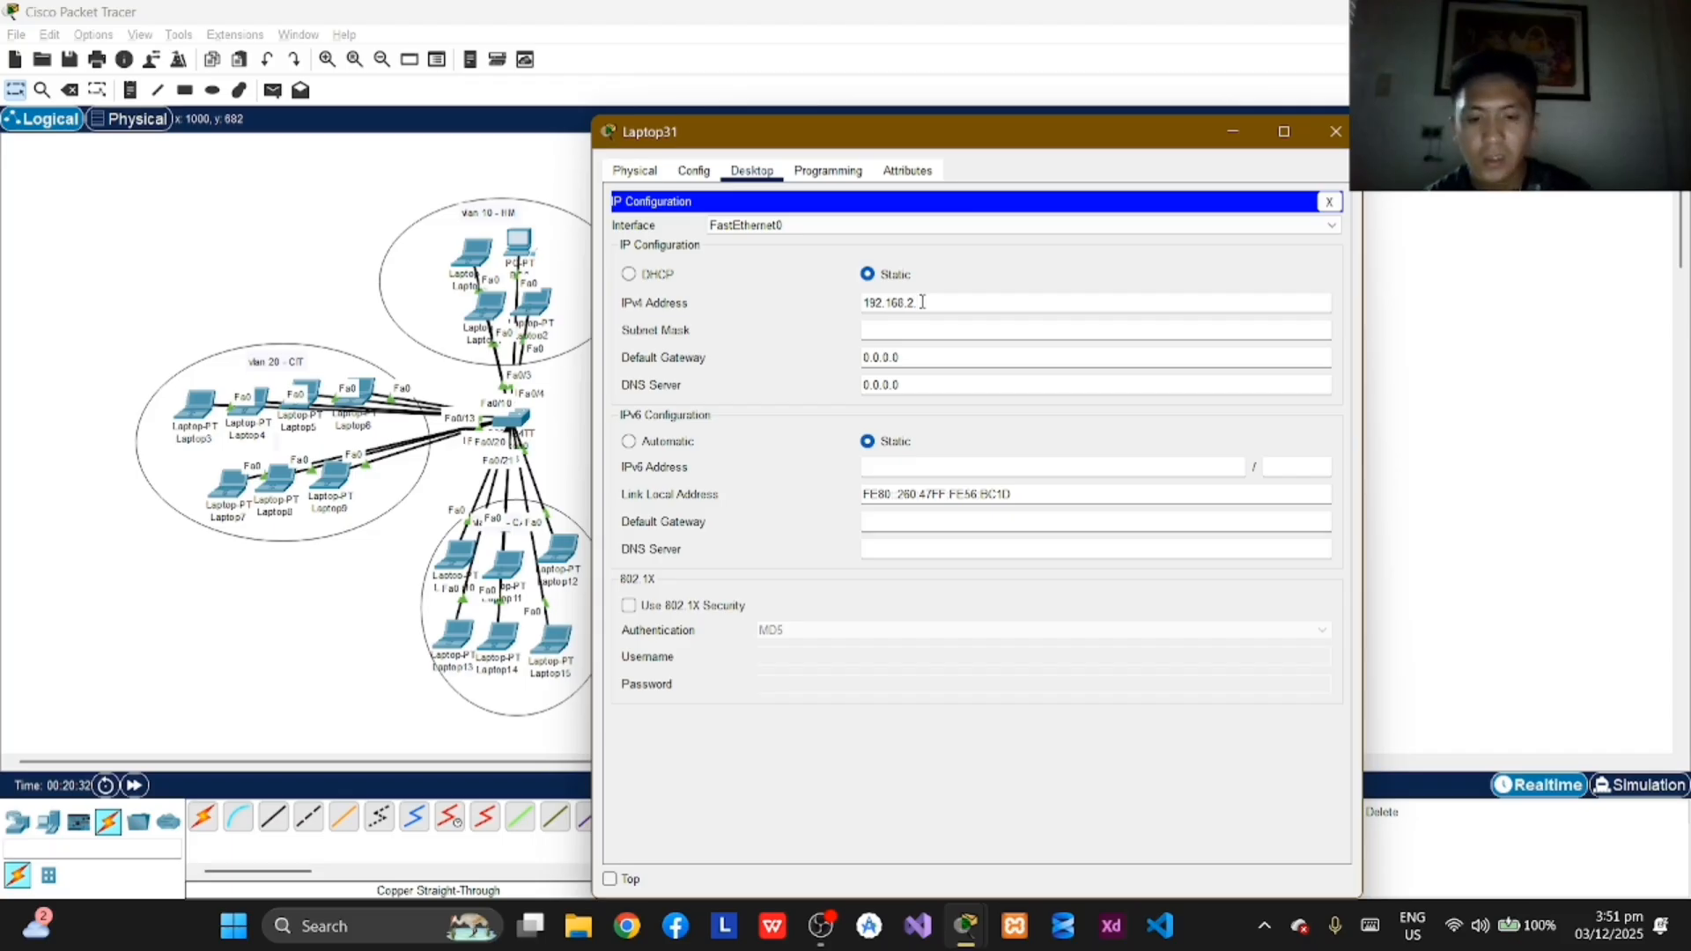
{"action": "type", "text": "9"}
{"action": "key", "text": "Tab"}
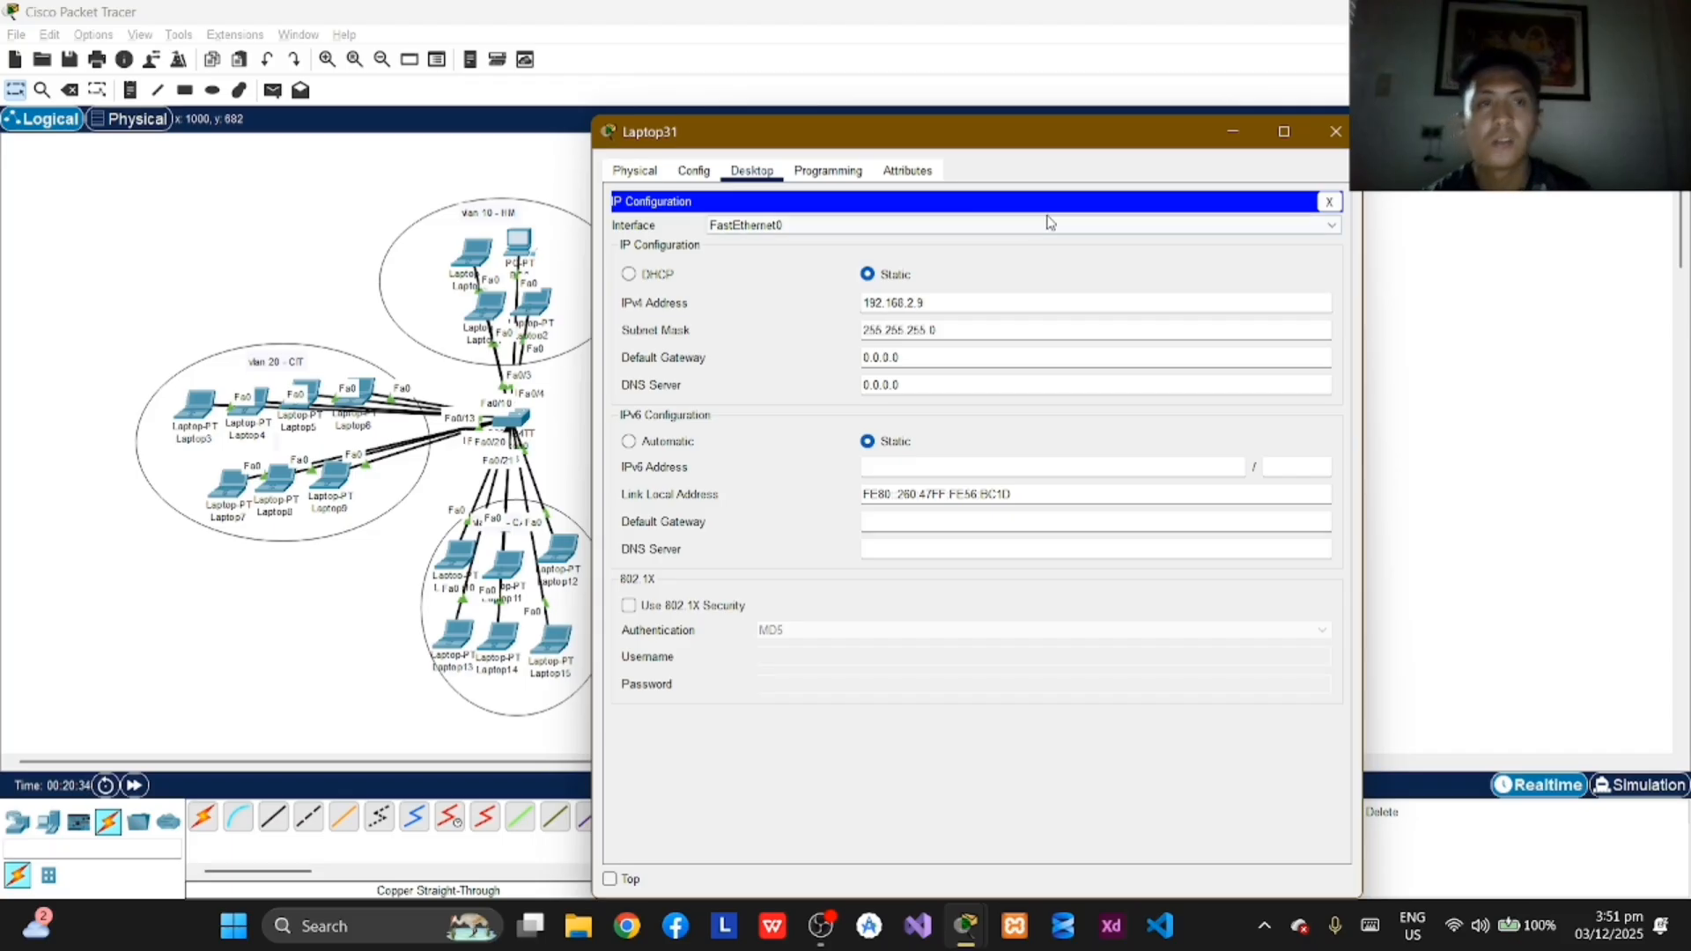
{"action": "left_click", "coordinate": [1336, 131]}
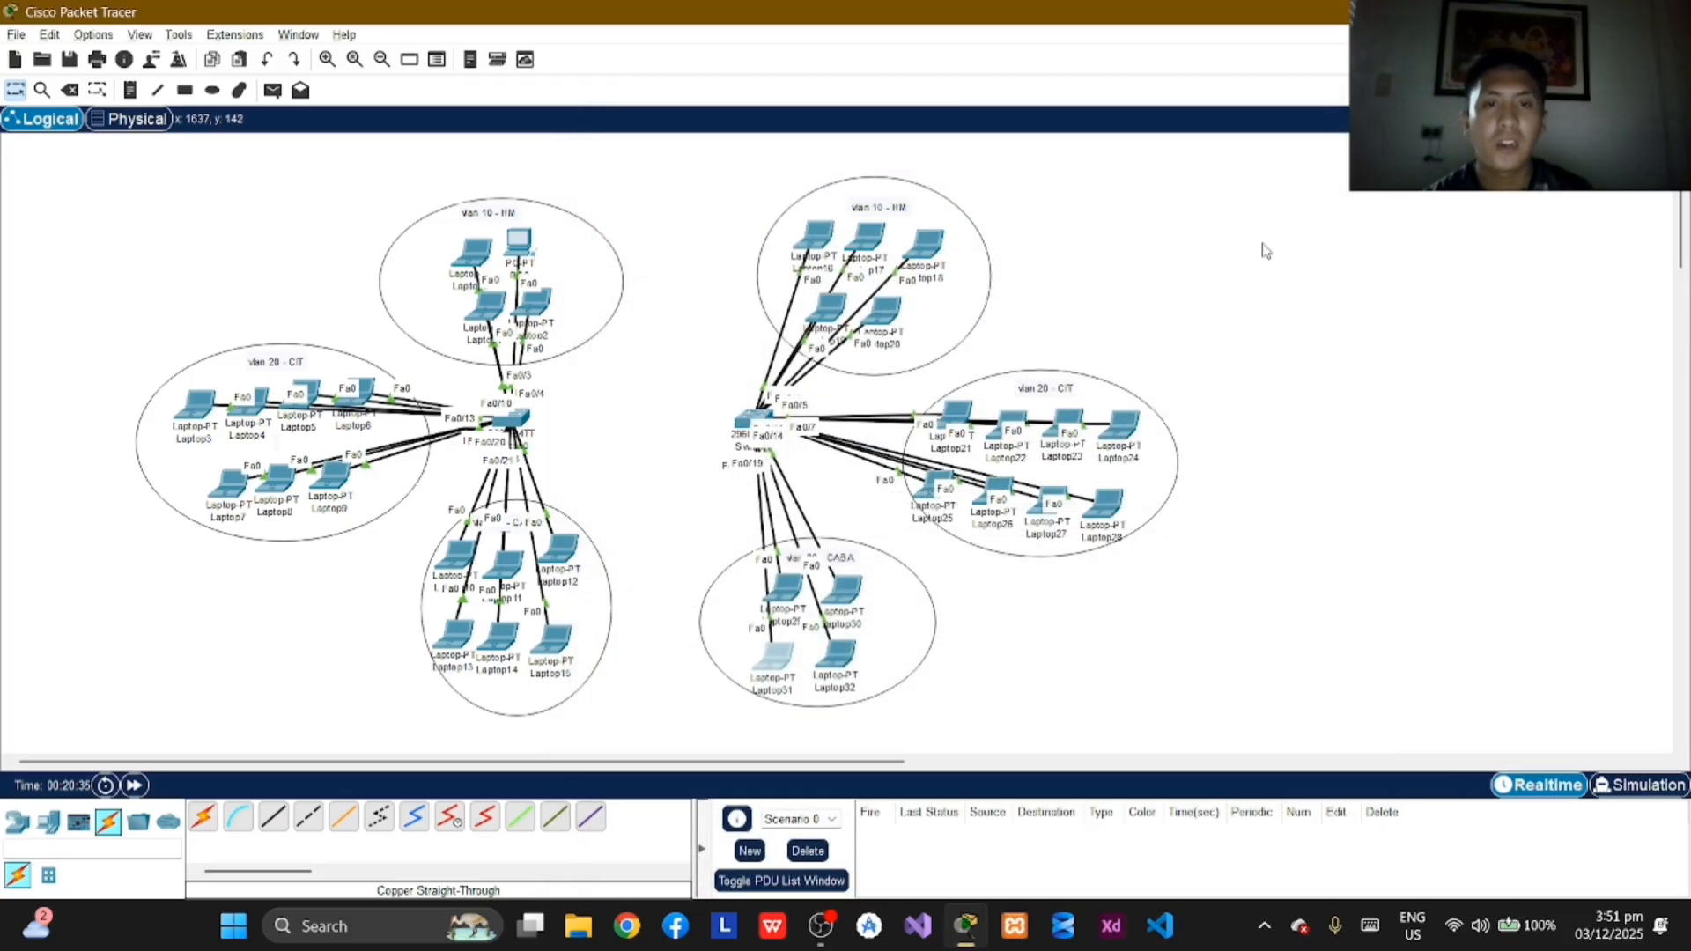
Step: Assign Laptop32 in VLAN 30 the static IPv4 address 192.168.2.10 with subnet mask 255.255.255.0 and close its window
{"action": "left_click", "coordinate": [838, 656]}
{"action": "left_click", "coordinate": [751, 170]}
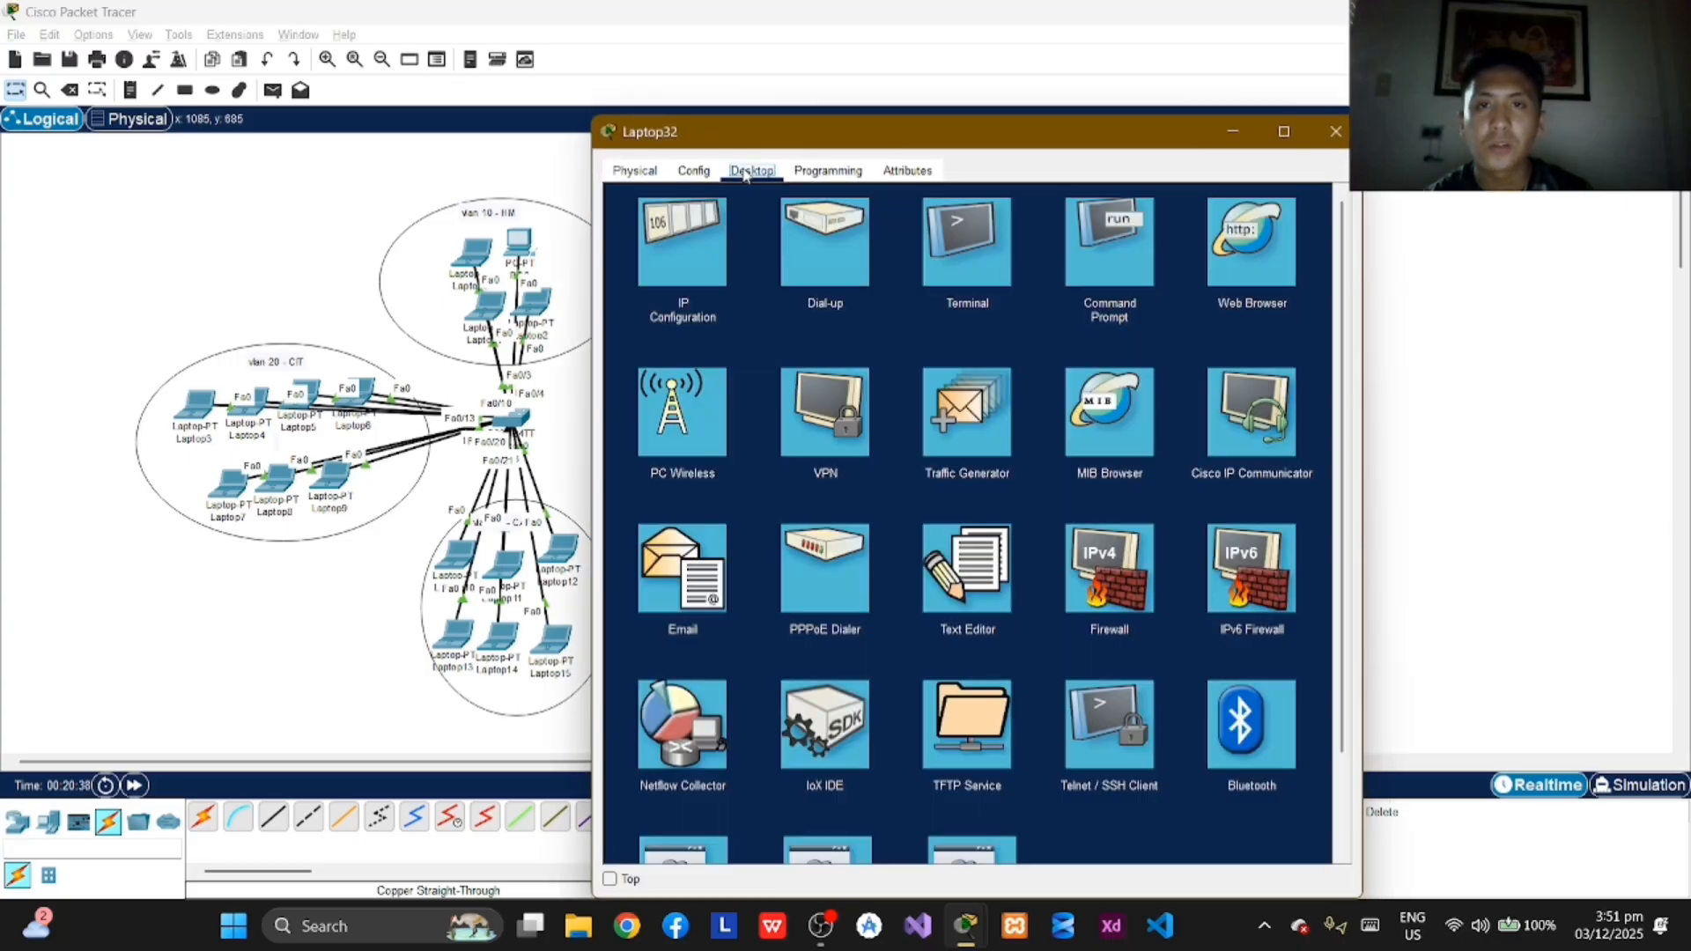
{"action": "left_click", "coordinate": [684, 245]}
{"action": "left_click", "coordinate": [888, 299]}
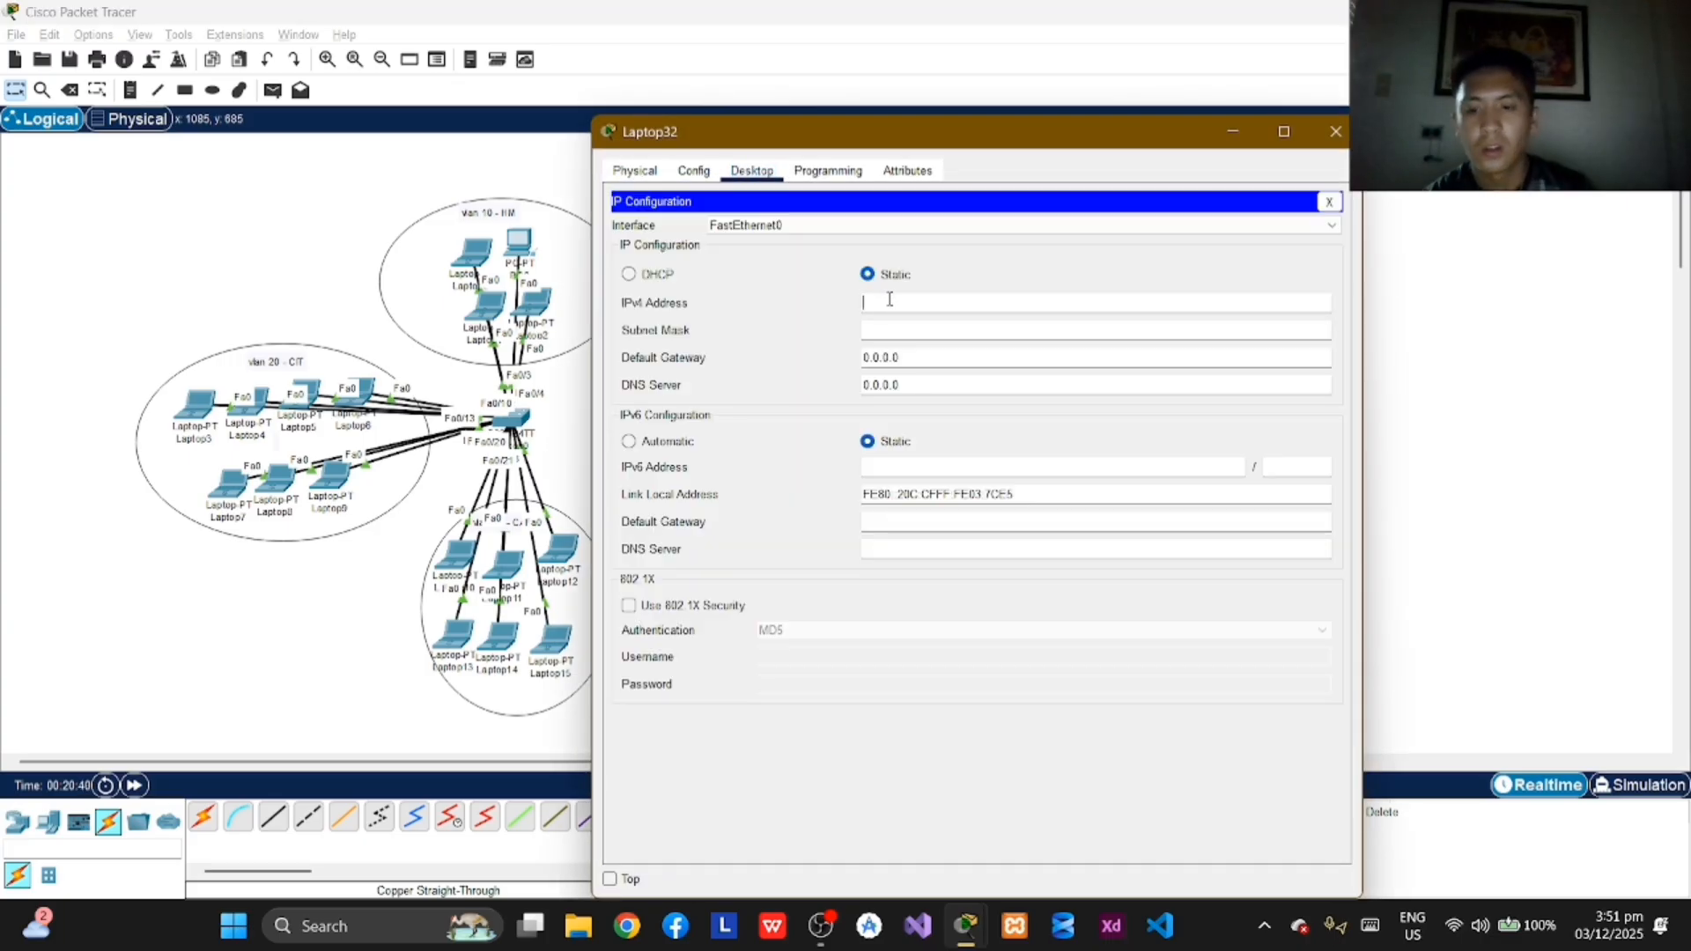
{"action": "type", "text": "192.168"}
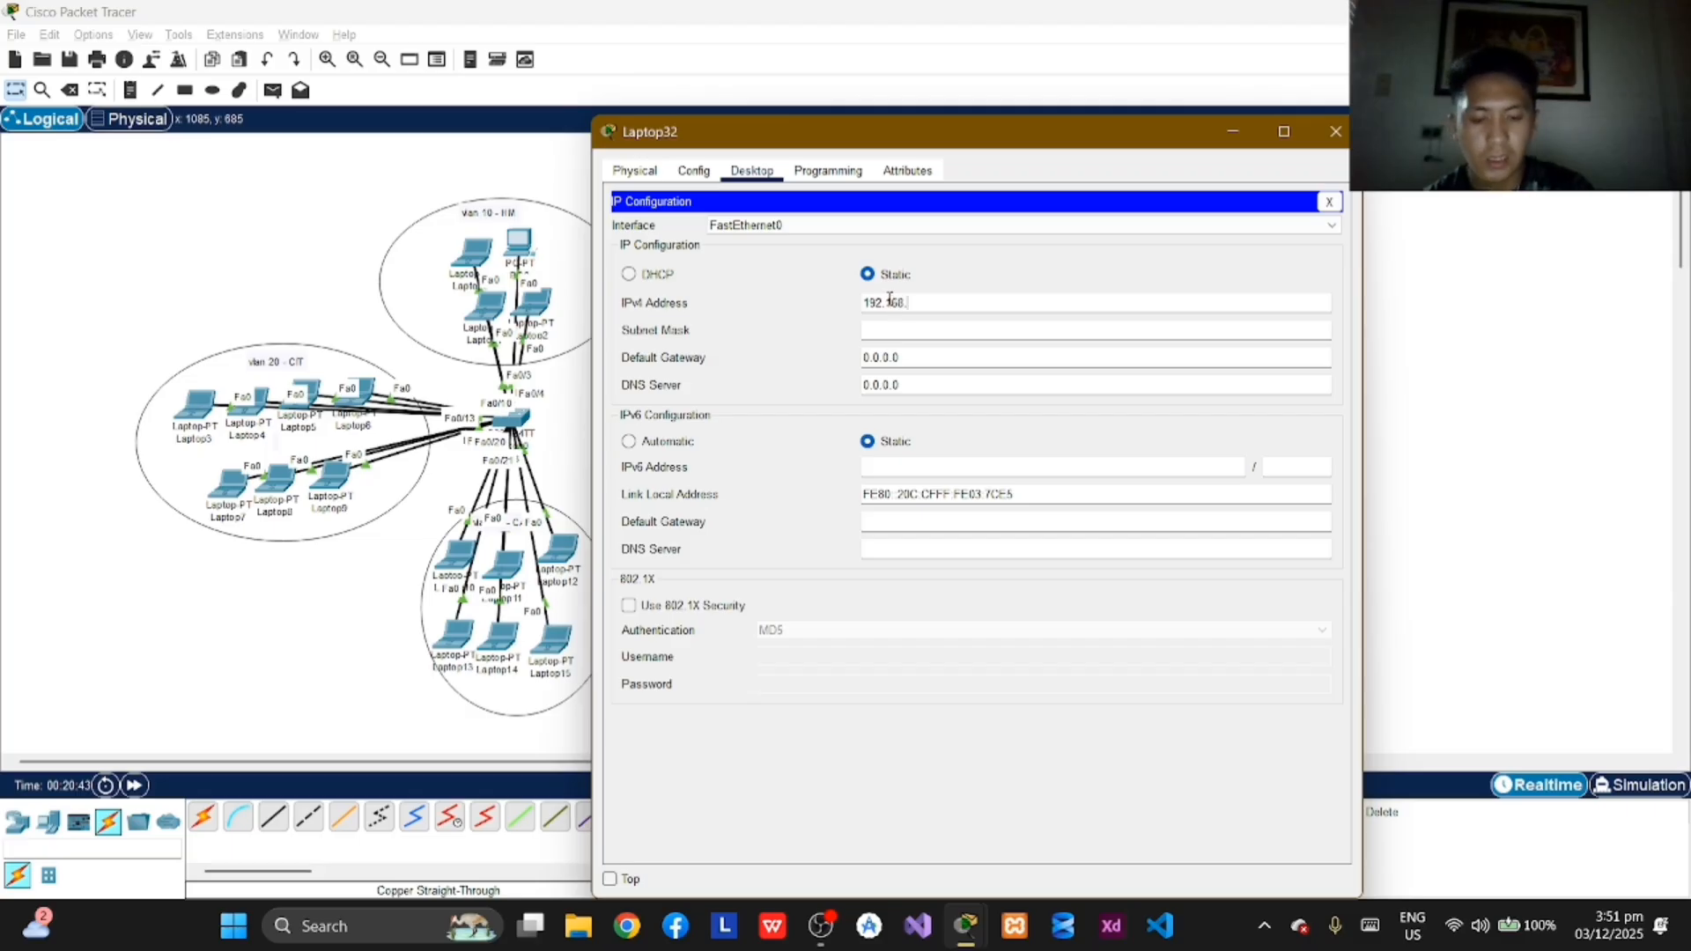
{"action": "type", "text": ".2.10"}
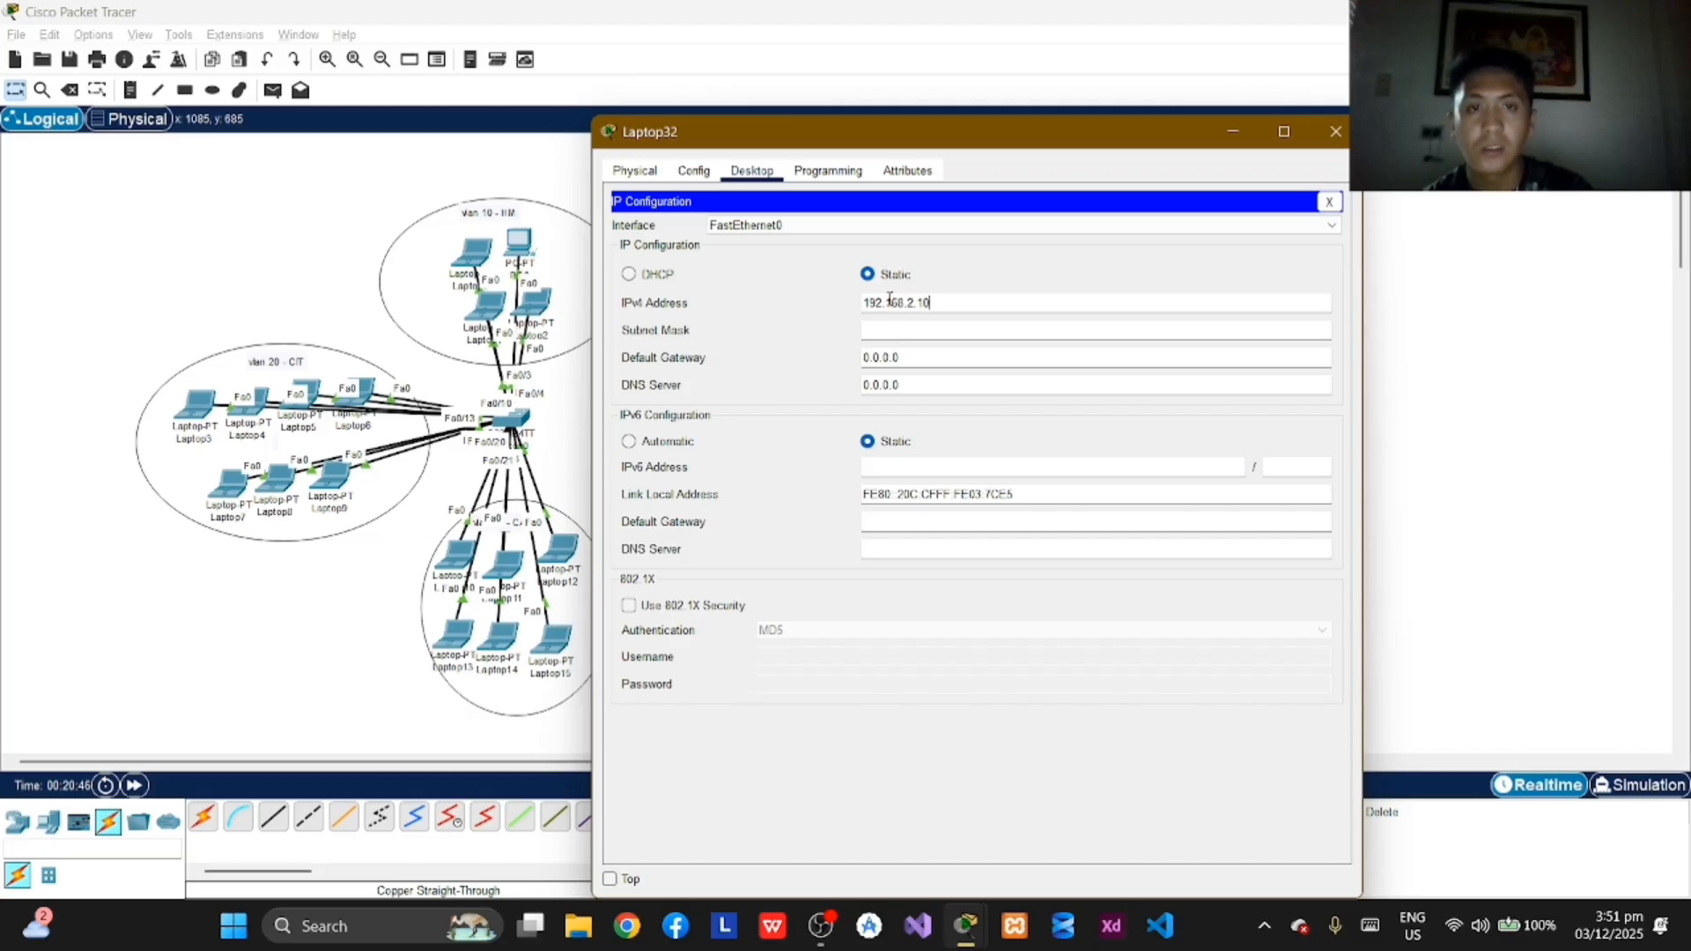
{"action": "key", "text": "Return"}
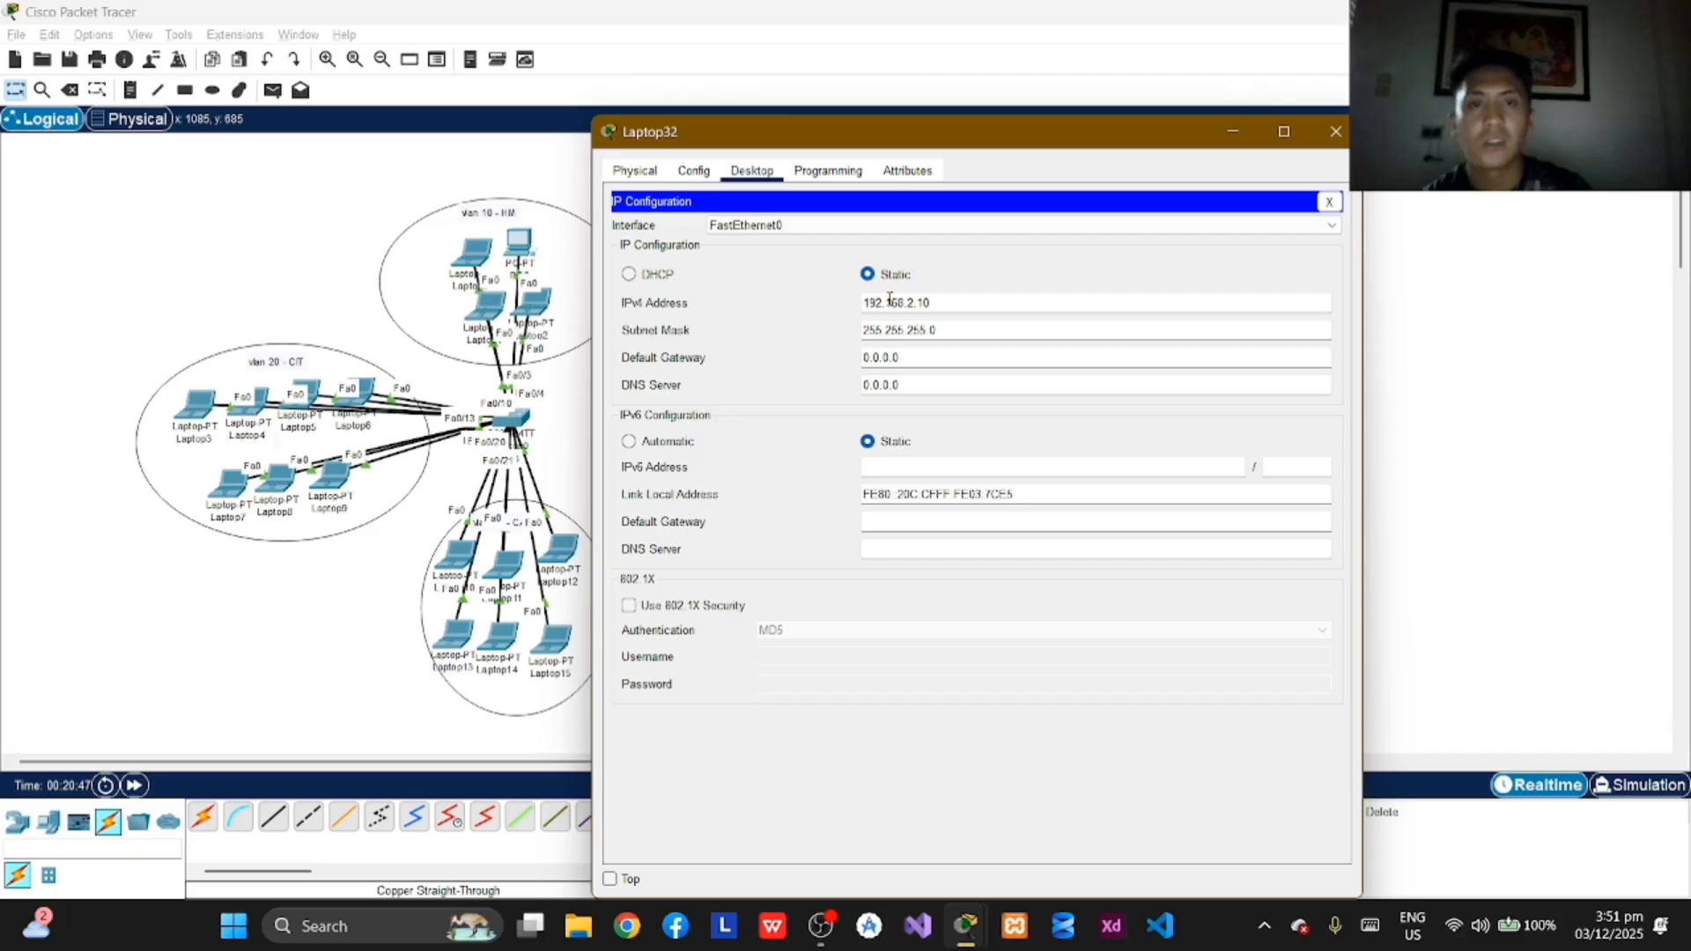
{"action": "left_click", "coordinate": [1336, 132]}
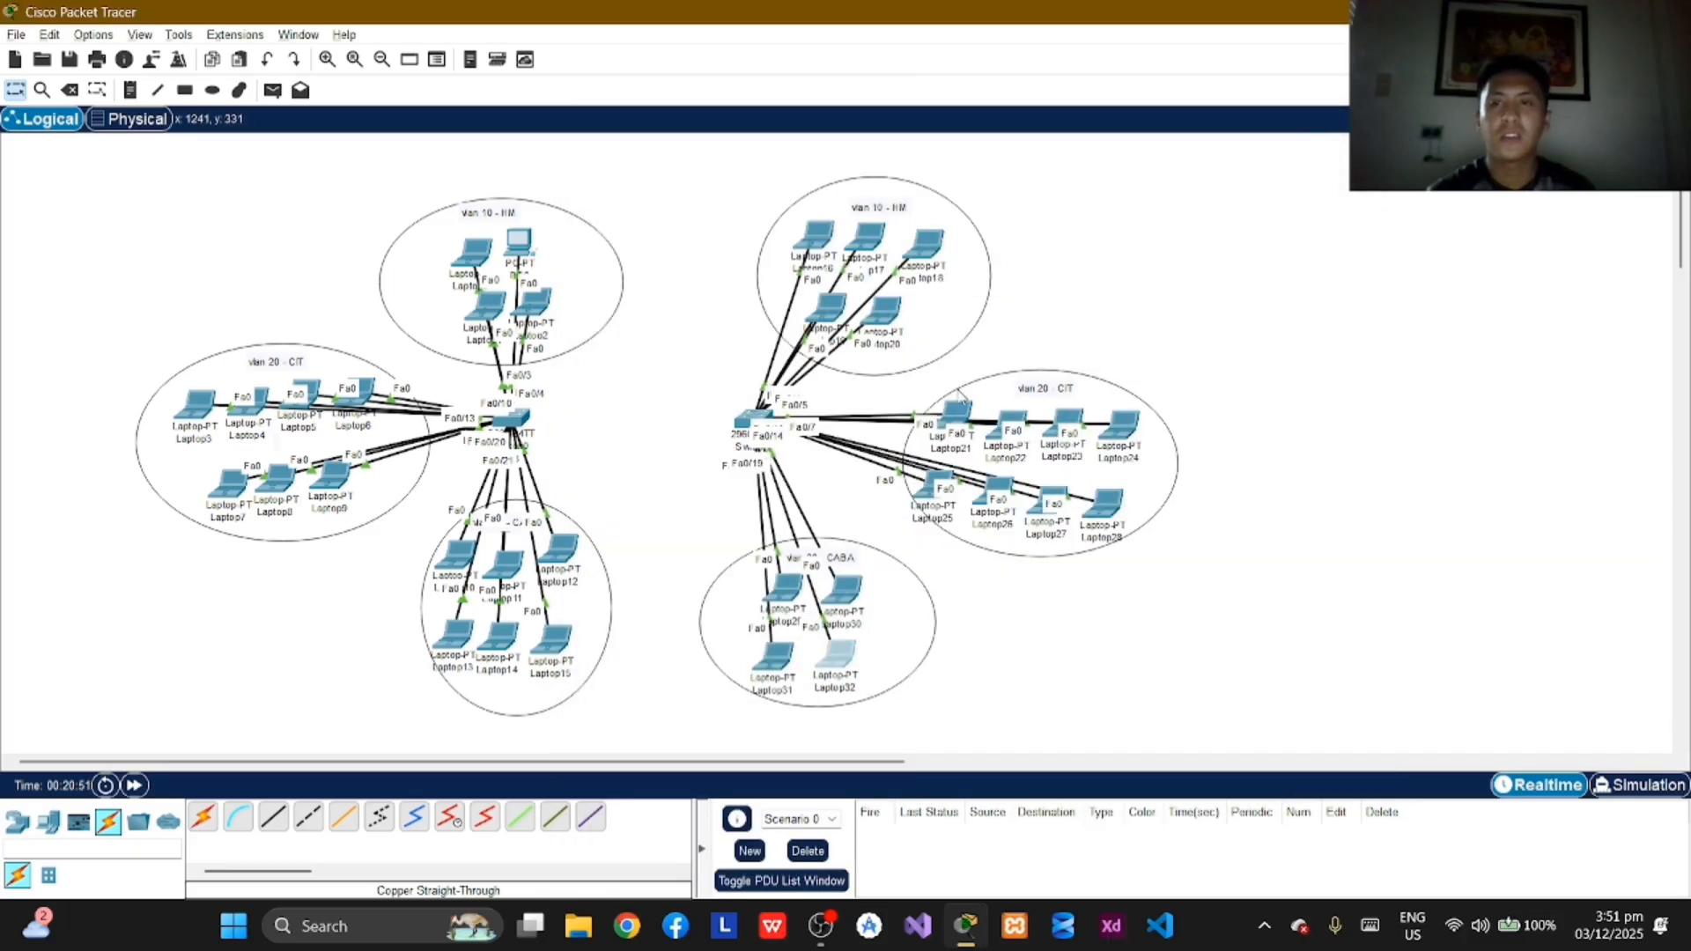
Step: Connect the two switches with a copper straight-through cable from FastEthernet0/23 on Switch0 to FastEthernet0/23 on the other switch
{"action": "left_click", "coordinate": [268, 828]}
{"action": "left_click", "coordinate": [522, 420]}
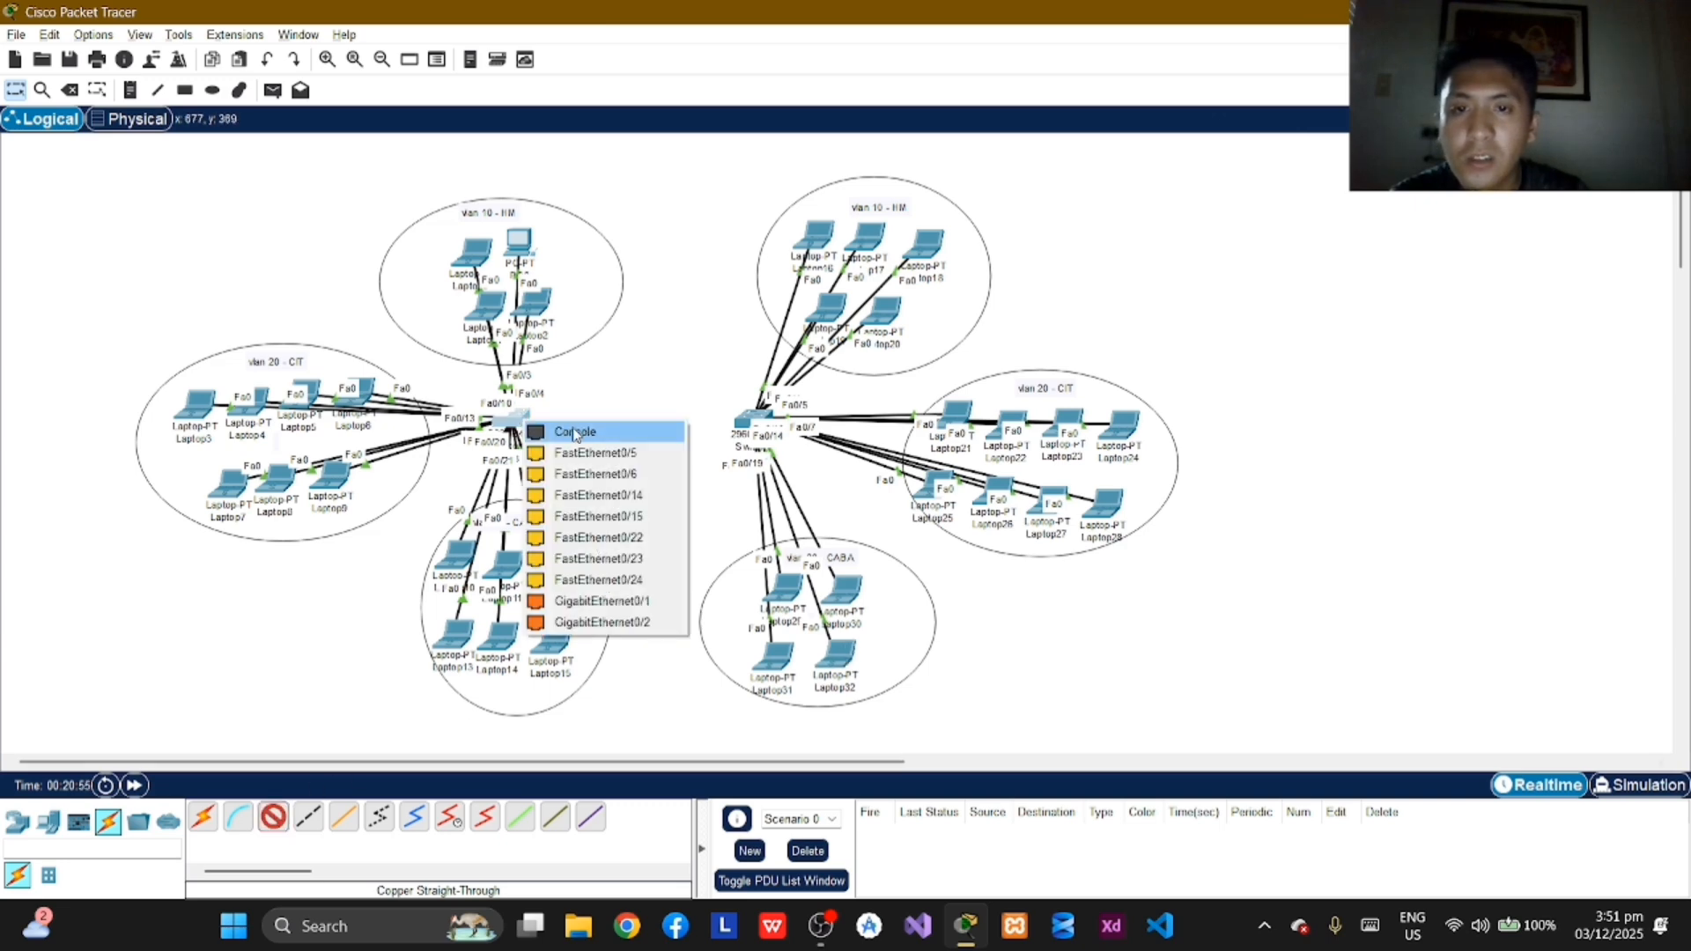
{"action": "left_click", "coordinate": [632, 560]}
{"action": "left_click", "coordinate": [749, 421]}
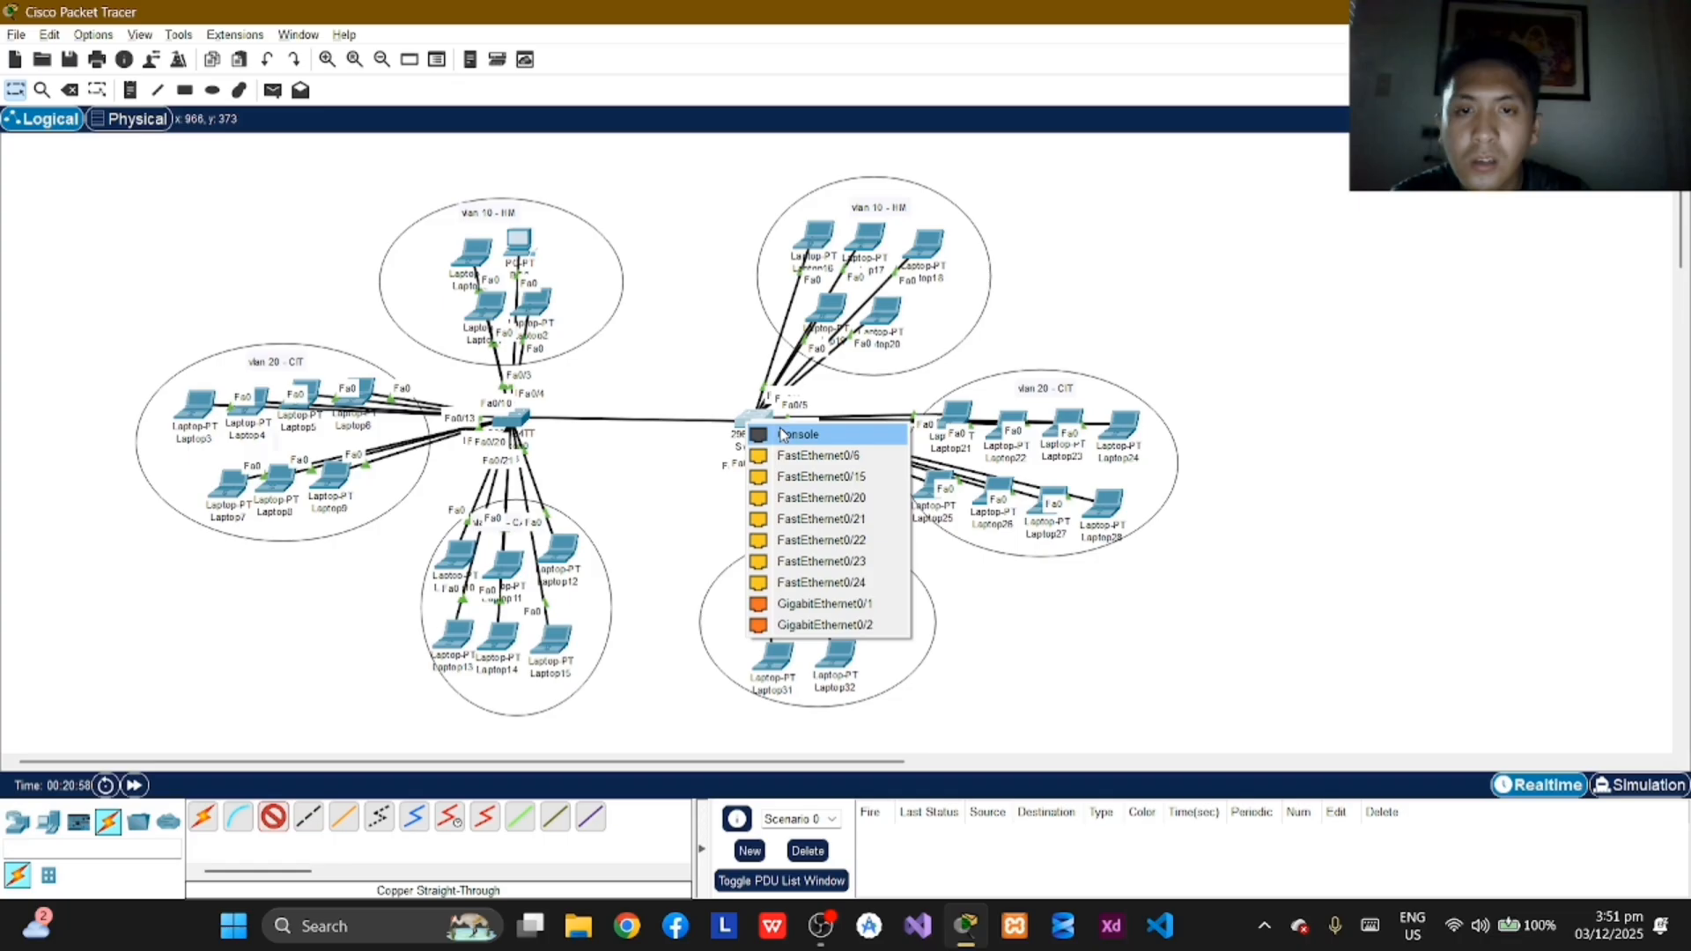
{"action": "left_click", "coordinate": [837, 561]}
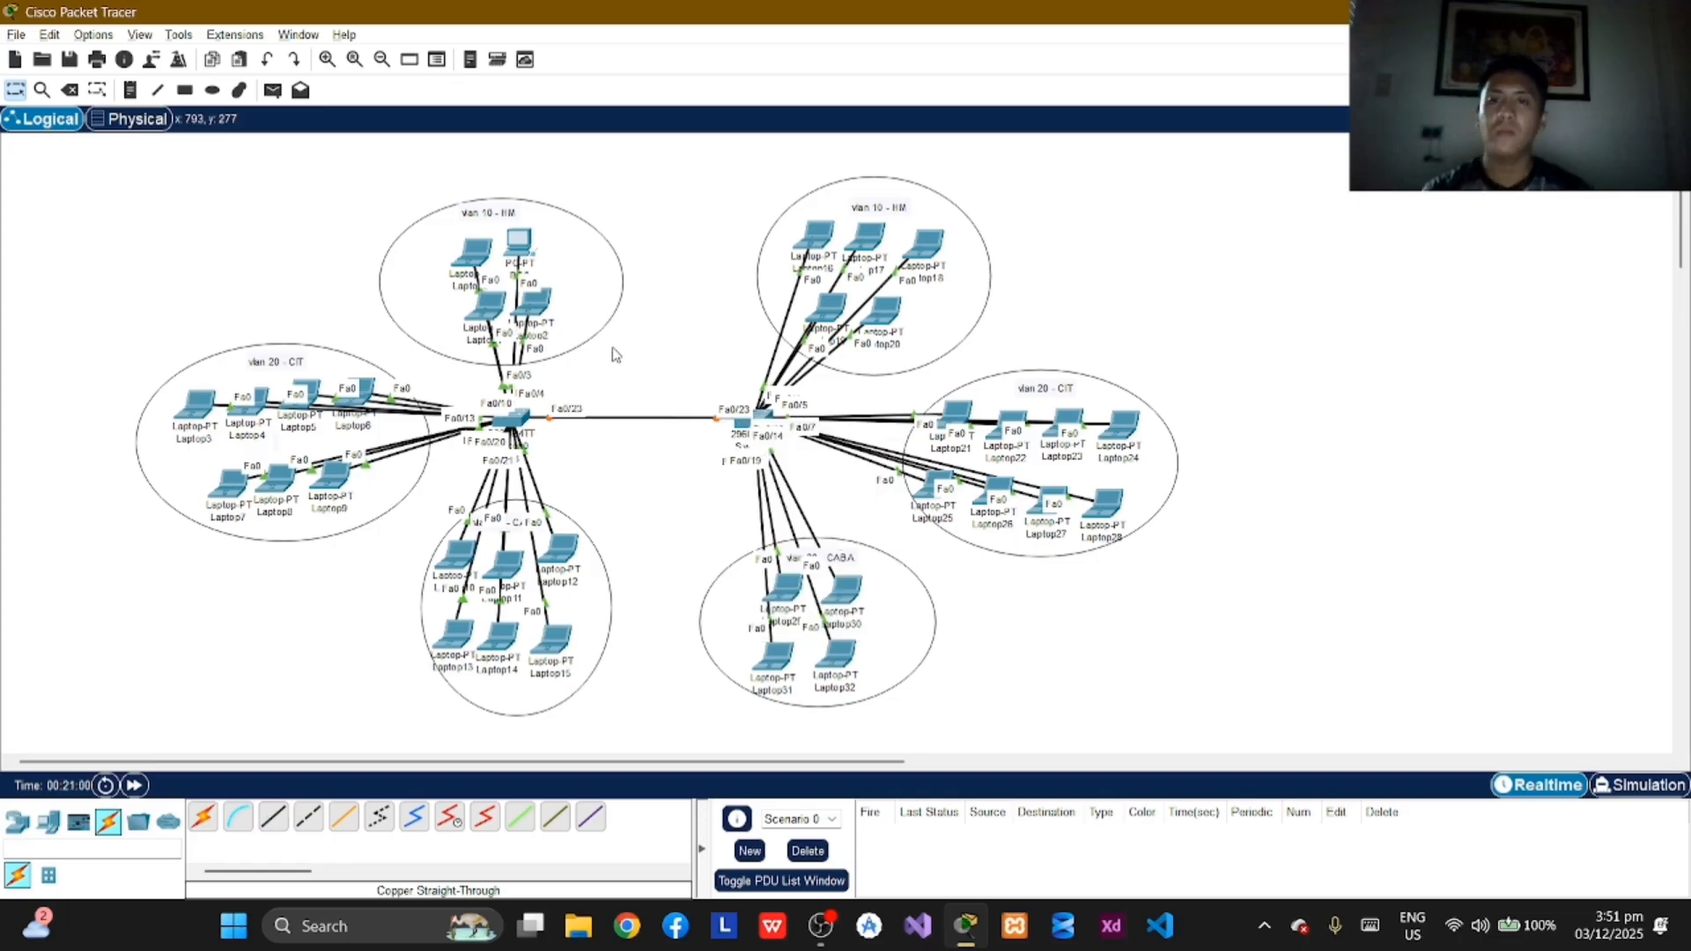
Step: Open the command line of Switch0 and enter privileged EXEC mode with the enable command
{"action": "left_click", "coordinate": [520, 425]}
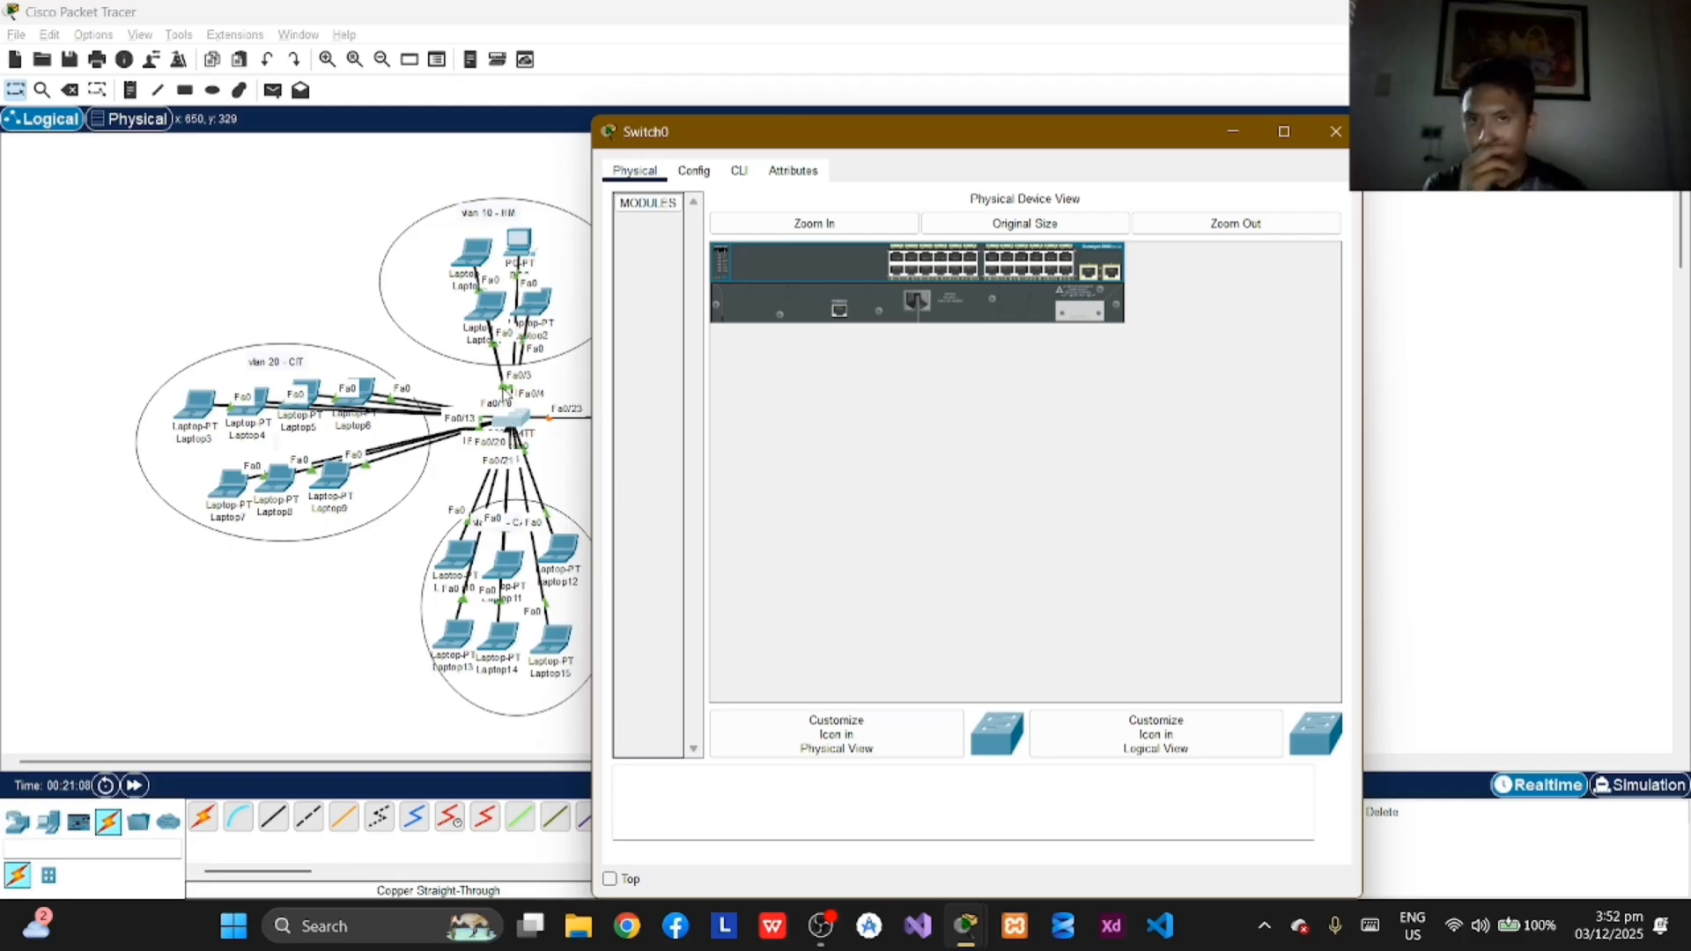
{"action": "left_click", "coordinate": [740, 173]}
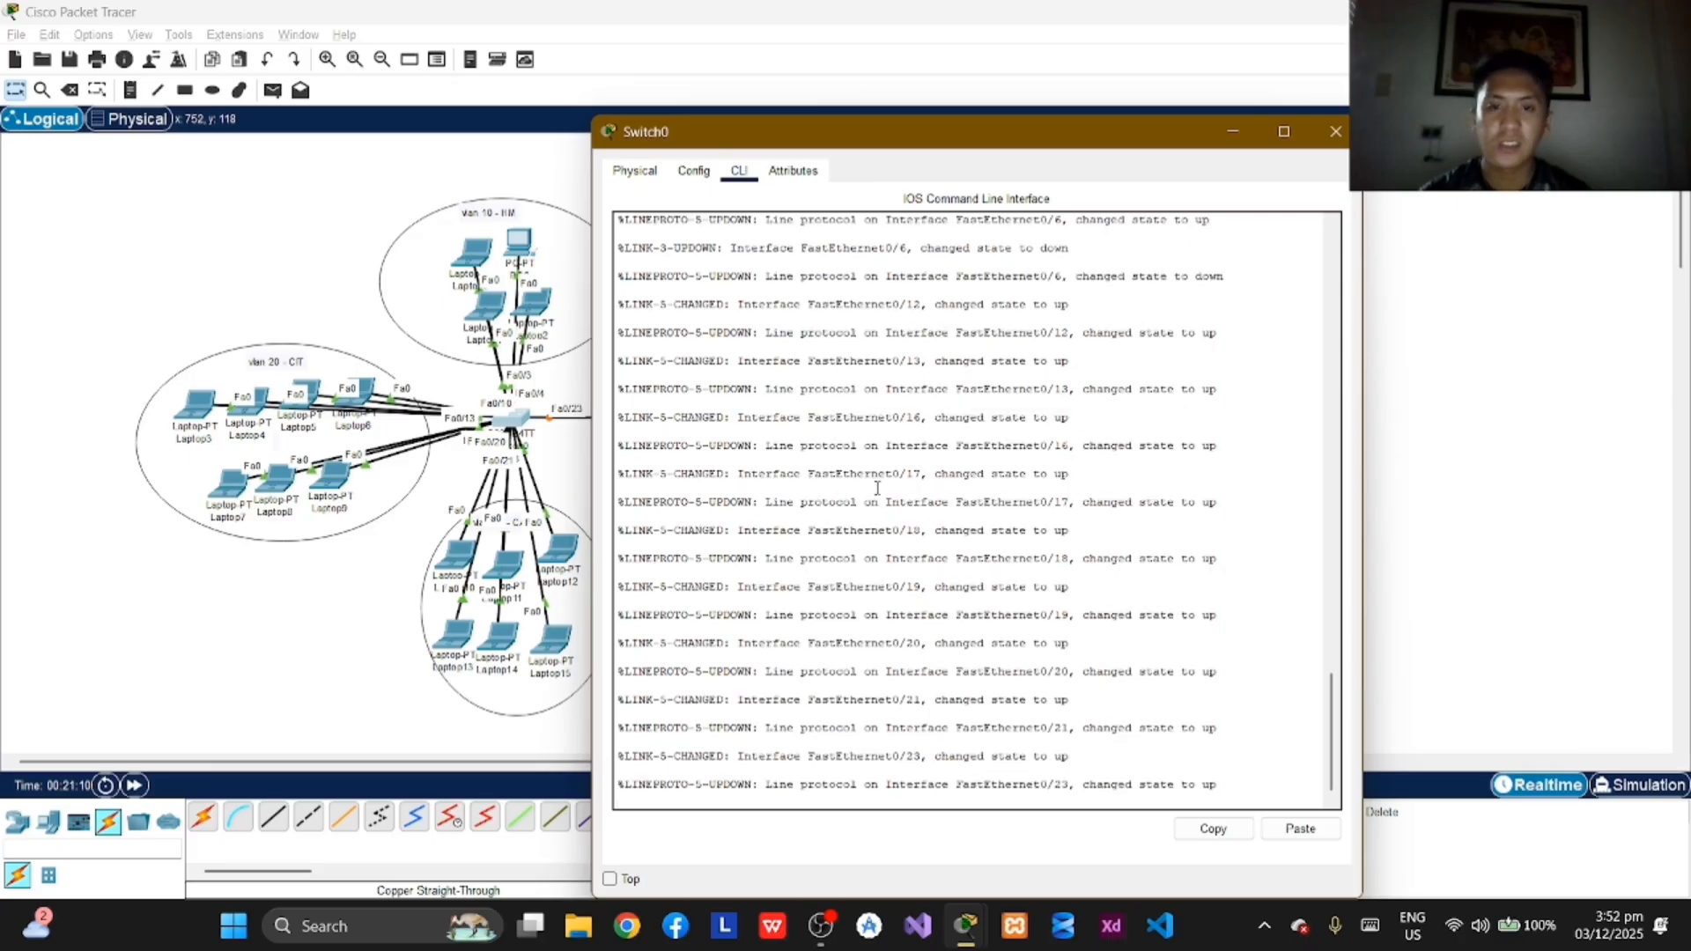
{"action": "key", "text": "Return"}
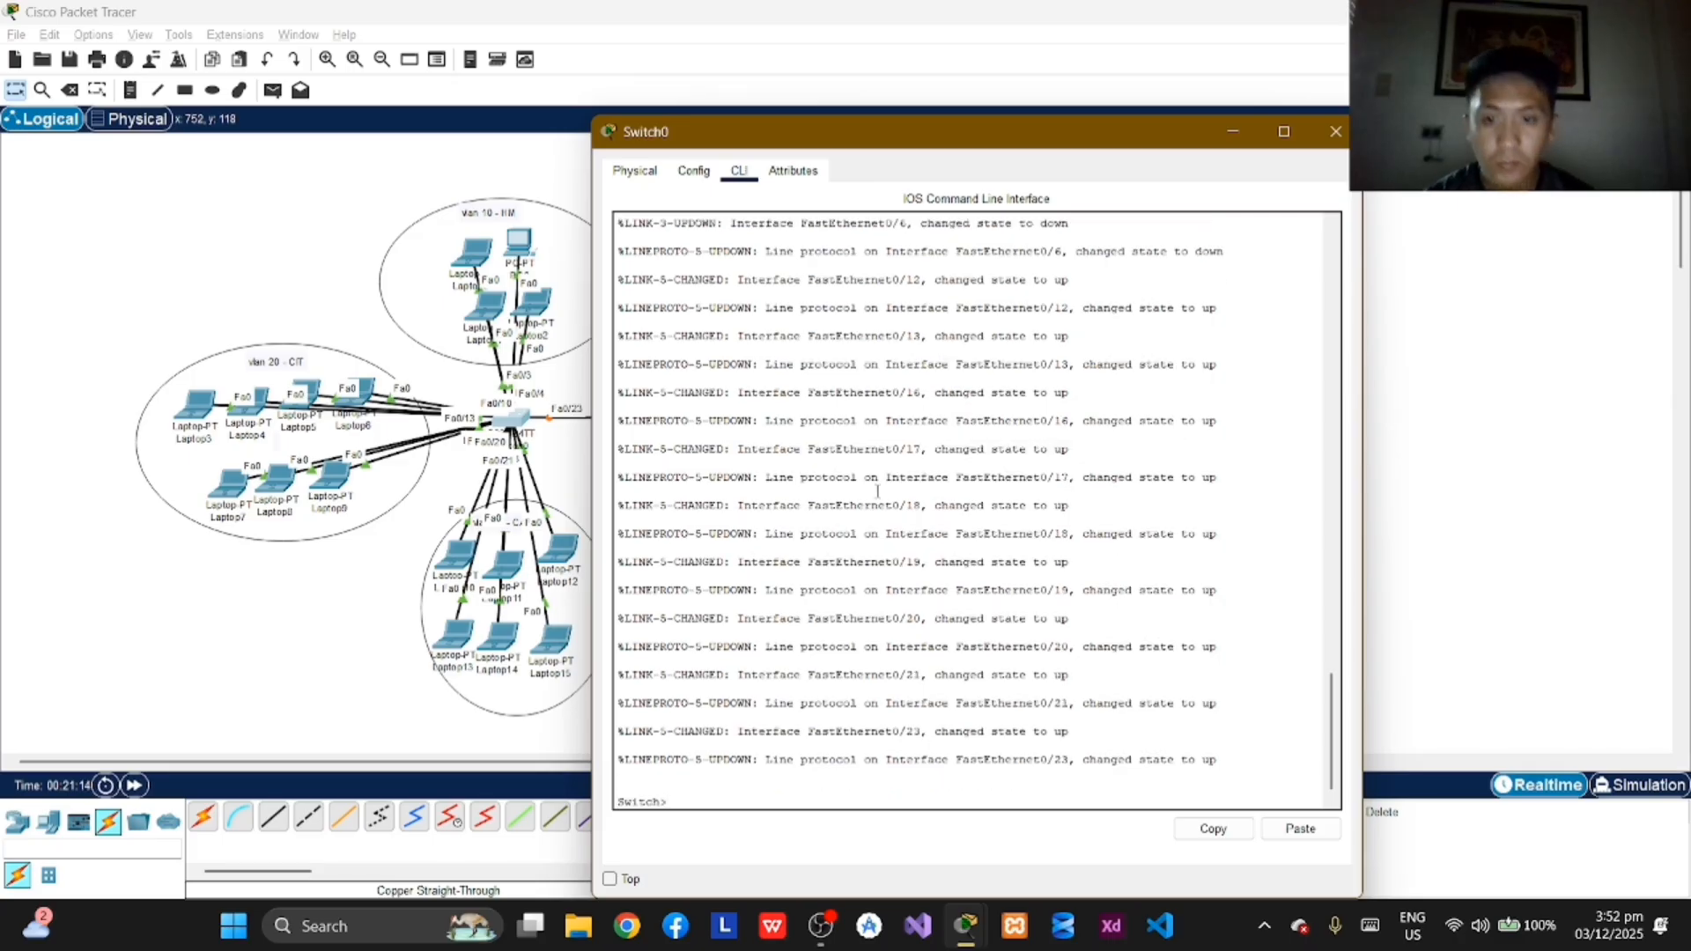
{"action": "type", "text": "enab"}
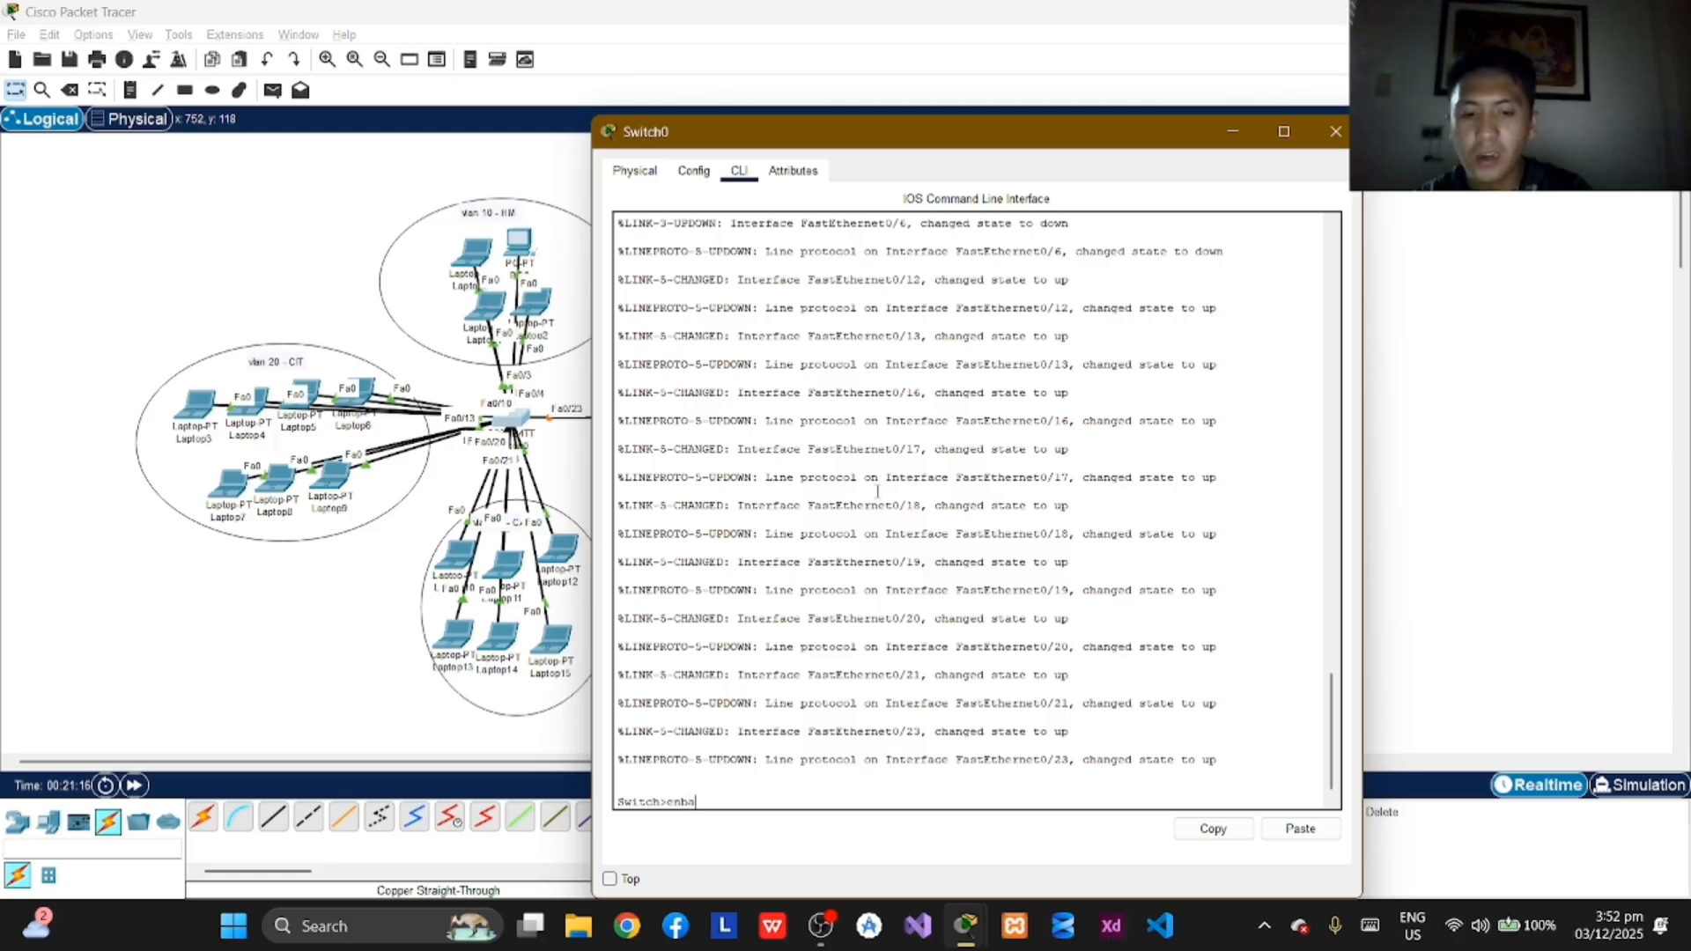
{"action": "type", "text": "le"}
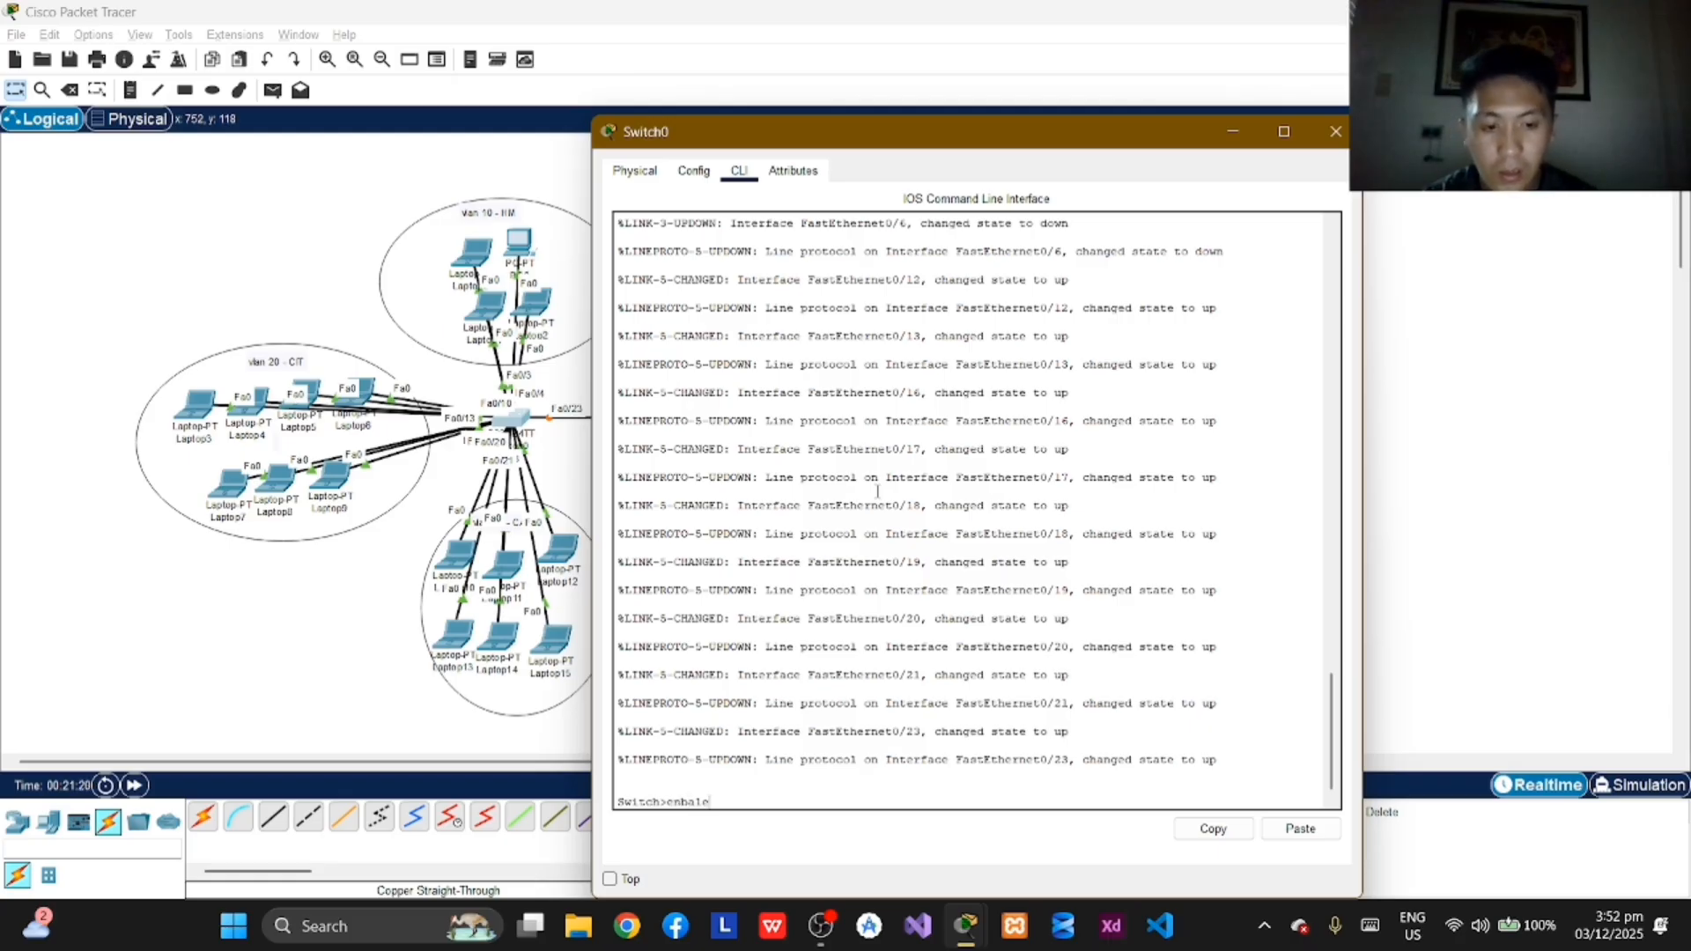
{"action": "key", "text": "BackSpace"}
{"action": "key", "text": "BackSpace"}
{"action": "key", "text": "BackSpace"}
{"action": "key", "text": "BackSpace"}
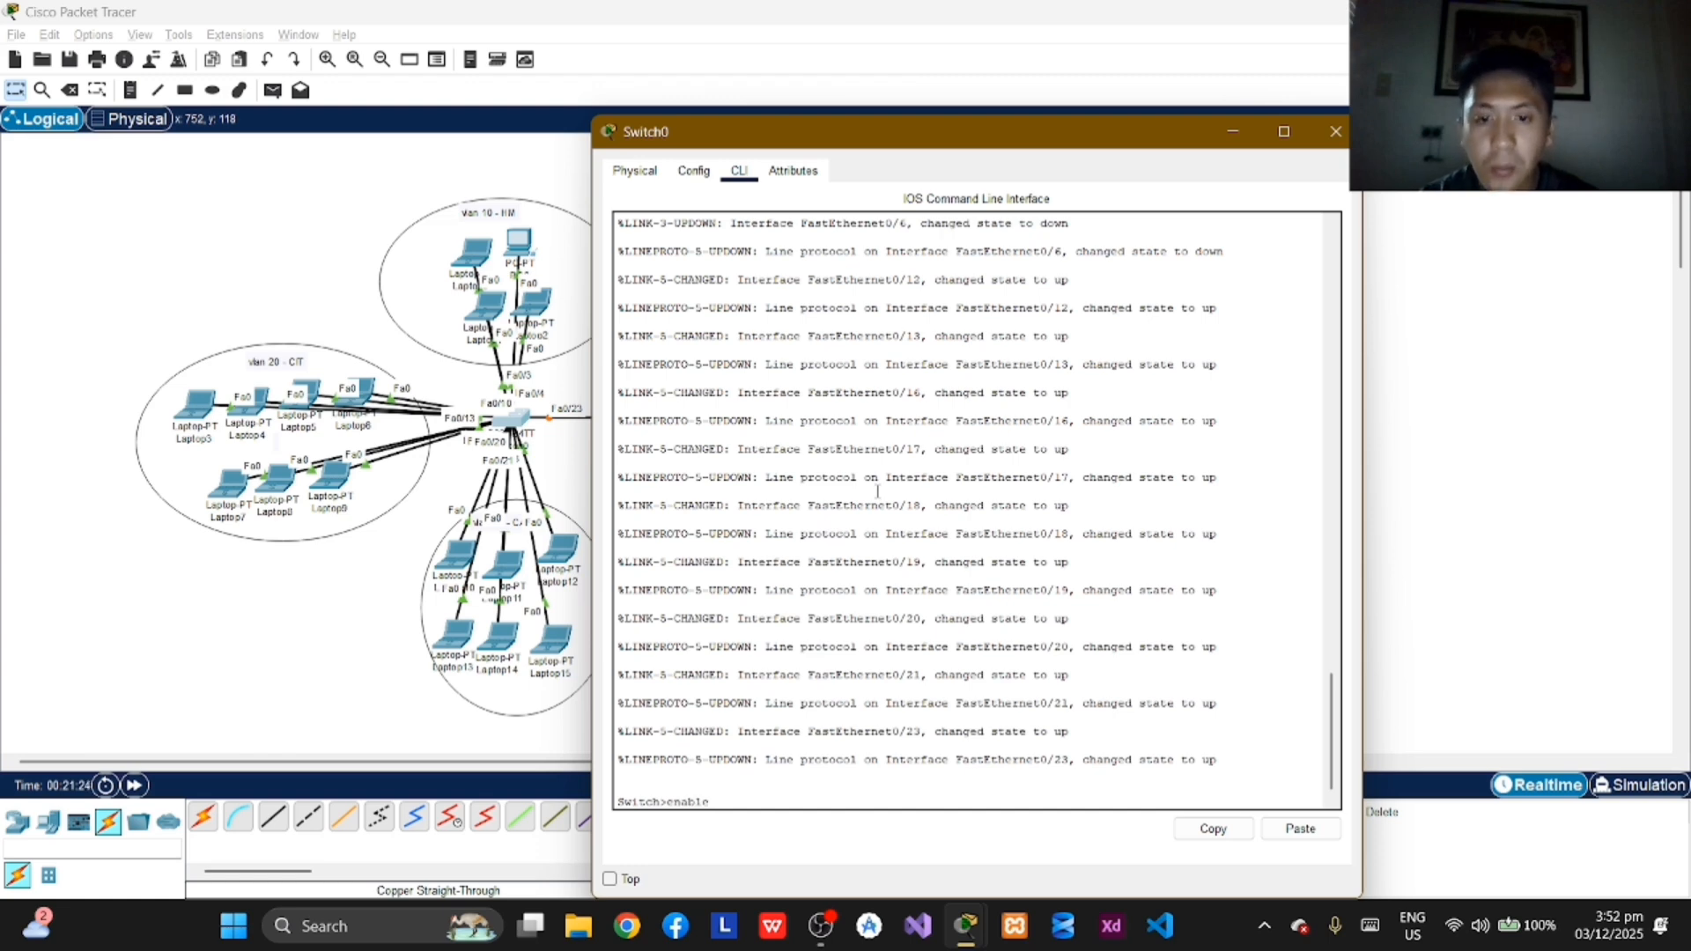
{"action": "key", "text": "Return"}
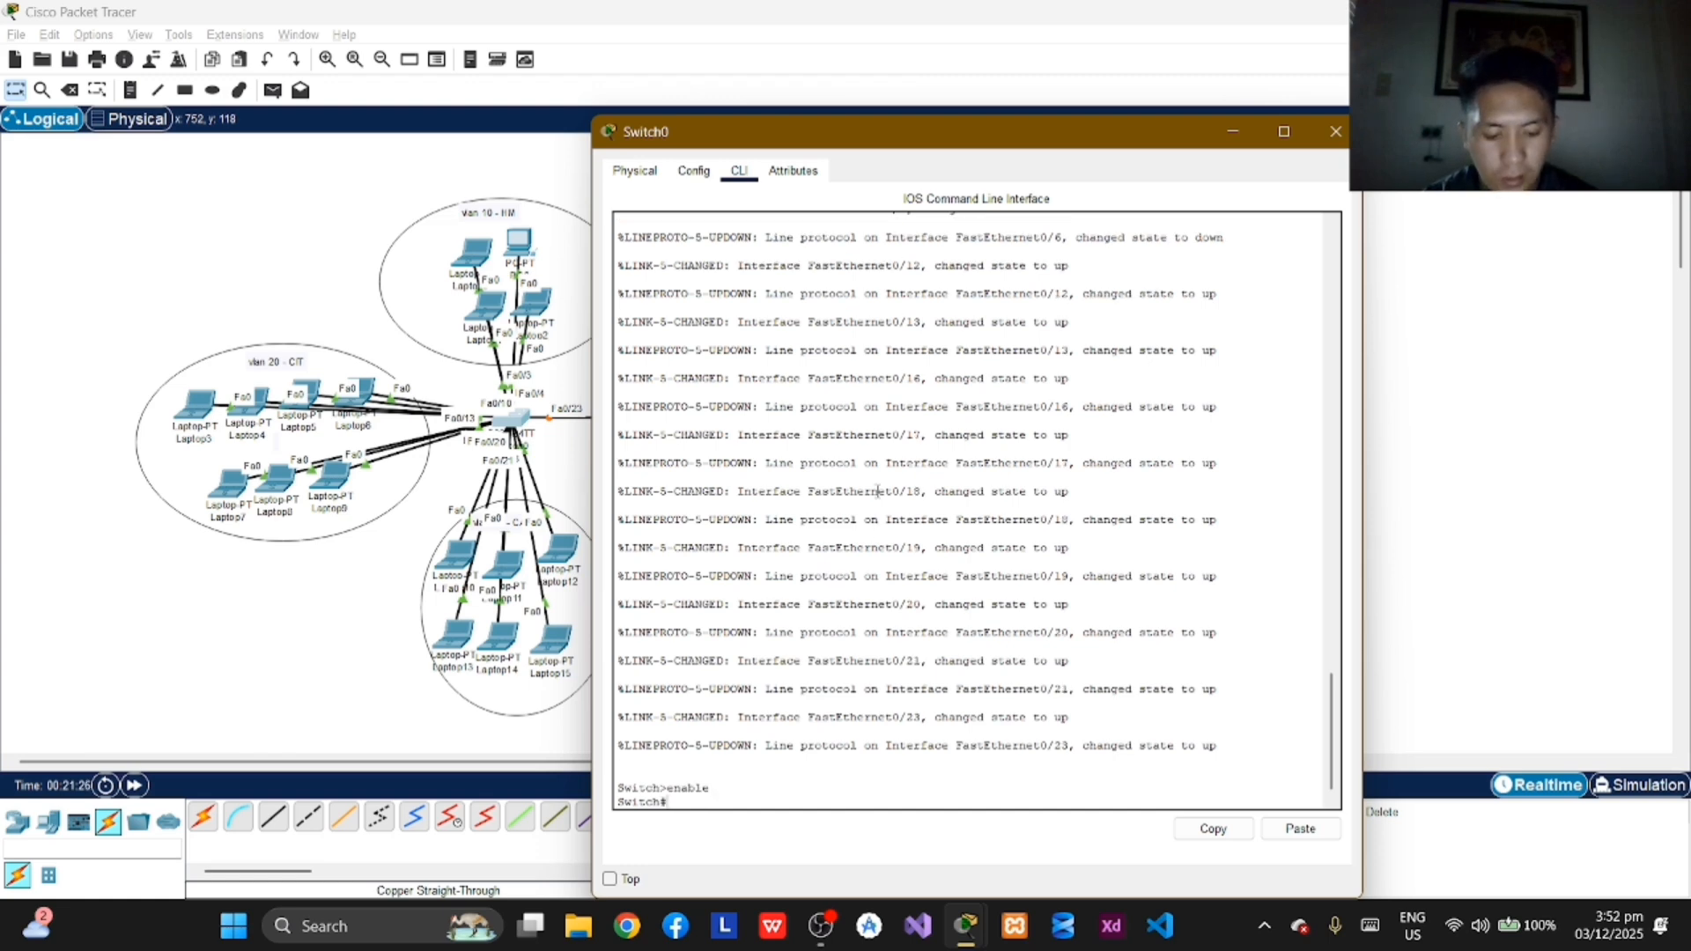
Step: Enter global configuration mode on Switch0 with the command configure terminal
{"action": "type", "text": "con"}
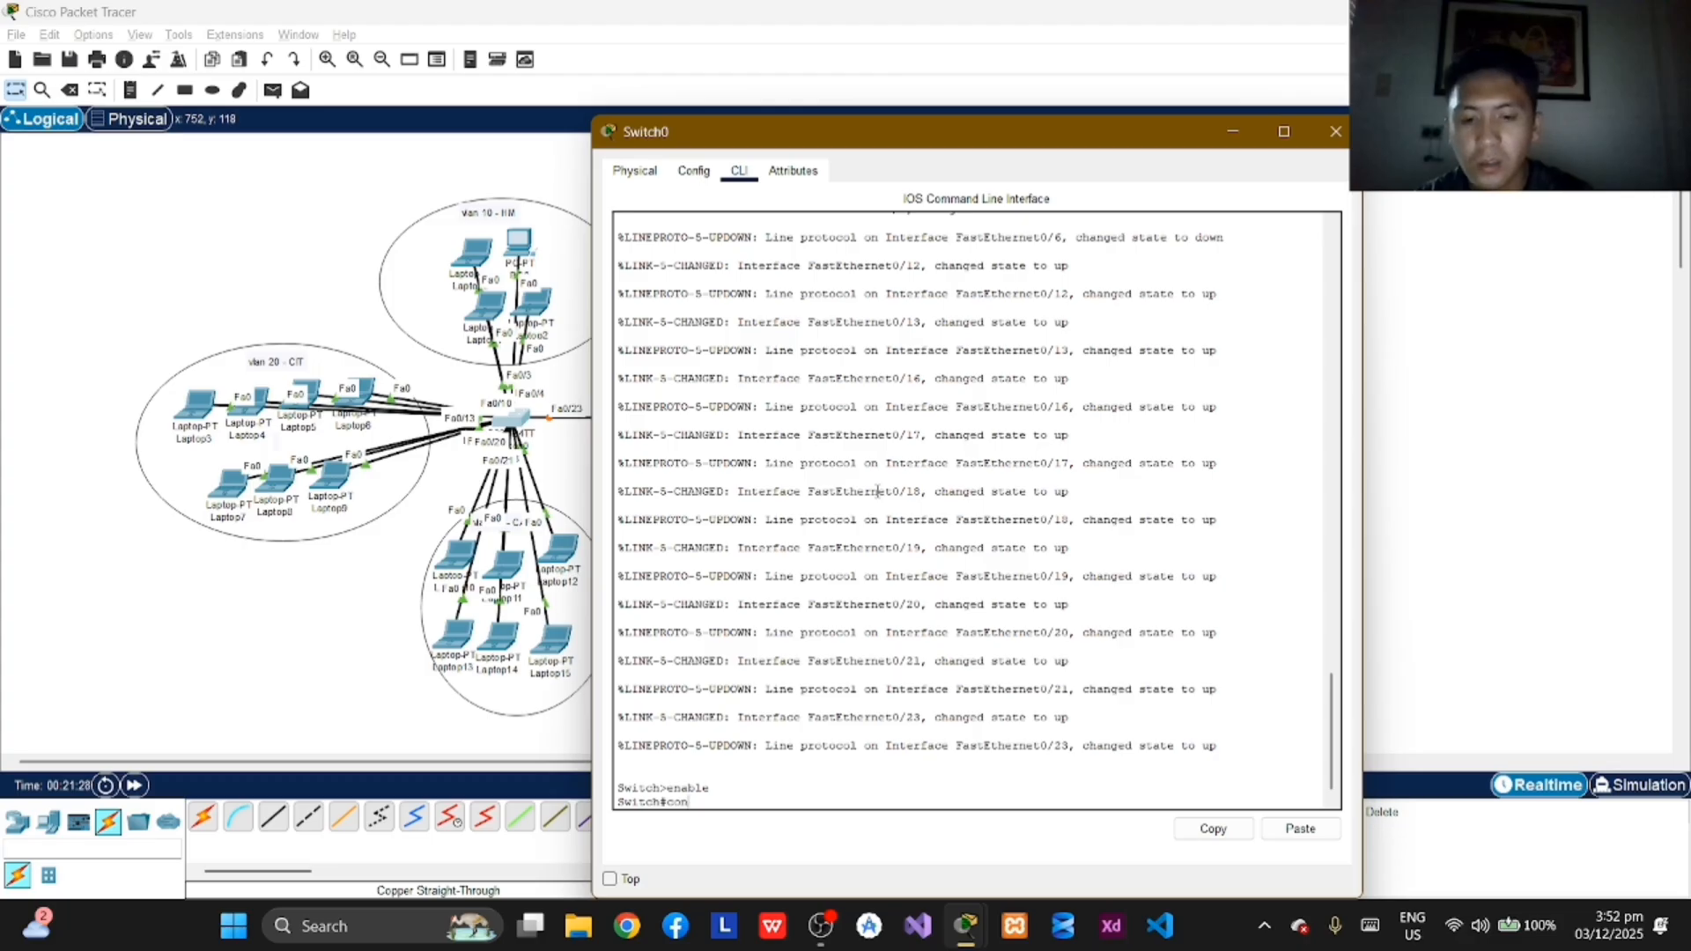
{"action": "type", "text": "figure"}
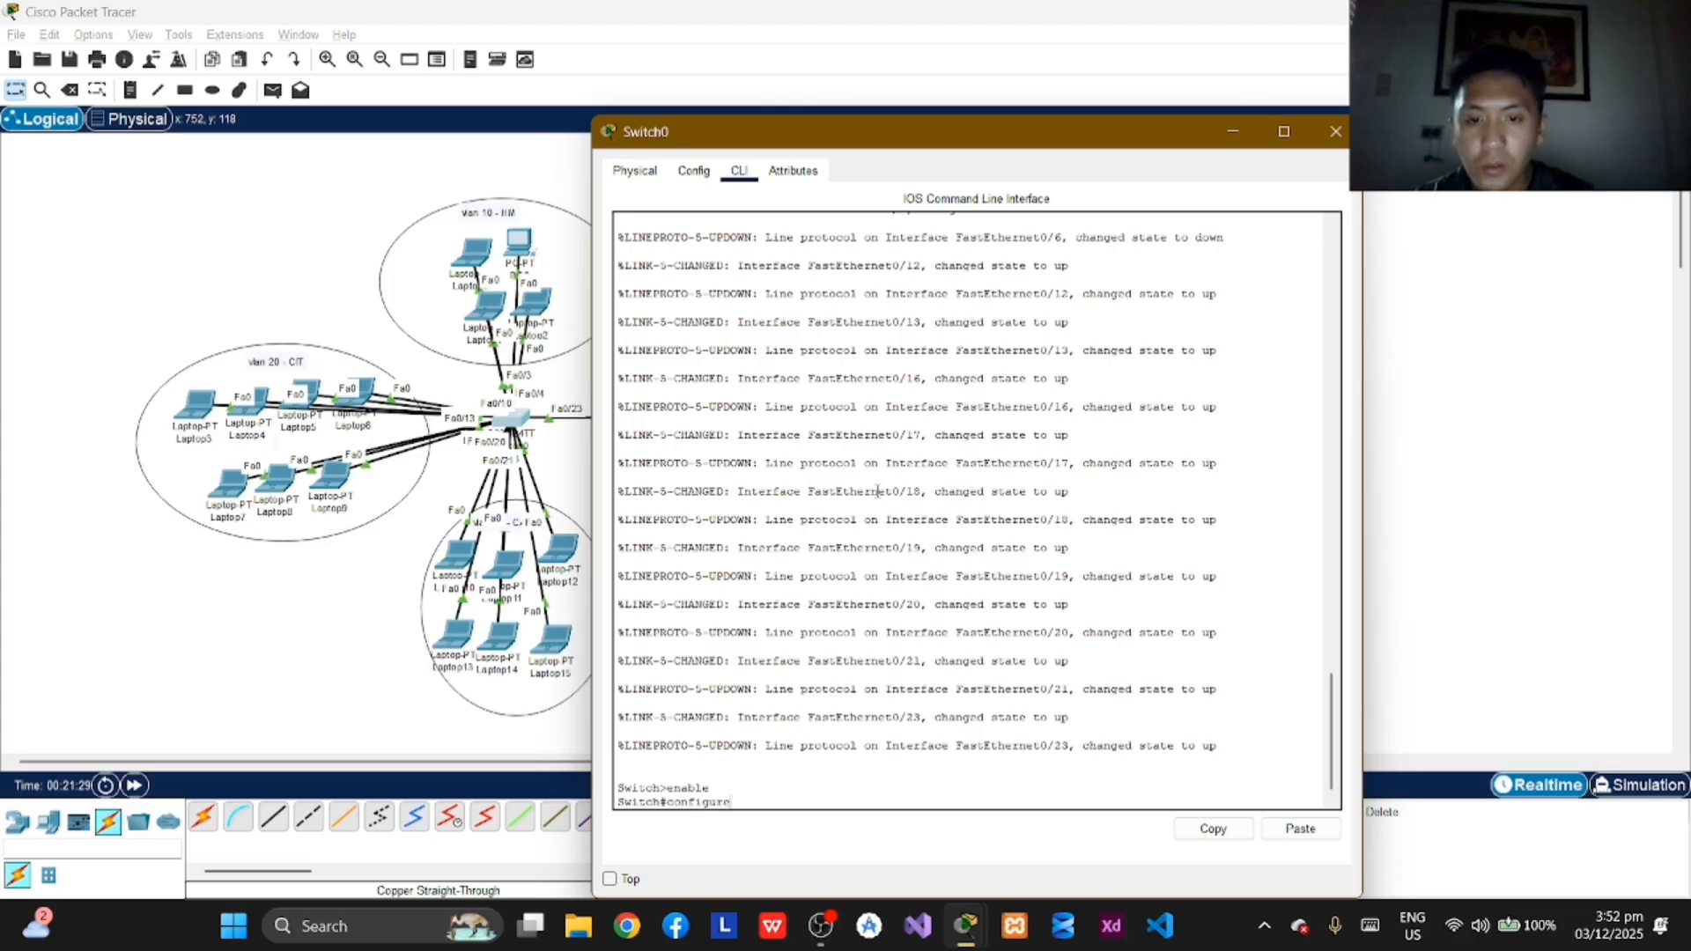
{"action": "type", "text": " termina"}
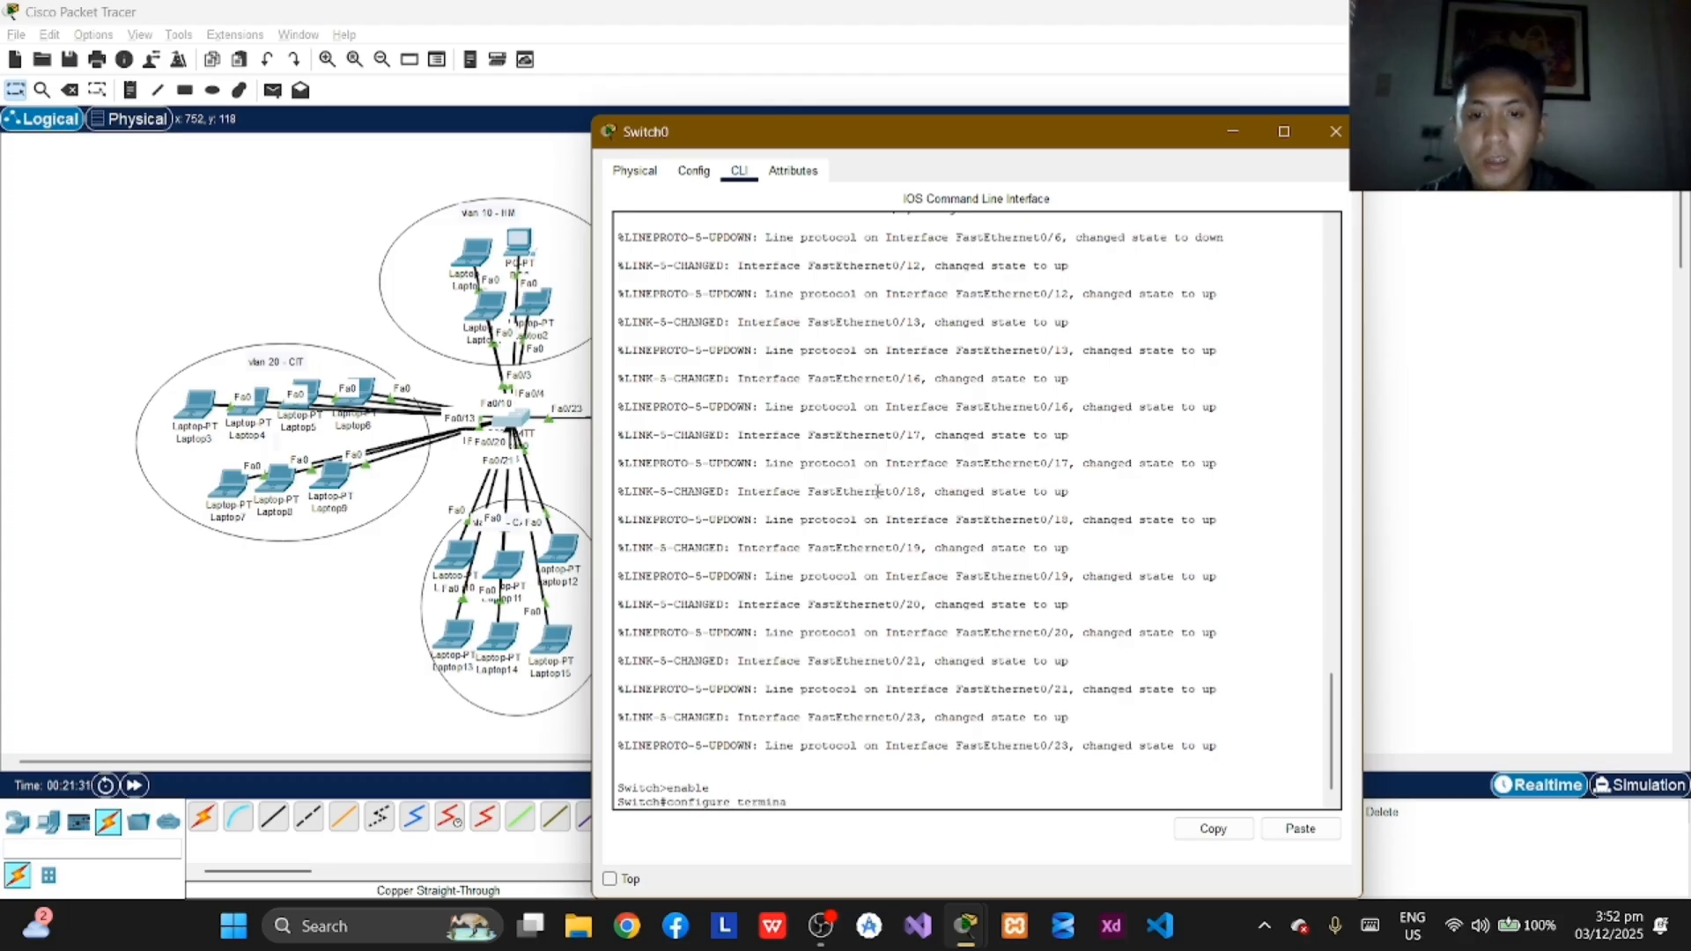
{"action": "type", "text": "l"}
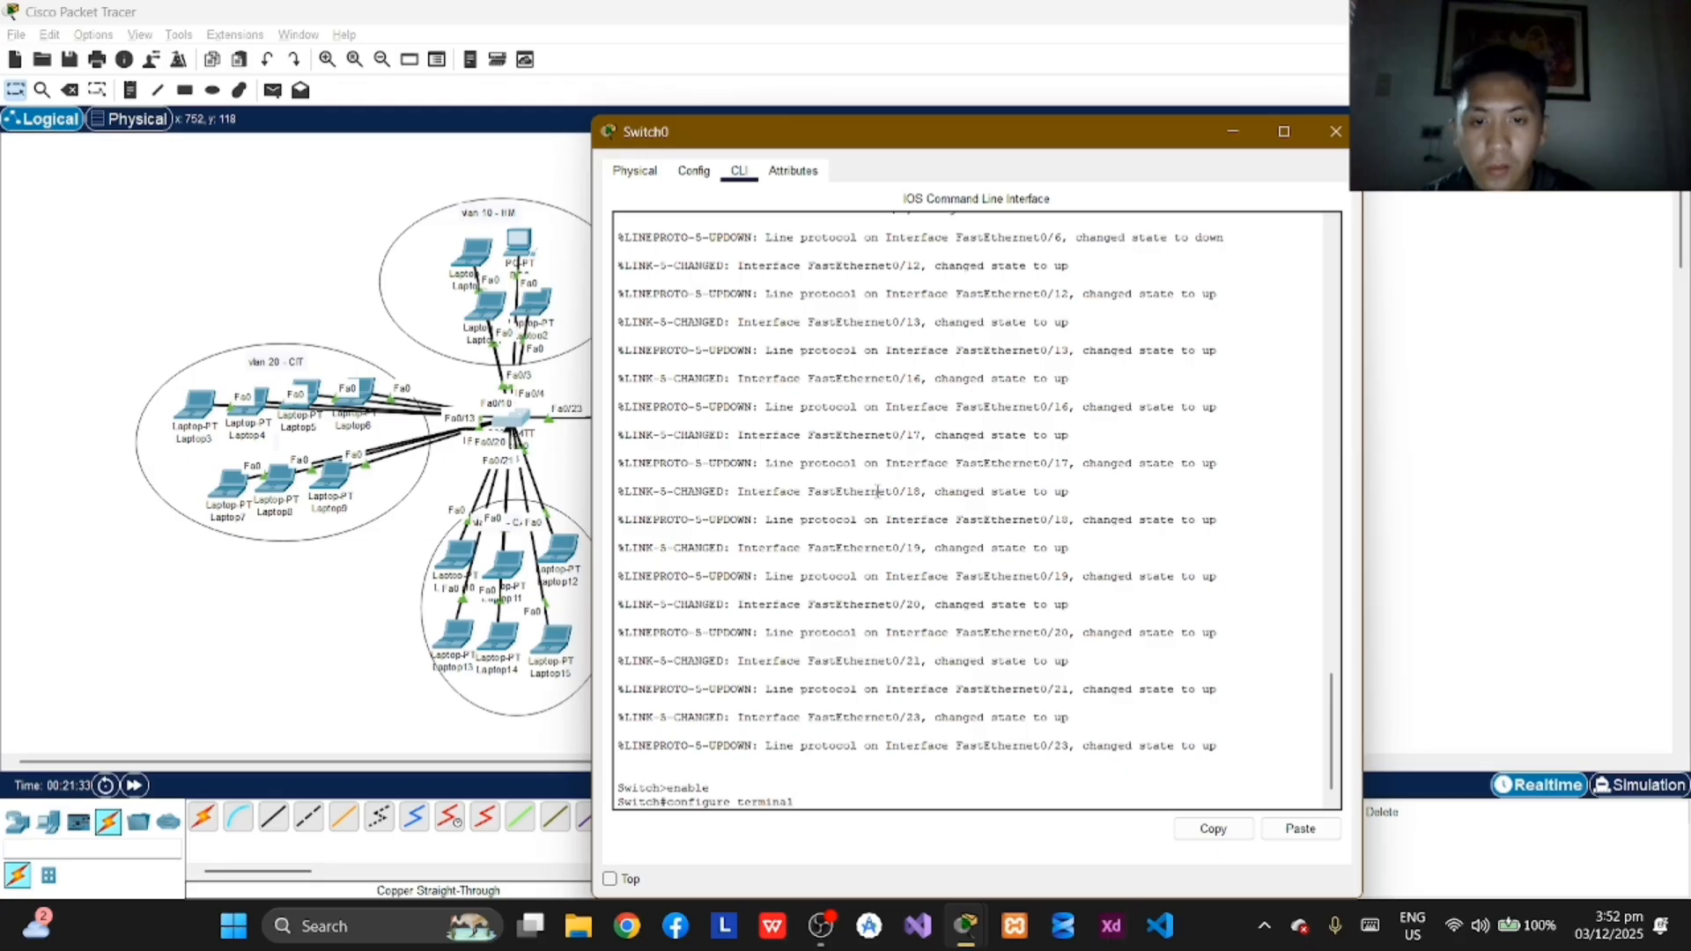
{"action": "key", "text": "Return"}
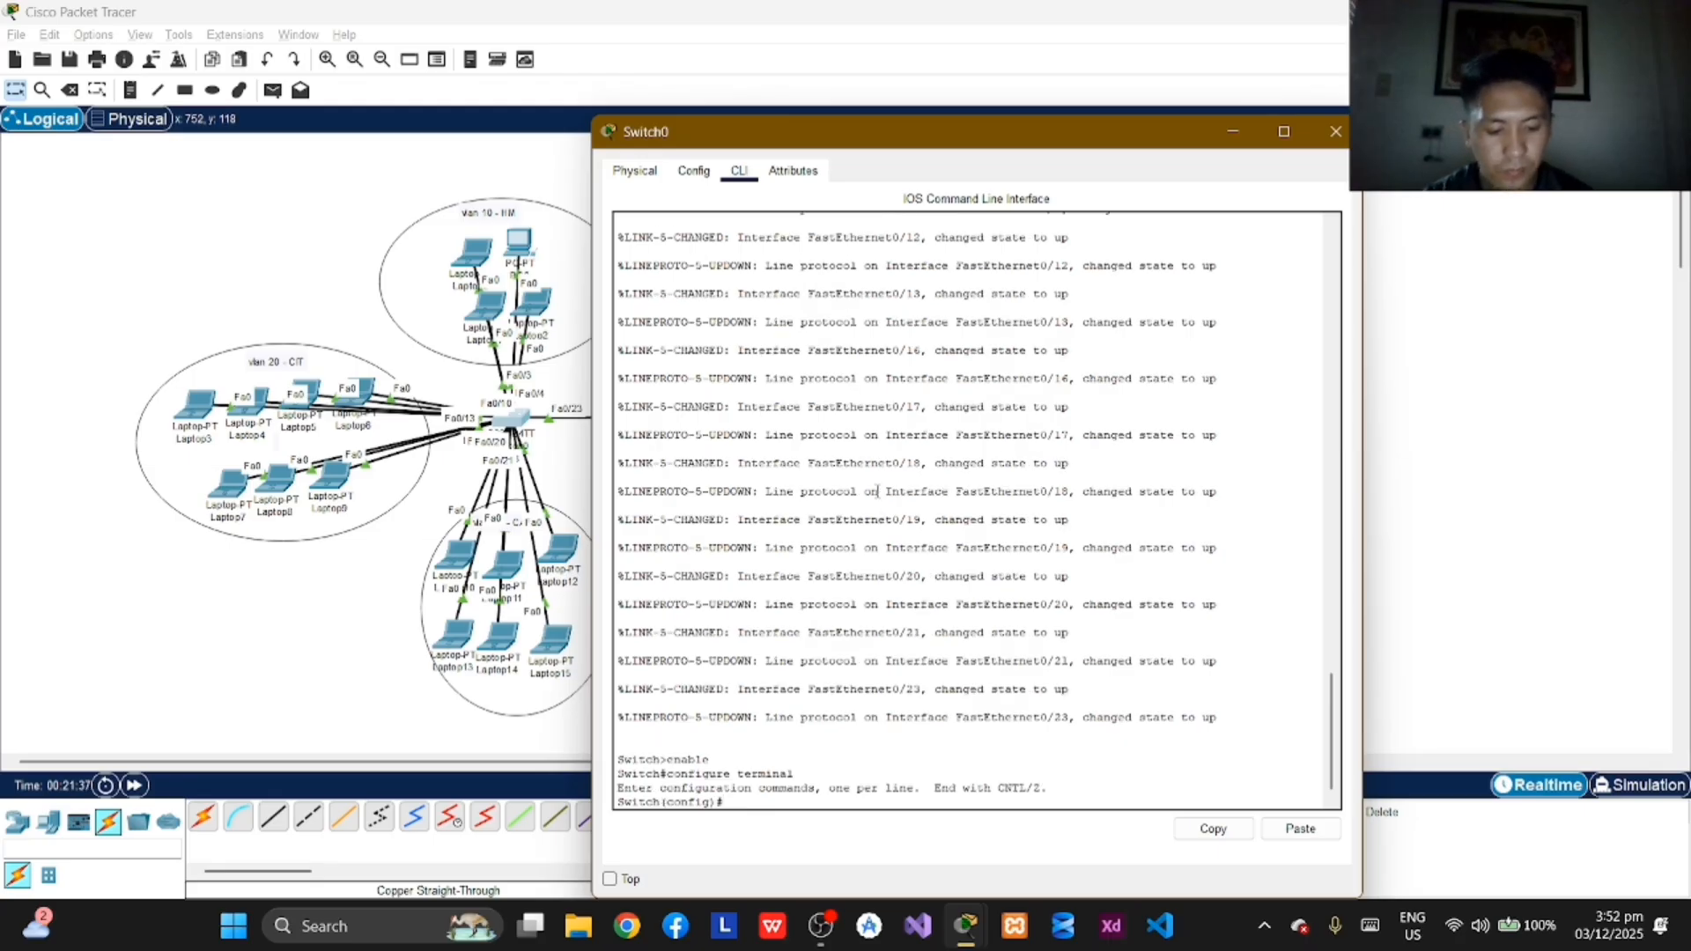
Step: Set the hostname of Switch0 to Switch1_B1 with the hostname command
{"action": "type", "text": "hostname"}
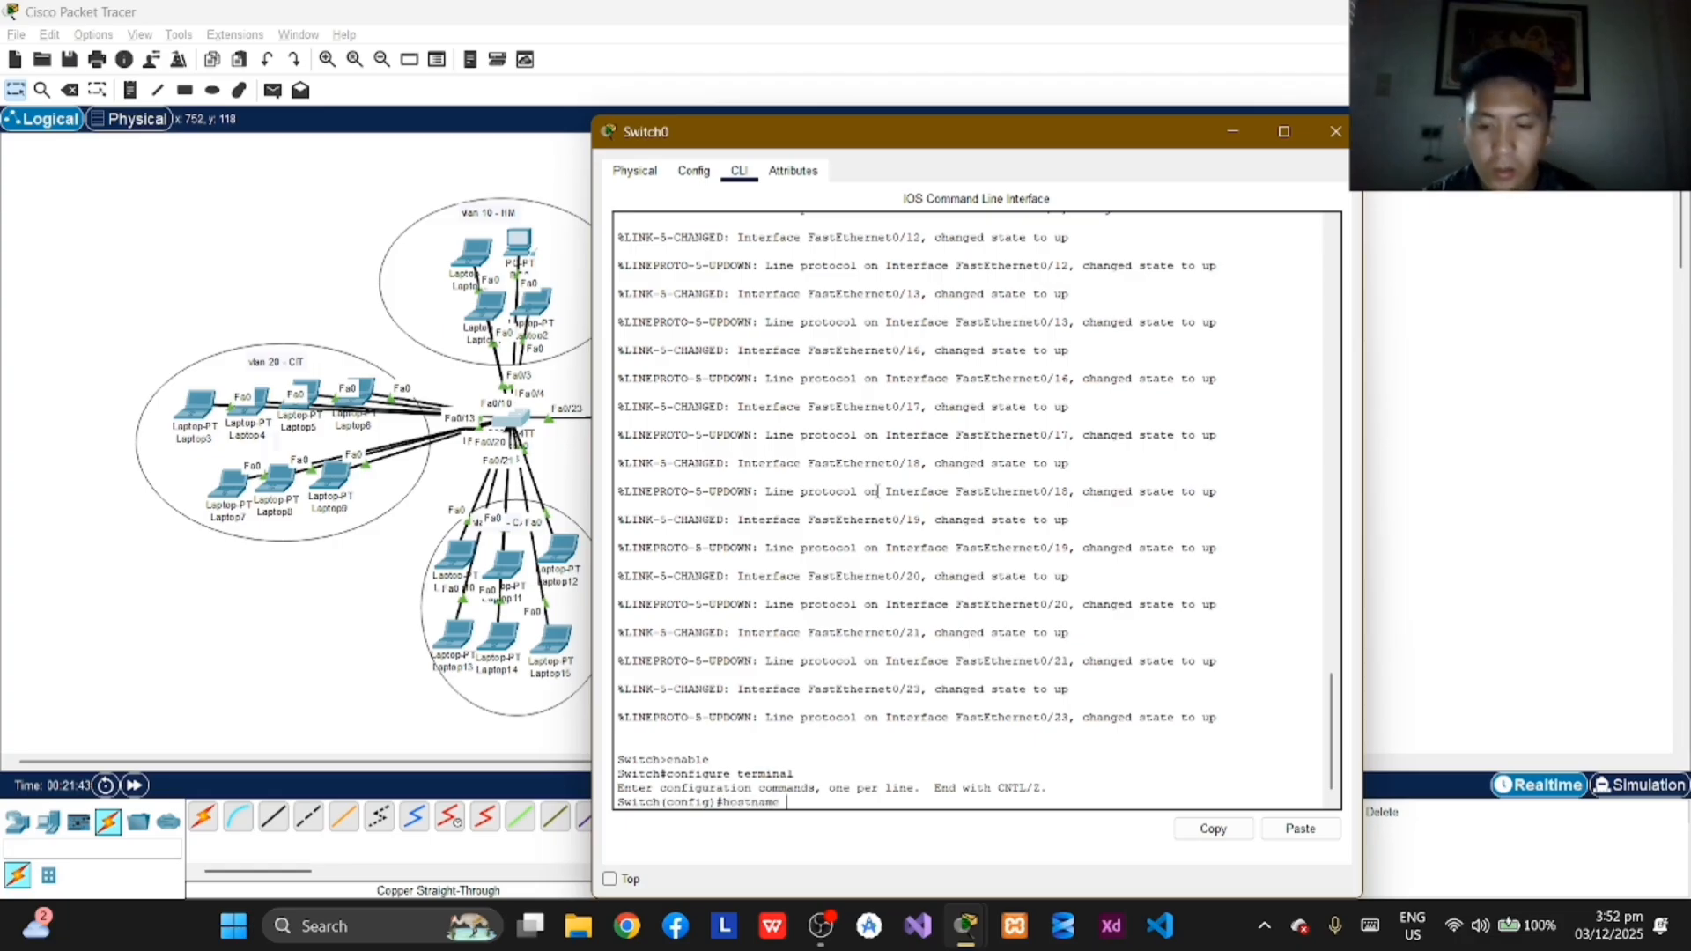
{"action": "type", "text": "S"}
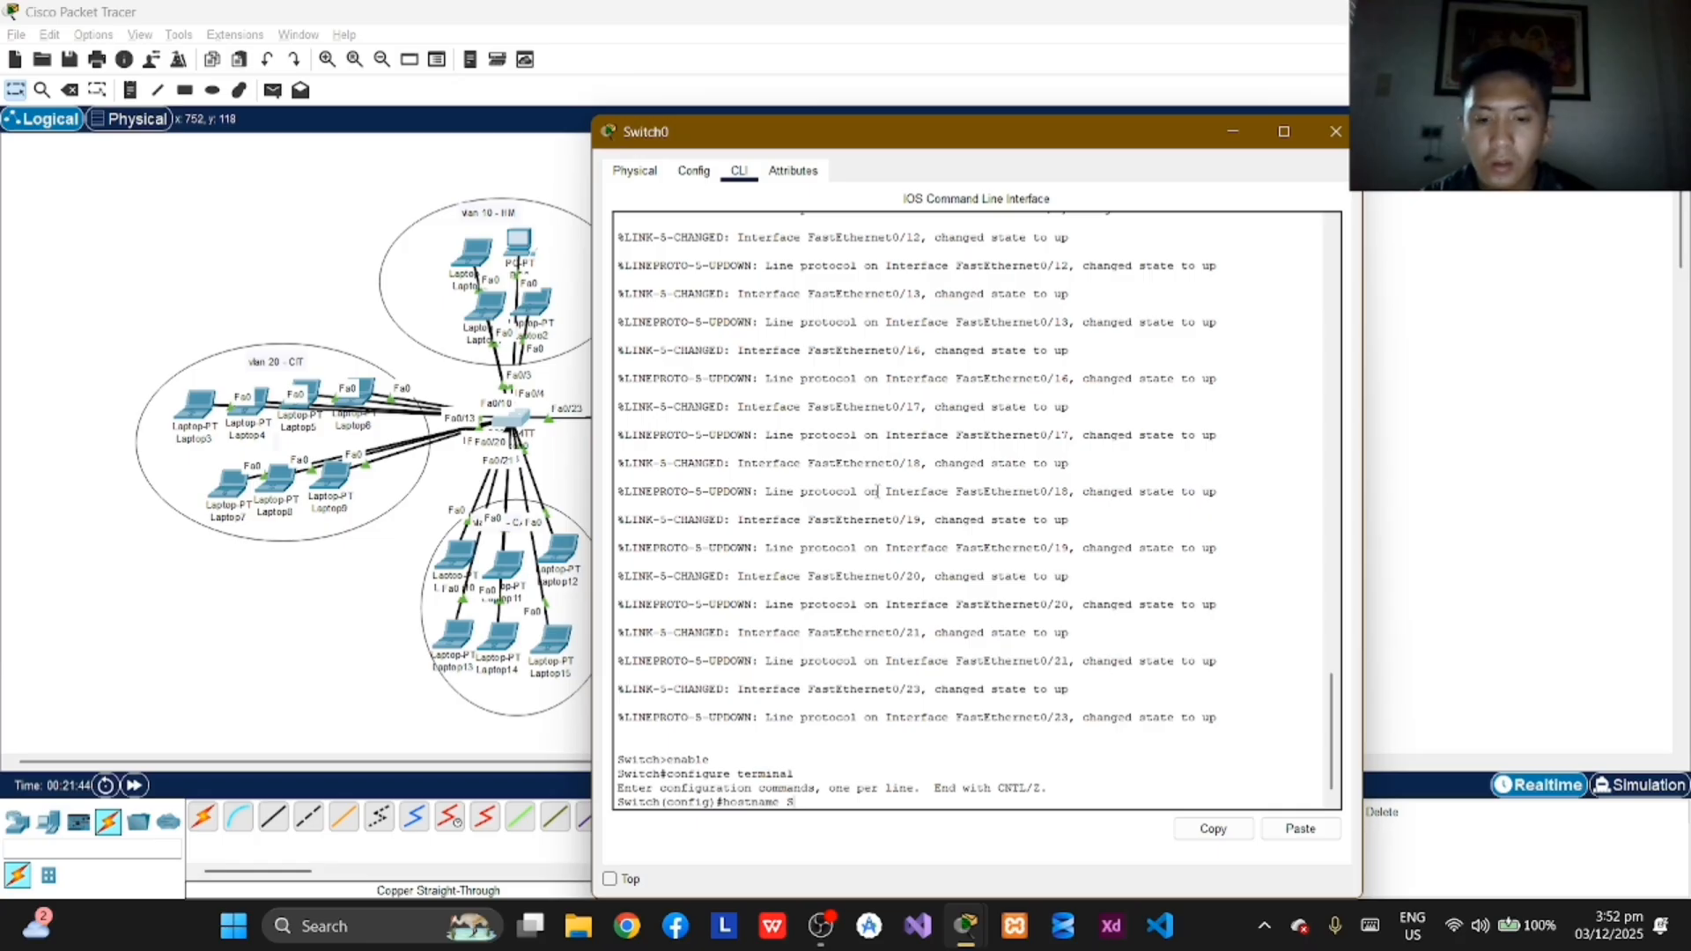
{"action": "type", "text": "witch1"}
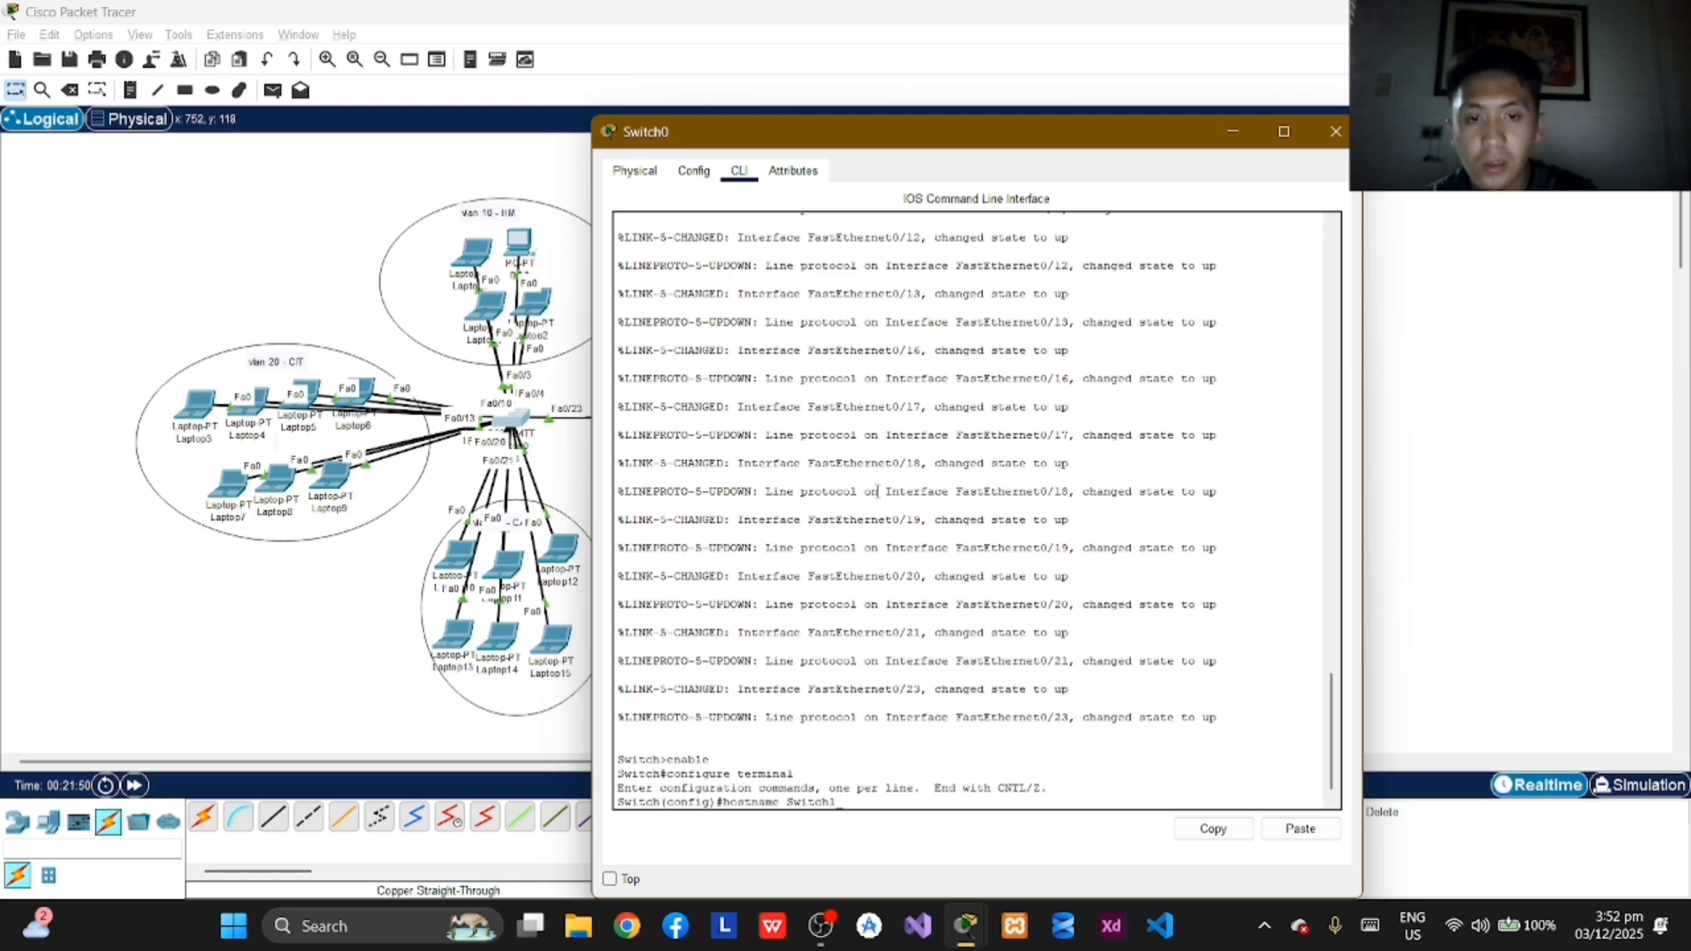
{"action": "type", "text": "B"}
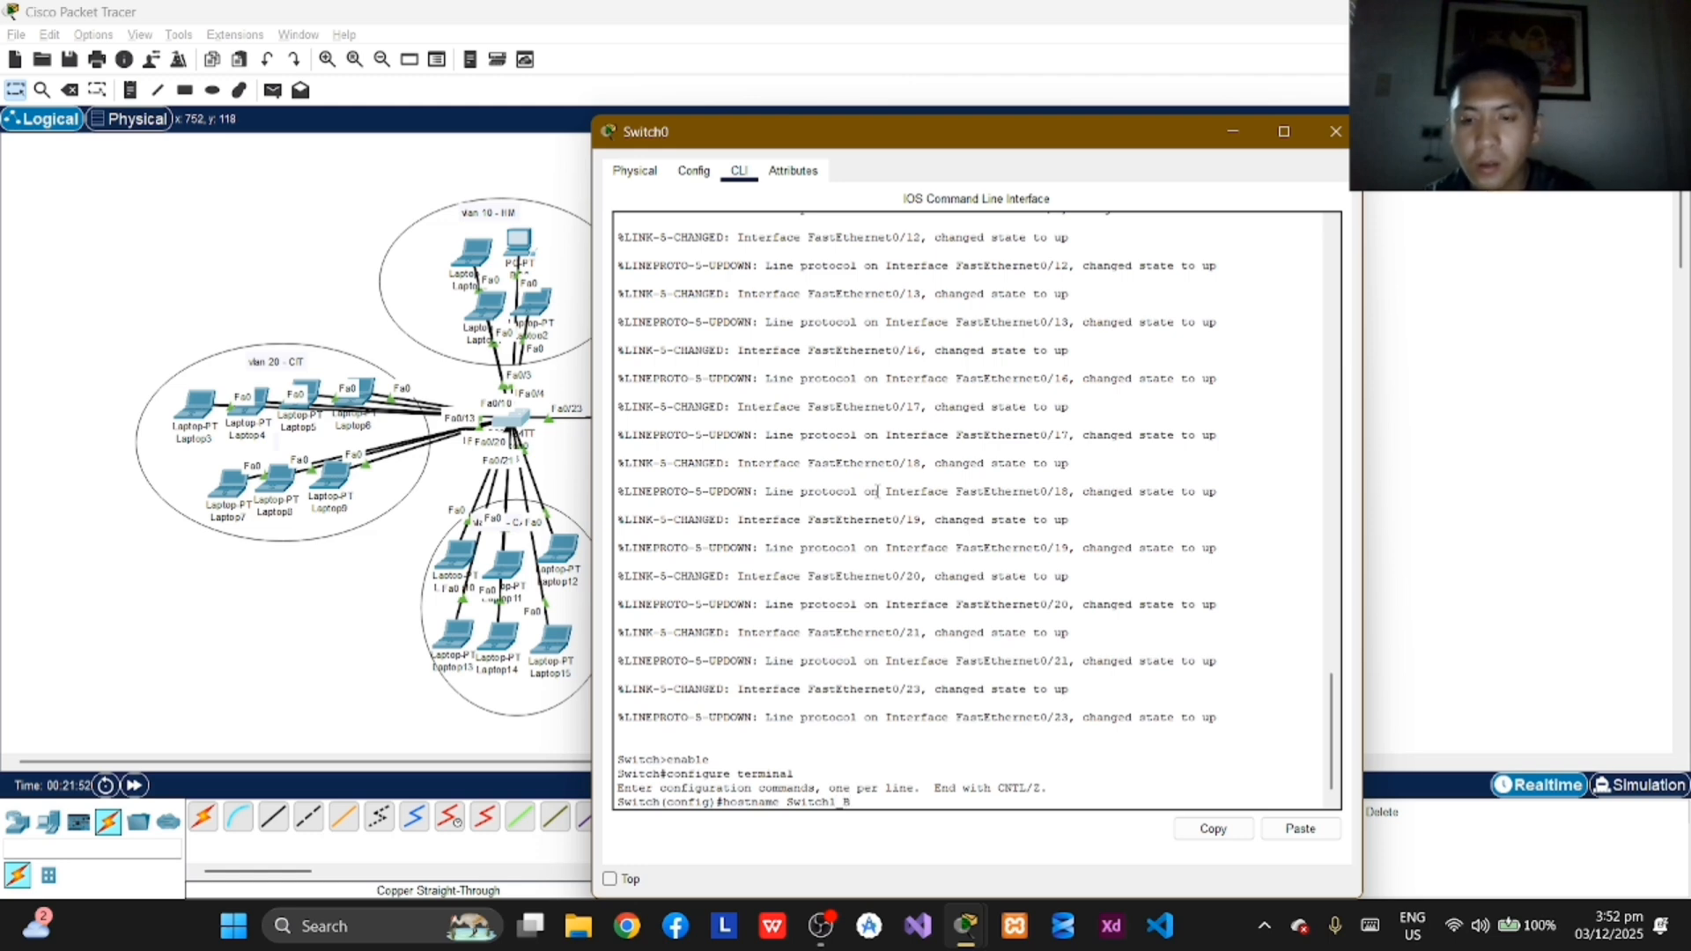
{"action": "type", "text": "1"}
{"action": "key", "text": "Return"}
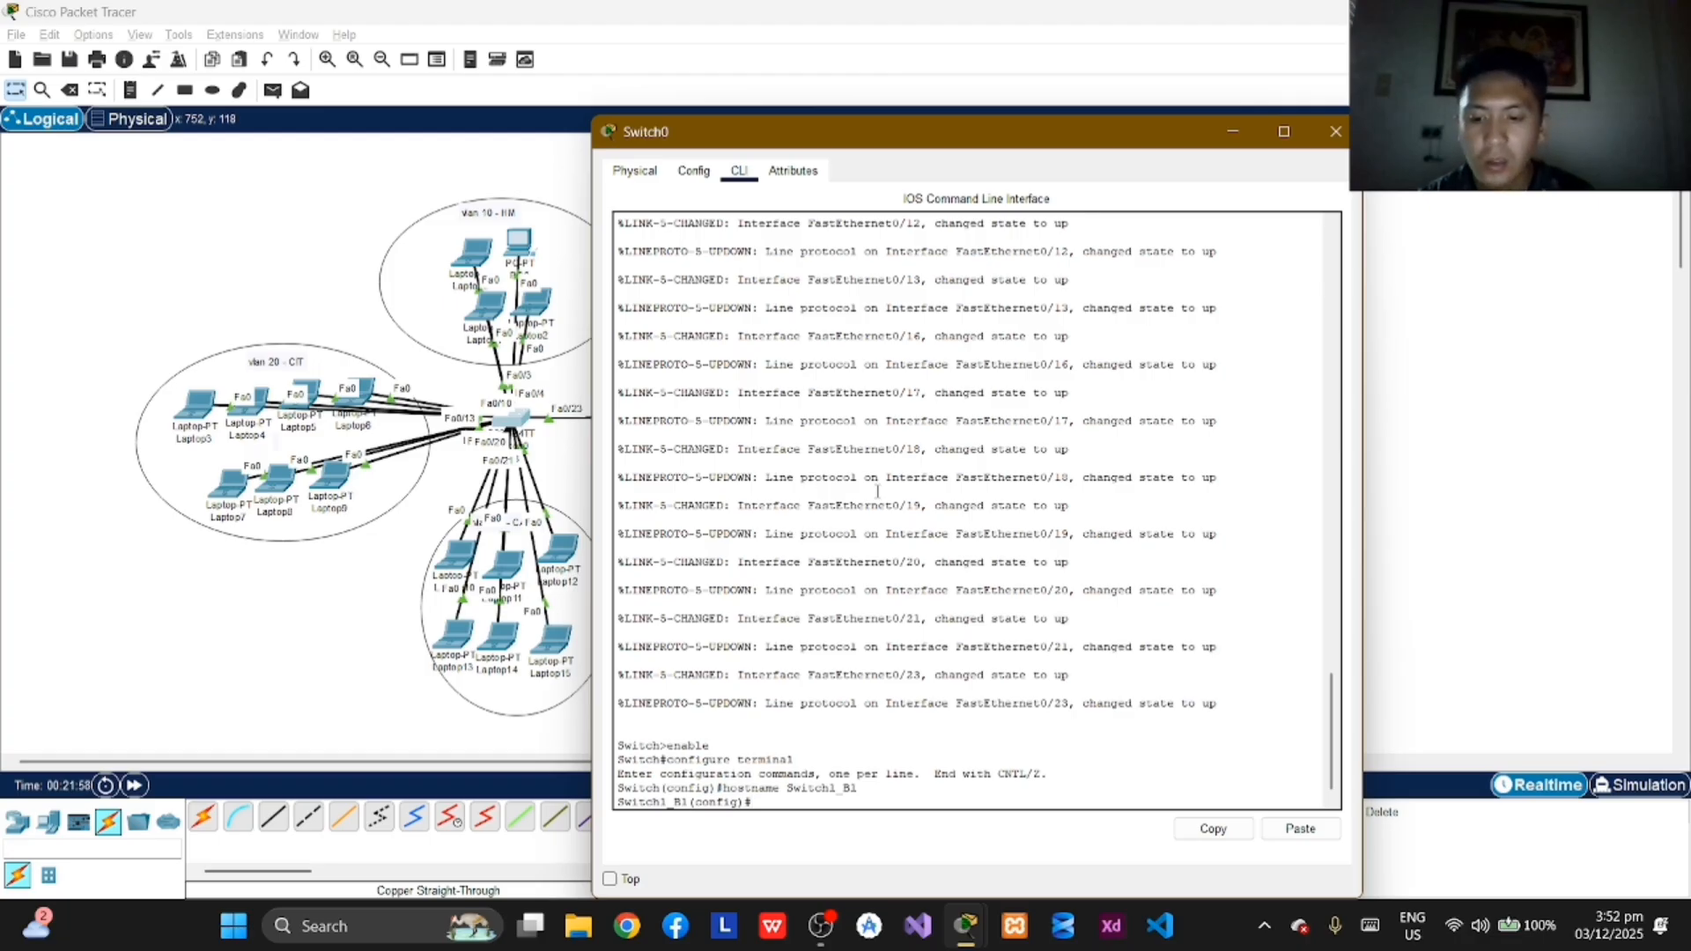
Step: Set the privileged EXEC password on Switch1_B1 with the enable secret command
{"action": "type", "text": "enabl"}
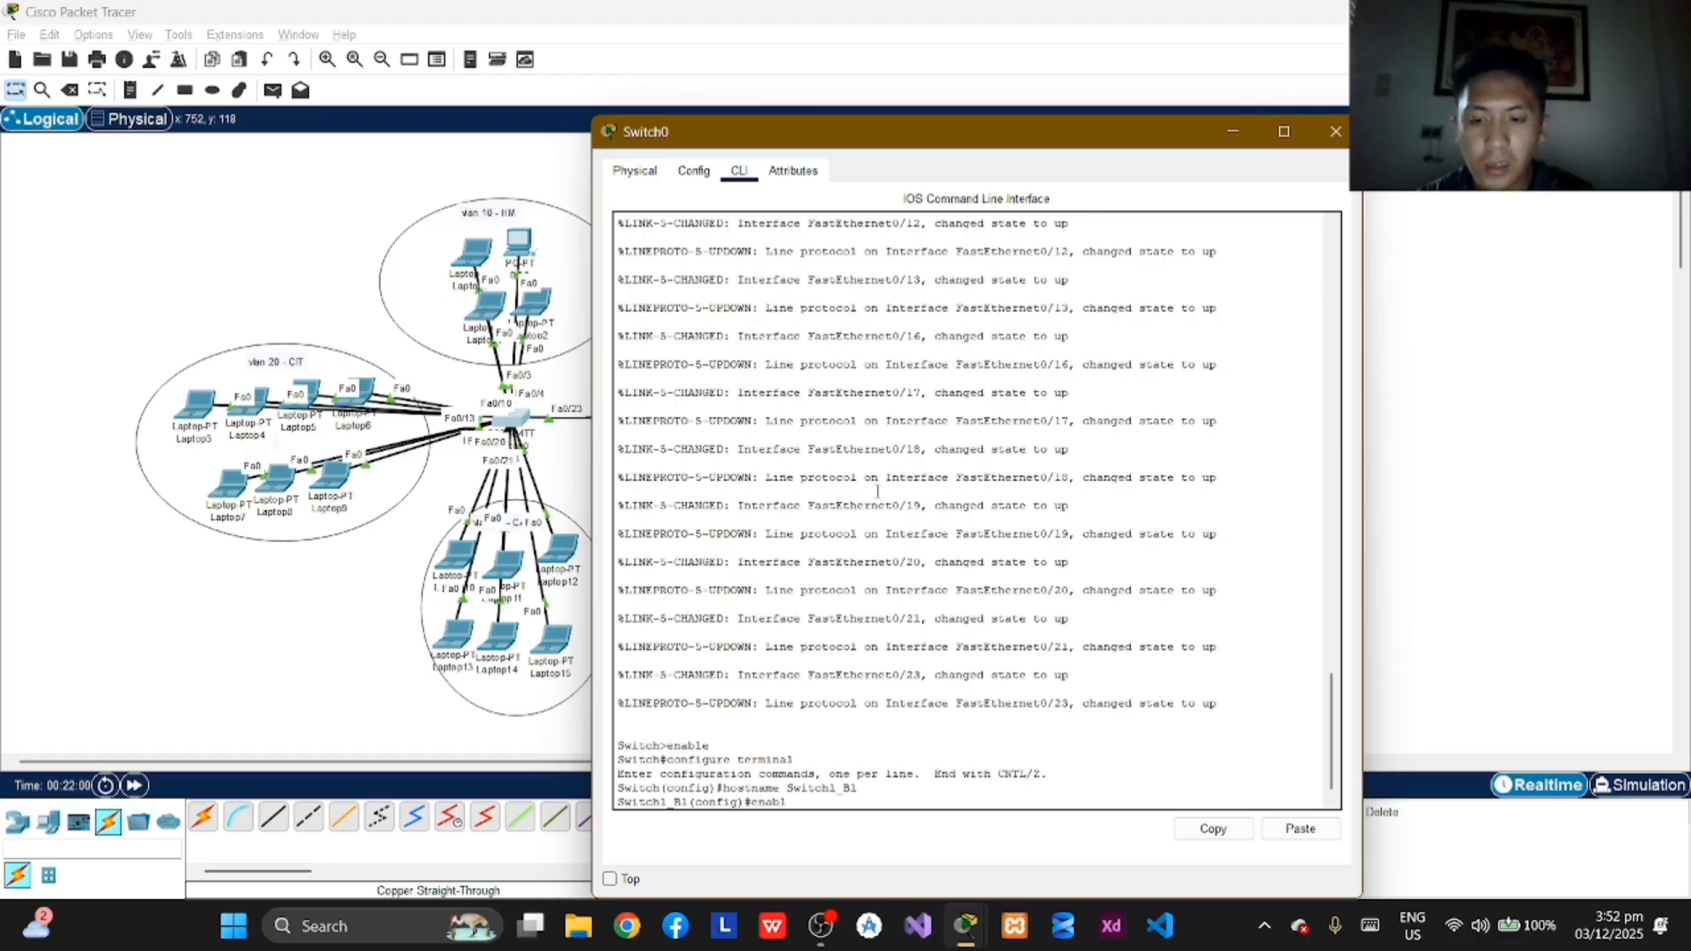
{"action": "type", "text": "e secret"}
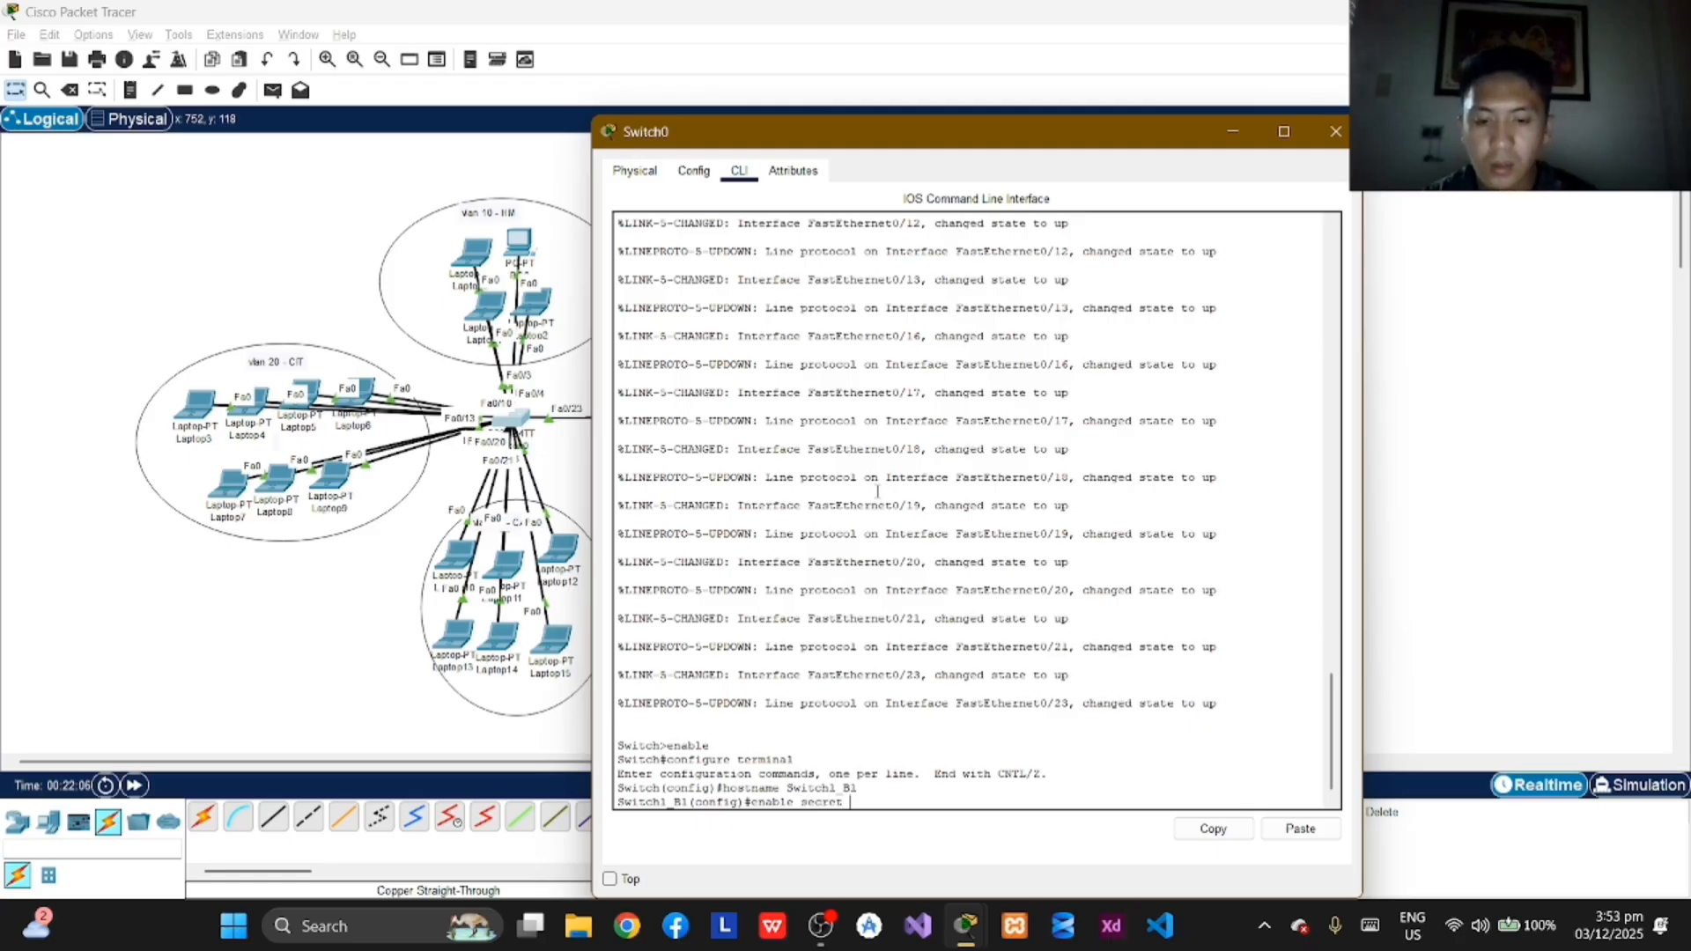
{"action": "type", "text": " Net"}
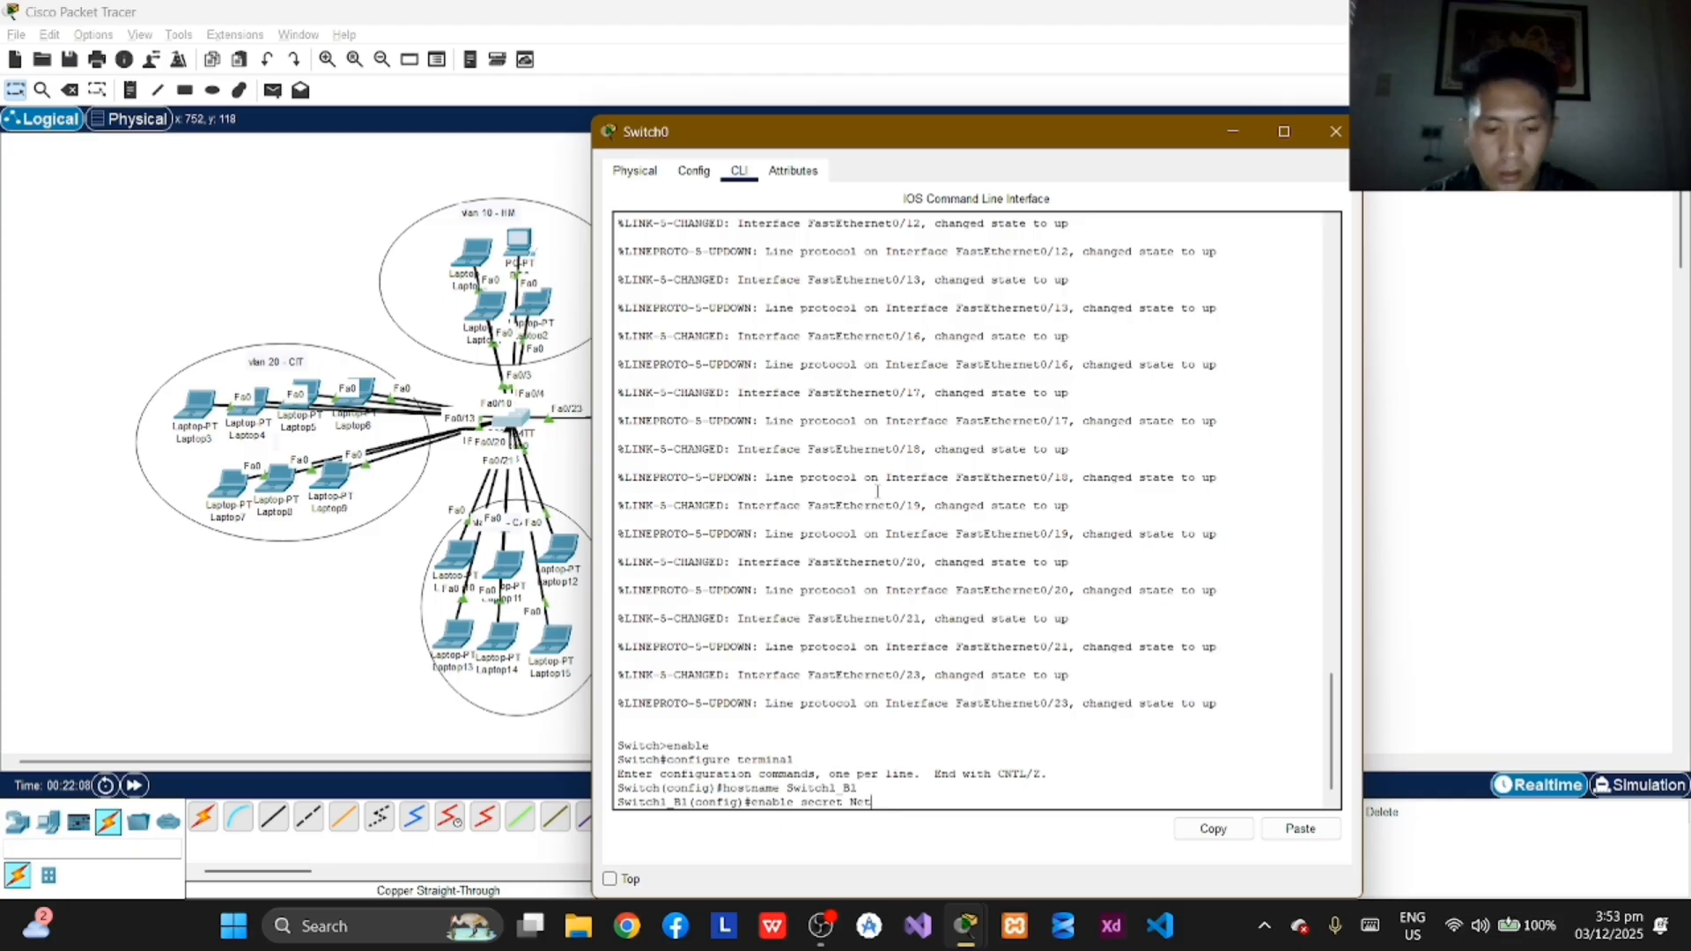
{"action": "type", "text": "@202"}
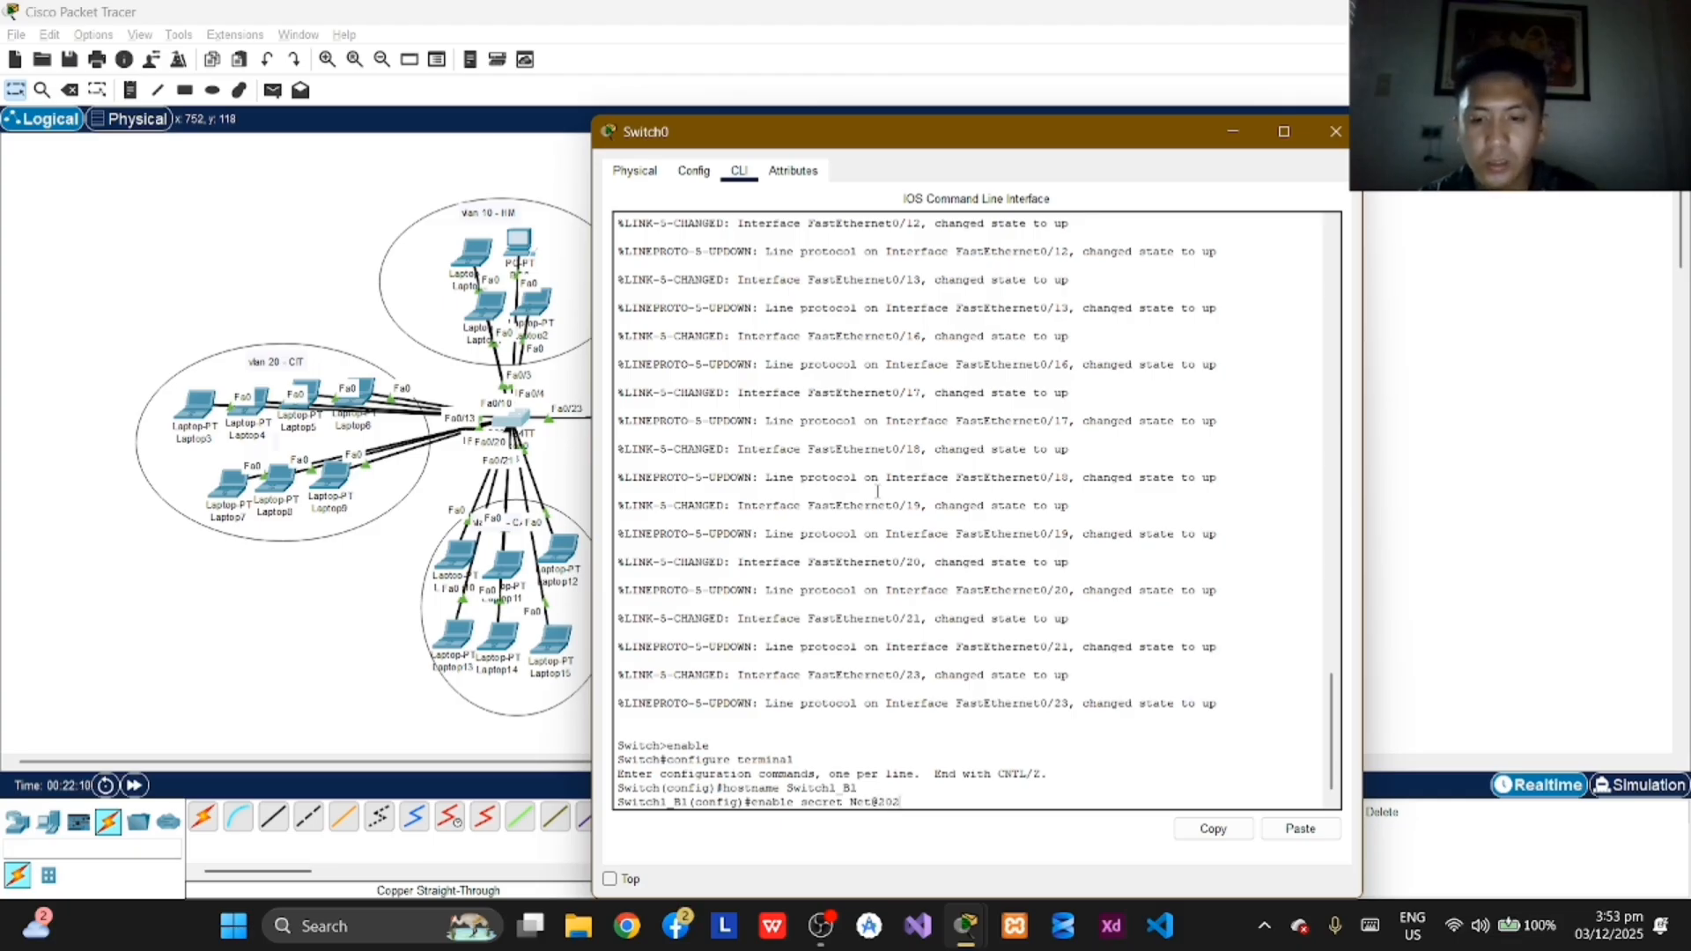
{"action": "type", "text": "5!"}
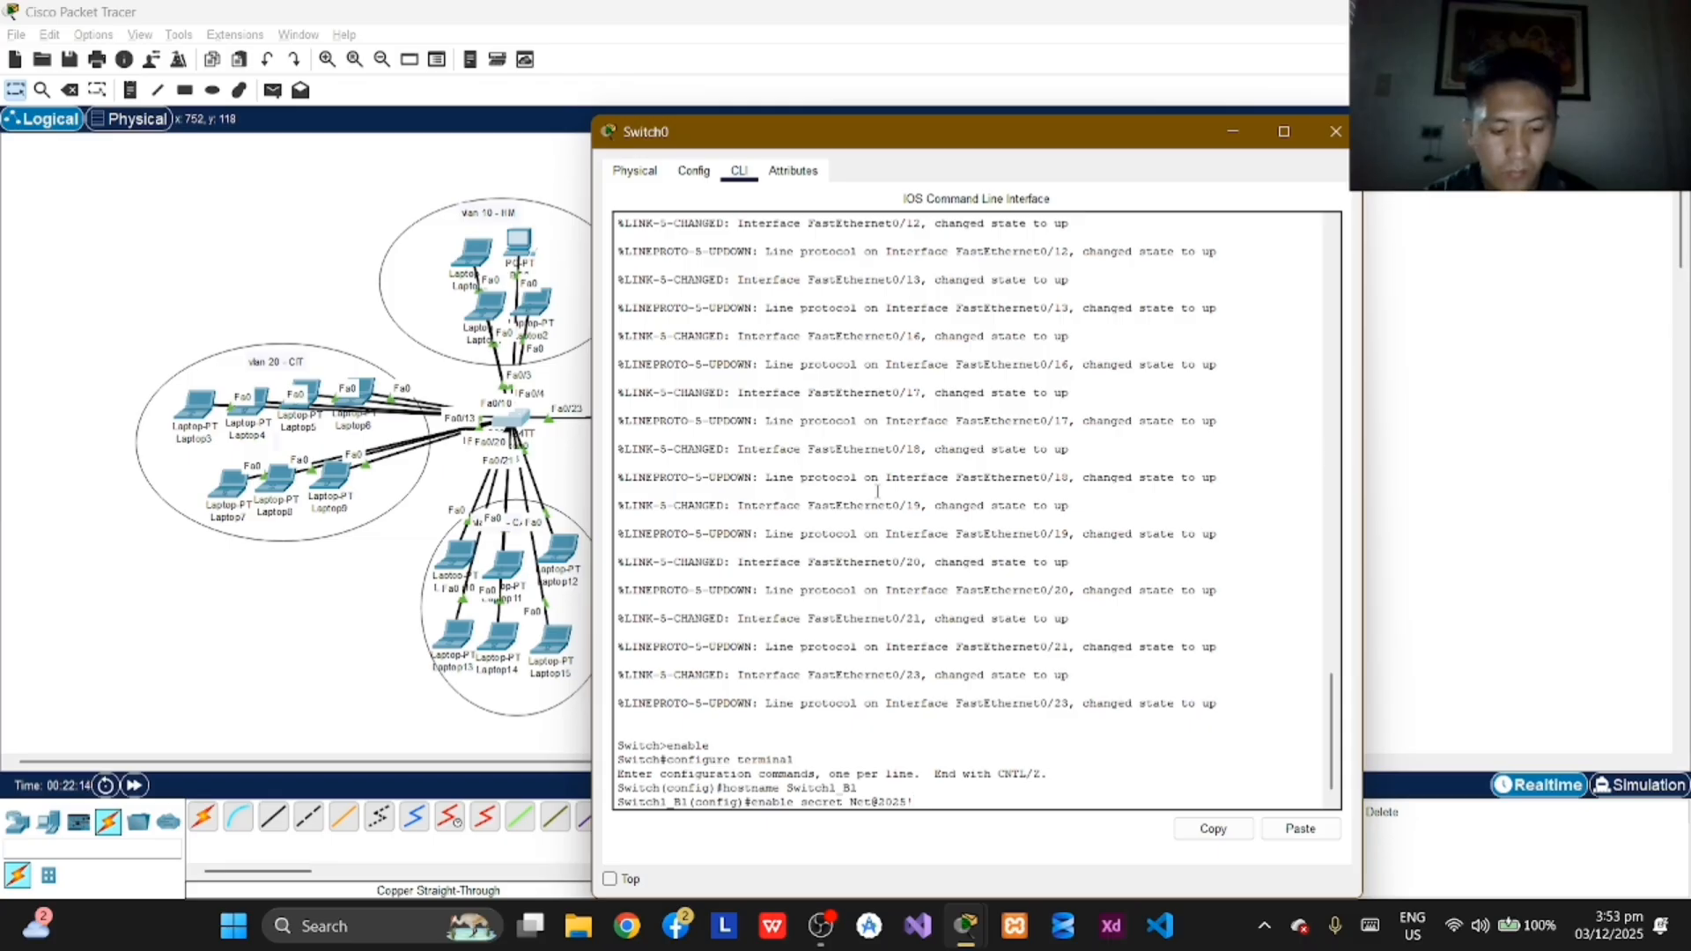
{"action": "key", "text": "Return"}
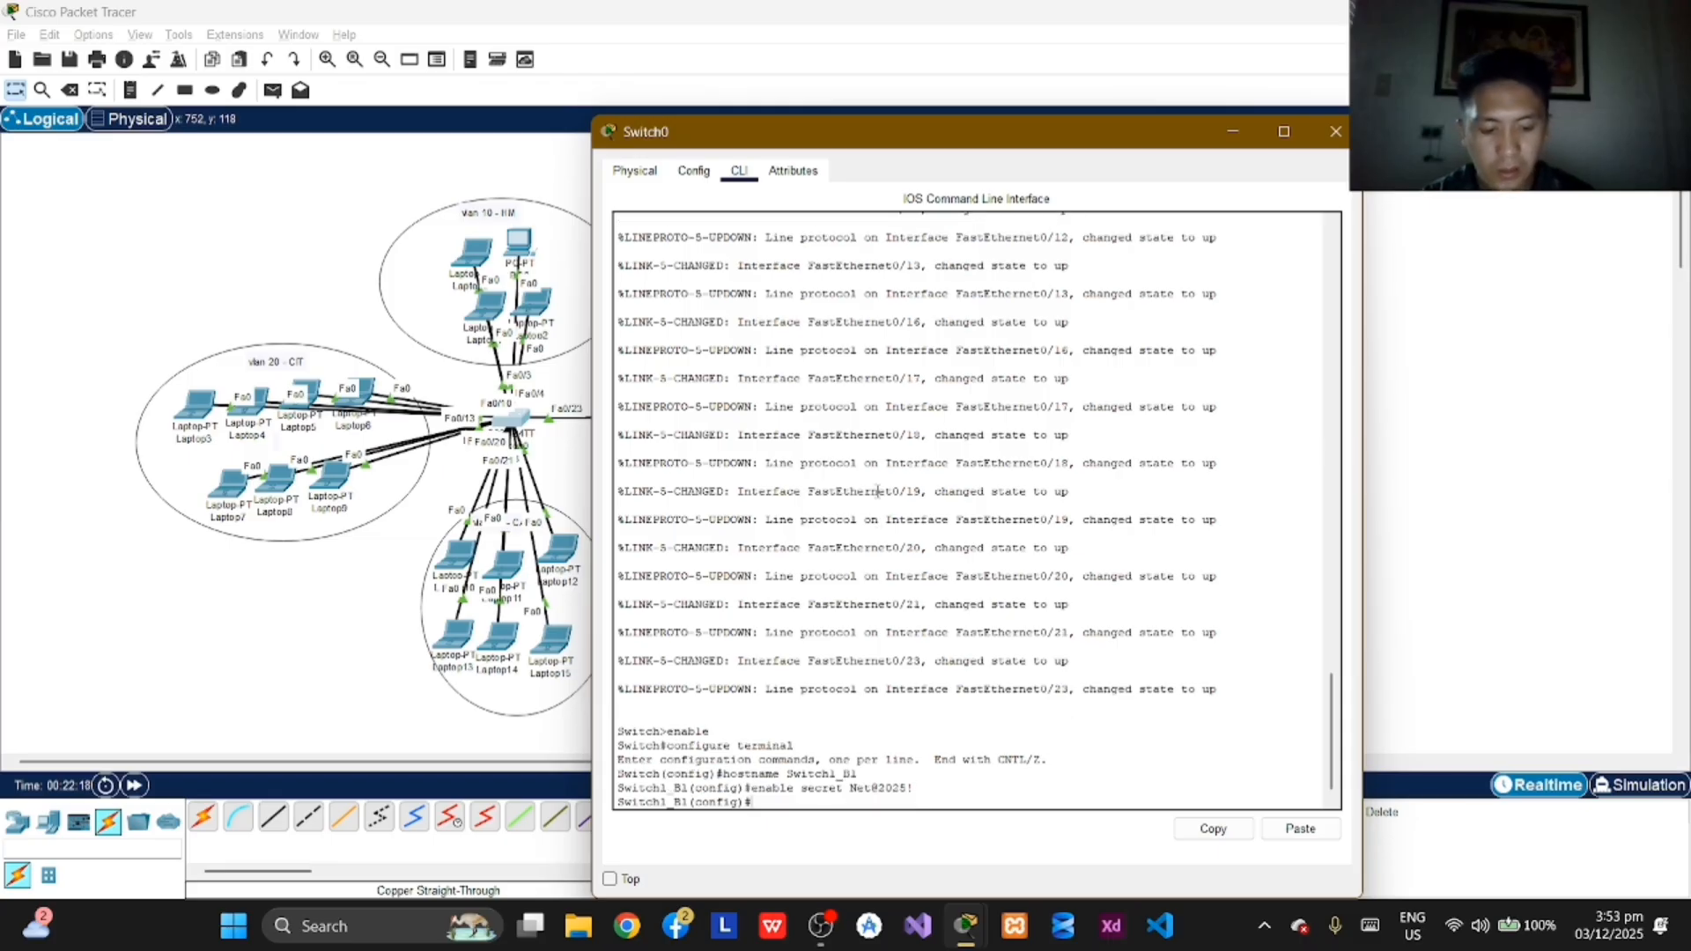
Step: Disable DNS lookup on Switch1_B1 with the command no ip domain-lookup
{"action": "type", "text": "no ip"}
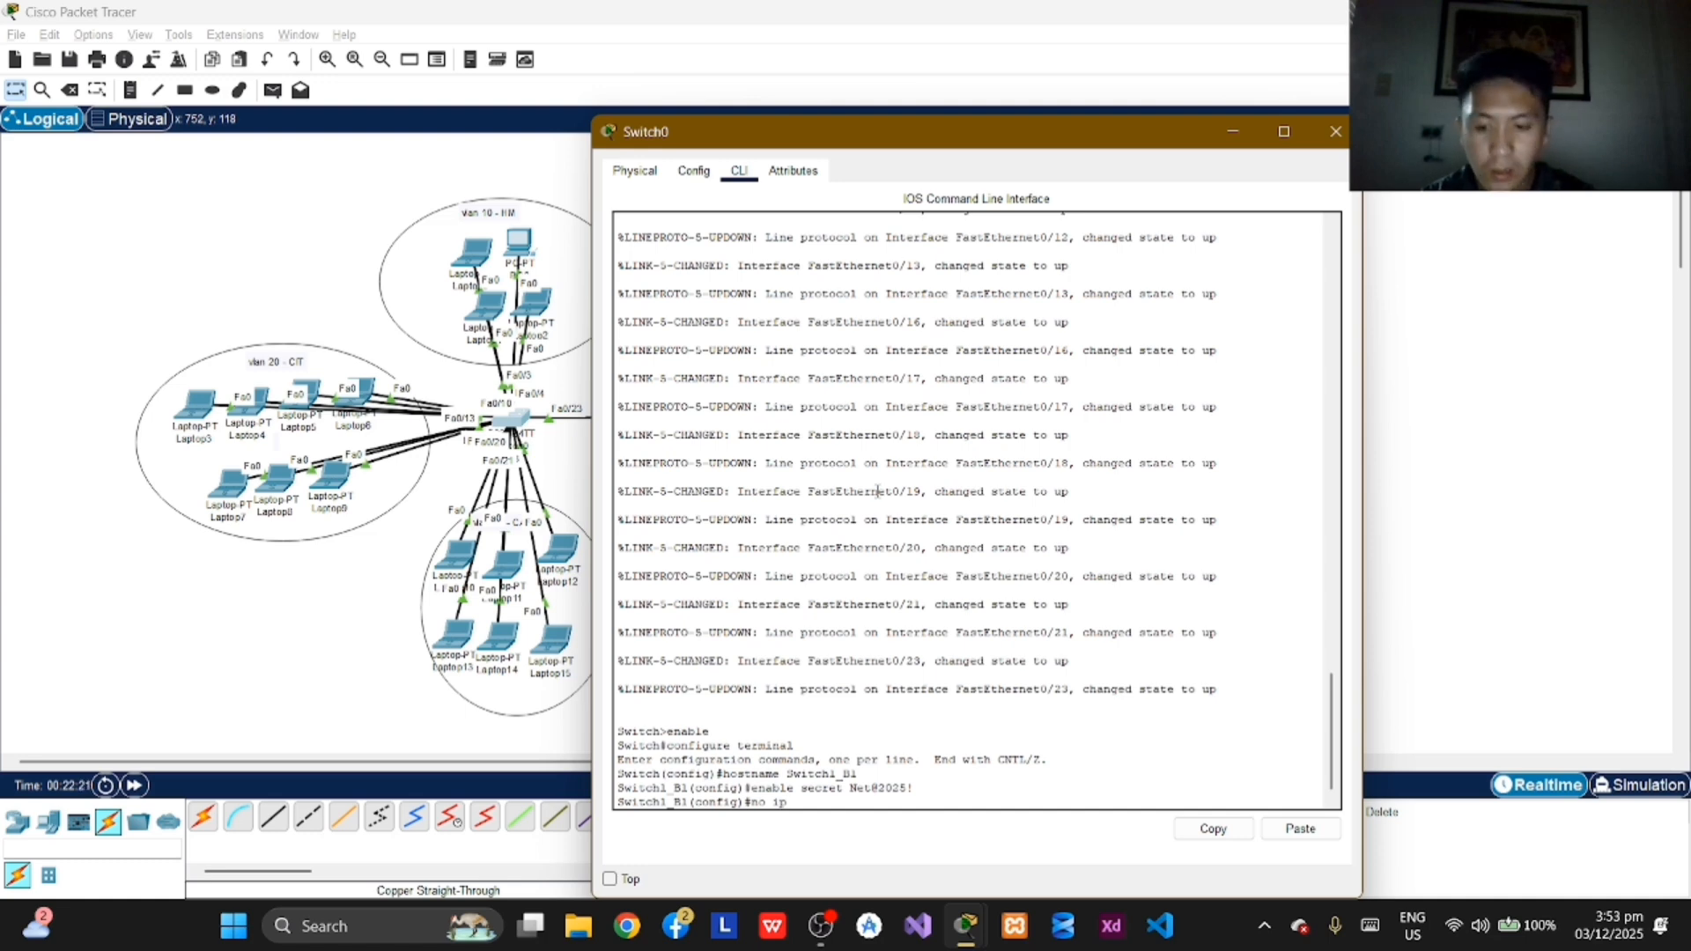
{"action": "type", "text": " domain"}
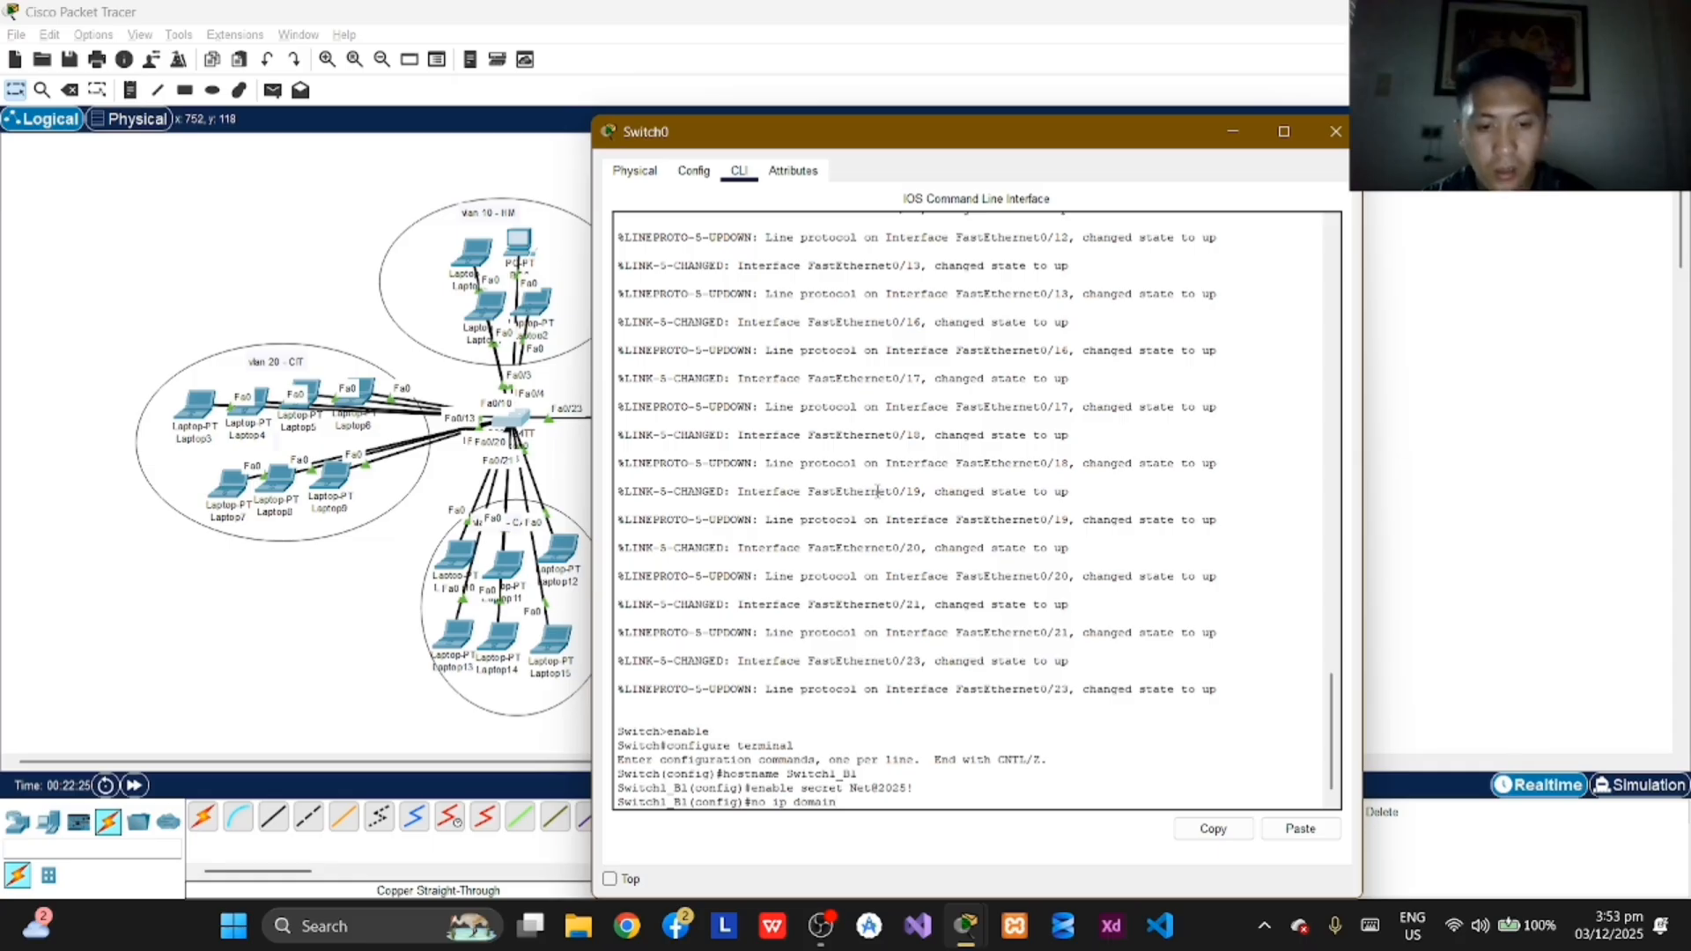
{"action": "type", "text": "-looku"}
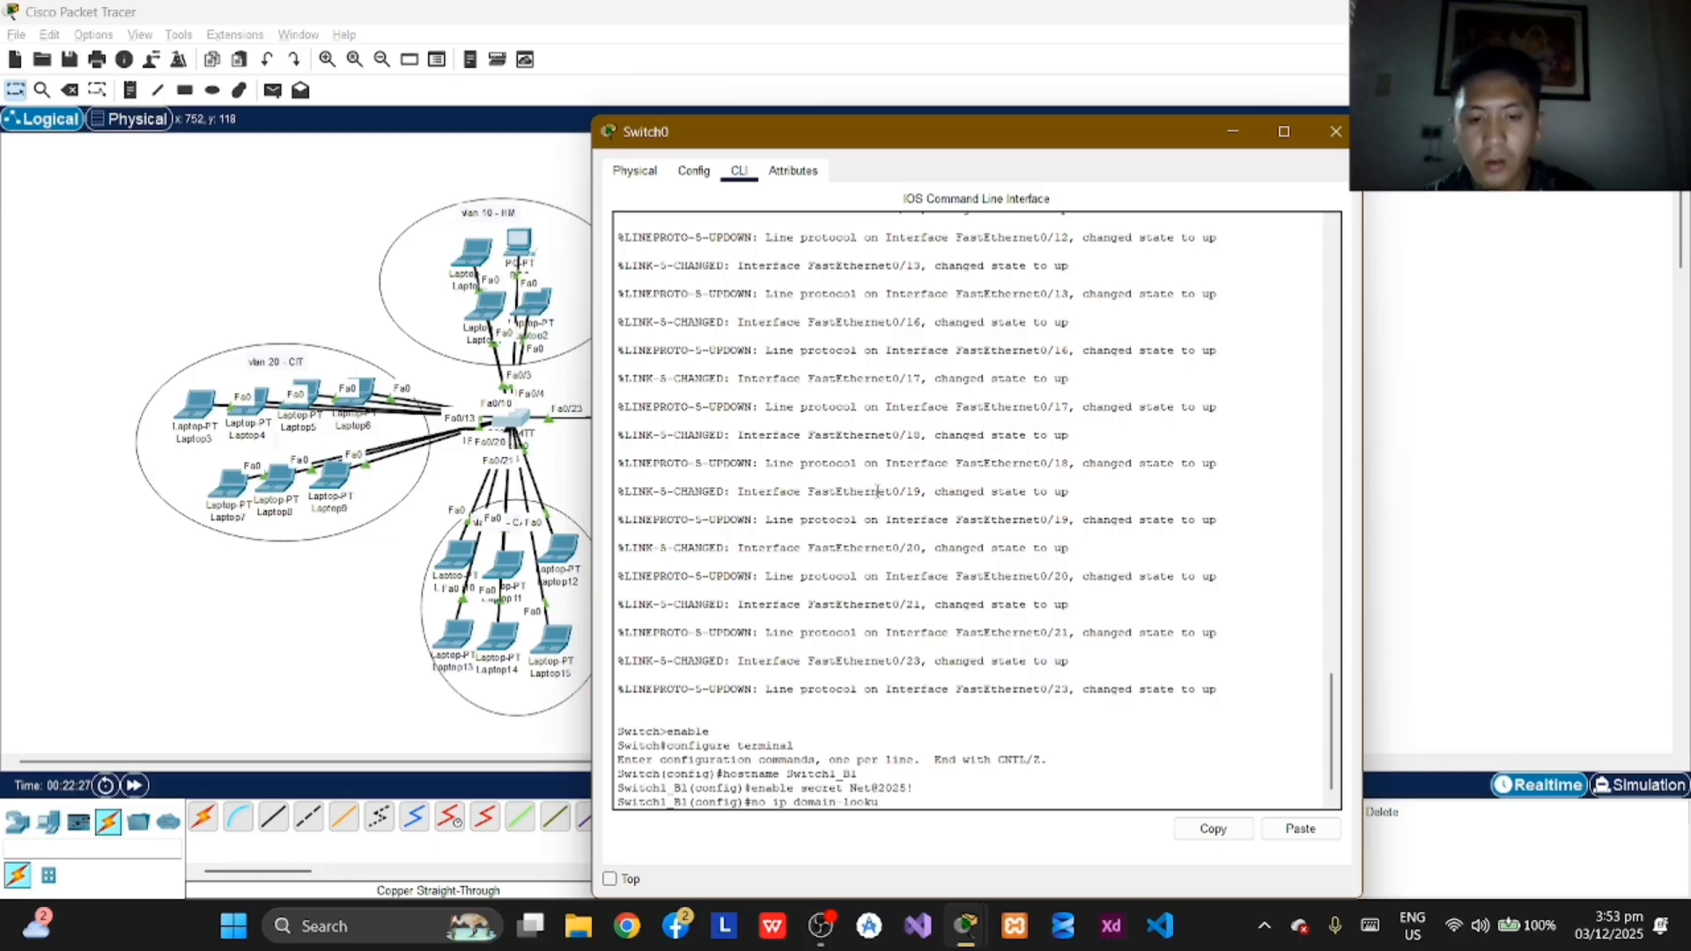
{"action": "type", "text": "p"}
{"action": "key", "text": "Return"}
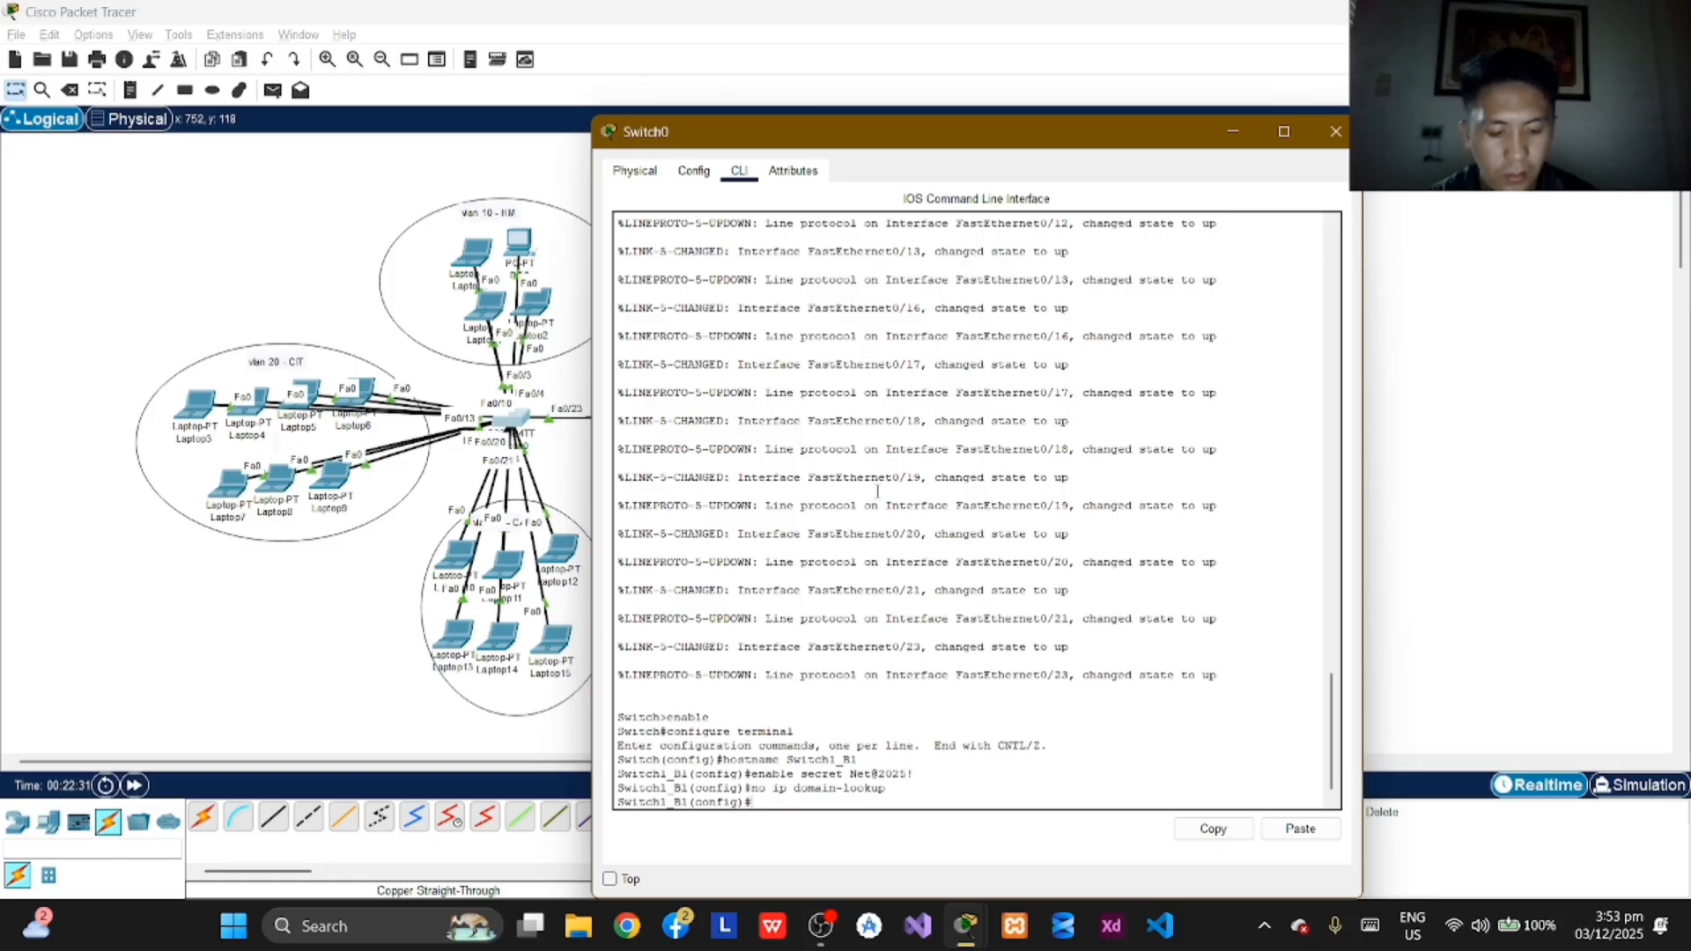
Step: Set the message-of-the-day banner on Switch1_B1 with the command banner motd #Unauthorized access is strictly prohibited#
{"action": "type", "text": "banner"}
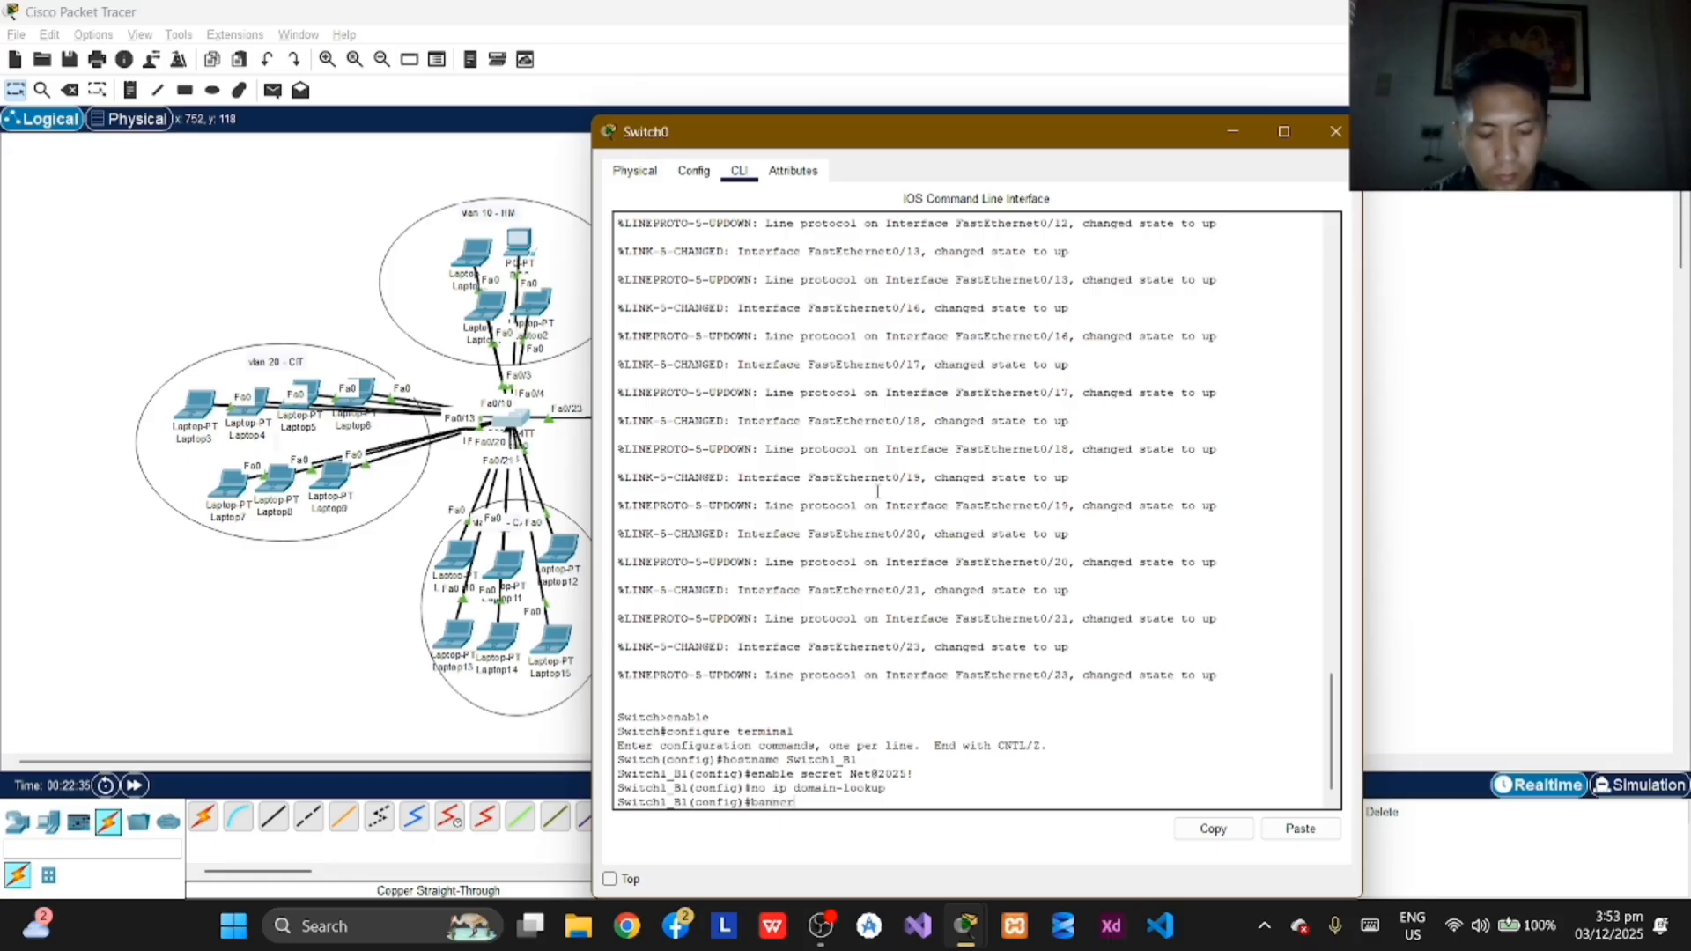
{"action": "type", "text": " mot"}
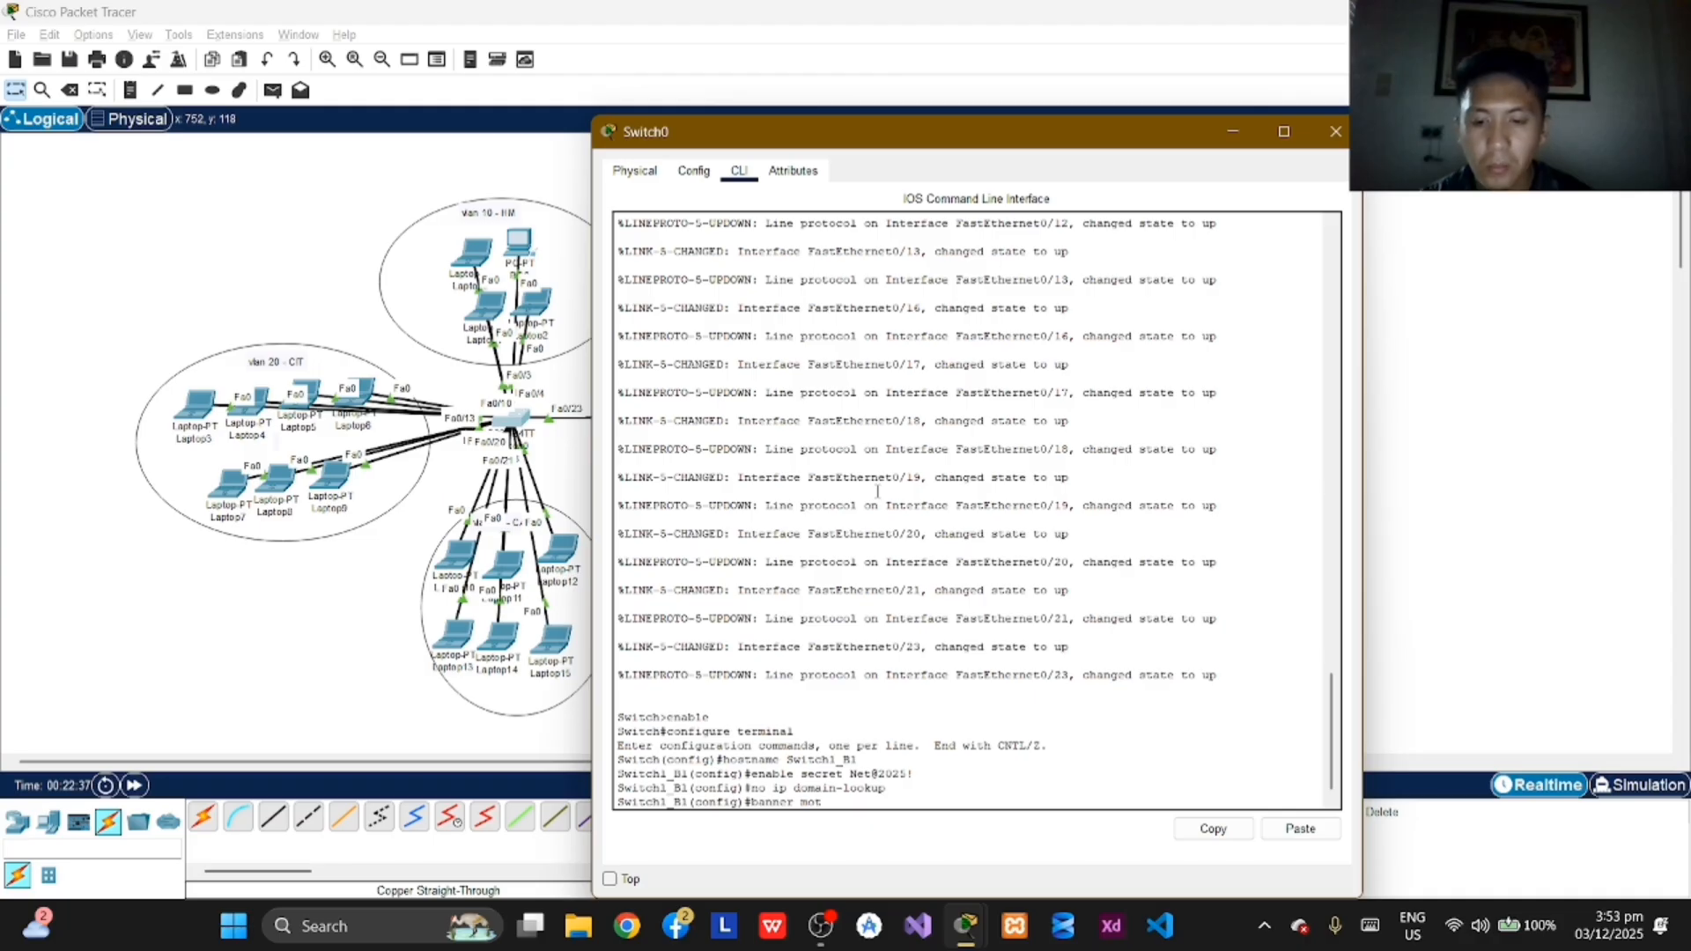
{"action": "type", "text": "d"}
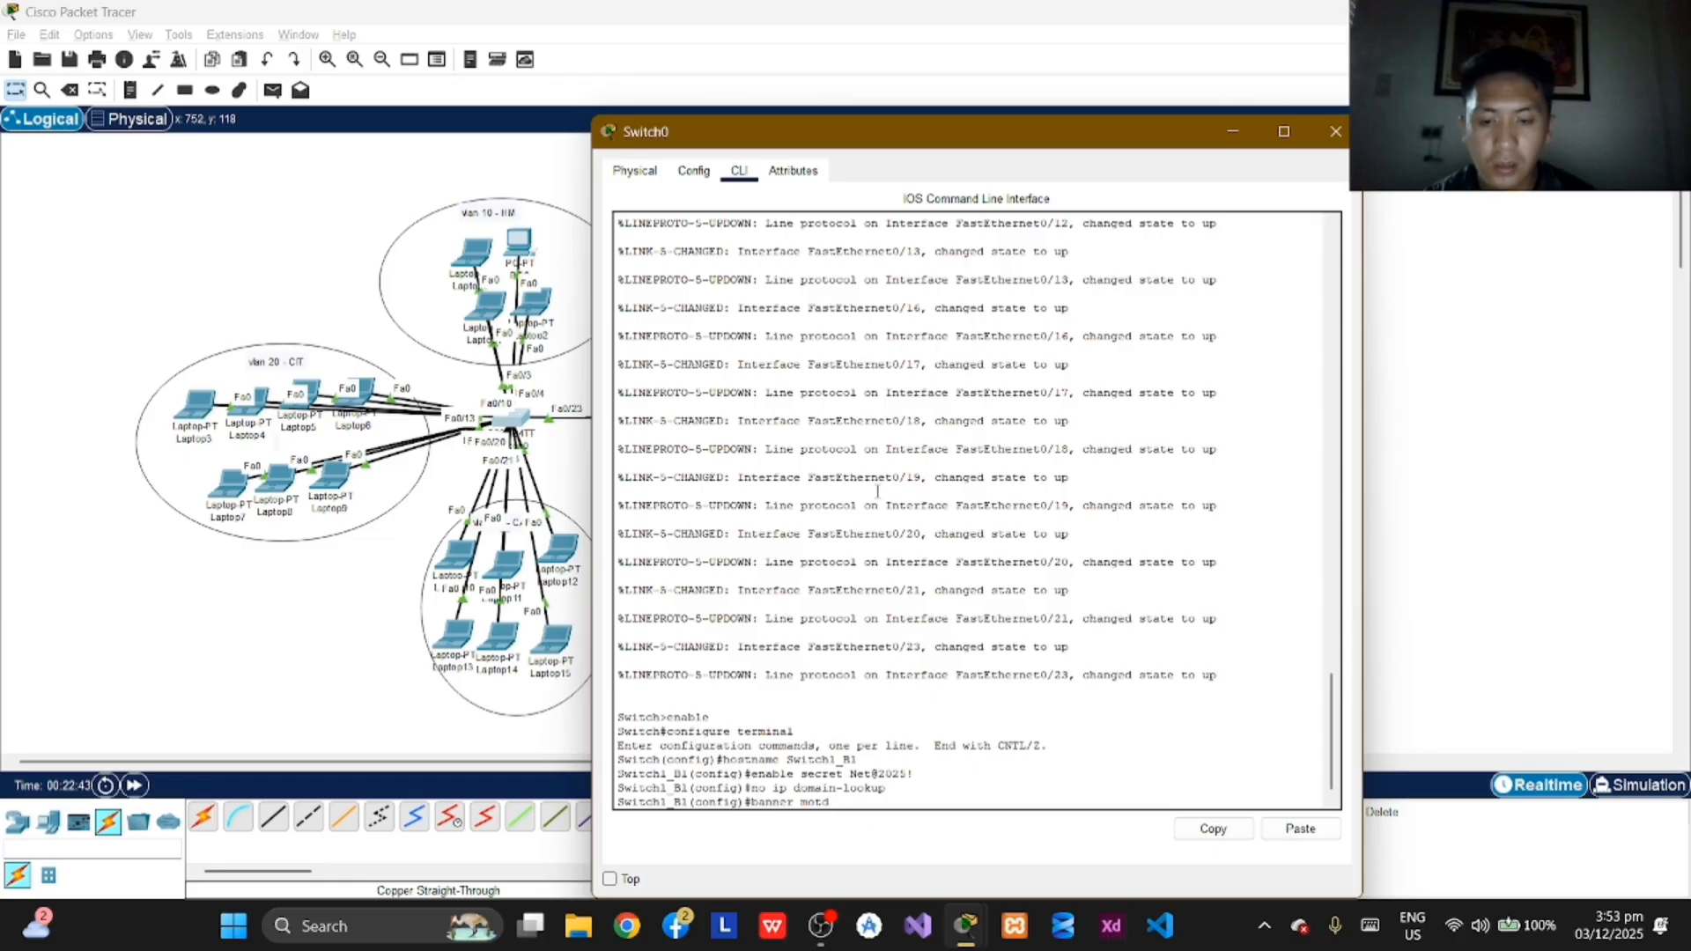
{"action": "type", "text": "#"}
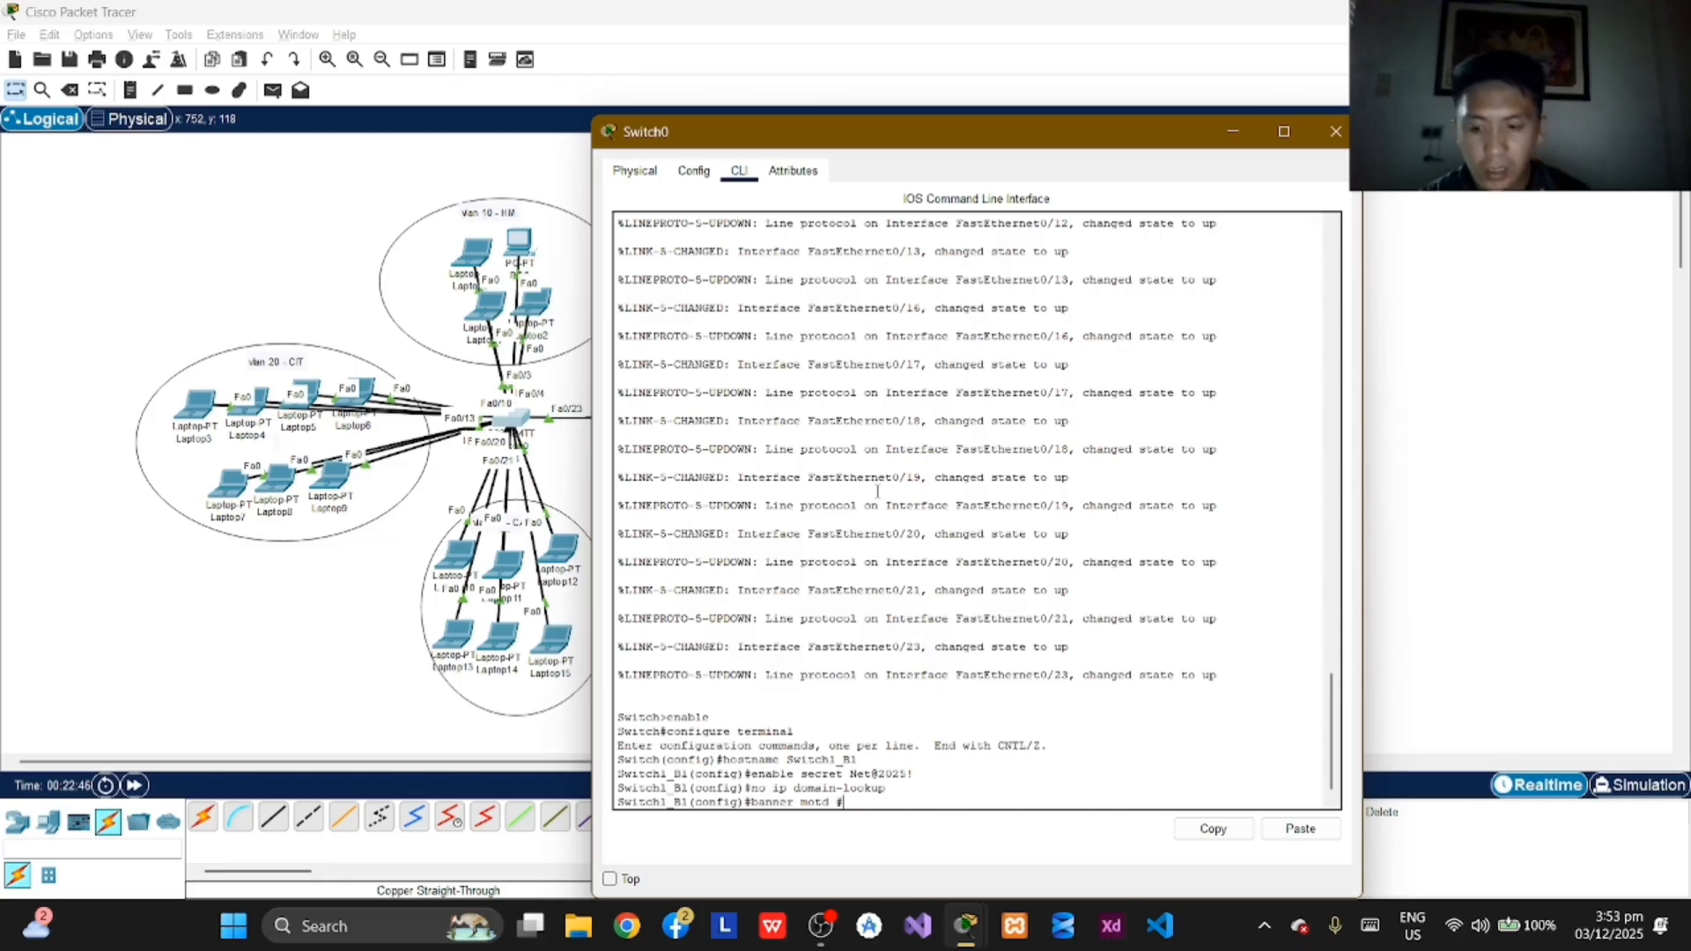
{"action": "type", "text": "Un"}
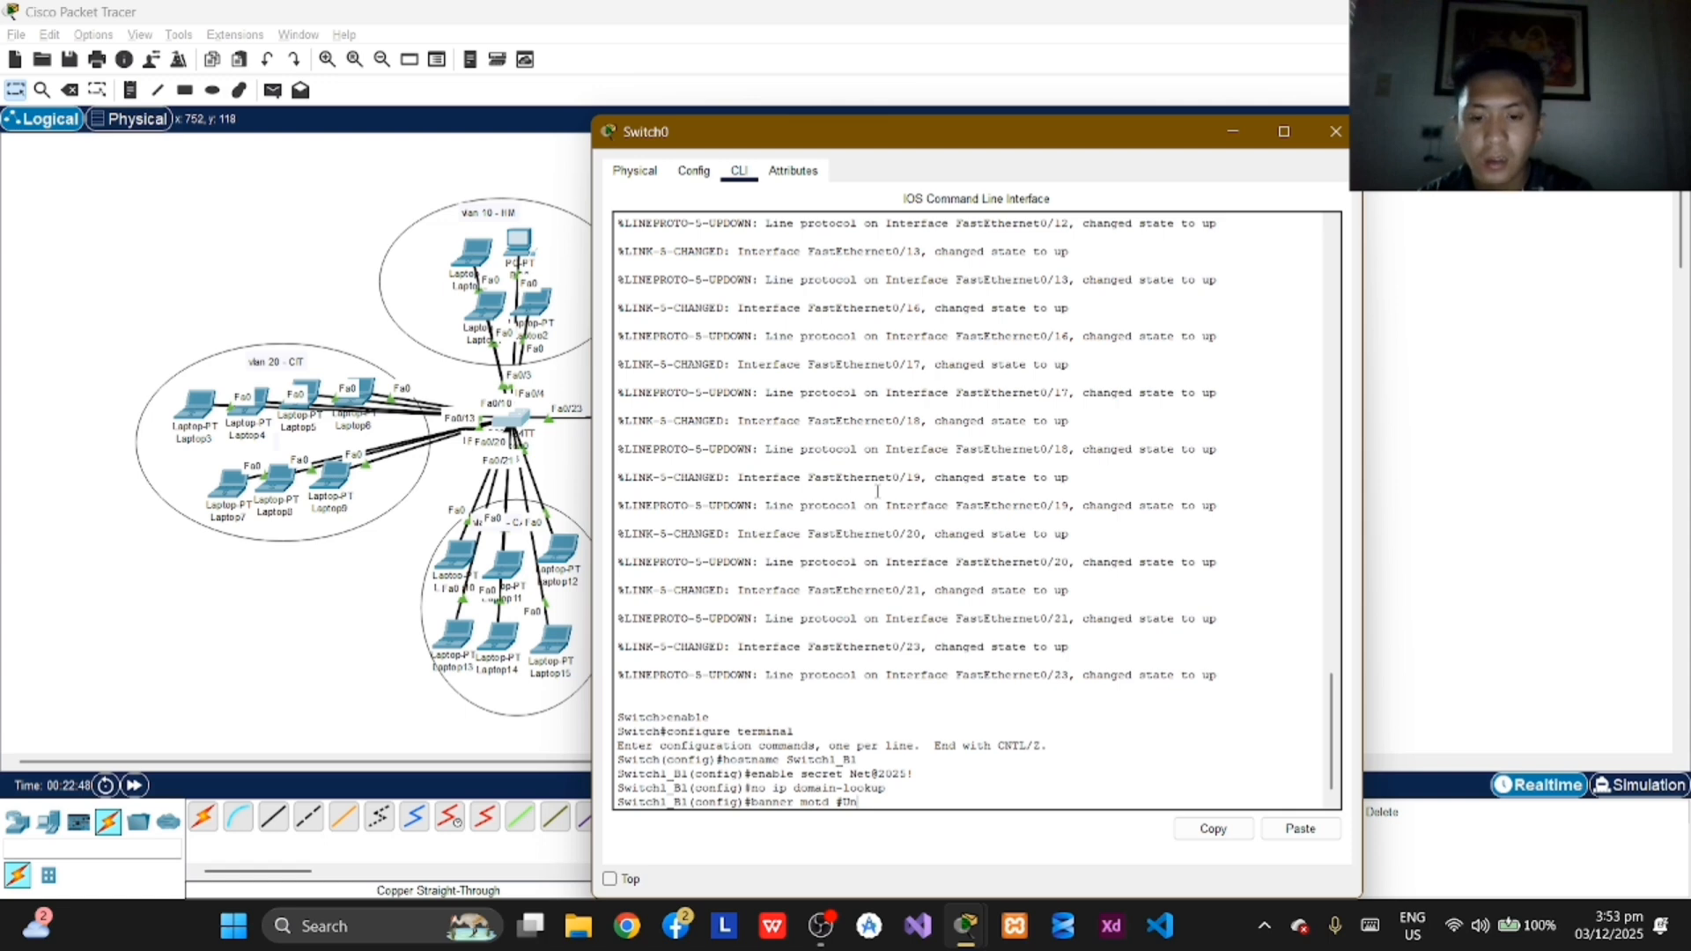
{"action": "type", "text": "author"}
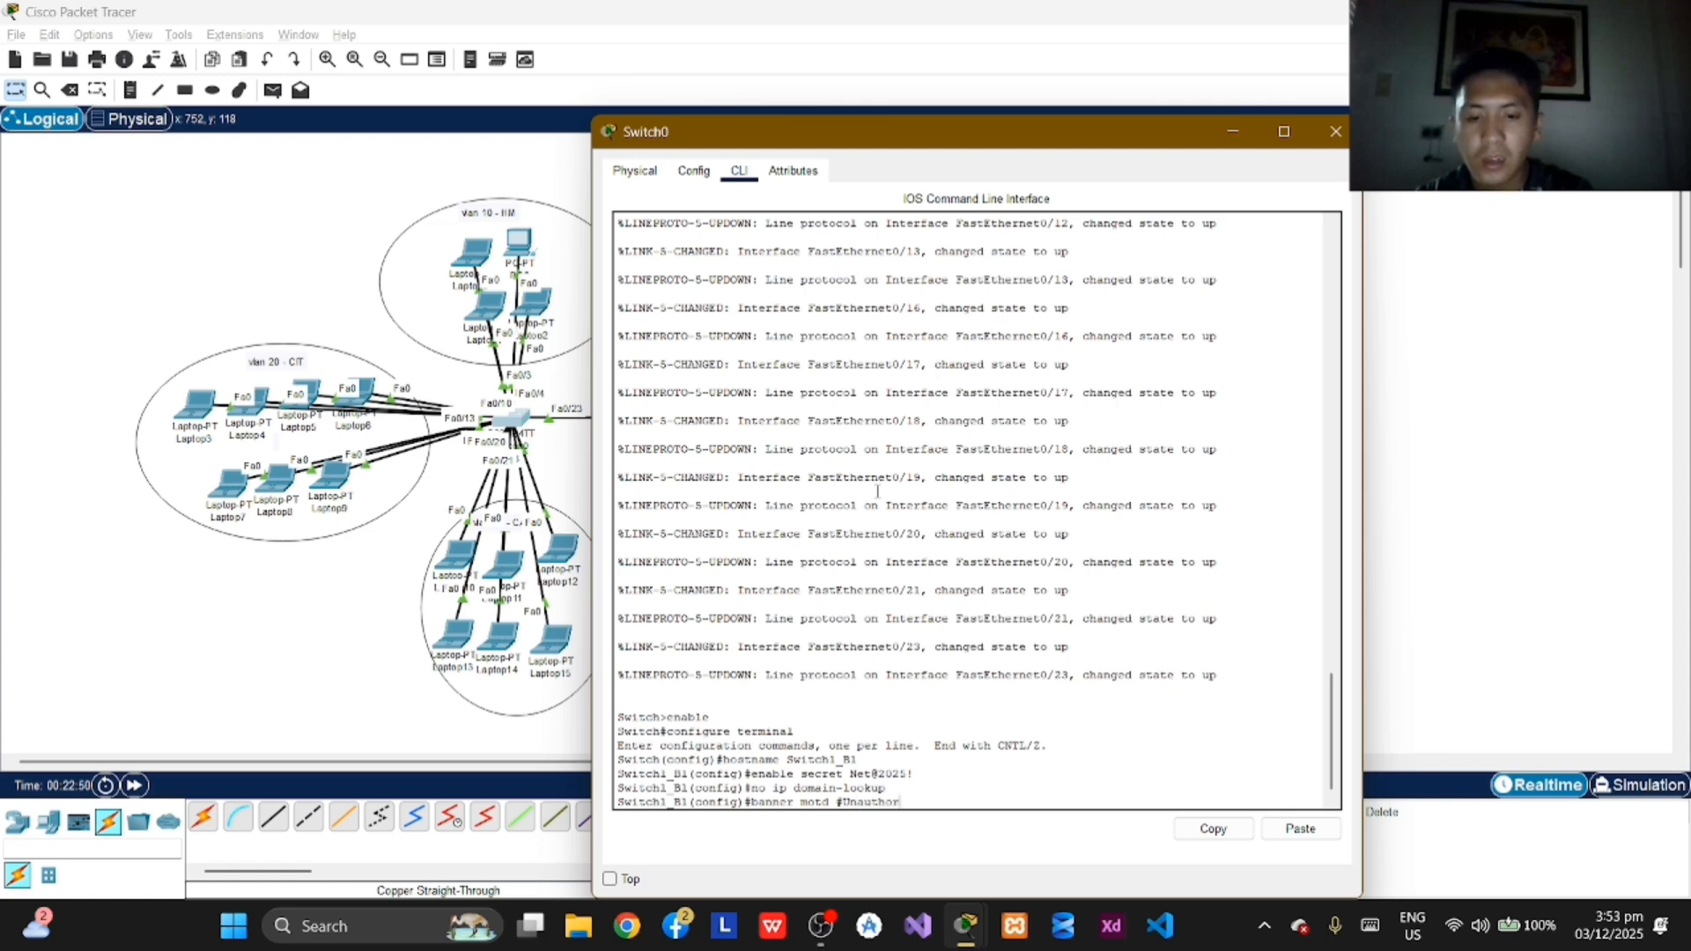
{"action": "type", "text": "ized"}
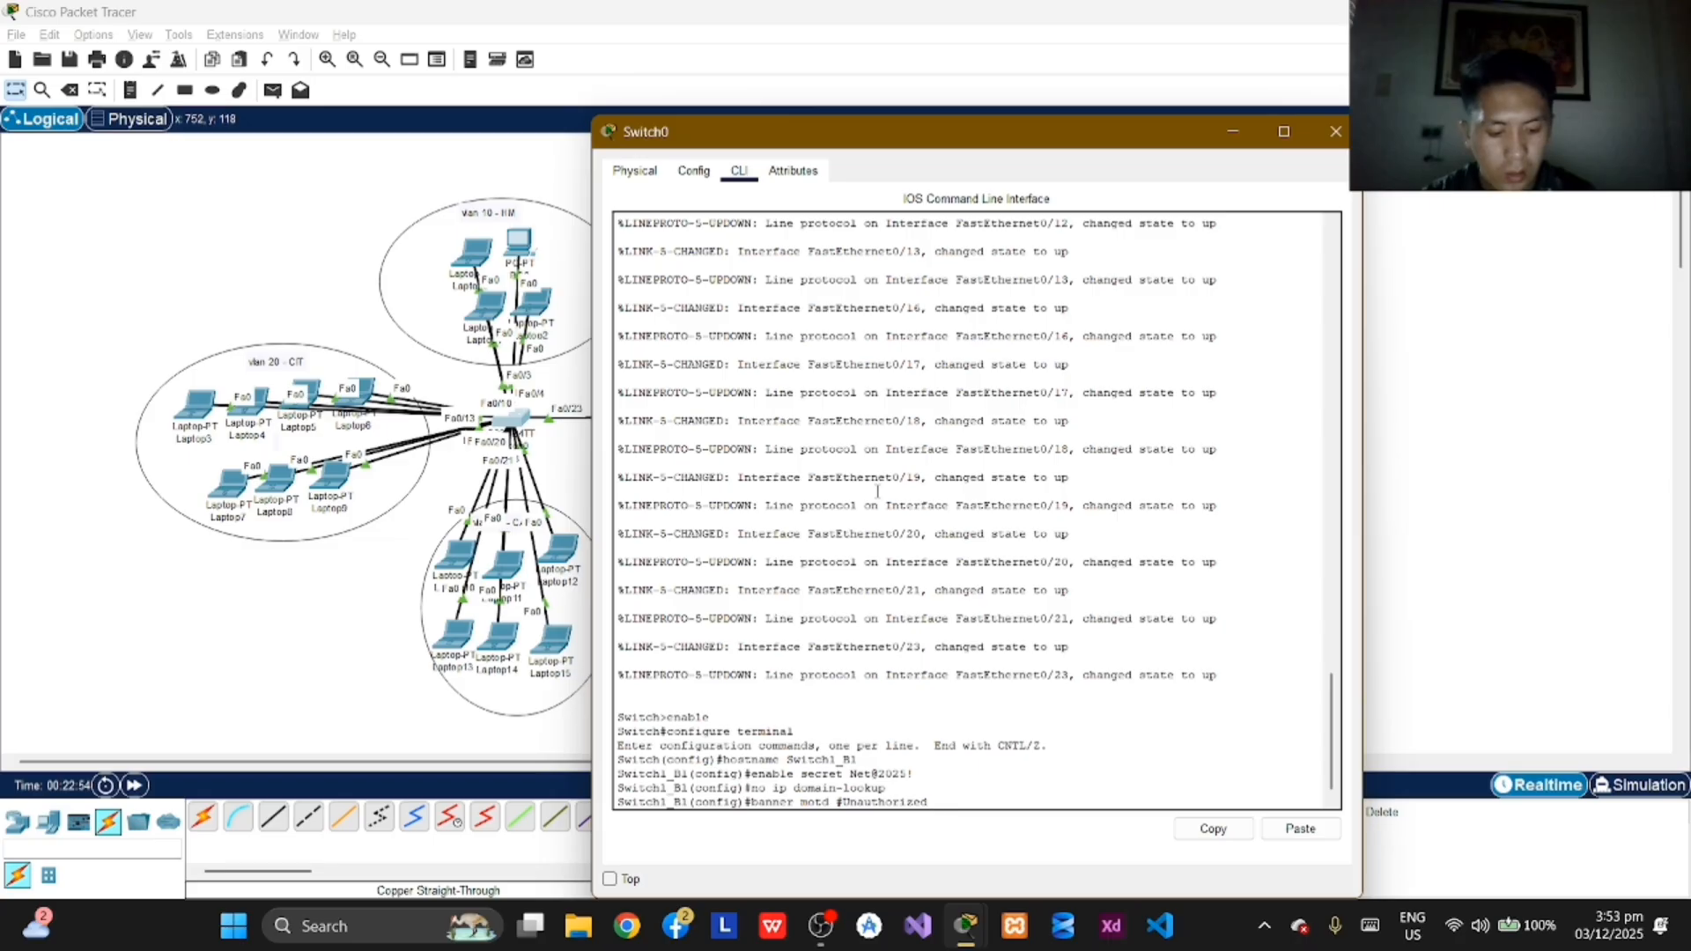
{"action": "type", "text": " acc"}
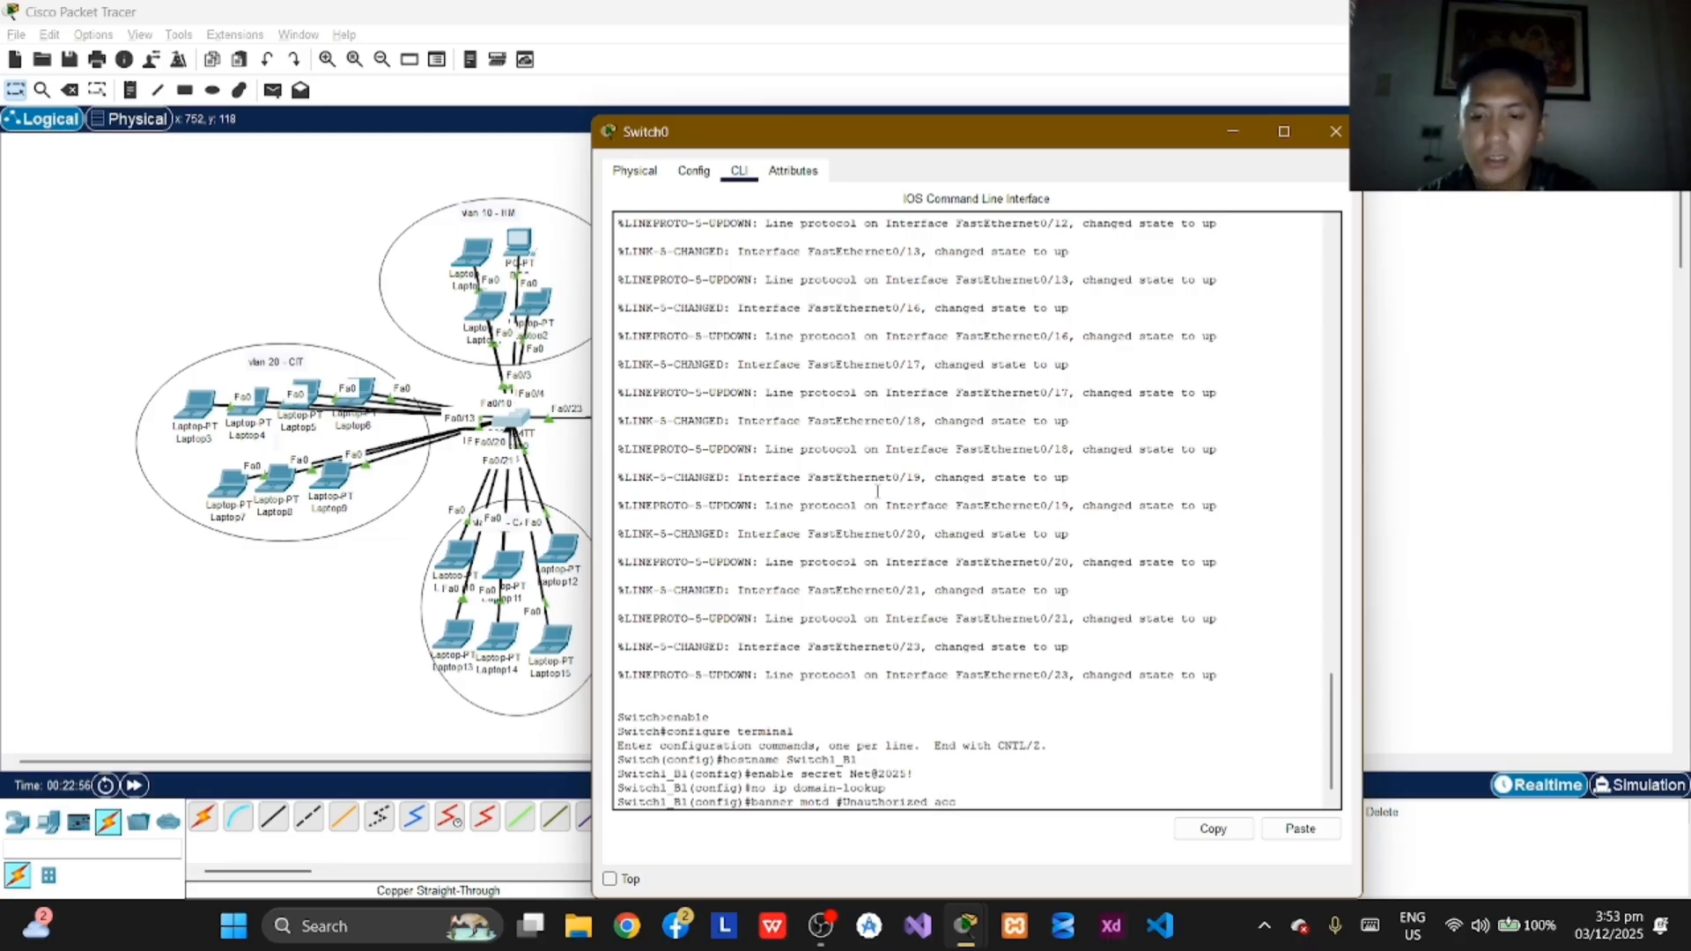
{"action": "type", "text": "ess"}
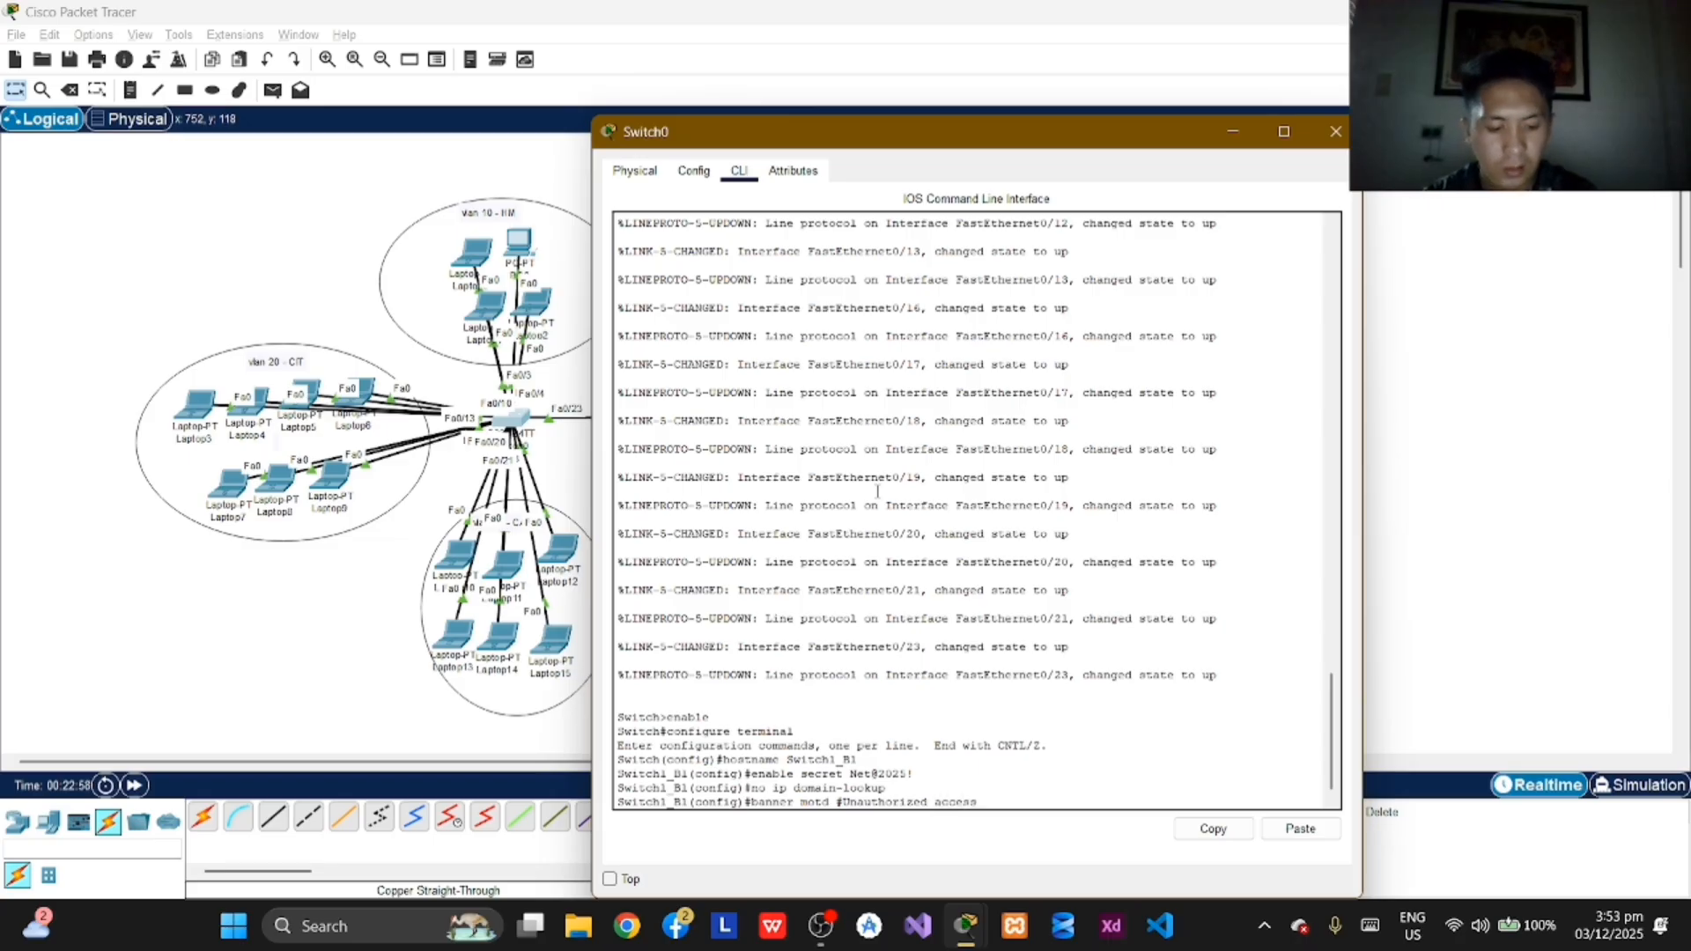
{"action": "type", "text": " is s"}
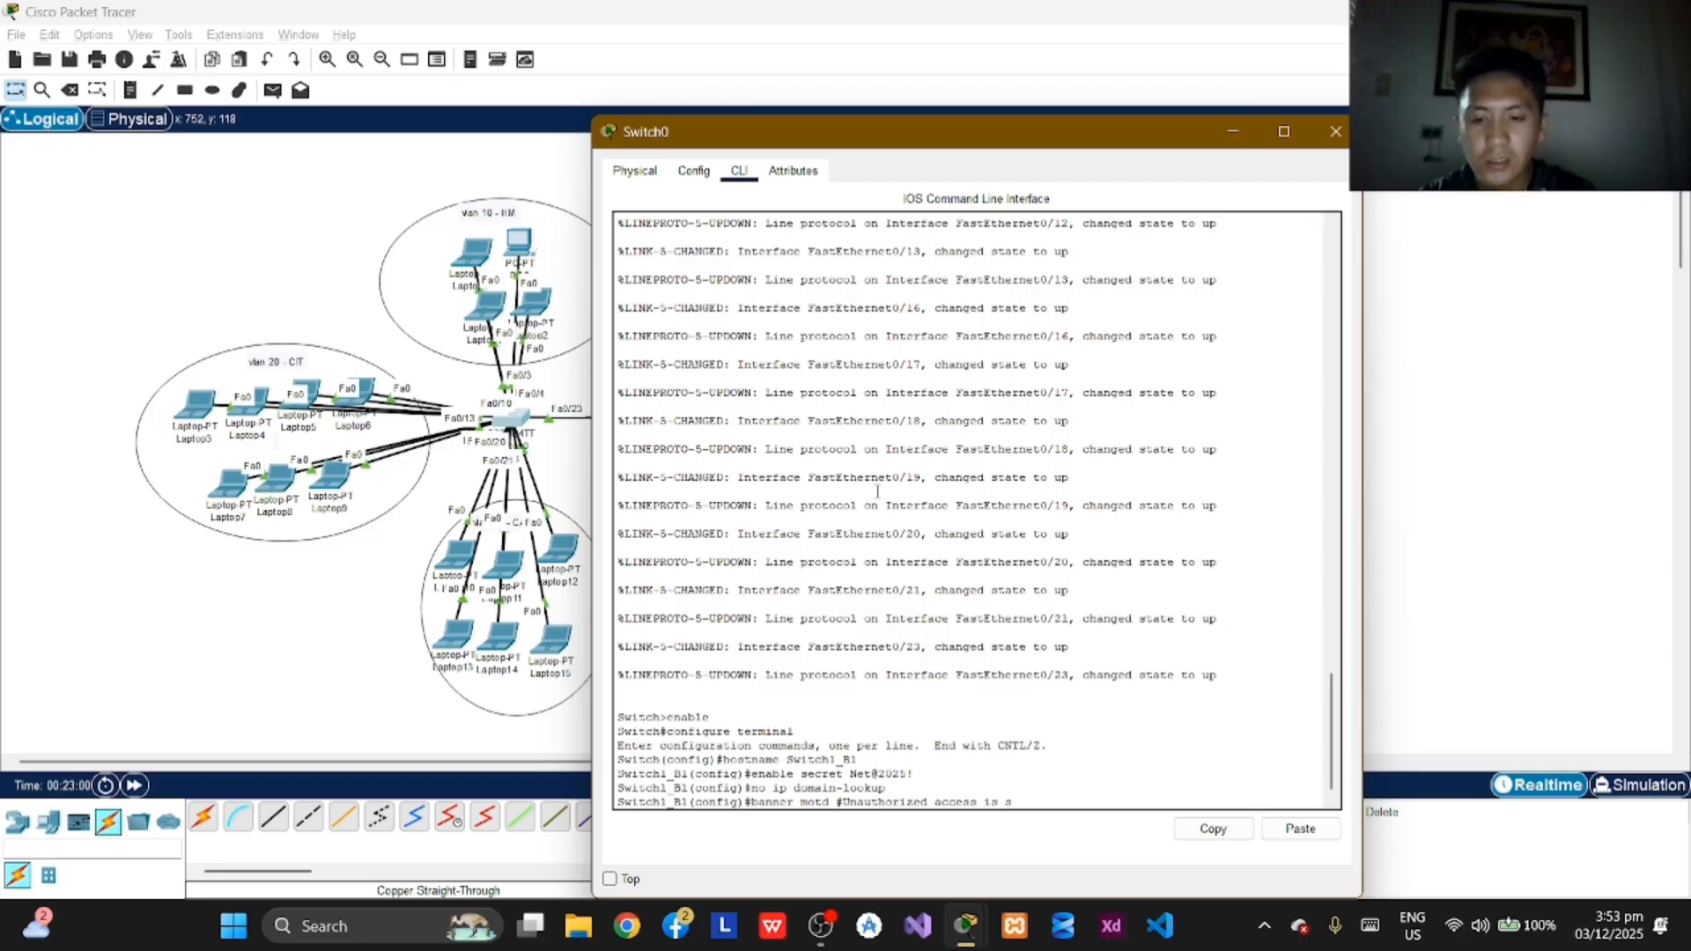
{"action": "type", "text": "trictly"}
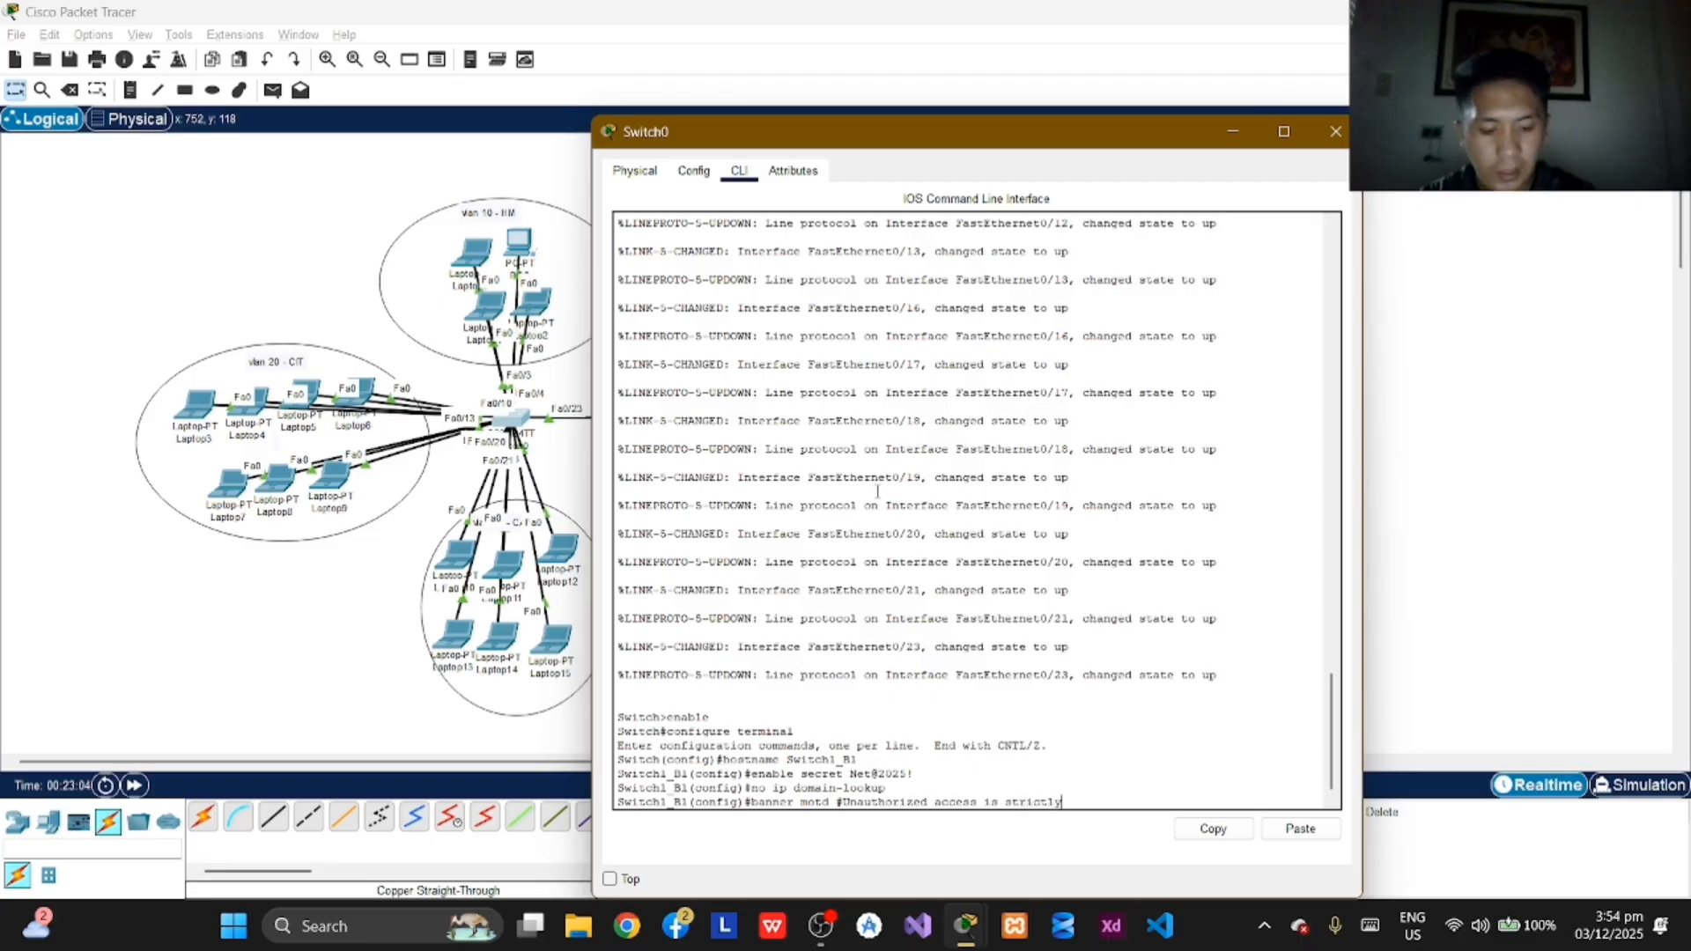
{"action": "type", "text": " p"}
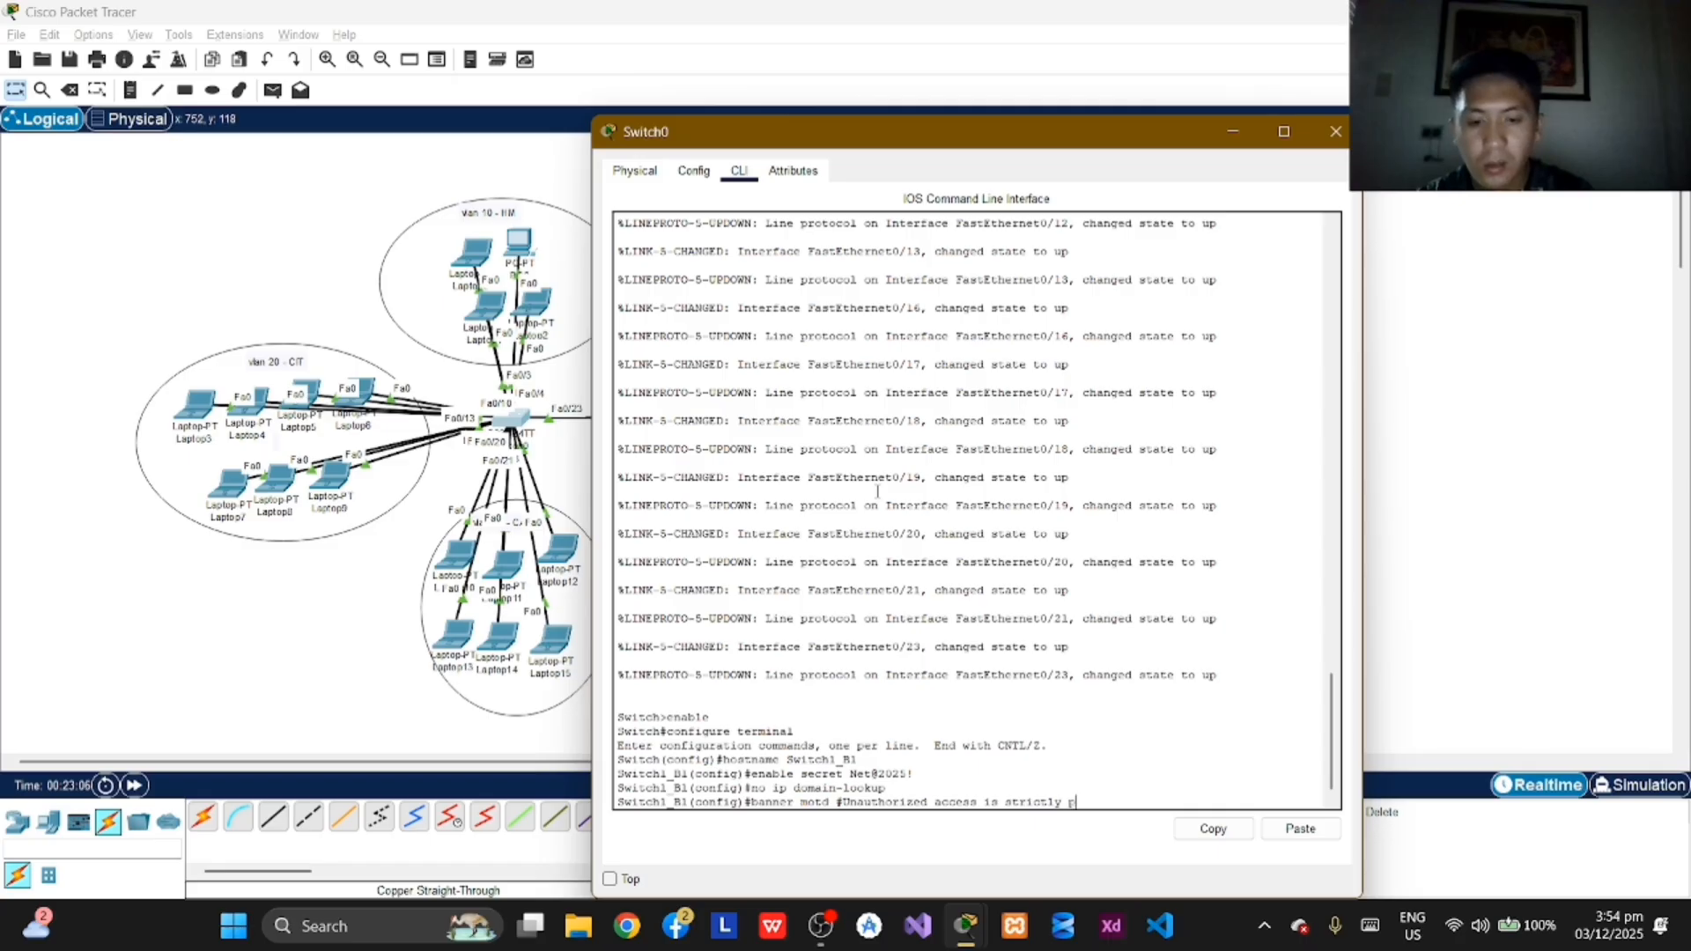
{"action": "type", "text": "rohibited"}
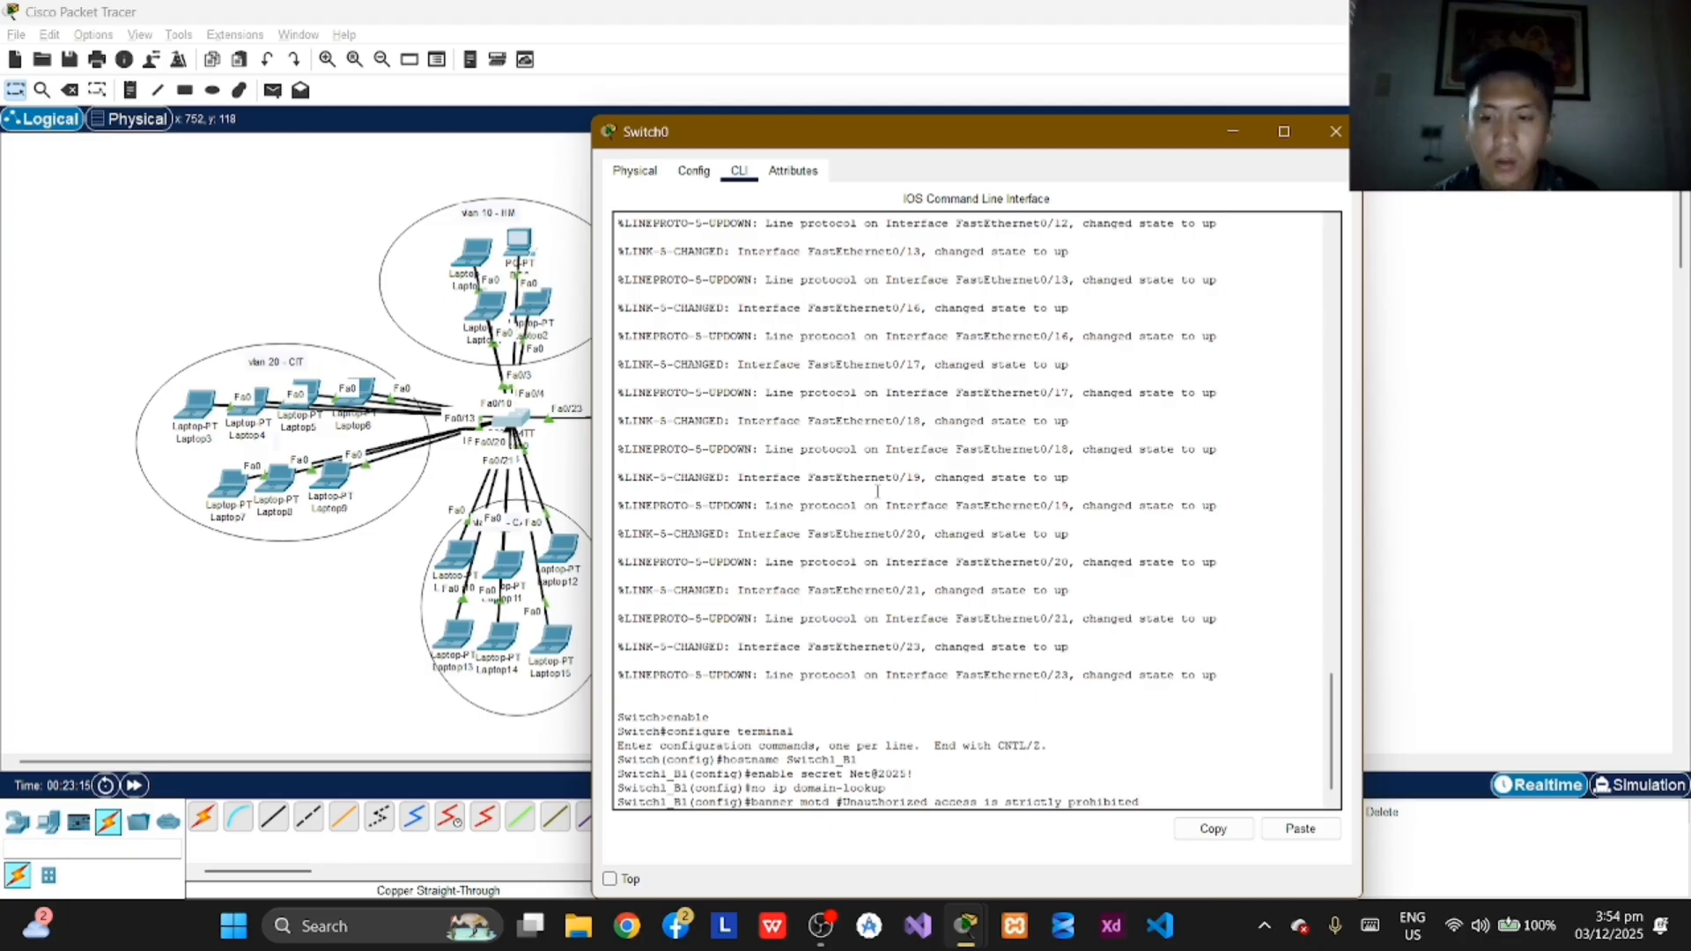
{"action": "type", "text": "#"}
{"action": "key", "text": "Return"}
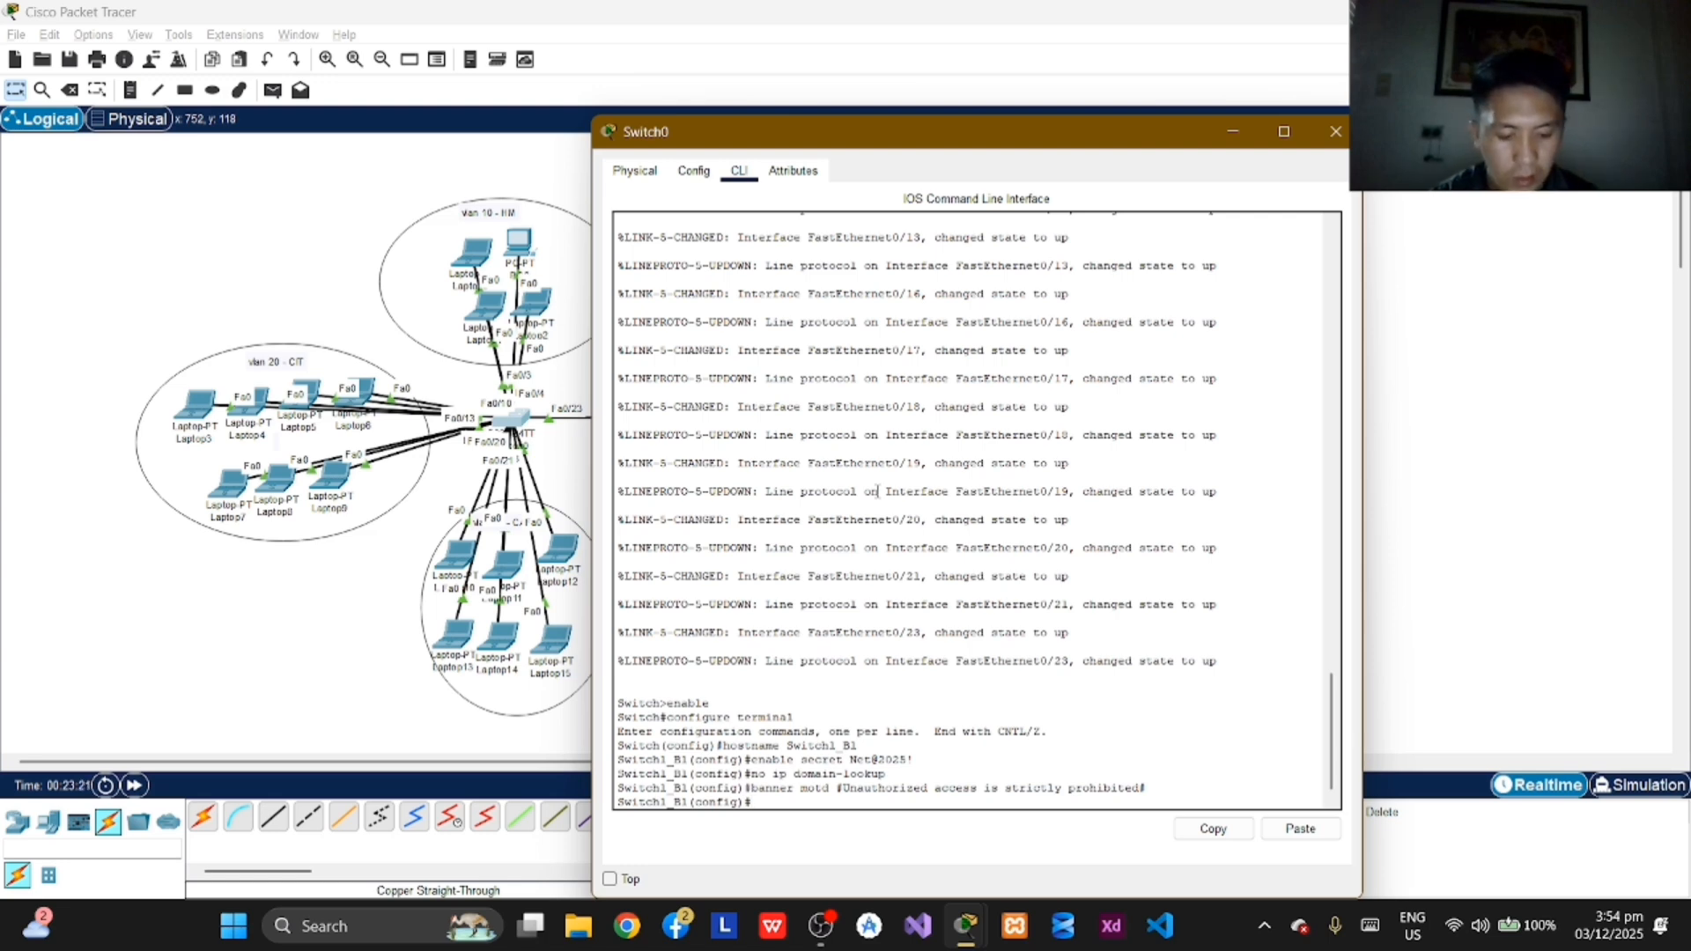
Step: Enter line console 0 configuration on Switch1_B1 and set the console password with the password command
{"action": "type", "text": "line"}
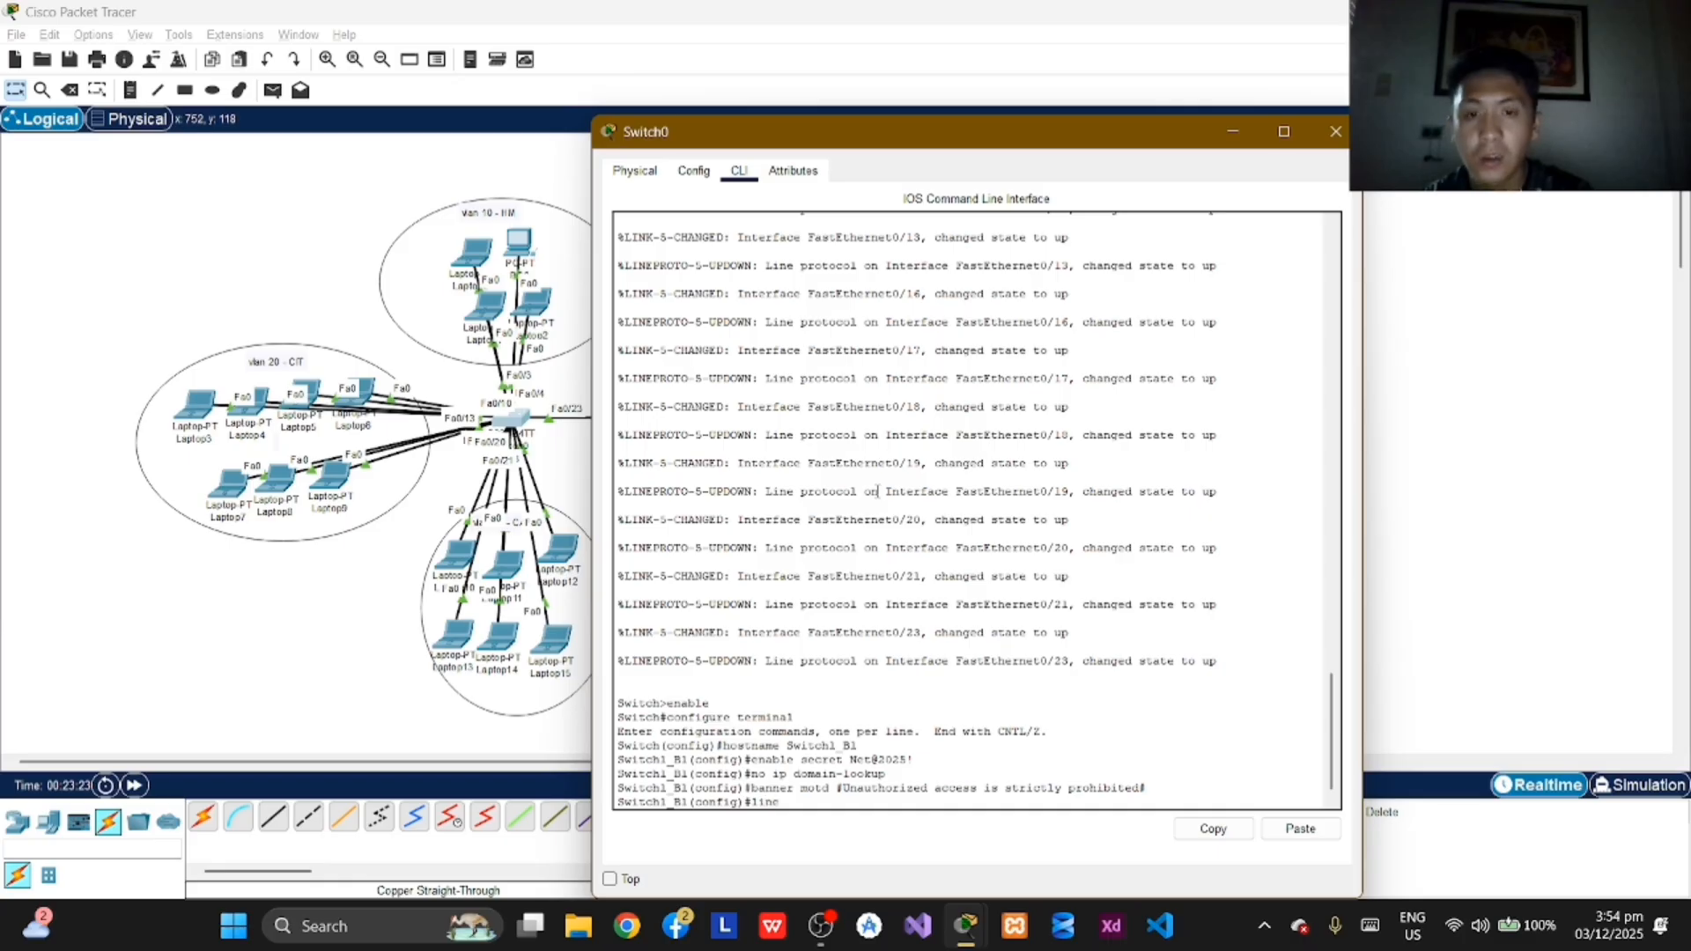
{"action": "type", "text": " console"}
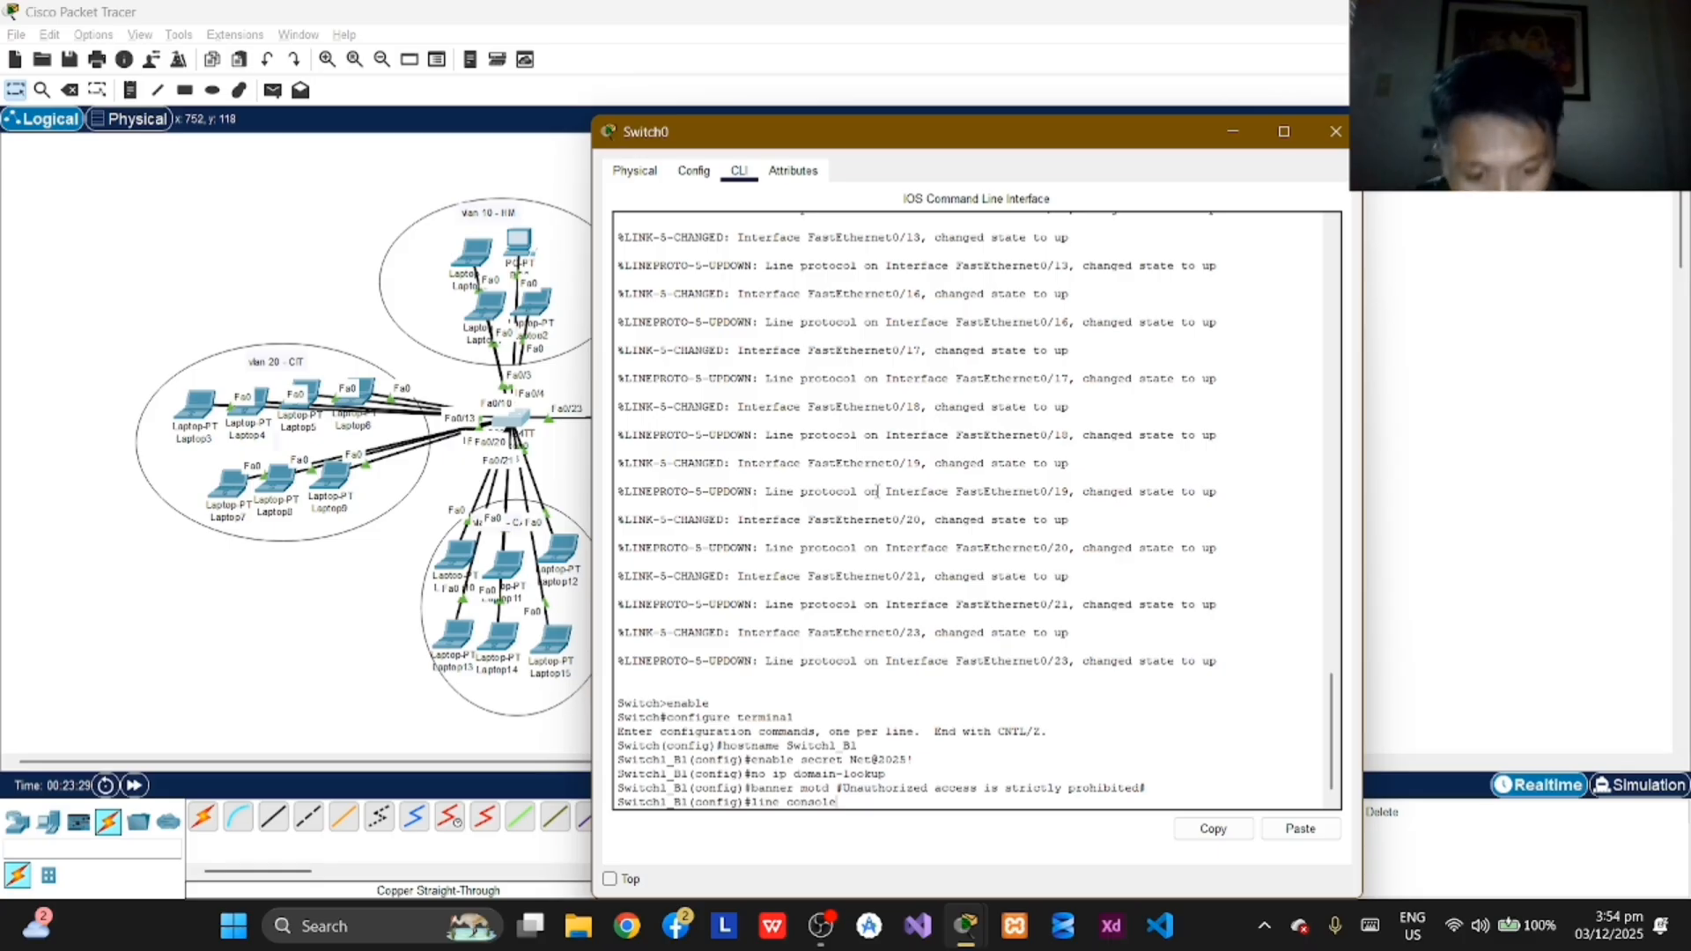
{"action": "type", "text": " 0"}
{"action": "key", "text": "Return"}
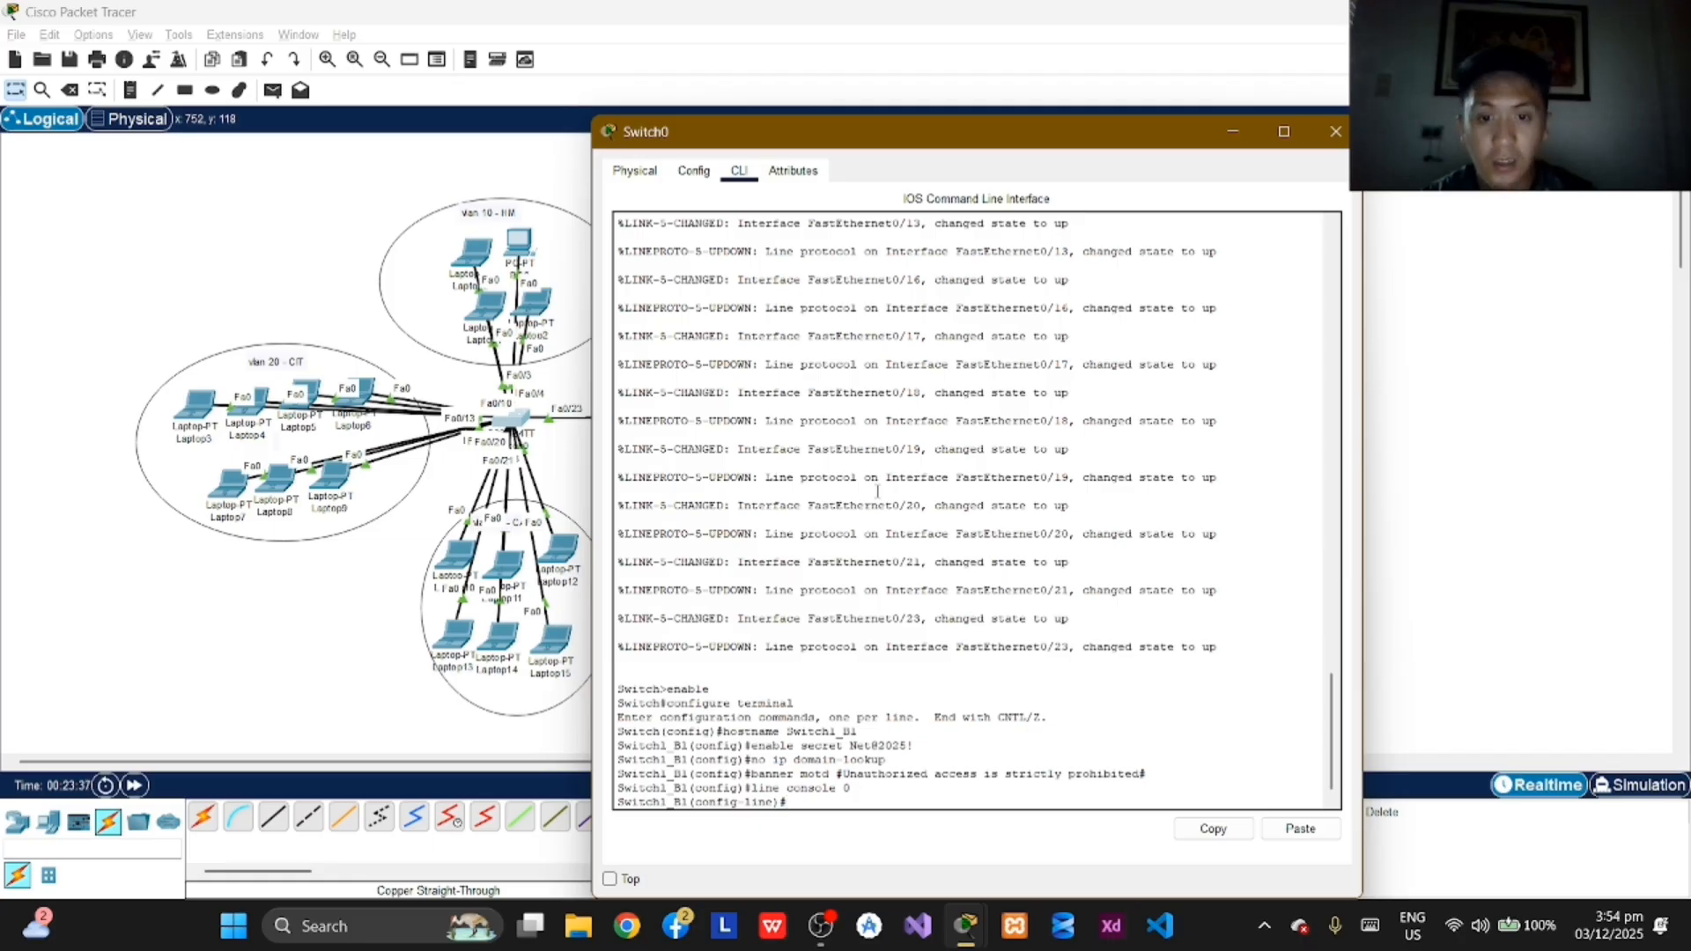
{"action": "type", "text": "password"}
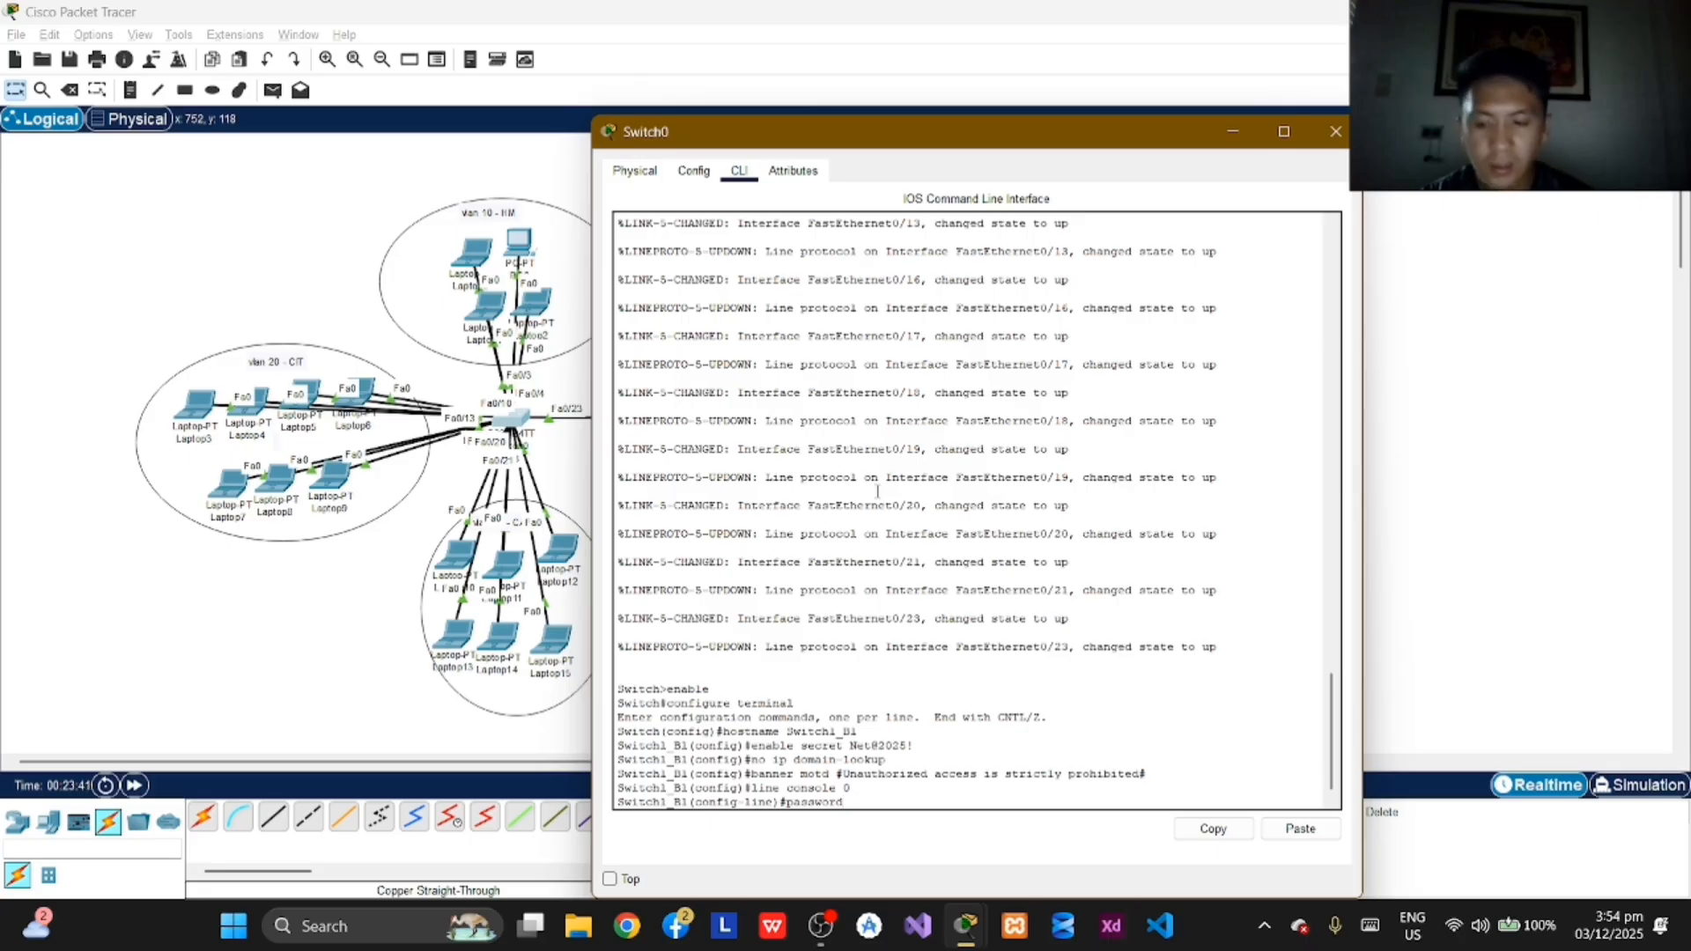
{"action": "type", "text": " Acce"}
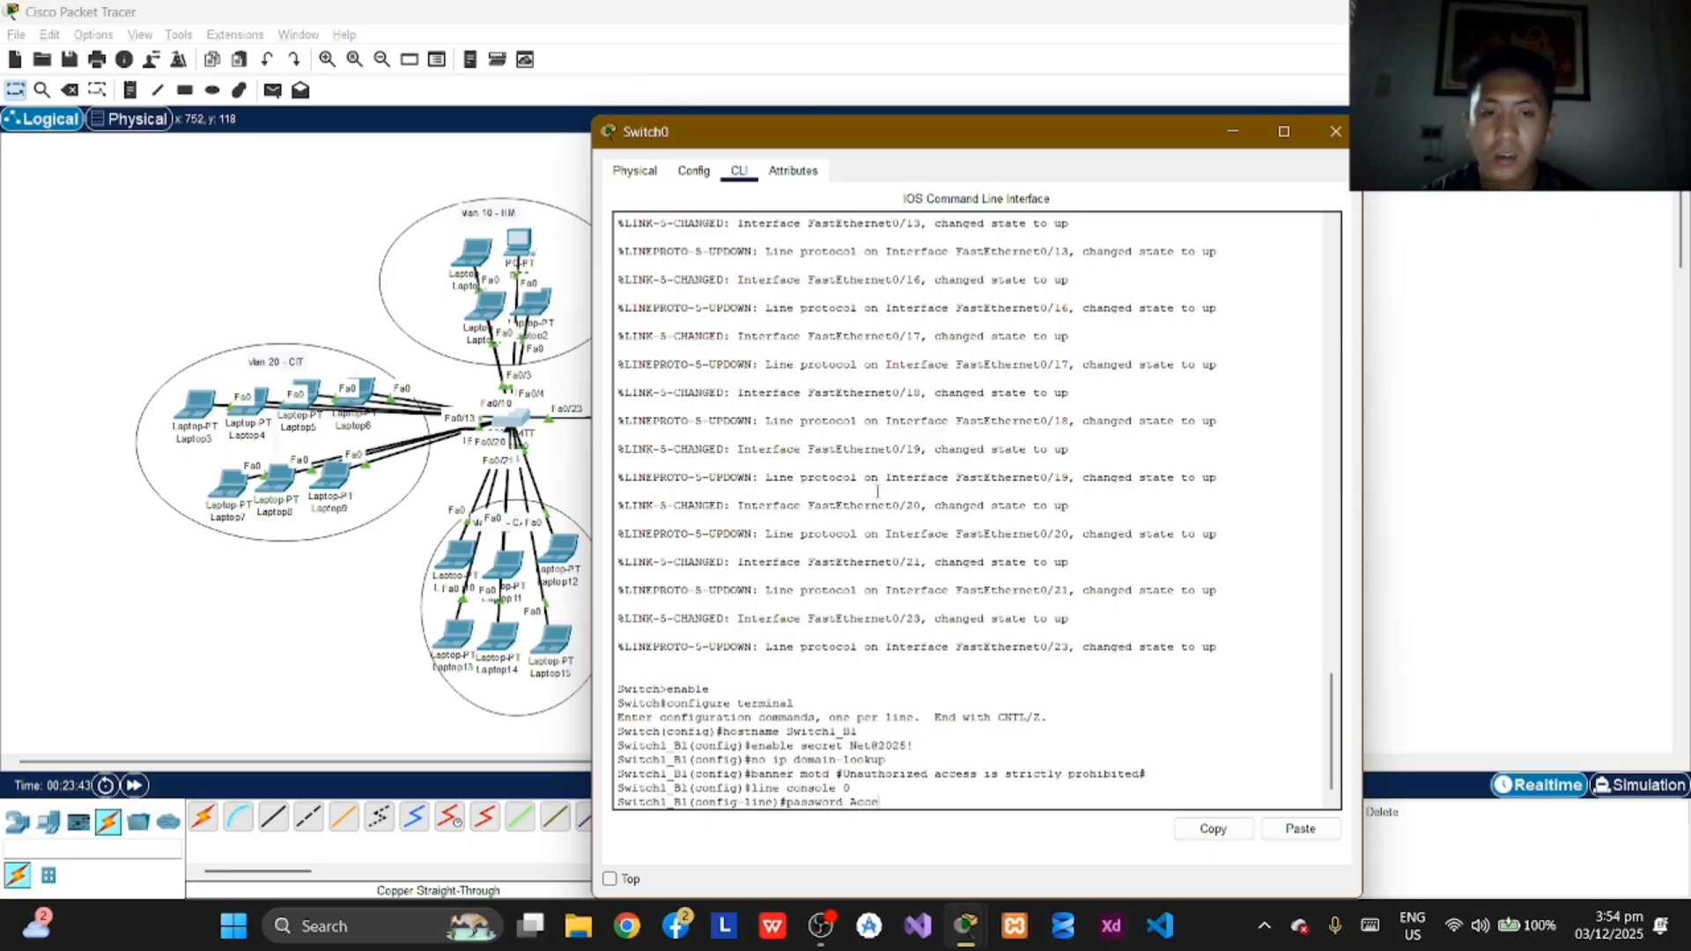
{"action": "type", "text": "ss"}
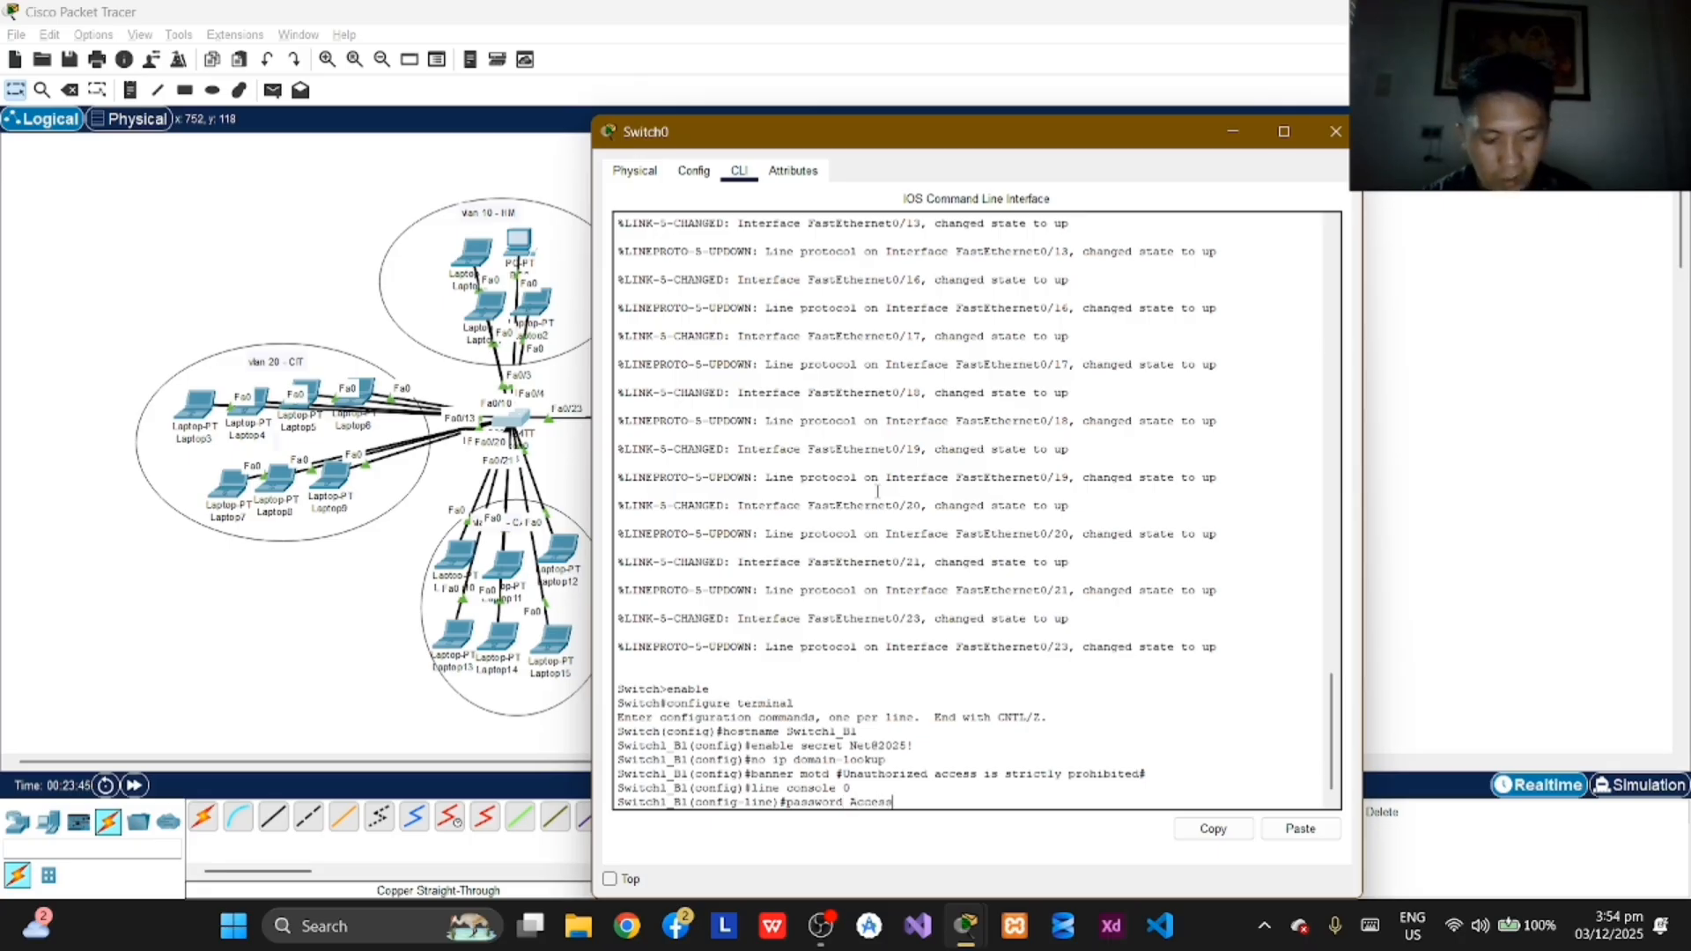
{"action": "type", "text": "@2025!"}
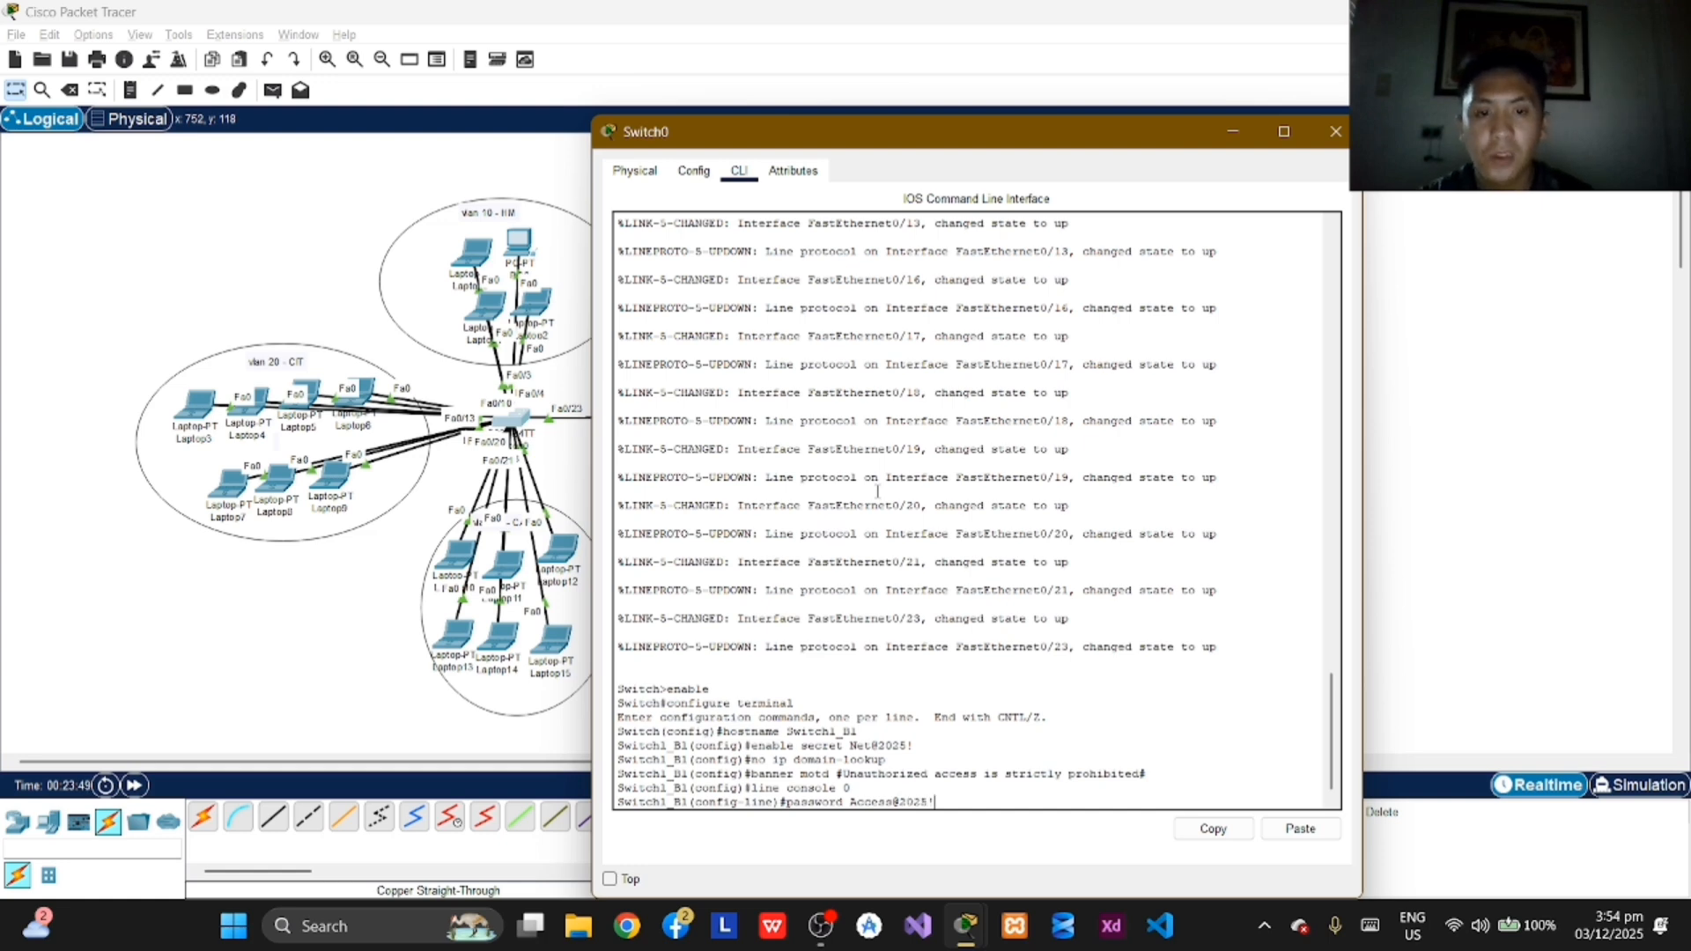
{"action": "key", "text": "Return"}
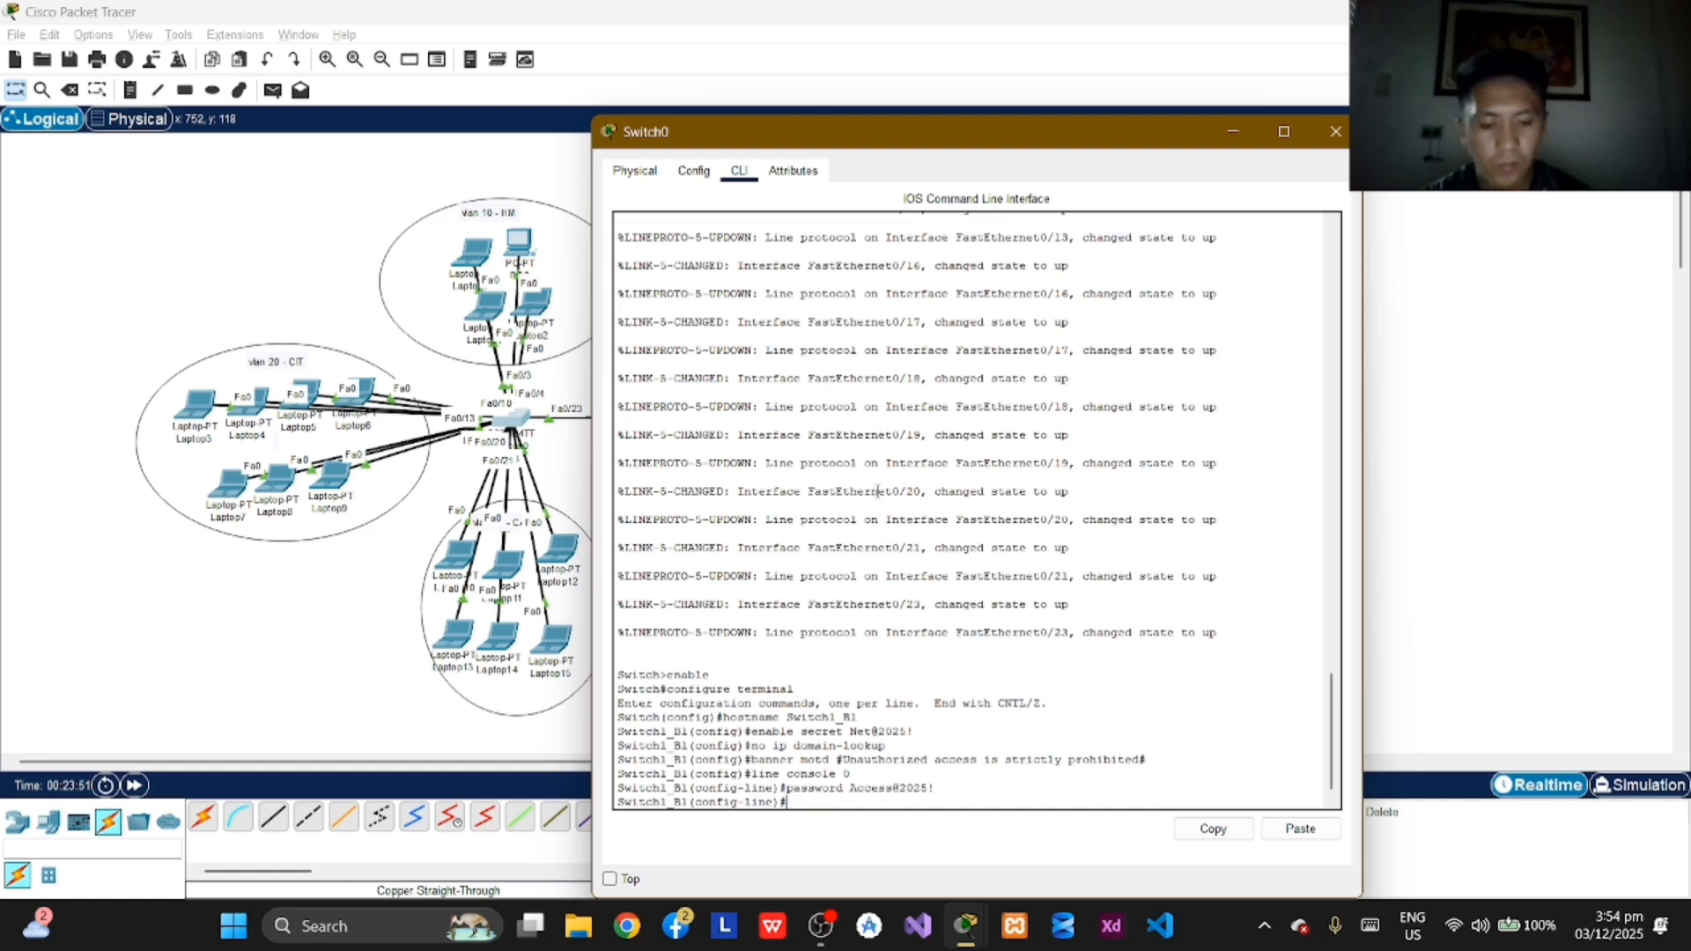
Step: Require password checking on the console line with the login command, and exit to global configuration mode
{"action": "type", "text": "login"}
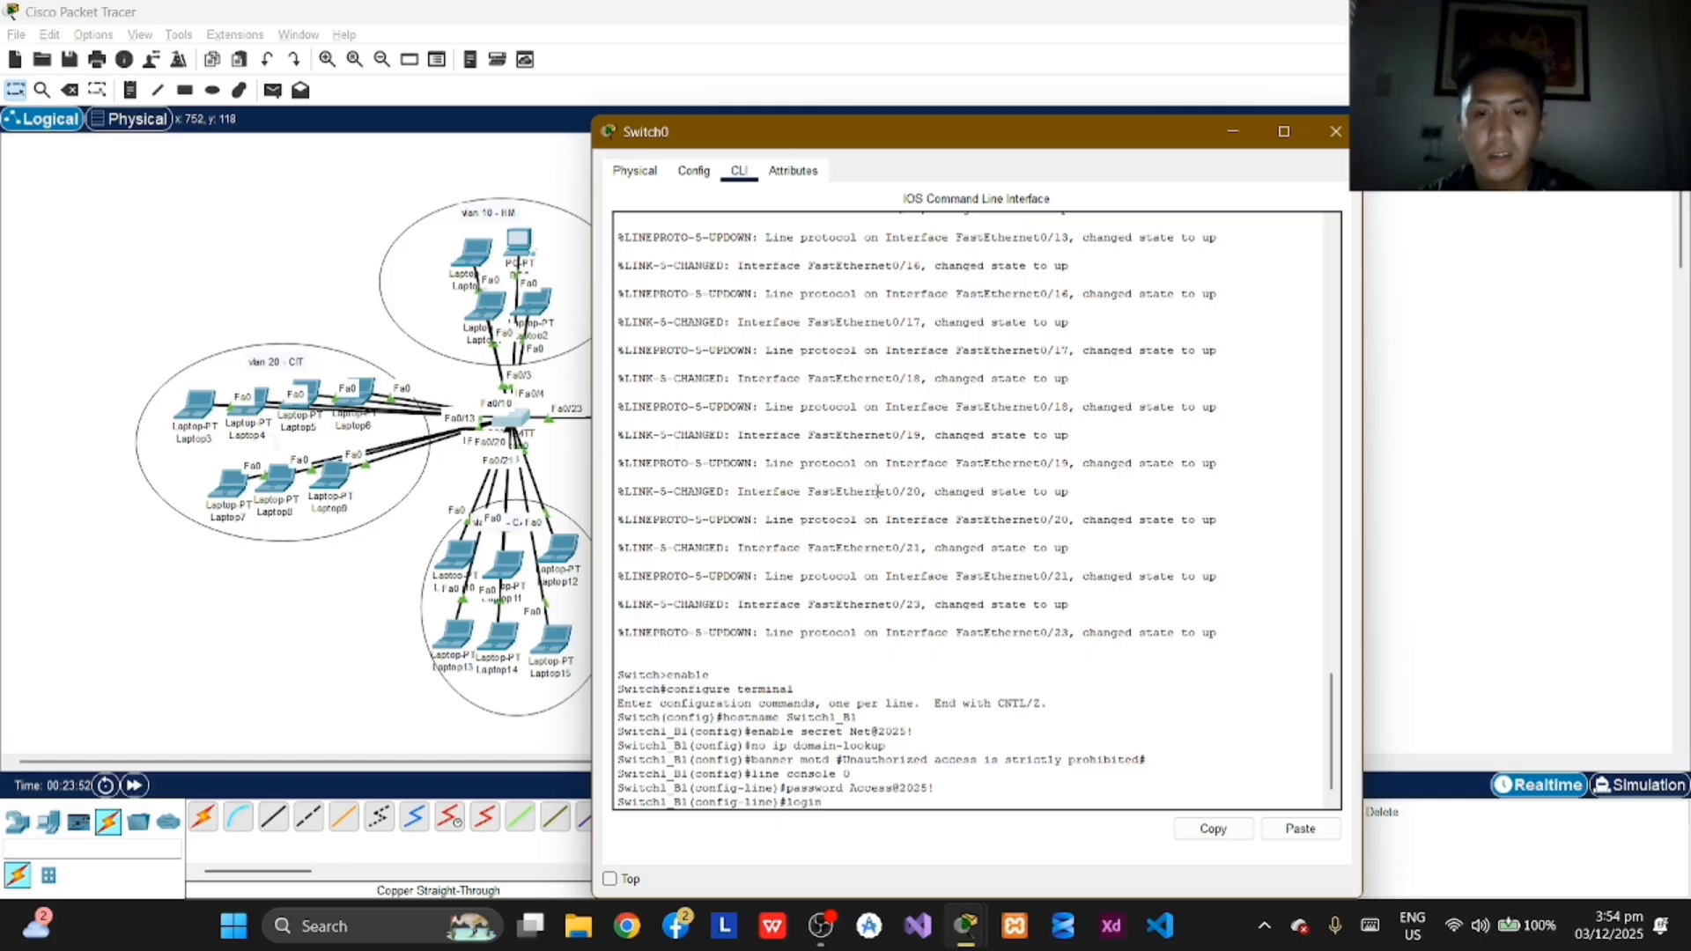
{"action": "key", "text": "Return"}
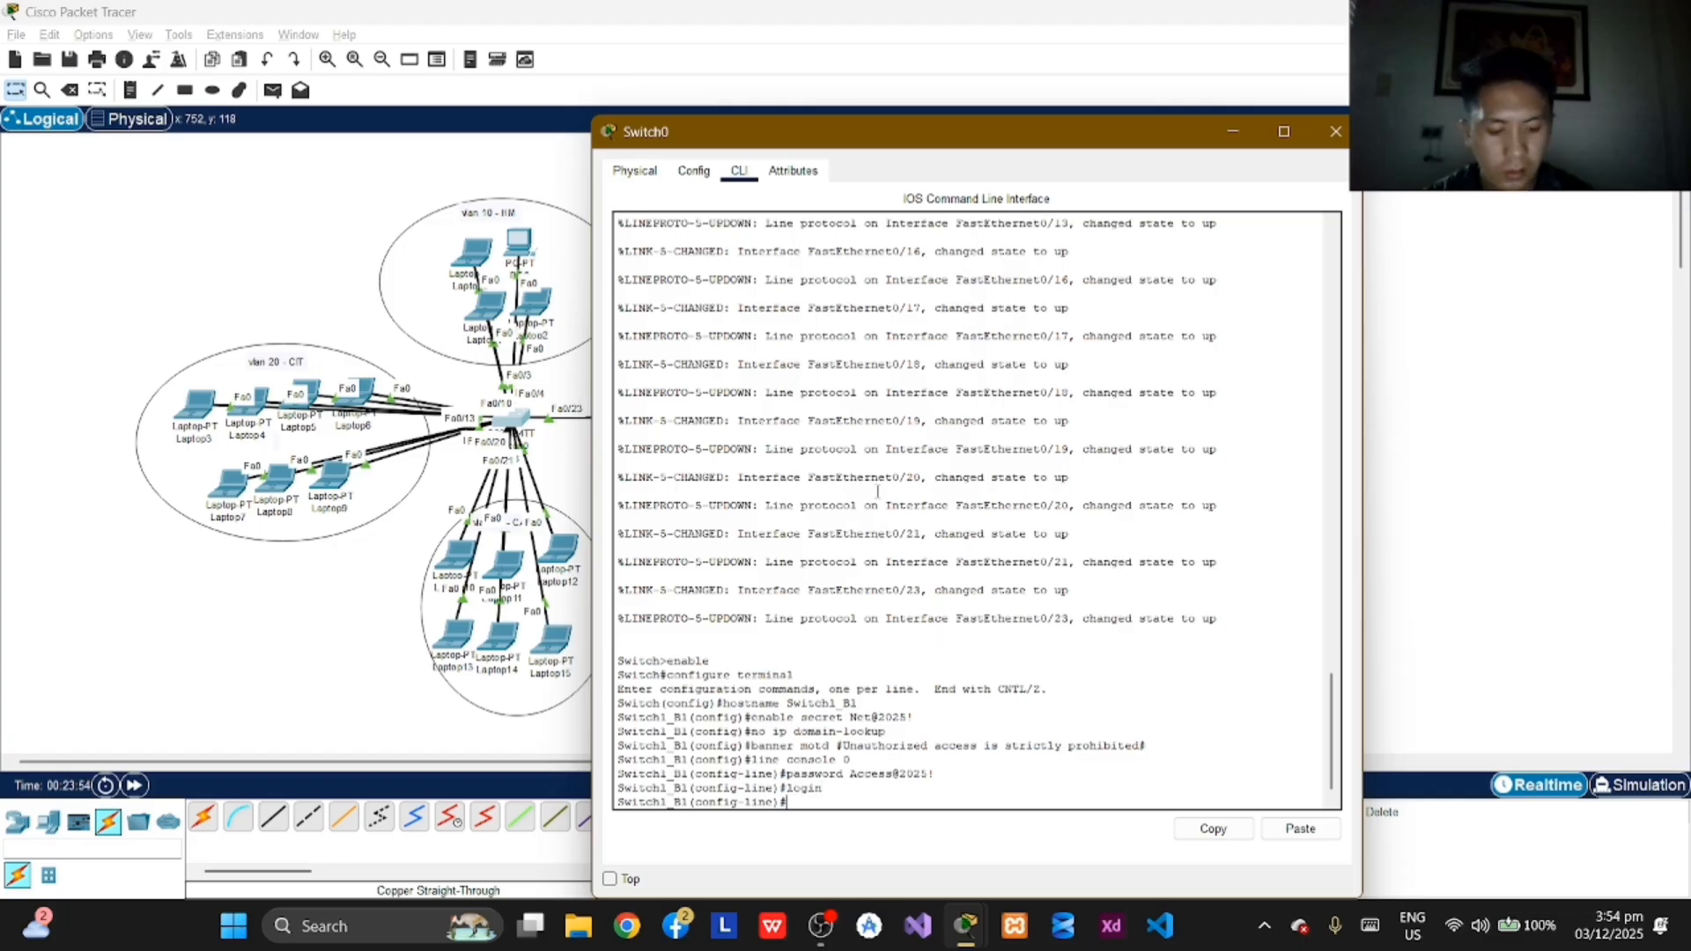
{"action": "type", "text": "exit"}
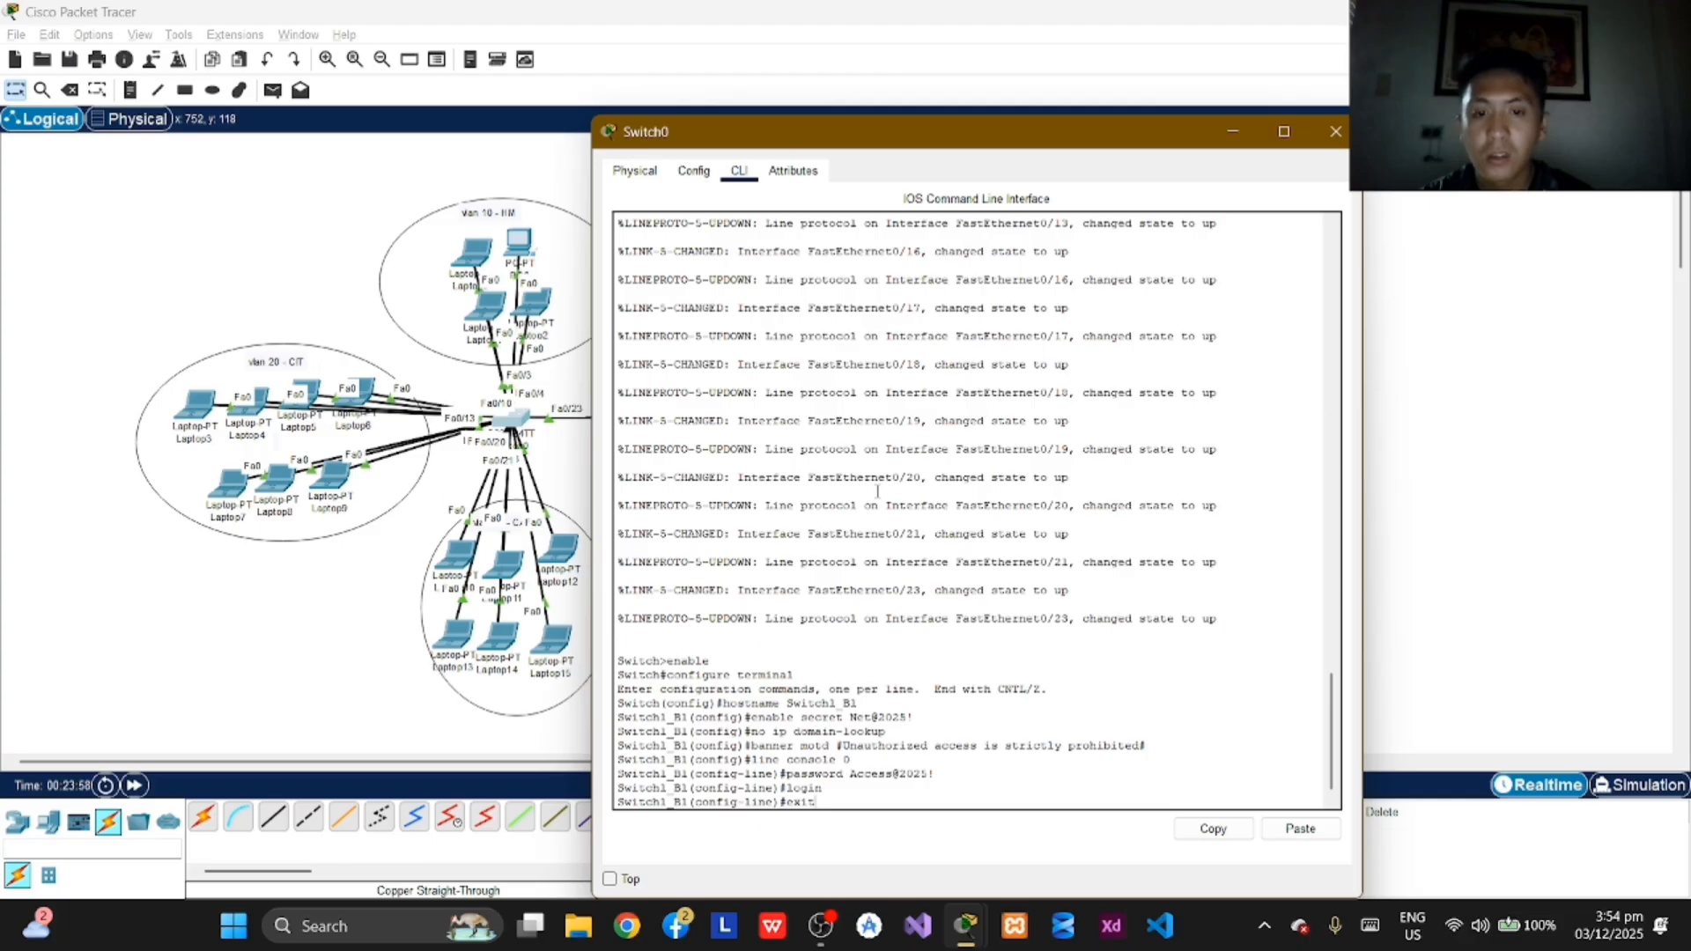
{"action": "key", "text": "Return"}
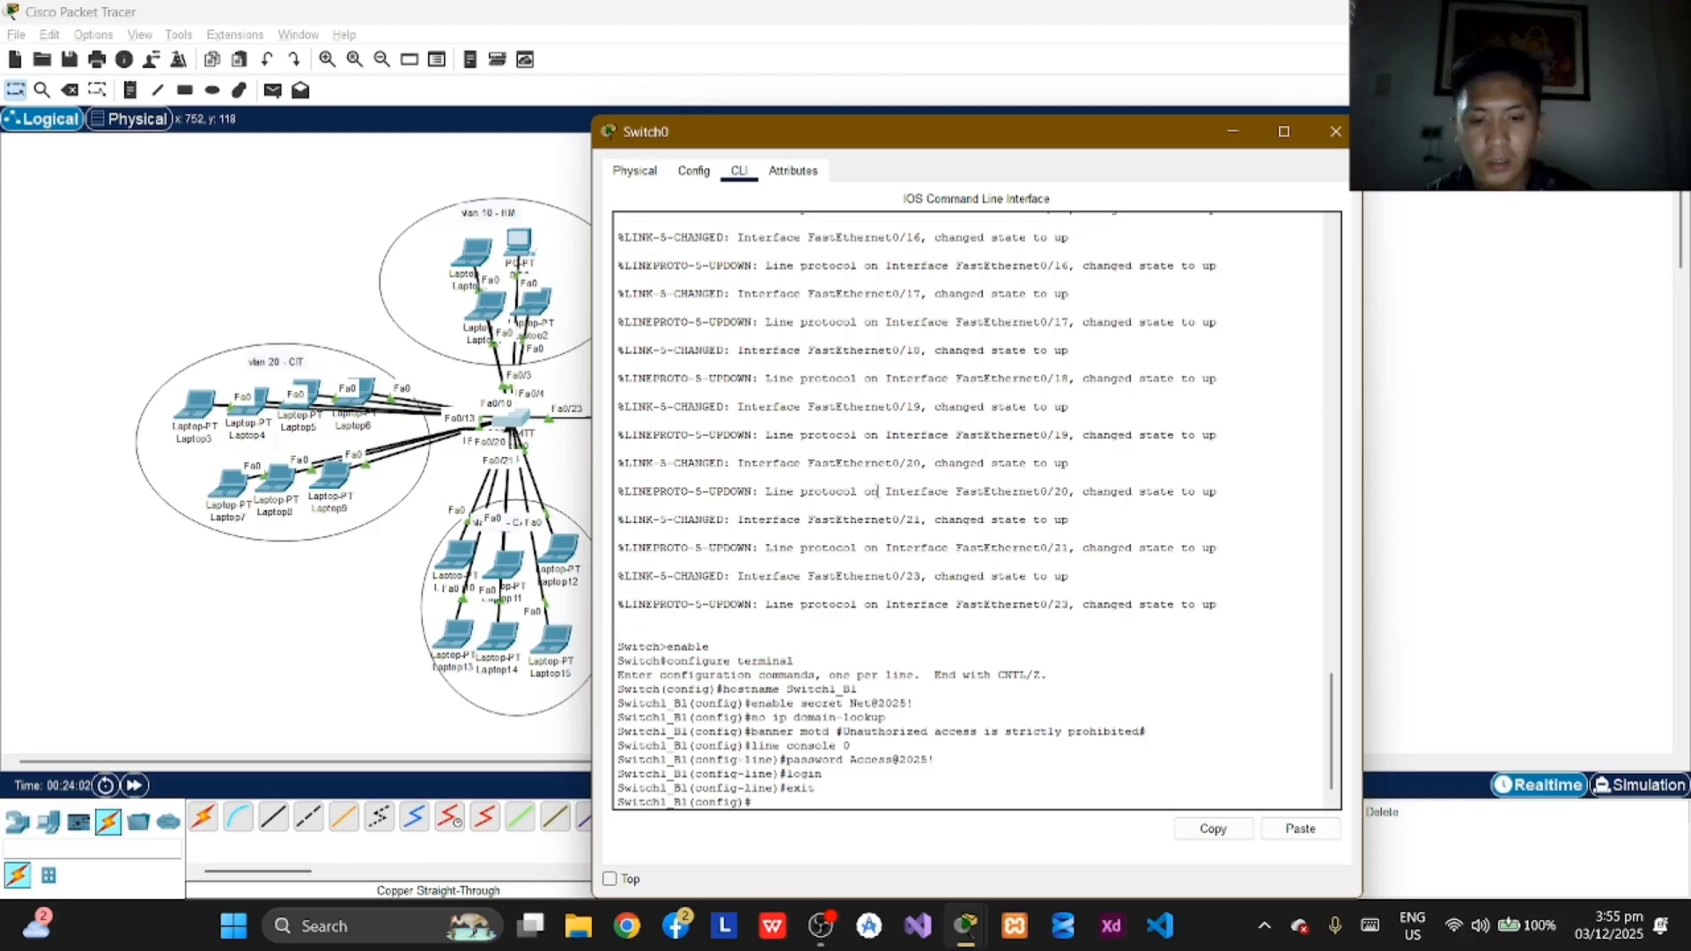
Step: Enter line vty 0 4 configuration on Switch1_B1 and set the remote-access line password with the password command
{"action": "type", "text": "line"}
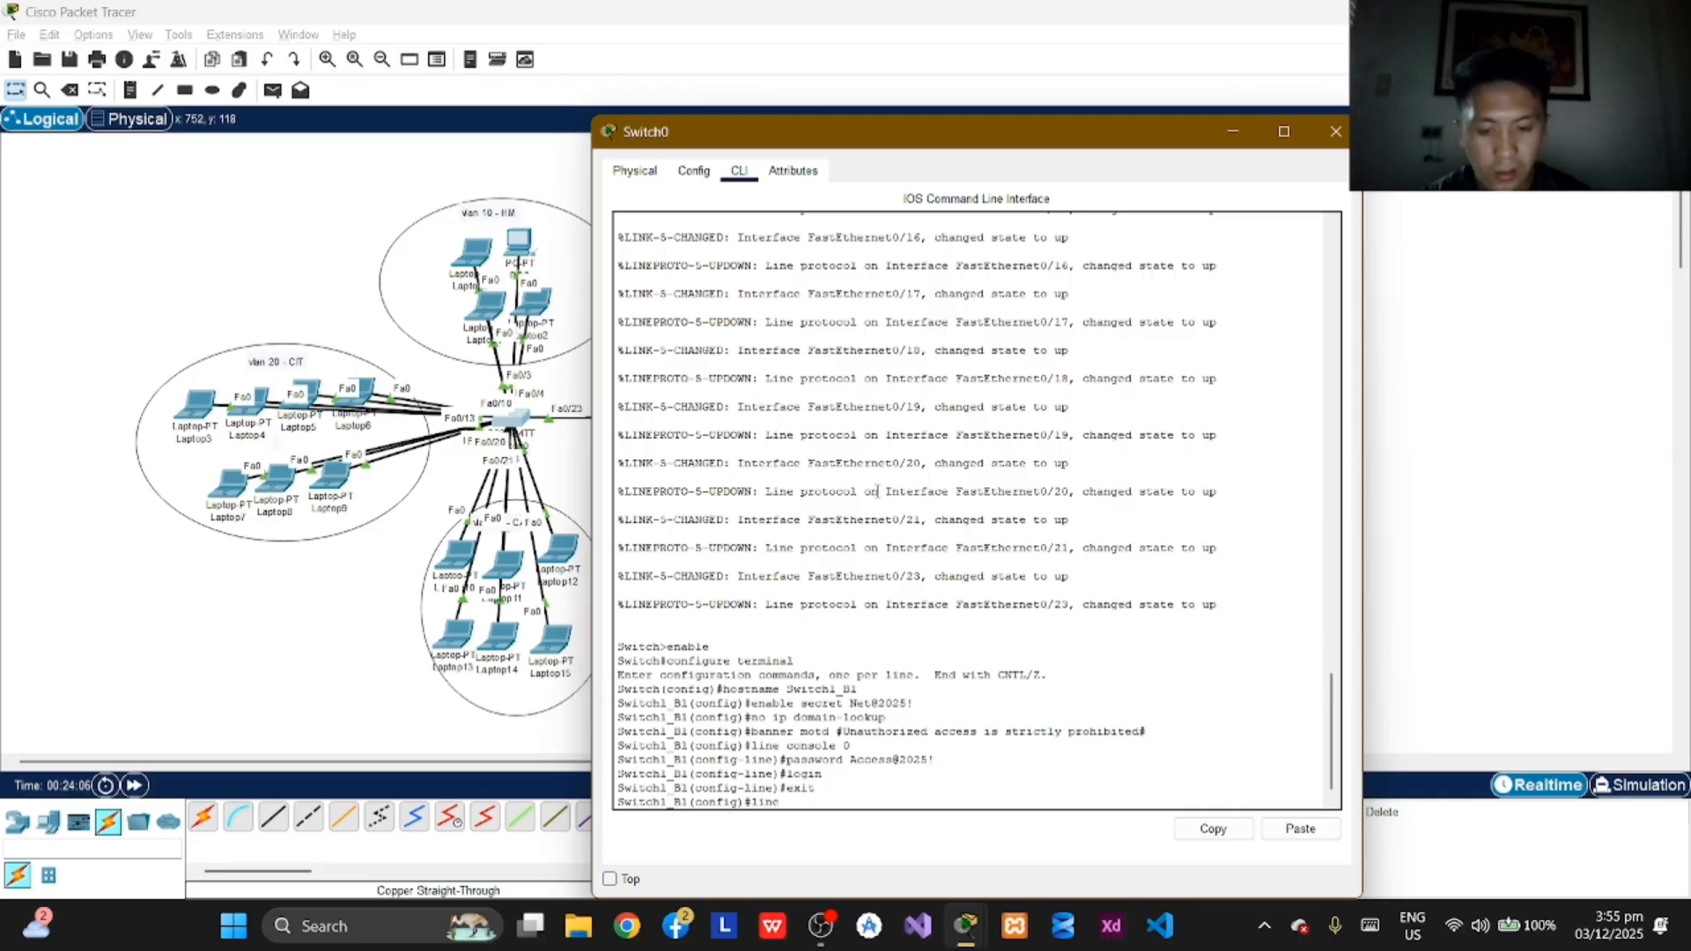
{"action": "type", "text": " vty 0 4"}
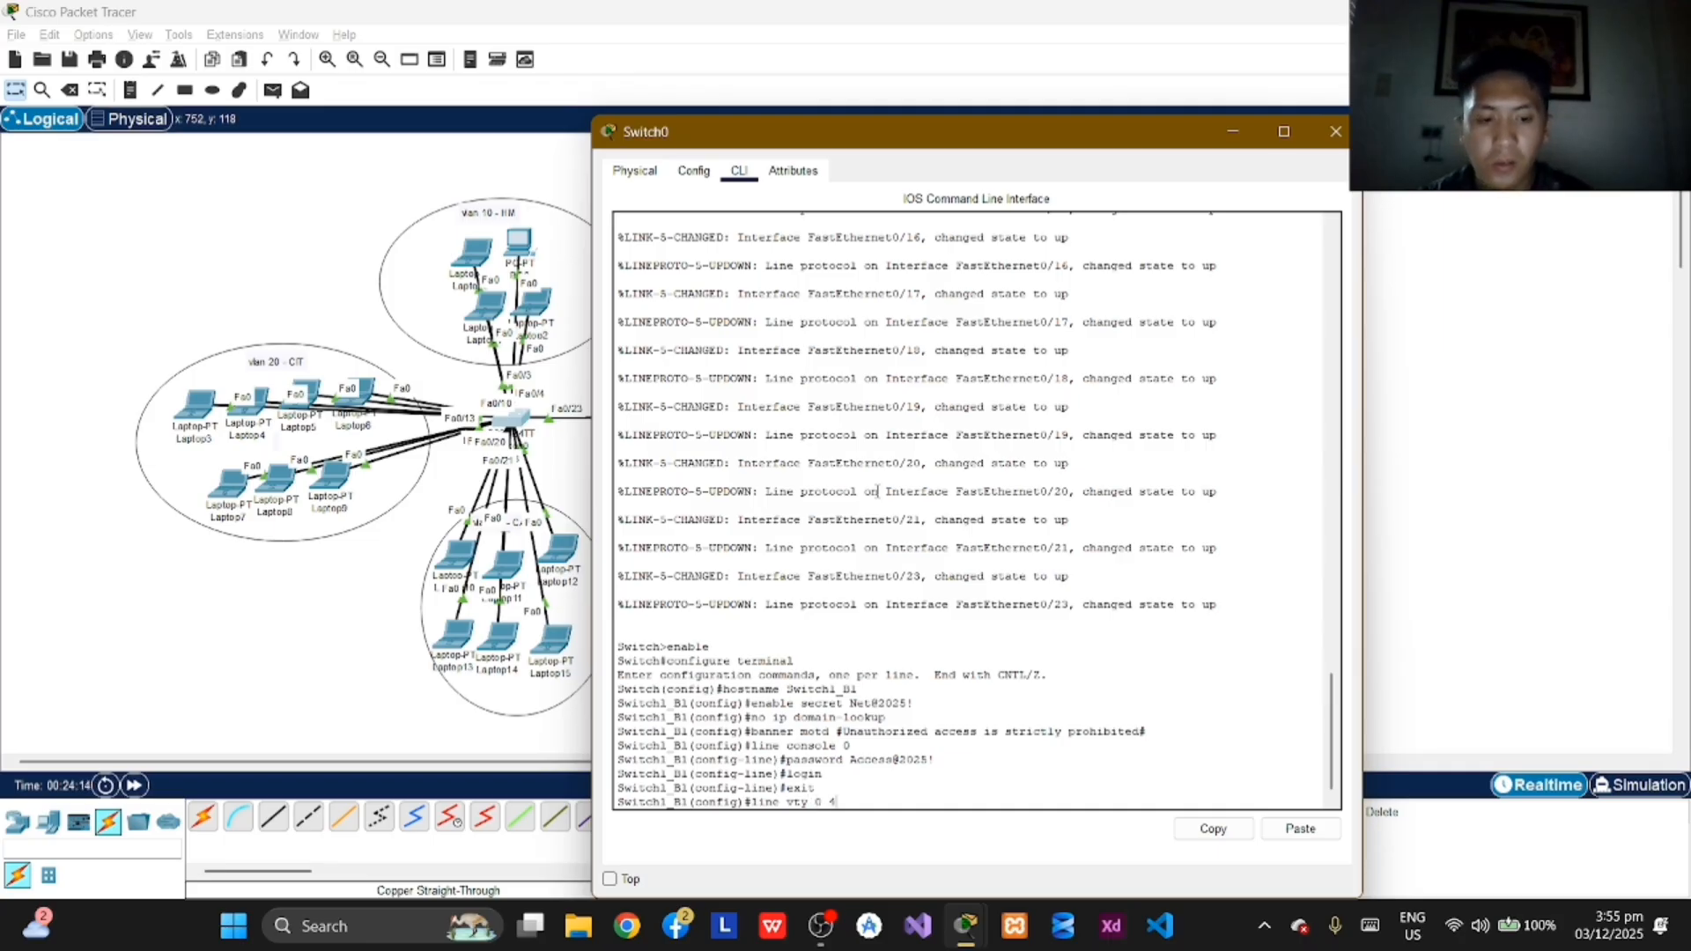
{"action": "key", "text": "Return"}
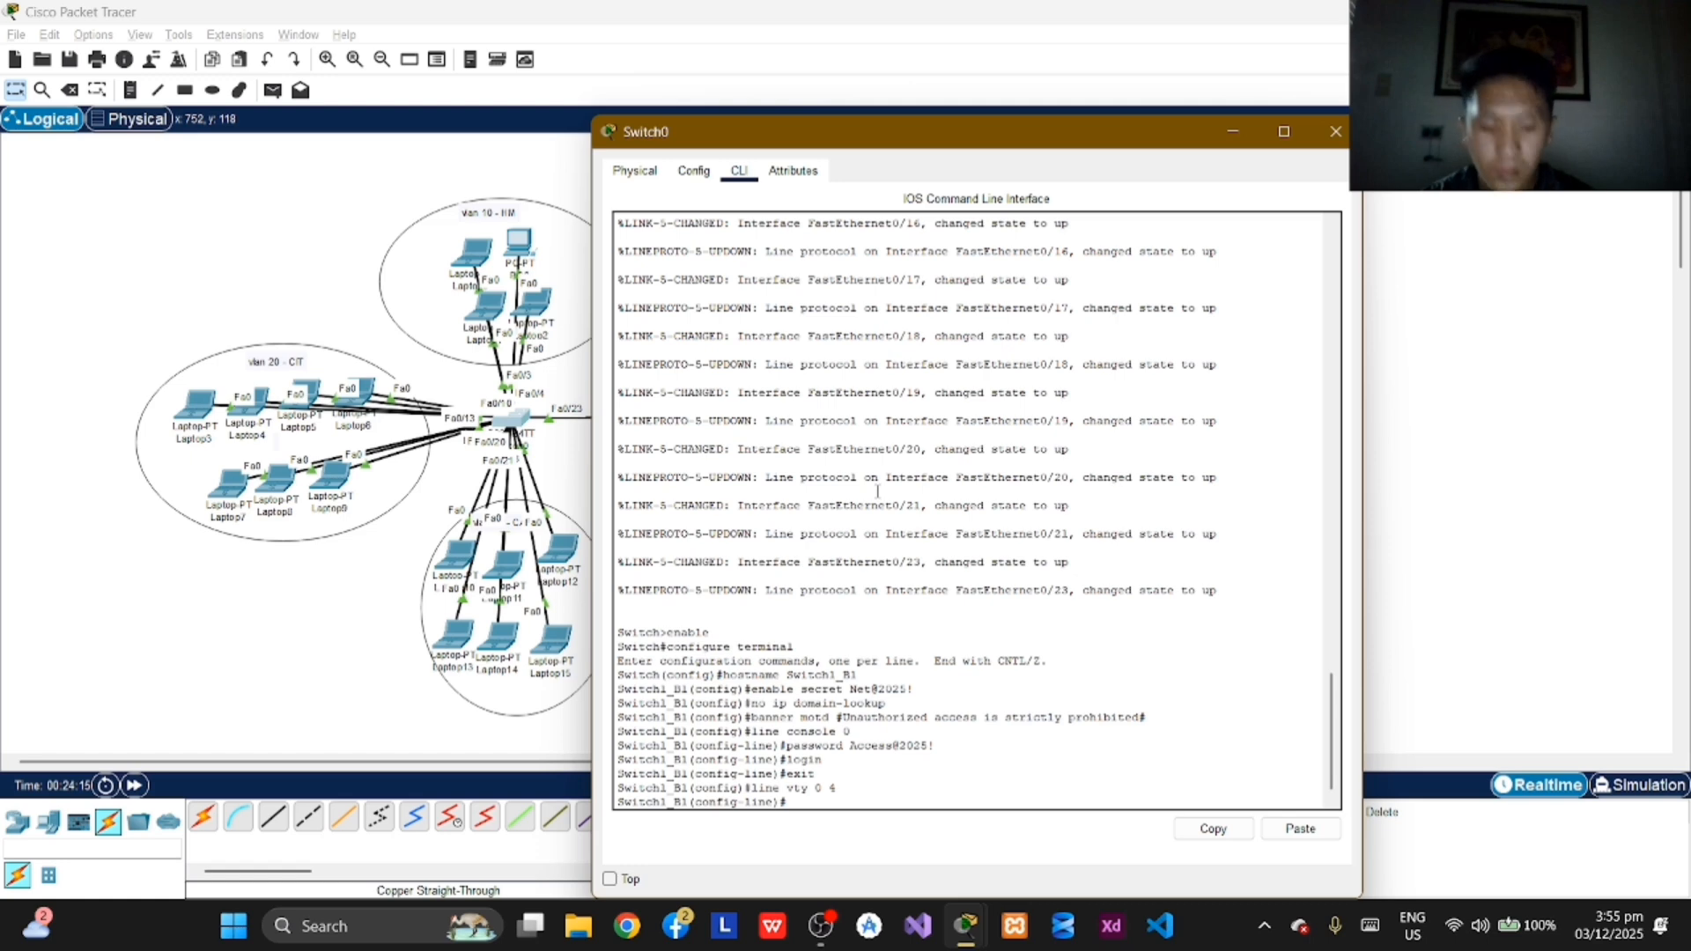
{"action": "type", "text": "pa"}
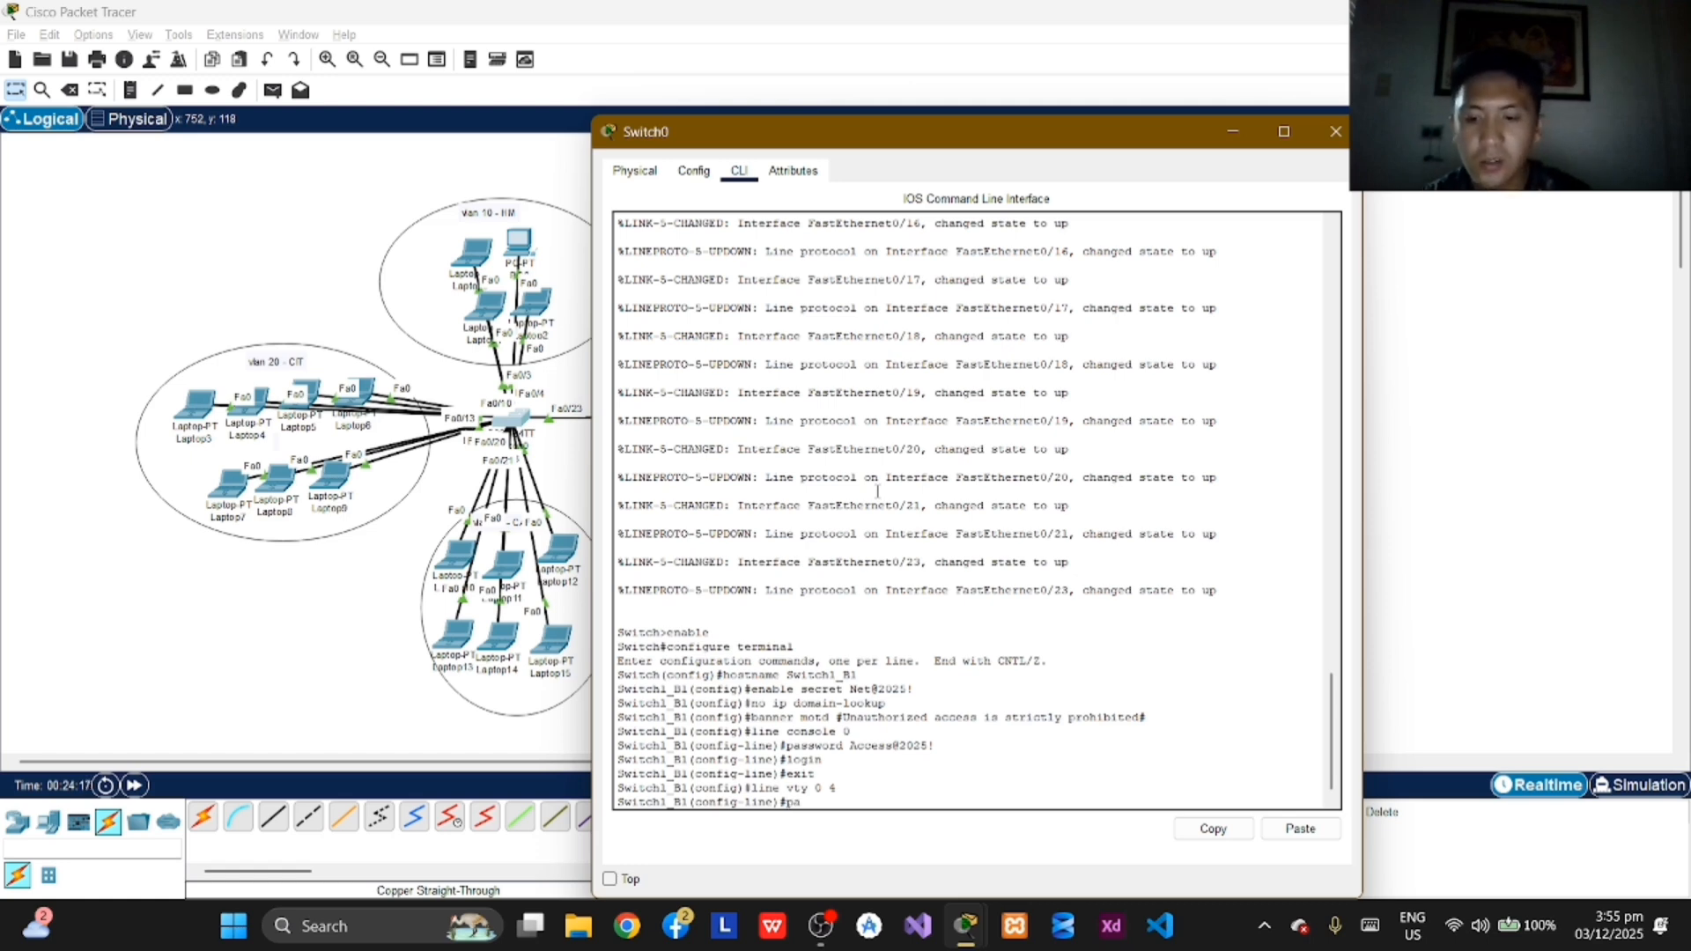
{"action": "type", "text": "ssword"}
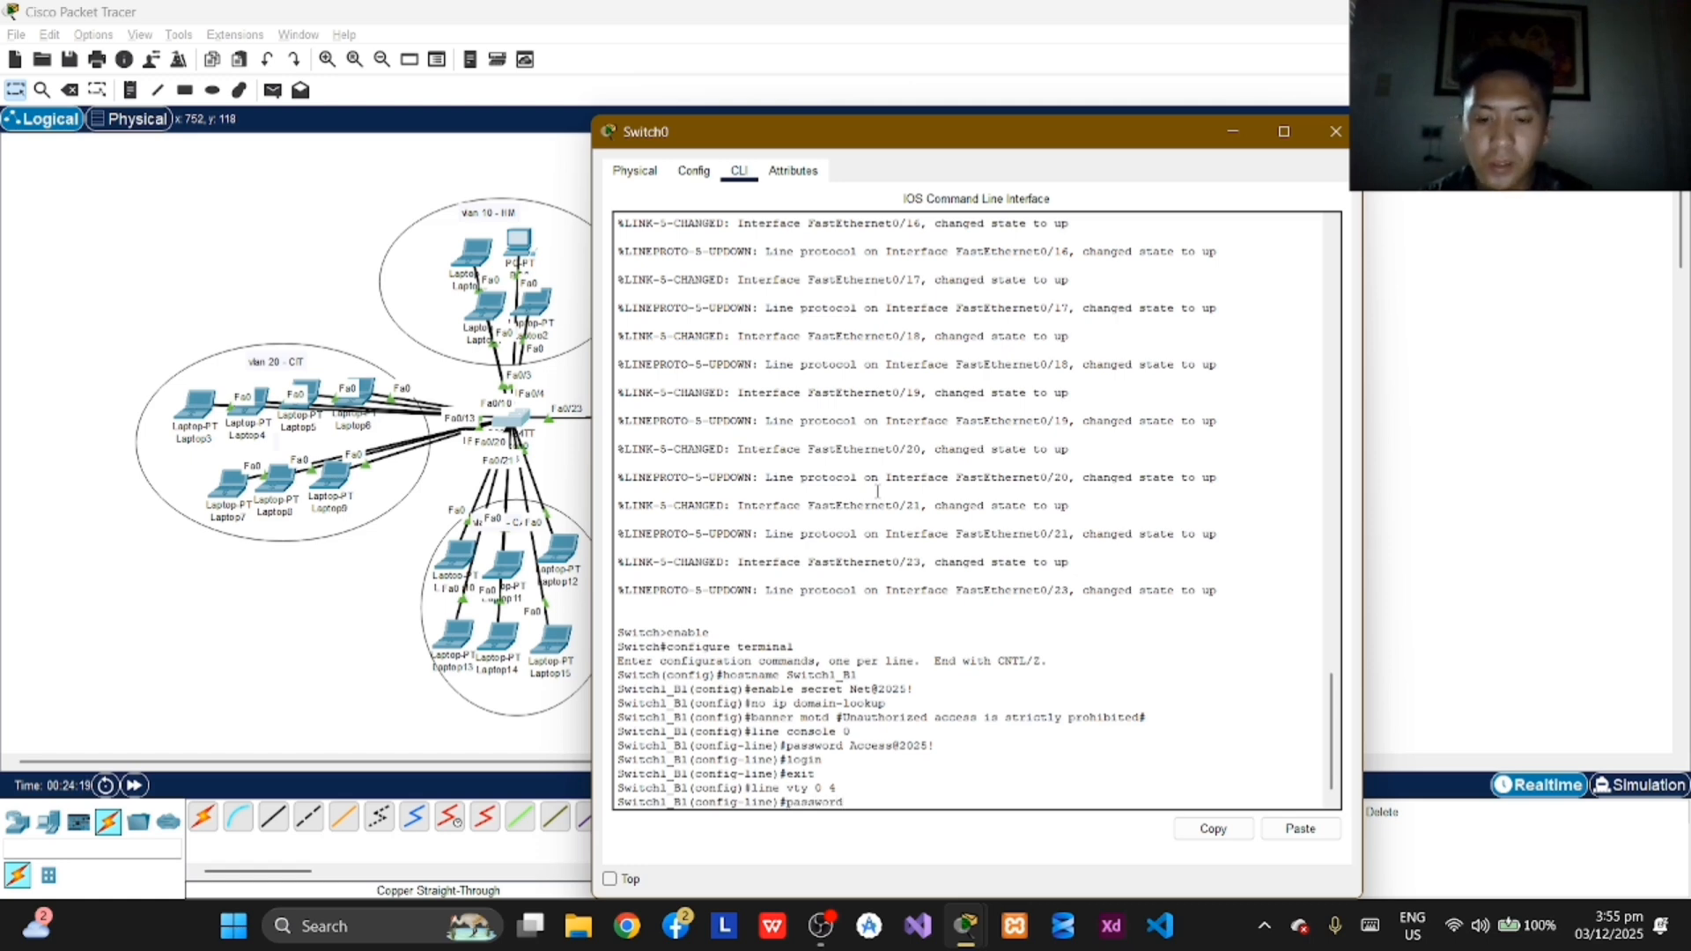
{"action": "type", "text": " Access"}
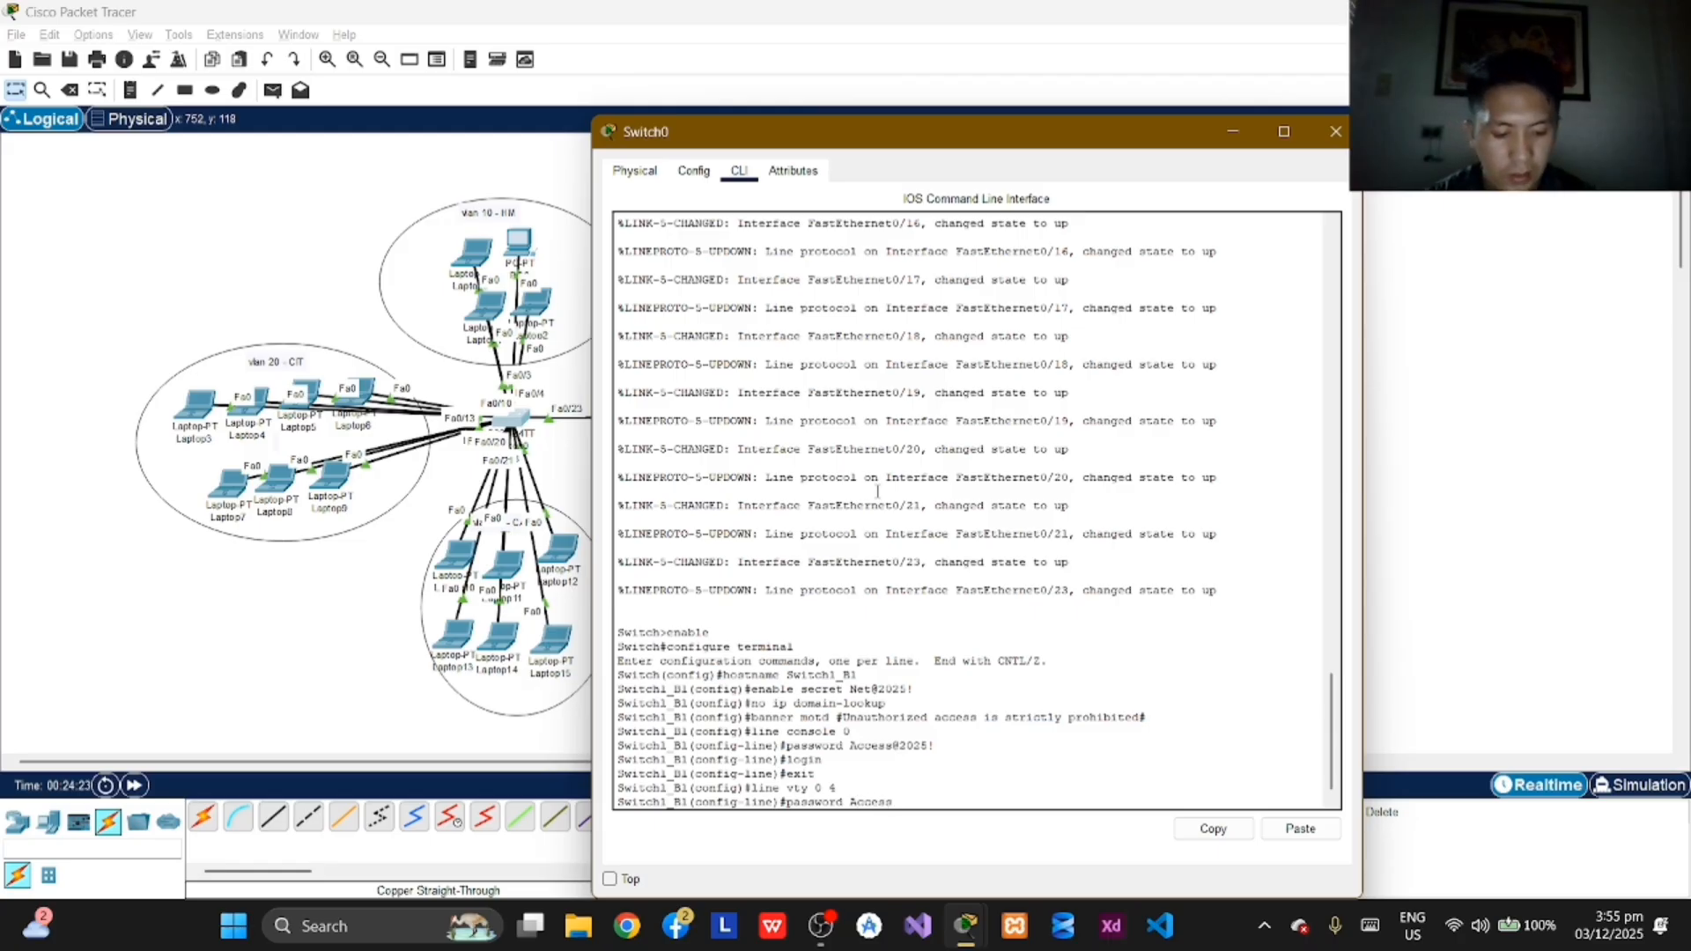
{"action": "type", "text": "@"}
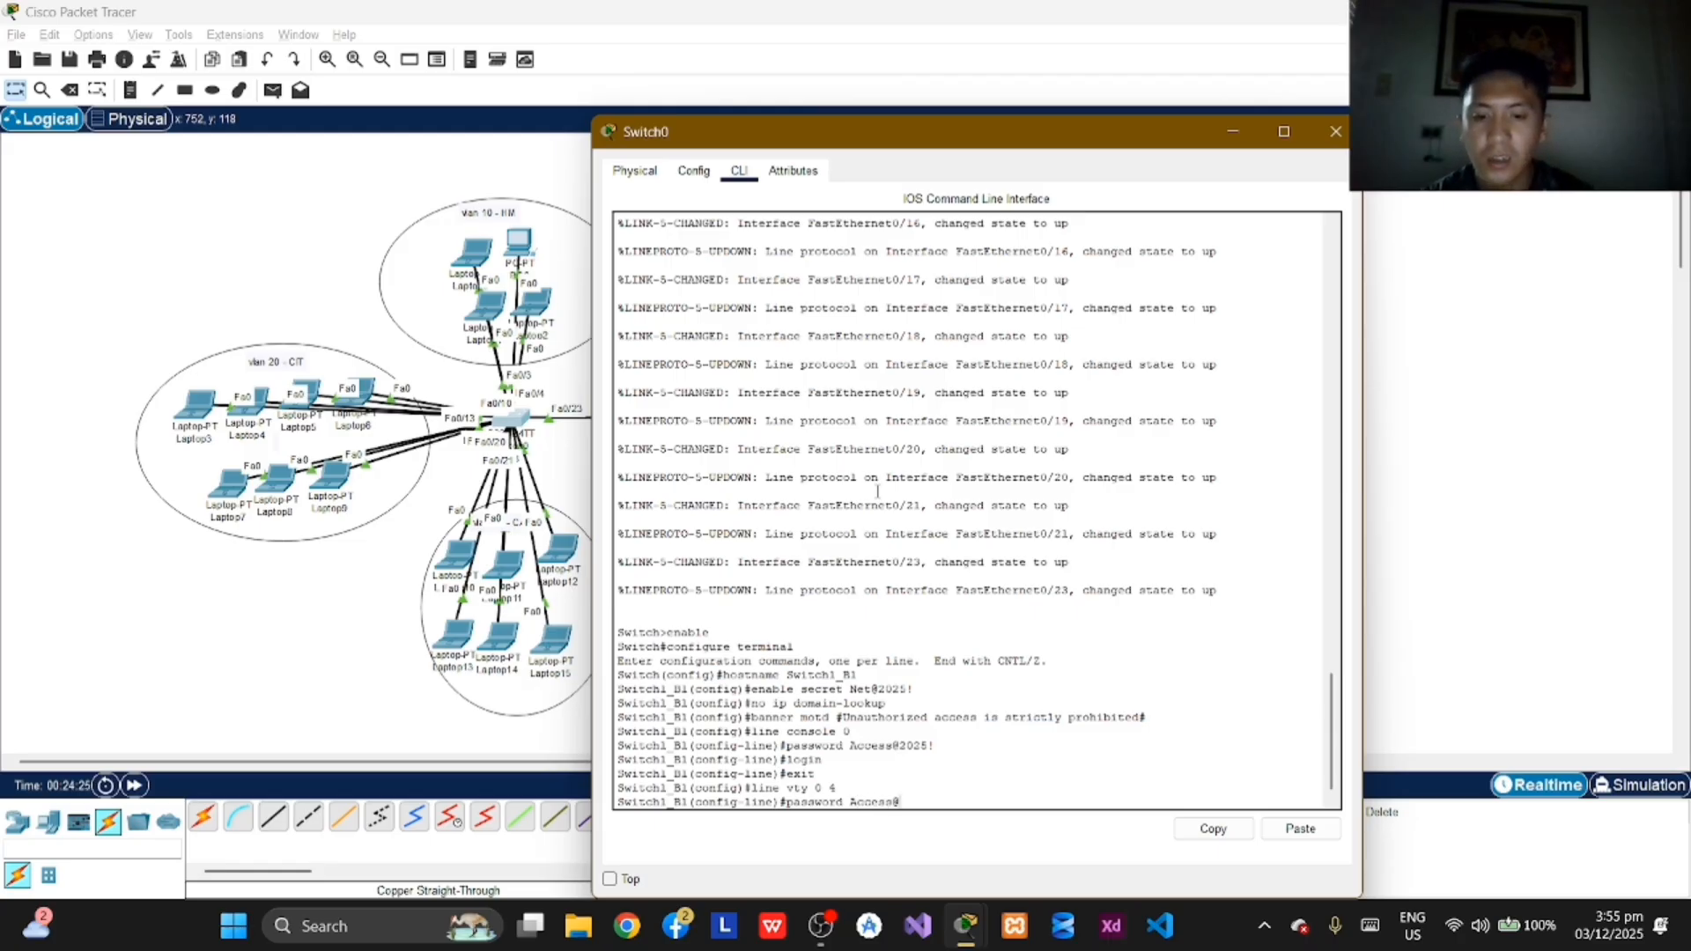
{"action": "type", "text": "2025!"}
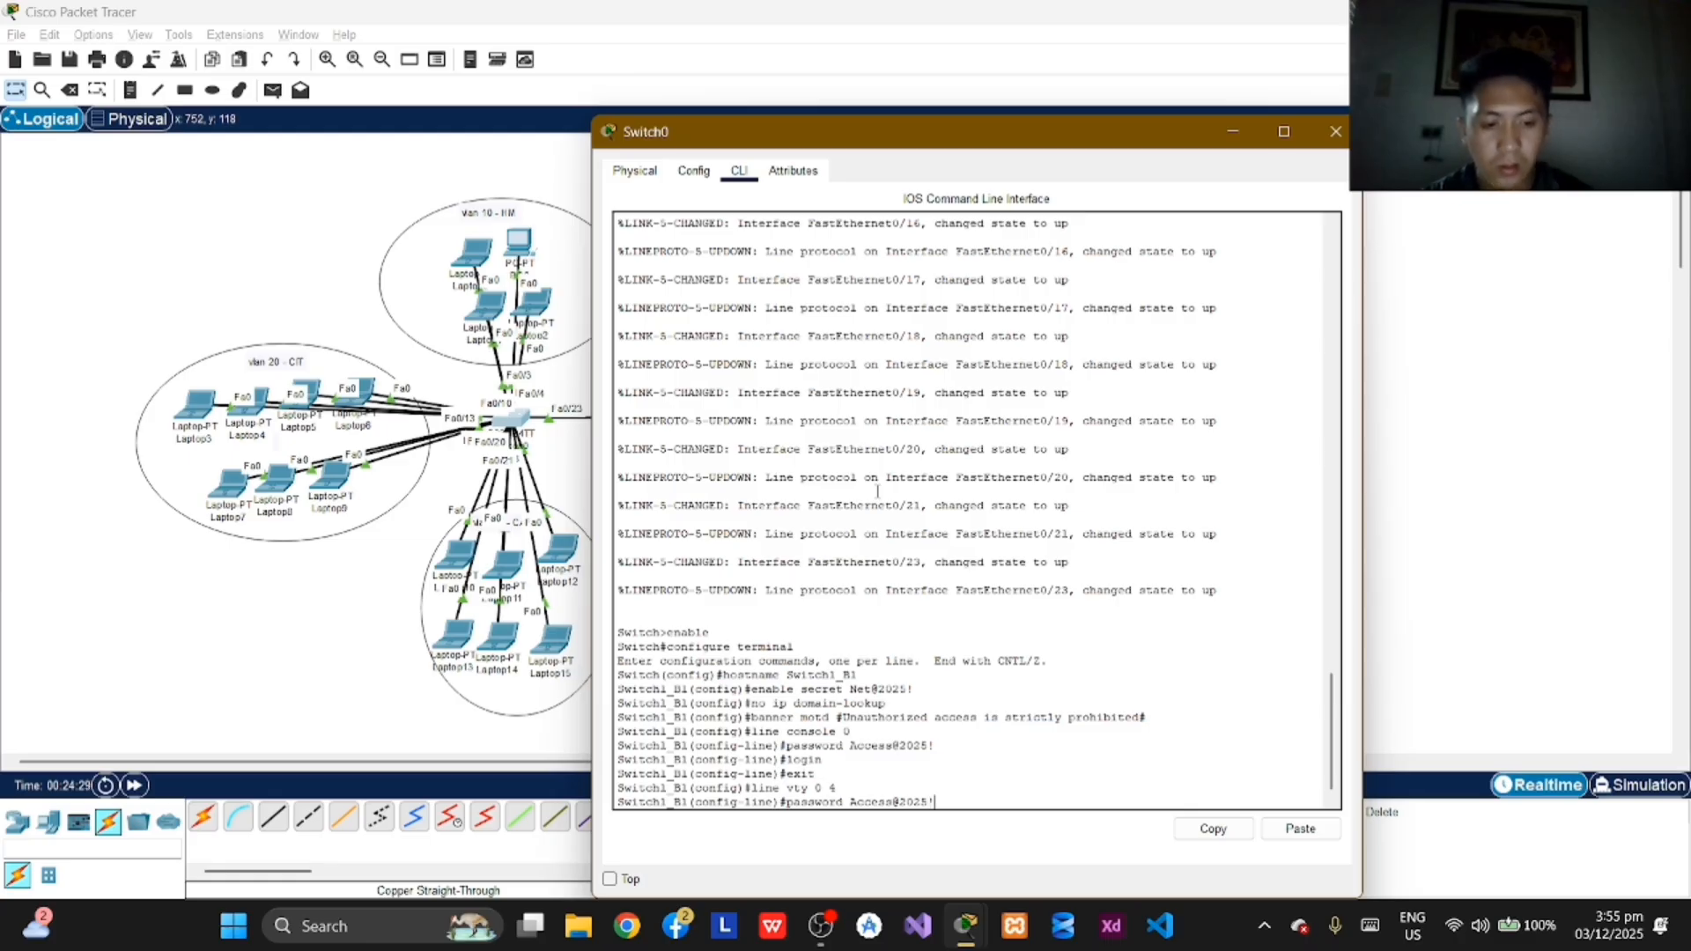
{"action": "key", "text": "Return"}
Step: Require password checking on the vty lines with the login command, and exit to global configuration mode
{"action": "type", "text": "login"}
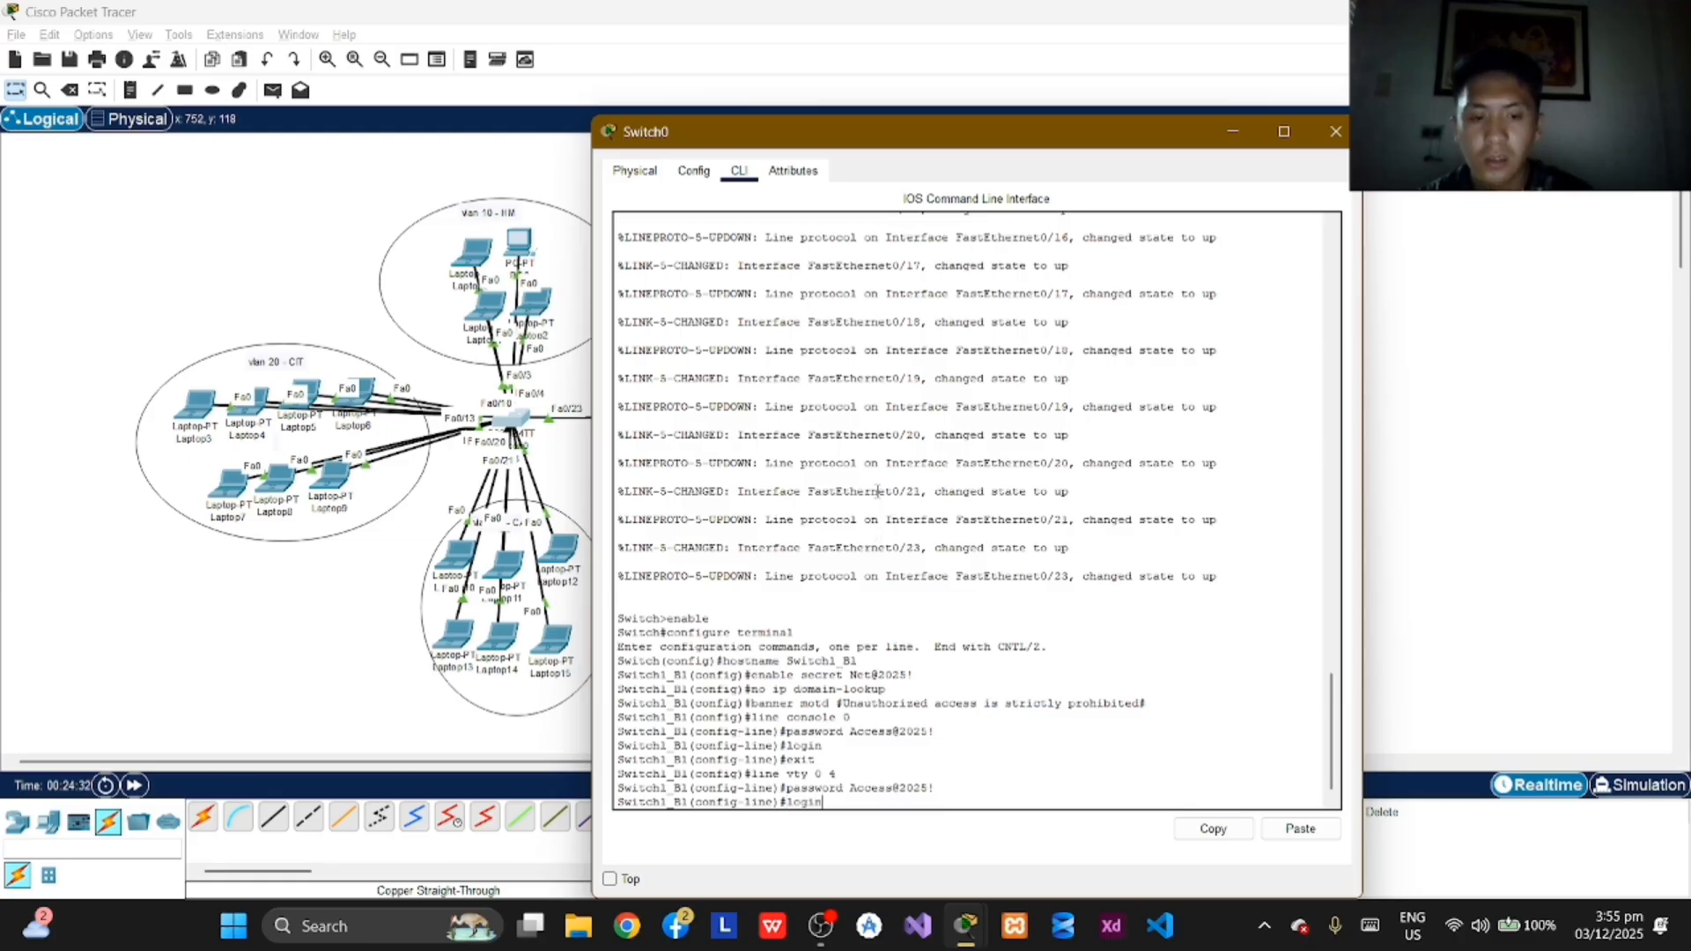
{"action": "key", "text": "Return"}
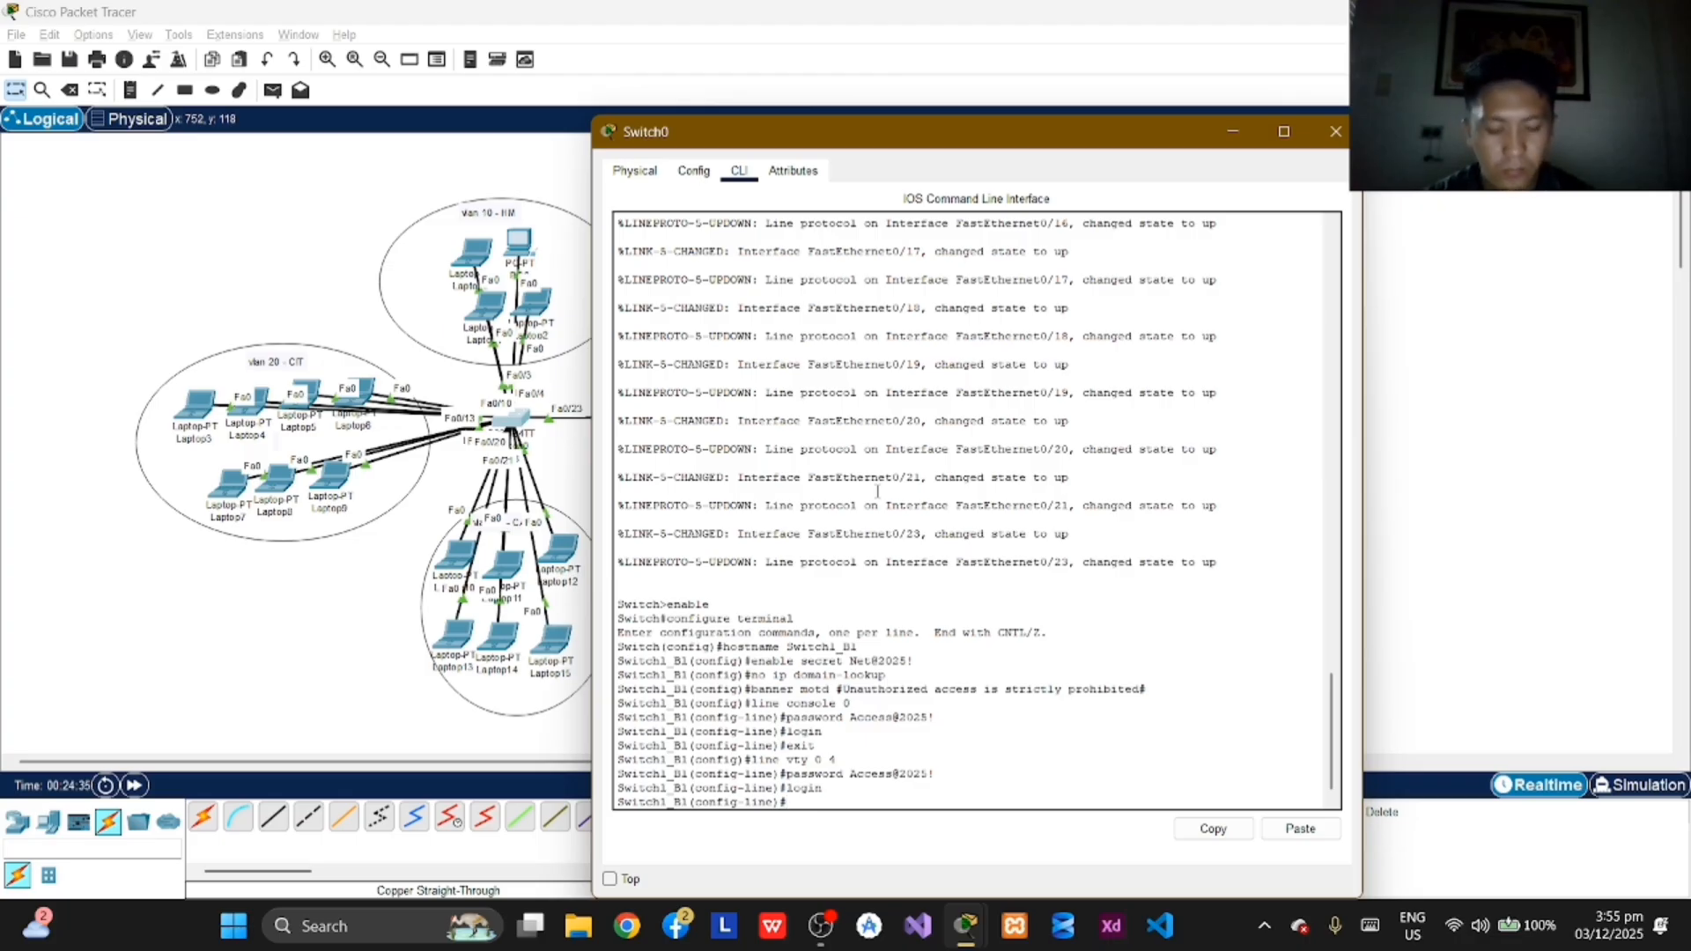
{"action": "type", "text": "exit"}
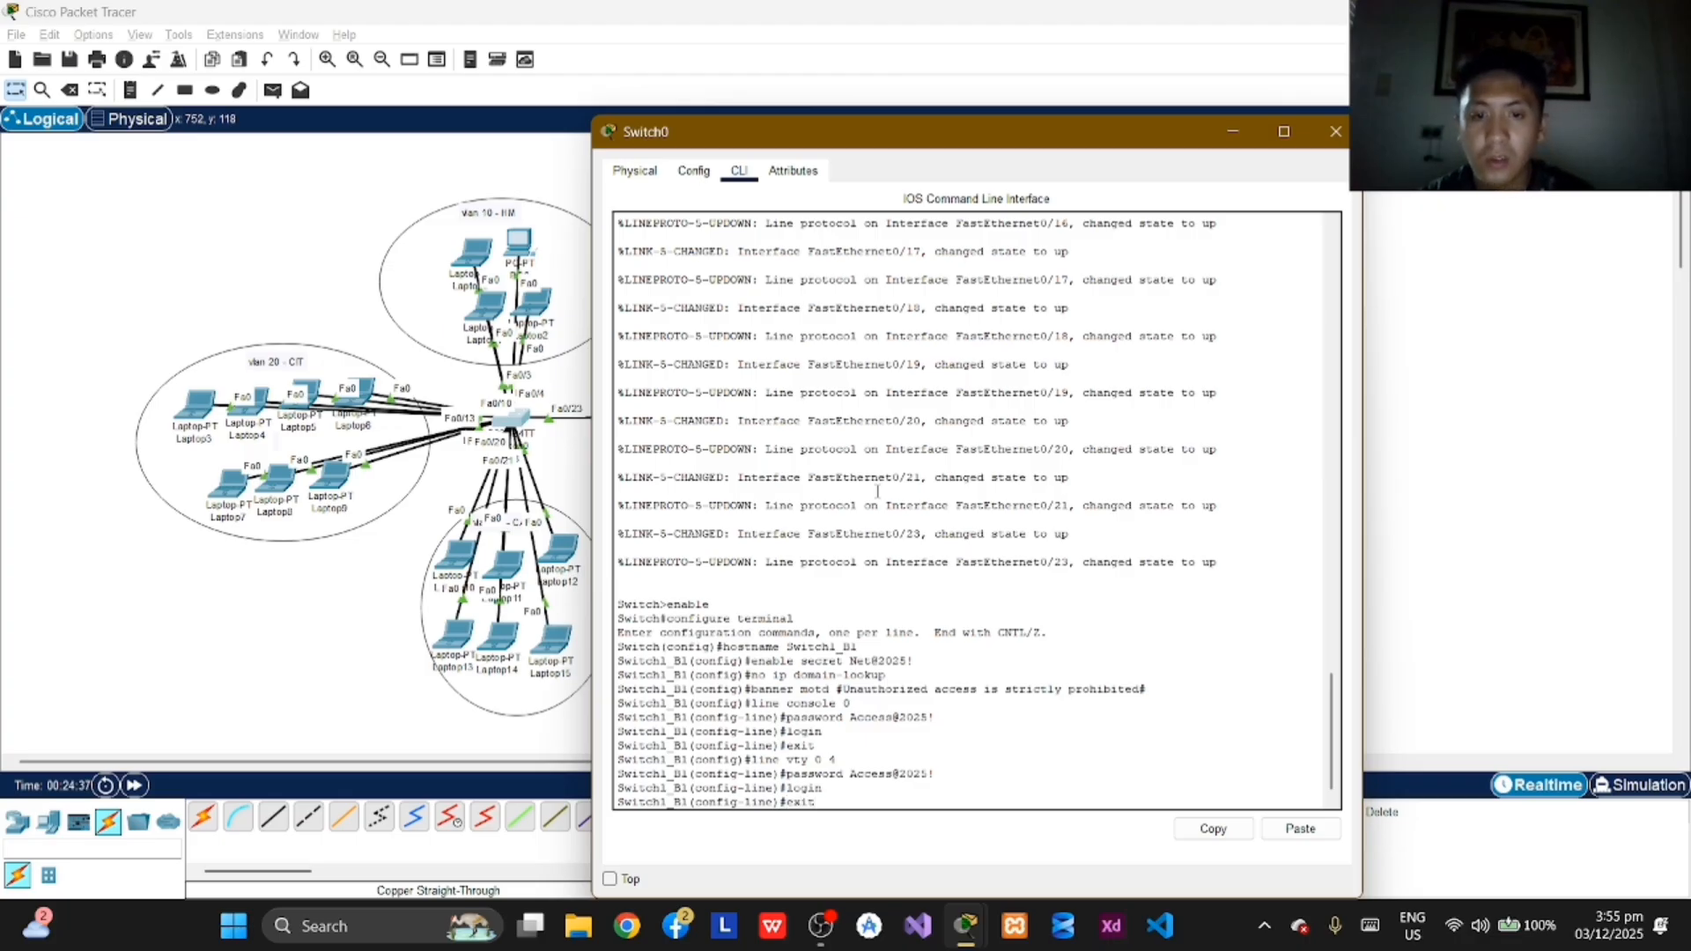
{"action": "key", "text": "Return"}
Step: Exit global configuration mode on Switch1_B1 and end the console session with the exit command
{"action": "type", "text": "exit"}
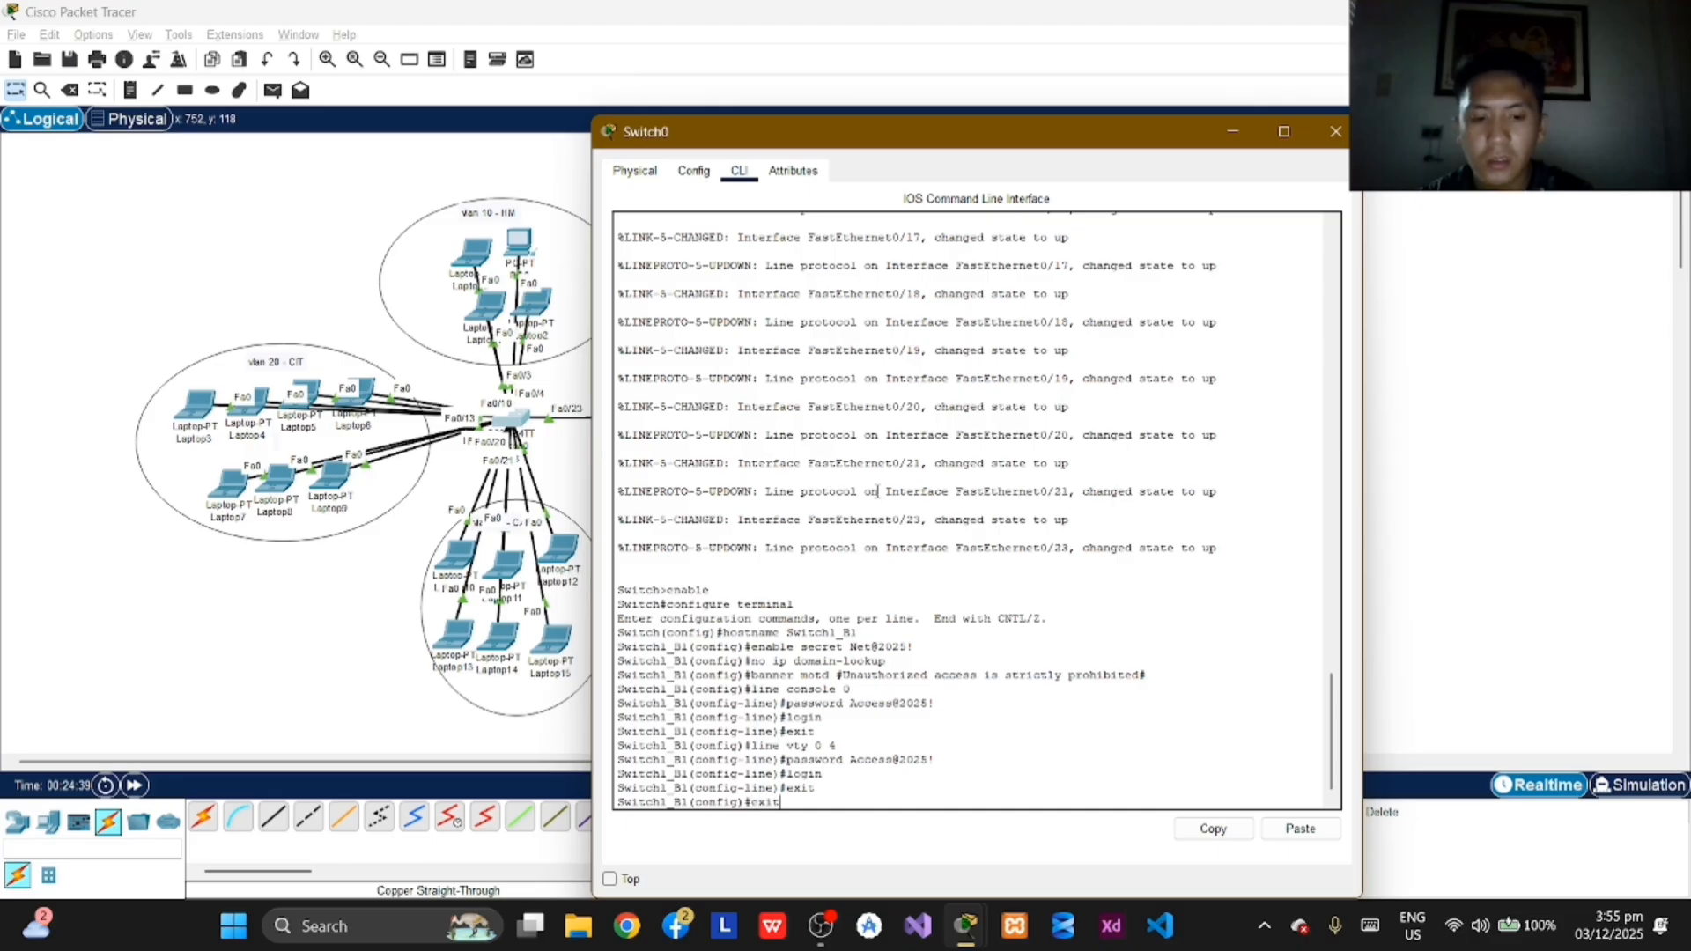
{"action": "key", "text": "Return"}
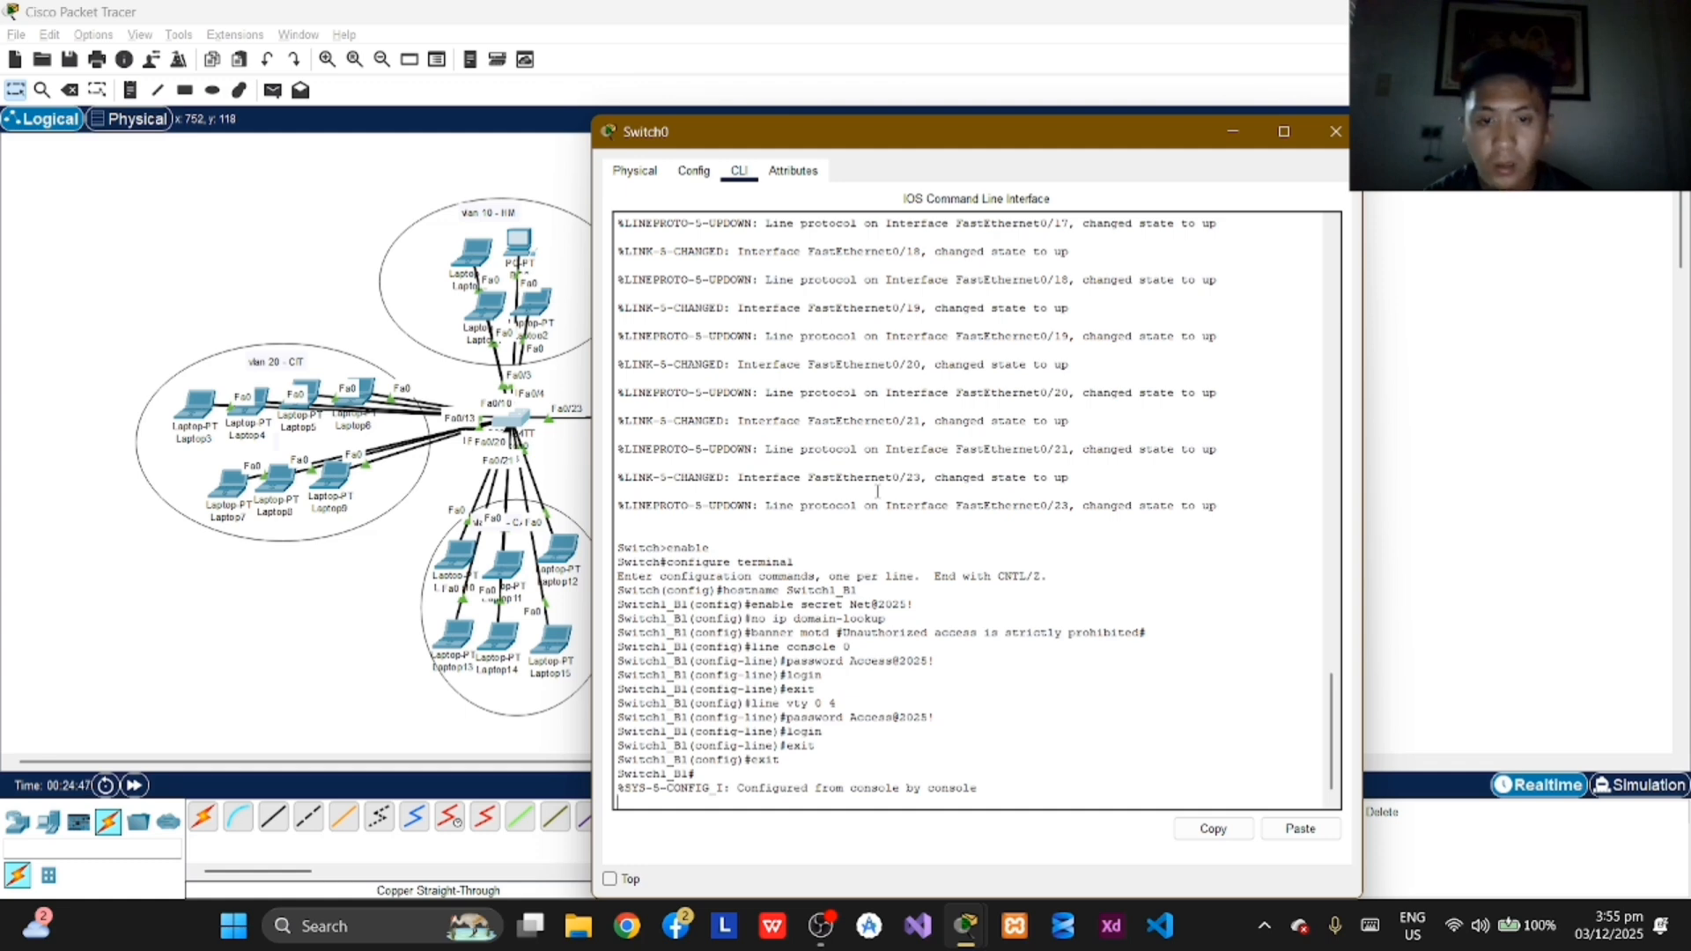
{"action": "key", "text": "Return"}
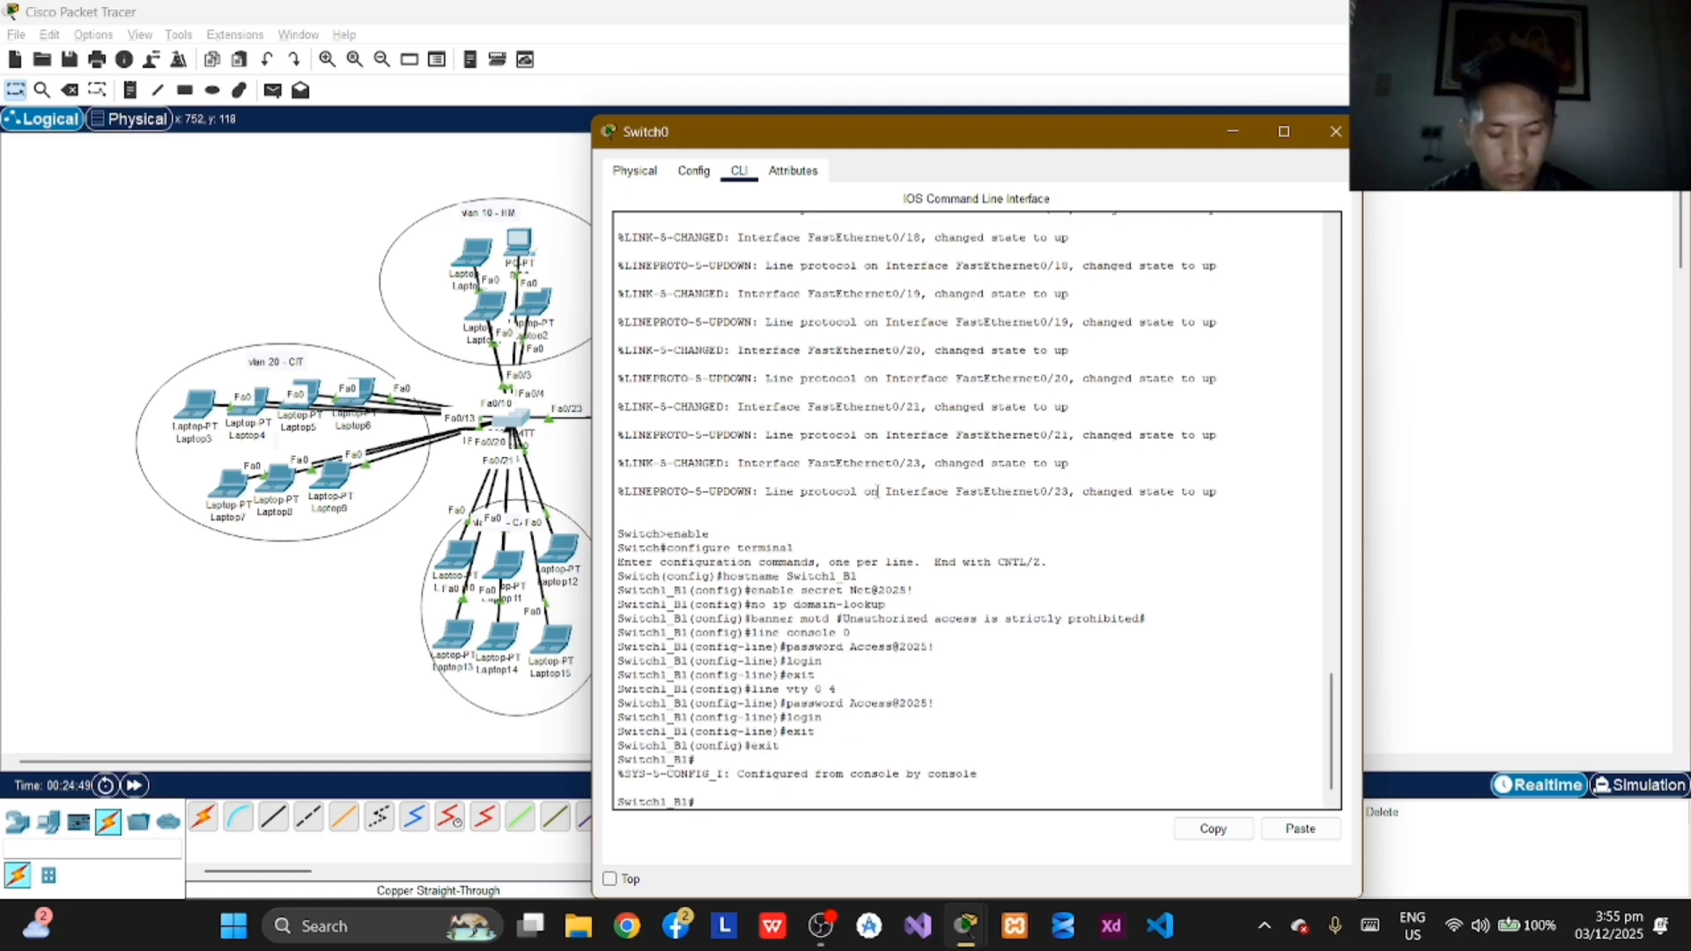
{"action": "type", "text": "exit"}
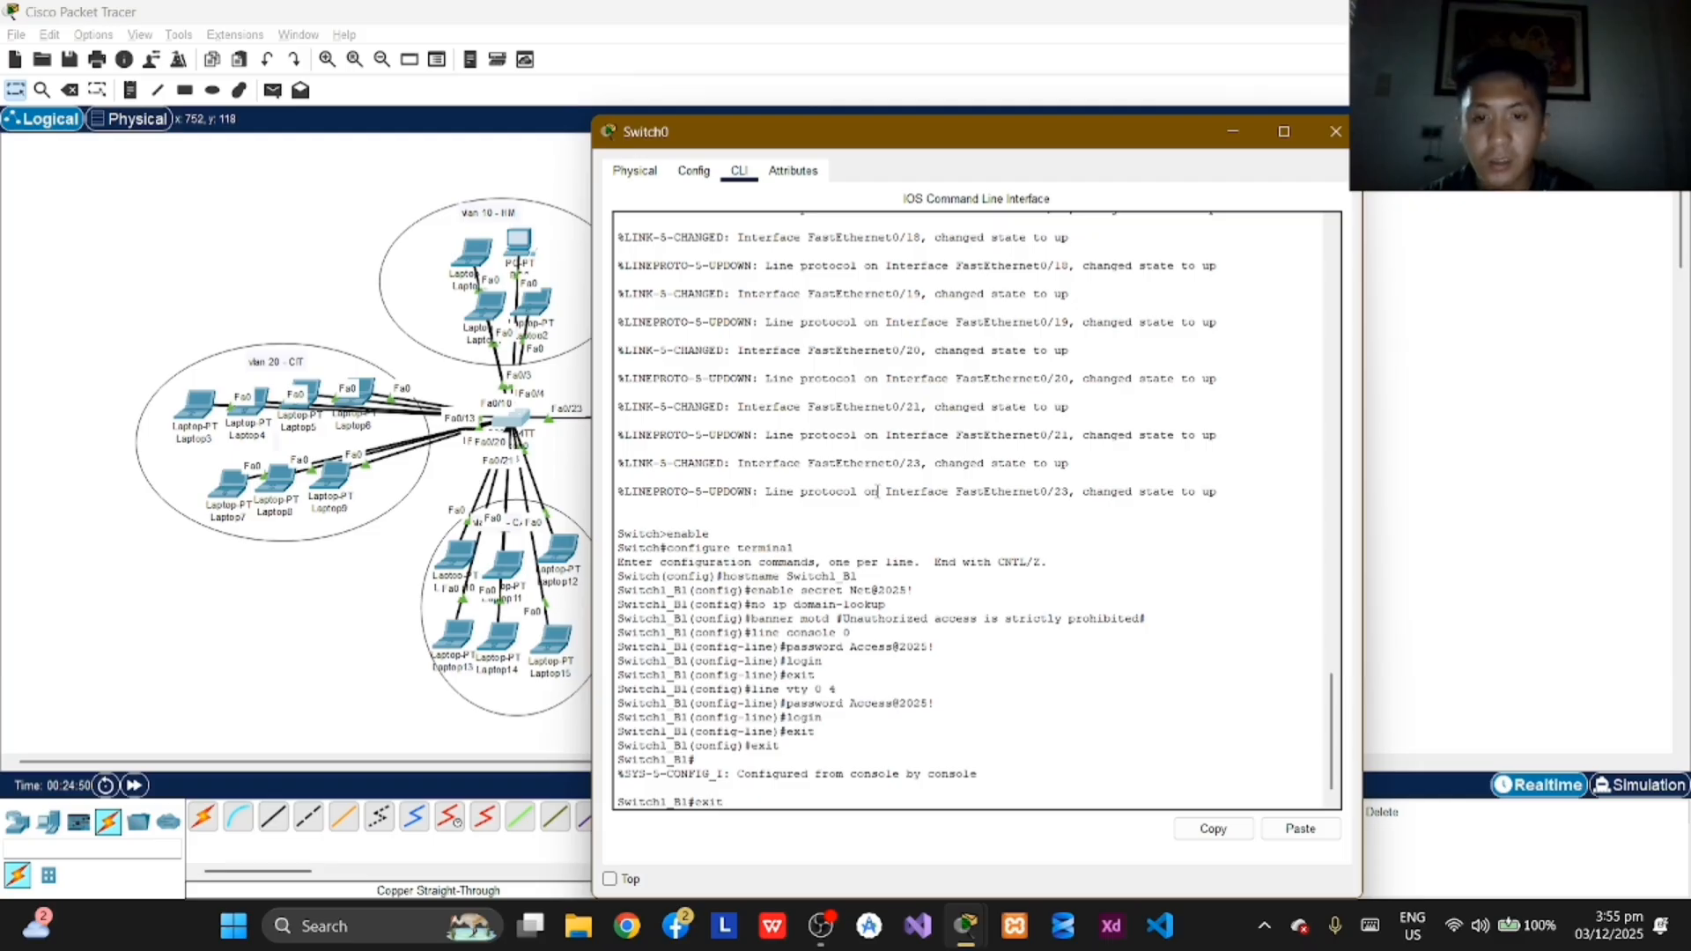
{"action": "key", "text": "Return"}
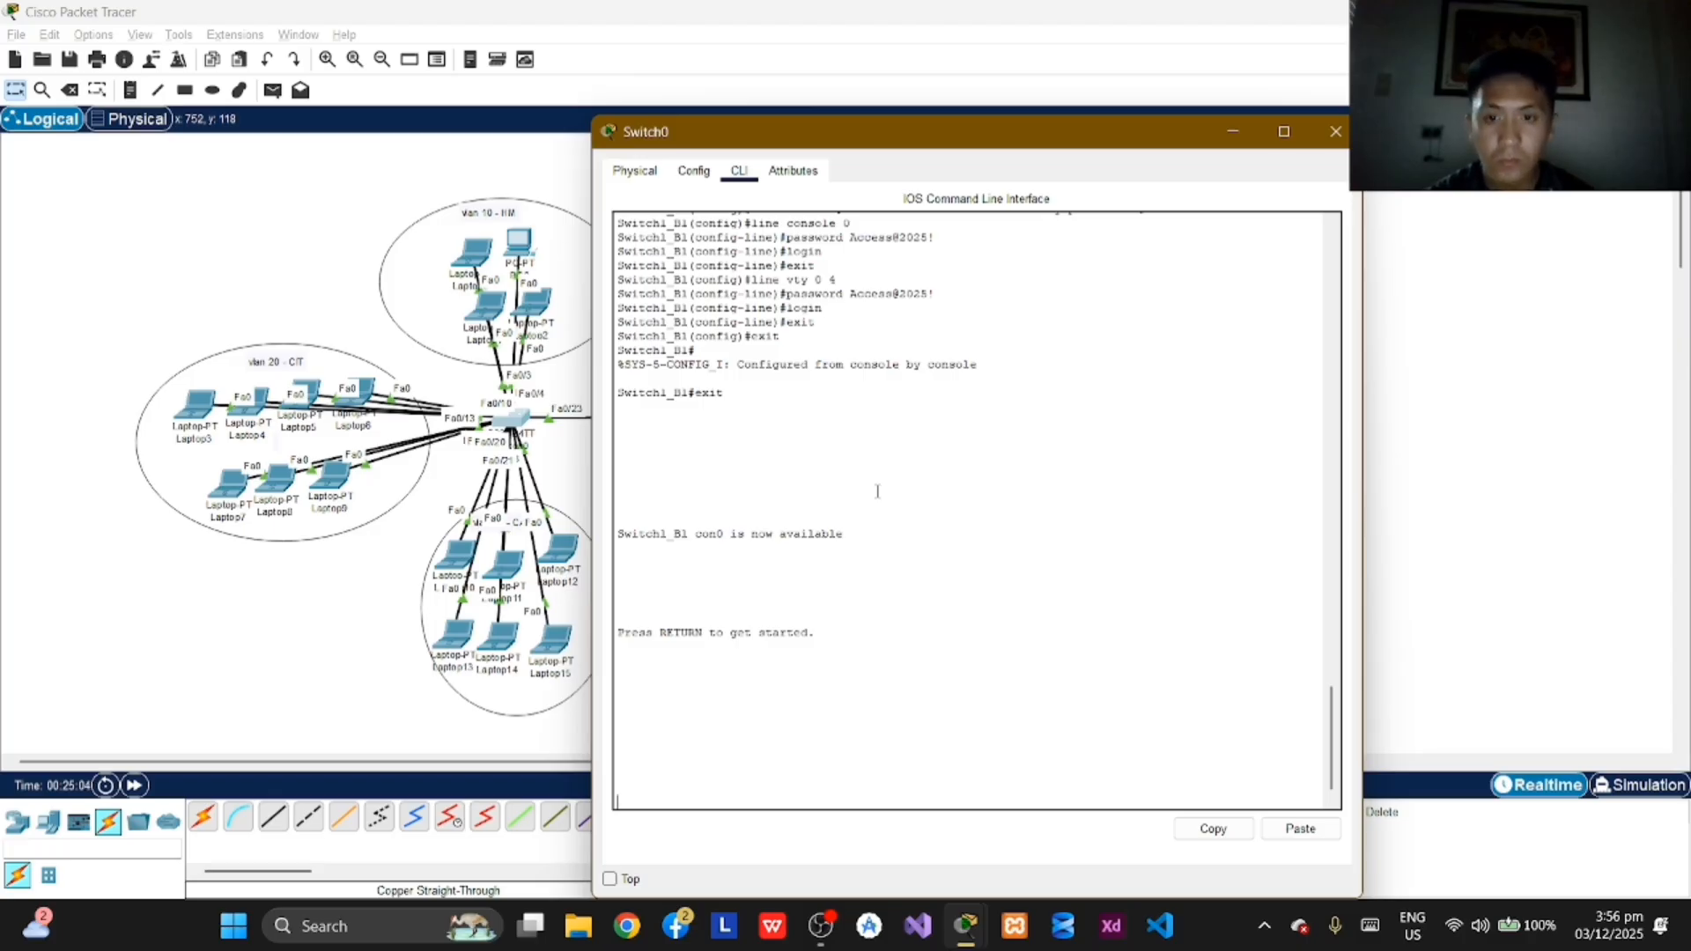
Step: Log back in to Switch1_B1 with the console password, and enter privileged mode with enable and the enable secret password
{"action": "key", "text": "Return"}
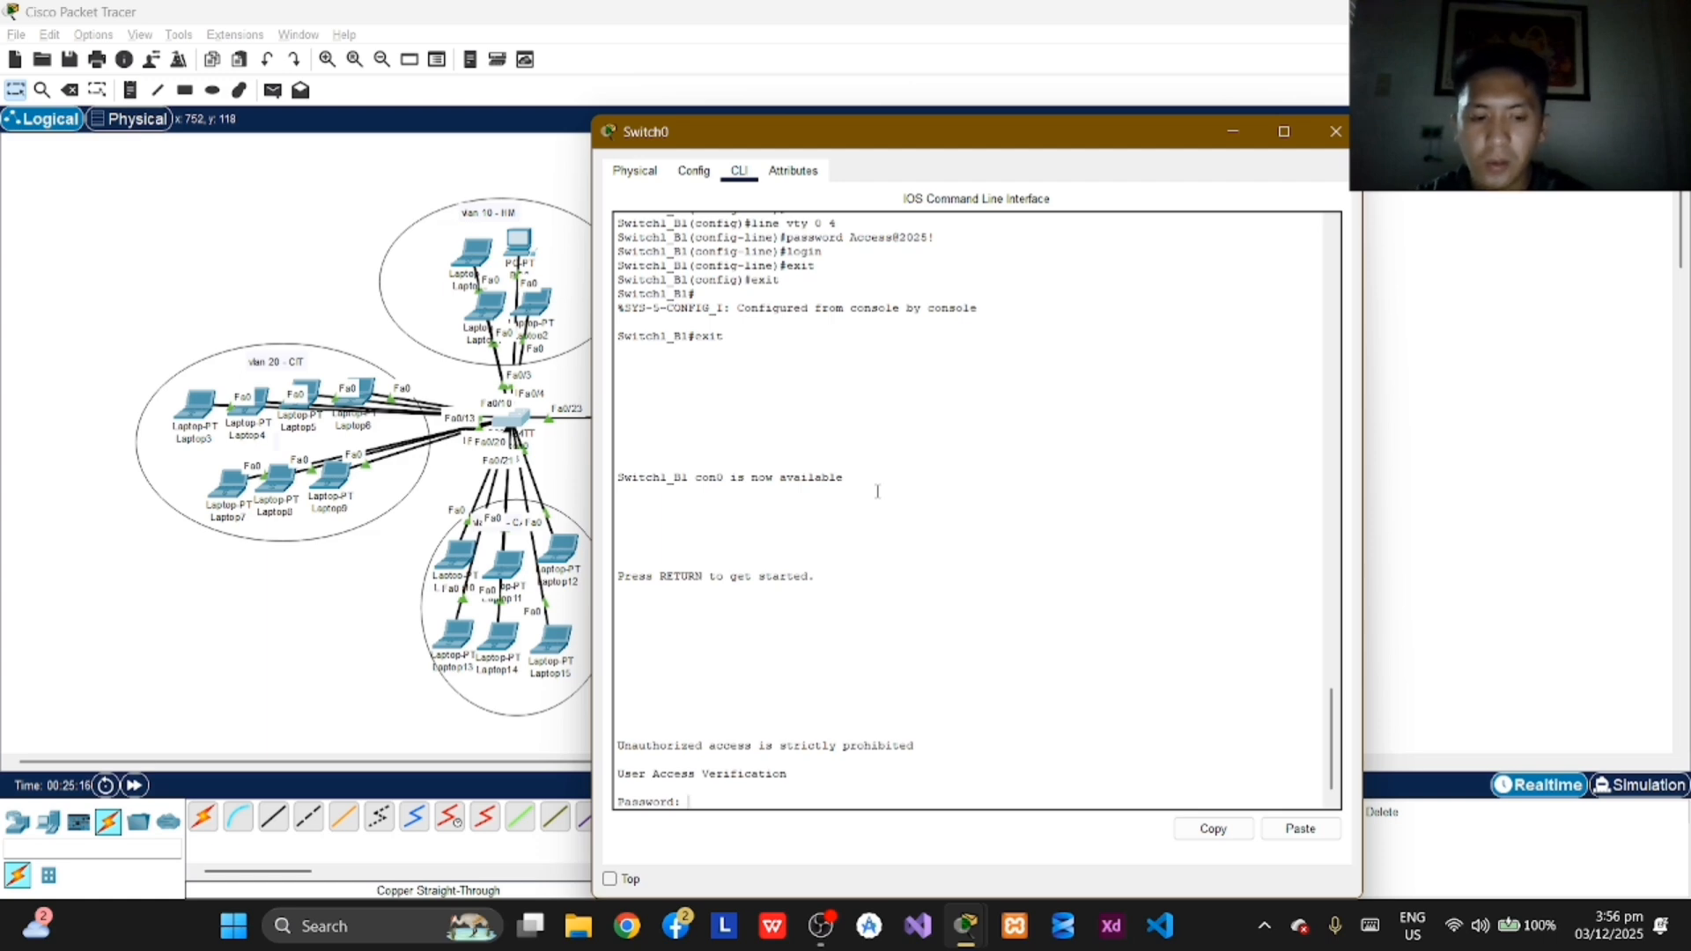
{"action": "key", "text": "Return"}
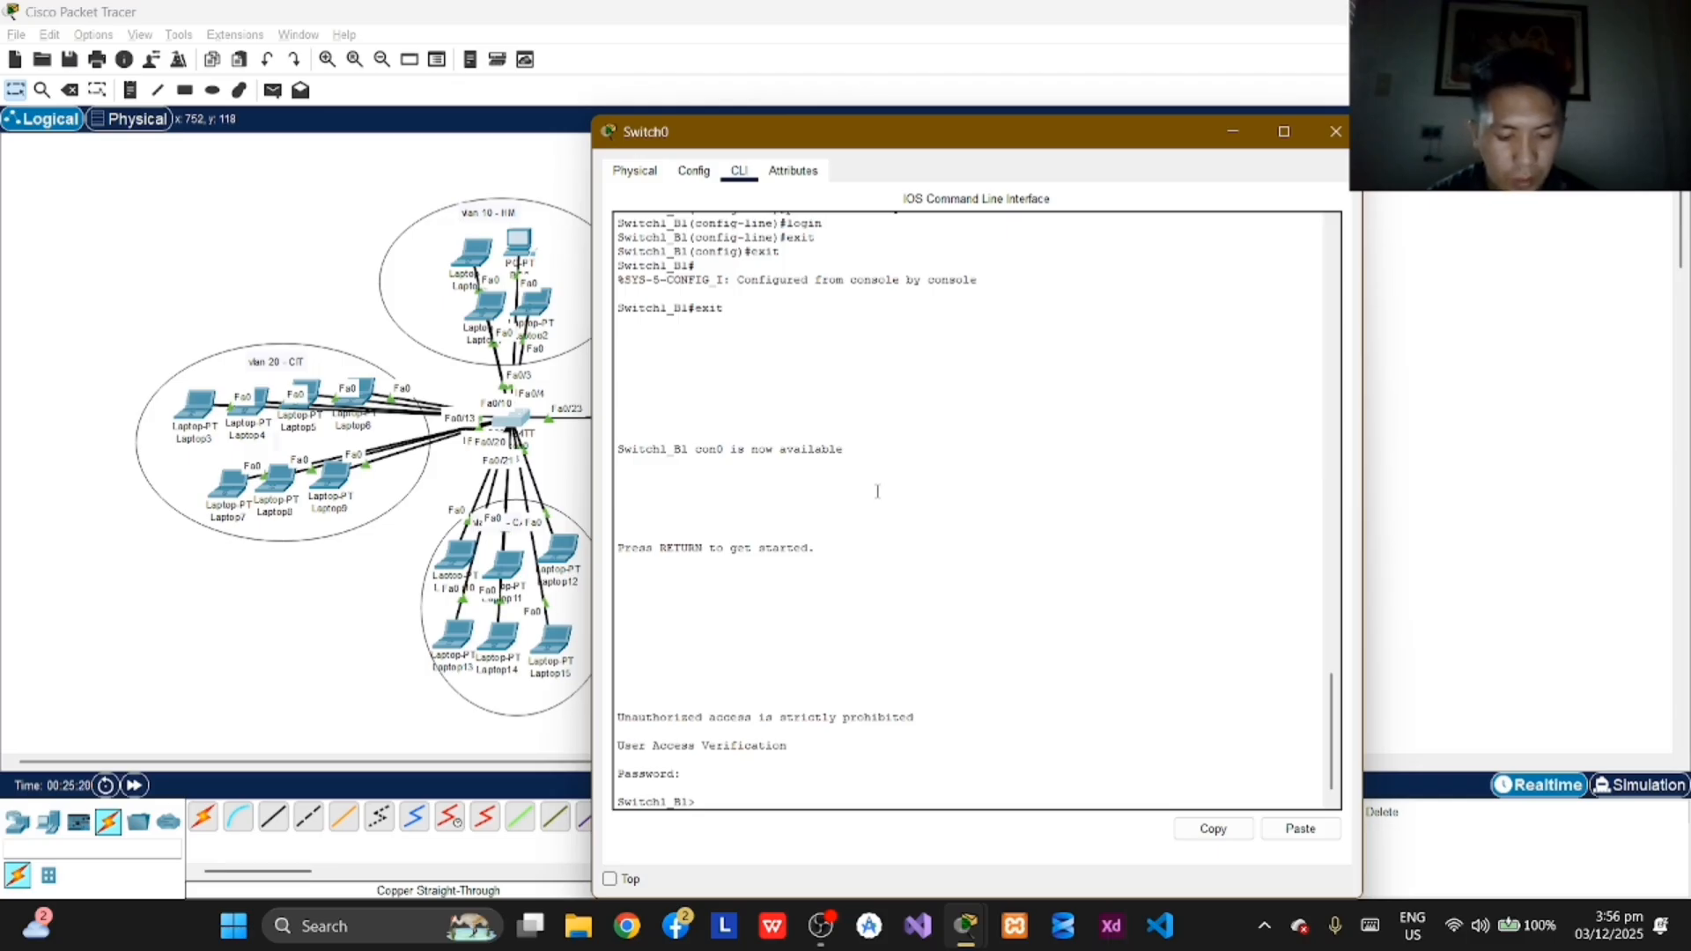
{"action": "type", "text": "enbale"}
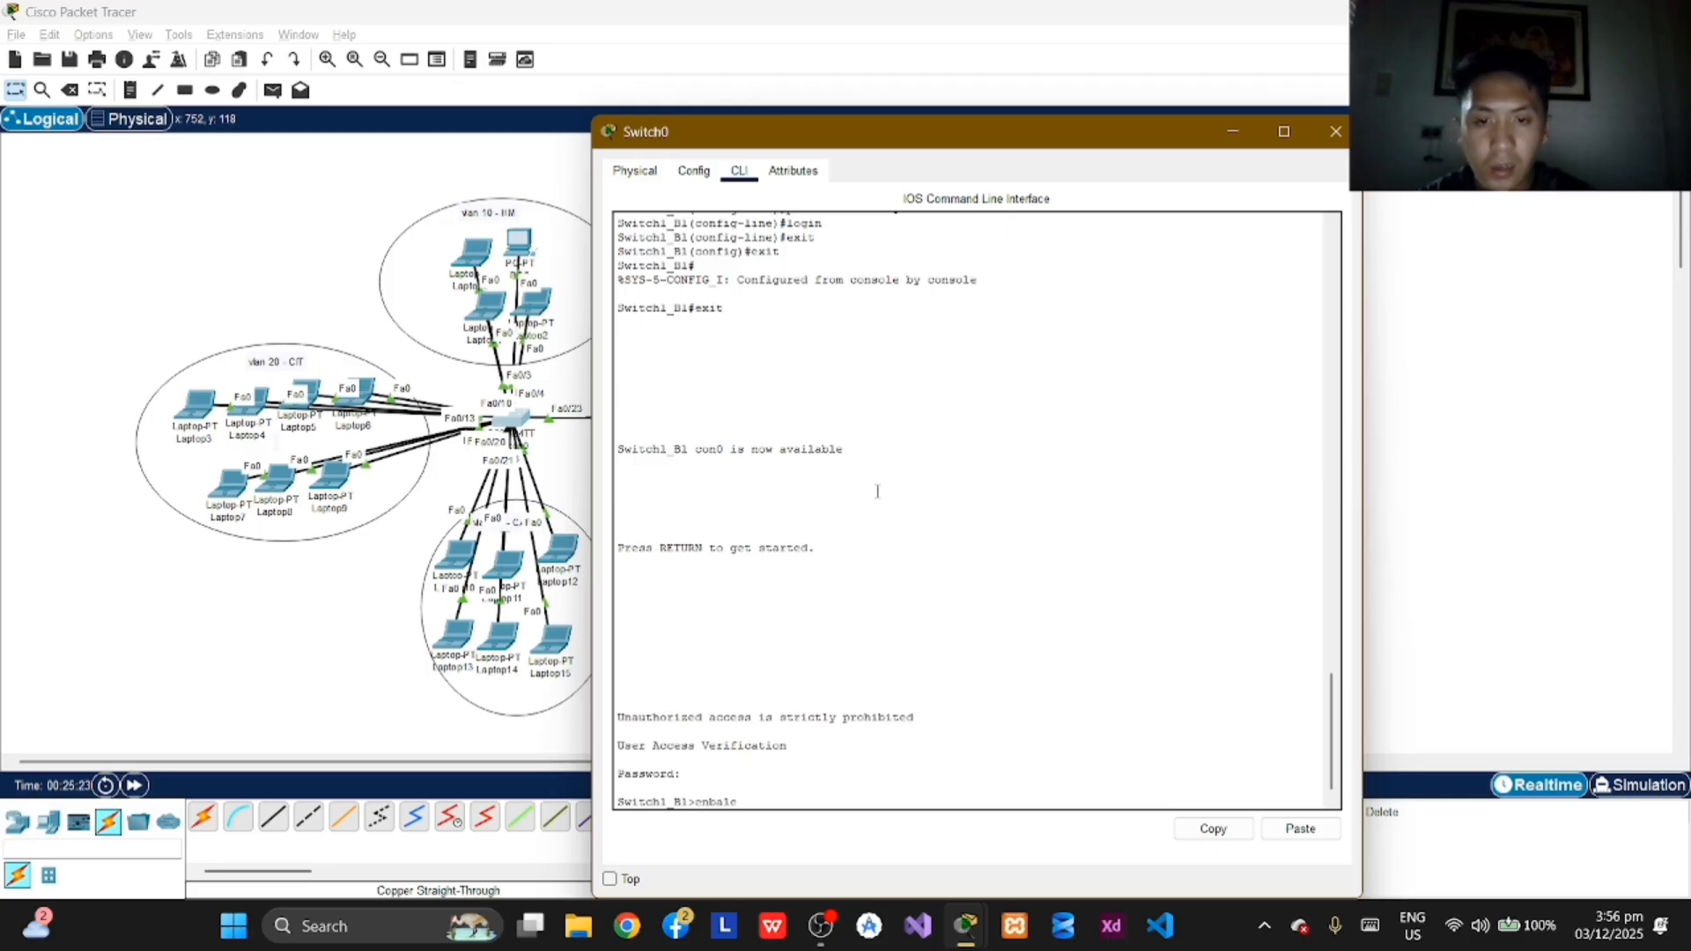
{"action": "key", "text": "BackSpace"}
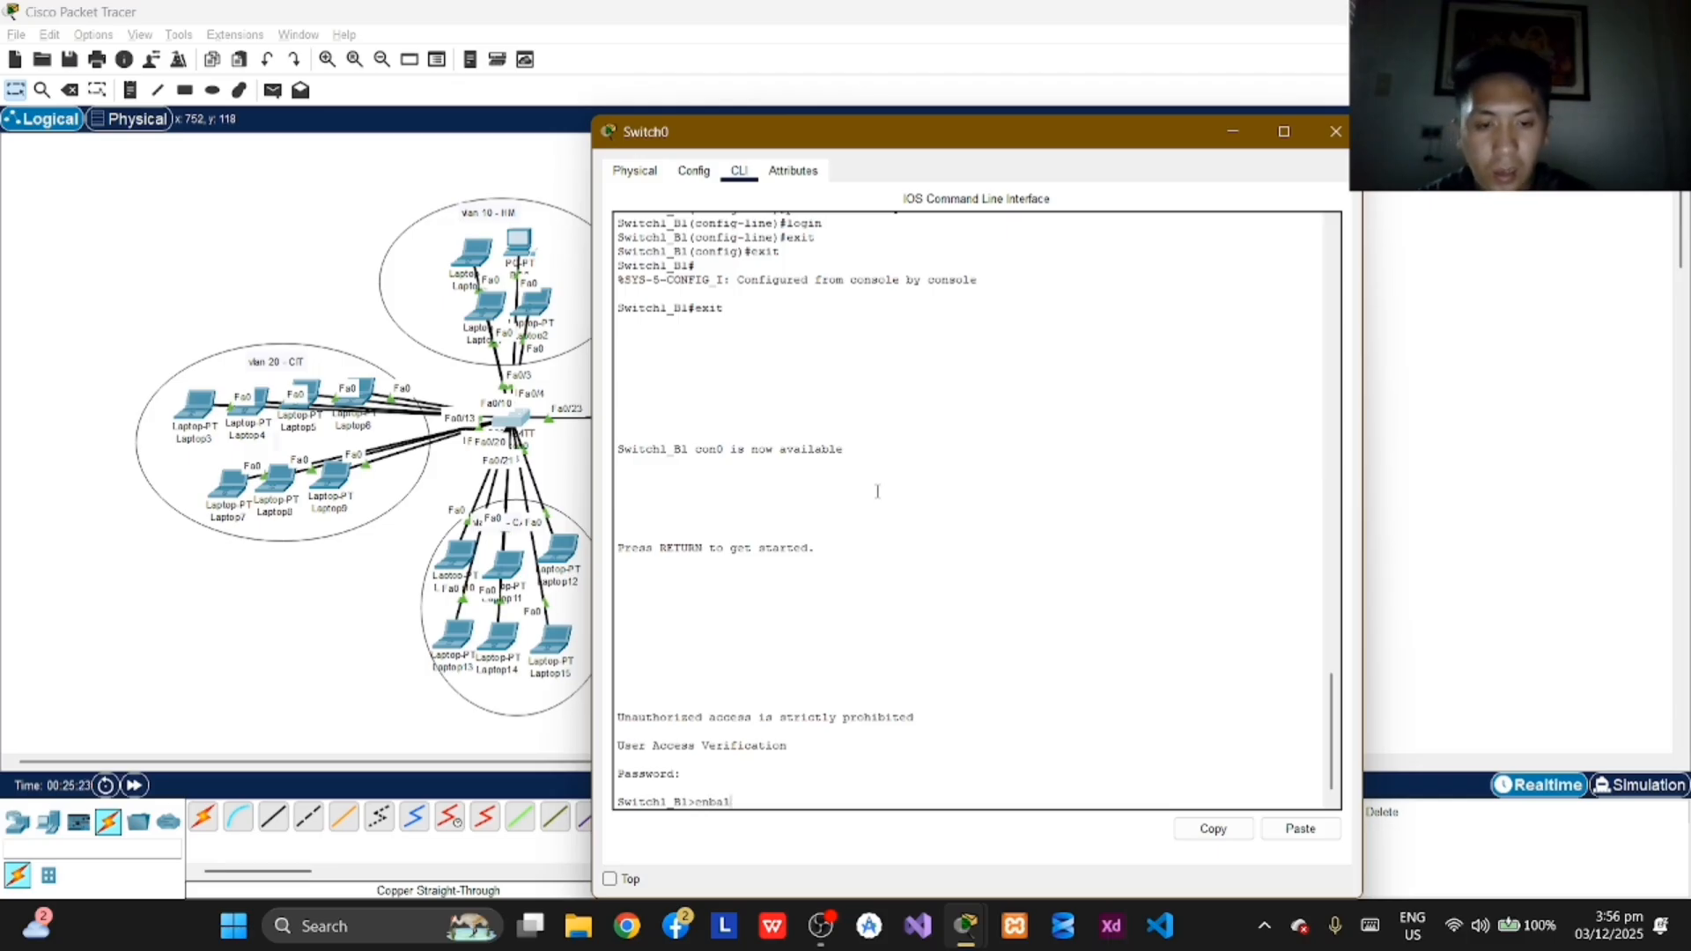
{"action": "key", "text": "BackSpace"}
{"action": "type", "text": "ab"}
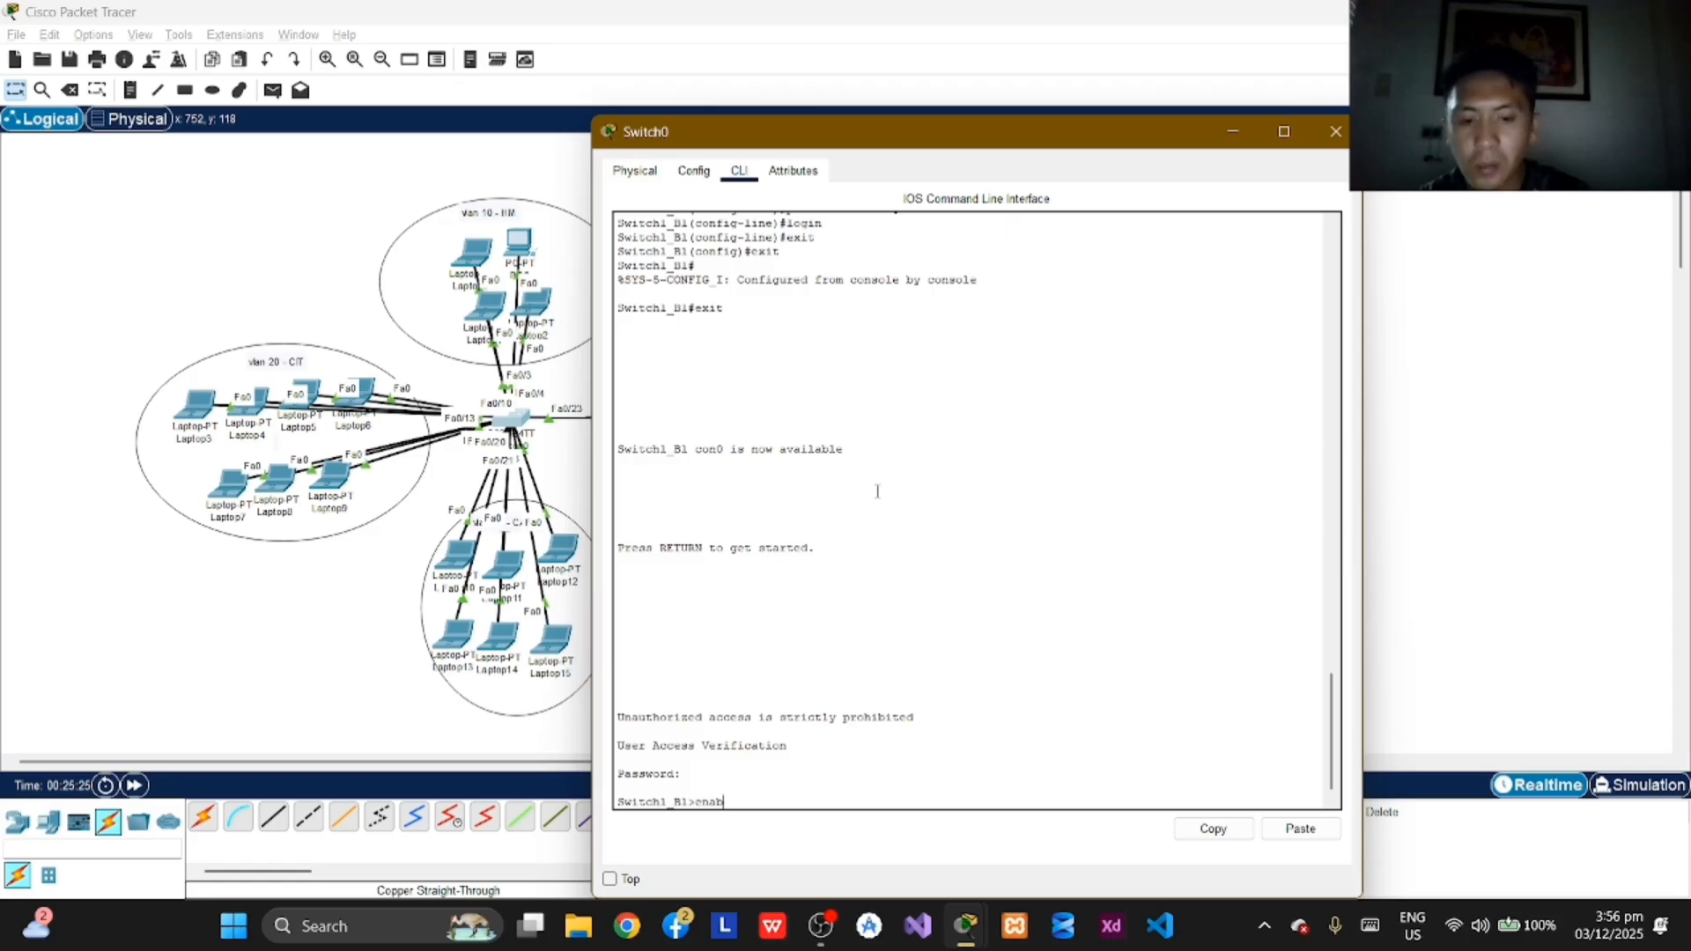
{"action": "type", "text": "le"}
{"action": "key", "text": "Return"}
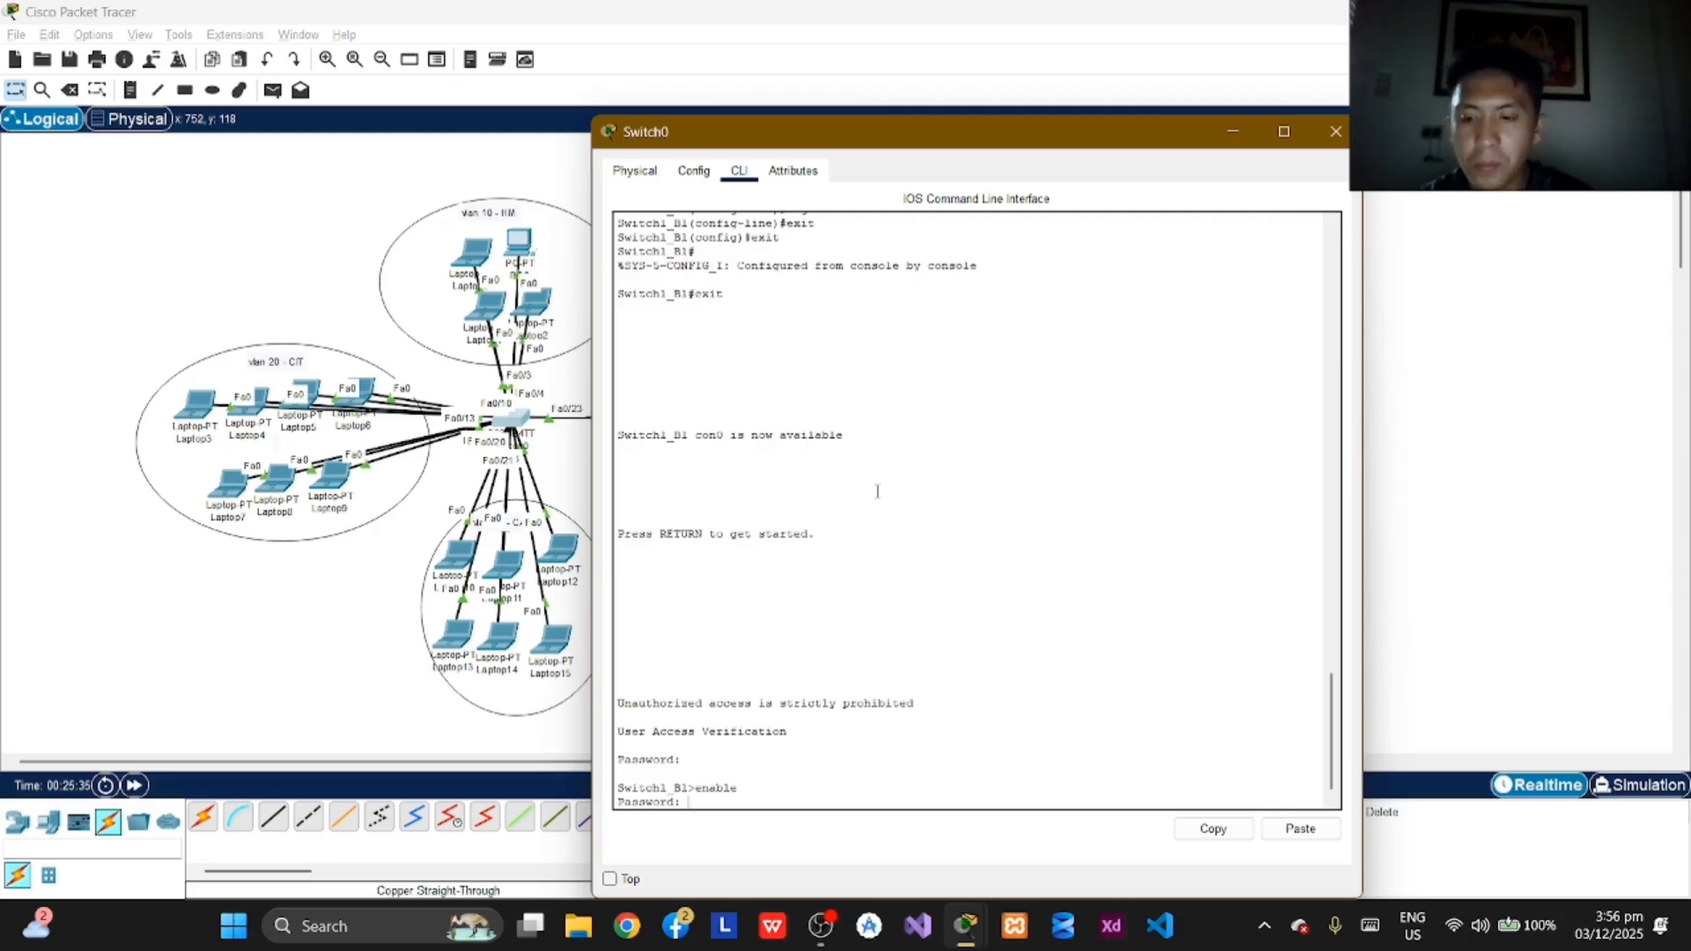
{"action": "key", "text": "Return"}
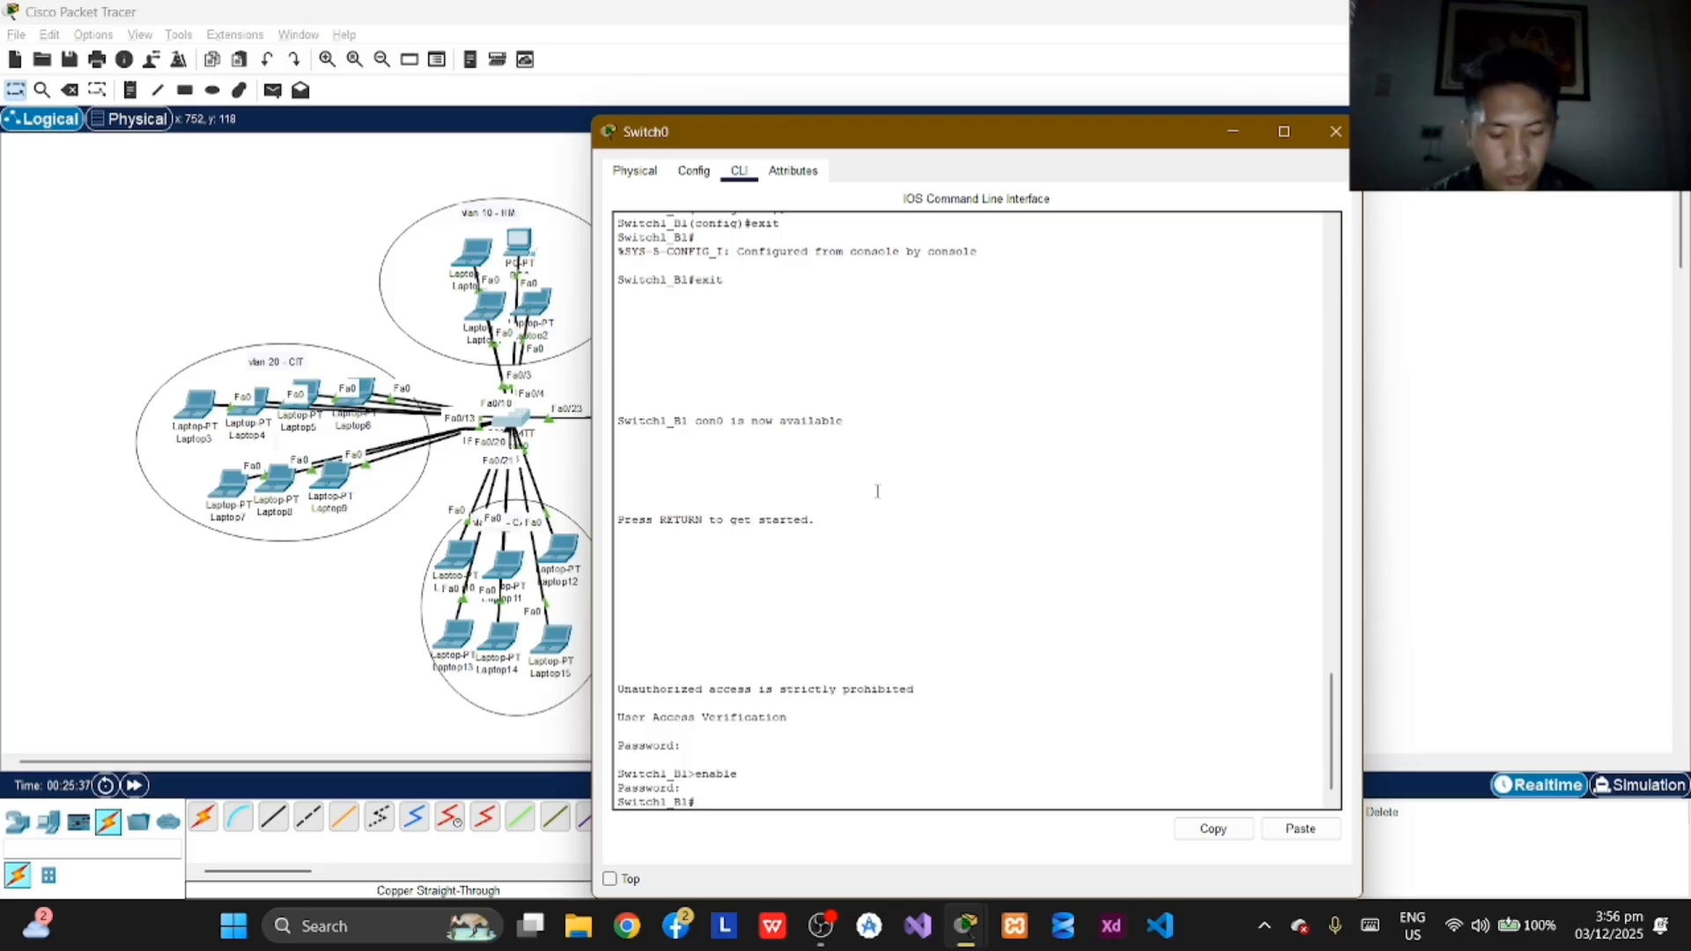
Step: Enter global configuration mode on Switch1_B1 with the command configure terminal
{"action": "type", "text": "co"}
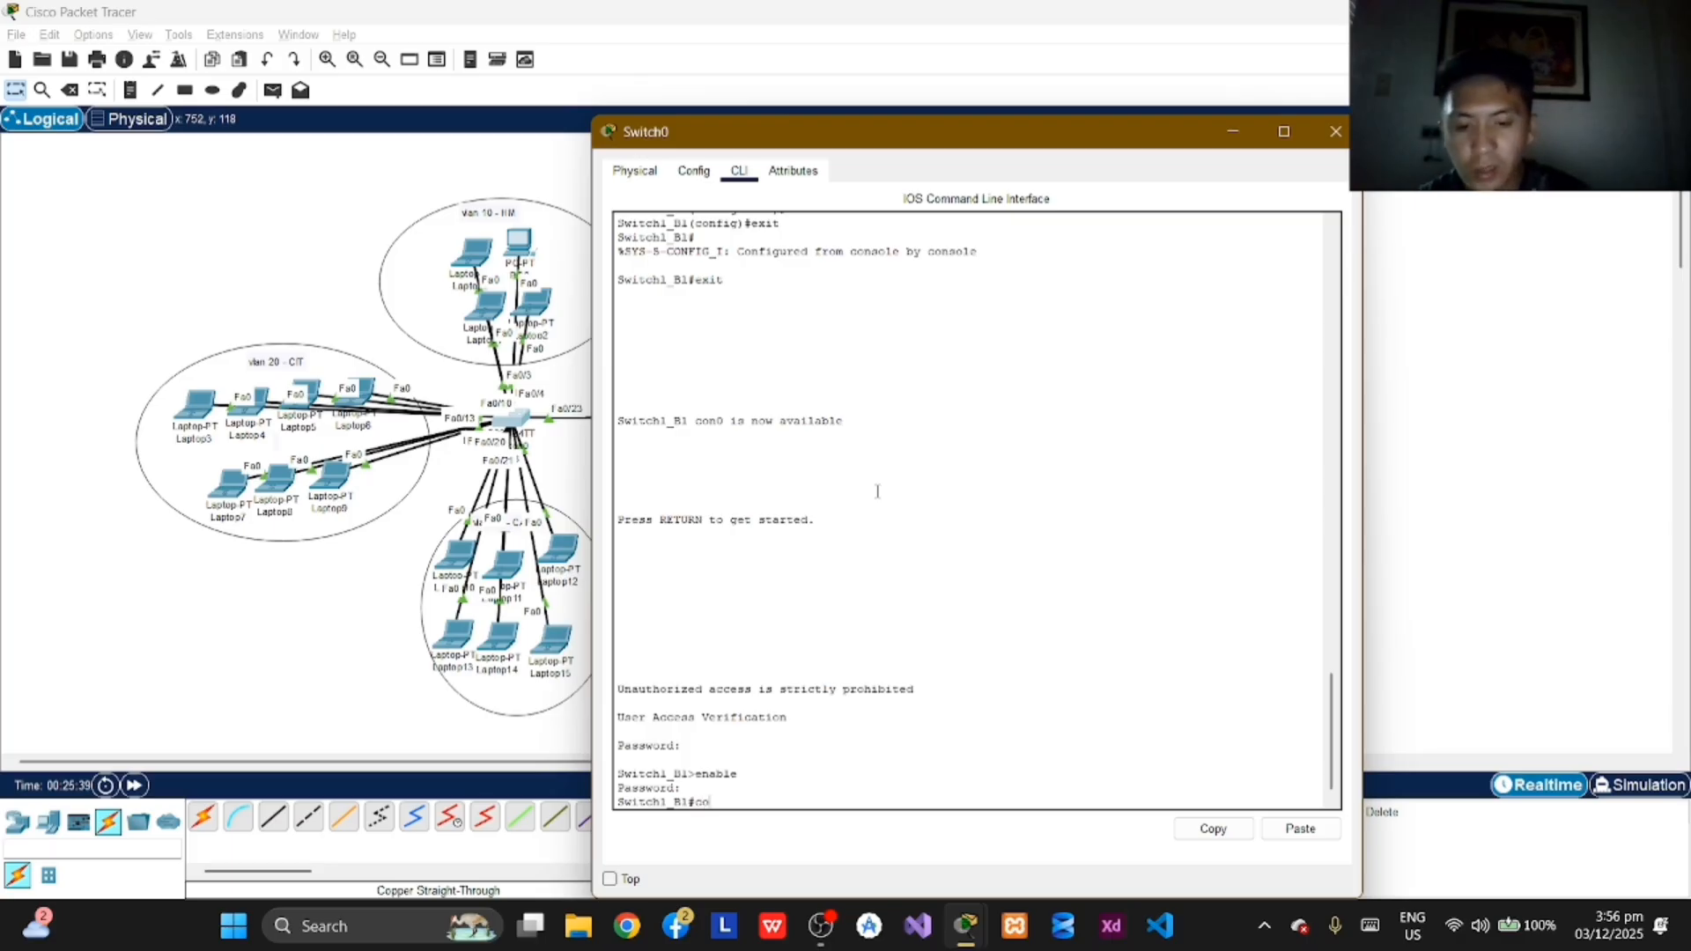
{"action": "type", "text": "nfigure termina"}
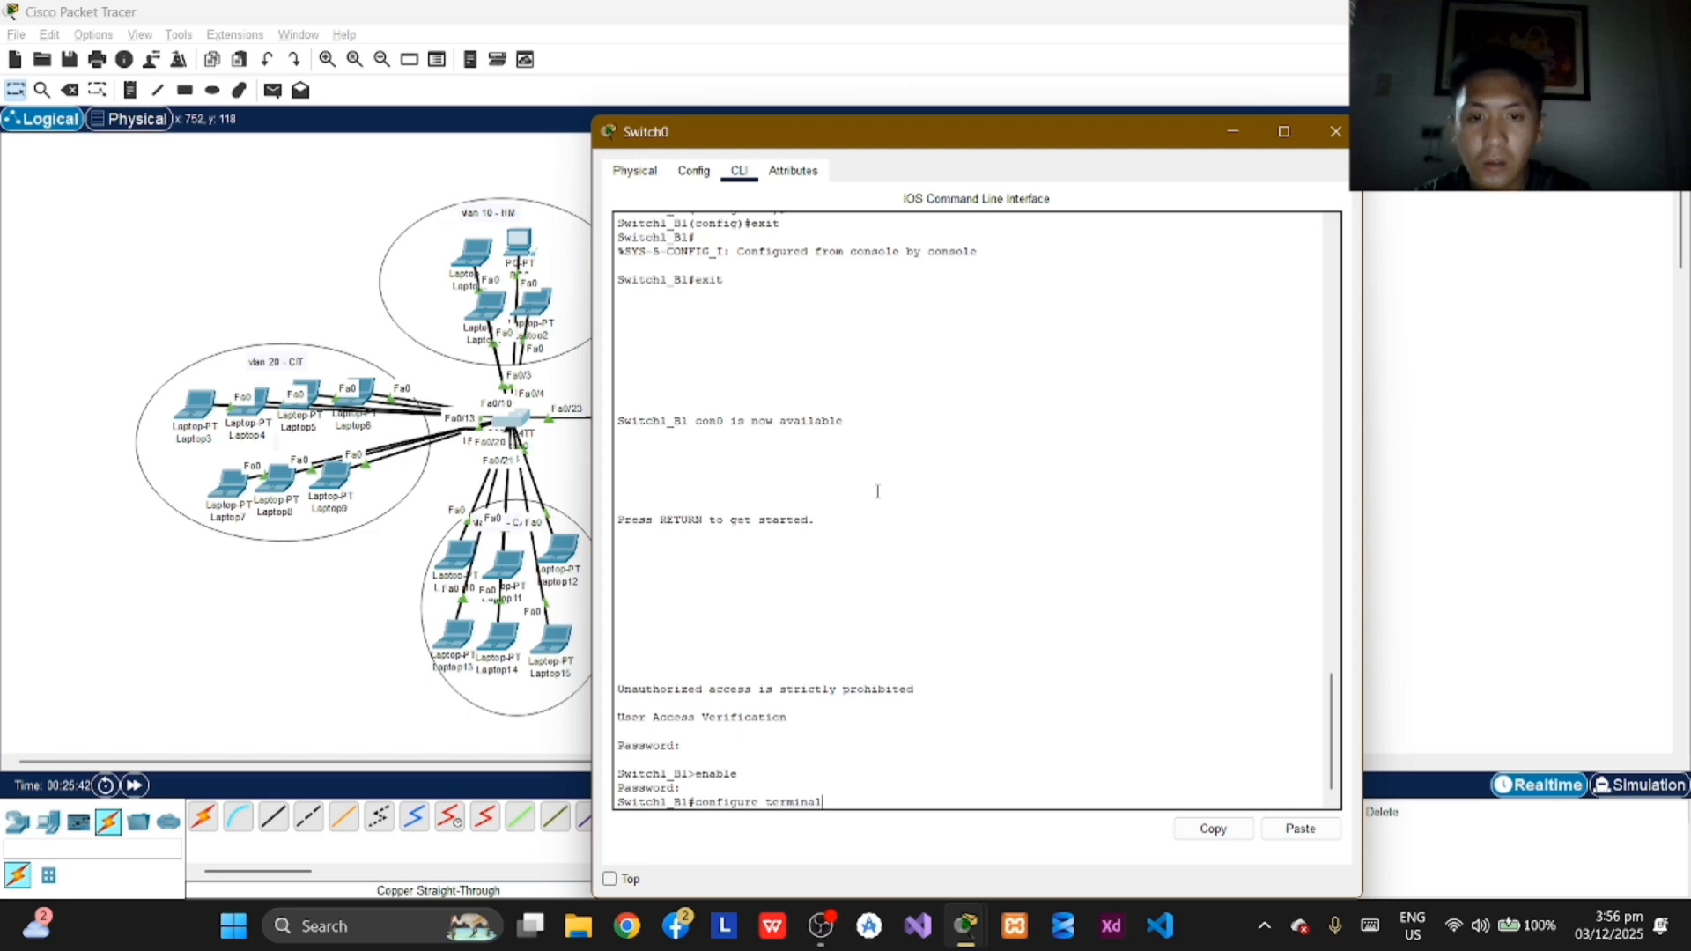
{"action": "type", "text": "l"}
{"action": "key", "text": "Return"}
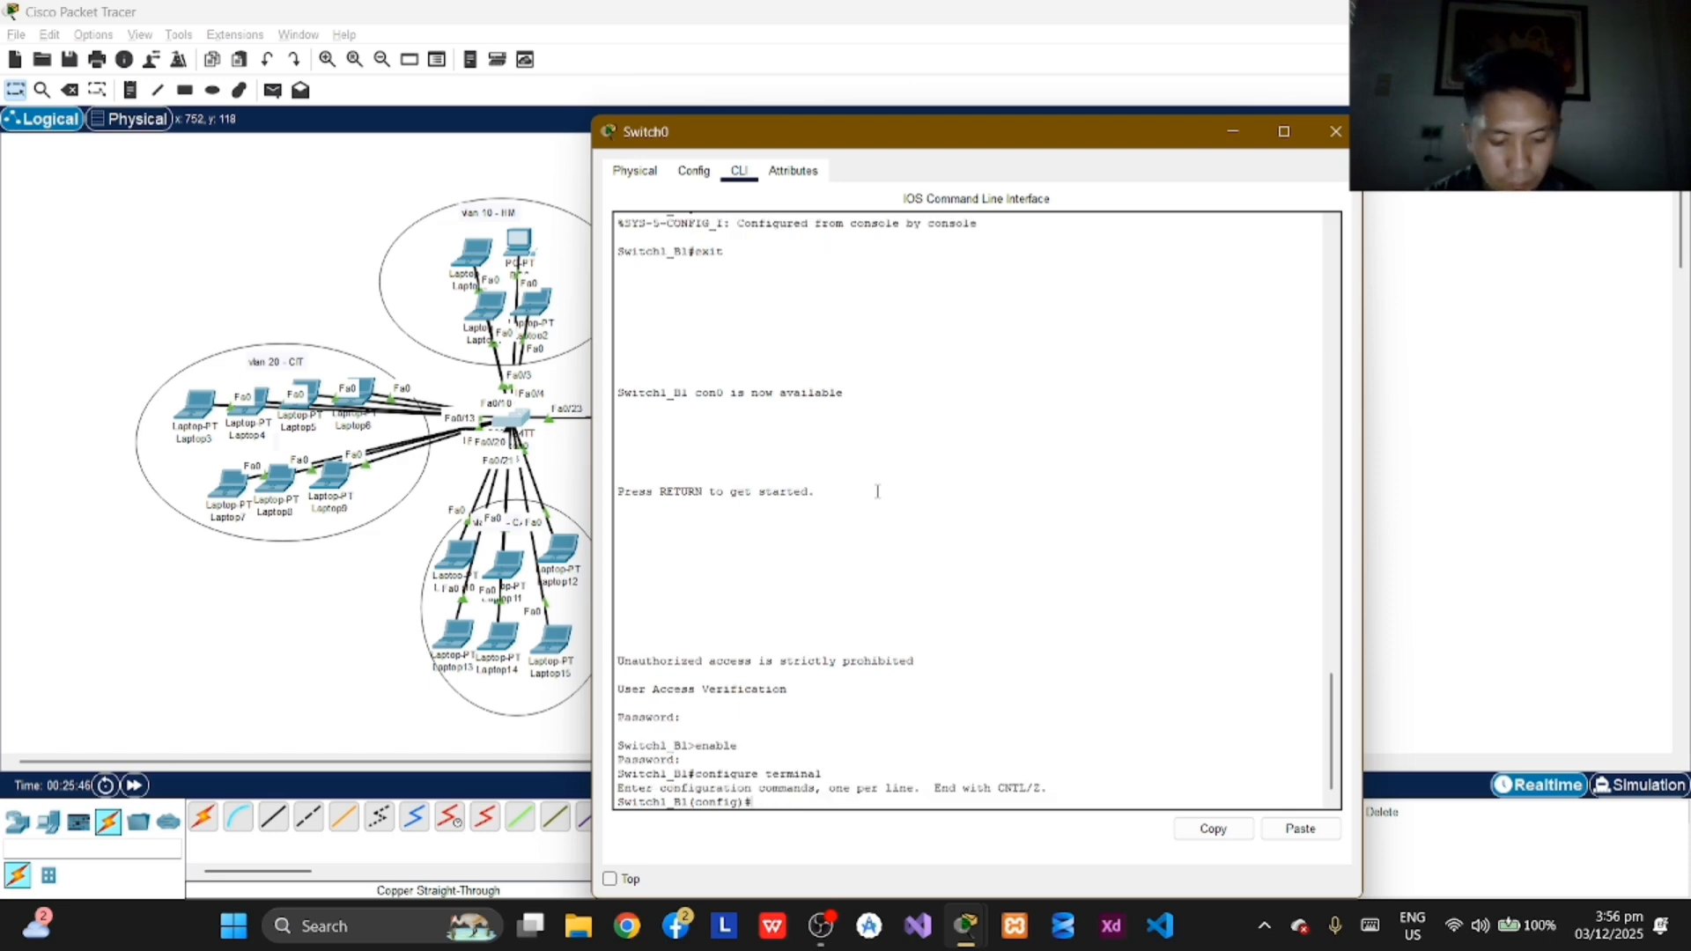
Step: Create VLAN 10 on Switch1_B1, name it HM, and exit to global configuration mode
{"action": "type", "text": "vlan"}
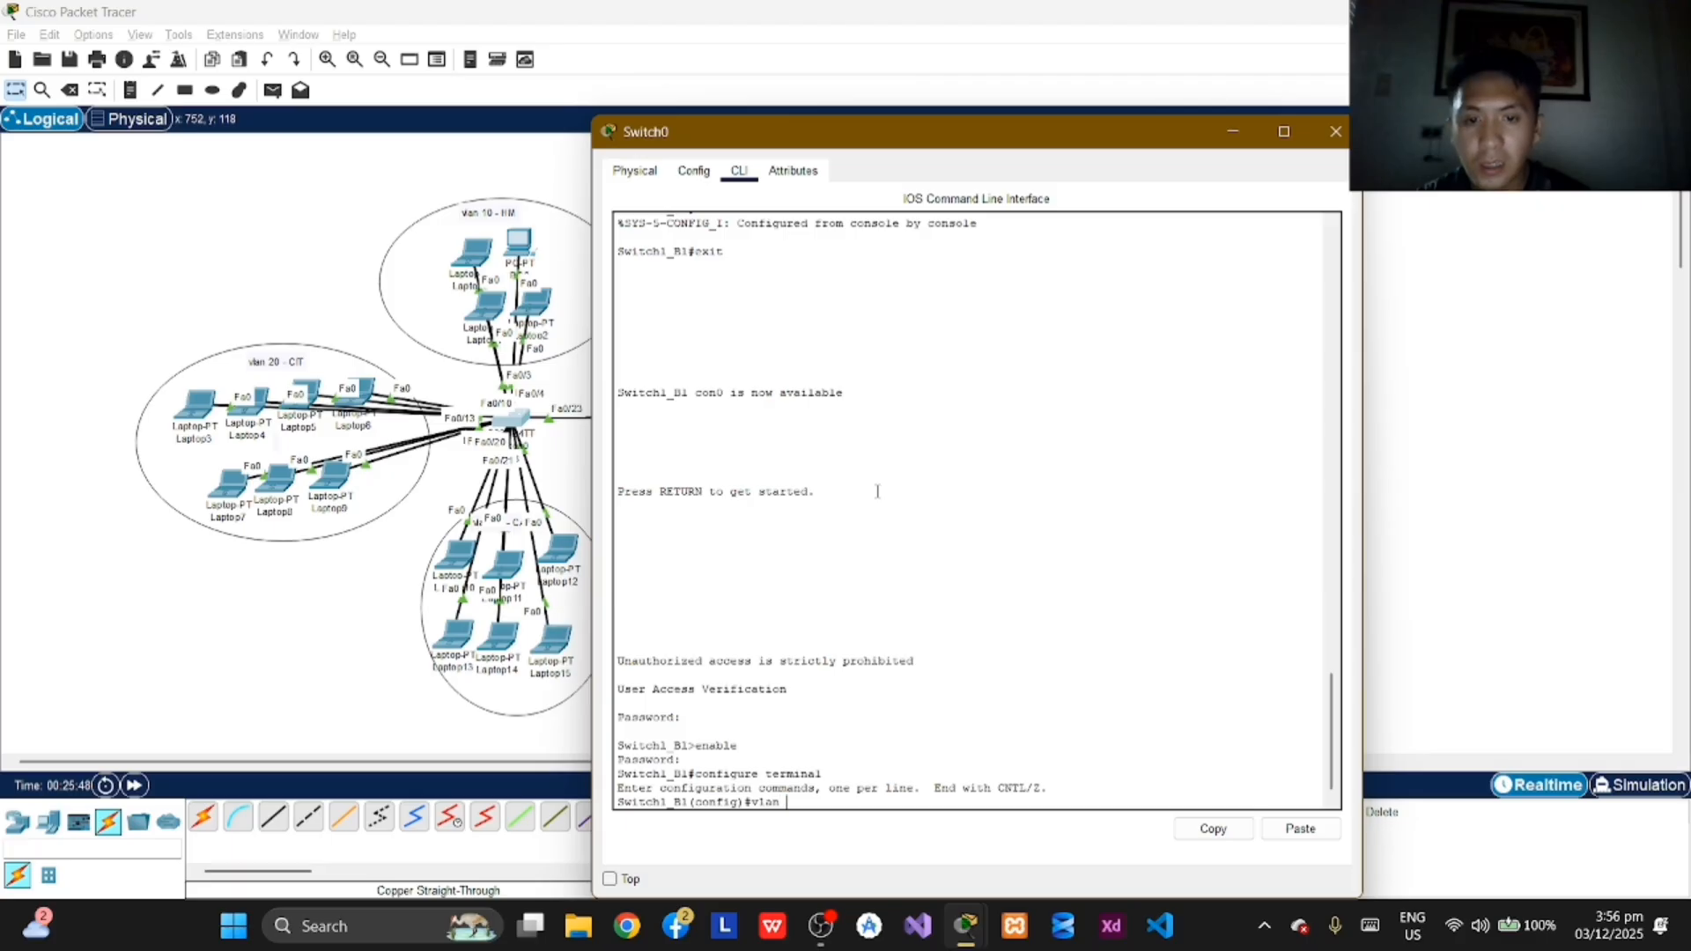
{"action": "type", "text": " 10"}
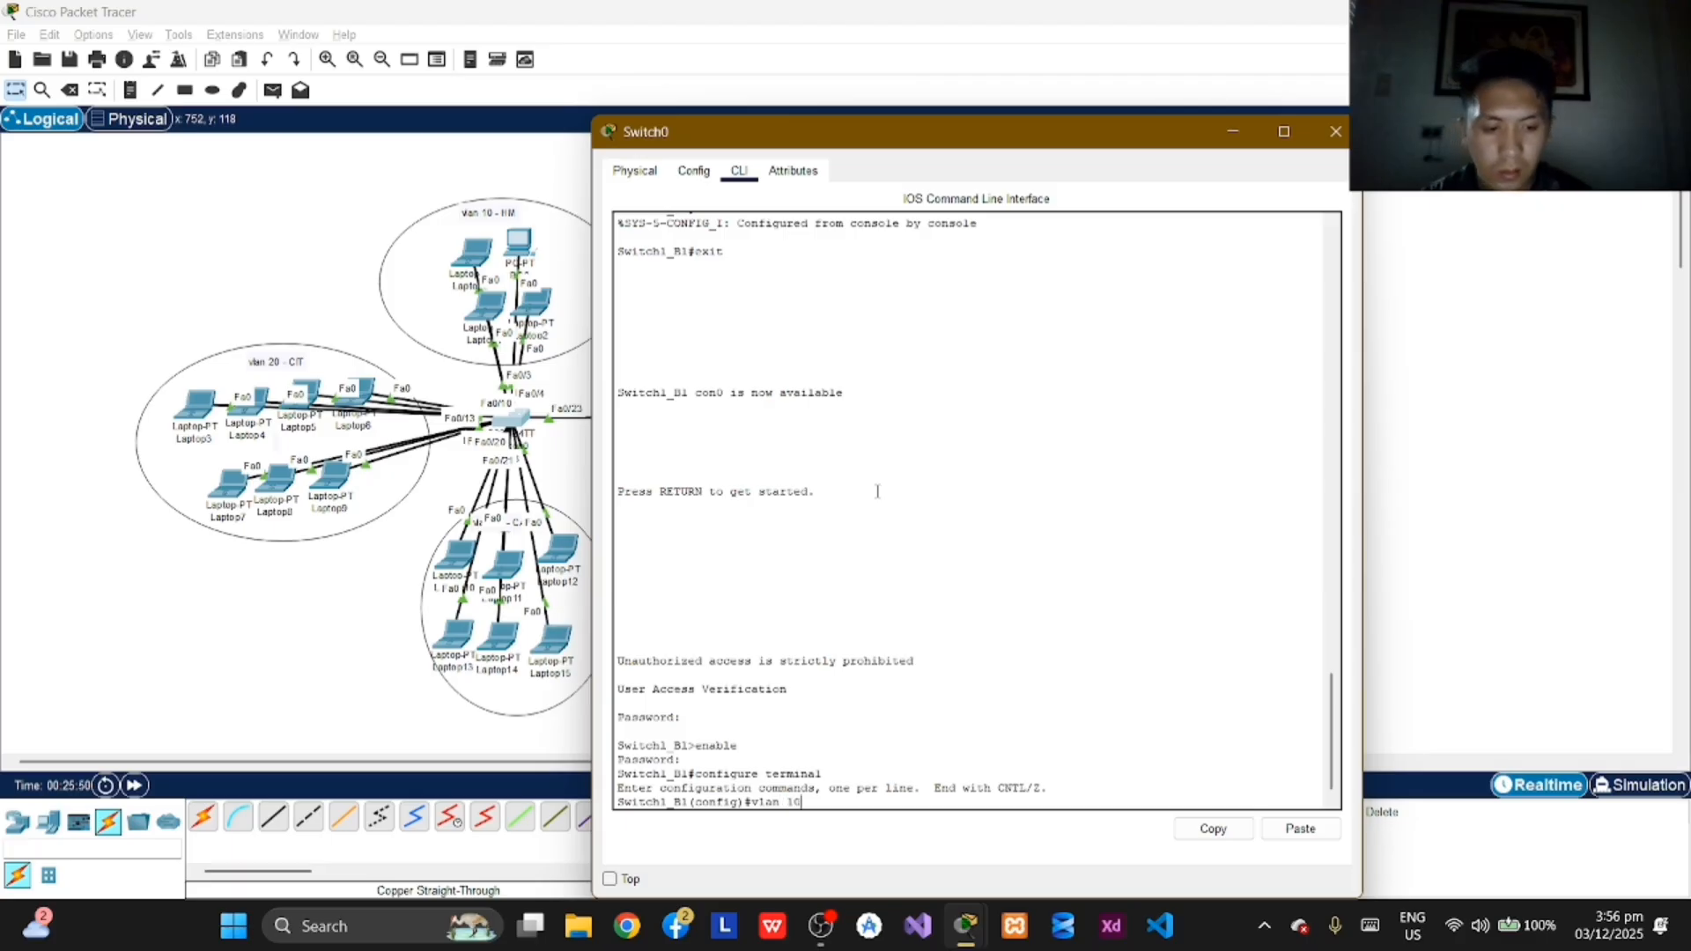
{"action": "key", "text": "Return"}
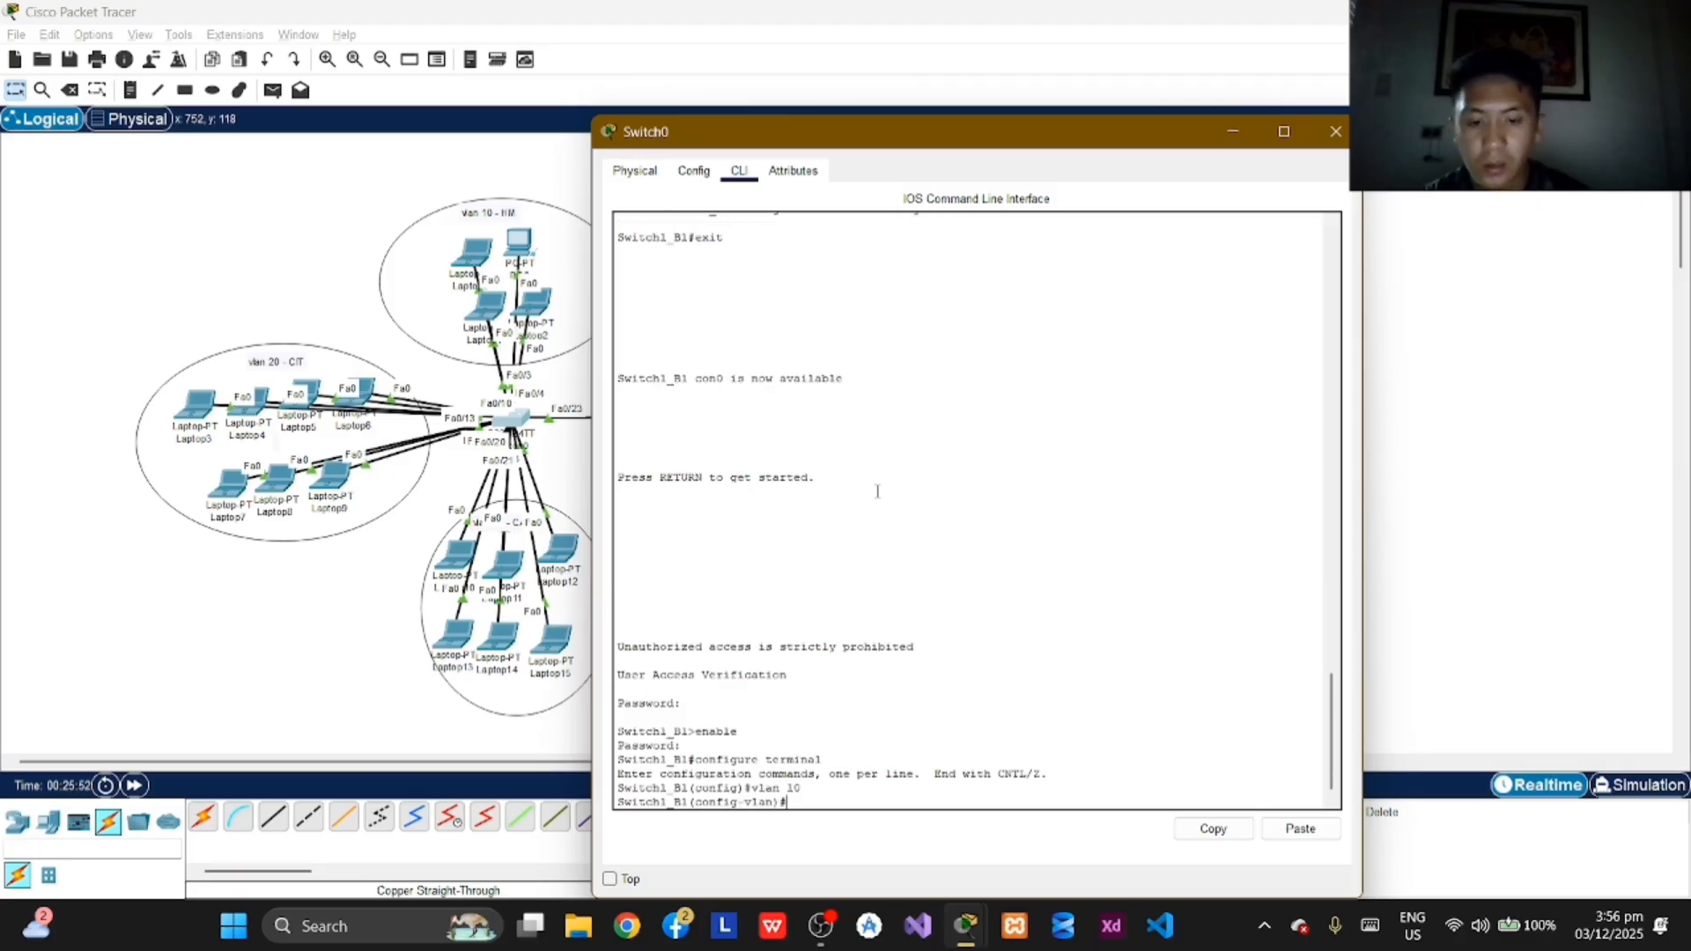
{"action": "type", "text": "name H"}
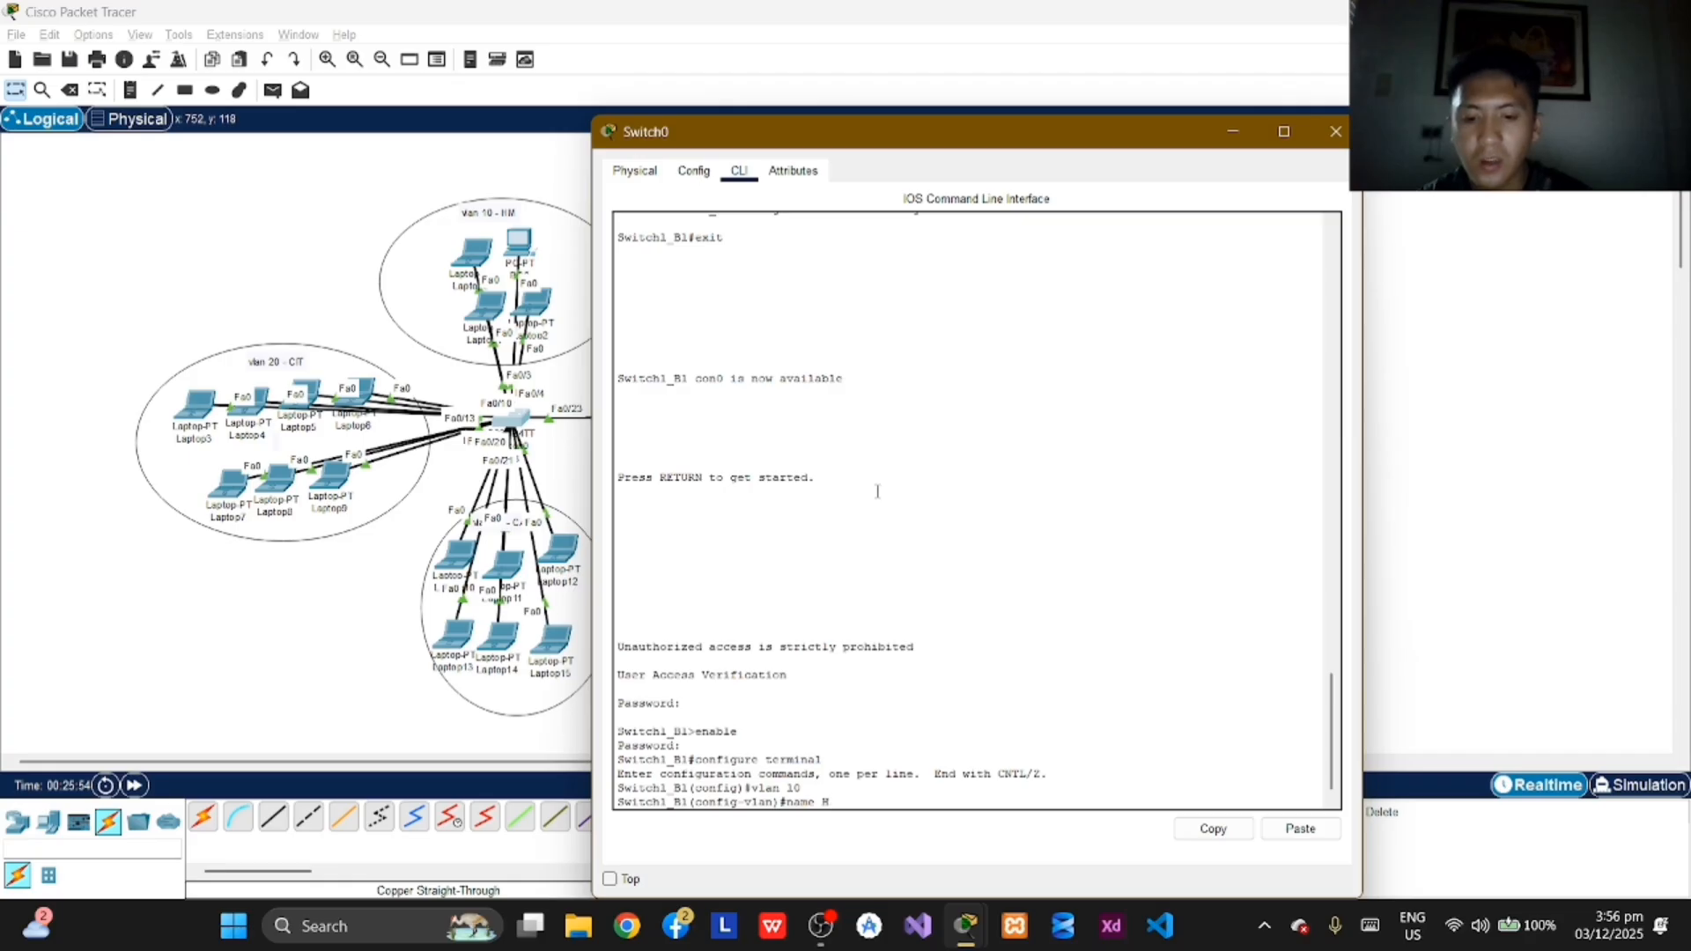
{"action": "type", "text": "M"}
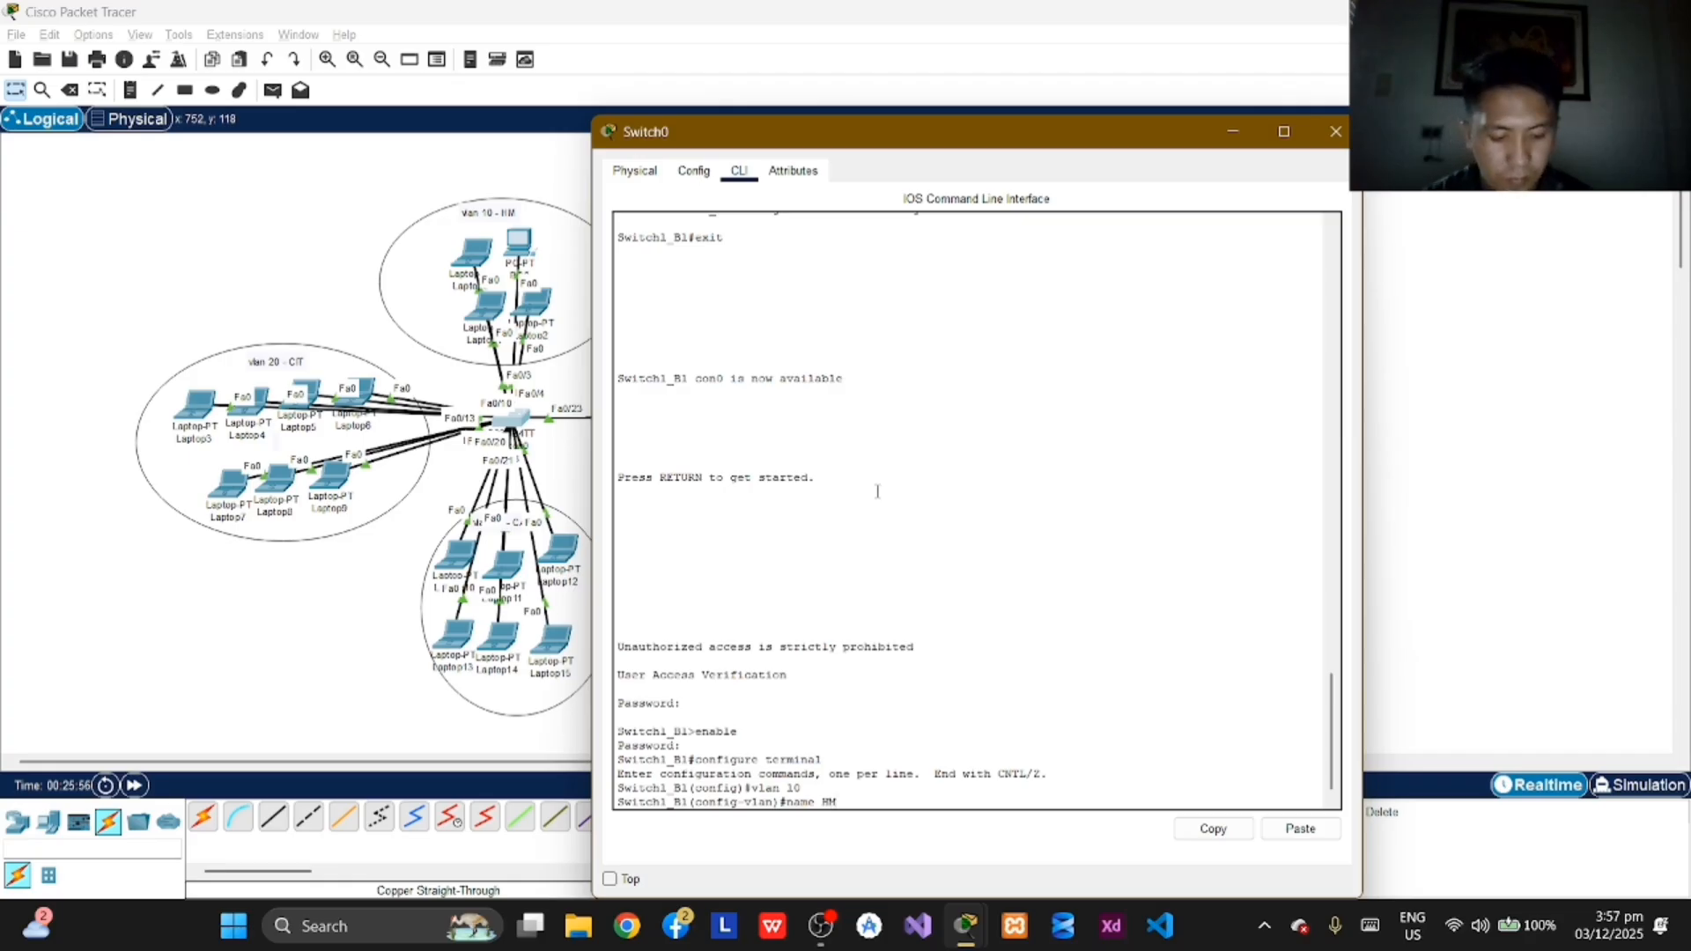
{"action": "key", "text": "Return"}
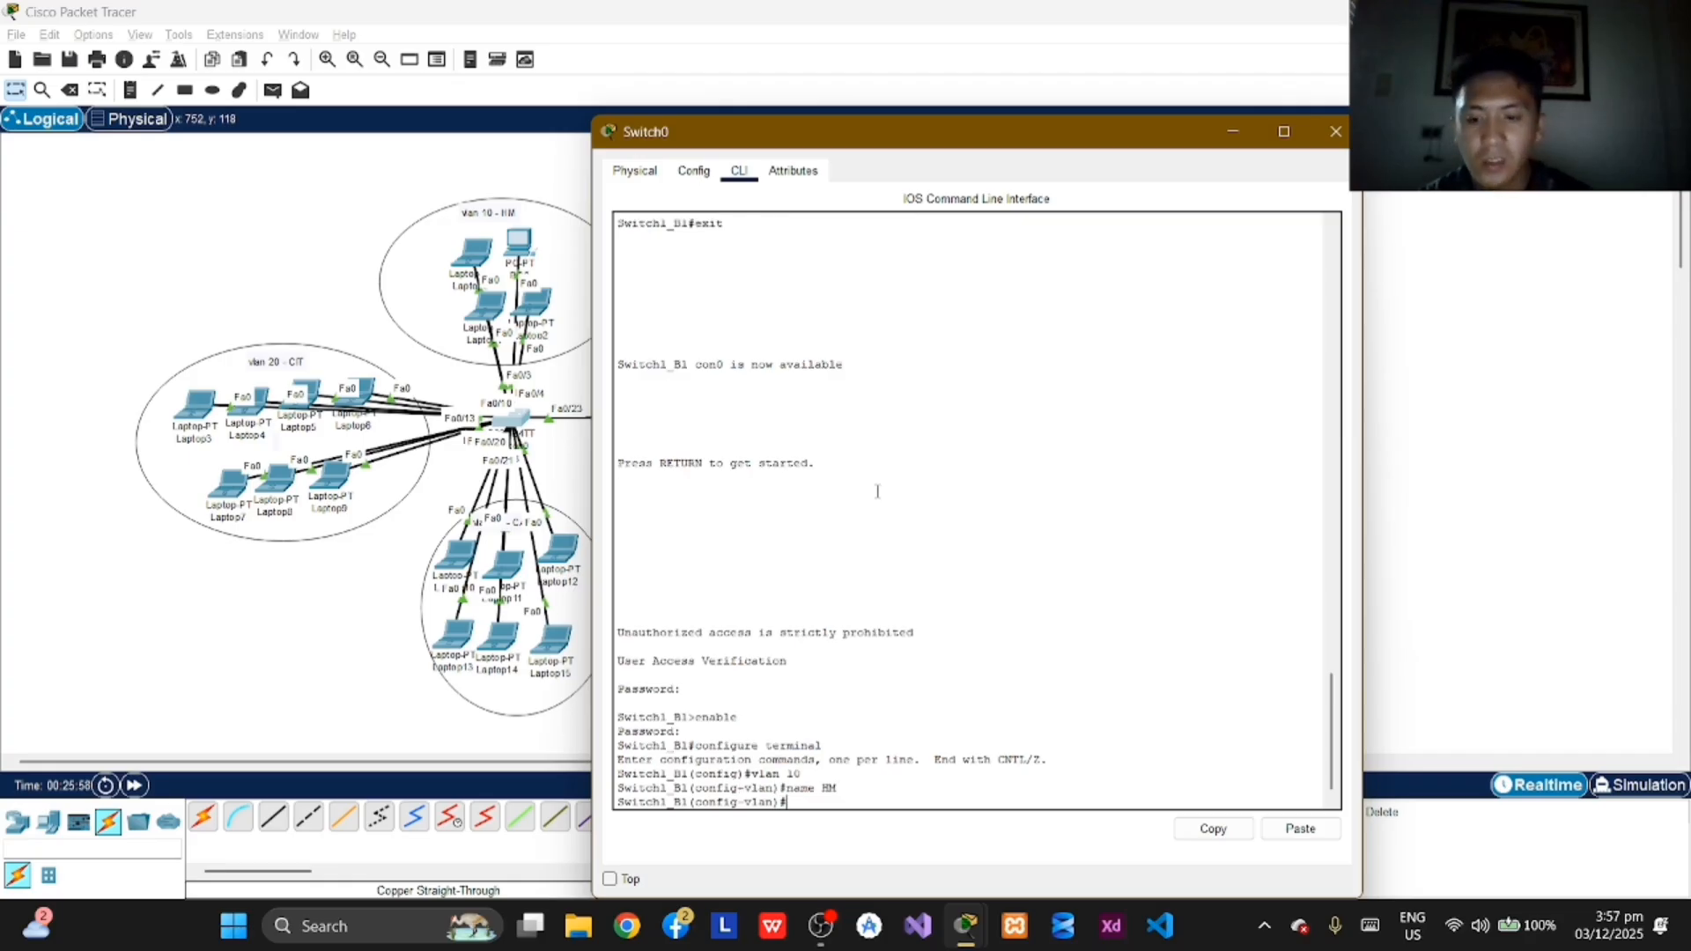
{"action": "type", "text": "exit"}
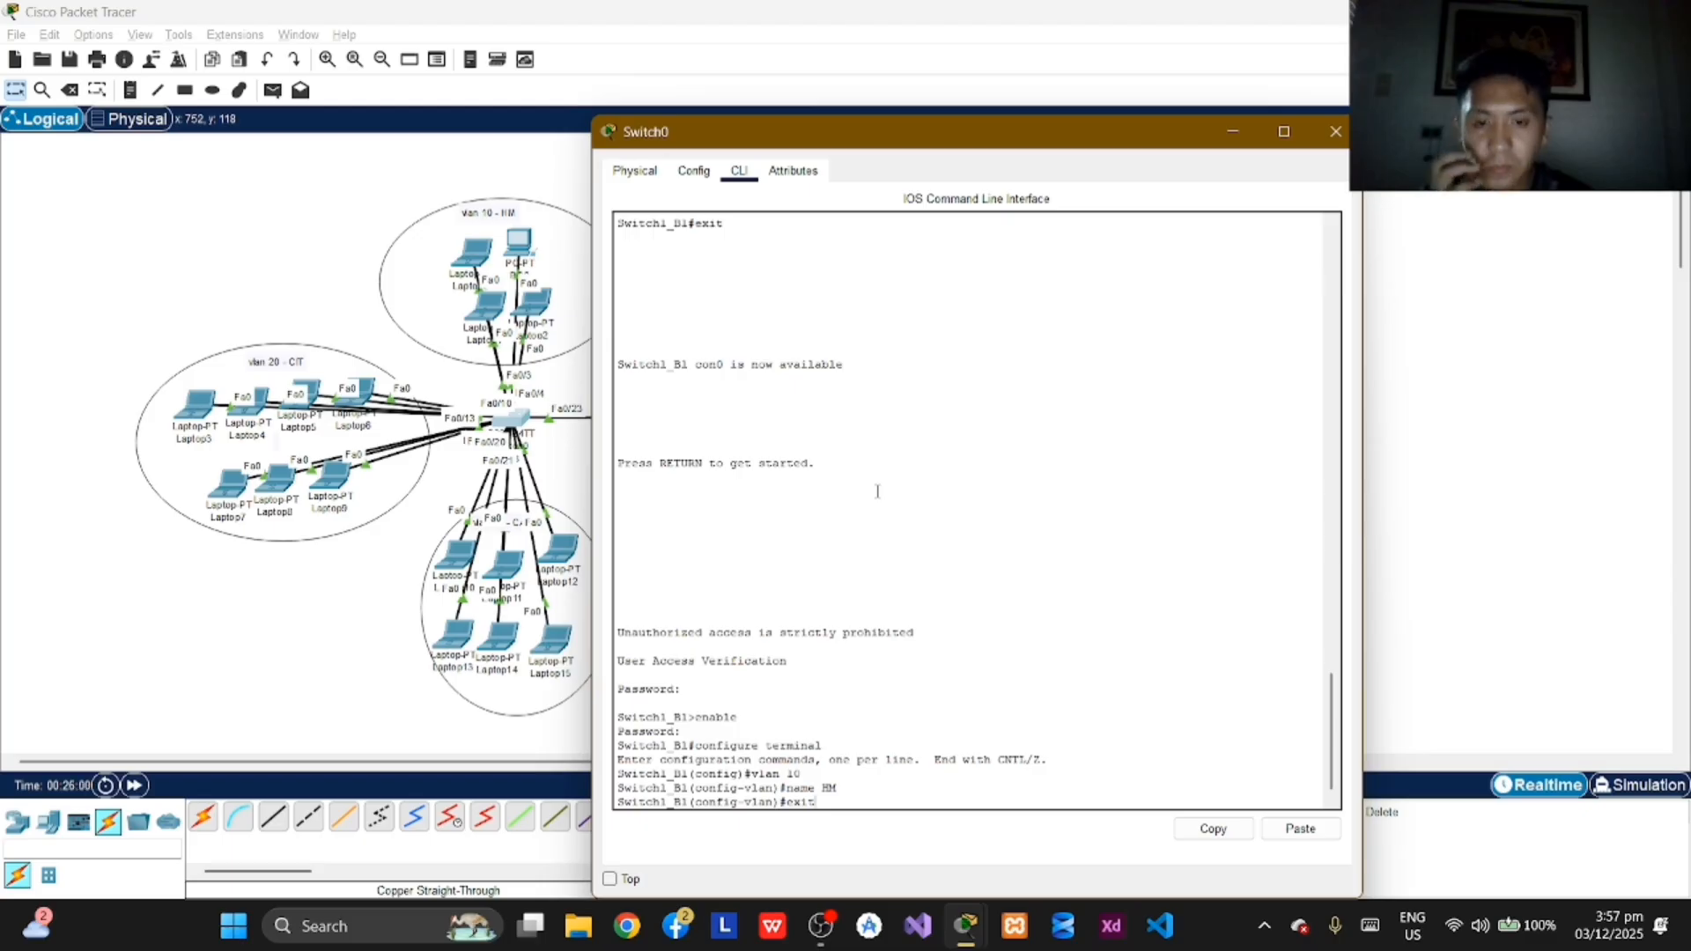
{"action": "key", "text": "Return"}
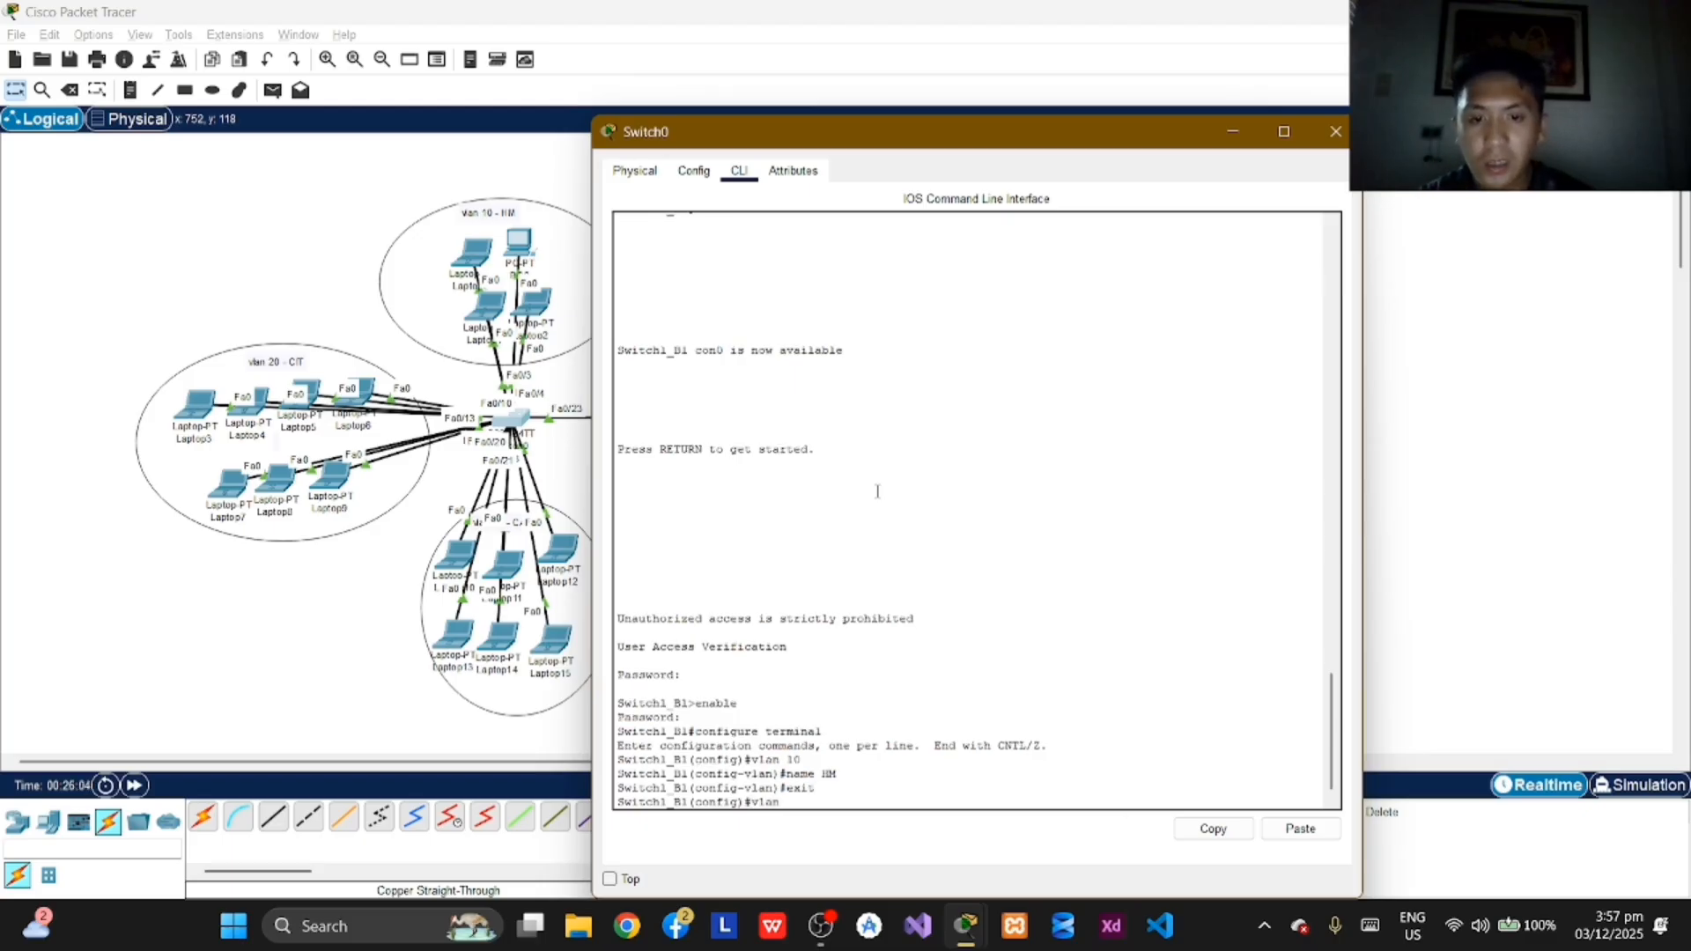
Step: Create VLAN 20 on Switch1_B1, name it CIT, and exit to global configuration mode
{"action": "type", "text": "20"}
{"action": "key", "text": "Return"}
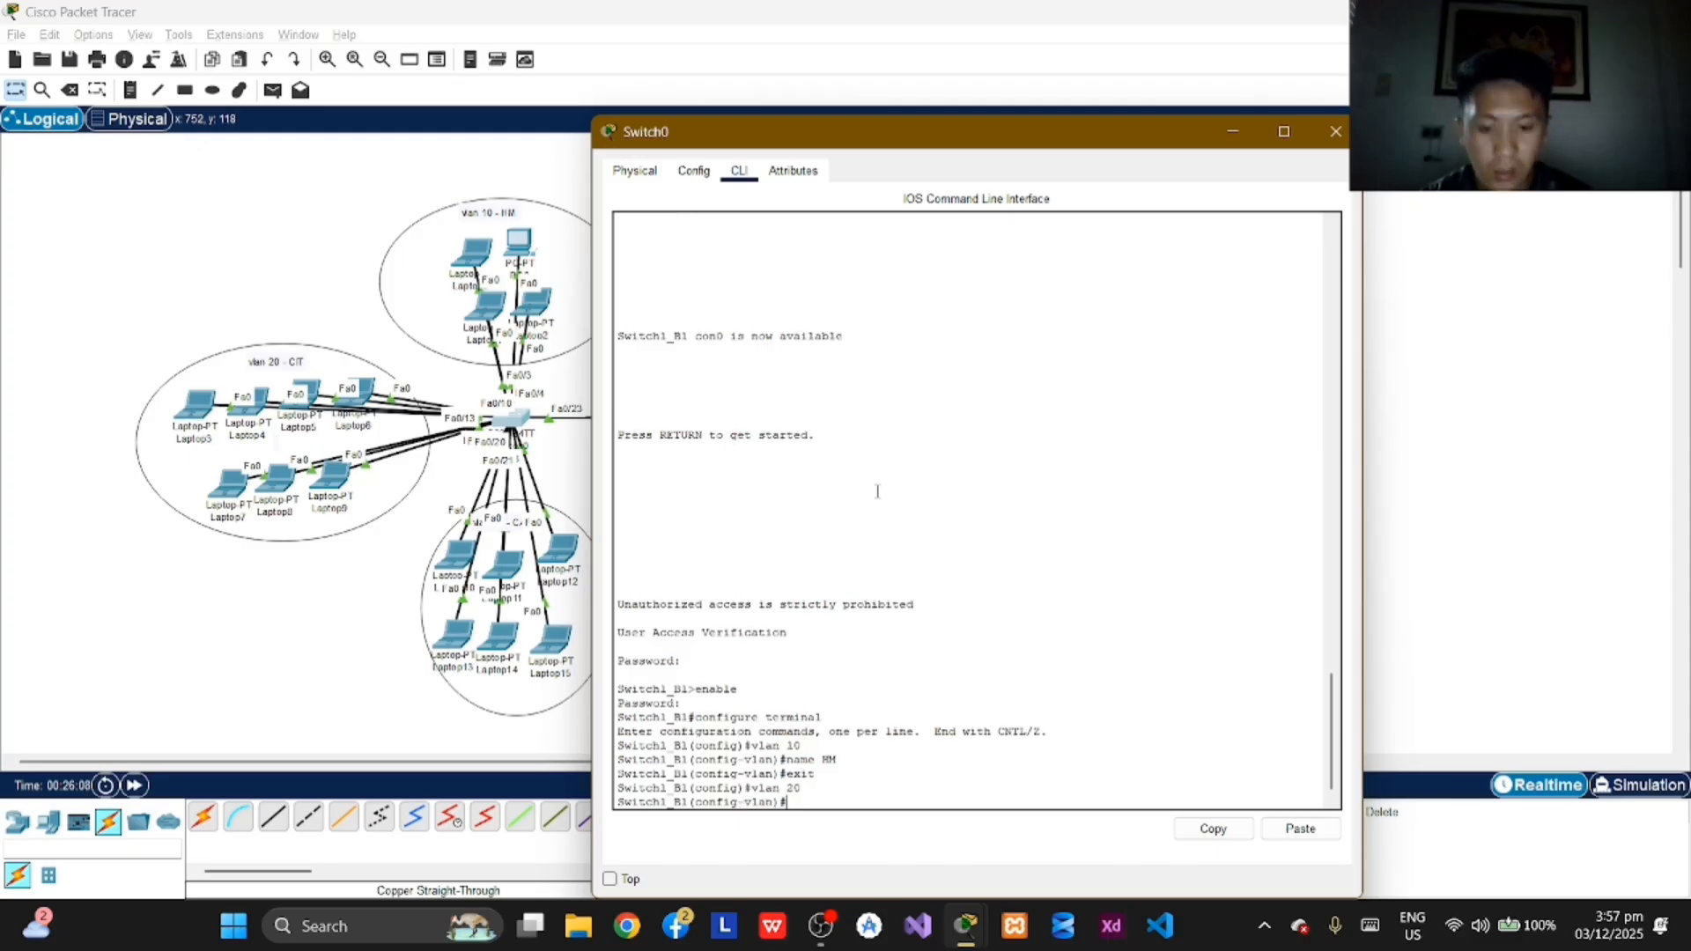
{"action": "type", "text": "name "}
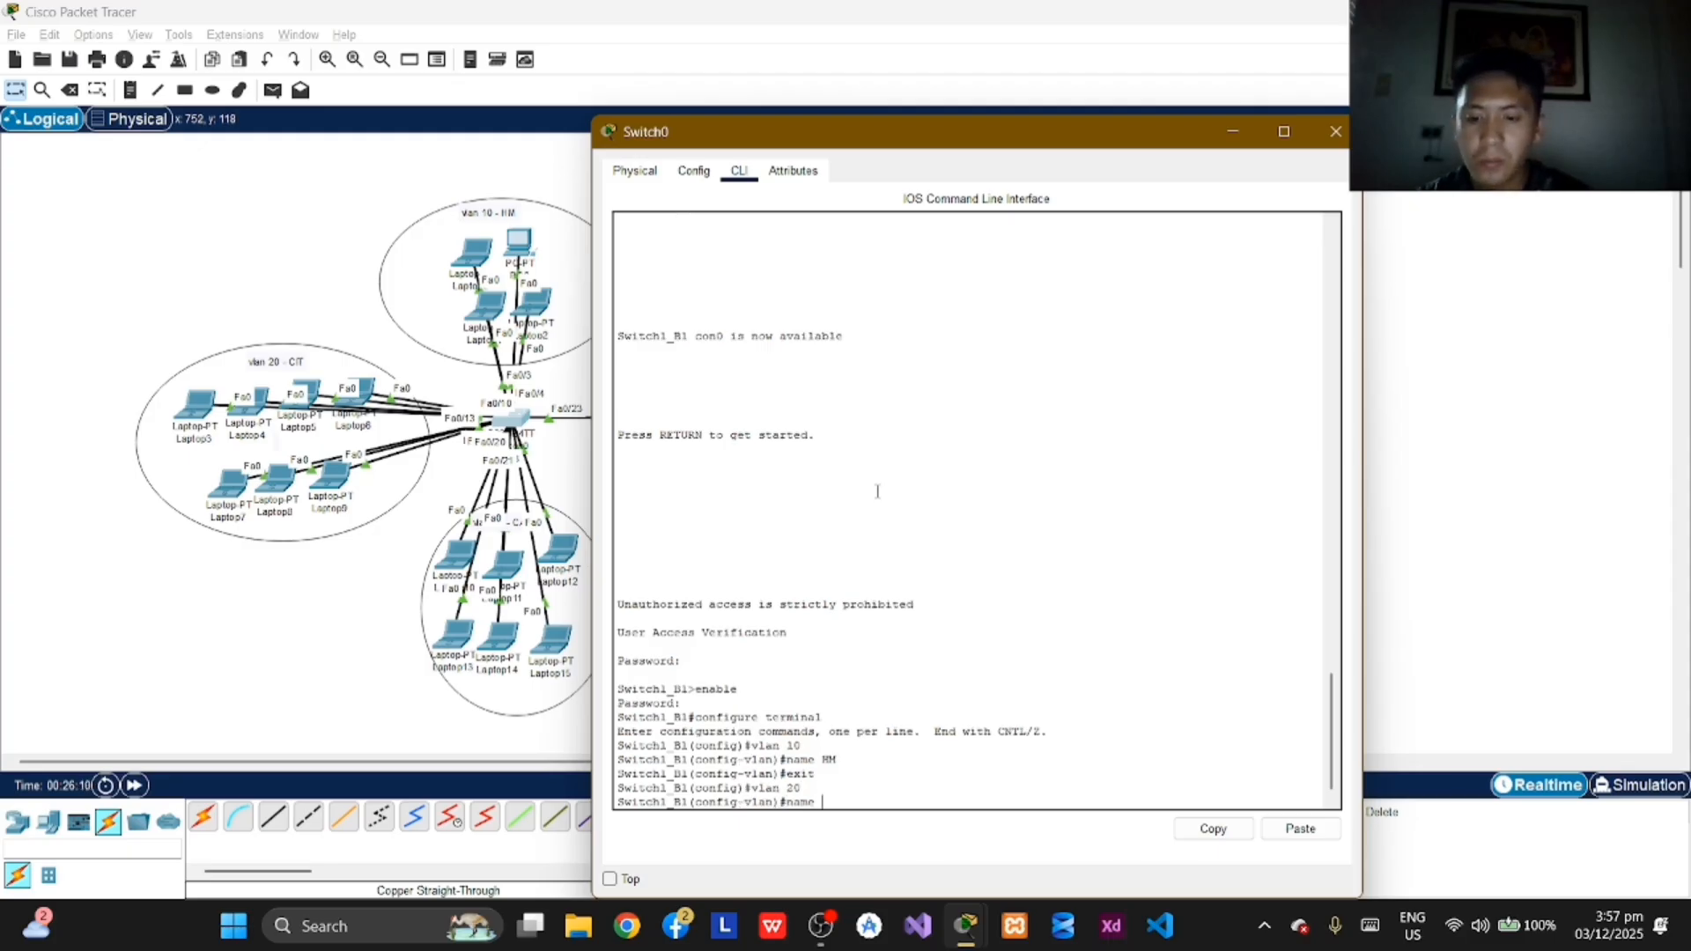
{"action": "type", "text": "CIT"}
{"action": "key", "text": "Return"}
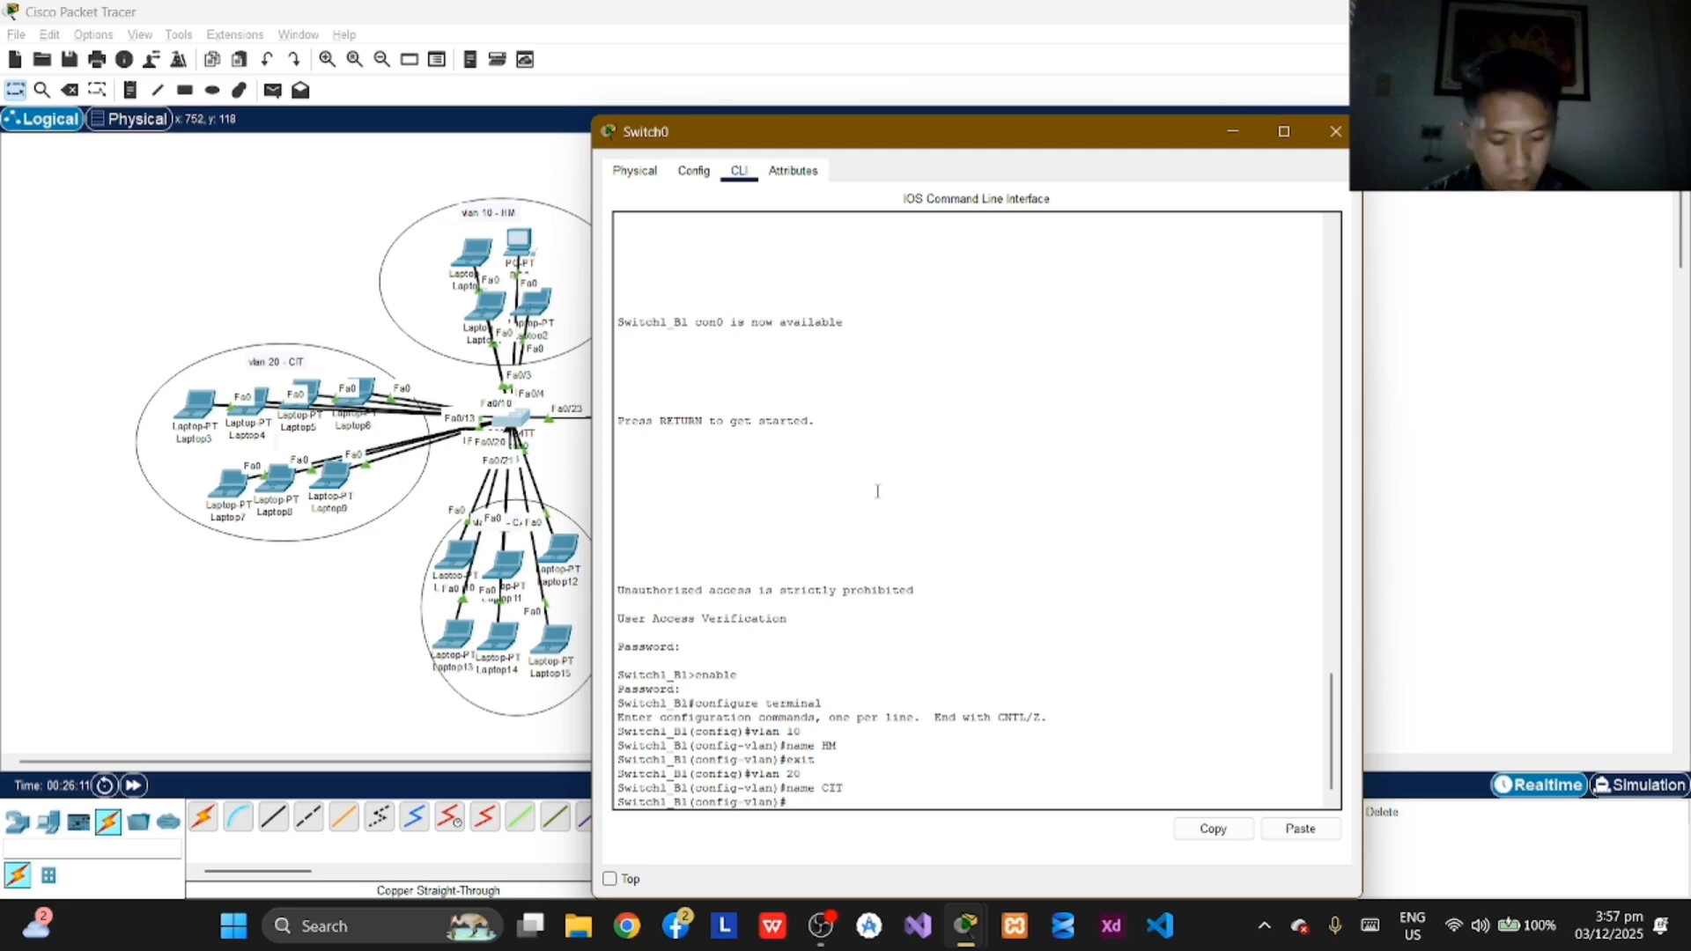
{"action": "type", "text": "exit"}
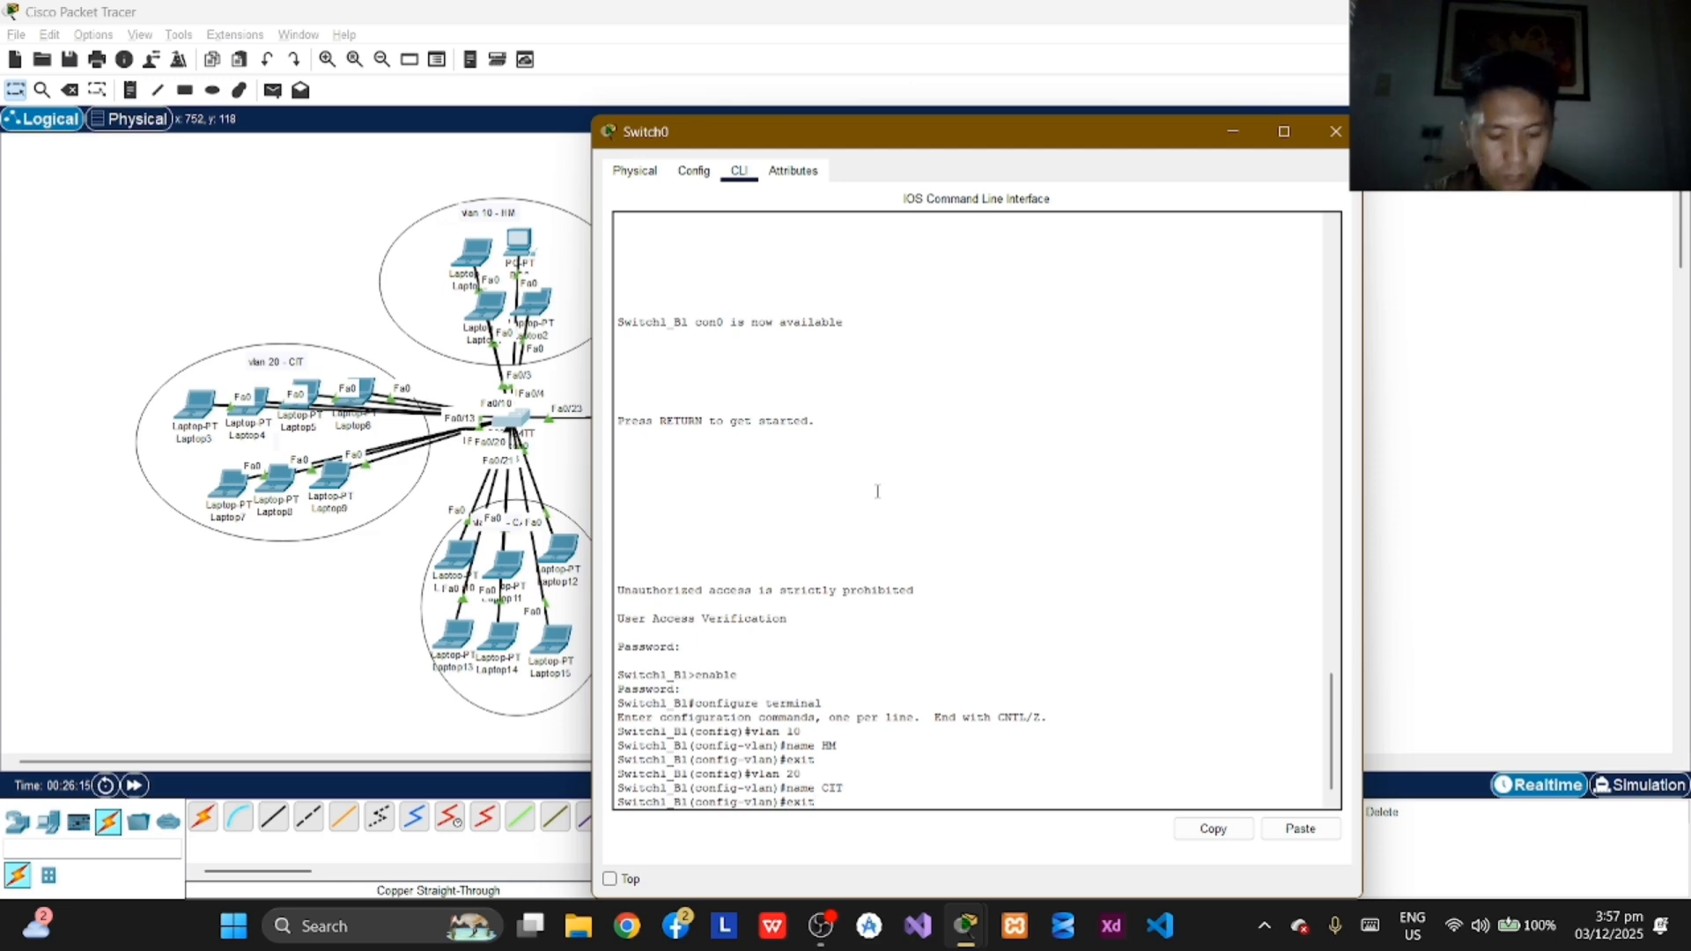
{"action": "key", "text": "Return"}
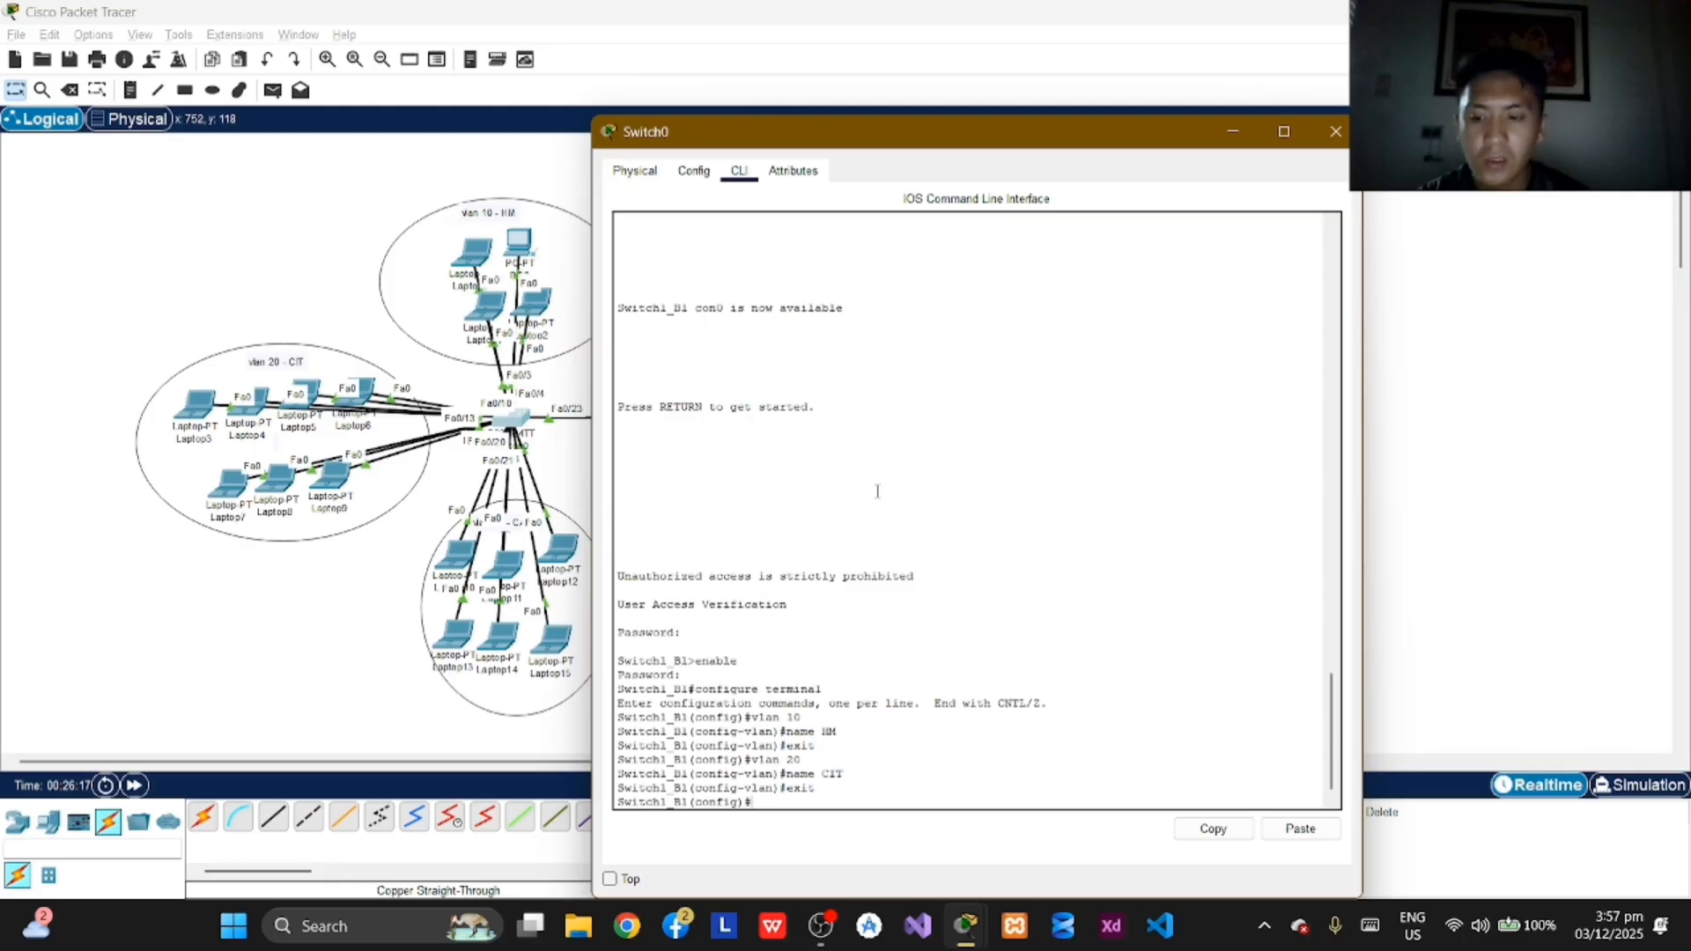
Step: Create VLAN 30 on Switch1_B1, name it CABA, and exit to global configuration mode
{"action": "type", "text": "vlan"}
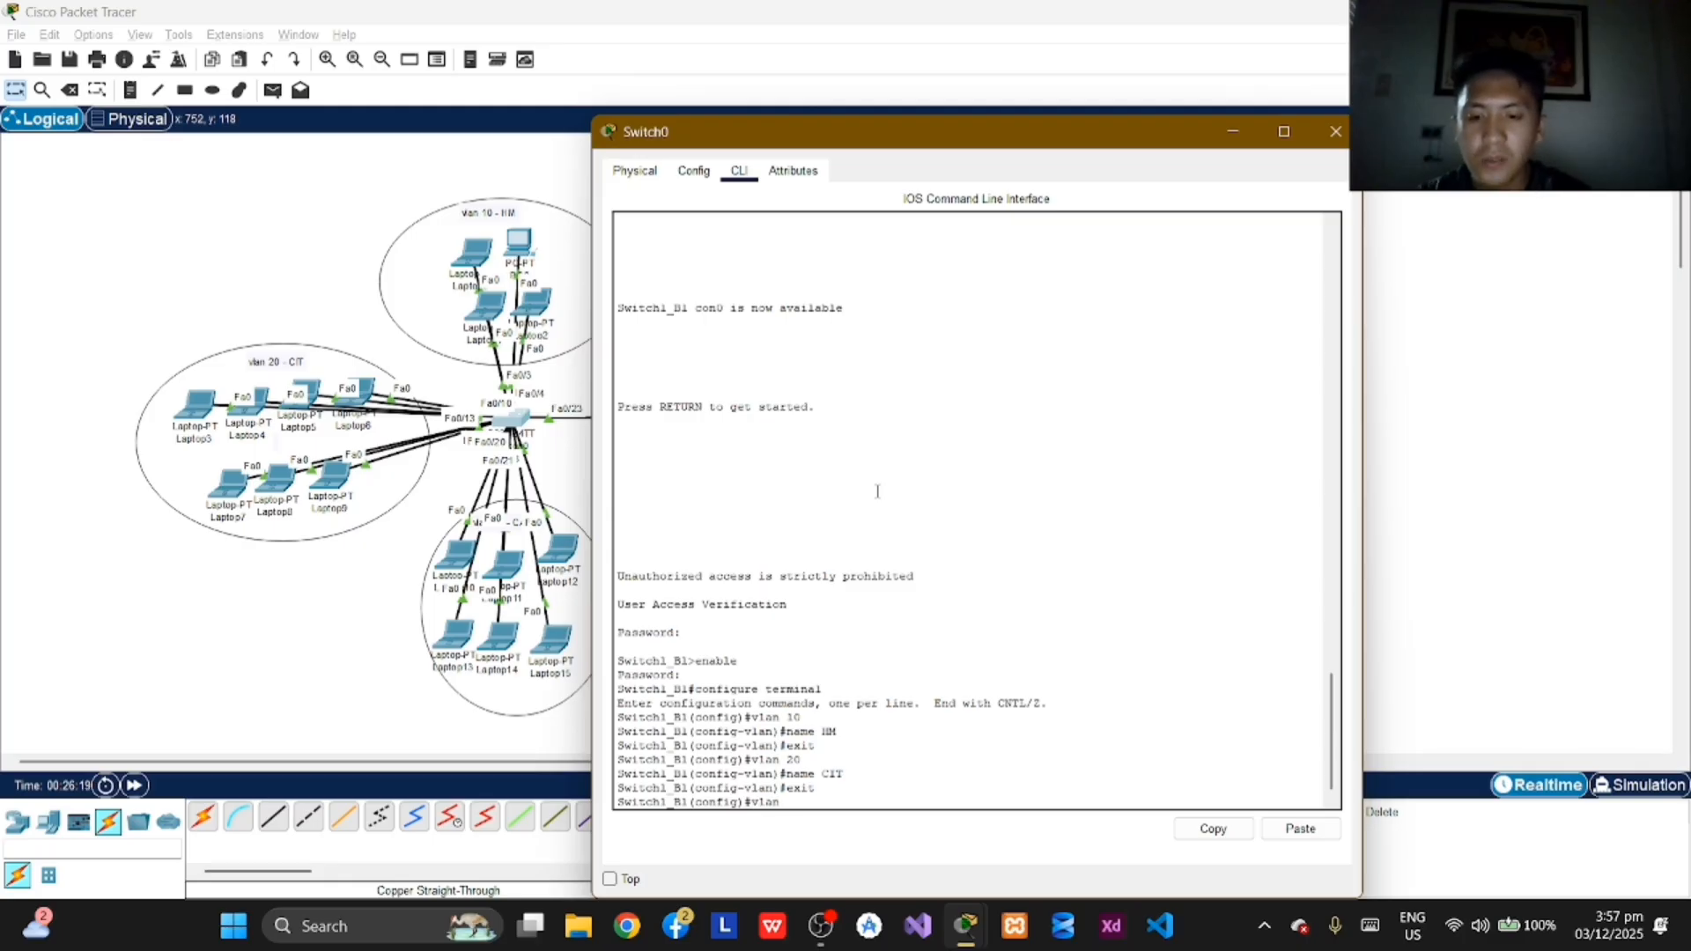
{"action": "type", "text": " 30"}
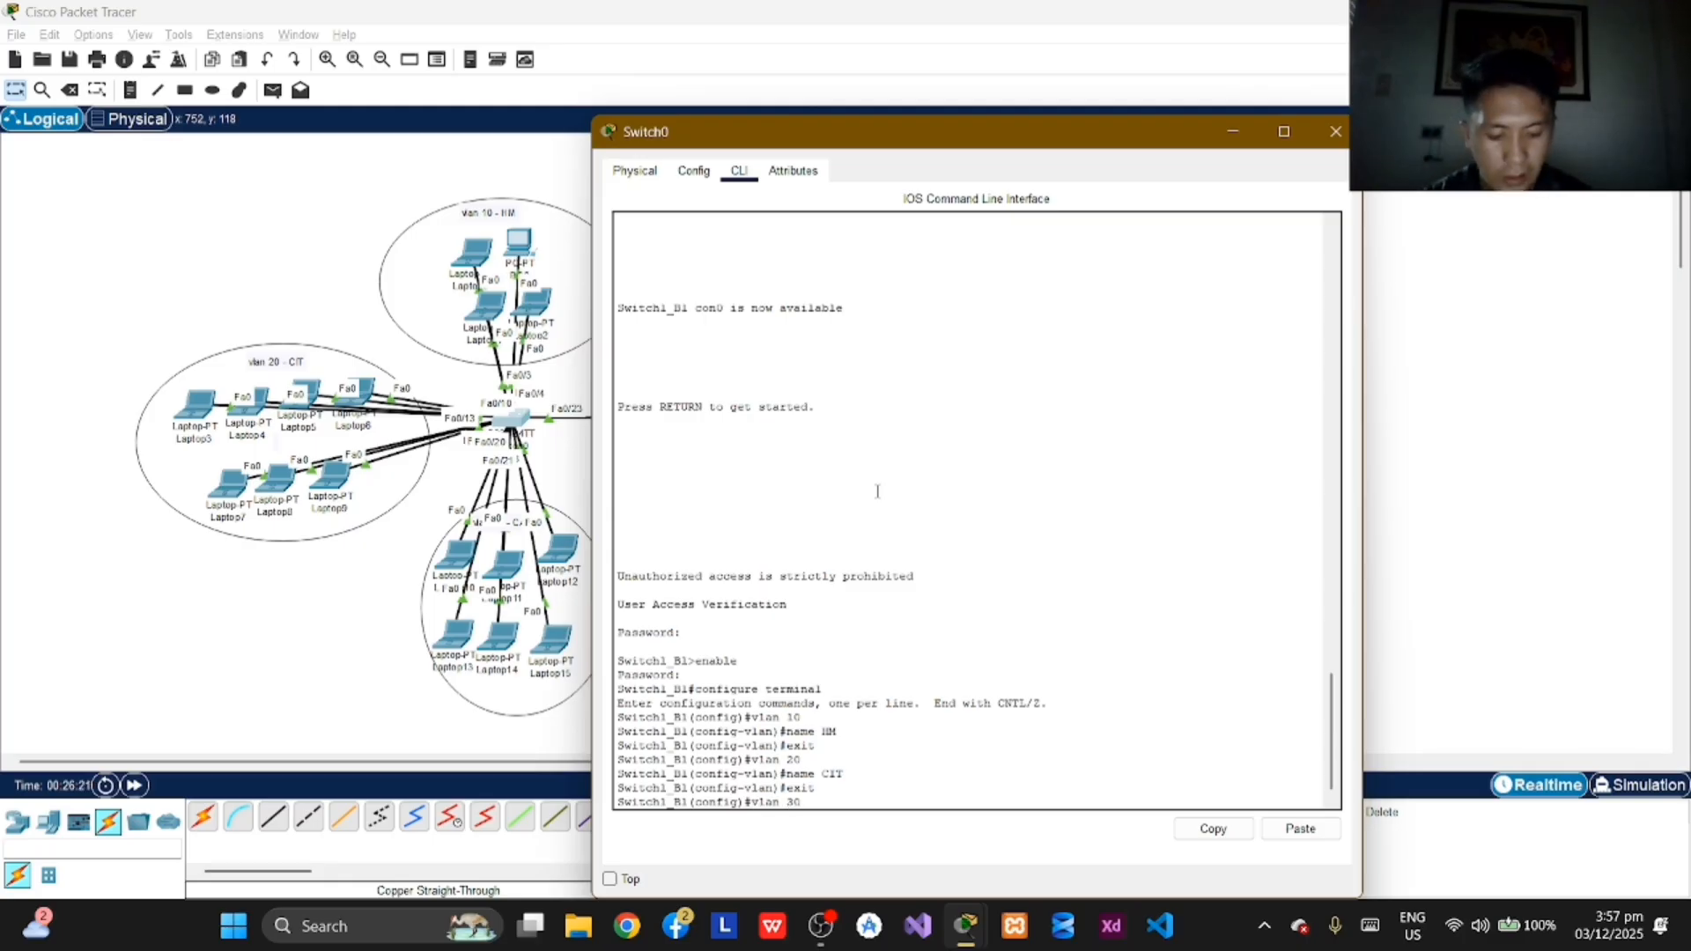
{"action": "key", "text": "Return"}
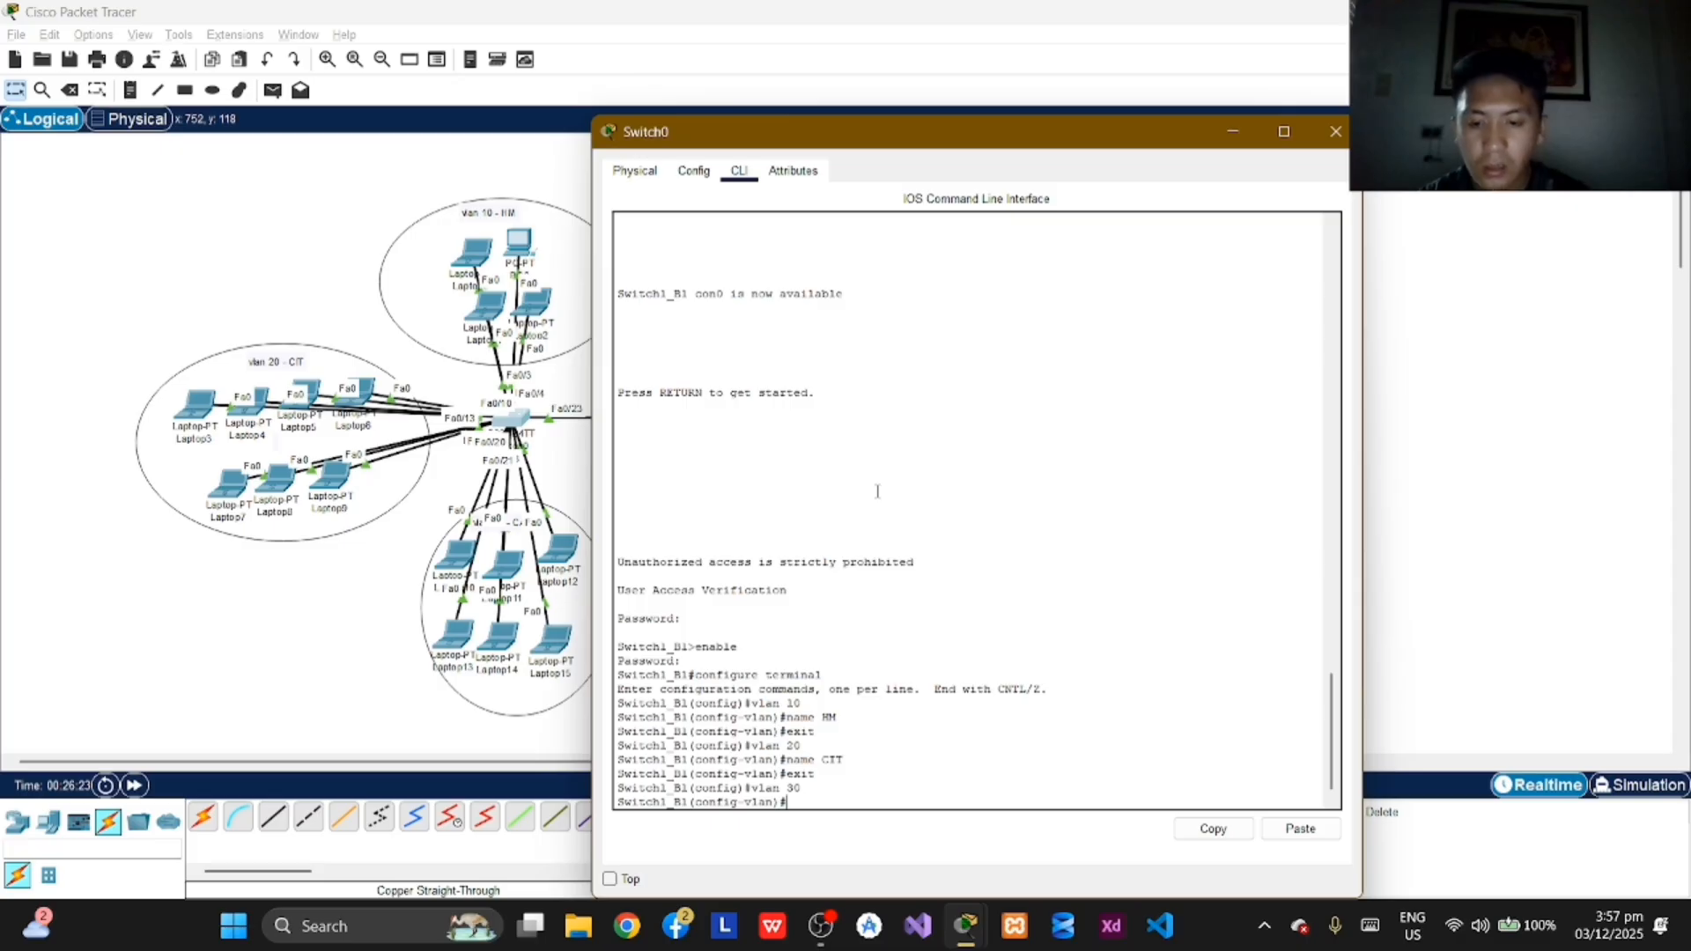
{"action": "type", "text": "name"}
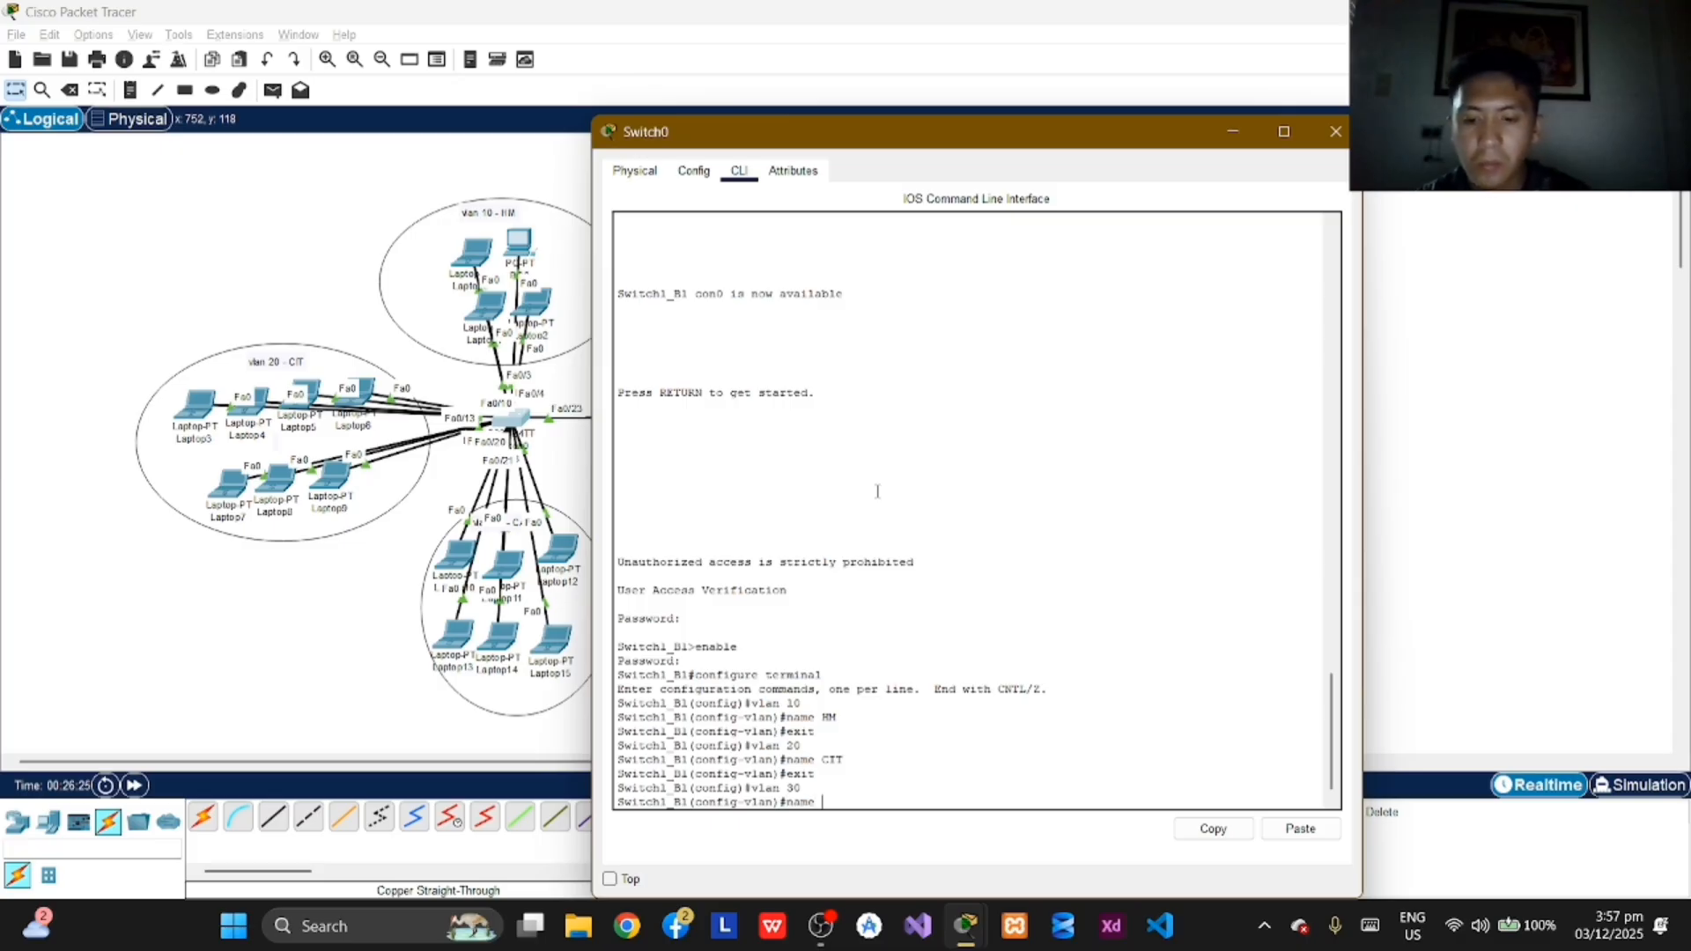
{"action": "type", "text": " CABA"}
{"action": "key", "text": "Return"}
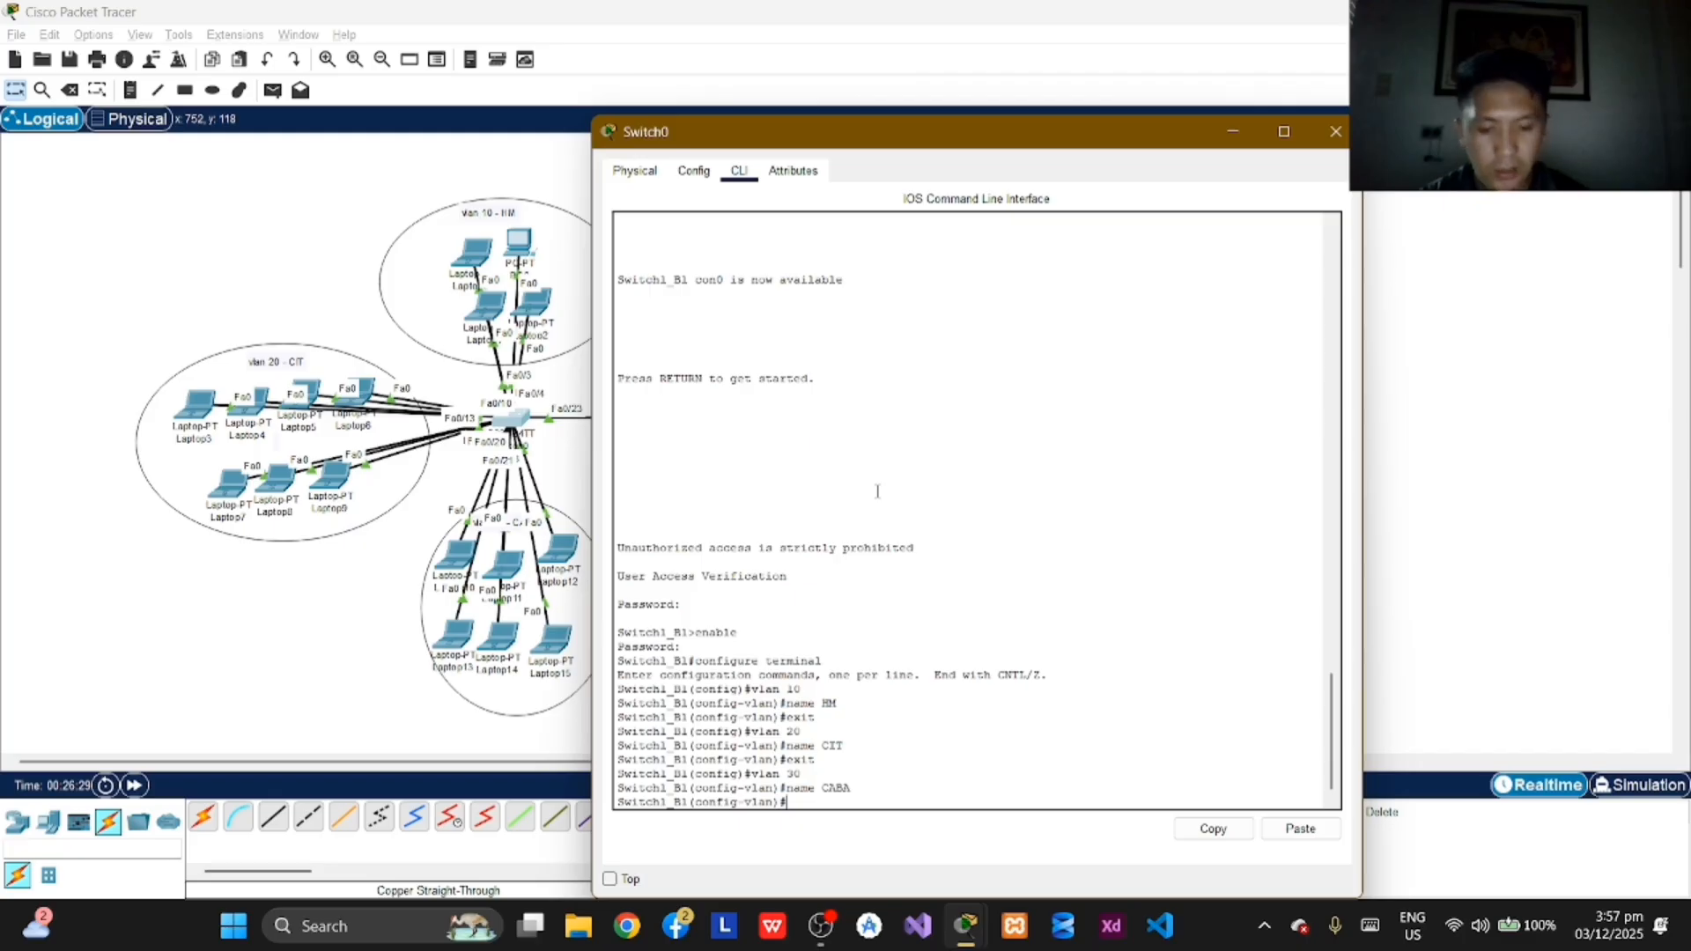
{"action": "type", "text": "e"}
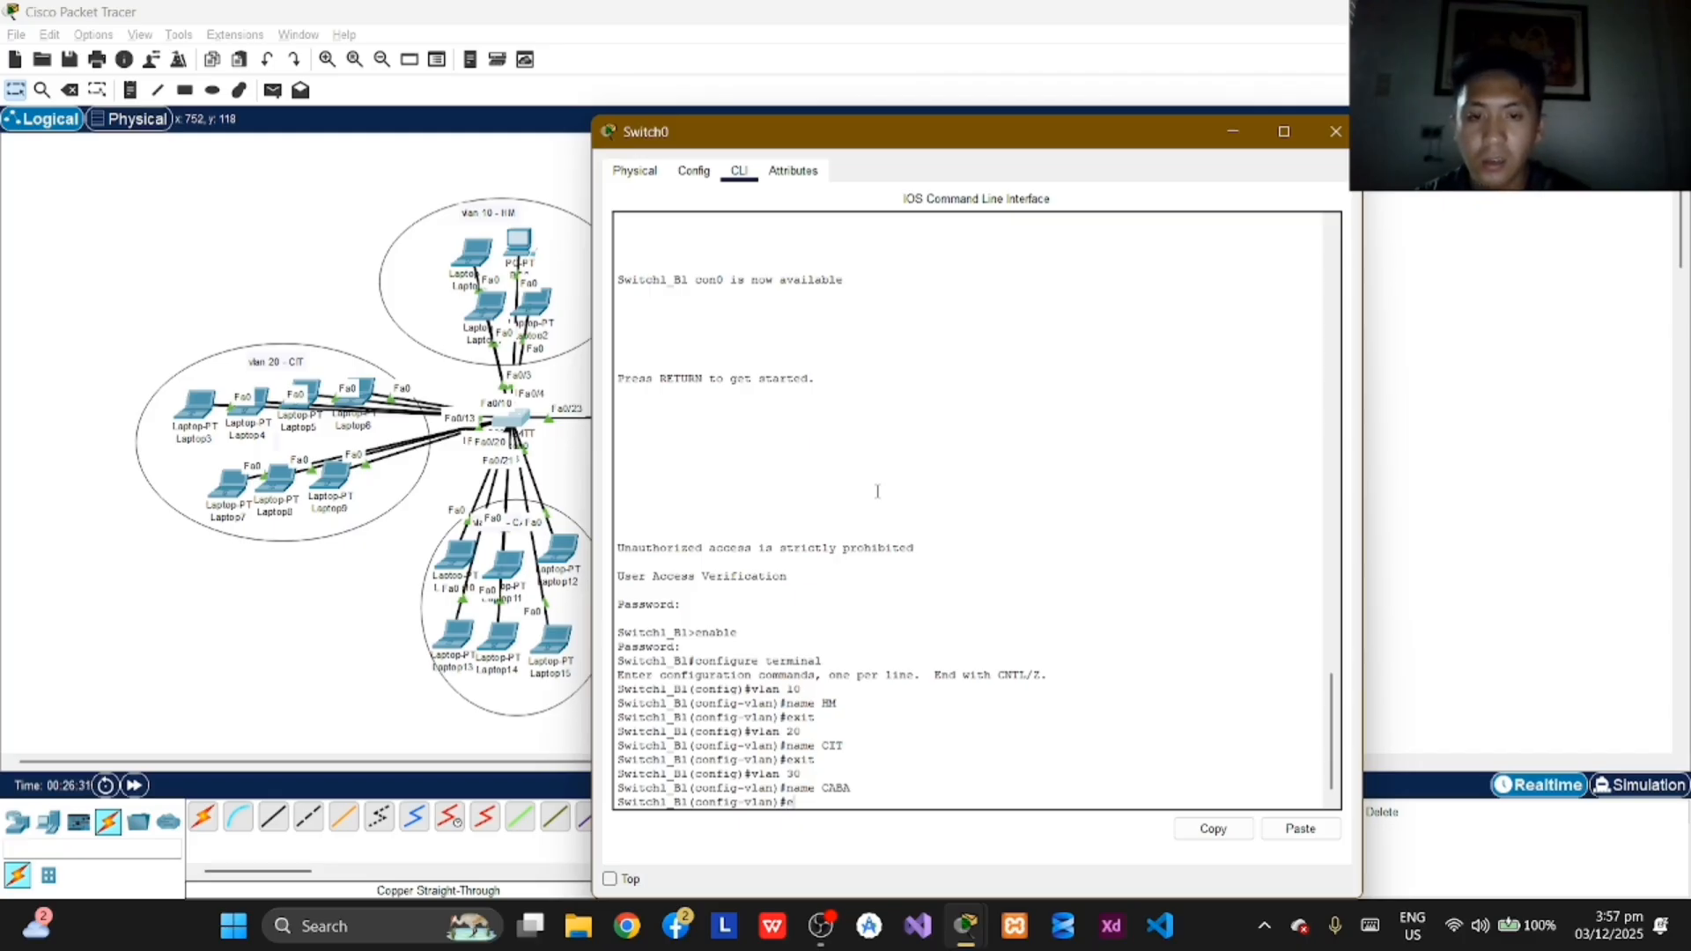
{"action": "type", "text": "xit"}
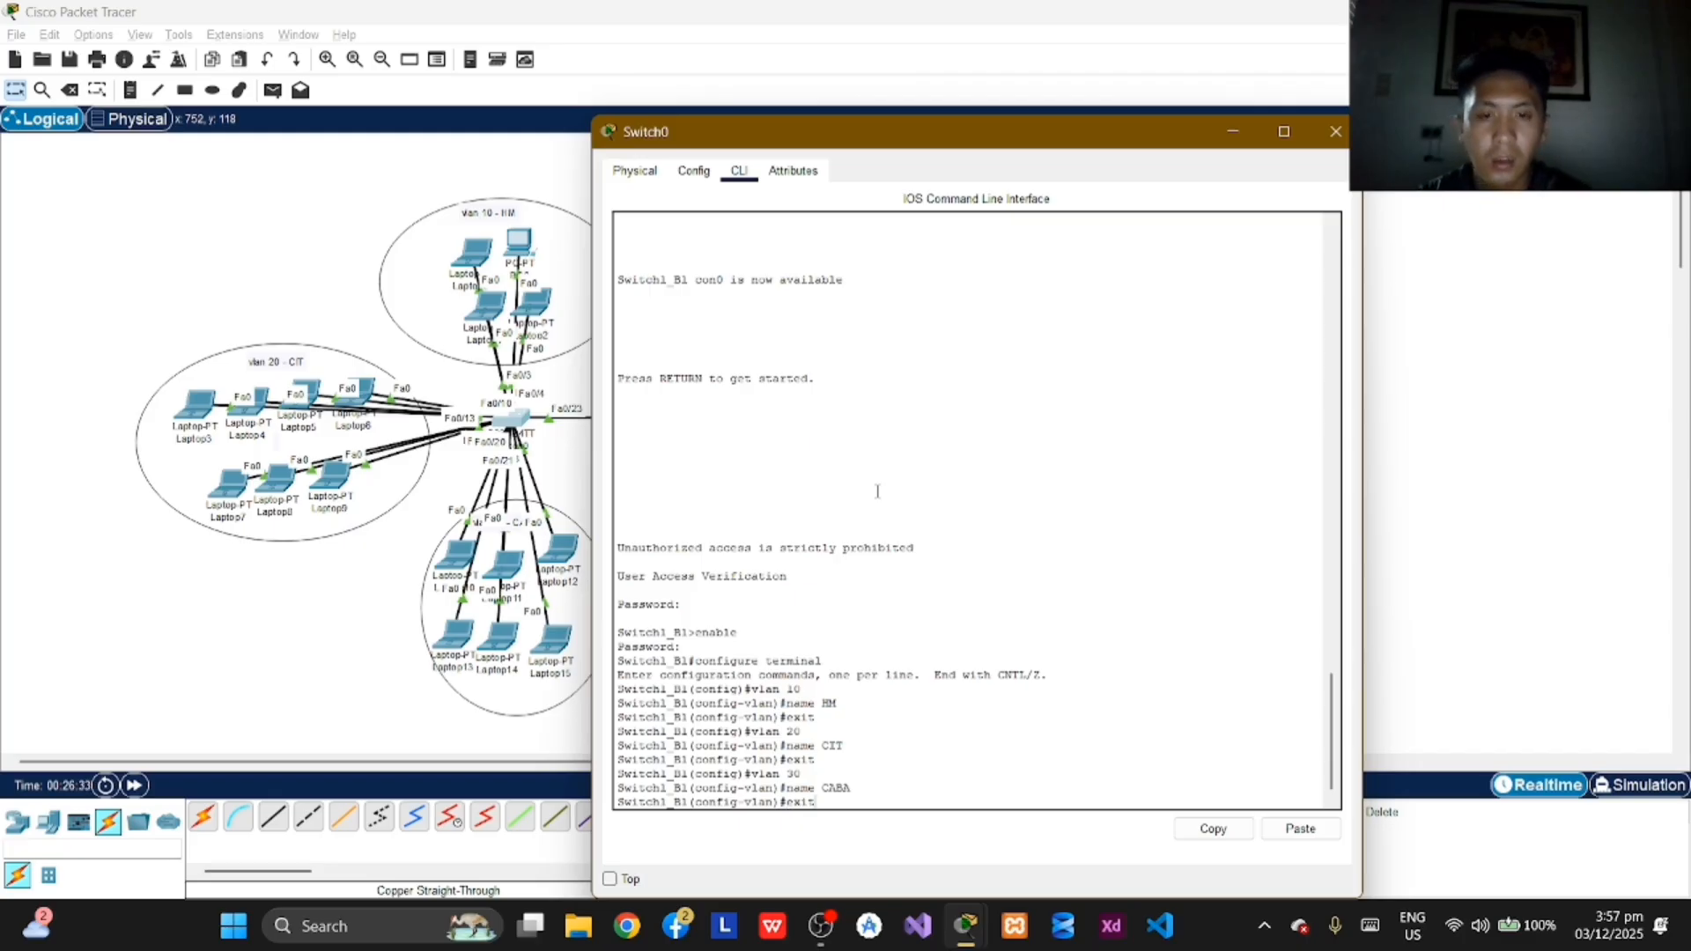
{"action": "key", "text": "Return"}
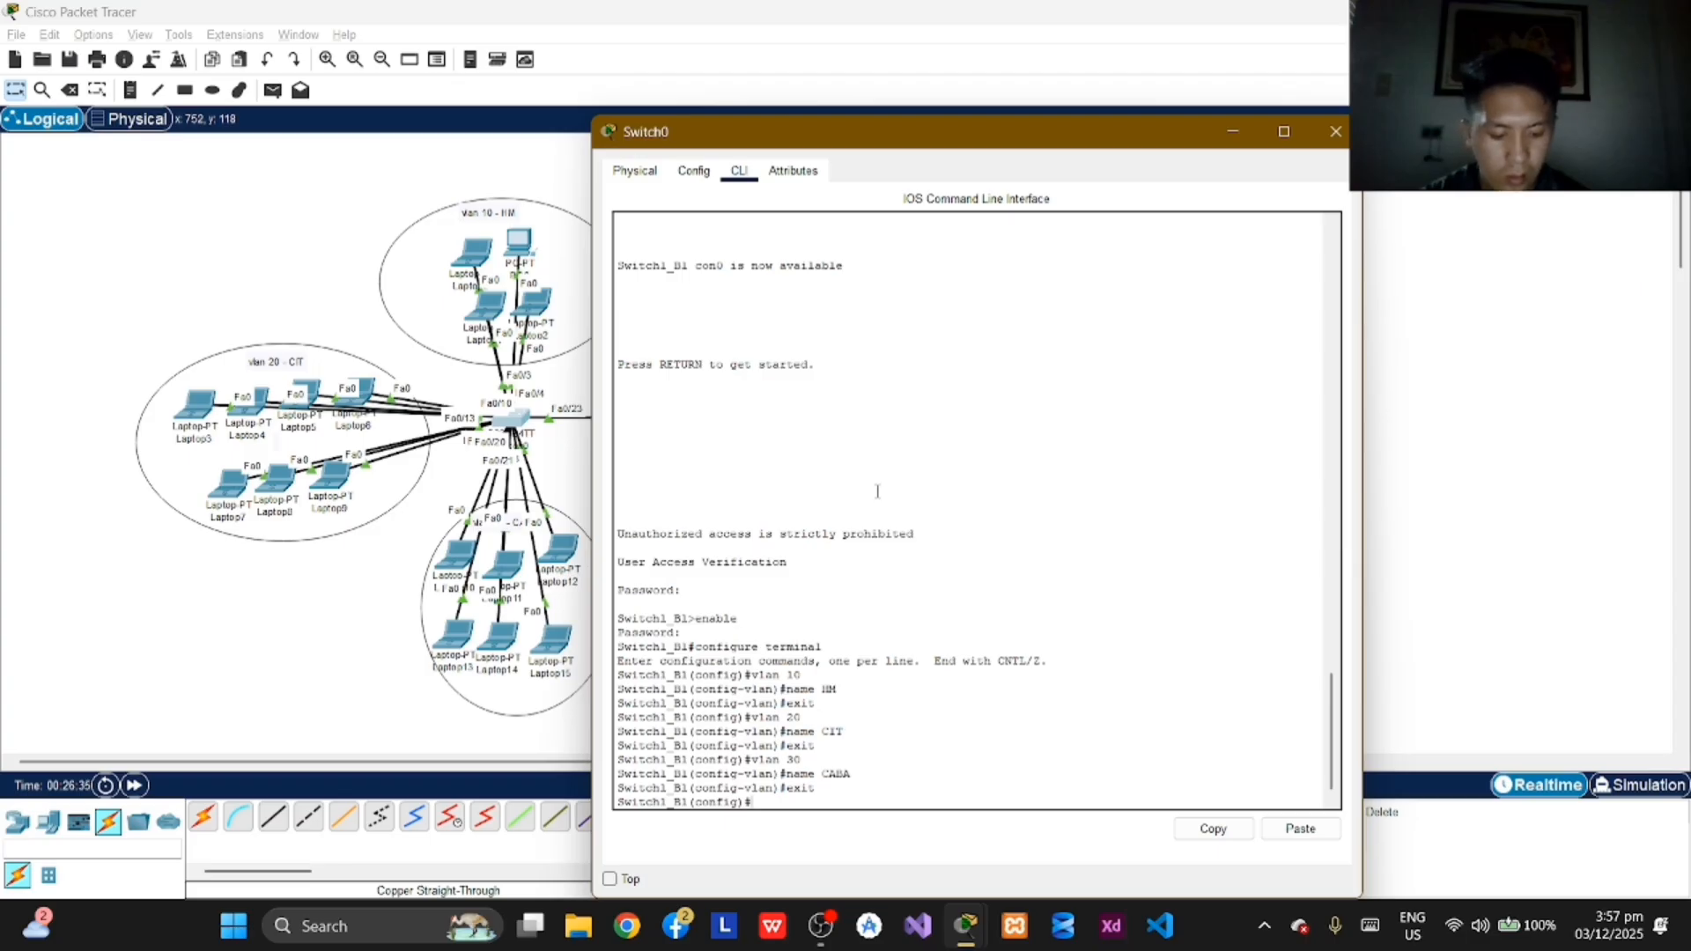
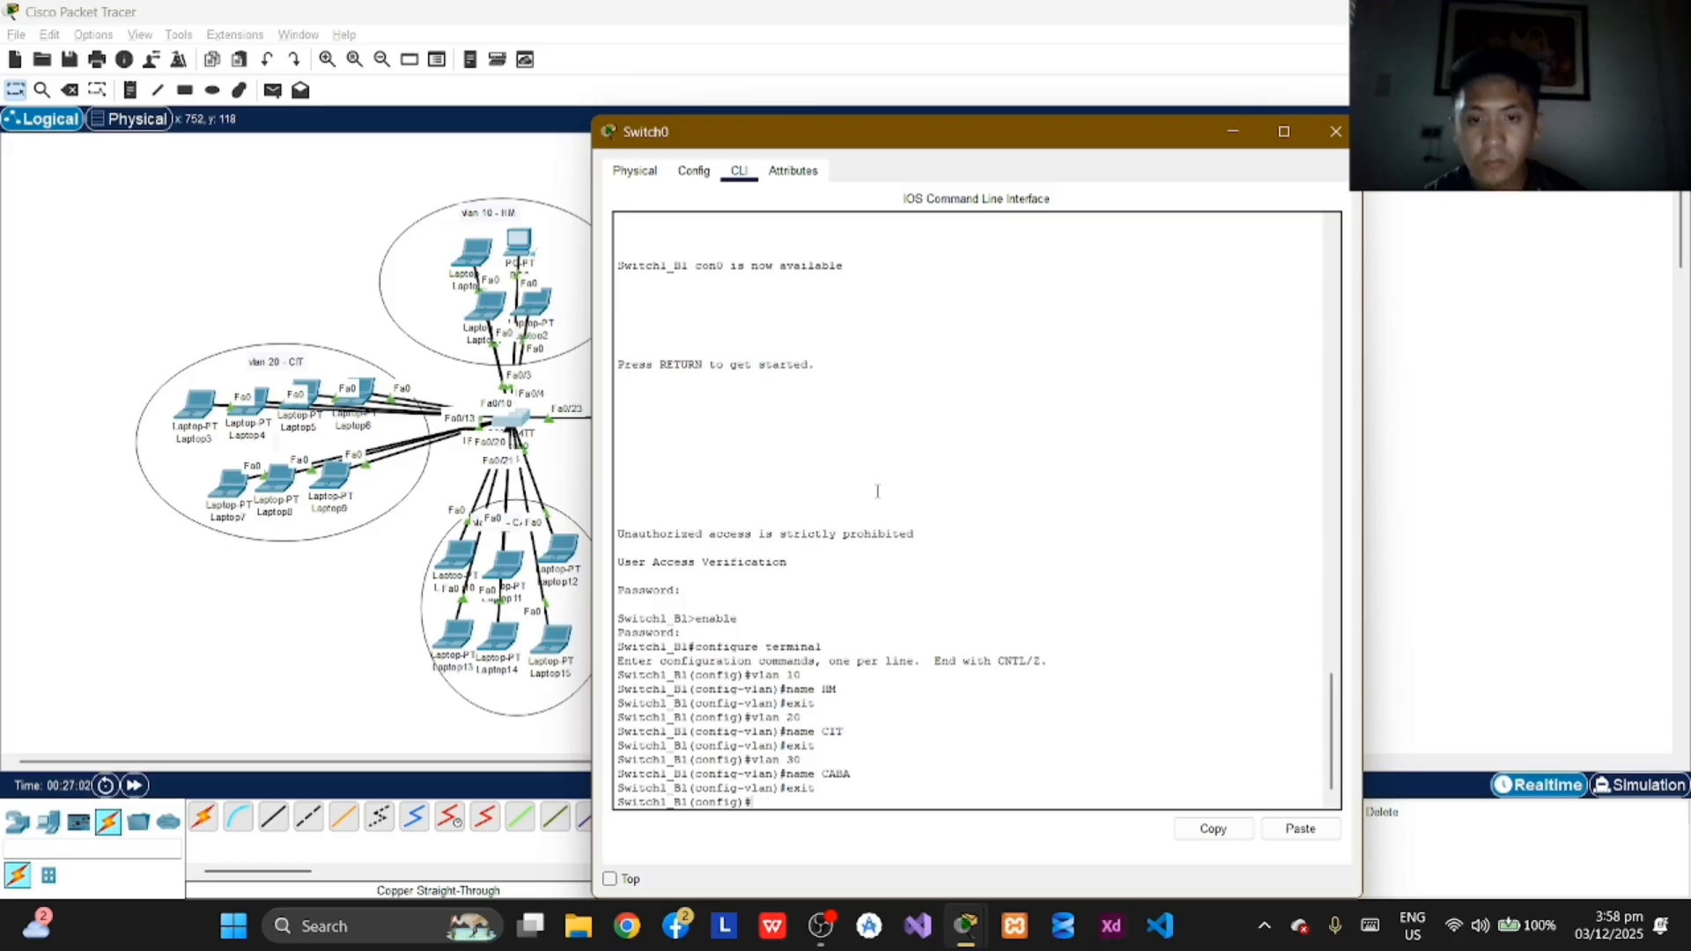
Step: Exit global configuration mode on Switch1_B1 and log out of the console session with exit
{"action": "type", "text": "exit"}
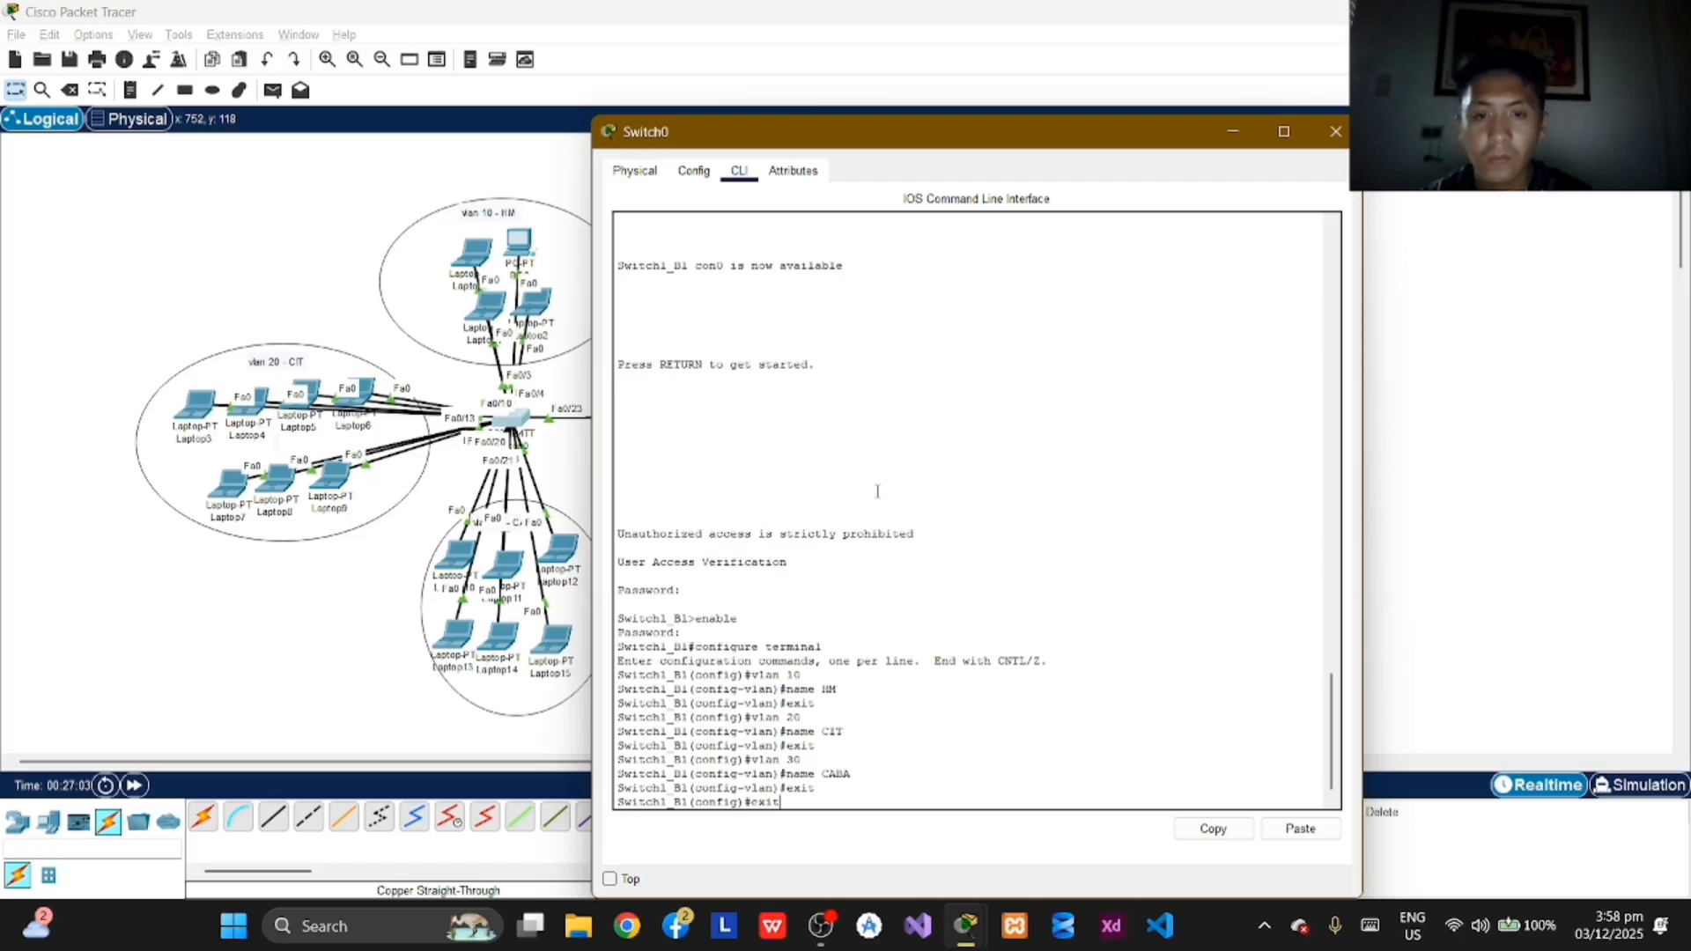
{"action": "key", "text": "Return"}
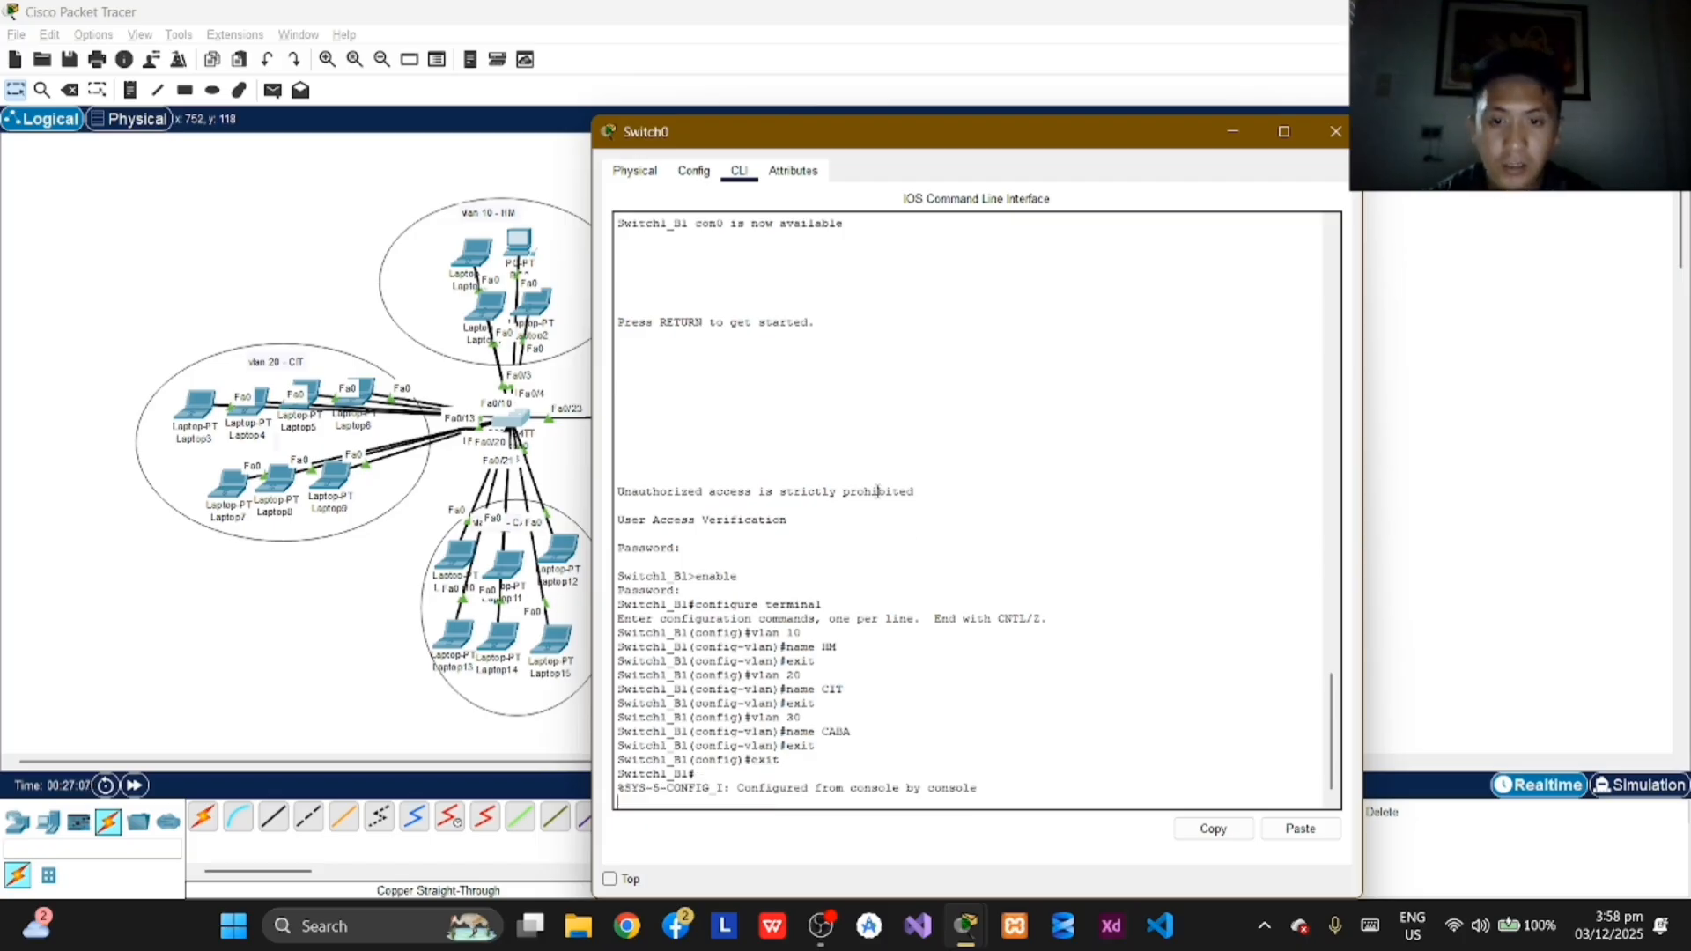
{"action": "key", "text": "Return"}
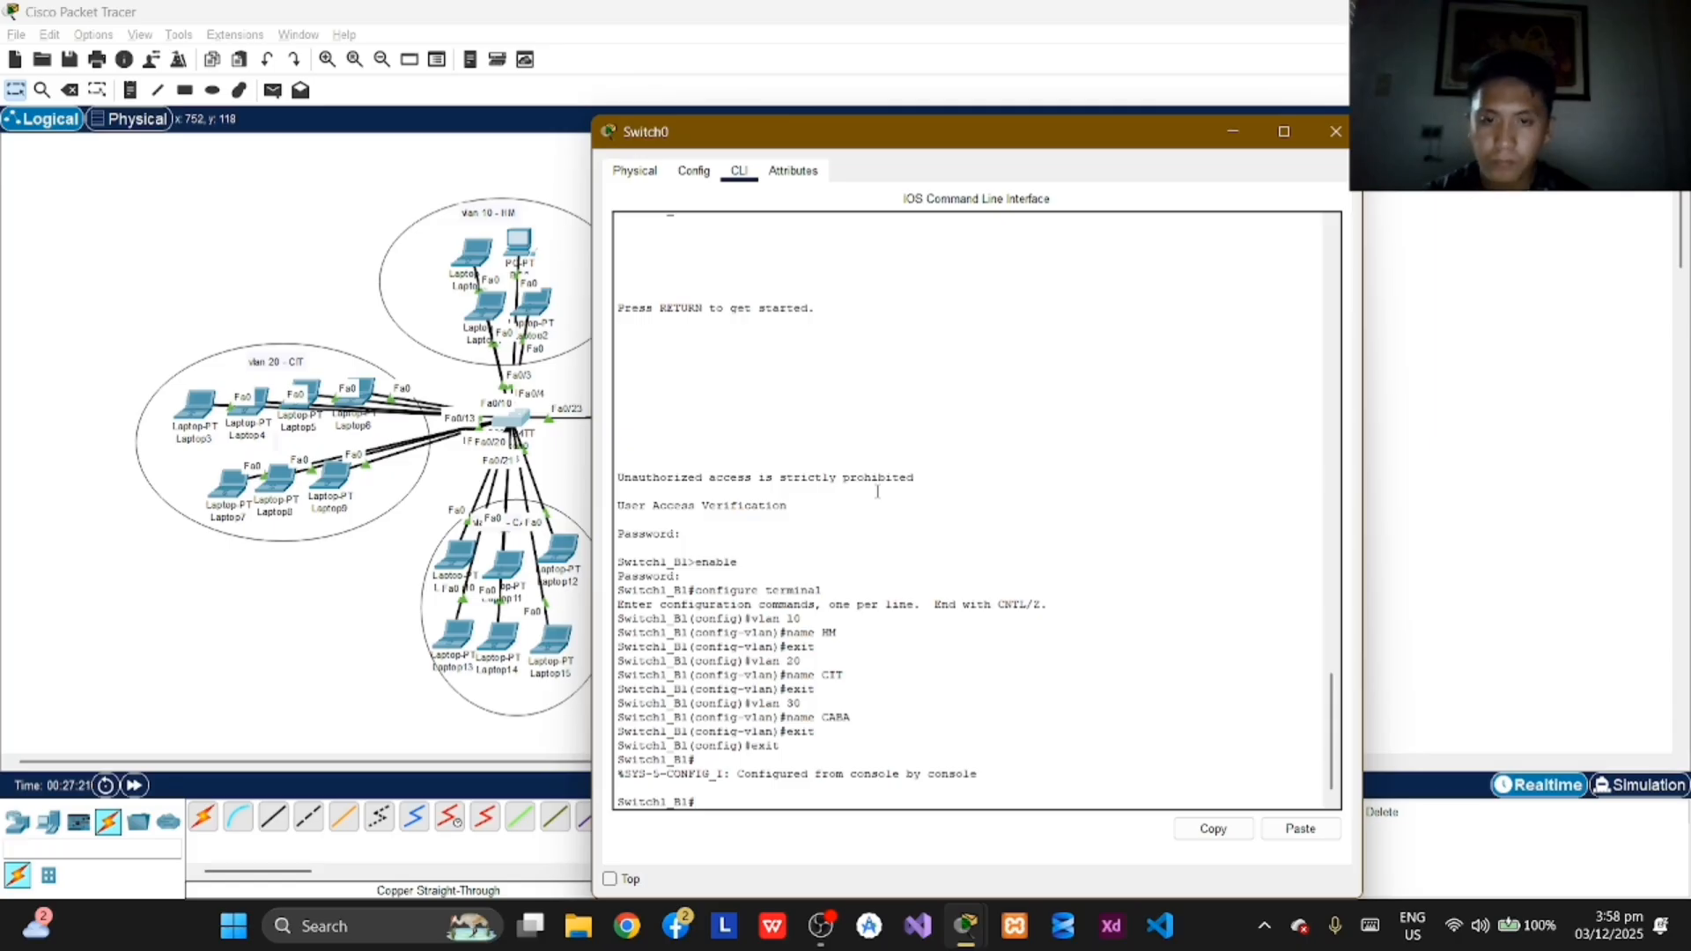
{"action": "type", "text": "exit"}
{"action": "key", "text": "Return"}
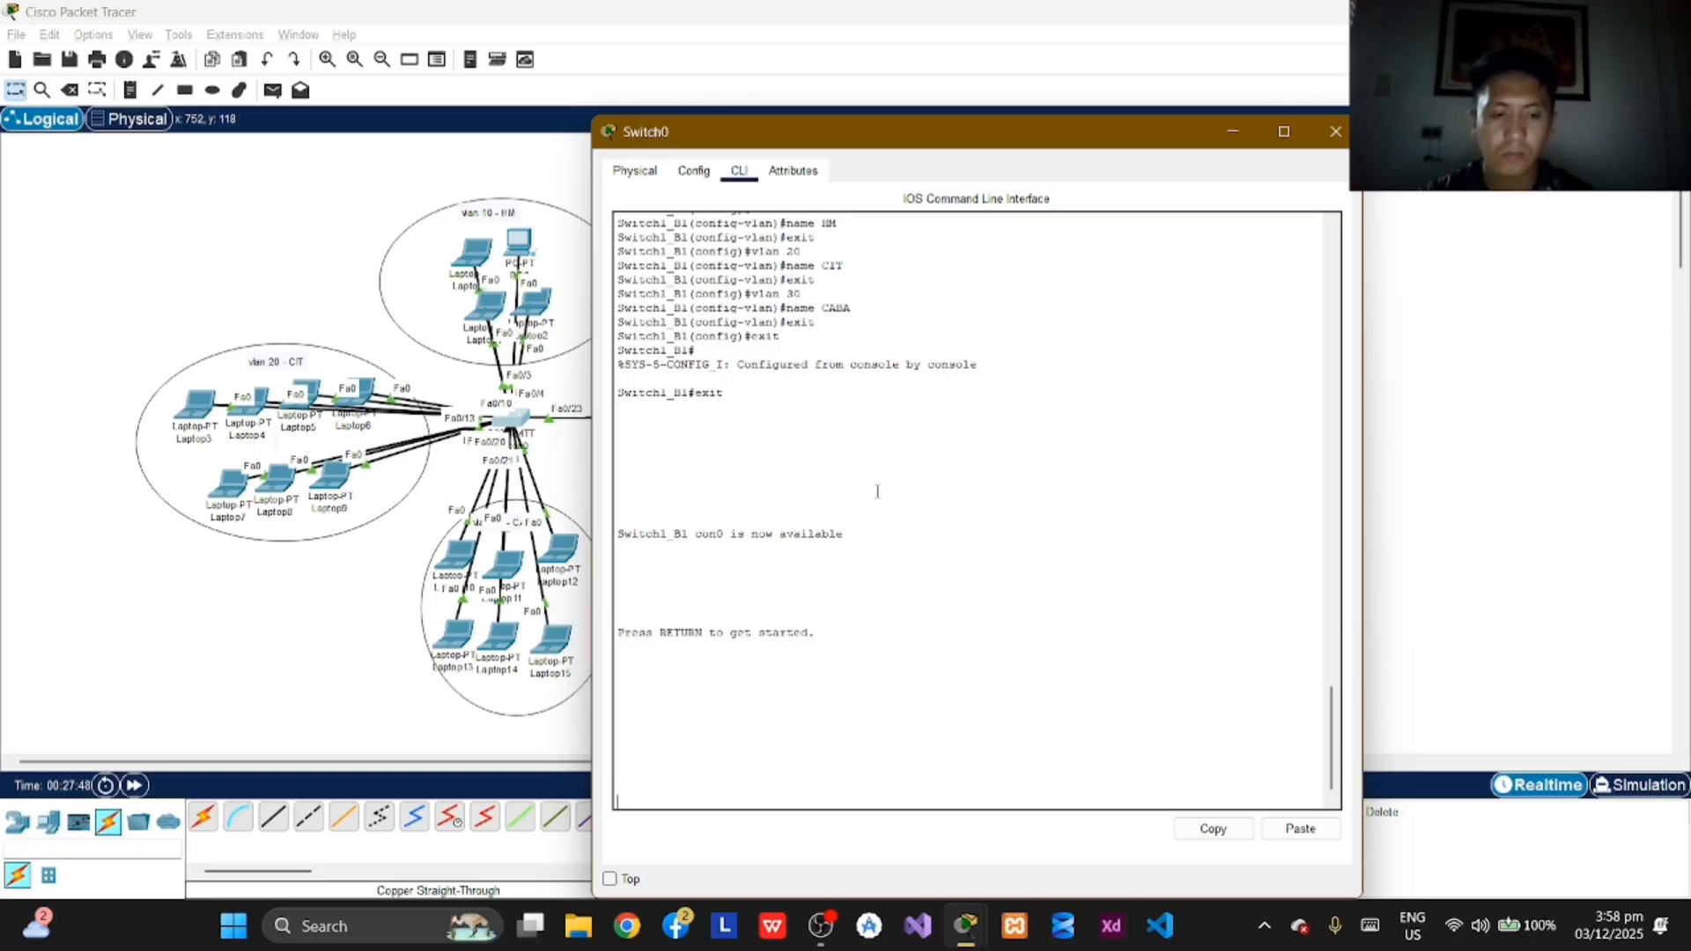
Step: Start a new console session on Switch1_B1 and log in with the console password
{"action": "key", "text": "Return"}
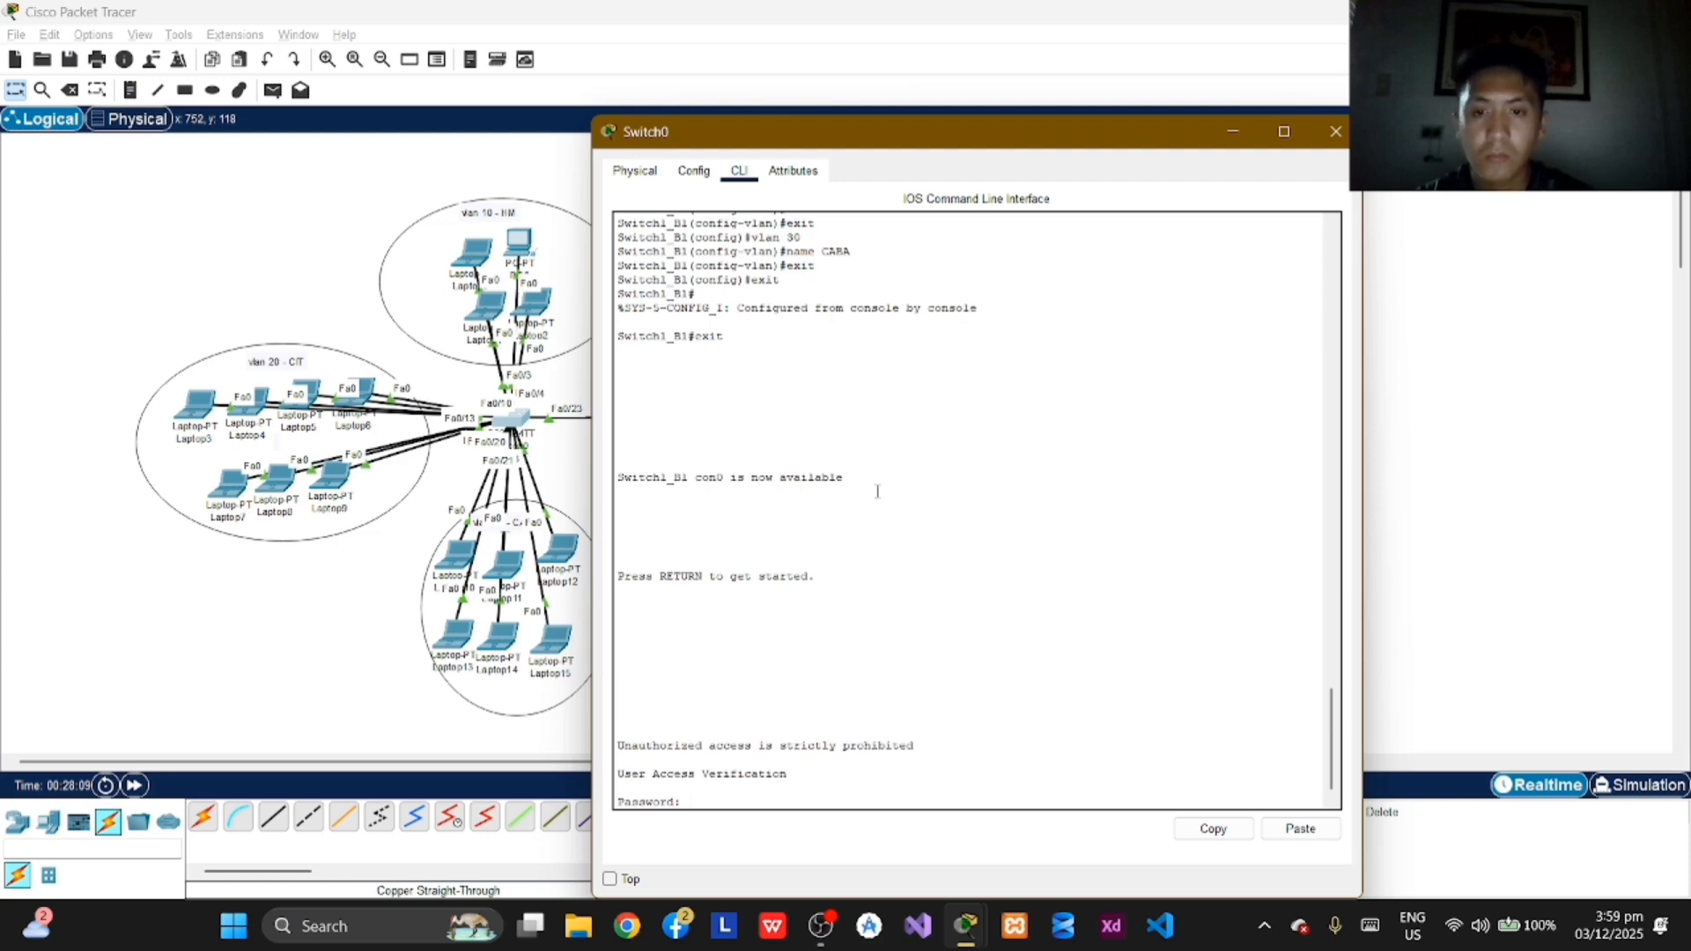
{"action": "key", "text": "Return"}
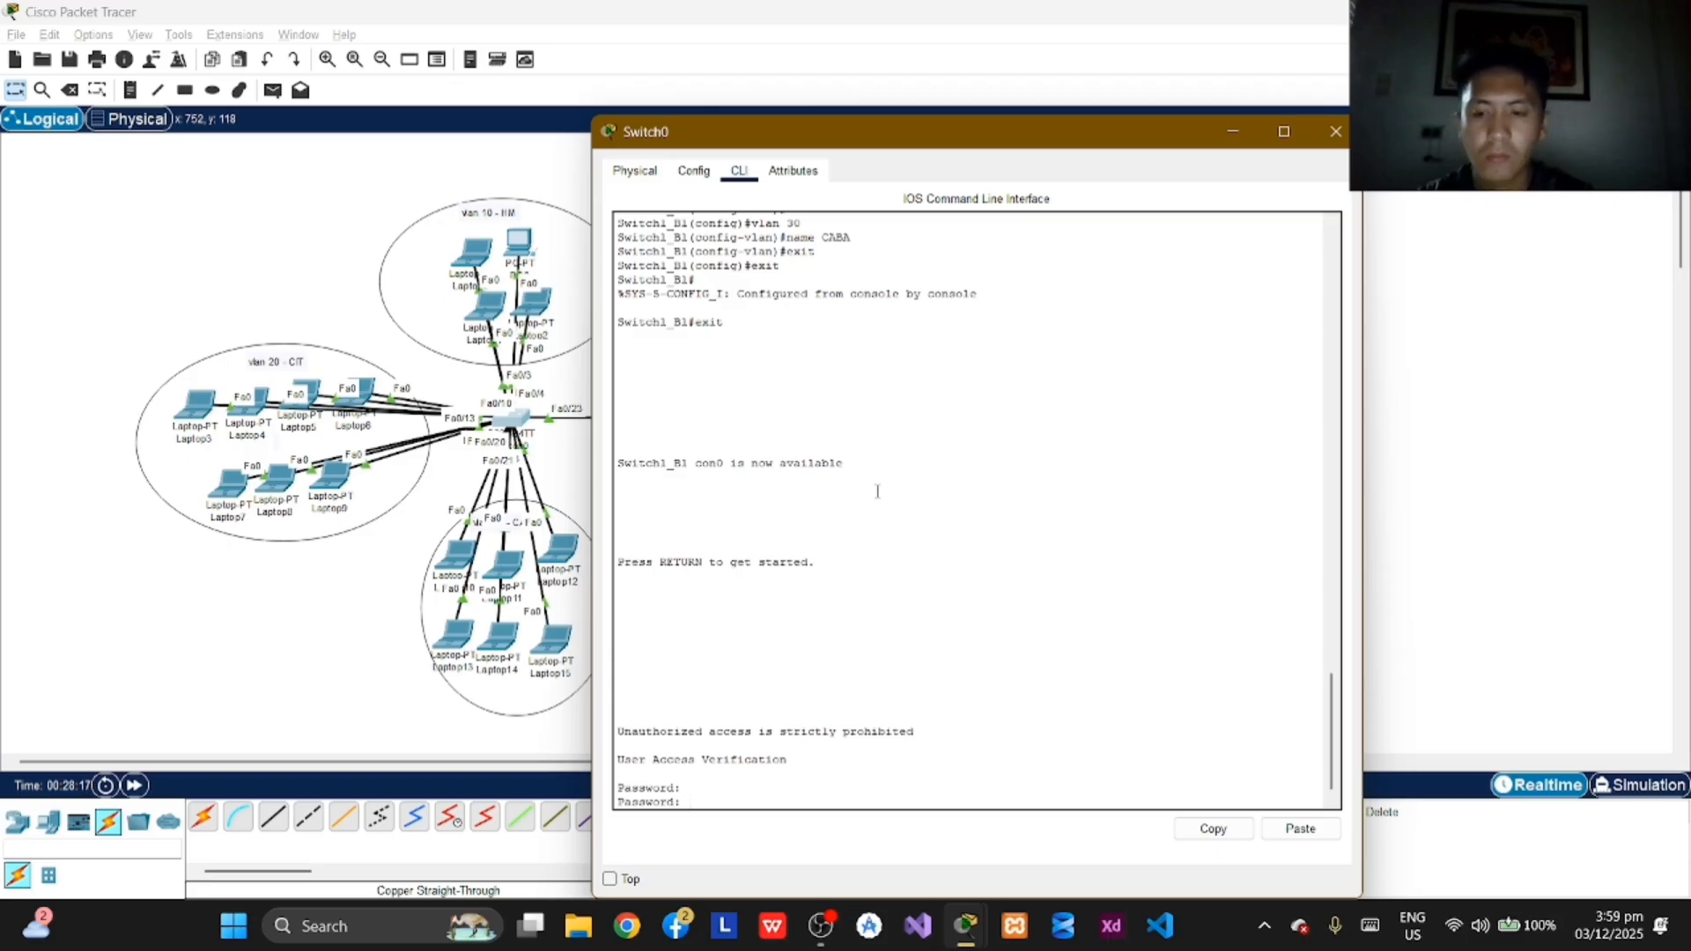
{"action": "key", "text": "Return"}
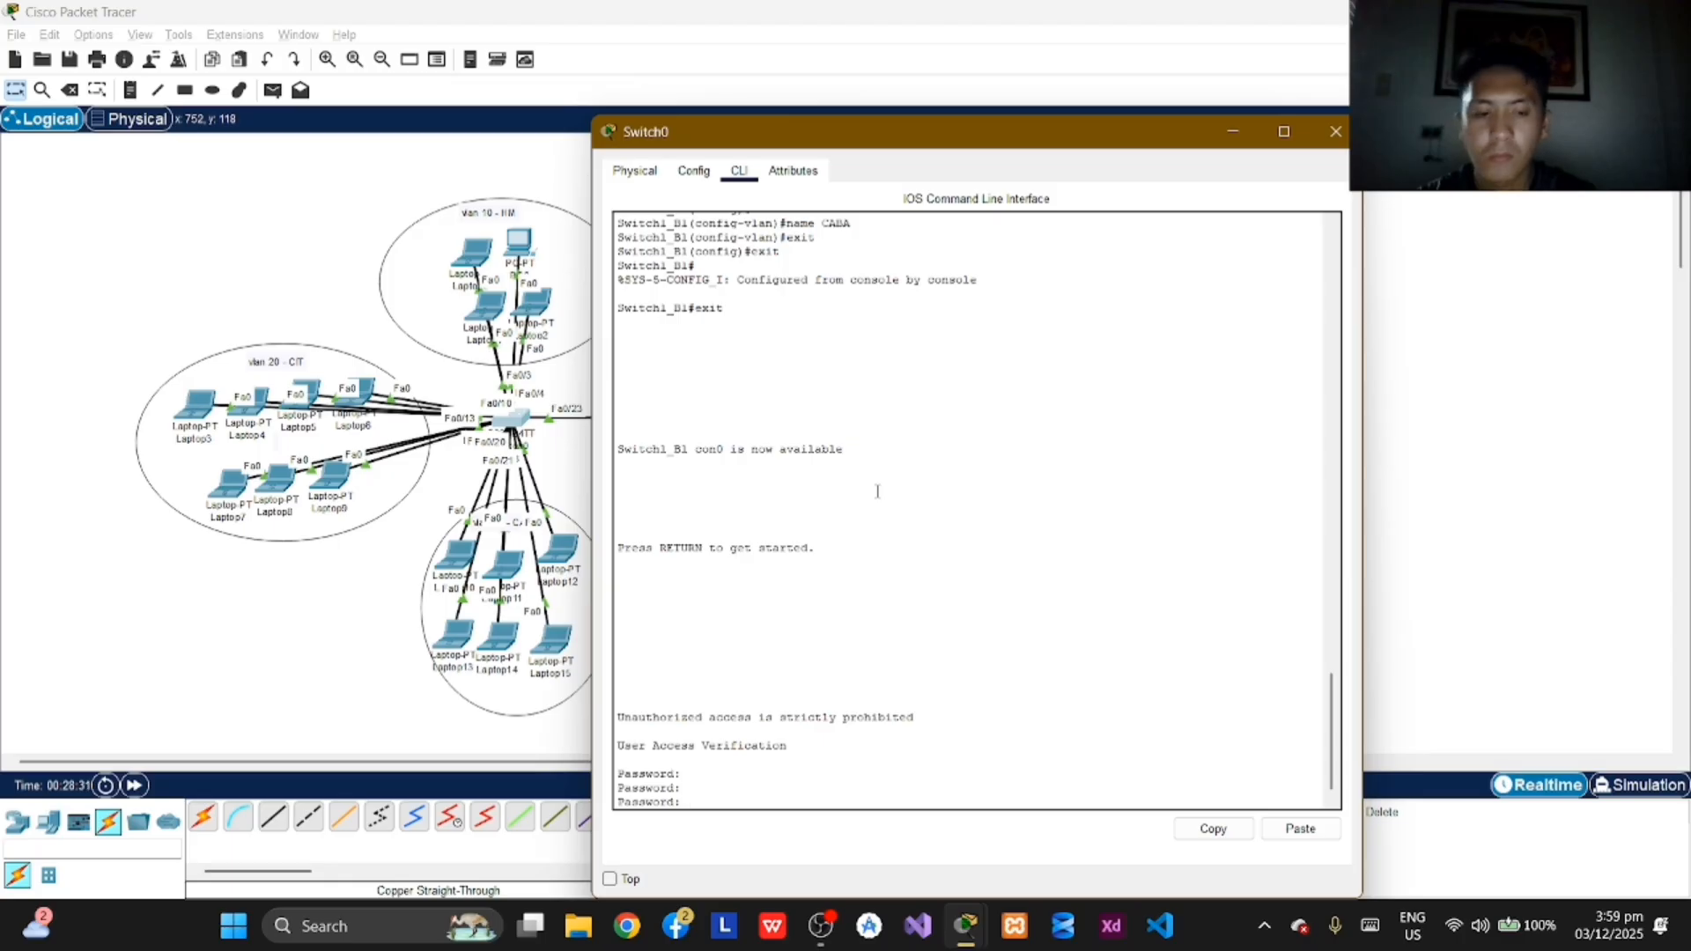
{"action": "key", "text": "Return"}
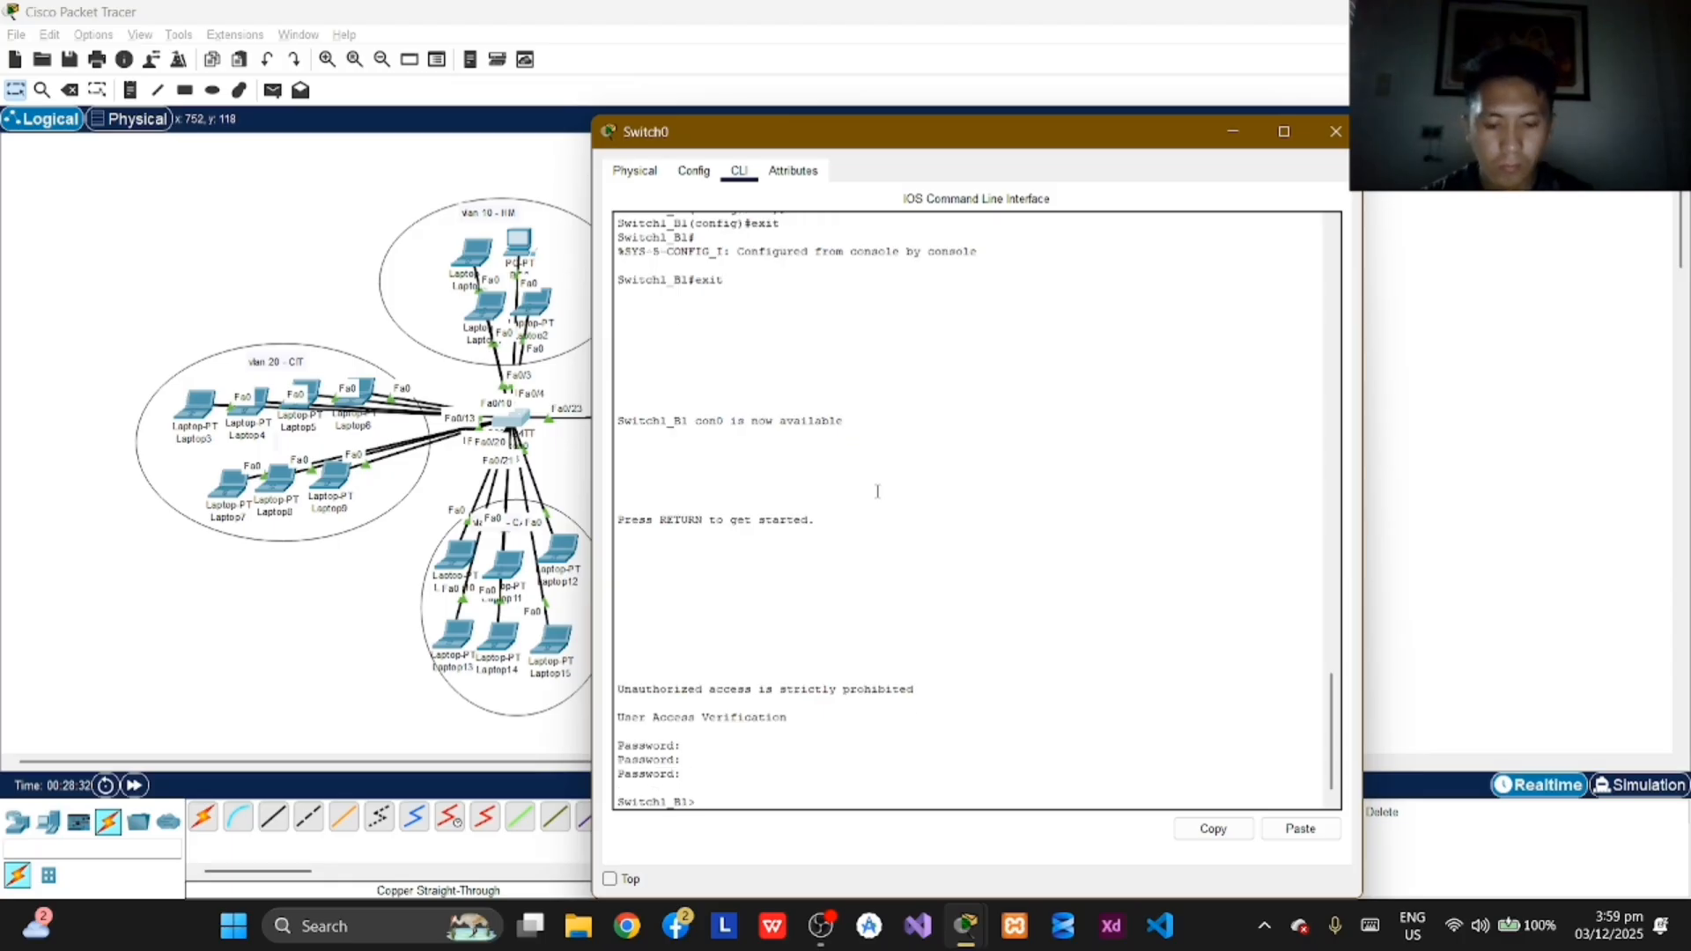
Step: Enter privileged EXEC mode on Switch1_B1 with enable and the privileged mode password
{"action": "type", "text": "enab"}
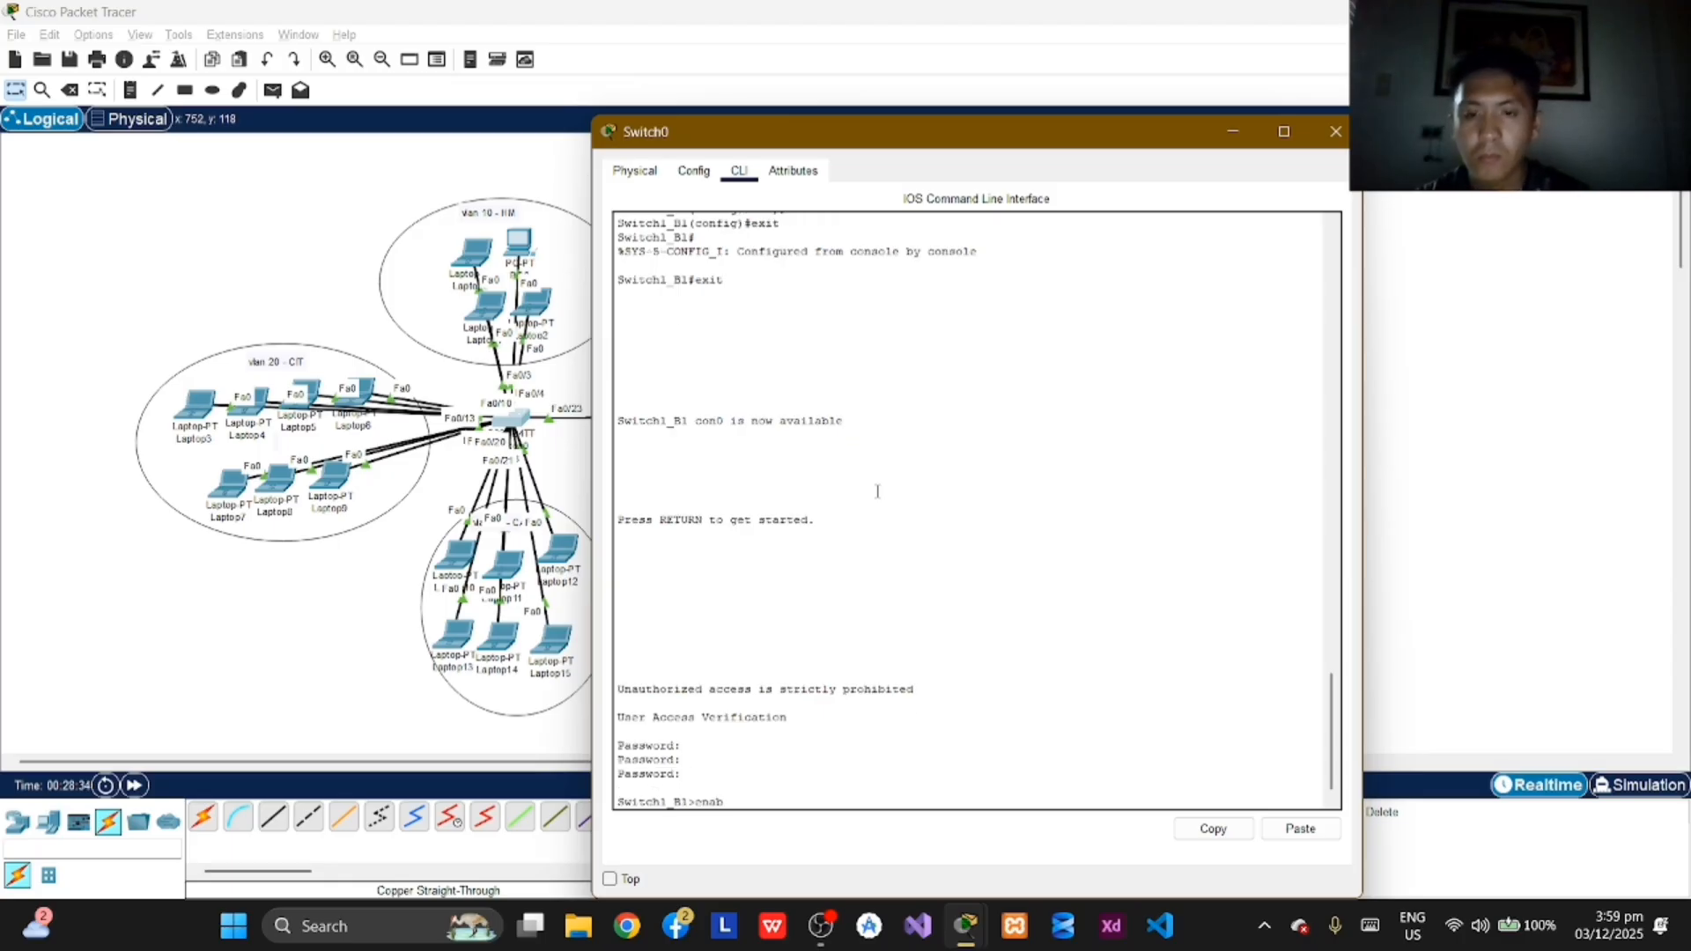
{"action": "type", "text": "le"}
{"action": "key", "text": "Return"}
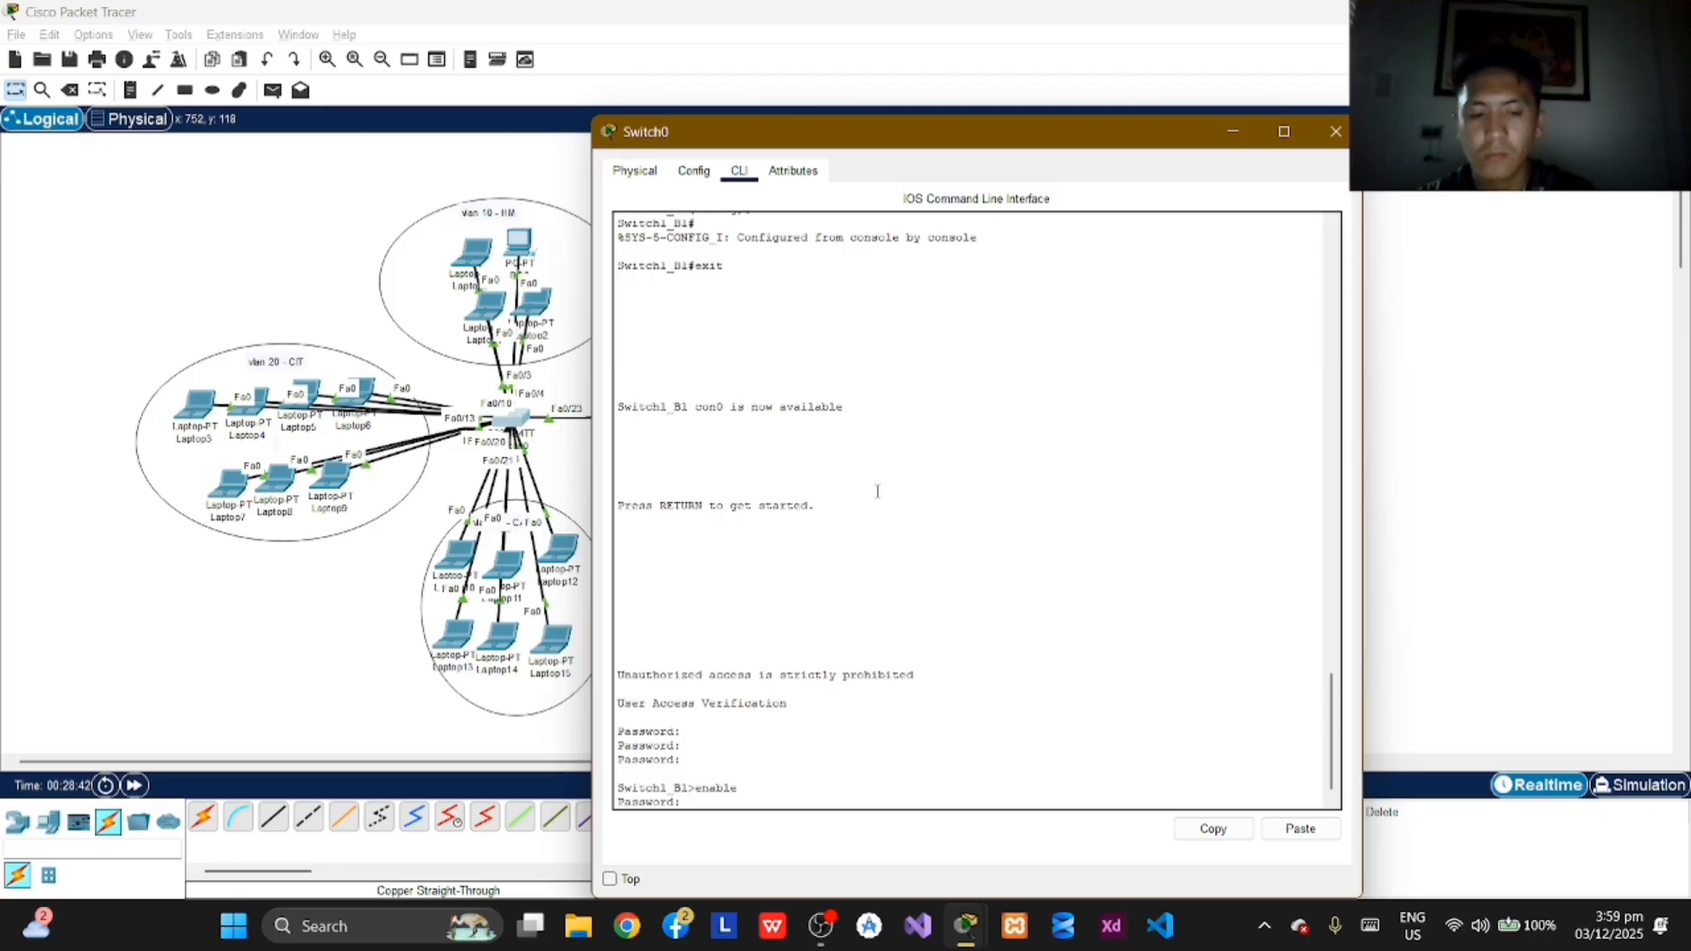
{"action": "key", "text": "Return"}
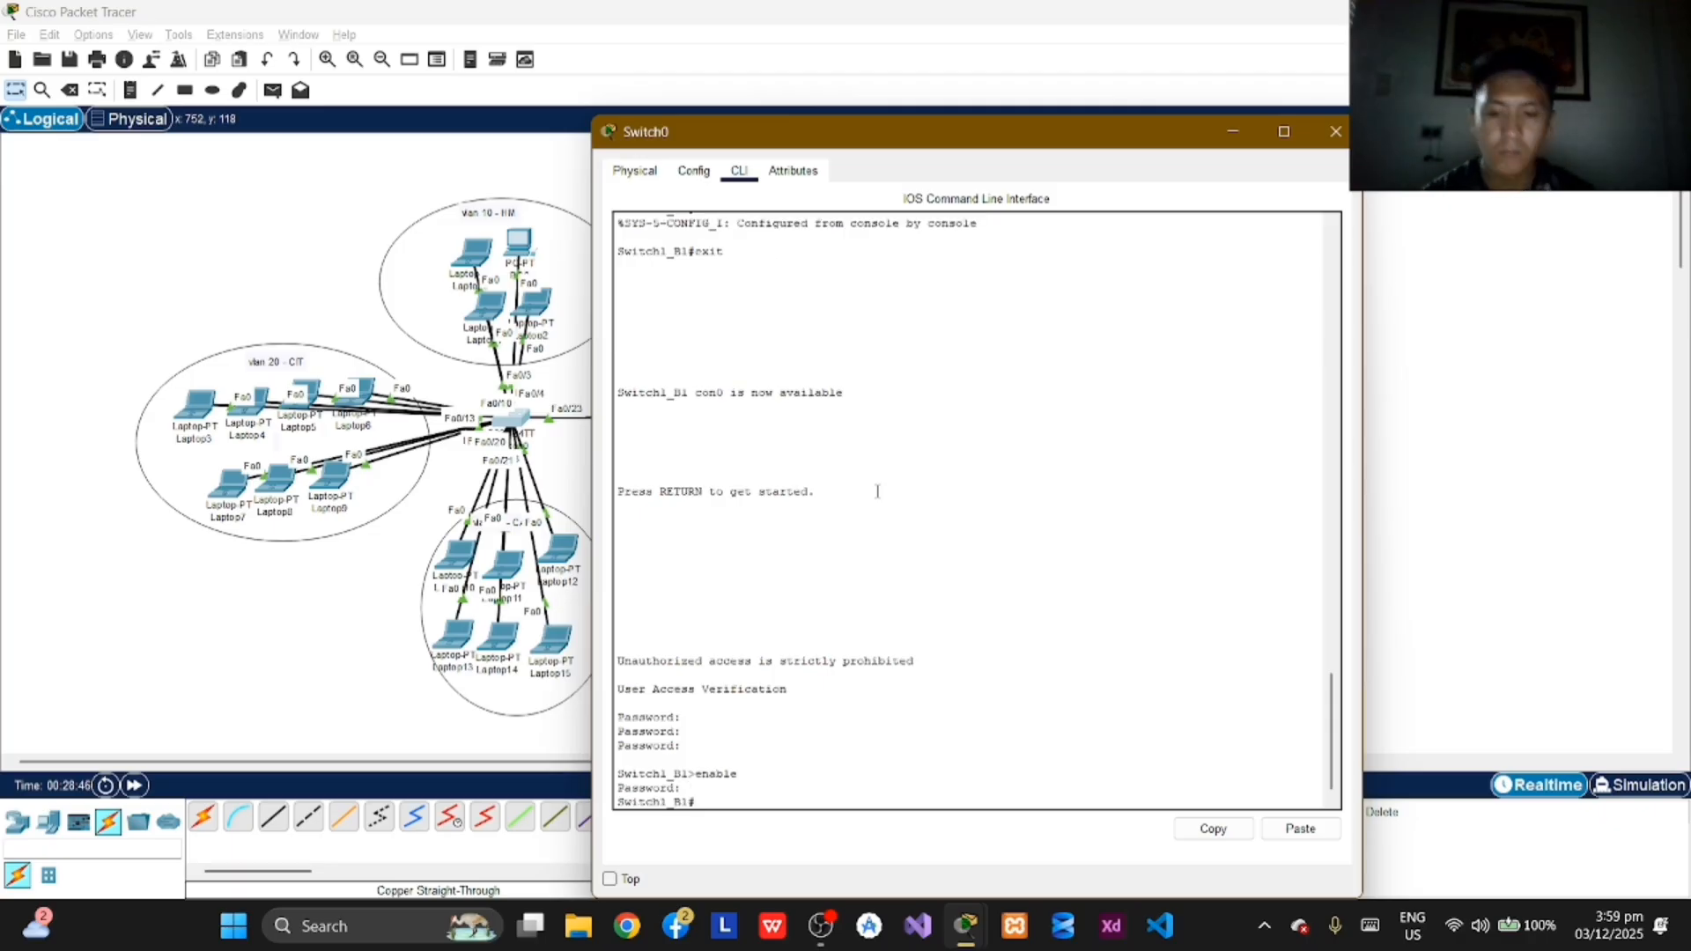
Step: Enter global configuration mode on Switch1_B1 again with configure terminal
{"action": "type", "text": "configu"}
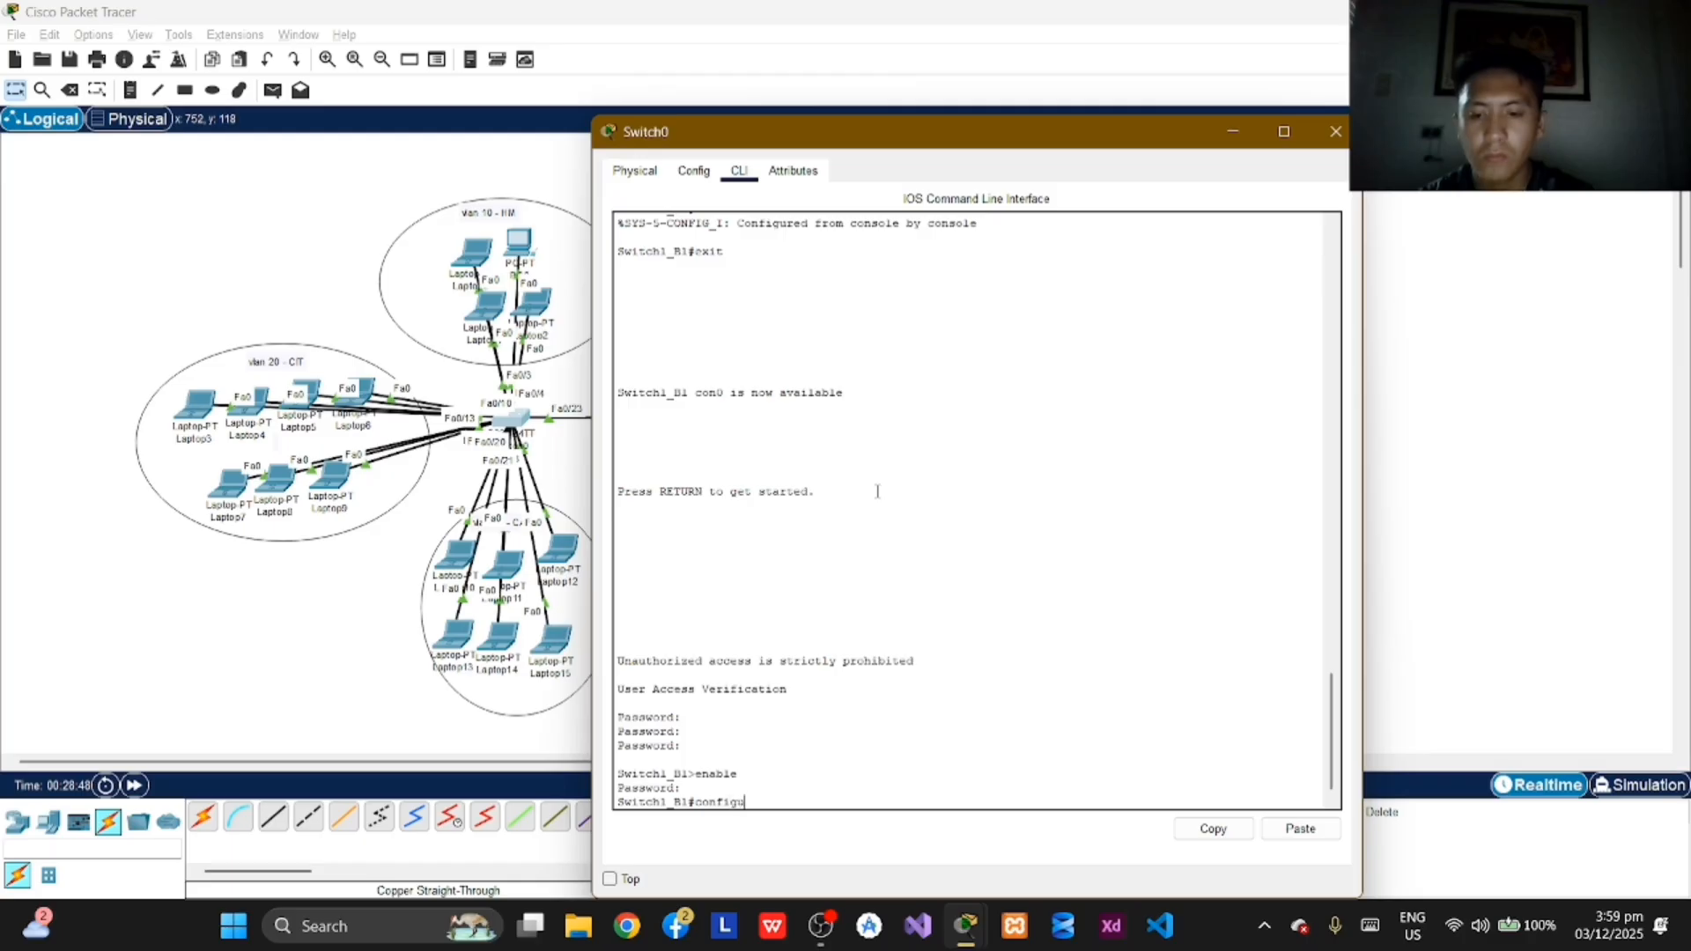
{"action": "type", "text": "re ter"}
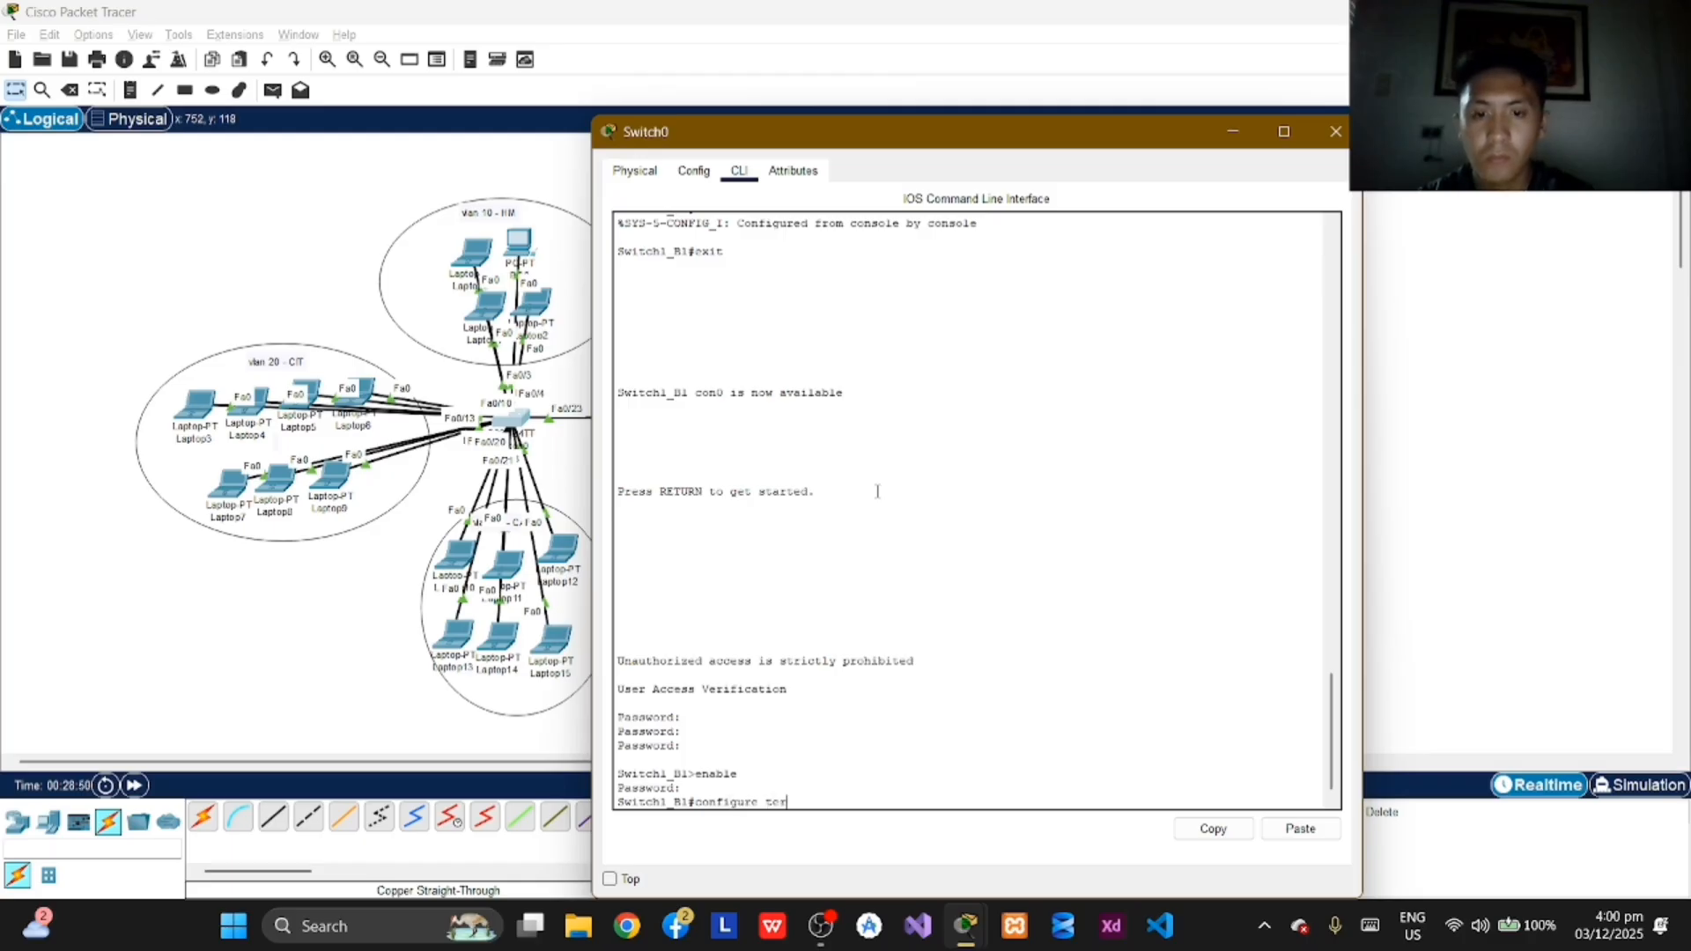
{"action": "type", "text": "minal"}
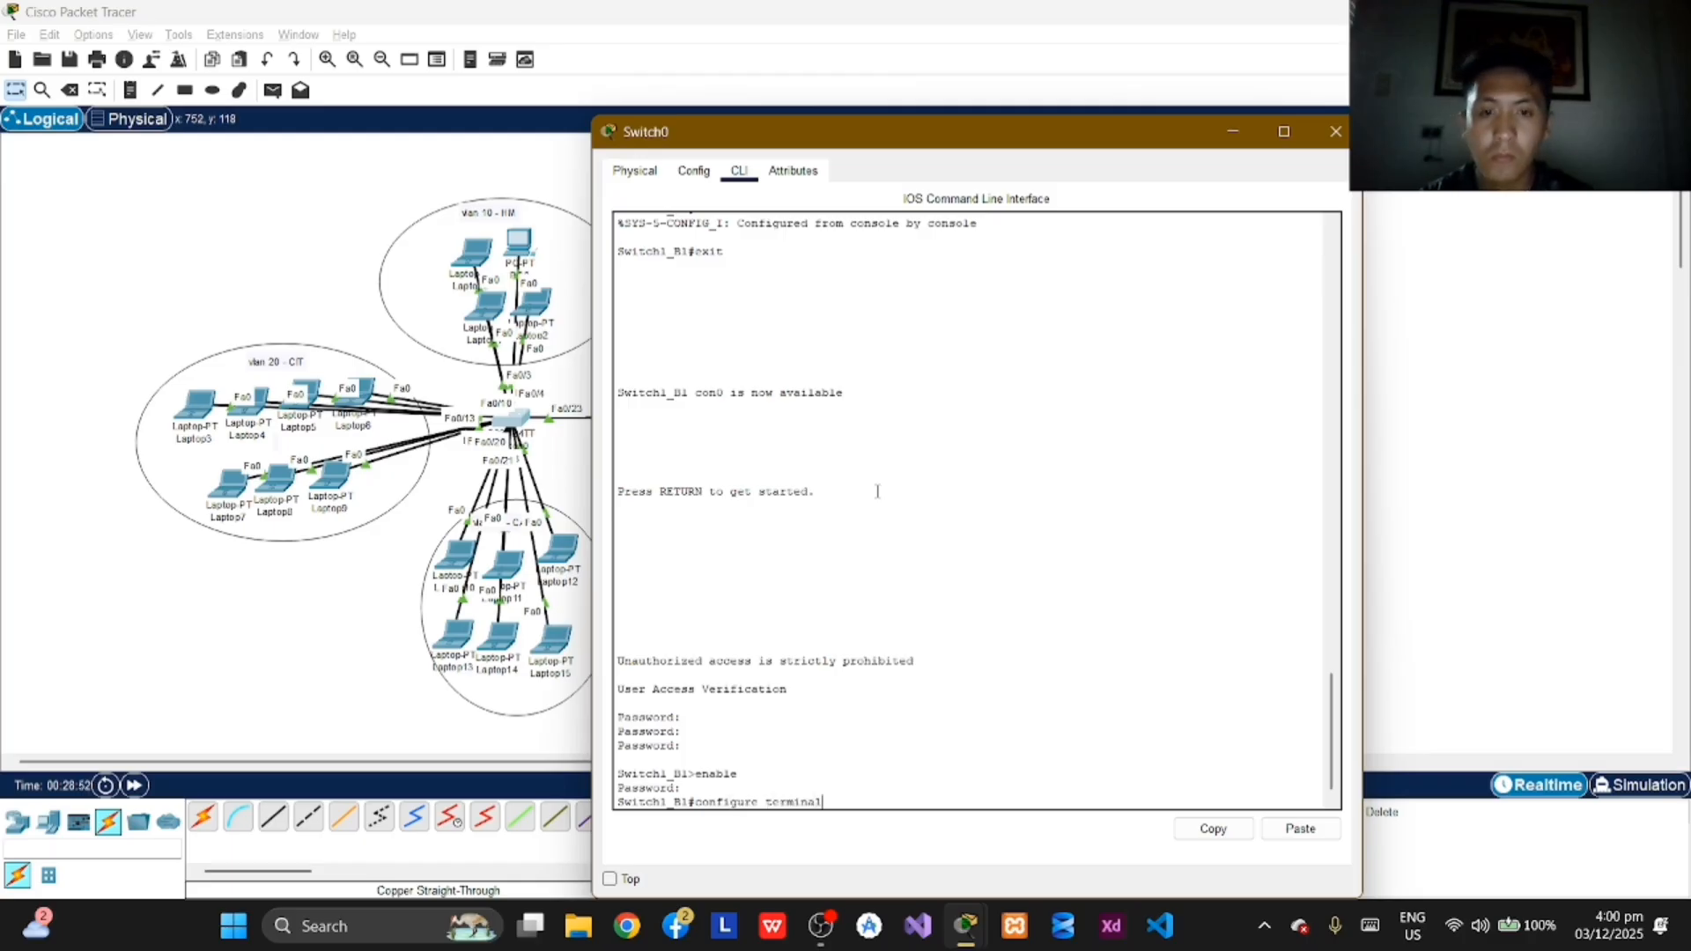
{"action": "key", "text": "Return"}
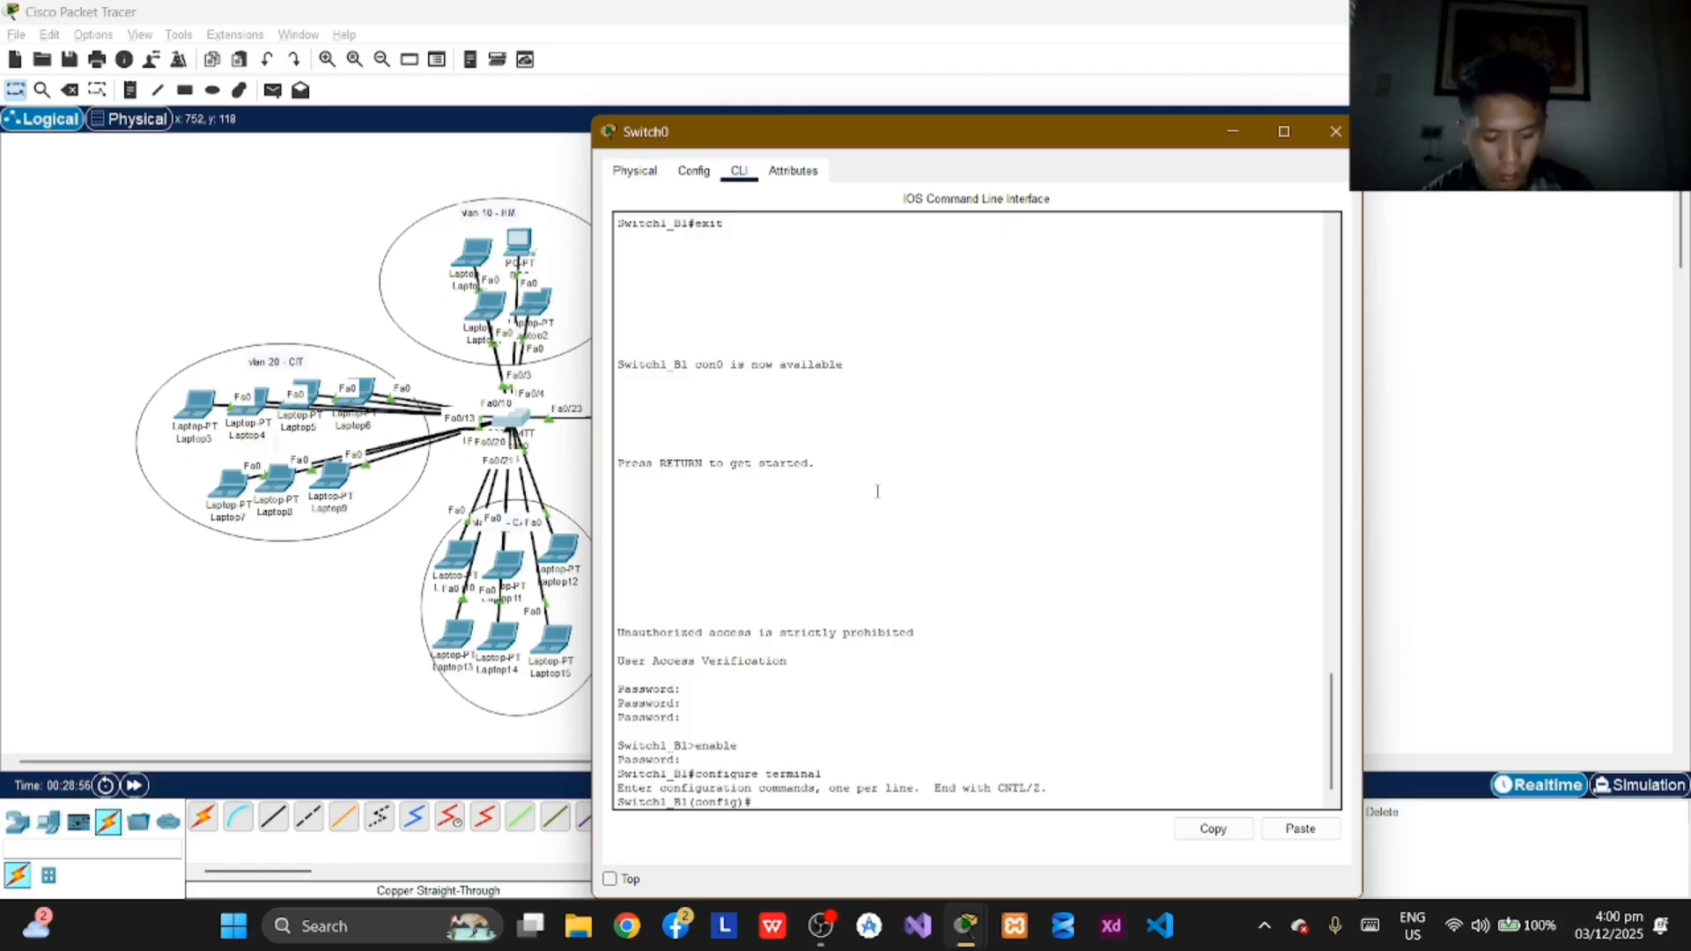
Step: Configure VLAN 10 on Switch1_B1 again with the name HM, and exit to global configuration mode
{"action": "type", "text": "v"}
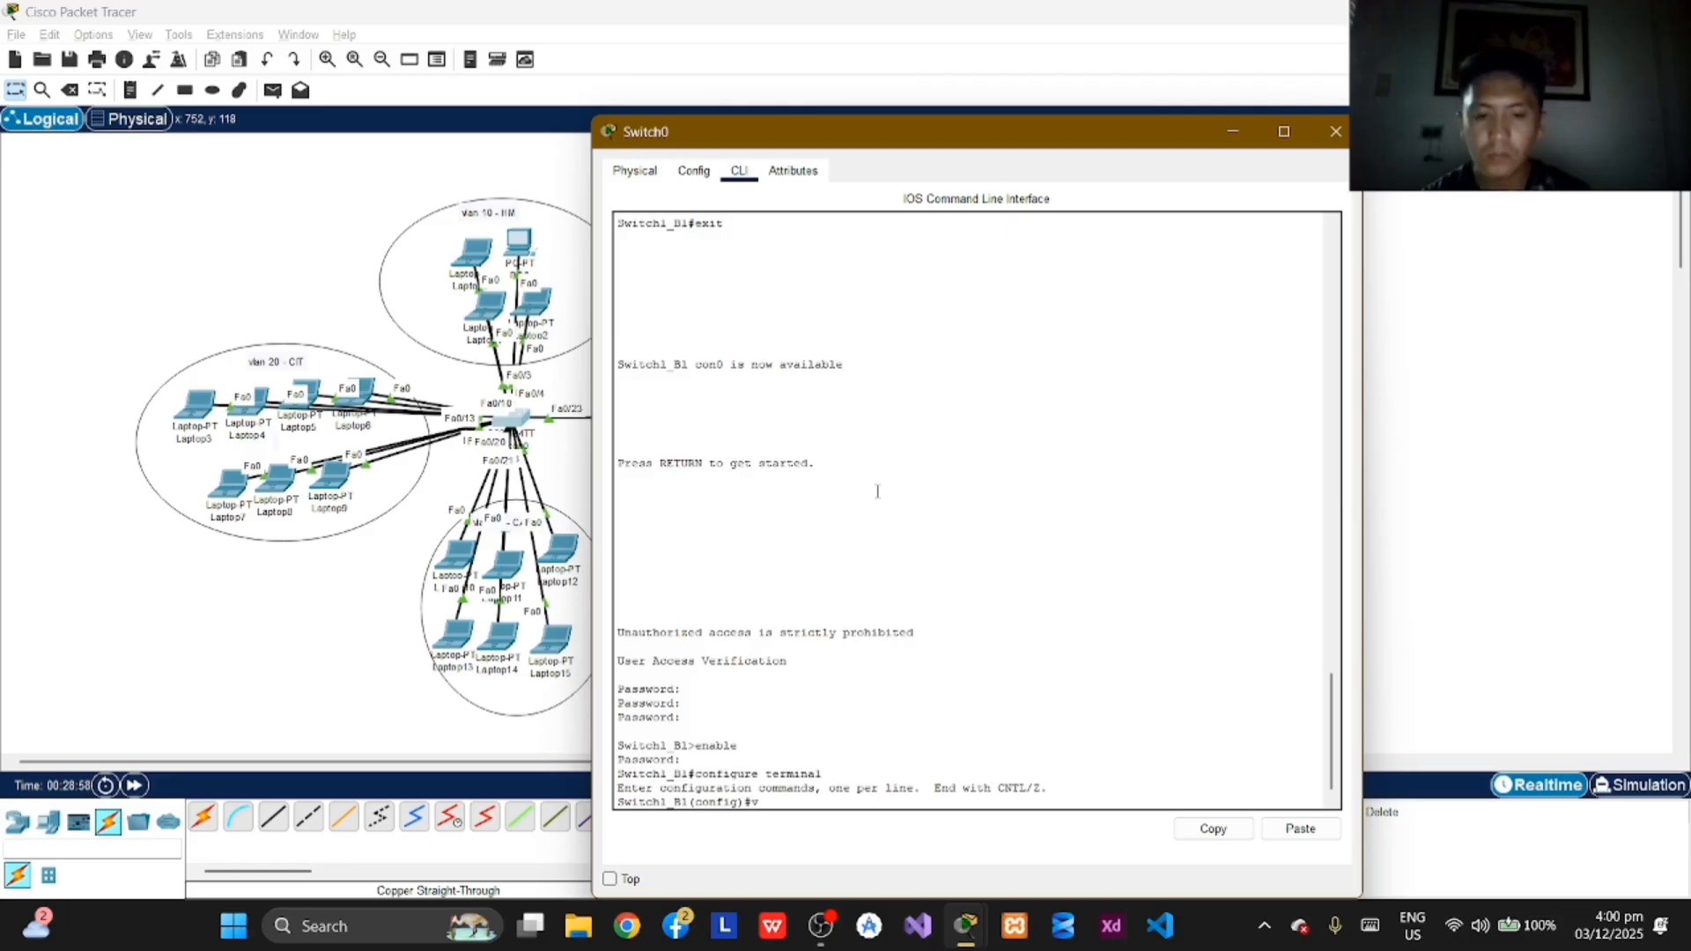
{"action": "type", "text": "lan 10"}
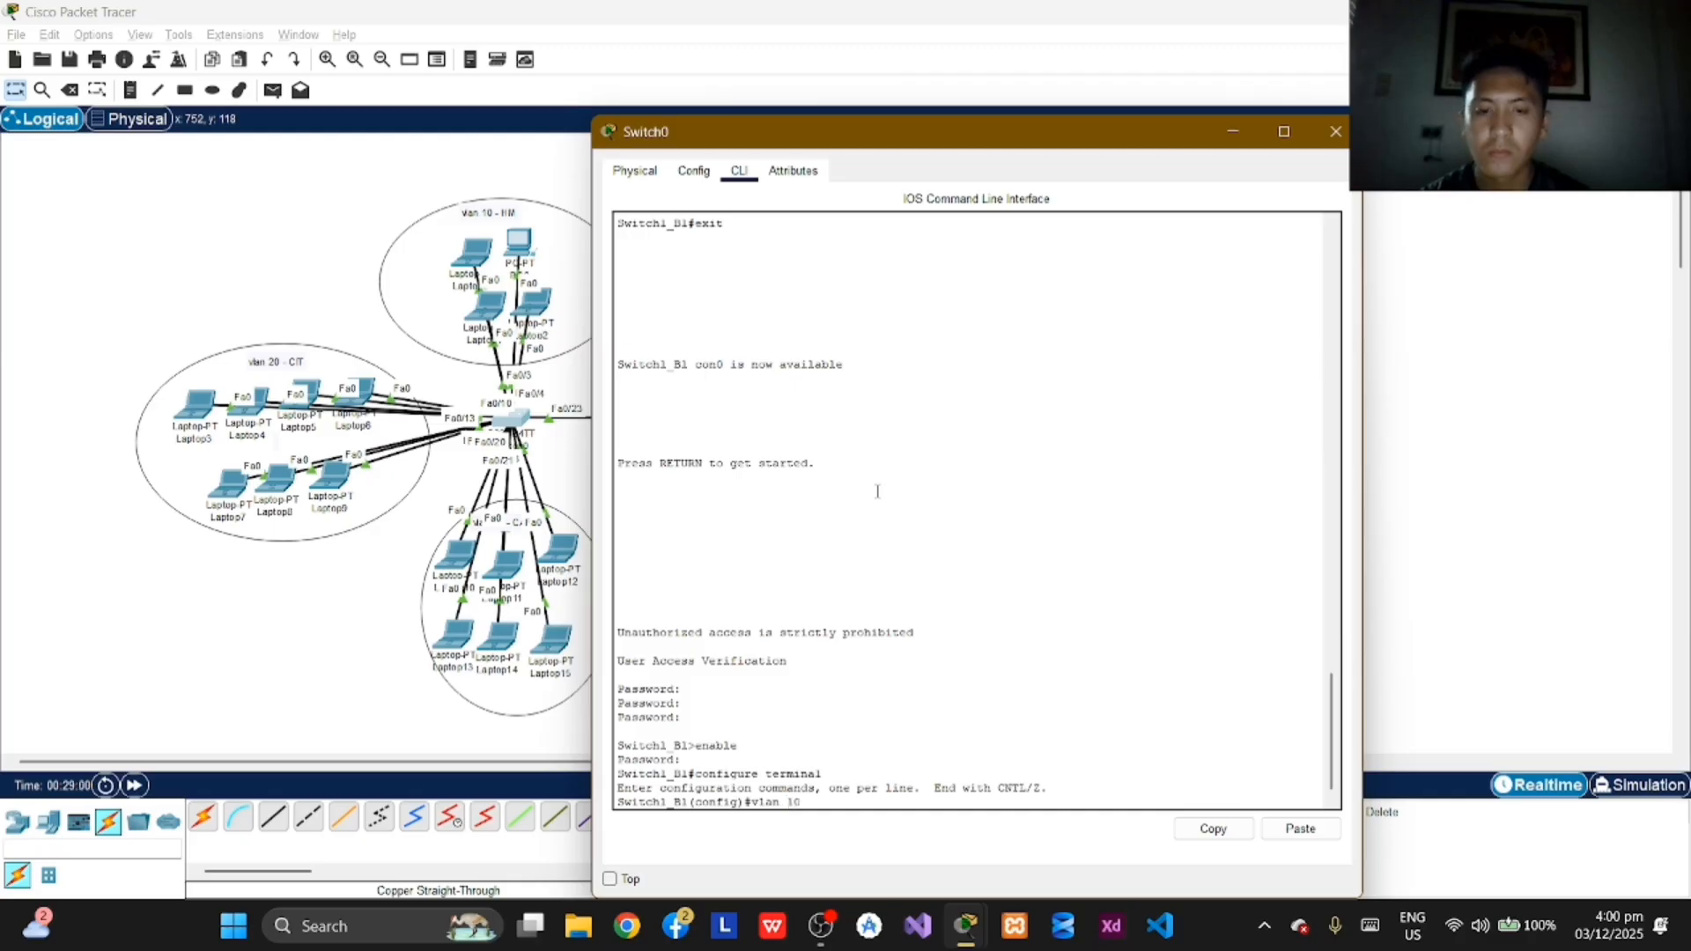
{"action": "key", "text": "Return"}
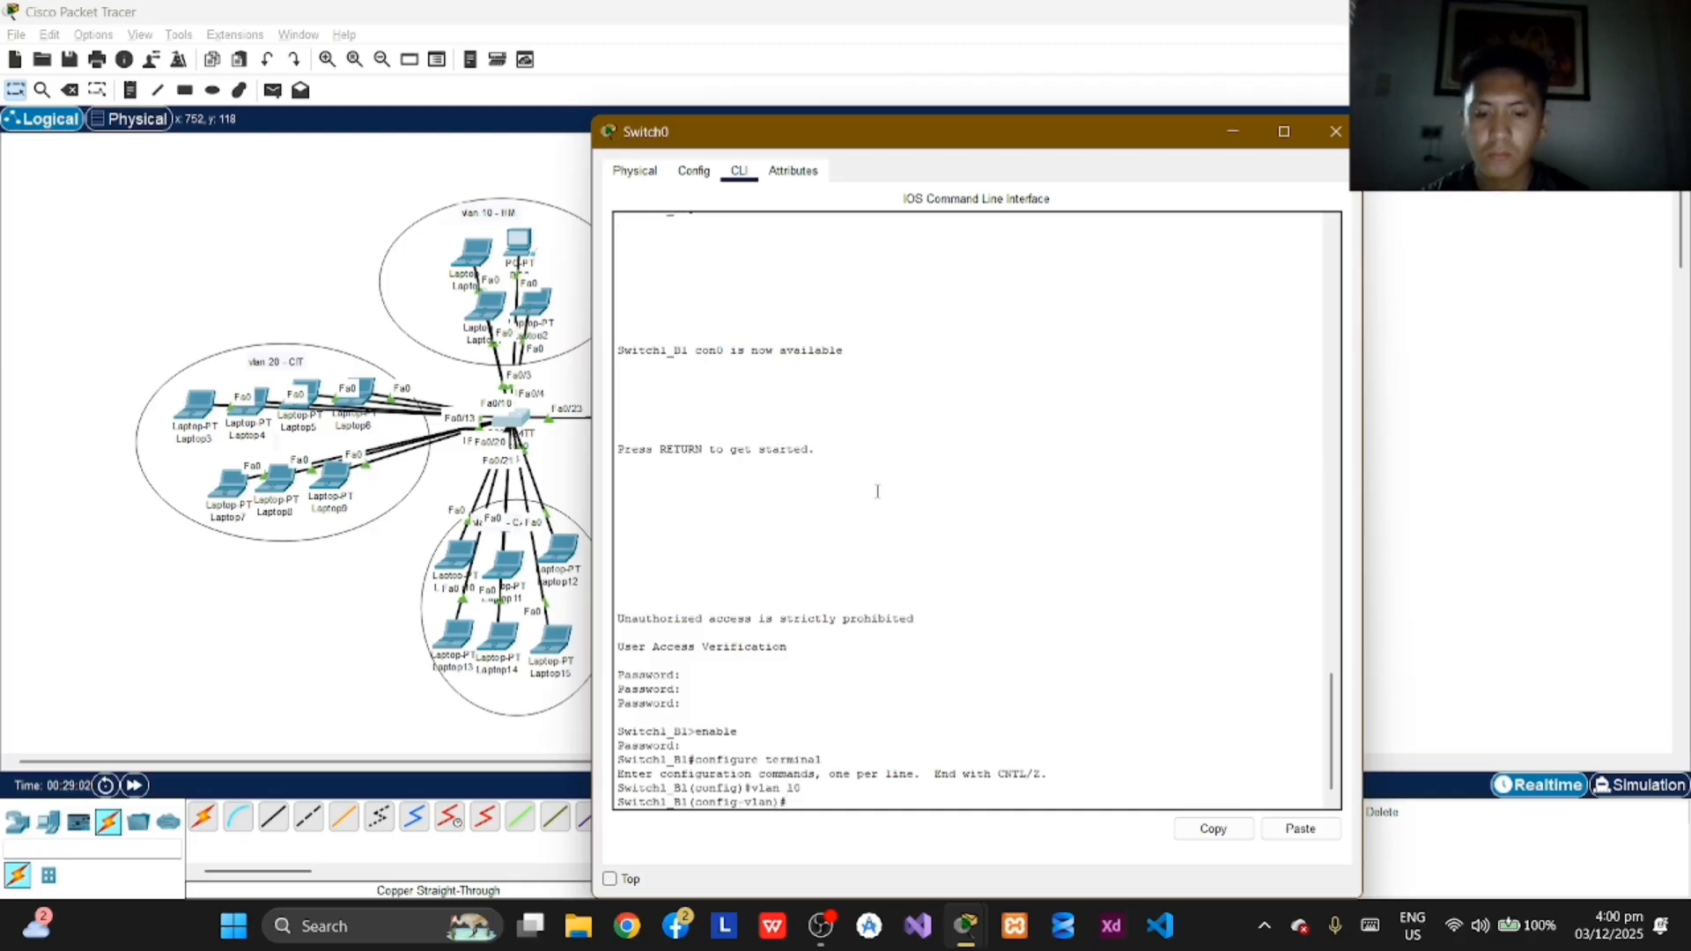
{"action": "type", "text": "n"}
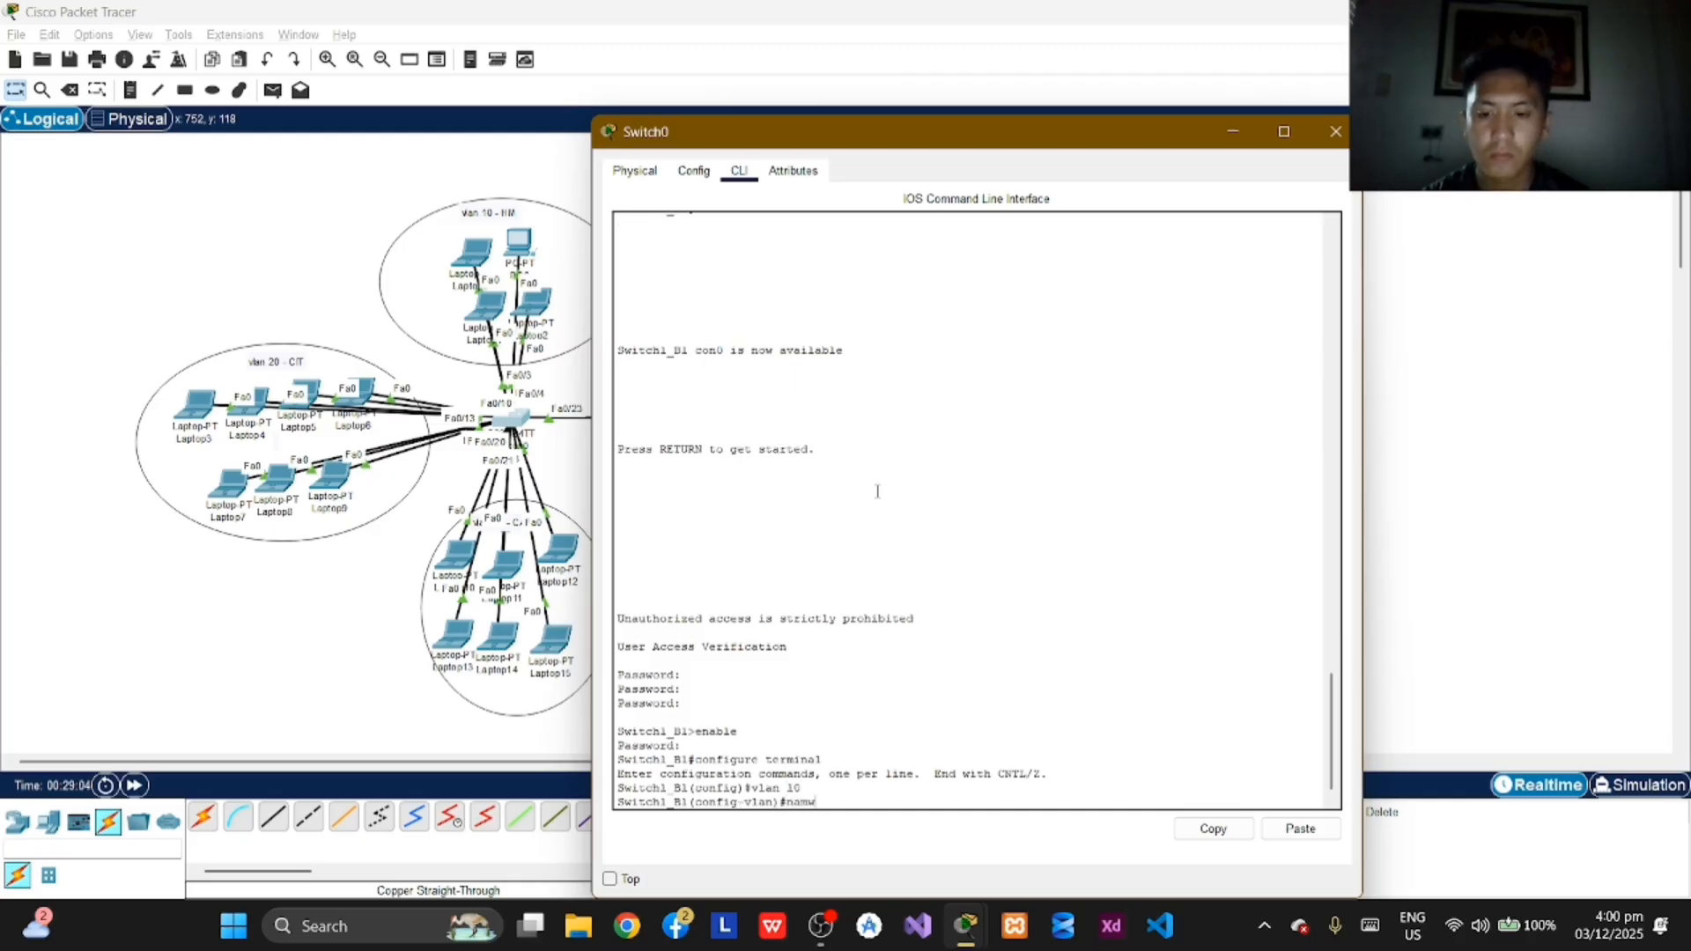
{"action": "type", "text": "ame"}
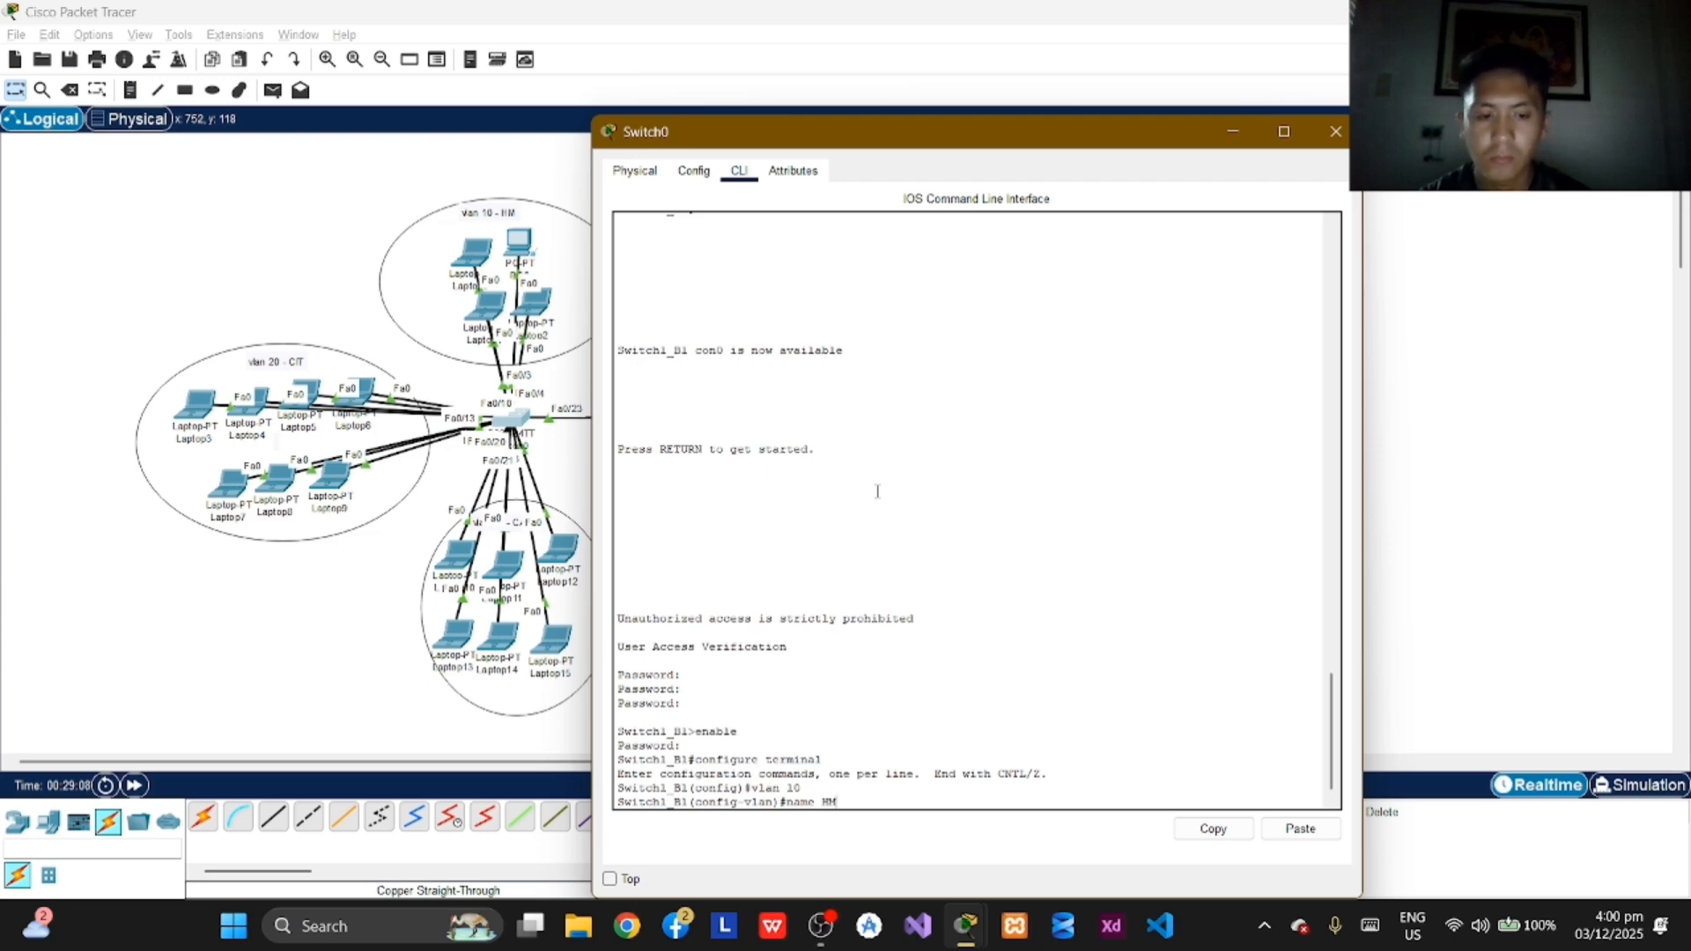
{"action": "type", "text": " HM"}
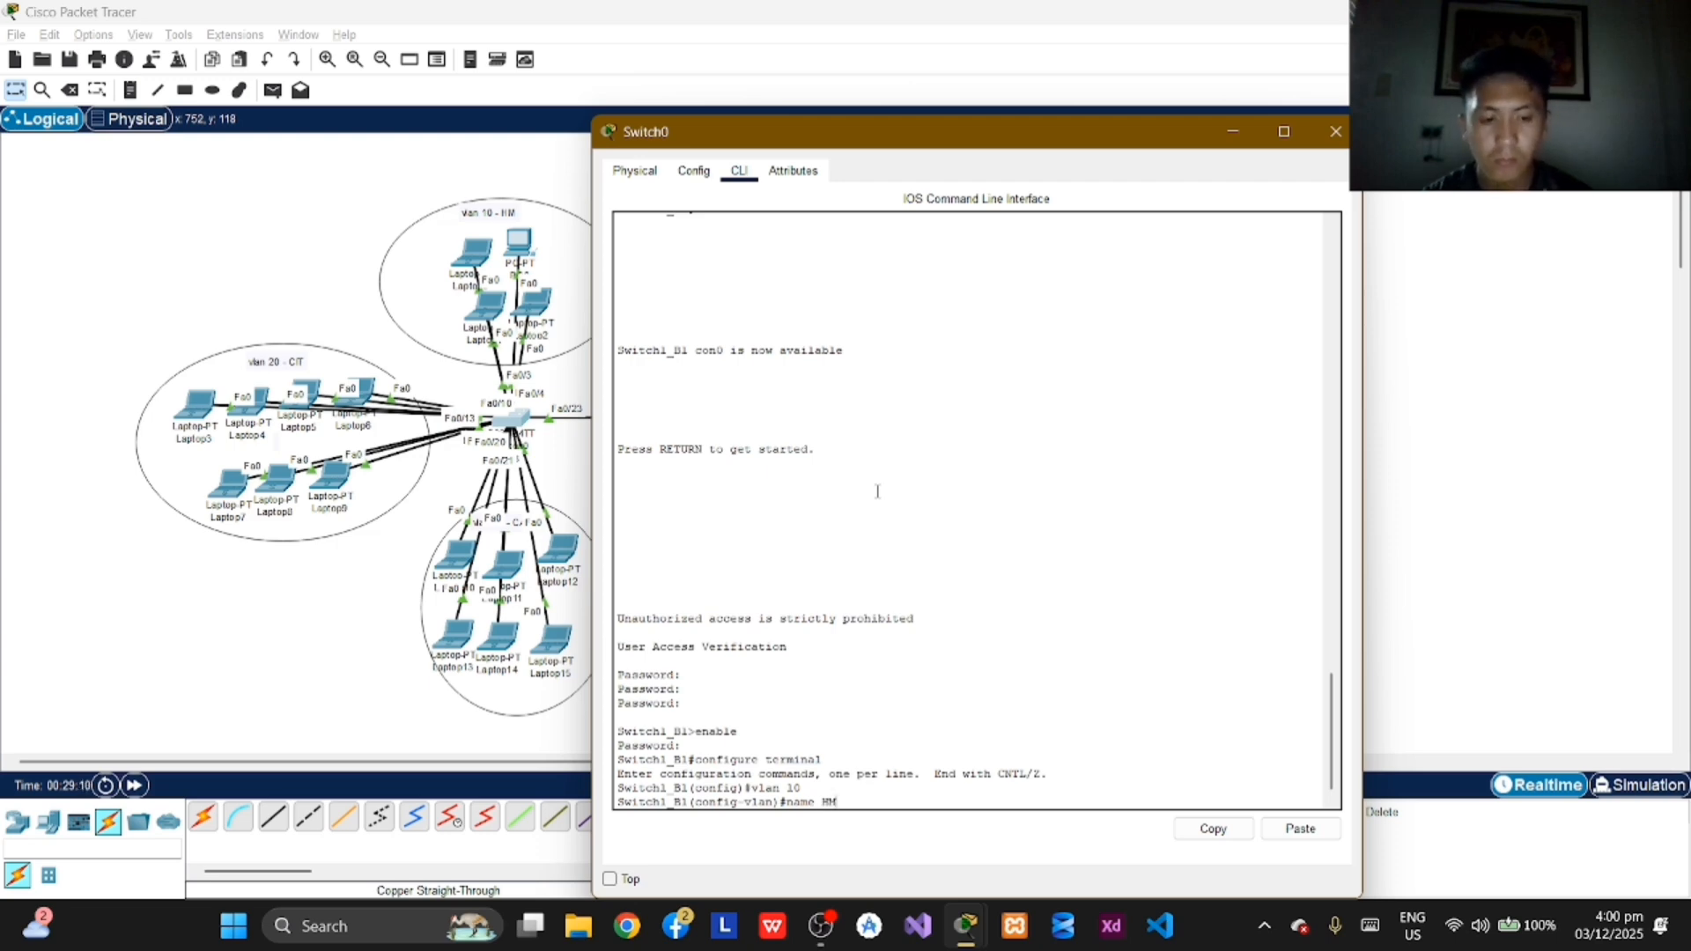
{"action": "key", "text": "Return"}
{"action": "type", "text": "exit"}
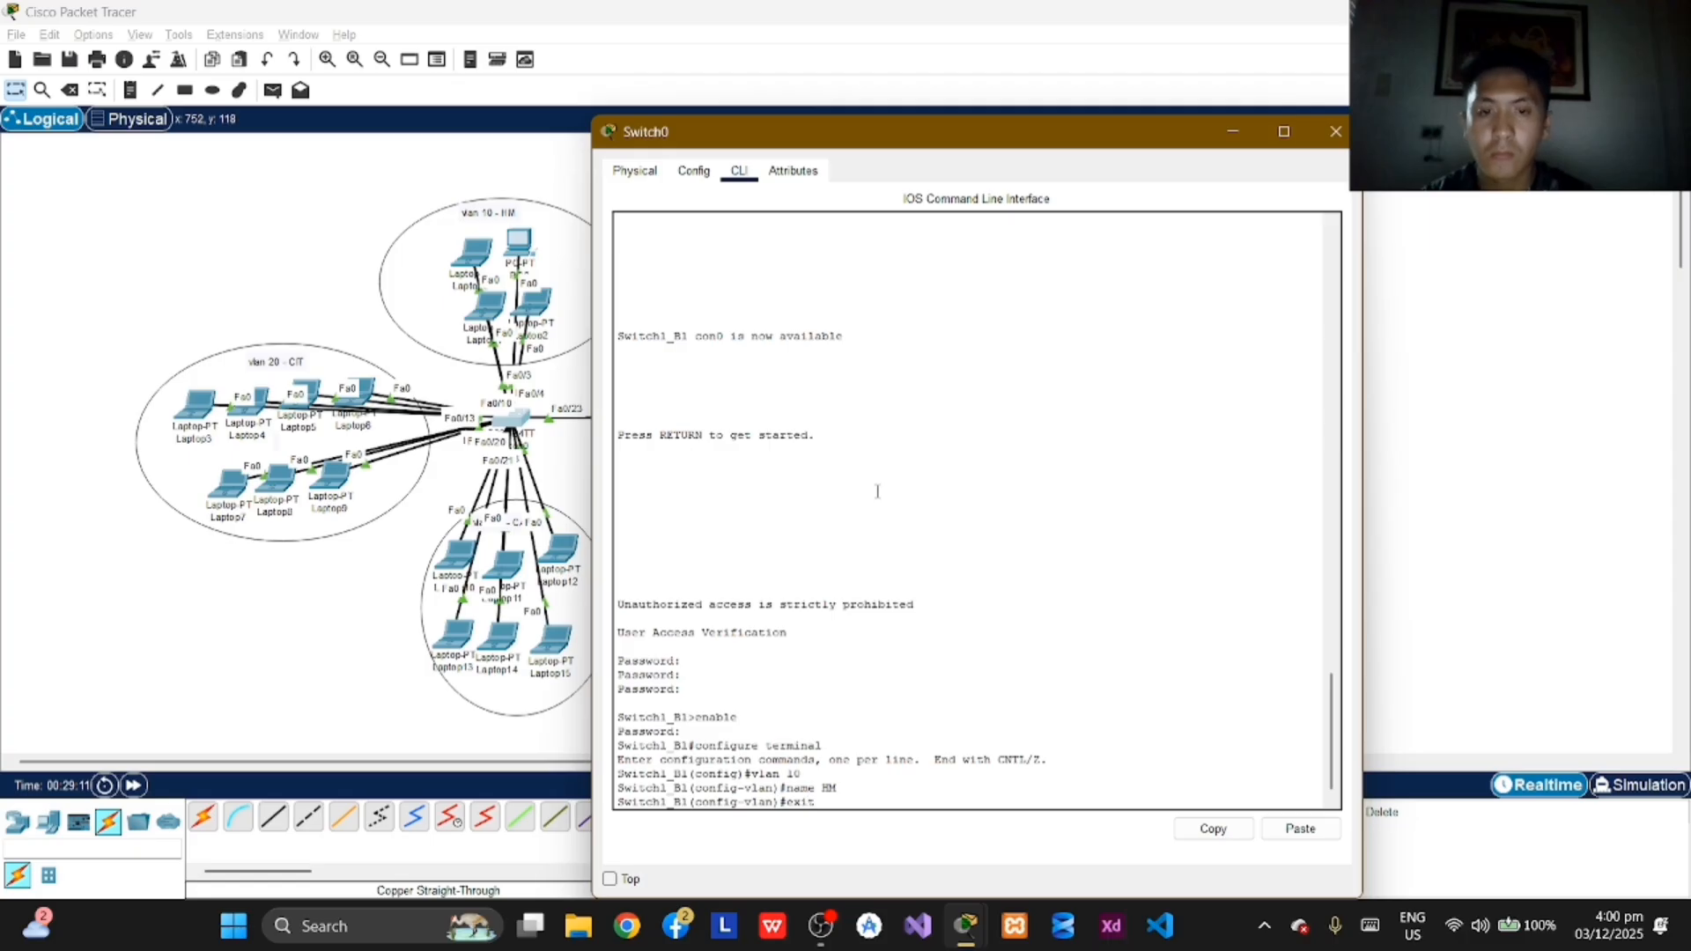
{"action": "key", "text": "Return"}
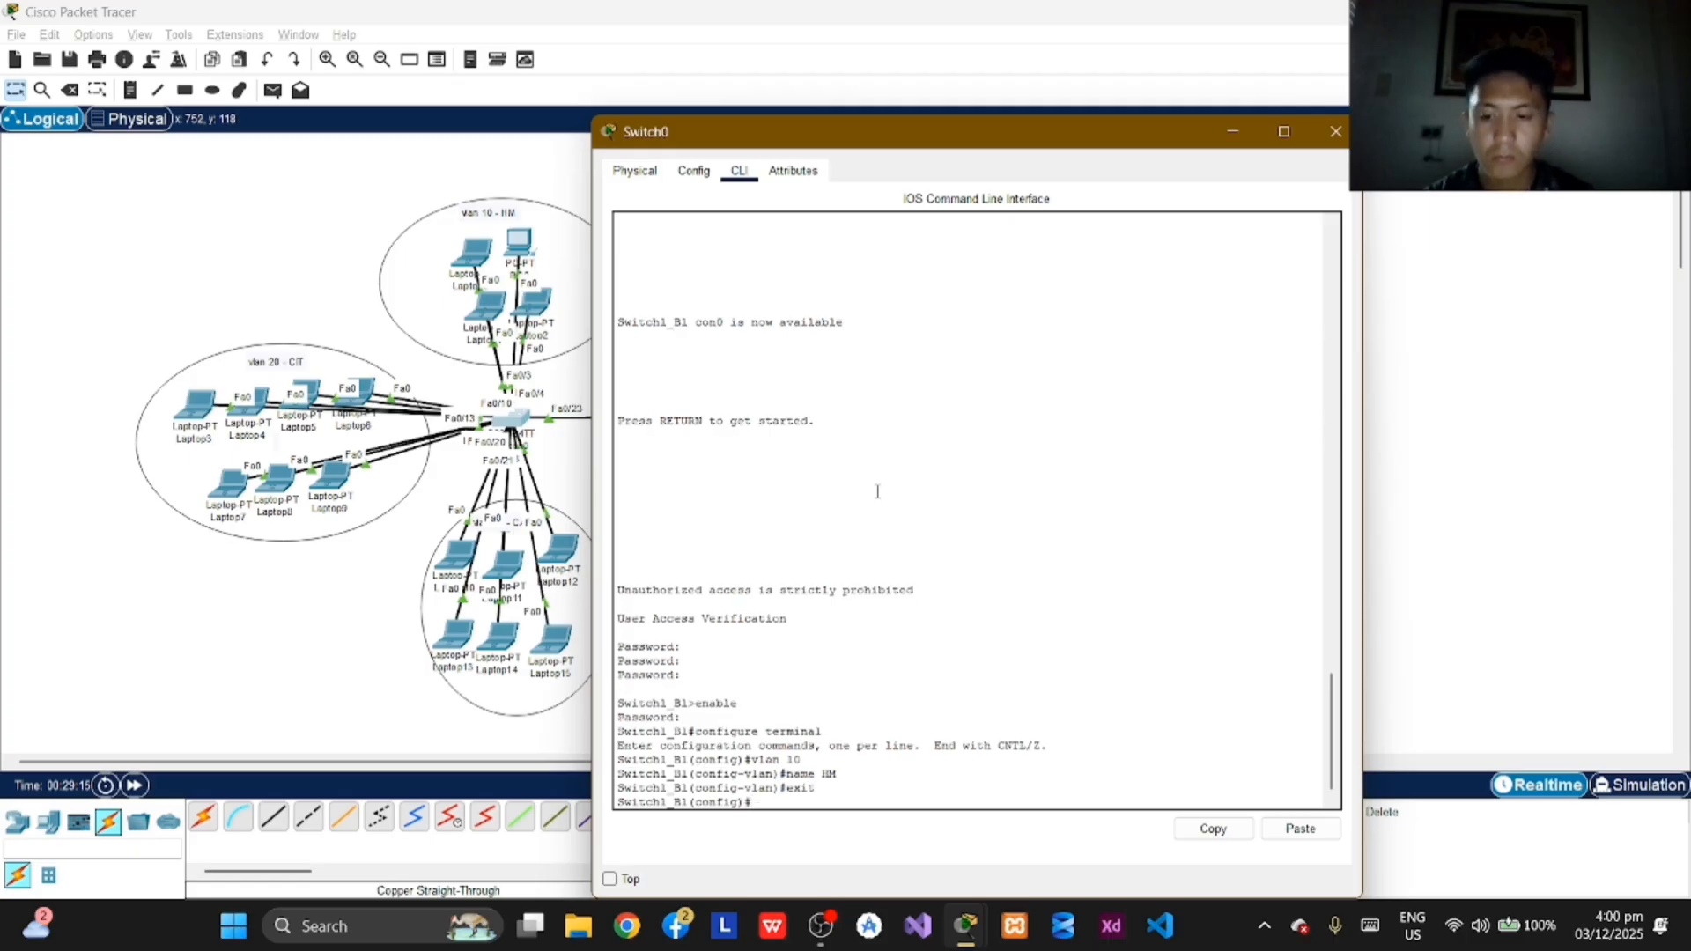
Step: Configure VLAN 20 on Switch1_B1 again with the name CIT, and exit to global configuration mode
{"action": "type", "text": "vlan"}
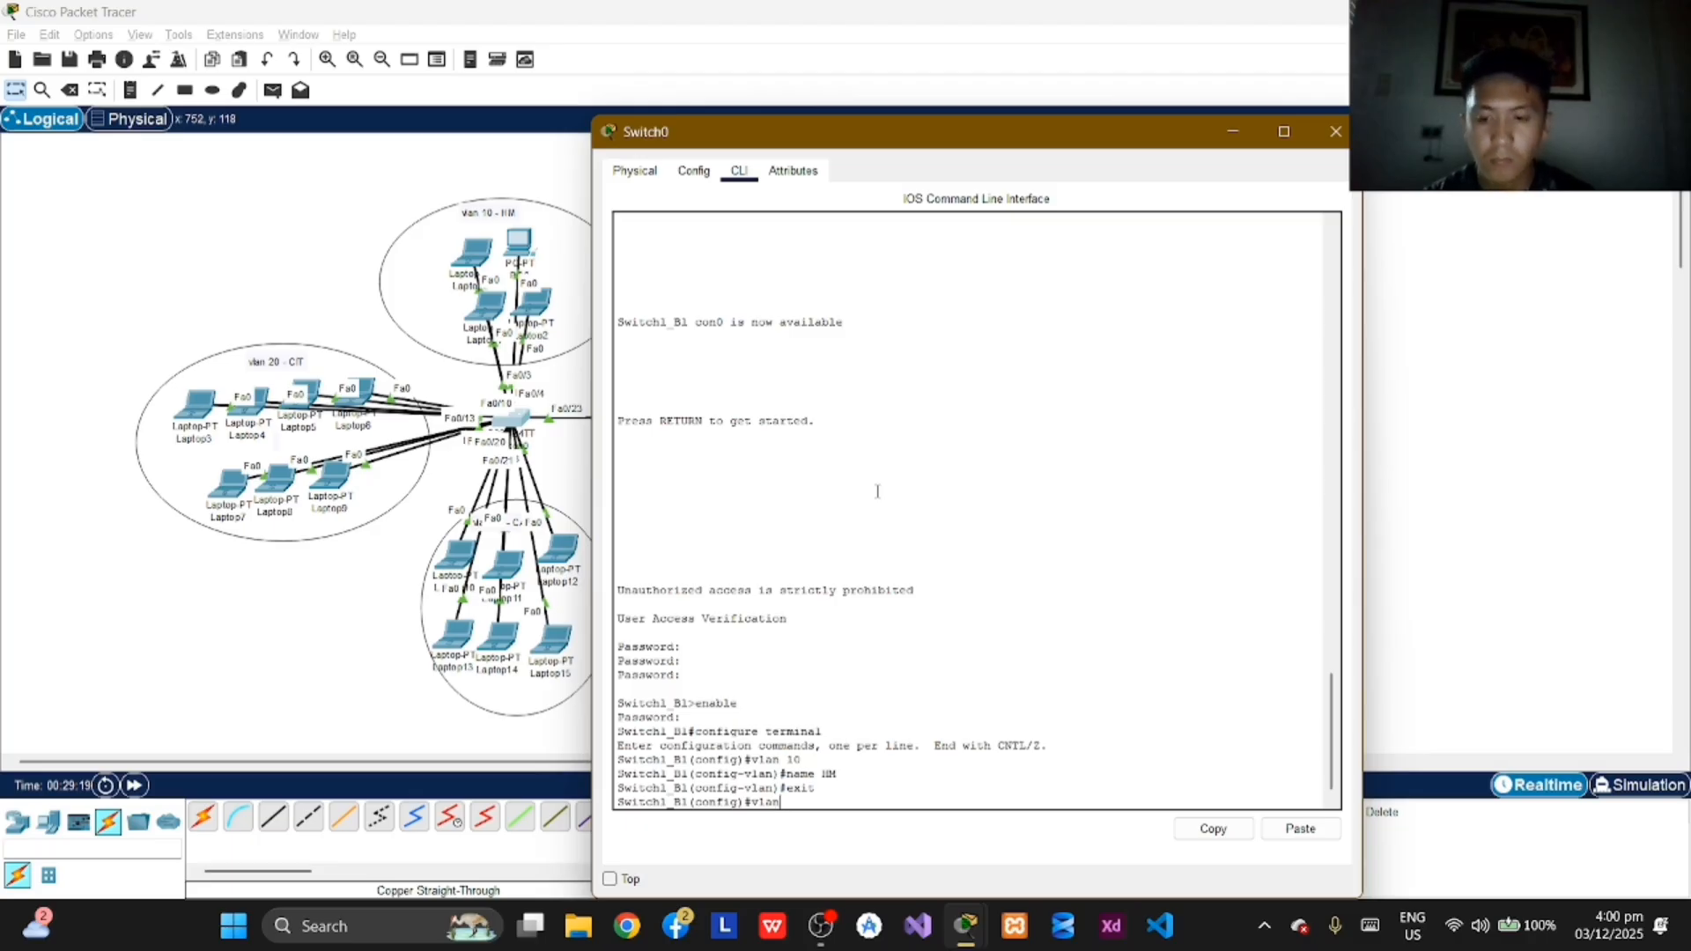
{"action": "type", "text": "20"}
{"action": "key", "text": "Return"}
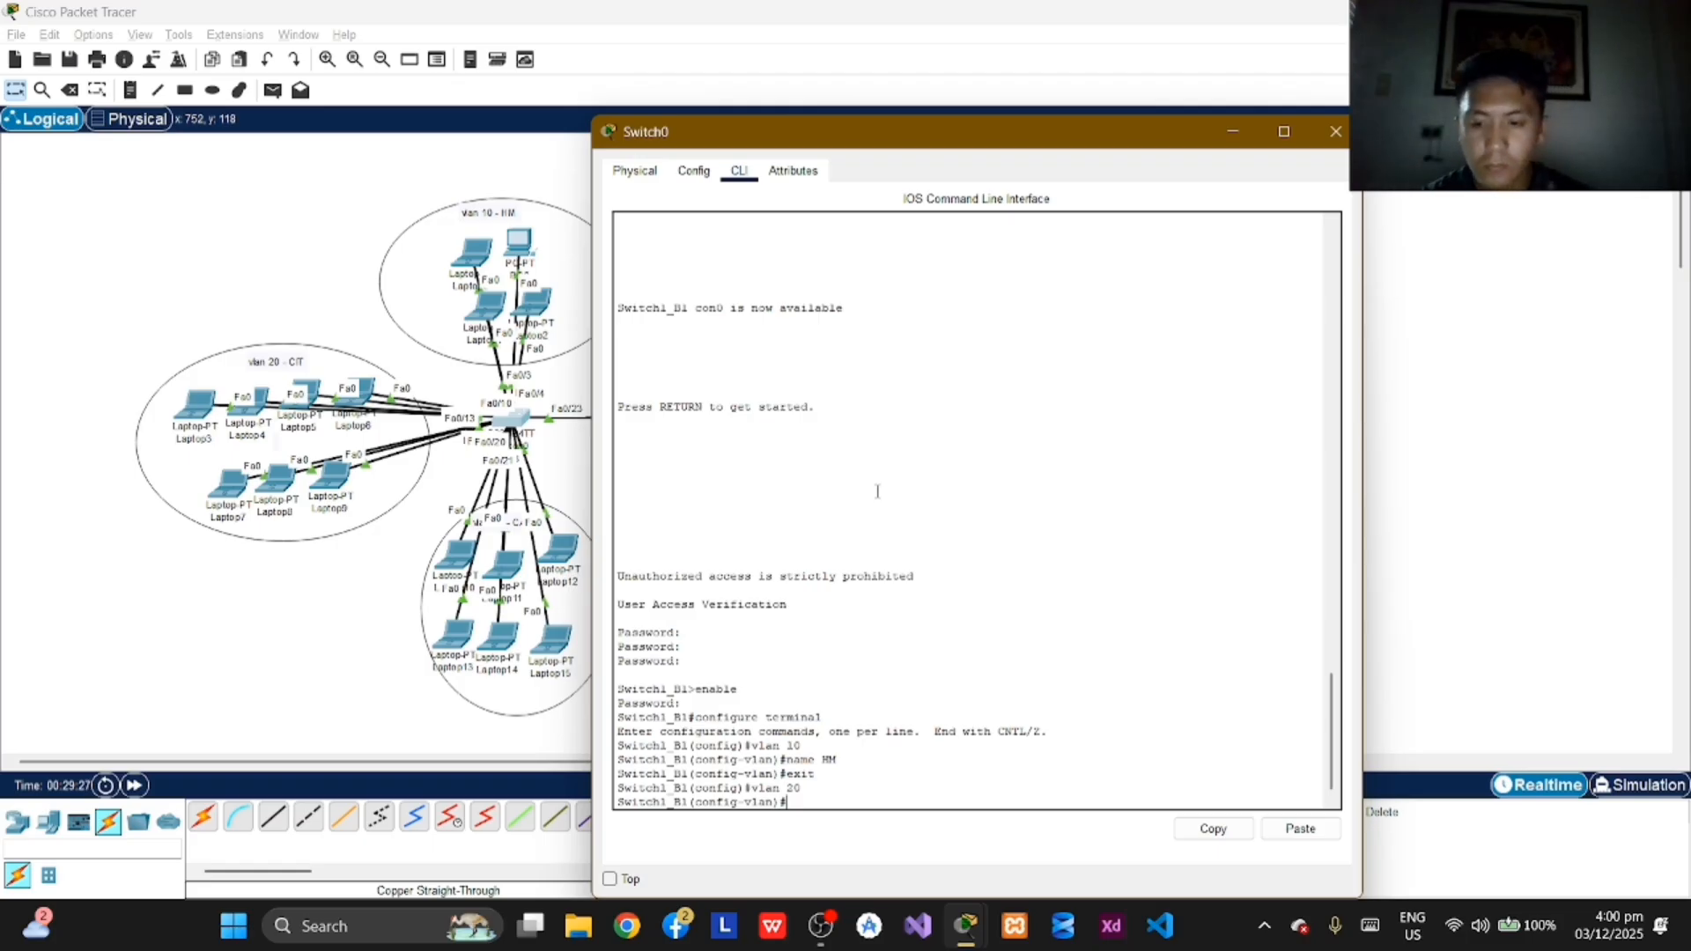
{"action": "type", "text": "name "}
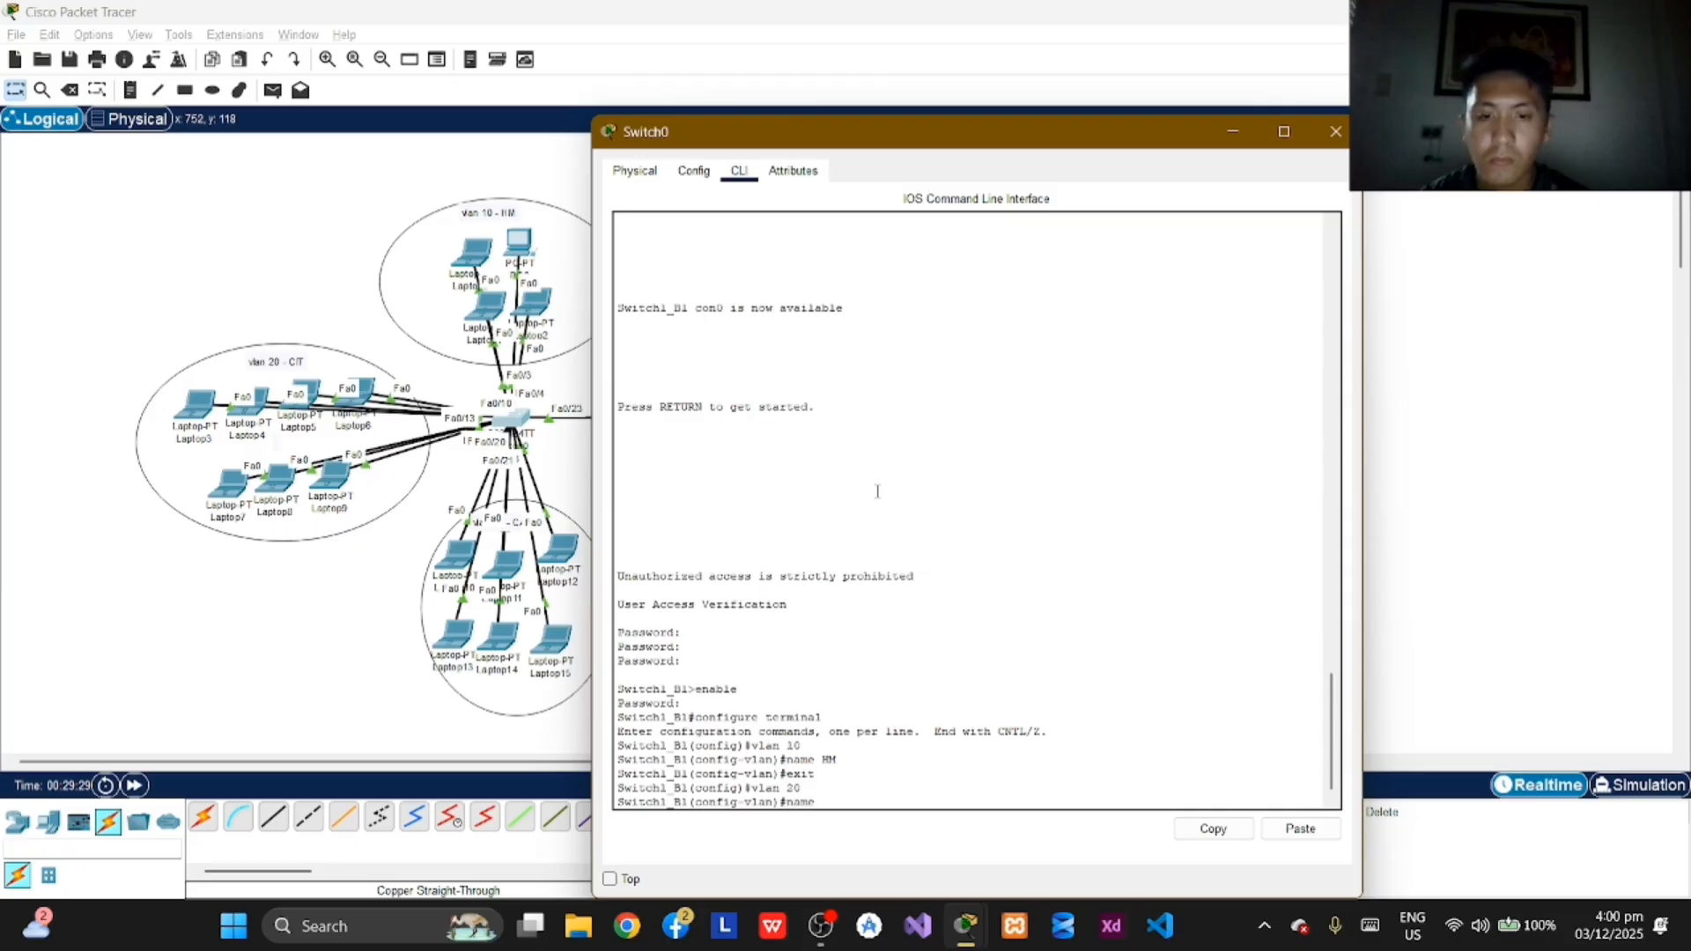
{"action": "type", "text": "CIT"}
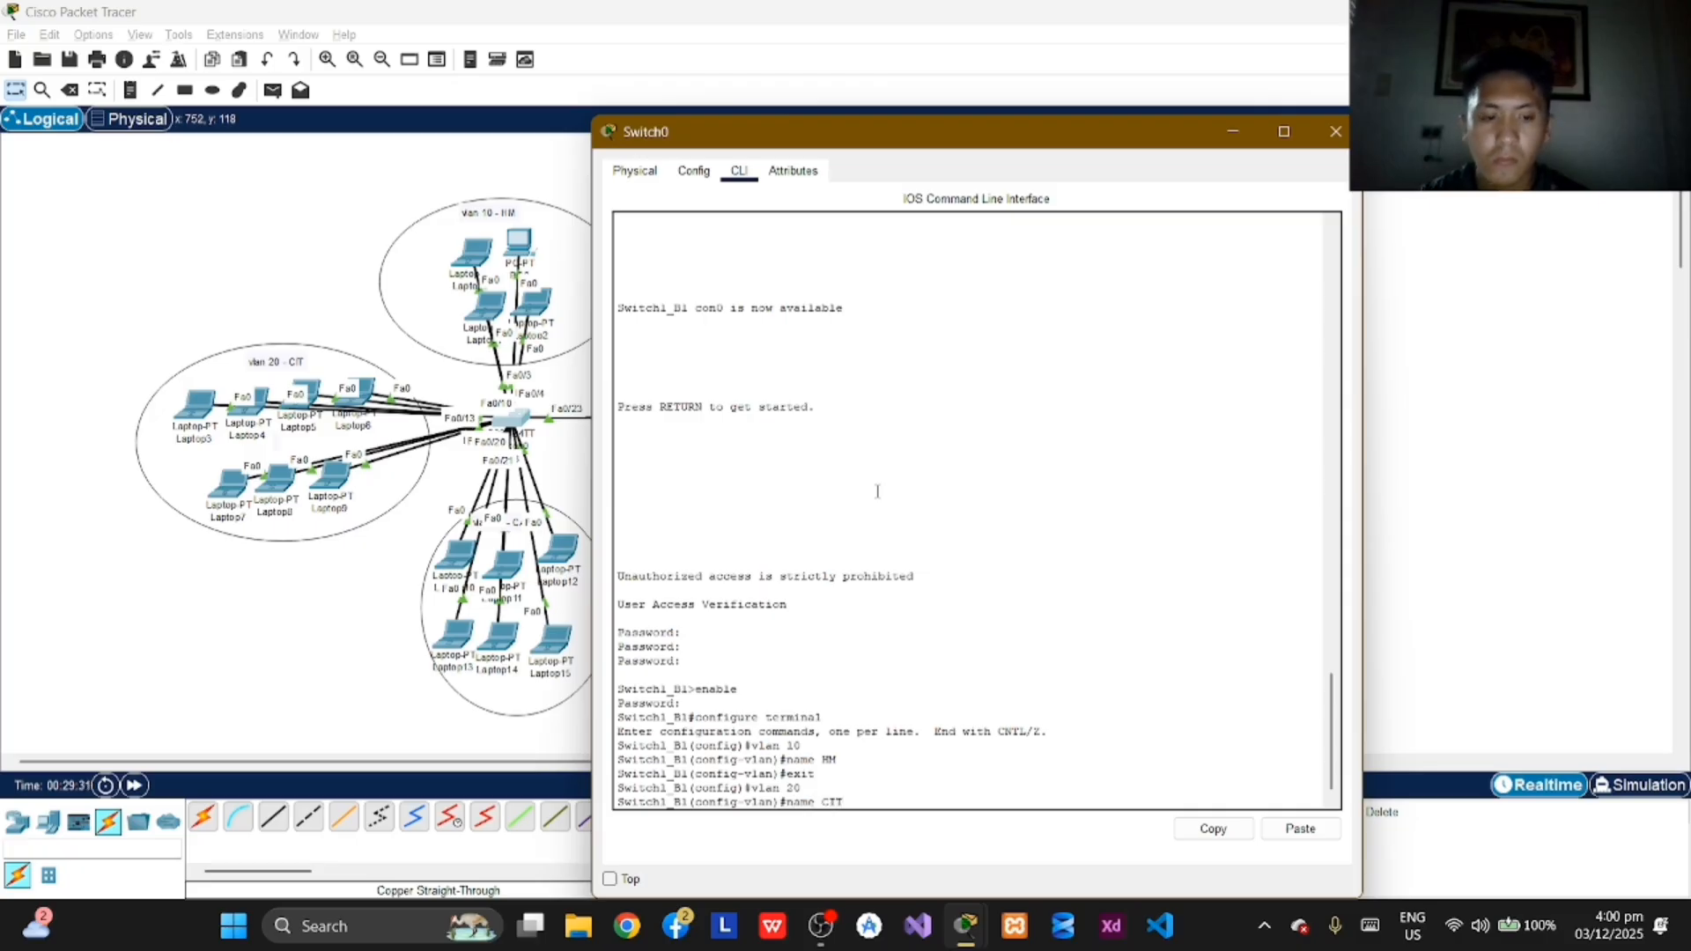
{"action": "key", "text": "Return"}
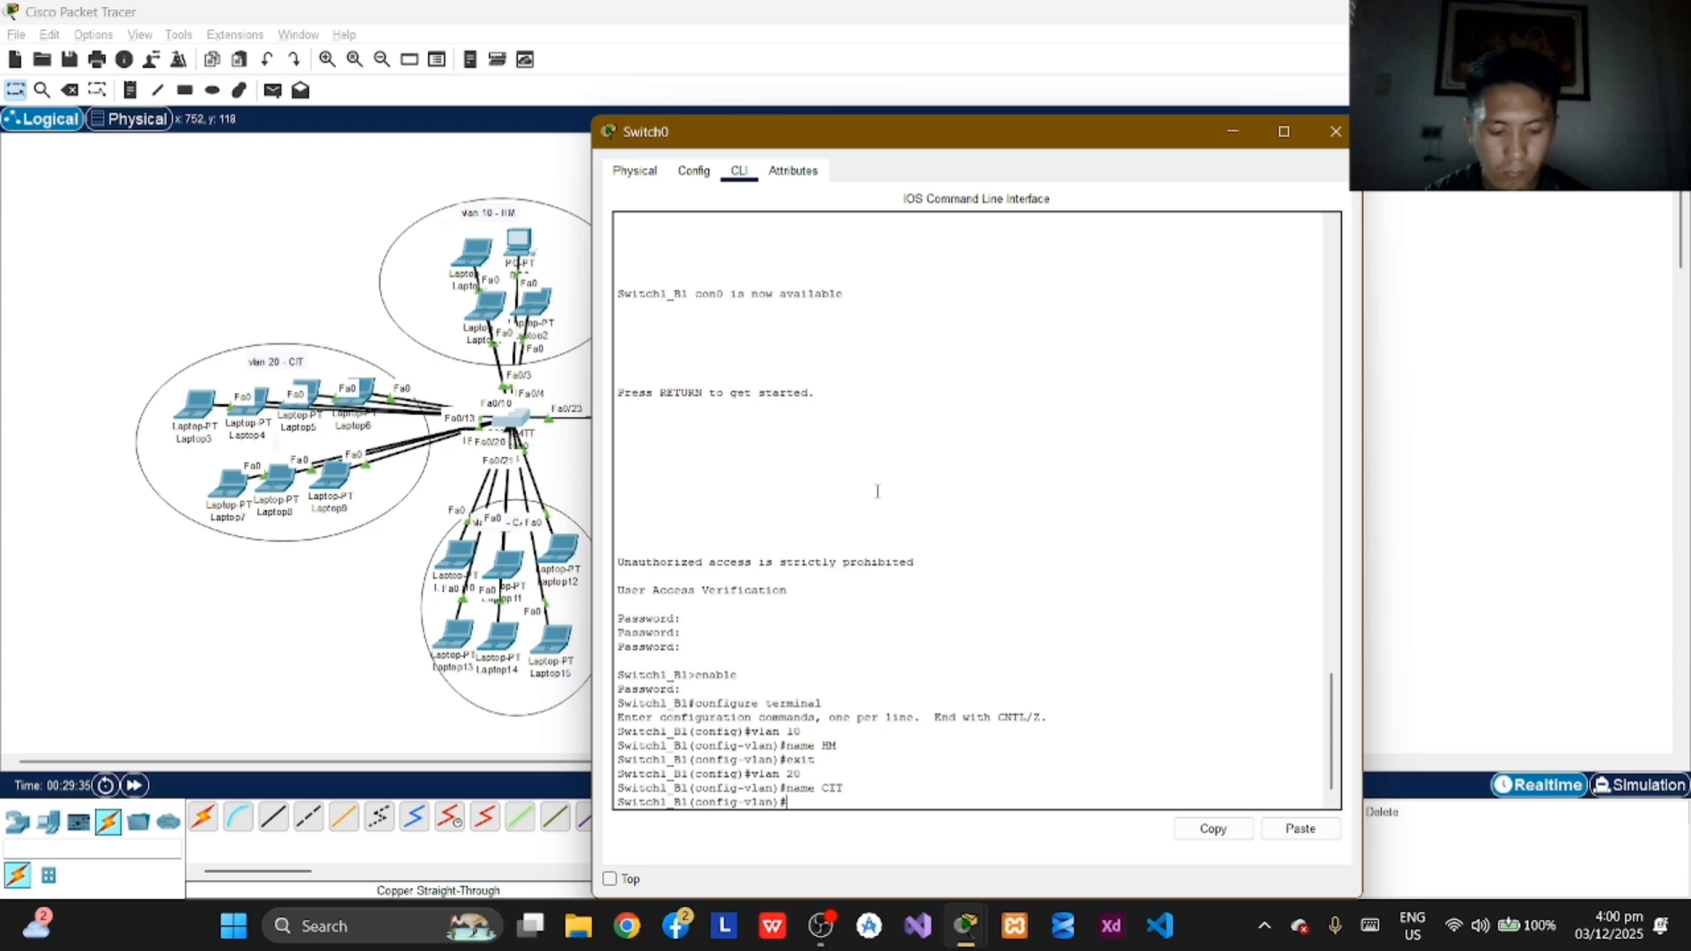
{"action": "type", "text": "EXIT"}
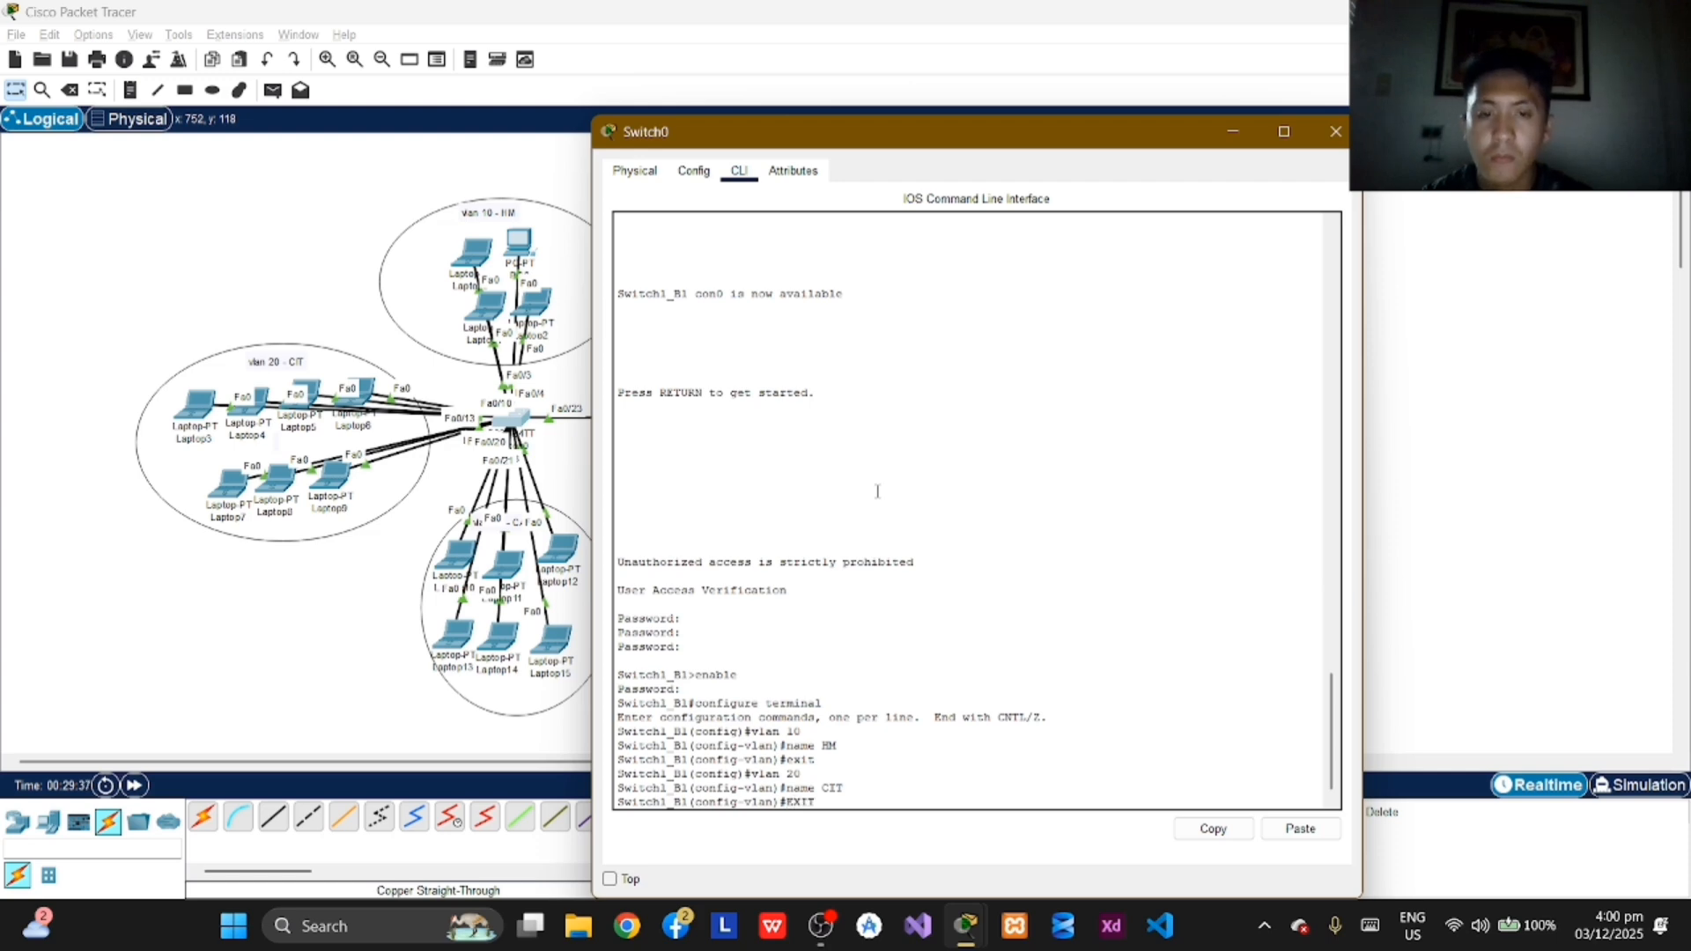
{"action": "key", "text": "BackSpace"}
{"action": "key", "text": "BackSpace"}
{"action": "key", "text": "BackSpace"}
{"action": "key", "text": "BackSpace"}
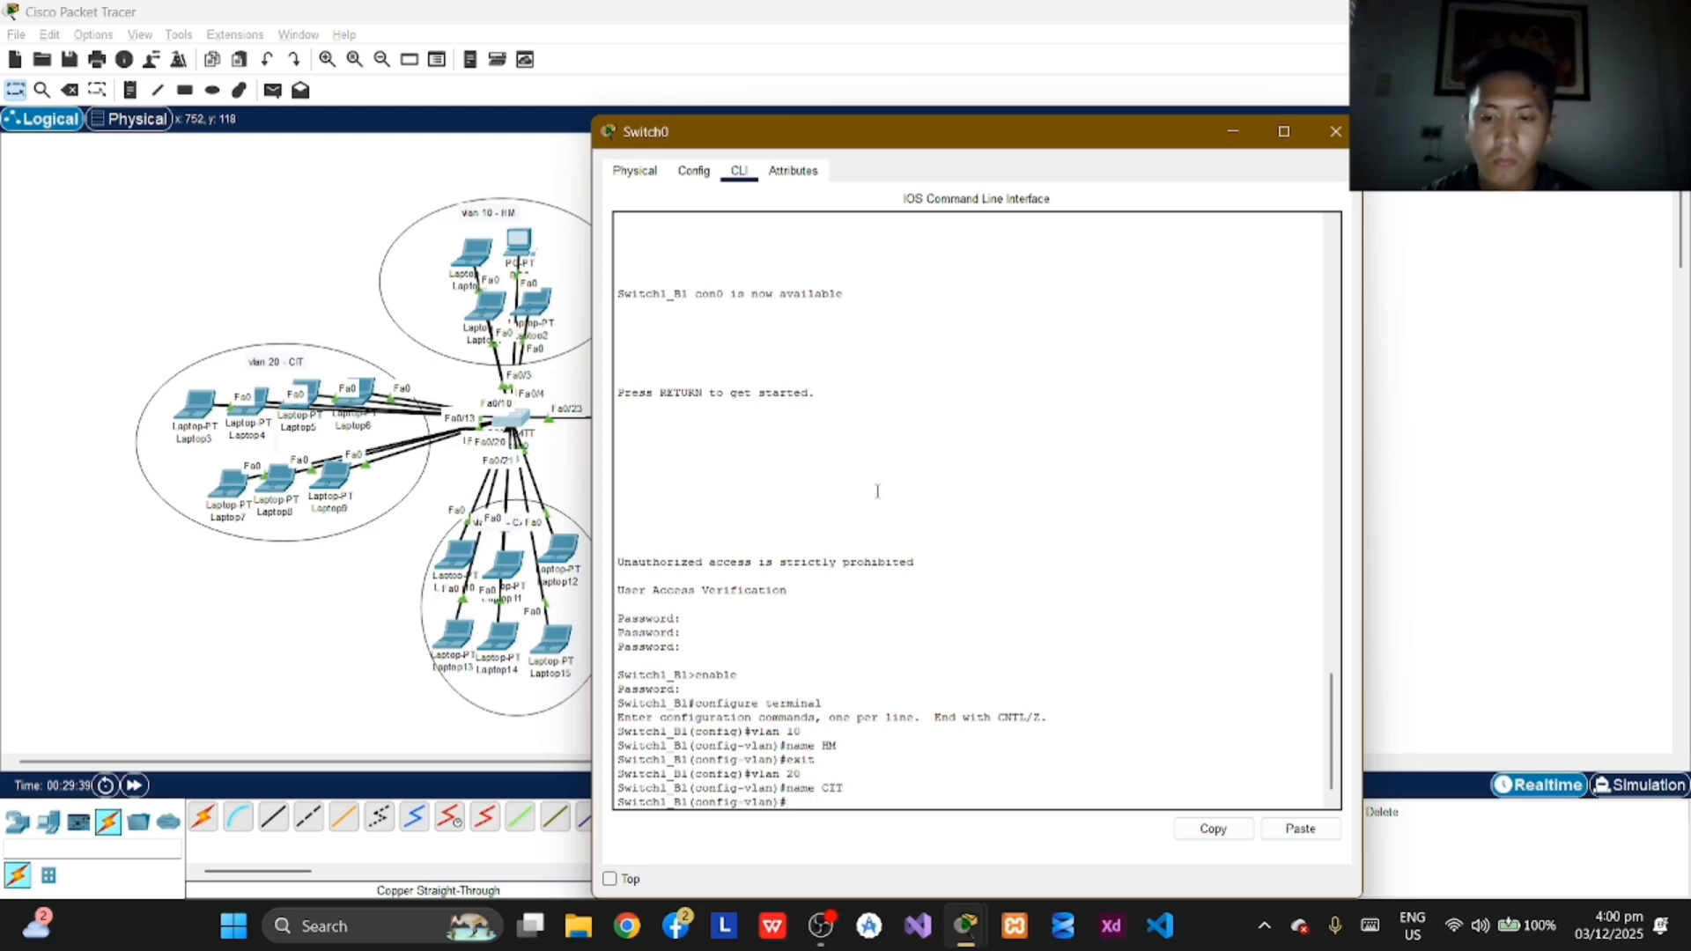
{"action": "type", "text": "exit"}
{"action": "key", "text": "Return"}
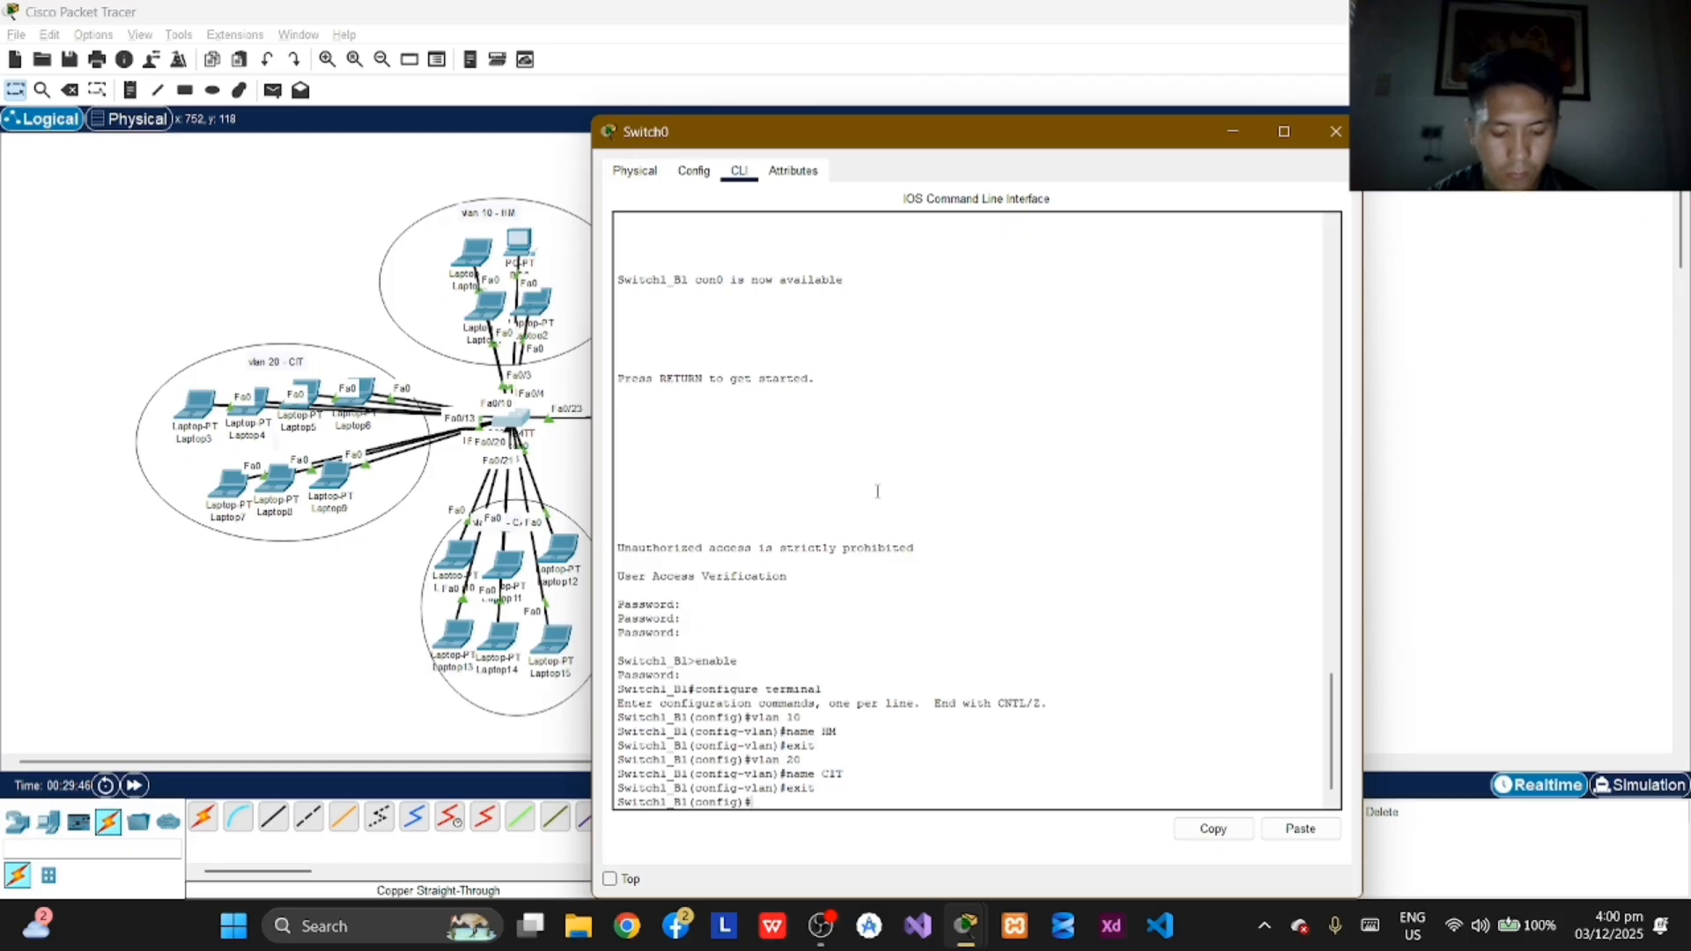
Step: Configure VLAN 30 on Switch1_B1 again with the name CABA, and exit to global configuration mode
{"action": "type", "text": "v"}
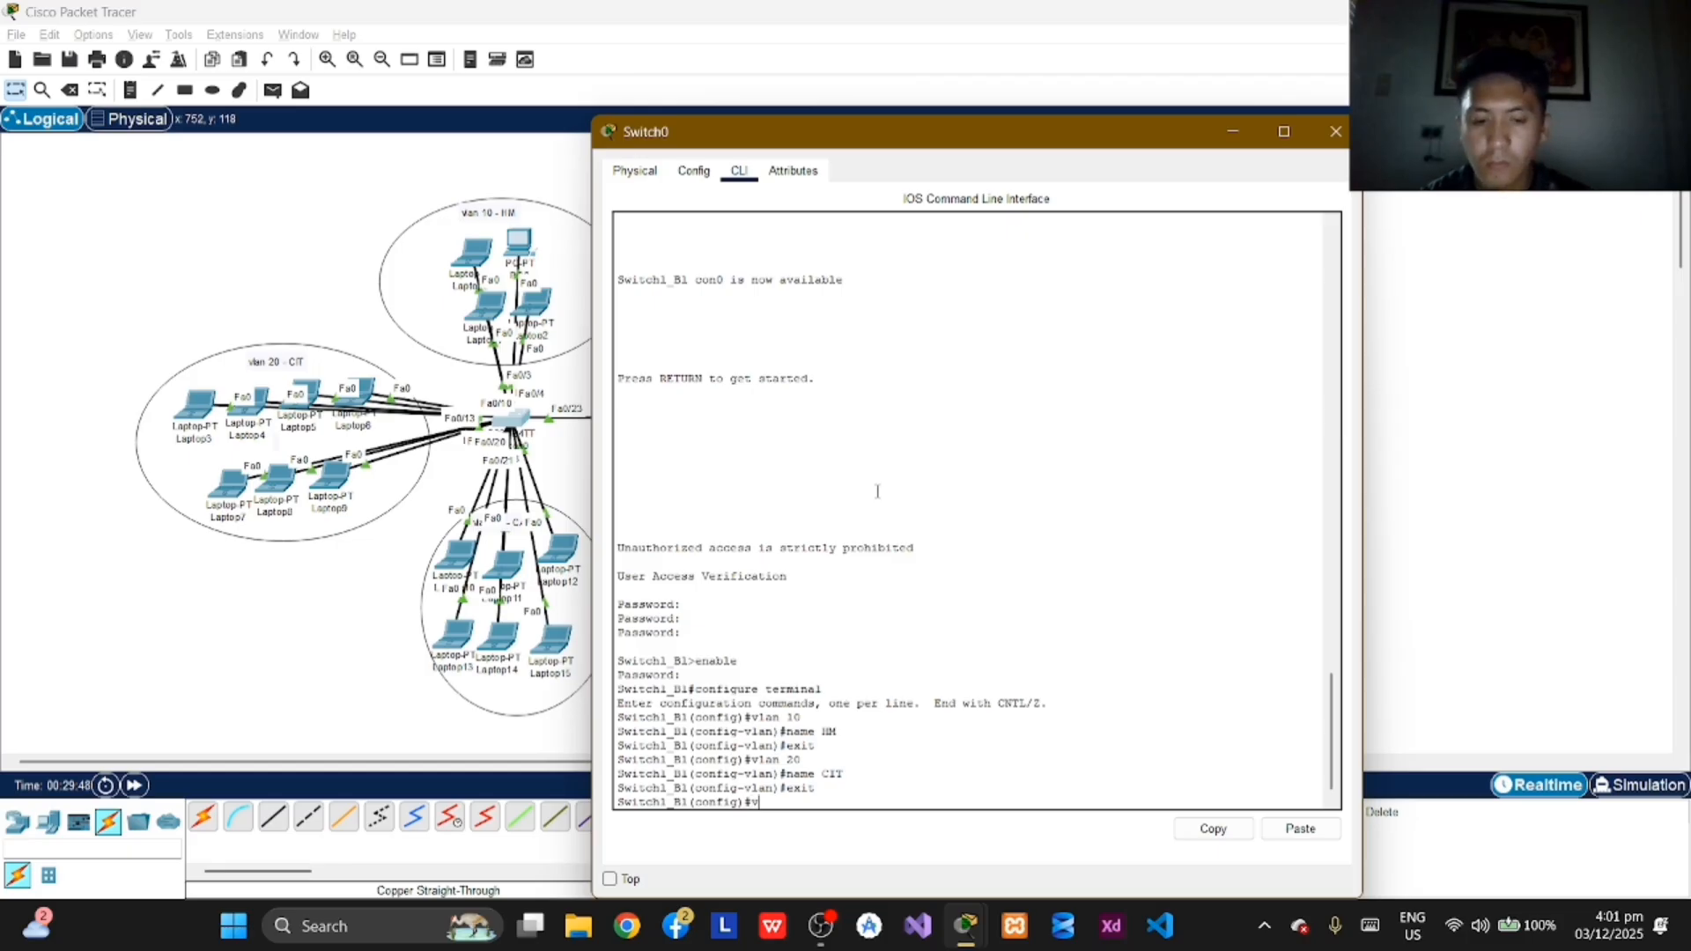
{"action": "type", "text": "lan 30"}
{"action": "key", "text": "Return"}
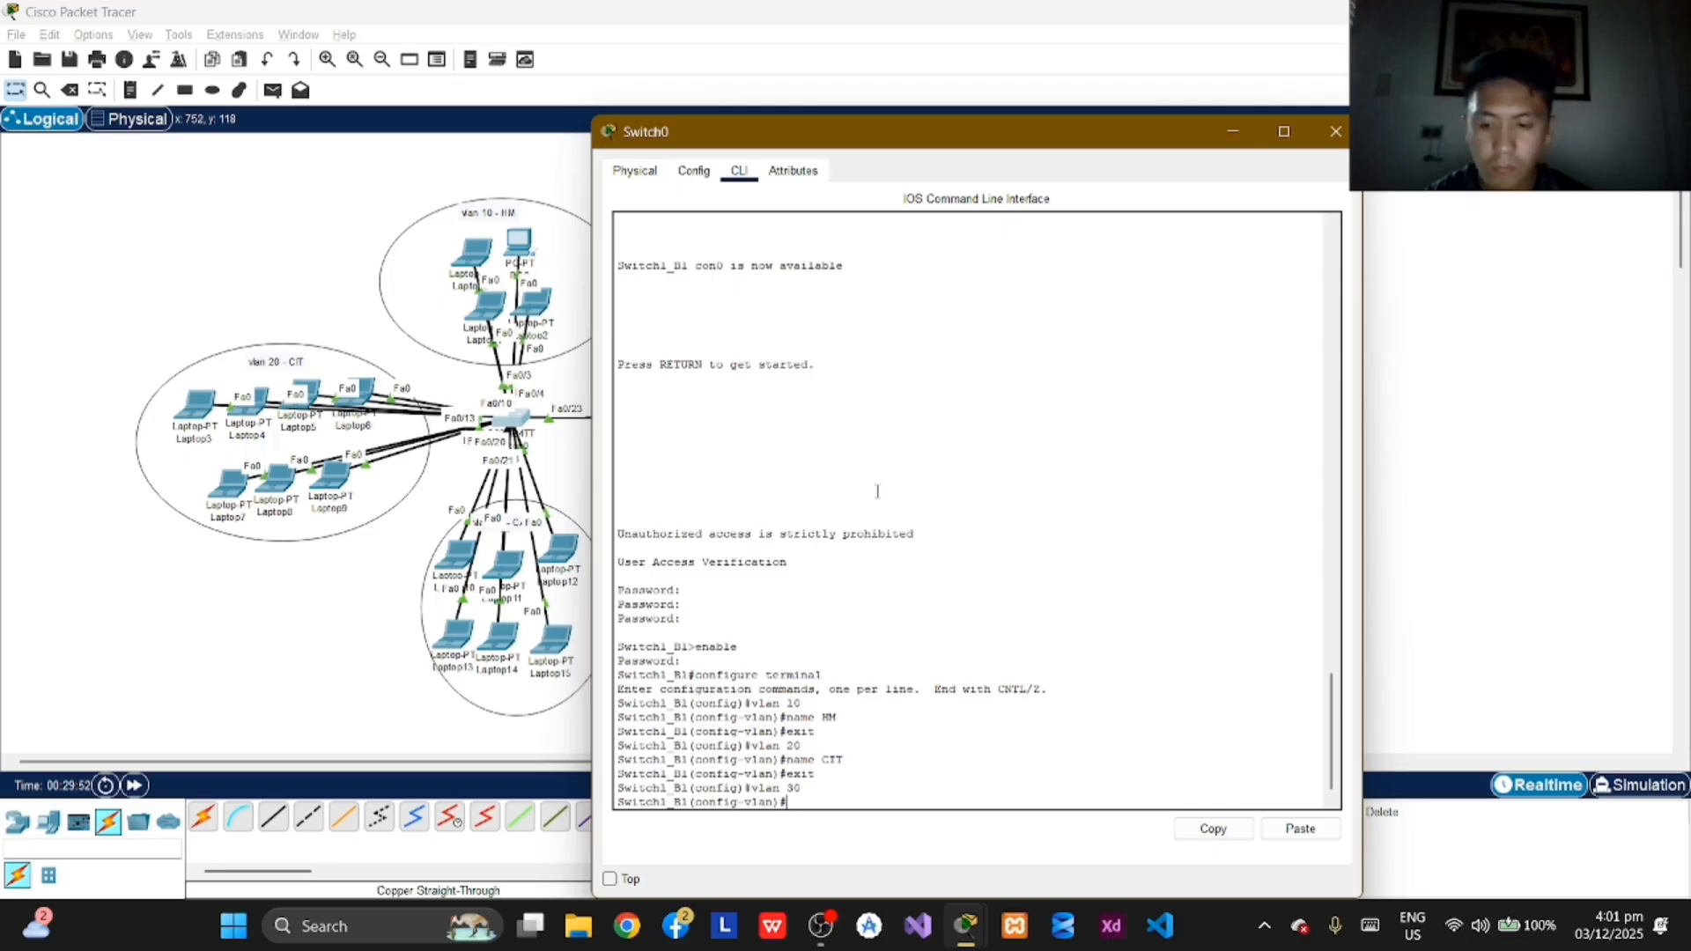
{"action": "type", "text": "nma"}
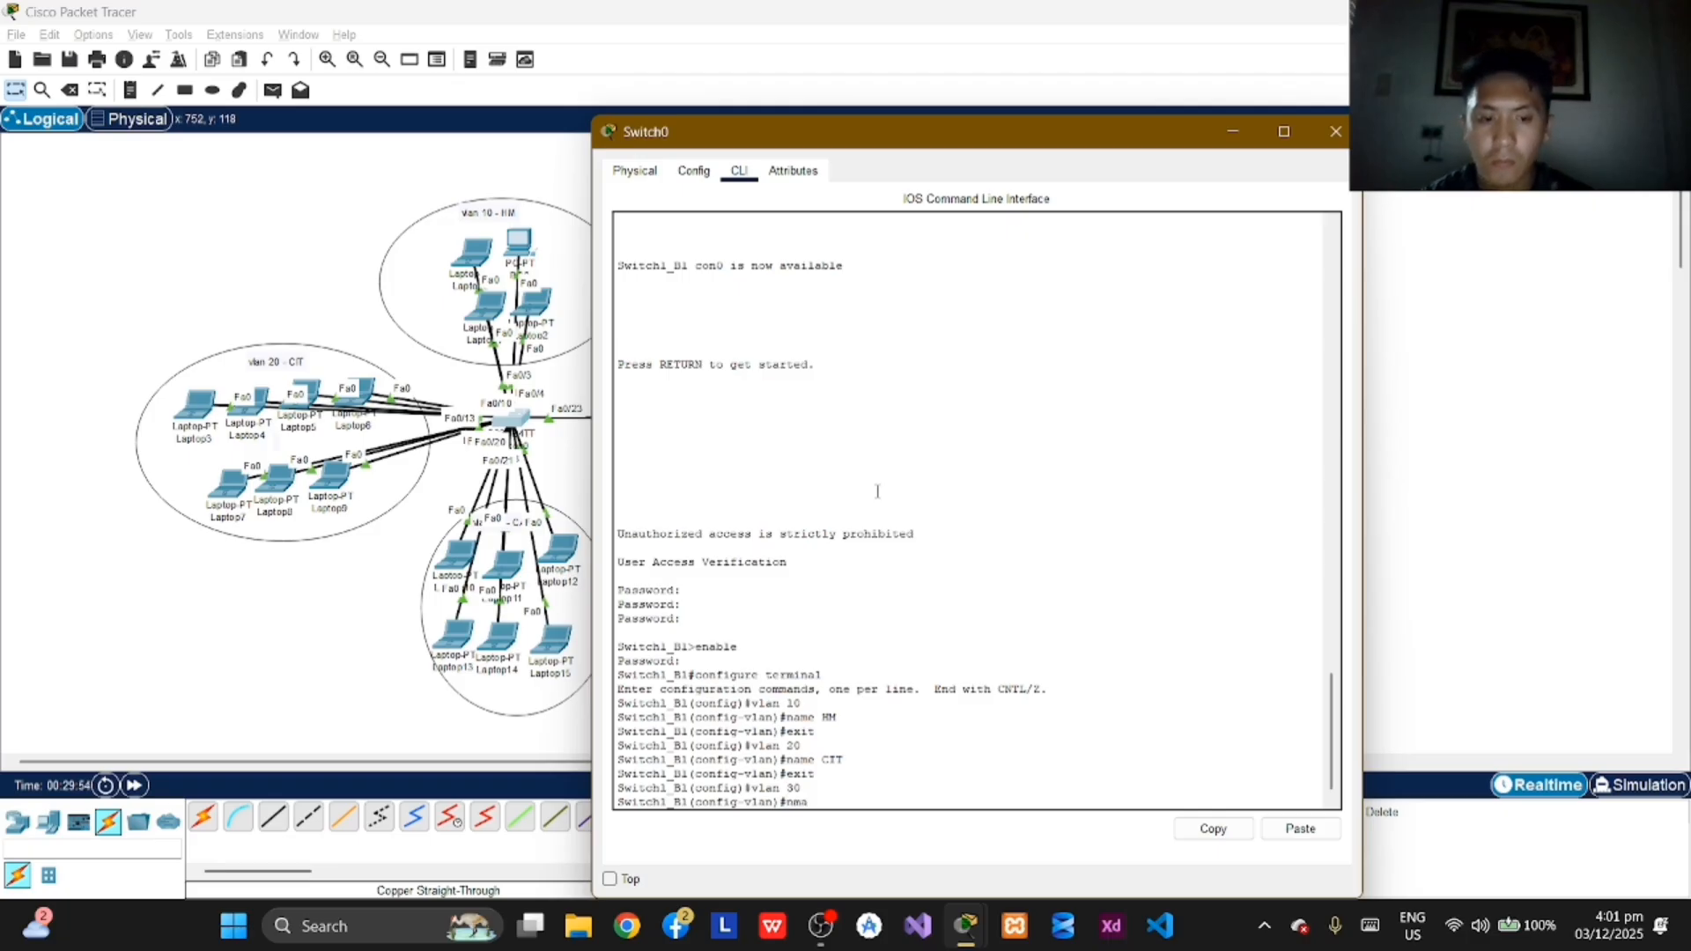
{"action": "key", "text": "BackSpace"}
{"action": "key", "text": "BackSpace"}
{"action": "type", "text": "ame"}
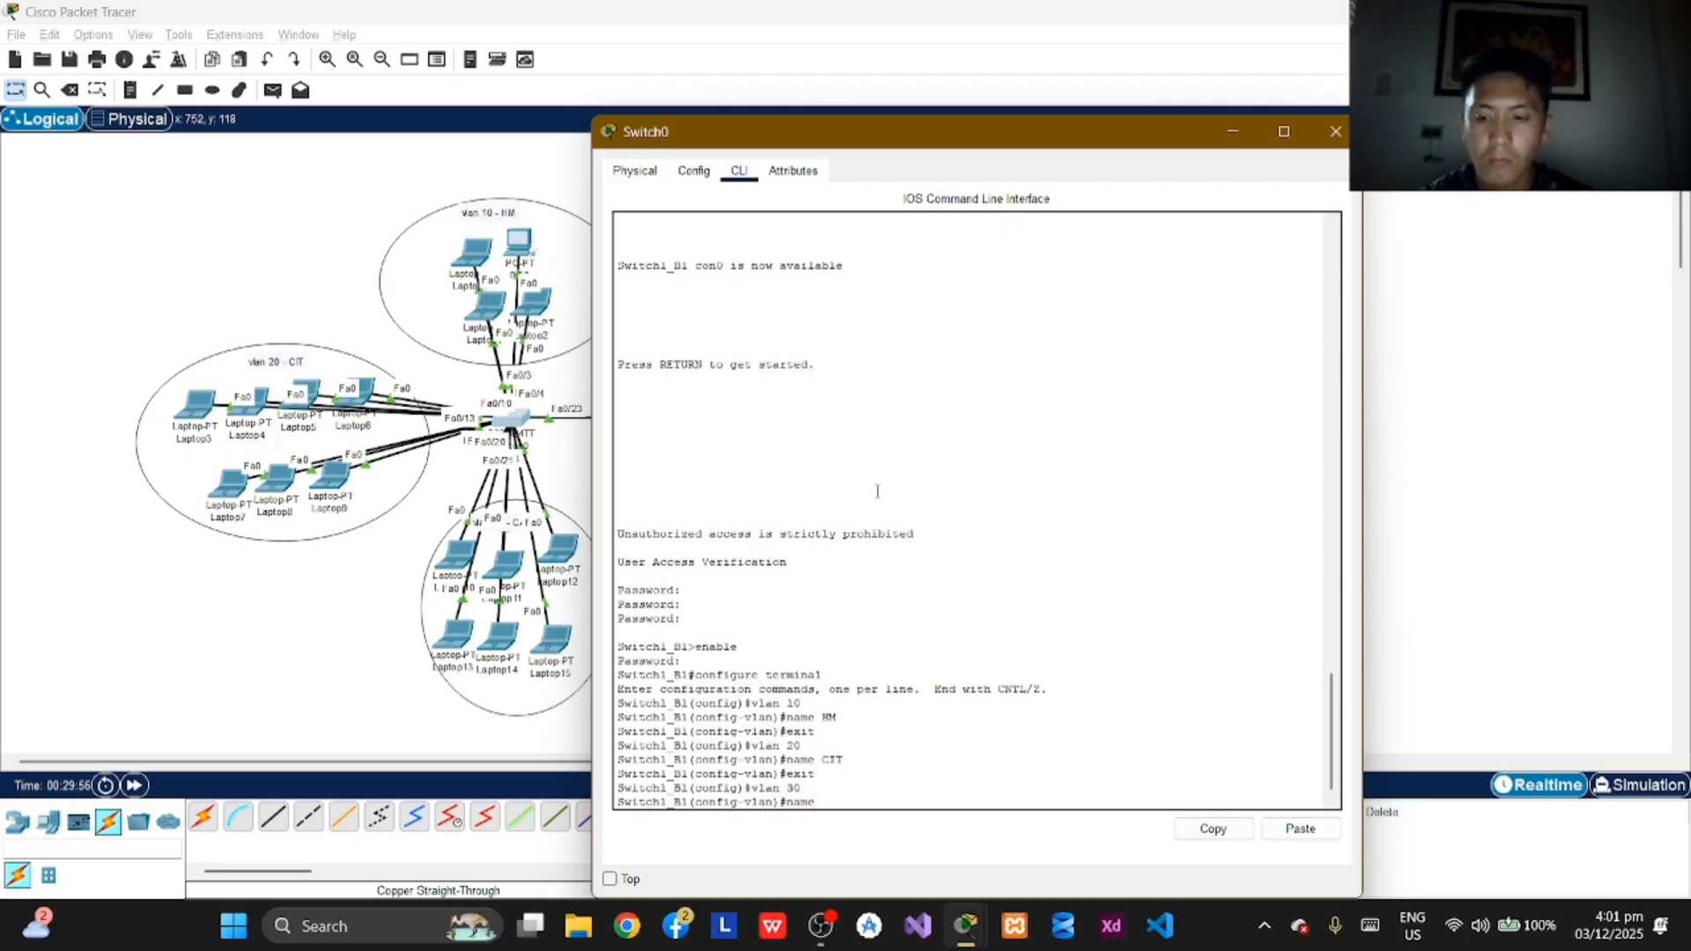
{"action": "type", "text": " CABA"}
{"action": "key", "text": "Return"}
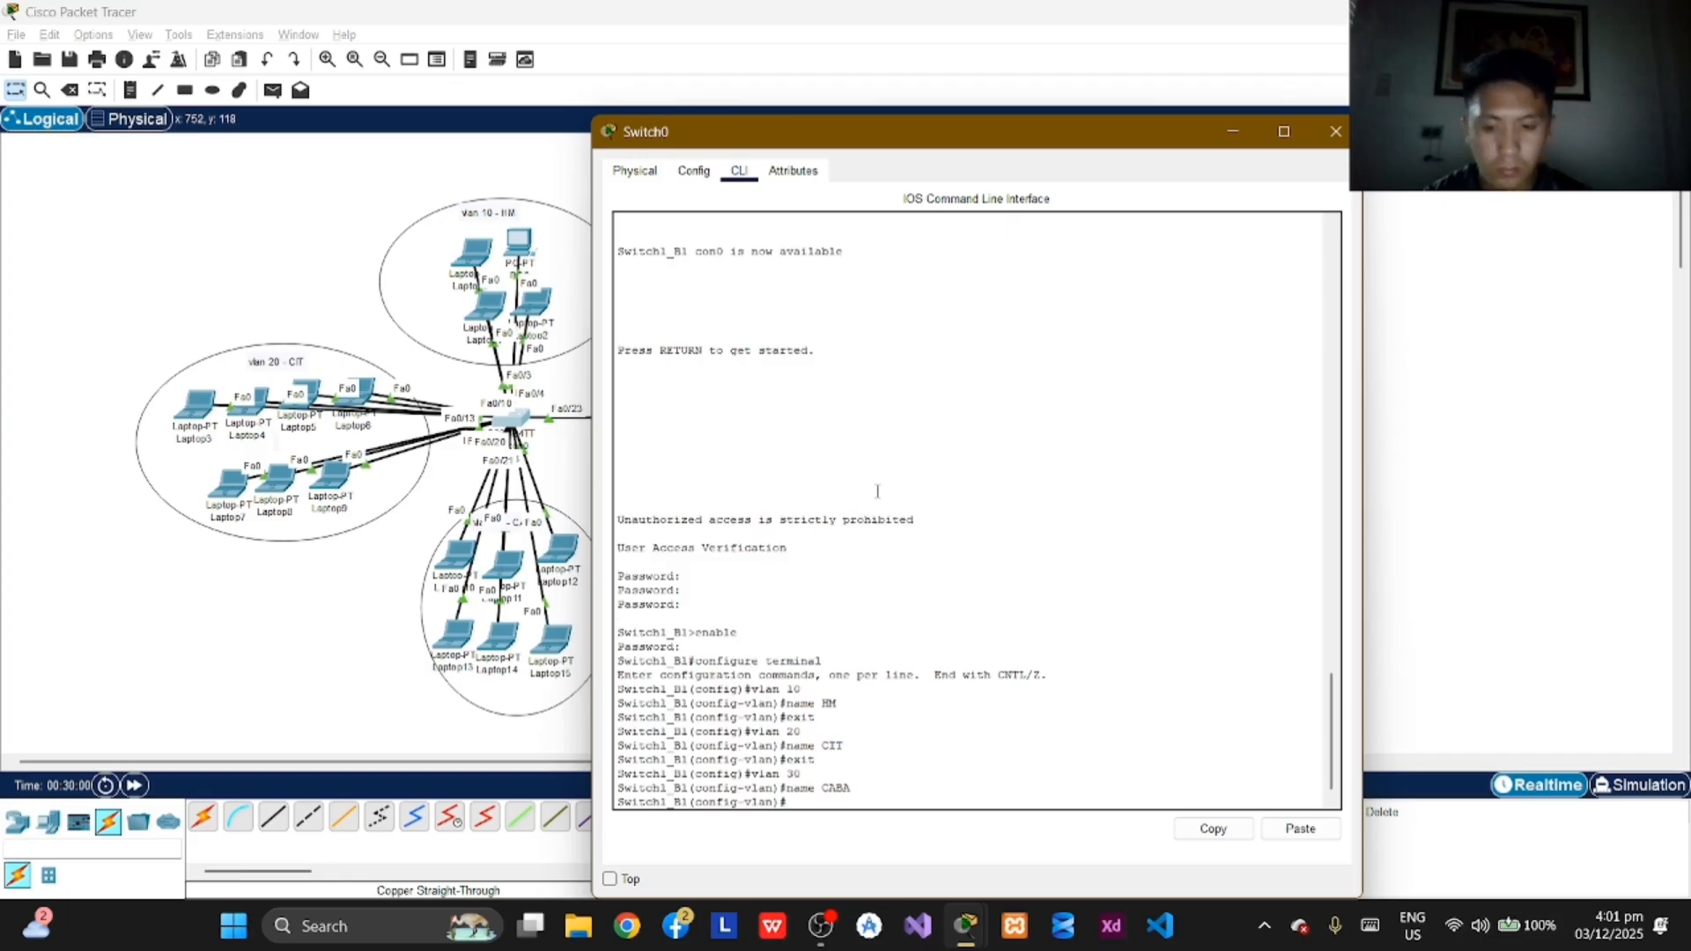
{"action": "type", "text": "exit"}
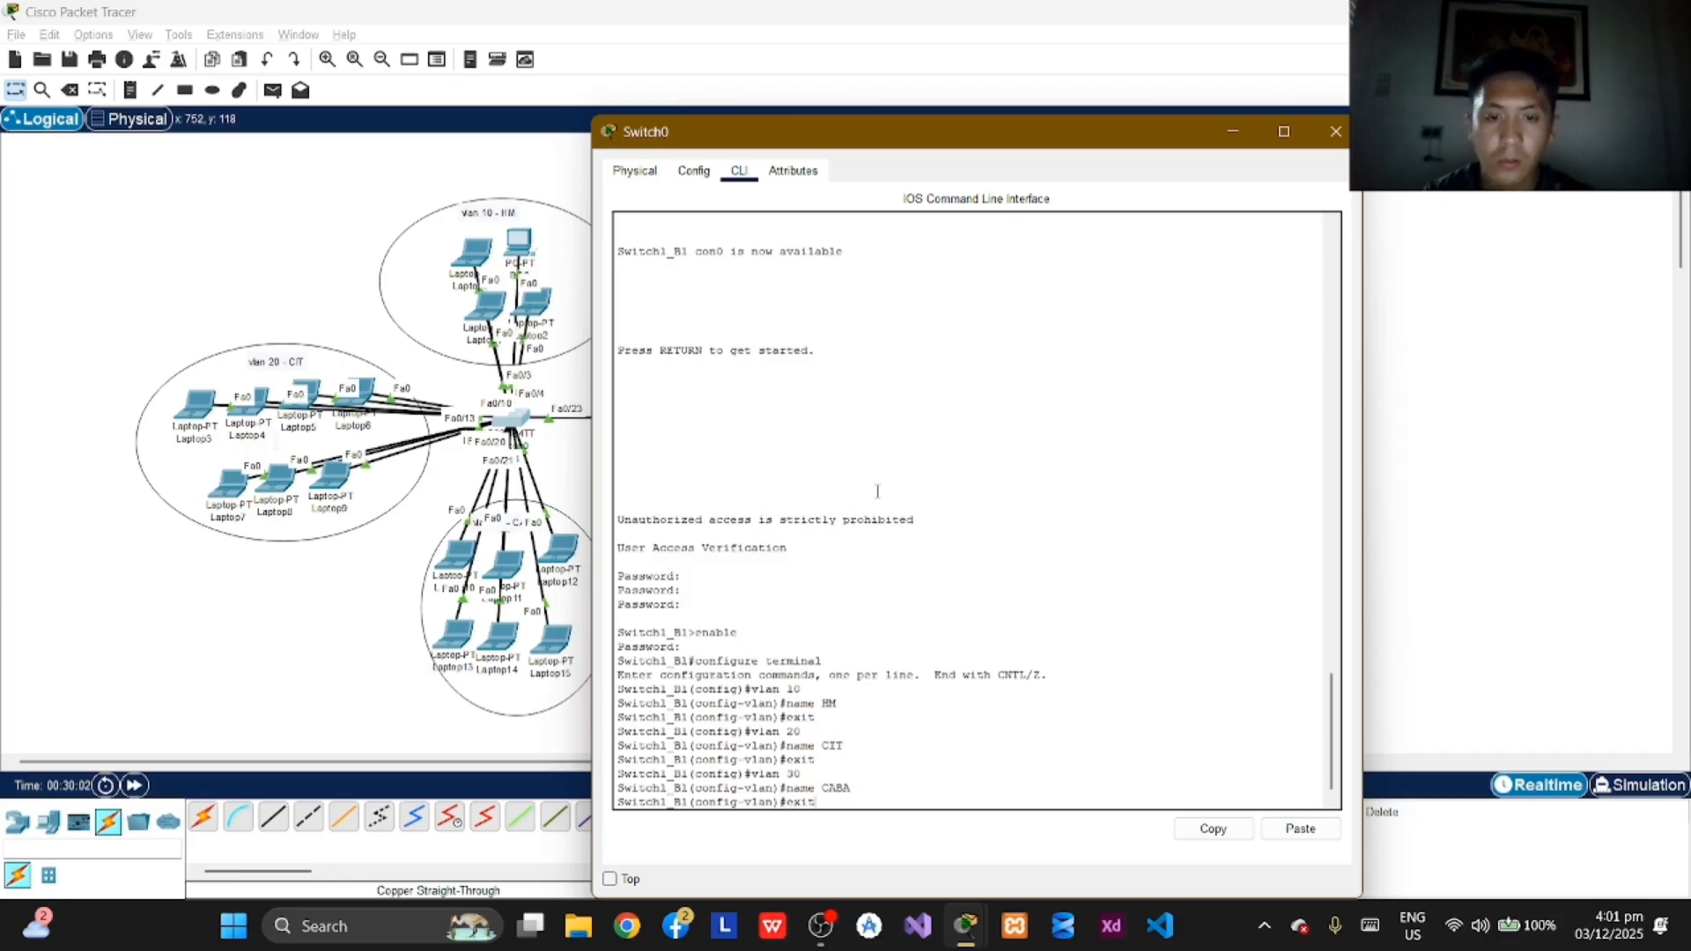
{"action": "key", "text": "Return"}
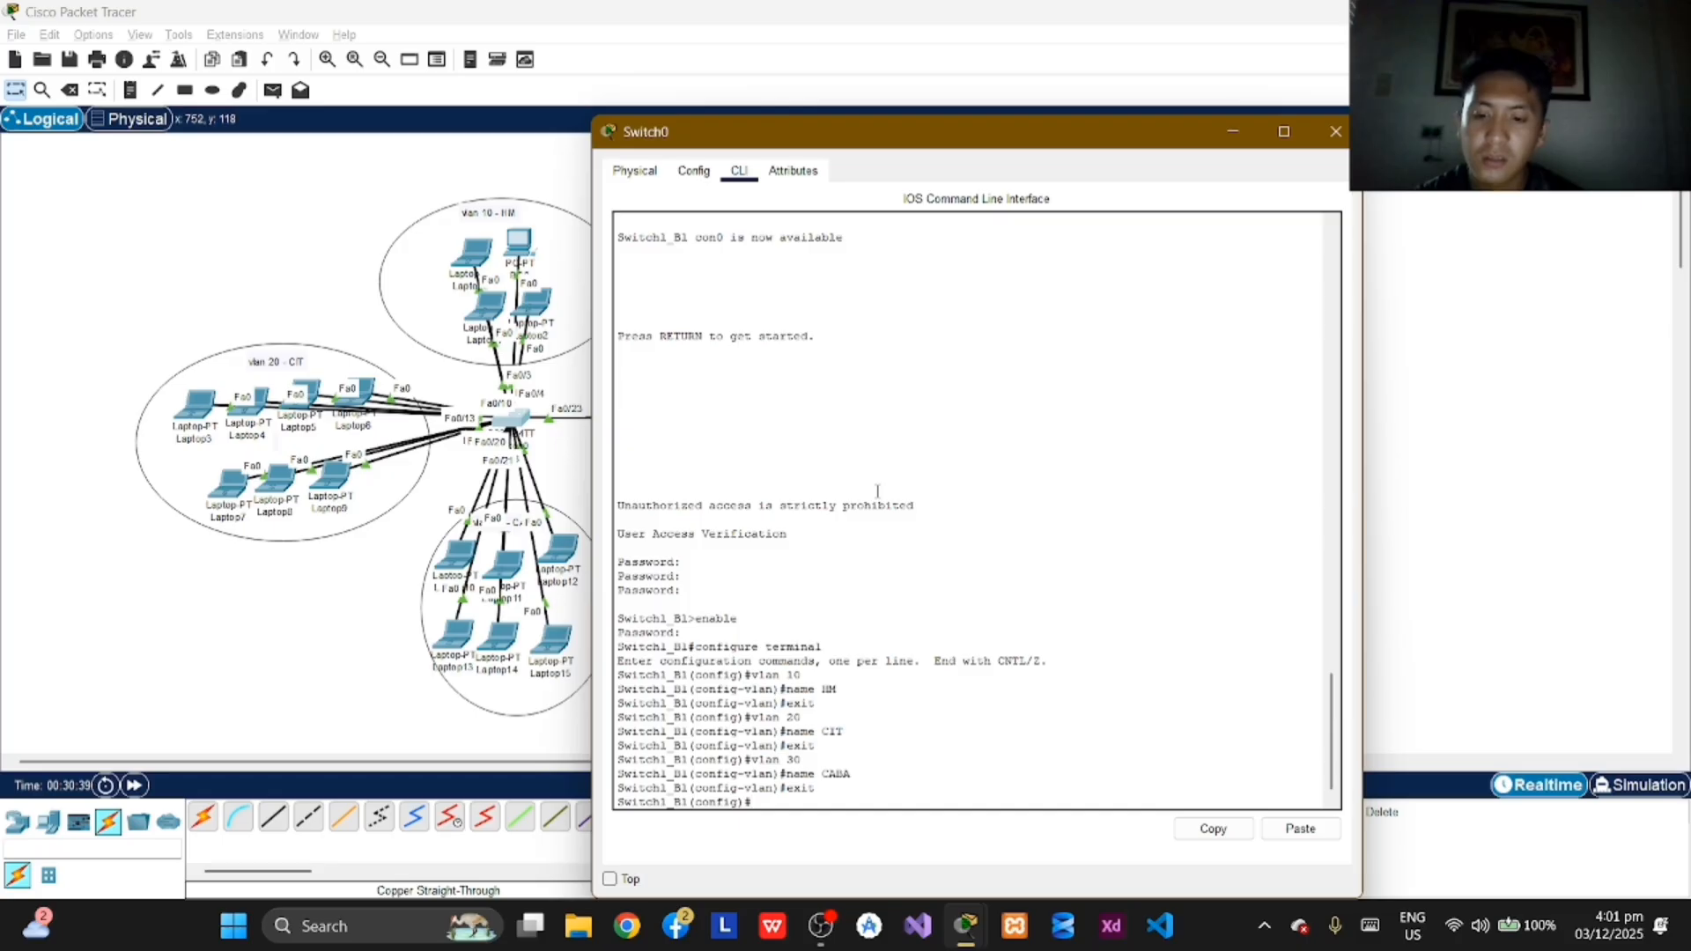
Step: Exit global configuration mode on Switch1_B1 to return to the privileged EXEC prompt
{"action": "type", "text": "exi"}
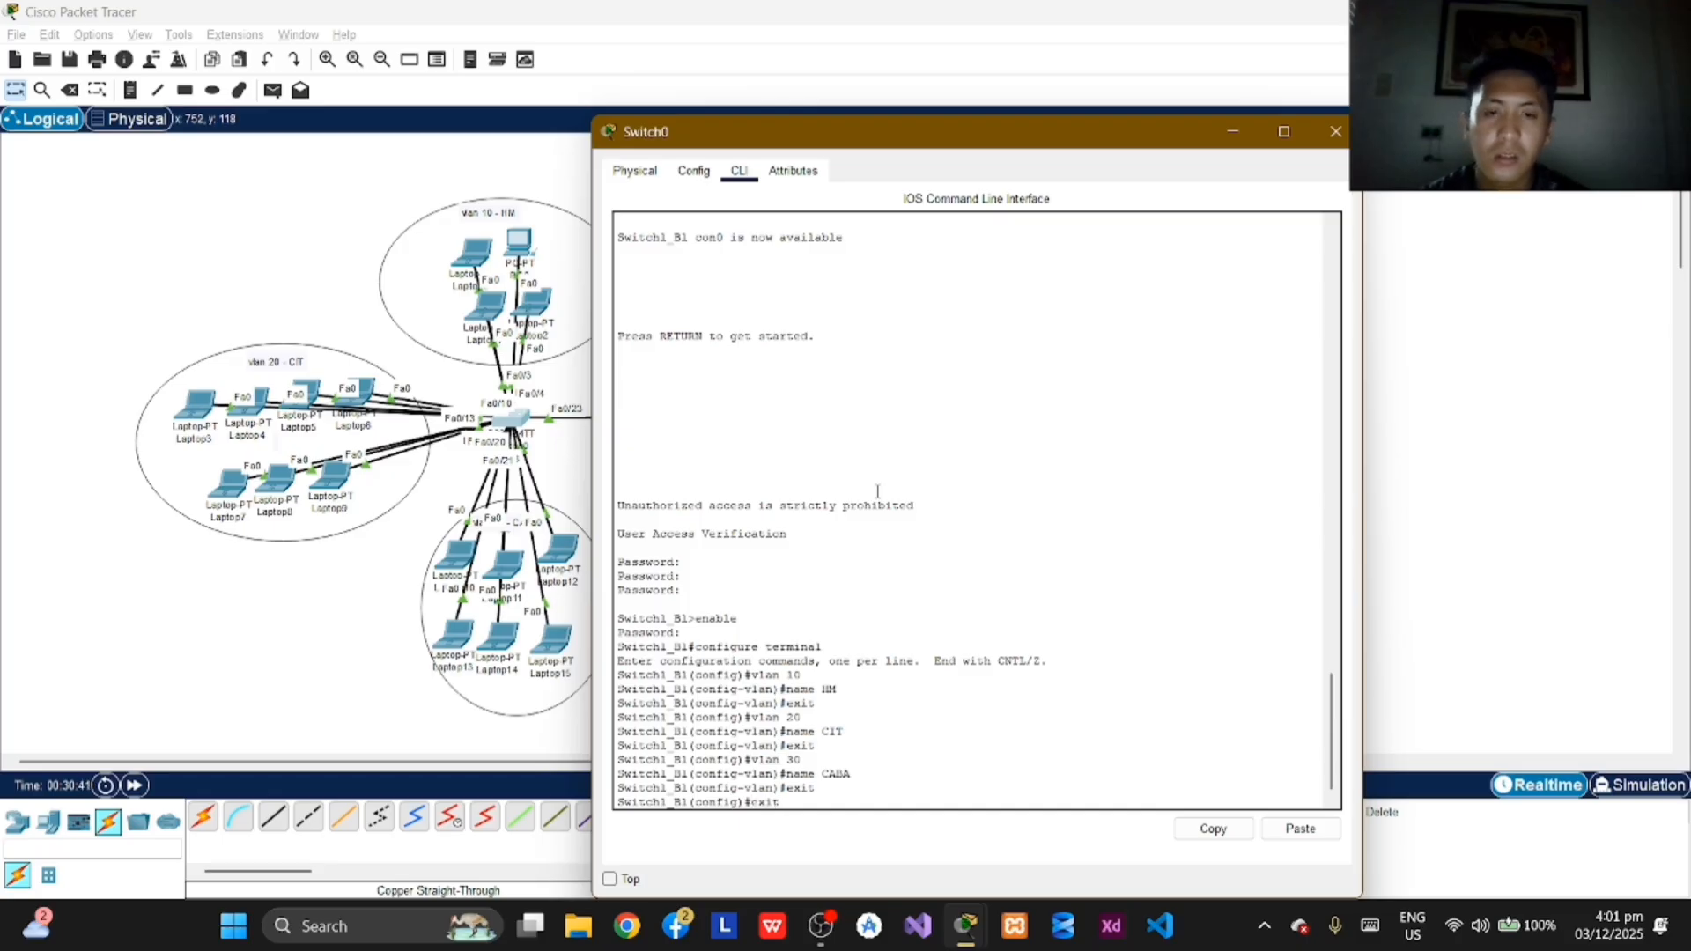
{"action": "type", "text": "t"}
{"action": "key", "text": "Return"}
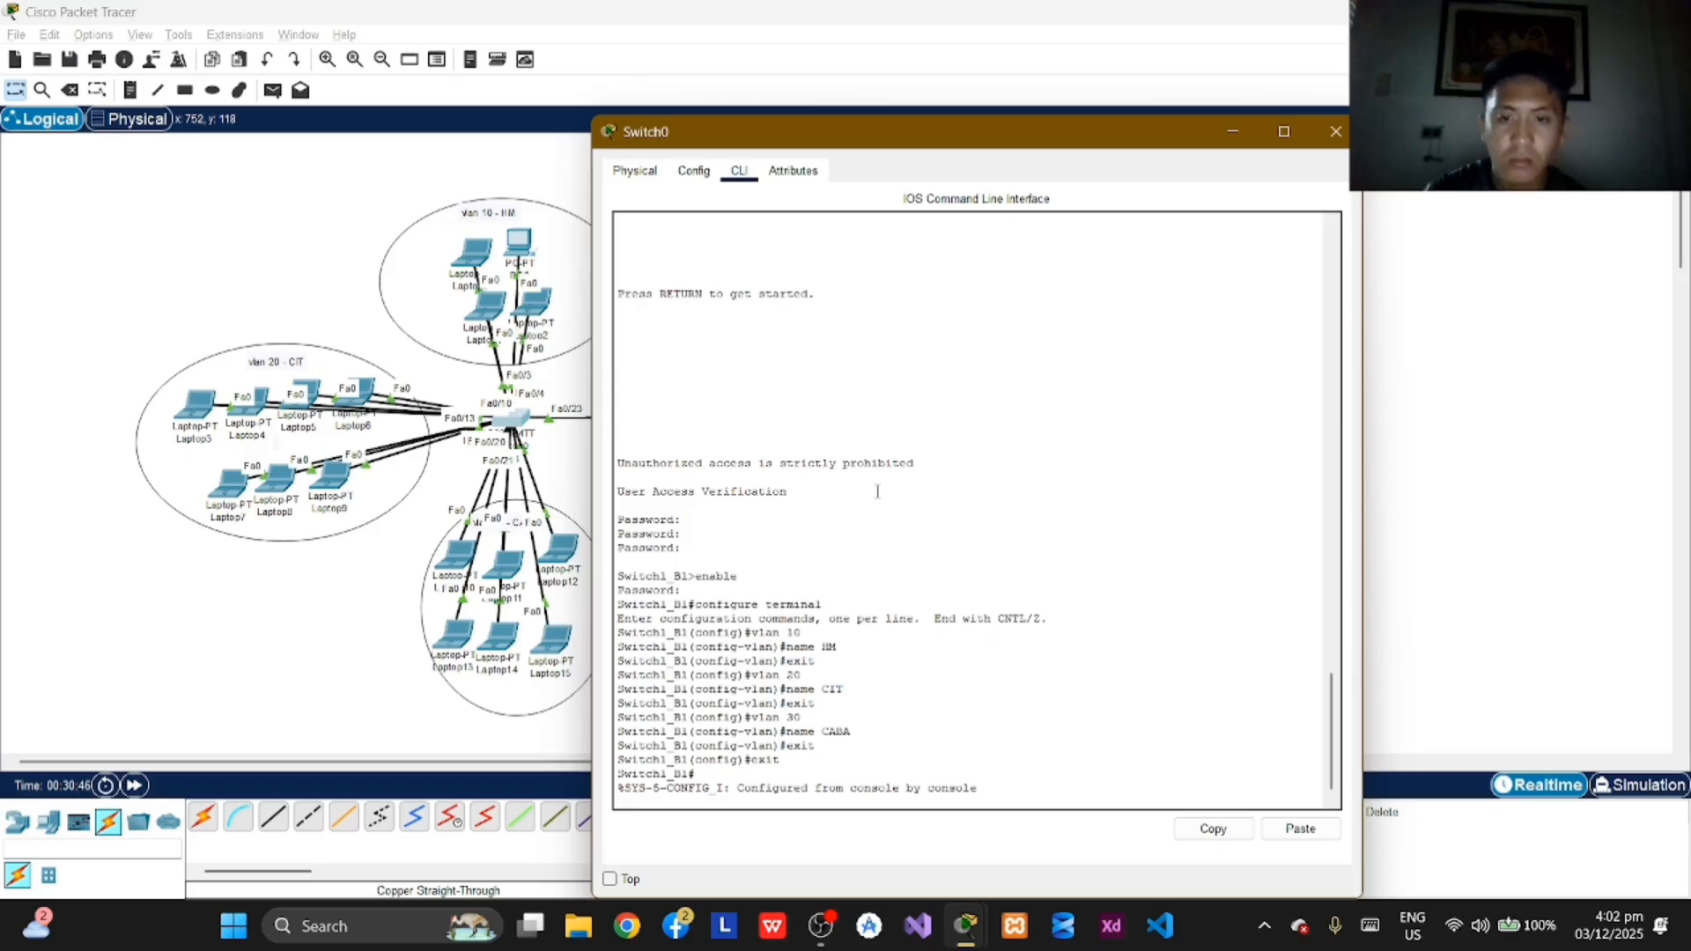
{"action": "key", "text": "Return"}
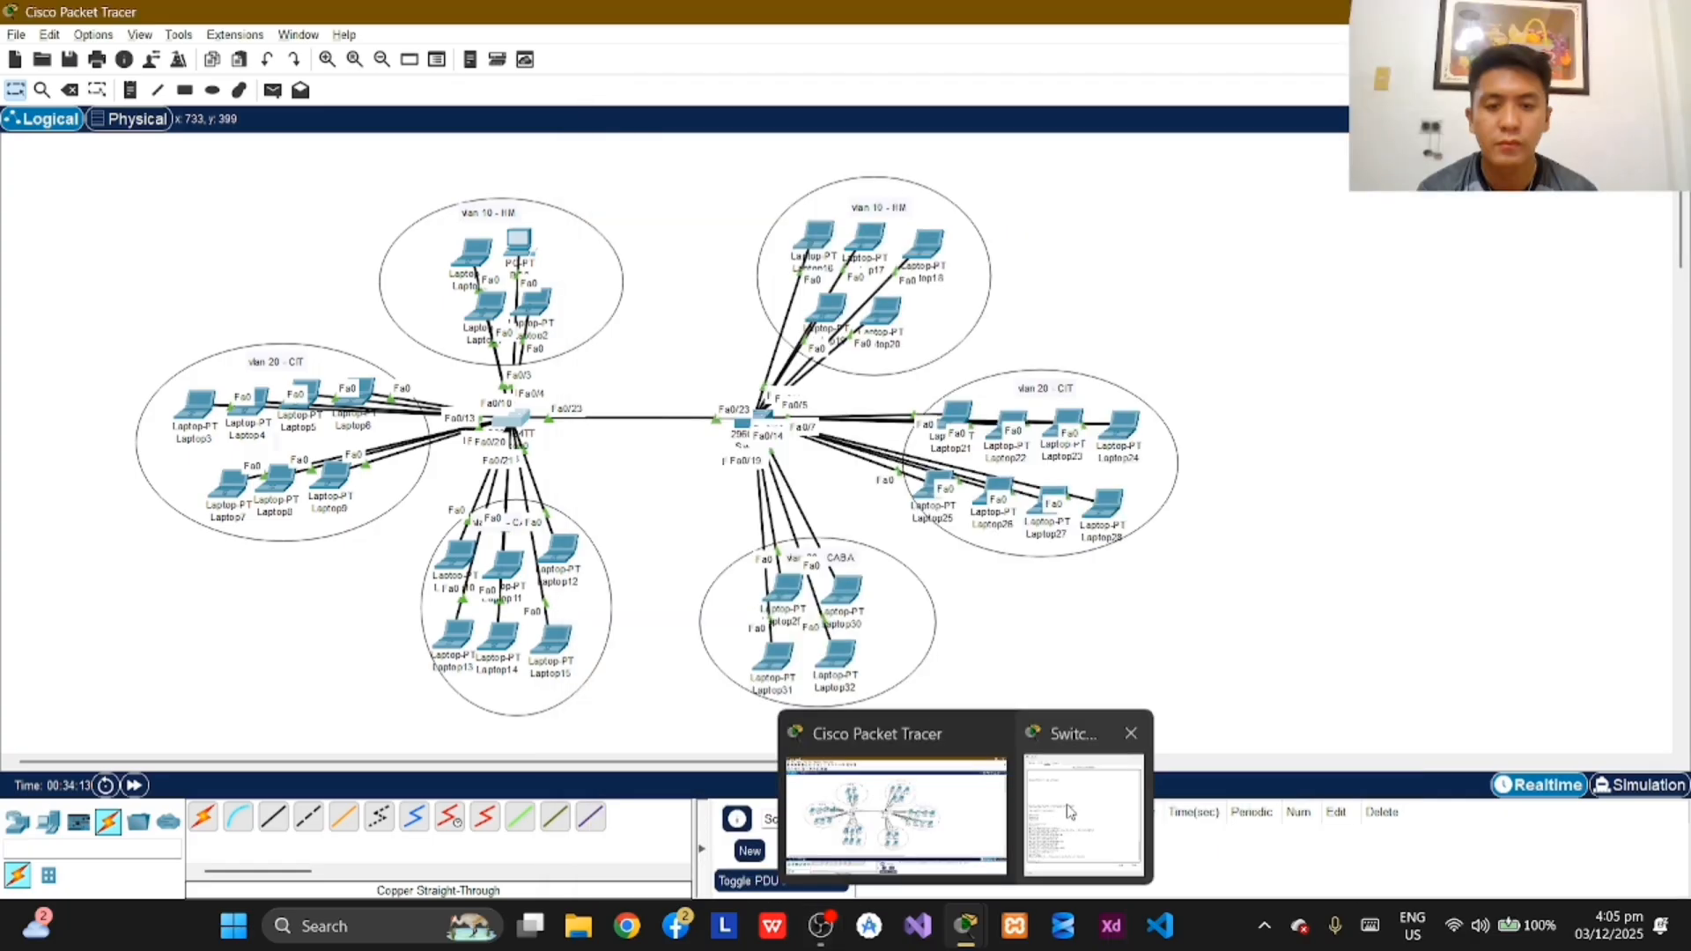
Step: Bring the Switch0 command-line window back to the front and run enable on Switch1_B1
{"action": "left_click", "coordinate": [1070, 811]}
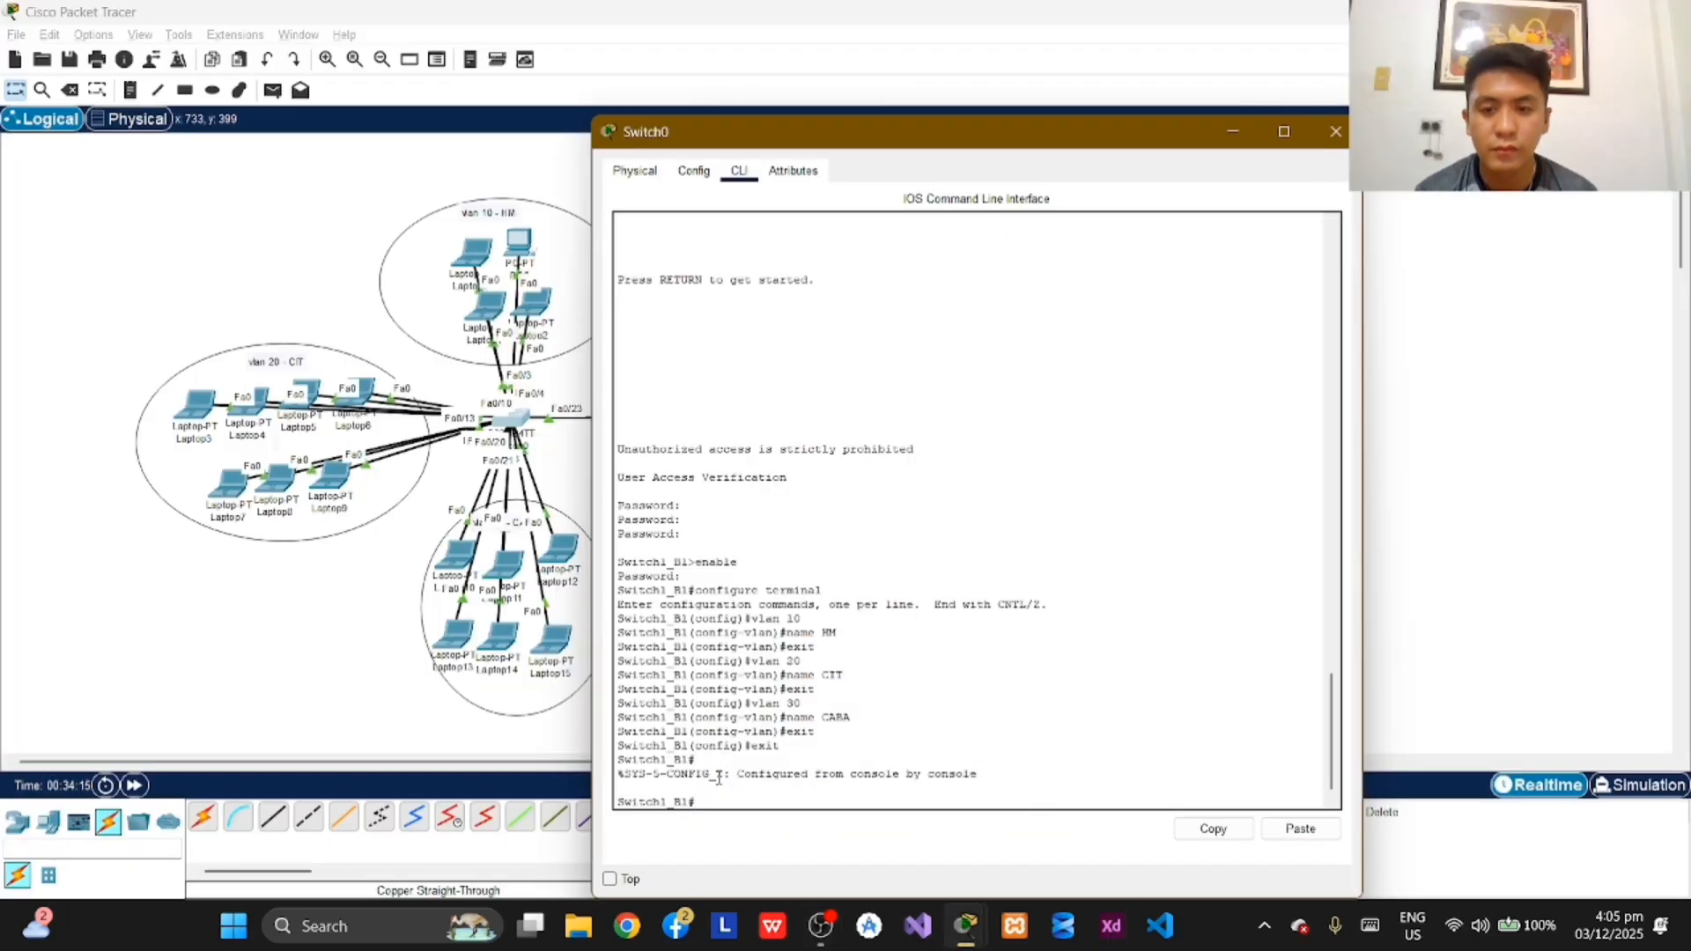
{"action": "type", "text": "en"}
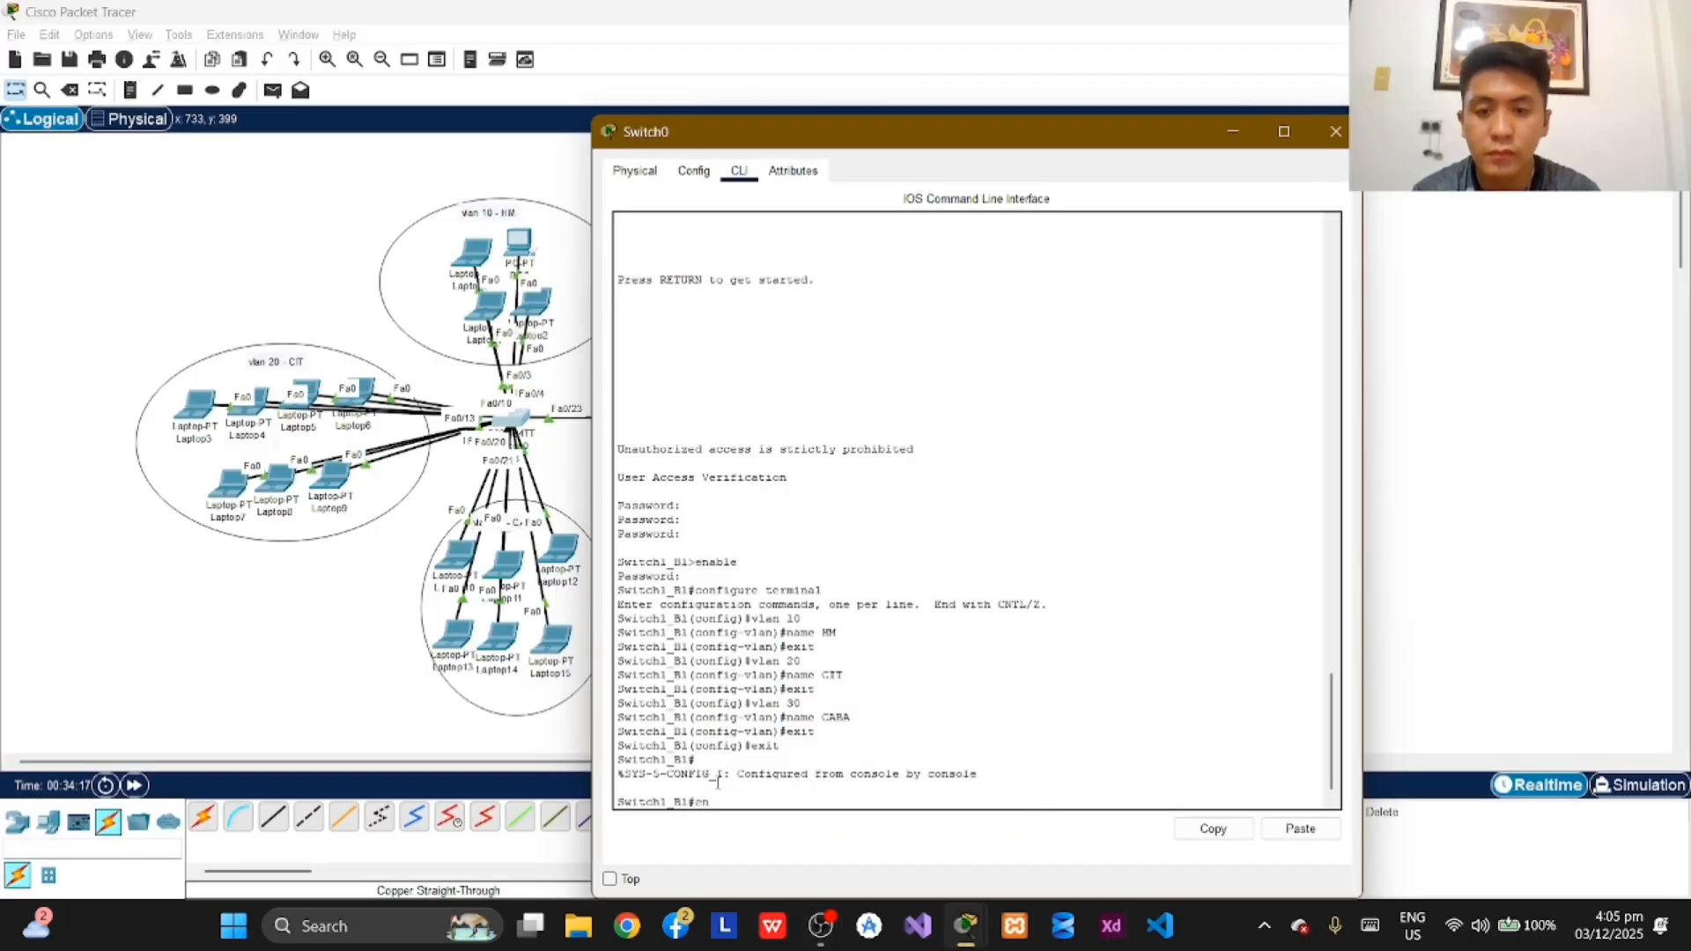
{"action": "type", "text": "able"}
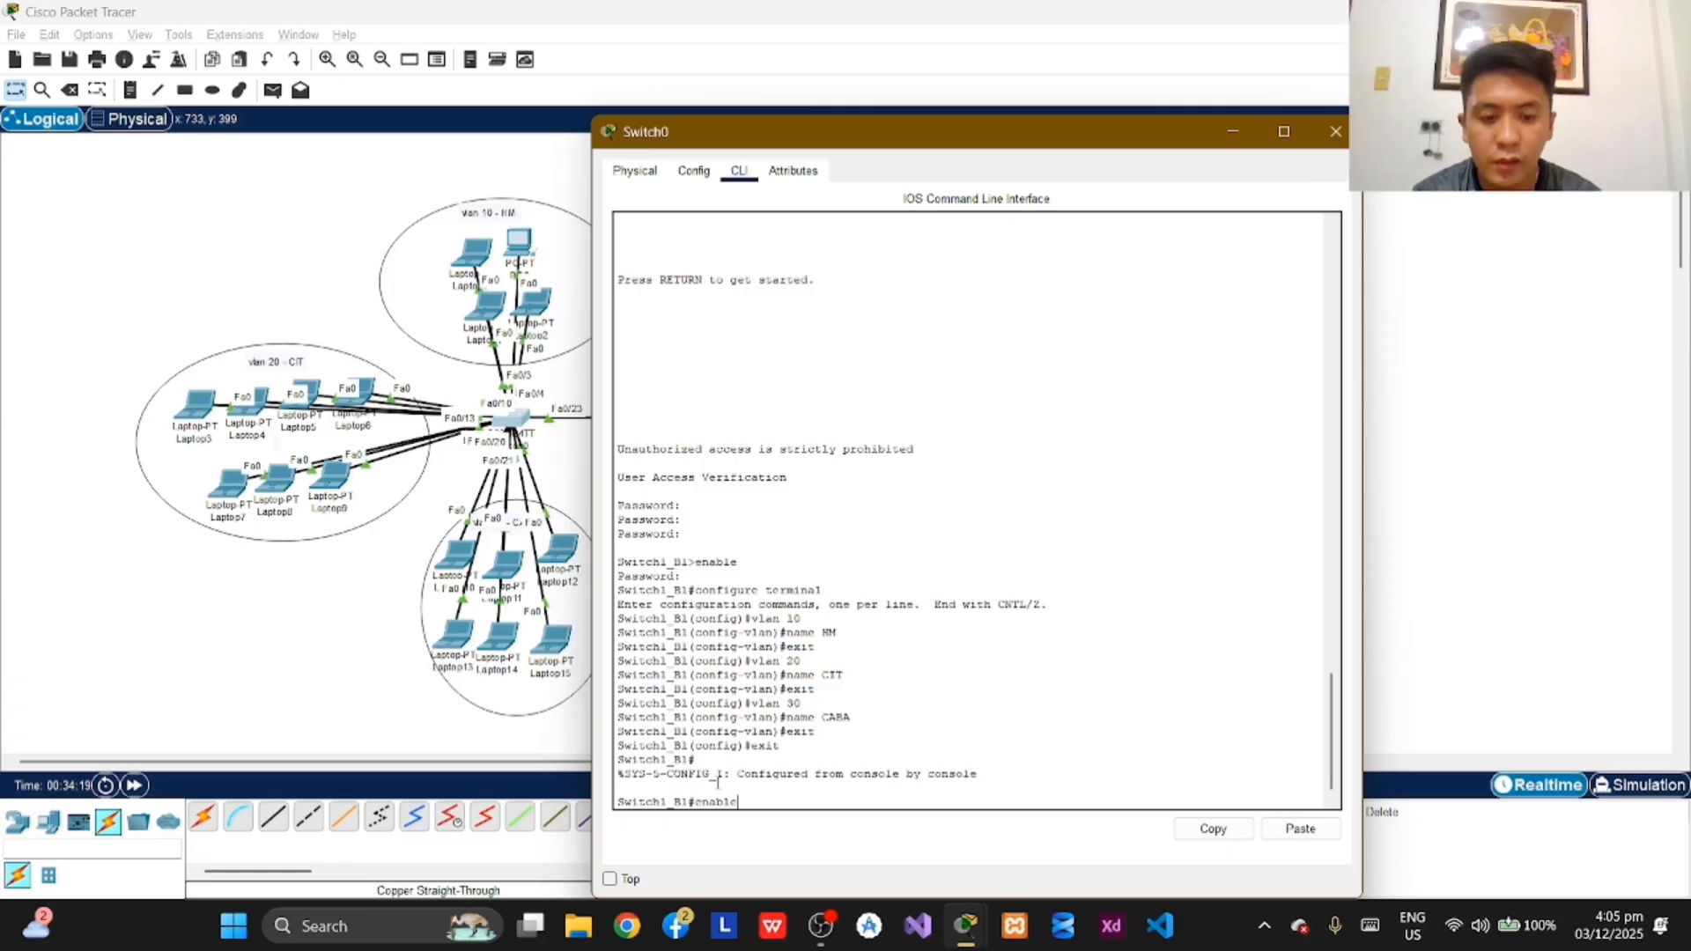
{"action": "key", "text": "Return"}
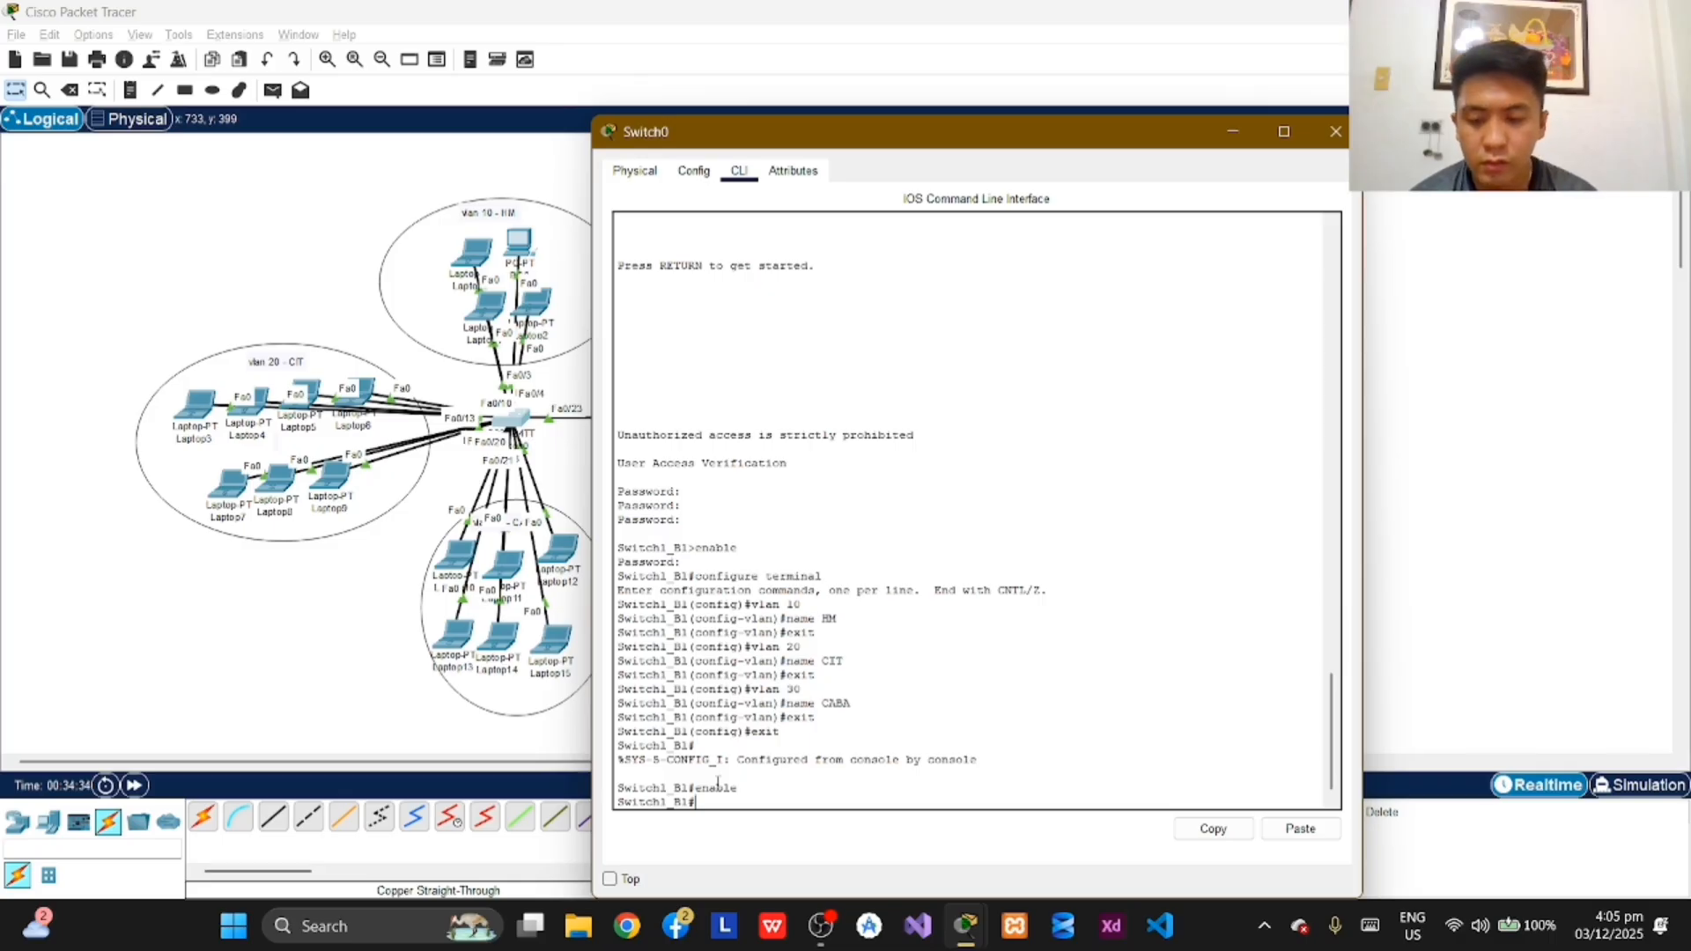
Step: Check the VLANs and their port assignments on Switch1_B1 with show vlan brief
{"action": "type", "text": "show"}
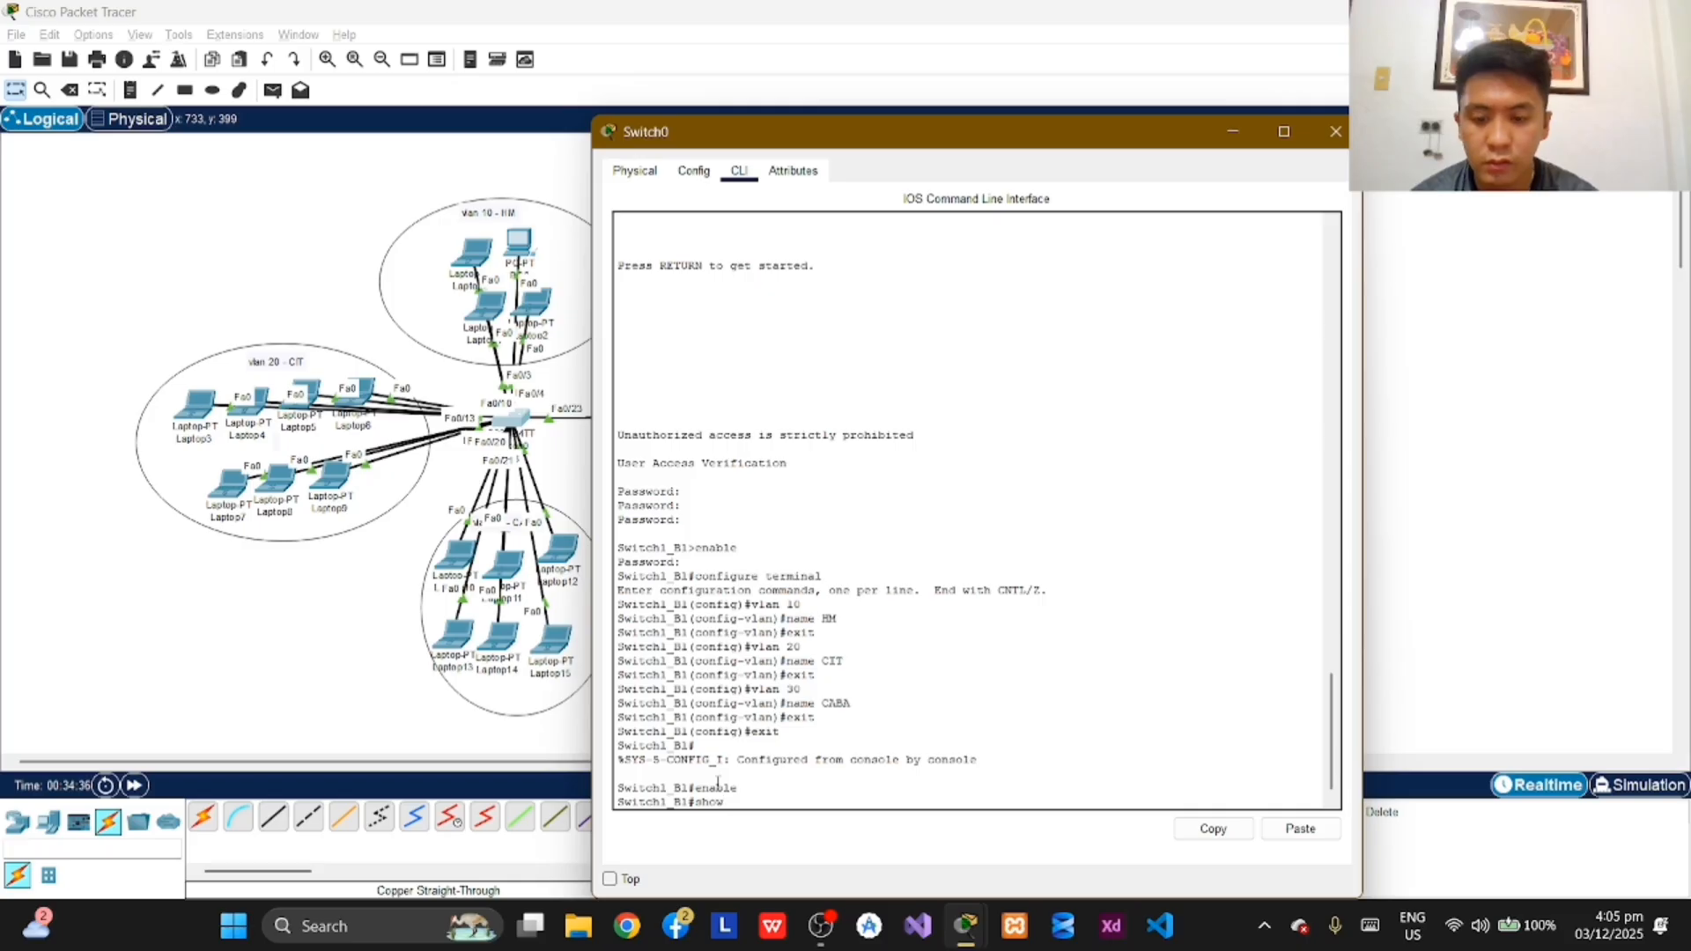
{"action": "type", "text": " vl"}
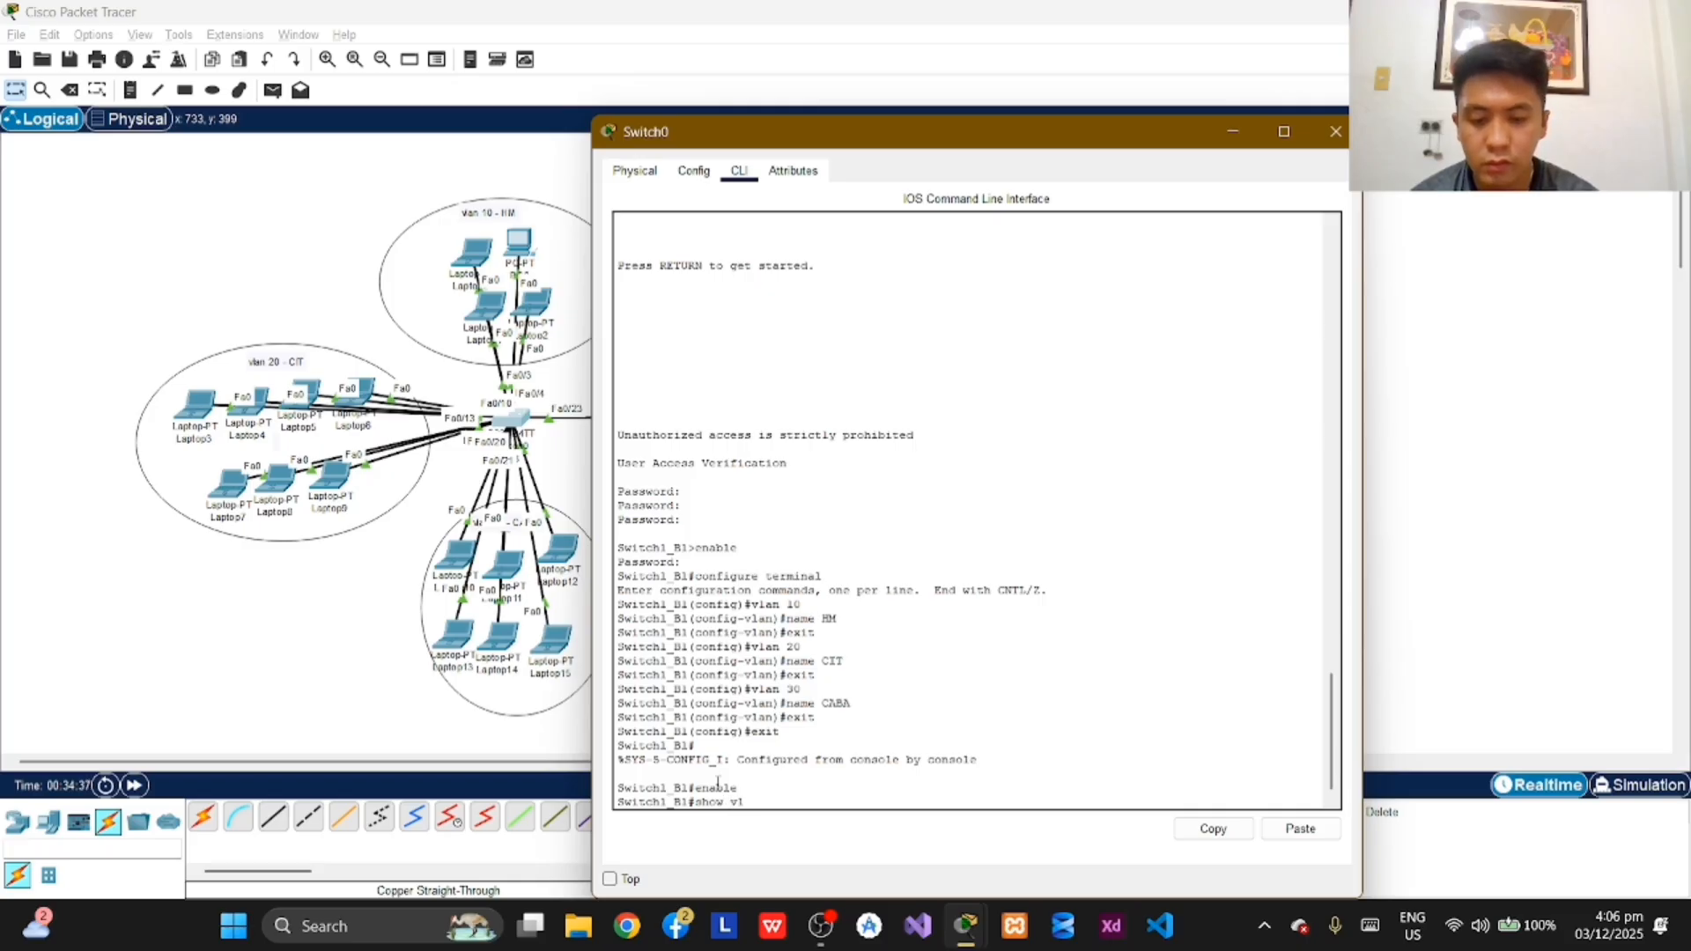
{"action": "type", "text": "an "}
{"action": "type", "text": "brief"}
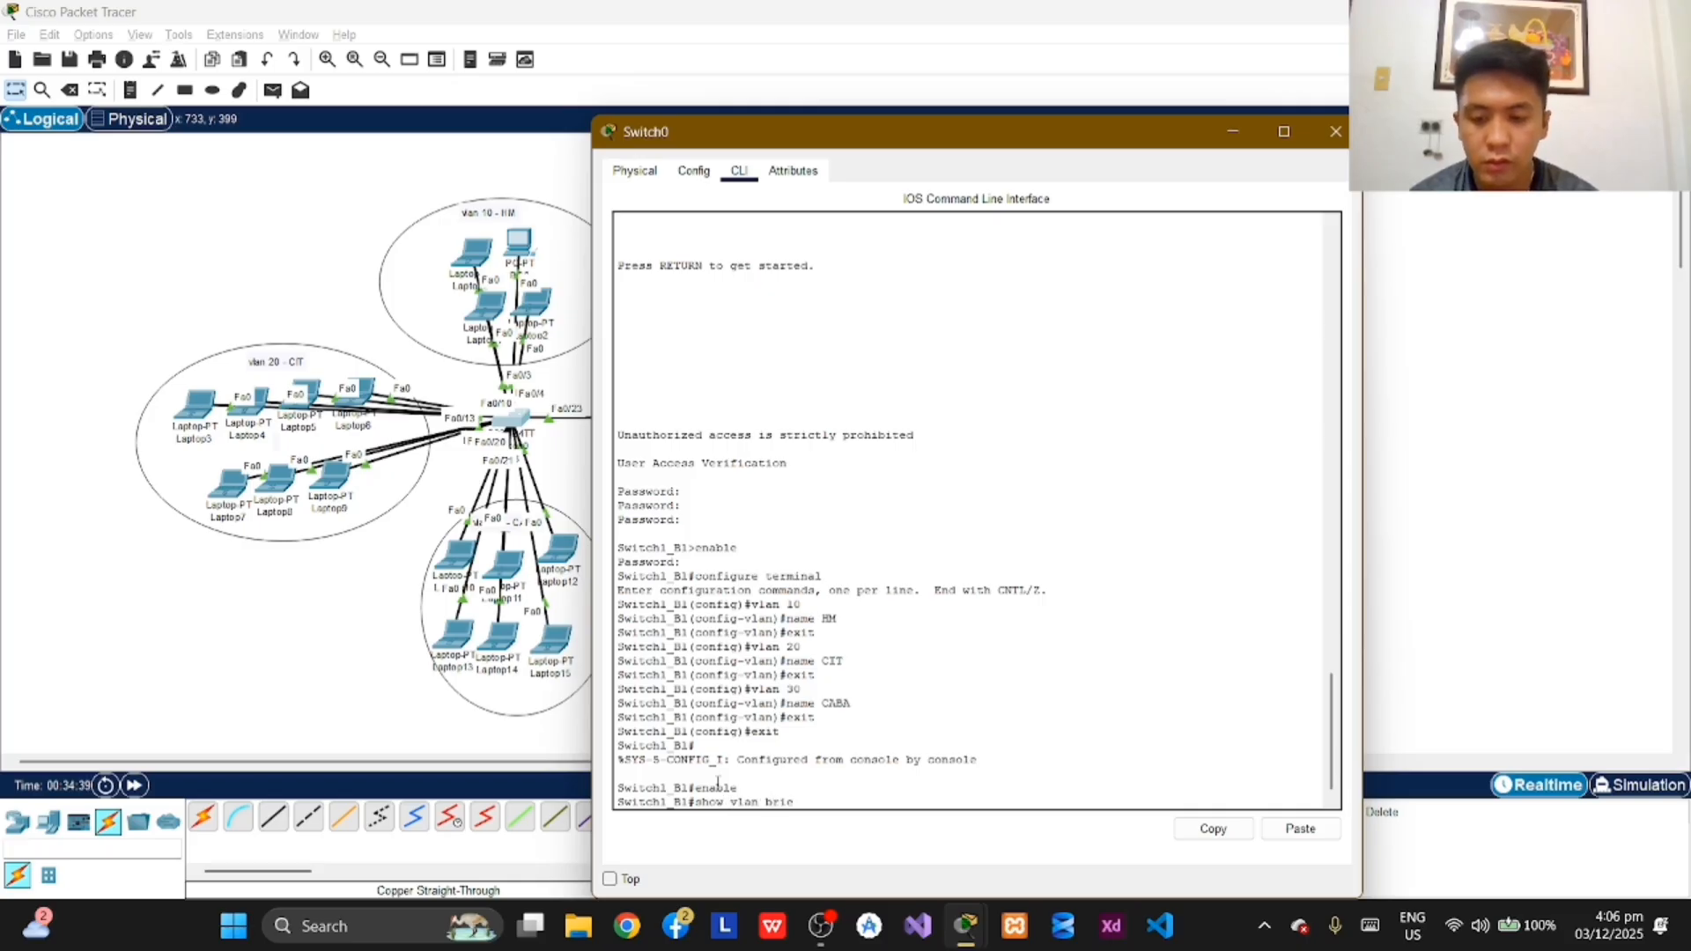
{"action": "key", "text": "Return"}
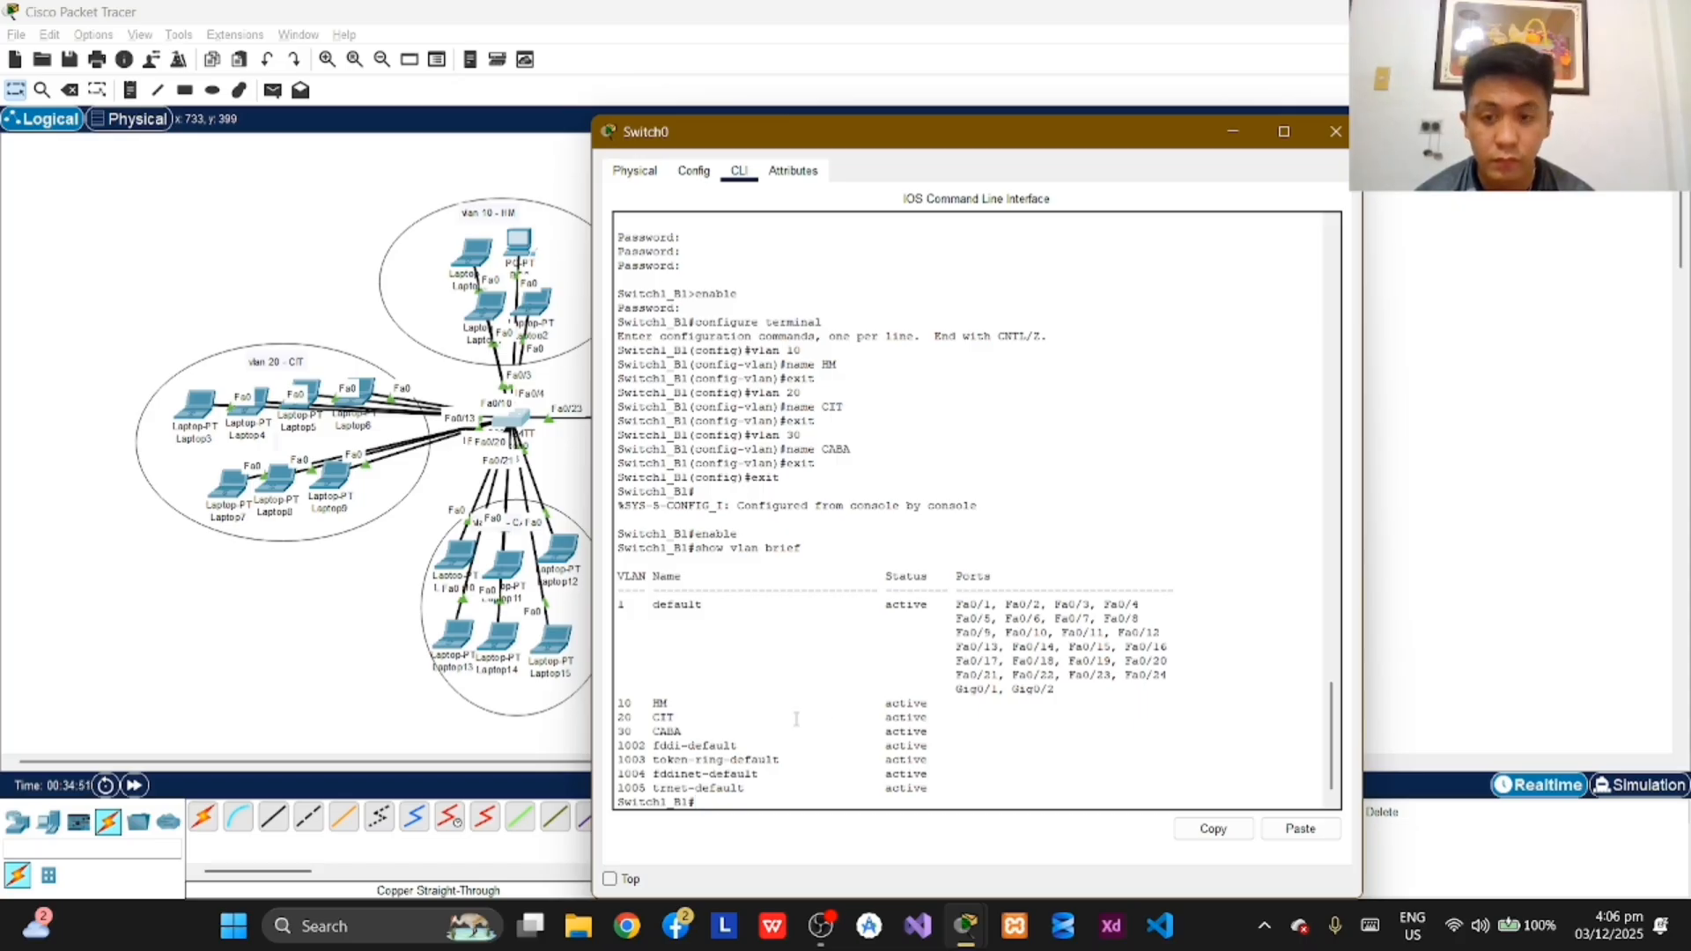
Step: Enter global configuration mode on Switch1_B1 with configure terminal after checking the VLAN list
{"action": "type", "text": "con"}
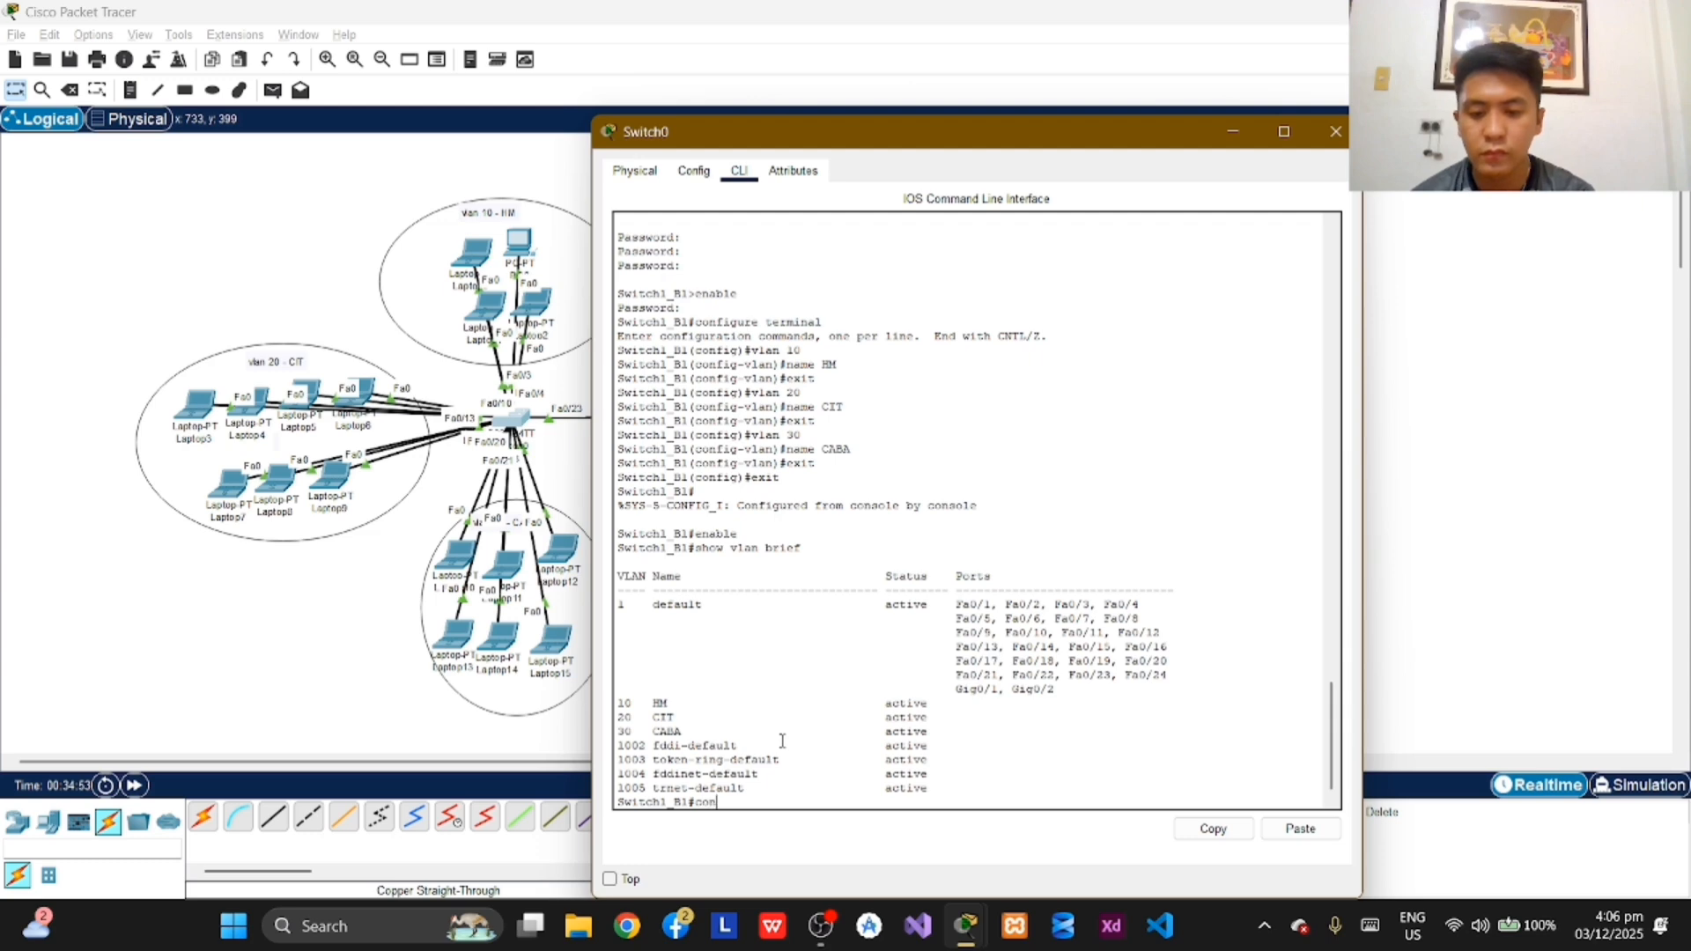
{"action": "type", "text": "figure tterminal"}
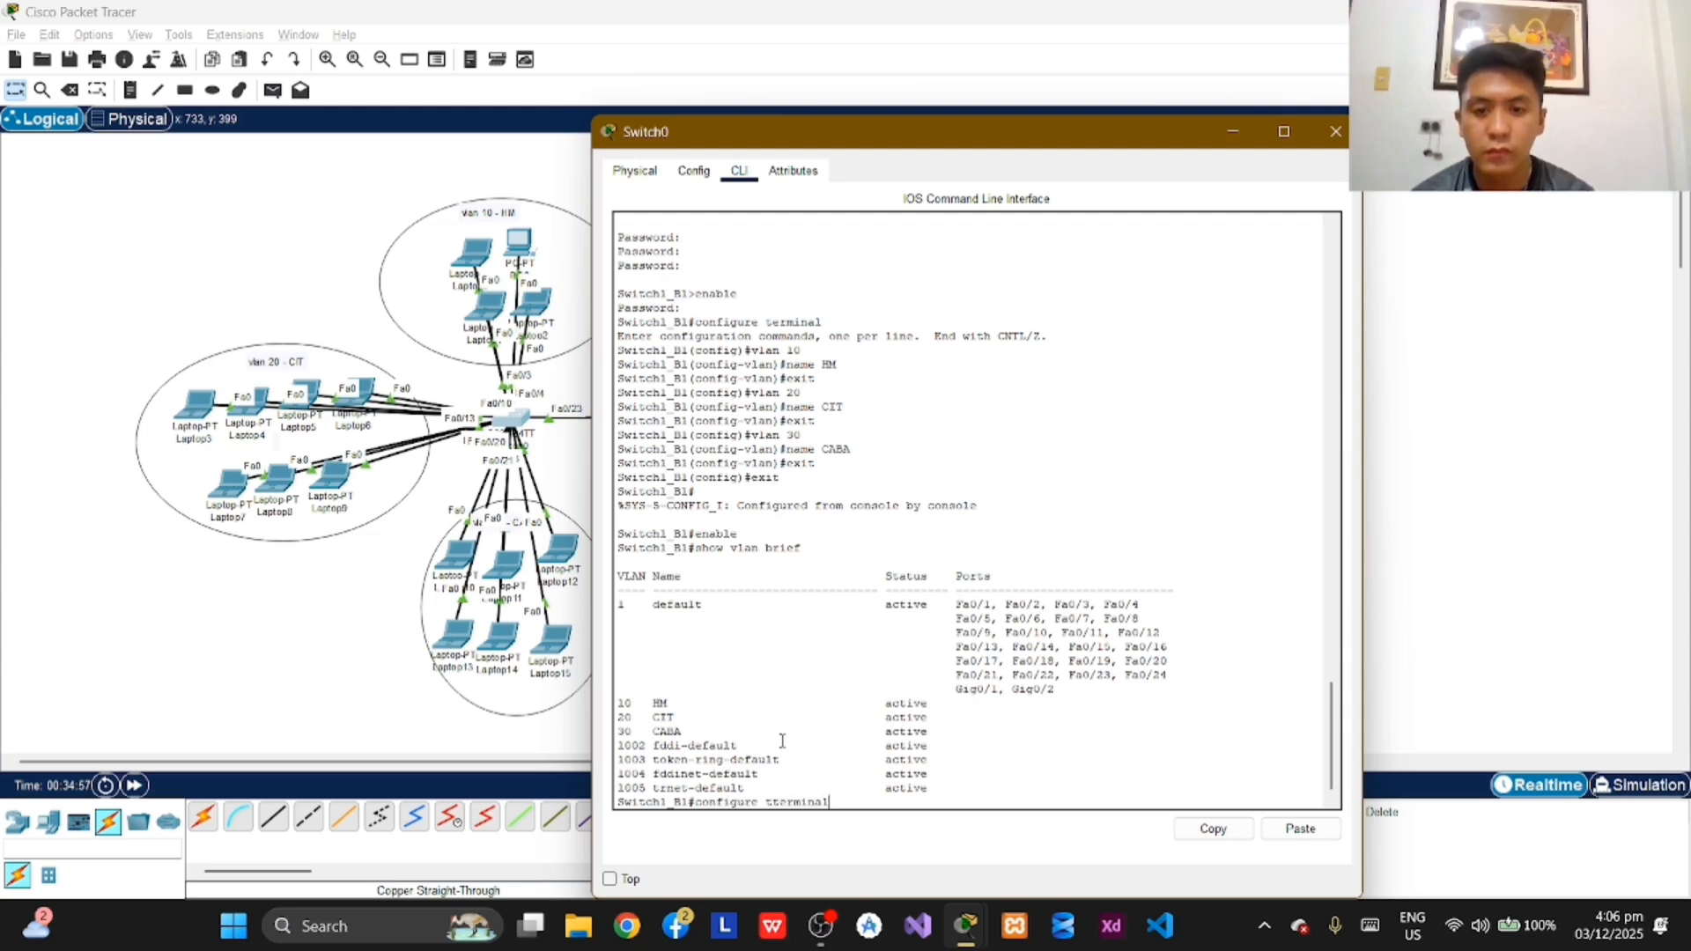
{"action": "key", "text": "BackSpace"}
{"action": "key", "text": "BackSpace"}
{"action": "key", "text": "BackSpace"}
{"action": "key", "text": "BackSpace"}
{"action": "key", "text": "BackSpace"}
{"action": "key", "text": "BackSpace"}
{"action": "key", "text": "BackSpace"}
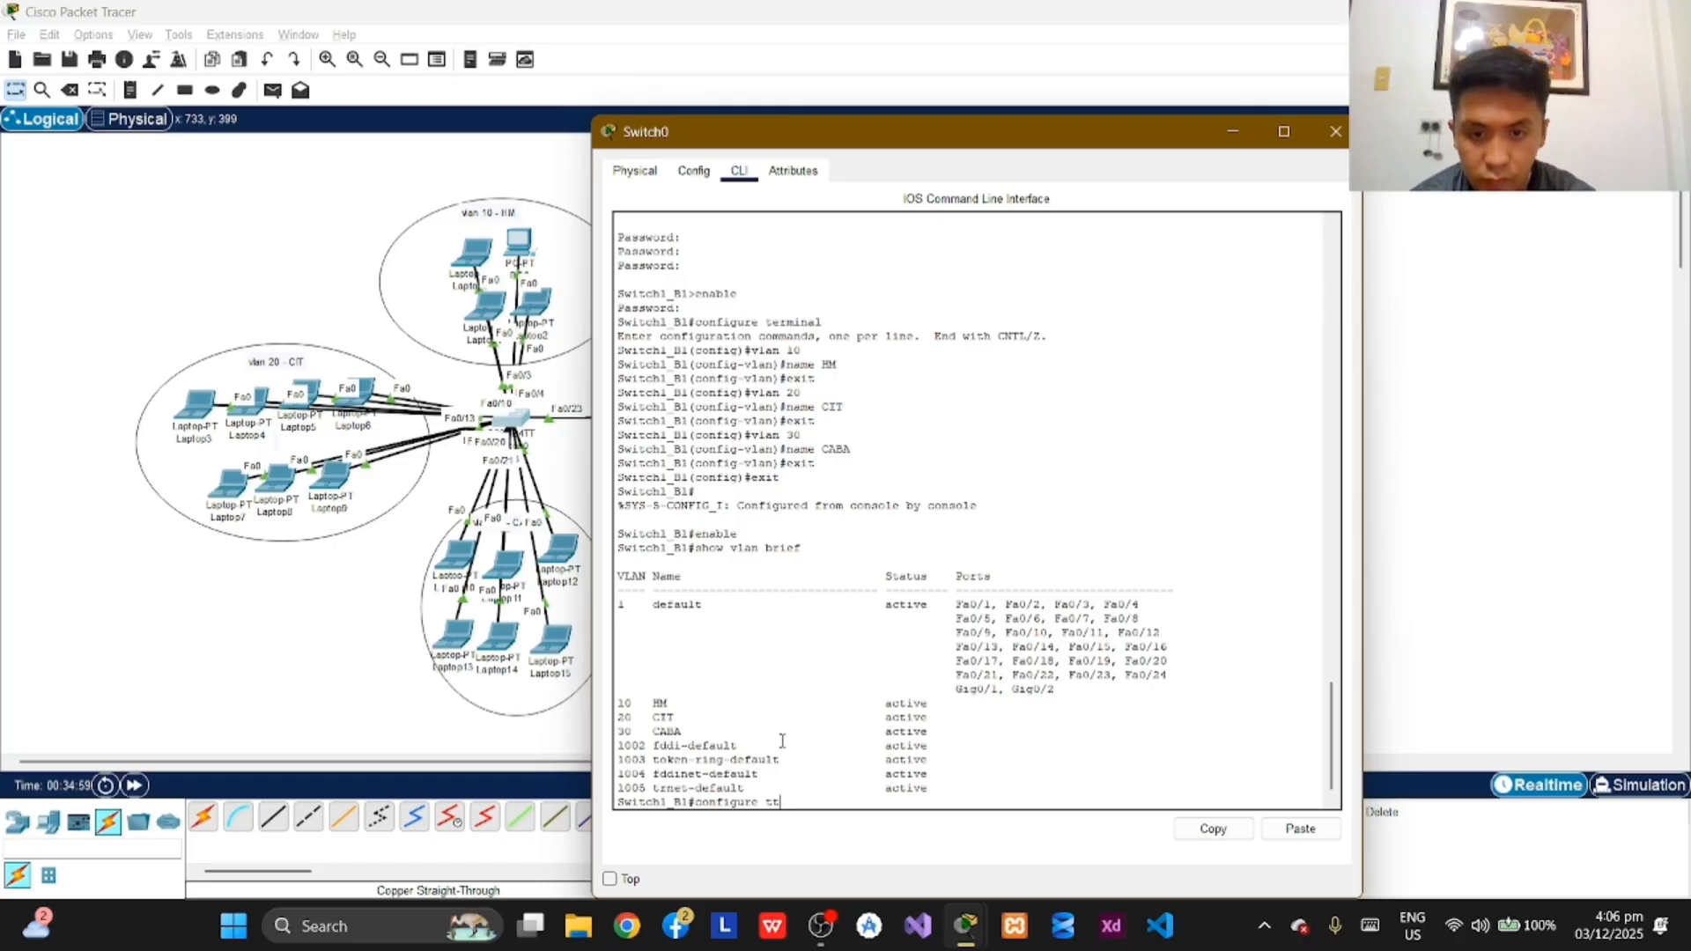
{"action": "key", "text": "BackSpace"}
{"action": "type", "text": "erminal"}
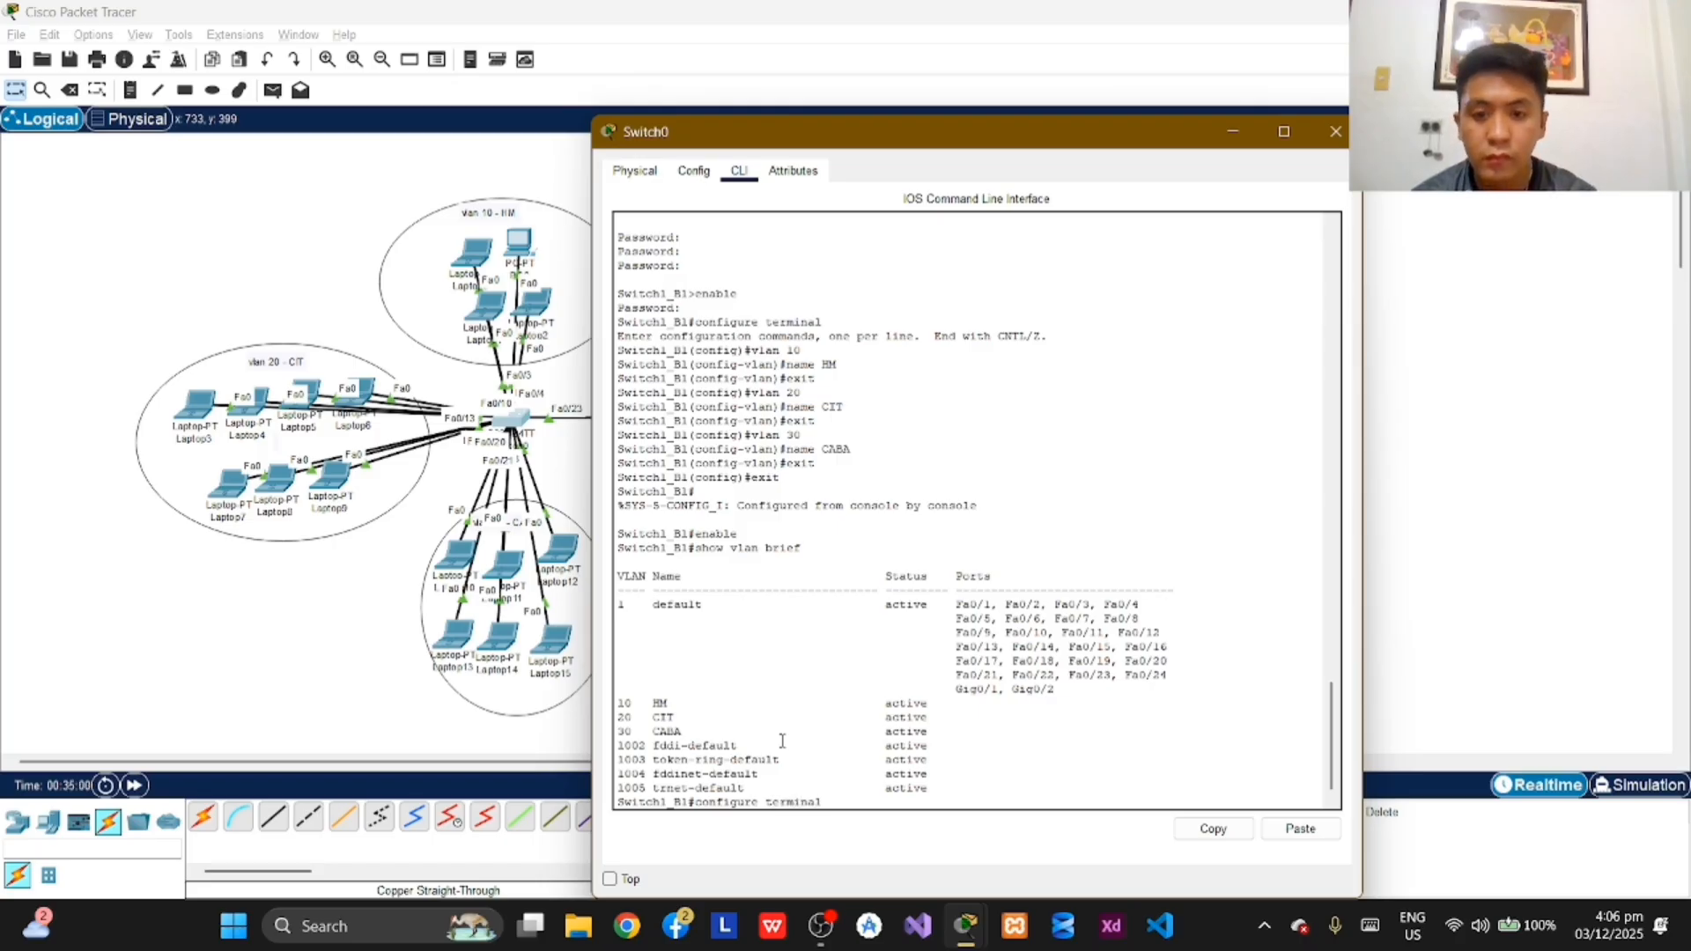
{"action": "key", "text": "Return"}
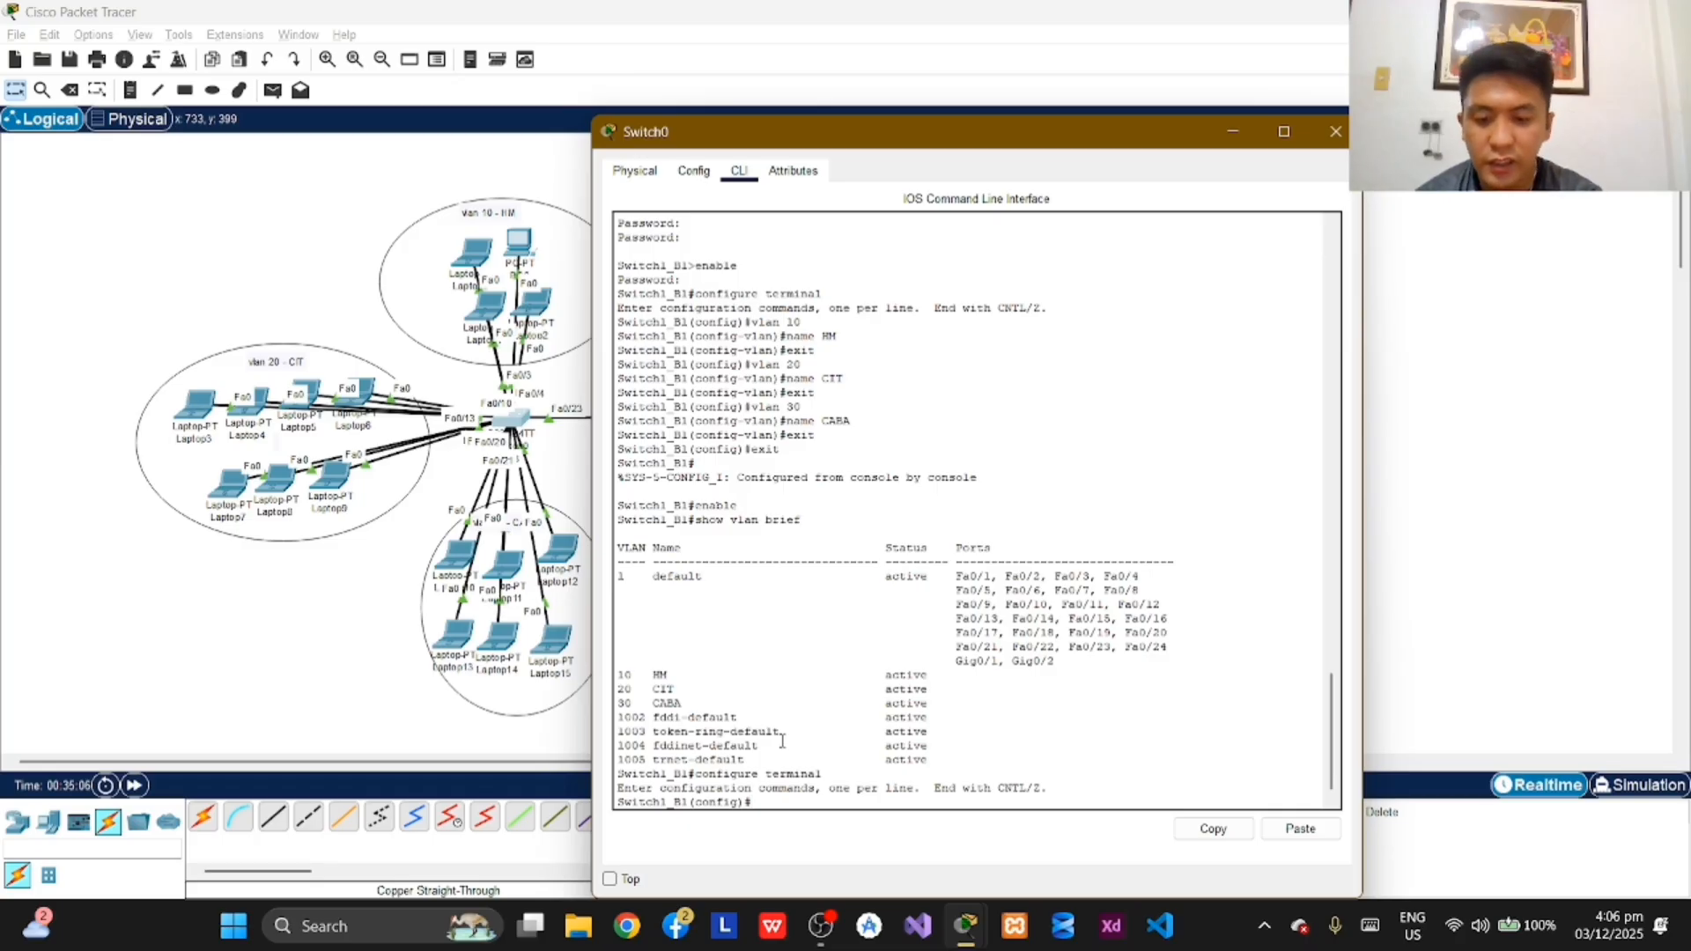
Step: Enter interface range configuration on Switch1_B1 for ports fa0/1-6
{"action": "type", "text": "interface"}
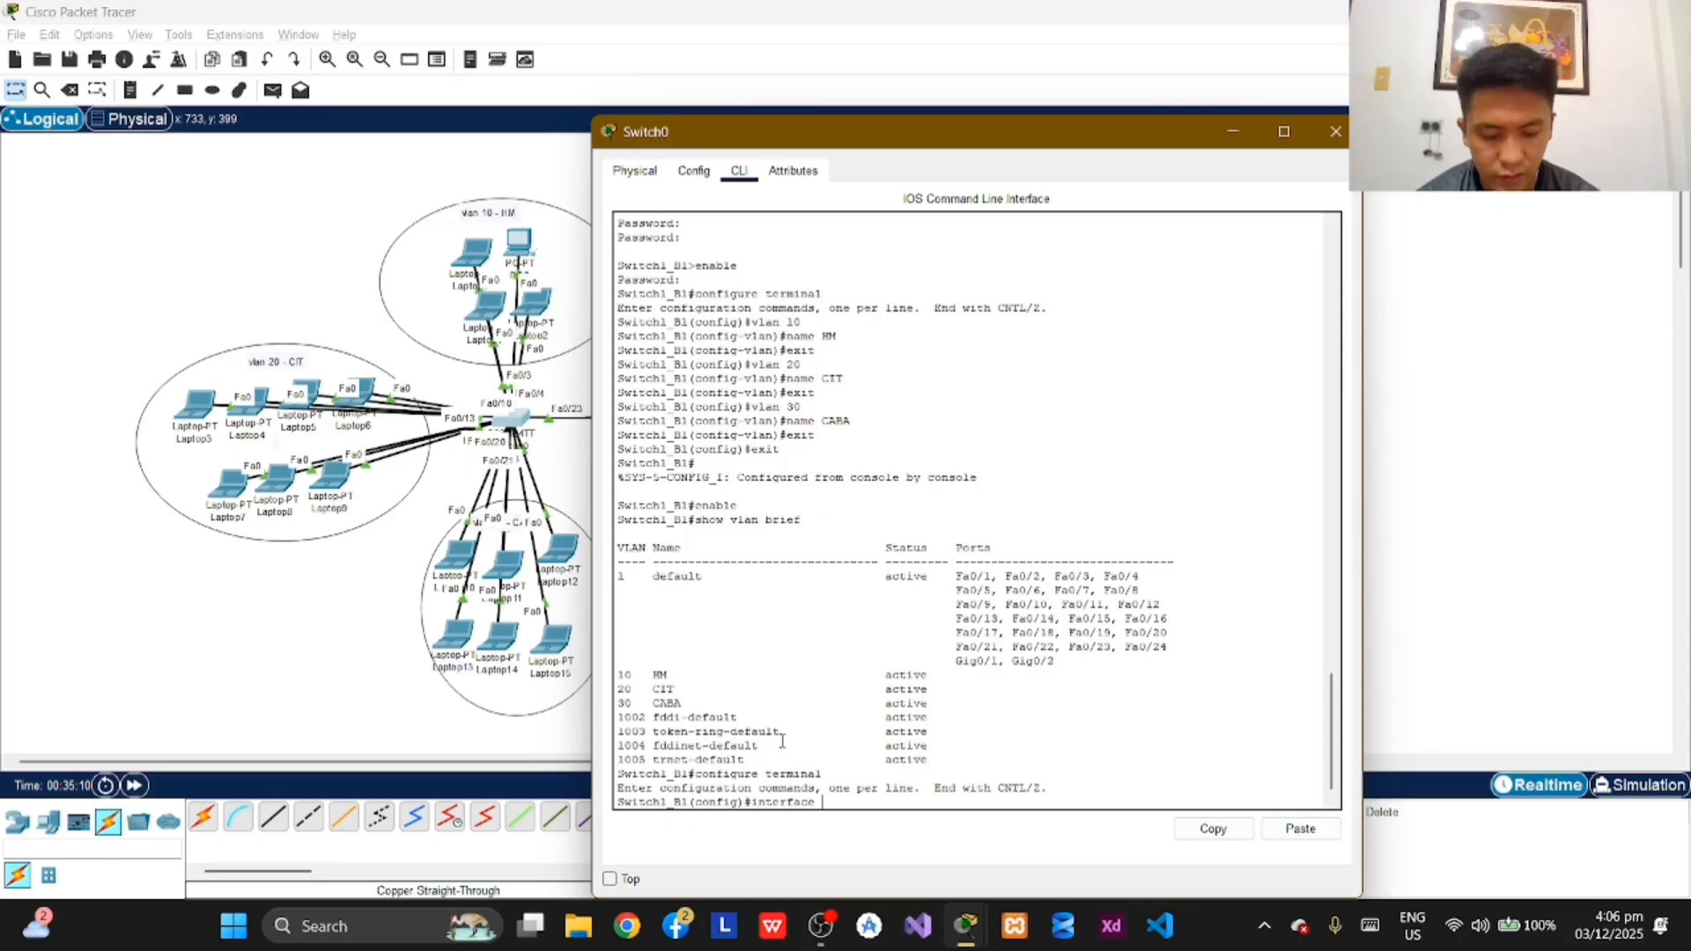
{"action": "type", "text": " range"}
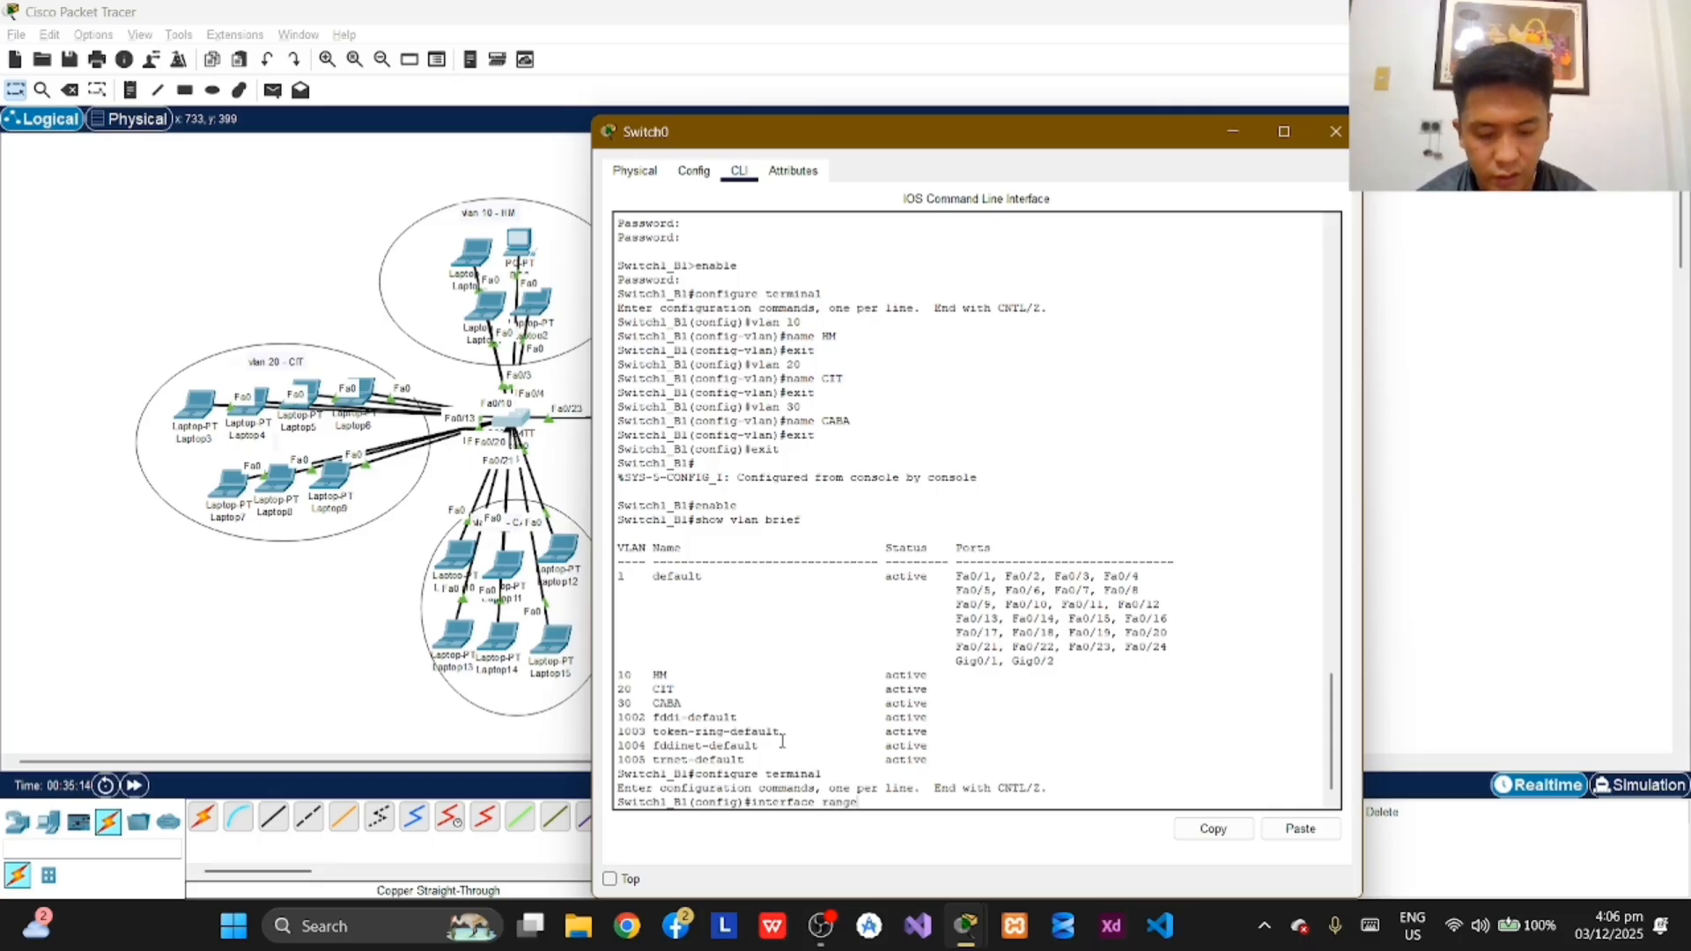
{"action": "type", "text": " fa"}
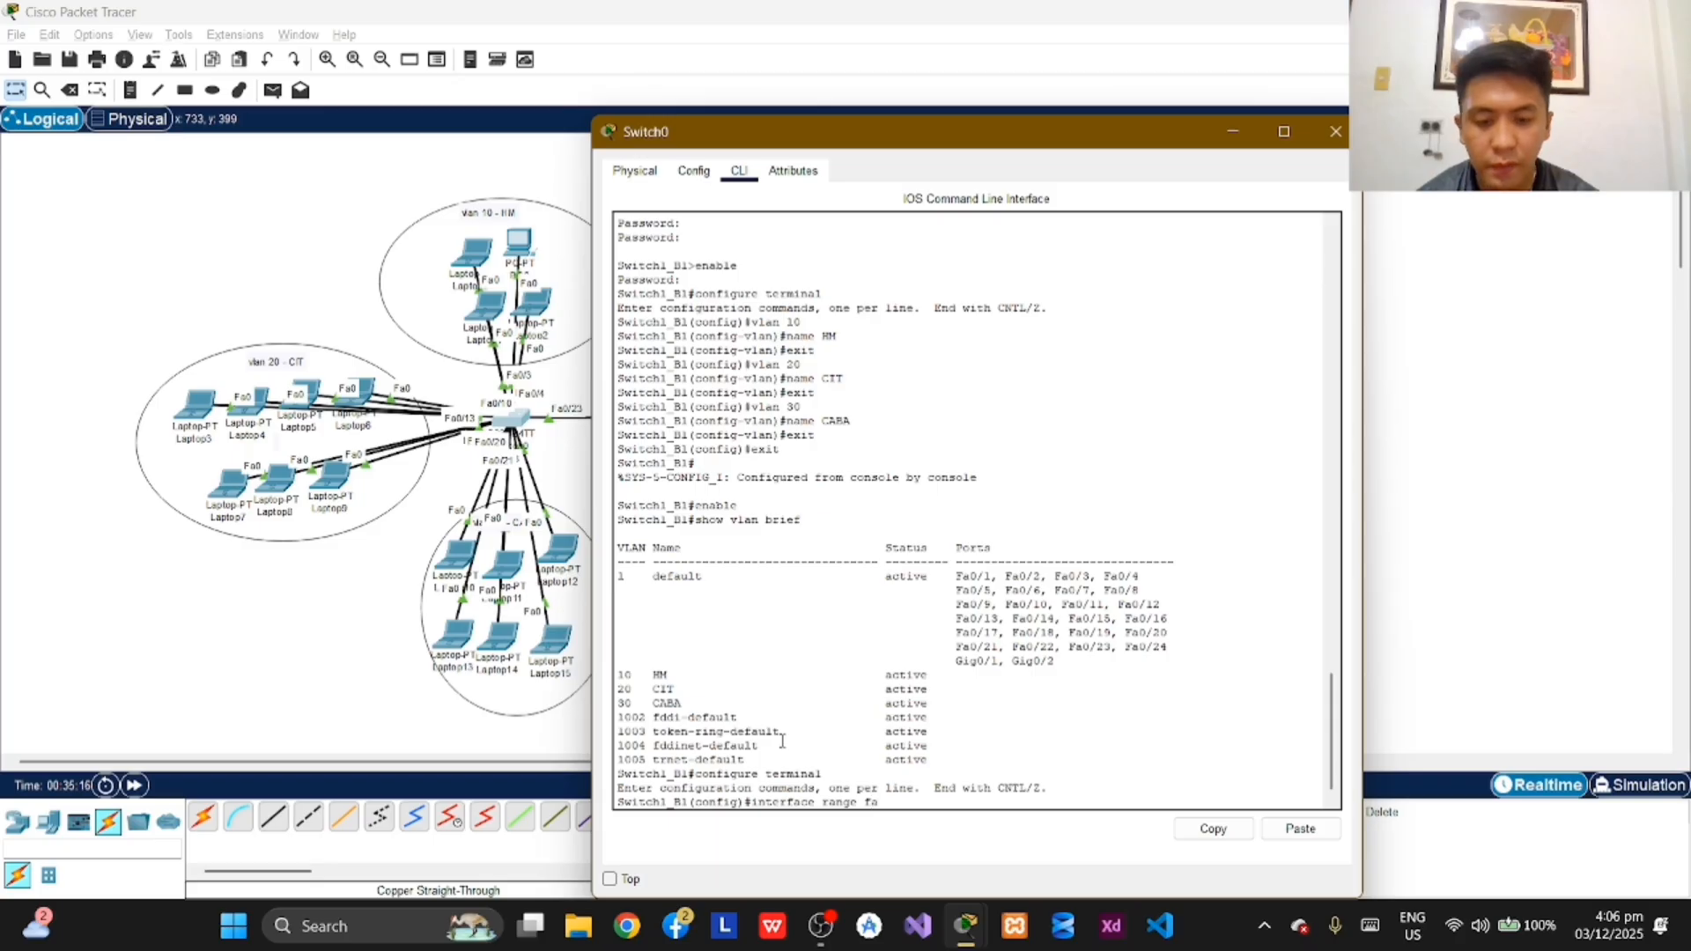
{"action": "type", "text": " 0"}
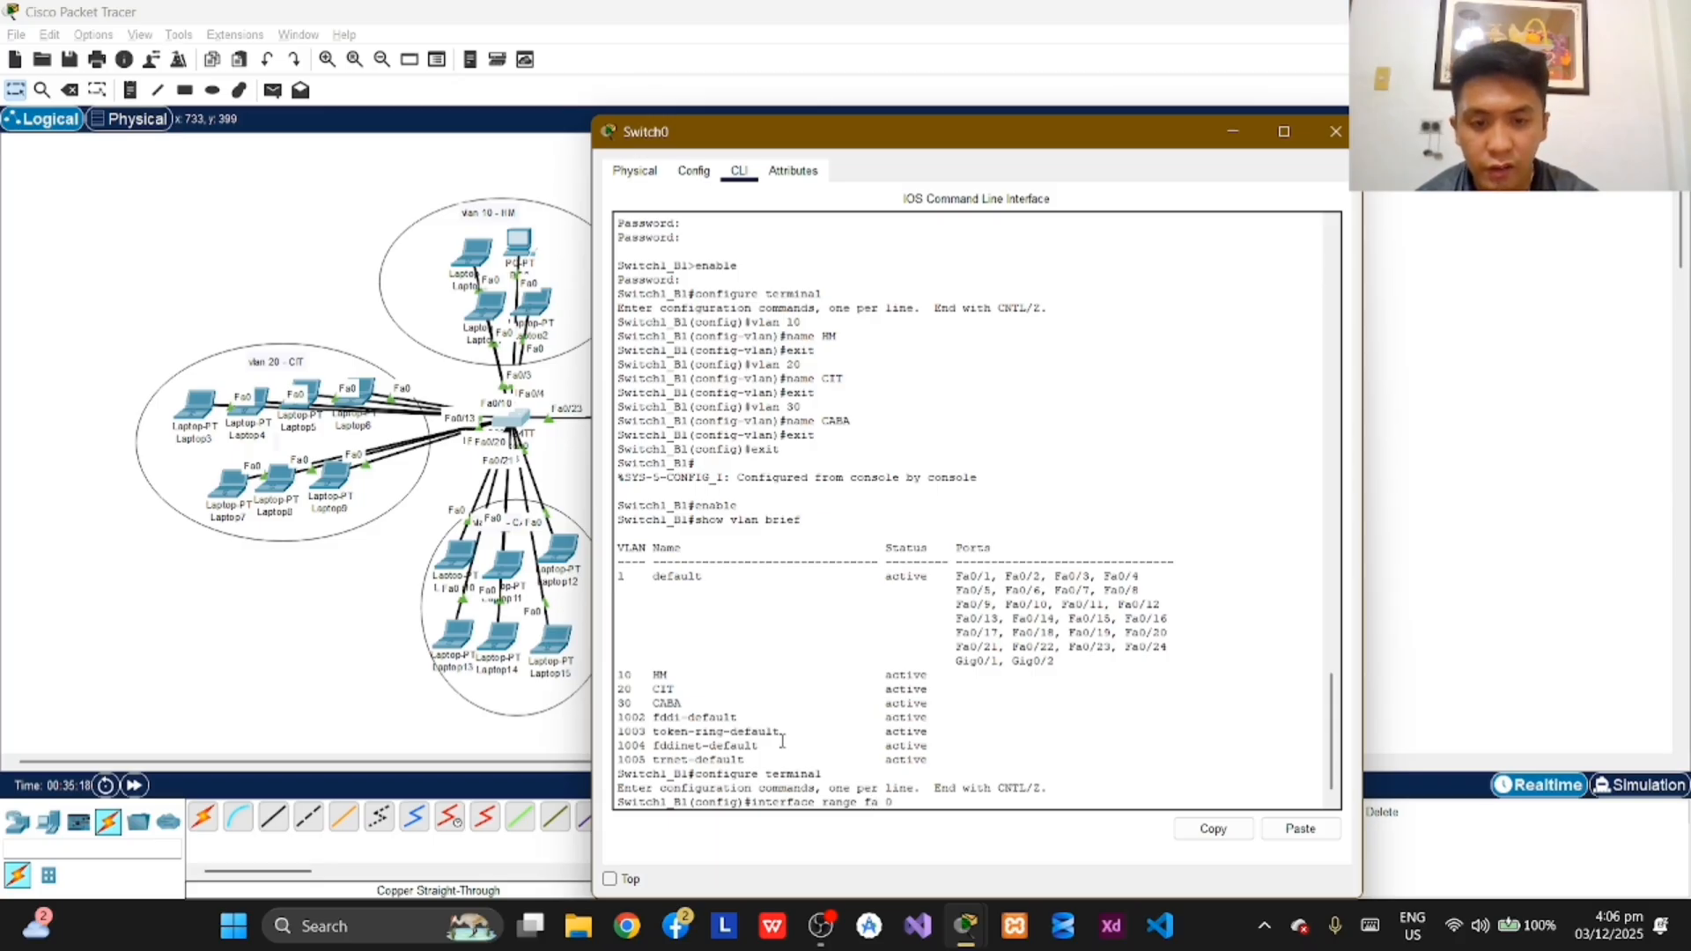
{"action": "key", "text": "BackSpace"}
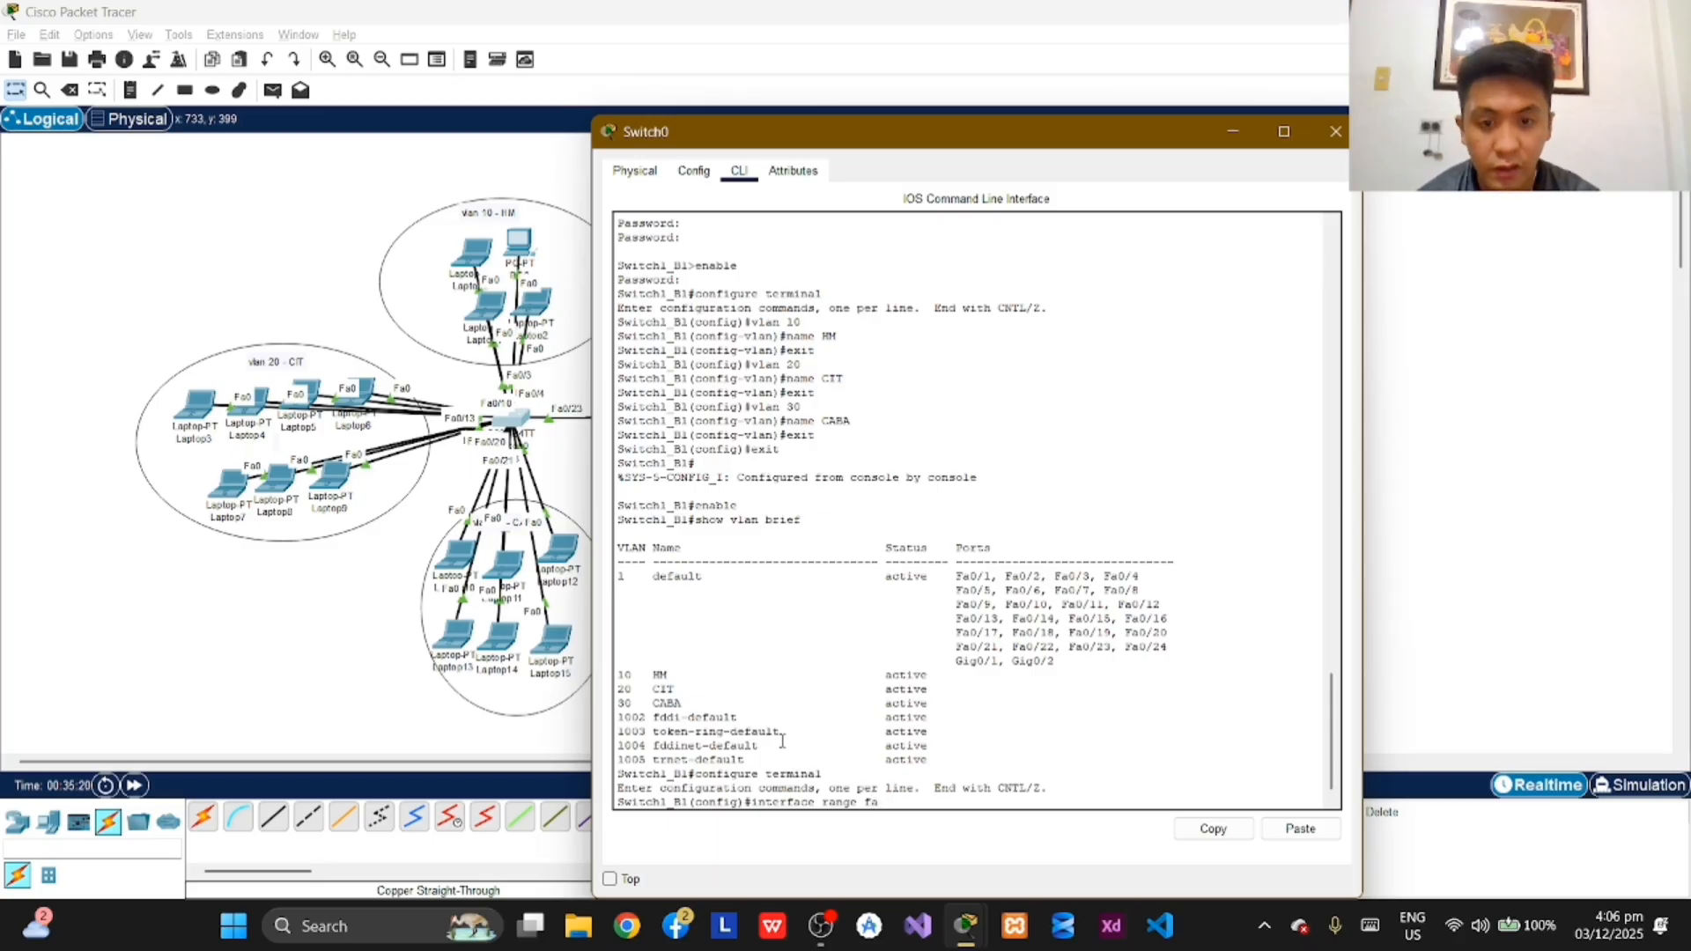
{"action": "type", "text": "0/"}
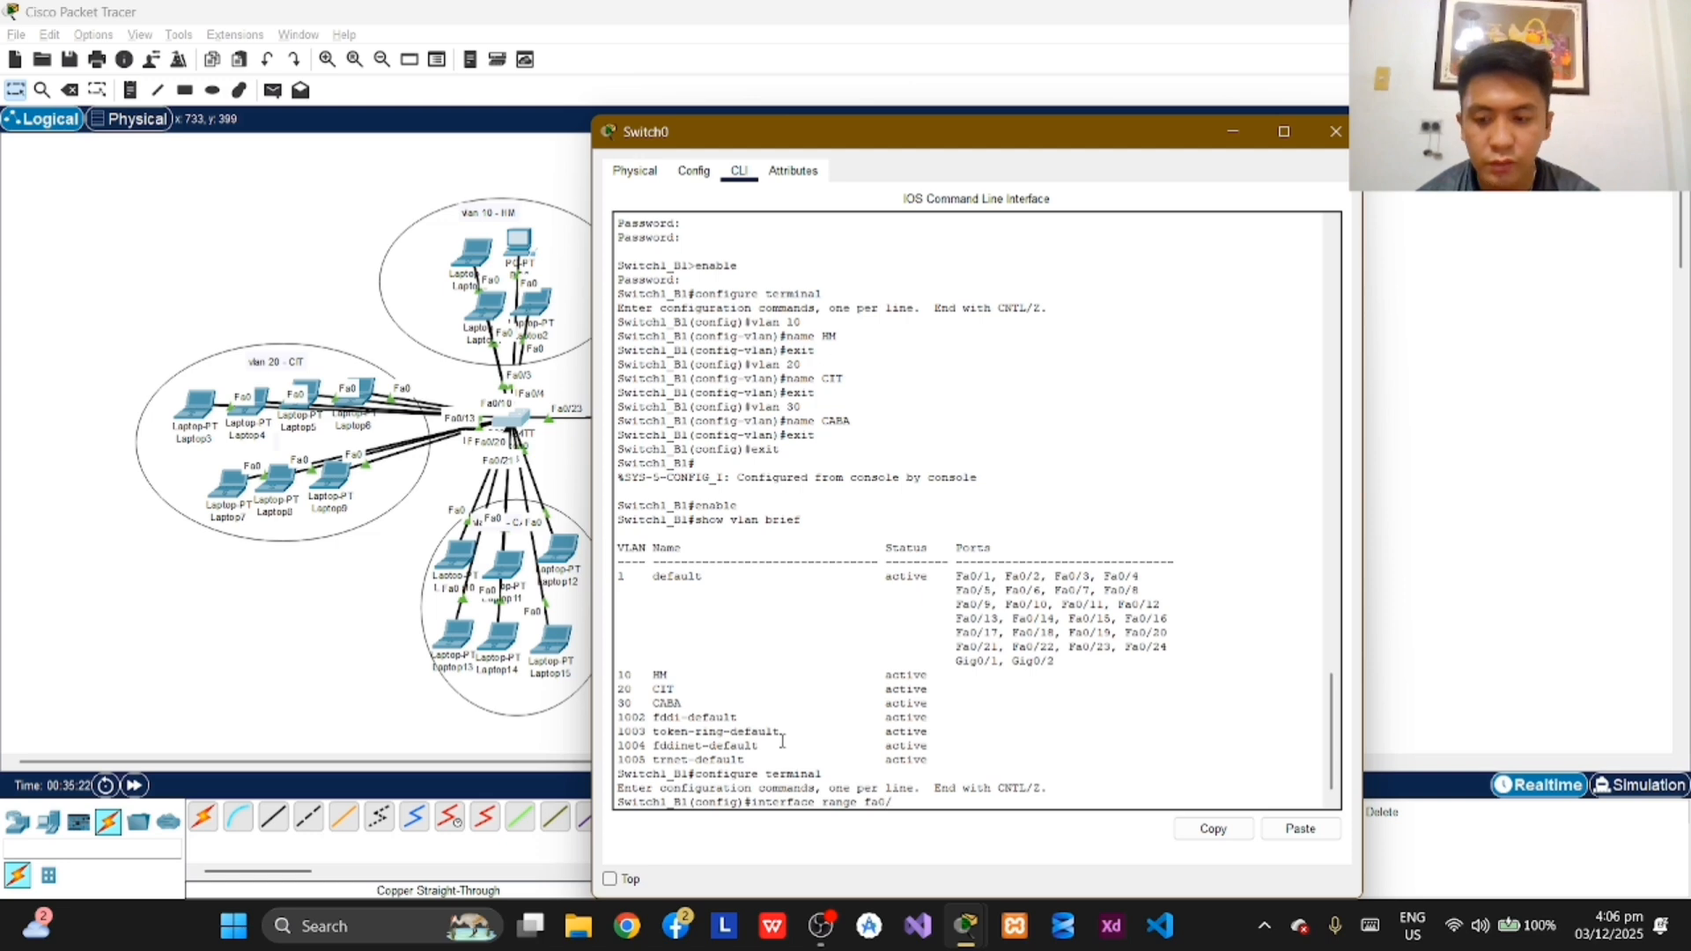
{"action": "type", "text": "-6"}
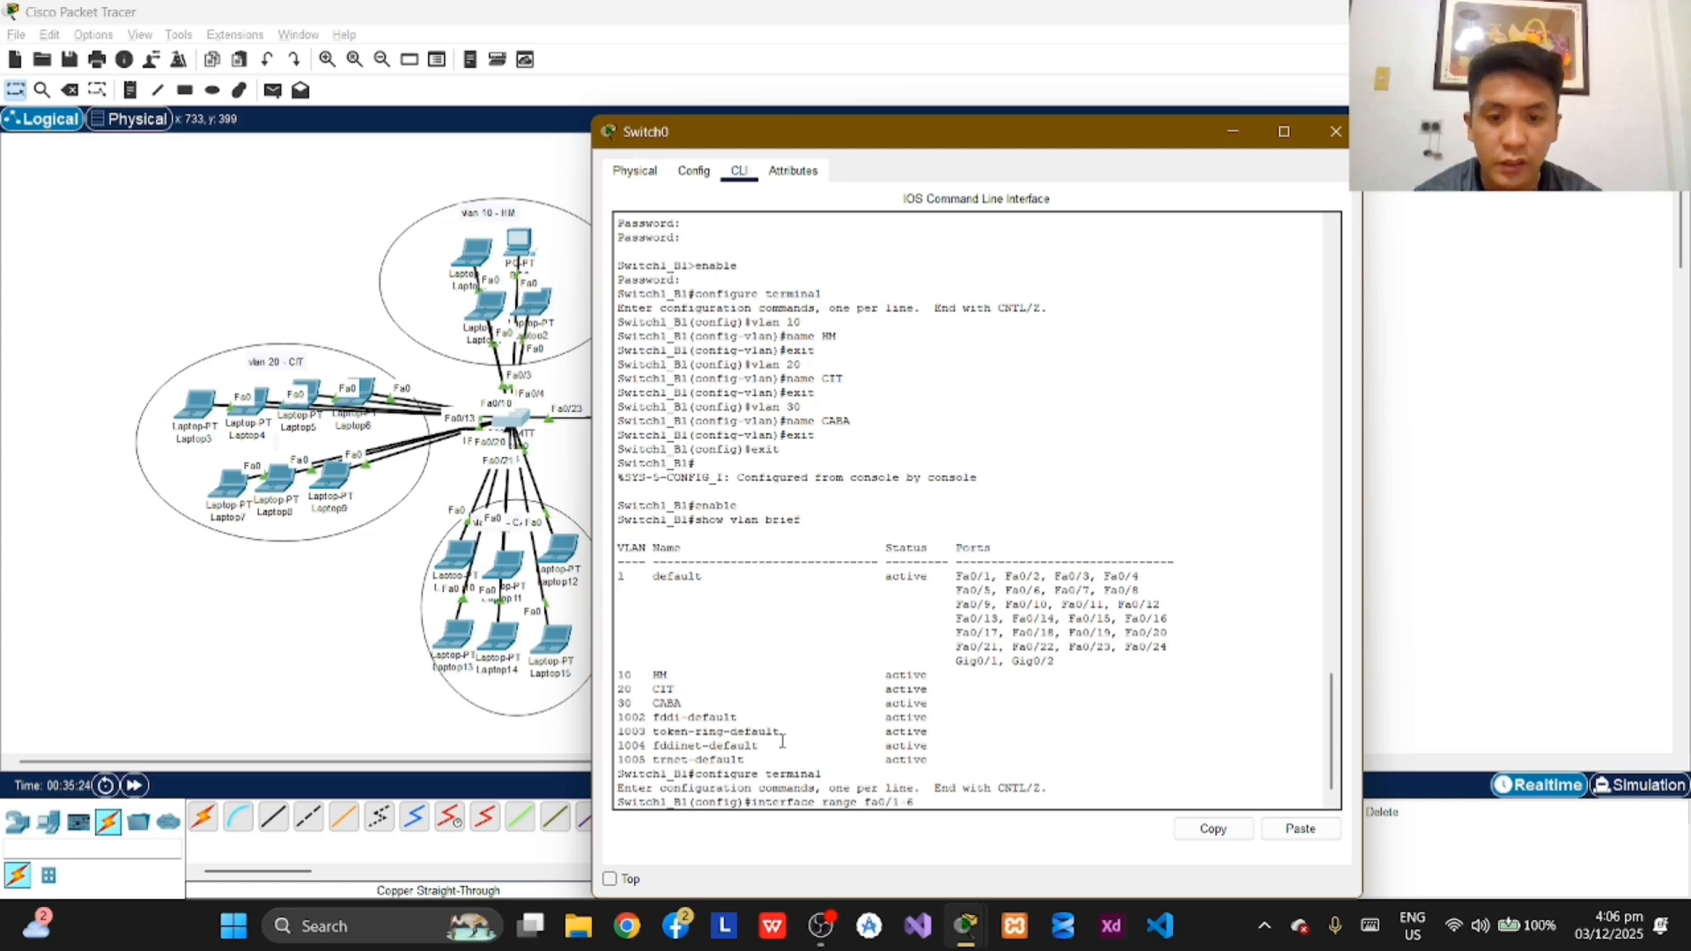
{"action": "key", "text": "Return"}
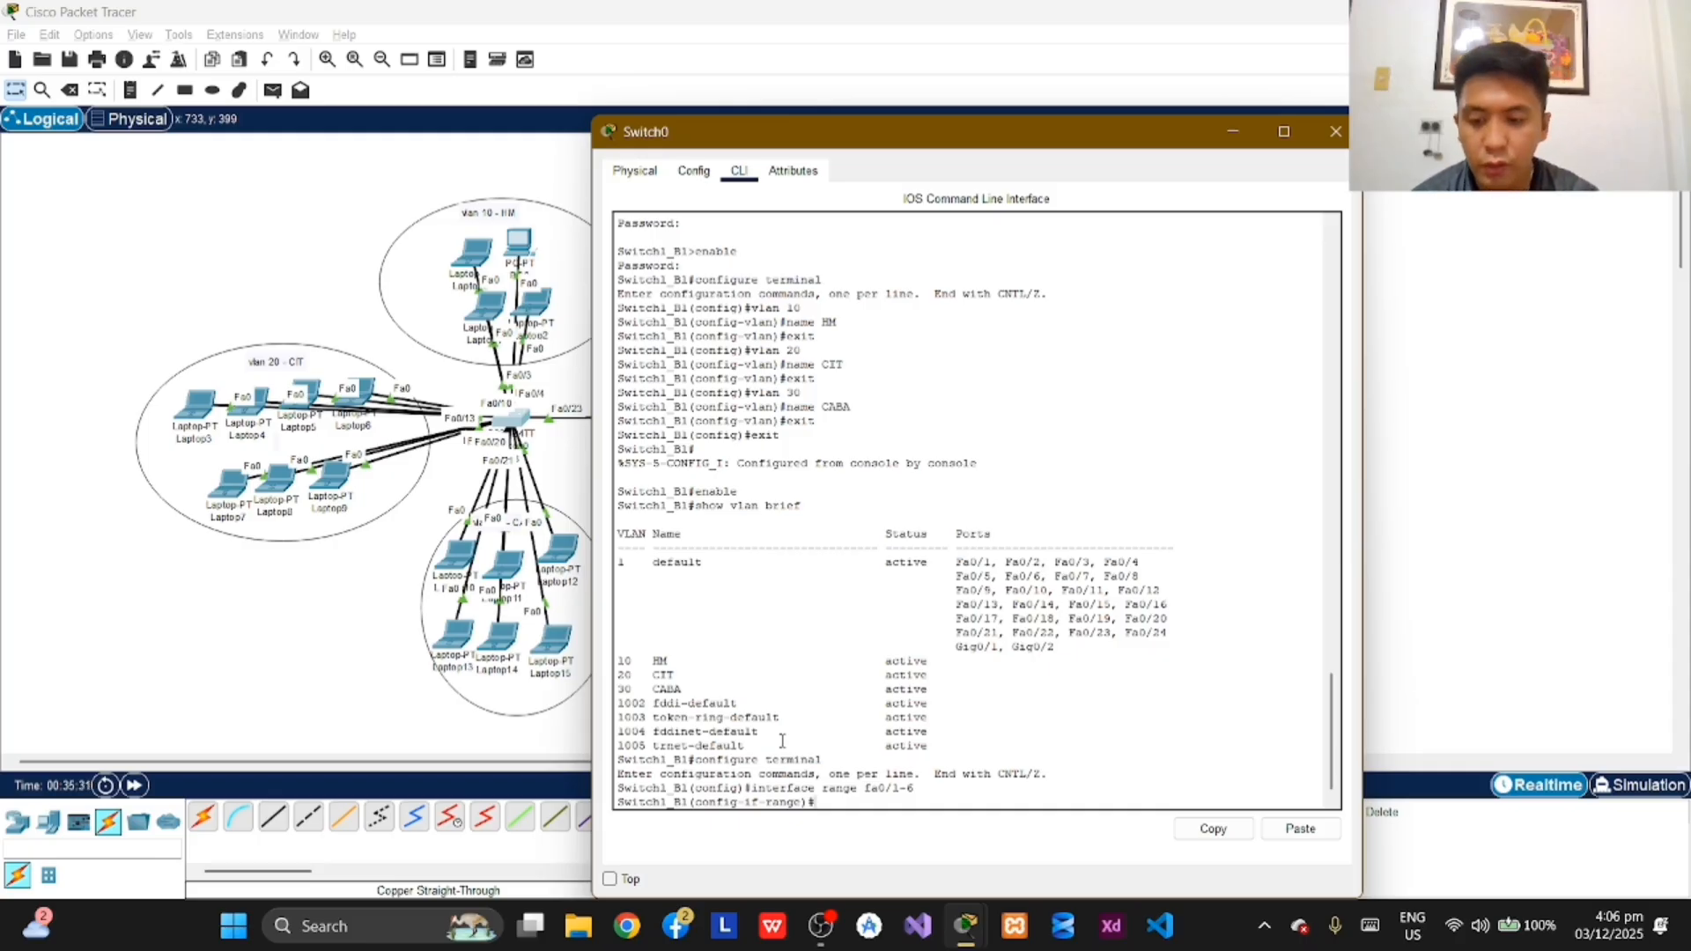
Step: Set the selected fa0/1-6 ports to access mode with switchport mode access
{"action": "type", "text": "switchpo"}
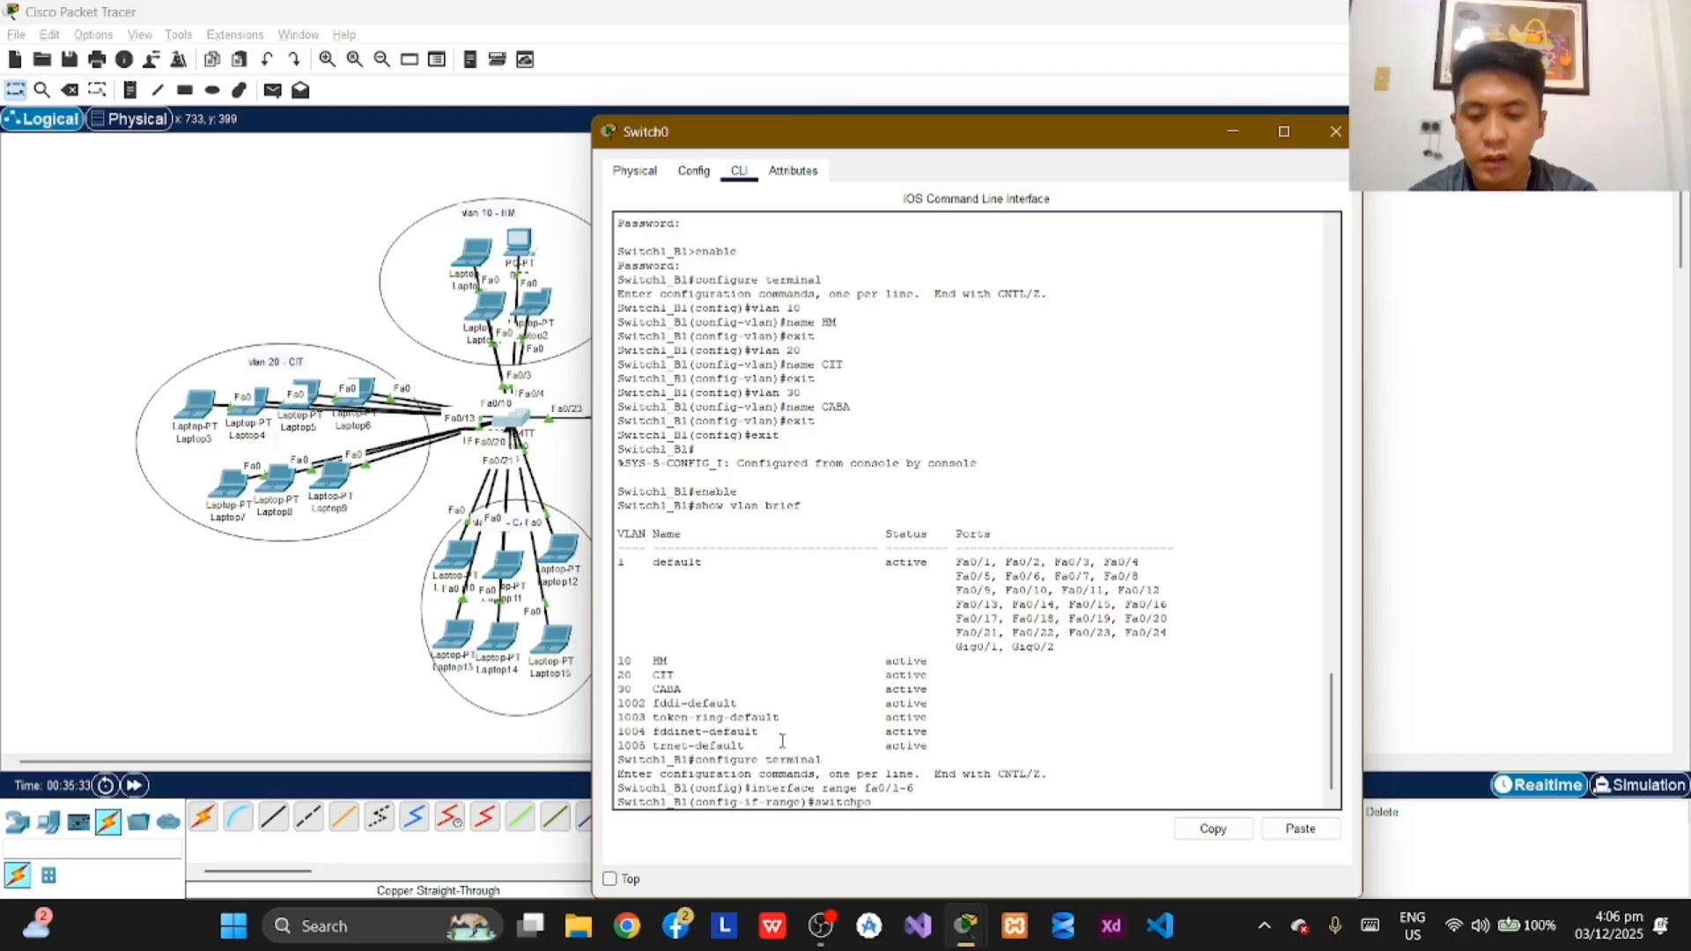
{"action": "type", "text": "rt"}
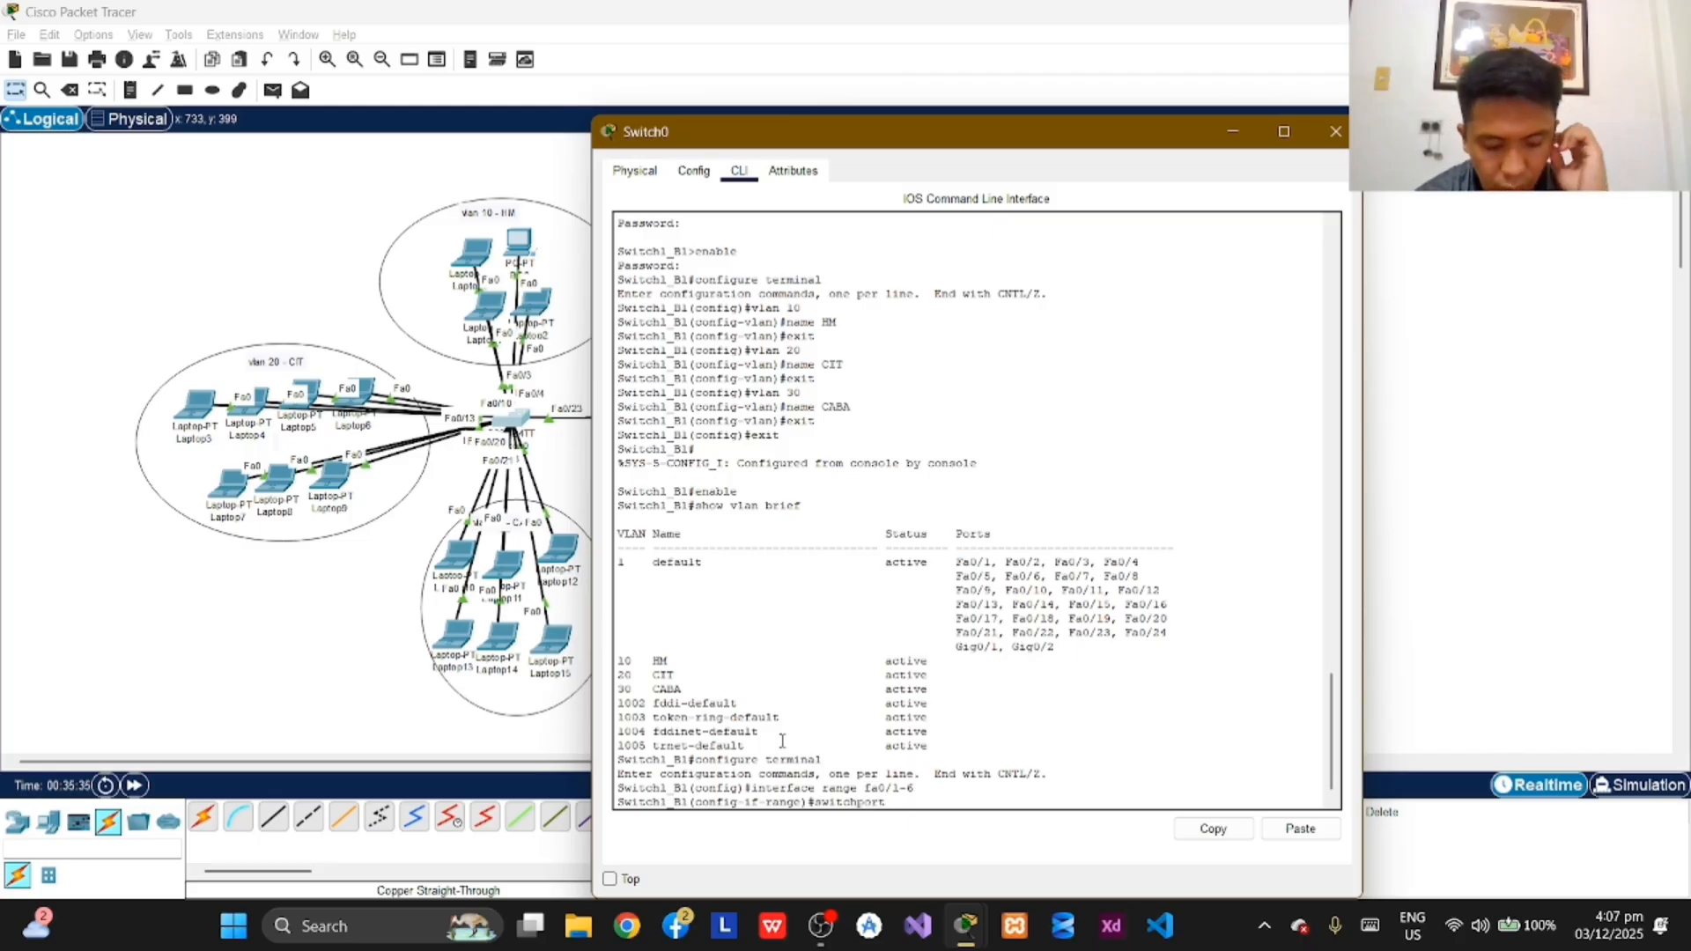
{"action": "type", "text": " mode access"}
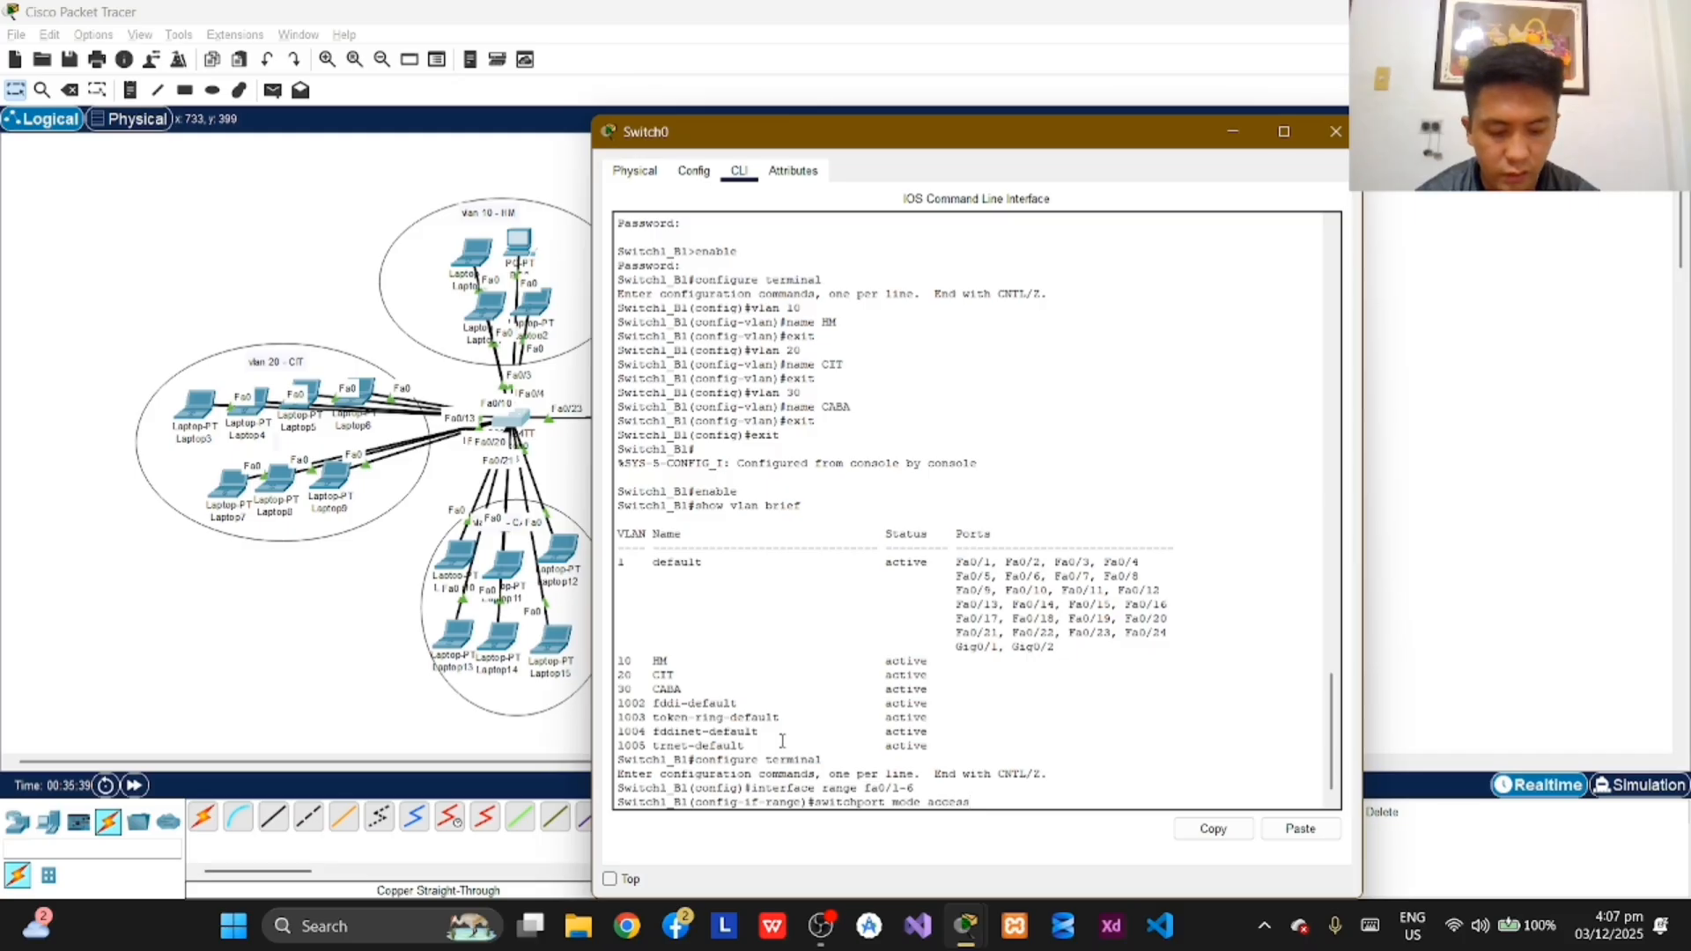
{"action": "key", "text": "Return"}
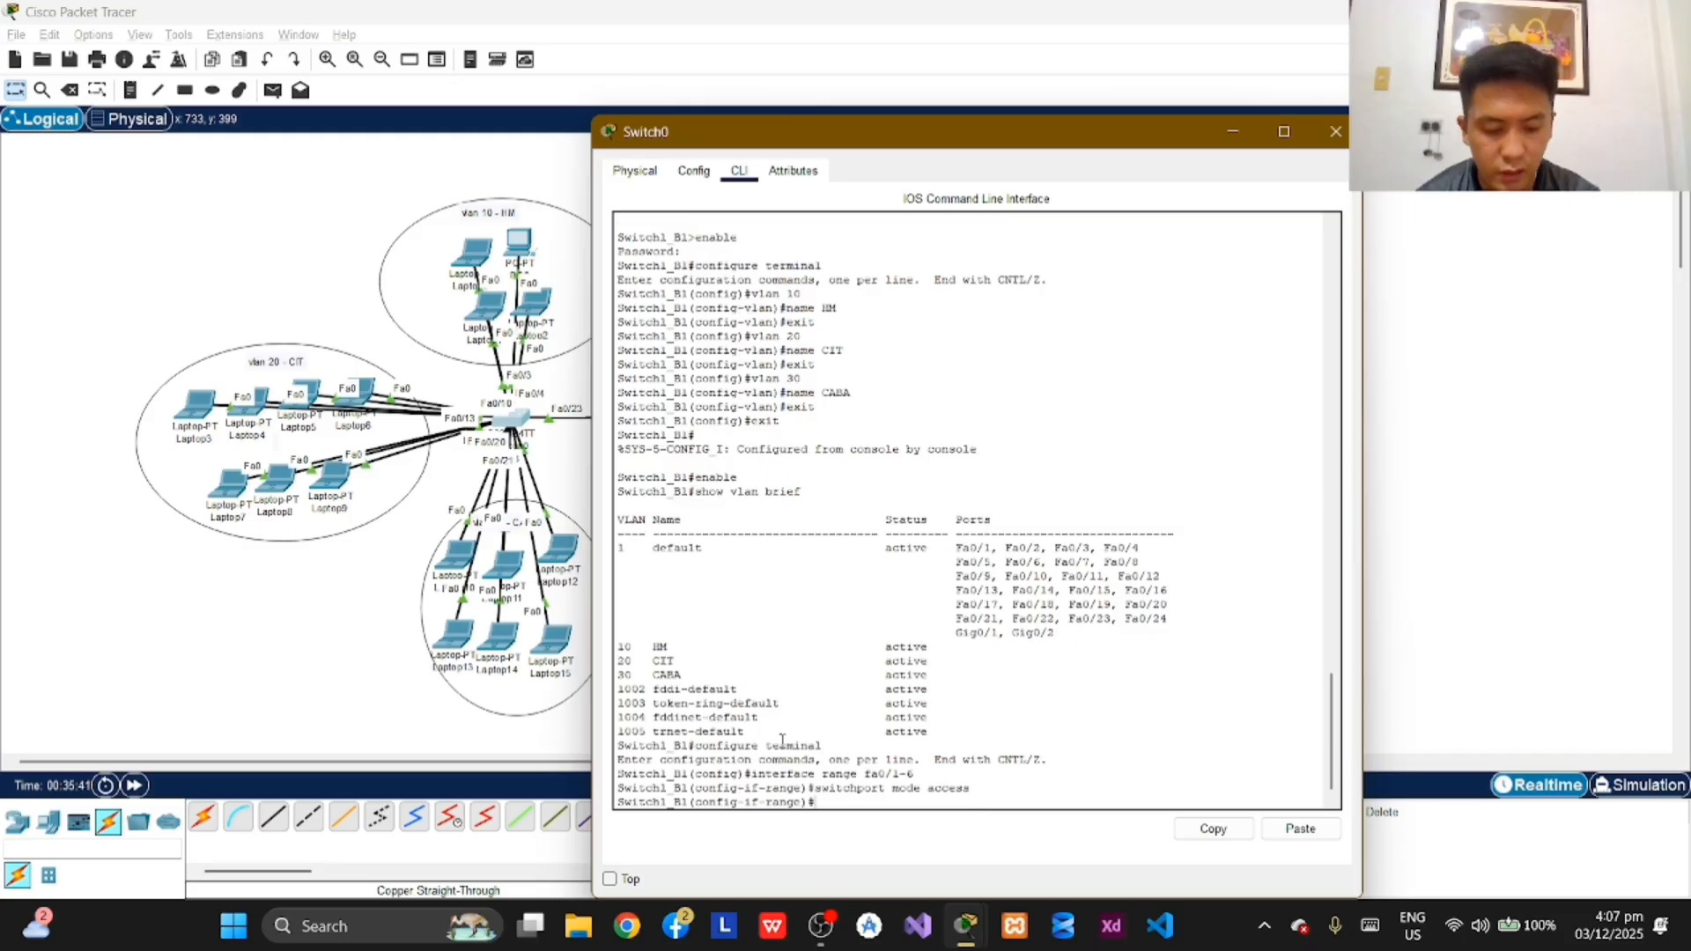
Step: Assign the selected fa0/1-6 ports to VLAN 10 with switchport access vlan 10, and exit to global configuration mode
{"action": "type", "text": "switch"}
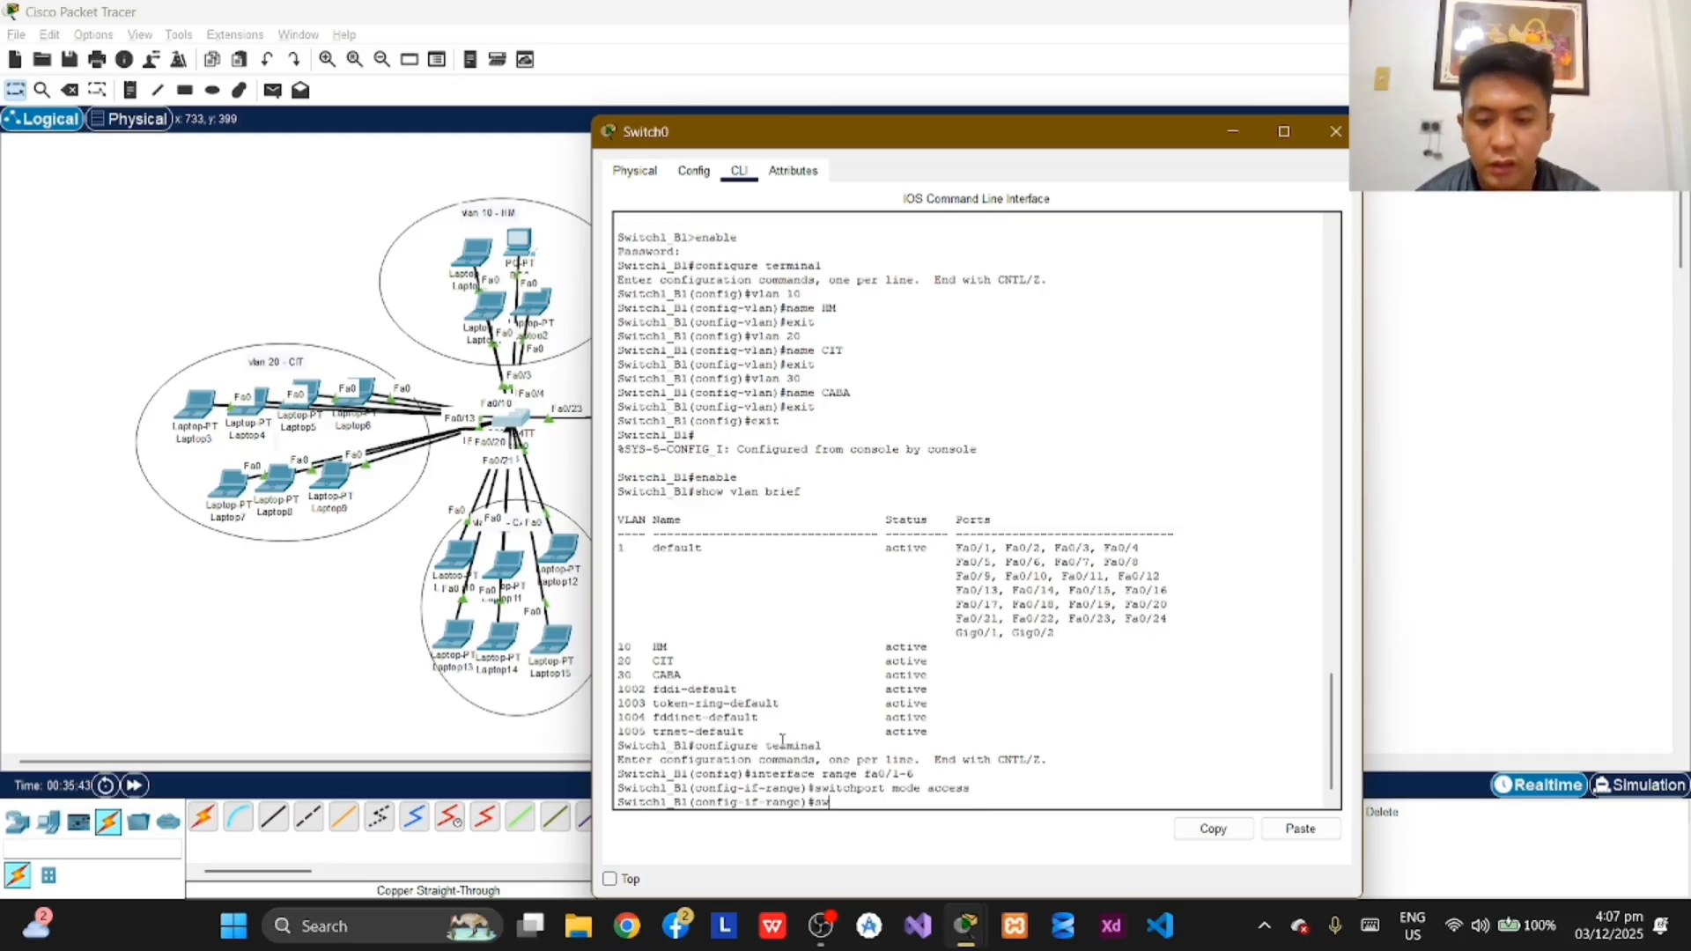
{"action": "type", "text": "port"}
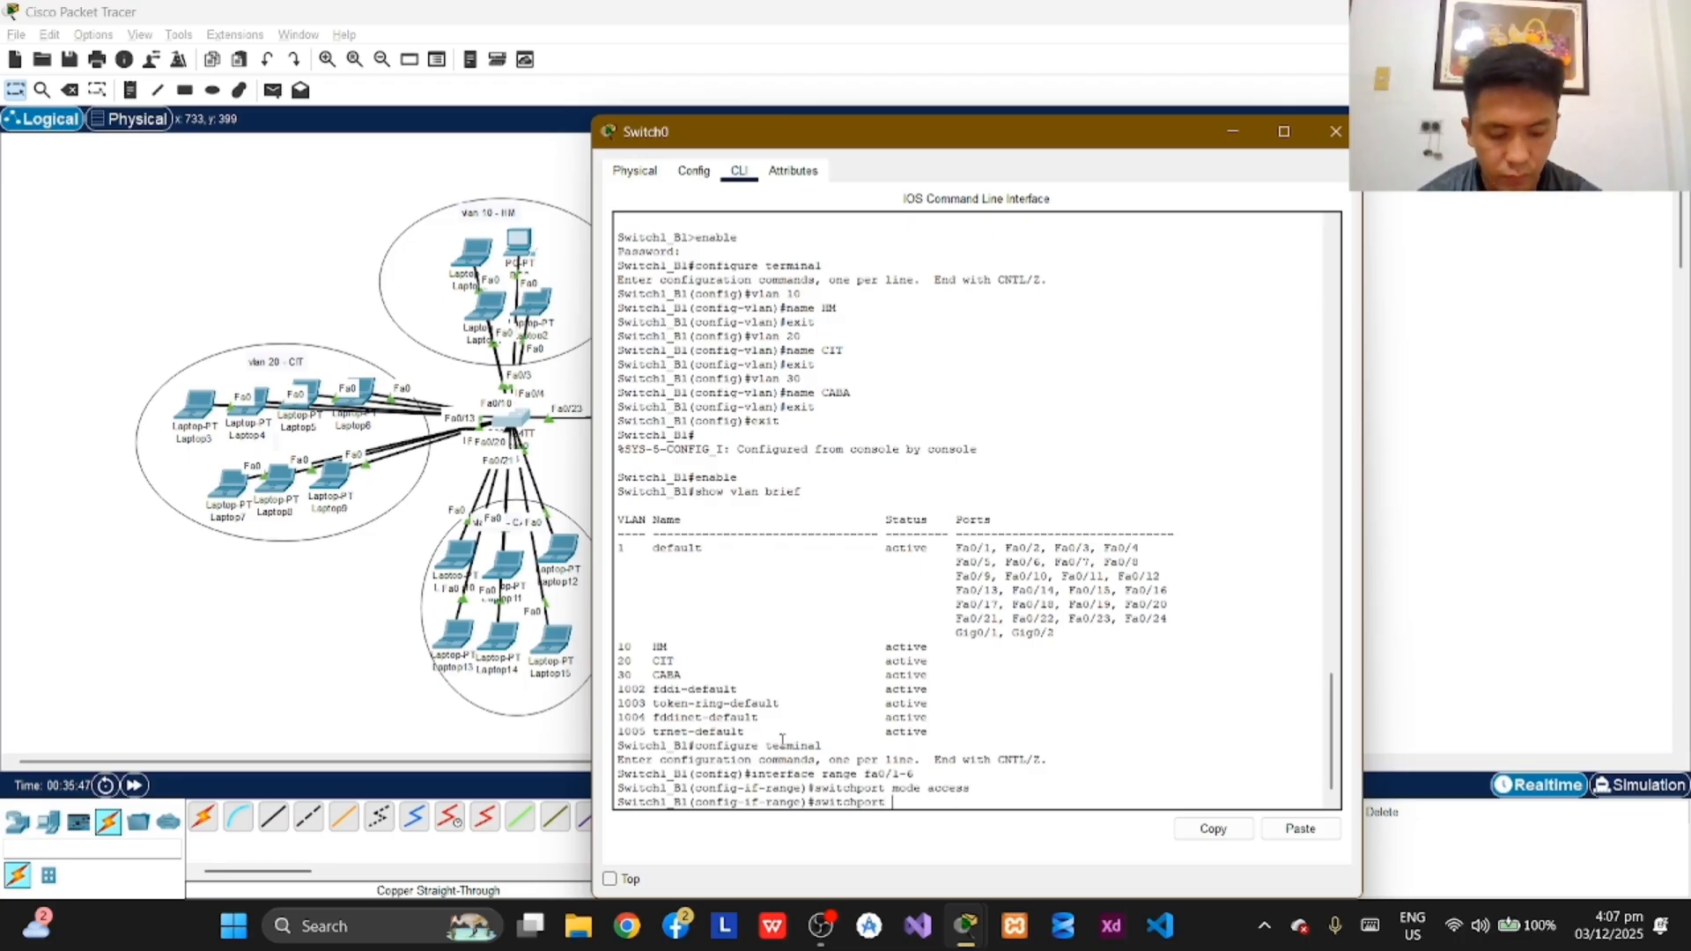
{"action": "type", "text": " ac"}
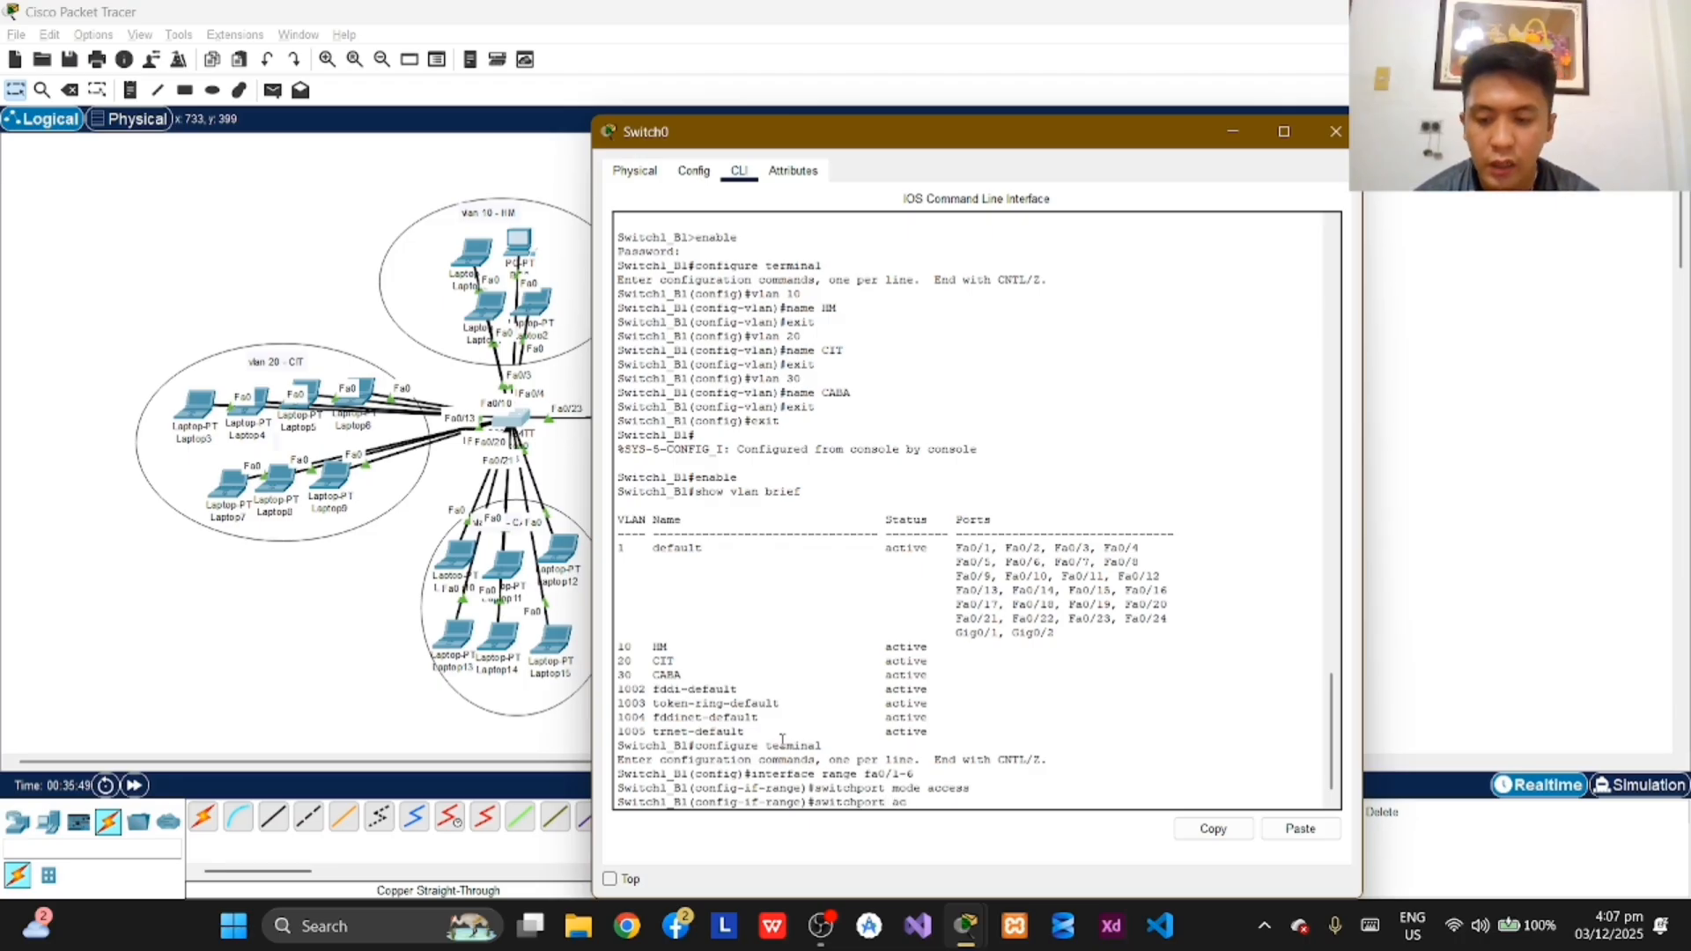
{"action": "type", "text": "cess vla"}
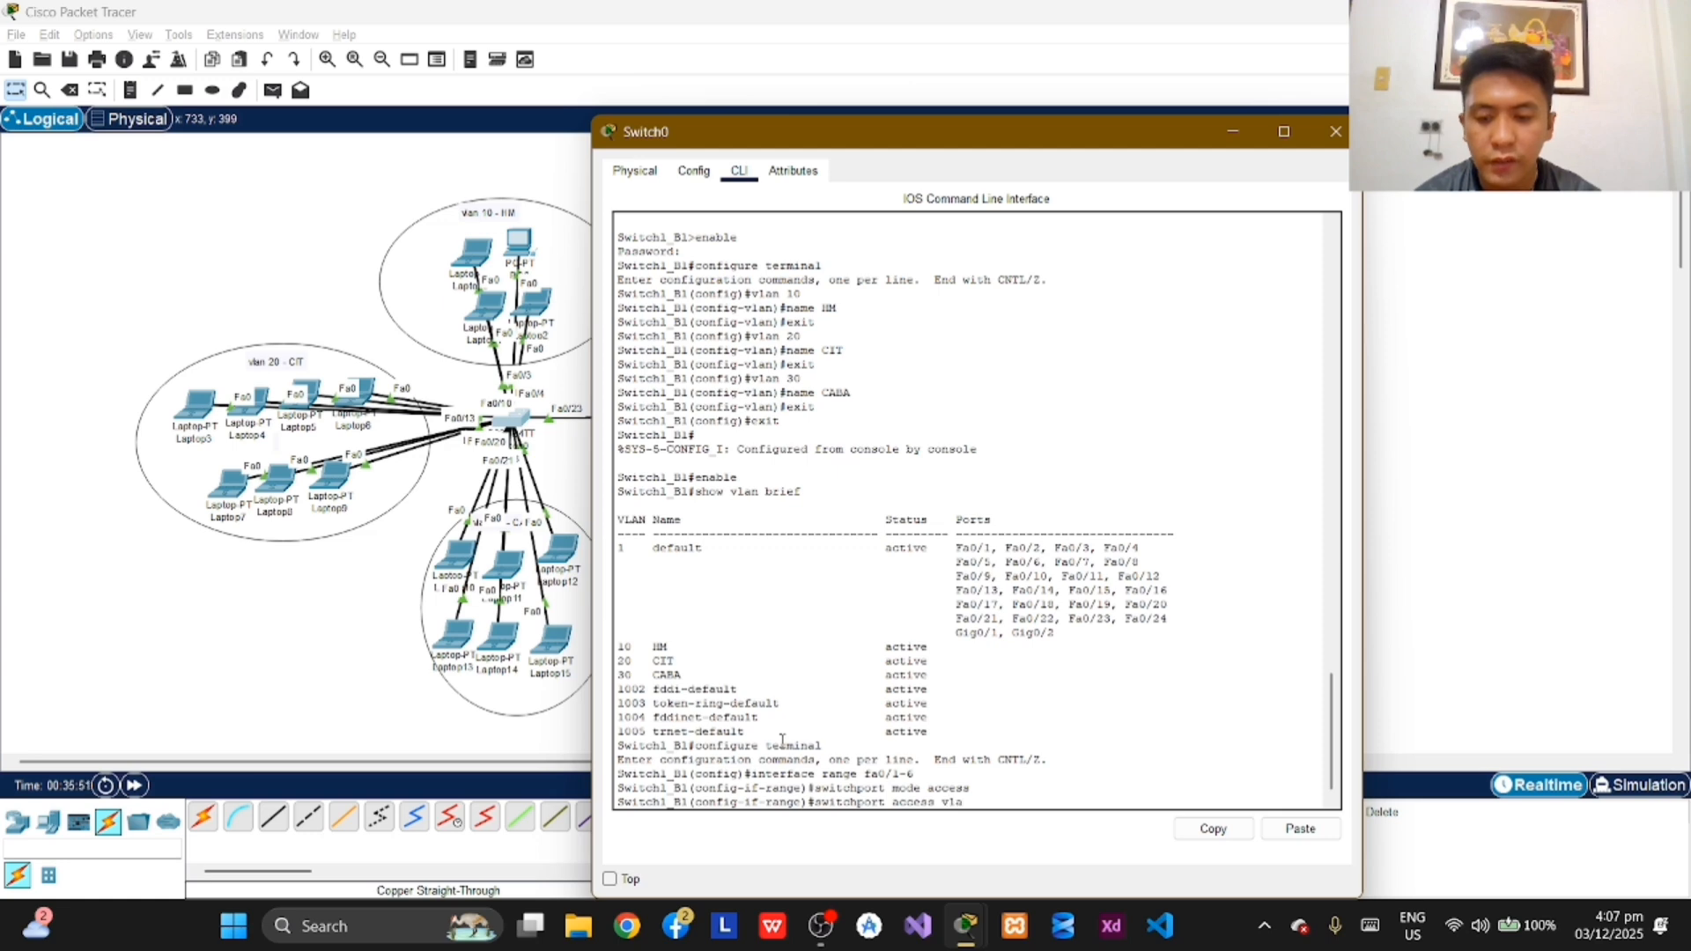
{"action": "type", "text": "n 10"}
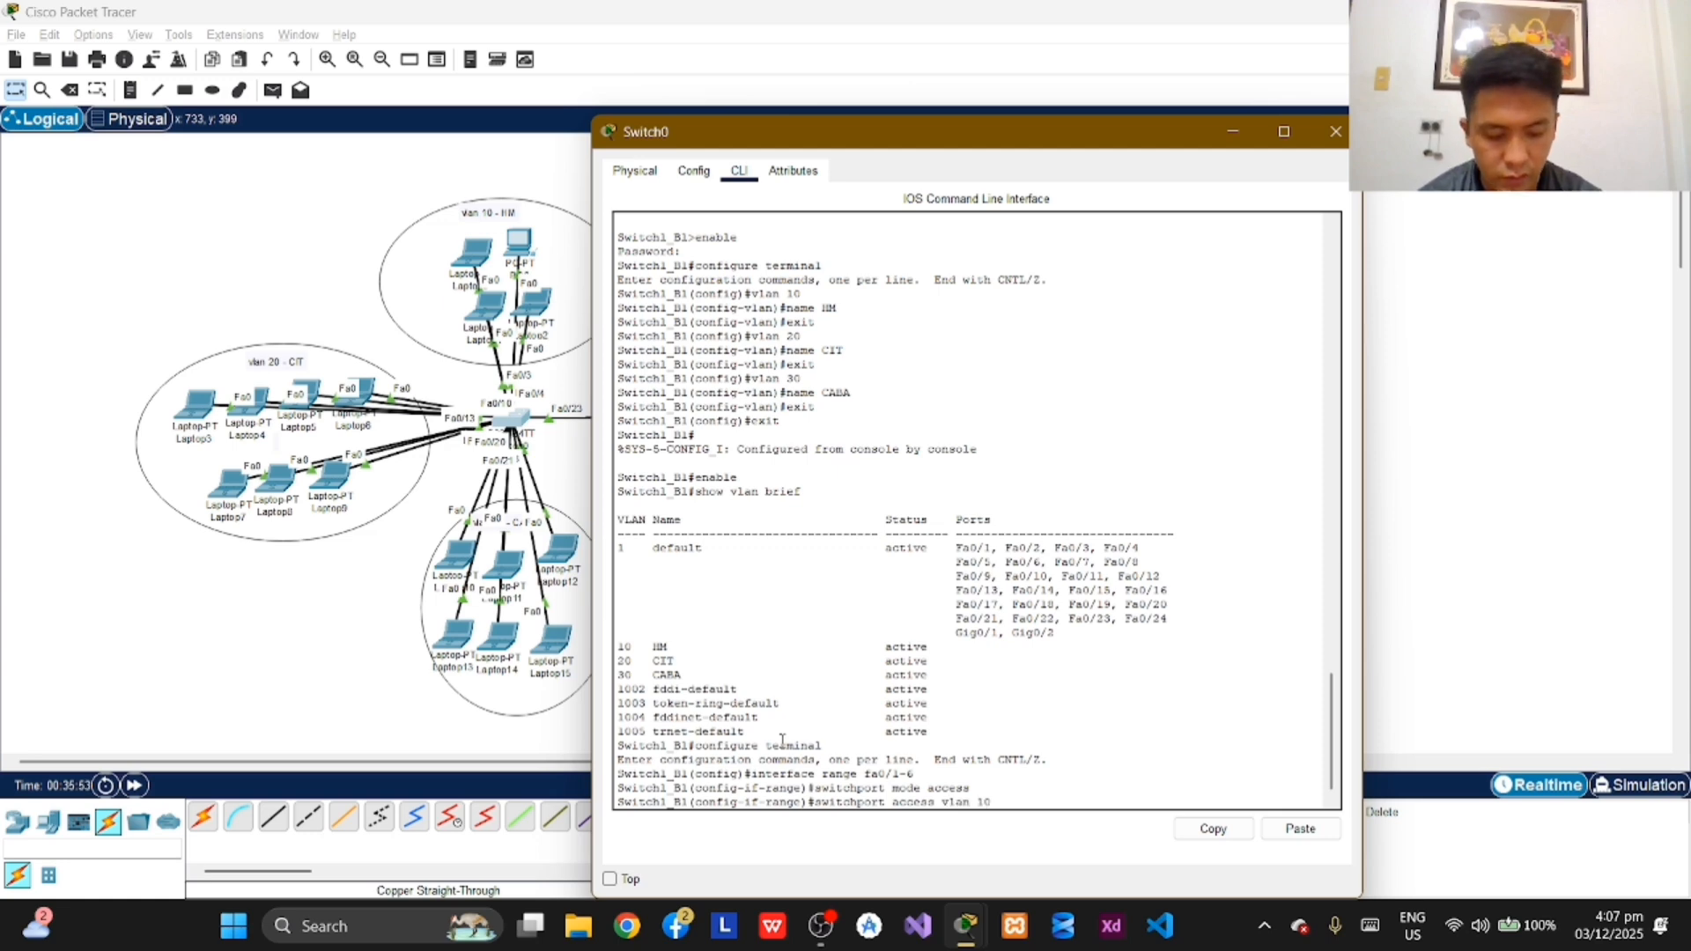
{"action": "key", "text": "Return"}
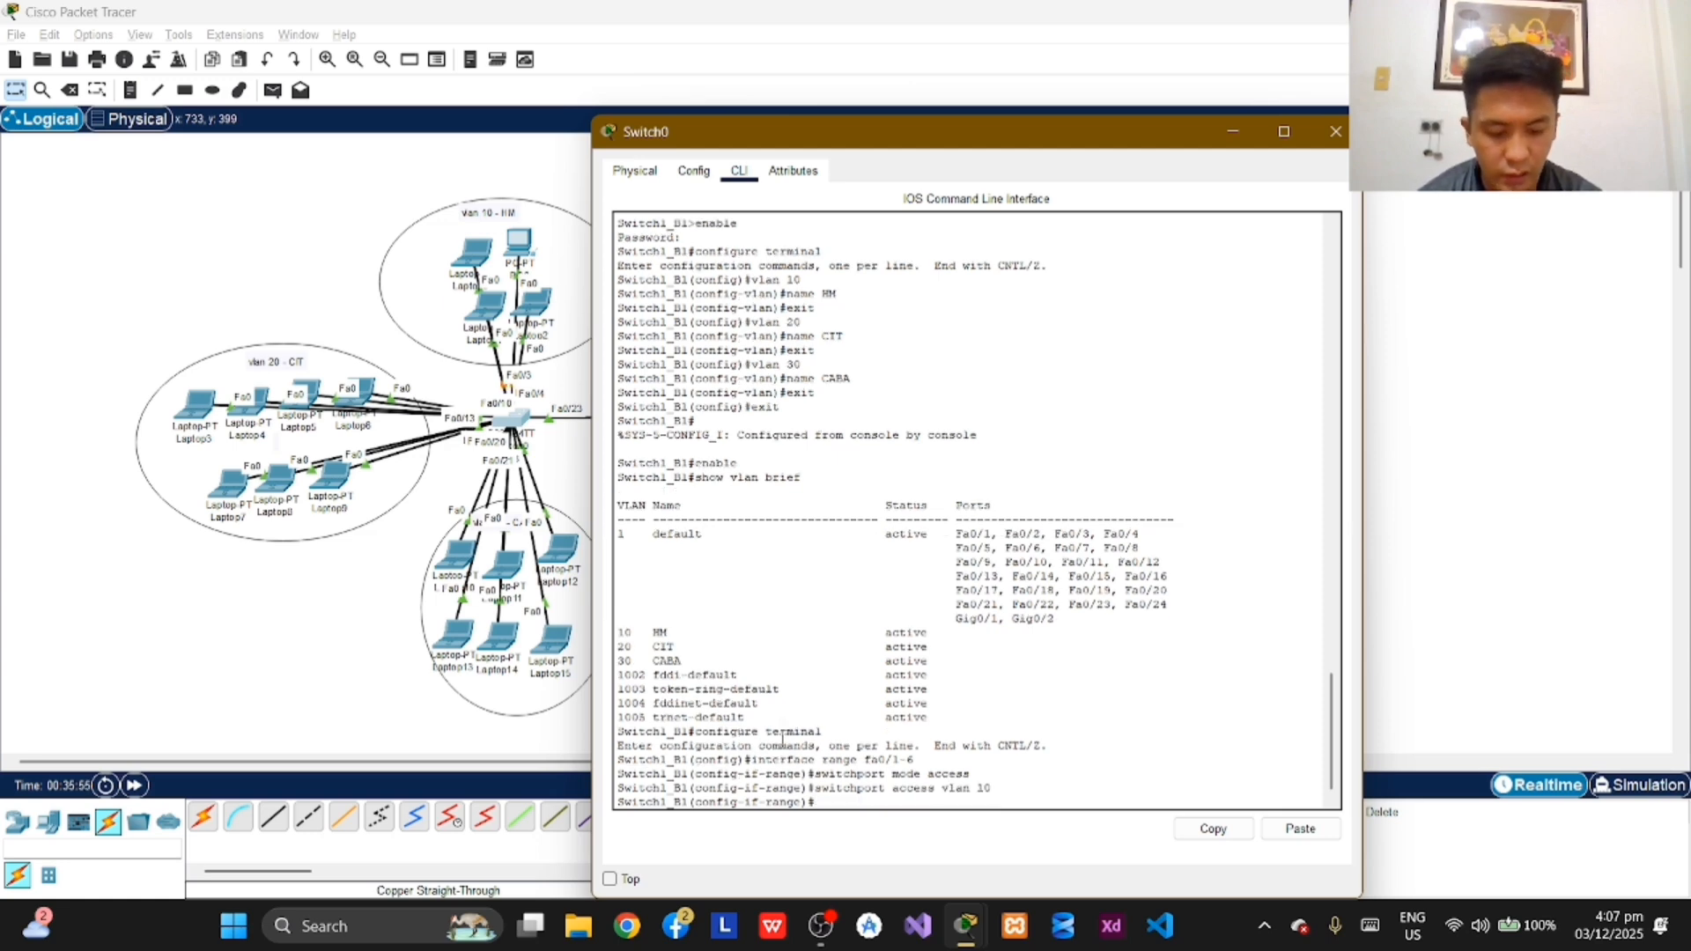
{"action": "type", "text": "exit"}
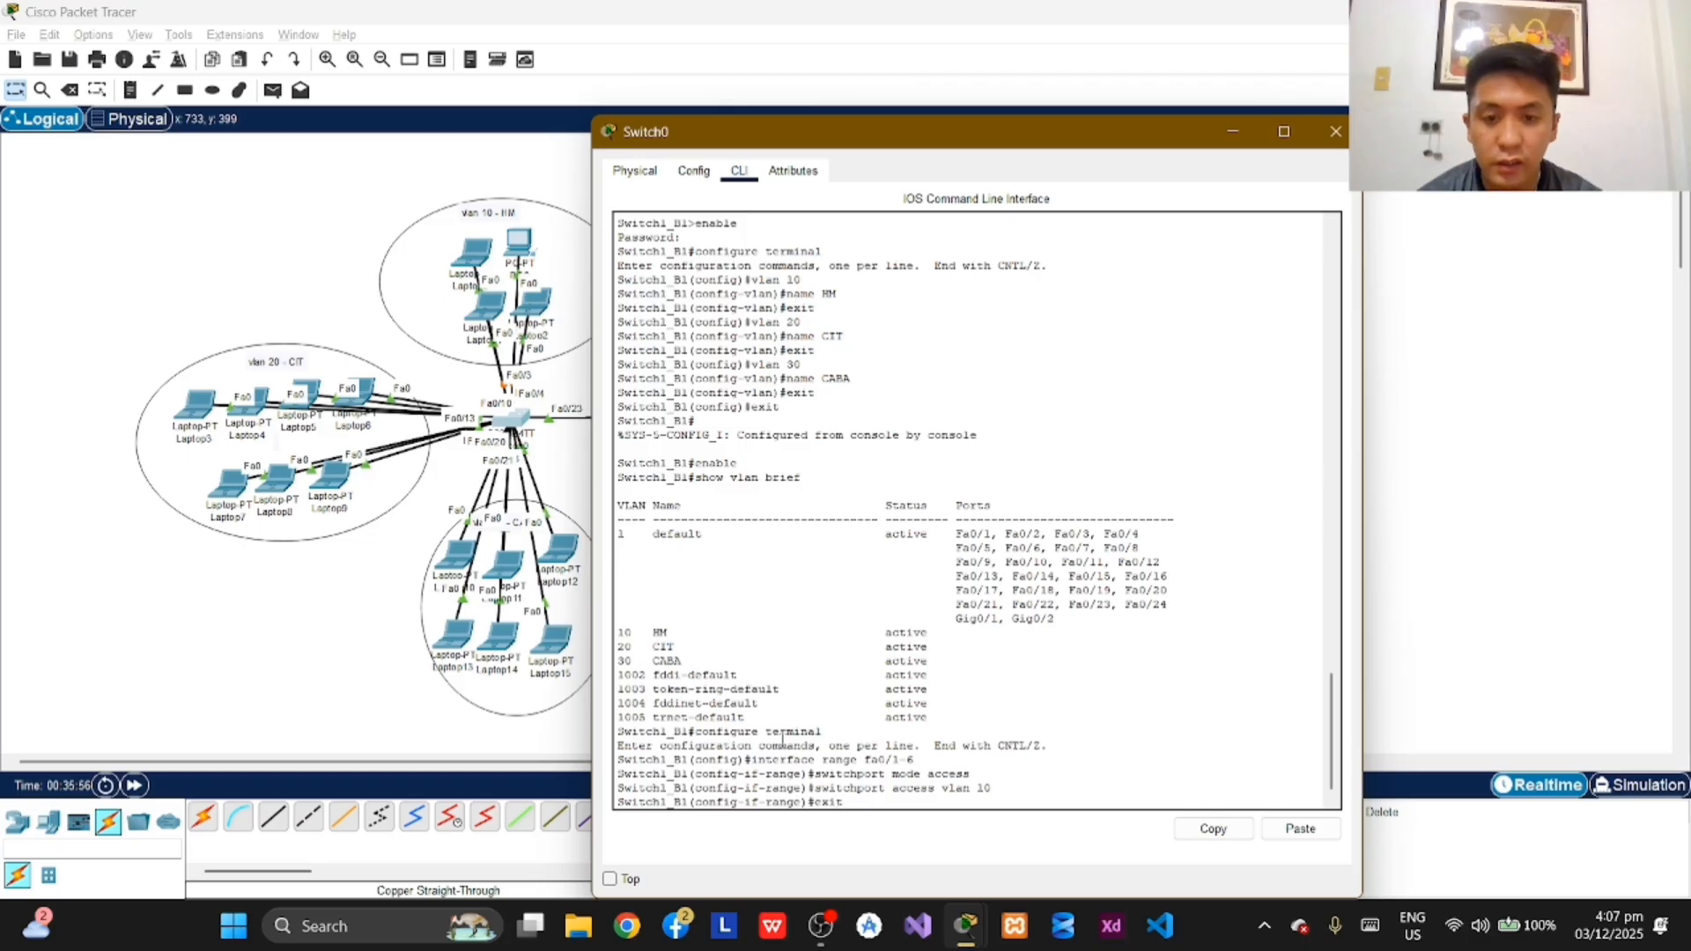
{"action": "key", "text": "Return"}
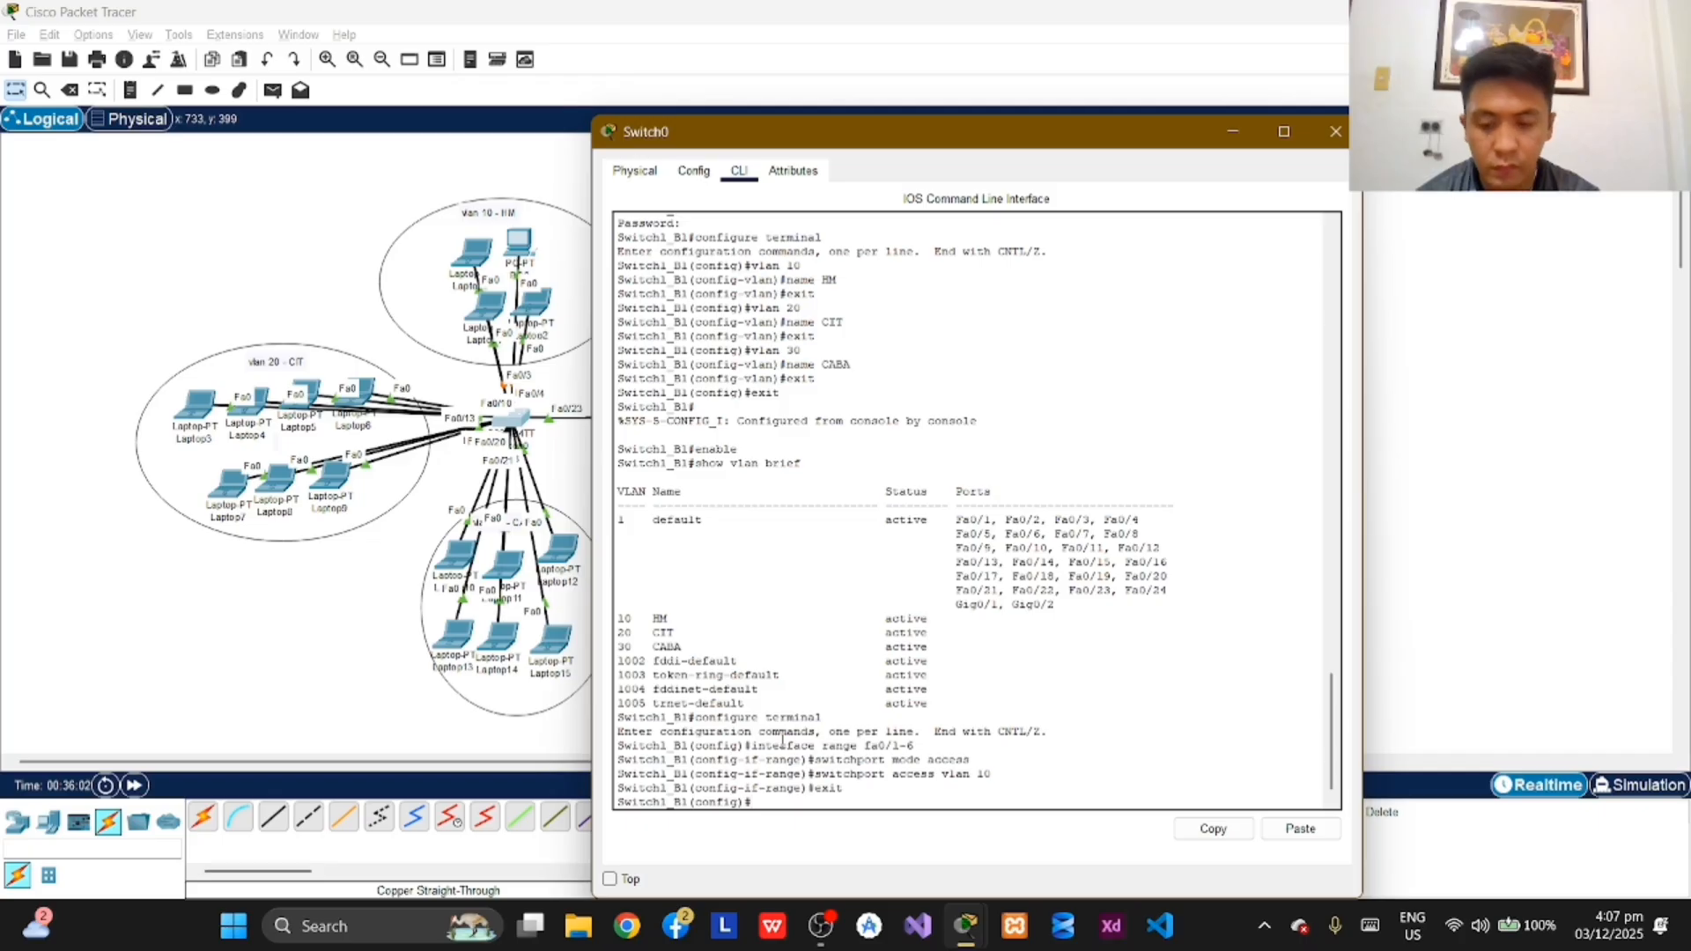
Step: Enter interface range configuration for ports fa0/7-15 on Switch1_B1 and set them to access mode with switchport mode access
{"action": "type", "text": "inter"}
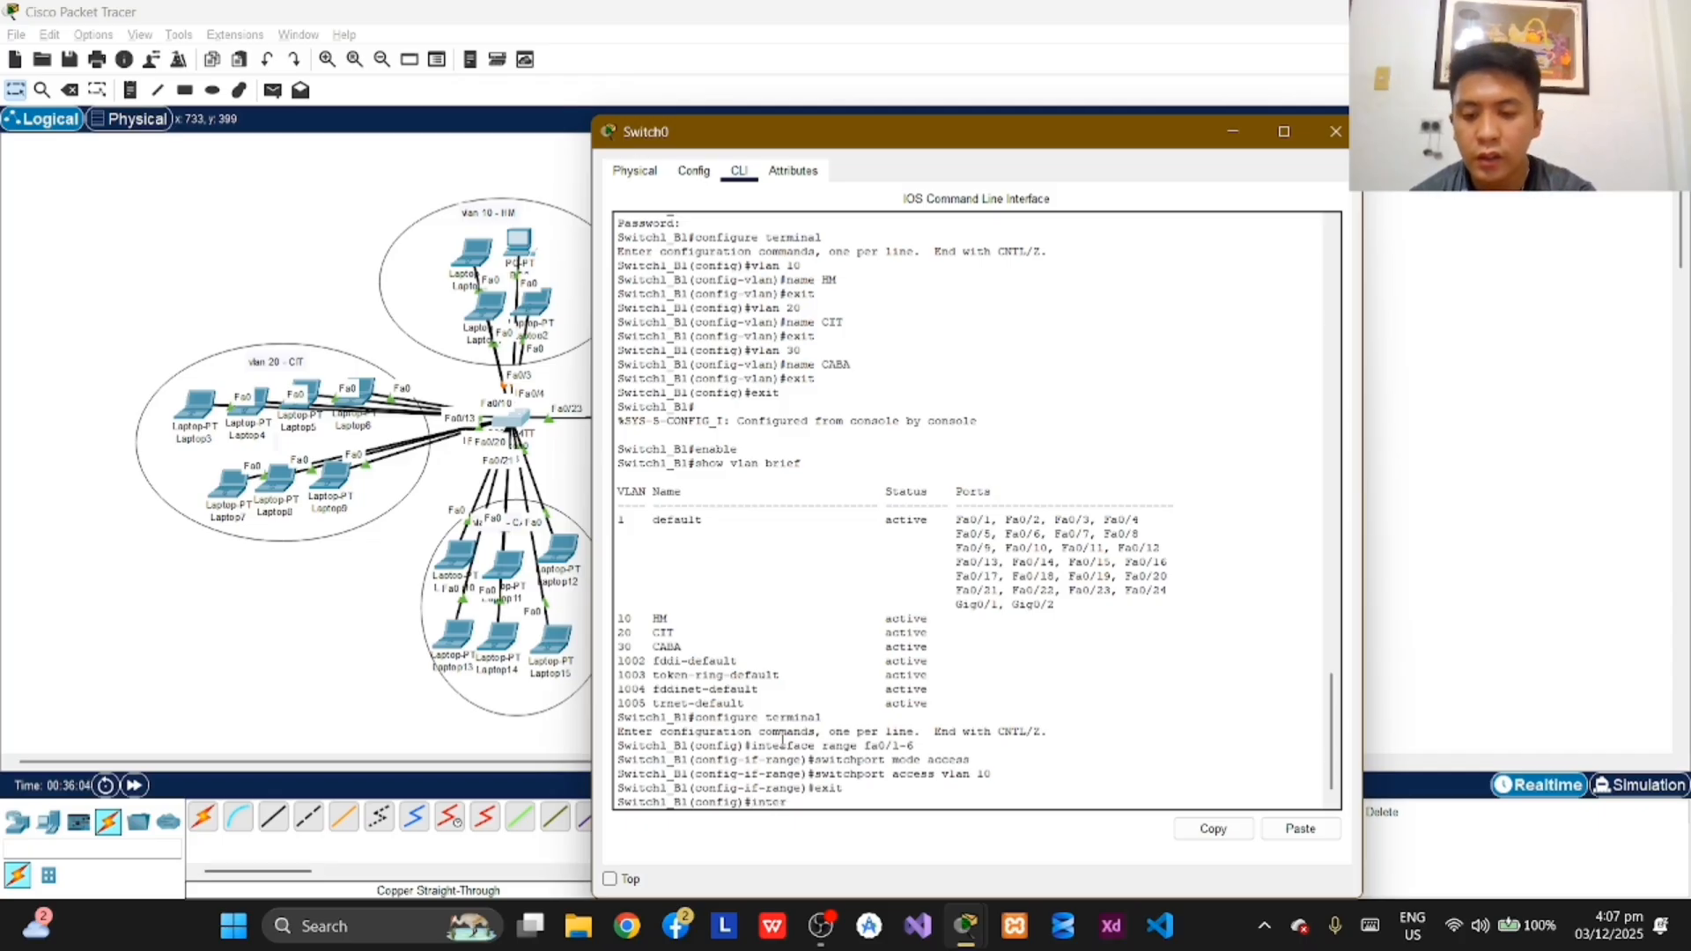
{"action": "type", "text": "face range"}
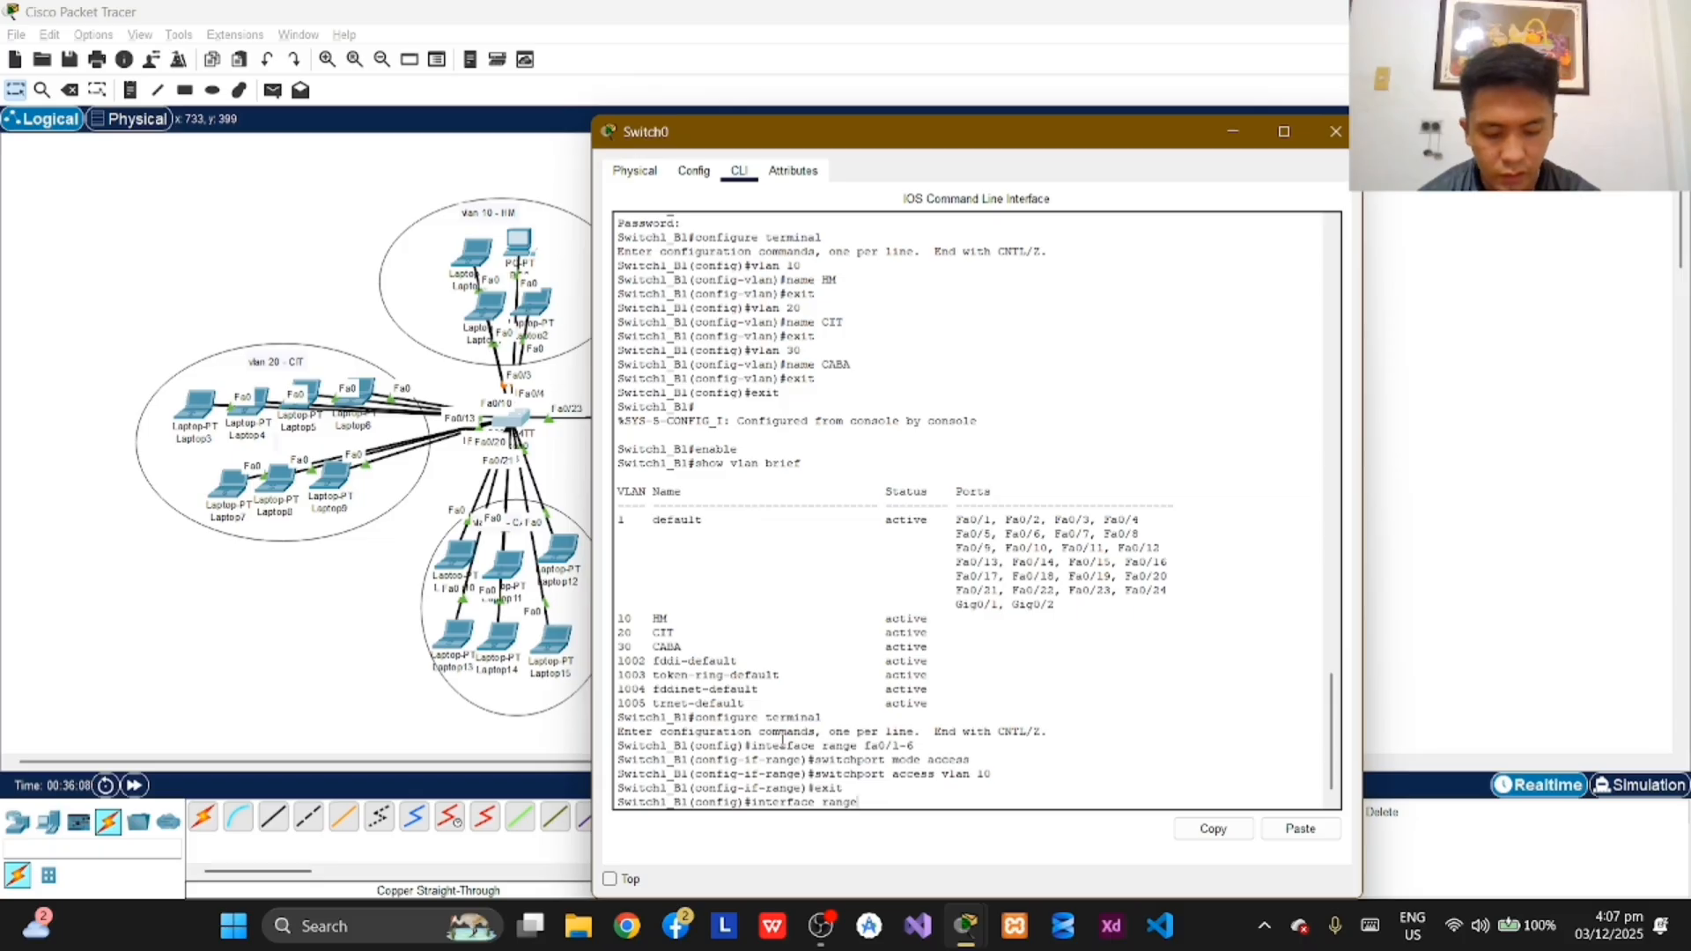
{"action": "type", "text": " fa0/"}
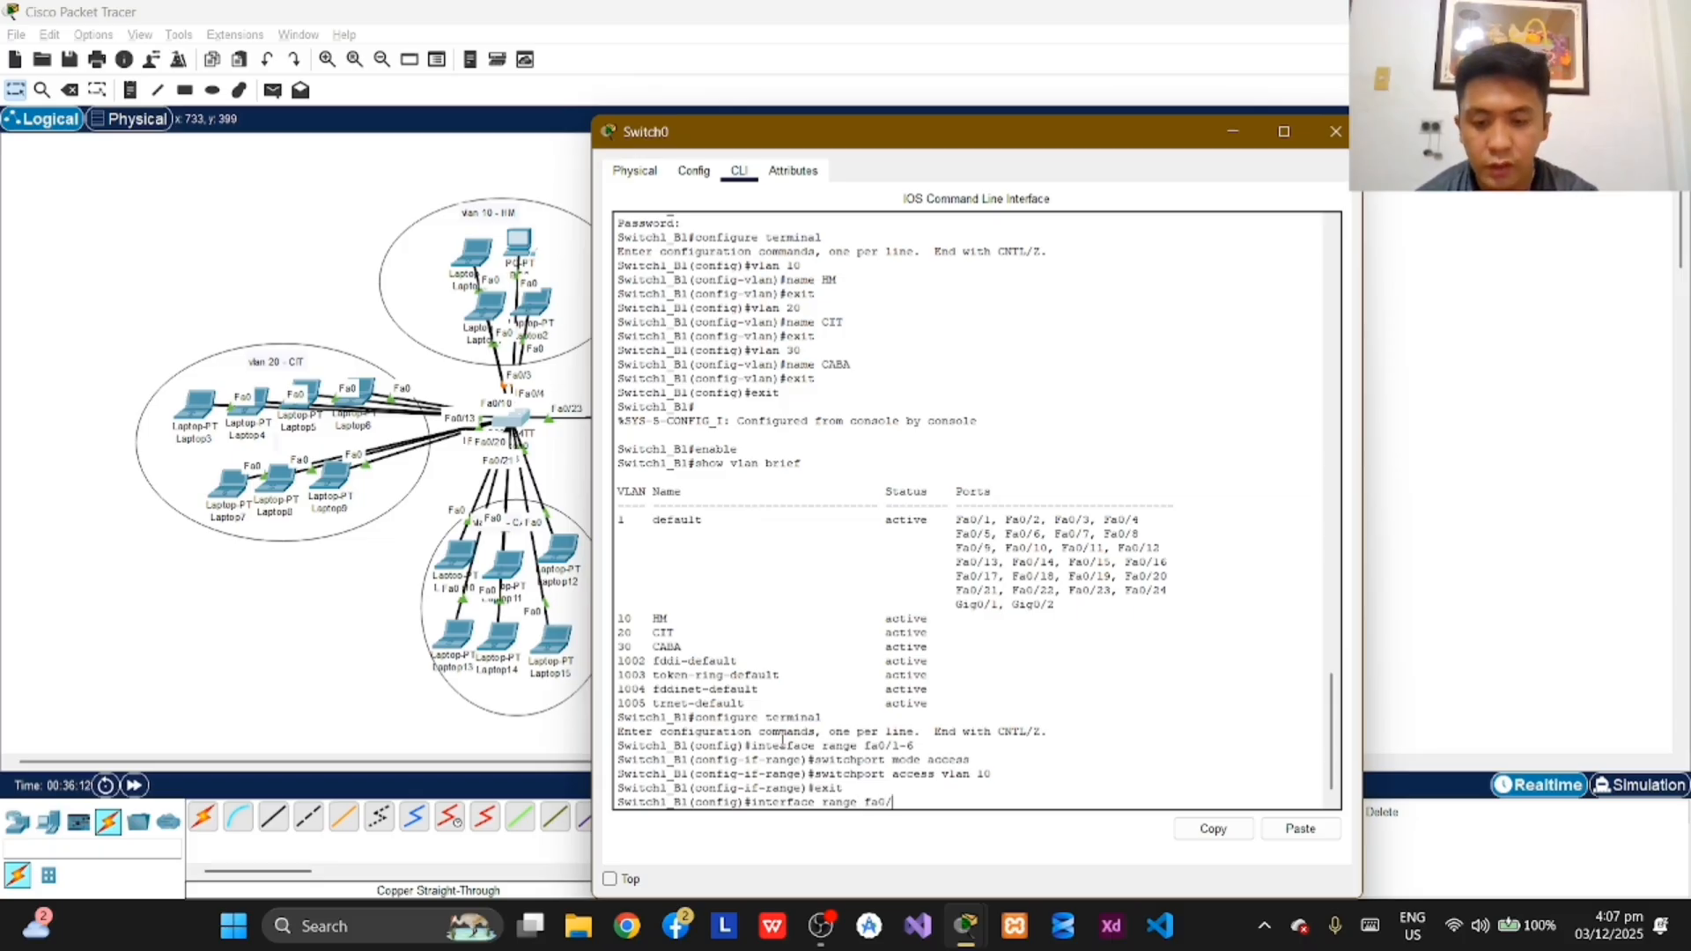
{"action": "type", "text": "7-"}
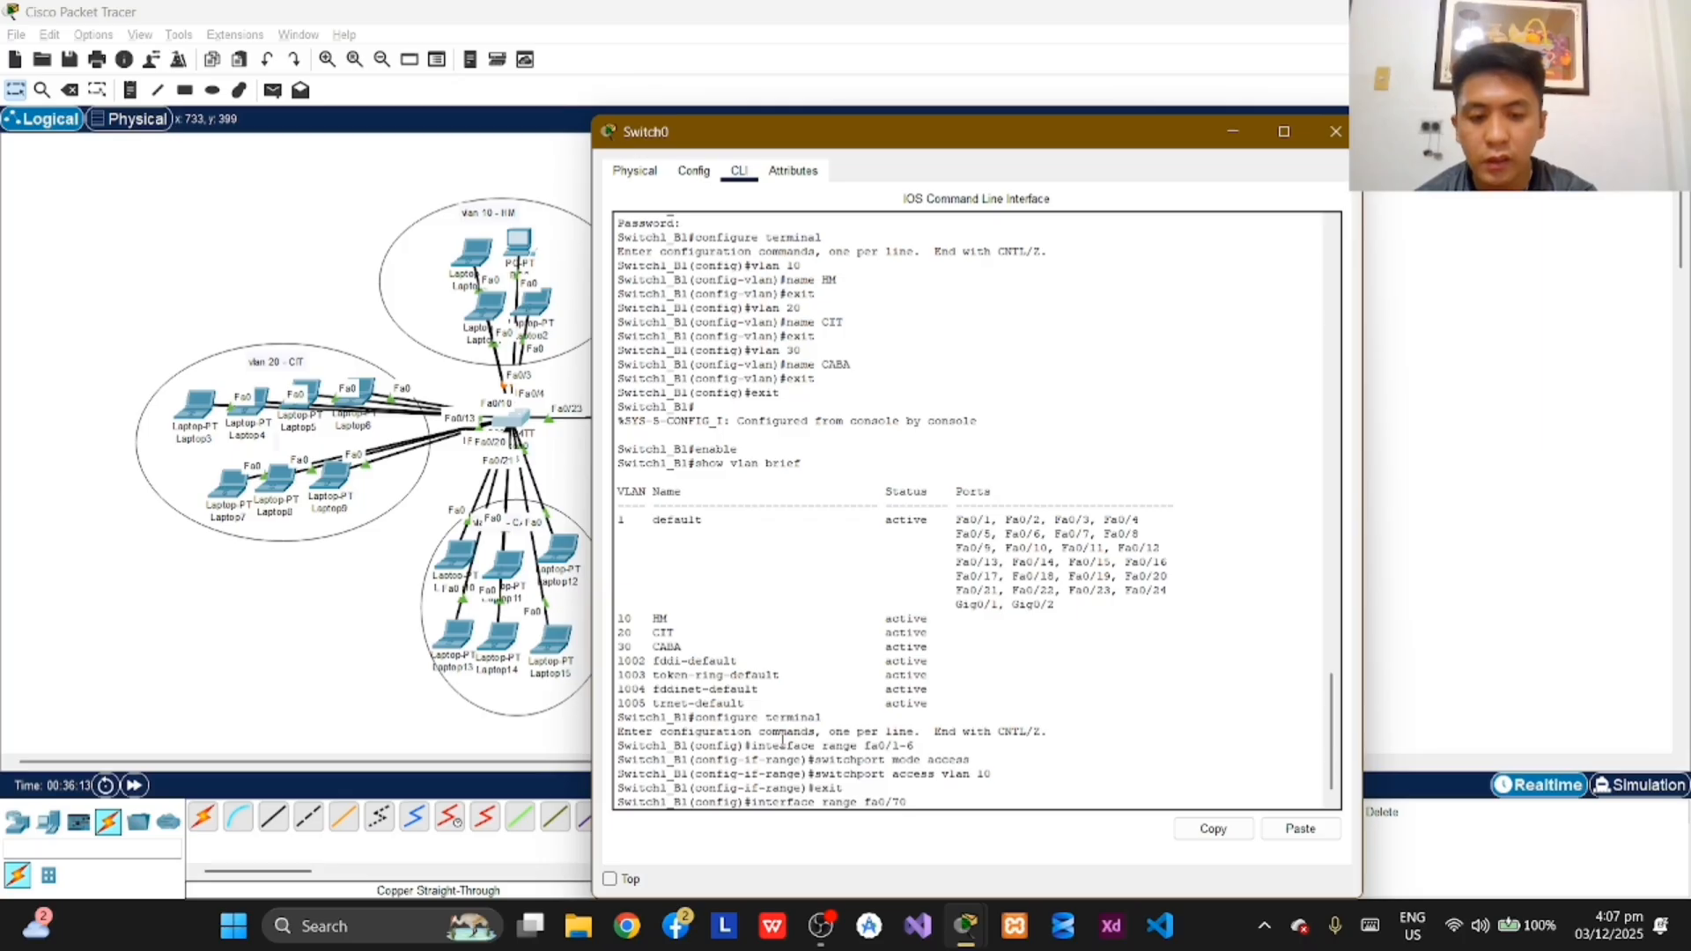
{"action": "type", "text": "15"}
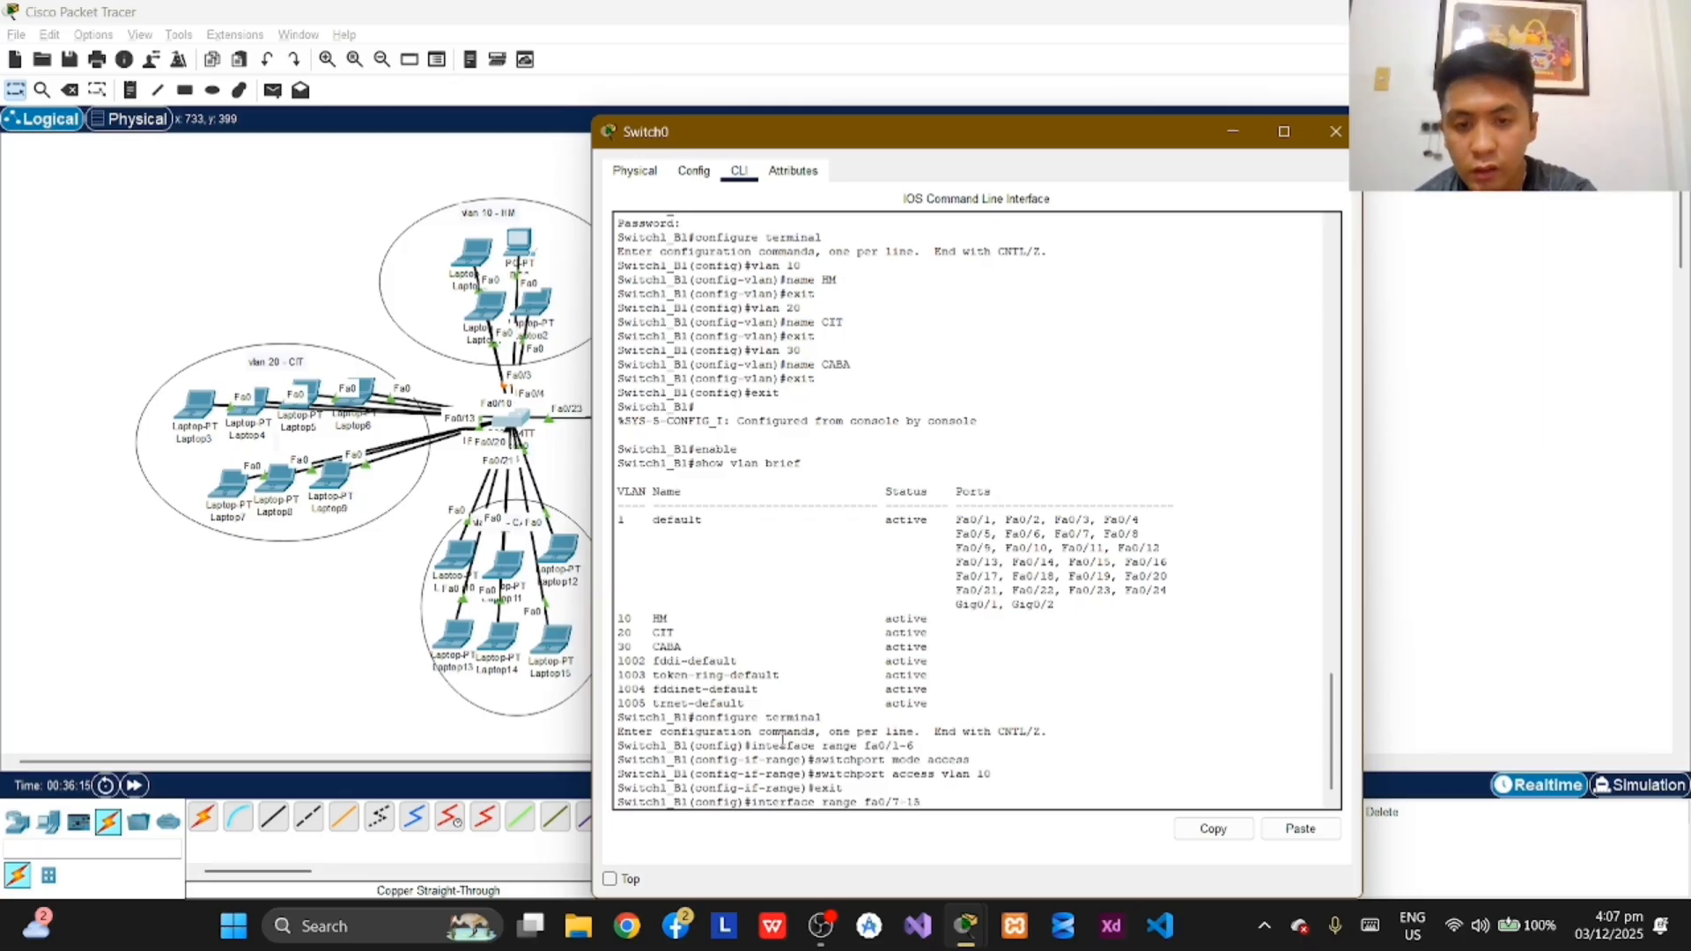
{"action": "key", "text": "Return"}
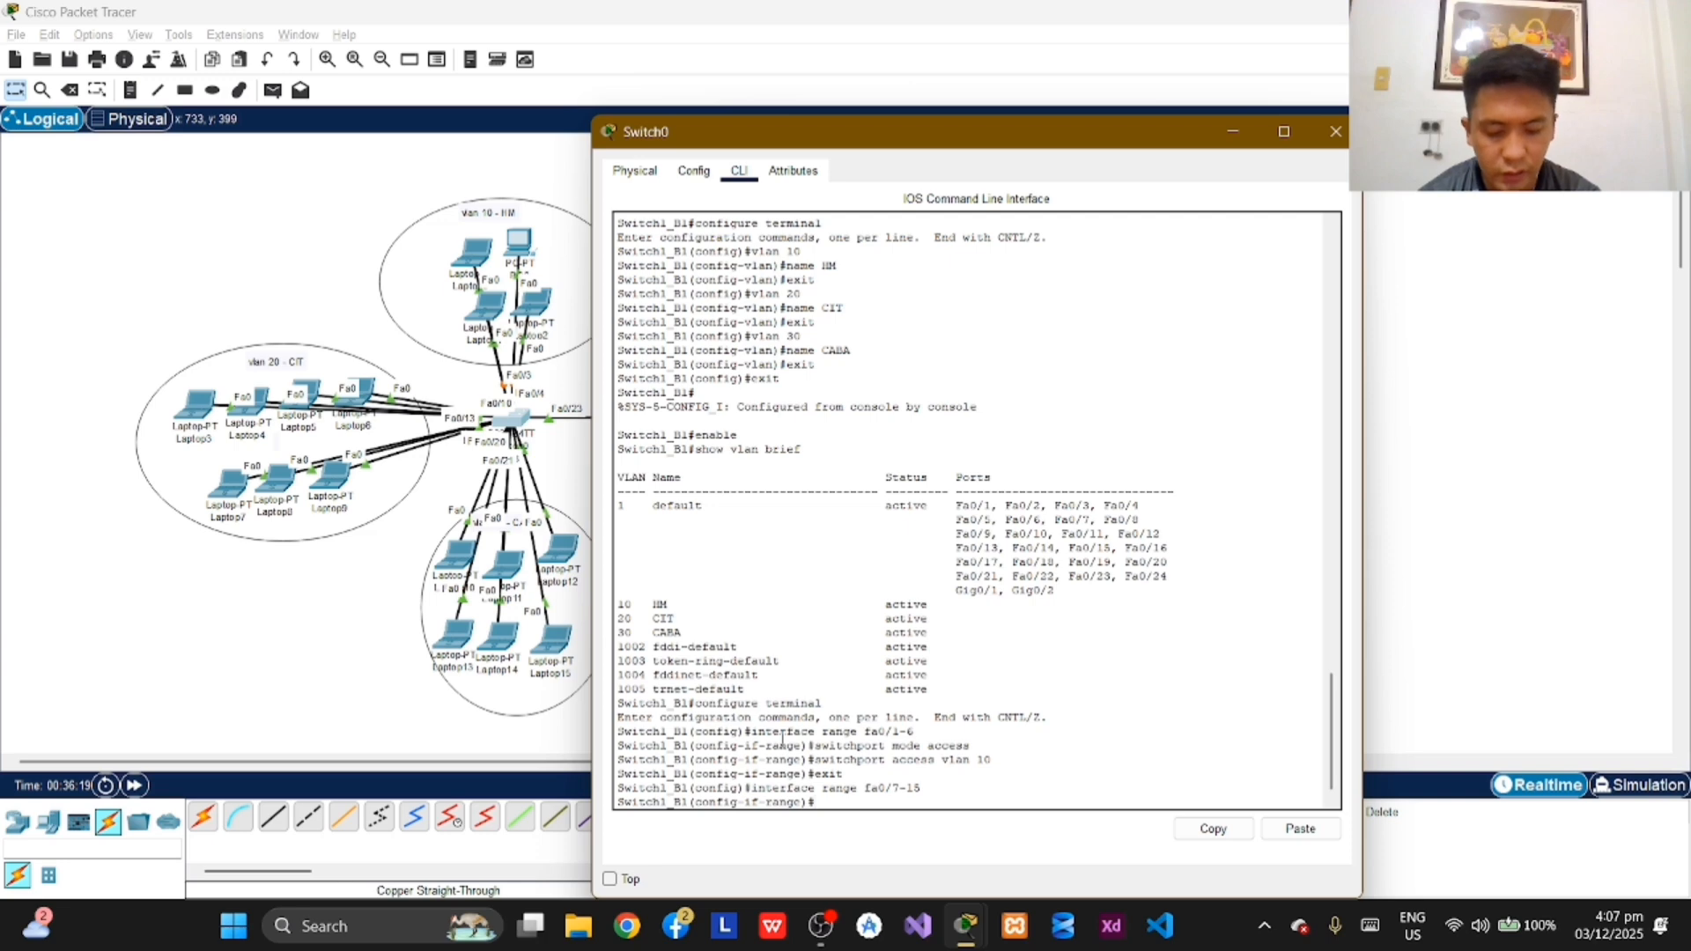
{"action": "type", "text": "switchport"}
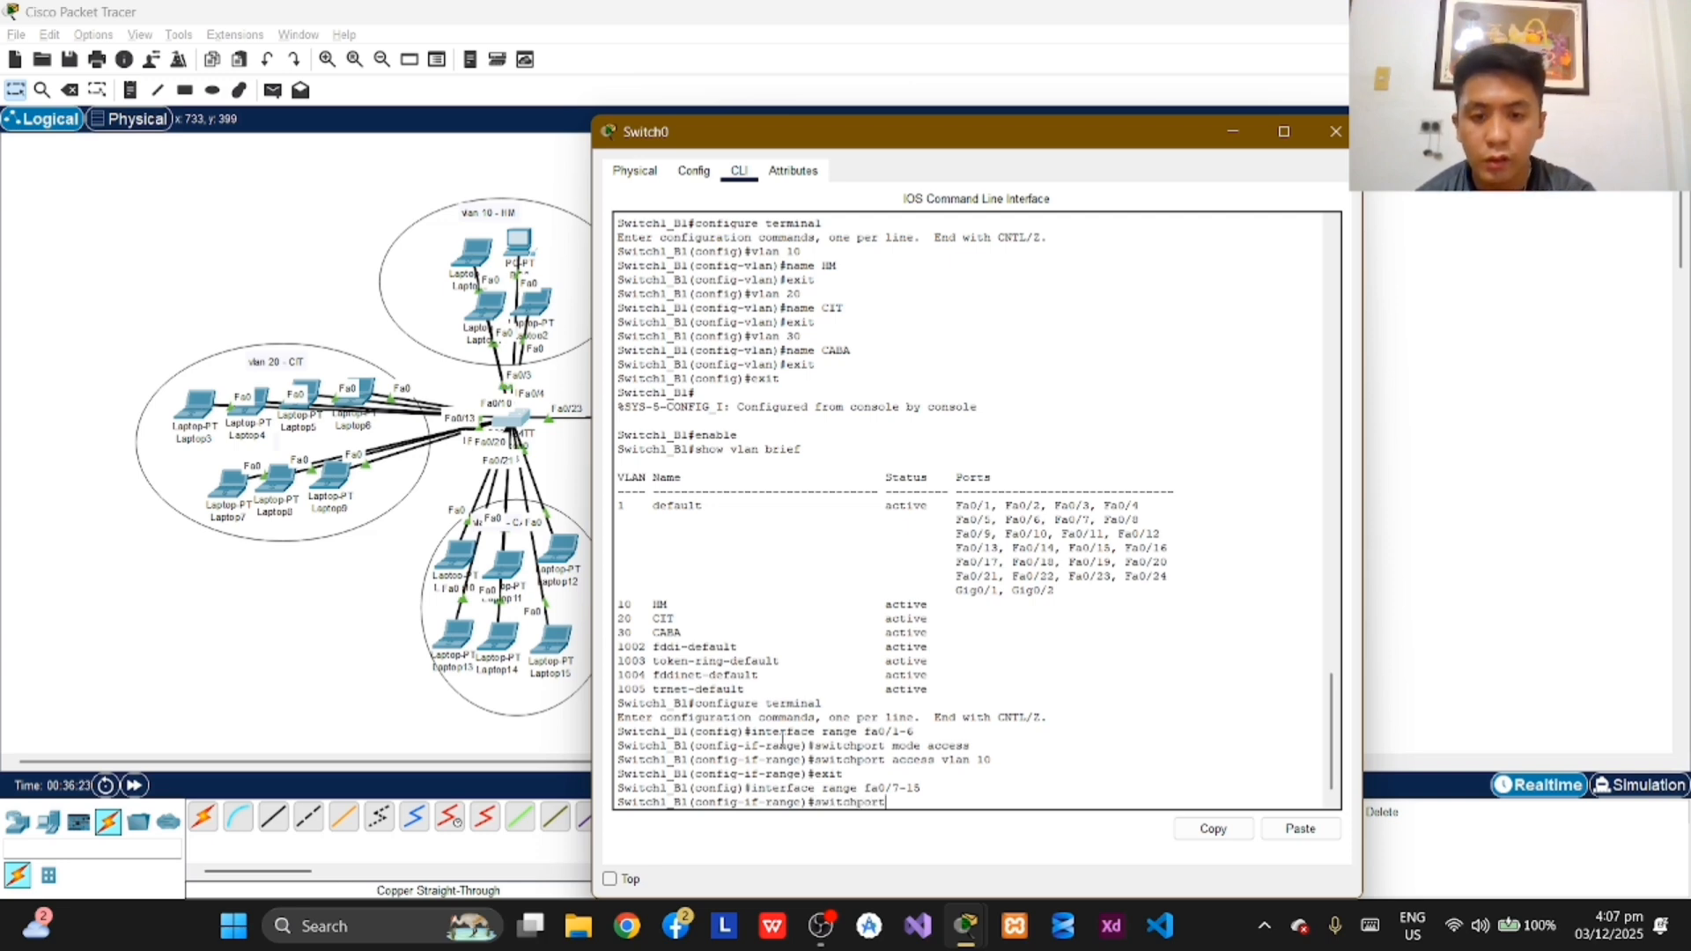
{"action": "type", "text": " mo"}
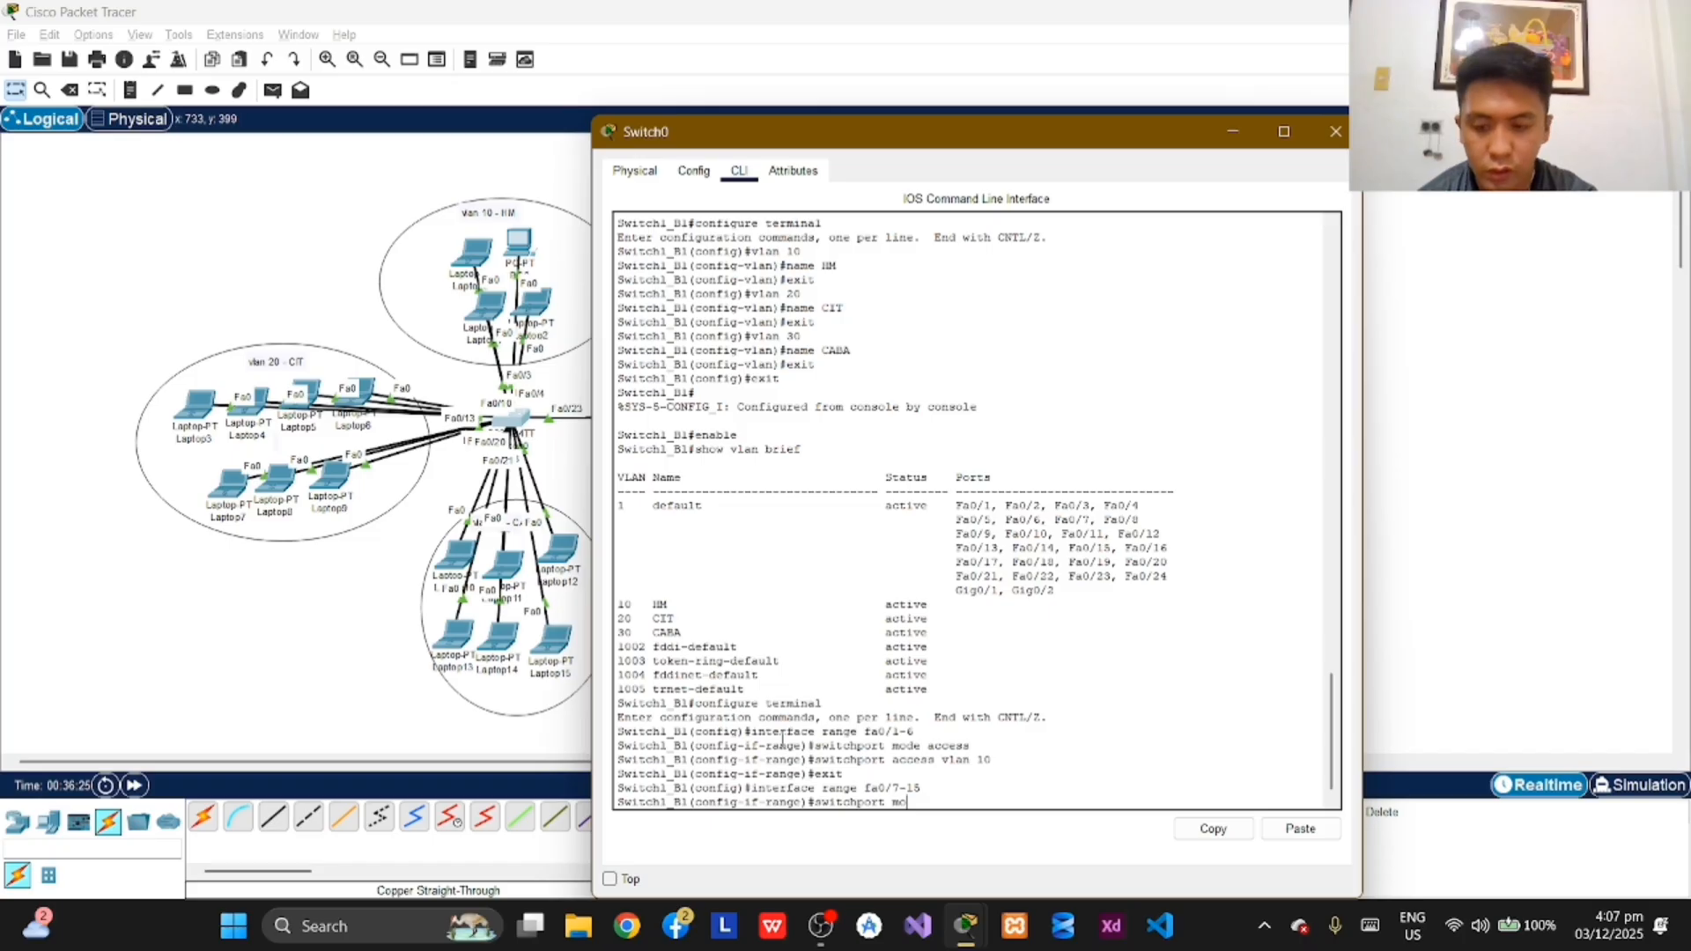
{"action": "type", "text": "de access"}
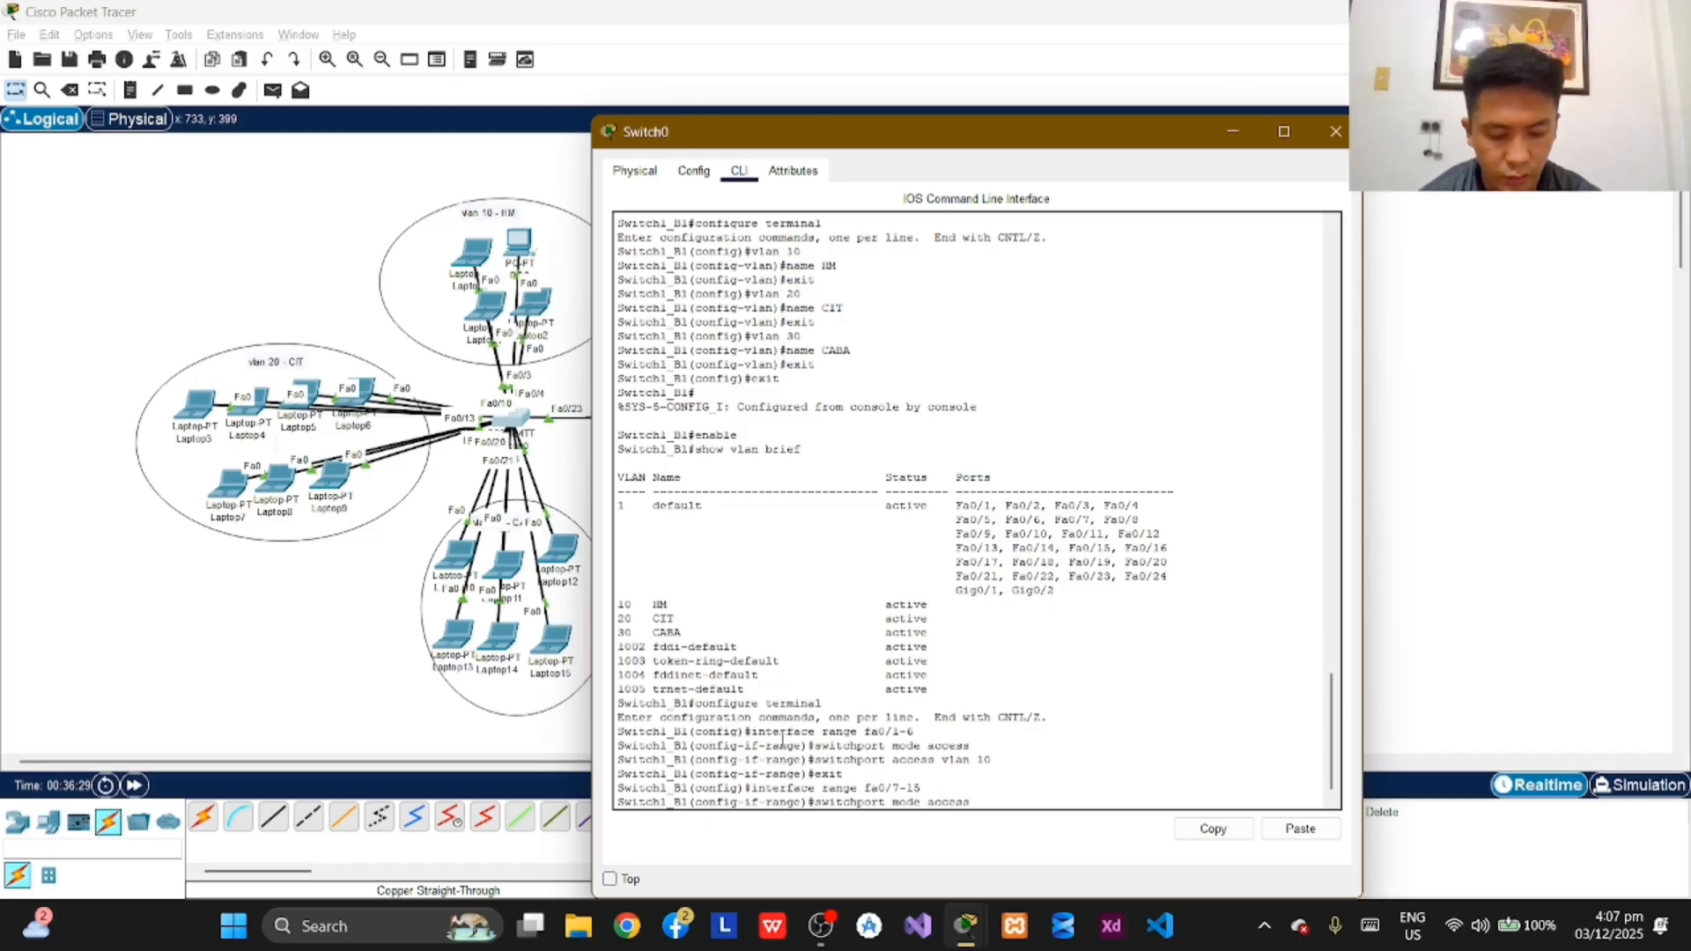
{"action": "key", "text": "Return"}
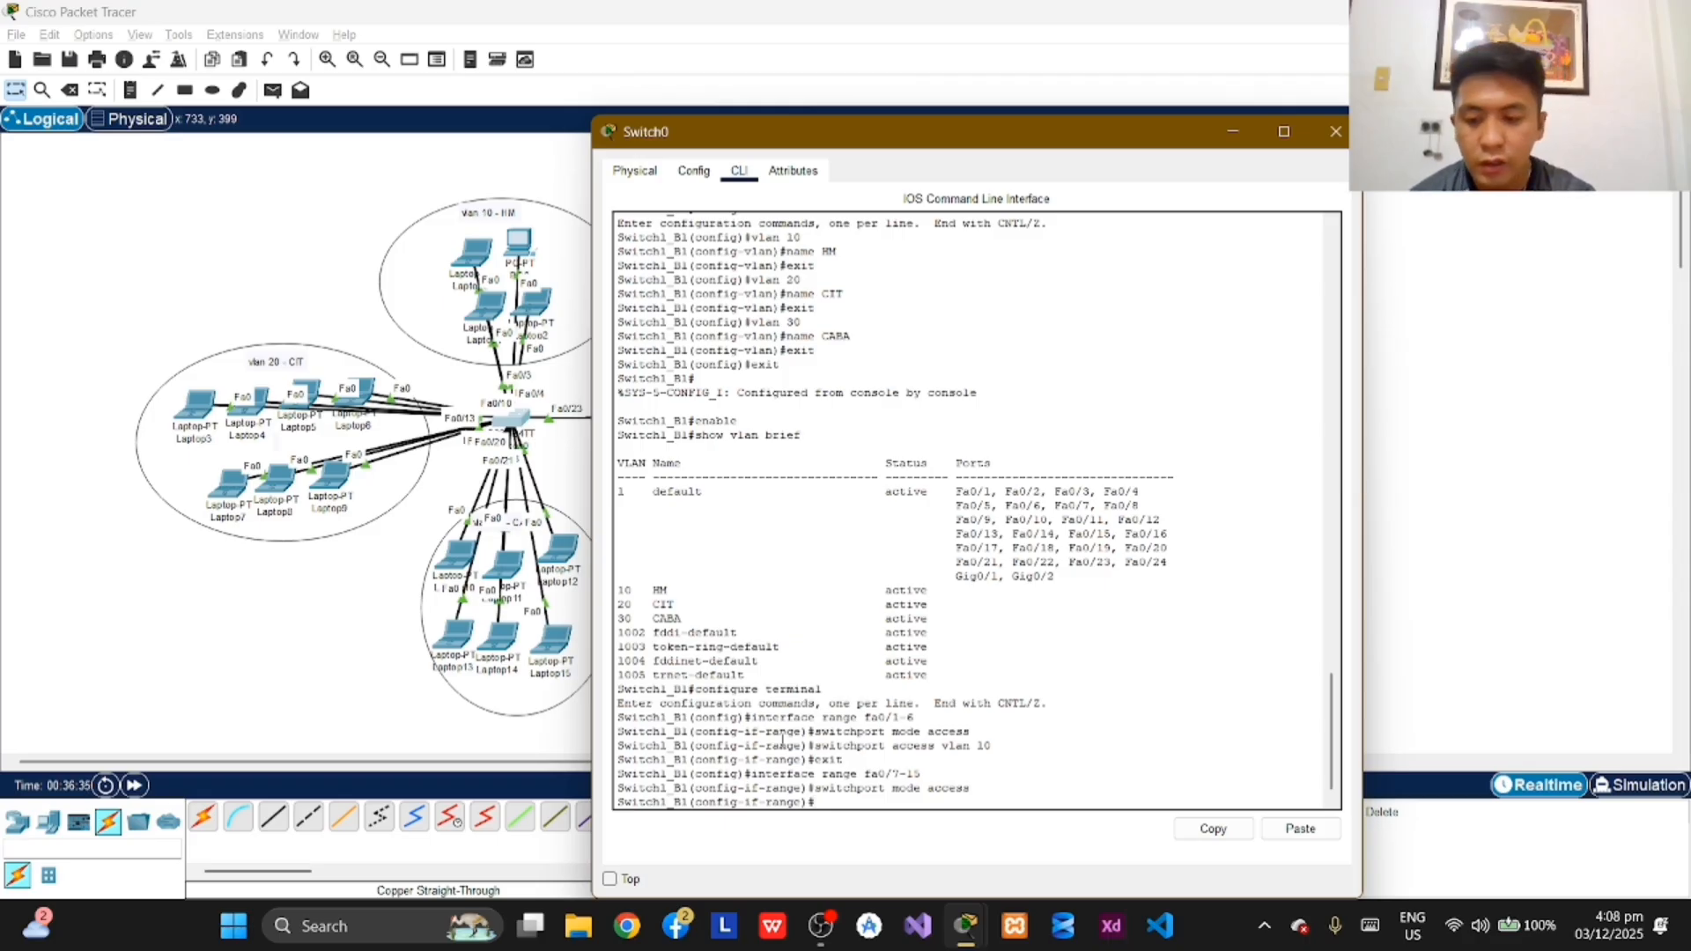
Step: Assign the selected fa0/7-15 ports to VLAN 20 with switchport access vlan 20, and exit to global configuration mode
{"action": "type", "text": "switchpo"}
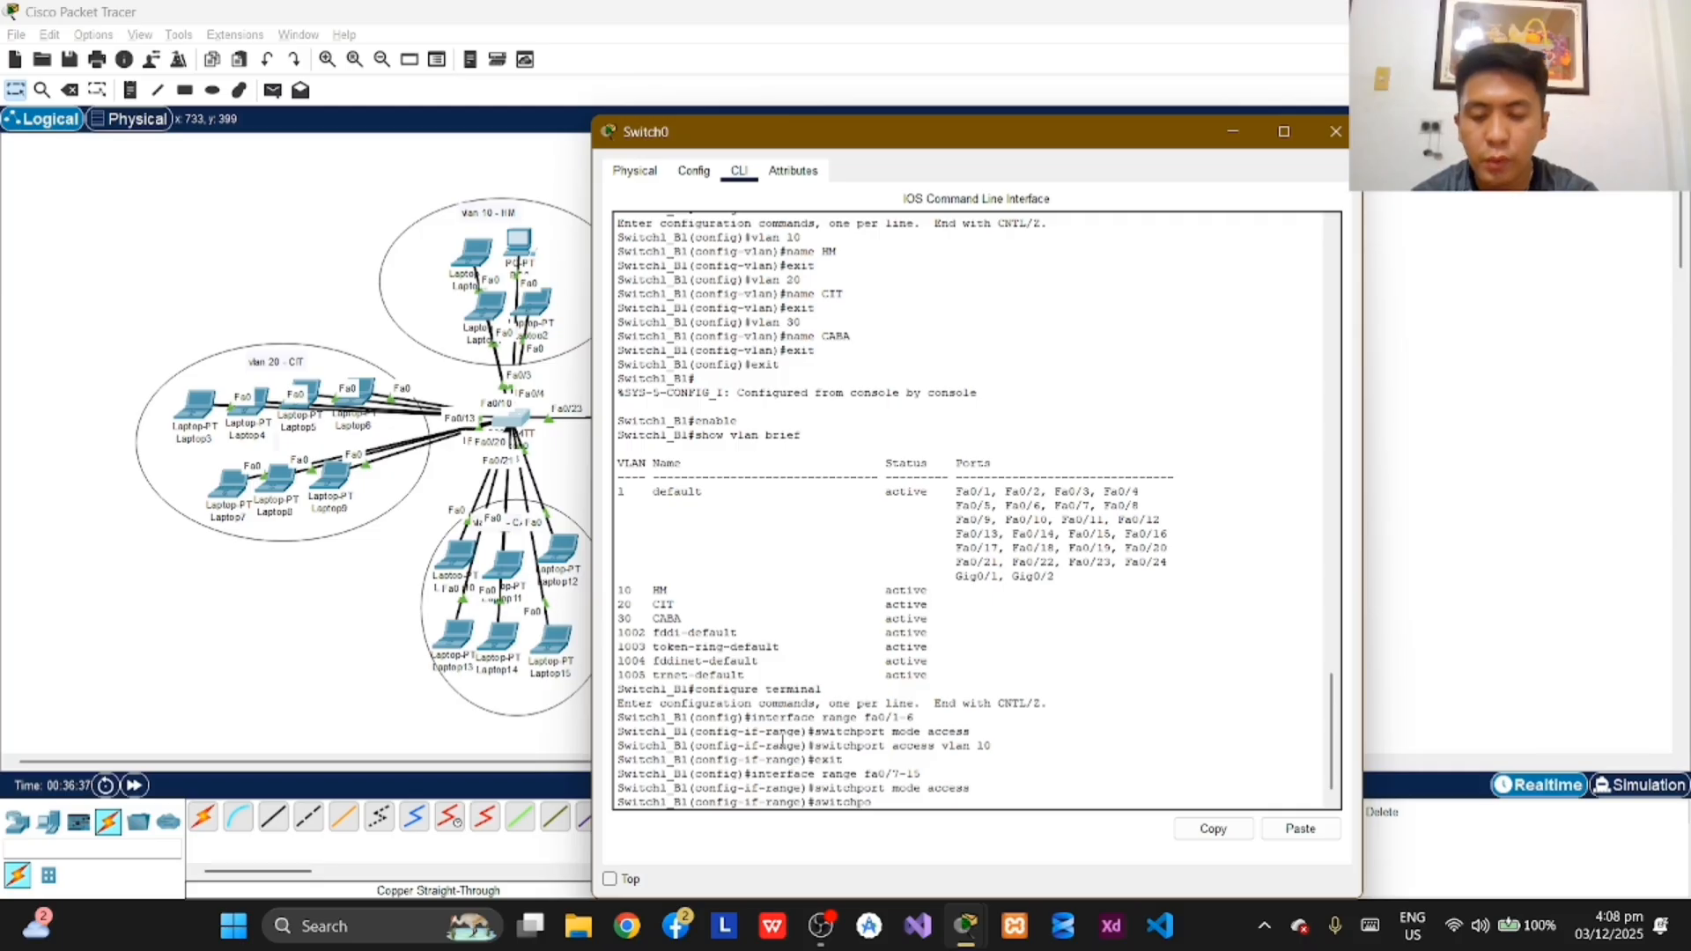
{"action": "type", "text": "rt"}
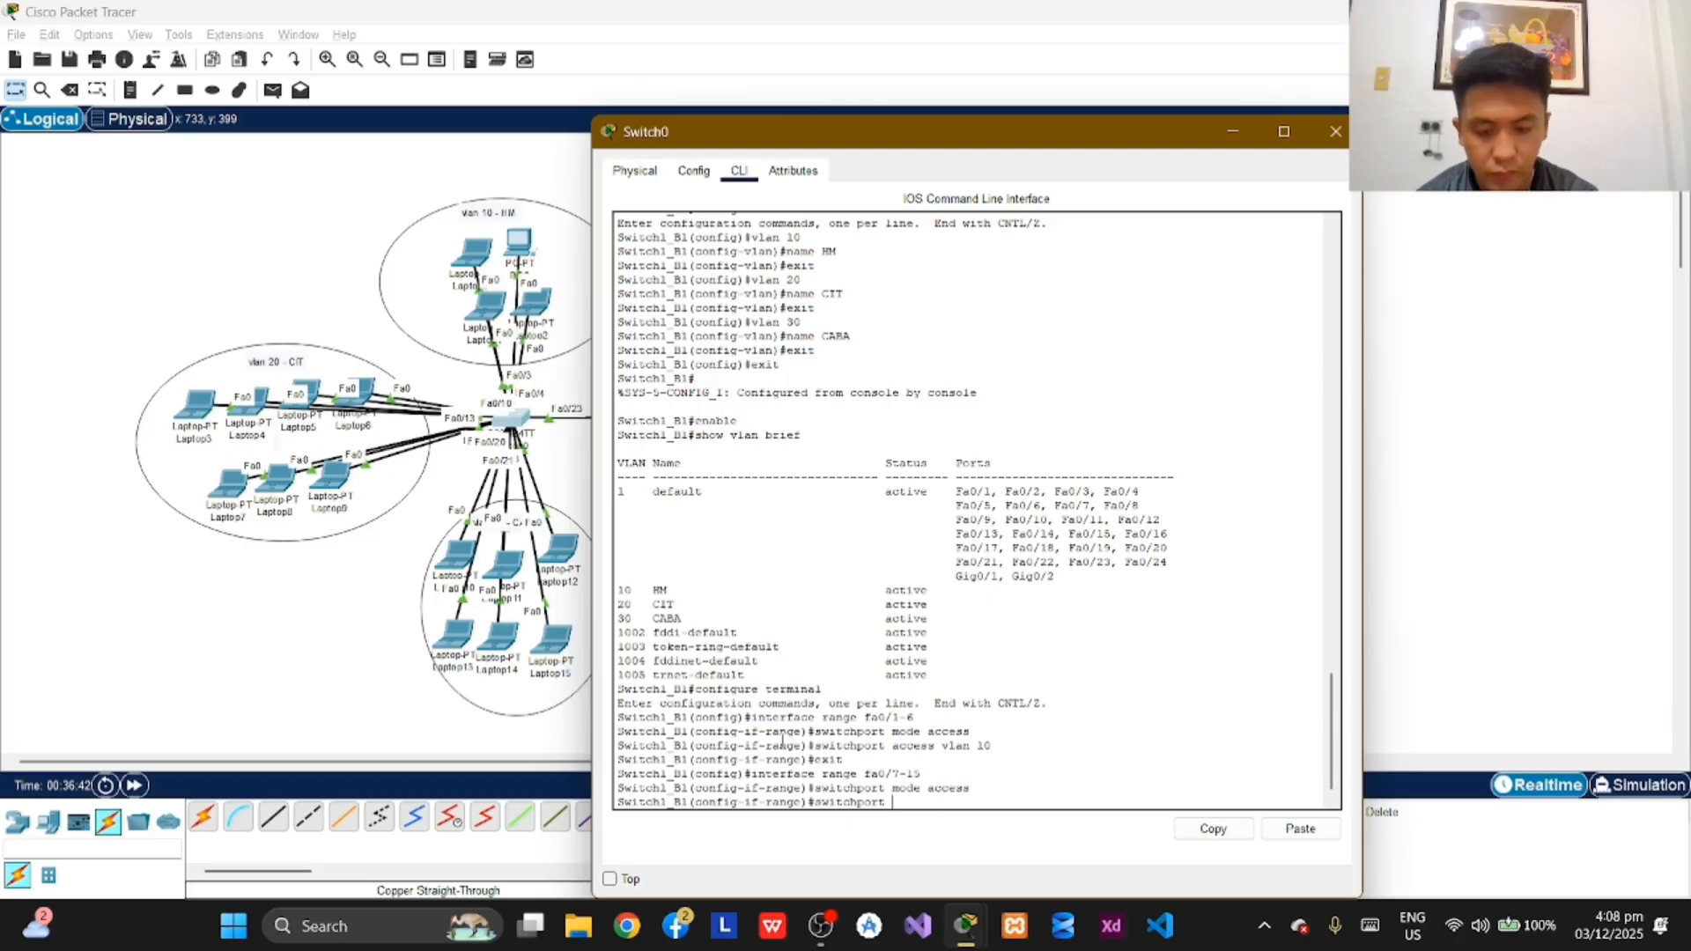
{"action": "type", "text": "access"}
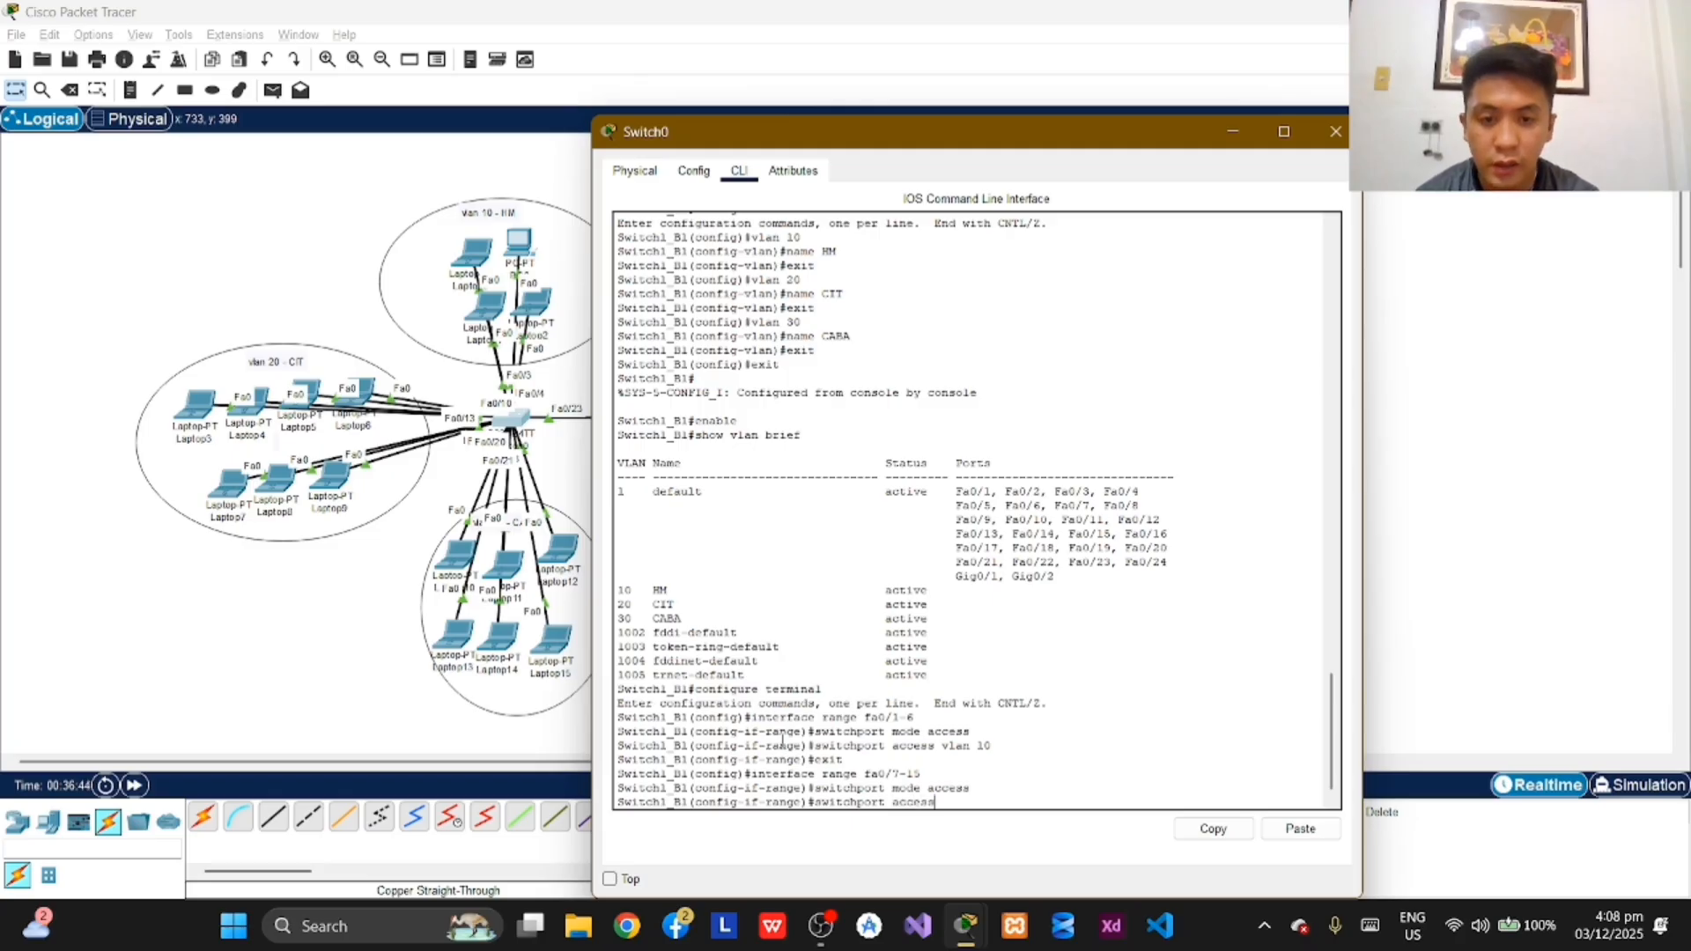
{"action": "type", "text": " vla"}
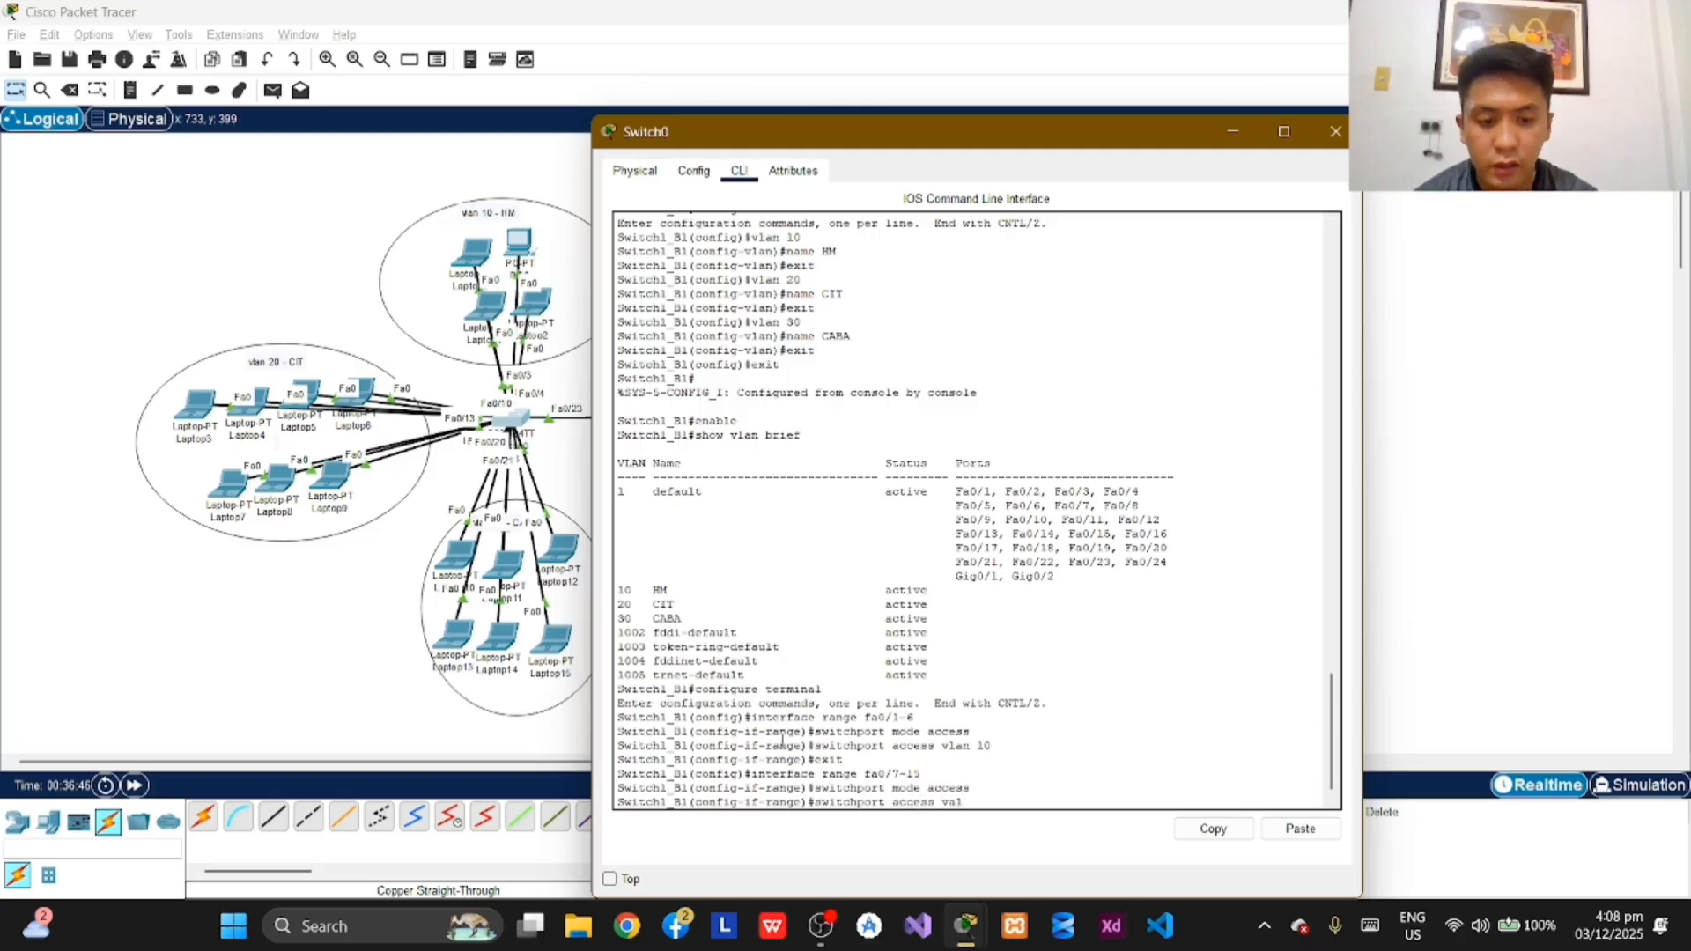
{"action": "key", "text": "BackSpace"}
{"action": "type", "text": "lan 20"}
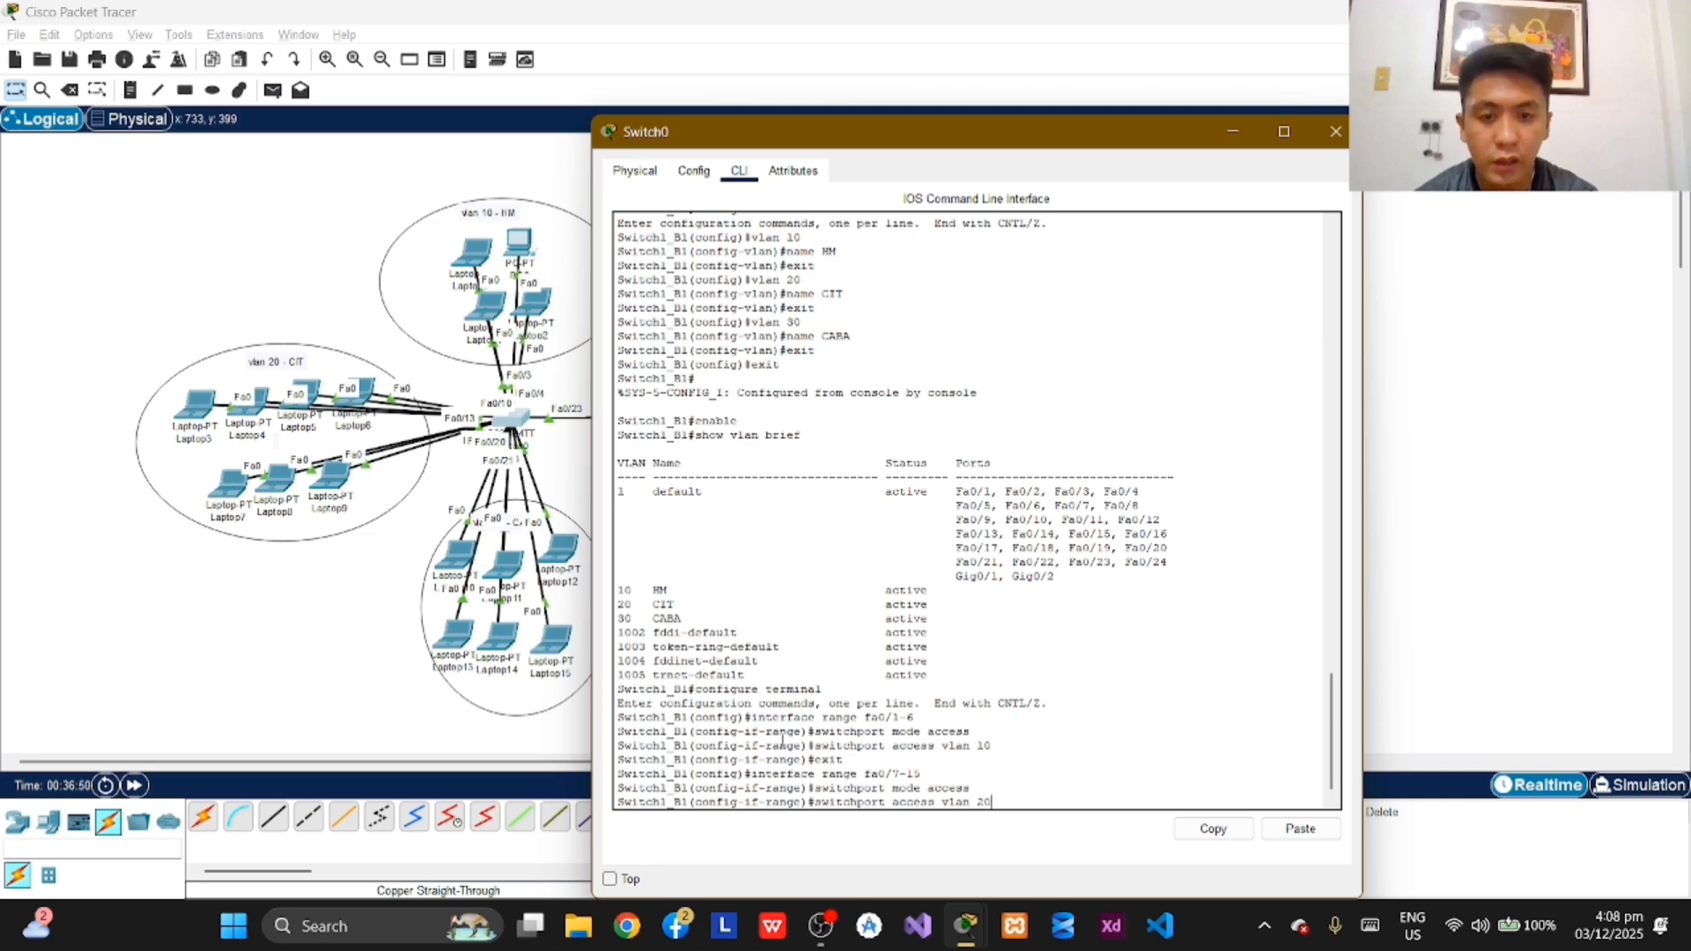
{"action": "key", "text": "Return"}
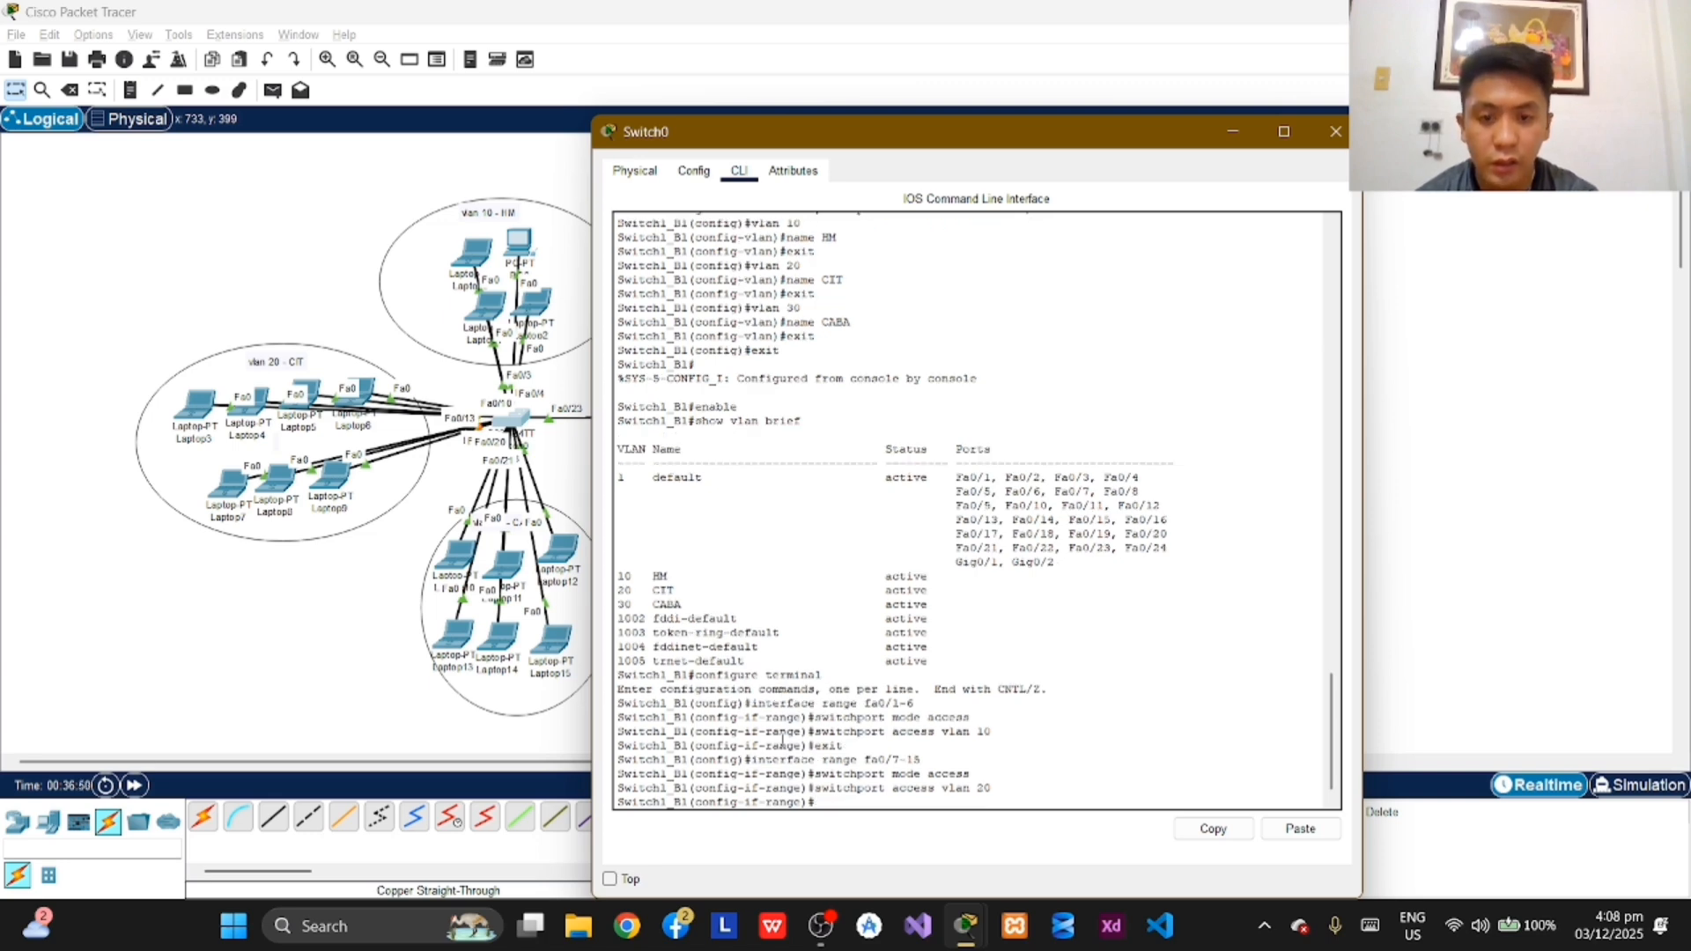
{"action": "type", "text": "exit"}
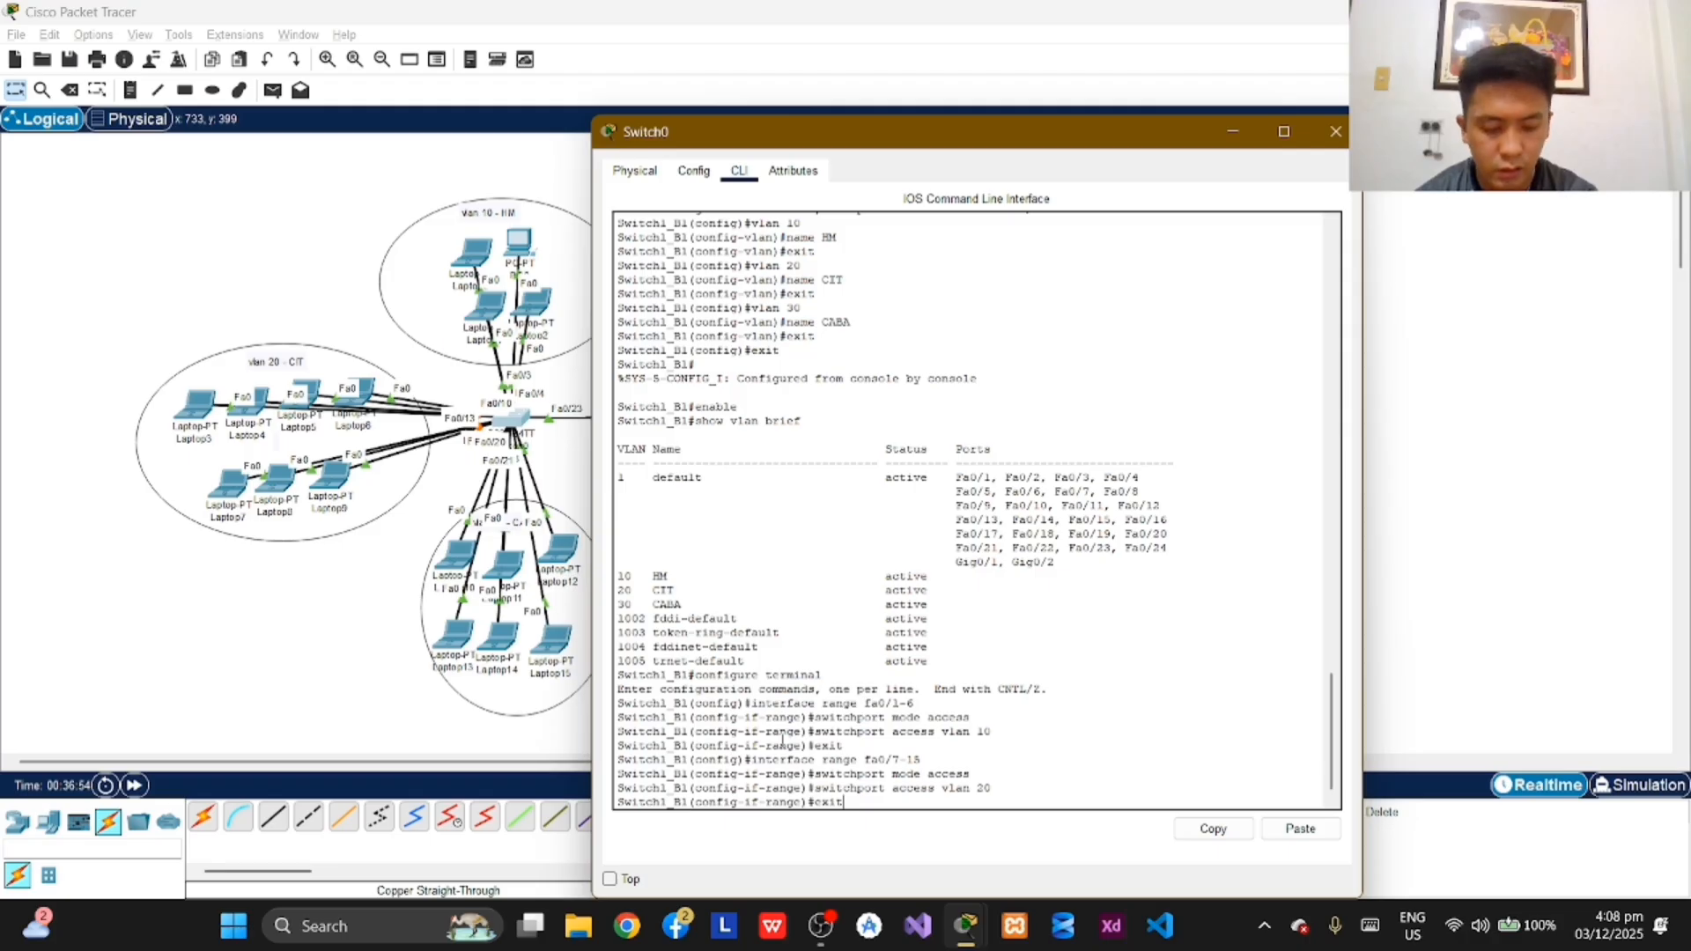
{"action": "key", "text": "Return"}
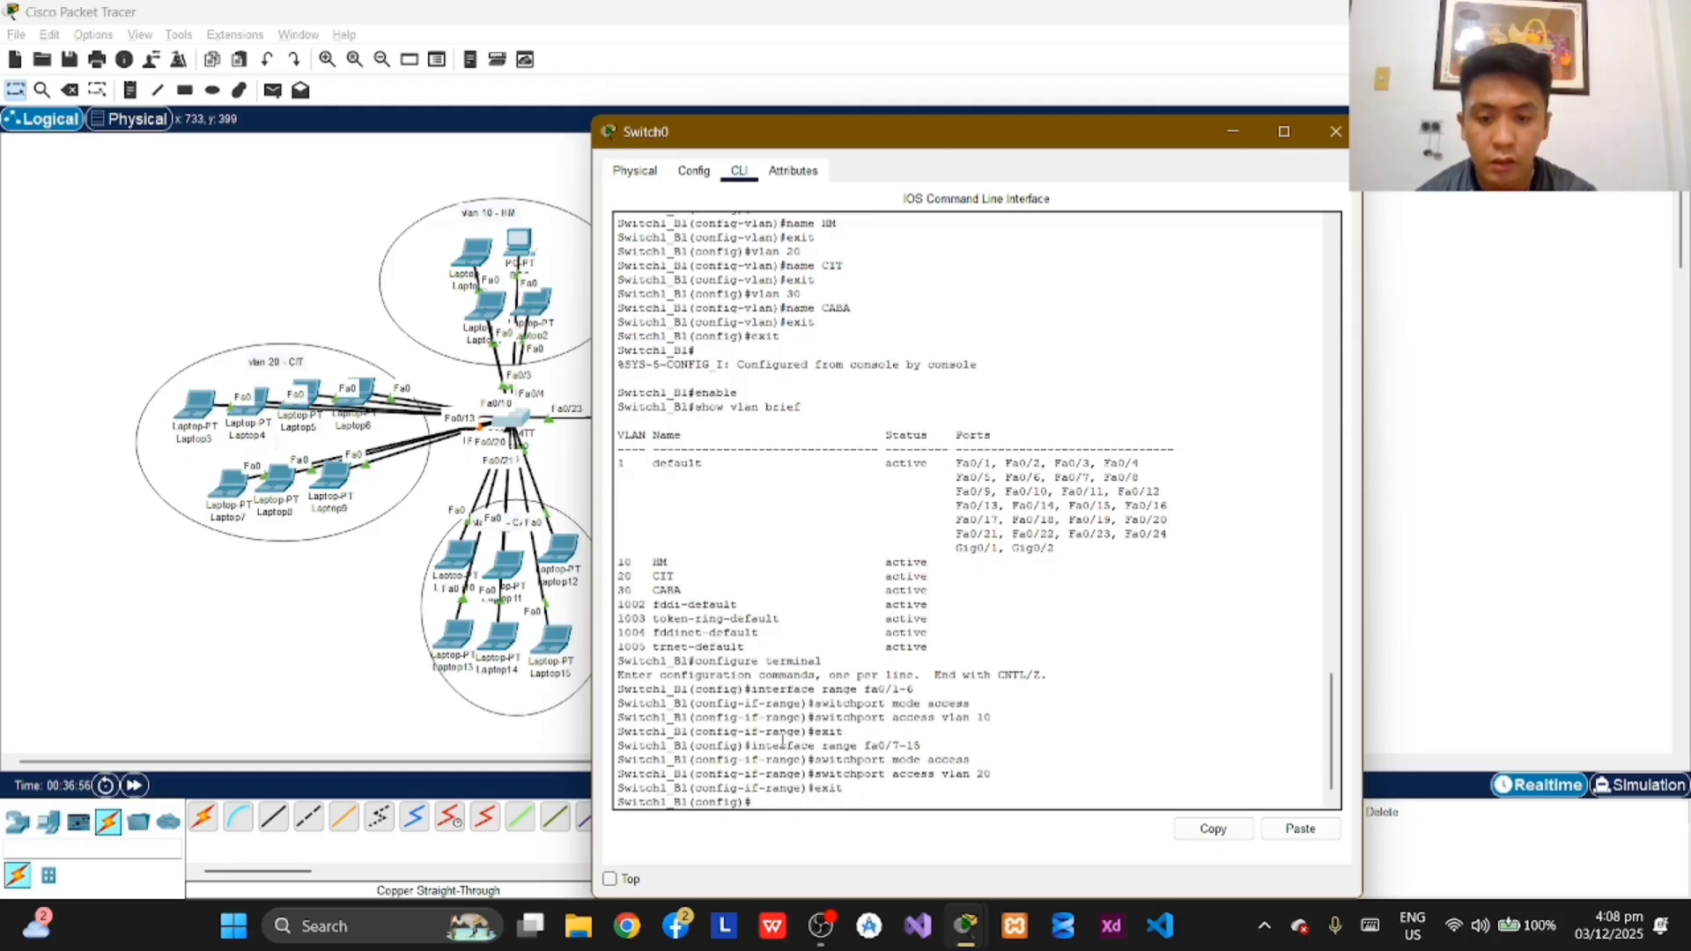
Step: Enter interface range configuration for ports fa0/16-21 on Switch1_B1 and set them to access mode with switchport mode access
{"action": "type", "text": "interface"}
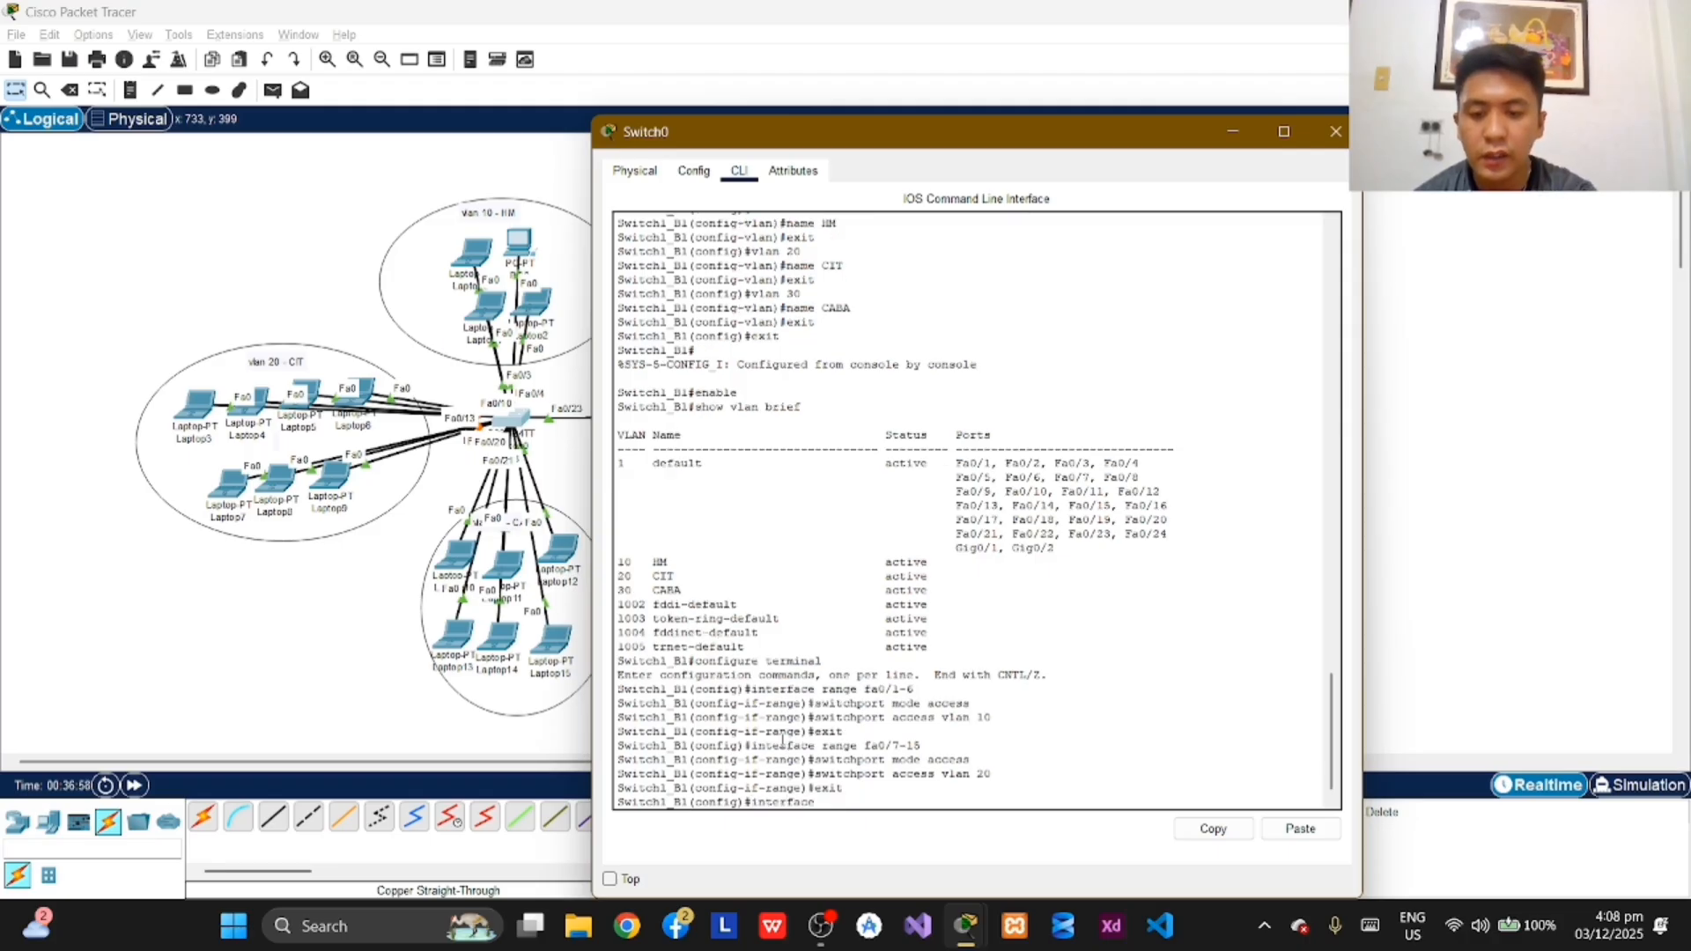
{"action": "type", "text": " range"}
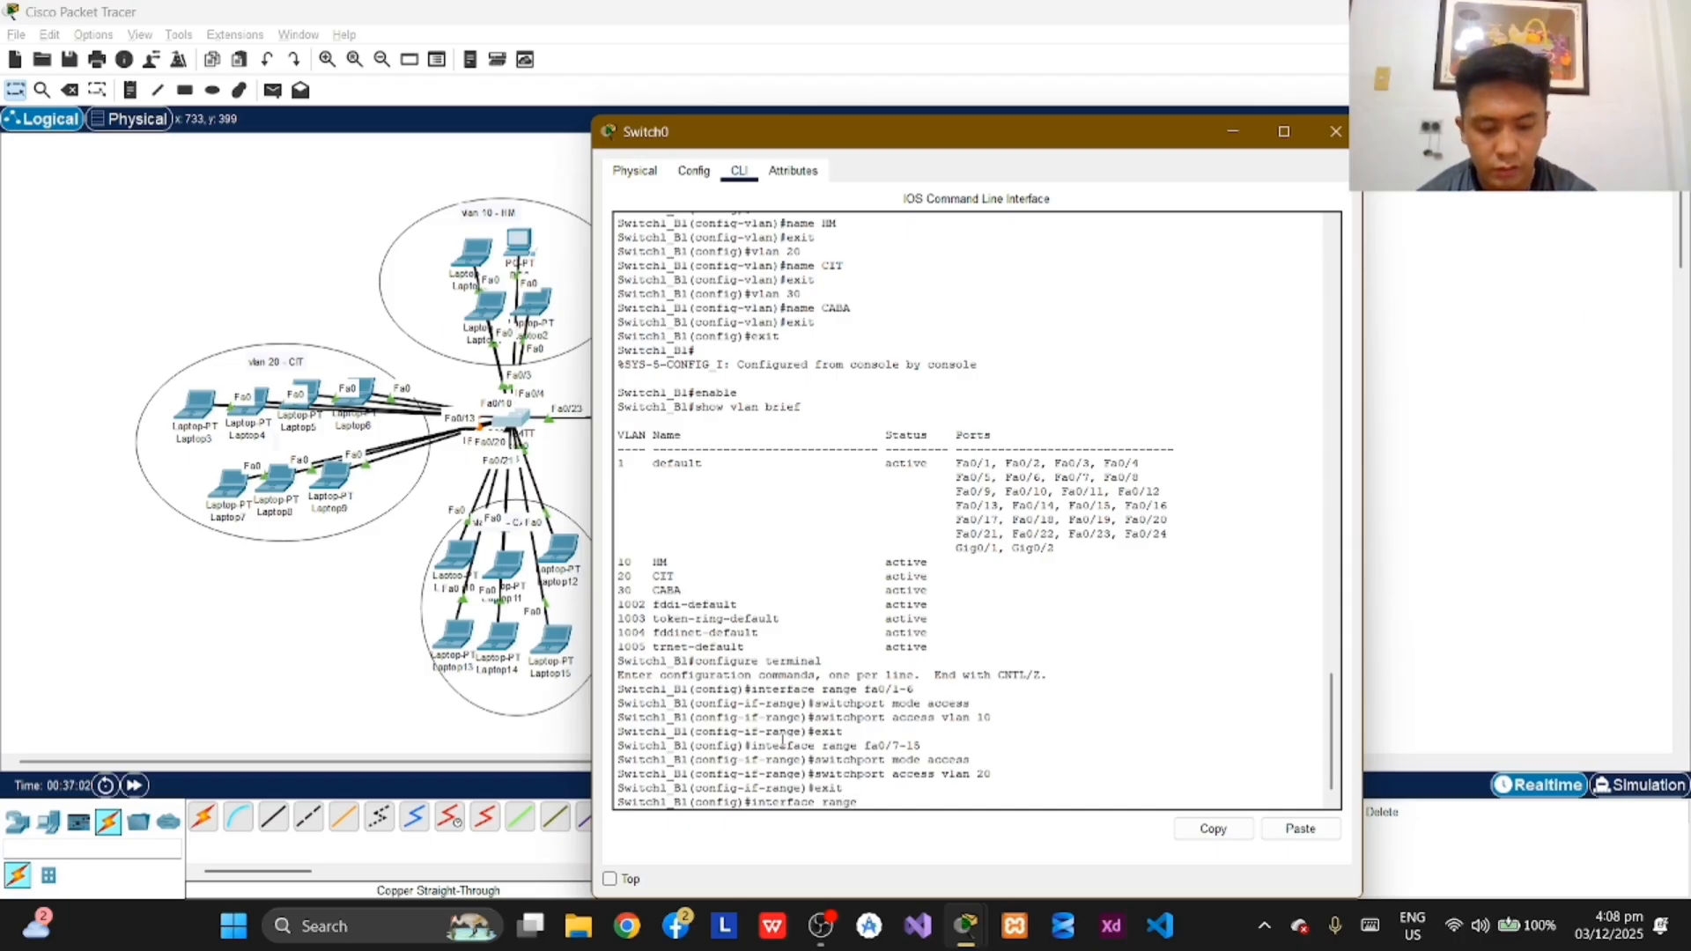
{"action": "type", "text": " fa"}
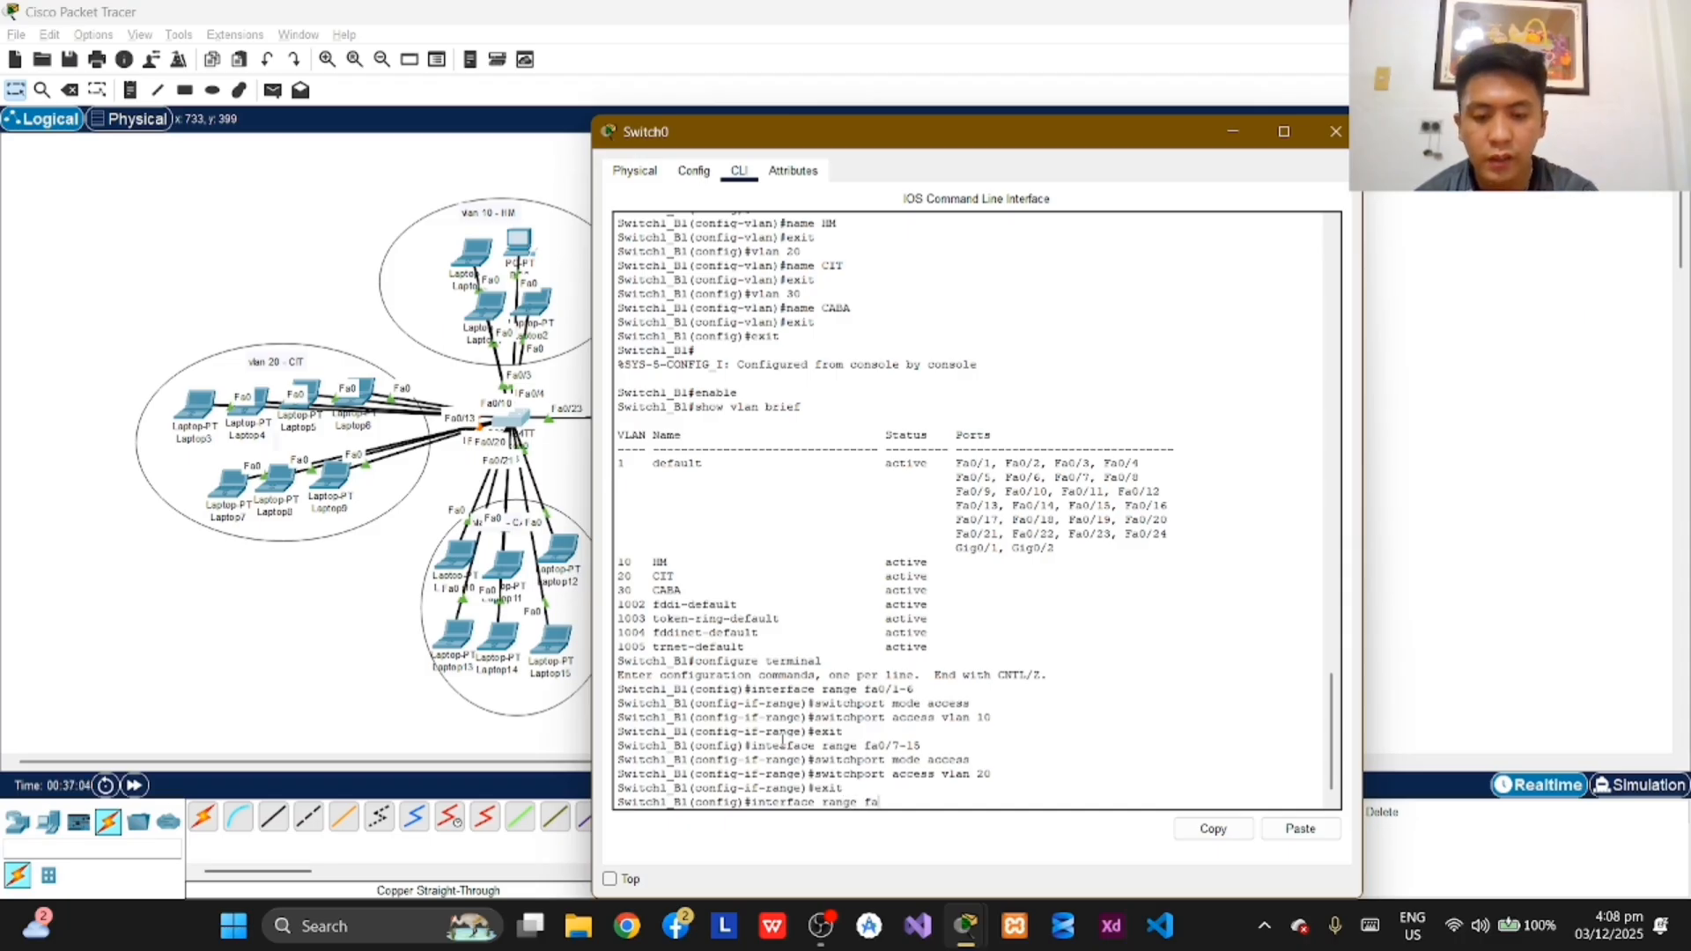
{"action": "type", "text": "0/"}
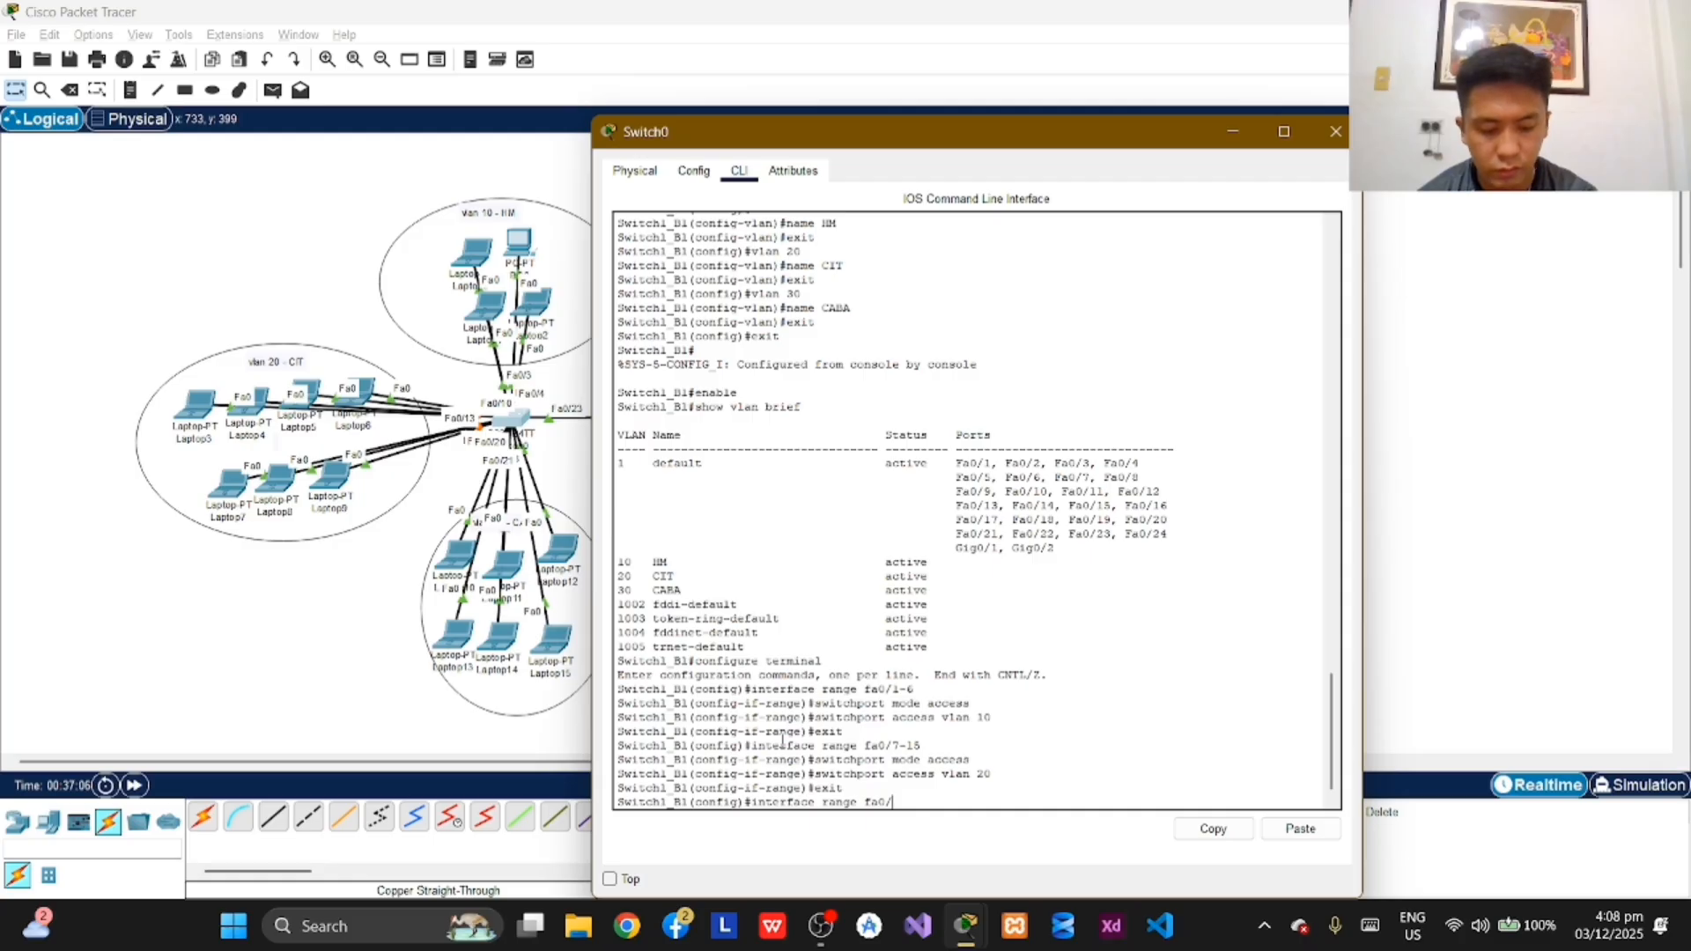
{"action": "type", "text": "1"}
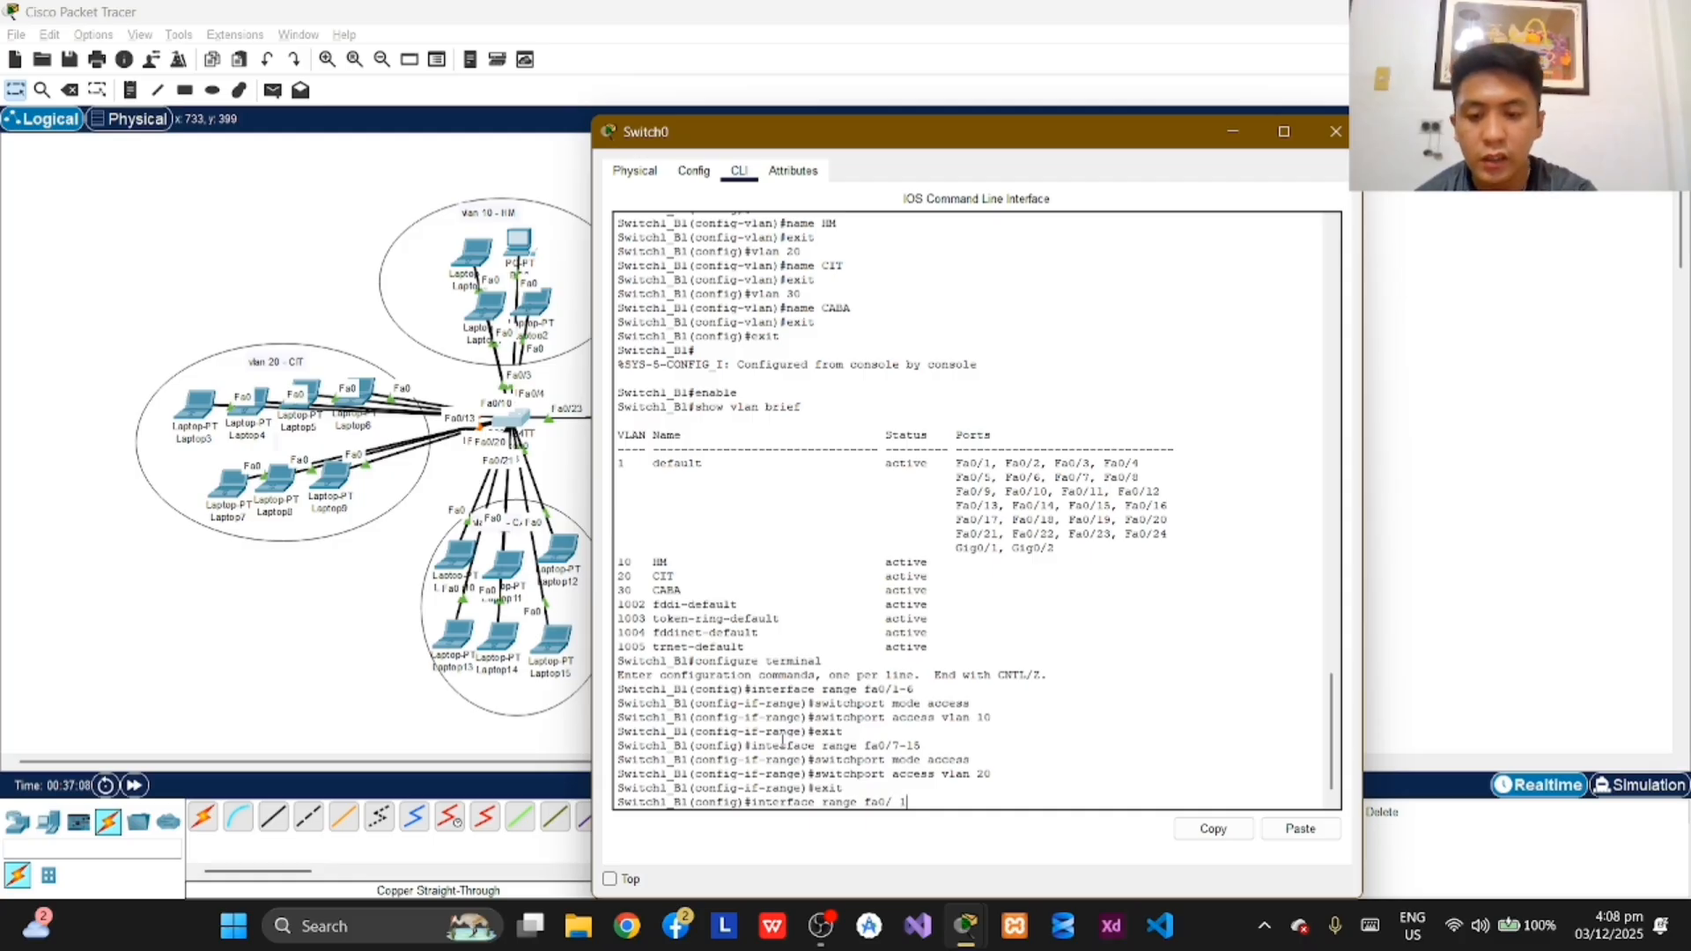
{"action": "key", "text": "BackSpace"}
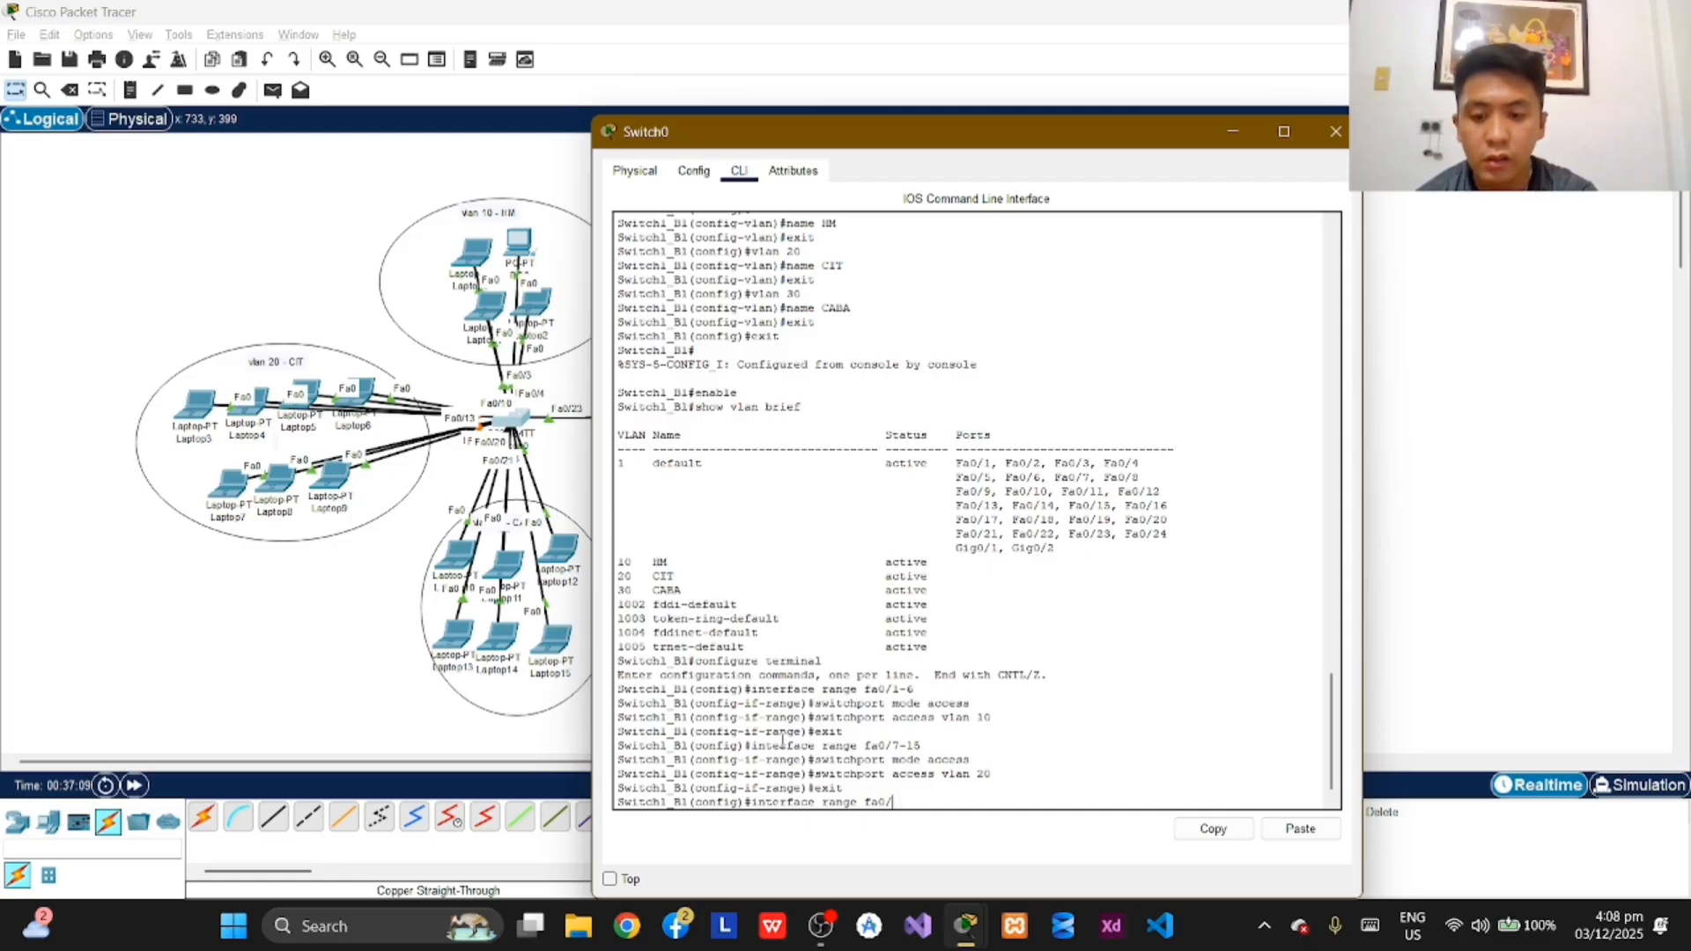
{"action": "type", "text": "16-2"}
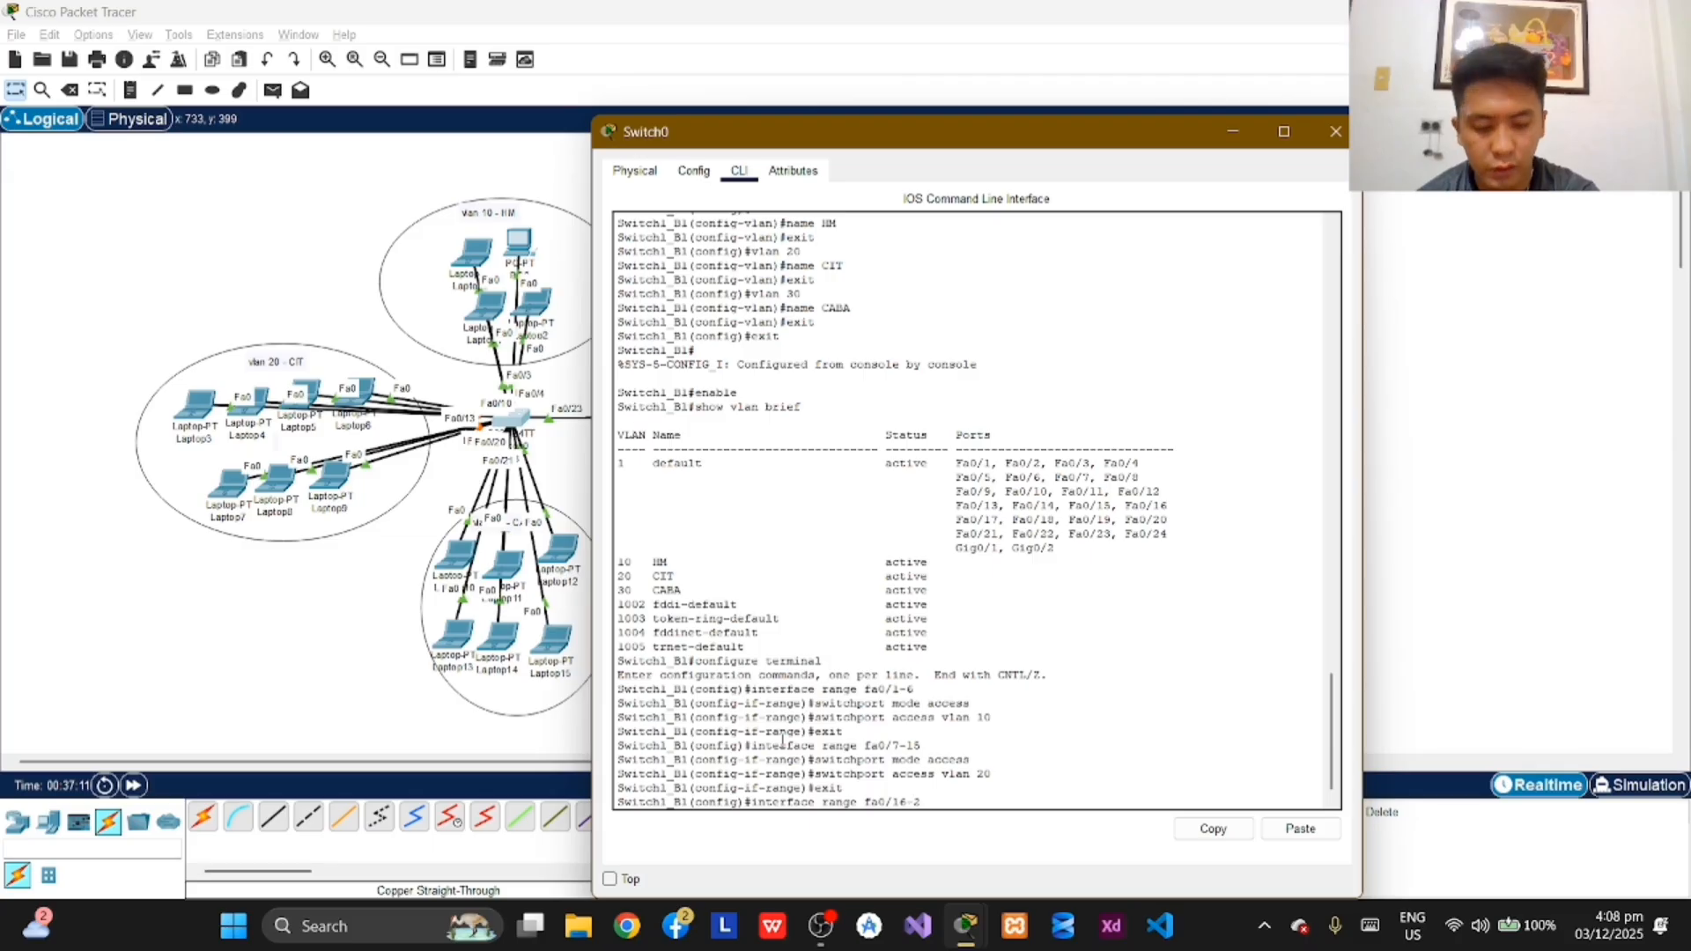
{"action": "type", "text": "1"}
{"action": "key", "text": "Return"}
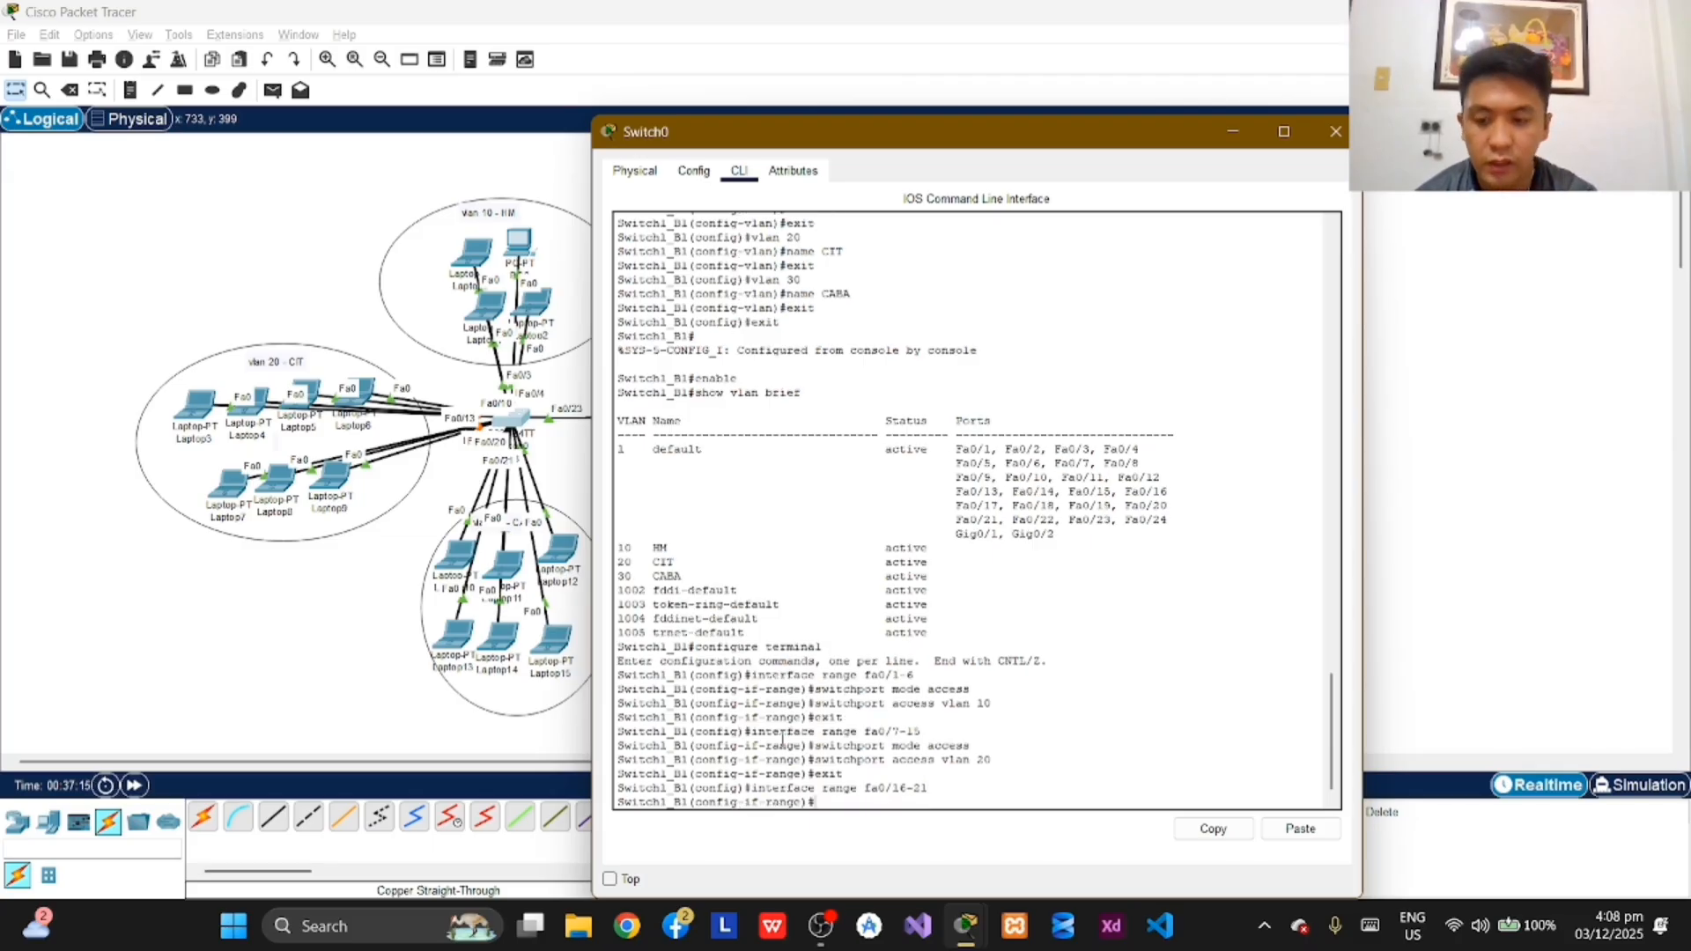
{"action": "type", "text": "switchpo"}
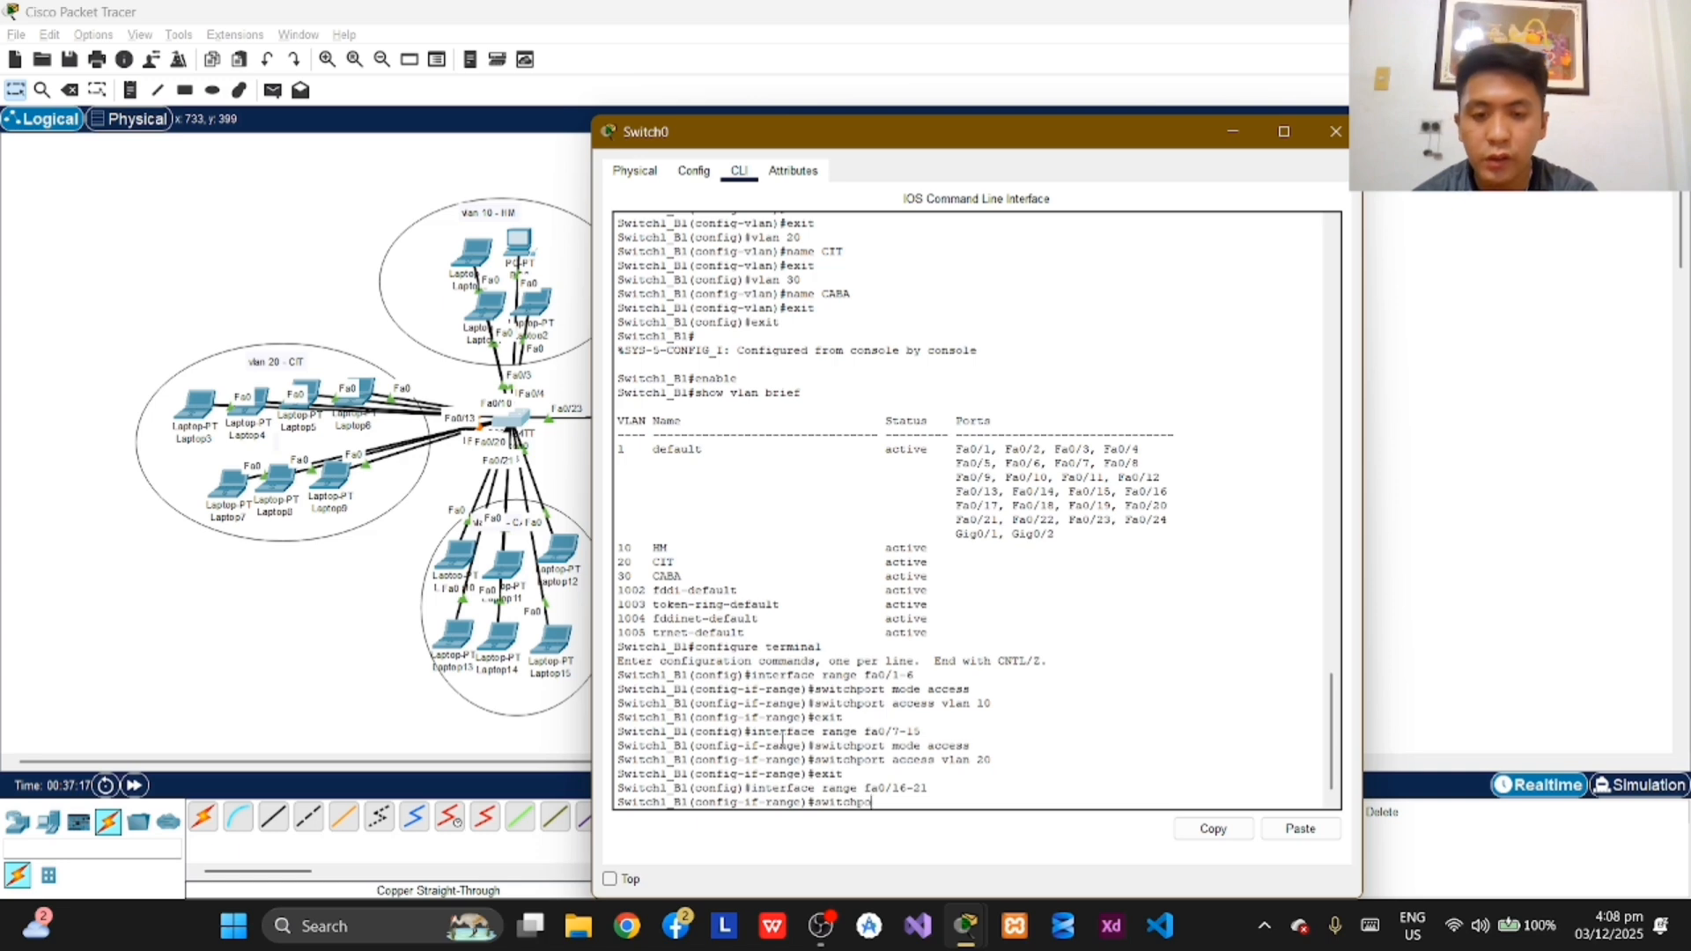
{"action": "type", "text": "rt mo"}
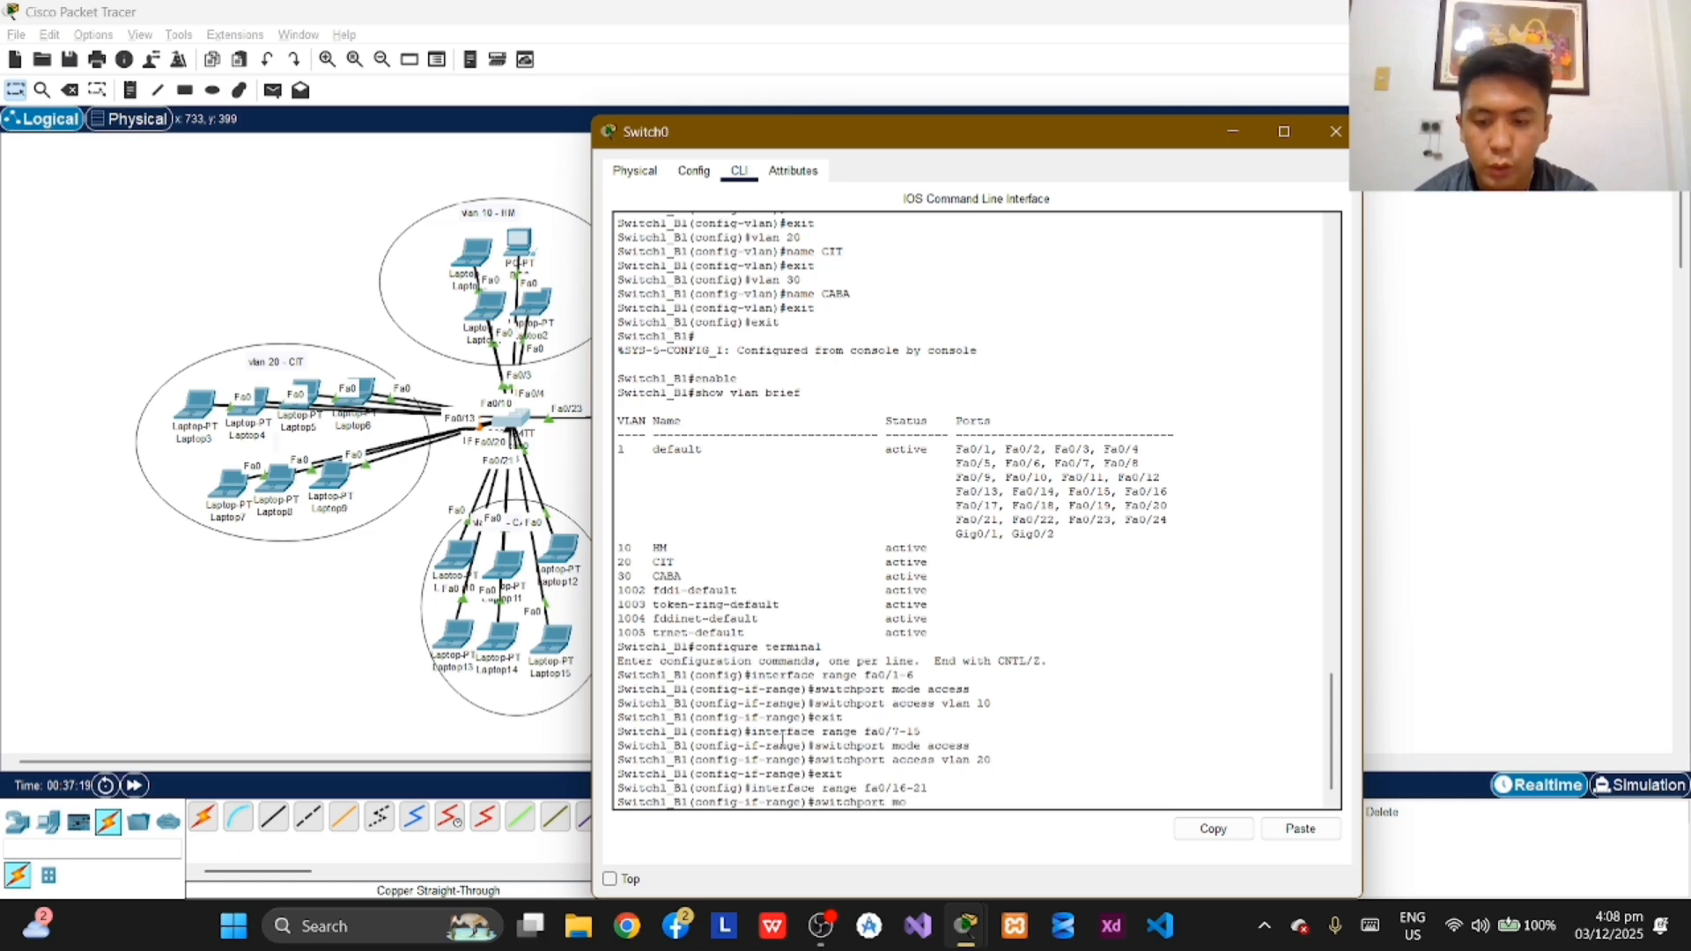
{"action": "type", "text": "de access"}
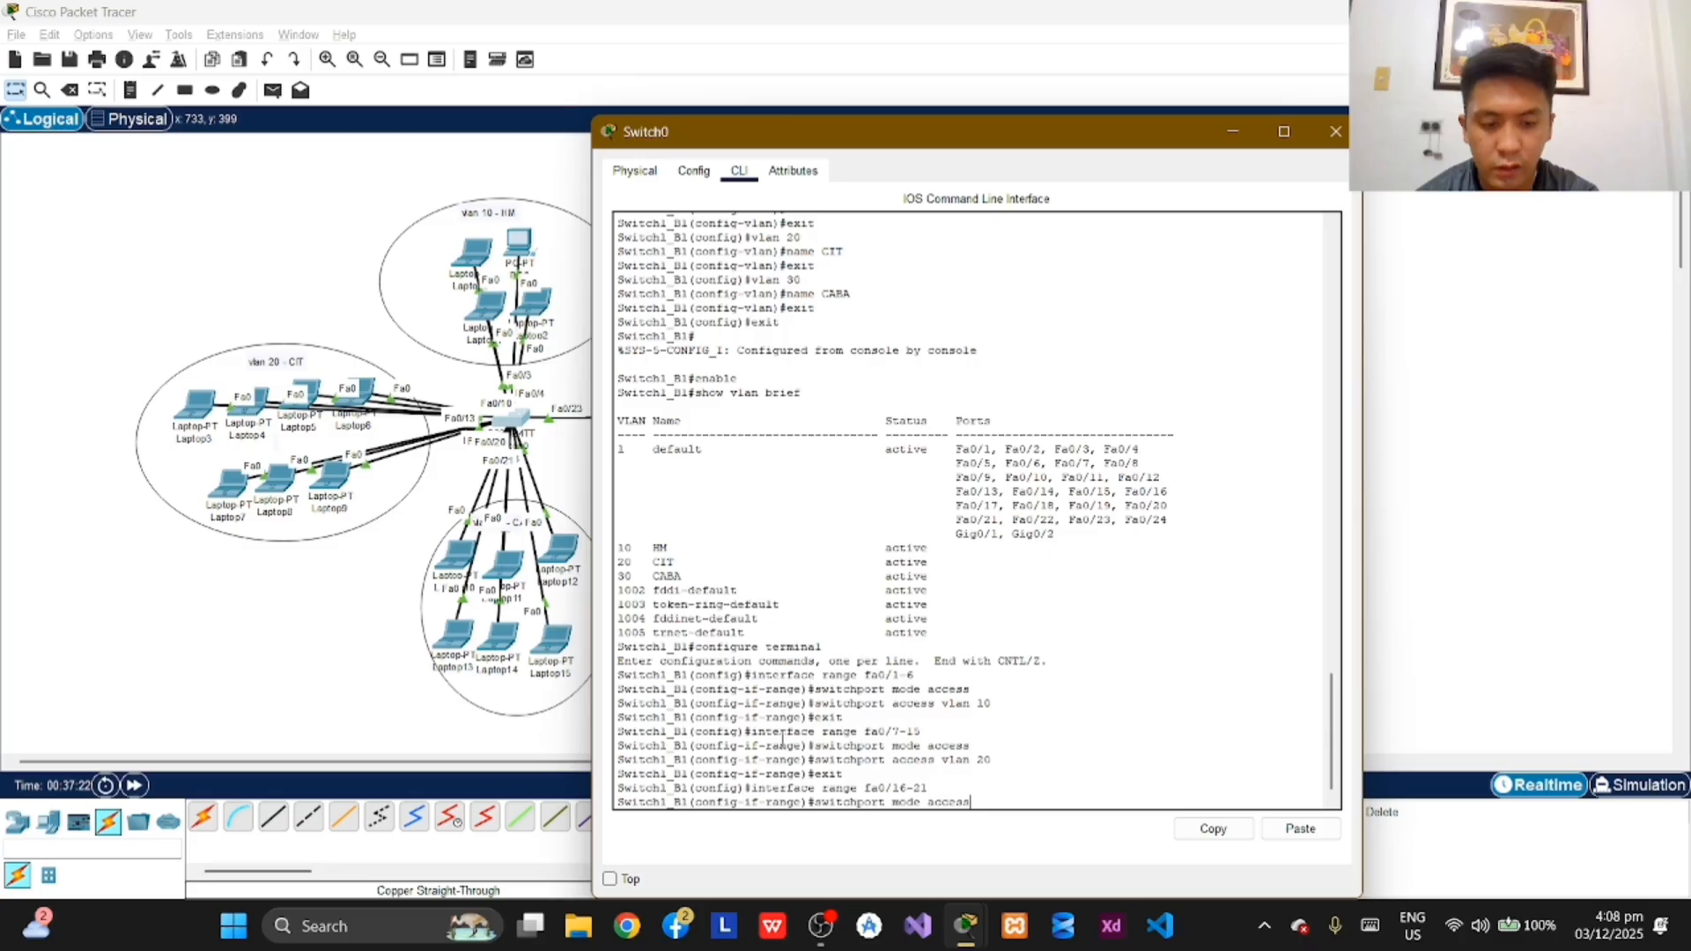
{"action": "key", "text": "Return"}
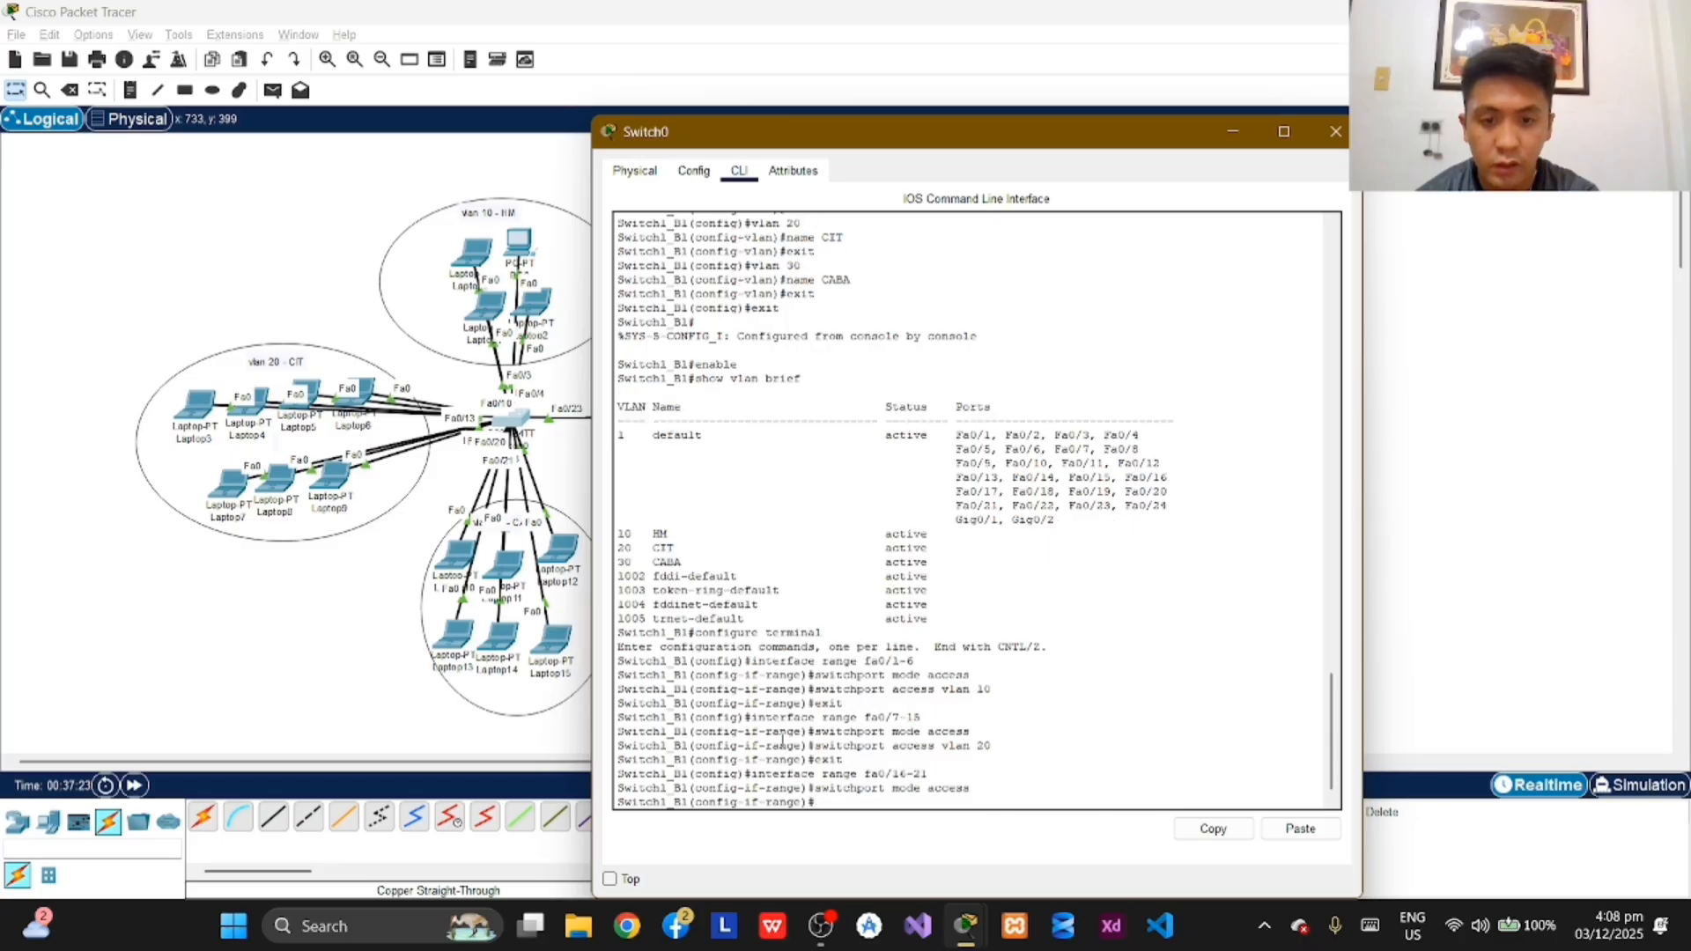
Step: Begin assigning the selected fa0/16-21 ports to their access VLAN with a switchport command
{"action": "type", "text": "s"}
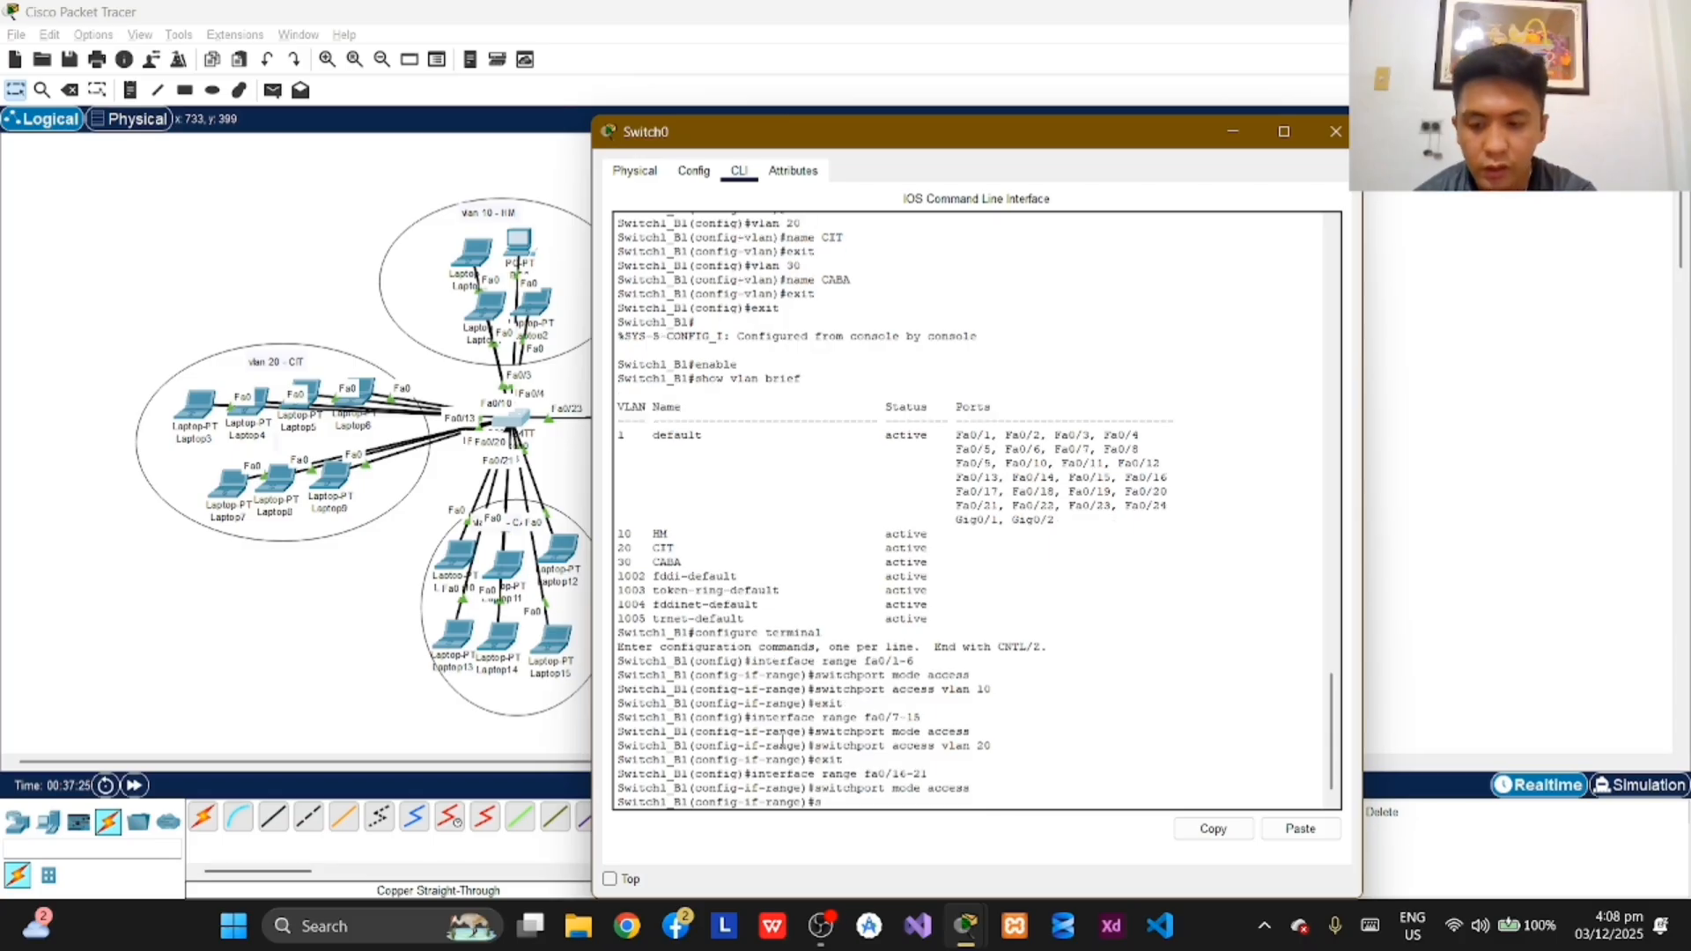
{"action": "type", "text": "witchpo"}
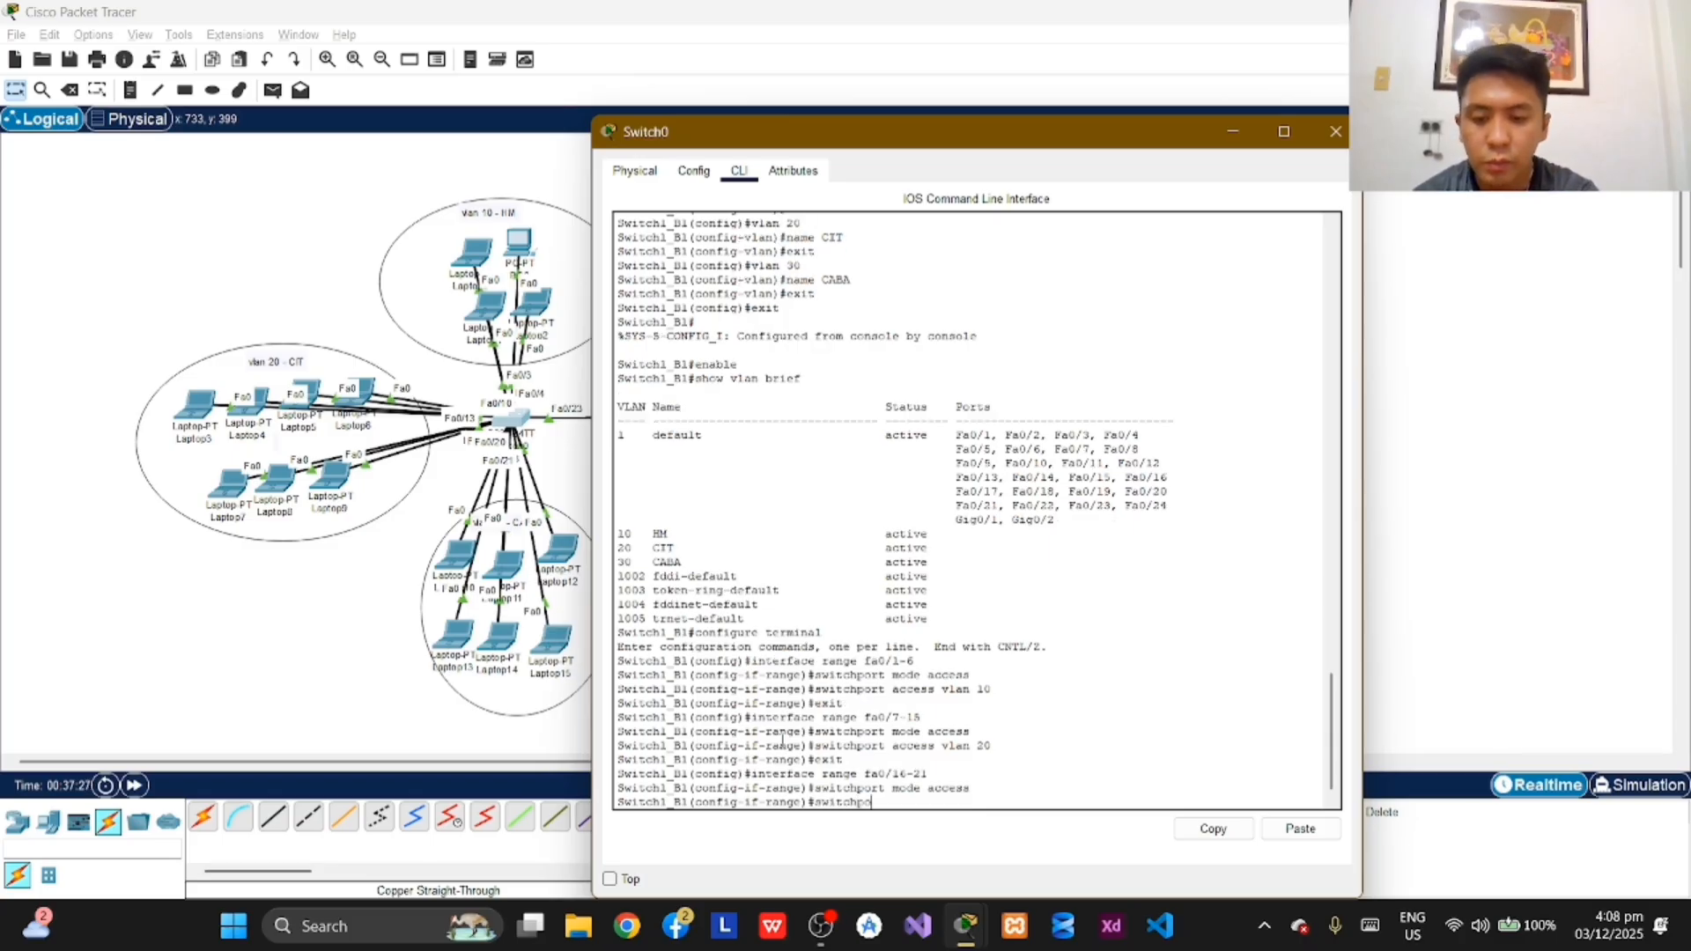
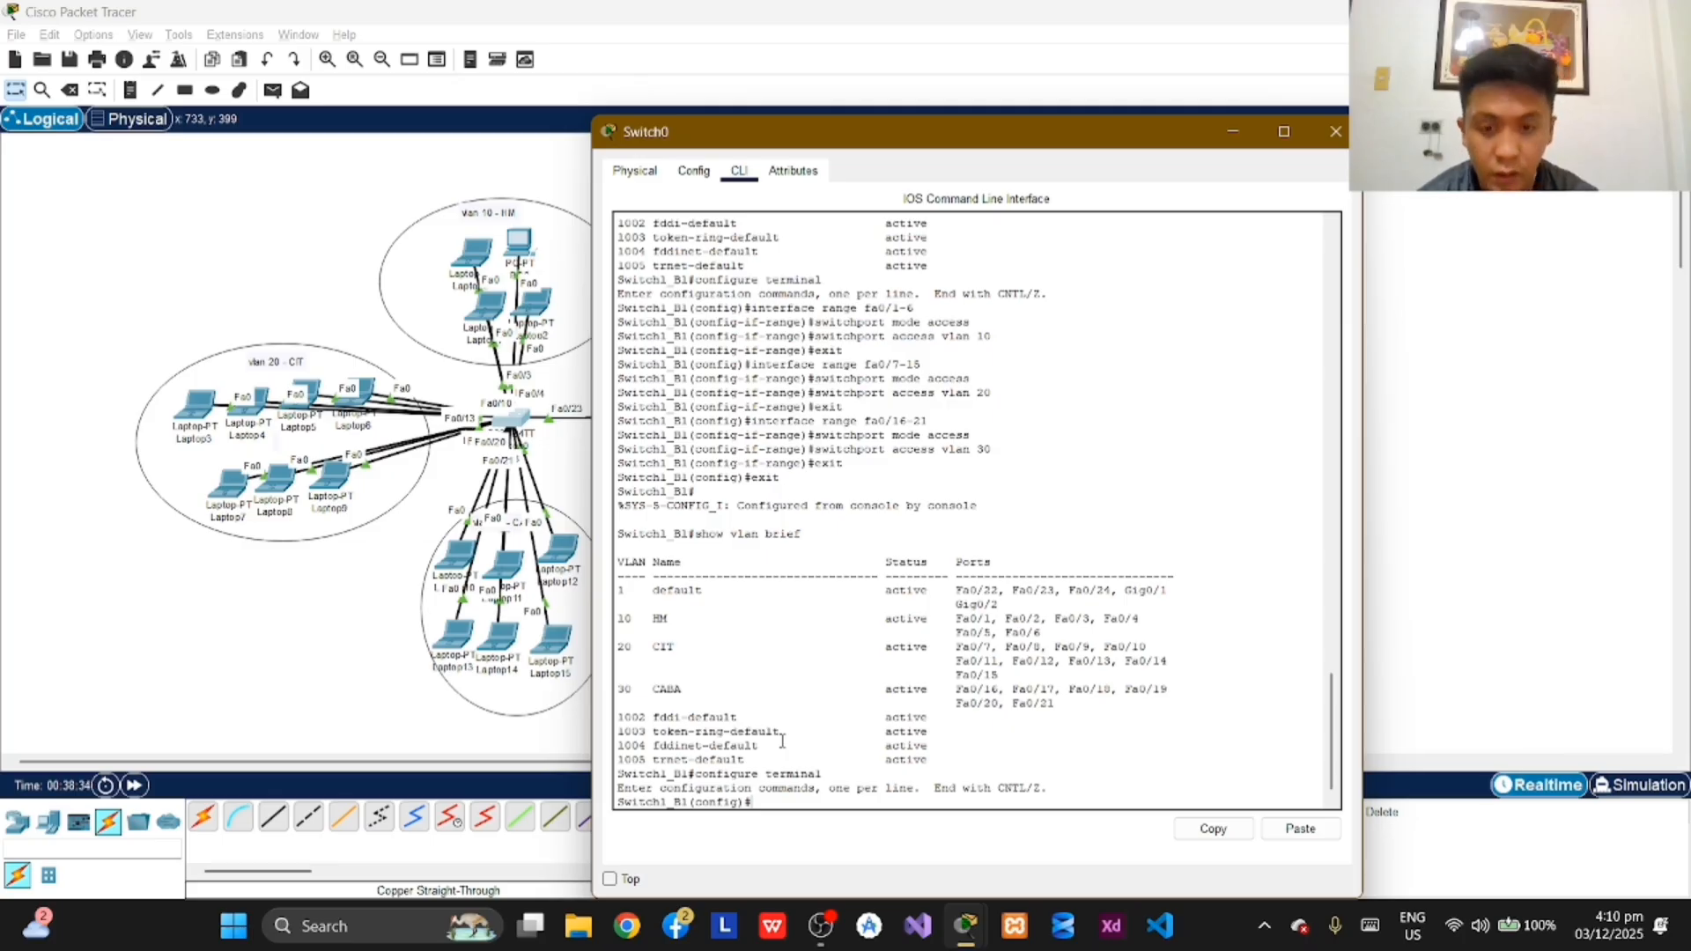
Step: Enter interface configuration for port fa0/23 on Switch1_B1
{"action": "type", "text": "interface"}
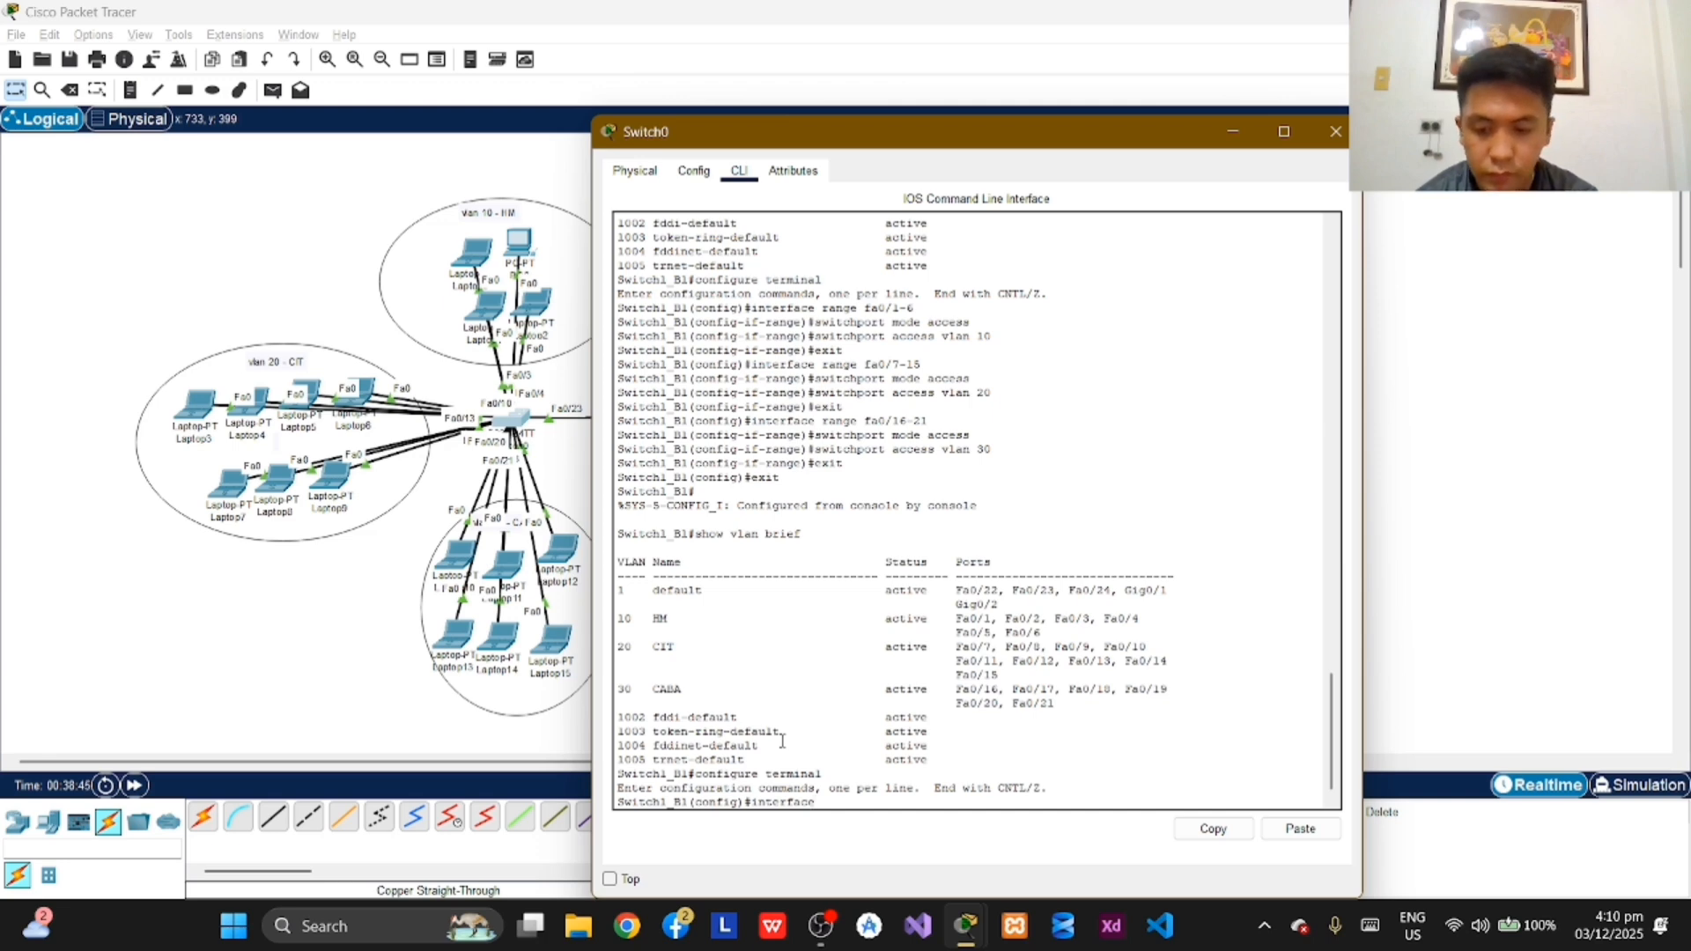
{"action": "type", "text": "fa0"}
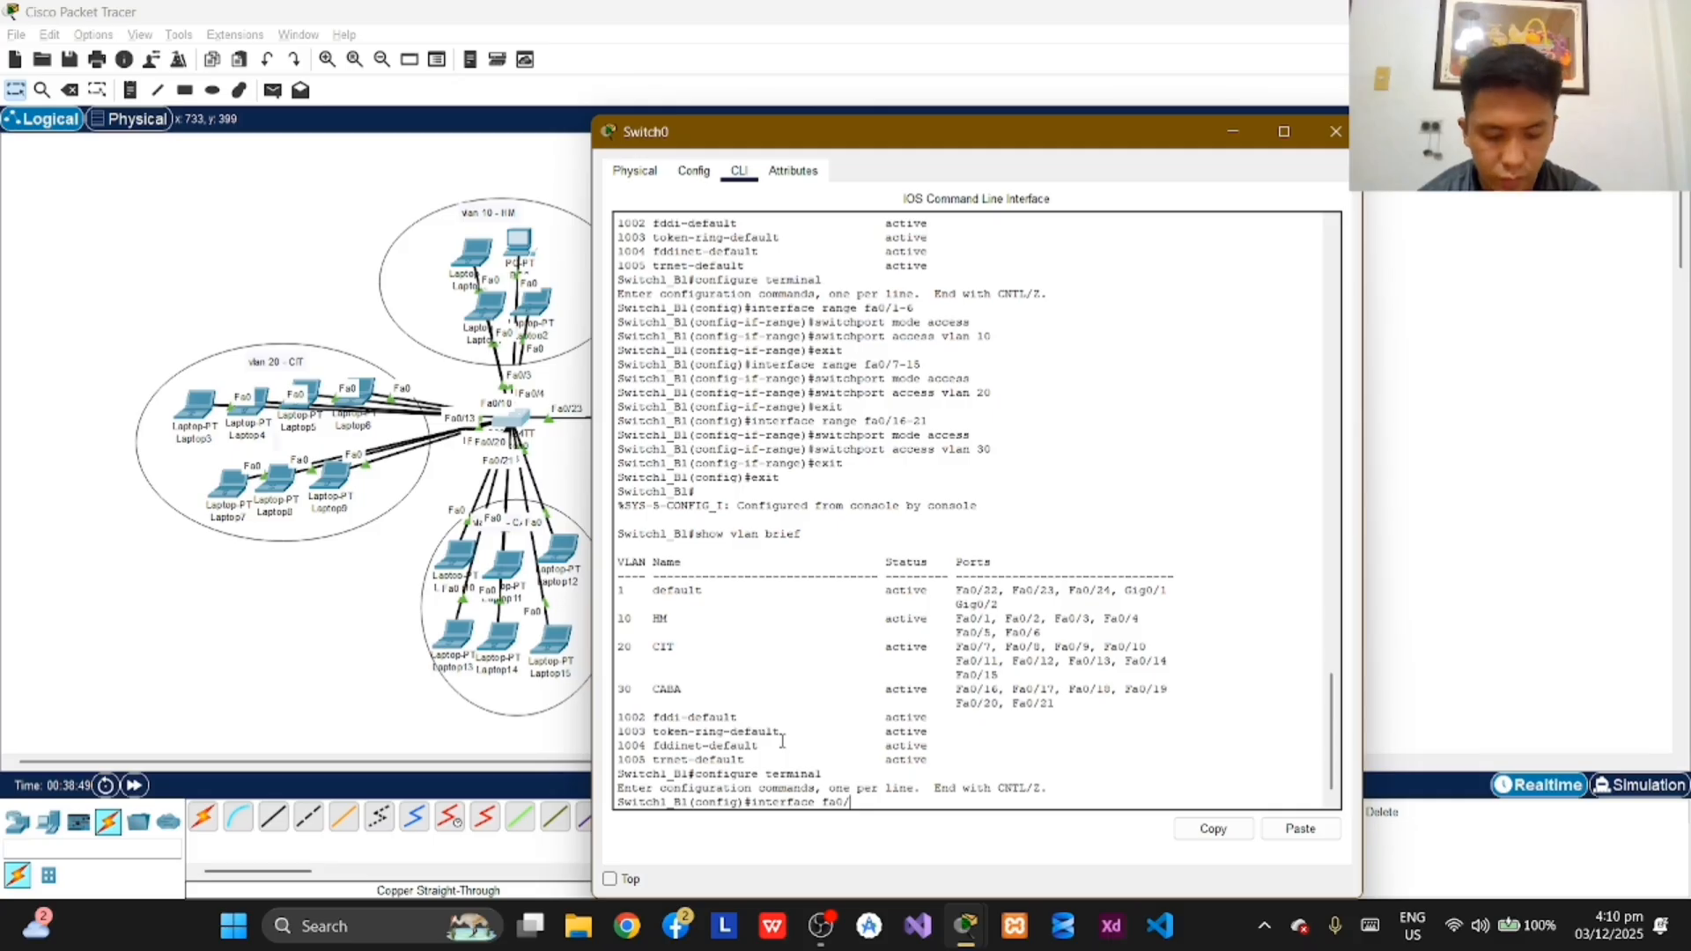
{"action": "type", "text": "/"}
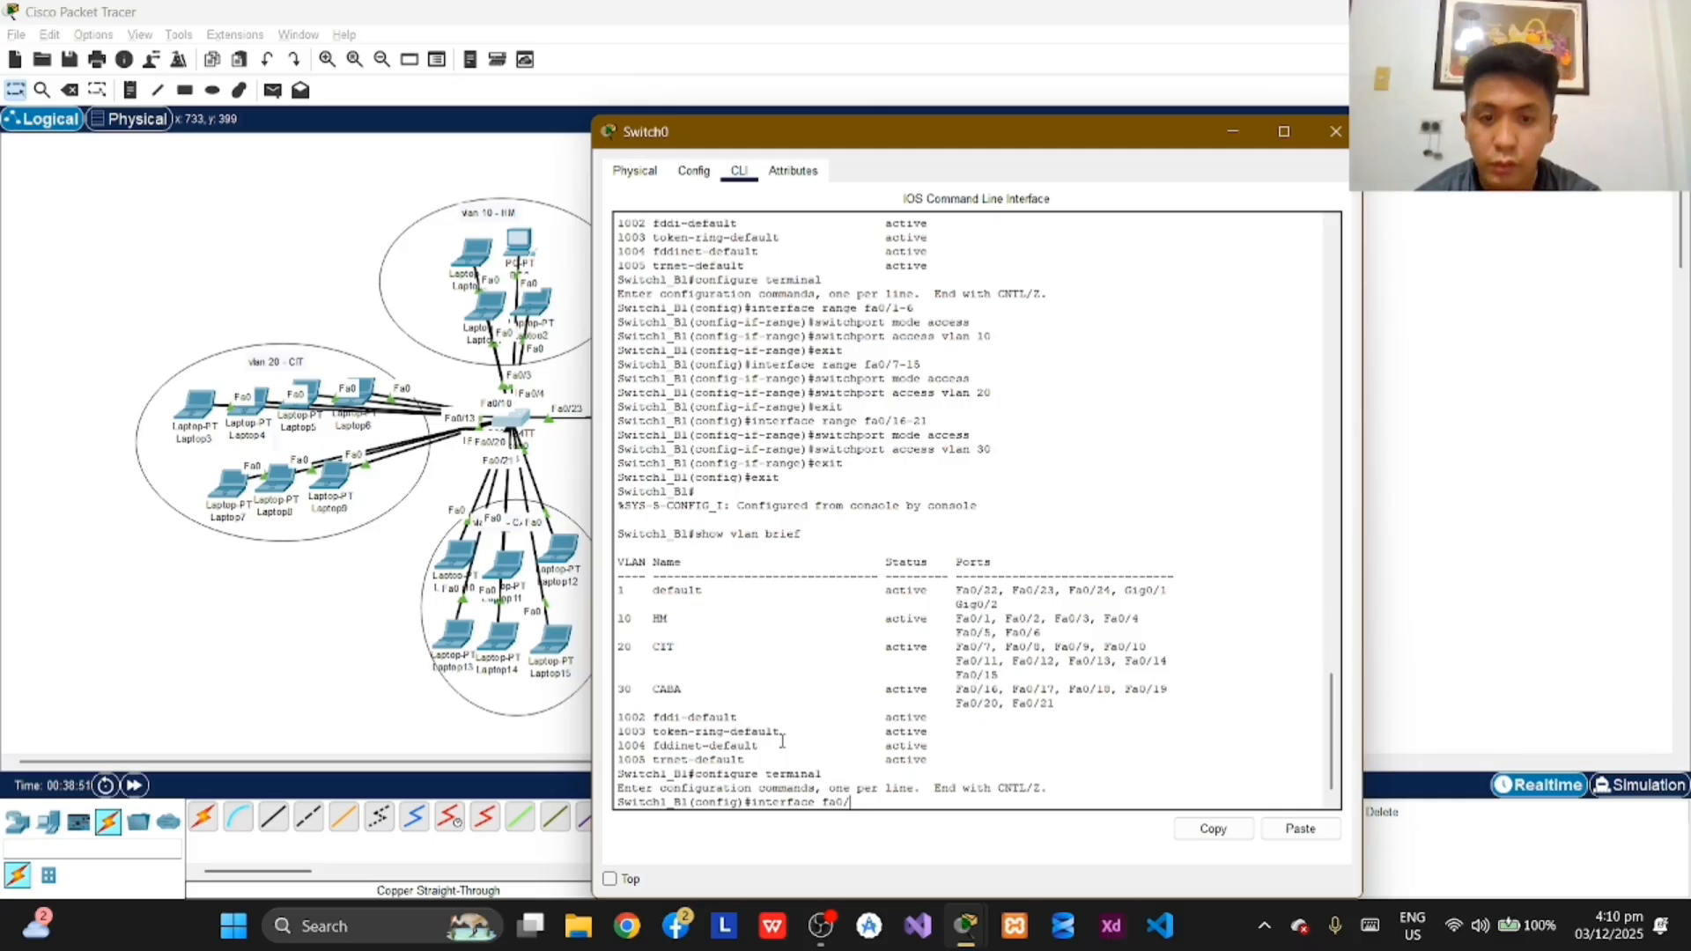
{"action": "type", "text": "23"}
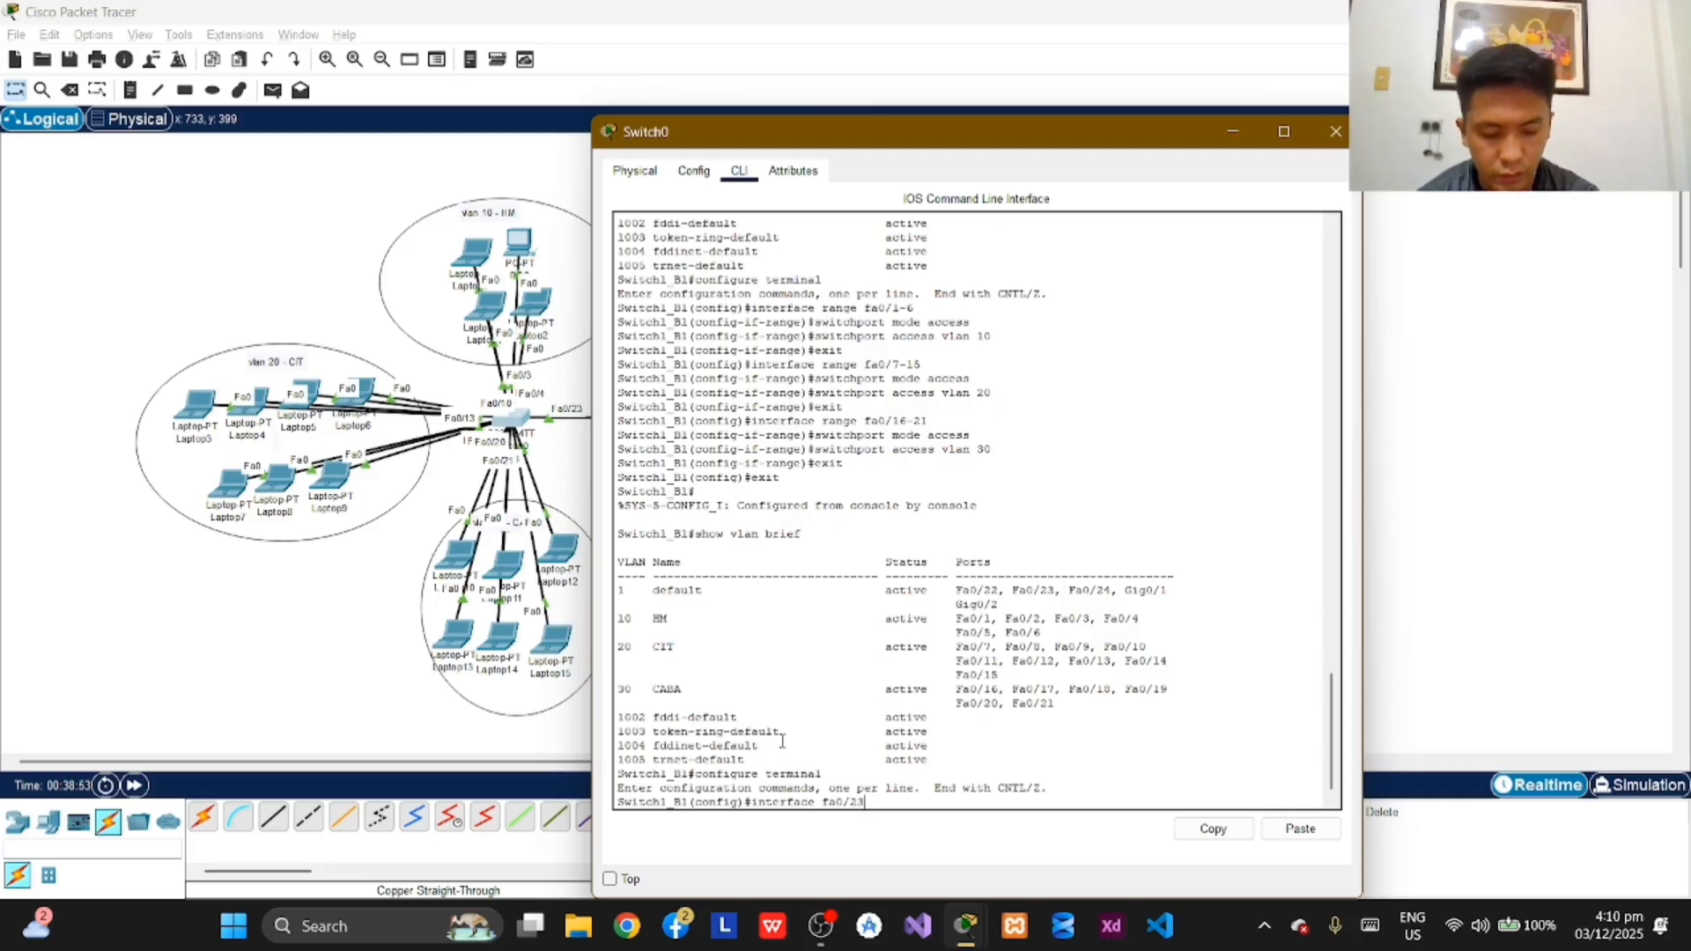
{"action": "key", "text": "Return"}
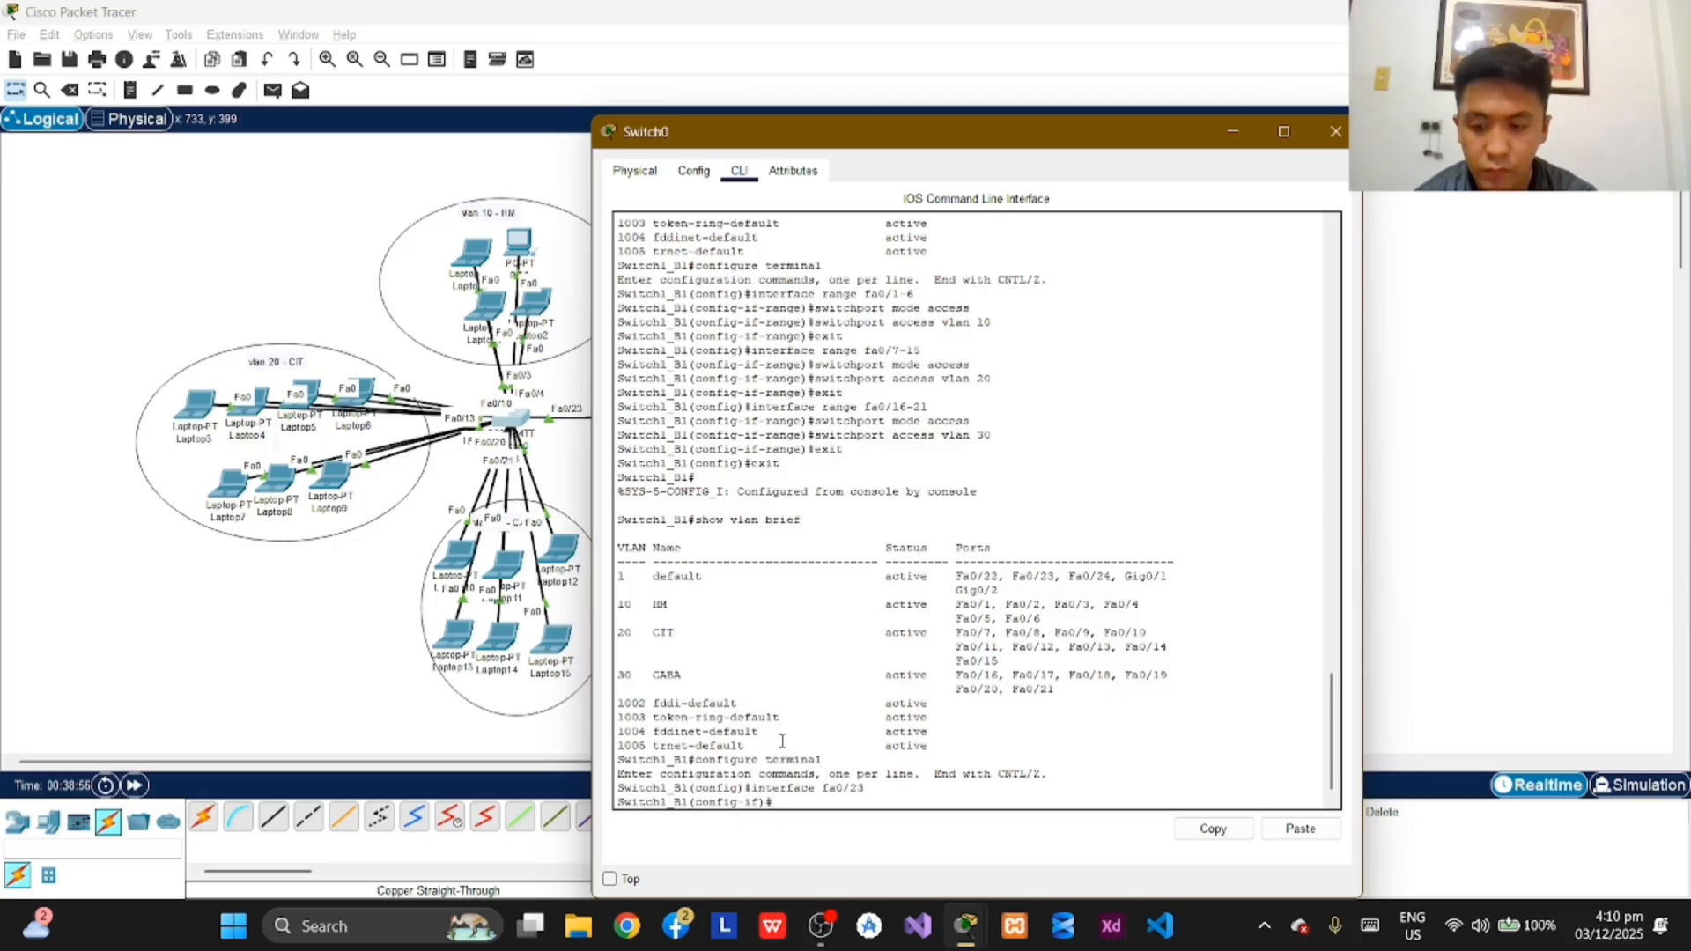
Step: Try to set port fa0/23 to trunk mode with the command switchportmode trunk
{"action": "type", "text": "switch"}
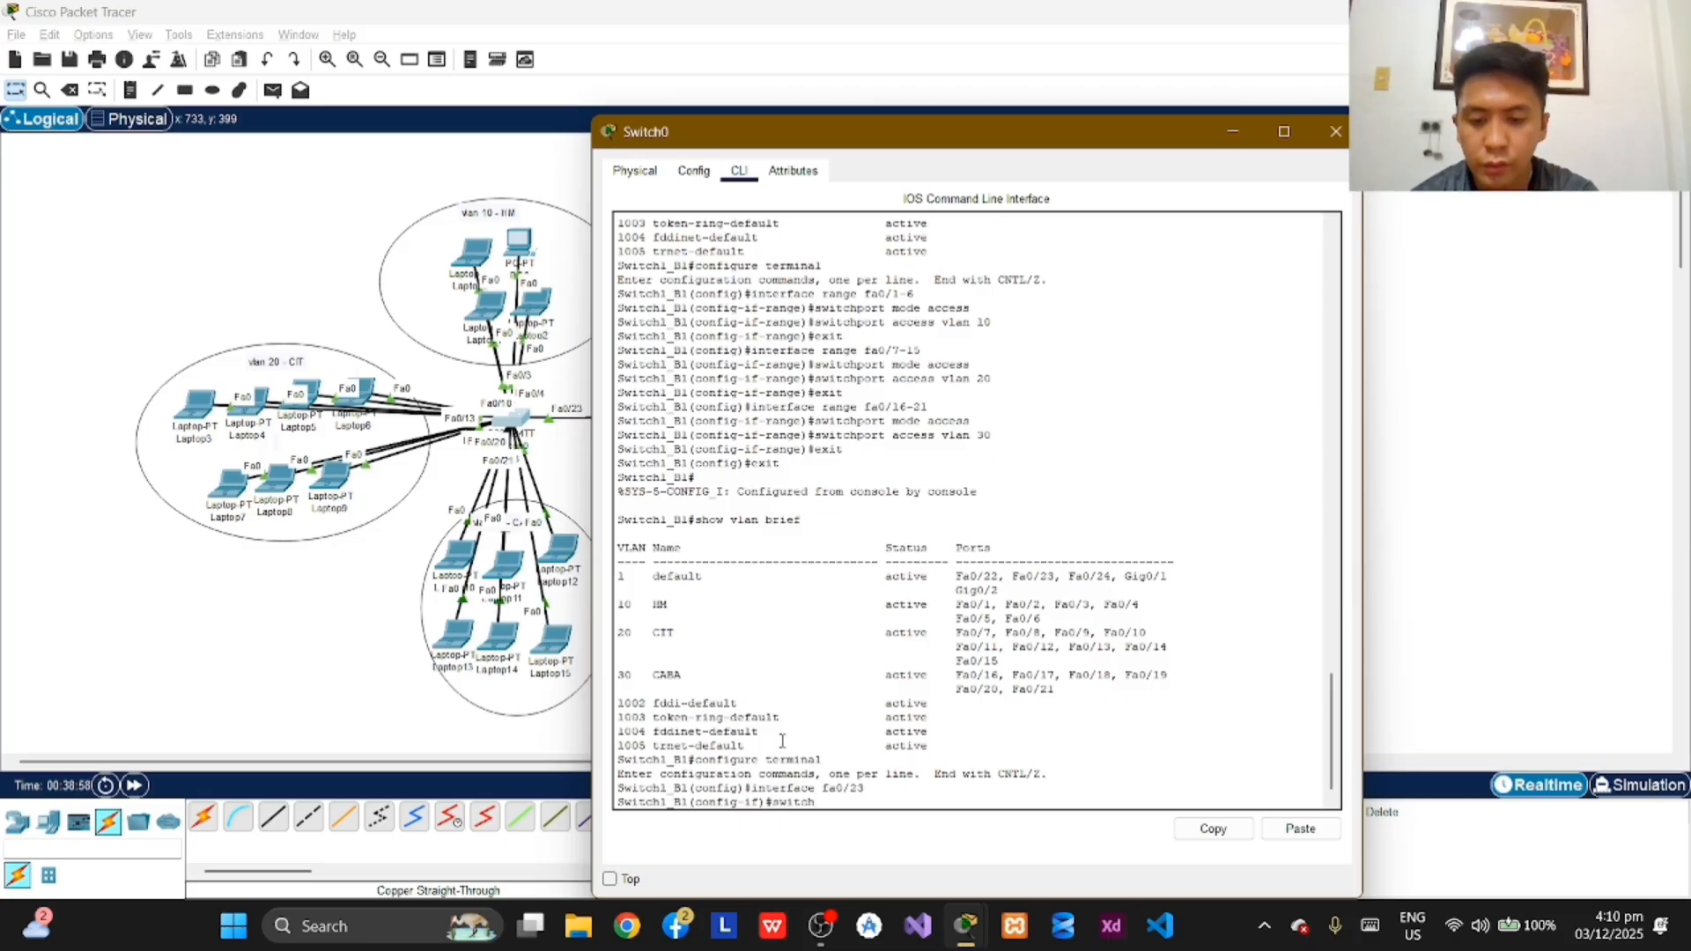
{"action": "type", "text": "port"}
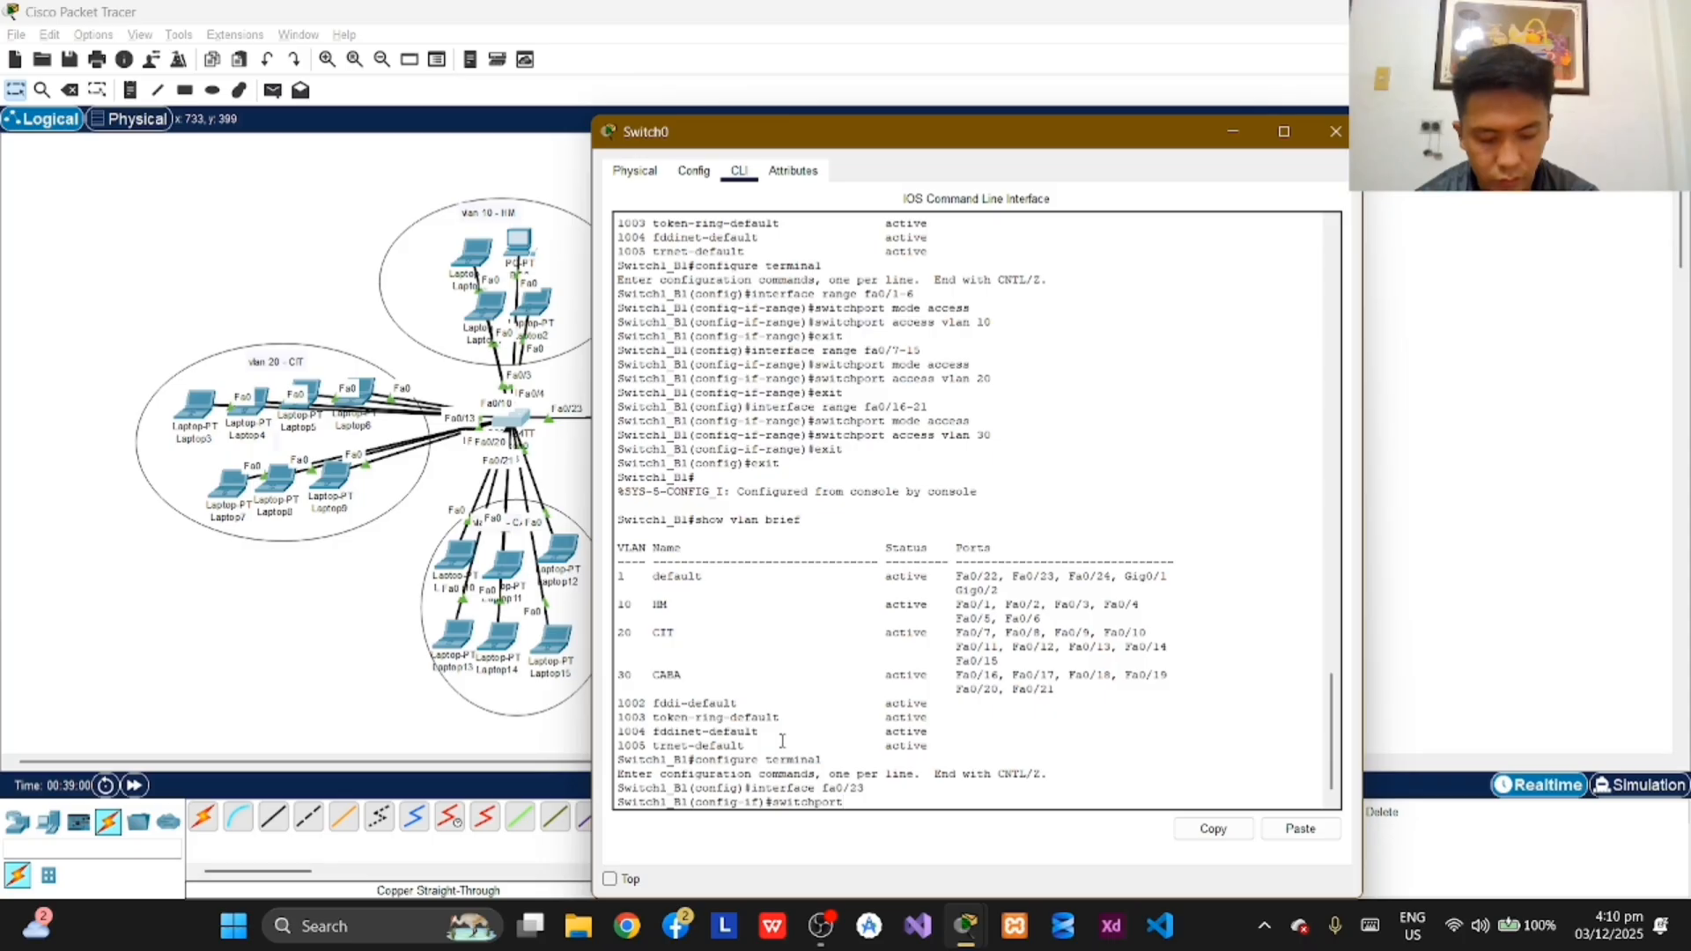
{"action": "type", "text": "mode trunk"}
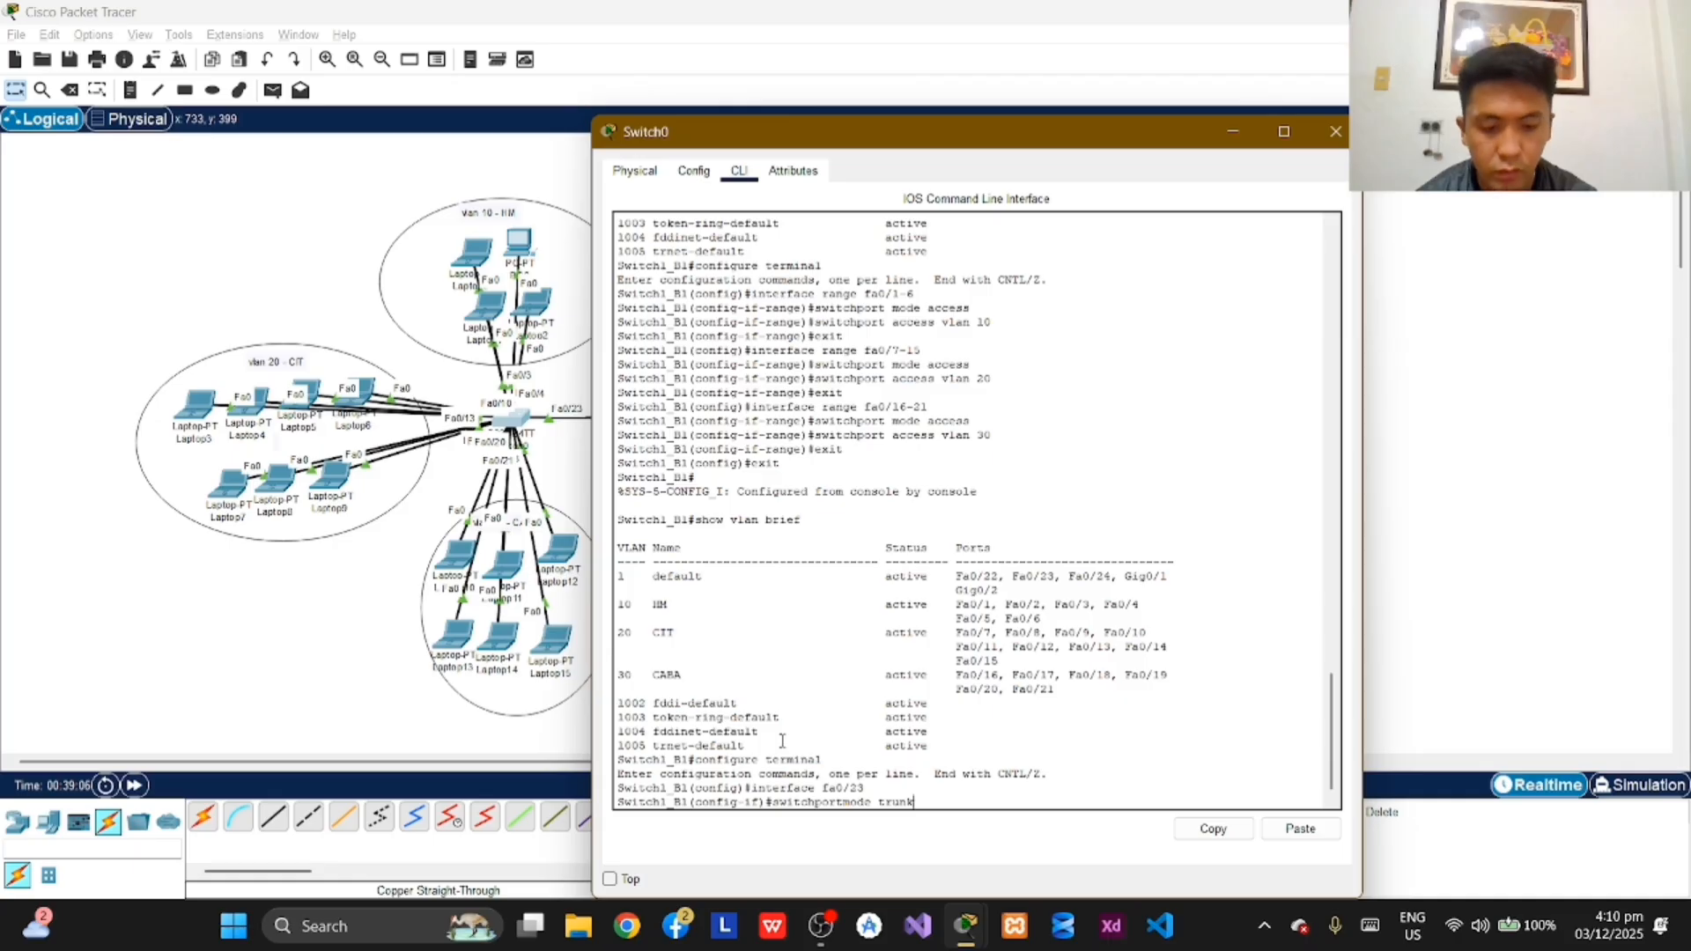
{"action": "key", "text": "Return"}
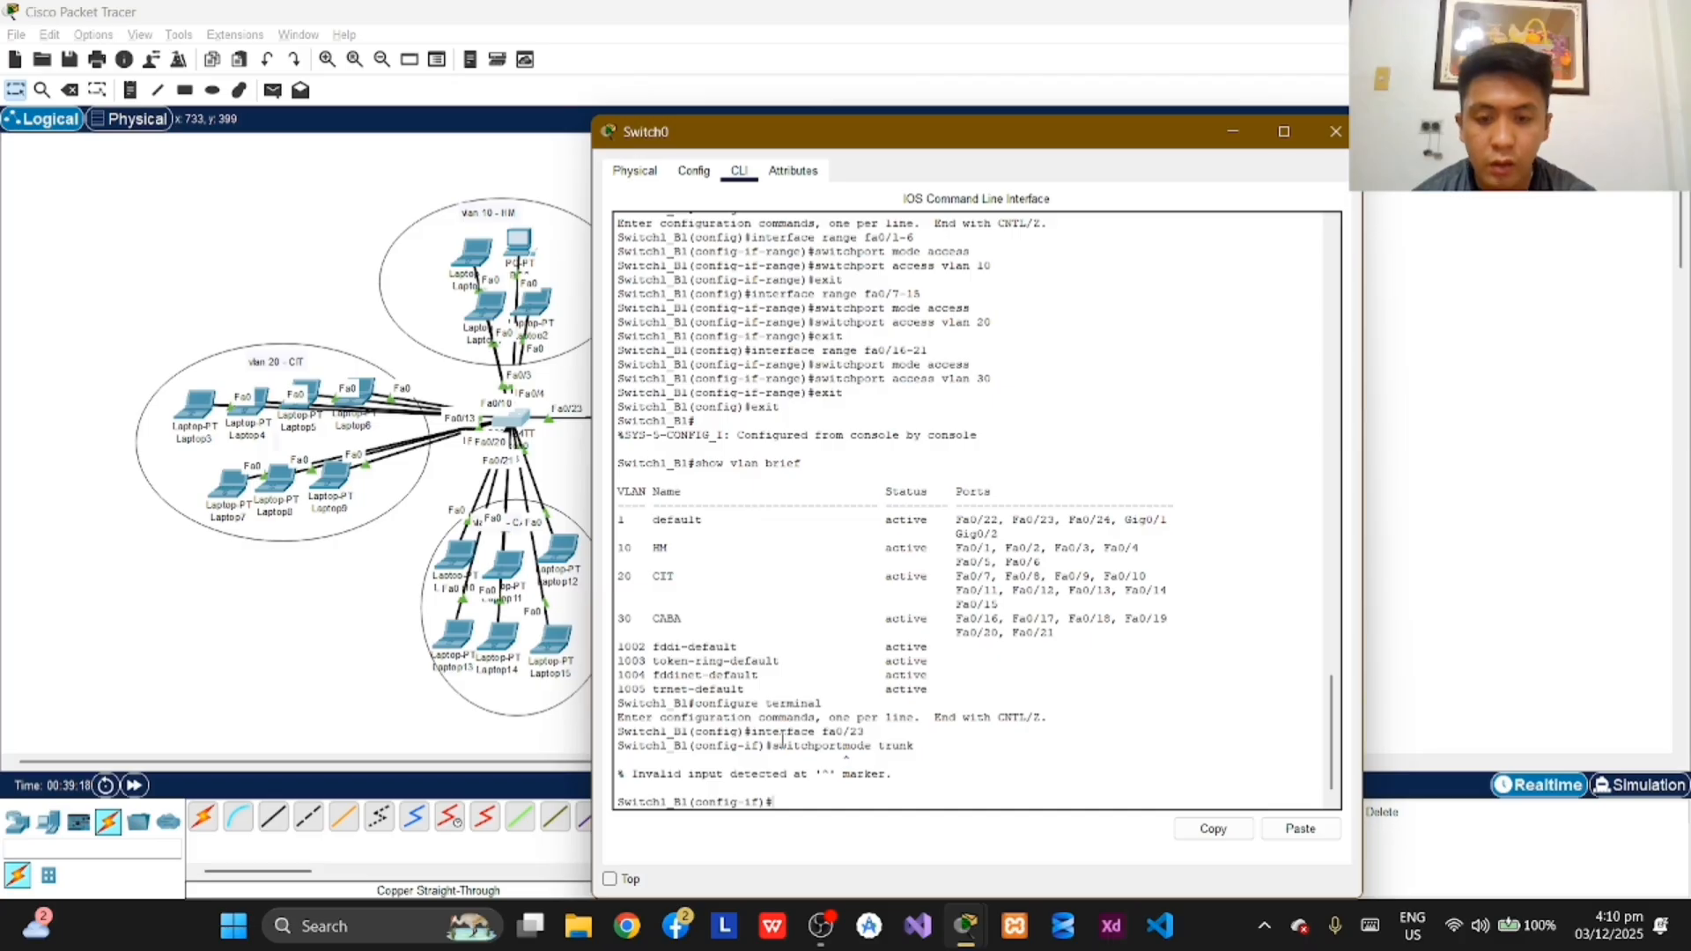
{"action": "key", "text": "Return"}
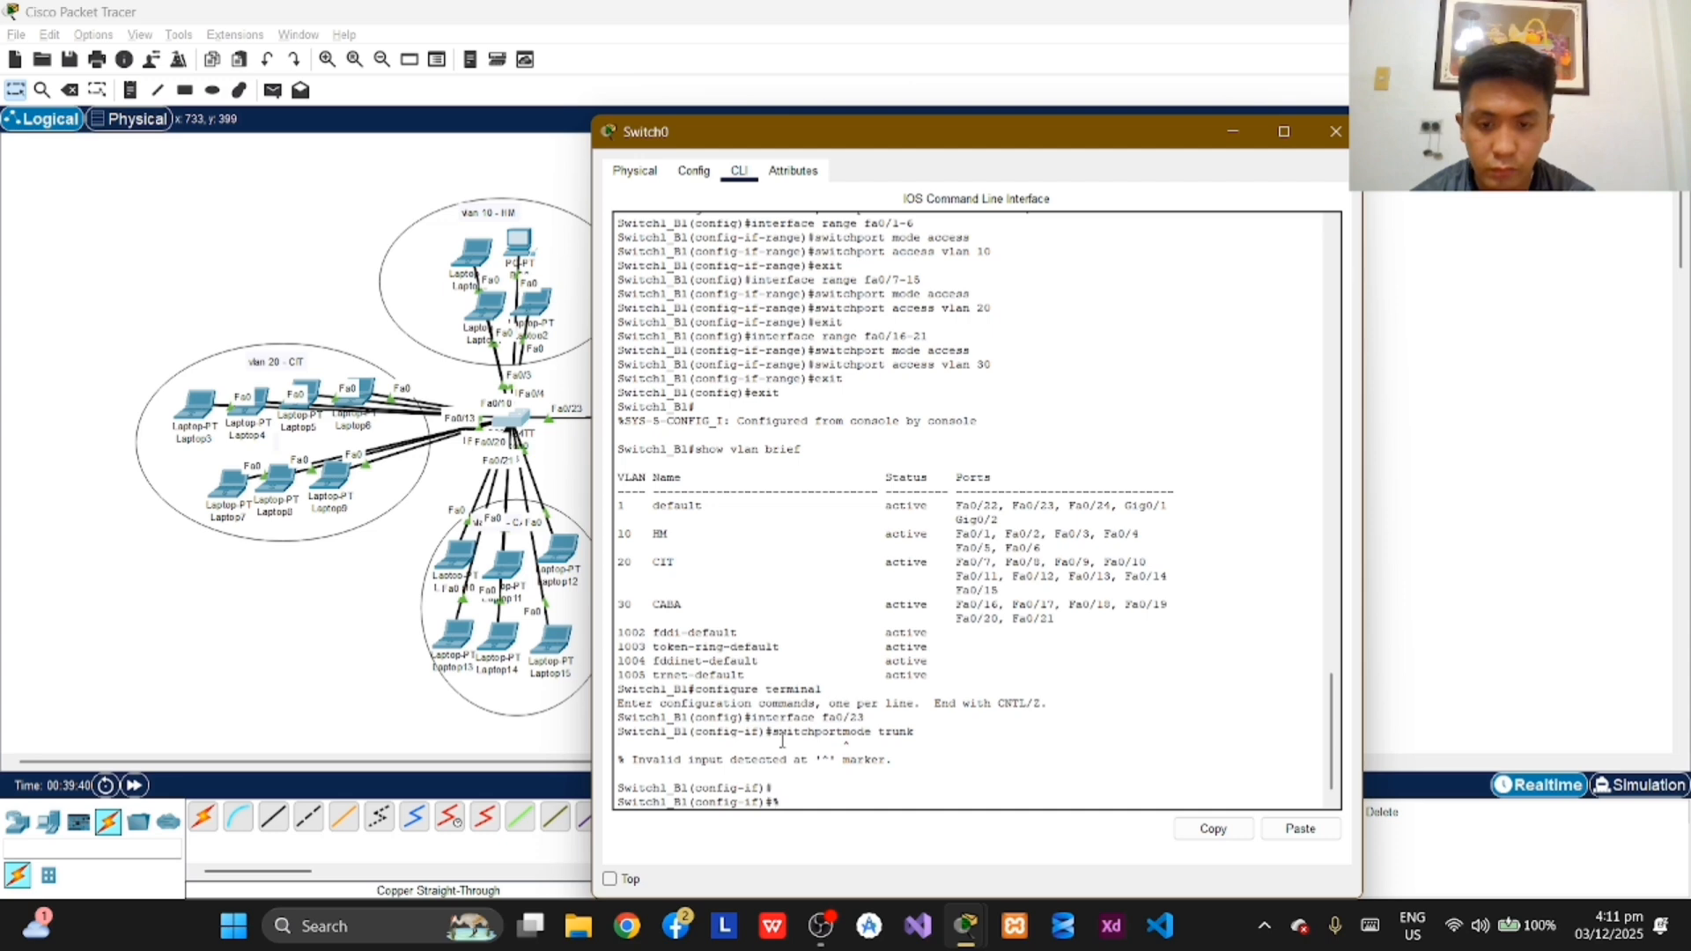
{"action": "type", "text": "LINNE"}
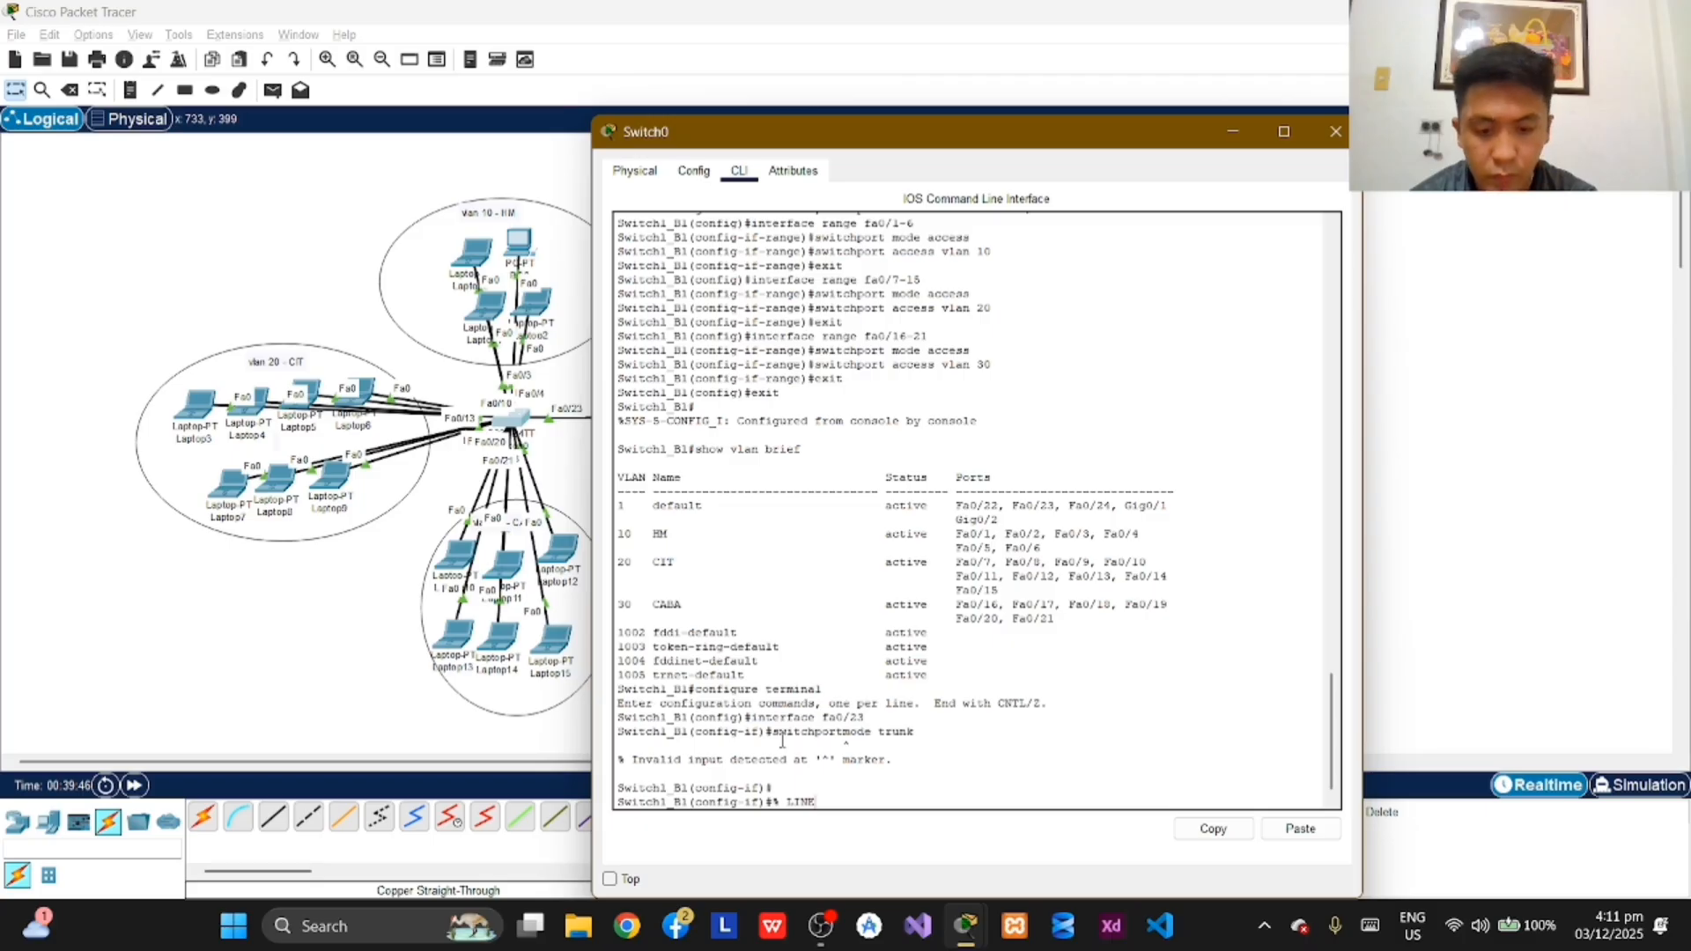
{"action": "type", "text": "PROTO"}
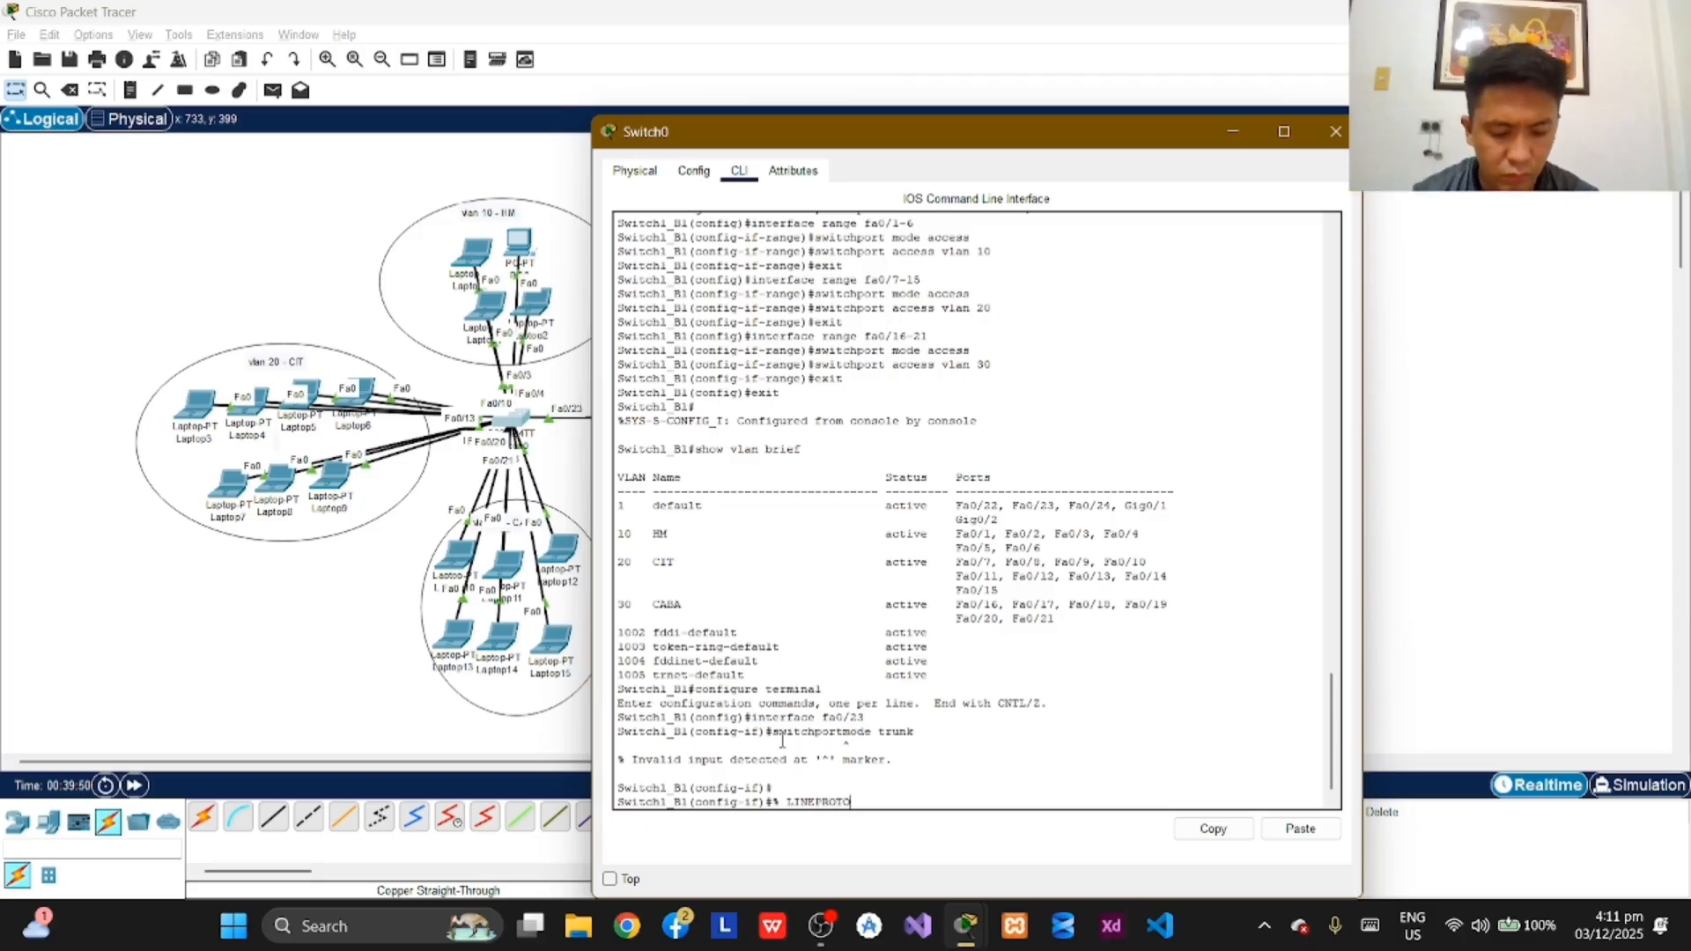
{"action": "type", "text": "-"}
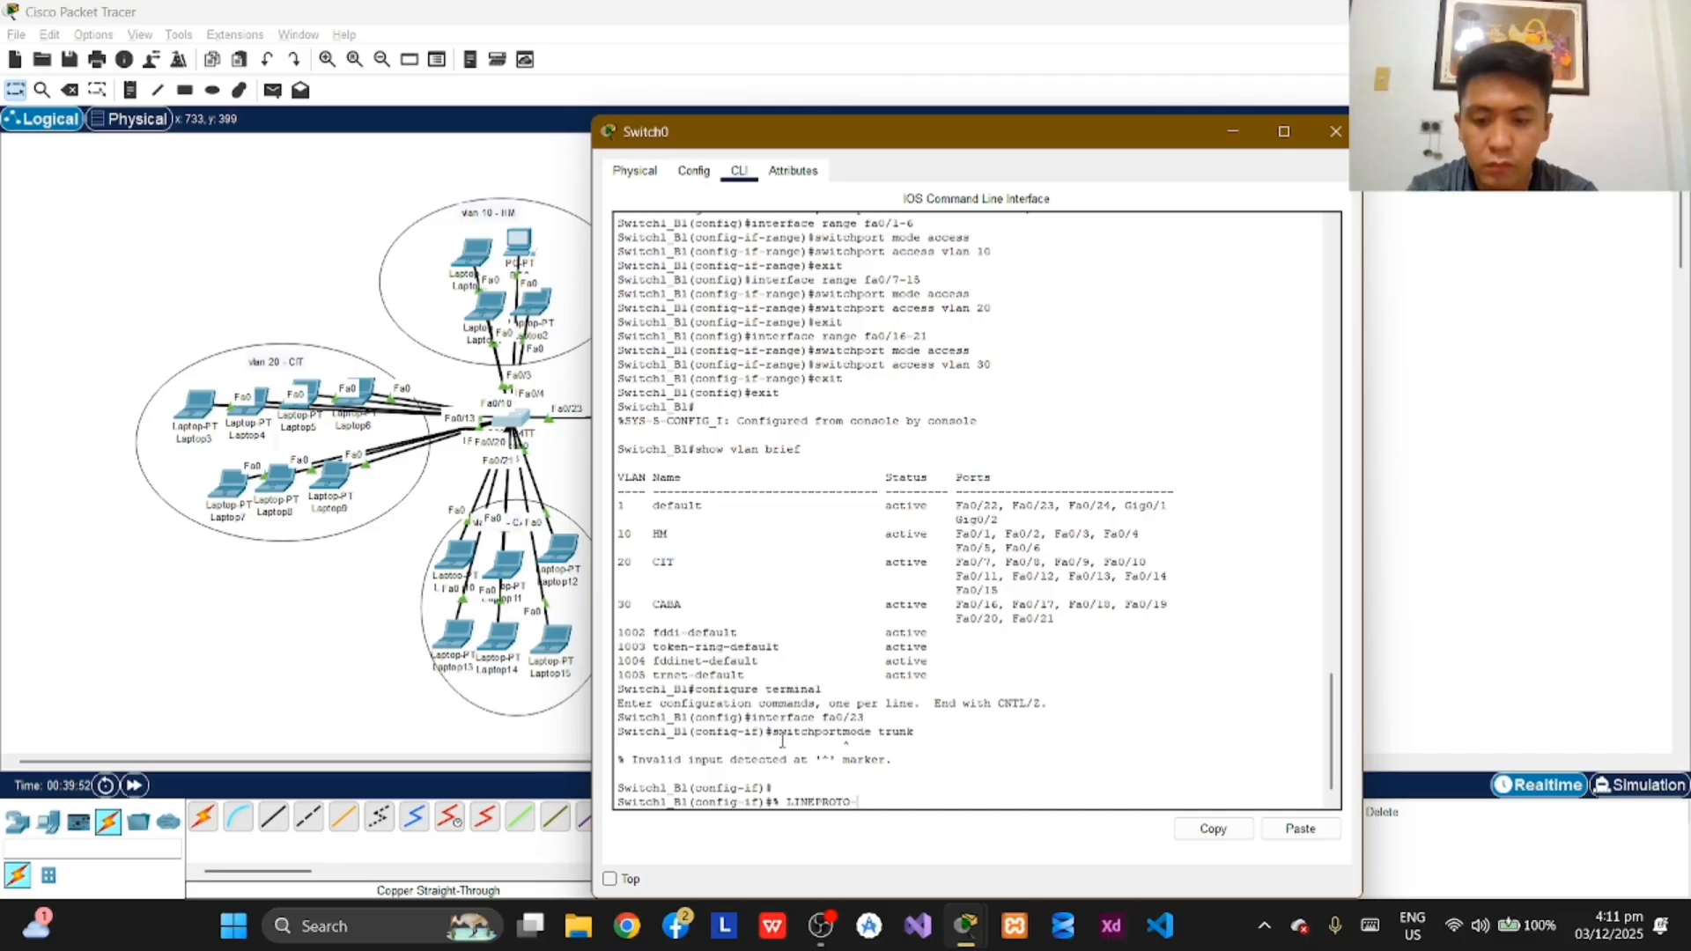
{"action": "type", "text": "5"}
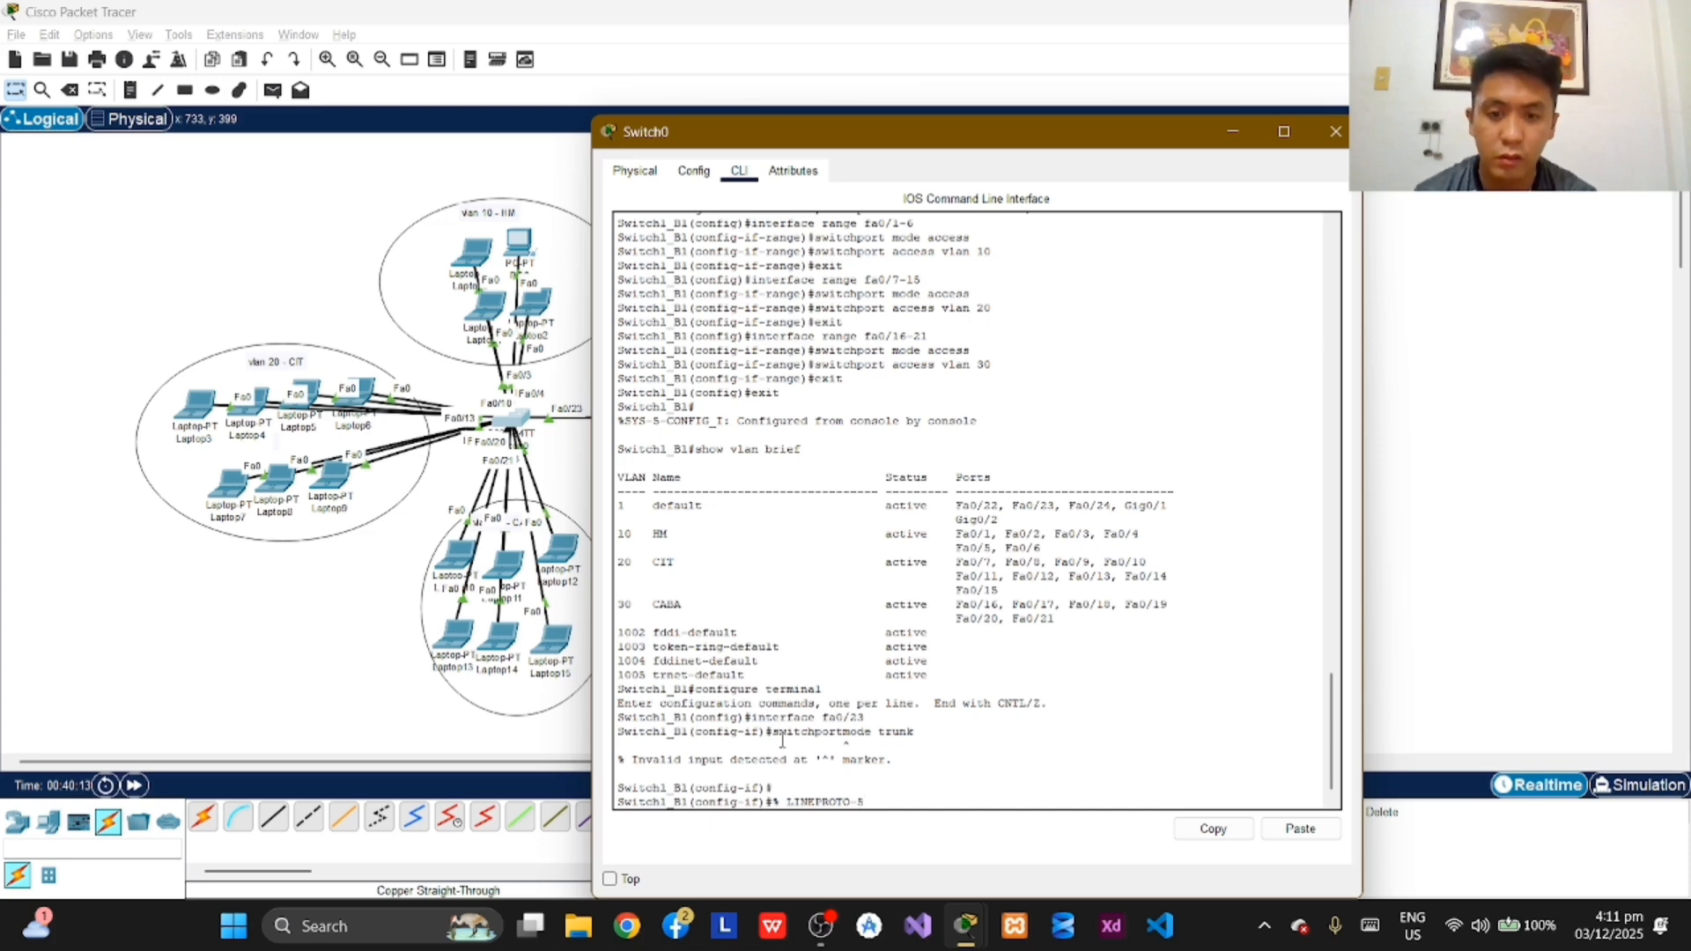
{"action": "key", "text": "BackSpace"}
{"action": "key", "text": "BackSpace"}
{"action": "key", "text": "BackSpace"}
{"action": "key", "text": "BackSpace"}
{"action": "key", "text": "BackSpace"}
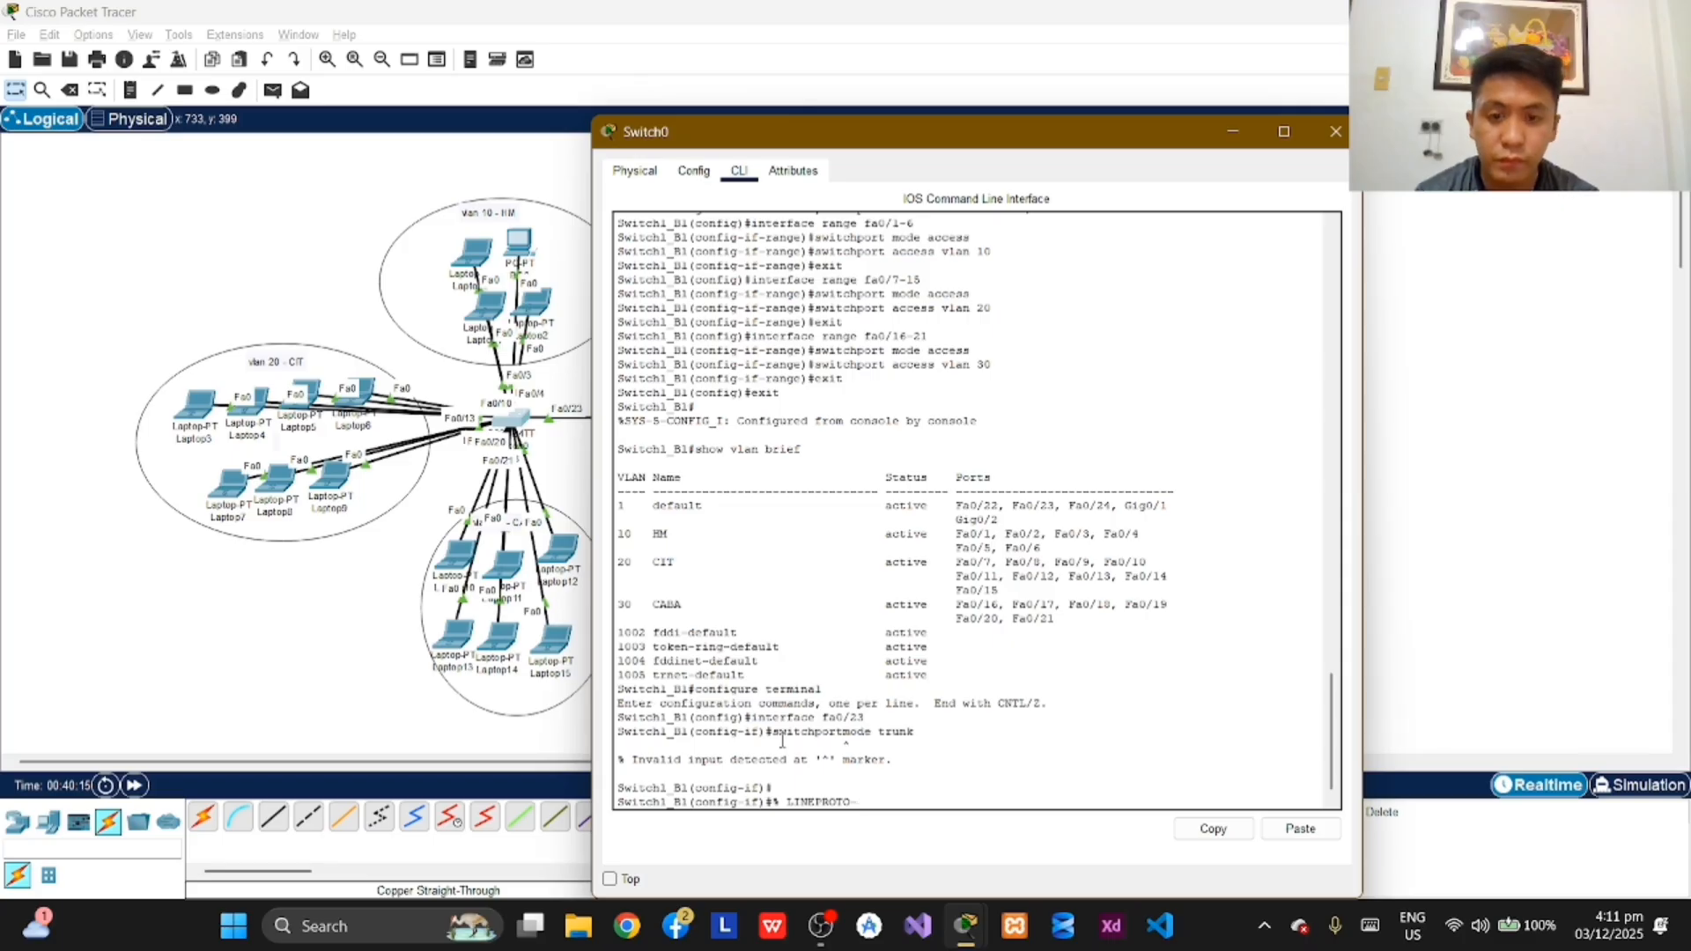
{"action": "key", "text": "BackSpace"}
{"action": "key", "text": "BackSpace"}
{"action": "key", "text": "BackSpace"}
{"action": "key", "text": "BackSpace"}
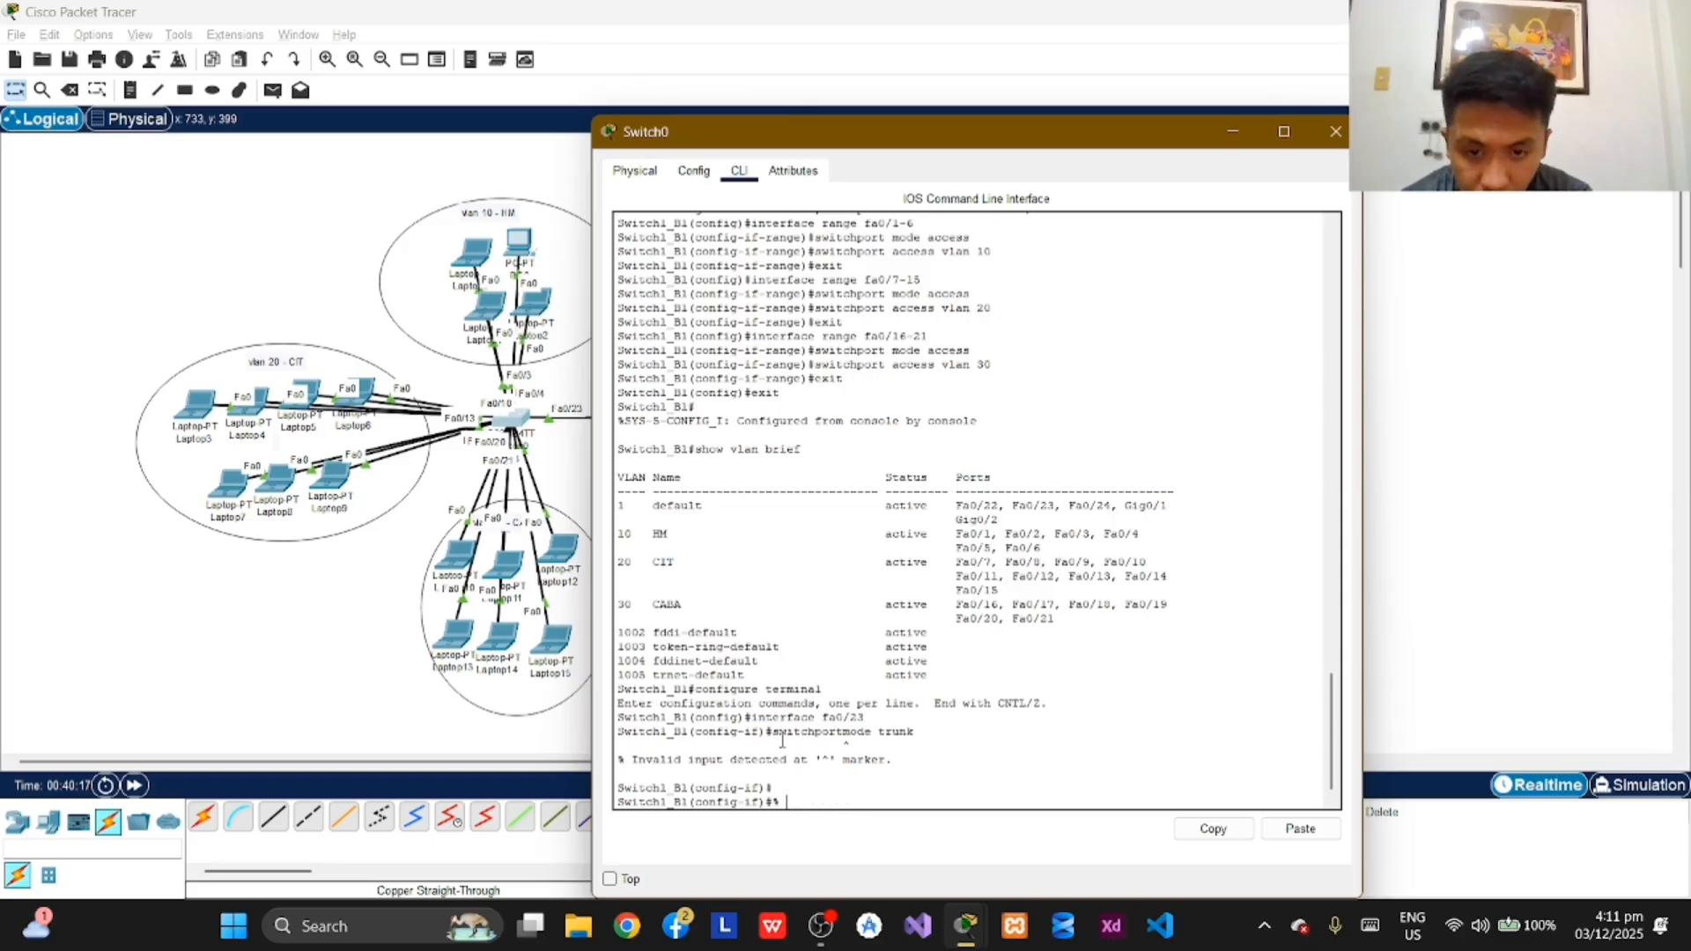
{"action": "key", "text": "BackSpace"}
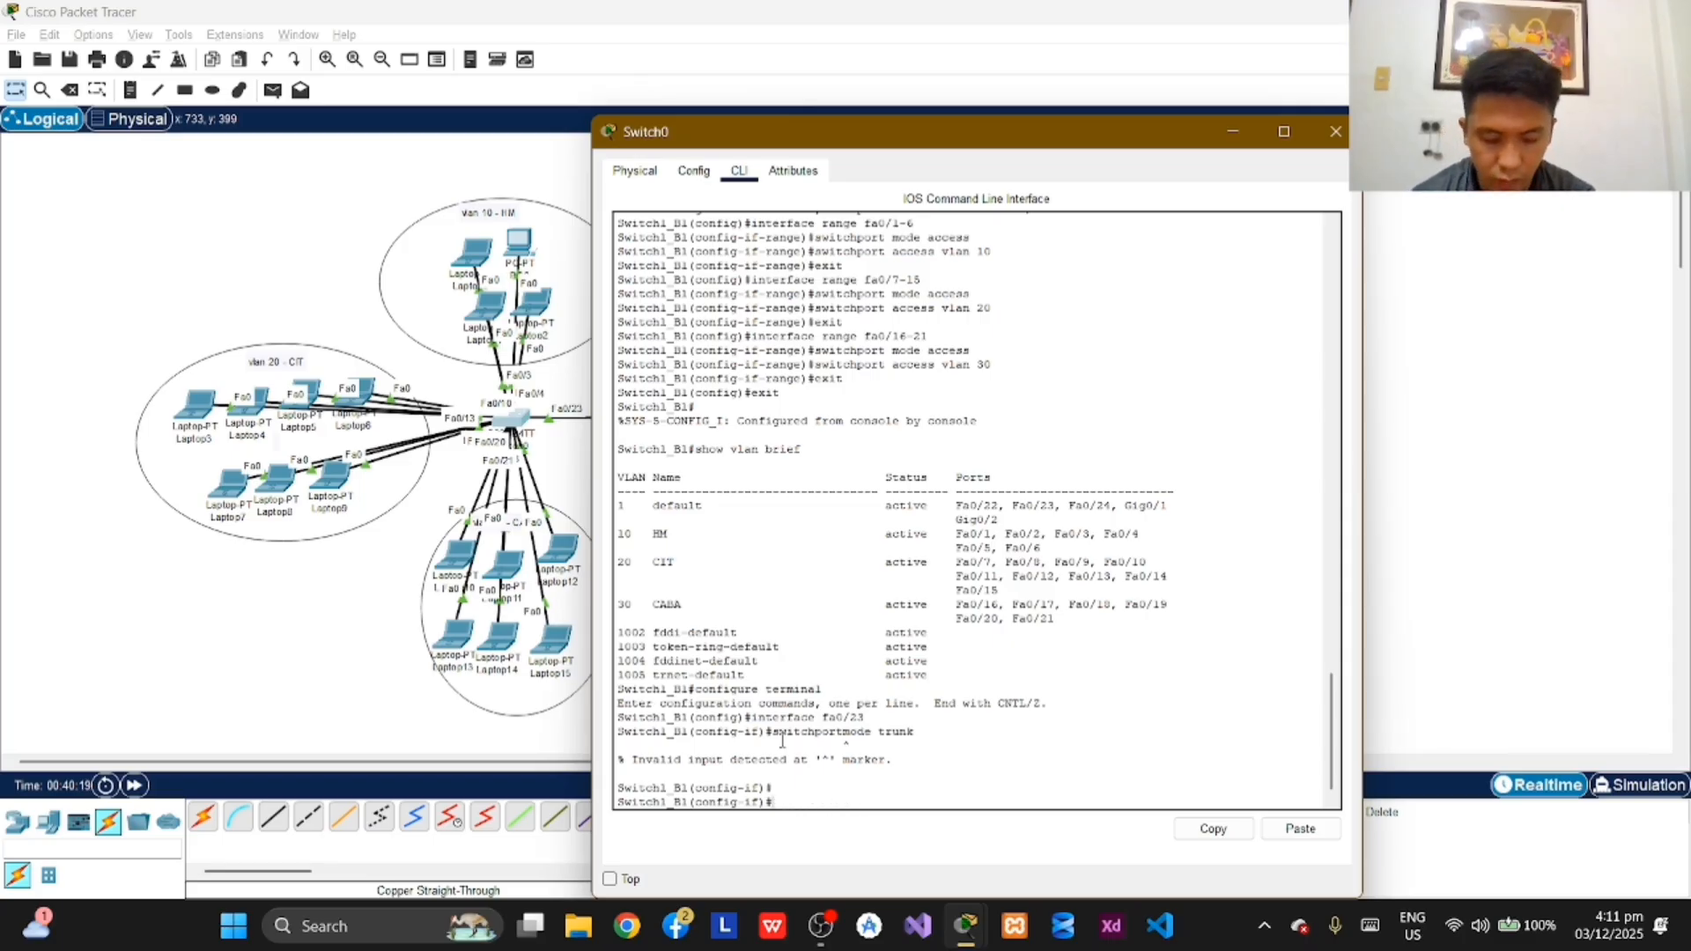
{"action": "type", "text": "SWIT"}
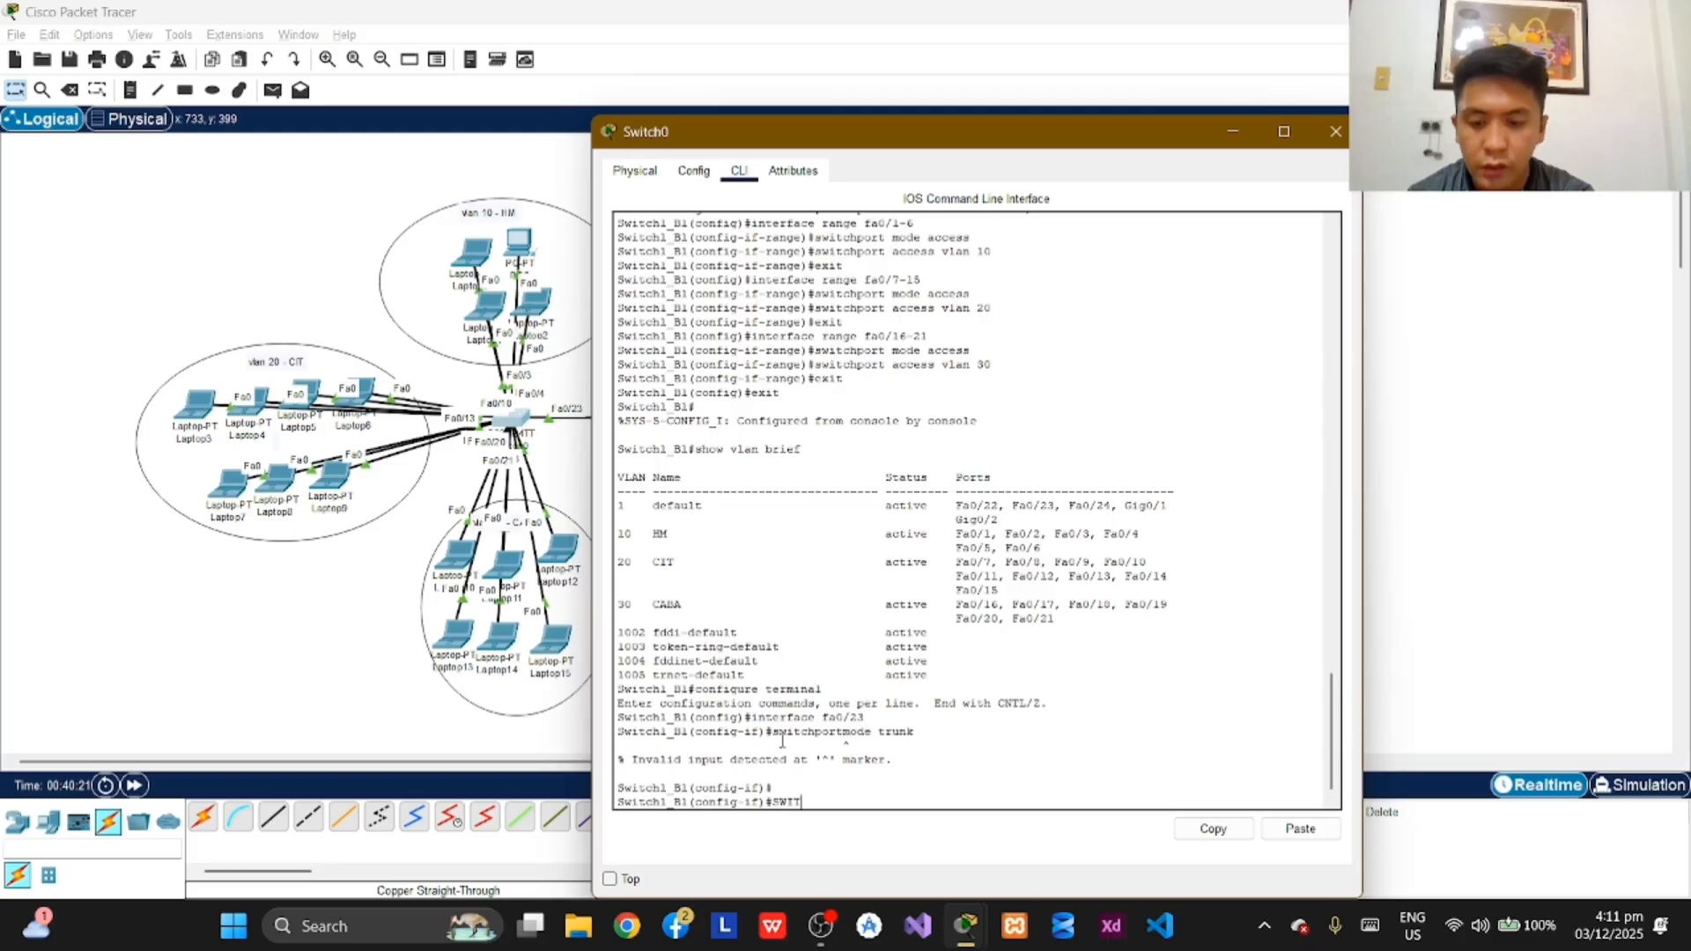
{"action": "type", "text": "CHPORT"}
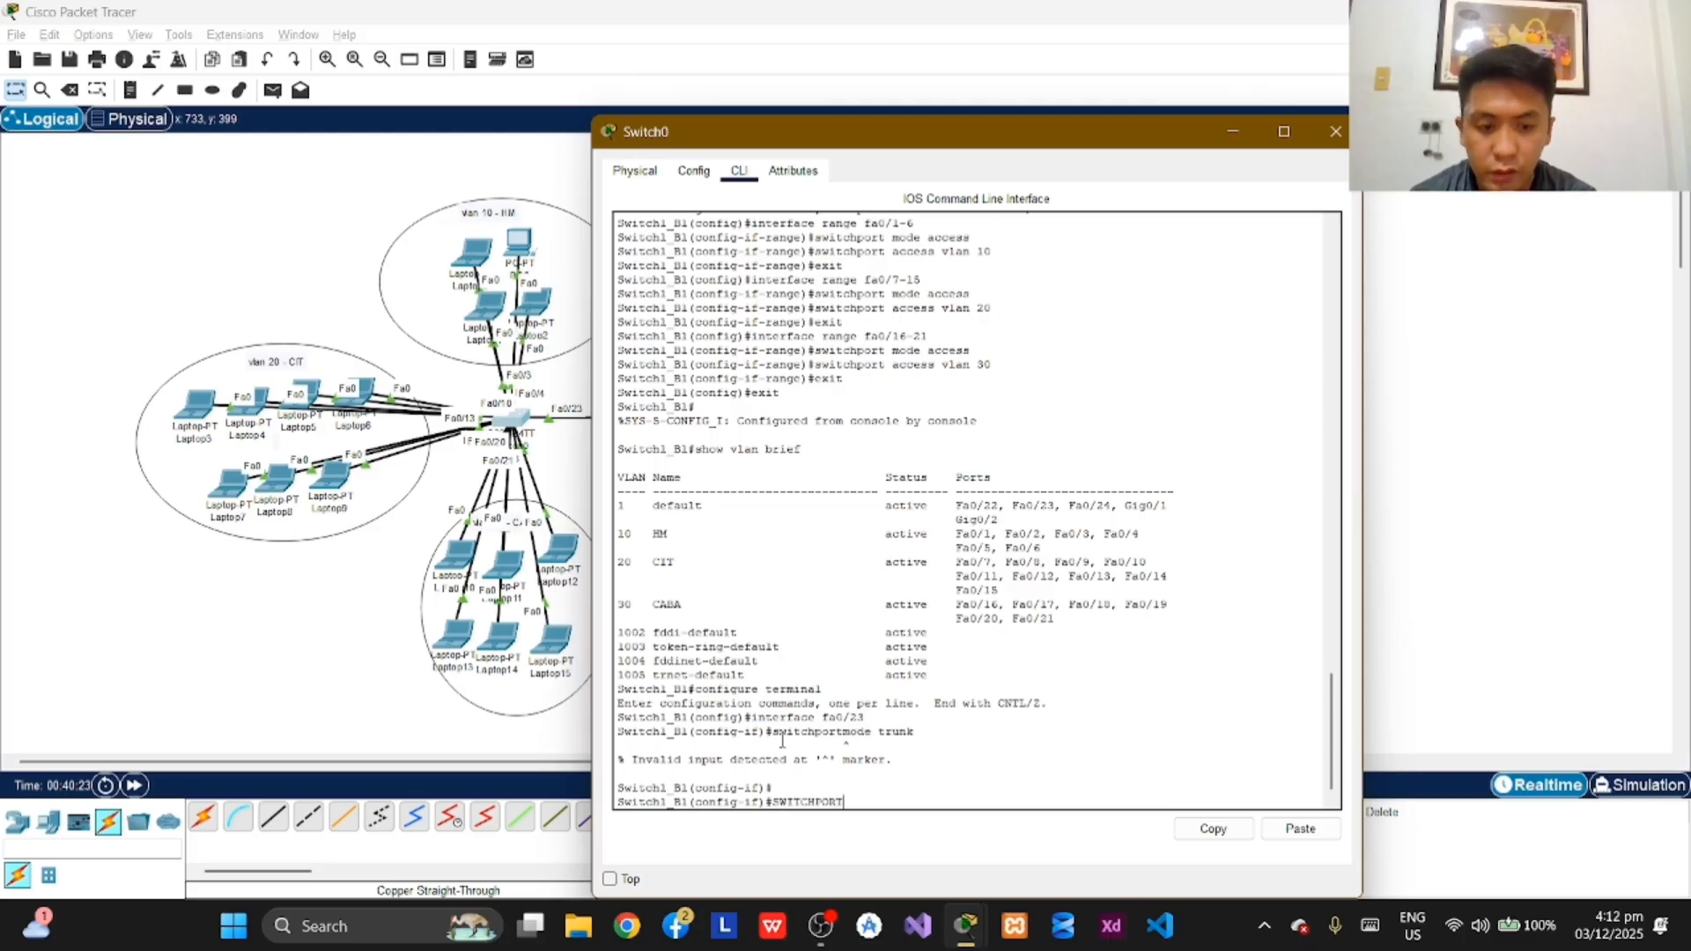
{"action": "key", "text": "BackSpace"}
{"action": "key", "text": "BackSpace"}
{"action": "key", "text": "BackSpace"}
{"action": "key", "text": "BackSpace"}
{"action": "key", "text": "BackSpace"}
{"action": "key", "text": "BackSpace"}
{"action": "key", "text": "BackSpace"}
{"action": "key", "text": "BackSpace"}
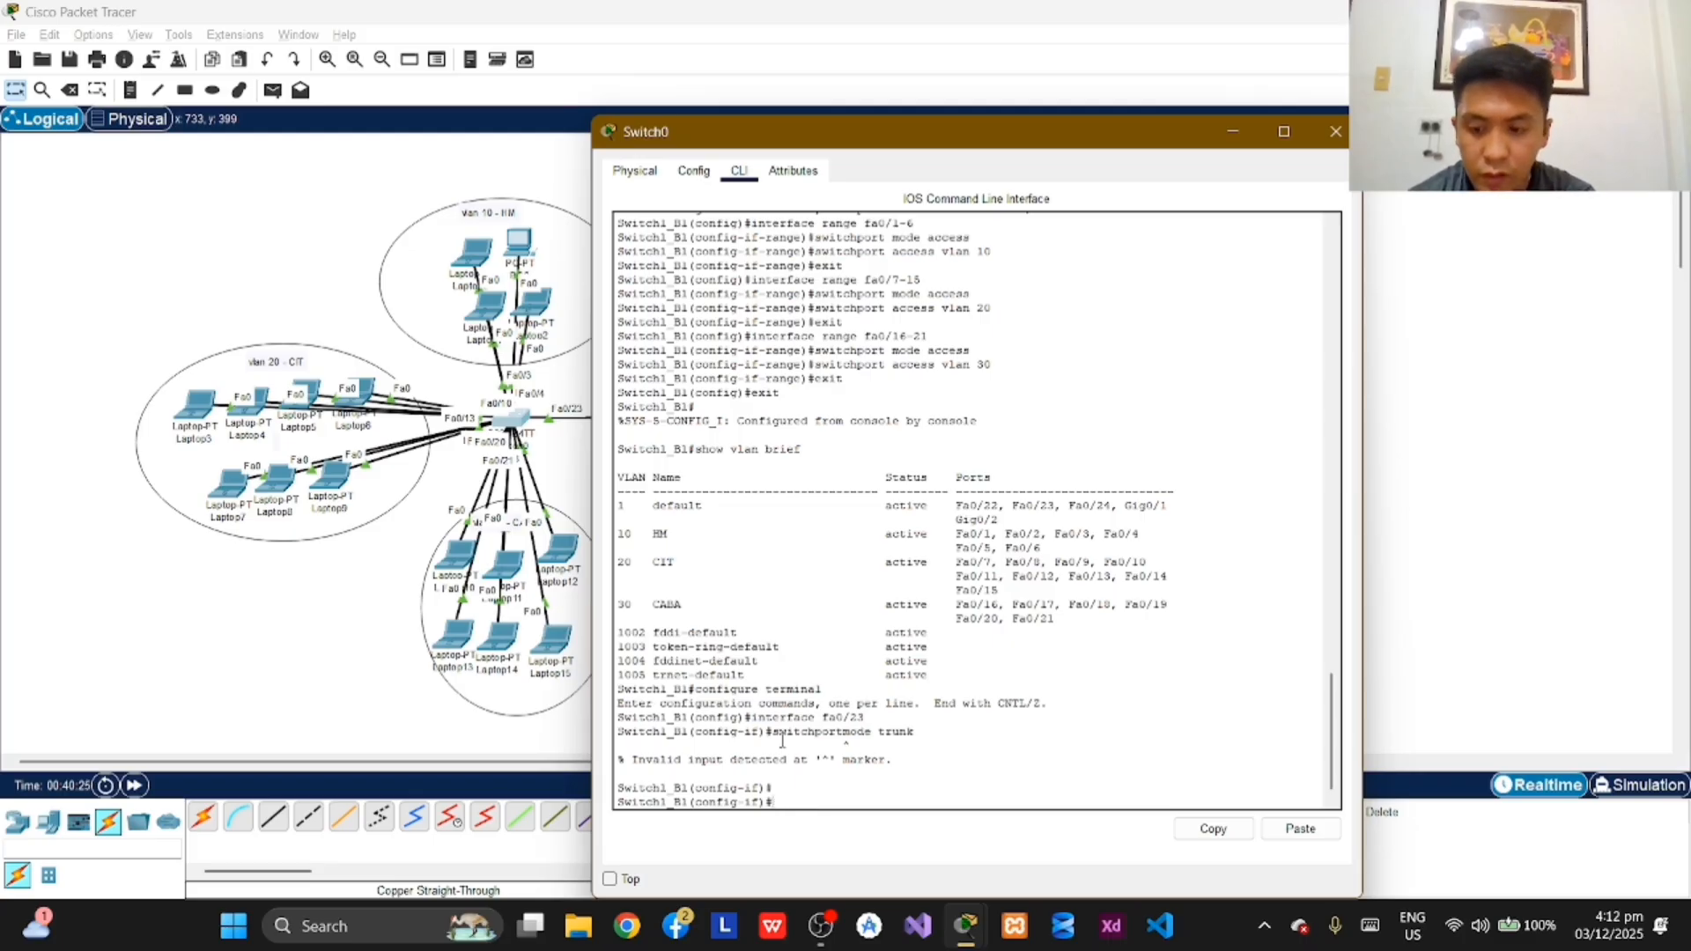
Step: Allow VLANs 1-99 over the trunk on fa0/23 with switchport trunk allowed vlan 1-99
{"action": "type", "text": "sw"}
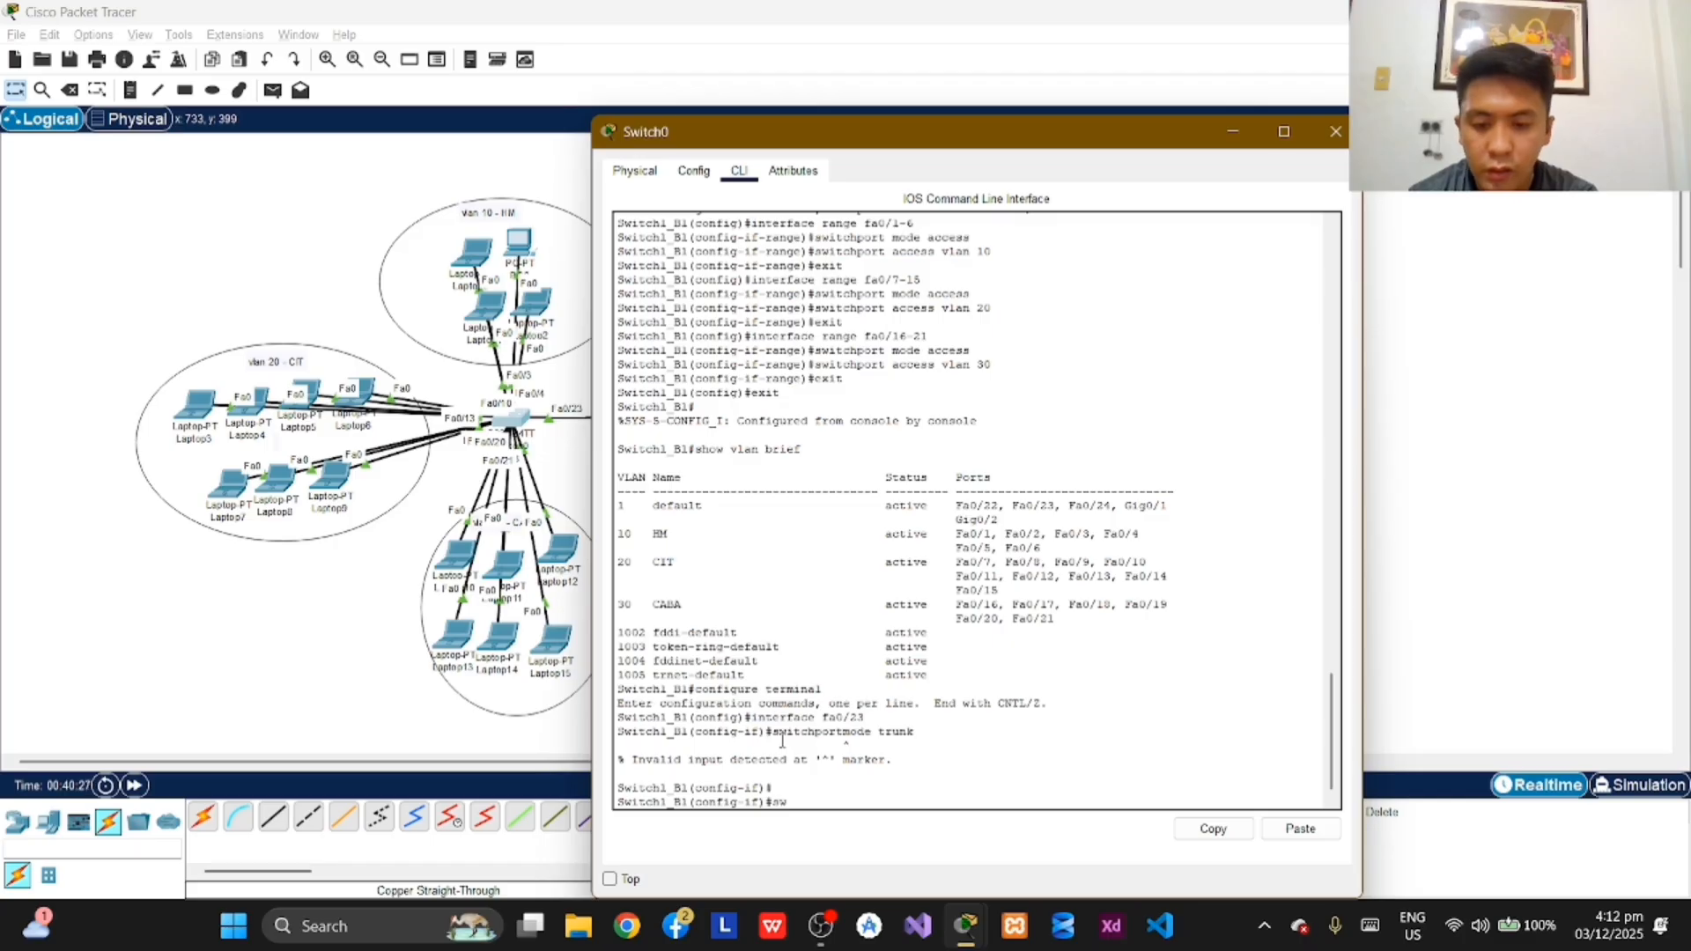
{"action": "type", "text": "itchpor"}
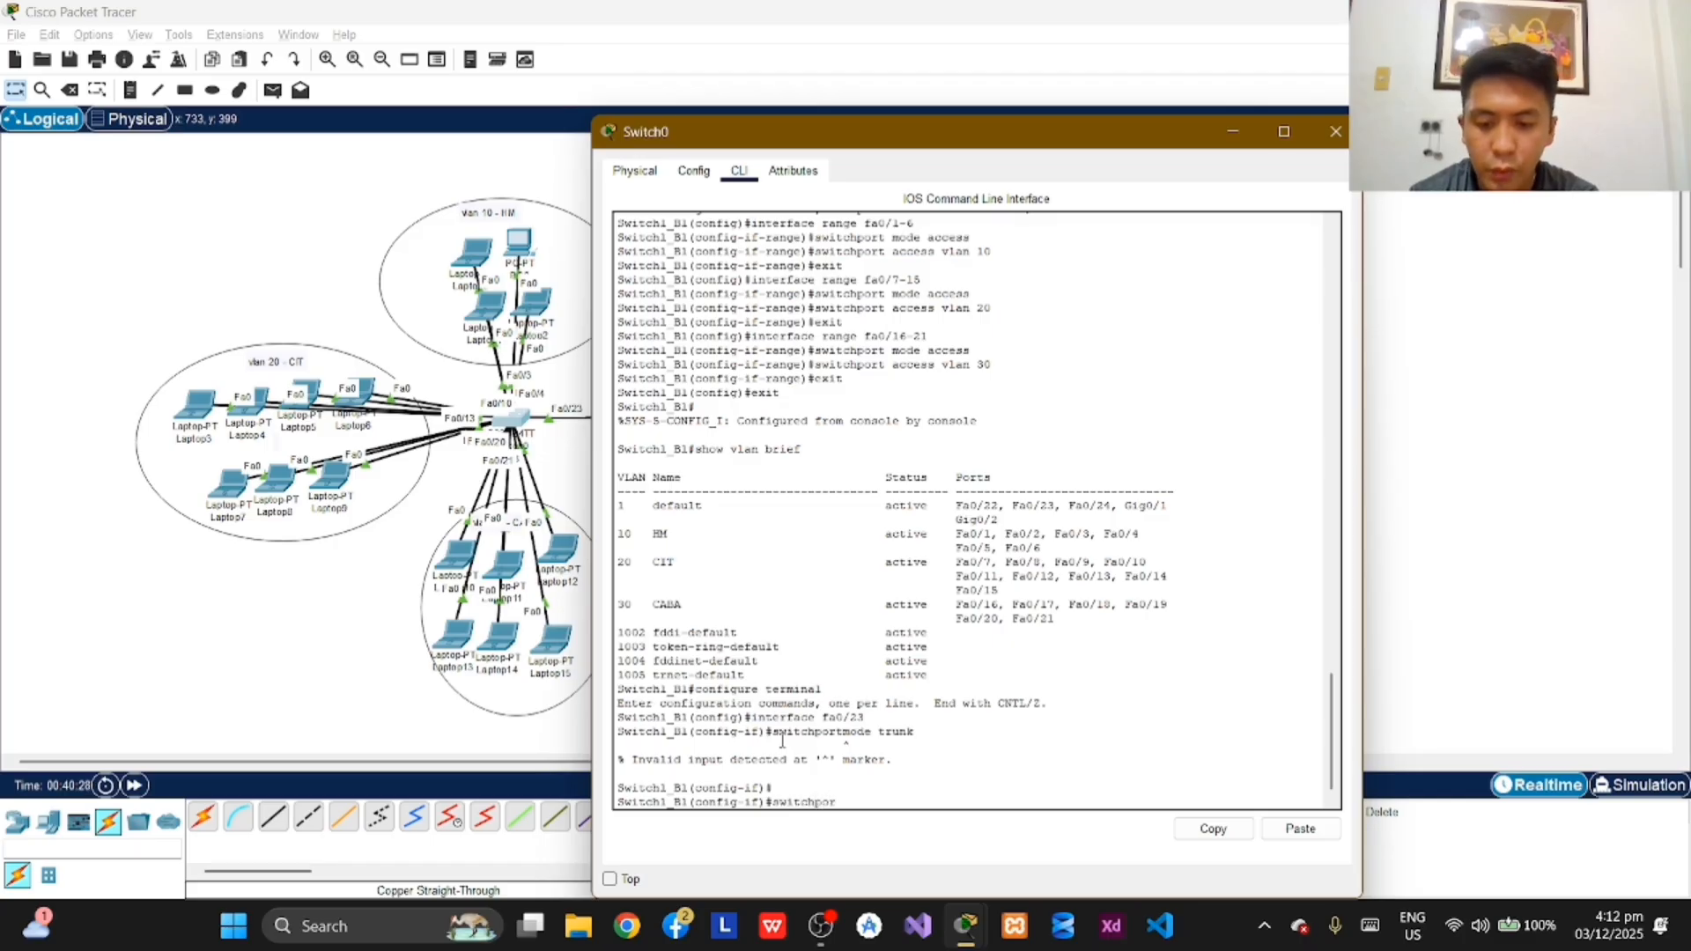
{"action": "type", "text": "t trunk"}
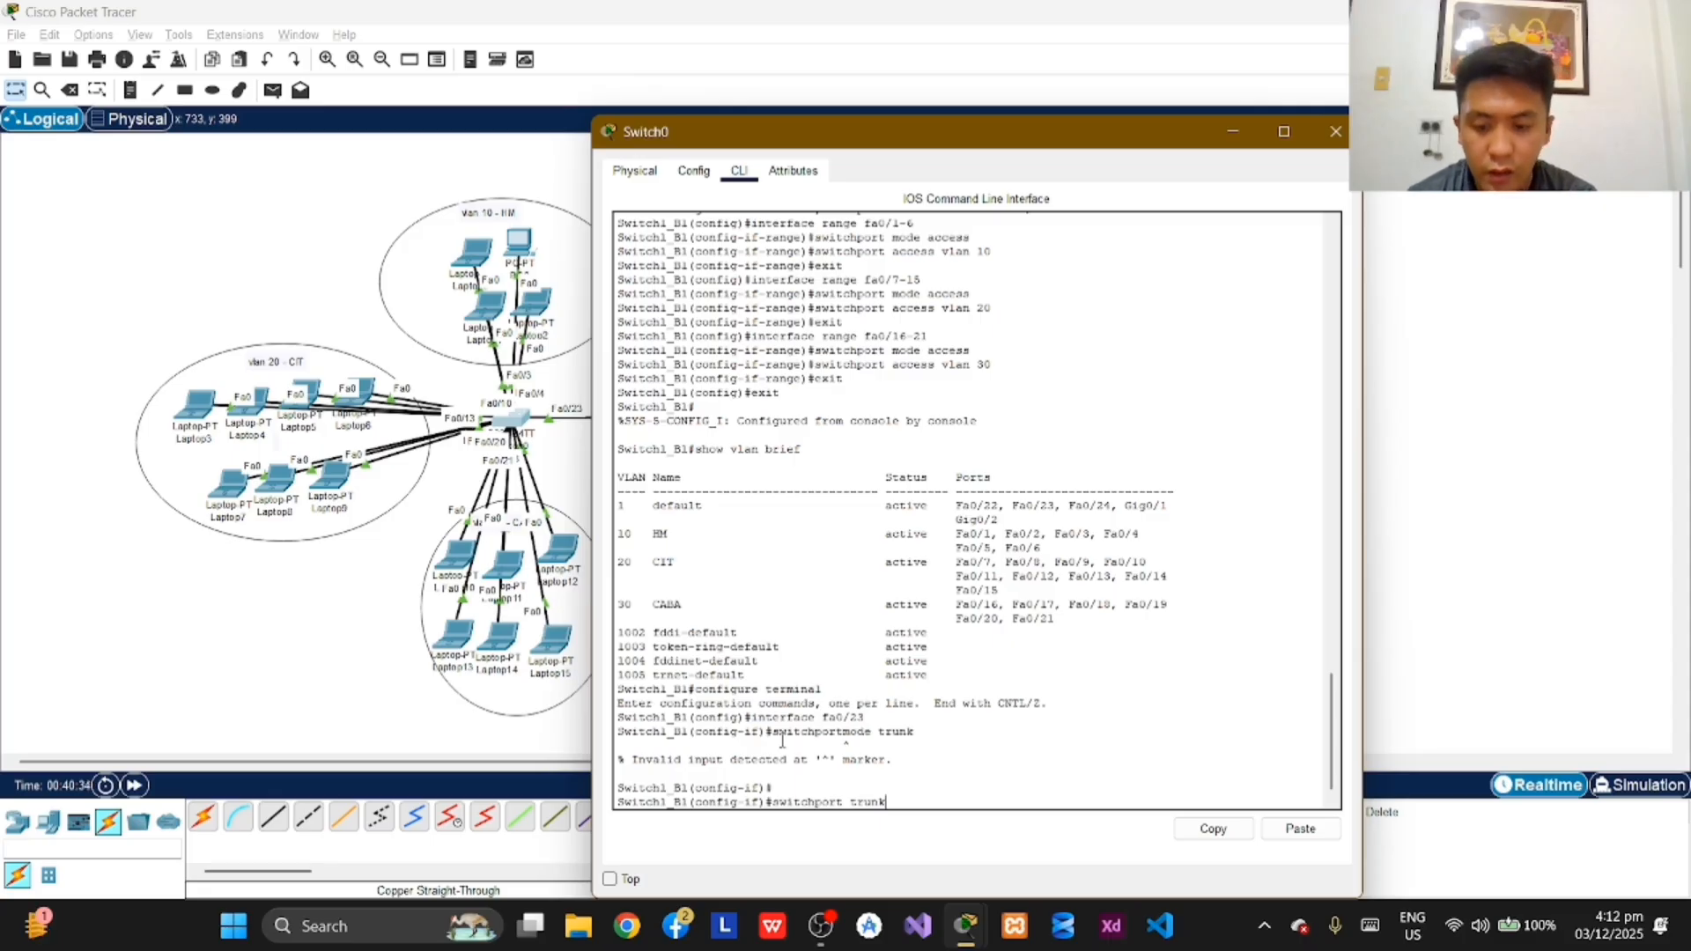
{"action": "type", "text": " allowed"}
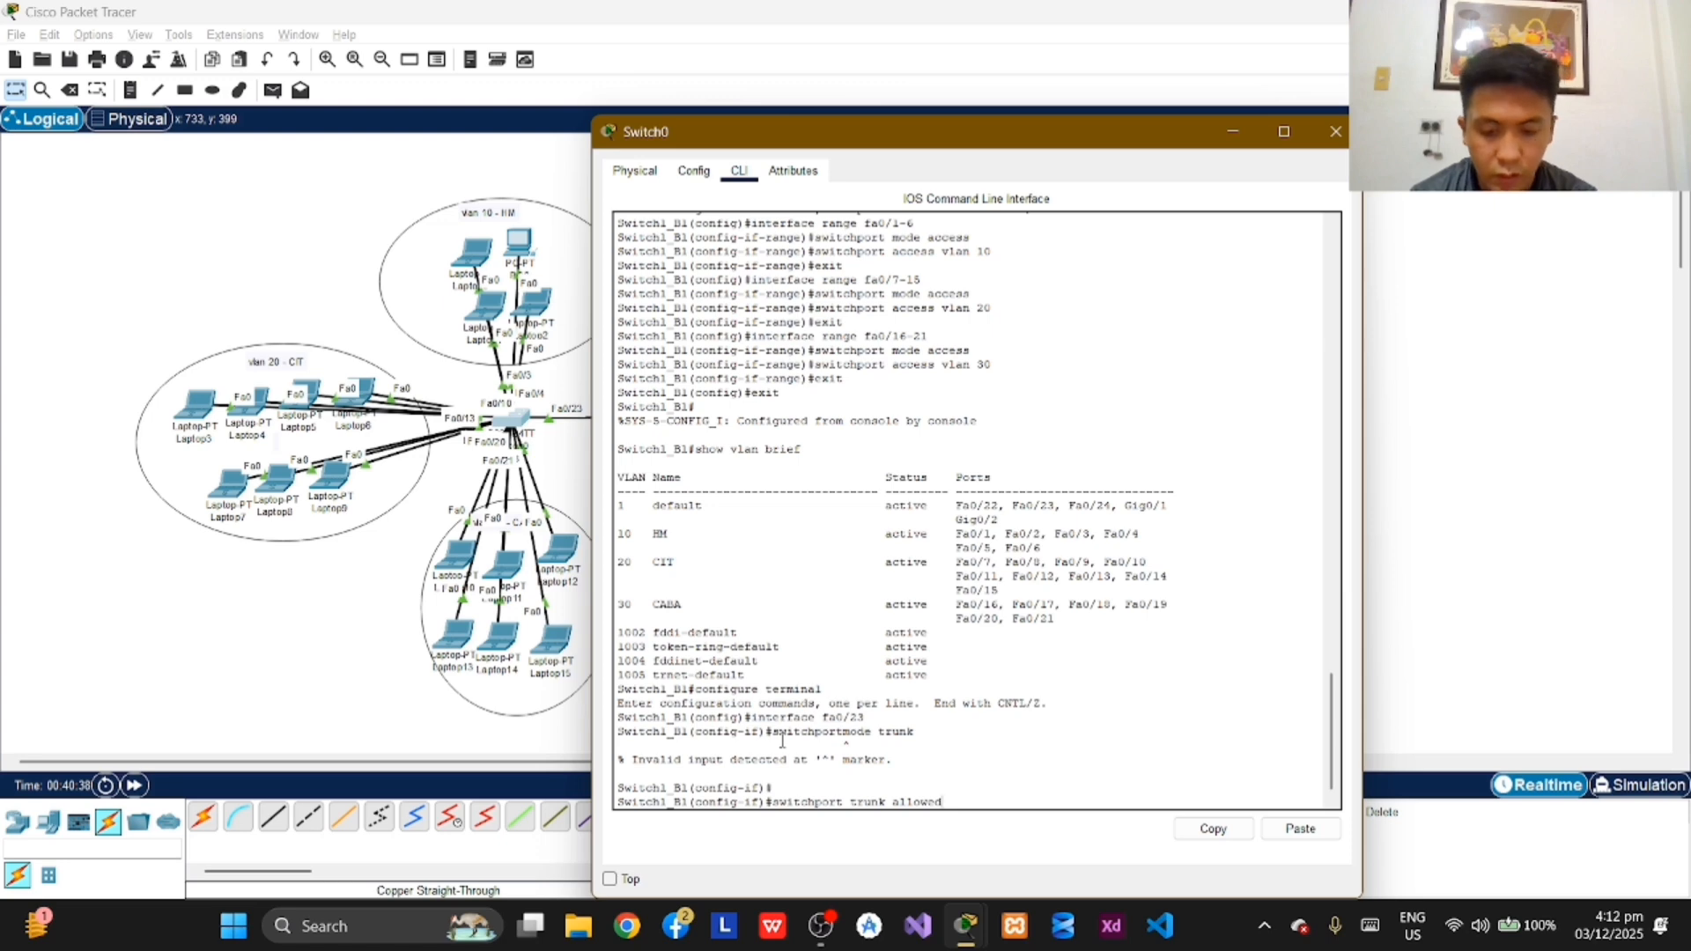
{"action": "type", "text": " vlan"}
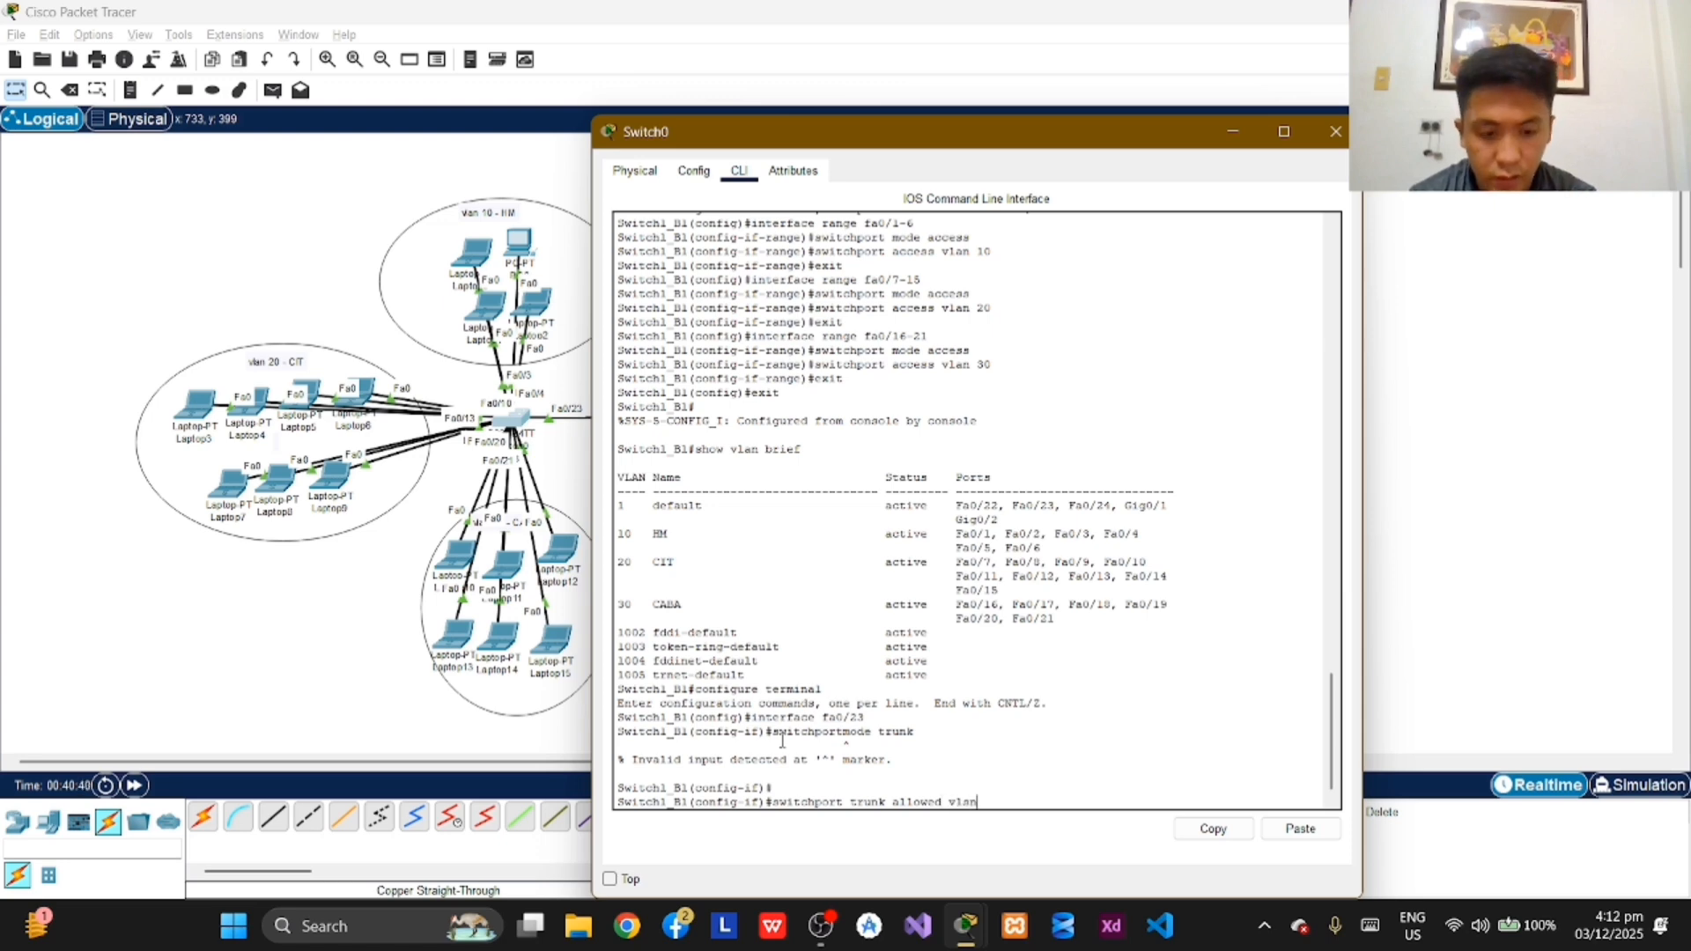
{"action": "key", "text": "BackSpace"}
{"action": "type", "text": "an 1"}
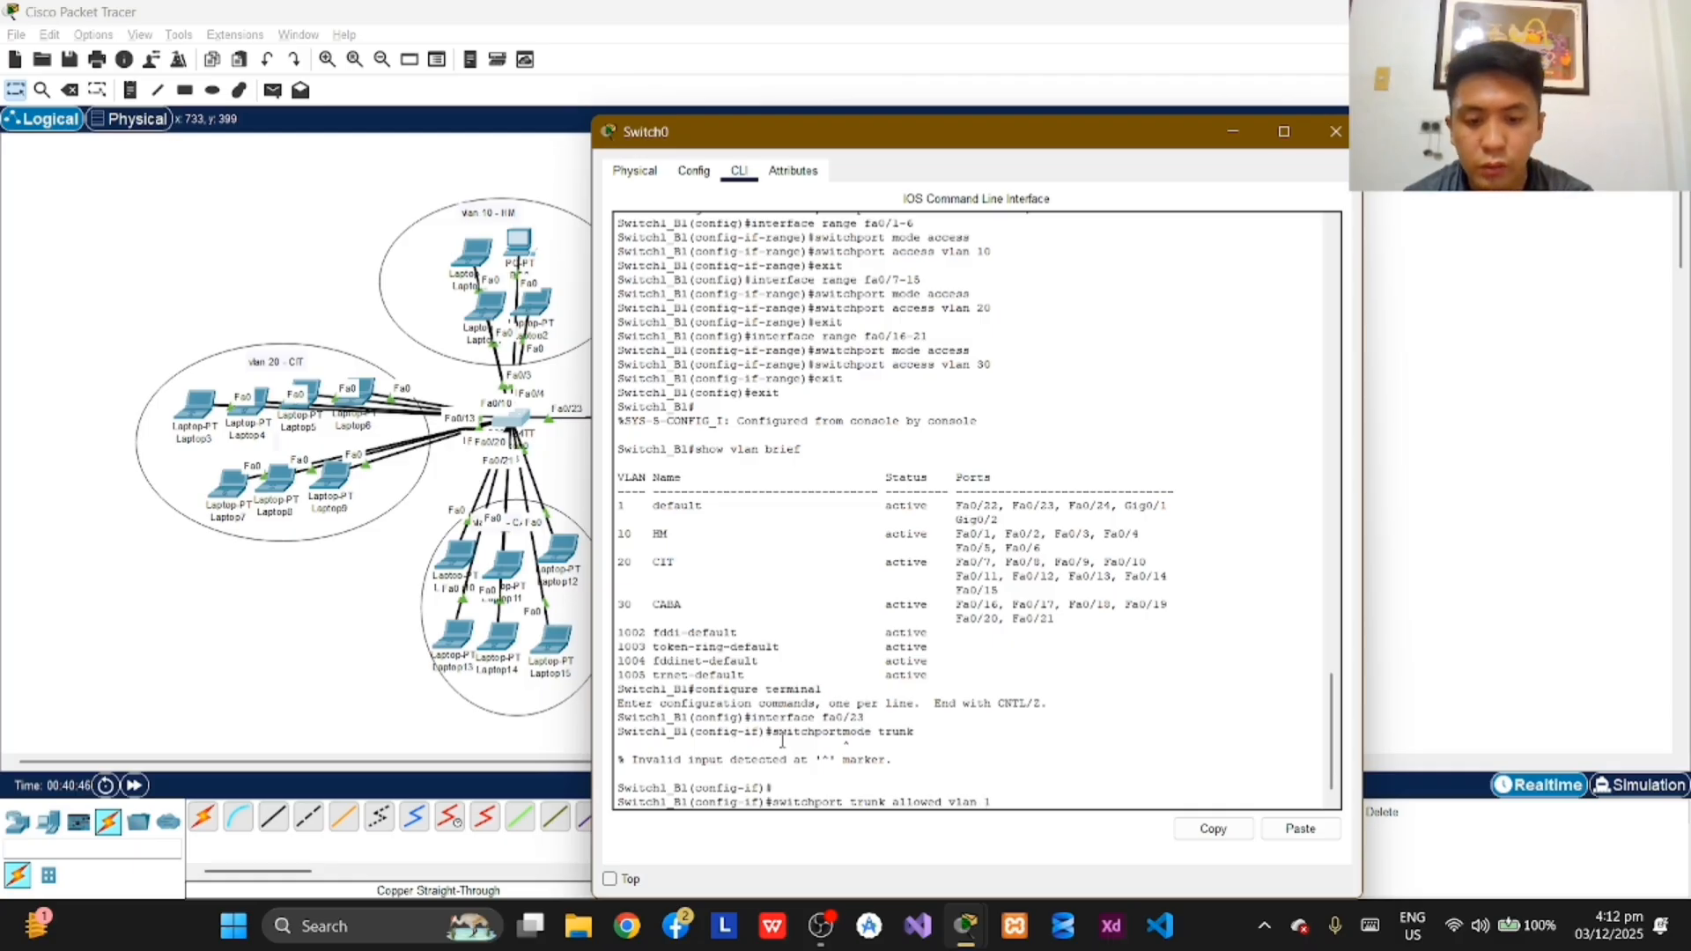
{"action": "type", "text": "-99"}
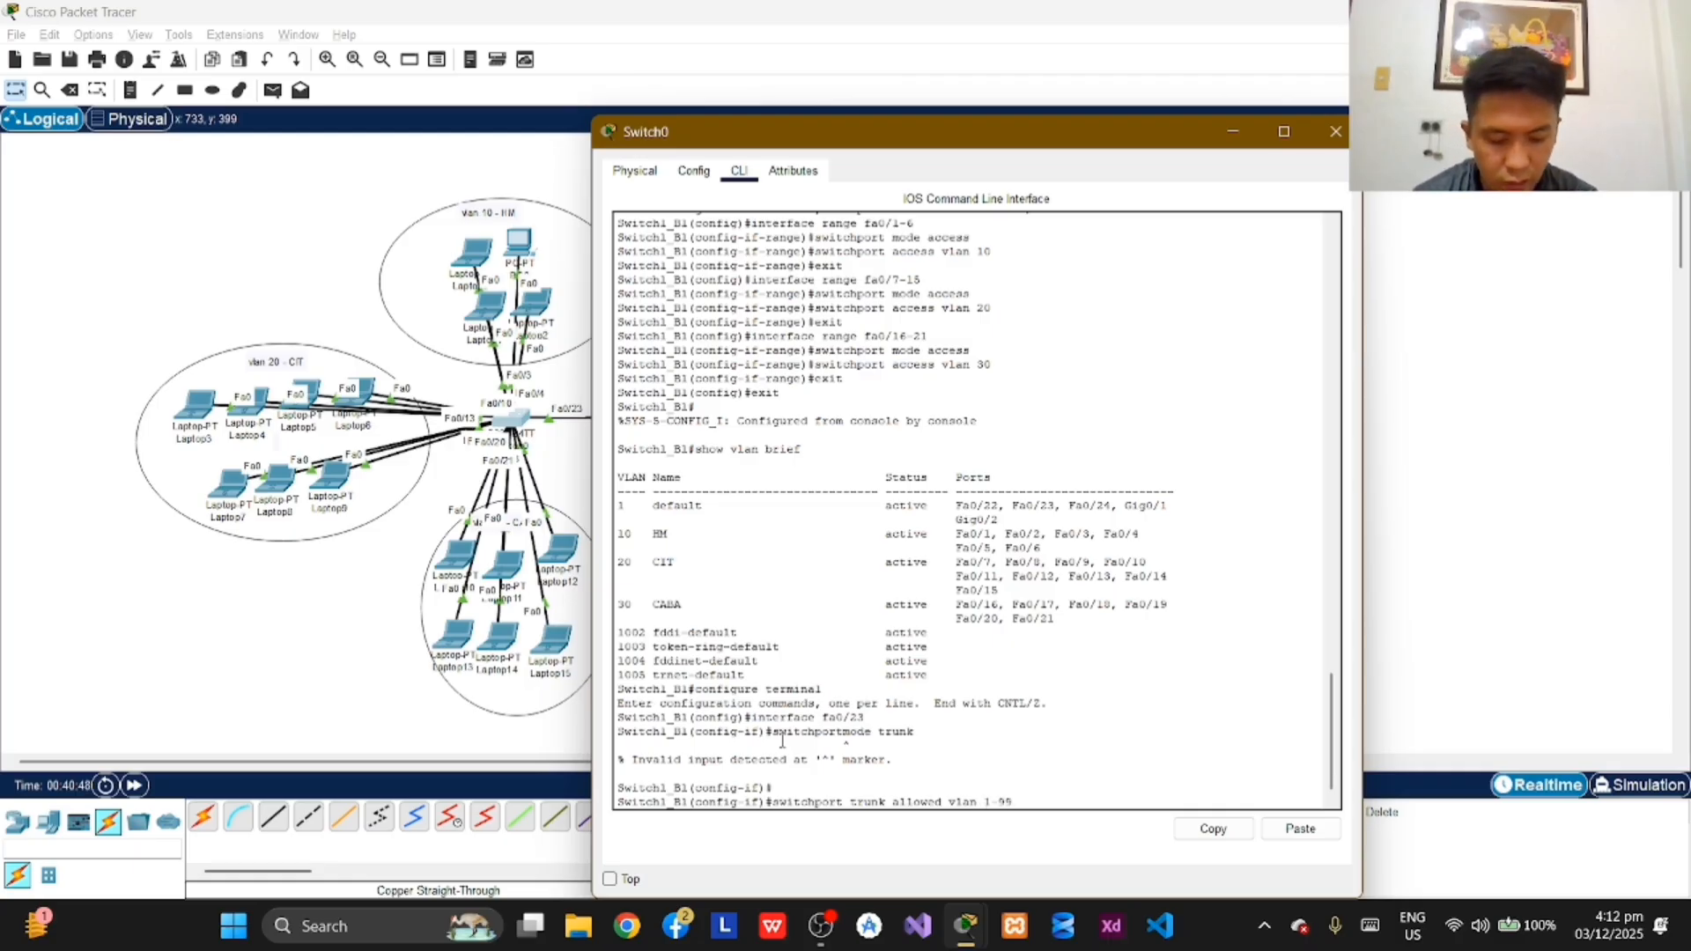
{"action": "key", "text": "Return"}
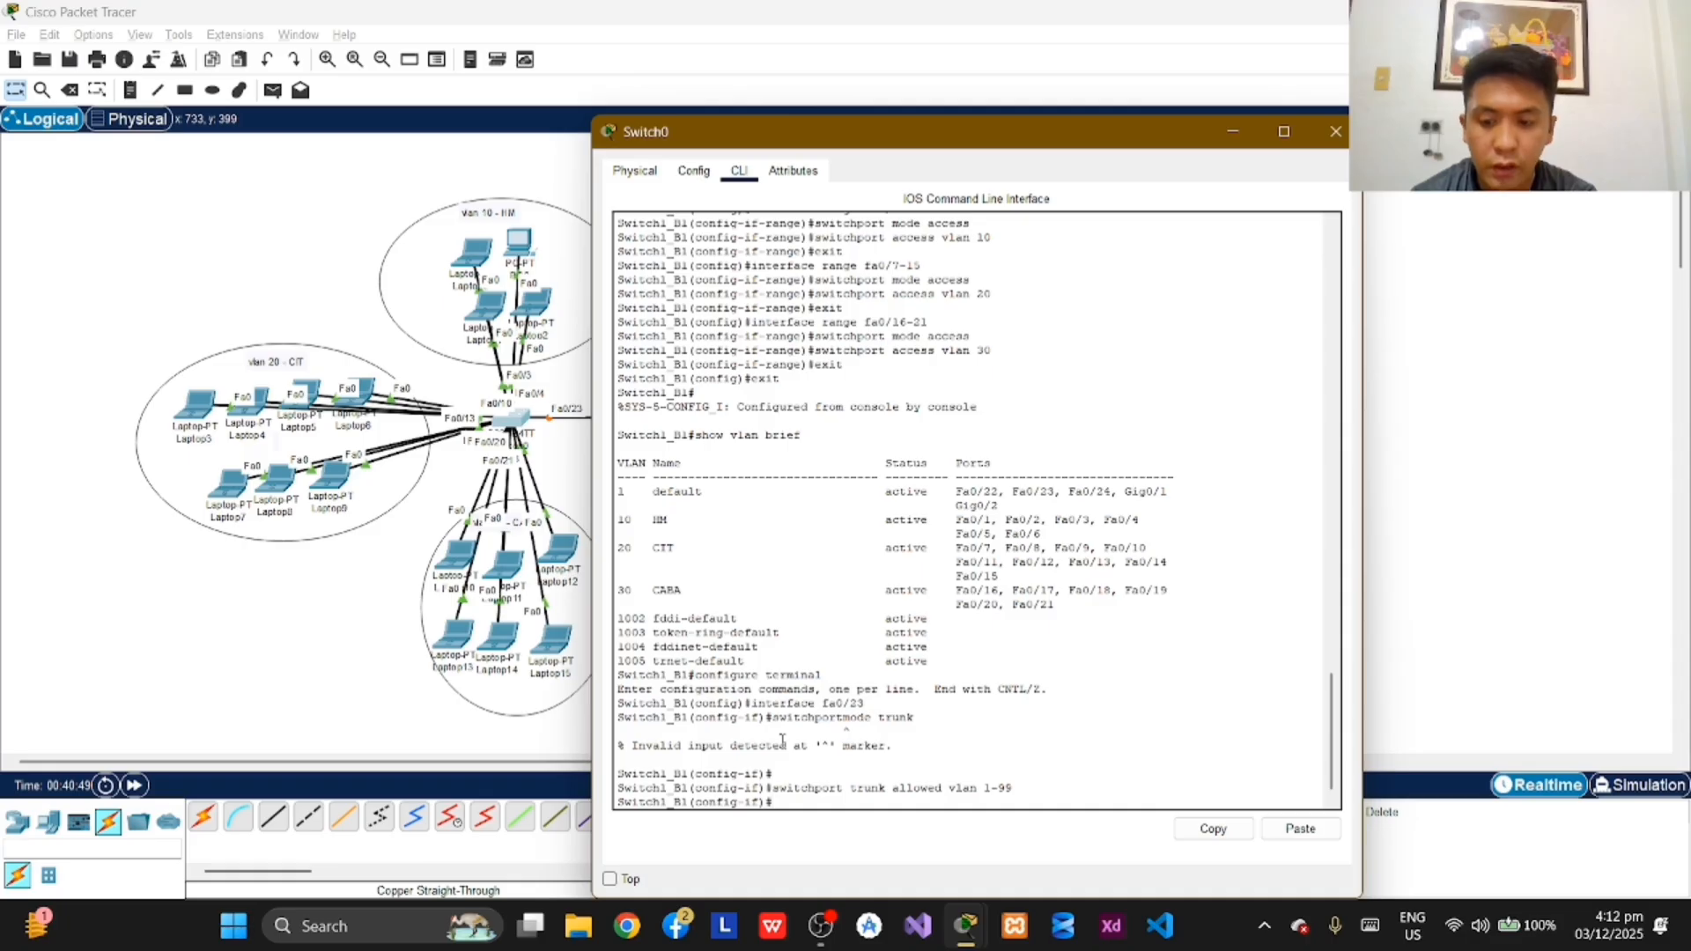
Step: Exit interface and global configuration modes on Switch1_B1 to return to the privileged EXEC prompt
{"action": "type", "text": "exit"}
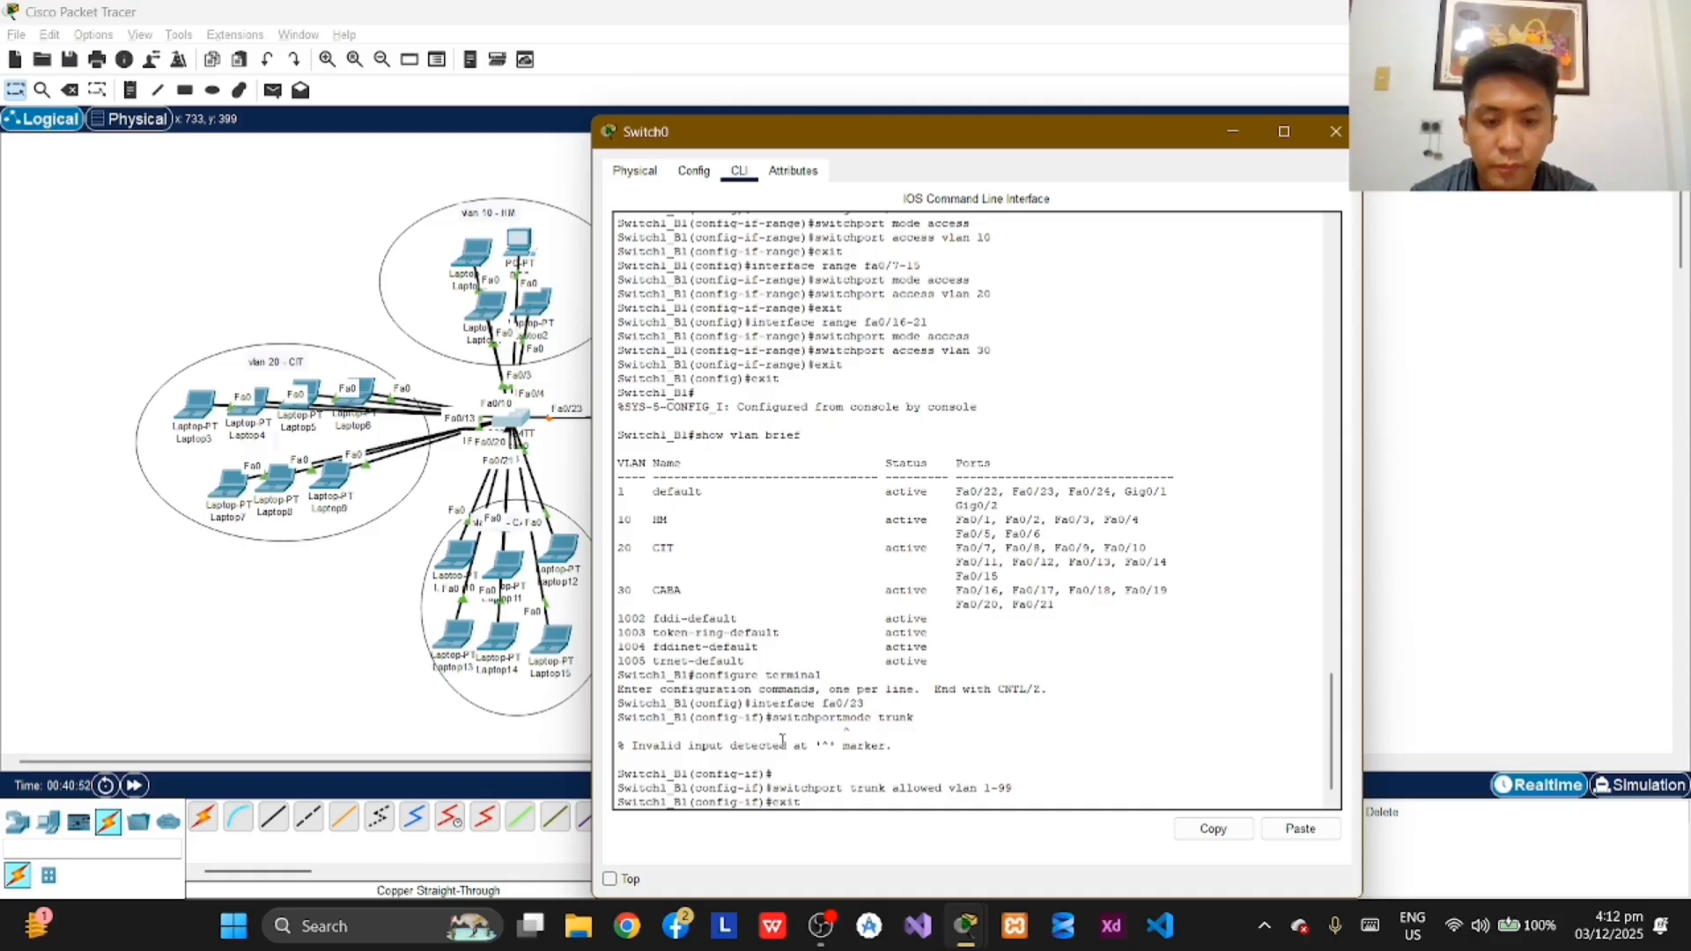
{"action": "key", "text": "Return"}
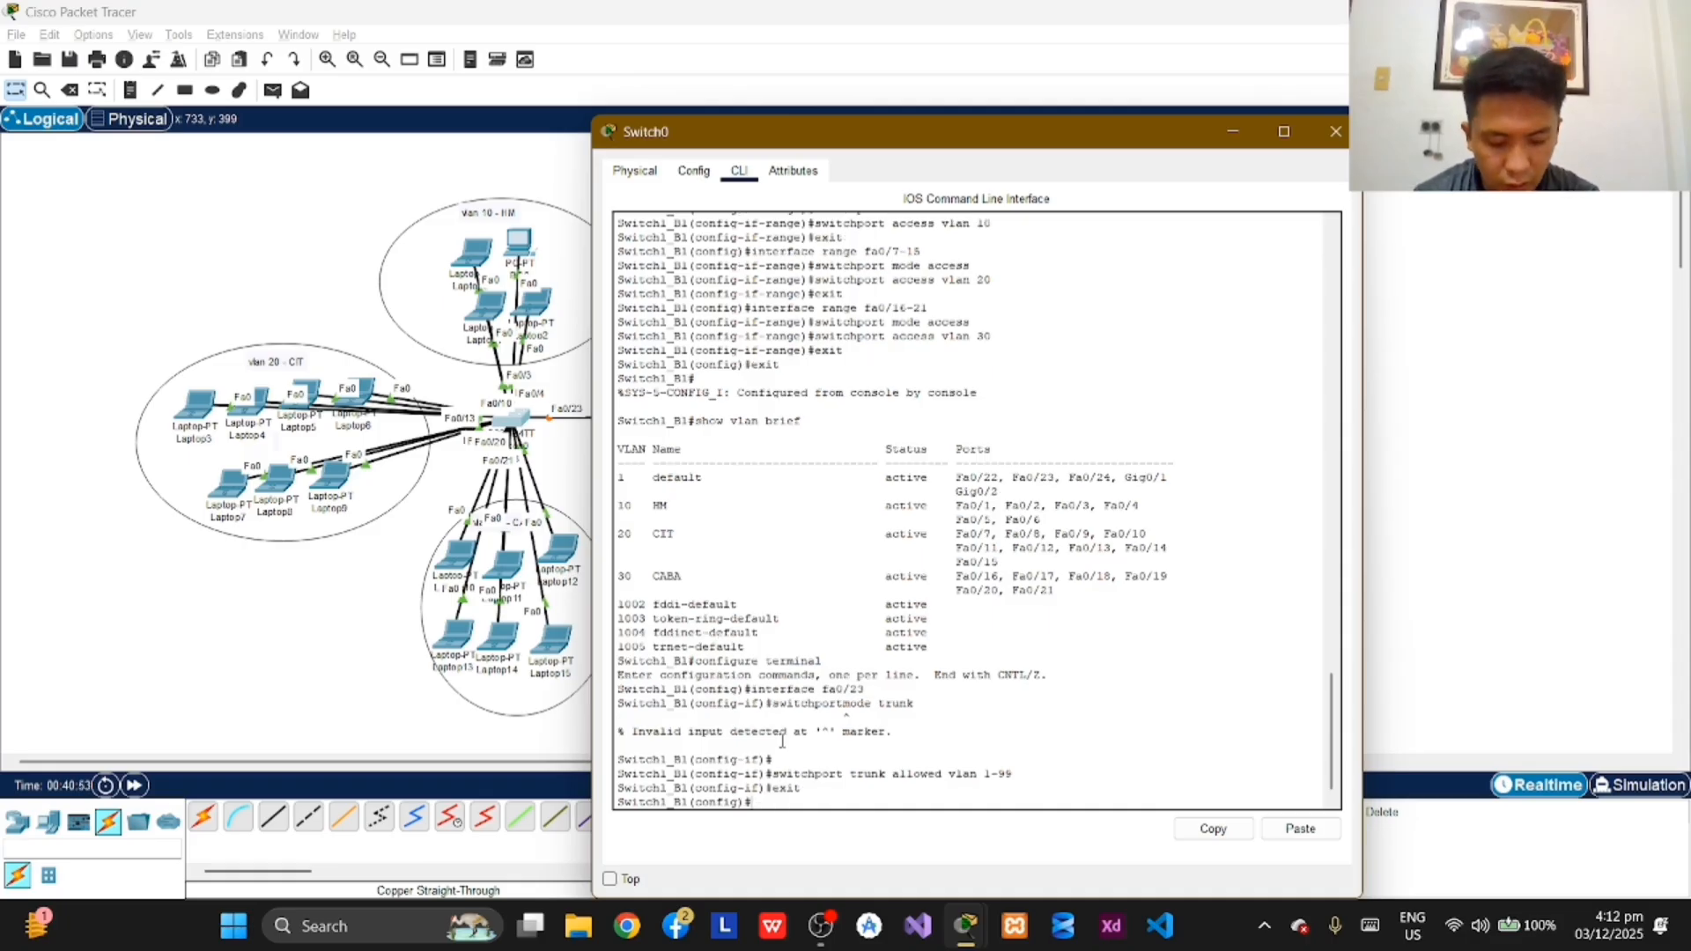
{"action": "type", "text": "cxi"}
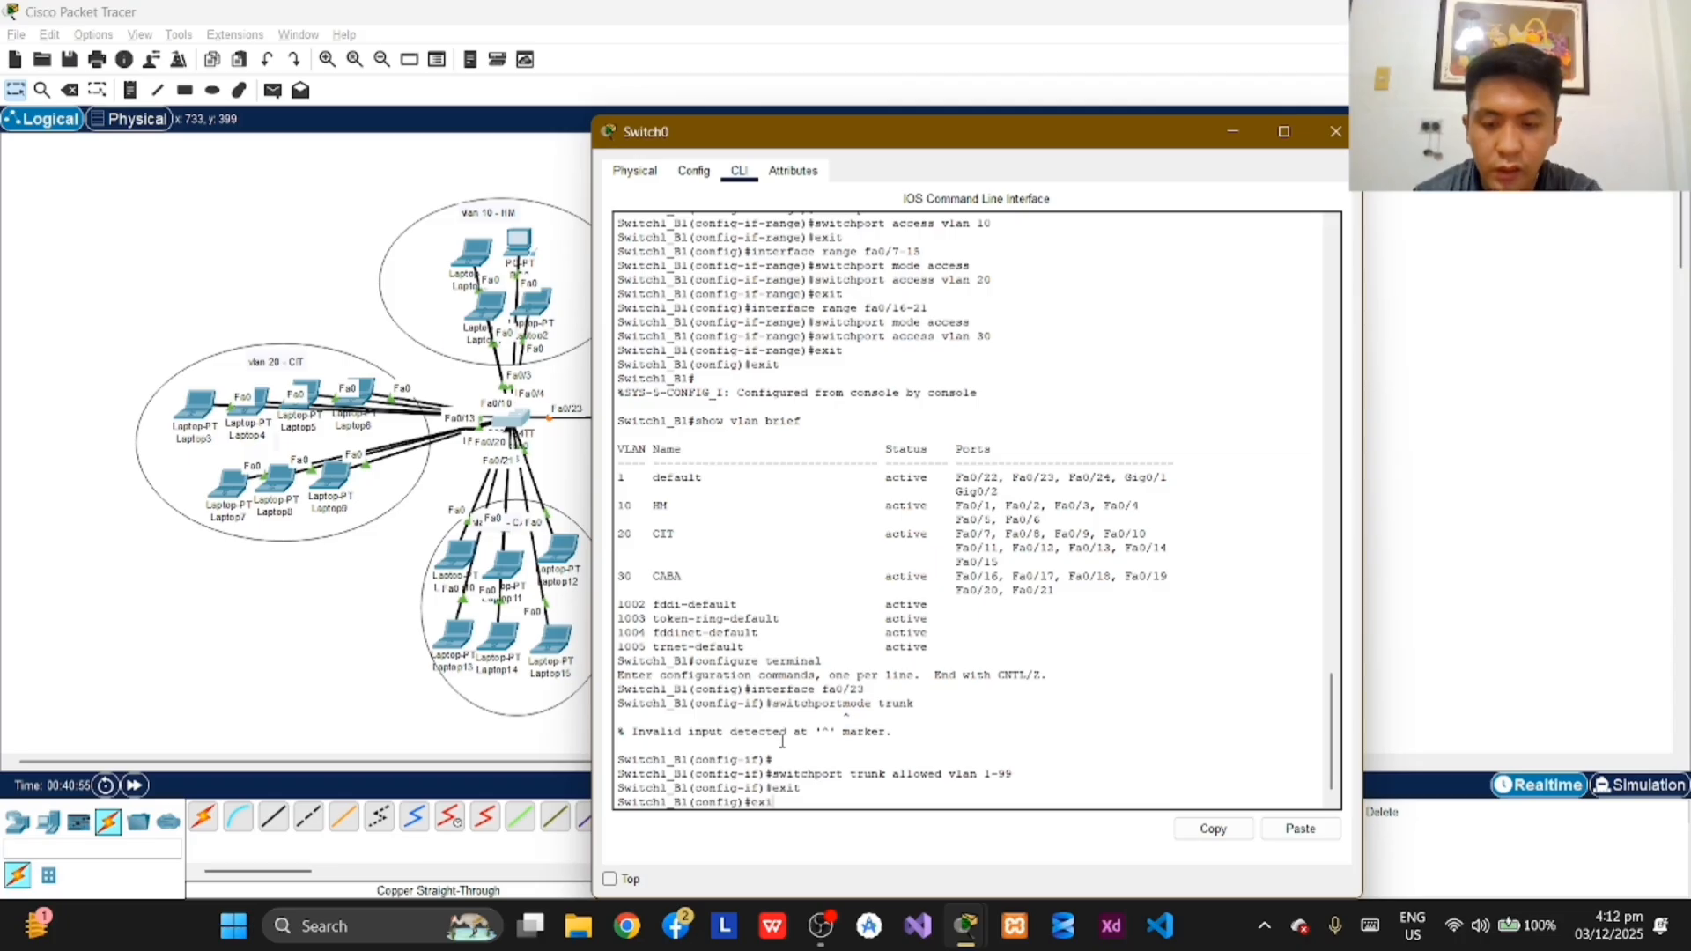
{"action": "type", "text": "t"}
{"action": "key", "text": "Return"}
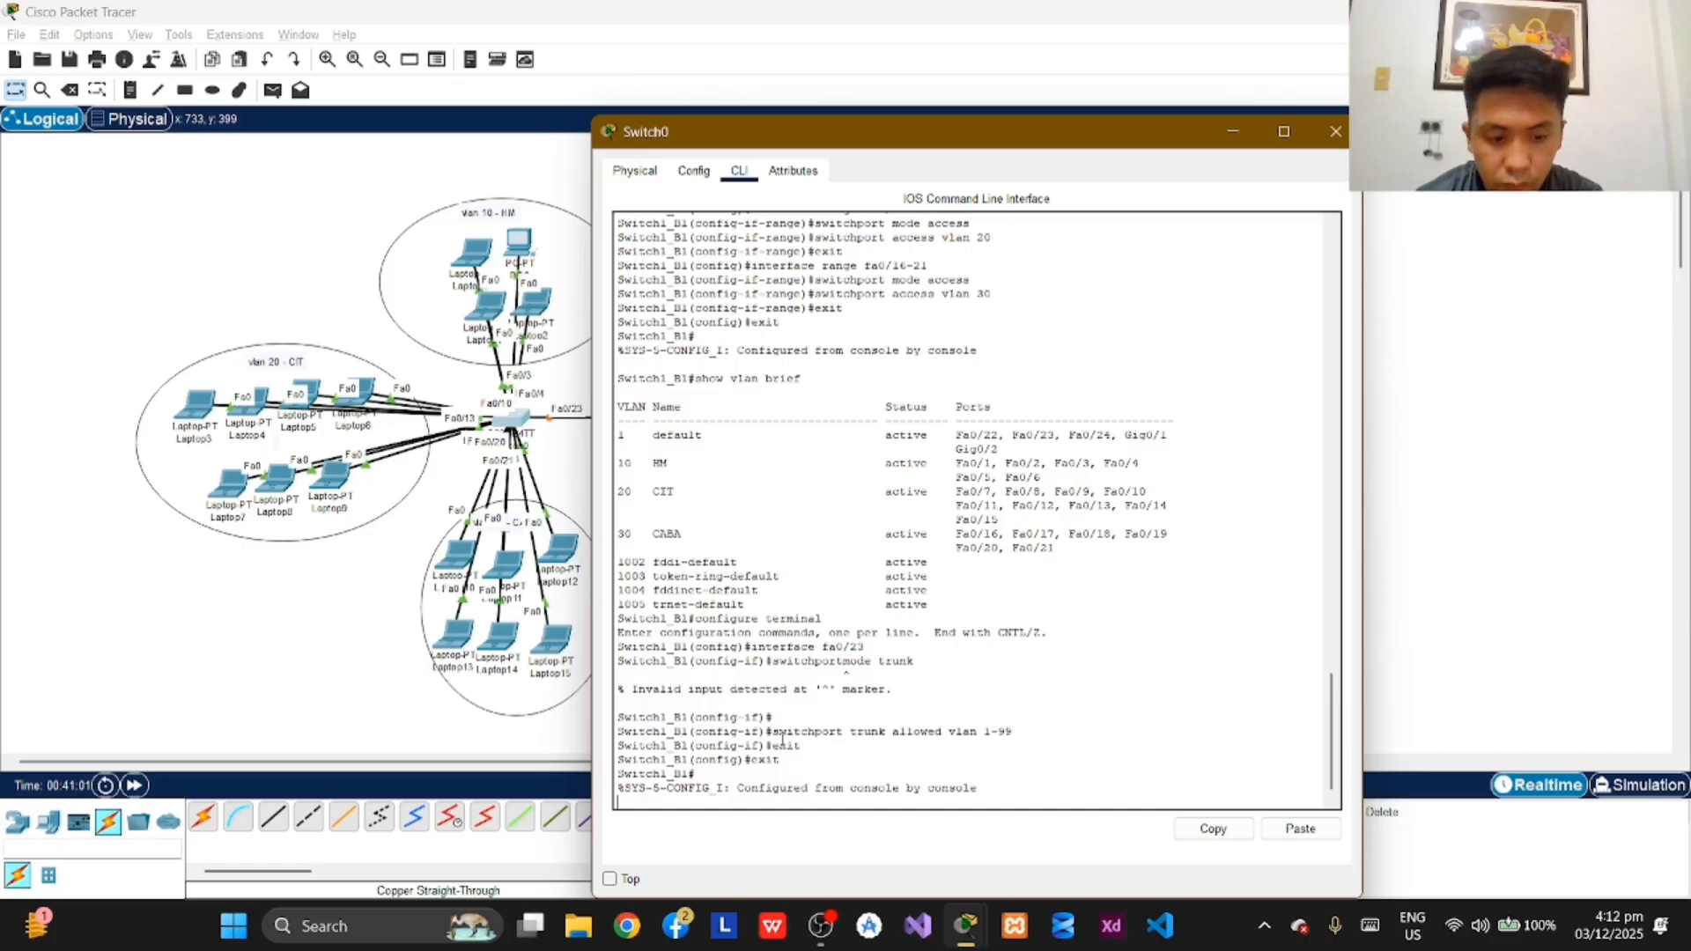
Step: End the Switch1_B1 console session with exit and minimize the switch's window to reveal the topology
{"action": "key", "text": "Return"}
{"action": "type", "text": "exit"}
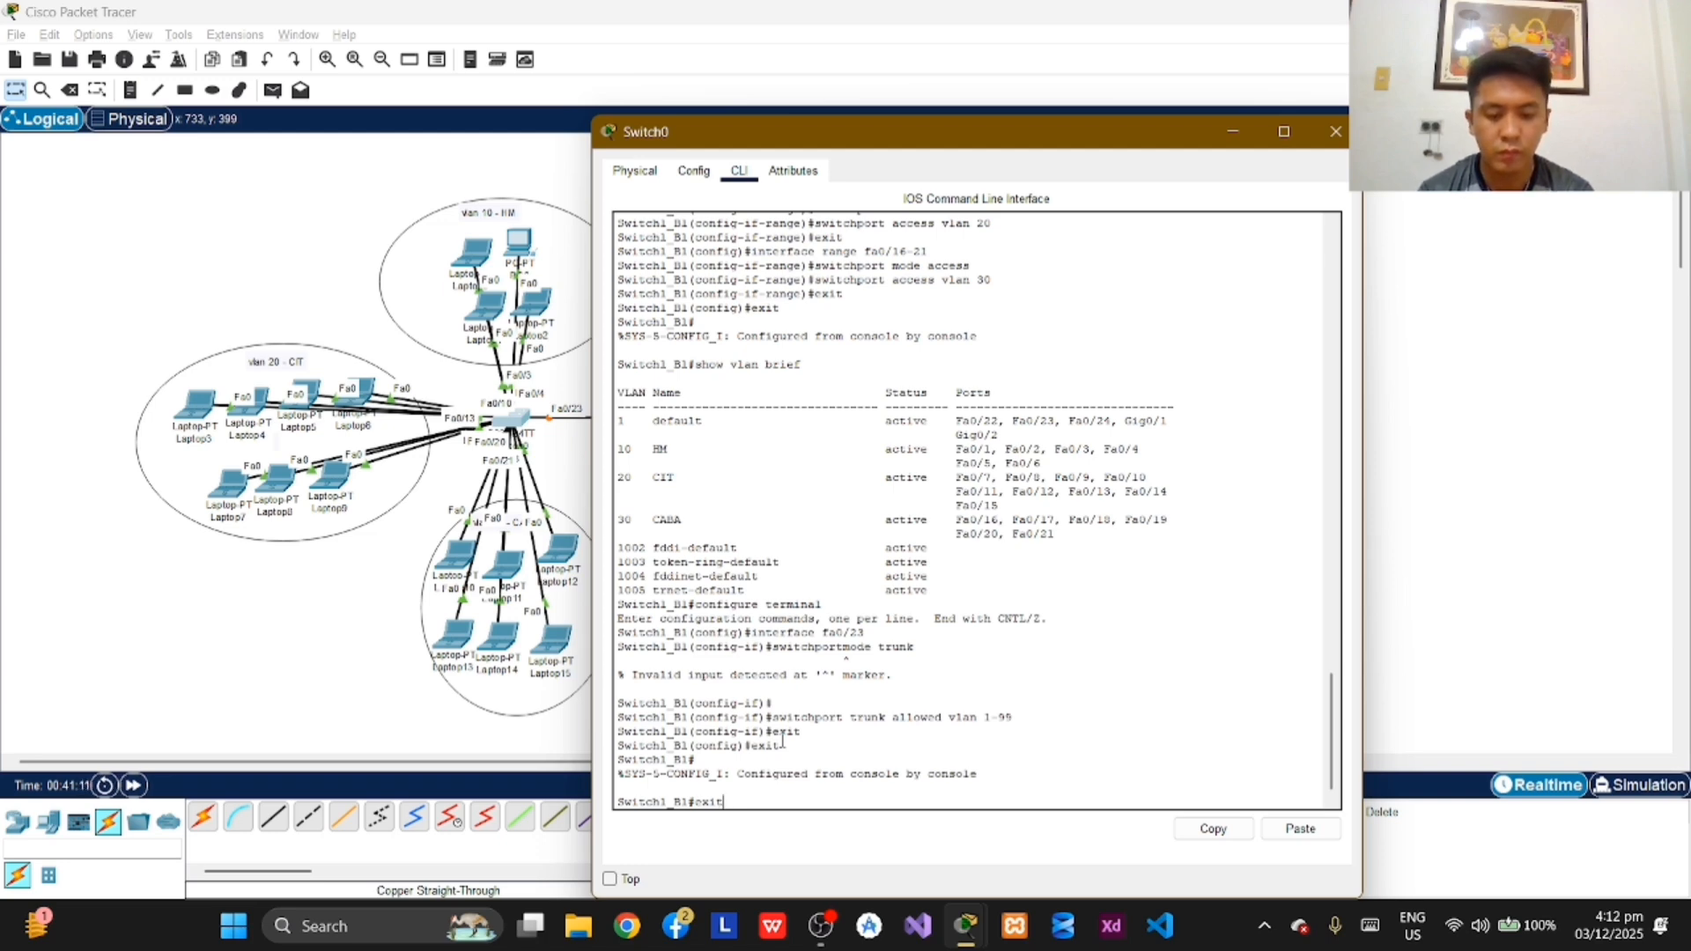
{"action": "key", "text": "Return"}
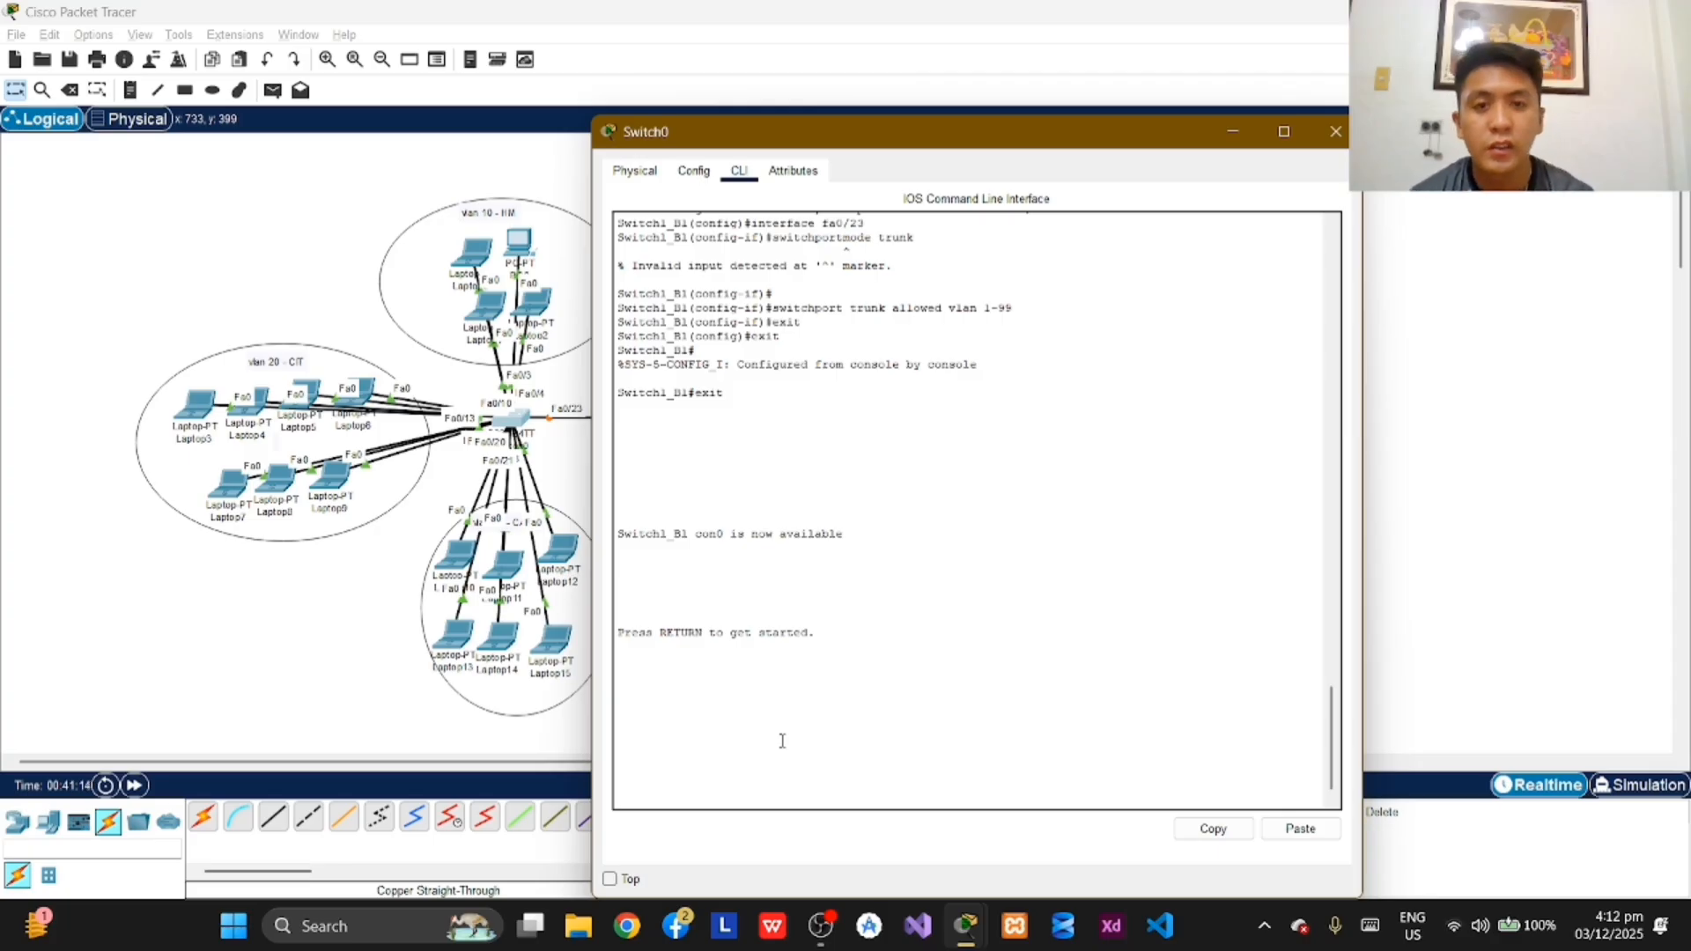
{"action": "left_click", "coordinate": [1231, 133]}
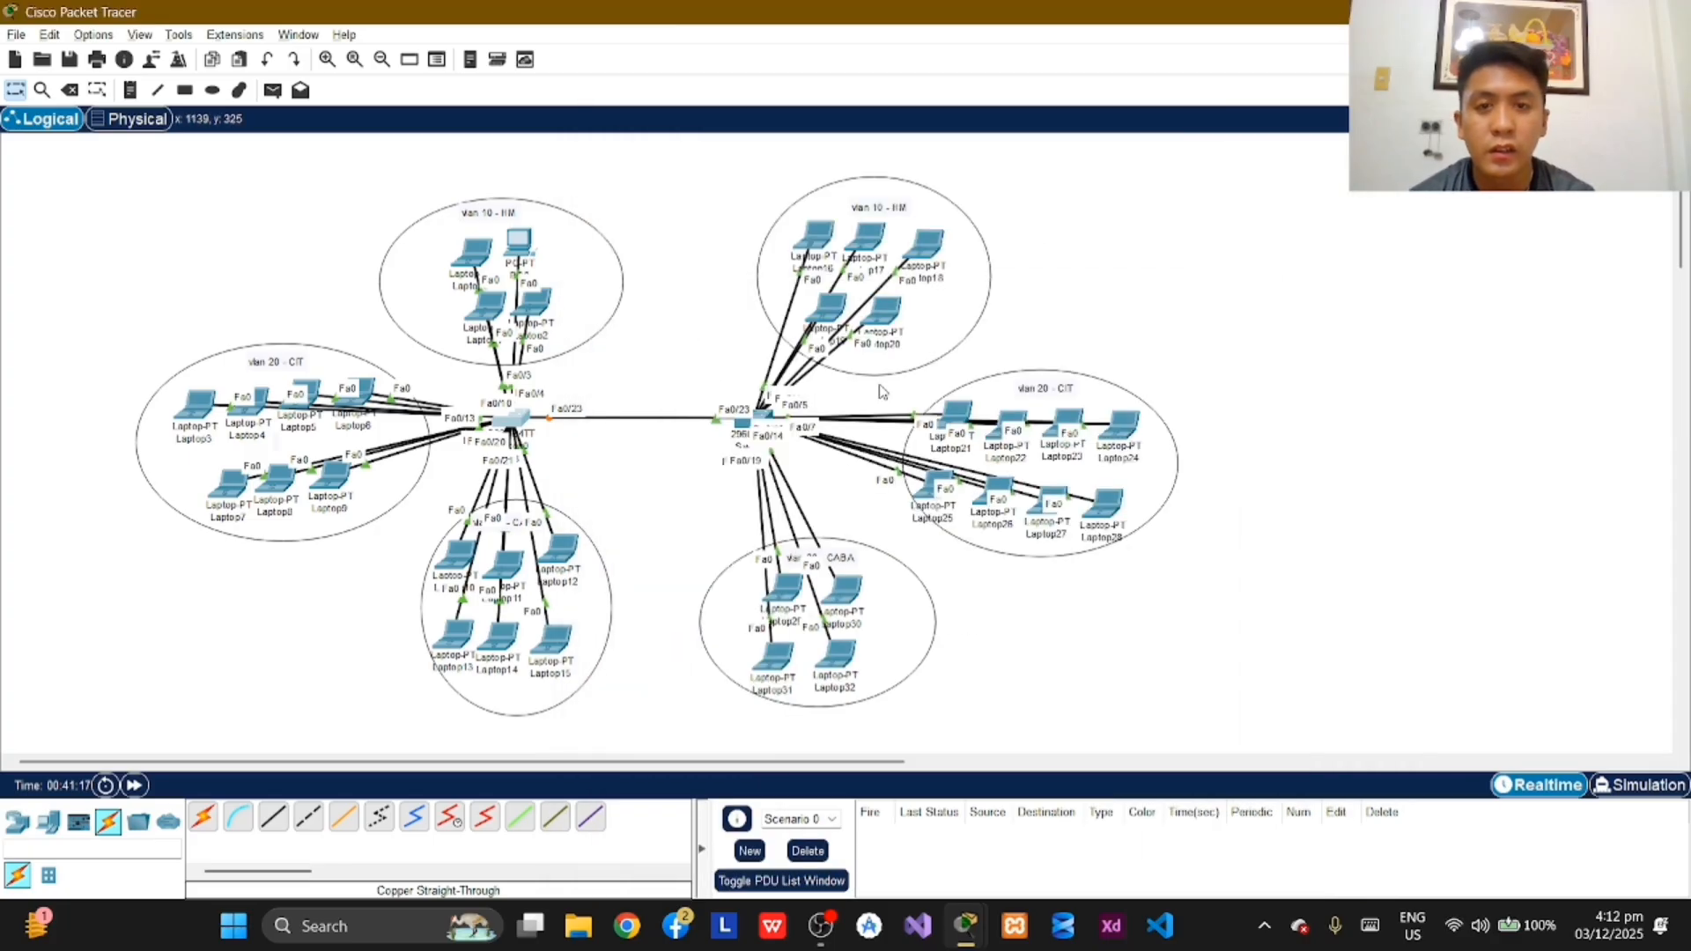
Step: Open the command-line console of Switch1, the second switch, and enter privileged EXEC mode with enable
{"action": "left_click", "coordinate": [761, 414]}
{"action": "left_click", "coordinate": [739, 170]}
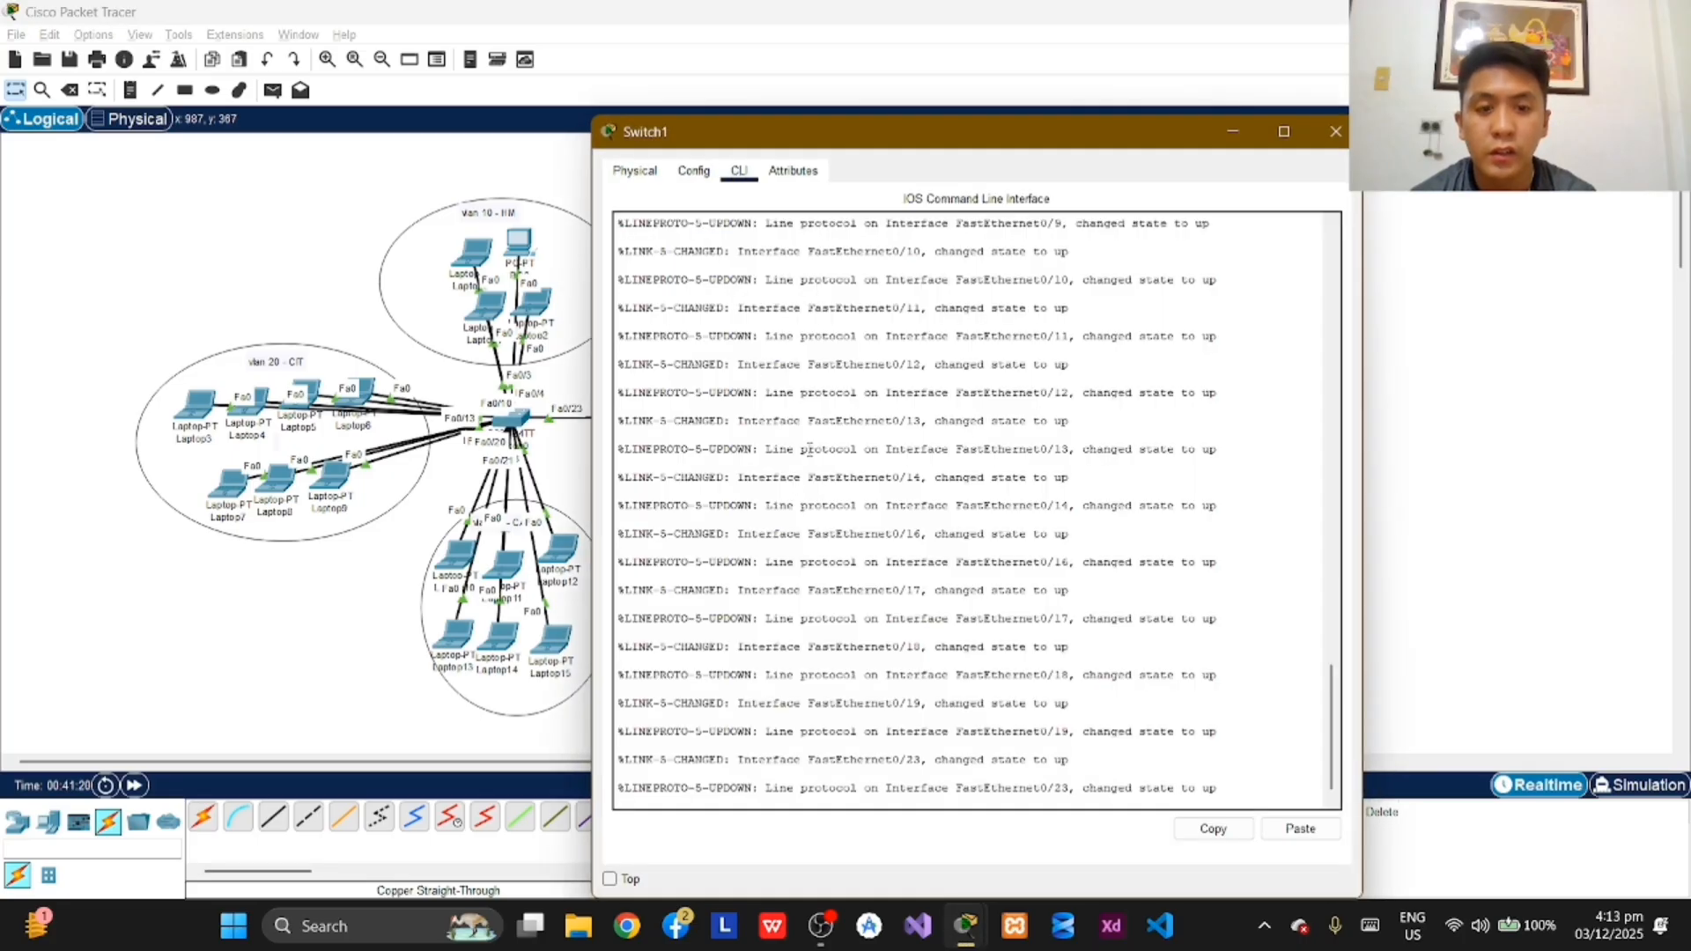
{"action": "key", "text": "Return"}
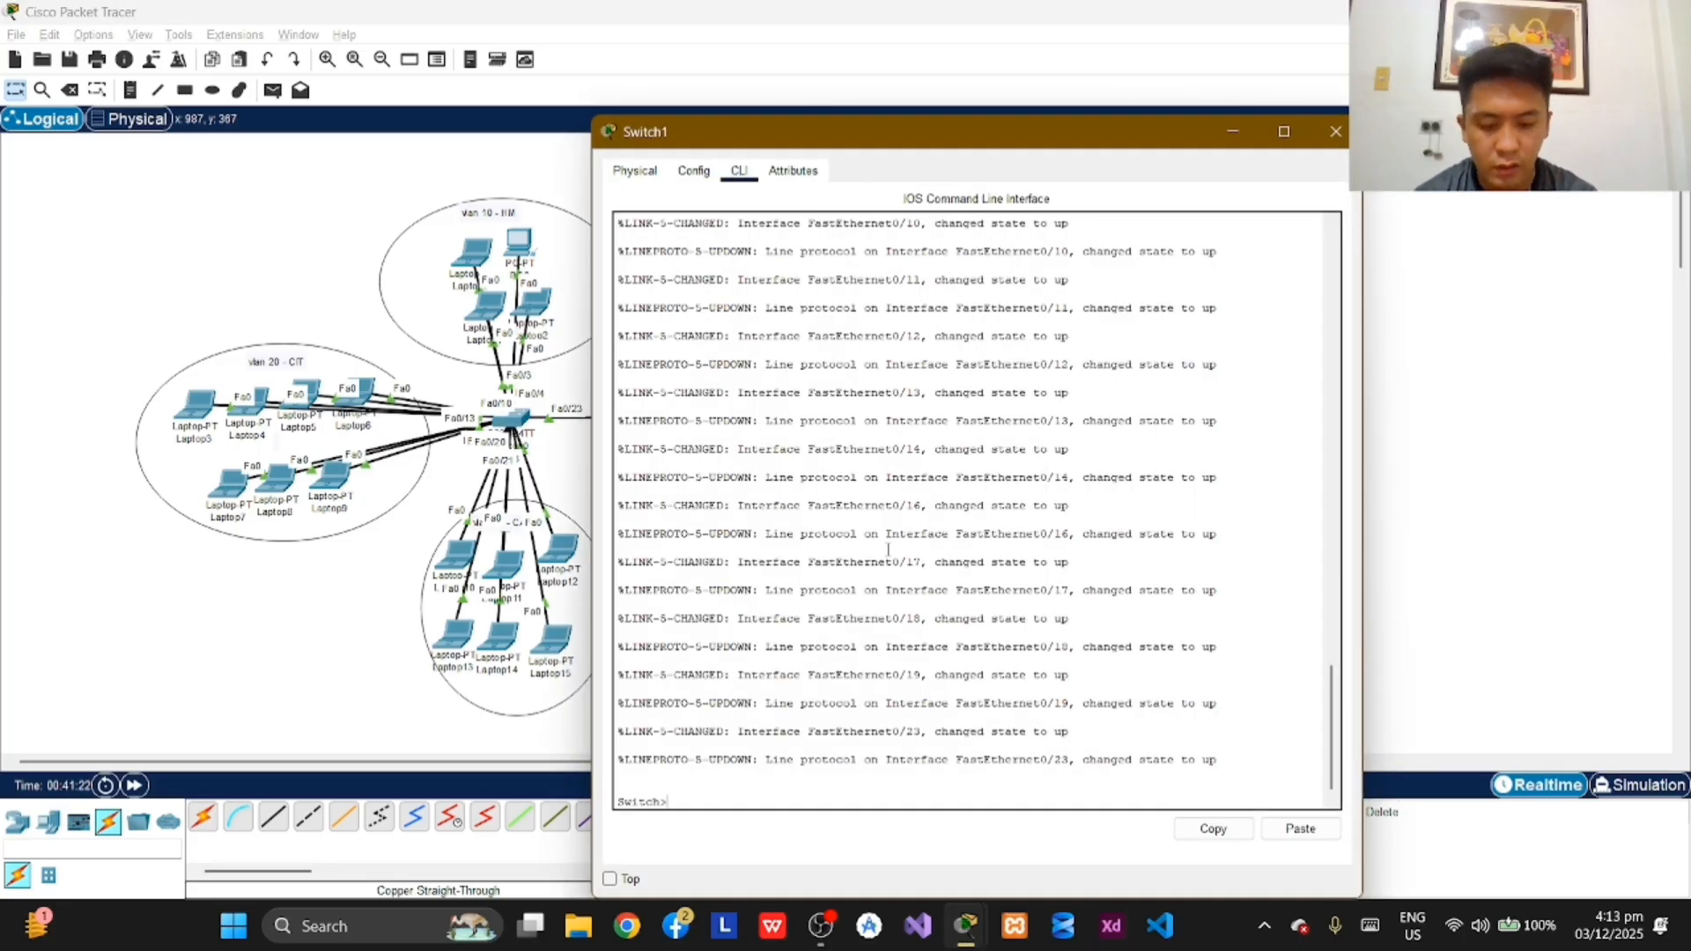
{"action": "type", "text": "enba"}
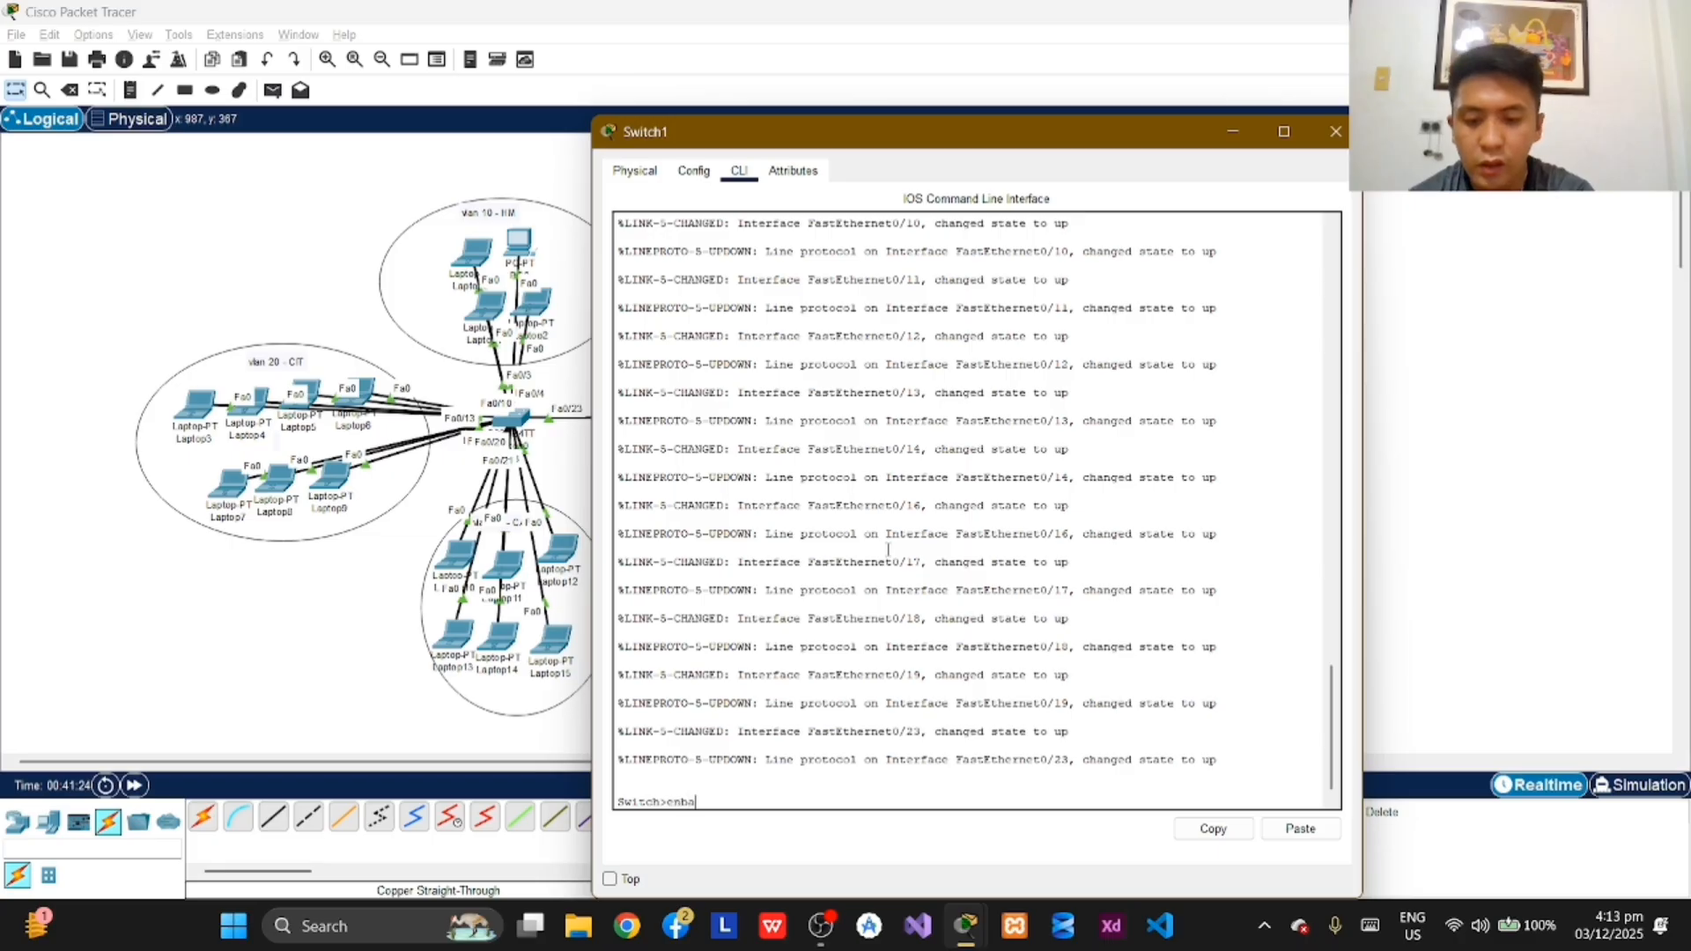
{"action": "key", "text": "BackSpace"}
{"action": "key", "text": "BackSpace"}
{"action": "type", "text": "abl"}
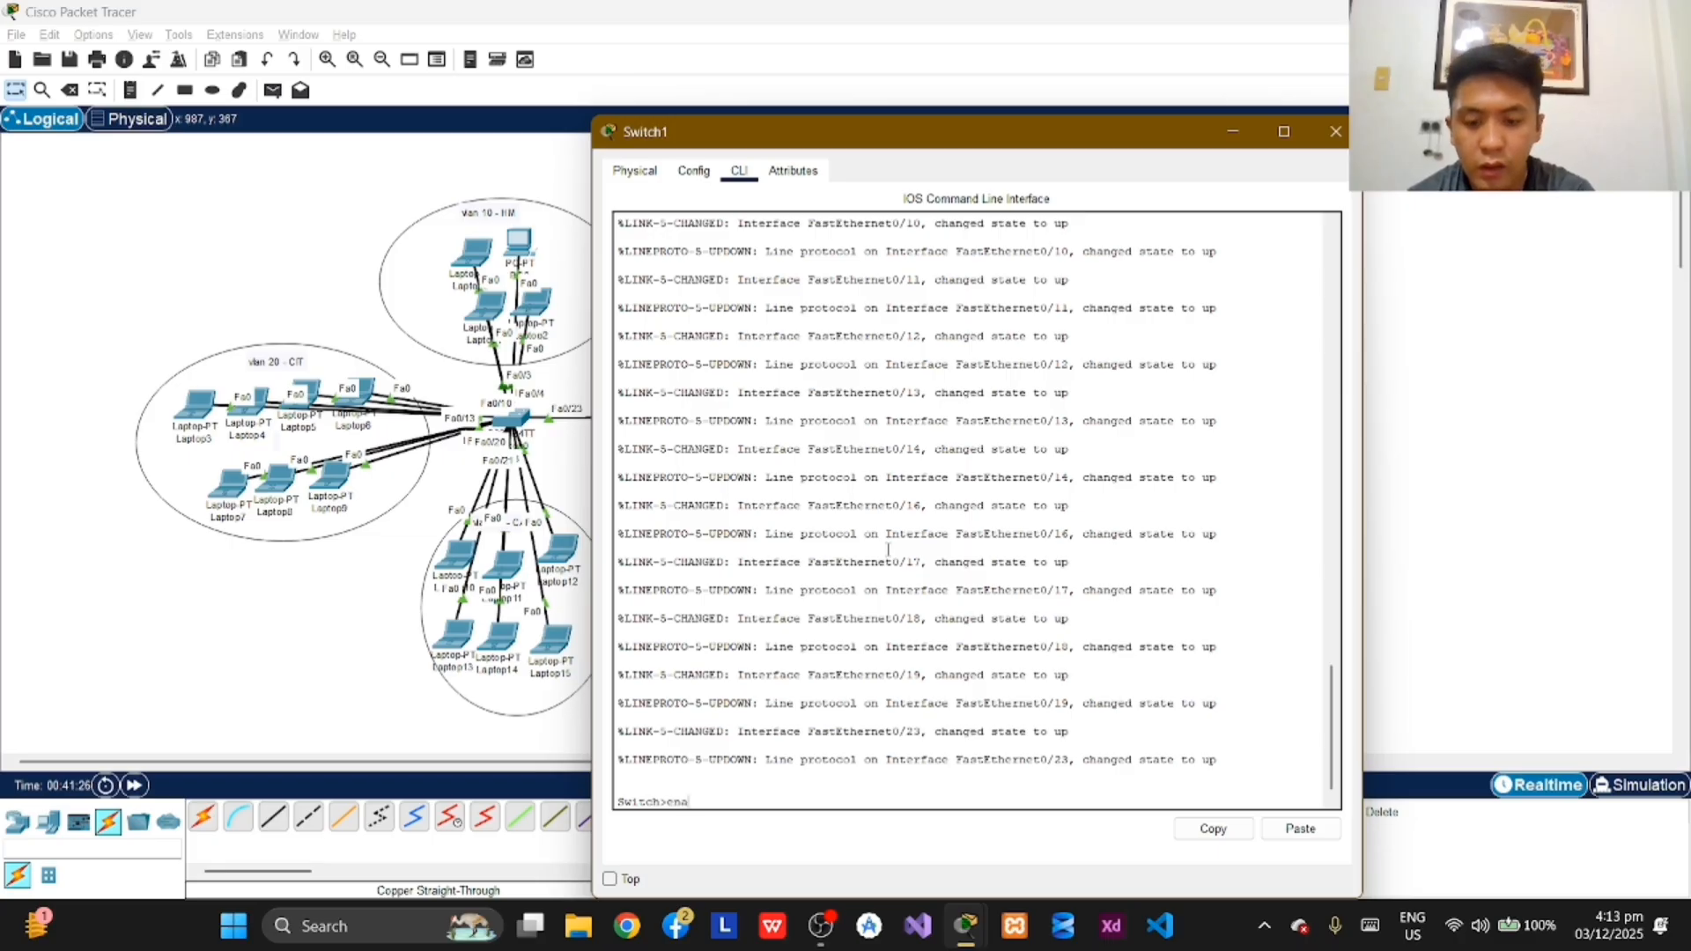
{"action": "type", "text": "e"}
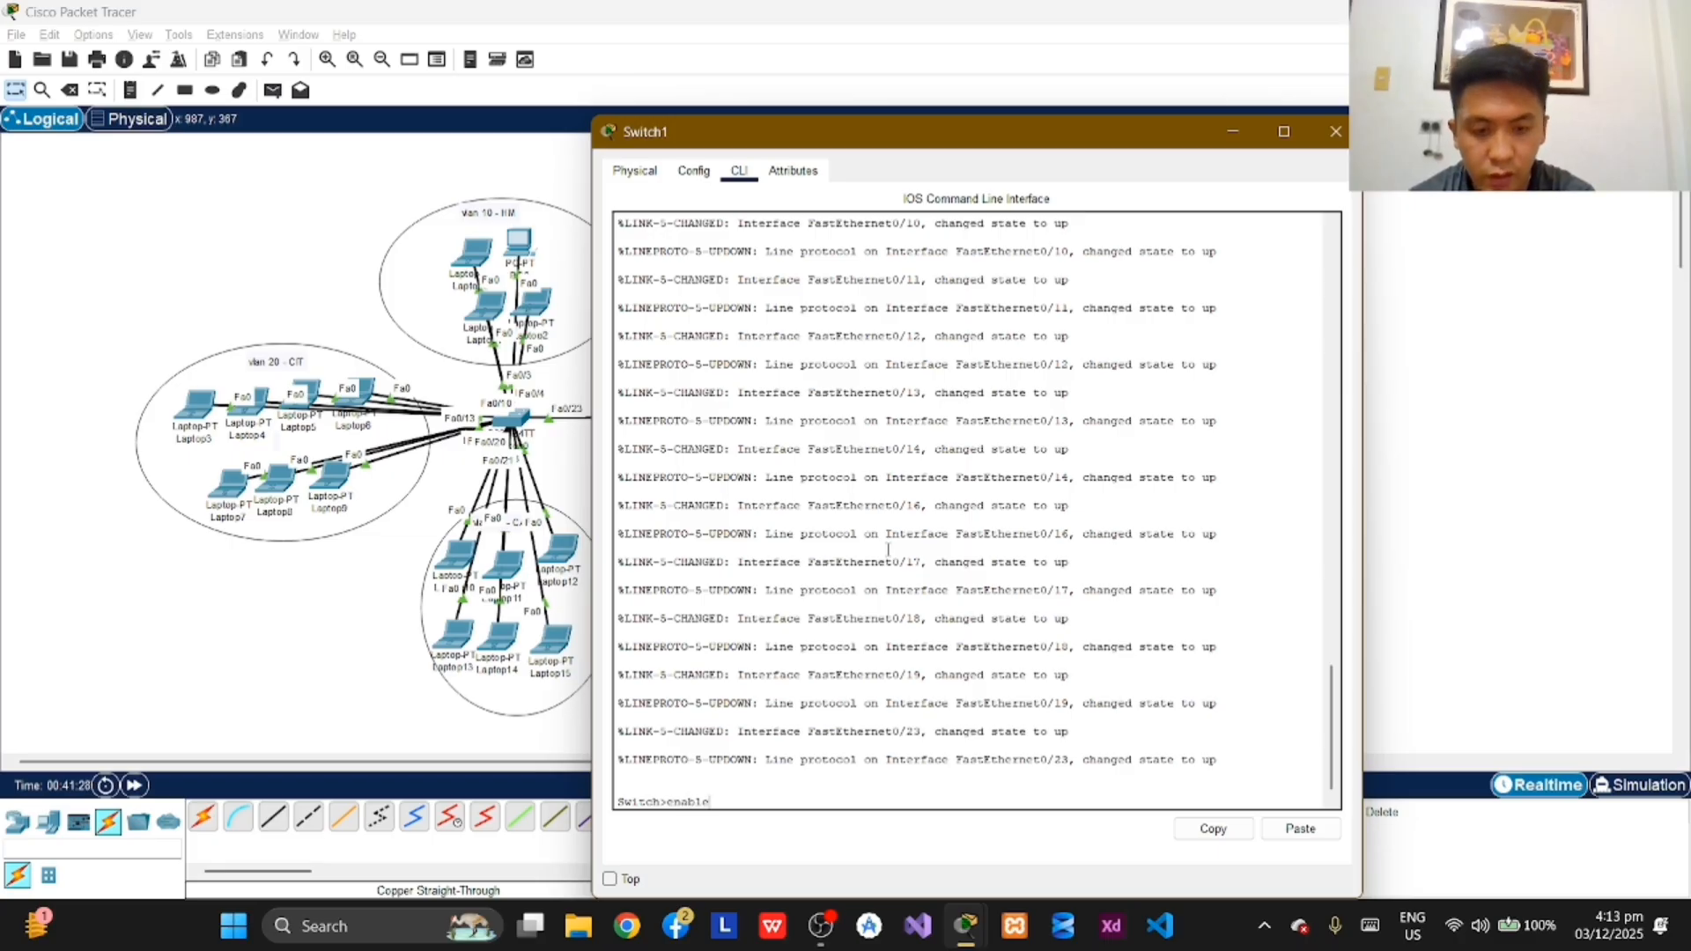
{"action": "key", "text": "Return"}
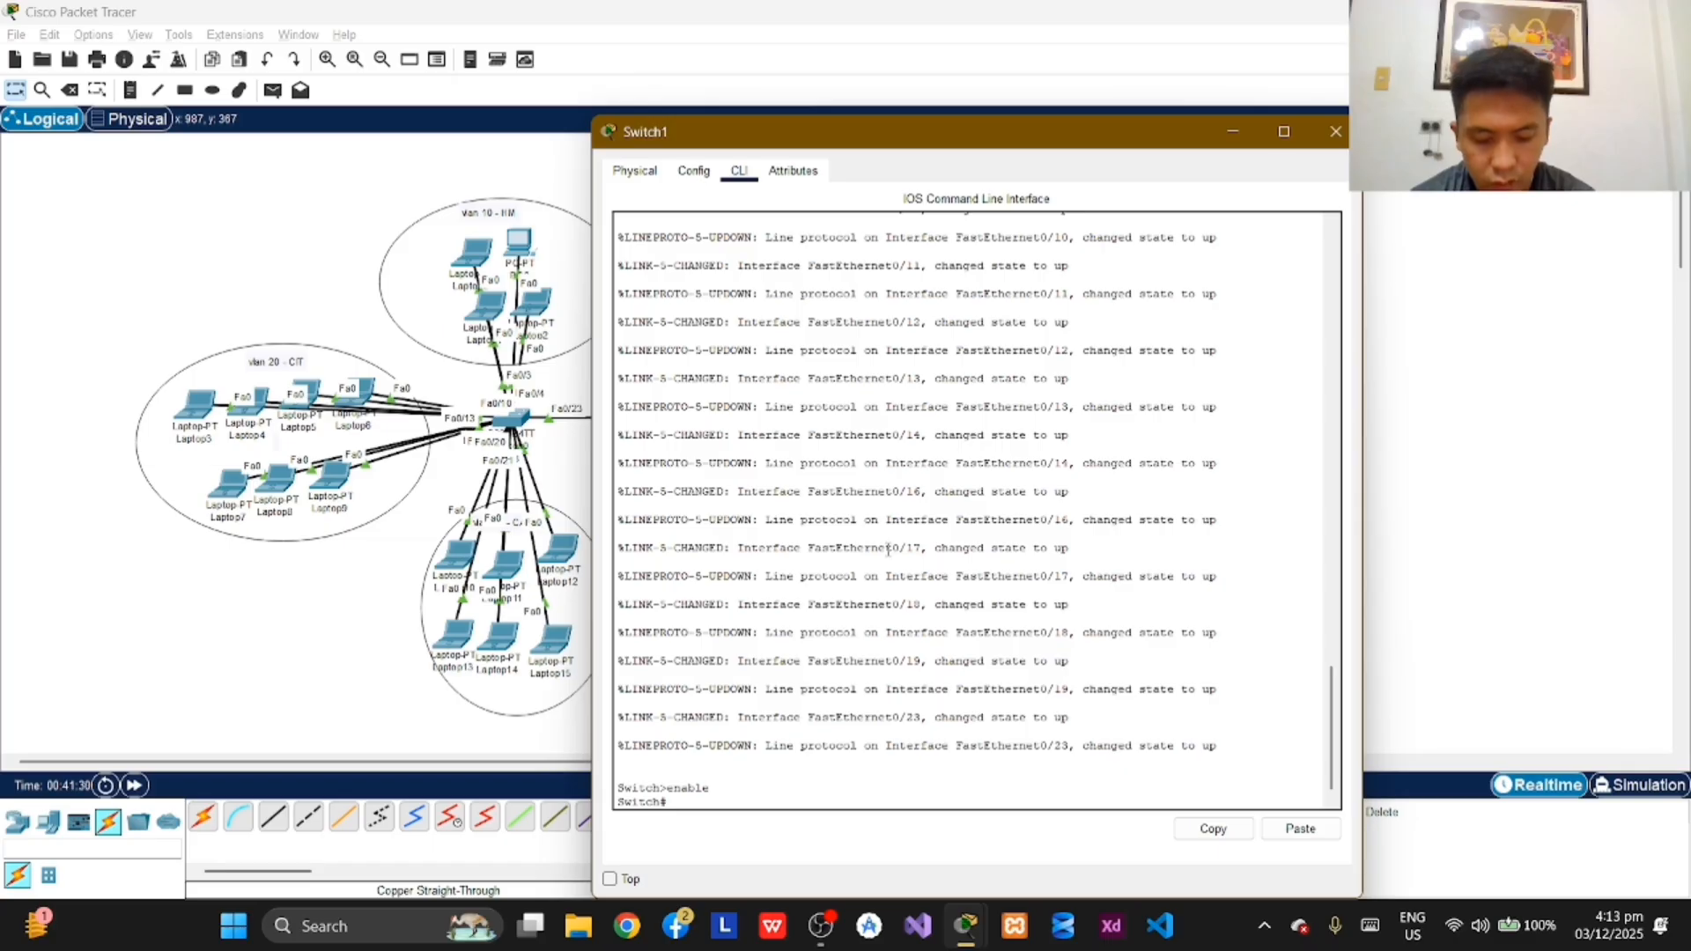
Step: Enter global configuration mode on the second switch with configure terminal
{"action": "type", "text": "conf"}
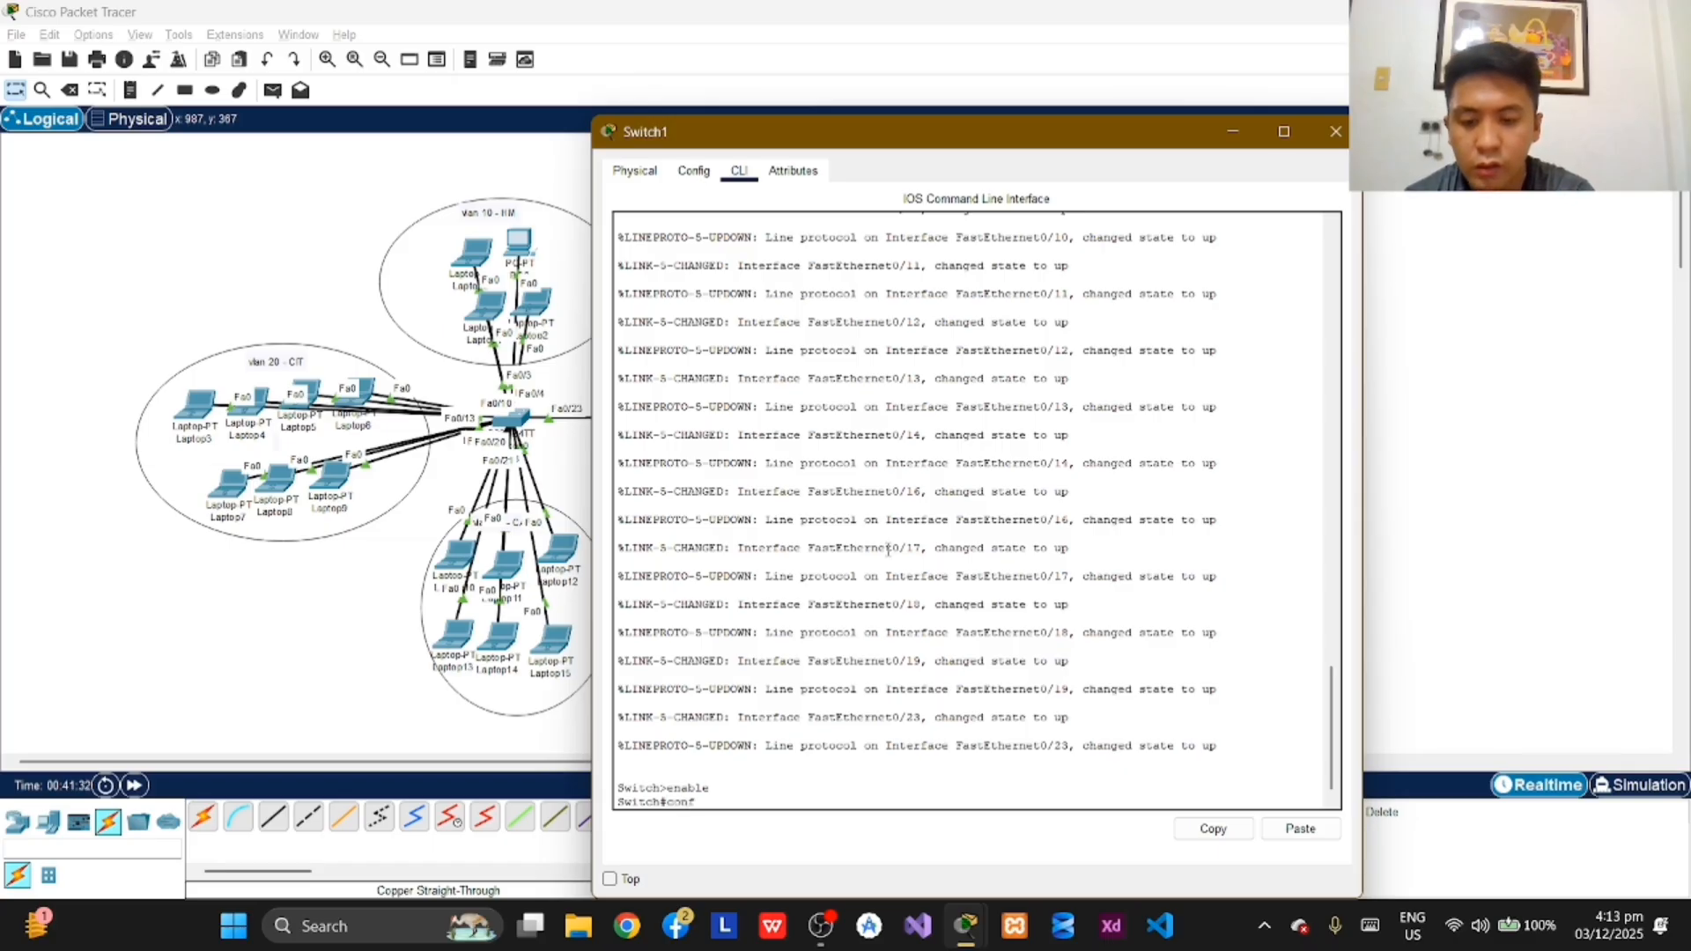
{"action": "type", "text": "igure terminal"}
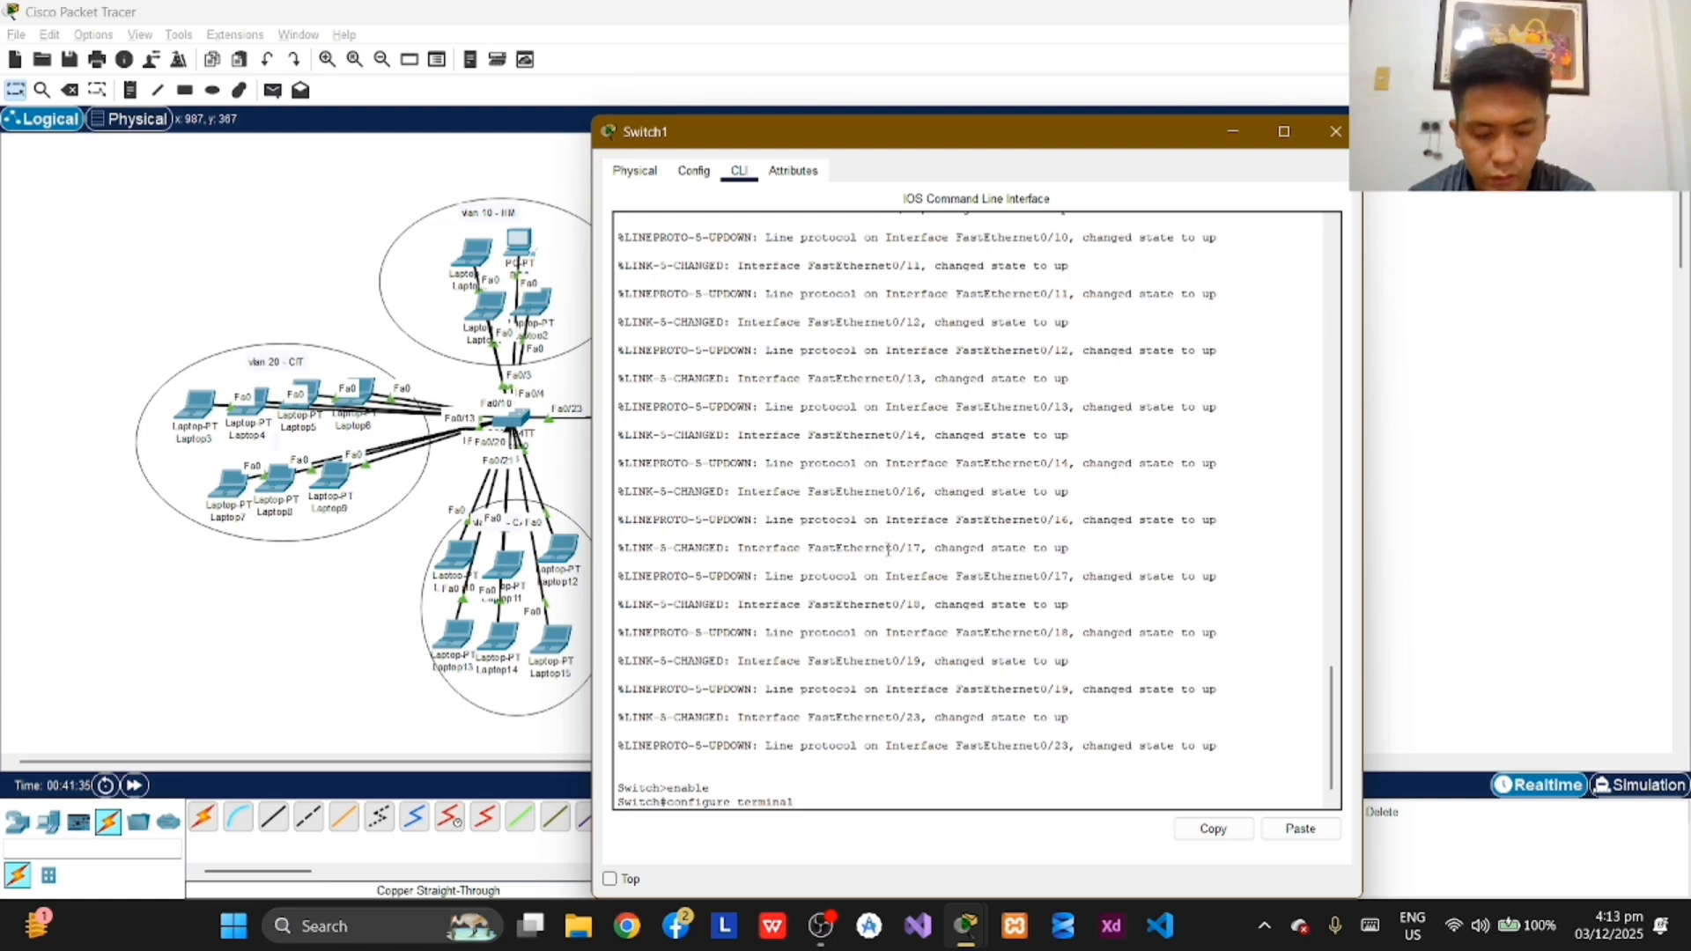
{"action": "key", "text": "Return"}
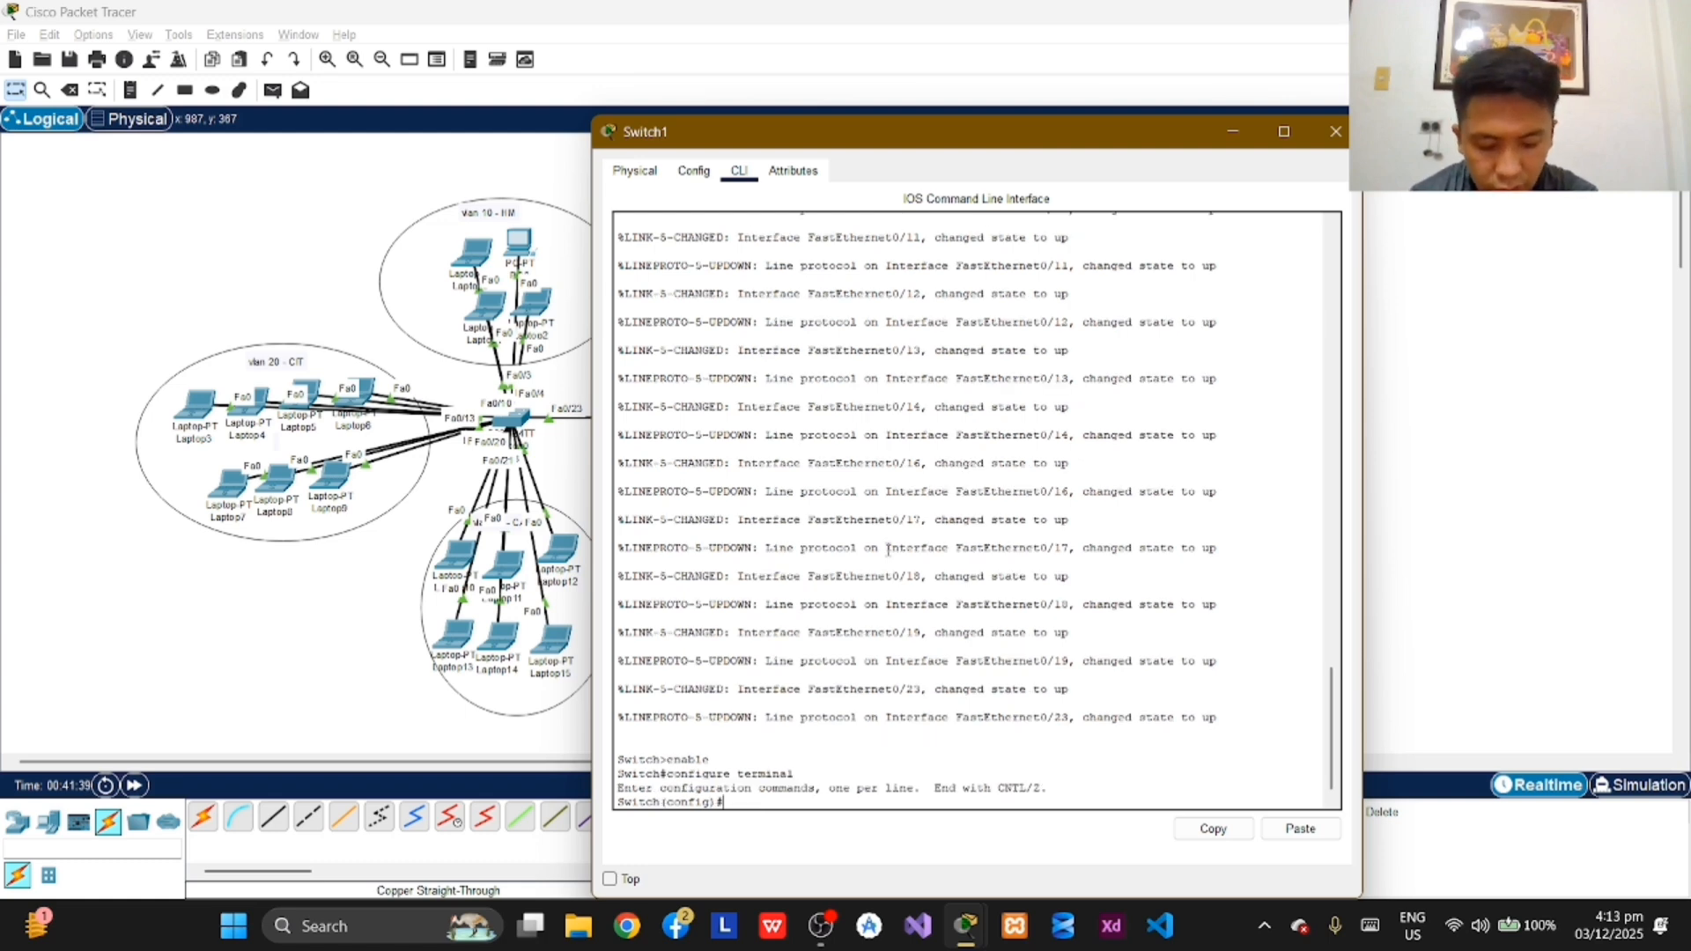
Step: Set the second switch's hostname to Switch2_B2
{"action": "type", "text": "hostname"}
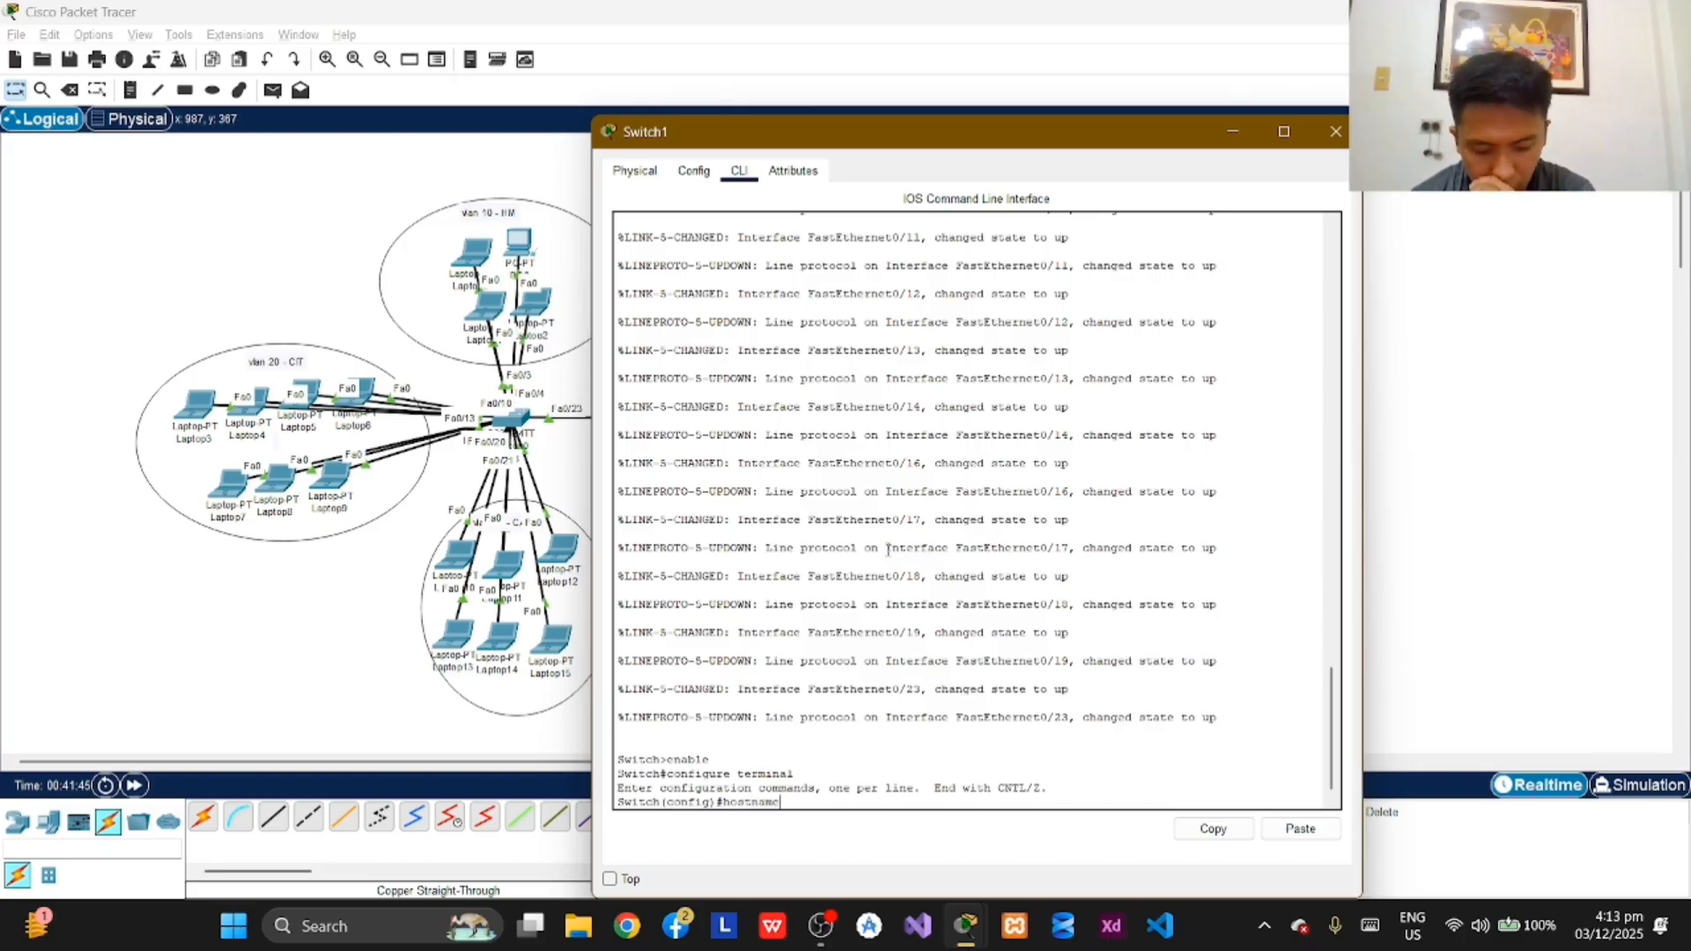
{"action": "type", "text": " Sw"}
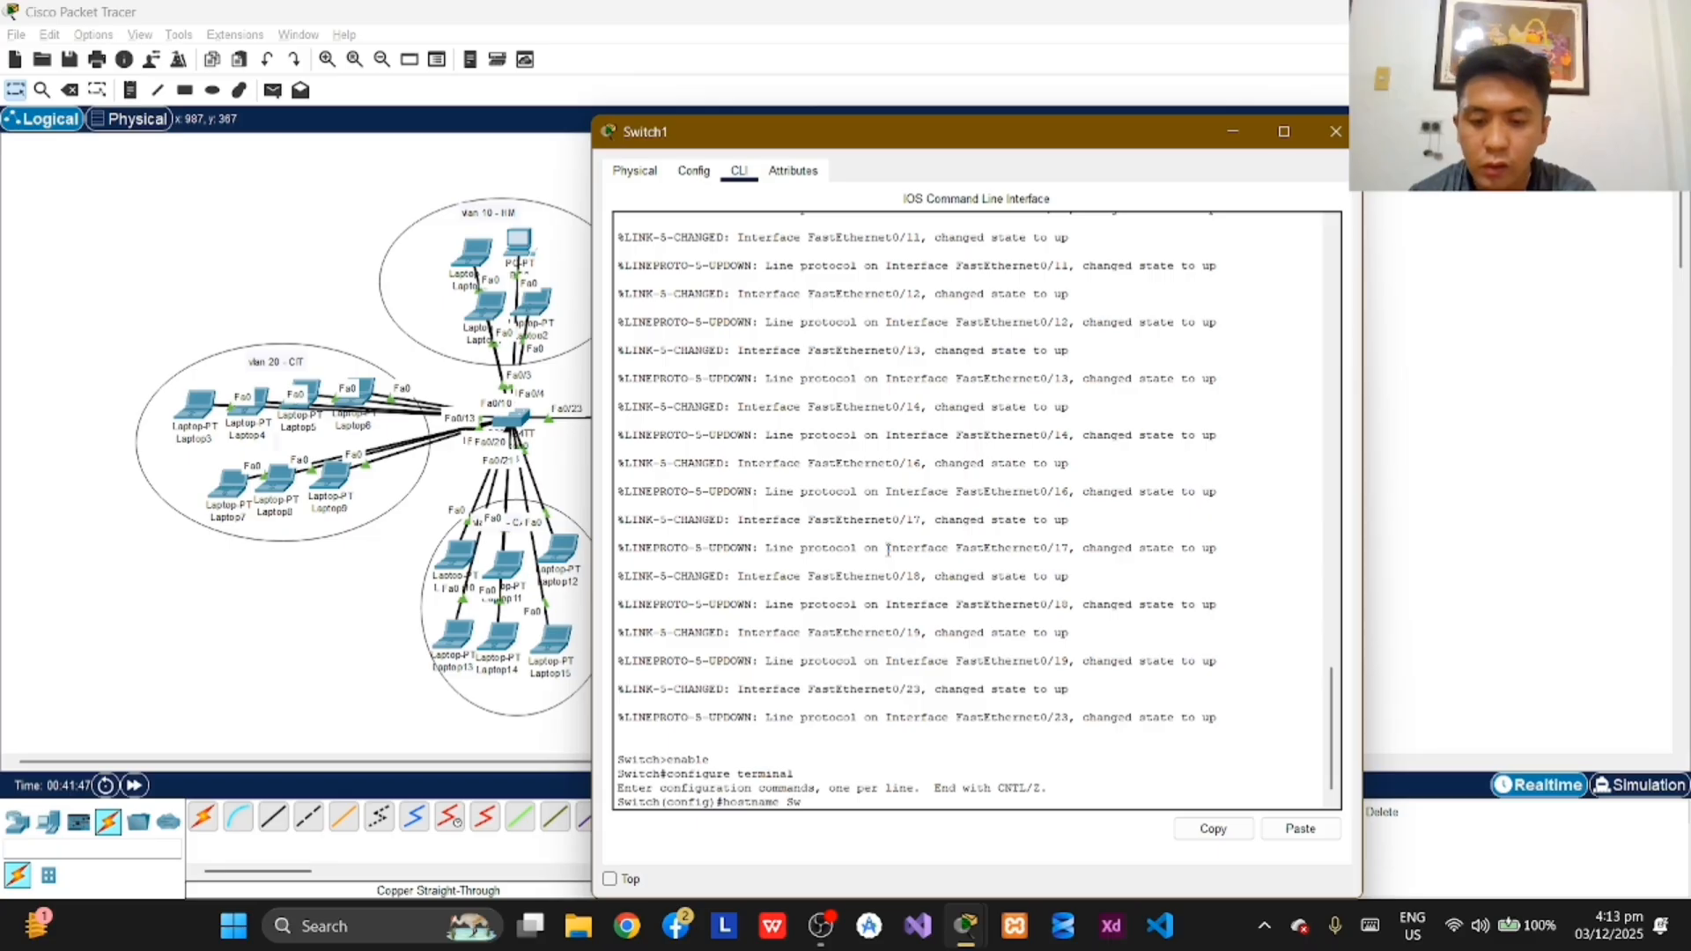
{"action": "type", "text": "itch"}
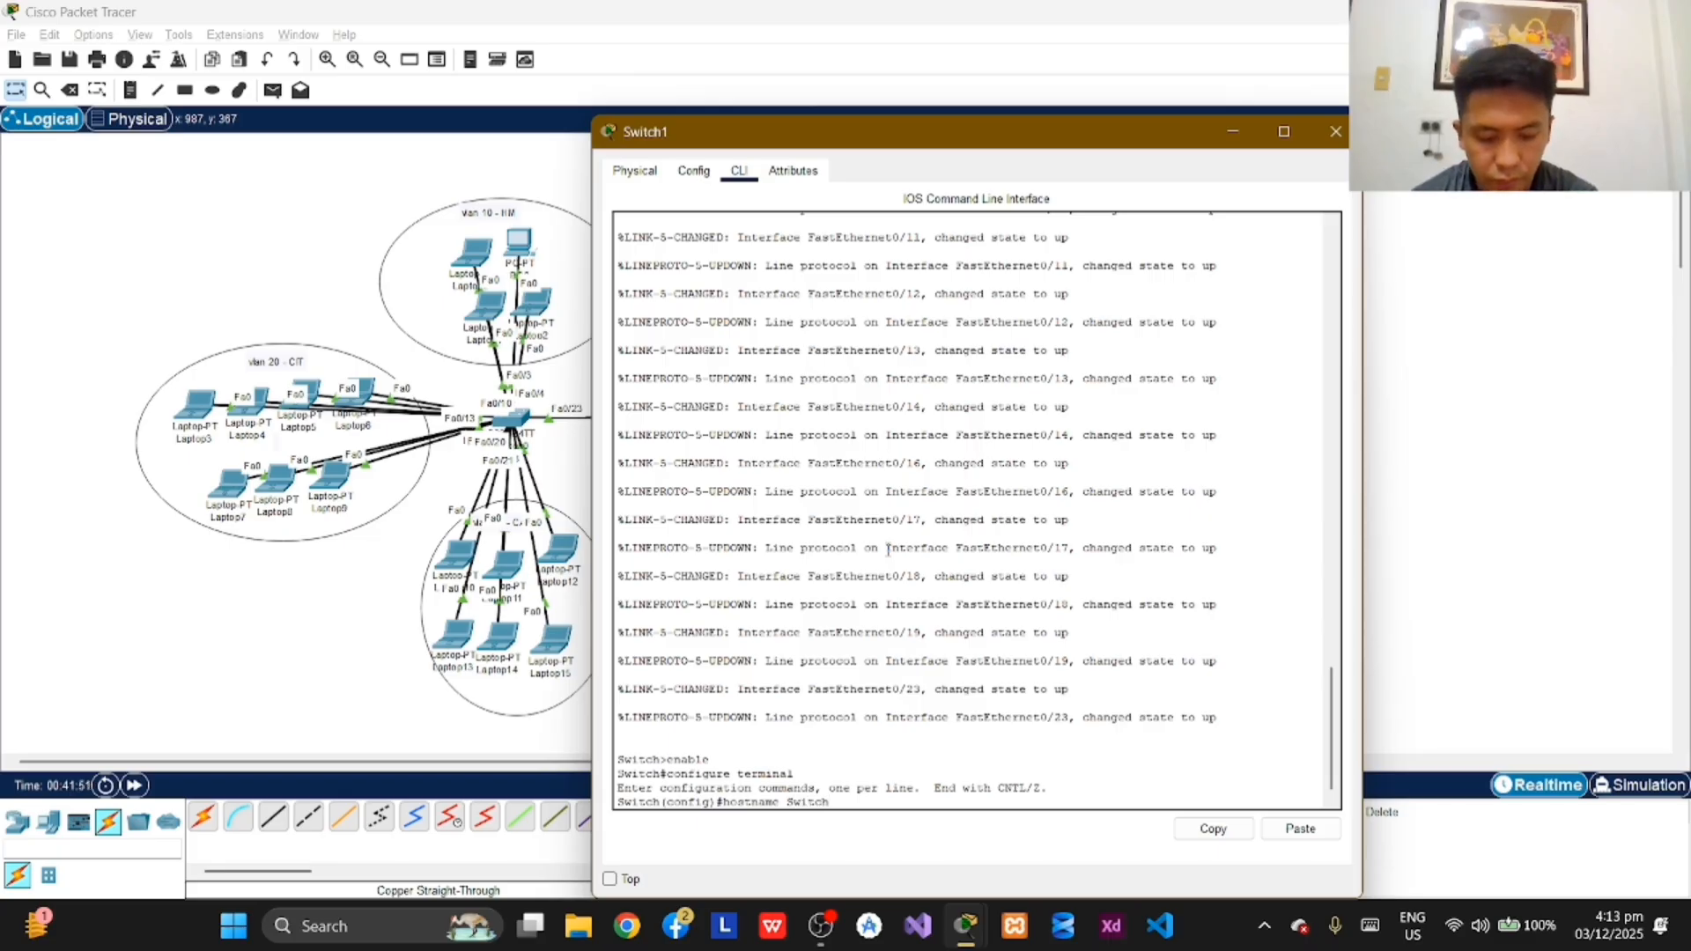
{"action": "type", "text": "2_B2"}
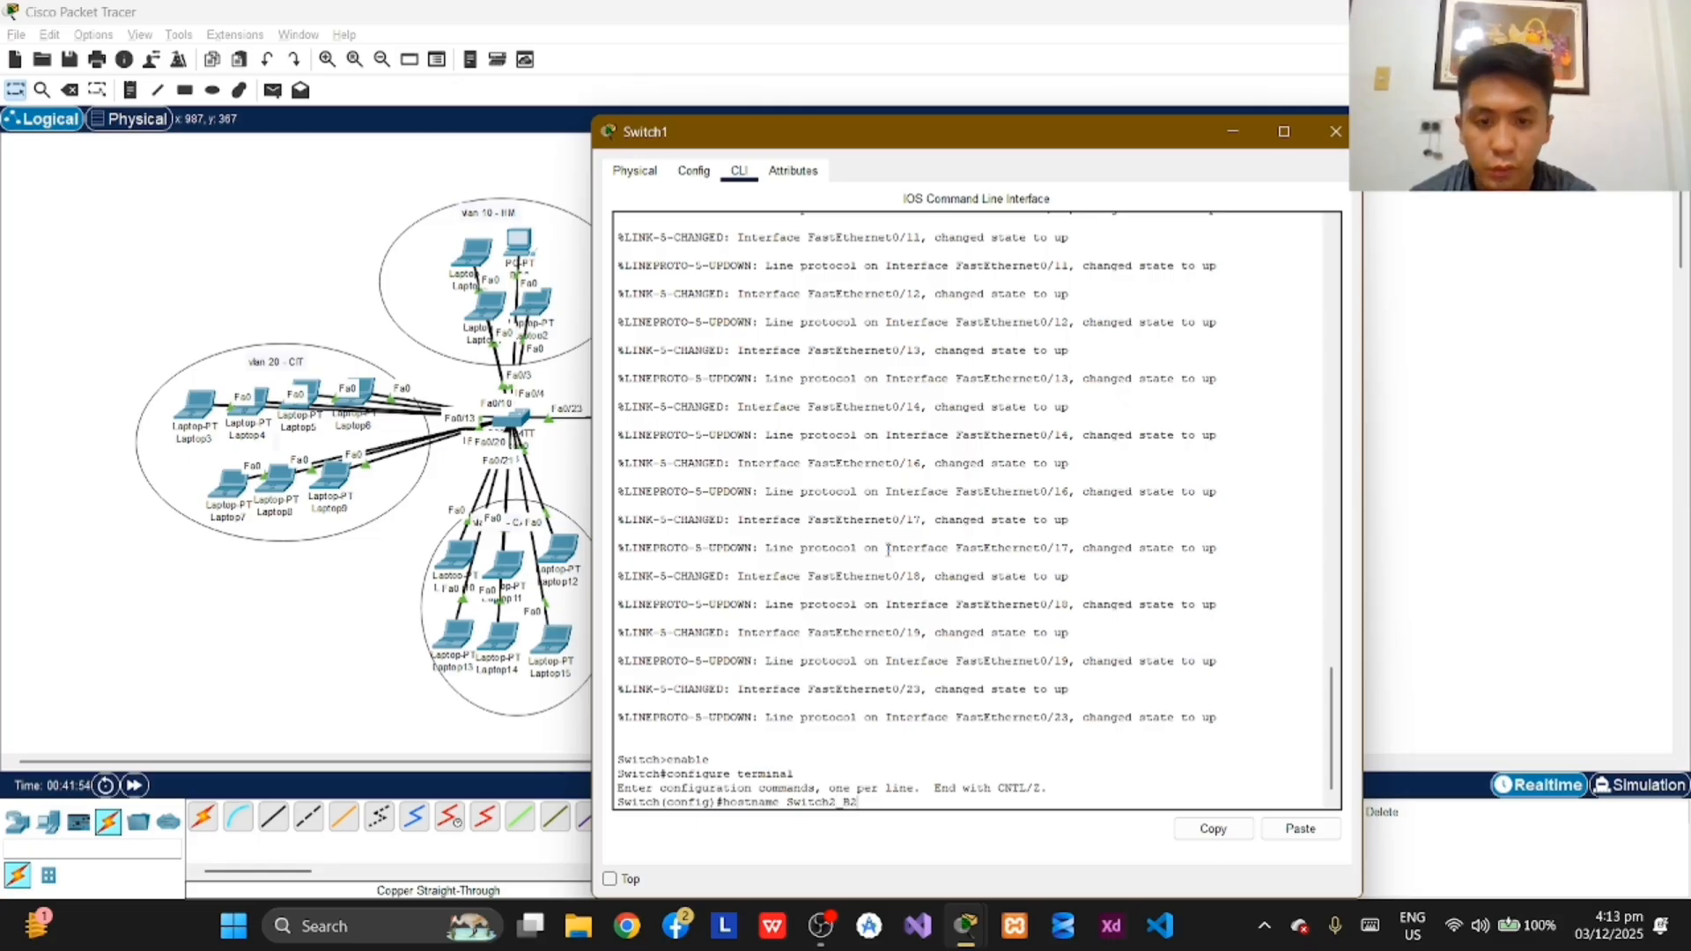
{"action": "type", "text": "_B2"}
{"action": "key", "text": "Return"}
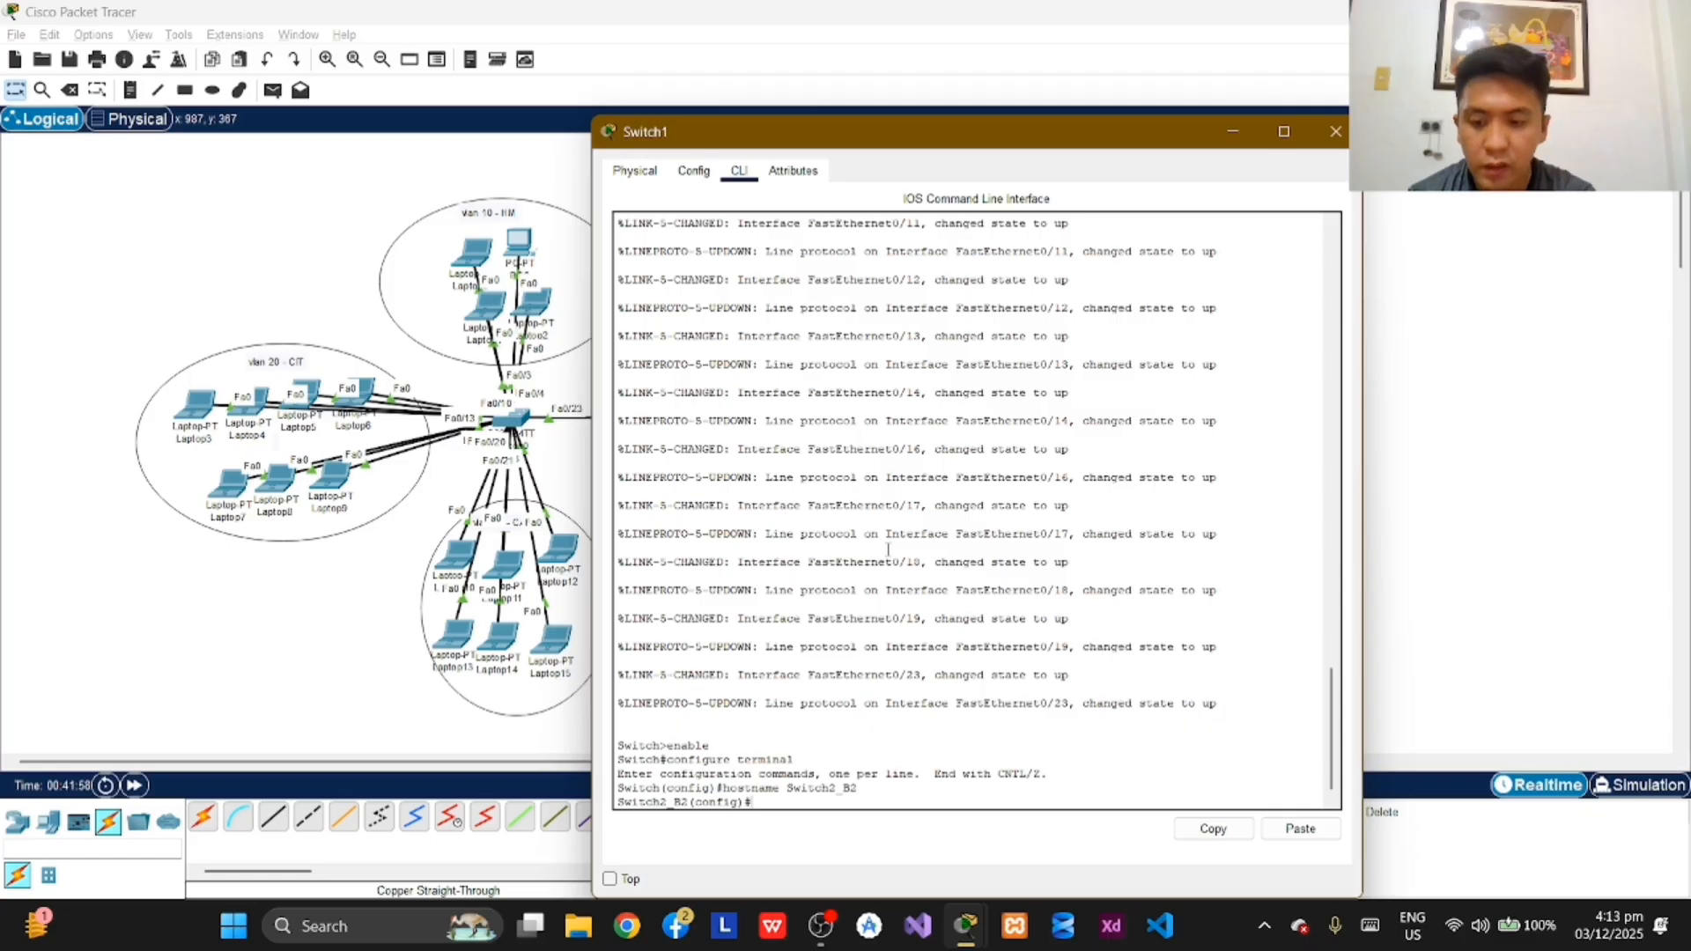
Step: Set the enable secret password for privileged access on Switch2_B2
{"action": "type", "text": "enable"}
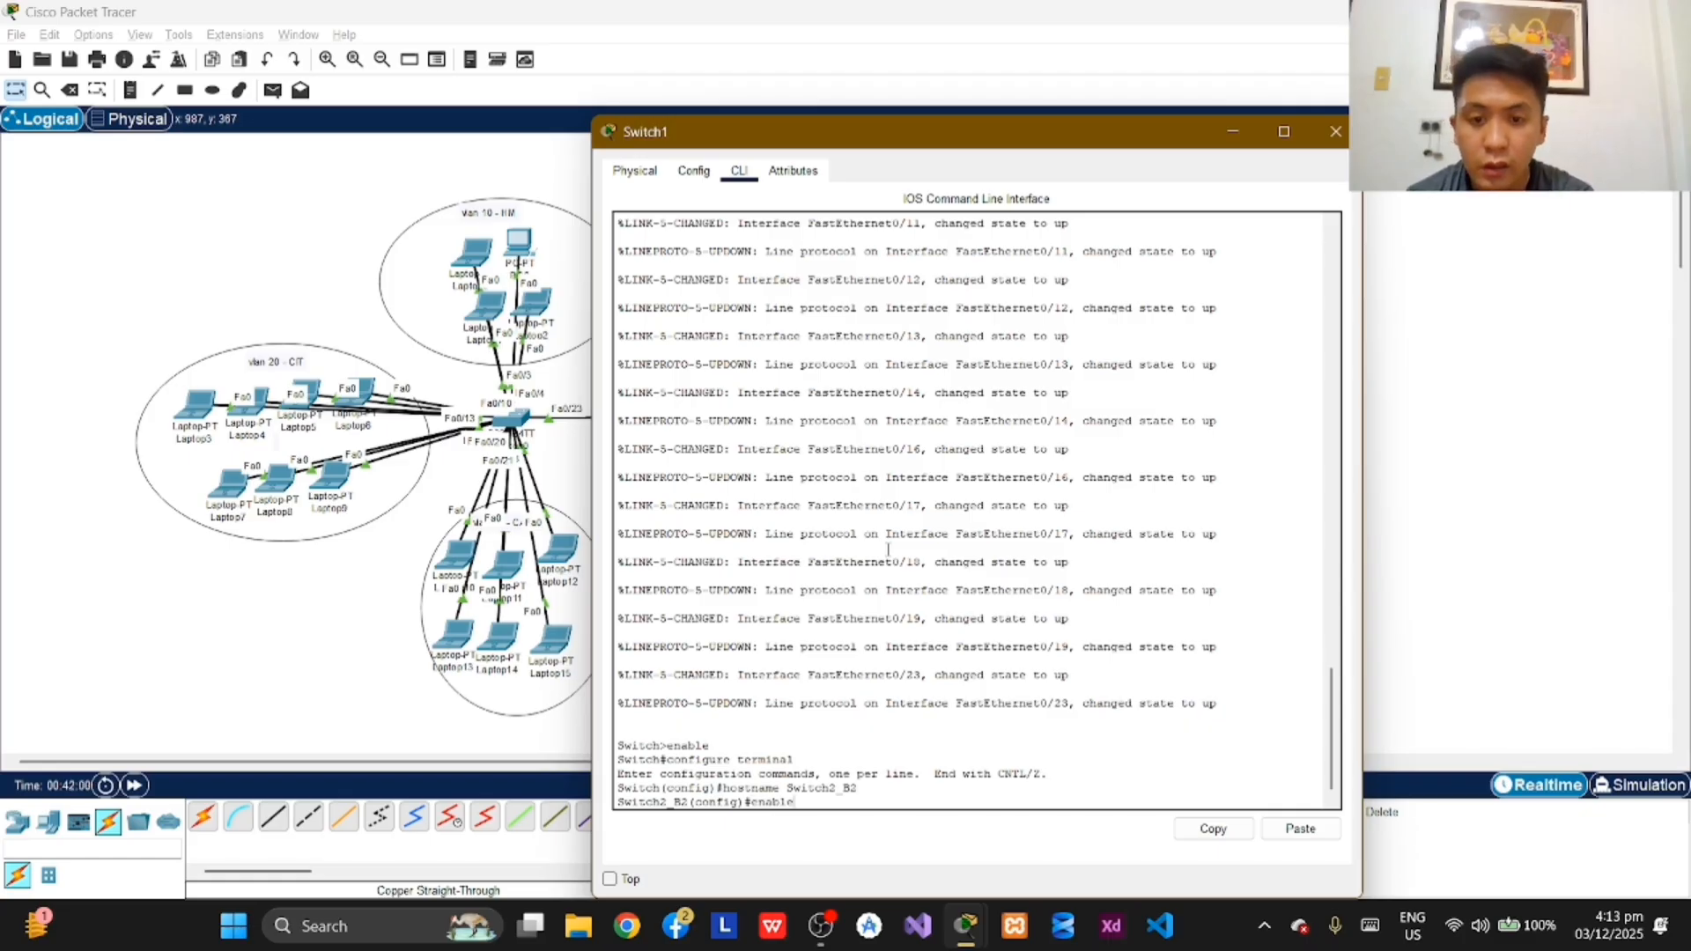
{"action": "type", "text": " sec"}
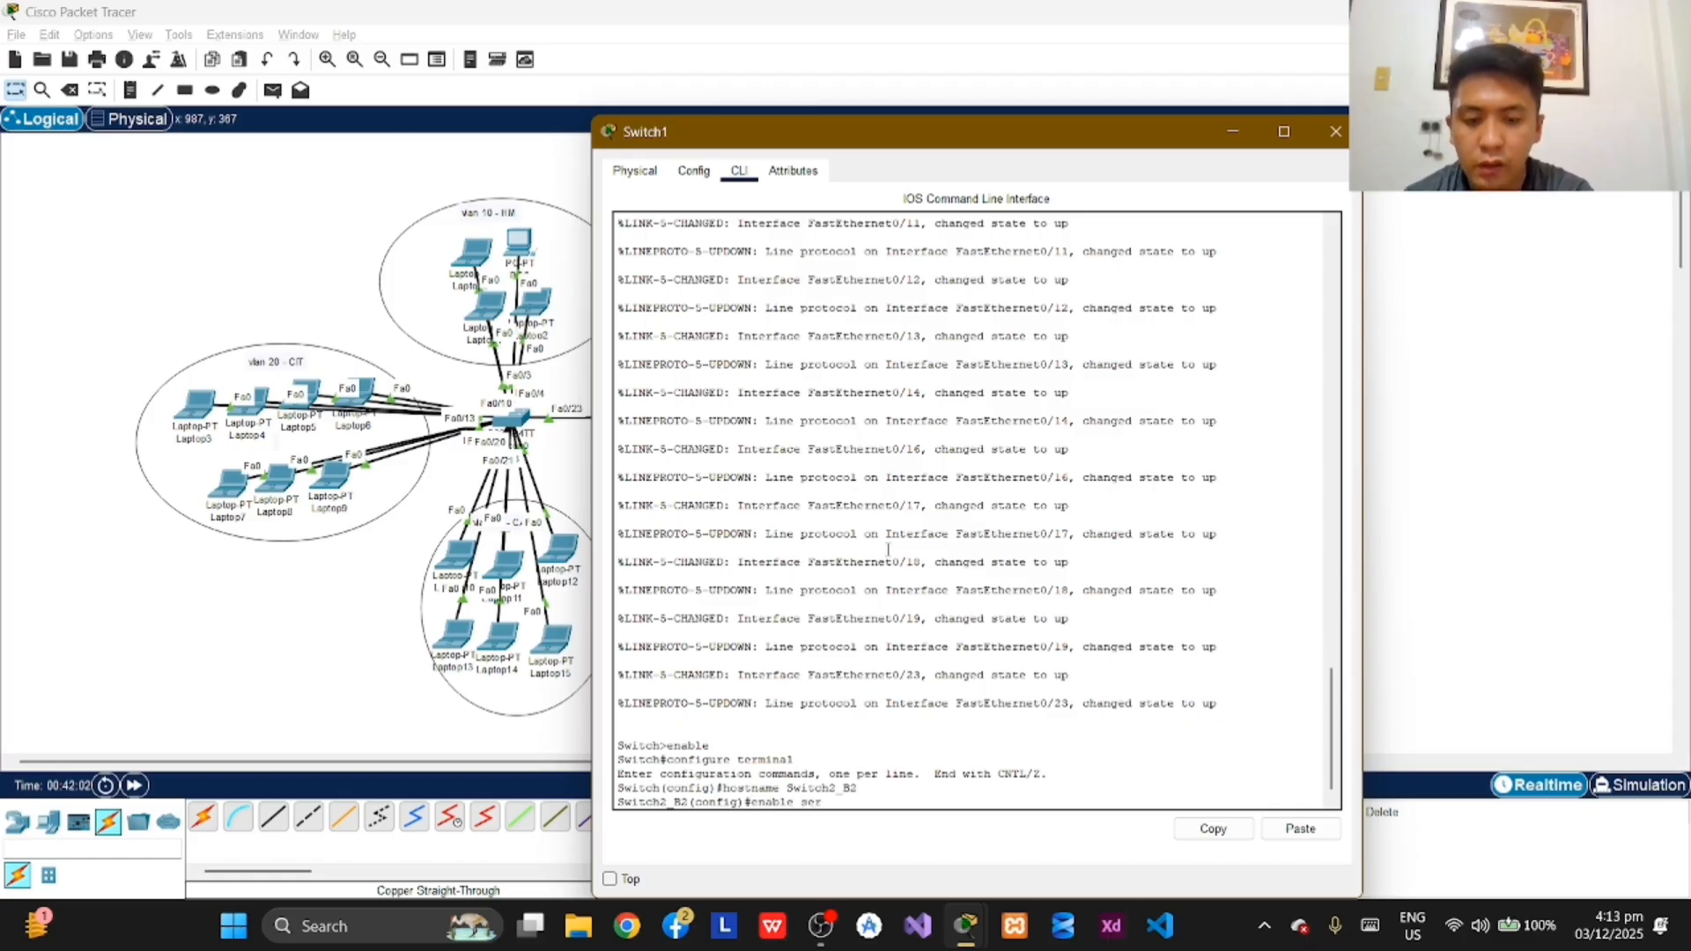
{"action": "type", "text": "ret"}
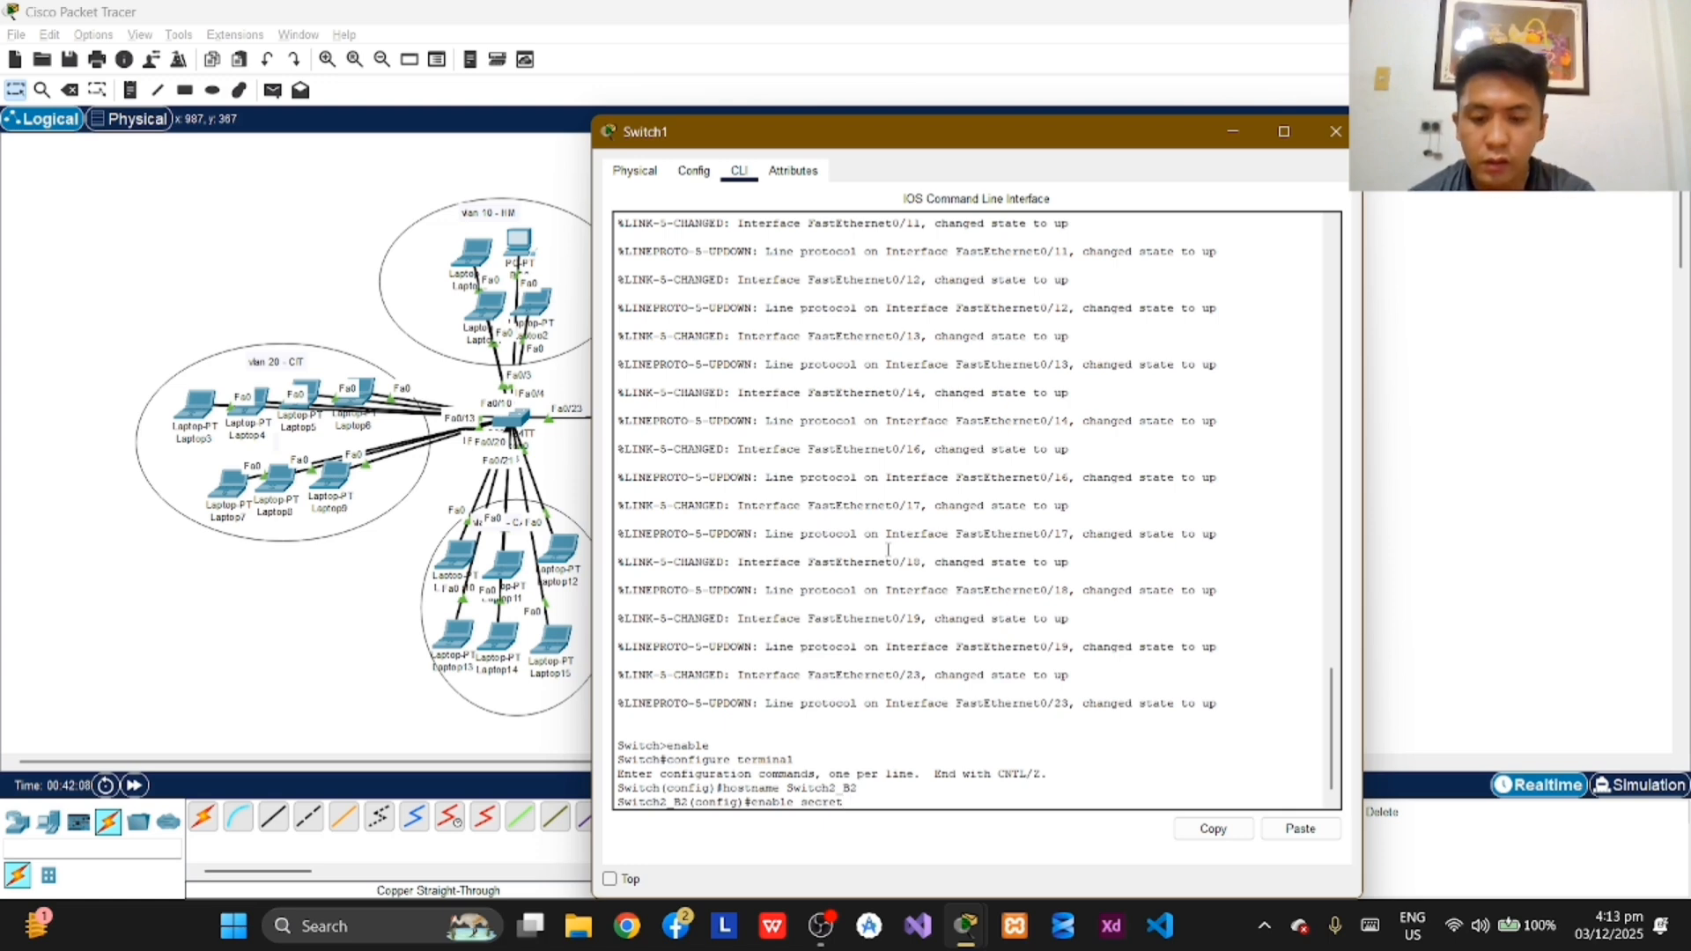
{"action": "type", "text": "Net"}
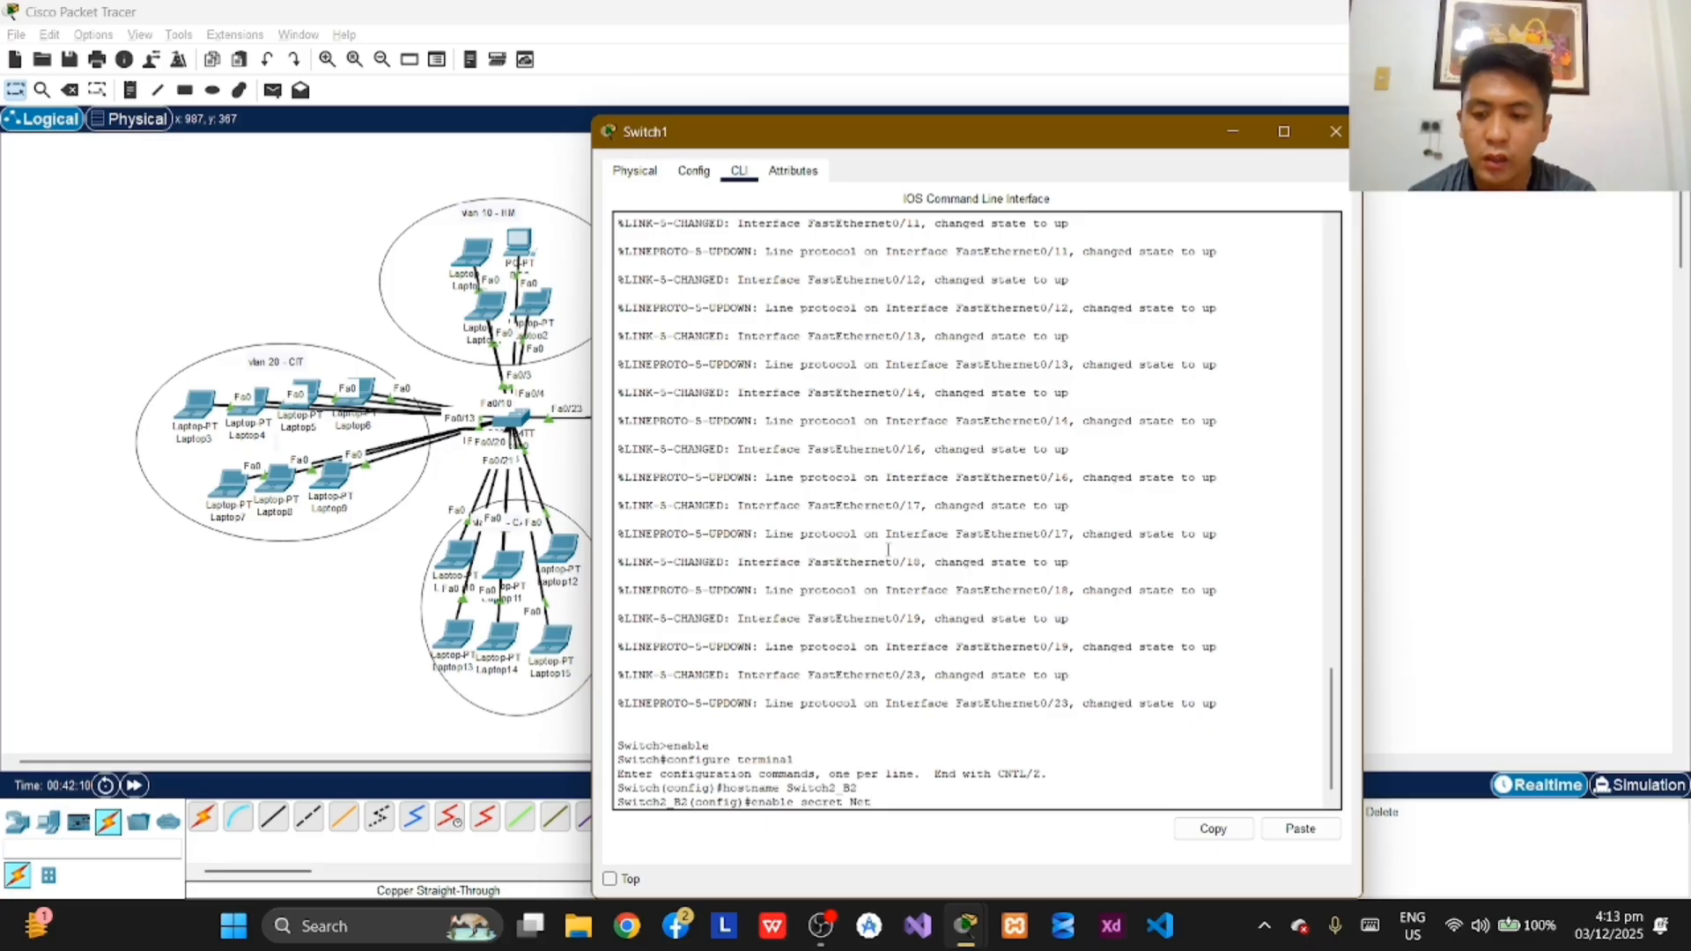
{"action": "type", "text": "@2025!"}
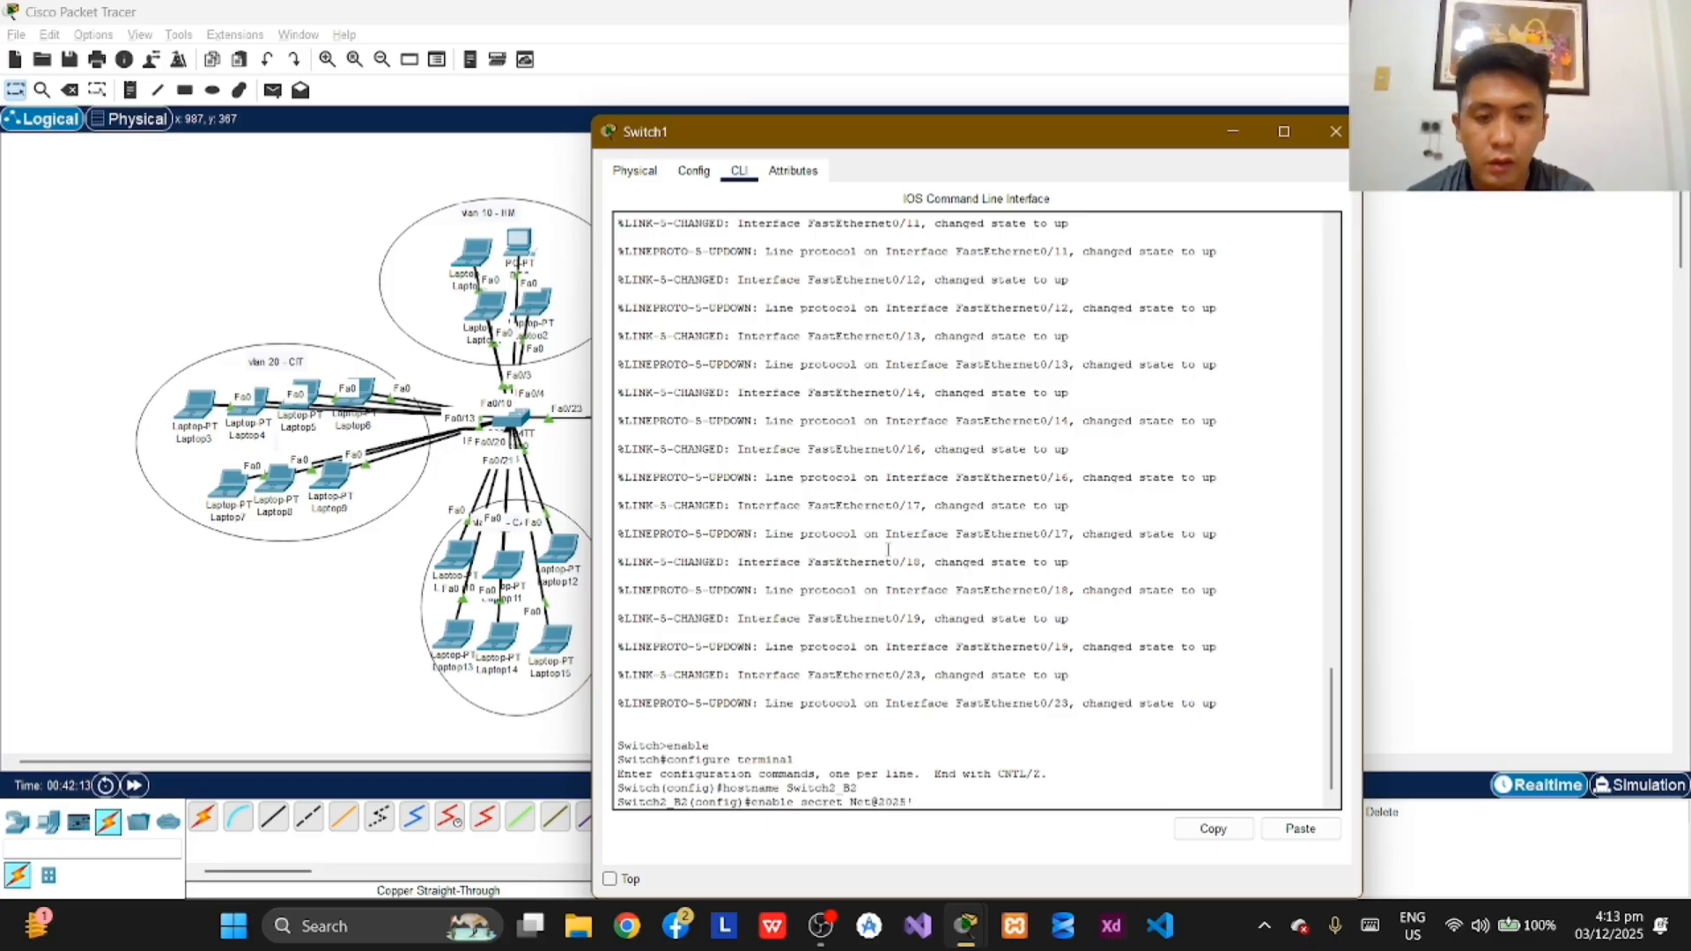
{"action": "key", "text": "Return"}
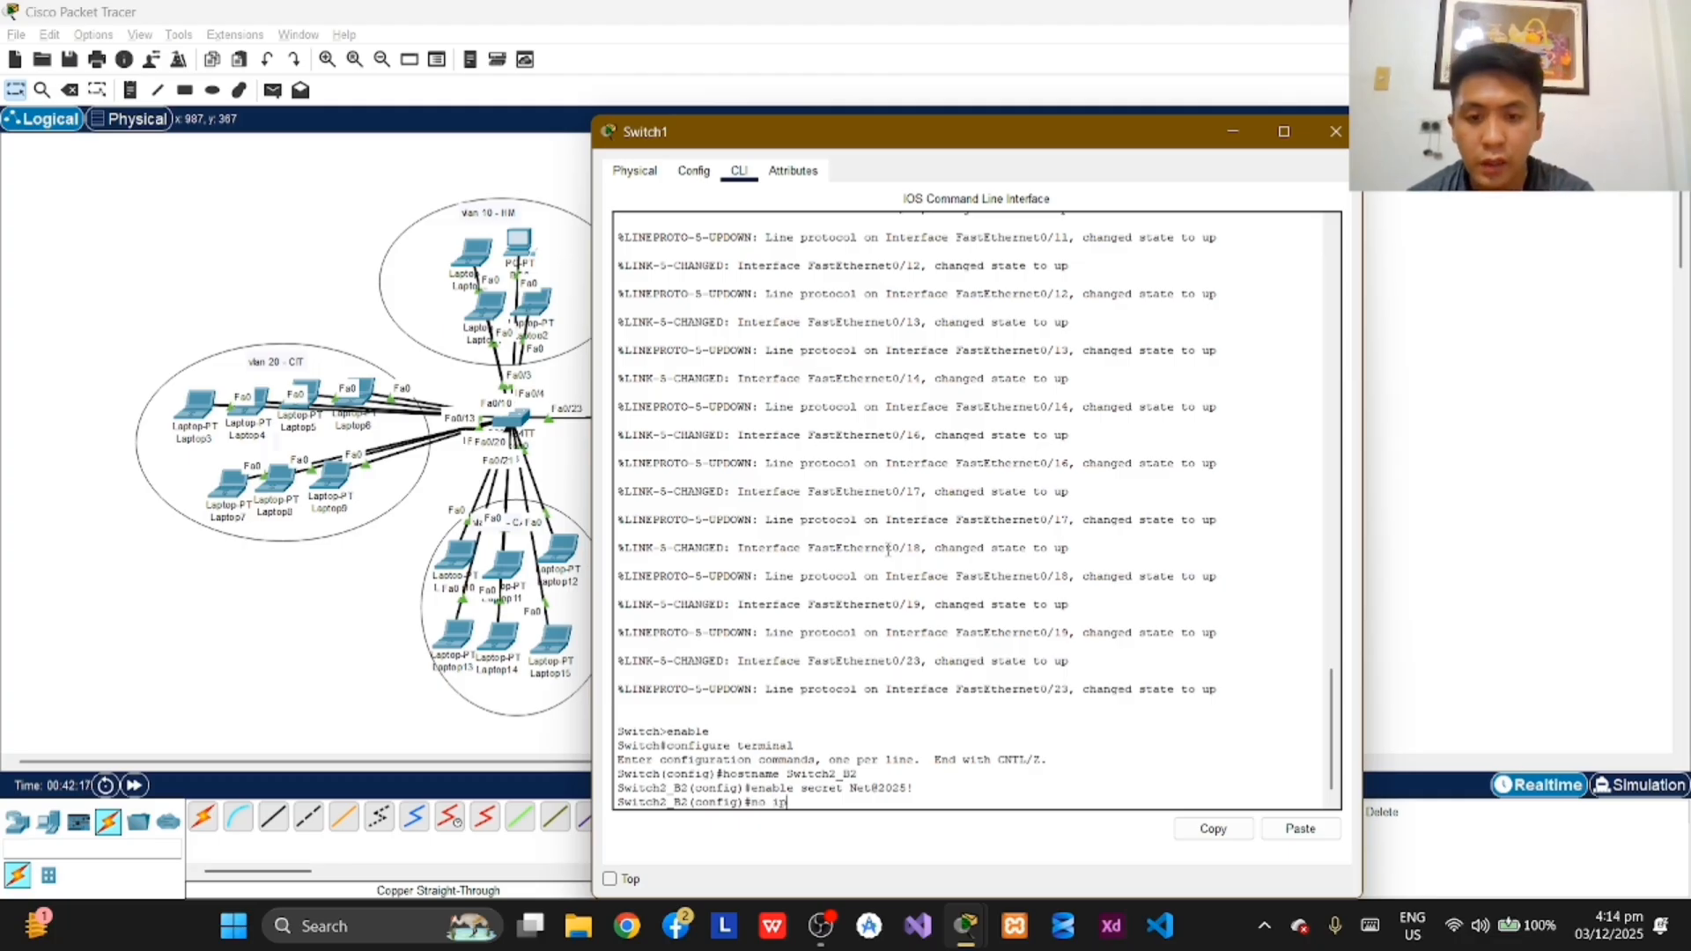
Step: Disable DNS lookup on Switch2_B2 with the command no ip domain-lookup
{"action": "type", "text": "no ip "}
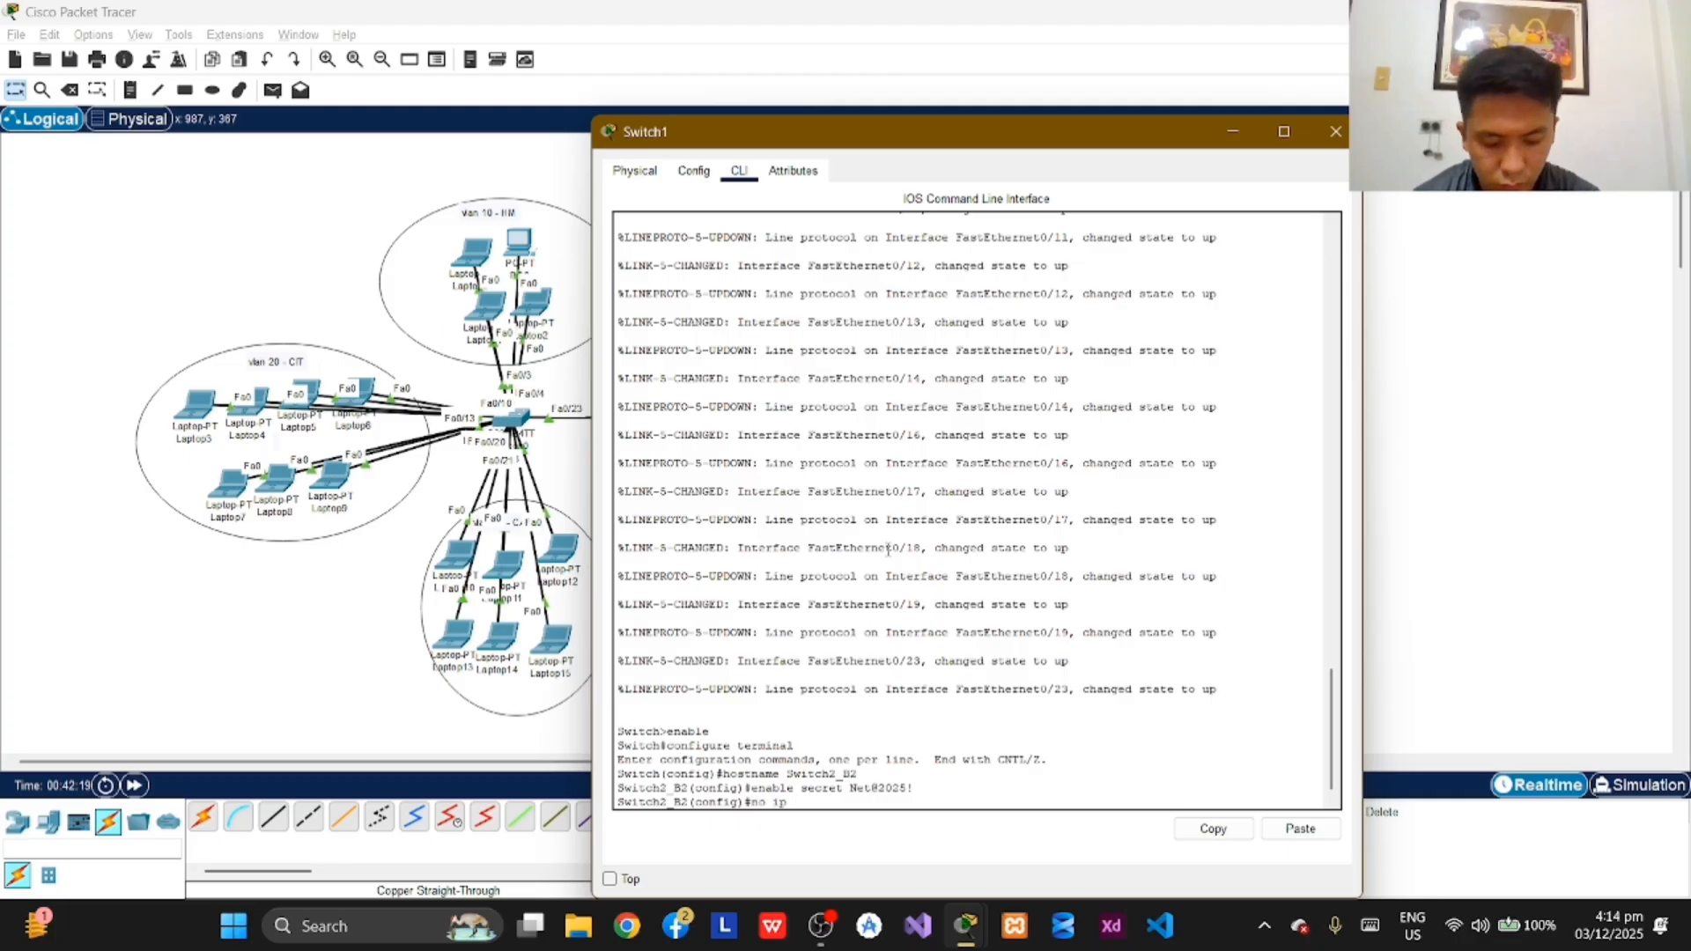
{"action": "type", "text": "dom"}
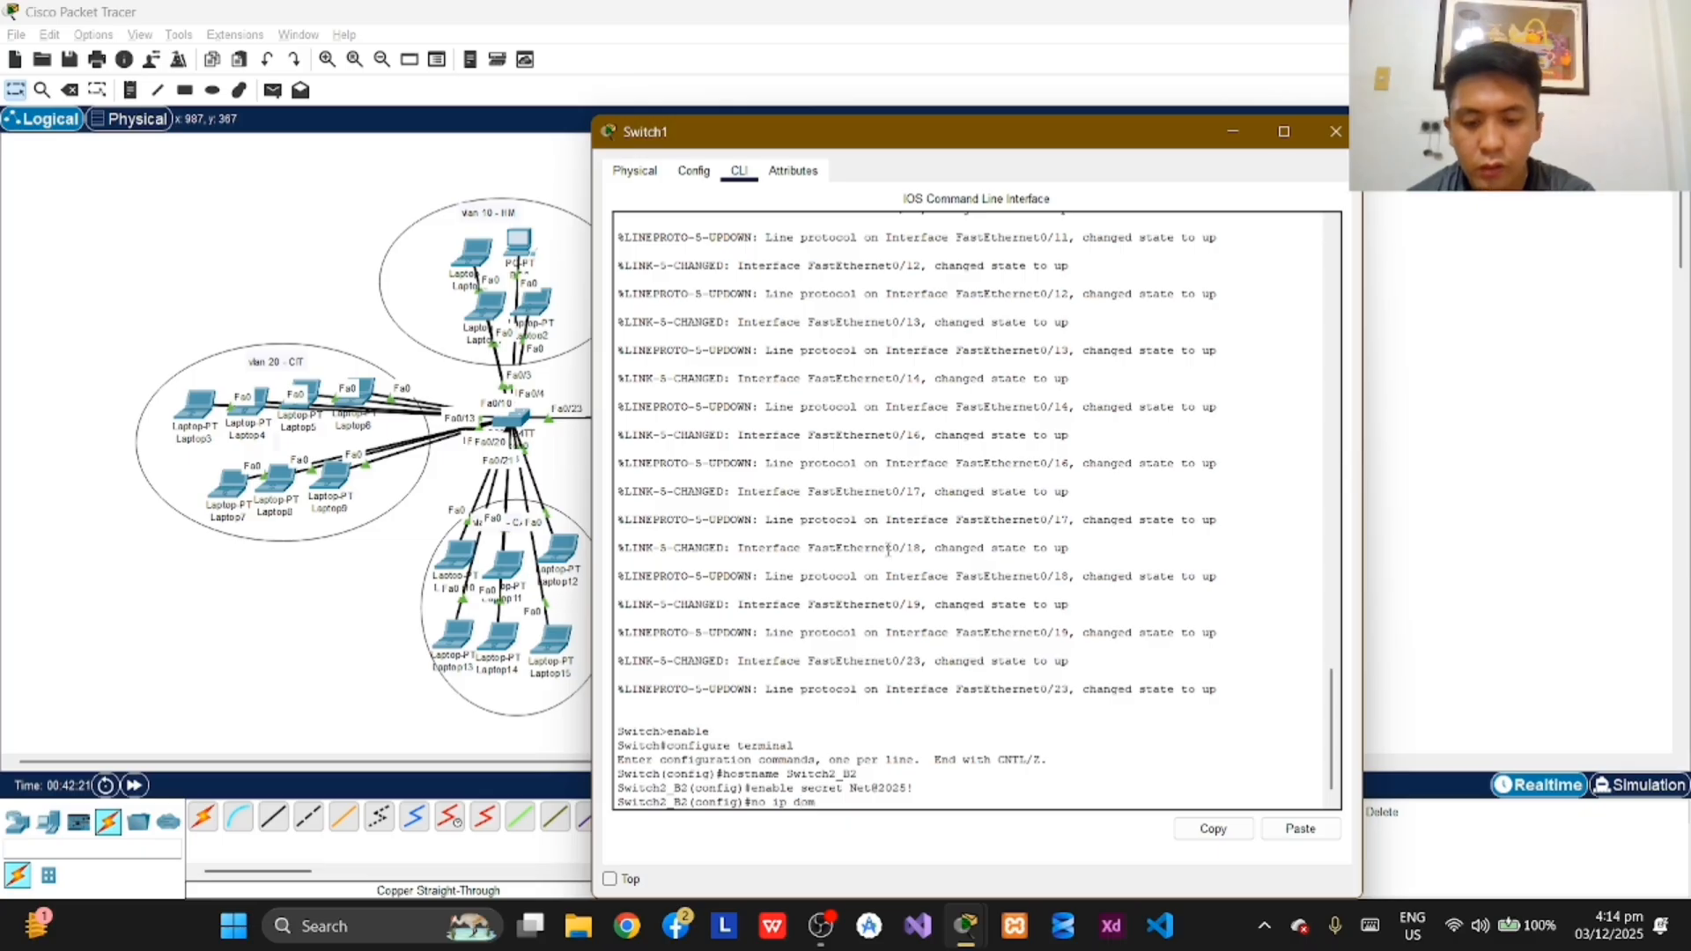
{"action": "type", "text": "ain-"}
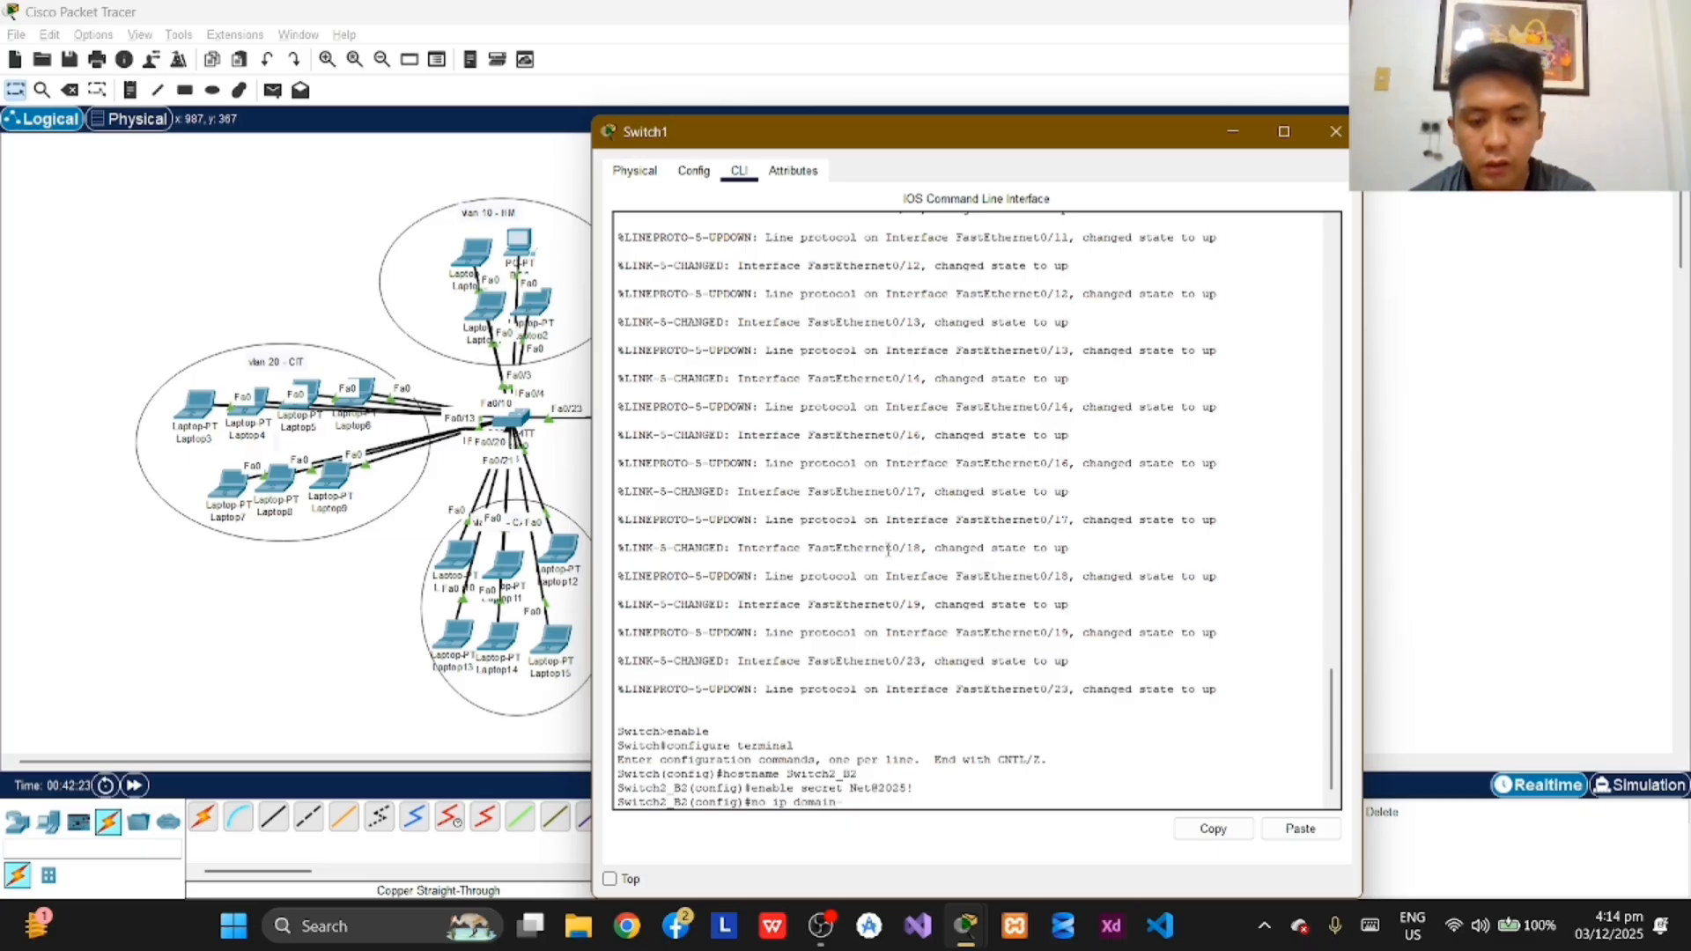
{"action": "type", "text": "lookup"}
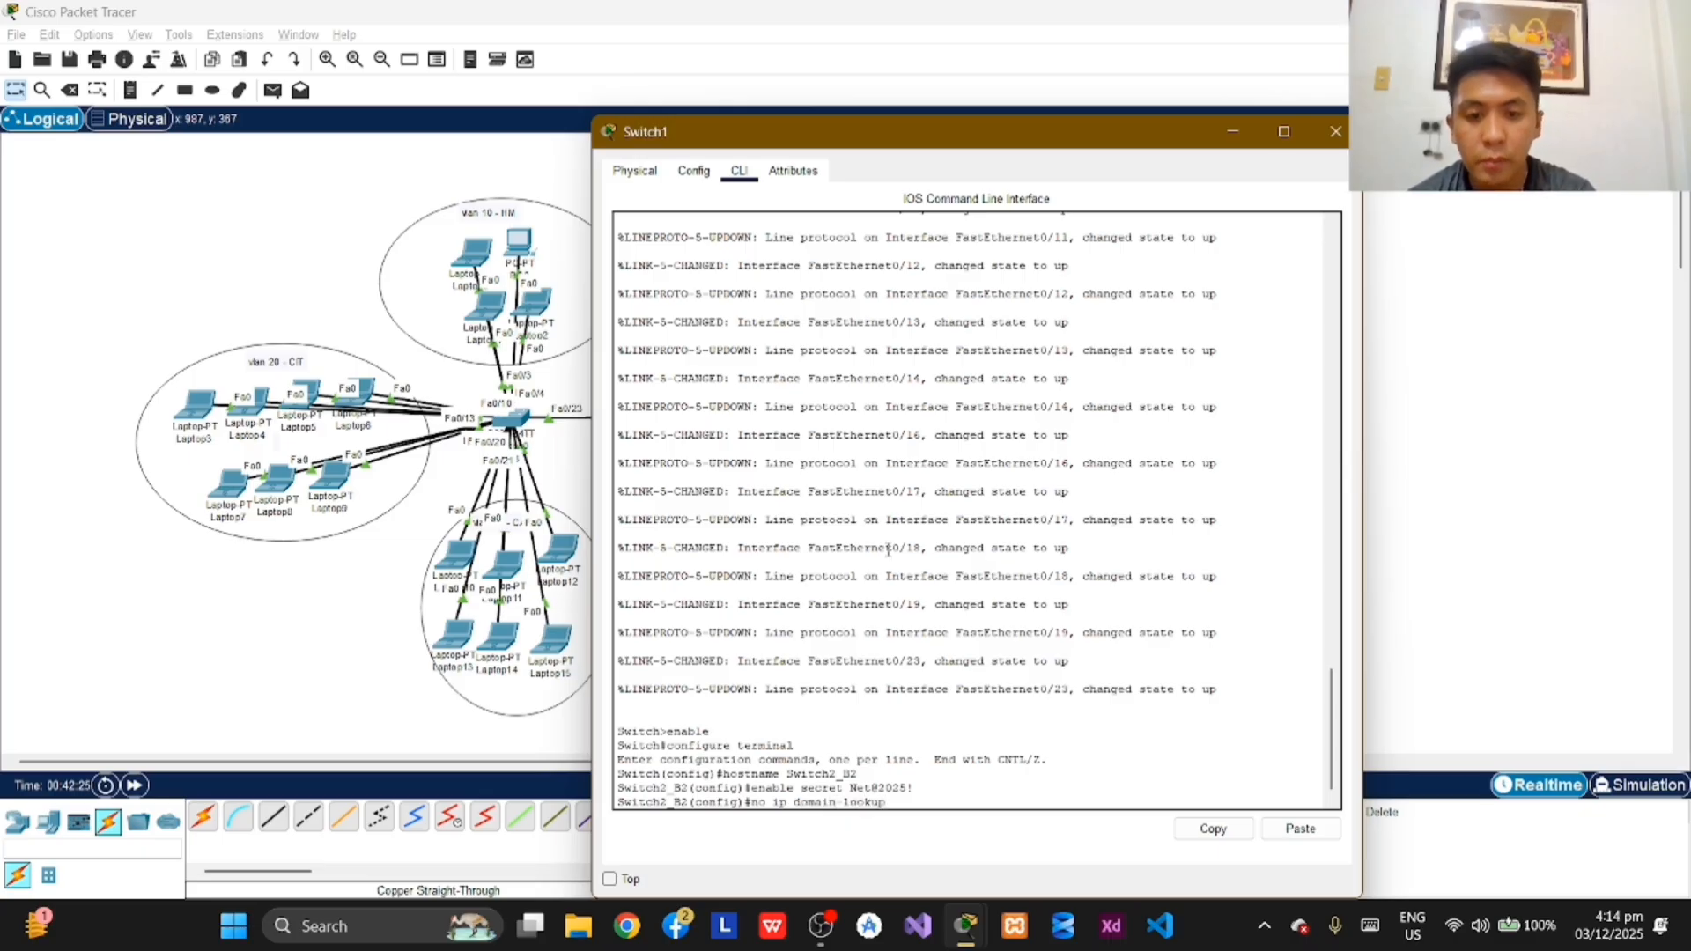
{"action": "key", "text": "Return"}
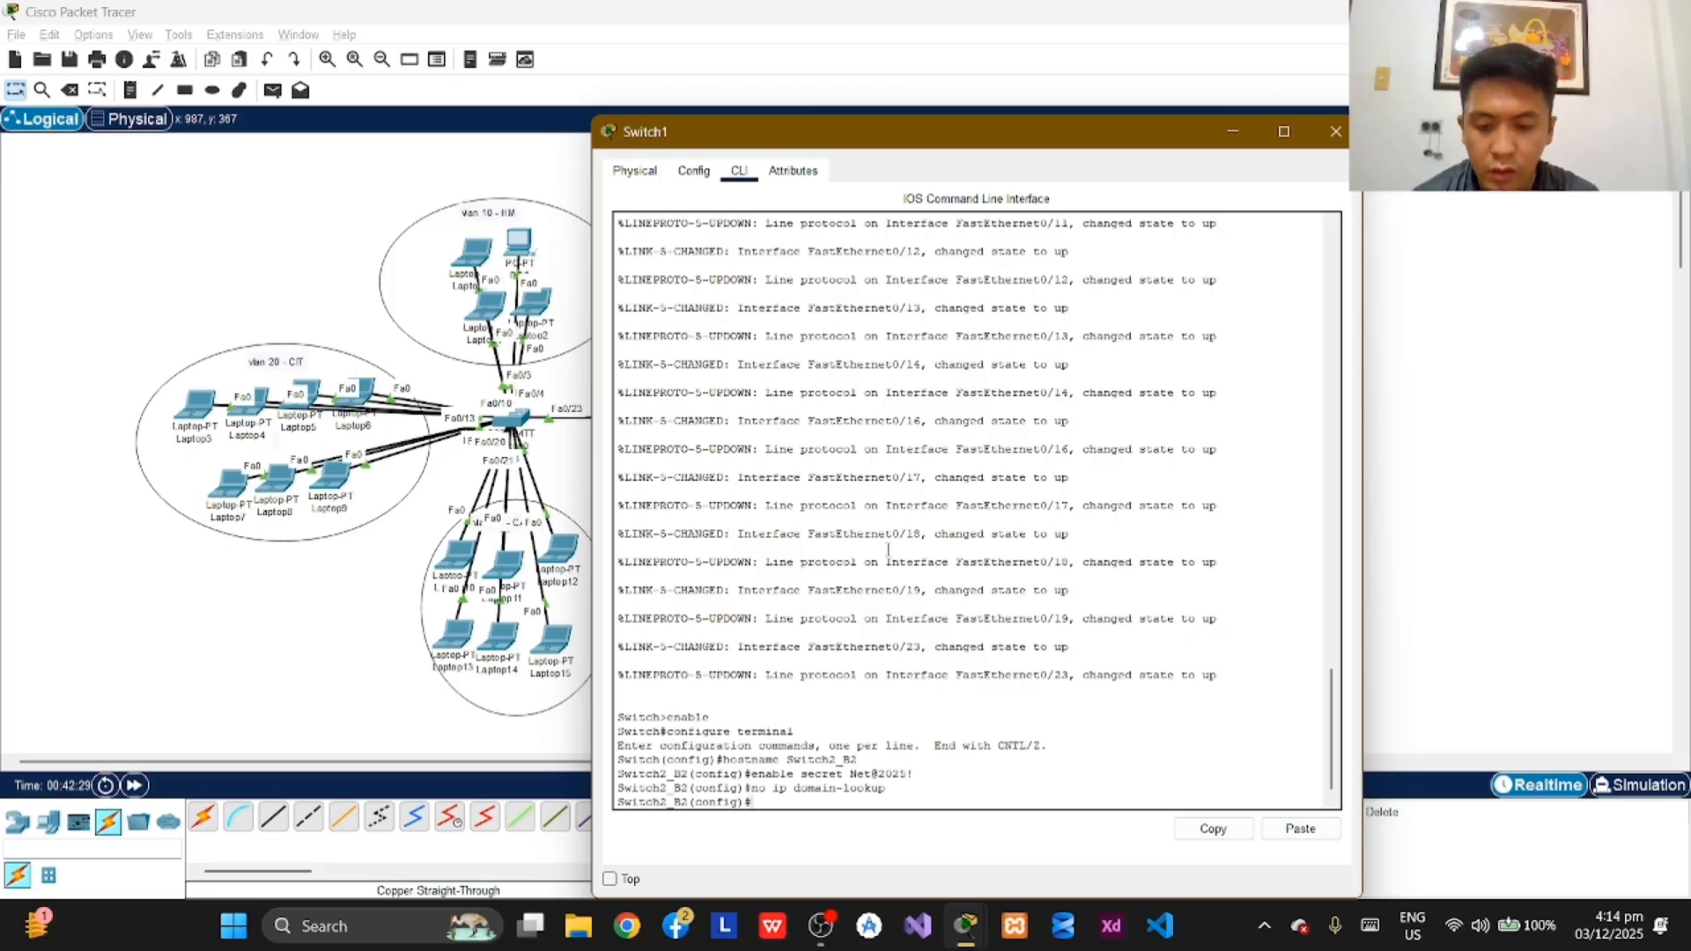
Step: Start the message-of-the-day banner on Switch2_B2 with banner motd, using # as the delimiter and Unauthorized as the first line
{"action": "type", "text": "banner"}
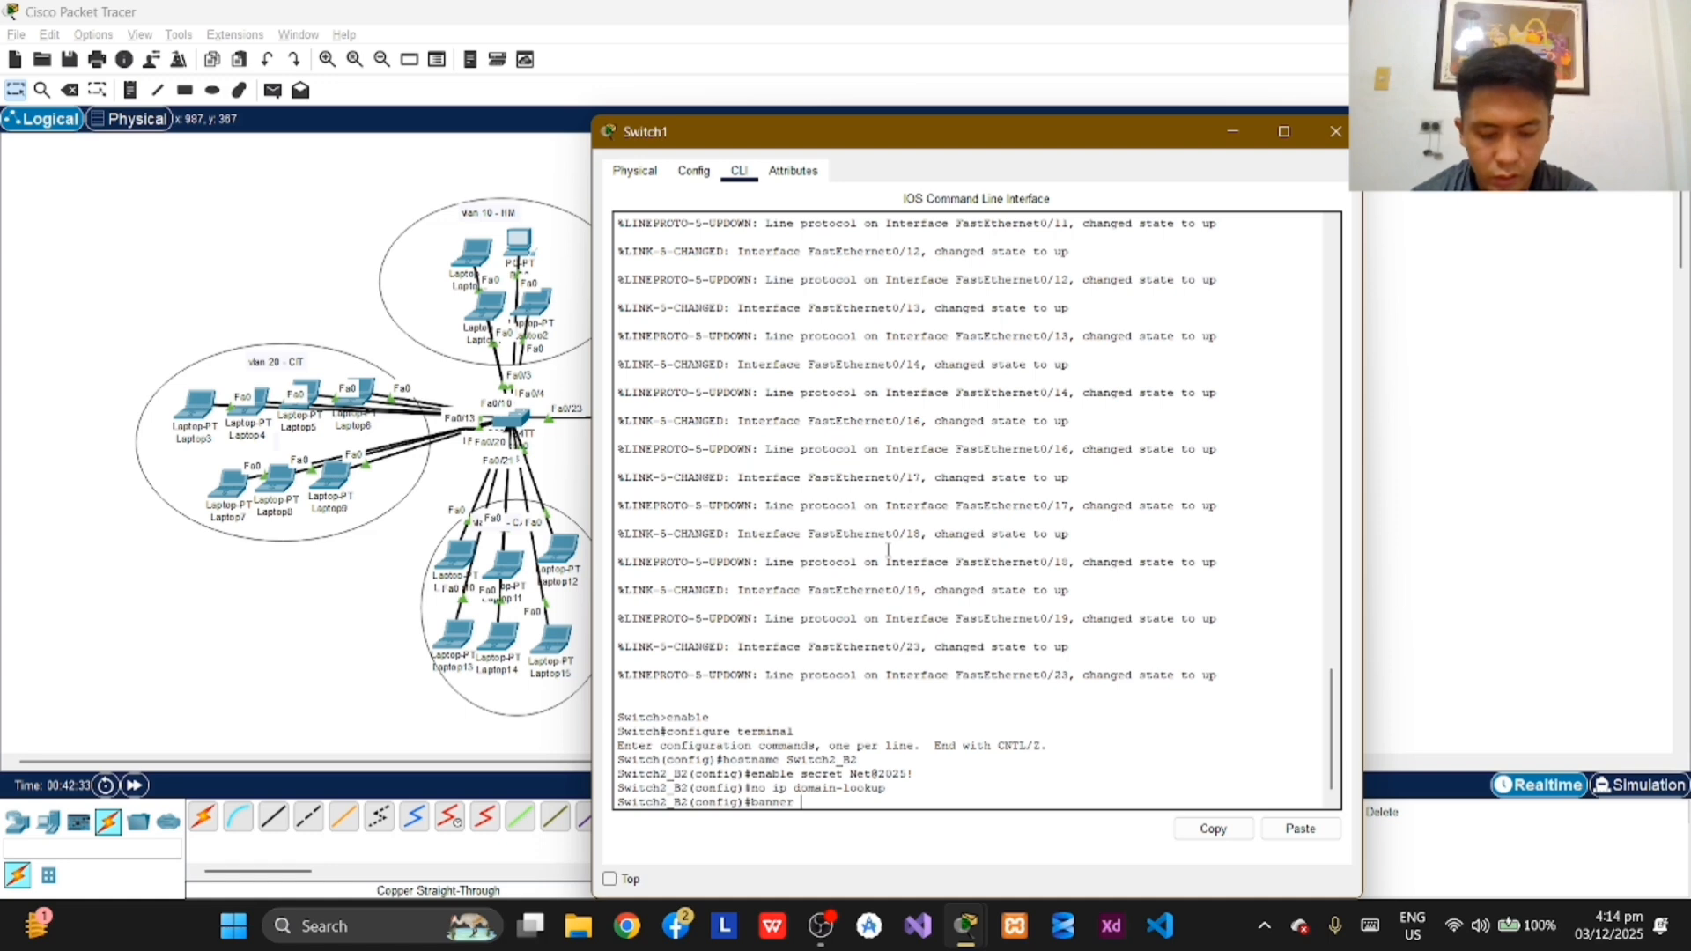
{"action": "type", "text": " motd"}
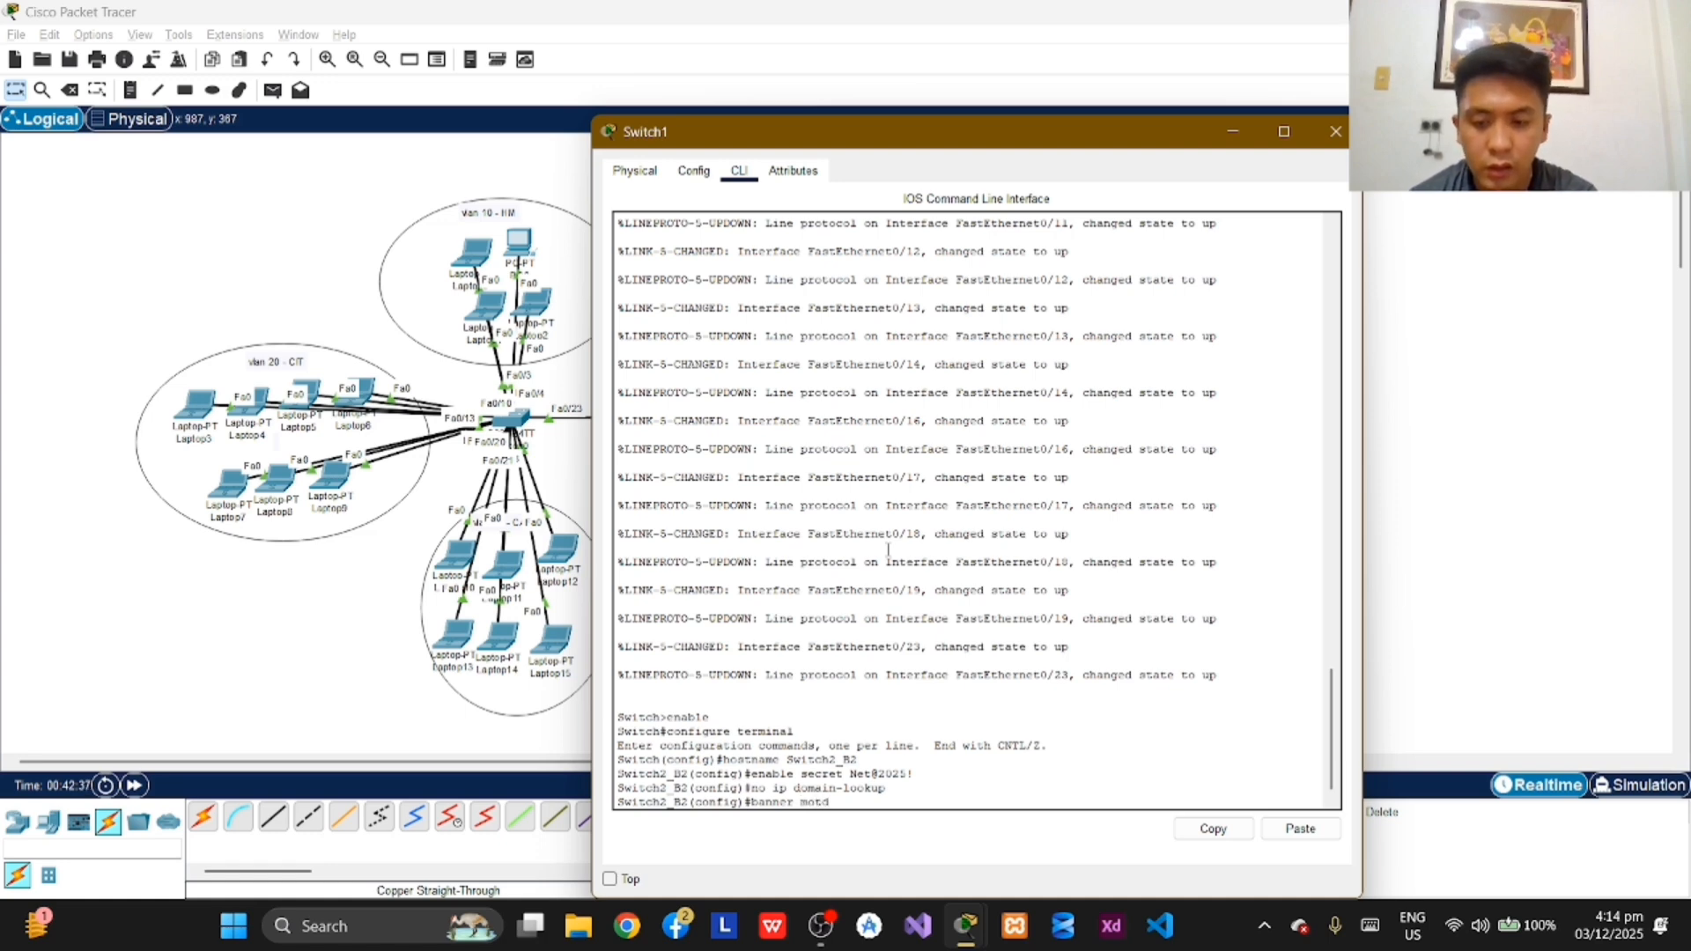
{"action": "type", "text": " #"}
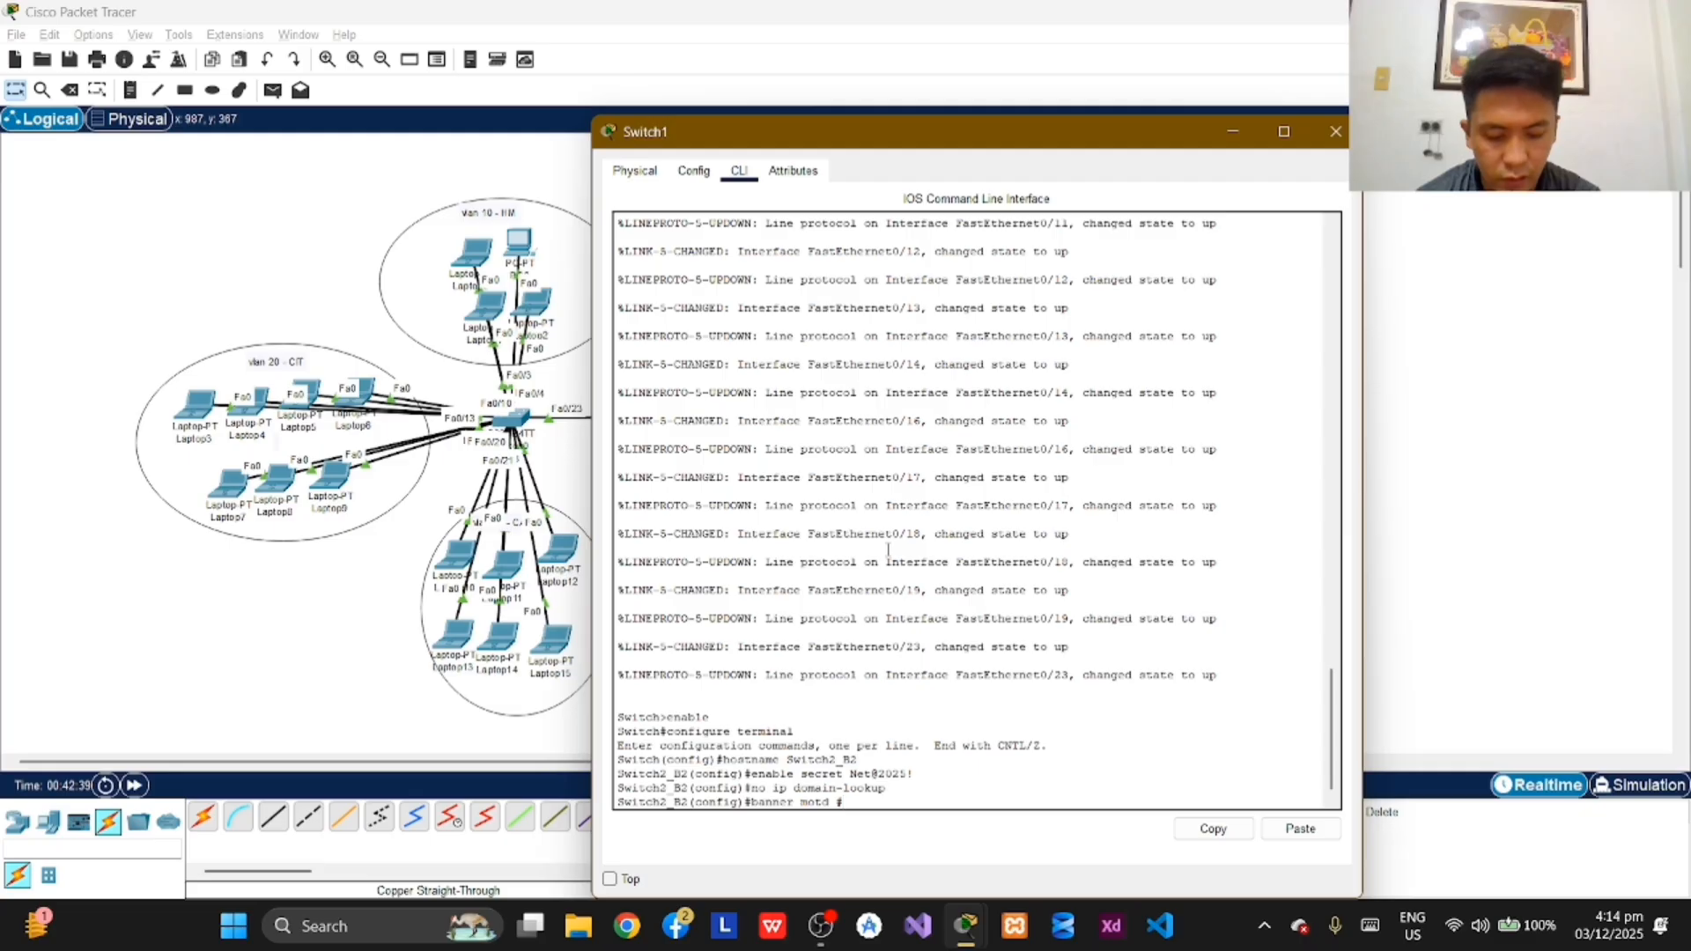
{"action": "type", "text": "Un"}
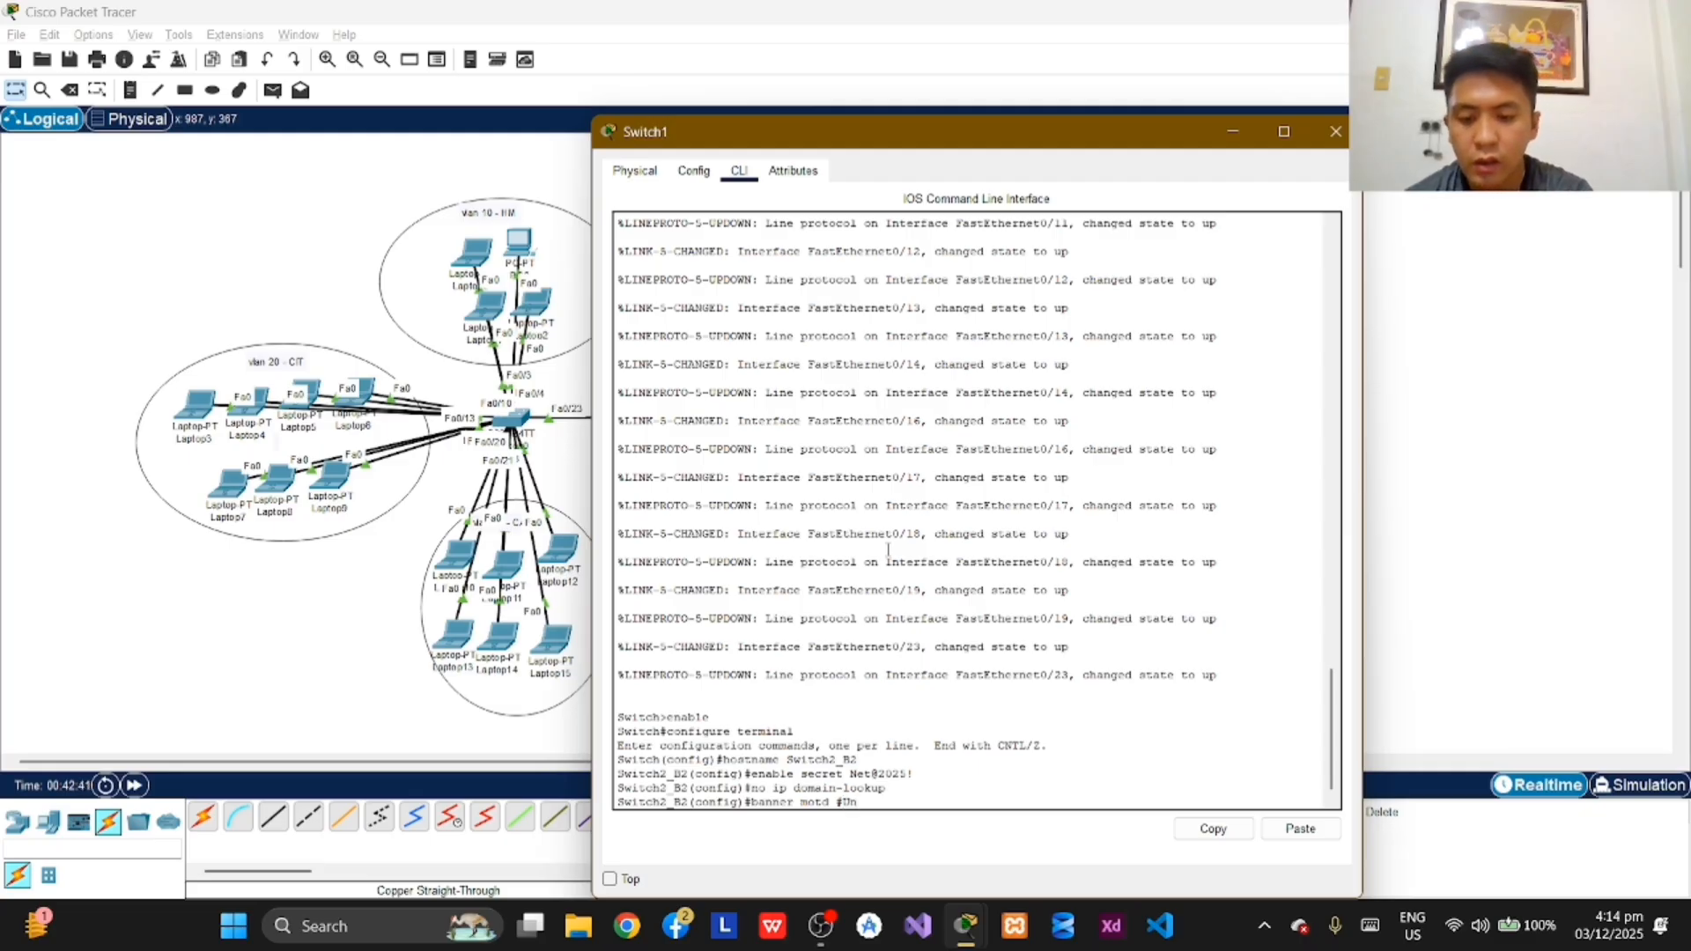
{"action": "type", "text": "auth"}
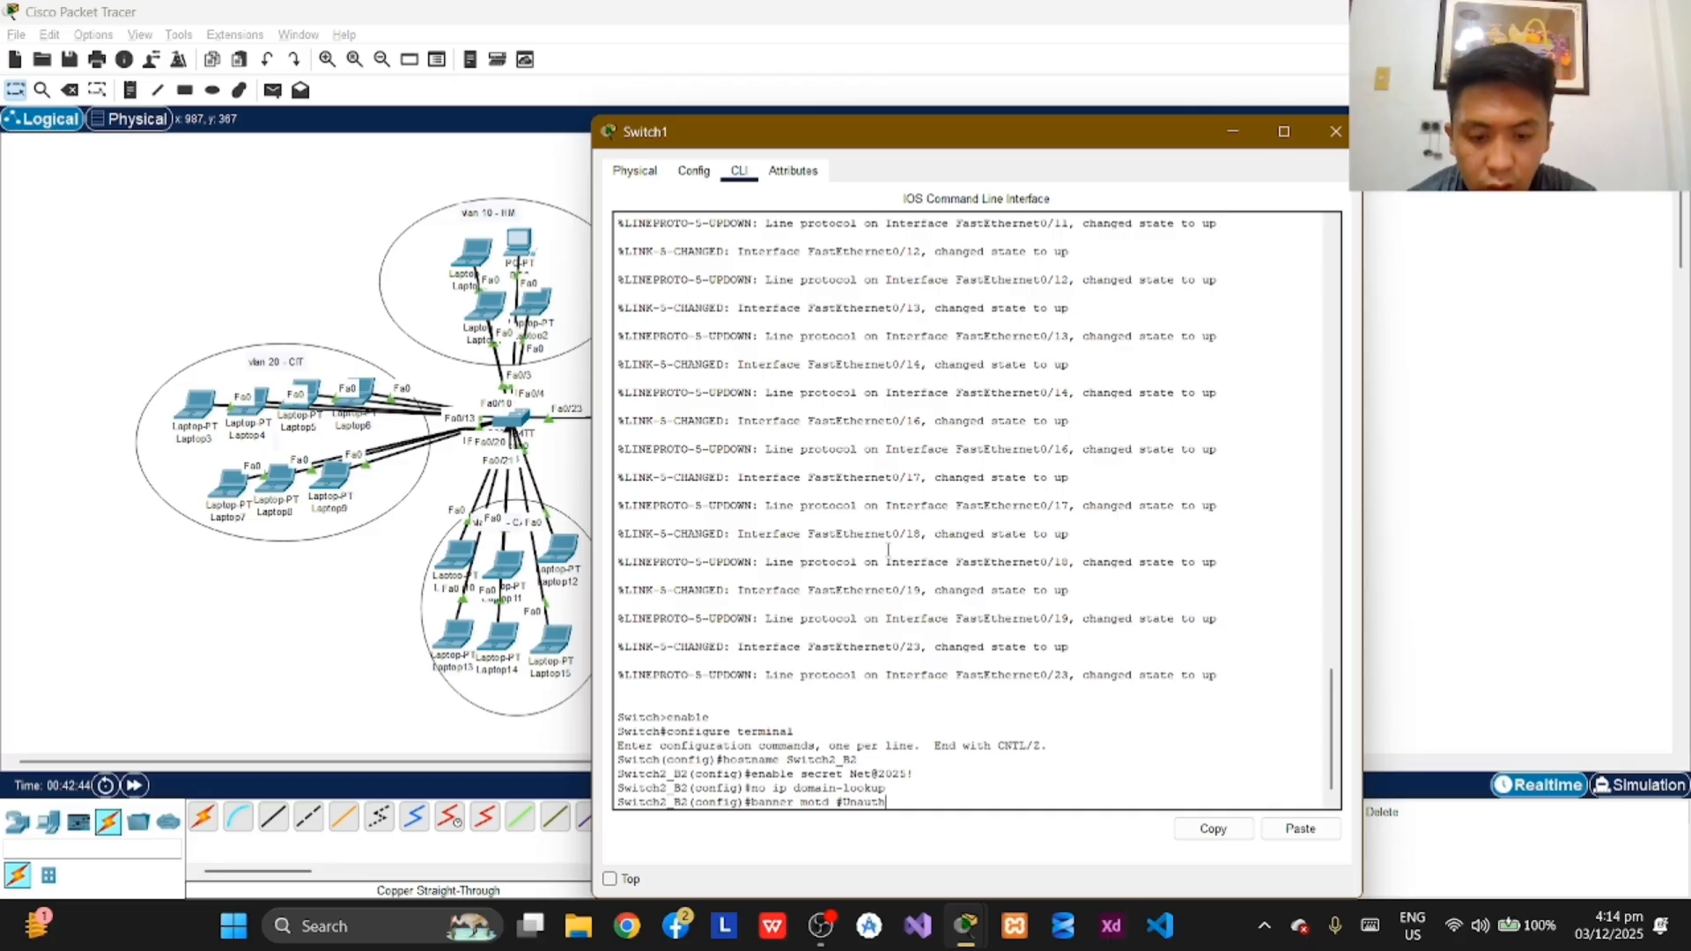
{"action": "type", "text": "oriz"}
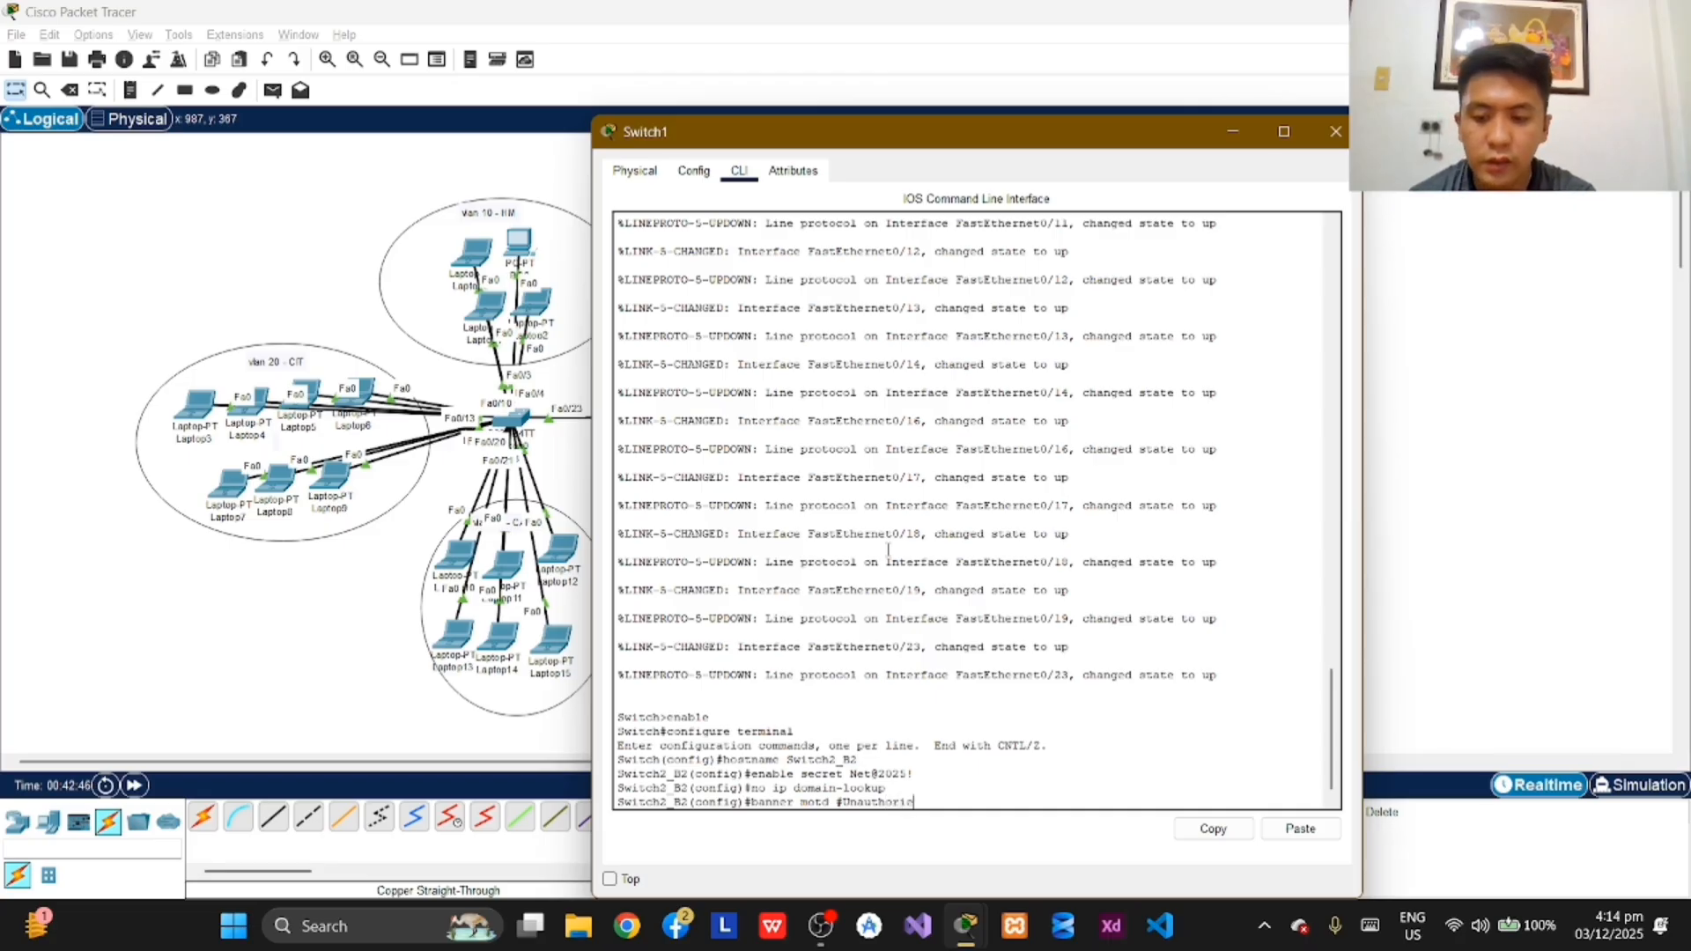
{"action": "type", "text": "ed"}
{"action": "key", "text": "BackSpace"}
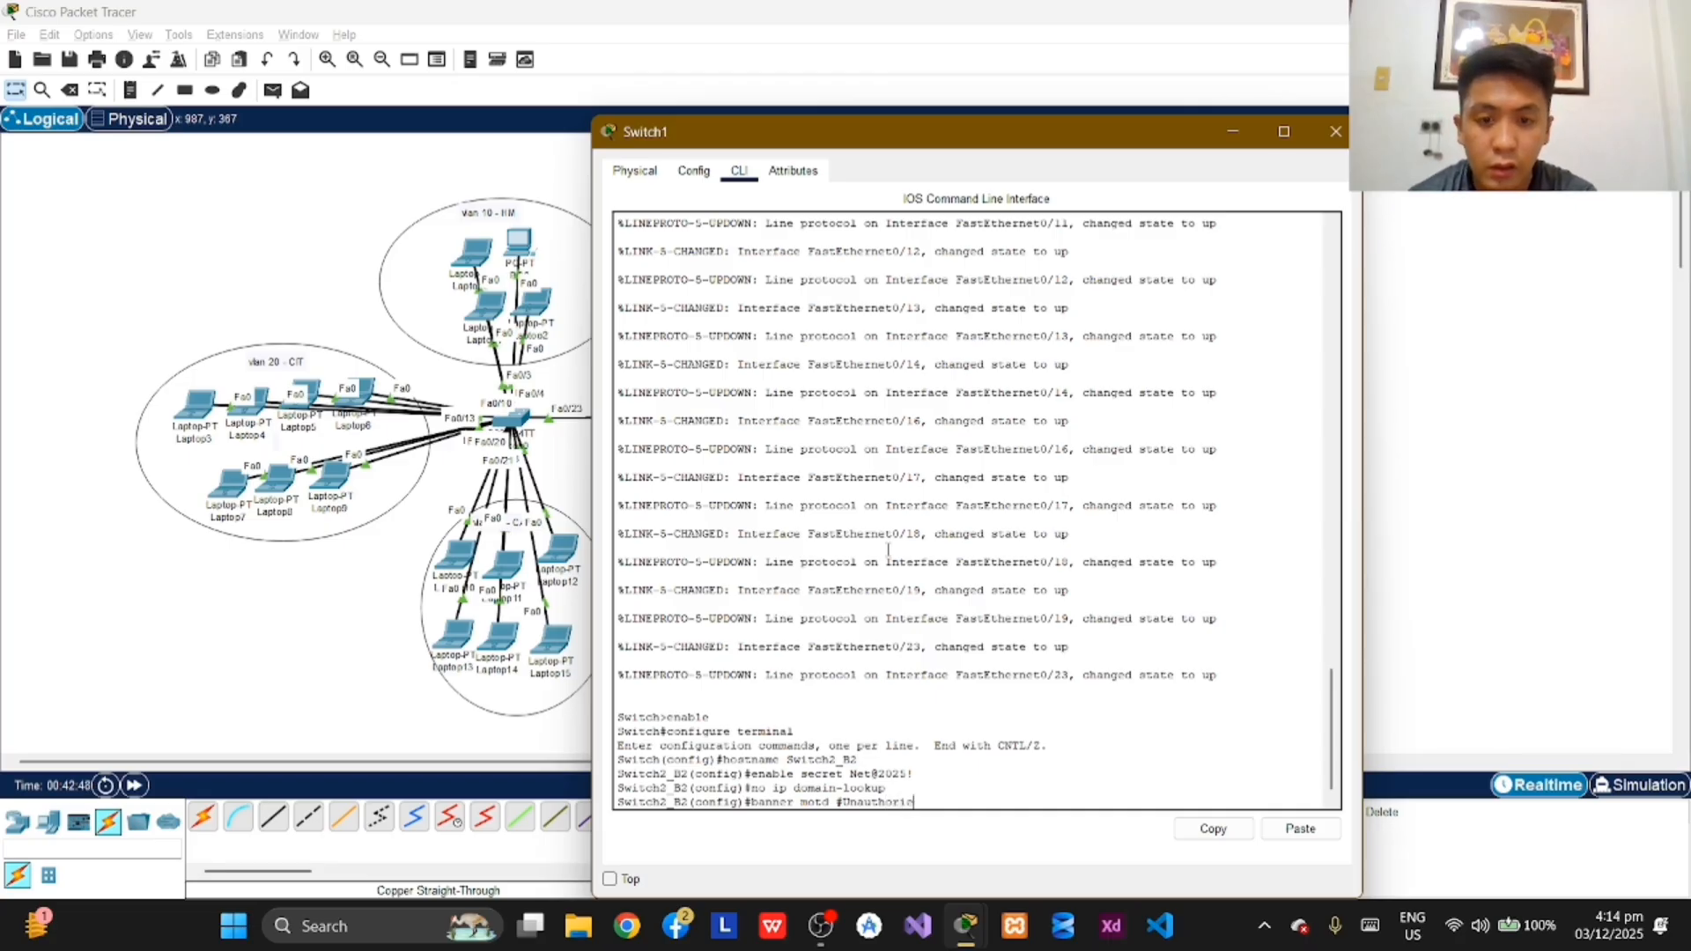
{"action": "type", "text": "ed"}
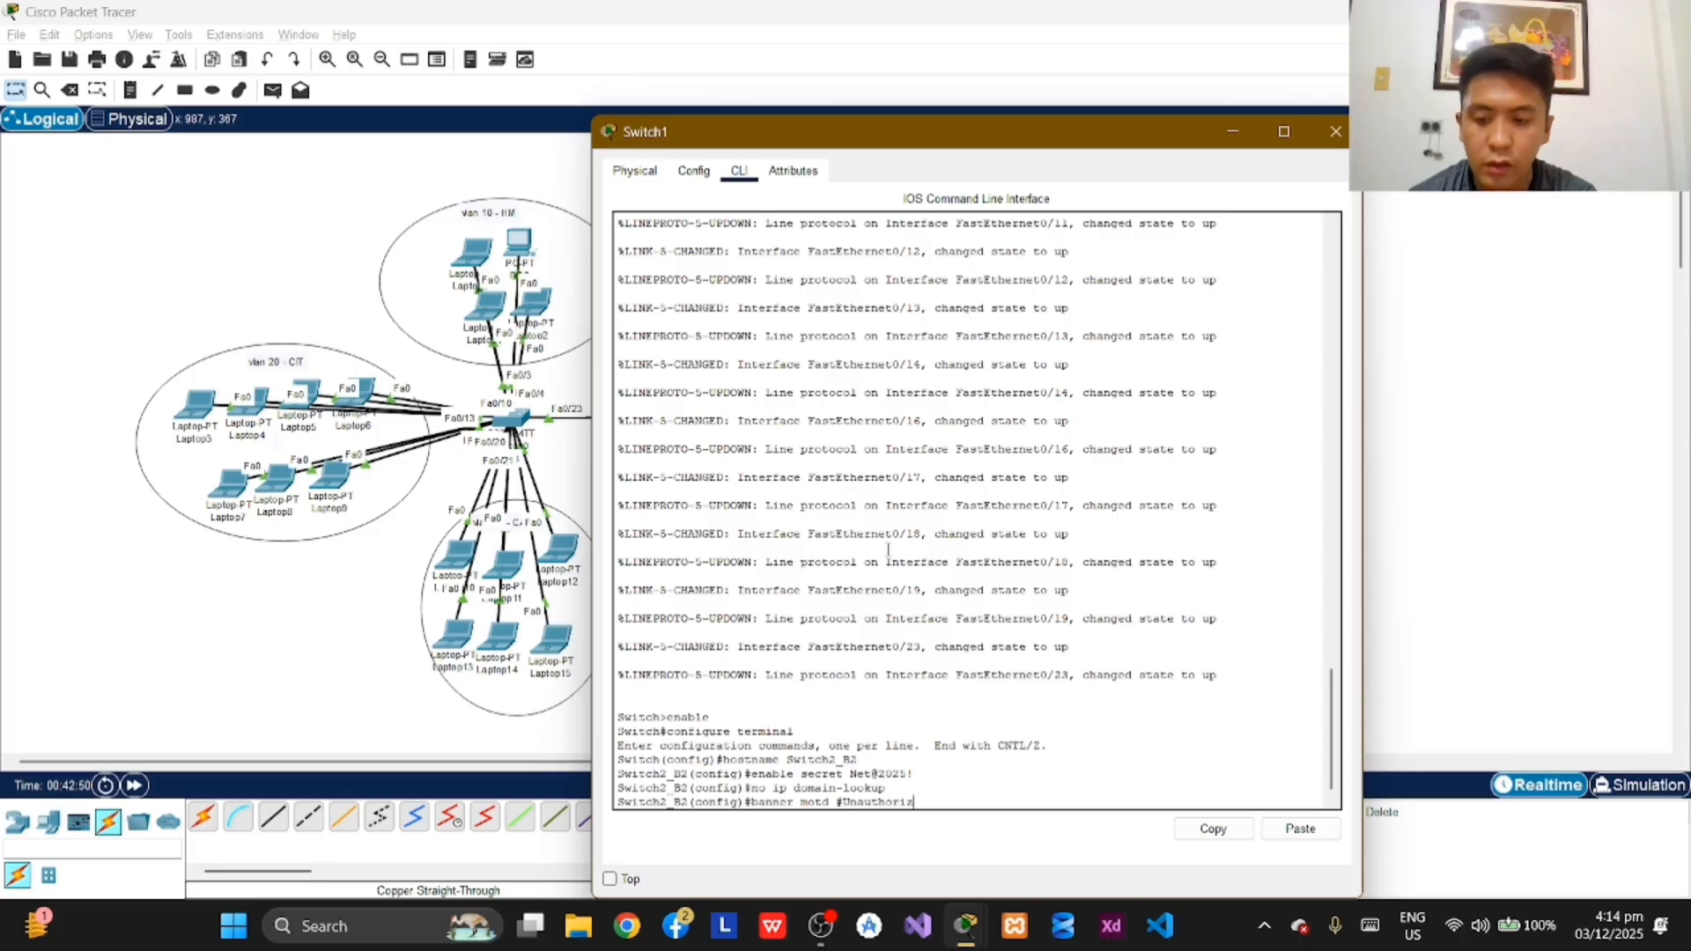
{"action": "key", "text": "Return"}
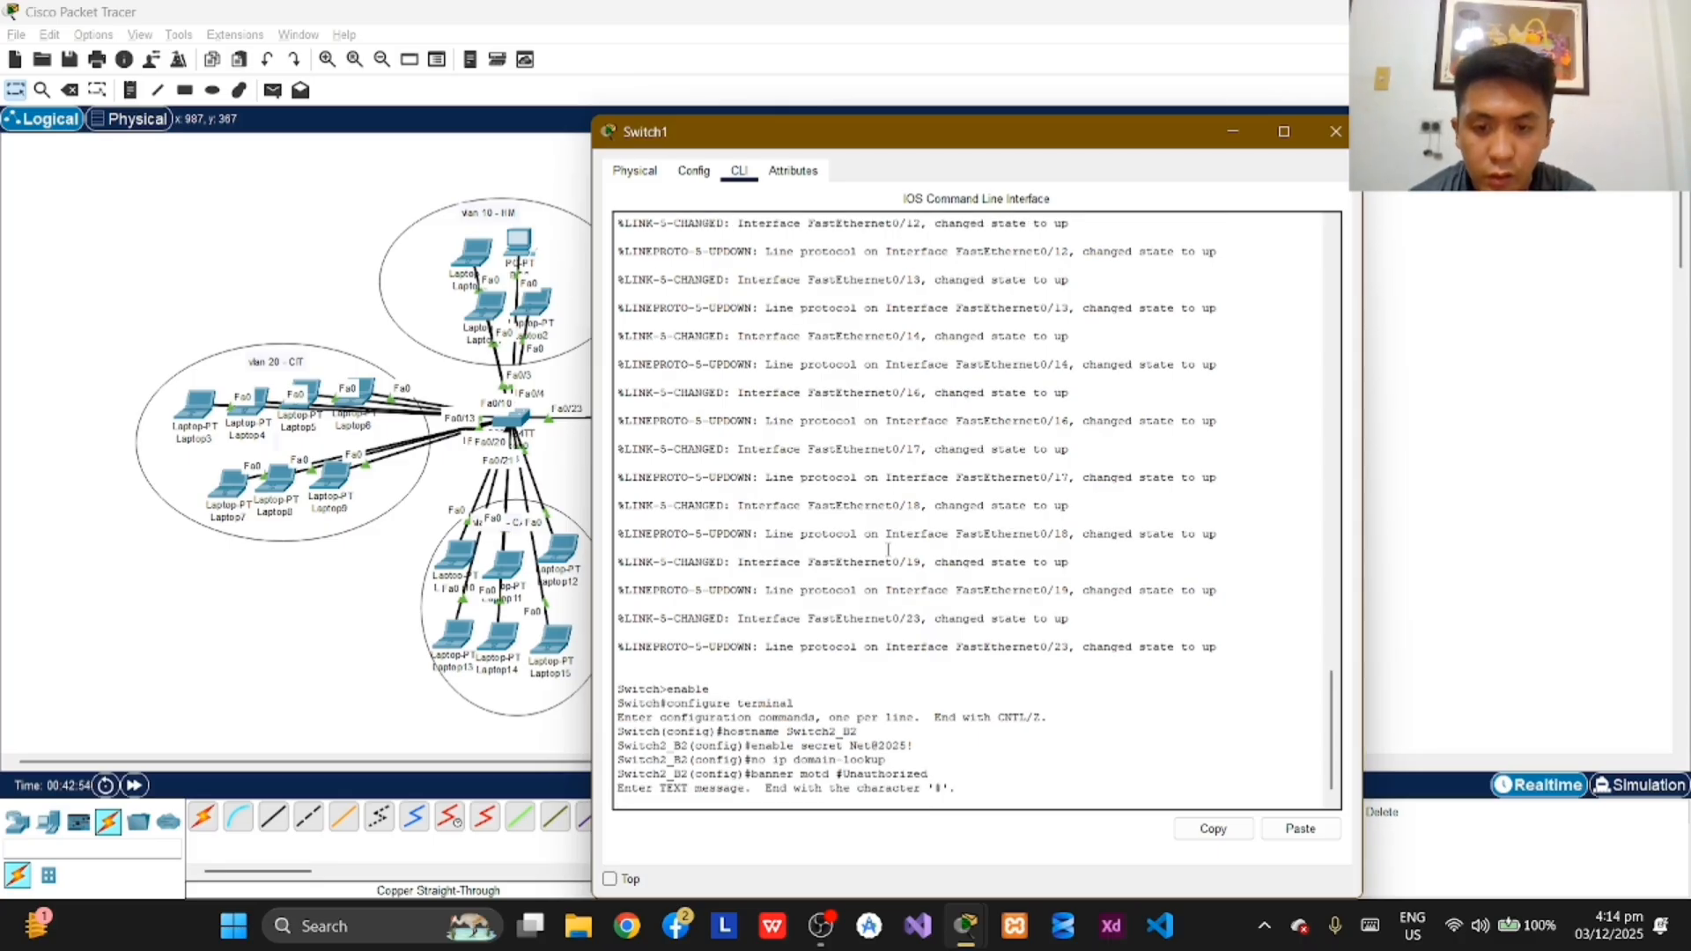
{"action": "type", "text": "bann"}
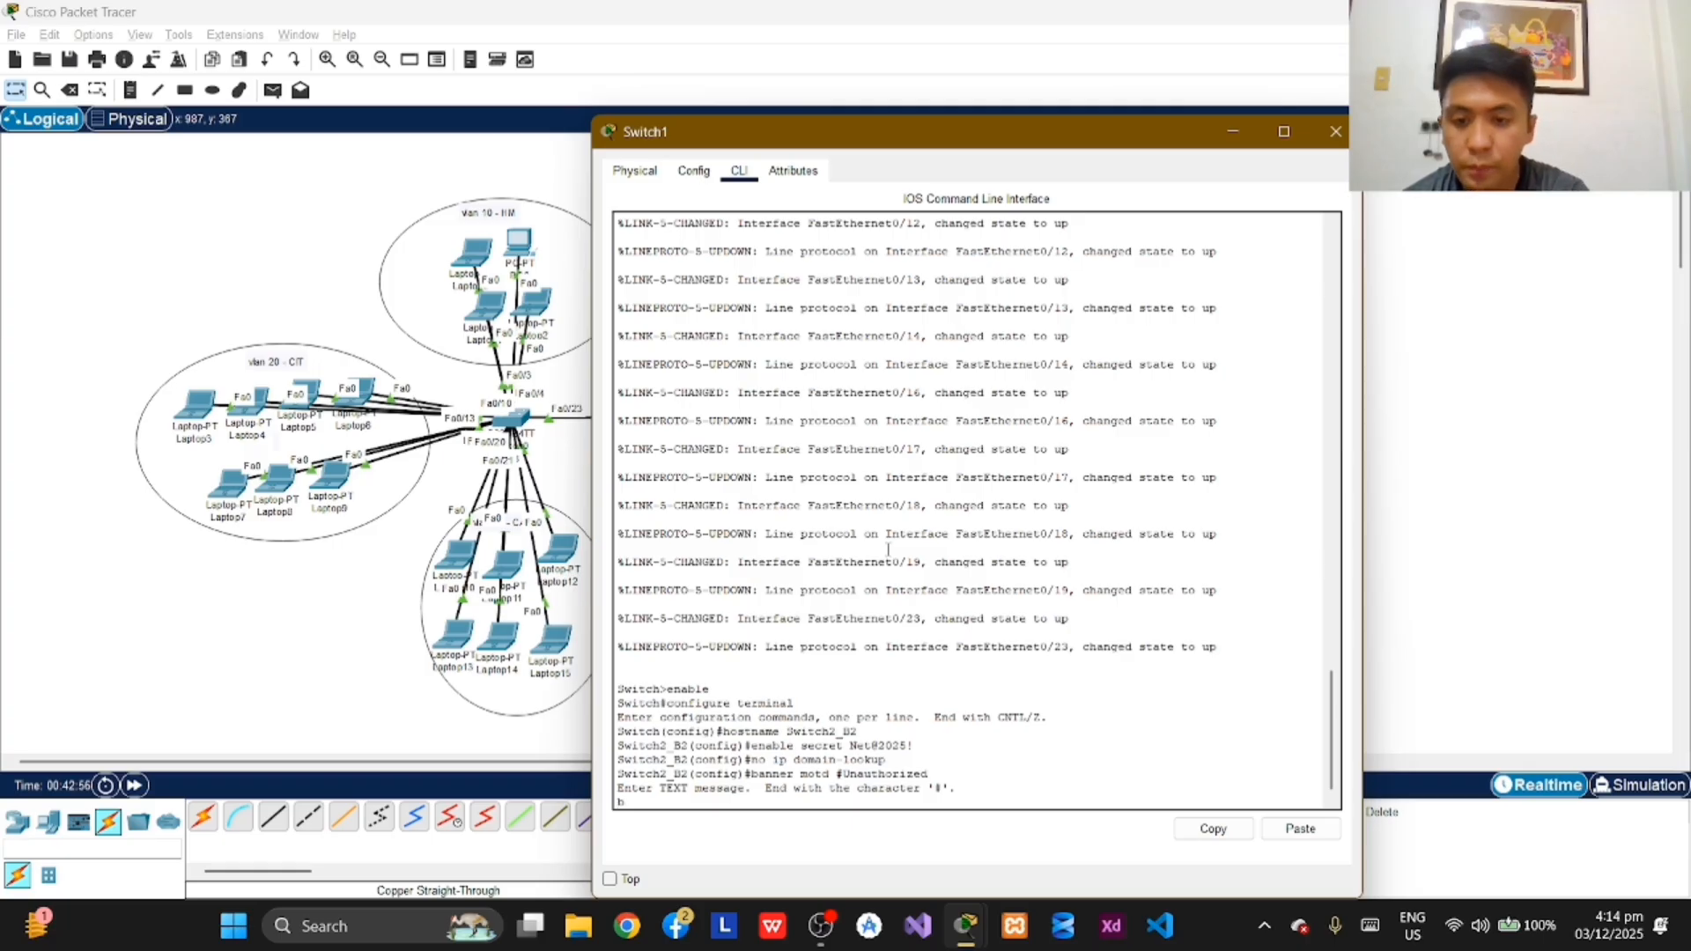
{"action": "key", "text": "BackSpace"}
{"action": "key", "text": "BackSpace"}
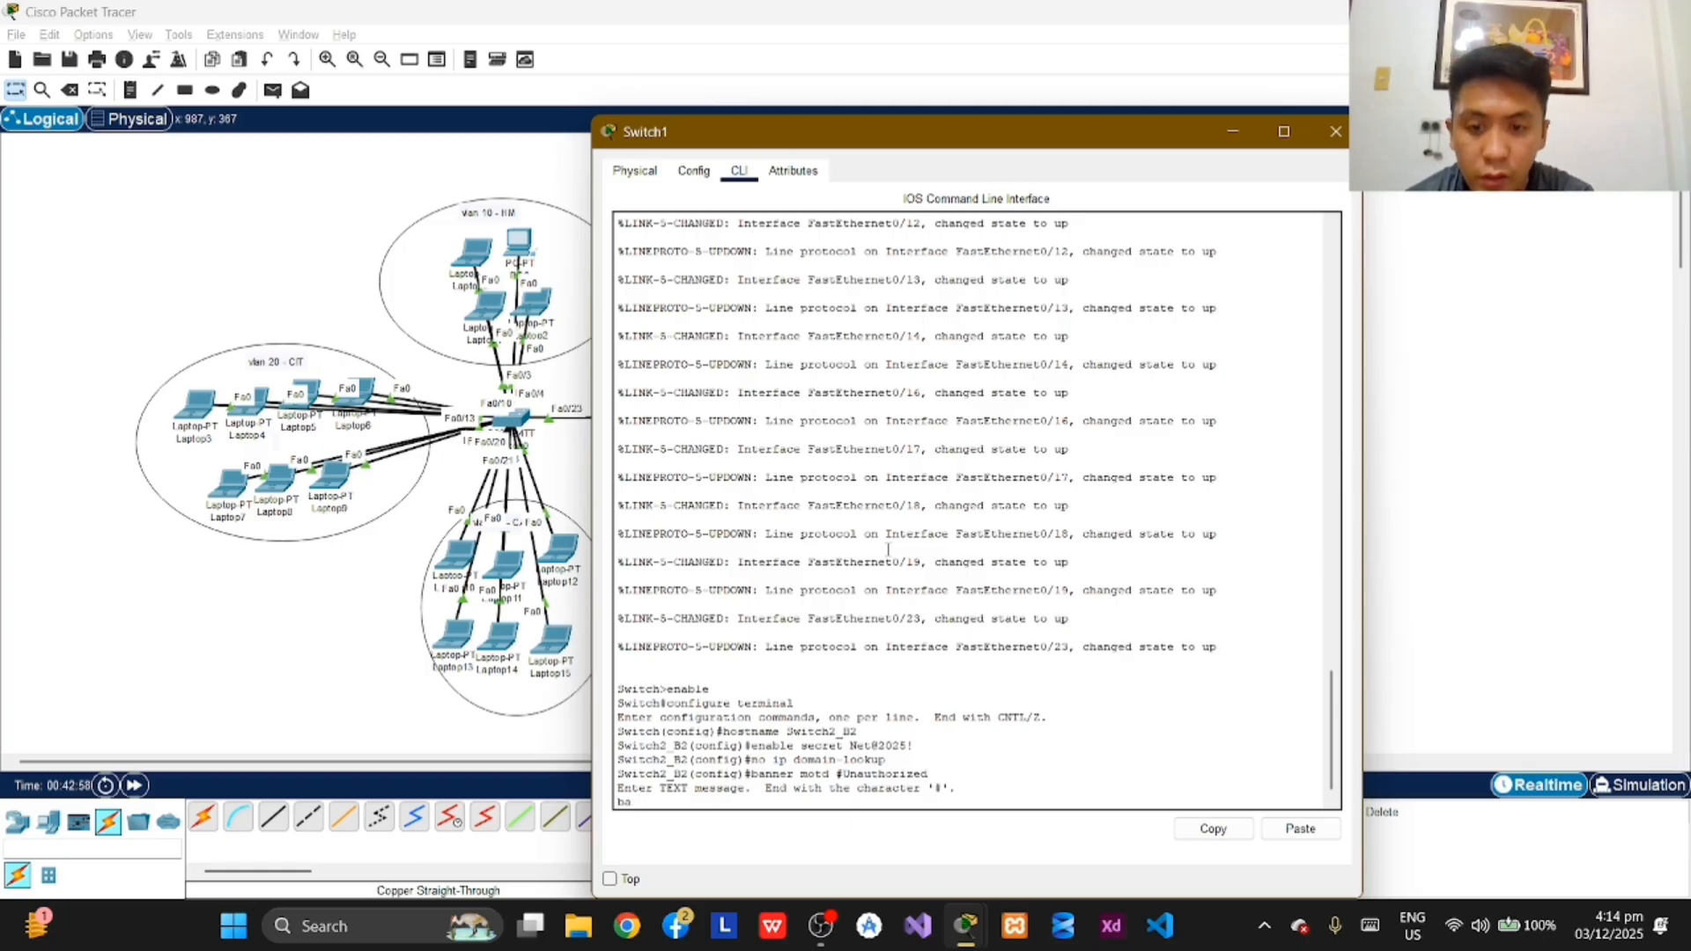
{"action": "key", "text": "BackSpace"}
{"action": "key", "text": "BackSpace"}
{"action": "key", "text": "Return"}
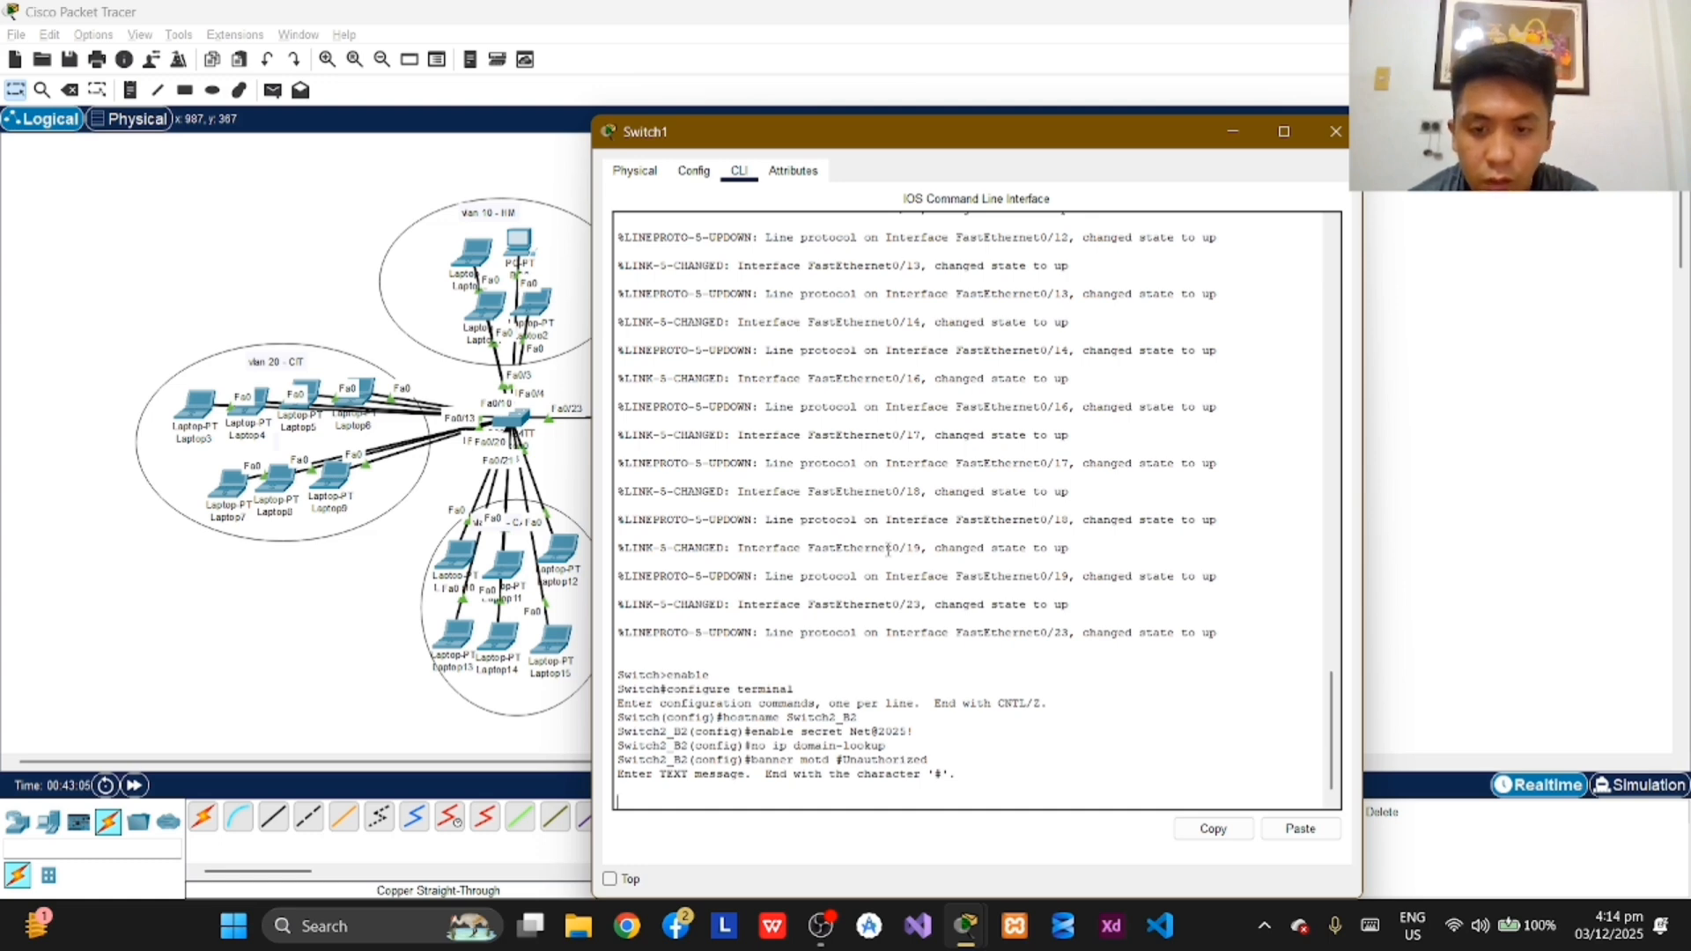
{"action": "type", "text": "banne"}
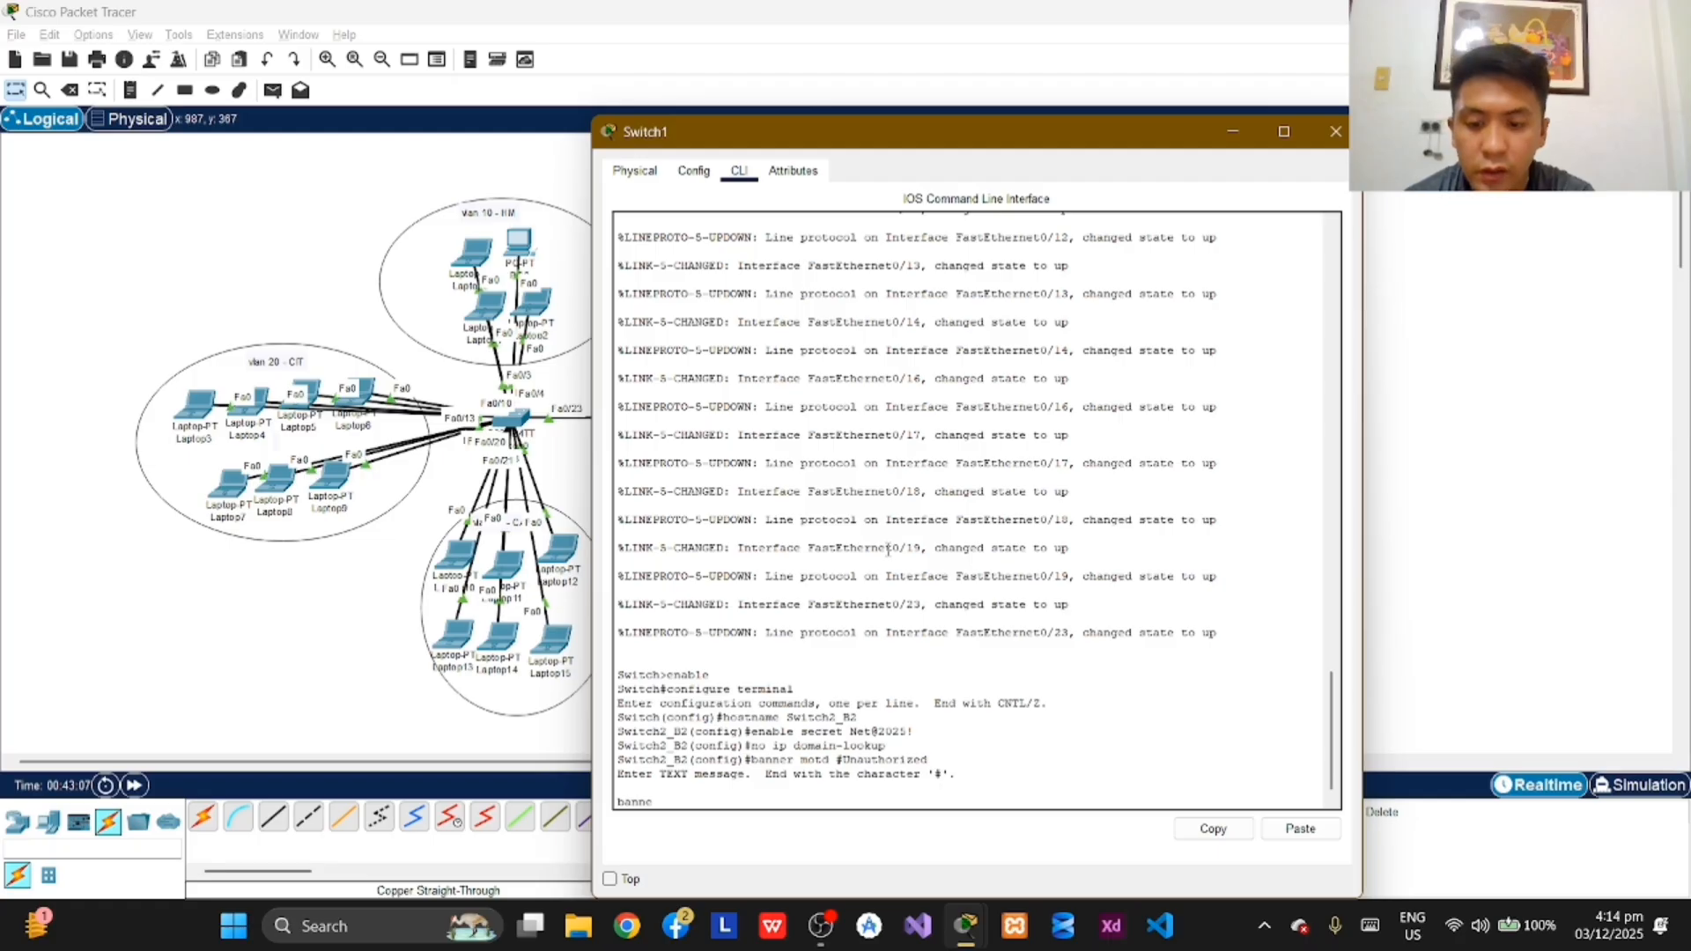
{"action": "key", "text": "BackSpace"}
{"action": "key", "text": "BackSpace"}
{"action": "key", "text": "BackSpace"}
{"action": "key", "text": "BackSpace"}
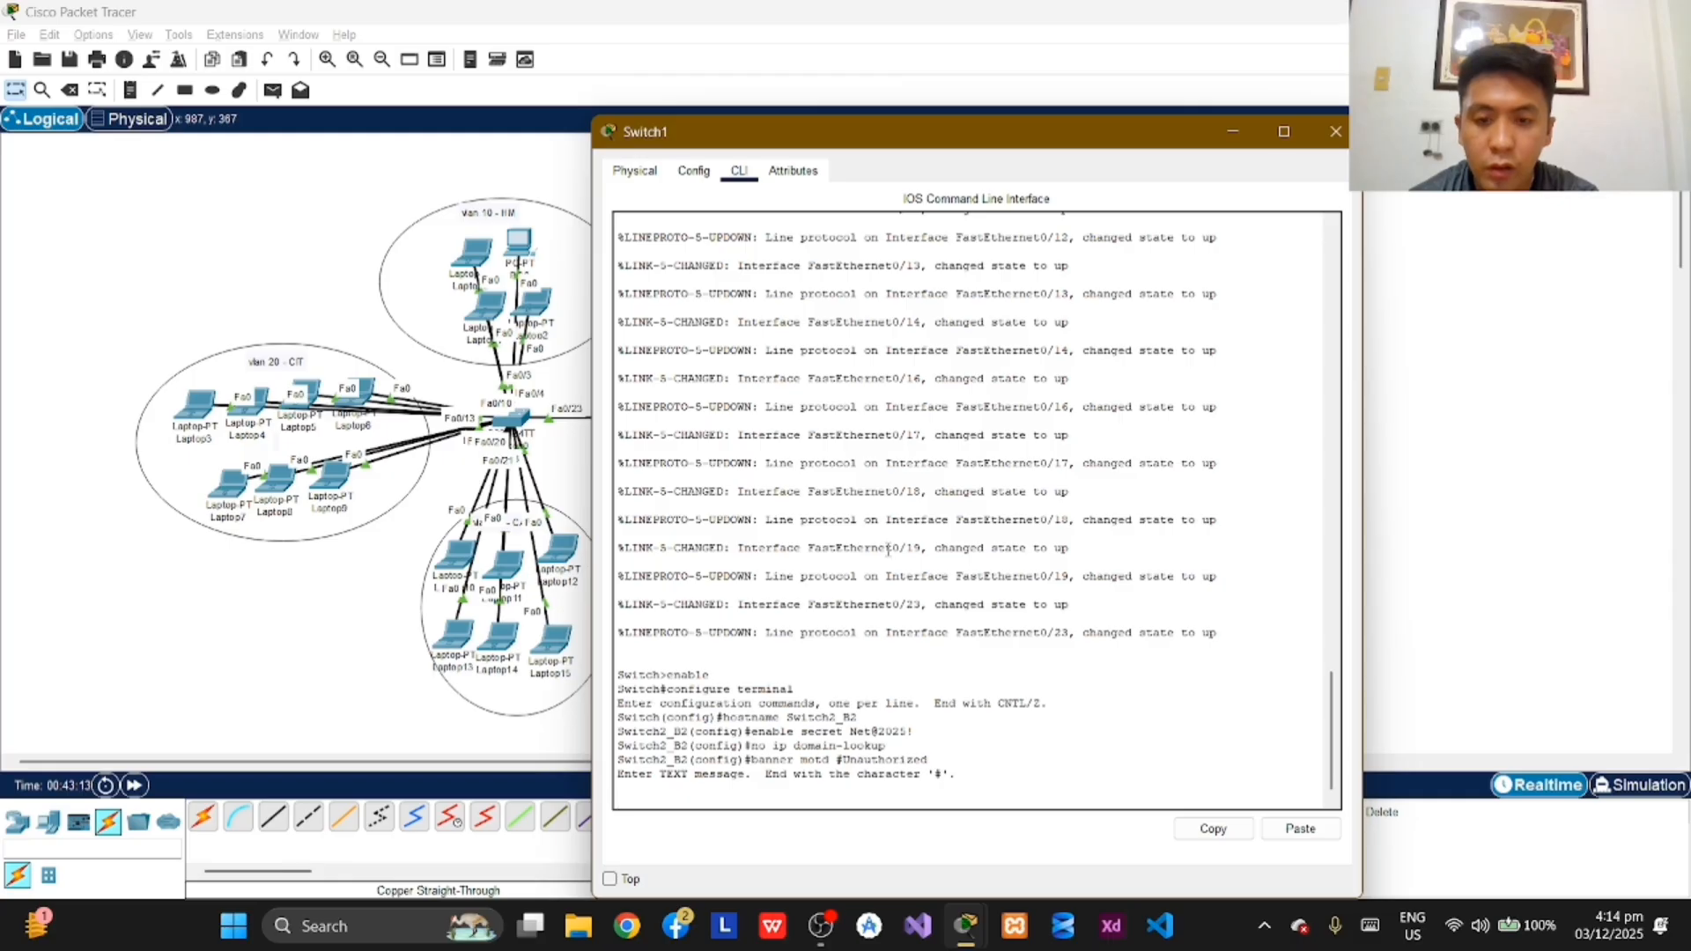
Step: Close the banner entry with the line "#banner motd #Unauthorized access is strictly prohibited#"
{"action": "type", "text": "anner"}
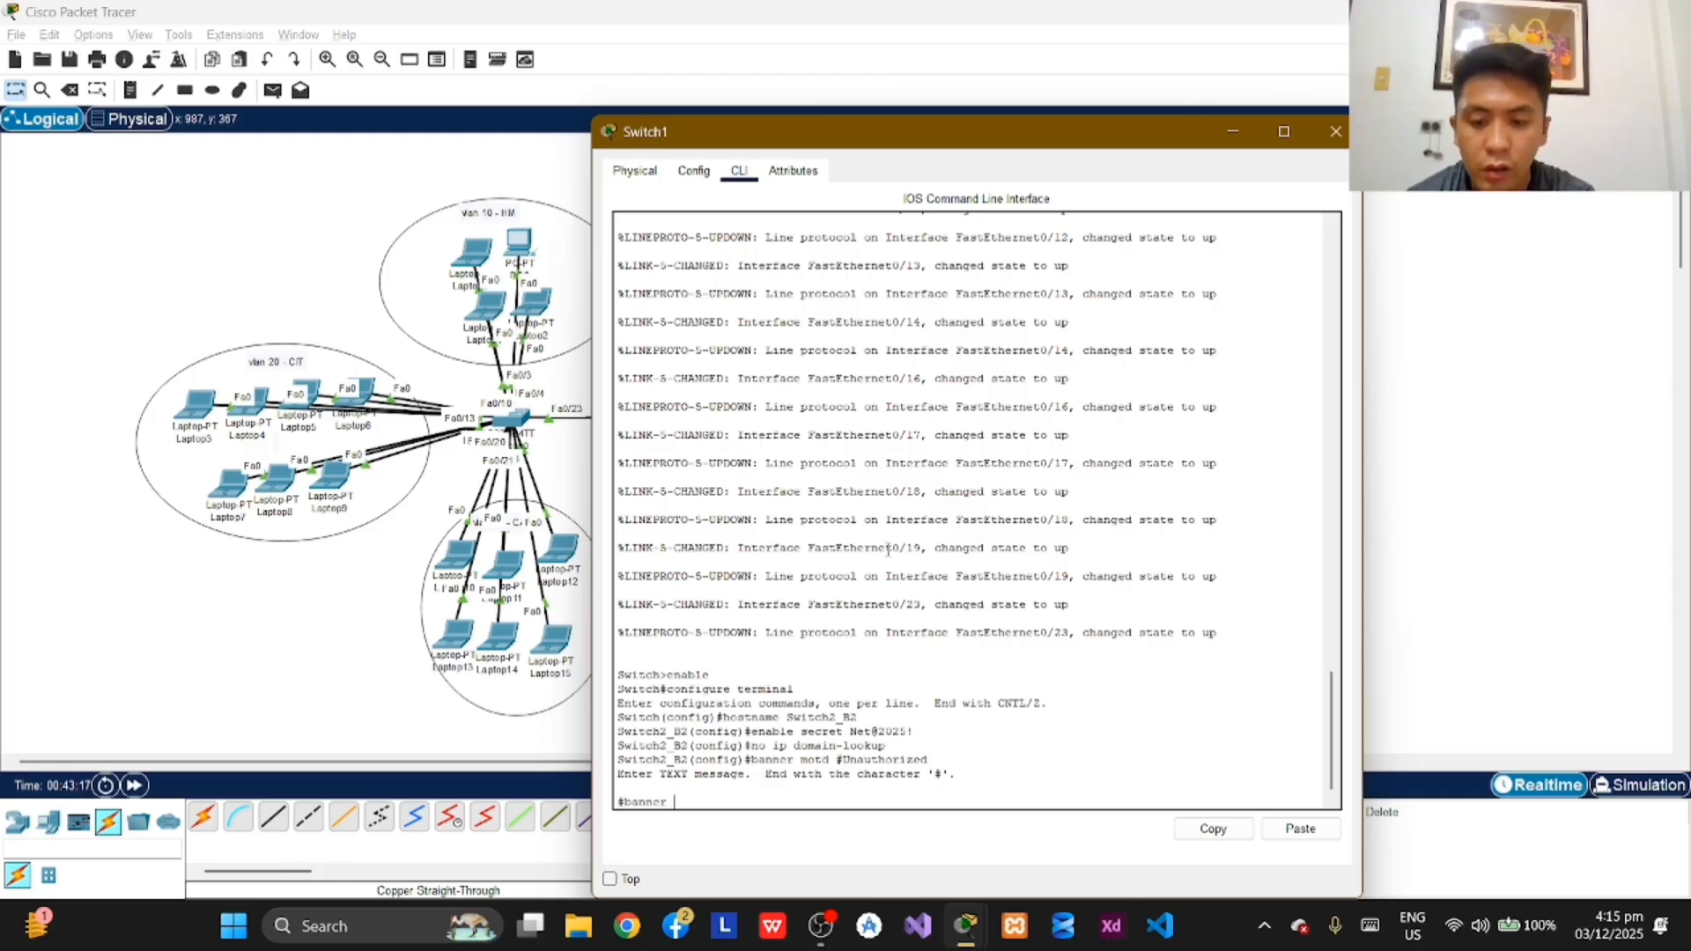
{"action": "type", "text": " motd #U"}
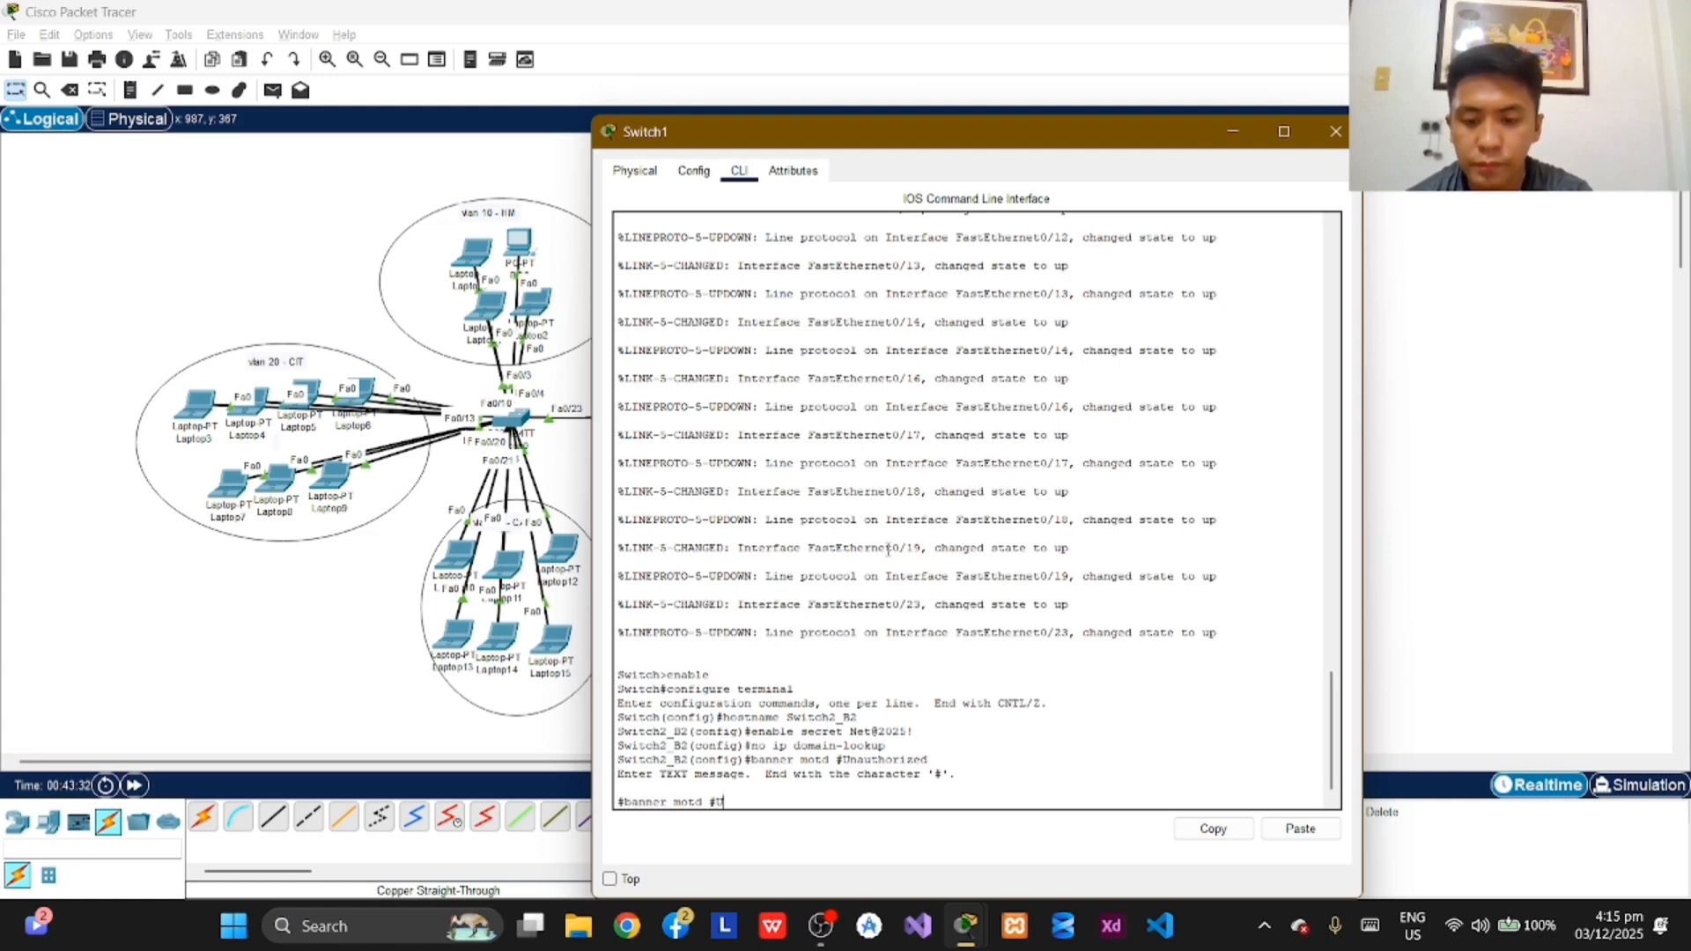
{"action": "type", "text": "nauthoriz"}
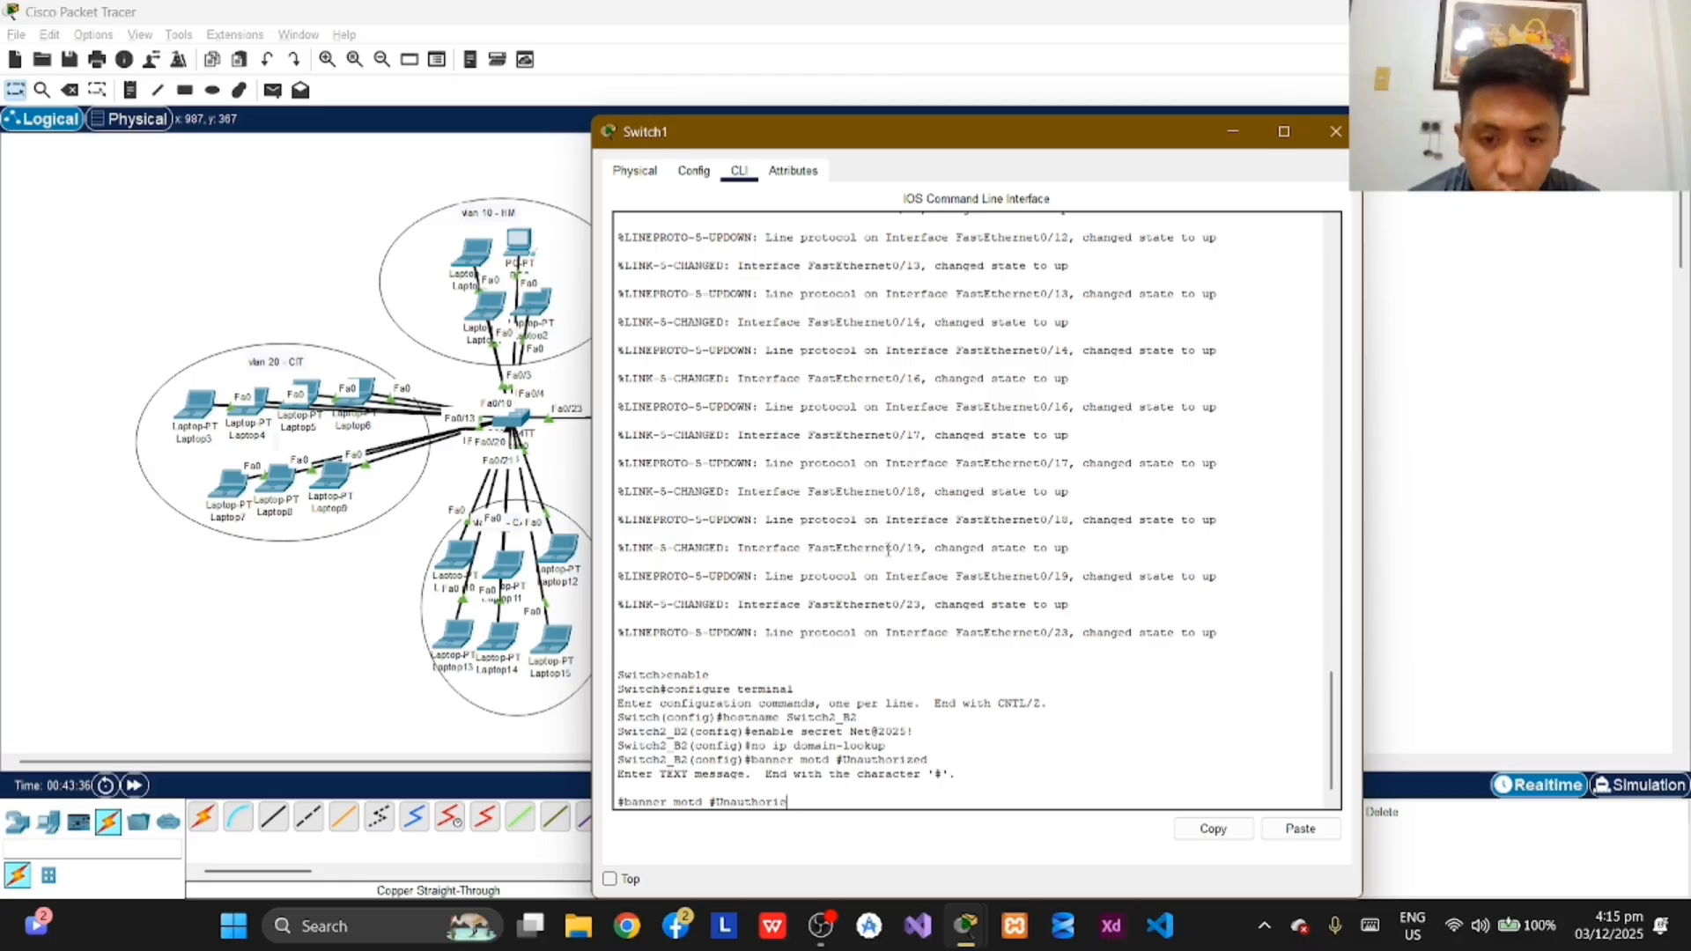
{"action": "type", "text": "zed a"}
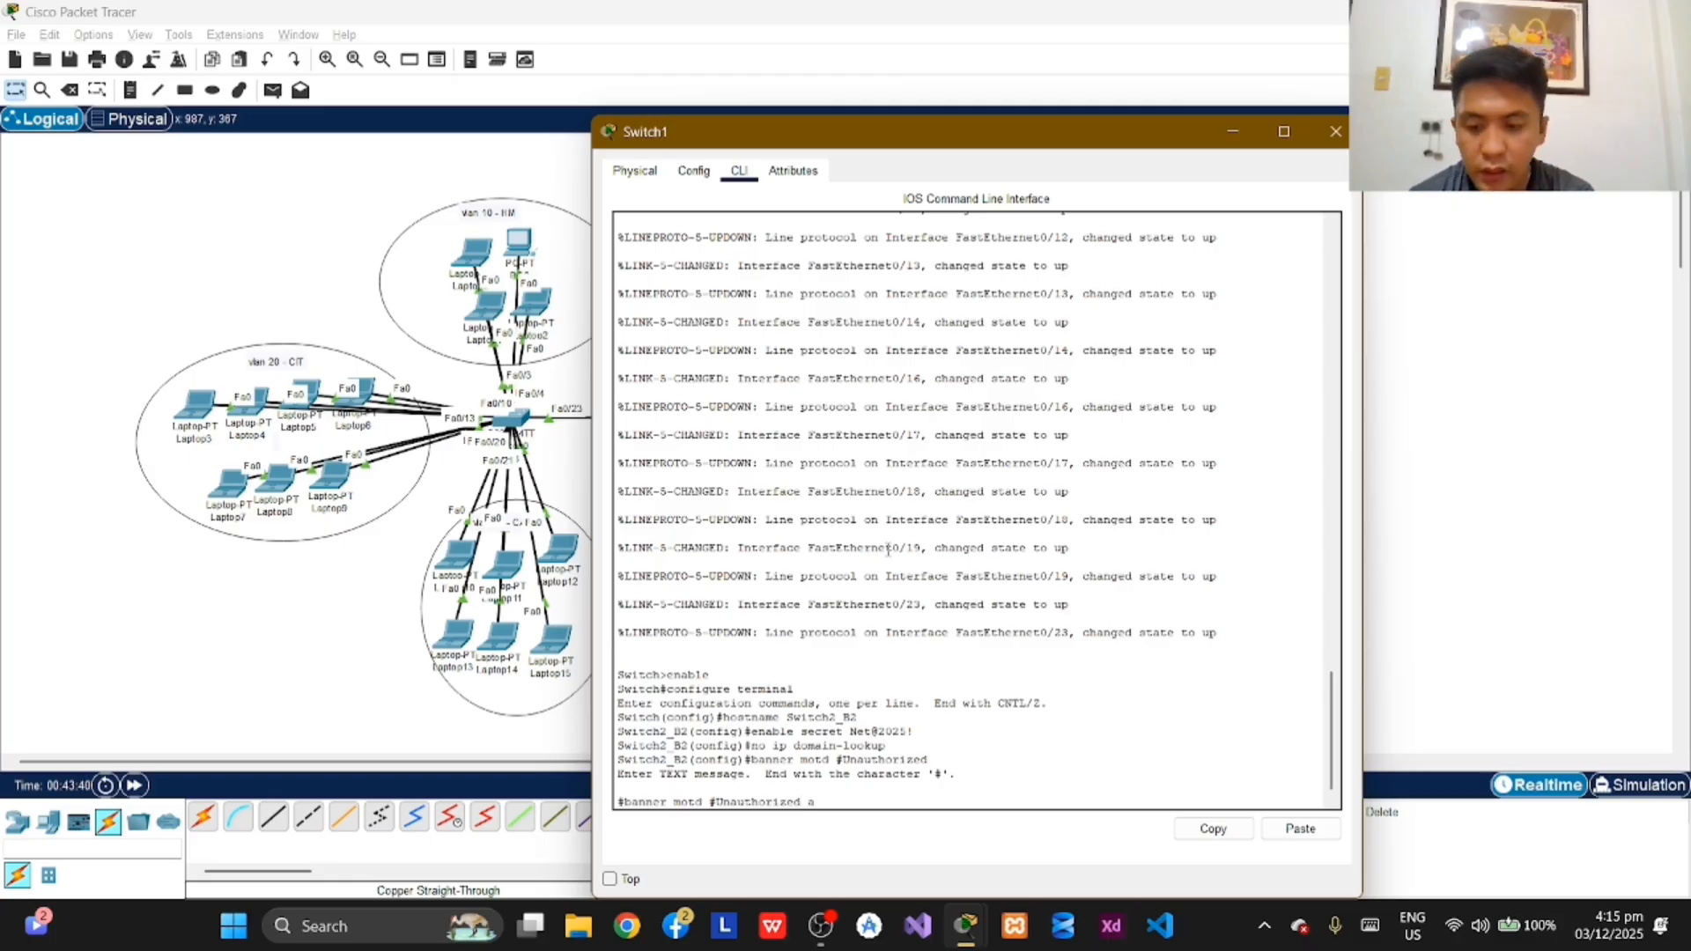
{"action": "type", "text": "ccess"}
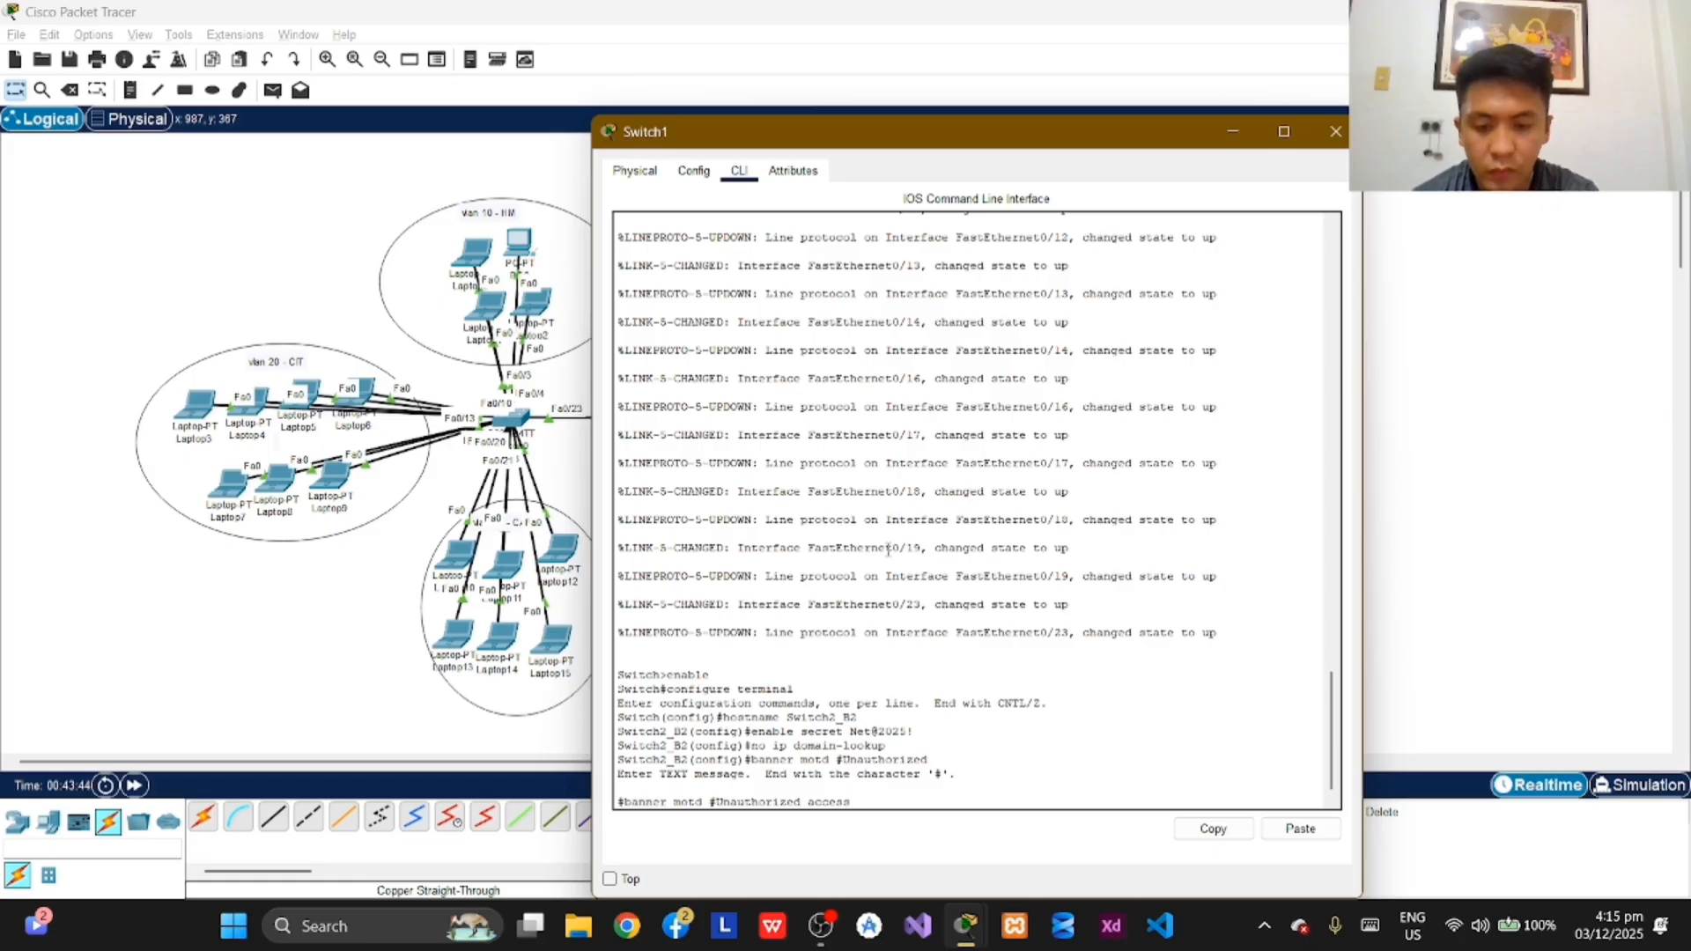
{"action": "type", "text": " is stric"}
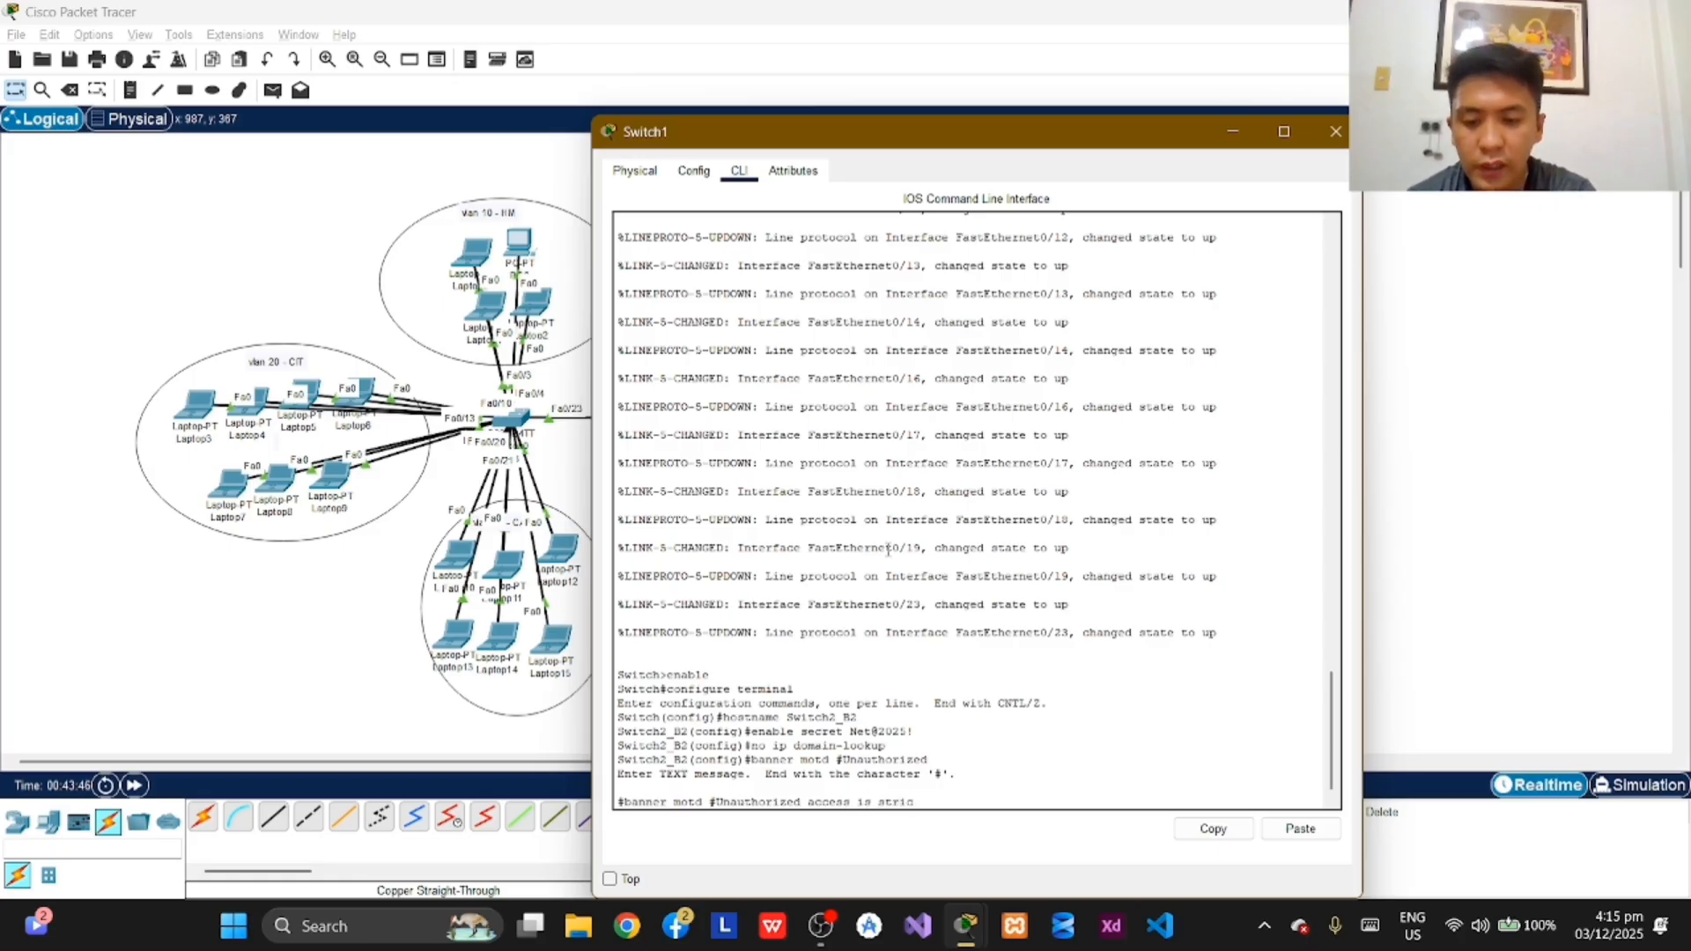
{"action": "type", "text": "tly"}
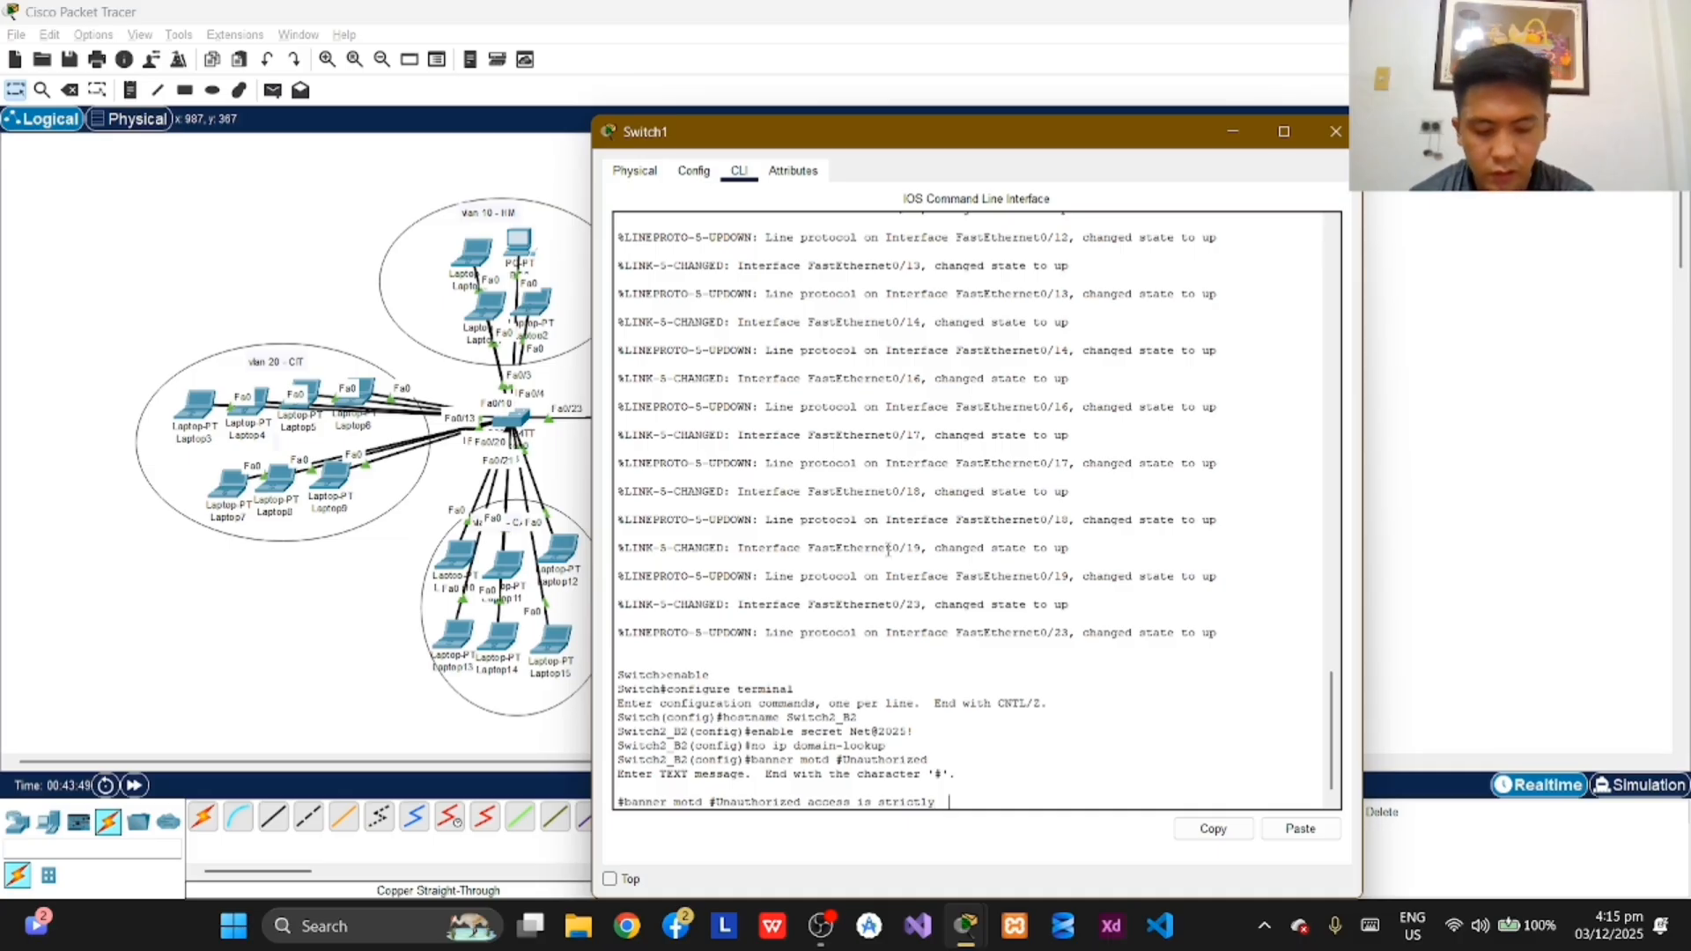
{"action": "type", "text": "  pr"}
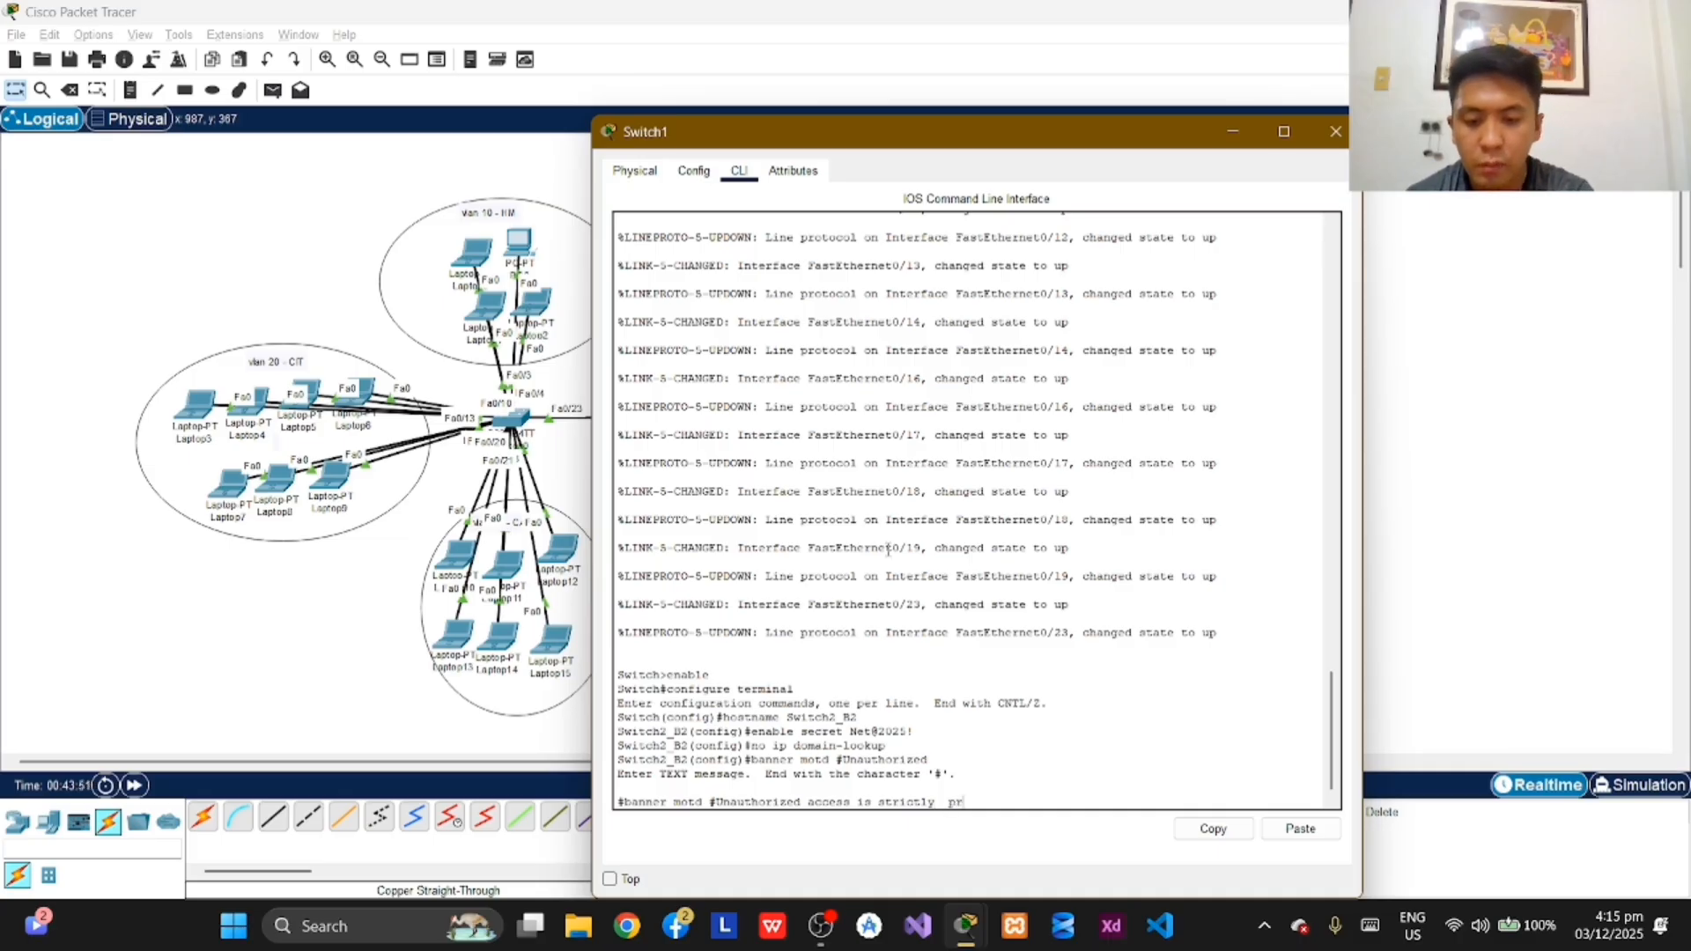
{"action": "type", "text": "ohibuted"}
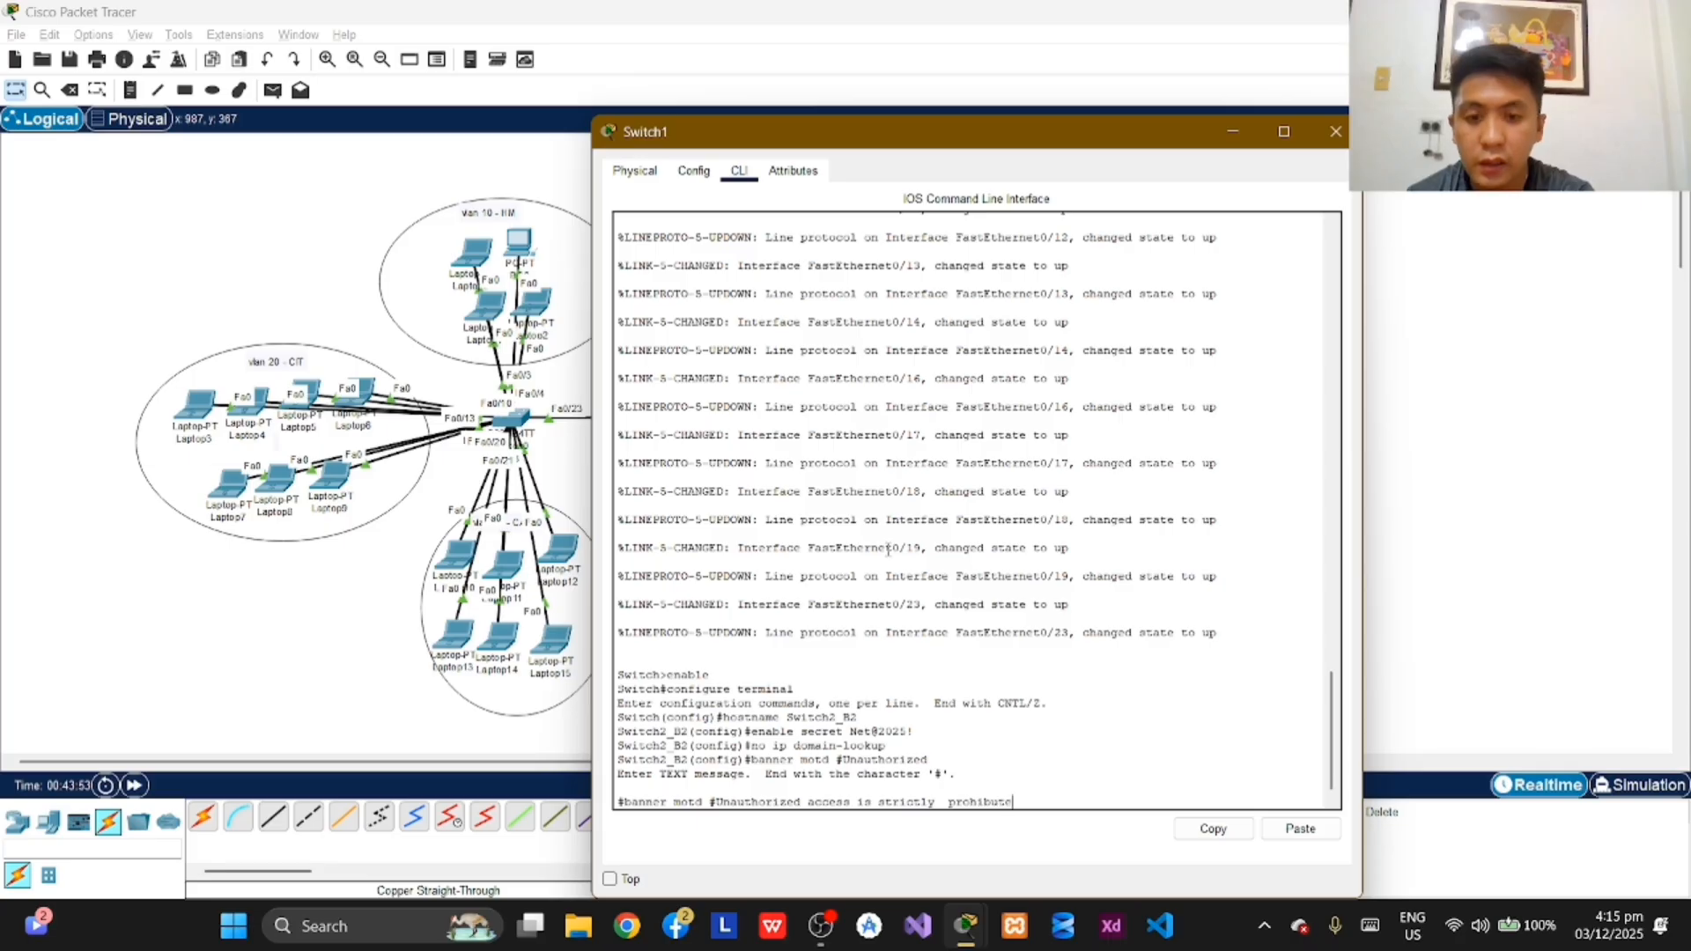
{"action": "key", "text": "BackSpace"}
{"action": "key", "text": "BackSpace"}
{"action": "key", "text": "BackSpace"}
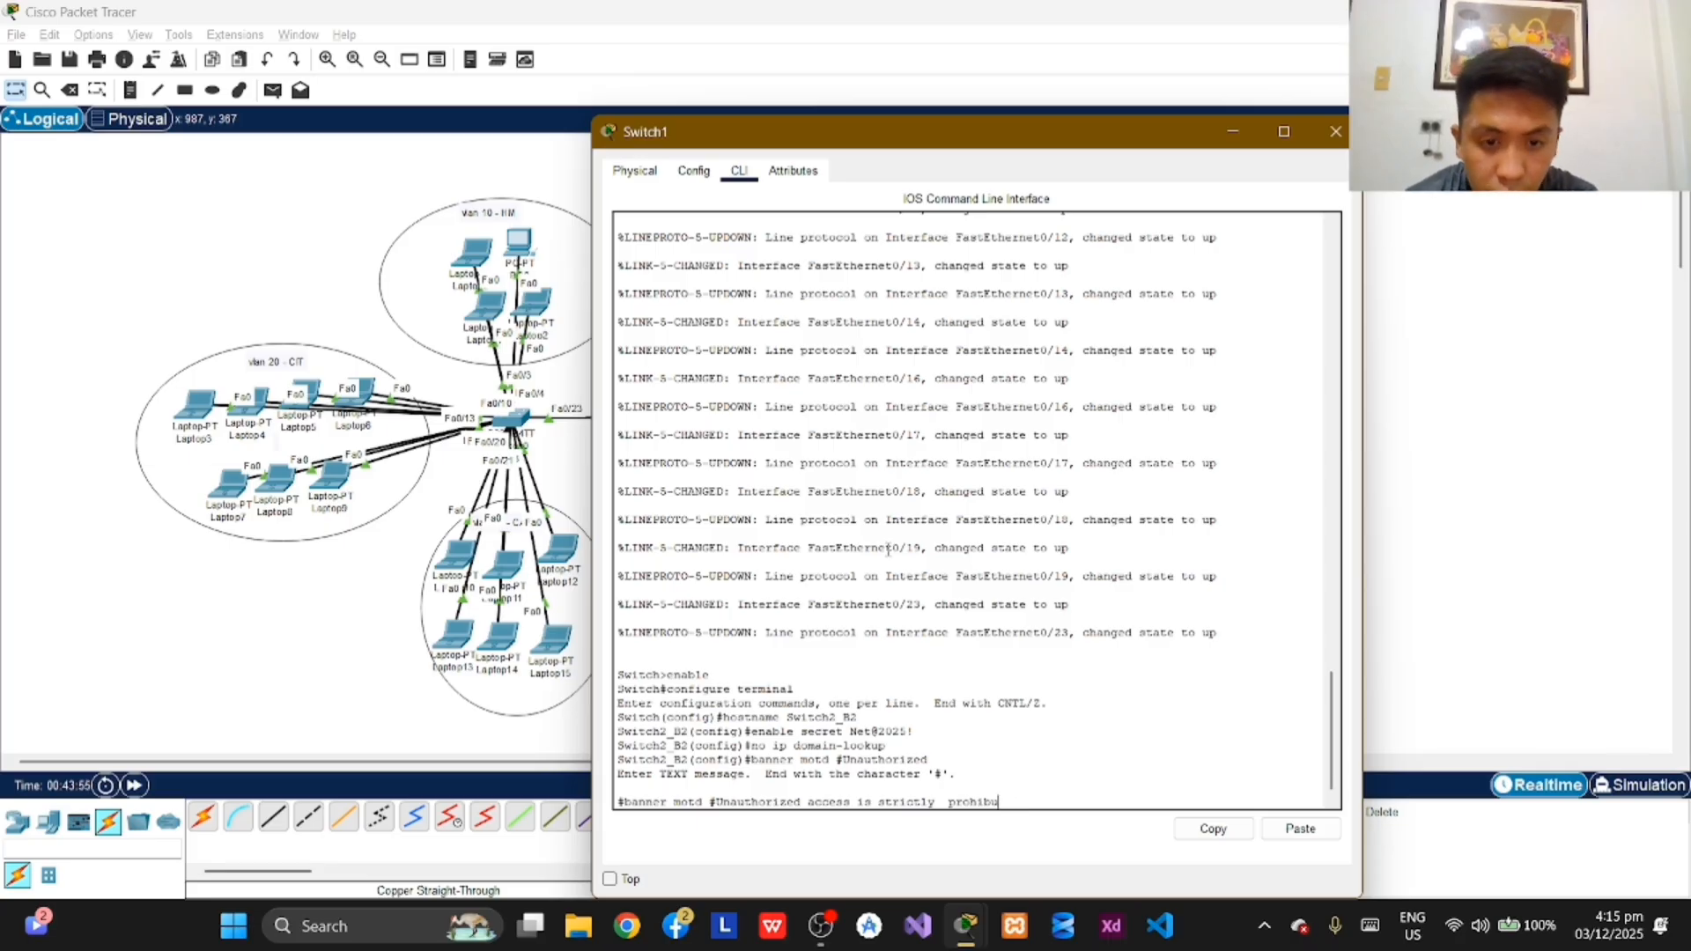
{"action": "key", "text": "BackSpace"}
{"action": "type", "text": "i"}
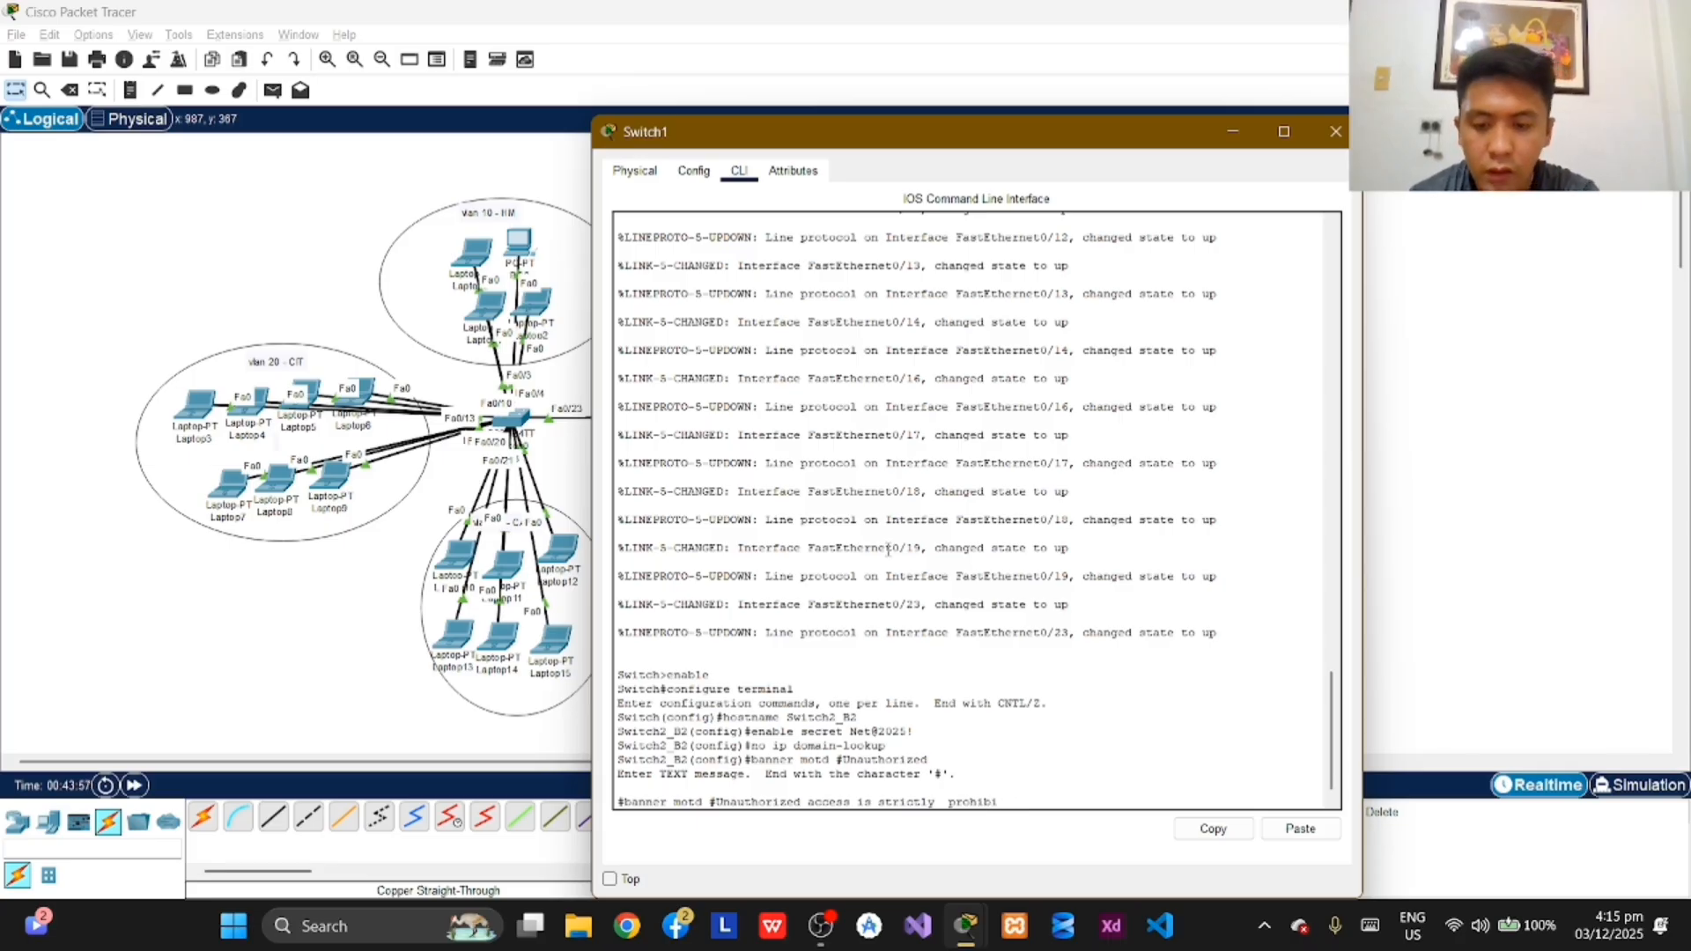
{"action": "type", "text": "ted#"}
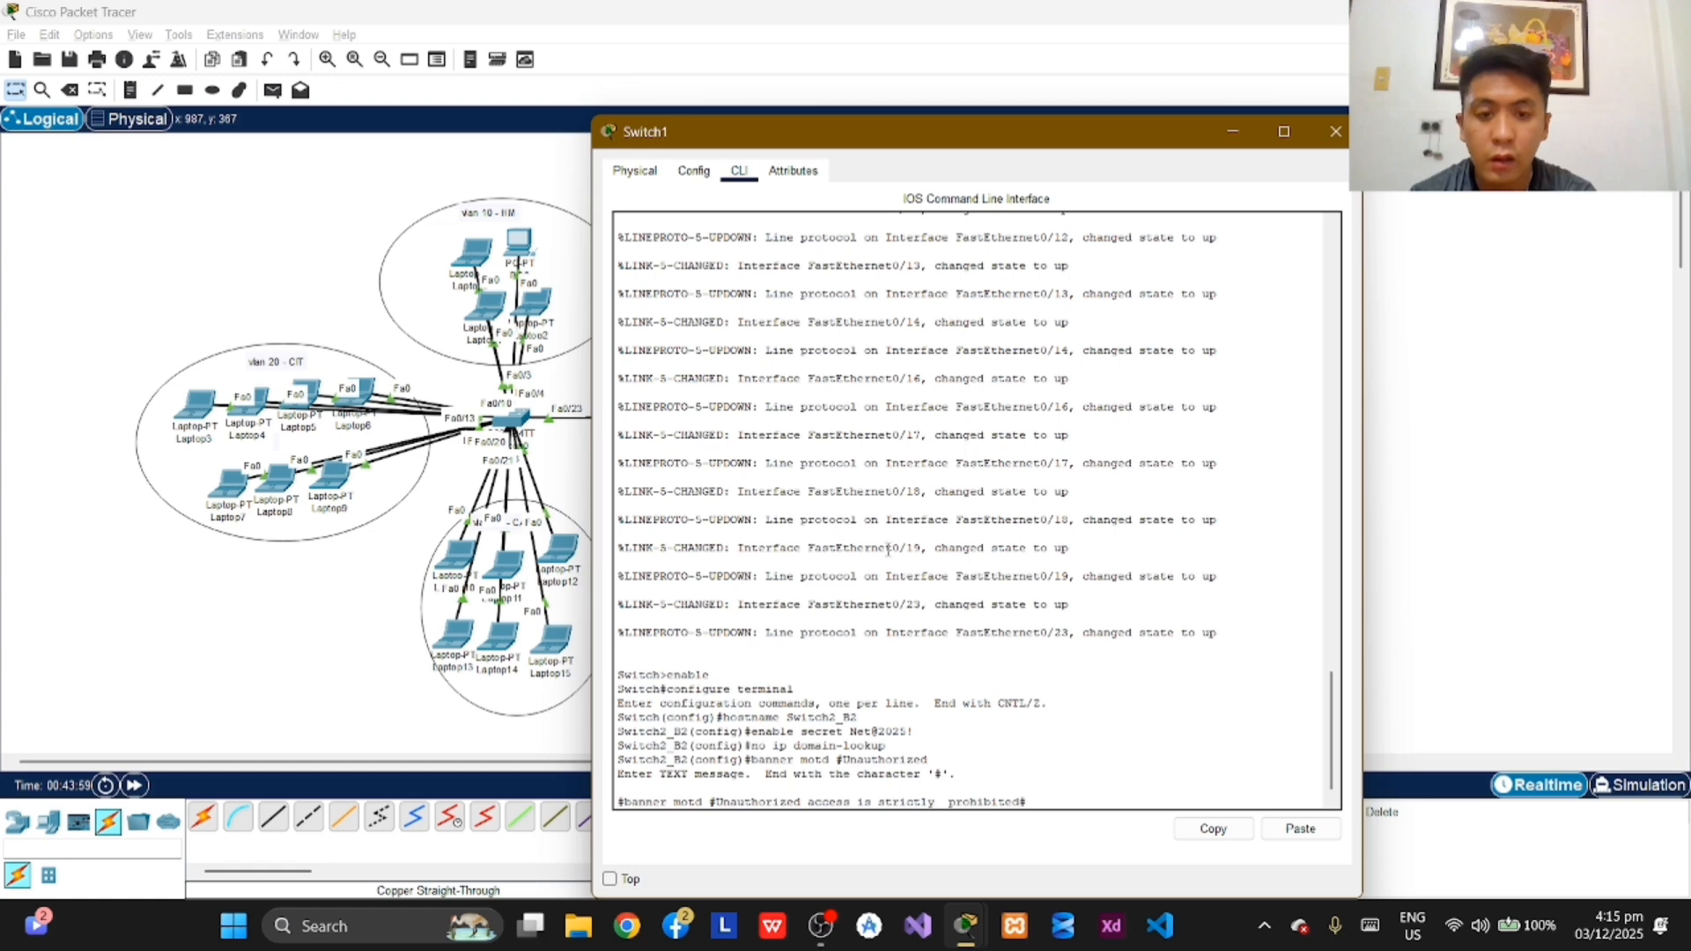
{"action": "key", "text": "Return"}
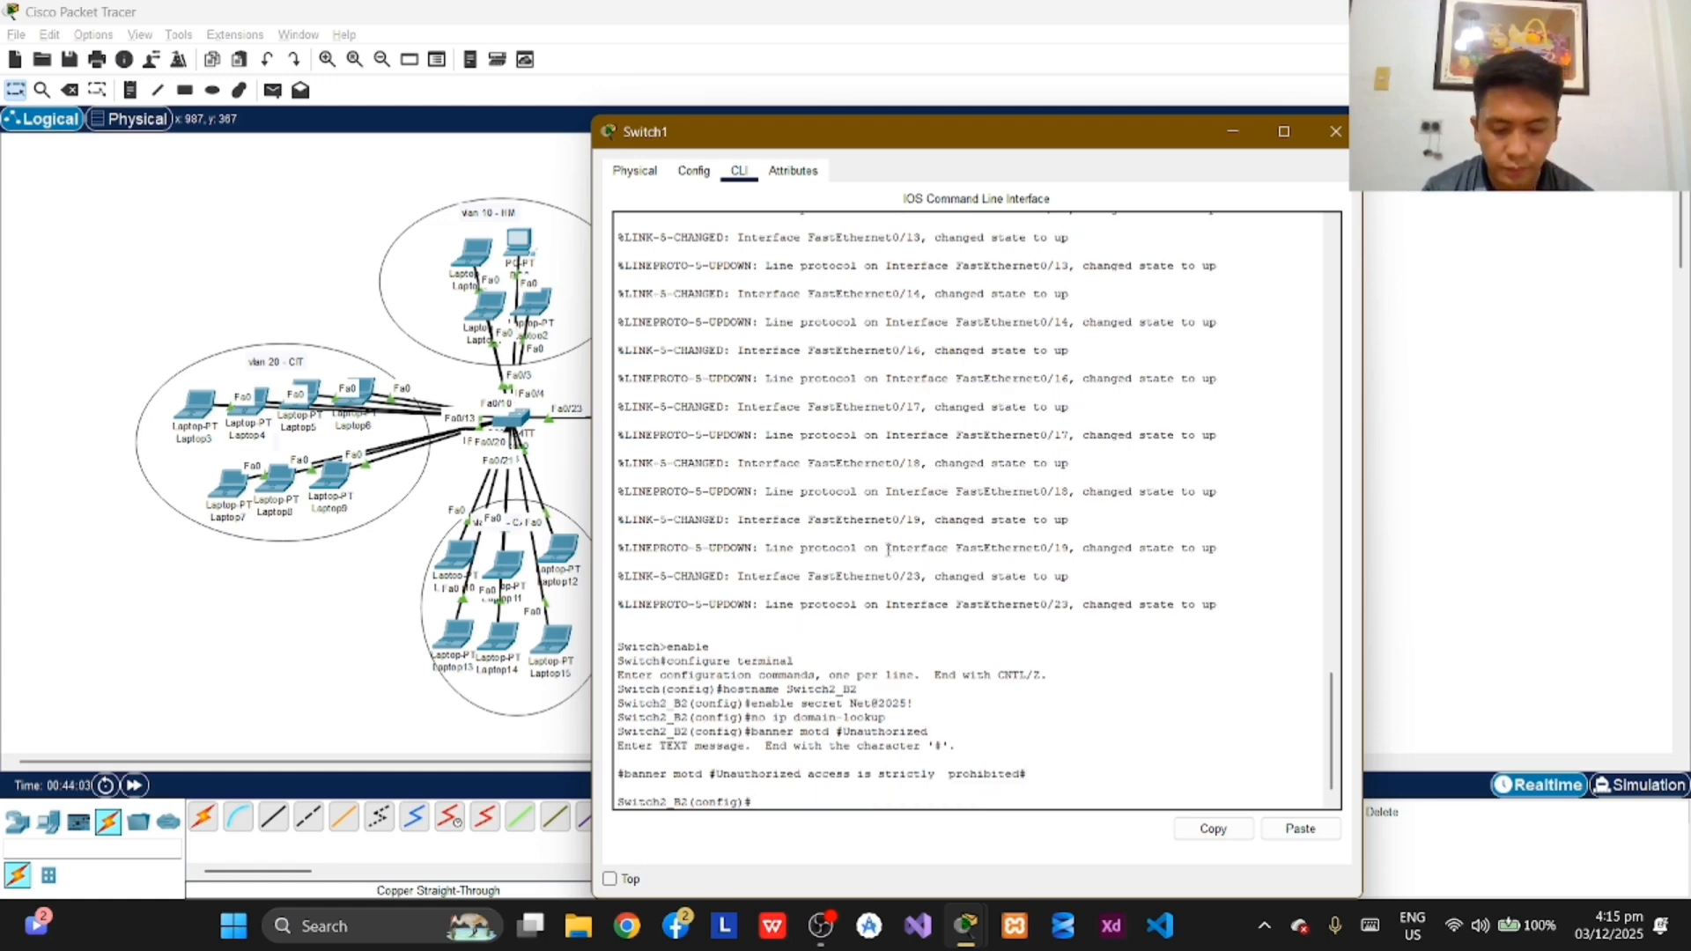
Step: Enter line configuration mode for the console on Switch2_B2 with line console 0
{"action": "type", "text": "line"}
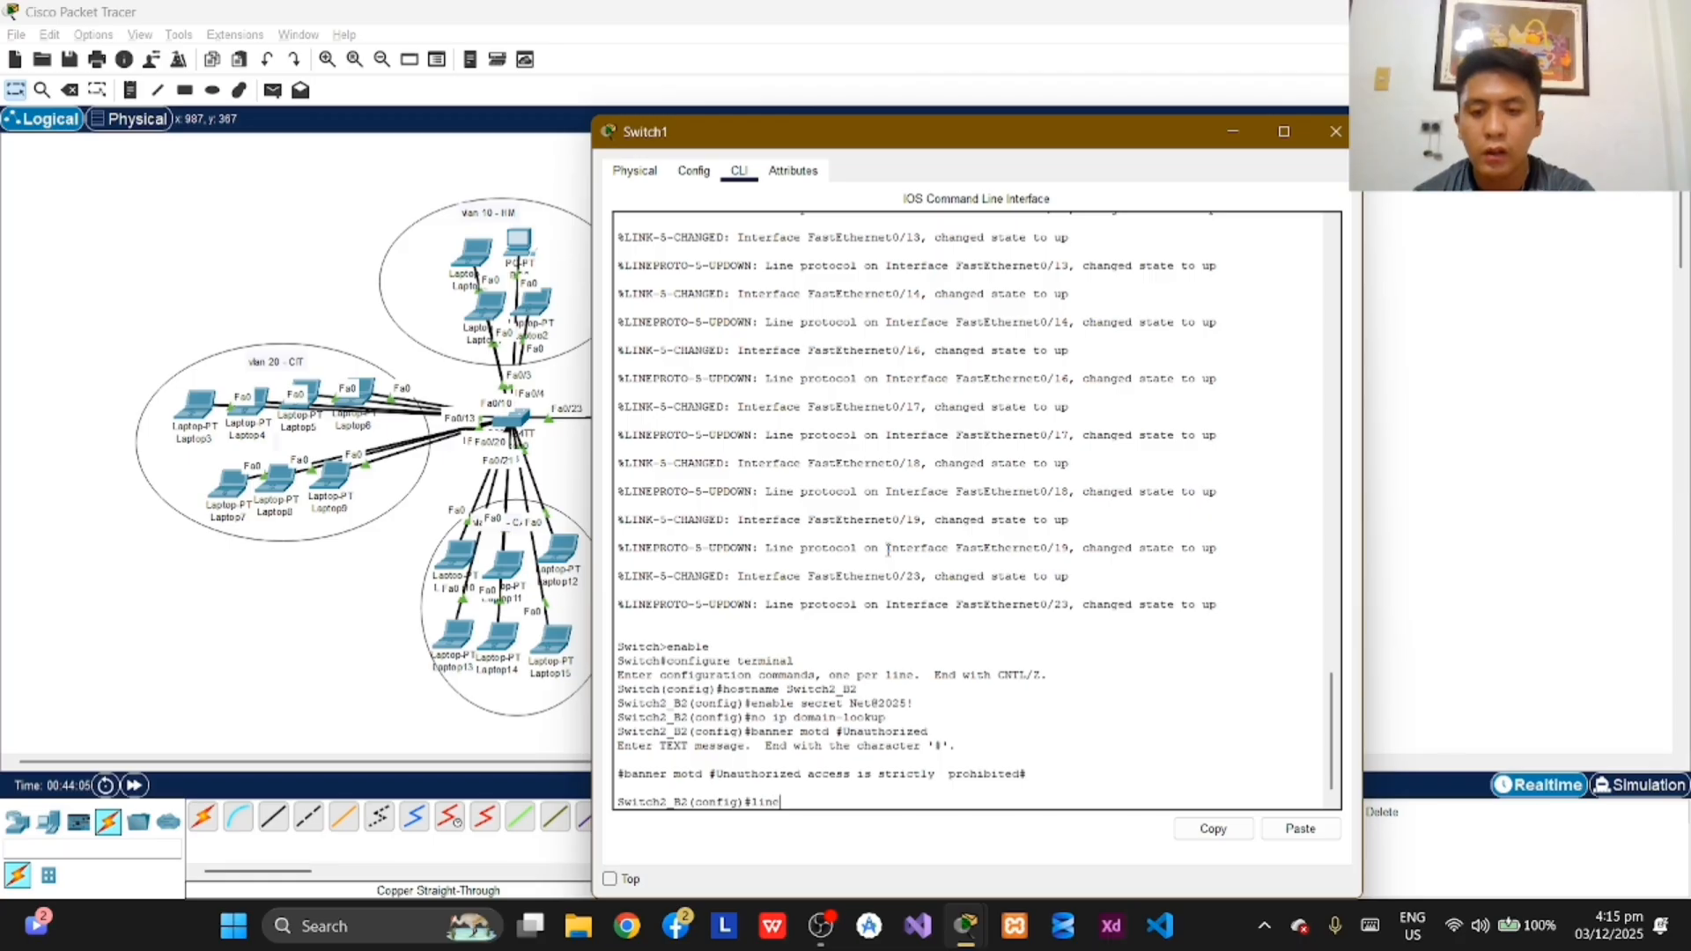
{"action": "type", "text": " conso"}
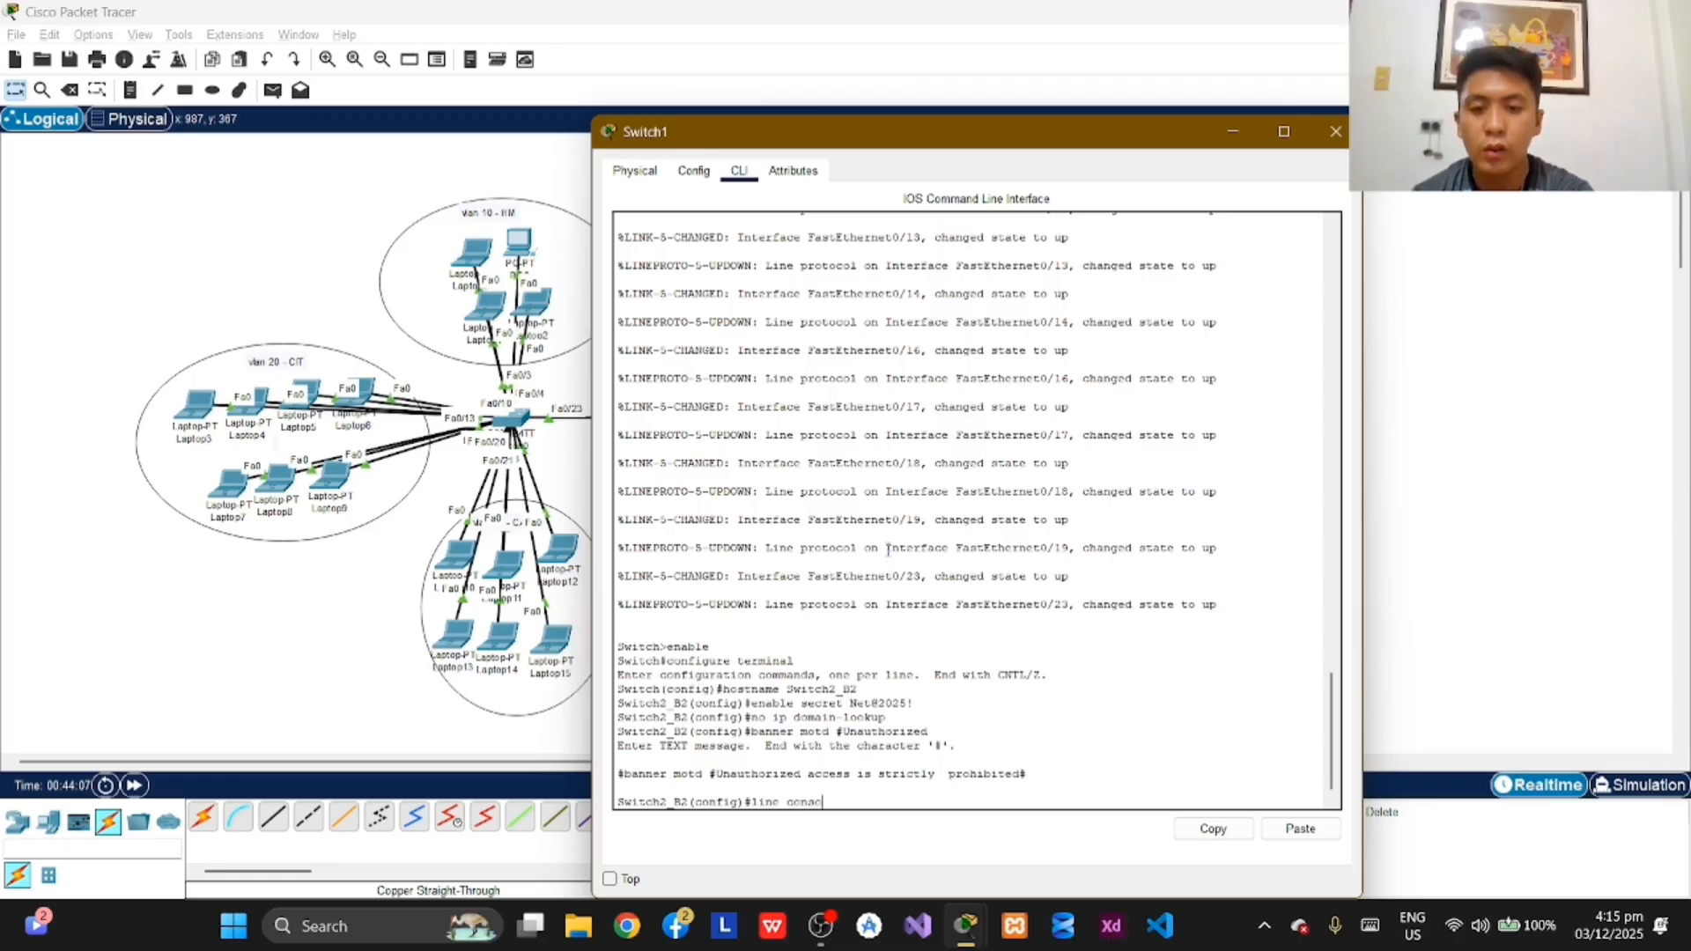
{"action": "type", "text": "le  0"}
{"action": "key", "text": "Return"}
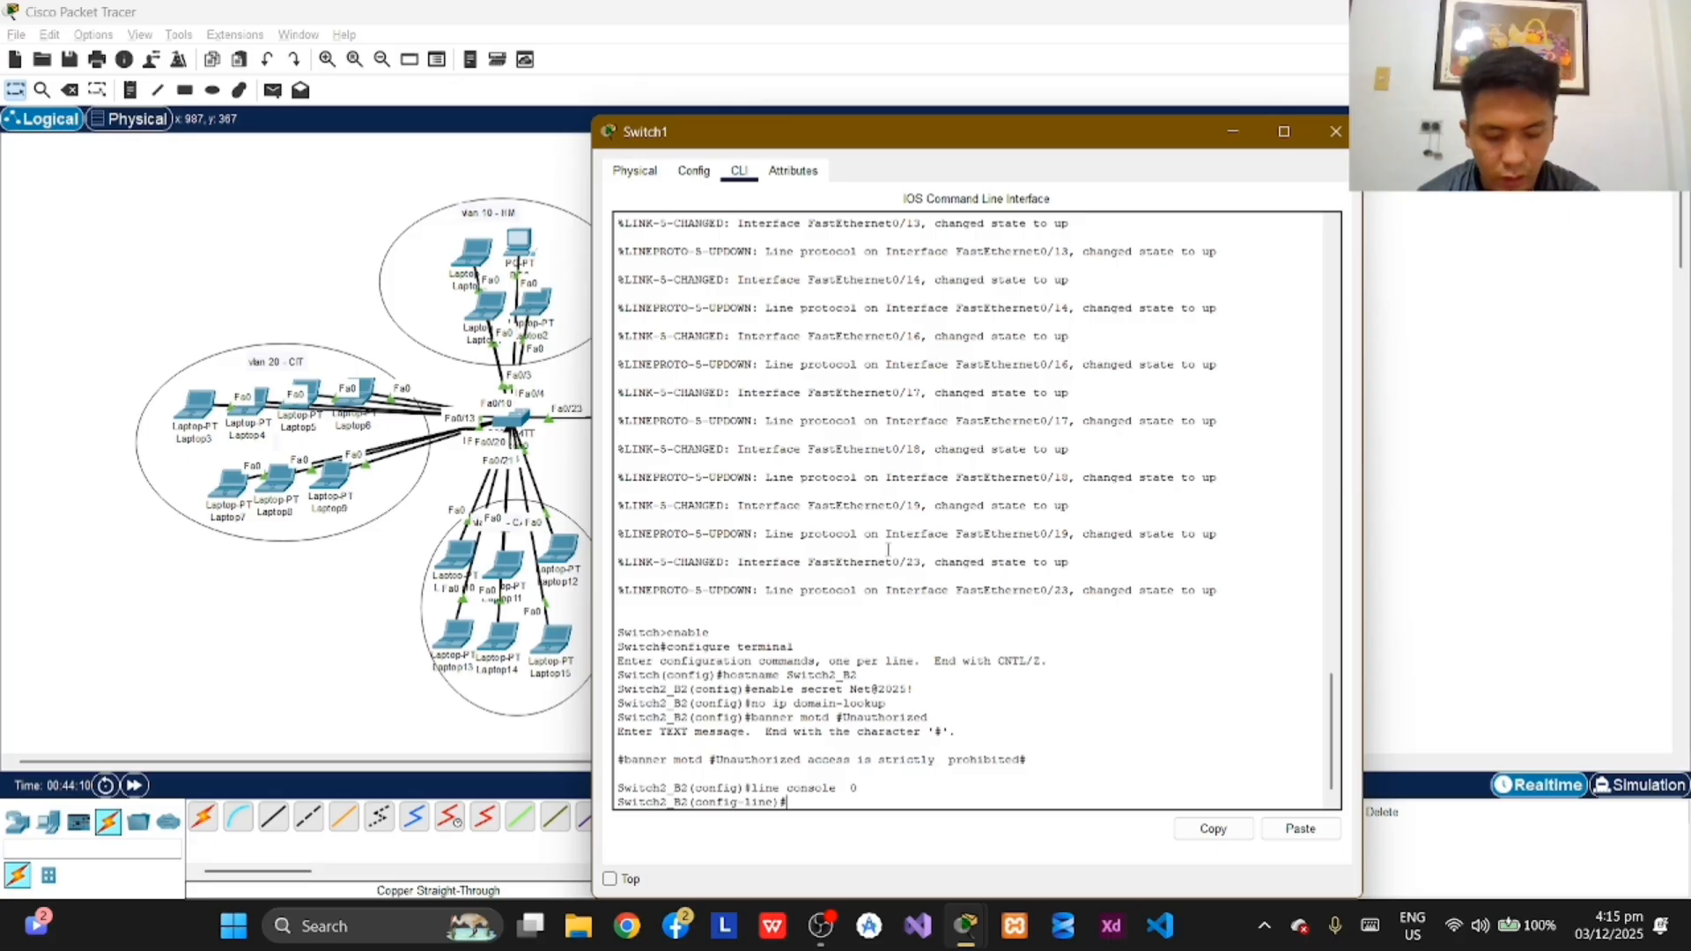
Step: Set the console line's access password on Switch2_B2 with the password command
{"action": "type", "text": "passwo"}
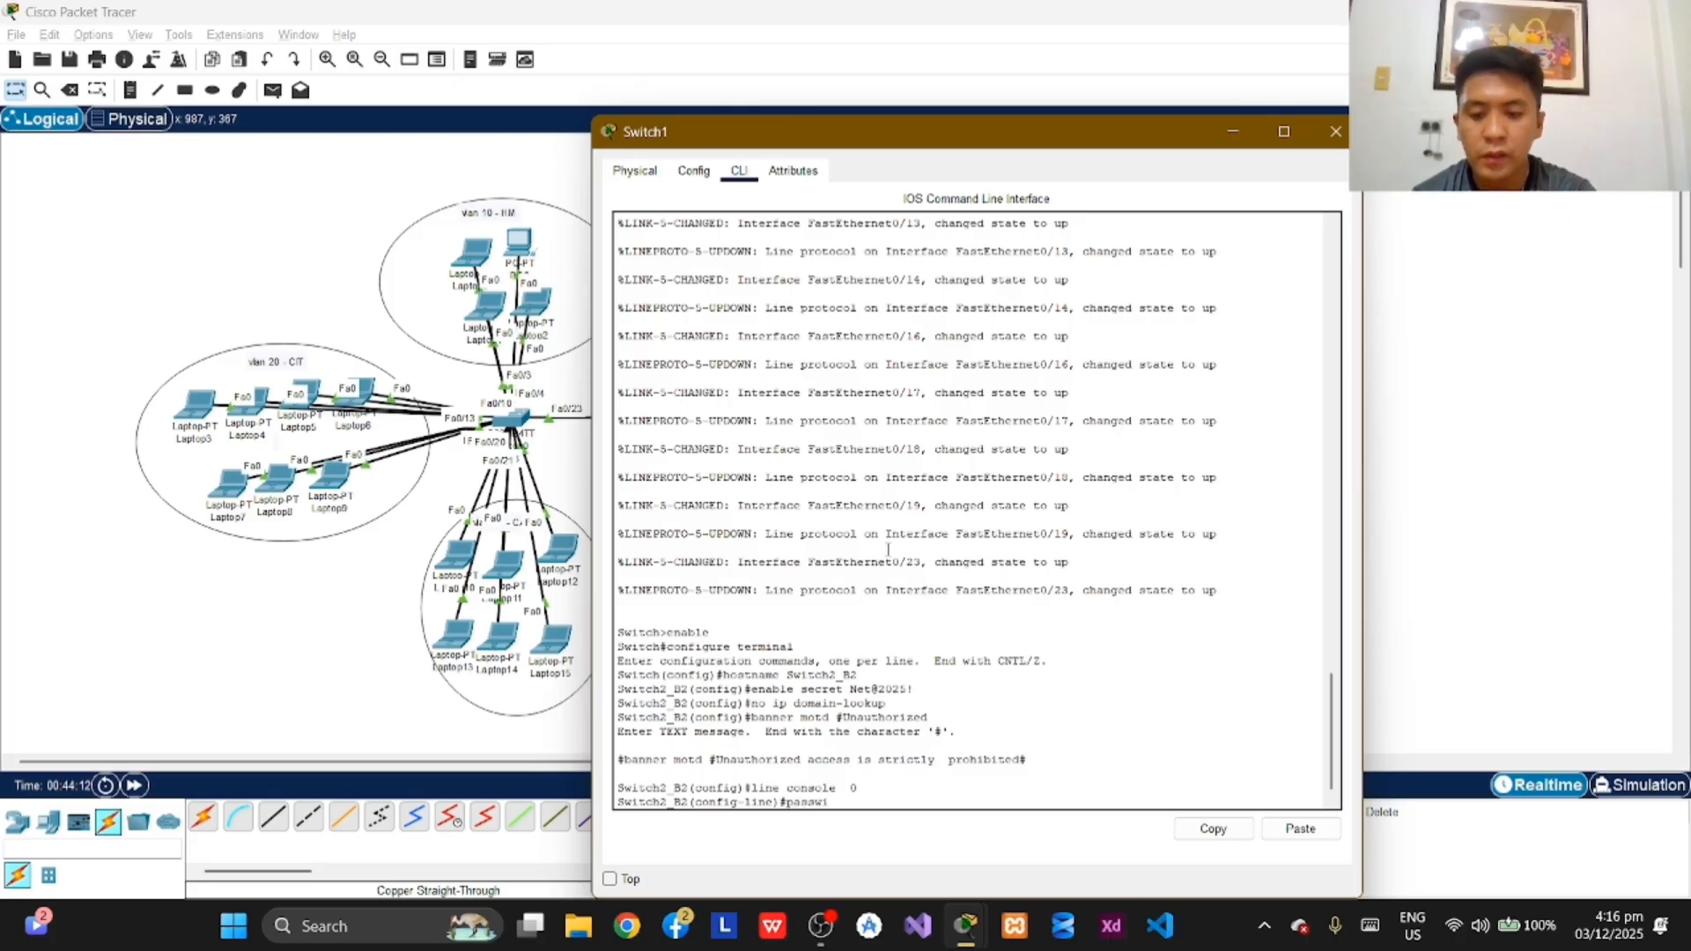
{"action": "type", "text": "rd"}
{"action": "key", "text": "BackSpace"}
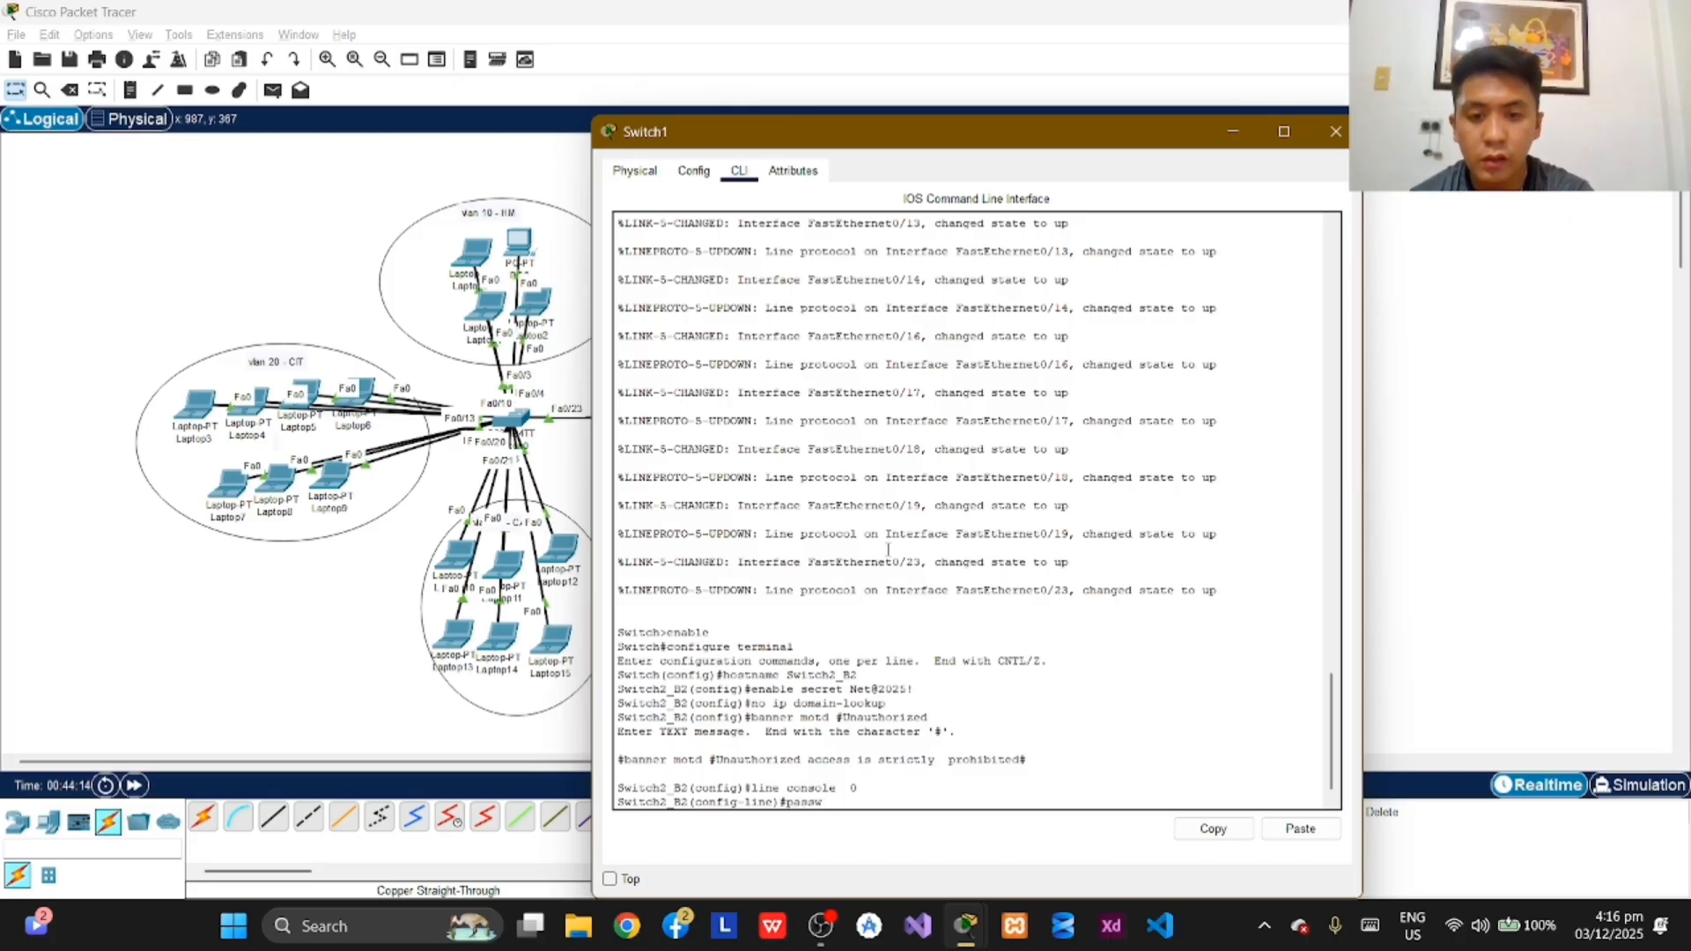
{"action": "type", "text": "rd a"}
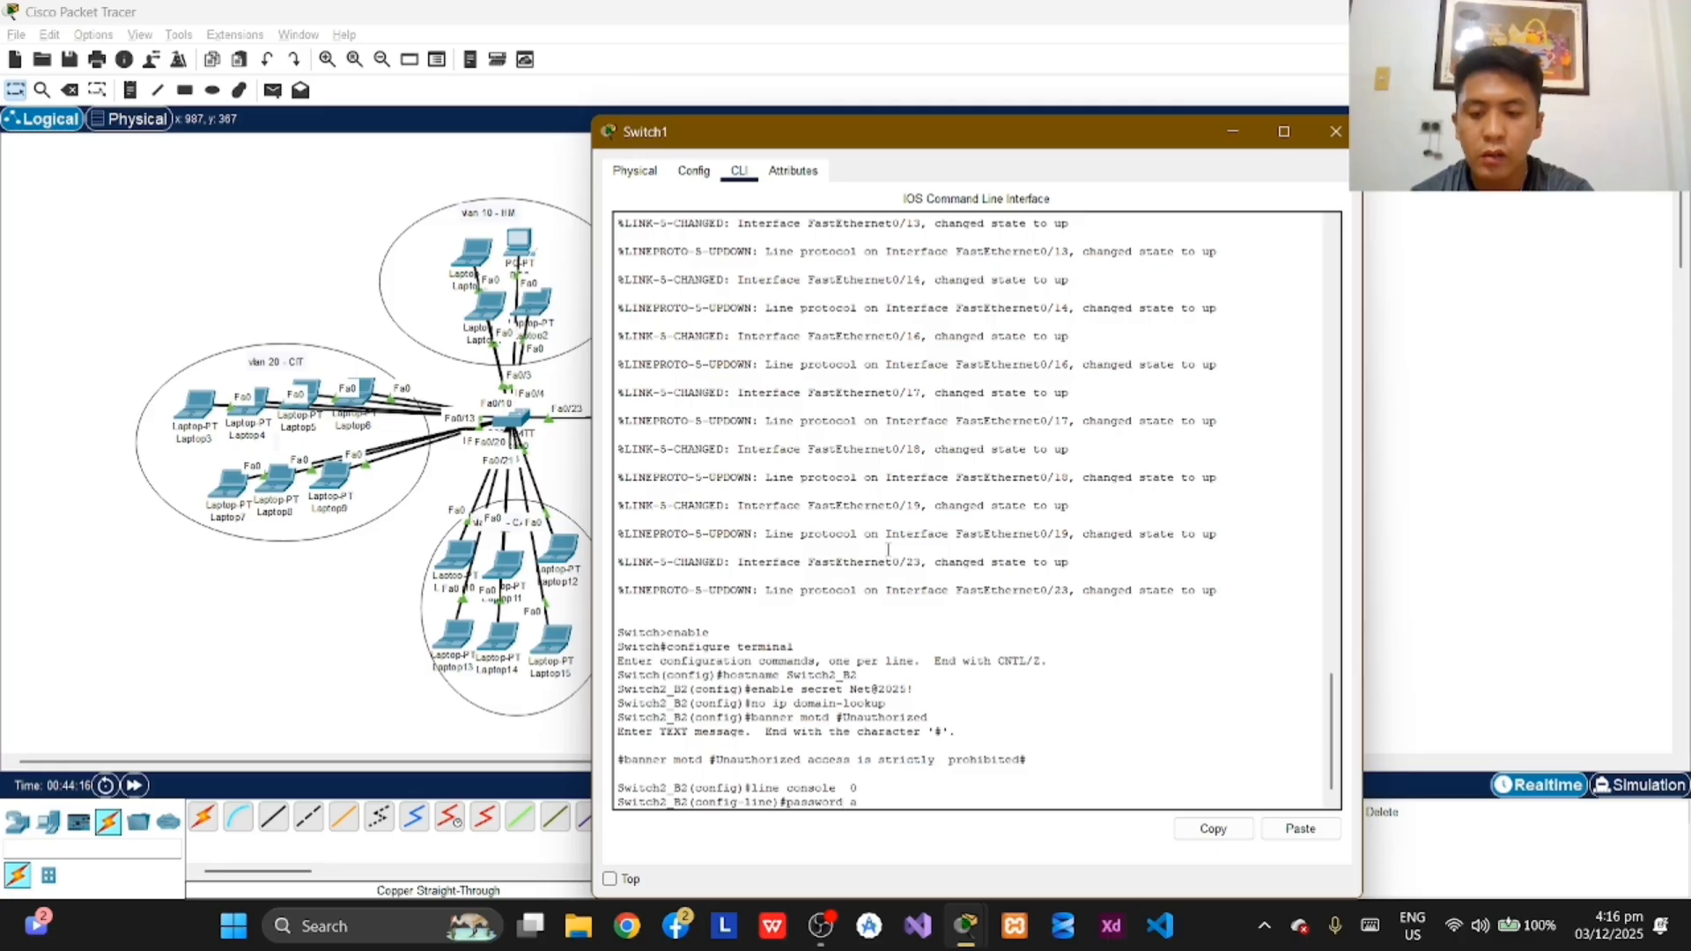
{"action": "type", "text": "ccess"}
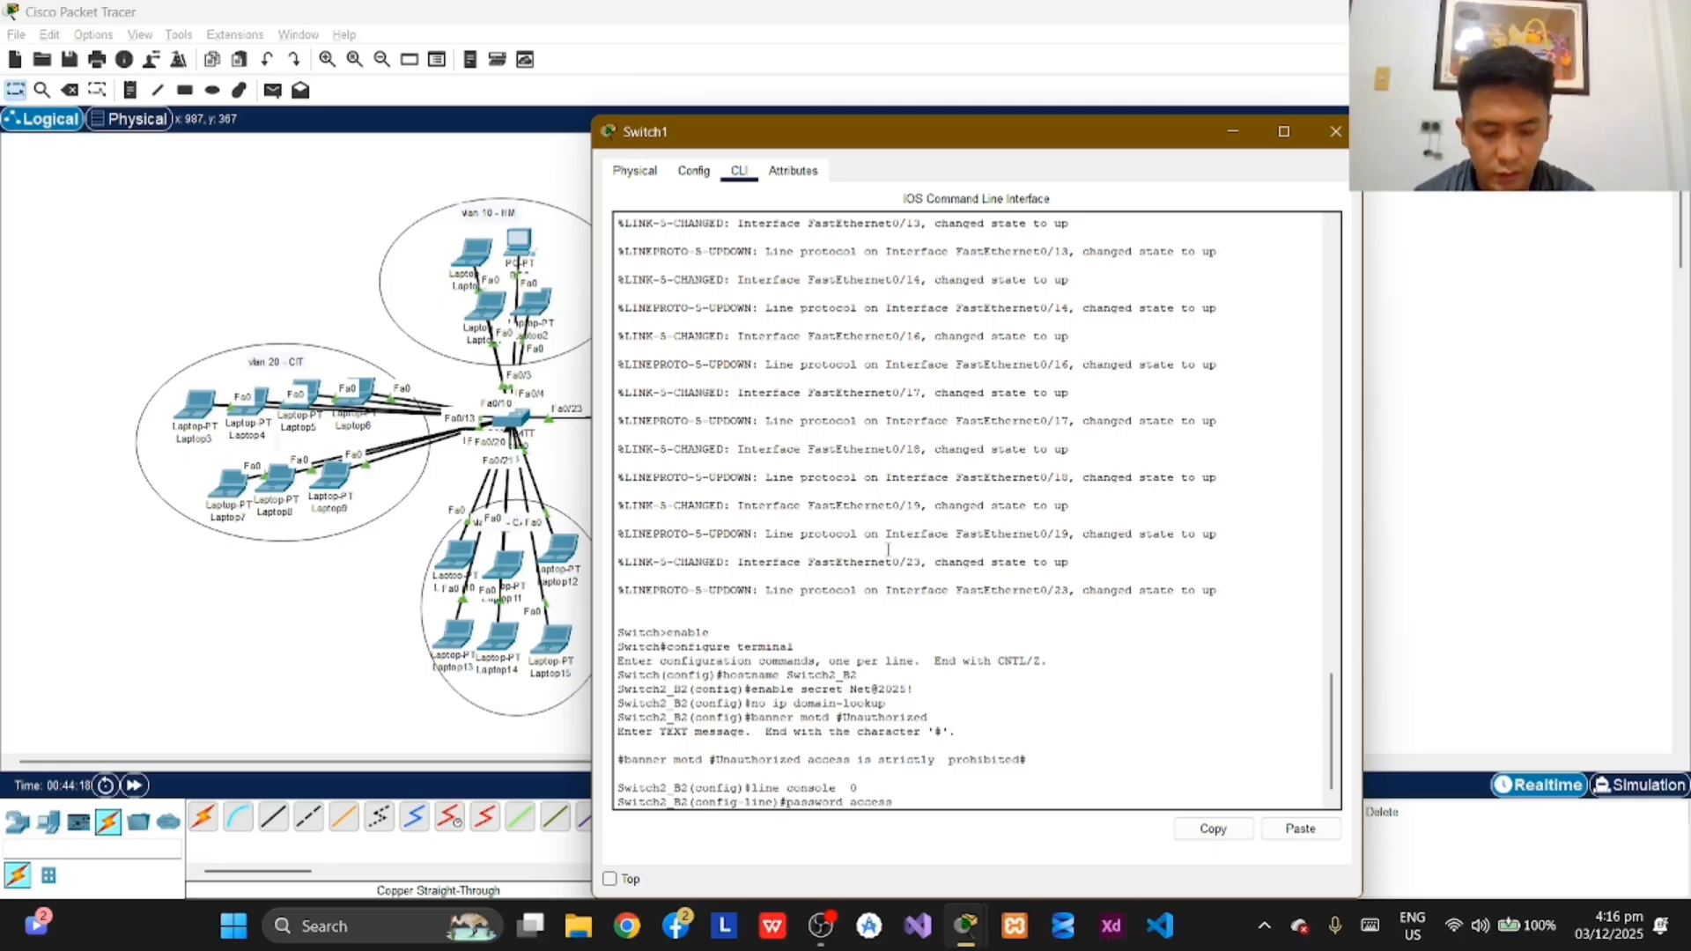
{"action": "key", "text": "BackSpace"}
{"action": "key", "text": "BackSpace"}
{"action": "key", "text": "BackSpace"}
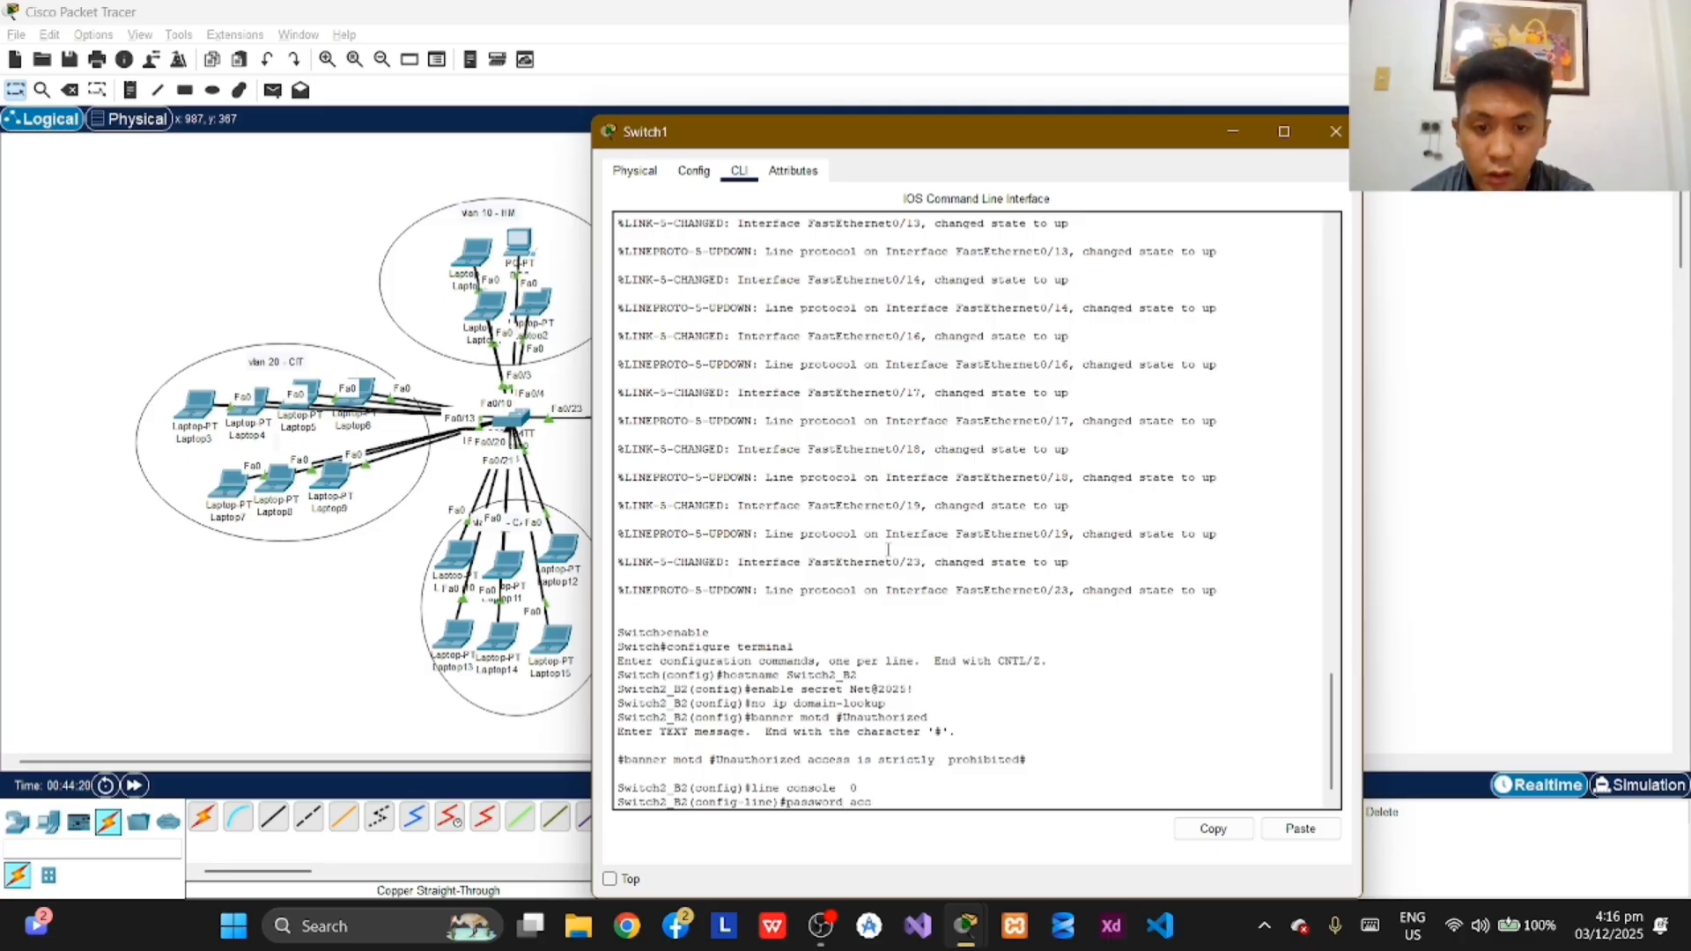
{"action": "key", "text": "BackSpace"}
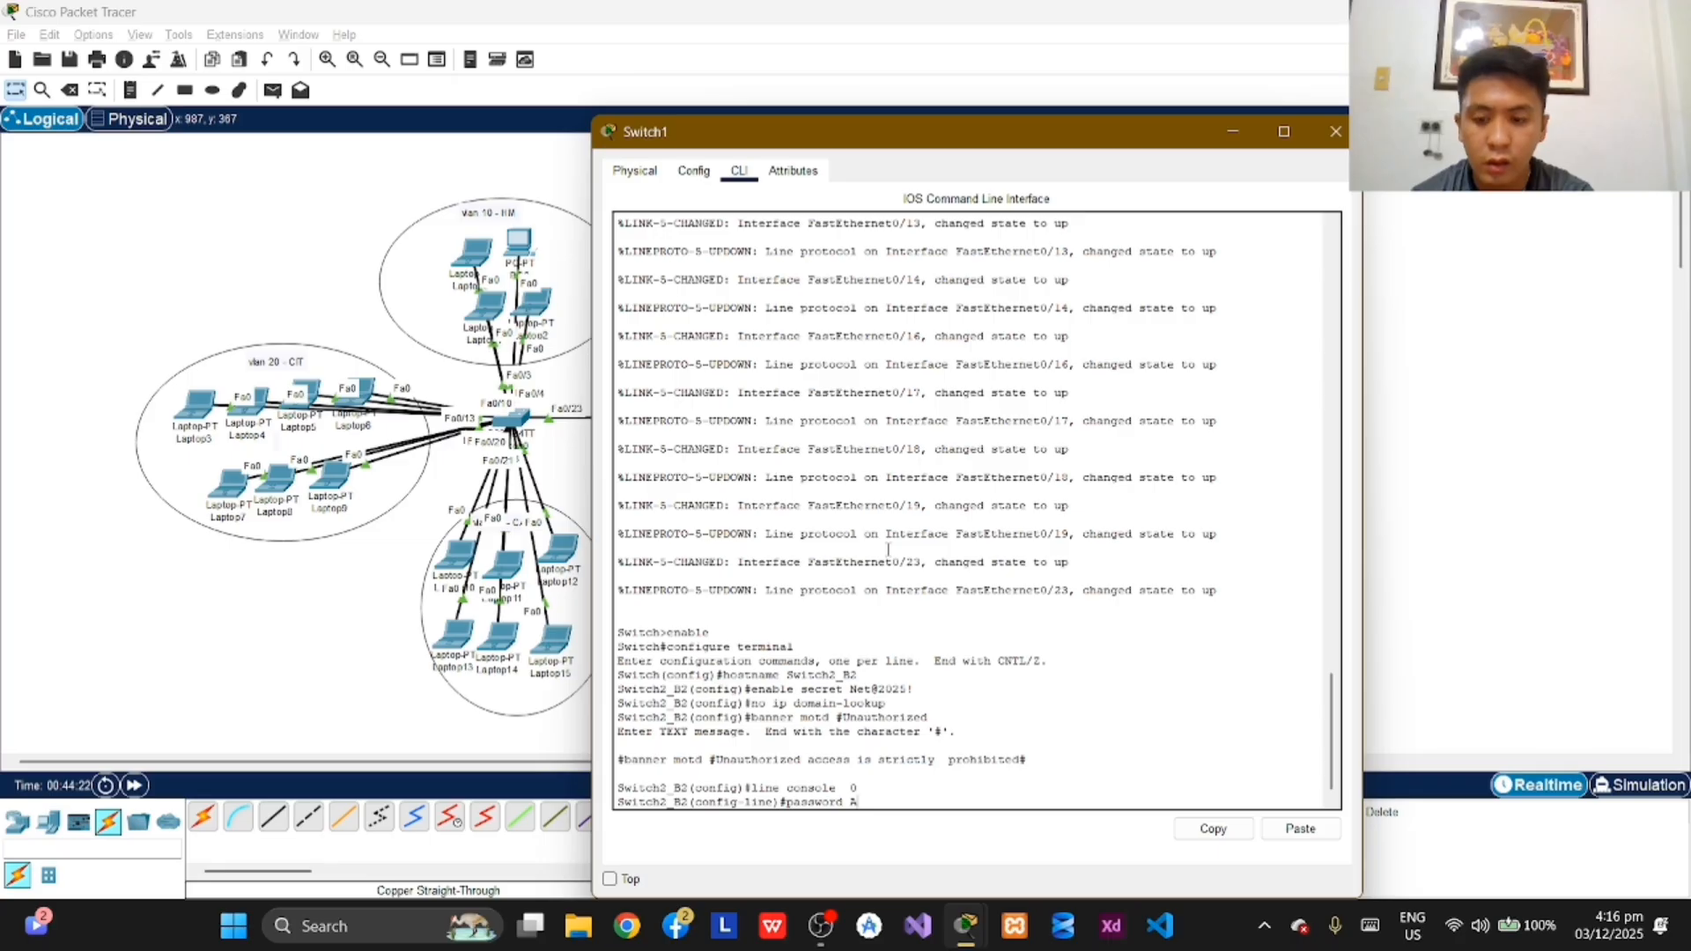
{"action": "type", "text": "Access"}
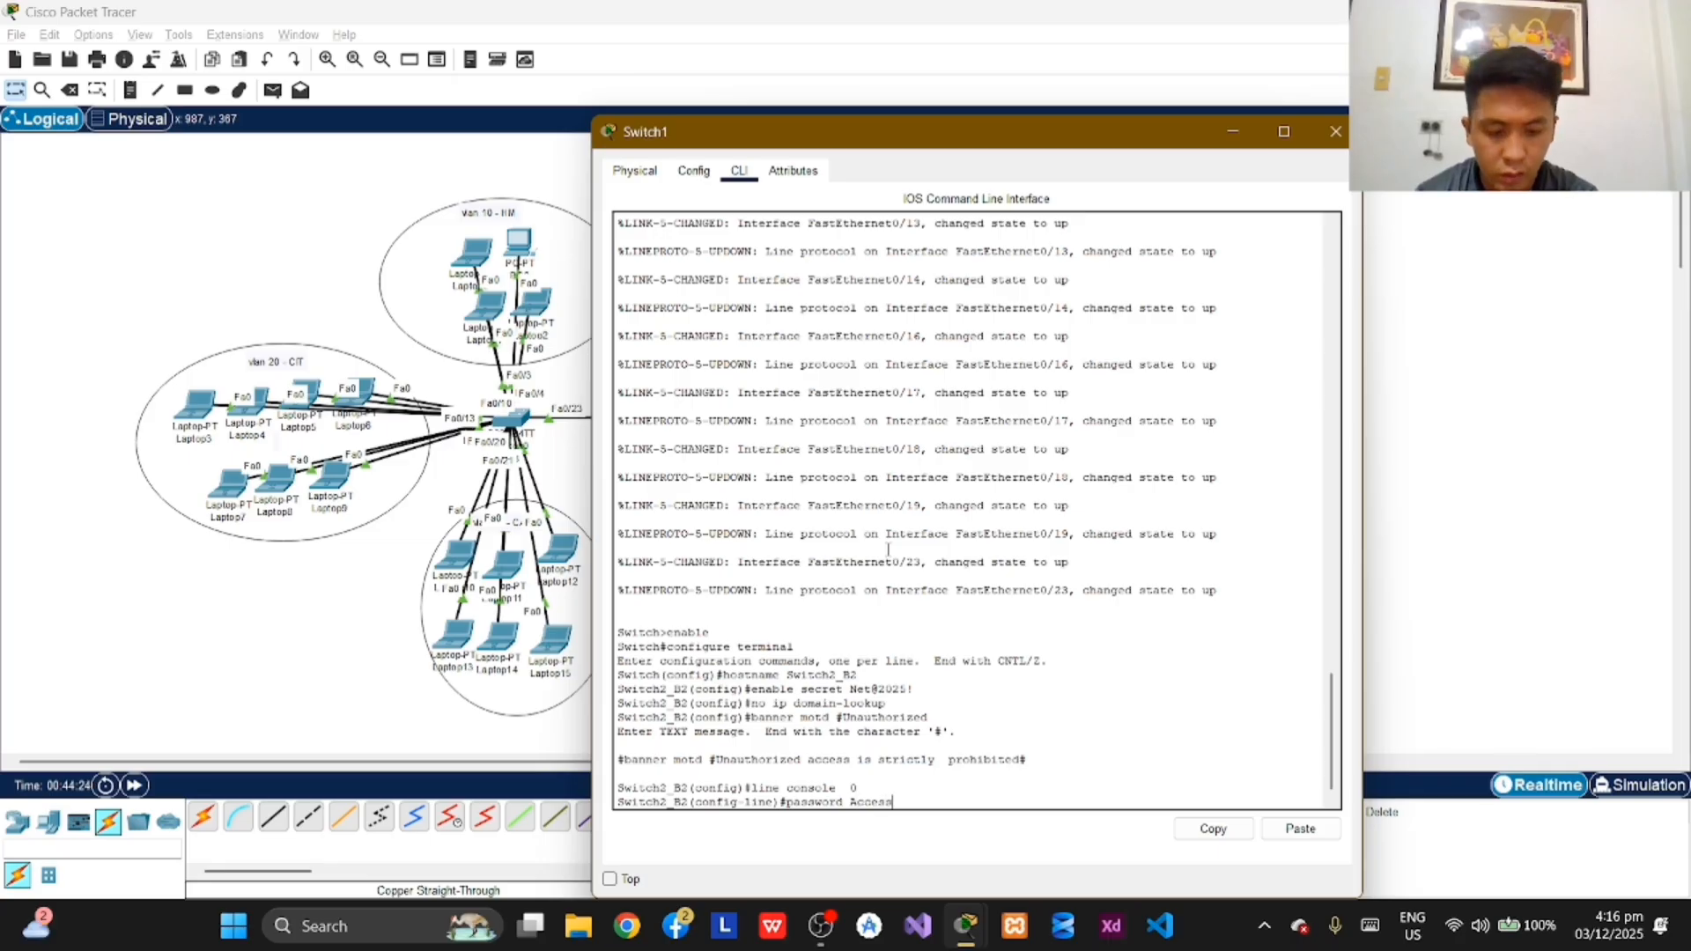
{"action": "type", "text": "@202"}
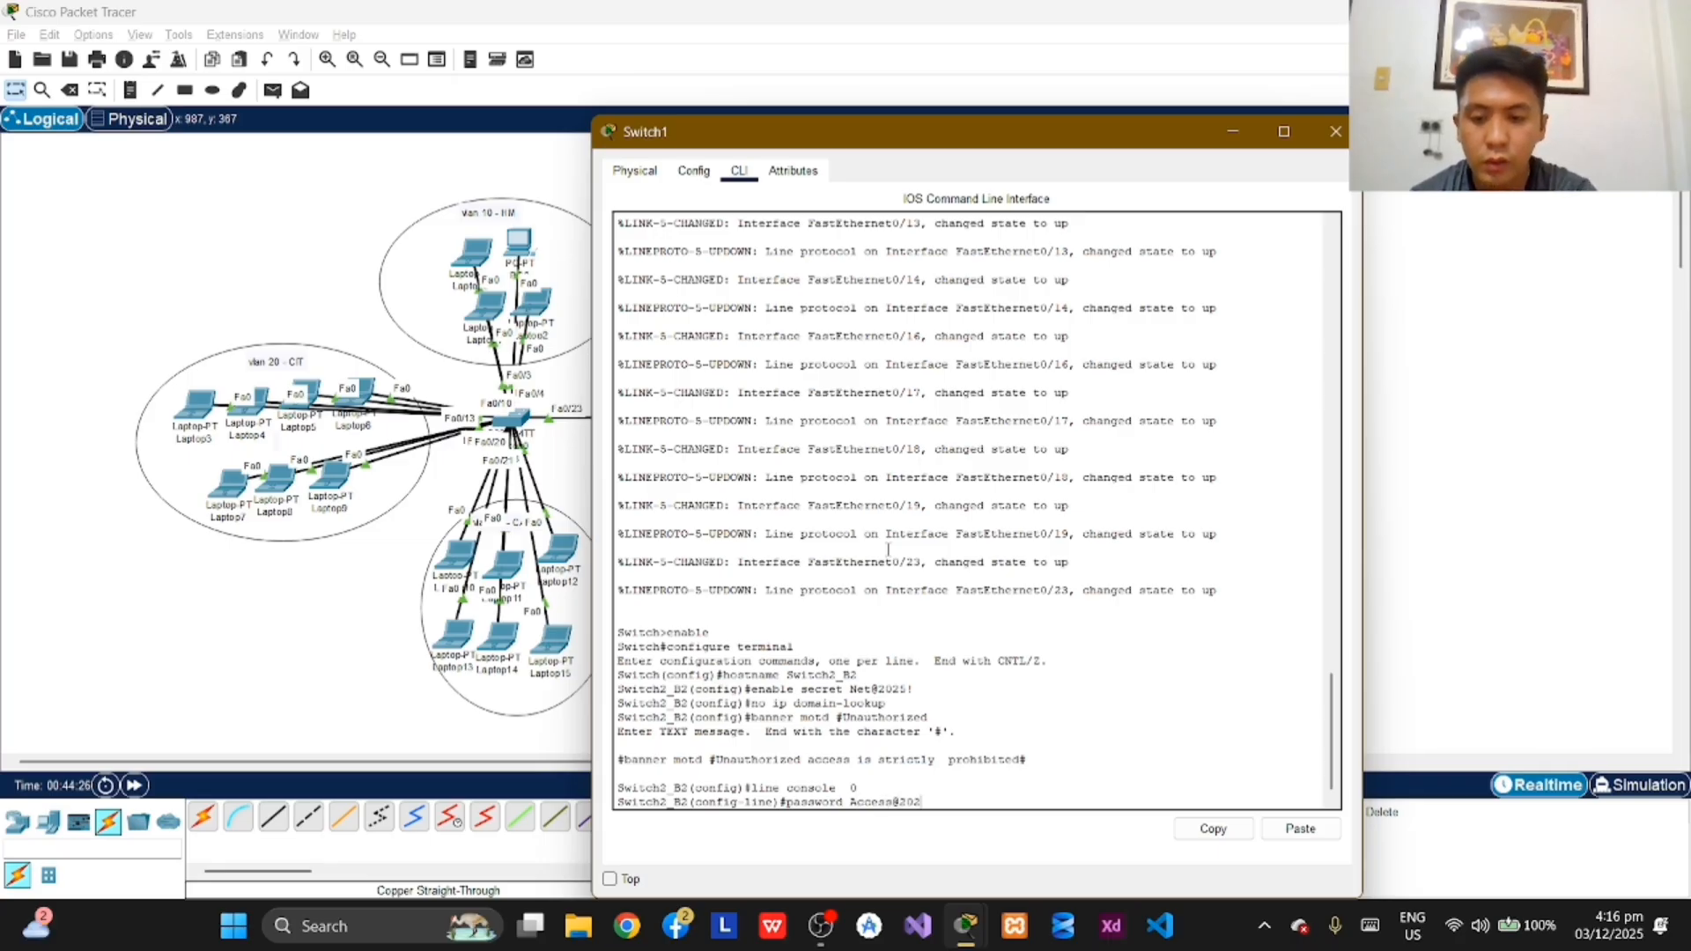
{"action": "type", "text": "5!"}
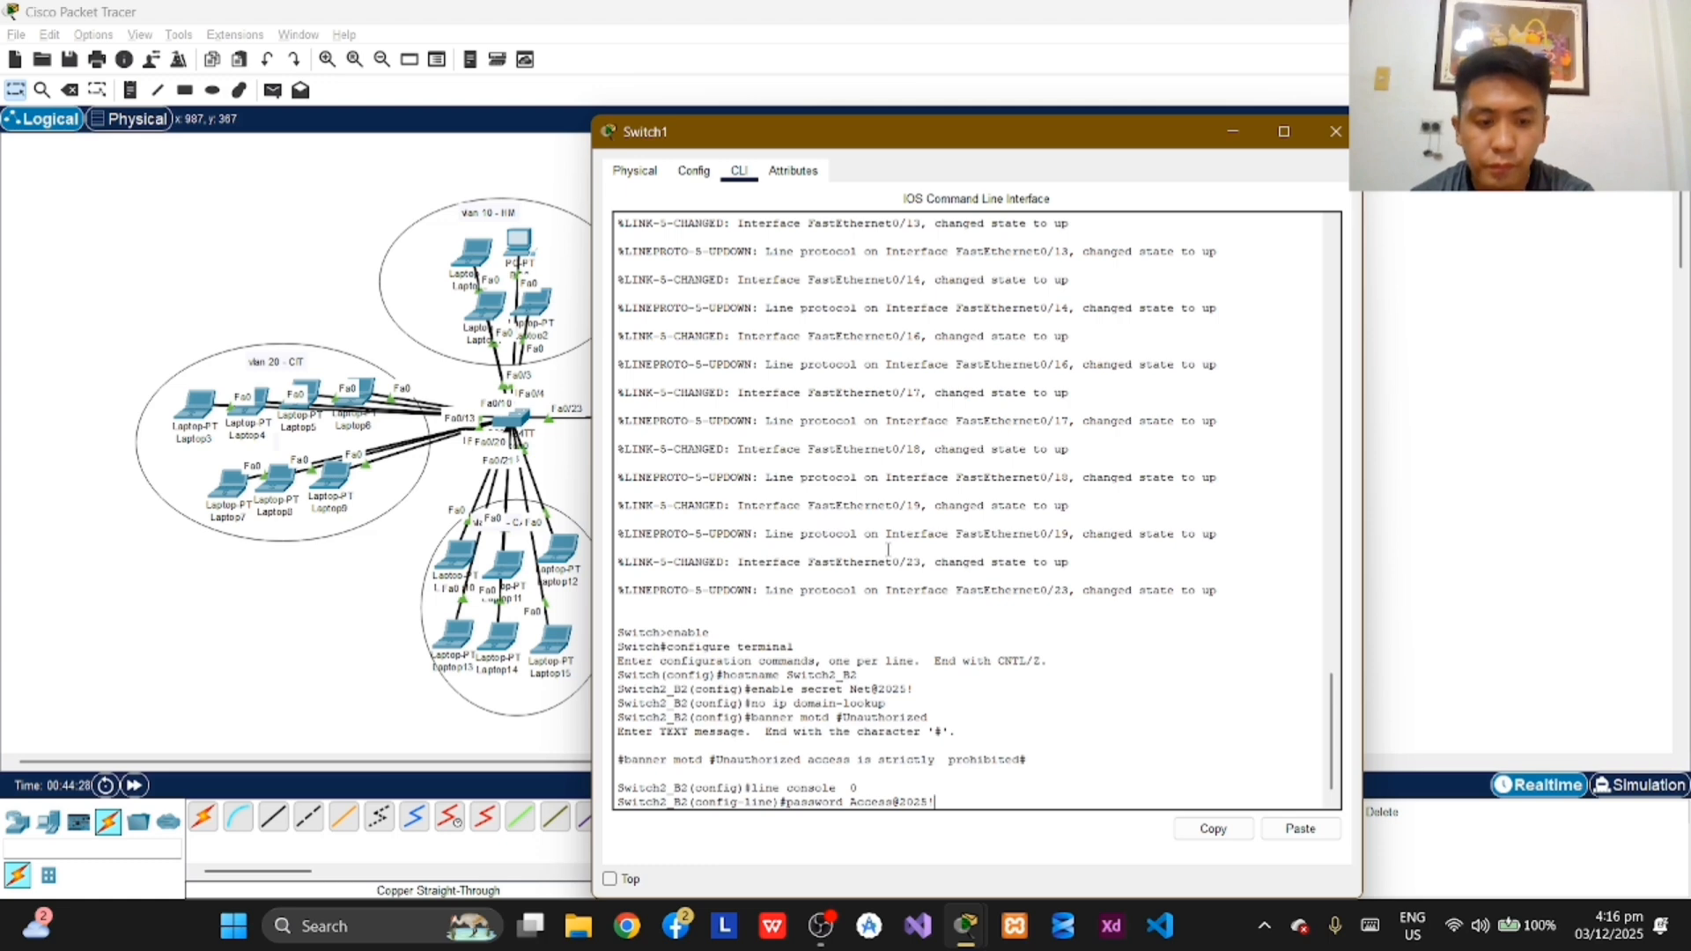
{"action": "key", "text": "Return"}
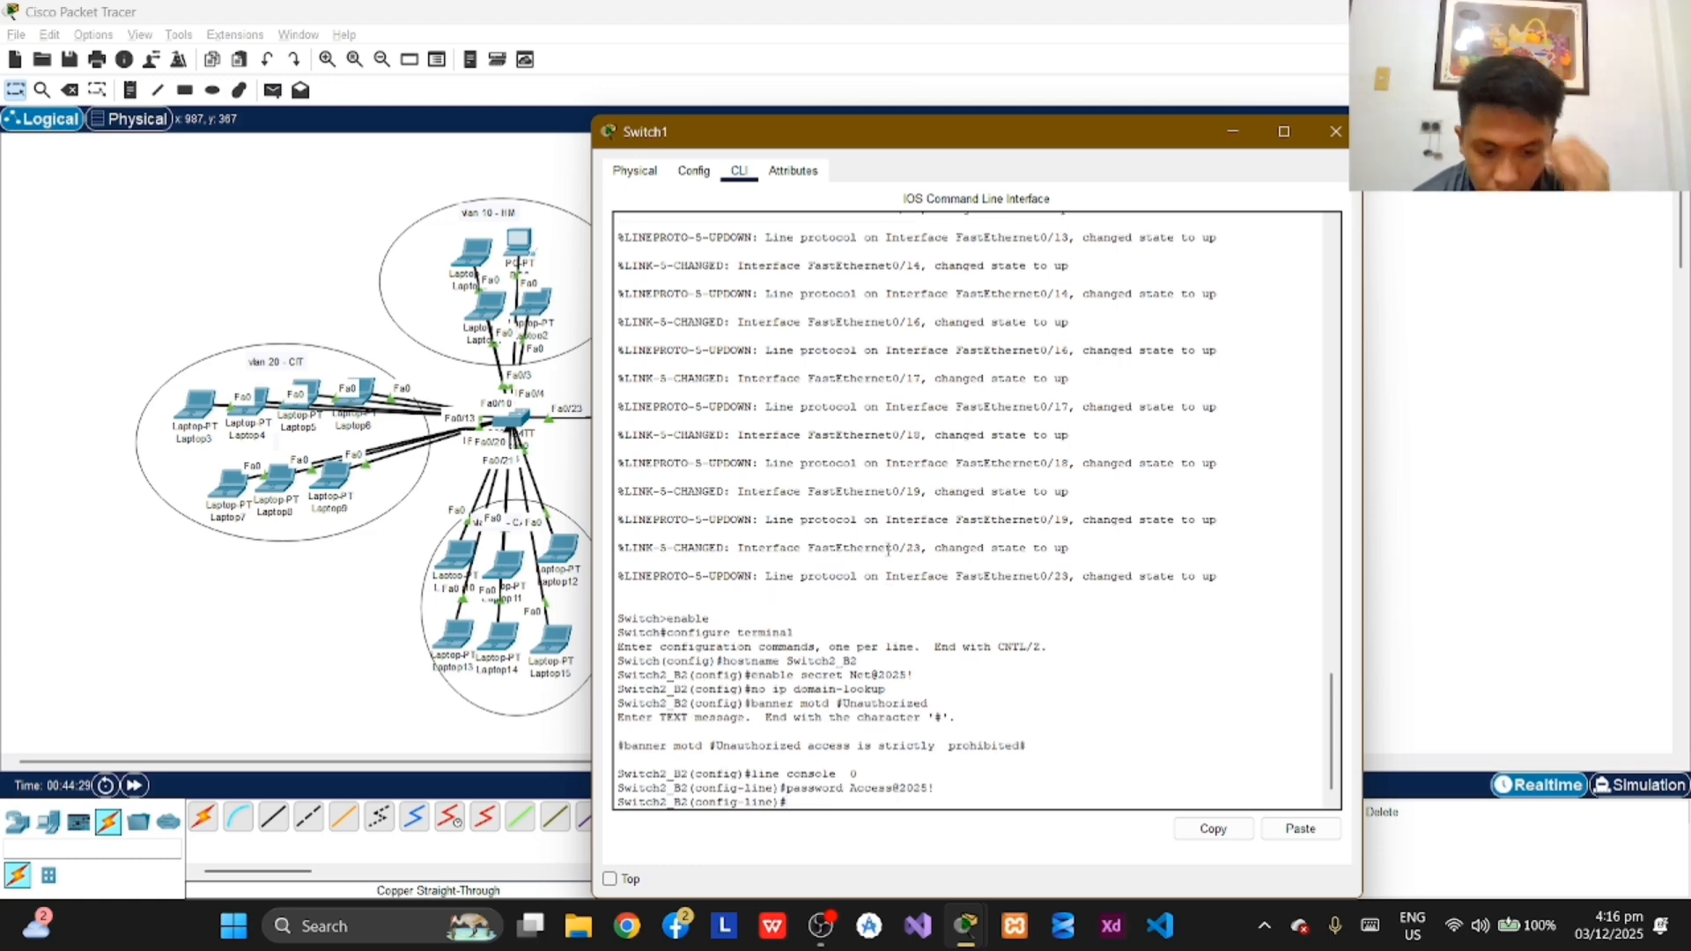
Step: Enable password checking on the console line with login and exit to global configuration mode
{"action": "type", "text": "login"}
{"action": "key", "text": "Return"}
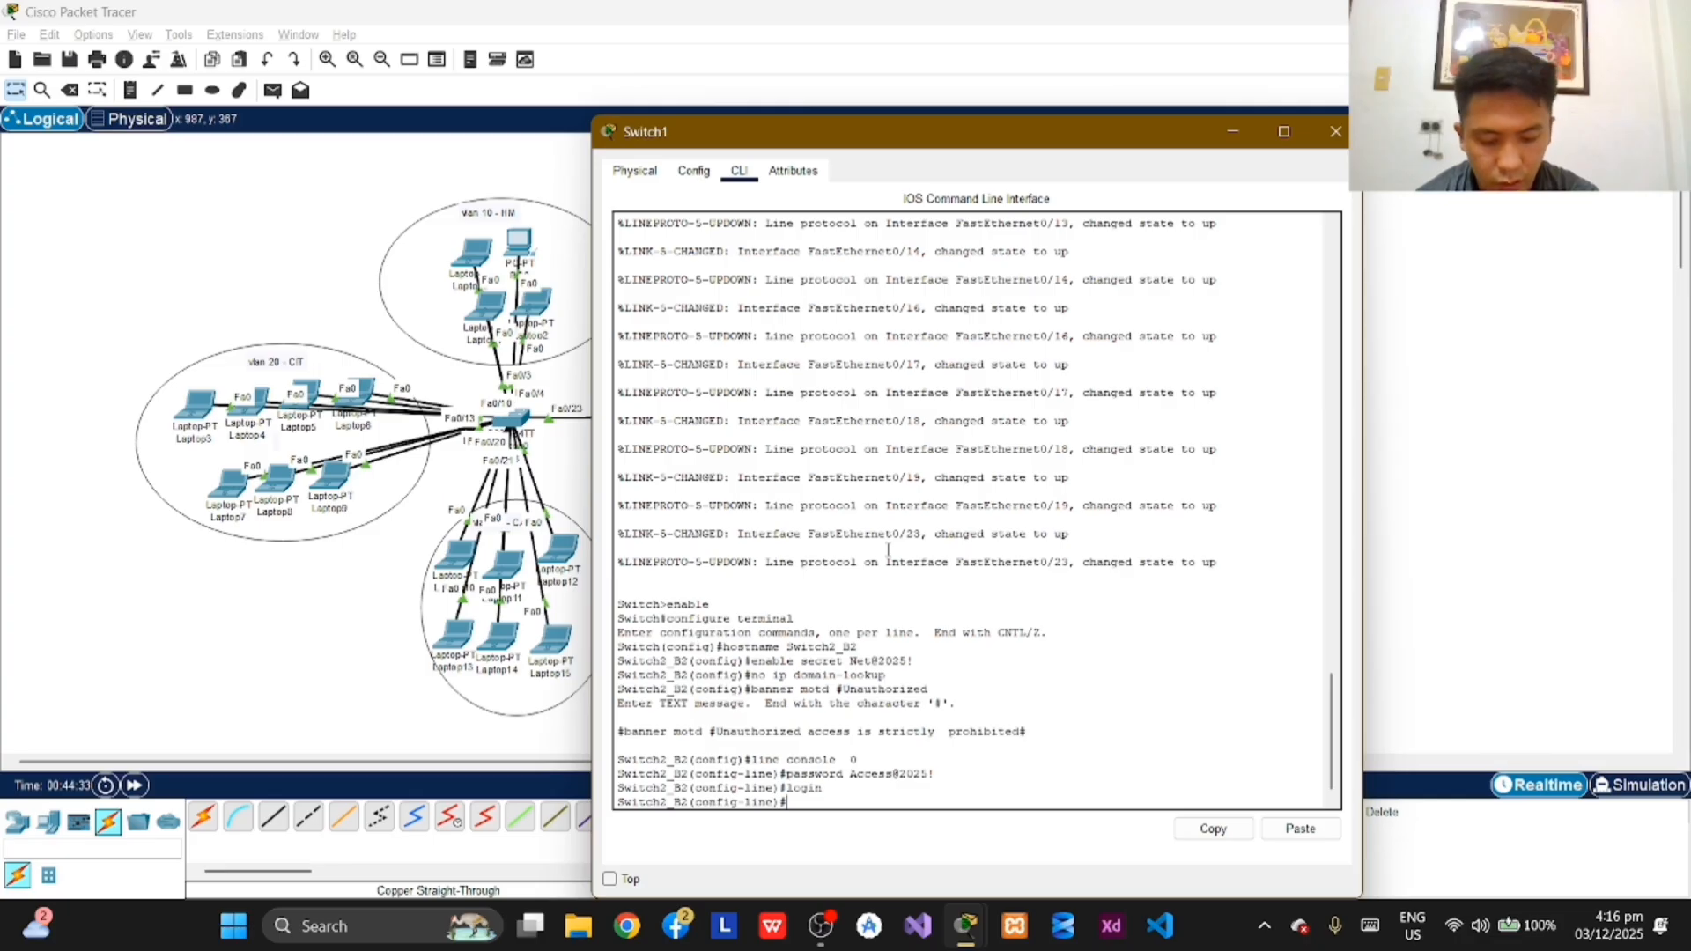
{"action": "type", "text": "exit"}
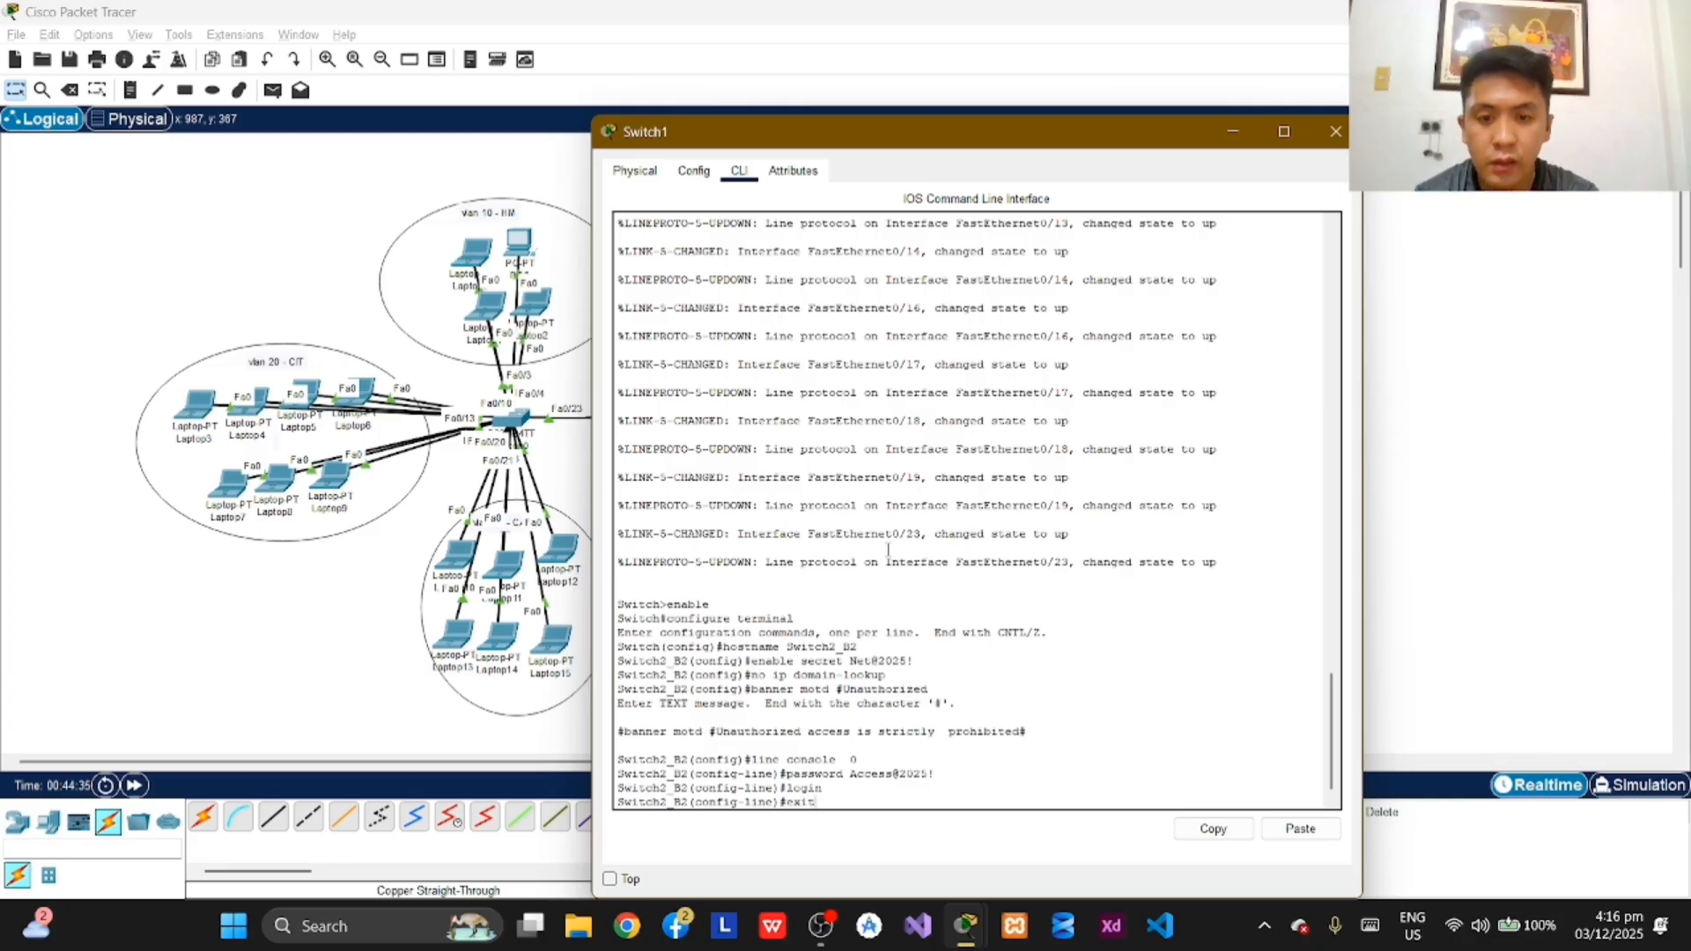
{"action": "key", "text": "Return"}
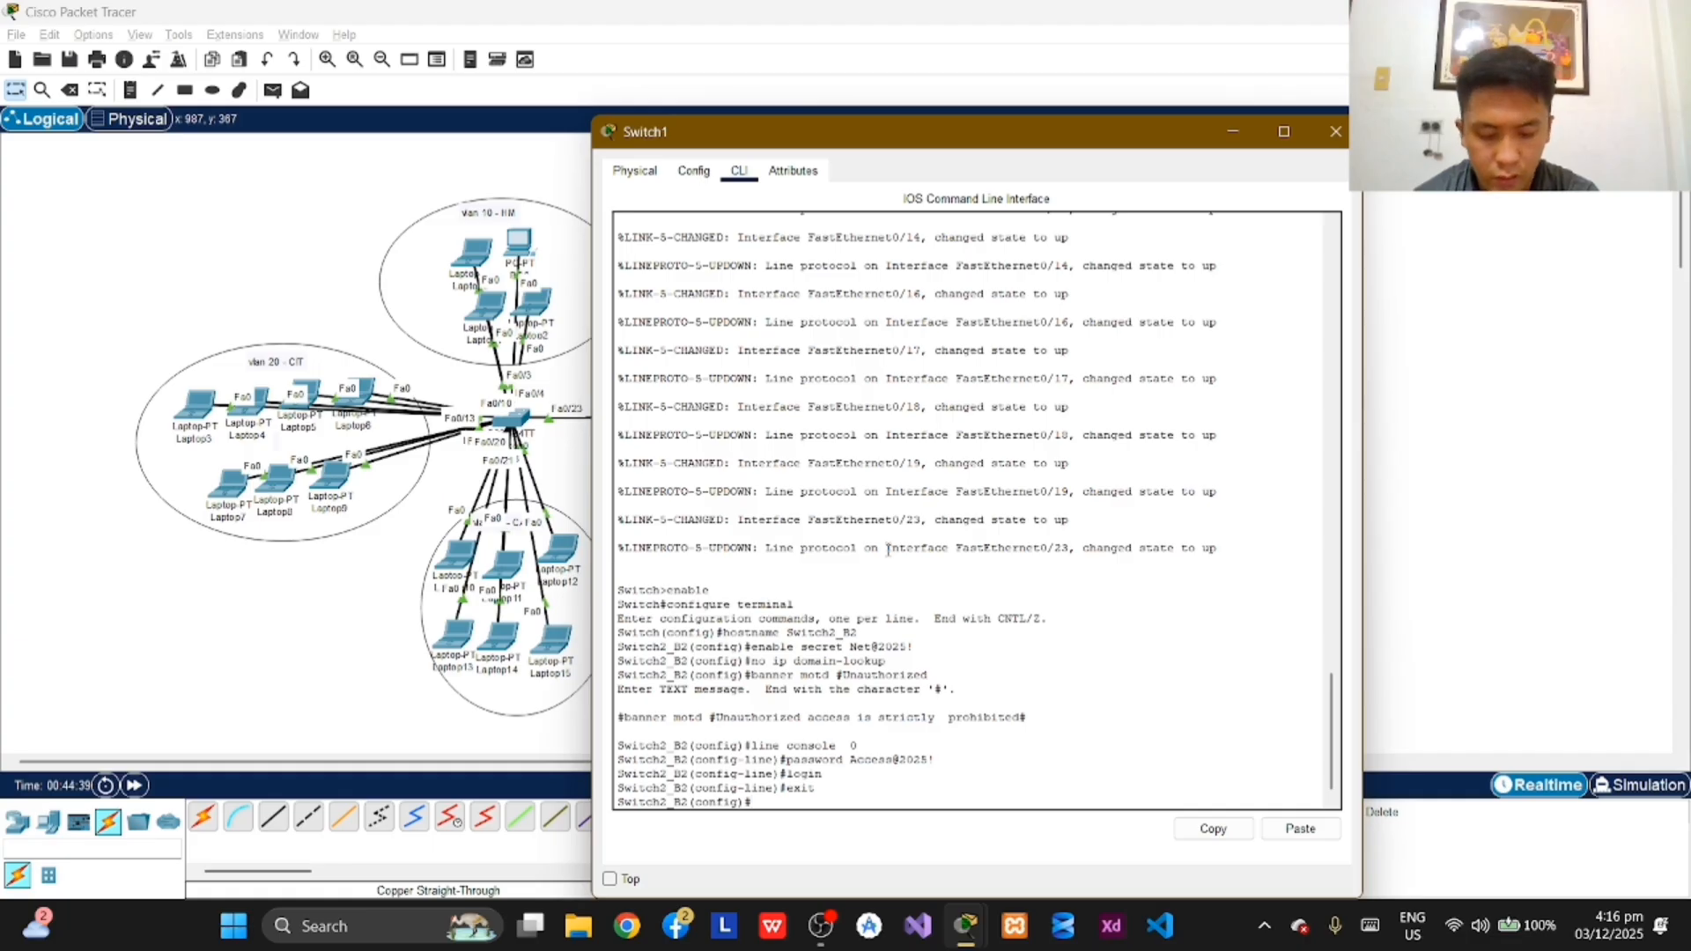
Step: Enter line configuration for the virtual terminals with line vty 0 4 and set their access password
{"action": "type", "text": "line vty"}
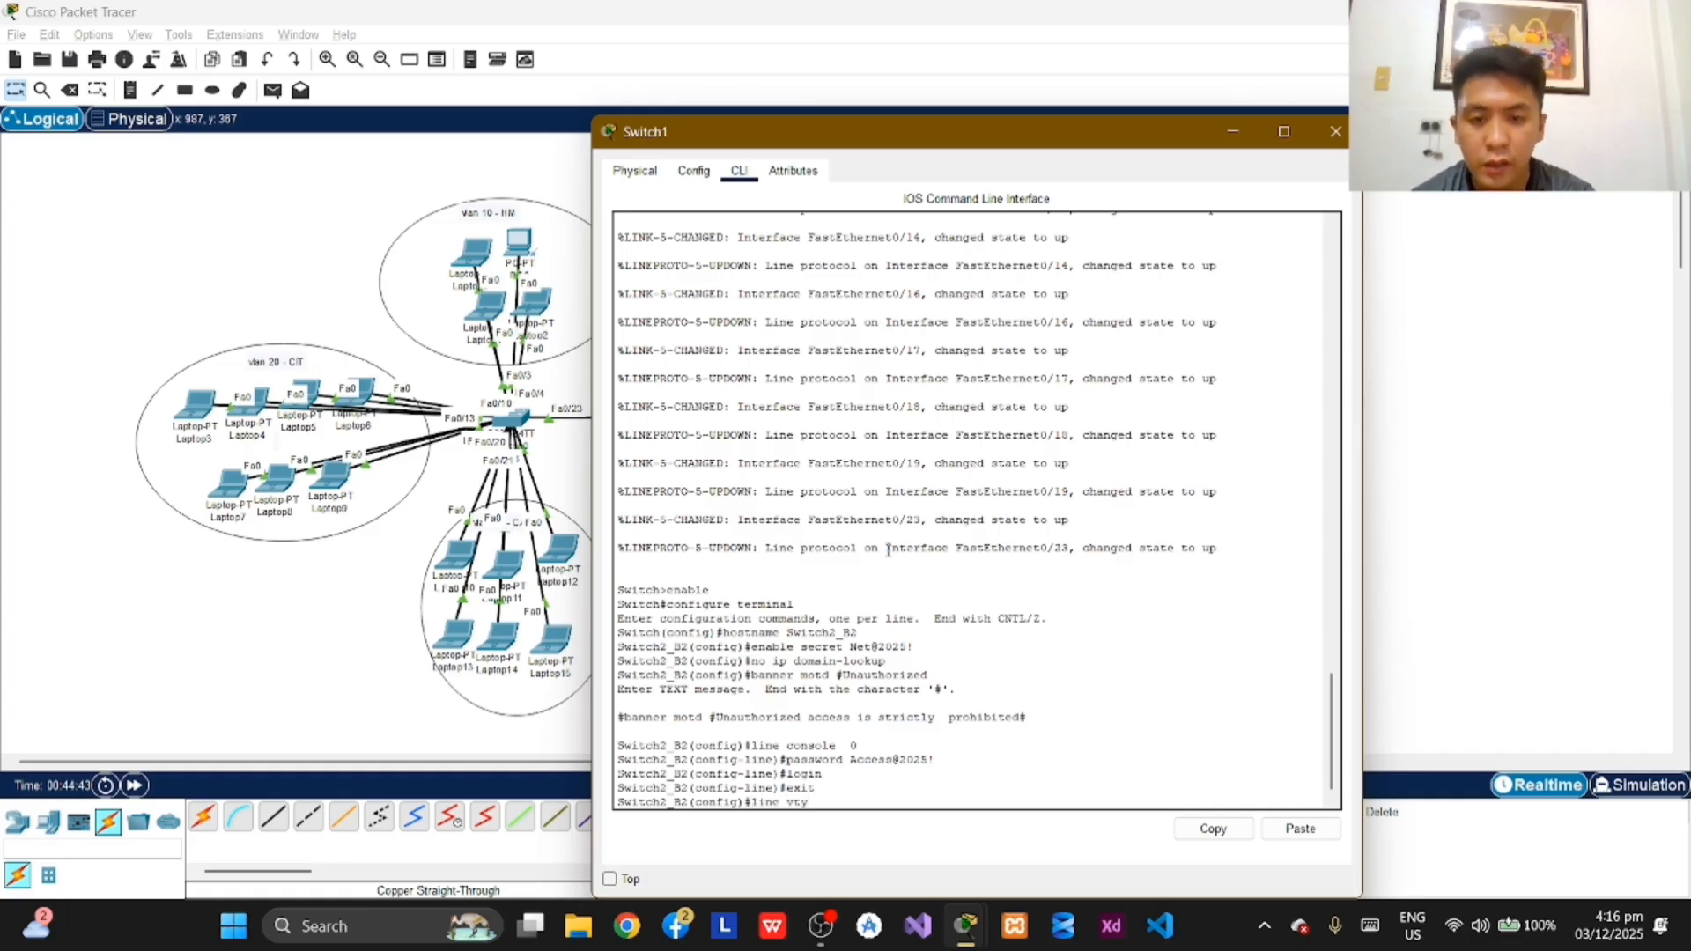
{"action": "type", "text": " 0"}
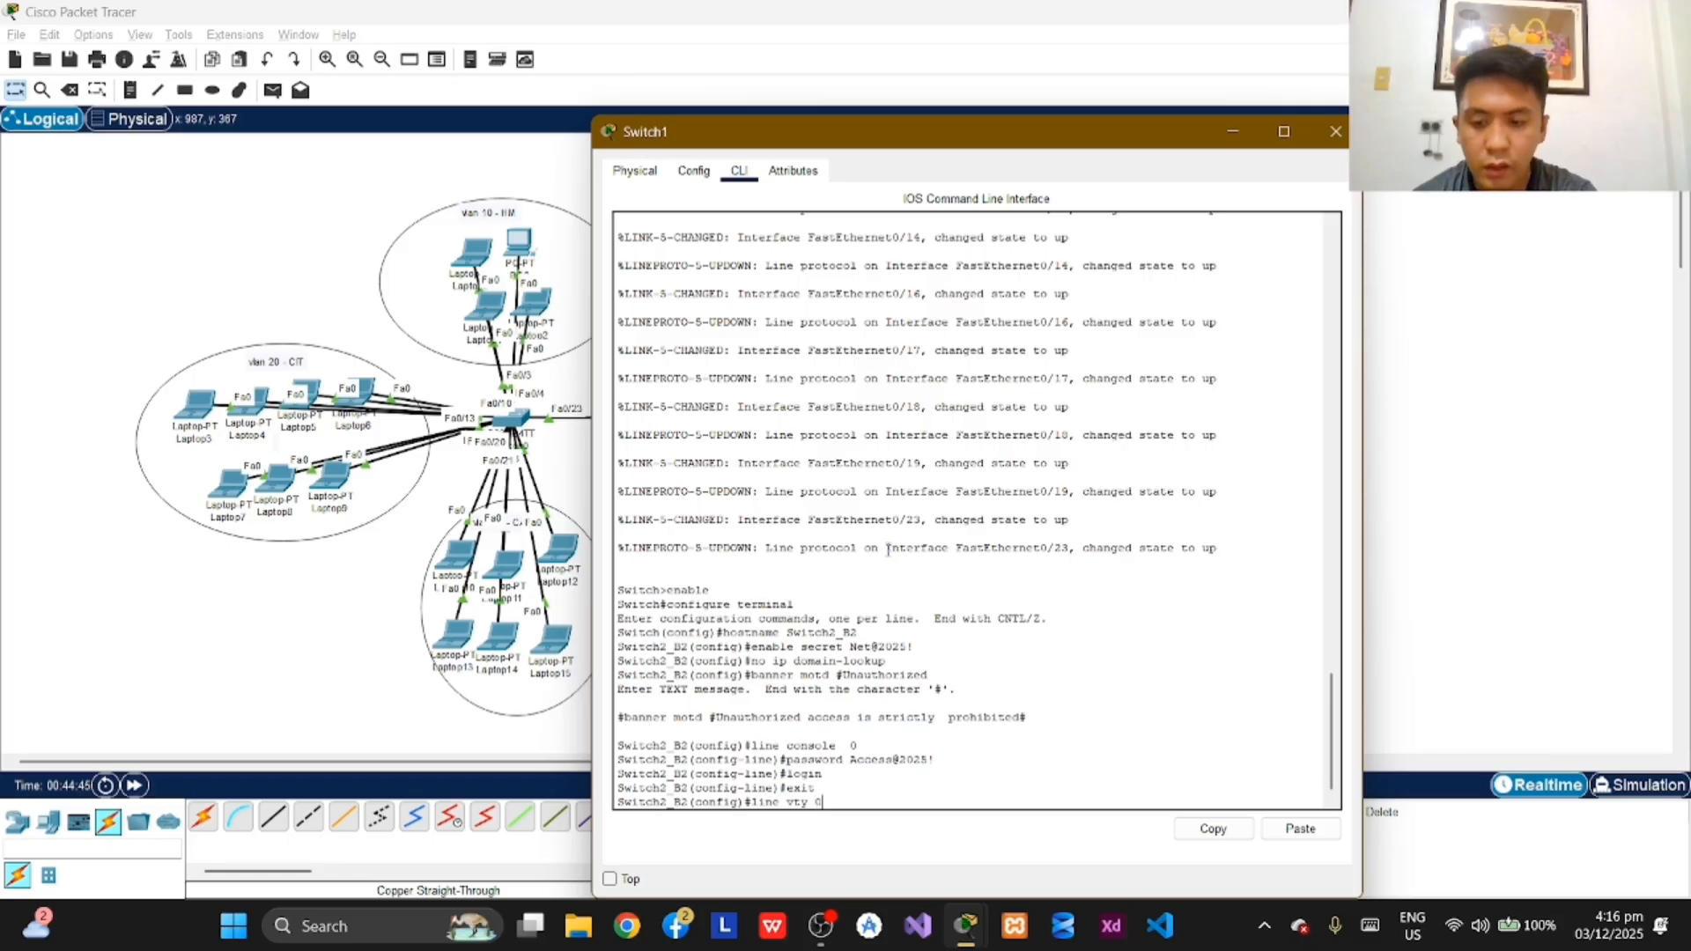
{"action": "type", "text": " 4"}
{"action": "key", "text": "Return"}
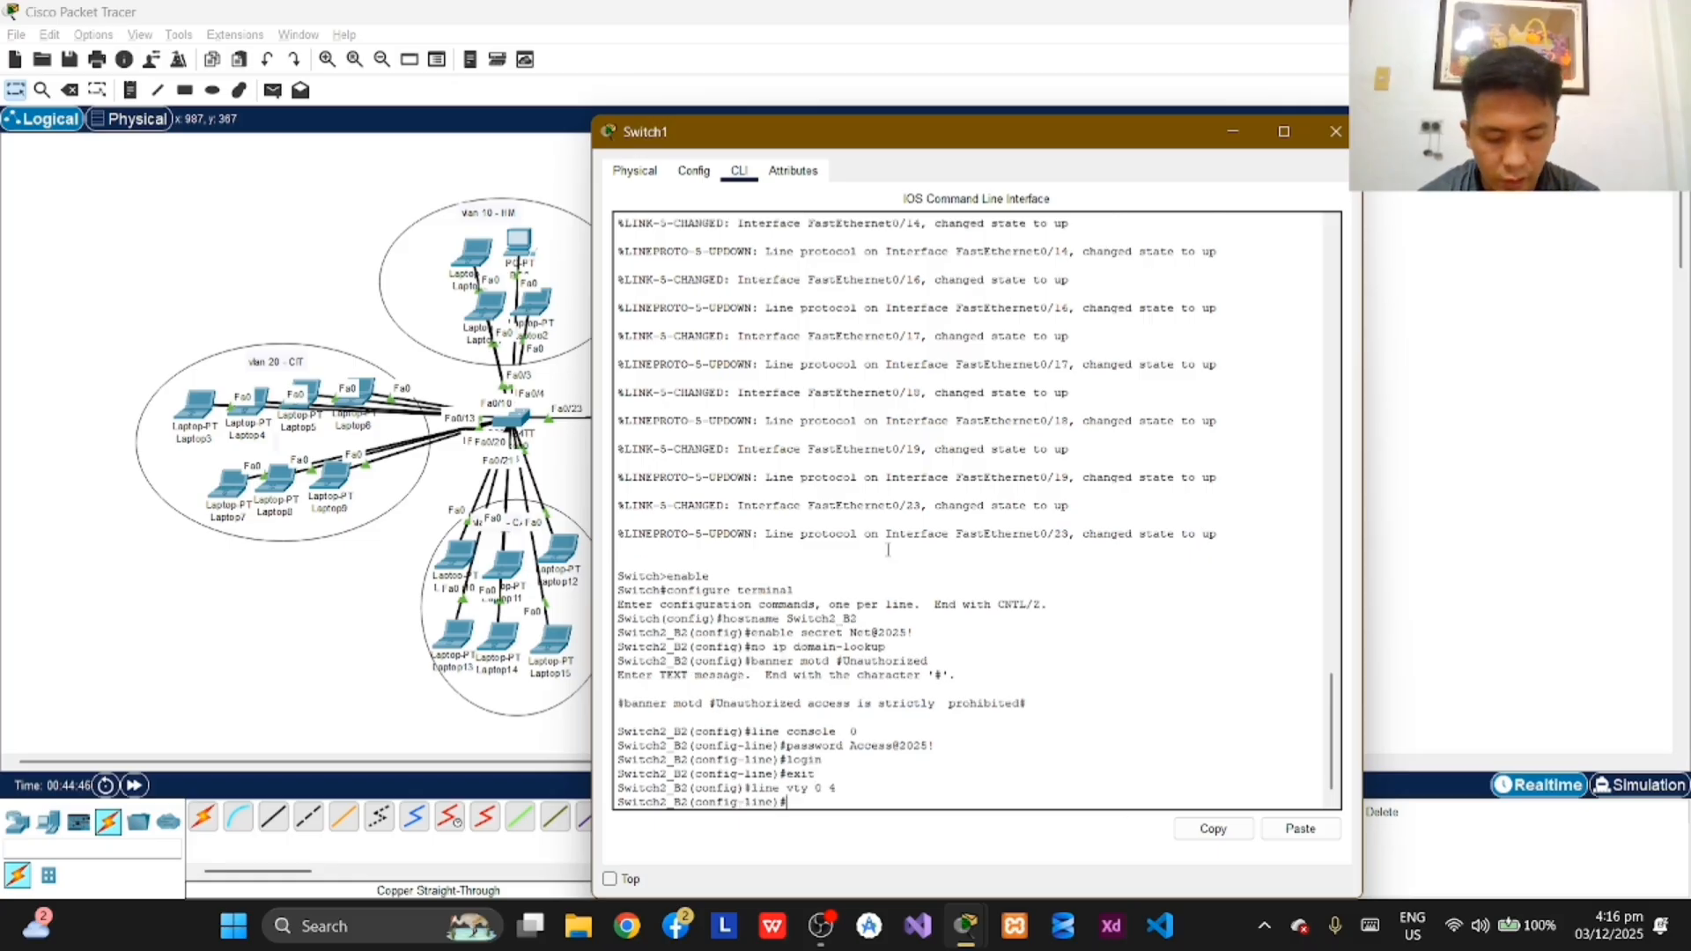
{"action": "type", "text": "pa"}
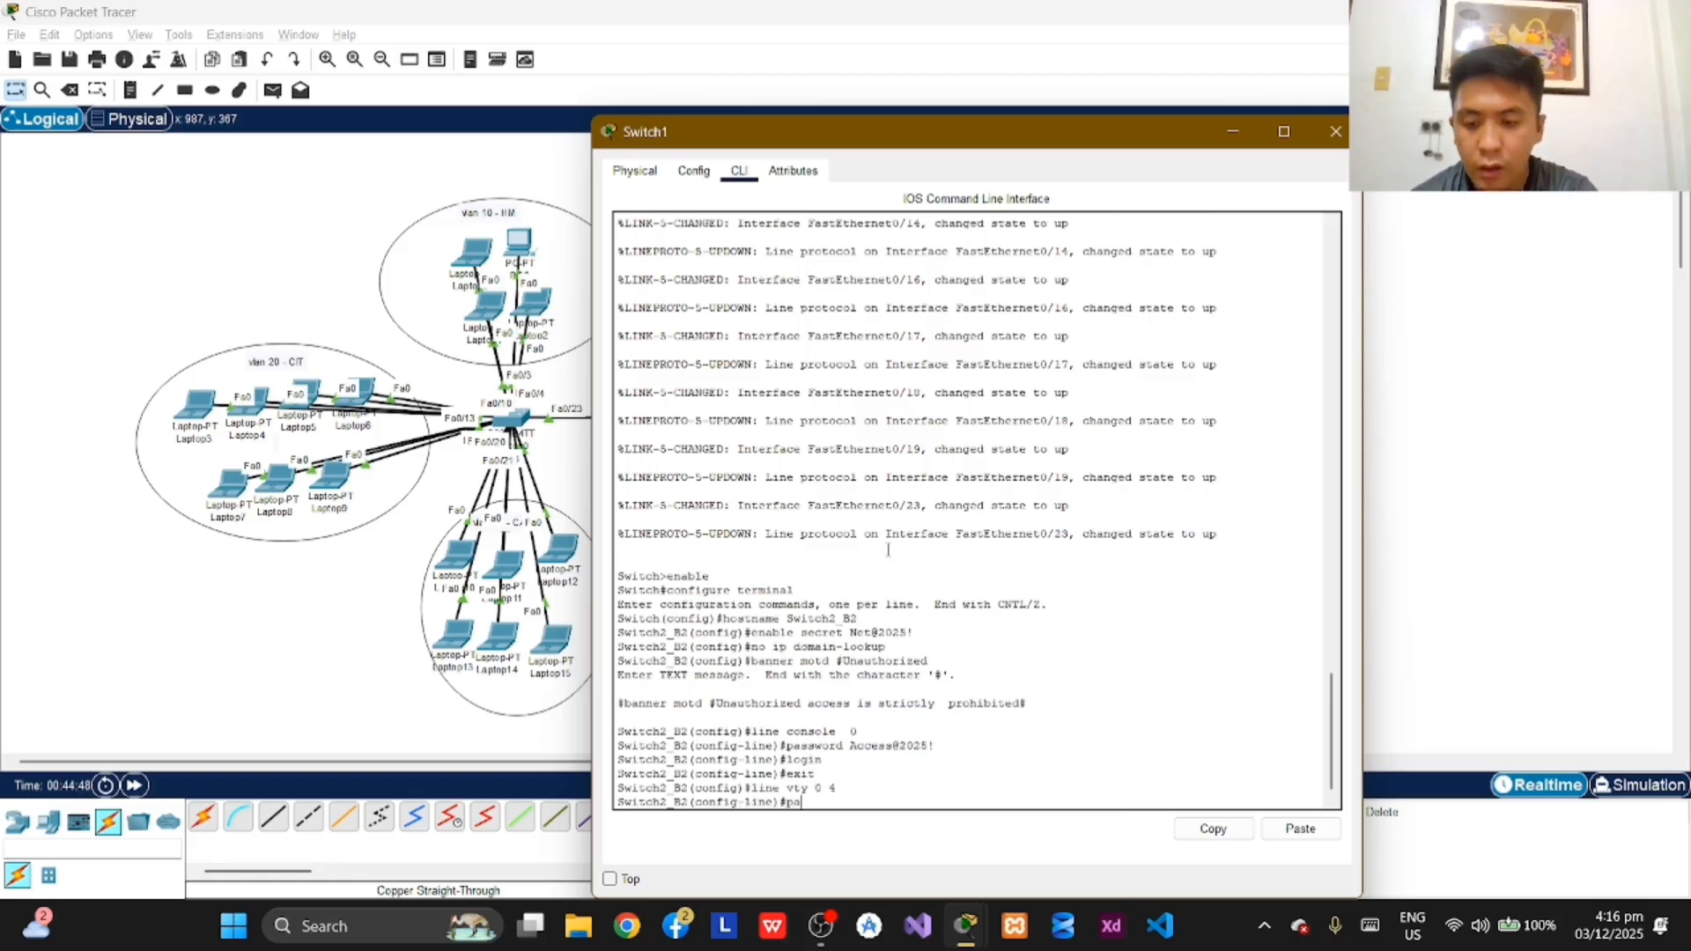
{"action": "type", "text": "ssword"}
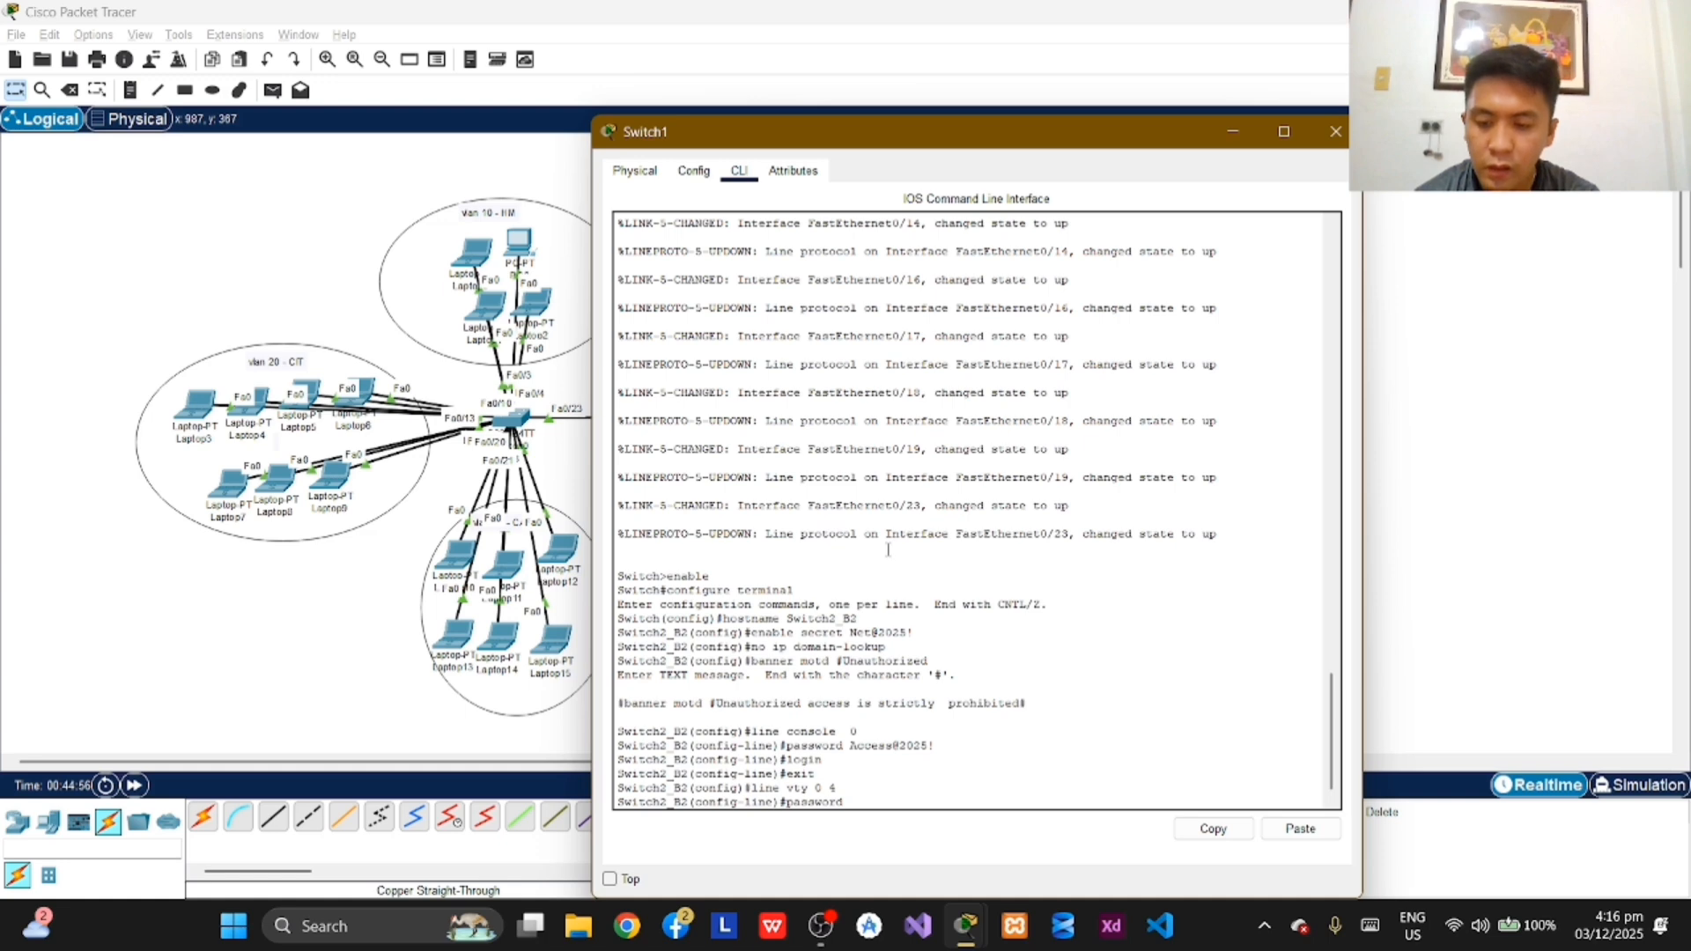
{"action": "type", "text": "Access"}
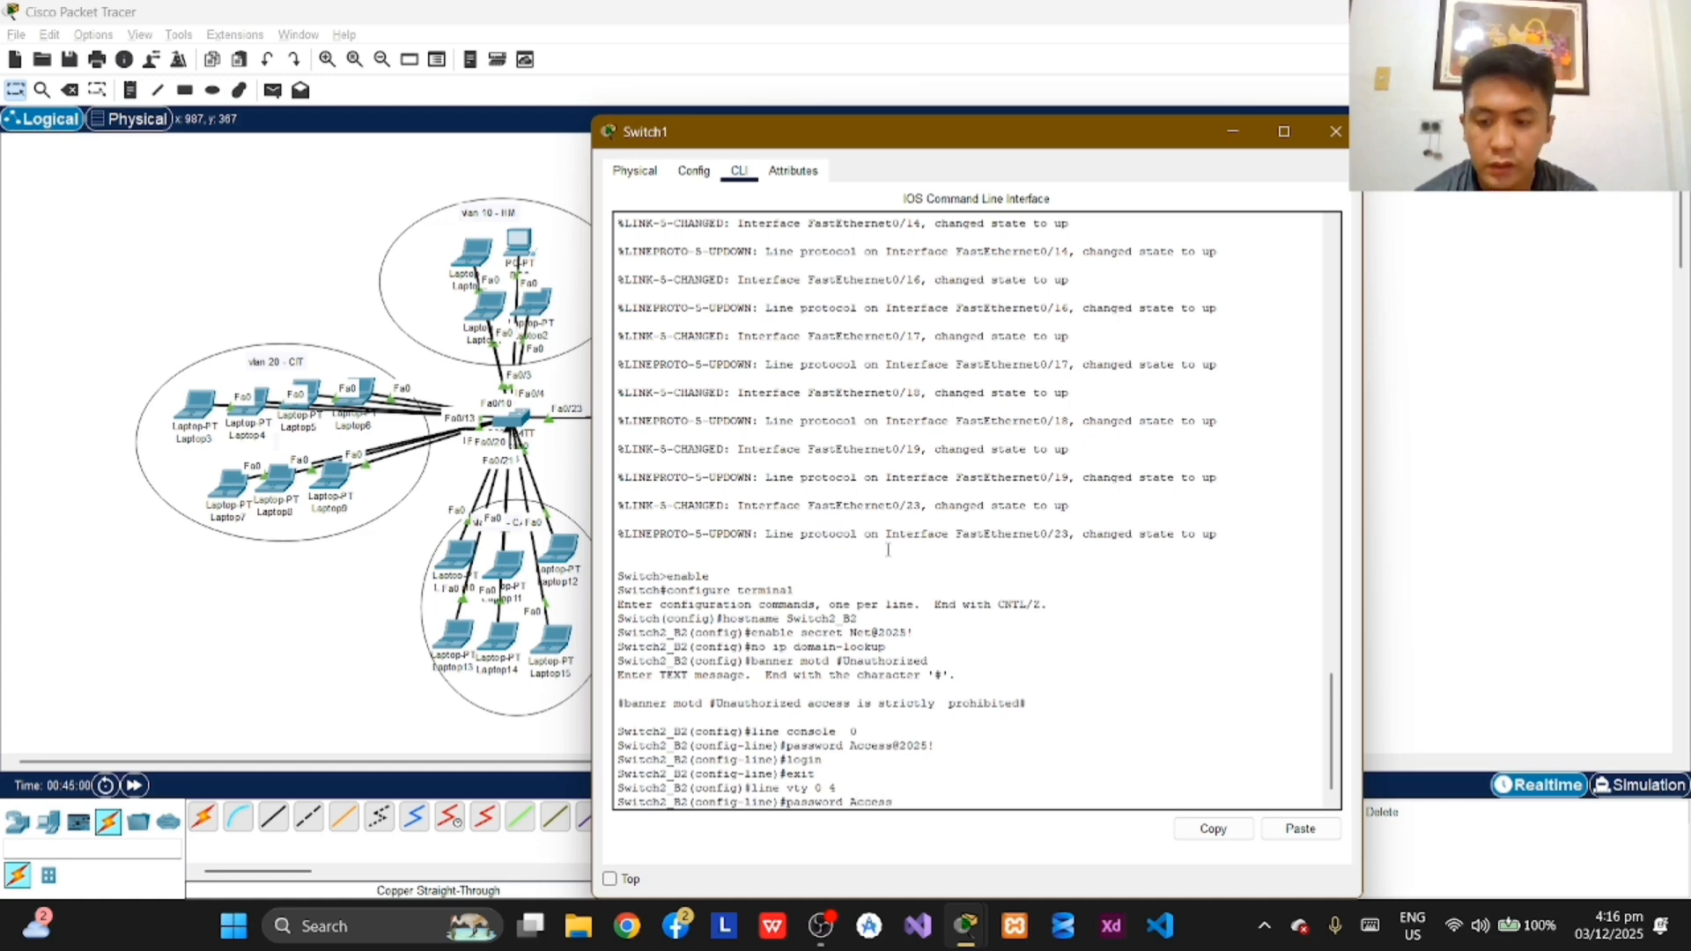
{"action": "type", "text": "@22025"}
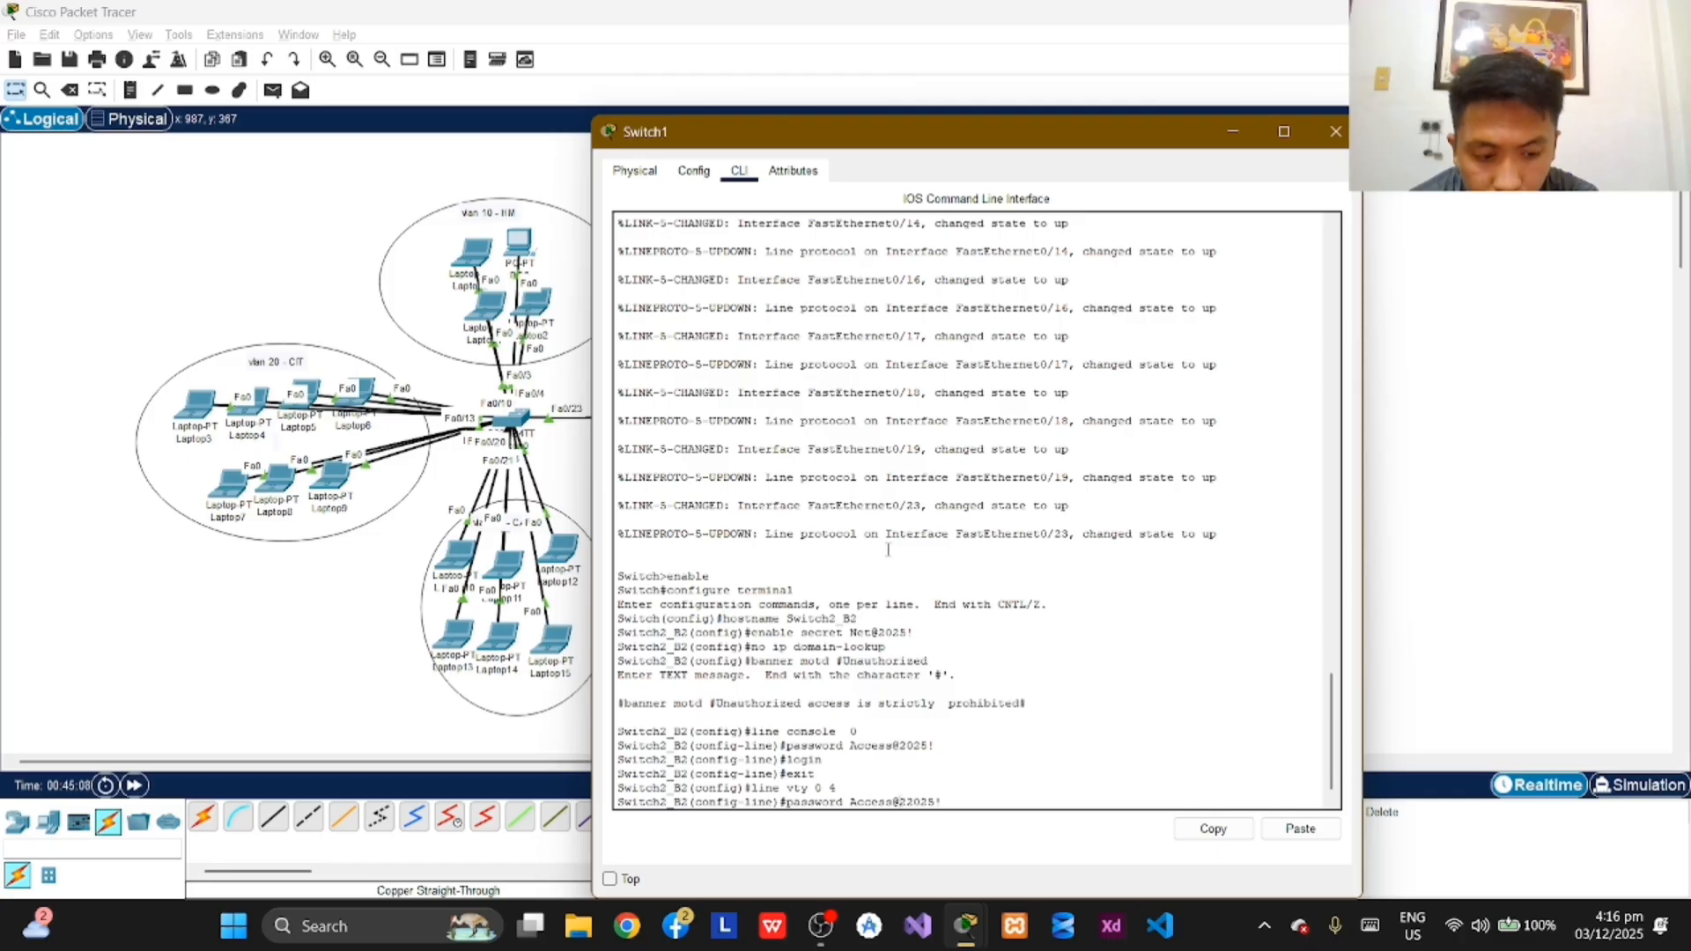
{"action": "type", "text": "!"}
{"action": "key", "text": "Left"}
{"action": "key", "text": "Left"}
{"action": "key", "text": "Left"}
{"action": "key", "text": "Left"}
{"action": "key", "text": "BackSpace"}
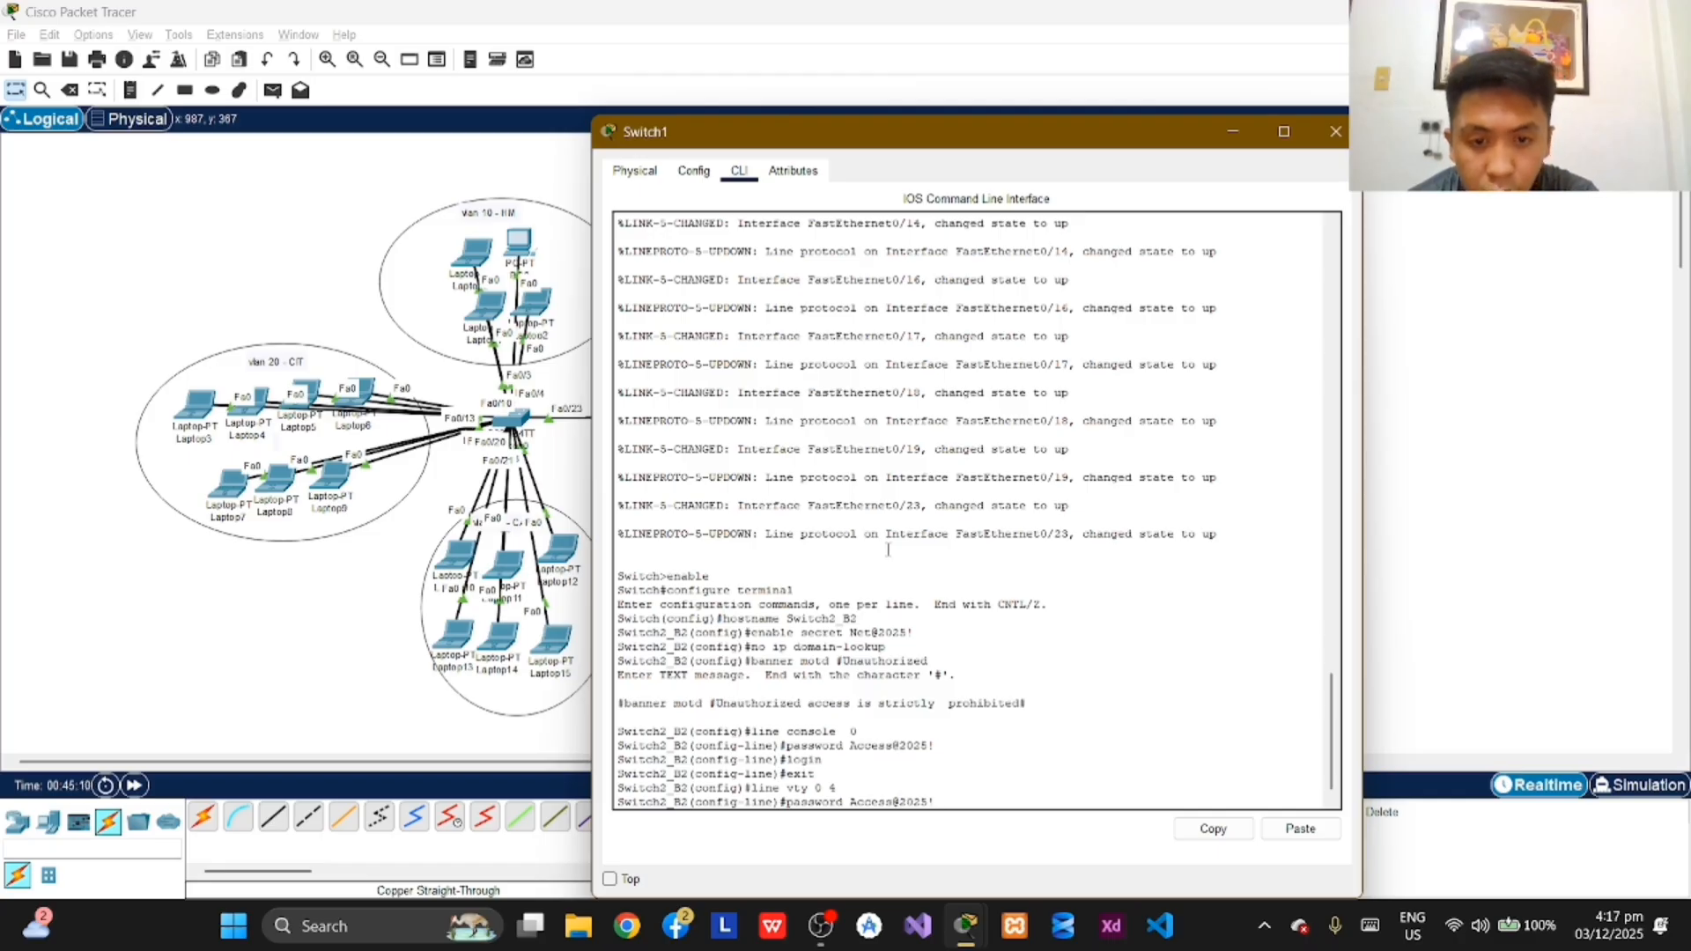
{"action": "key", "text": "Return"}
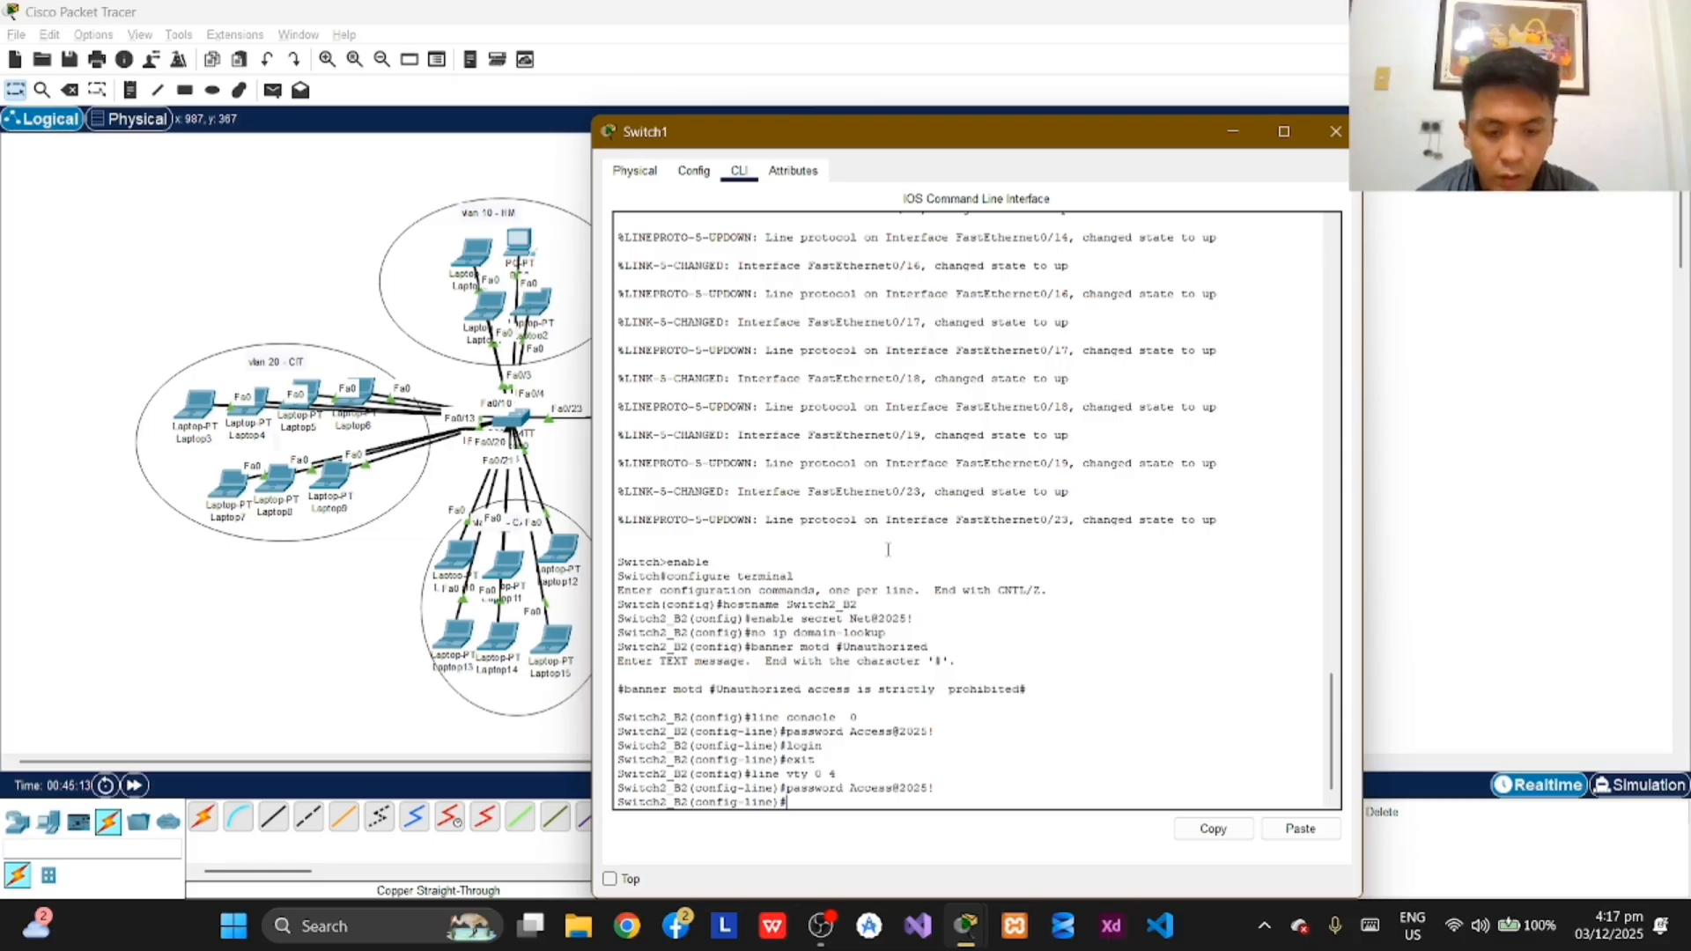
Step: Require login on the vty 0 4 lines and exit back to global configuration mode
{"action": "type", "text": "login"}
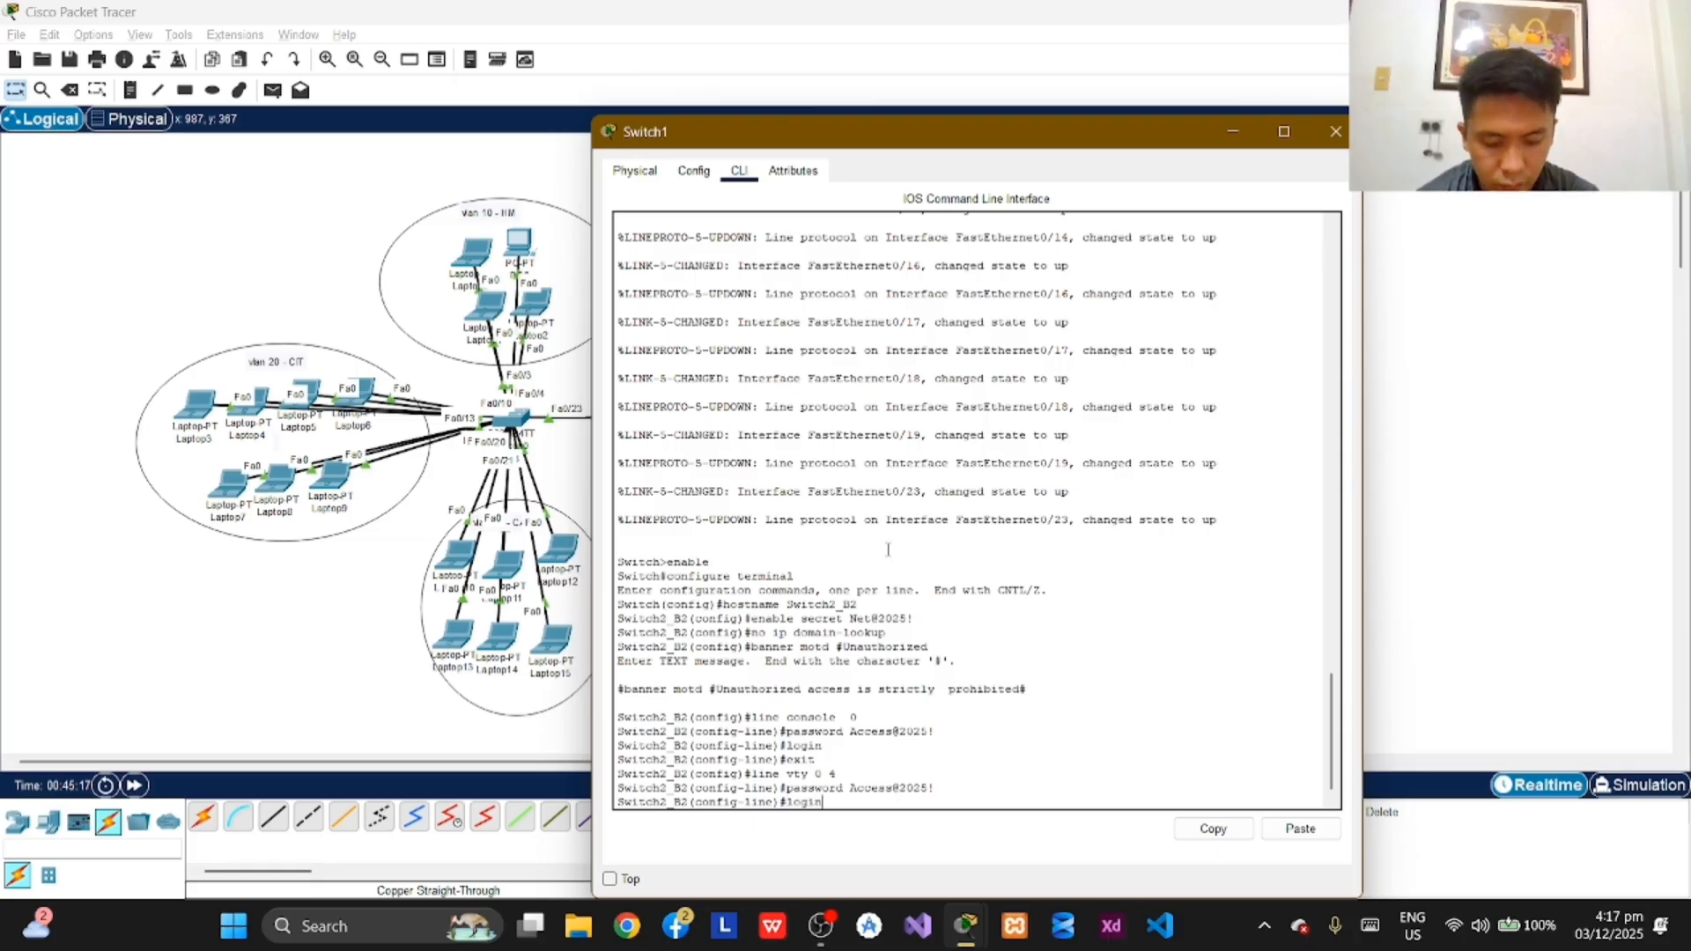
{"action": "key", "text": "Return"}
{"action": "type", "text": "exit"}
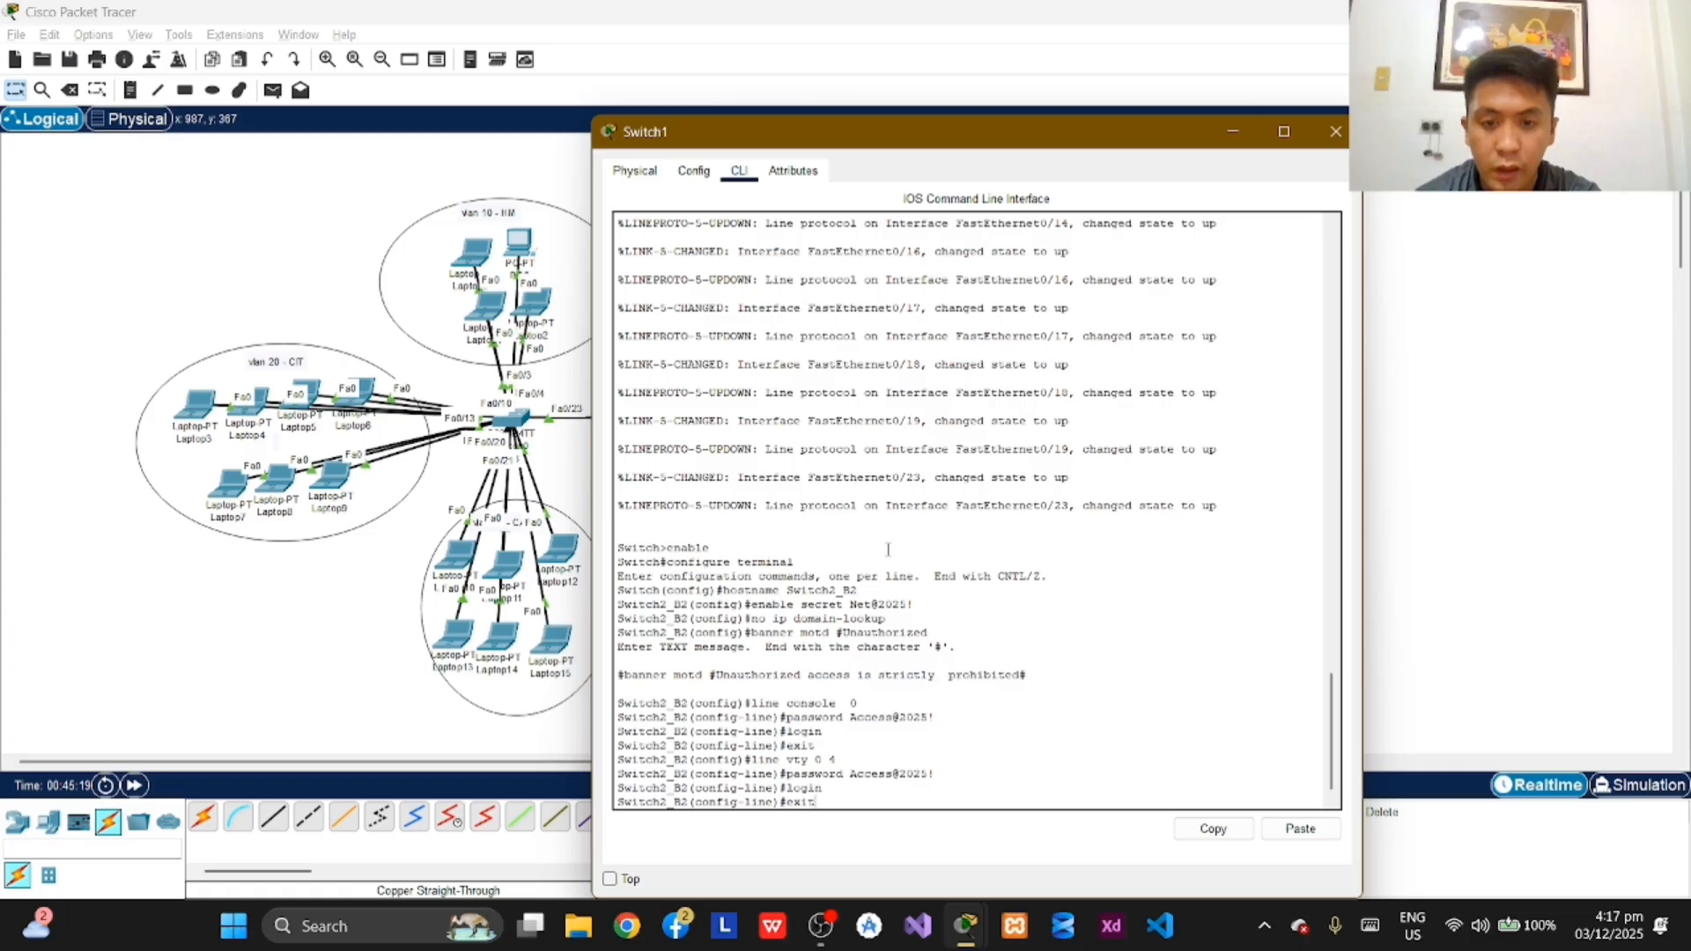
{"action": "key", "text": "Return"}
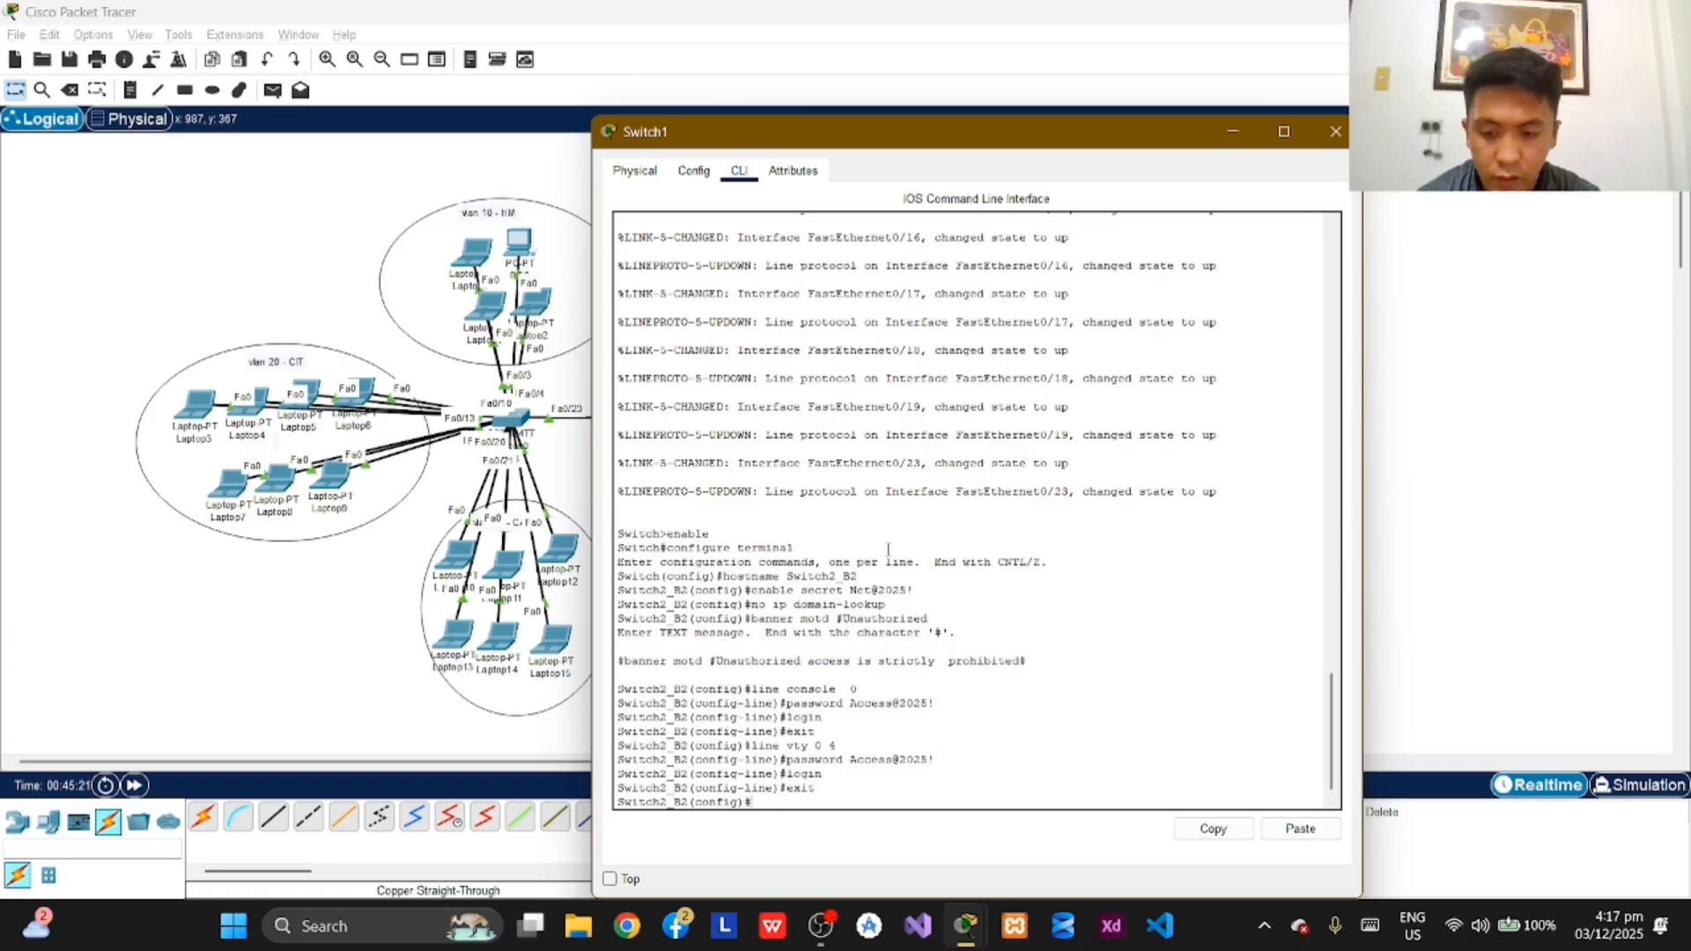
Step: Exit global configuration mode on Switch2_B2 and end the console session with exit
{"action": "type", "text": "exit"}
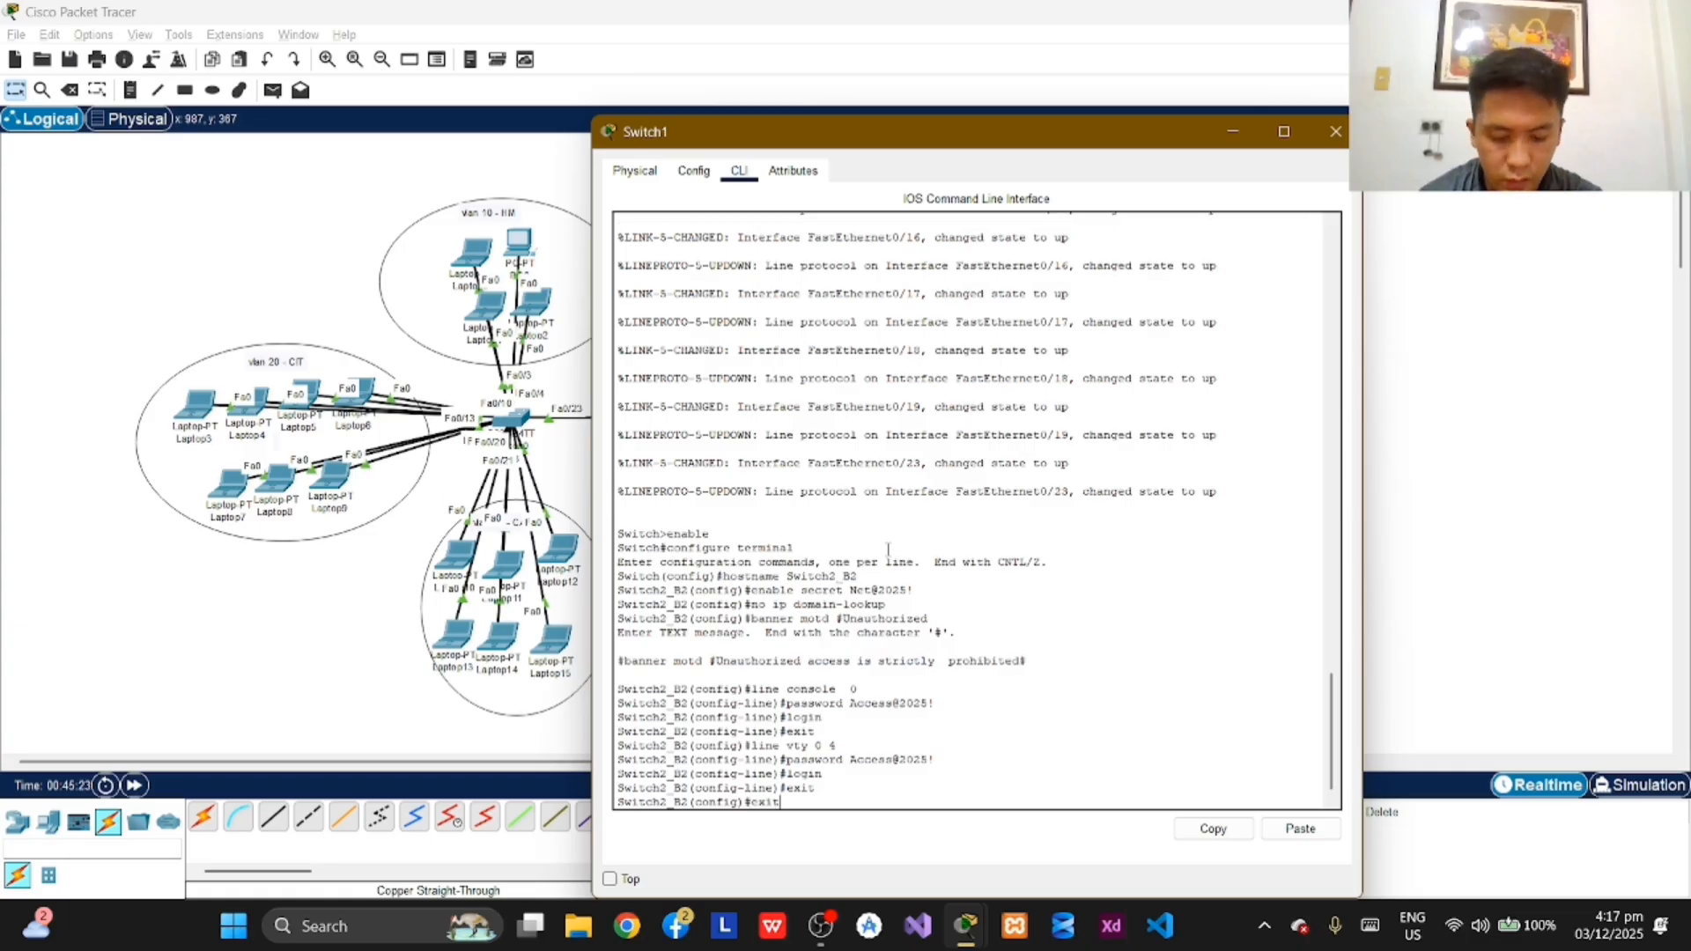
{"action": "key", "text": "Return"}
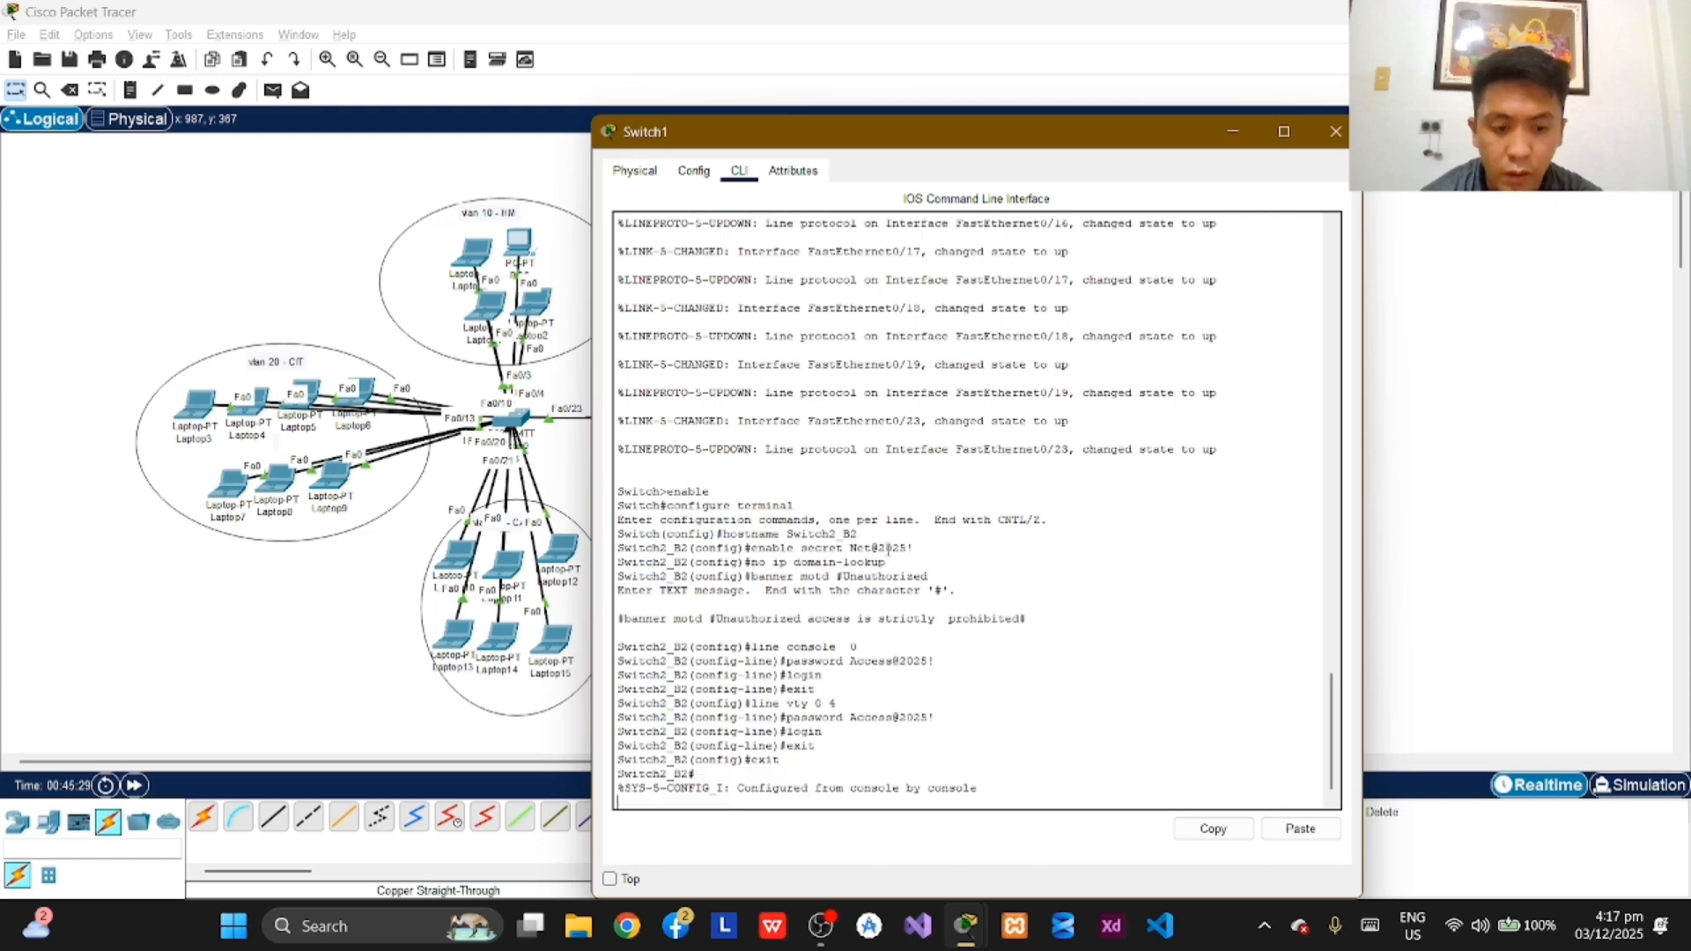
{"action": "key", "text": "Return"}
{"action": "type", "text": "cx"}
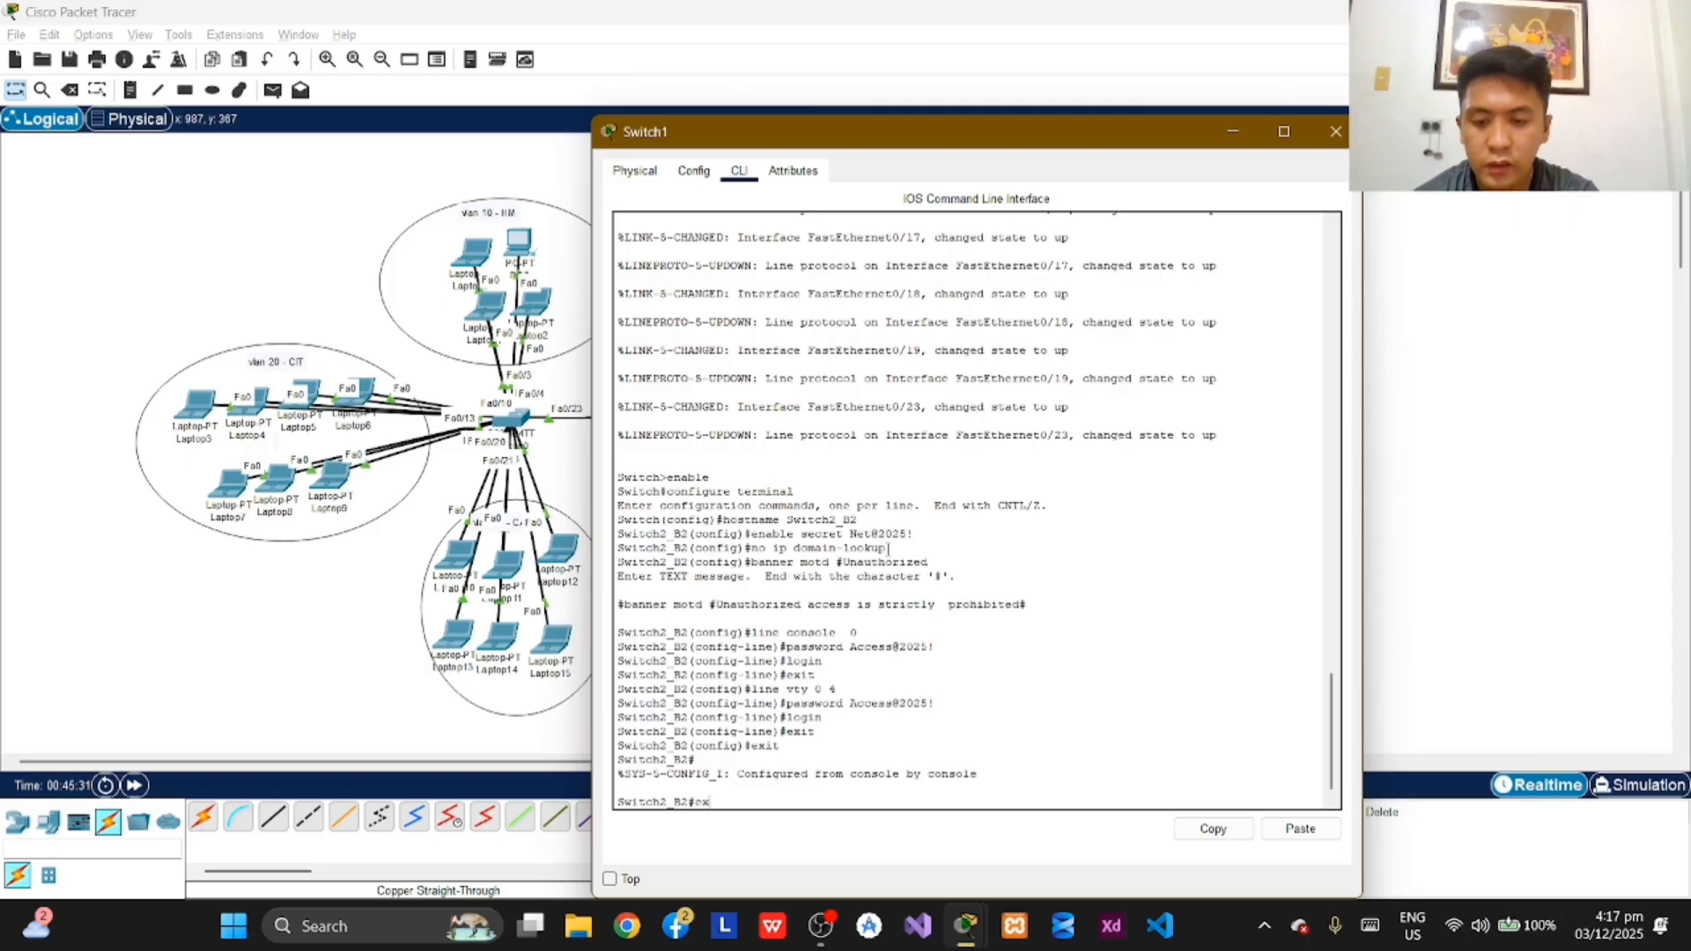
{"action": "type", "text": "it"}
{"action": "key", "text": "Return"}
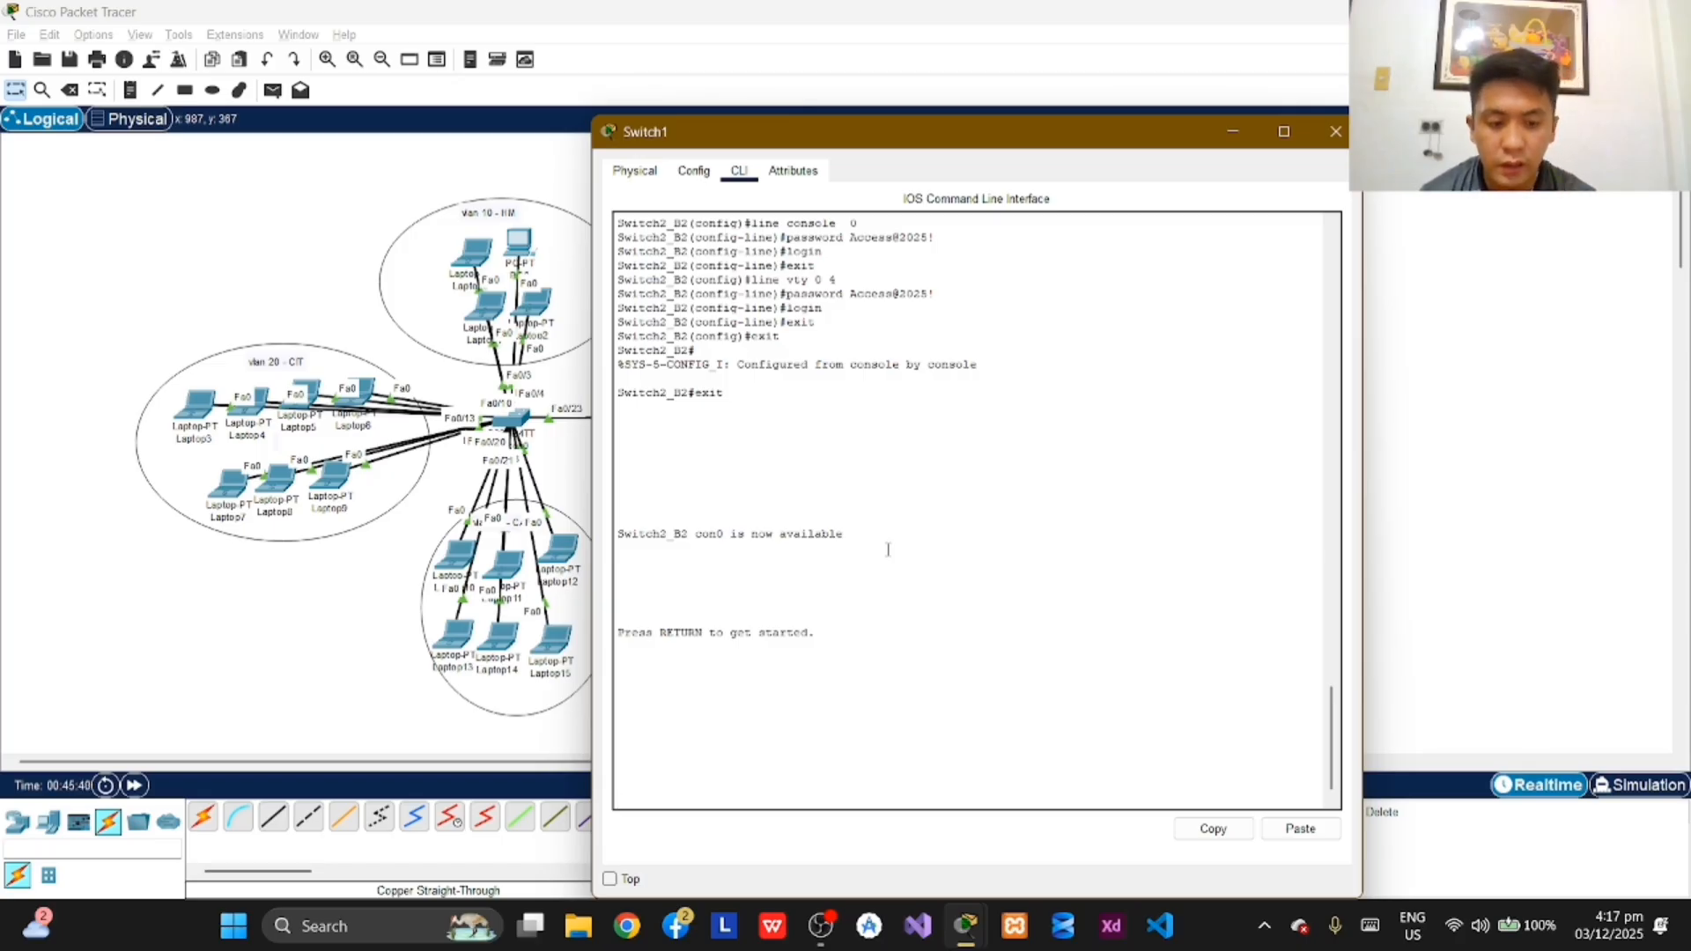
Step: Log back in to Switch2_B2 with the console password and enter privileged EXEC mode using enable and the enable secret password
{"action": "key", "text": "Return"}
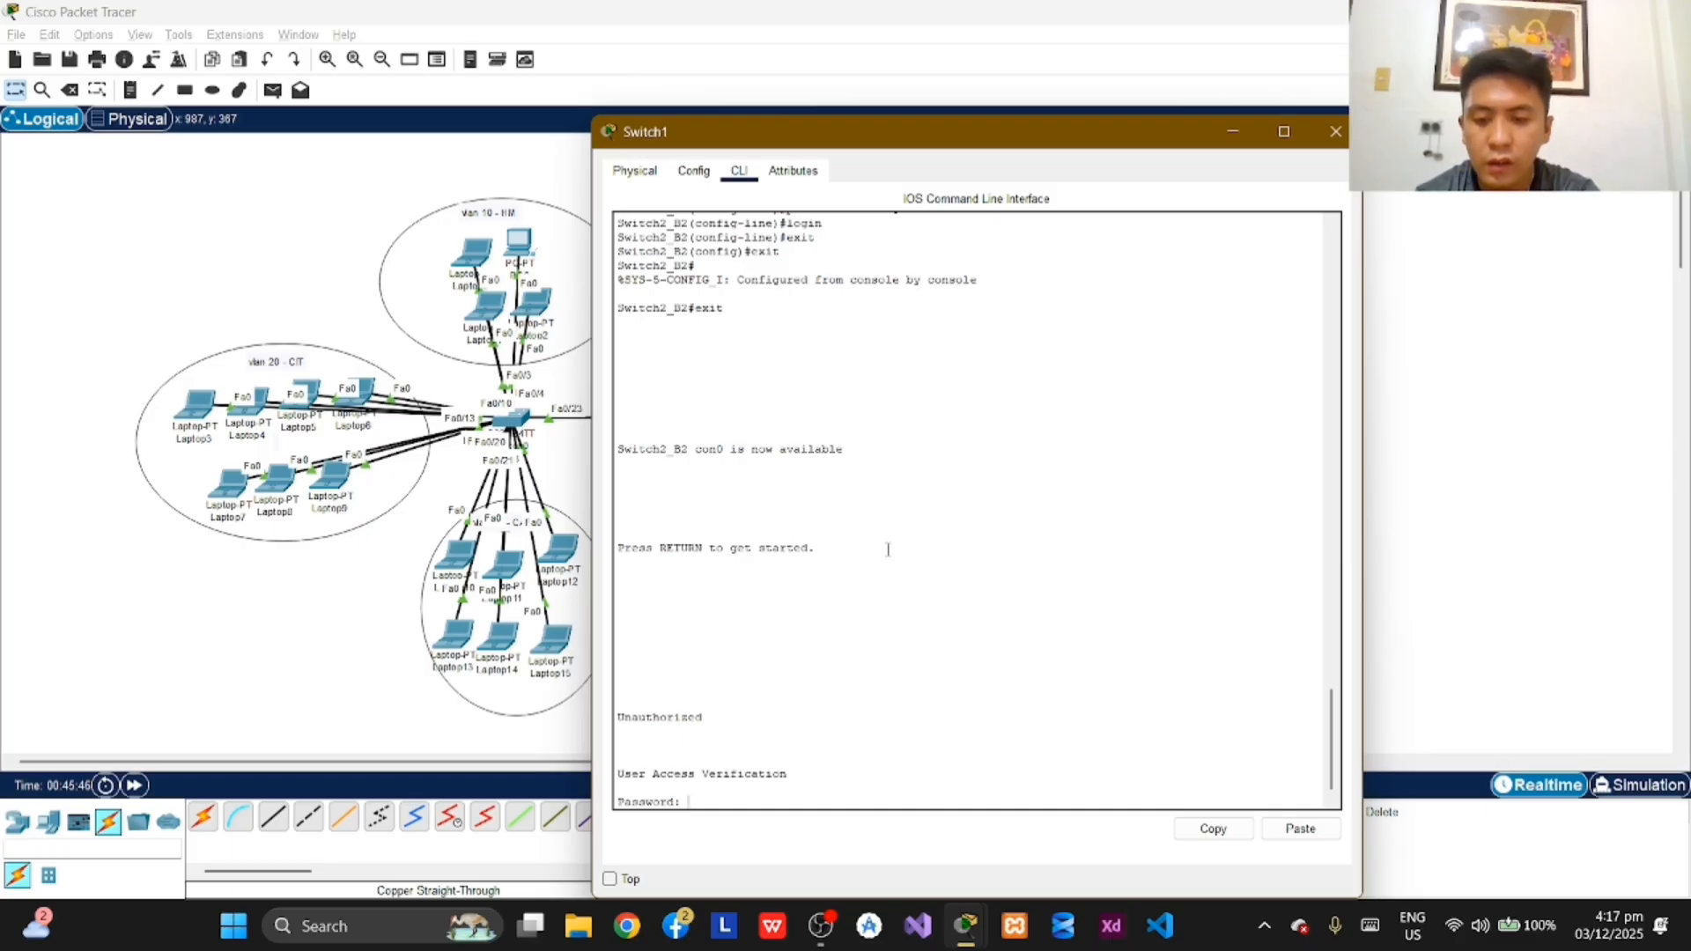
{"action": "key", "text": "Return"}
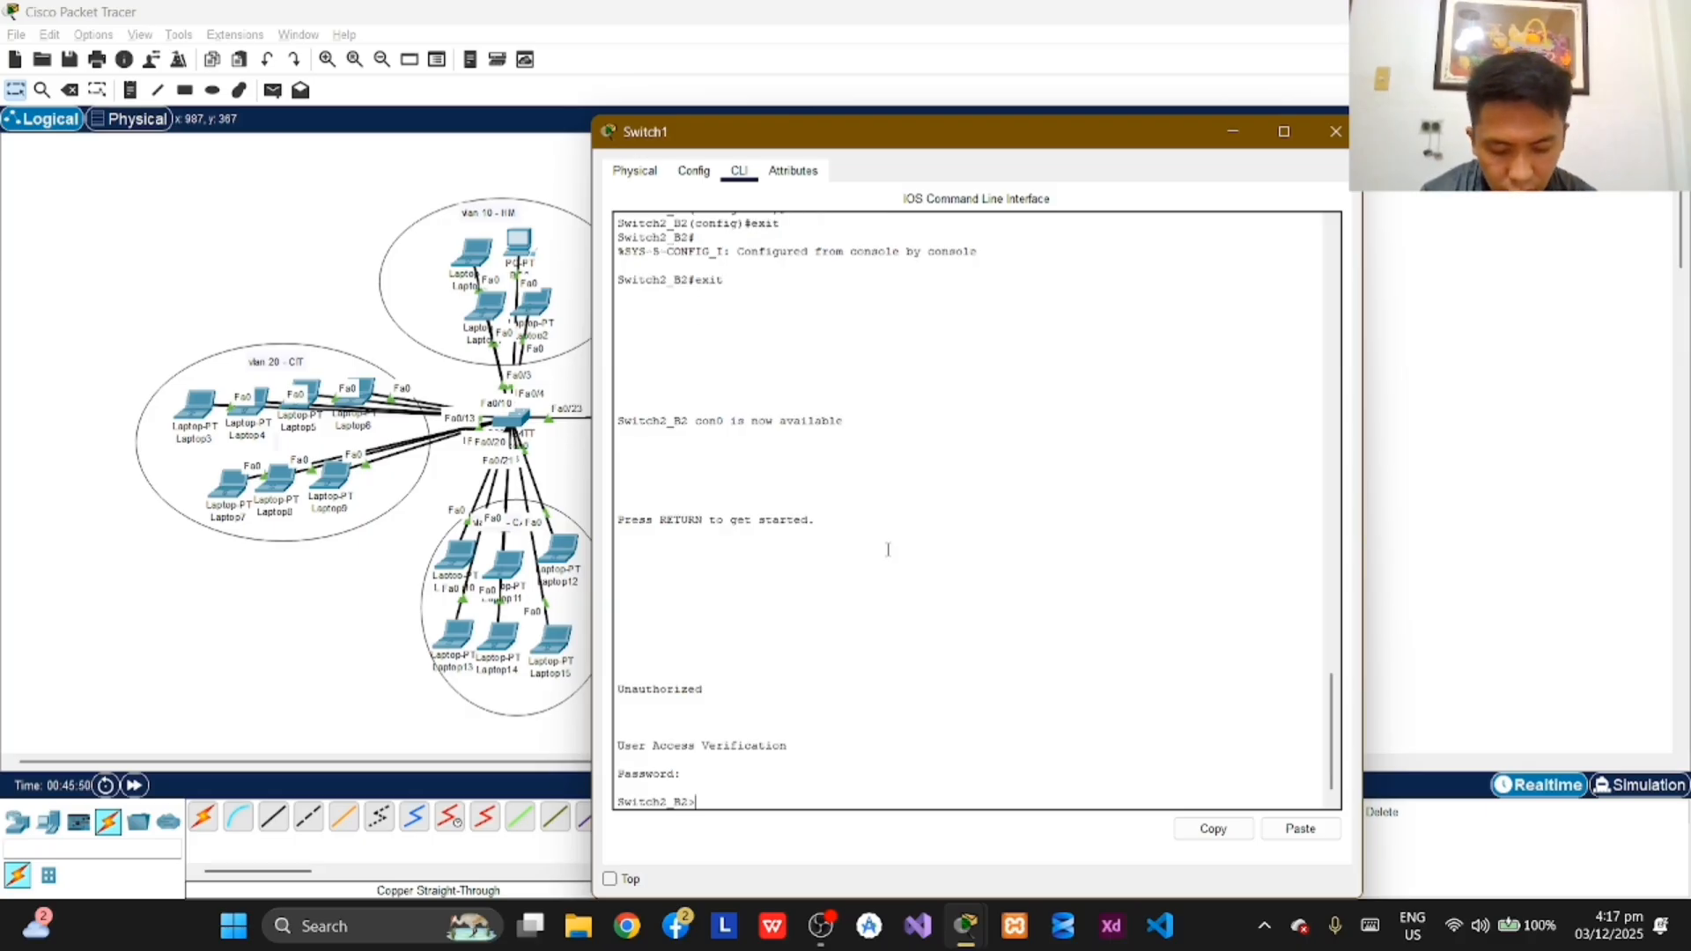
{"action": "type", "text": "enabl"}
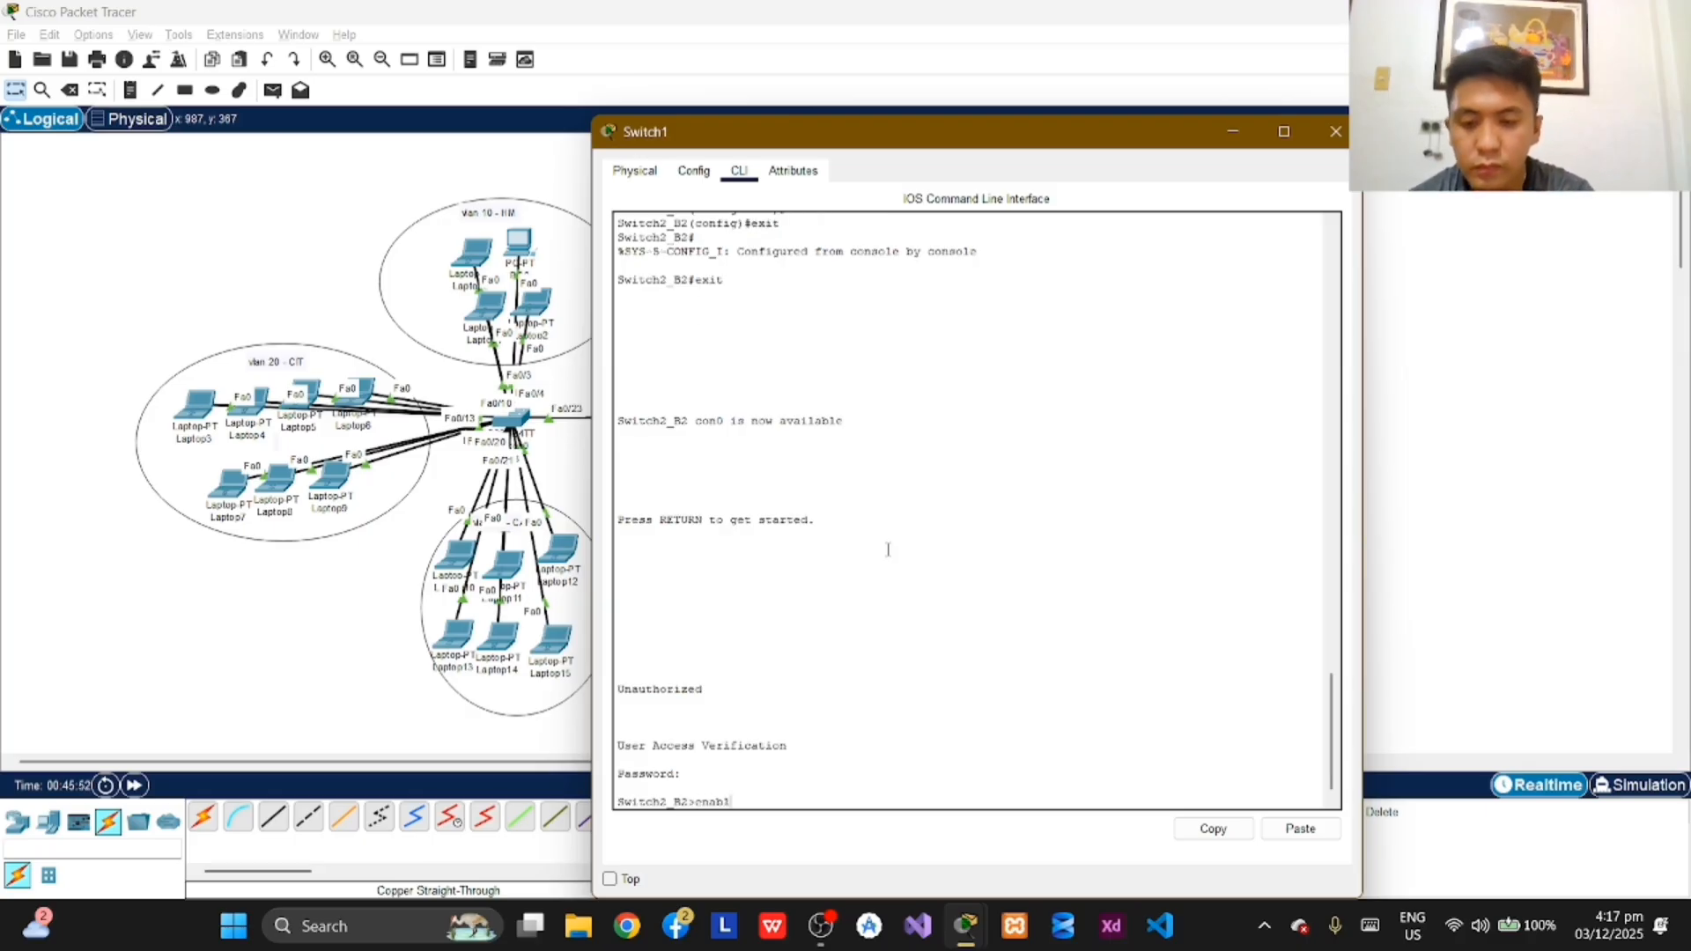
{"action": "type", "text": "e"}
{"action": "key", "text": "Return"}
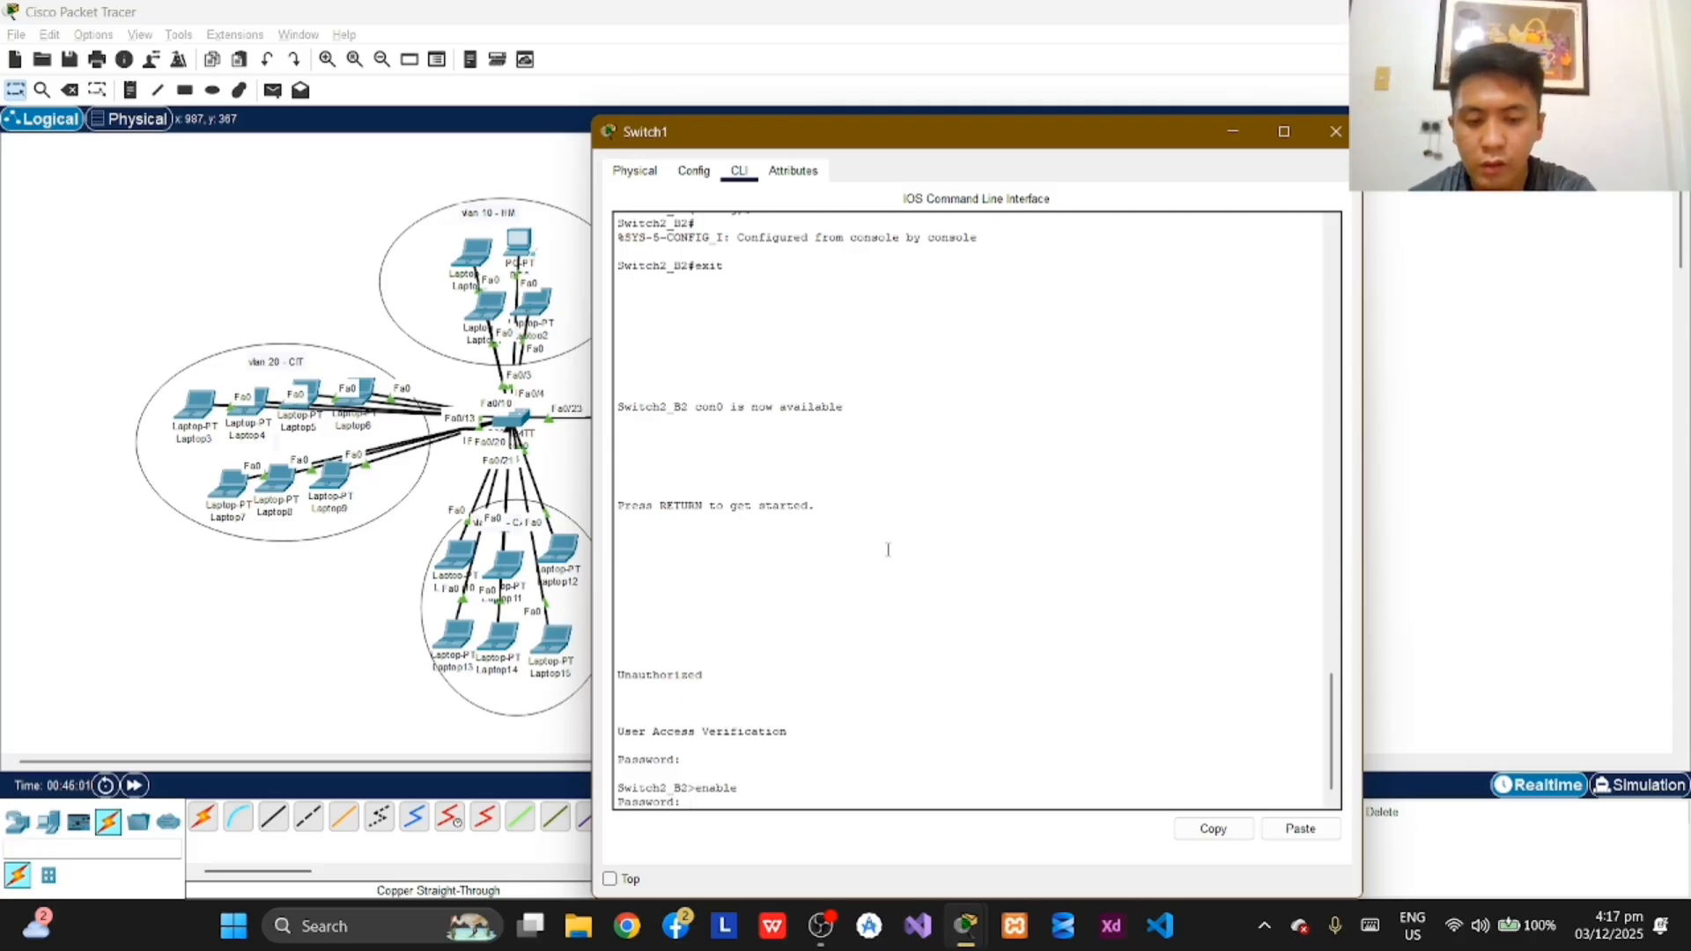
{"action": "key", "text": "Return"}
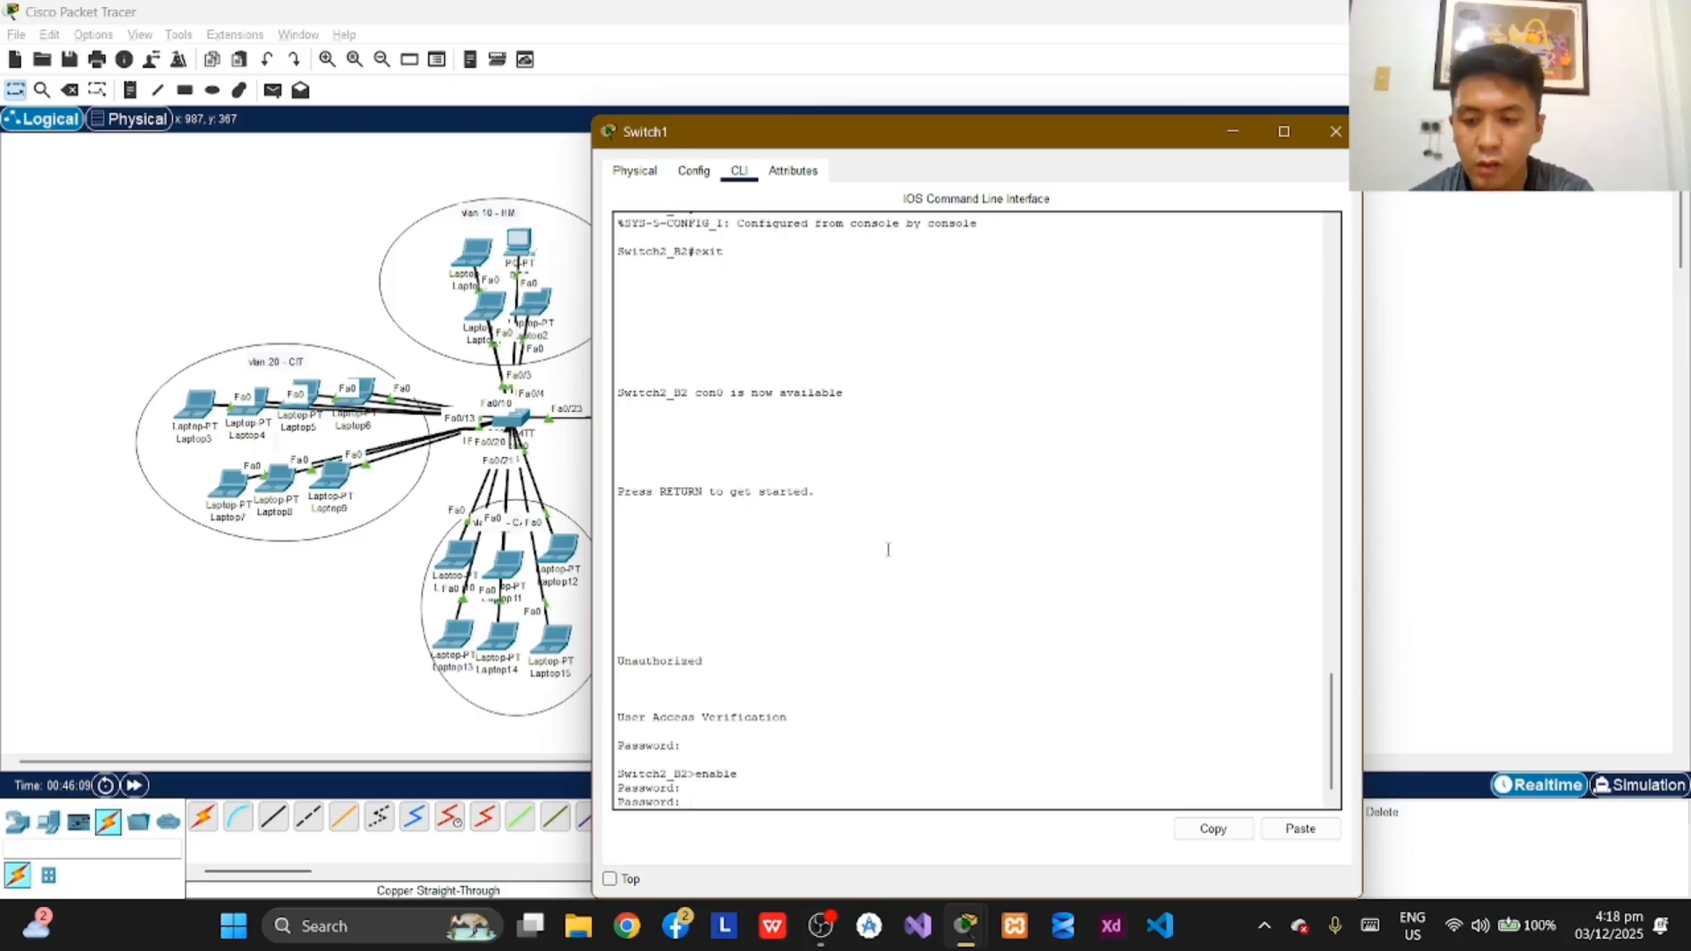
{"action": "key", "text": "Return"}
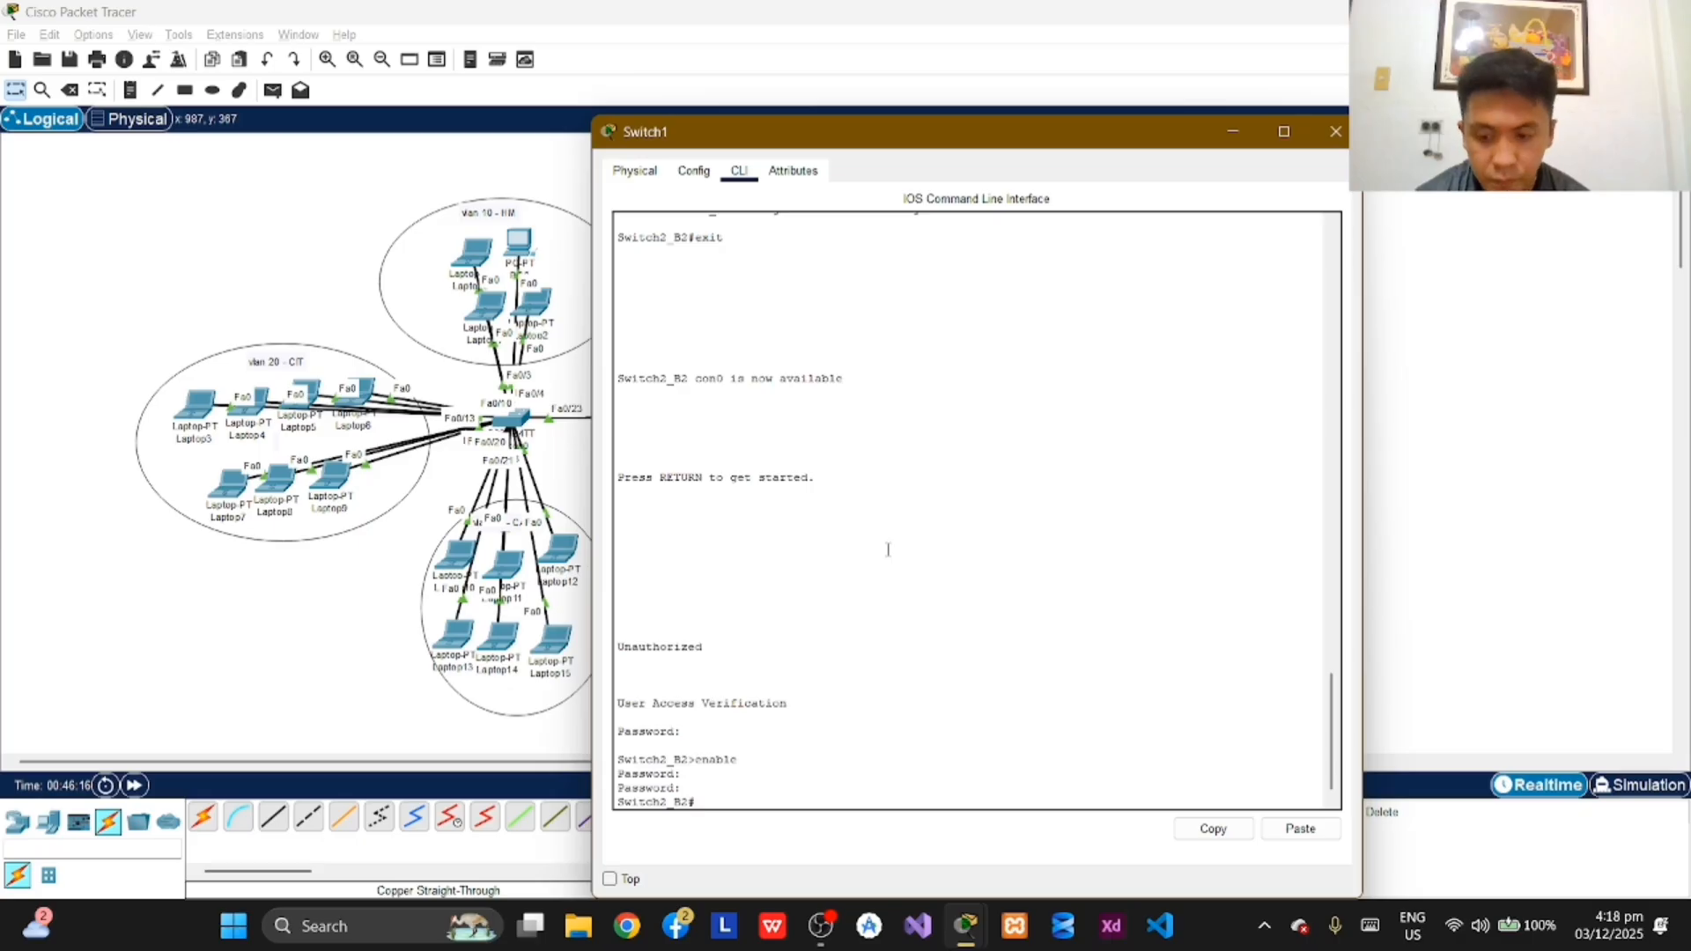
Step: Enter global configuration mode on Switch2_B2 with configure terminal
{"action": "type", "text": "config"}
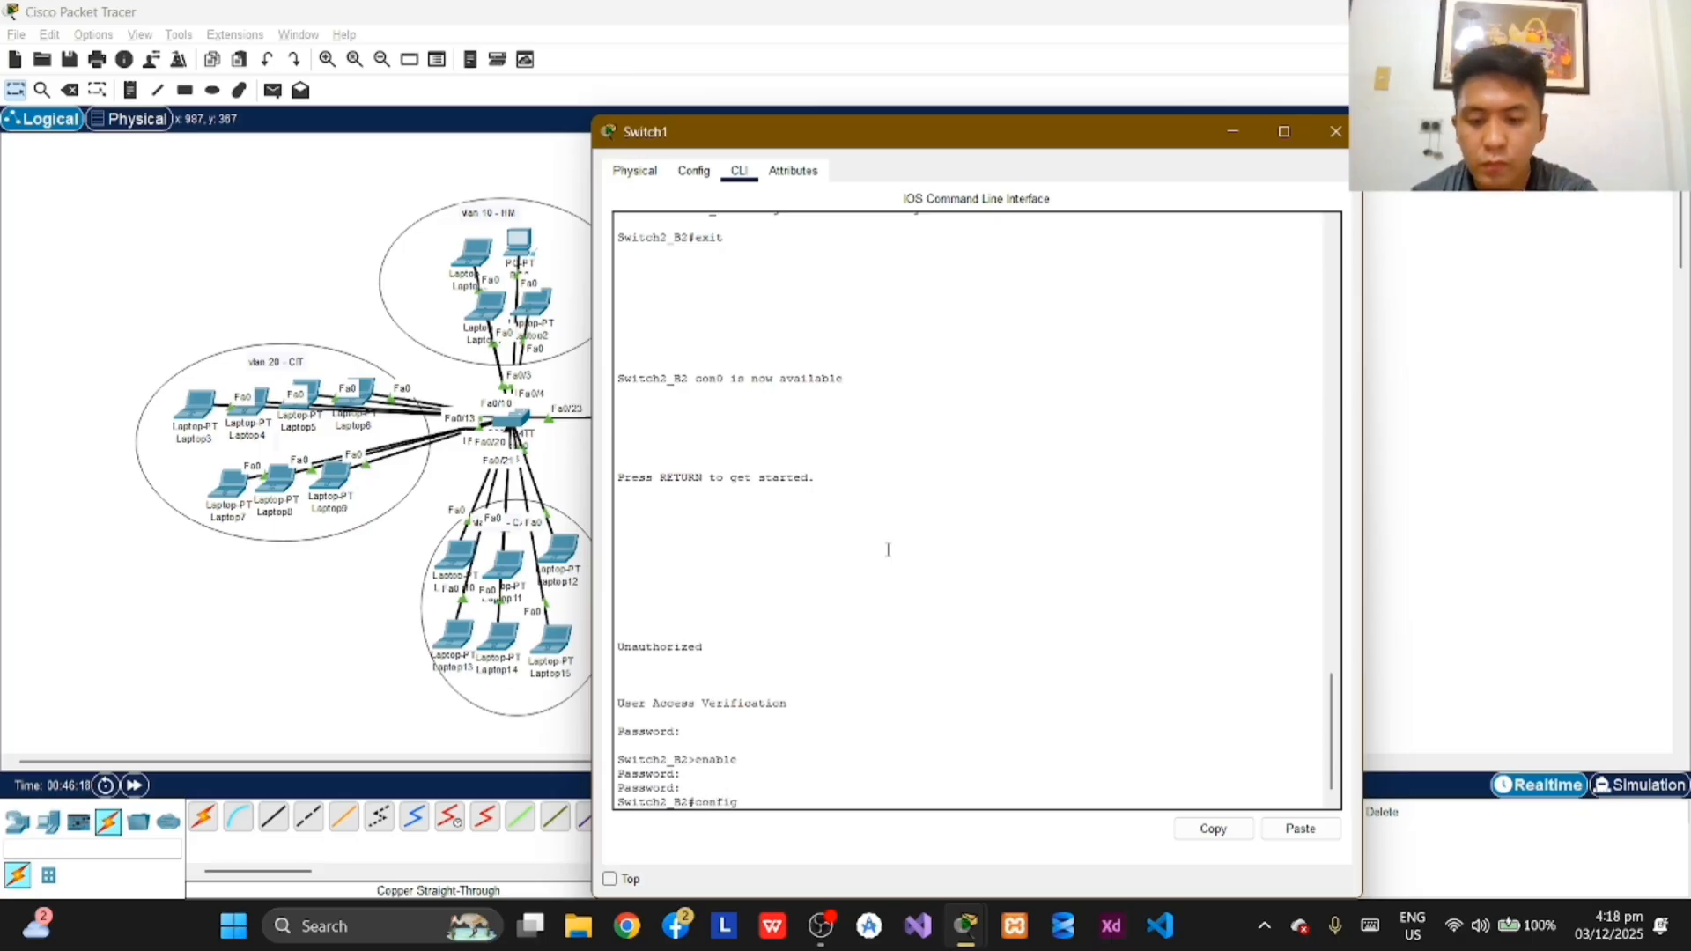
{"action": "type", "text": "ure termina"}
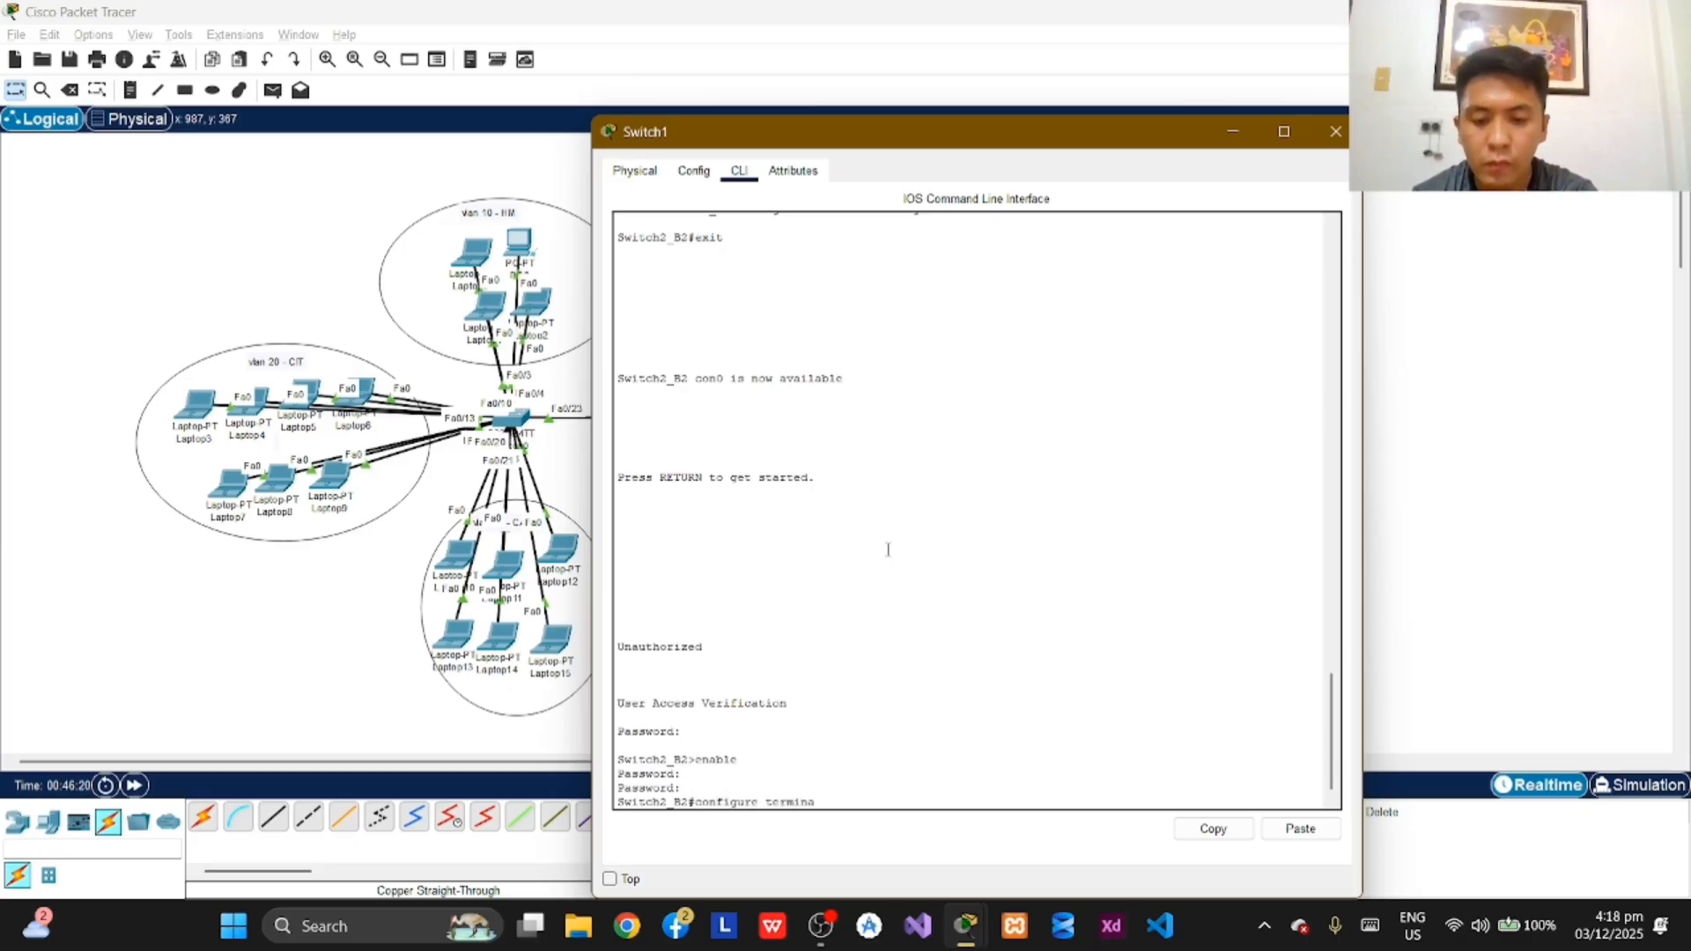
{"action": "type", "text": "l"}
{"action": "key", "text": "Return"}
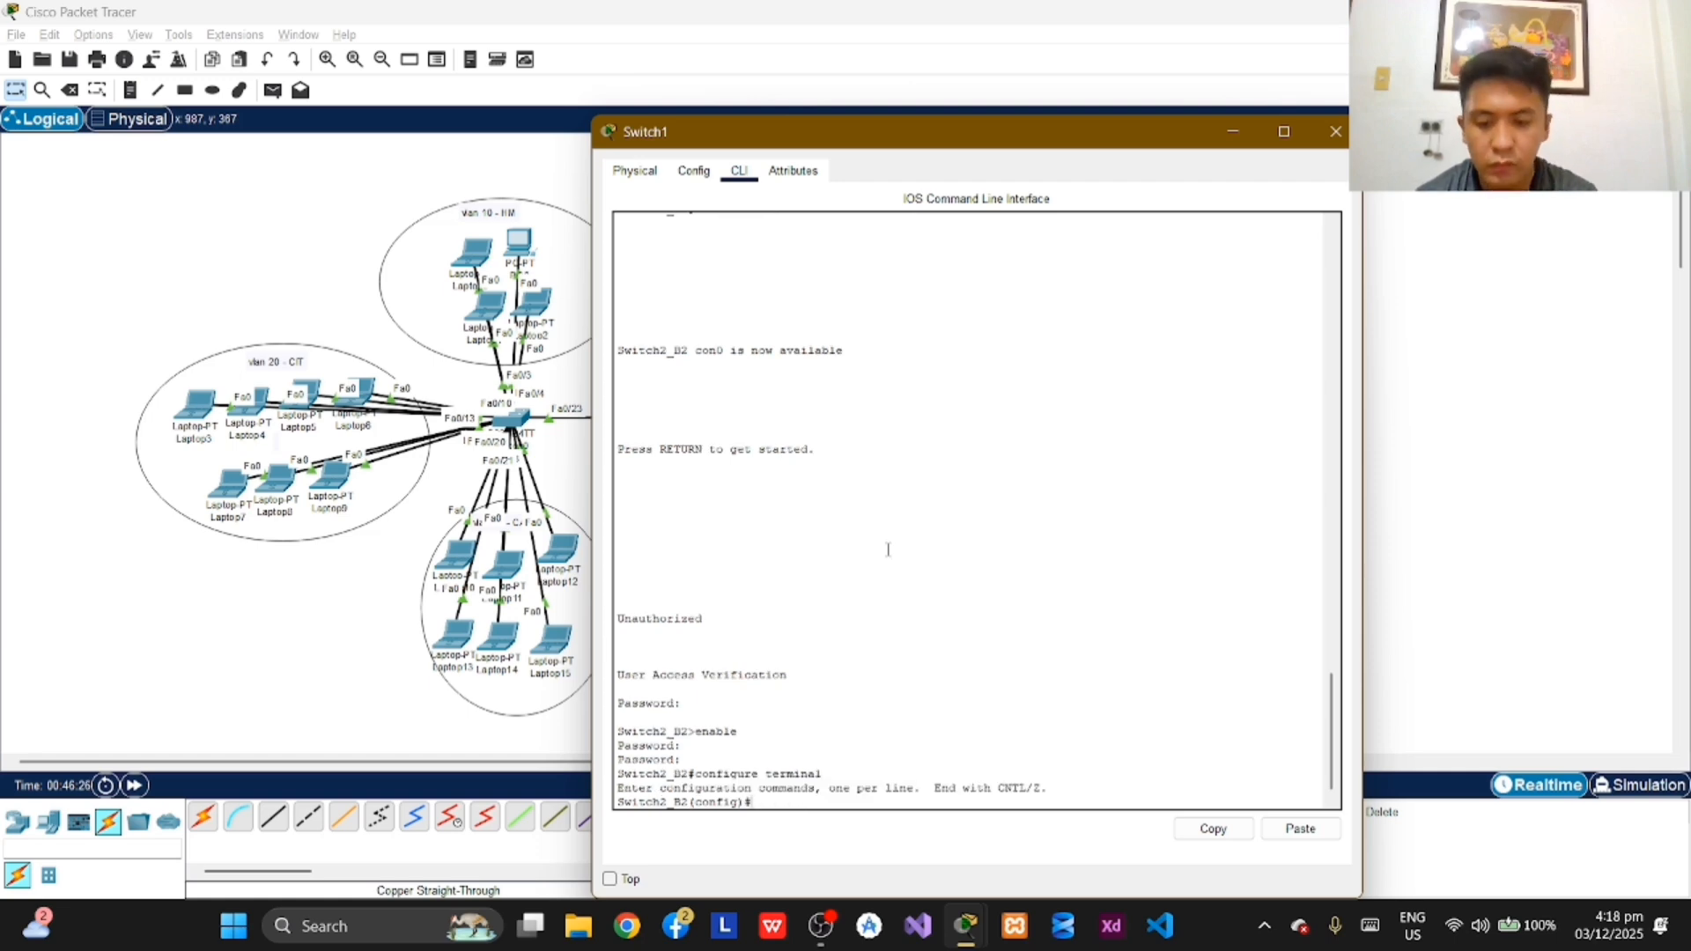
Step: Create VLAN 10 on Switch2_B2, name it HM and exit back to global configuration mode
{"action": "type", "text": "vlan"}
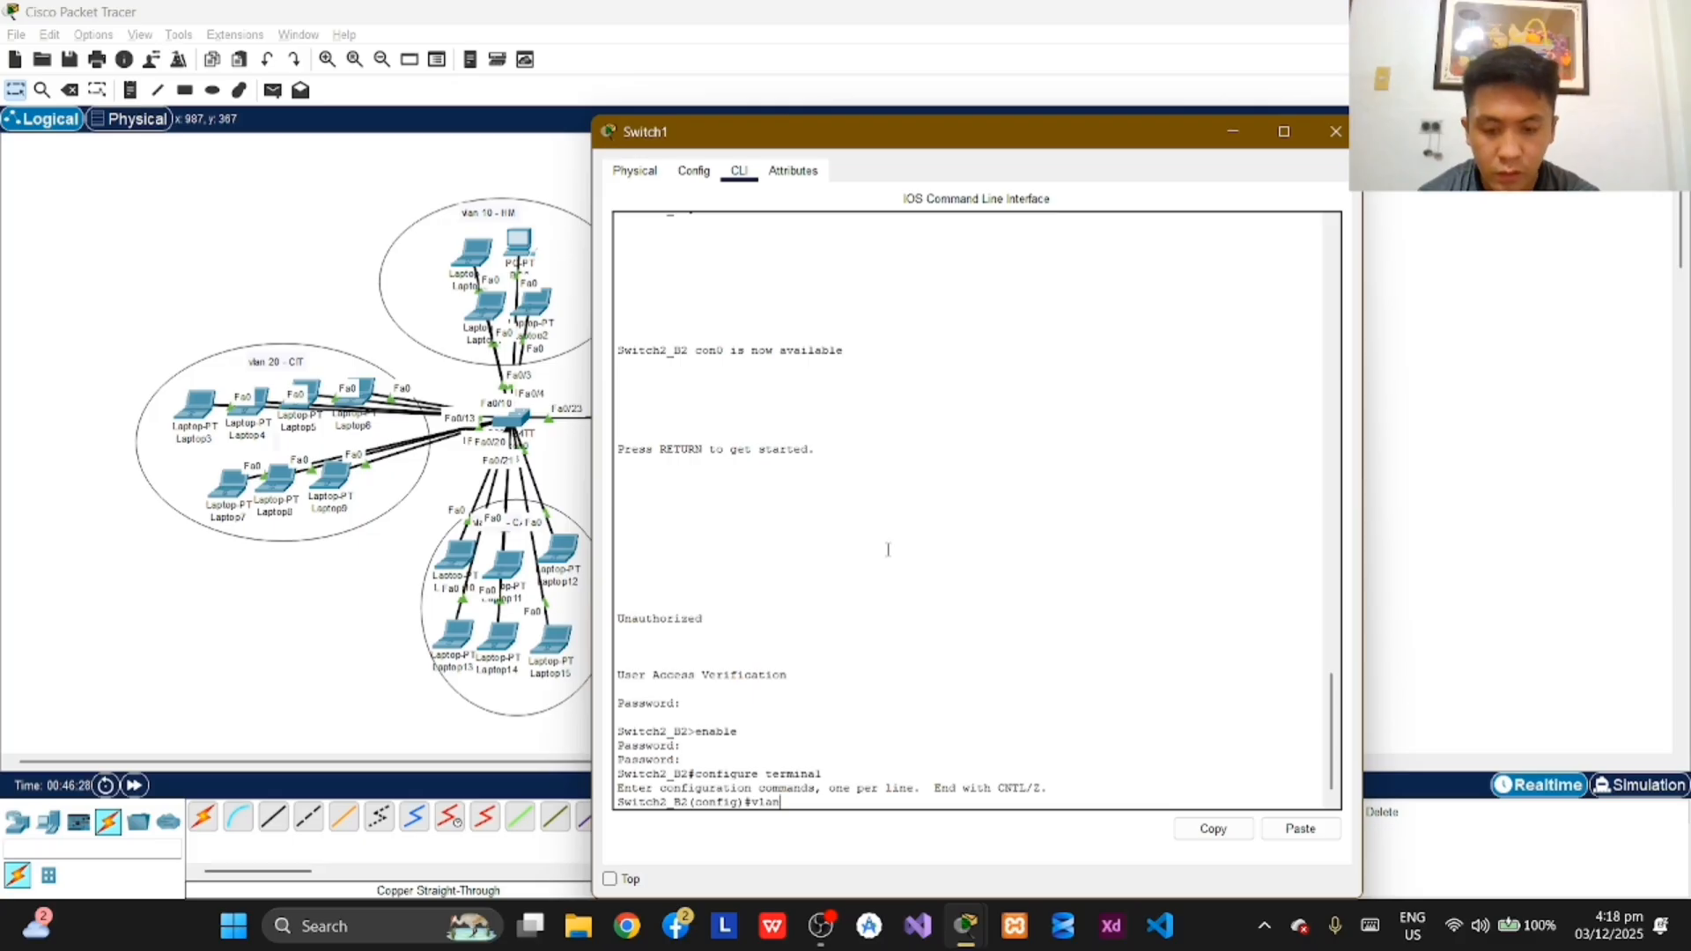
{"action": "type", "text": " 10"}
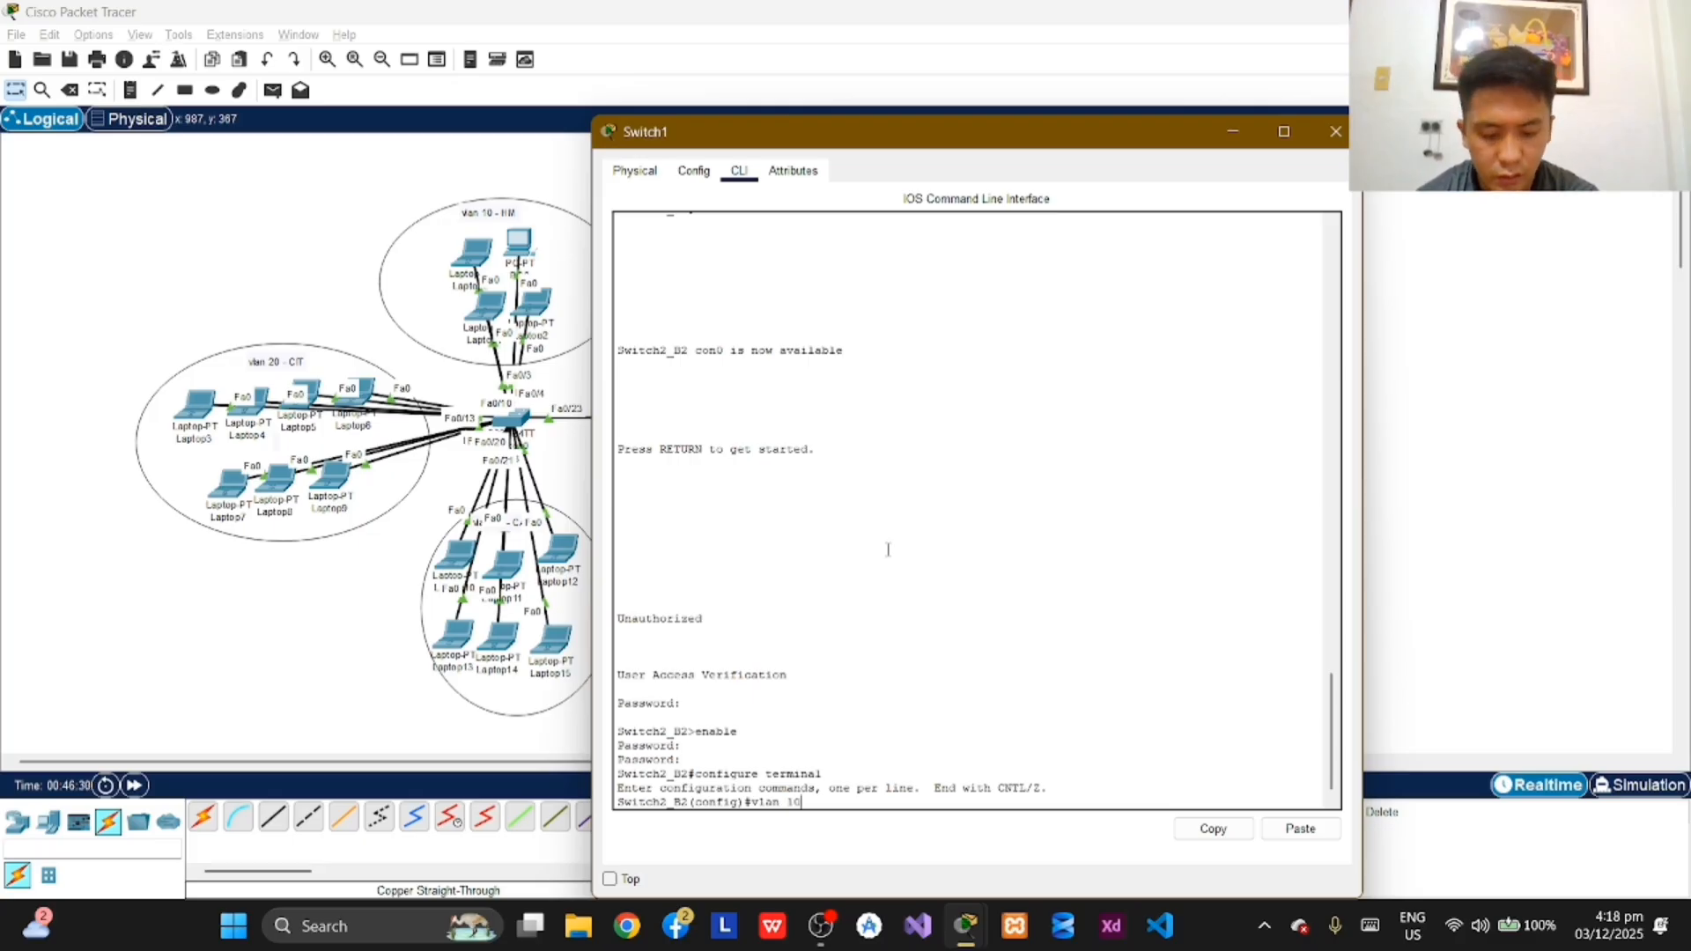
{"action": "key", "text": "Return"}
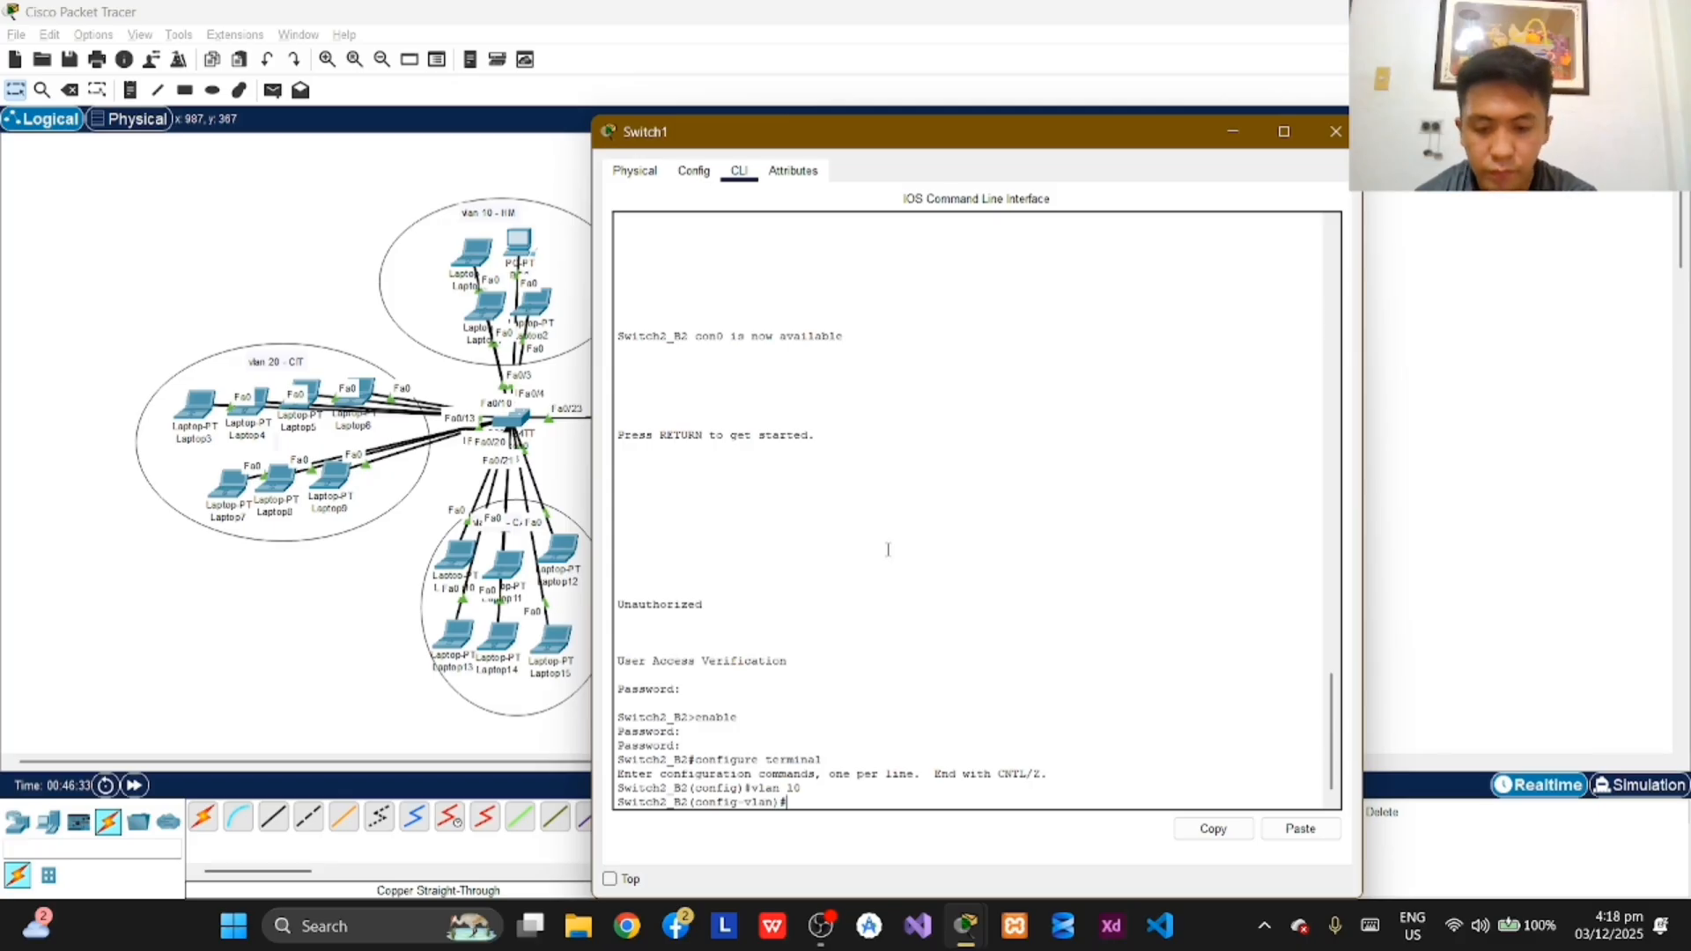
{"action": "type", "text": "name "}
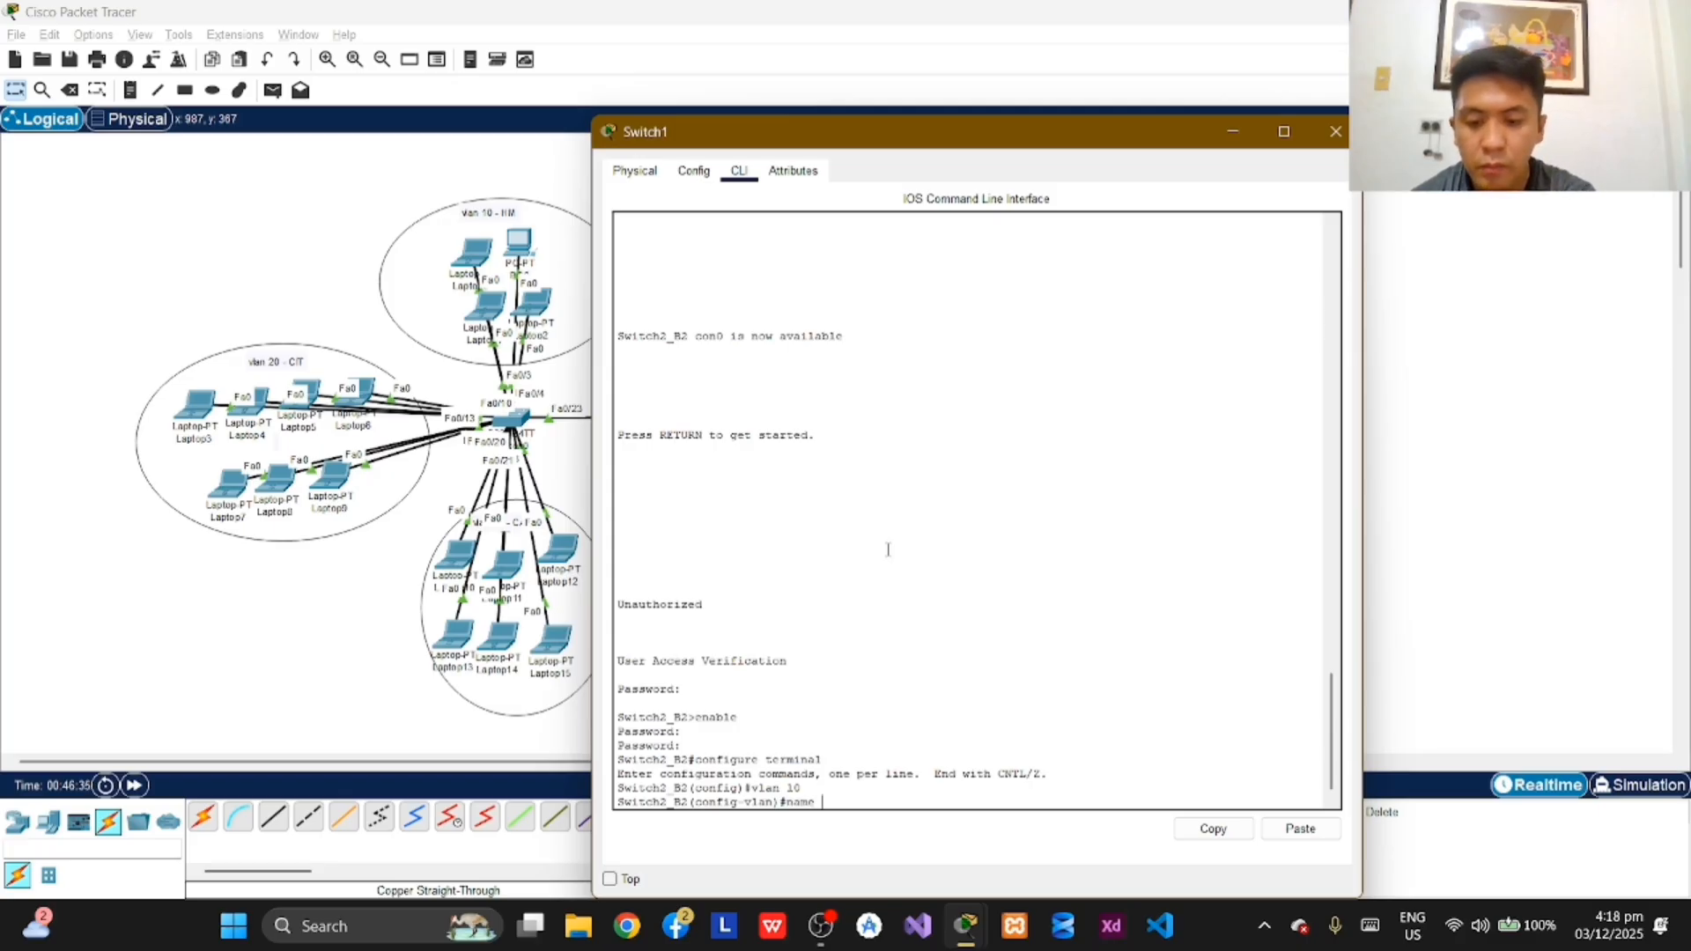
{"action": "type", "text": "HM"}
{"action": "key", "text": "Return"}
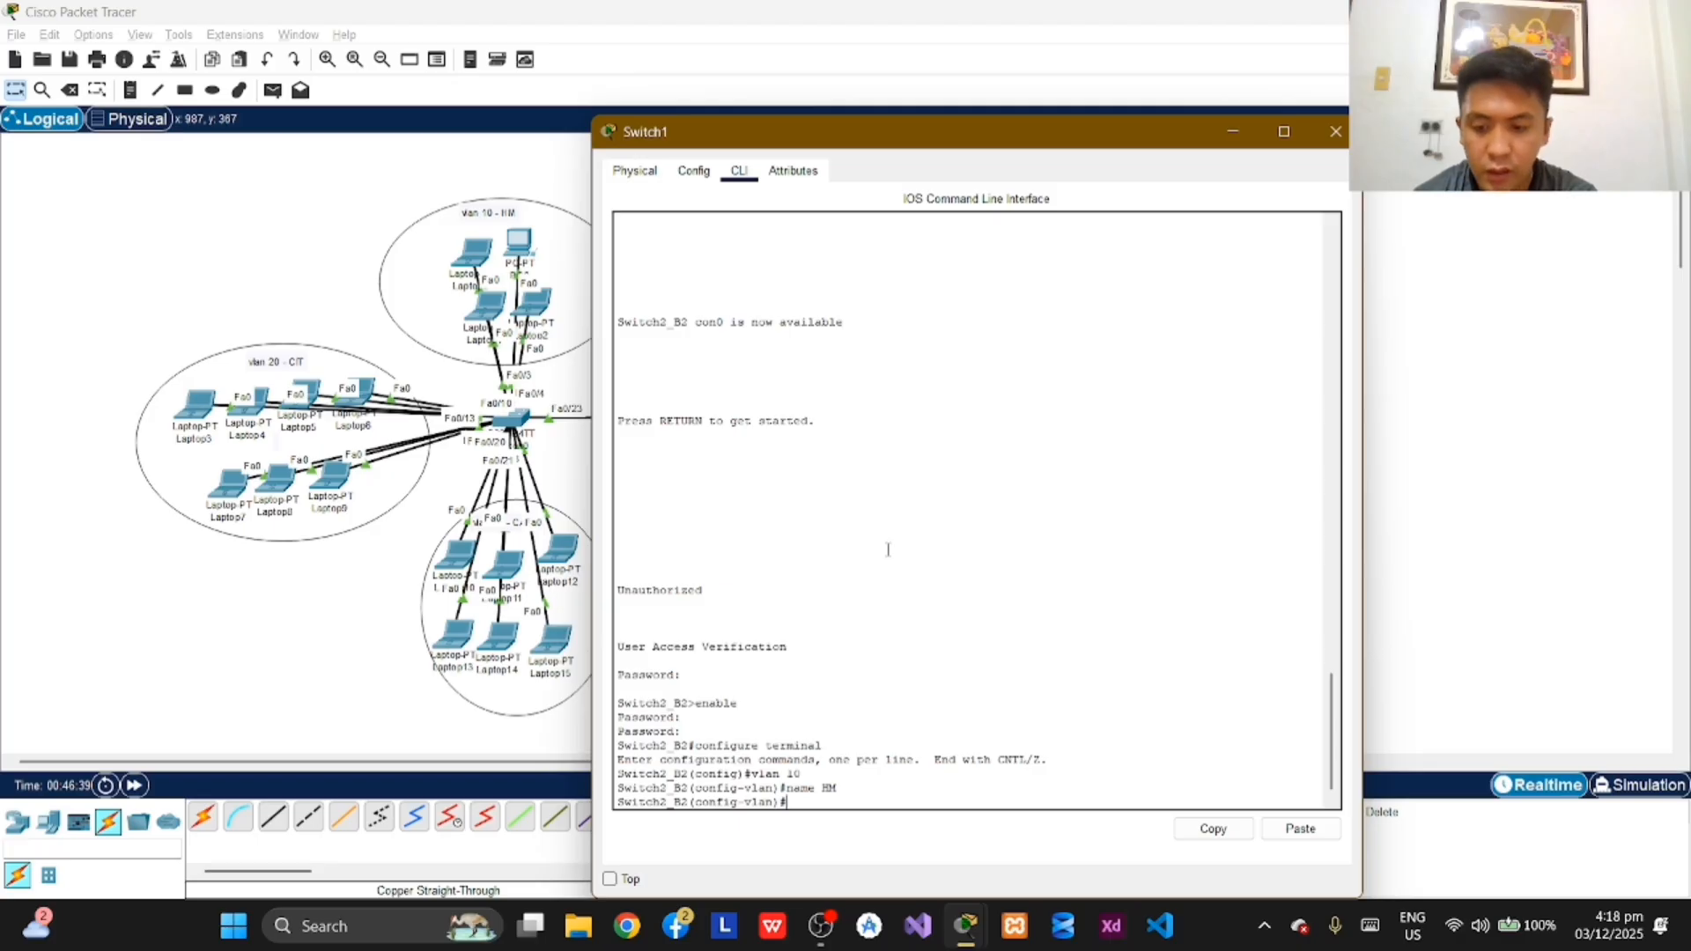
{"action": "type", "text": "exit"}
{"action": "key", "text": "Return"}
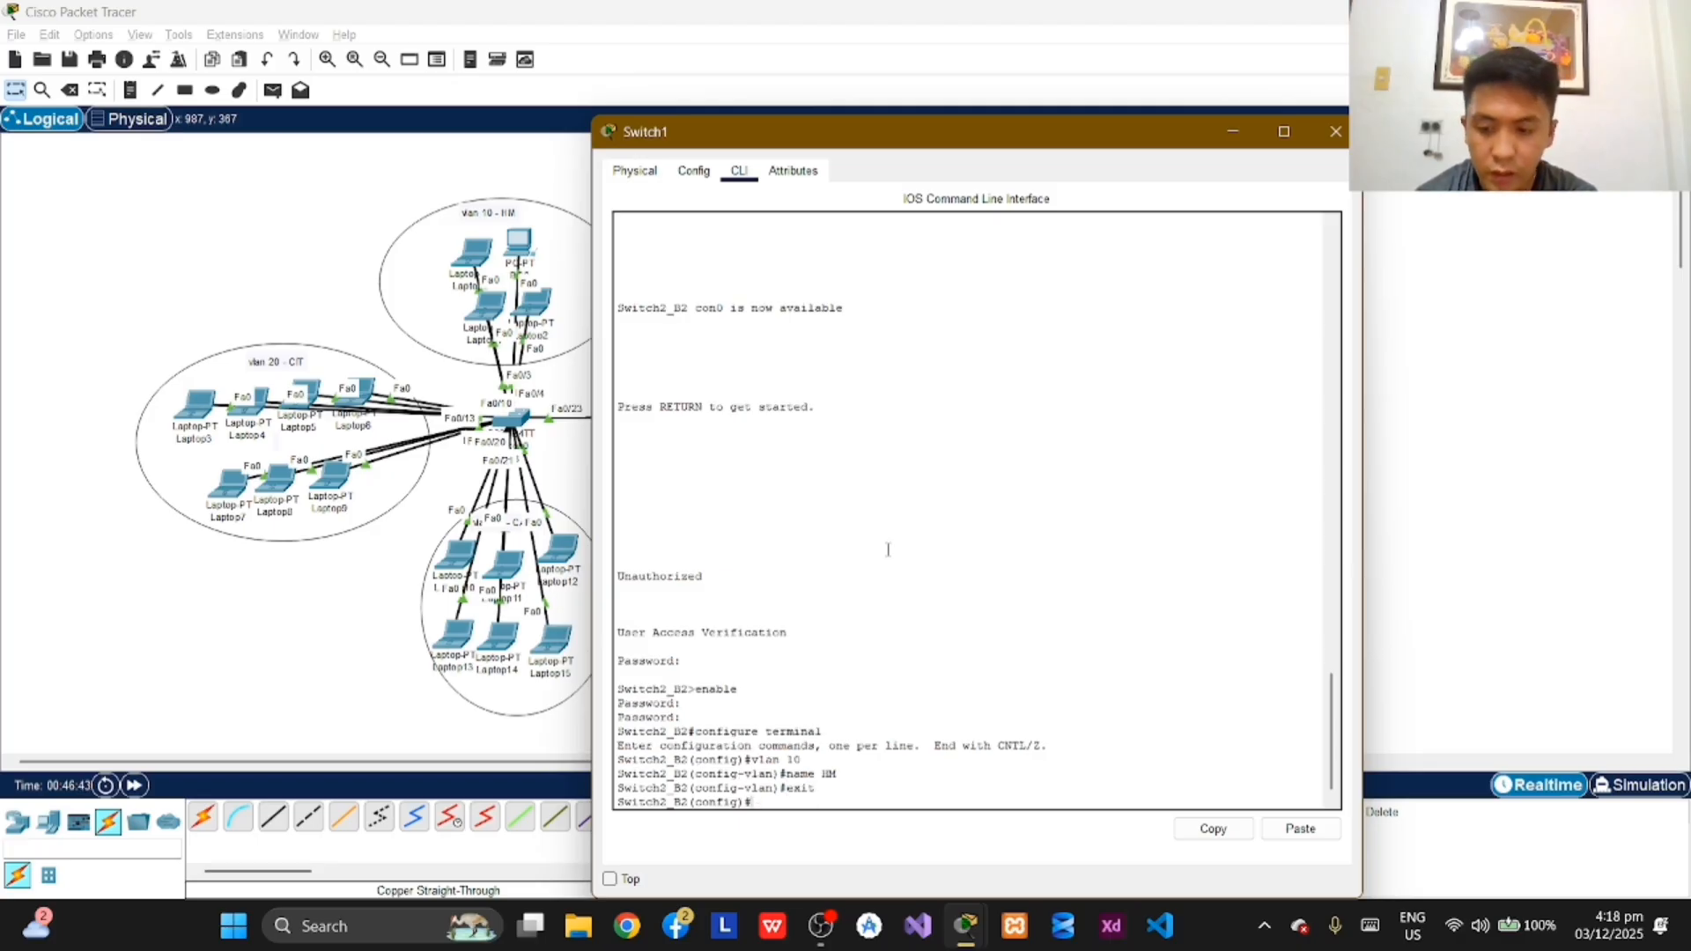
Step: Create VLAN 20 on Switch2_B2, name it CIT and exit VLAN configuration mode
{"action": "type", "text": "vlan 20"}
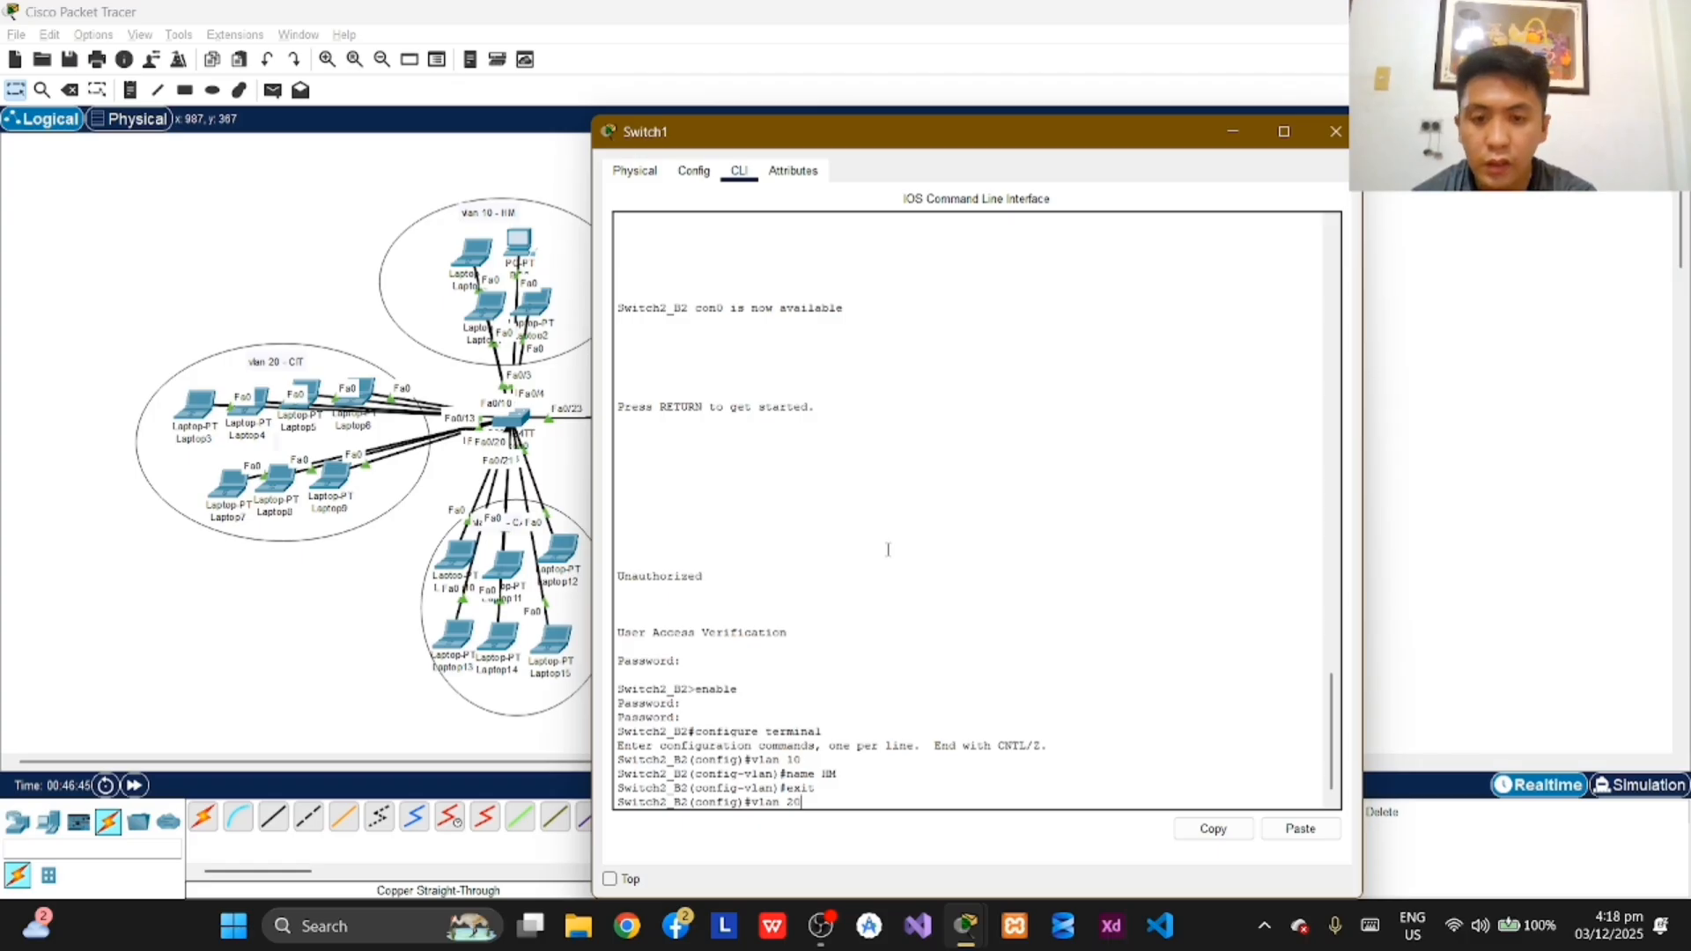
{"action": "key", "text": "Return"}
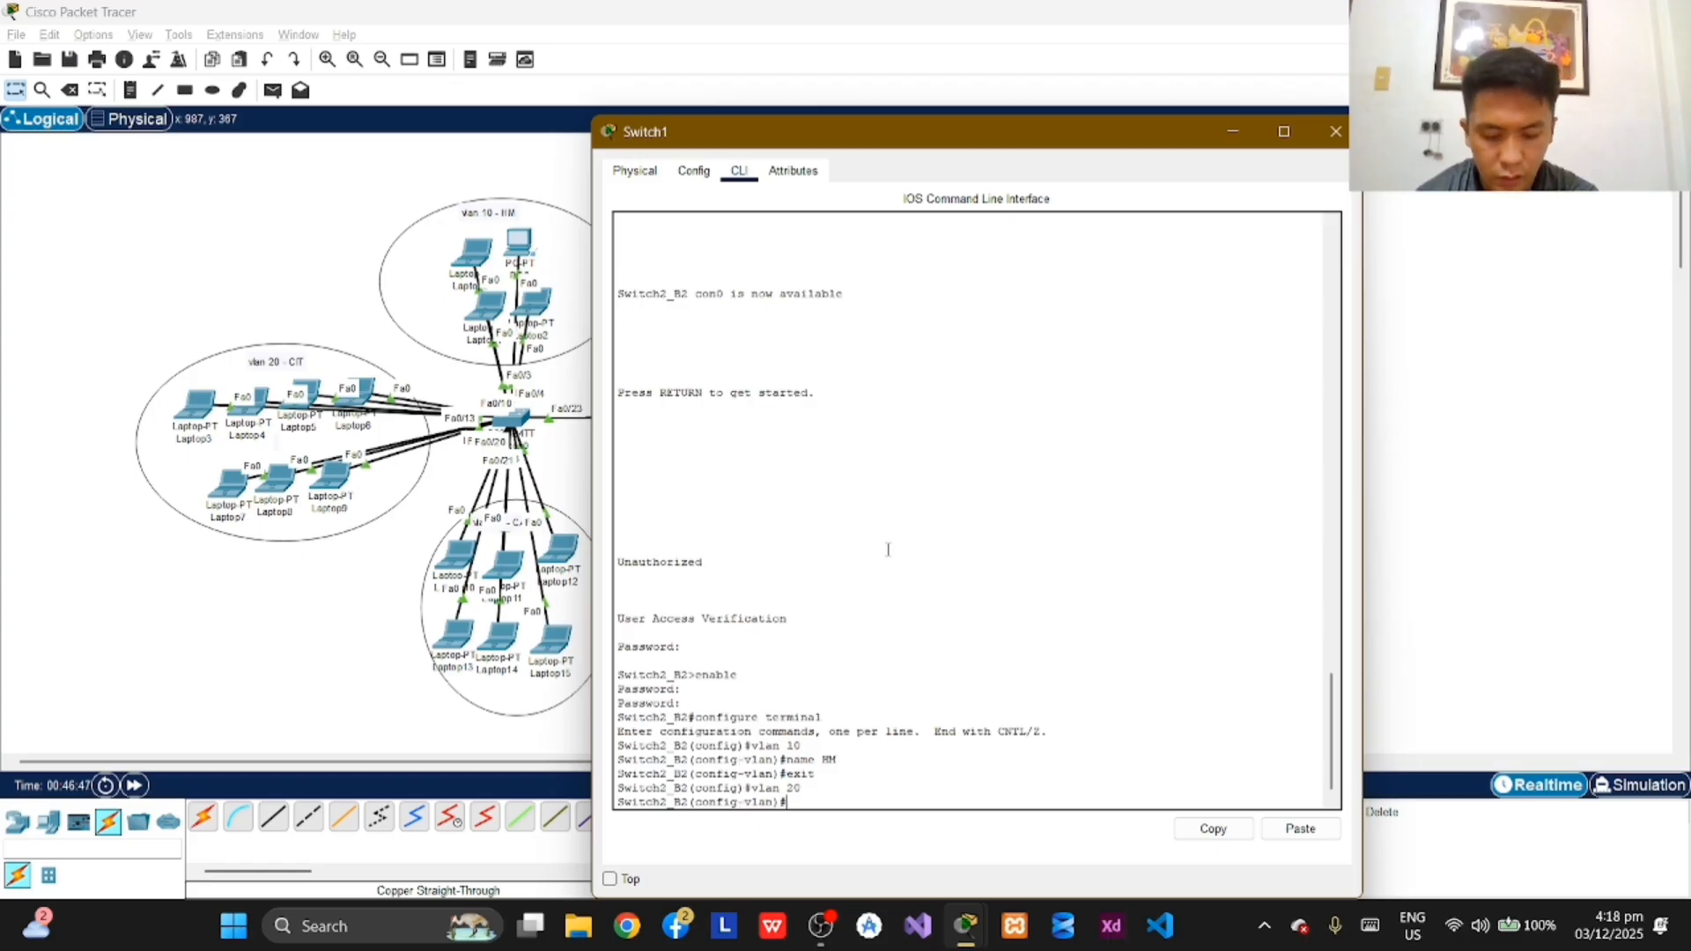
{"action": "type", "text": "name"}
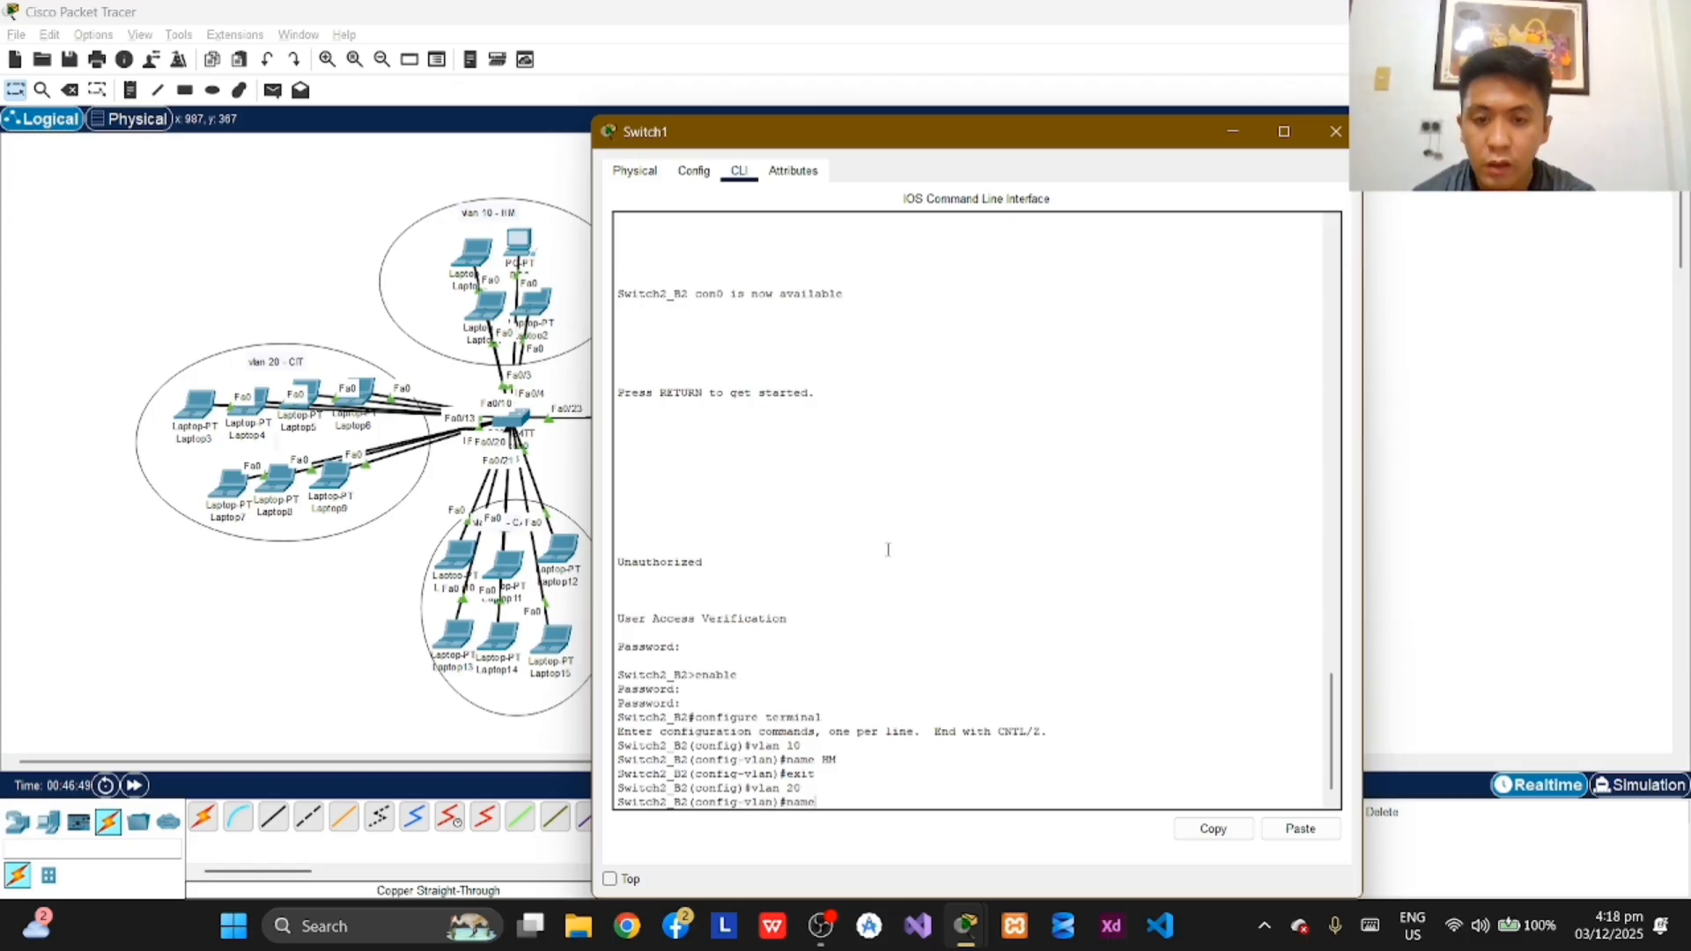
{"action": "type", "text": " CI"}
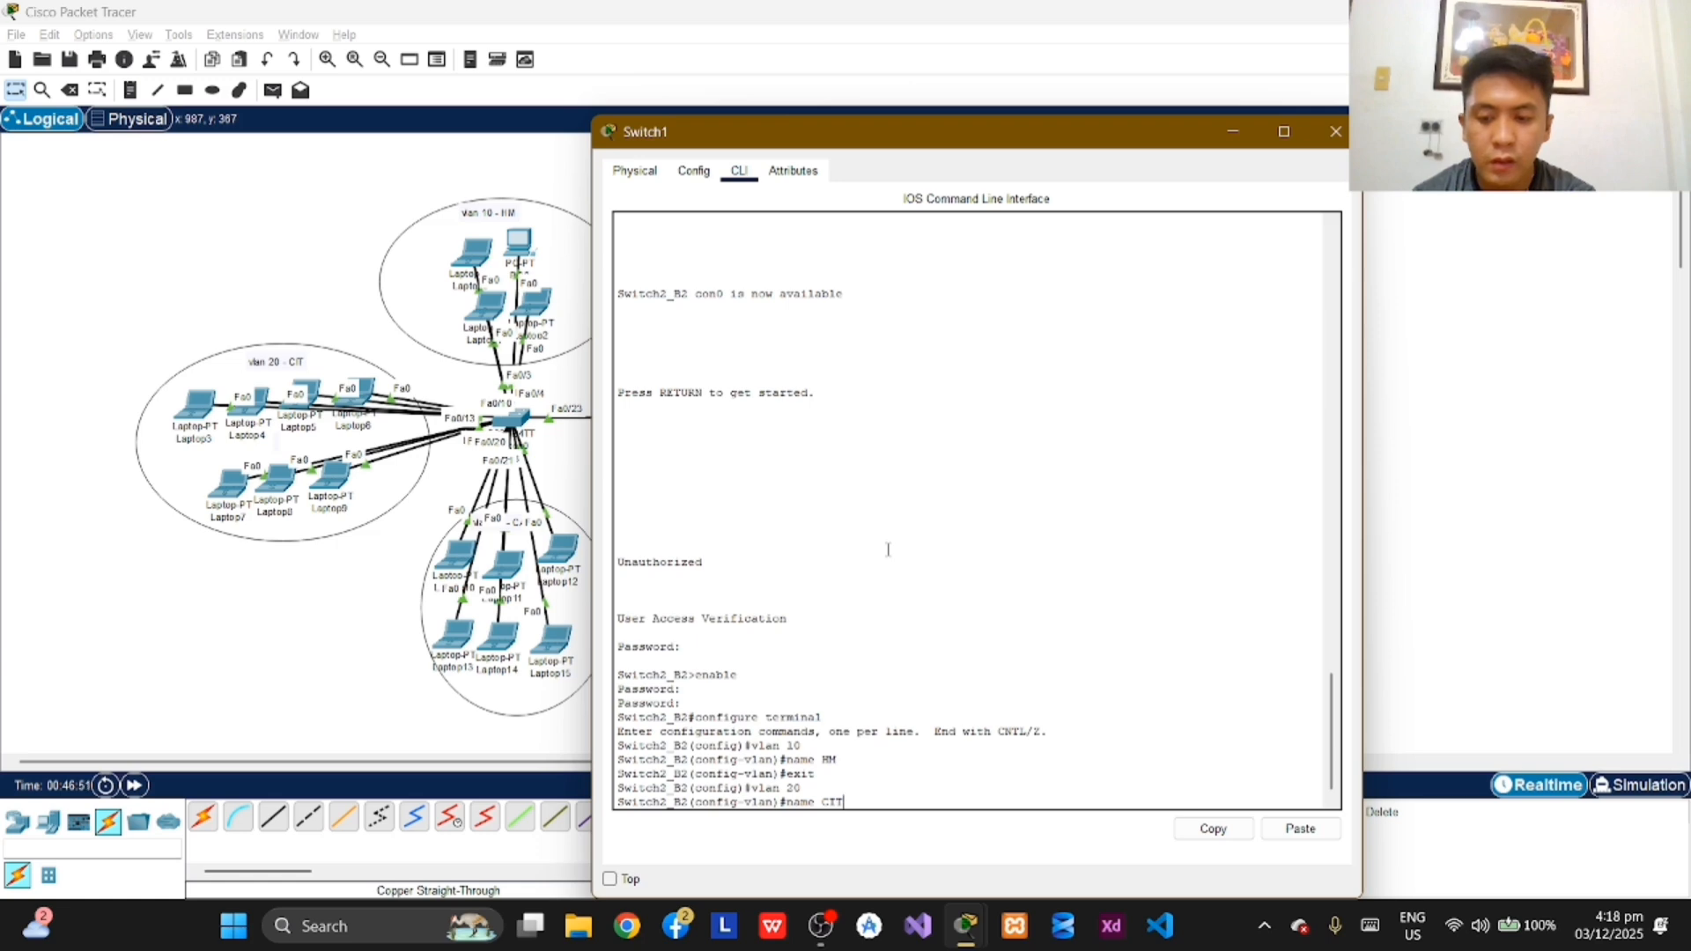
{"action": "type", "text": "T"}
{"action": "key", "text": "Return"}
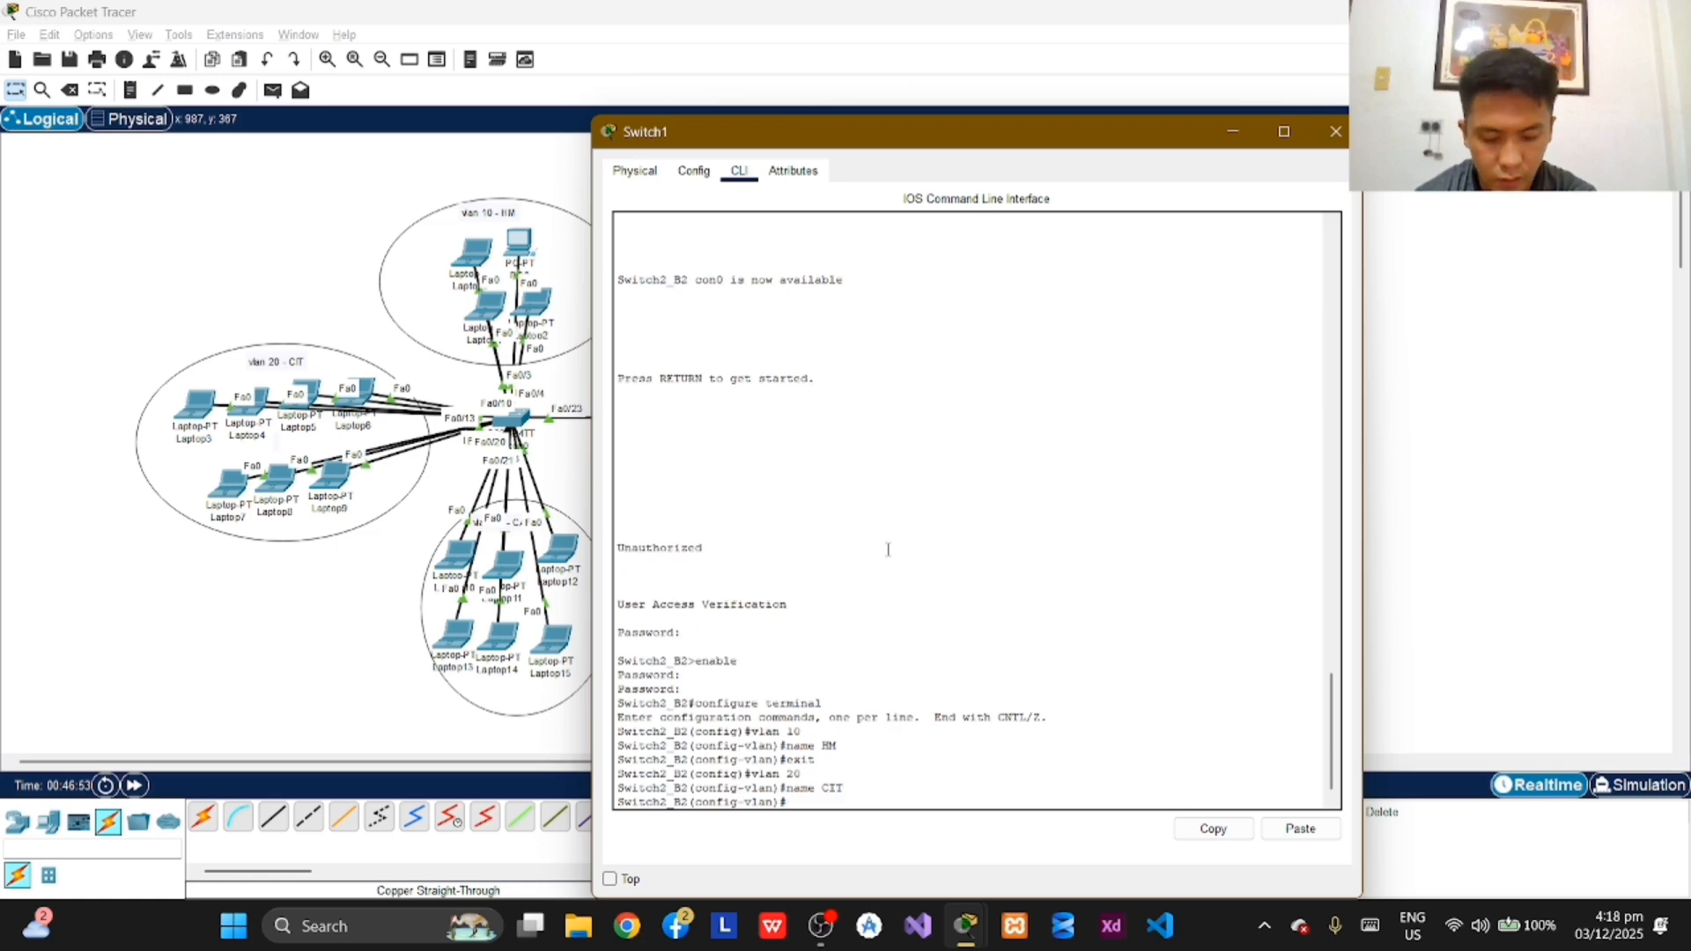
{"action": "type", "text": "exit"}
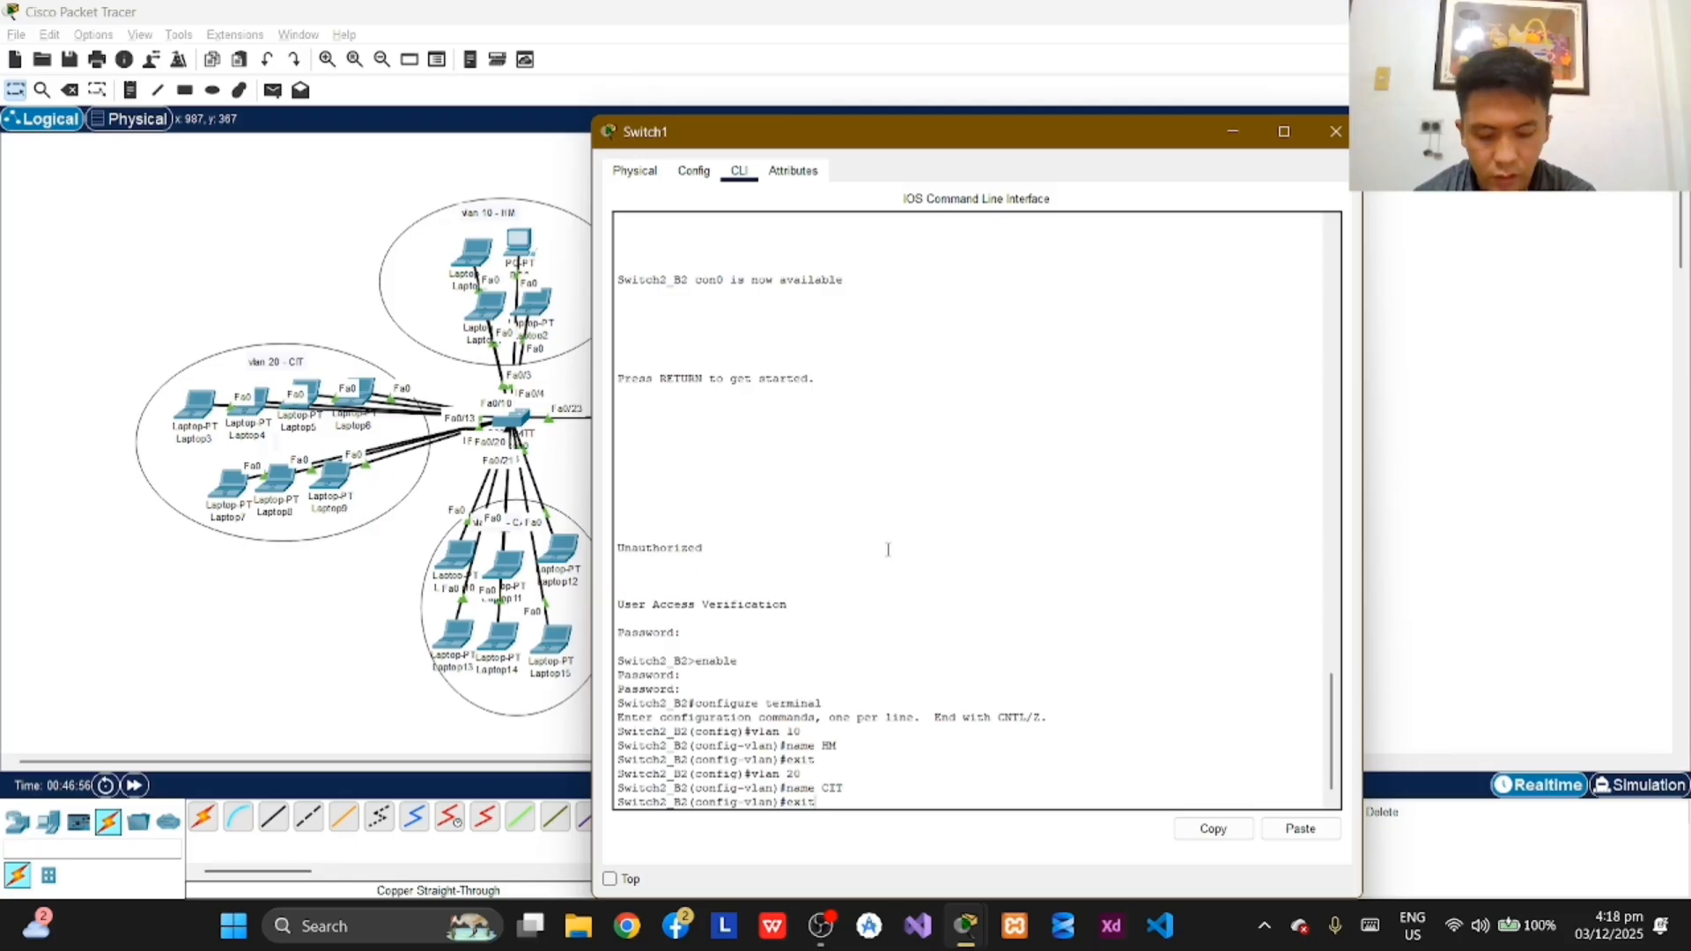
{"action": "key", "text": "Return"}
Step: Create VLAN 30 on Switch2_B2, name it CABA and exit VLAN configuration mode
{"action": "type", "text": "v"}
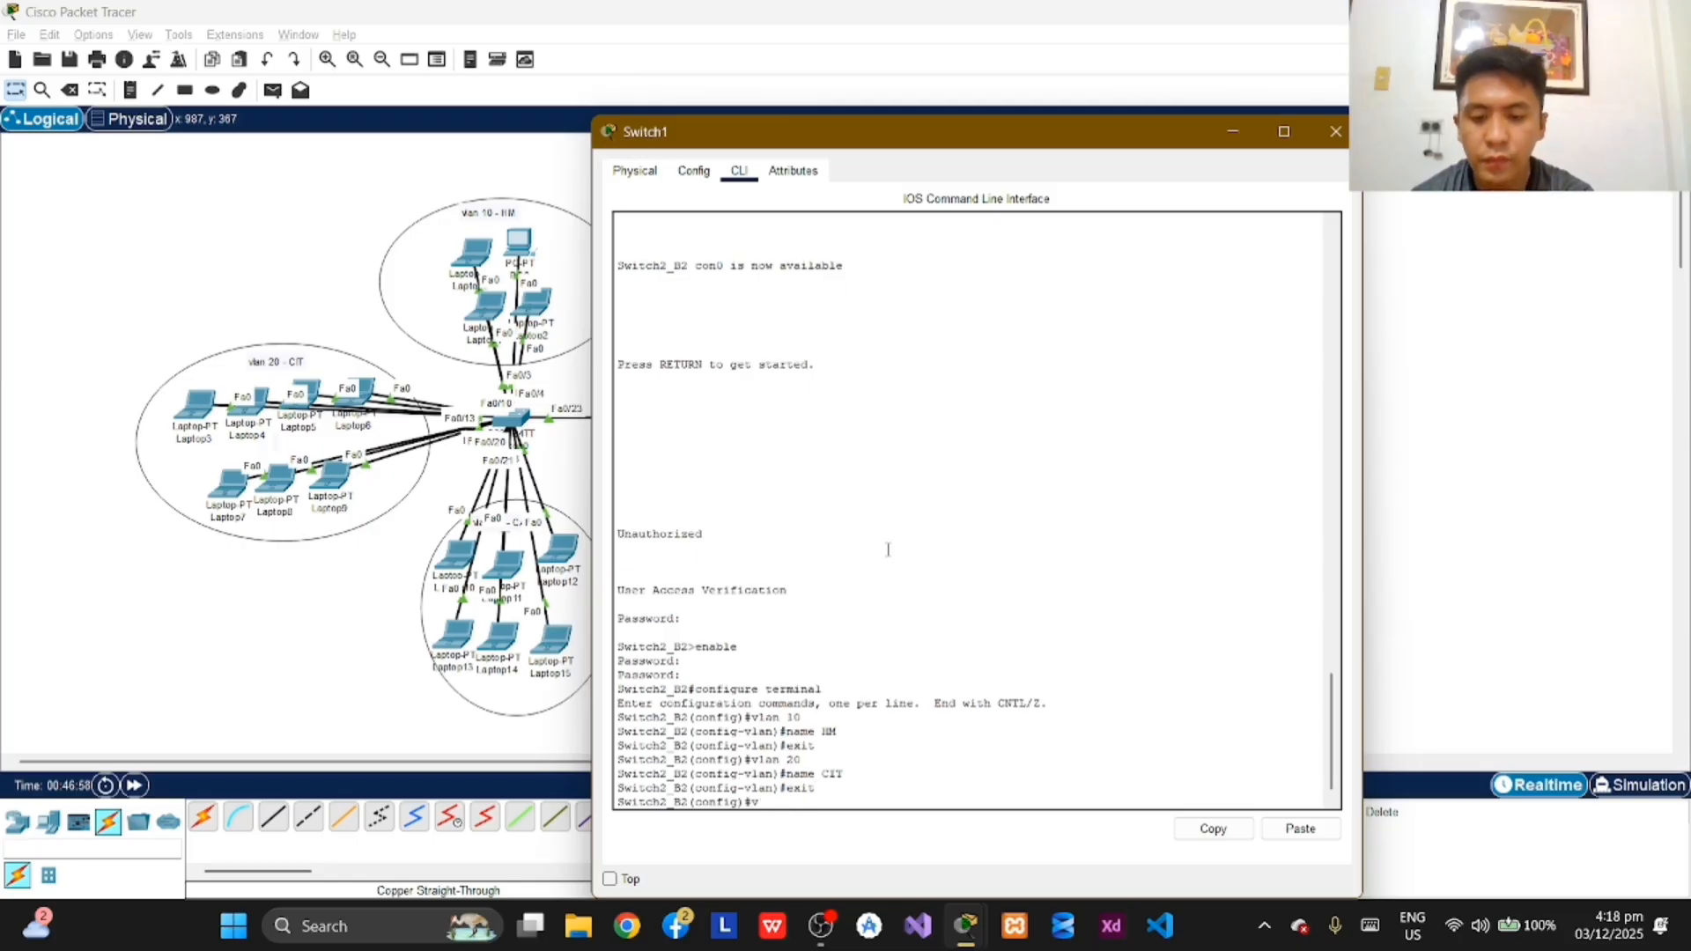
{"action": "type", "text": "lan 30"}
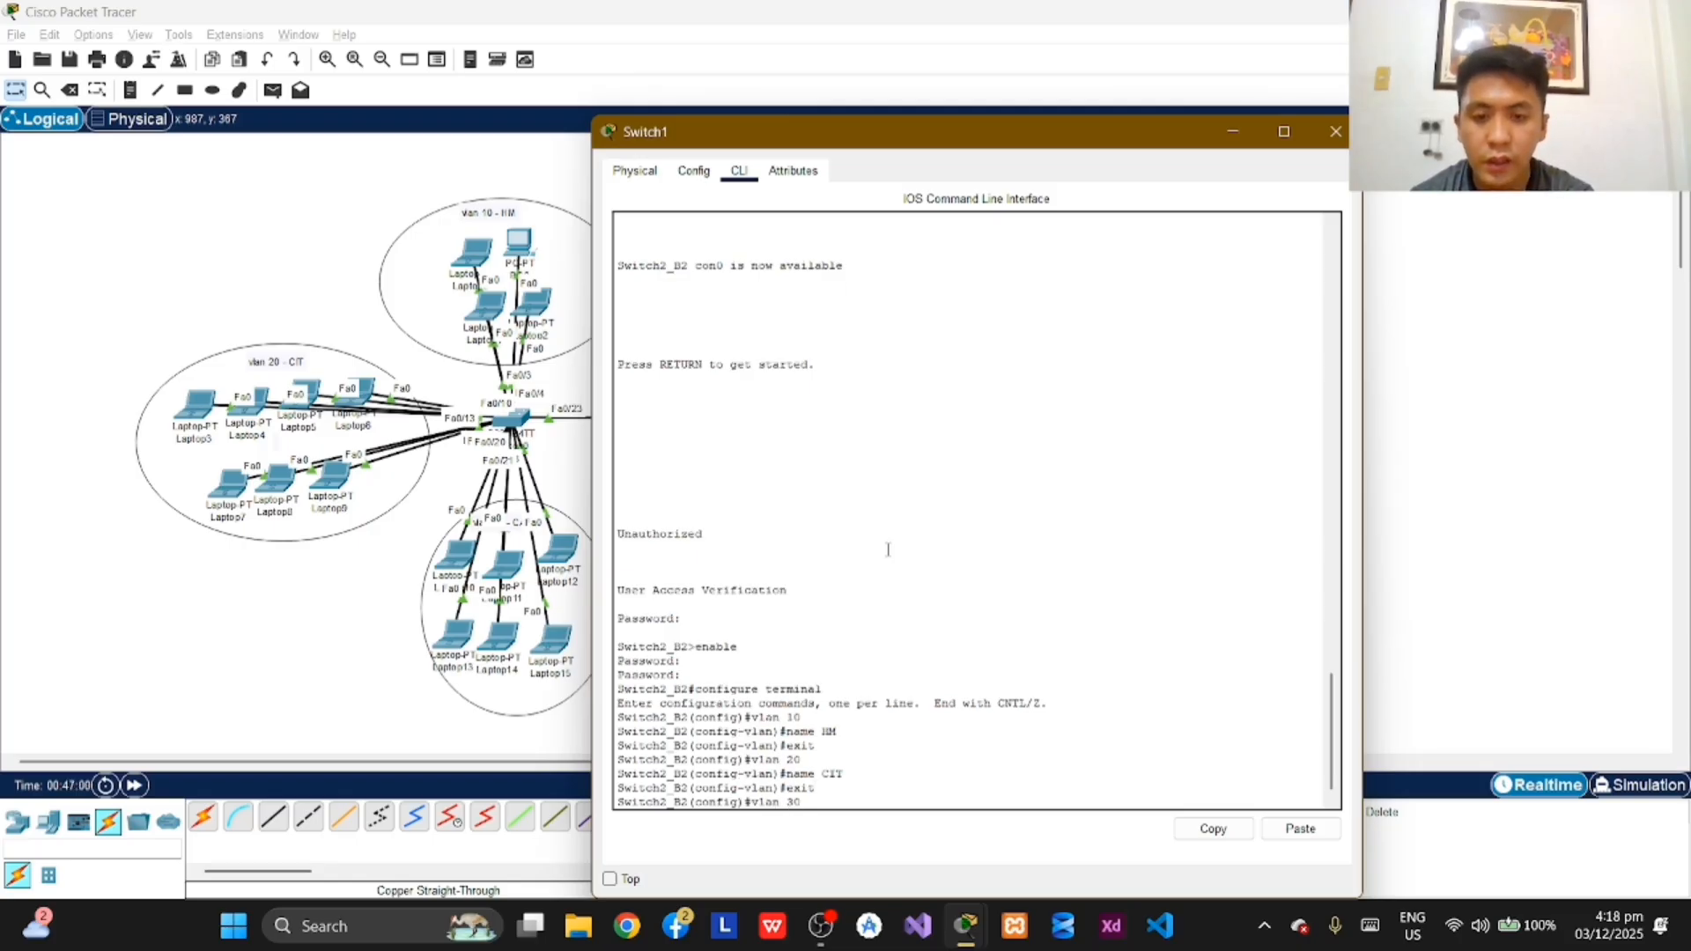
{"action": "key", "text": "Return"}
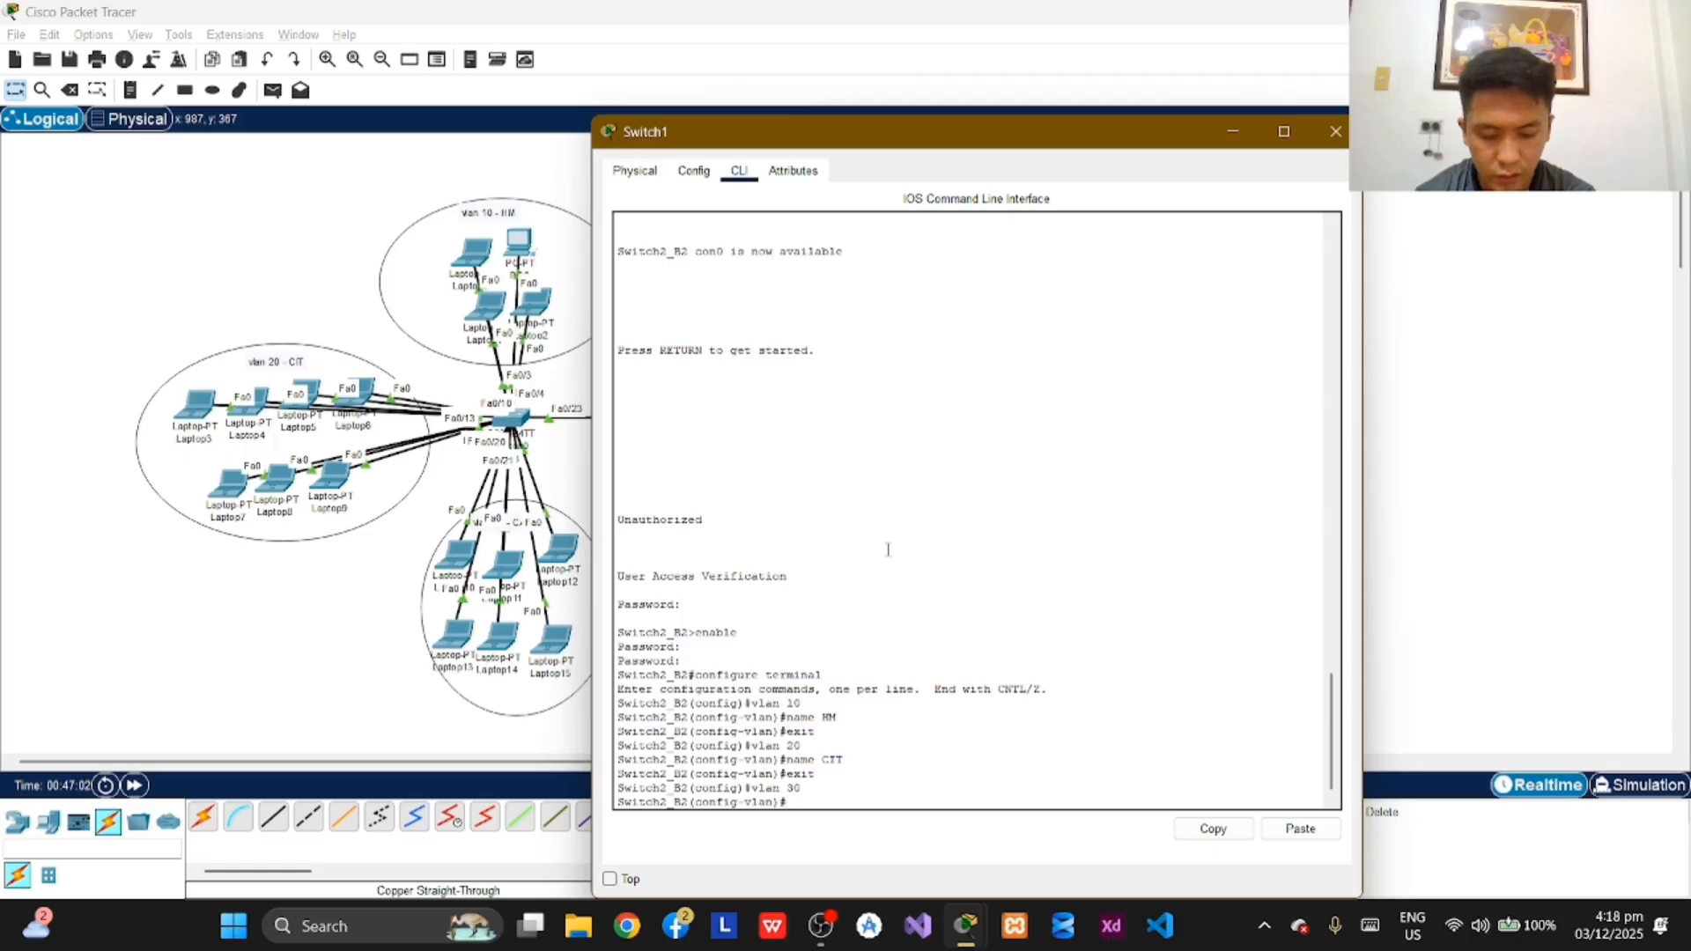
{"action": "type", "text": "name"}
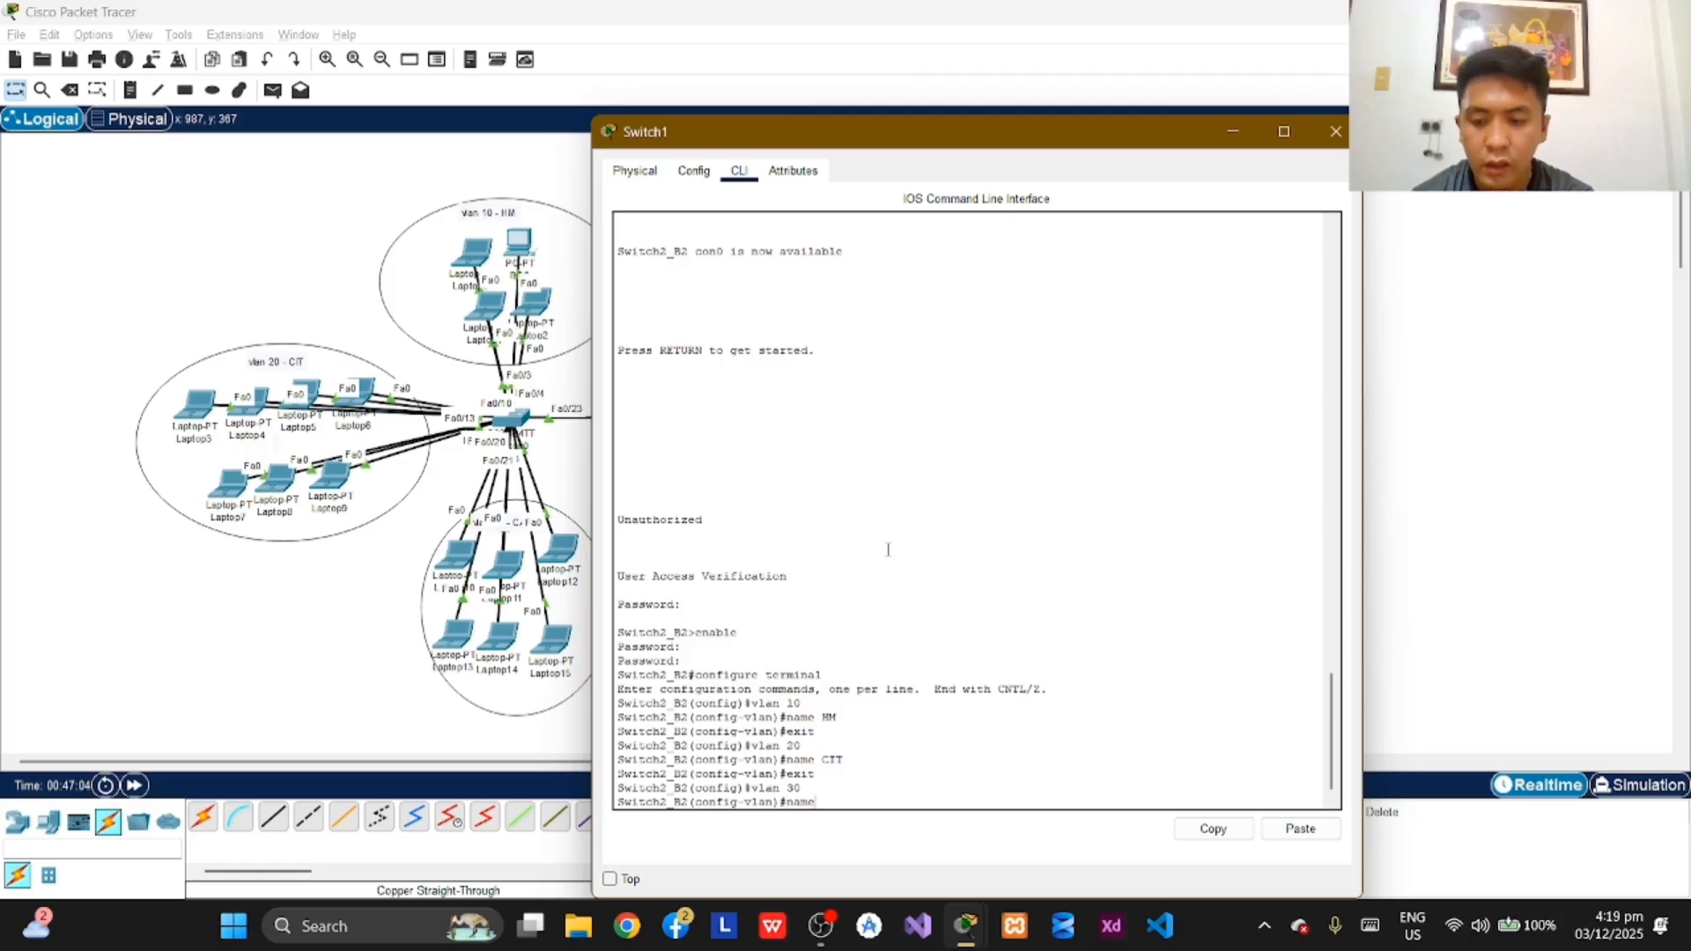
{"action": "type", "text": " CABA"}
{"action": "key", "text": "Return"}
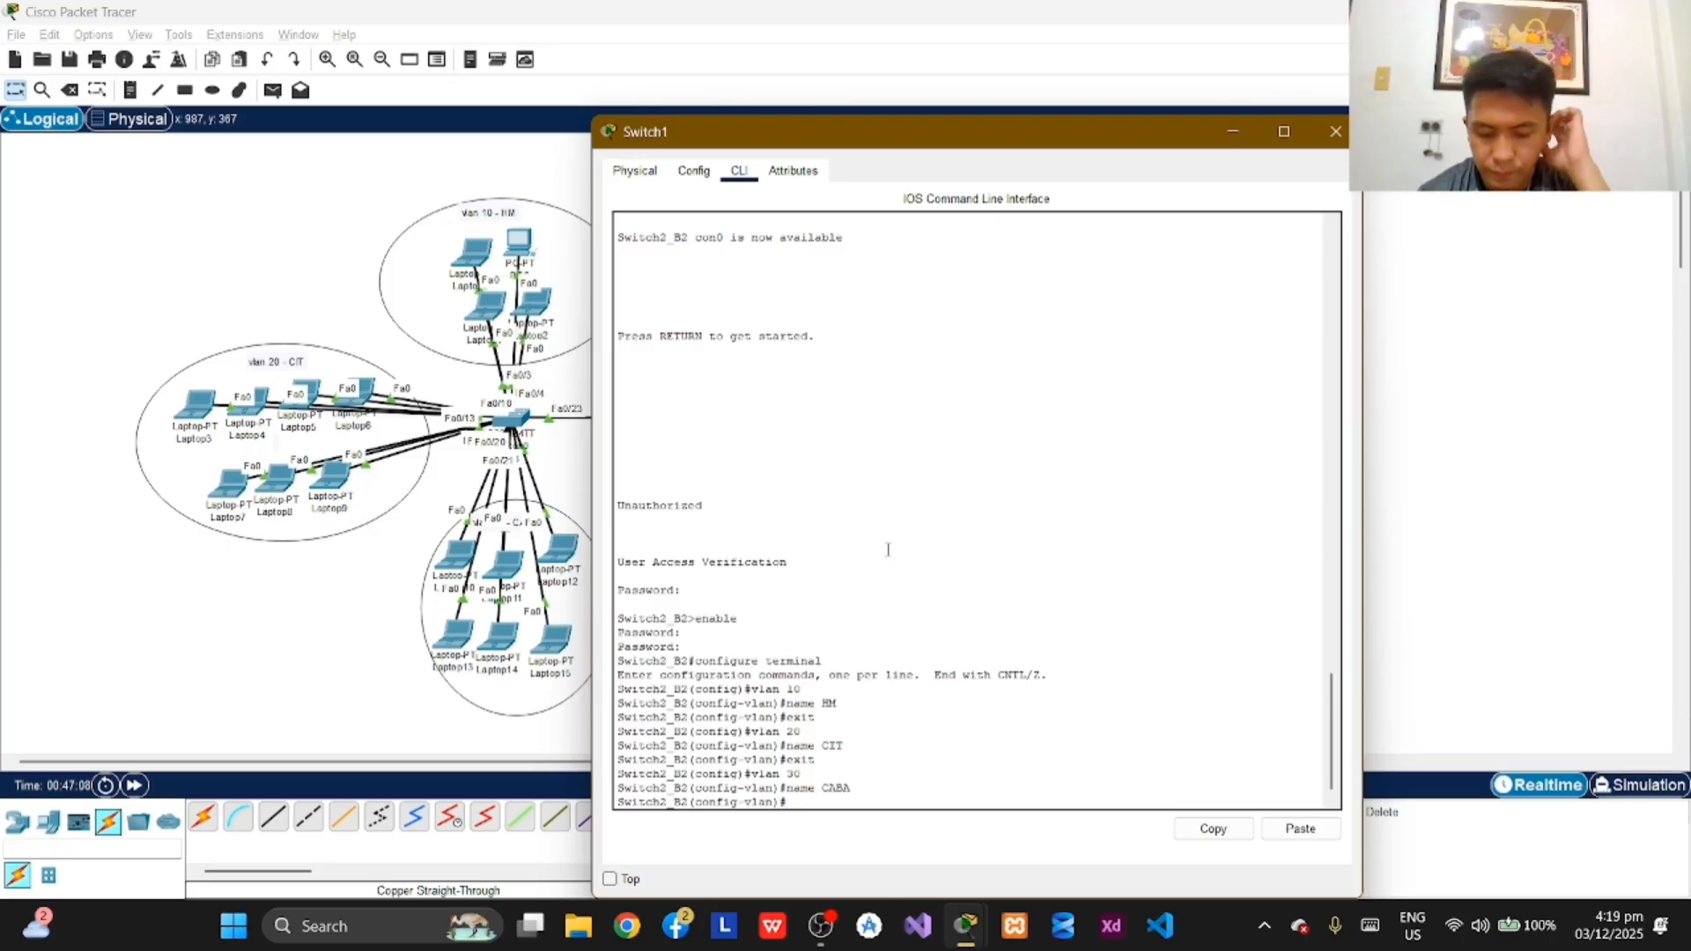
{"action": "type", "text": "exit"}
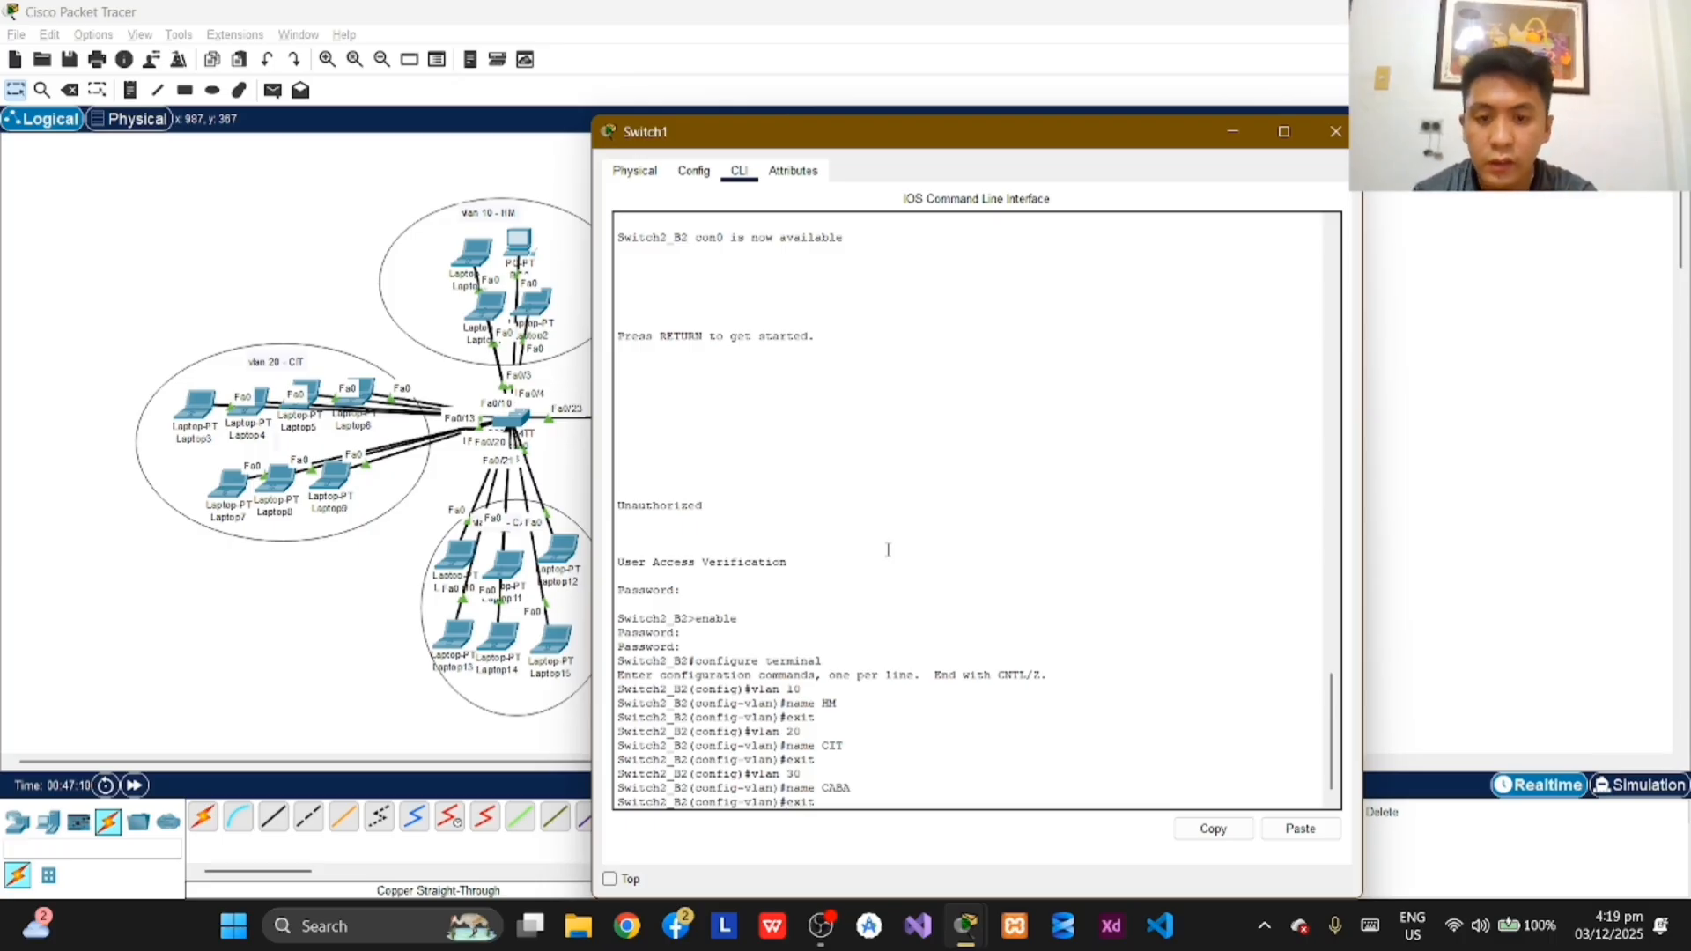
{"action": "key", "text": "Return"}
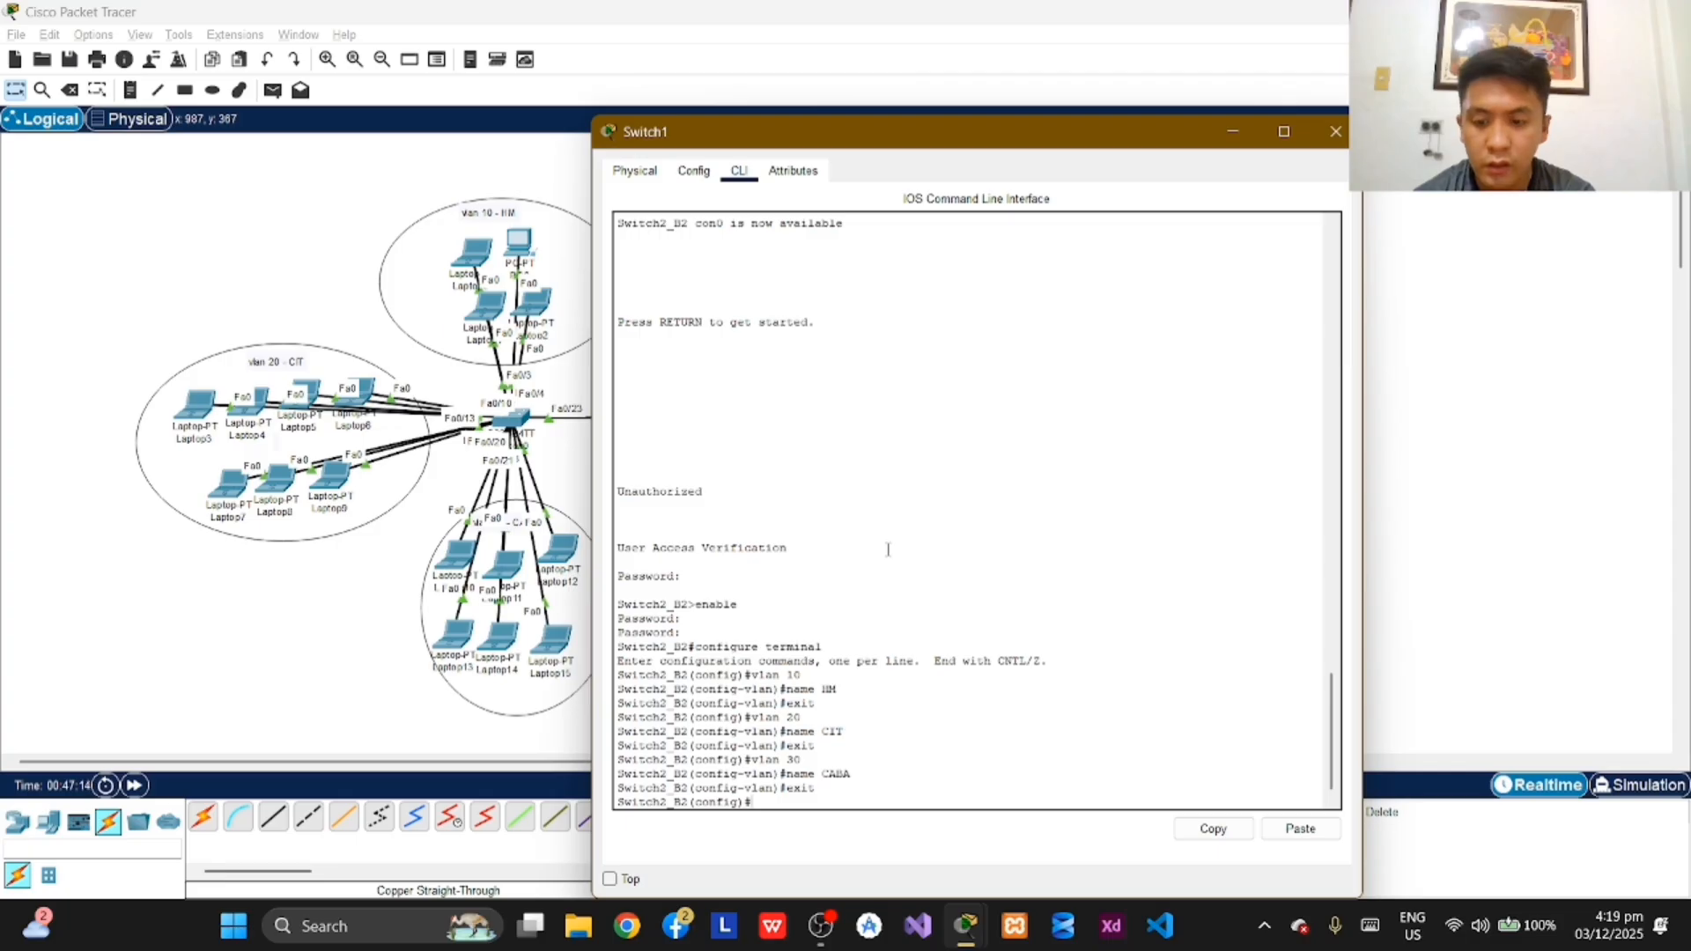
Step: Exit to privileged EXEC mode on Switch2_B2 and check the VLAN list with show vlan brief
{"action": "type", "text": "exit"}
{"action": "key", "text": "Return"}
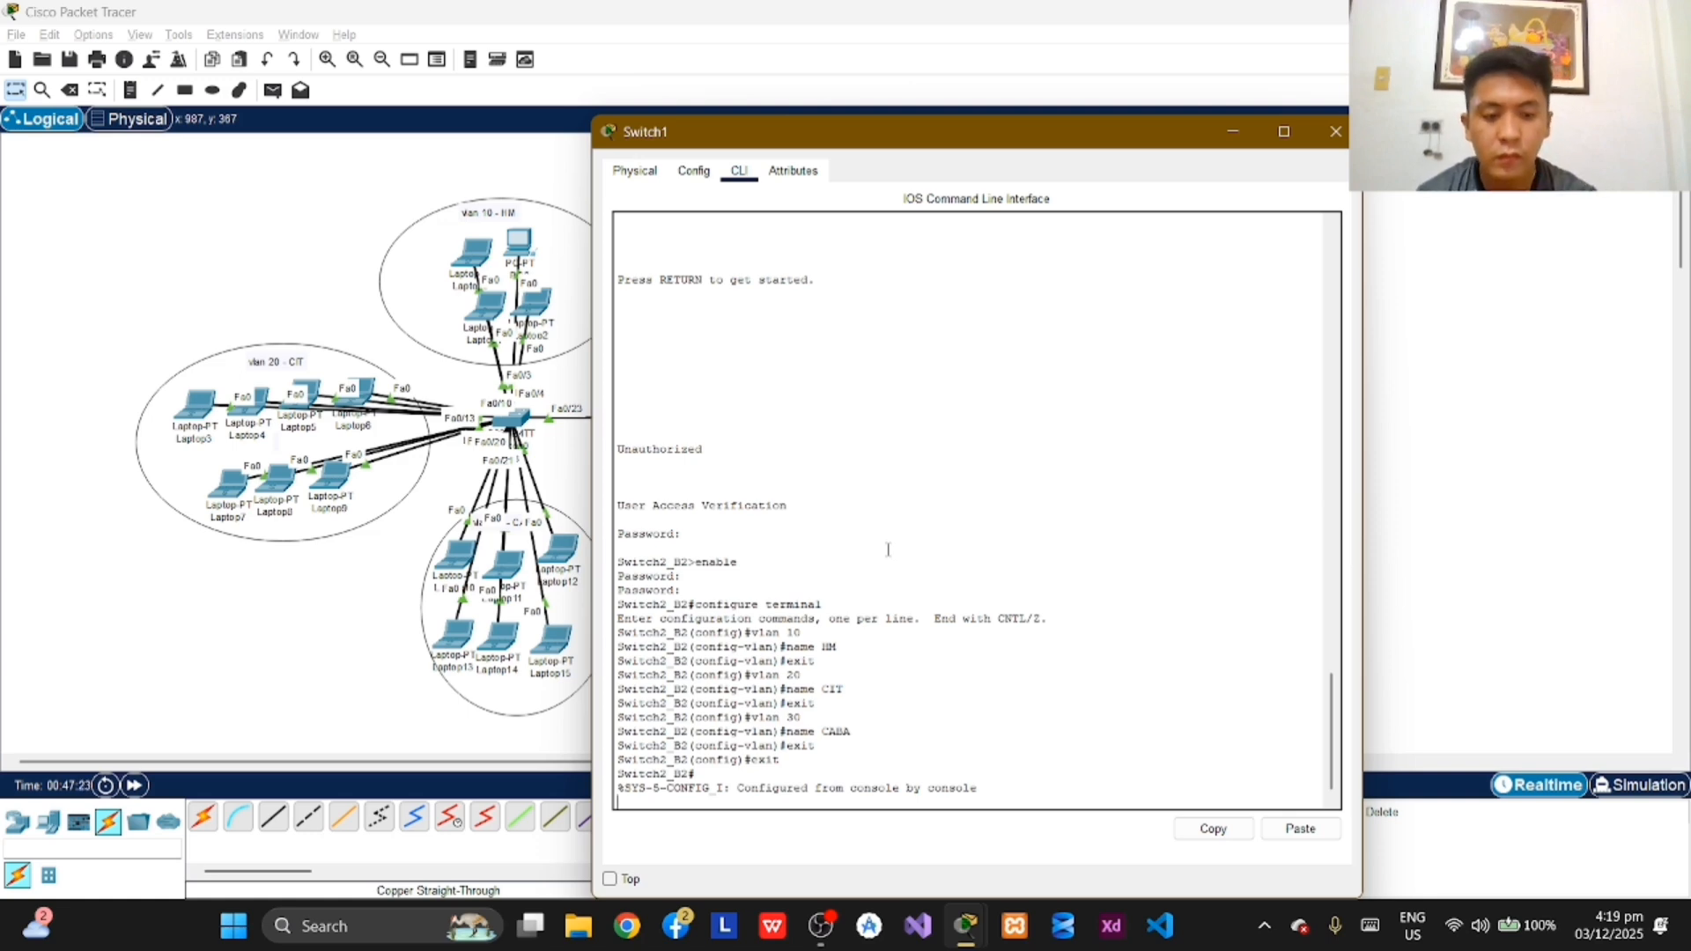
{"action": "key", "text": "Return"}
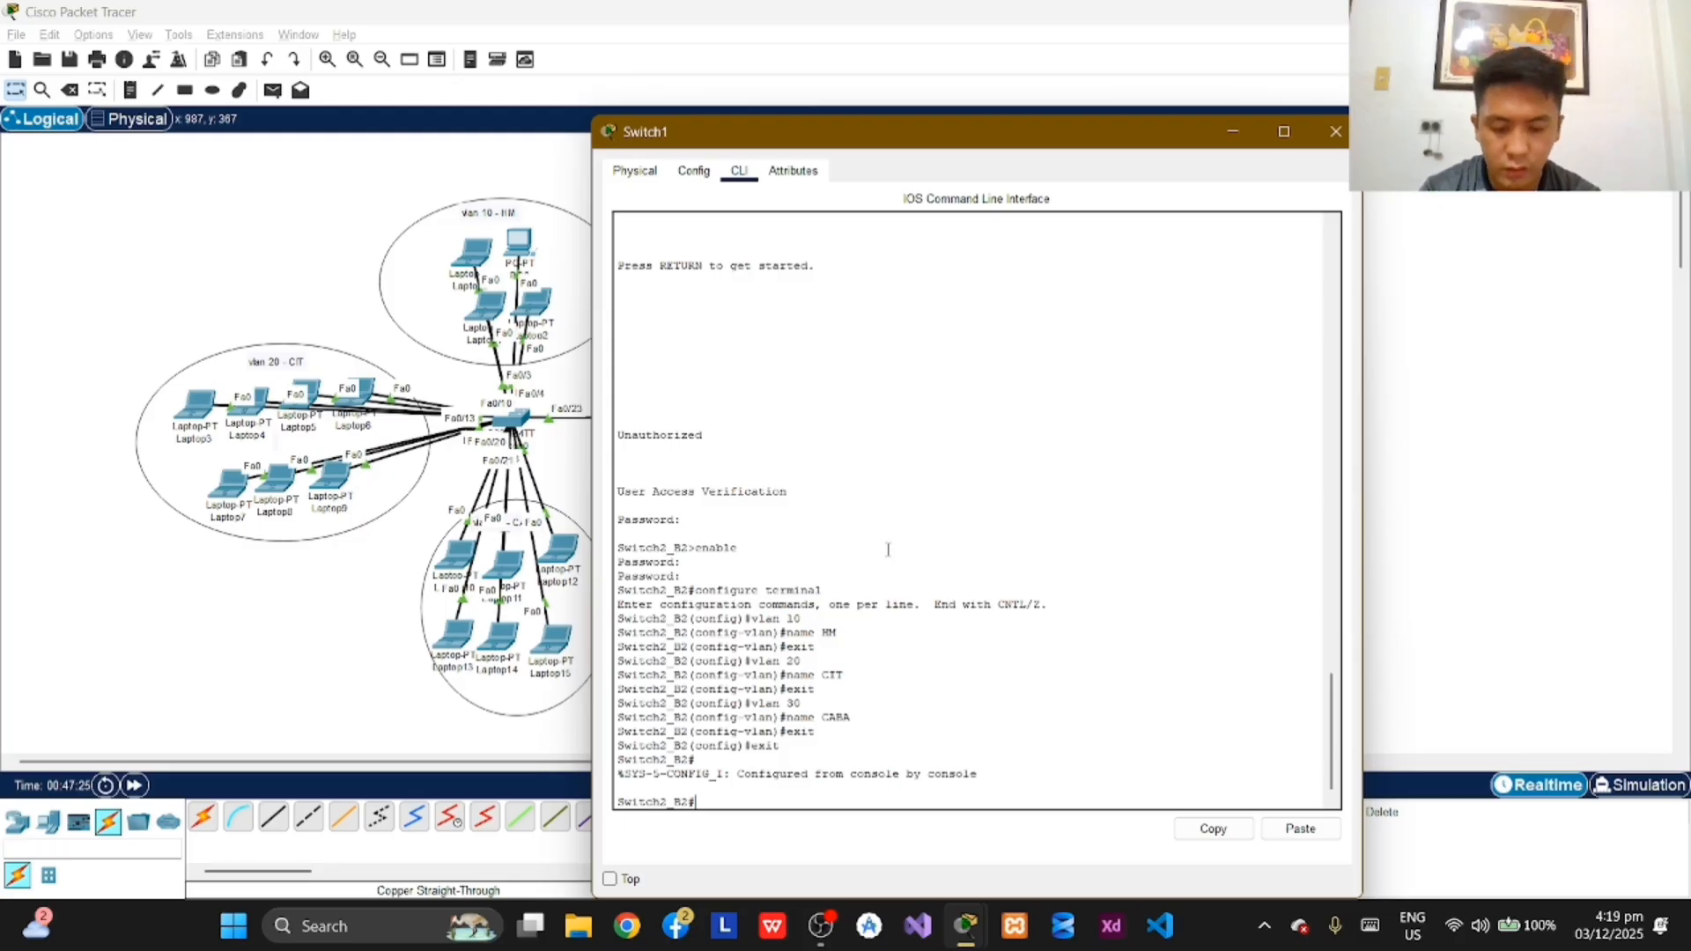
{"action": "type", "text": "enable"}
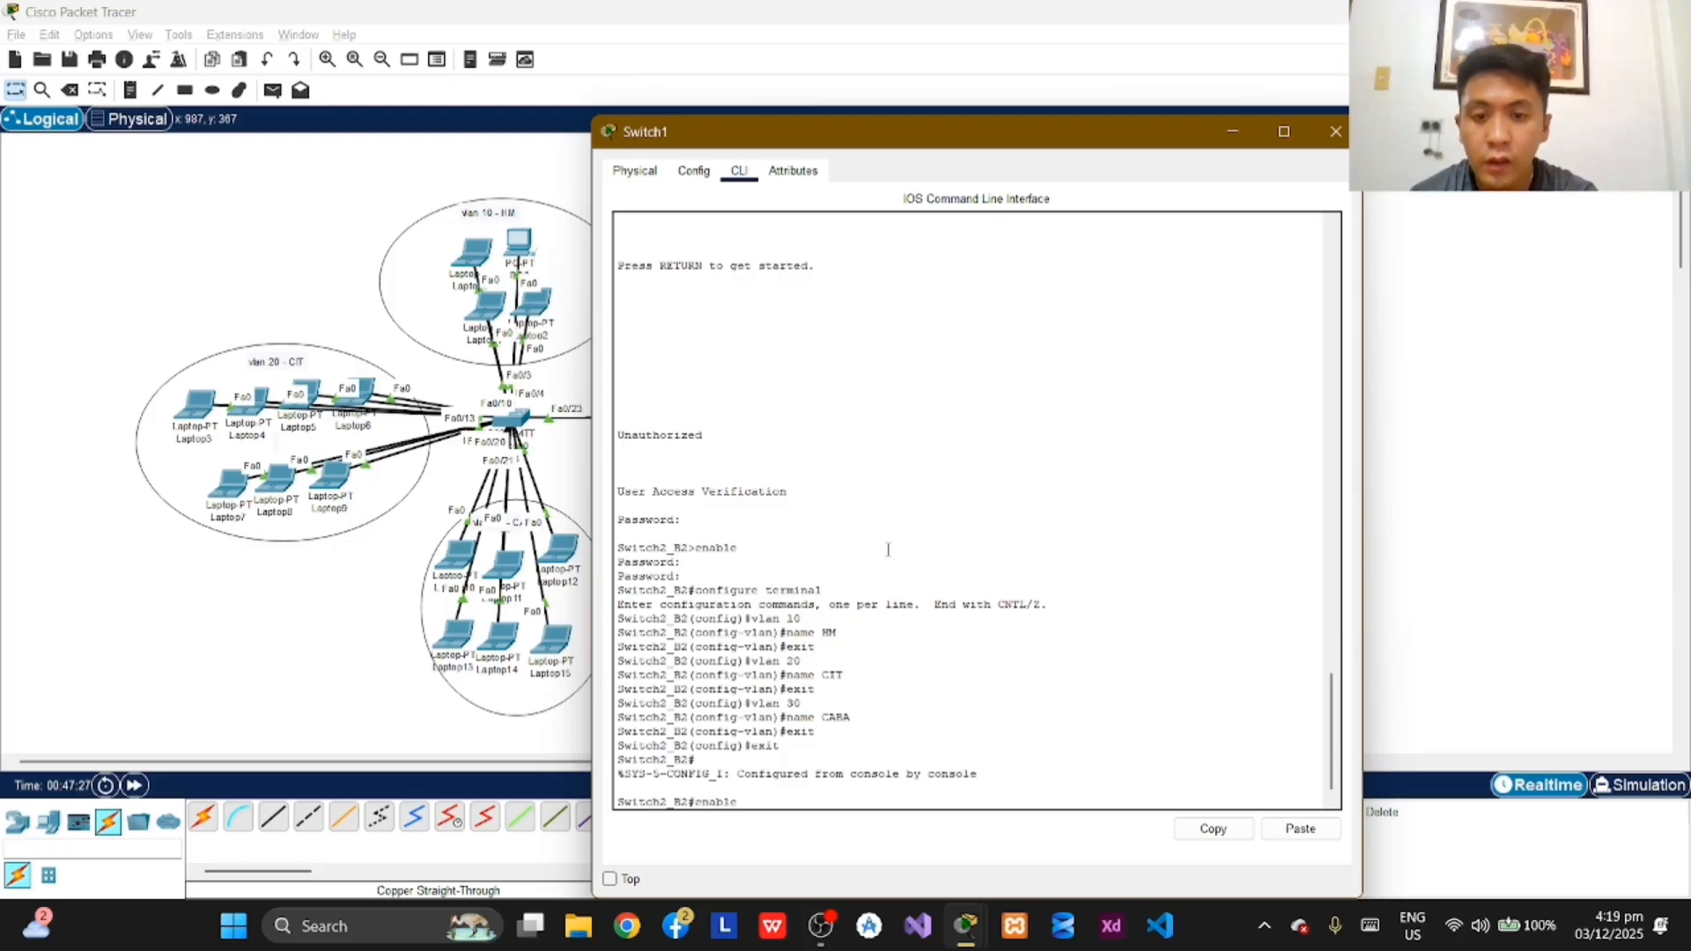
{"action": "key", "text": "Return"}
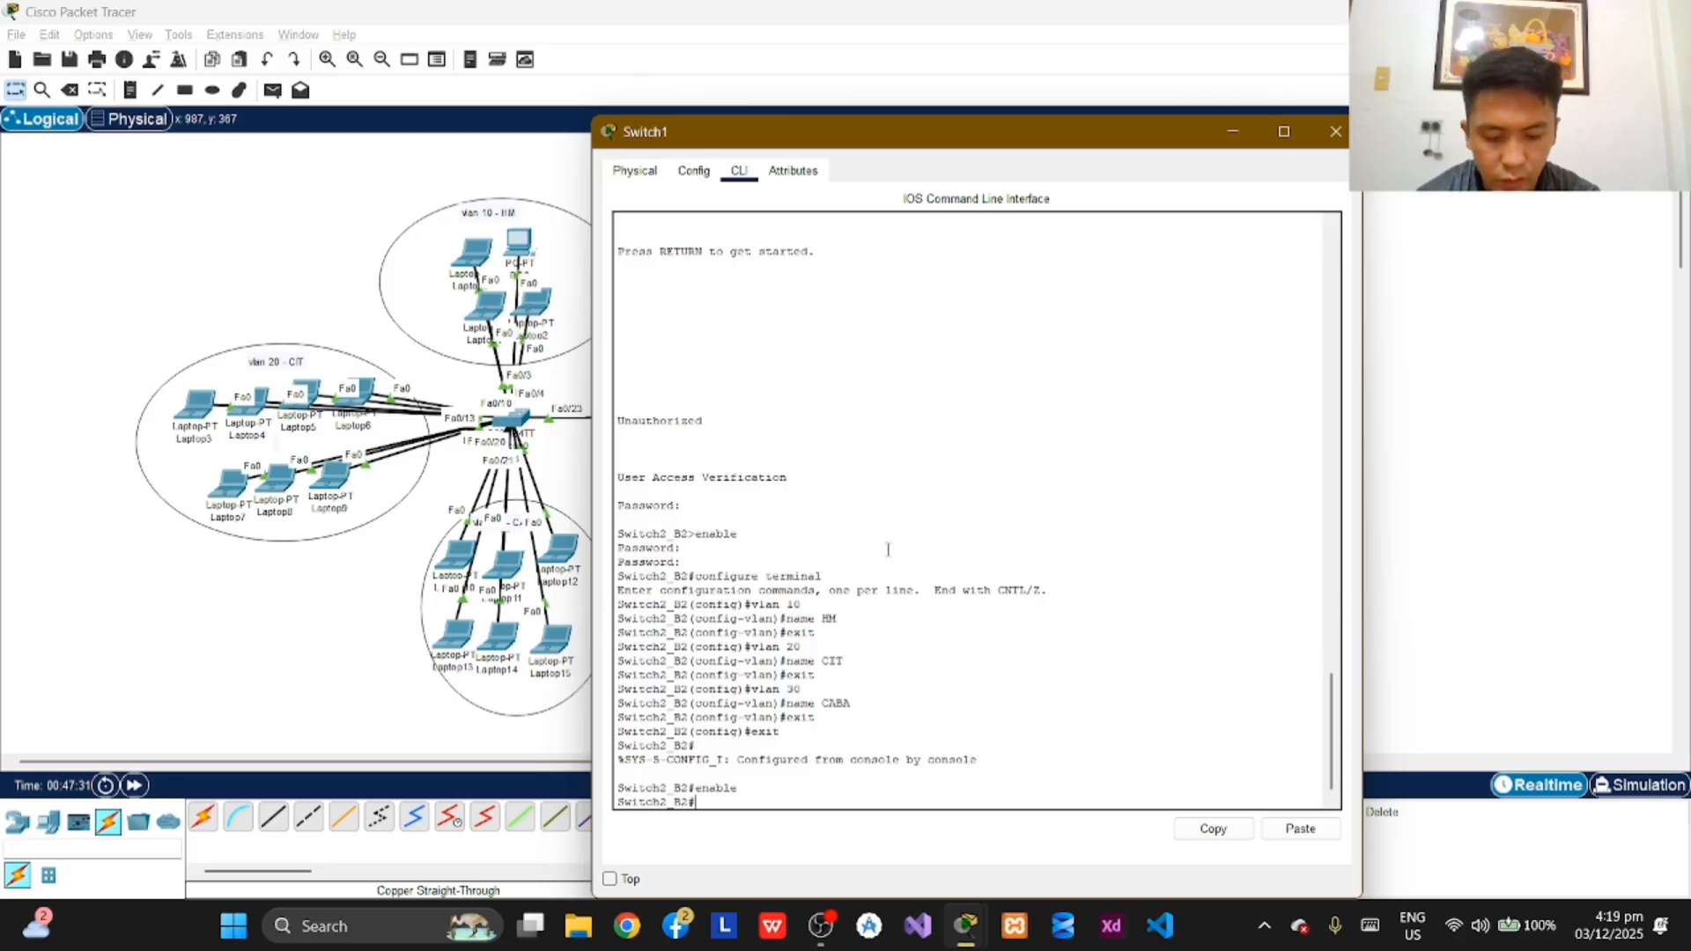
{"action": "type", "text": "sh"}
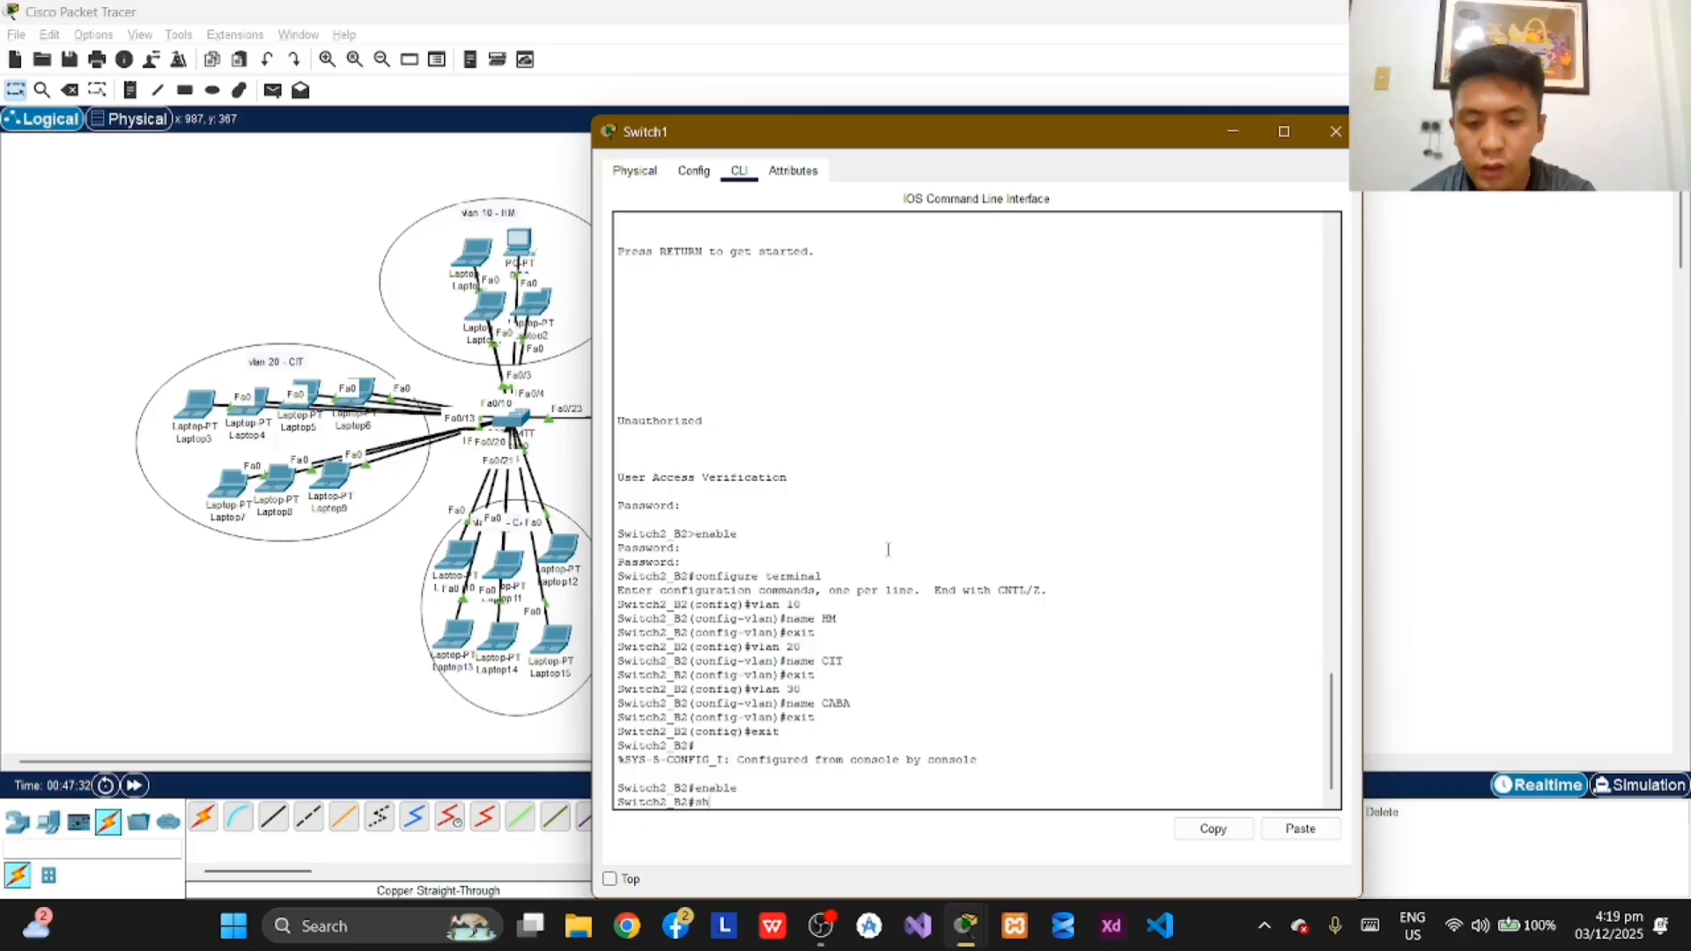
{"action": "type", "text": "ow vla"}
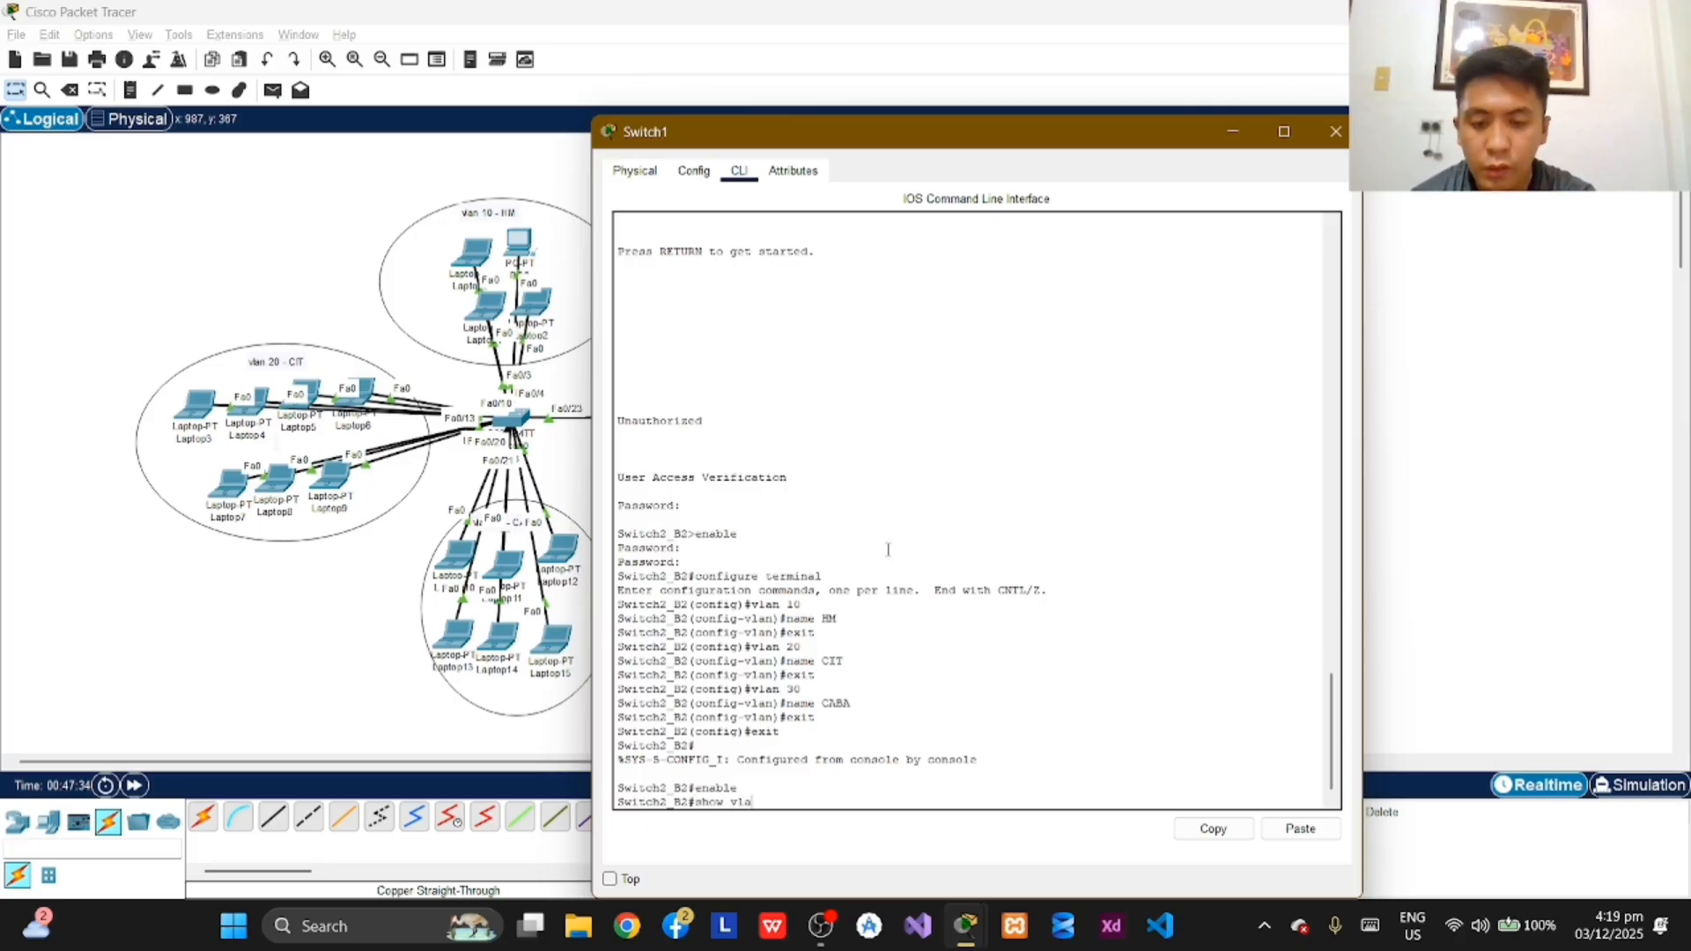
{"action": "type", "text": "n b"}
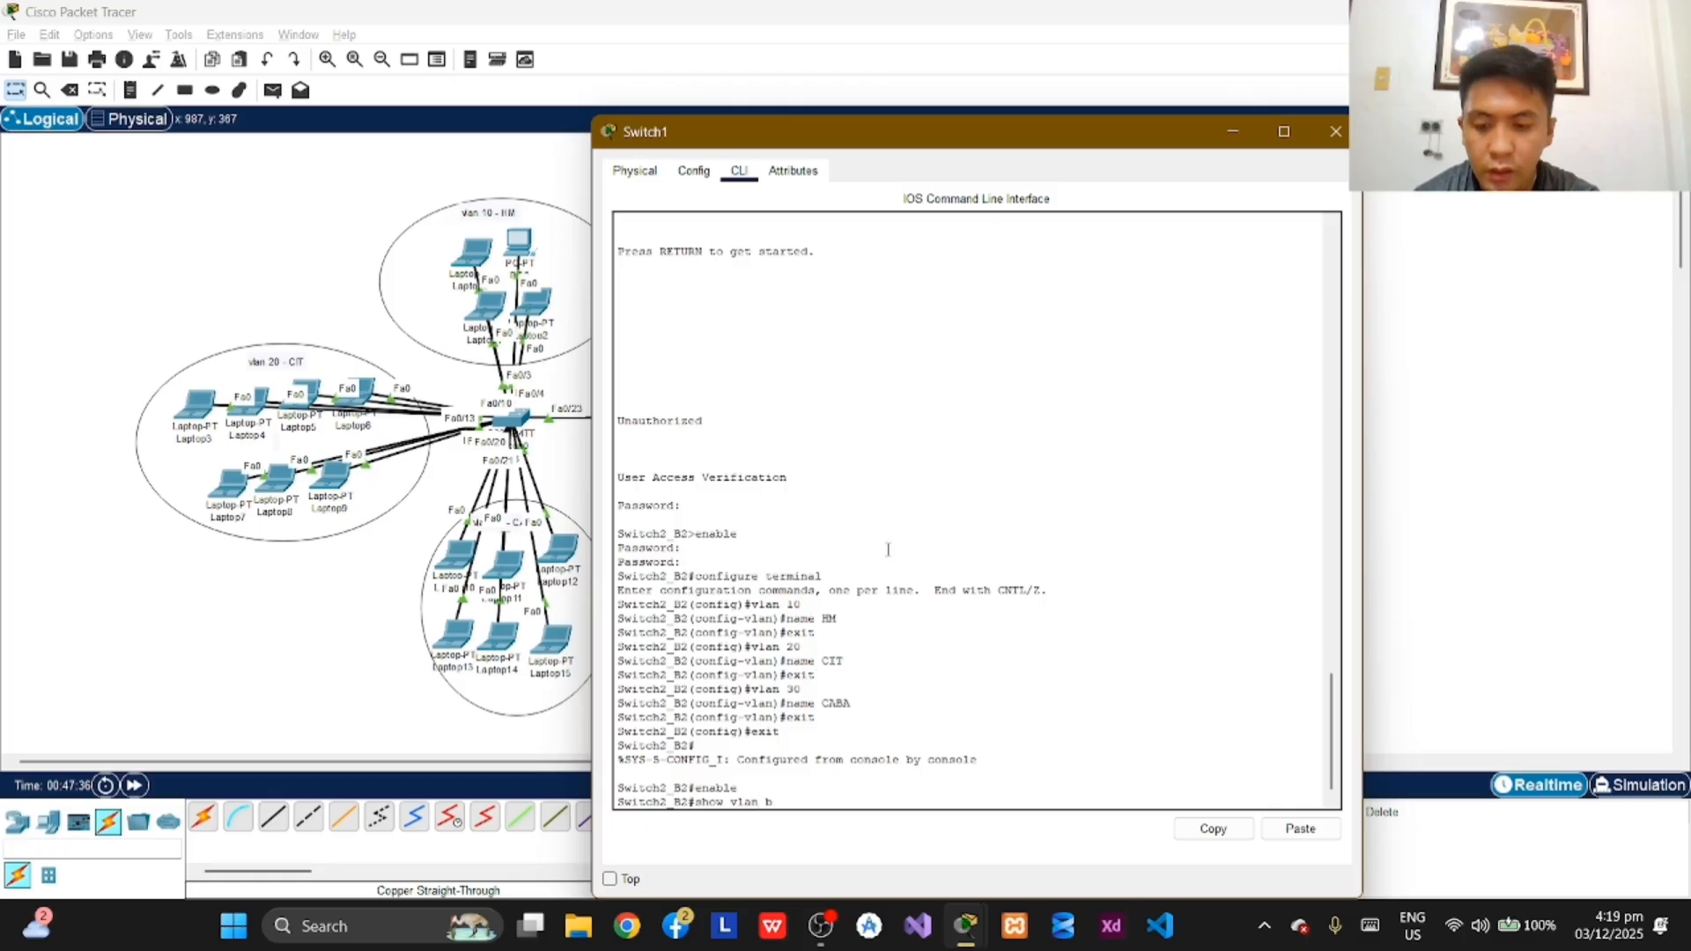
{"action": "type", "text": "rief"}
{"action": "key", "text": "Return"}
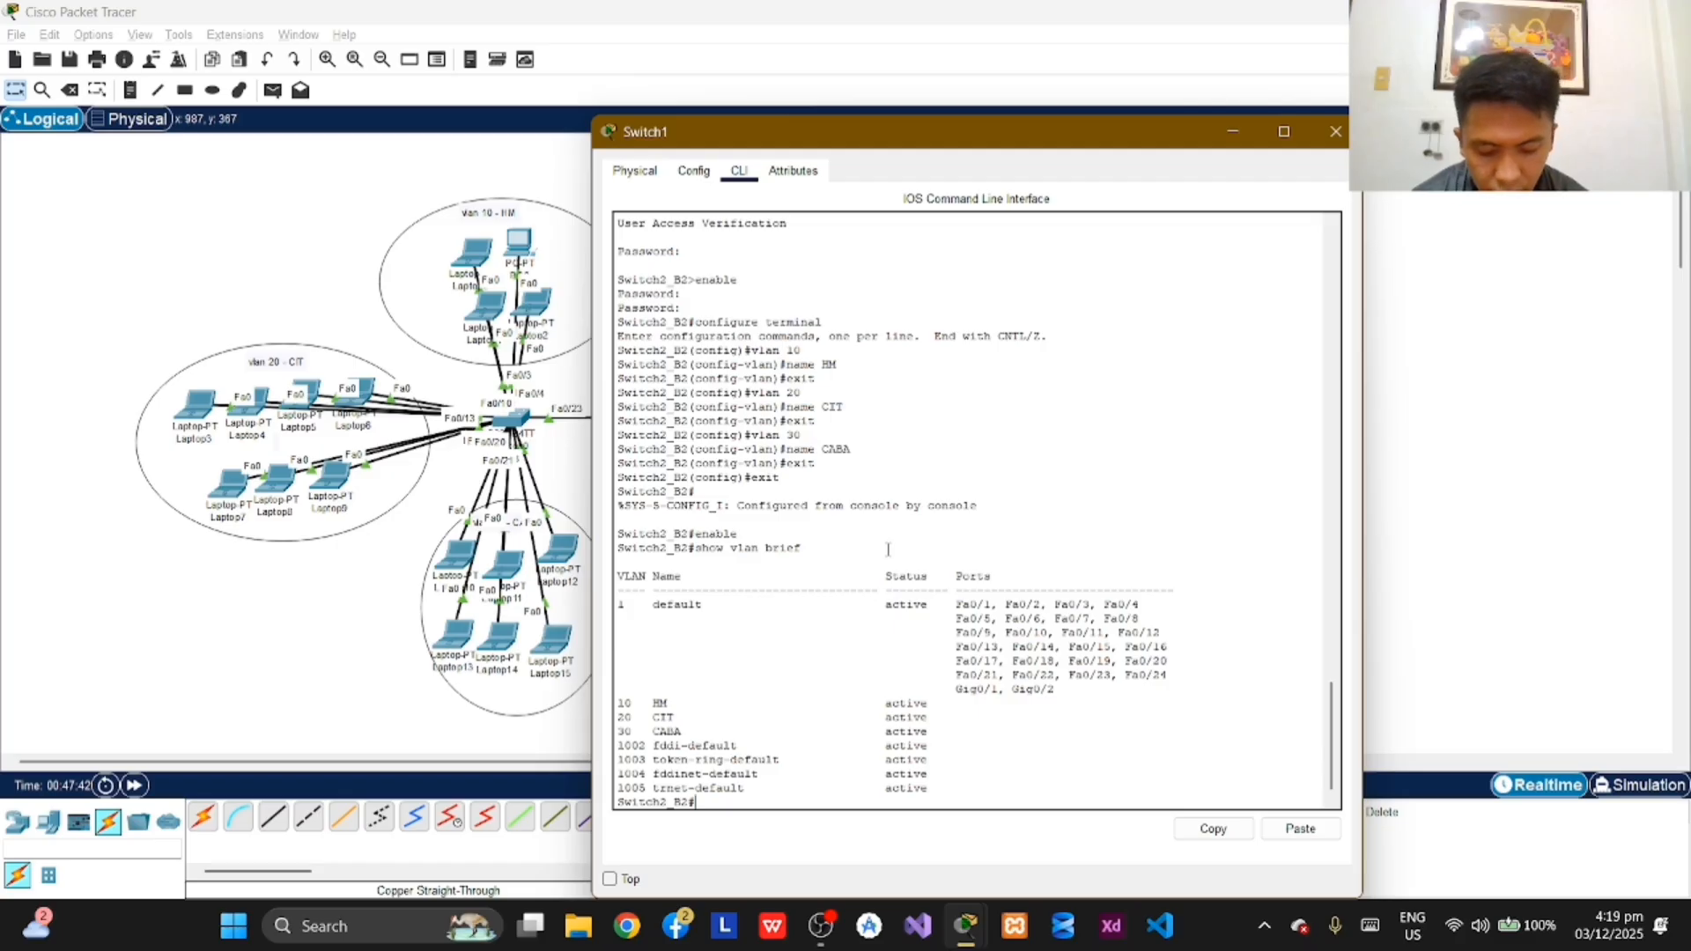
Step: Enter global configuration mode on Switch2_B2 and select interface range fa0/1-6 for configuration
{"action": "type", "text": "con"}
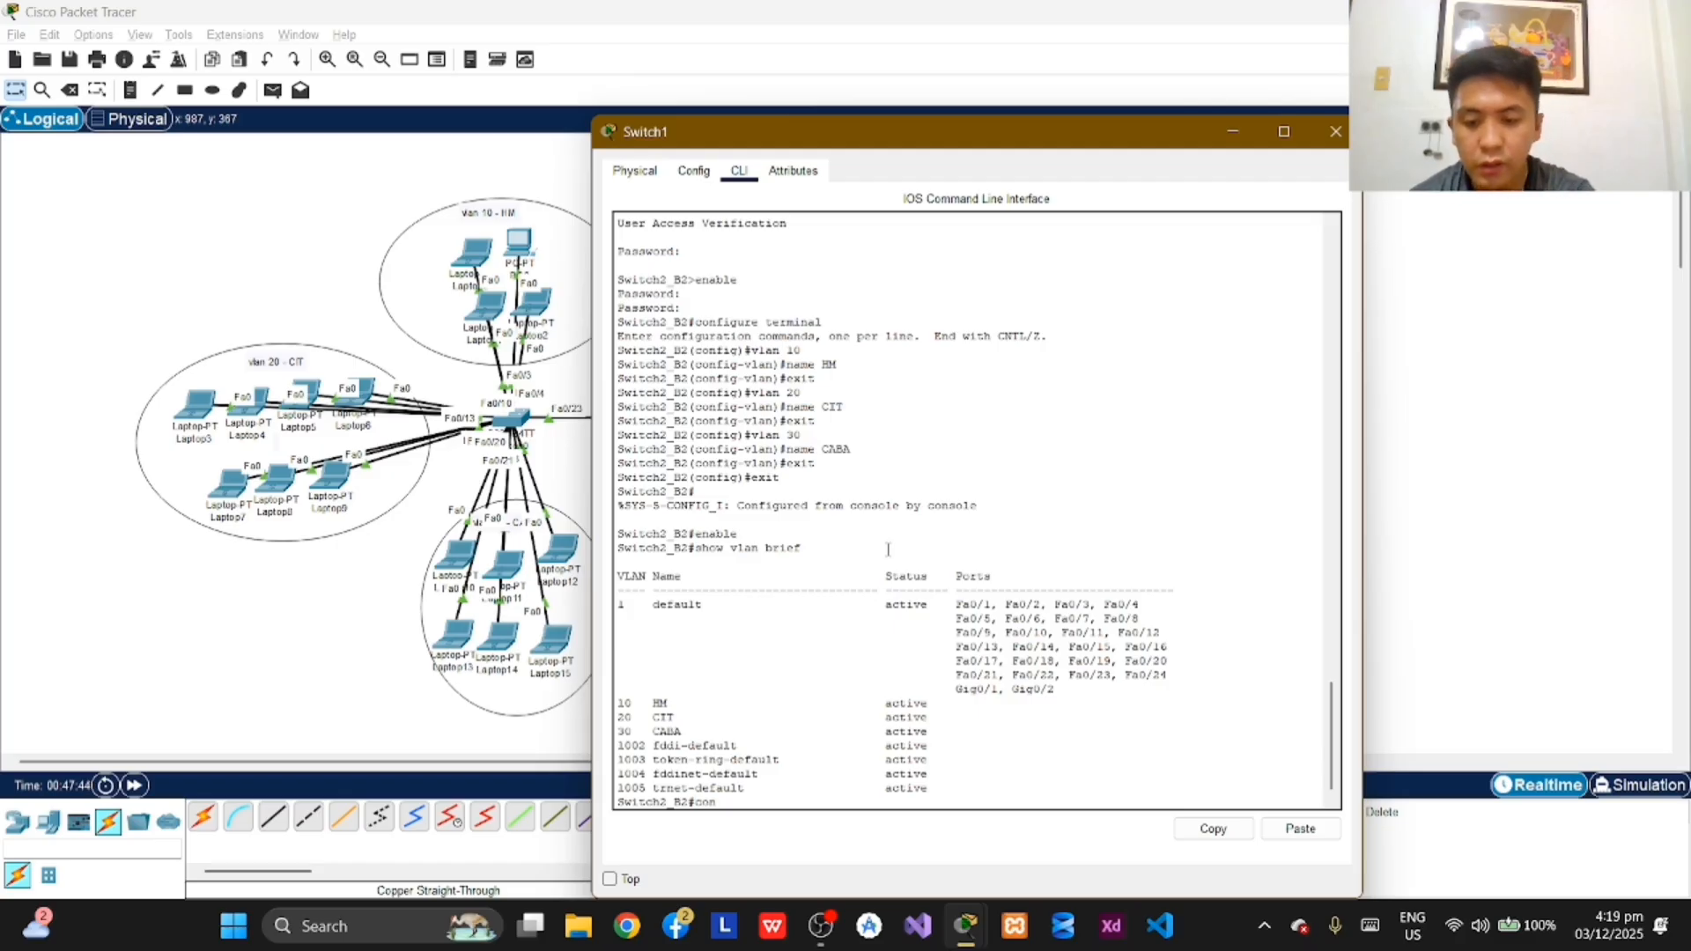
{"action": "type", "text": "figure ter"}
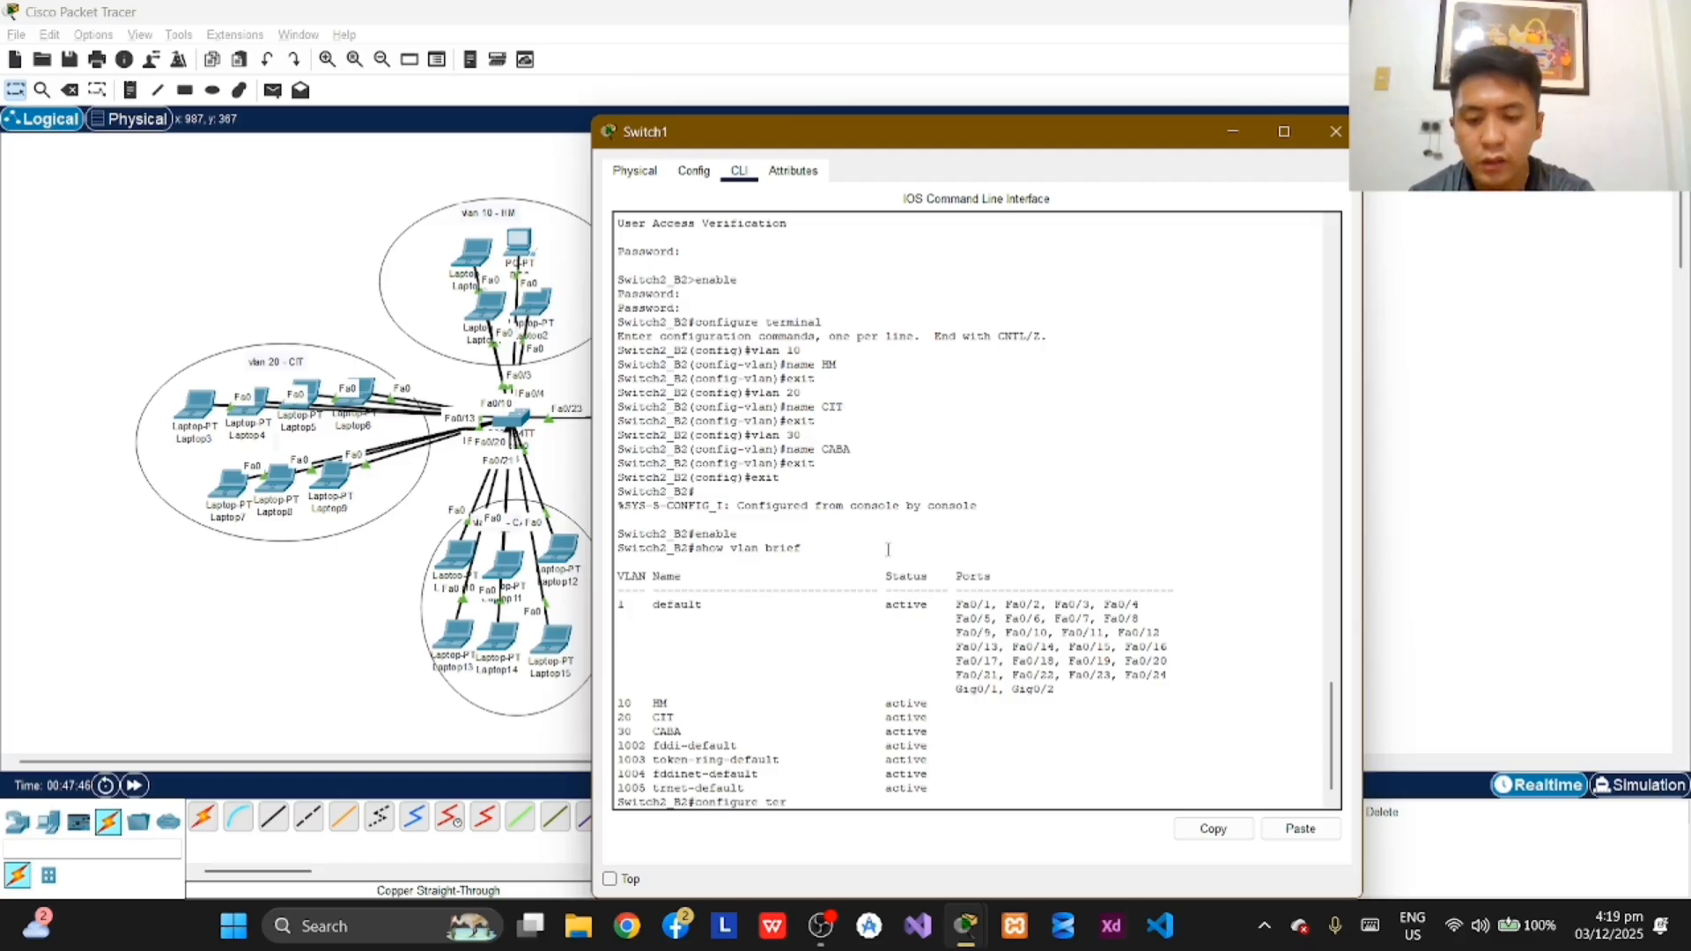
{"action": "type", "text": "minal"}
{"action": "key", "text": "Return"}
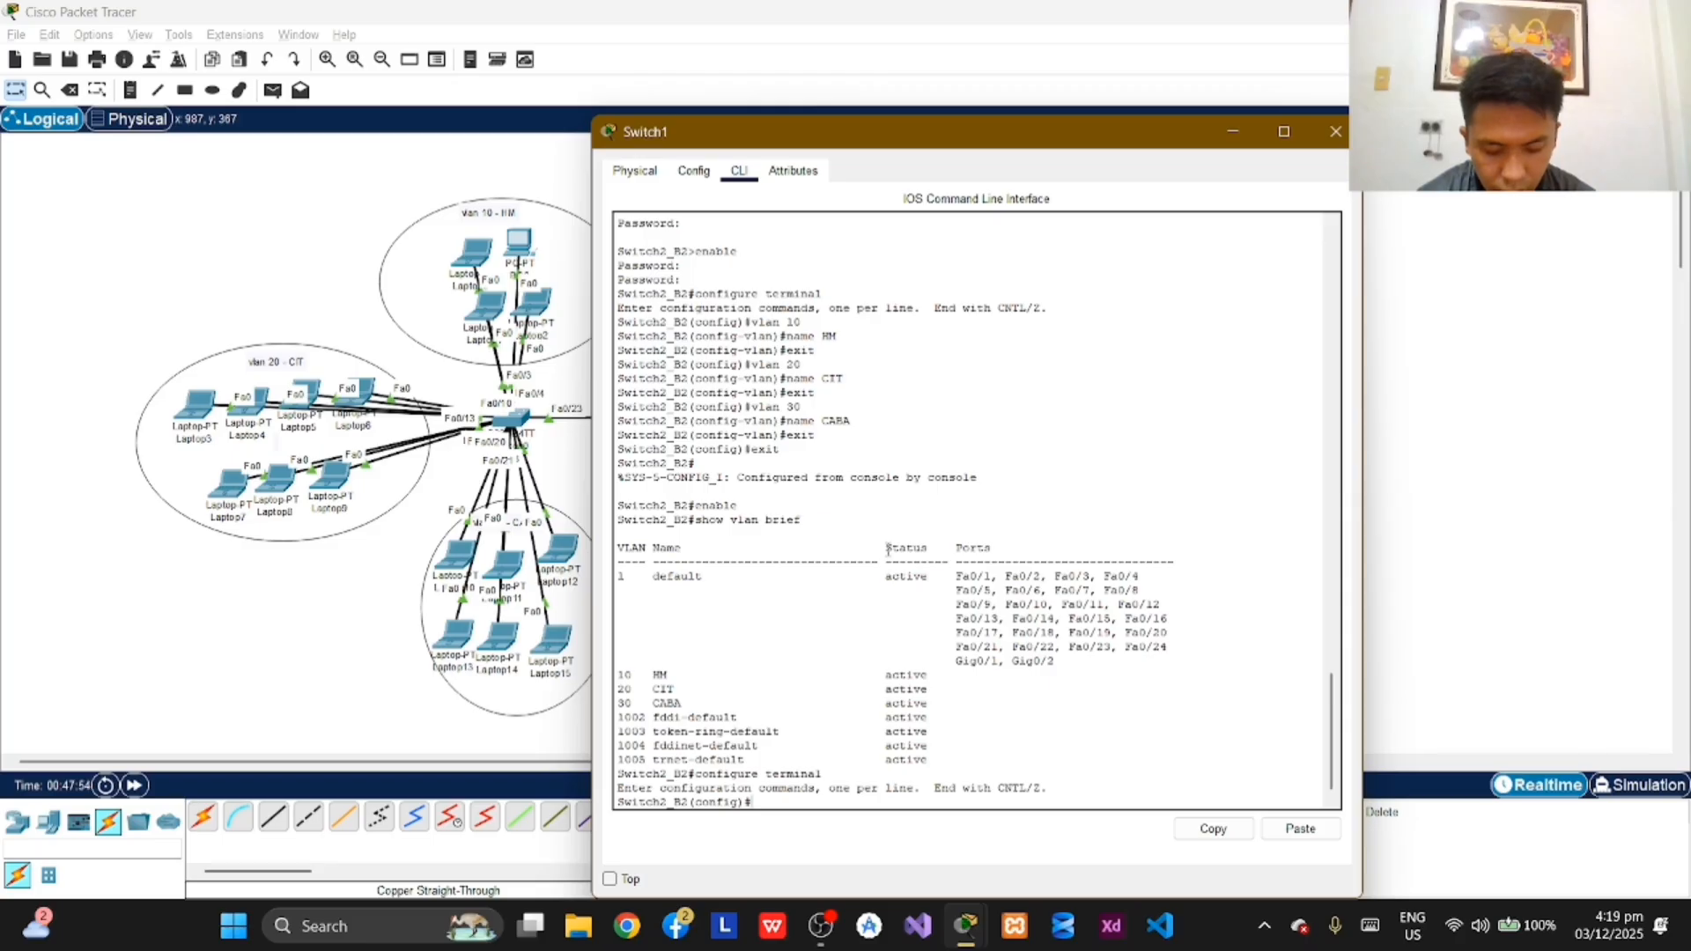
{"action": "type", "text": "int"}
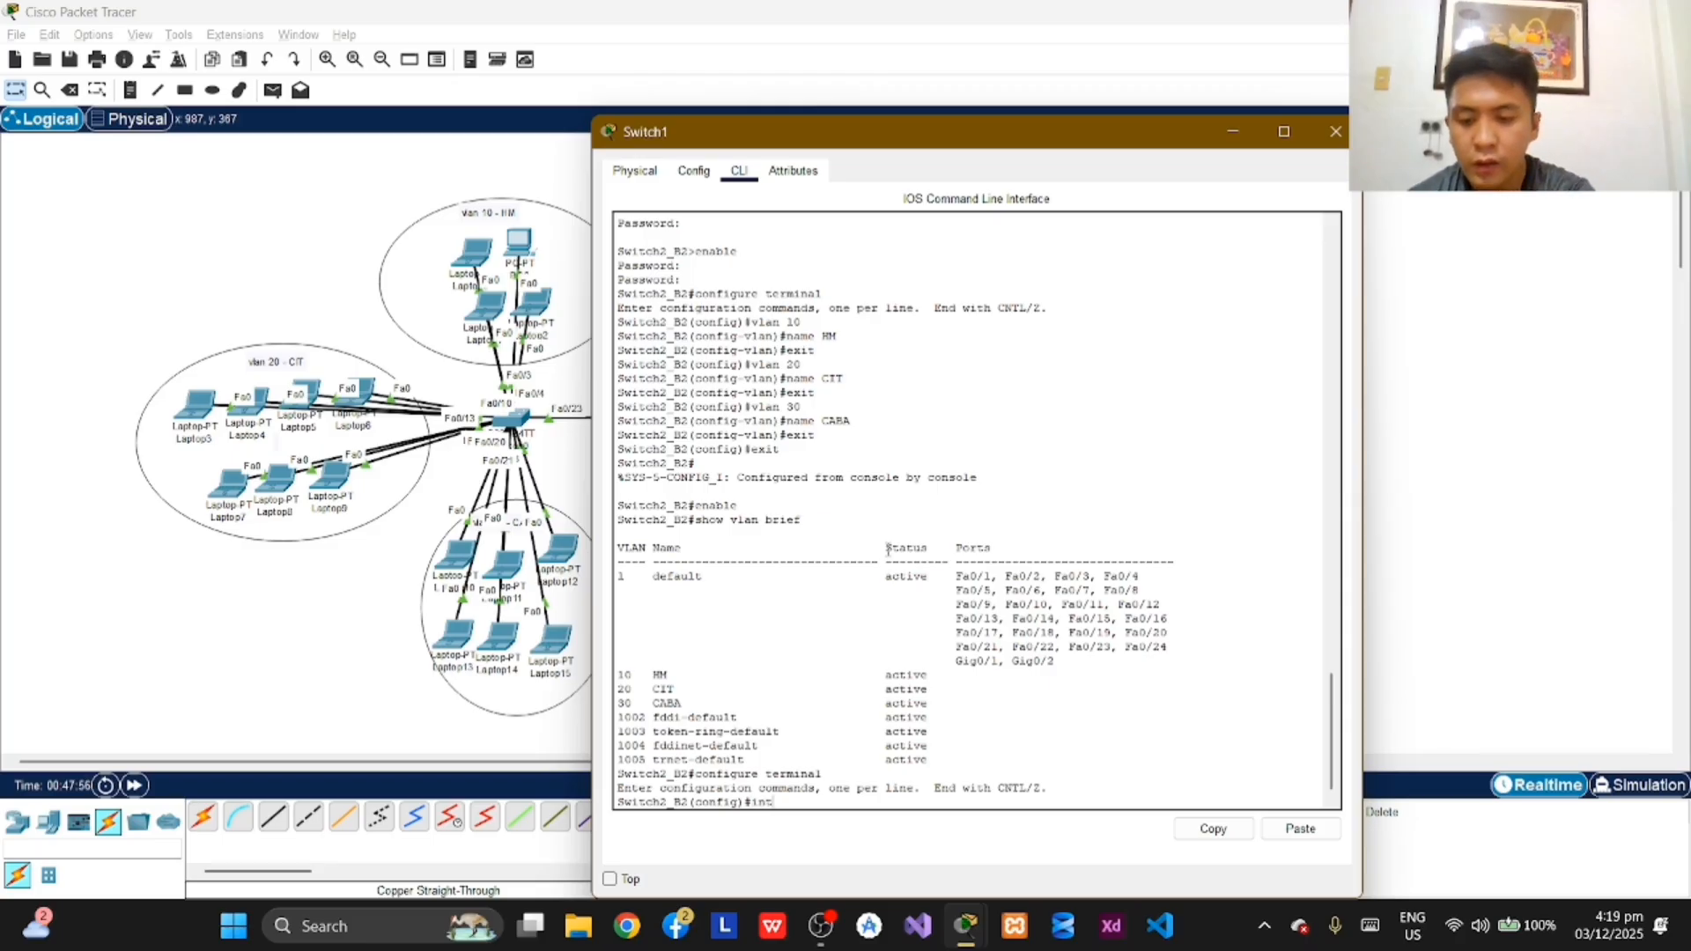
{"action": "type", "text": "erface rang"}
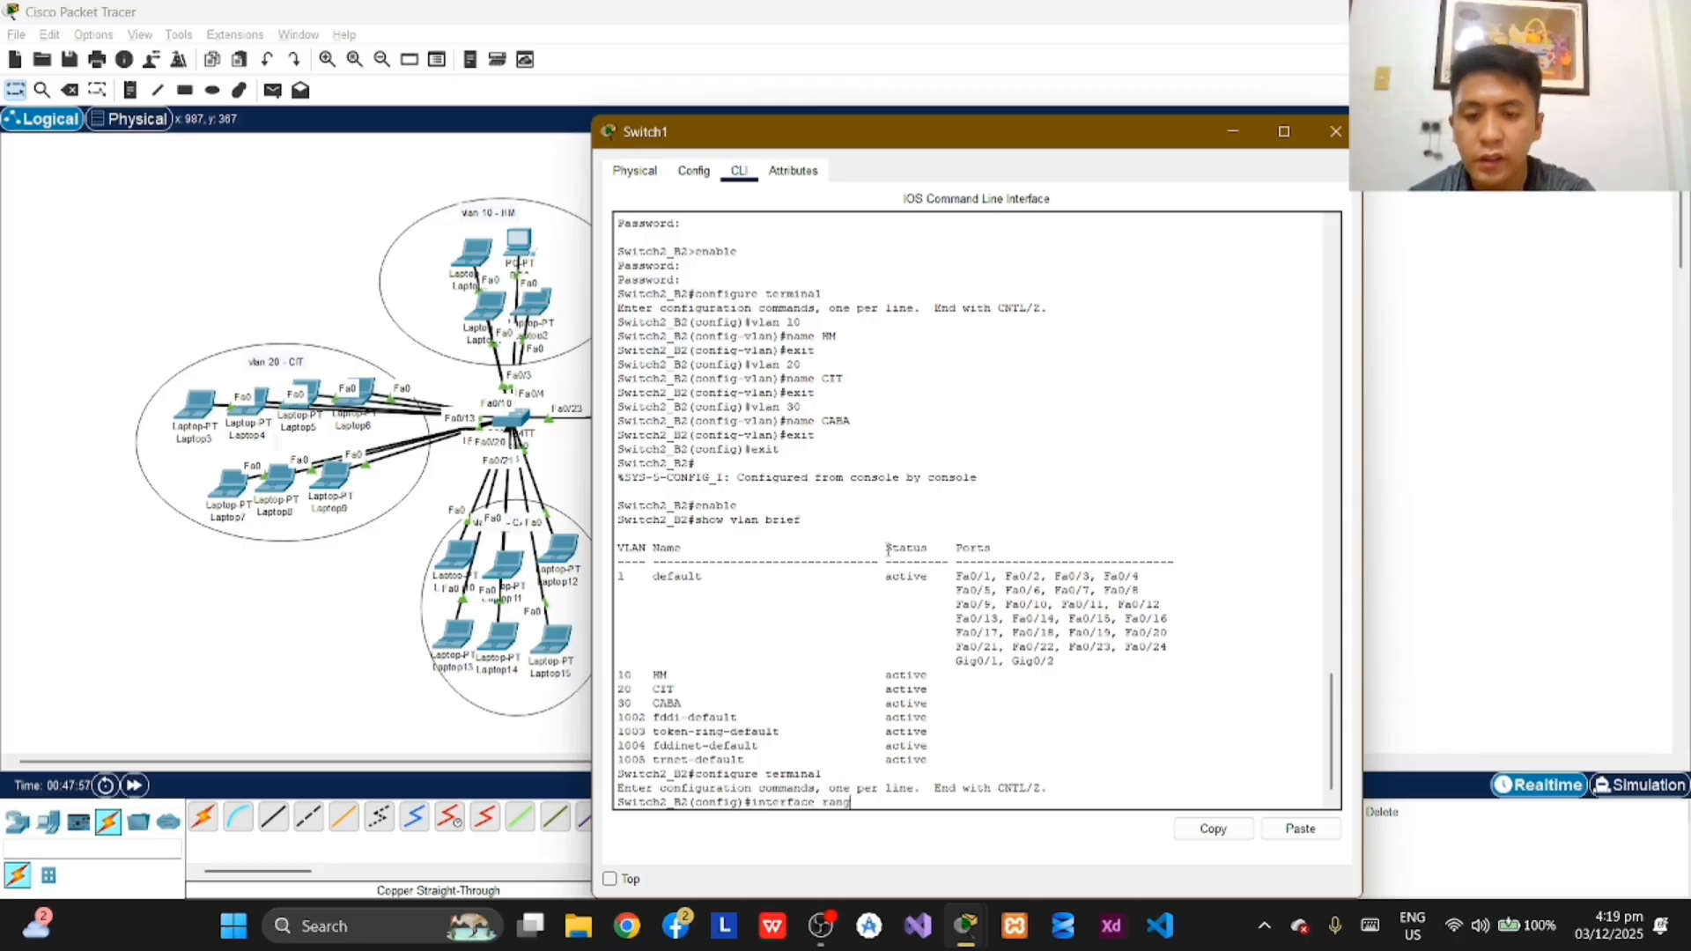
{"action": "type", "text": "e"}
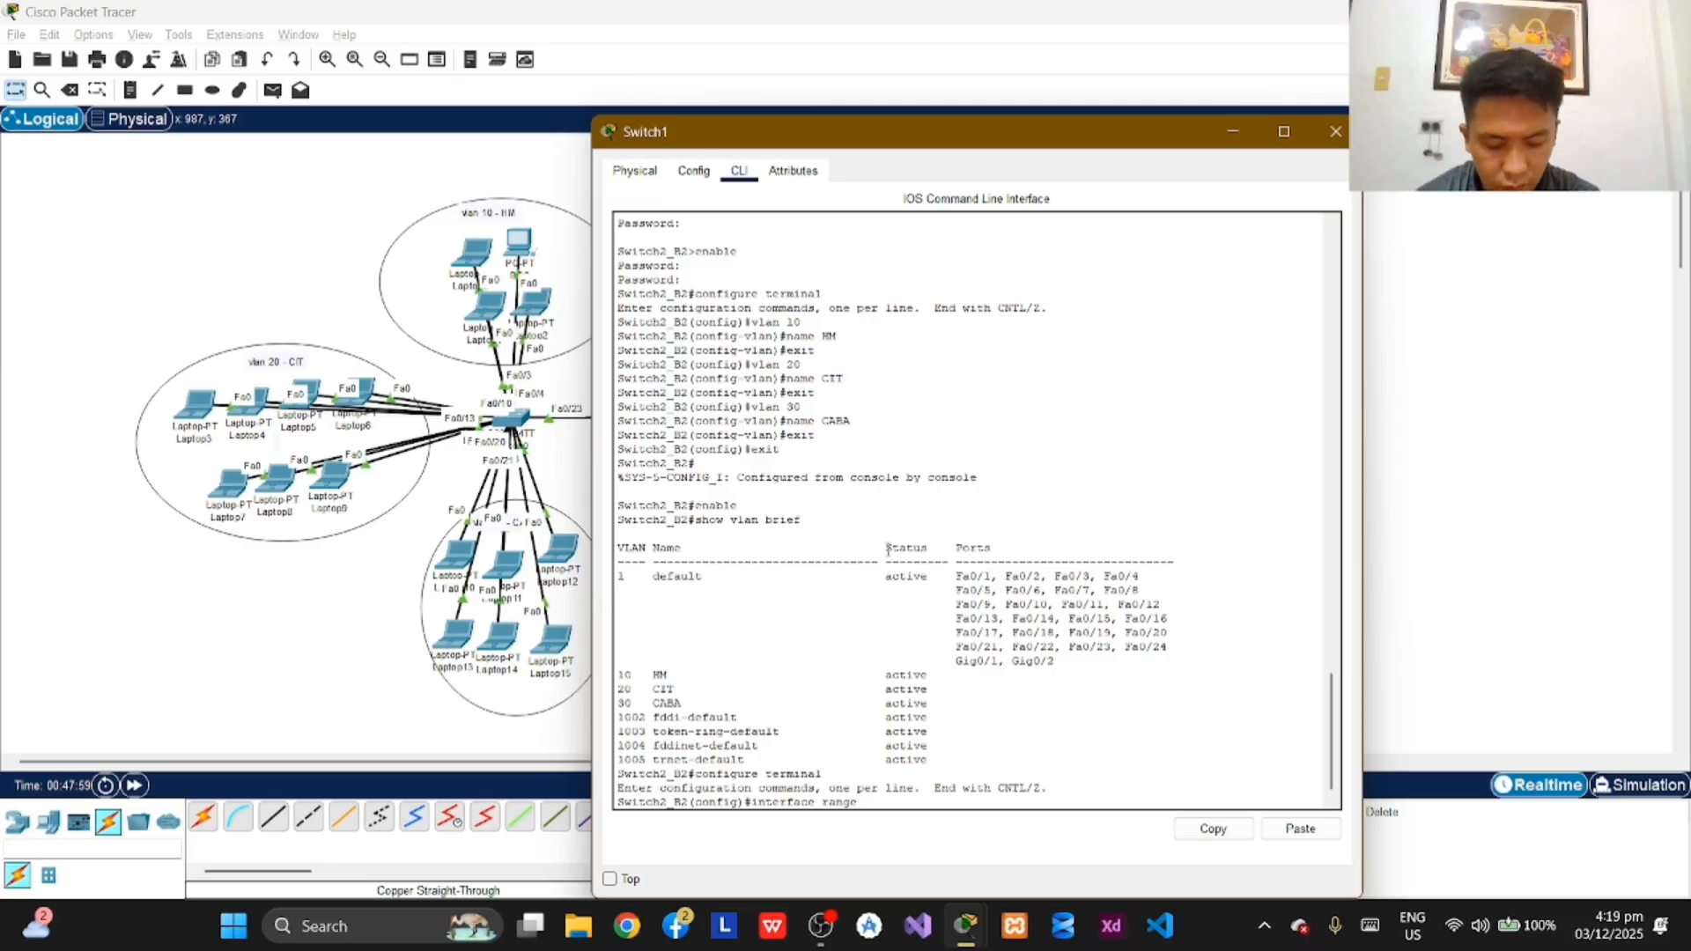
{"action": "type", "text": "fa0"}
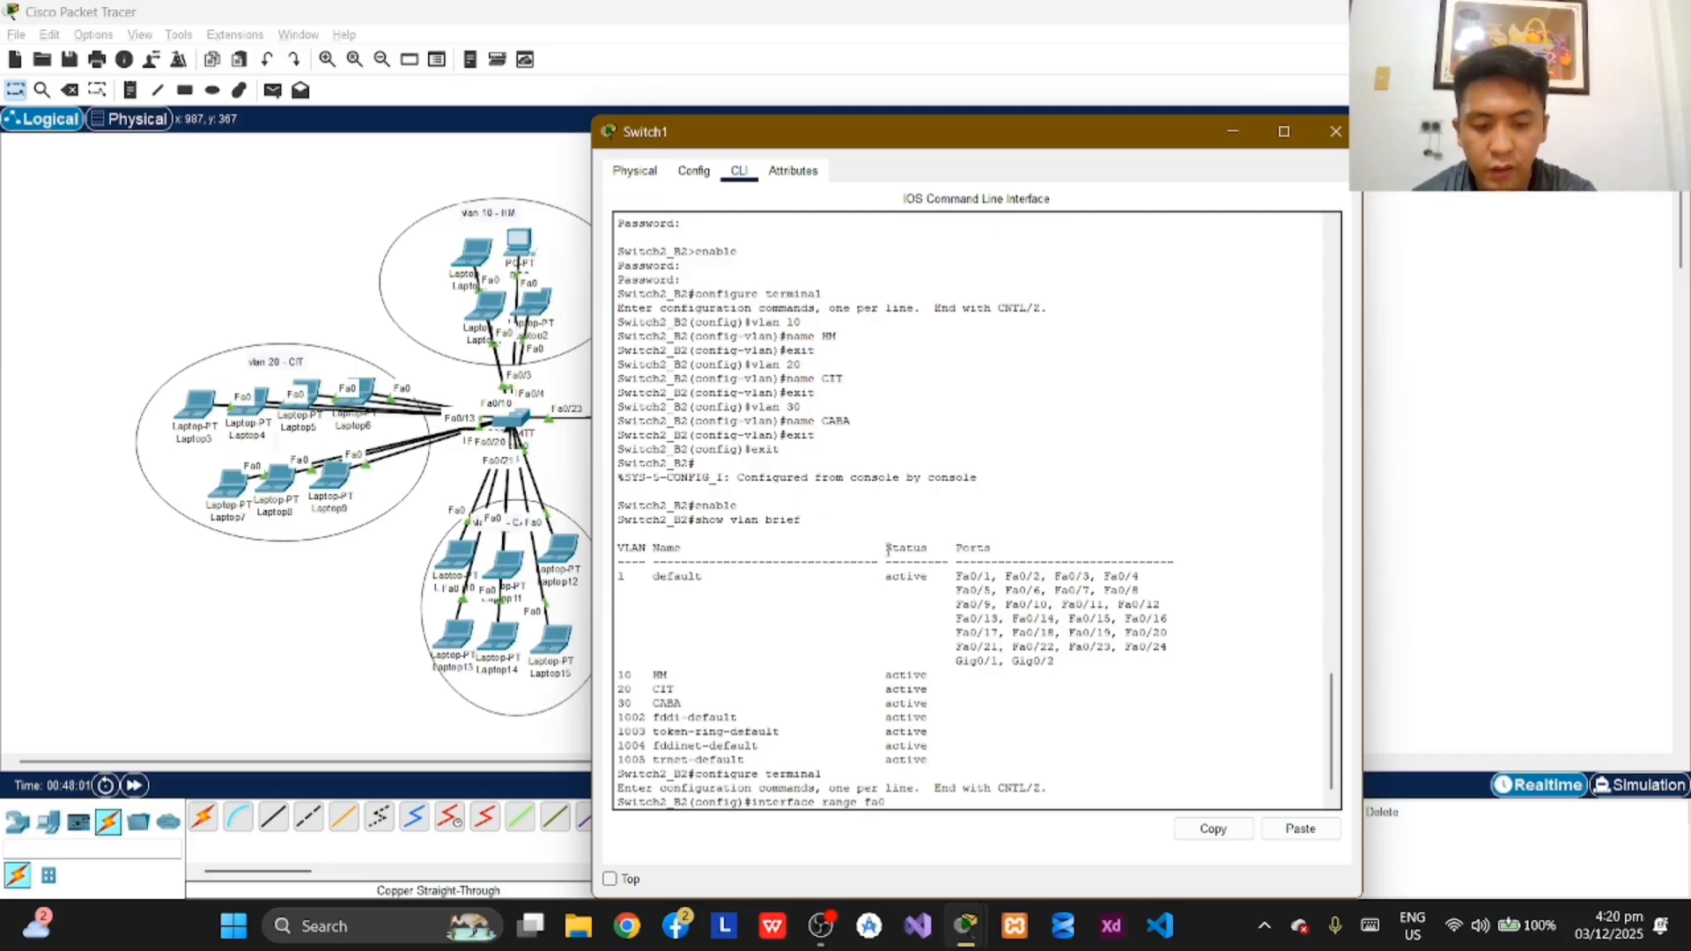
{"action": "type", "text": "/"}
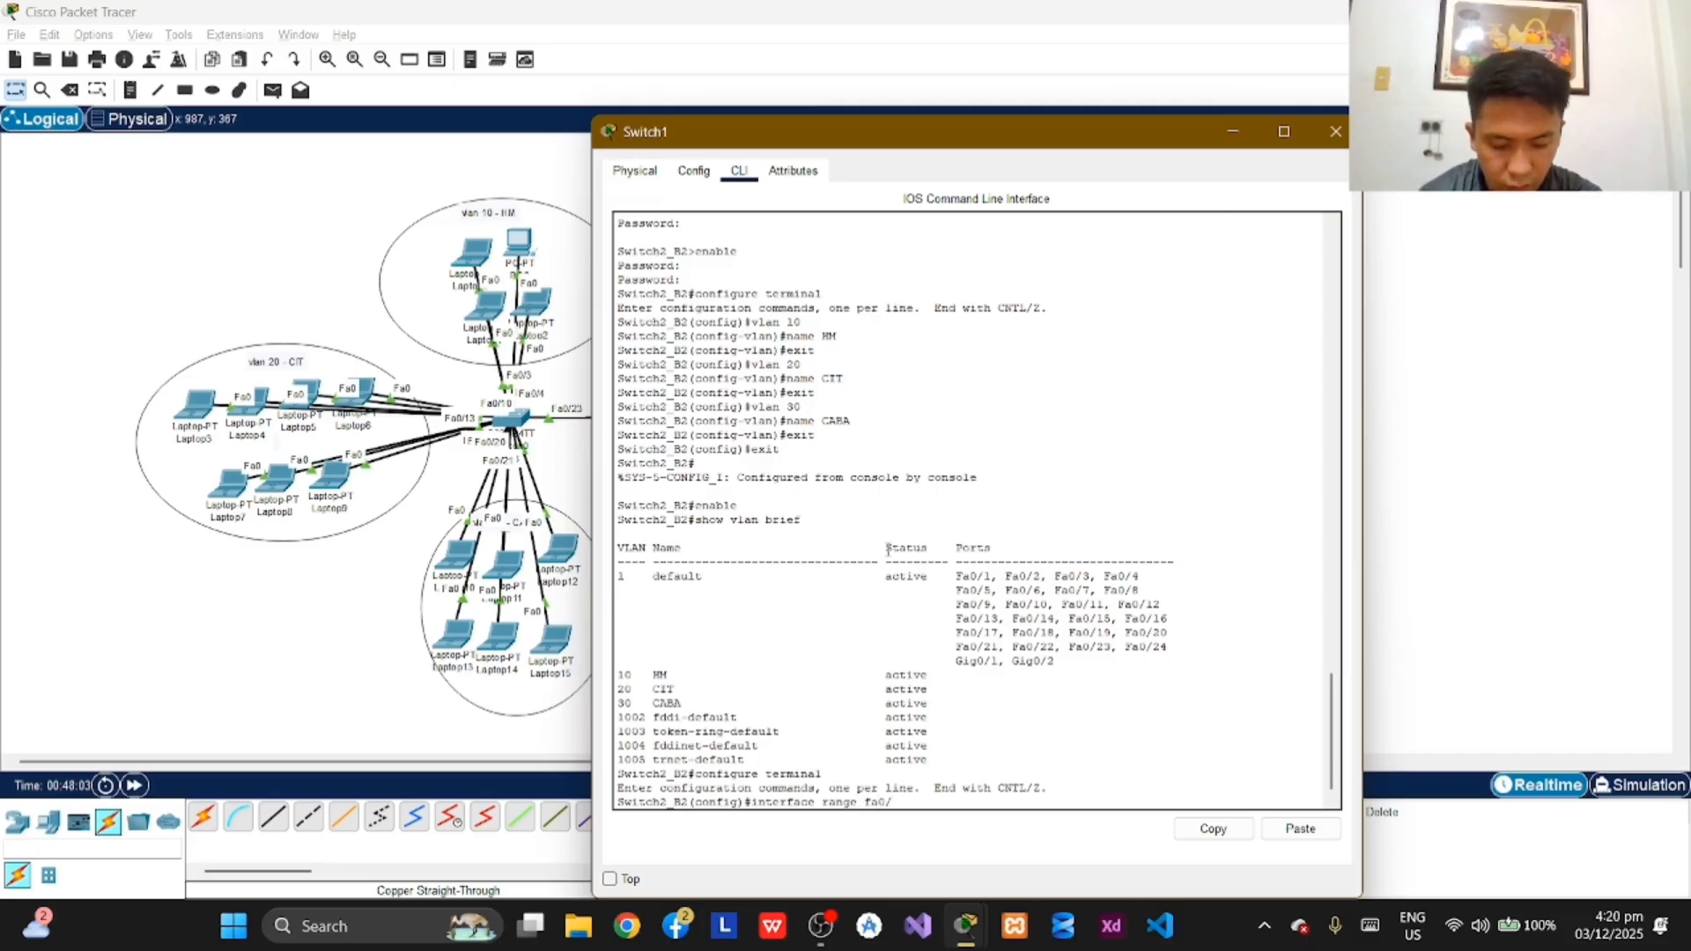
{"action": "type", "text": "1"}
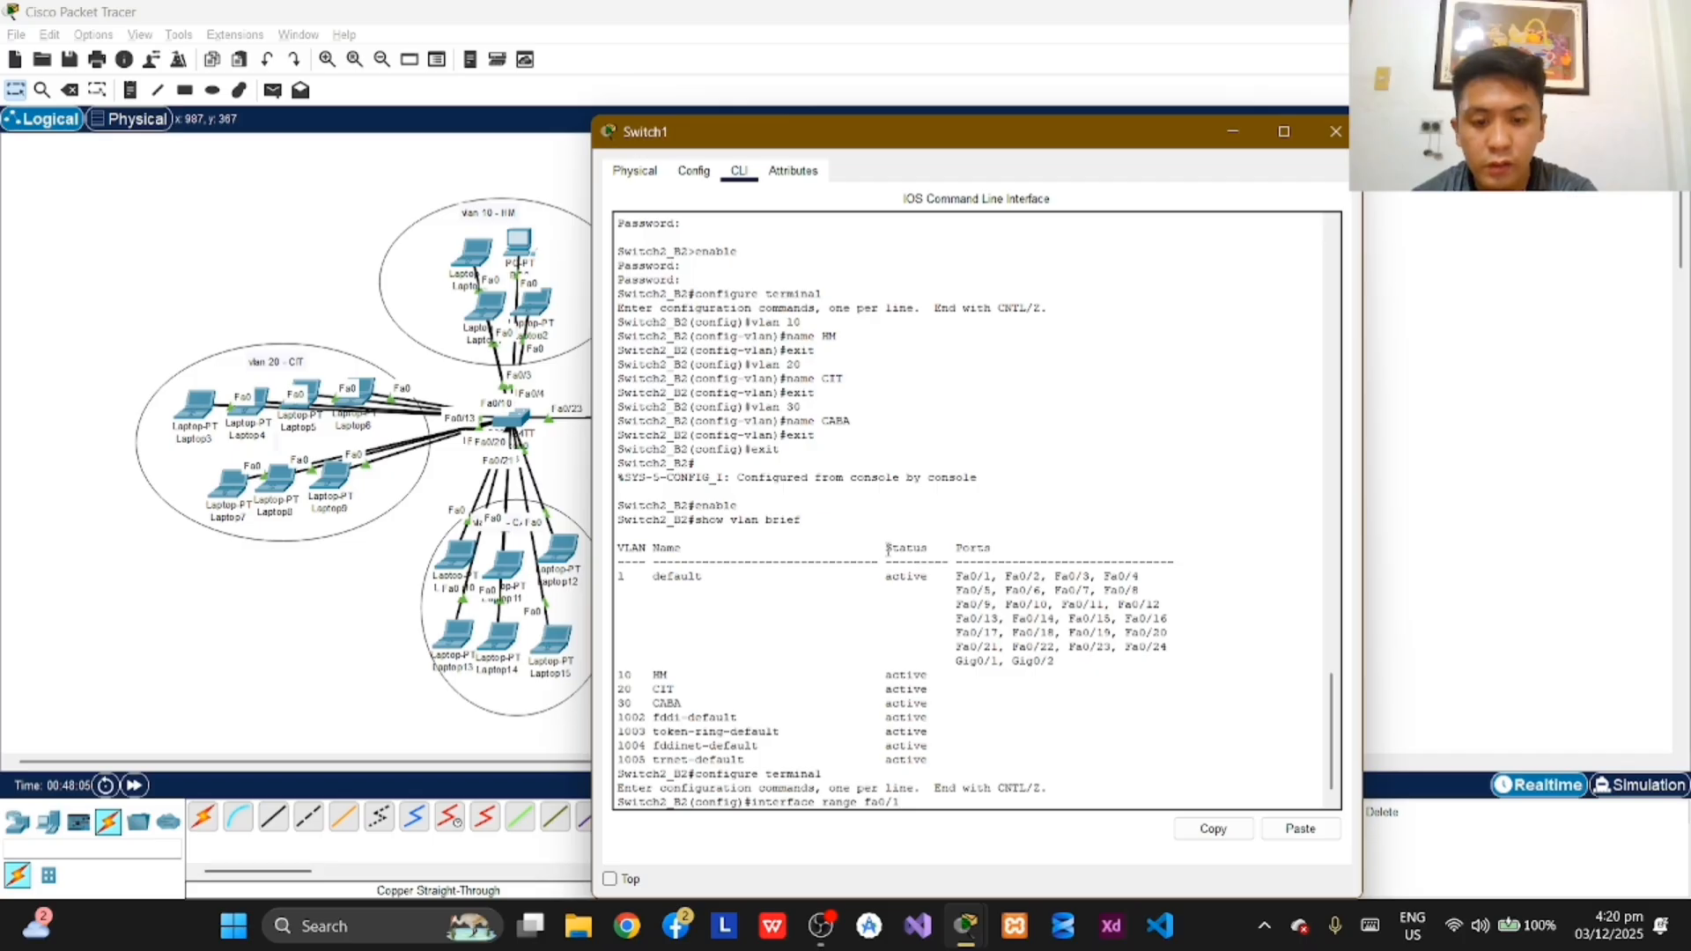
{"action": "type", "text": "-6"}
{"action": "key", "text": "Return"}
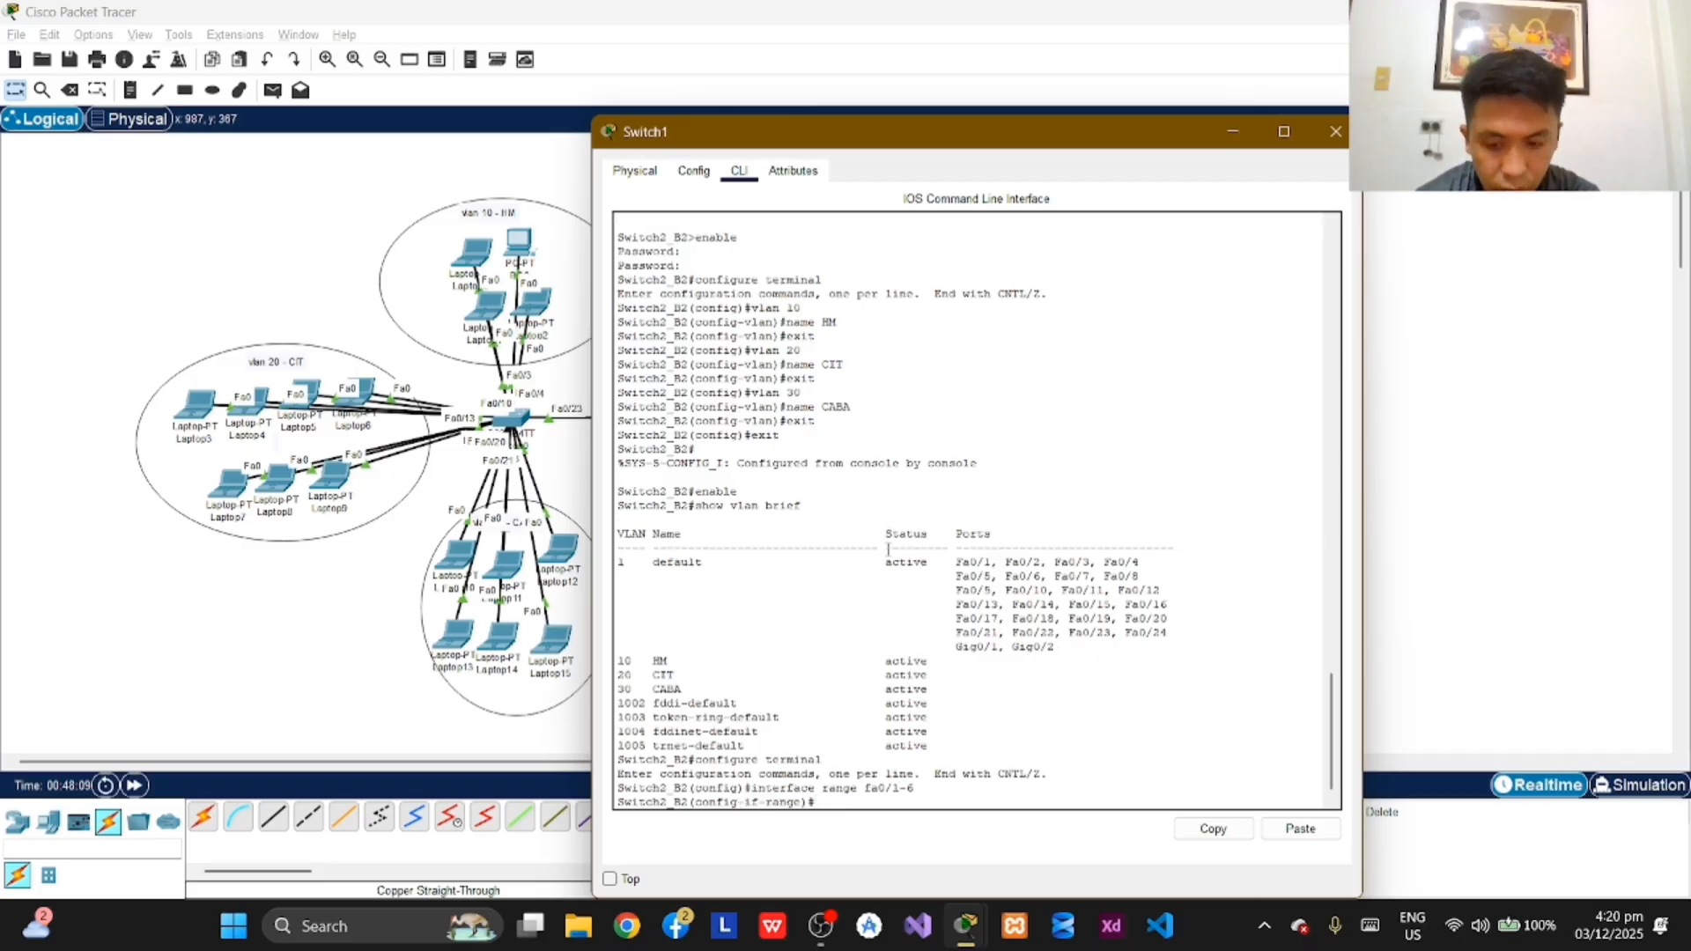
Step: Set the selected ports fa0/1-6 on Switch2_B2 to access mode with switchport mode access
{"action": "type", "text": "switch"}
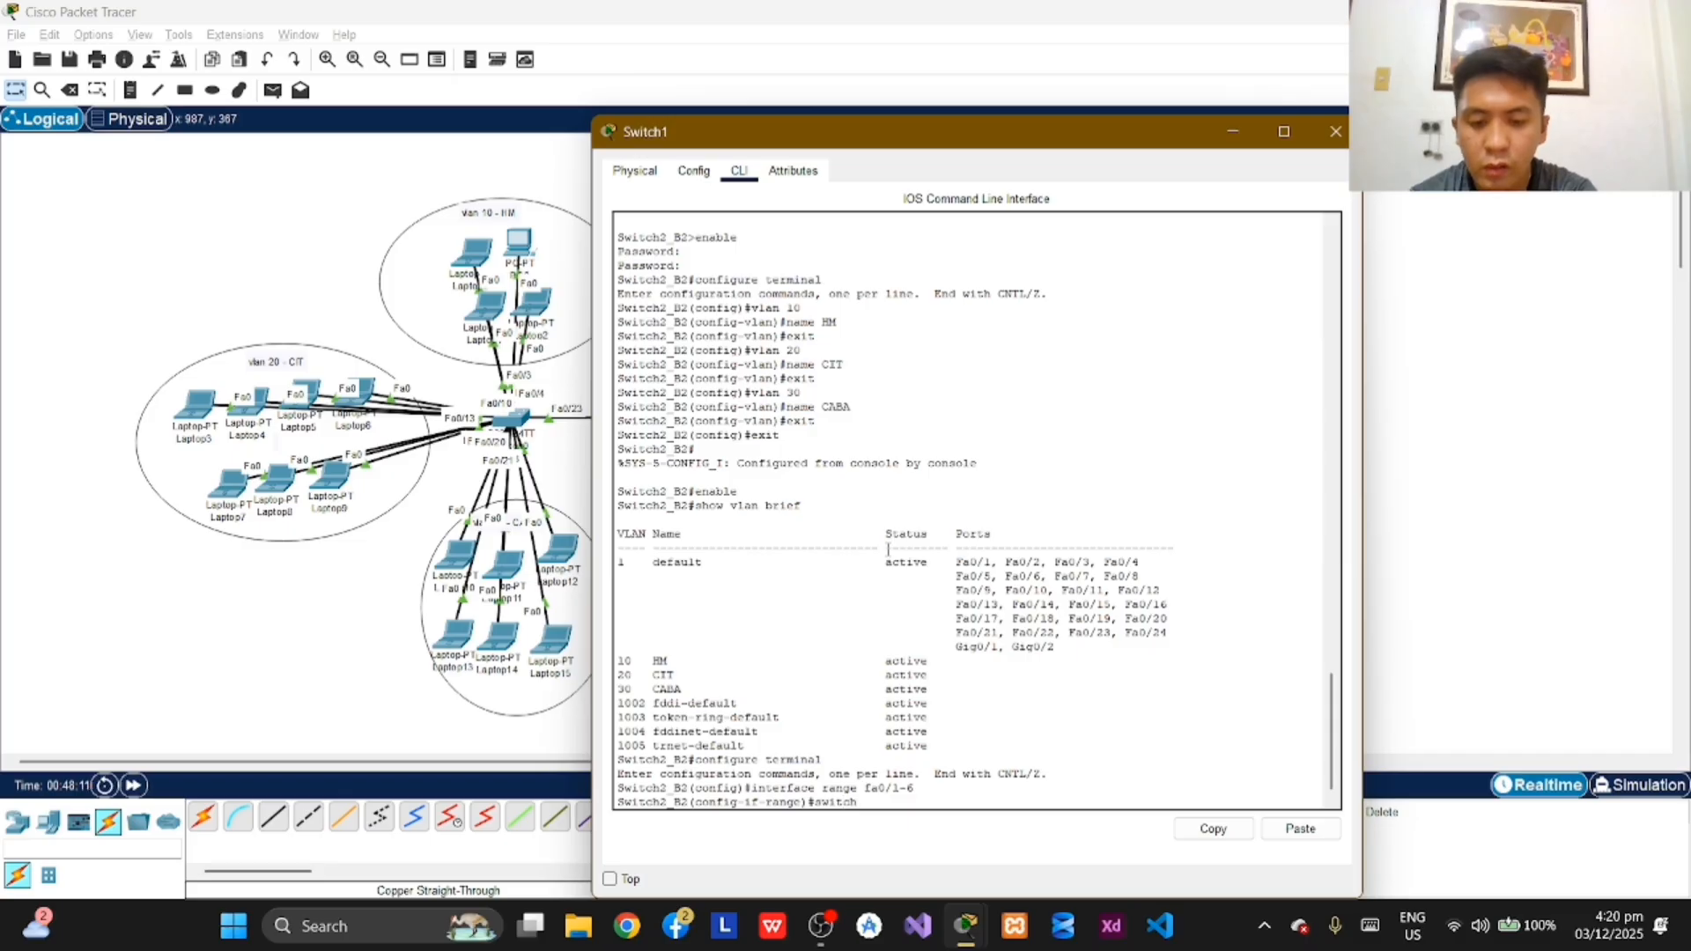
{"action": "type", "text": "port acce"}
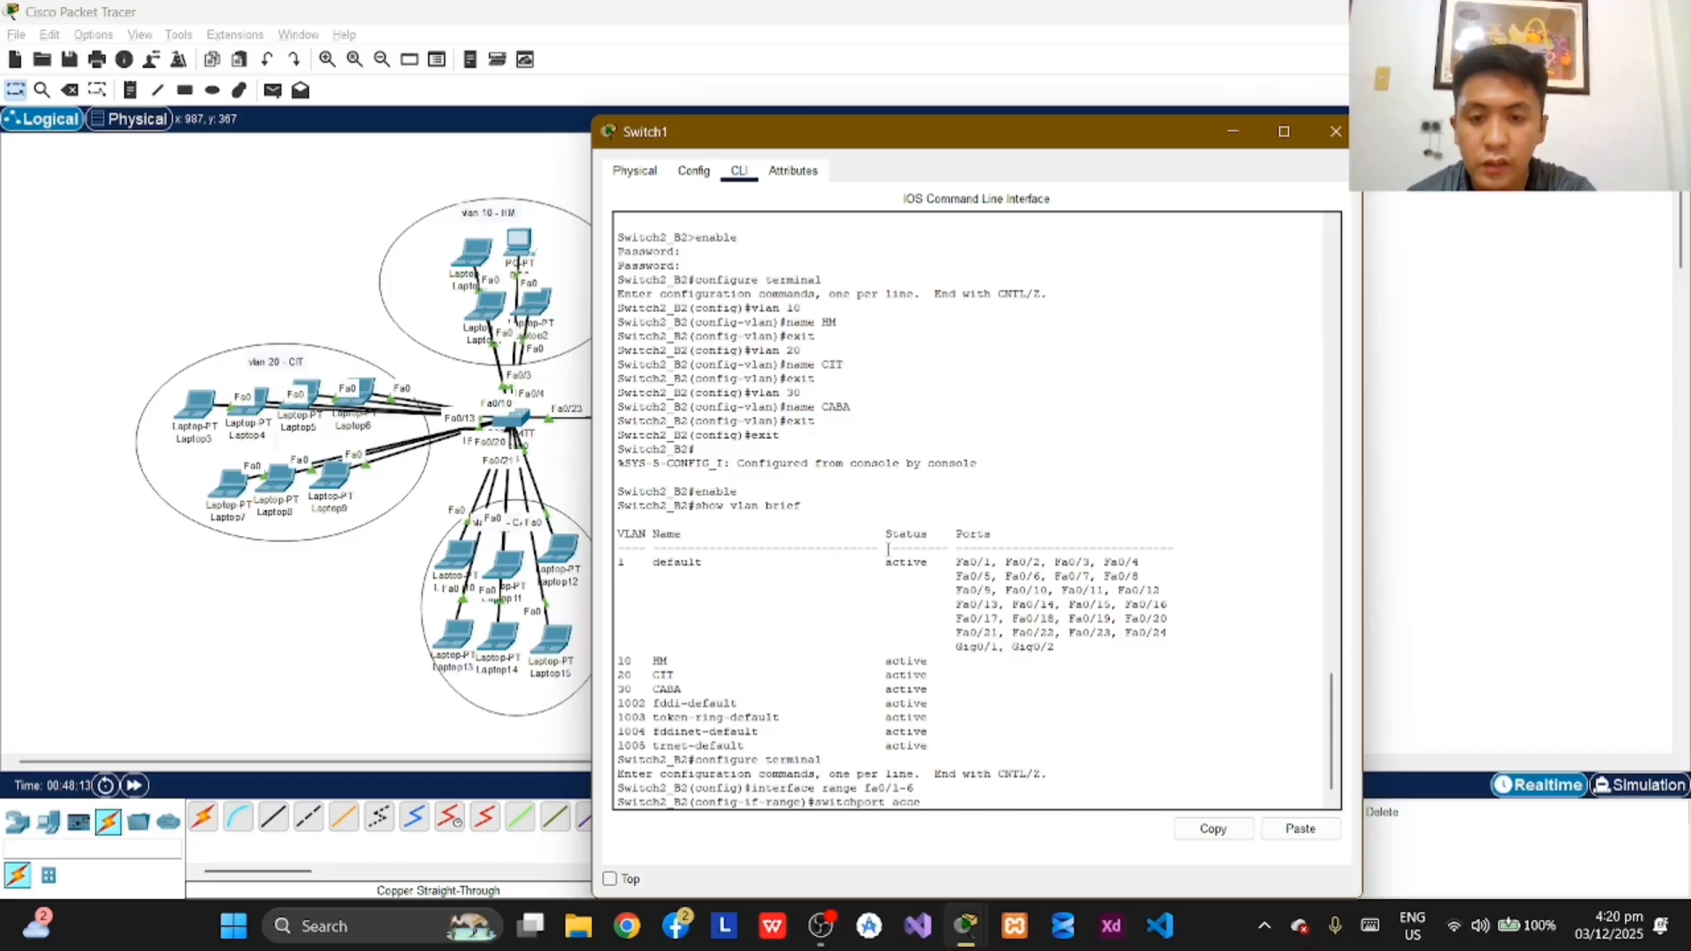
{"action": "type", "text": "ss"}
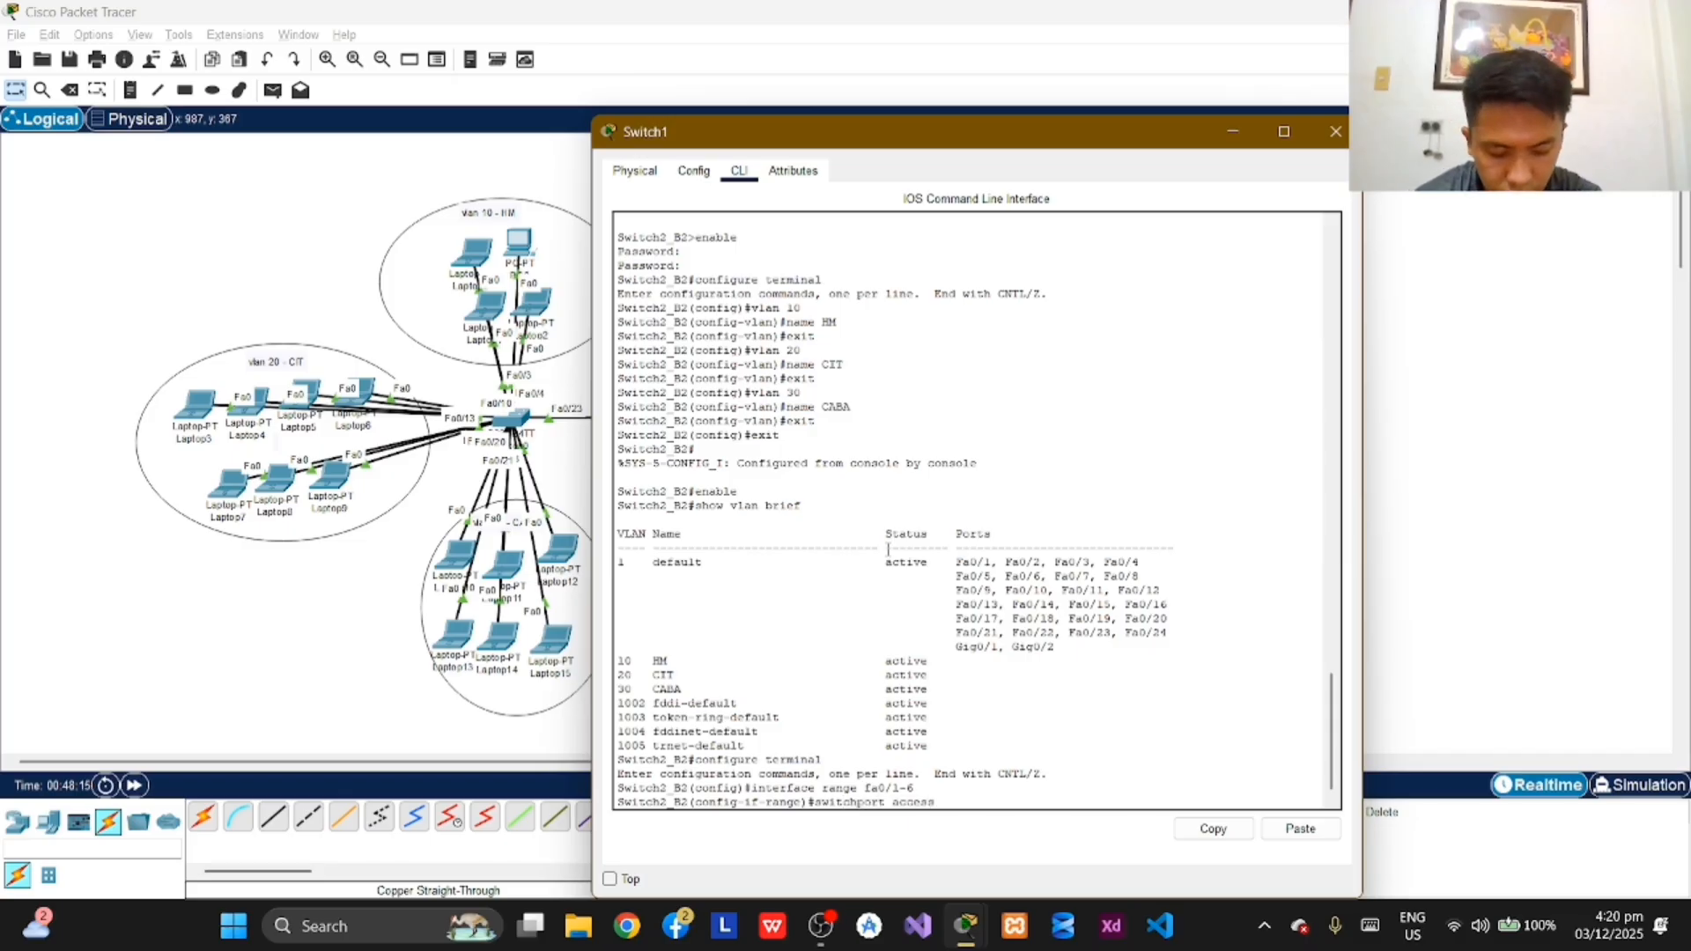
{"action": "key", "text": "BackSpace"}
{"action": "key", "text": "BackSpace"}
{"action": "key", "text": "BackSpace"}
{"action": "key", "text": "BackSpace"}
{"action": "key", "text": "BackSpace"}
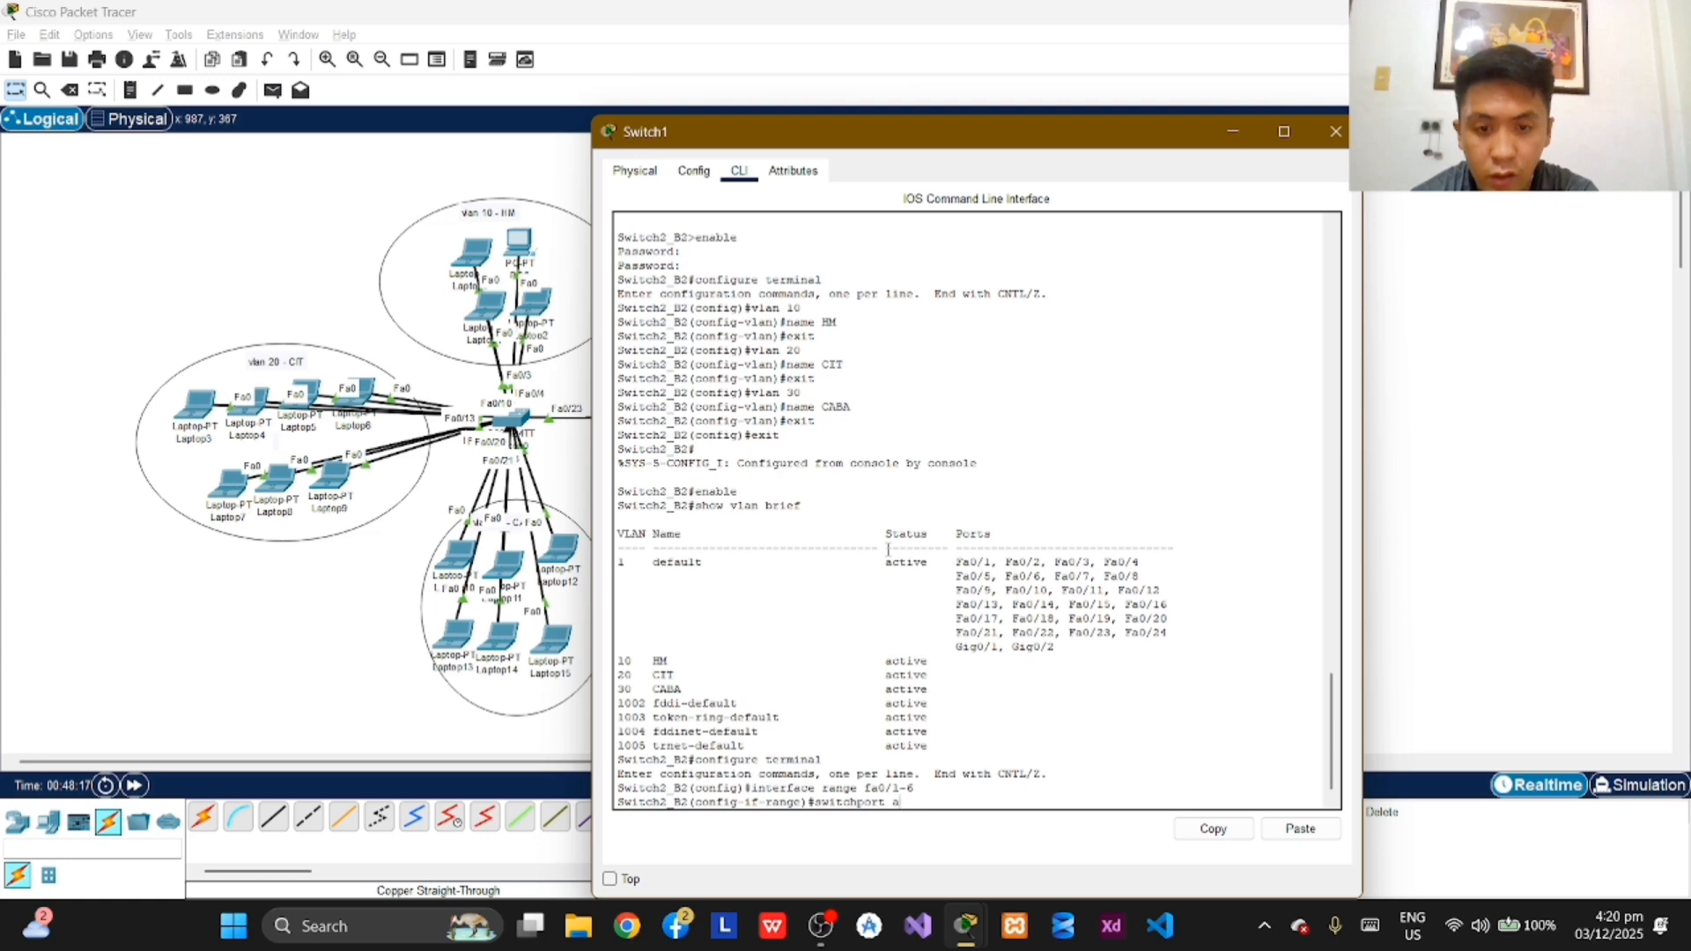
{"action": "type", "text": "mode access"}
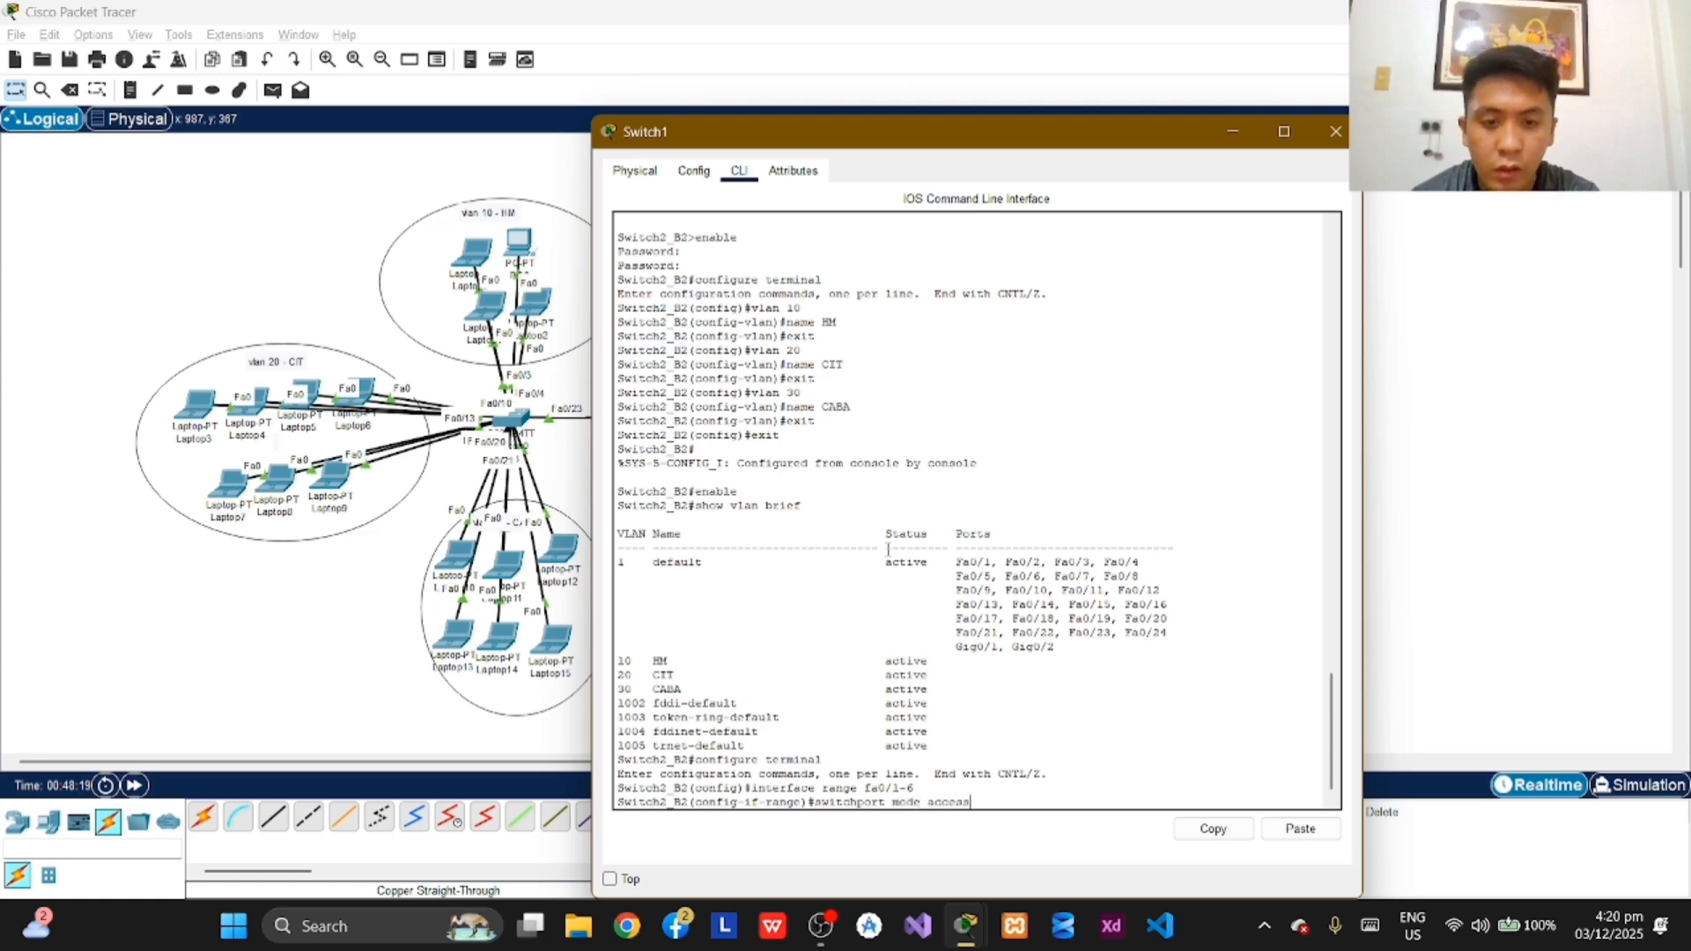
{"action": "key", "text": "Return"}
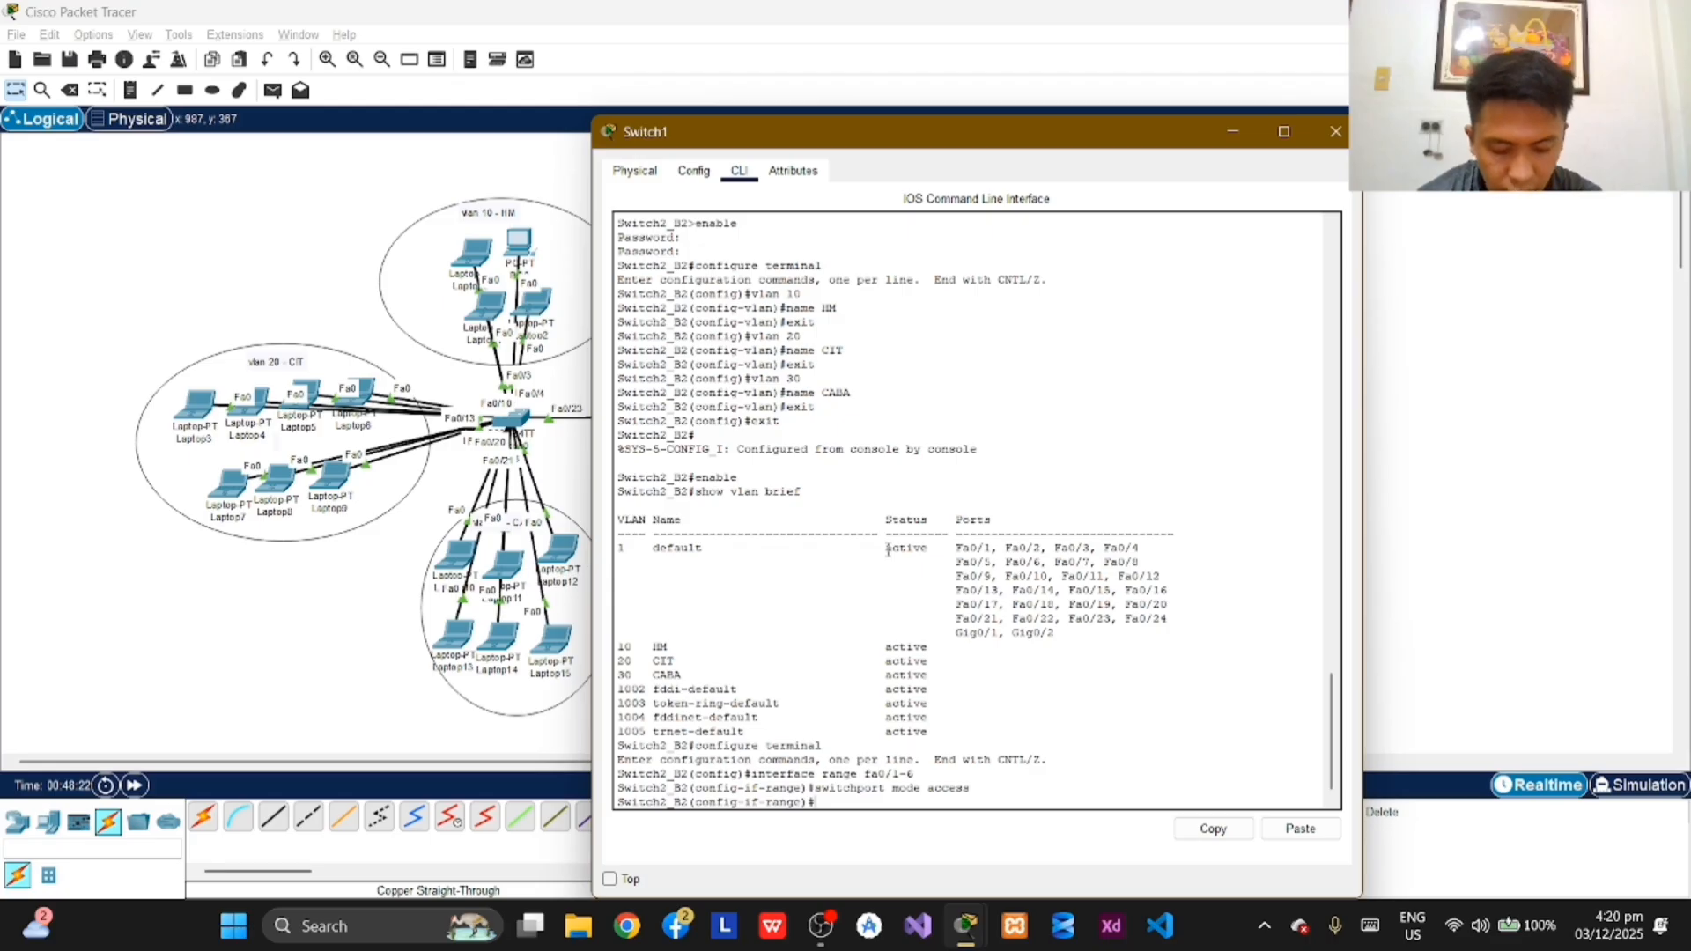
Step: Assign ports fa0/1-6 on Switch2_B2 to access VLAN 10 and exit interface range configuration
{"action": "type", "text": "switc"}
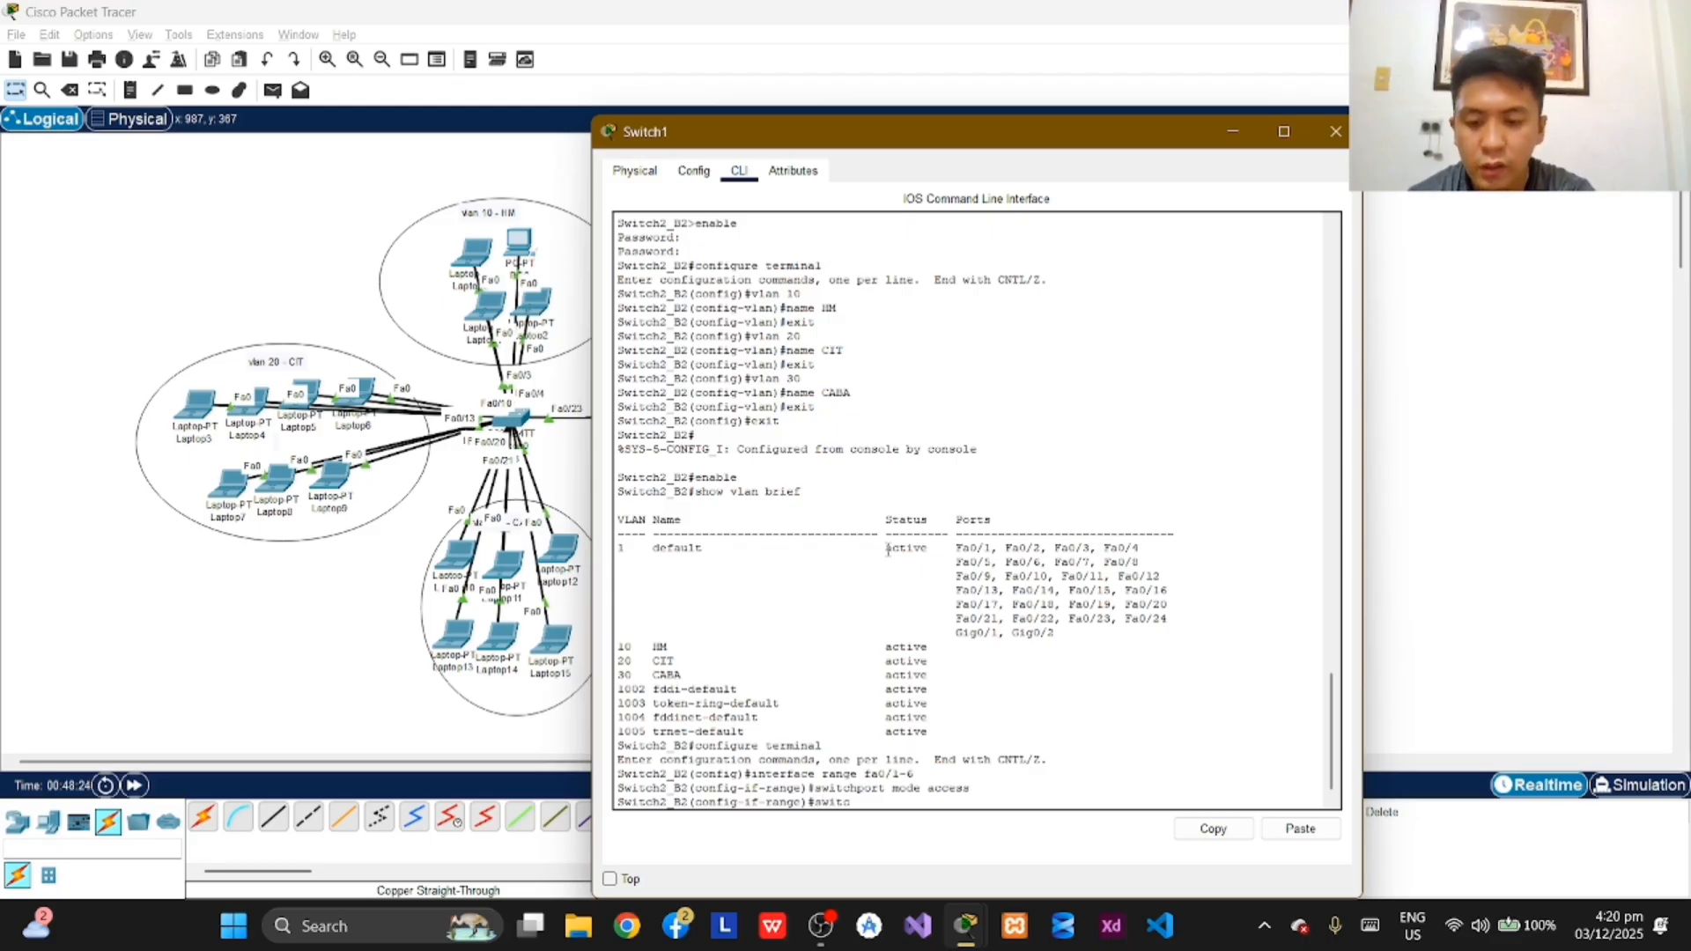
{"action": "type", "text": "hport"}
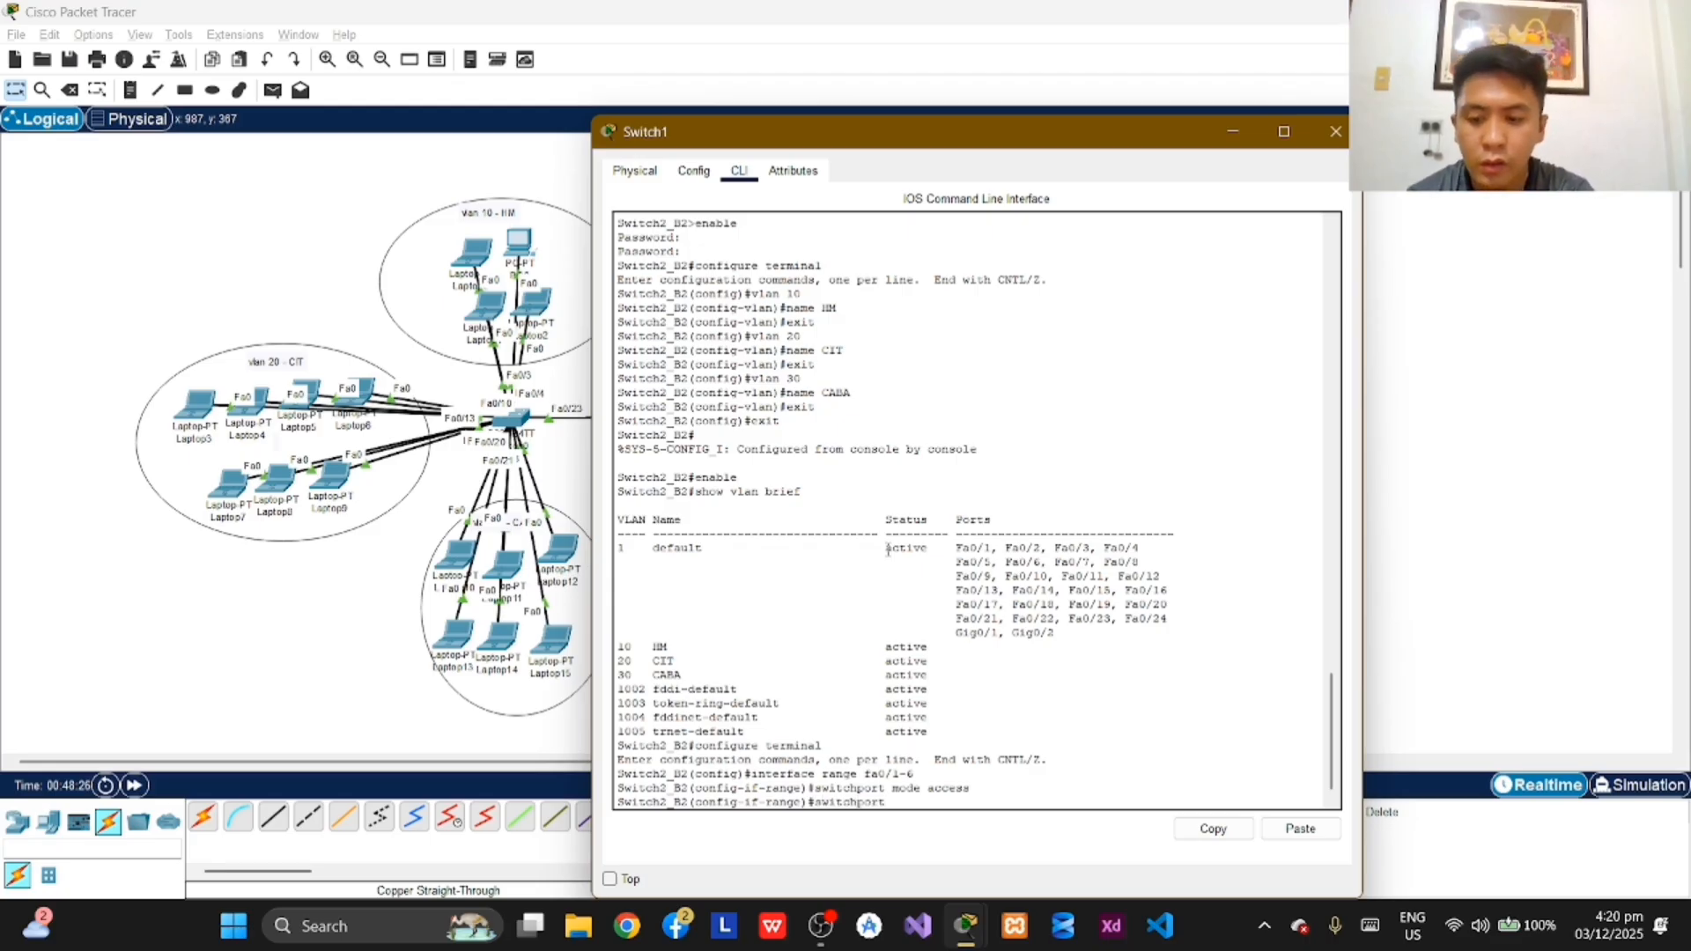
{"action": "type", "text": " access "}
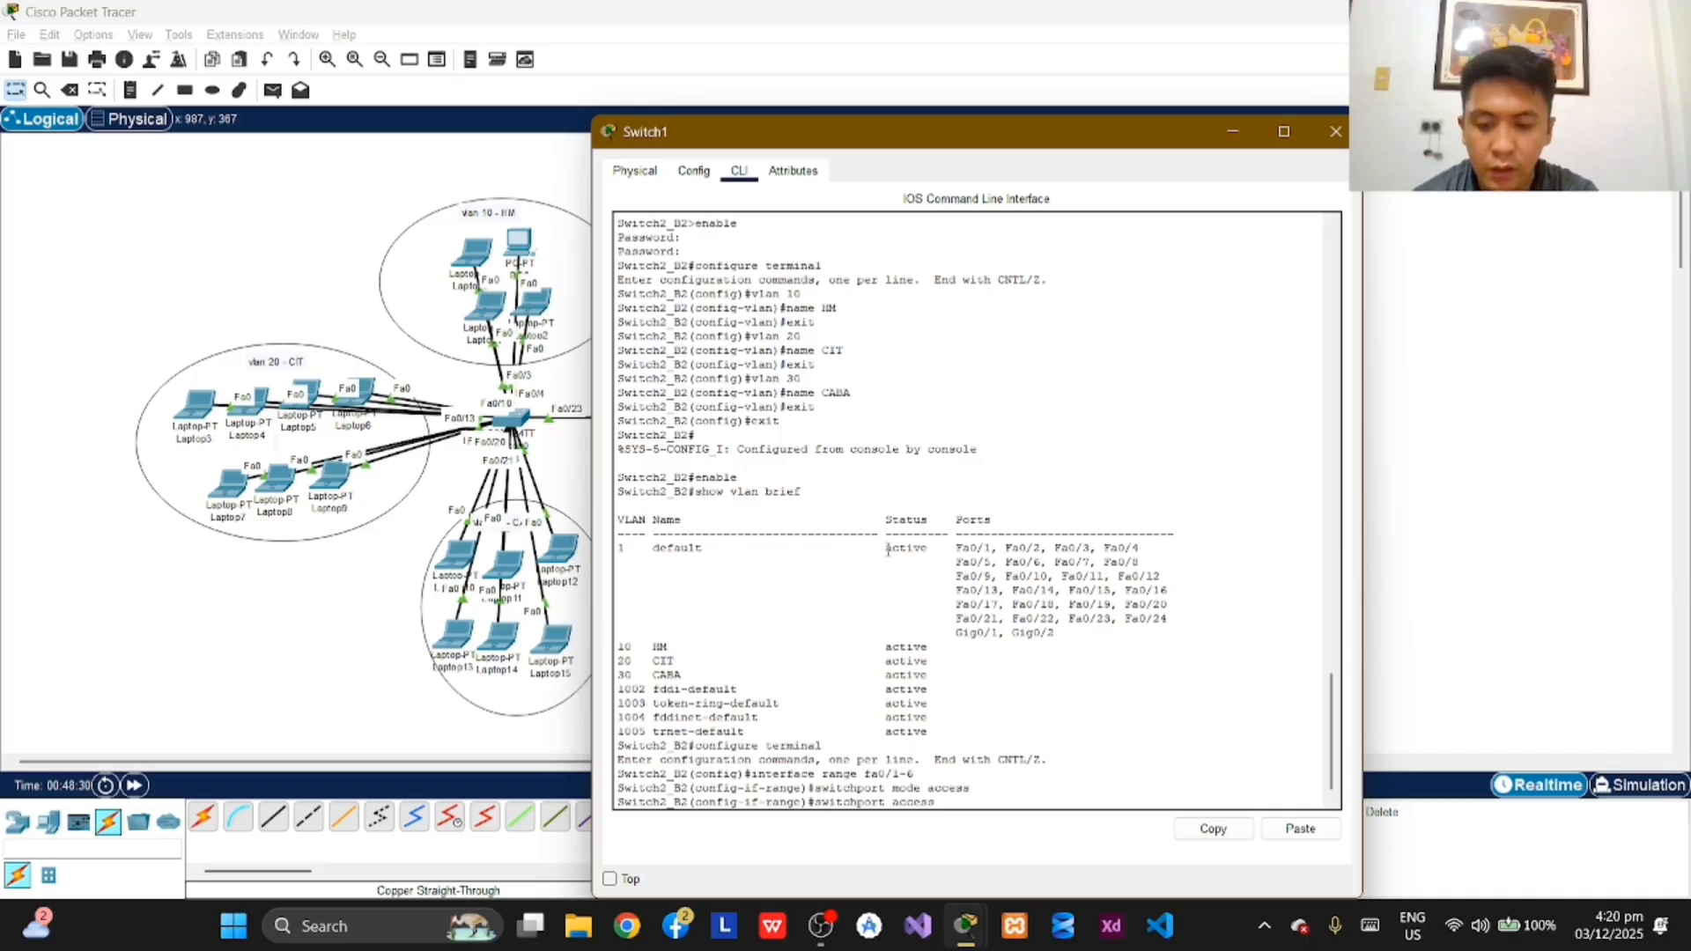
{"action": "type", "text": "vlan 10"}
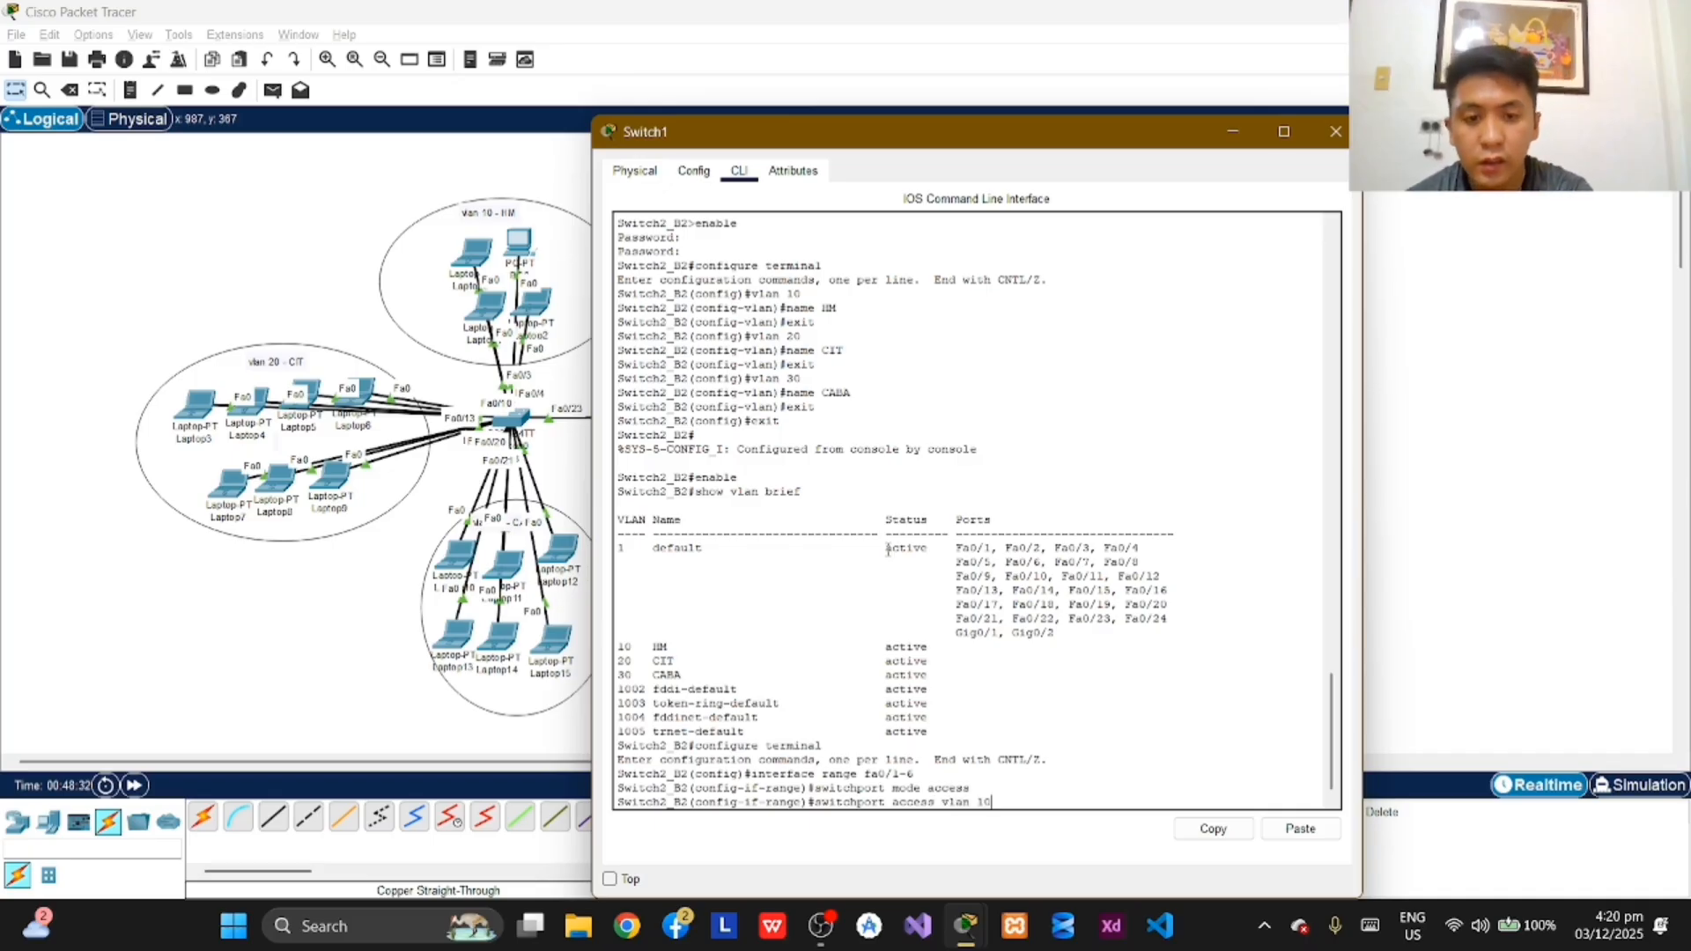
{"action": "key", "text": "Return"}
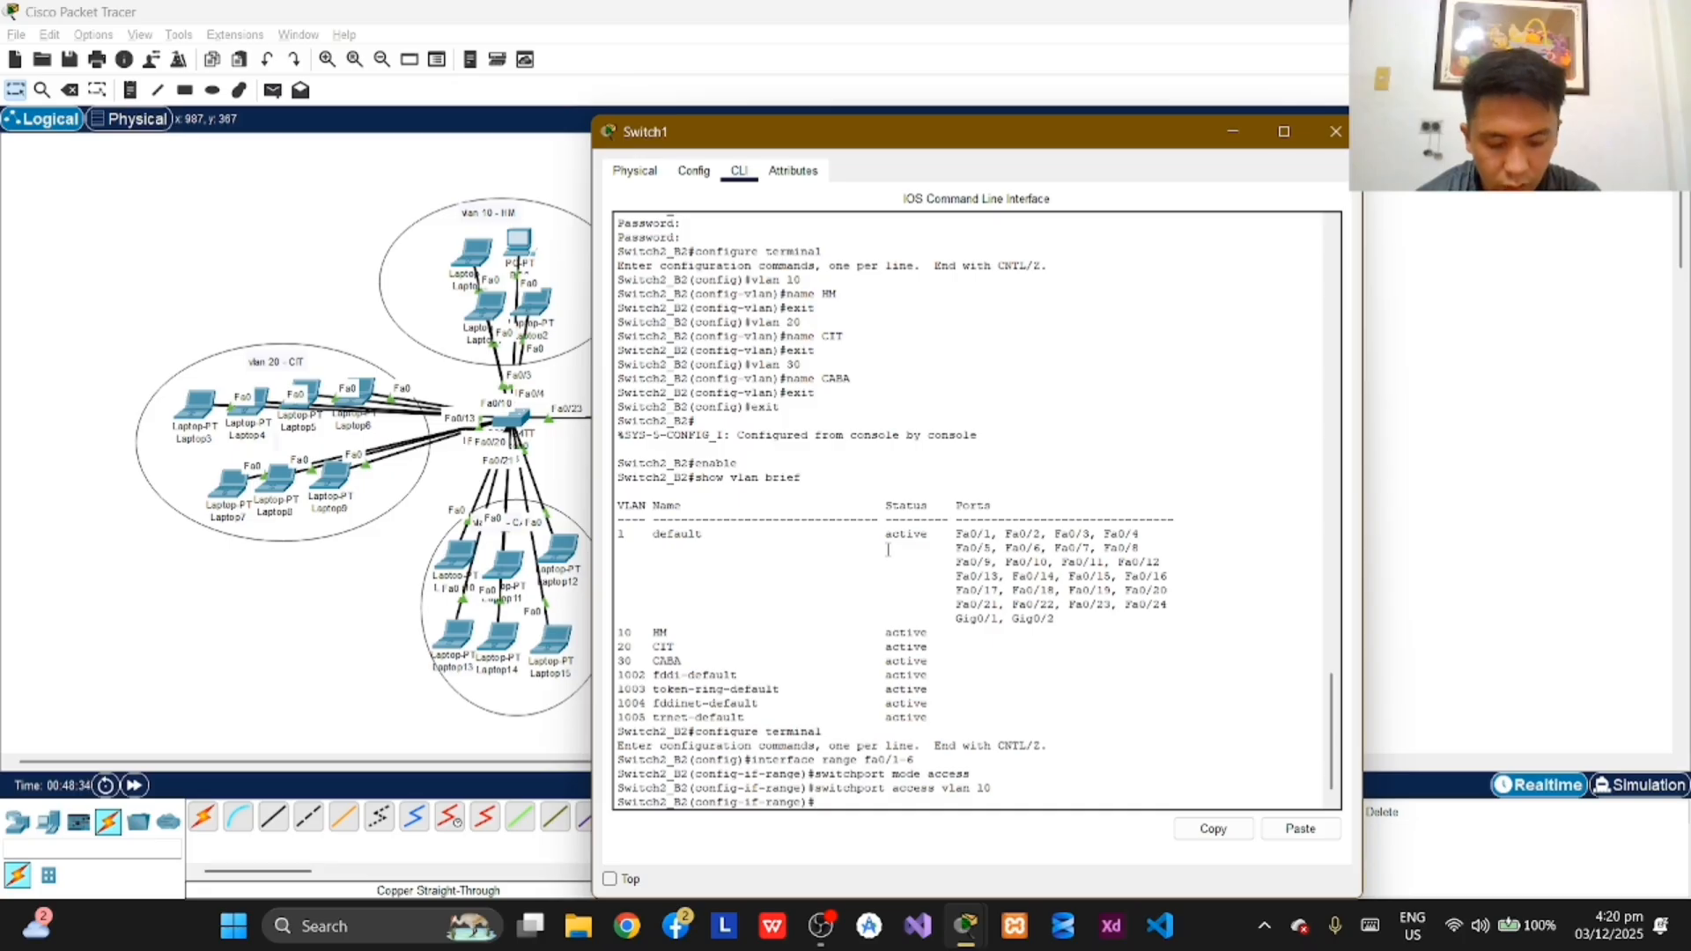
{"action": "type", "text": "cxit"}
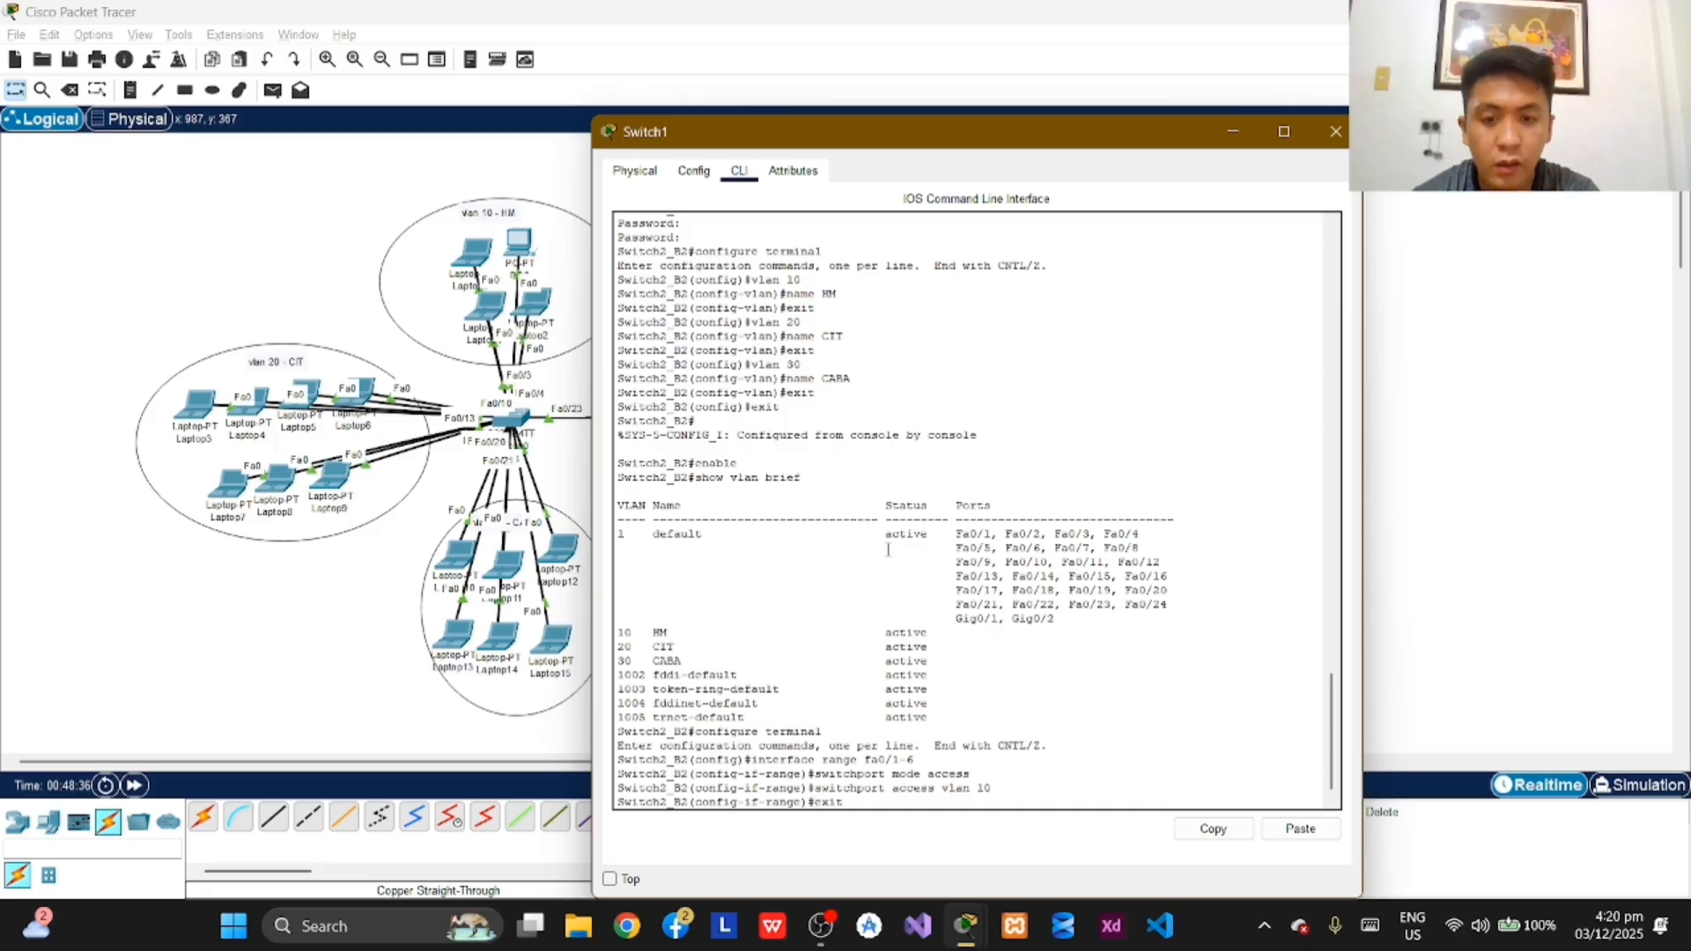
{"action": "key", "text": "Return"}
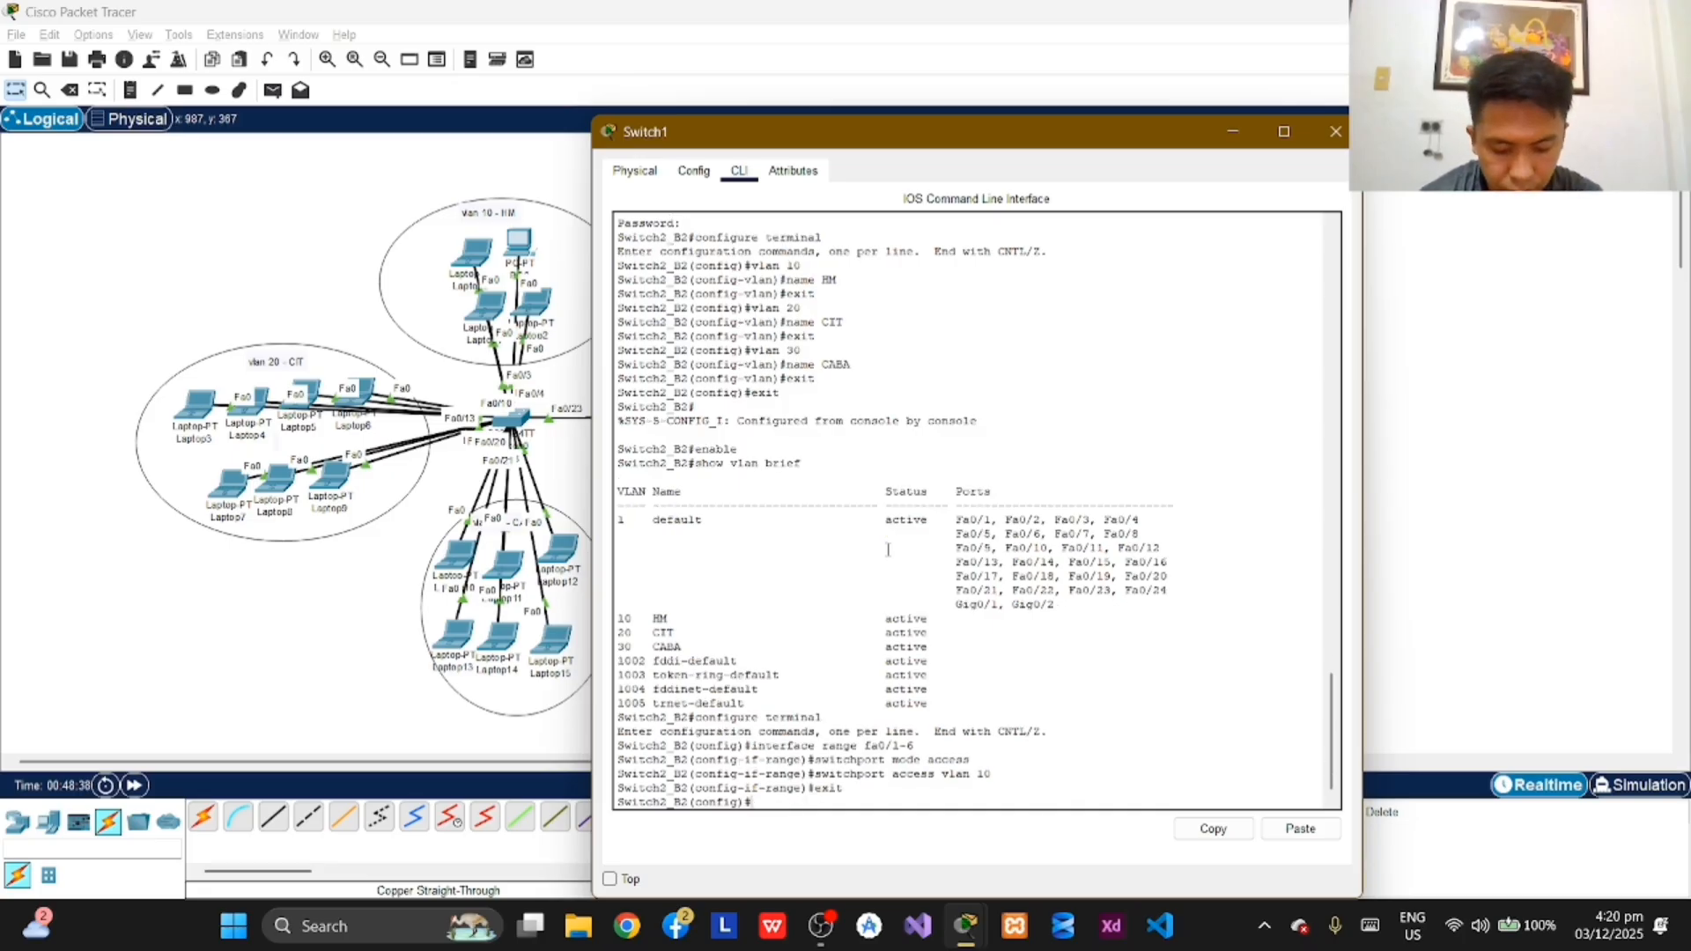
Step: Select interface range fa0/7-15 on Switch2_B2 and set those ports to access mode
{"action": "type", "text": "interface"}
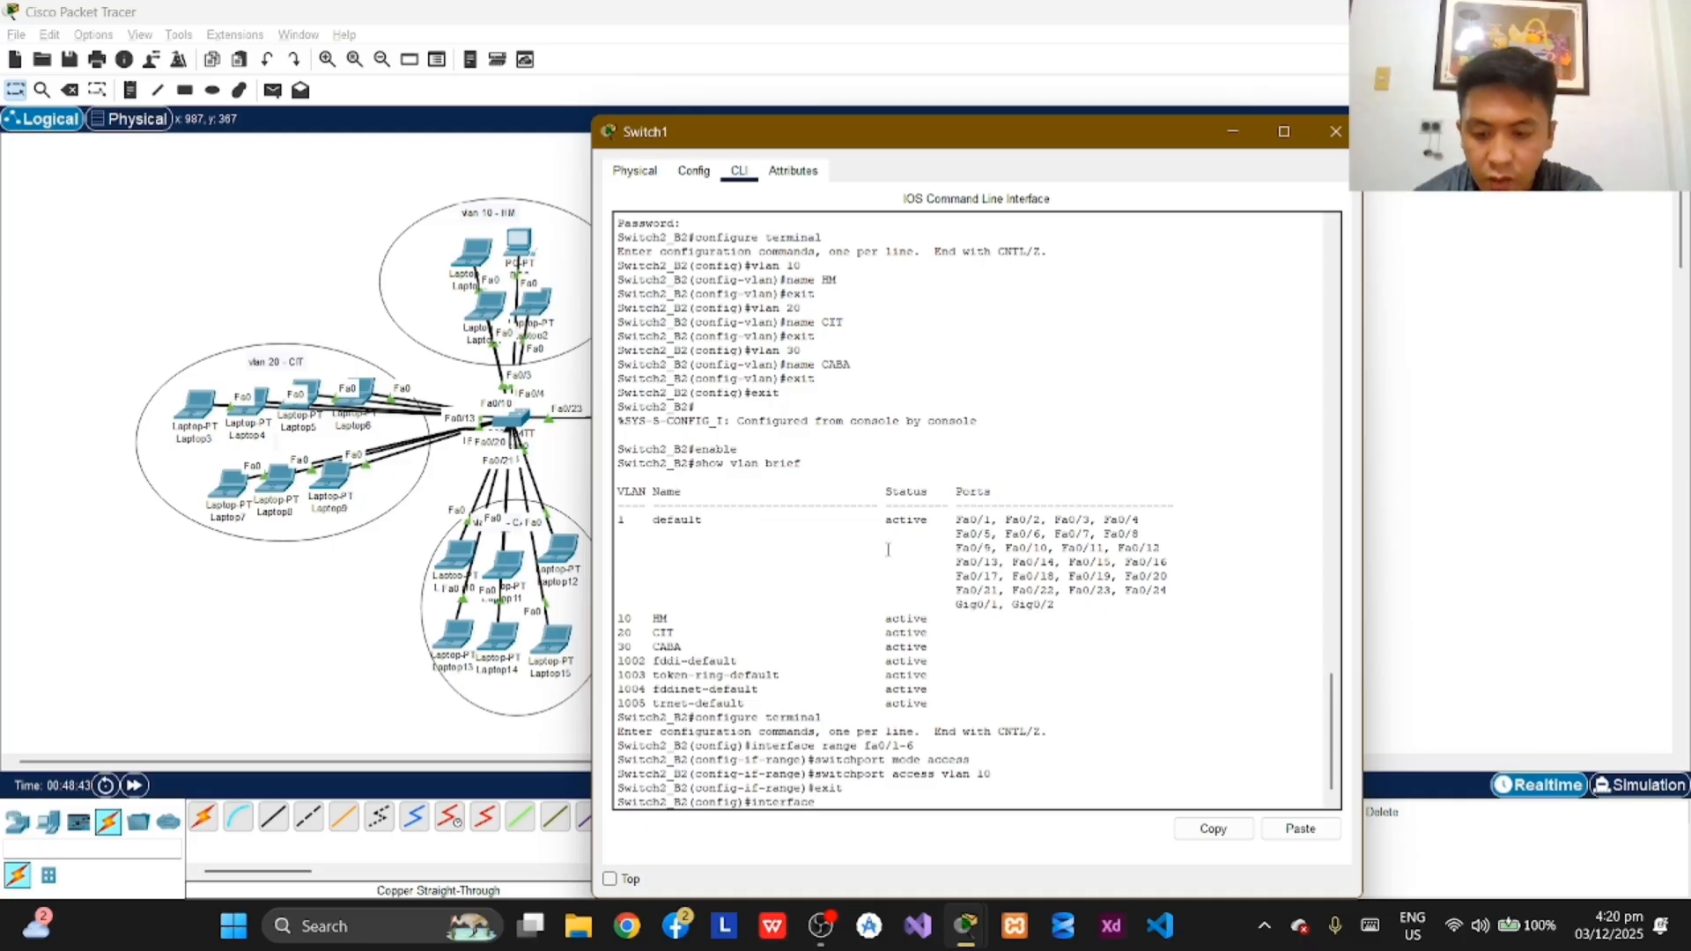
{"action": "type", "text": " range"}
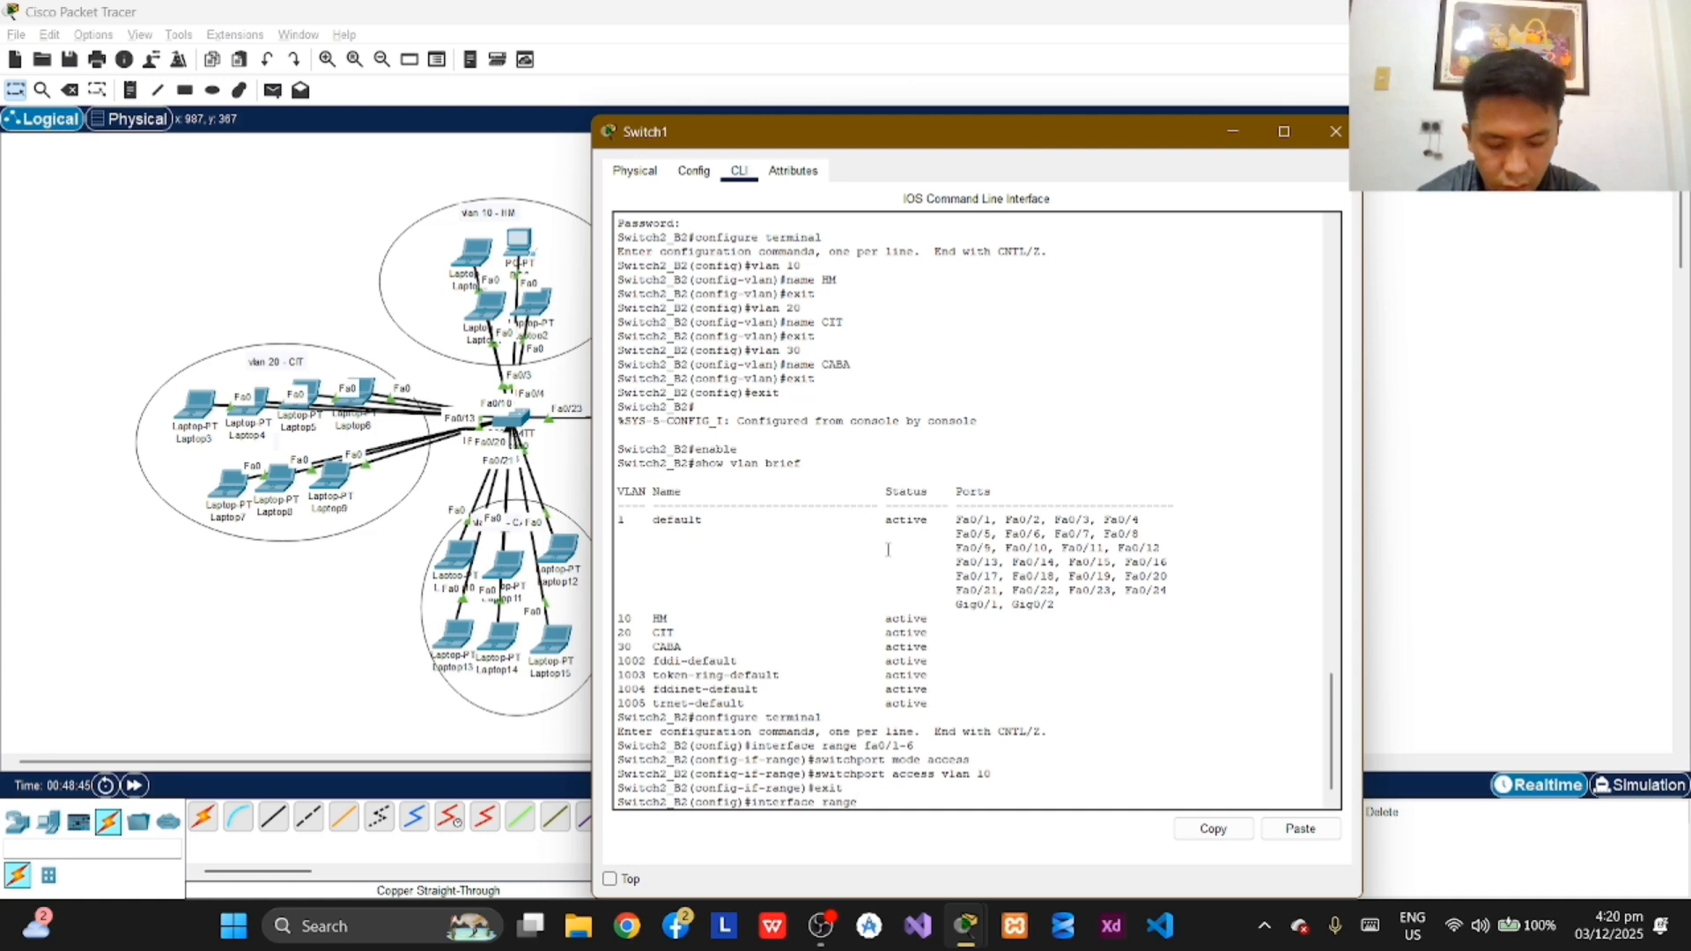
{"action": "type", "text": " fa0/"}
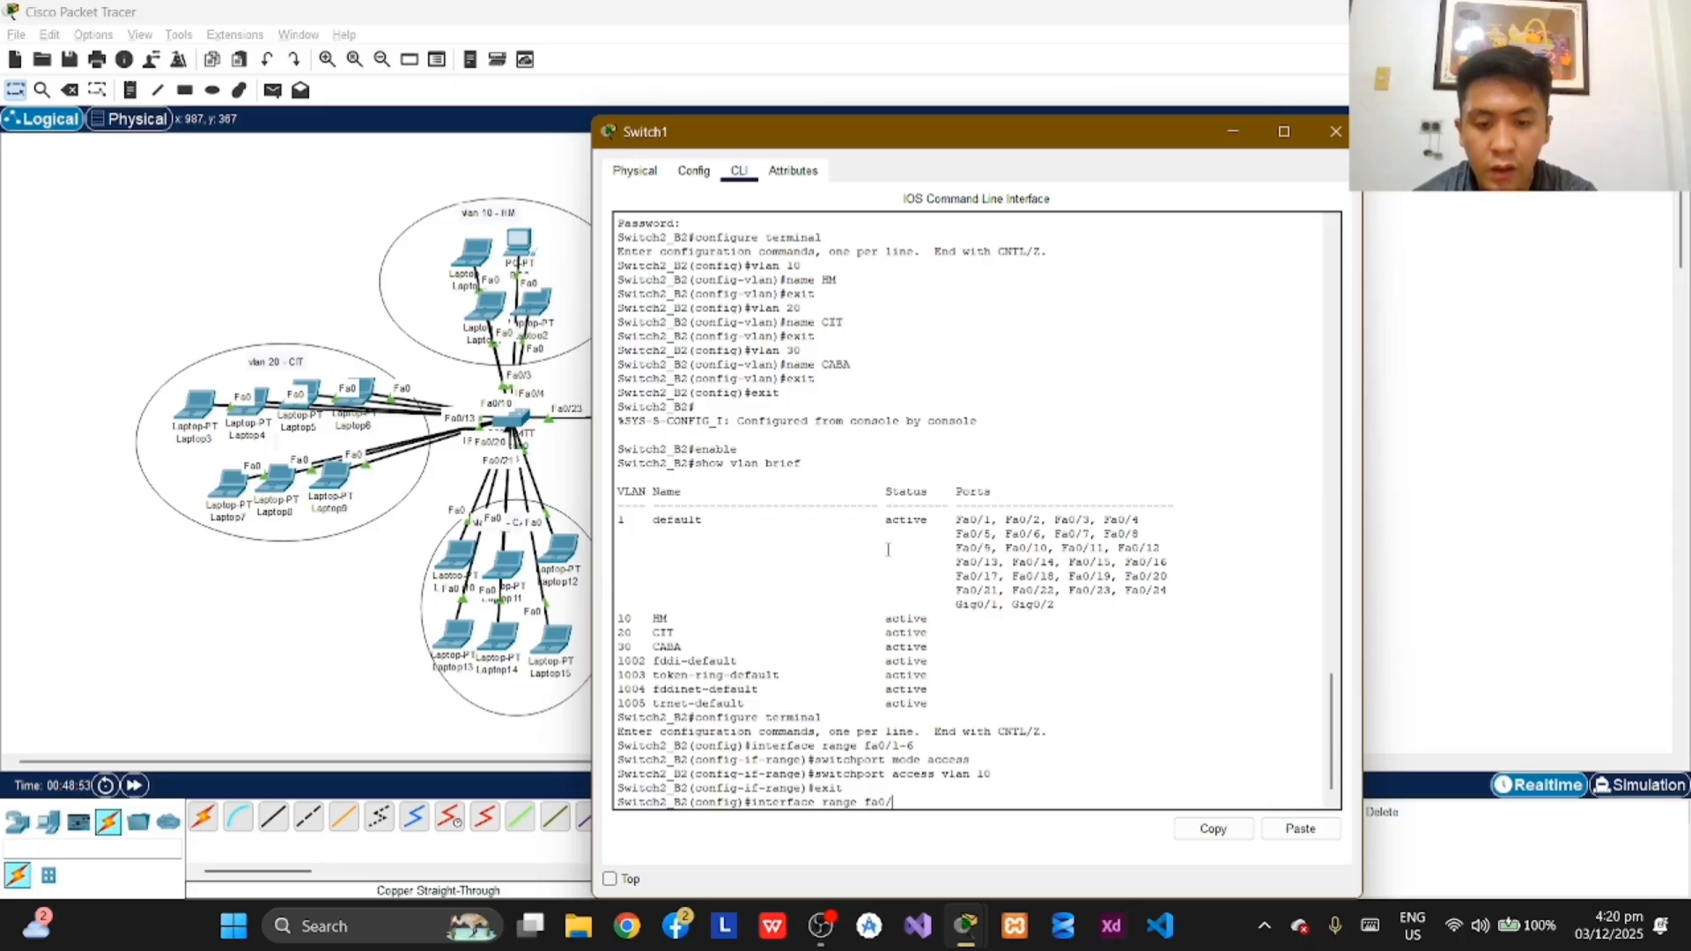
{"action": "type", "text": "7"}
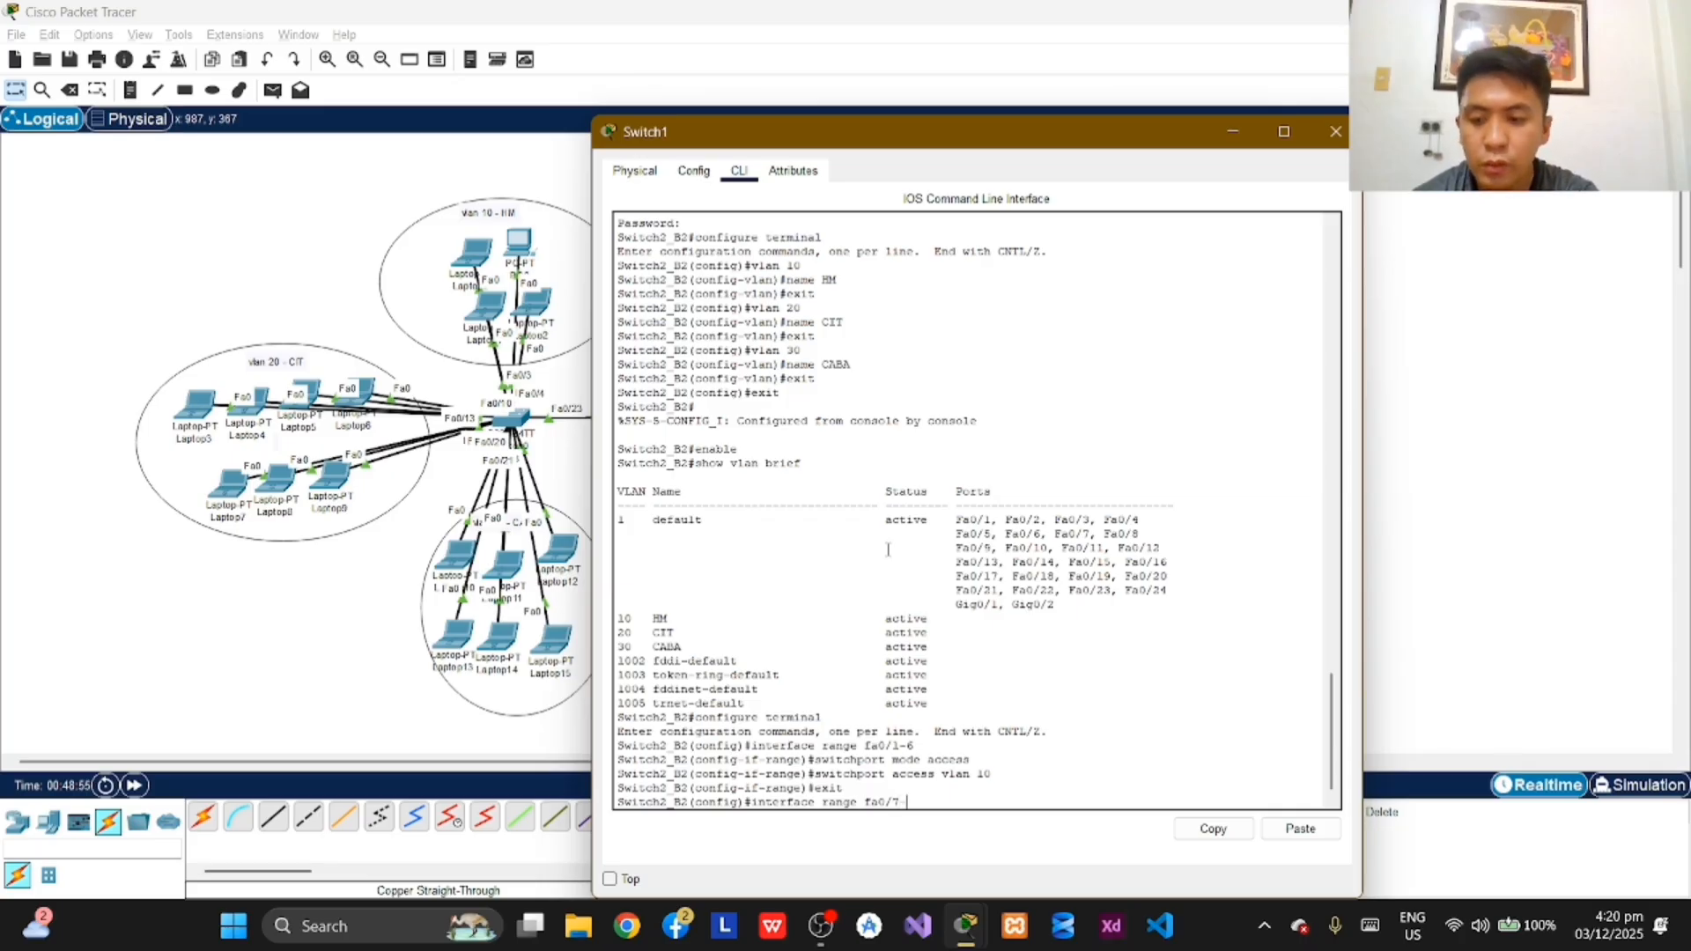
{"action": "type", "text": "-15"}
{"action": "key", "text": "Return"}
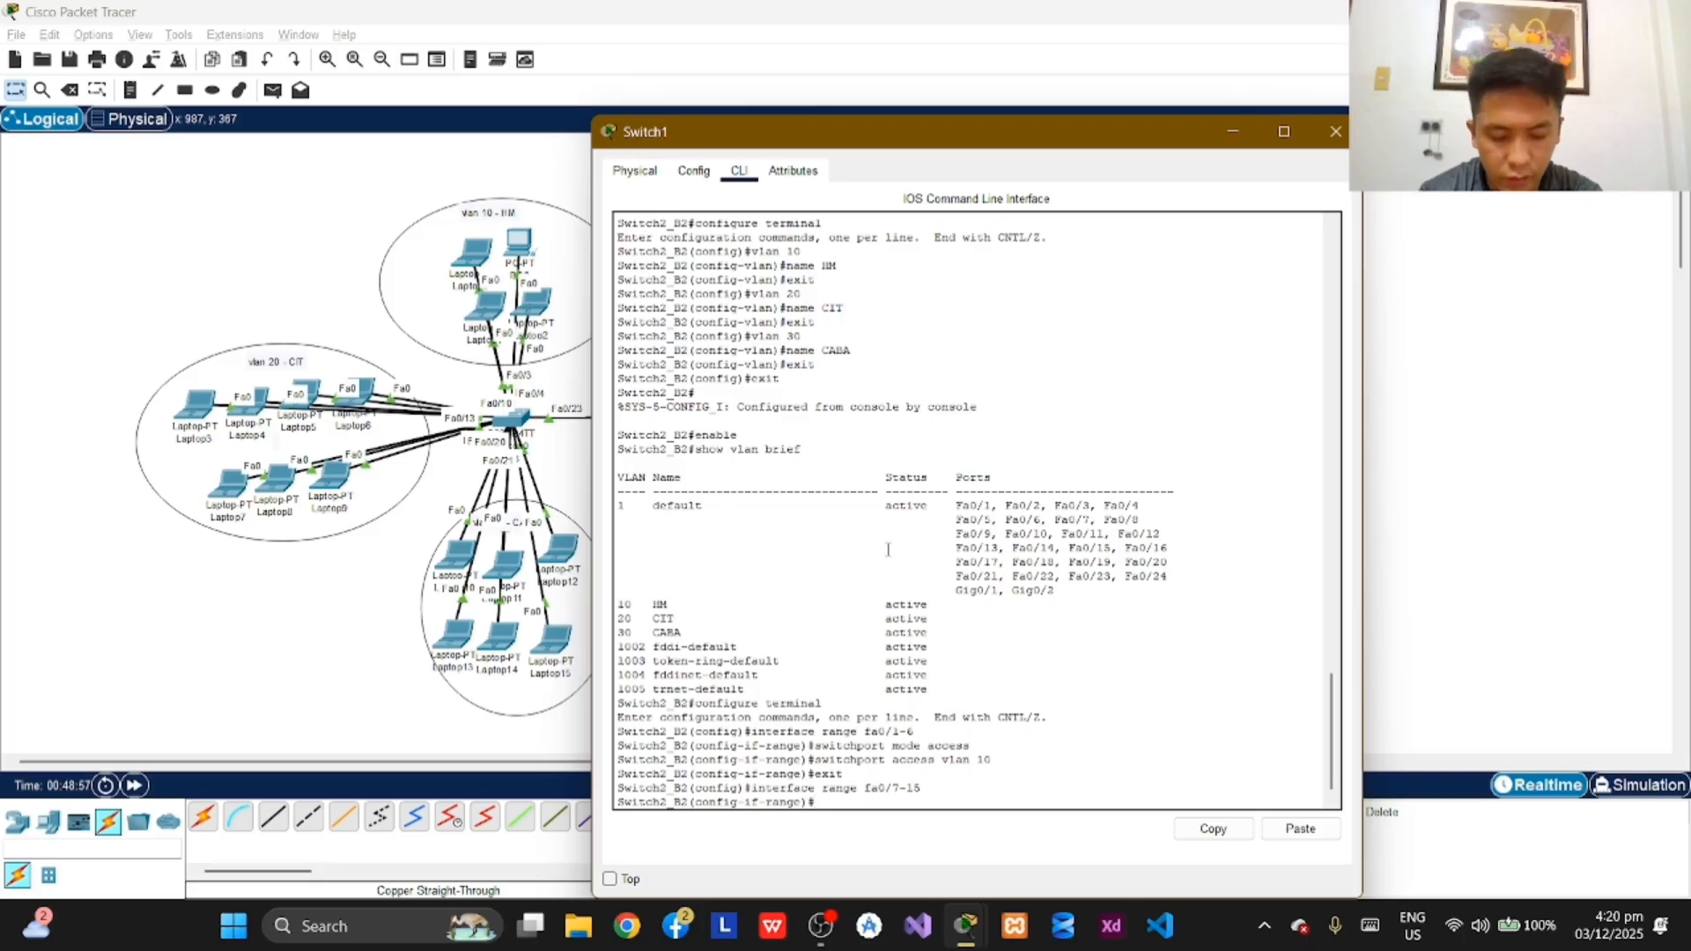
{"action": "type", "text": "sw"}
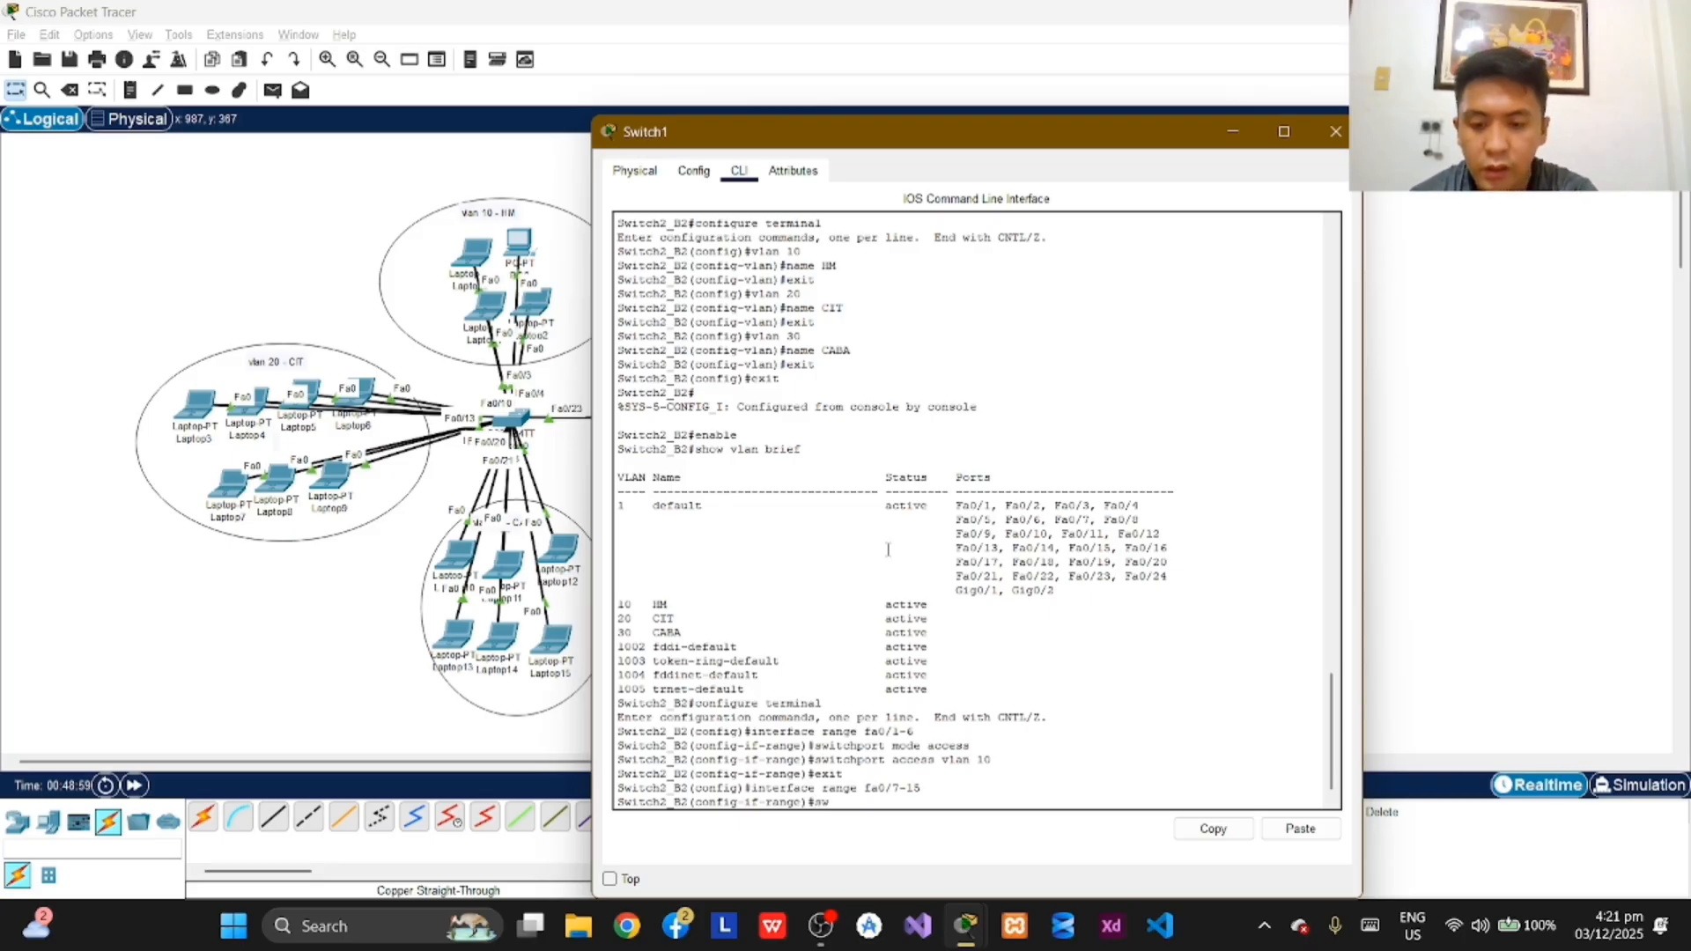
{"action": "type", "text": "itchport"}
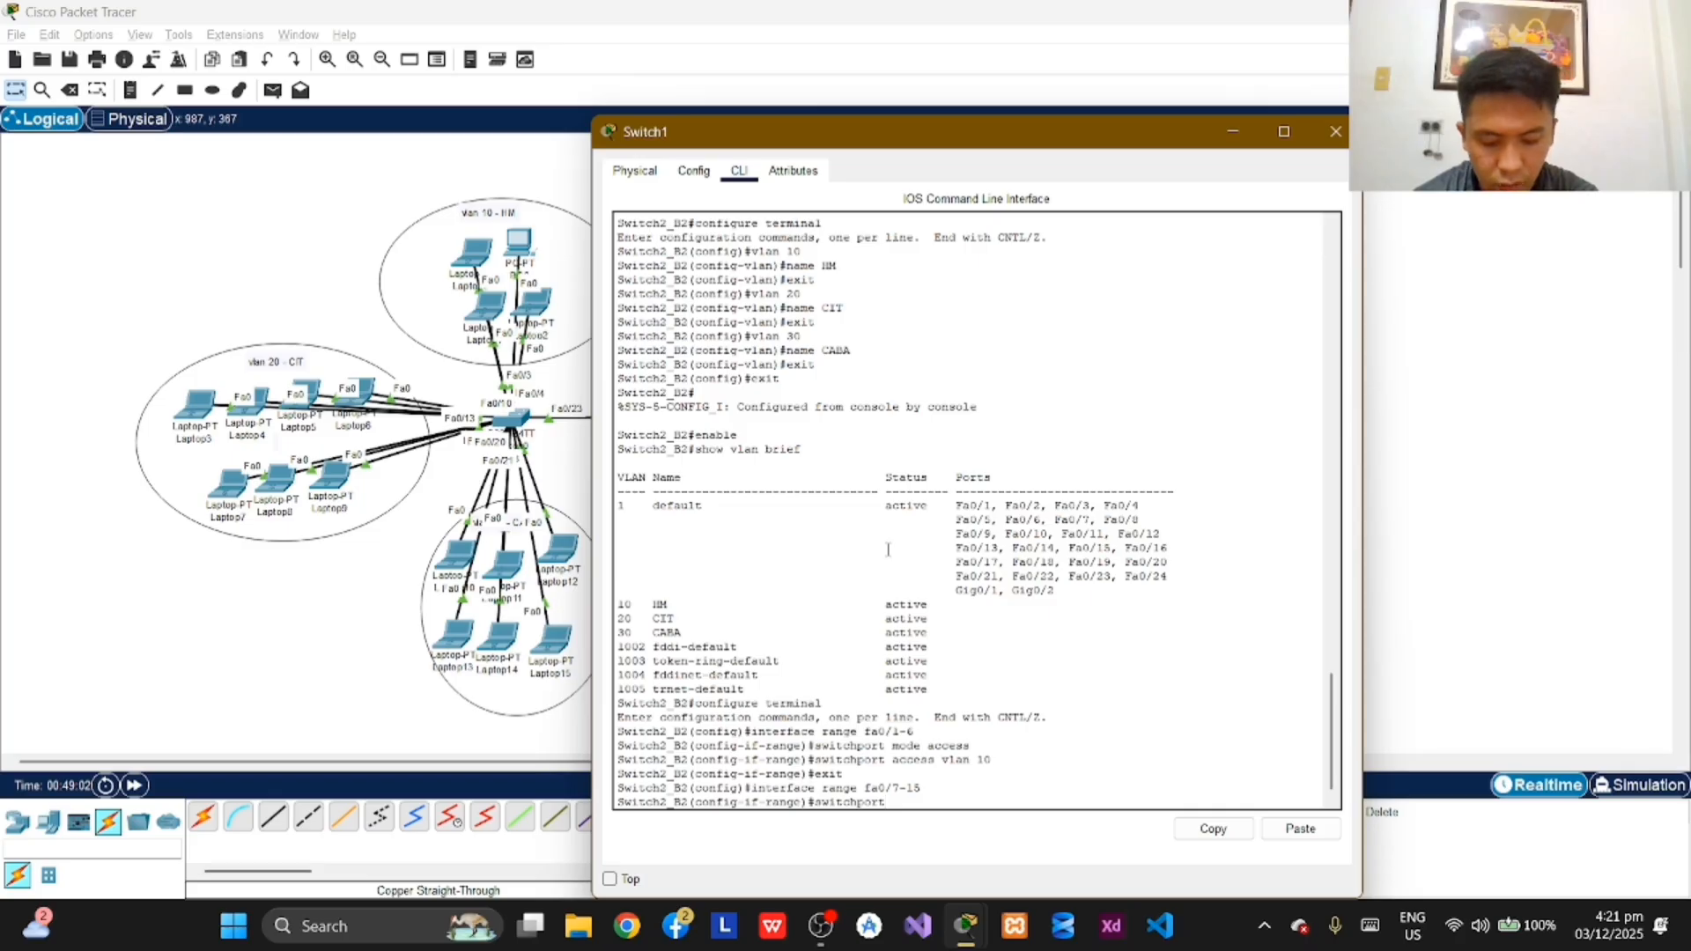
{"action": "type", "text": " mode a"}
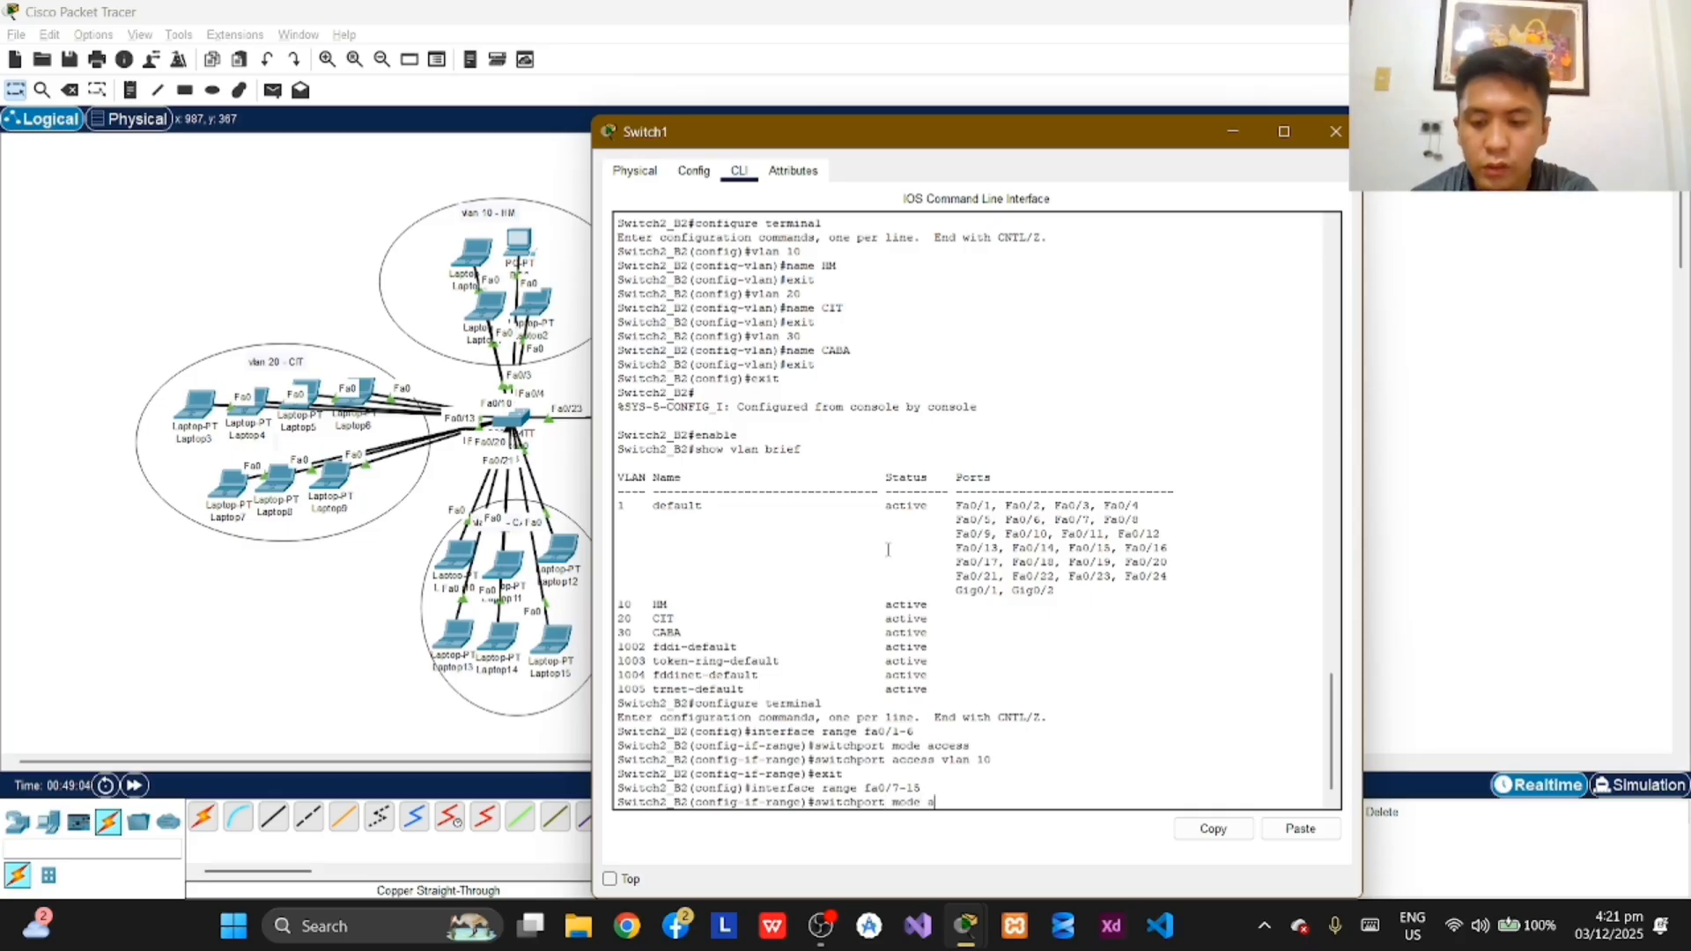
{"action": "type", "text": "ccess"}
{"action": "key", "text": "Return"}
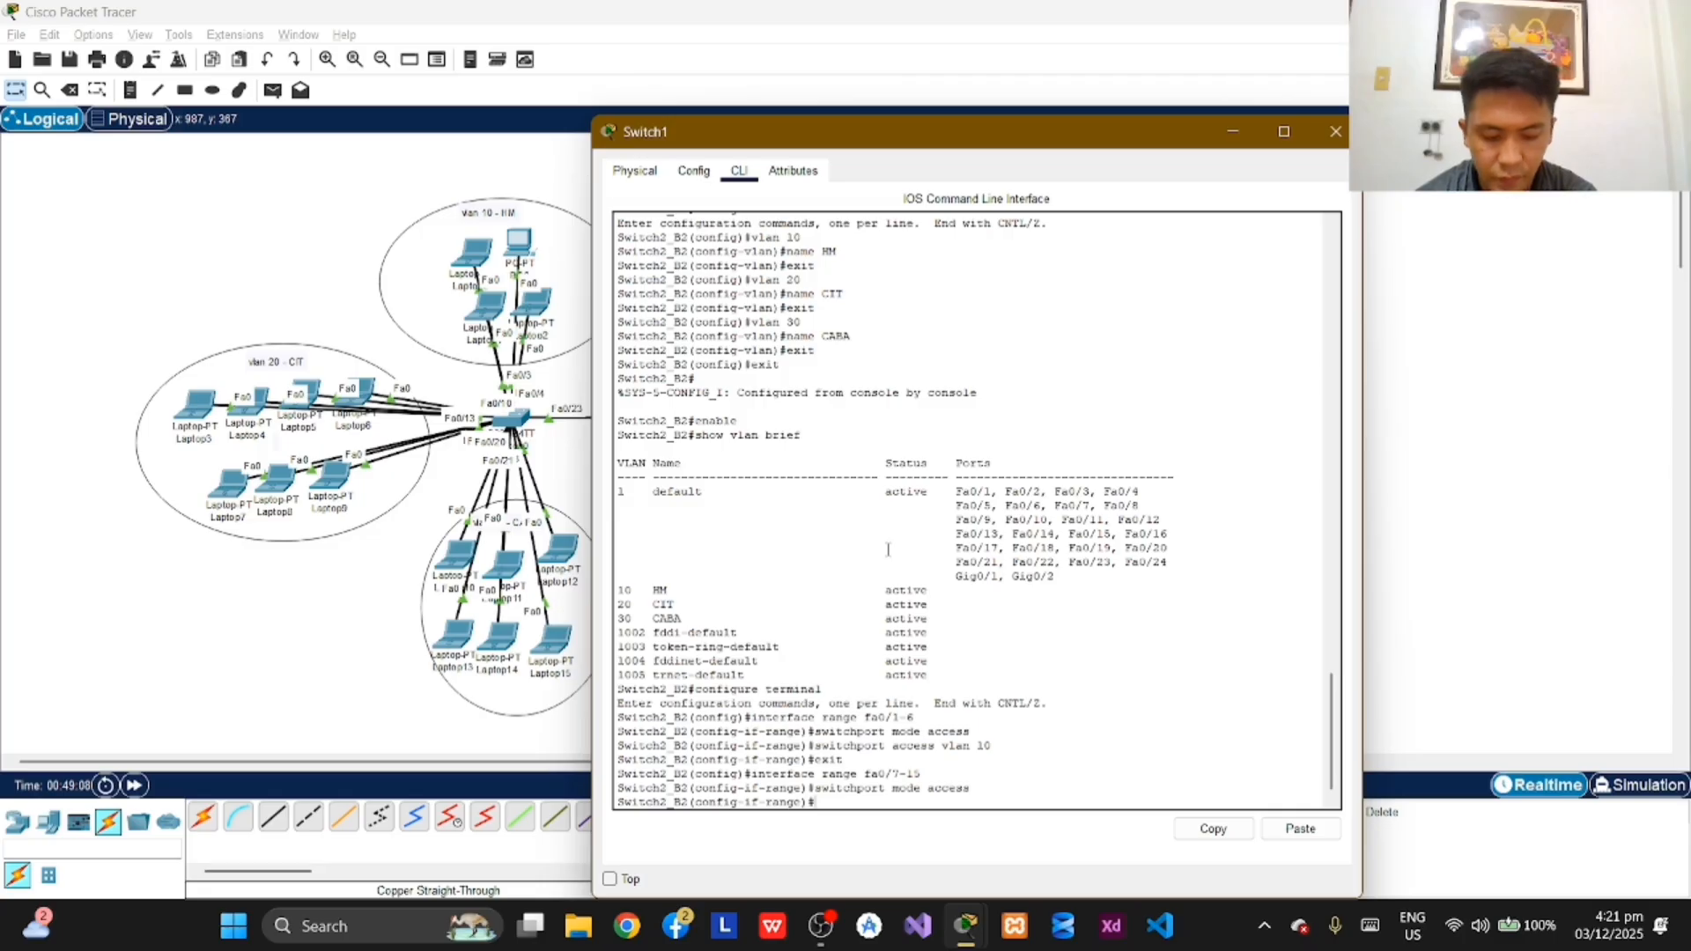
Step: Assign ports fa0/7-15 on Switch2_B2 to access VLAN 20 and exit interface range configuration
{"action": "type", "text": "switch"}
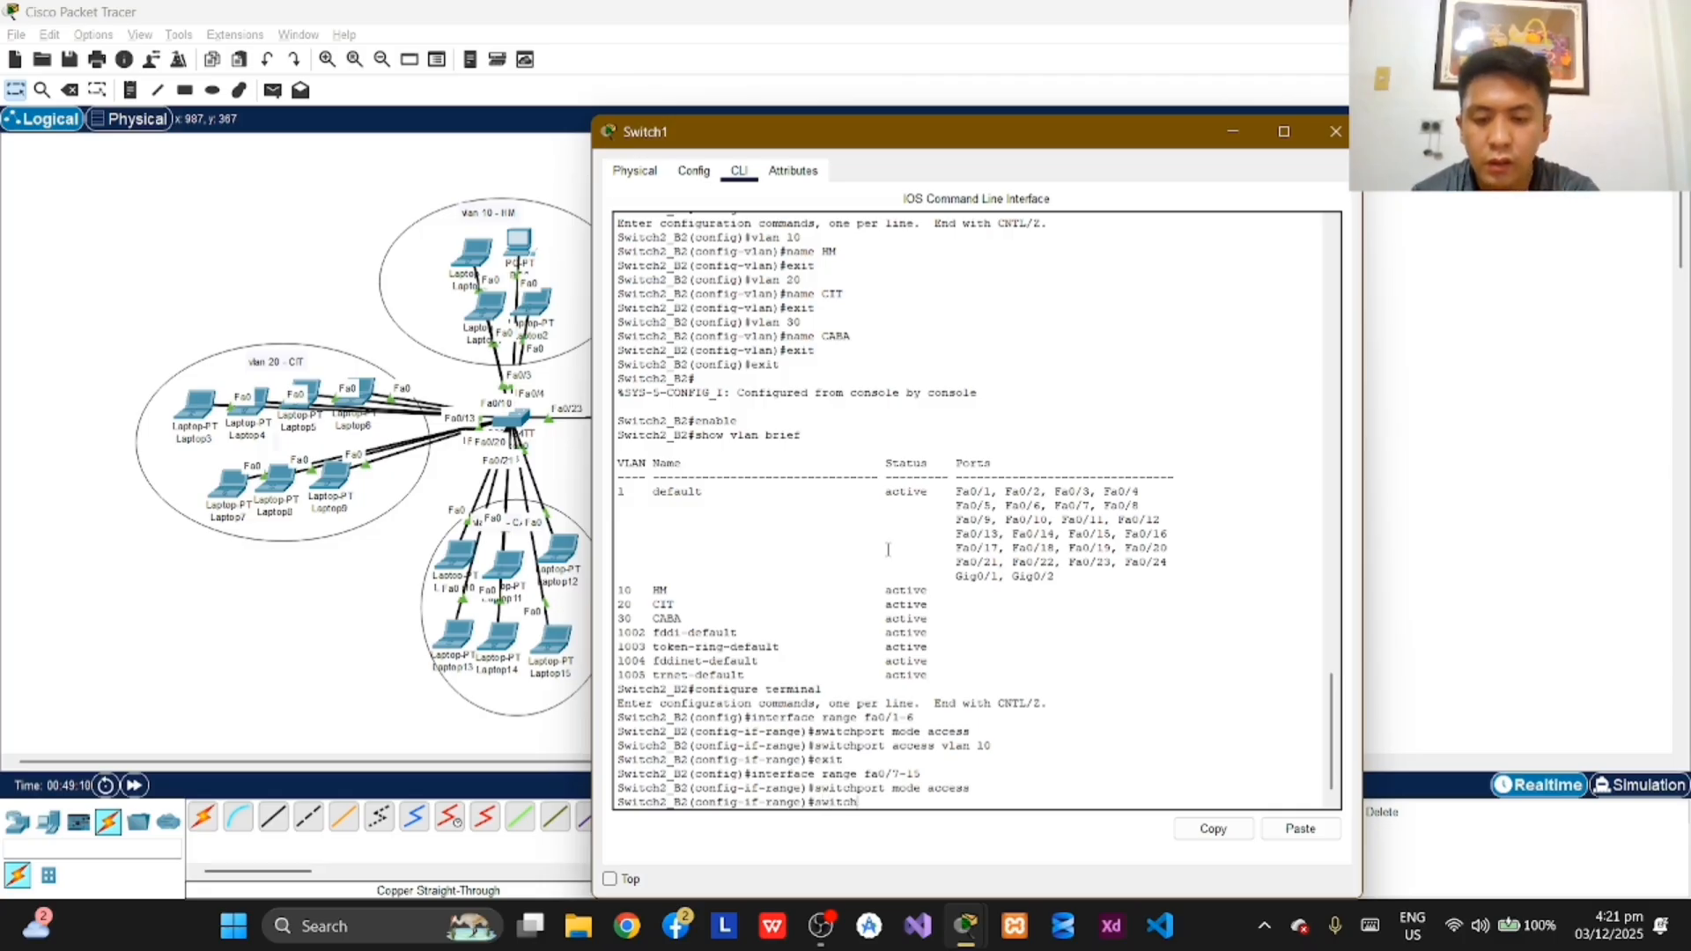
{"action": "type", "text": "port"}
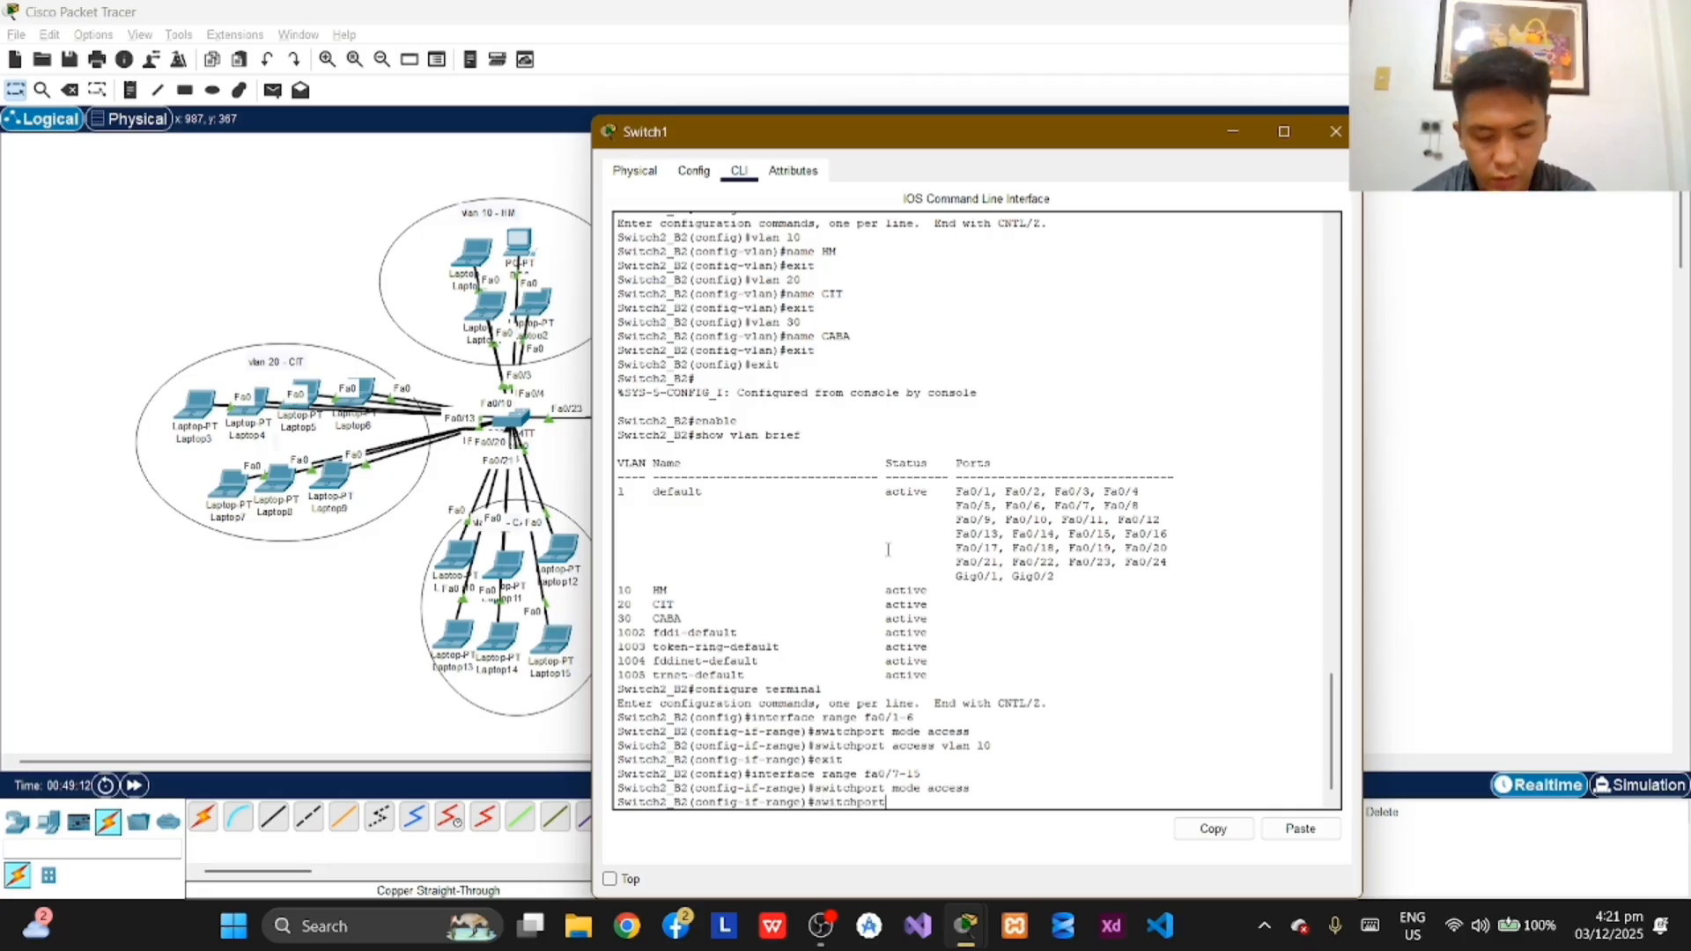
{"action": "type", "text": " ac"}
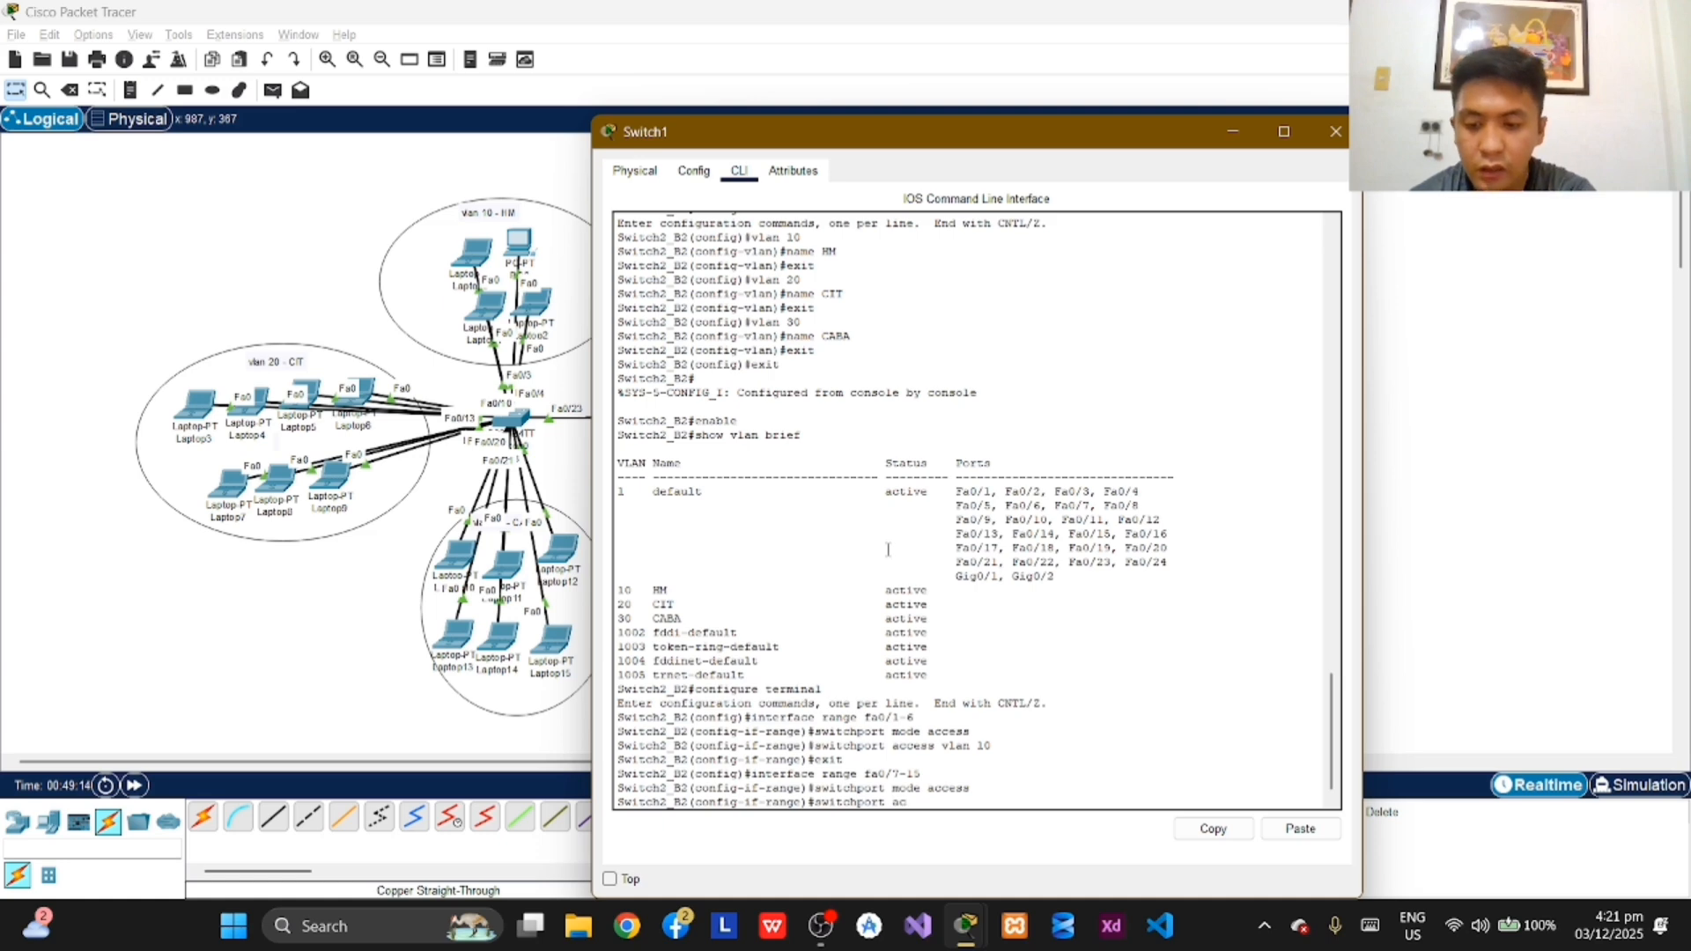
{"action": "type", "text": "cess vl"}
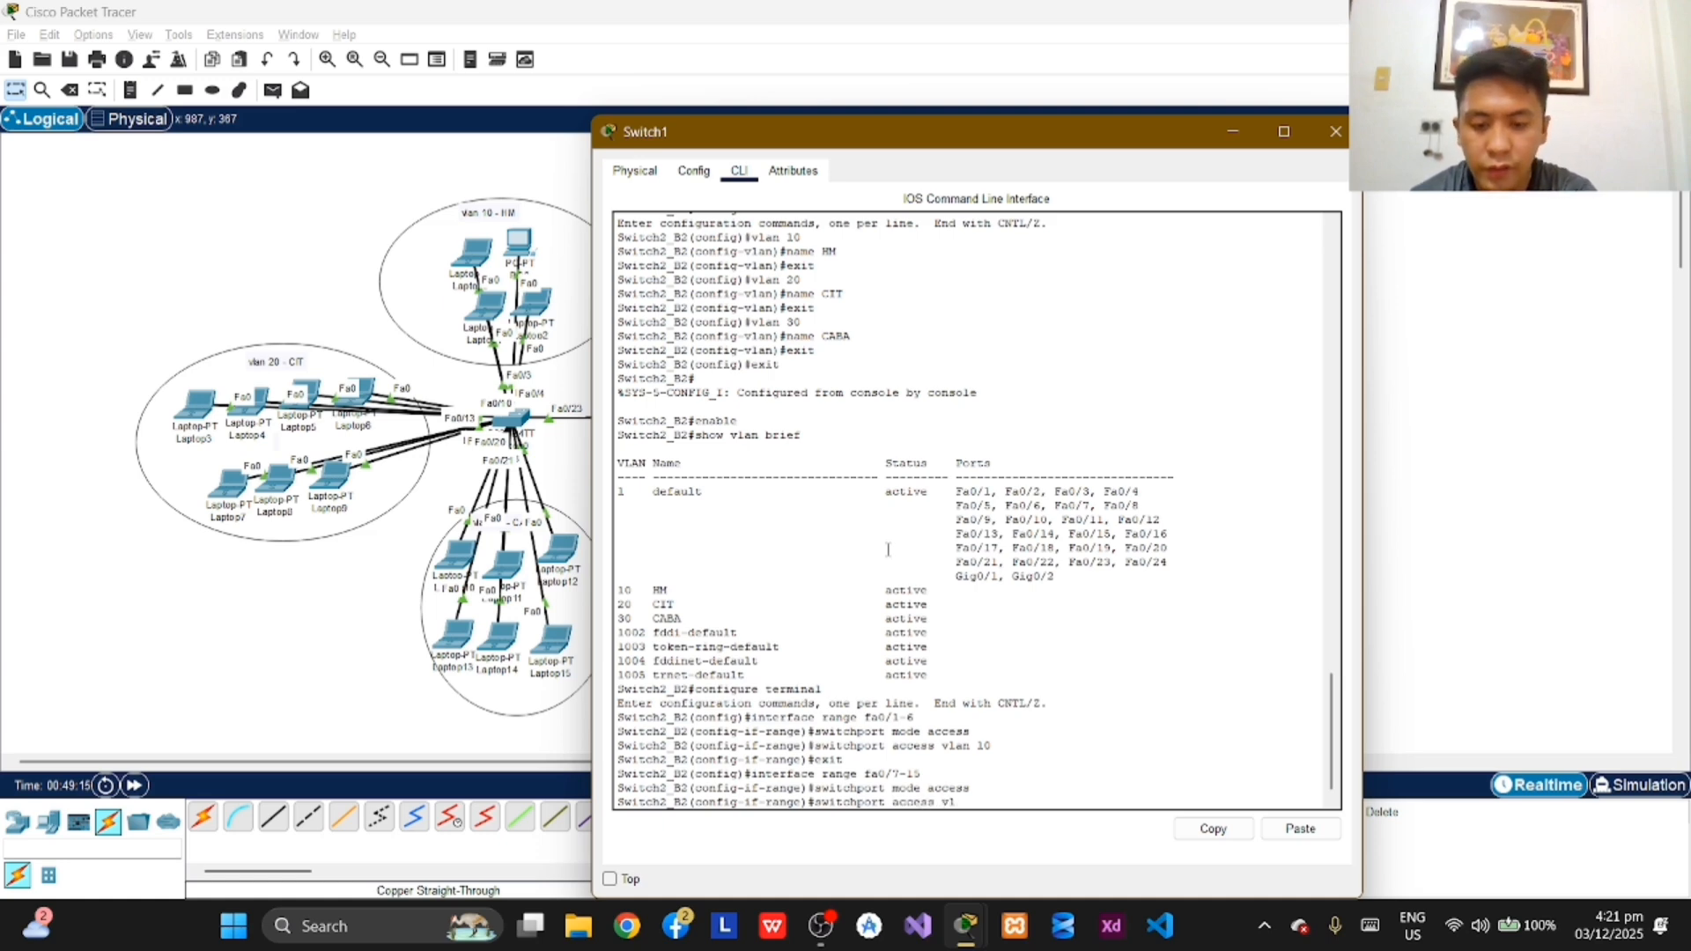
{"action": "type", "text": "an 20"}
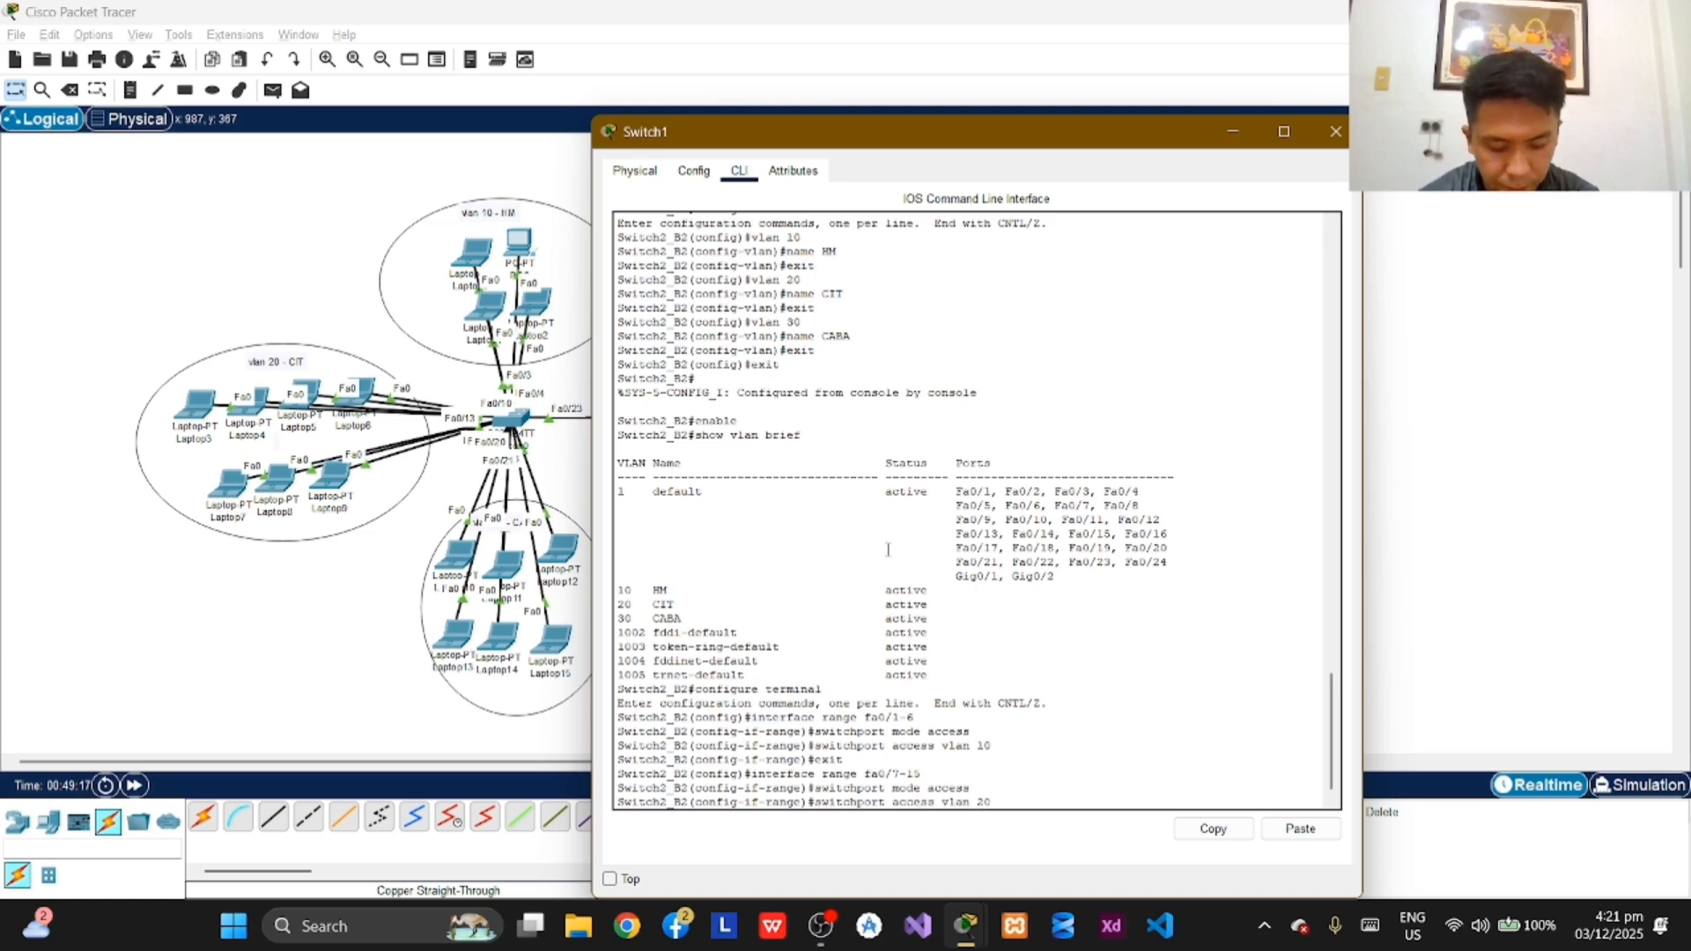
{"action": "key", "text": "Return"}
{"action": "type", "text": "exit"}
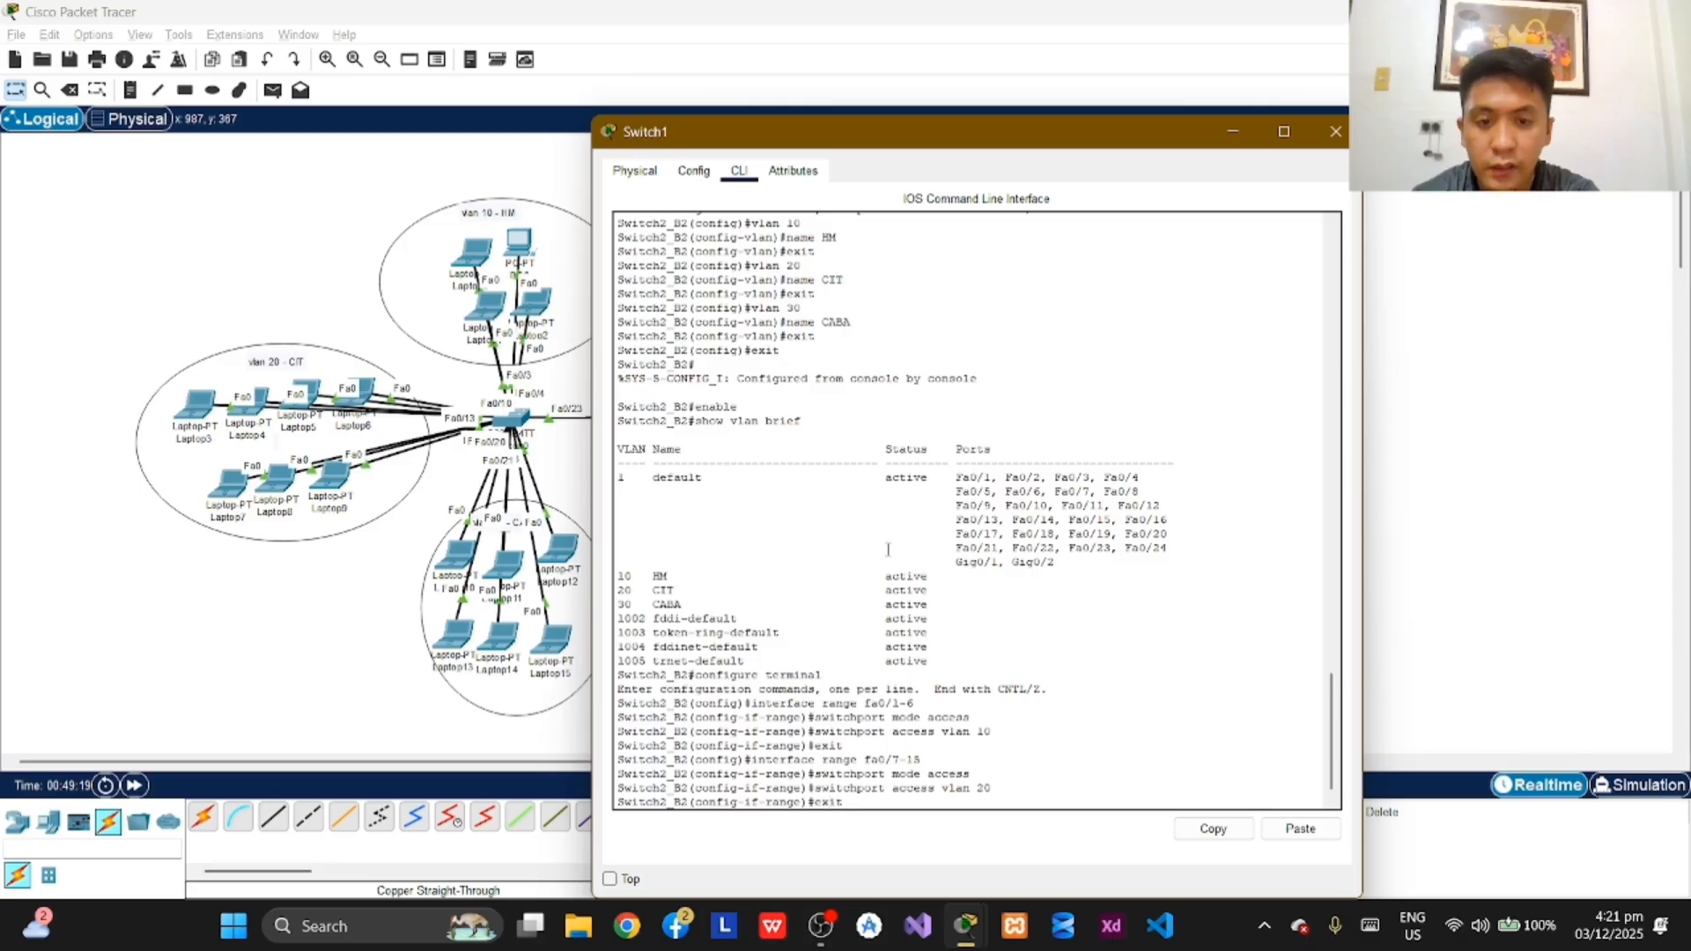
{"action": "key", "text": "Return"}
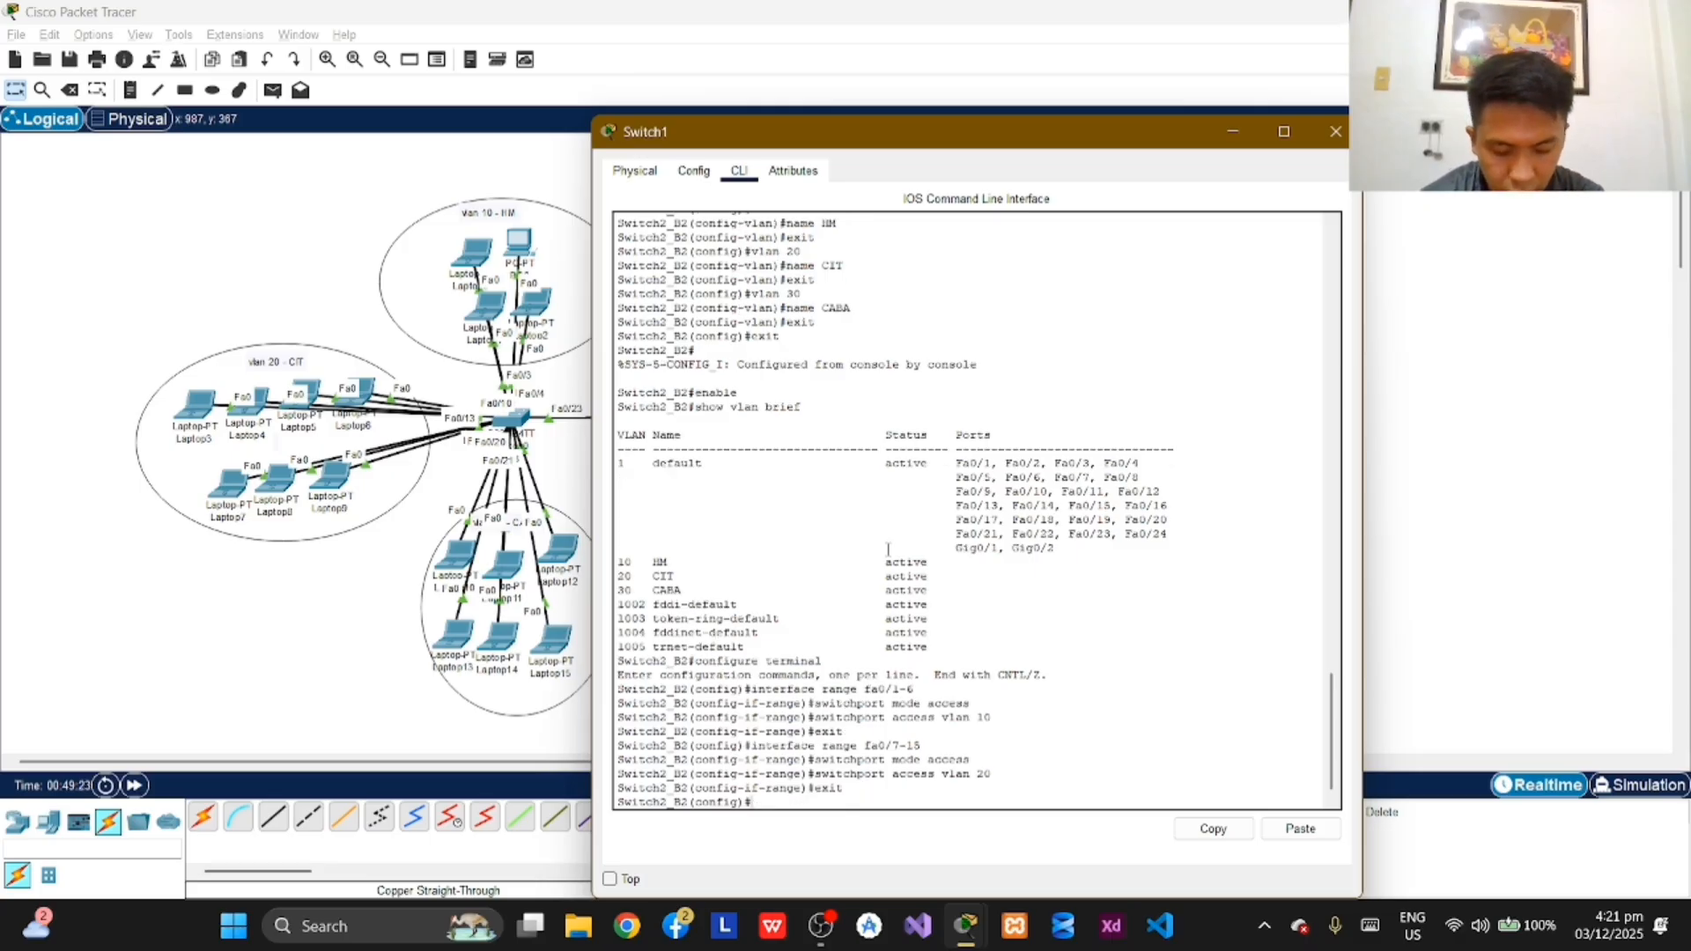
Step: Select interface range fa0/16-21 on Switch2_B2 for configuration
{"action": "type", "text": "int"}
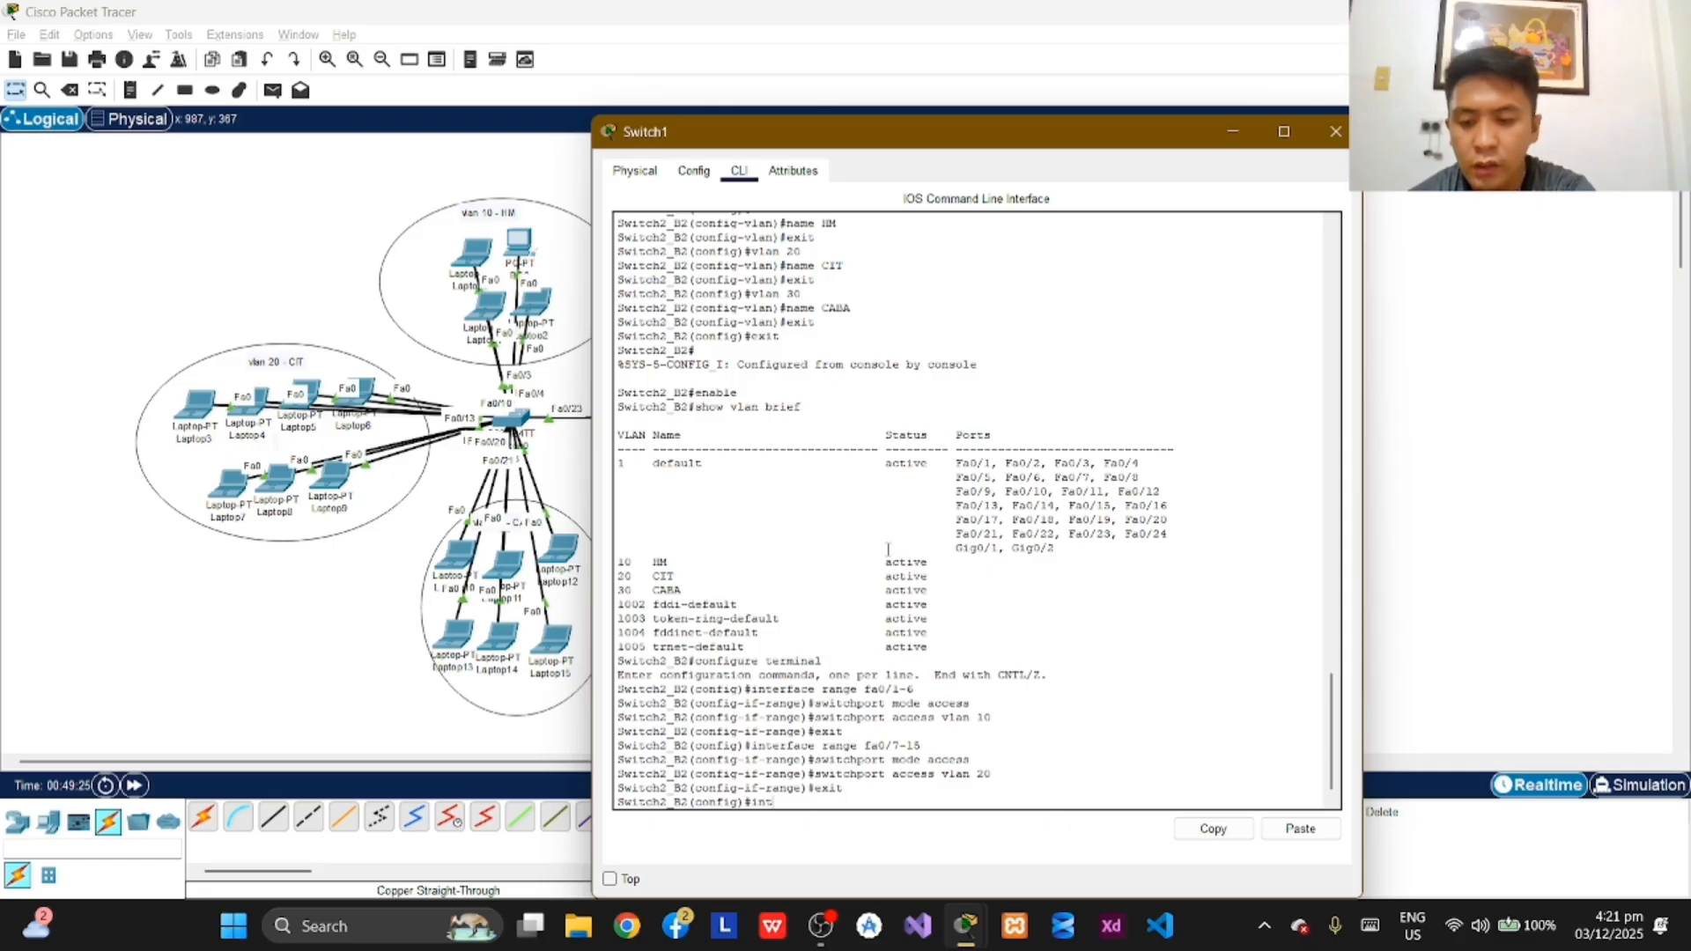
{"action": "type", "text": "erface"}
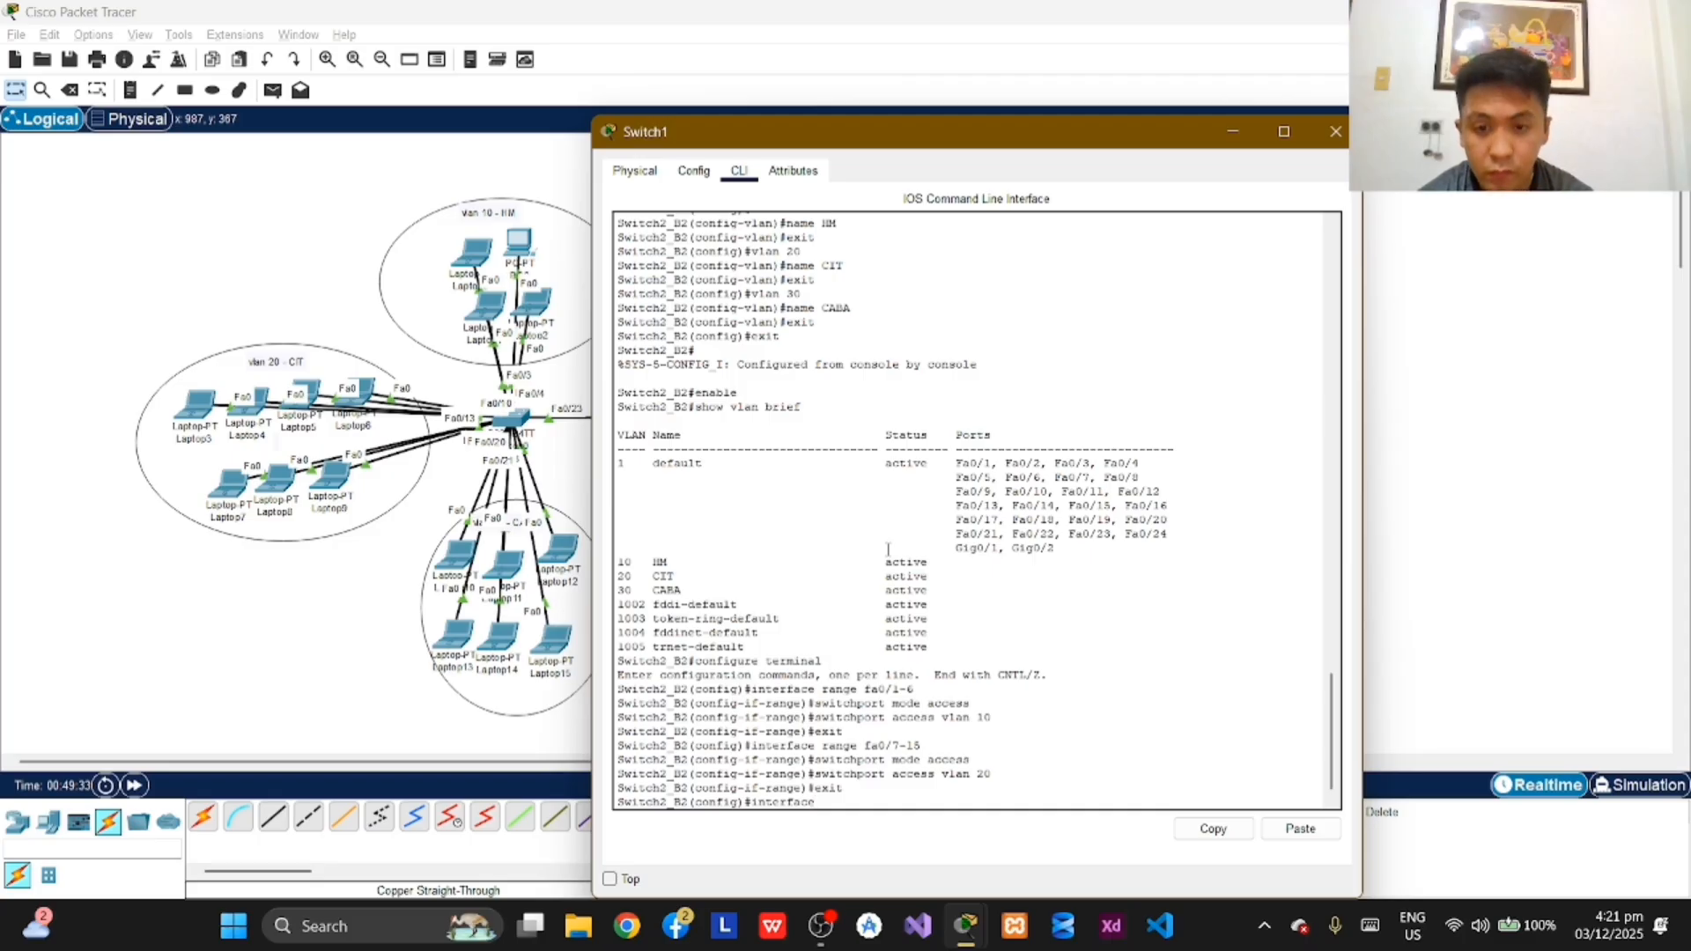
{"action": "type", "text": "range"}
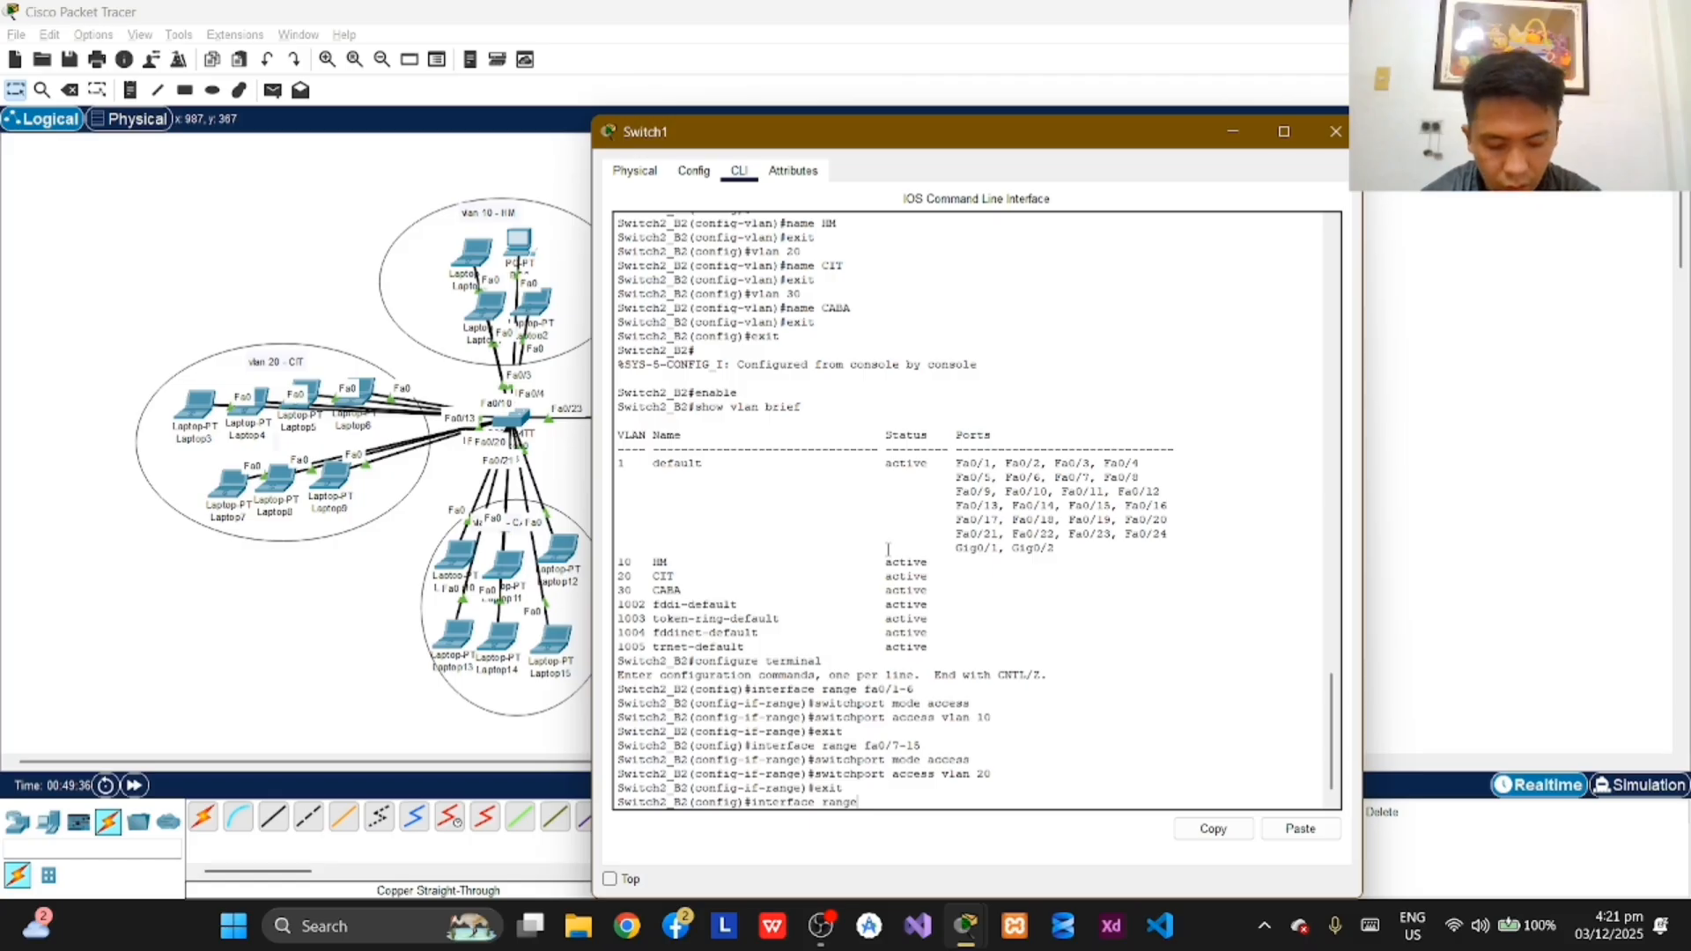
{"action": "type", "text": " fa"}
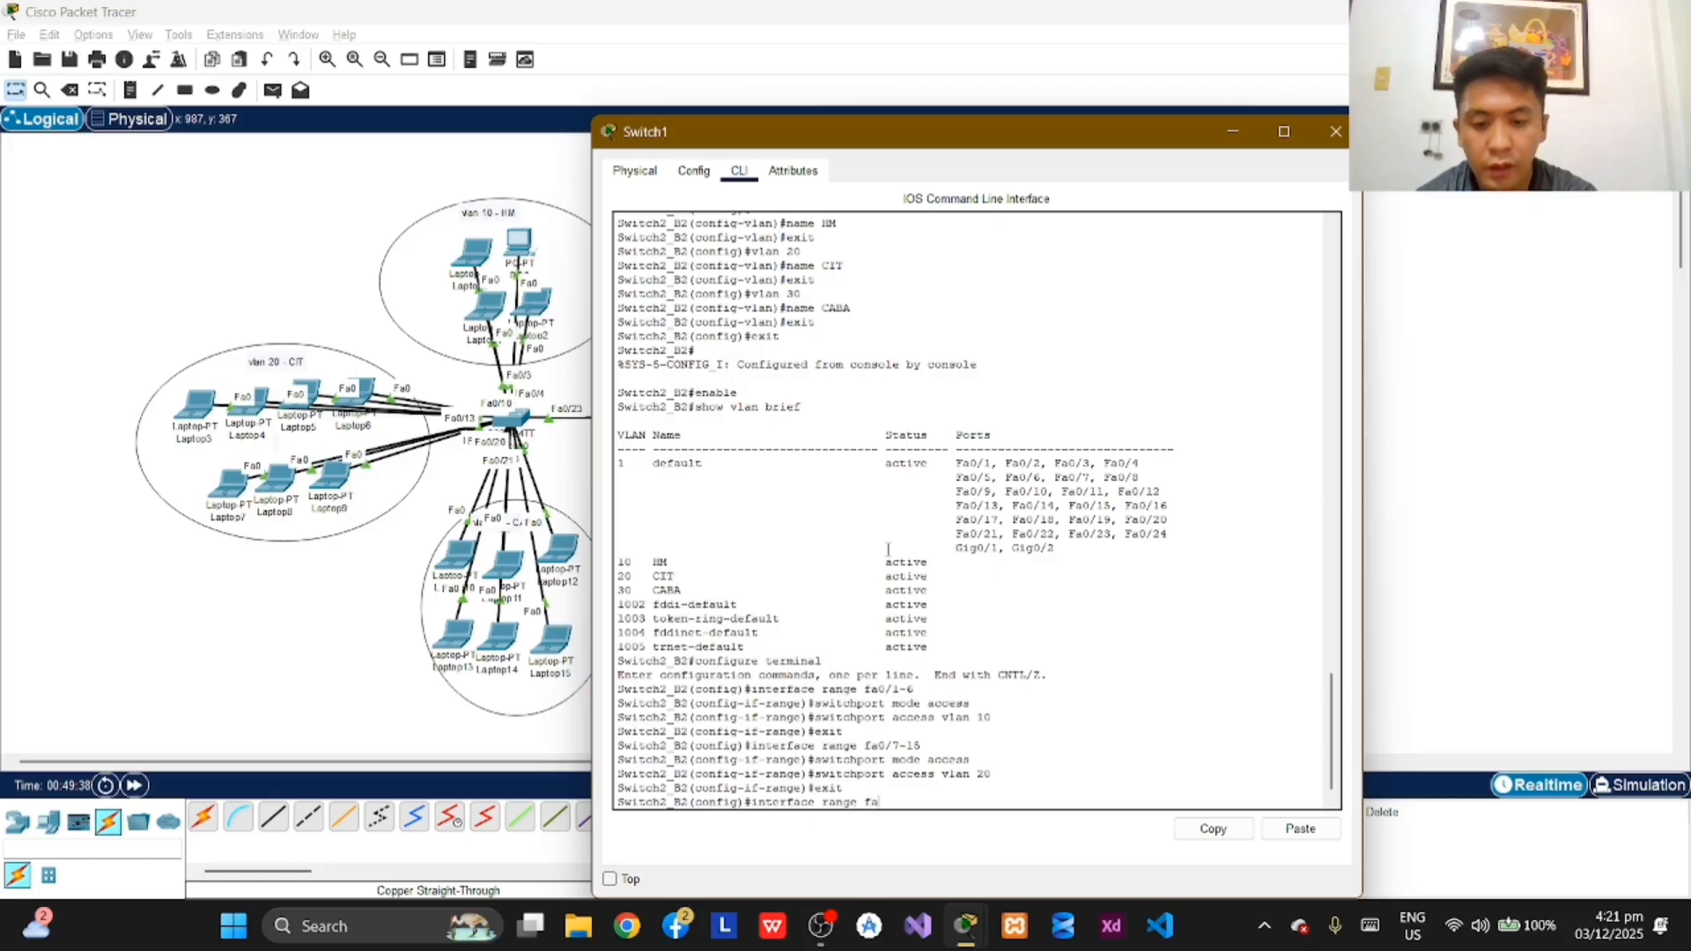
{"action": "type", "text": "0/"}
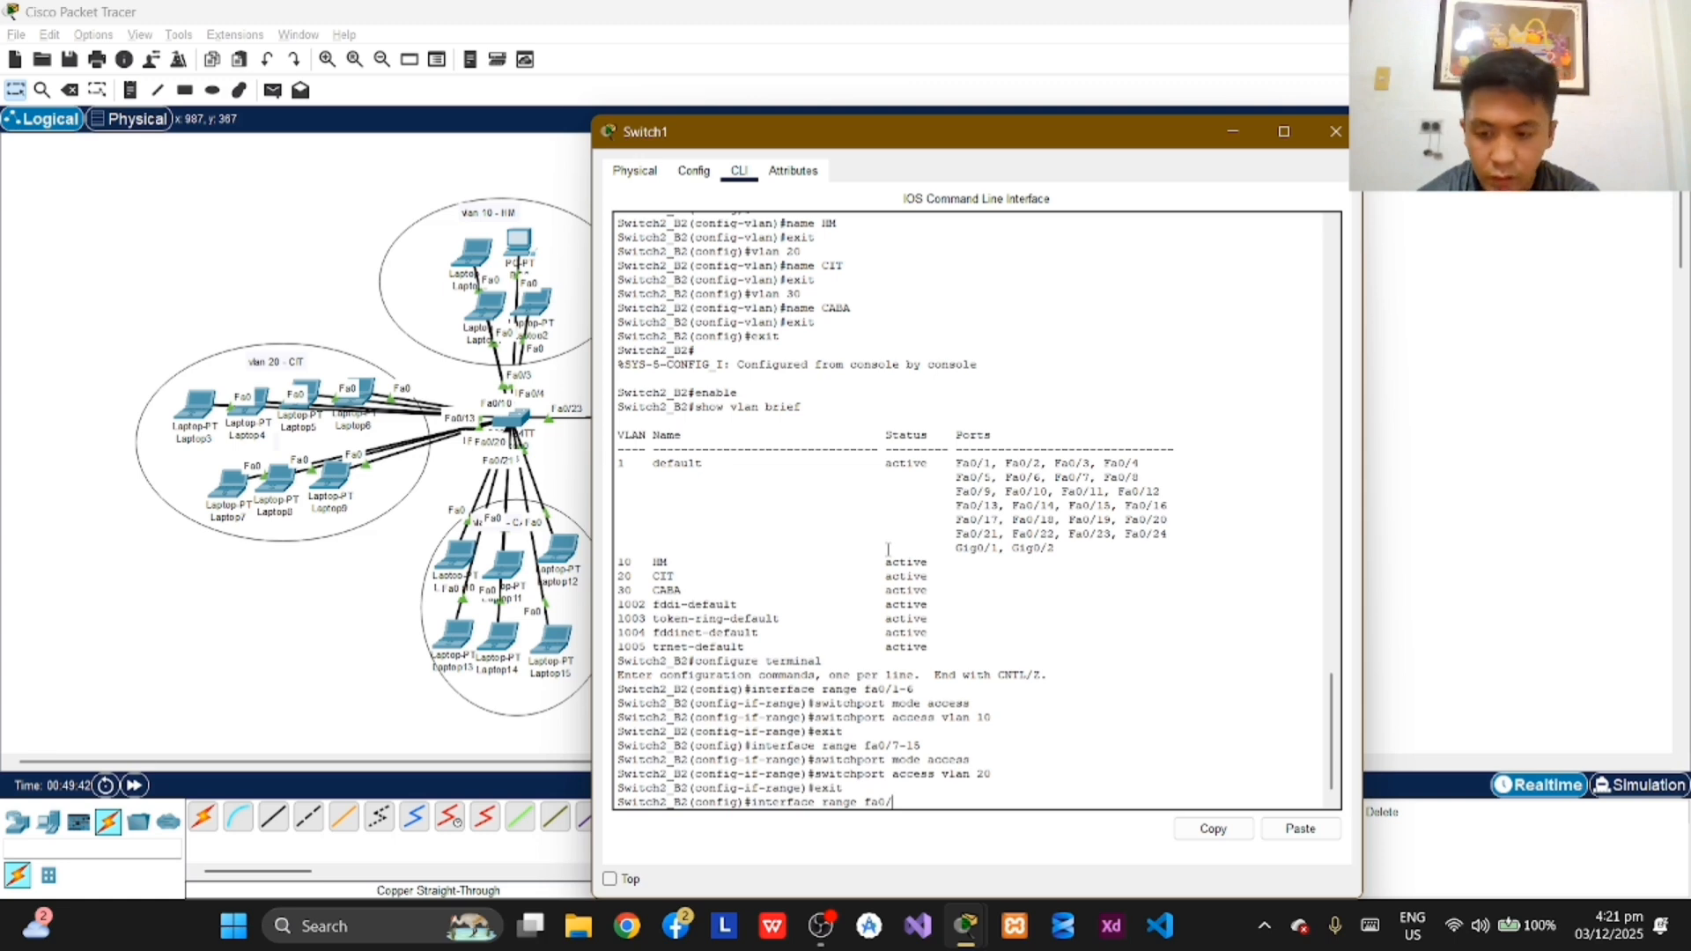
{"action": "type", "text": "16"}
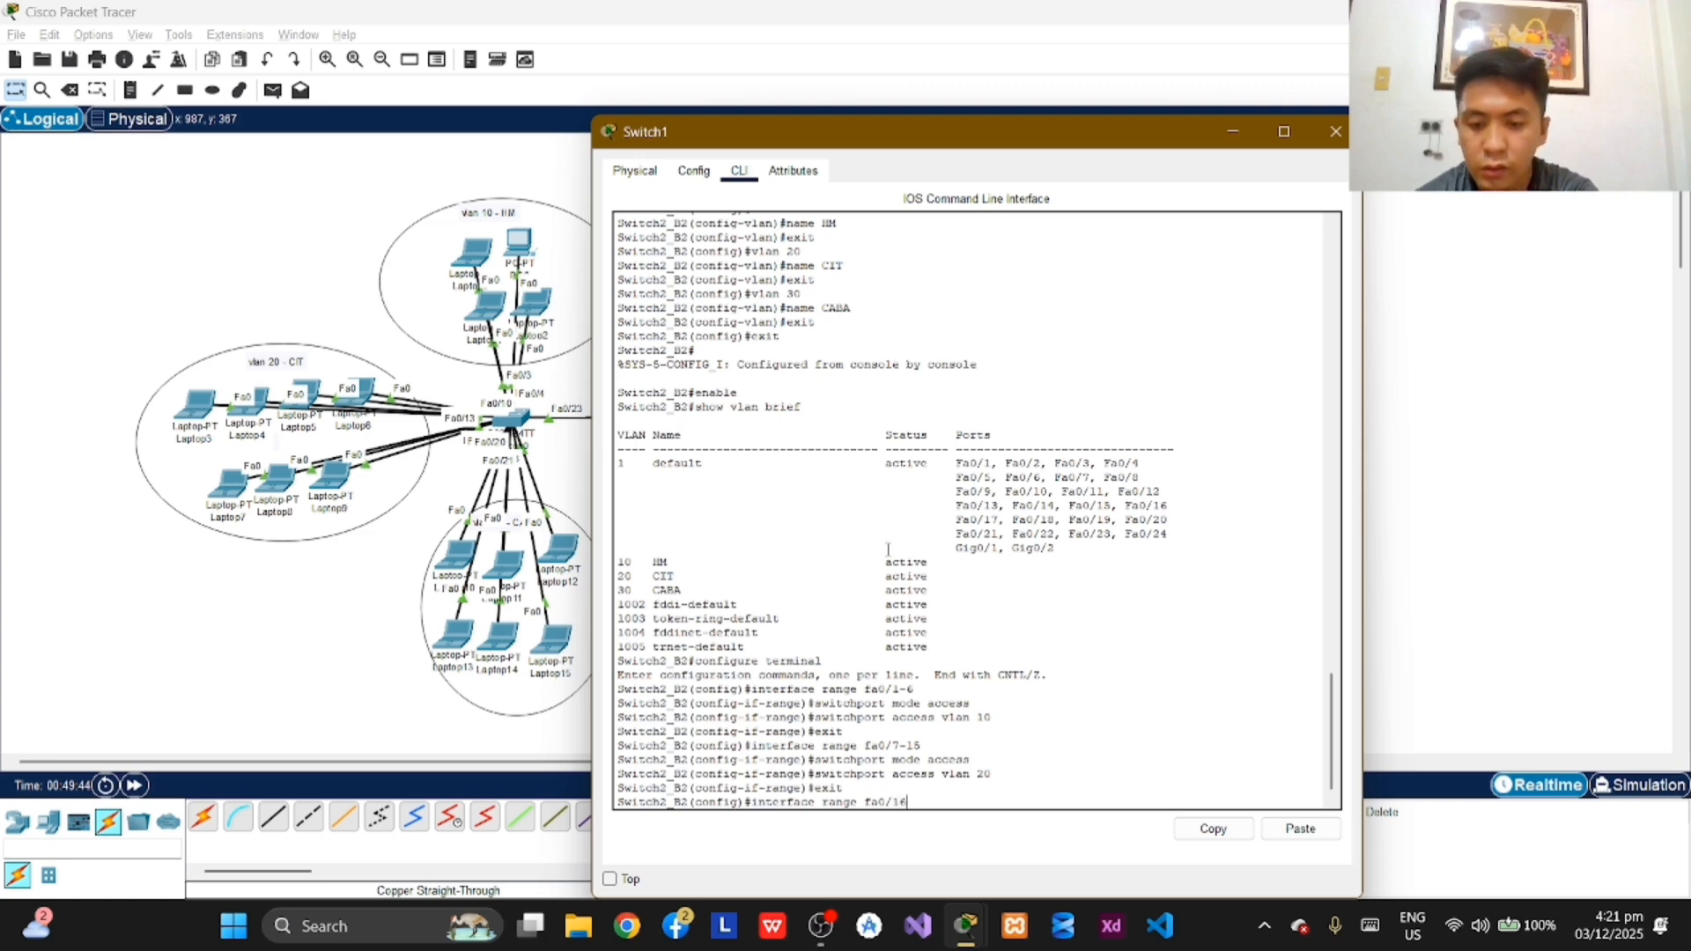
{"action": "type", "text": "-21"}
{"action": "key", "text": "Return"}
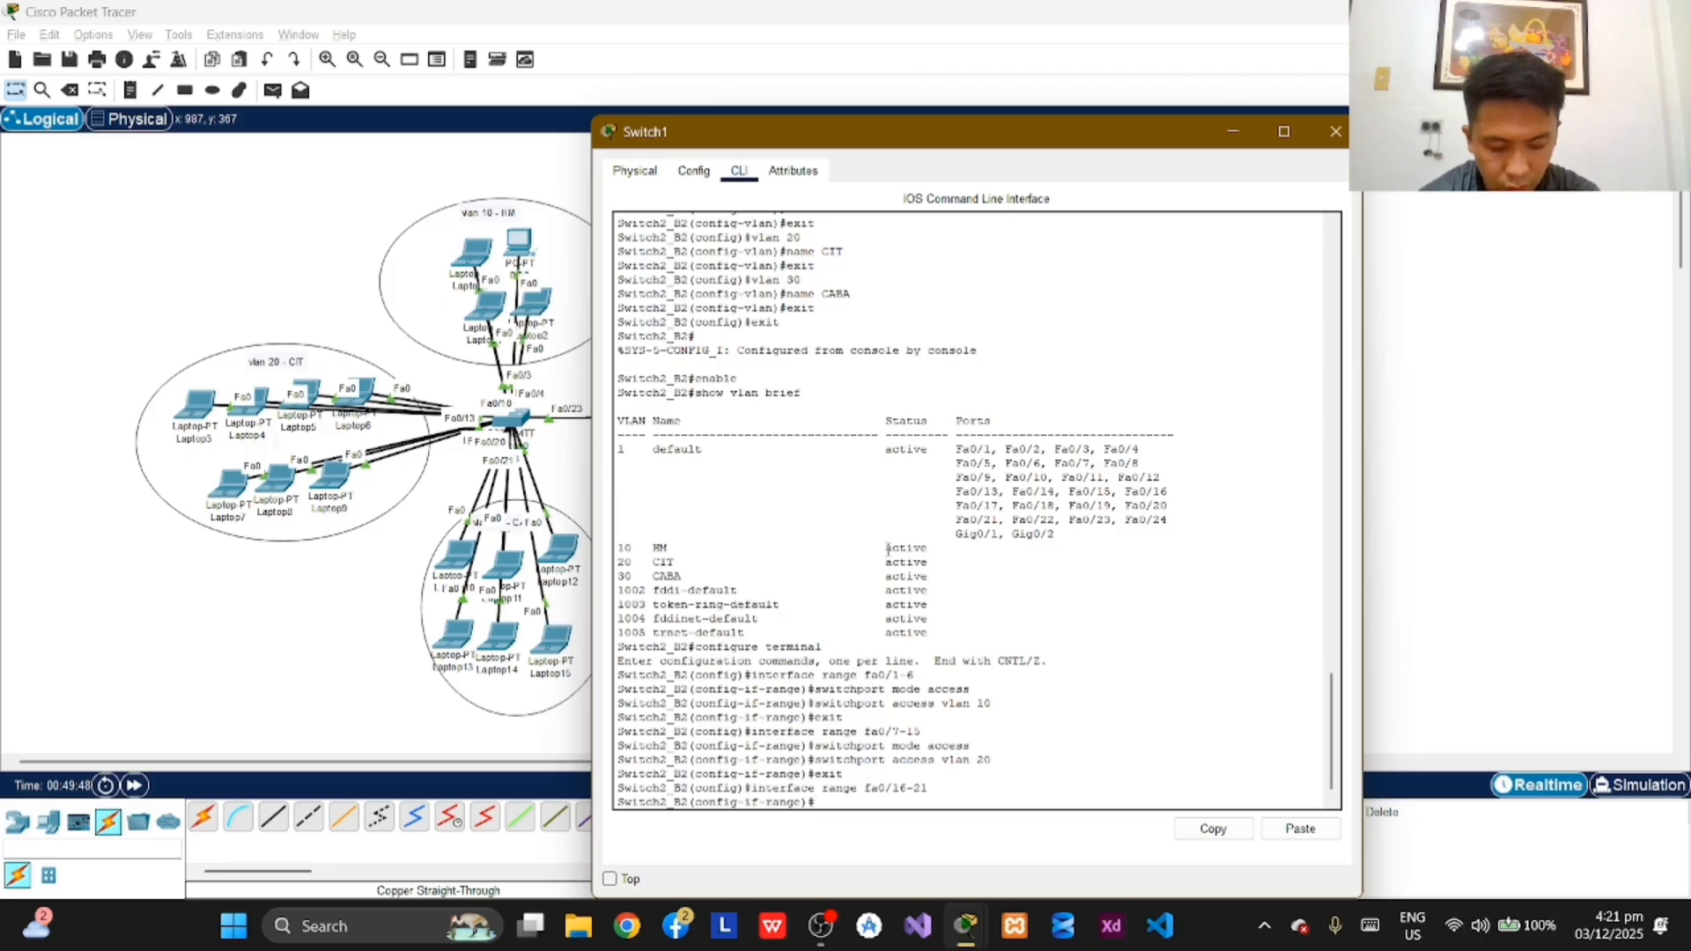
Step: Set the selected ports fa0/16-21 on Switch2_B2 to access mode with switchport mode access
{"action": "type", "text": "switch"}
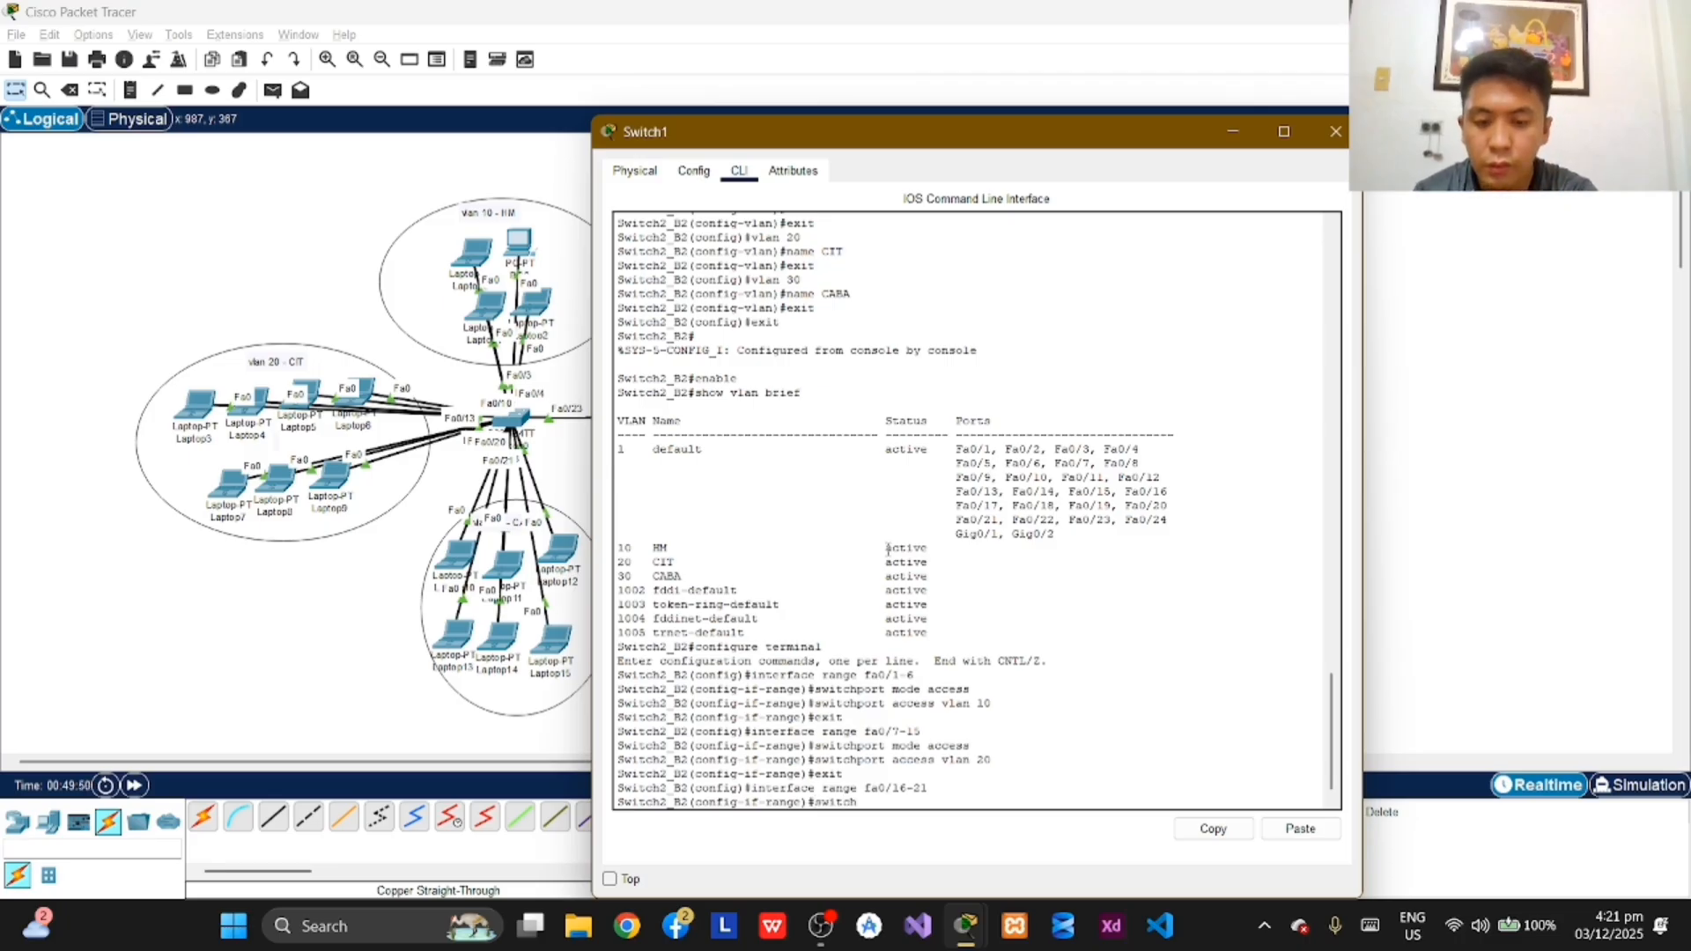
{"action": "type", "text": "port"}
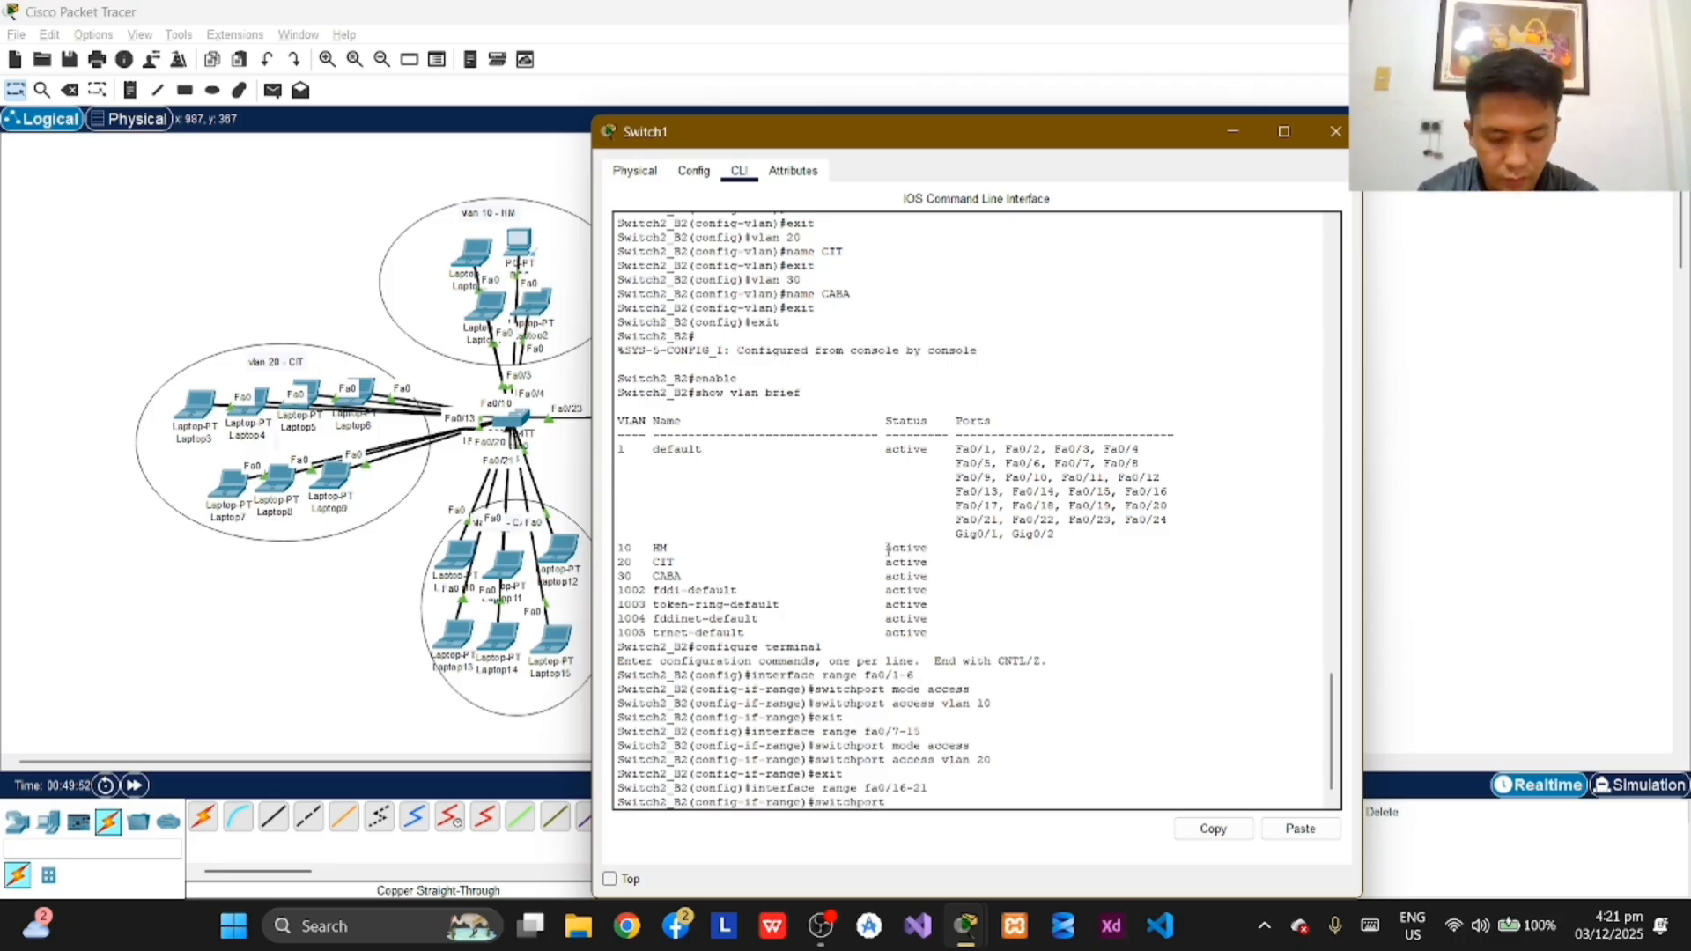
{"action": "type", "text": " mode"}
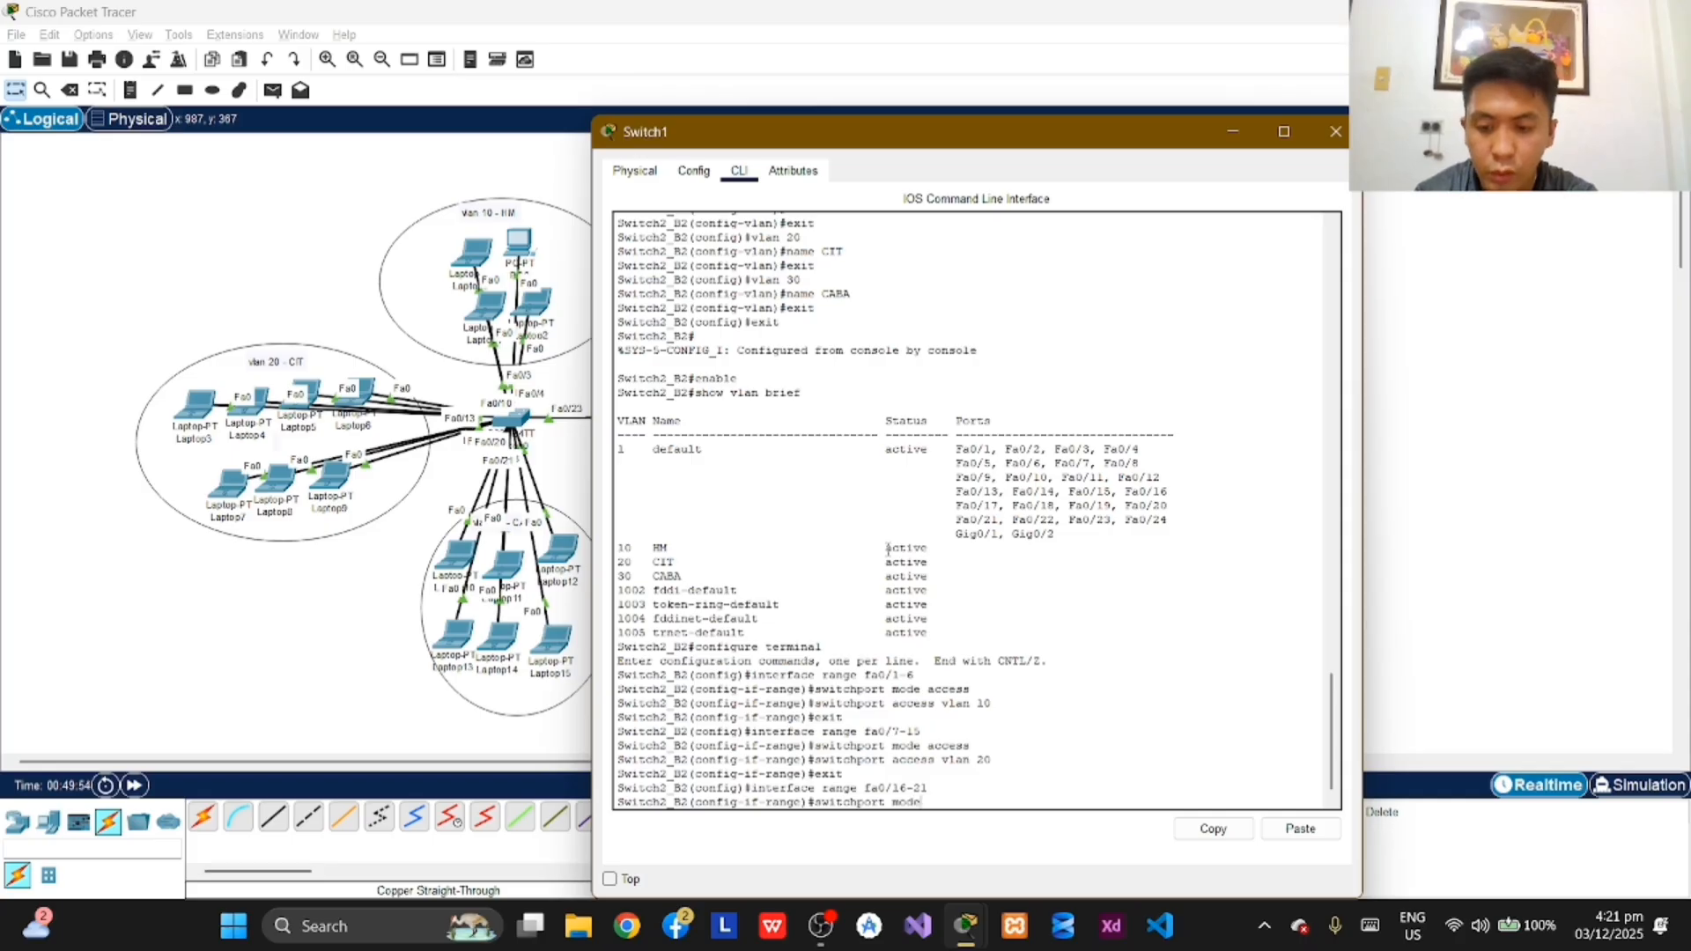
{"action": "type", "text": " access"}
{"action": "key", "text": "Return"}
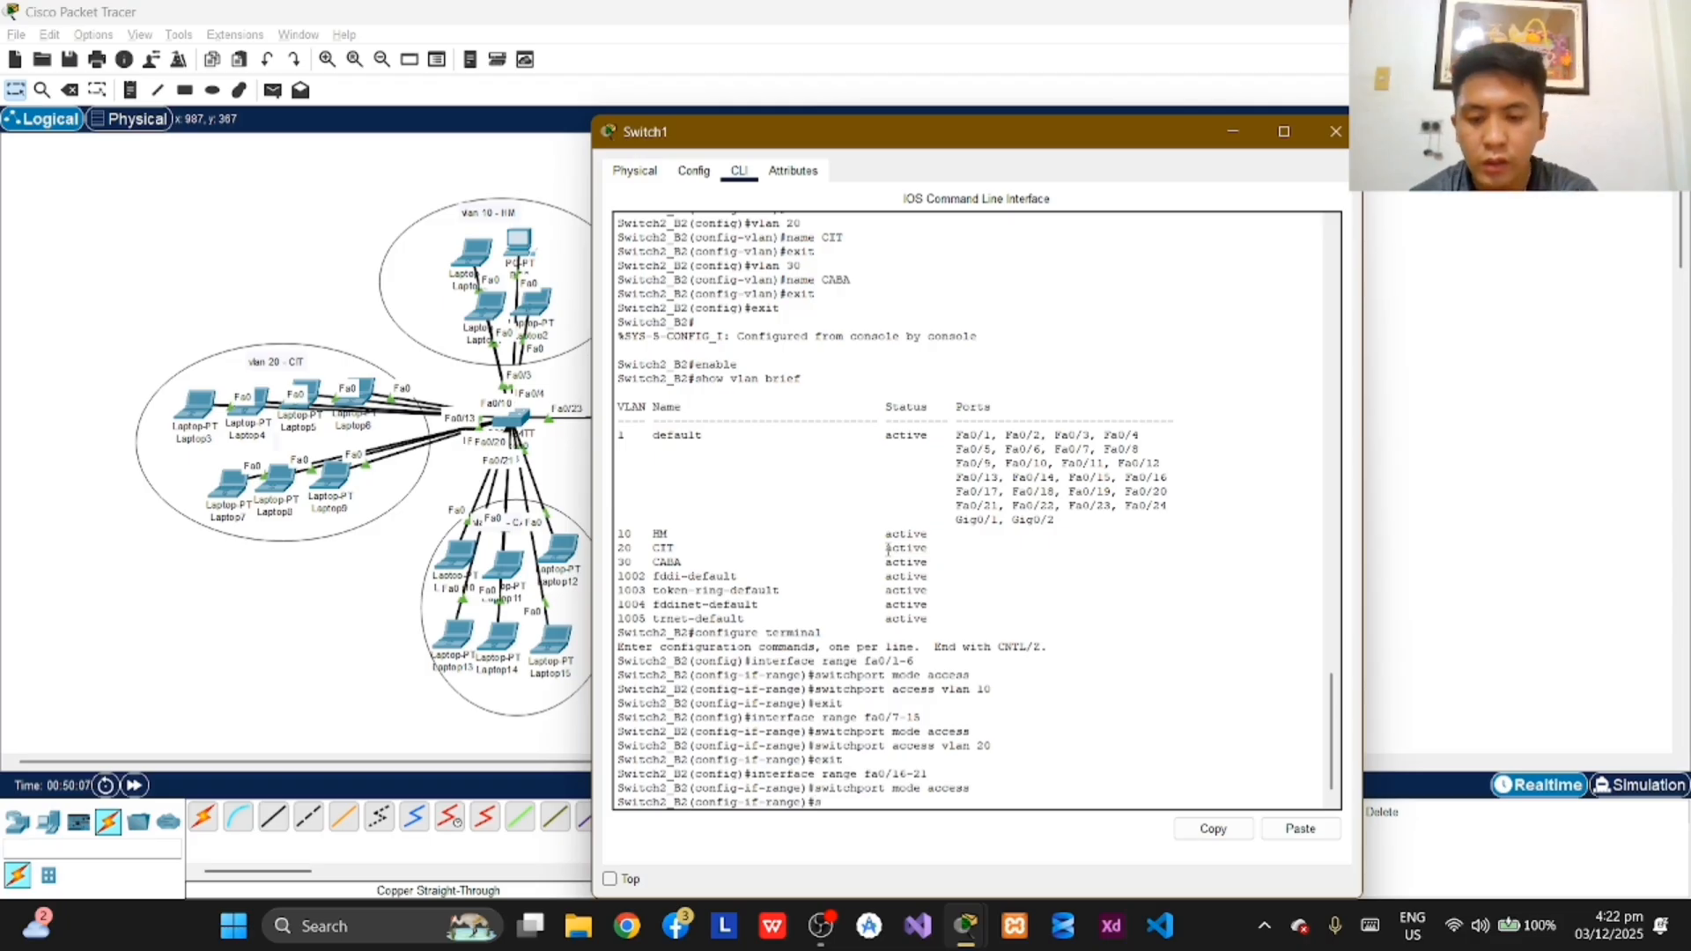
Step: Assign ports fa0/16-21 on Switch2_B2 to access VLAN 30 and exit interface range configuration
{"action": "type", "text": "witchport"}
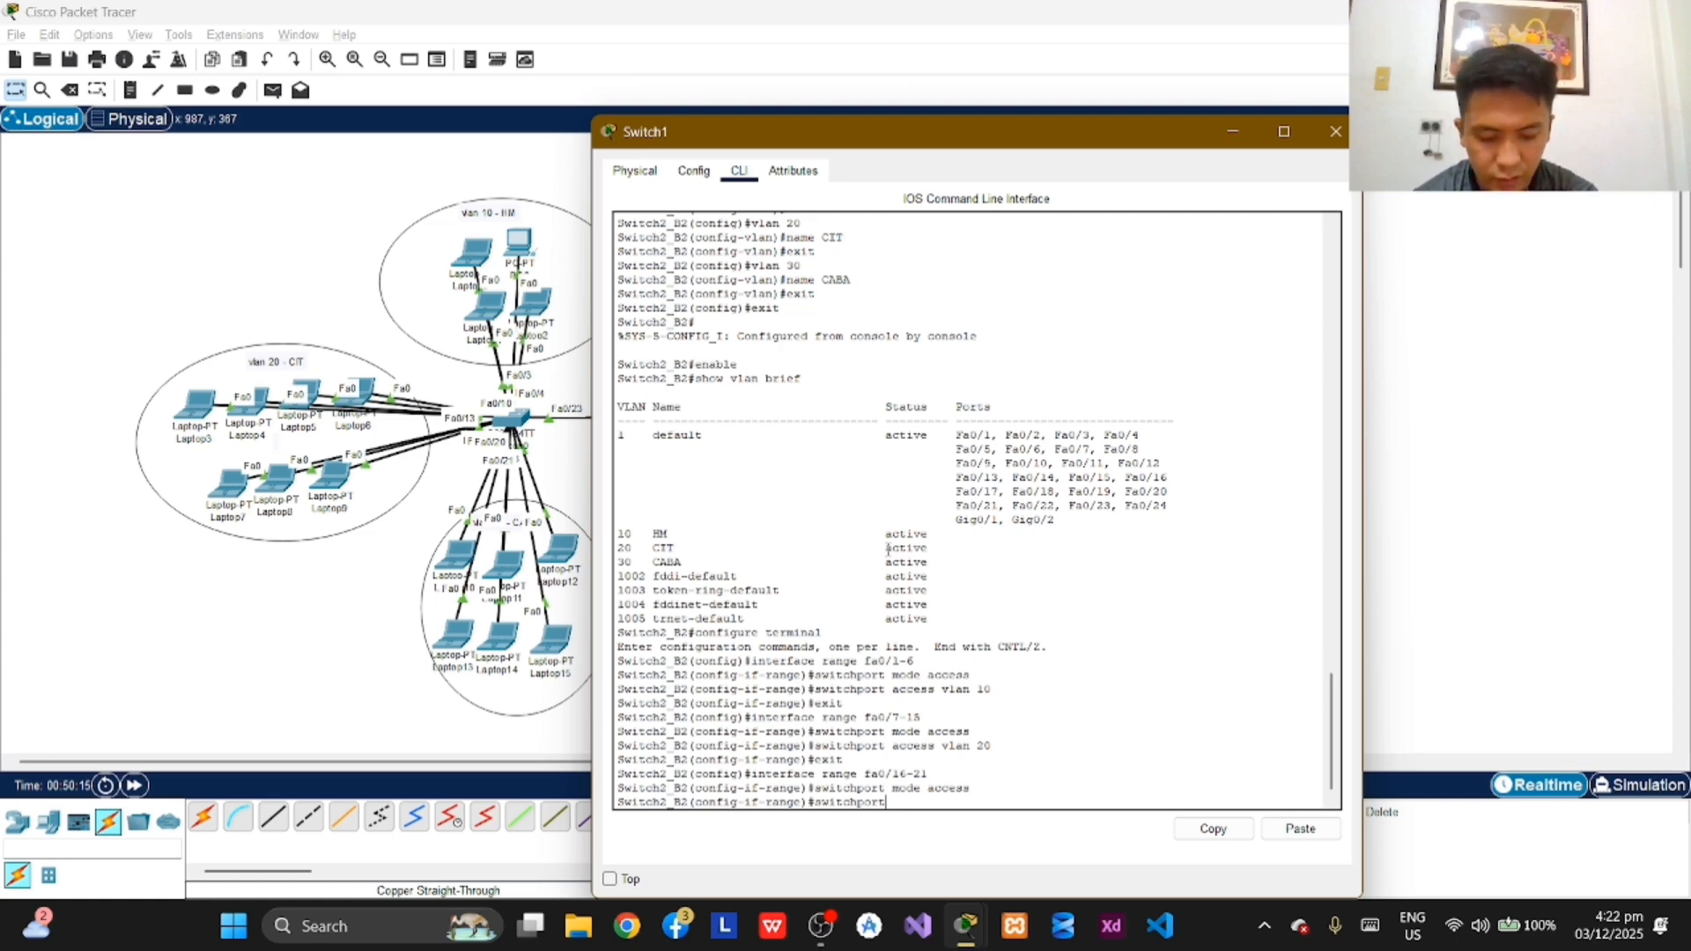
{"action": "type", "text": "access"}
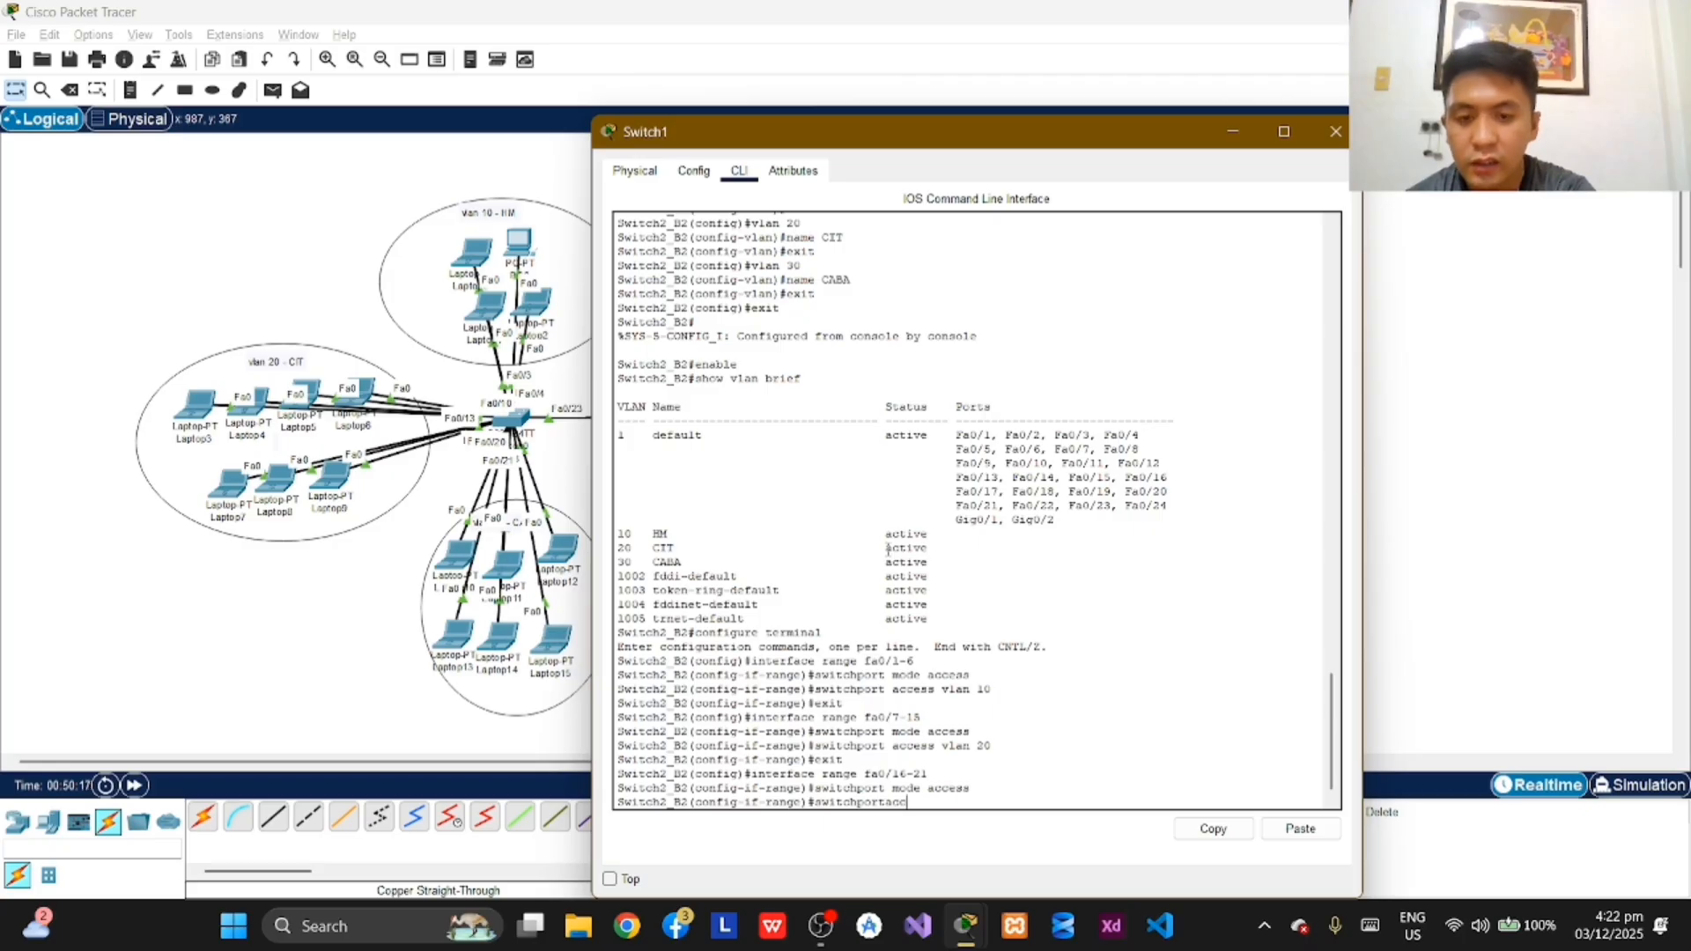
{"action": "key", "text": "BackSpace"}
{"action": "key", "text": "BackSpace"}
{"action": "key", "text": "BackSpace"}
{"action": "key", "text": "BackSpace"}
{"action": "key", "text": "BackSpace"}
{"action": "key", "text": "BackSpace"}
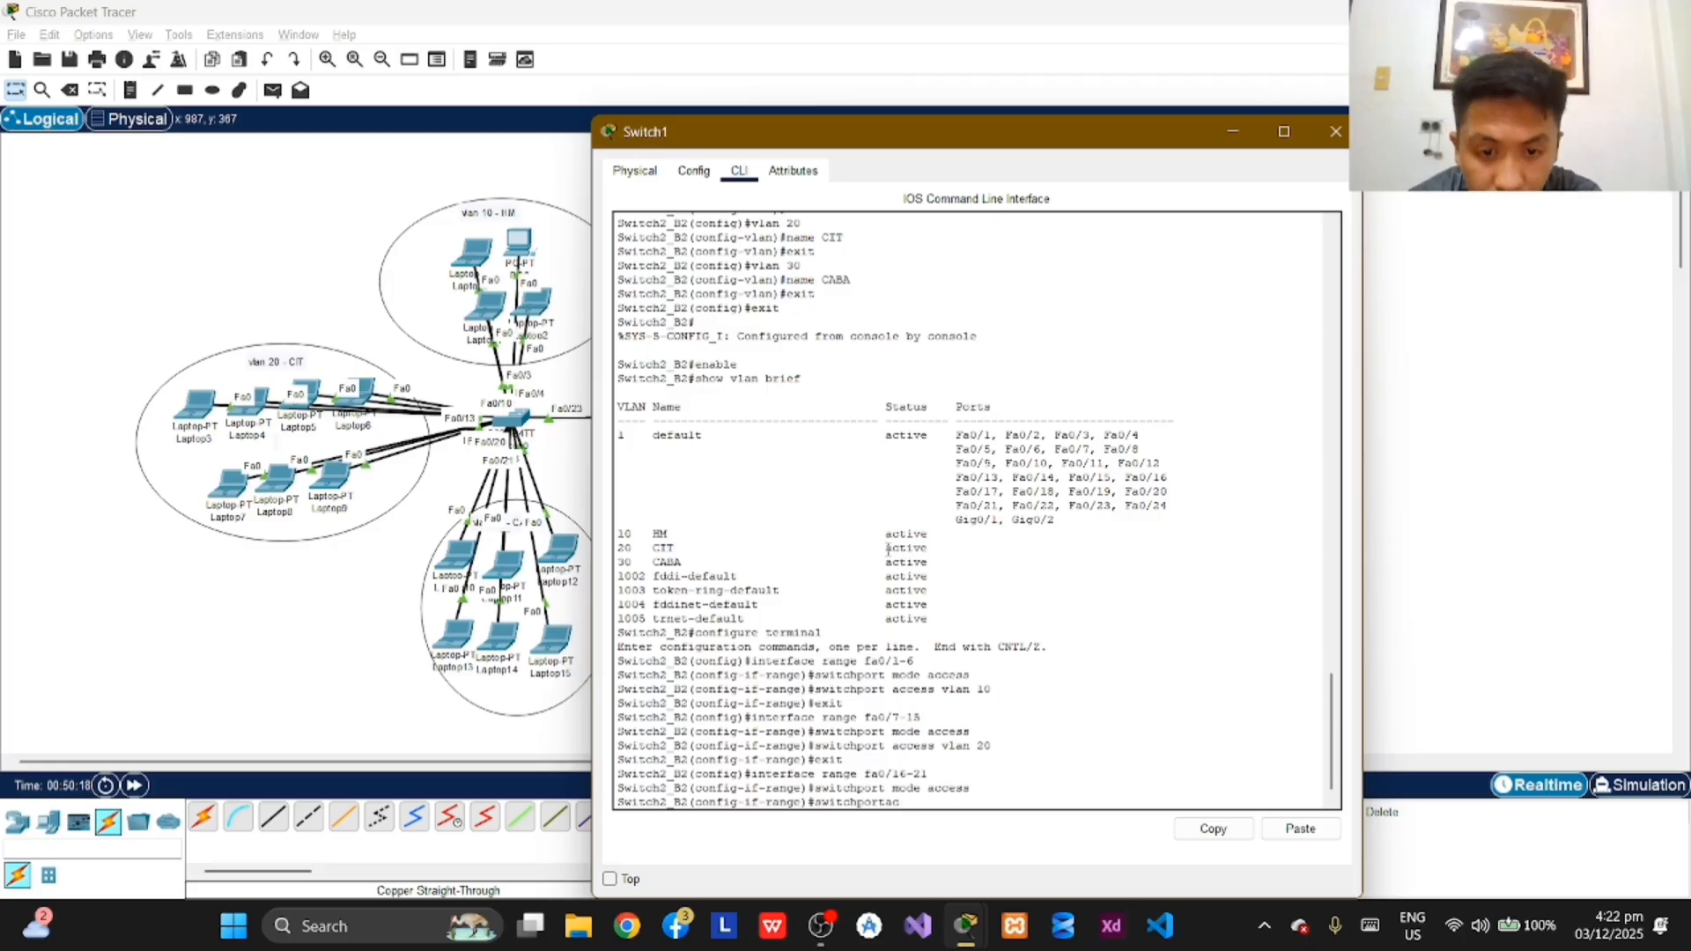
{"action": "type", "text": "acces"}
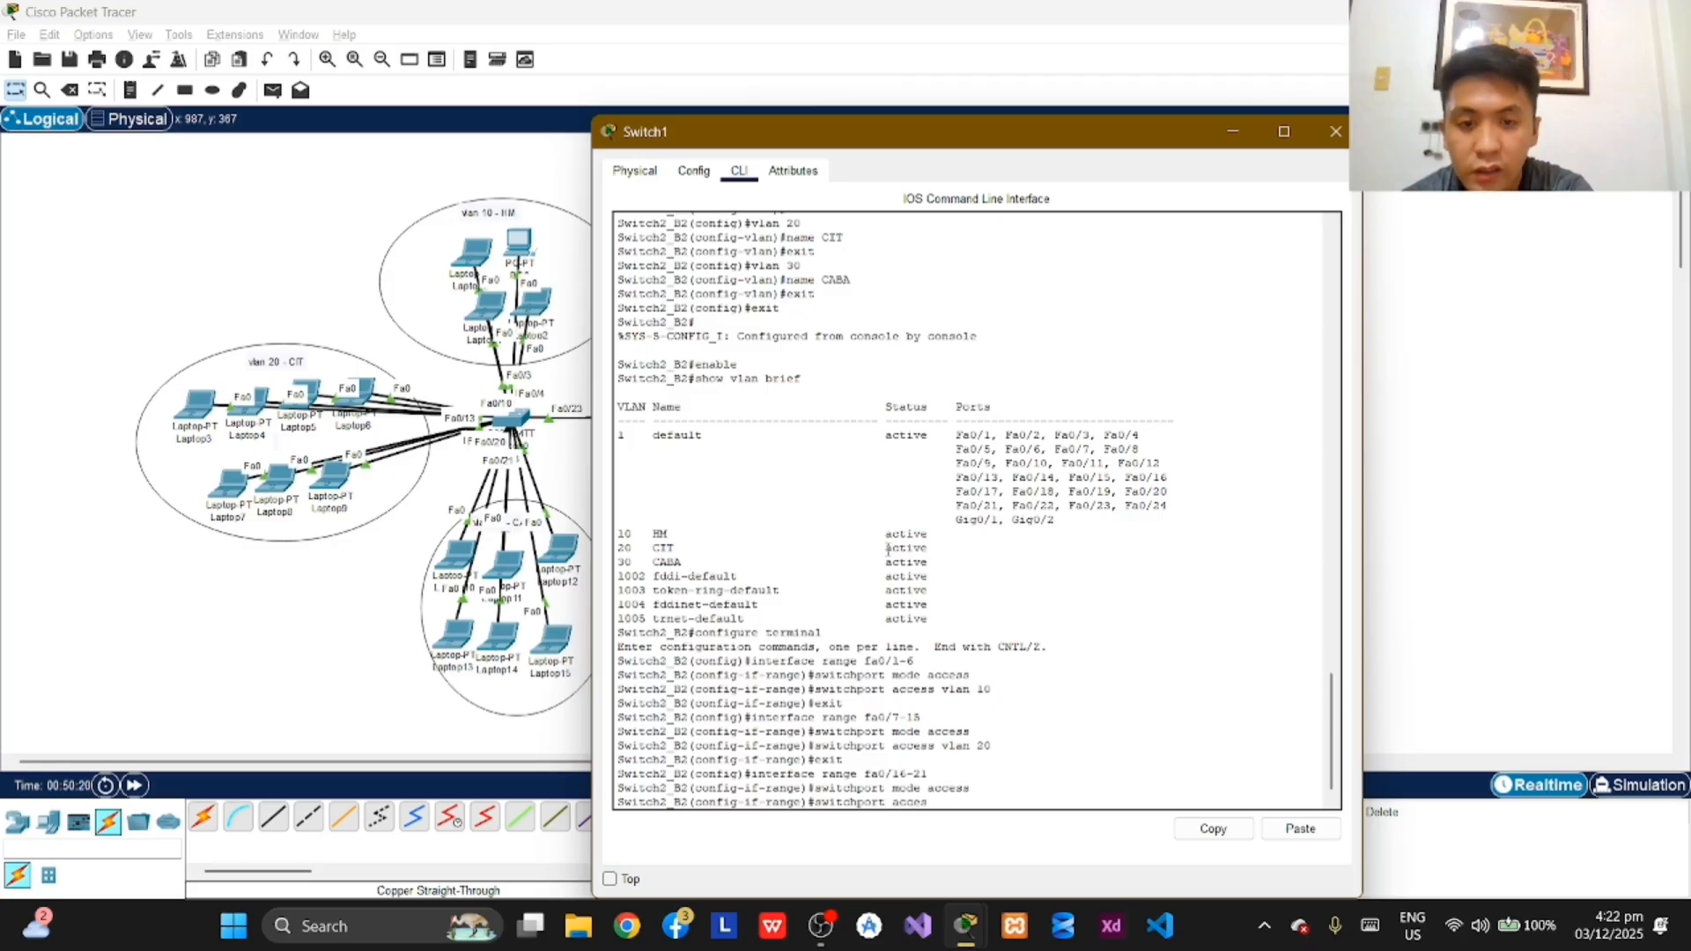
{"action": "type", "text": "s vlan"}
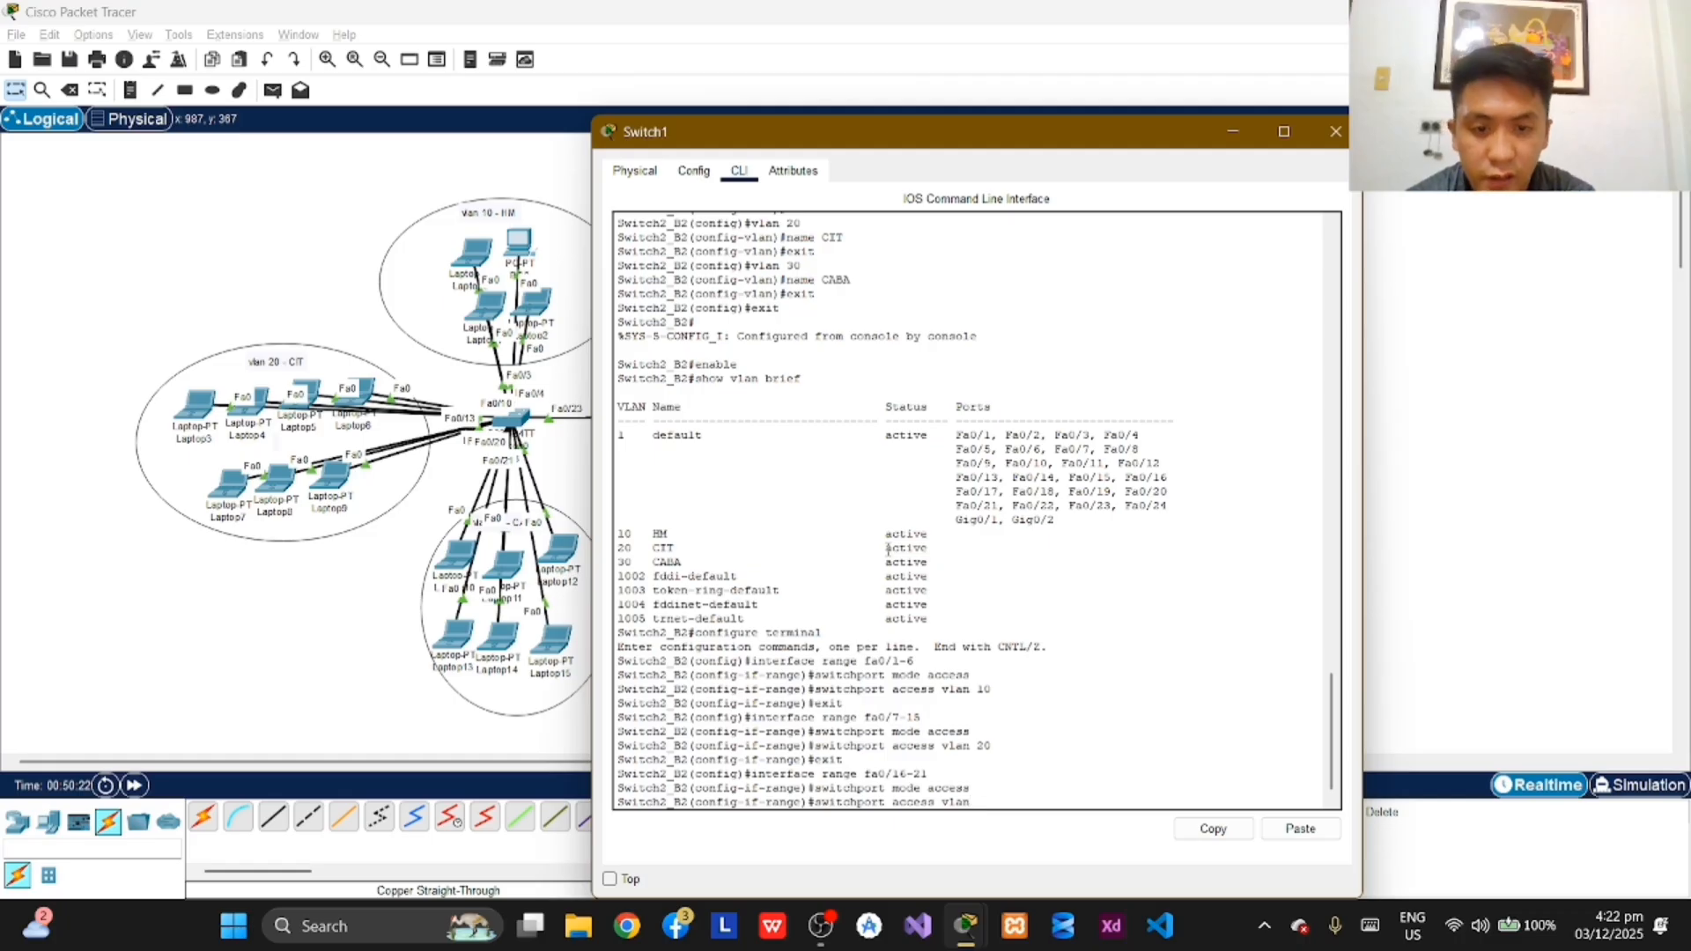
{"action": "type", "text": " 30"}
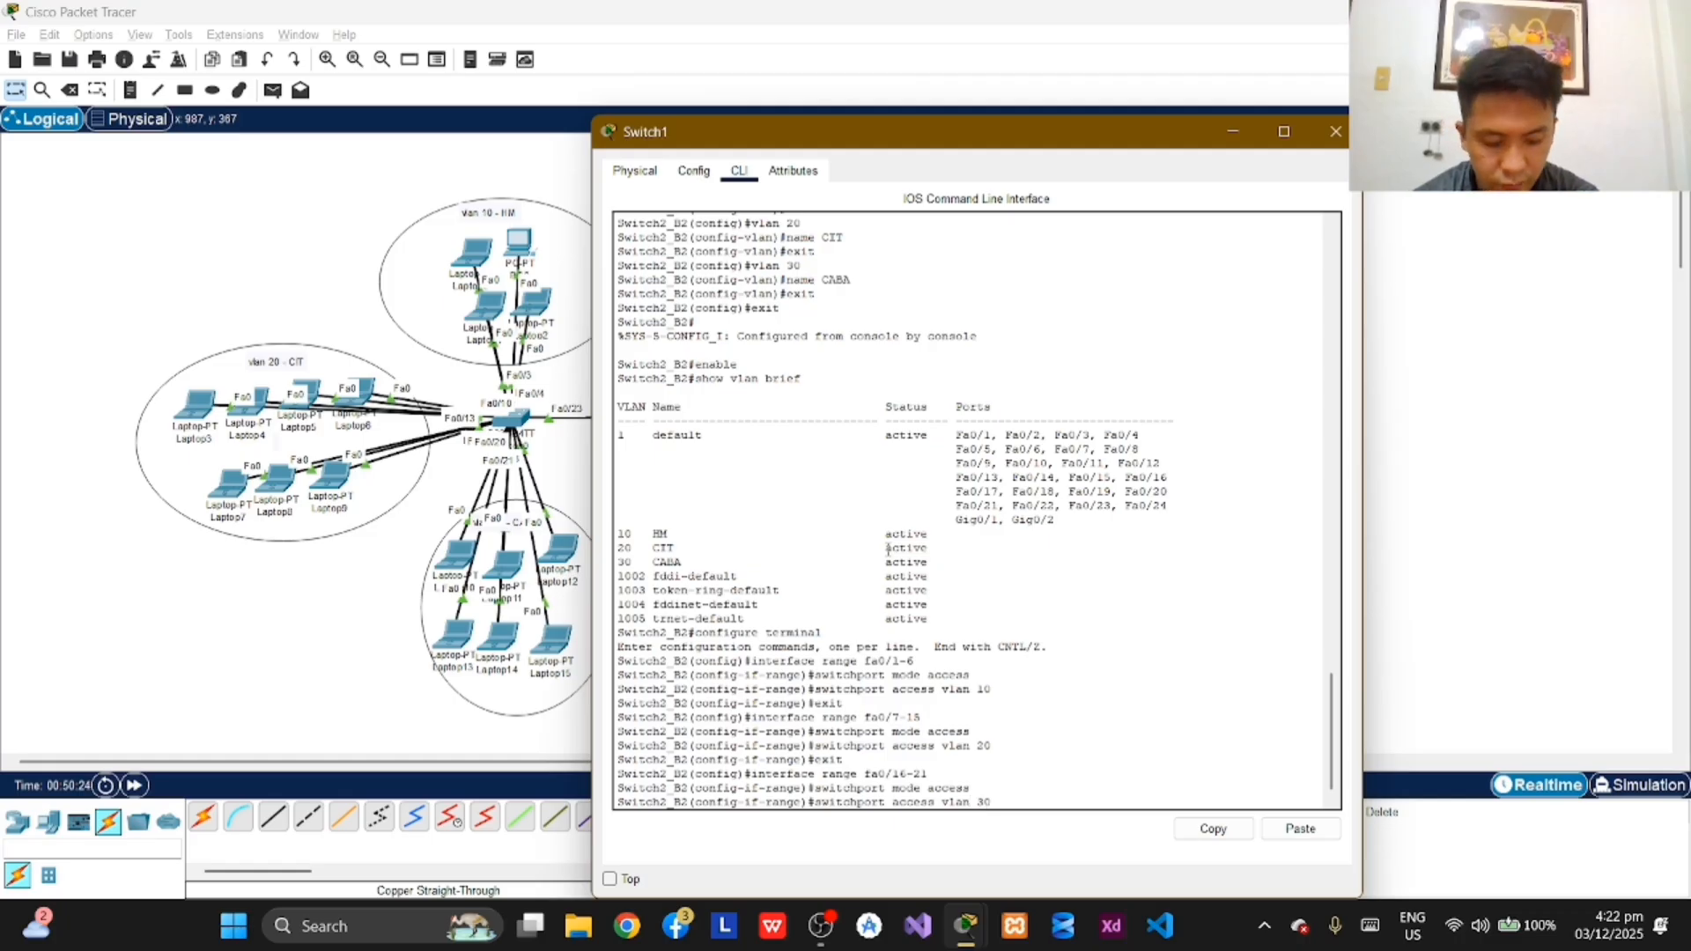
{"action": "key", "text": "Return"}
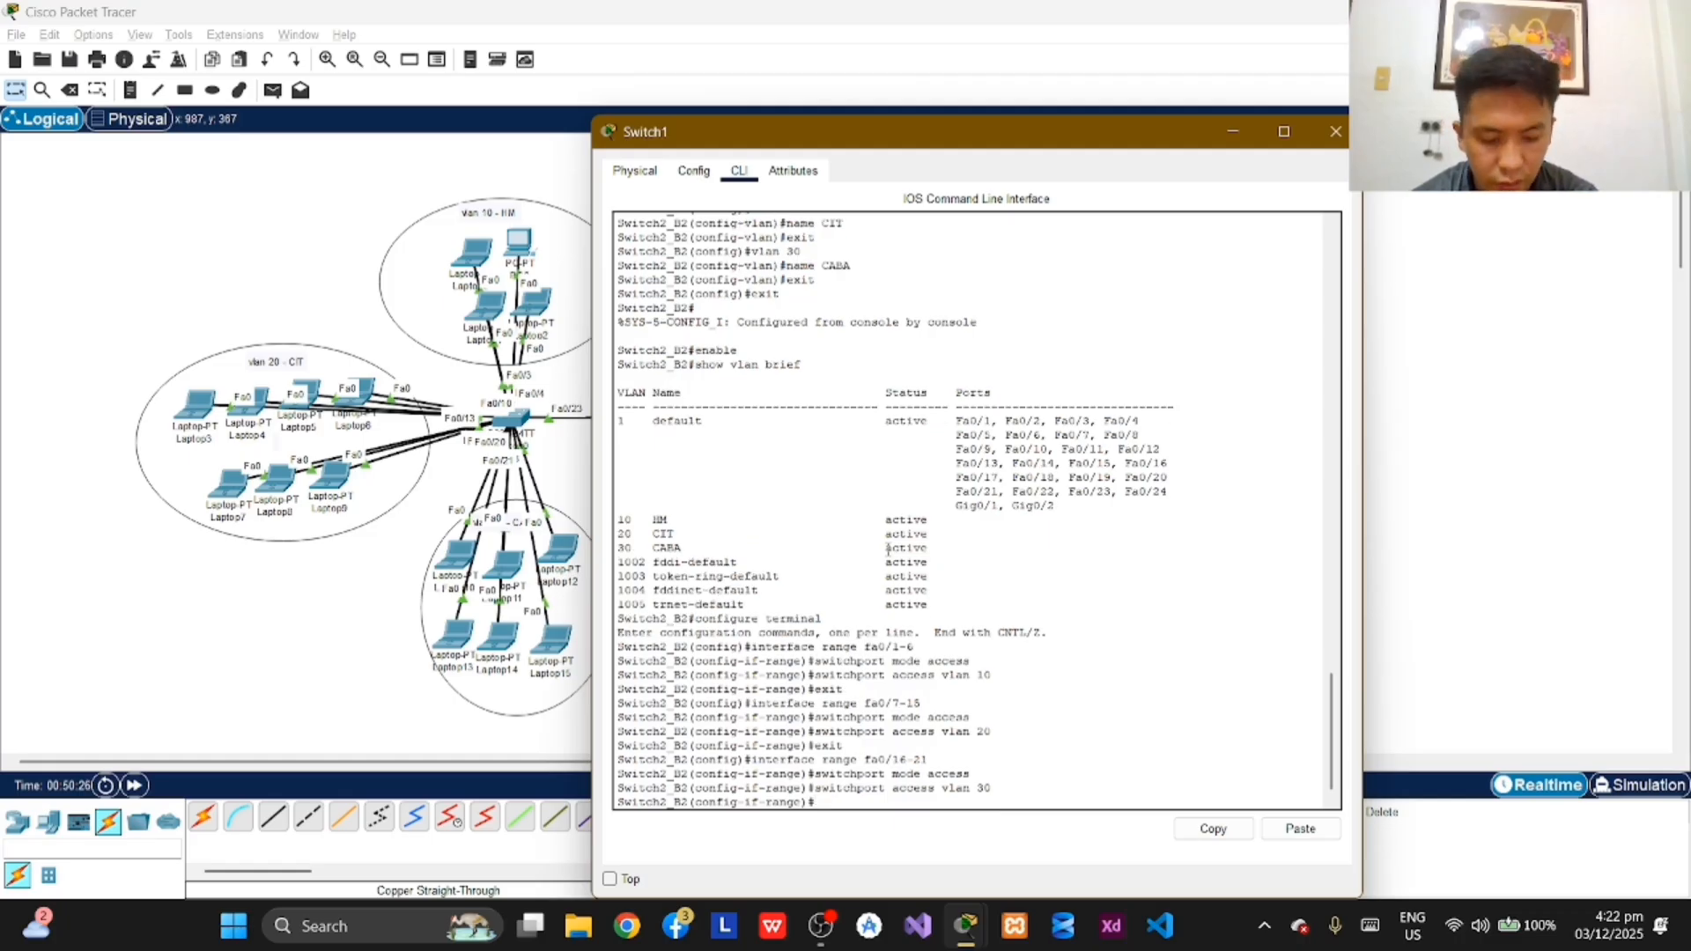
{"action": "type", "text": "e"}
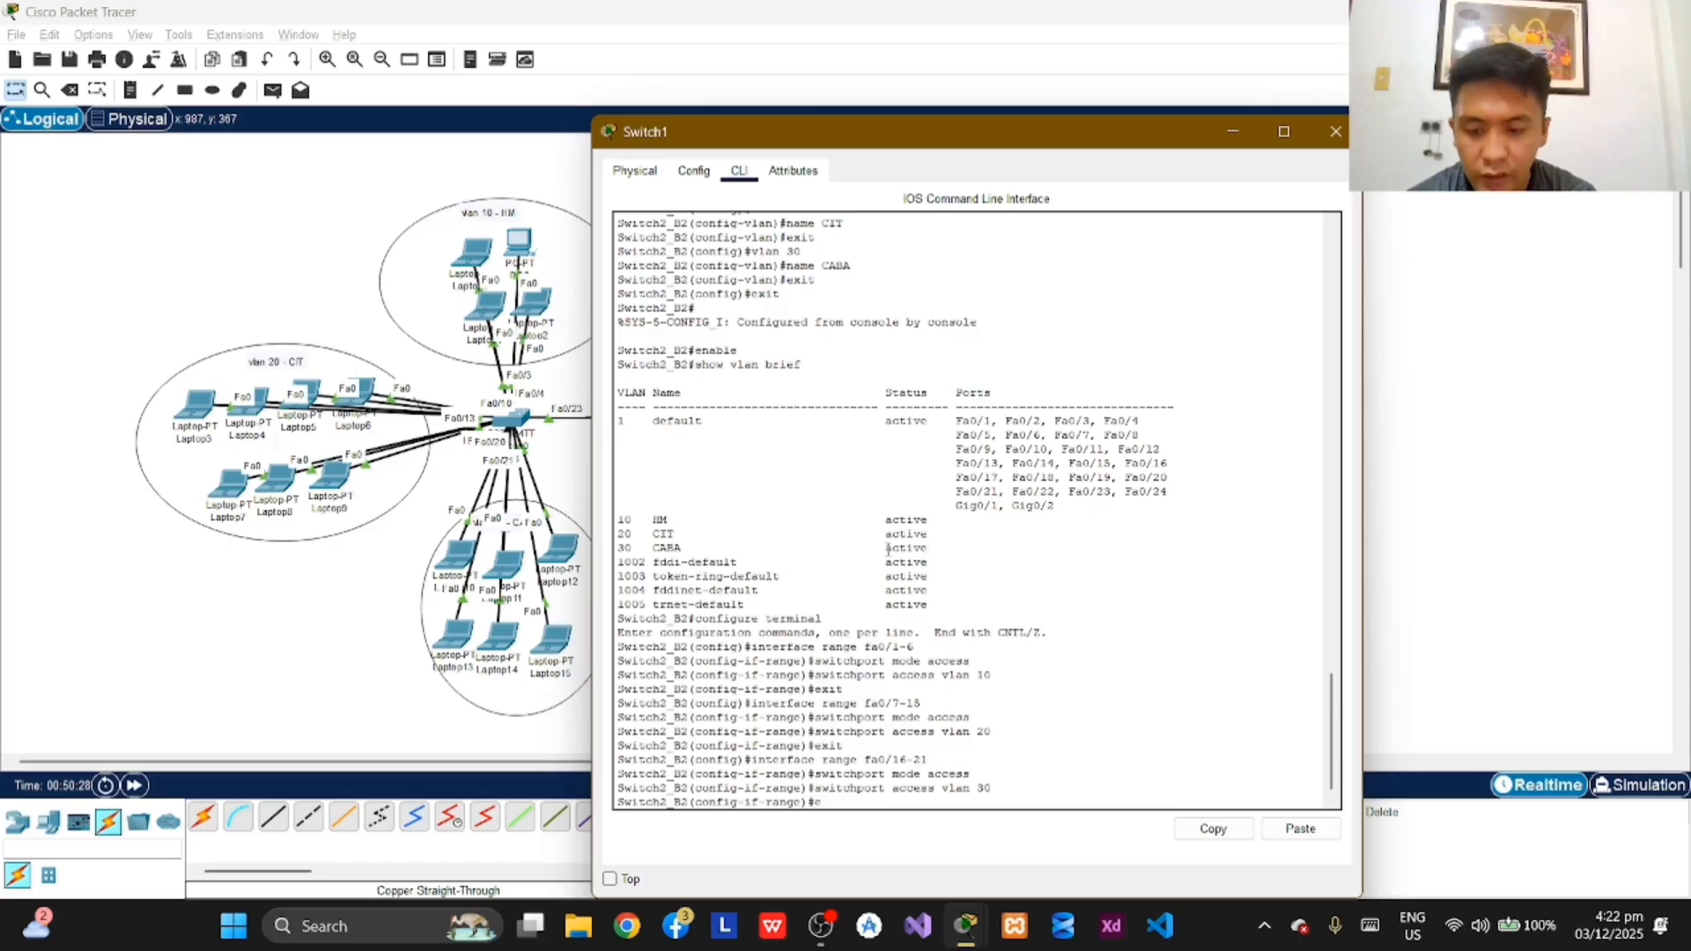
{"action": "type", "text": "xit"}
{"action": "key", "text": "Return"}
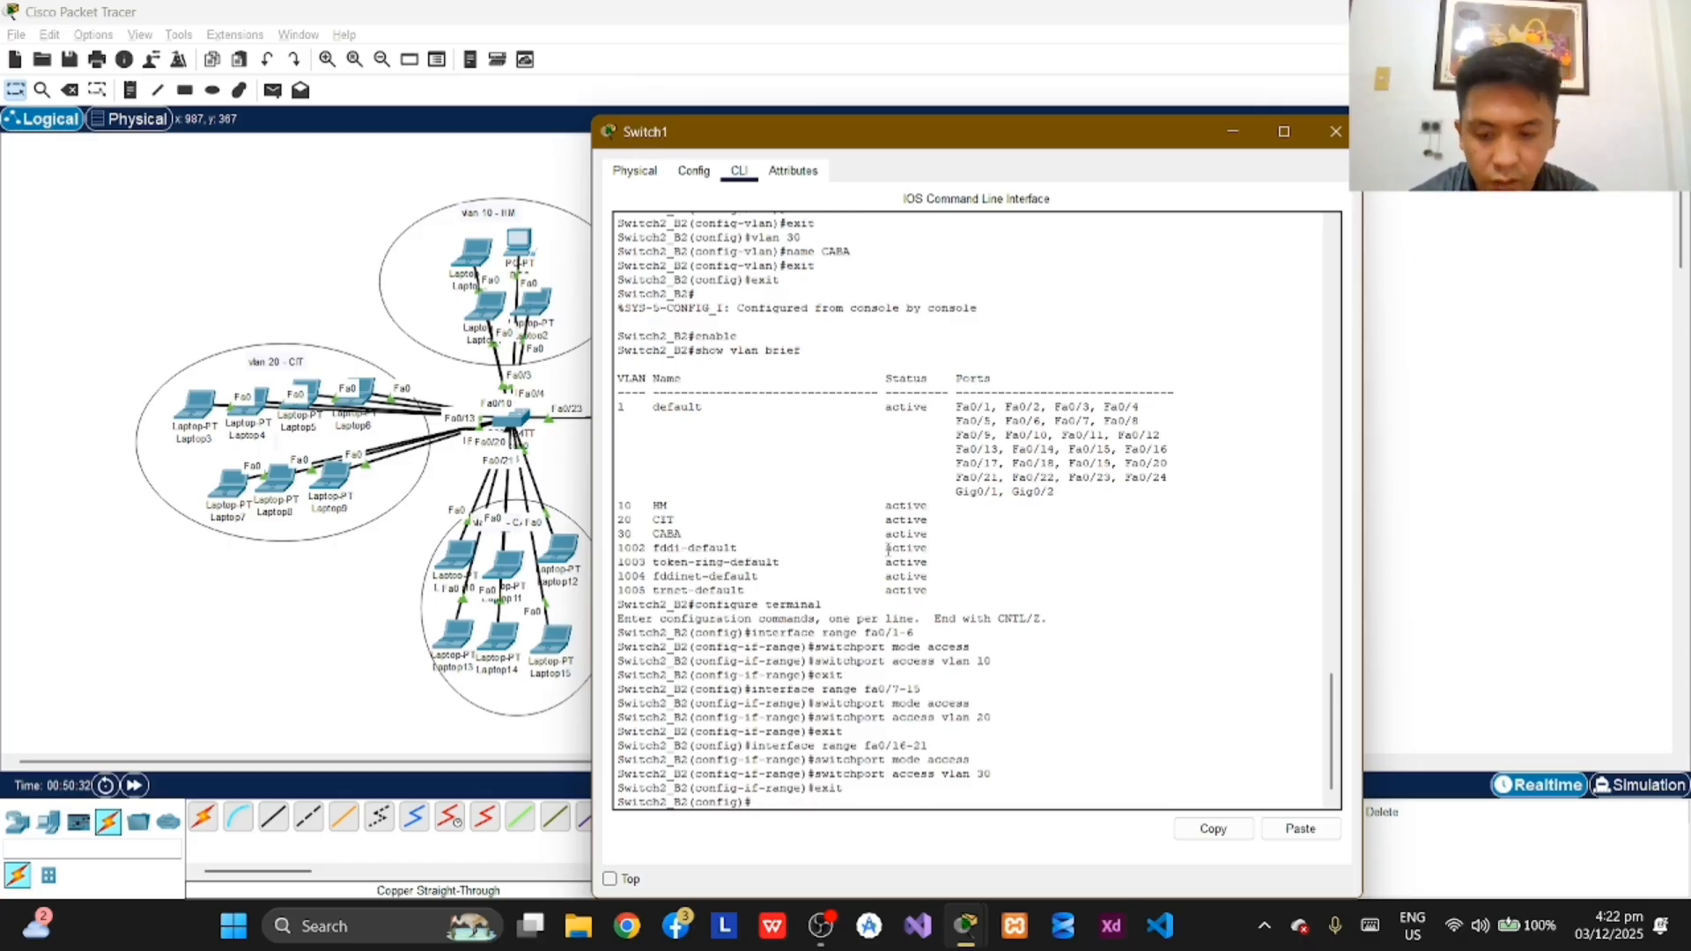
Step: Leave global configuration mode on Switch2_B2 and return to the privileged EXEC prompt
{"action": "type", "text": "ex"}
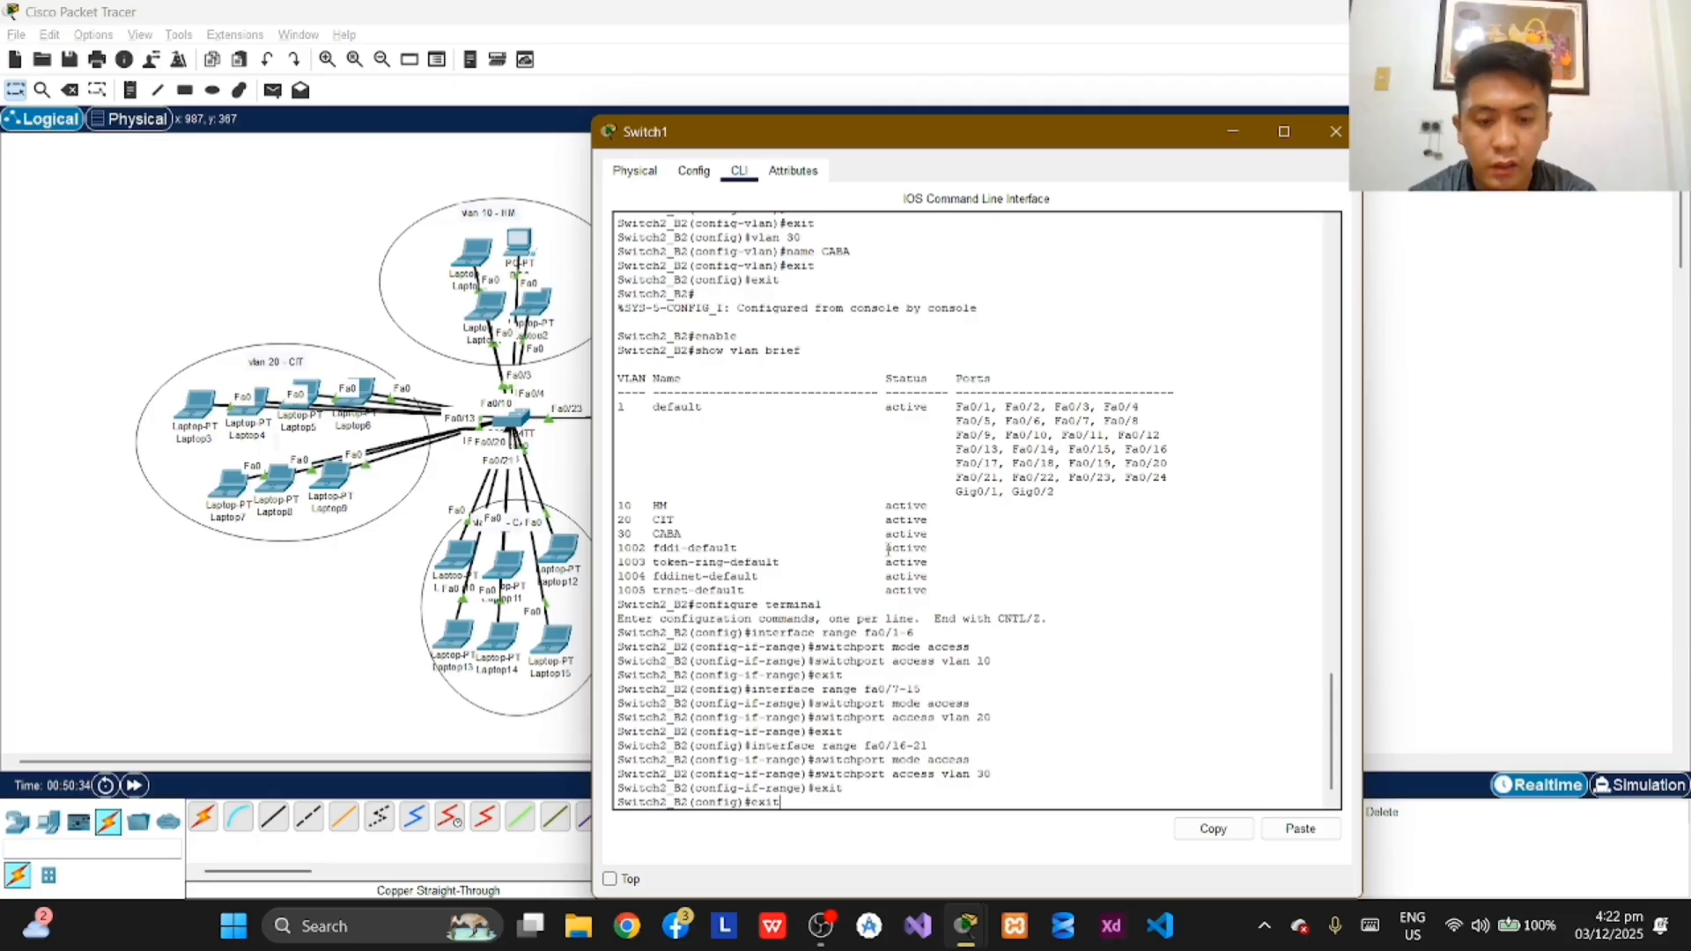
{"action": "type", "text": "it"}
{"action": "key", "text": "Return"}
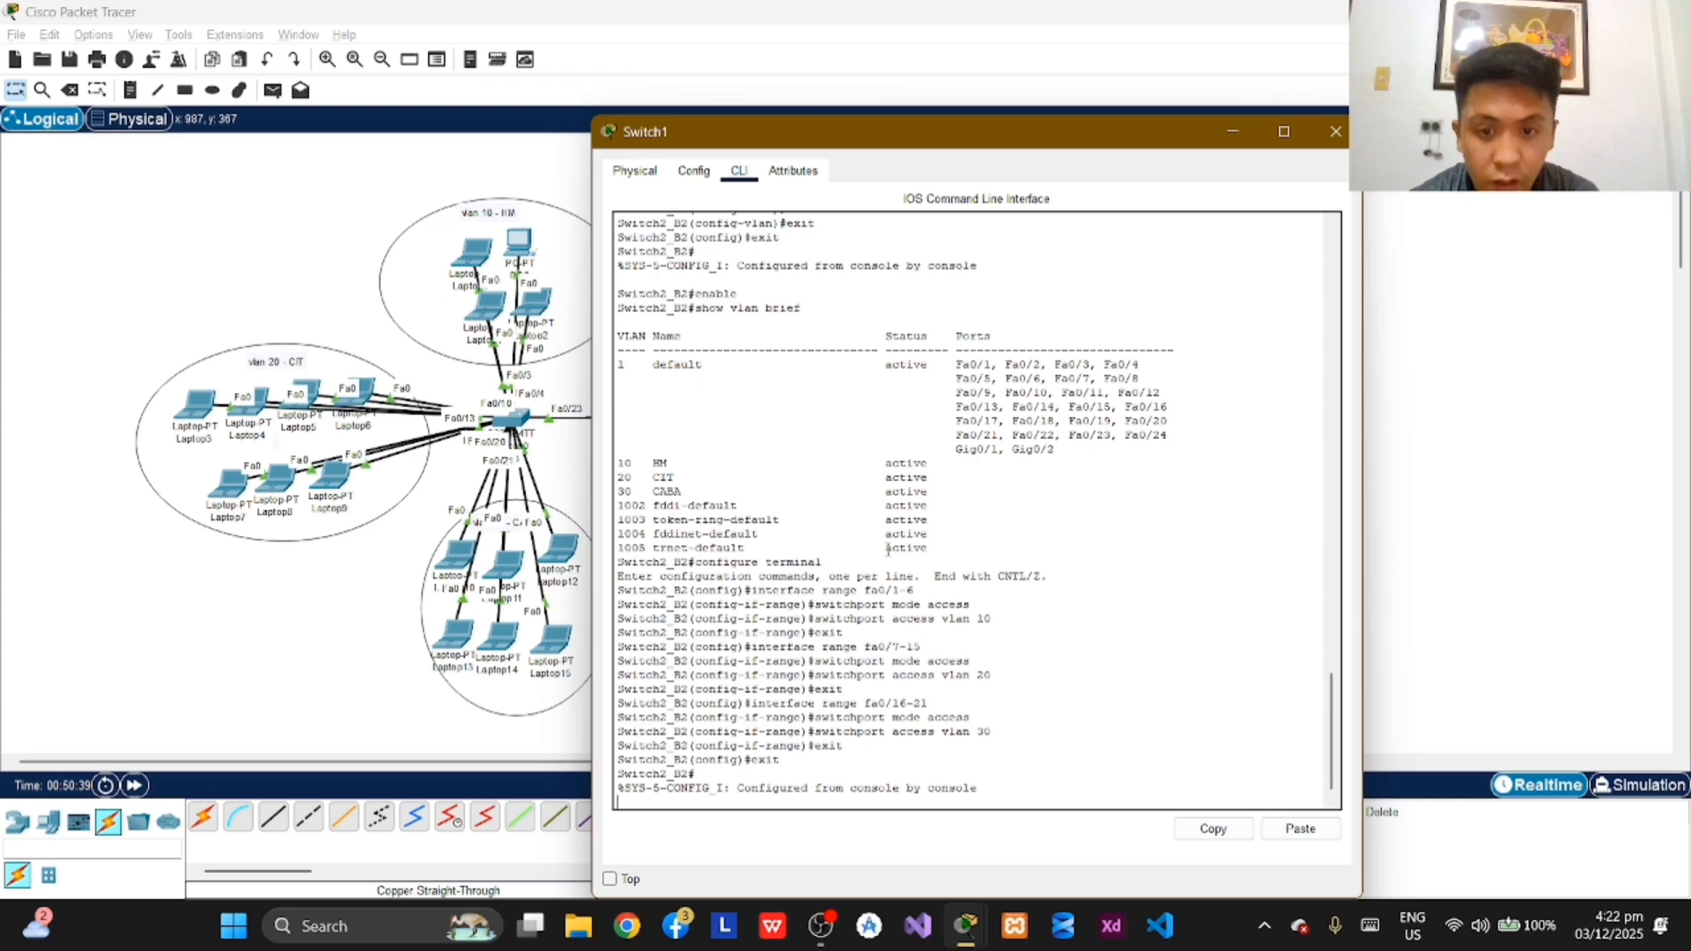
{"action": "key", "text": "Return"}
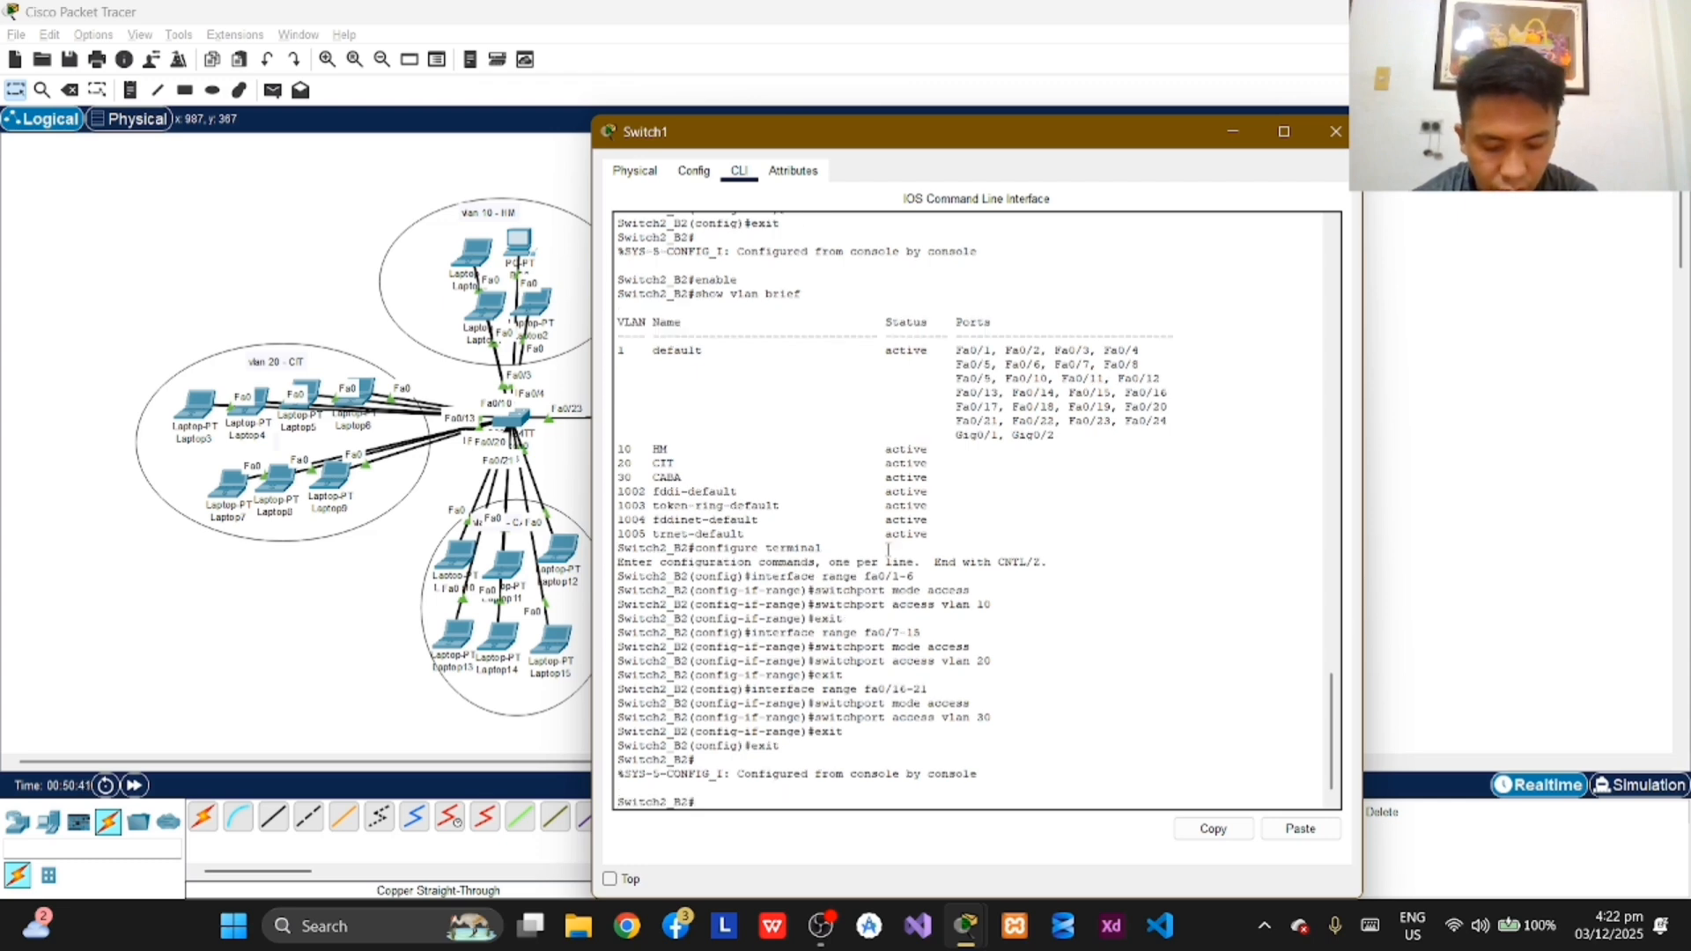
Step: Enter global configuration mode on Switch2_B2 and select interface fa0/23 for configuration
{"action": "type", "text": "confi"}
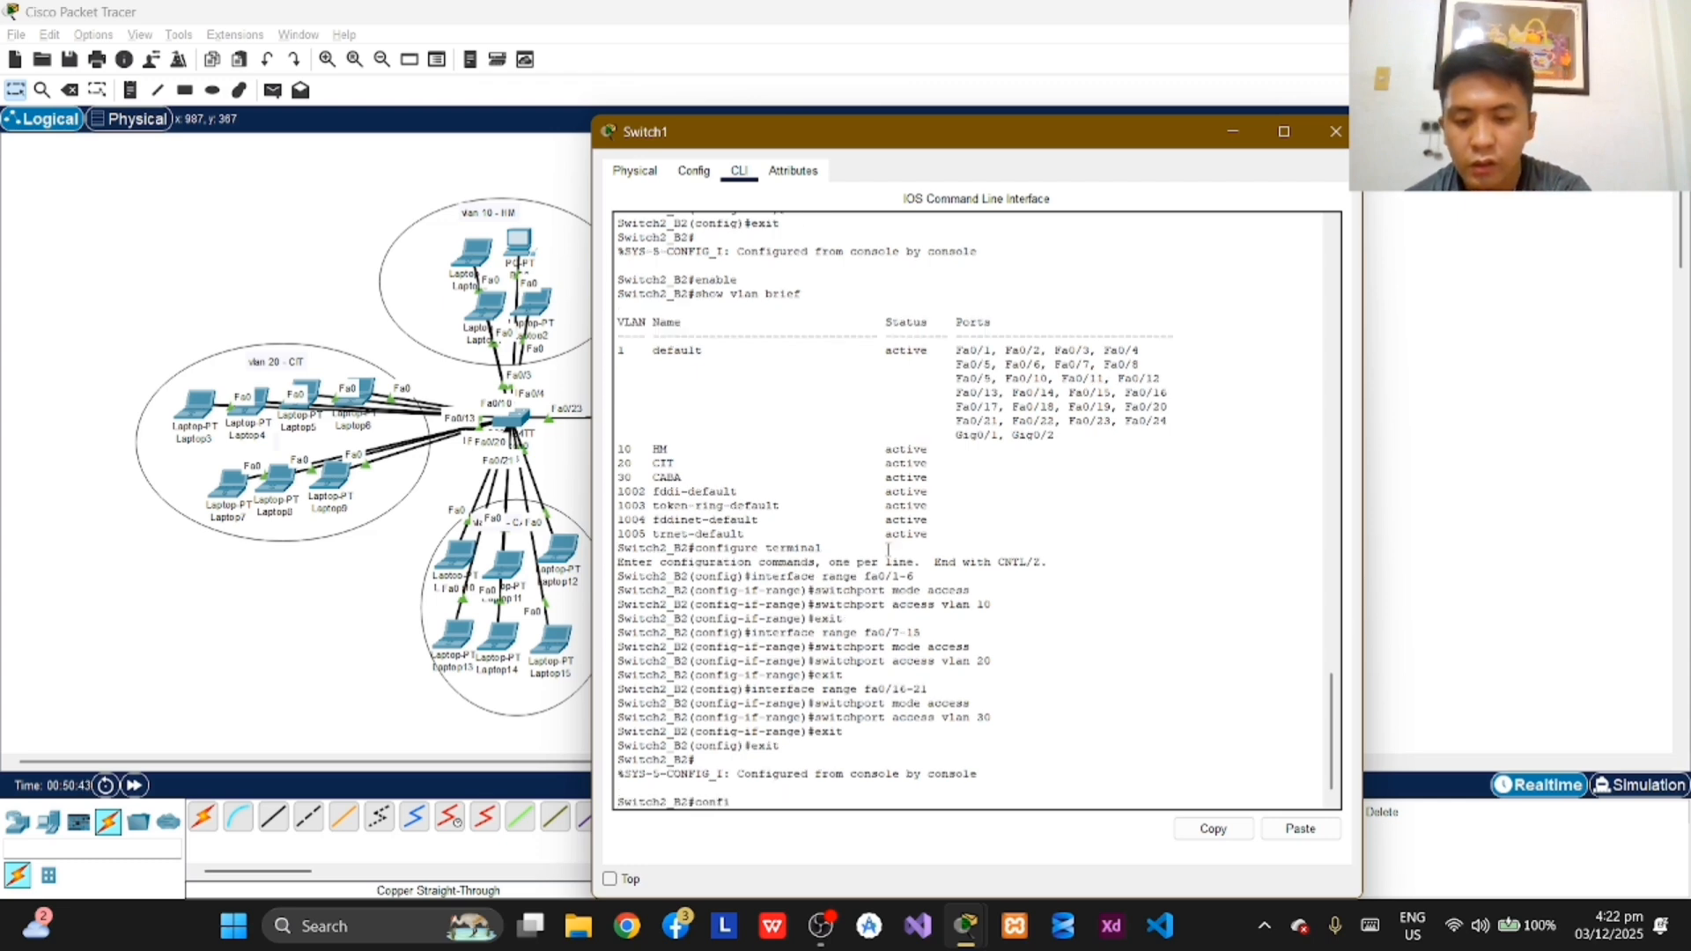
{"action": "type", "text": "gure terminal"}
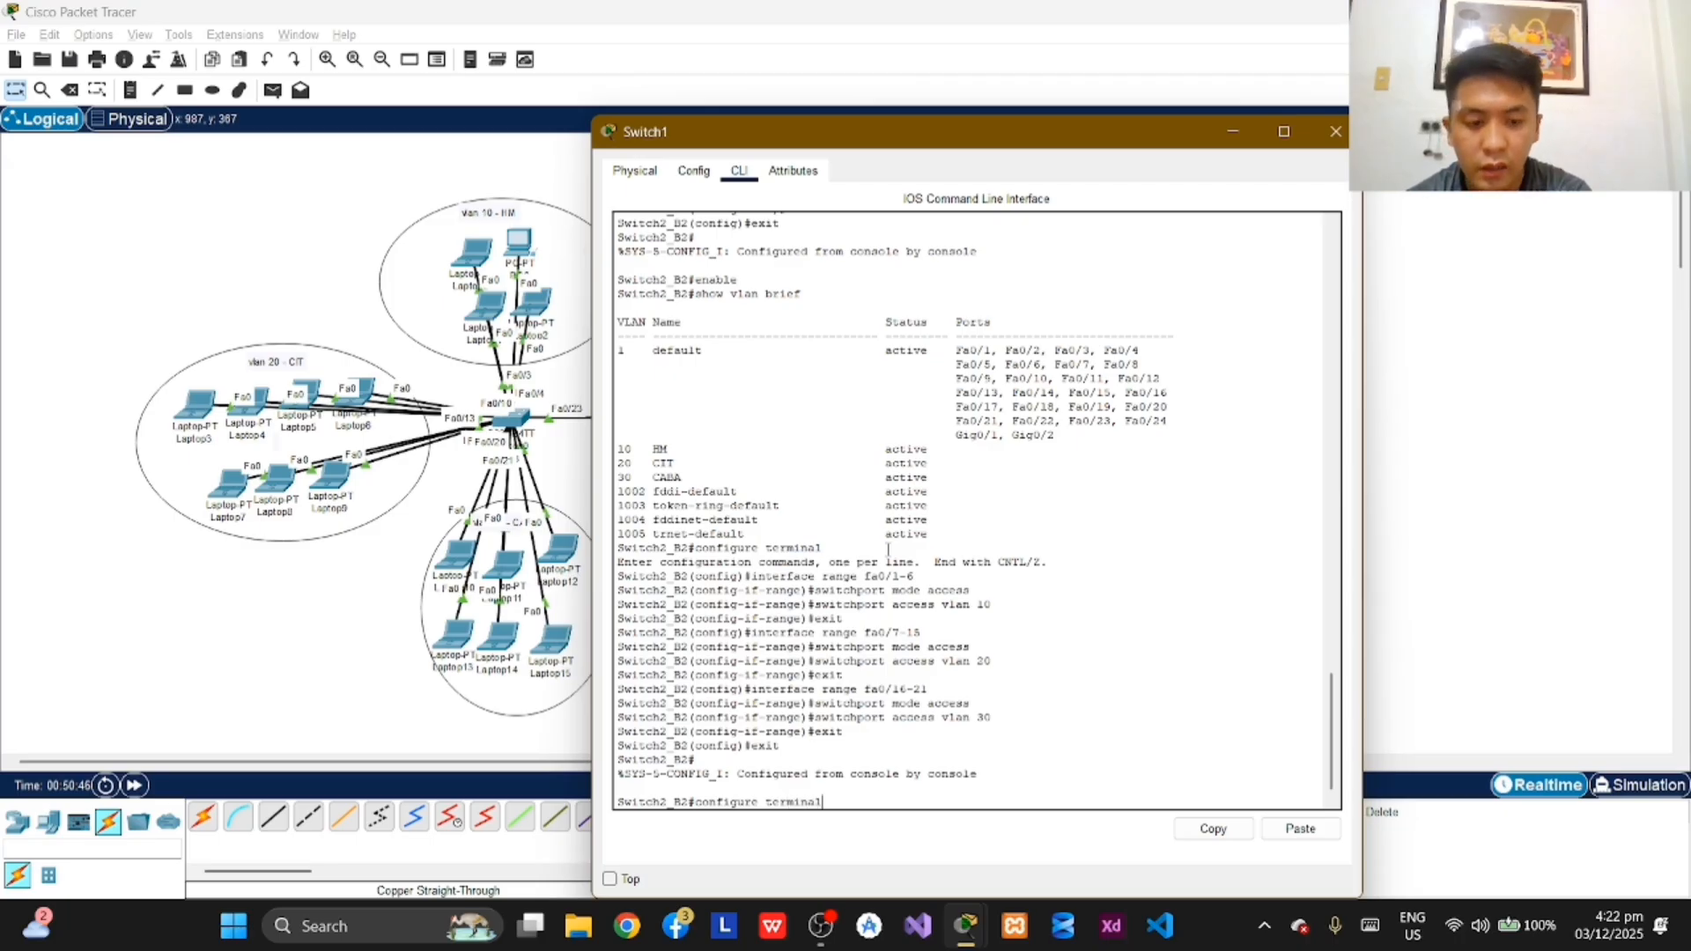
{"action": "key", "text": "Return"}
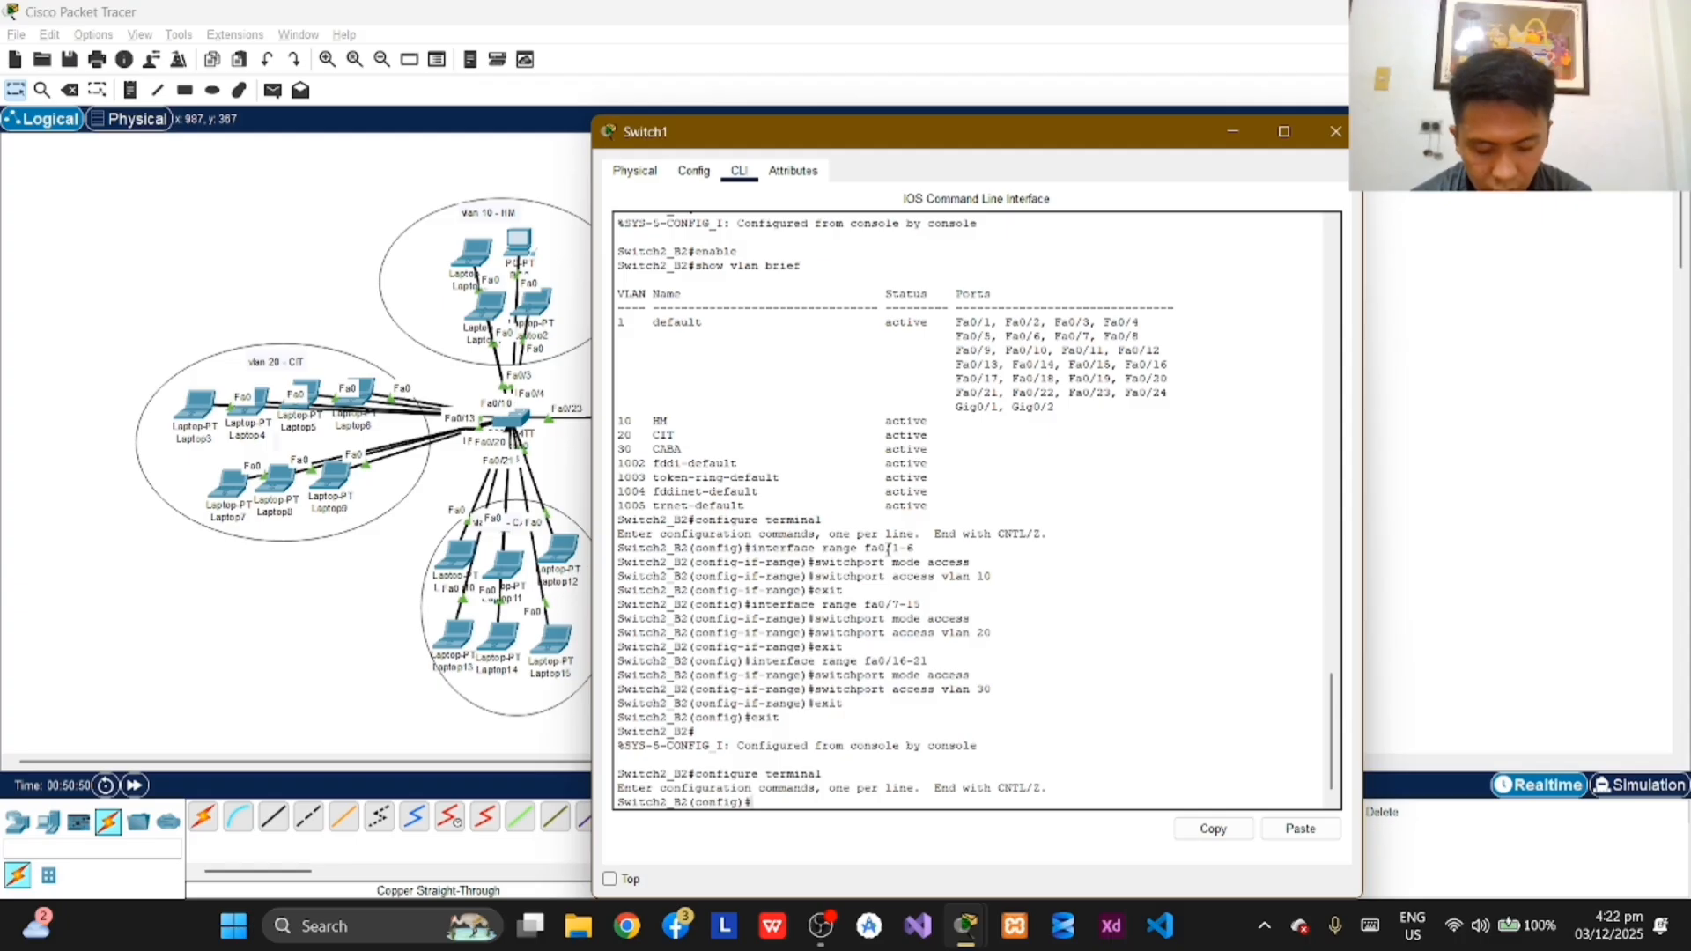
{"action": "type", "text": "interface"}
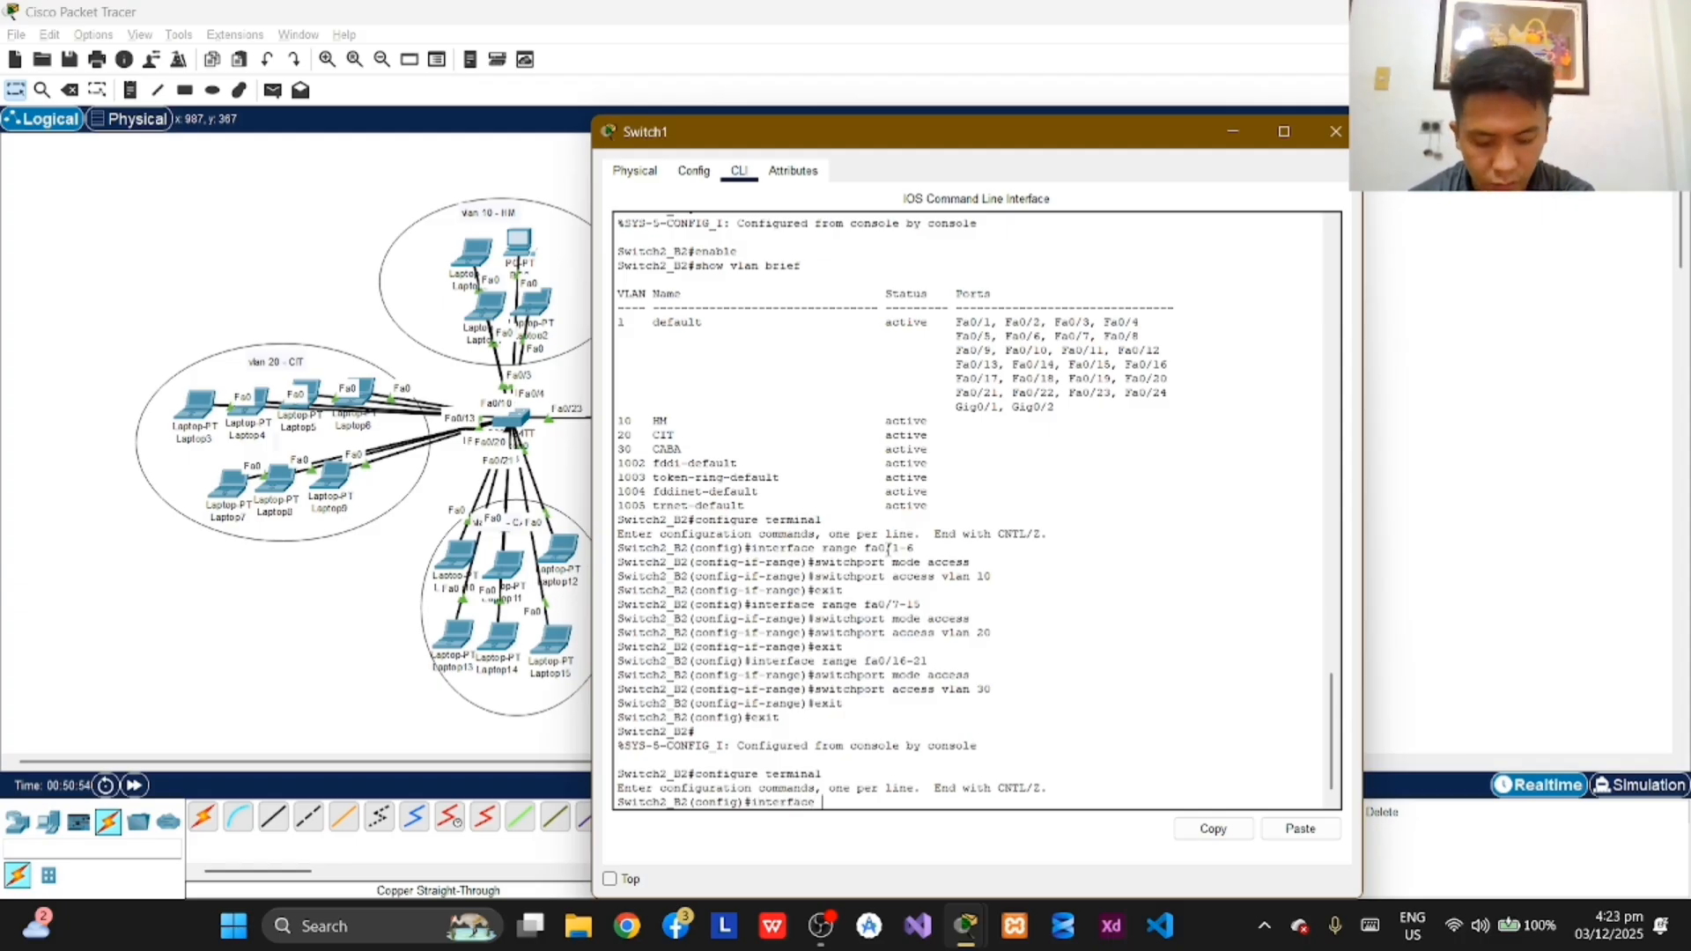
{"action": "type", "text": " fa"}
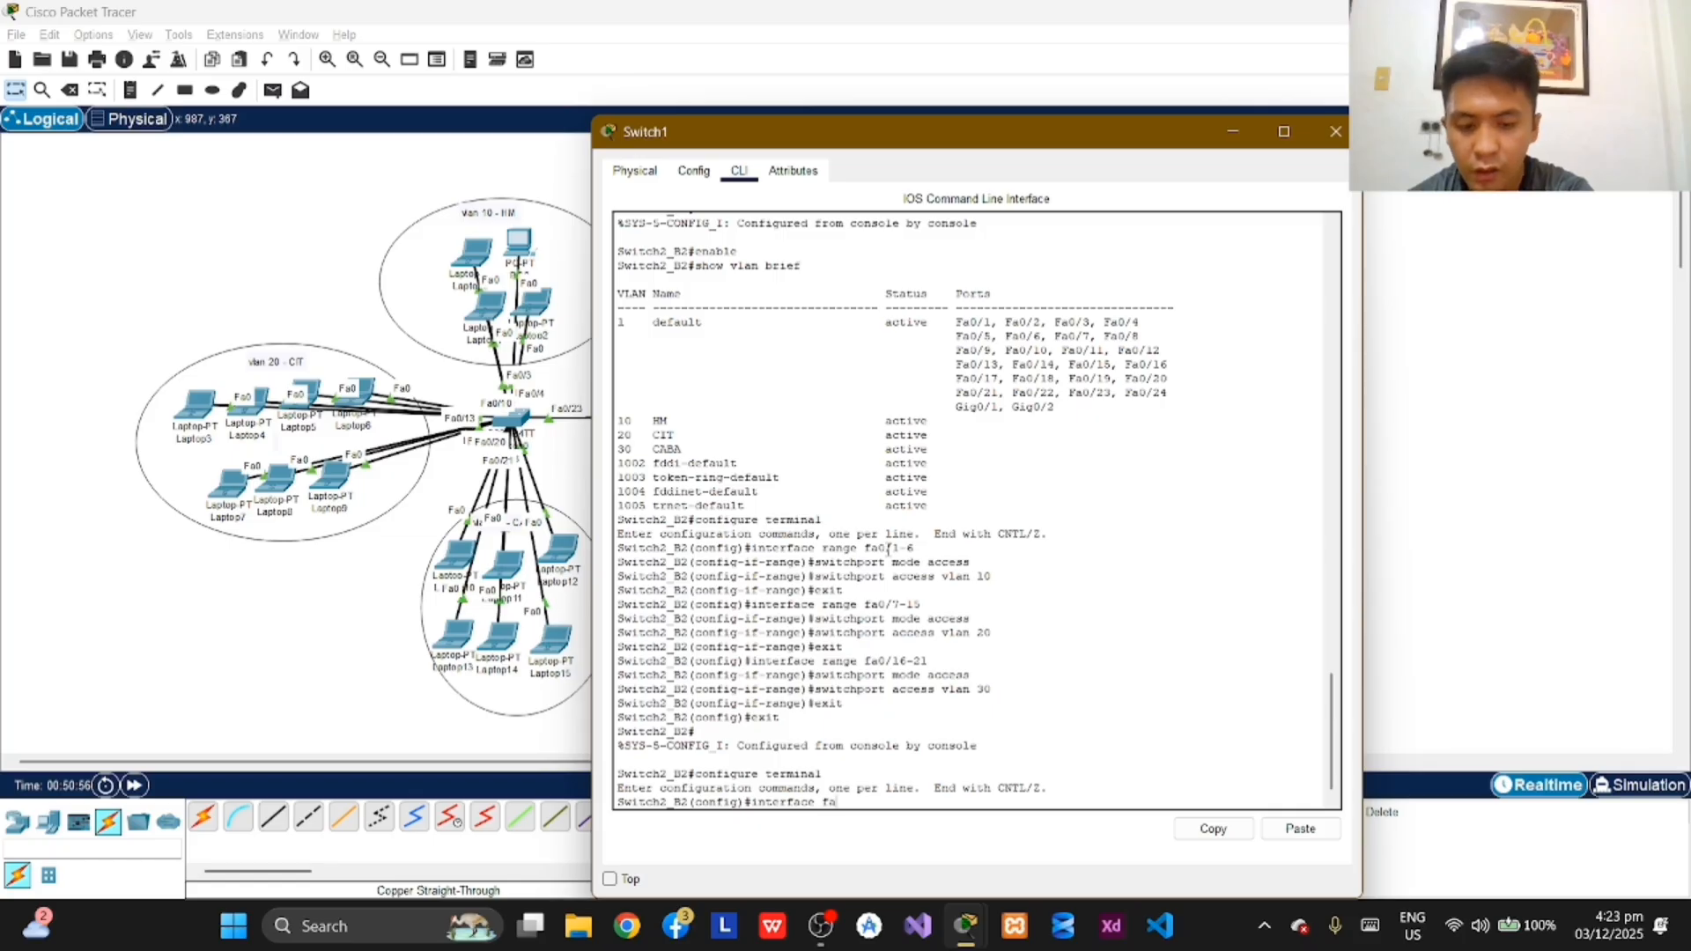
{"action": "type", "text": "0/"}
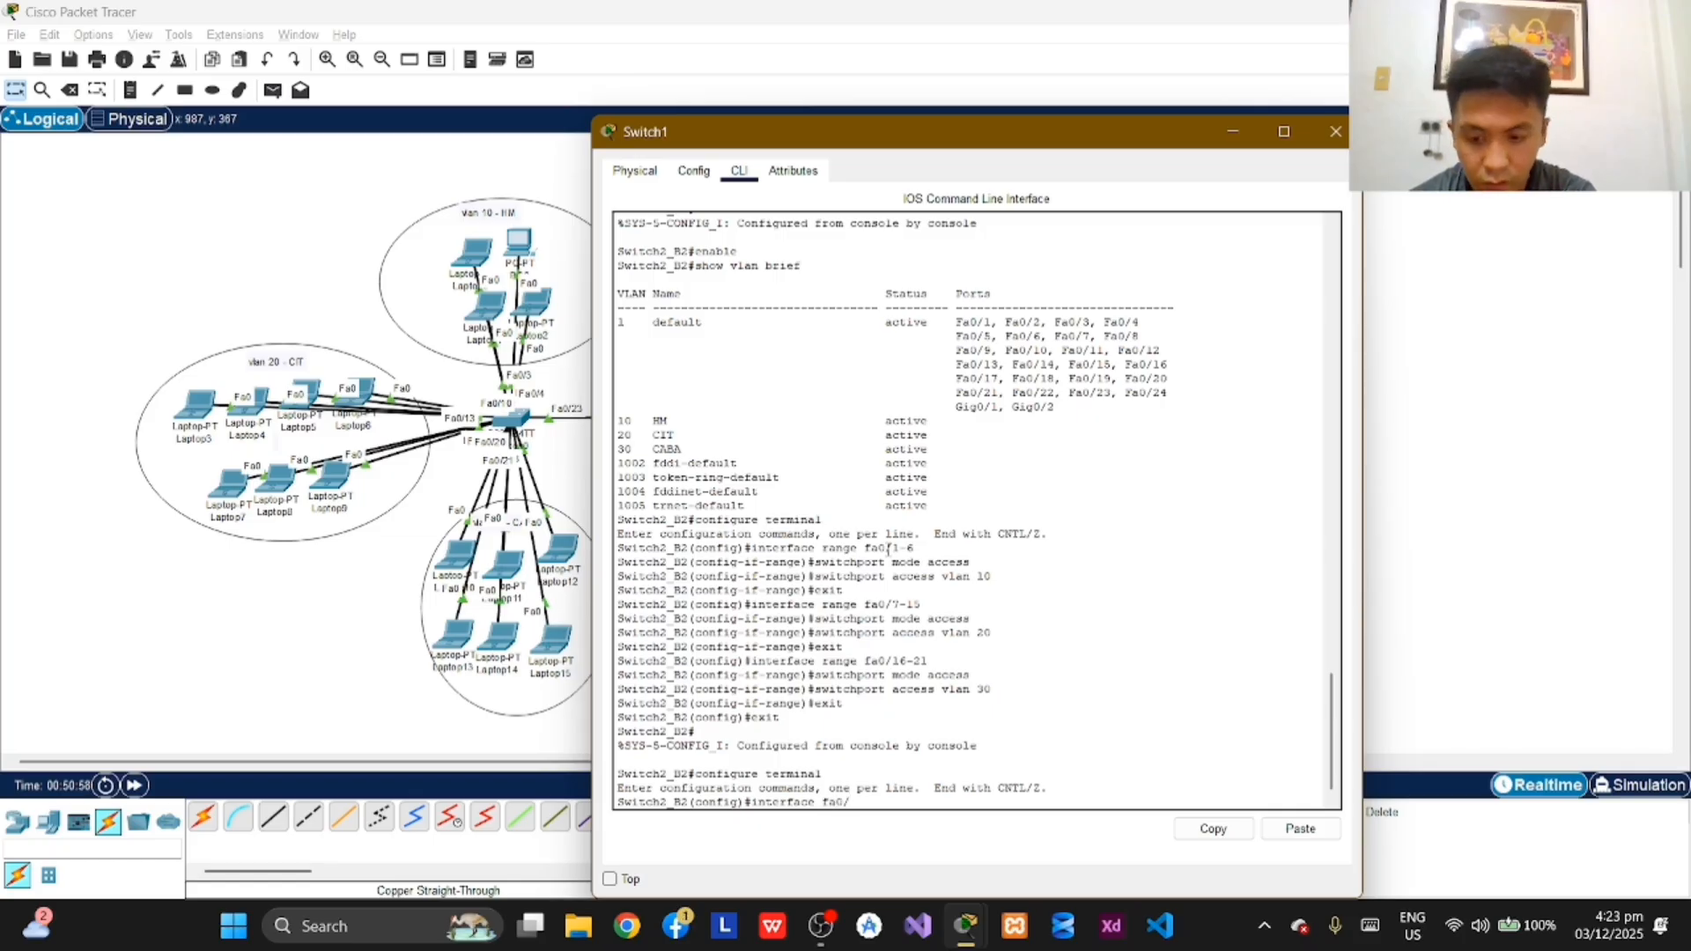
{"action": "type", "text": "23"}
{"action": "key", "text": "Return"}
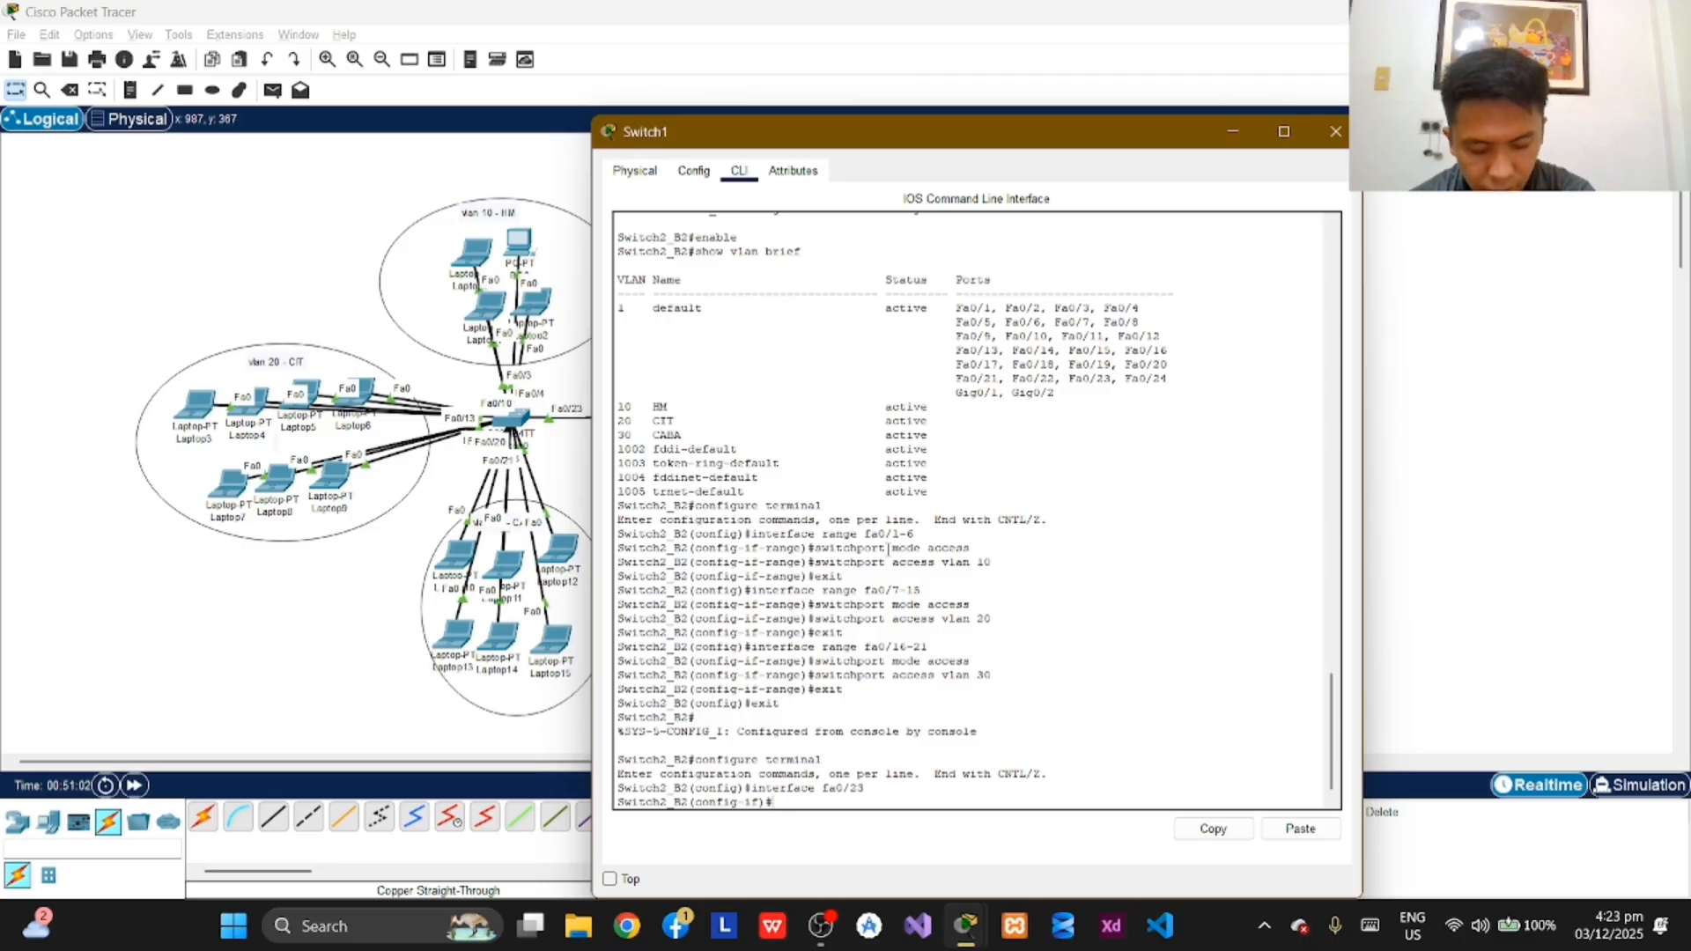
Step: Put interface fa0/23 on Switch2_B2 into trunk mode with the short command switch mode trunk
{"action": "type", "text": "switch"}
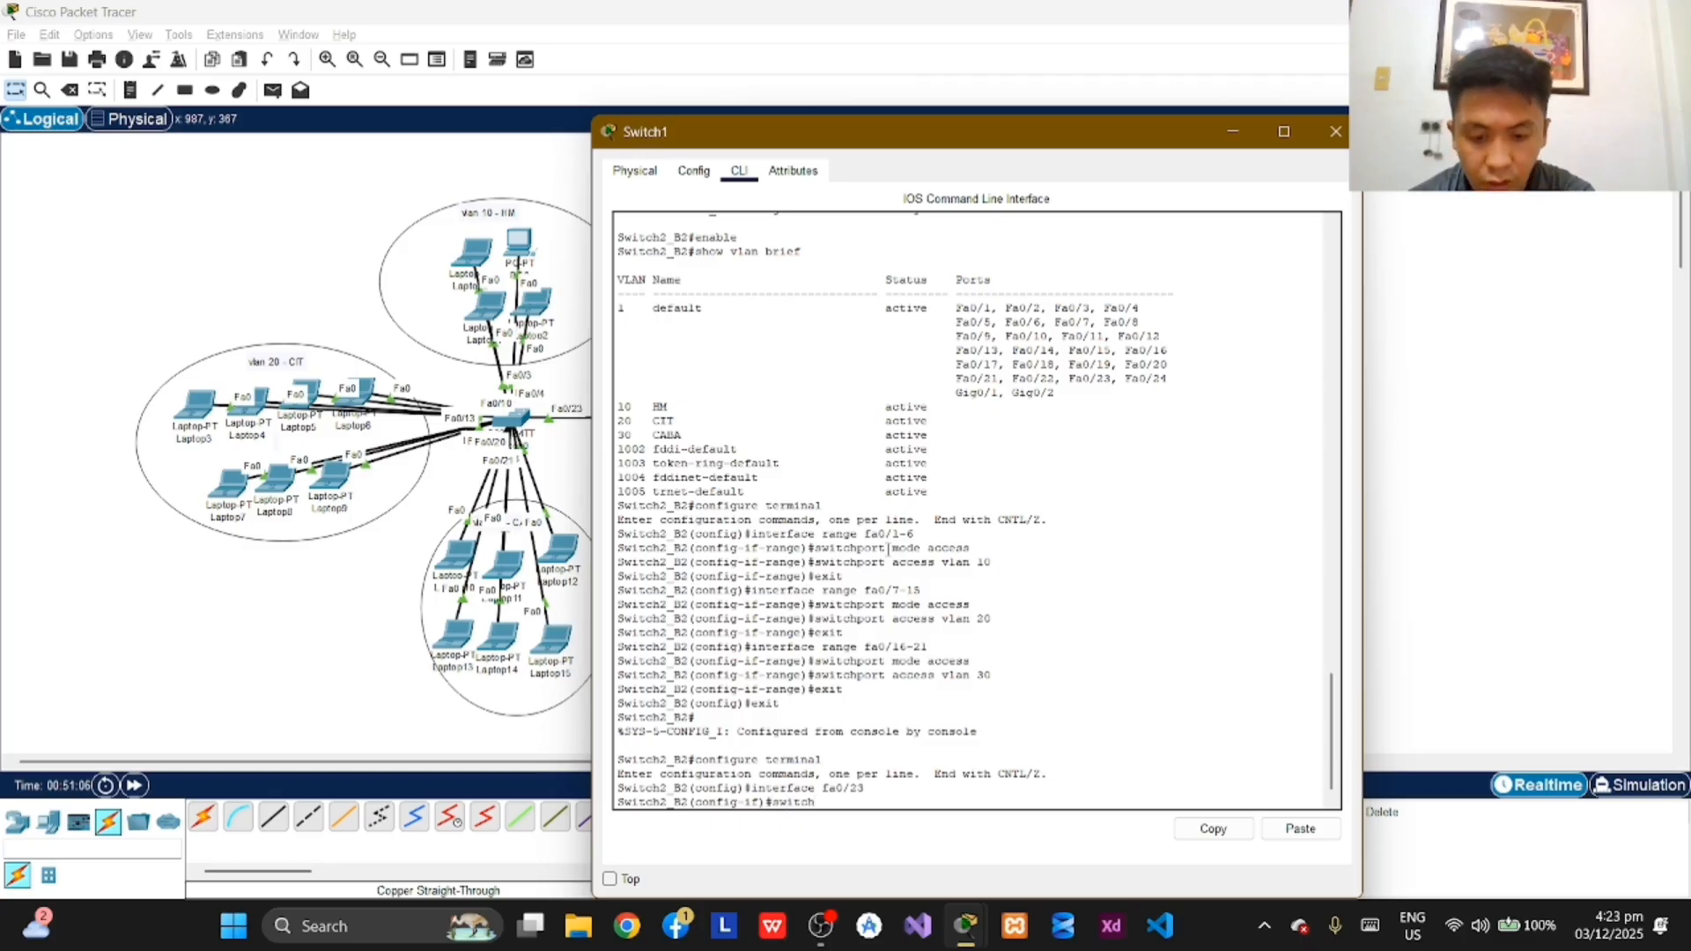
{"action": "type", "text": " mode tr"}
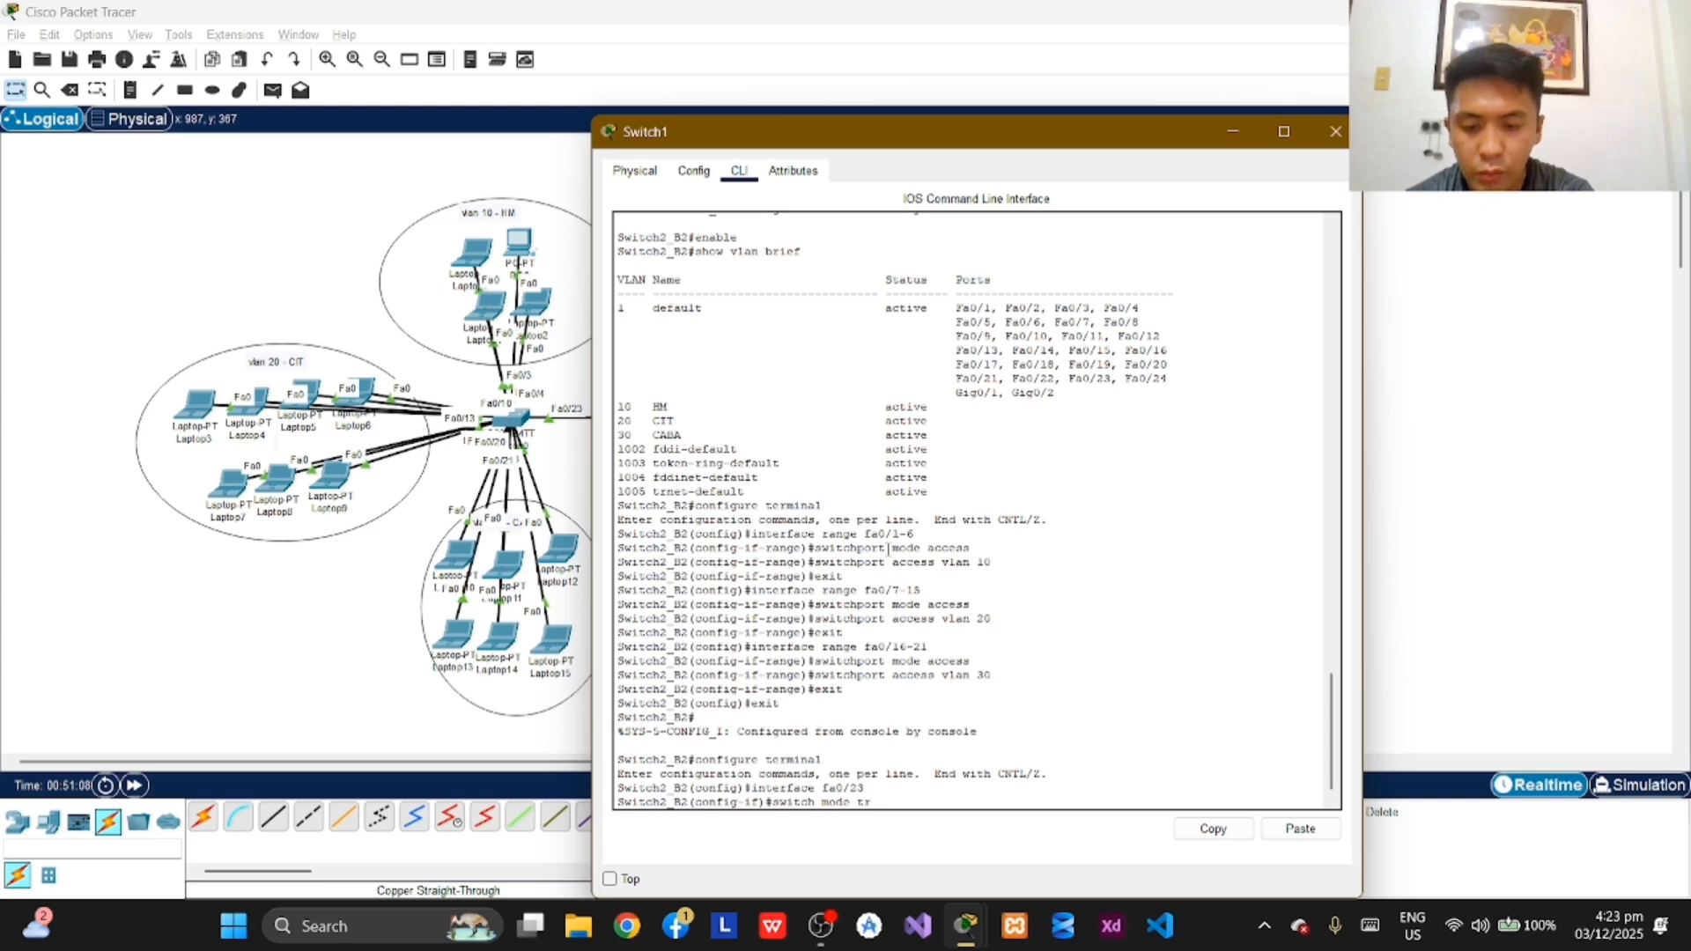
{"action": "type", "text": "unk"}
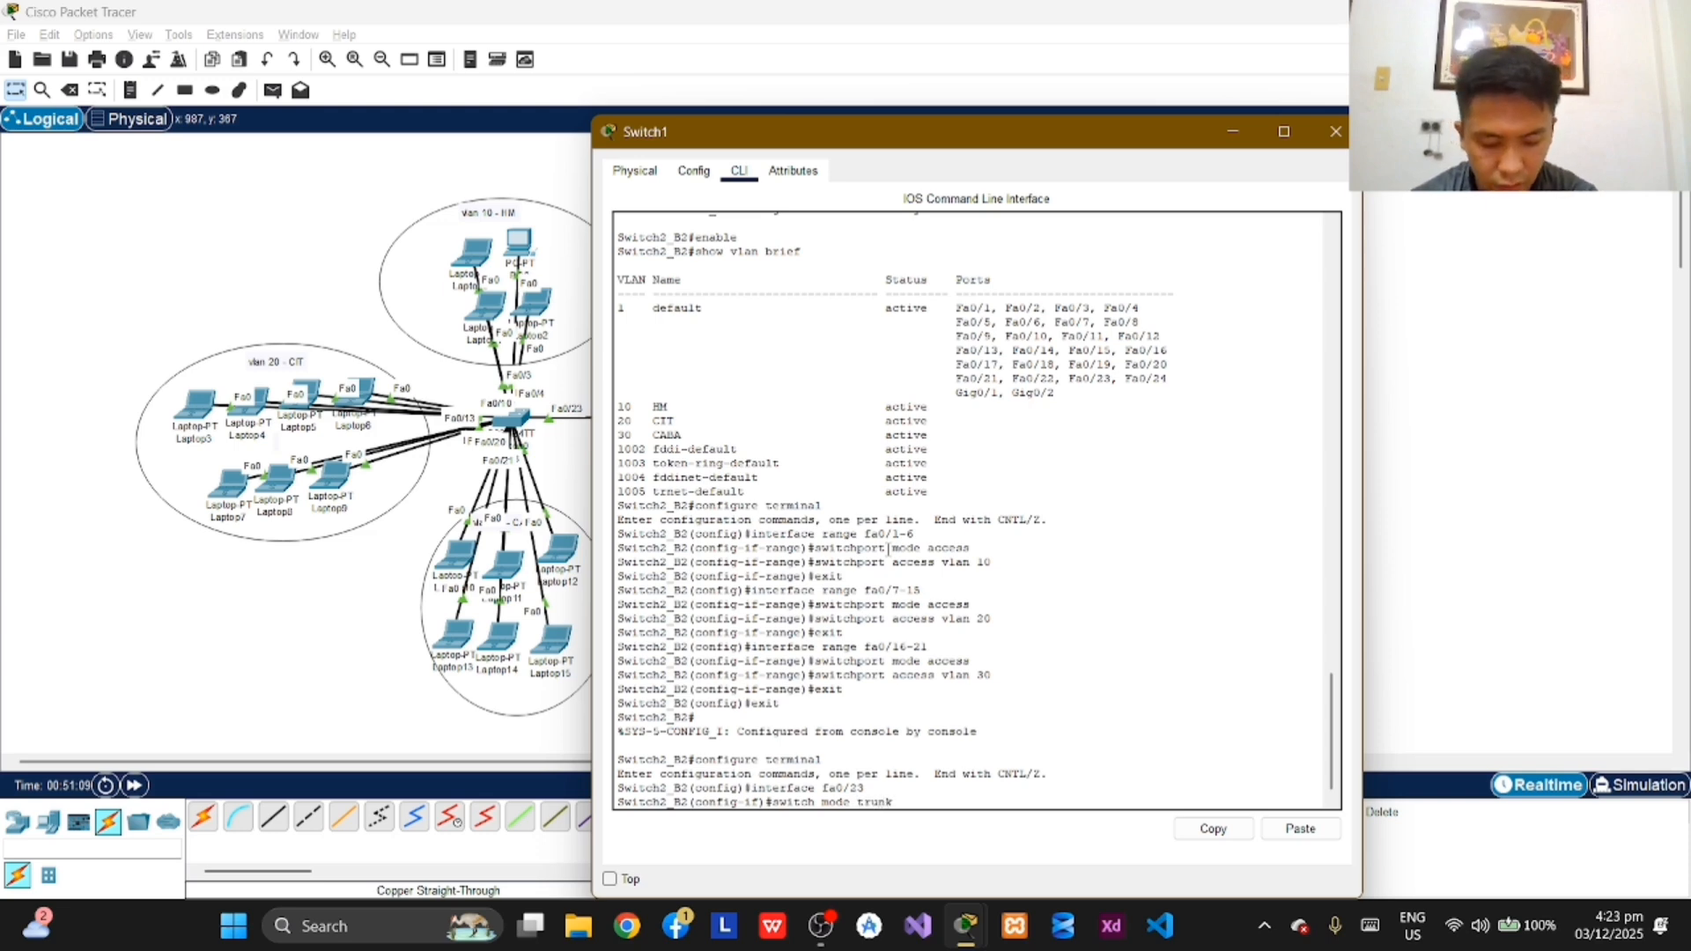
{"action": "key", "text": "Return"}
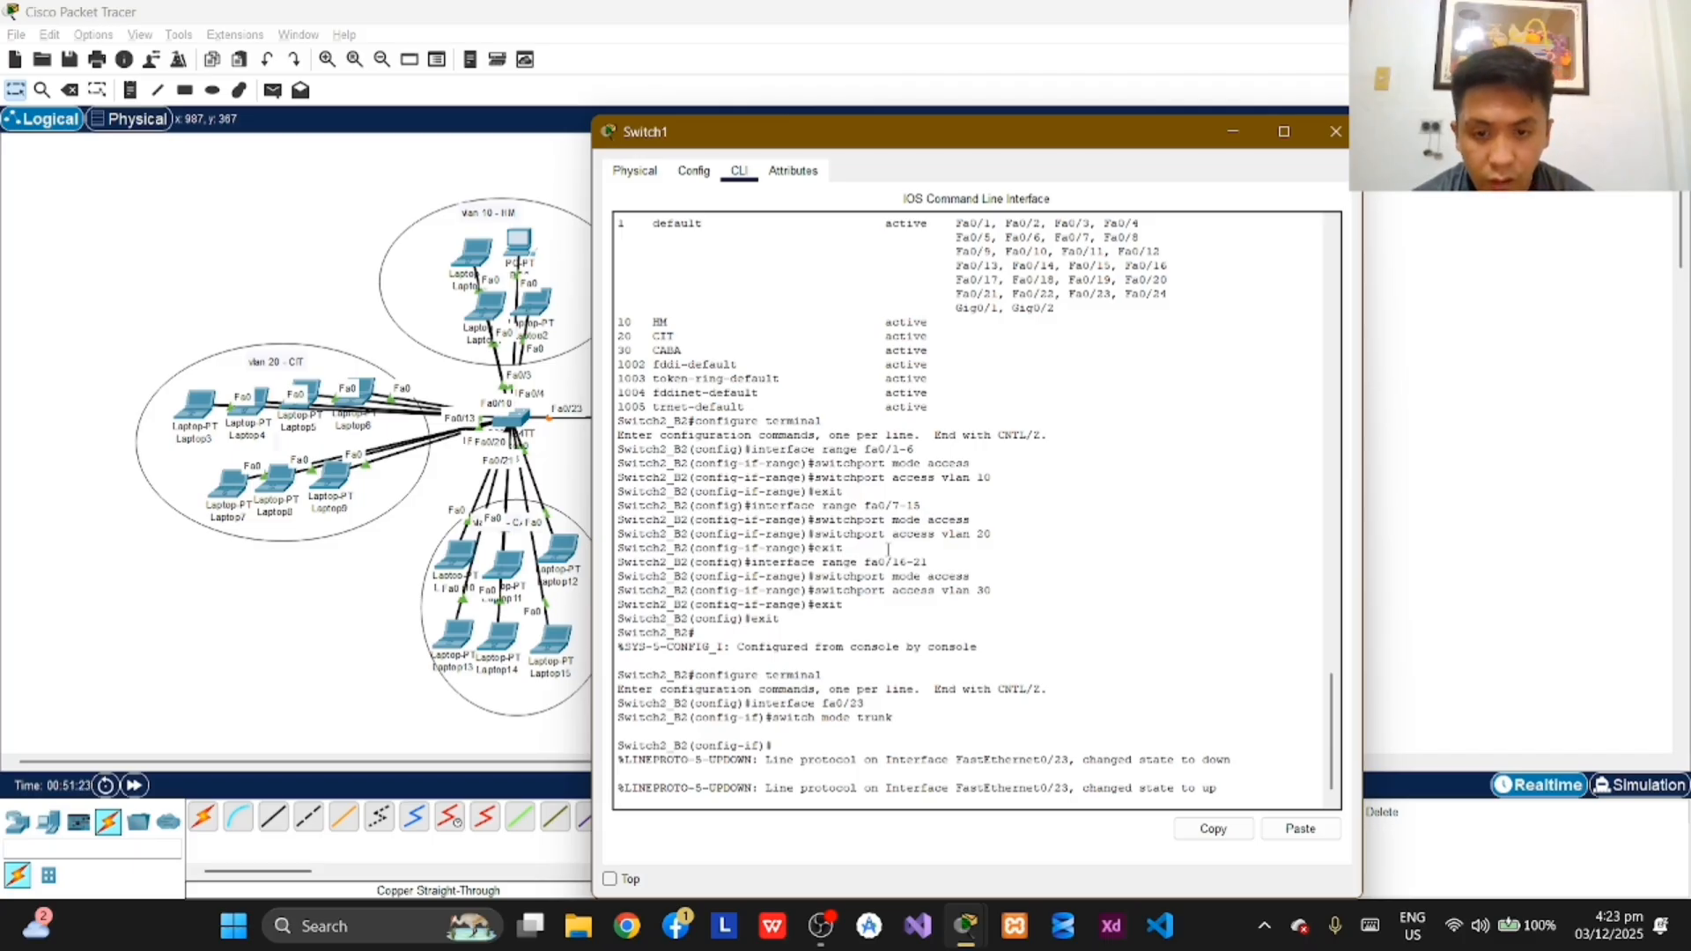
Step: Reissue the trunk setting on Switch2_B2 interface fa0/23 with the full command switchport mode trunk
{"action": "key", "text": "Return"}
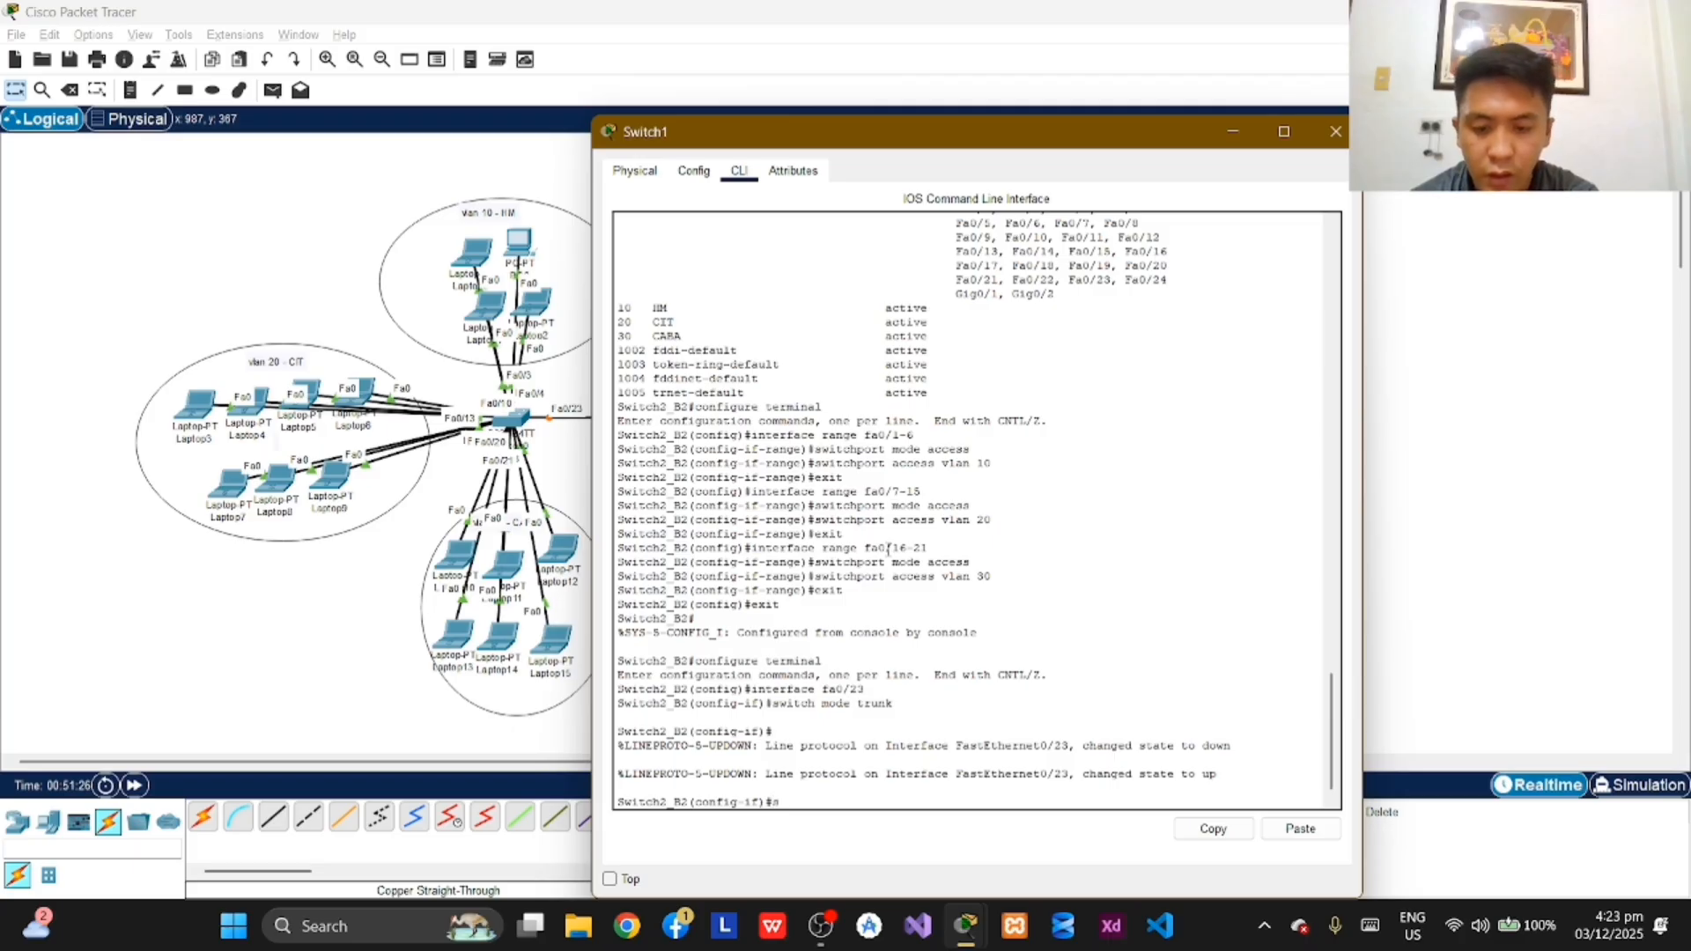
{"action": "type", "text": "switch"}
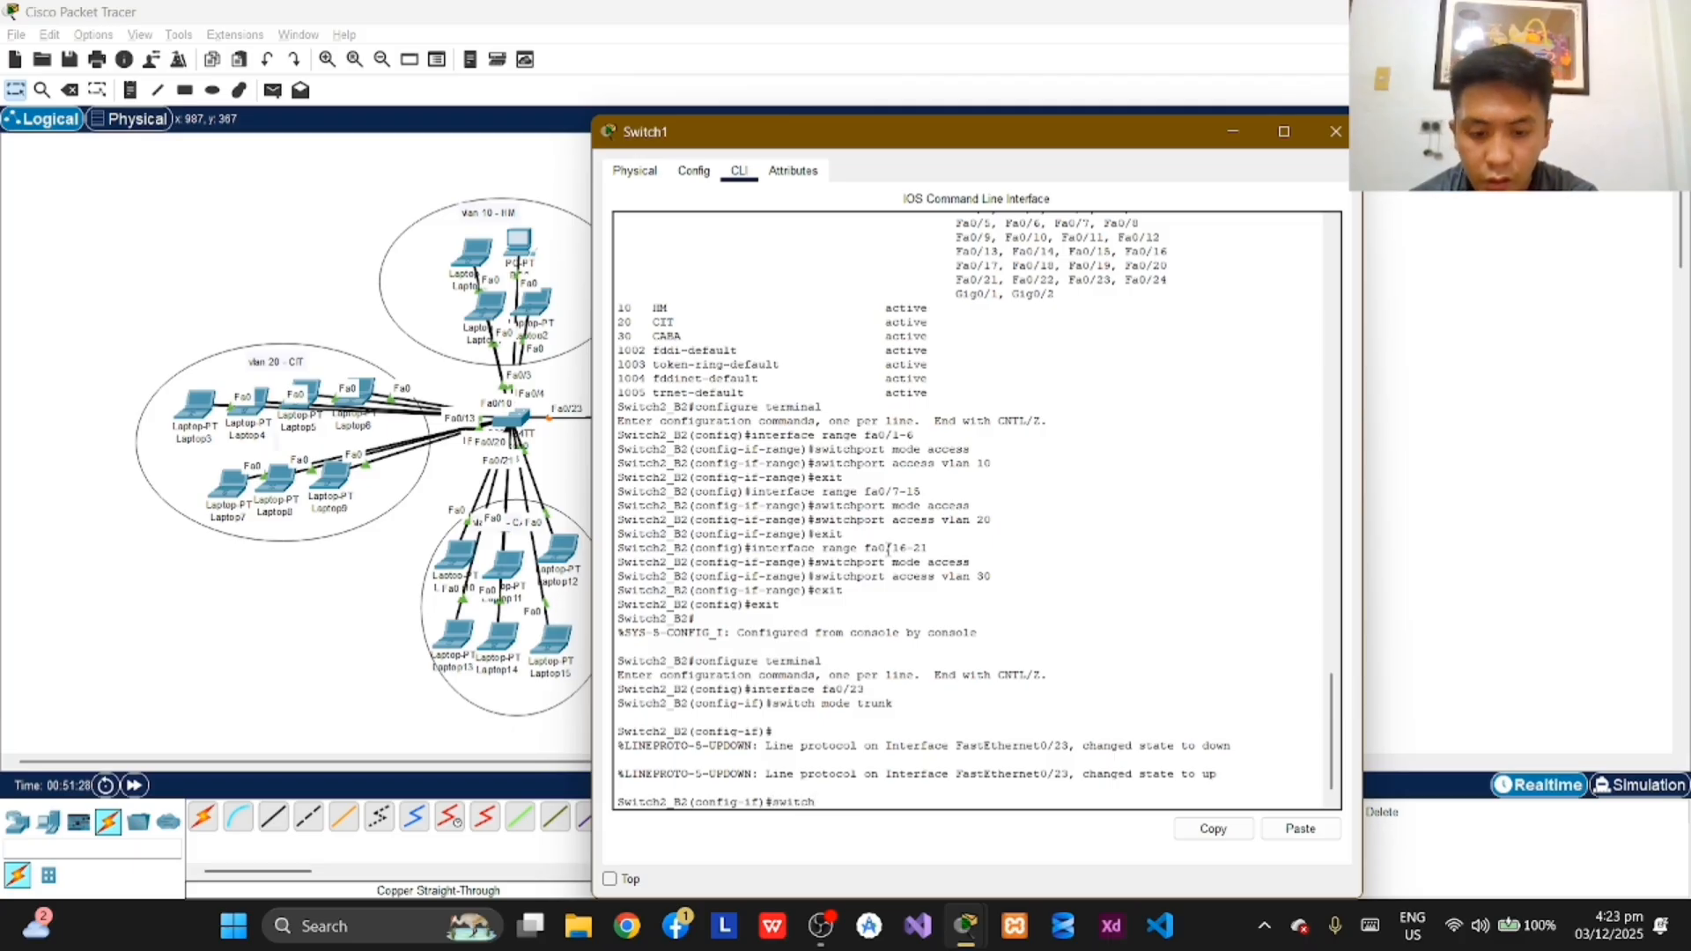
{"action": "type", "text": "m"}
{"action": "type", "text": "mo"}
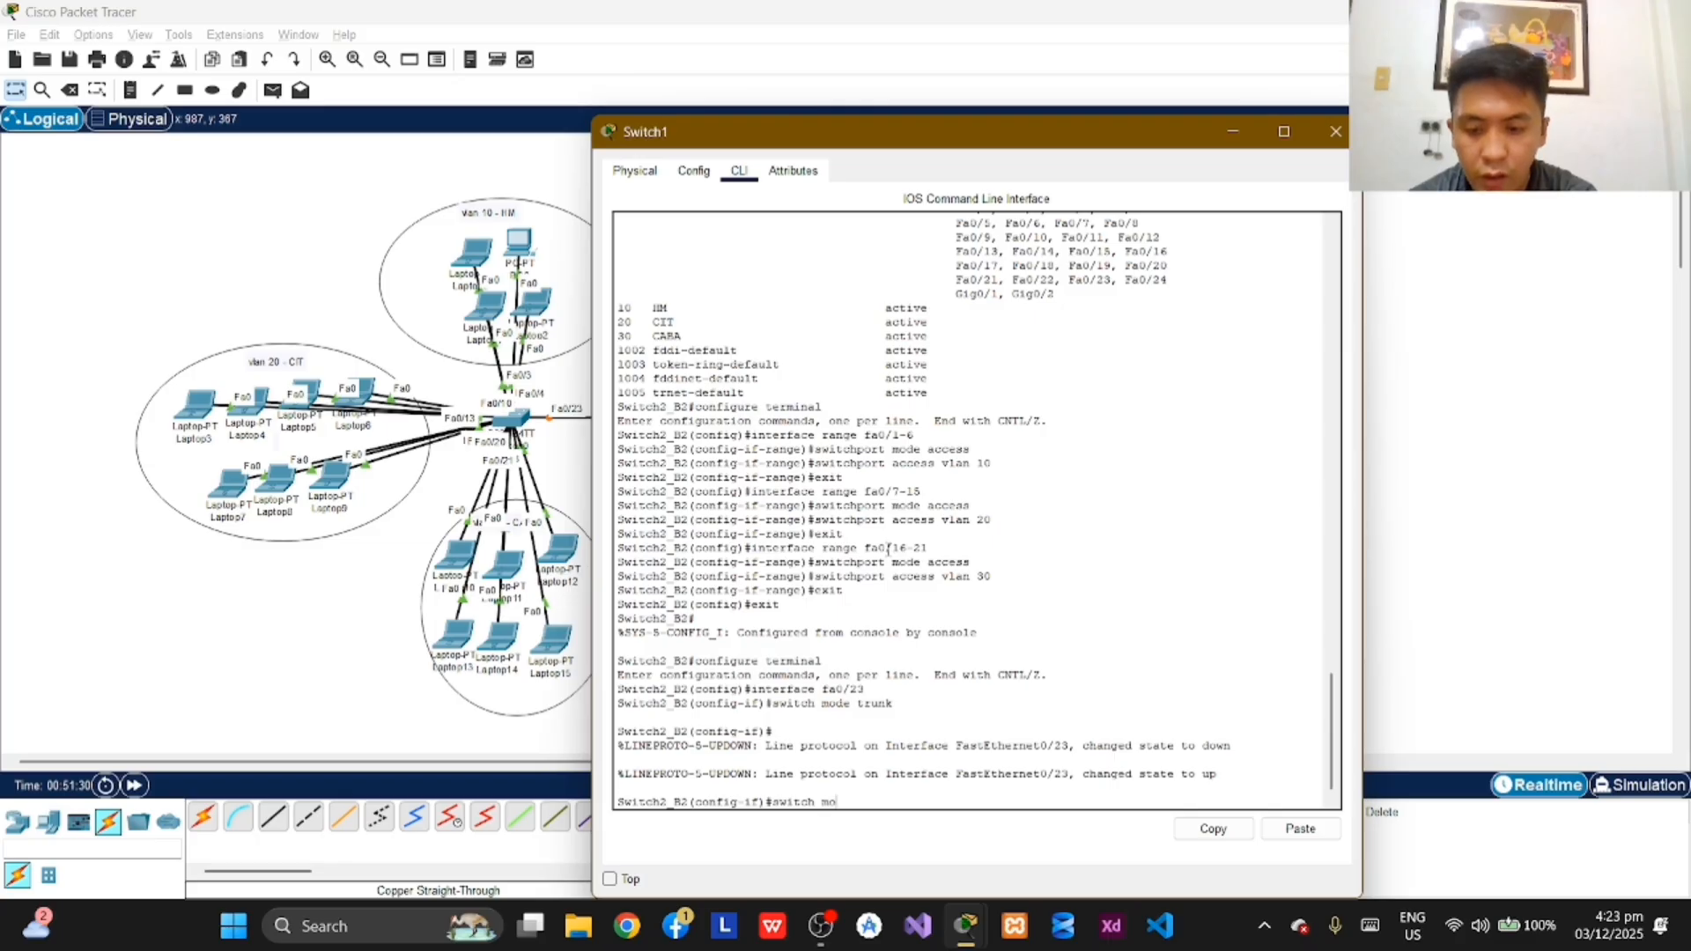
{"action": "type", "text": "de trunk"}
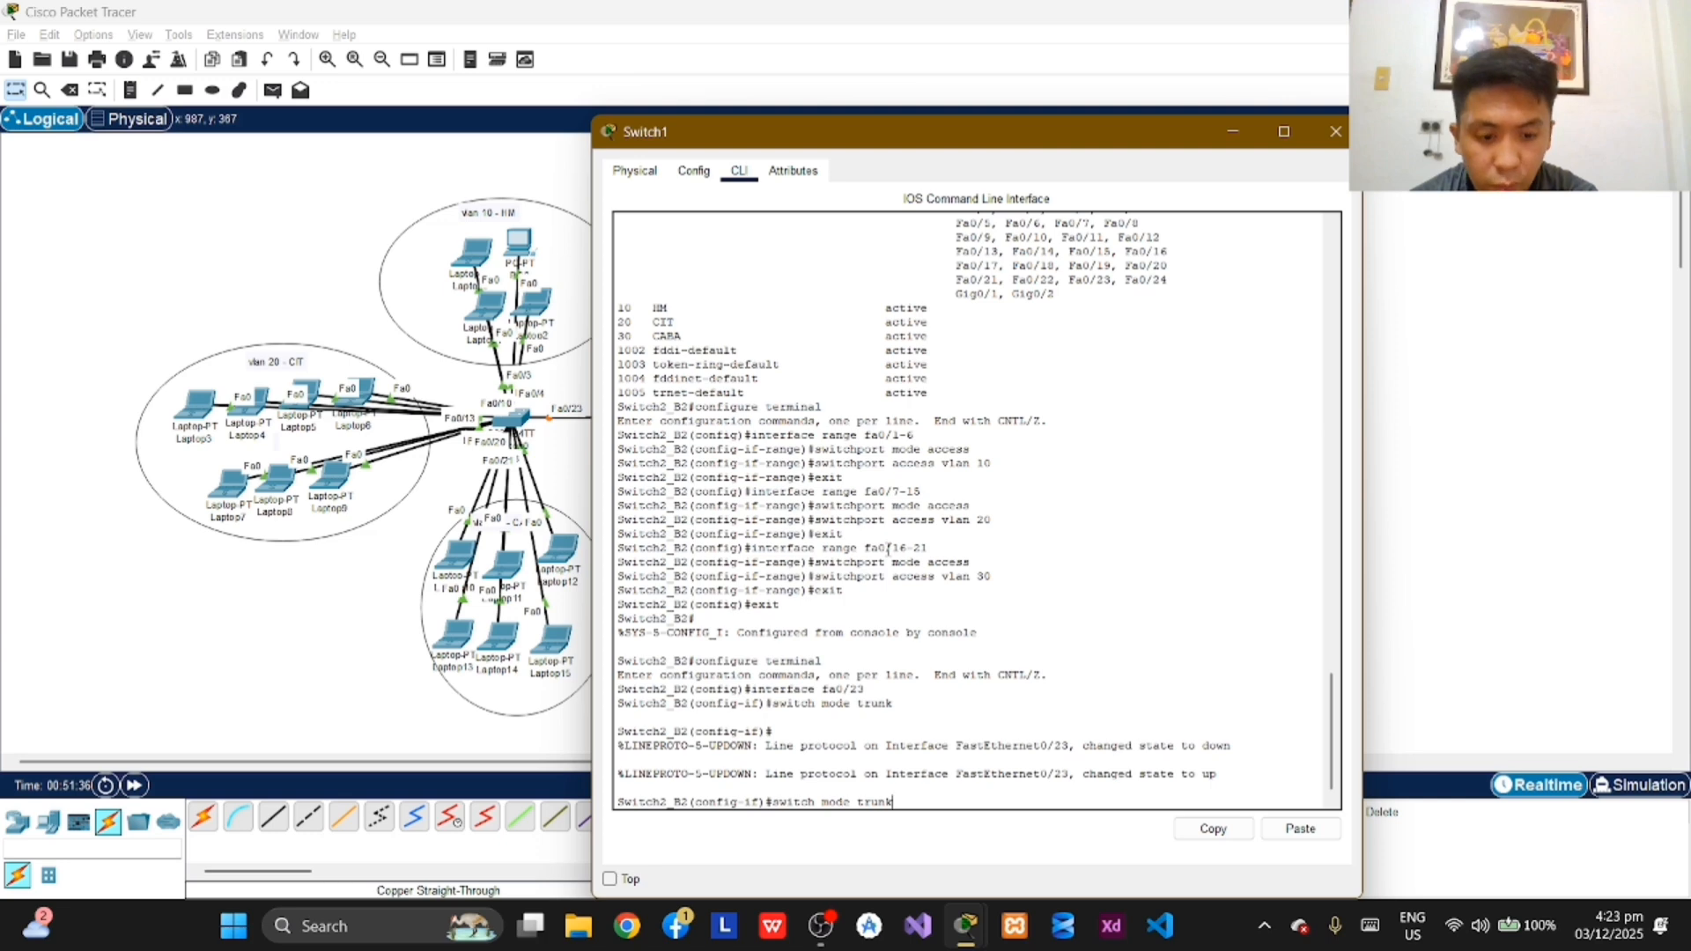
{"action": "key", "text": "BackSpace"}
{"action": "key", "text": "BackSpace"}
{"action": "key", "text": "BackSpace"}
{"action": "key", "text": "BackSpace"}
{"action": "key", "text": "BackSpace"}
{"action": "key", "text": "BackSpace"}
{"action": "key", "text": "BackSpace"}
{"action": "key", "text": "BackSpace"}
{"action": "key", "text": "BackSpace"}
{"action": "key", "text": "BackSpace"}
{"action": "key", "text": "BackSpace"}
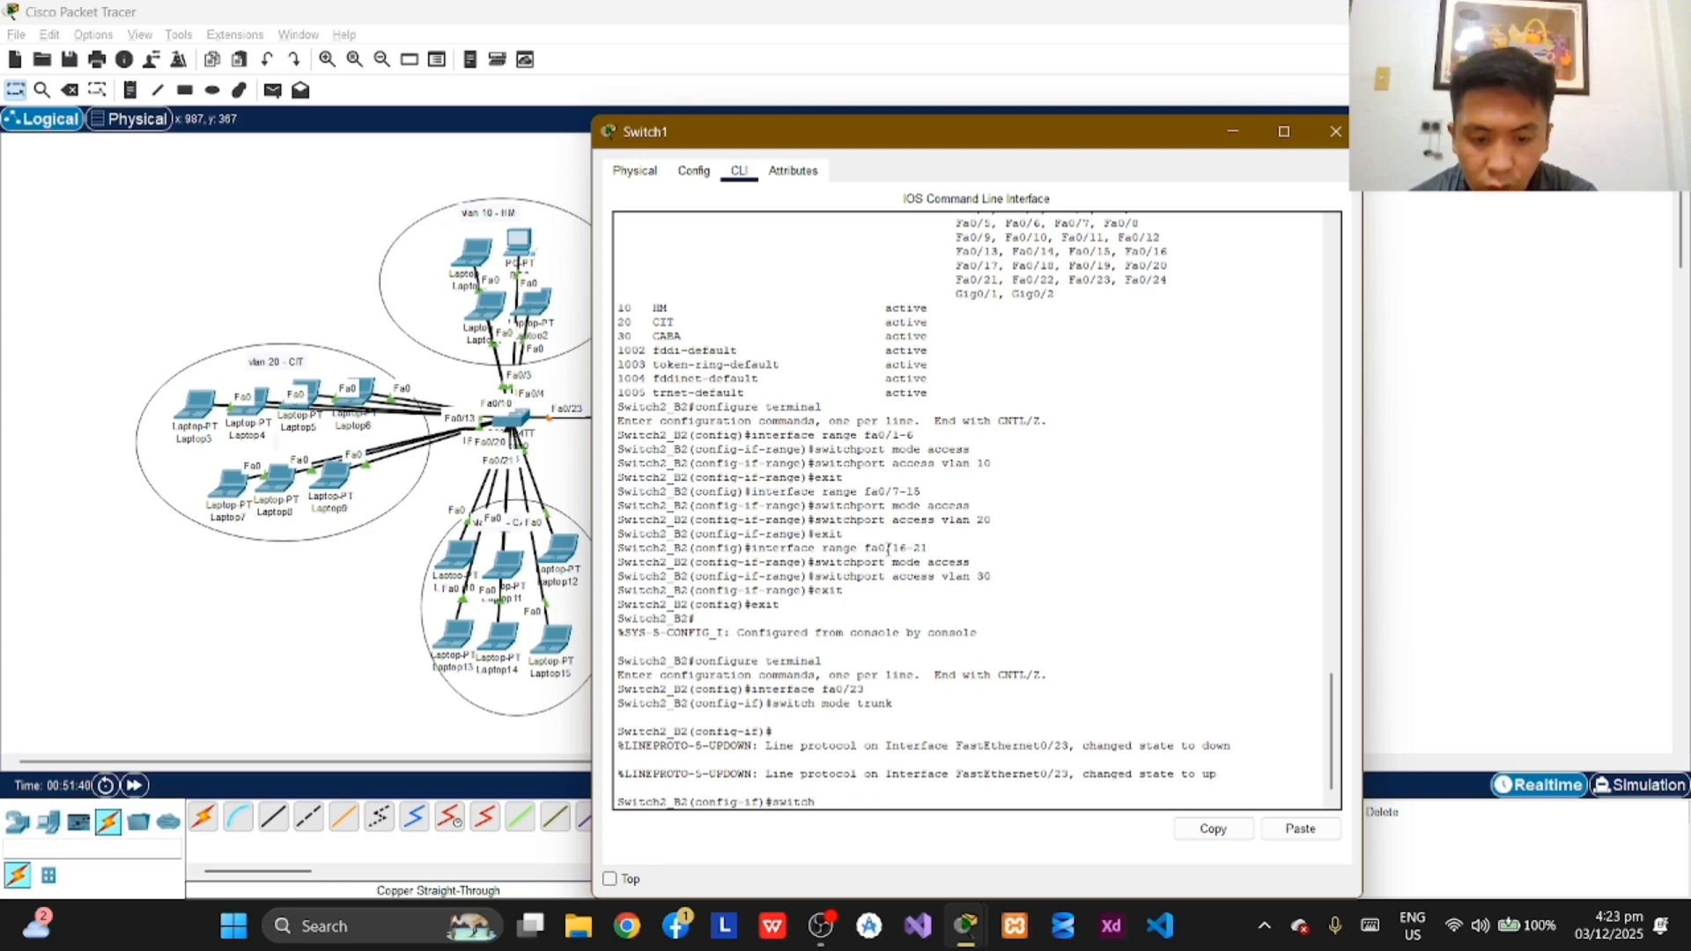
{"action": "type", "text": "port mode trunk"}
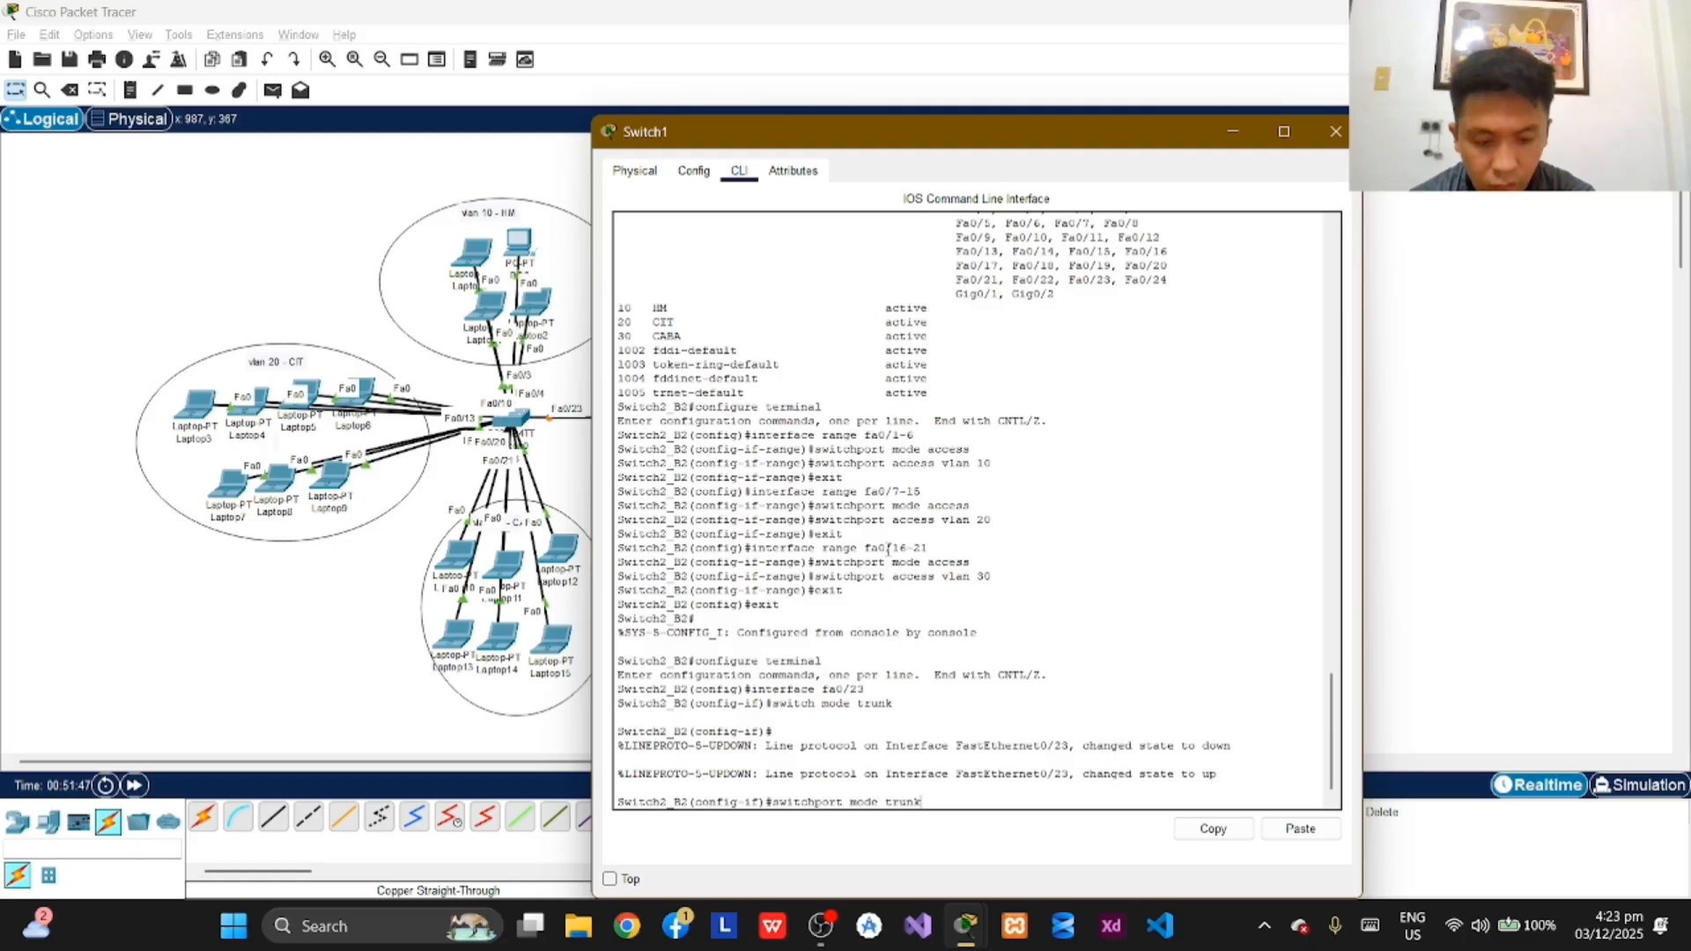
{"action": "key", "text": "Return"}
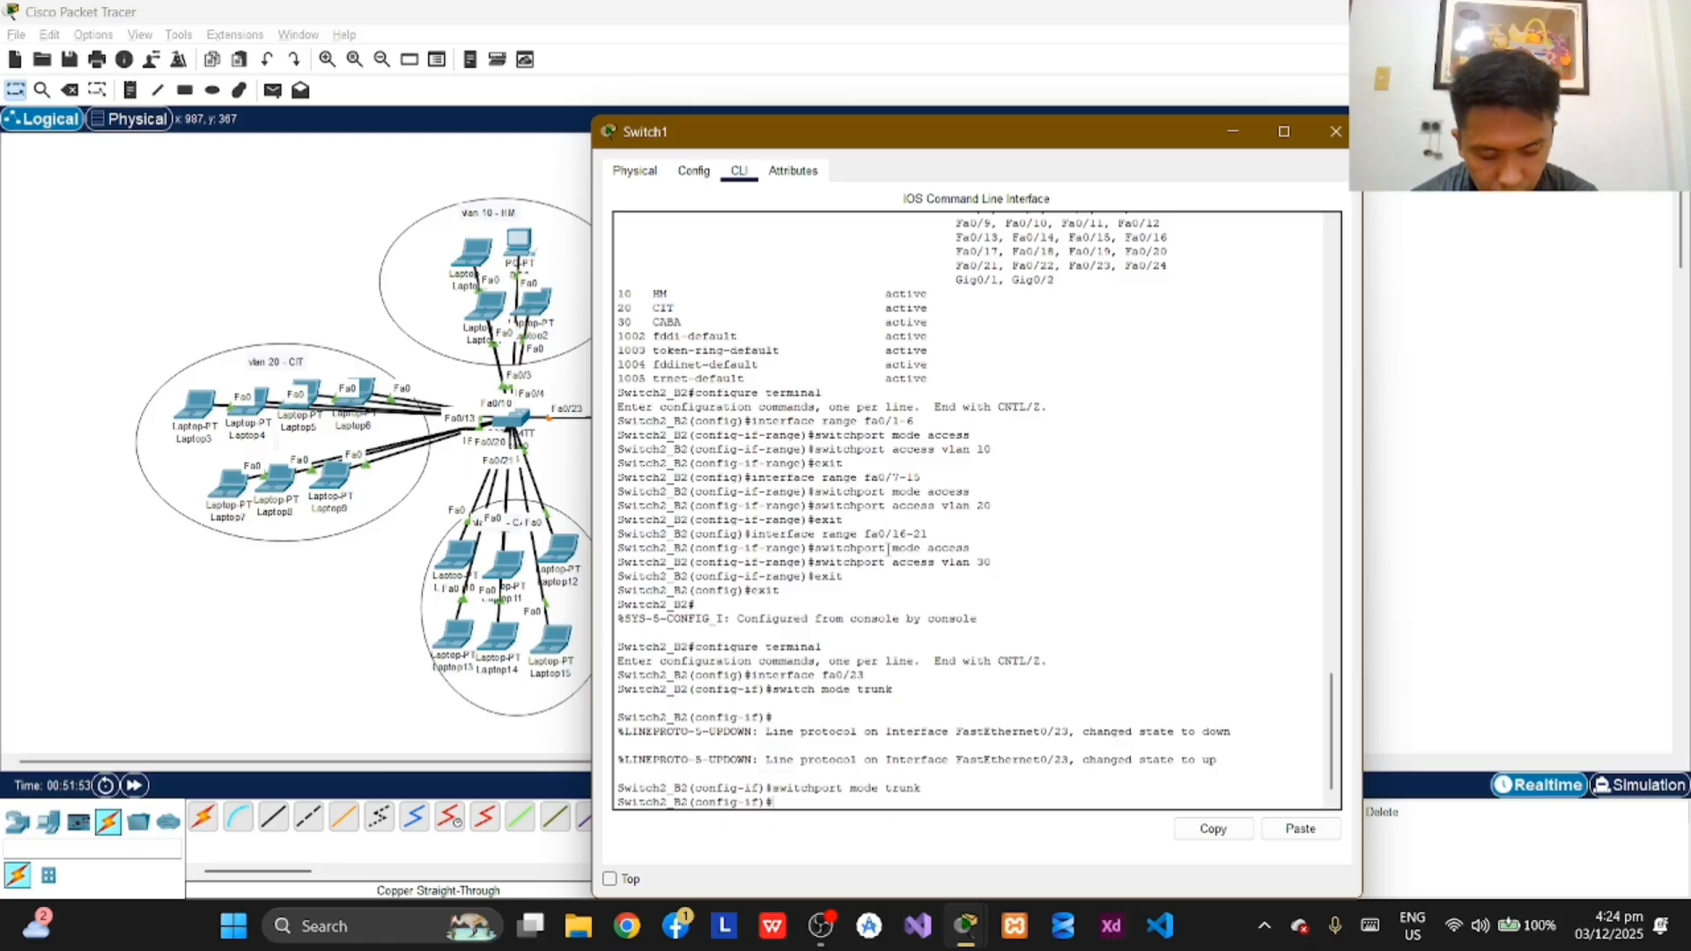
Step: Allow VLANs 1-99 on the fa0/23 trunk of Switch2_B2 with switchport trunk allowed vlan 1-99
{"action": "type", "text": "swi"}
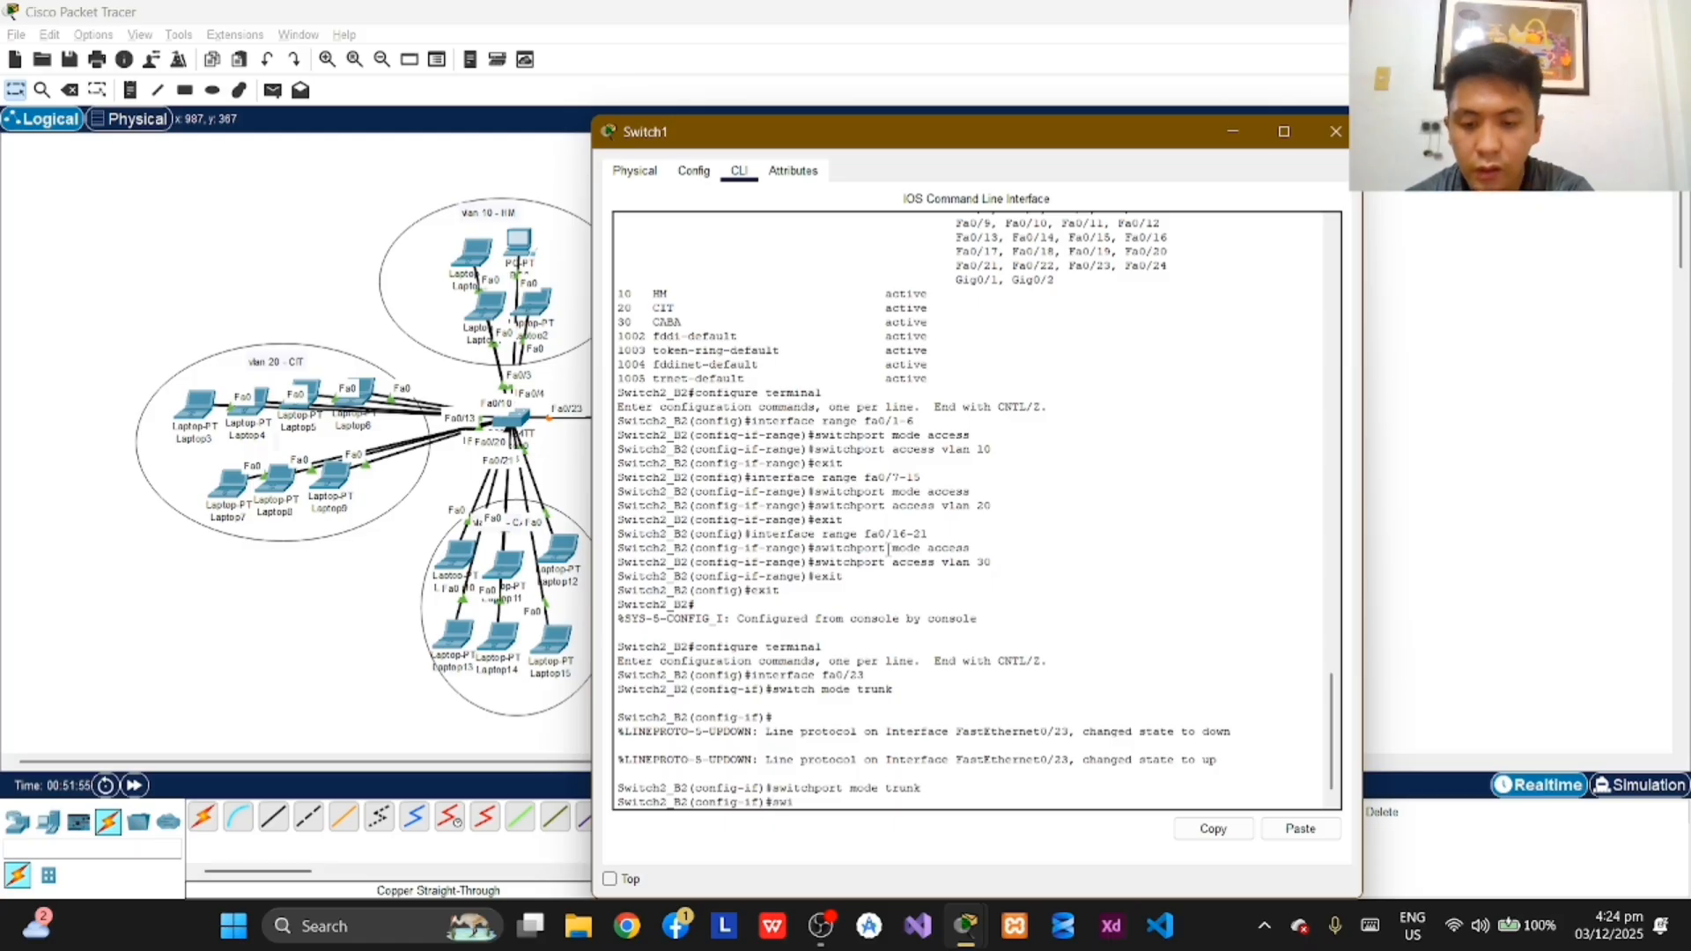
{"action": "type", "text": "tchport t"}
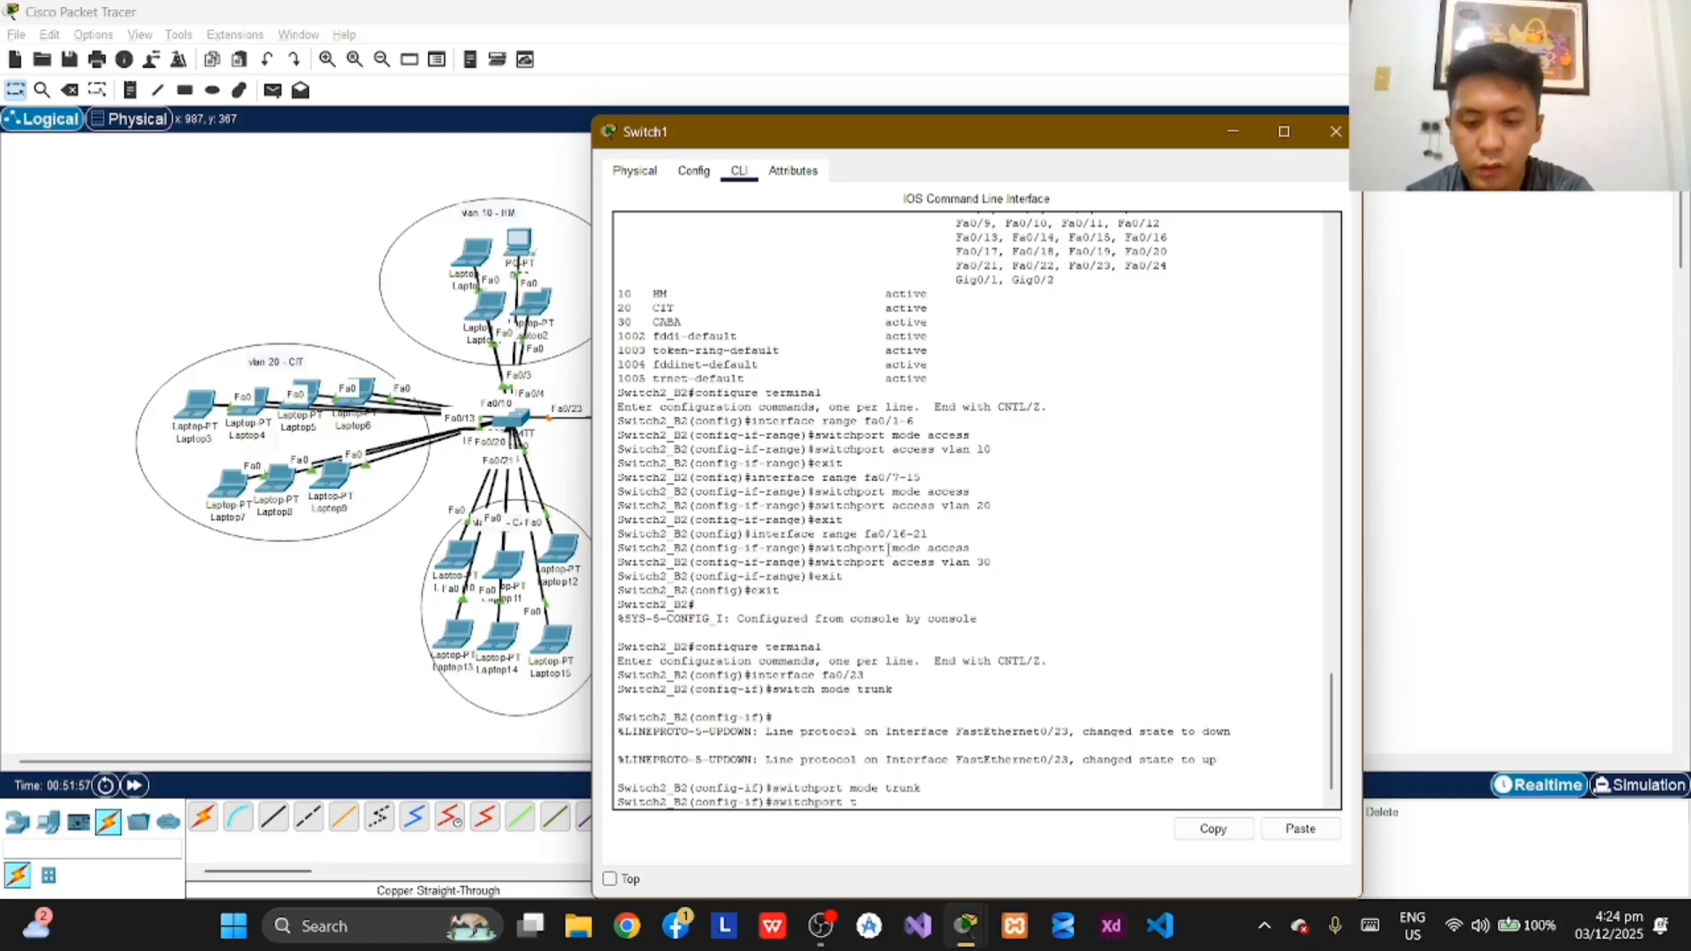
{"action": "type", "text": "runk allowed"}
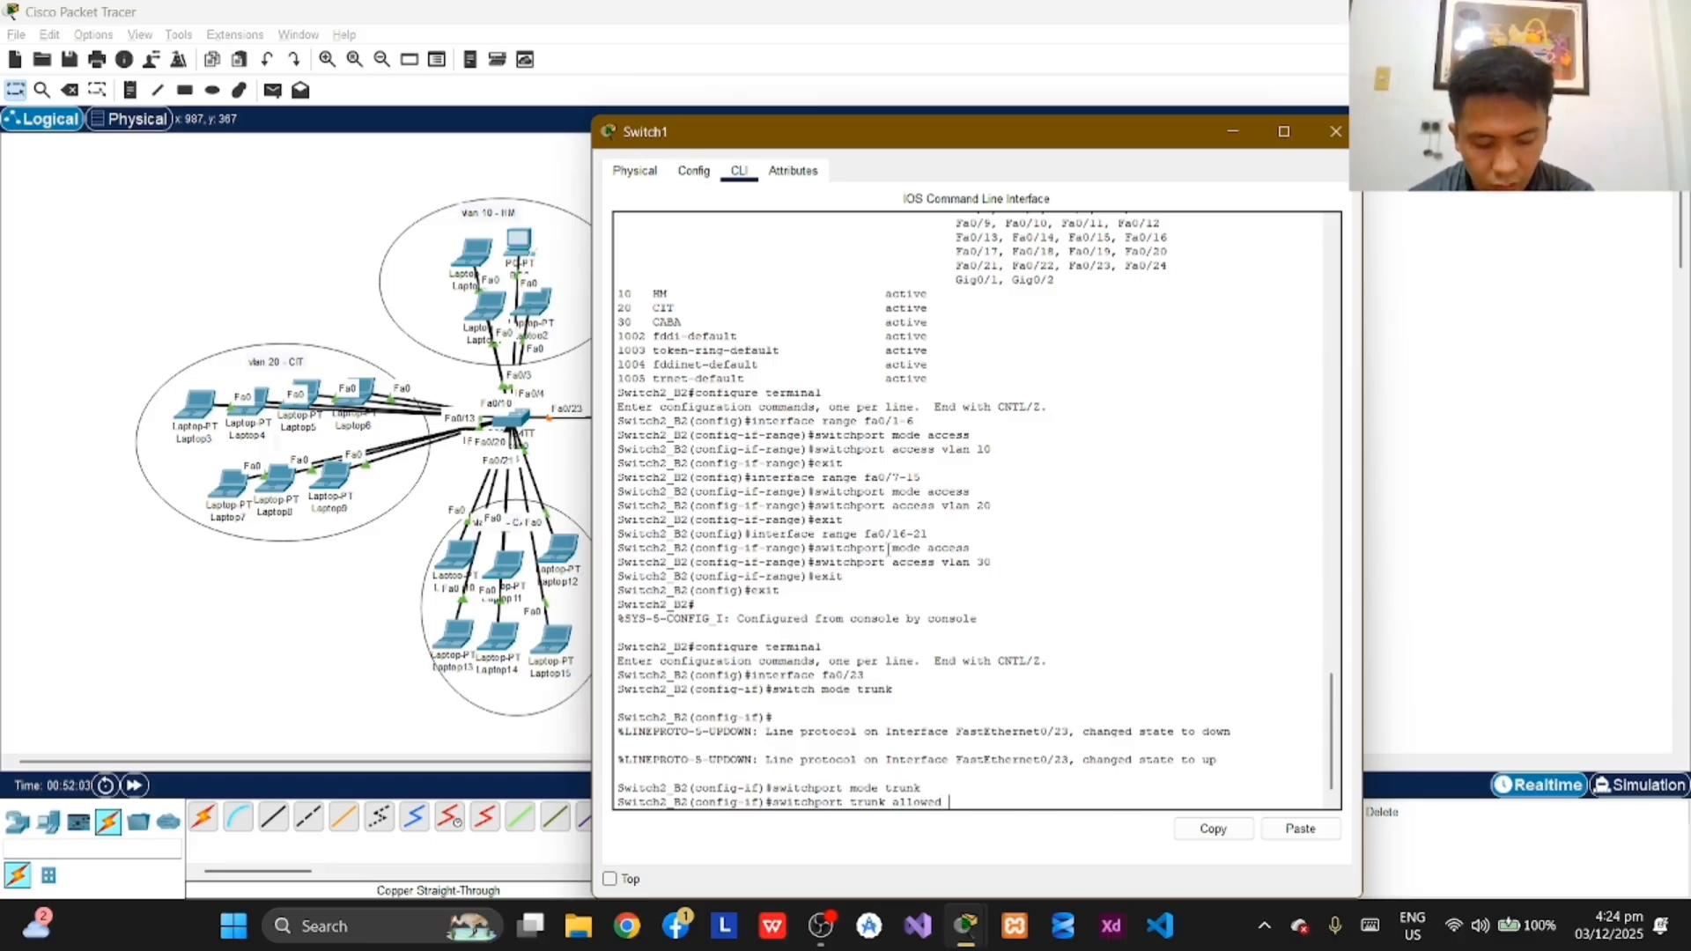
{"action": "type", "text": "vlan"}
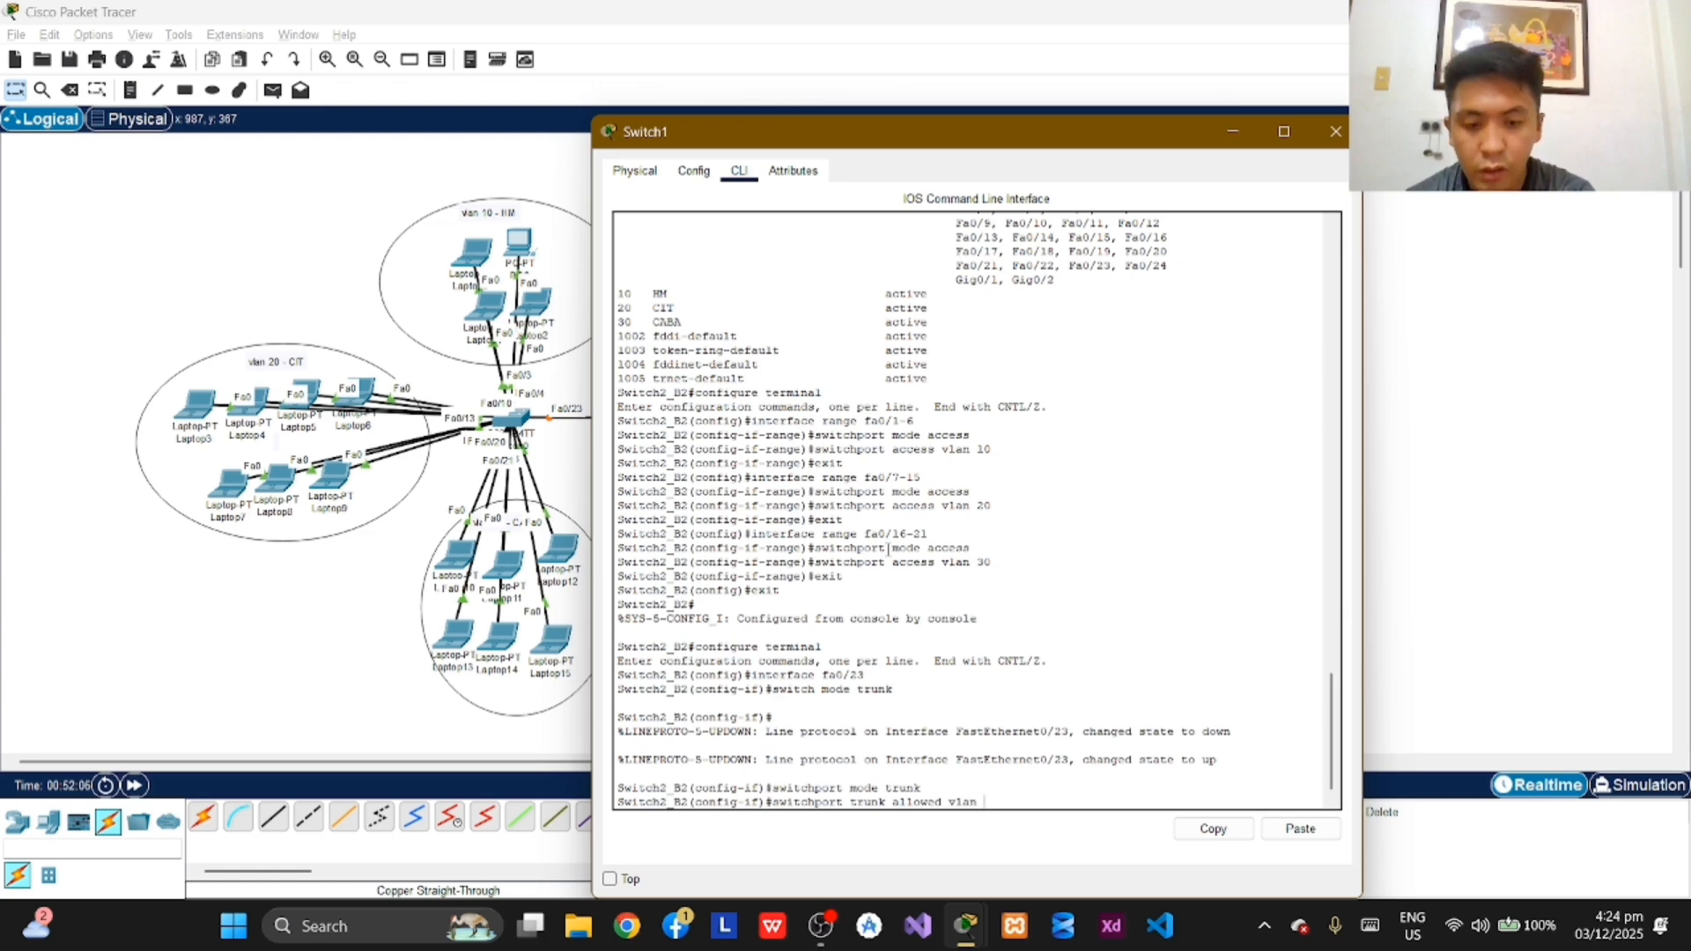
{"action": "type", "text": " 1-99"}
{"action": "key", "text": "Return"}
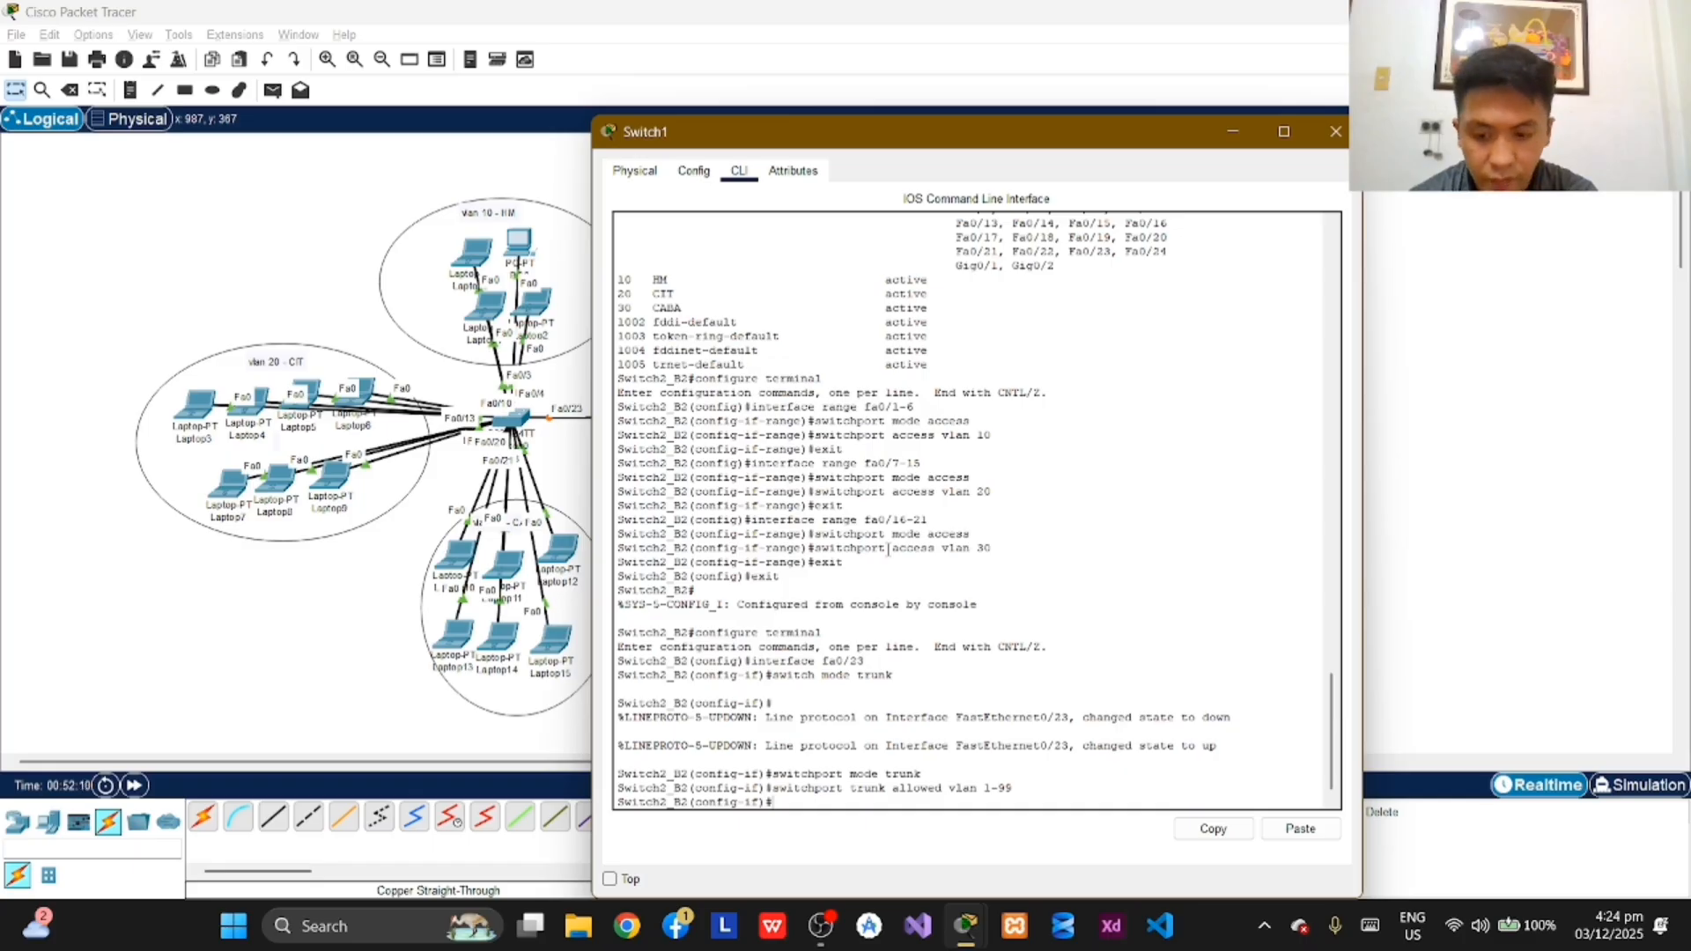
Step: Leave interface and global configuration modes on Switch2_B2 and log out of its console session
{"action": "type", "text": "exit"}
{"action": "key", "text": "Return"}
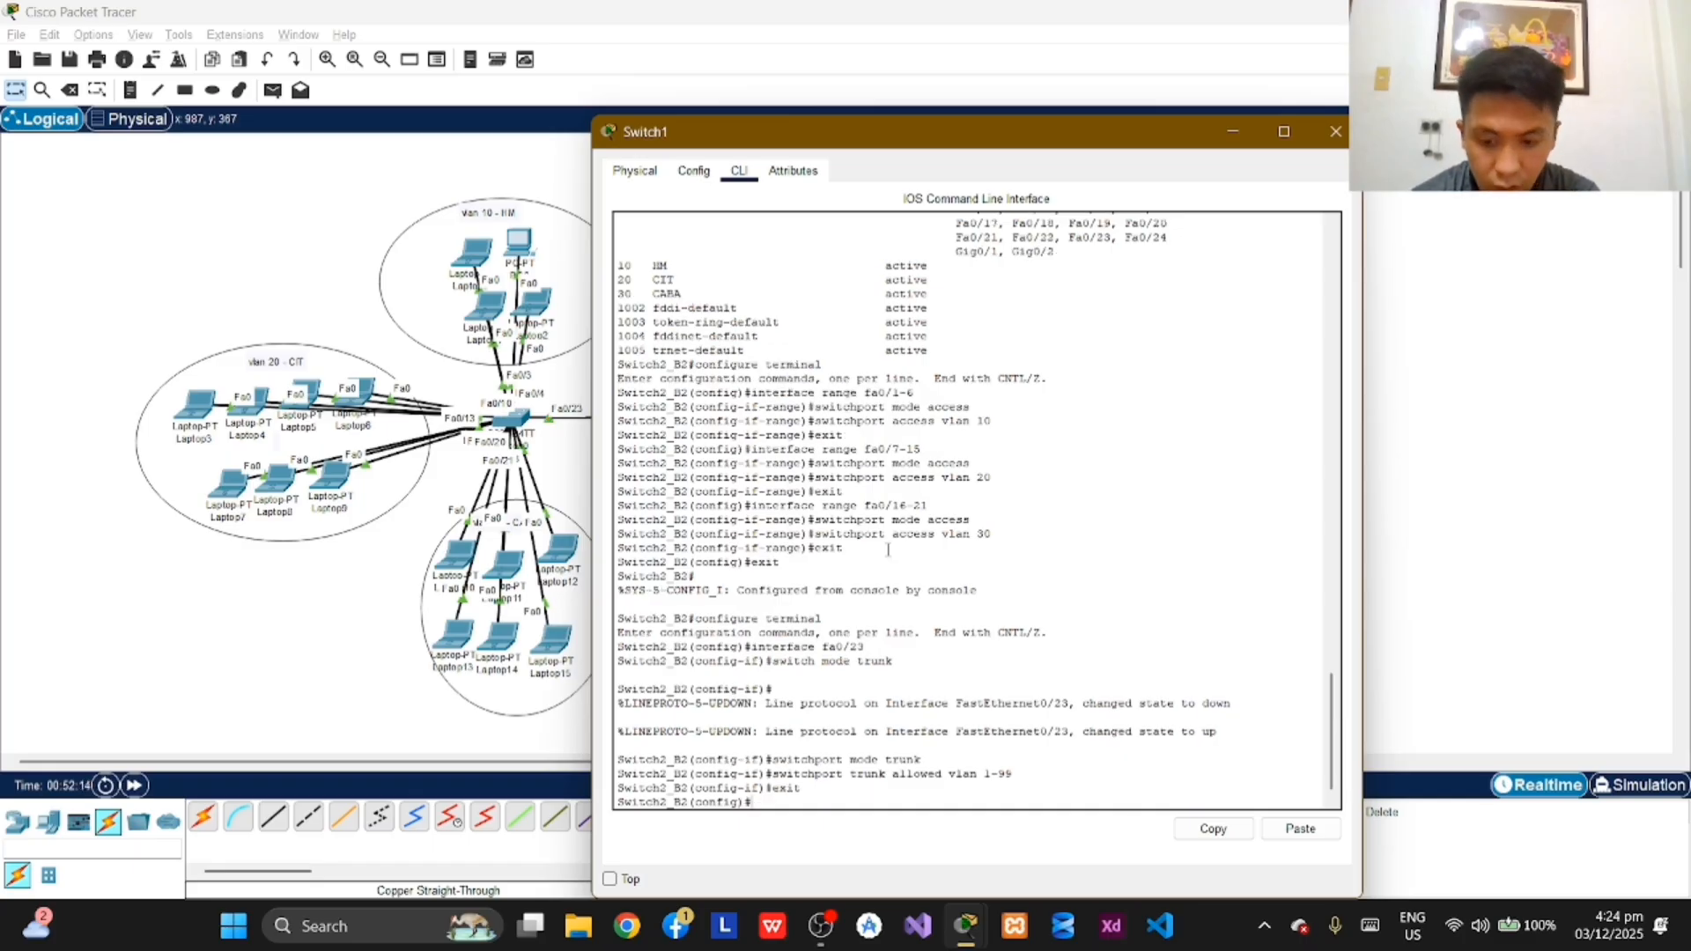
{"action": "type", "text": "exit"}
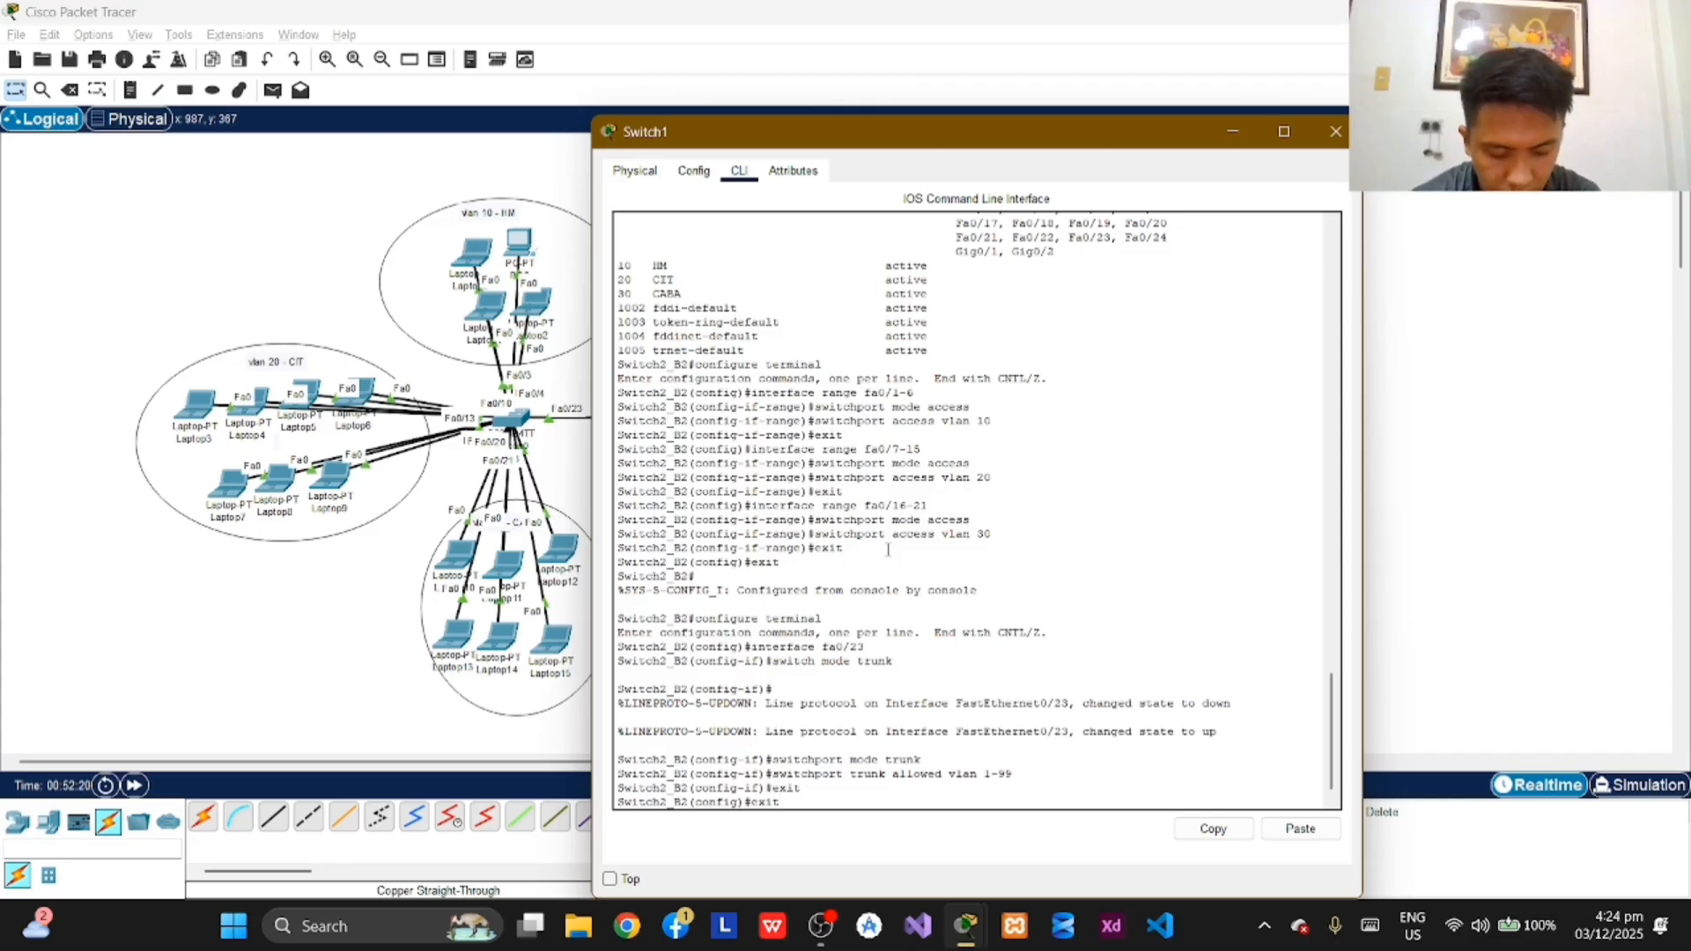
{"action": "key", "text": "Return"}
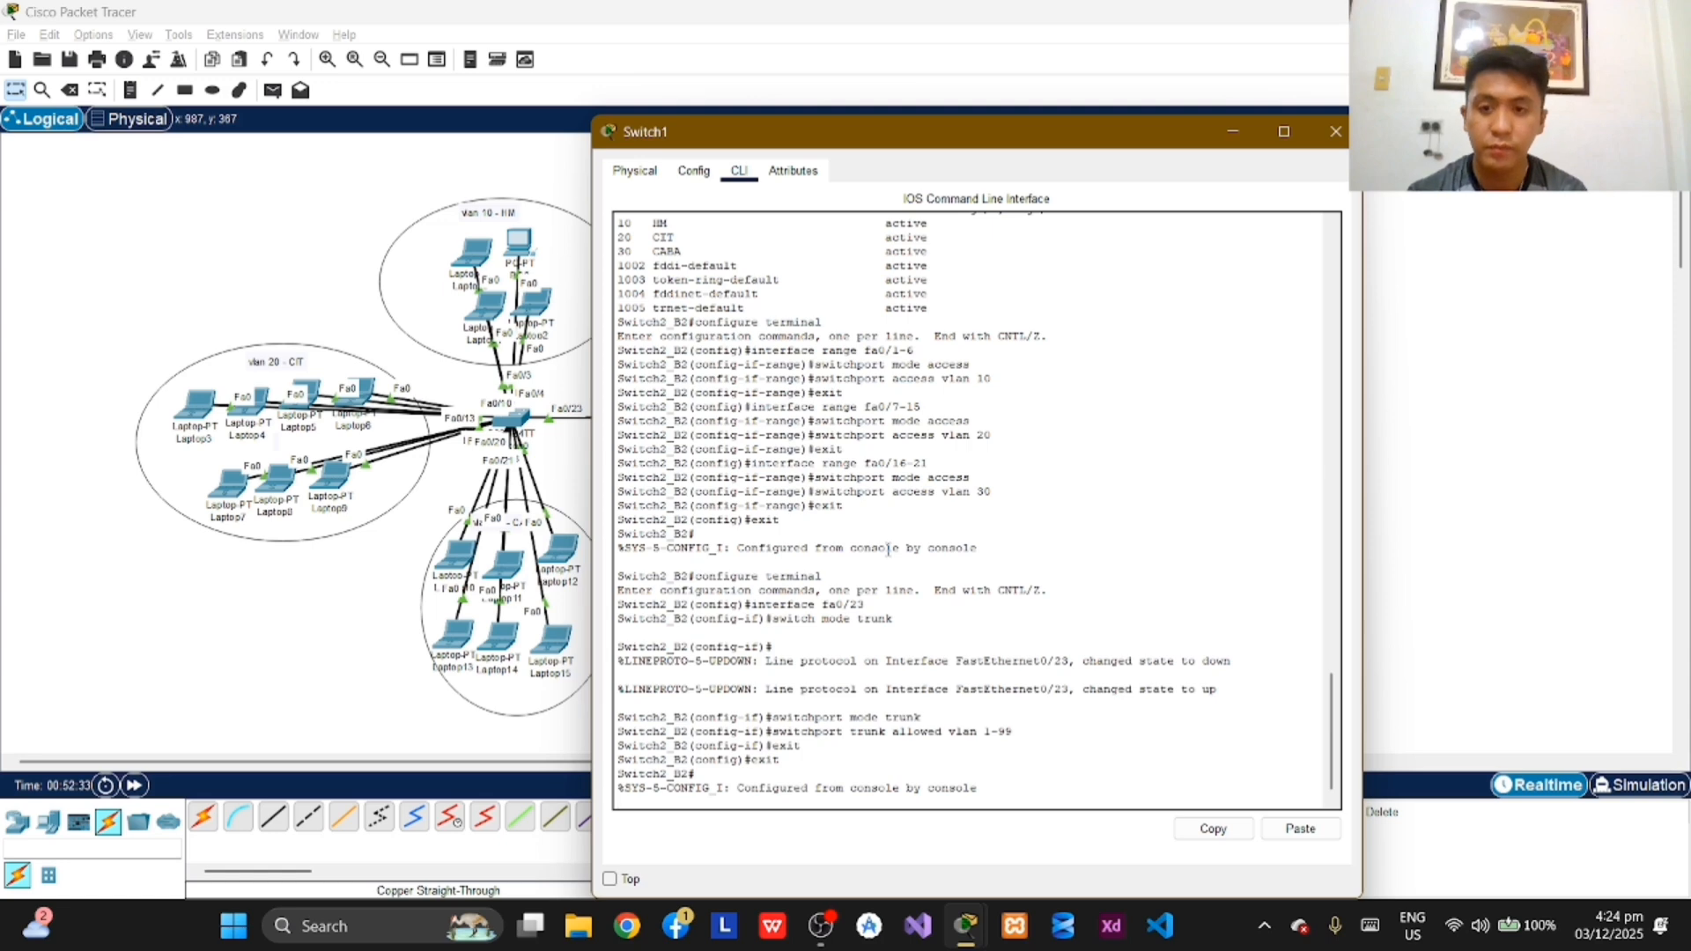
{"action": "type", "text": "exit"}
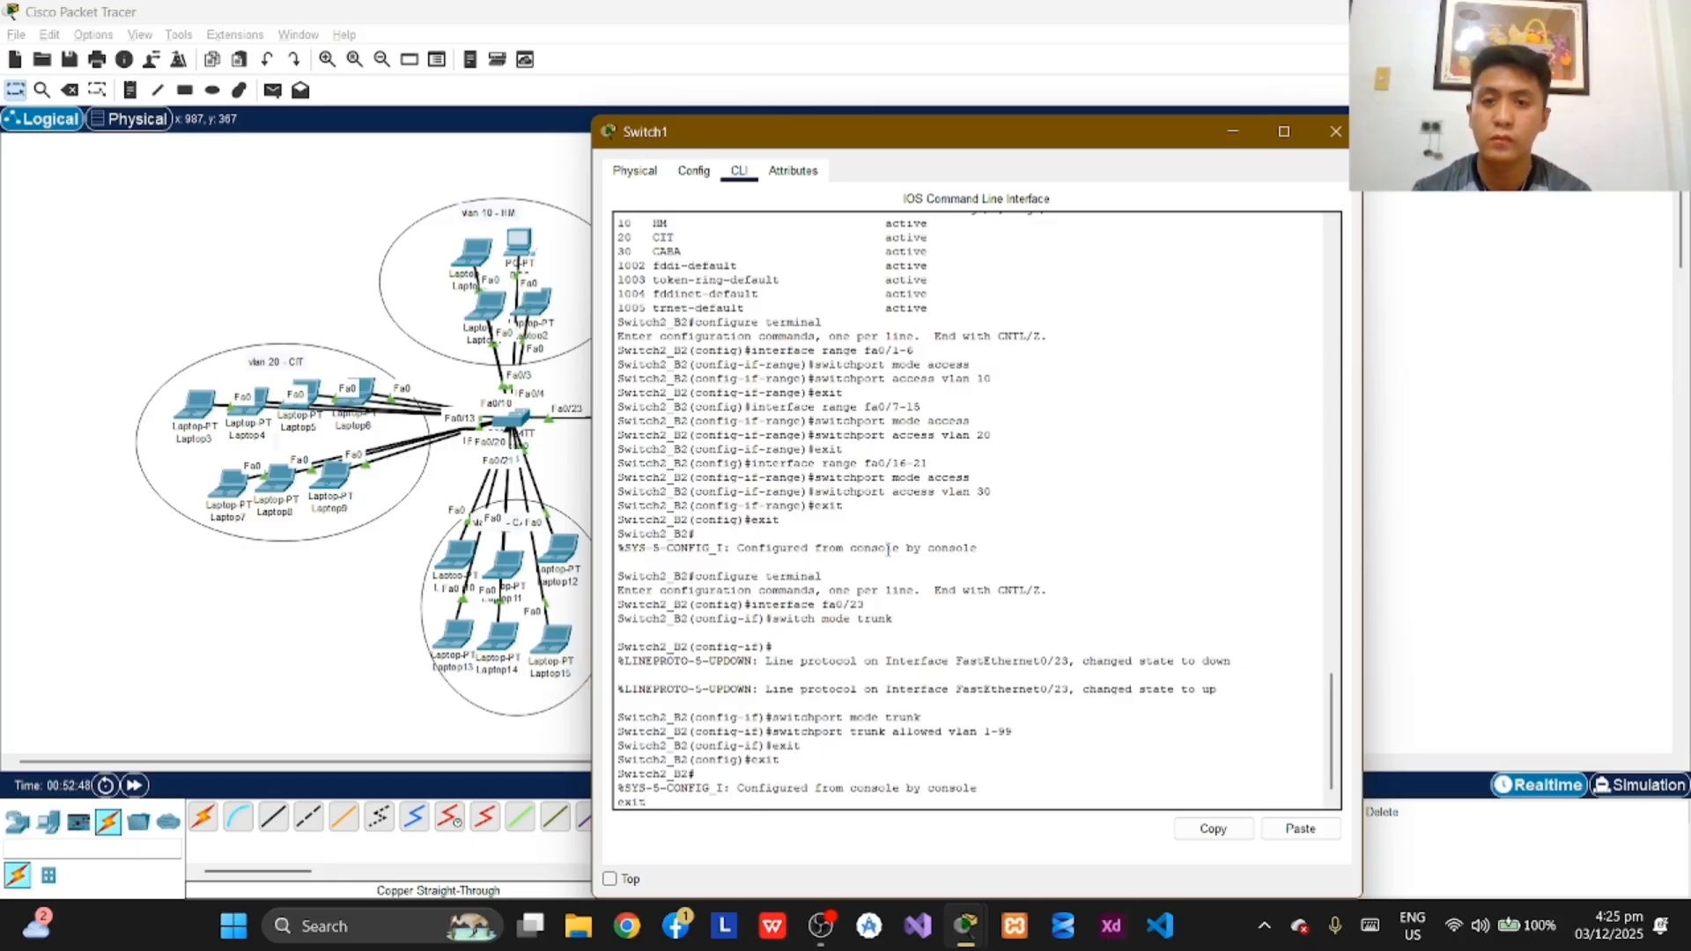
{"action": "key", "text": "Return"}
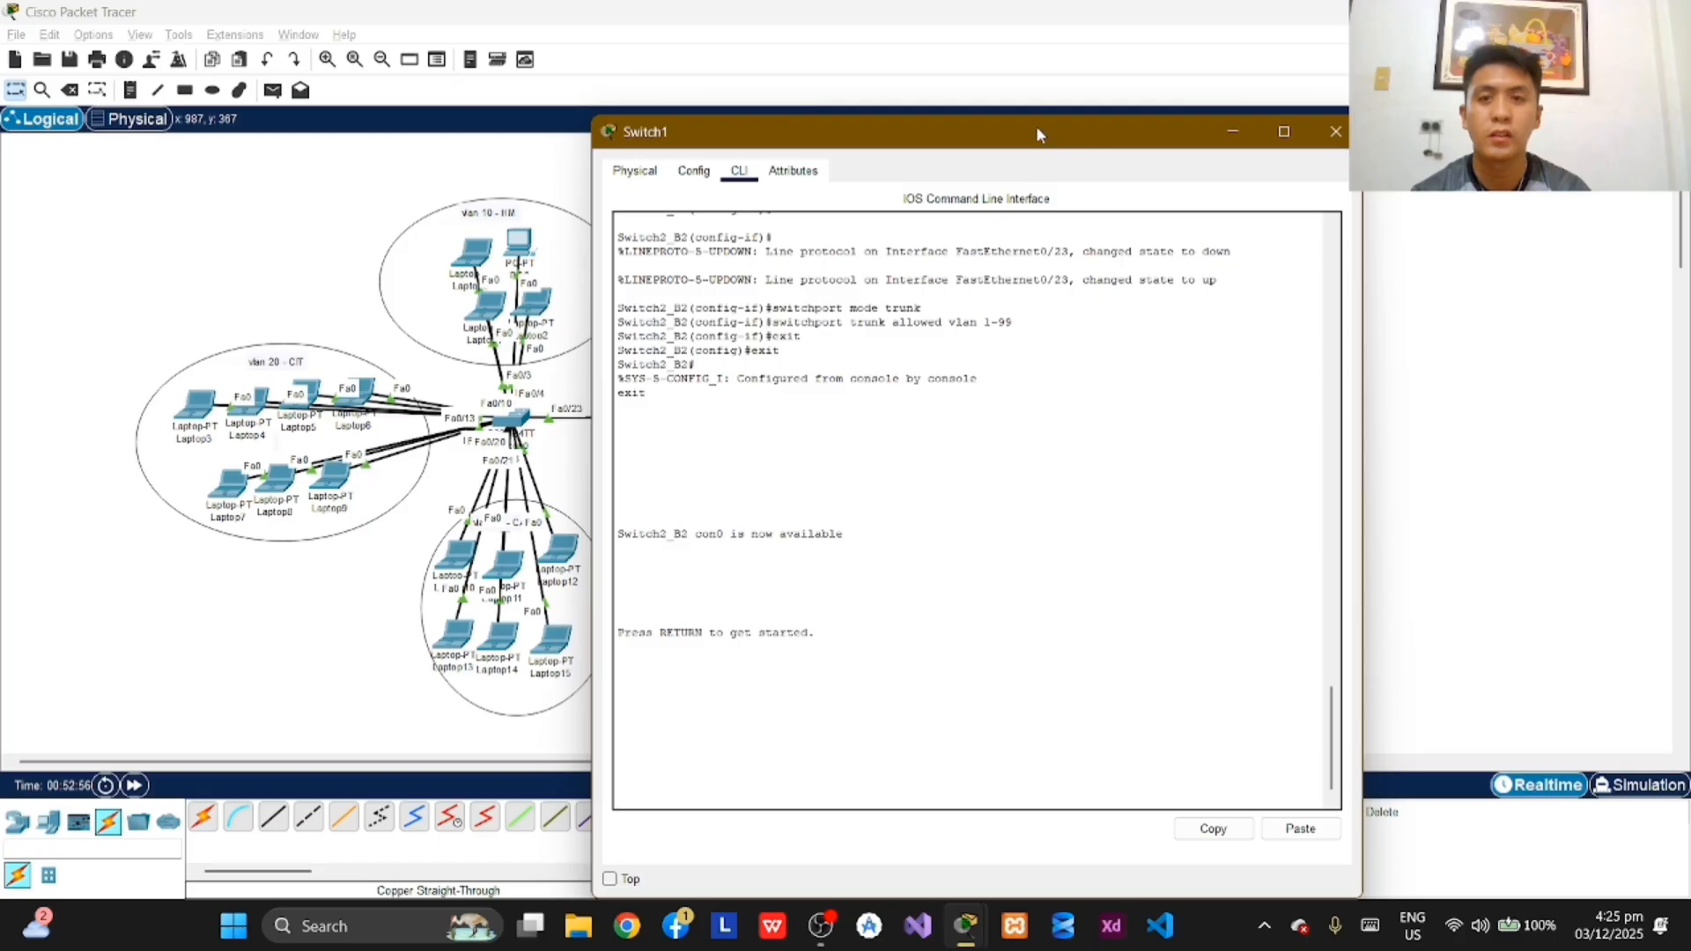
Step: Minimize the Switch1 window, change to Simulation mode and add a simple PDU from Laptop0 to Laptop3
{"action": "left_click", "coordinate": [1242, 137]}
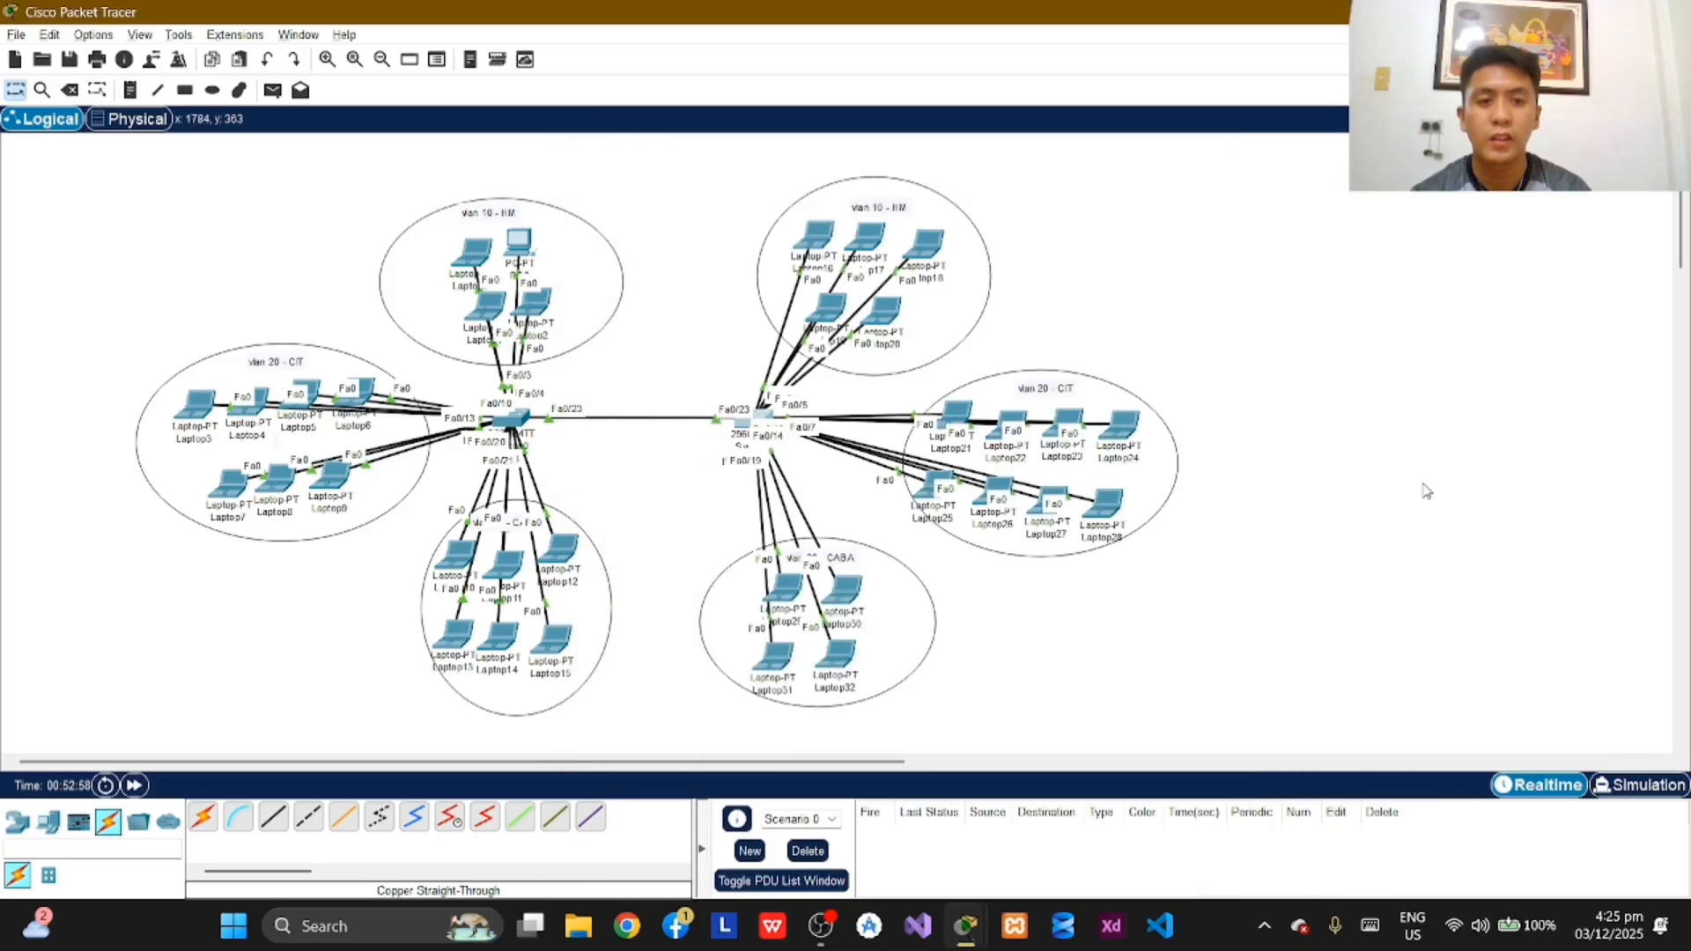
{"action": "left_click", "coordinate": [1634, 786]}
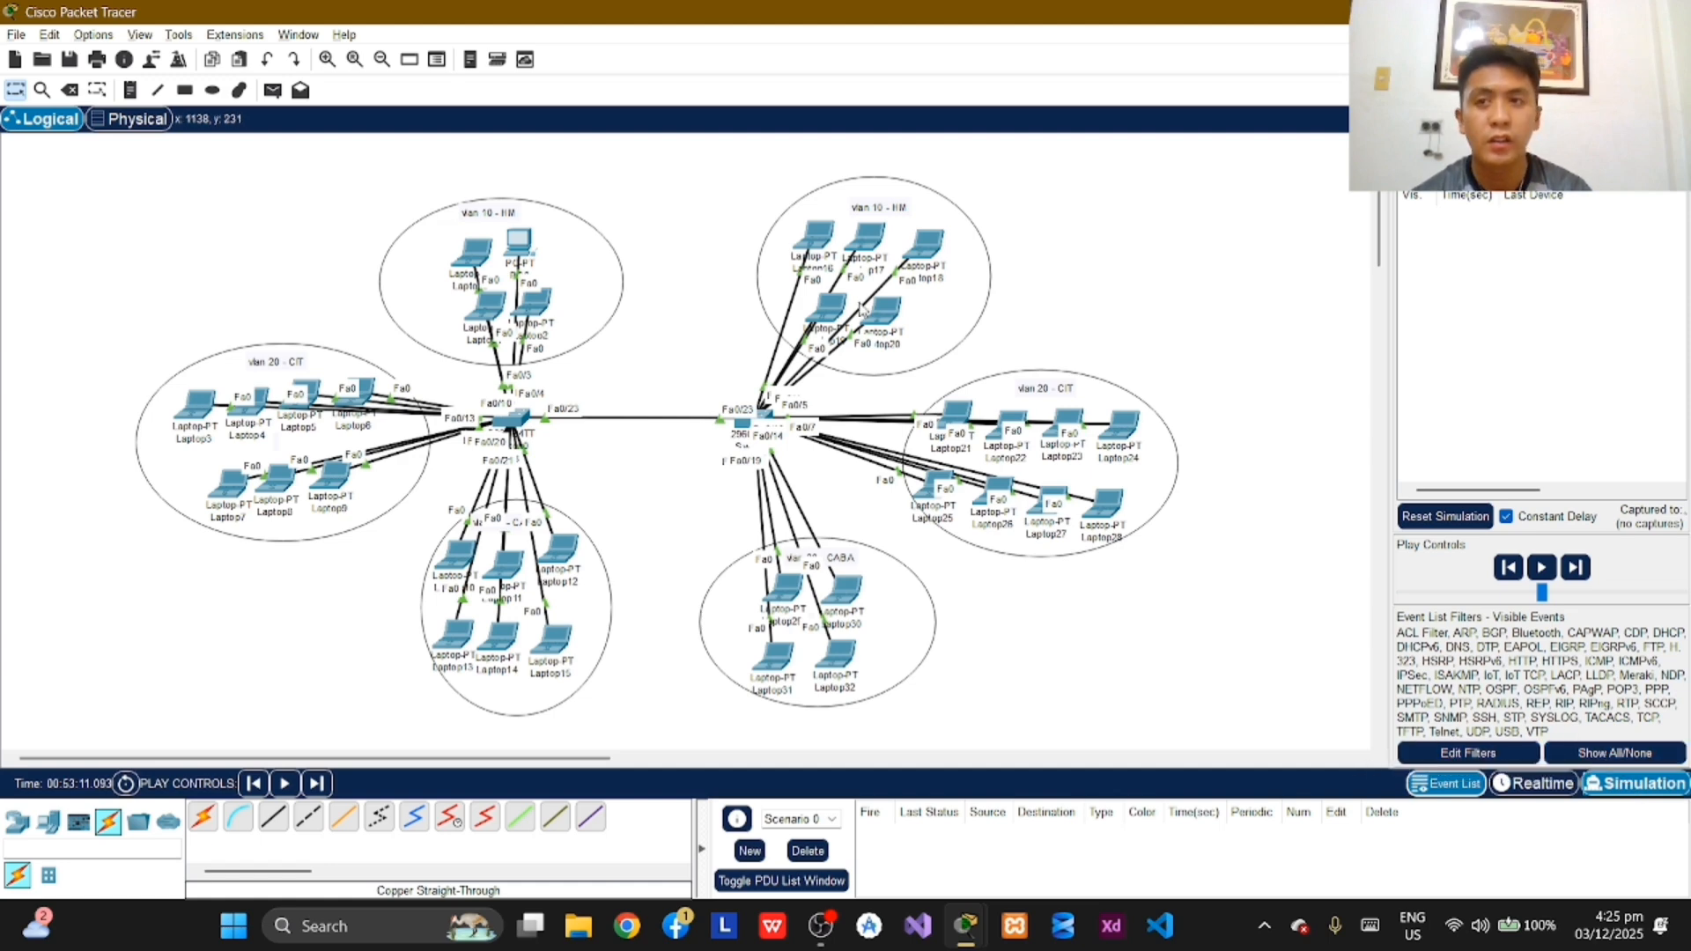
{"action": "left_click", "coordinate": [273, 89]}
{"action": "left_click", "coordinate": [473, 252]}
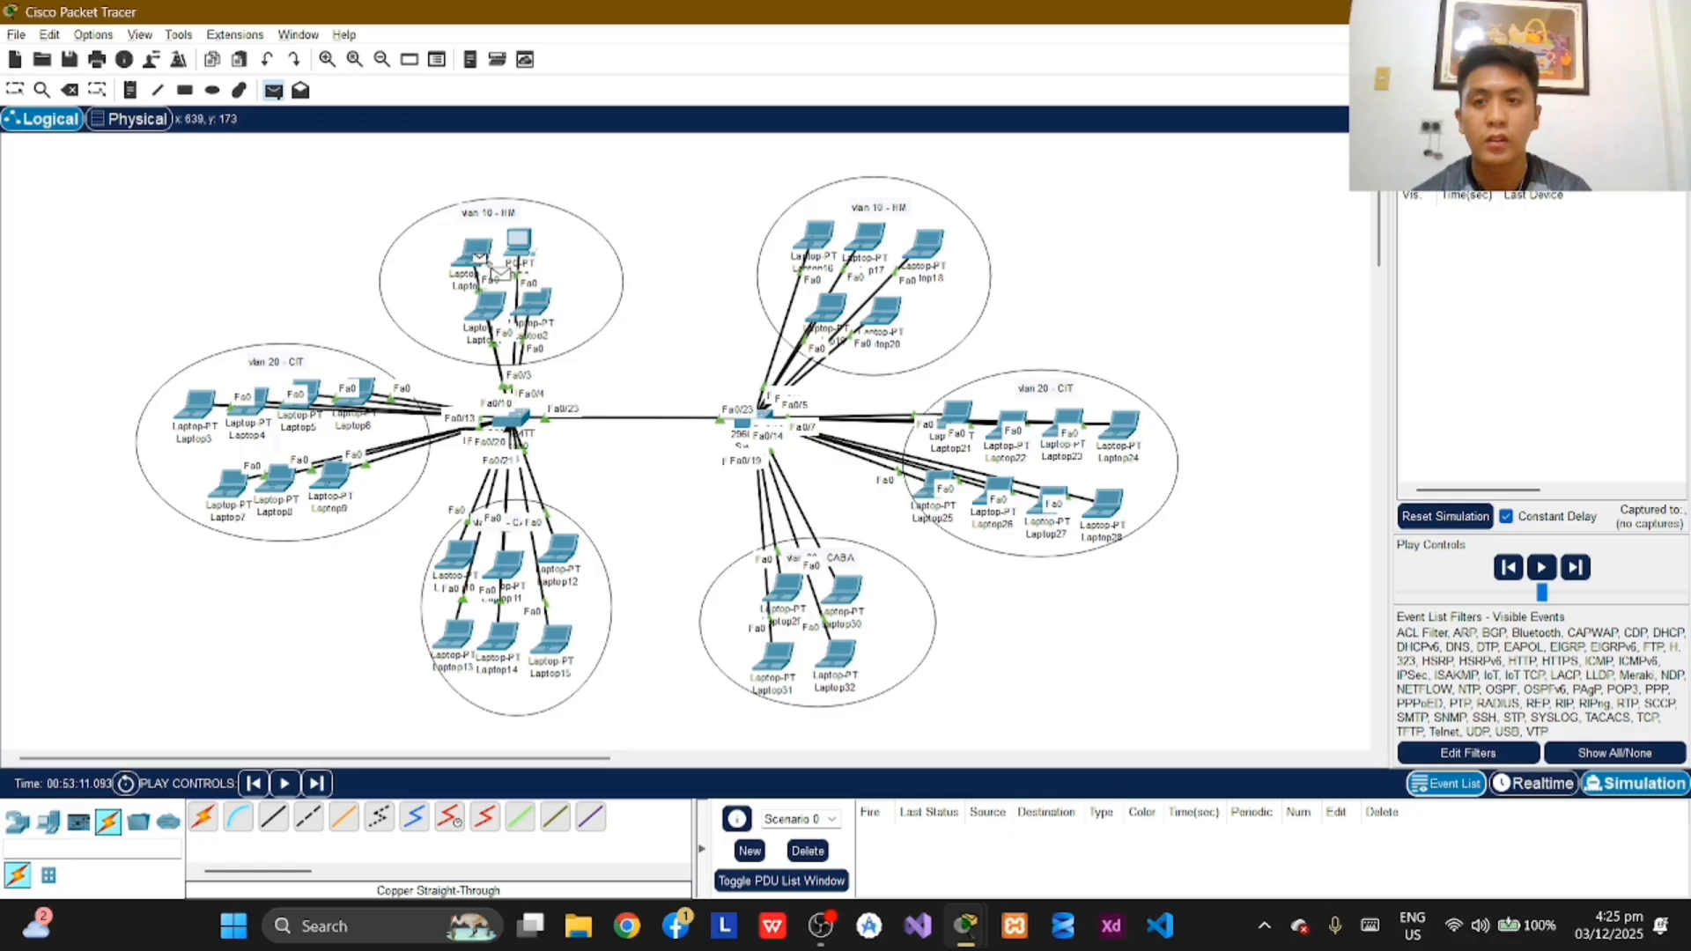
{"action": "left_click", "coordinate": [201, 403]}
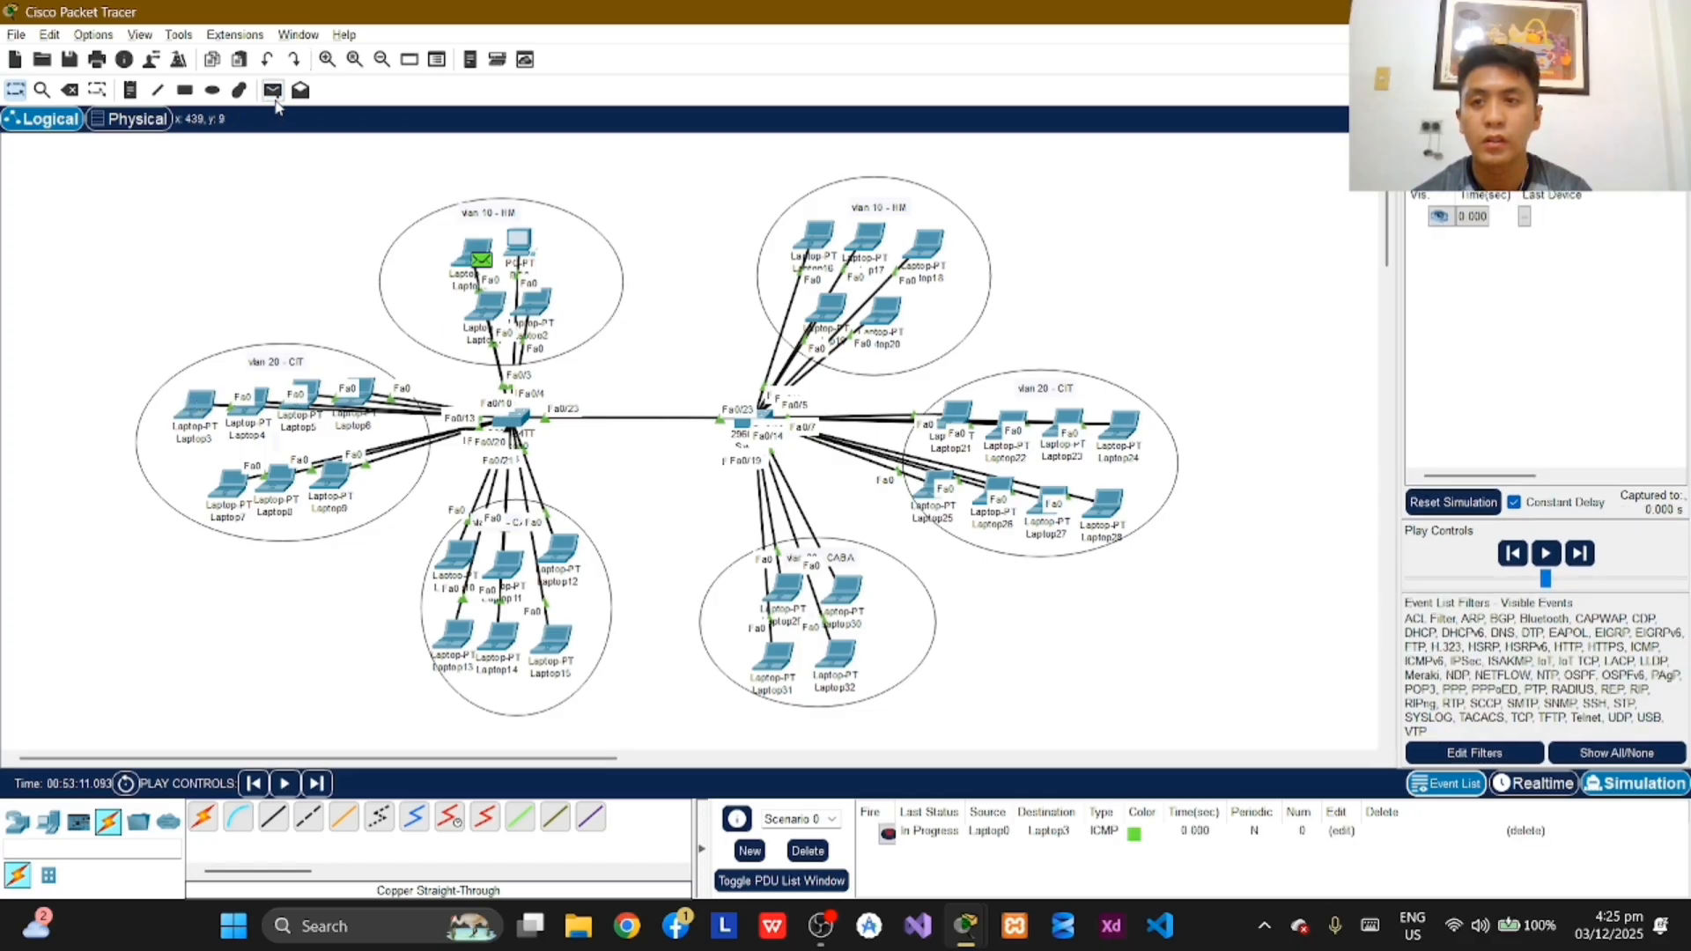
Step: Add a simple PDU from the upper-left laptop in Switch2_B2's VLAN 30 CABA group to Laptop12
{"action": "left_click", "coordinate": [273, 92]}
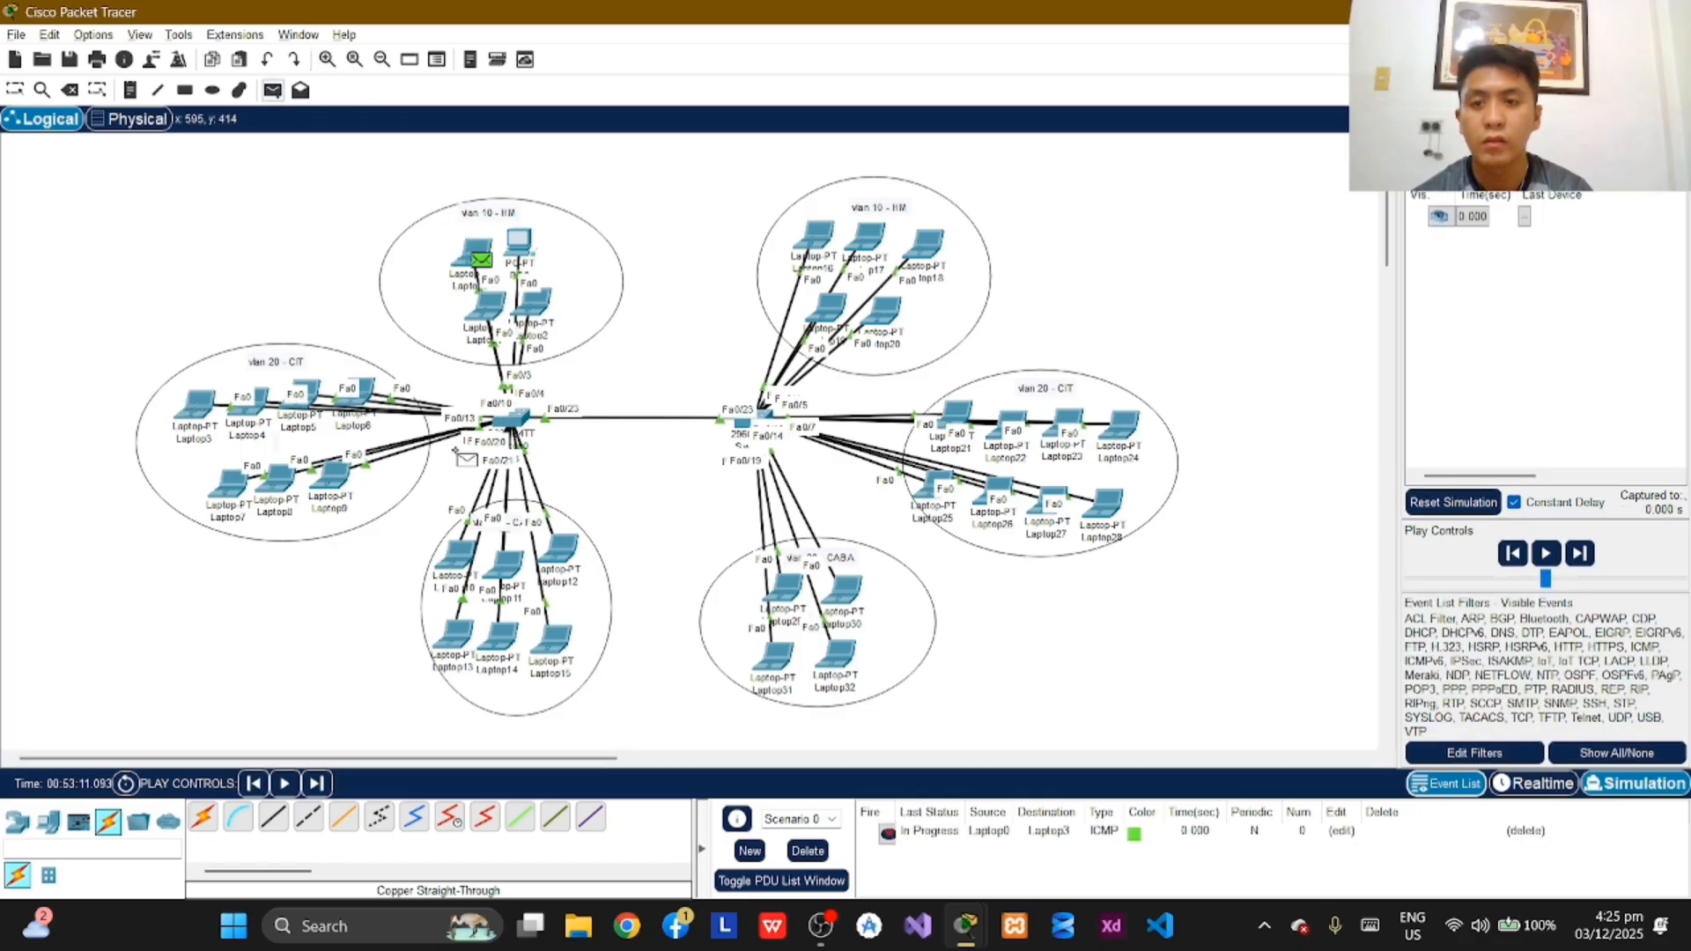
{"action": "left_click", "coordinate": [455, 551]}
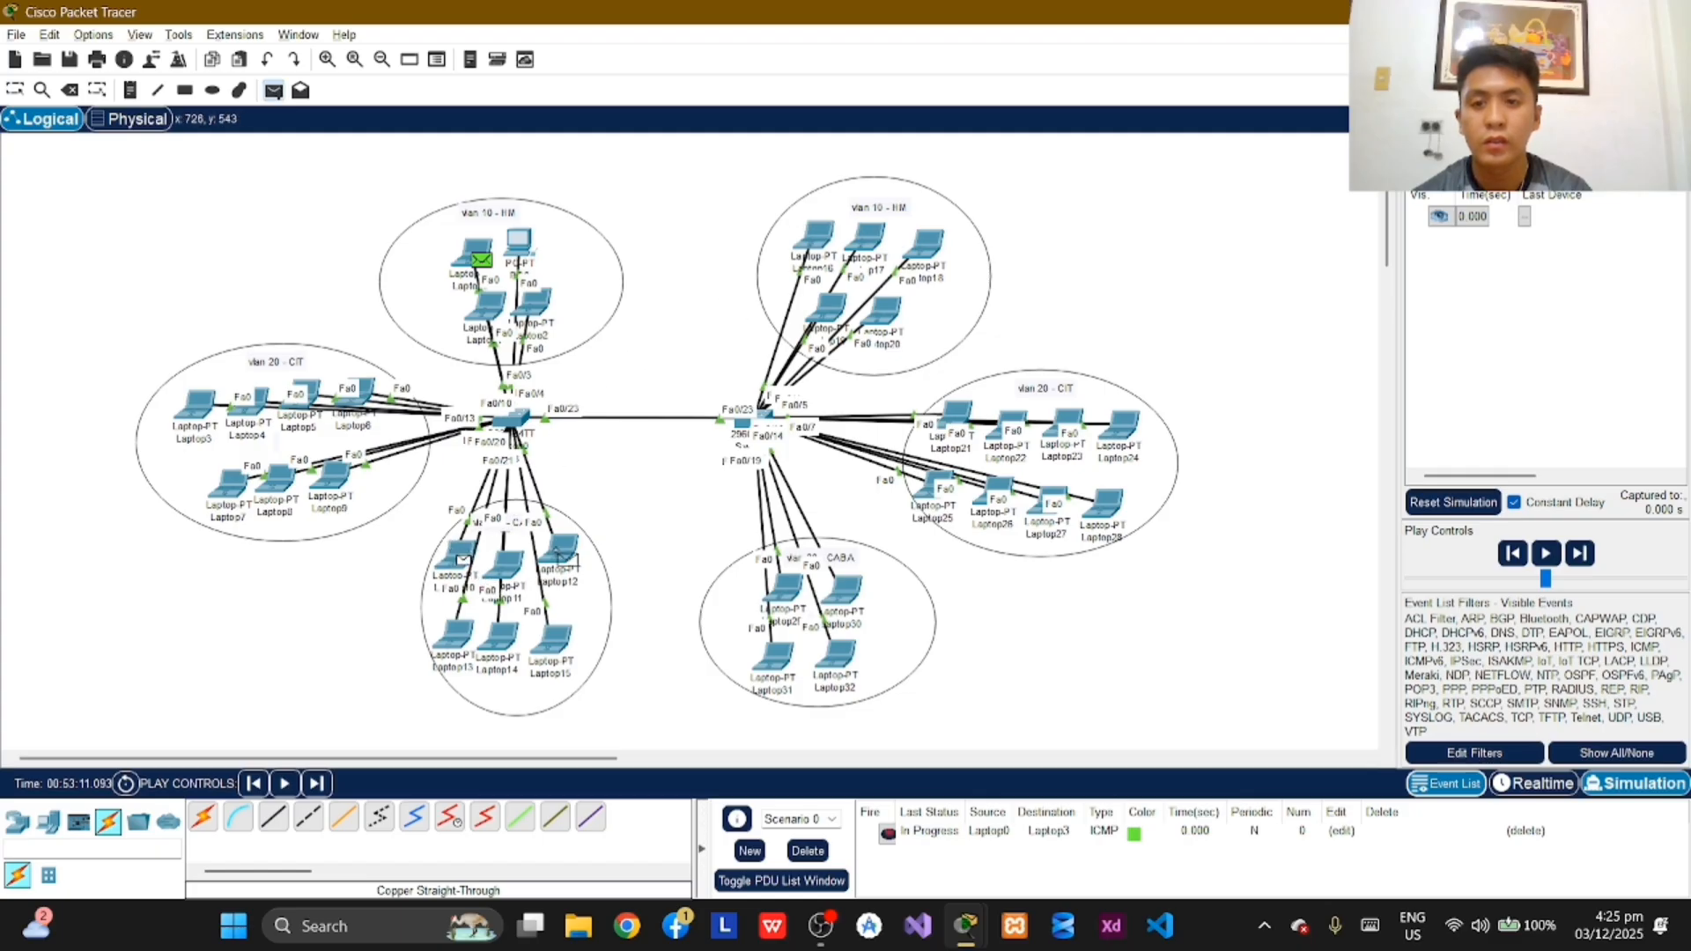
{"action": "left_click", "coordinate": [561, 555]}
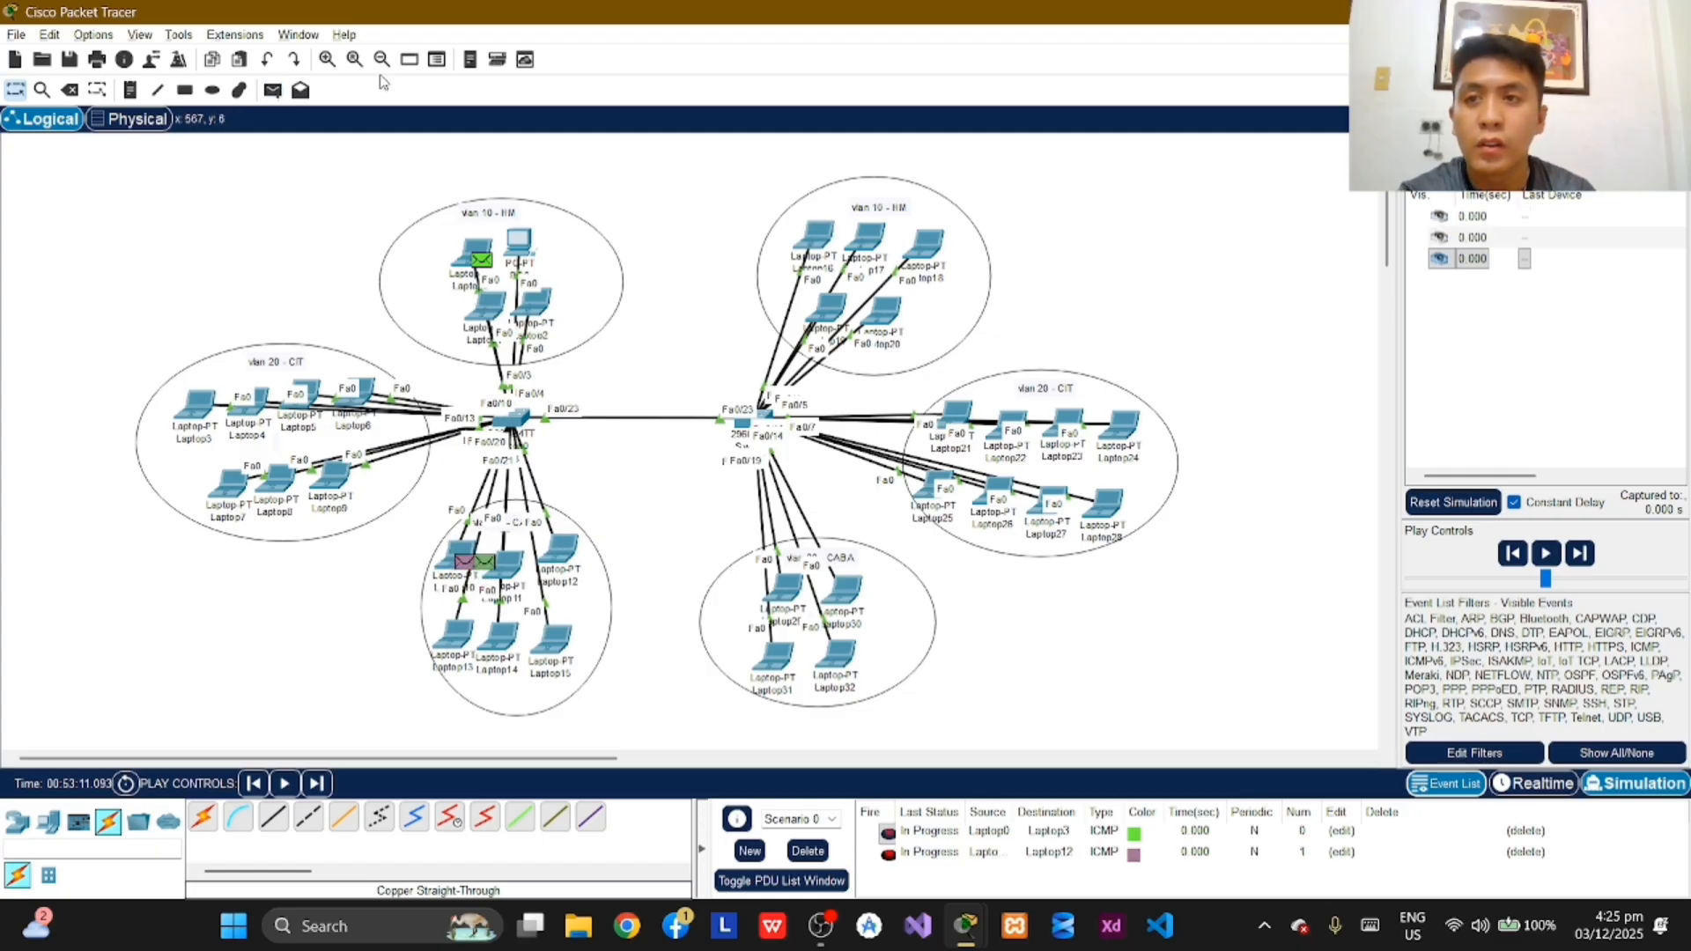
Step: Add a simple PDU from Laptop16 in the VLAN 10 group to Laptop21 in the VLAN 20 group
{"action": "left_click", "coordinate": [273, 90]}
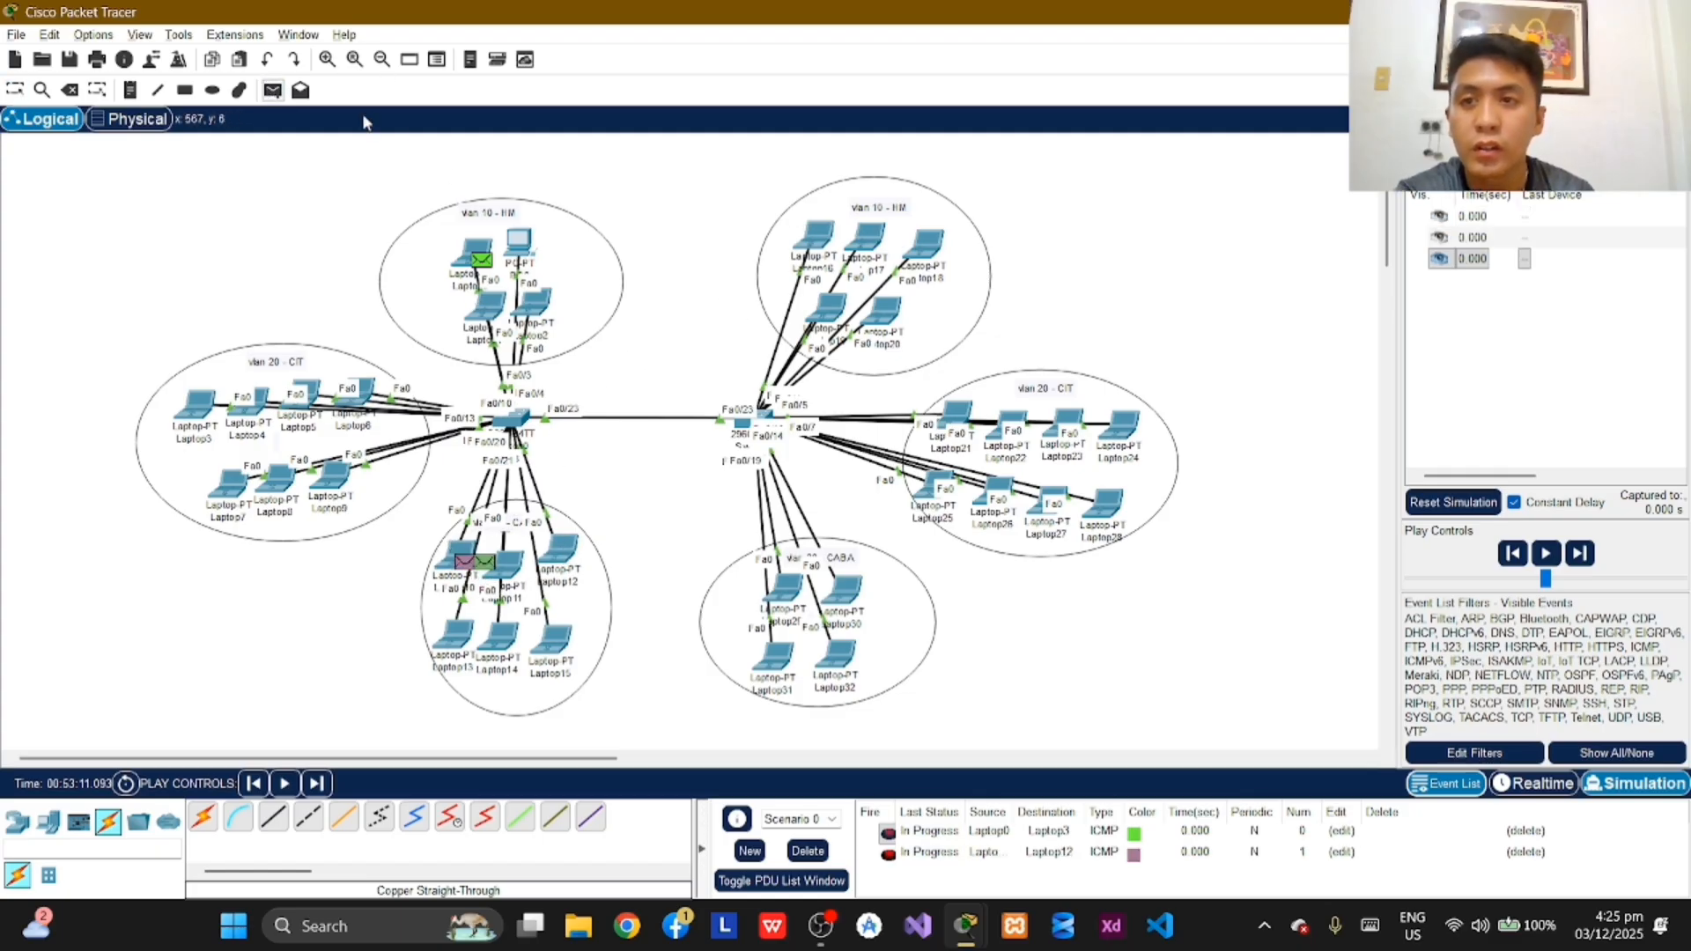
{"action": "left_click", "coordinate": [816, 236]}
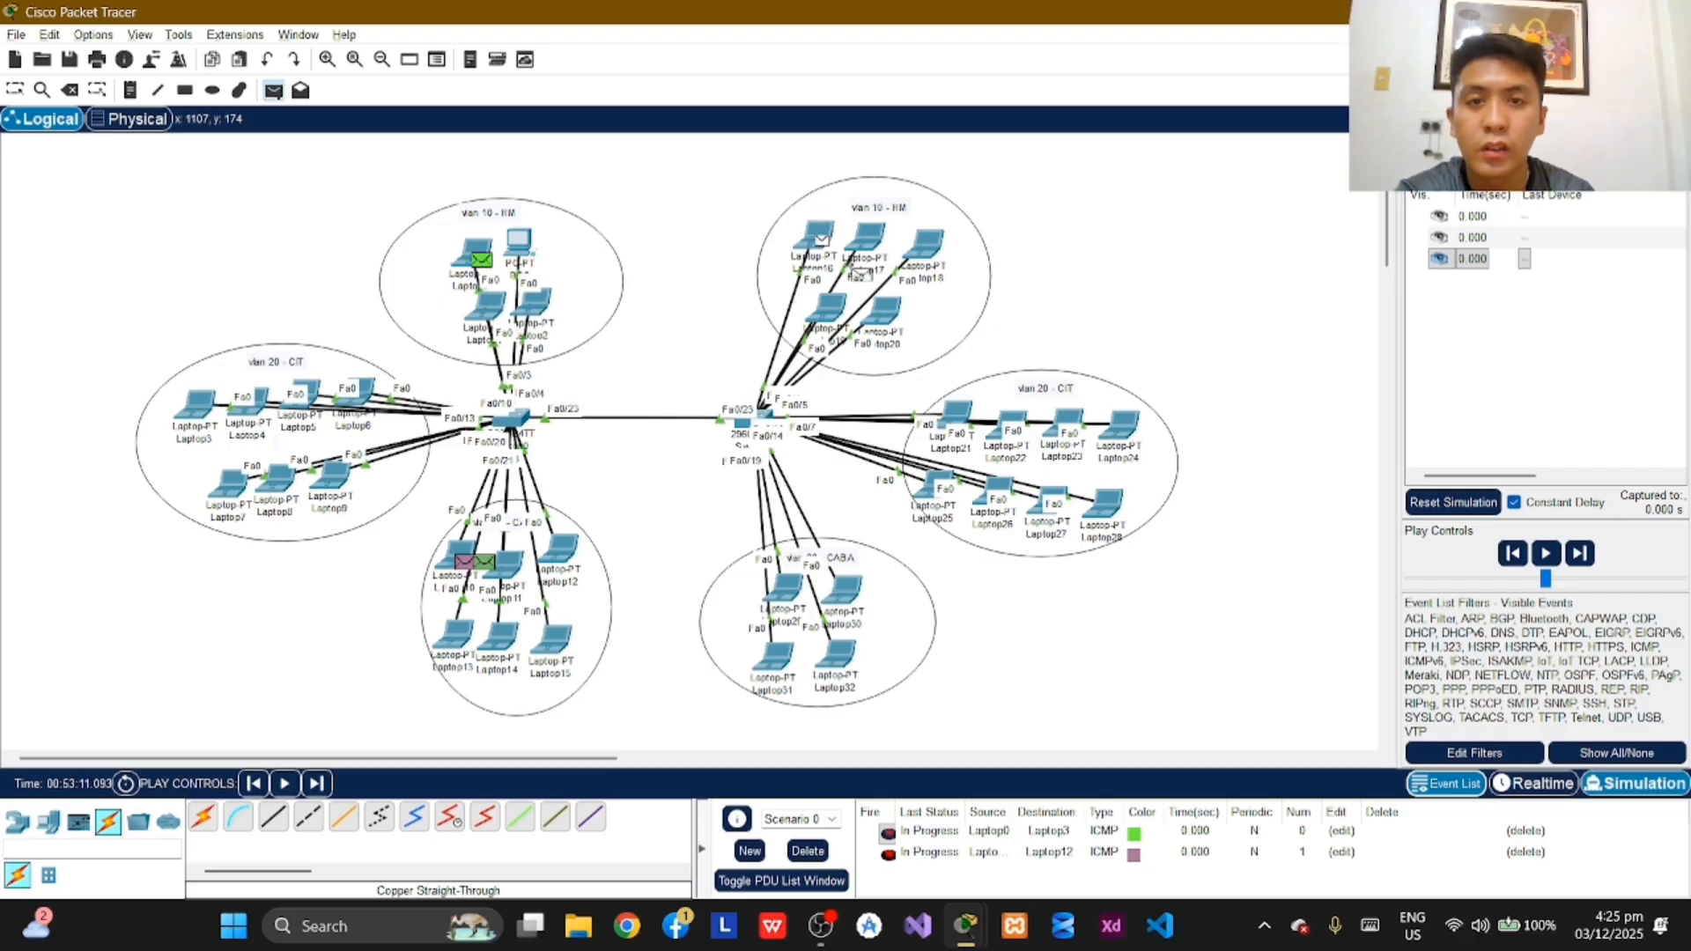
{"action": "left_click", "coordinate": [957, 414]}
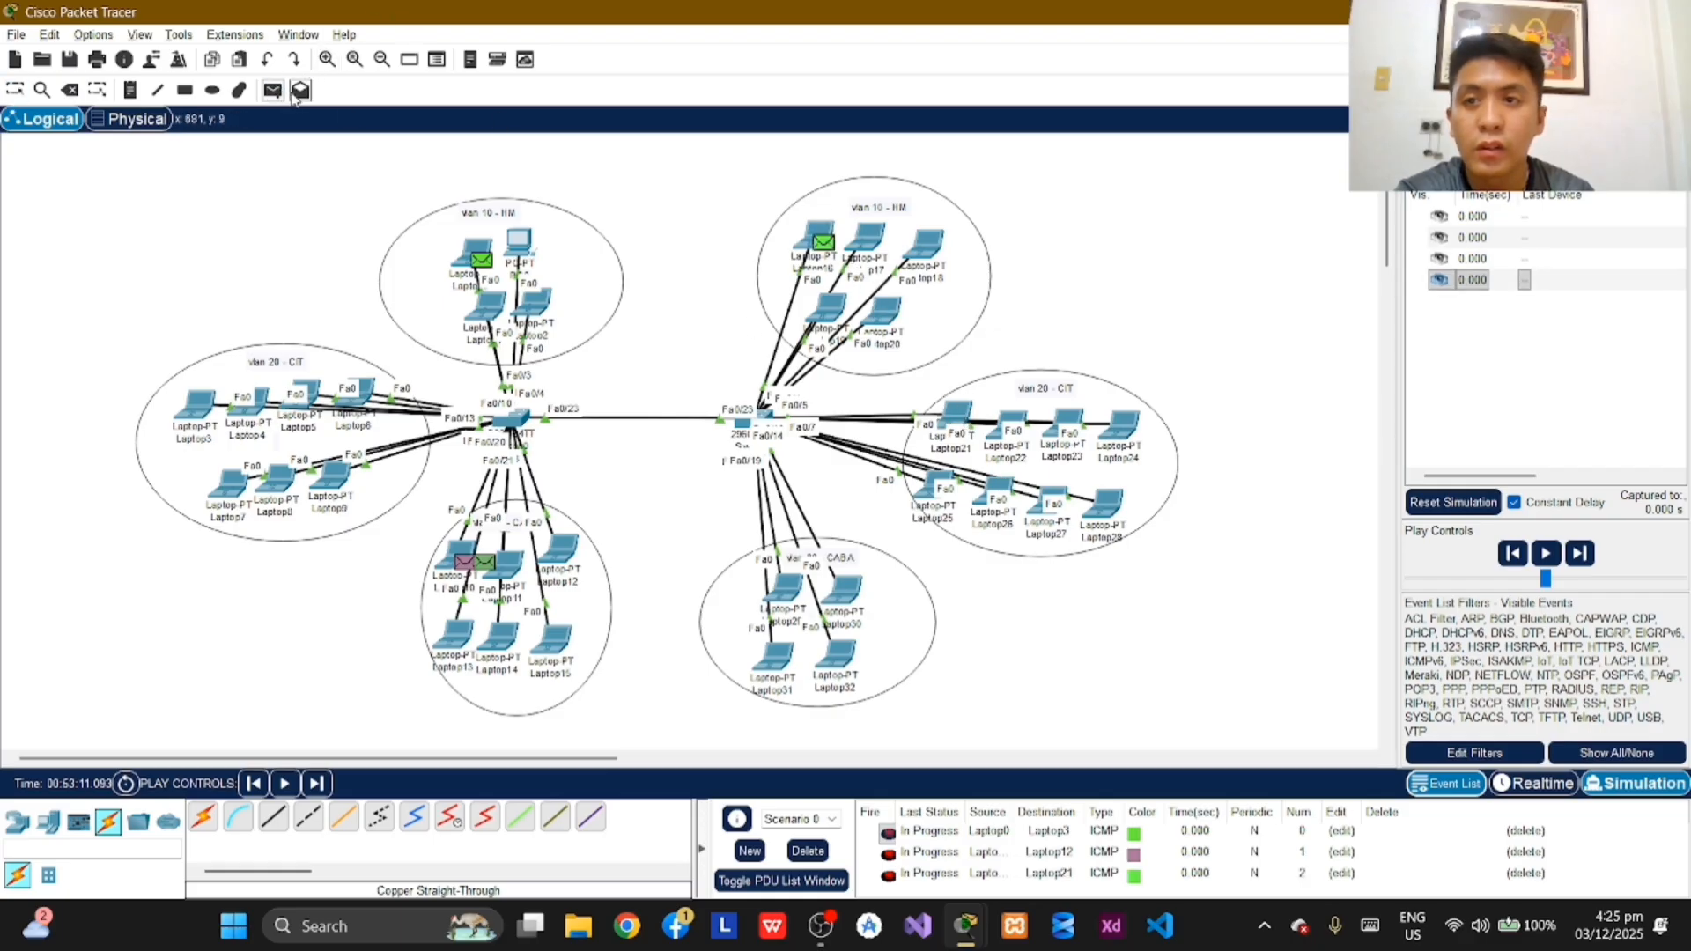
Step: Add a simple PDU with Laptop30 in Switch2_B2's VLAN 30 CABA group as its destination
{"action": "left_click", "coordinate": [273, 90]}
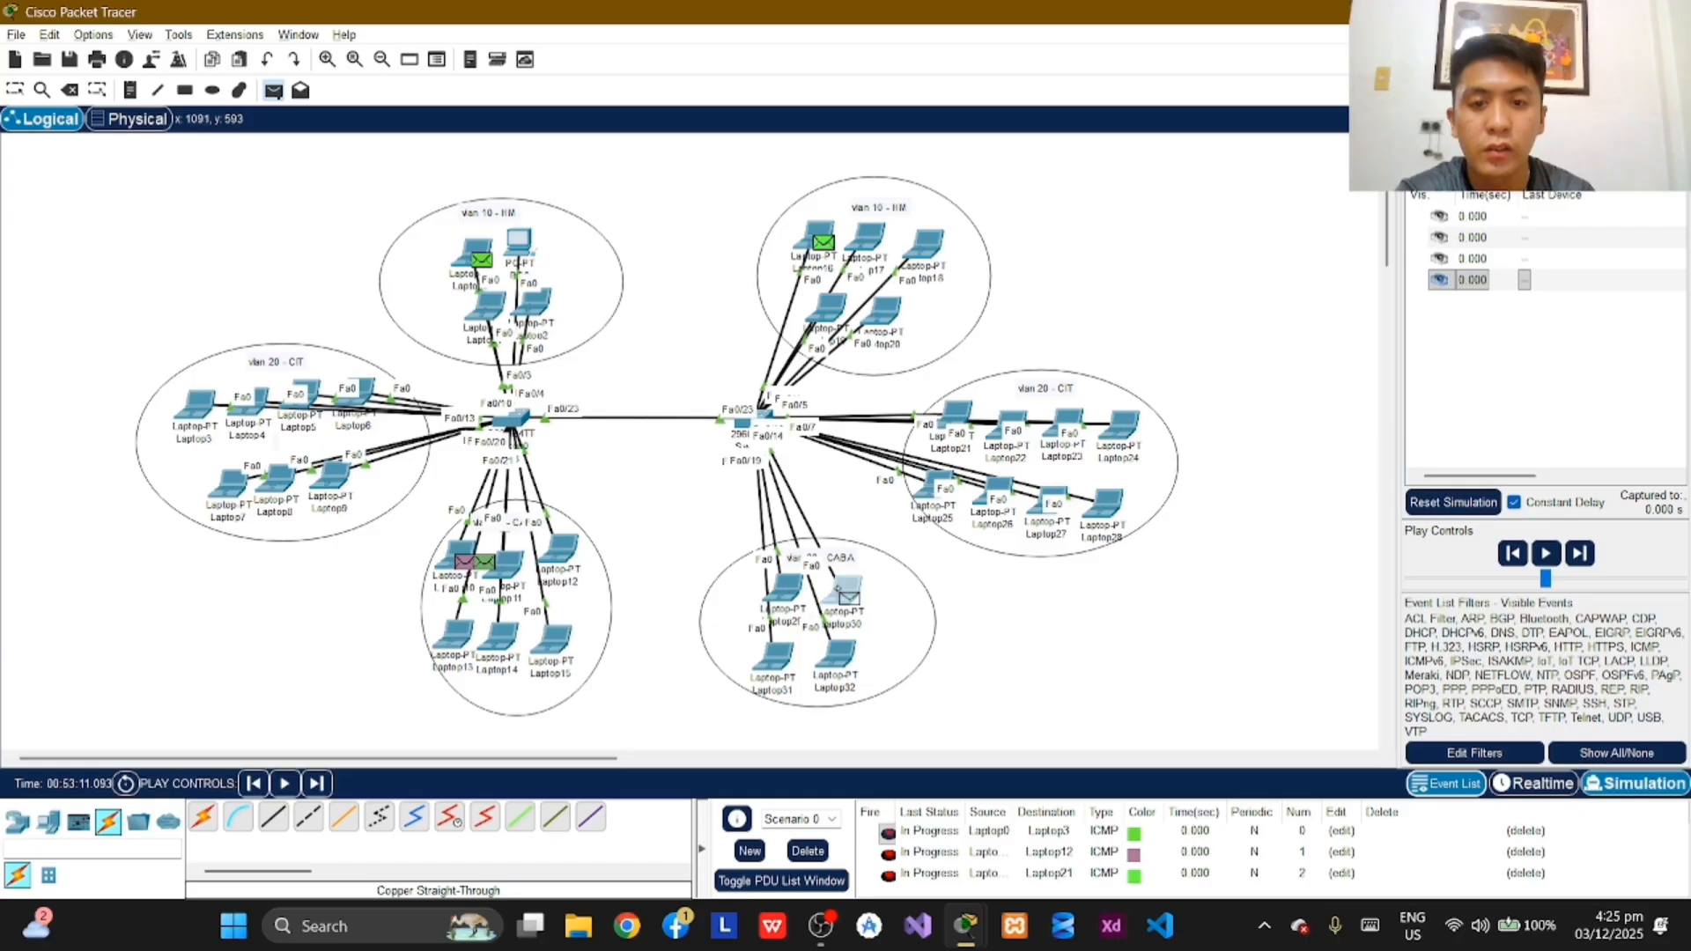
{"action": "left_click", "coordinate": [844, 595]}
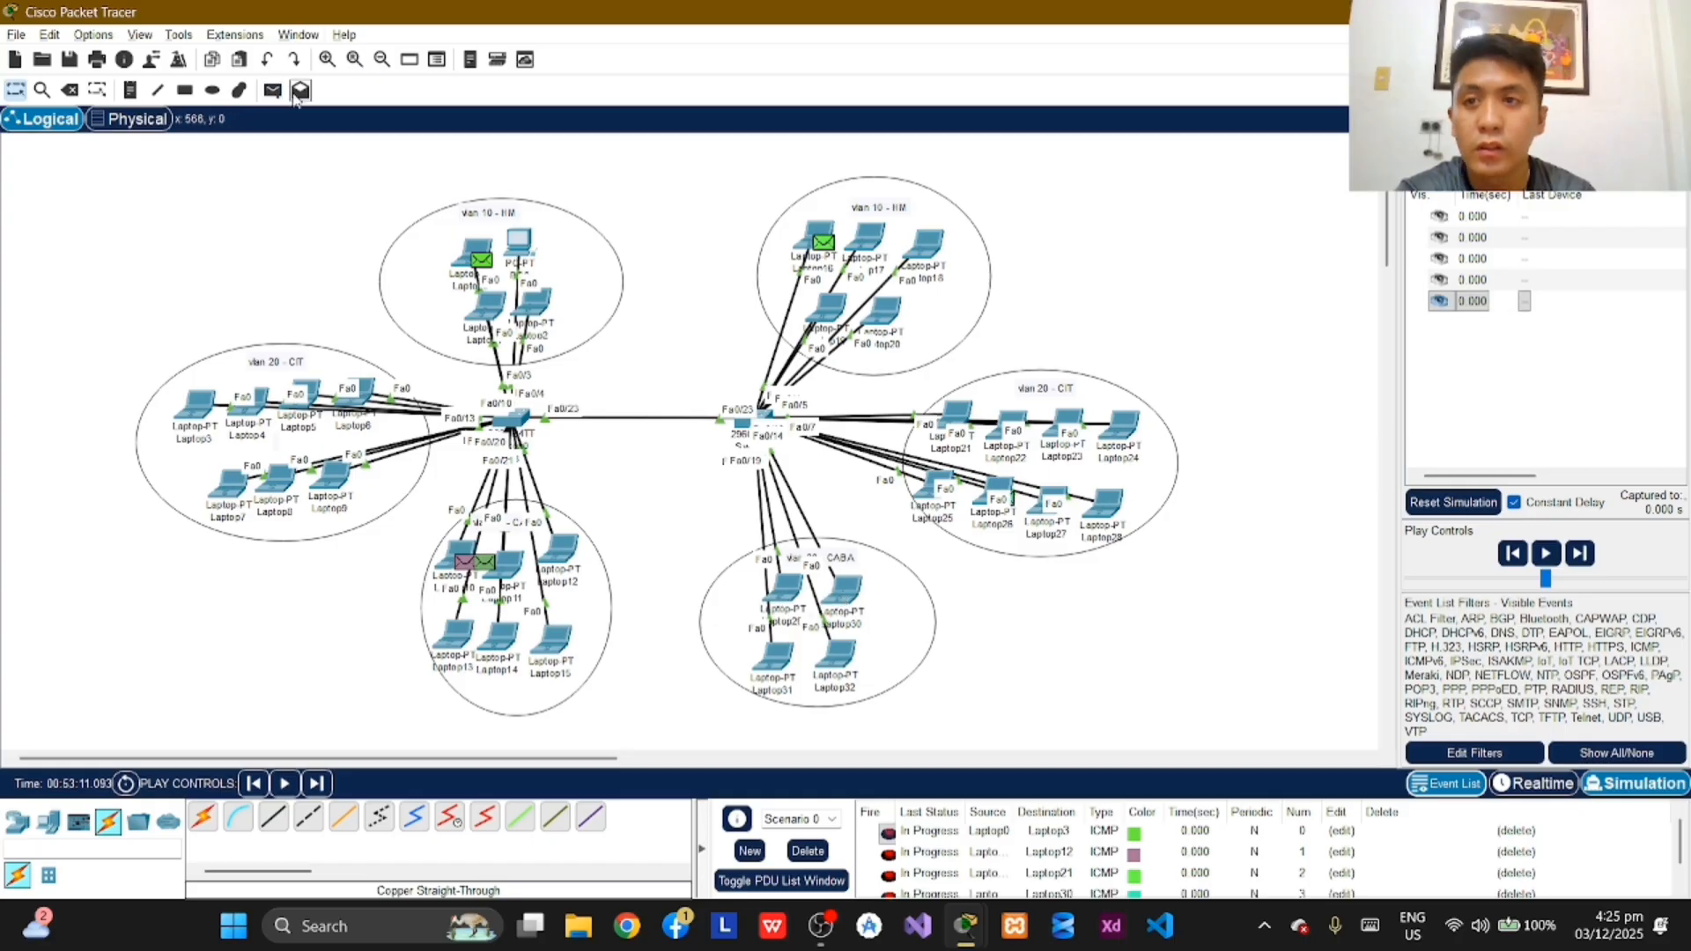
{"action": "left_click", "coordinate": [273, 90]}
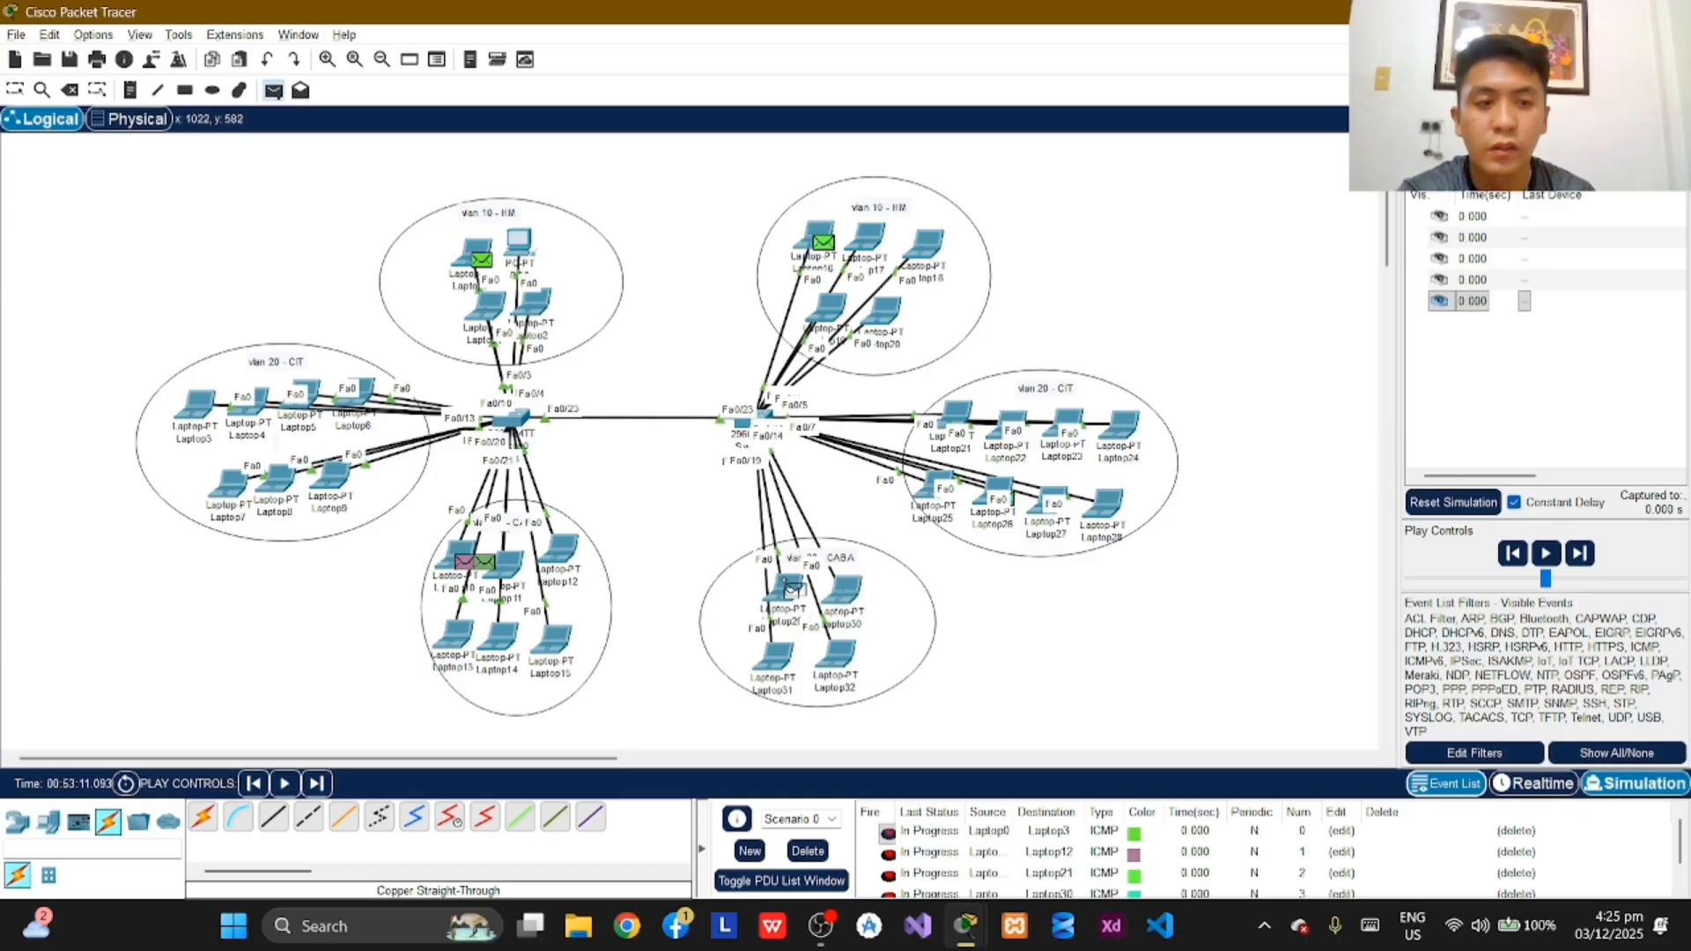
Step: Clear all event list filters and show only ICMP events
{"action": "left_click", "coordinate": [1615, 755]}
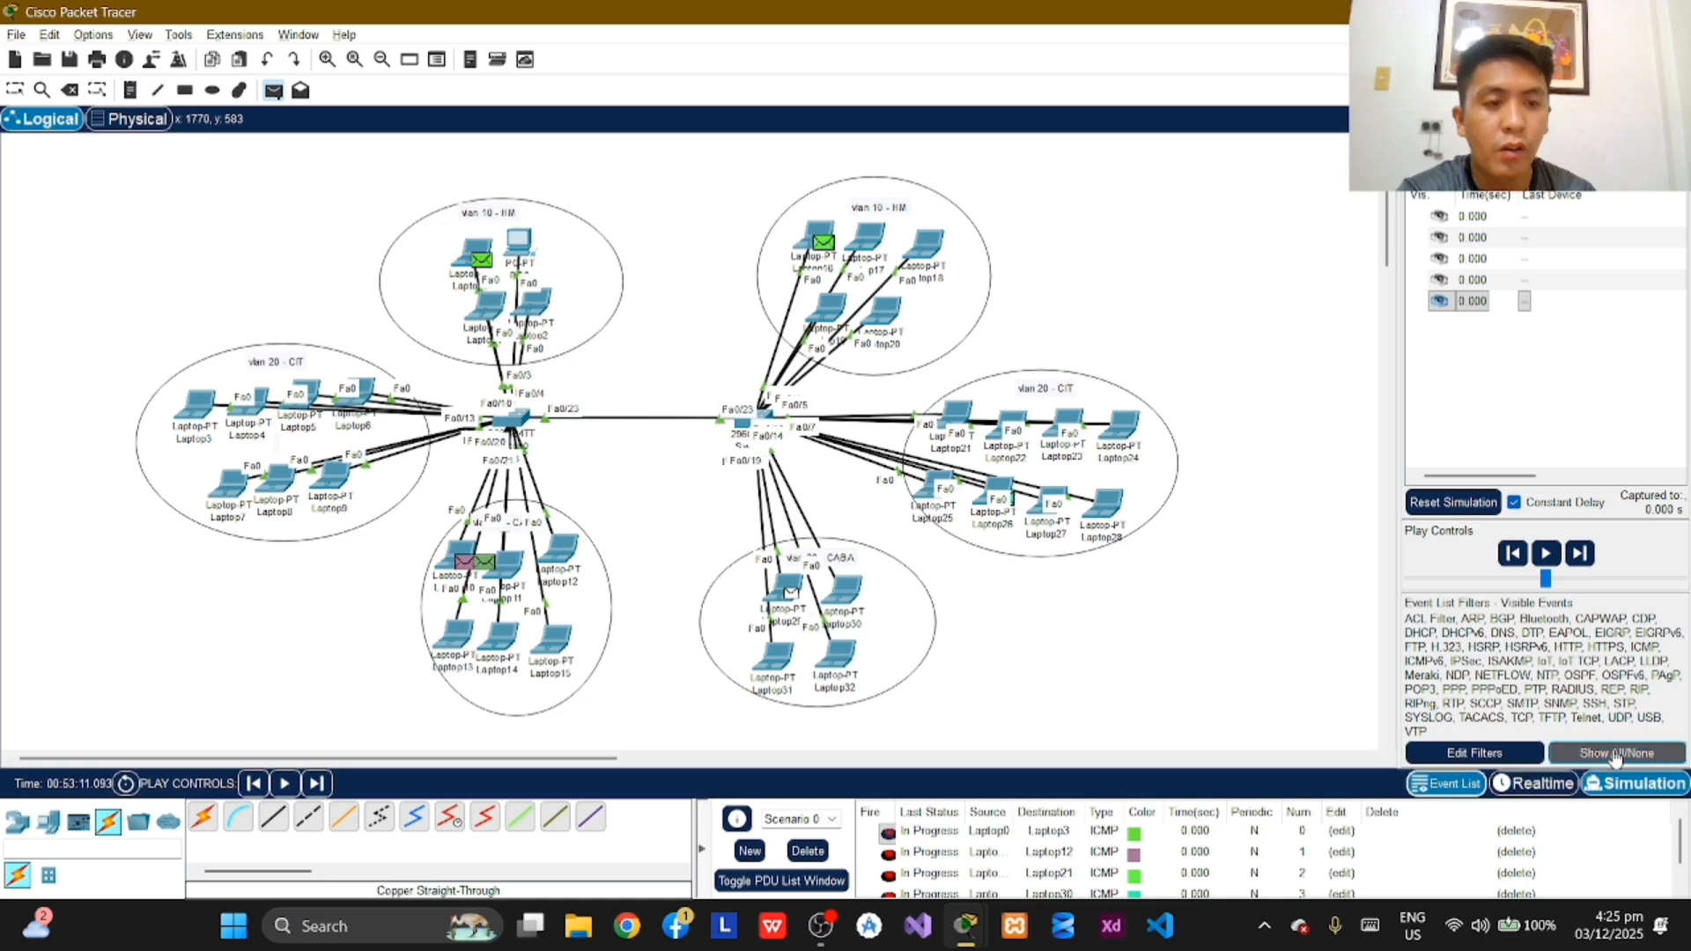
{"action": "left_click", "coordinate": [1485, 755]}
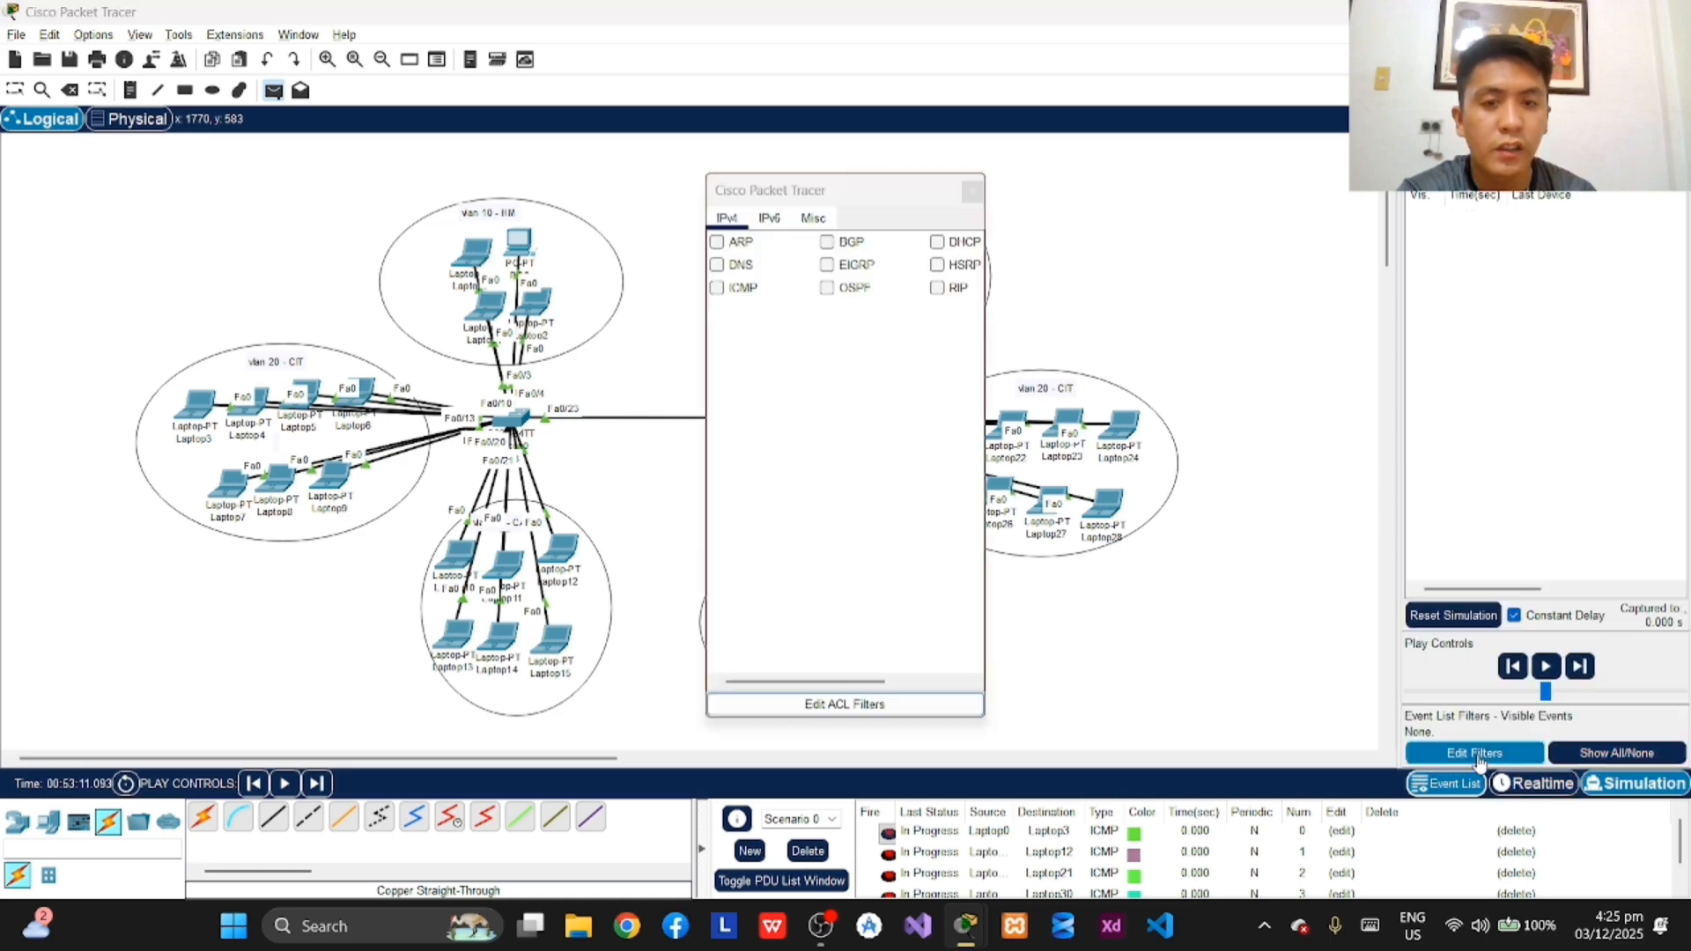
{"action": "left_click", "coordinate": [718, 290]}
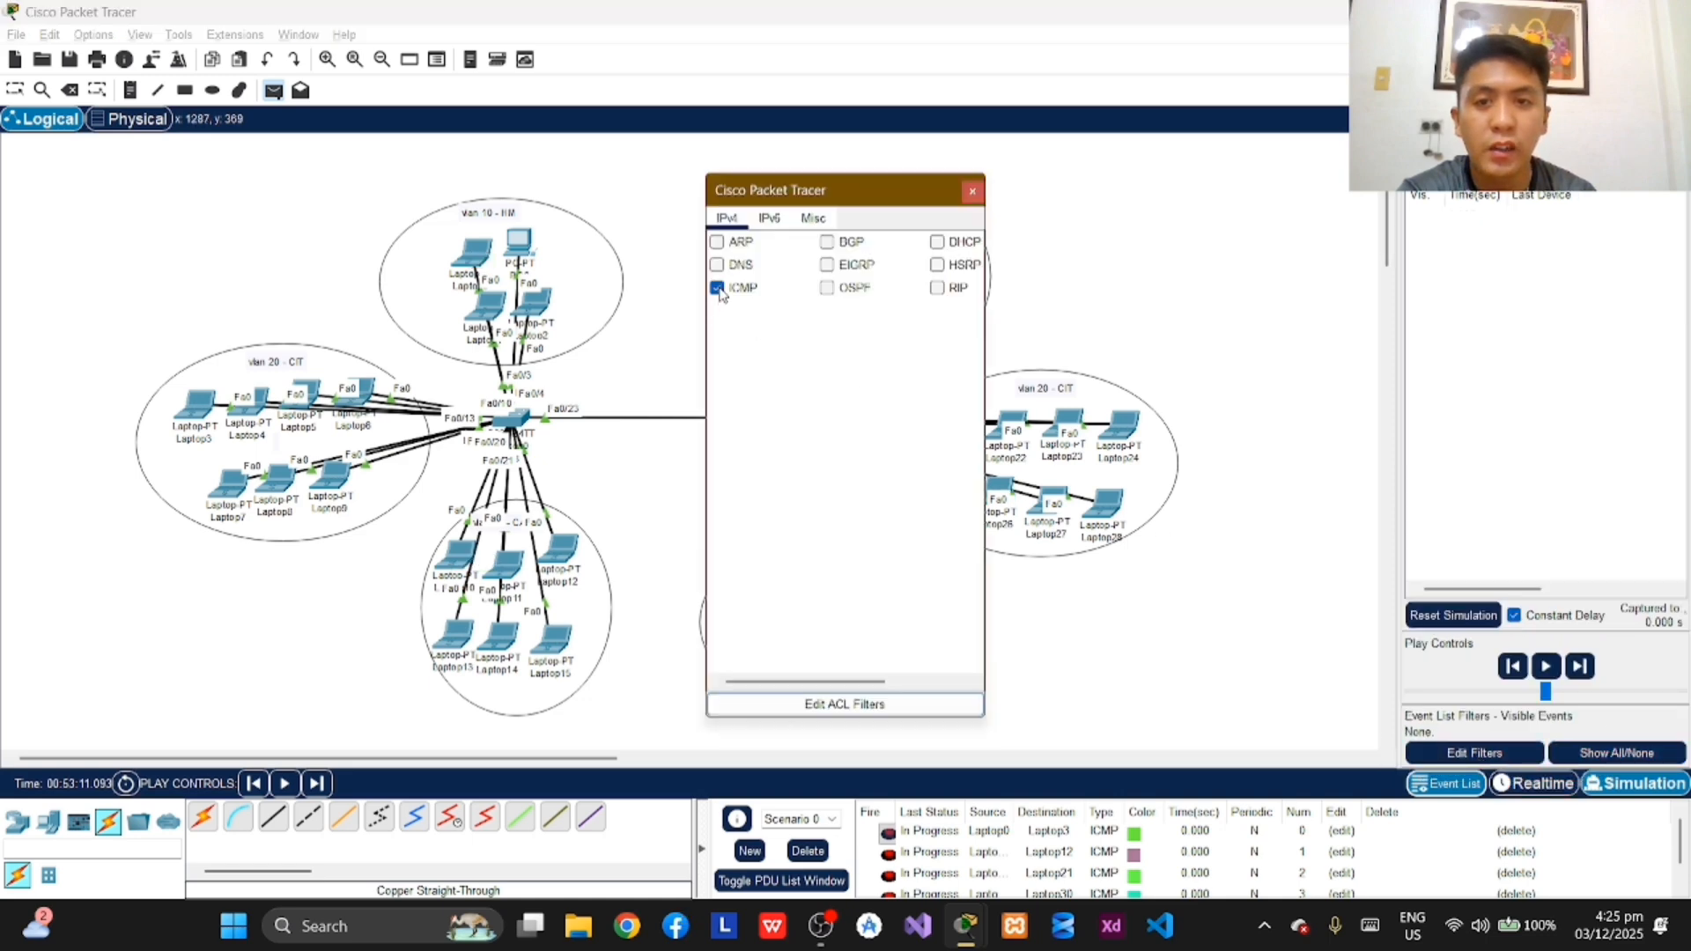
{"action": "left_click", "coordinate": [973, 192]}
Step: Run the simulation of the ICMP PDUs and clear the event list when its buffer fills
{"action": "left_click", "coordinate": [1547, 666]}
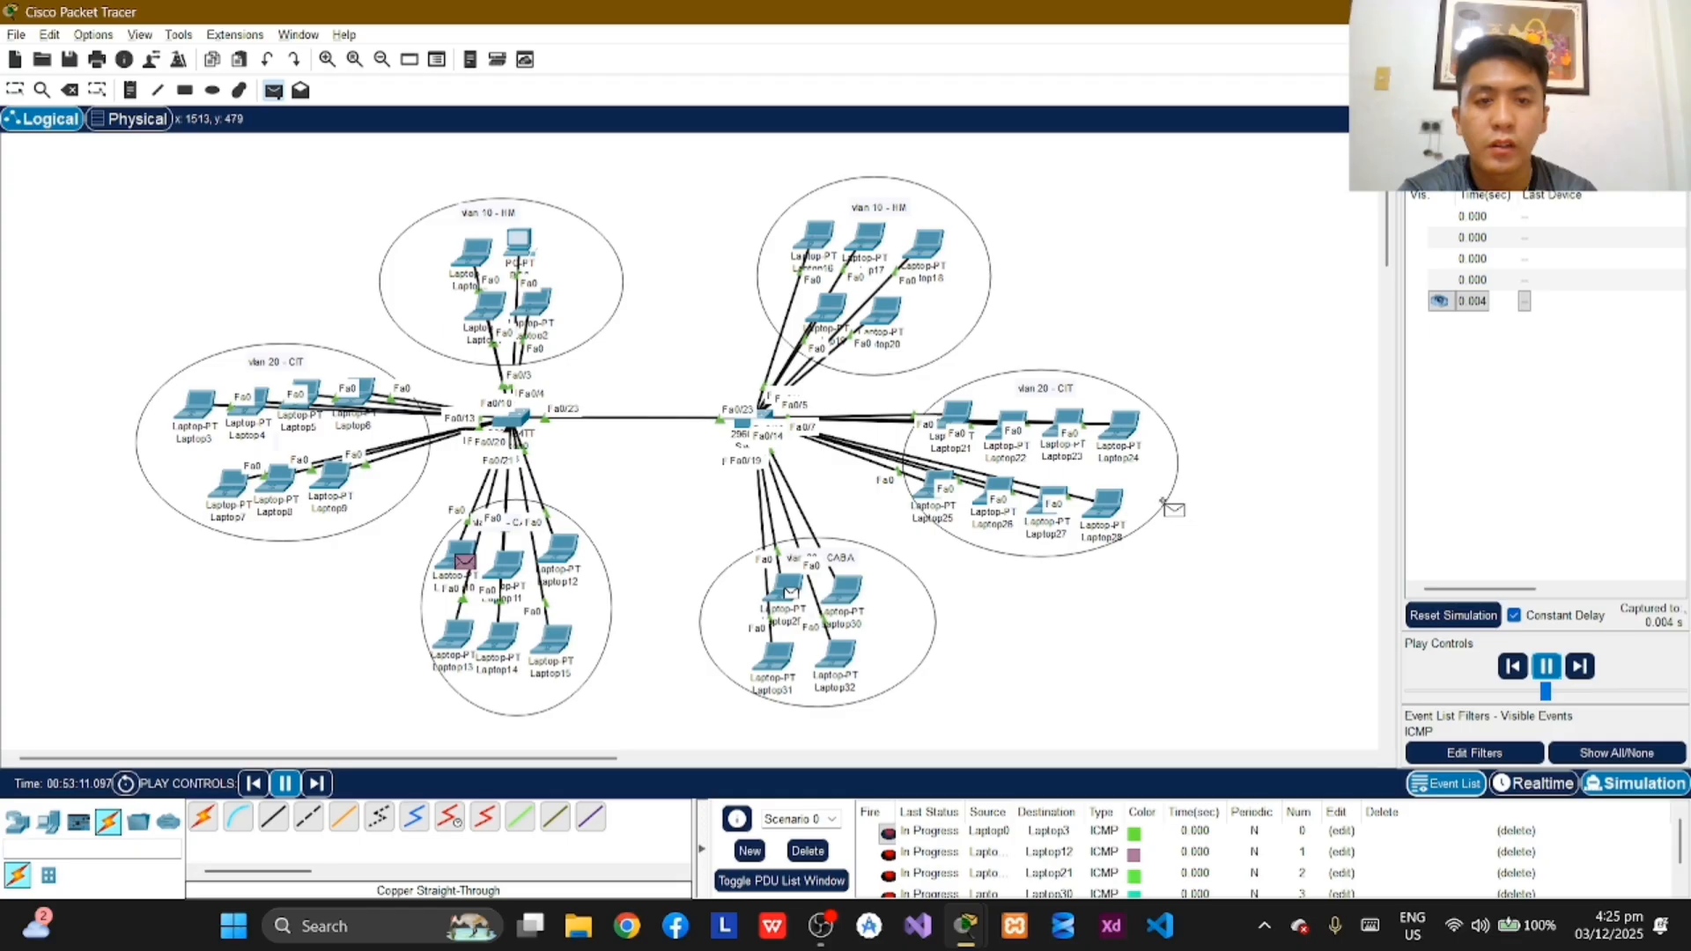
{"action": "key", "text": "Escape"}
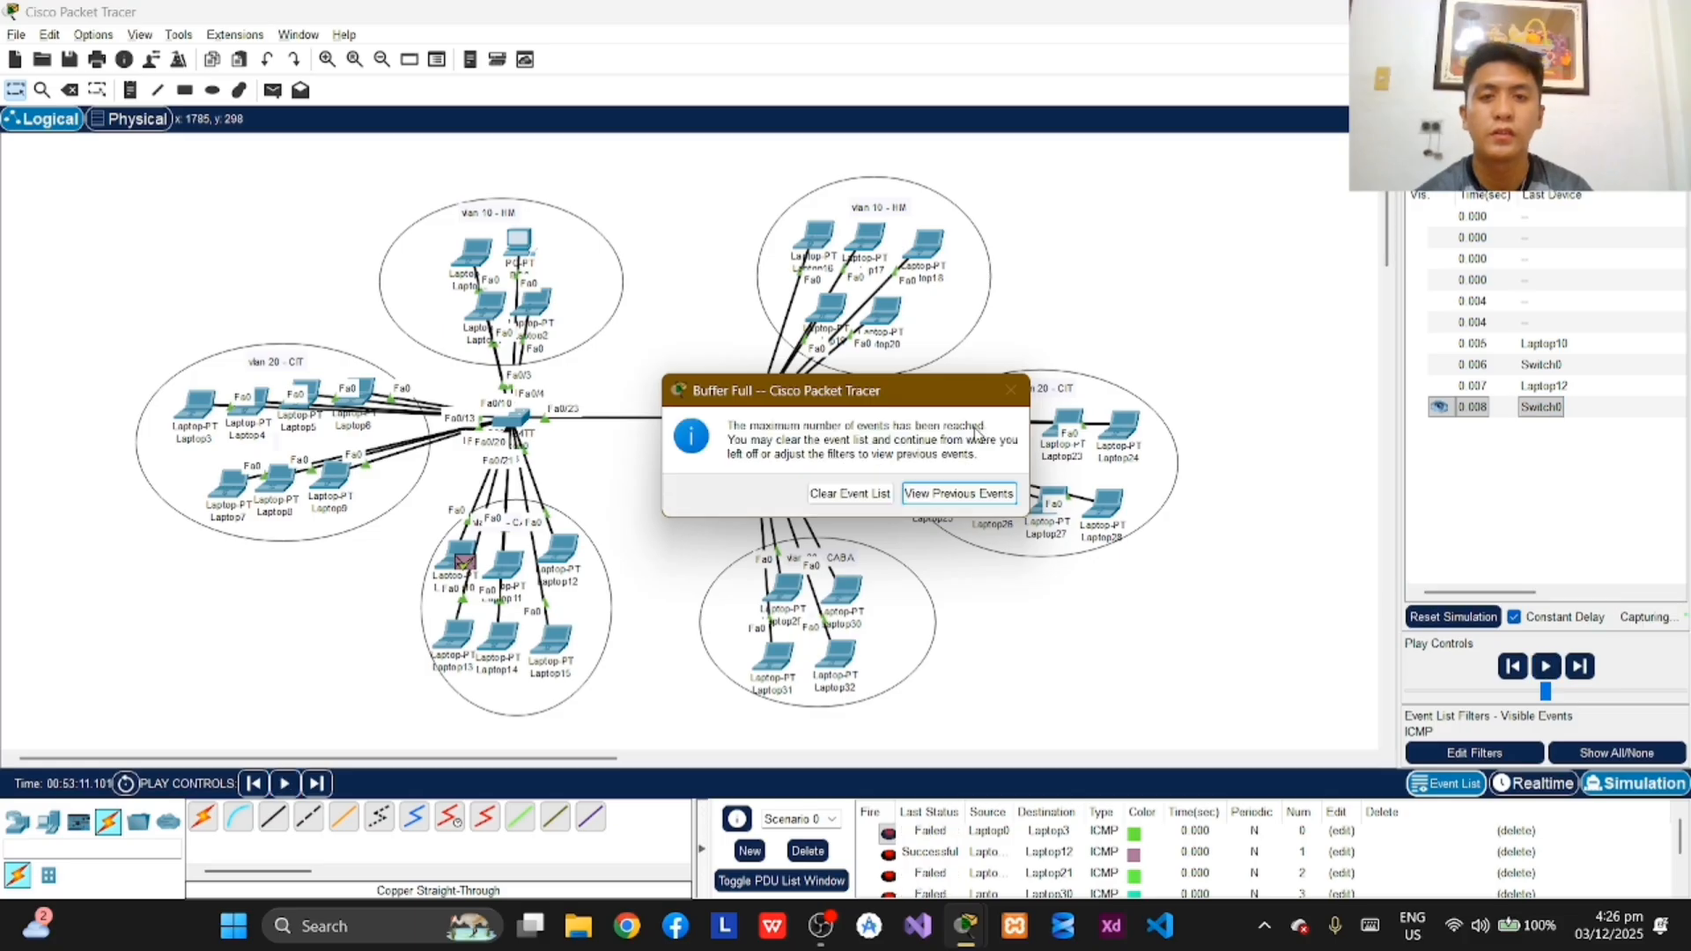
{"action": "left_click", "coordinate": [851, 494]}
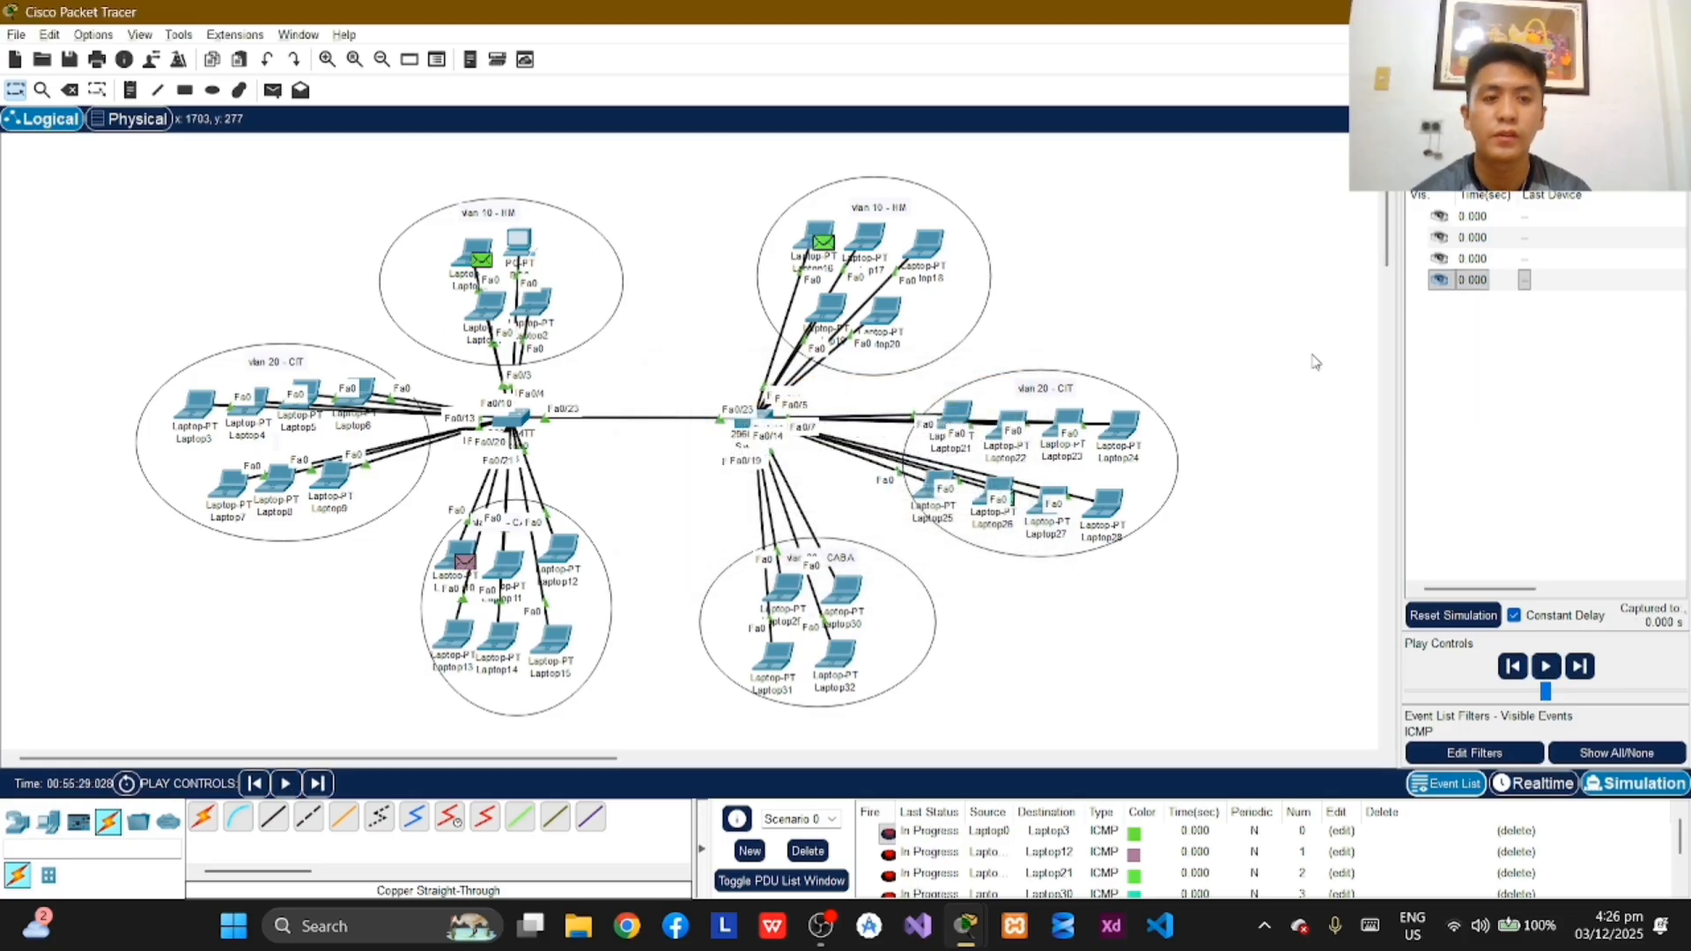
Step: Switch to the Switch1 window
{"action": "key", "text": "alt+Tab"}
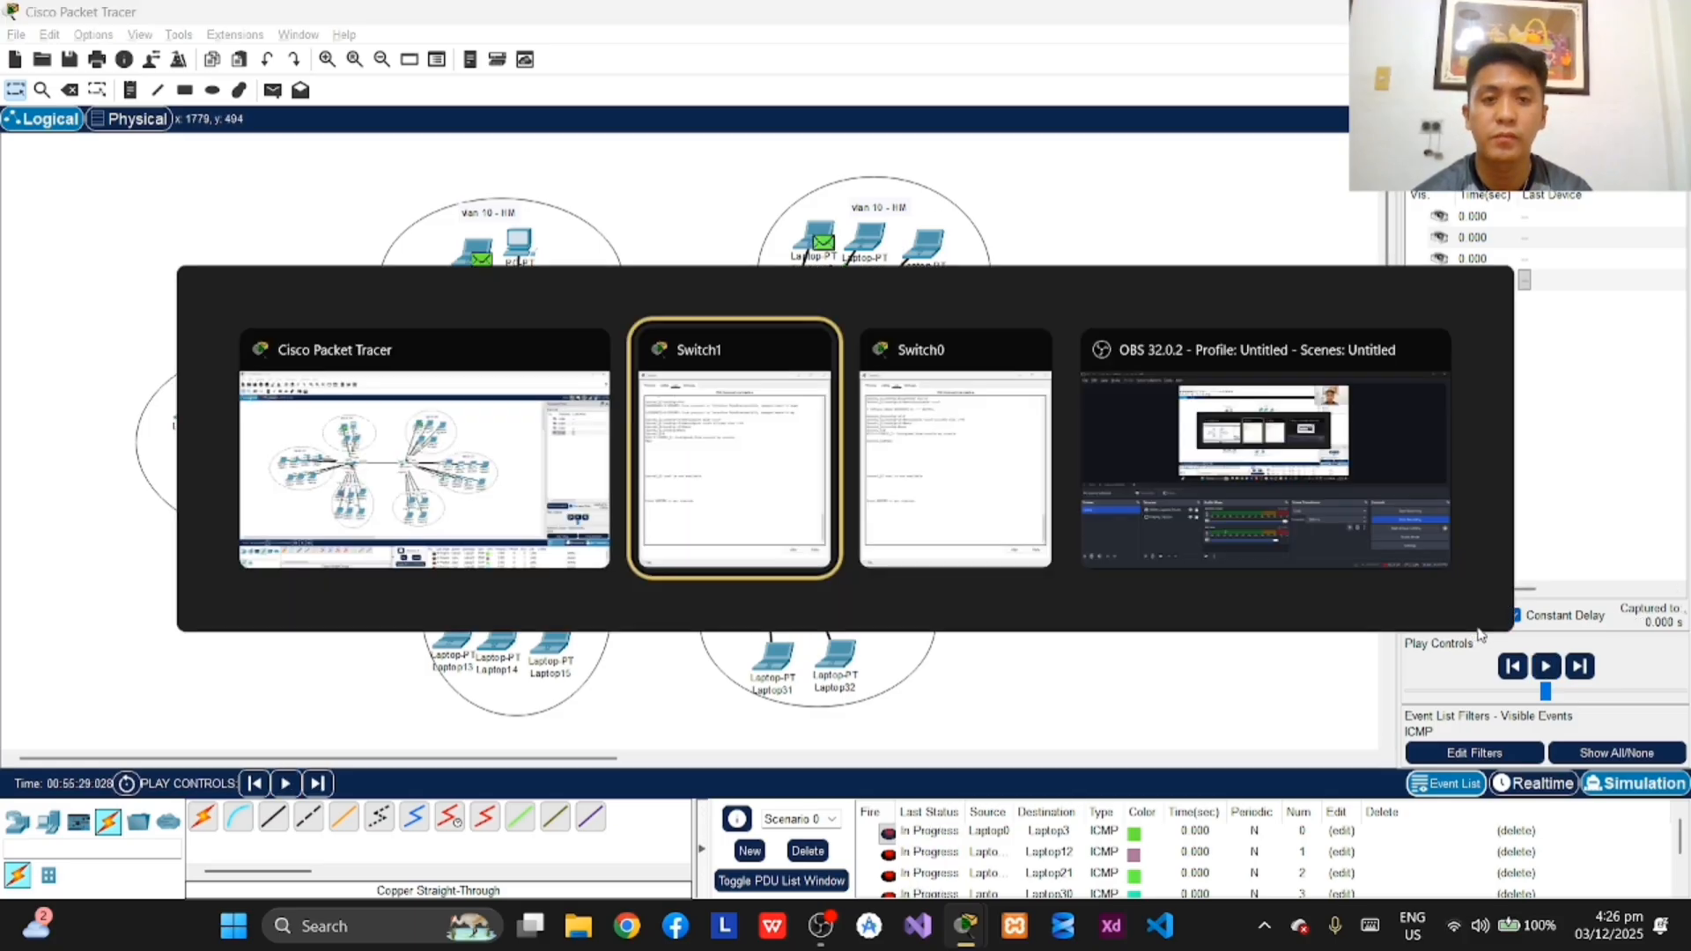